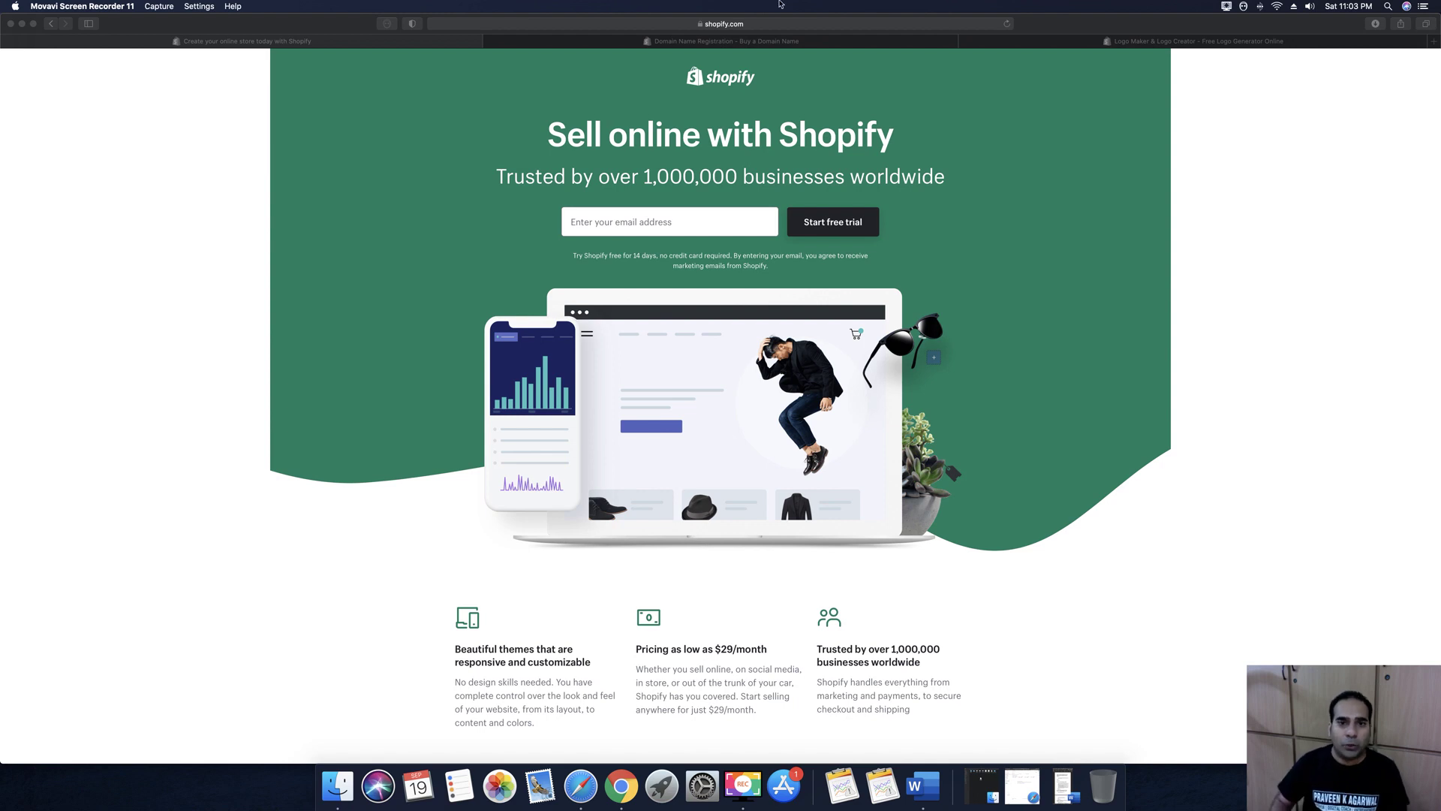
# Visit the Domain Name Registration page and its search box, then go to the Hatchful Logo Maker
pyautogui.click(807, 40)
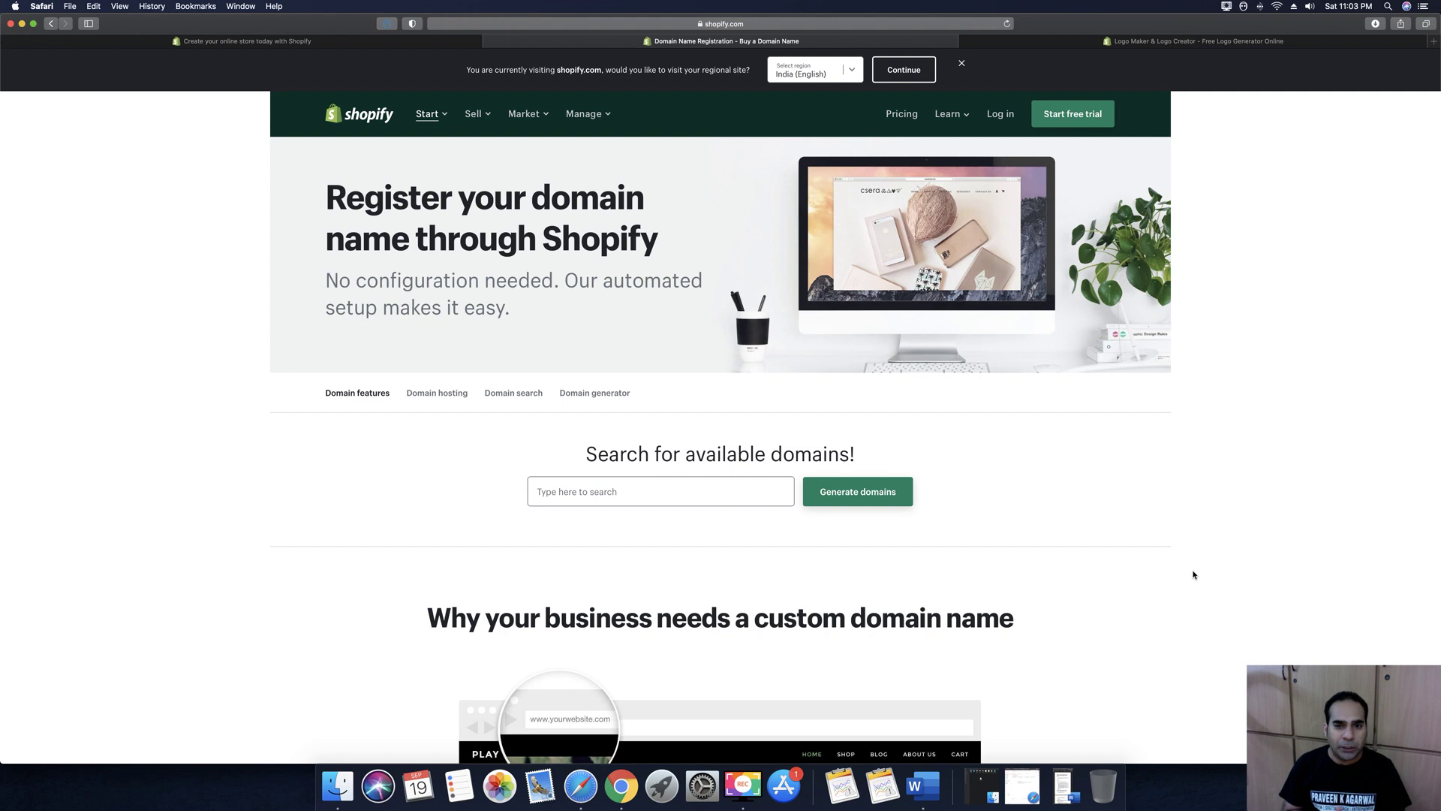
pyautogui.click(622, 495)
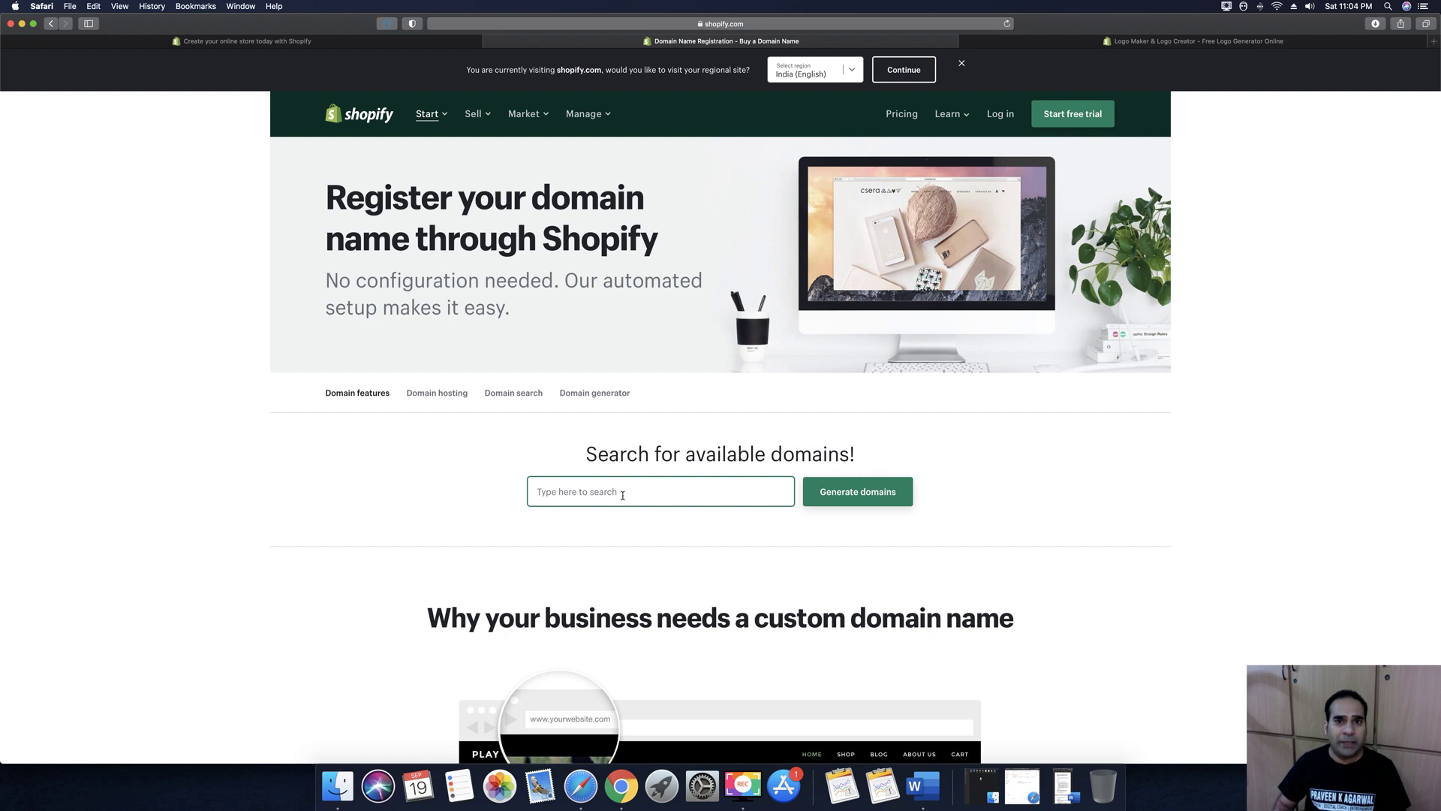
pyautogui.click(1261, 42)
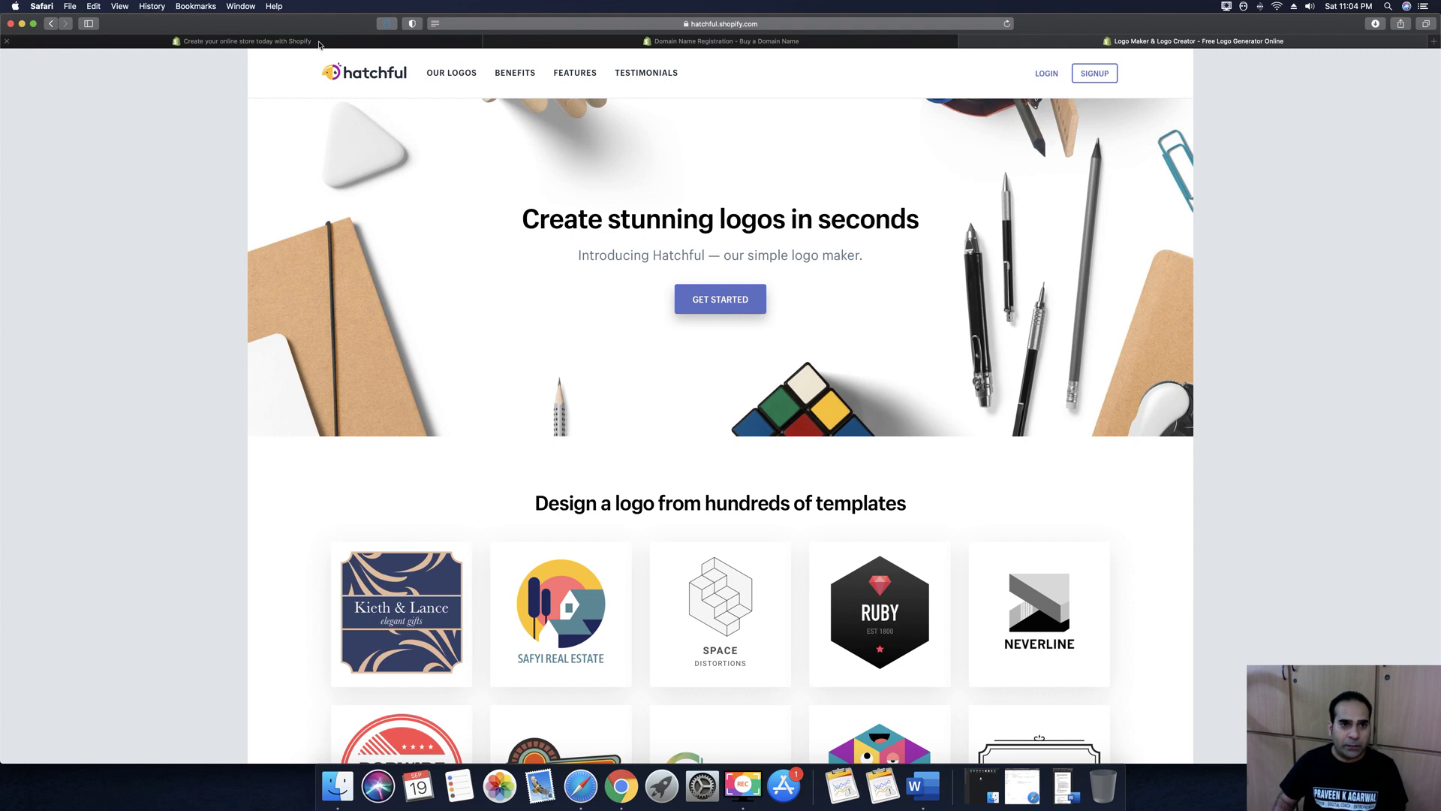
# Revisit the Domain Name Registration and Logo Maker tabs, then return to the 'Create your online store' tab
pyautogui.click(697, 43)
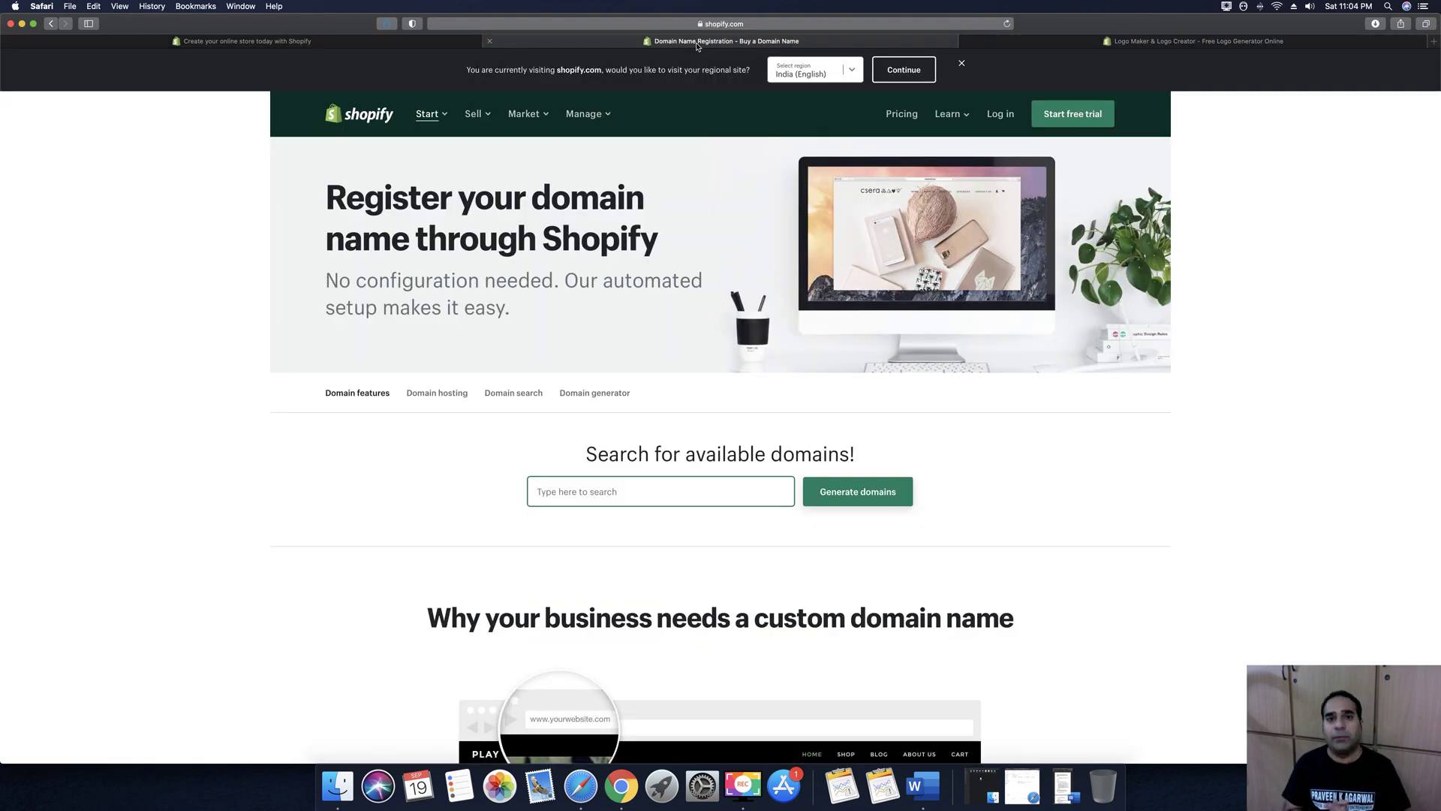
pyautogui.click(1152, 43)
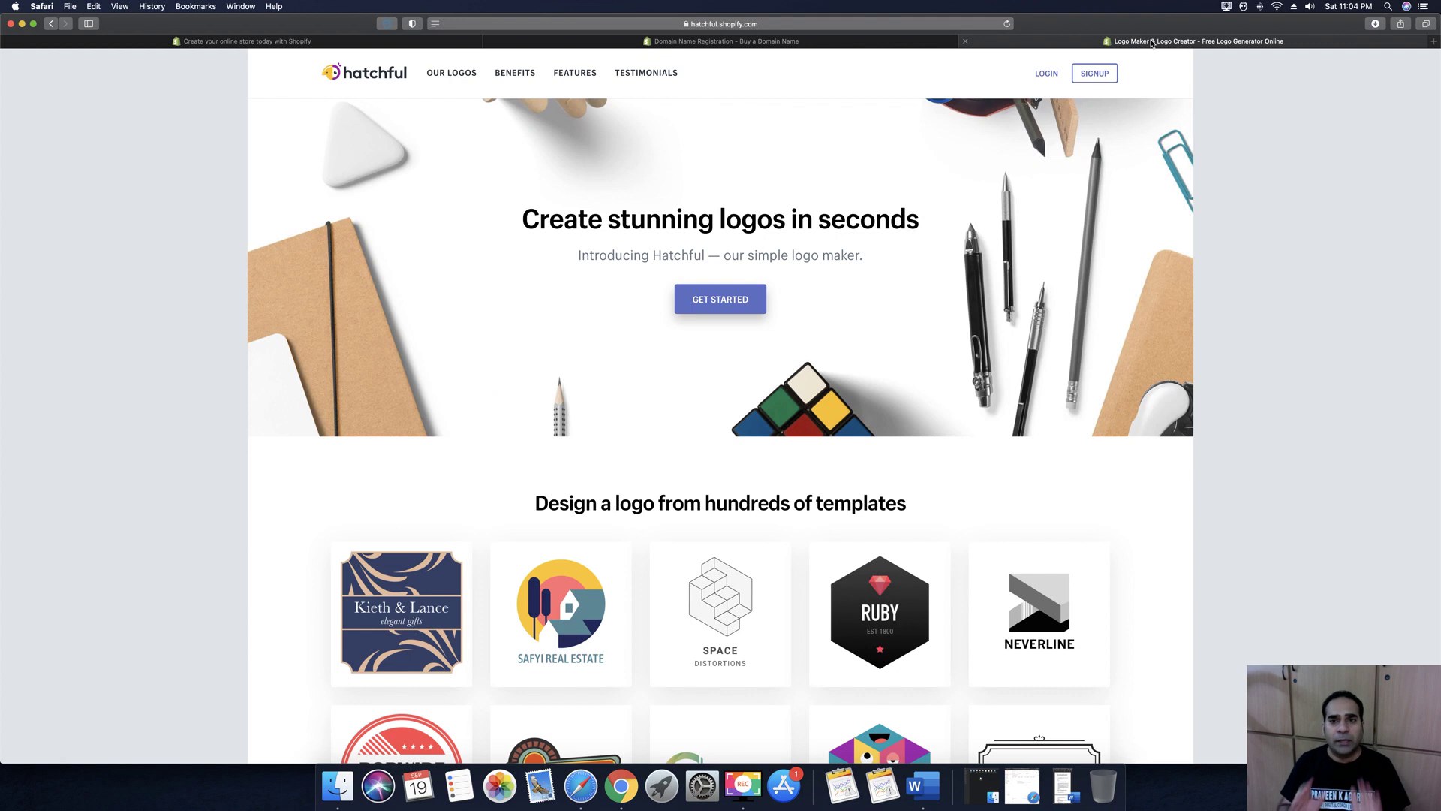
pyautogui.click(111, 42)
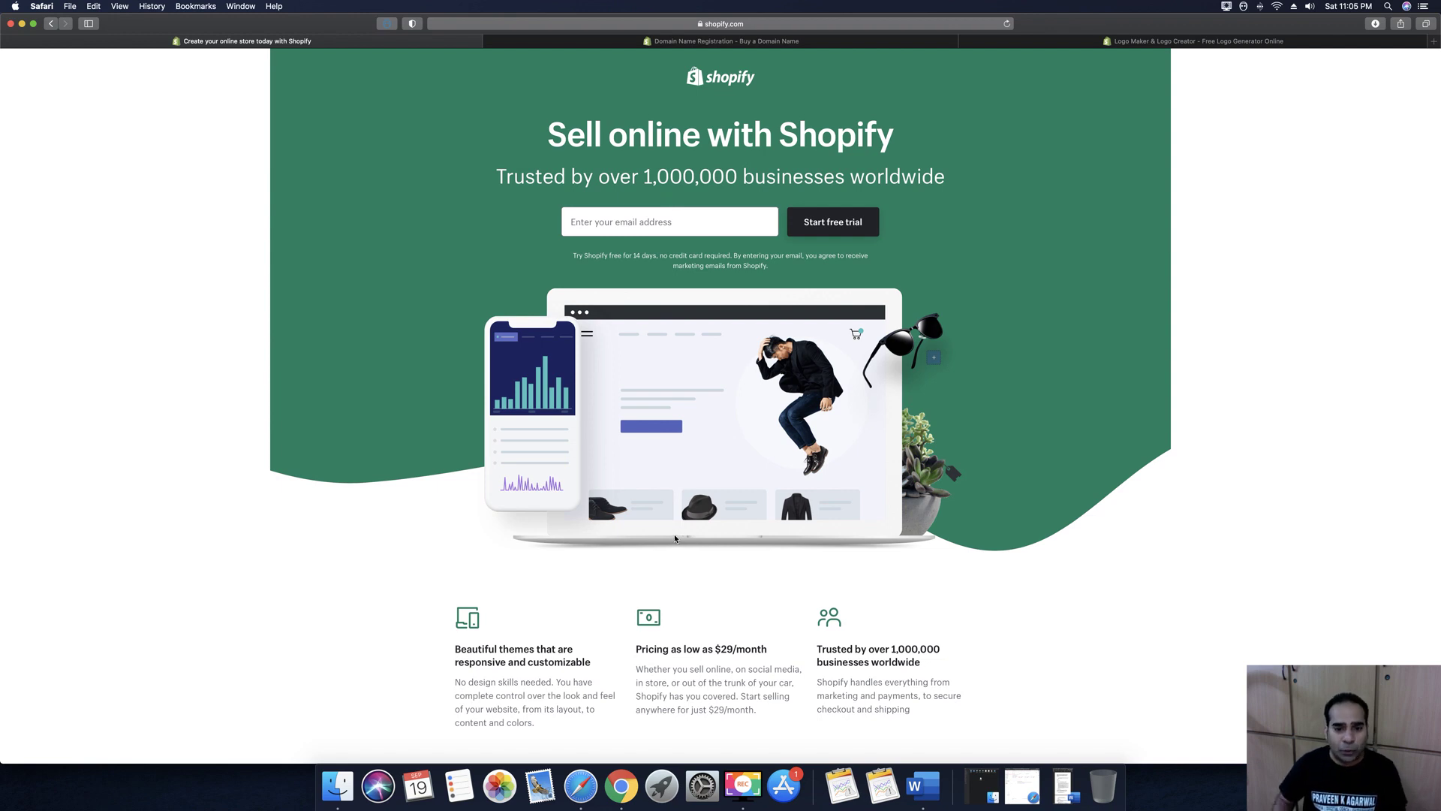
pyautogui.scroll(-5, 668, 201)
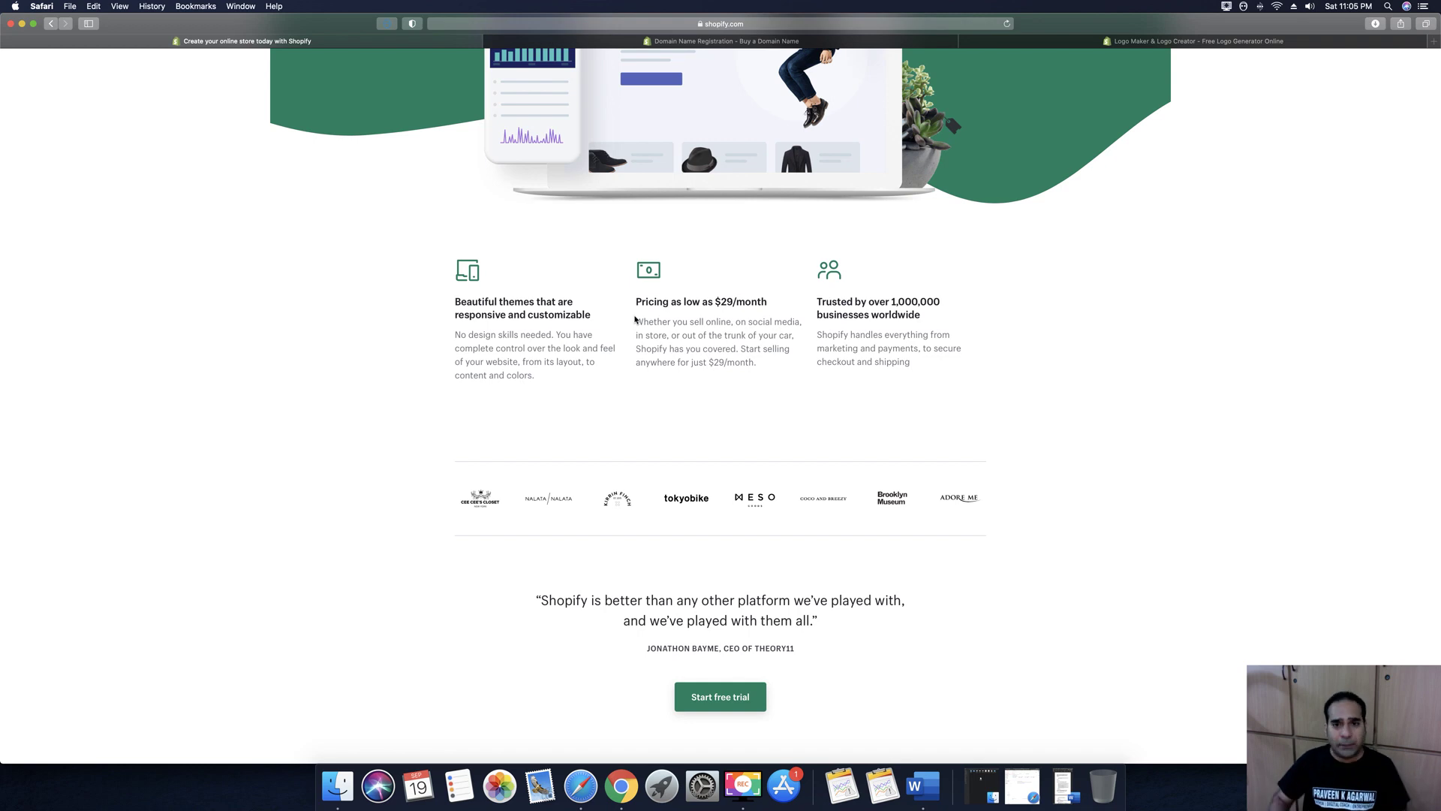
pyautogui.scroll(5, 635, 320)
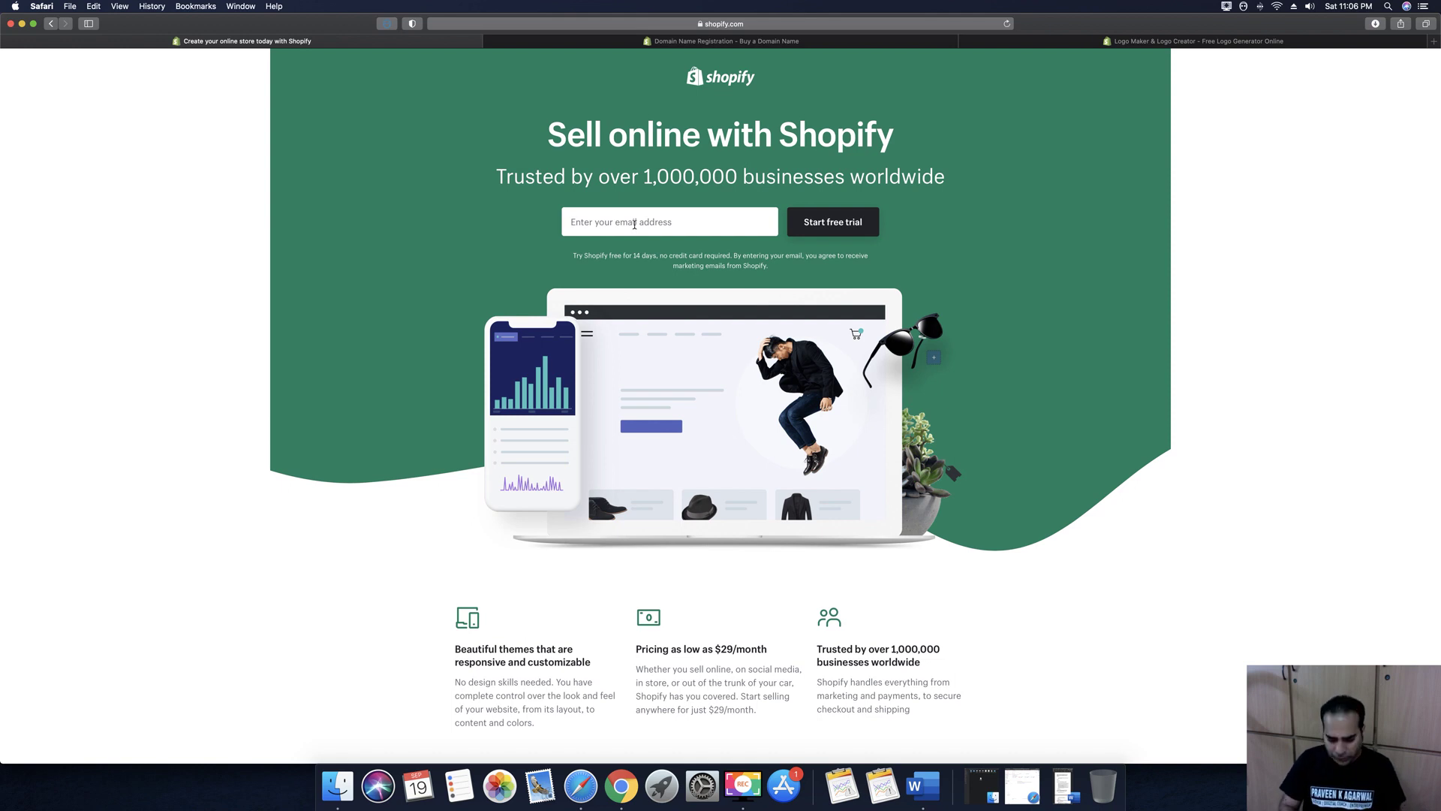
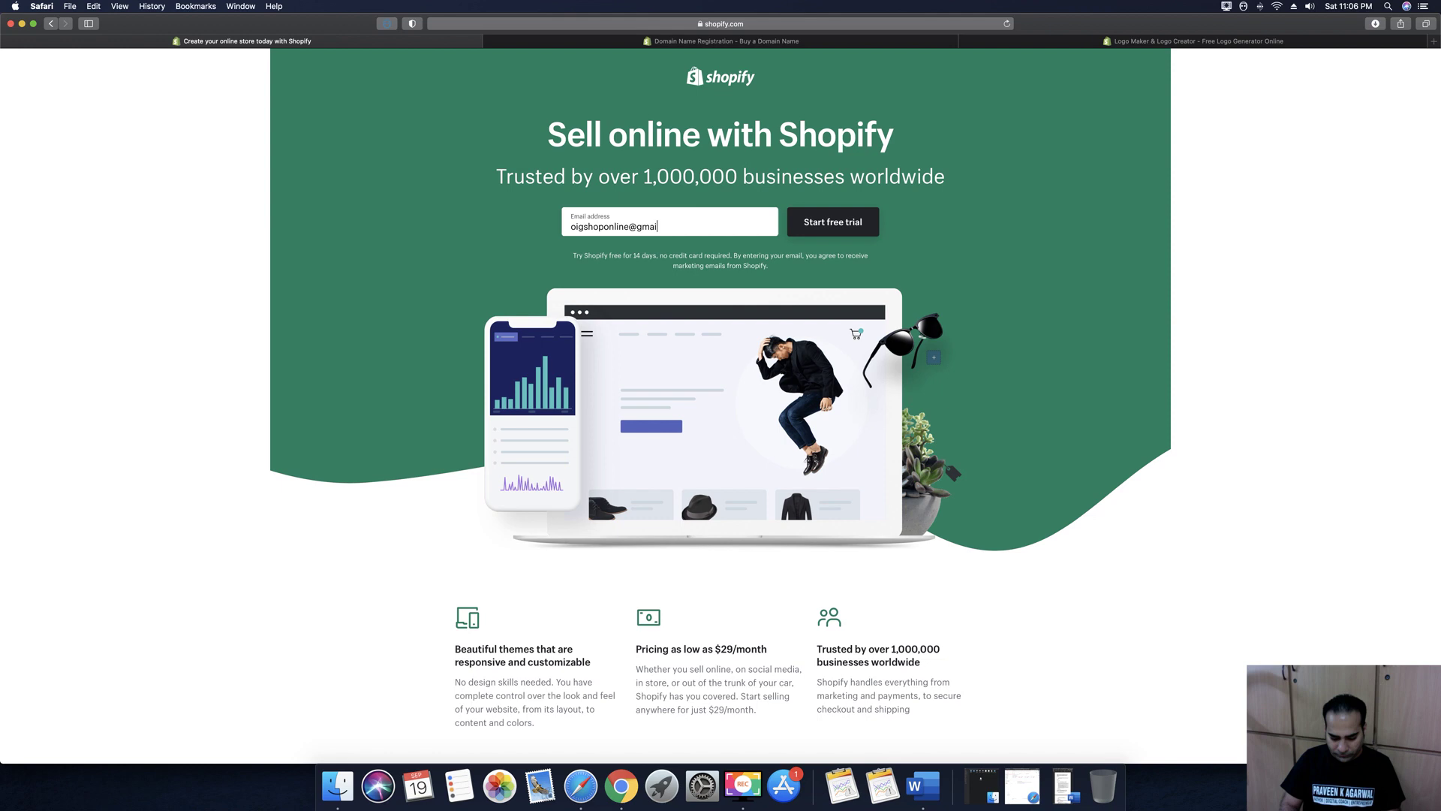
# Enter the store's email address in the hero field and start the free trial
pyautogui.click(826, 221)
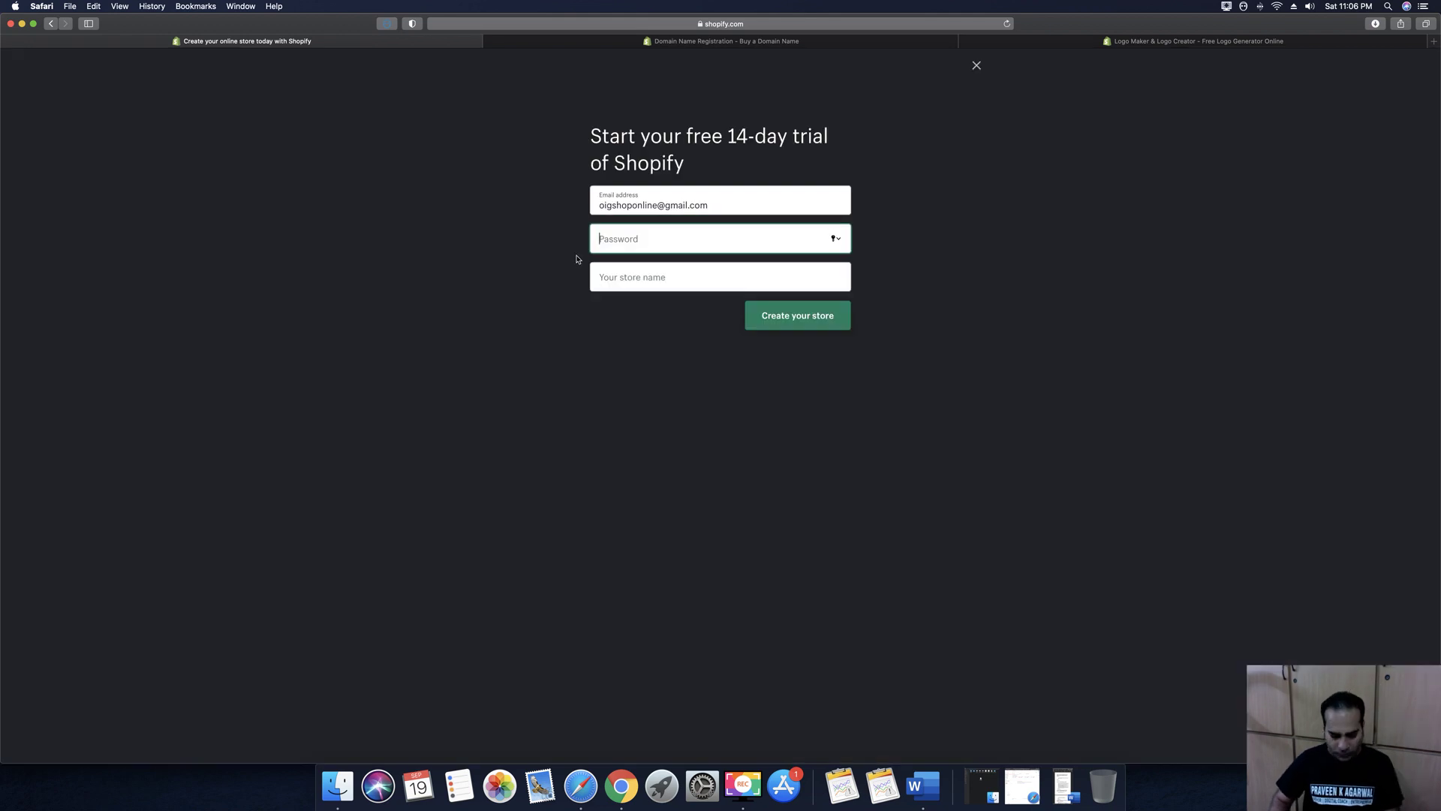
# Enter a password and store name 'OIG Shop Online', create the store, and decline saving the password
pyautogui.write('********')
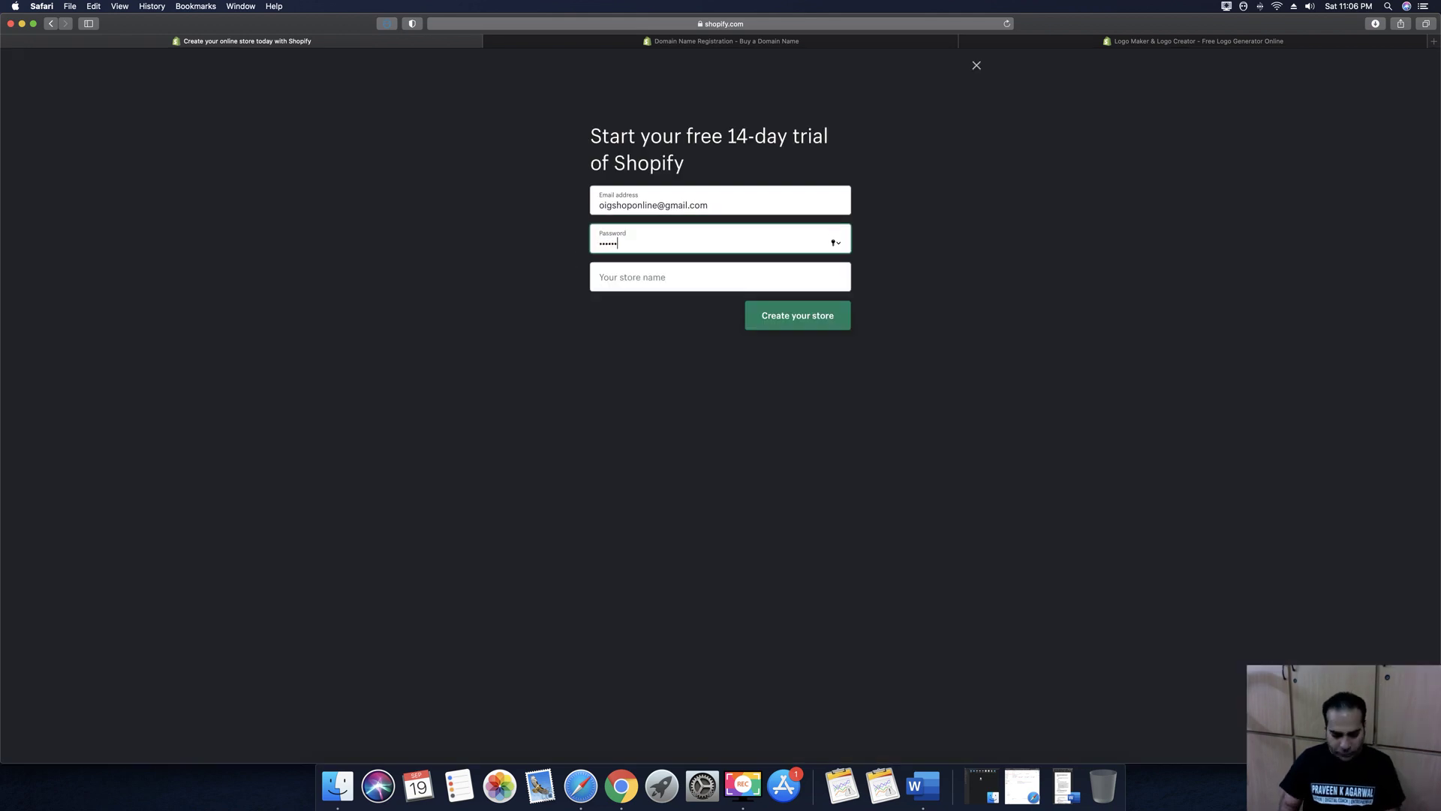
pyautogui.click(622, 279)
pyautogui.write('OIG Shop Online')
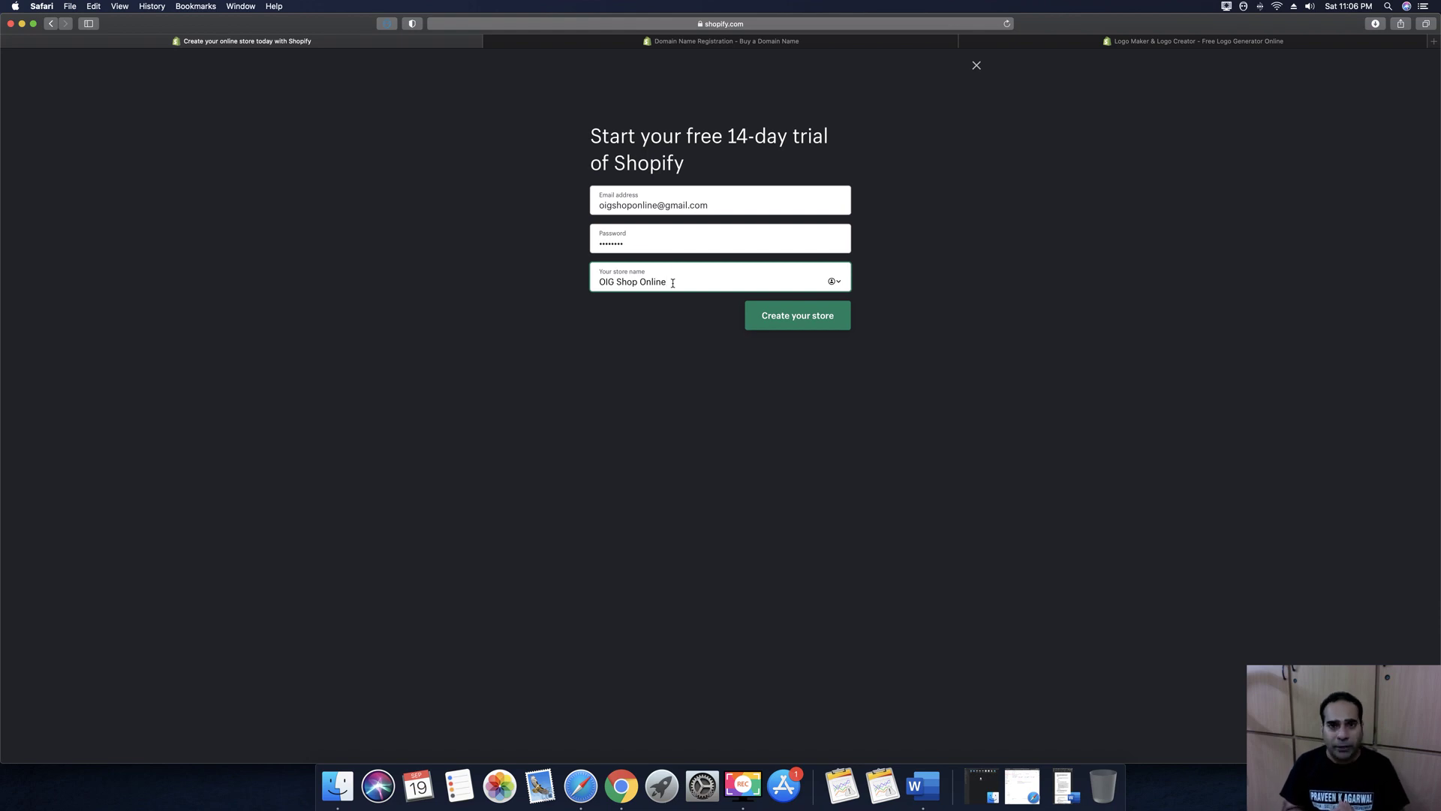
pyautogui.click(811, 317)
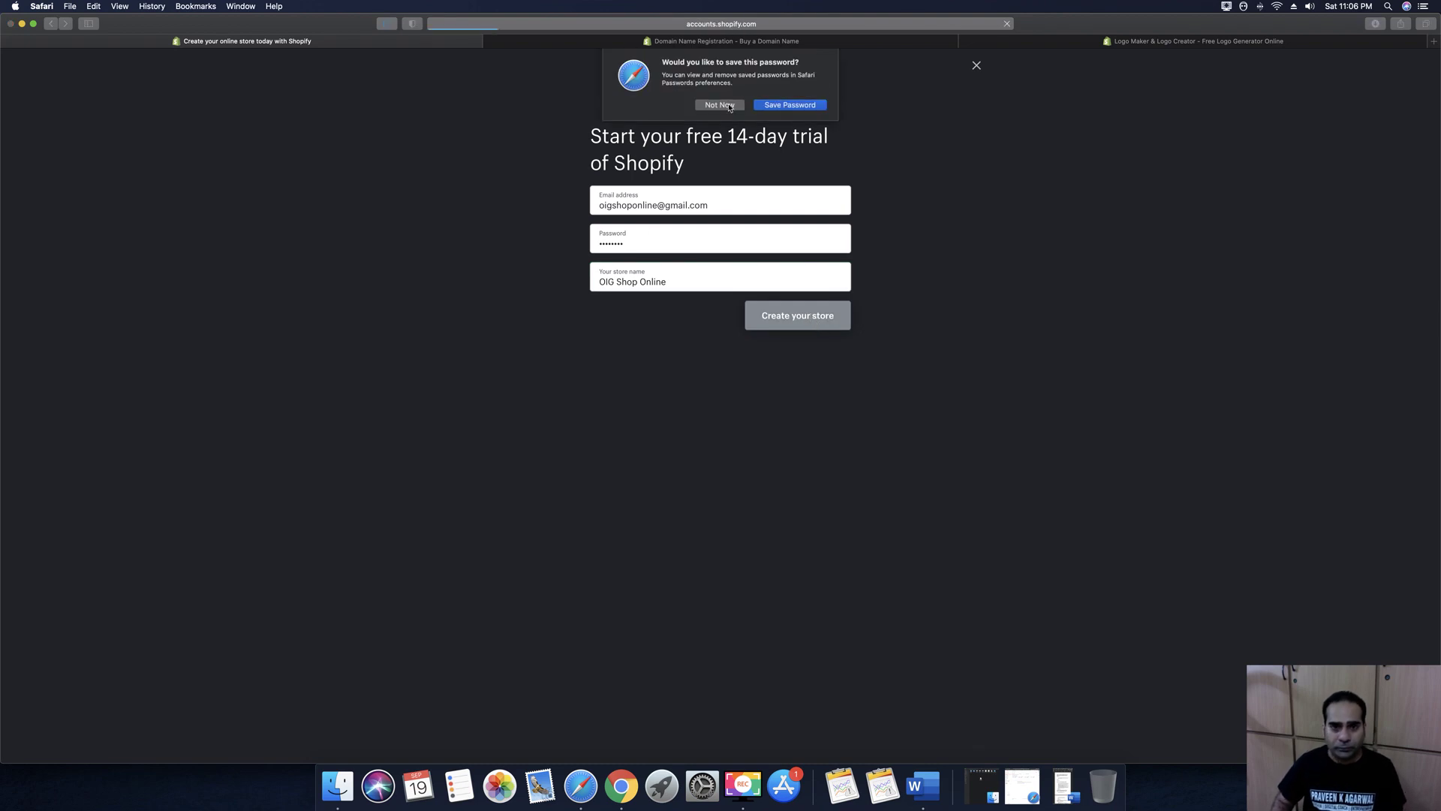
pyautogui.click(734, 106)
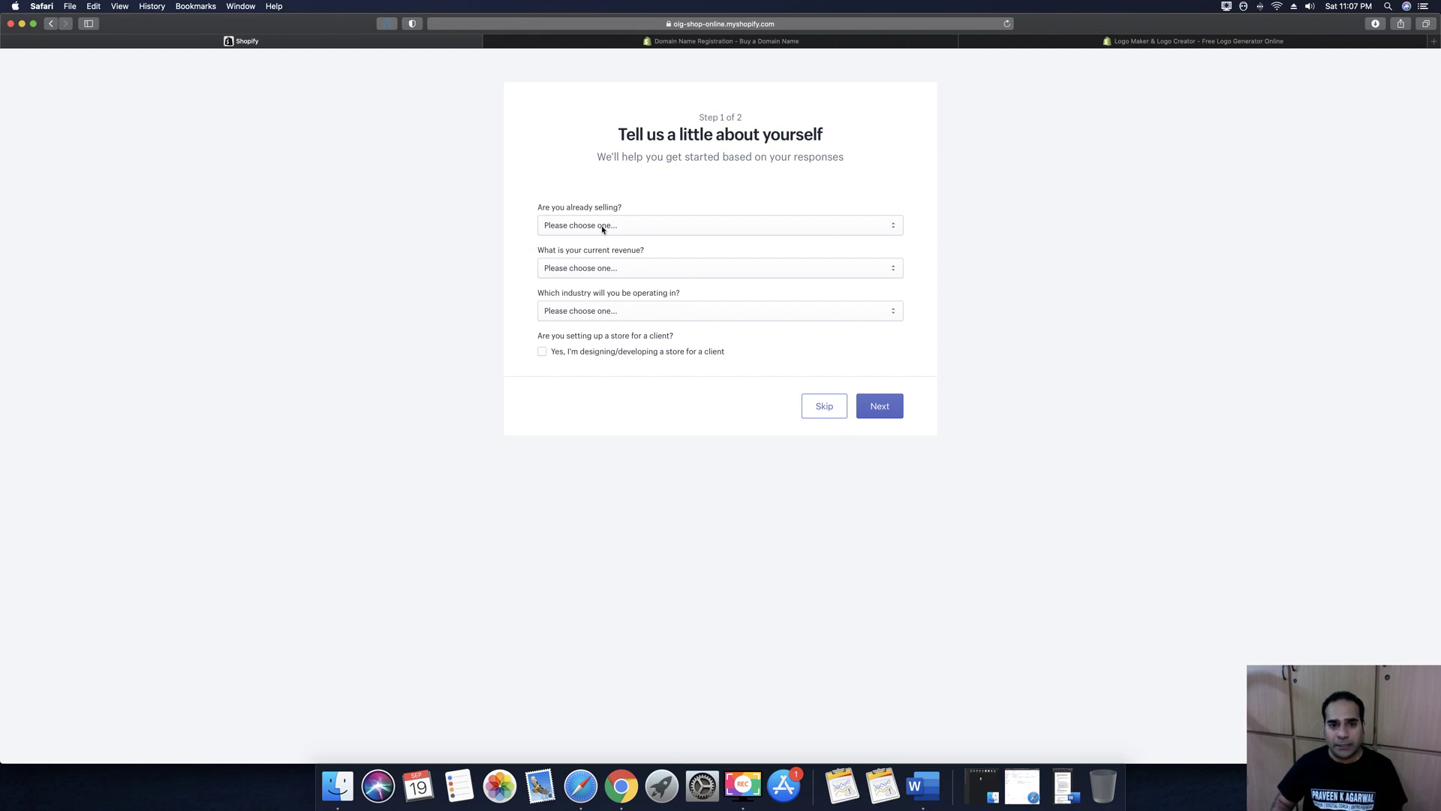
# Answer 'I'm selling, just not online' and set launch timing to 'I'm ready to go'
pyautogui.click(603, 228)
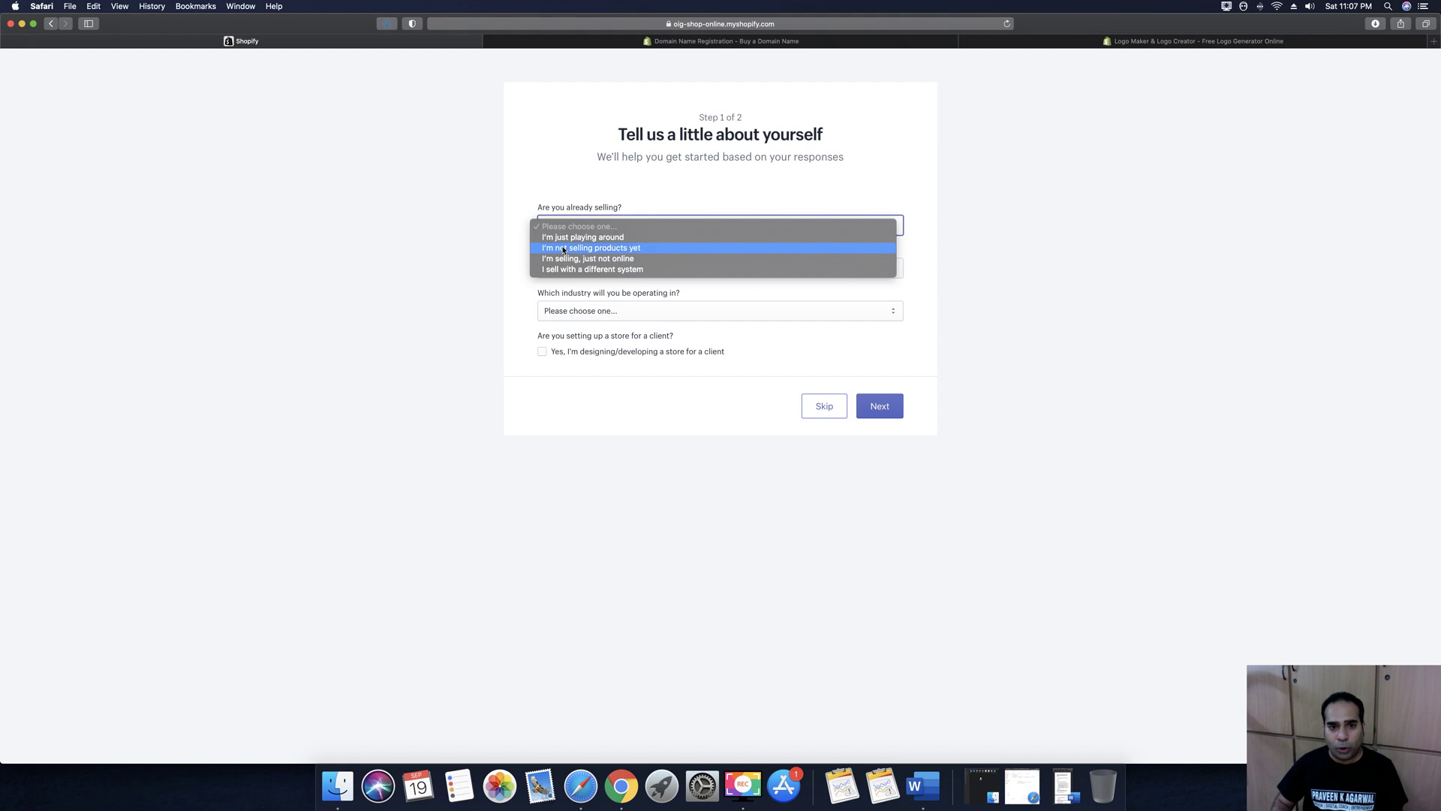
pyautogui.click(578, 237)
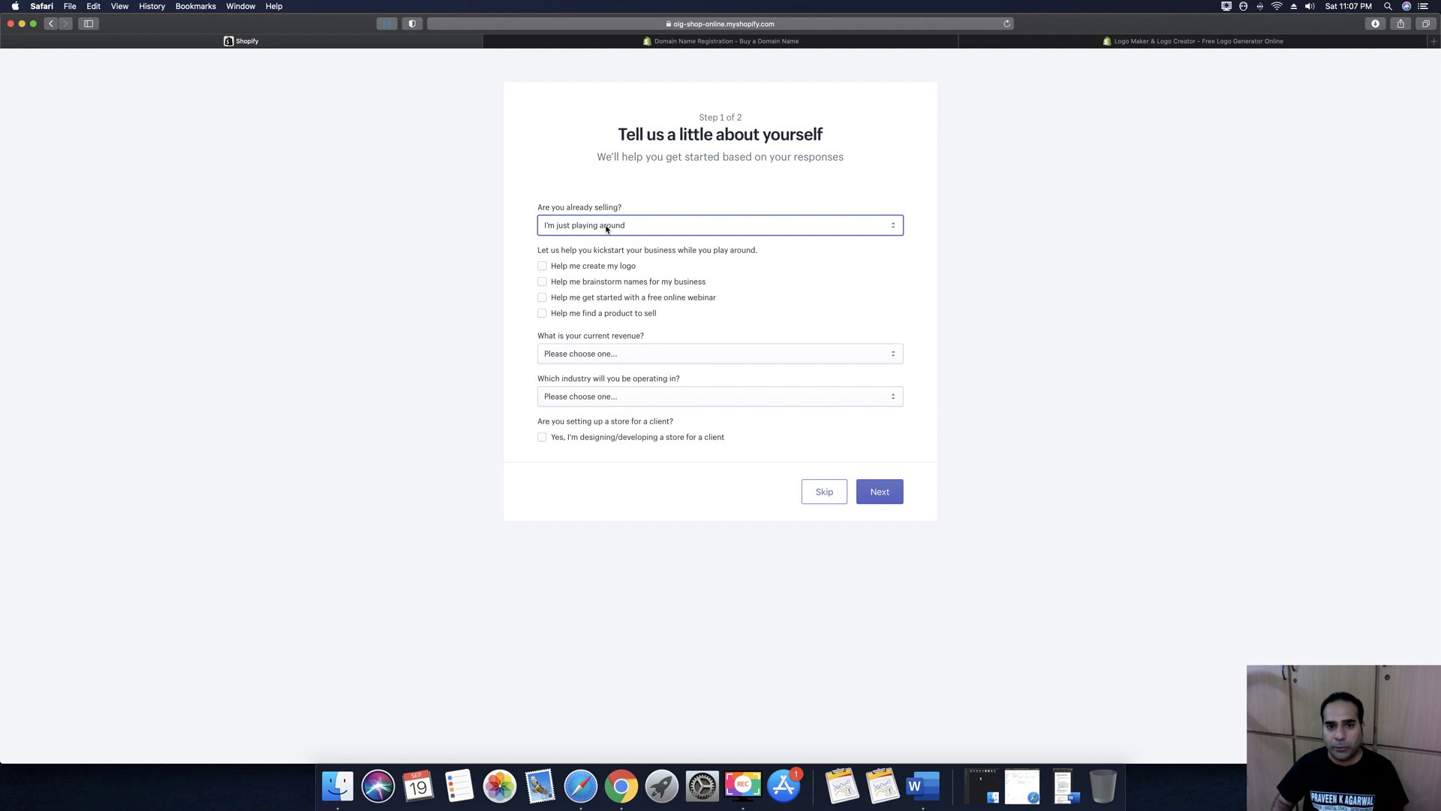
pyautogui.click(607, 229)
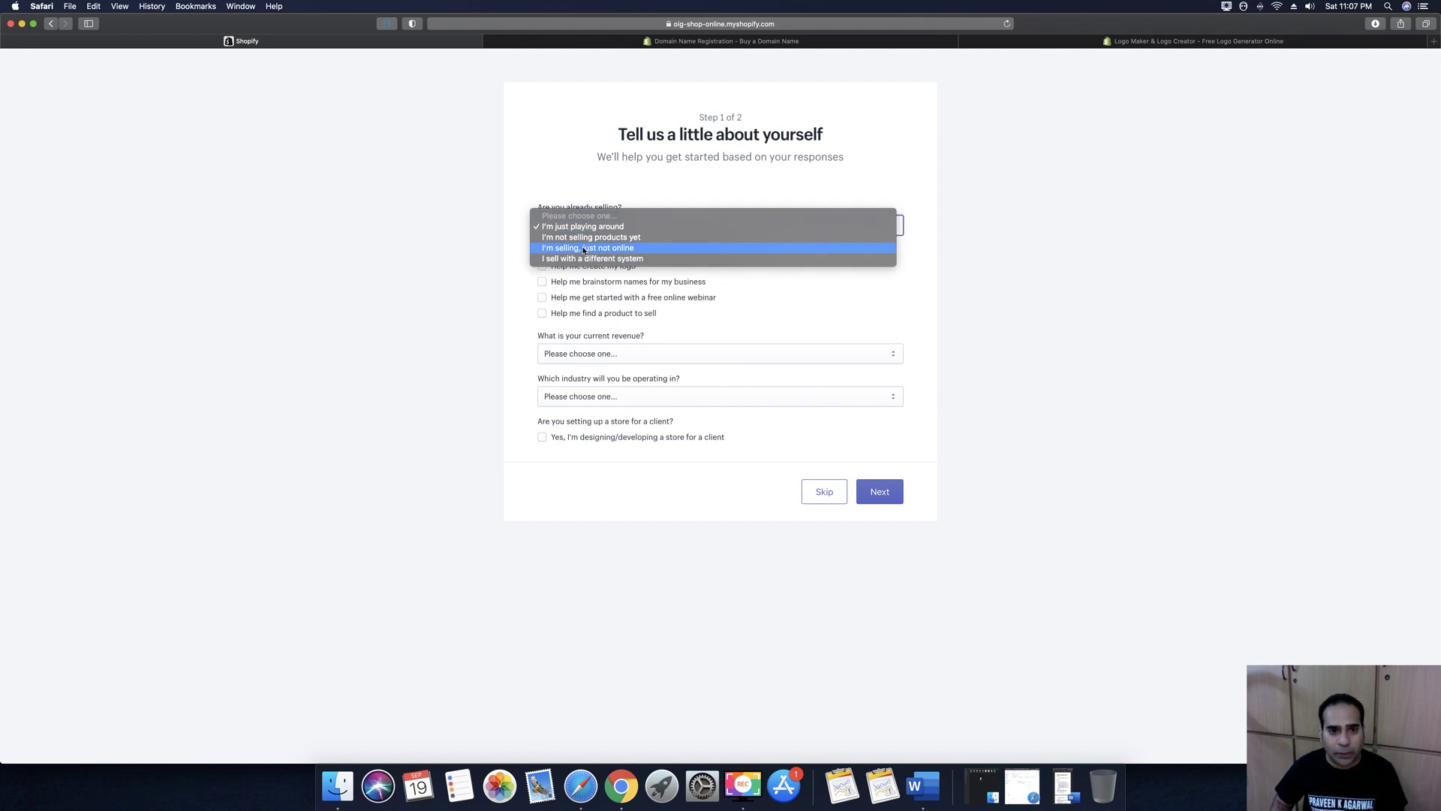
pyautogui.click(637, 249)
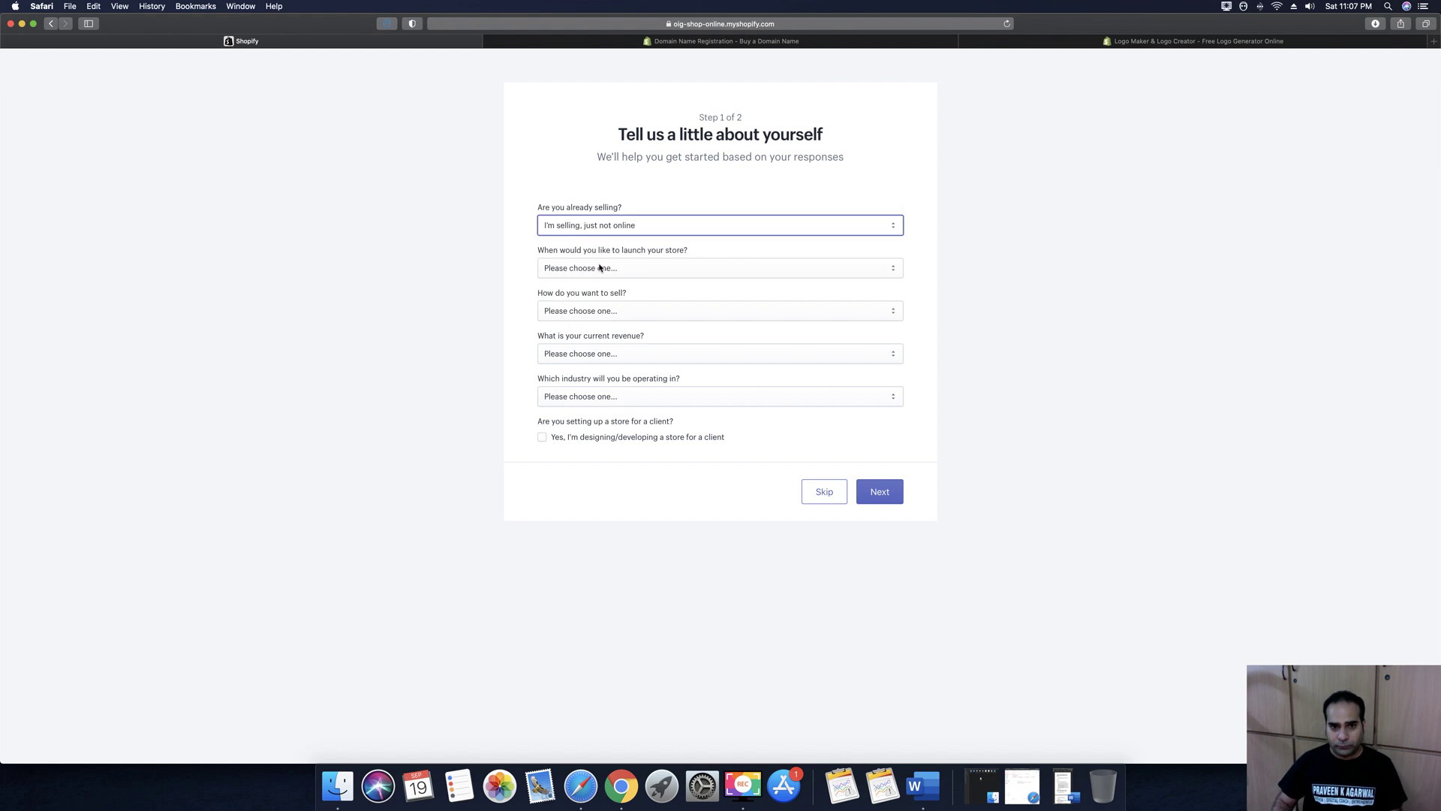
pyautogui.click(601, 267)
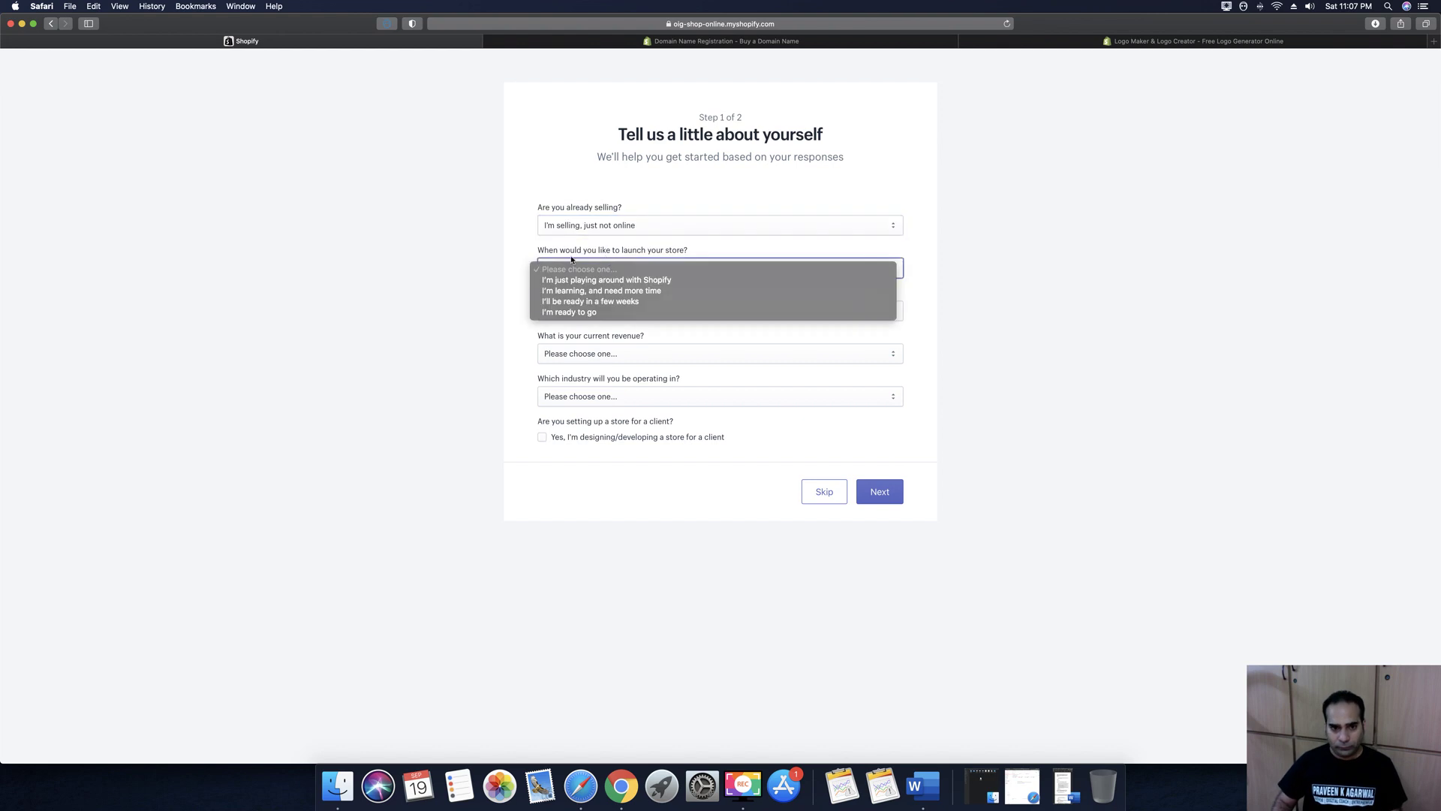
pyautogui.click(588, 313)
# Choose Online only, ₹0 INR revenue and Other industry, then continue to the address step
pyautogui.click(574, 311)
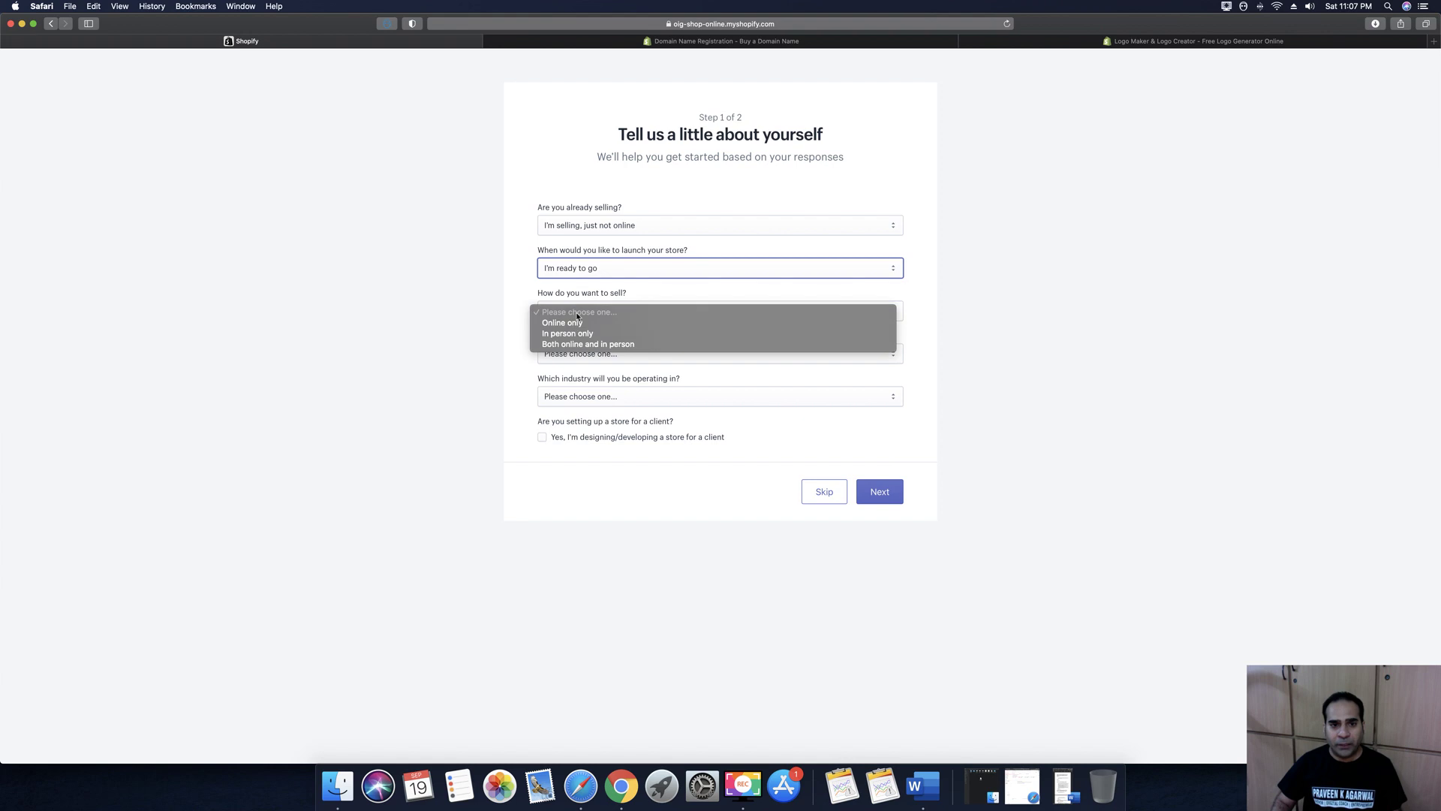
pyautogui.click(574, 324)
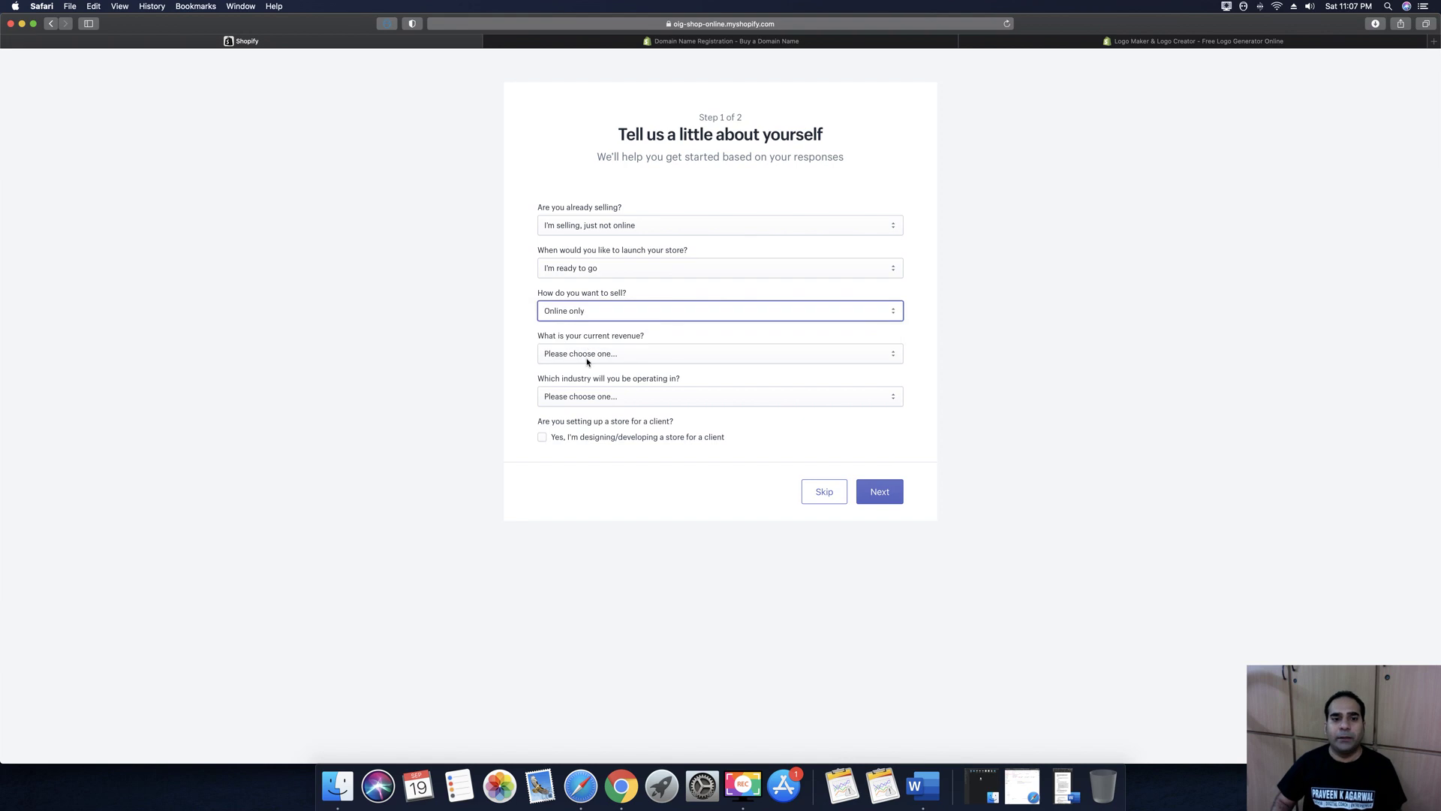
pyautogui.click(586, 355)
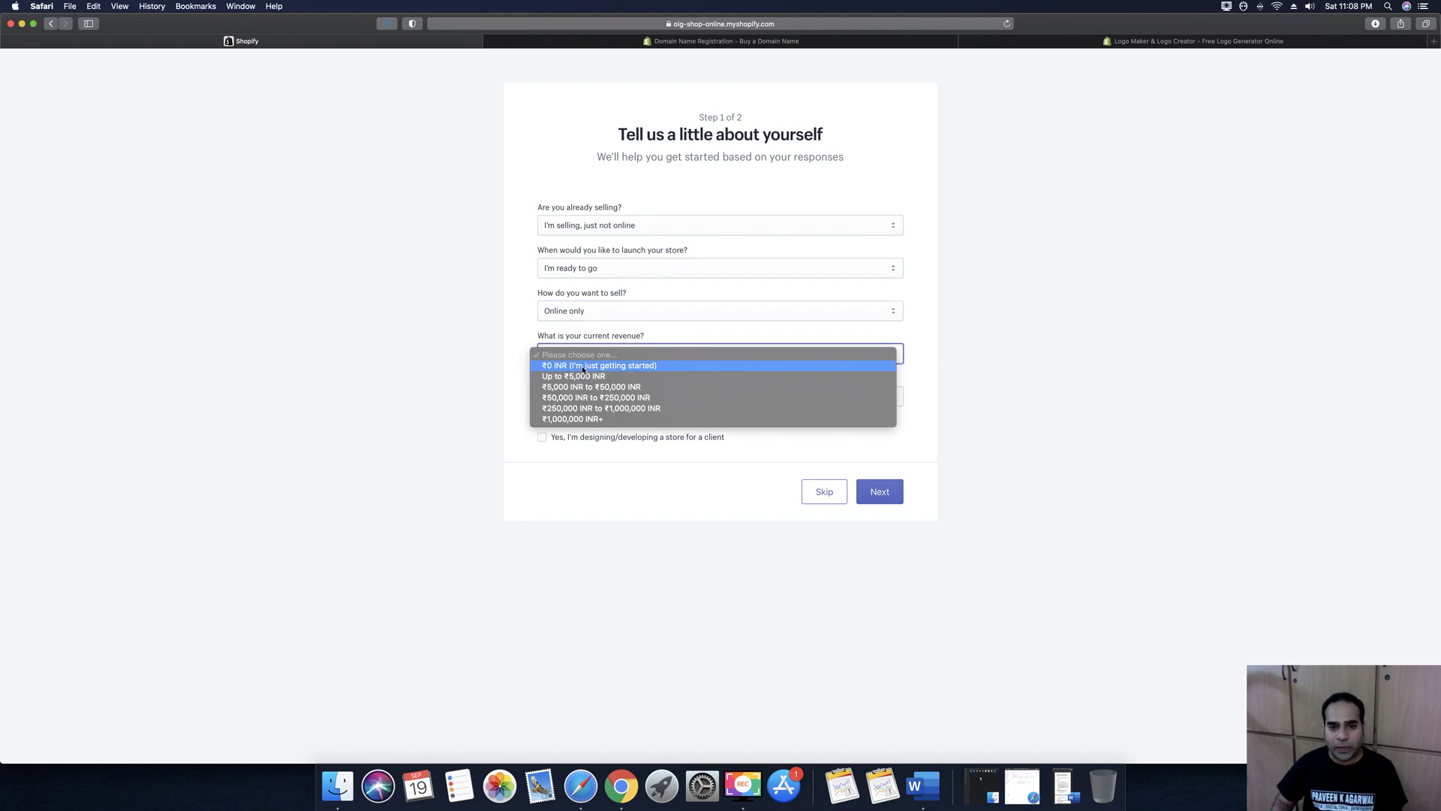
pyautogui.click(582, 365)
pyautogui.click(587, 395)
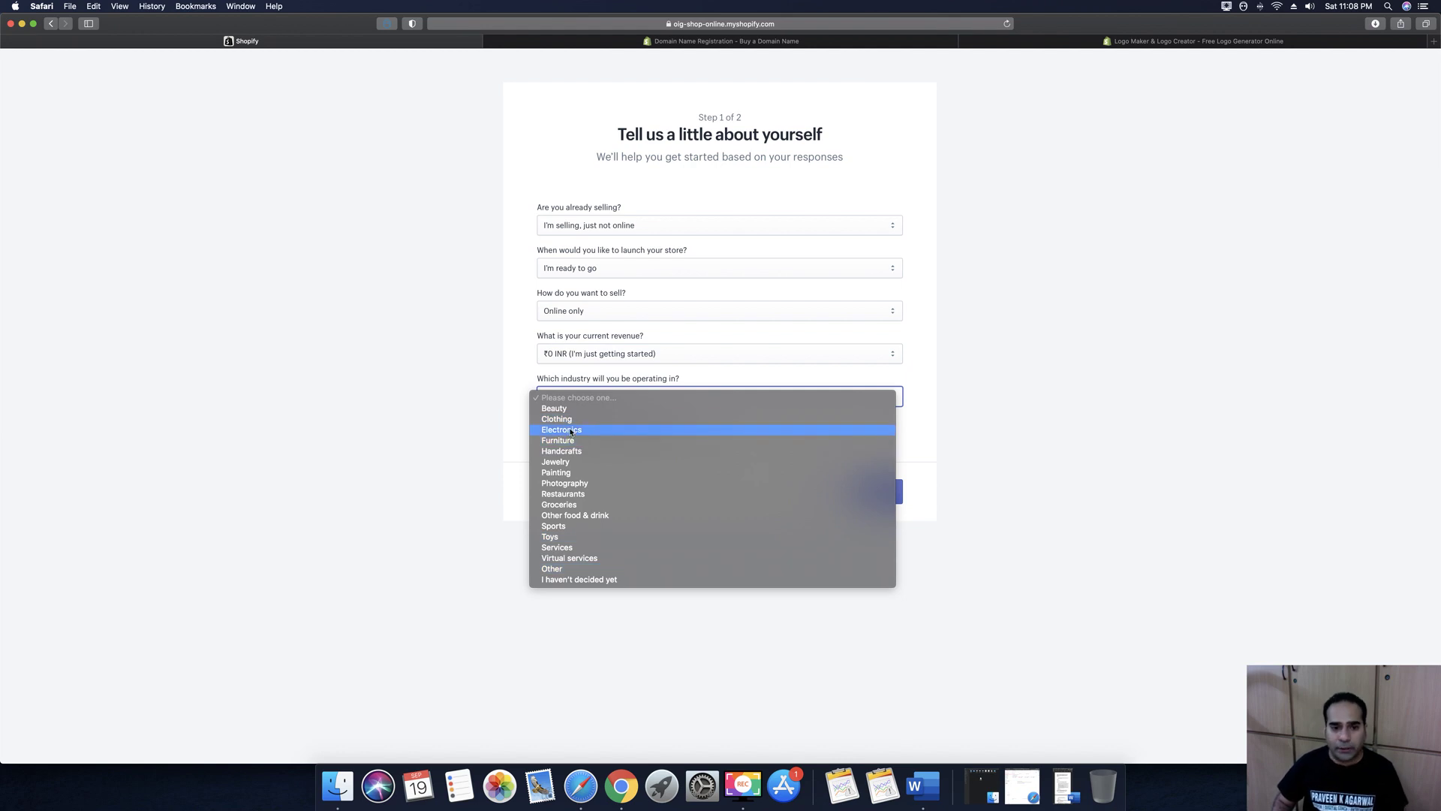
pyautogui.click(565, 570)
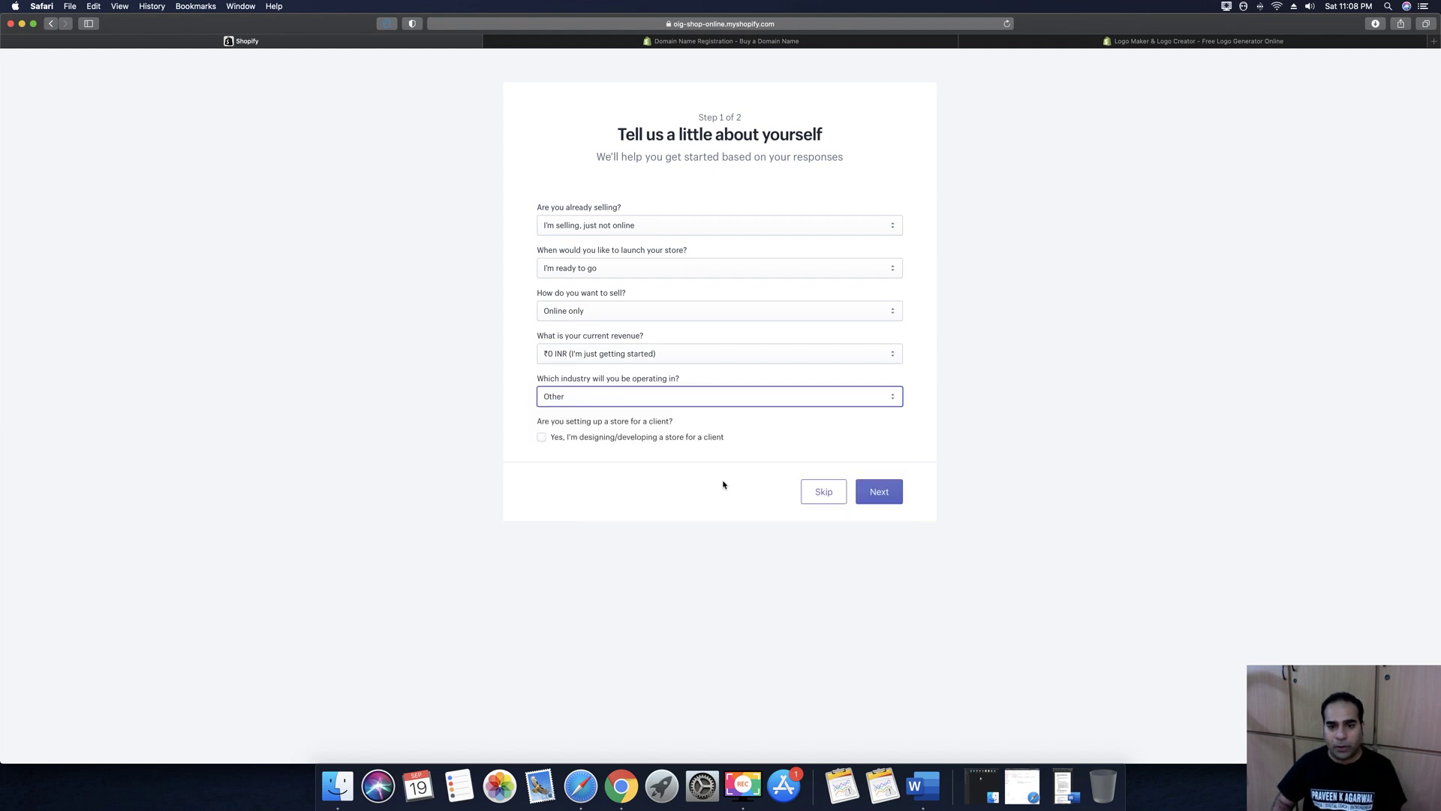
pyautogui.click(880, 493)
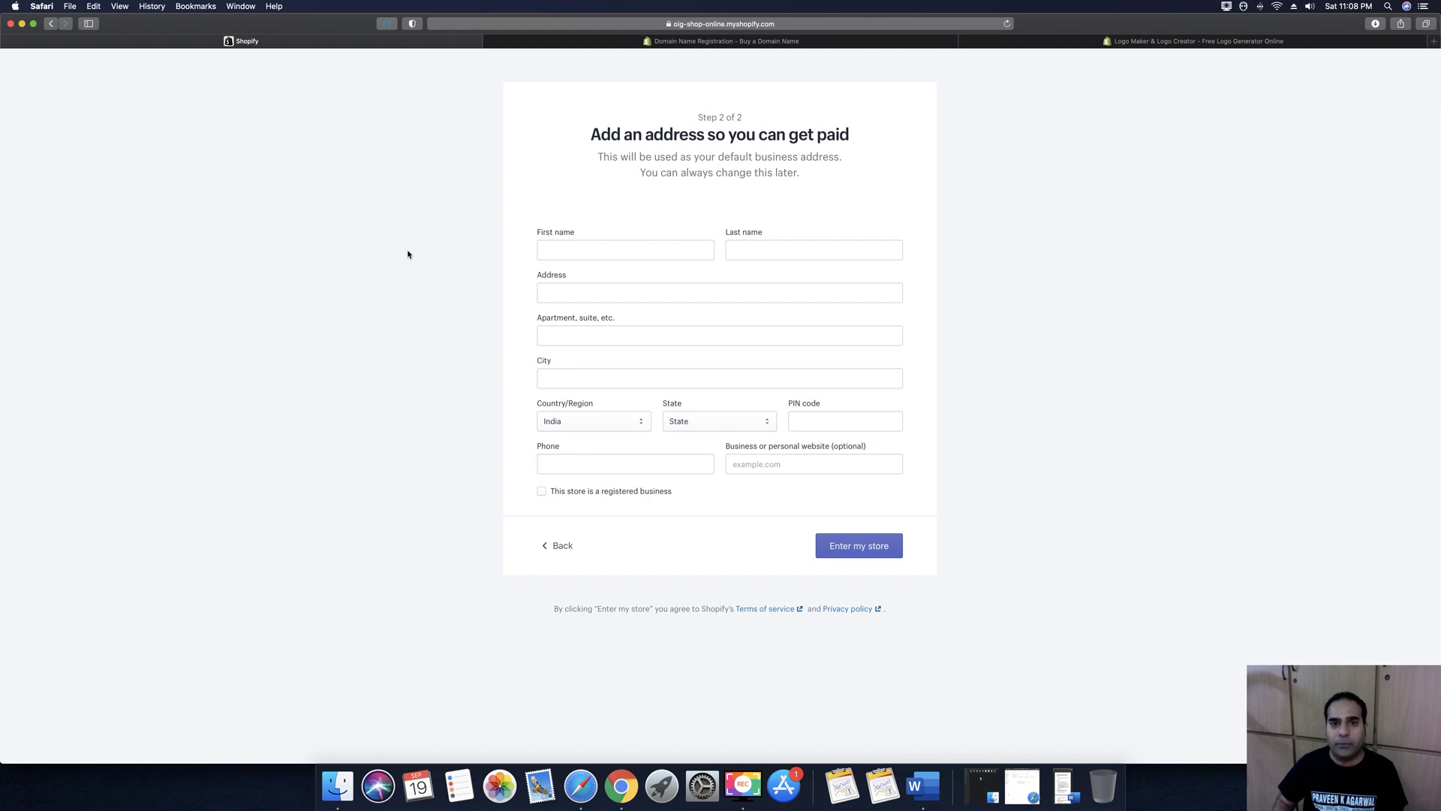
# Fill in the owner's first and last name and both street address lines
pyautogui.click(636, 249)
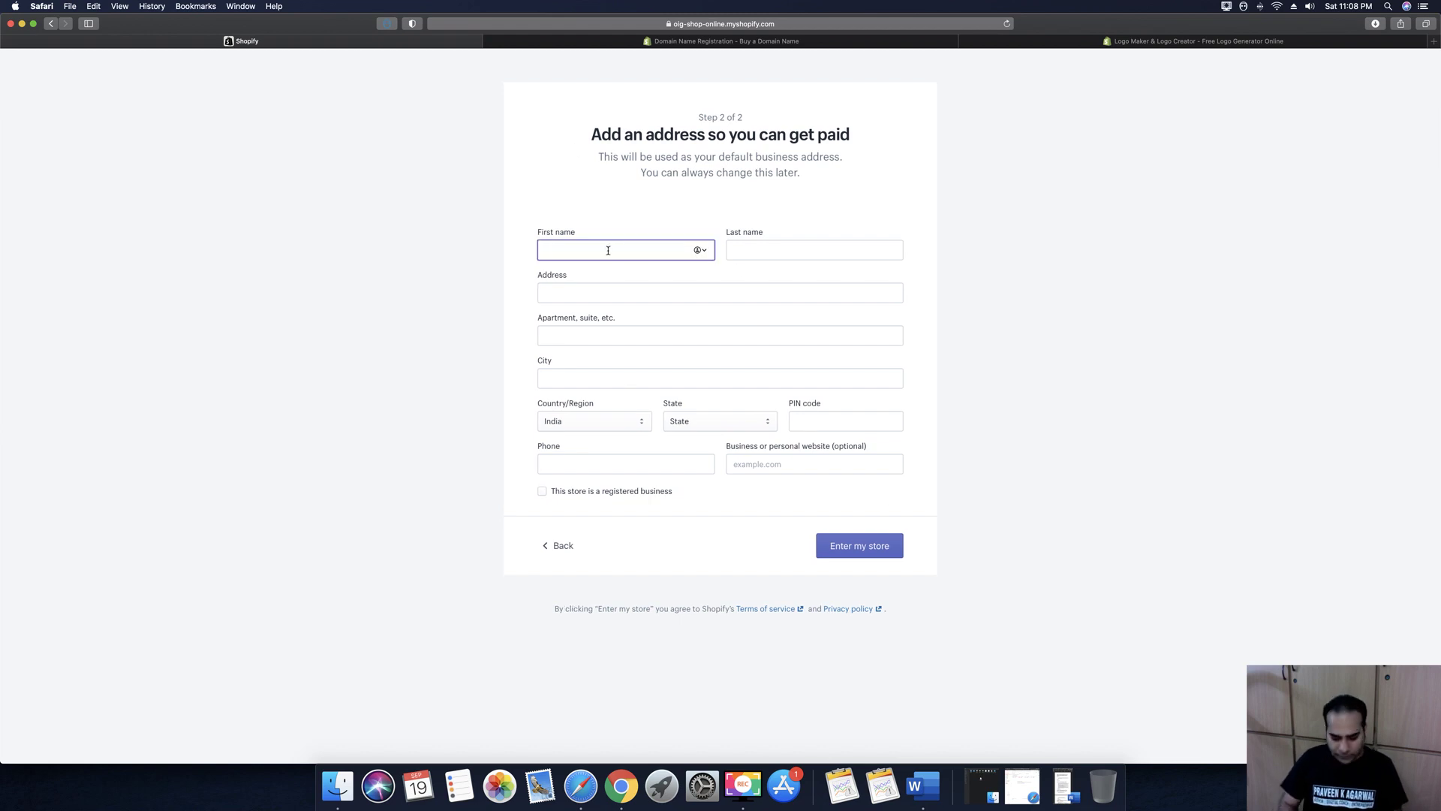
pyautogui.press('Tab')
pyautogui.press('Tab')
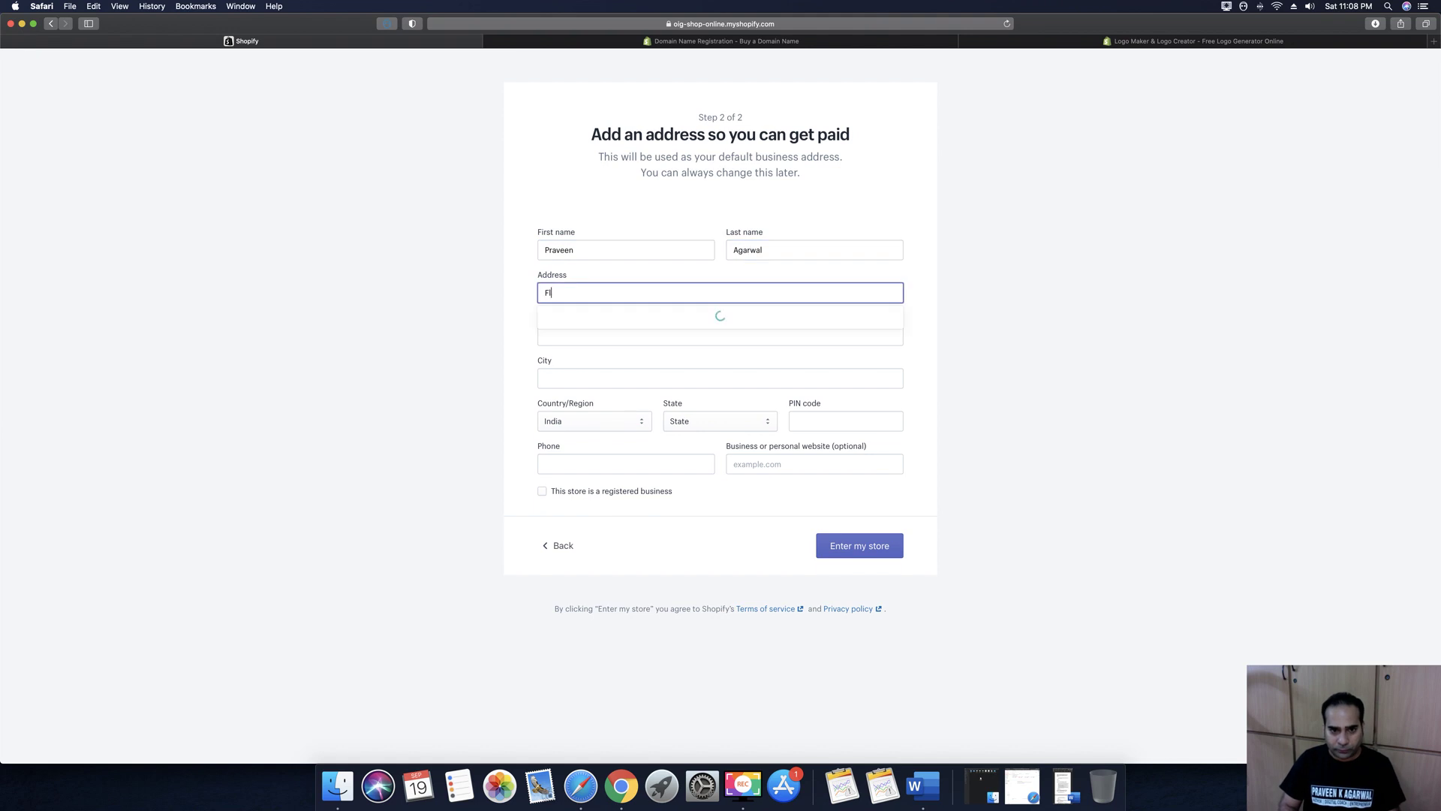
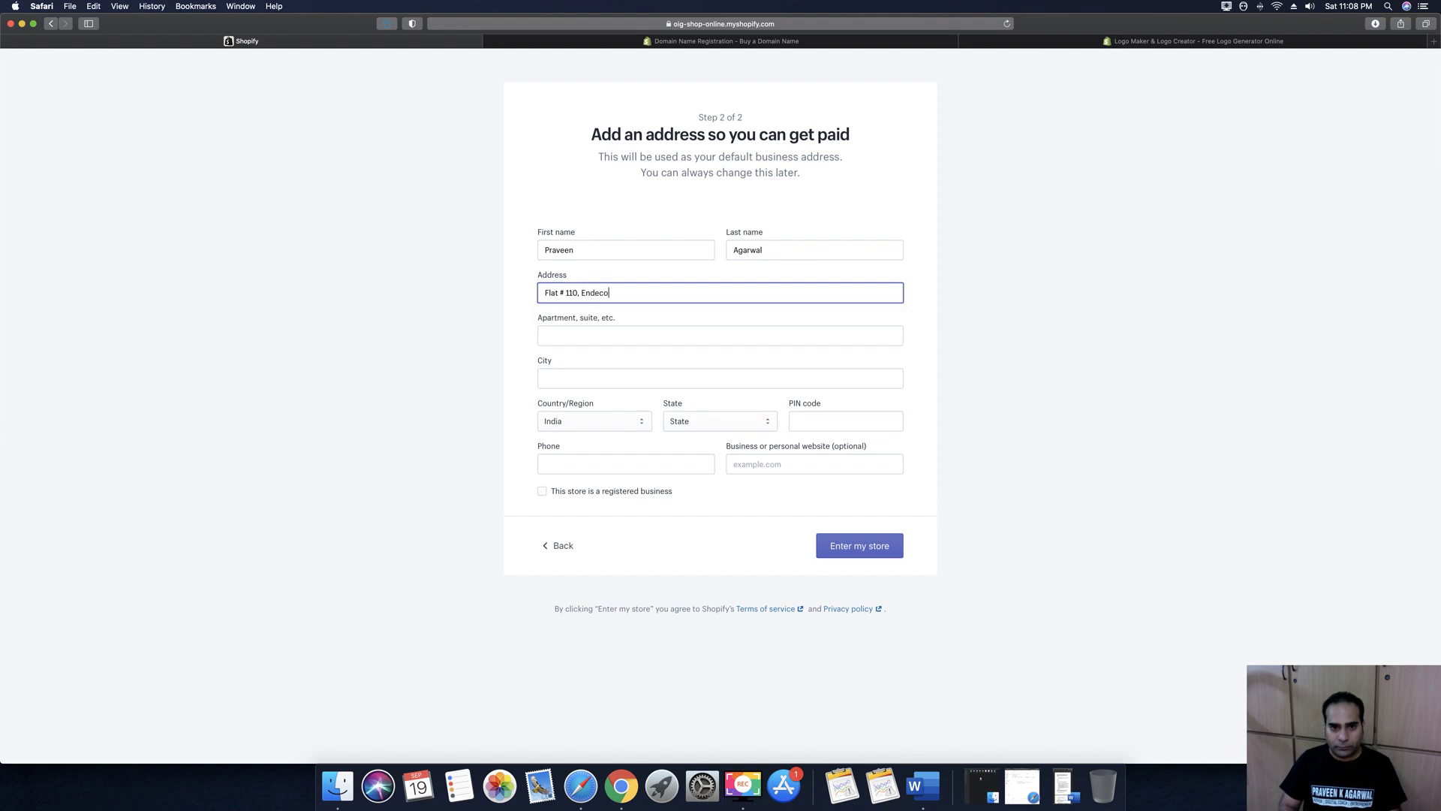
pyautogui.press('Tab')
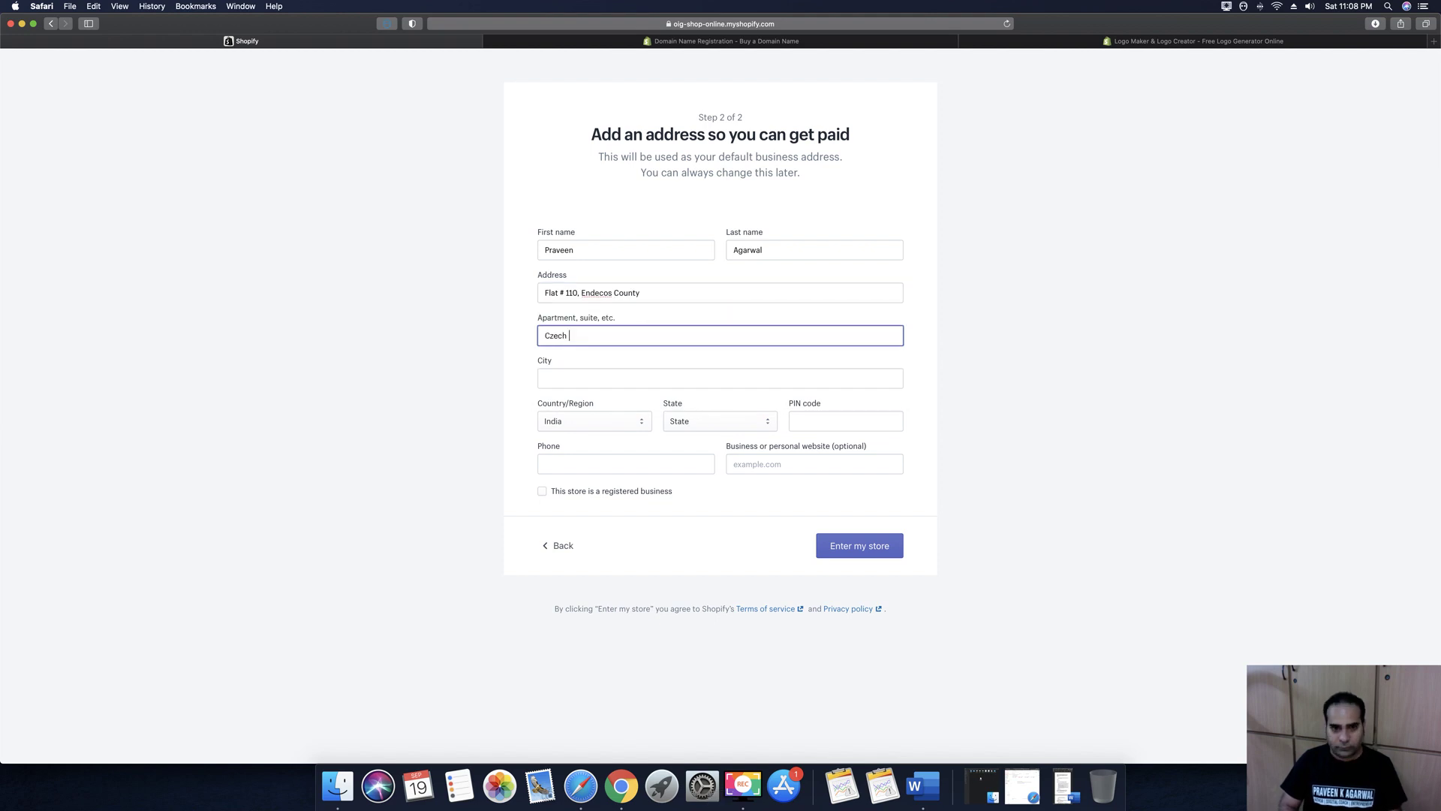
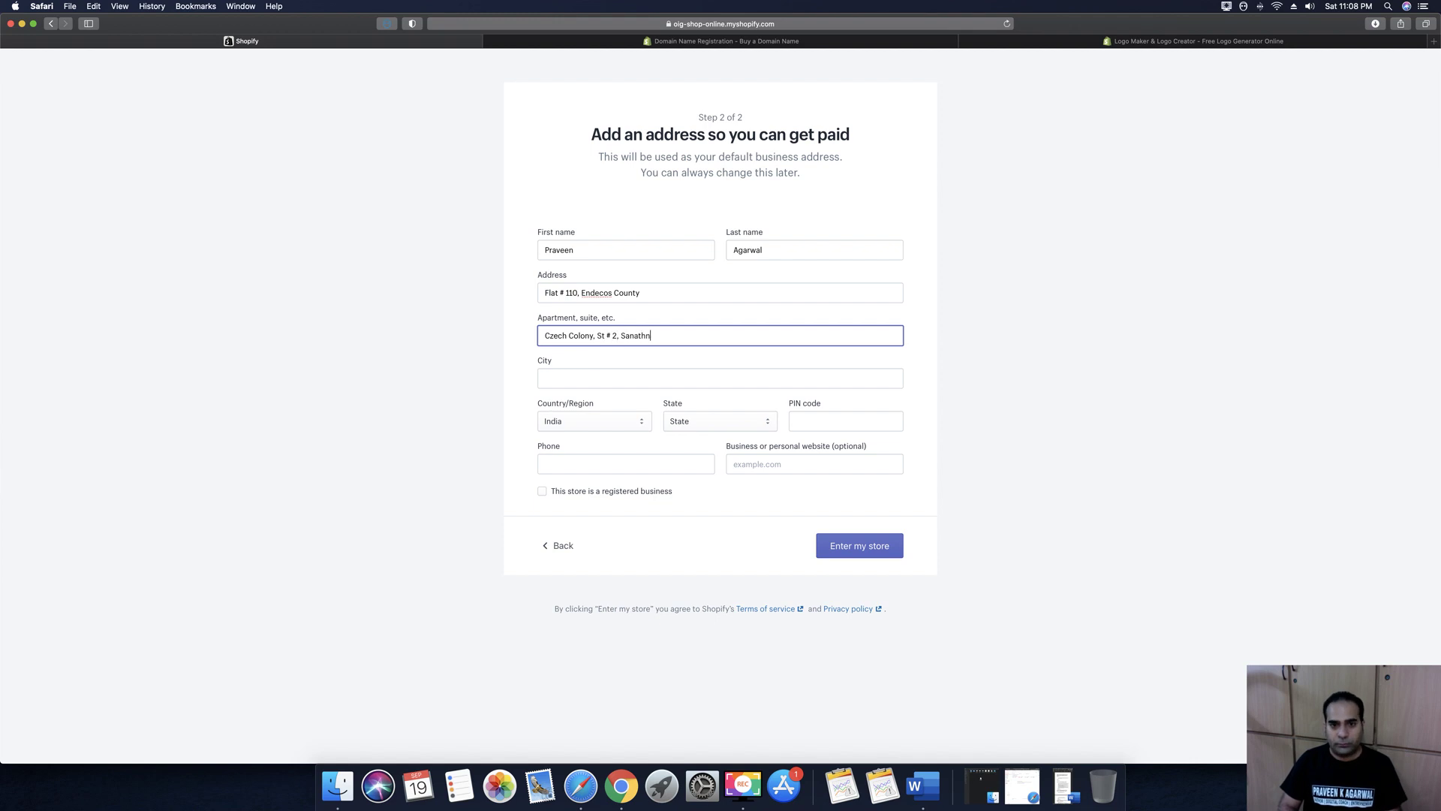
# Enter the city, state, PIN code, phone number and website onlyindiangoods.com, then enter the store
pyautogui.press('Tab')
pyautogui.write('Hyderabad')
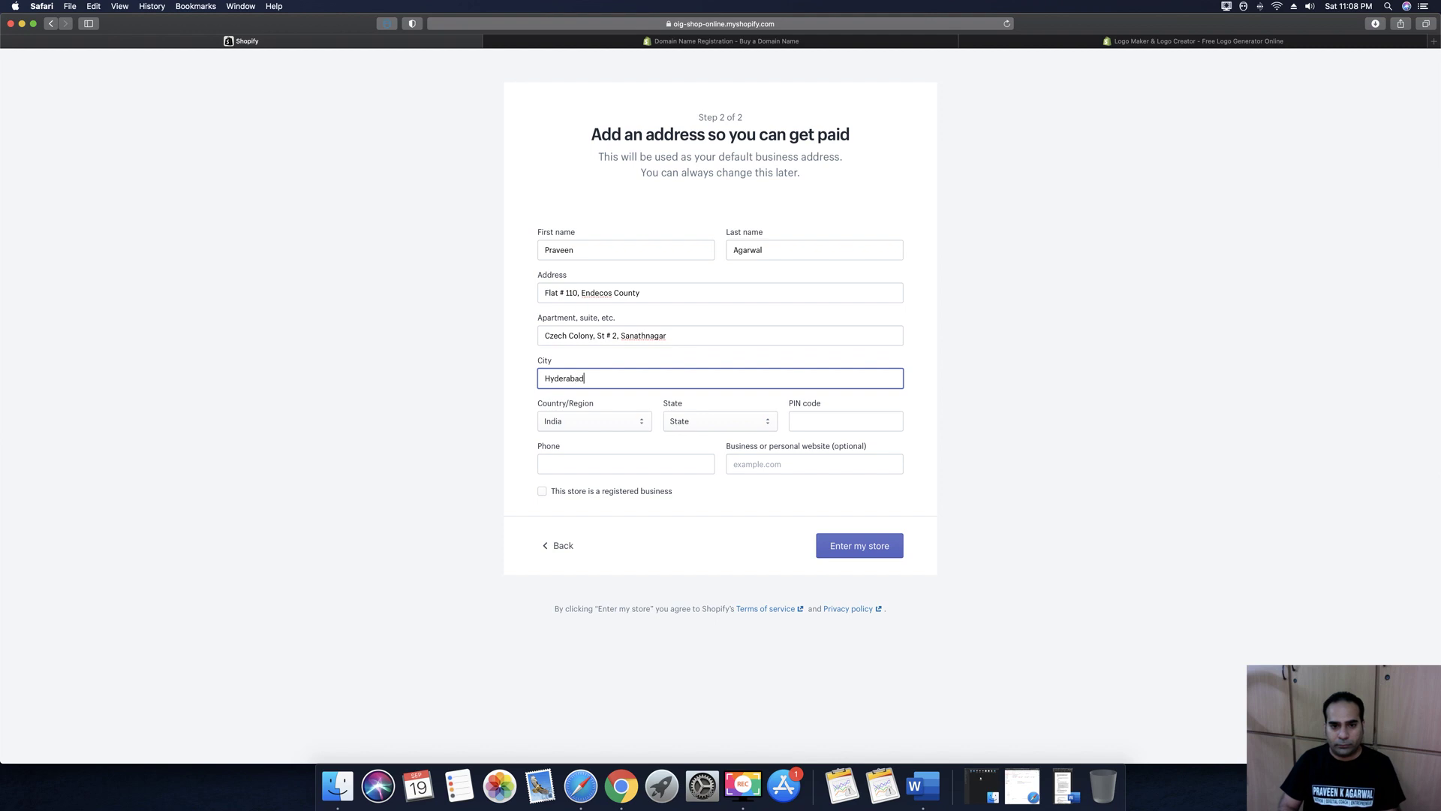
pyautogui.press('Tab')
pyautogui.press('Tab')
pyautogui.write('tel')
pyautogui.press('Tab')
pyautogui.write('500018')
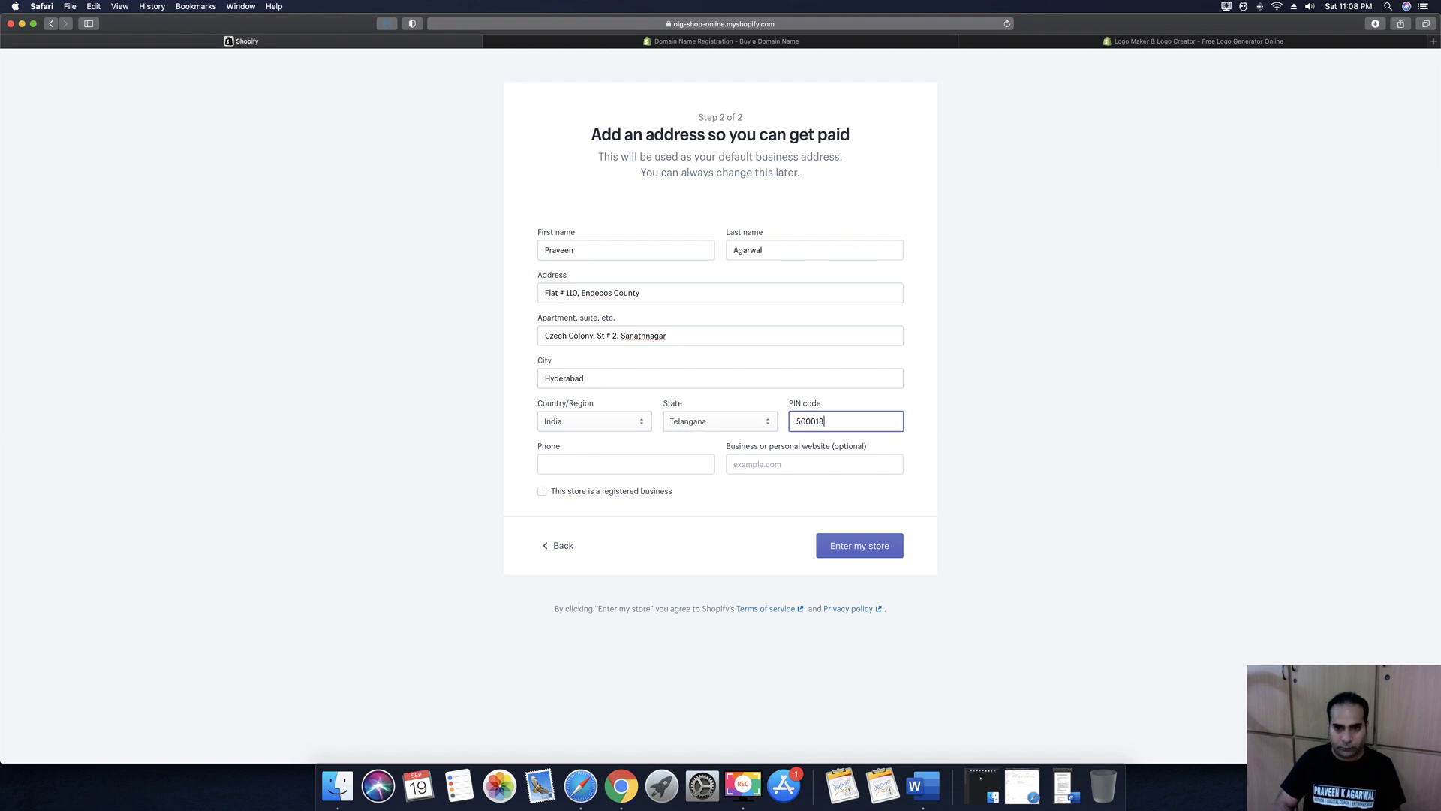
pyautogui.press('Tab')
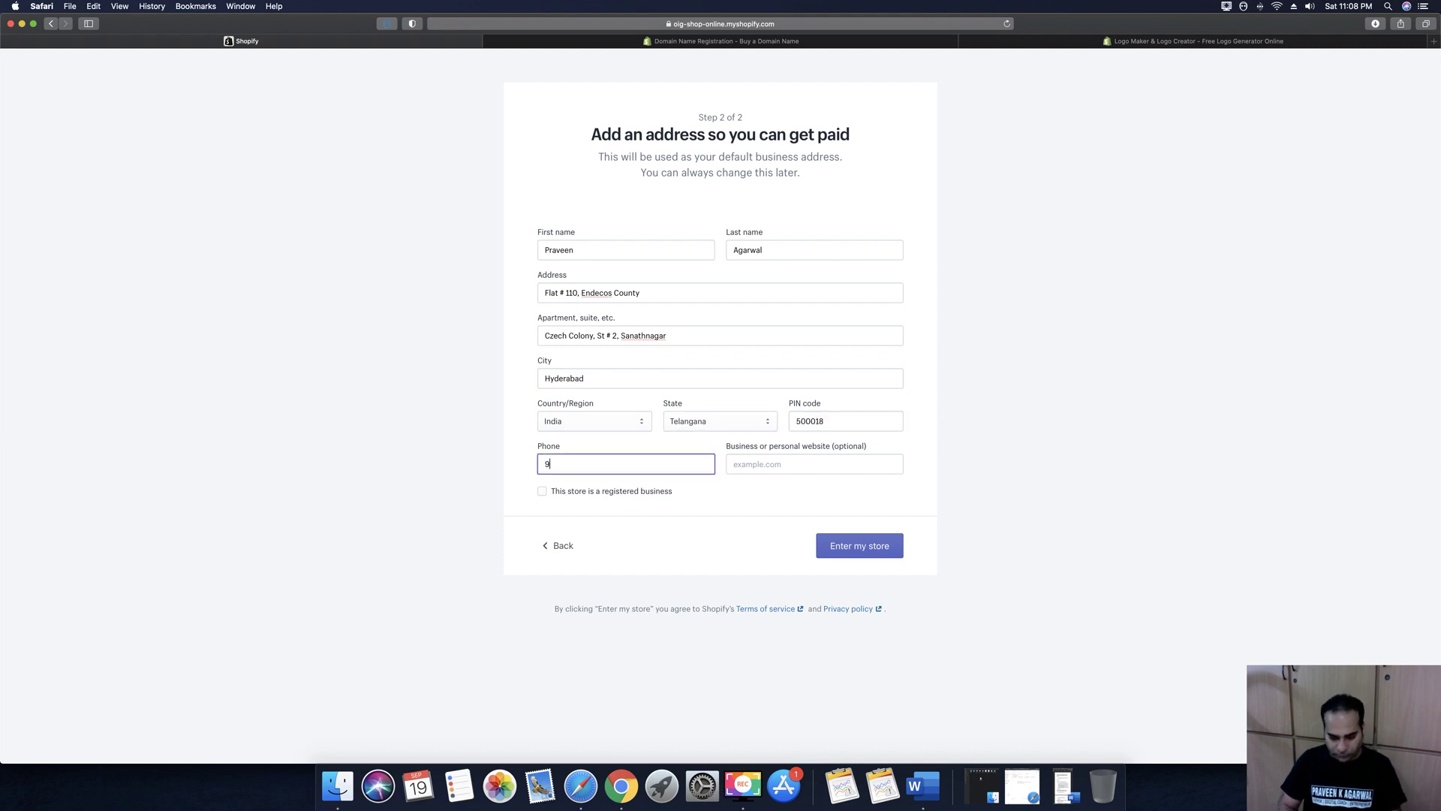
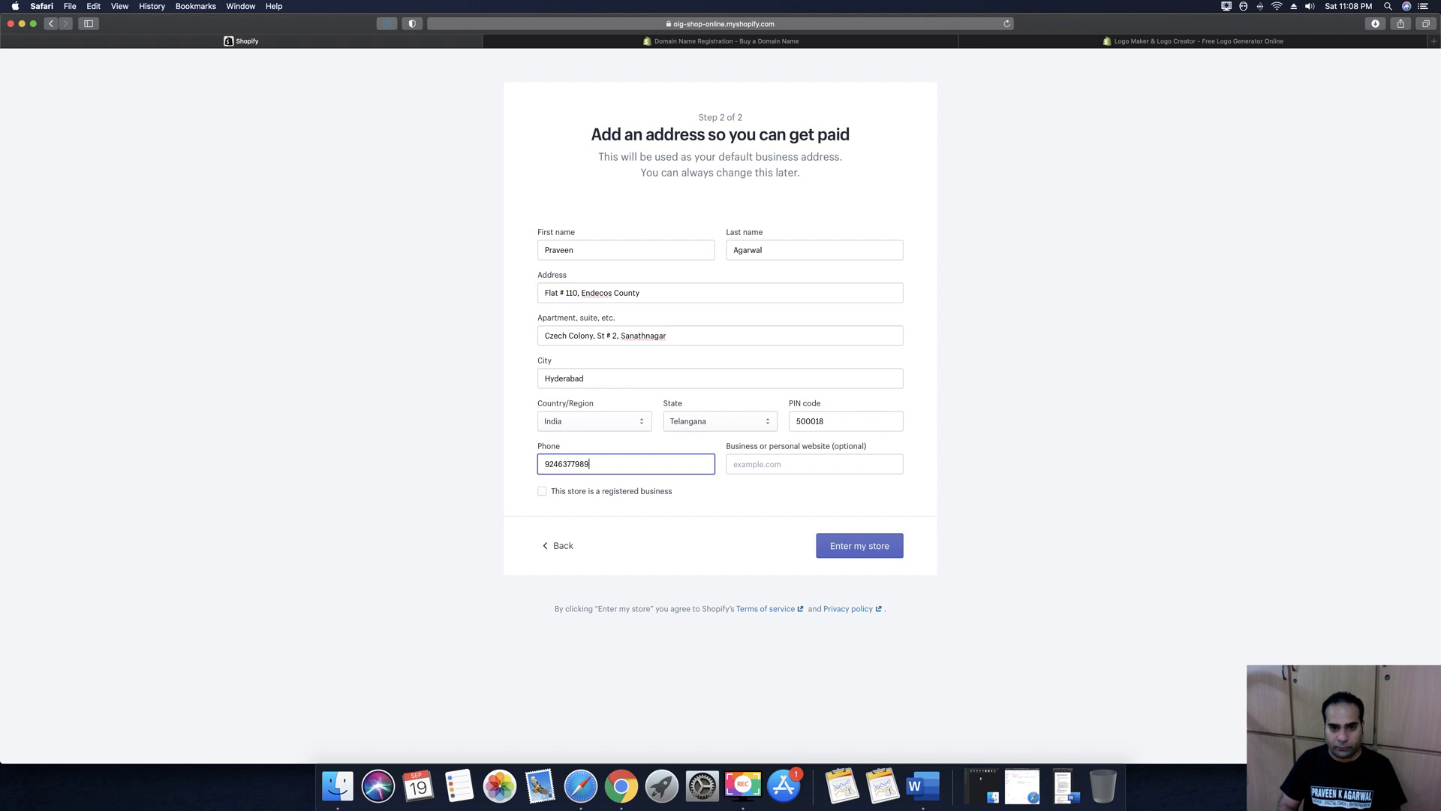
pyautogui.press('Tab')
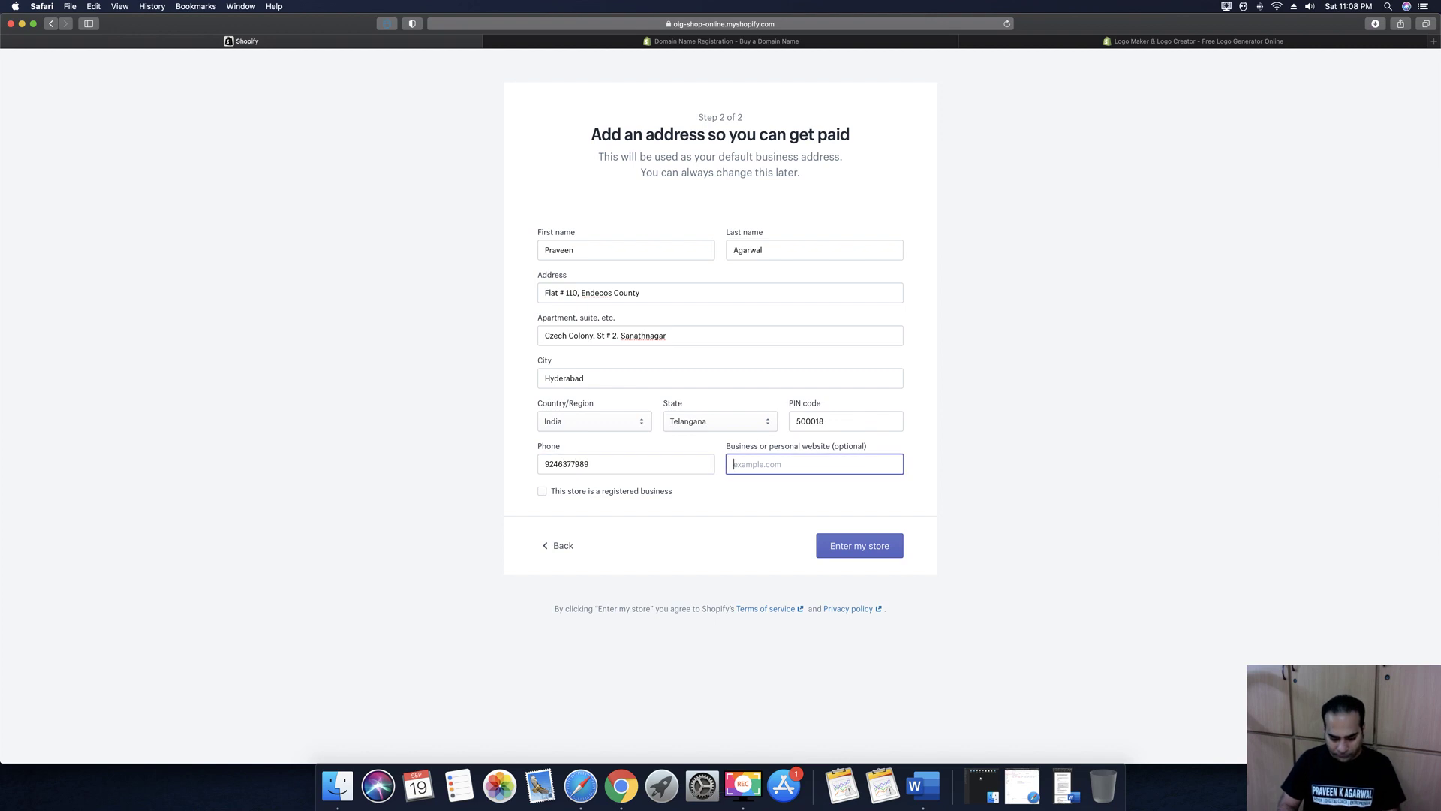
pyautogui.write('onlyindi')
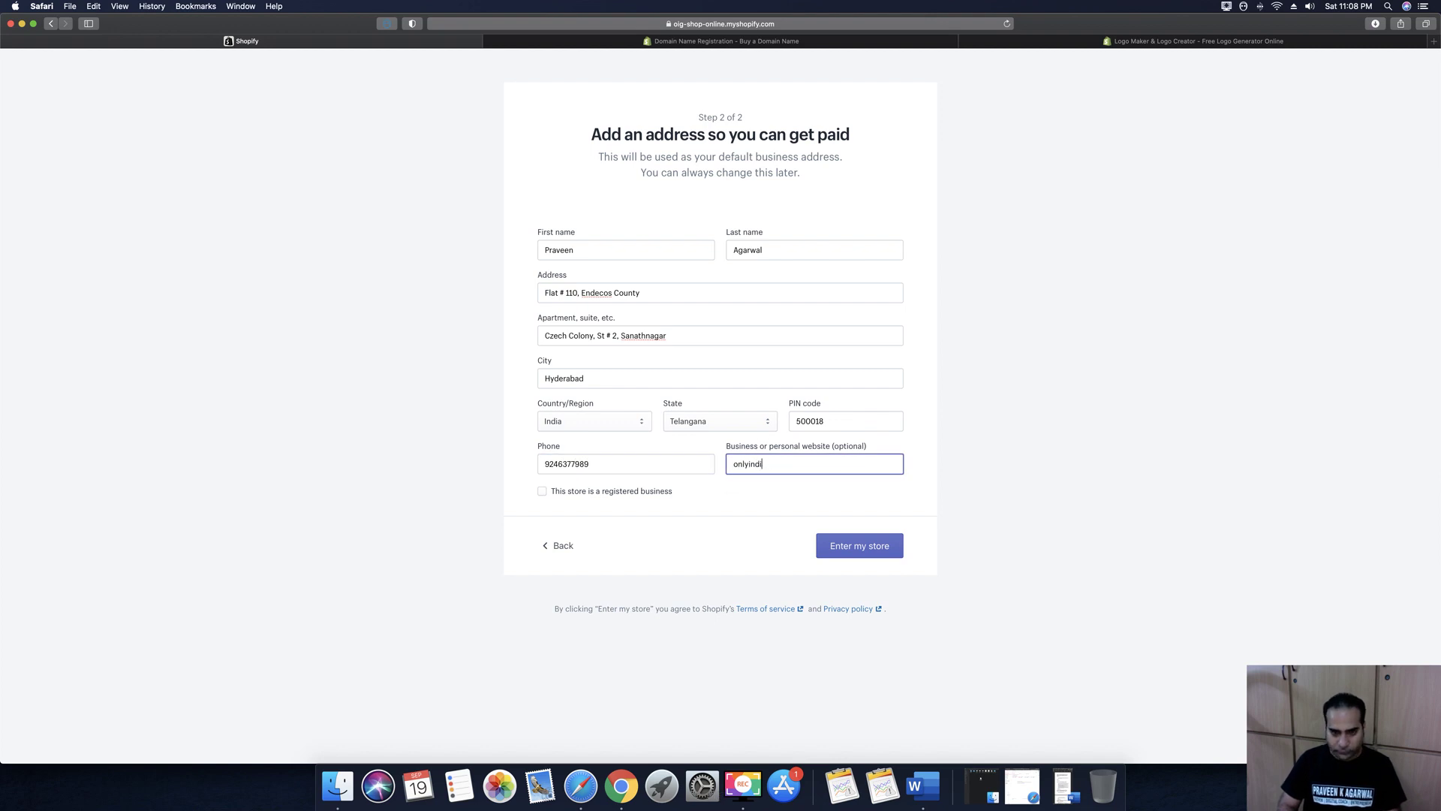
pyautogui.write('angoods.com')
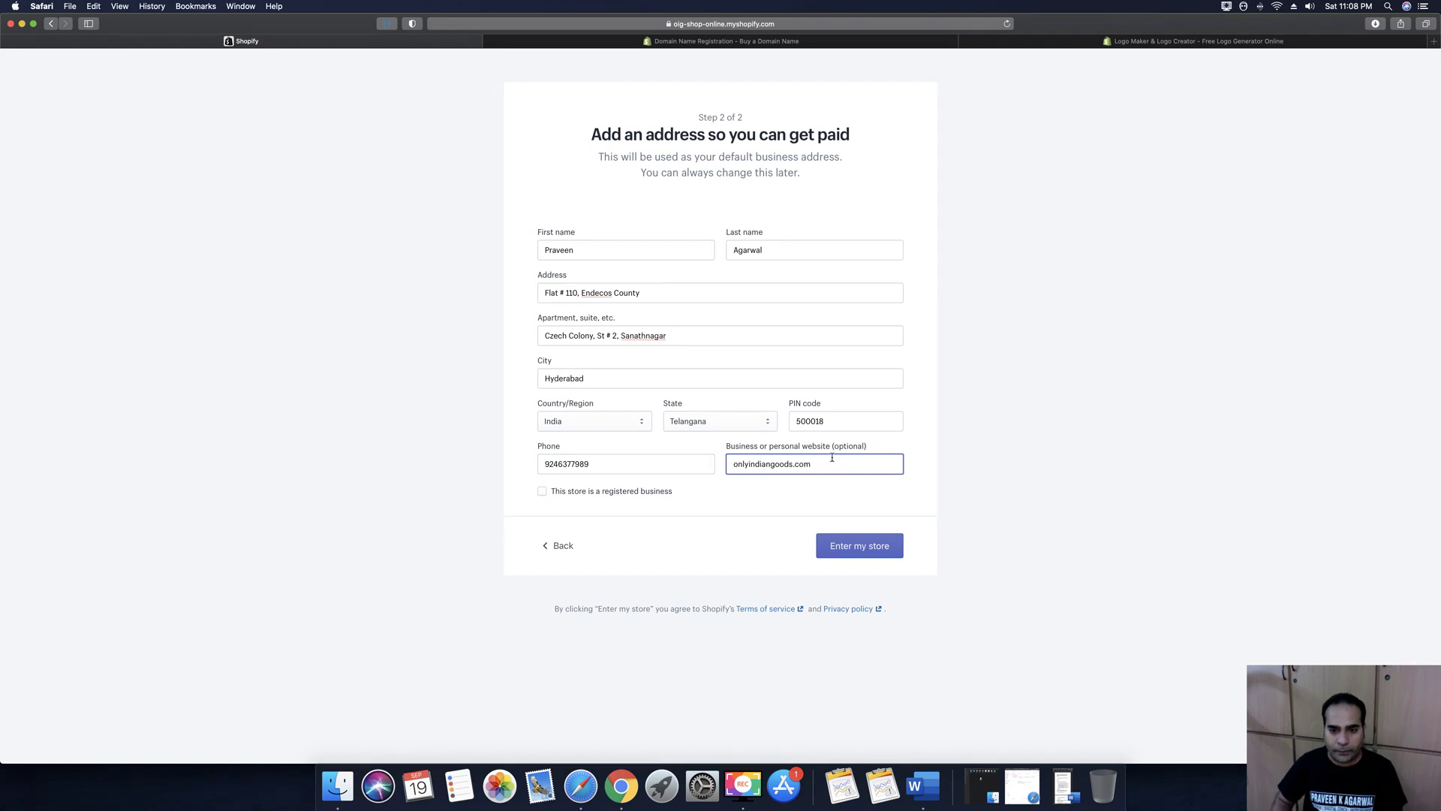
pyautogui.click(859, 547)
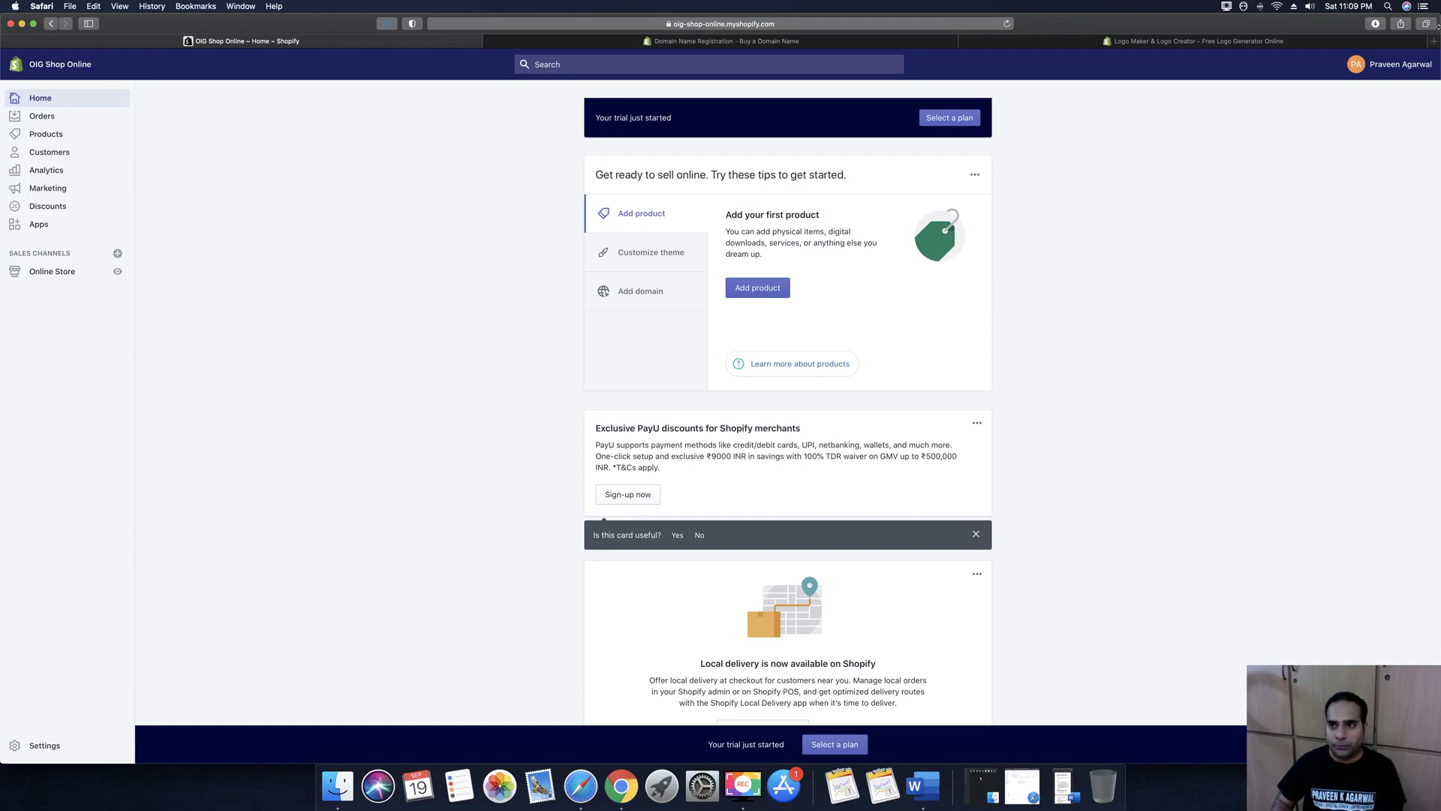
# Open Your account from the account name menu at the top right
pyautogui.click(1388, 65)
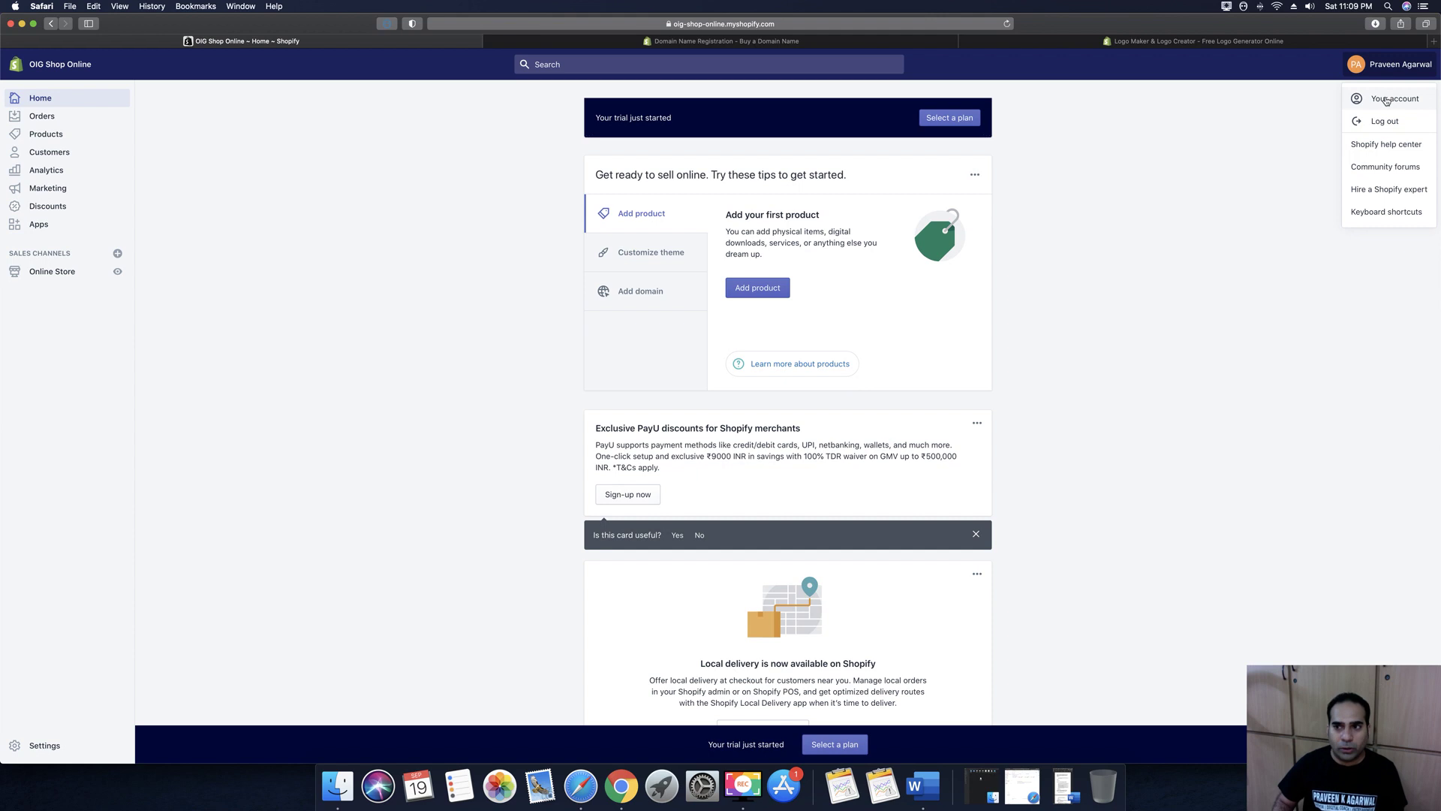
pyautogui.click(1394, 99)
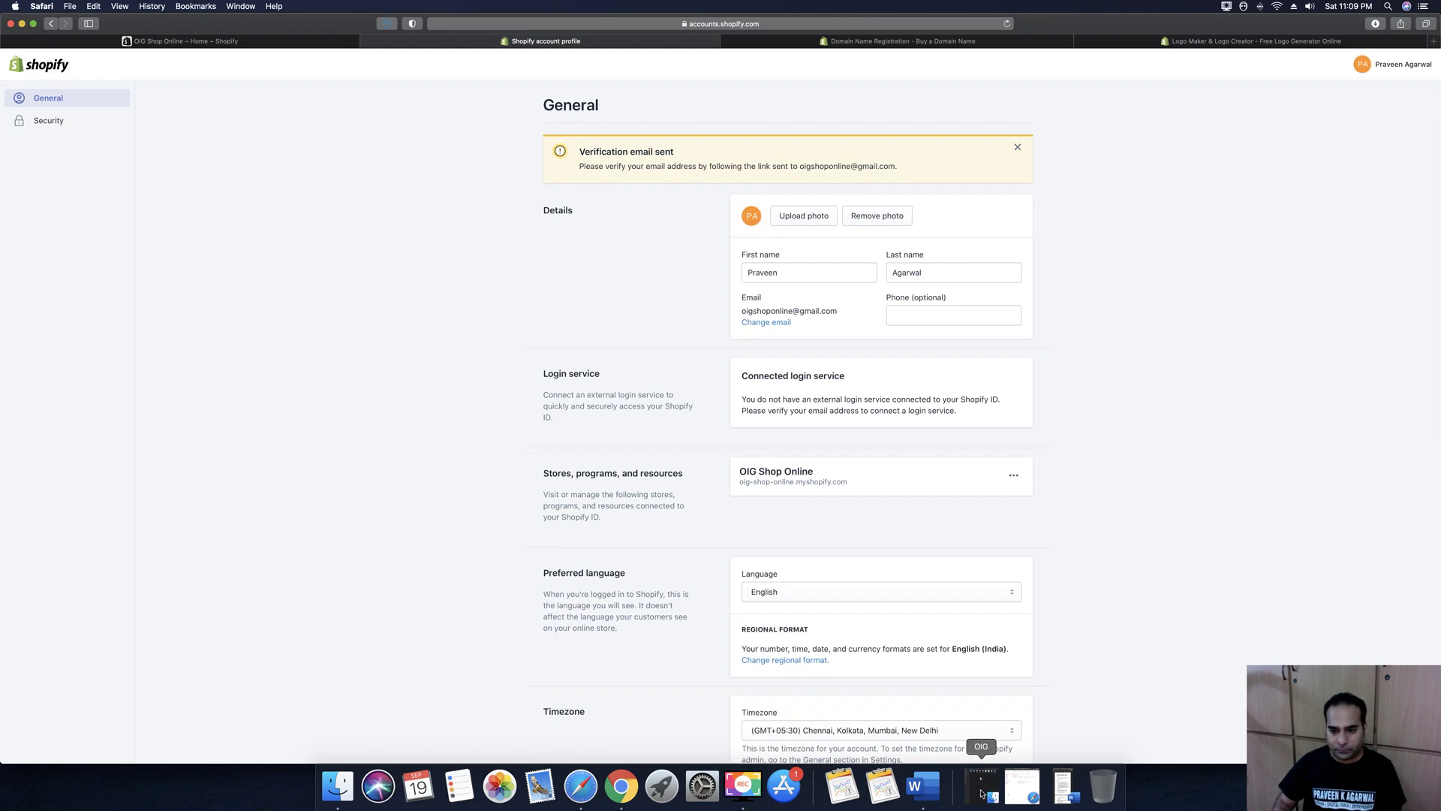
# In Gmail, refresh the inbox, open the Shopify email, confirm the address, and minimize Gmail
pyautogui.click(1021, 789)
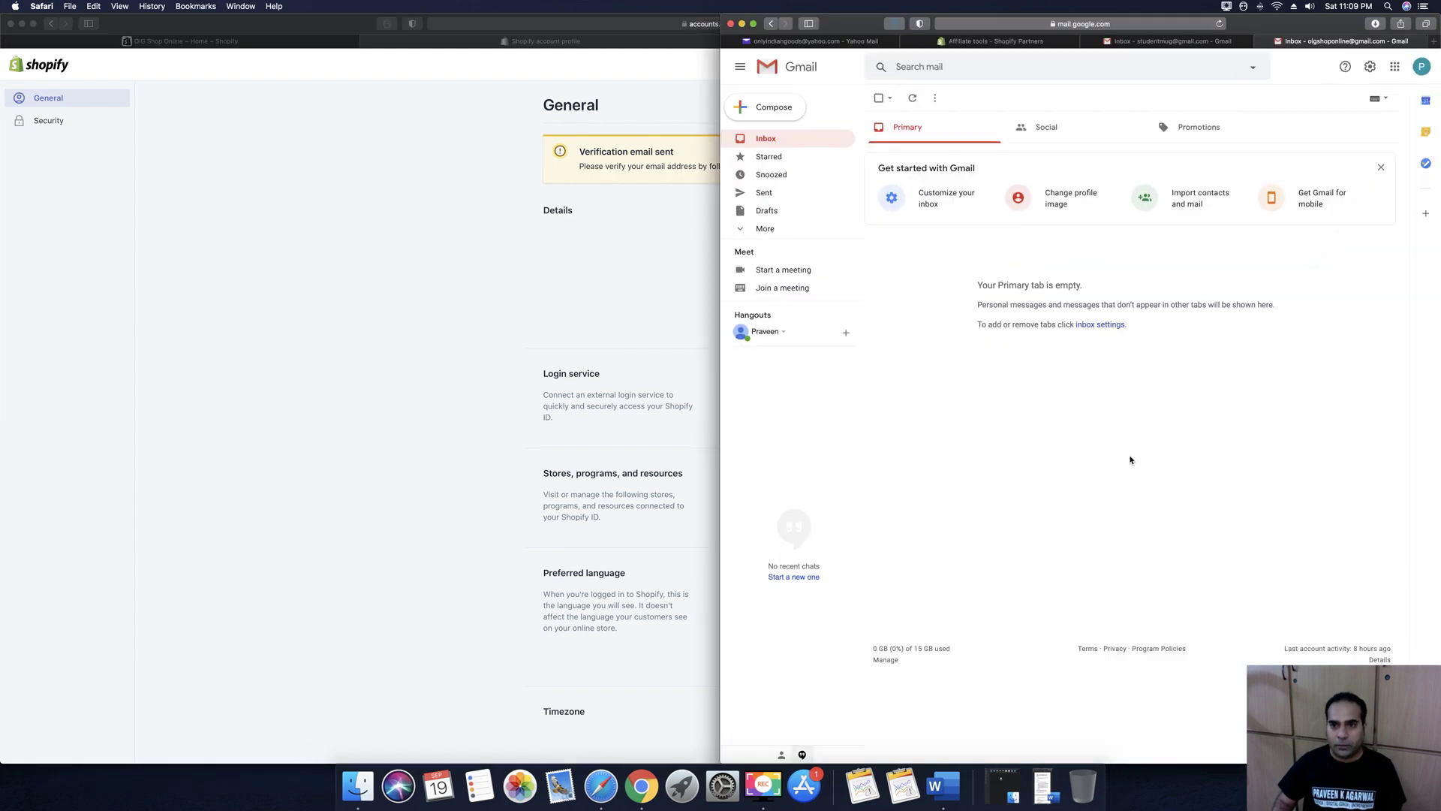
pyautogui.click(764, 139)
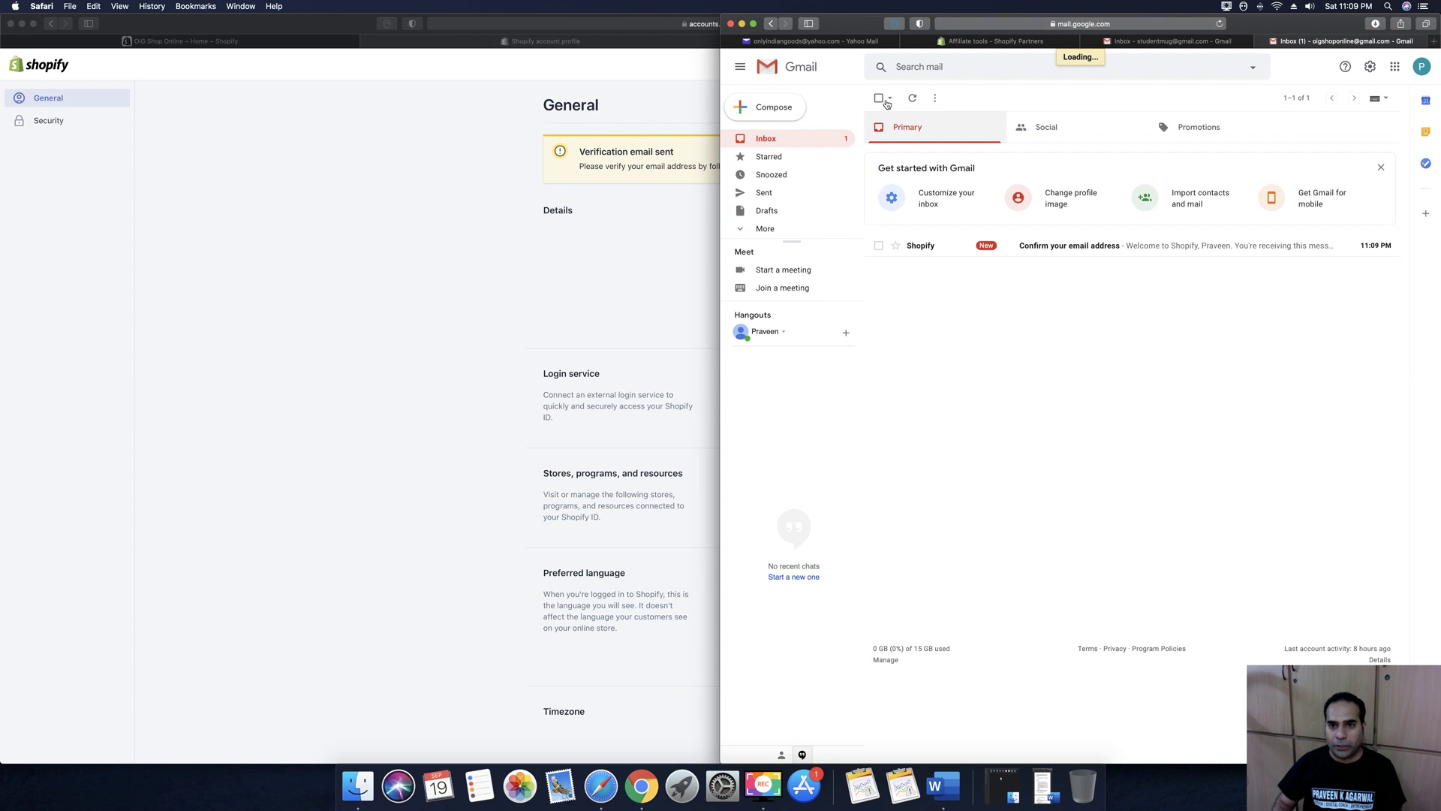
pyautogui.click(1055, 247)
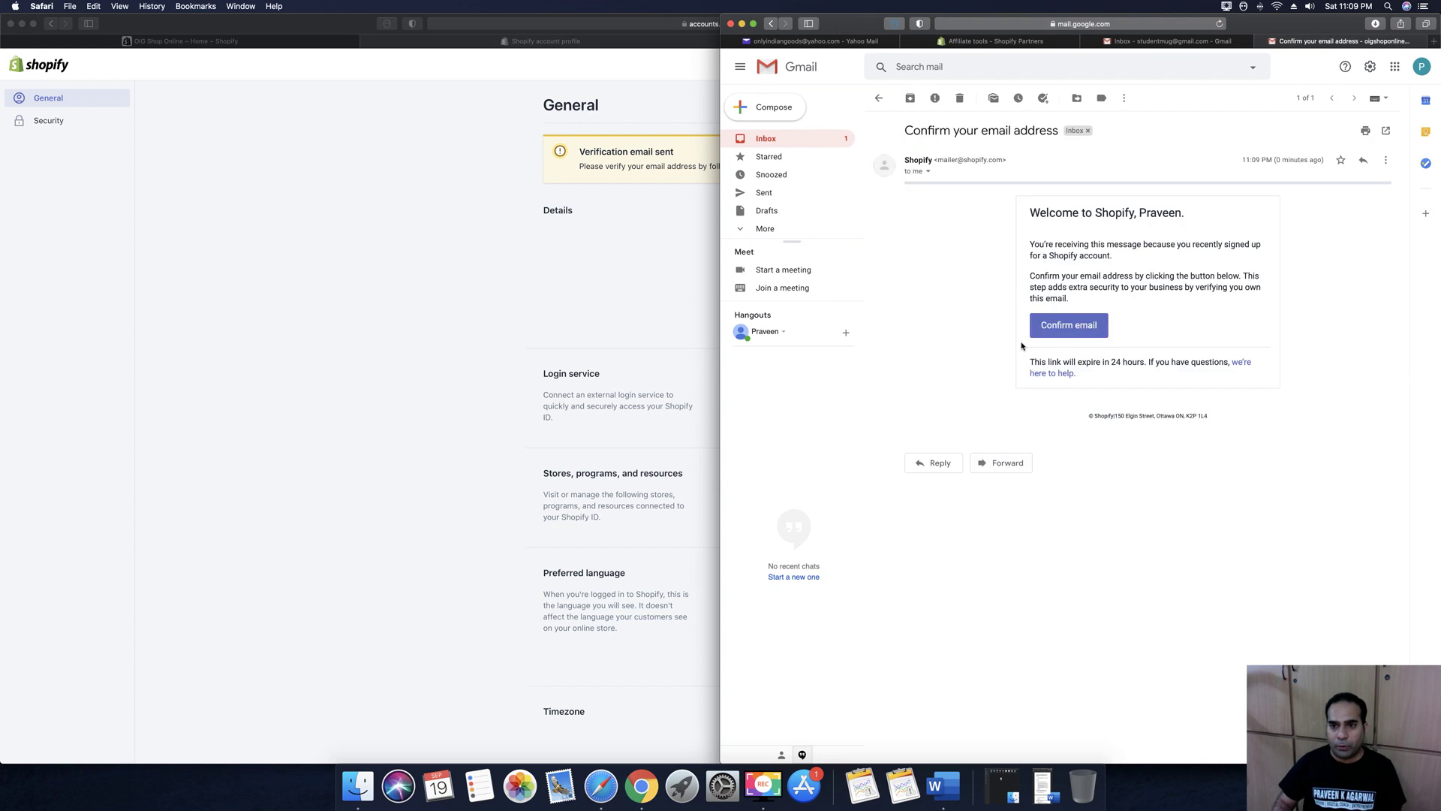
pyautogui.click(1078, 326)
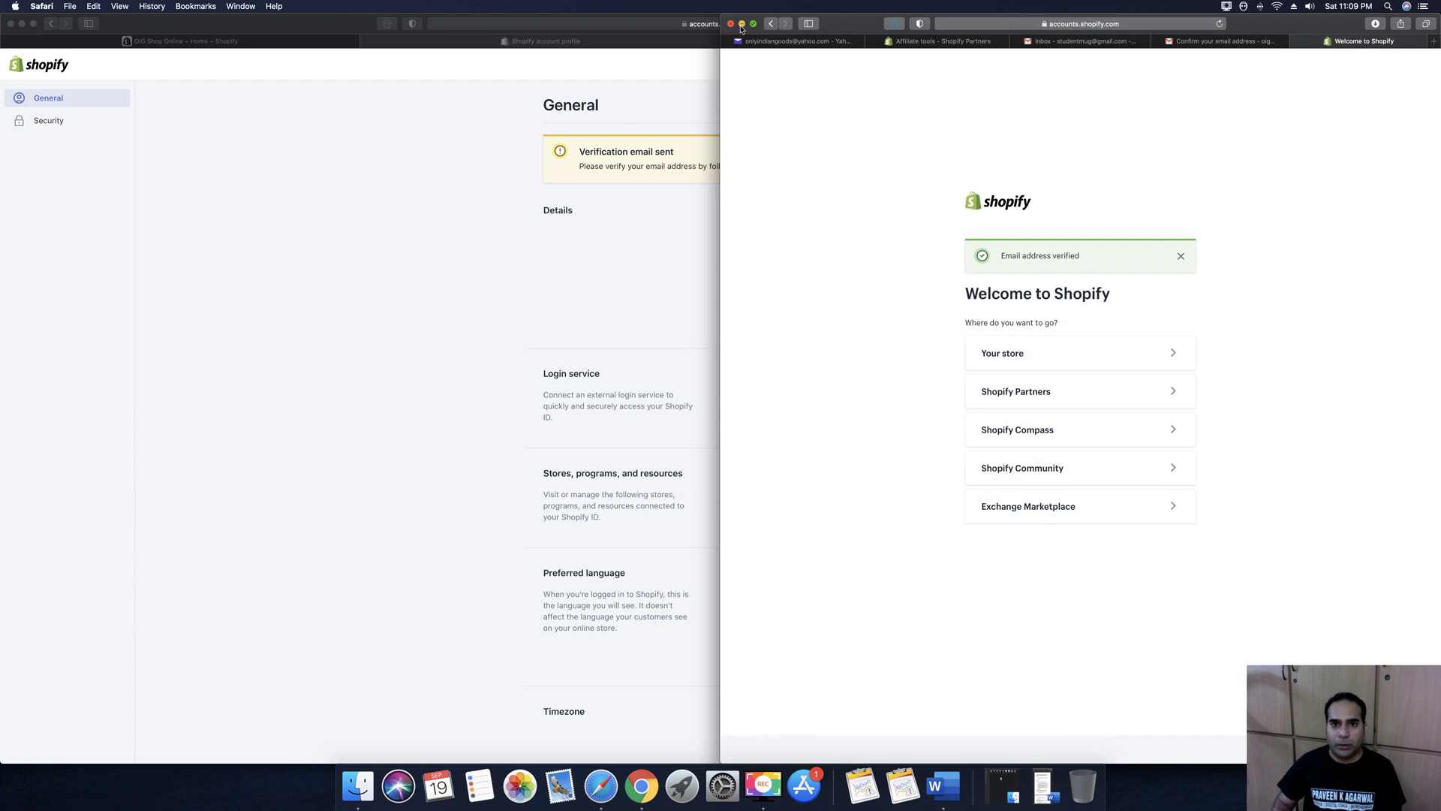
pyautogui.click(742, 24)
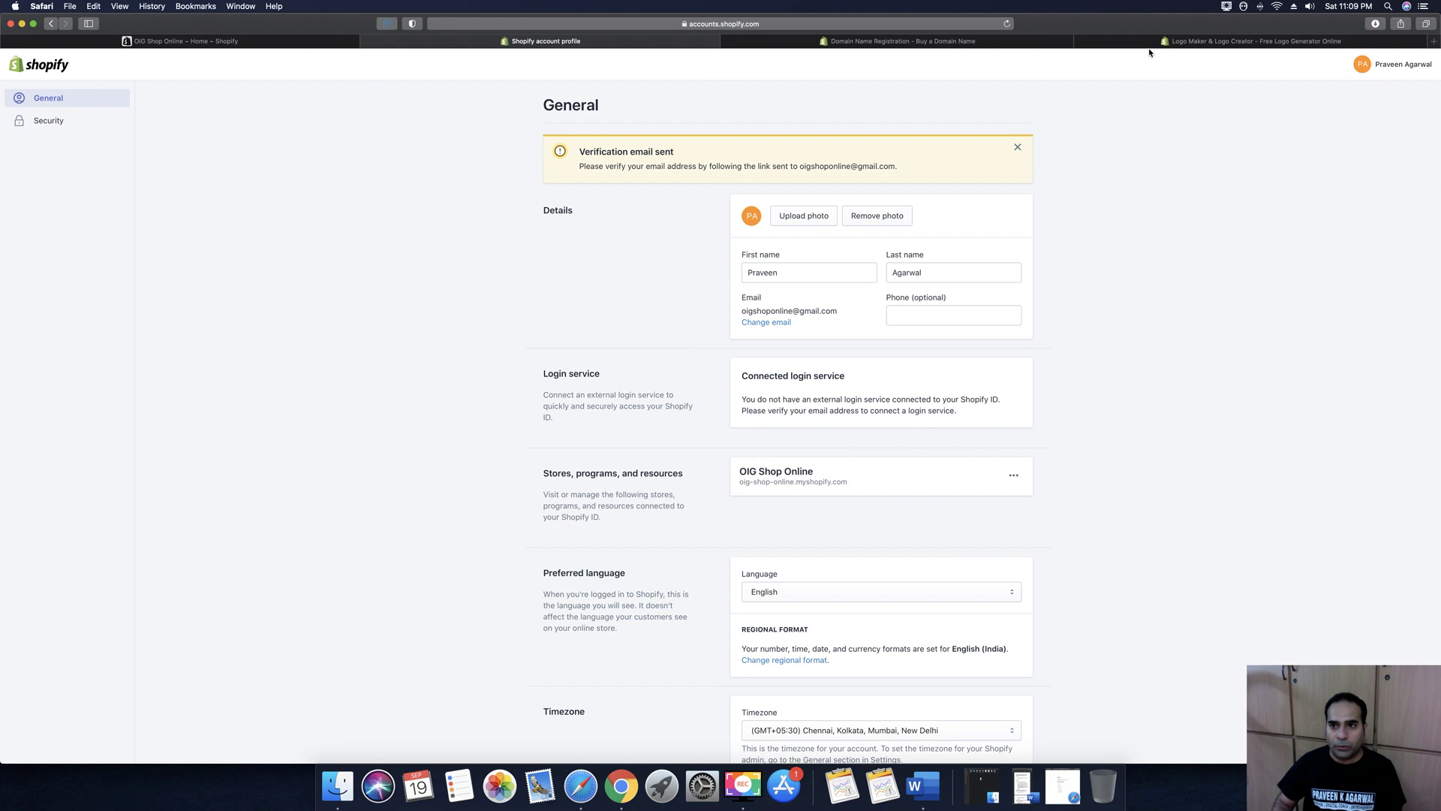
# Back in the store admin, view Orders, Drafts, Abandoned checkouts, Products, Customers, Analytics and Marketing
pyautogui.click(170, 43)
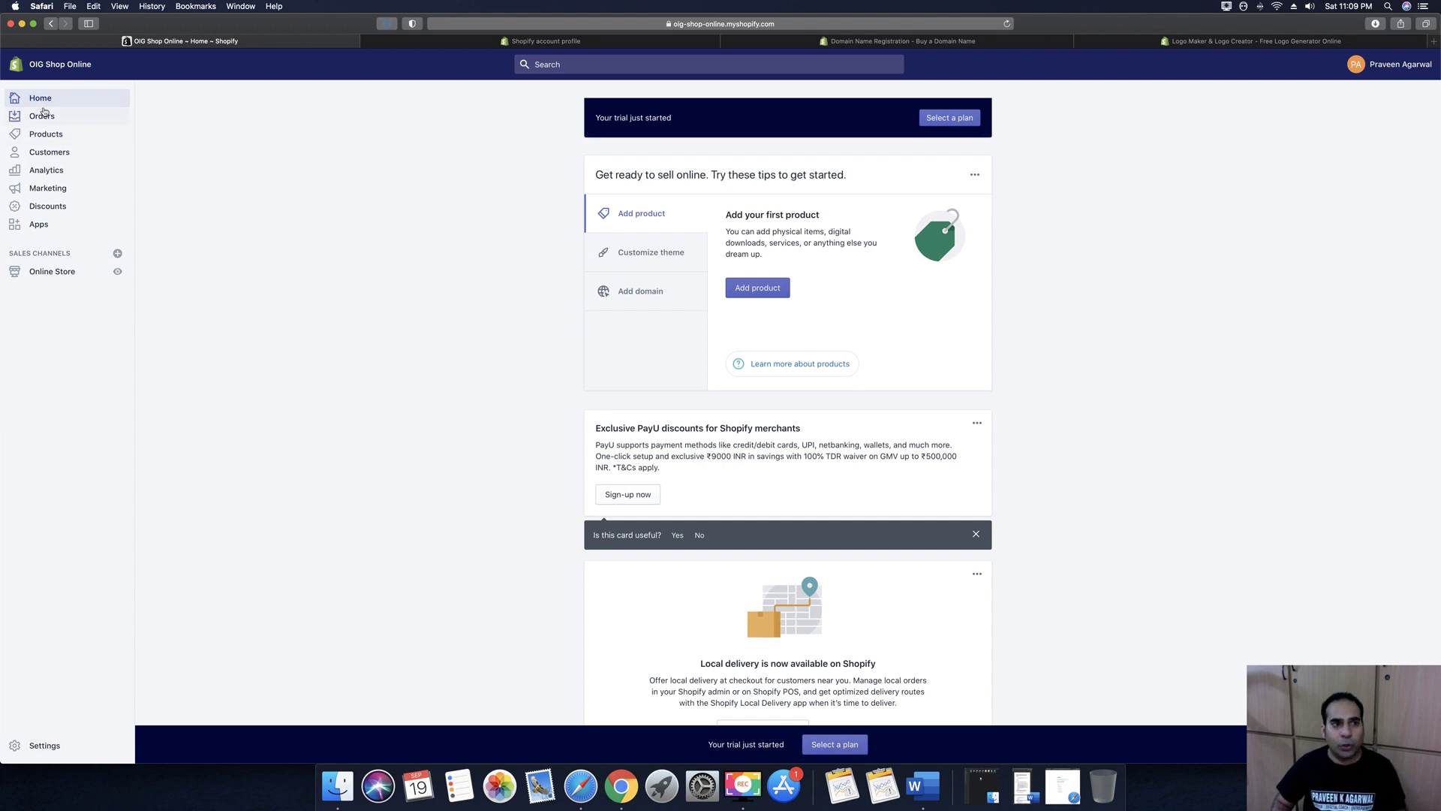
pyautogui.click(51, 118)
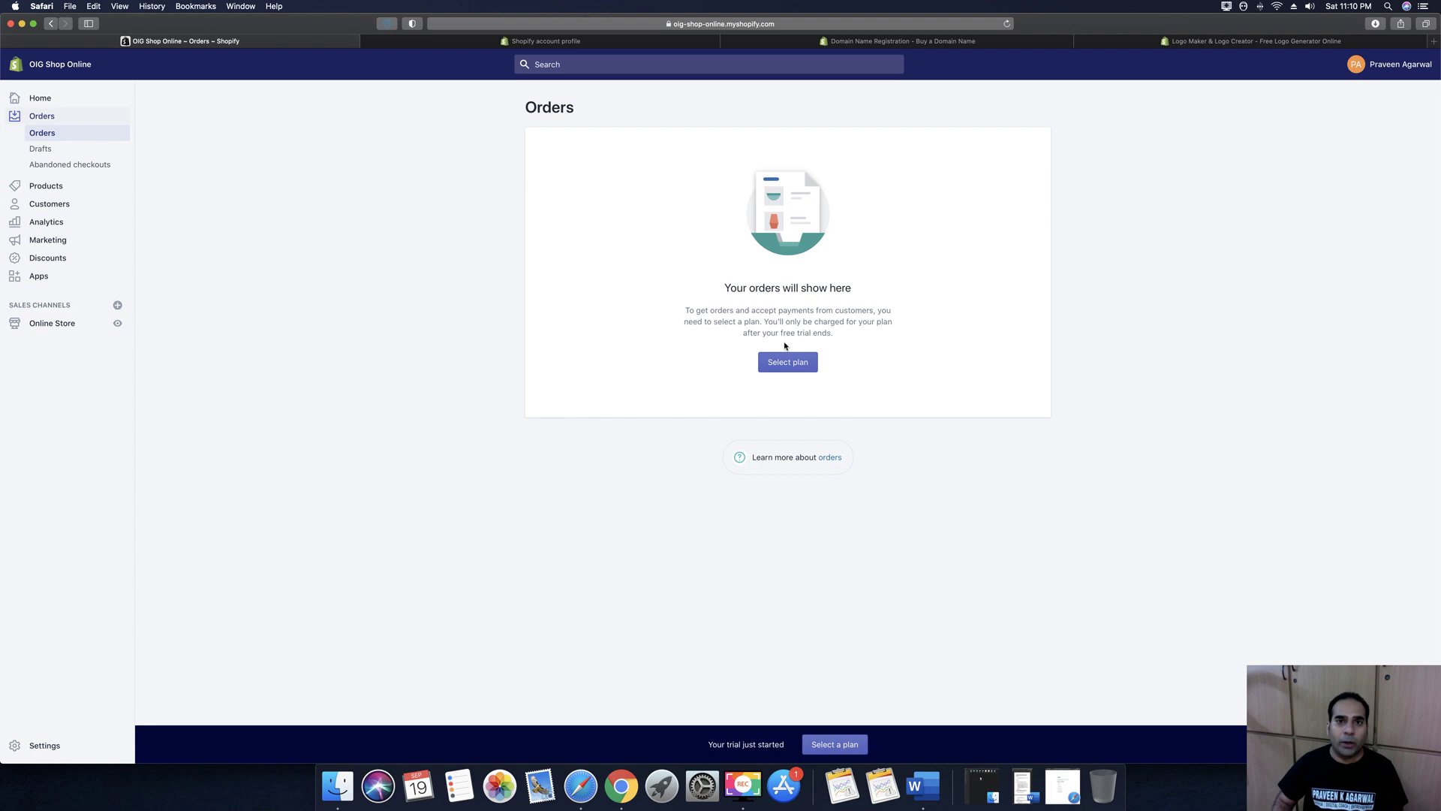
pyautogui.click(42, 150)
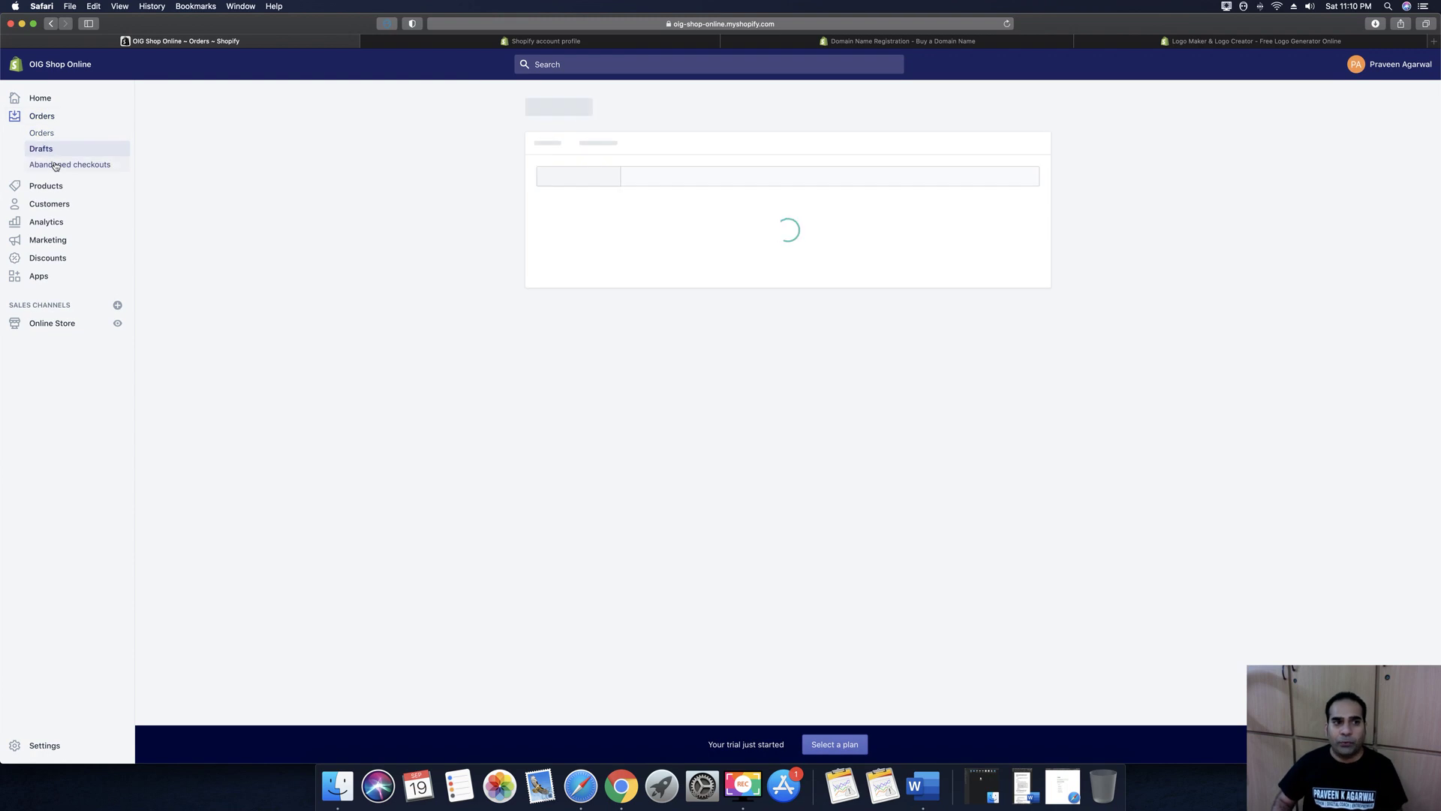
pyautogui.click(54, 163)
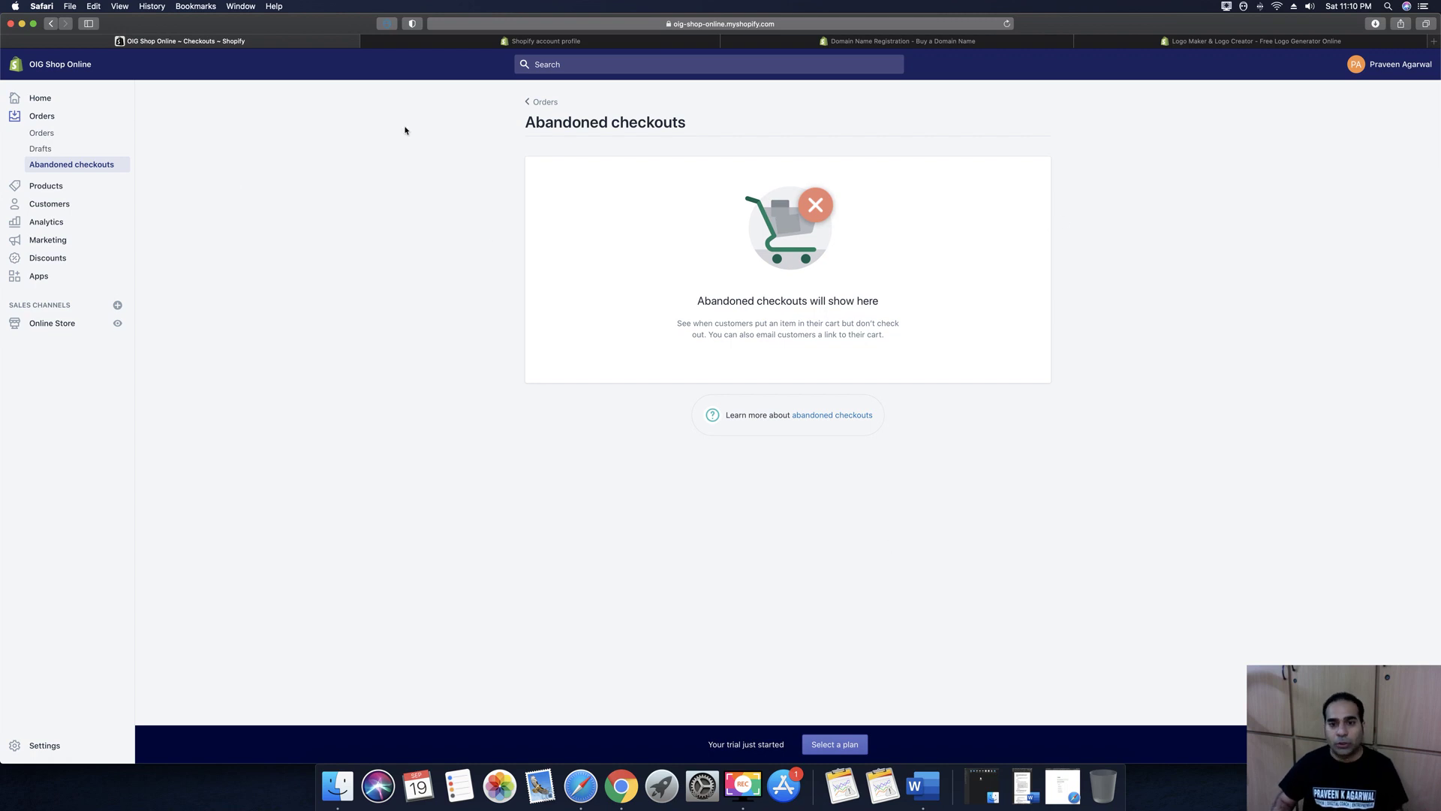
pyautogui.click(44, 185)
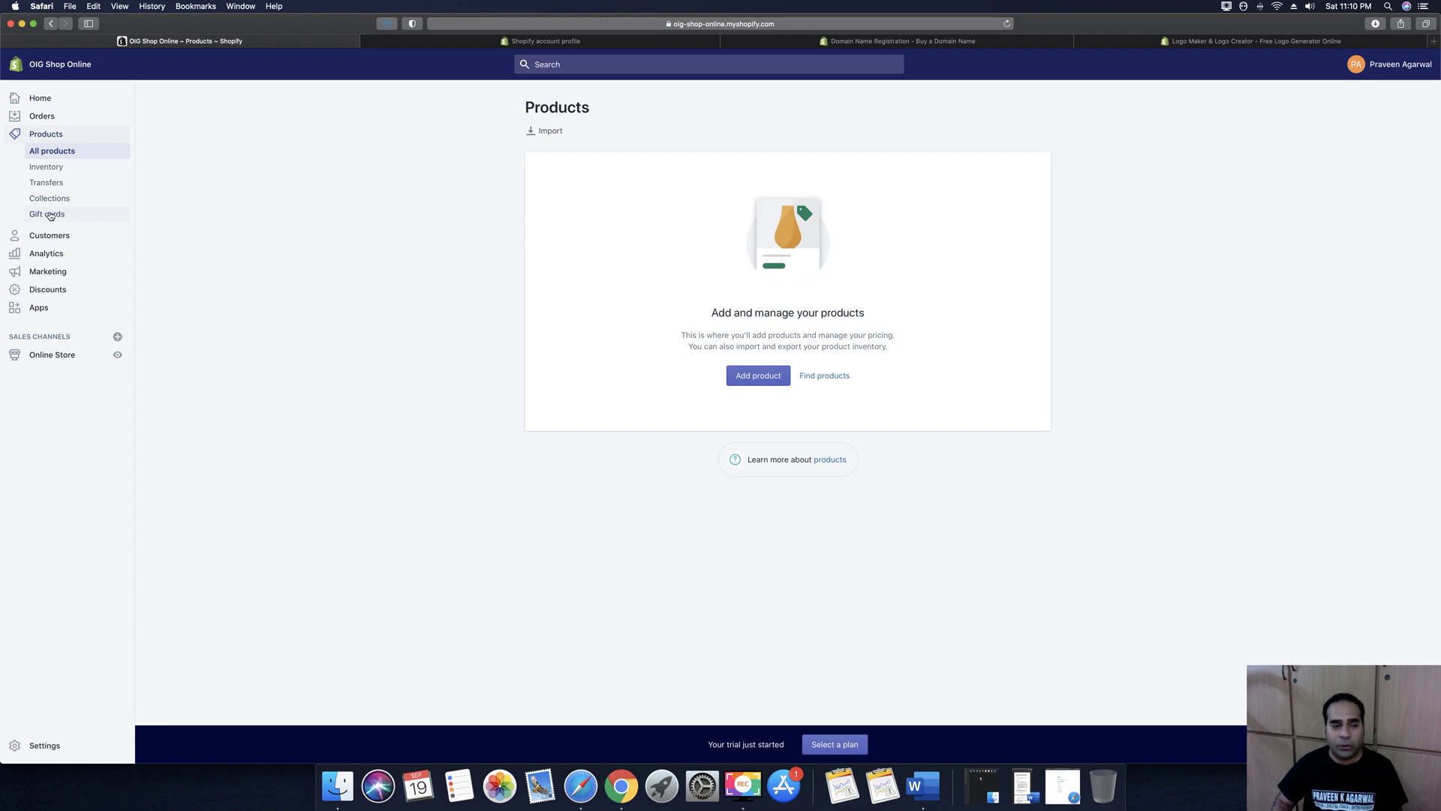
pyautogui.click(47, 236)
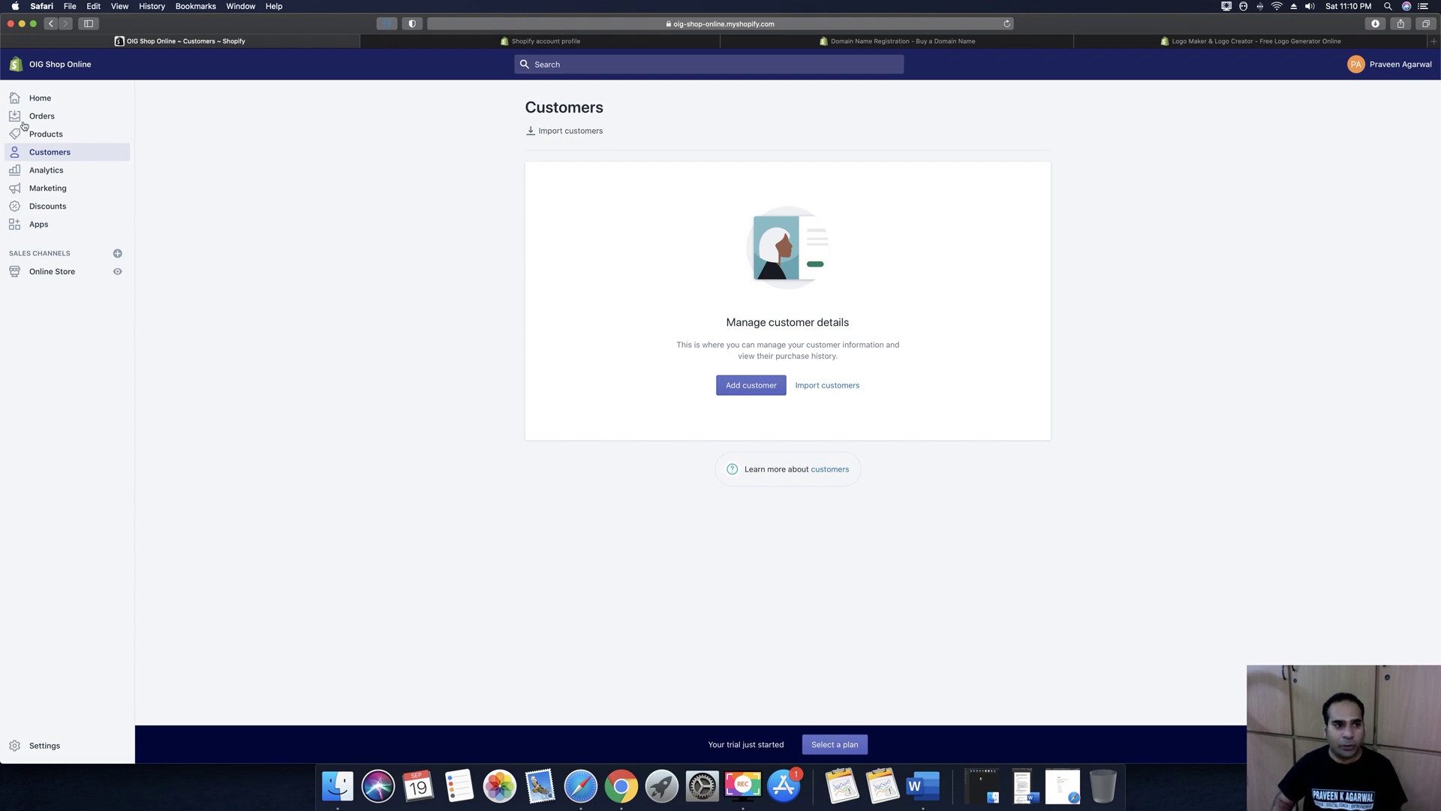
pyautogui.click(54, 175)
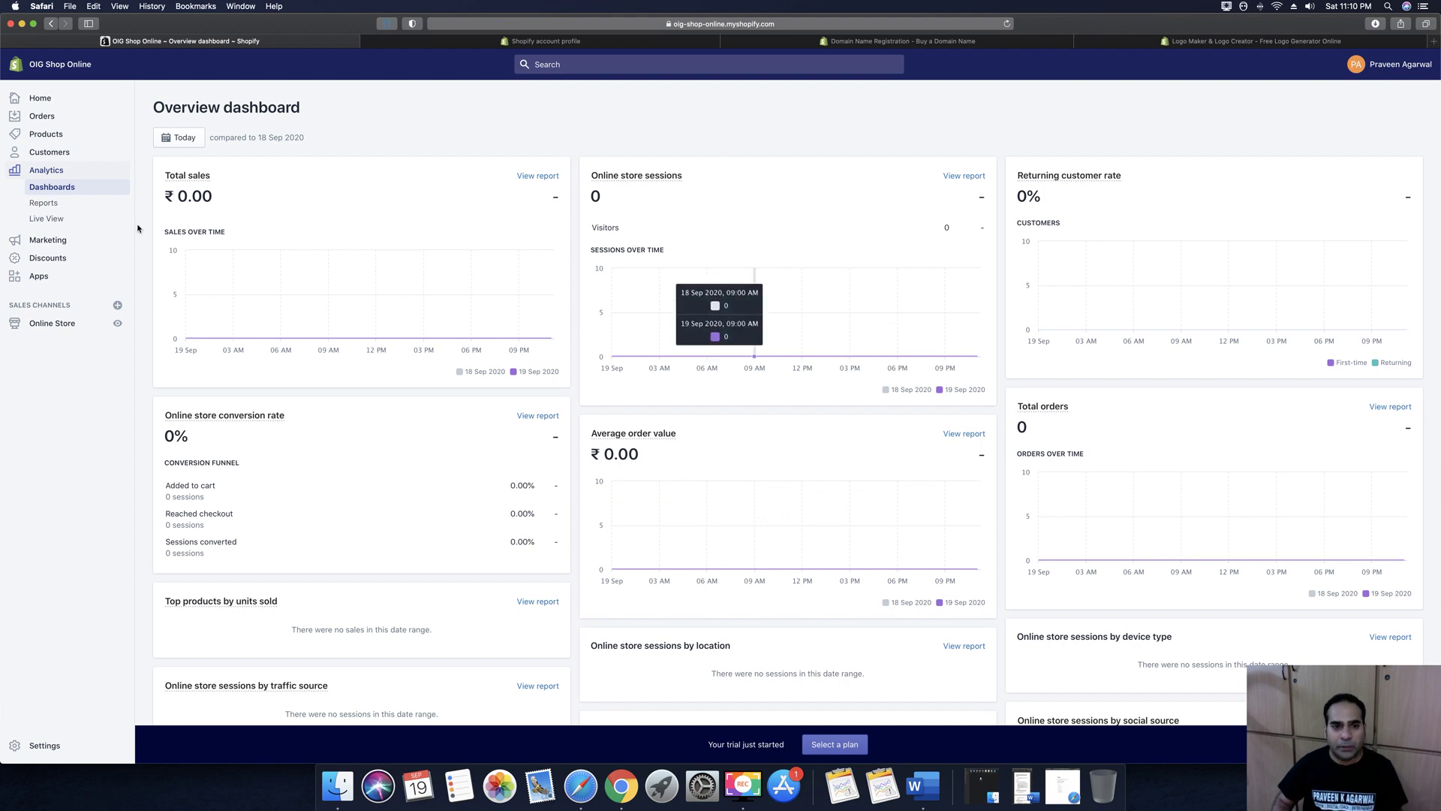
pyautogui.click(48, 240)
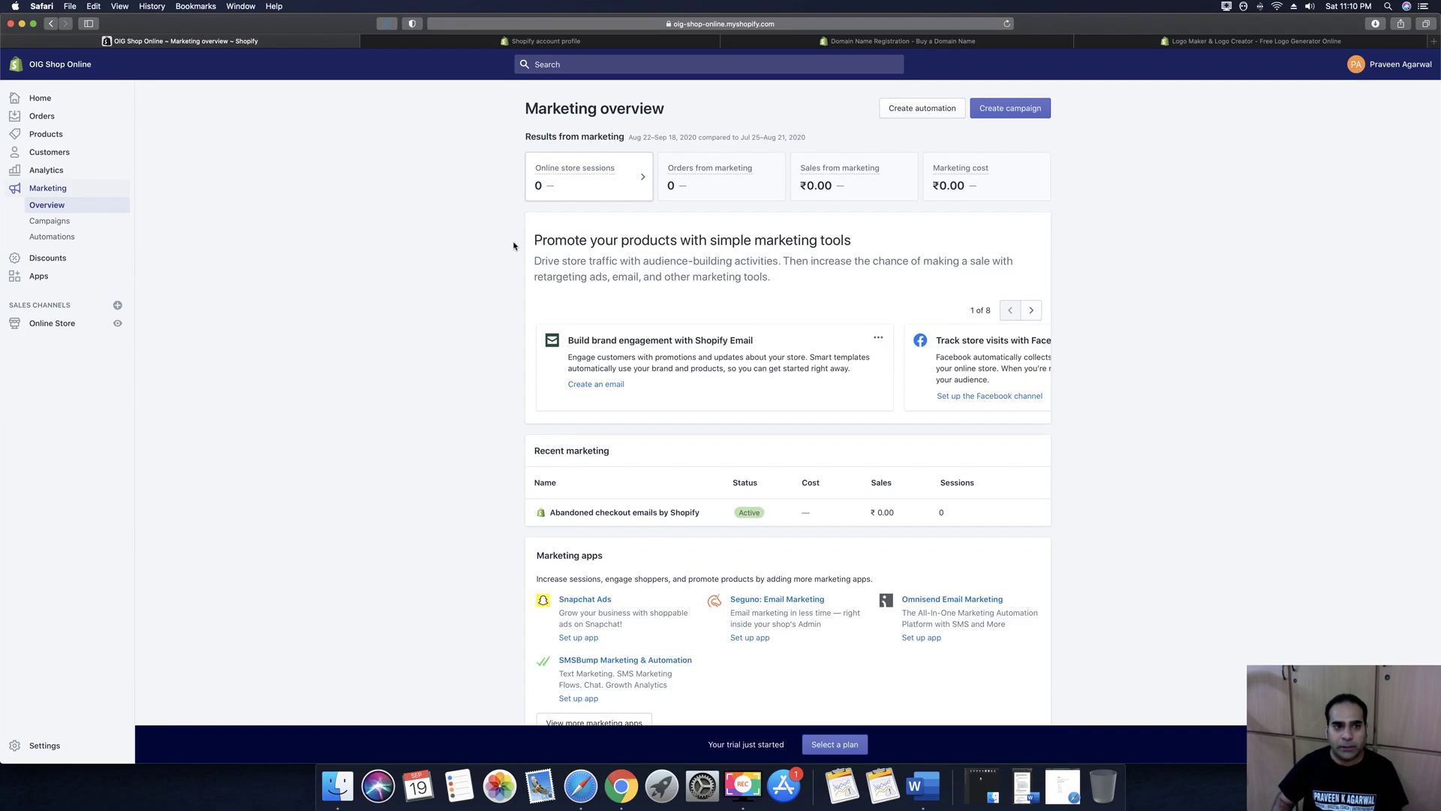
# Look over Discounts and Apps, then open the Online Store Themes page showing Debut
pyautogui.click(48, 258)
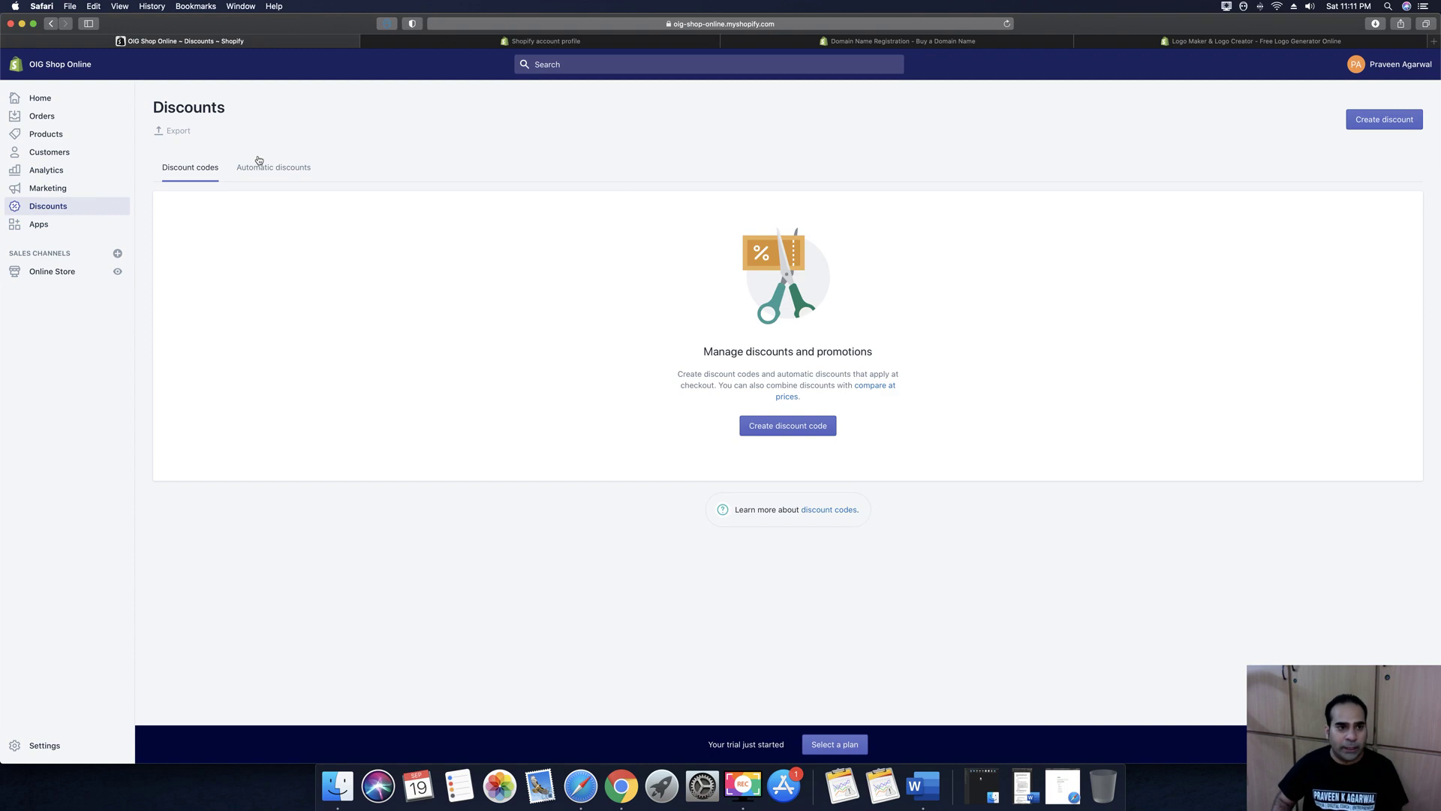
pyautogui.click(34, 223)
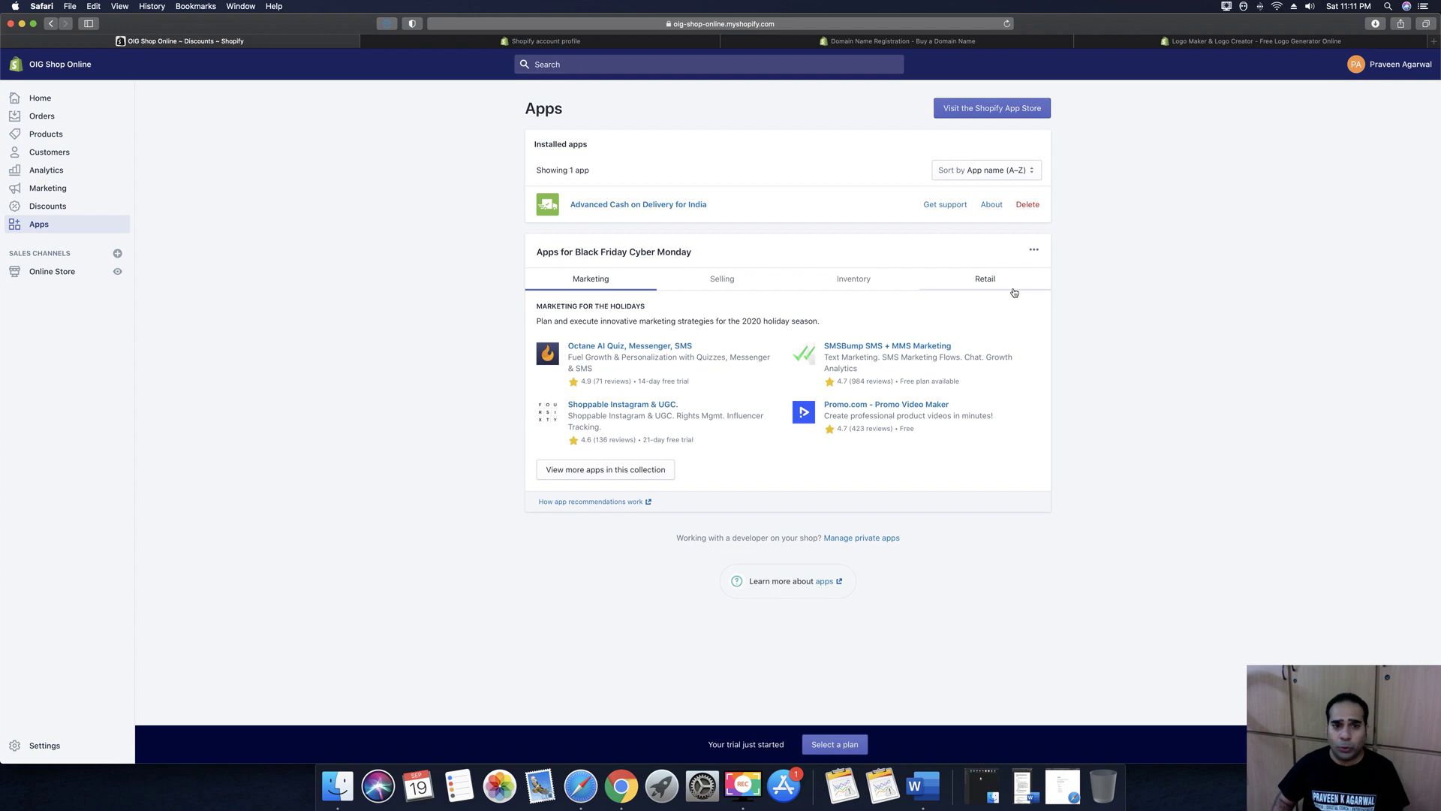
pyautogui.click(43, 273)
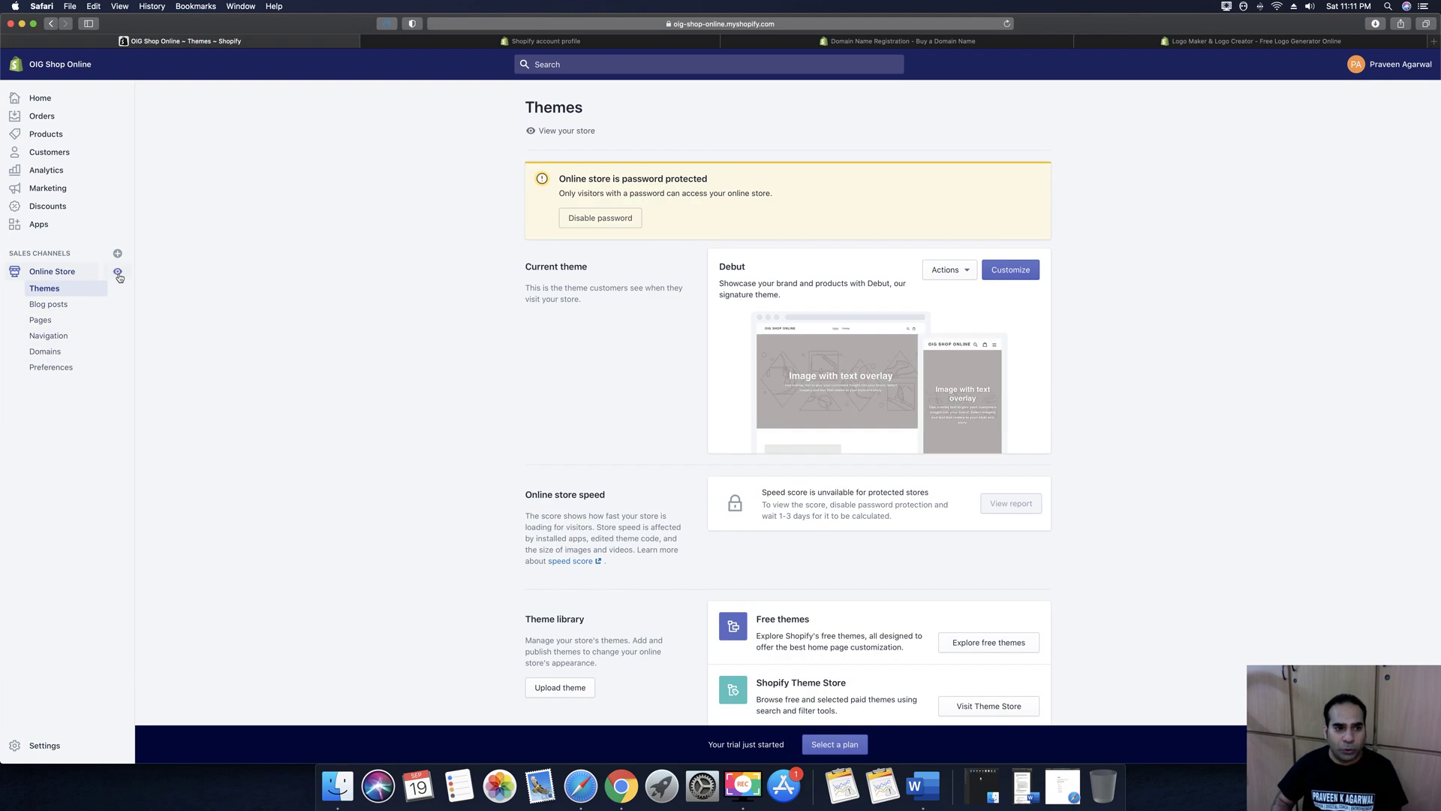
# Preview the OIG Shop Online storefront in a new tab, then return to the Themes admin page
pyautogui.click(118, 274)
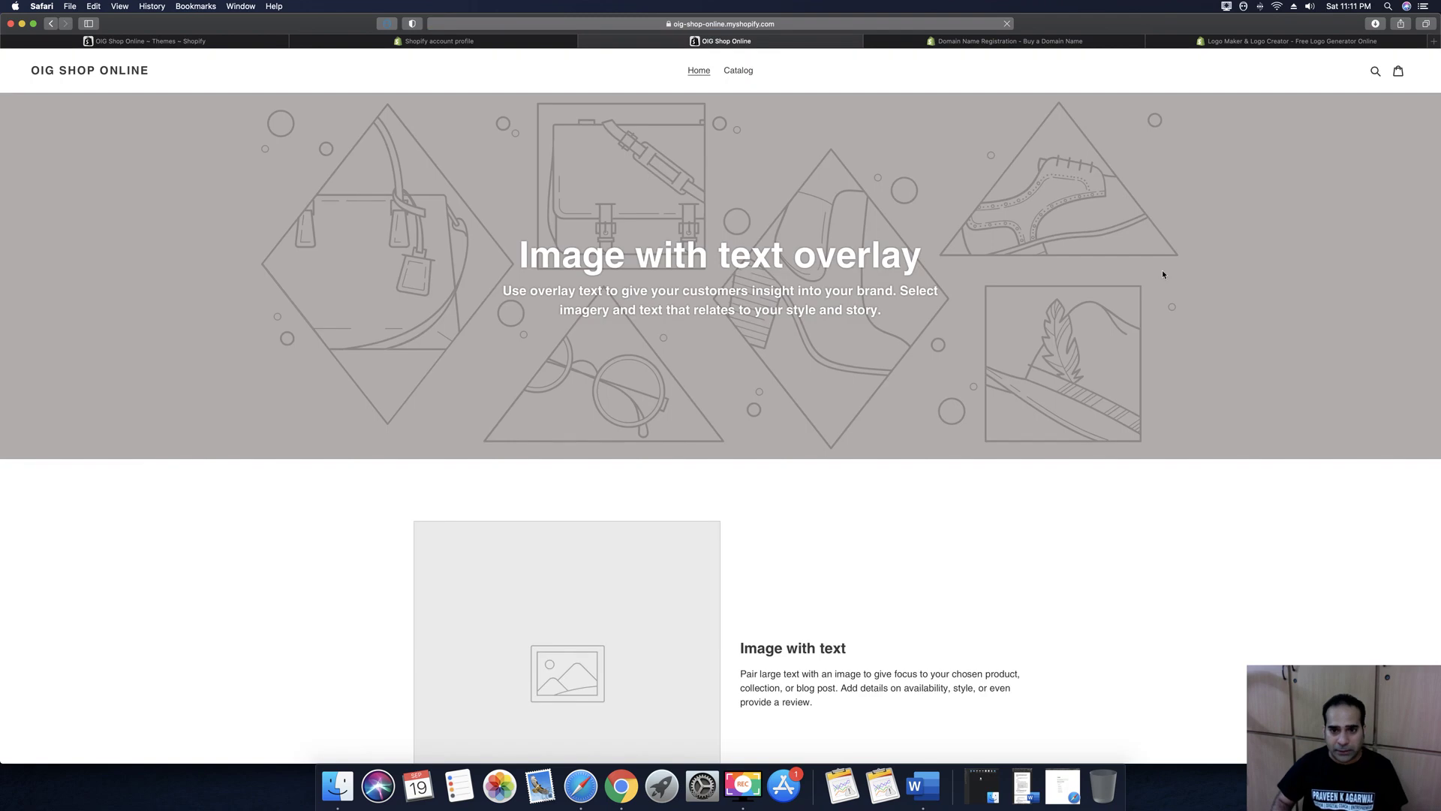
pyautogui.scroll(-5, 930, 336)
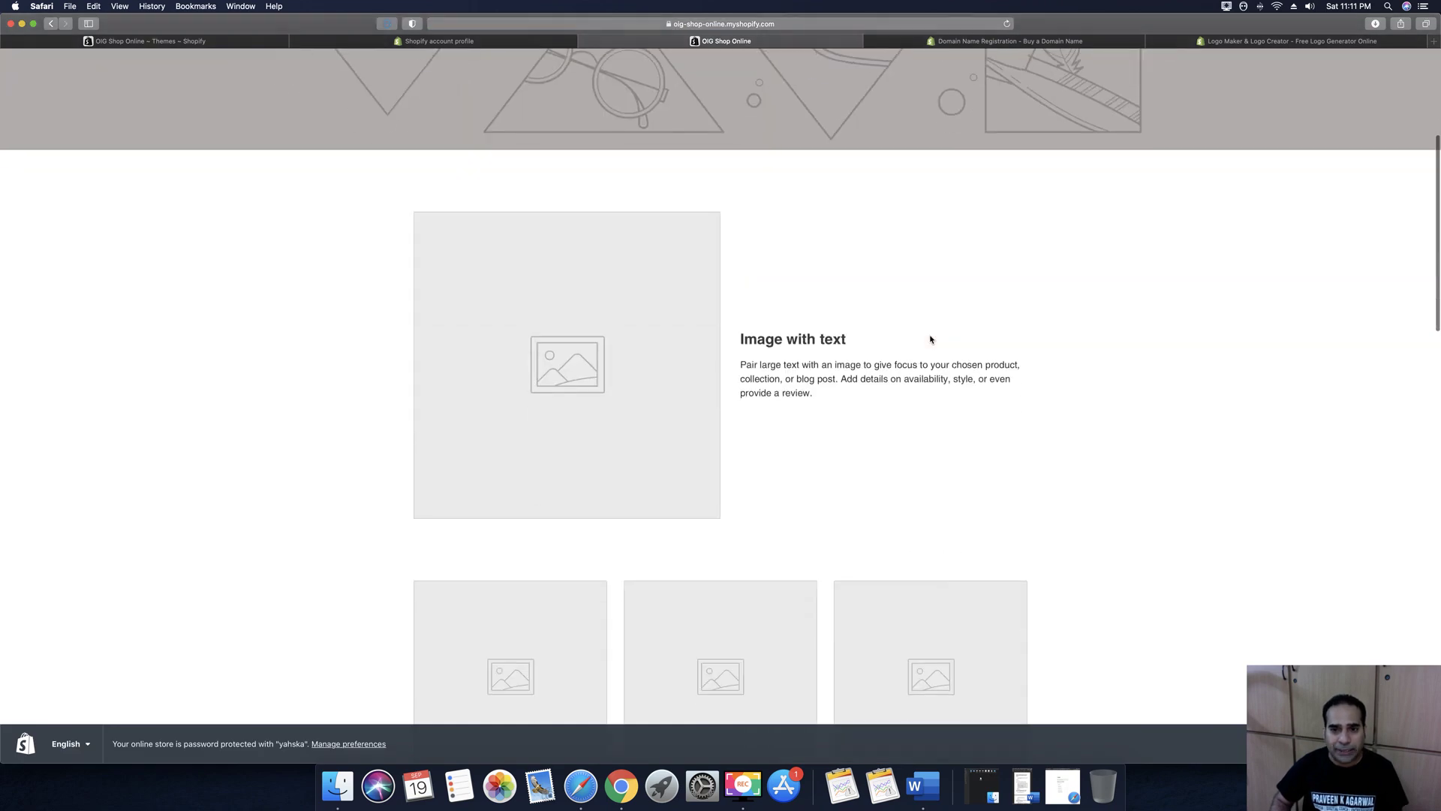
pyautogui.scroll(-20, 930, 340)
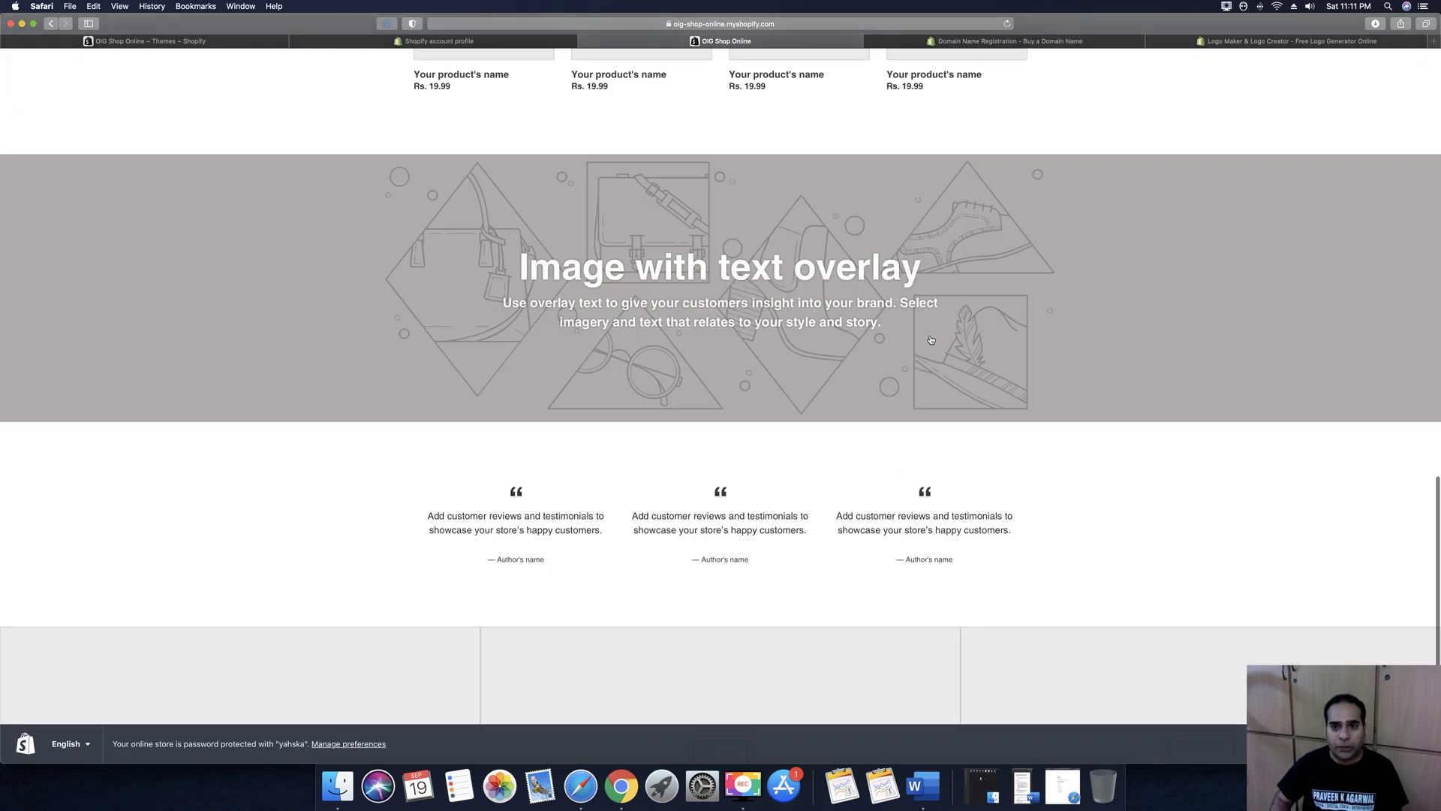
pyautogui.scroll(15, 931, 340)
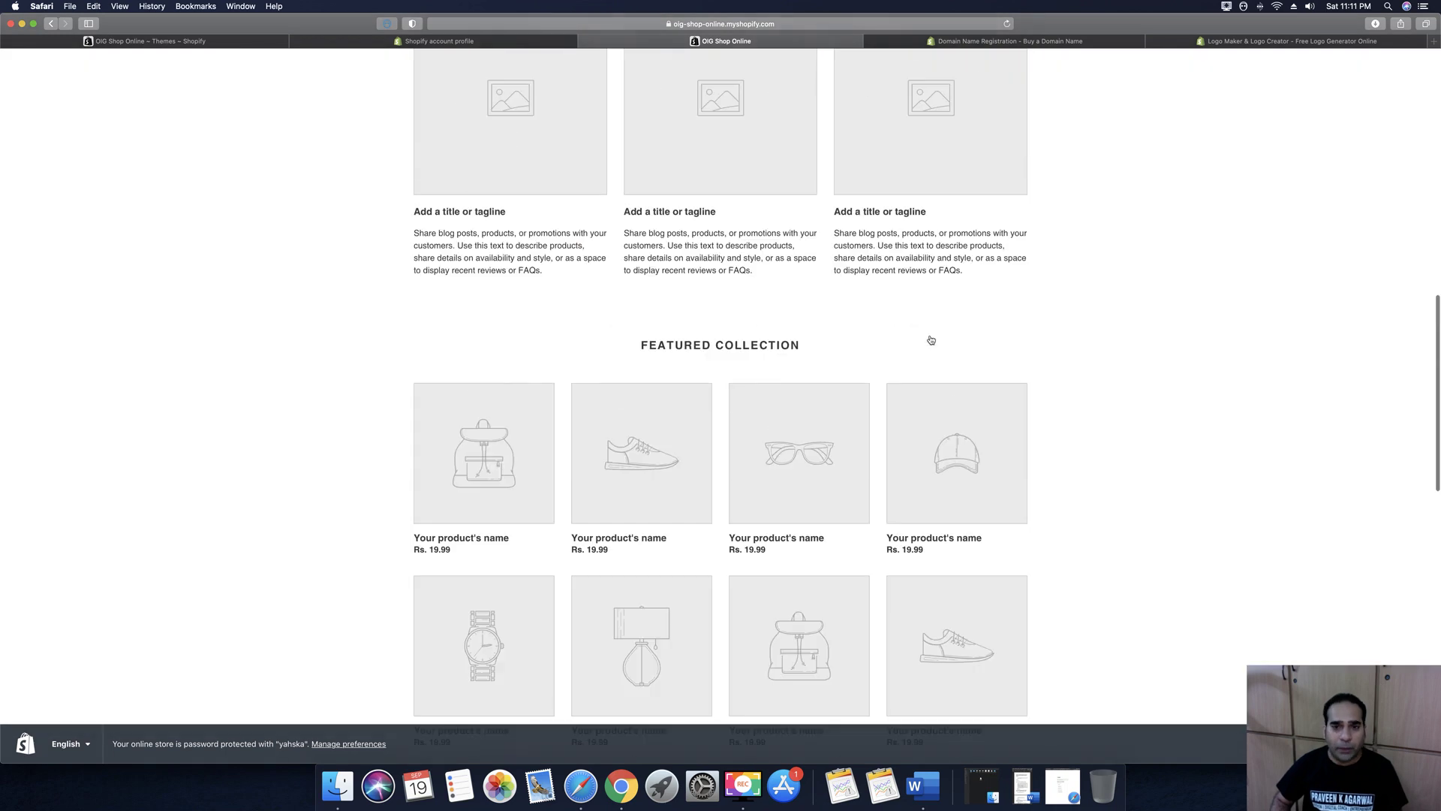
pyautogui.scroll(2, 932, 343)
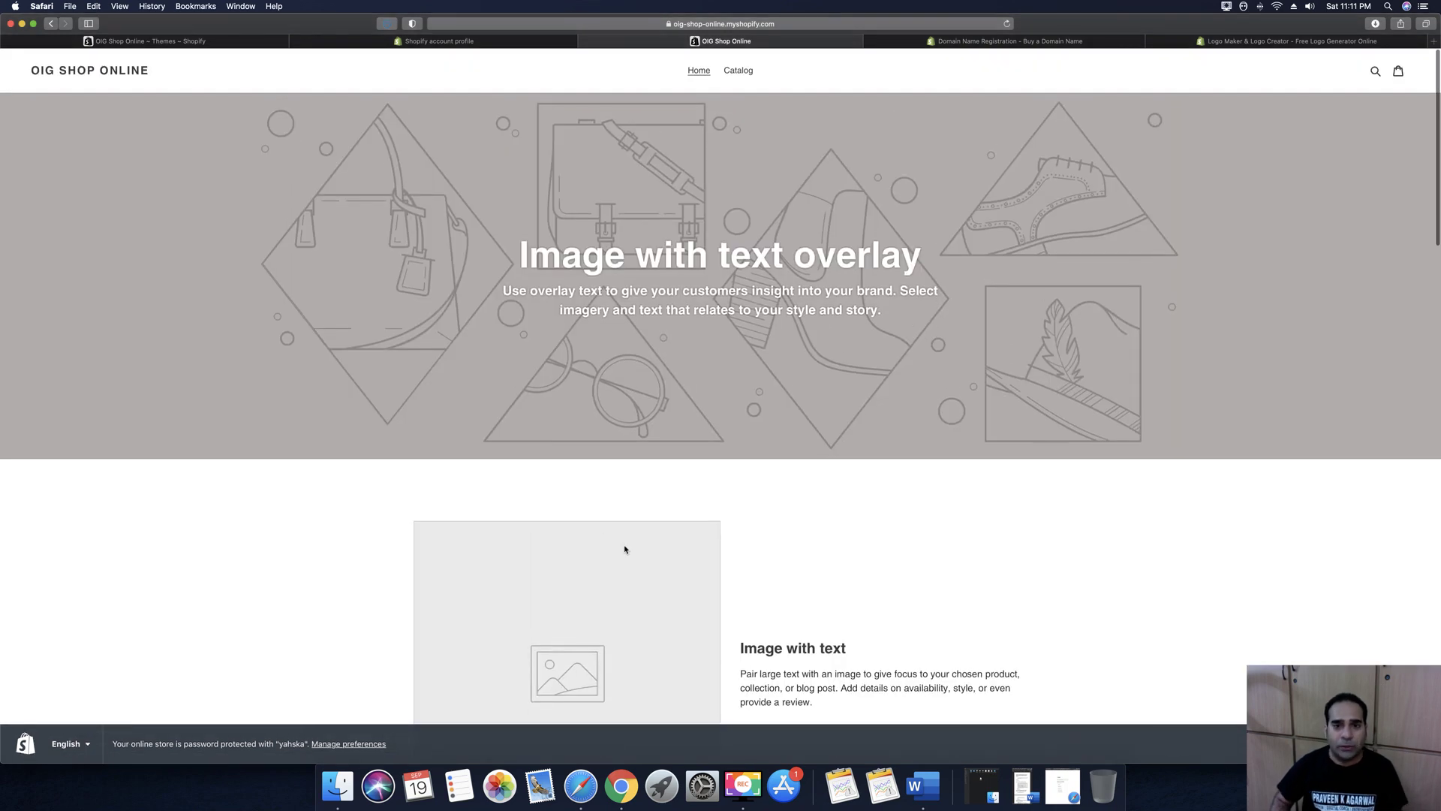
pyautogui.click(203, 42)
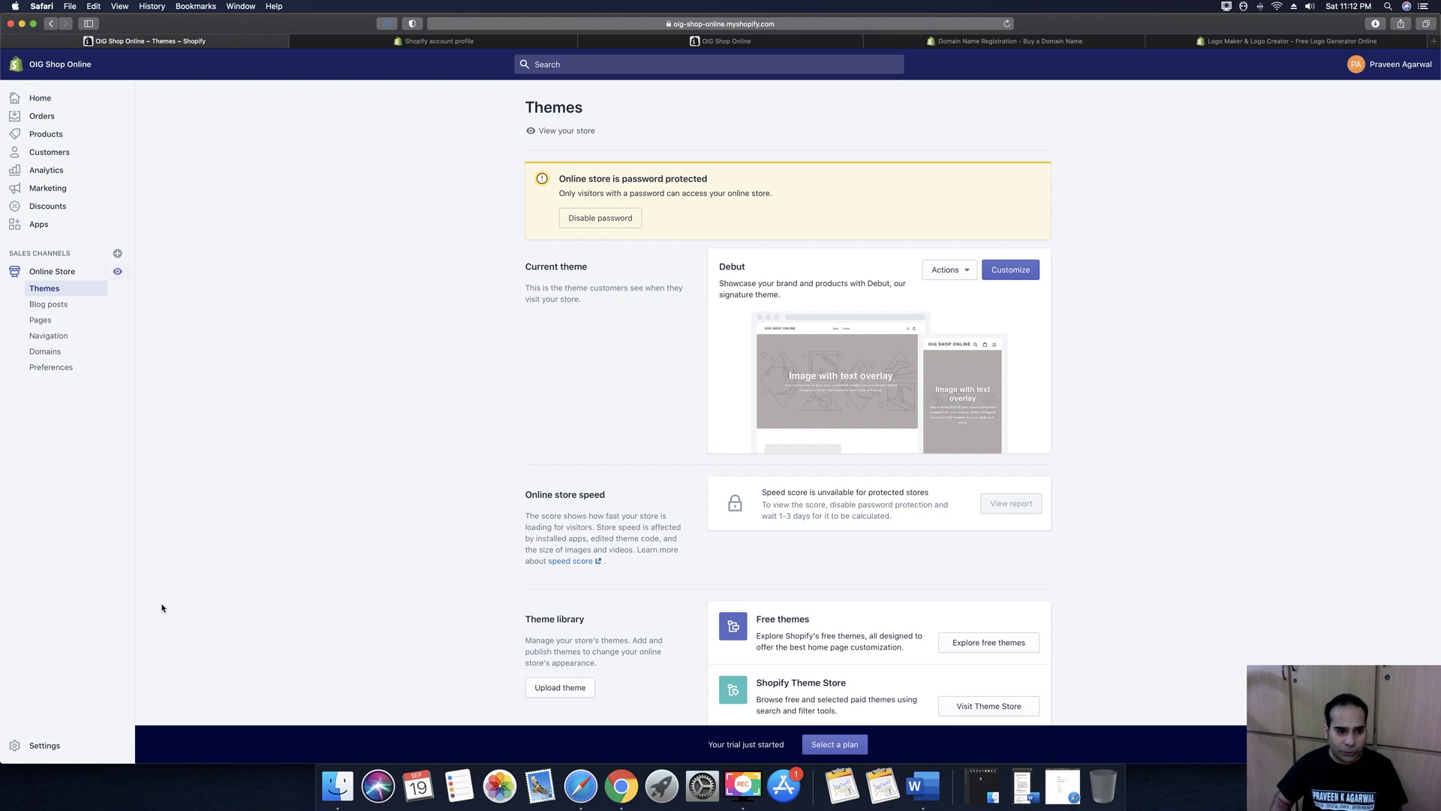
# Look at store Settings, go back to the admin home, and begin a new product
pyautogui.click(42, 747)
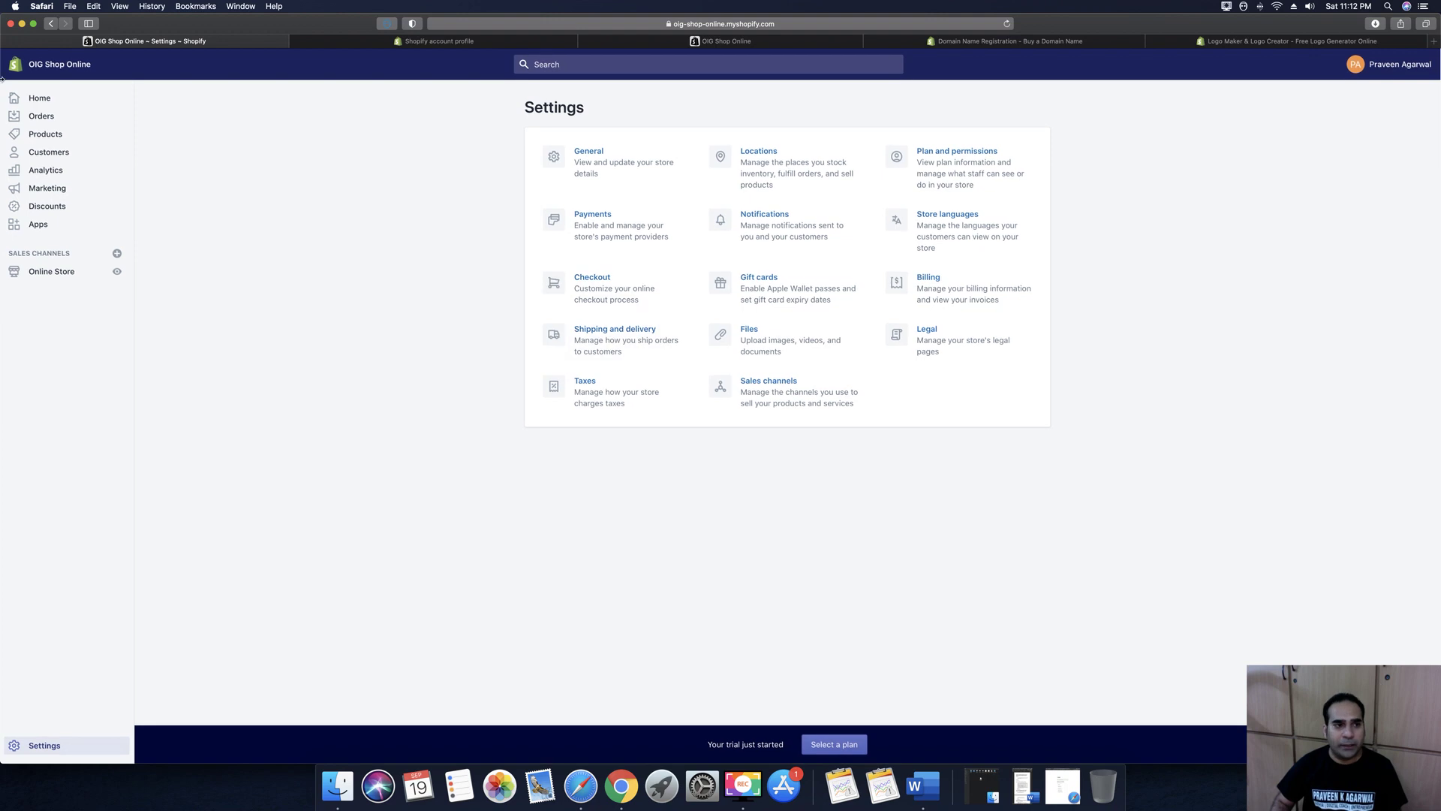
pyautogui.click(40, 97)
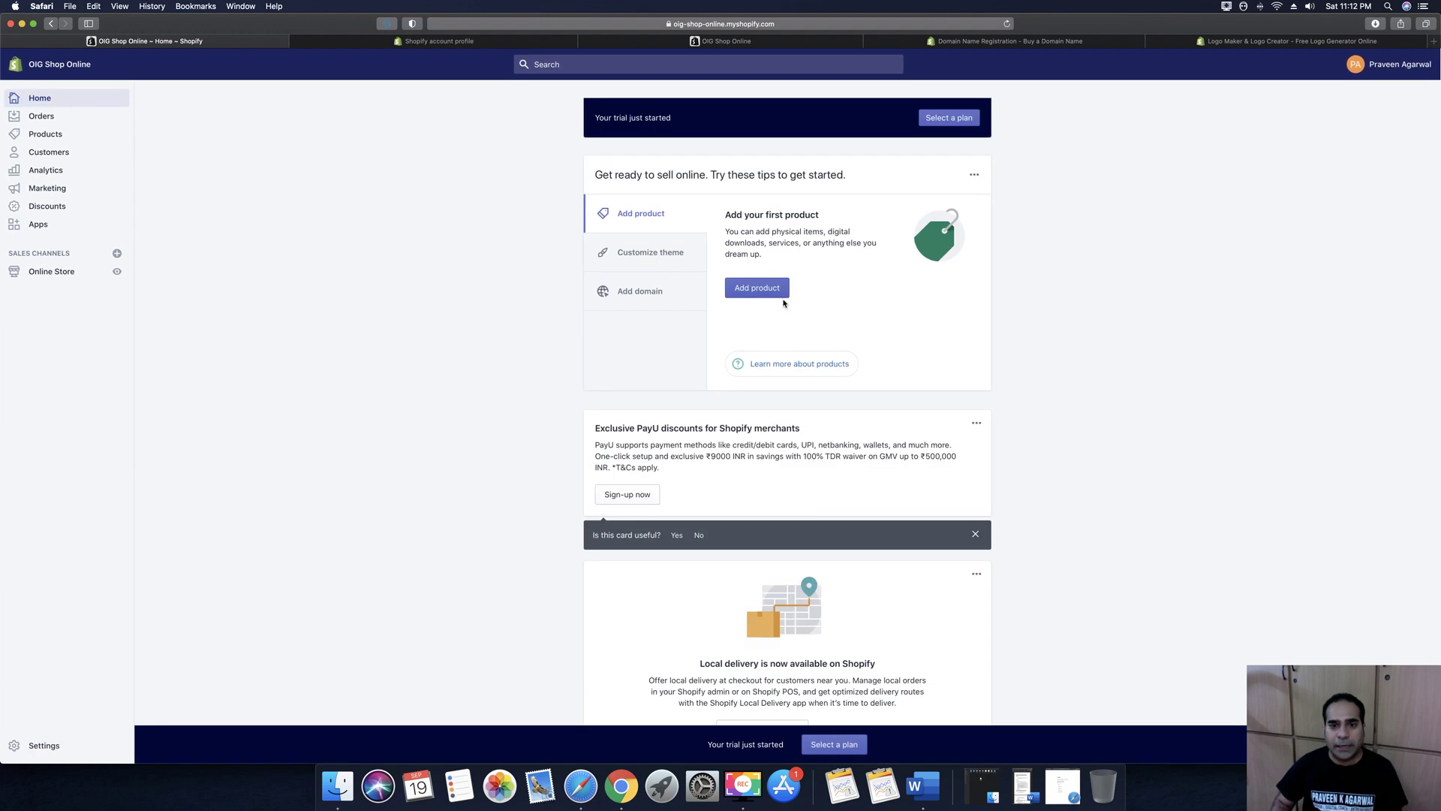
pyautogui.click(735, 292)
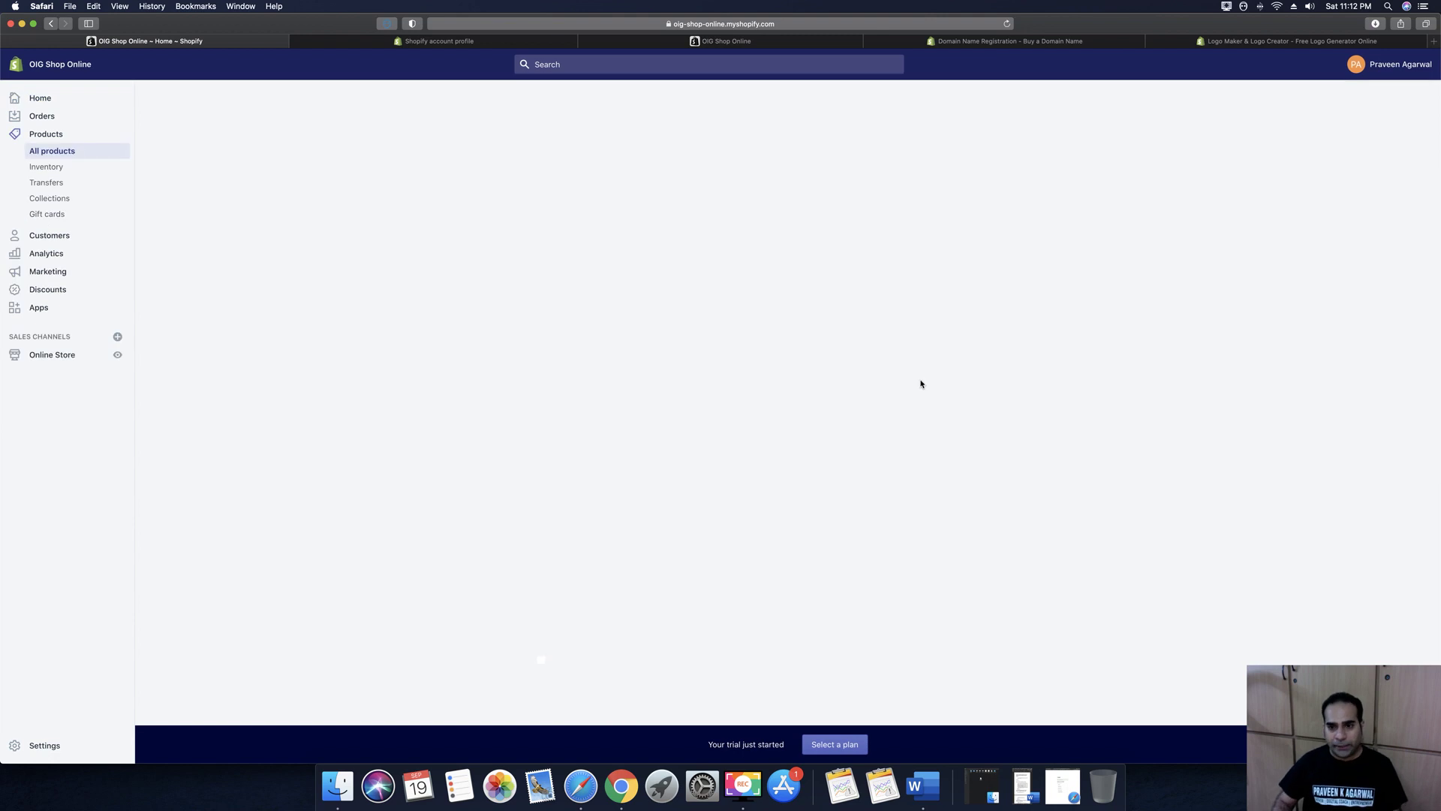
# Paste the DMR washing machine title from the Word document into the product Title
pyautogui.click(1062, 786)
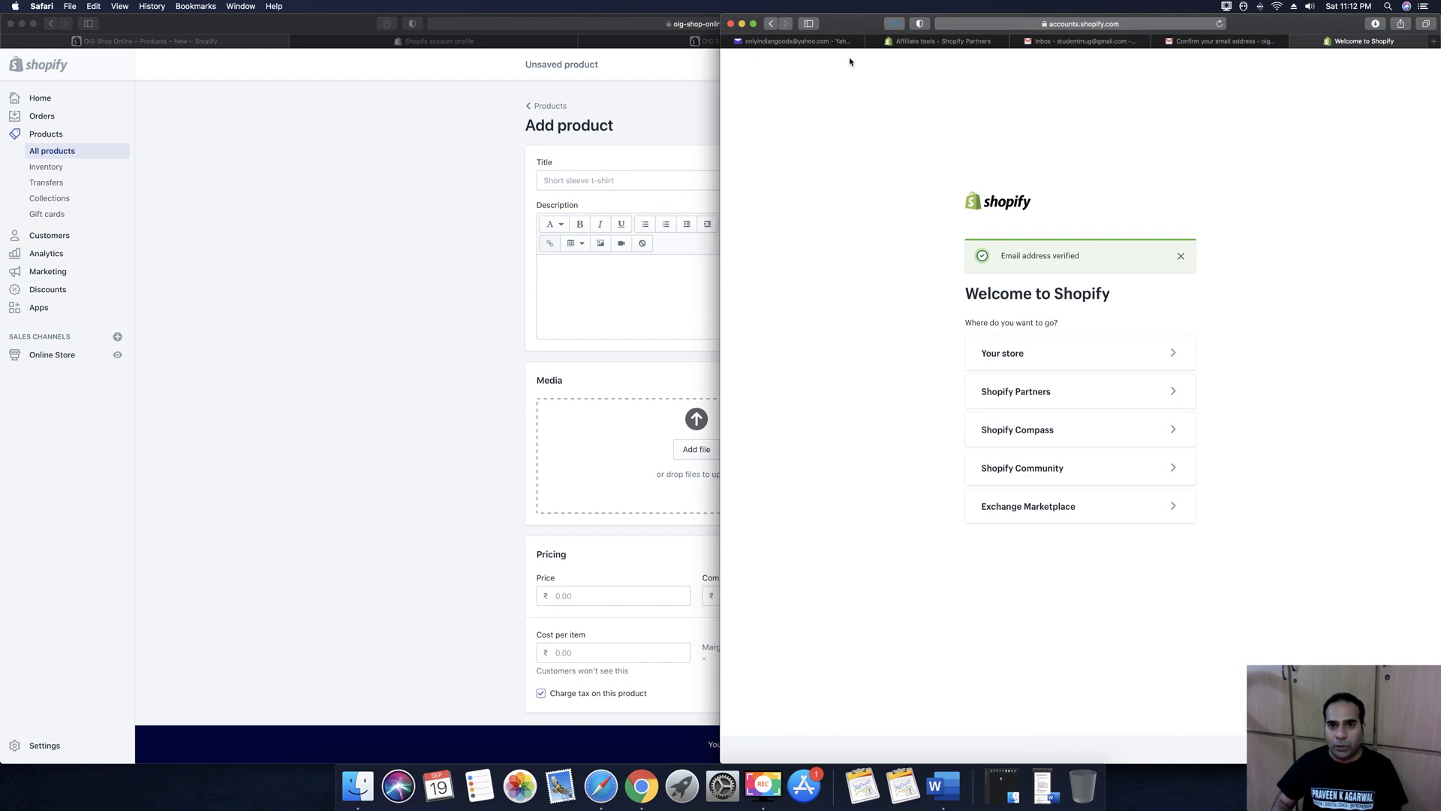
pyautogui.click(742, 24)
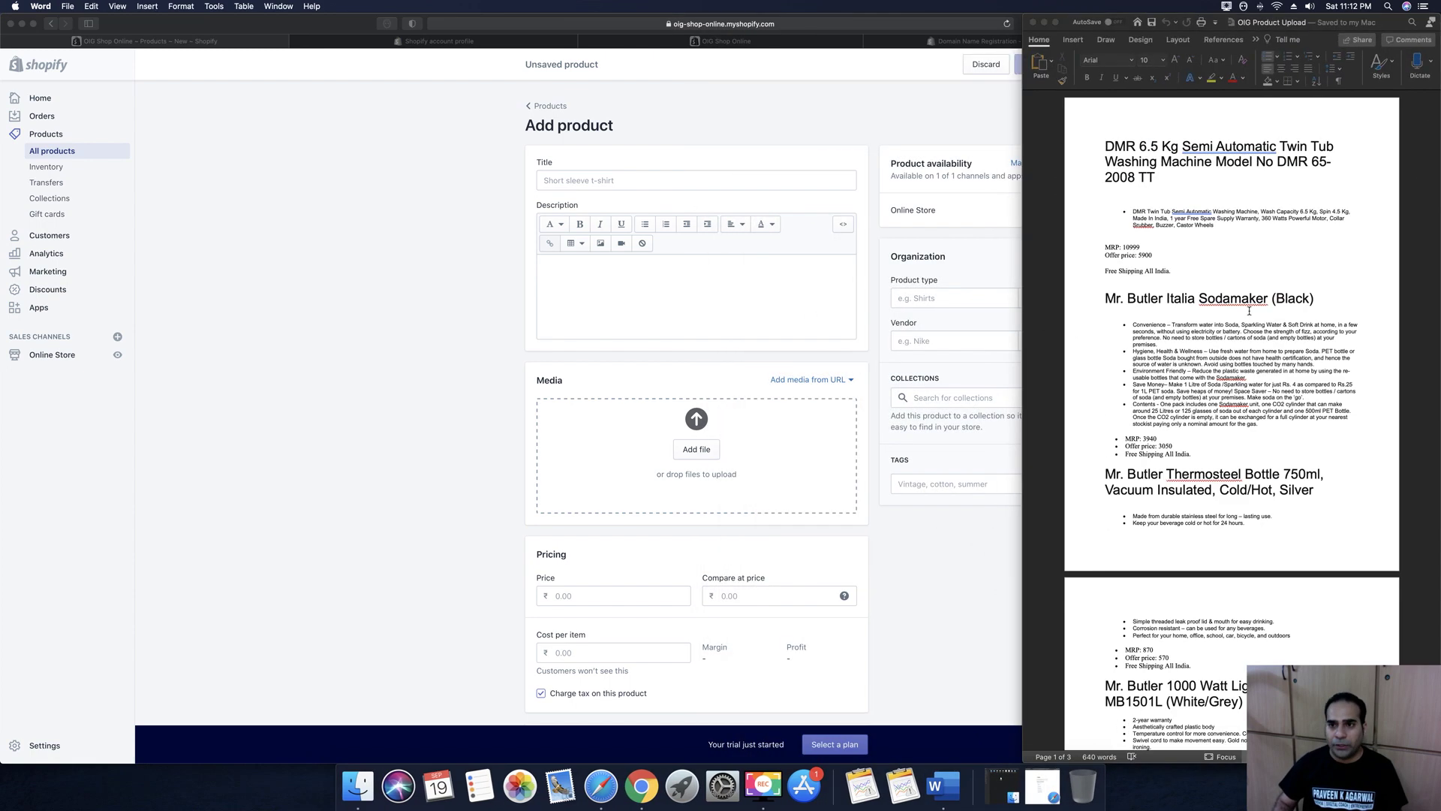
pyautogui.tripleClick(1157, 178)
pyautogui.press('super+c')
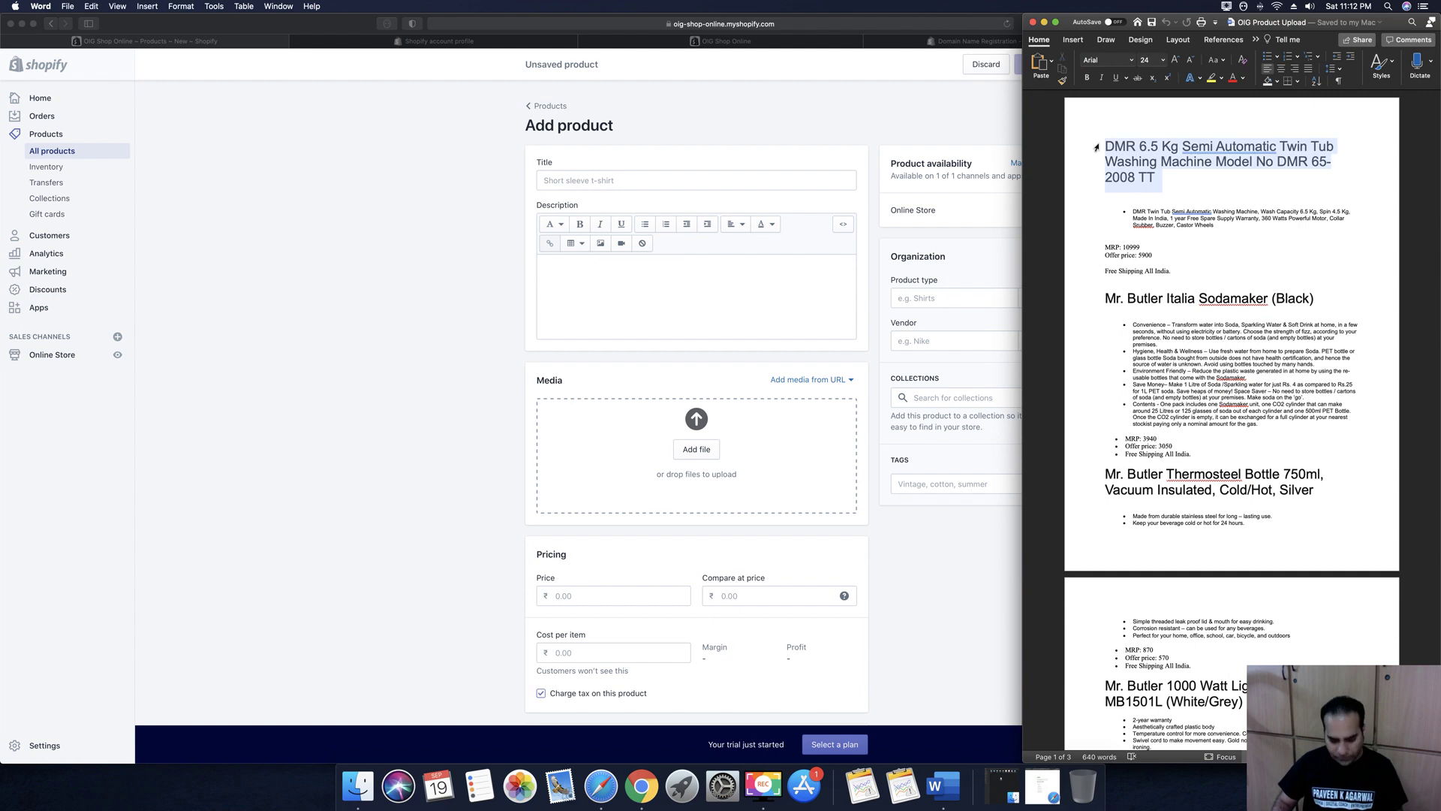
pyautogui.click(609, 273)
pyautogui.click(556, 177)
pyautogui.press('super+v')
# Paste the washing machine feature list into Description, with Castor Wheels on its own line, as bullets
pyautogui.click(604, 280)
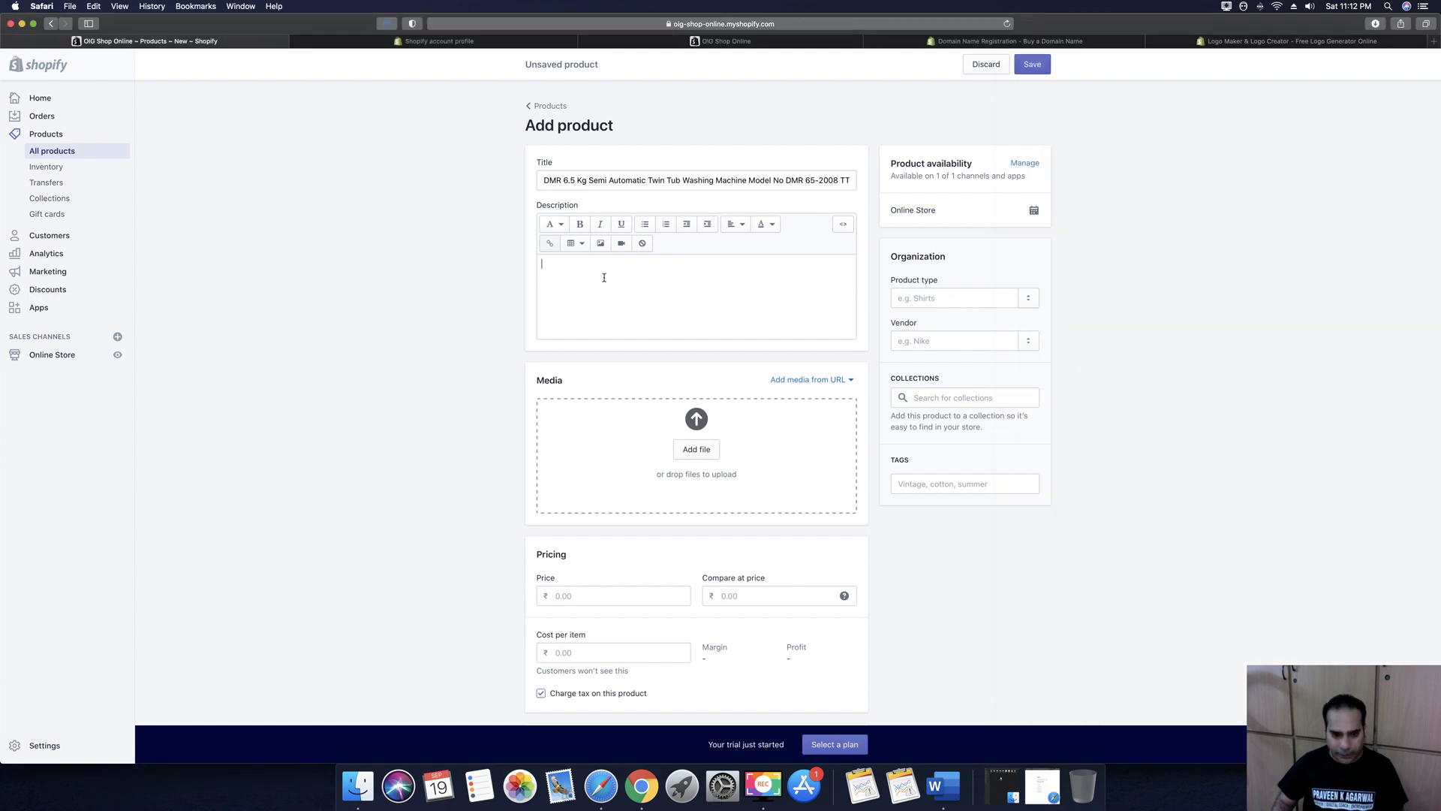
pyautogui.press('super+Tab')
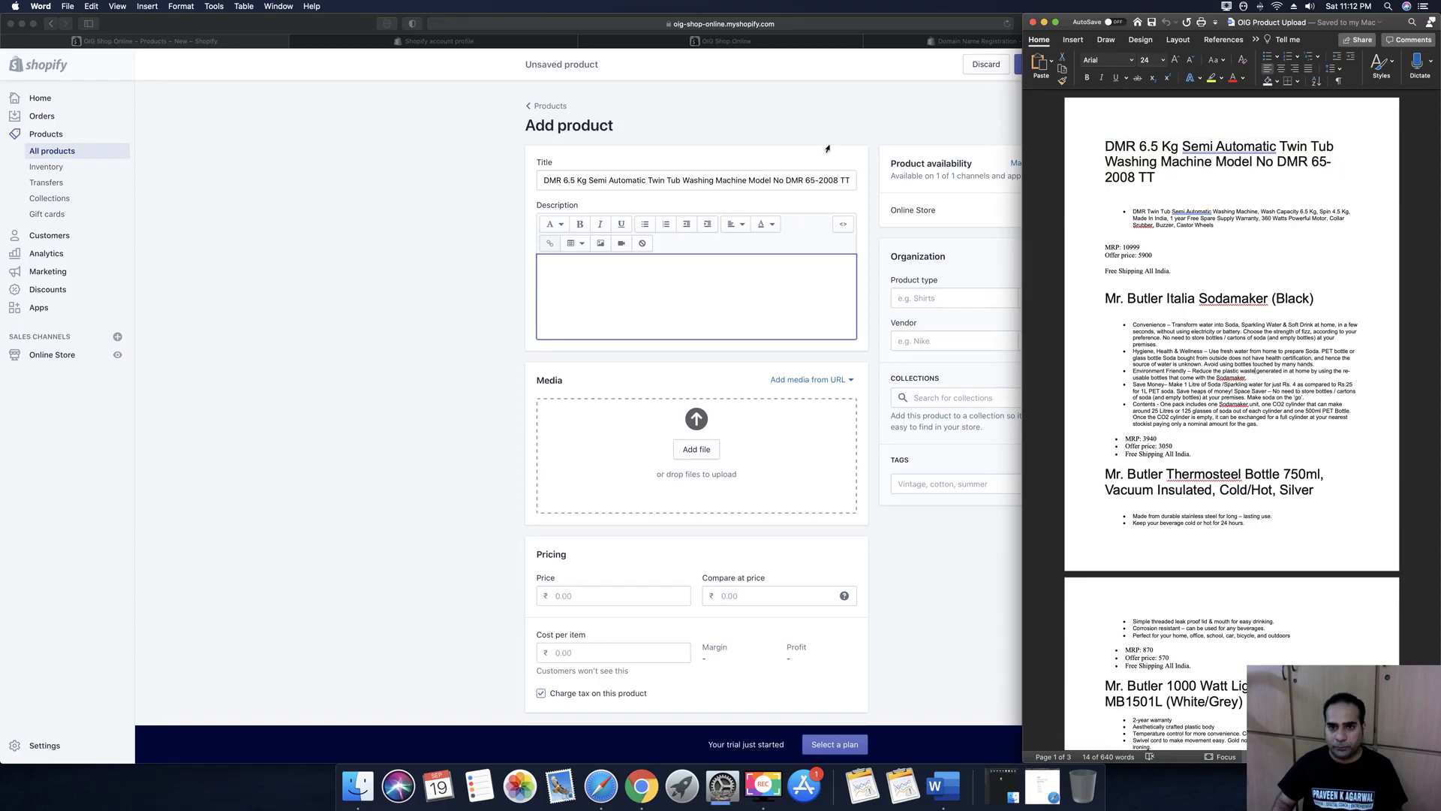
pyautogui.press('super+Tab')
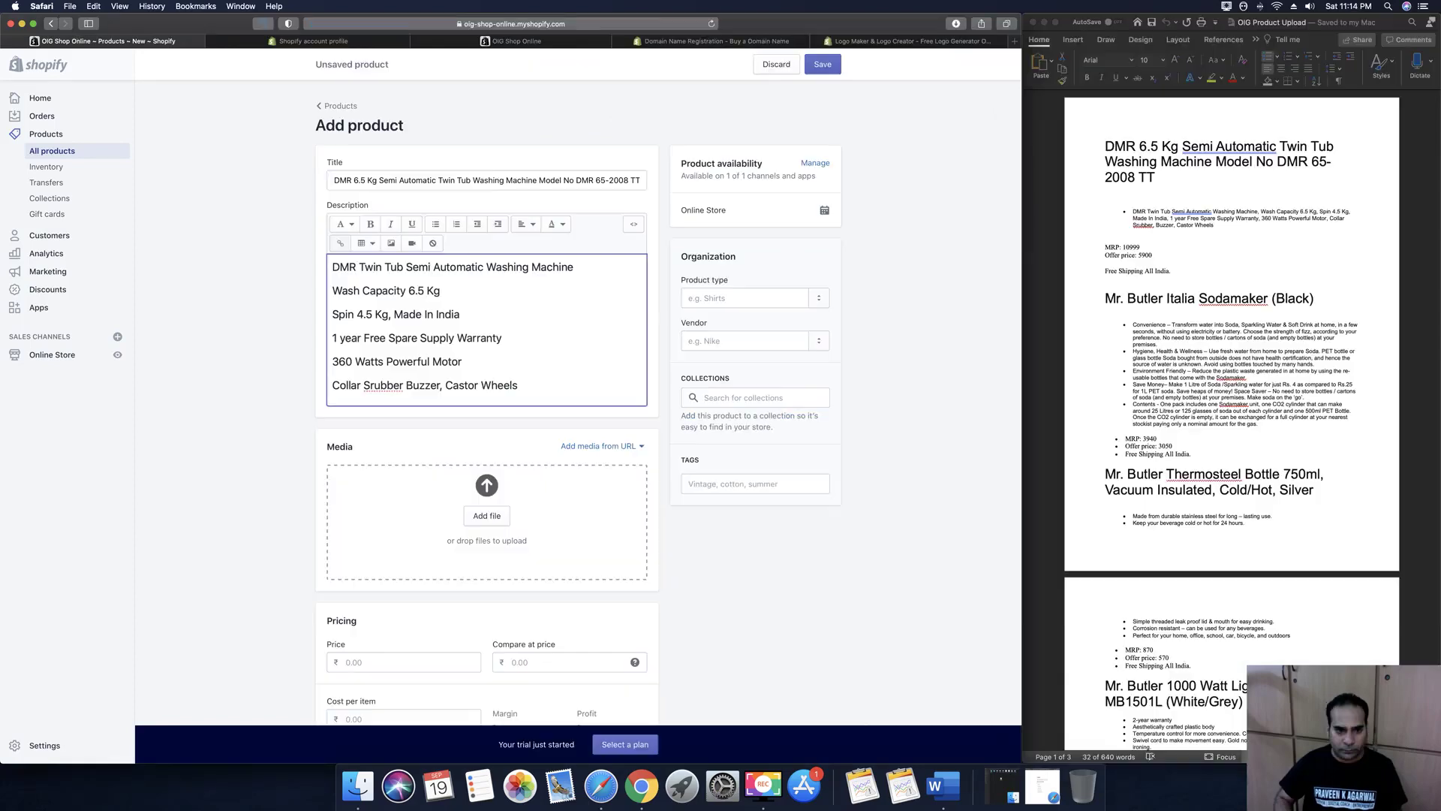
pyautogui.press('Return')
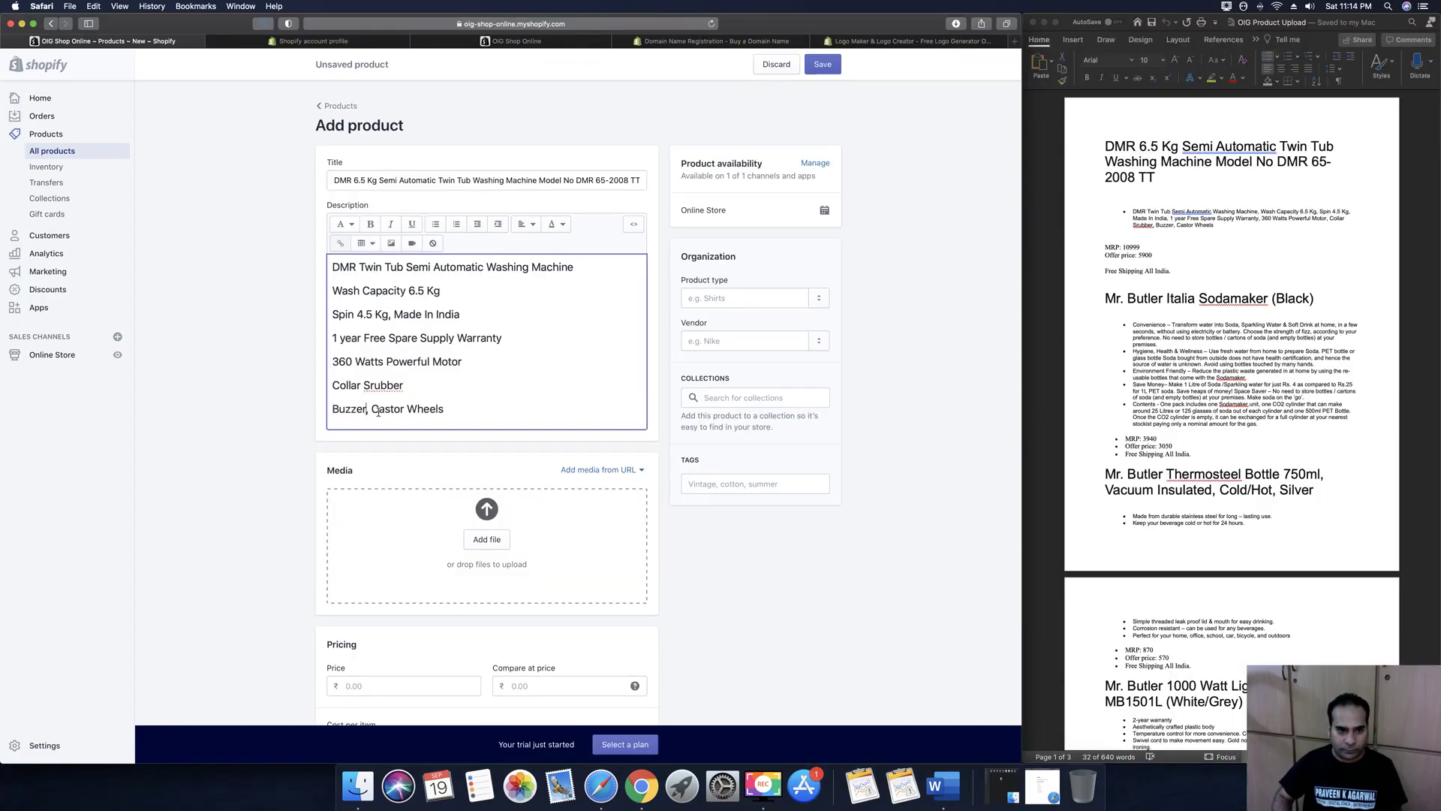
pyautogui.press('Delete')
pyautogui.press('Delete')
pyautogui.press('Return')
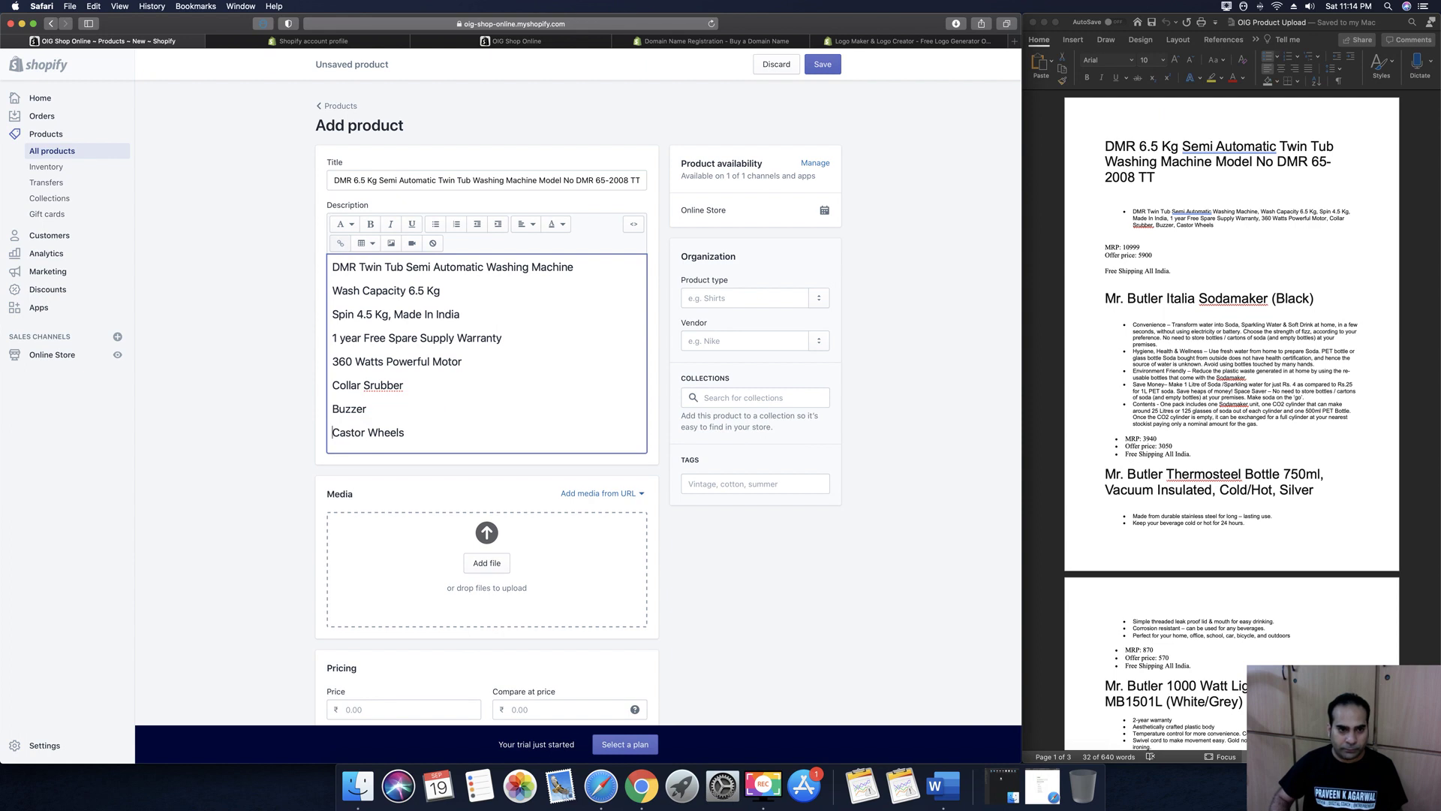
pyautogui.moveTo(341, 297); pyautogui.dragTo(328, 261)
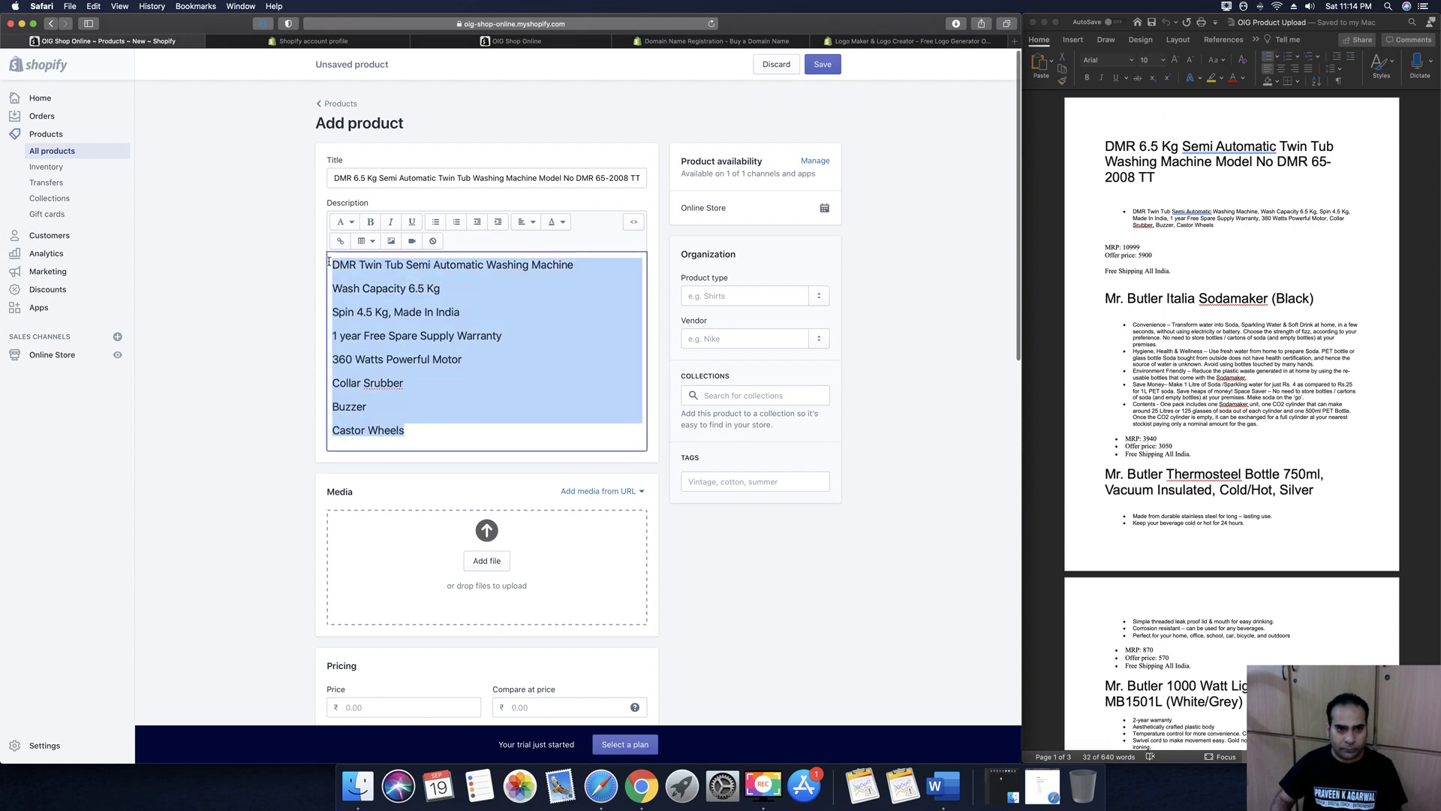
pyautogui.click(436, 222)
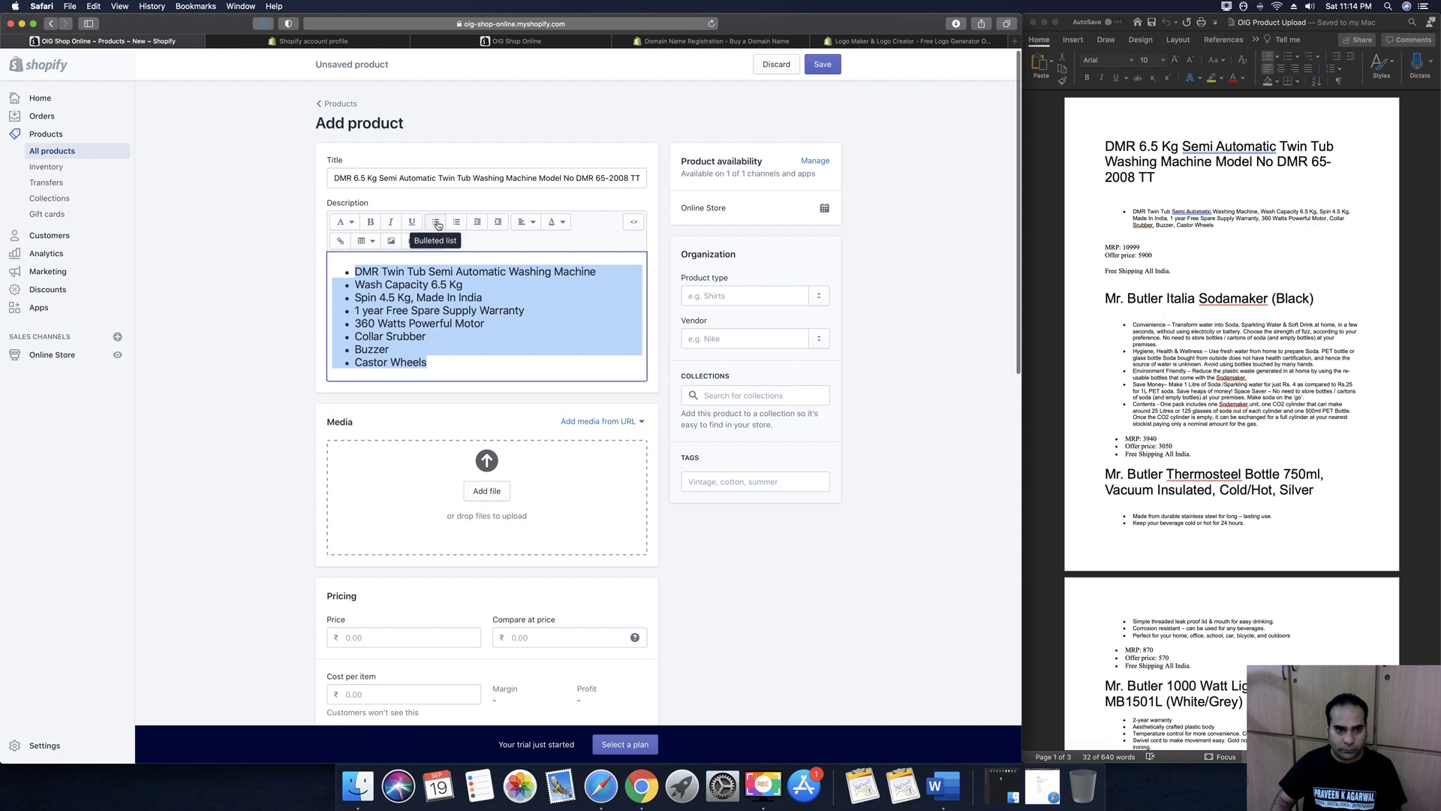
pyautogui.click(442, 343)
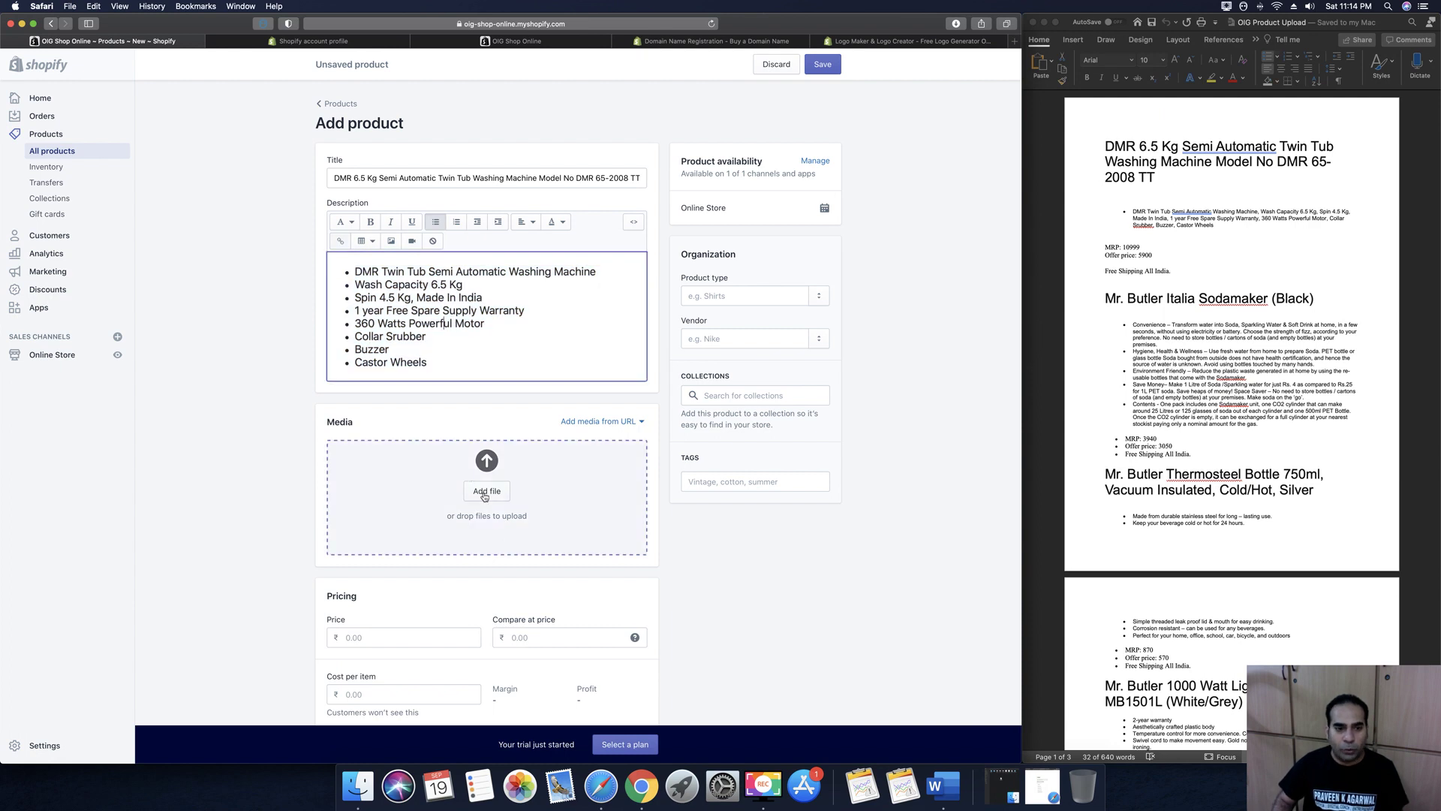
pyautogui.click(484, 494)
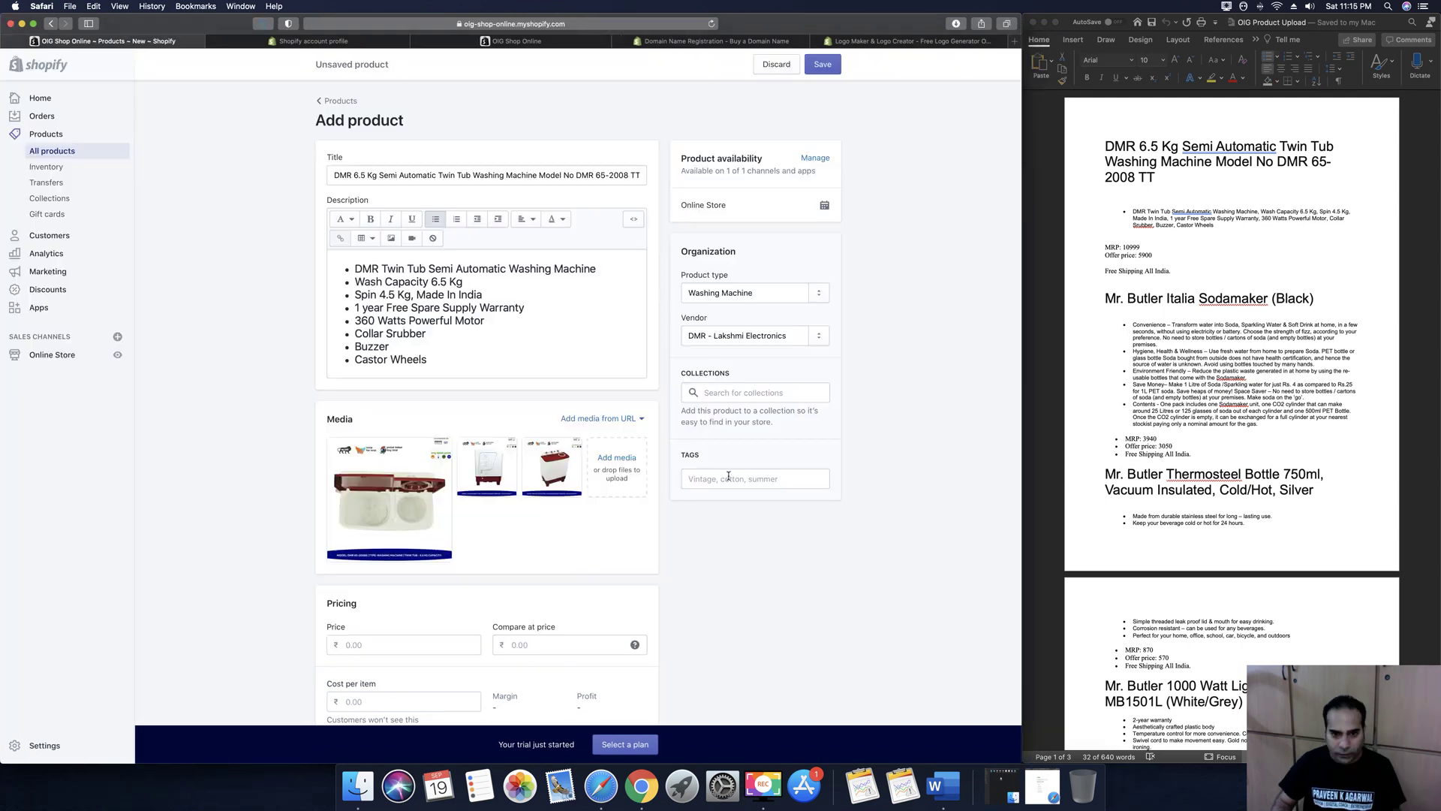
pyautogui.click(728, 477)
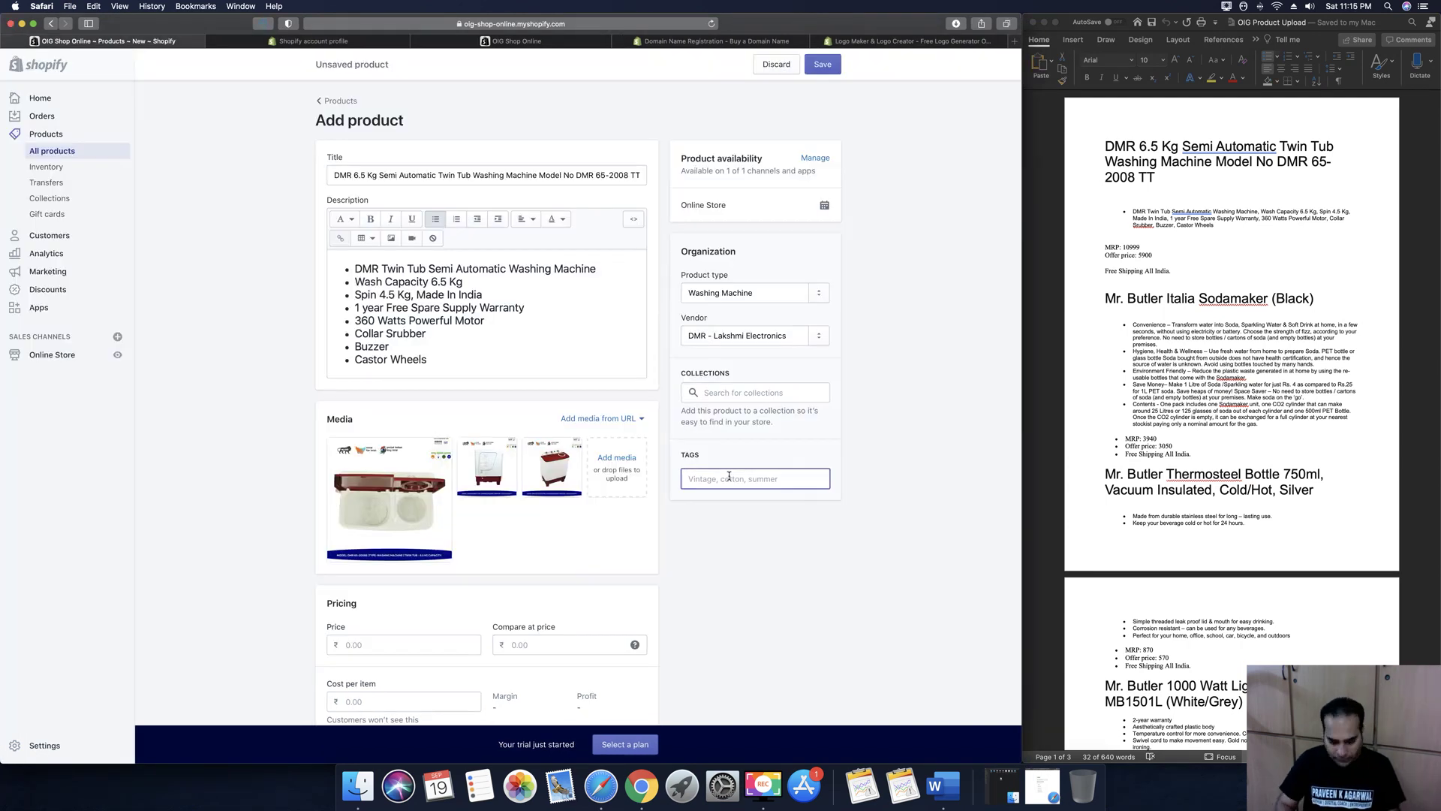
# Add the tags 'Washing Machine' and 'Automatic Washing Machine'
pyautogui.write('Washing Machine')
pyautogui.press('BackSpace')
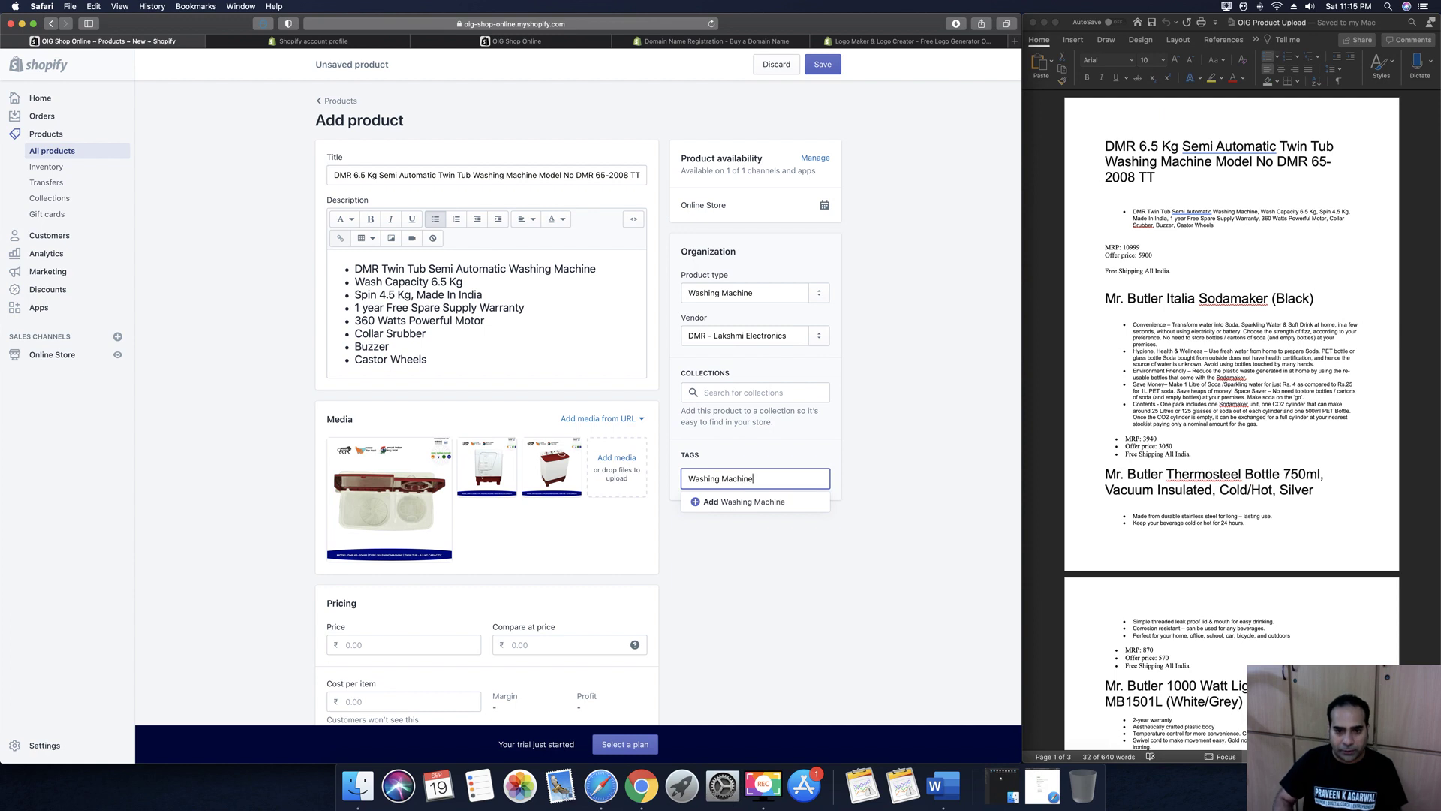
pyautogui.click(701, 500)
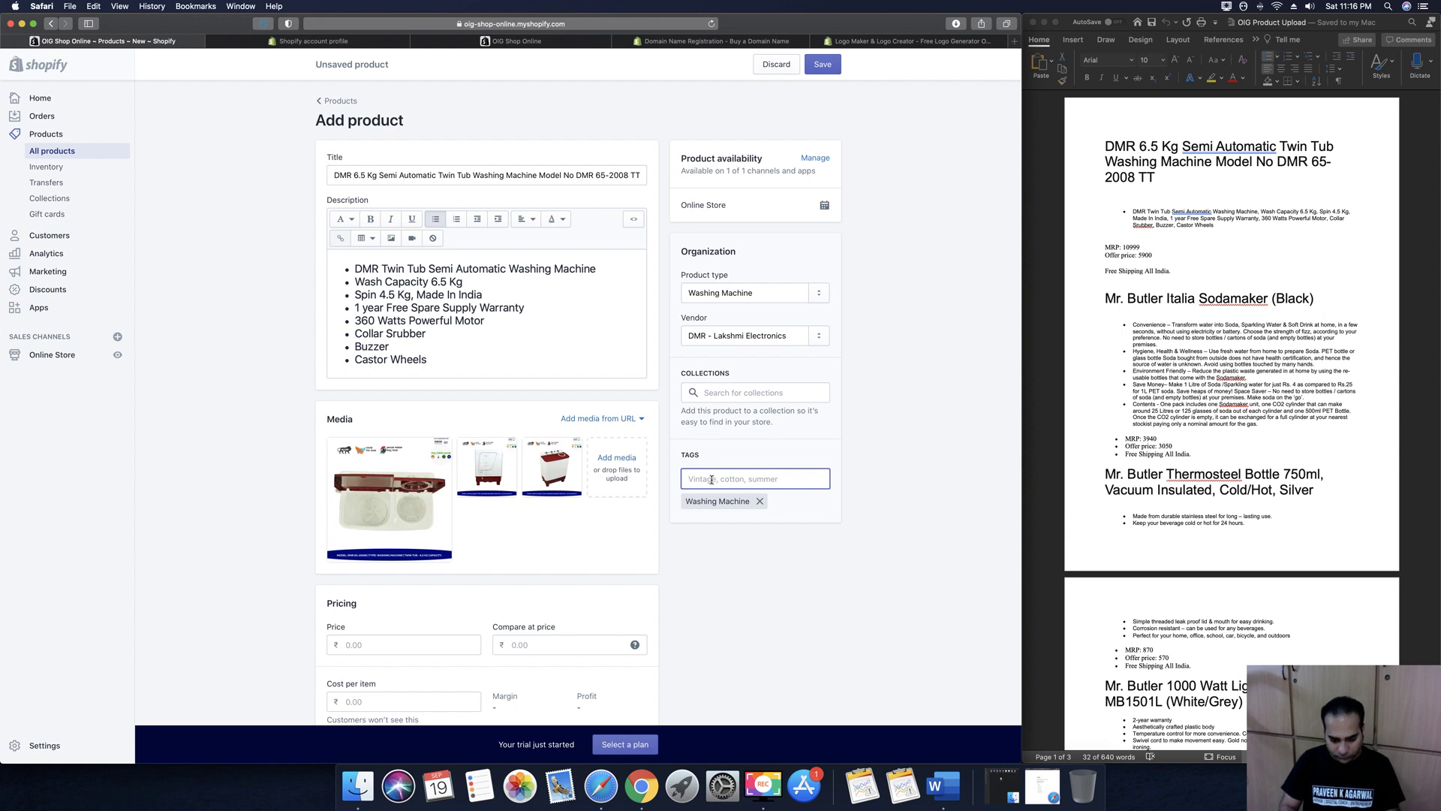
pyautogui.write('A')
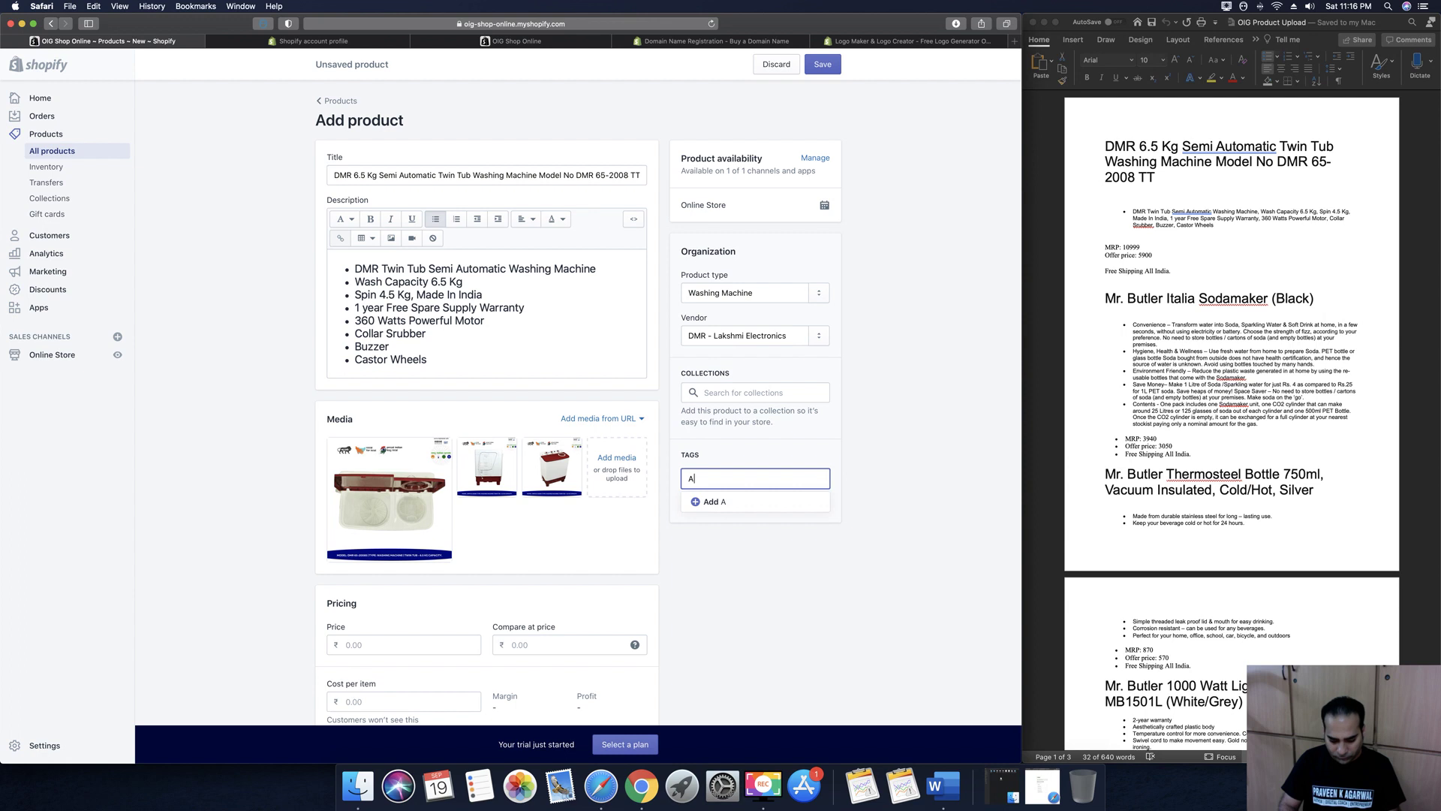
pyautogui.write('utomatic Washing Machine')
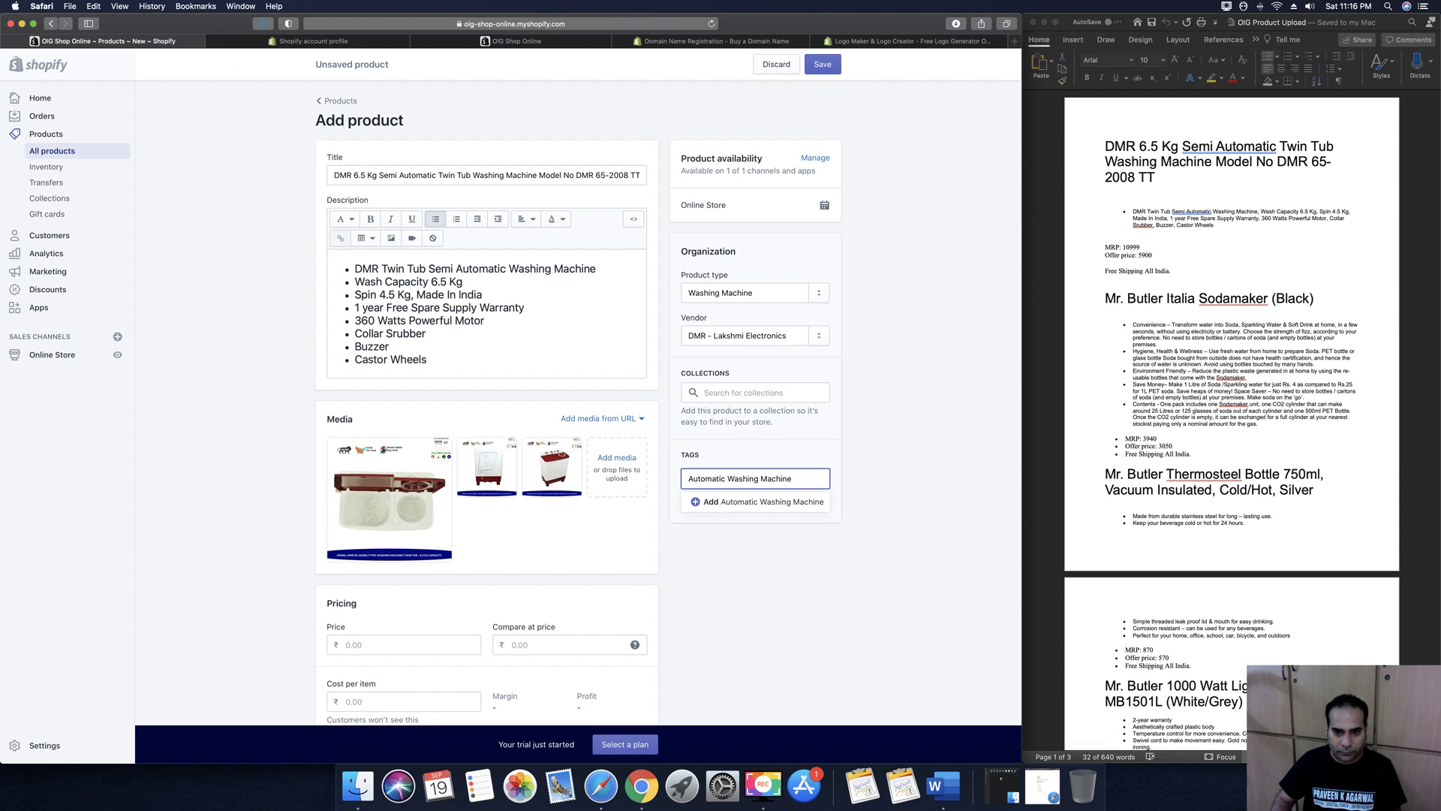
pyautogui.click(729, 500)
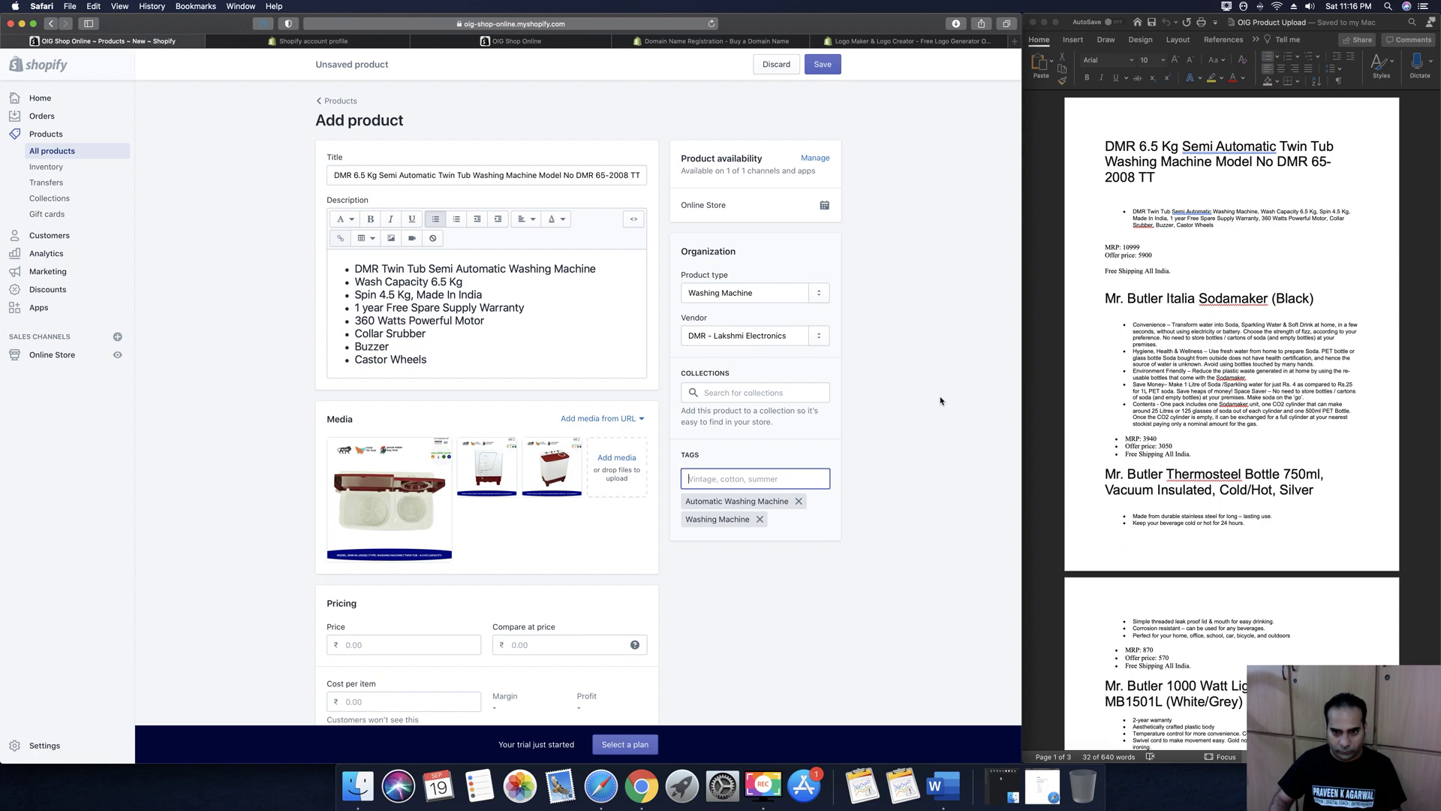
pyautogui.click(924, 372)
pyautogui.scroll(-5, 924, 372)
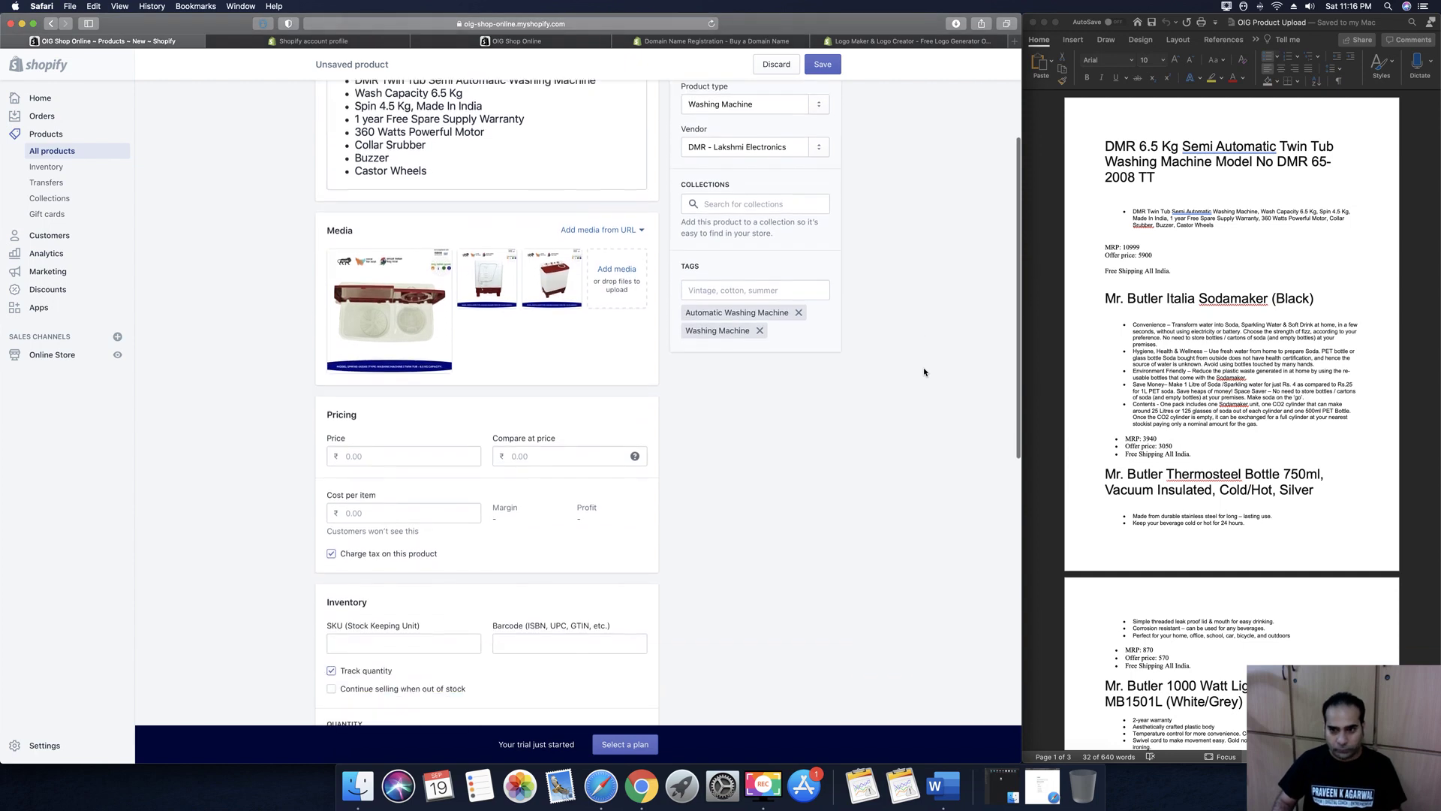
pyautogui.scroll(-2, 924, 372)
# Set the price to 5900 and the compare-at price to 10999
pyautogui.click(445, 394)
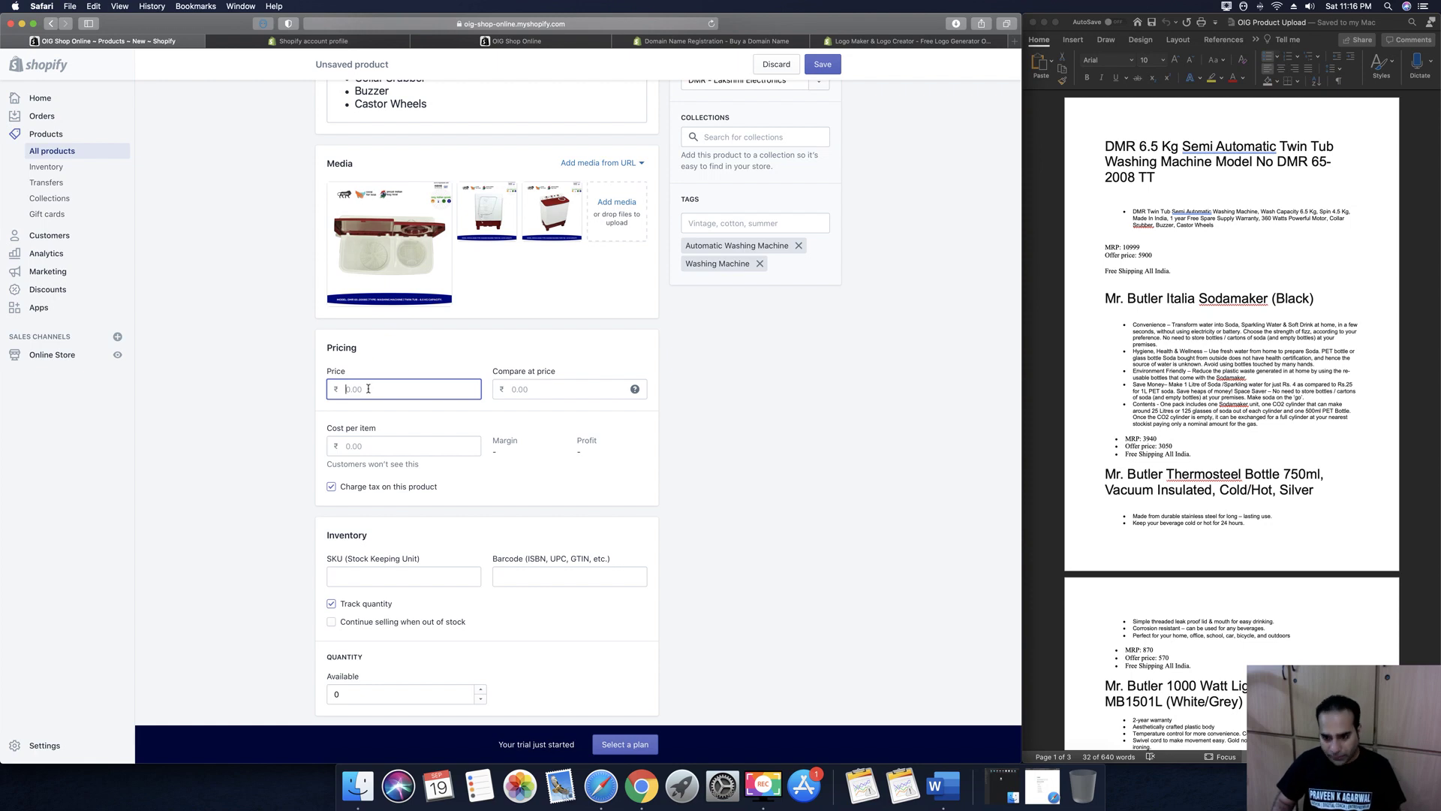
pyautogui.write('5900')
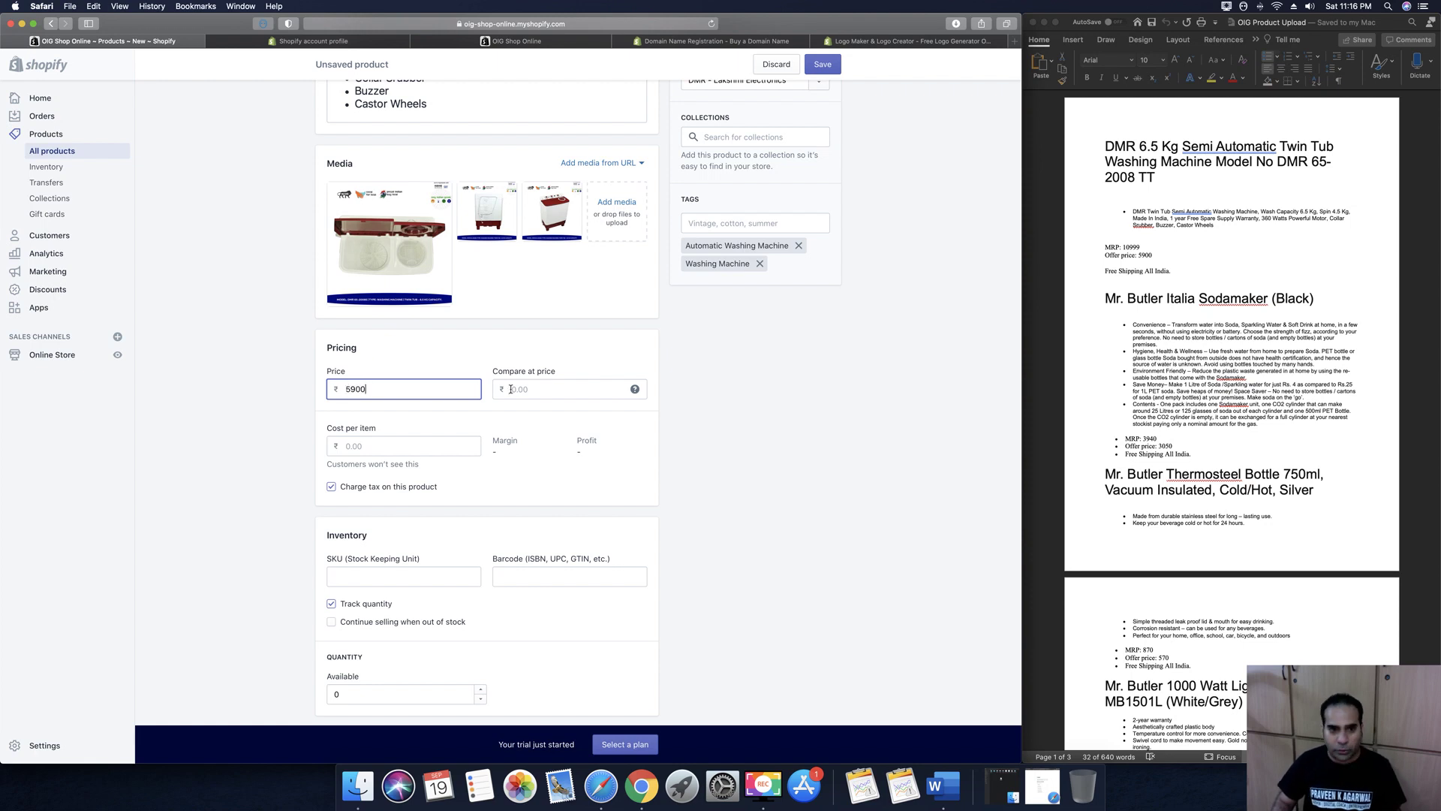
pyautogui.click(516, 389)
pyautogui.write('1')
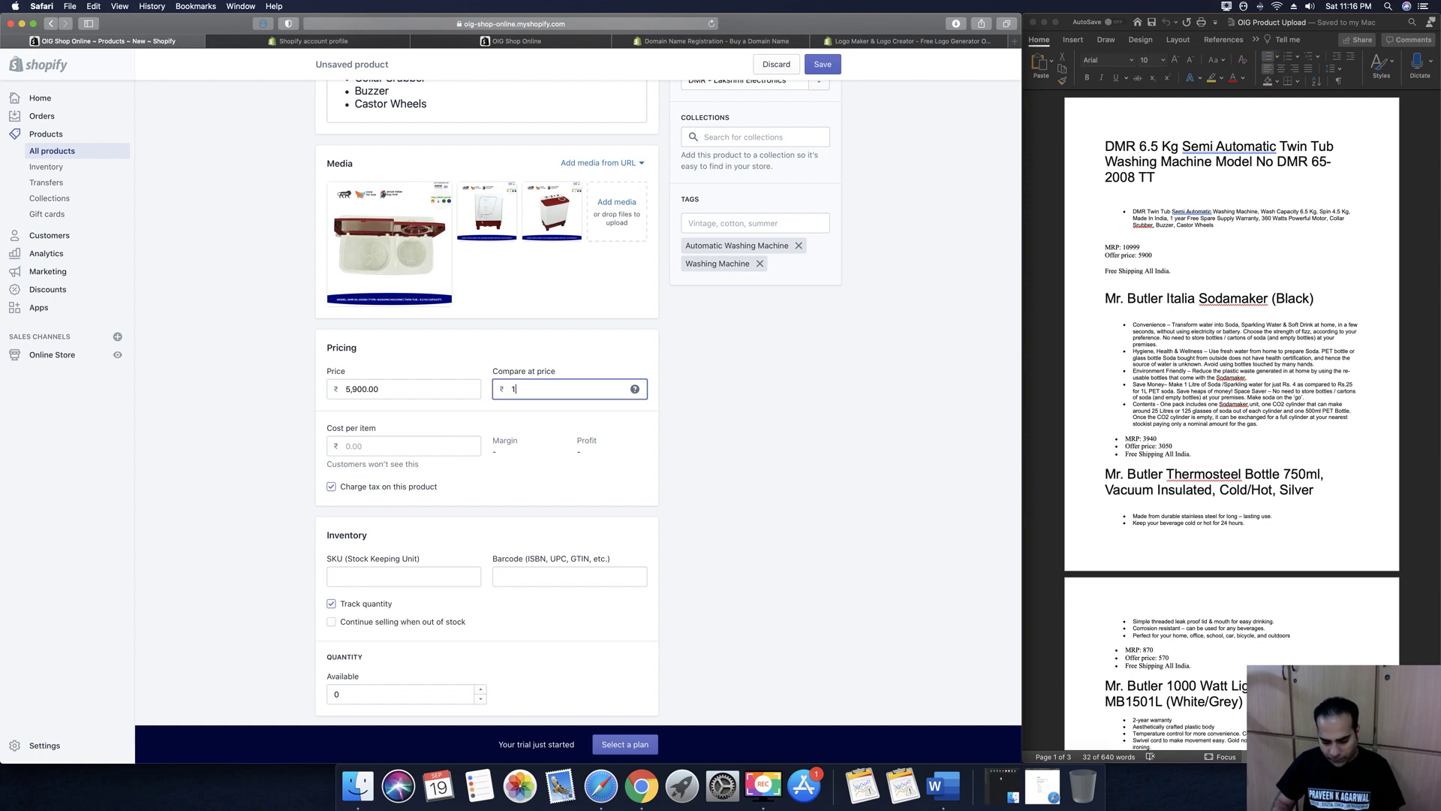
pyautogui.write('0999')
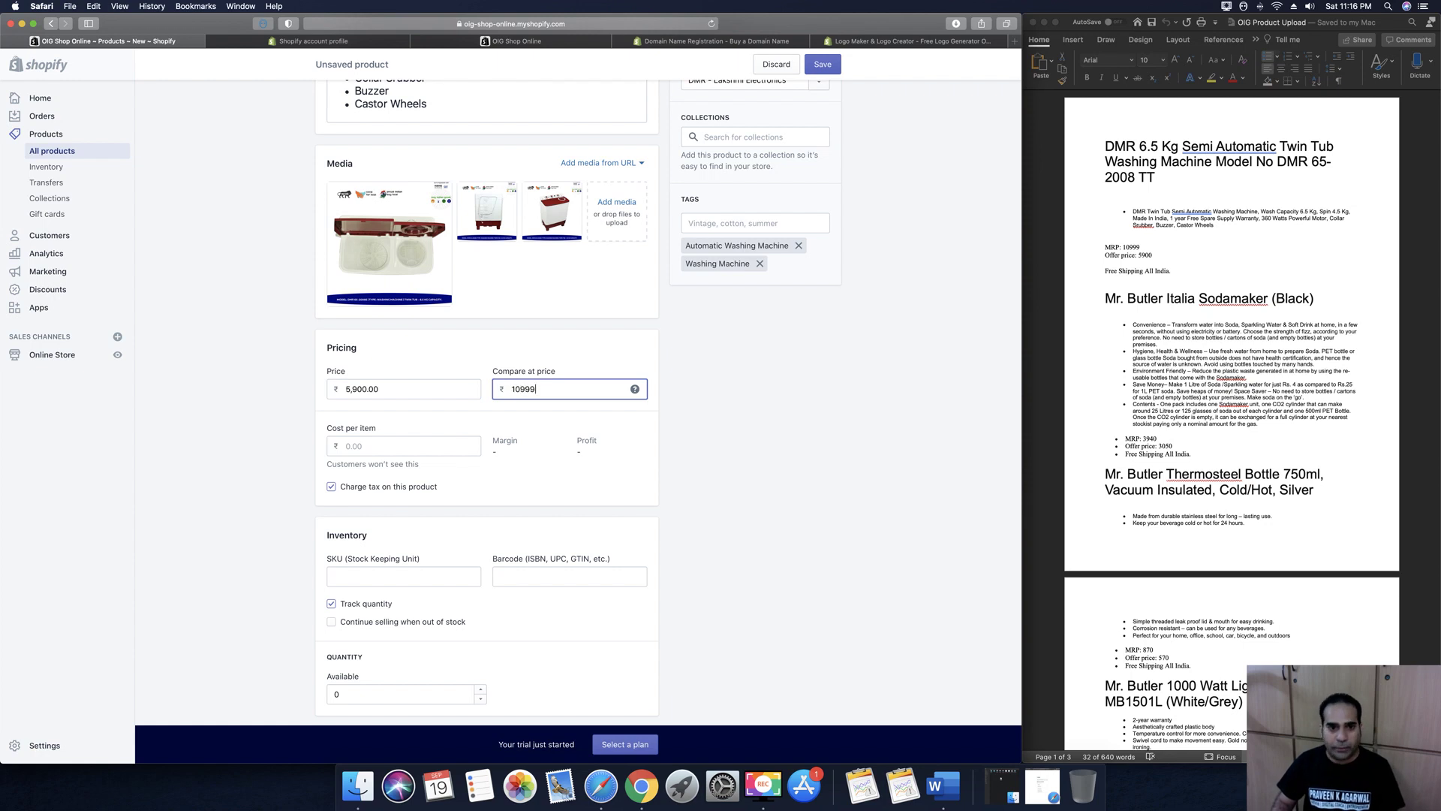
pyautogui.click(680, 415)
pyautogui.scroll(-2, 687, 439)
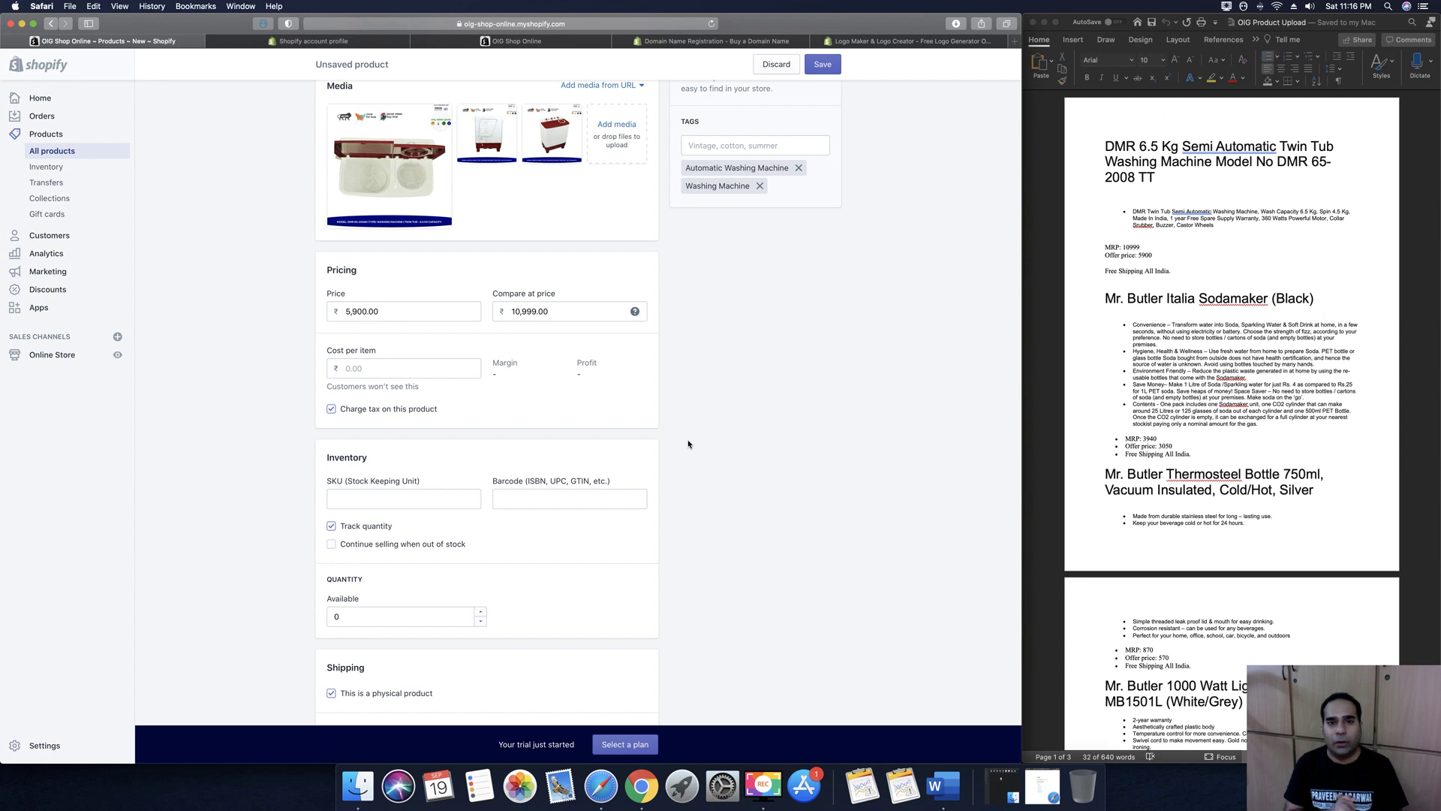
pyautogui.click(500, 41)
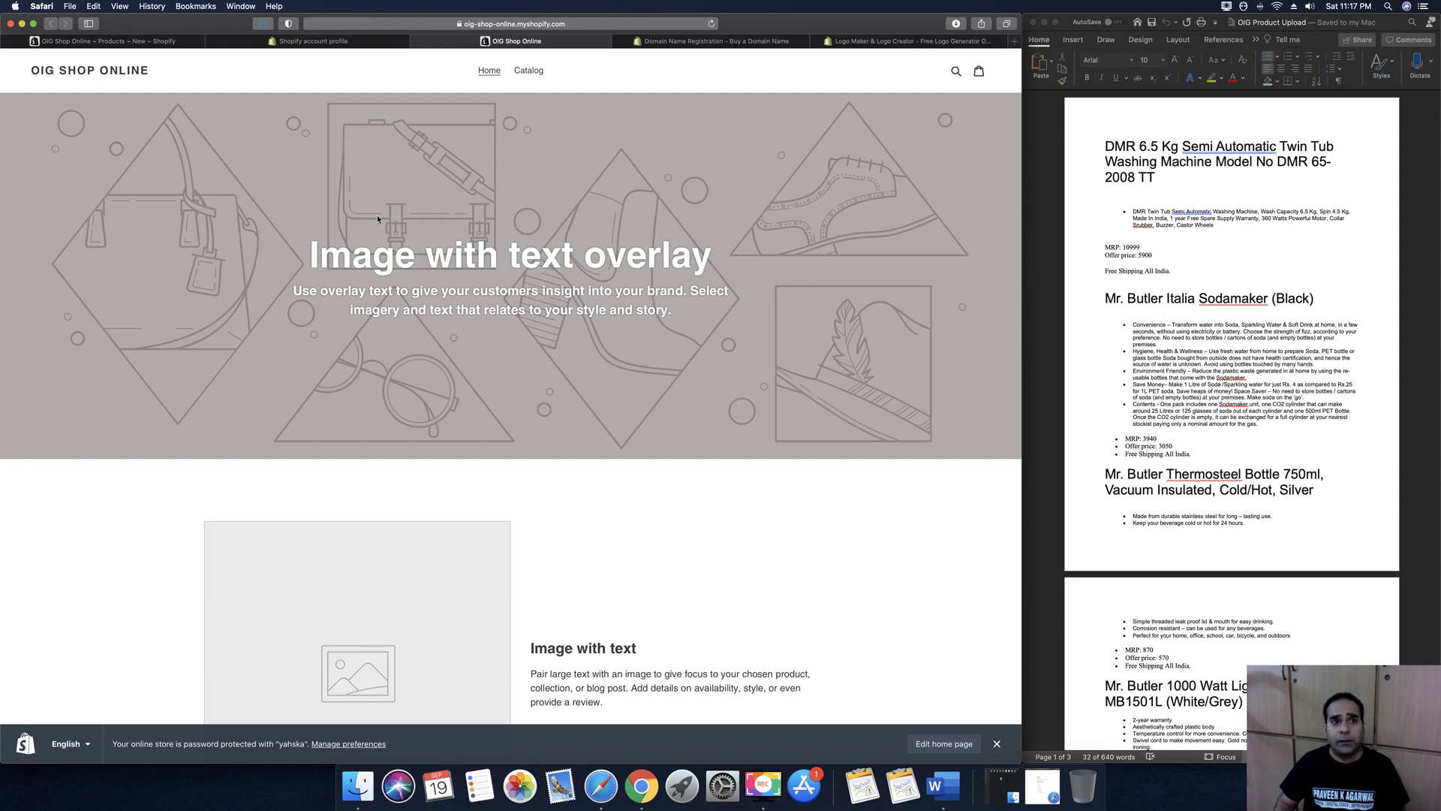
pyautogui.click(75, 42)
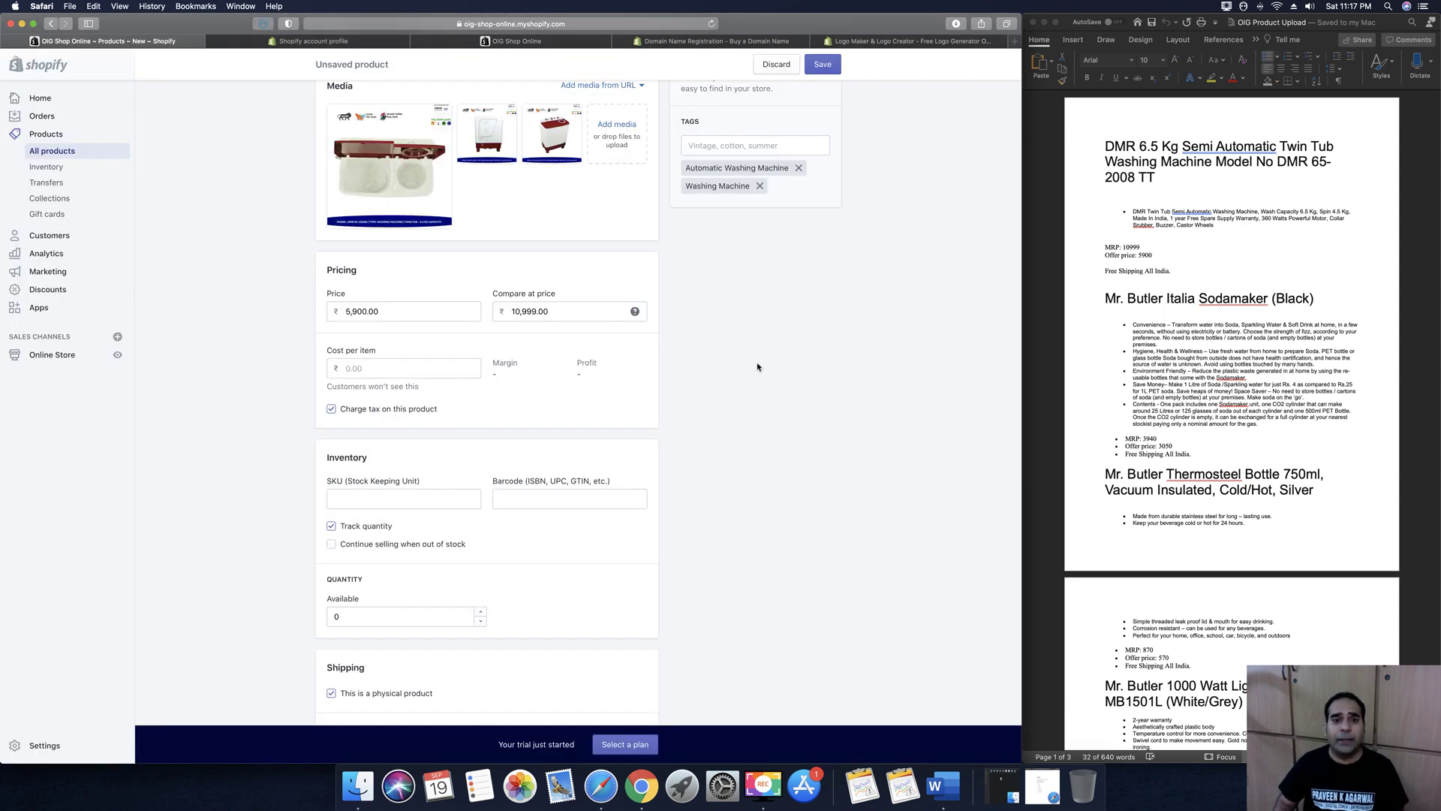
pyautogui.scroll(-4, 747, 364)
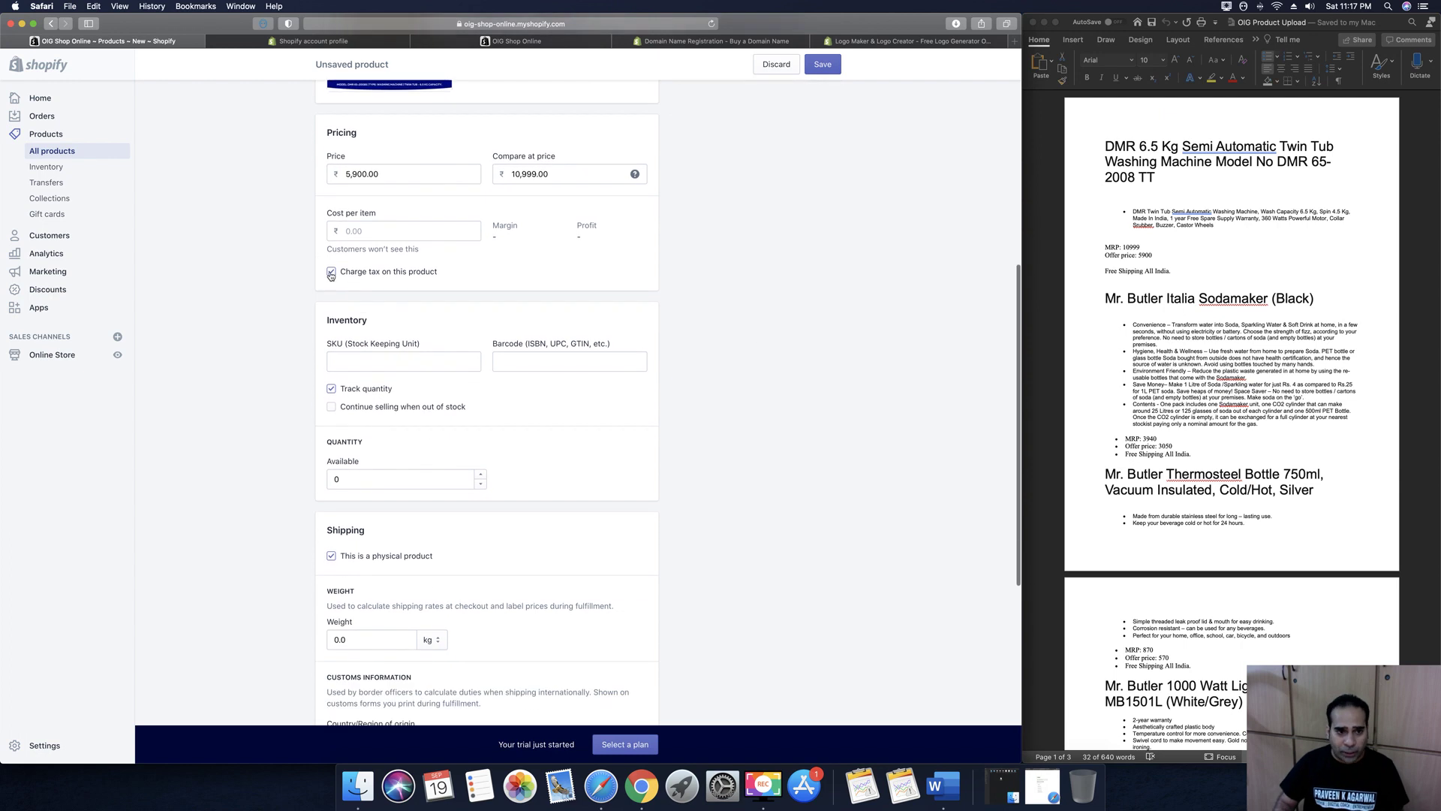
# Turn off Charge tax and set both the SKU and available quantity to 100
pyautogui.click(331, 273)
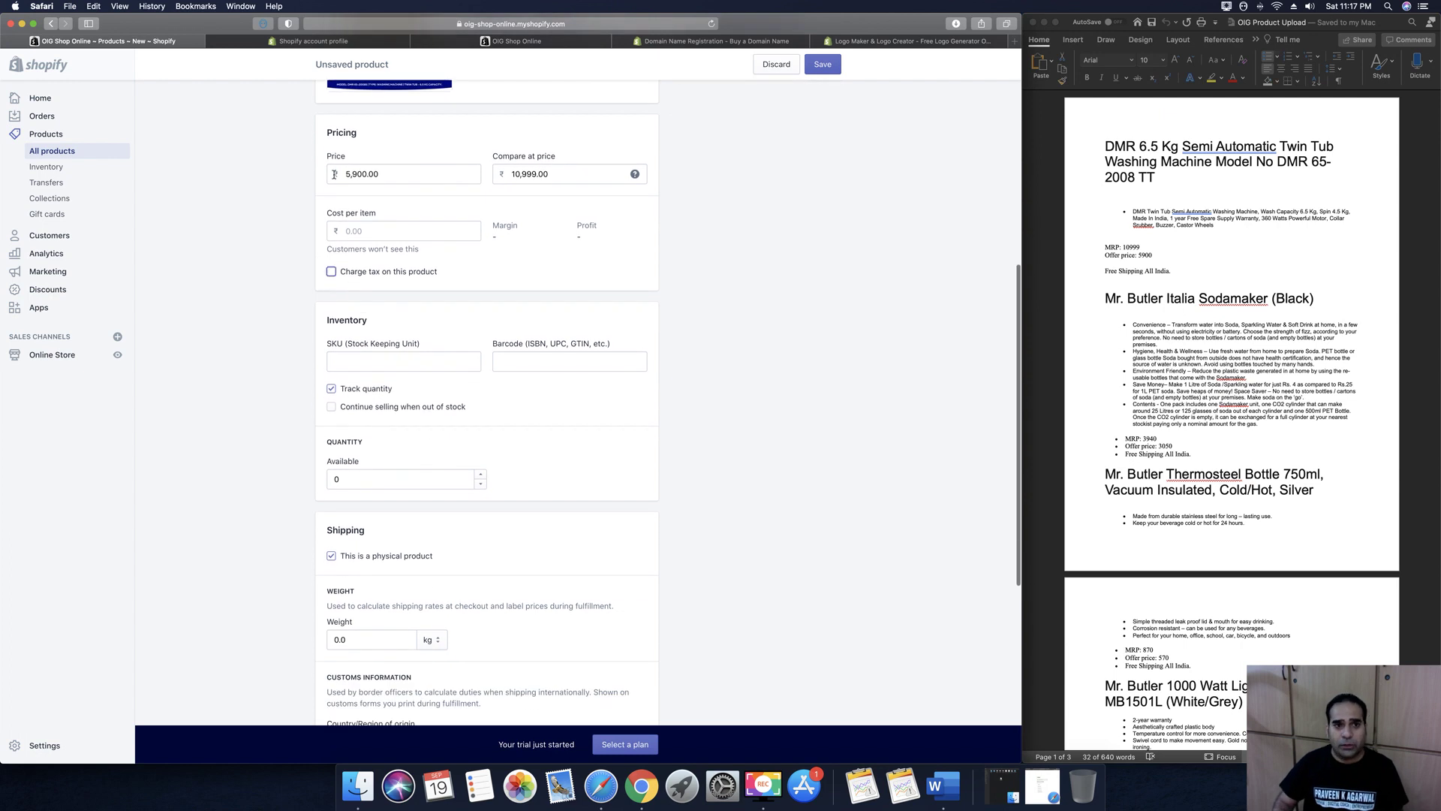
pyautogui.scroll(-3, 731, 373)
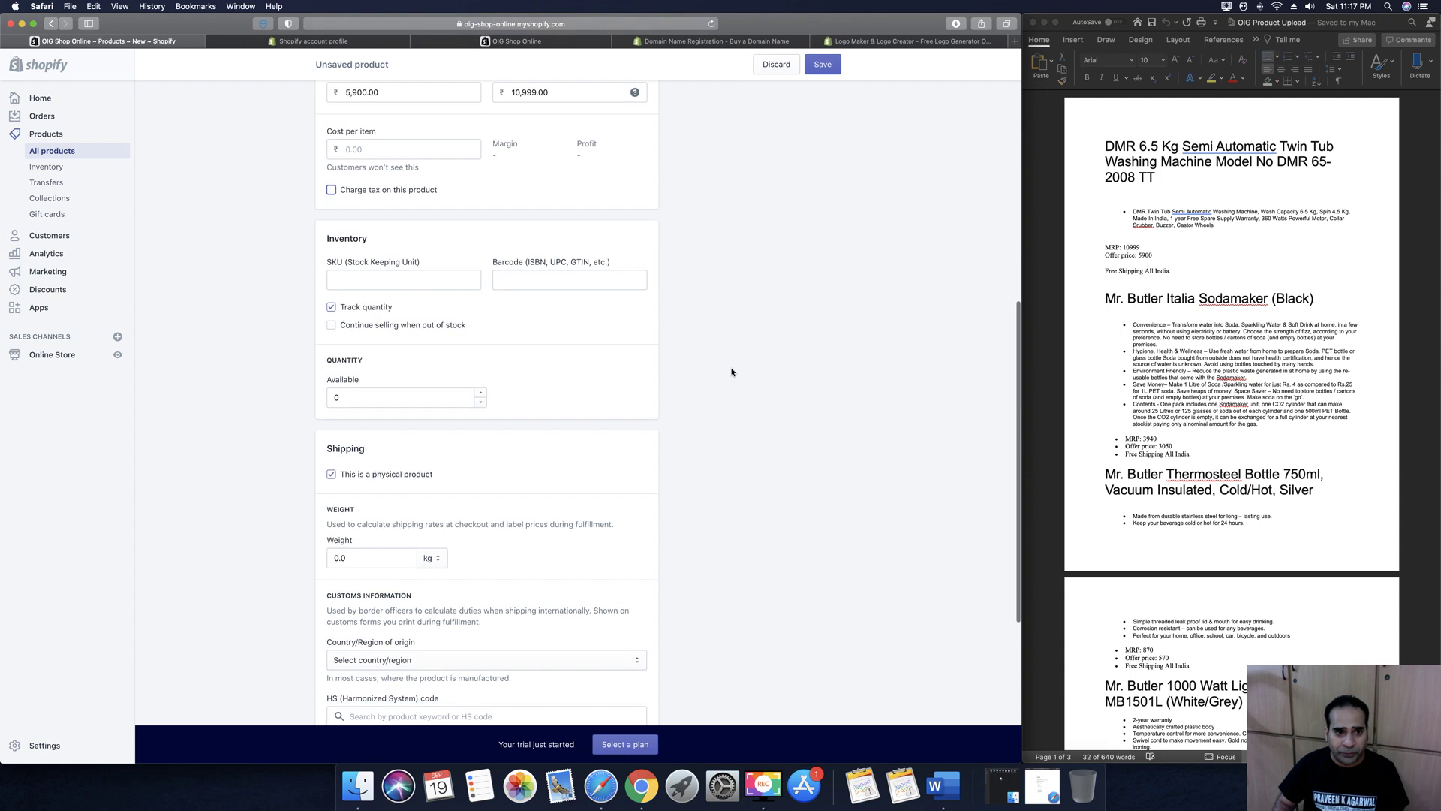
pyautogui.click(428, 244)
pyautogui.write('100')
pyautogui.press('Tab')
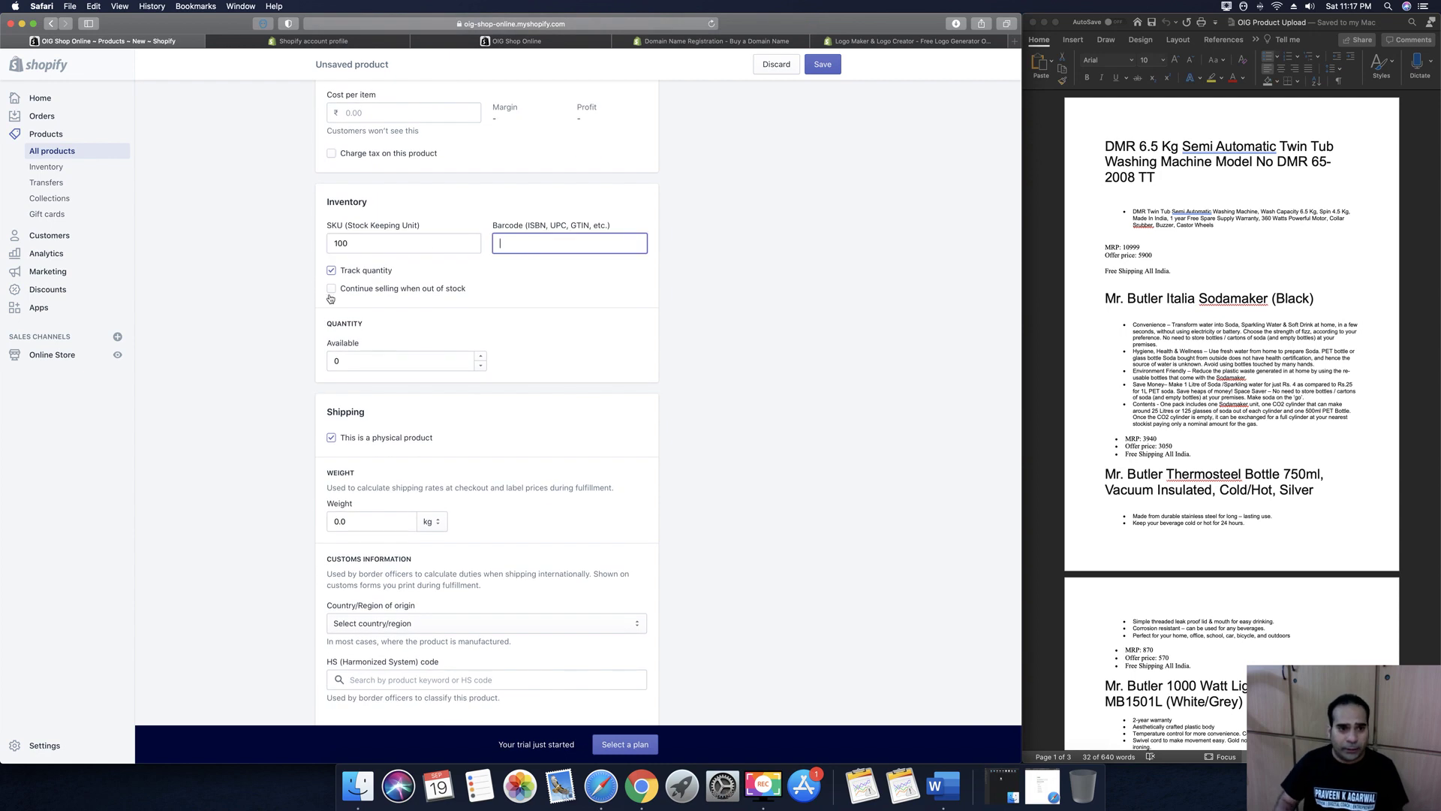
pyautogui.click(332, 289)
pyautogui.click(384, 363)
pyautogui.write('100')
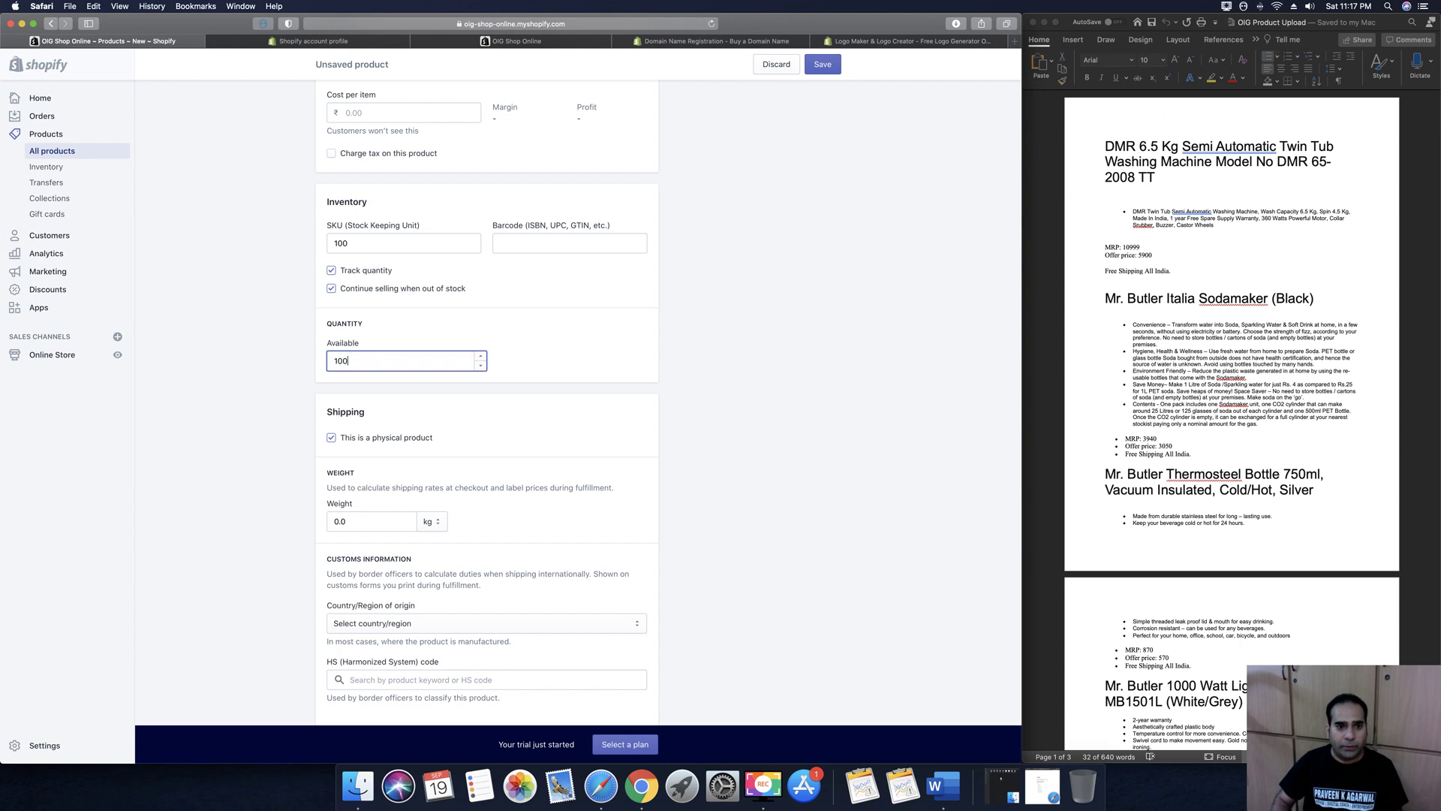
pyautogui.click(752, 292)
pyautogui.click(331, 288)
# Set the weight to 10 kg and mark the product as having multiple options
pyautogui.scroll(-4, 726, 440)
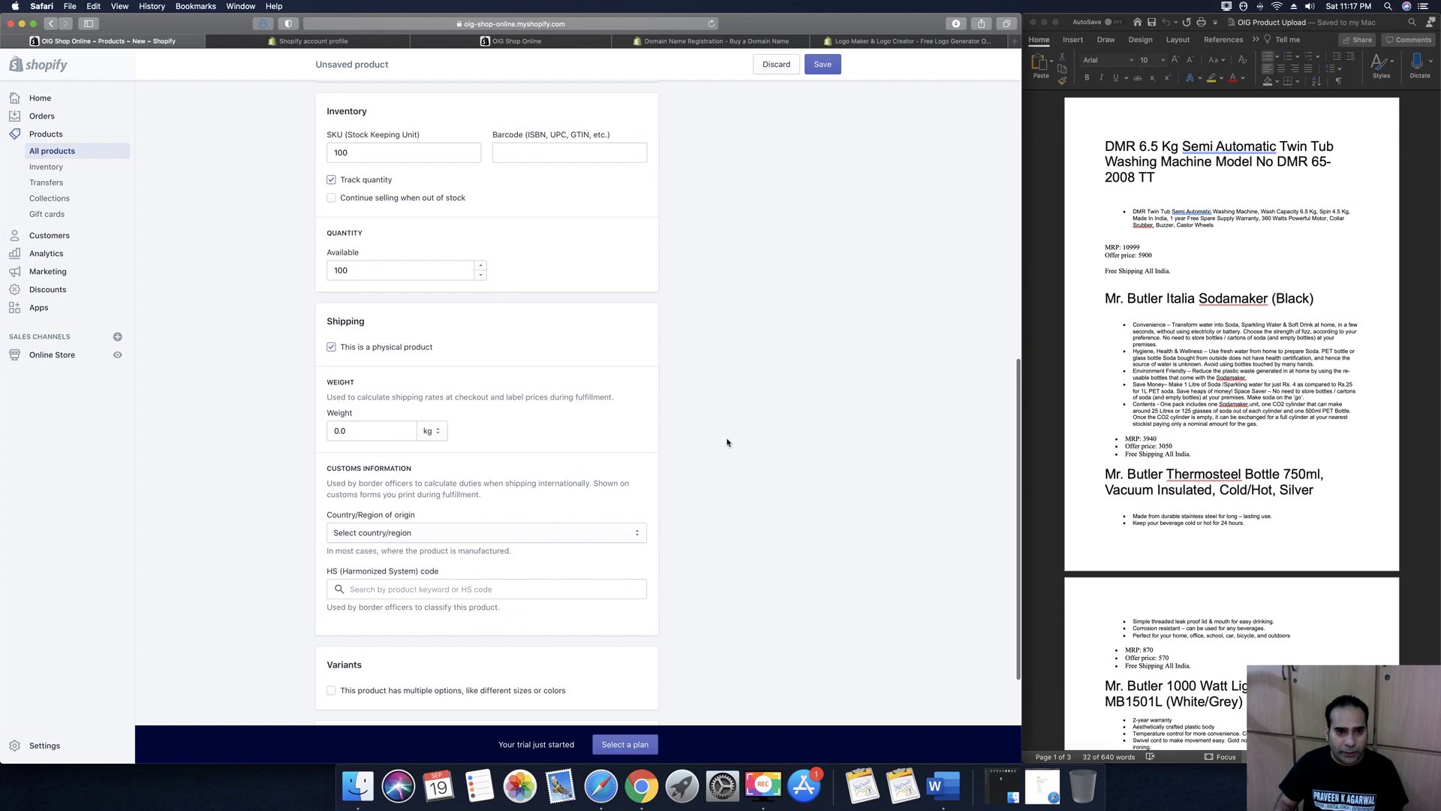
pyautogui.click(356, 375)
pyautogui.click(356, 375)
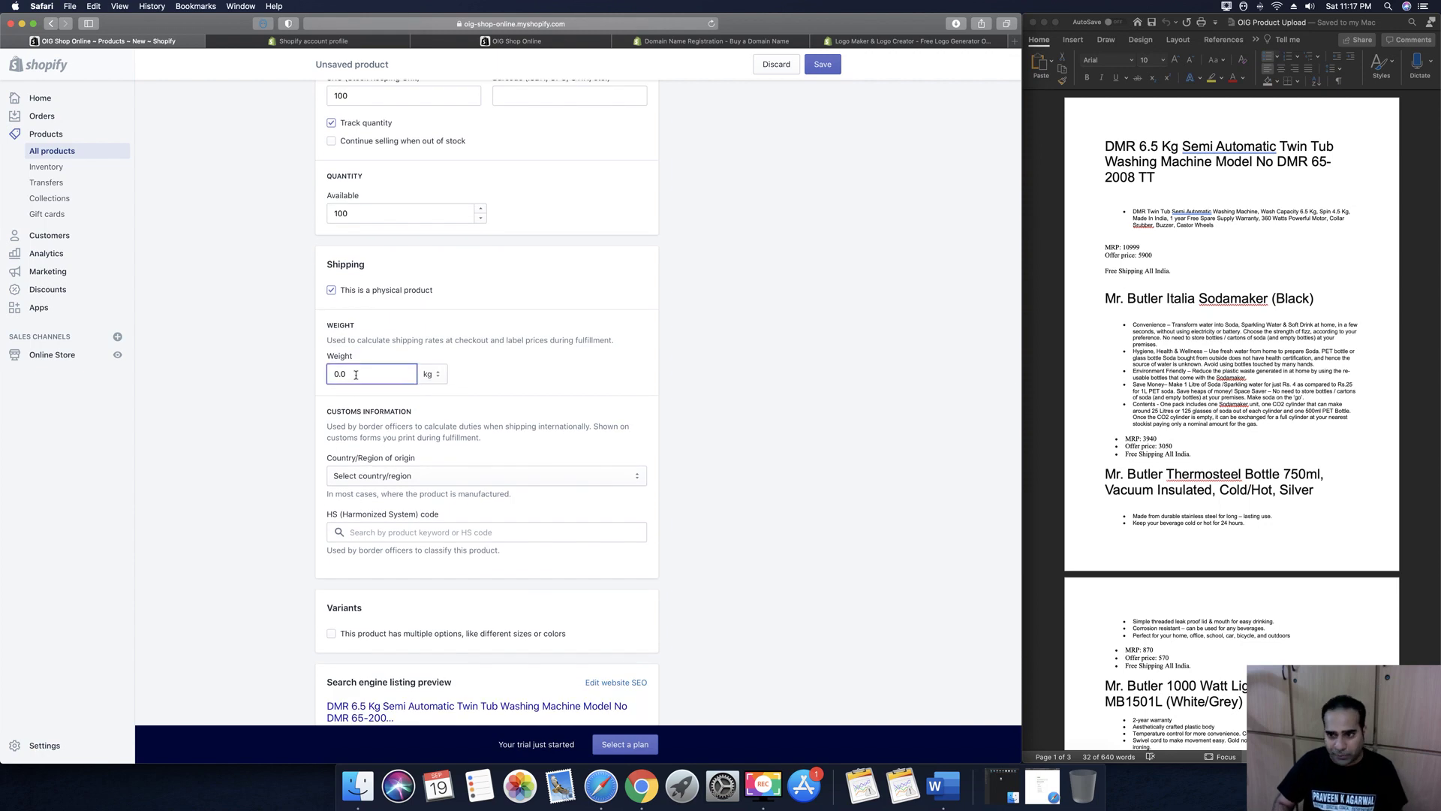
pyautogui.press('BackSpace')
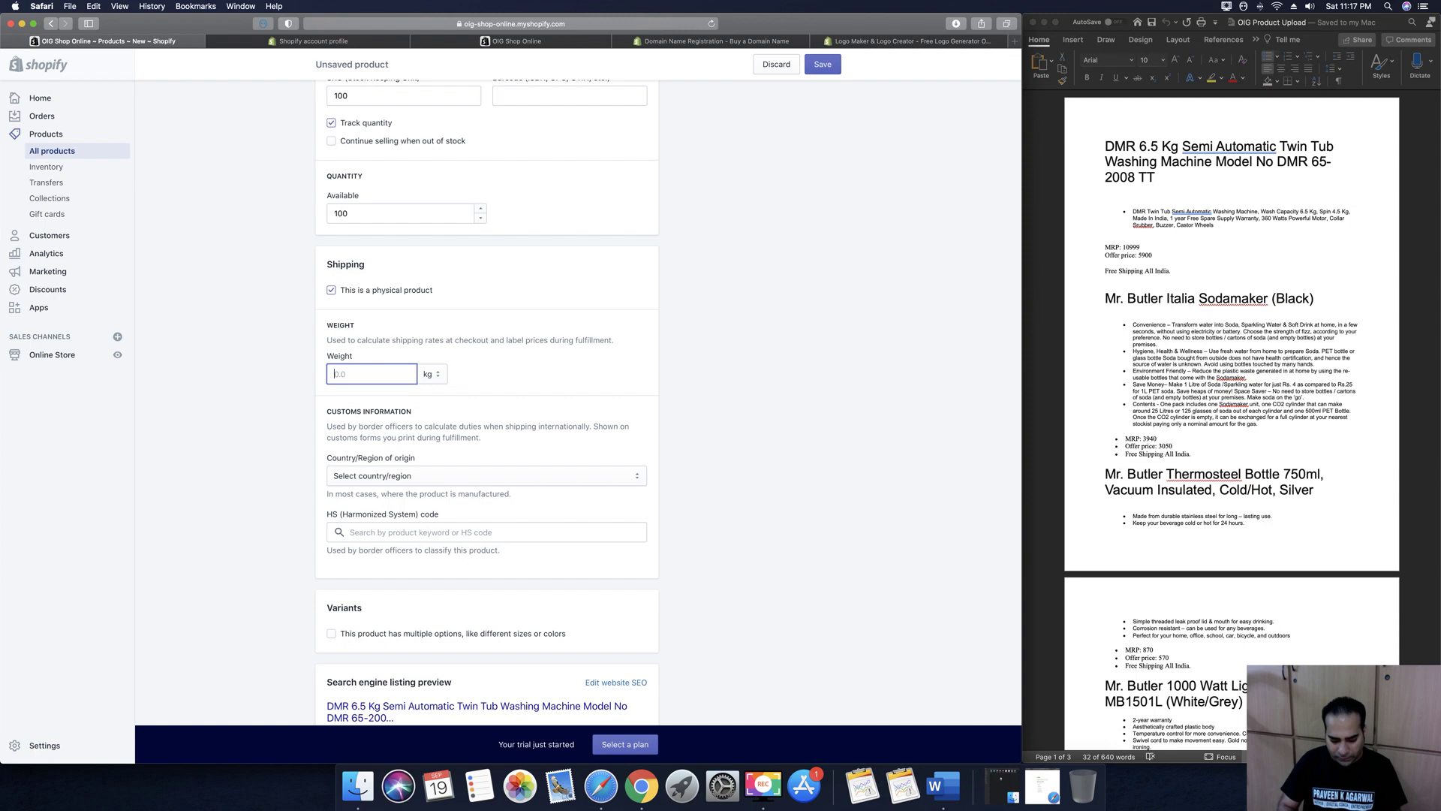
pyautogui.write('10')
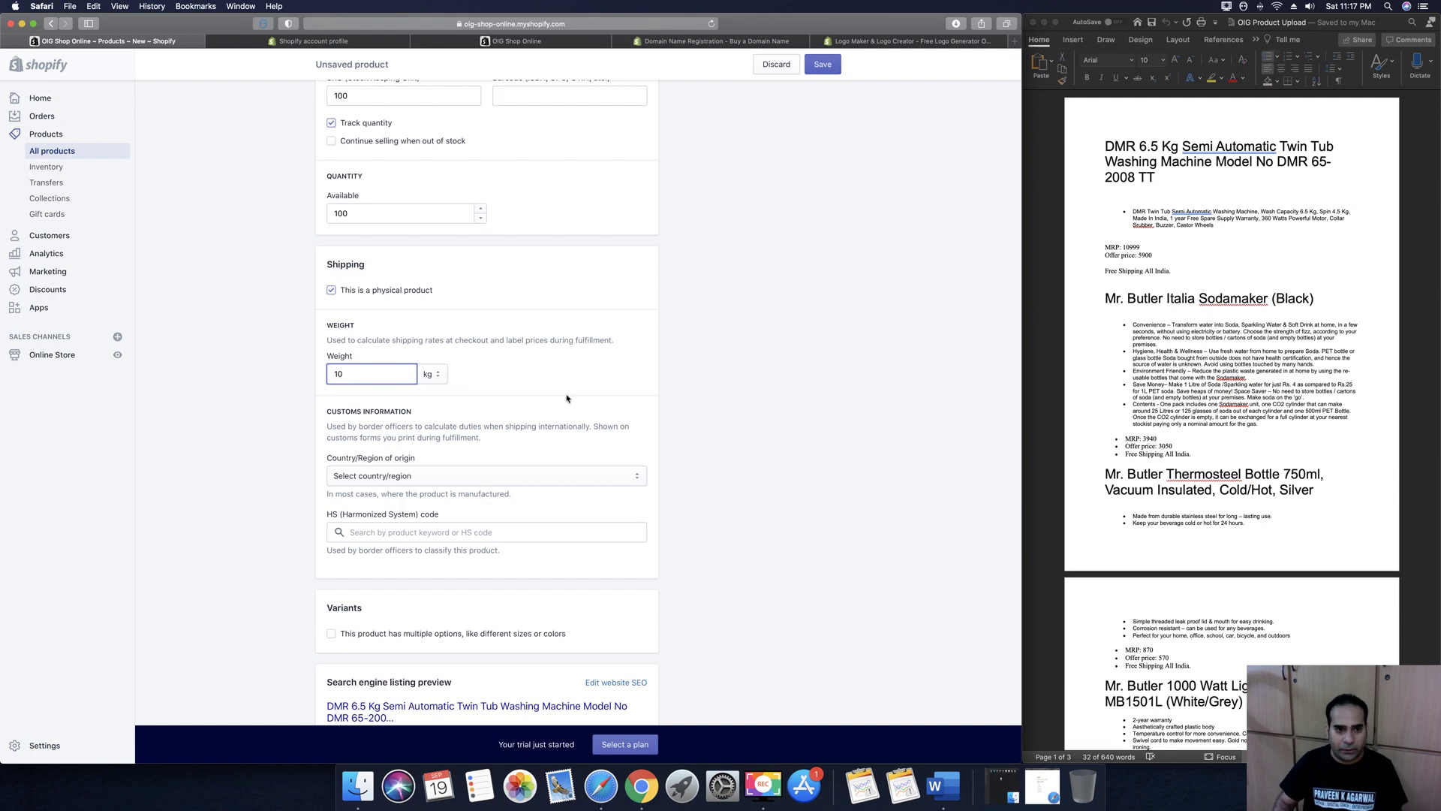
pyautogui.click(713, 453)
pyautogui.scroll(-3, 713, 453)
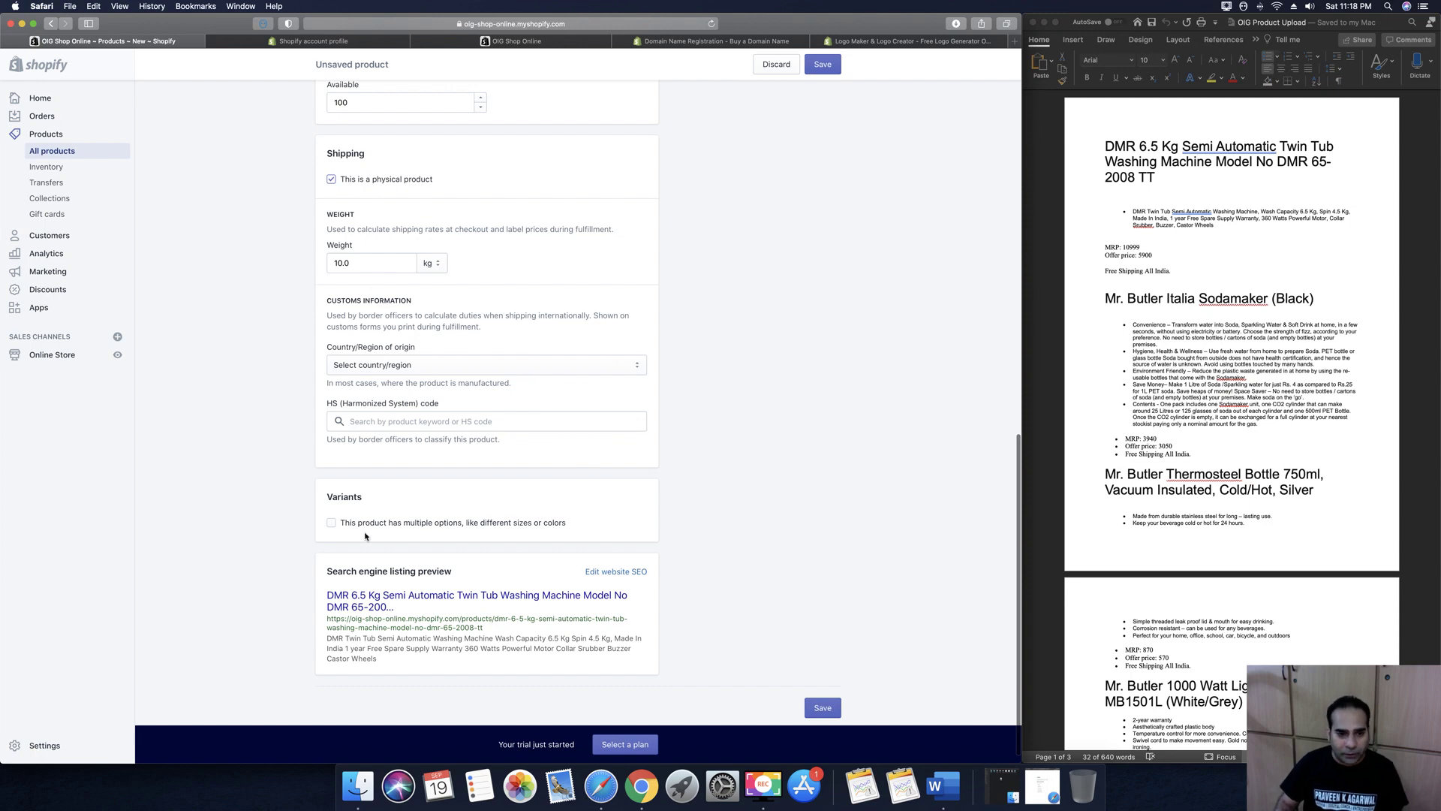
pyautogui.click(335, 526)
# Set Option 1 to Color with the values Red, Blue and Green
pyautogui.scroll(-4, 783, 562)
pyautogui.click(395, 465)
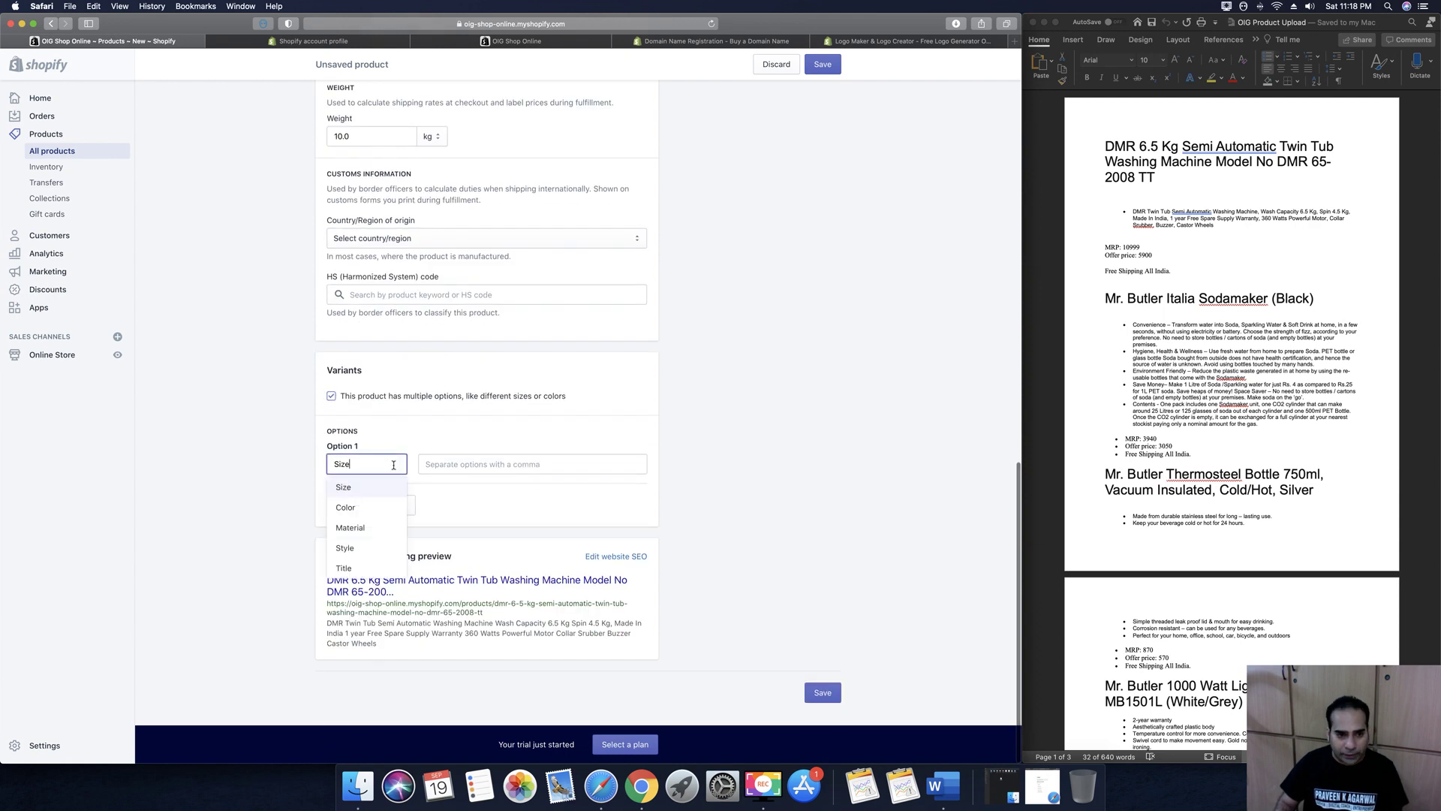
pyautogui.click(364, 507)
pyautogui.click(464, 463)
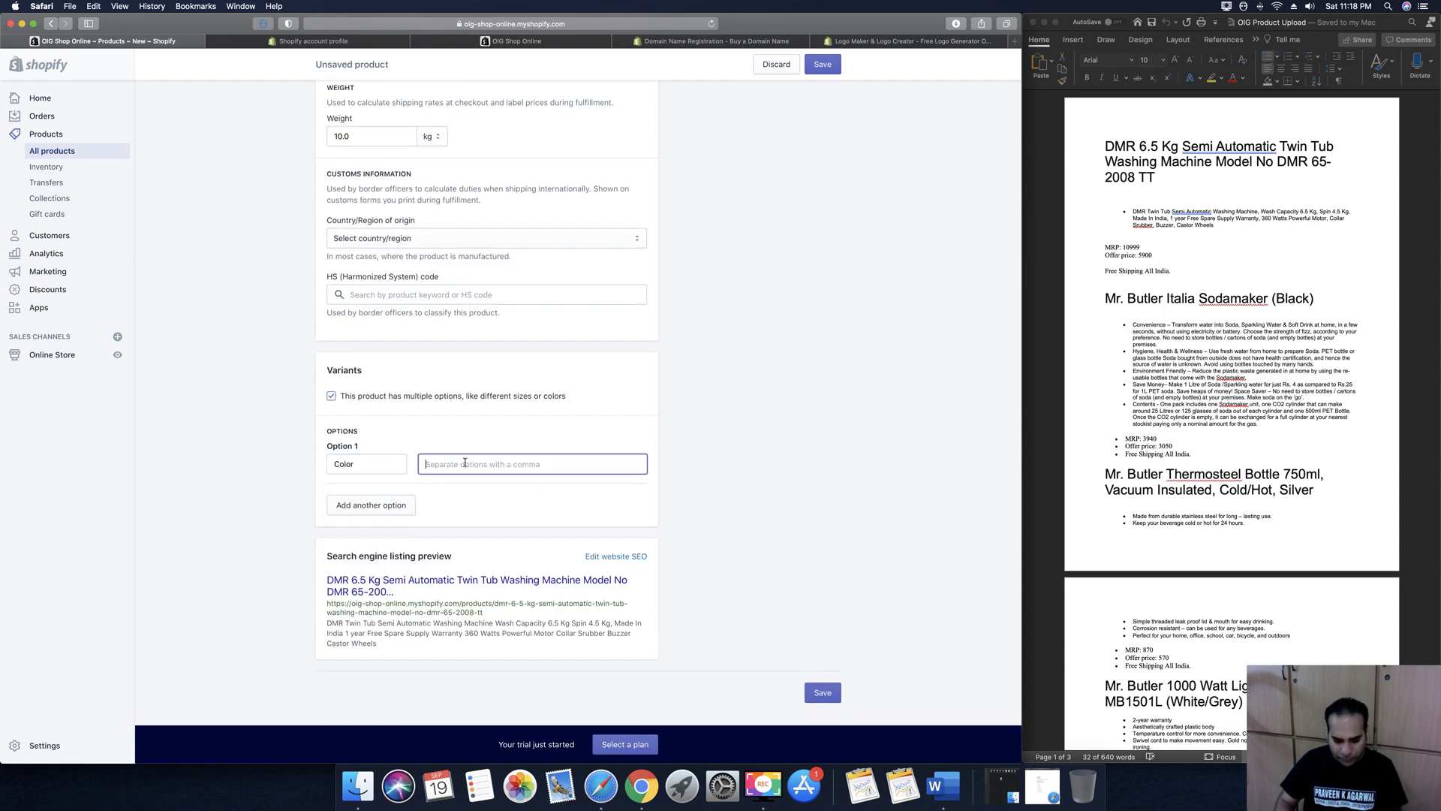
pyautogui.write('Red')
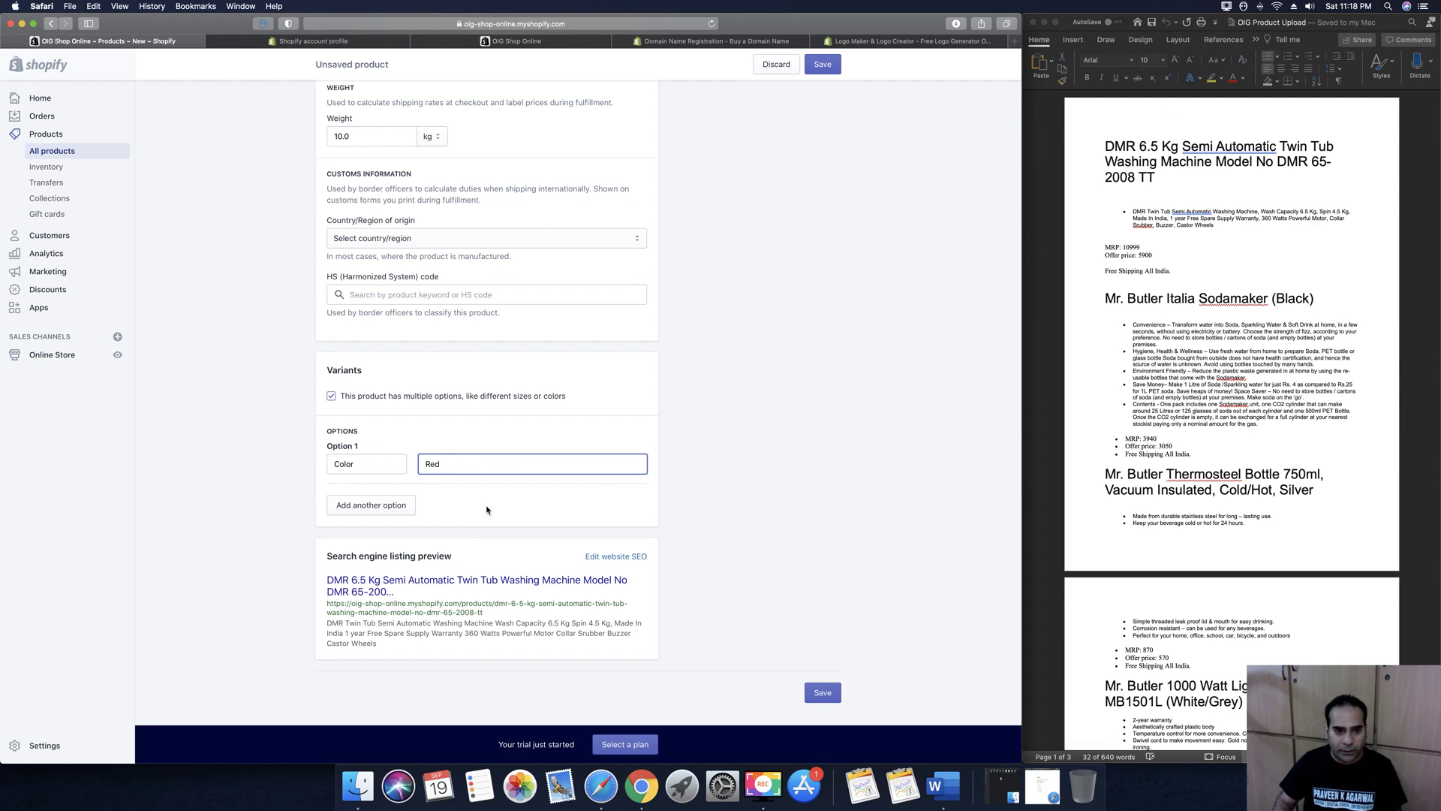
pyautogui.press('Return')
pyautogui.click(371, 518)
pyautogui.click(476, 468)
pyautogui.write('Blue')
pyautogui.press('Return')
pyautogui.write('Green')
pyautogui.press('Return')
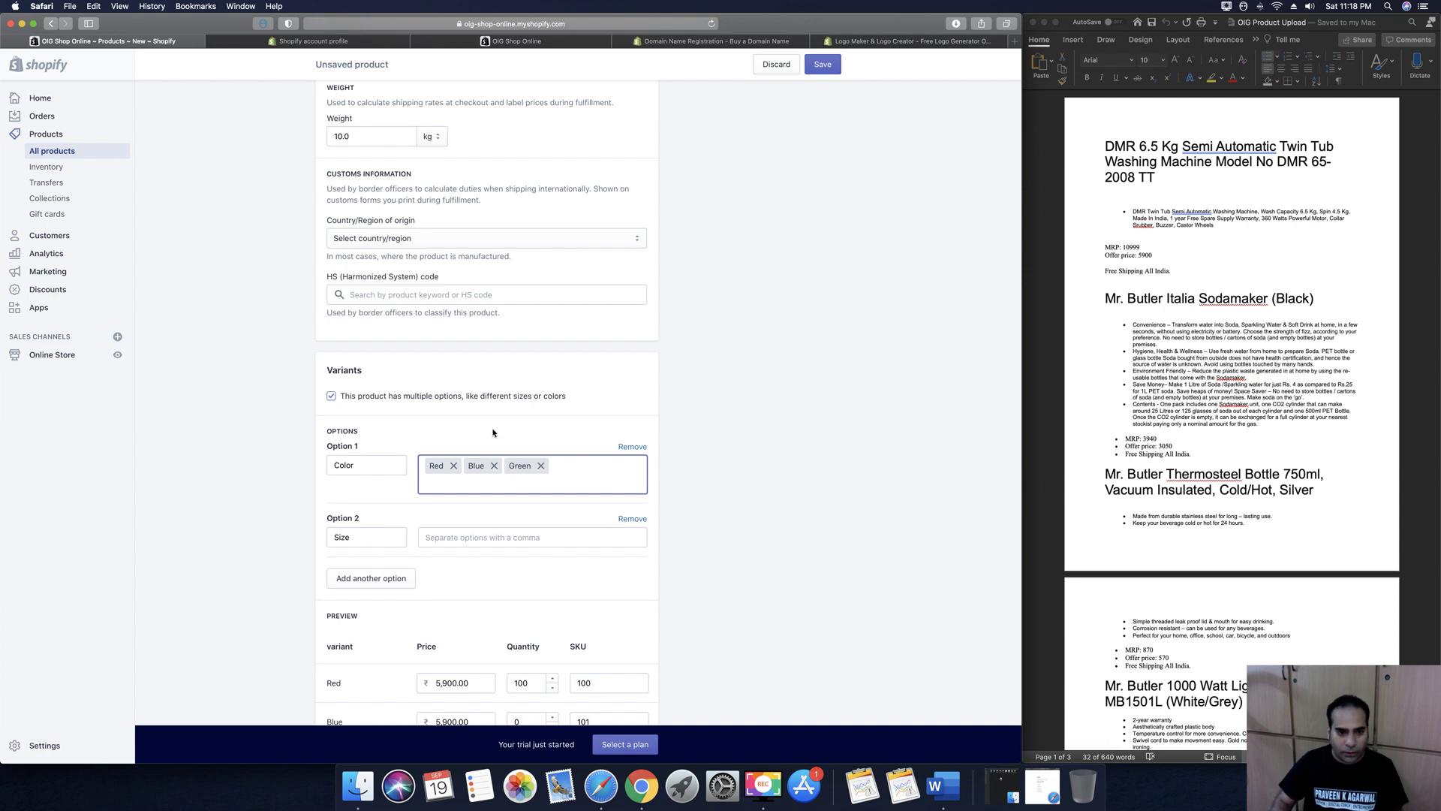
pyautogui.click(713, 475)
# Remove the unused second option
pyautogui.click(360, 539)
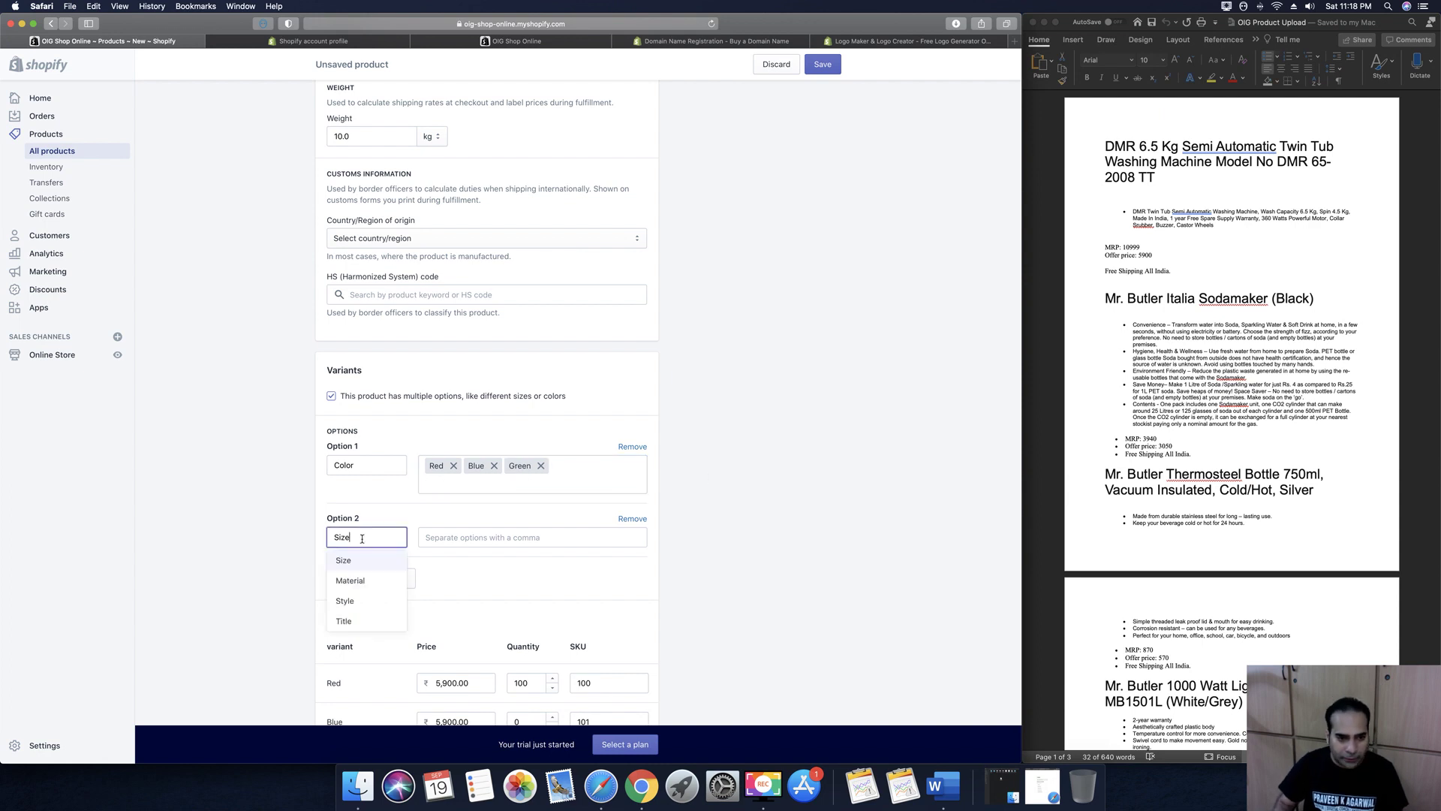
pyautogui.scroll(-2, 362, 539)
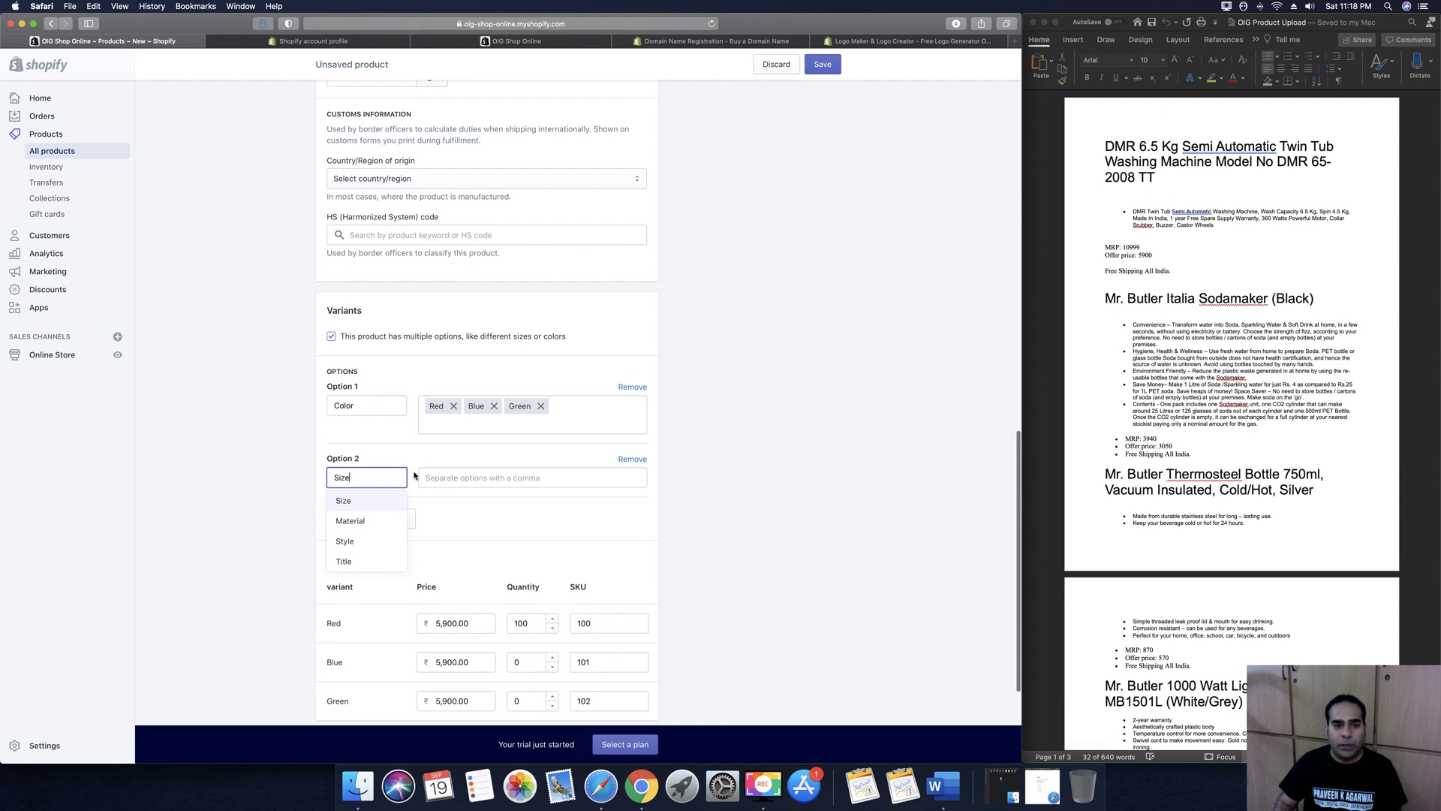
pyautogui.click(367, 520)
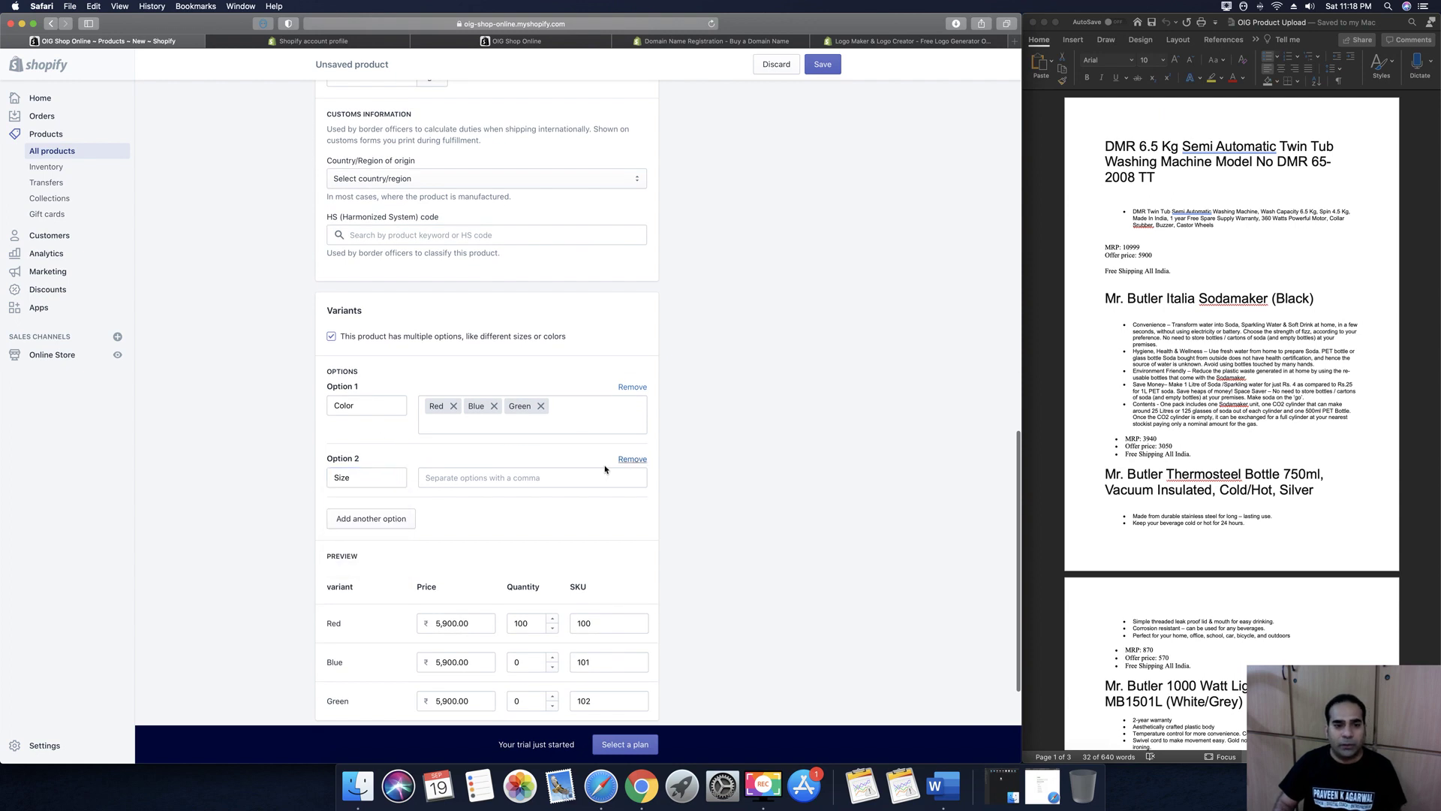
pyautogui.click(633, 459)
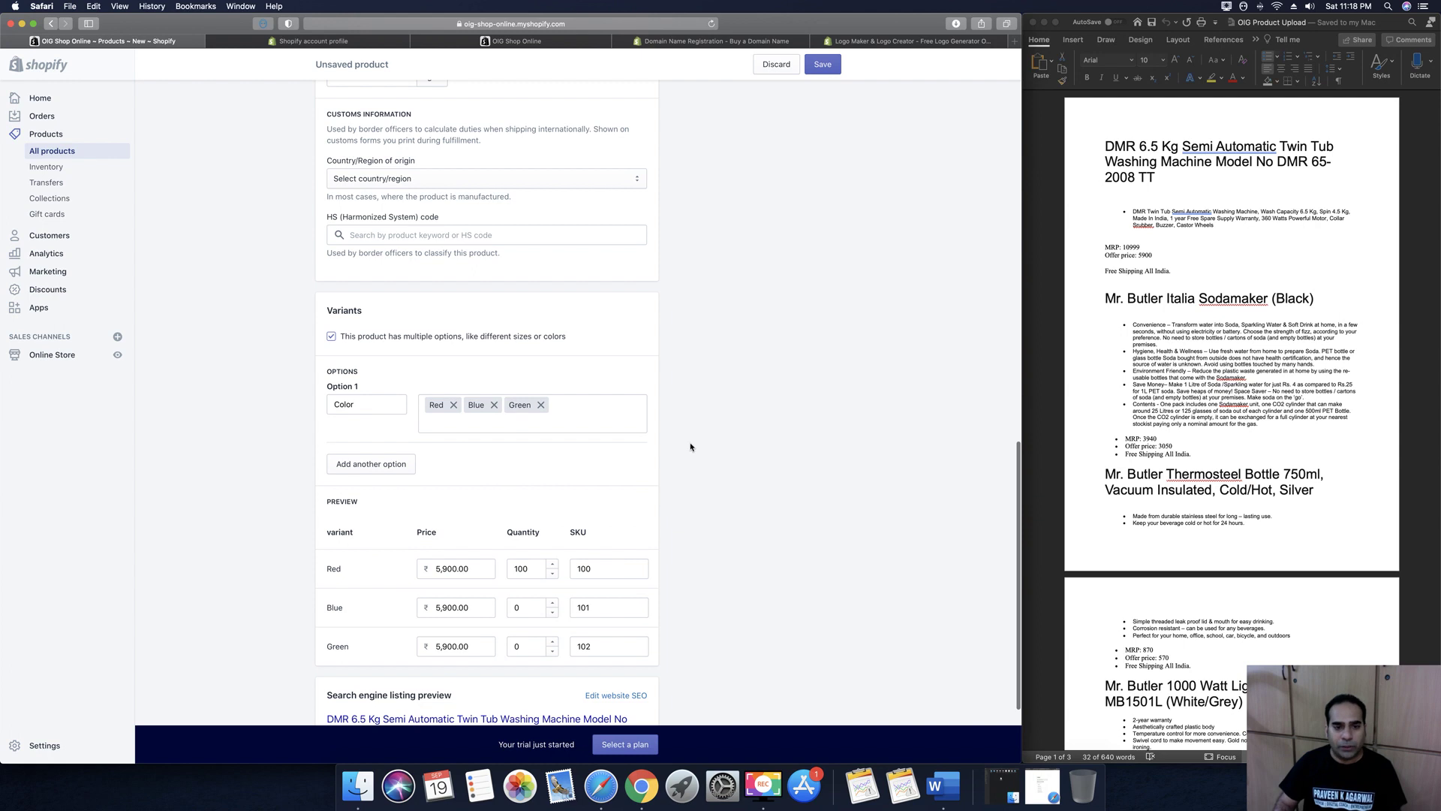
pyautogui.scroll(-4, 727, 447)
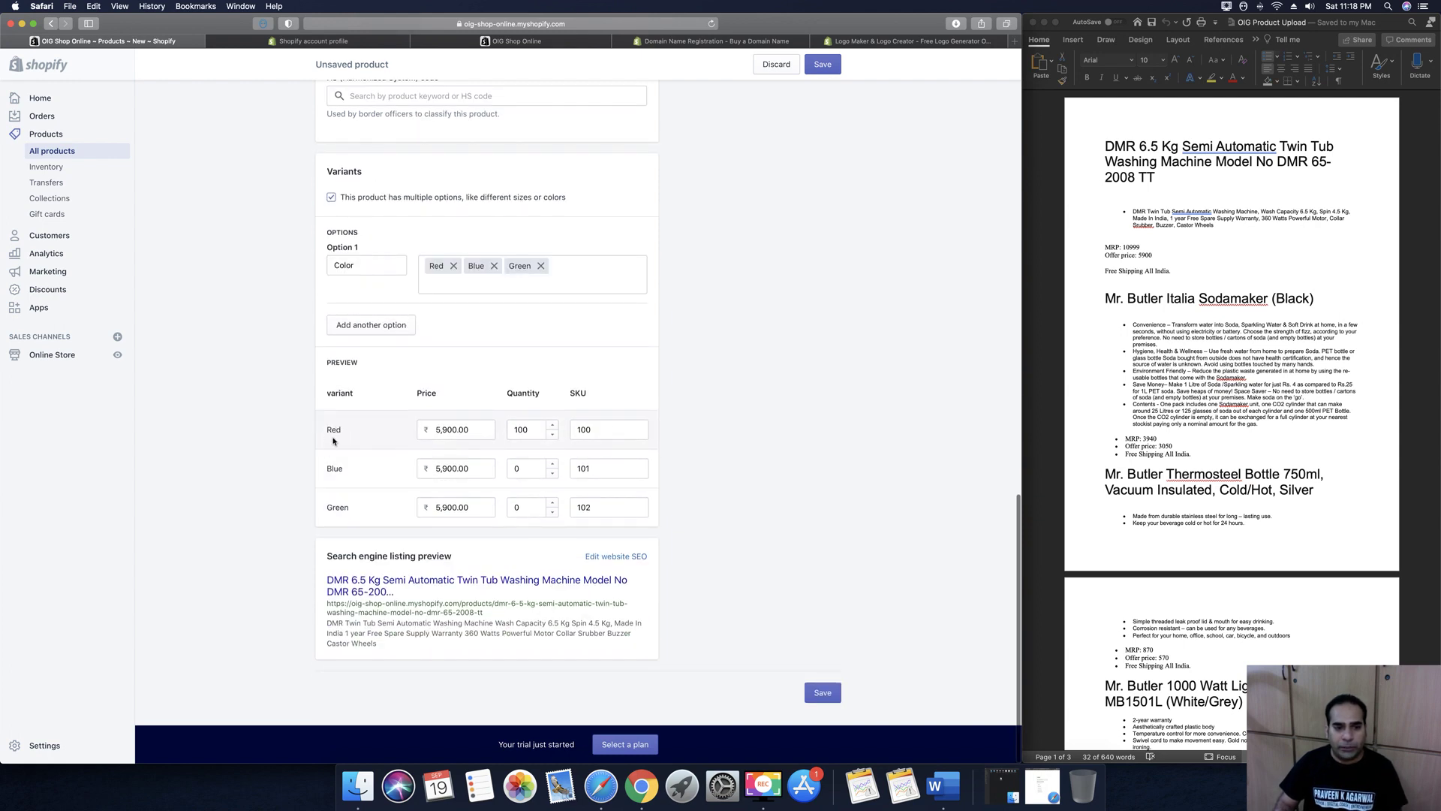
# Set the Blue and Green variants' quantity and SKU to 100
pyautogui.click(526, 465)
pyautogui.write('100')
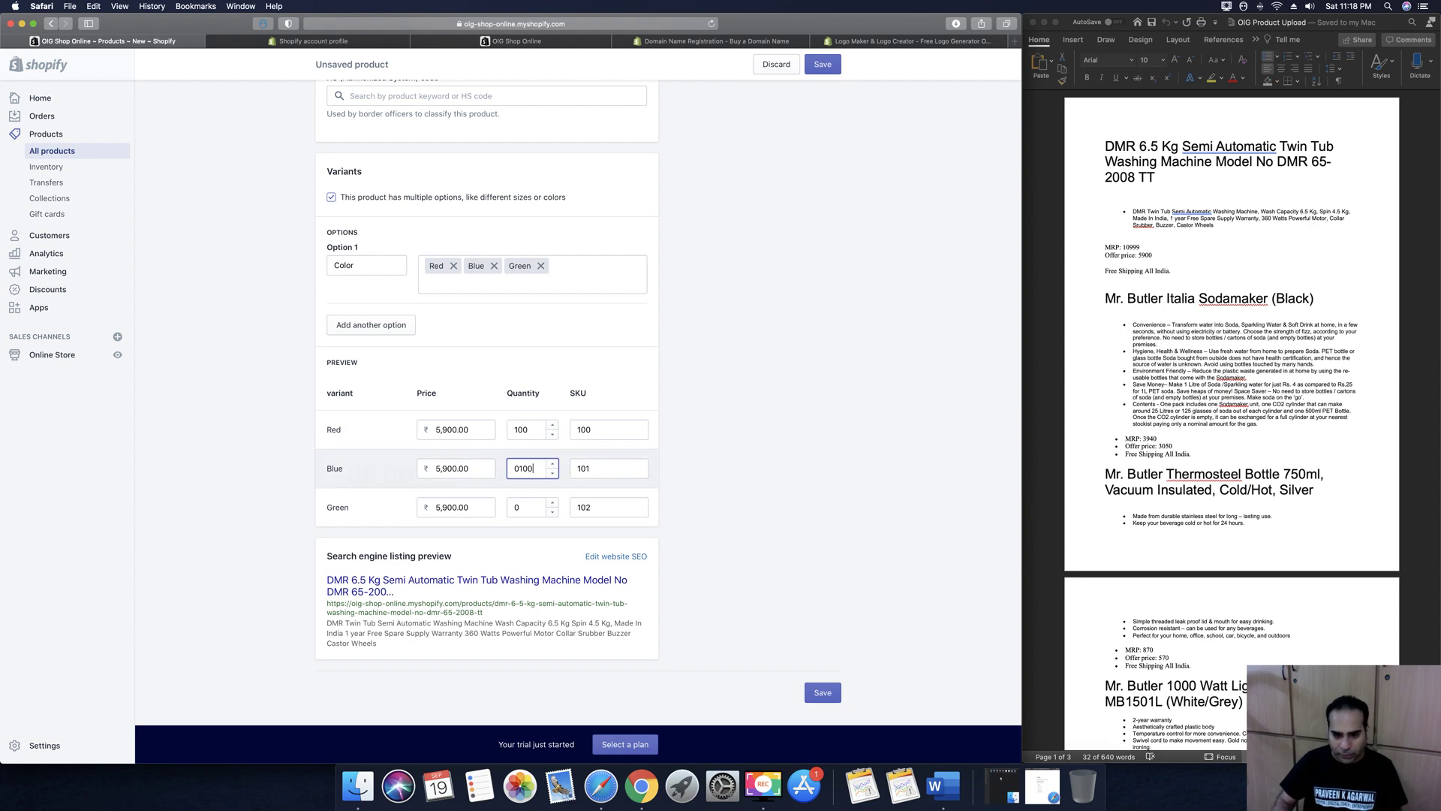
pyautogui.click(537, 507)
pyautogui.write('100')
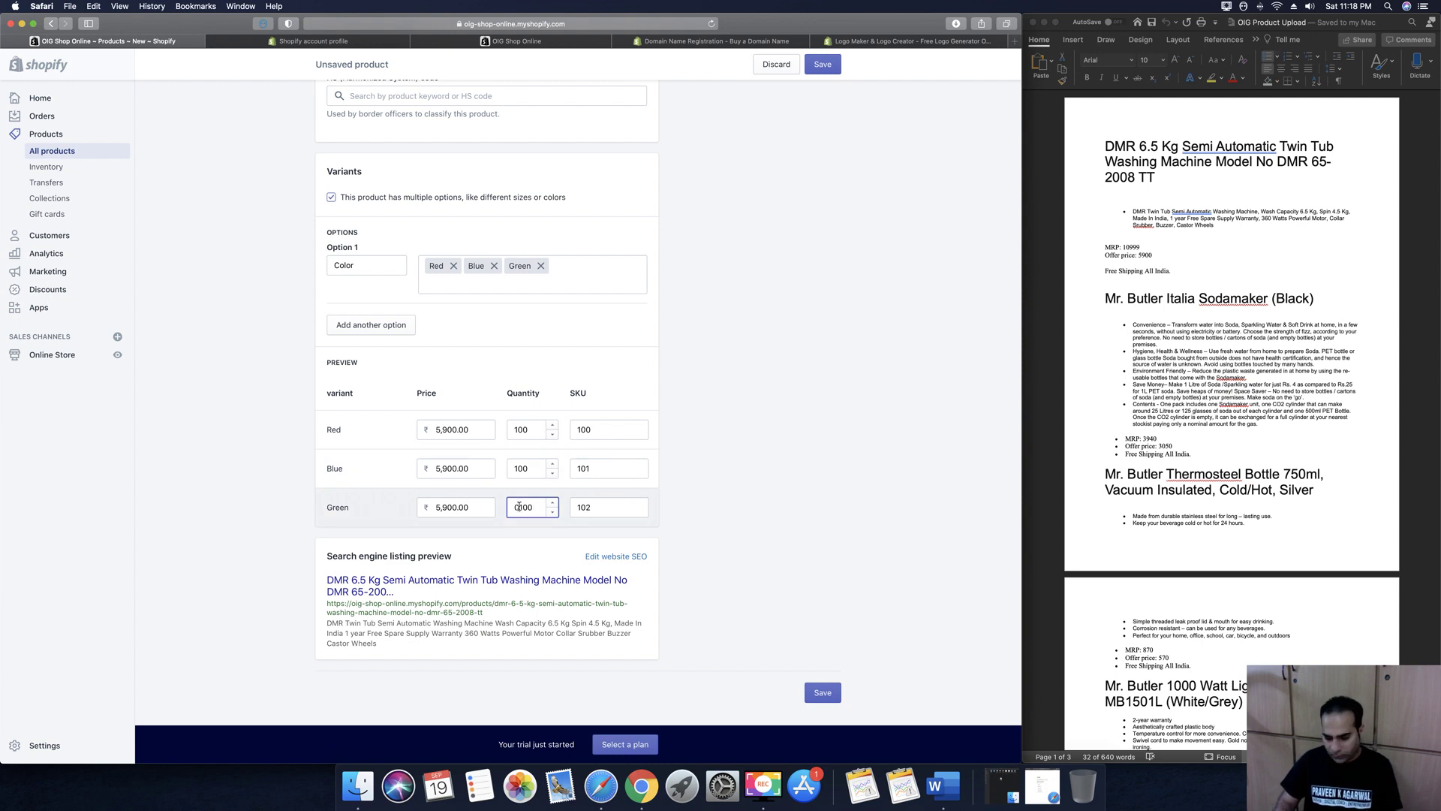
pyautogui.click(607, 473)
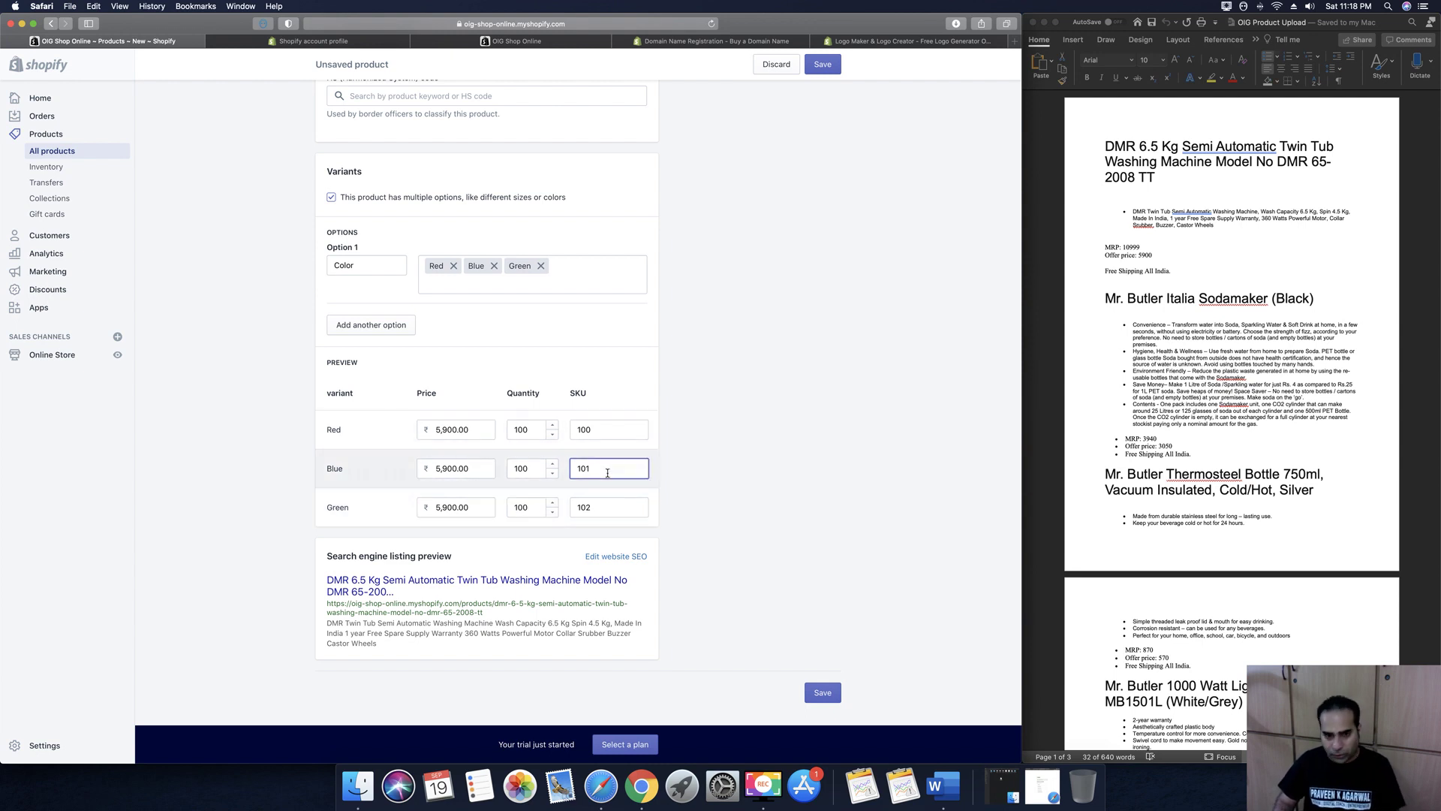
pyautogui.press('BackSpace')
pyautogui.write('0')
pyautogui.click(610, 508)
pyautogui.press('BackSpace')
pyautogui.click(758, 493)
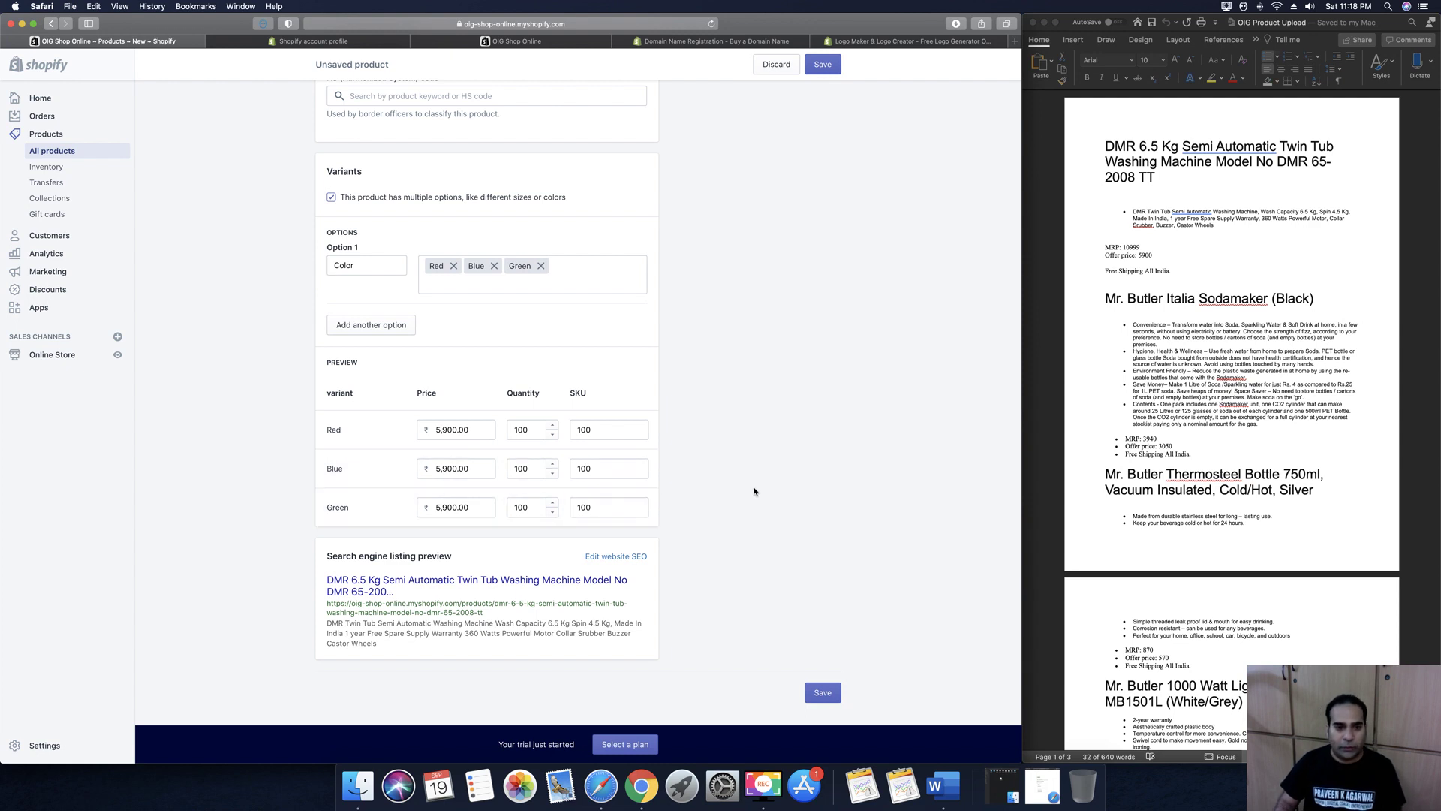
# Shorten the search listing page title by deleting 'No' and the space before Kg
pyautogui.click(612, 556)
pyautogui.scroll(-2, 434, 560)
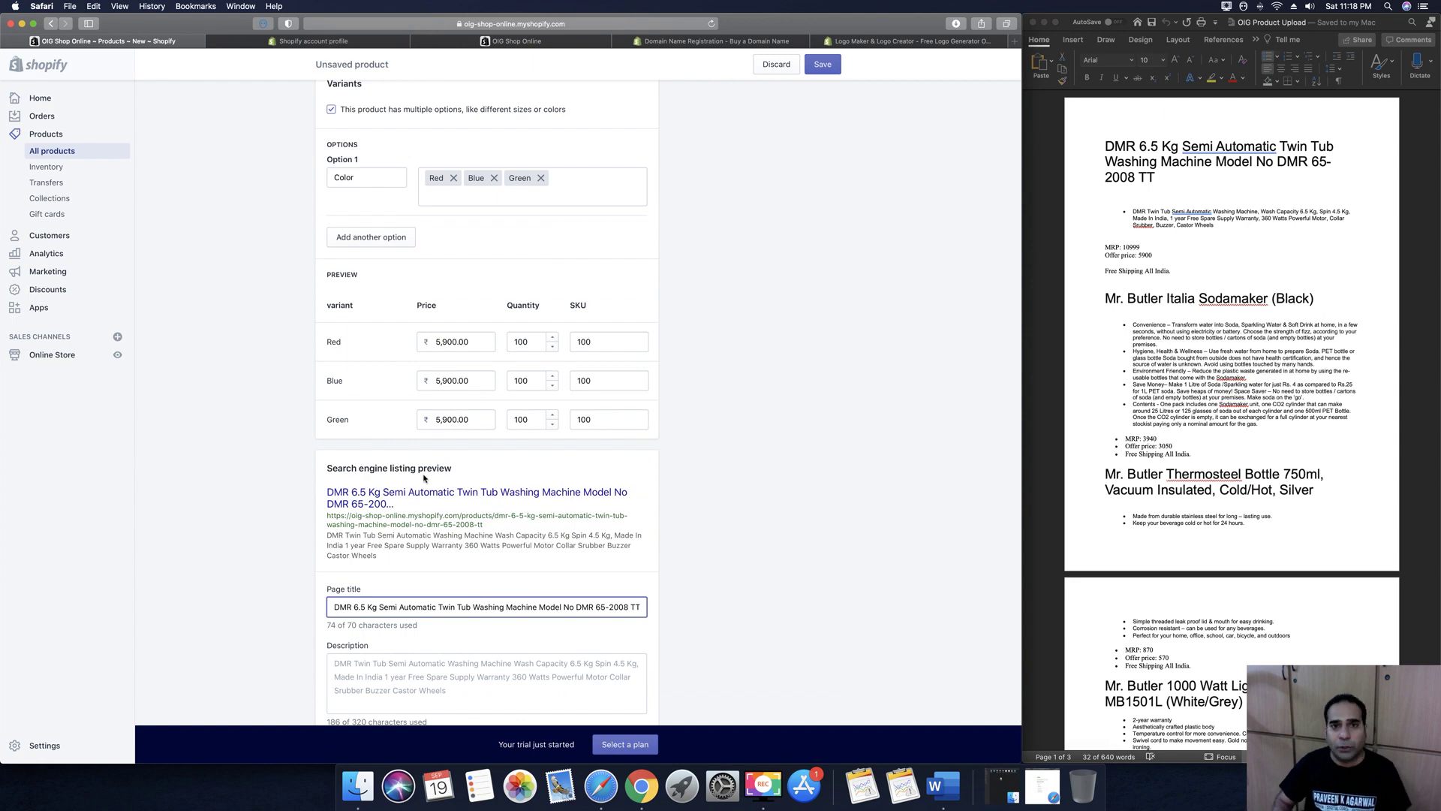
pyautogui.scroll(-2, 409, 469)
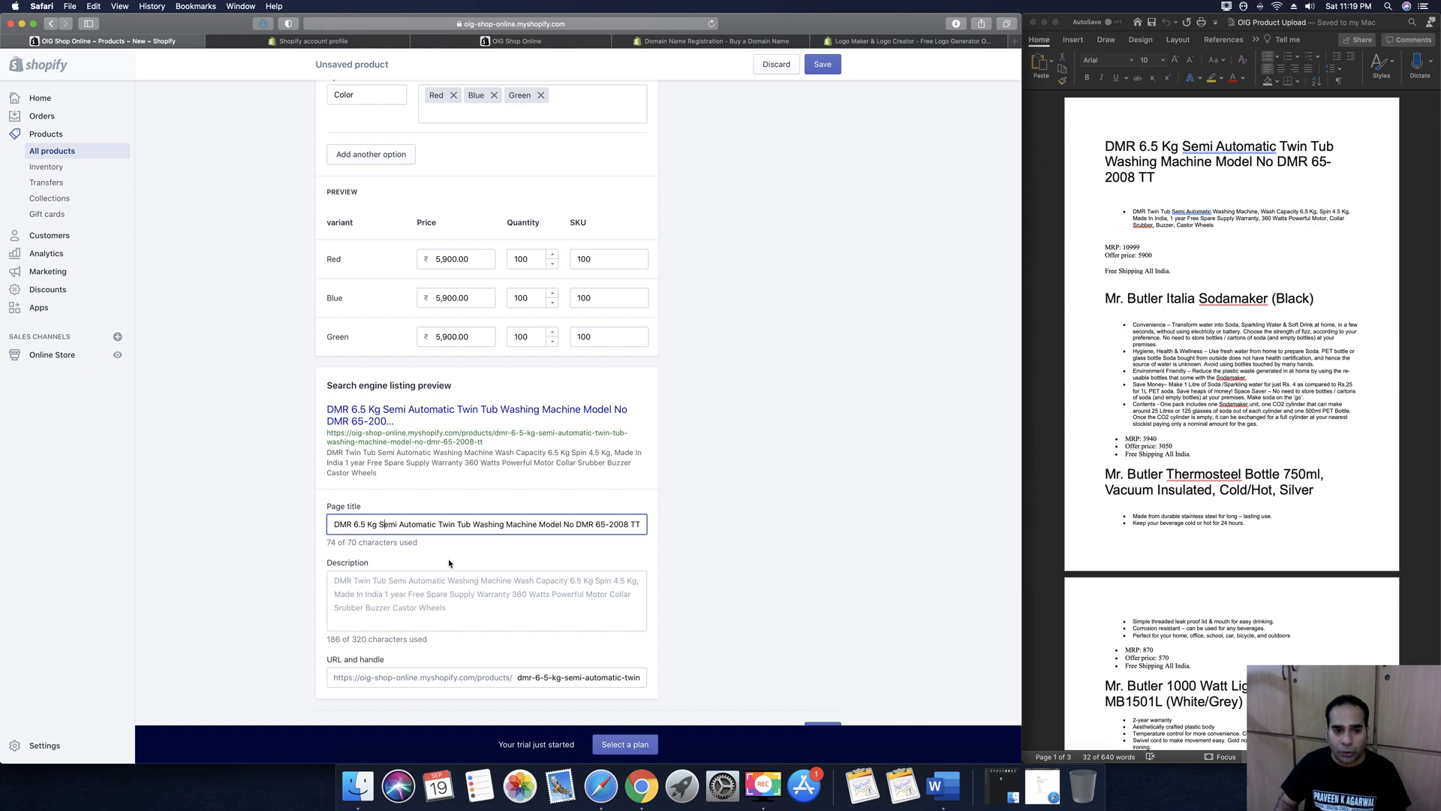
pyautogui.click(463, 614)
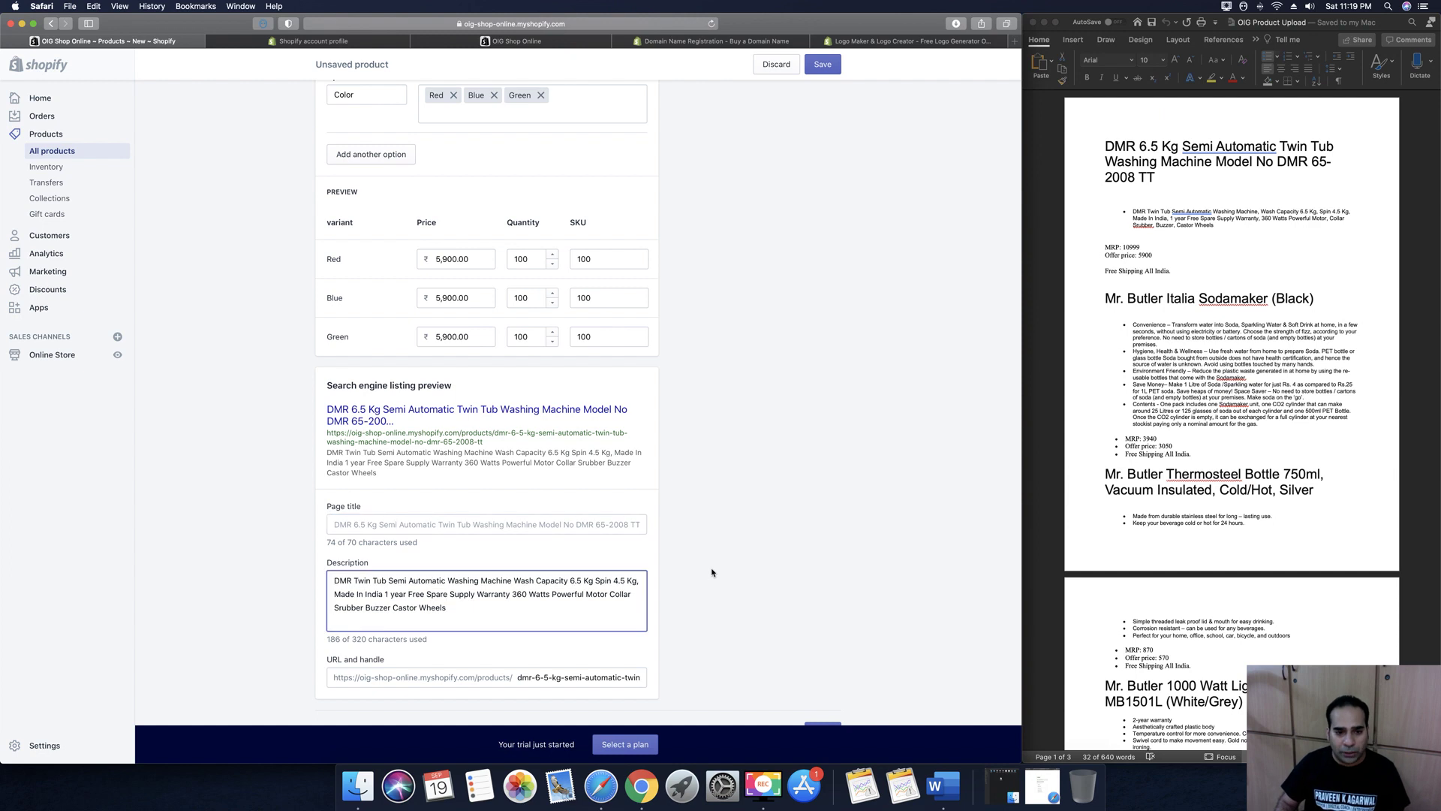
pyautogui.scroll(10, 778, 611)
pyautogui.scroll(15, 512, 356)
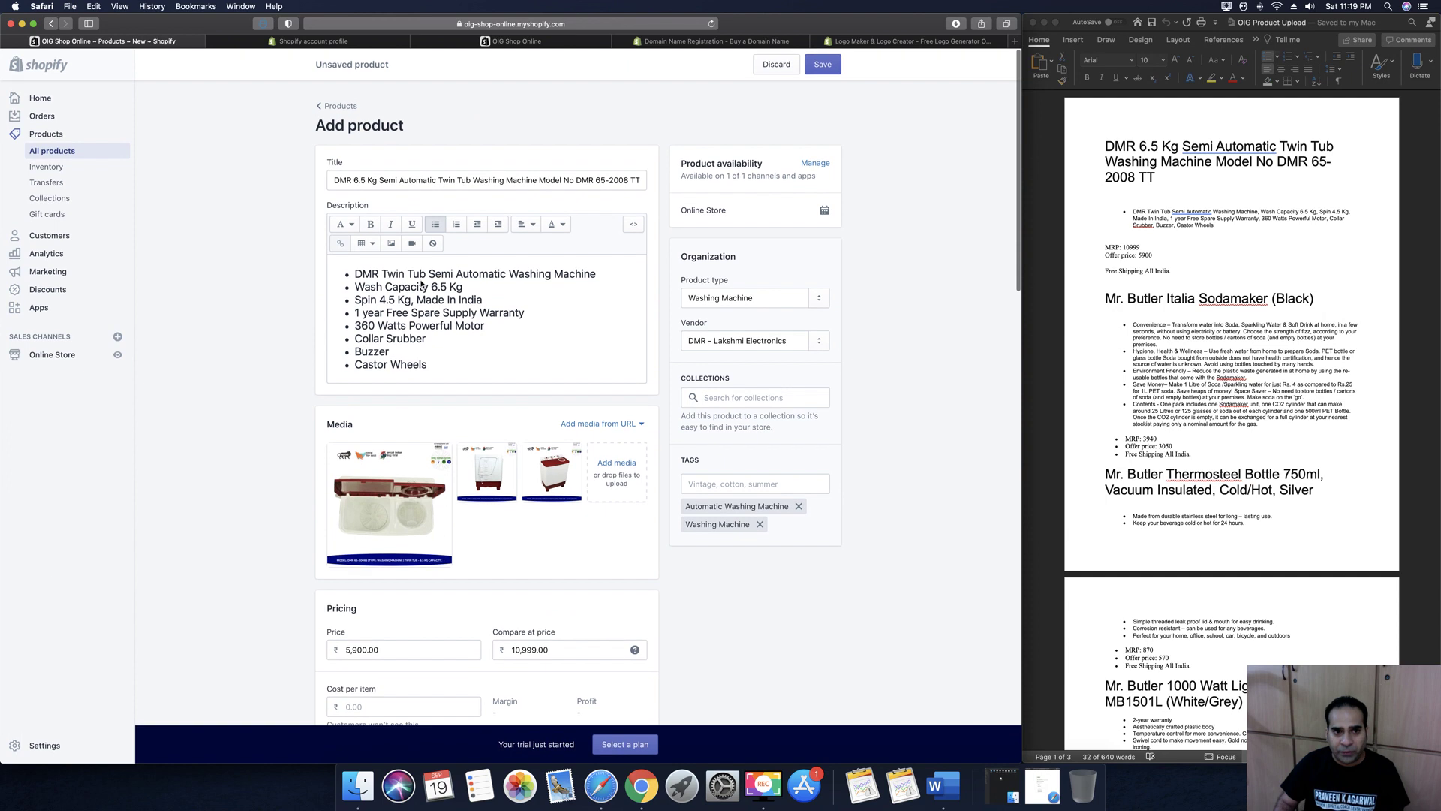
pyautogui.scroll(-20, 500, 304)
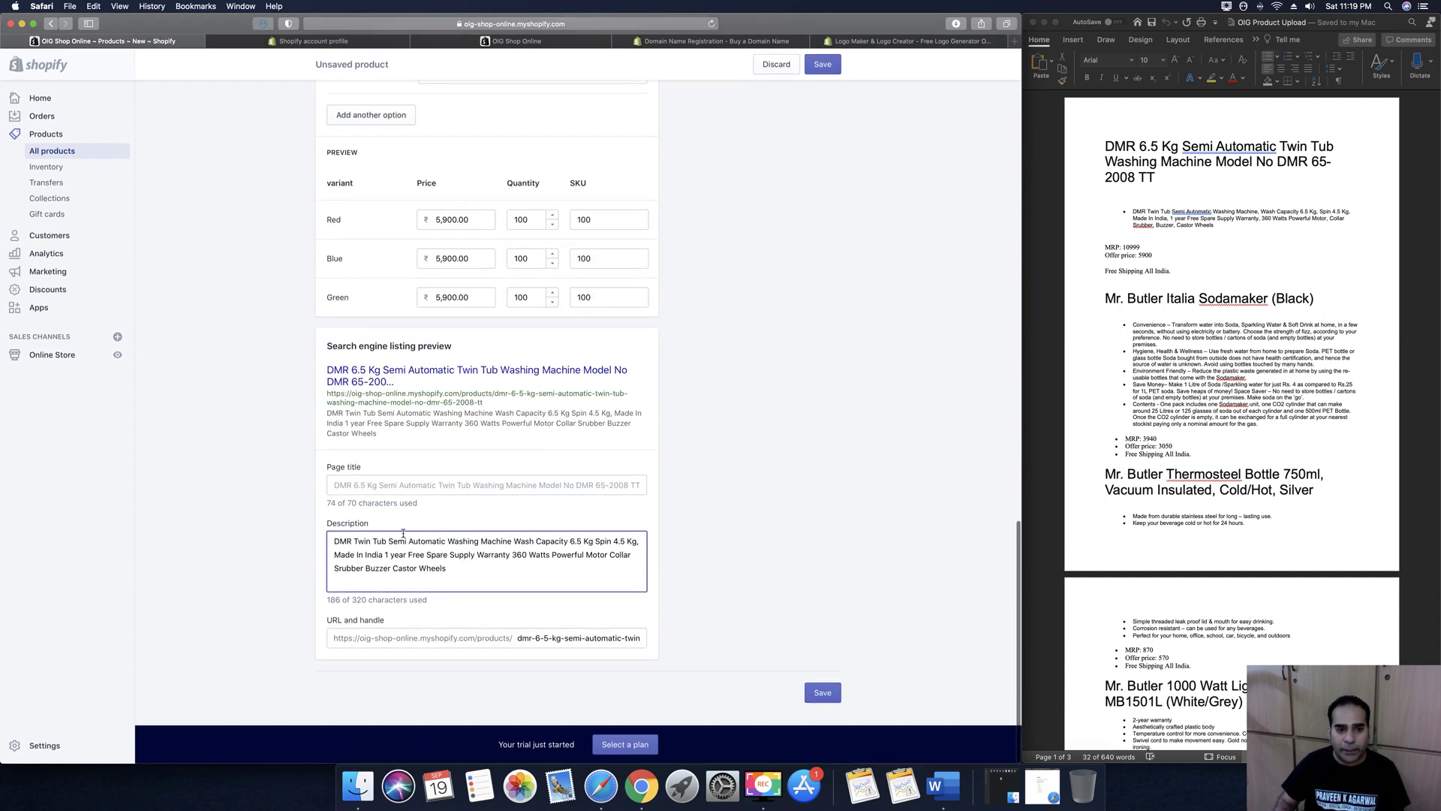
pyautogui.click(396, 485)
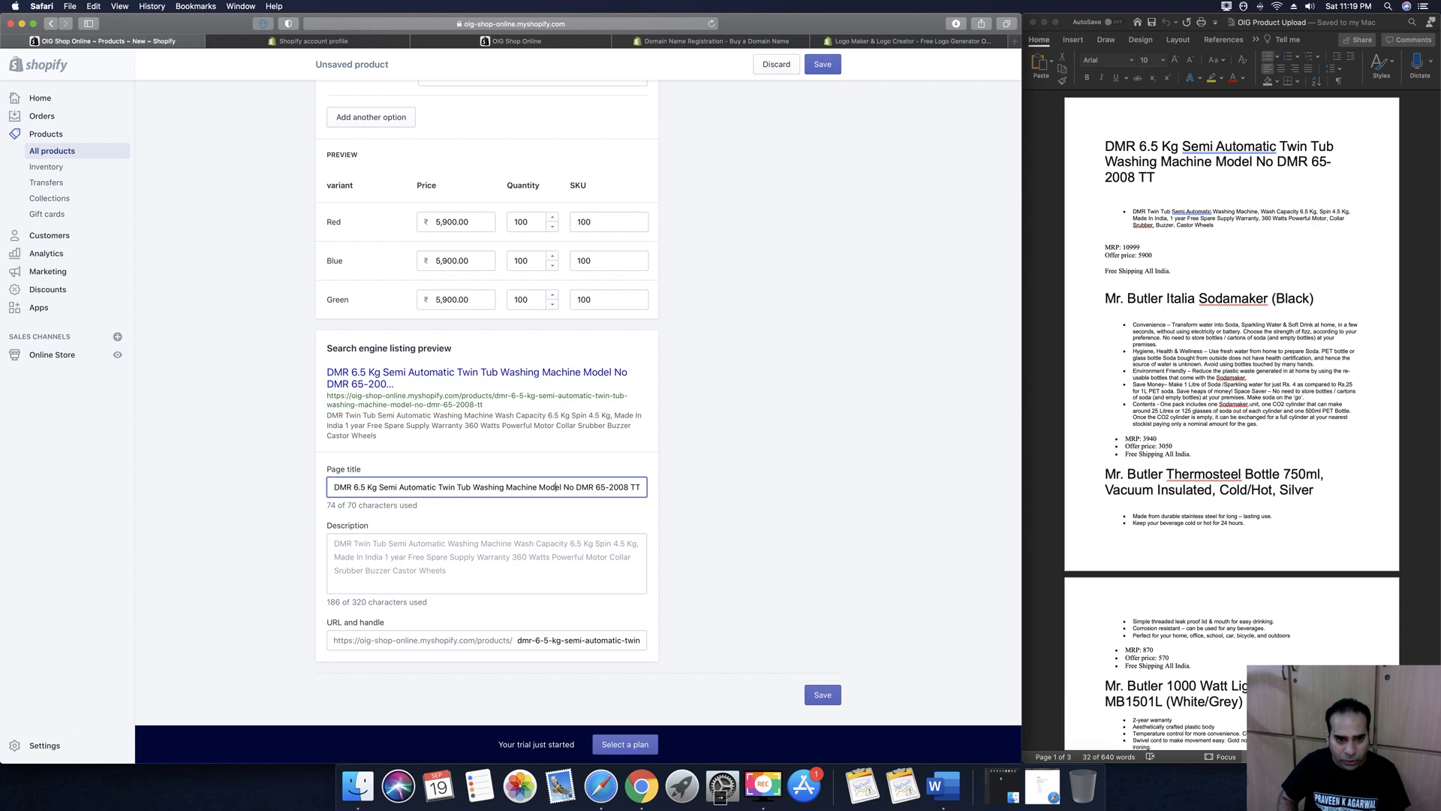
pyautogui.press('Right')
pyautogui.press('Right')
pyautogui.press('Right')
pyautogui.press('Right')
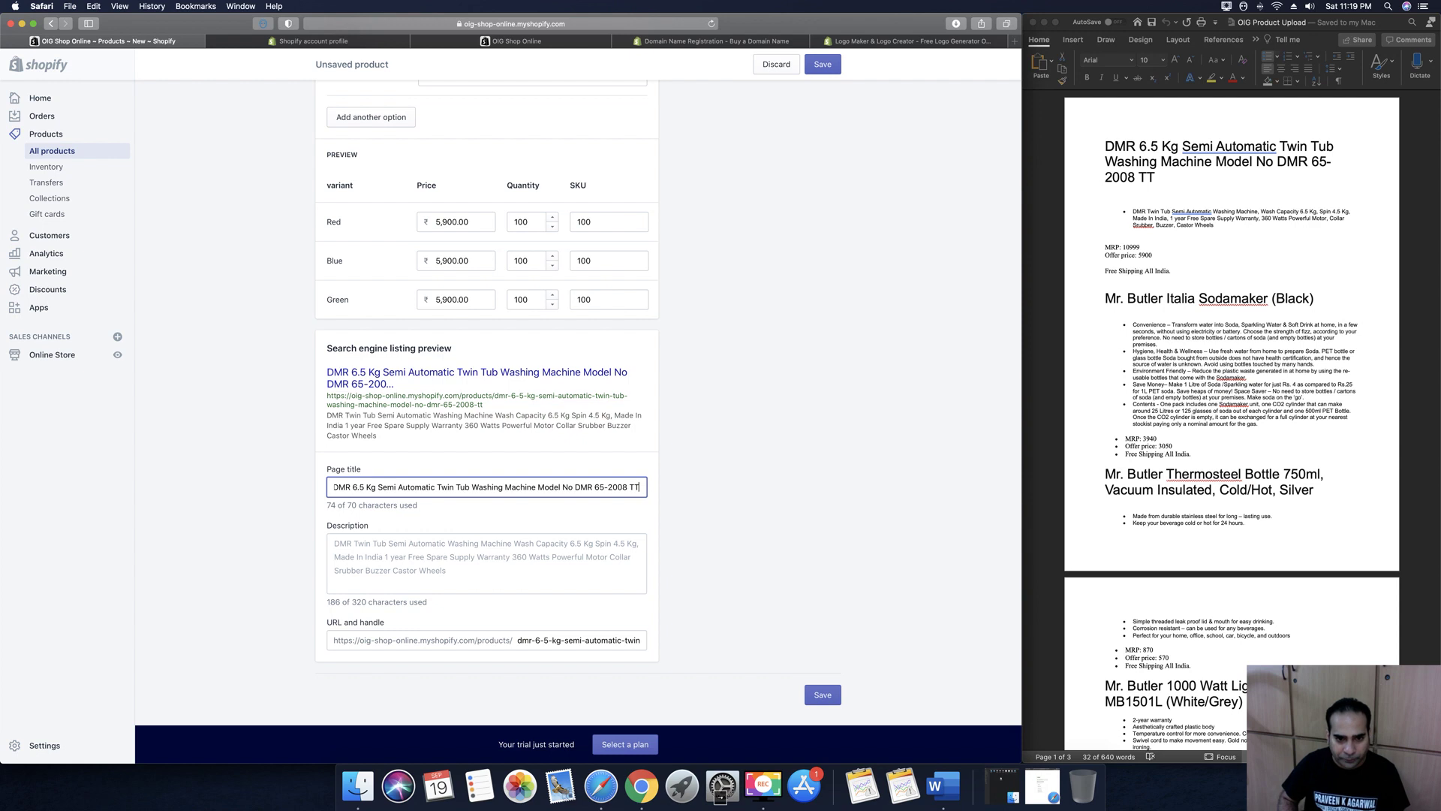
pyautogui.scroll(1, 444, 492)
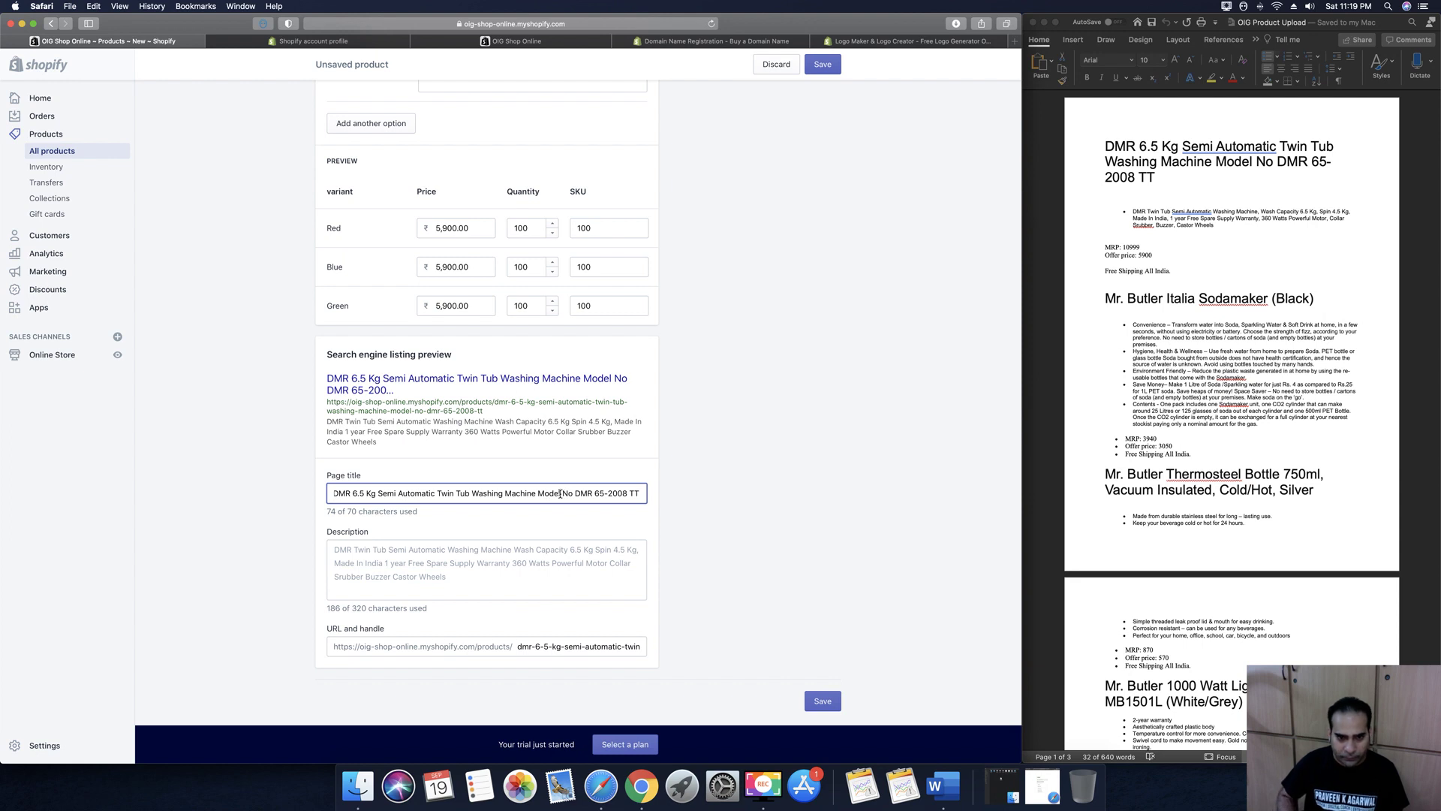
pyautogui.moveTo(561, 493); pyautogui.dragTo(573, 493)
pyautogui.press('BackSpace')
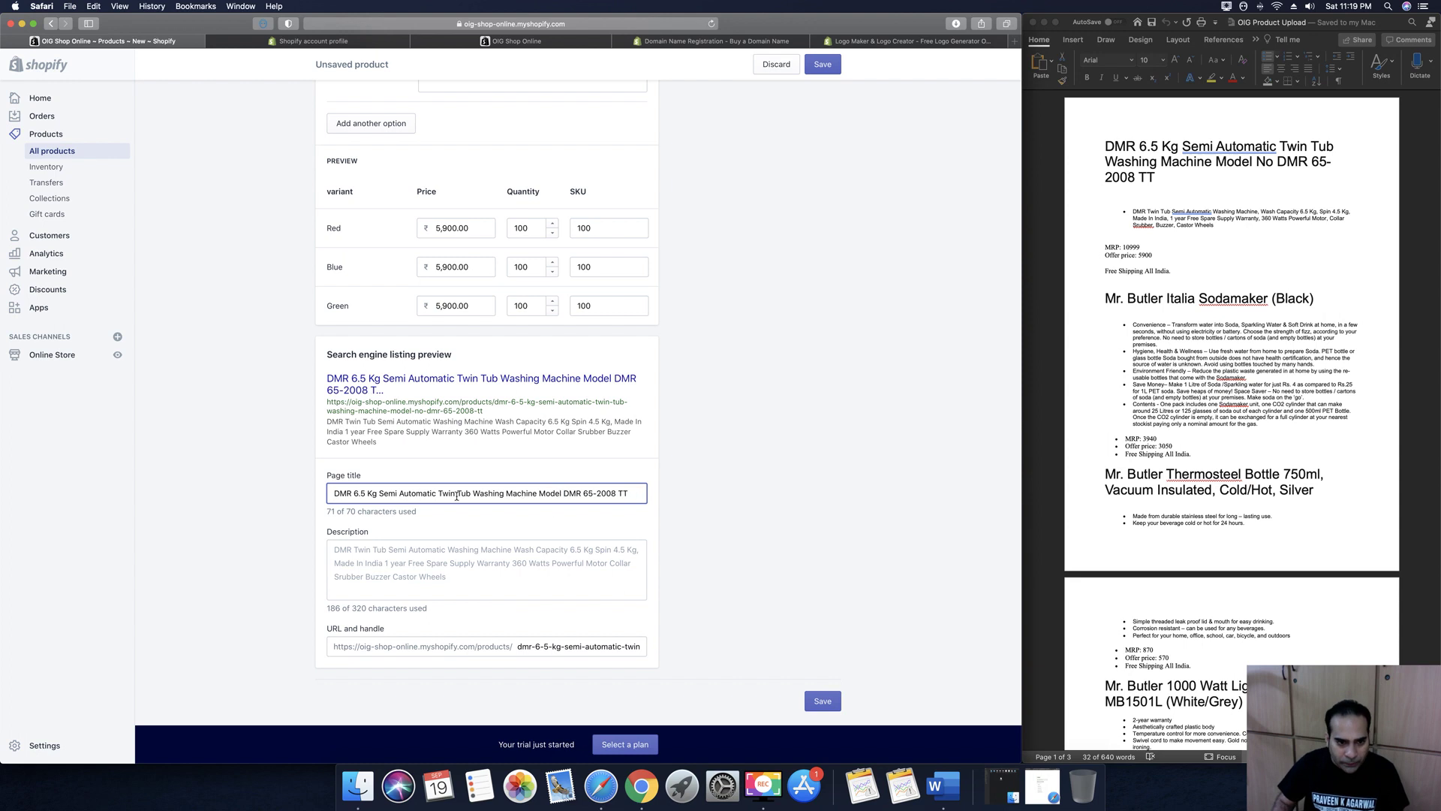
pyautogui.click(369, 493)
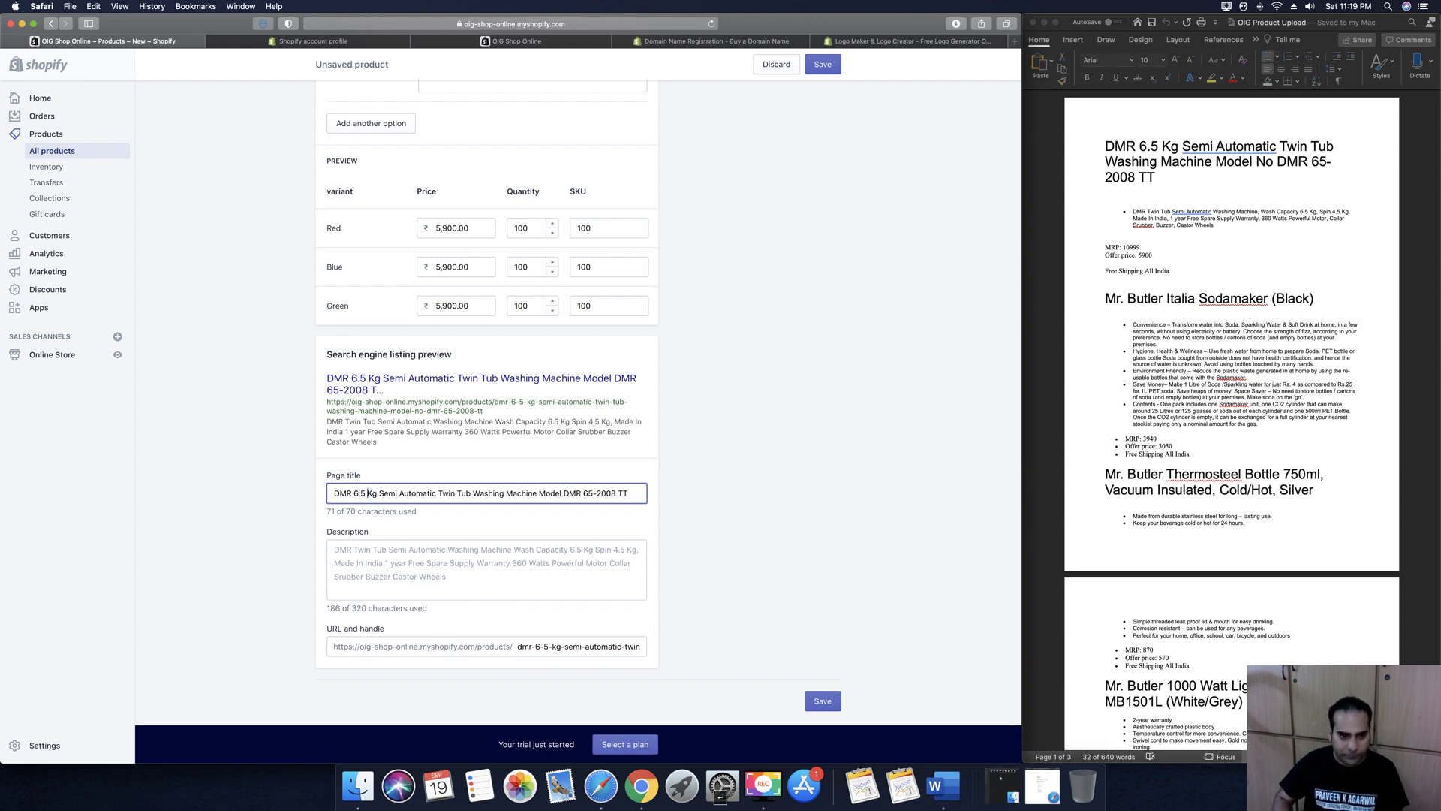
pyautogui.press('BackSpace')
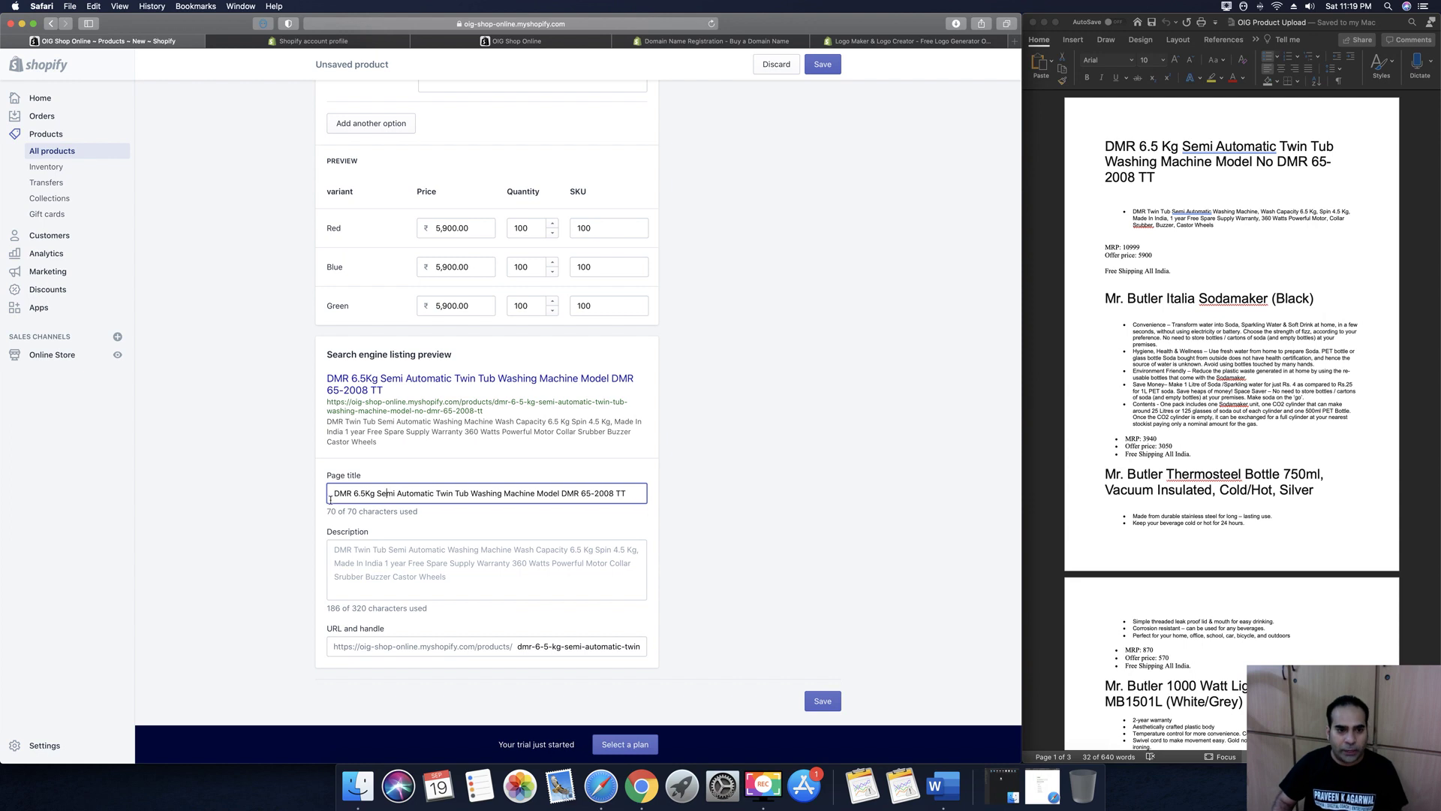
# Append '. Made In India Product with Best Quality Service & 100% genuine product.' to the listing description
pyautogui.click(390, 569)
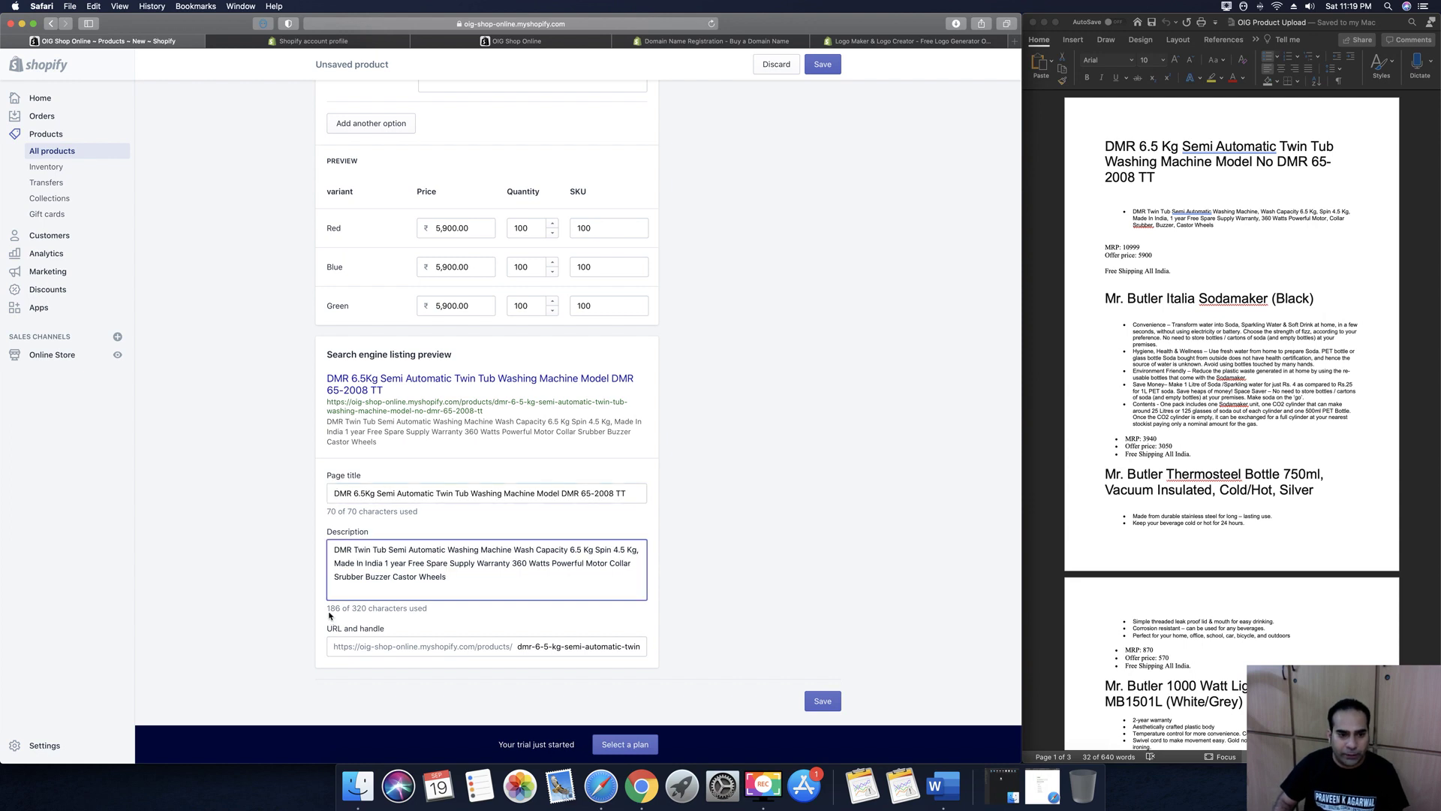
pyautogui.scroll(15, 508, 583)
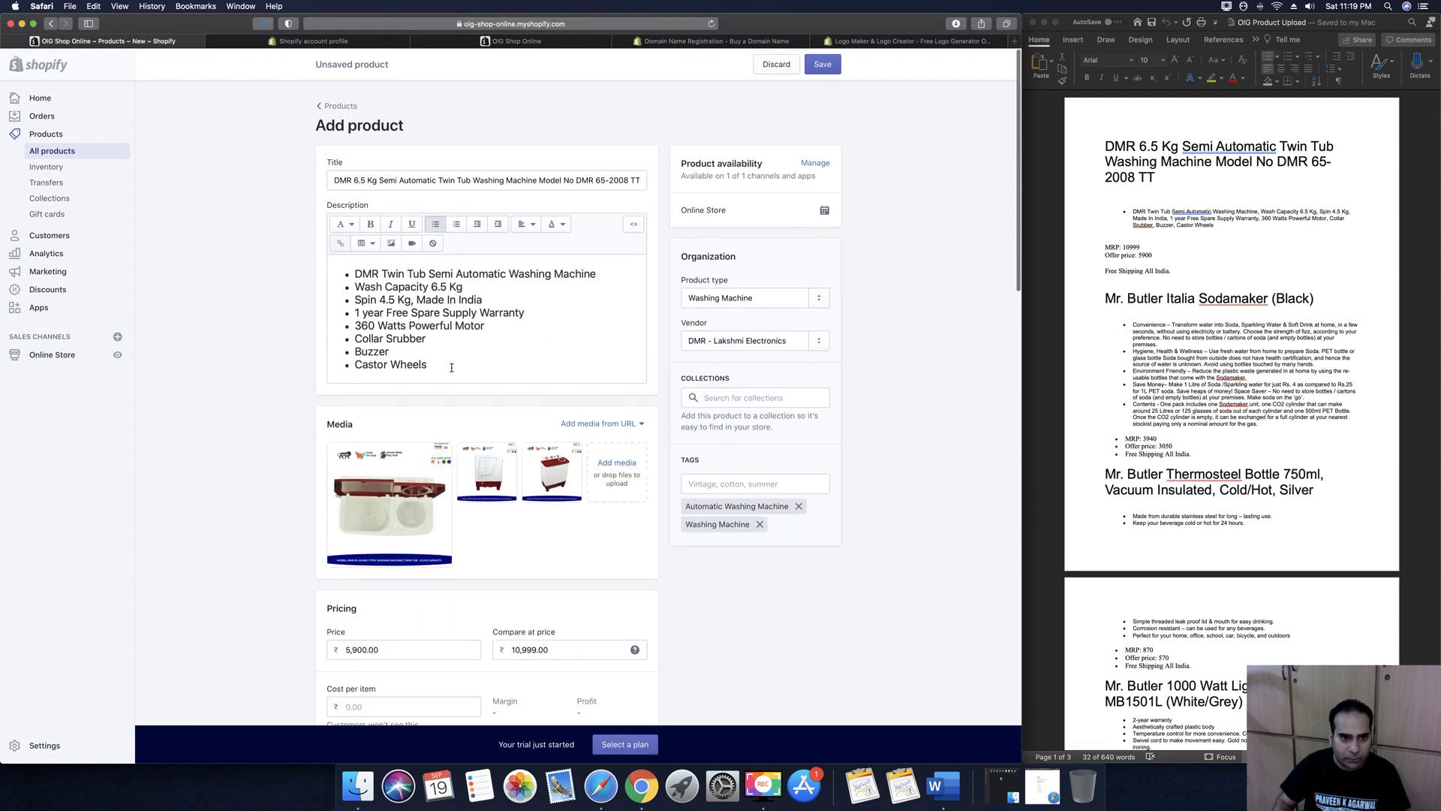
pyautogui.click(450, 367)
pyautogui.scroll(-15, 449, 367)
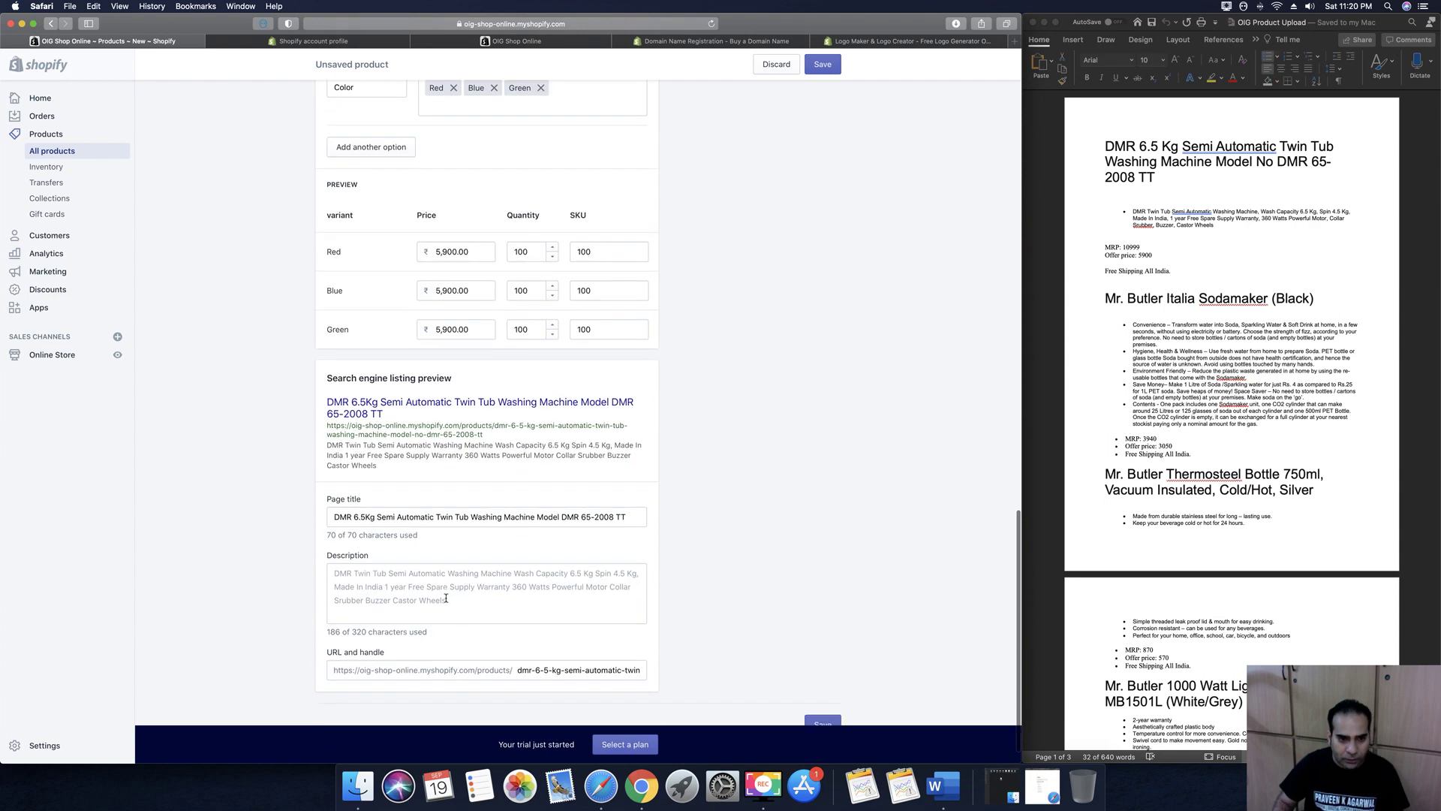
pyautogui.click(473, 612)
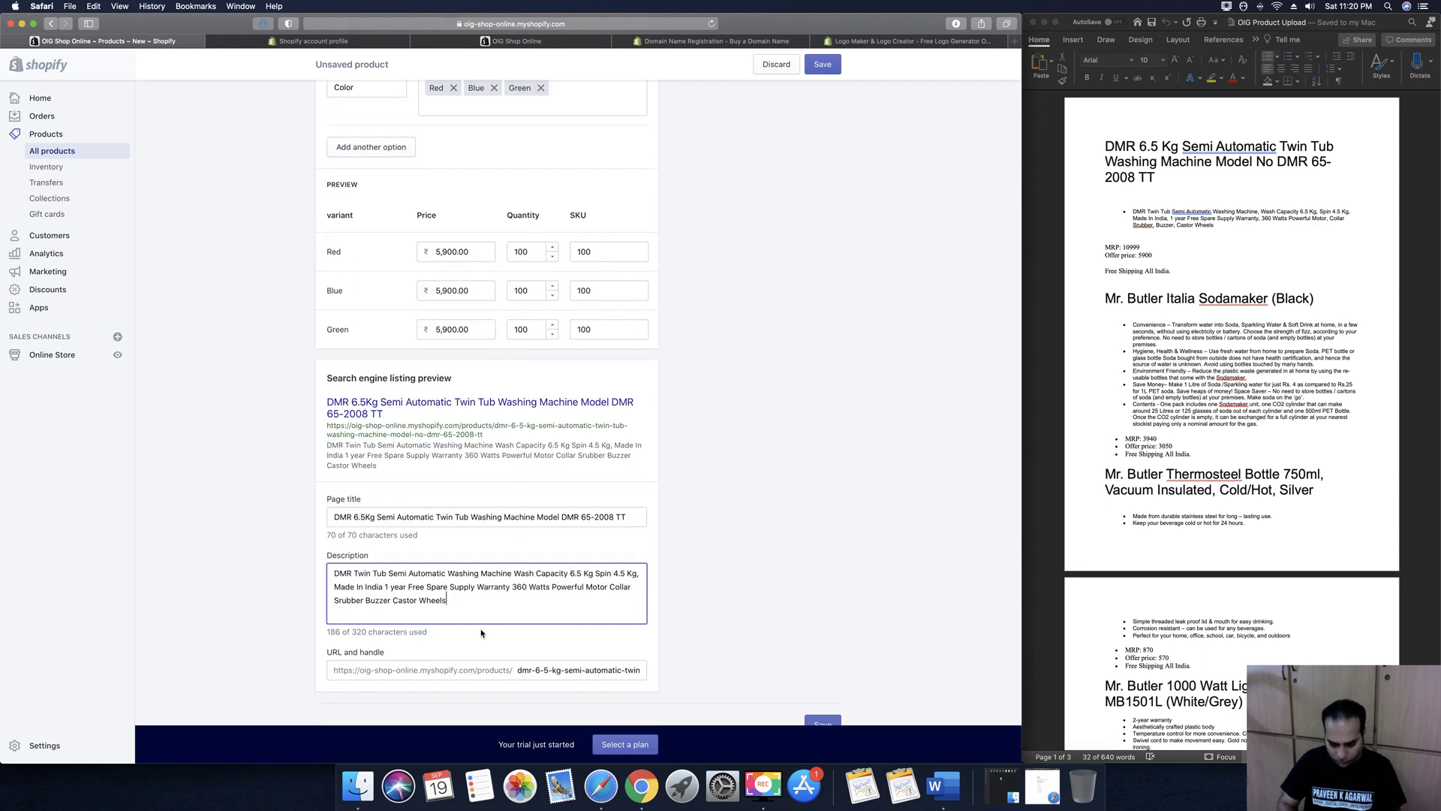
pyautogui.write('. Made ')
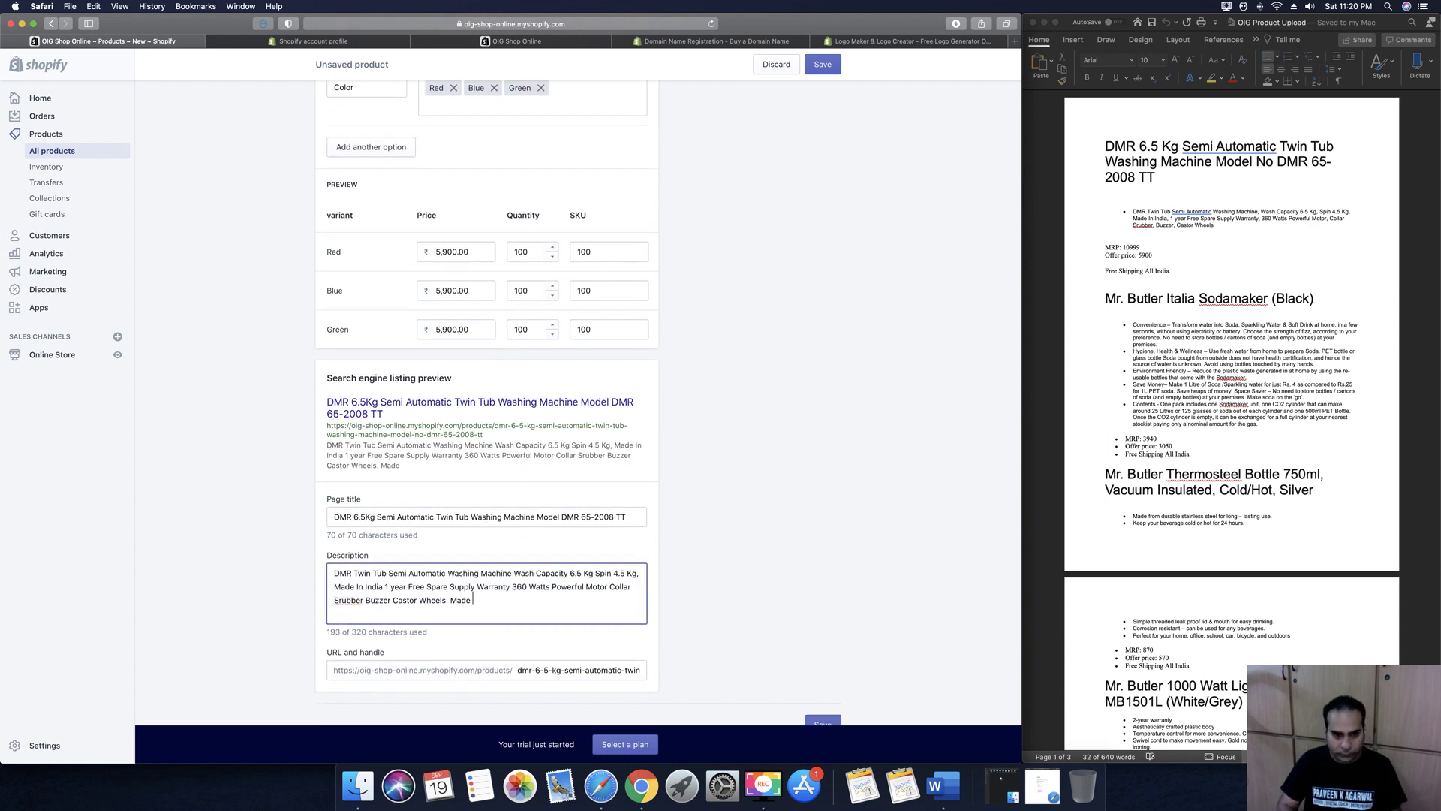
pyautogui.write('In India ')
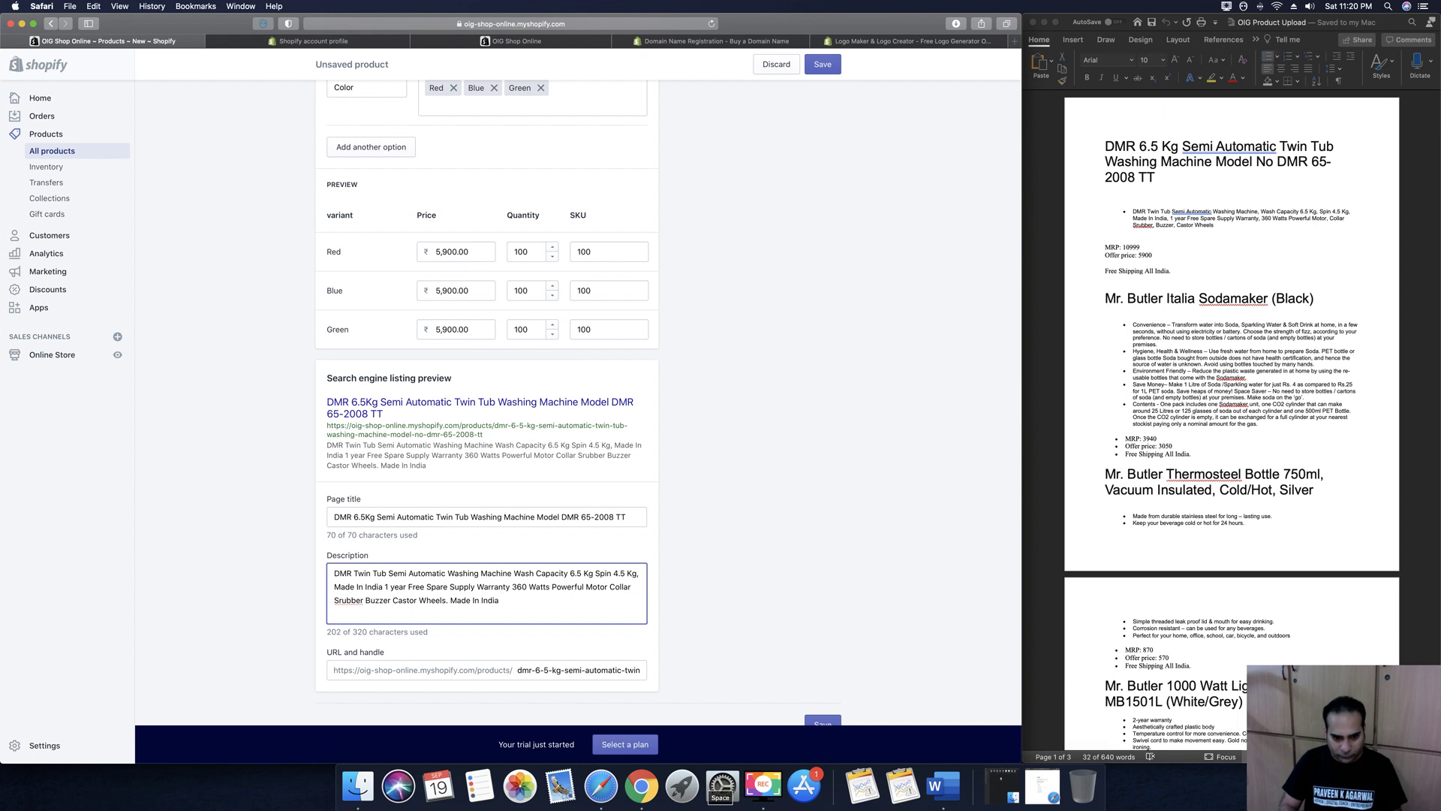
pyautogui.write('Product w')
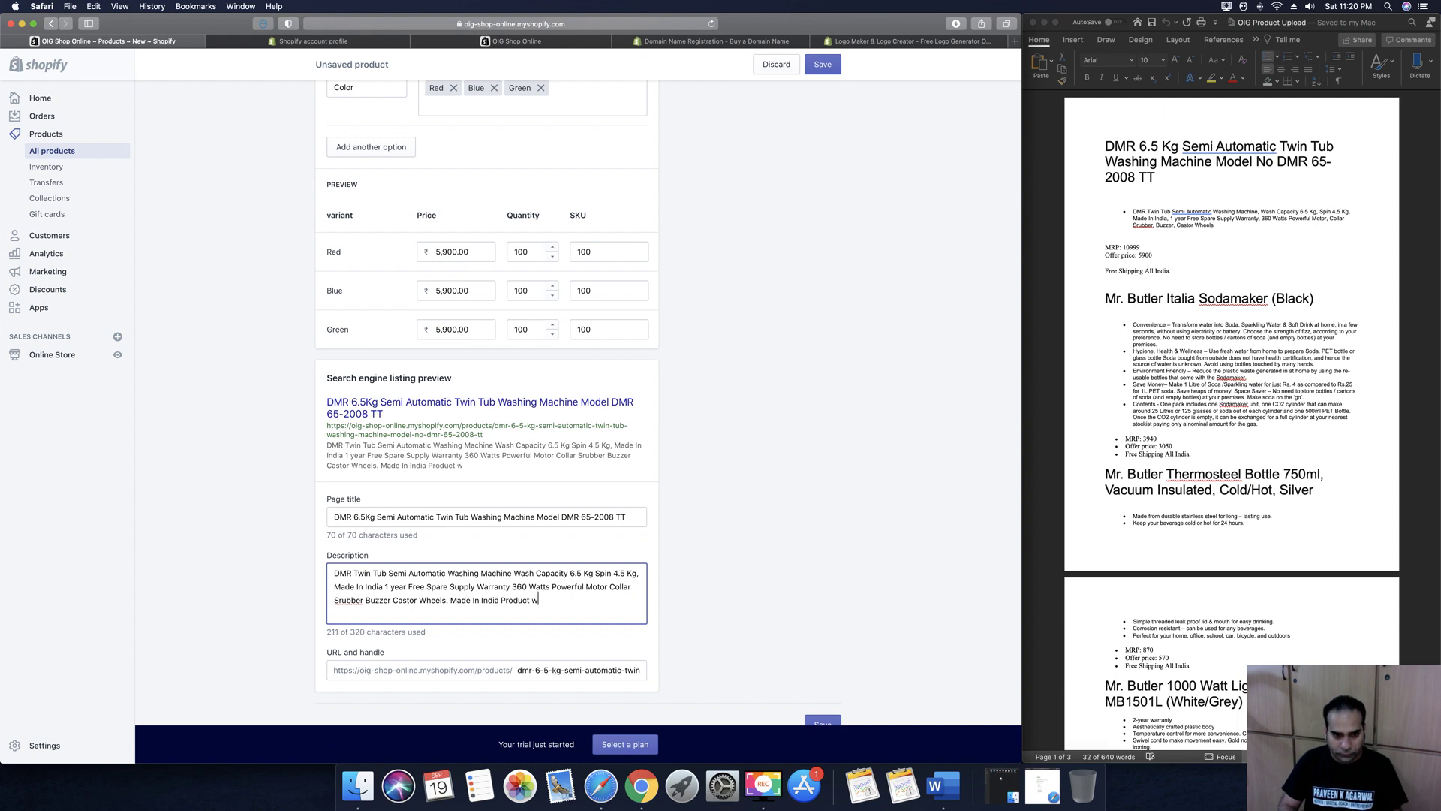
pyautogui.write('ith Be')
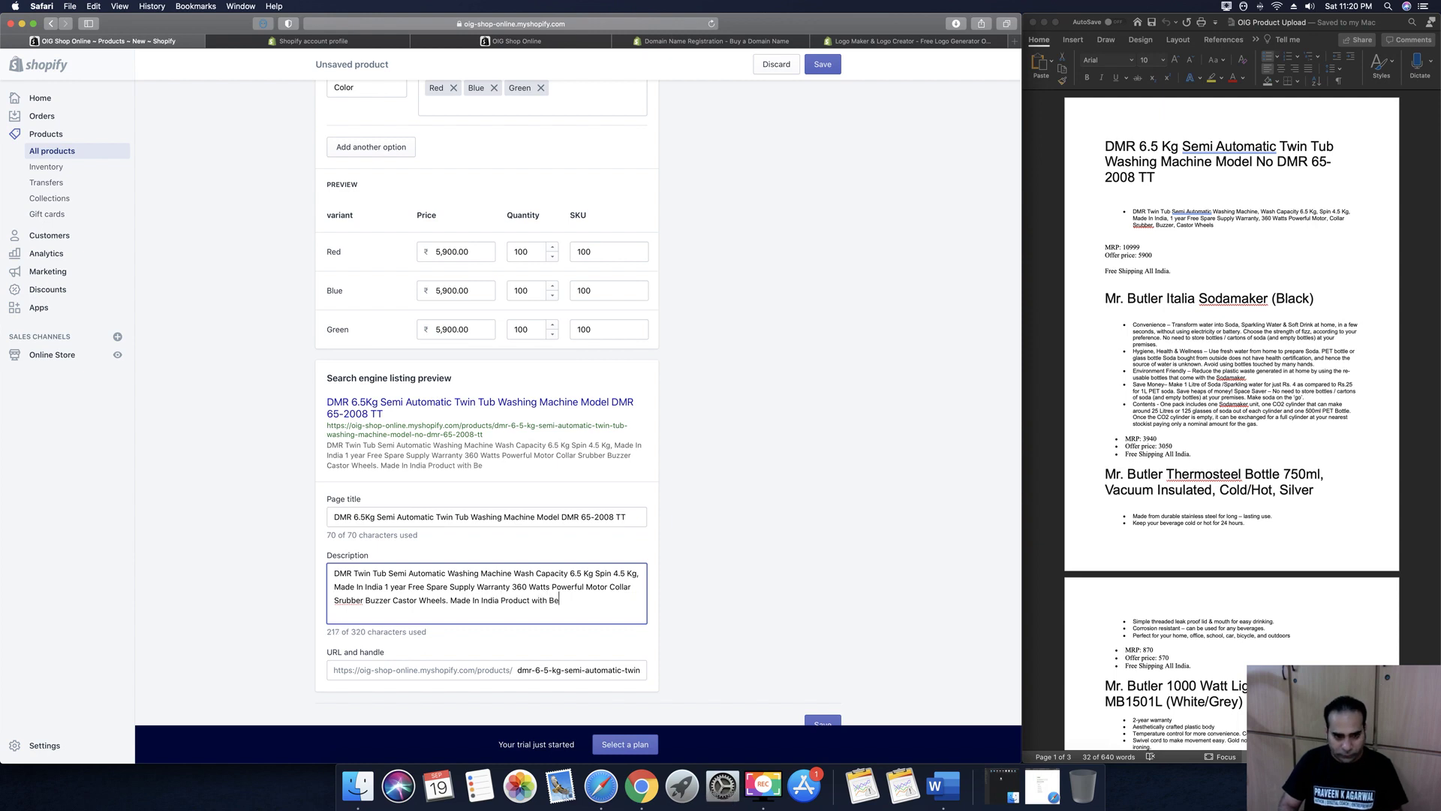
pyautogui.write('st Quality ')
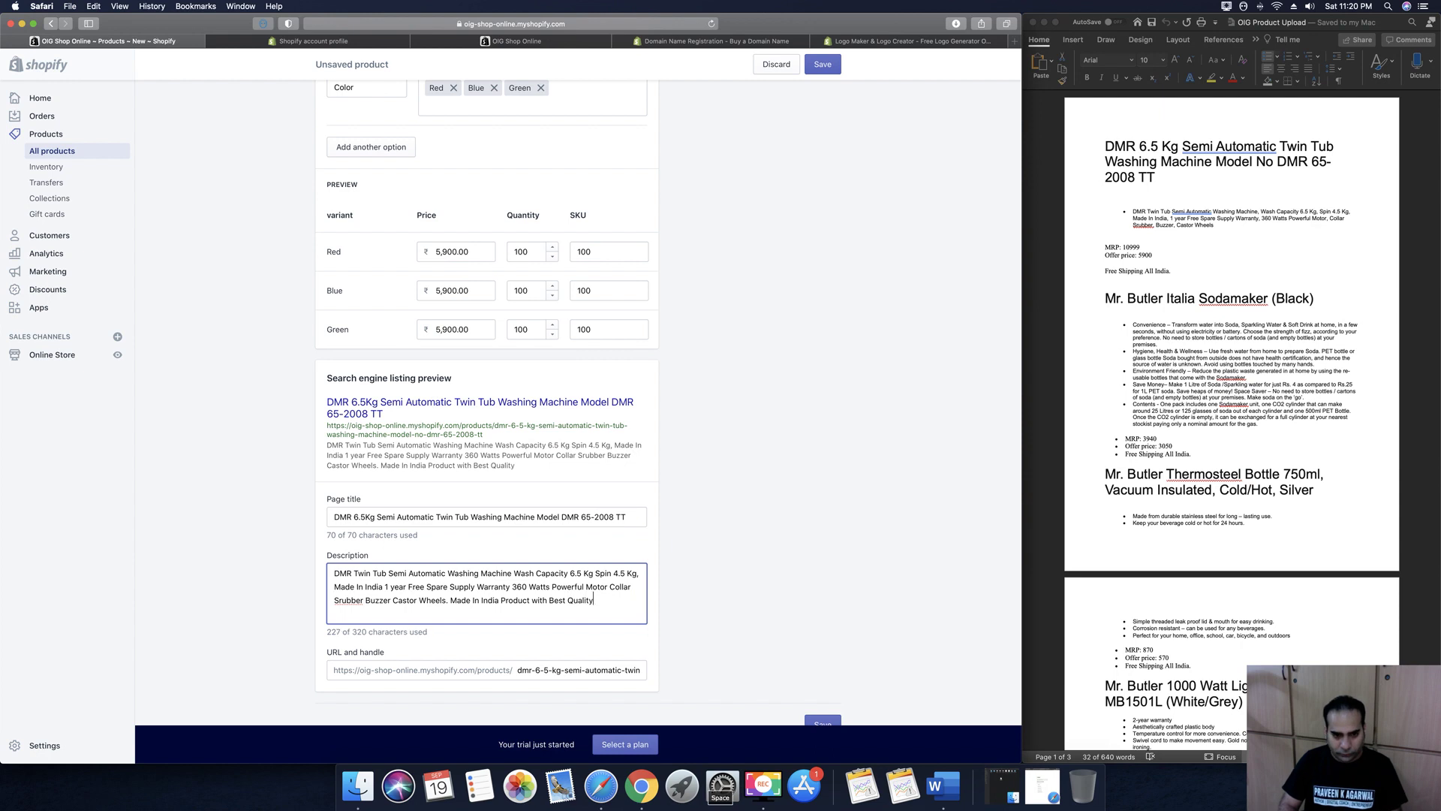
pyautogui.write('Service')
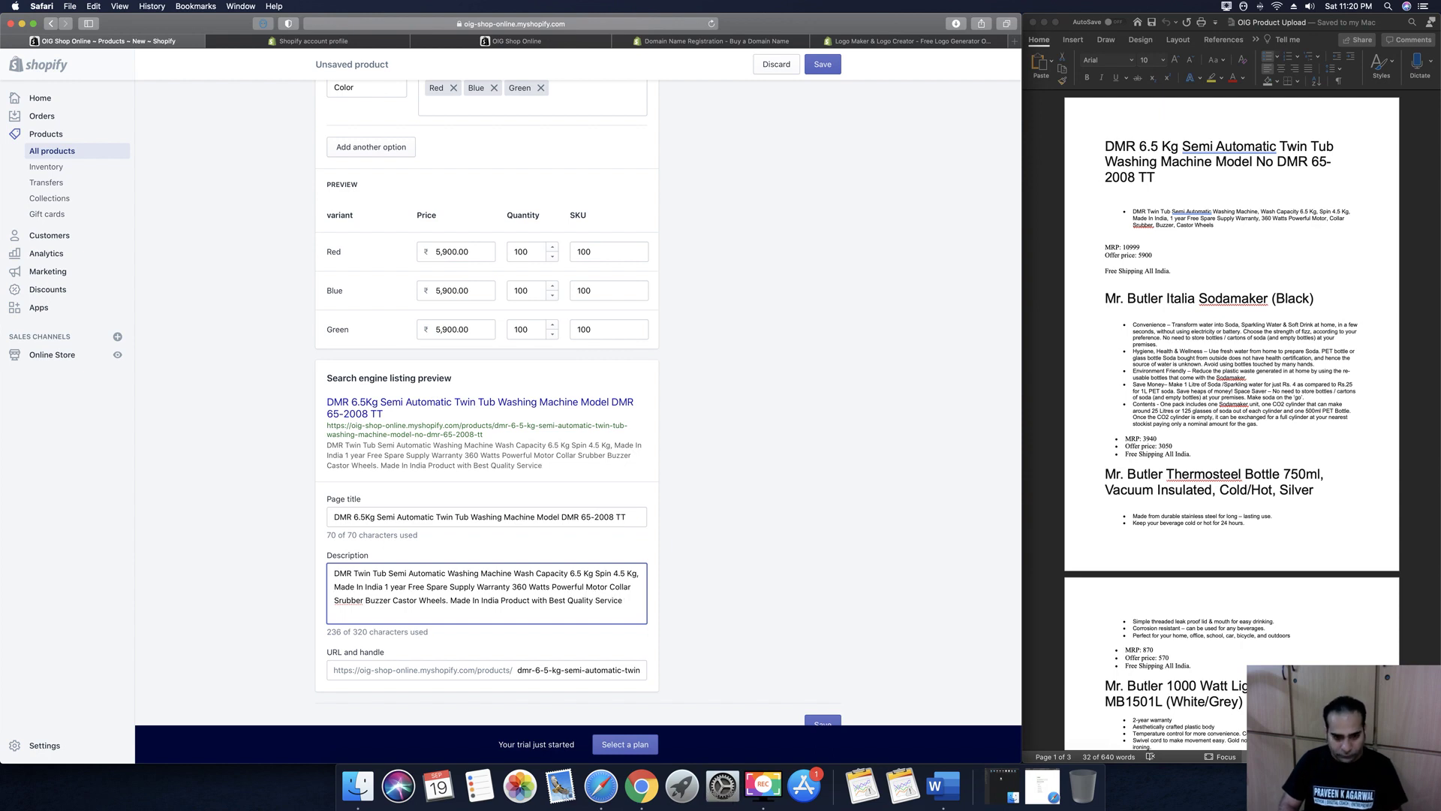
pyautogui.write(' & ')
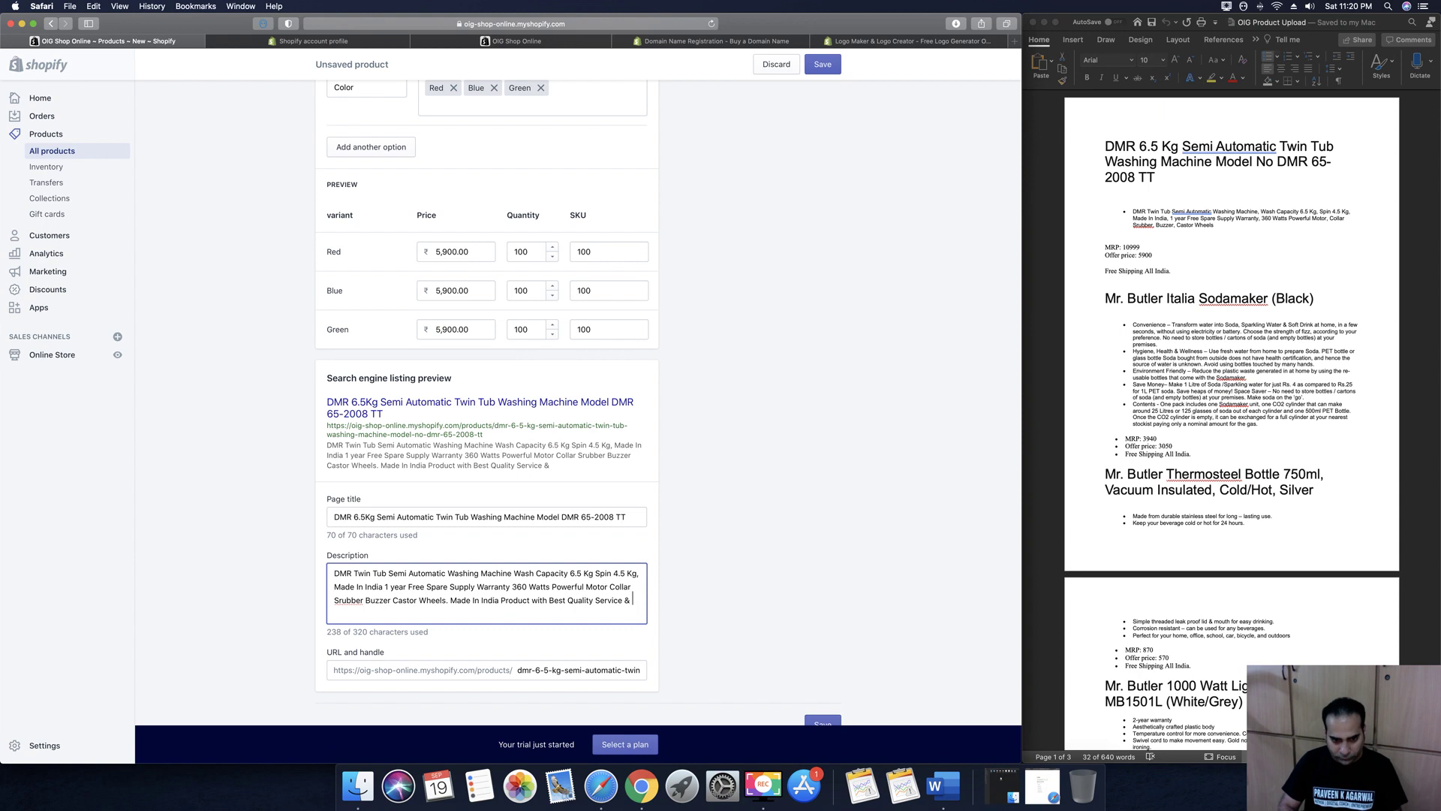
pyautogui.write('100% genuine ')
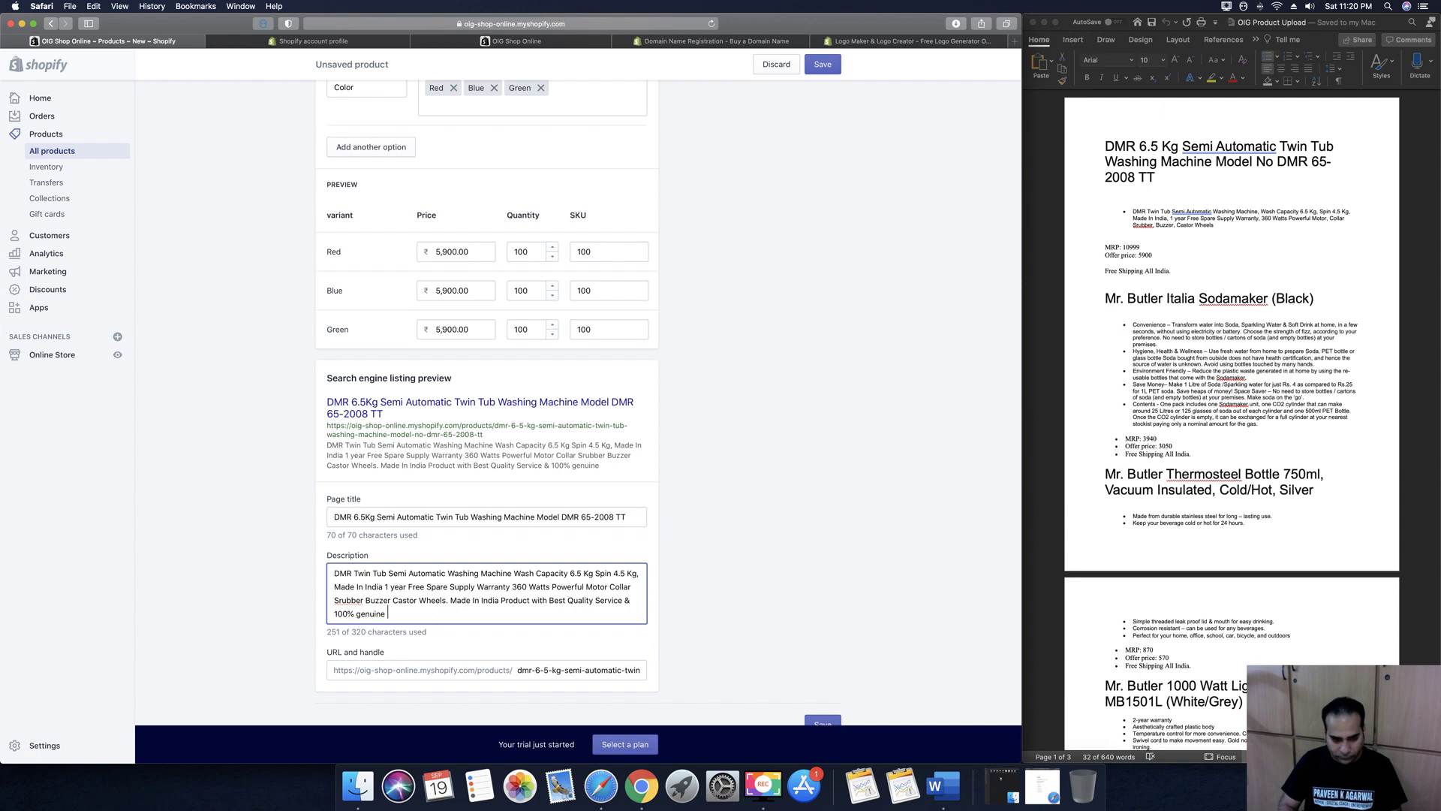
pyautogui.write('product')
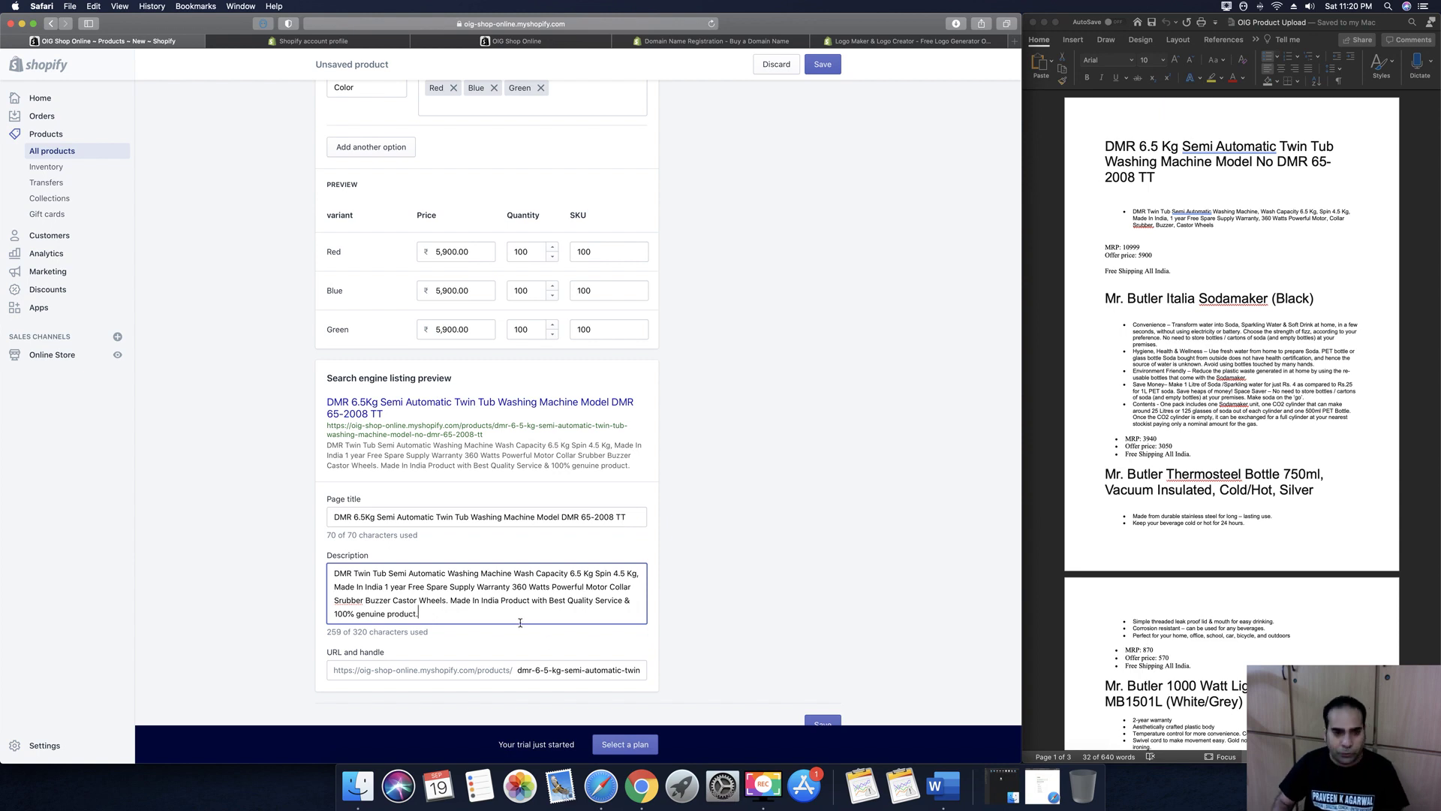
pyautogui.write('.')
pyautogui.scroll(-1, 674, 559)
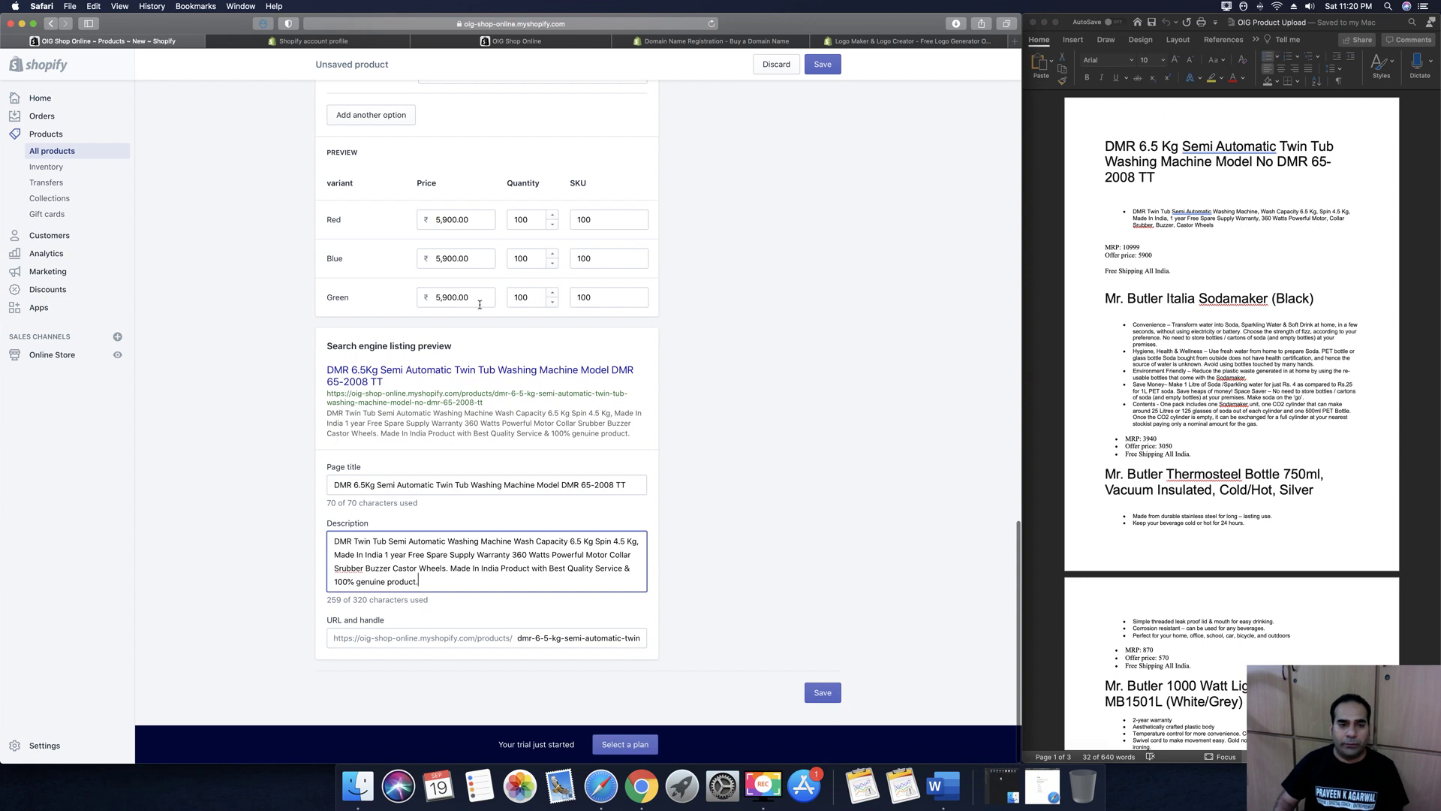
# Save the DMR washing machine product, continue to store setup, and go to Products
pyautogui.click(823, 693)
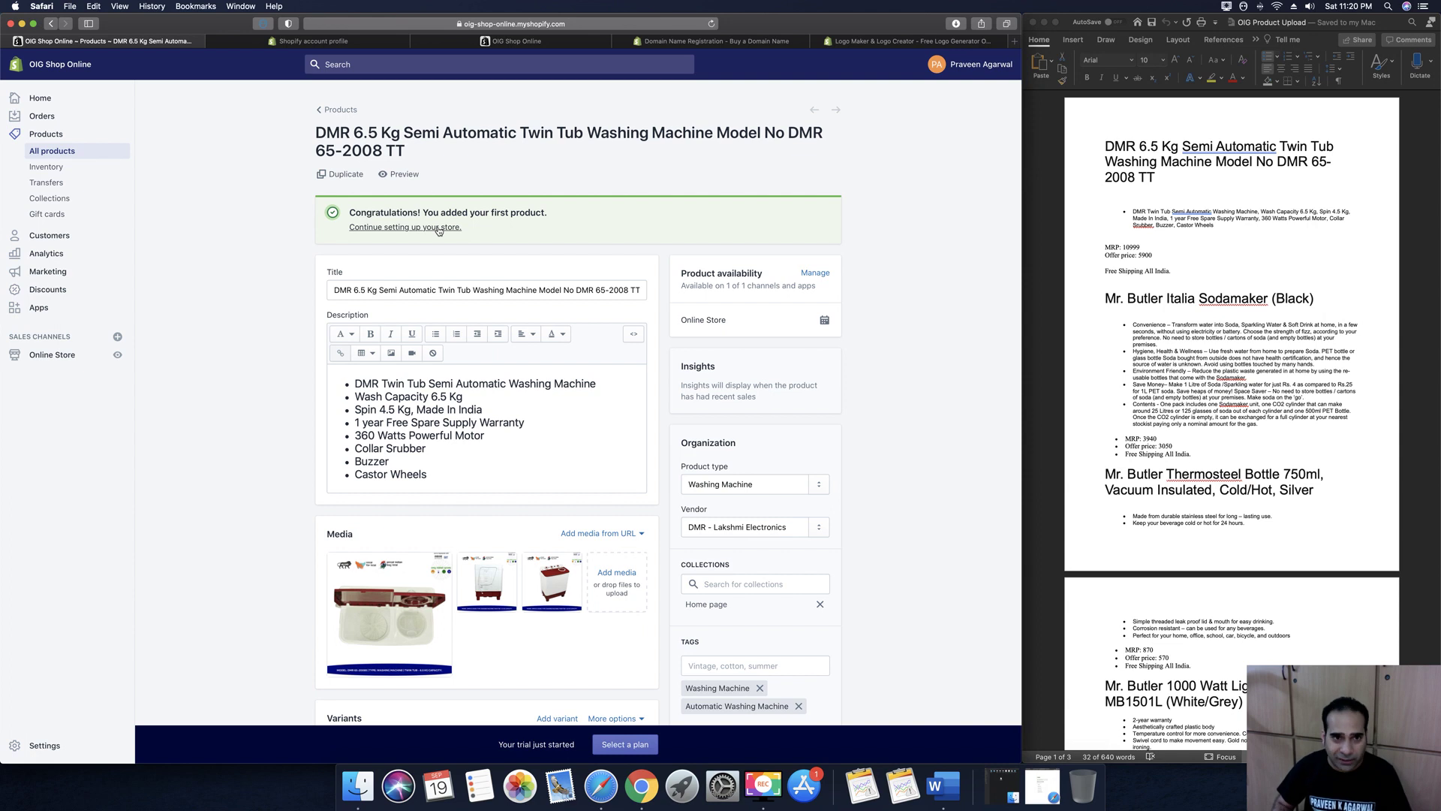
pyautogui.click(439, 228)
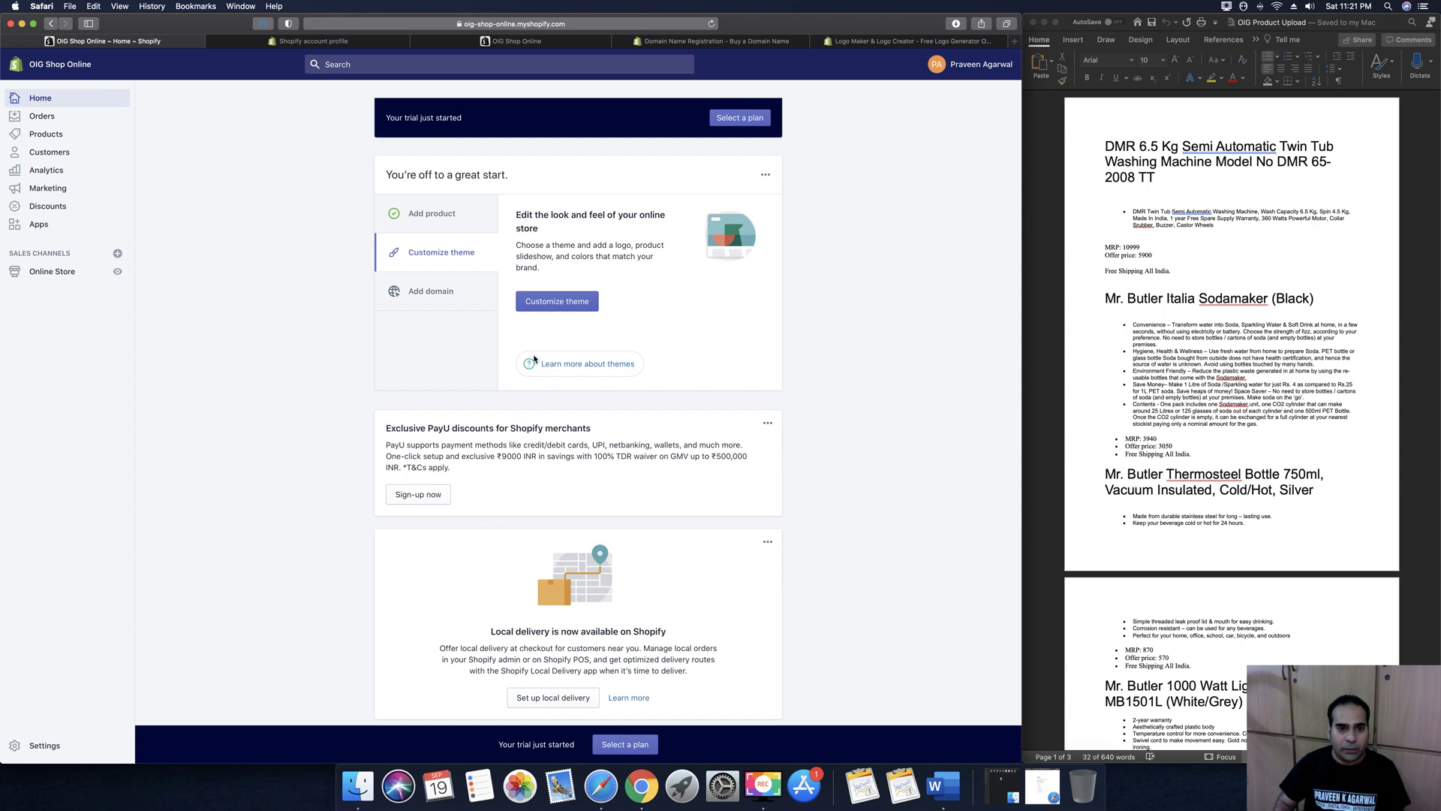
pyautogui.click(69, 134)
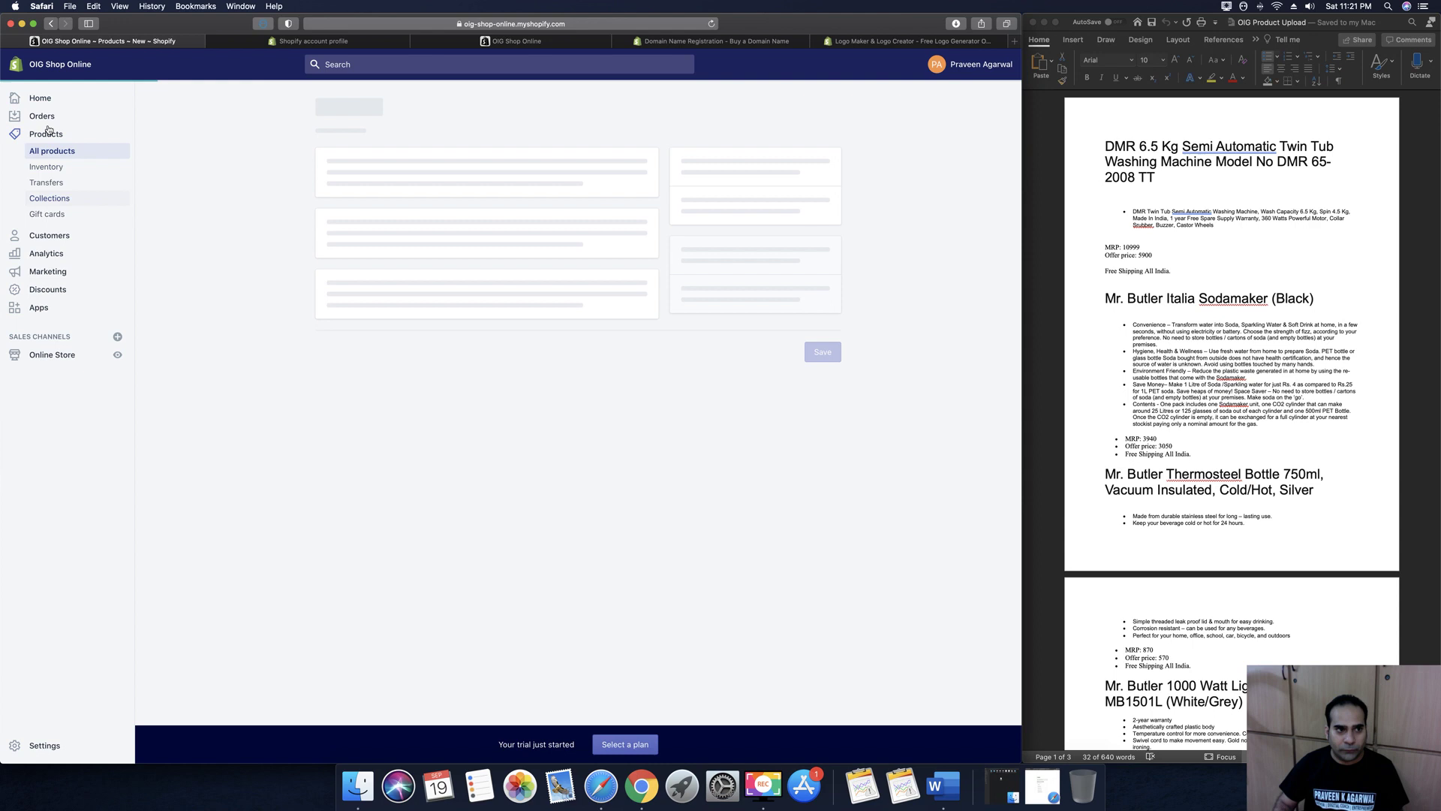
# Start a new product titled 'Mr. Butler Italia Sodamaker (Black)' copied from the Word document
pyautogui.click(409, 182)
pyautogui.click(1297, 366)
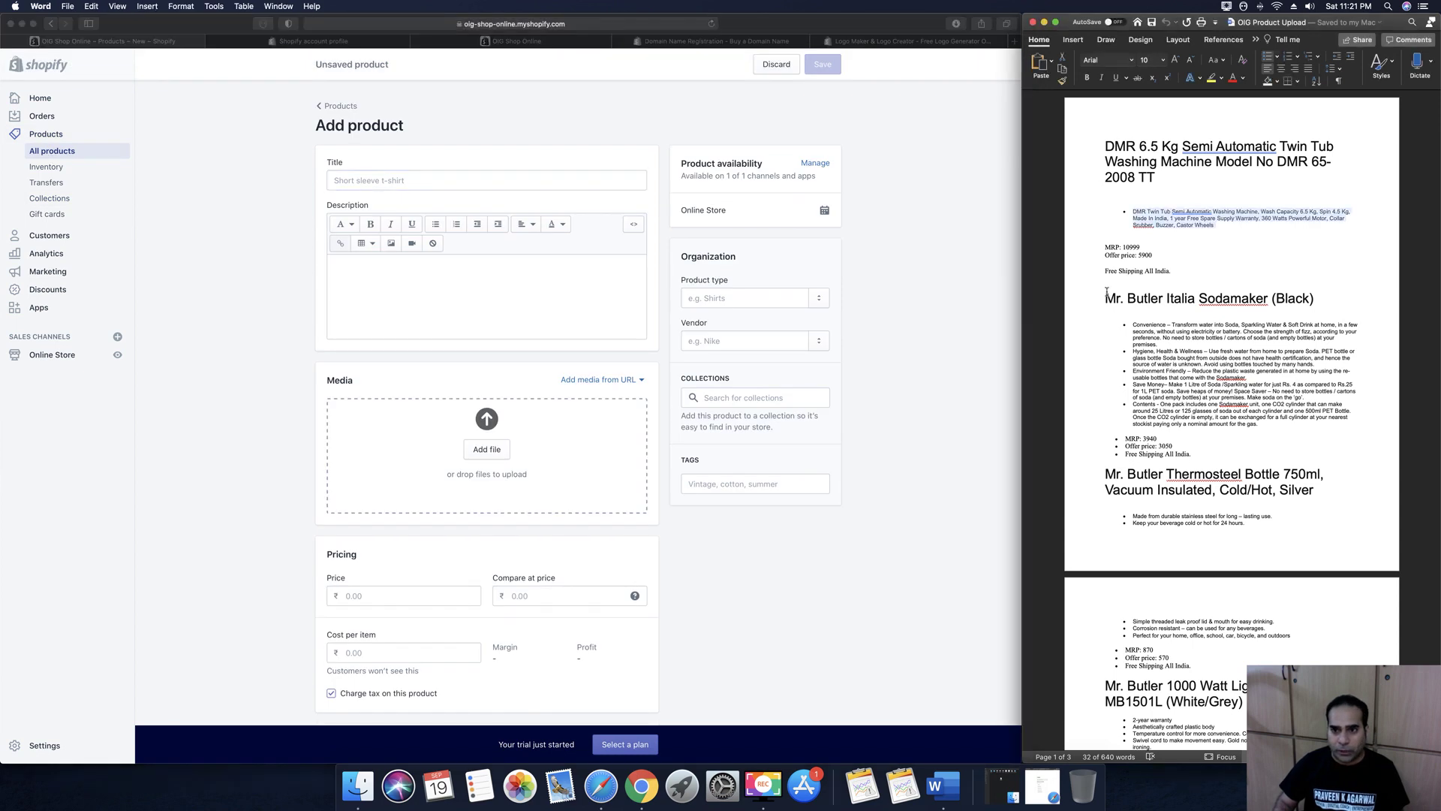
pyautogui.moveTo(1105, 298); pyautogui.dragTo(1319, 299)
pyautogui.press('super+c')
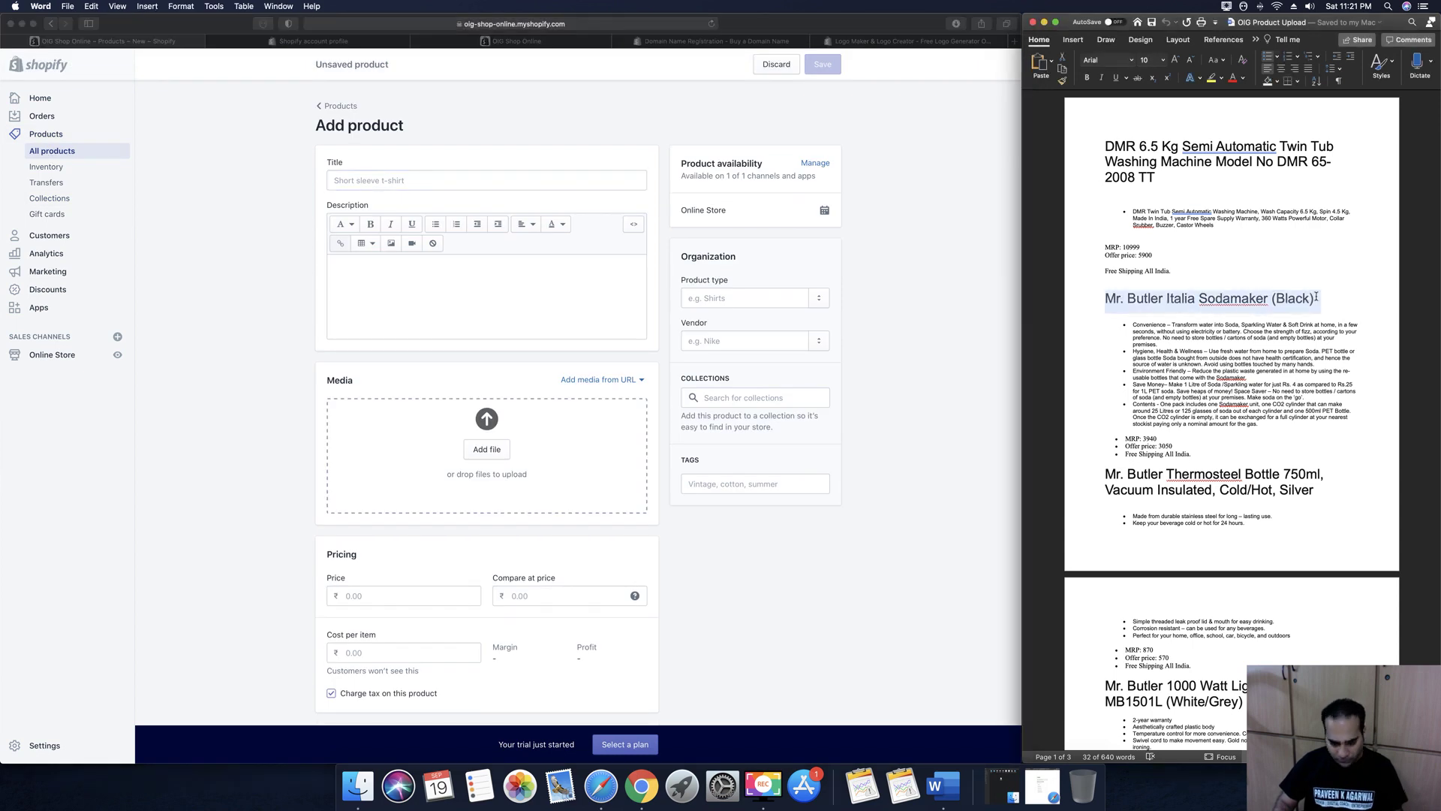
pyautogui.click(469, 181)
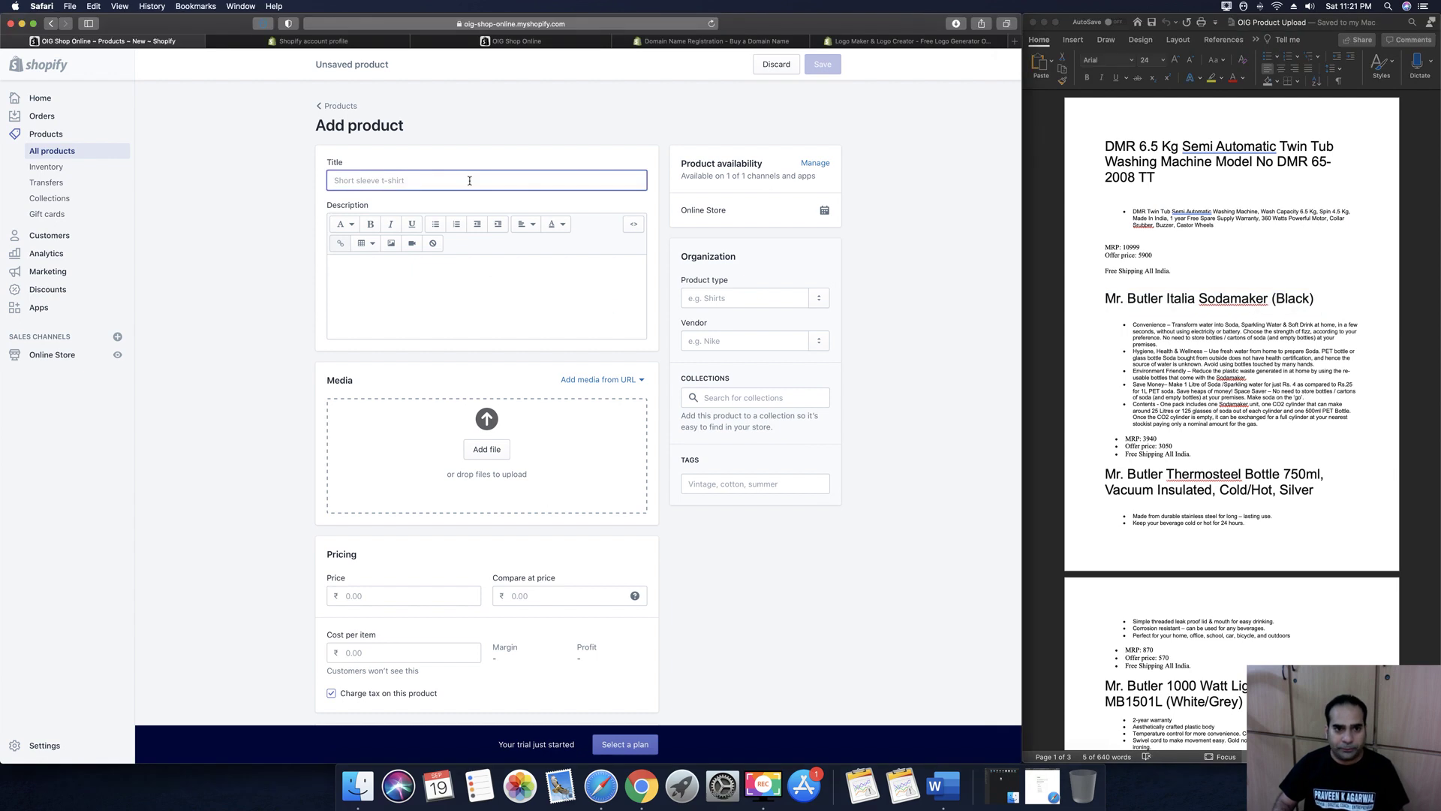
pyautogui.press('super+v')
# Copy the five Sodamaker feature bullets from Word into the product description
pyautogui.click(476, 270)
pyautogui.click(1267, 421)
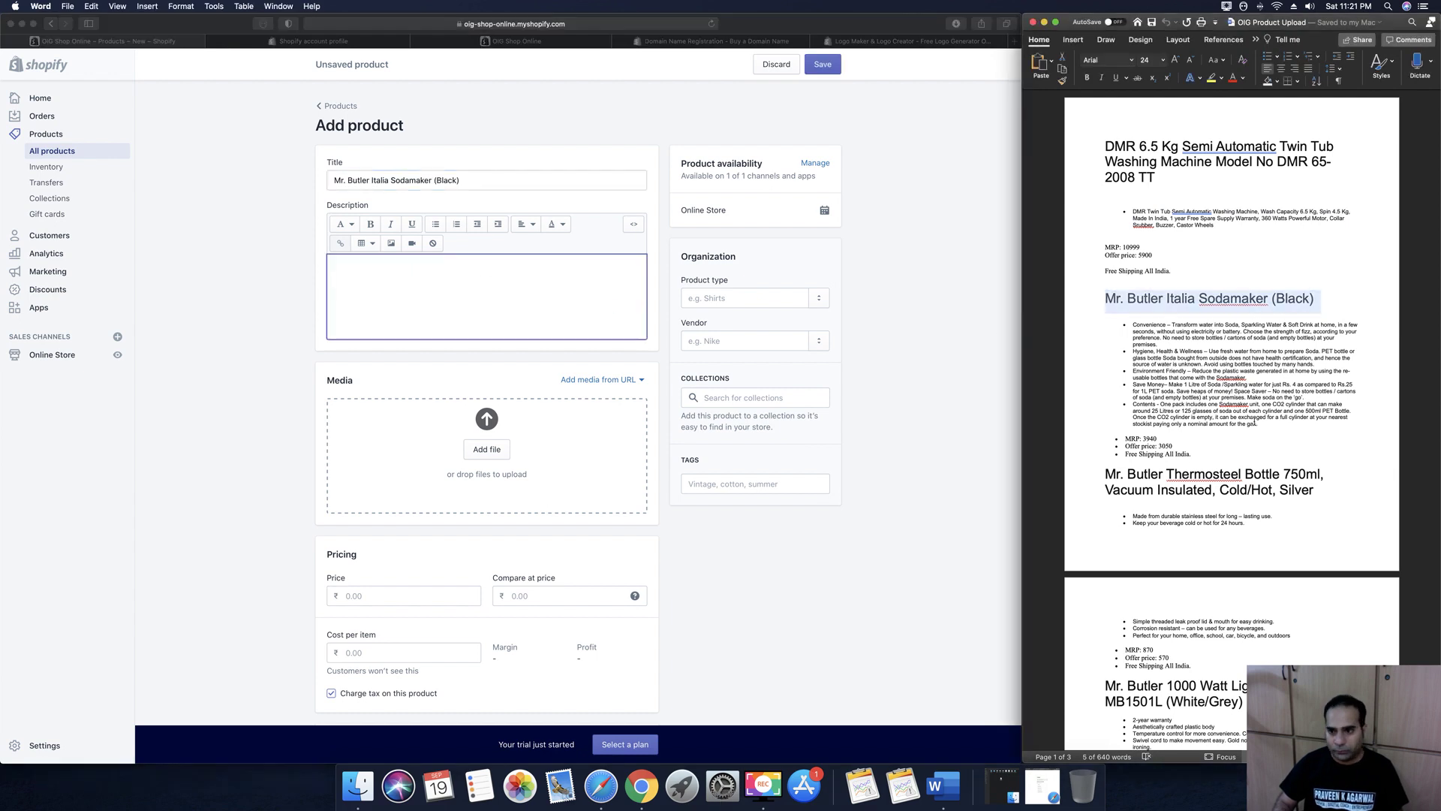
pyautogui.click(1266, 424)
pyautogui.moveTo(1258, 423); pyautogui.dragTo(1133, 324)
pyautogui.press('super+c')
pyautogui.click(478, 300)
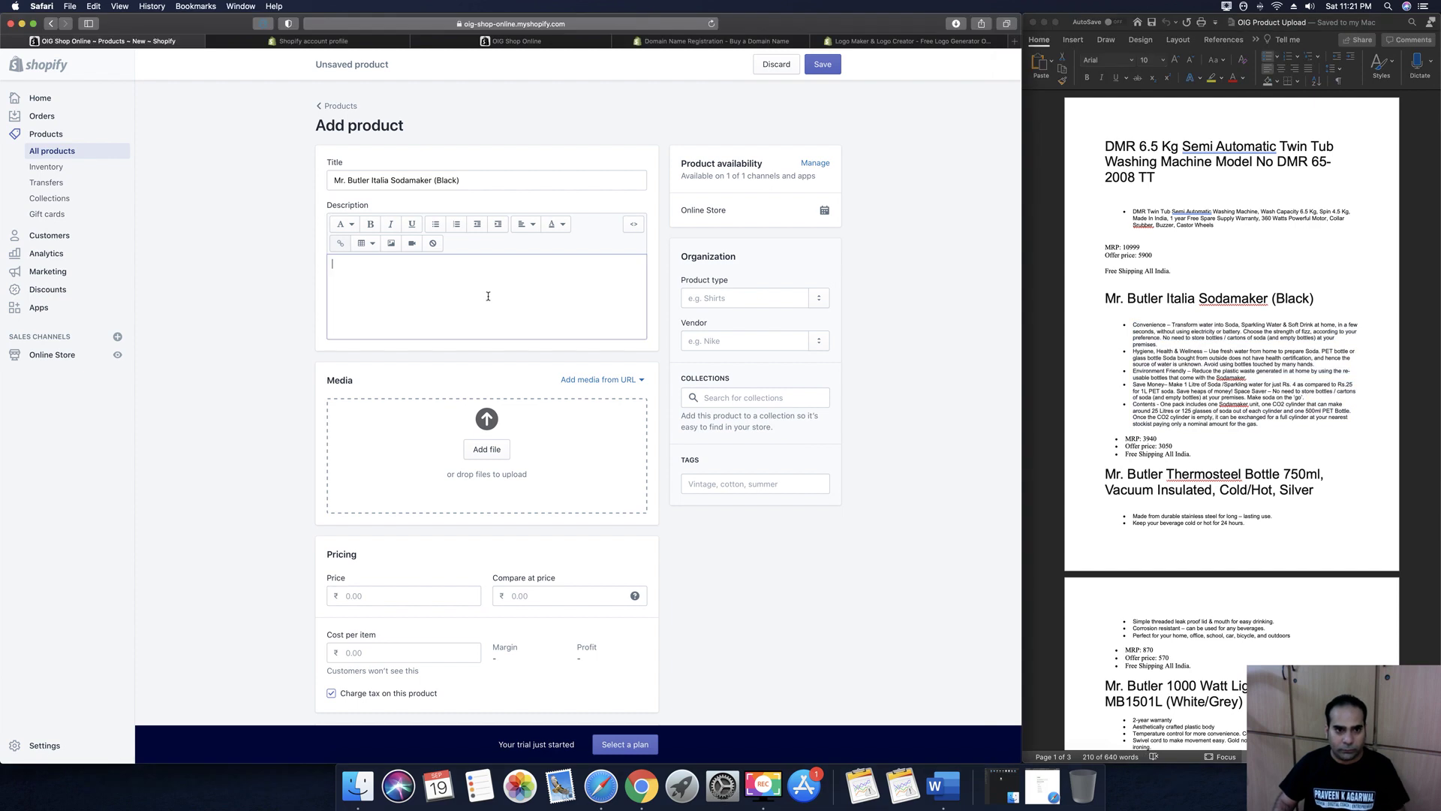
pyautogui.press('super+v')
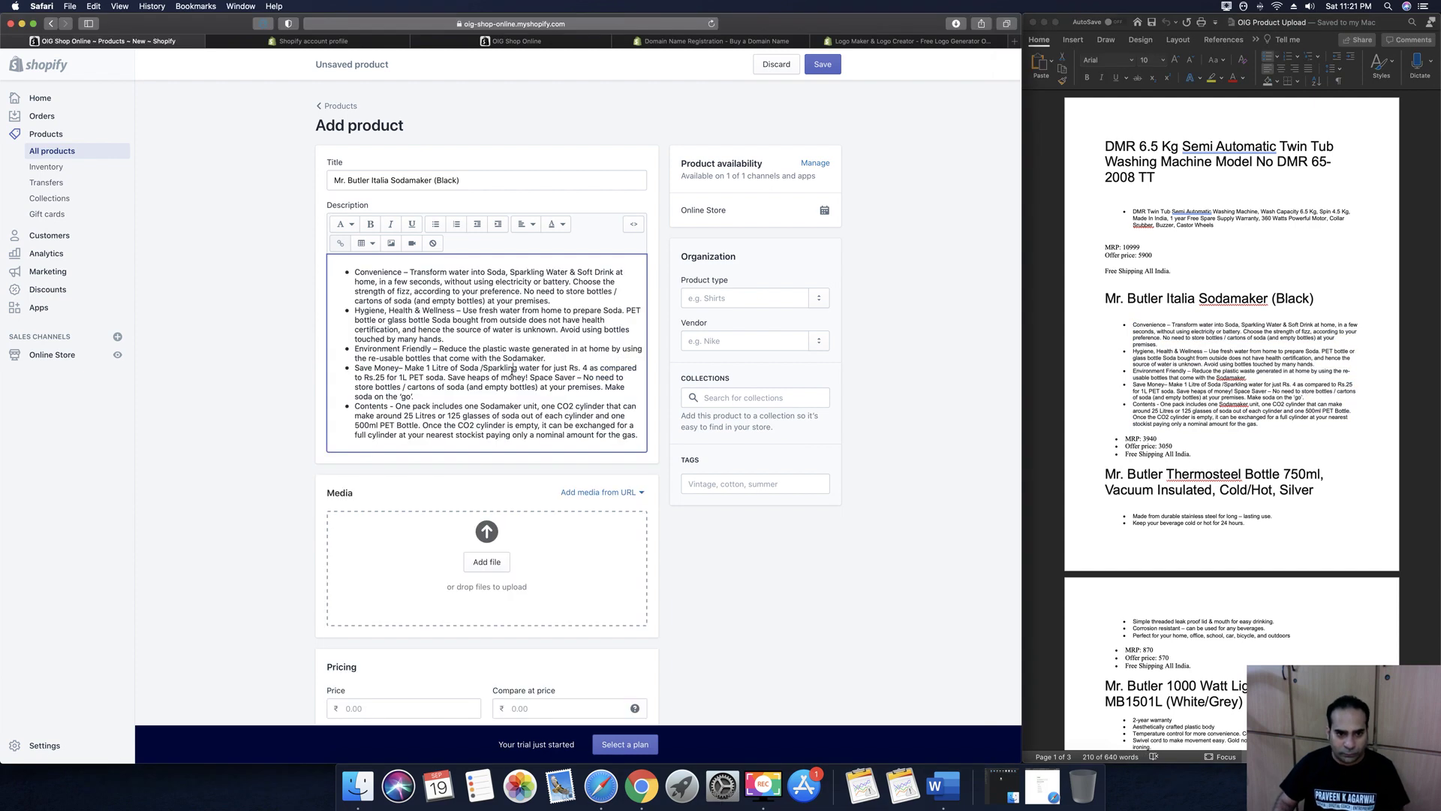
pyautogui.scroll(-2, 512, 370)
pyautogui.click(478, 488)
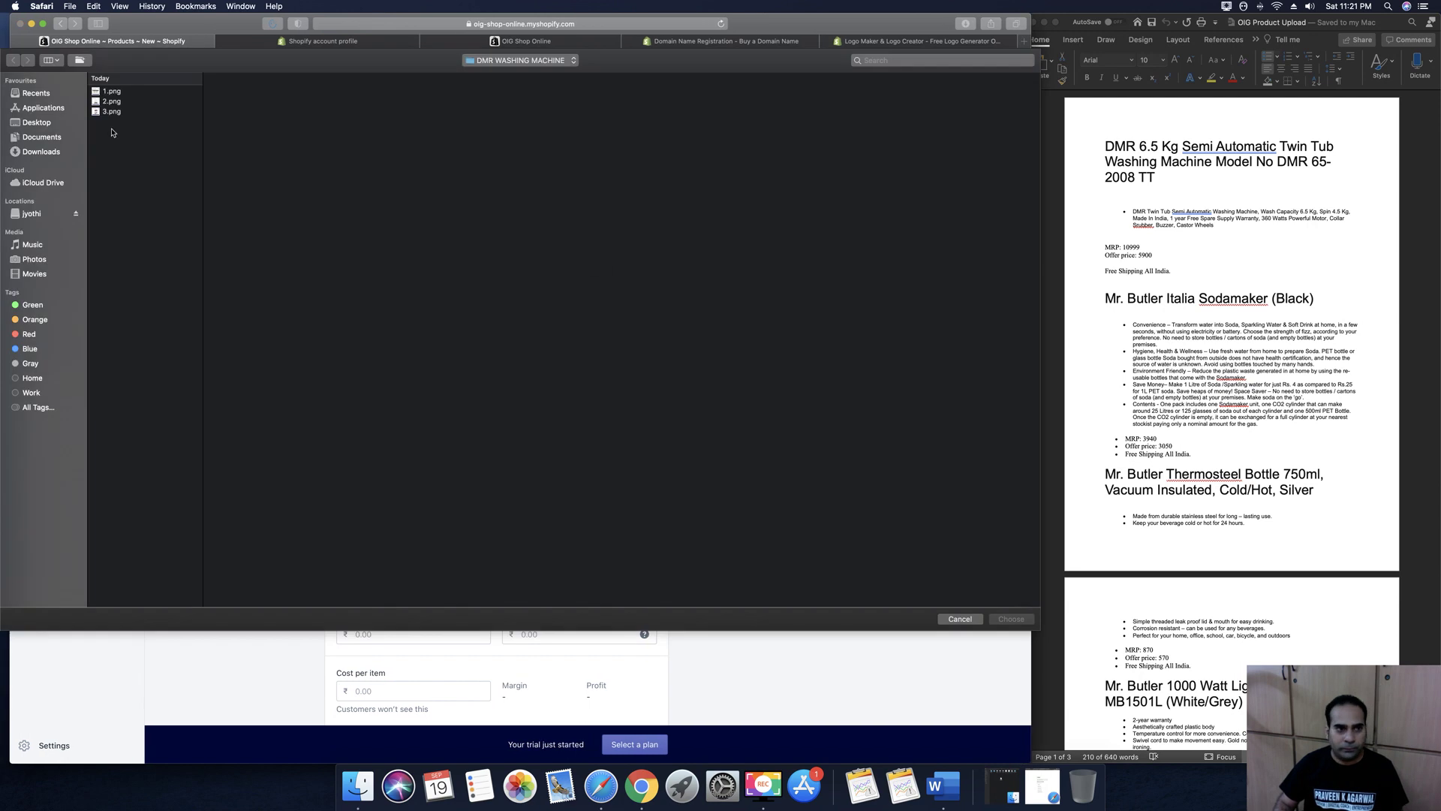
# Upload images 24.png–33.png from the product catalog's MR BUTLER SODA folder to the product media
pyautogui.click(33, 136)
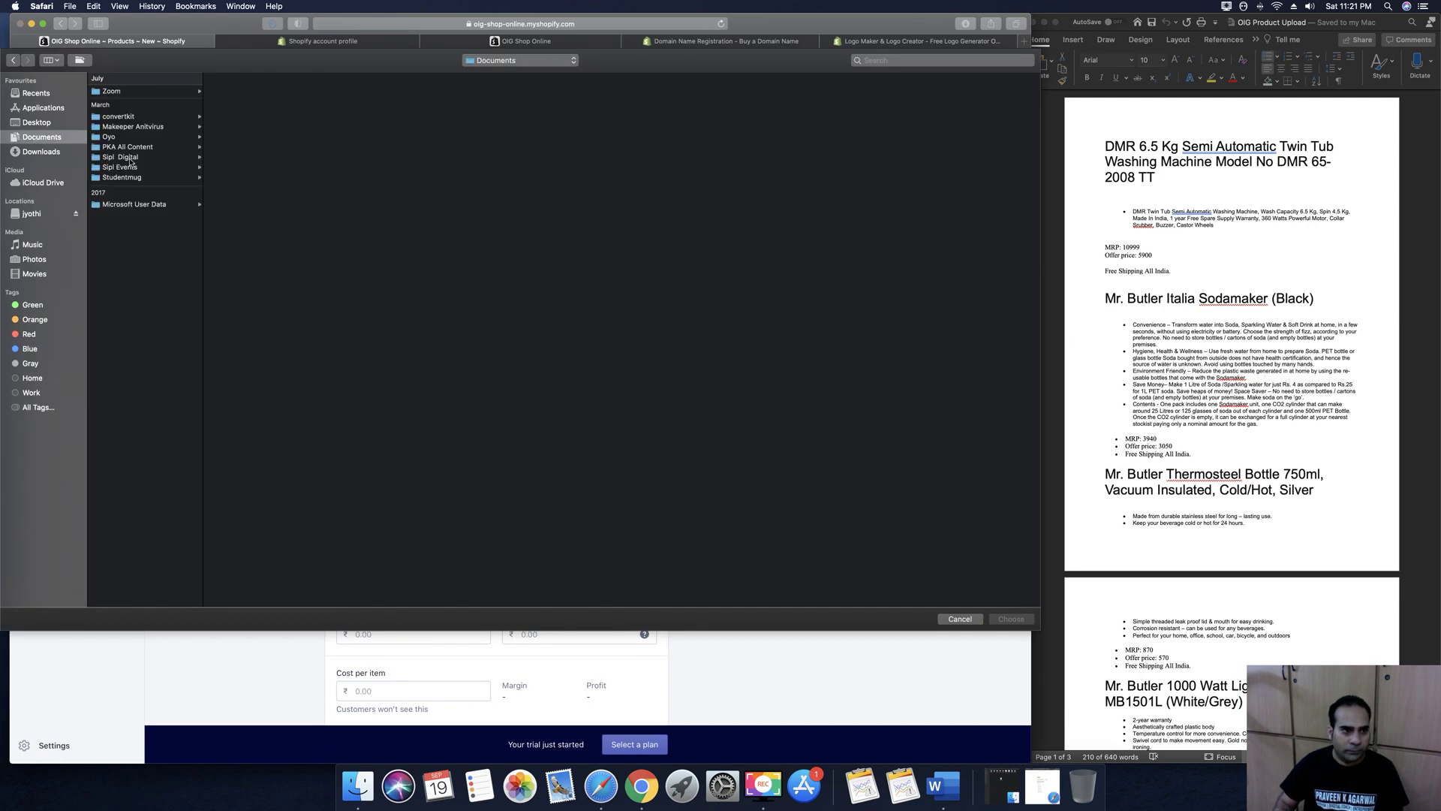
pyautogui.click(126, 157)
pyautogui.click(232, 229)
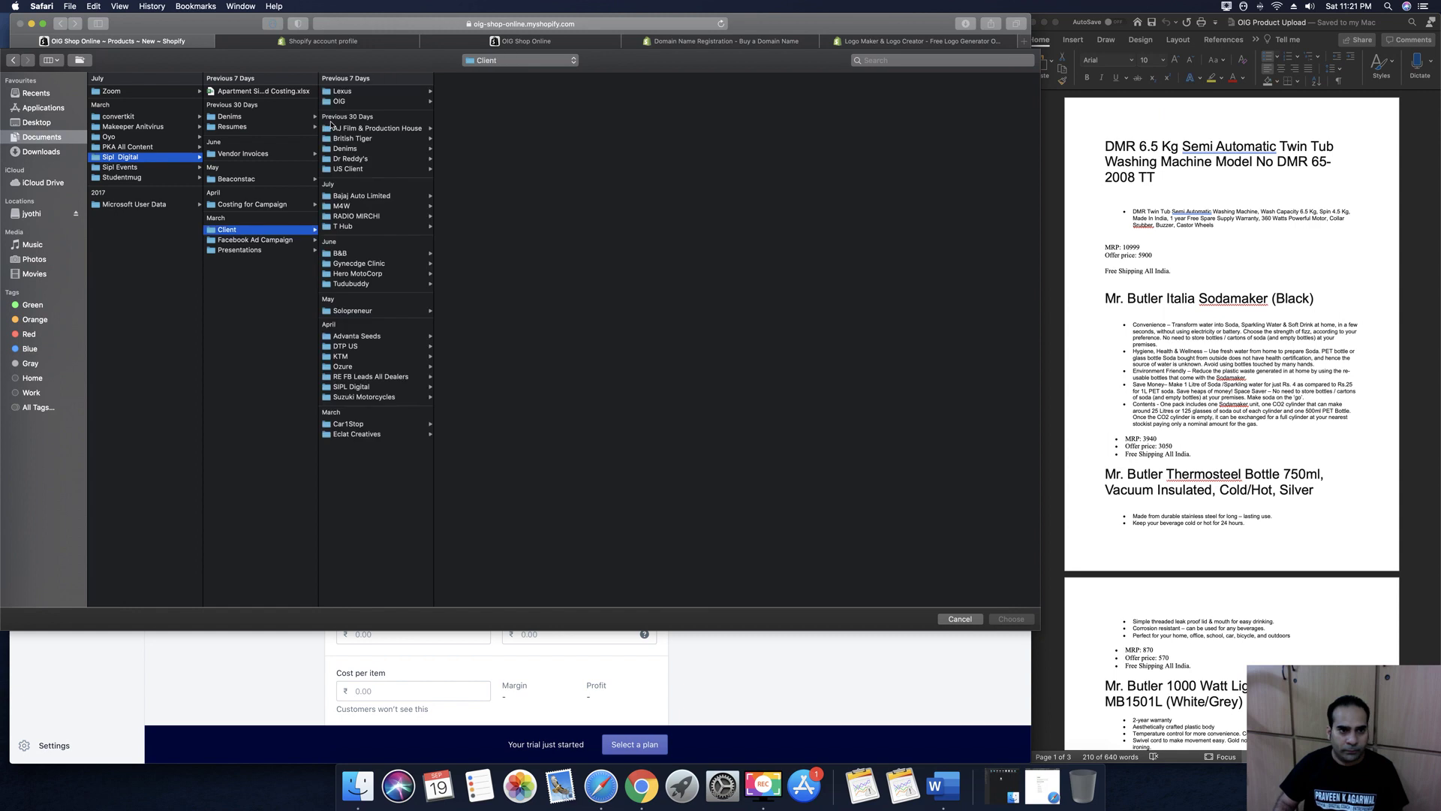
pyautogui.click(342, 102)
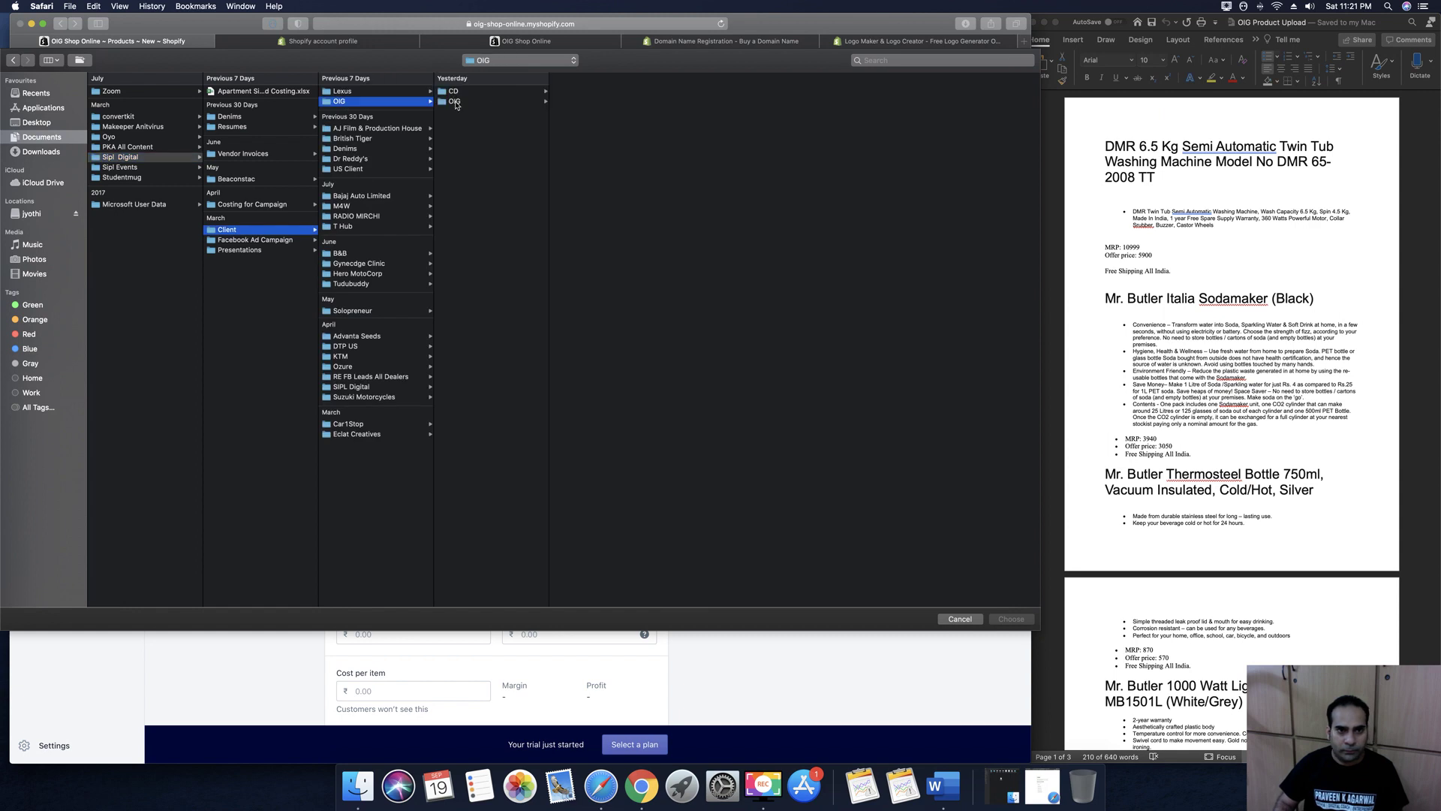
pyautogui.click(455, 101)
pyautogui.click(595, 93)
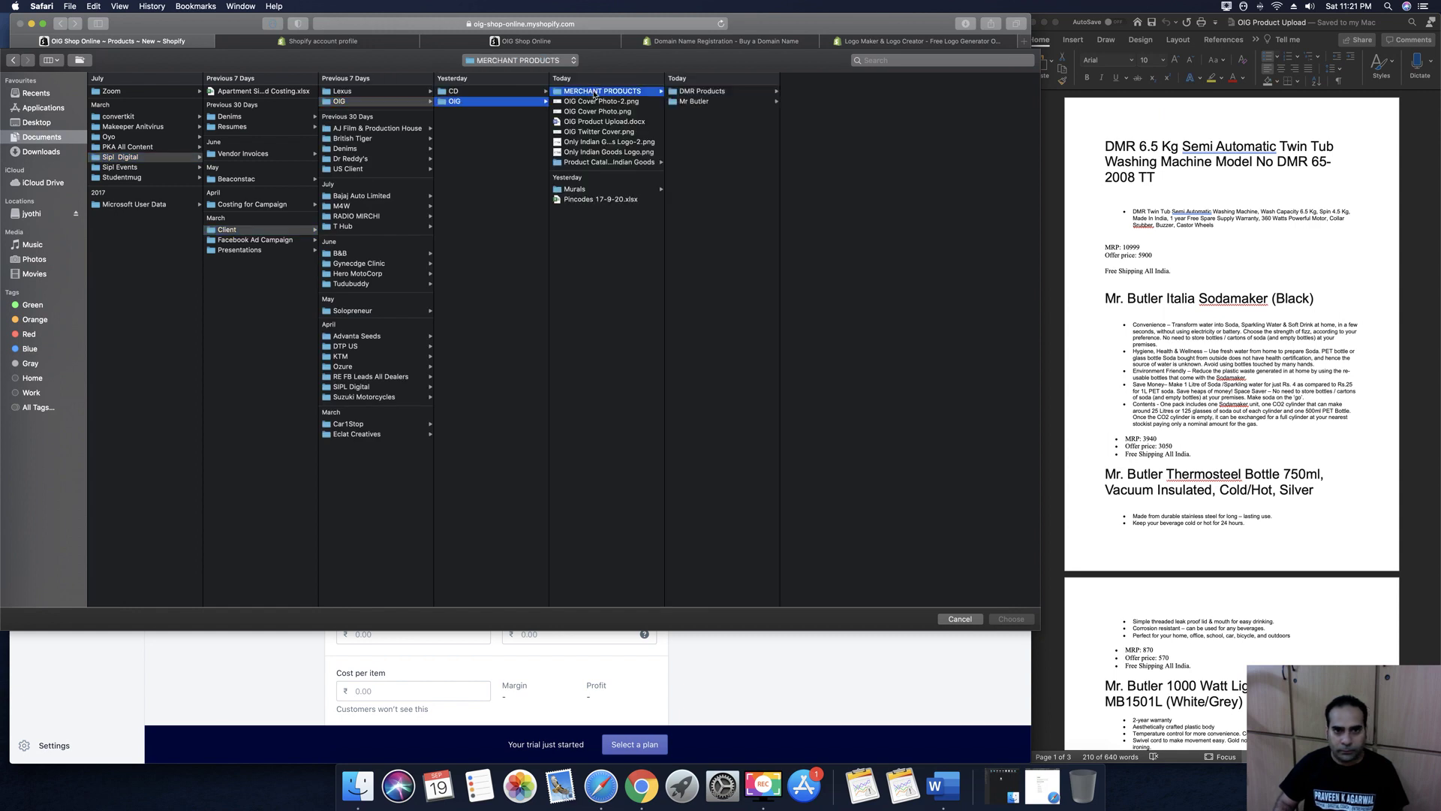
pyautogui.click(585, 164)
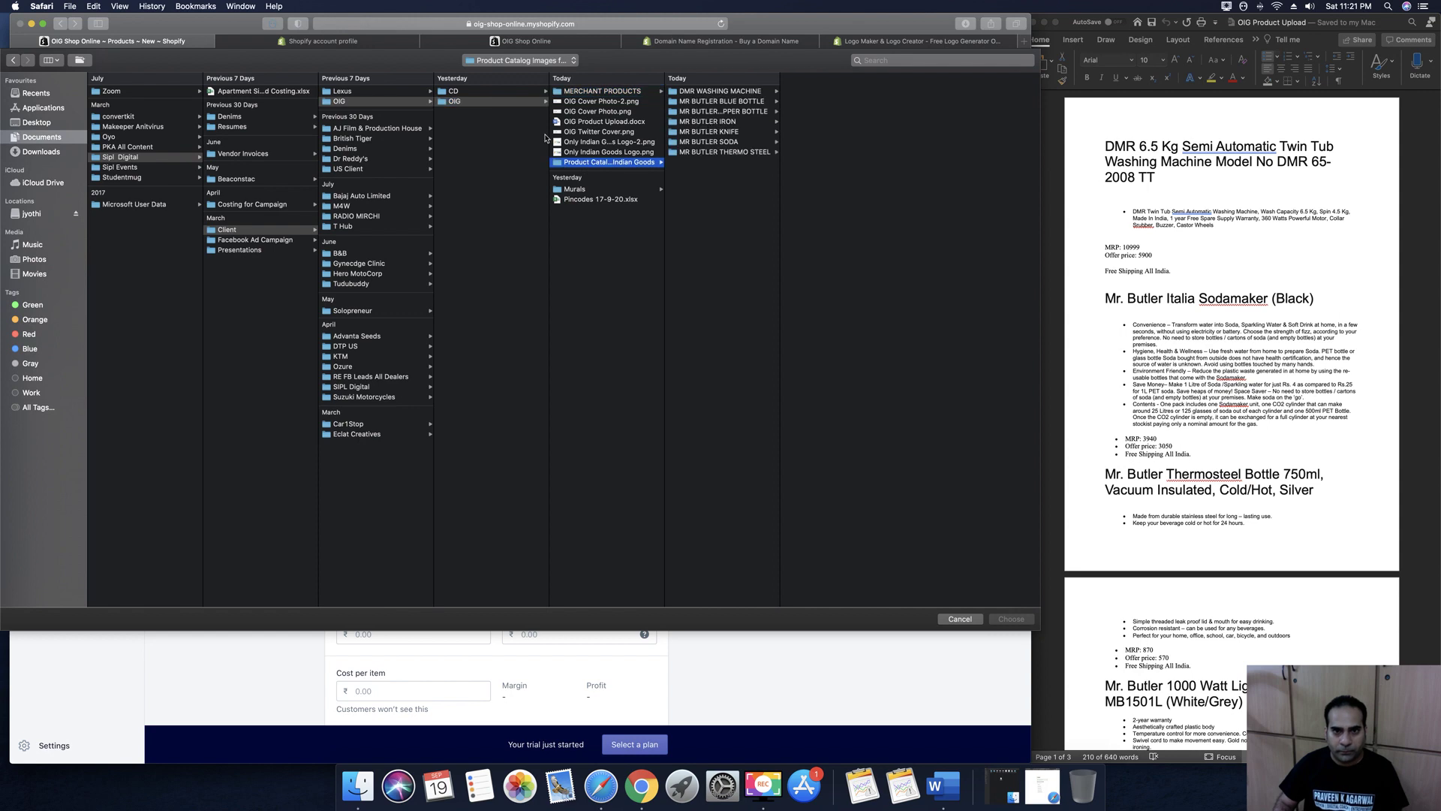
pyautogui.click(703, 104)
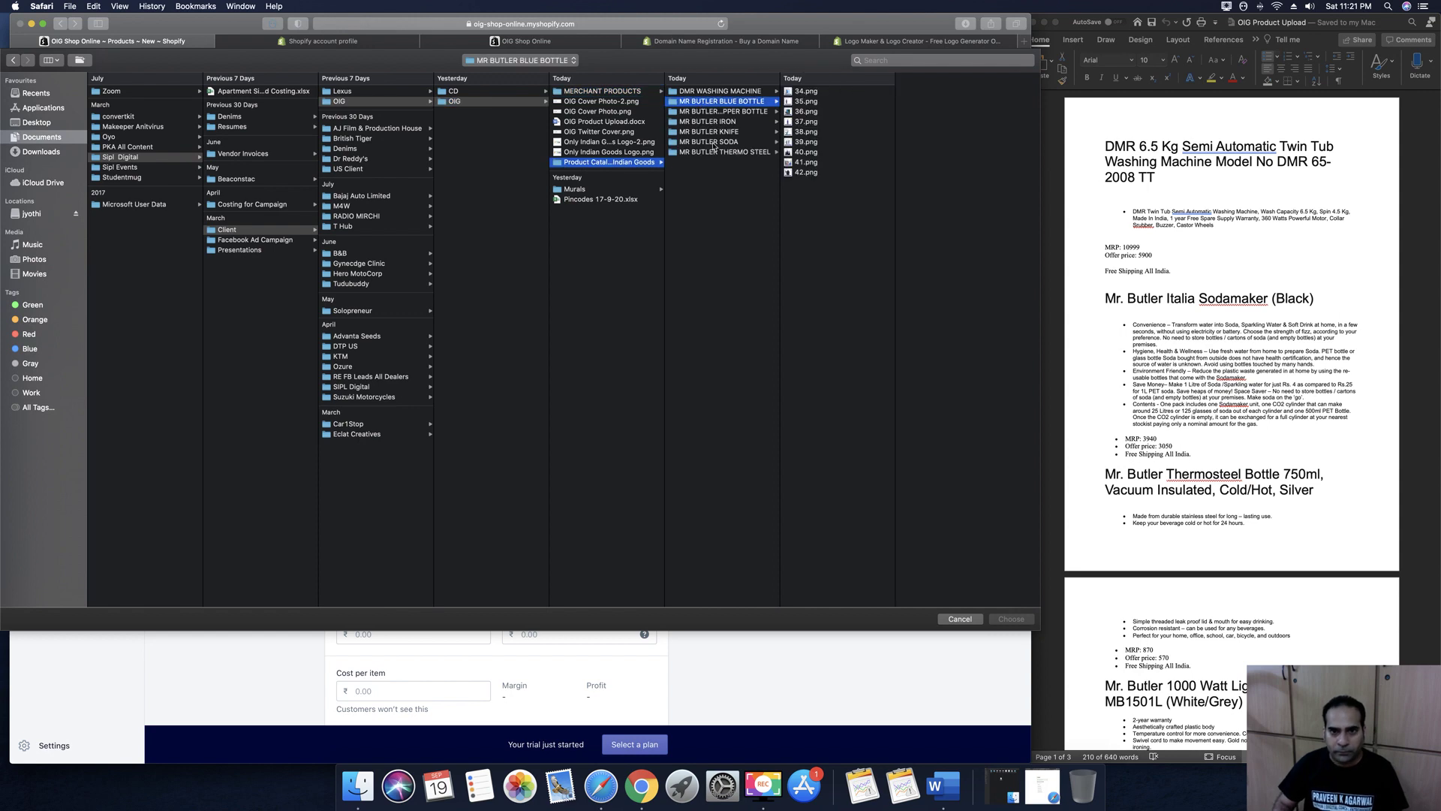
pyautogui.click(713, 142)
pyautogui.moveTo(812, 196); pyautogui.dragTo(818, 88)
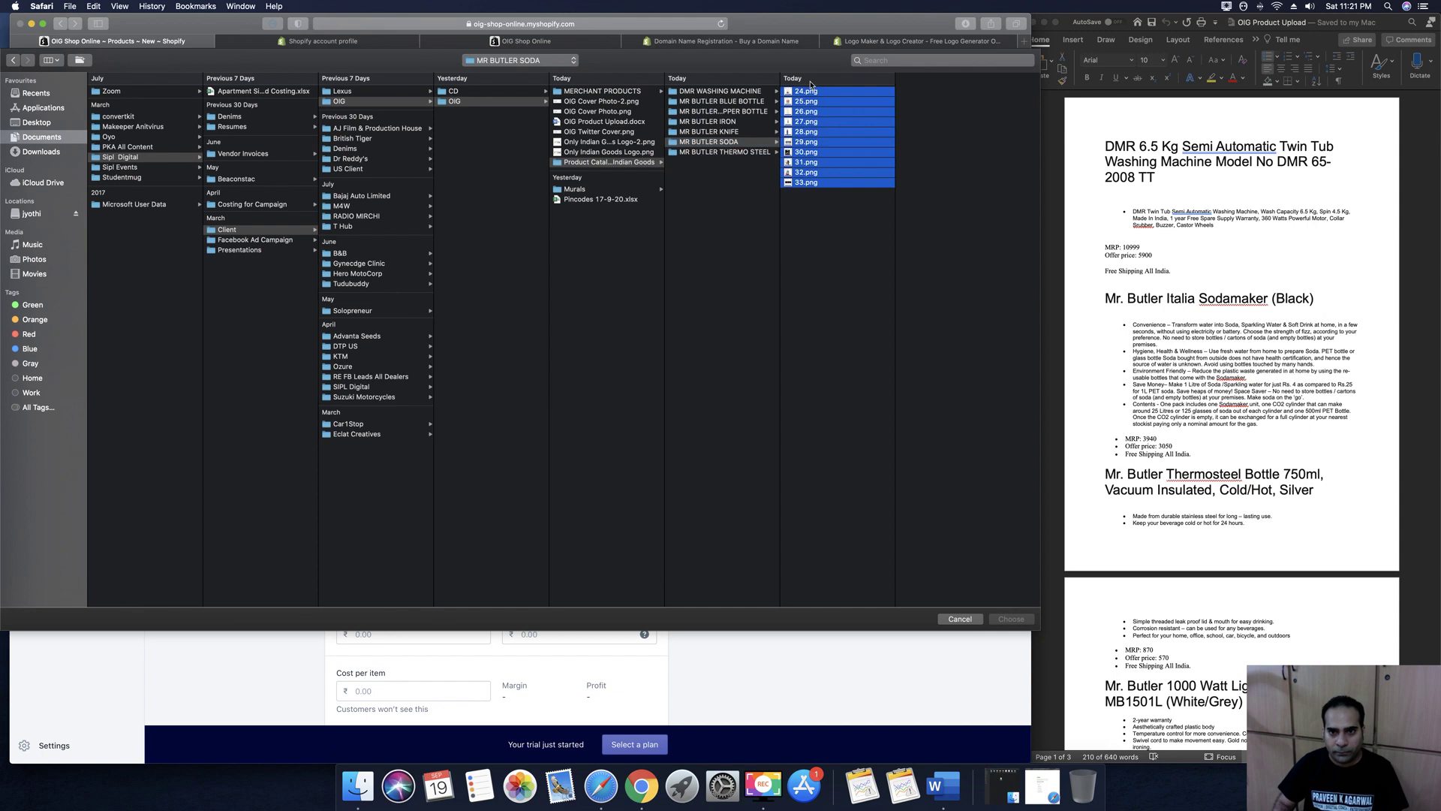
pyautogui.click(1014, 621)
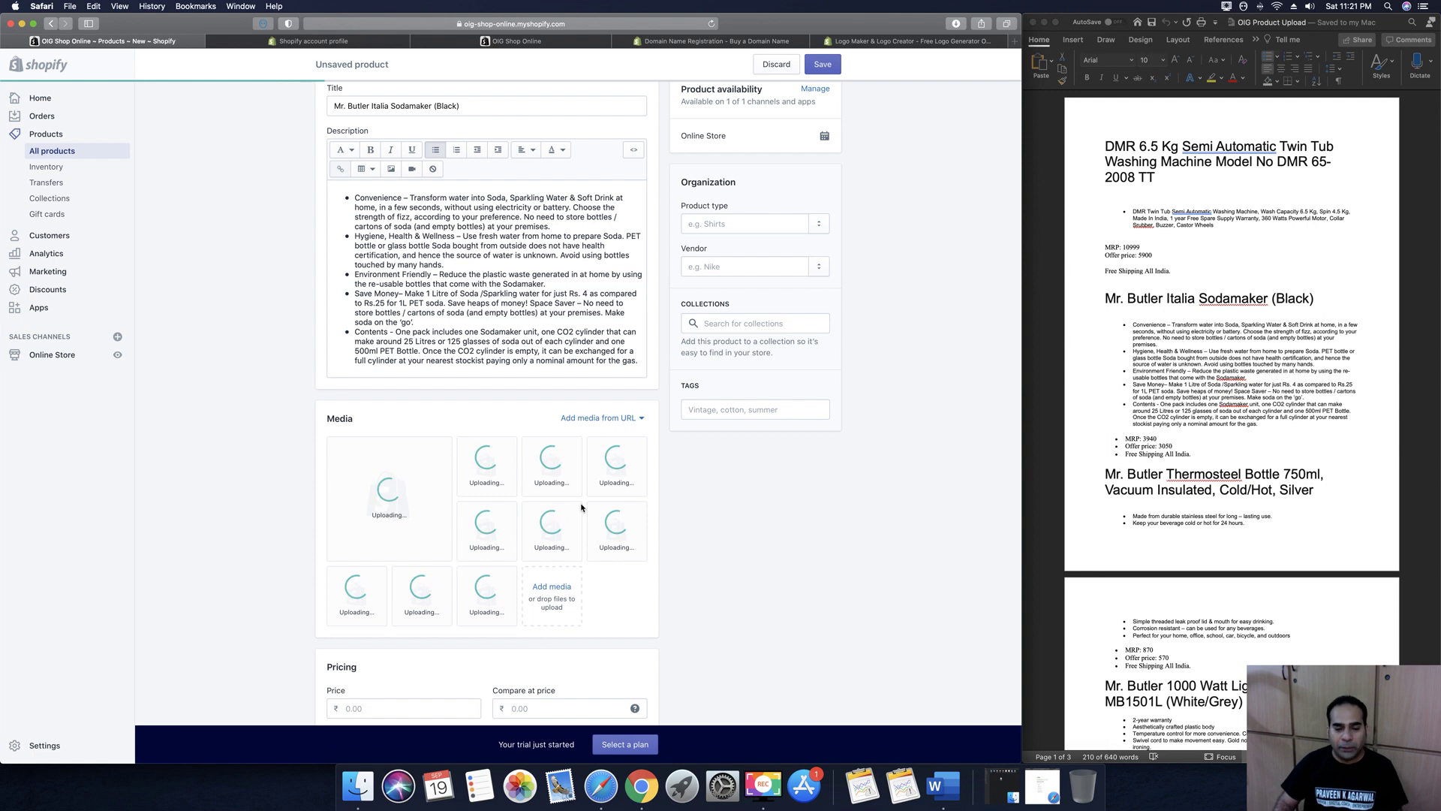
# Set product type to 'Mr Butler Soda Maker' and vendor to 'Mr Butler'
pyautogui.click(732, 224)
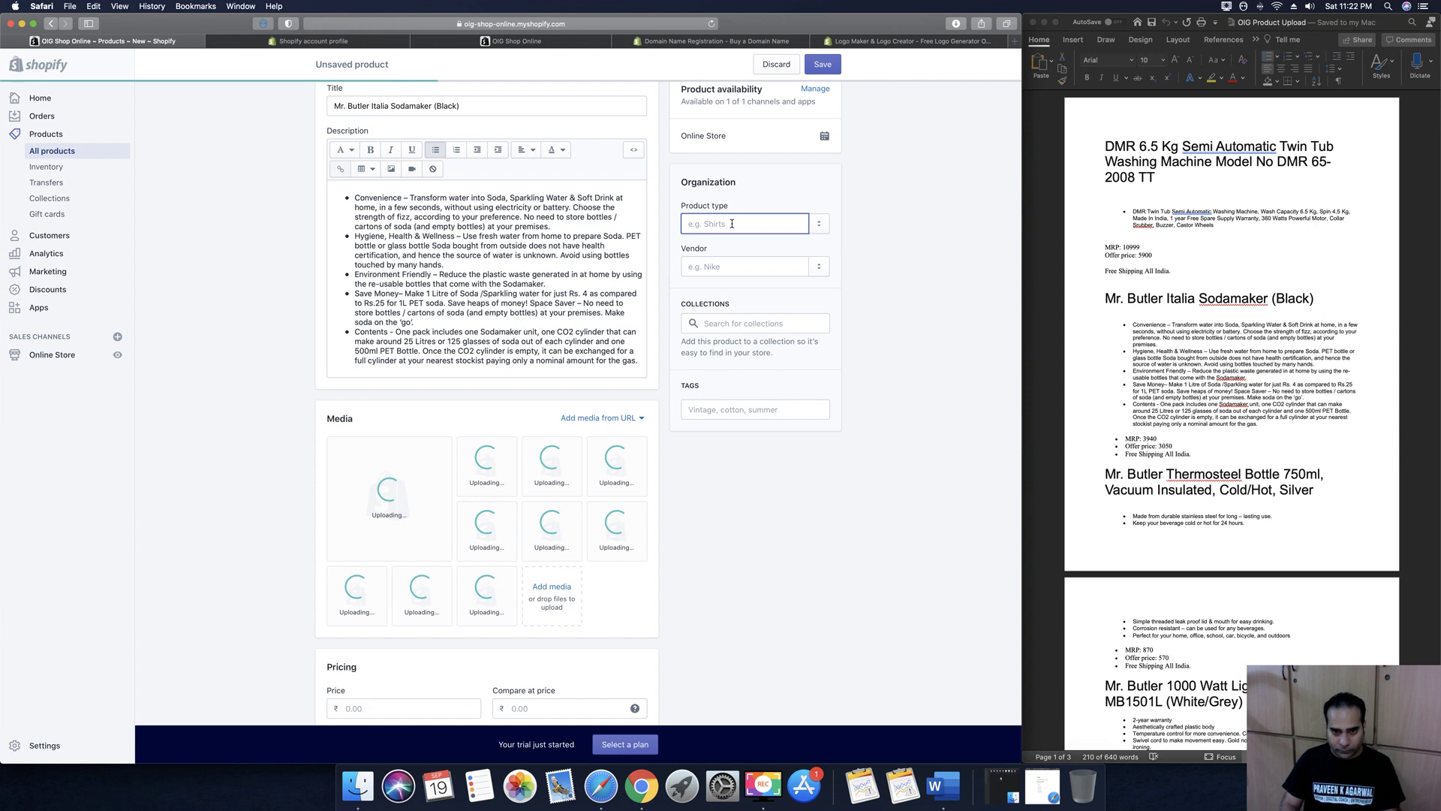
pyautogui.write('Mr Butler Soda Mak')
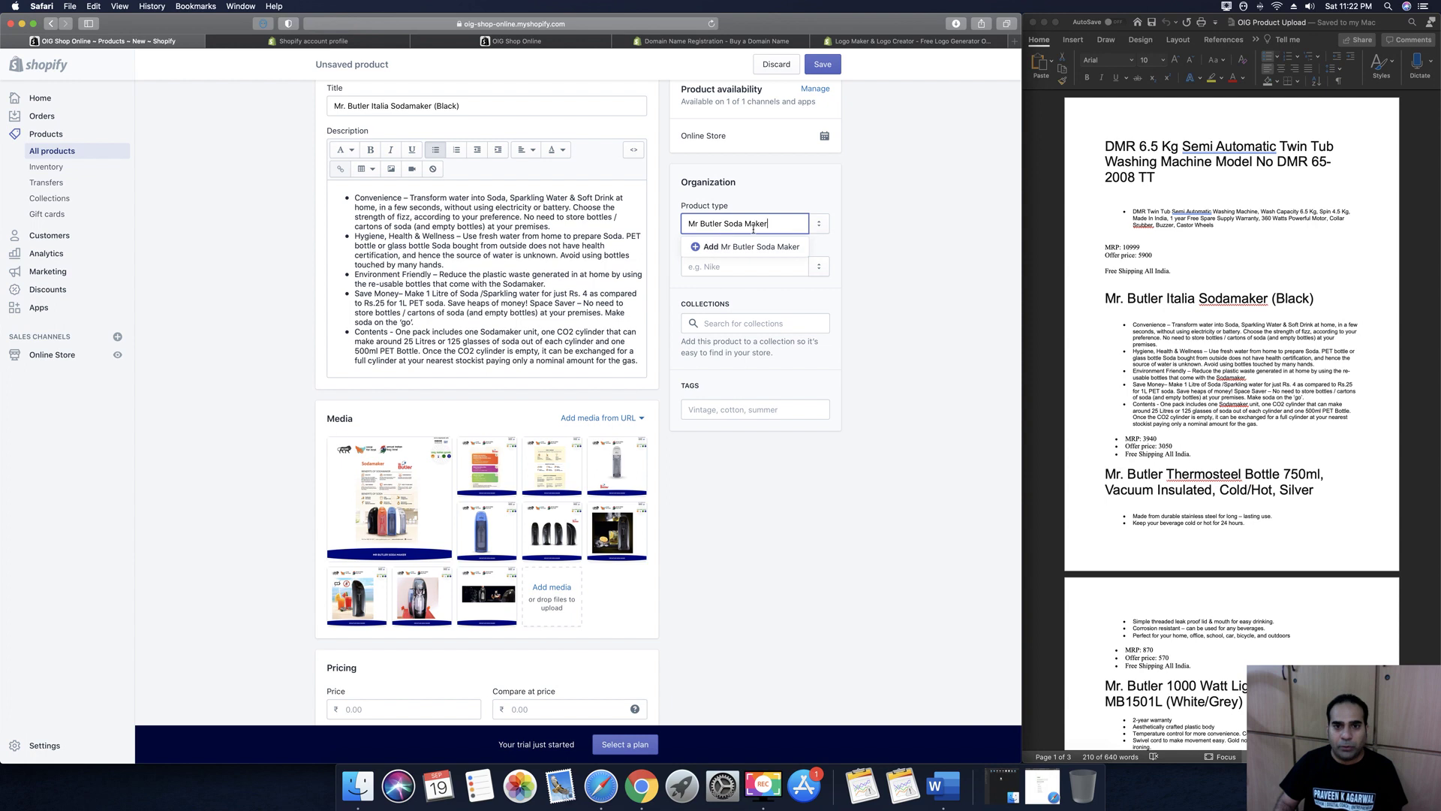
pyautogui.click(709, 250)
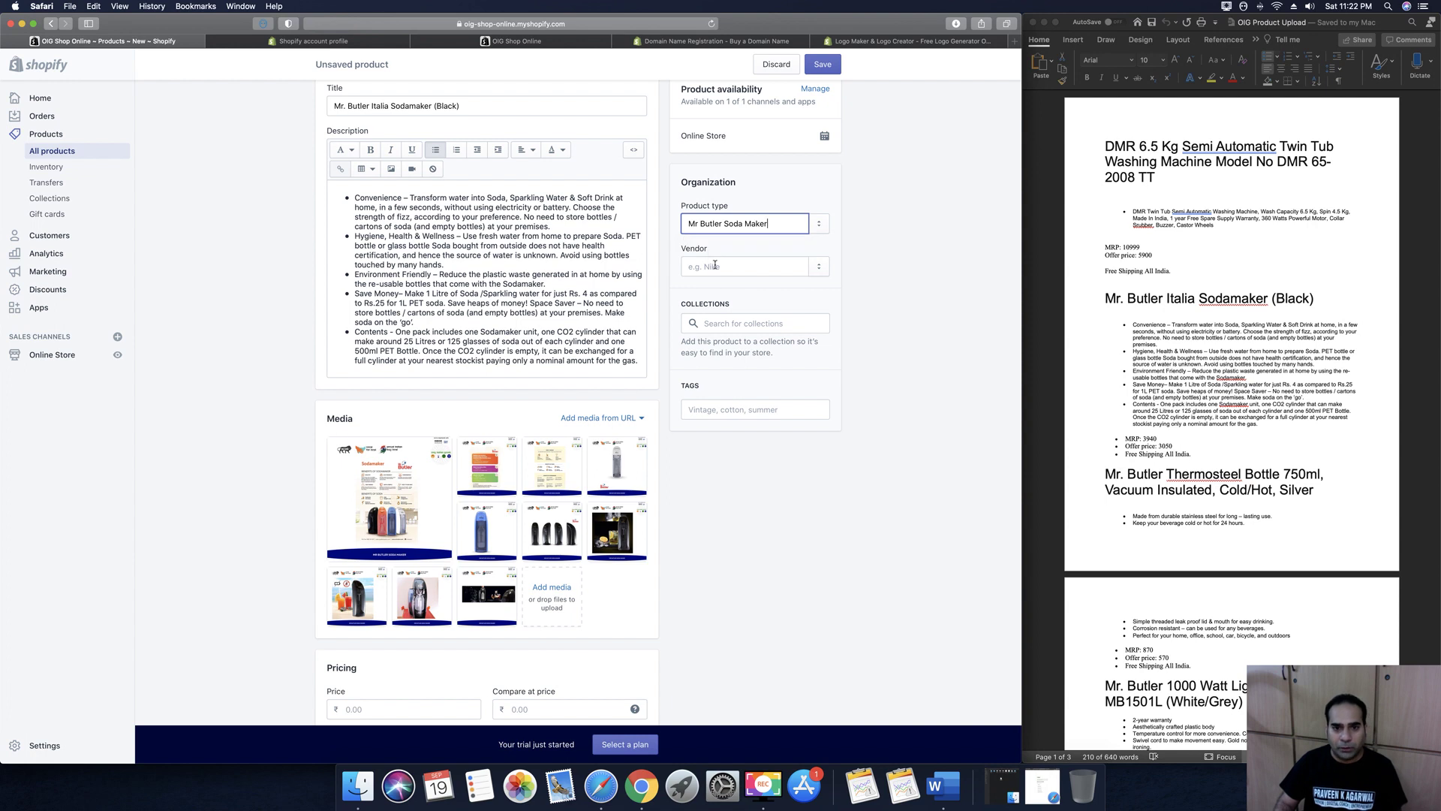
pyautogui.click(719, 267)
pyautogui.write('Mr')
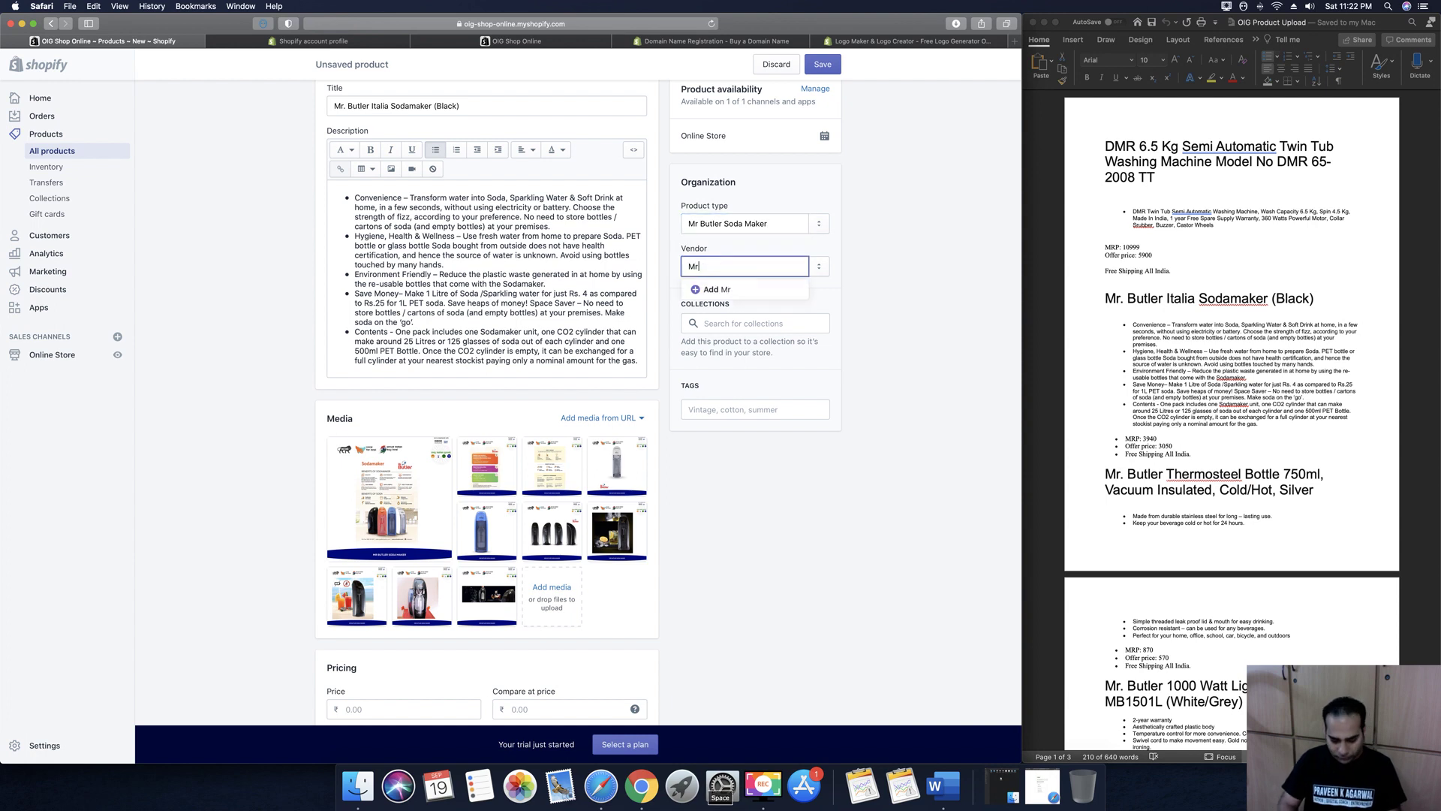
pyautogui.write(' Butler')
pyautogui.click(711, 288)
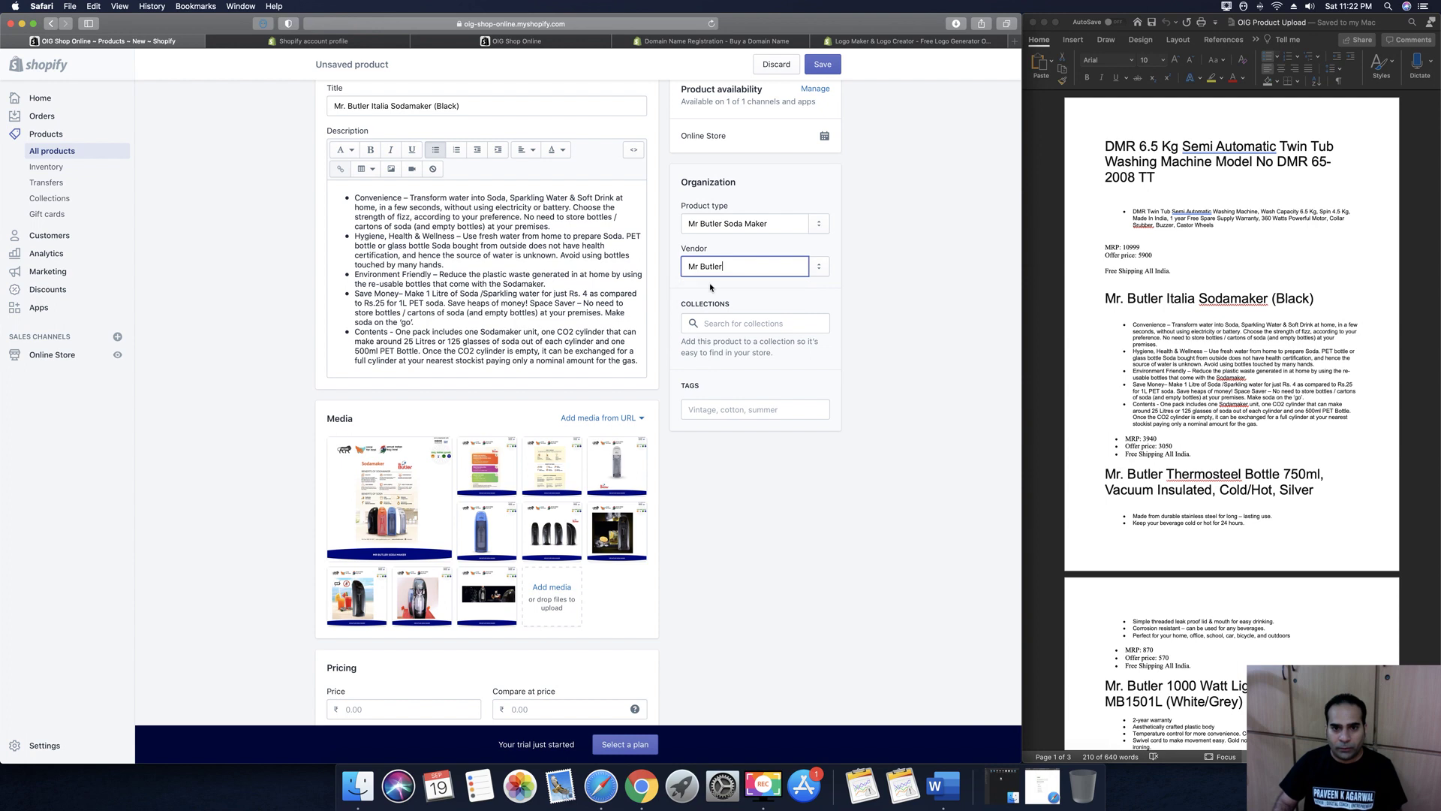
# Add the tags 'Soda Maker' and 'Home Soda Maker'
pyautogui.click(745, 412)
pyautogui.write('Soda Maker')
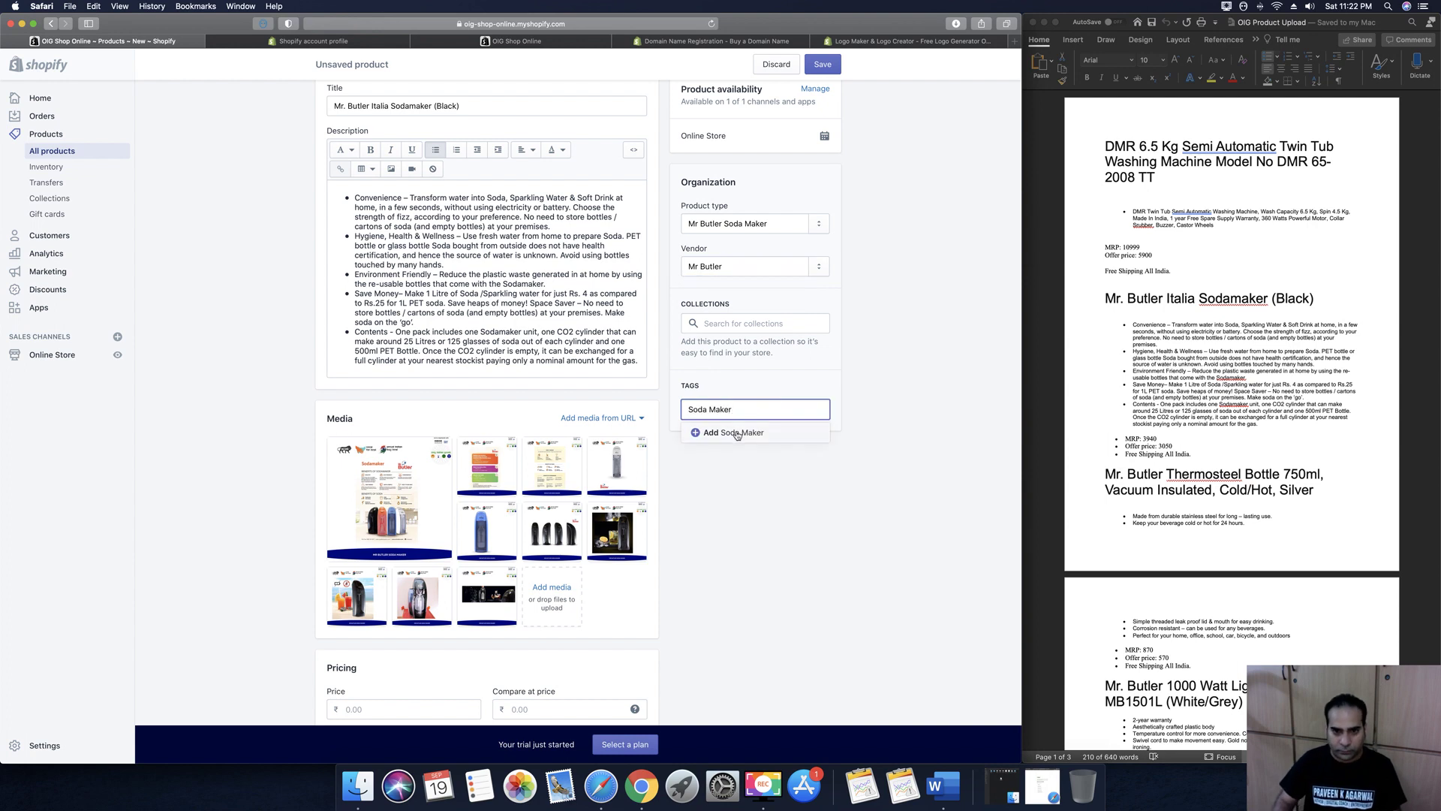
pyautogui.press('Return')
pyautogui.write('Ho')
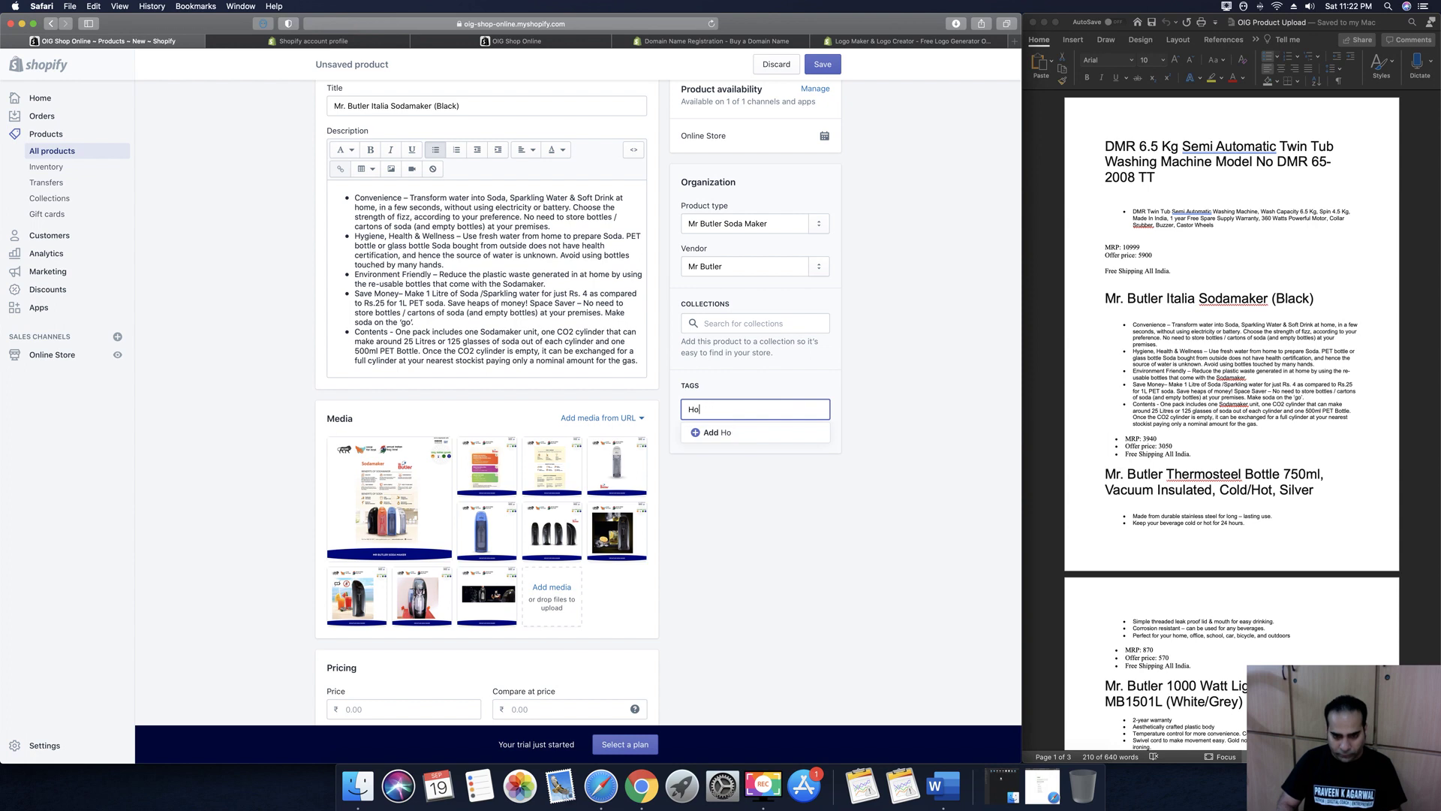
pyautogui.write('me Soda aMaker')
pyautogui.press('Return')
# Set price 3050 and compare-at price 3,940, and stop charging tax on the product
pyautogui.scroll(-10, 886, 387)
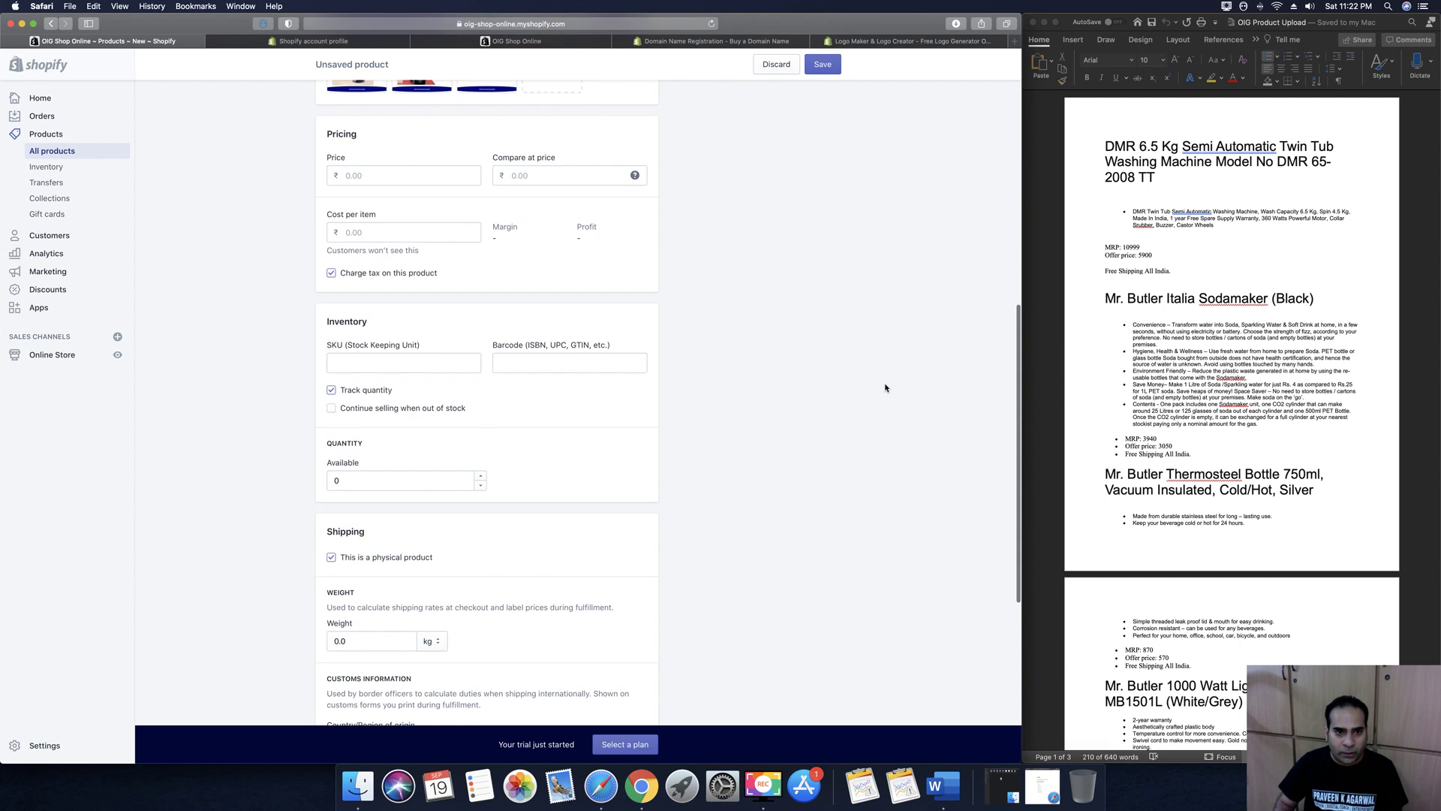
pyautogui.click(387, 165)
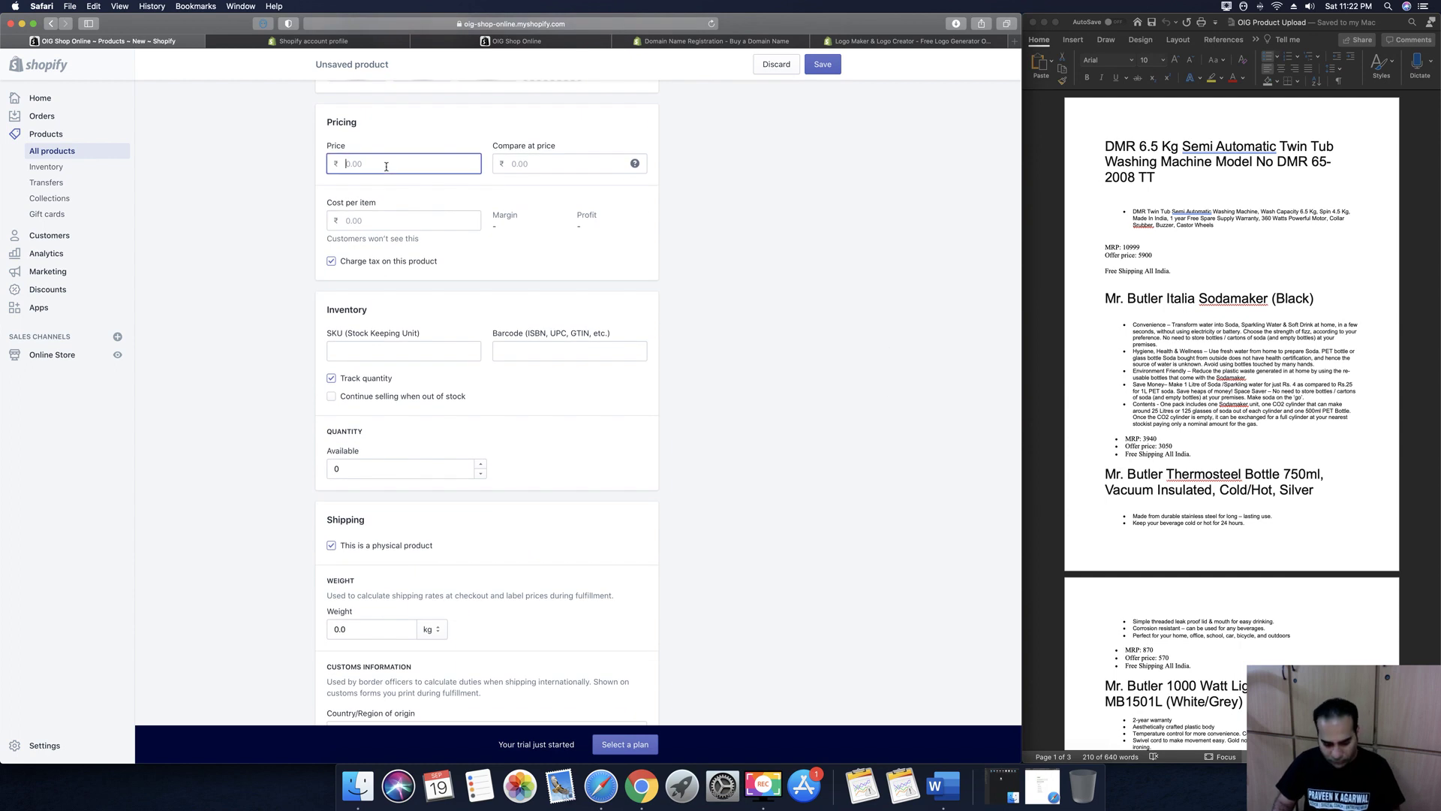
pyautogui.write('3050')
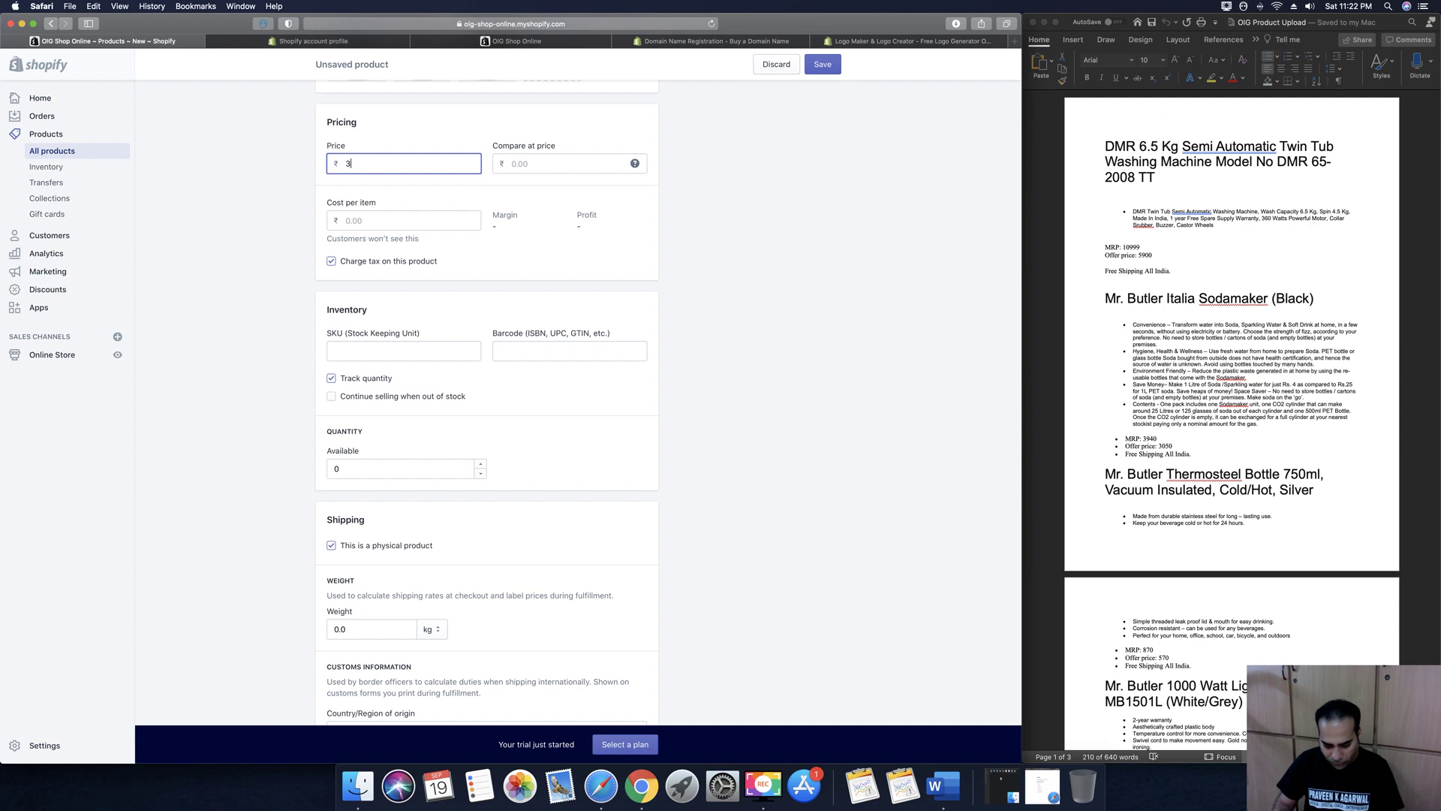
pyautogui.click(523, 163)
pyautogui.write('3,050.00')
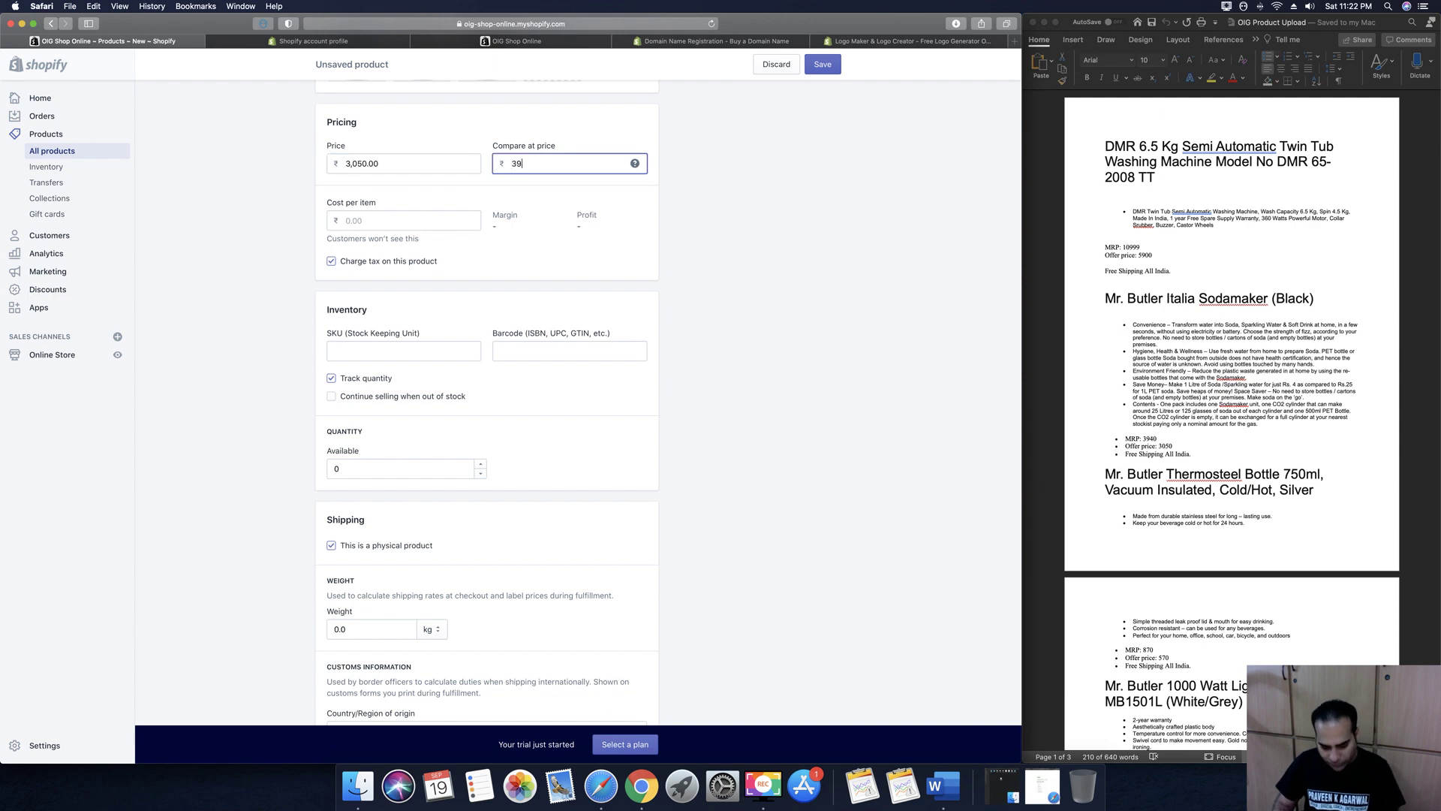
pyautogui.write('940')
pyautogui.click(361, 220)
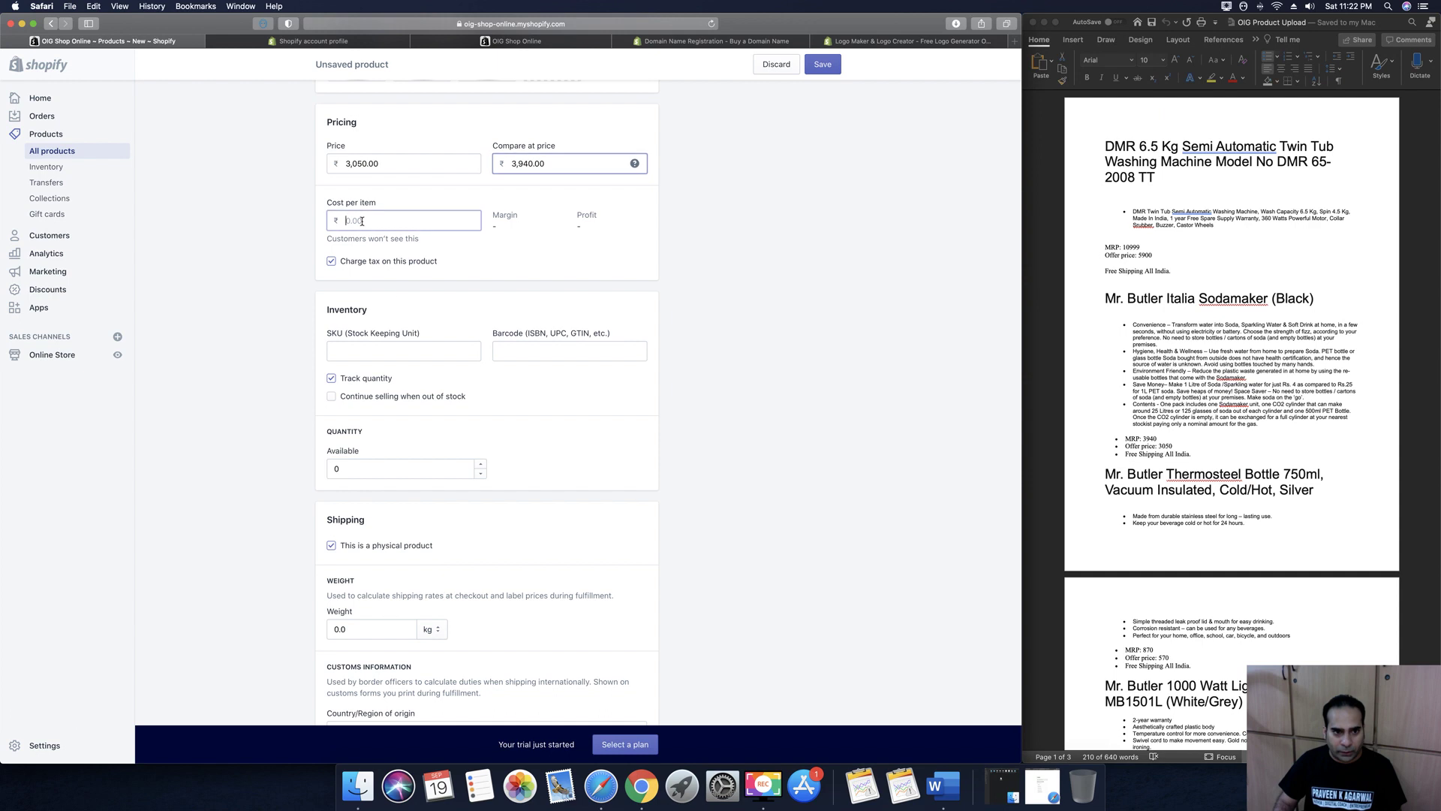
pyautogui.click(332, 262)
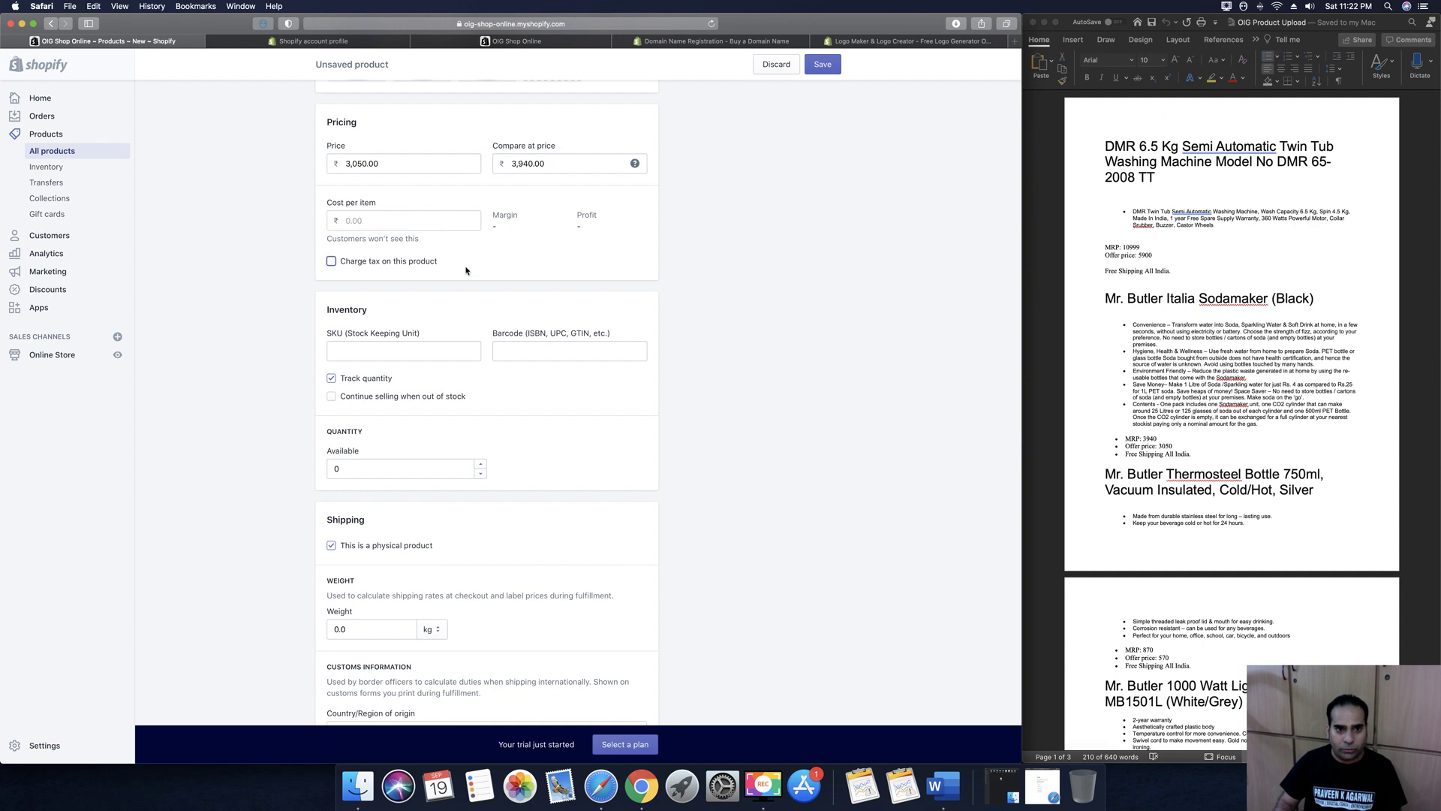
# Set the SKU to 100 and the available quantity to 100
pyautogui.scroll(-2, 466, 271)
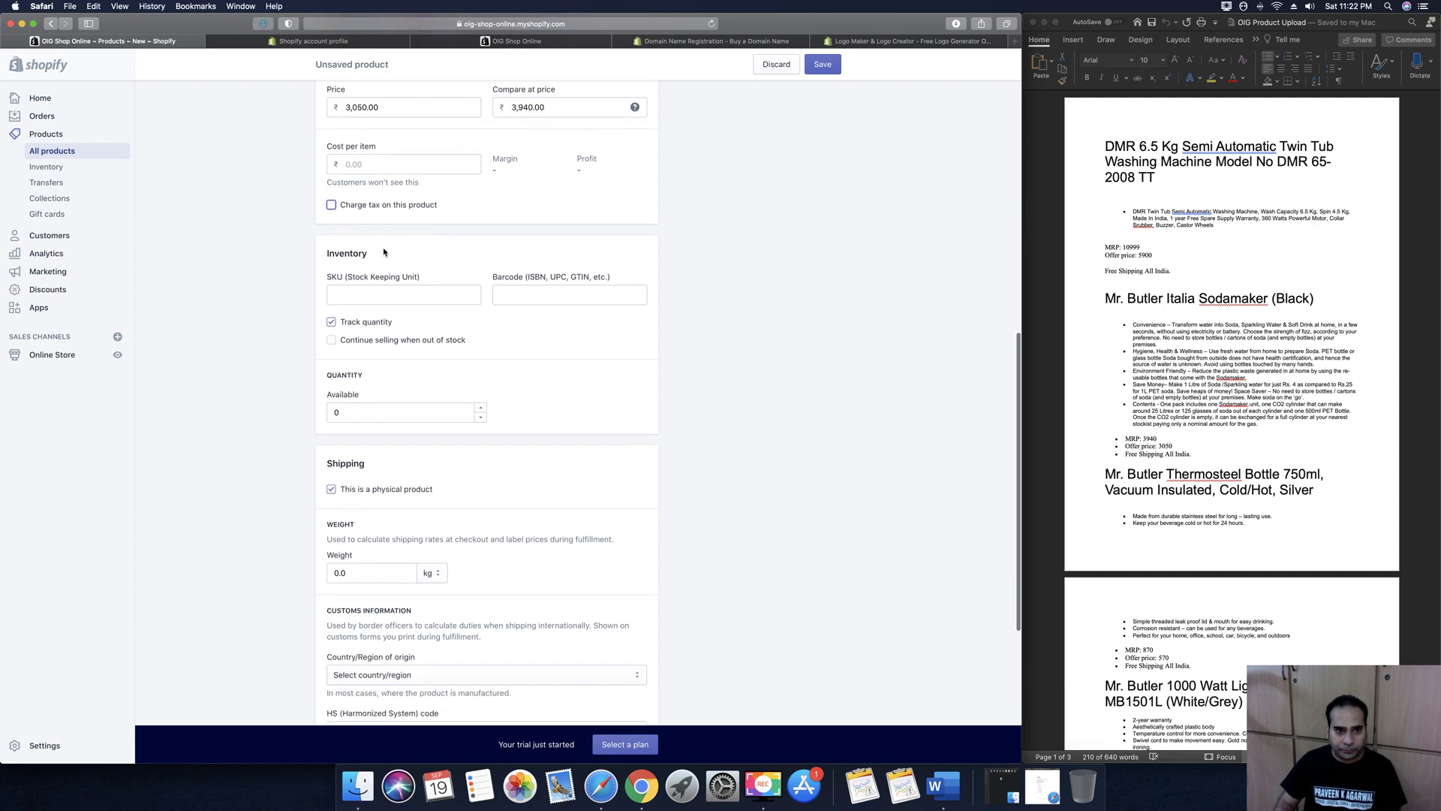
pyautogui.click(378, 291)
pyautogui.write('100')
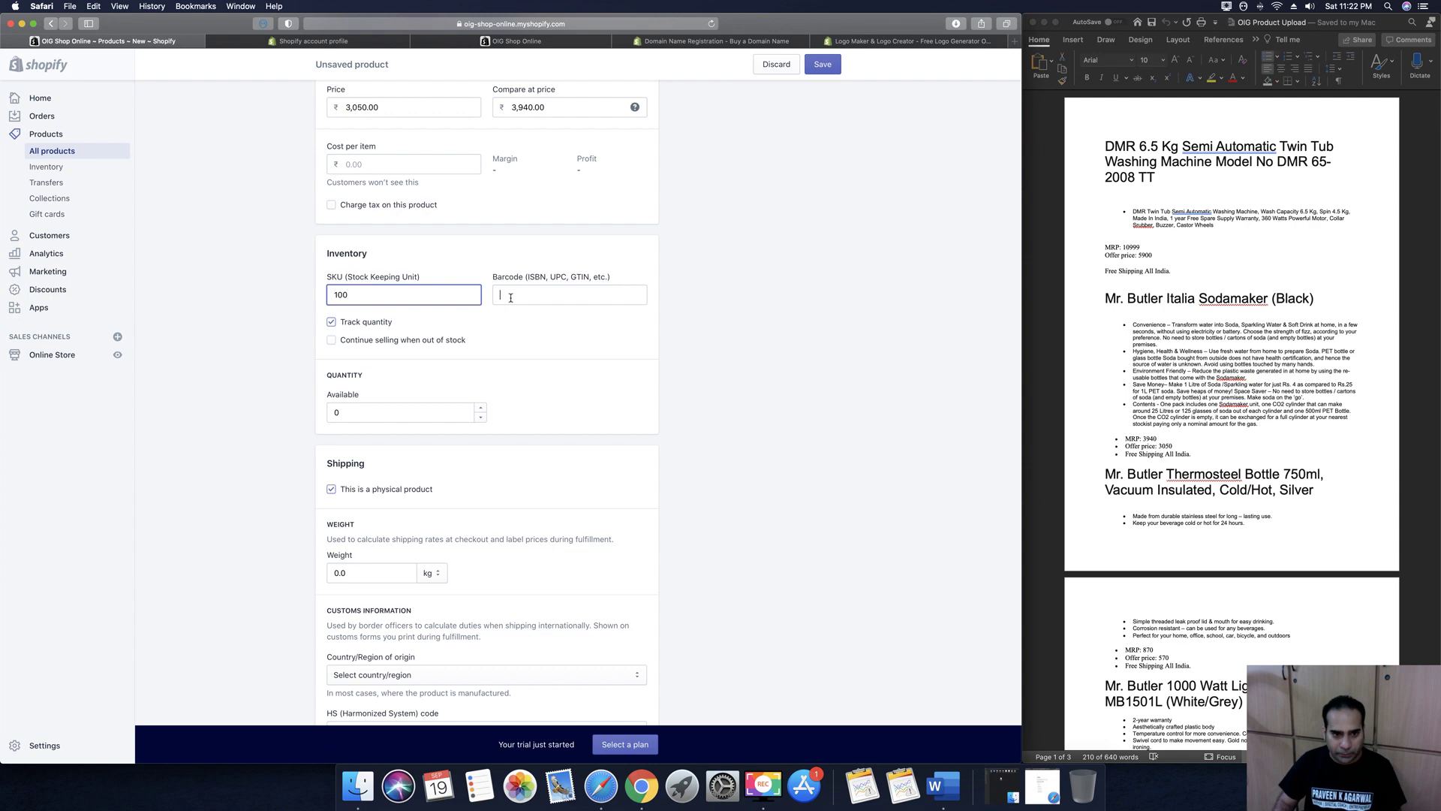
pyautogui.click(511, 295)
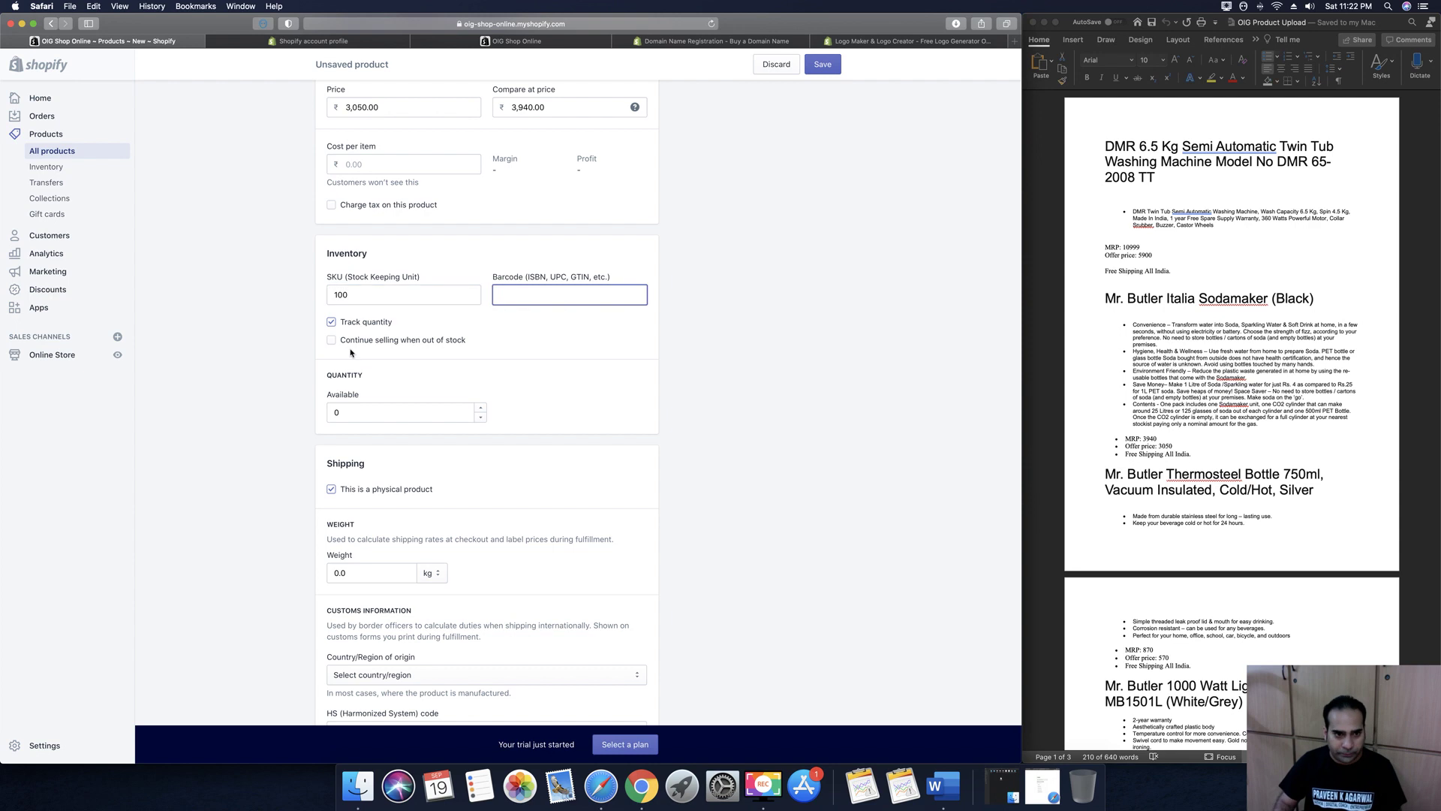
pyautogui.scroll(-2, 413, 324)
pyautogui.click(394, 320)
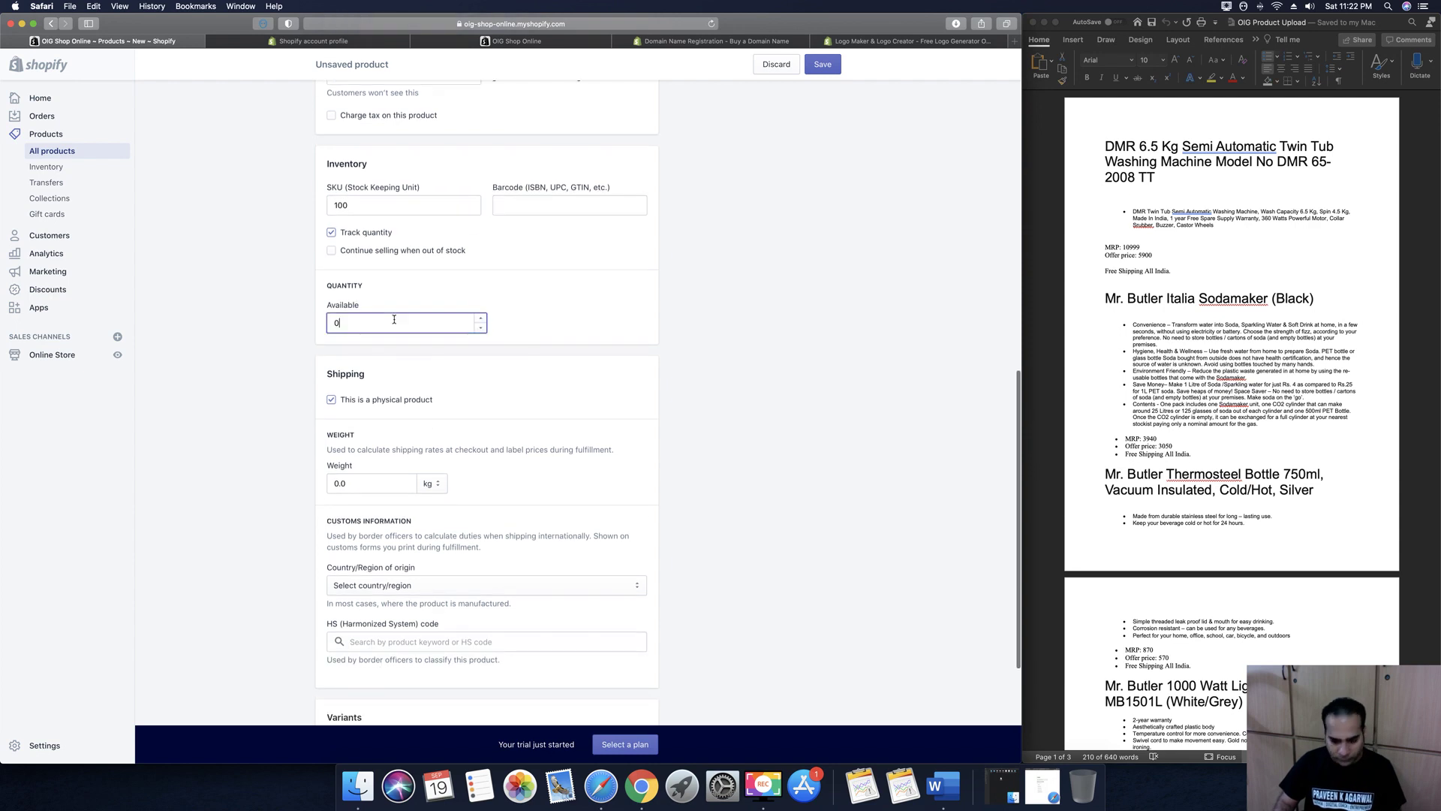
pyautogui.write('100')
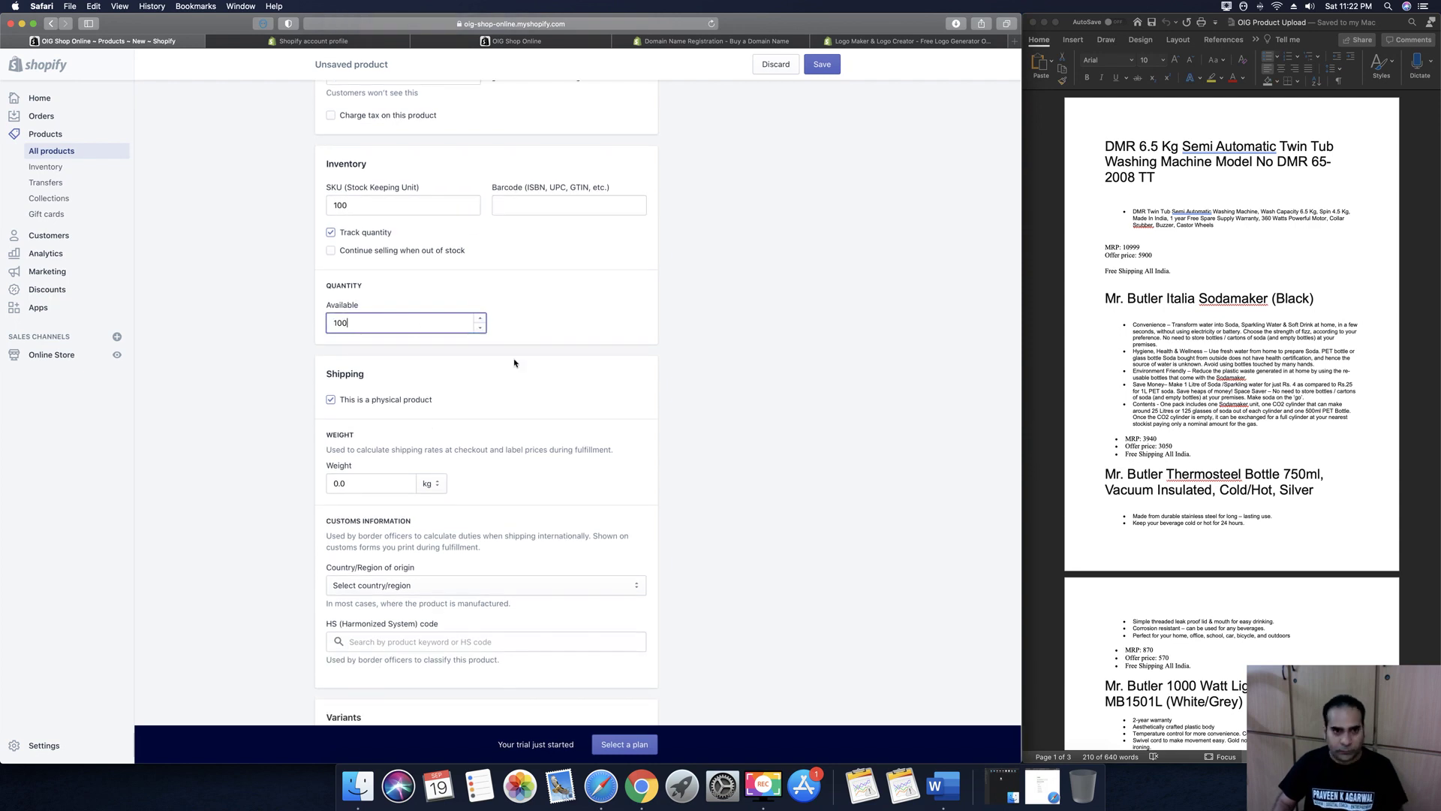
pyautogui.click(711, 373)
# Set the weight to 5 kg and mark the product as having multiple options
pyautogui.scroll(-1, 712, 373)
pyautogui.scroll(-3, 712, 373)
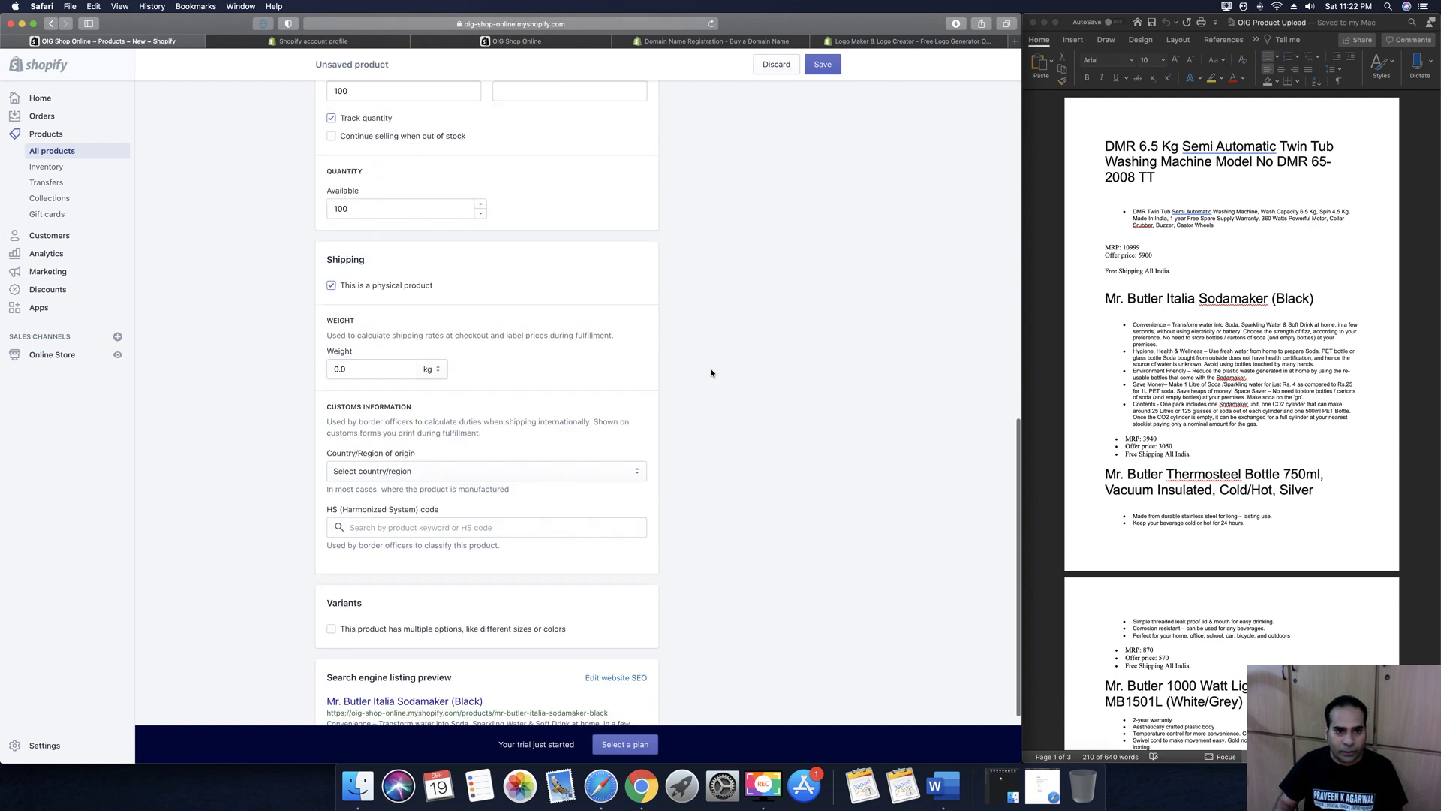
pyautogui.click(363, 261)
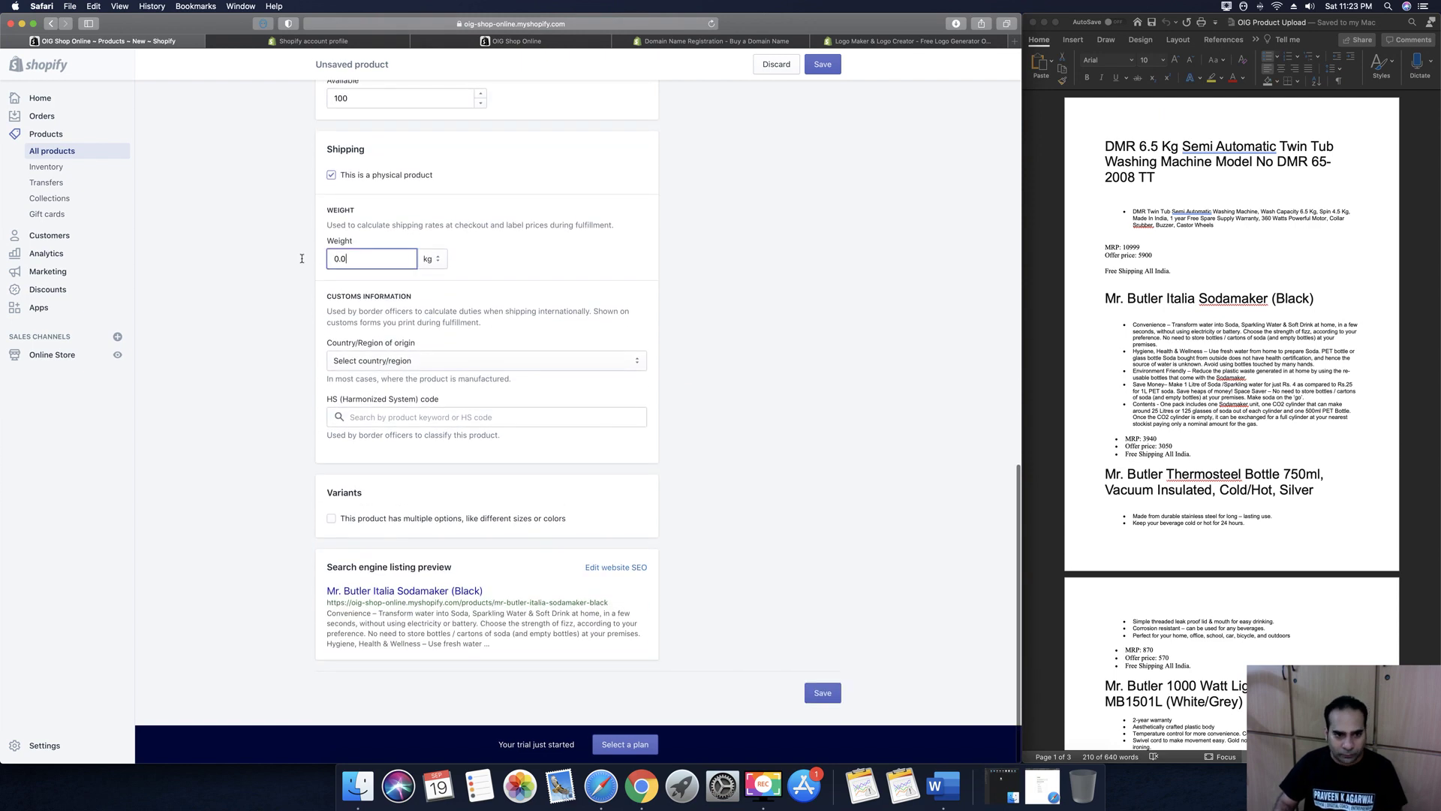
pyautogui.press('super+a')
pyautogui.write('5')
pyautogui.click(710, 283)
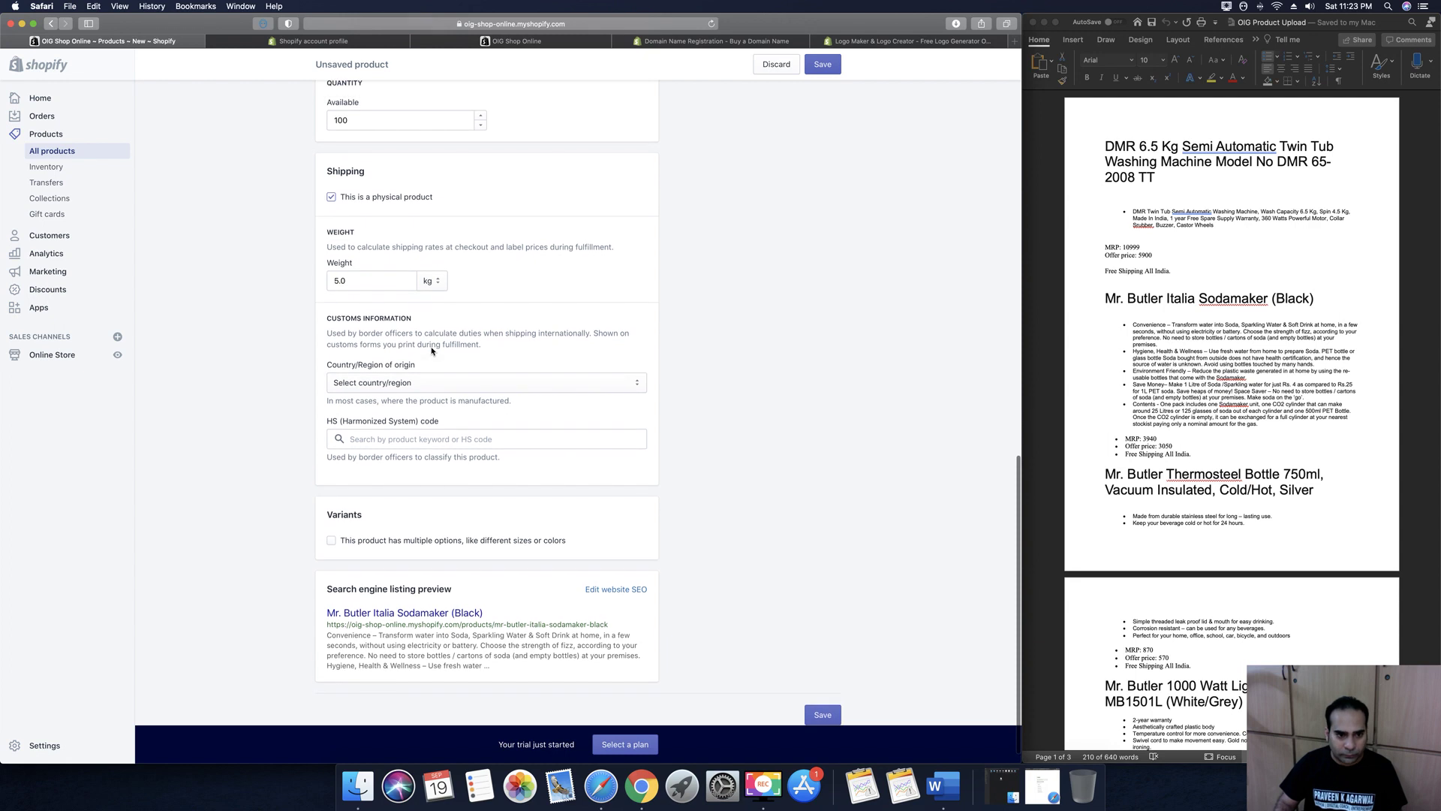
pyautogui.scroll(-1, 436, 476)
pyautogui.click(331, 516)
# Name the first option Color with values Black, Grey, White and Blue
pyautogui.scroll(-3, 431, 536)
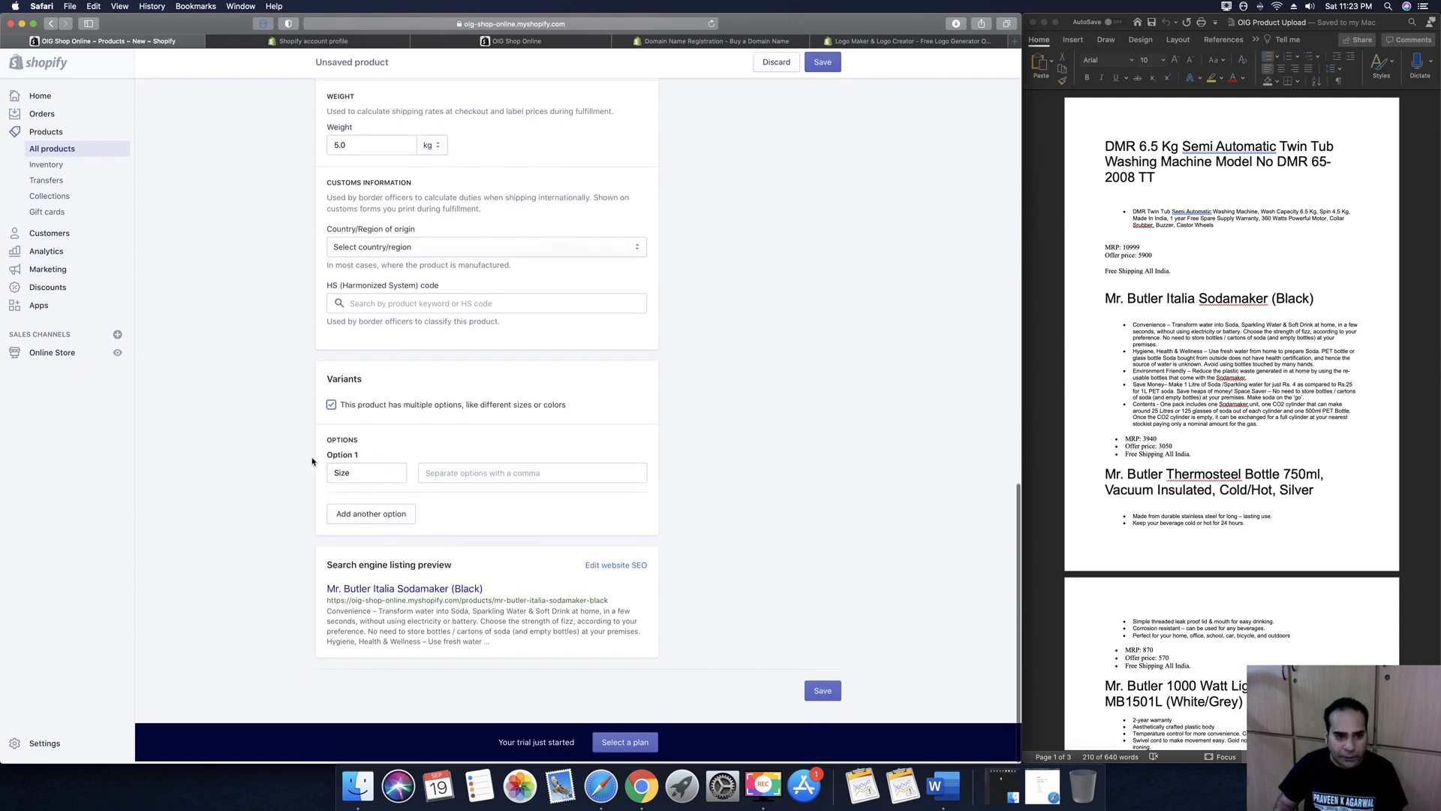
pyautogui.click(342, 474)
pyautogui.click(344, 518)
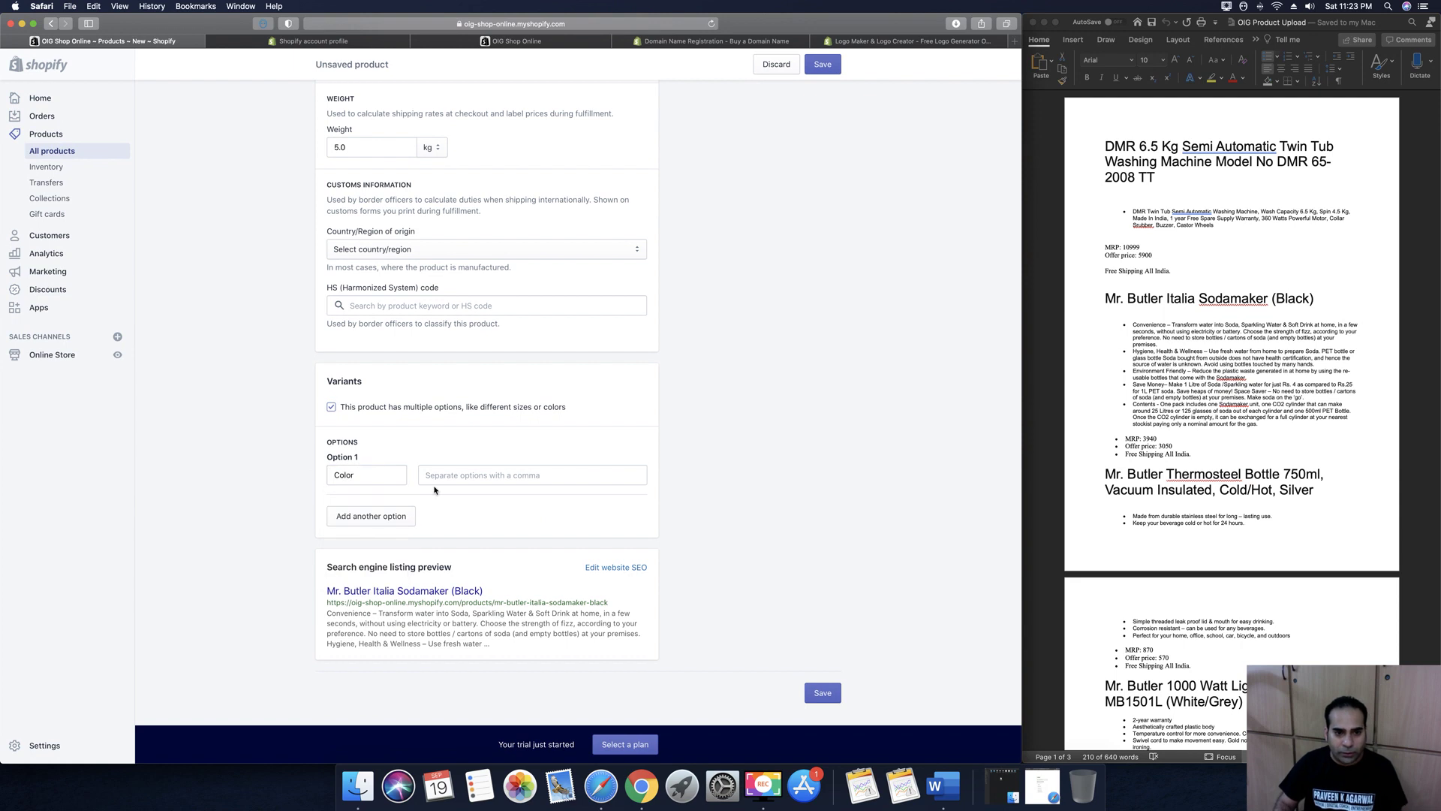
pyautogui.click(450, 478)
pyautogui.write('Black')
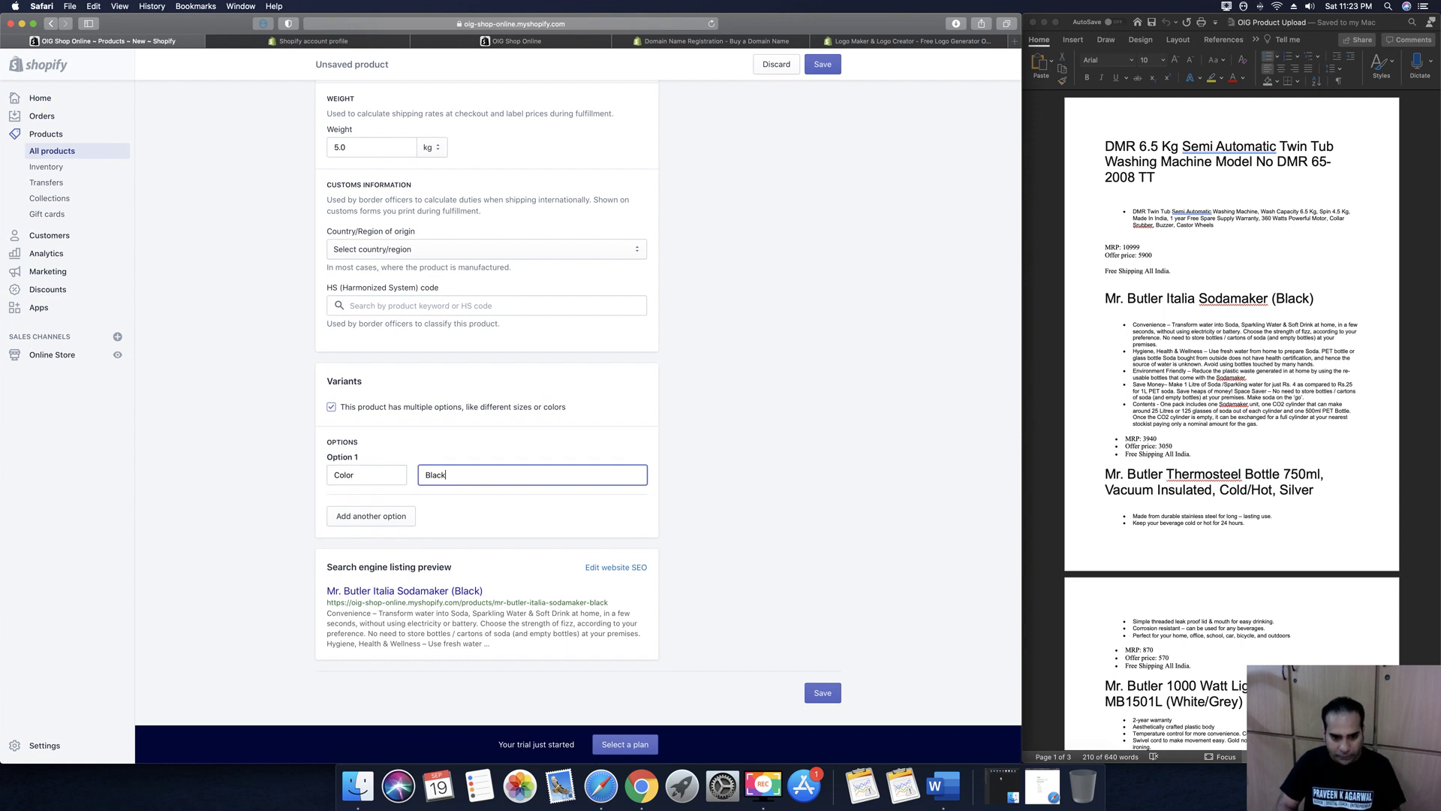
pyautogui.press('Return')
pyautogui.write('Grey')
pyautogui.press('Return')
pyautogui.write('White')
pyautogui.press('Return')
pyautogui.write('Blue')
pyautogui.press('Return')
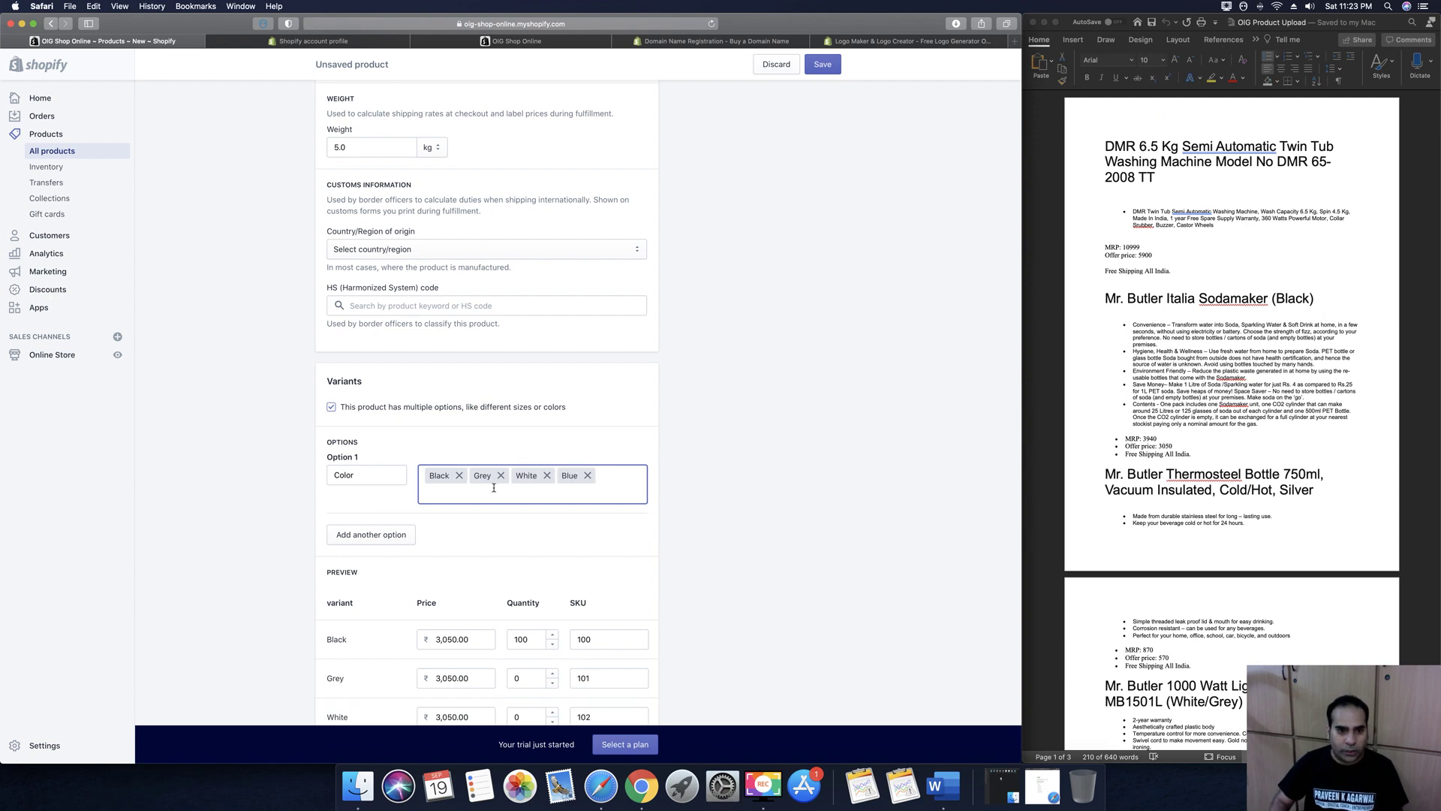
# Set the Grey, White and Blue variant quantities to 100 each
pyautogui.scroll(-5, 745, 496)
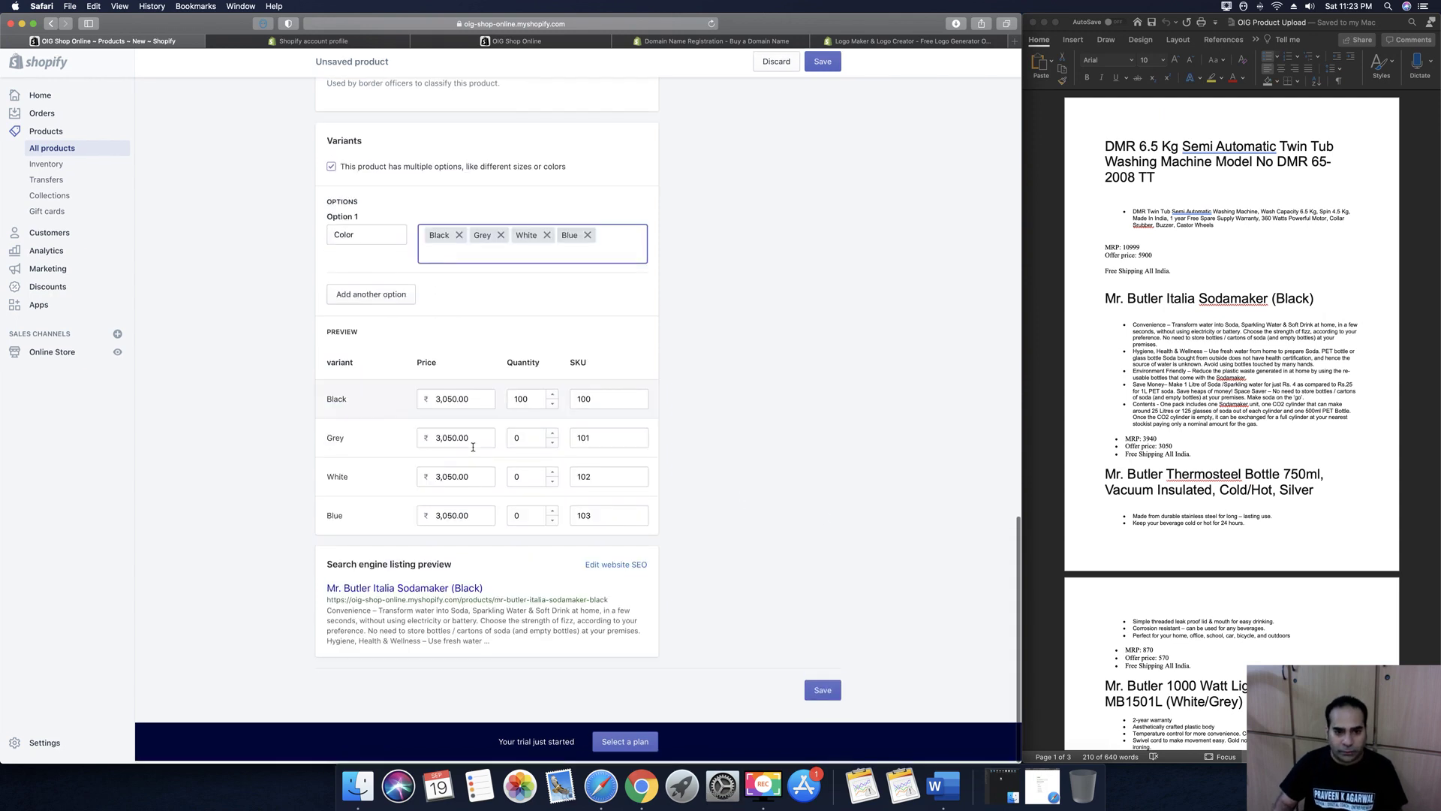
pyautogui.click(529, 441)
pyautogui.write('100')
pyautogui.click(528, 480)
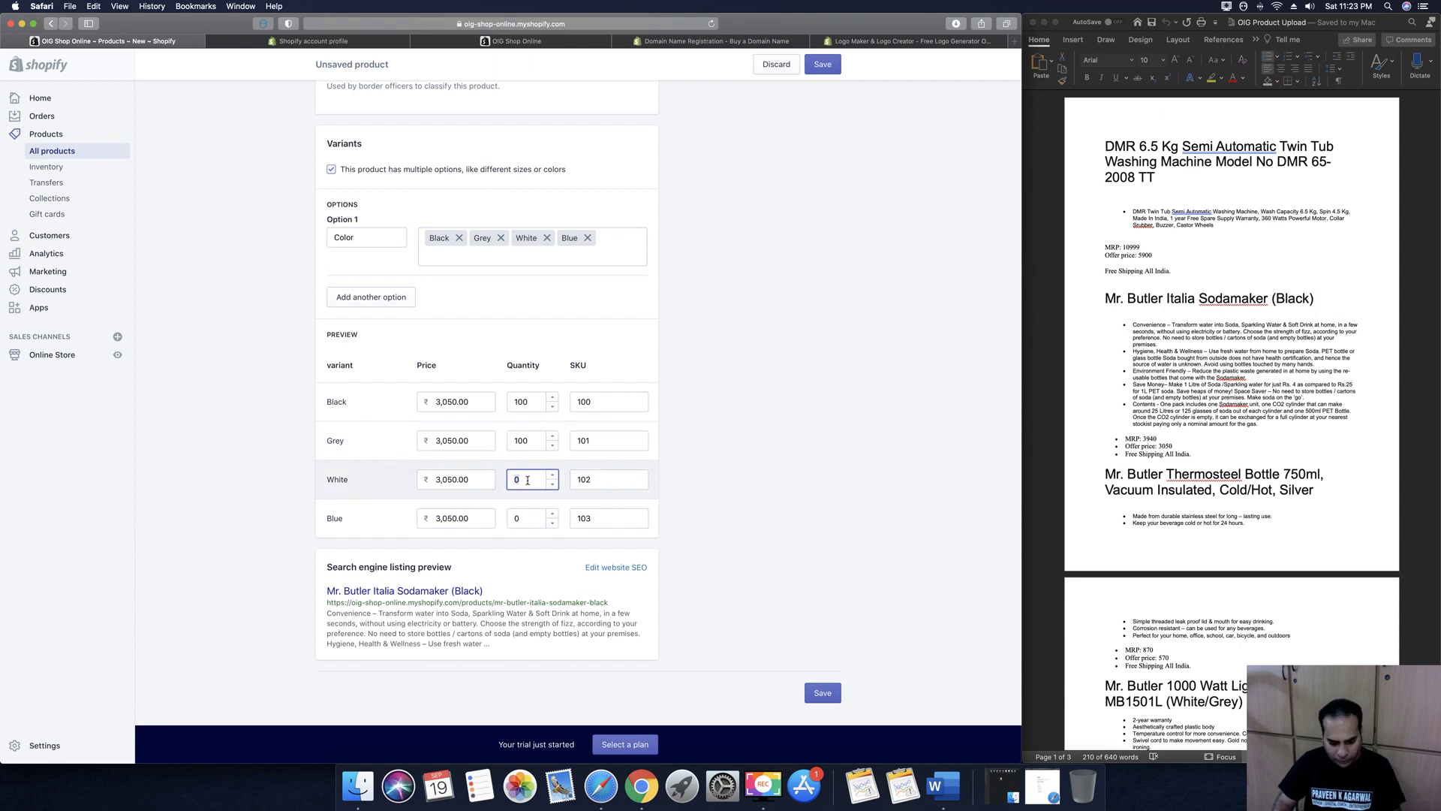
pyautogui.write('100')
pyautogui.click(524, 519)
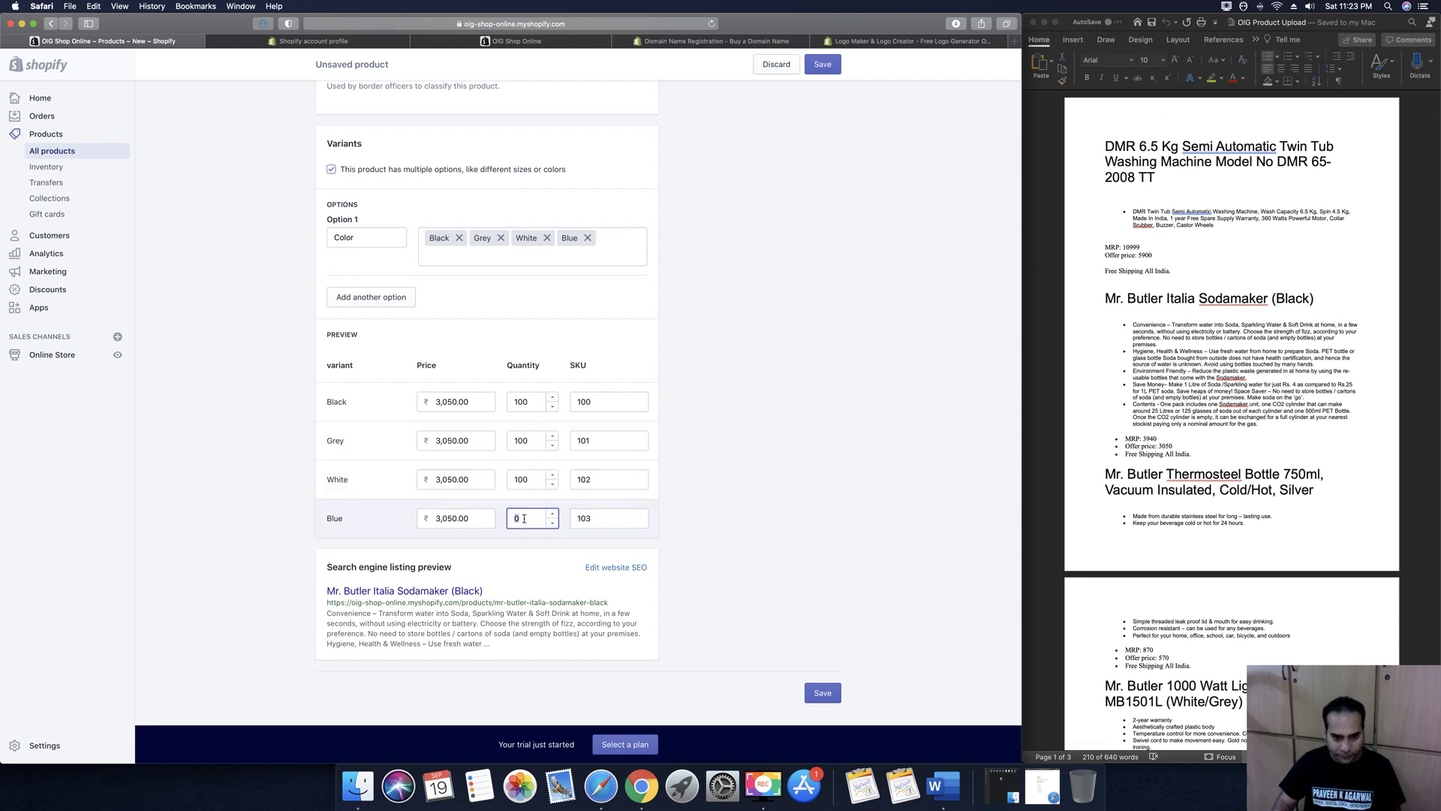
pyautogui.write('100')
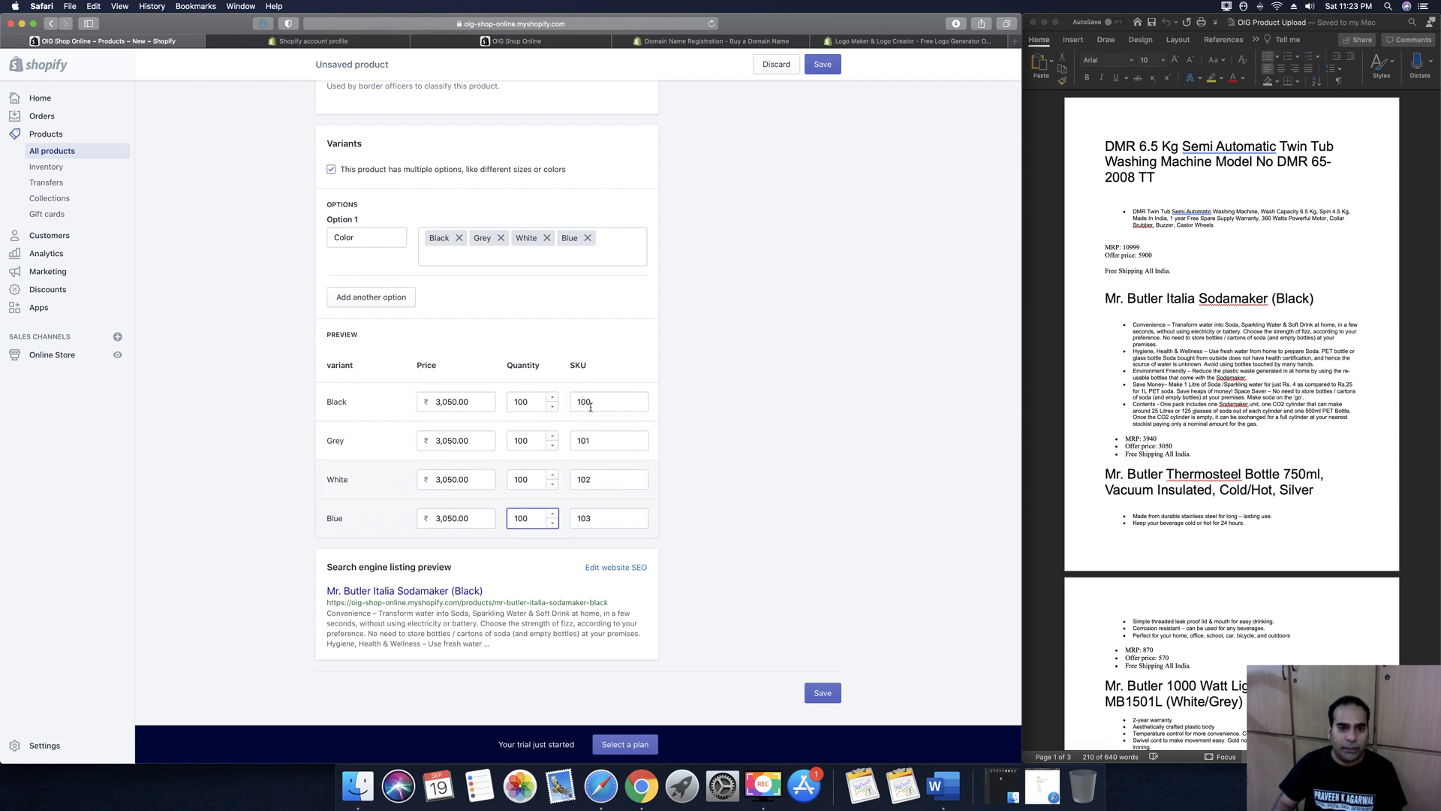
# In the search listing, replace '(Black)' in the page title with 'No Electricity Required'
pyautogui.click(648, 622)
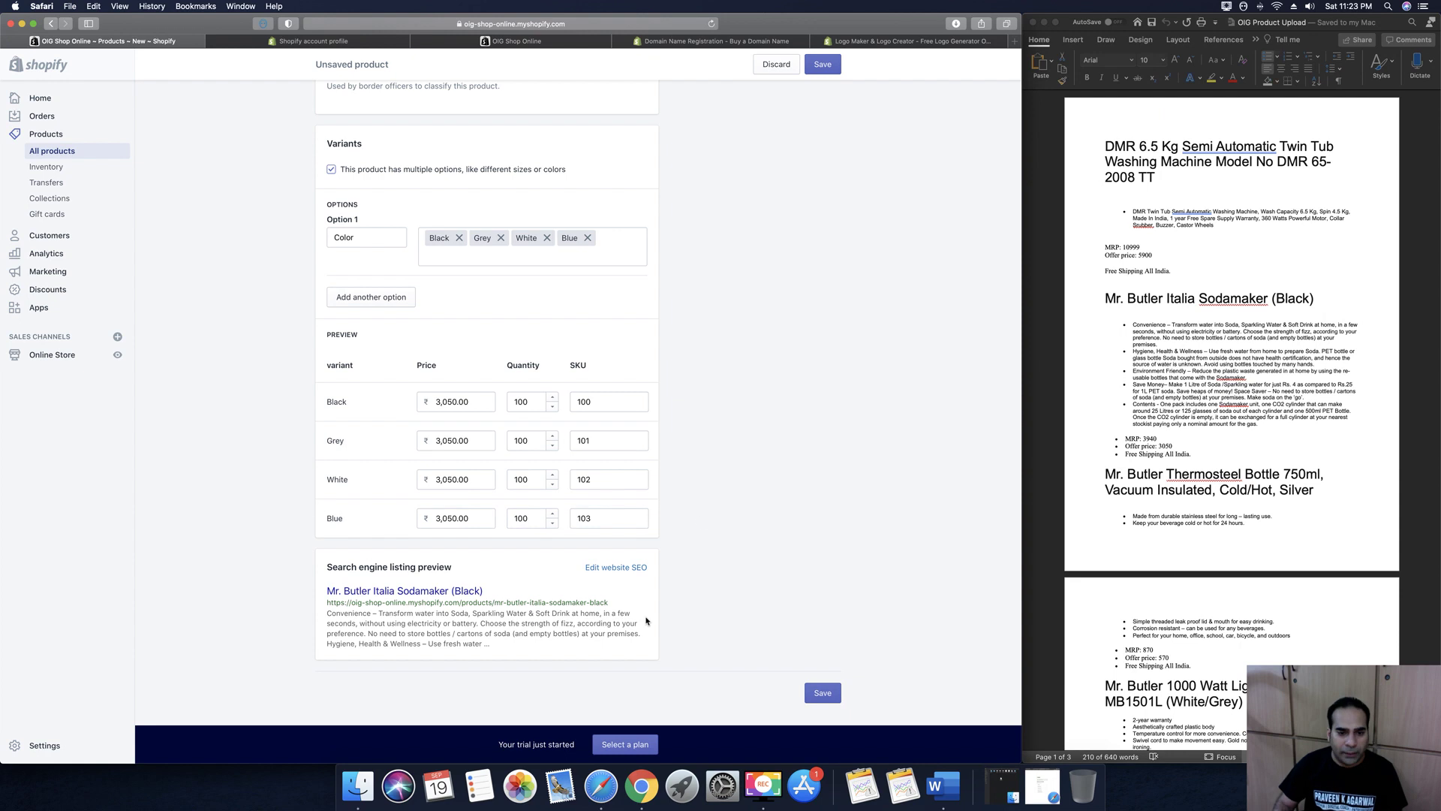
pyautogui.click(623, 569)
pyautogui.scroll(-3, 435, 650)
pyautogui.moveTo(434, 583); pyautogui.dragTo(515, 588)
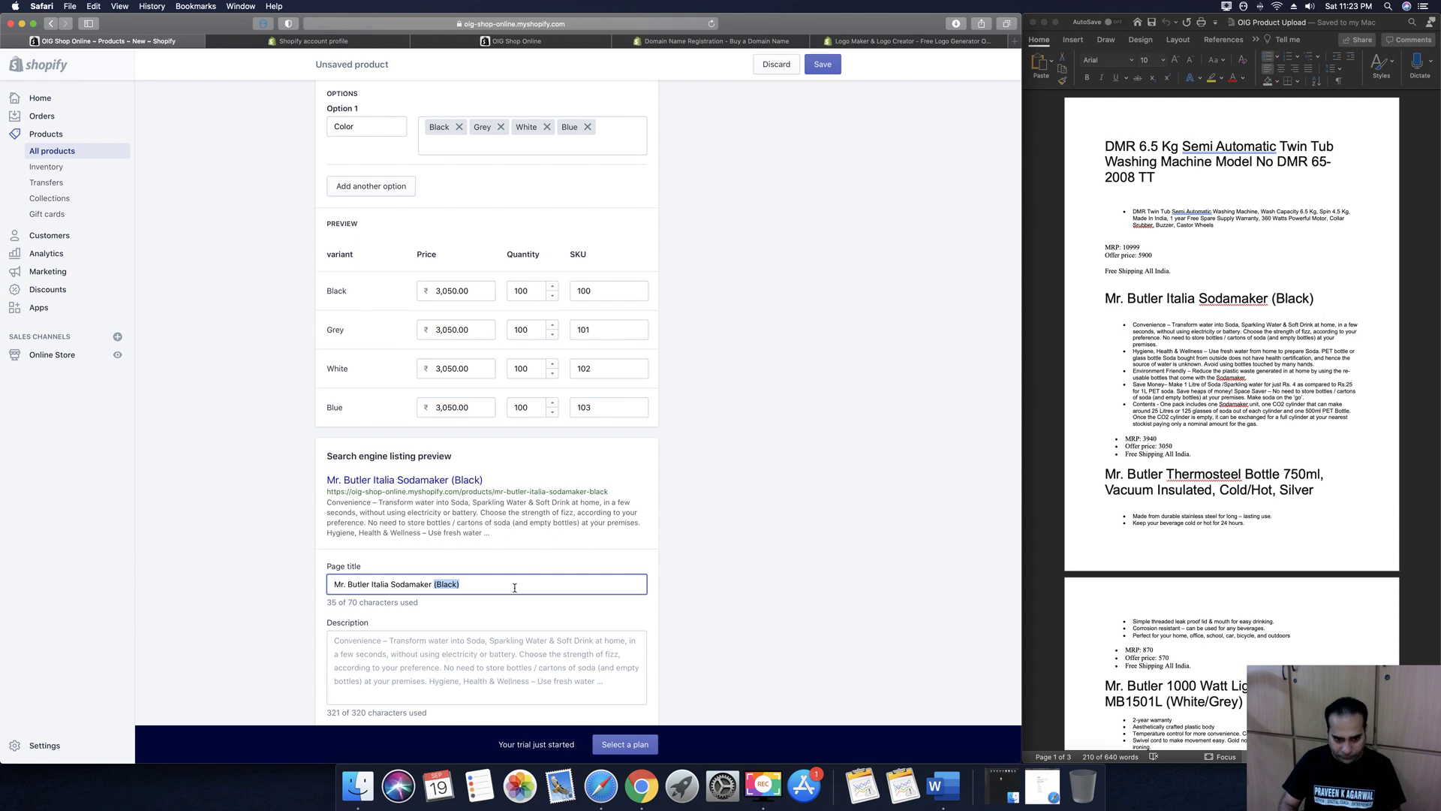
pyautogui.press('BackSpace')
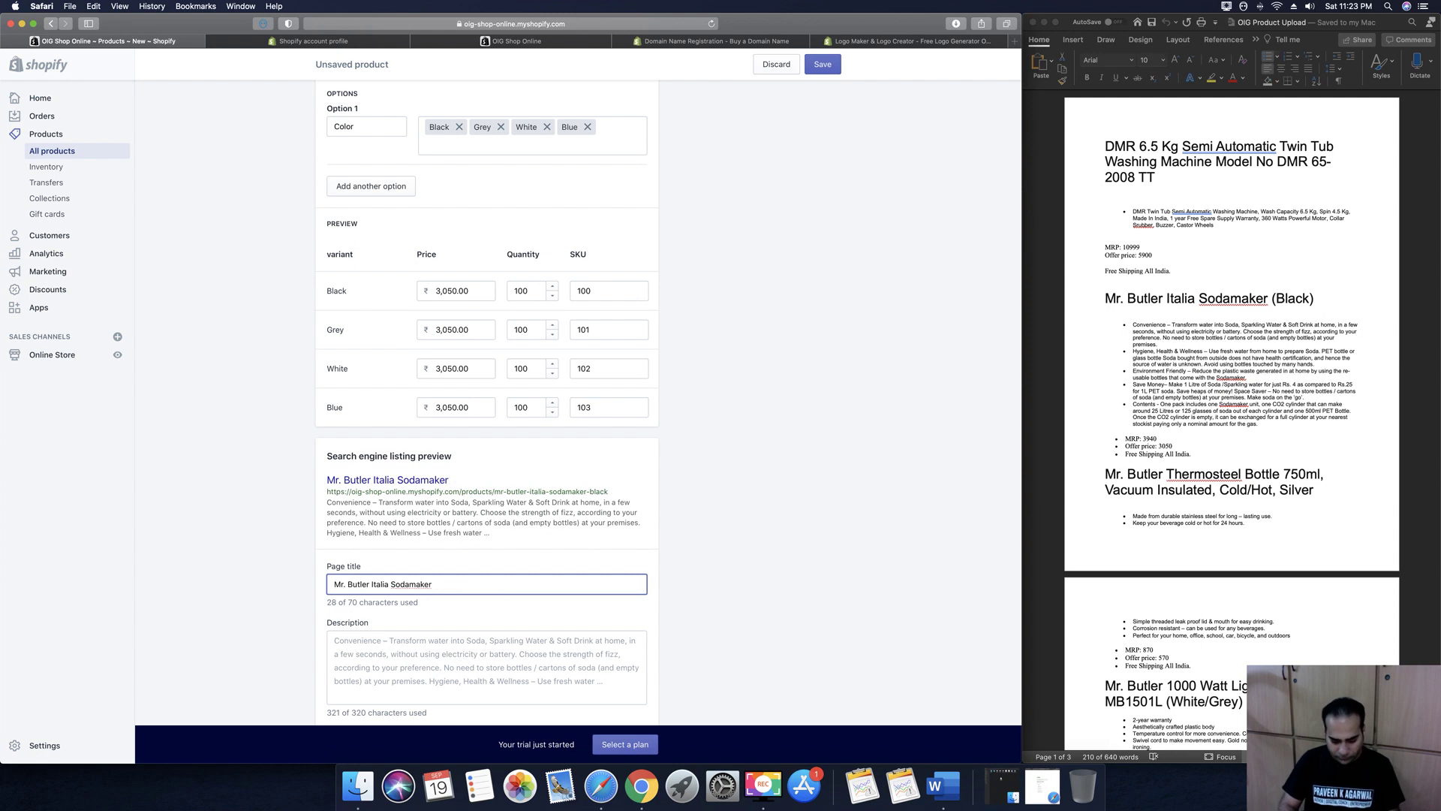
pyautogui.write('No Electricity')
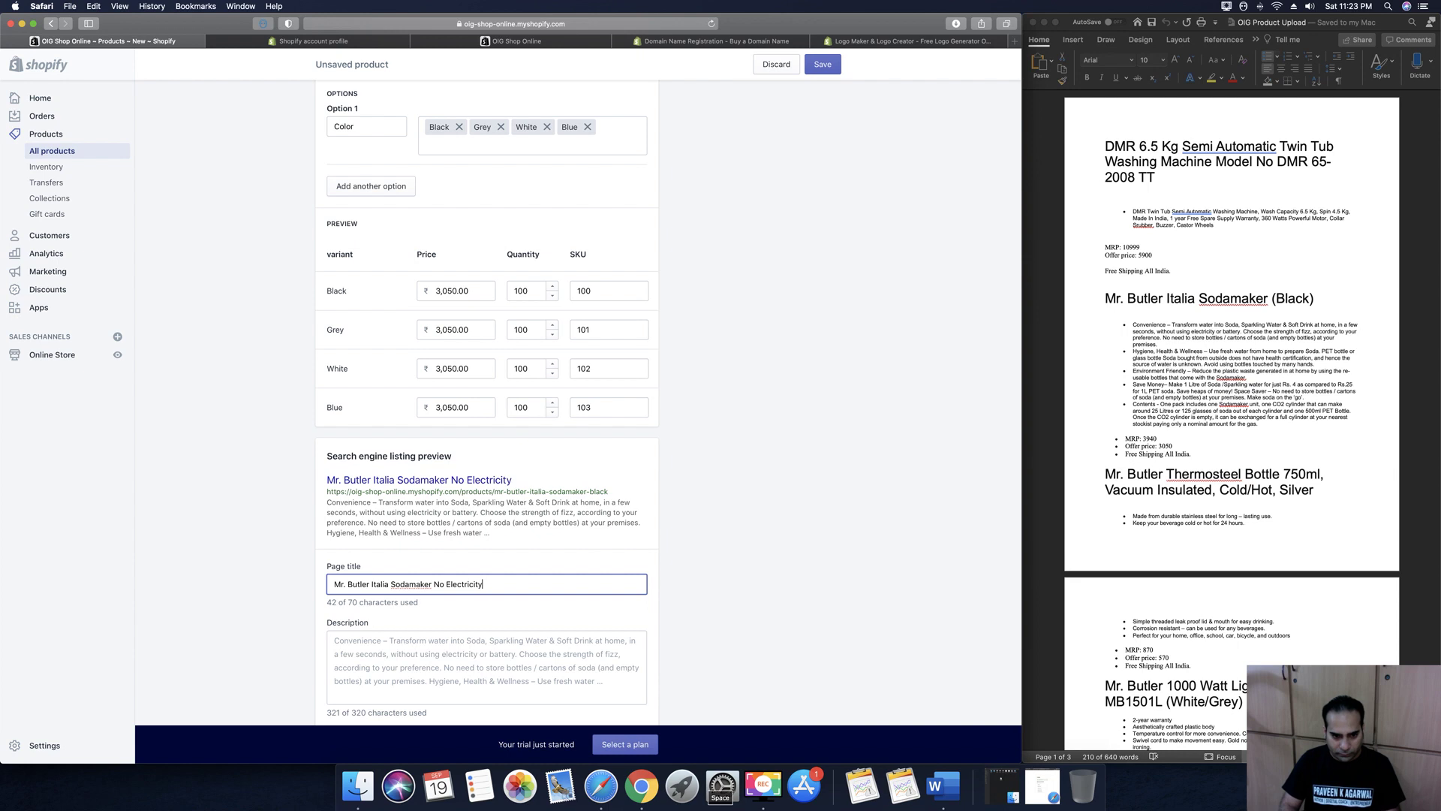
pyautogui.write(' Required. ')
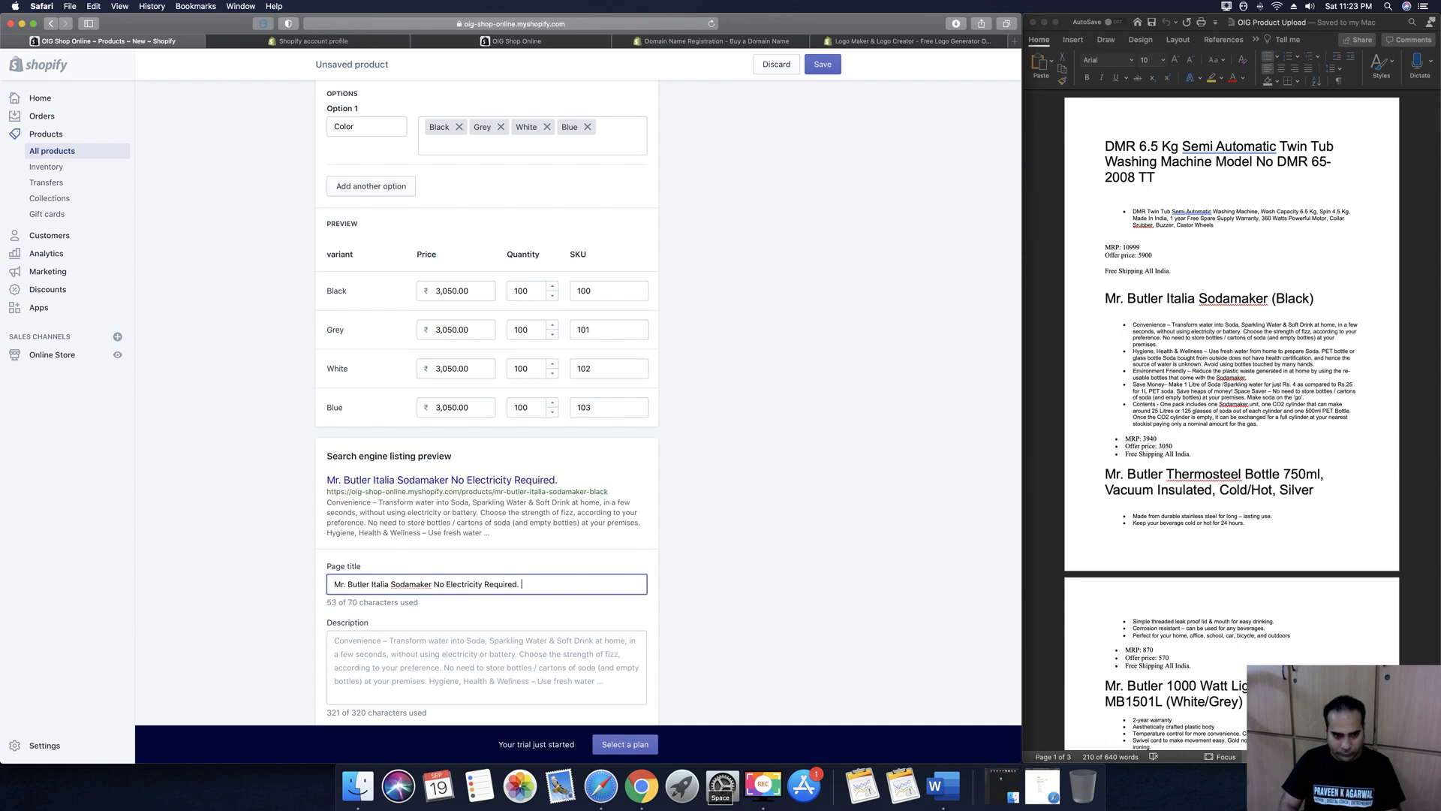
pyautogui.write('Plu')
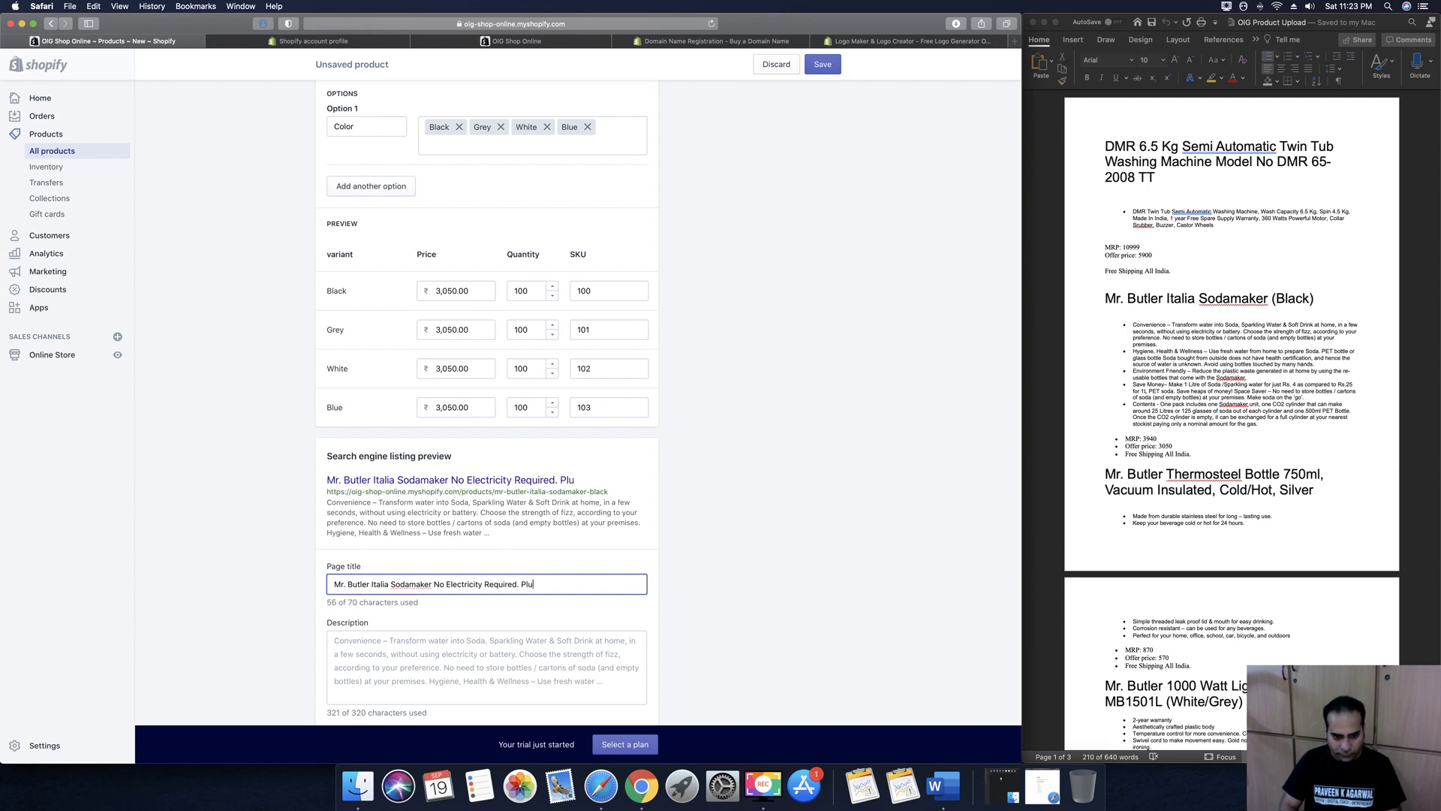
pyautogui.write('g & Pla')
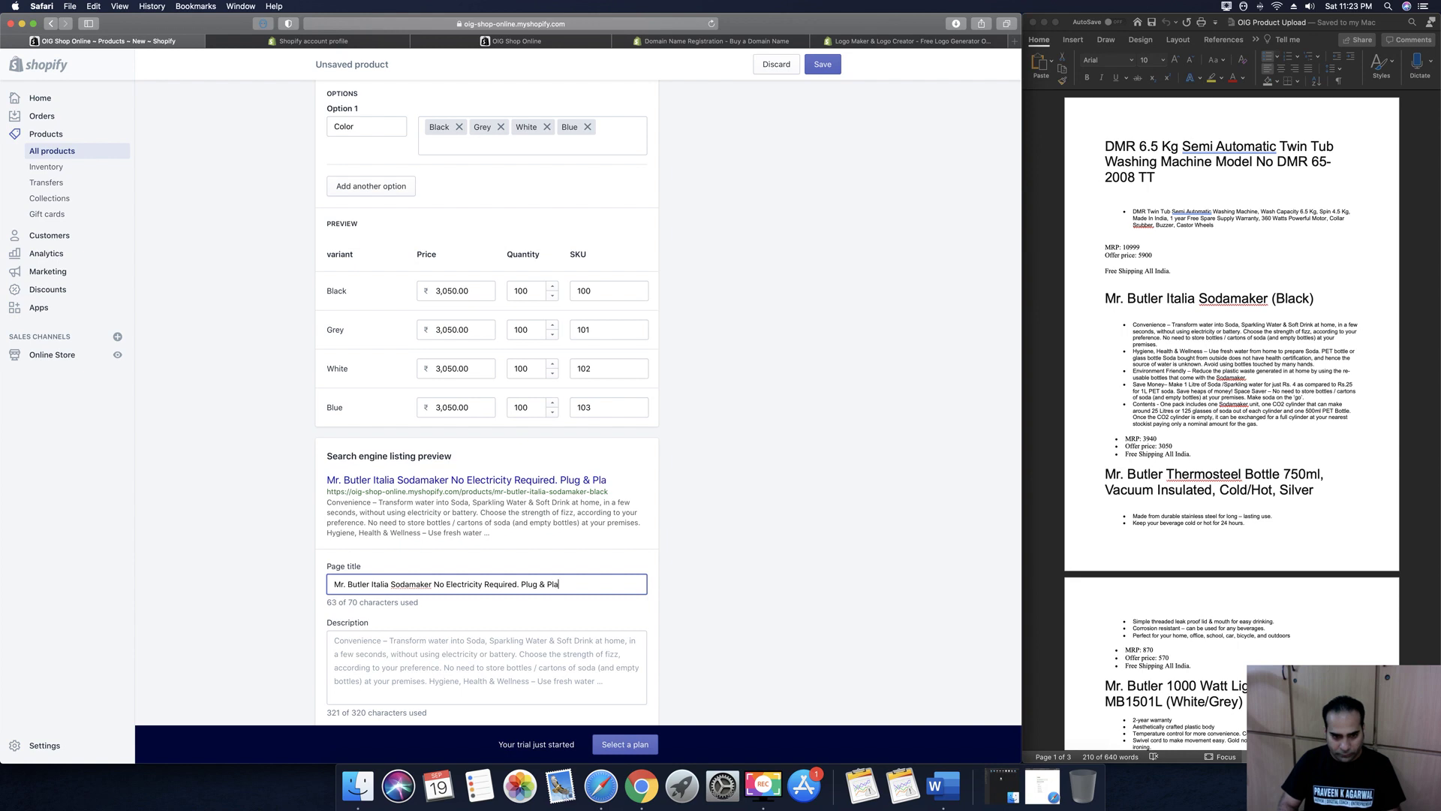
pyautogui.press('BackSpace')
pyautogui.press('BackSpace')
pyautogui.press('BackSpace')
pyautogui.write('Use product.')
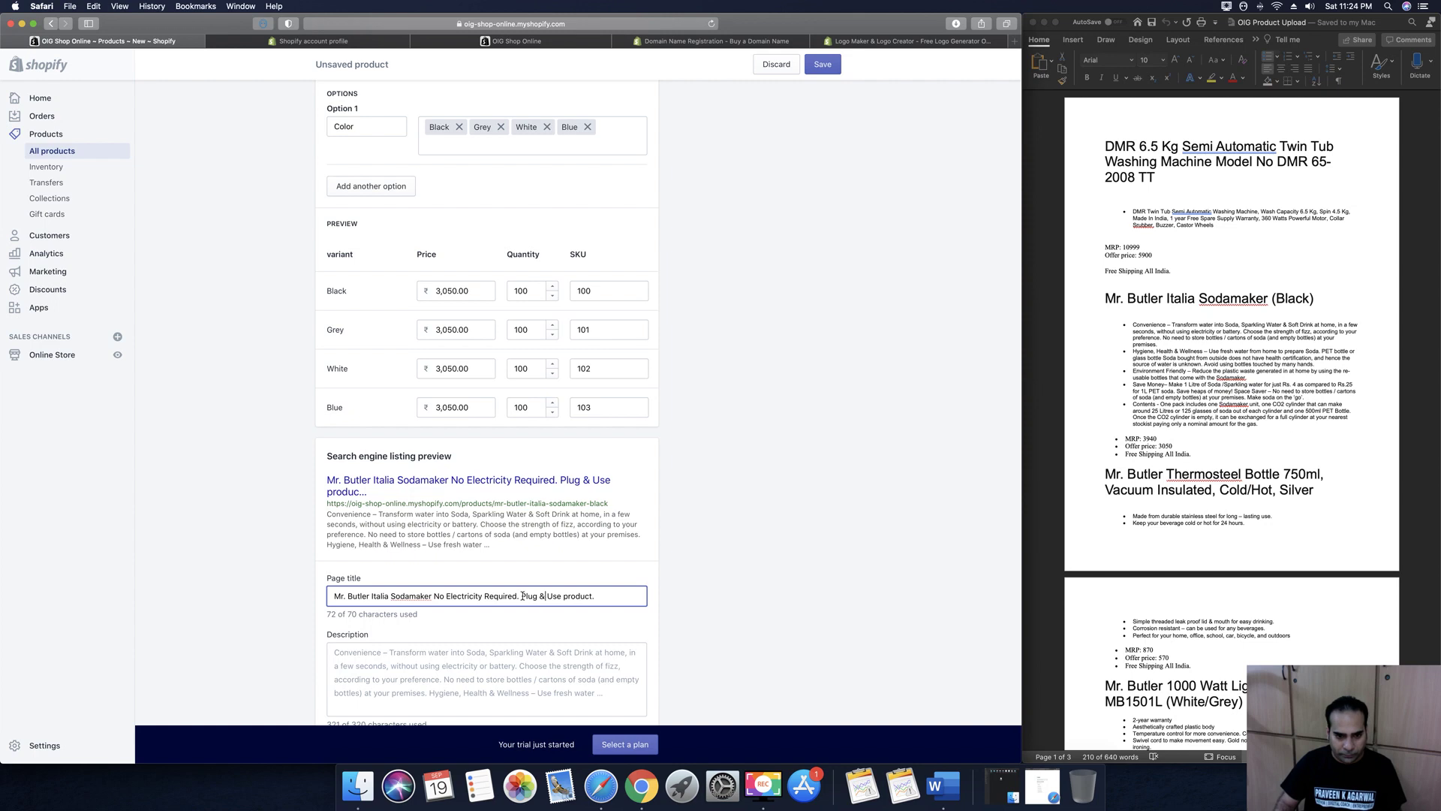
# End the page title with 'Free Shipping' and split 'Sodamaker' into 'Soda maker'
pyautogui.scroll(-3, 534, 597)
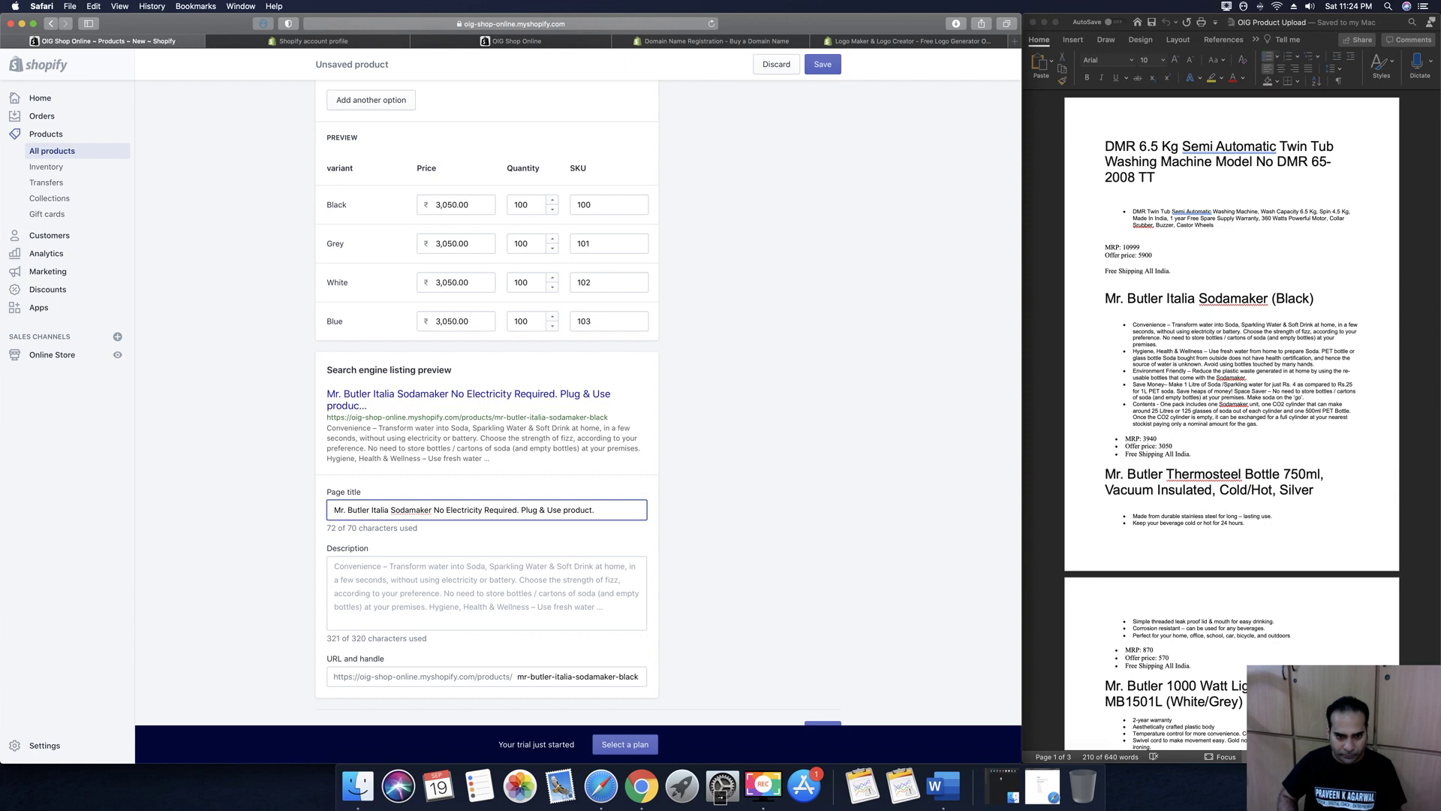
pyautogui.press('shift+super+Right')
pyautogui.write('Pla')
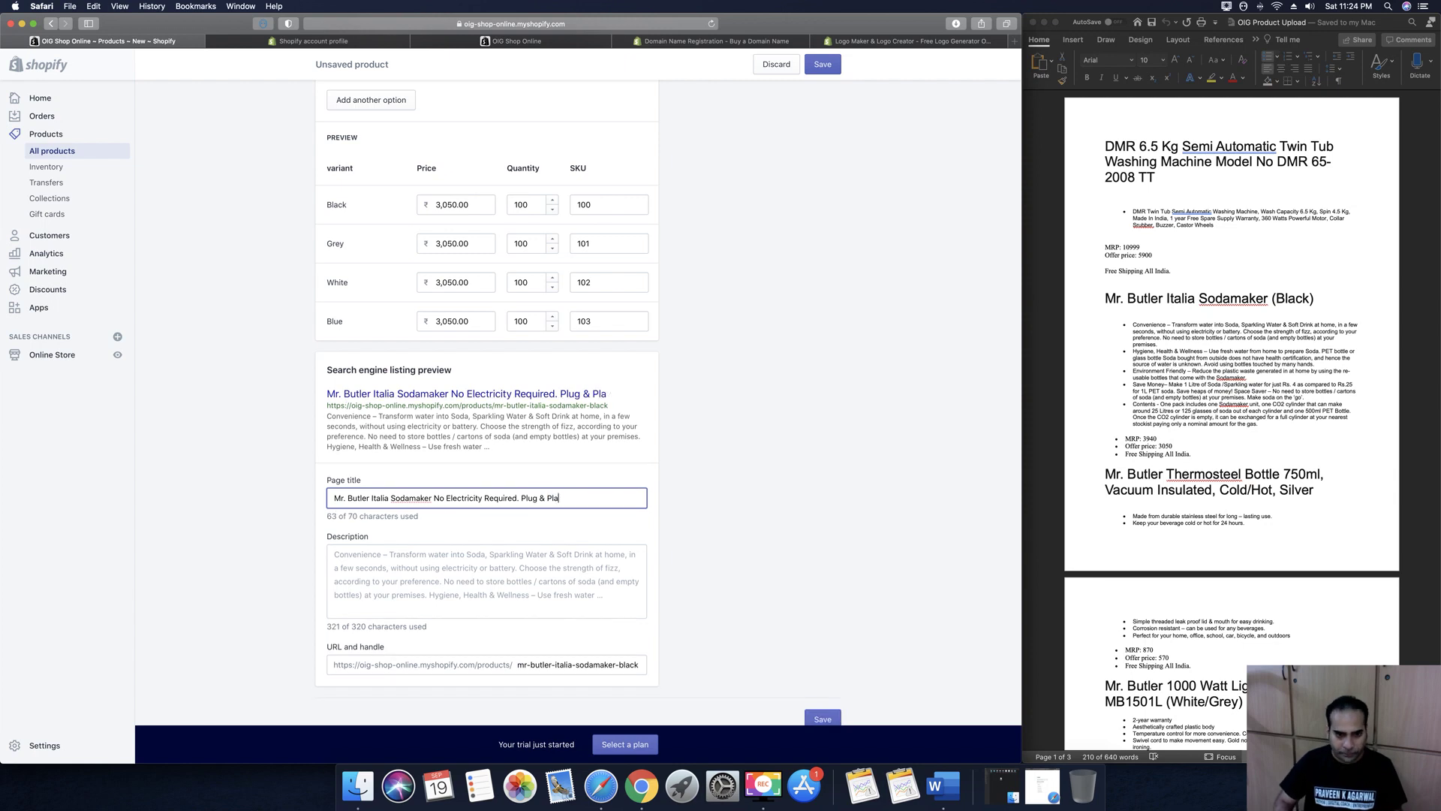
pyautogui.click(525, 582)
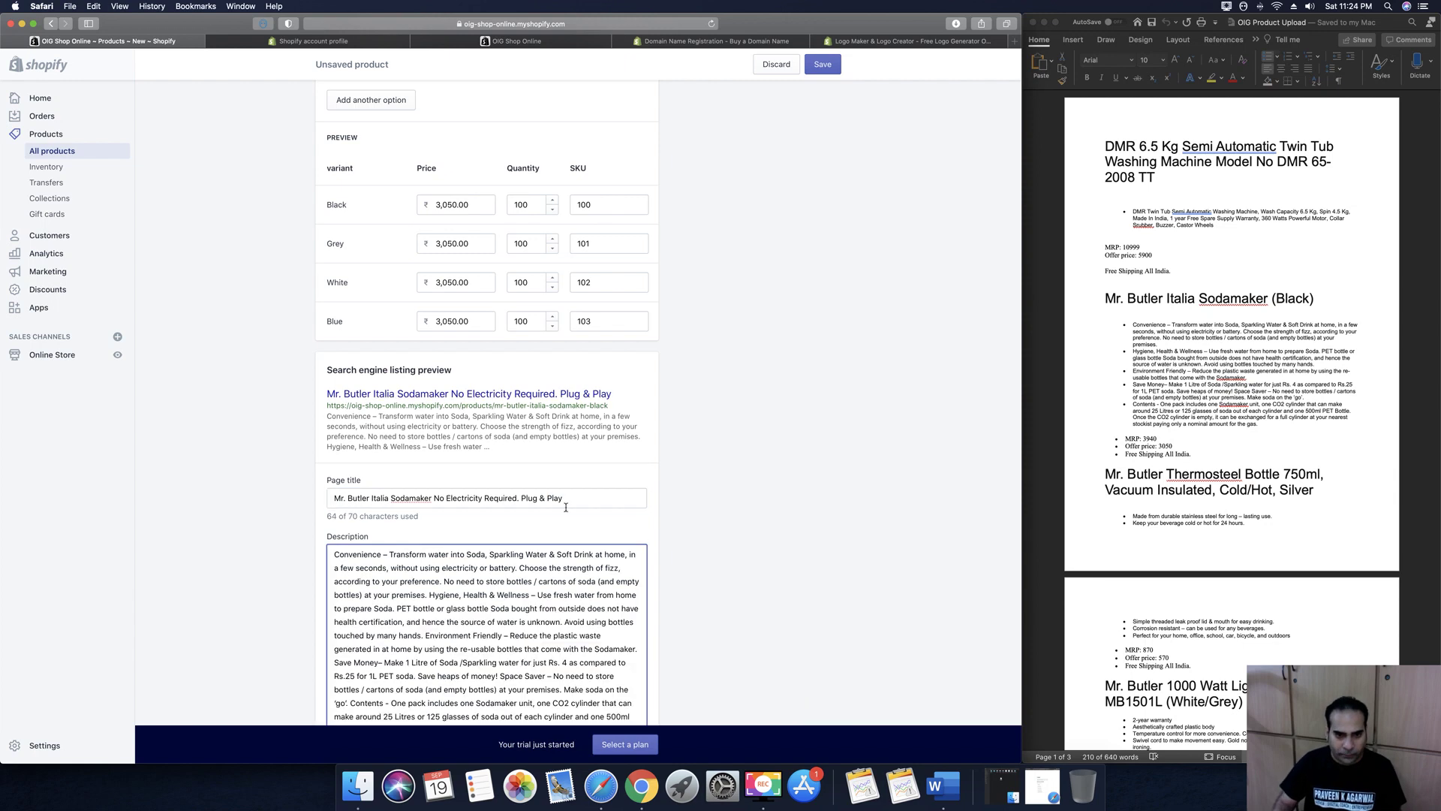
pyautogui.moveTo(521, 497); pyautogui.dragTo(574, 507)
pyautogui.press('BackSpace')
pyautogui.press('BackSpace')
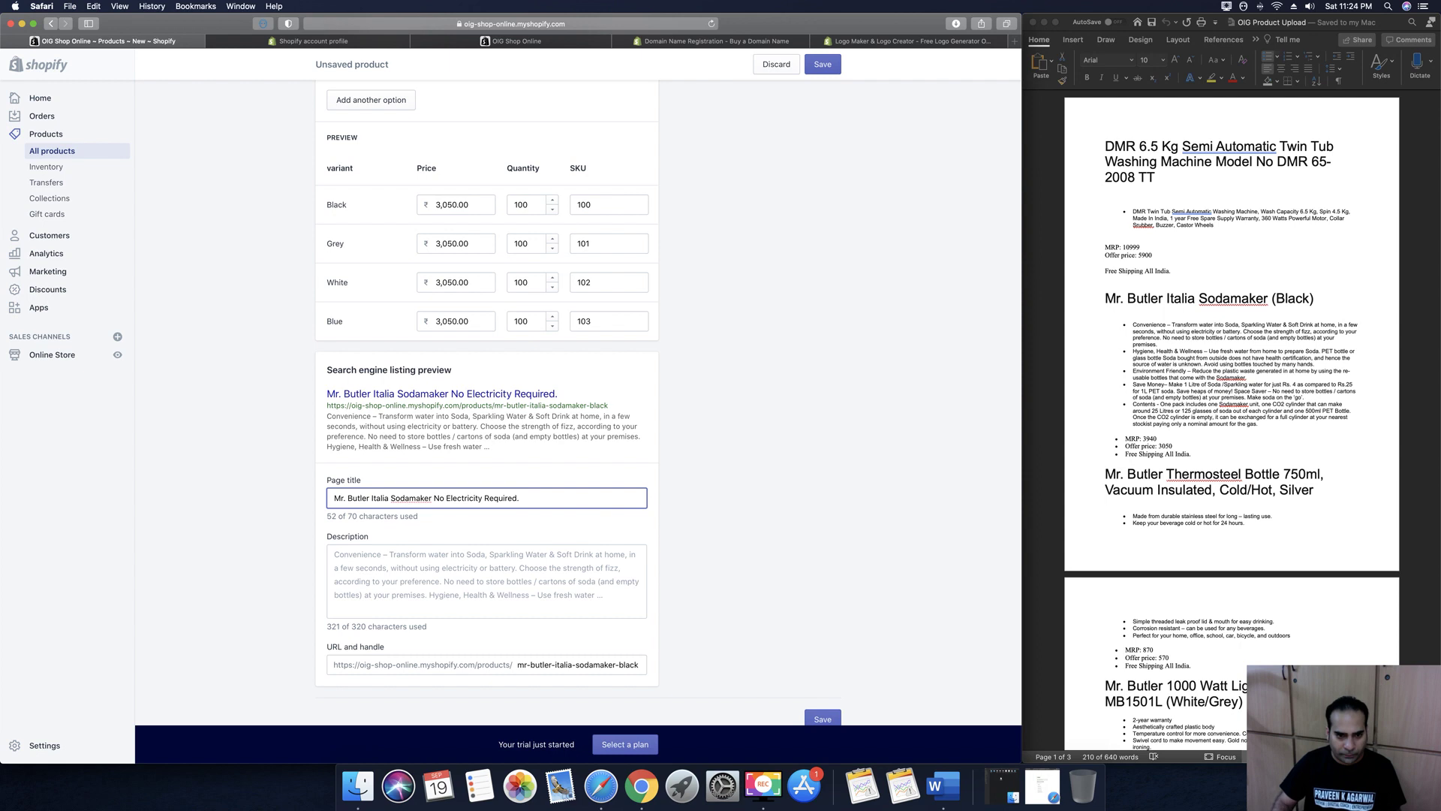
pyautogui.write('Free S')
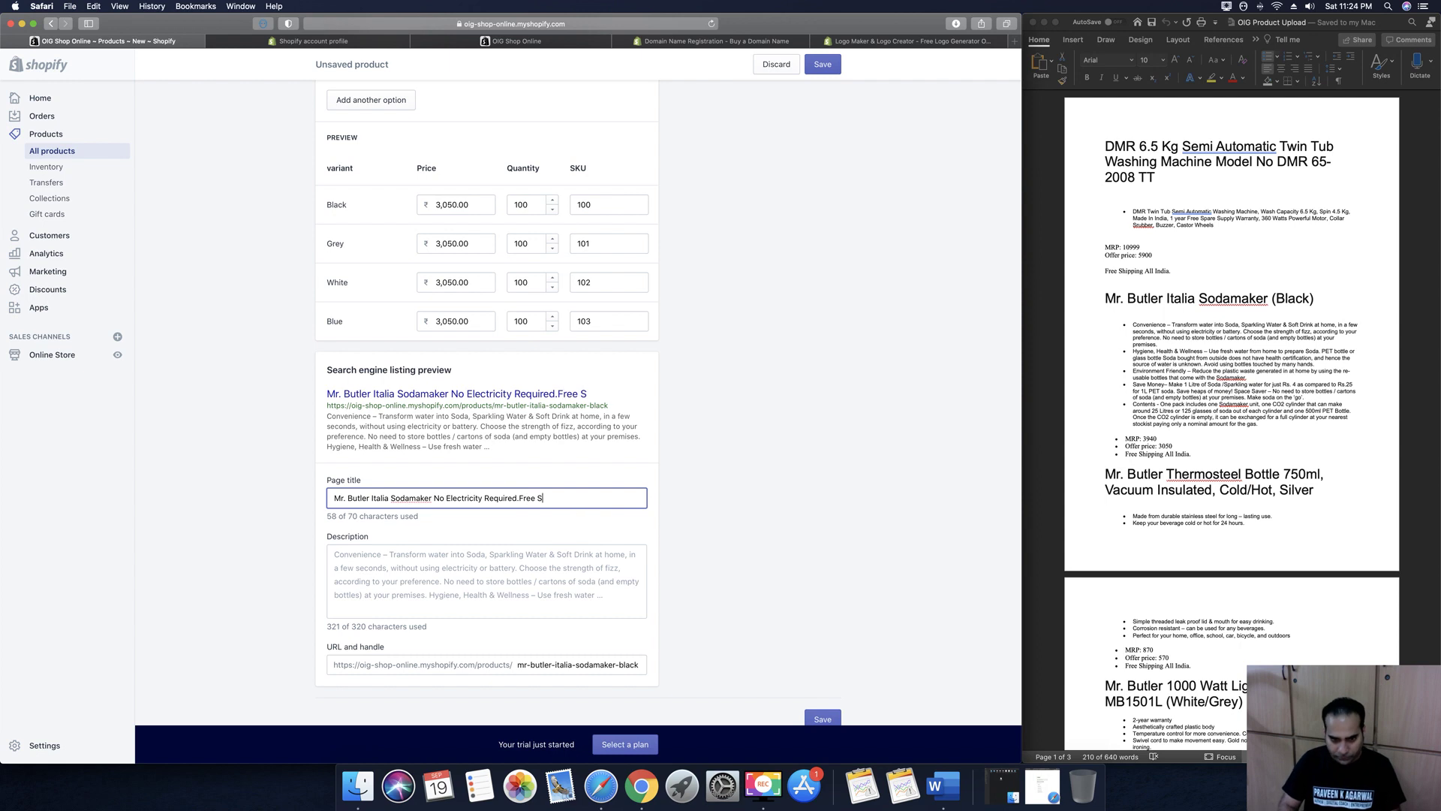
pyautogui.write('hipping')
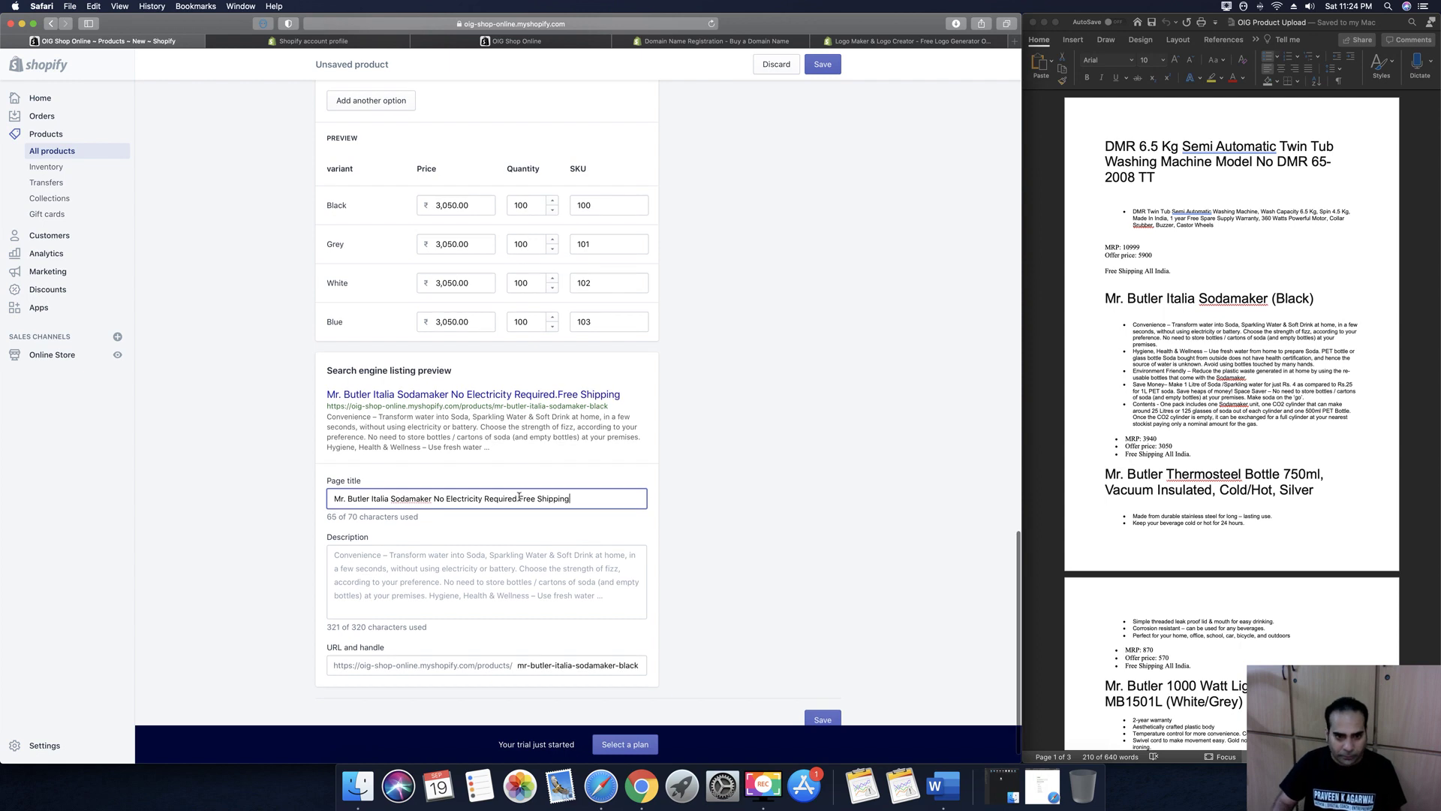
pyautogui.click(520, 499)
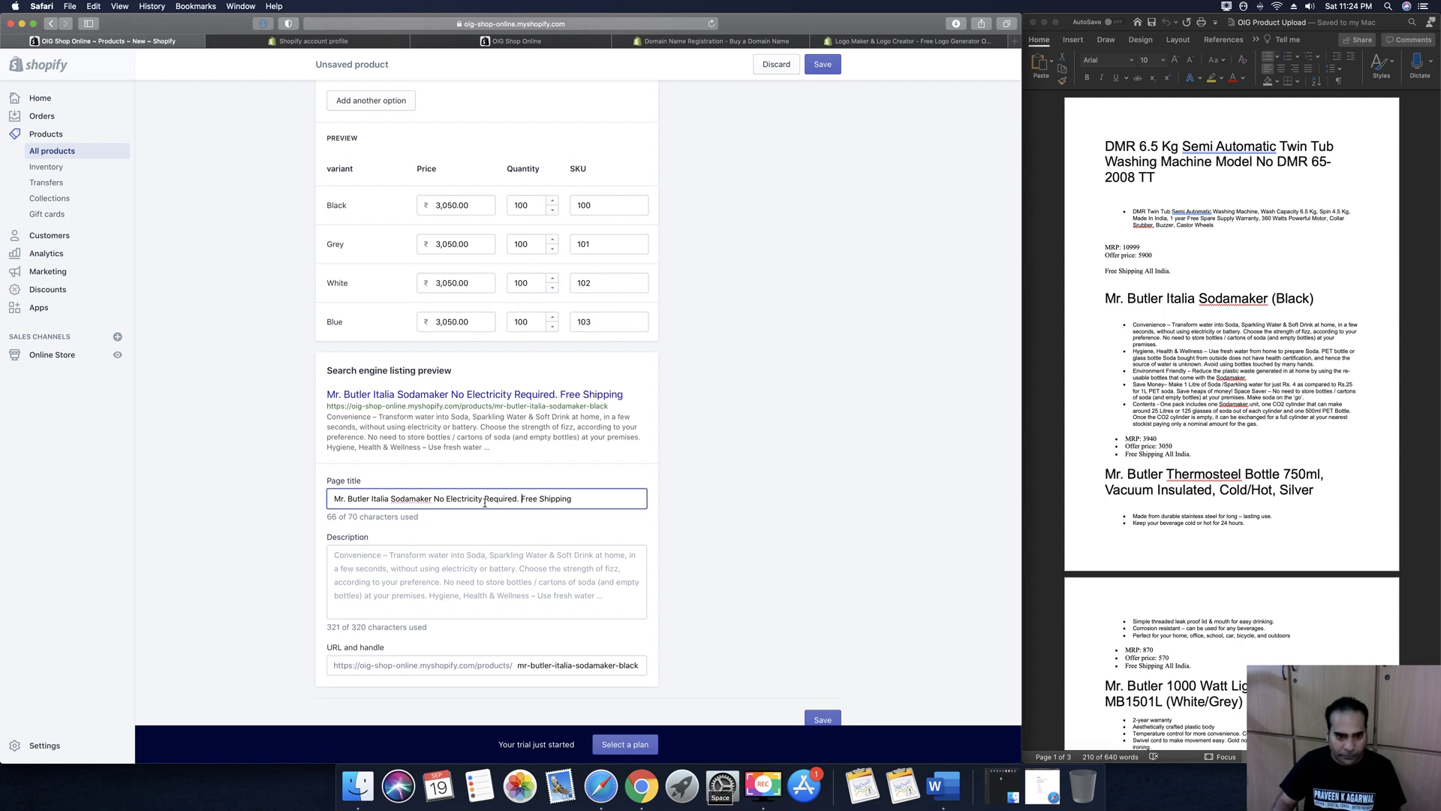
pyautogui.click(410, 499)
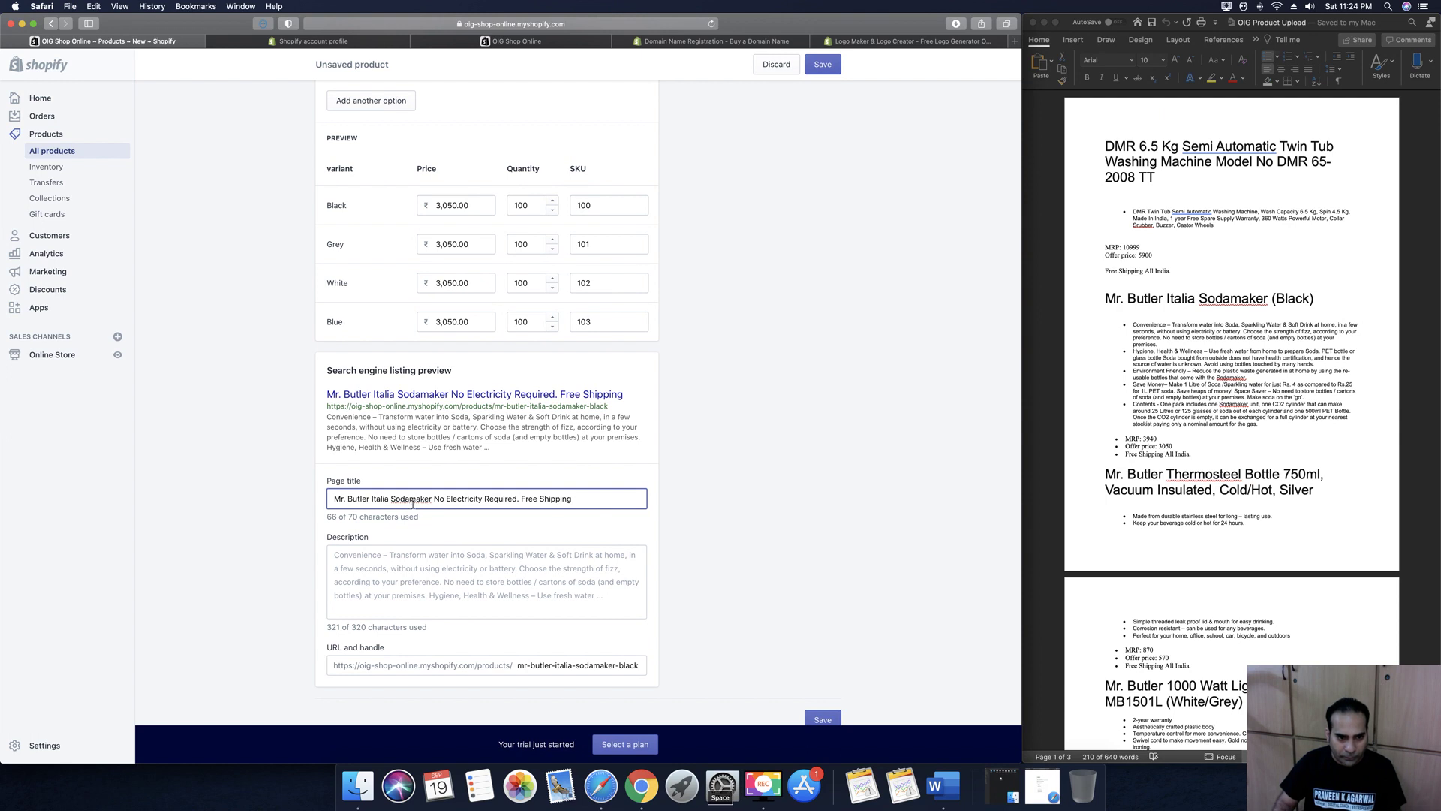
pyautogui.click(437, 568)
pyautogui.scroll(-2, 436, 568)
pyautogui.scroll(-1, 437, 568)
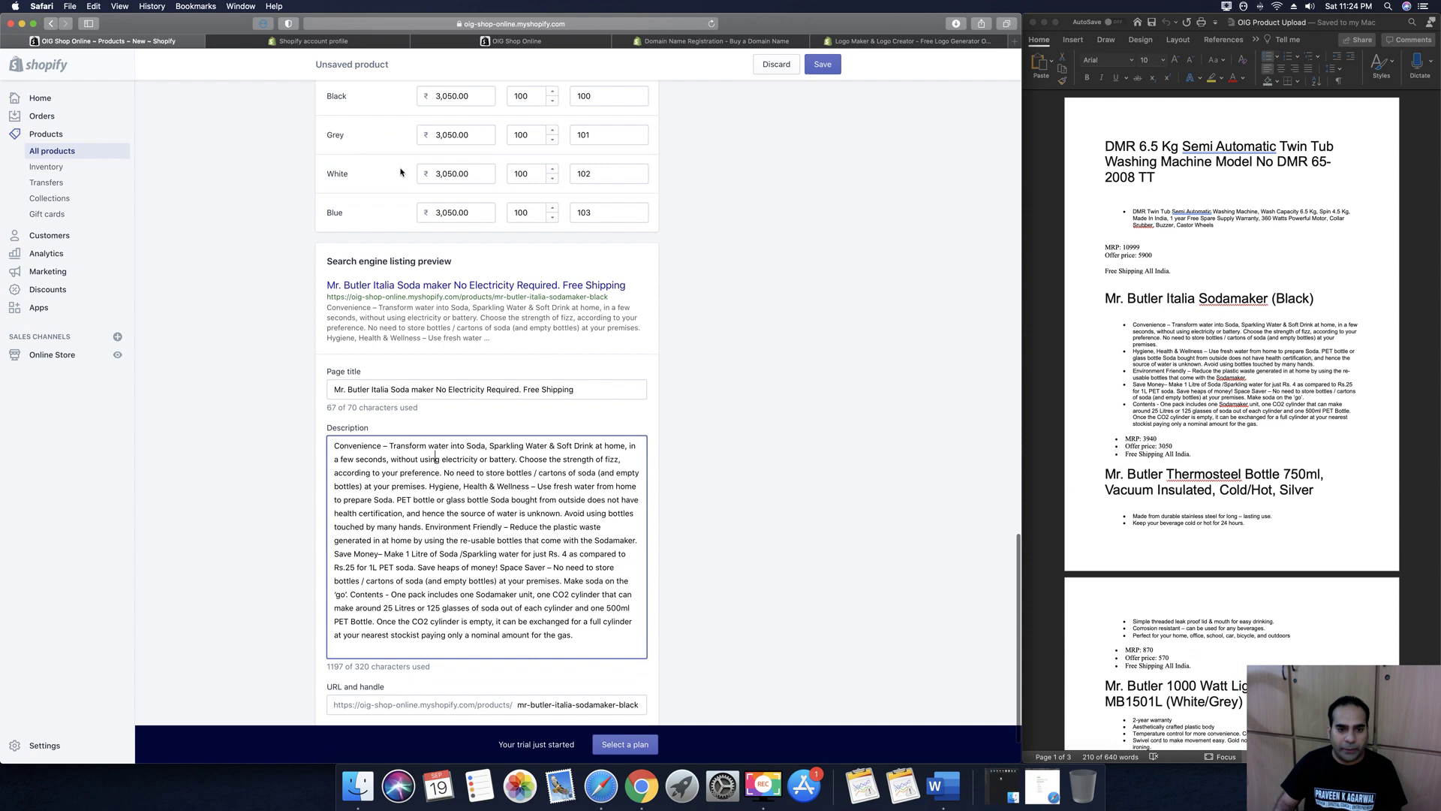
# Replace the SEO description with 'Mr Butler Soda Maker is free from Electricity and helps you make perfect Soda & Fizzy drinks…'
pyautogui.tripleClick(420, 488)
pyautogui.press('BackSpace')
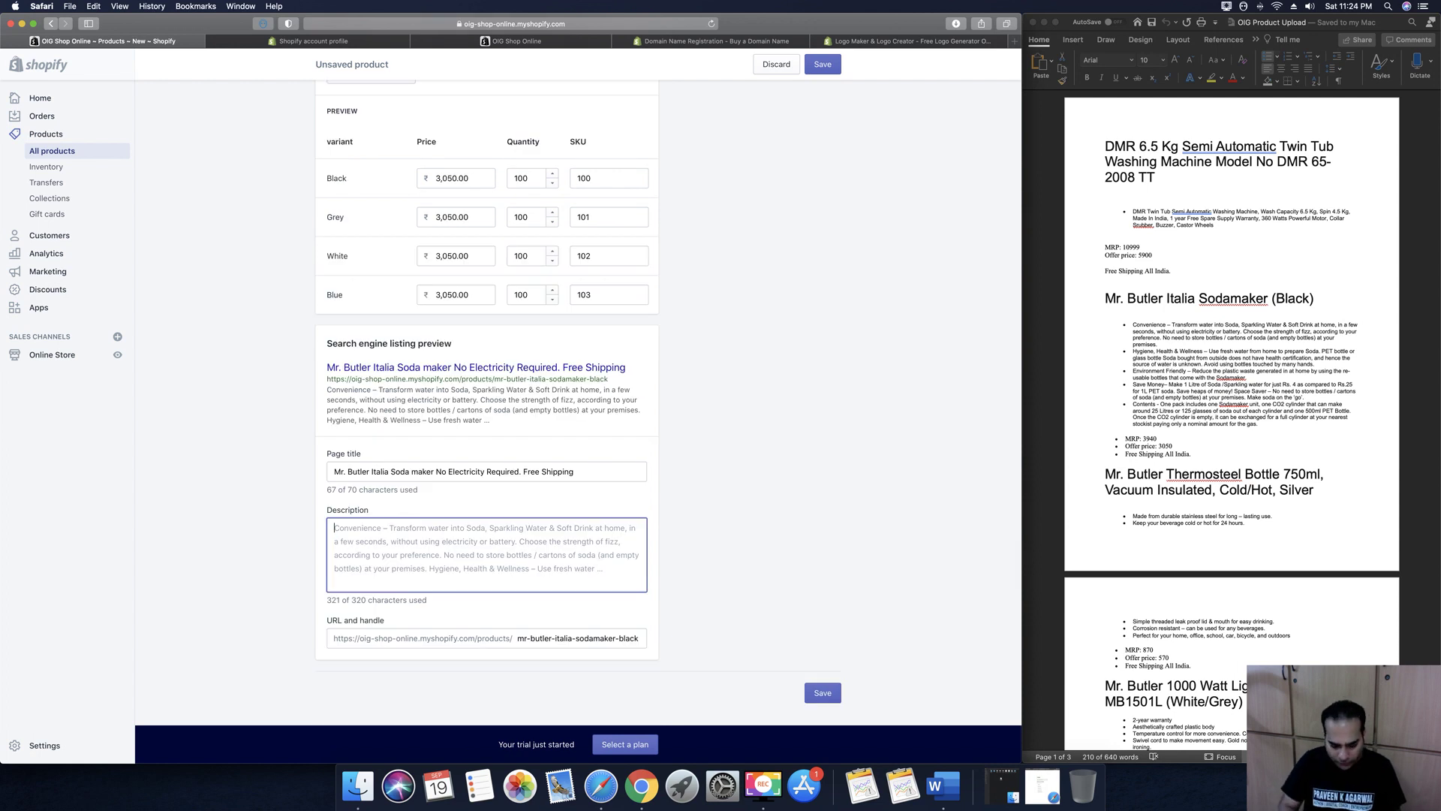
pyautogui.write('Mr But')
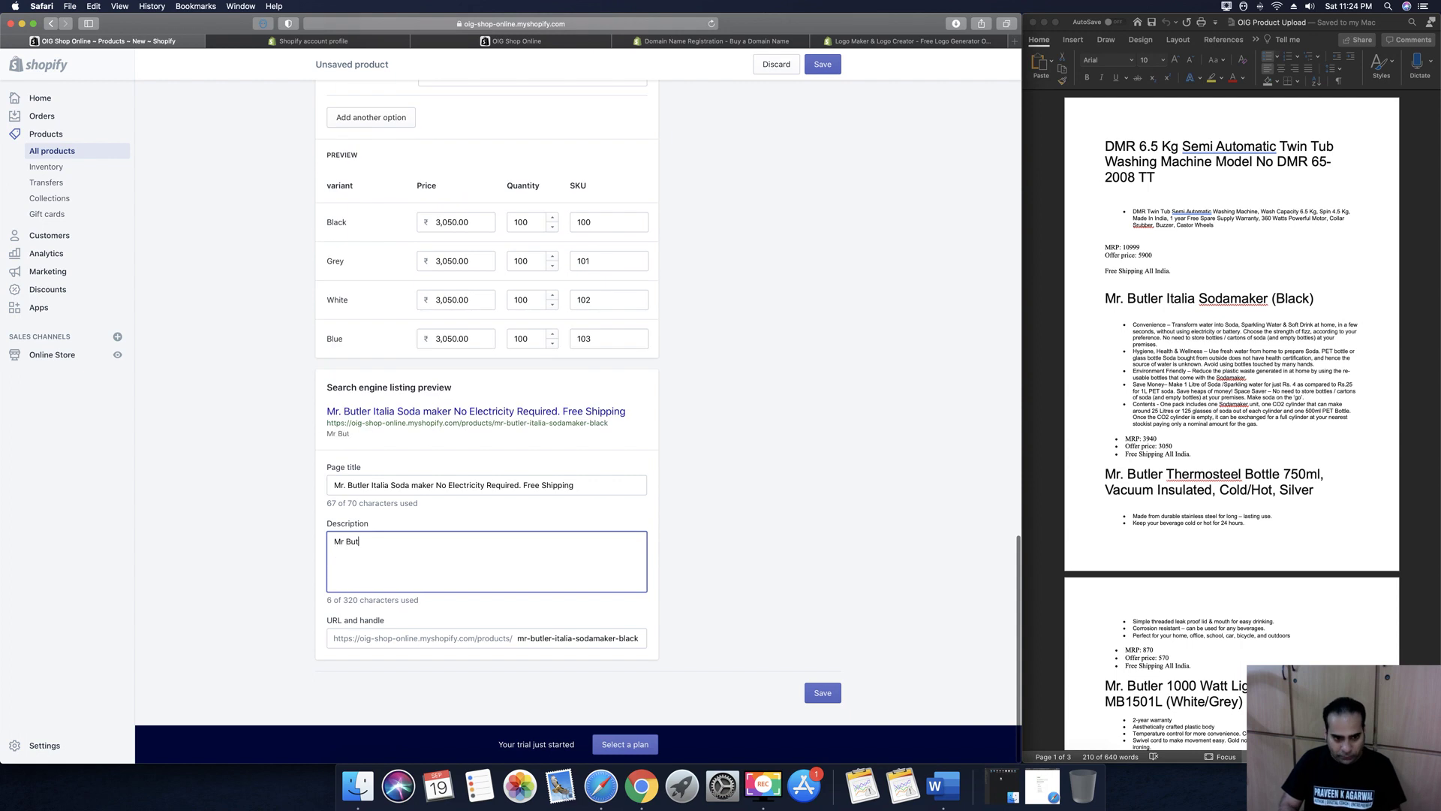
pyautogui.write('ler Soda Ma')
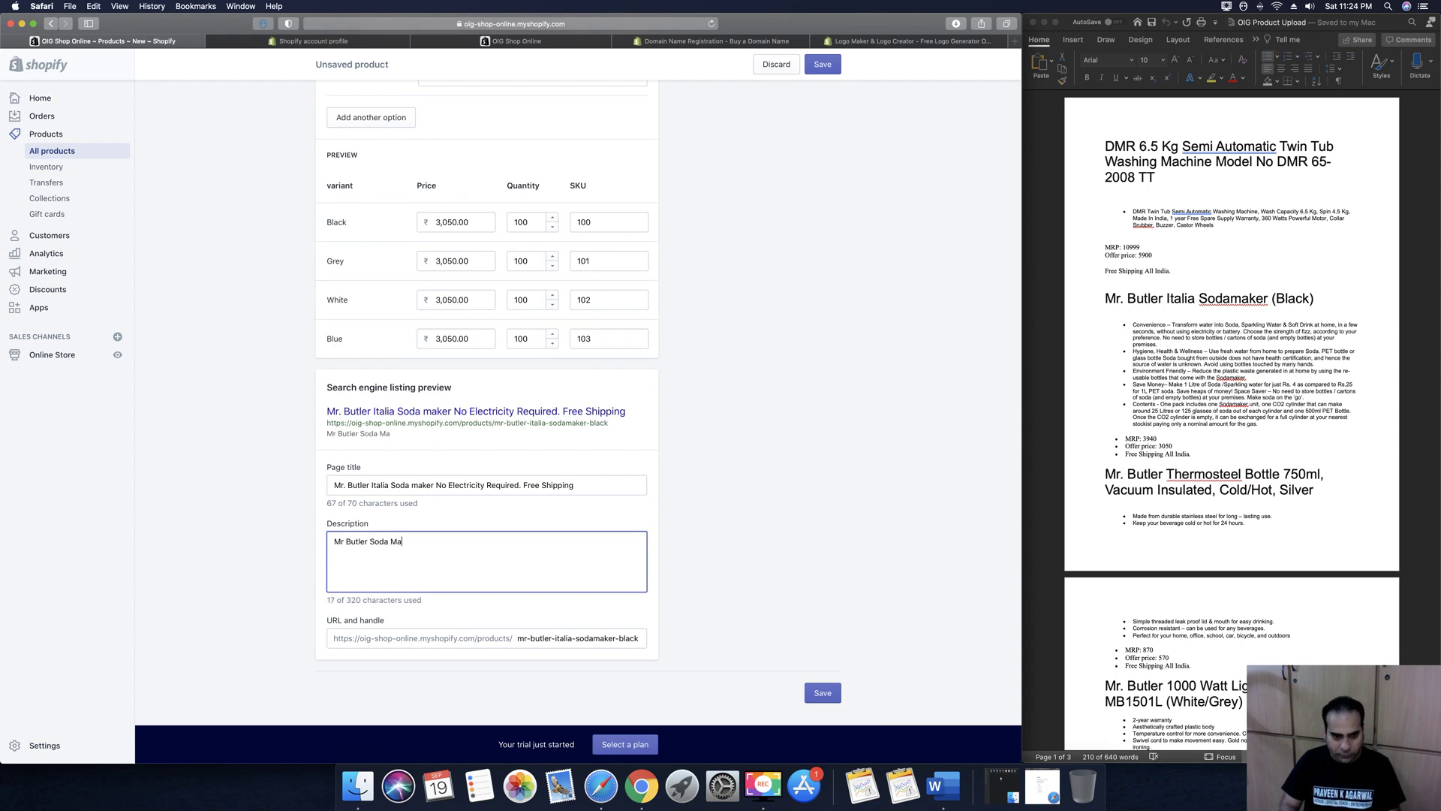
pyautogui.write('ker is free ')
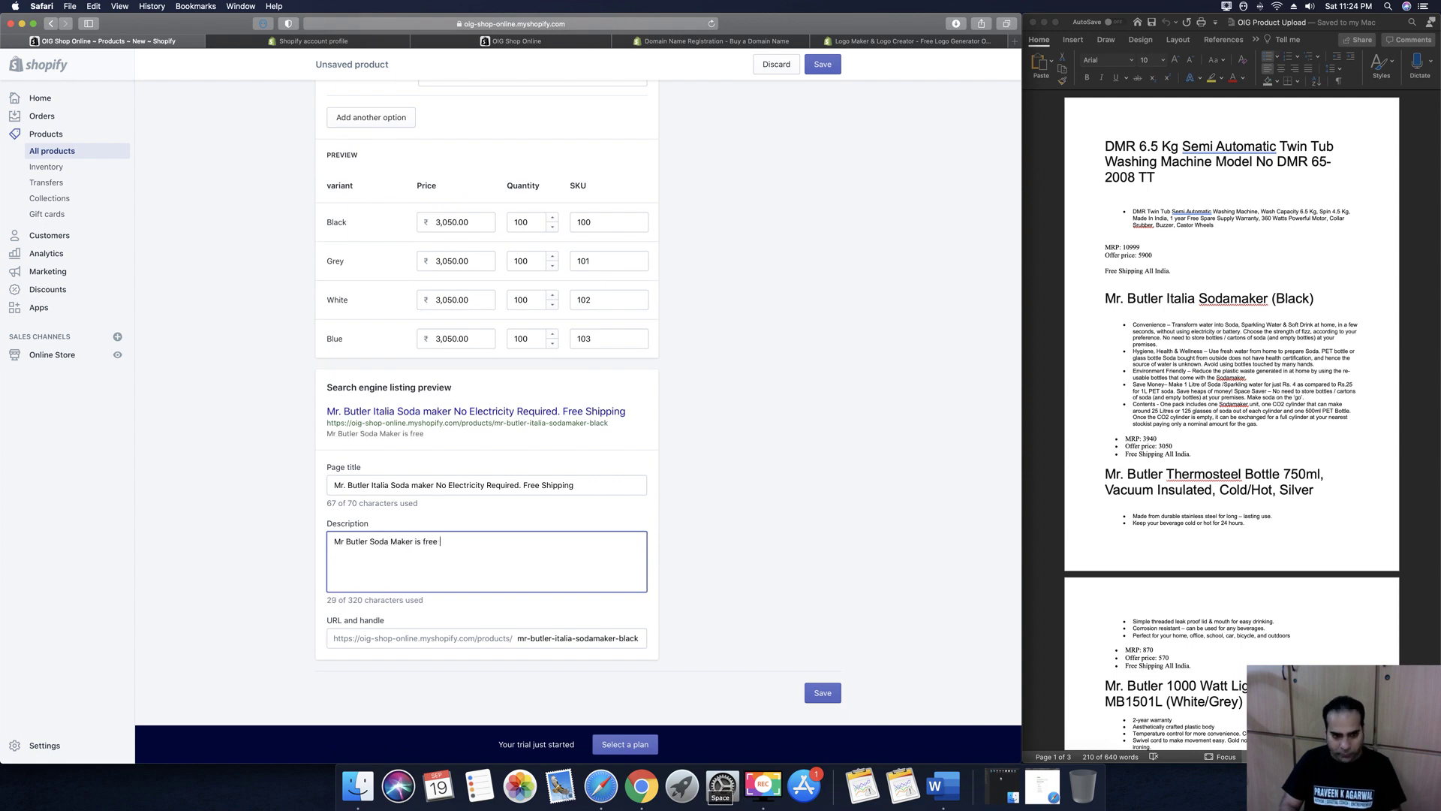
pyautogui.write('from Elec')
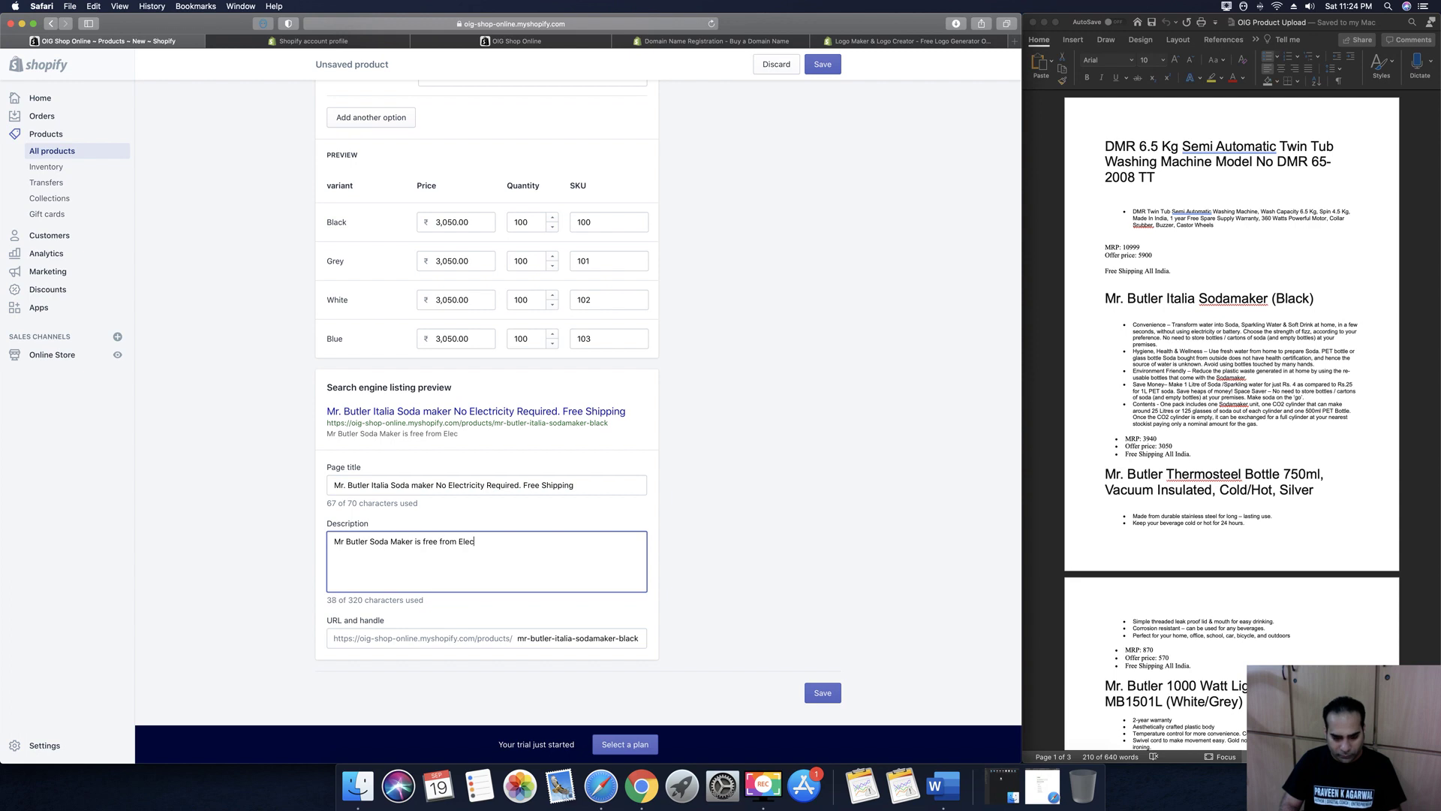
pyautogui.write('tricity a')
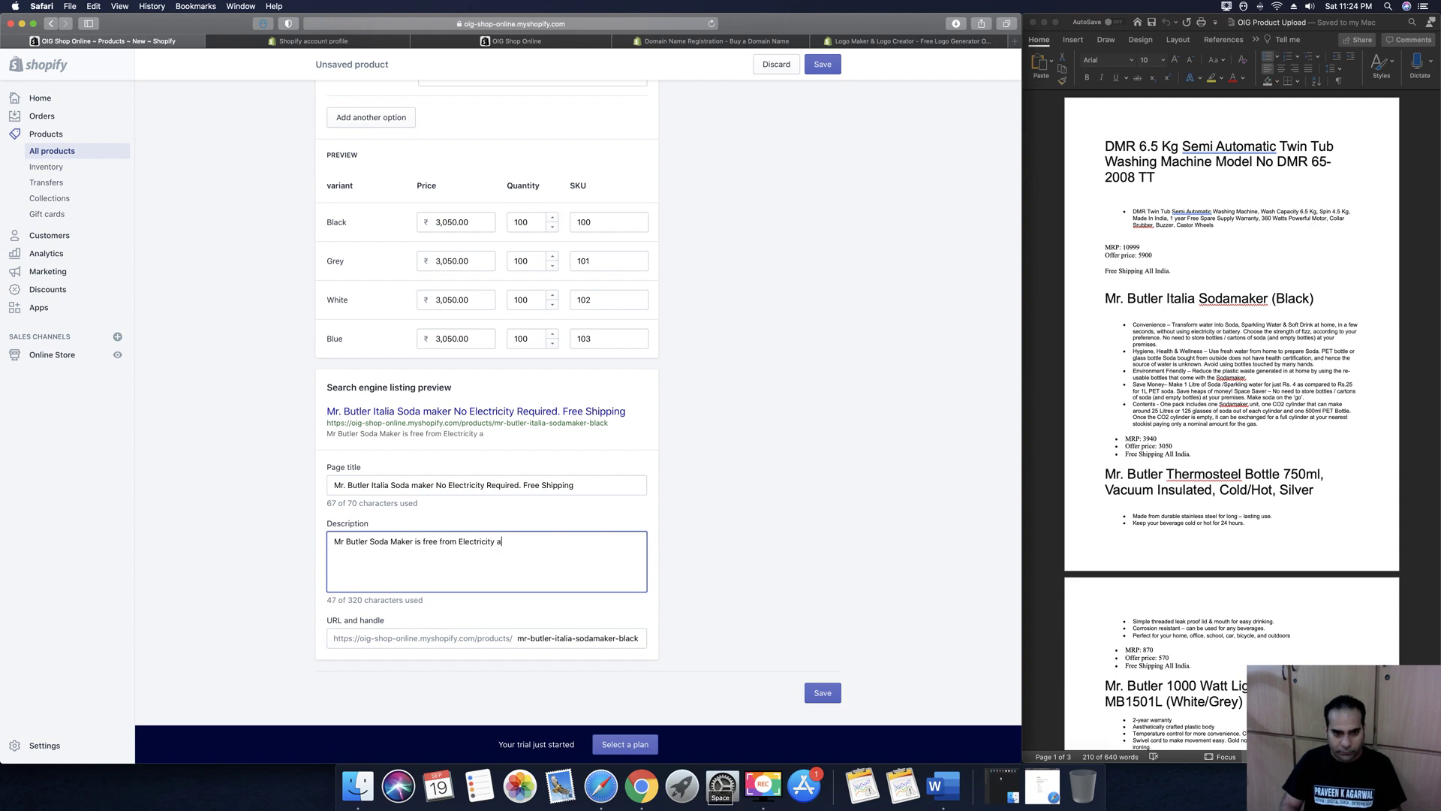
pyautogui.write('nd helps you')
pyautogui.press('BackSpace')
pyautogui.press('BackSpace')
pyautogui.write('s you')
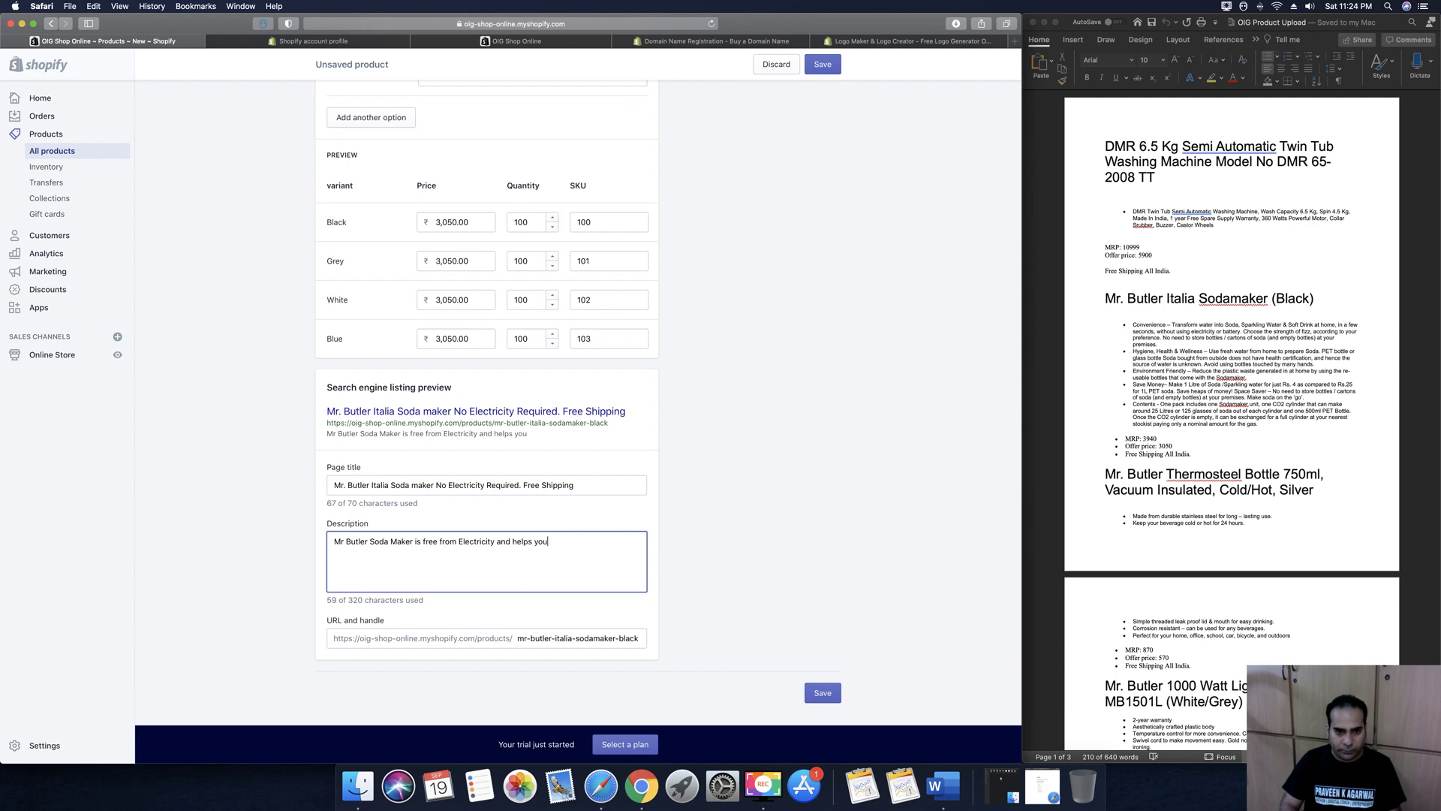
pyautogui.write(' make perfect Soda')
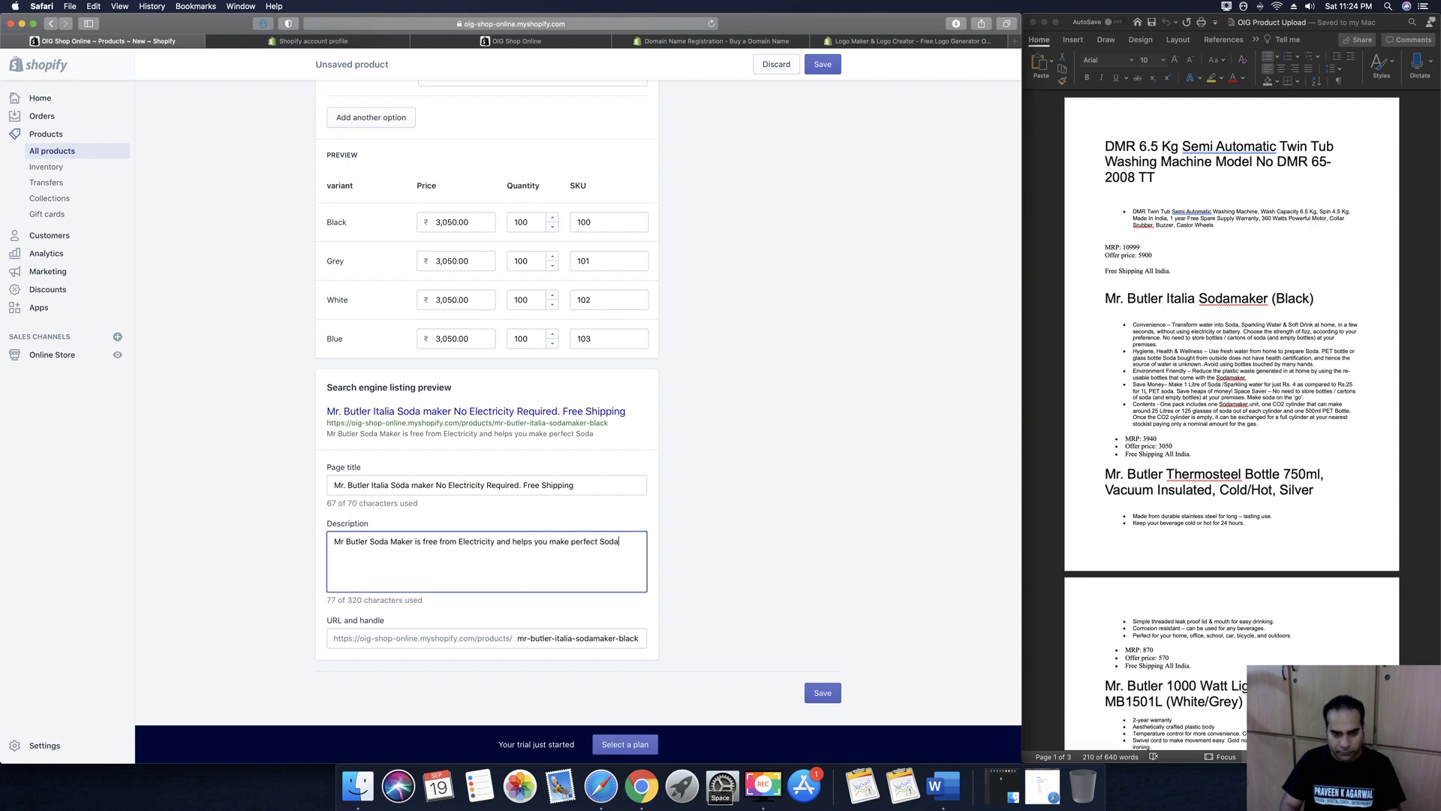
pyautogui.write(' & Fizzy drinks in')
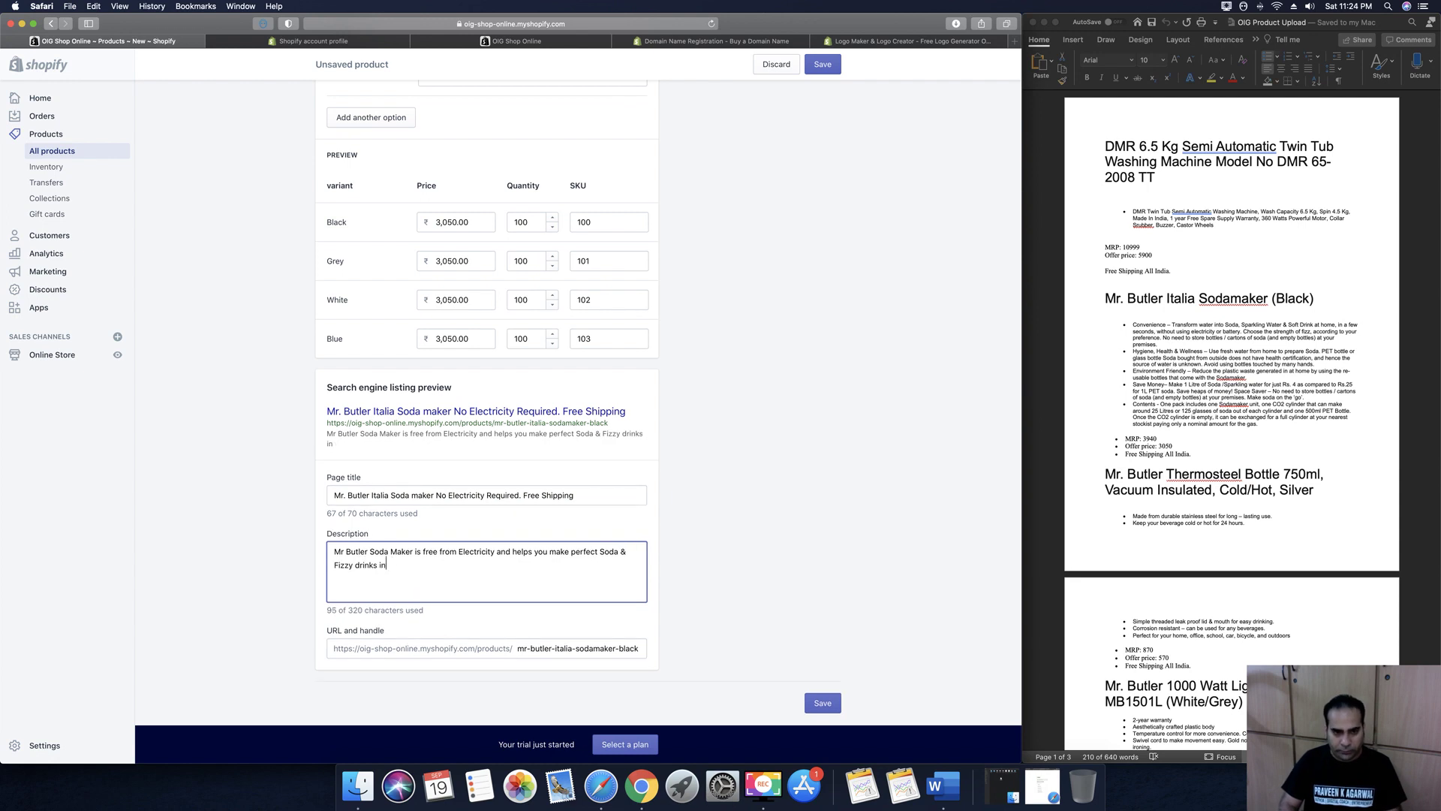
pyautogui.write(' your home. Just')
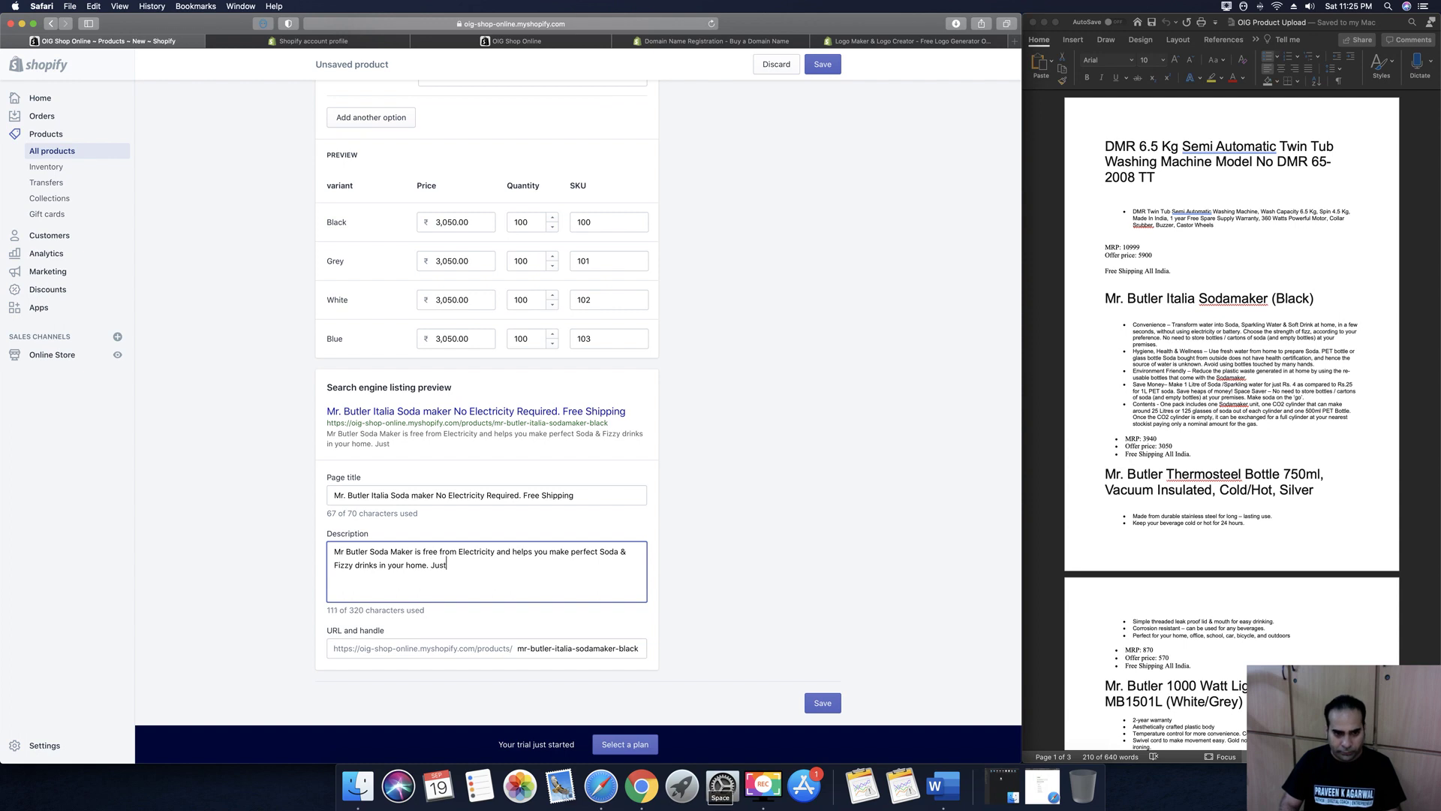
pyautogui.write(' Click the link')
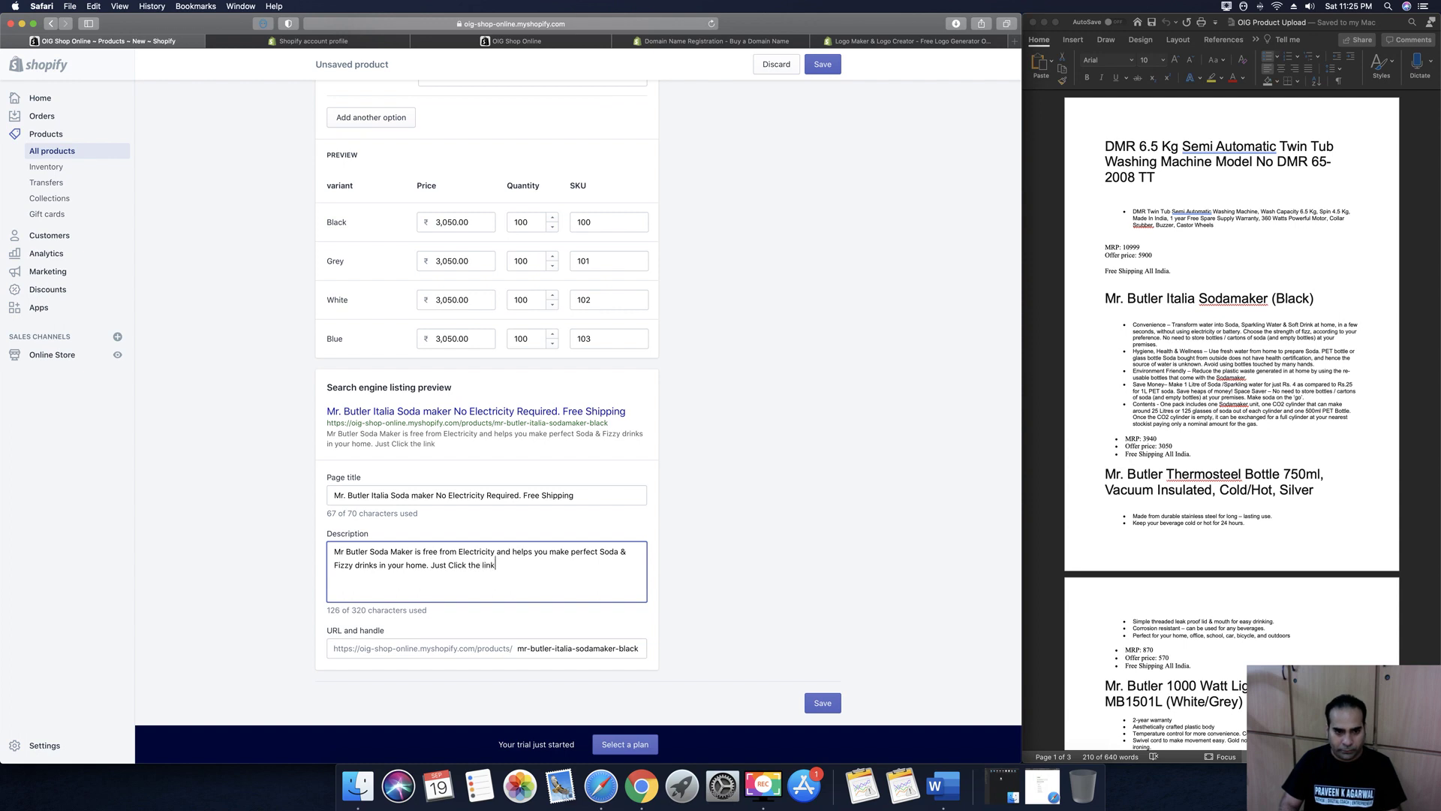
pyautogui.write(' select y')
pyautogui.write('our colot and')
# Finish the description with free shipping all over India and 1 Year warranty, then save the product
pyautogui.press('BackSpace')
pyautogui.press('BackSpace')
pyautogui.press('BackSpace')
pyautogui.press('BackSpace')
pyautogui.press('BackSpace')
pyautogui.write('r & take it ho')
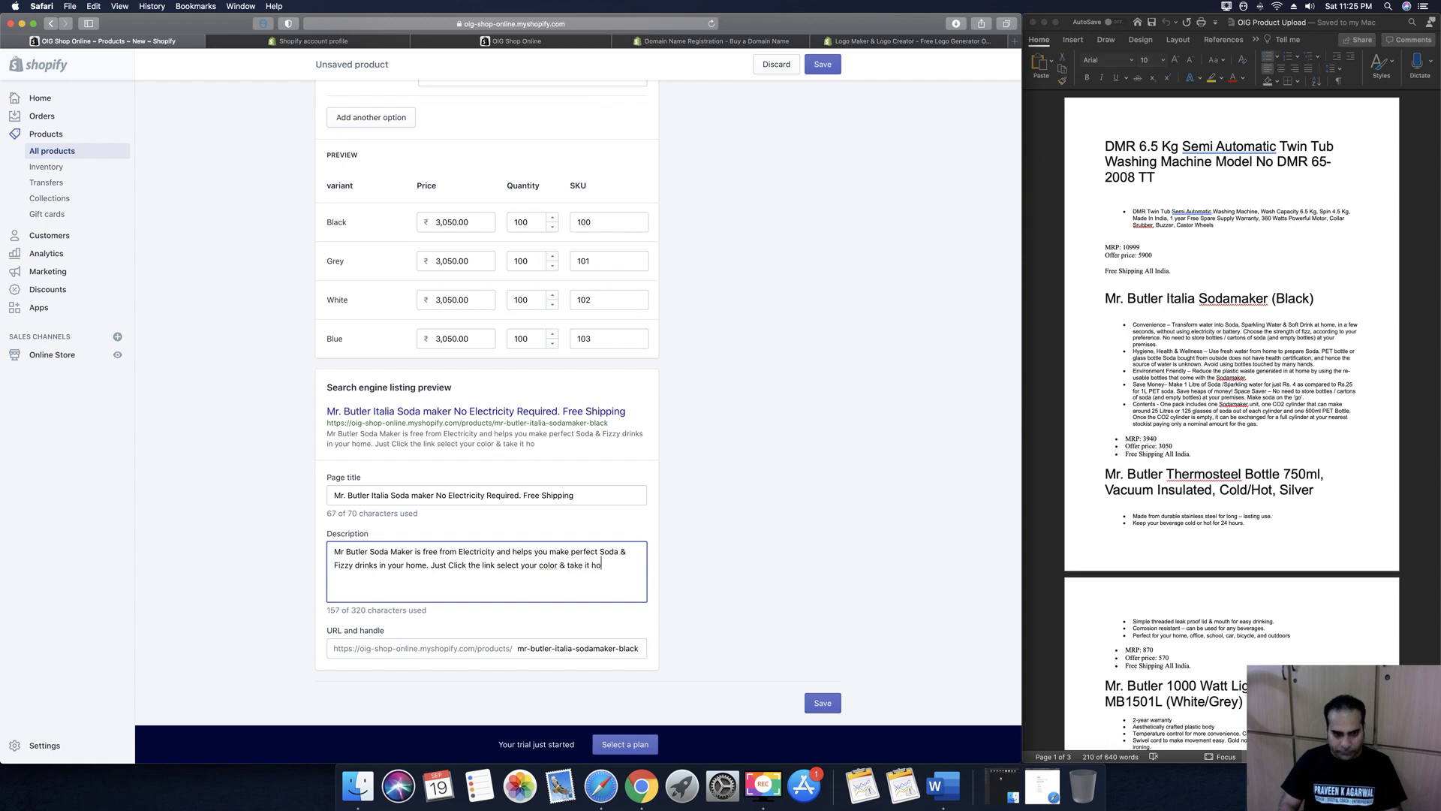
pyautogui.write('me toda')
pyautogui.write('y. Free Ship')
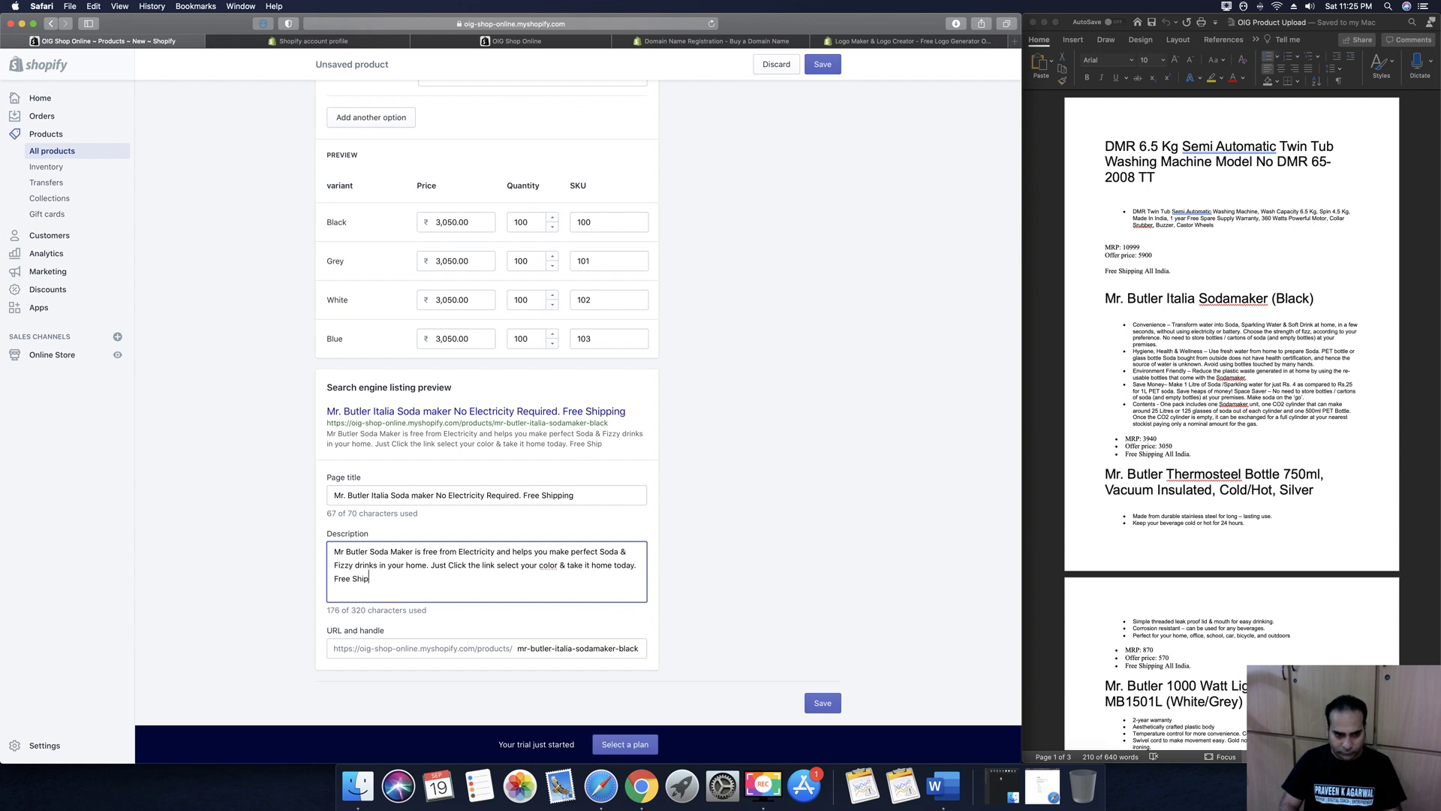
pyautogui.write('ping all over o')
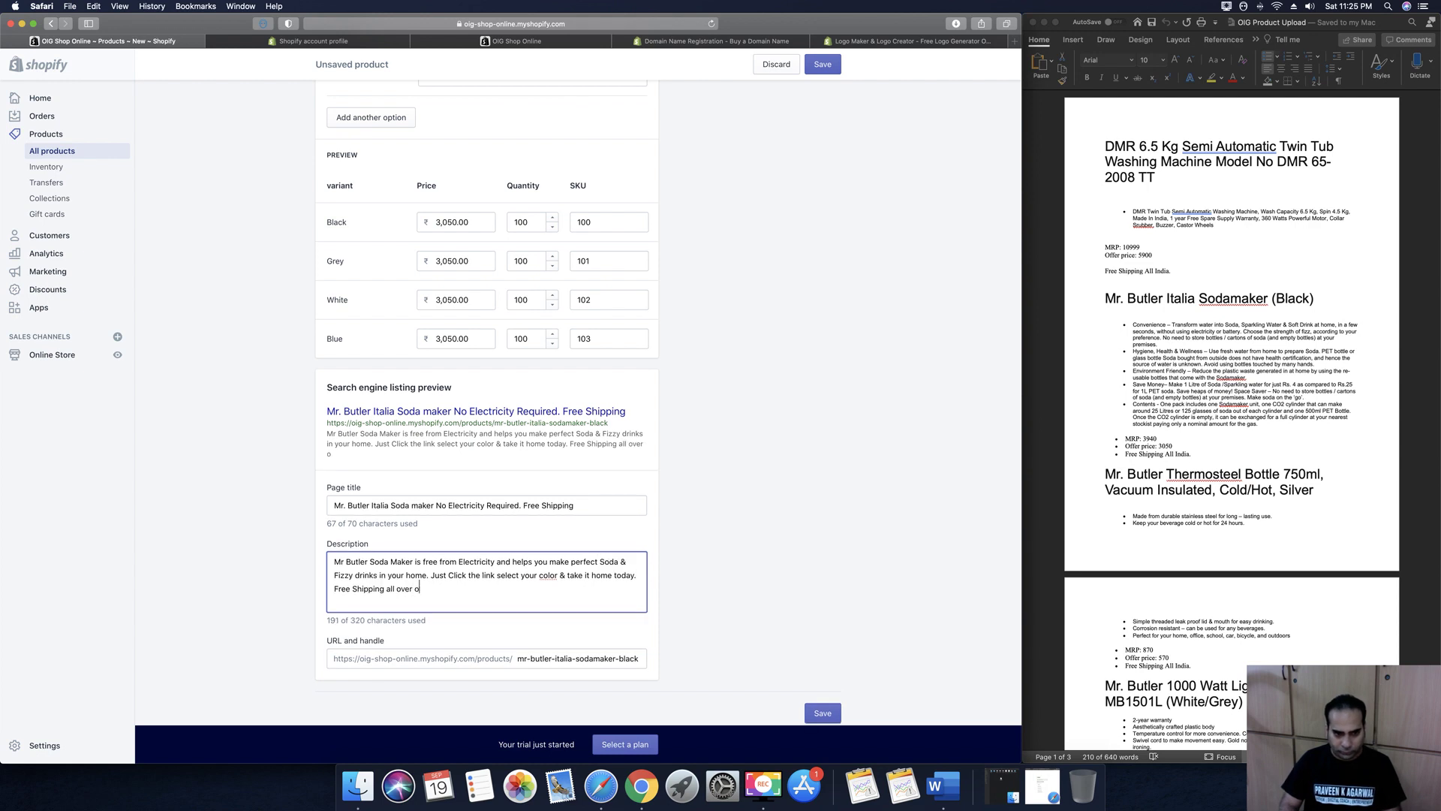
pyautogui.press('BackSpace')
pyautogui.write('India and ')
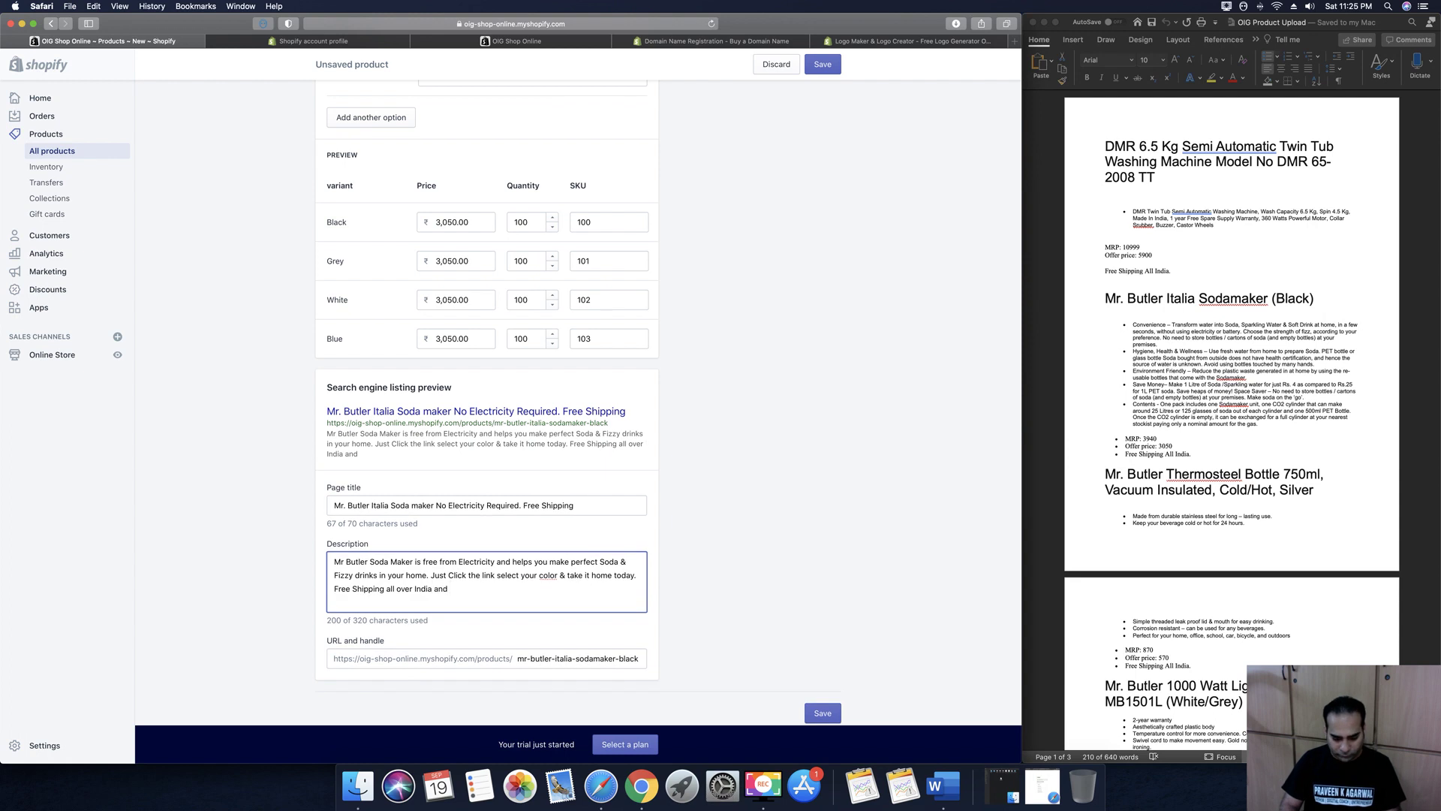
pyautogui.write('1 Year wataa')
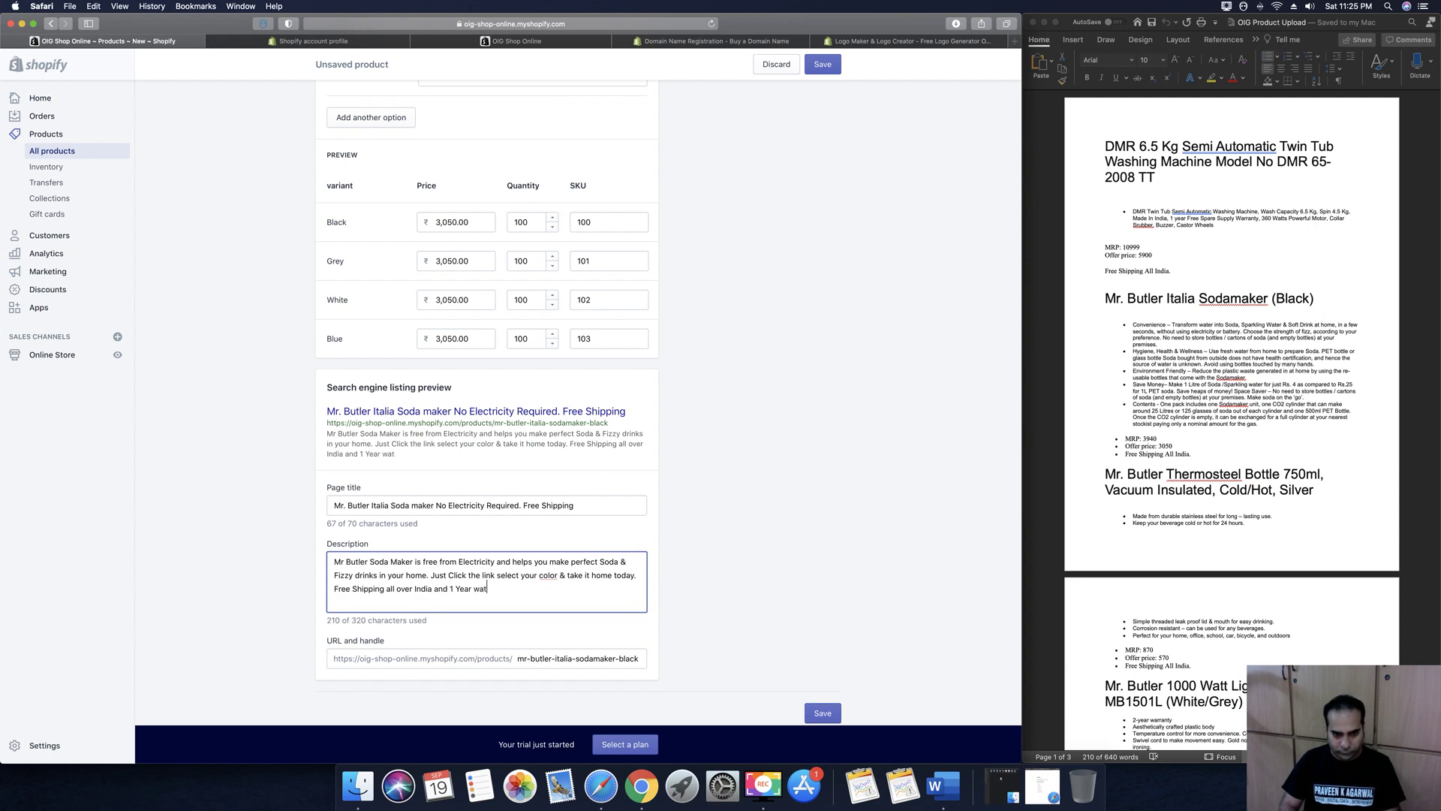
pyautogui.press('BackSpace')
pyautogui.press('BackSpace')
pyautogui.press('BackSpace')
pyautogui.write('ranty ')
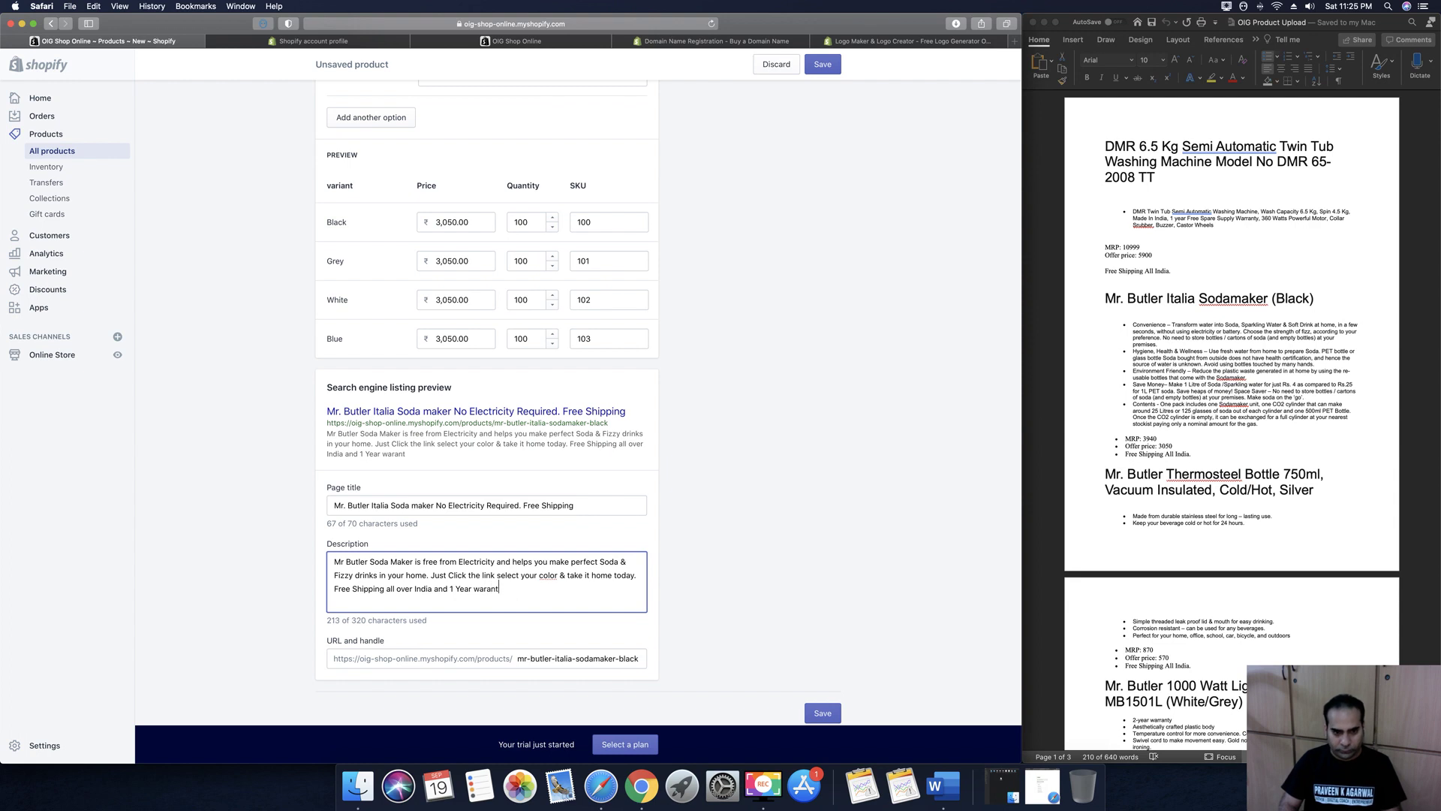
pyautogui.write('on ')
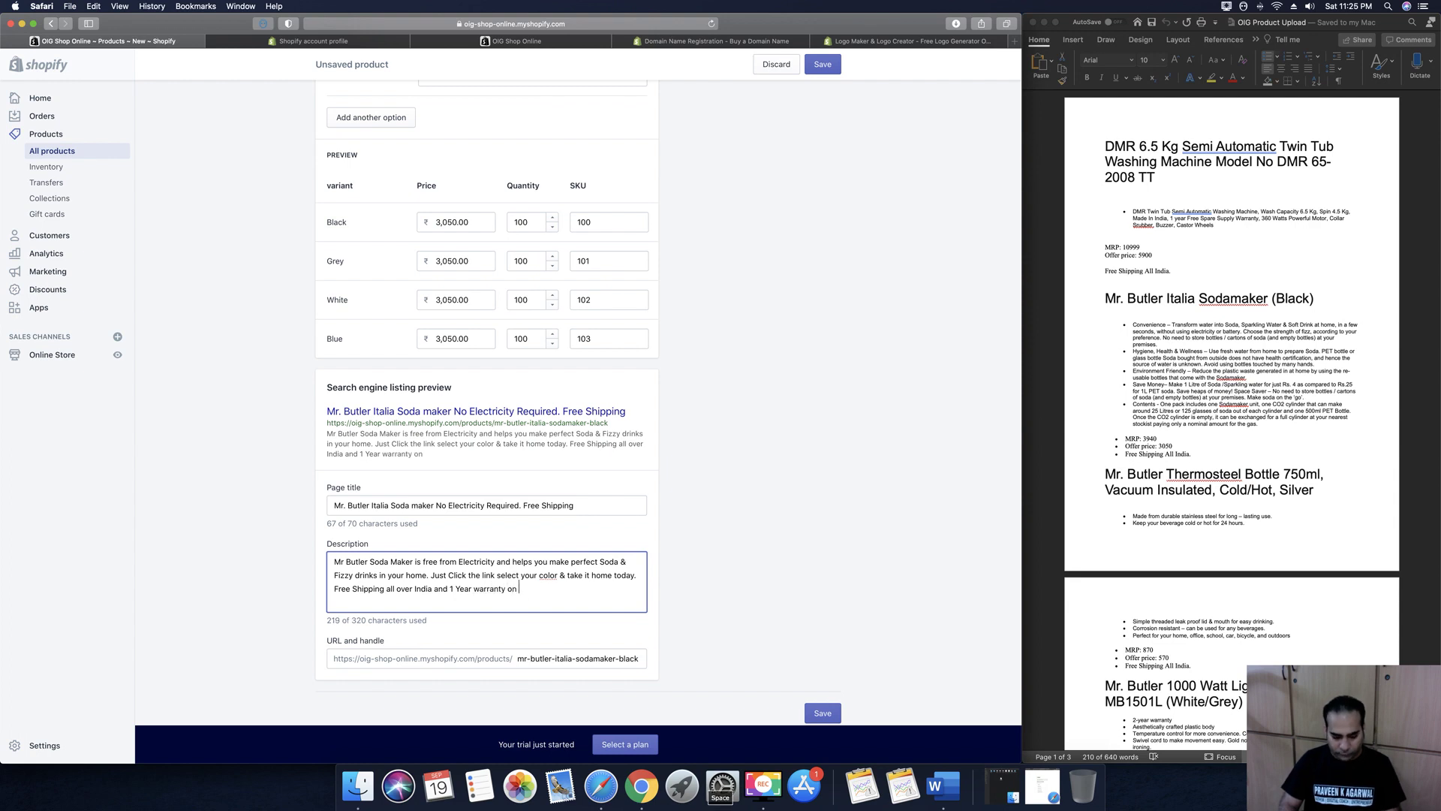
pyautogui.write('your purchase.')
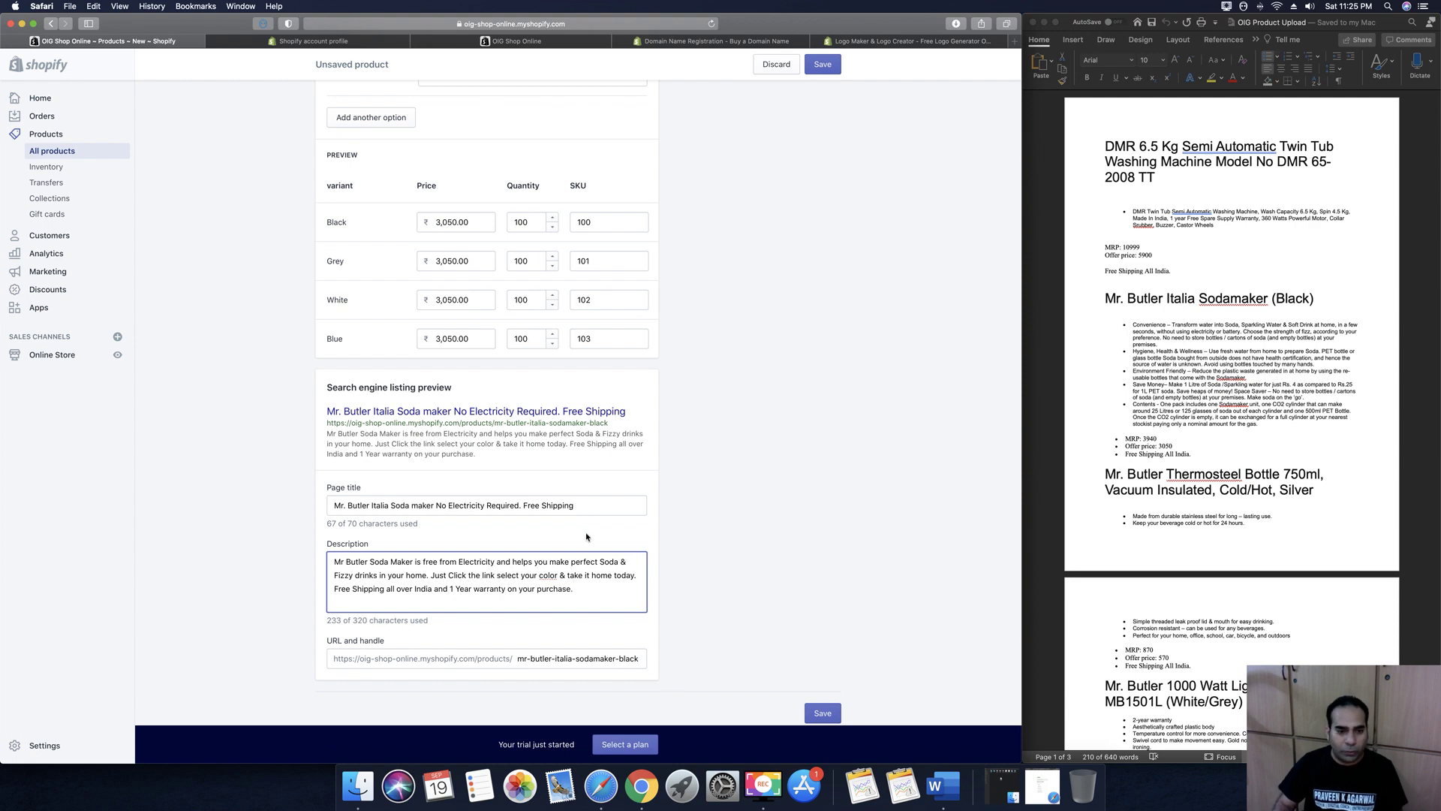
pyautogui.scroll(-1, 540, 536)
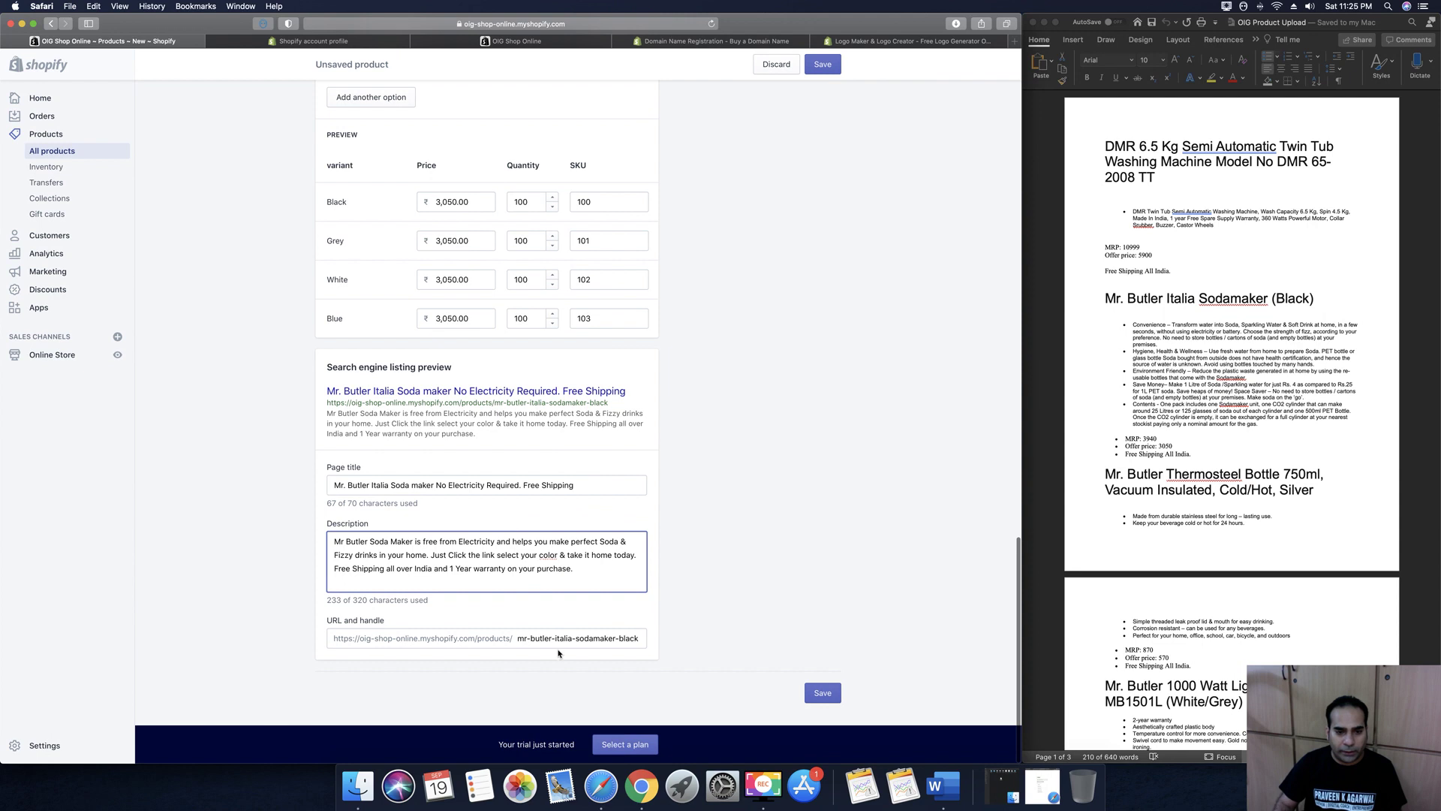
pyautogui.click(823, 694)
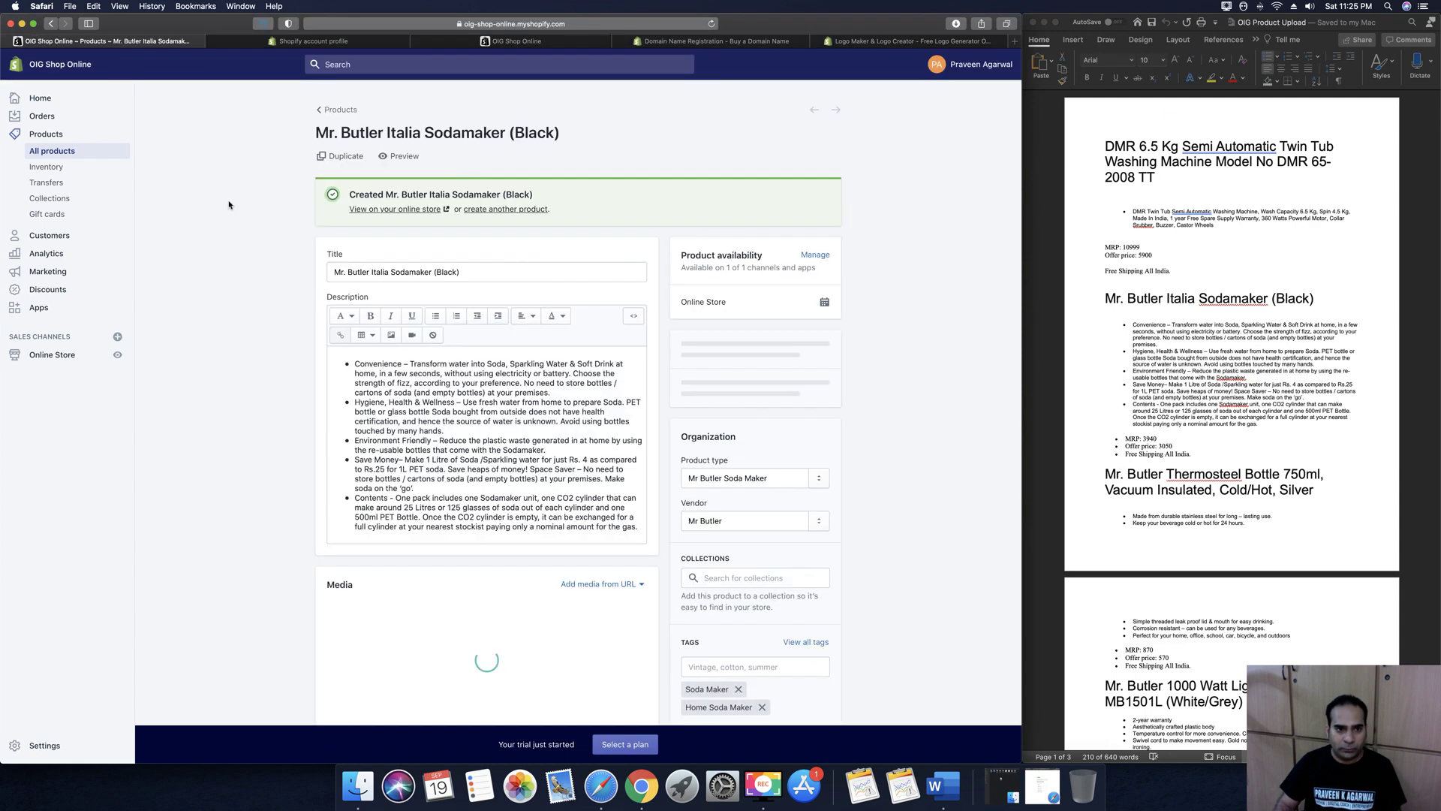
# Start another product titled with the Thermosteel Bottle heading copied from the notes document
pyautogui.click(515, 212)
pyautogui.click(1165, 376)
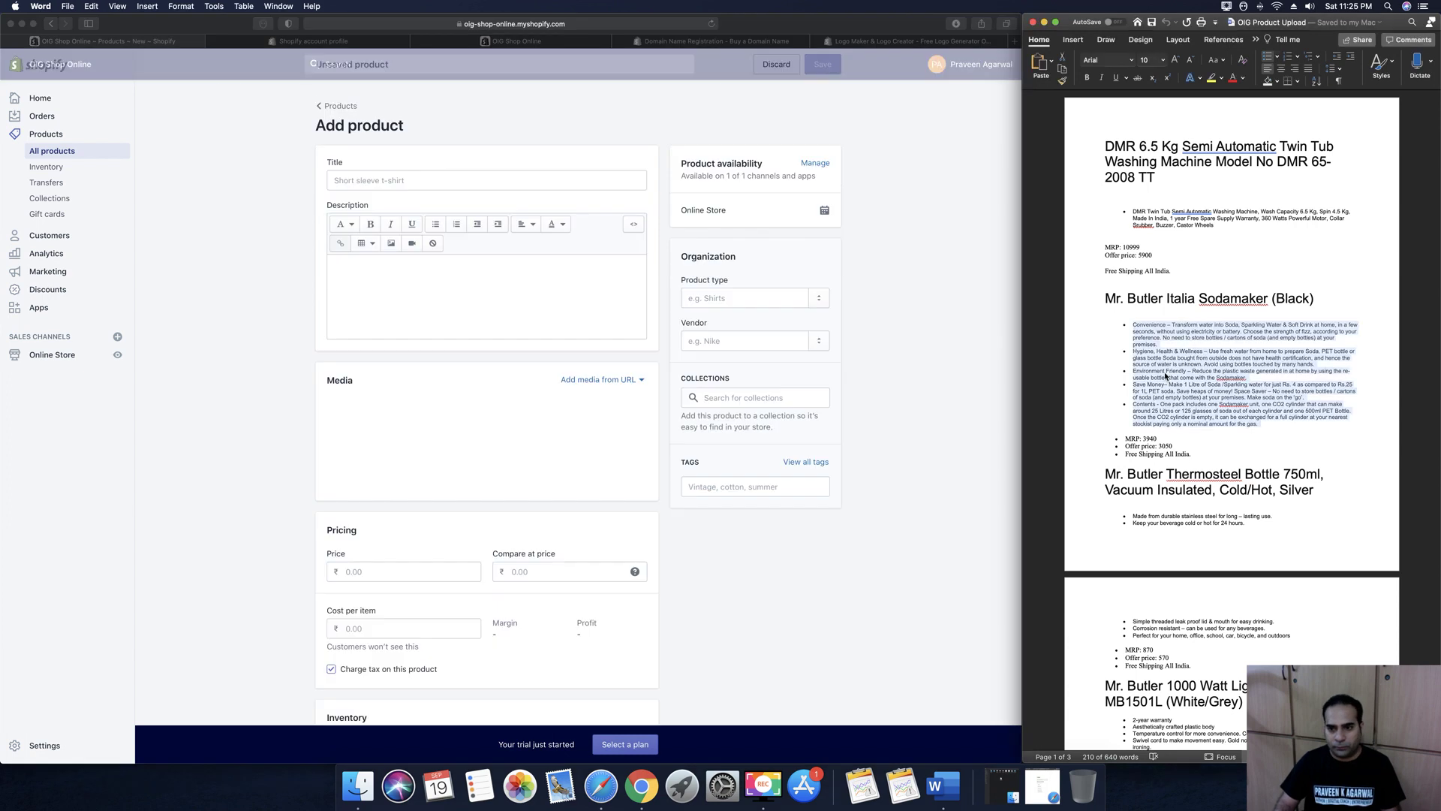
pyautogui.scroll(-2, 1167, 379)
pyautogui.scroll(-2, 1168, 383)
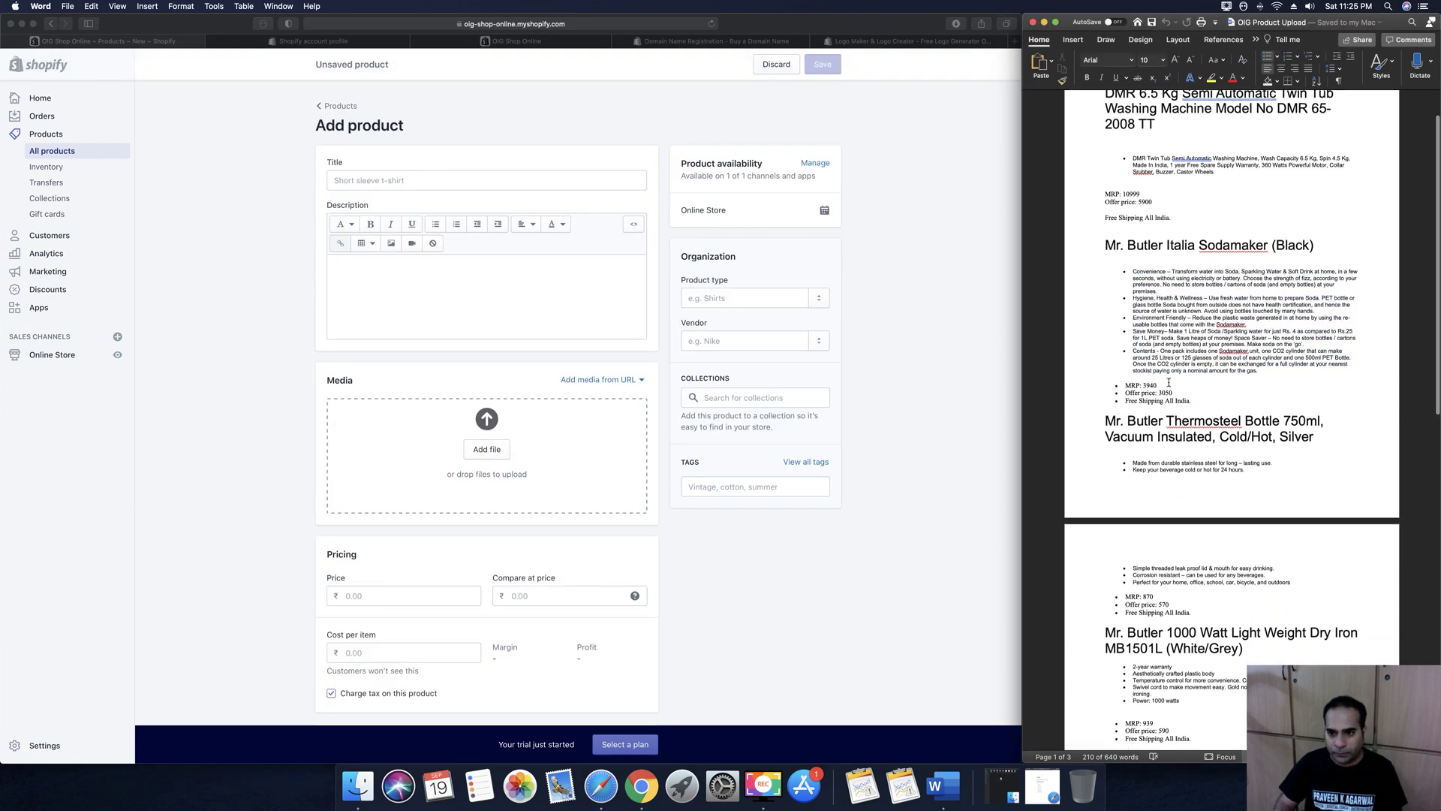
pyautogui.moveTo(1106, 421); pyautogui.dragTo(1302, 433)
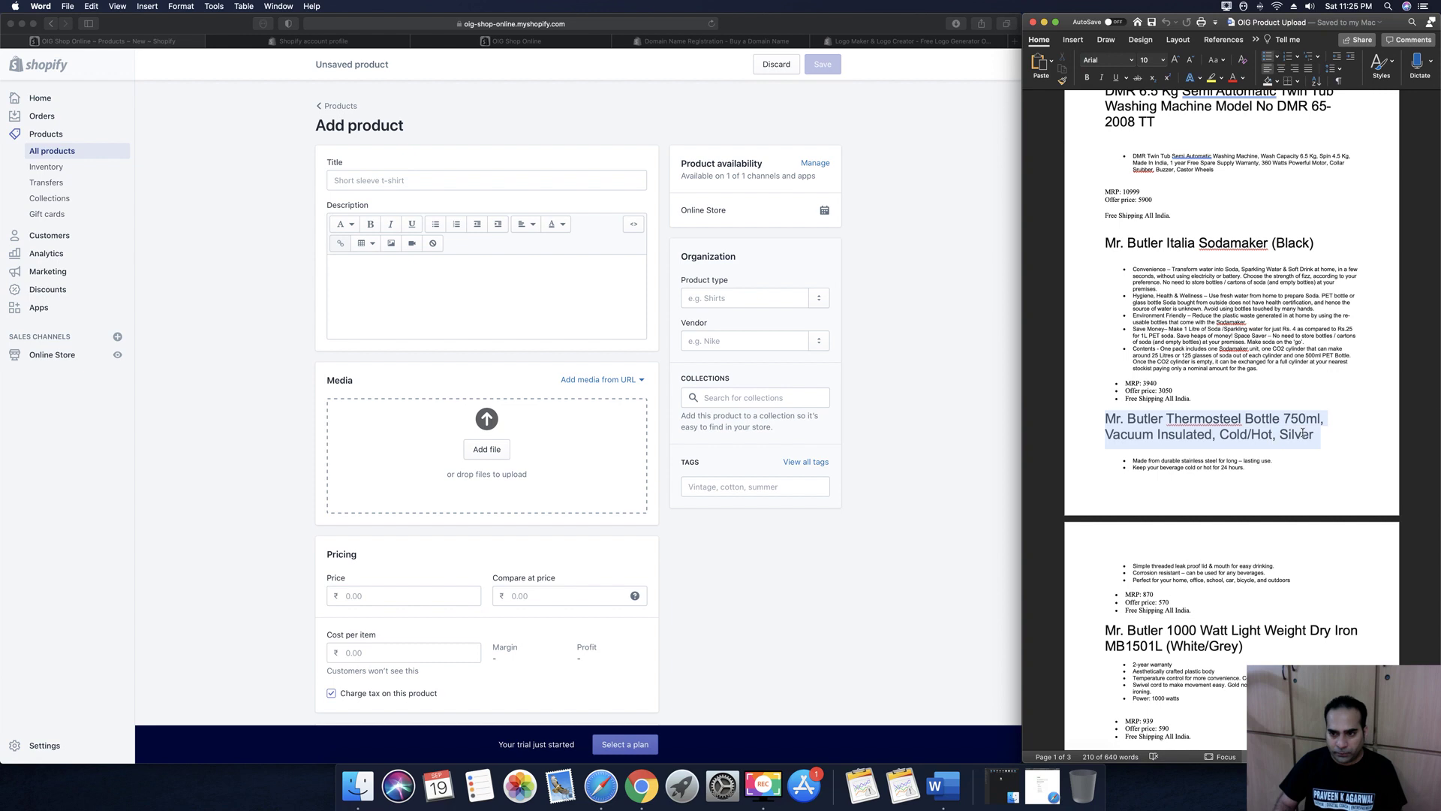
pyautogui.press('super+c')
pyautogui.click(414, 187)
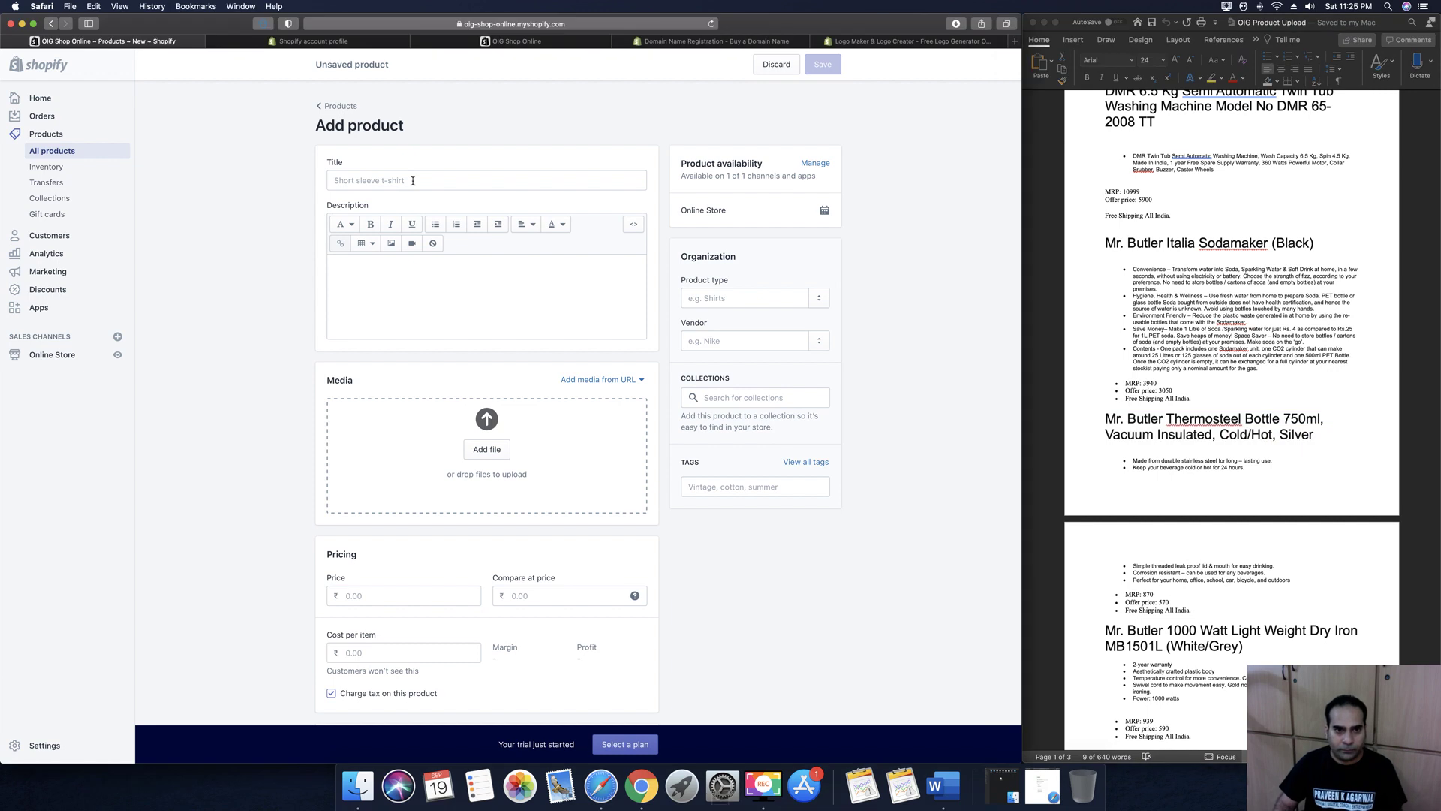
pyautogui.press('super+v')
# Paste the bottle's five feature bullets from the notes document into the Description
pyautogui.click(388, 267)
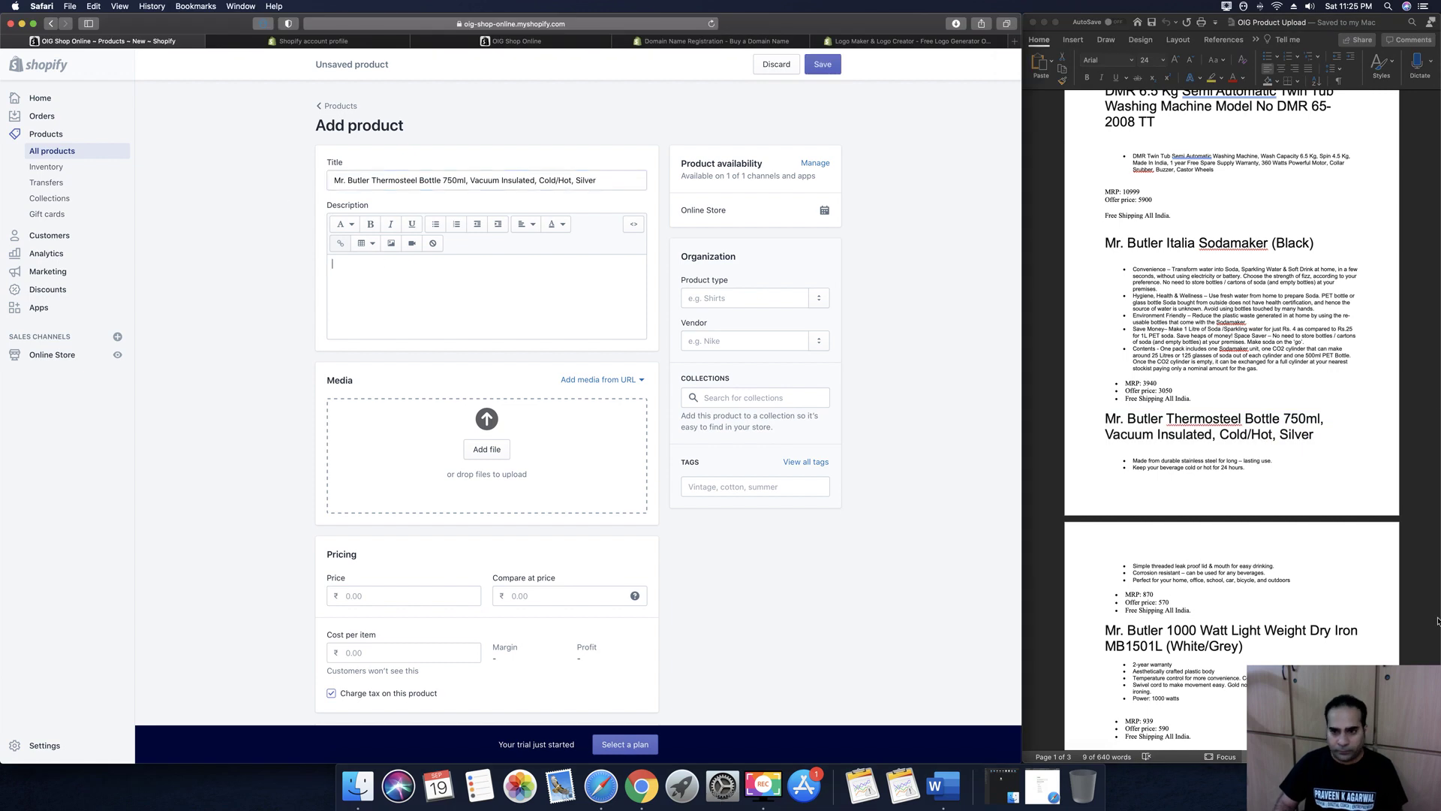
pyautogui.scroll(-1, 1254, 564)
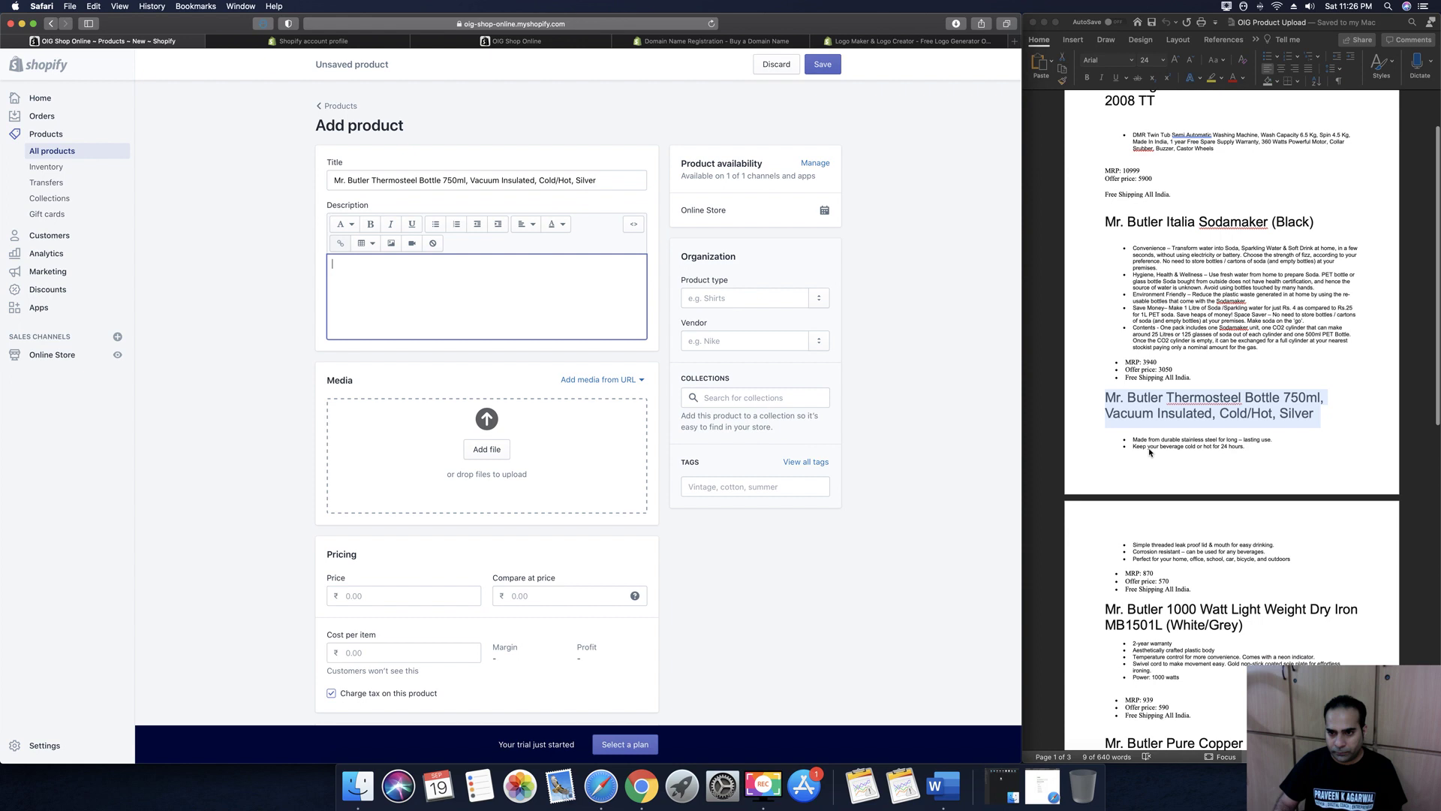
pyautogui.click(1145, 475)
pyautogui.moveTo(1134, 439); pyautogui.dragTo(1295, 560)
pyautogui.press('super+c')
pyautogui.click(595, 277)
pyautogui.press('super+v')
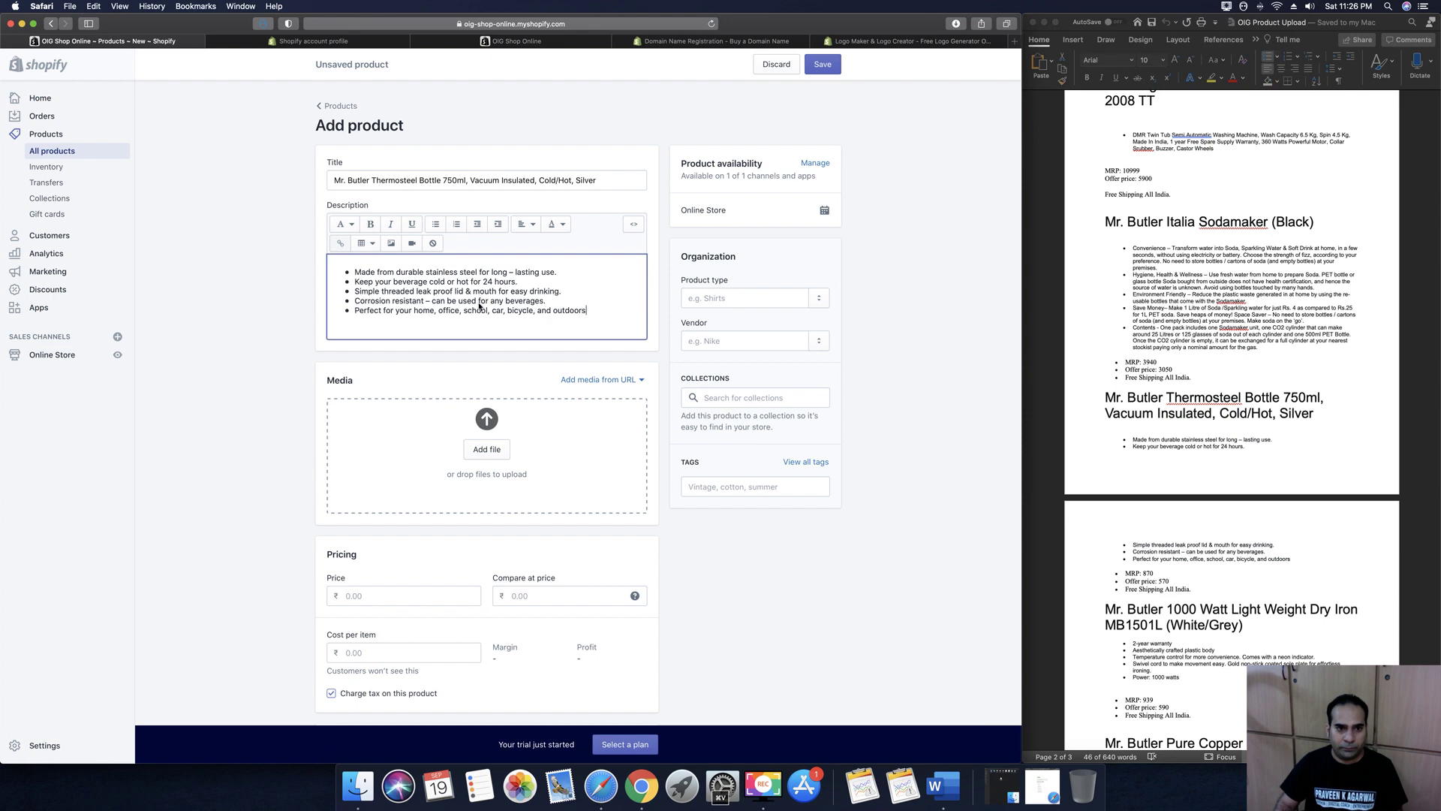
pyautogui.scroll(-2, 479, 294)
pyautogui.scroll(-1, 478, 294)
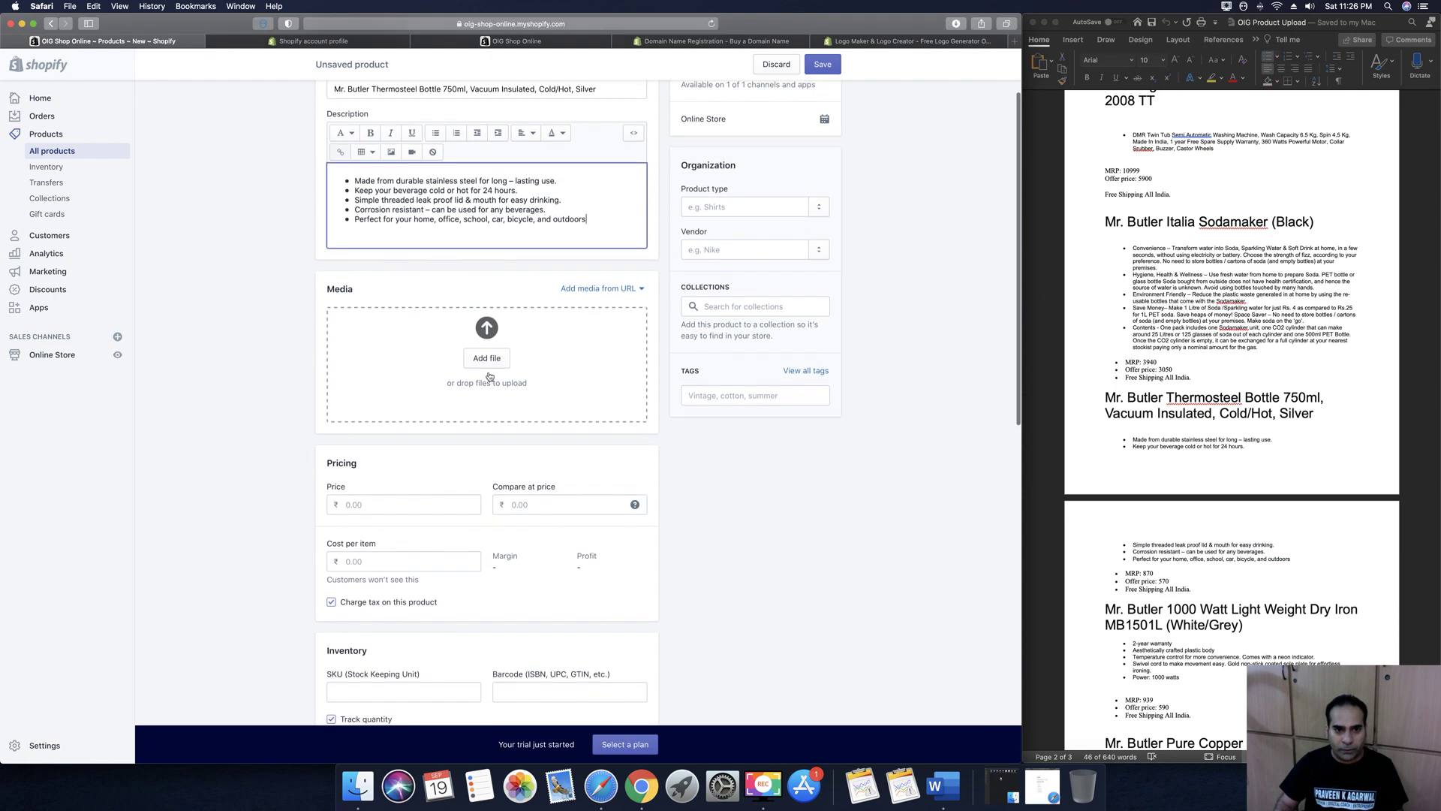
# Upload images 43.png–50.png from the MR BUTLER THERMO STEEL folder to the product media
pyautogui.click(488, 359)
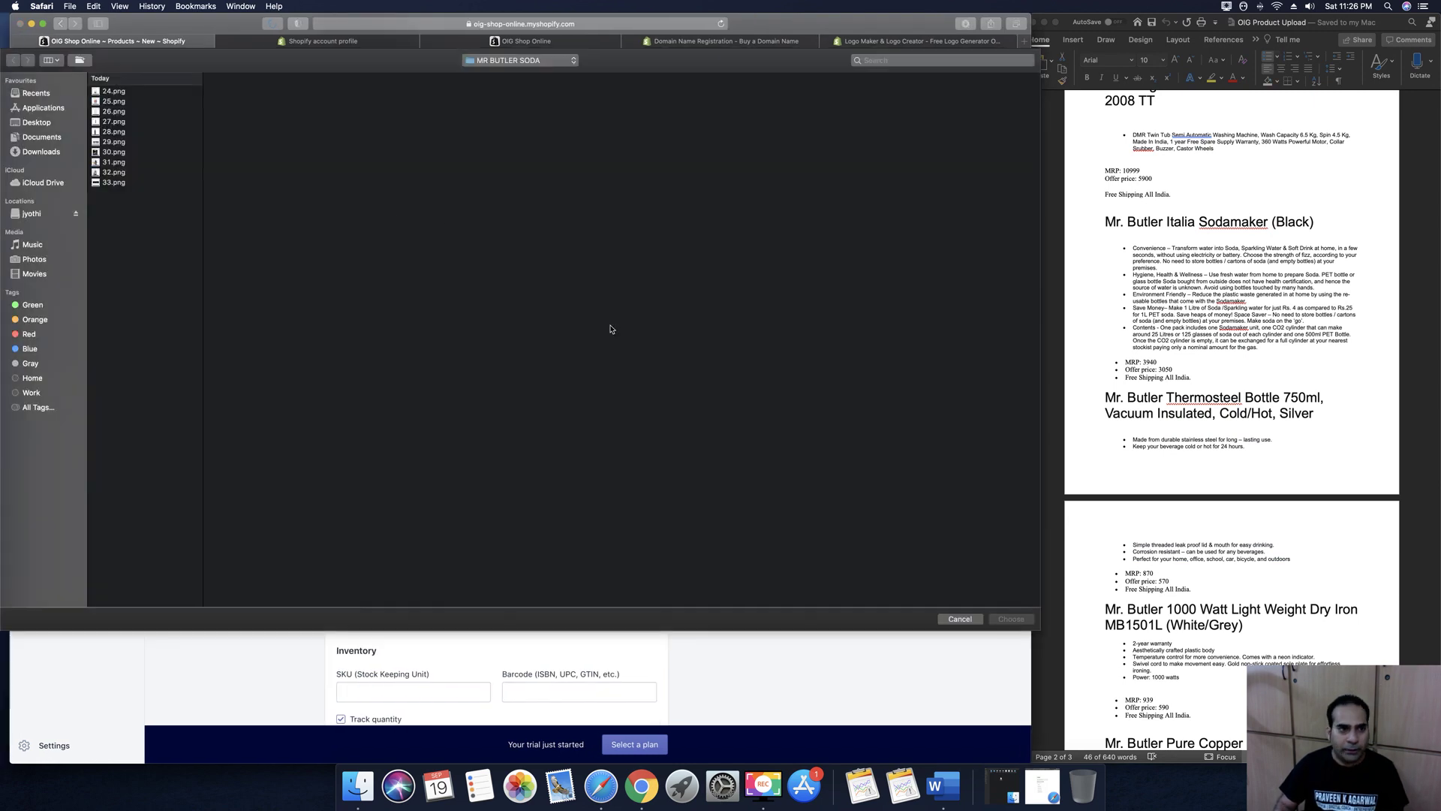
pyautogui.click(58, 140)
pyautogui.click(124, 158)
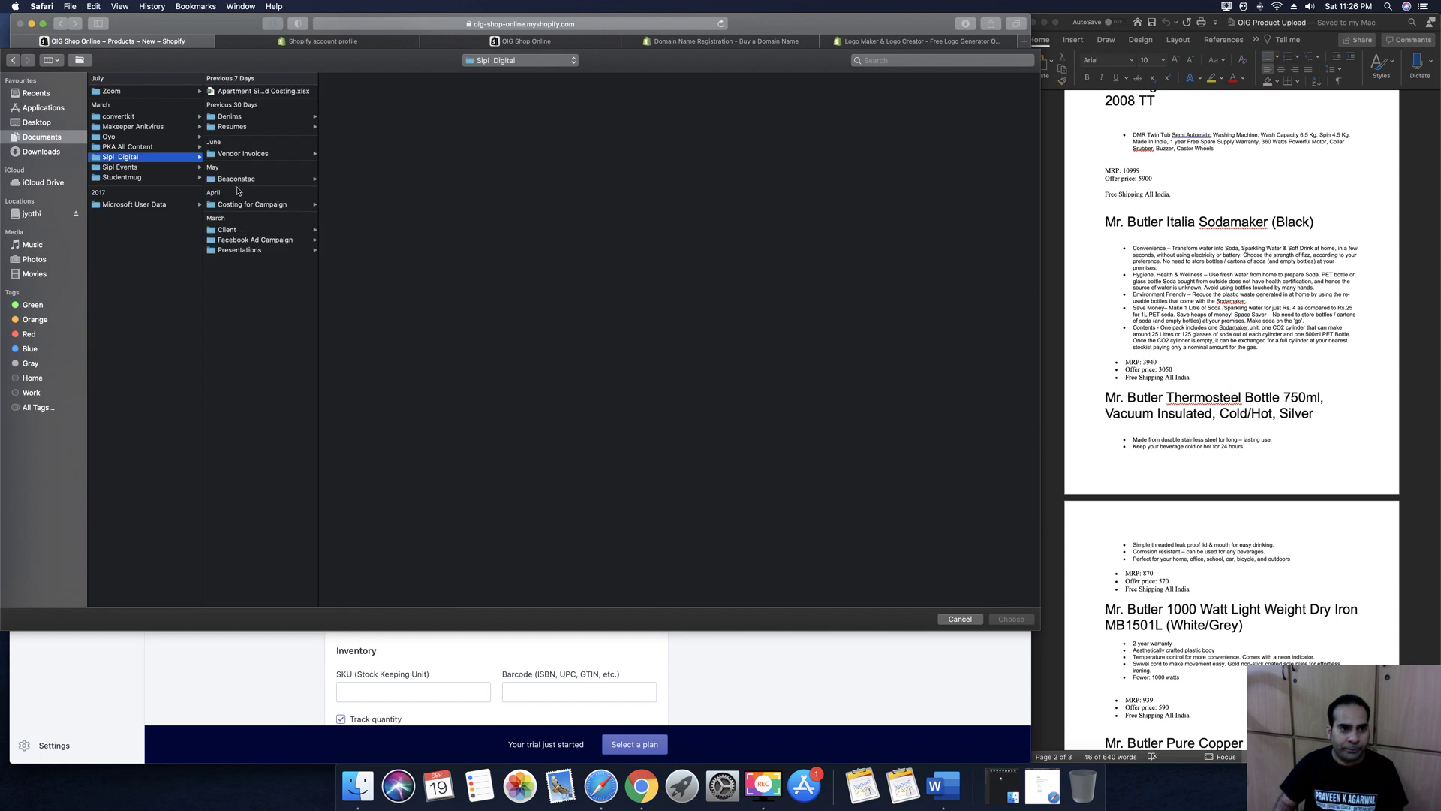
pyautogui.click(227, 230)
pyautogui.click(350, 102)
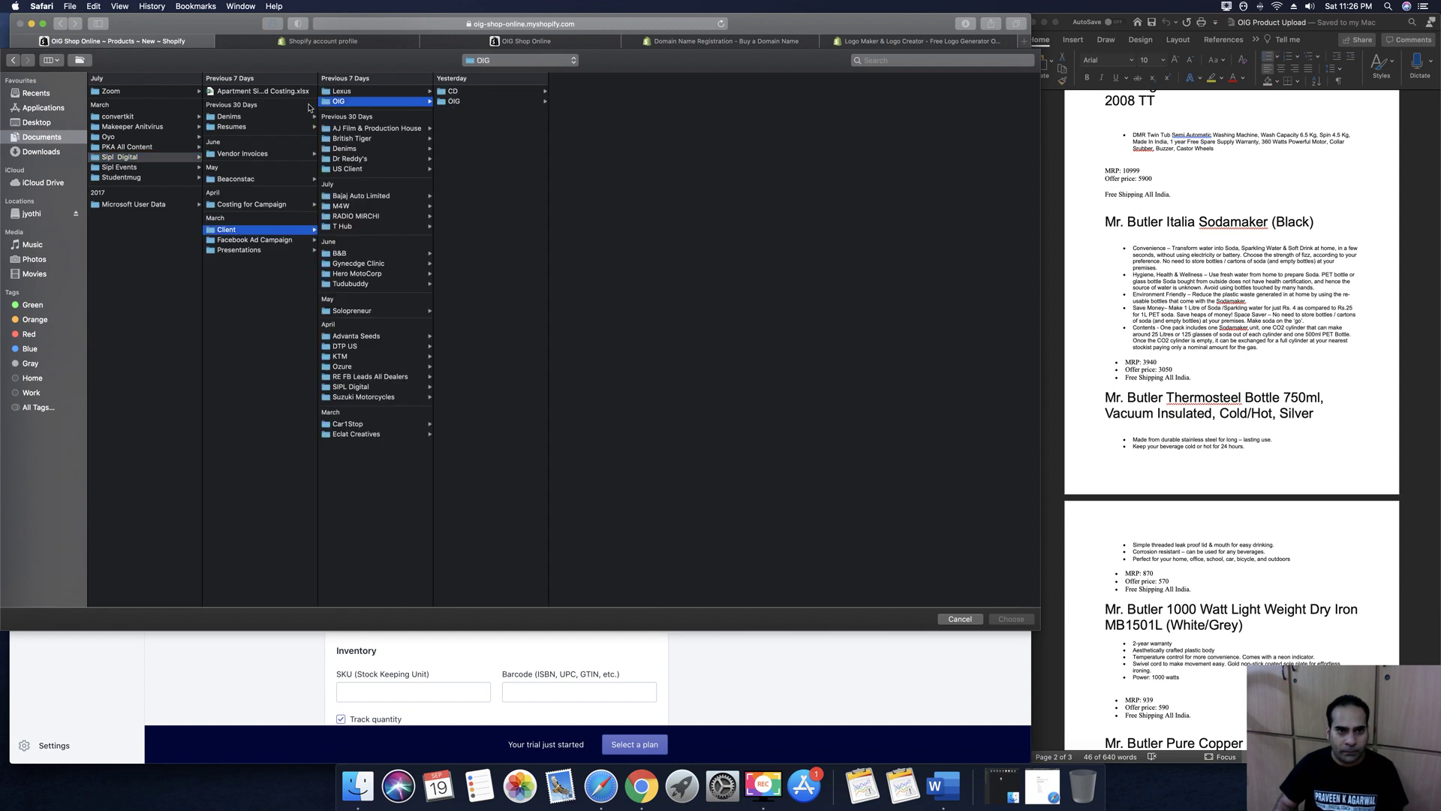
pyautogui.click(451, 102)
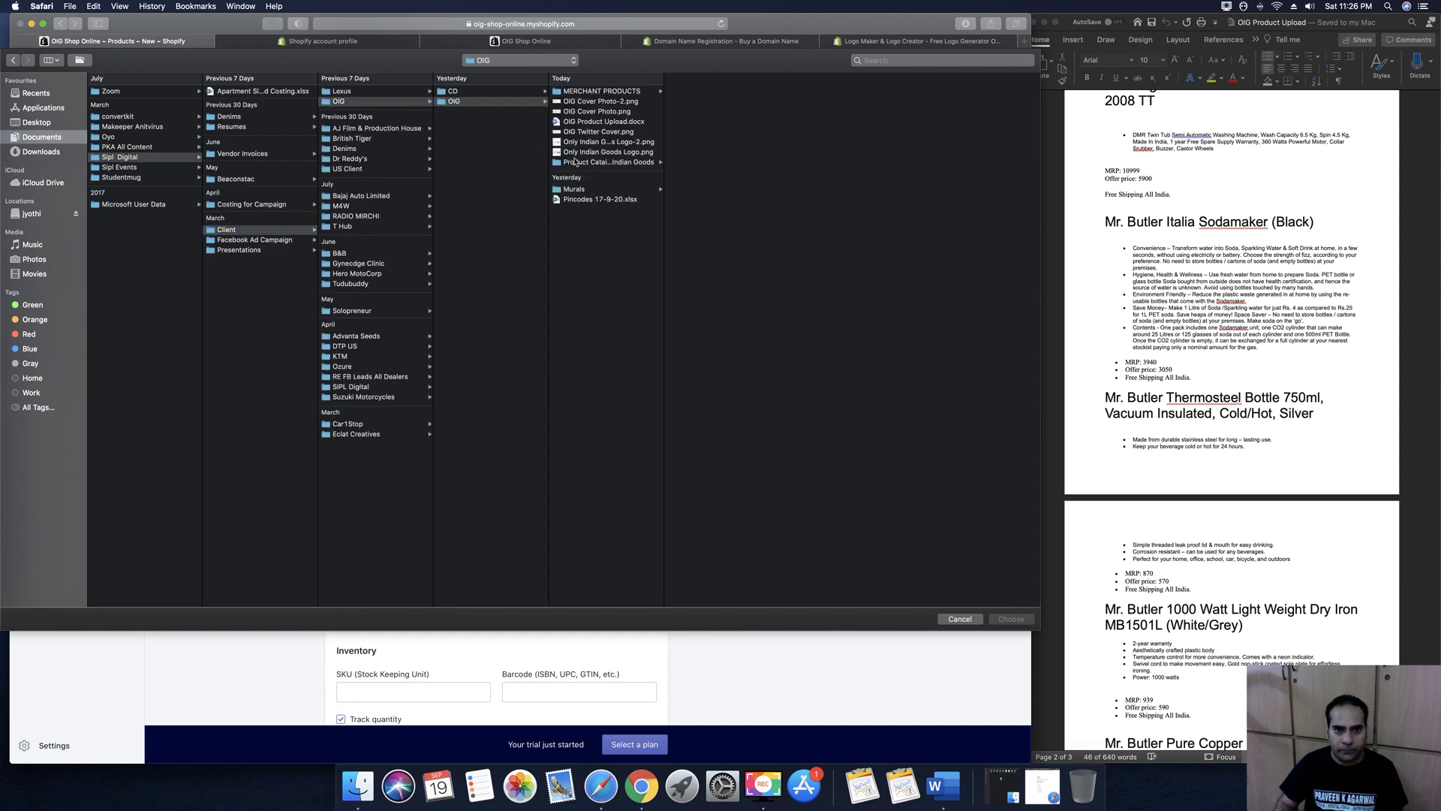
pyautogui.click(577, 162)
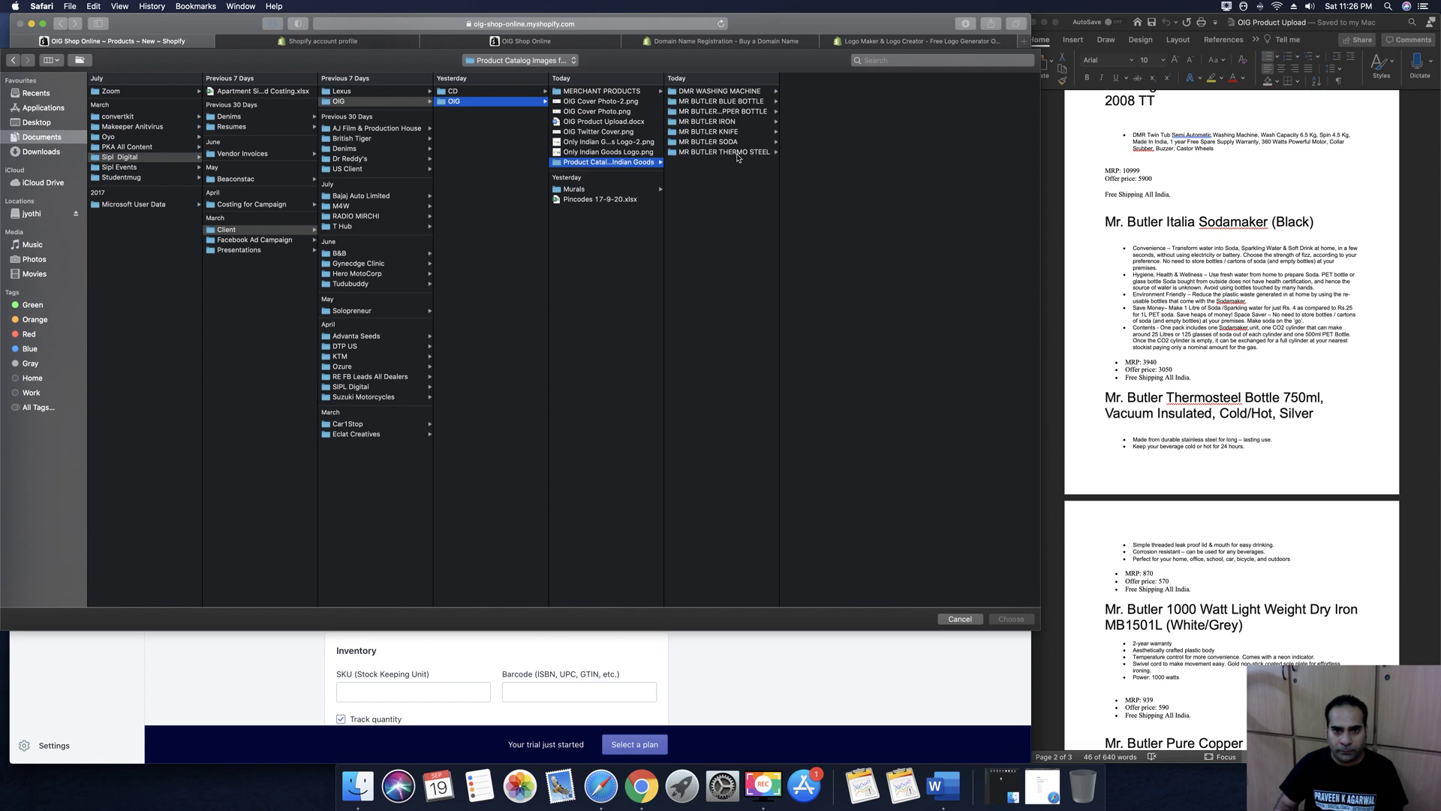
pyautogui.click(737, 153)
pyautogui.moveTo(836, 196); pyautogui.dragTo(833, 87)
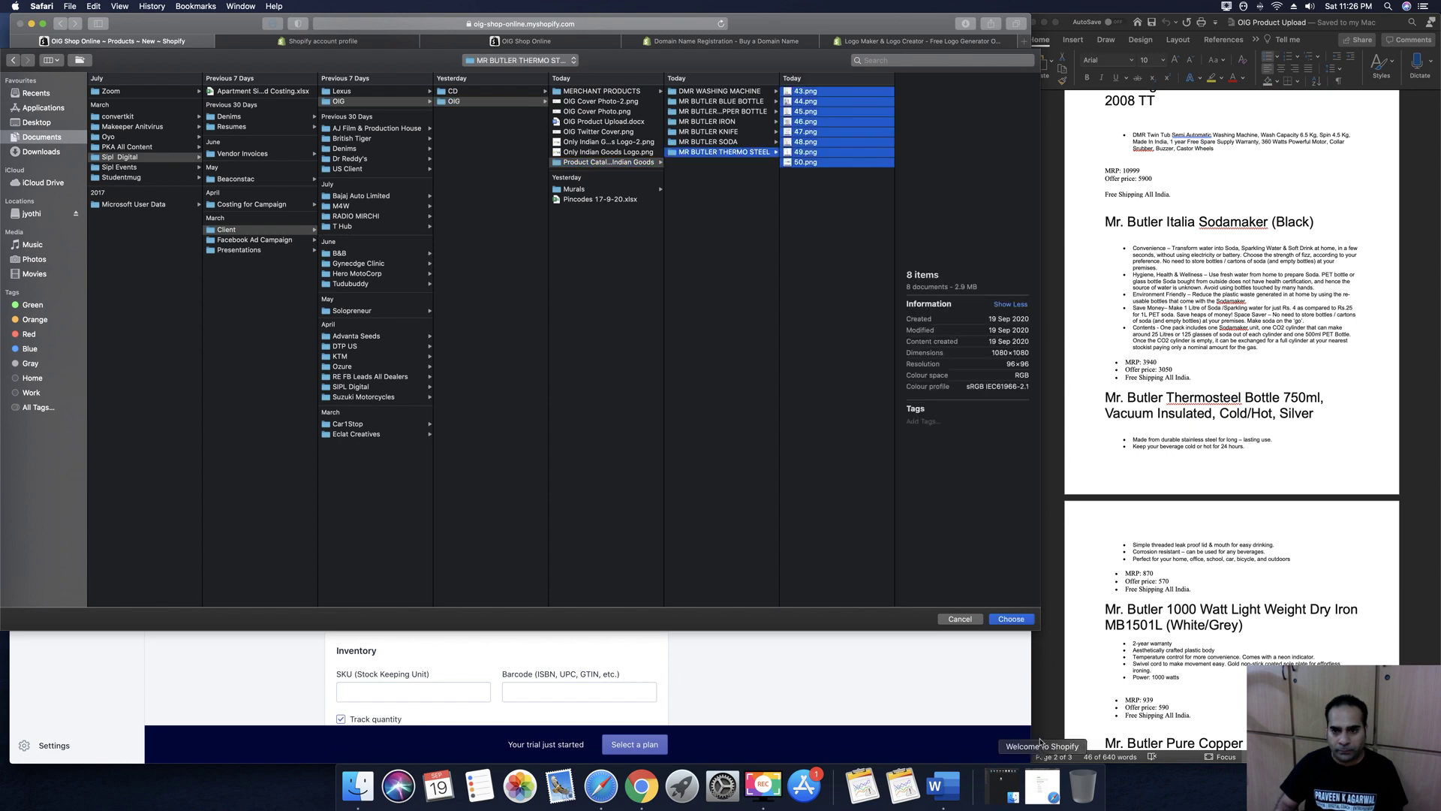
pyautogui.click(1011, 619)
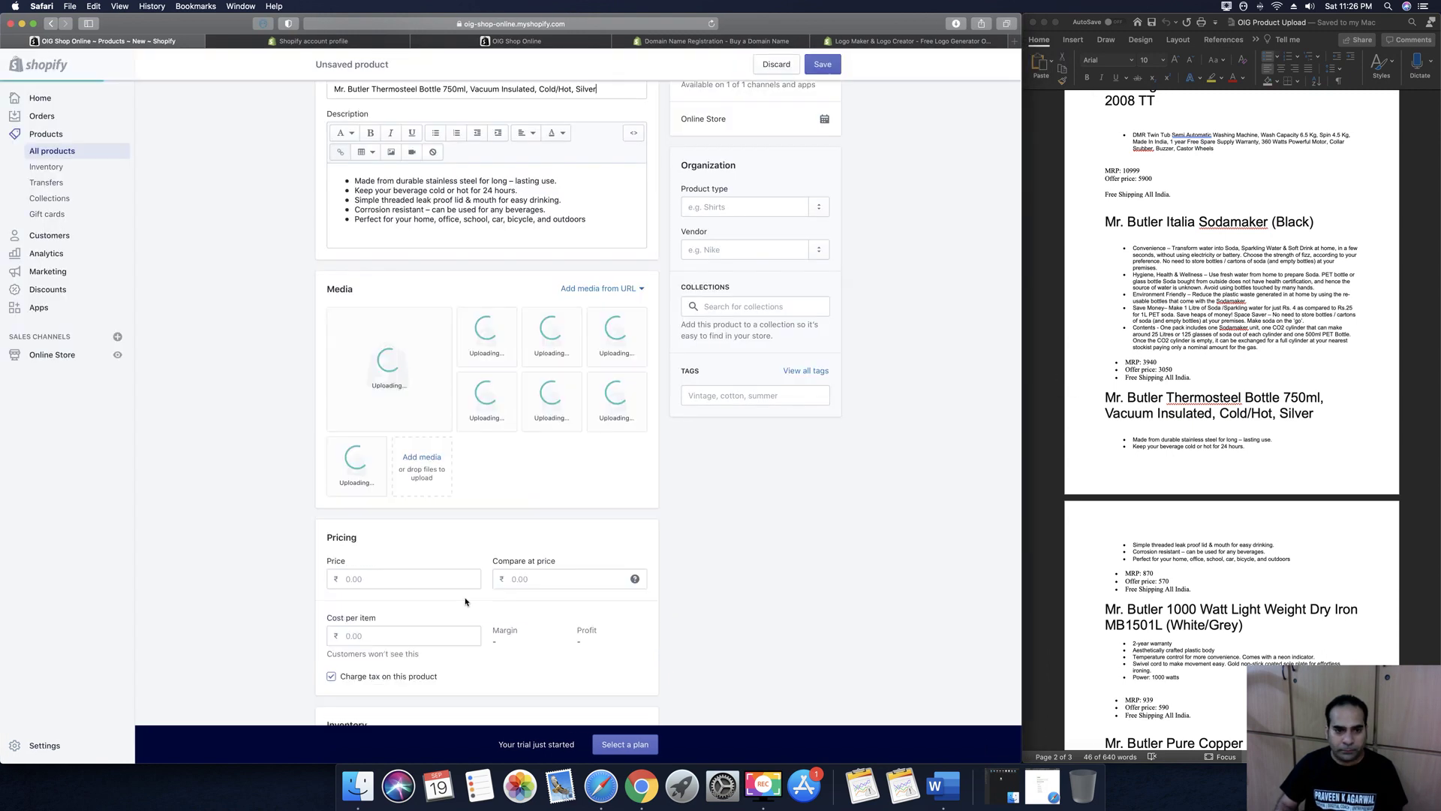
# Set the price to 570 and the compare-at price to 870
pyautogui.click(434, 573)
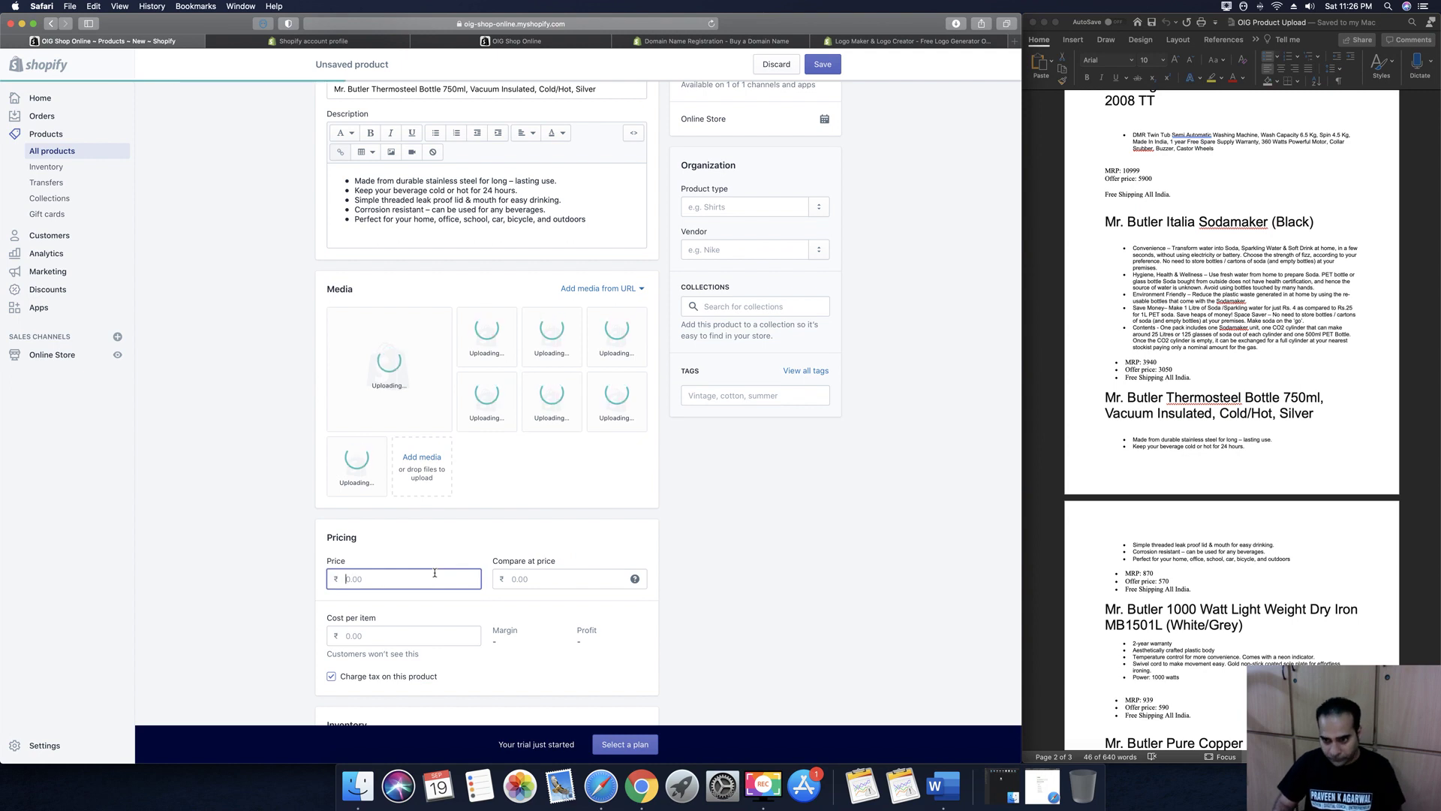
pyautogui.write('570')
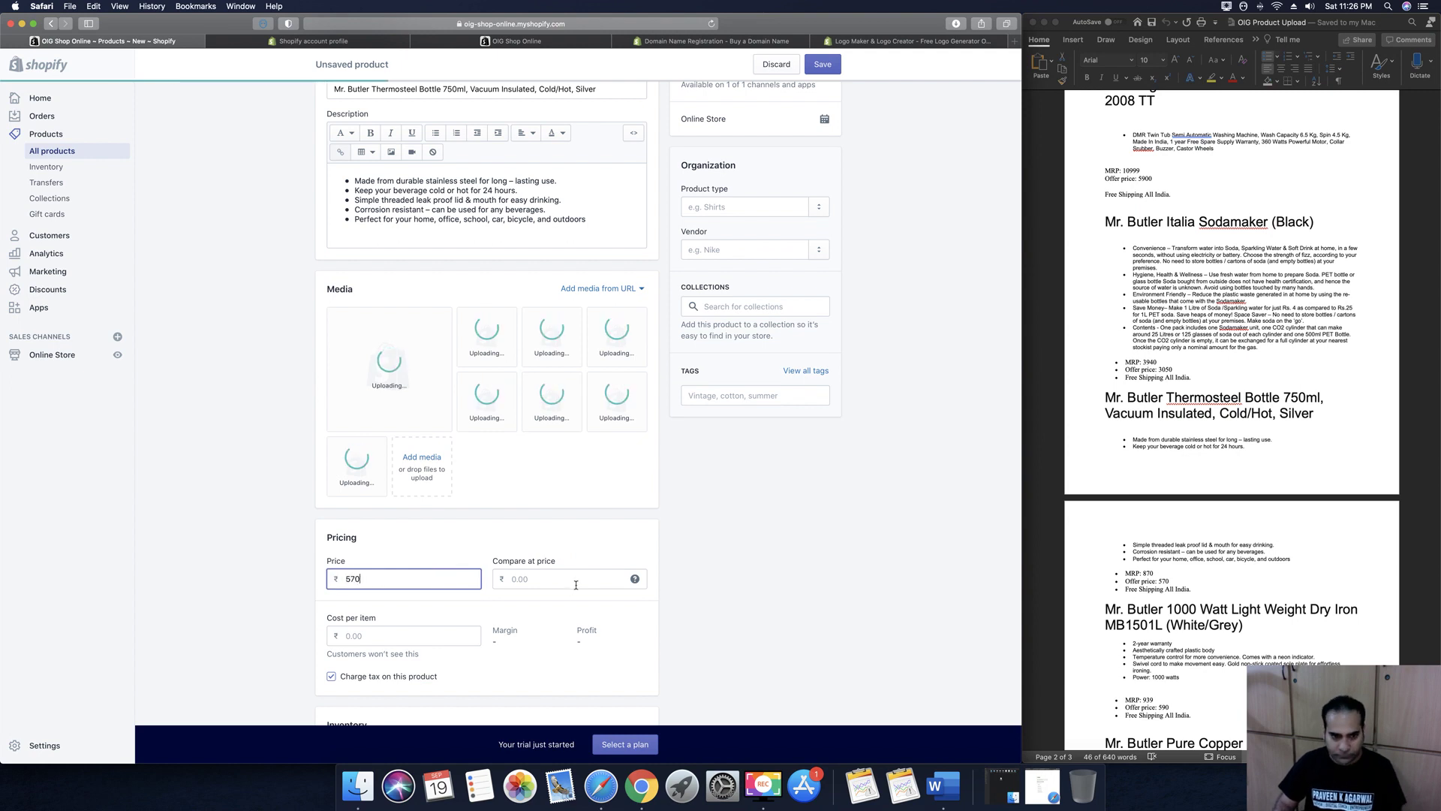
pyautogui.press('Tab')
pyautogui.write('870')
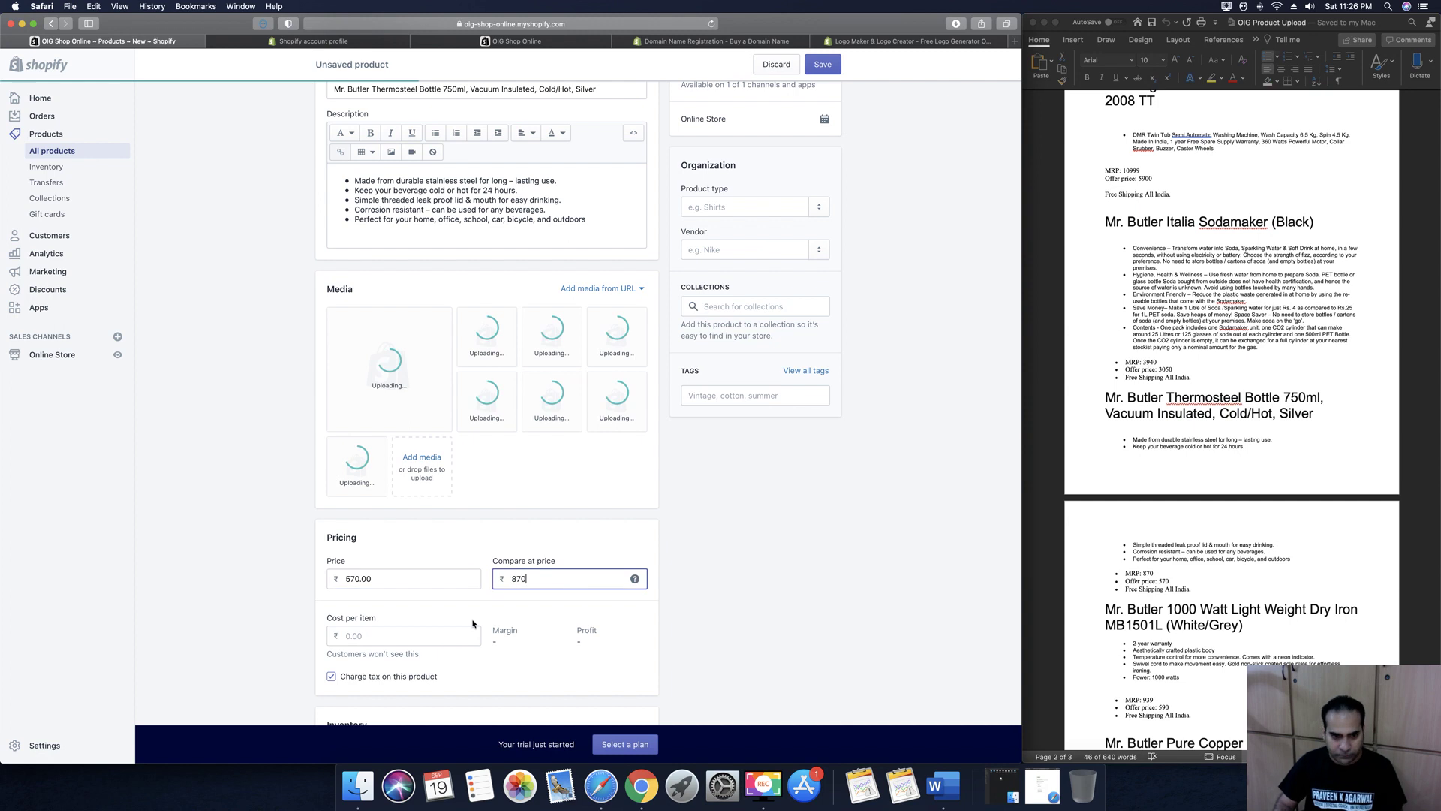
pyautogui.scroll(-3, 397, 633)
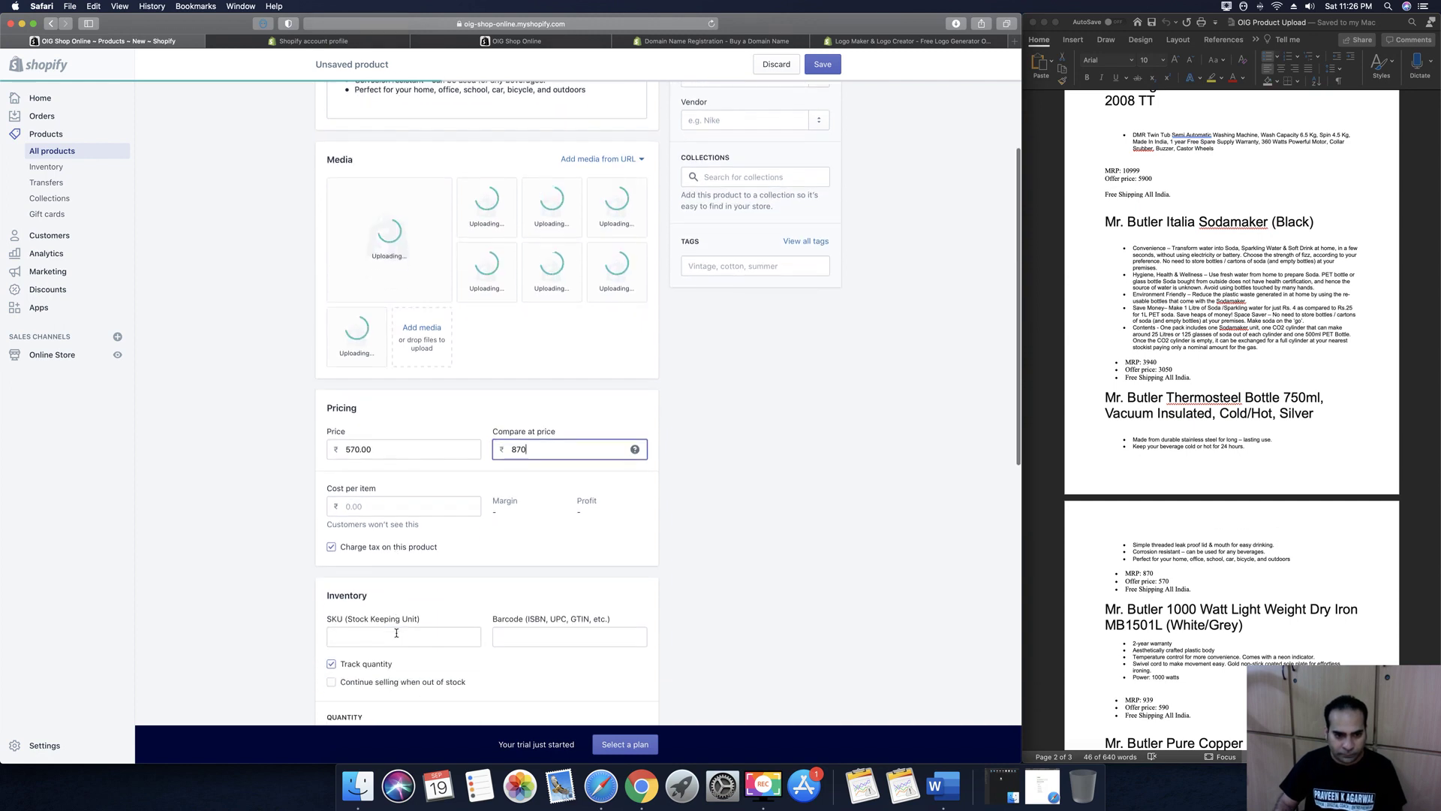
pyautogui.scroll(-2, 396, 632)
# Set SKU 100, available quantity 100 and weight 2 kg
pyautogui.click(363, 574)
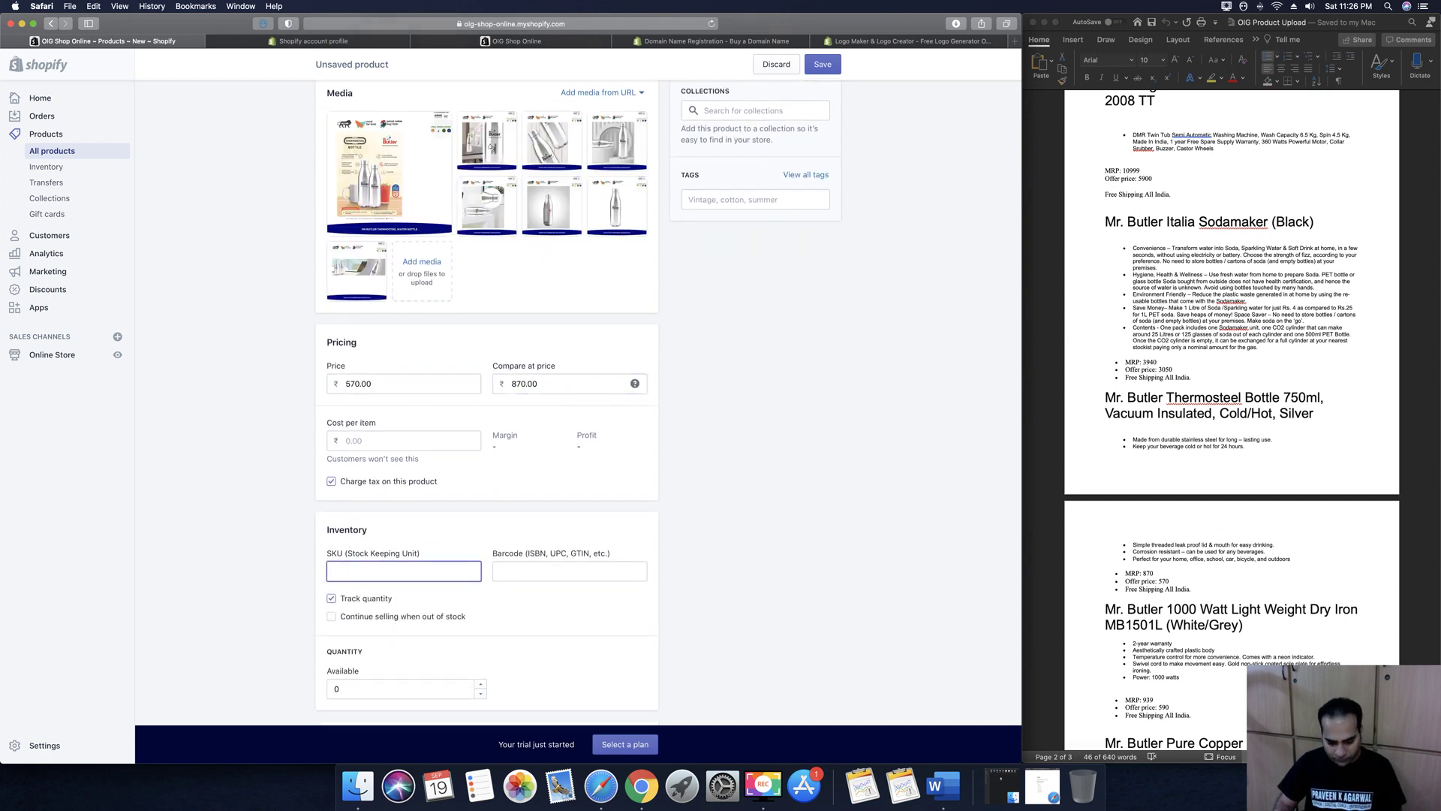
pyautogui.scroll(-3, 336, 507)
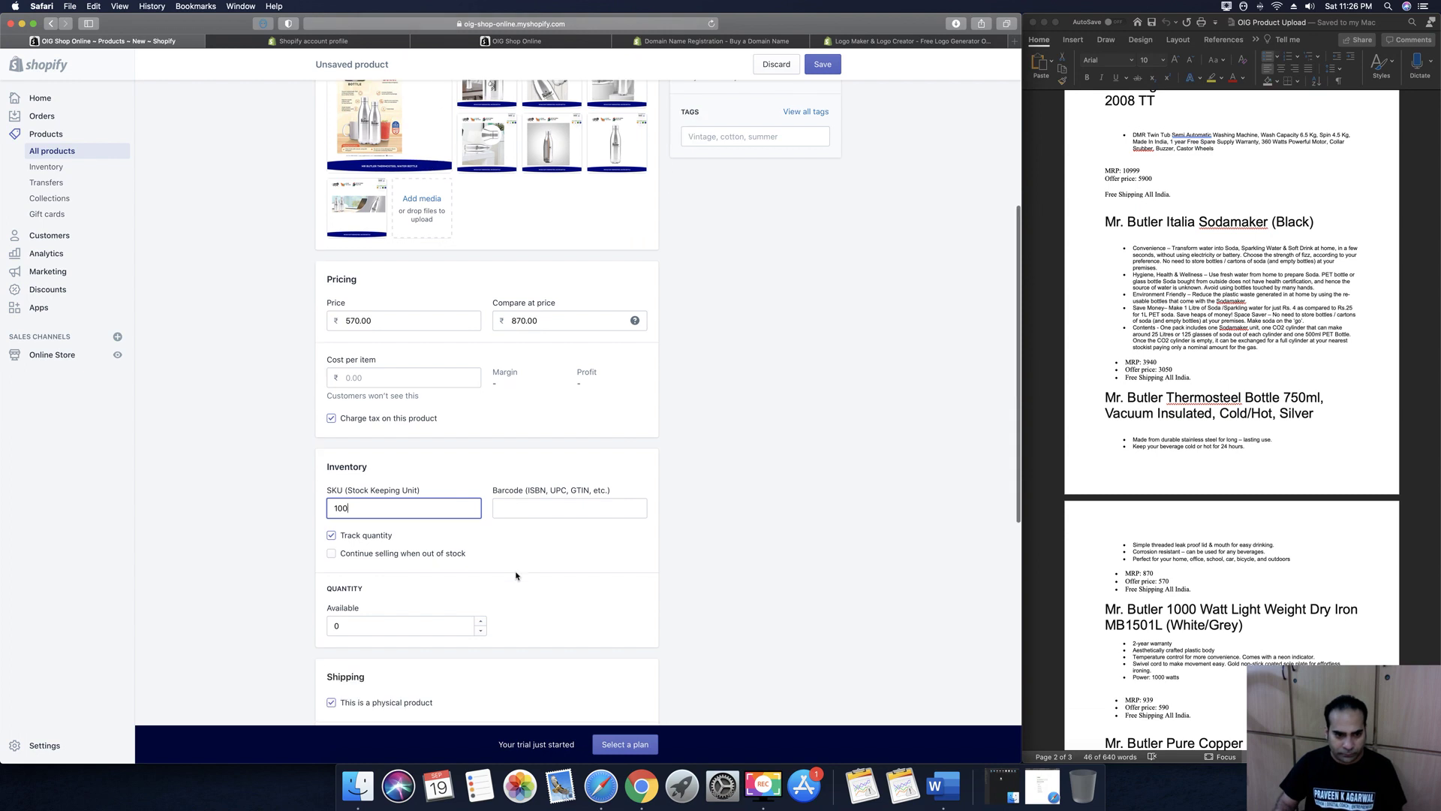
pyautogui.scroll(-2, 334, 515)
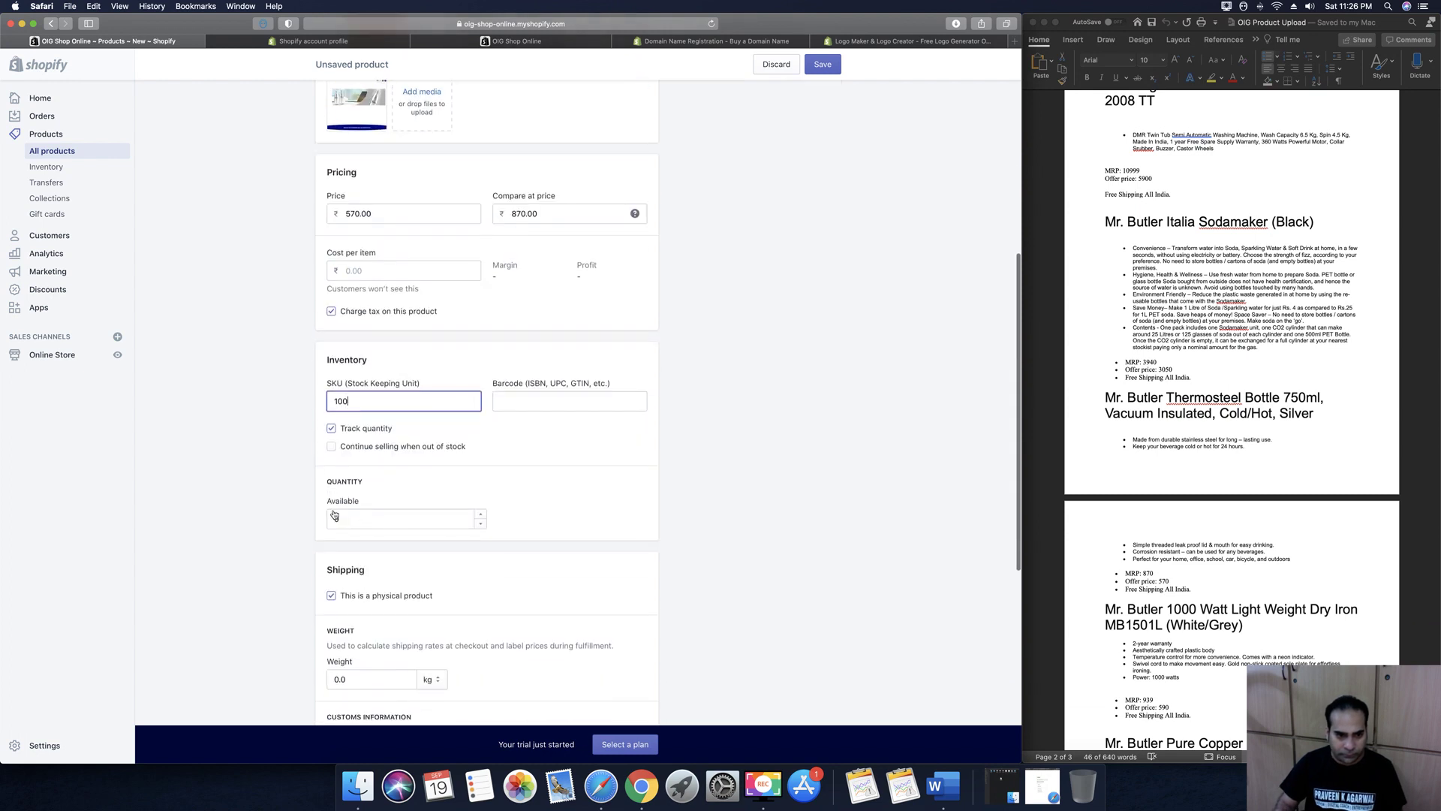
pyautogui.doubleClick(360, 518)
pyautogui.write('100')
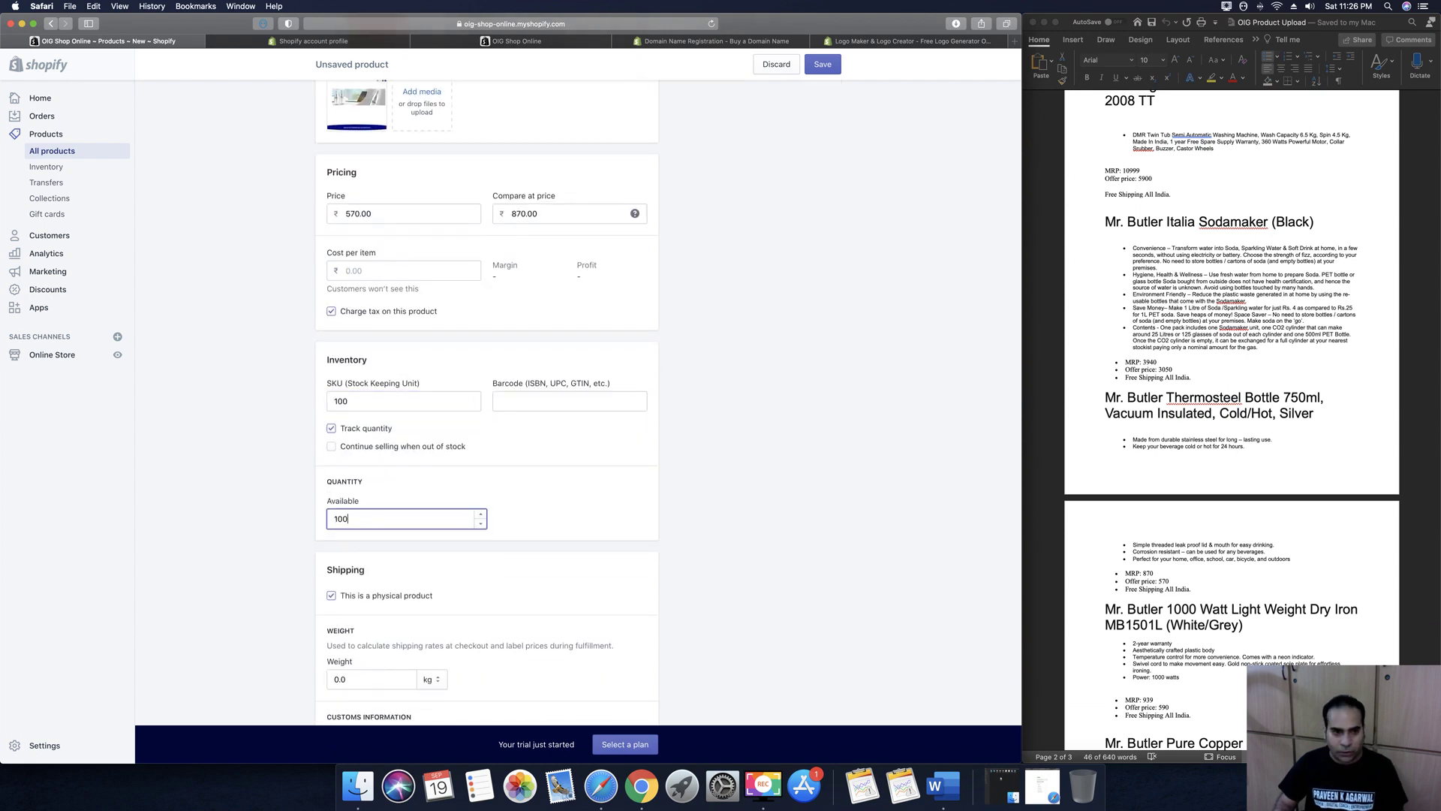
pyautogui.scroll(-2, 280, 441)
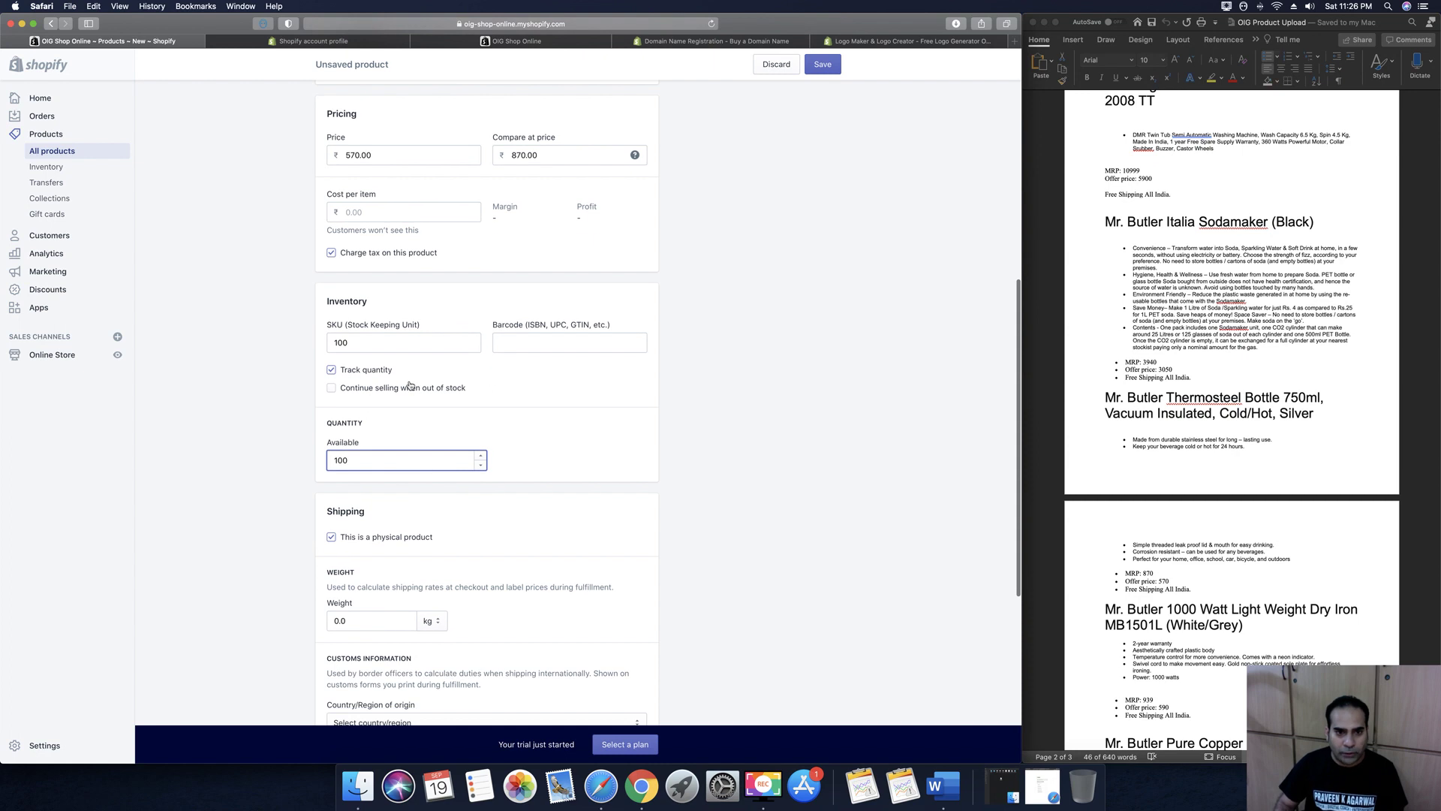
pyautogui.scroll(-8, 496, 535)
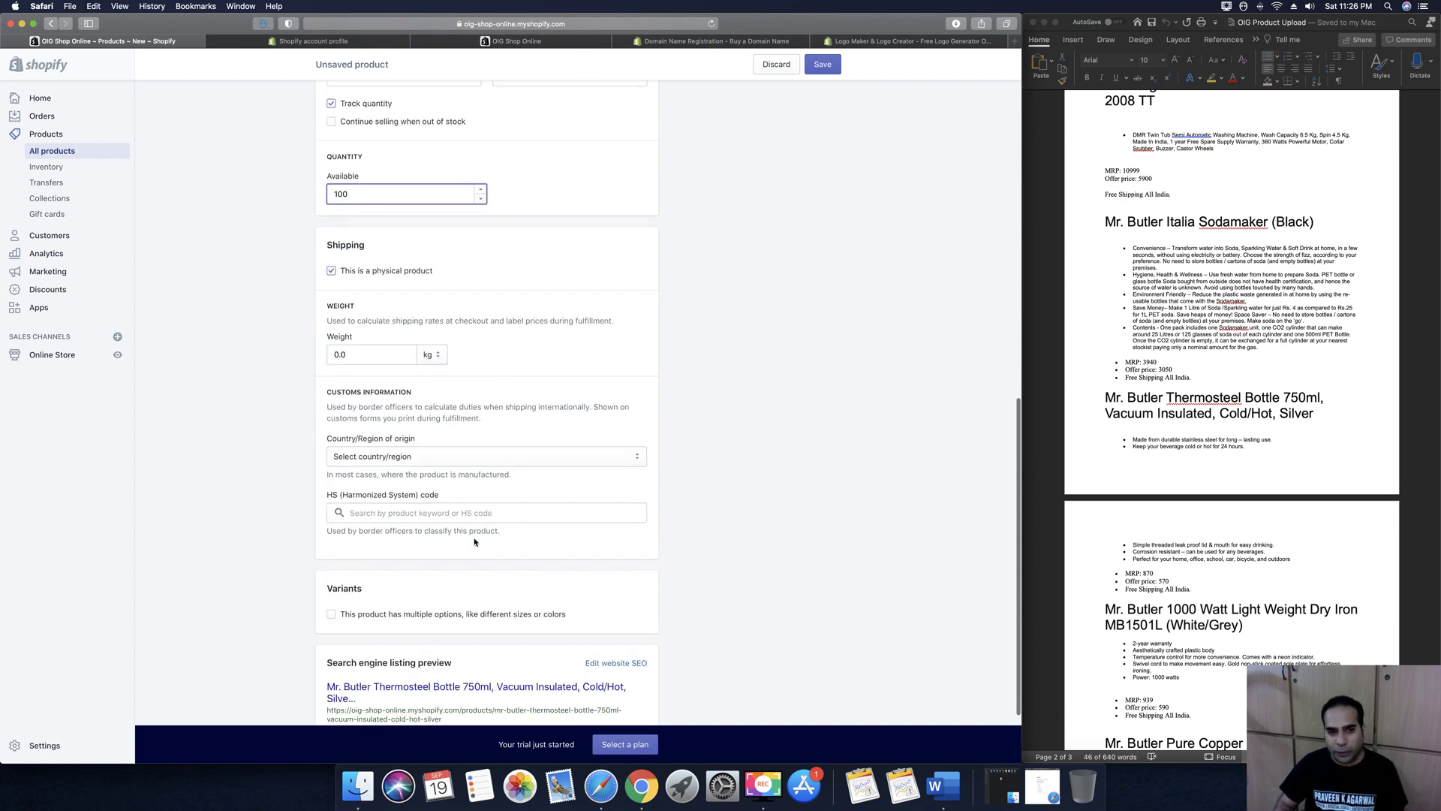
pyautogui.doubleClick(355, 355)
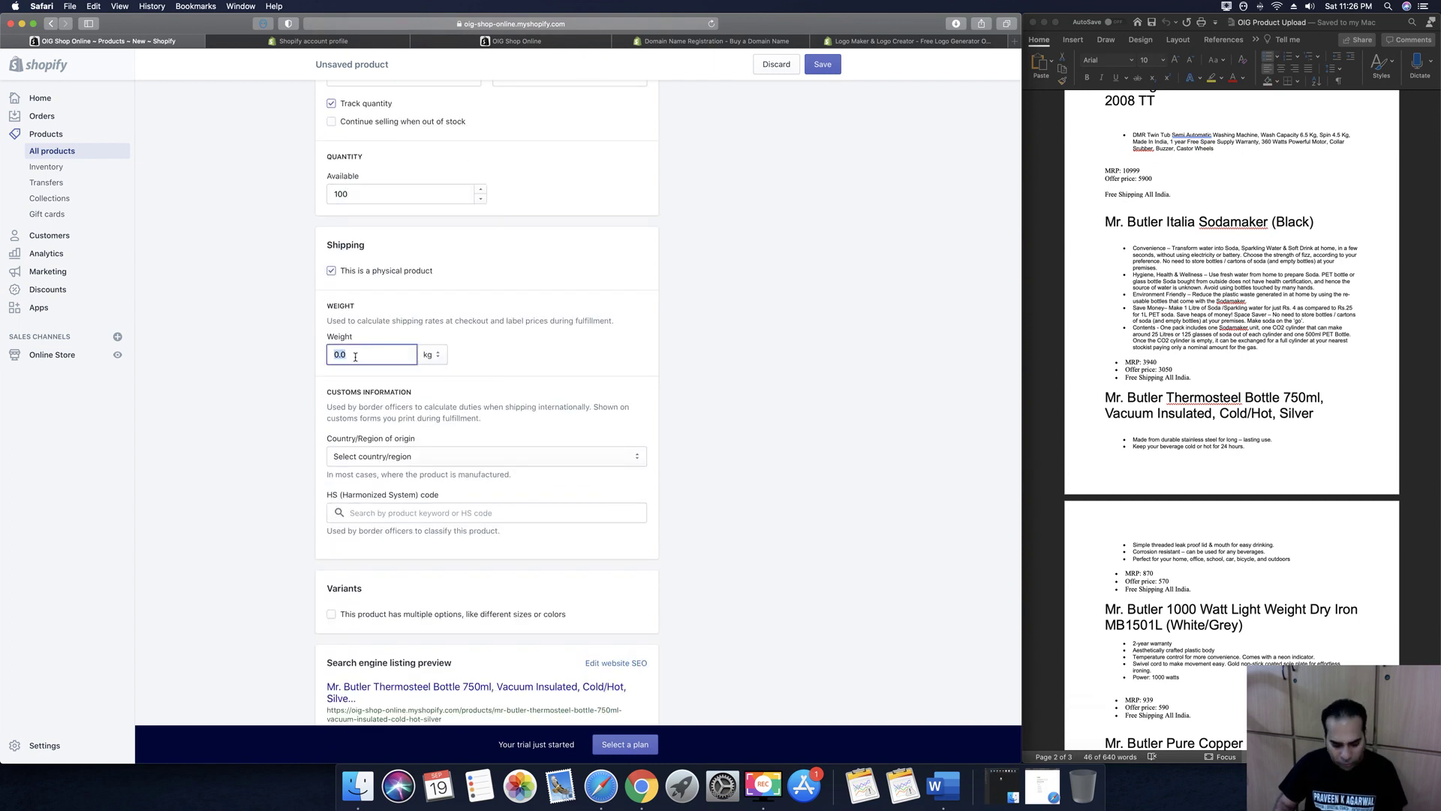
pyautogui.write('2')
pyautogui.click(685, 365)
# Tick and then untick the multiple-options checkbox, leaving the product without variants
pyautogui.scroll(-3, 685, 368)
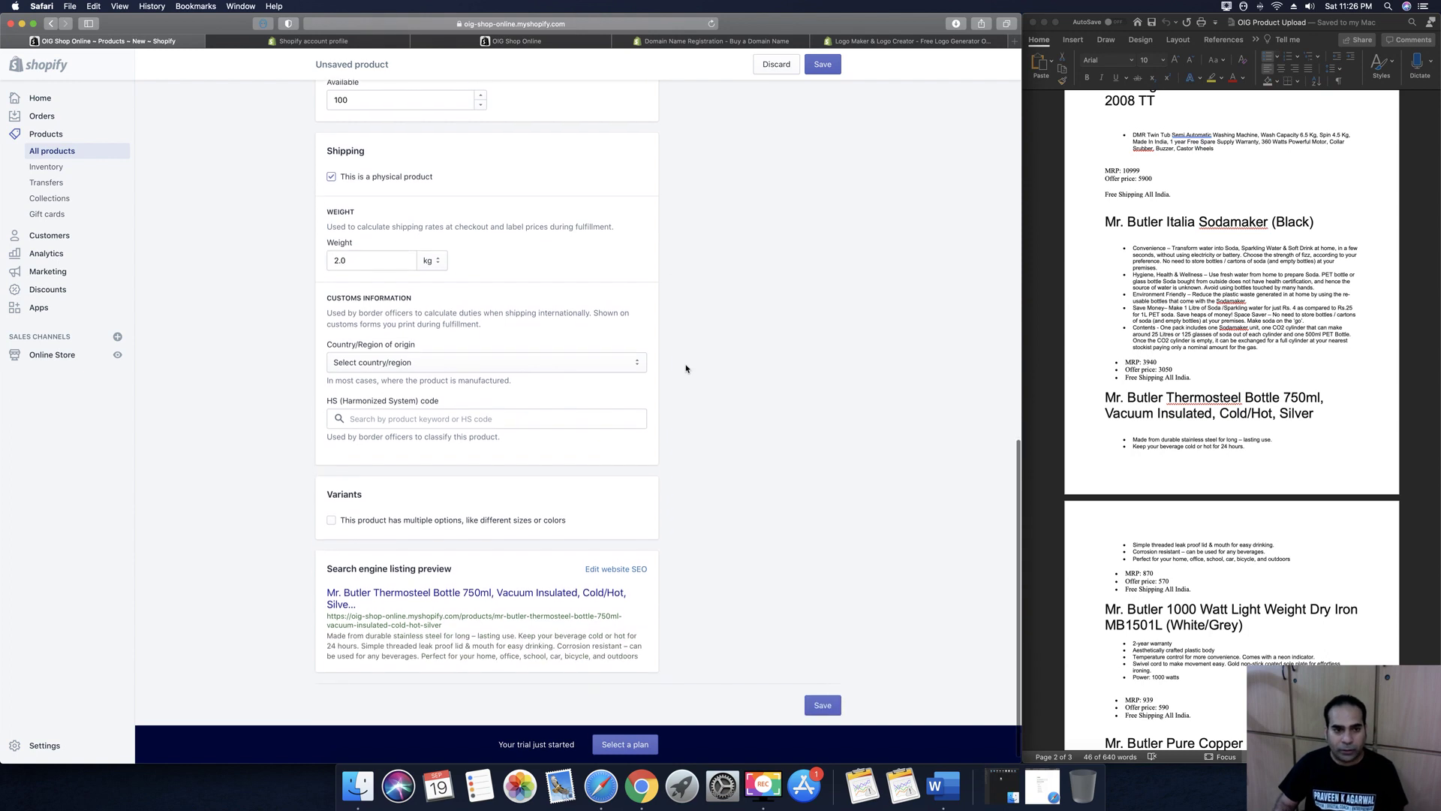
pyautogui.click(332, 508)
pyautogui.scroll(-2, 543, 519)
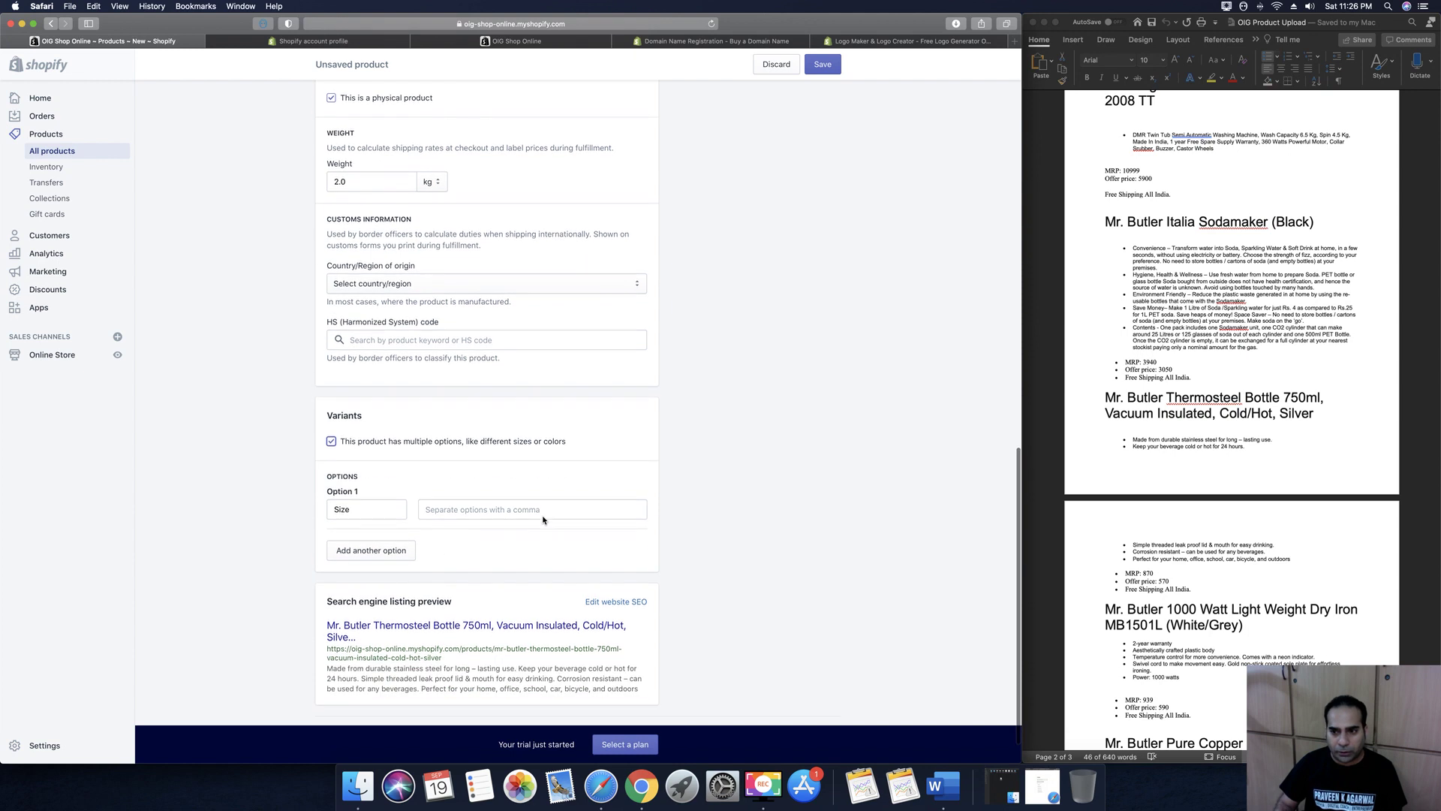
pyautogui.click(409, 442)
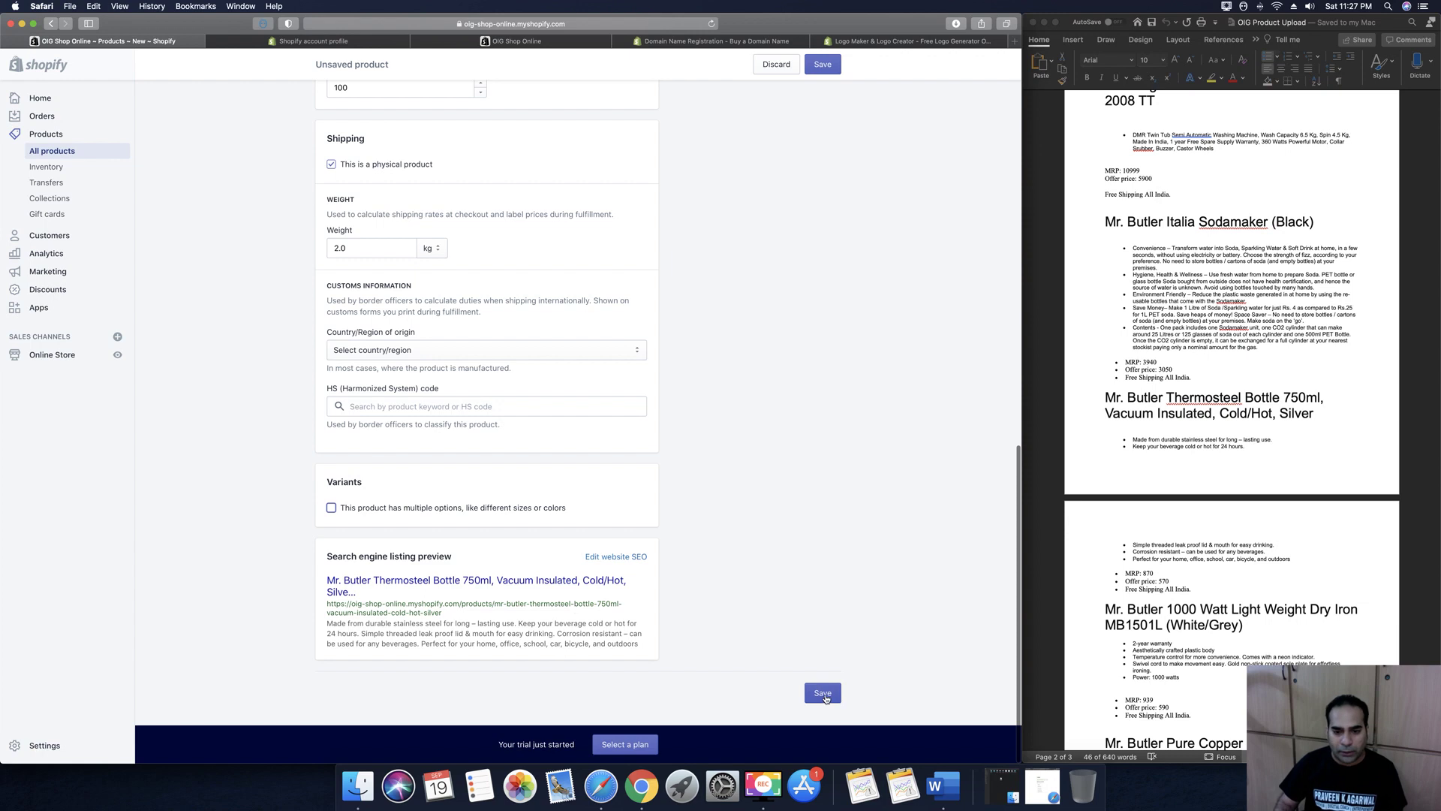
pyautogui.scroll(15, 822, 544)
# Set the product type to Water Bottle and the vendor to Mr Butler
pyautogui.click(735, 297)
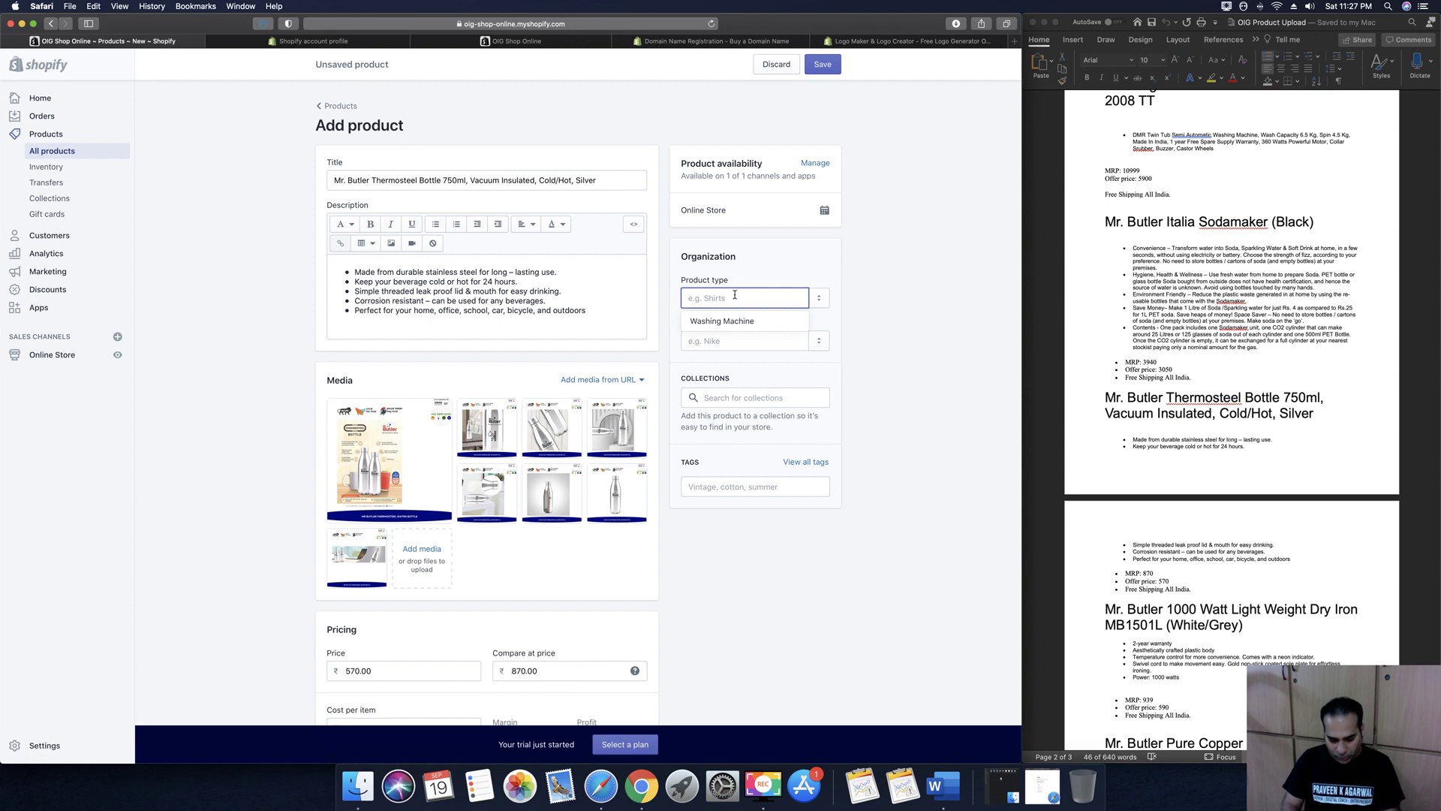
pyautogui.write('Water Bottle')
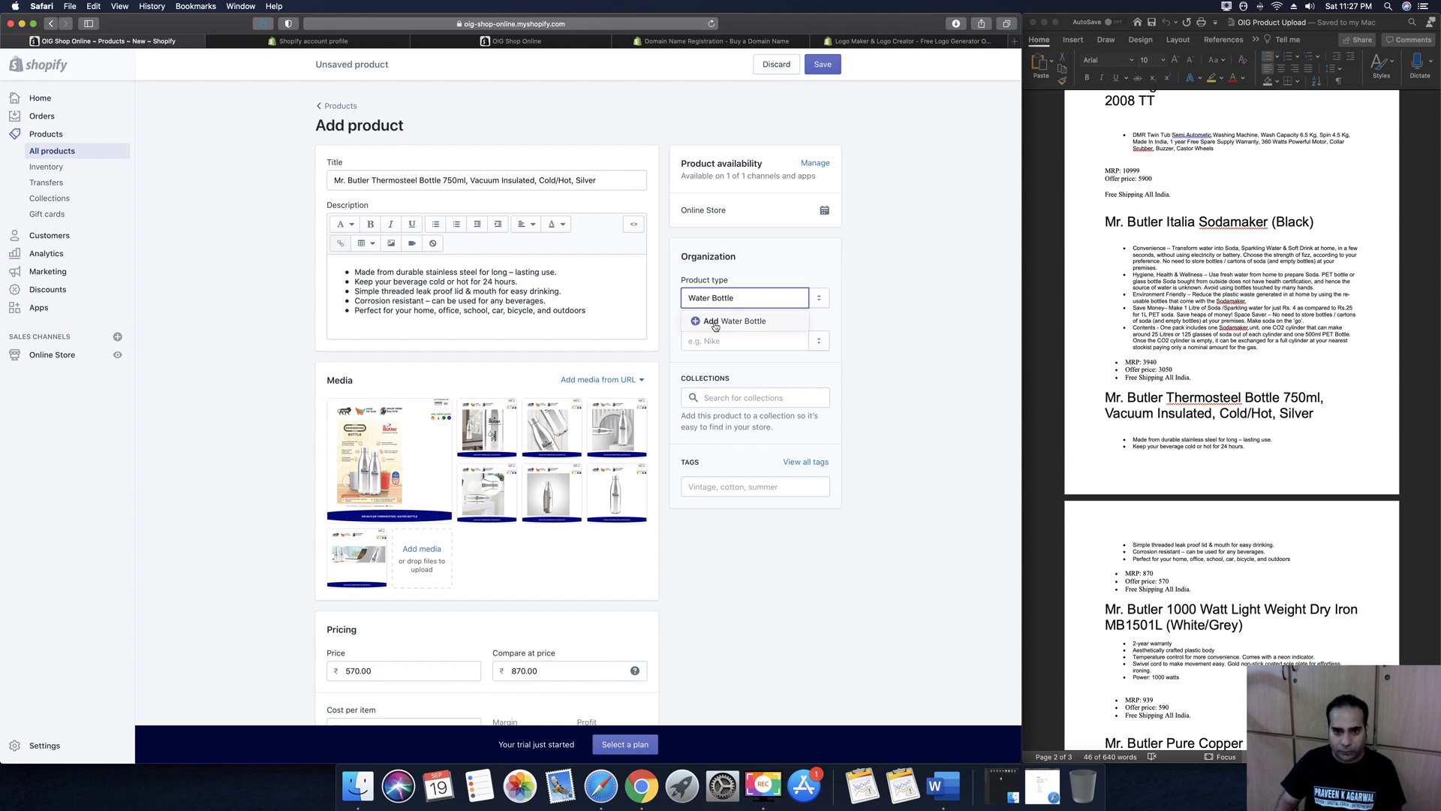
pyautogui.click(715, 326)
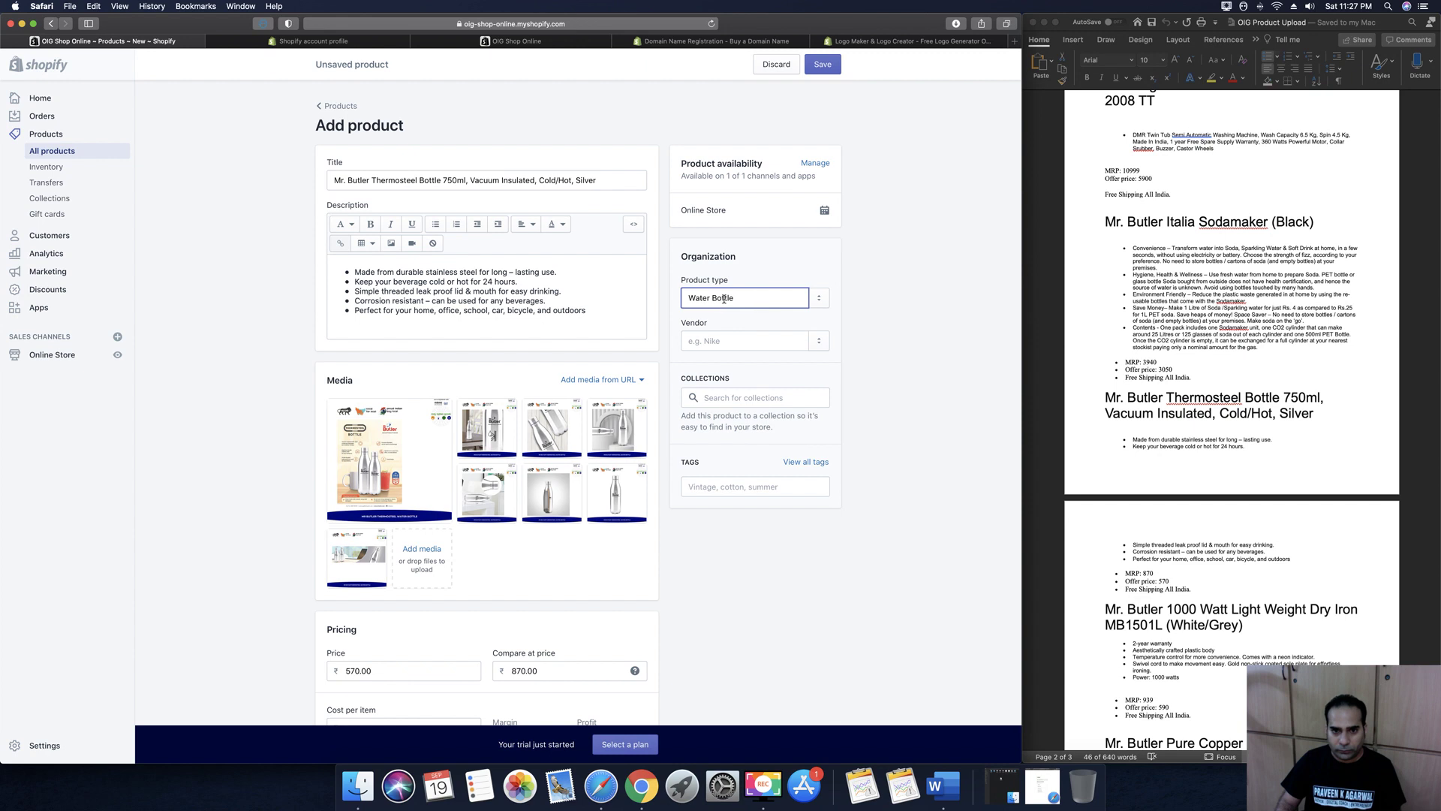
pyautogui.click(728, 339)
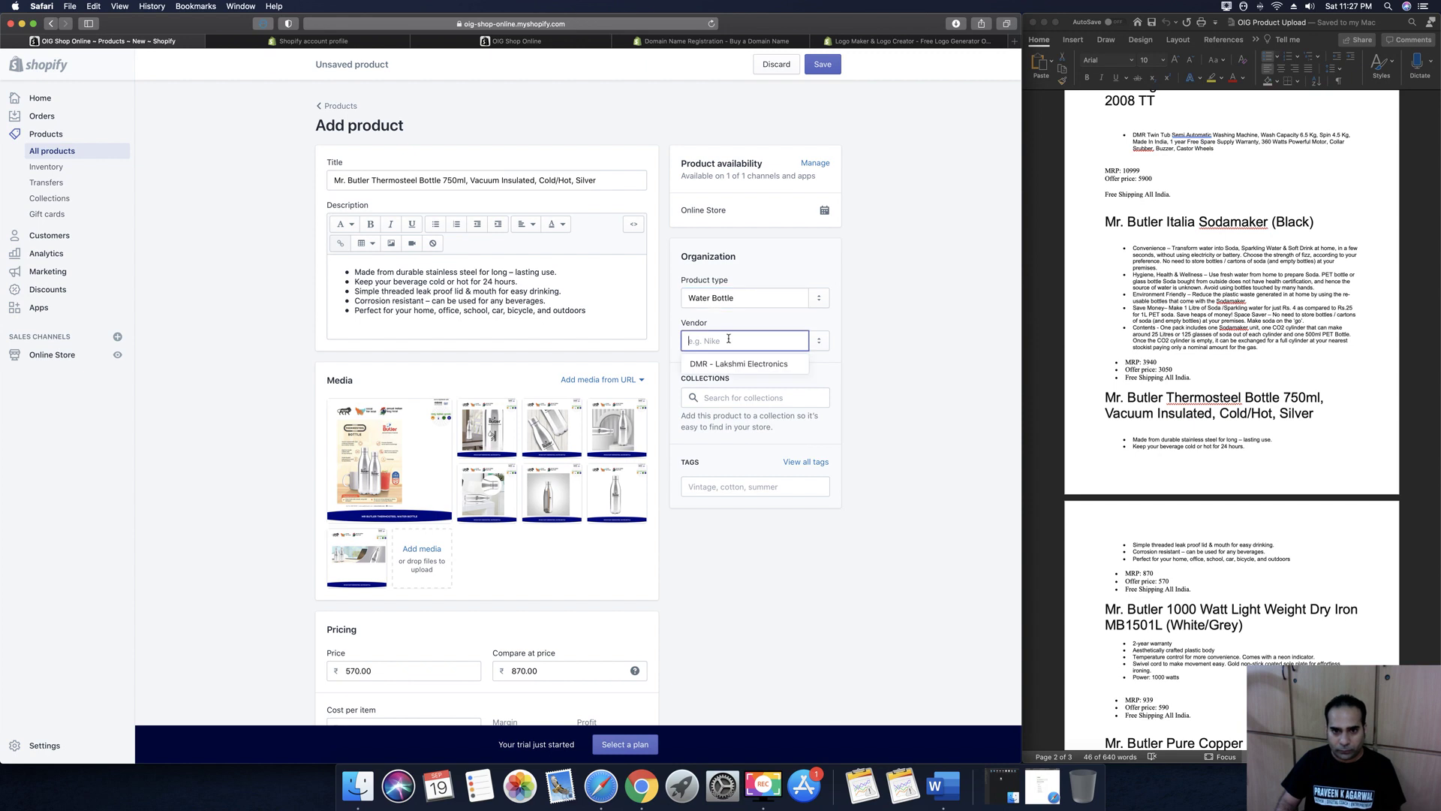
pyautogui.write('Mr Butler')
pyautogui.click(717, 364)
# Add the tag Water Bottle to the product
pyautogui.click(727, 398)
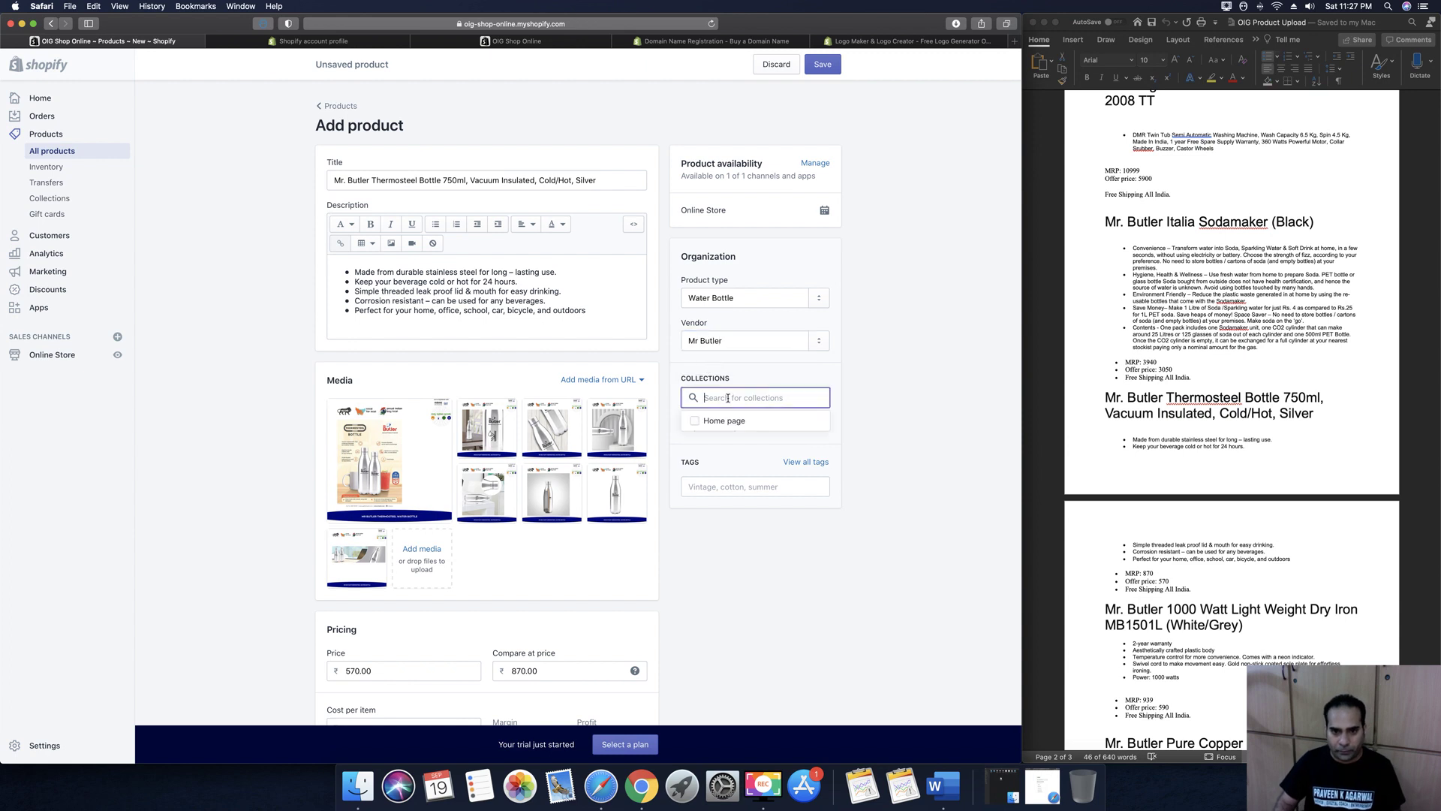
pyautogui.click(781, 487)
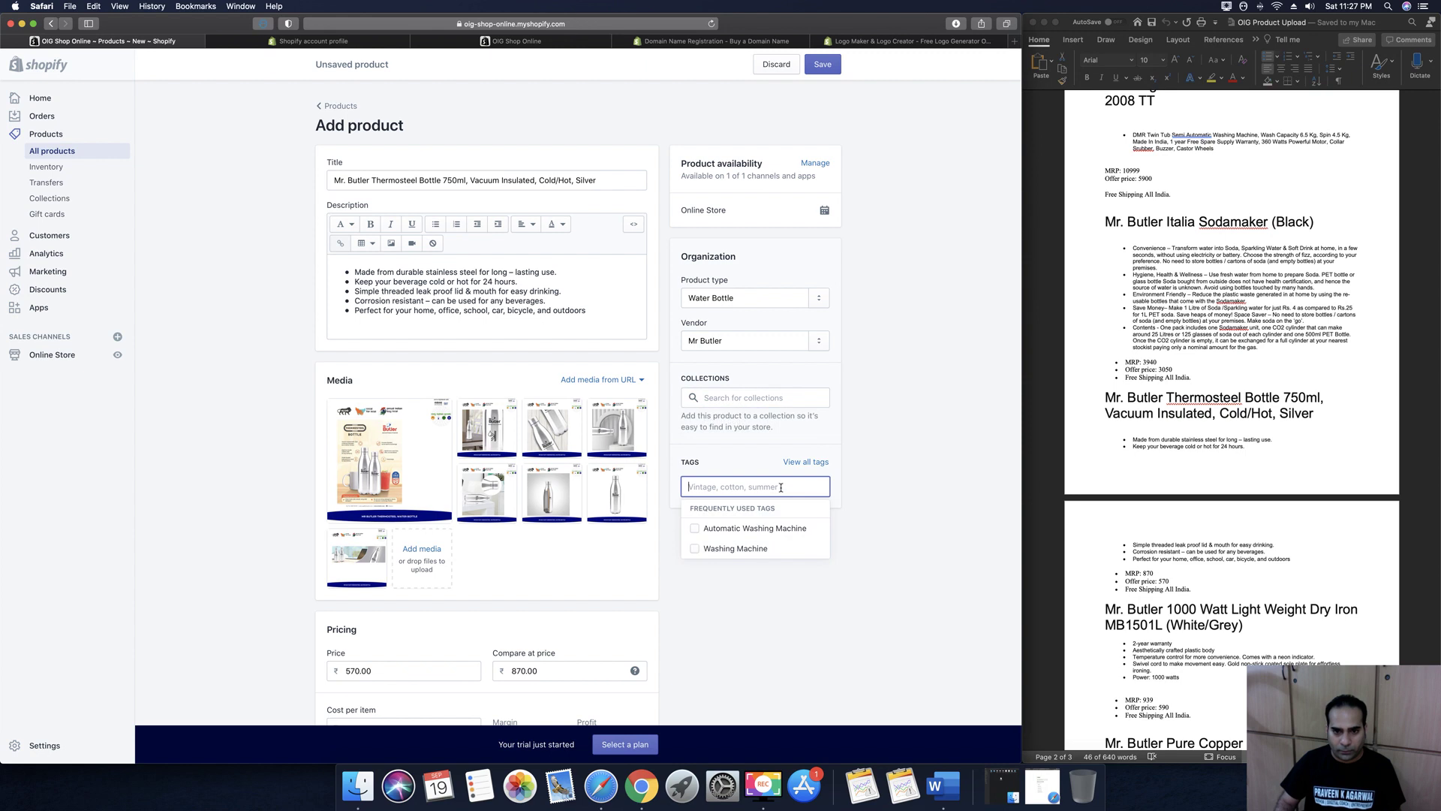
pyautogui.write('w')
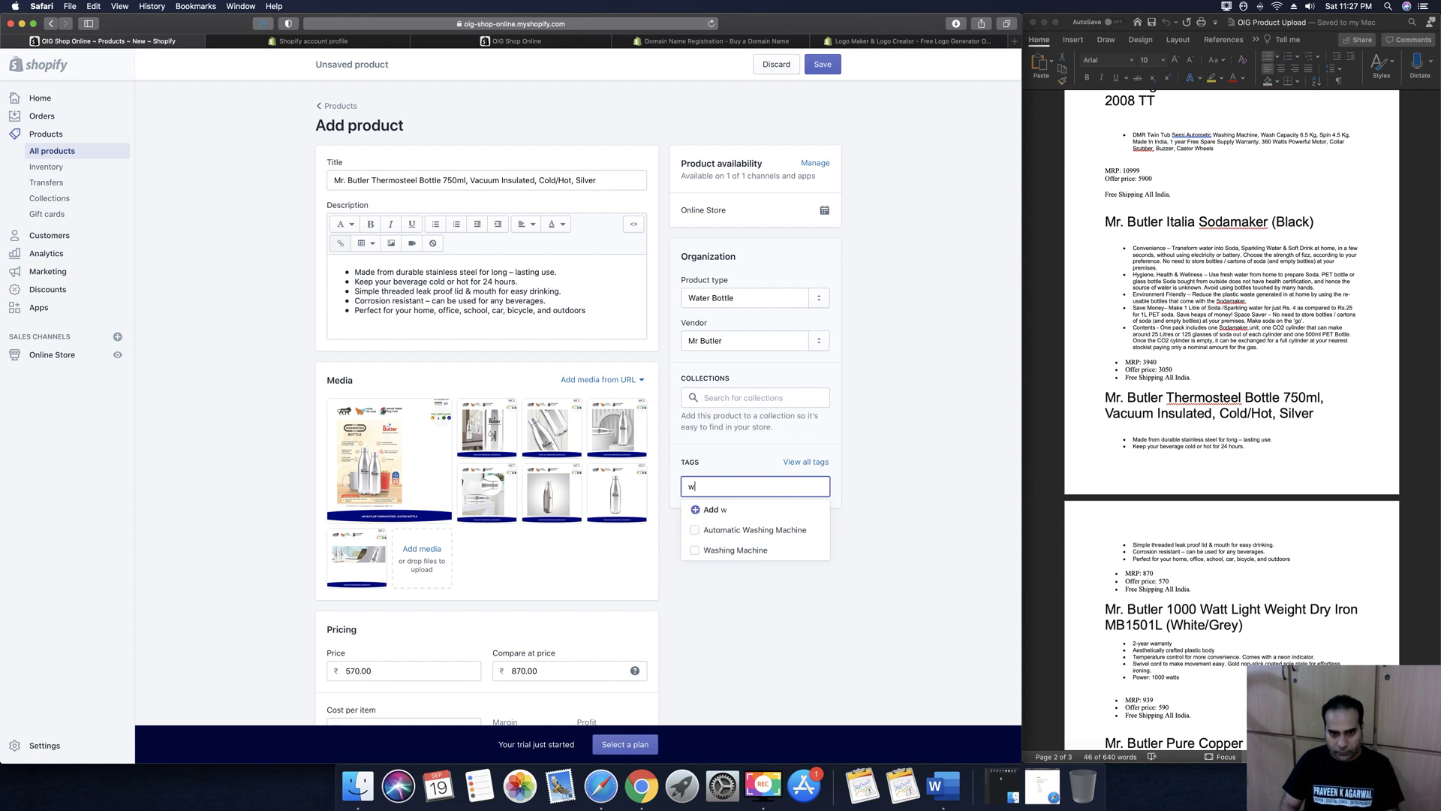
pyautogui.press('BackSpace')
pyautogui.write('Water Bottle')
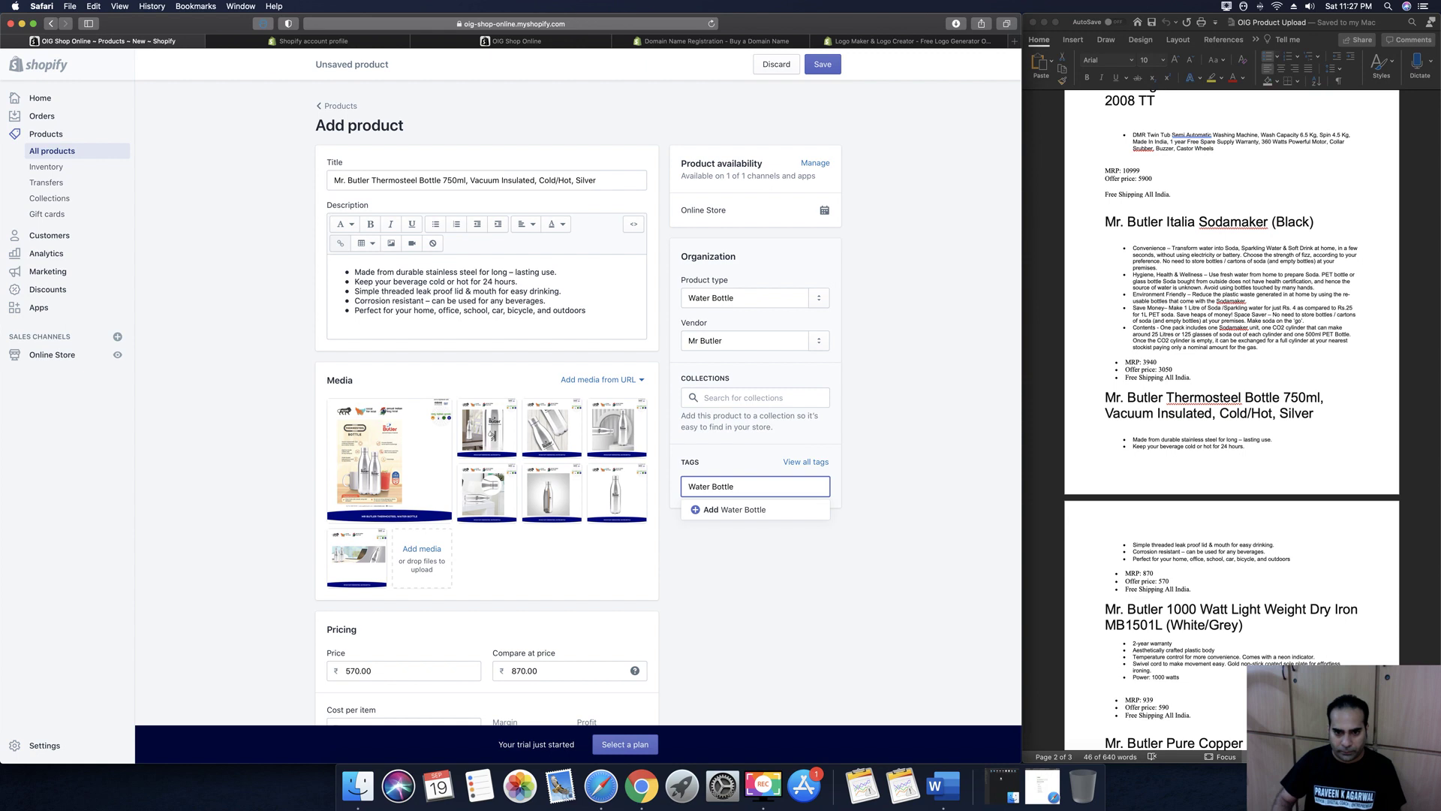
pyautogui.click(699, 511)
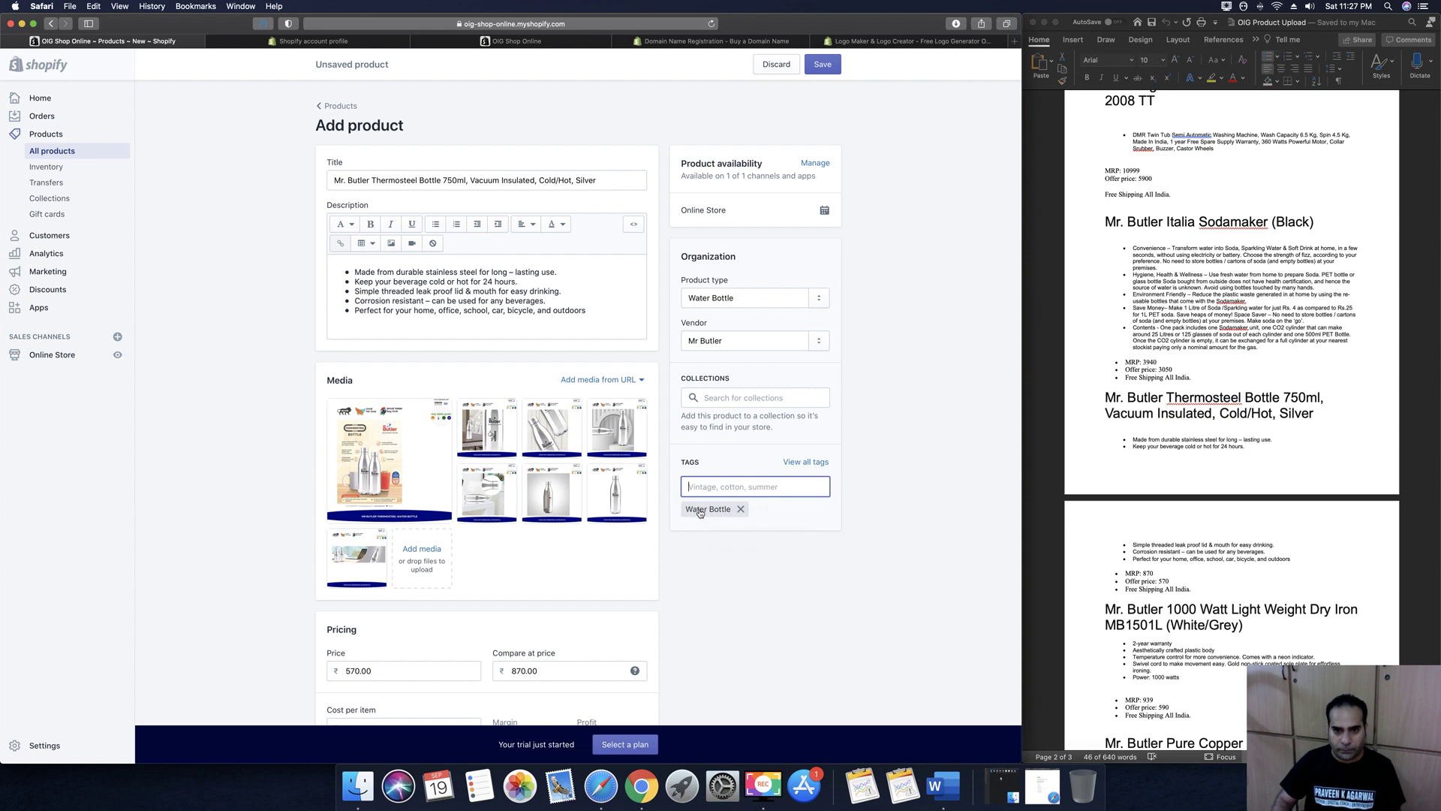
# Delete the stray Sipper text from the tags field and save the bottle product
pyautogui.write('Si')
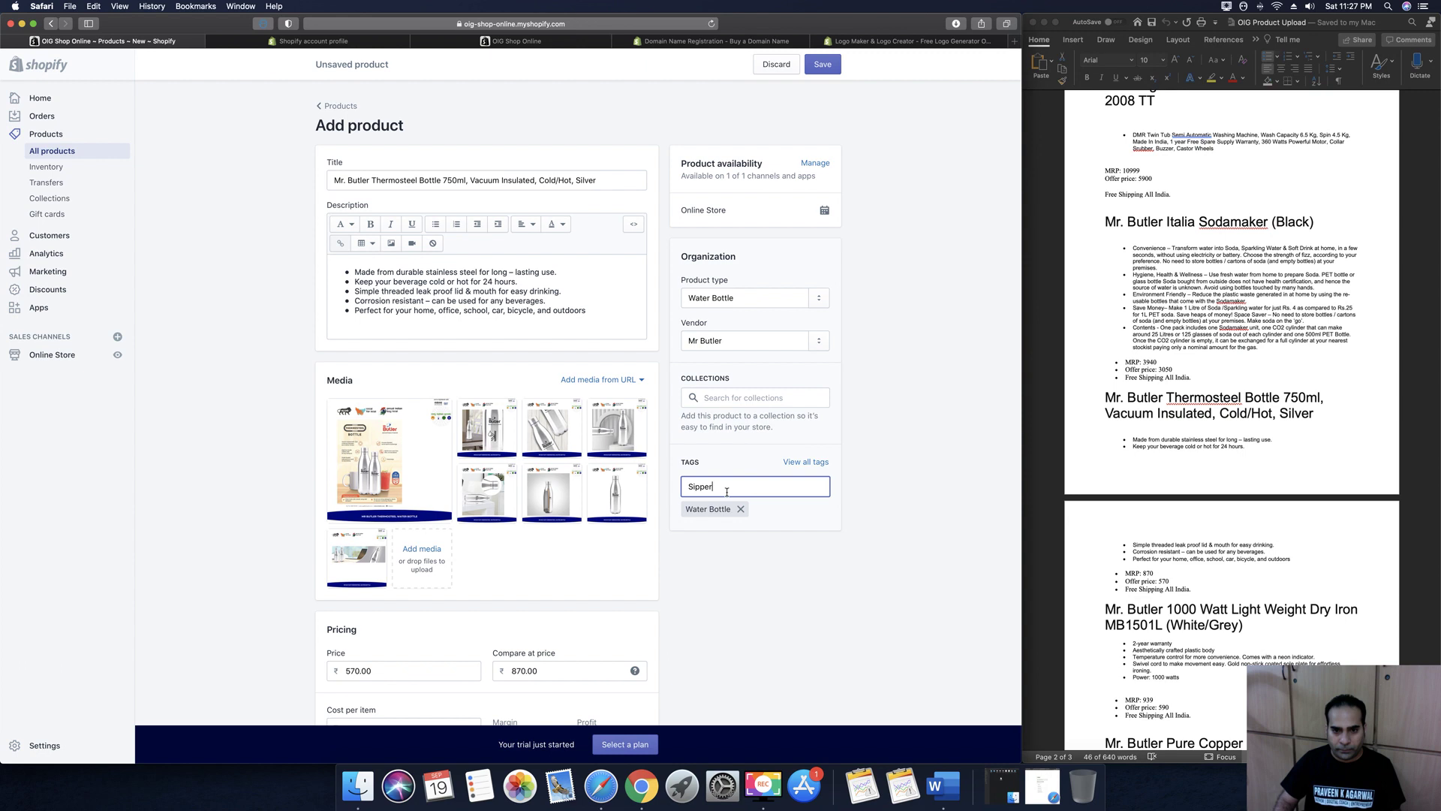
pyautogui.write('pper')
pyautogui.moveTo(726, 486); pyautogui.dragTo(679, 481)
pyautogui.press('BackSpace')
pyautogui.click(911, 494)
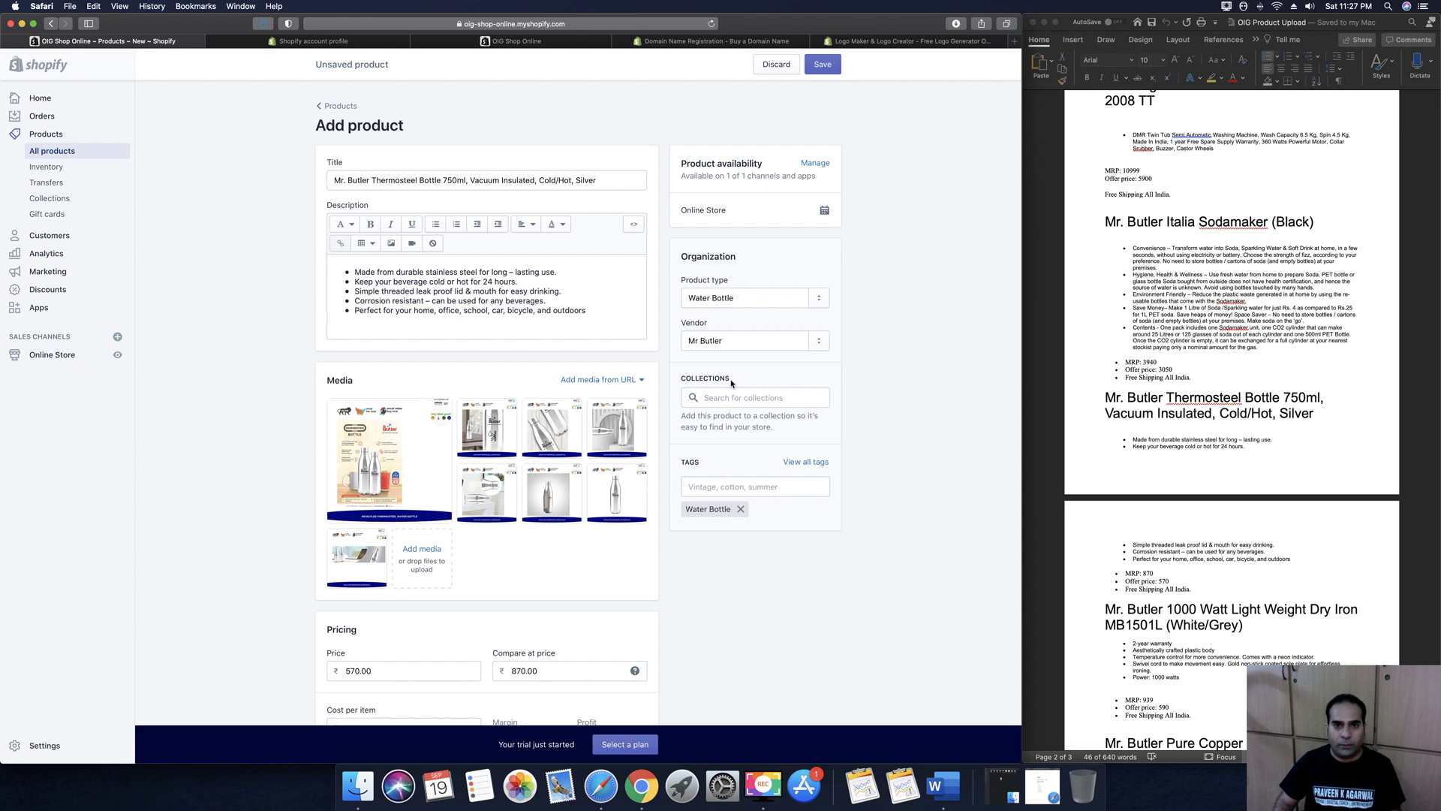
pyautogui.click(822, 66)
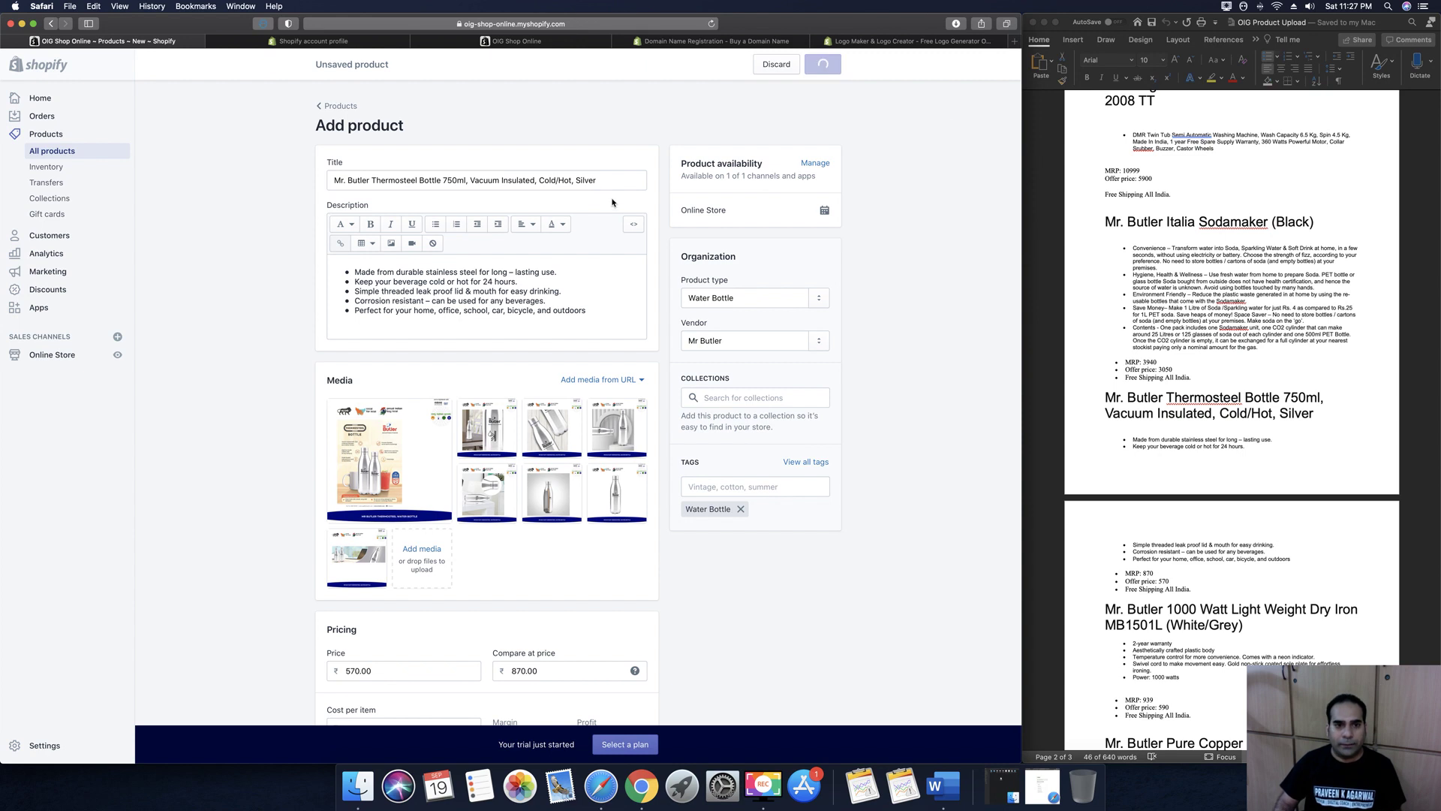
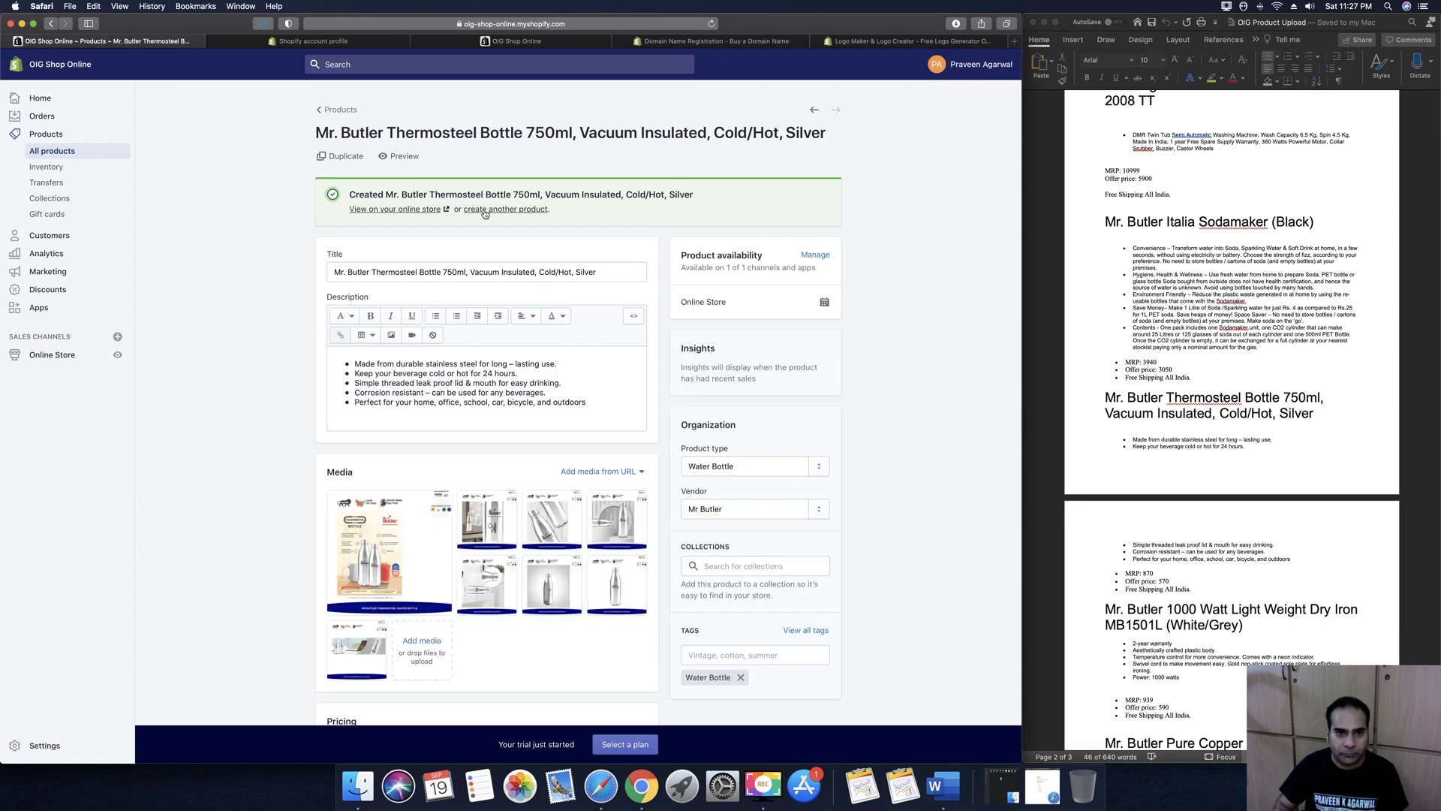
# Start another blank product after the Thermosteel Bottle 750ml was created, with the product notes alongside
pyautogui.click(485, 210)
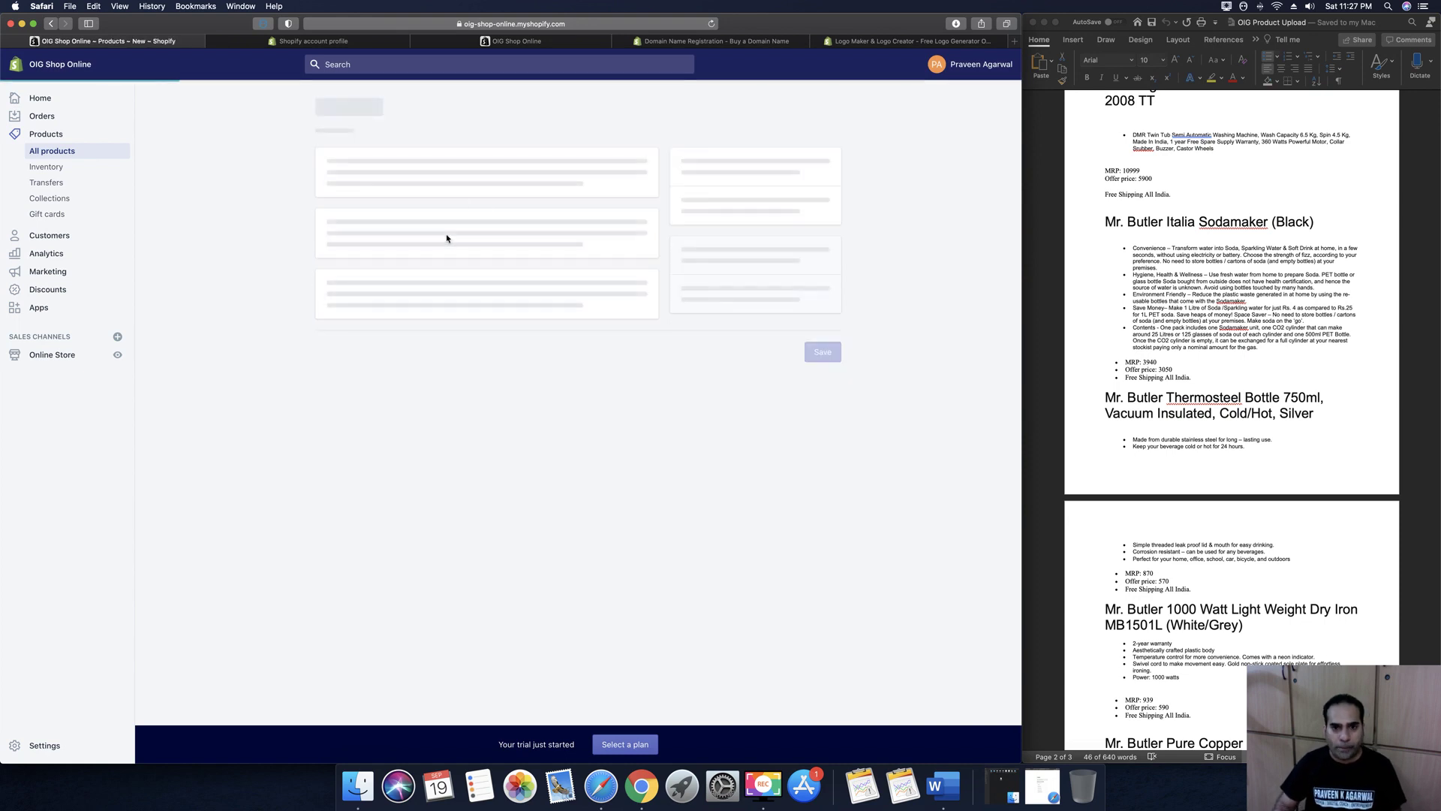
pyautogui.click(1164, 471)
# Copy the Mr. Butler 1000 Watt Dry Iron heading from the notes into the Title
pyautogui.scroll(-4, 1163, 471)
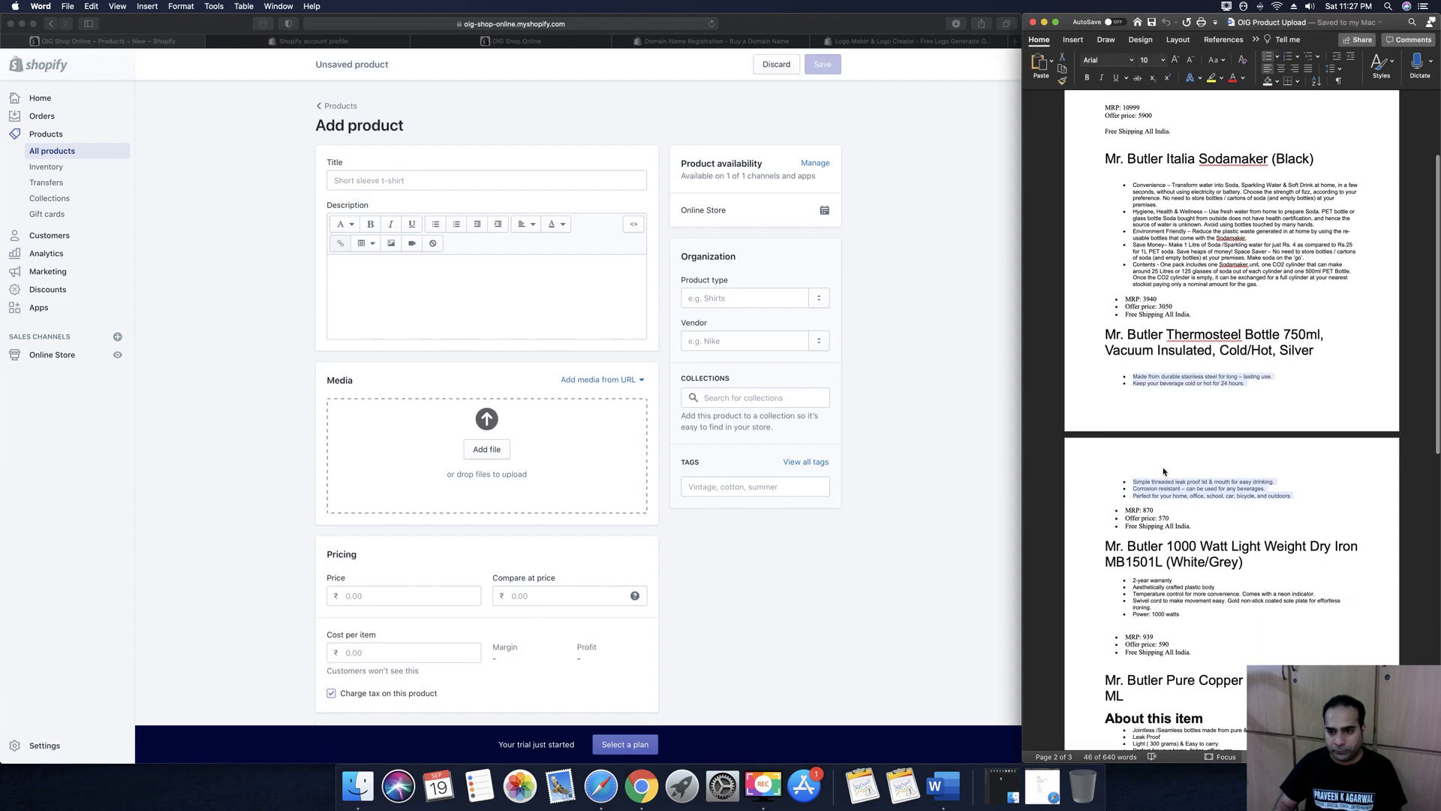
pyautogui.scroll(-2, 1163, 468)
pyautogui.click(1158, 465)
pyautogui.moveTo(1107, 430); pyautogui.dragTo(1248, 448)
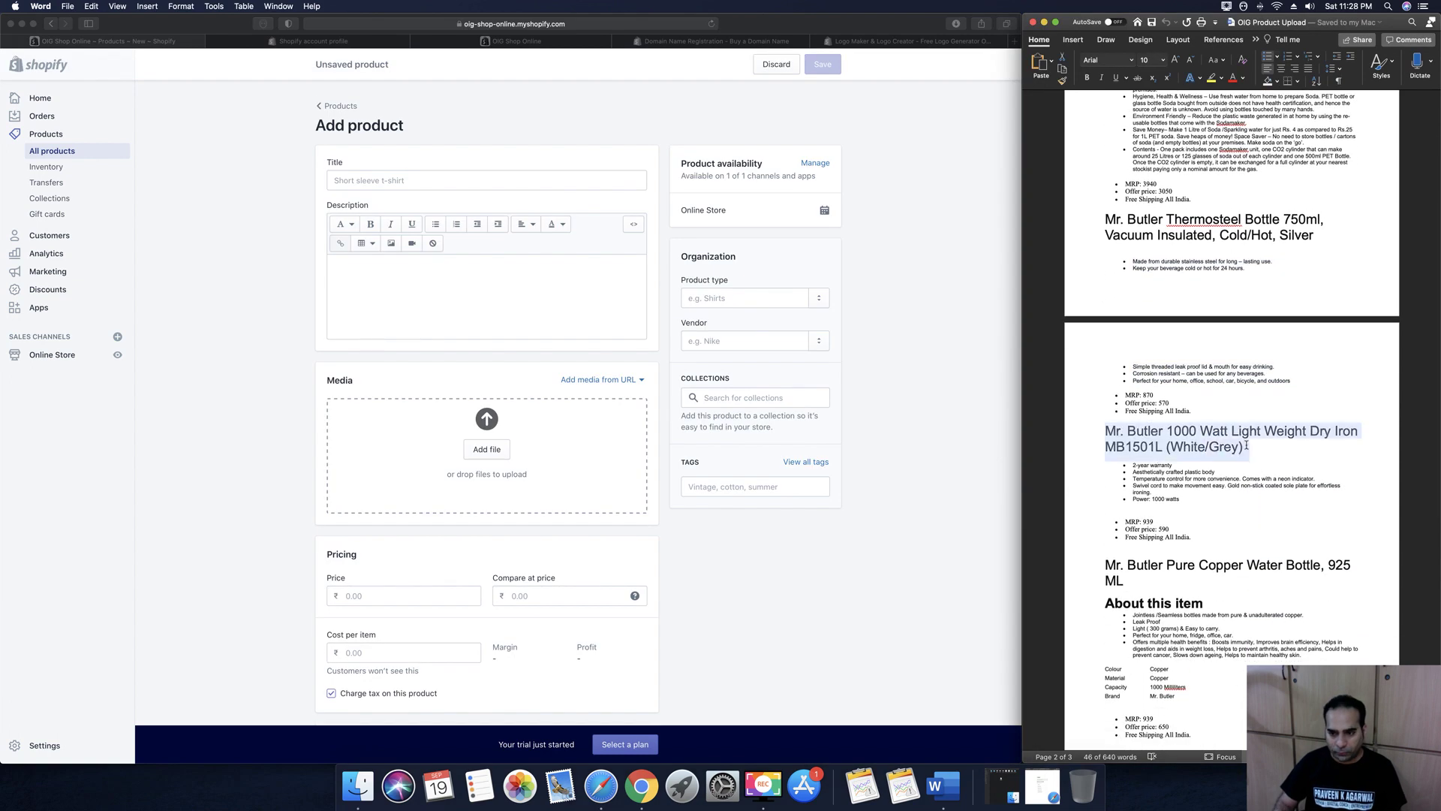
pyautogui.press('super+c')
pyautogui.click(392, 181)
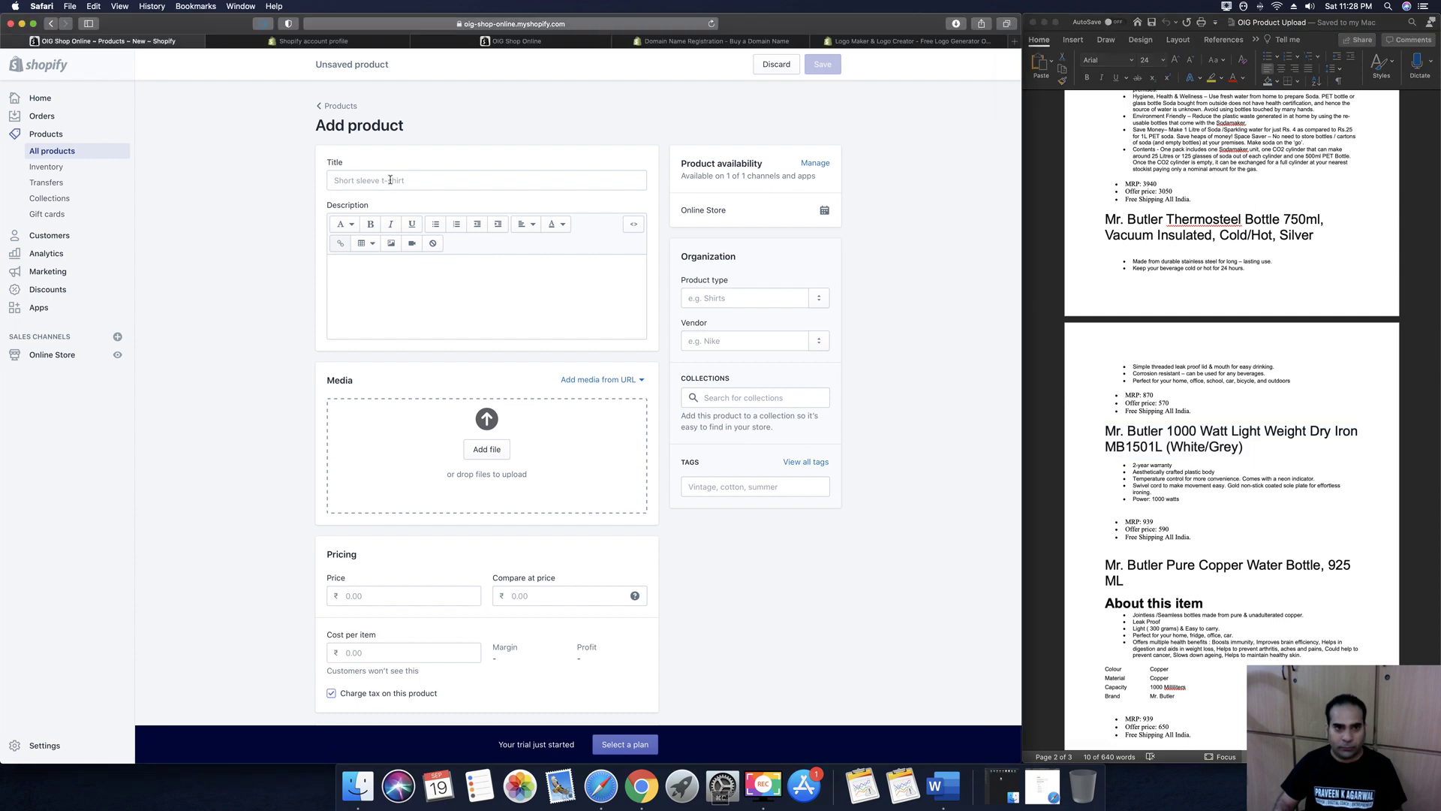
pyautogui.press('super+v')
# Paste the iron's five feature bullets into the Description
pyautogui.click(400, 288)
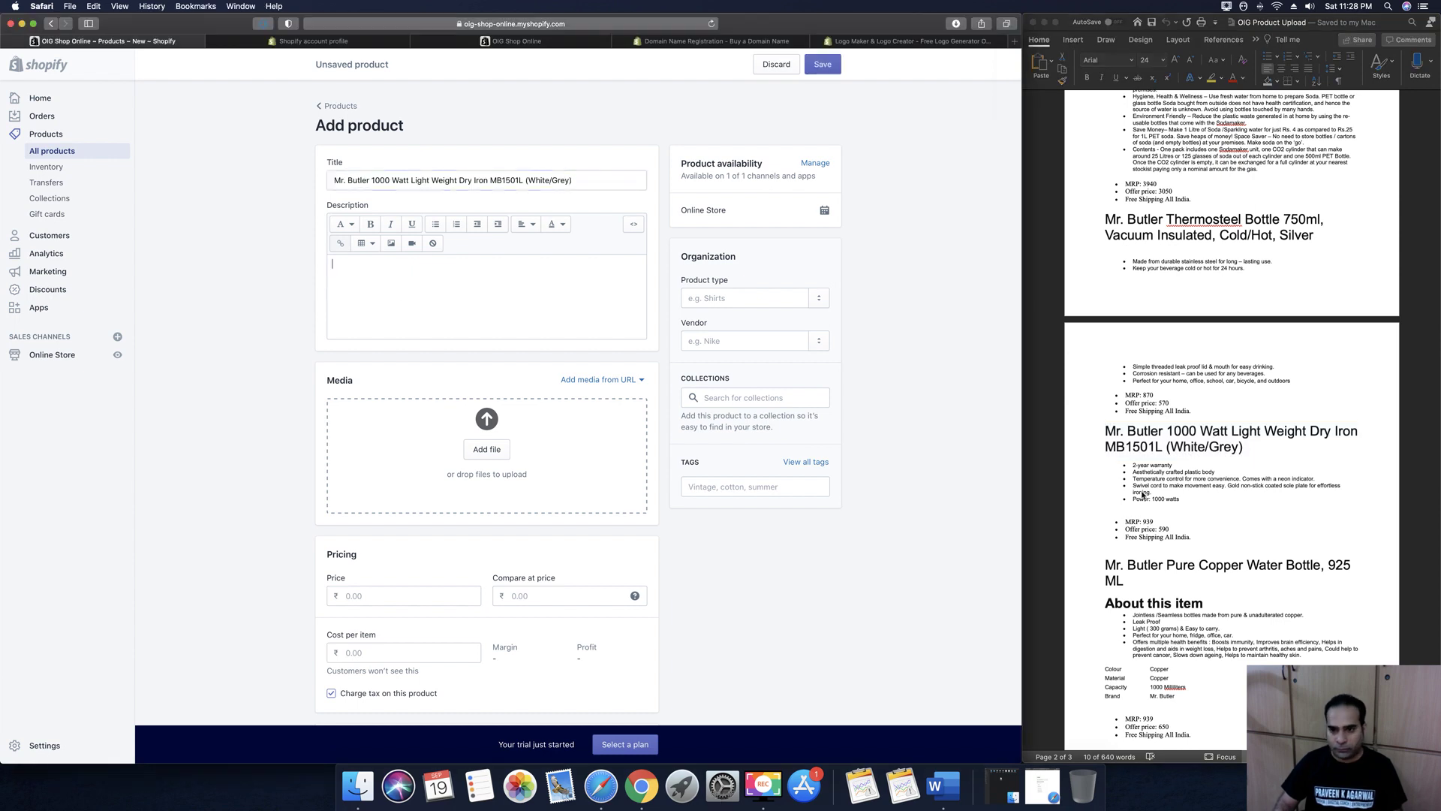
pyautogui.click(1198, 497)
pyautogui.moveTo(1197, 502); pyautogui.dragTo(1131, 464)
pyautogui.press('super+c')
pyautogui.click(450, 305)
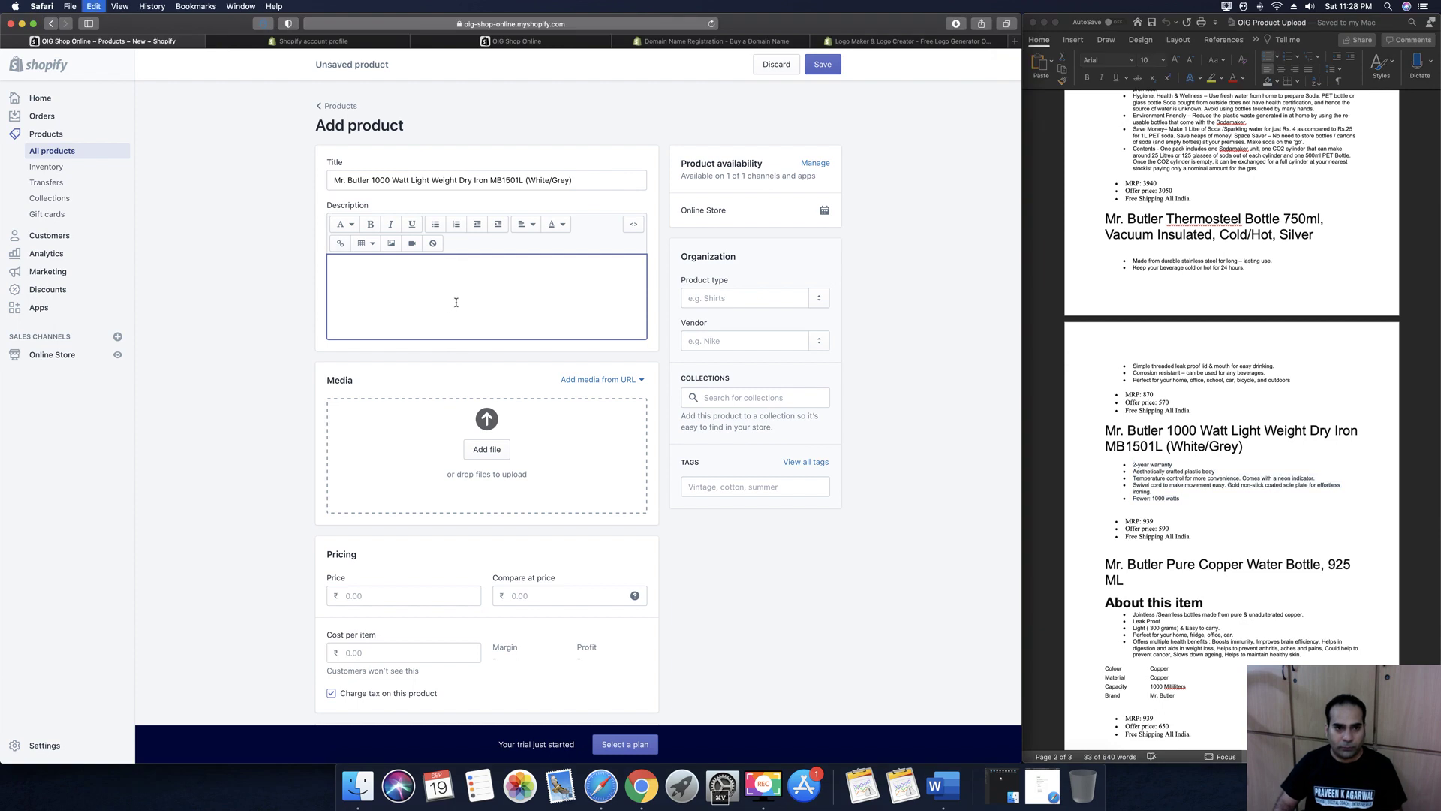
pyautogui.press('super+v')
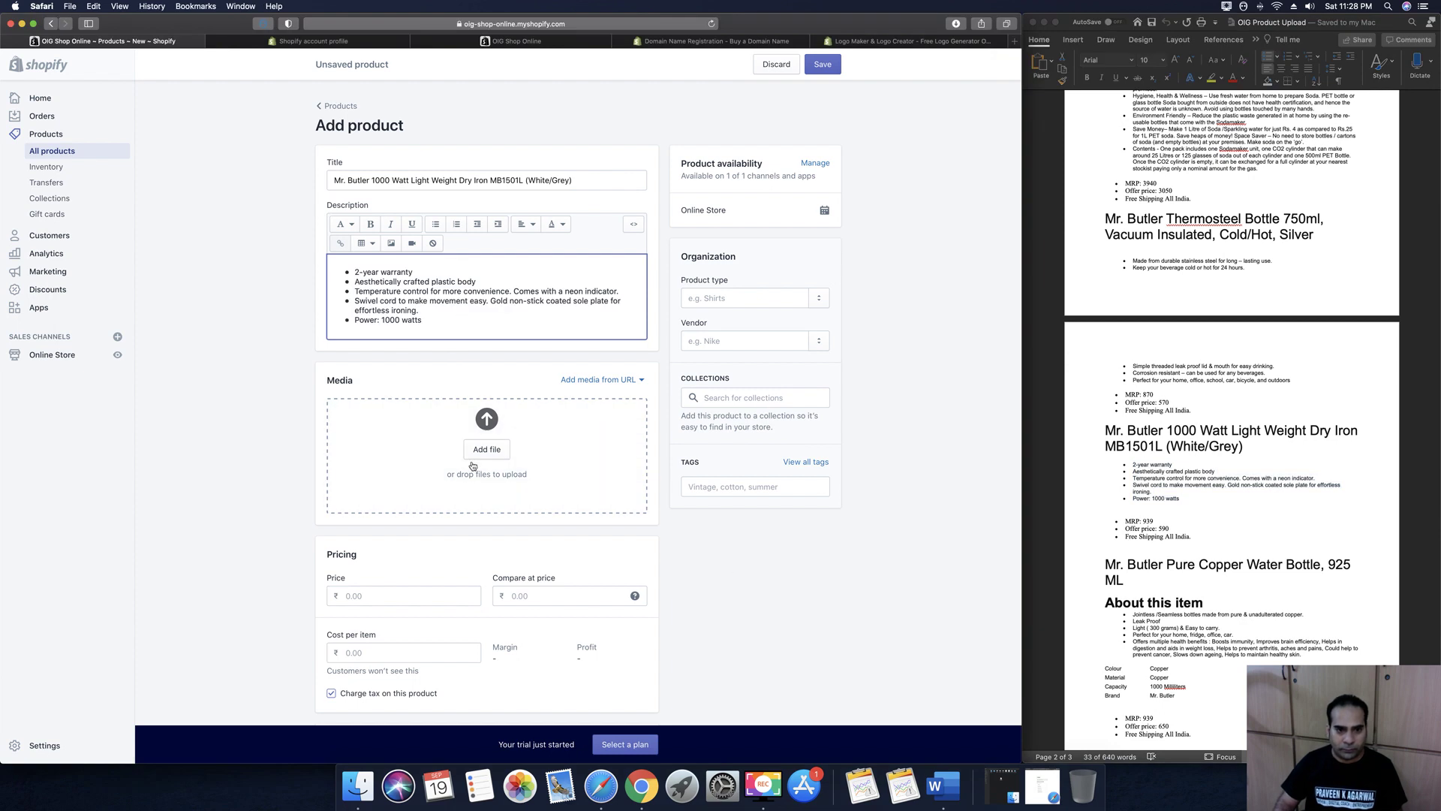
pyautogui.click(490, 454)
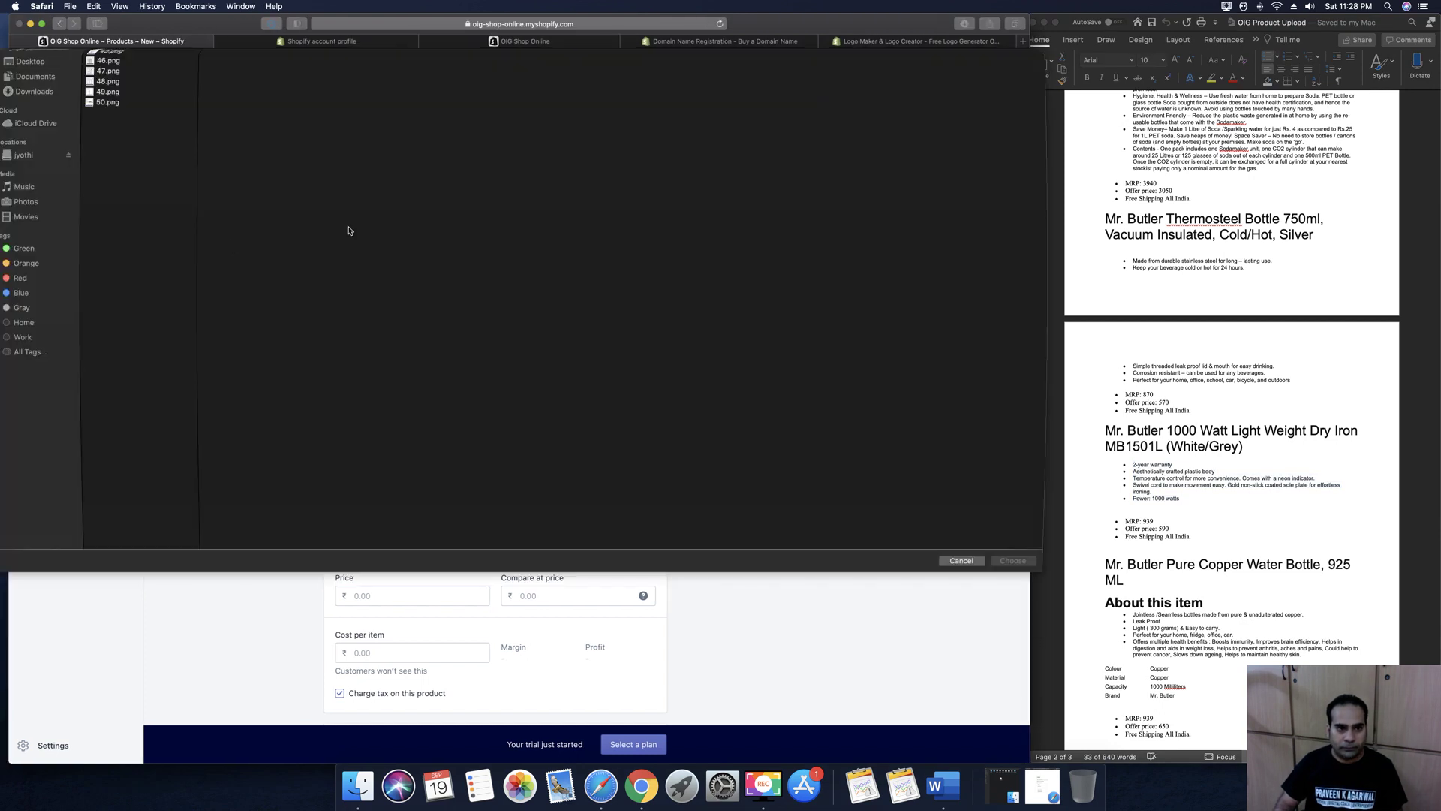
# Upload 13.png and 14.png from the MR BUTLER IRON folder as product images
pyautogui.click(51, 138)
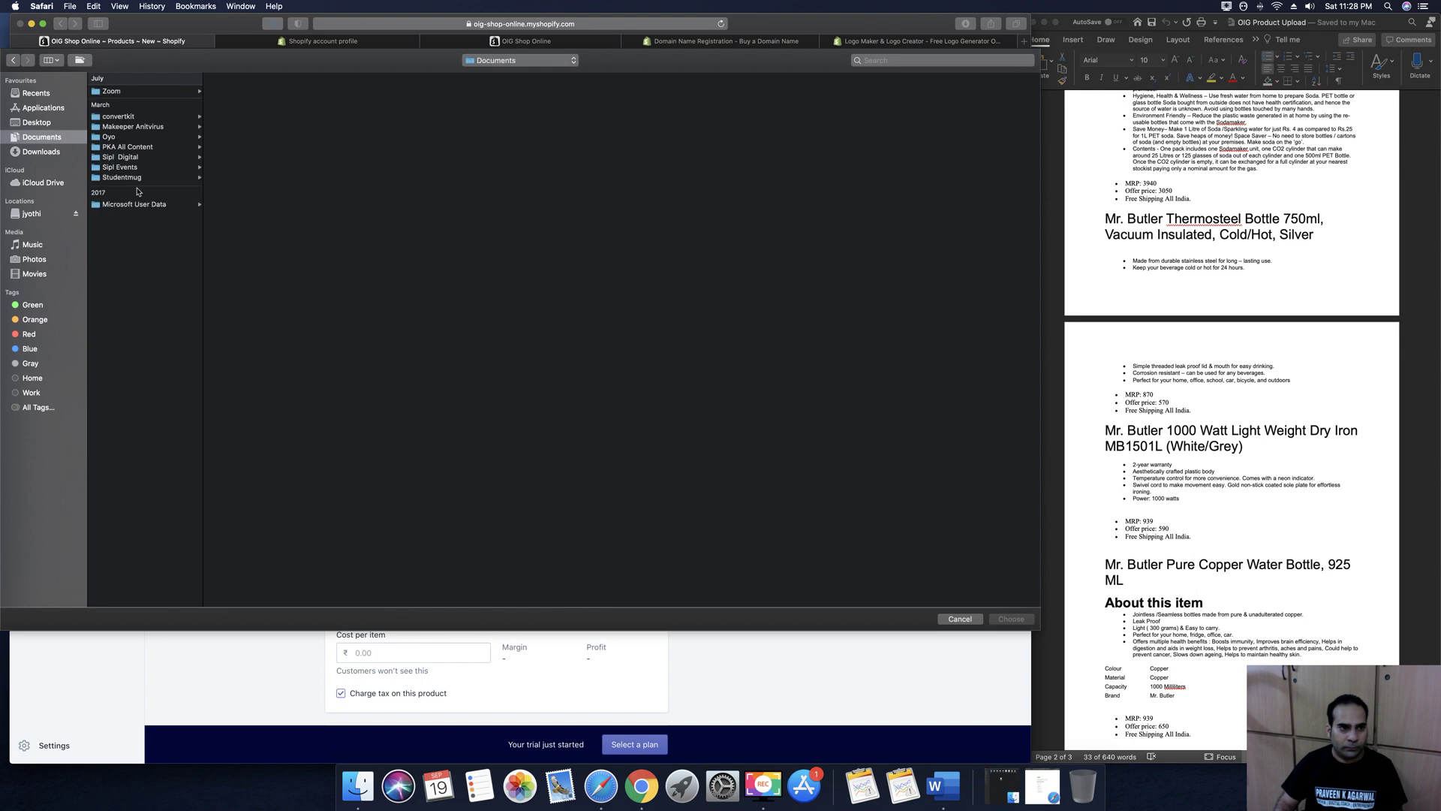
pyautogui.click(120, 157)
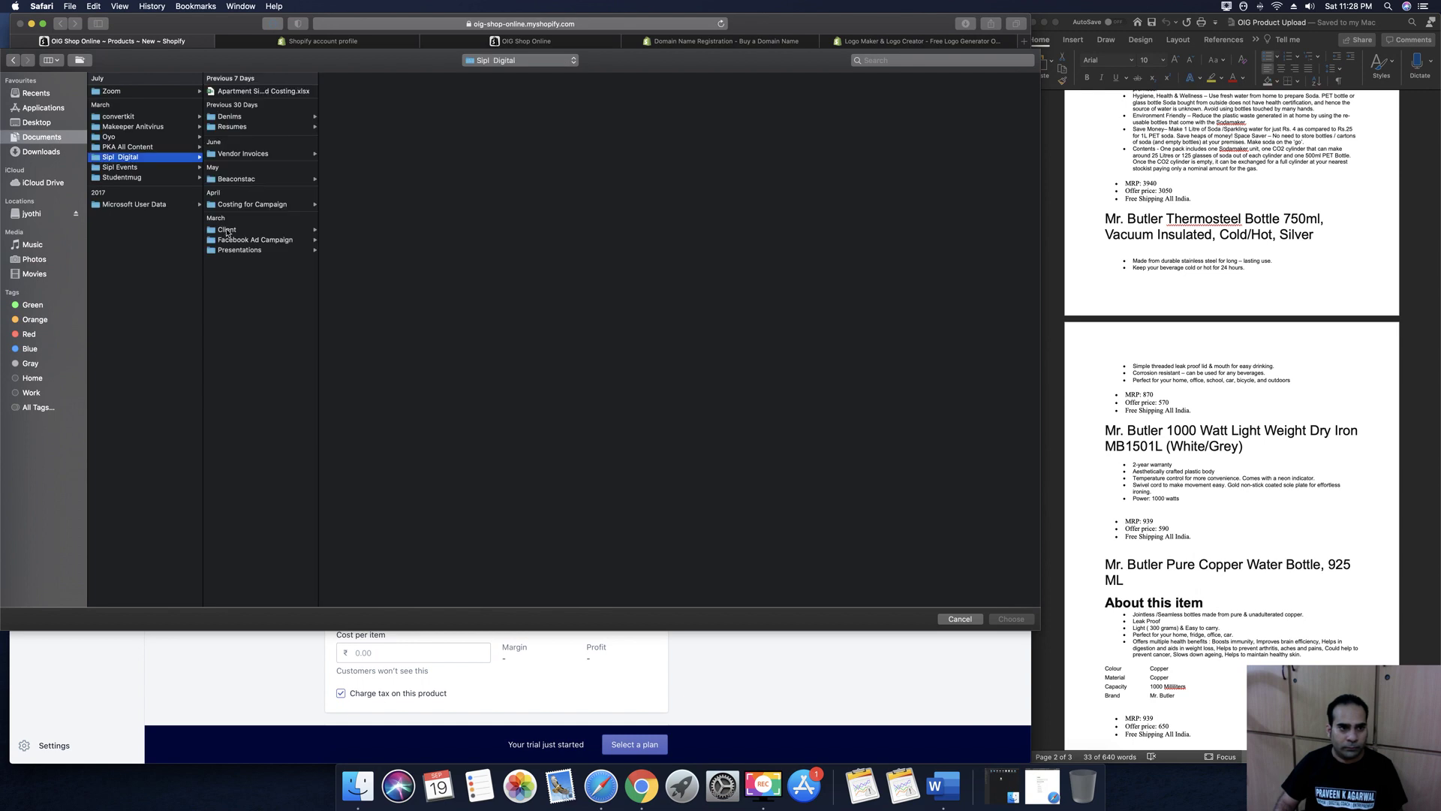
pyautogui.click(227, 230)
pyautogui.click(339, 102)
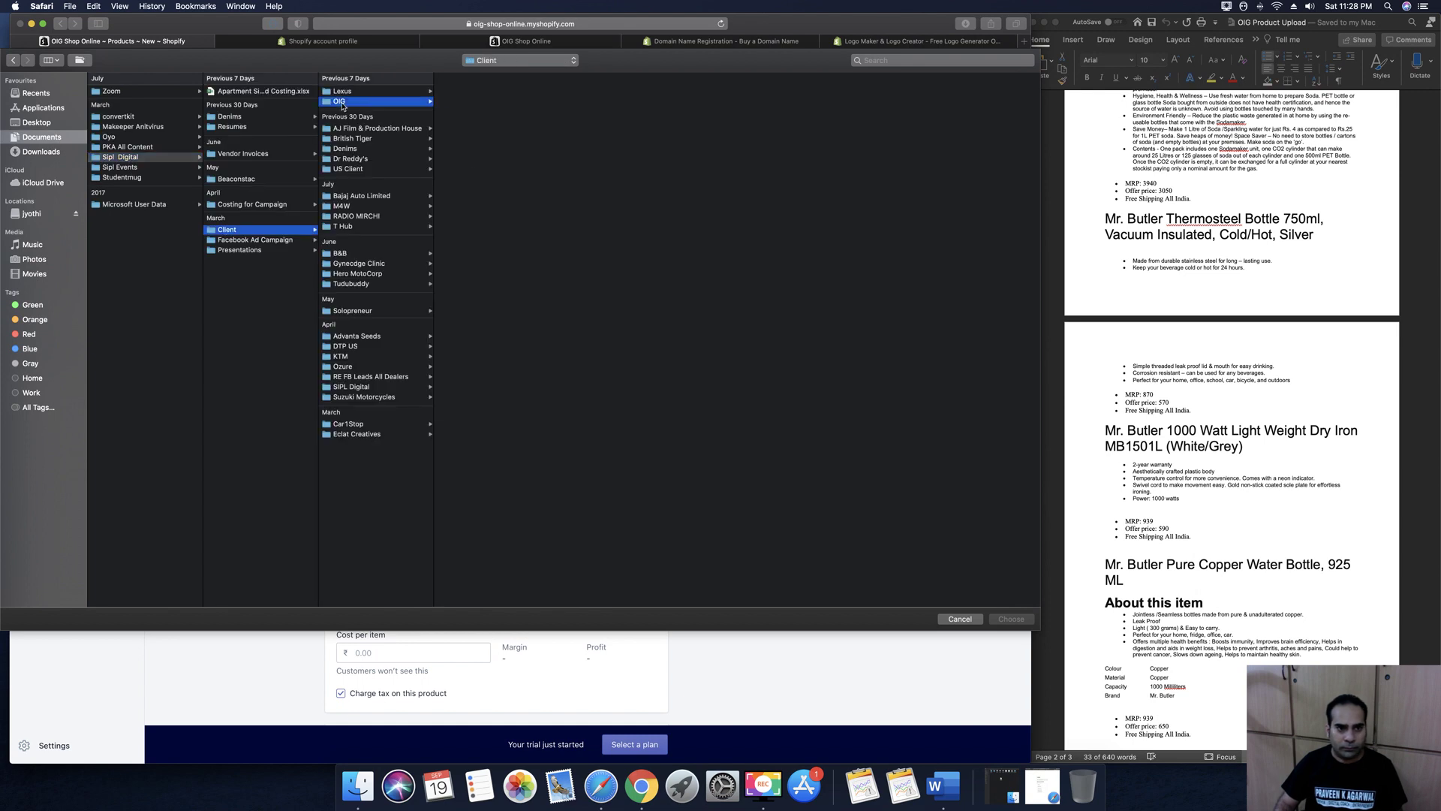
pyautogui.click(466, 102)
pyautogui.click(629, 163)
pyautogui.click(717, 121)
pyautogui.click(807, 91)
pyautogui.keyDown('shift'); pyautogui.click(807, 101); pyautogui.keyUp('shift')
pyautogui.click(1011, 619)
pyautogui.click(390, 604)
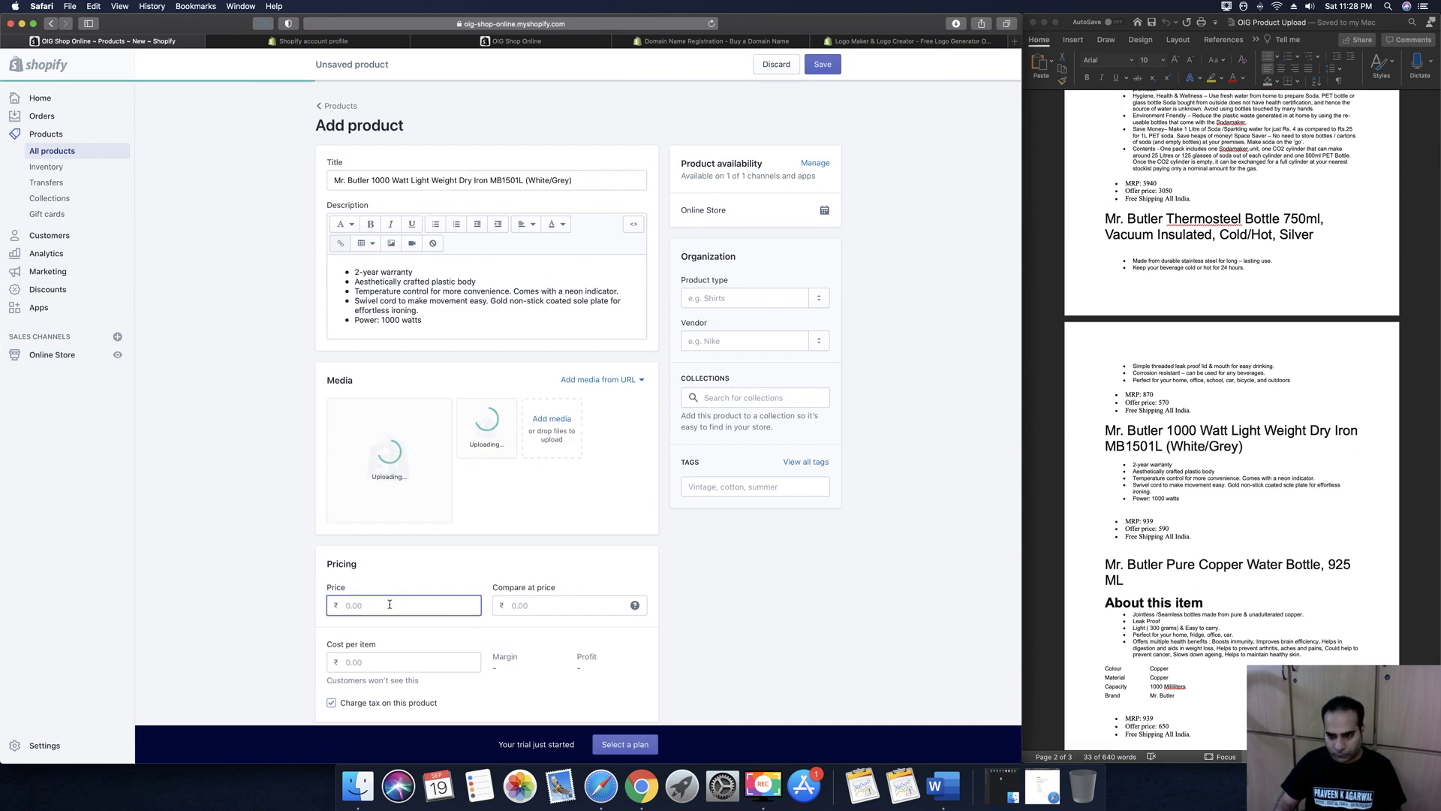
# Price the iron at 590 with a compare-at price of 939 and no tax charged
pyautogui.write('590')
pyautogui.click(536, 607)
pyautogui.write('939')
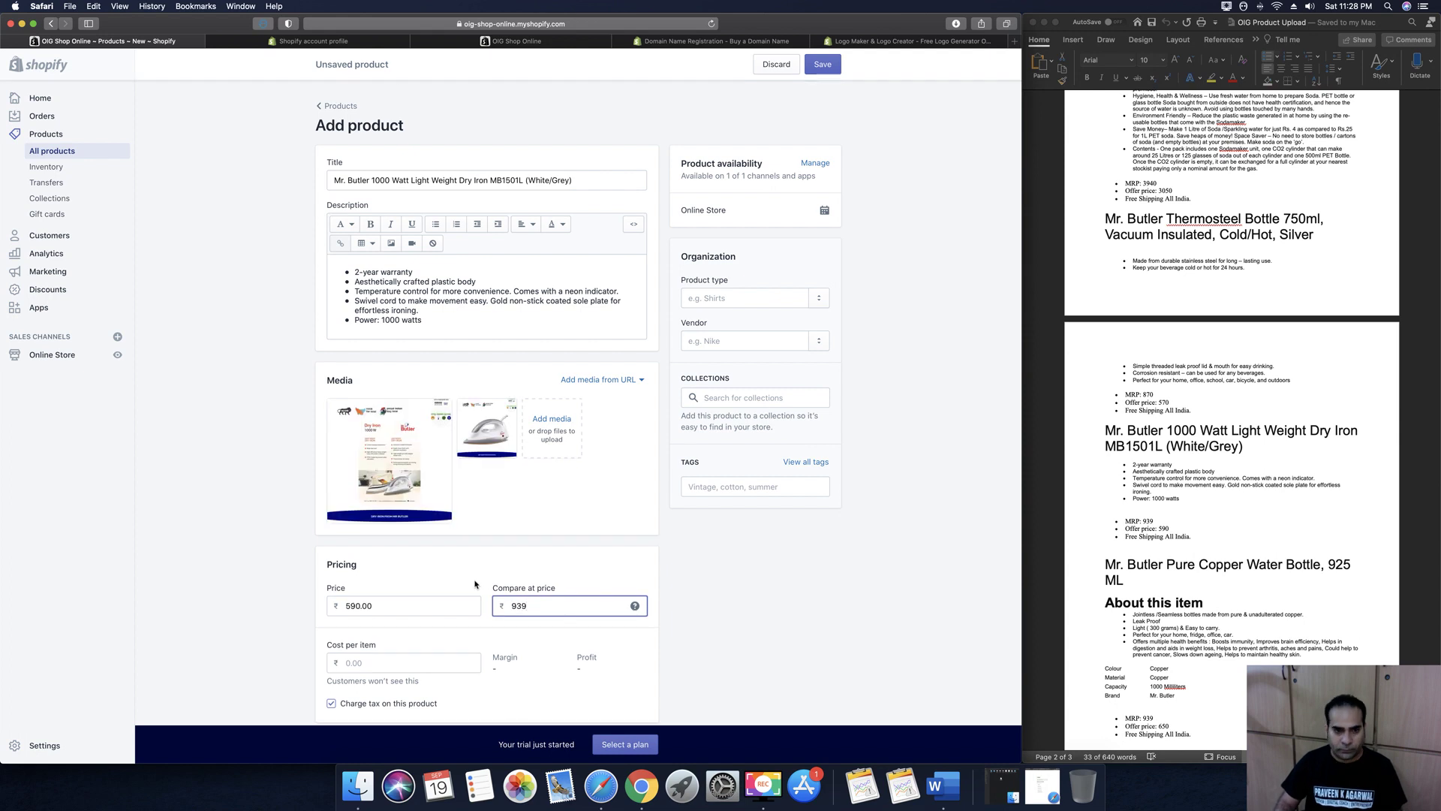
pyautogui.scroll(-5, 475, 584)
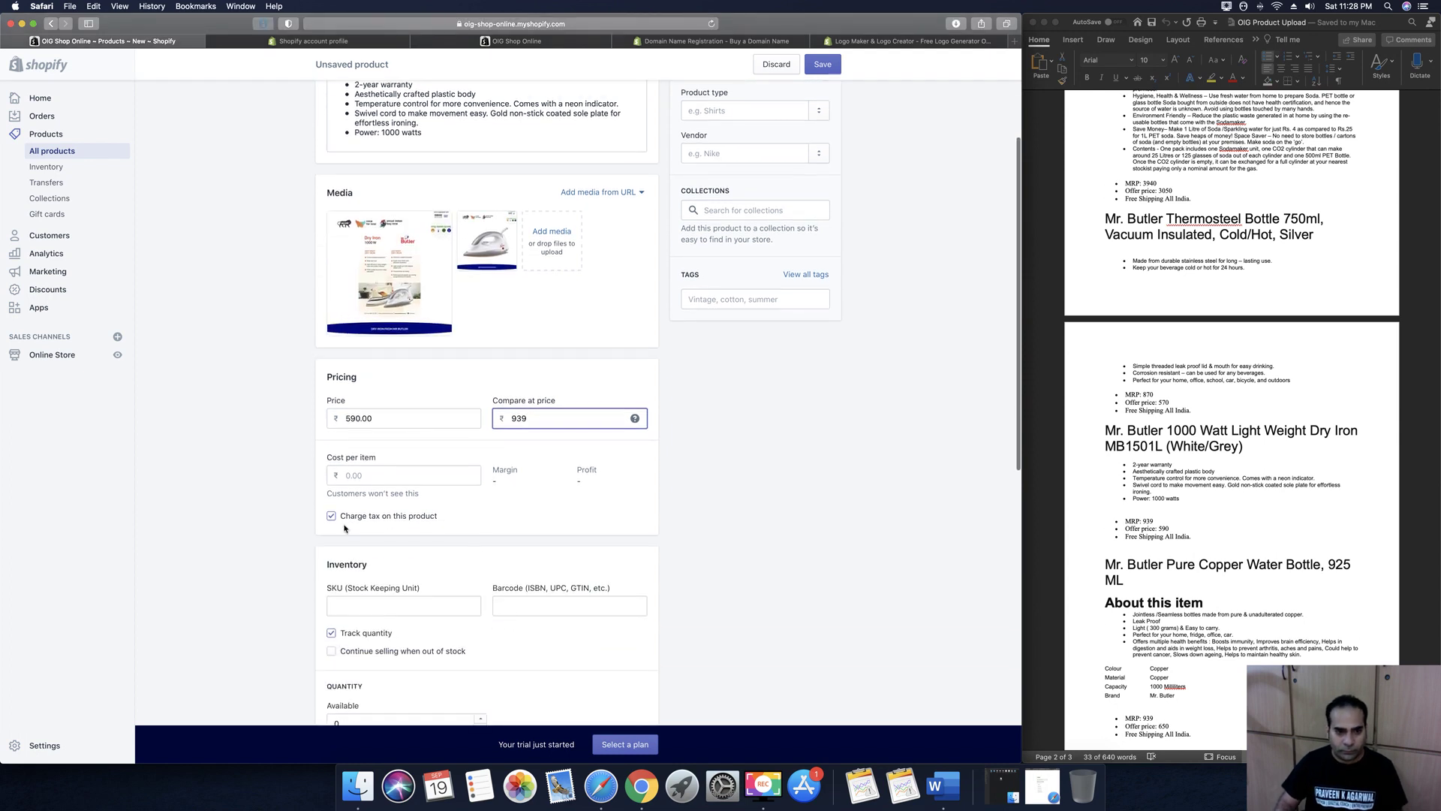
pyautogui.click(331, 516)
# Set SKU 100, 100 units available and a 2 kg weight
pyautogui.scroll(-2, 334, 514)
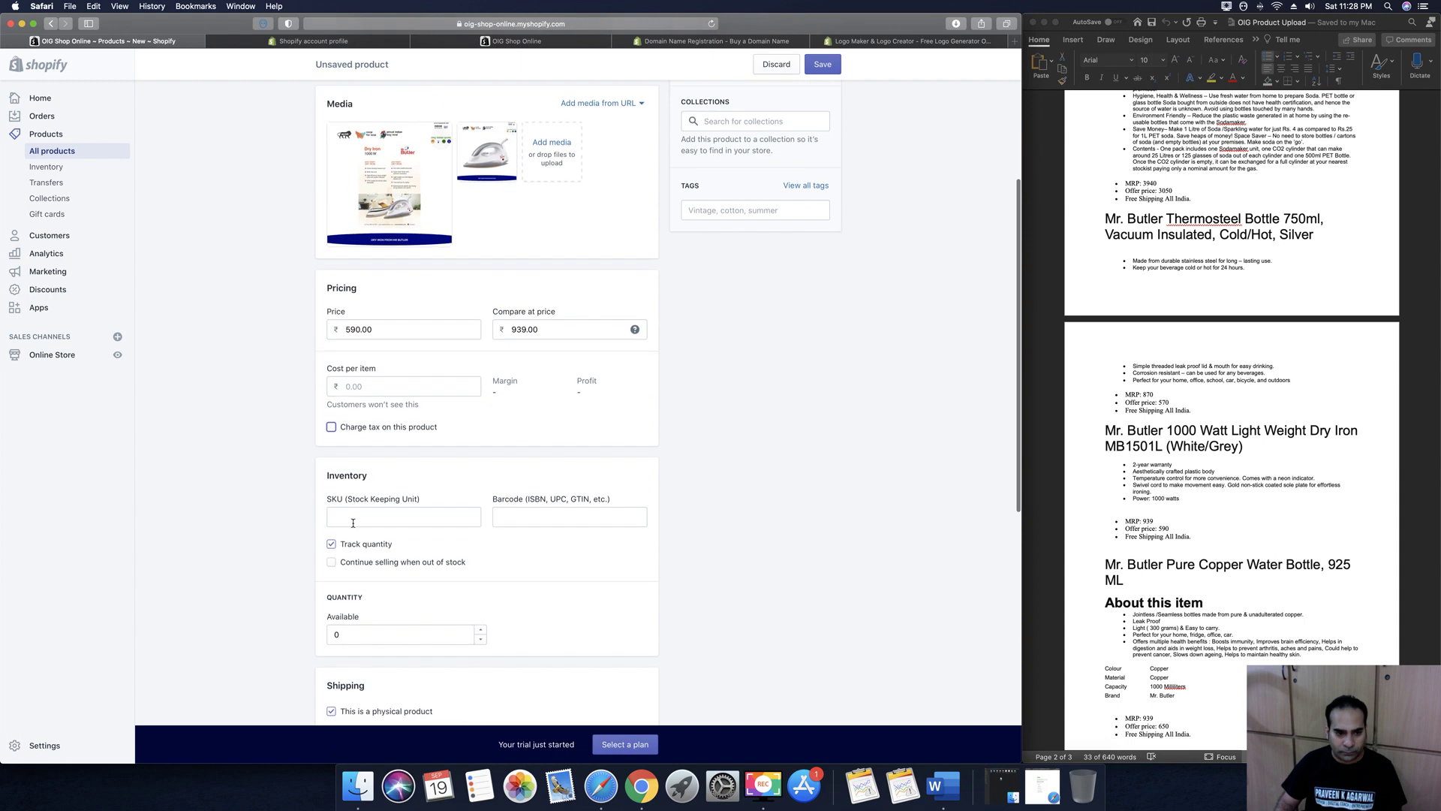
pyautogui.click(352, 520)
pyautogui.write('1')
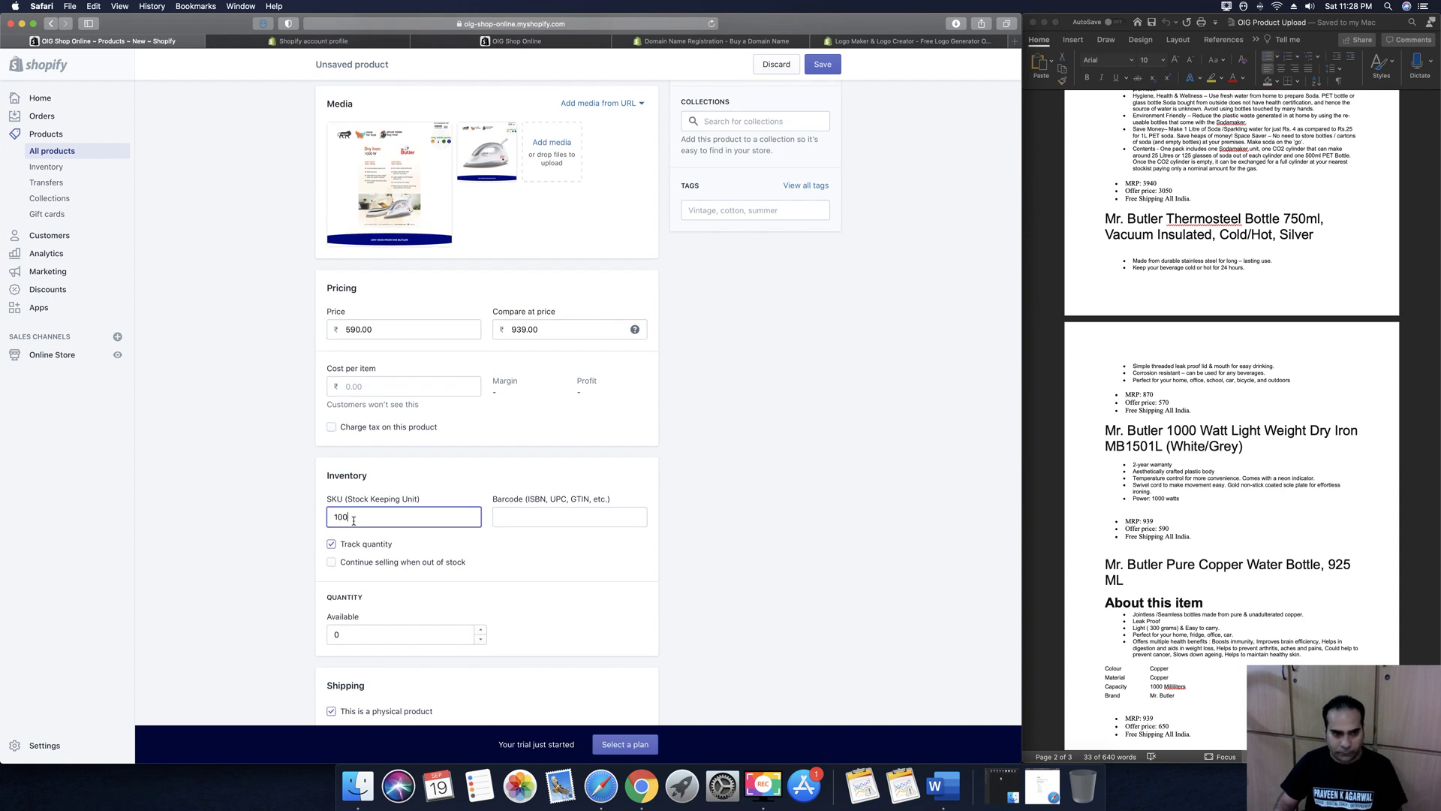
pyautogui.write('00')
pyautogui.scroll(-3, 342, 510)
pyautogui.scroll(-2, 329, 497)
pyautogui.doubleClick(359, 463)
pyautogui.write('1')
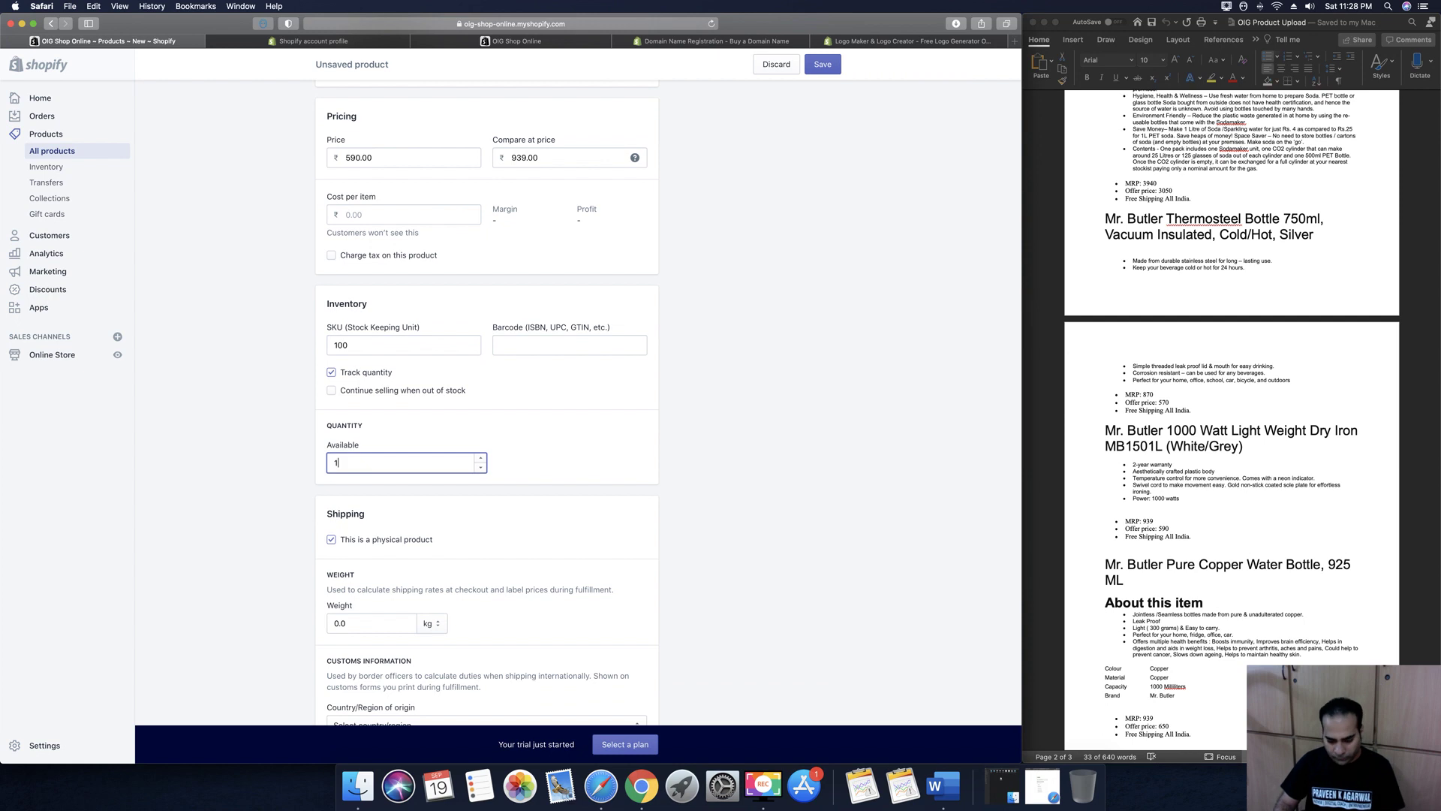
pyautogui.scroll(-4, 382, 492)
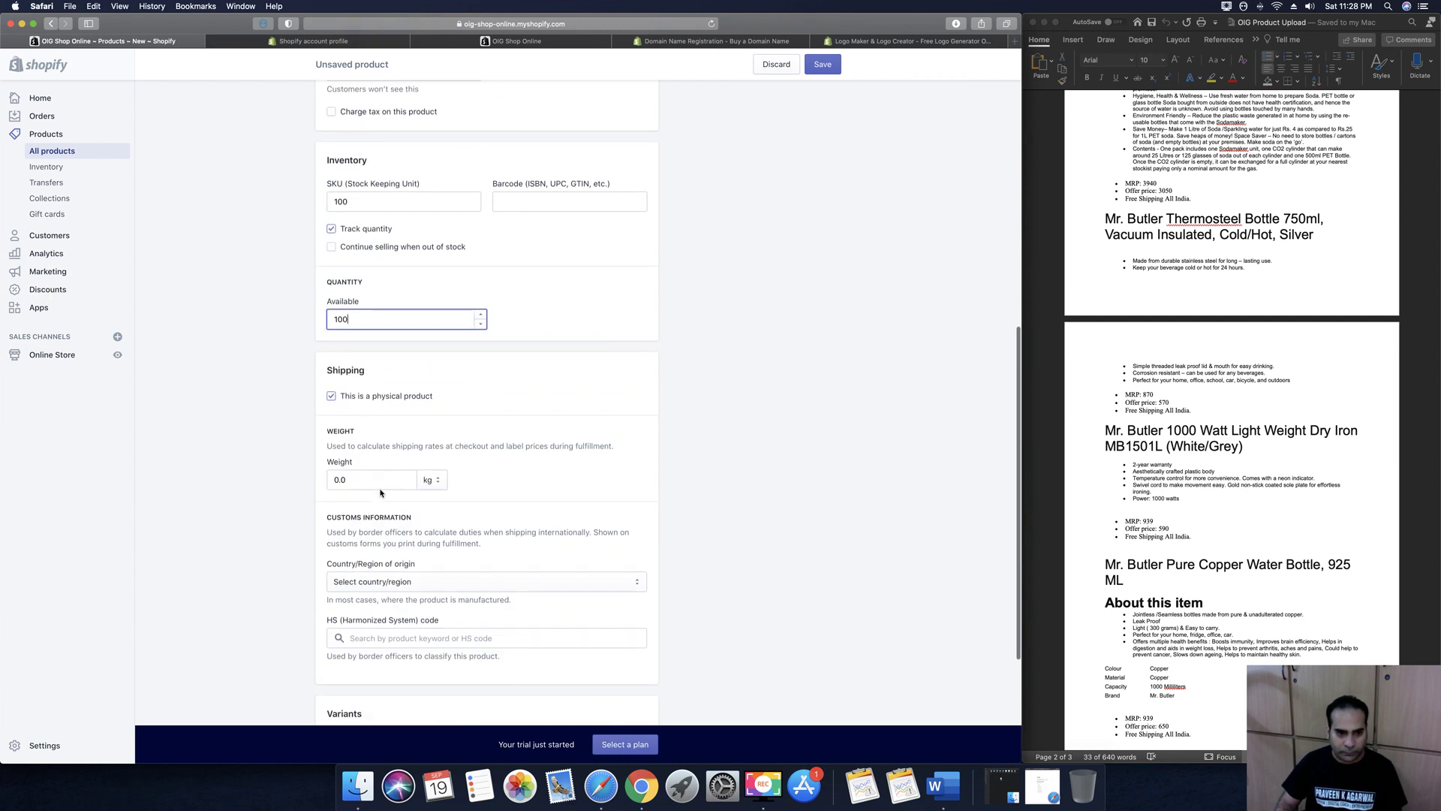
pyautogui.click(379, 481)
pyautogui.write('2')
pyautogui.click(718, 546)
pyautogui.scroll(-5, 718, 546)
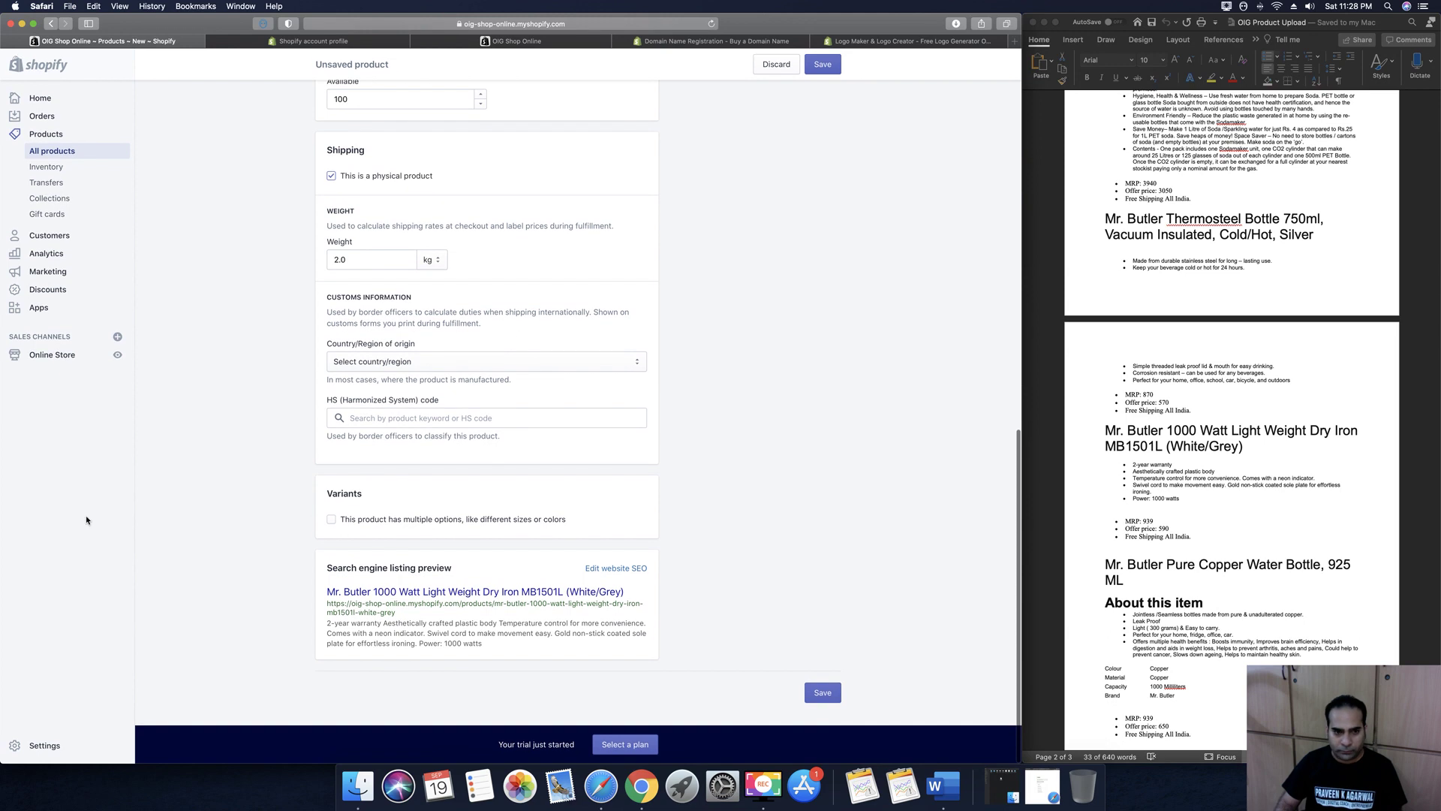
# Add a Color option with White and Grey values, and give the Grey variant 100 in stock
pyautogui.click(330, 520)
pyautogui.click(340, 586)
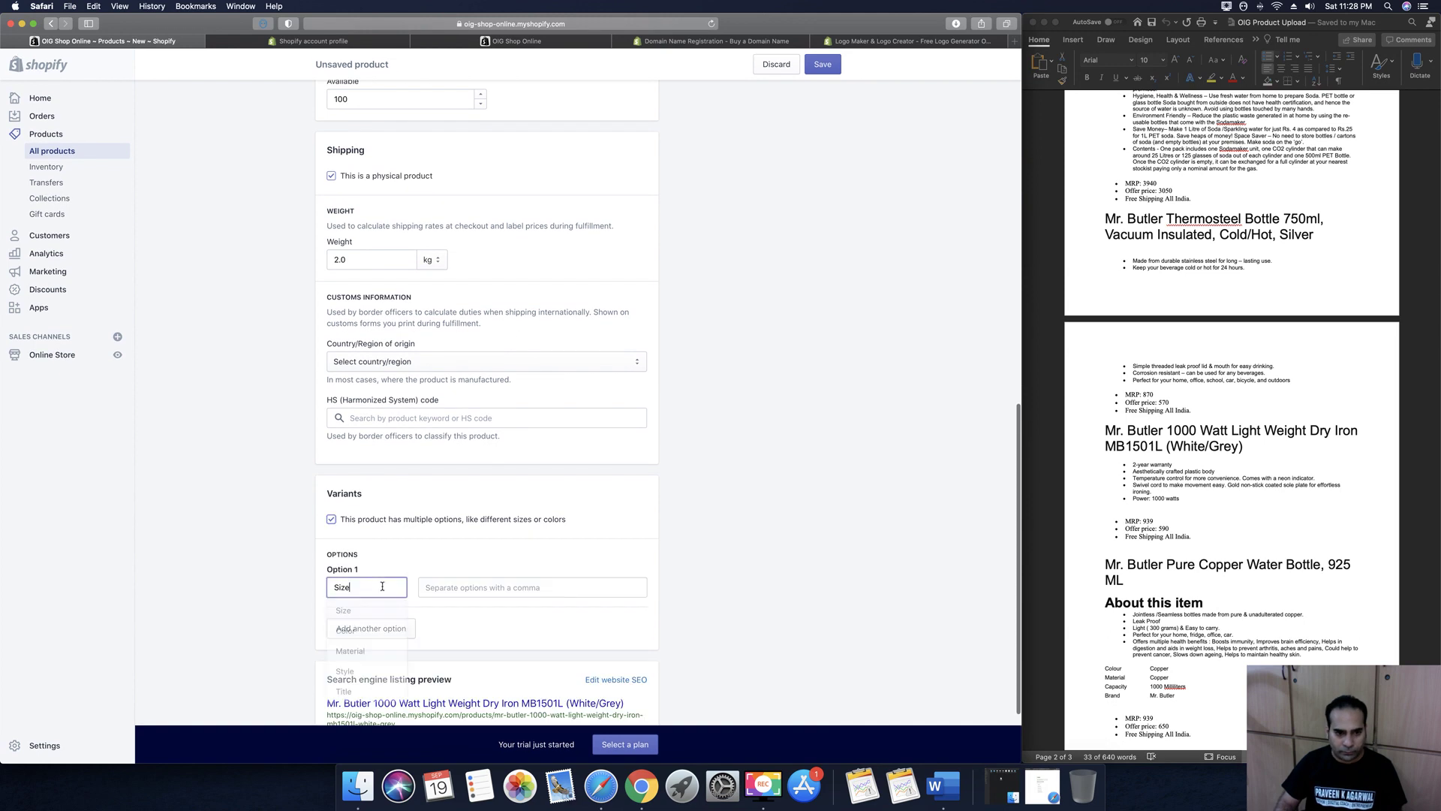
pyautogui.click(369, 631)
pyautogui.click(474, 590)
pyautogui.write('White')
pyautogui.press(',')
pyautogui.write('Grey')
pyautogui.press(',')
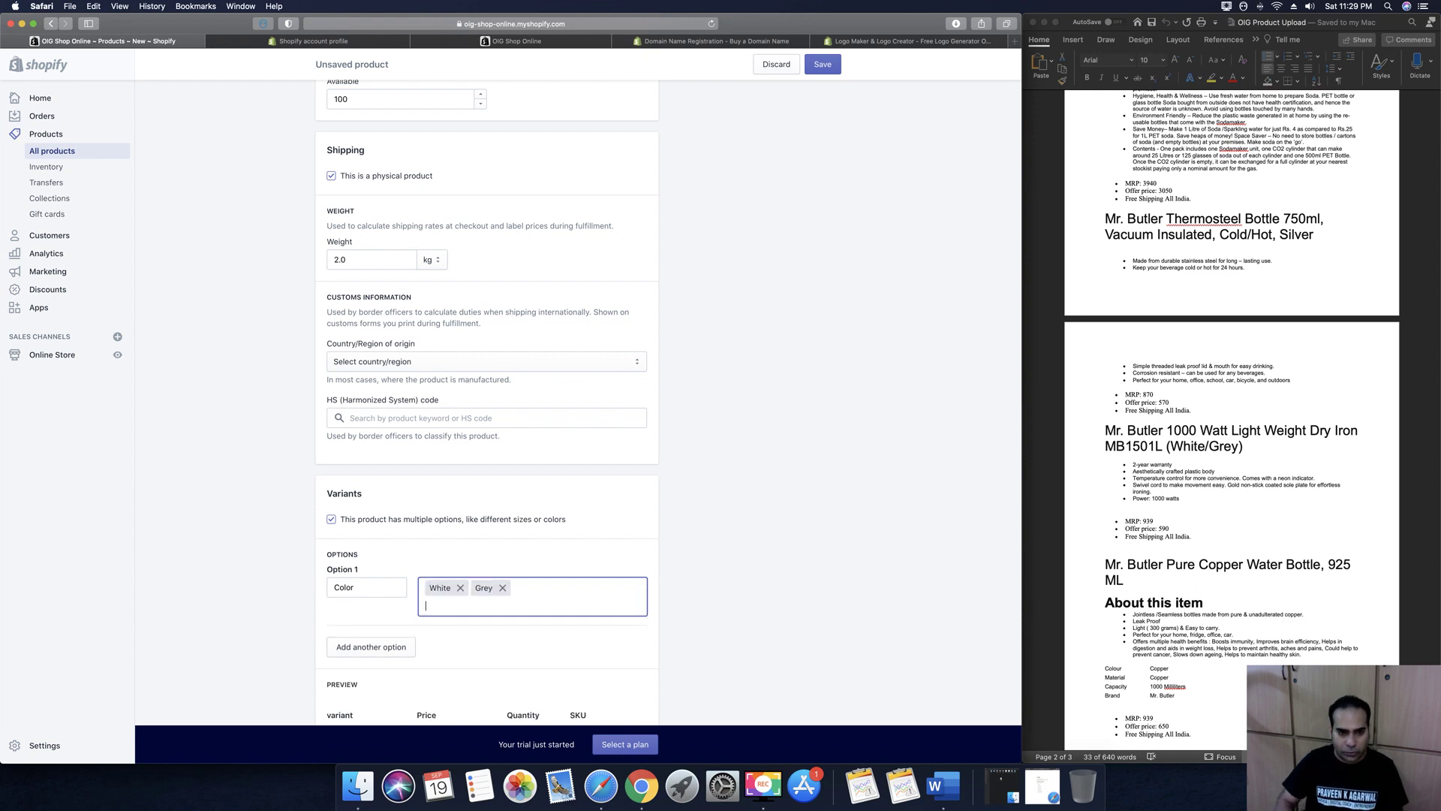
pyautogui.scroll(-5, 524, 522)
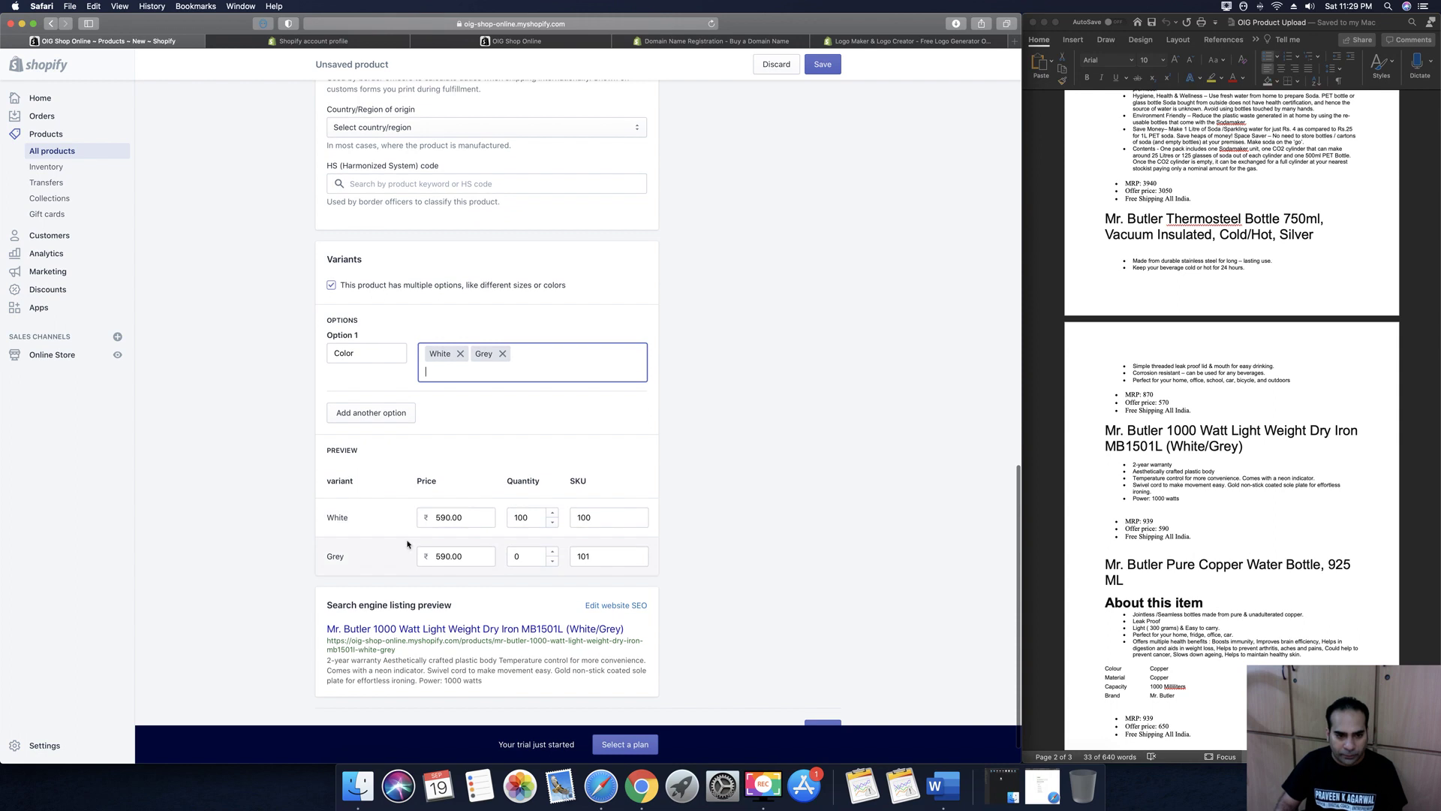
pyautogui.click(534, 555)
pyautogui.doubleClick(534, 555)
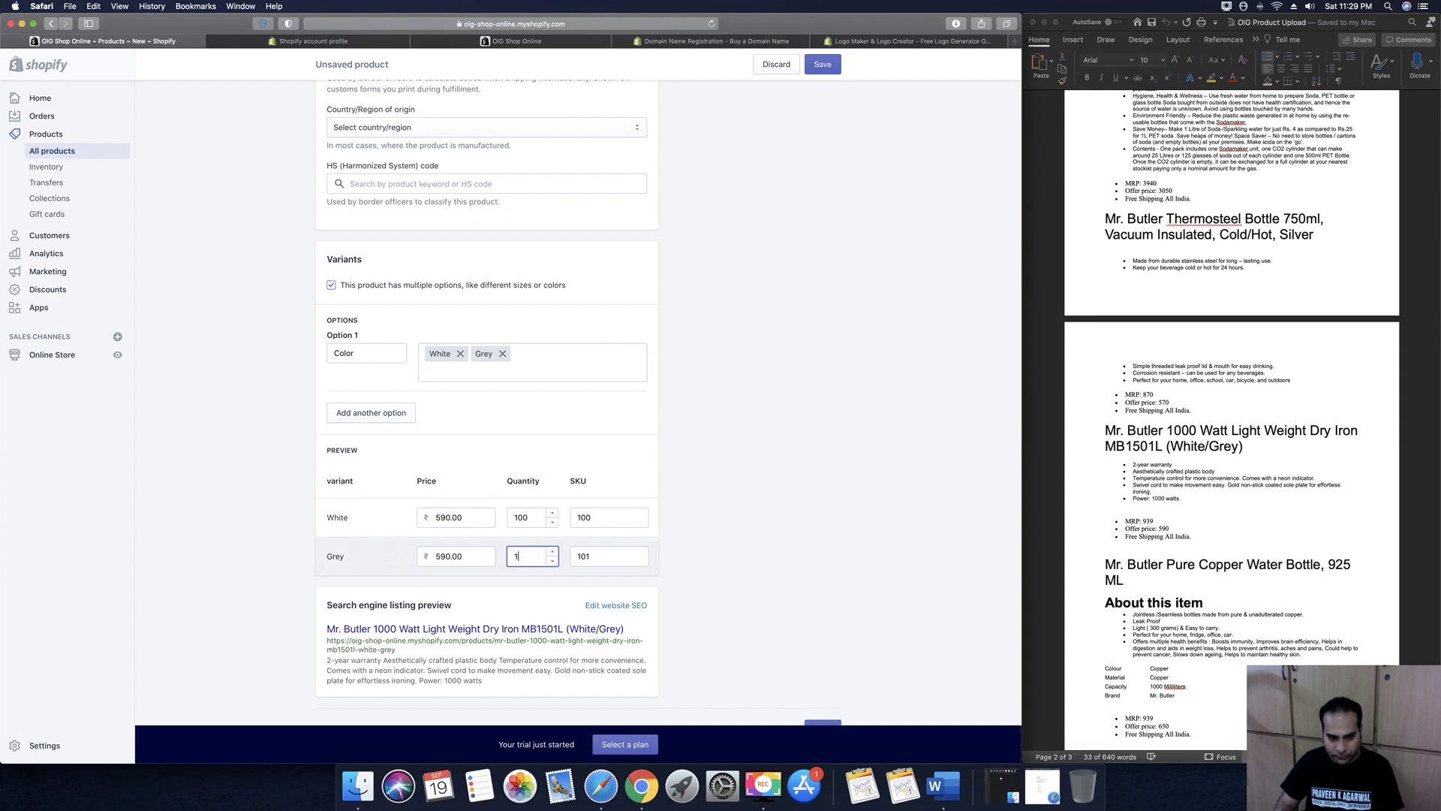
pyautogui.scroll(20, 815, 571)
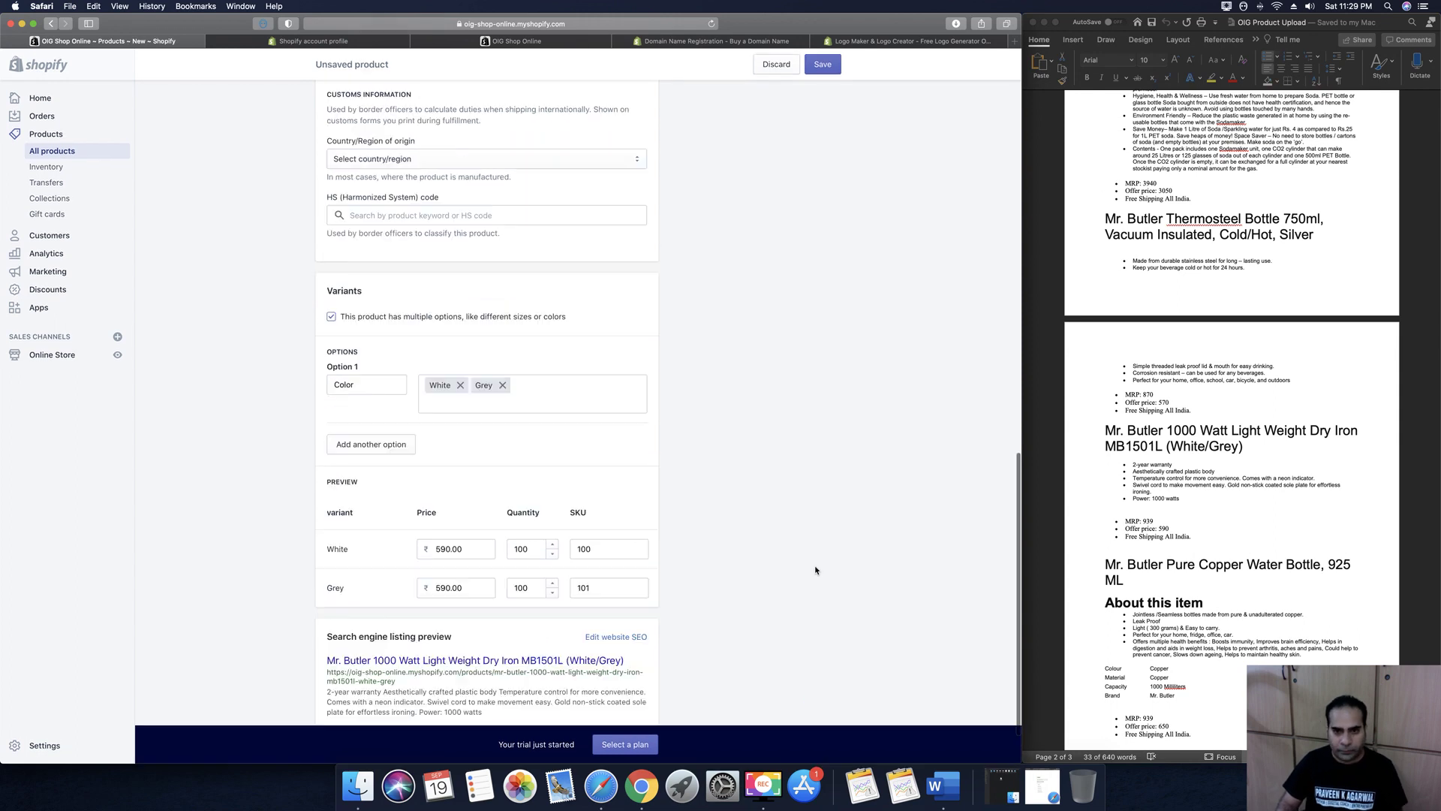
# Set the product type to a new Iron type and the vendor to Mr Butler
pyautogui.click(743, 298)
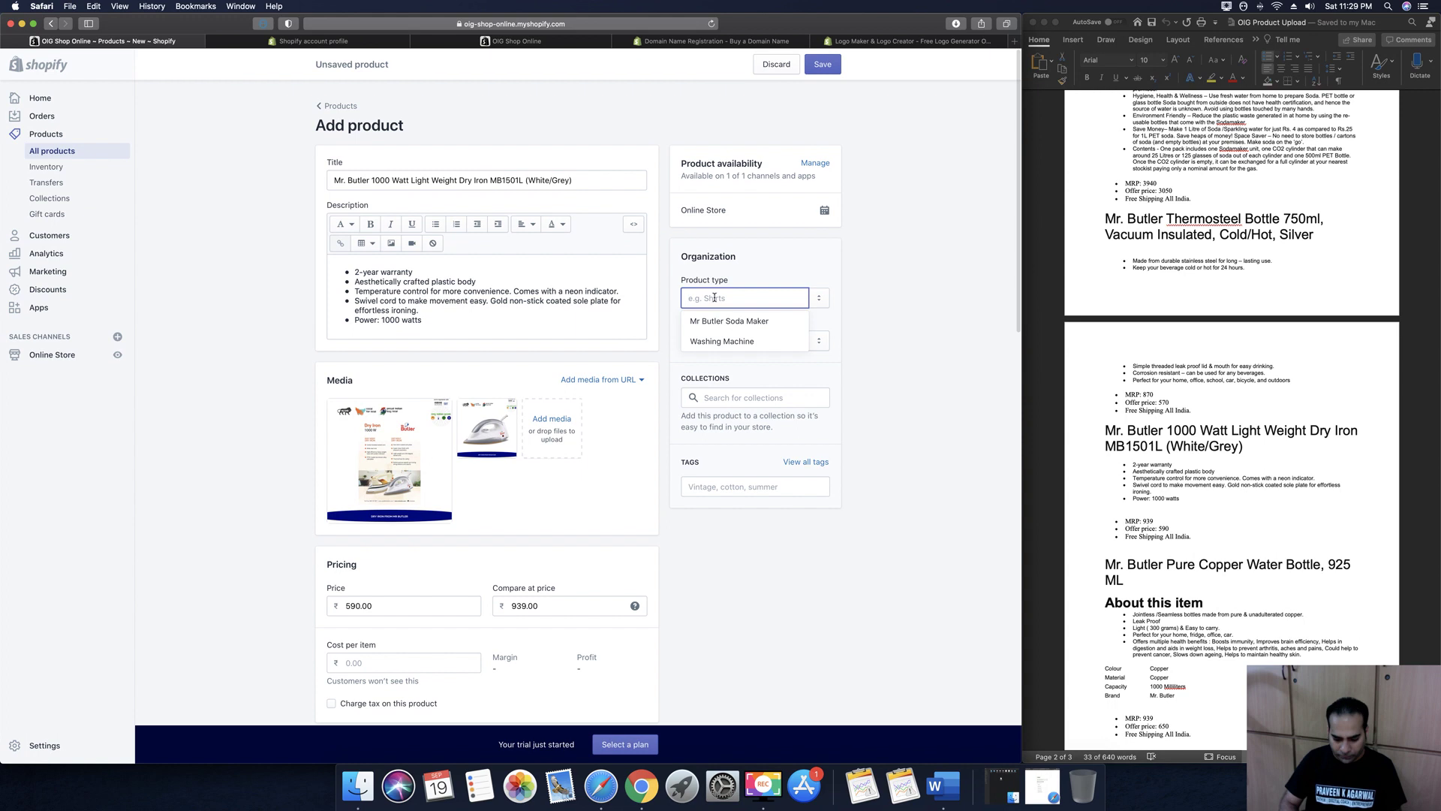
pyautogui.write('Iron')
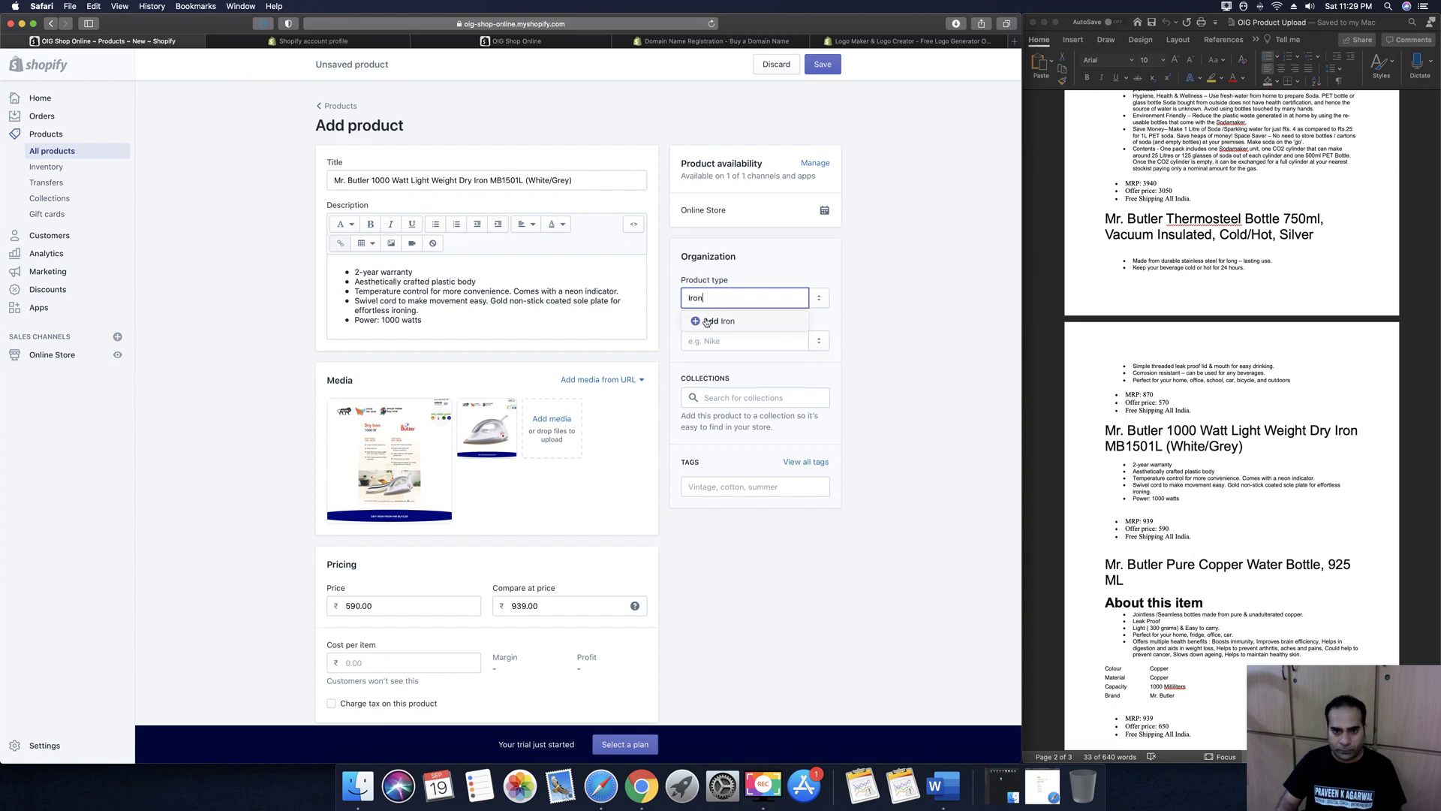
pyautogui.click(710, 321)
pyautogui.click(709, 343)
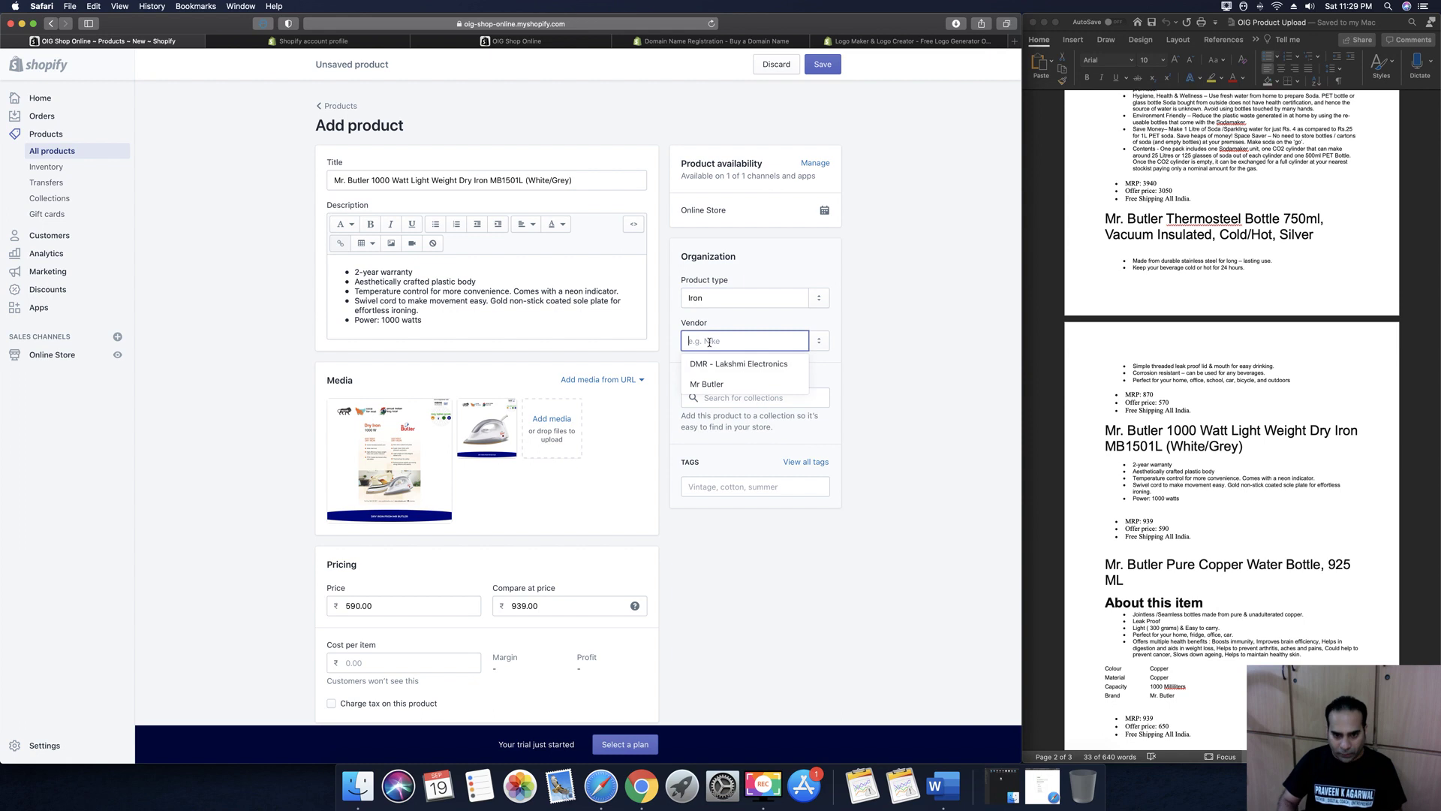
pyautogui.click(710, 385)
# Tag the product Iron and save the dry iron
pyautogui.write('Dry Iron')
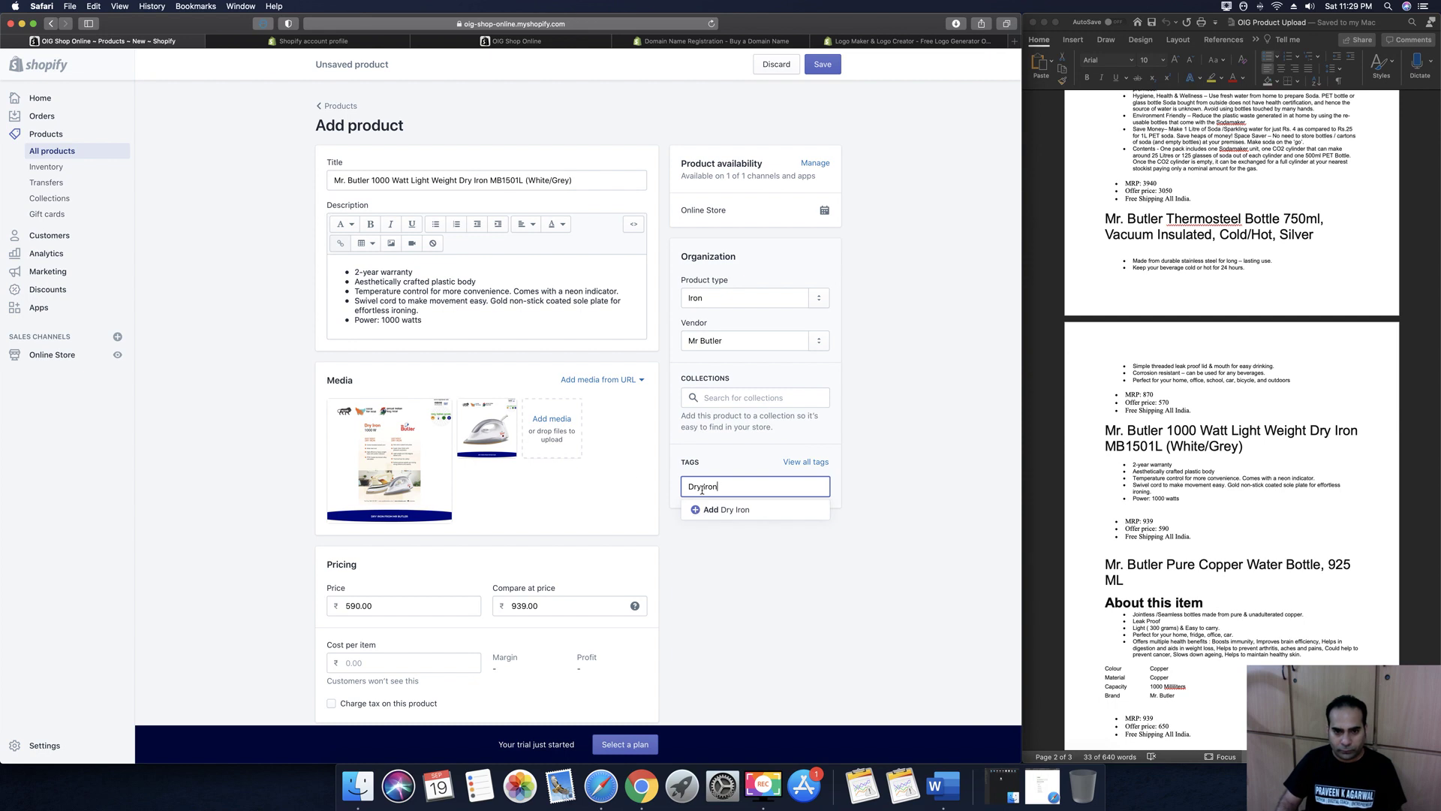
pyautogui.click(687, 513)
pyautogui.click(878, 456)
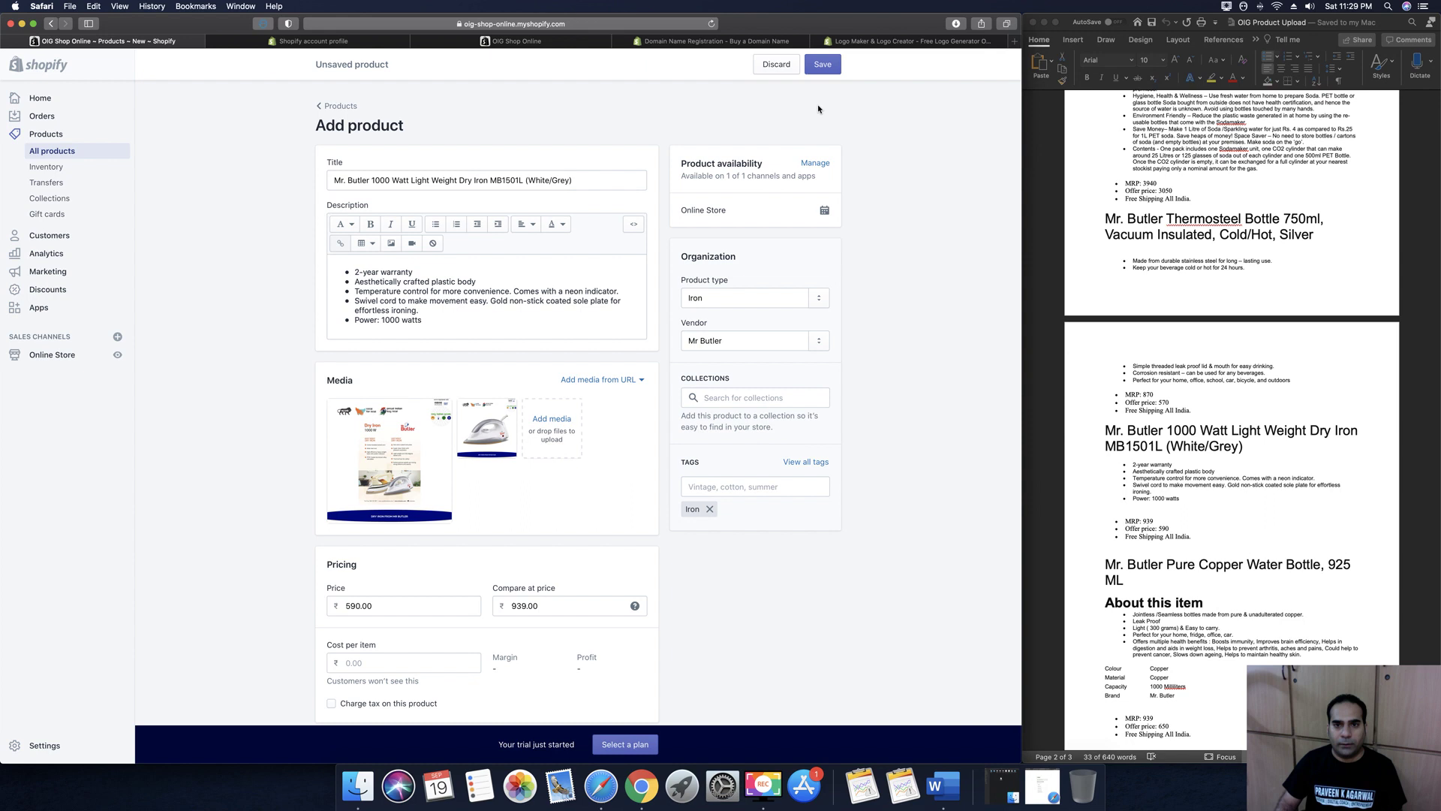
pyautogui.click(821, 73)
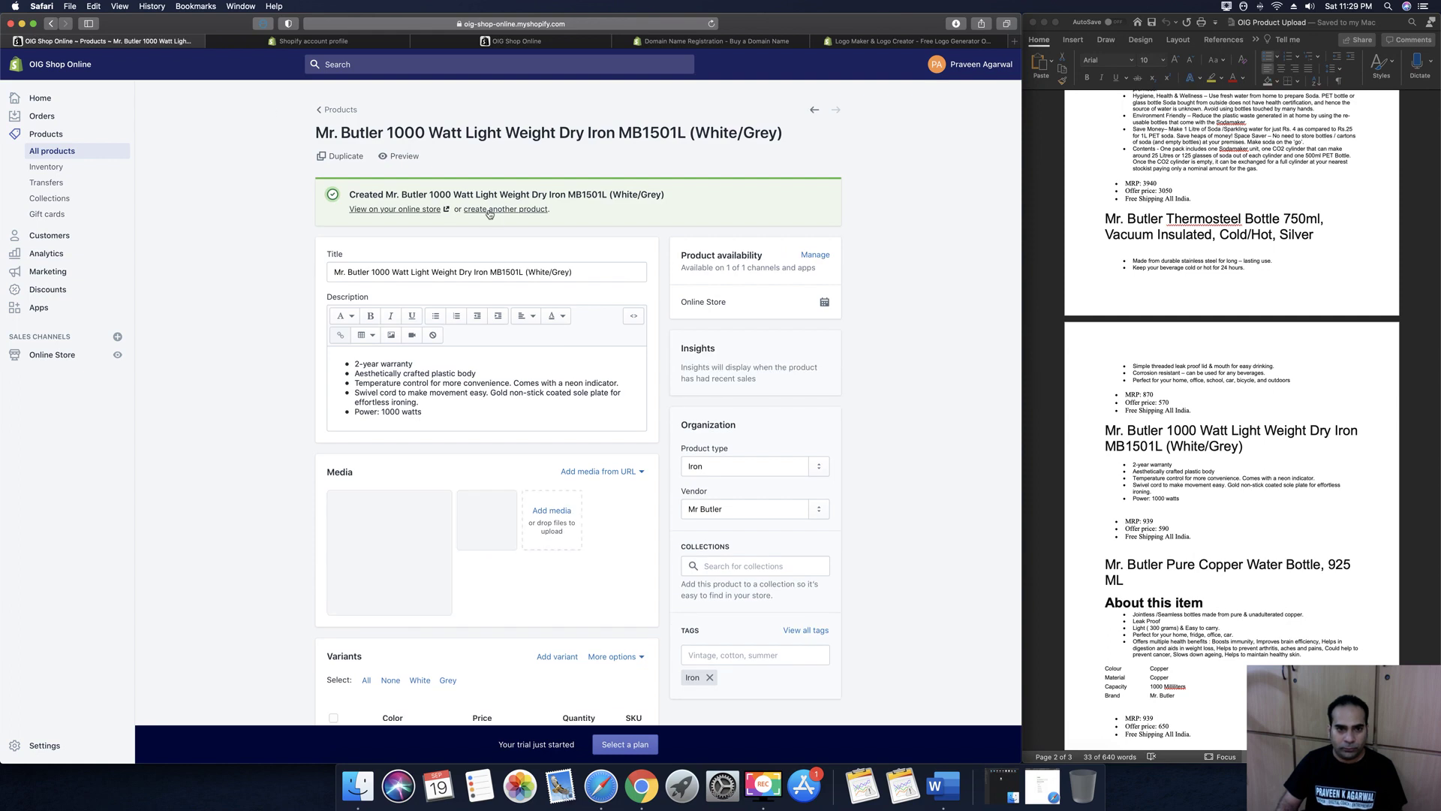
# Copy the 'Mr. Butler Pure Copper Water Bottle, 925 ML' heading into the Title
pyautogui.moveTo(1133, 465); pyautogui.dragTo(1180, 498)
pyautogui.scroll(-5, 1209, 451)
pyautogui.scroll(-3, 1186, 337)
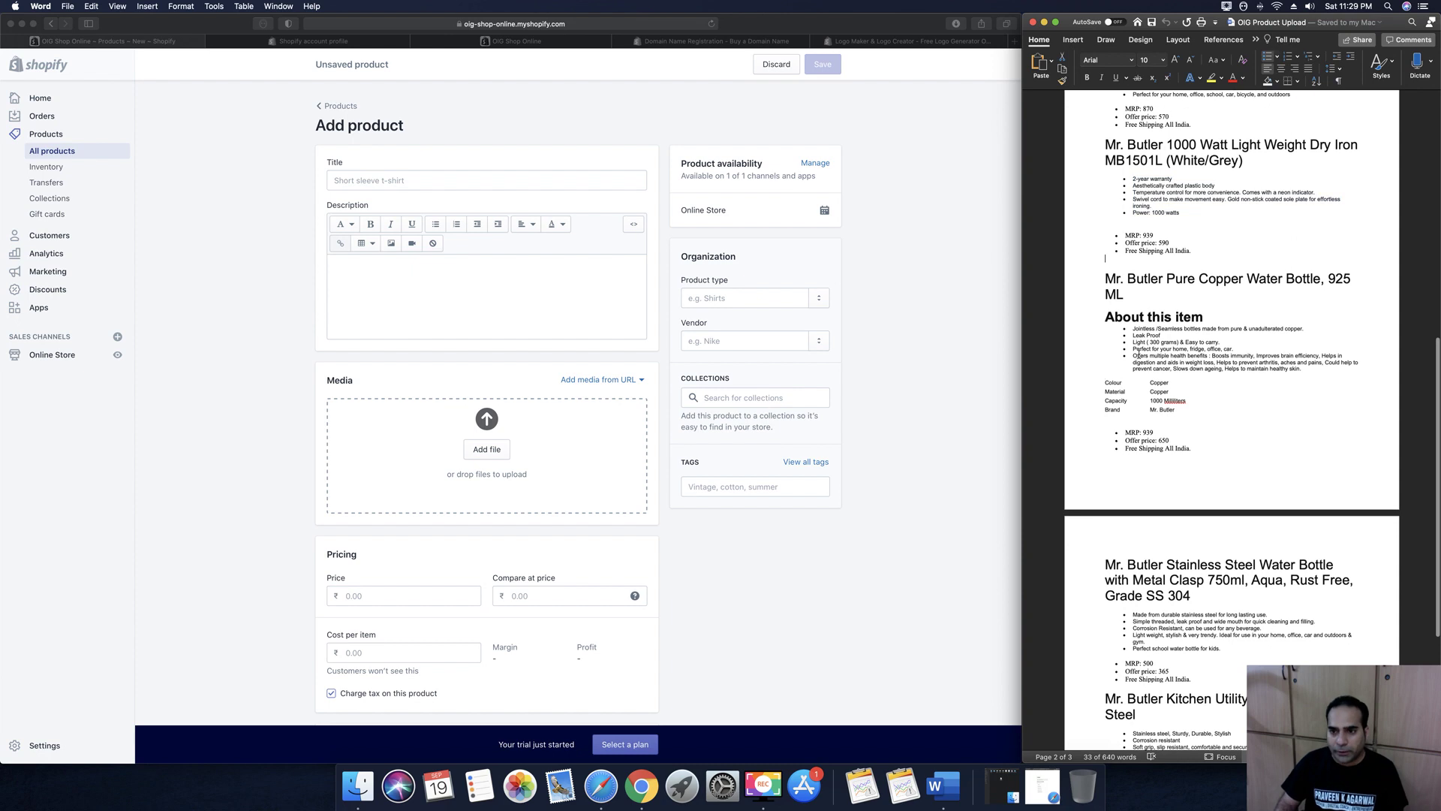
pyautogui.tripleClick(1108, 277)
pyautogui.press('super+c')
pyautogui.click(416, 179)
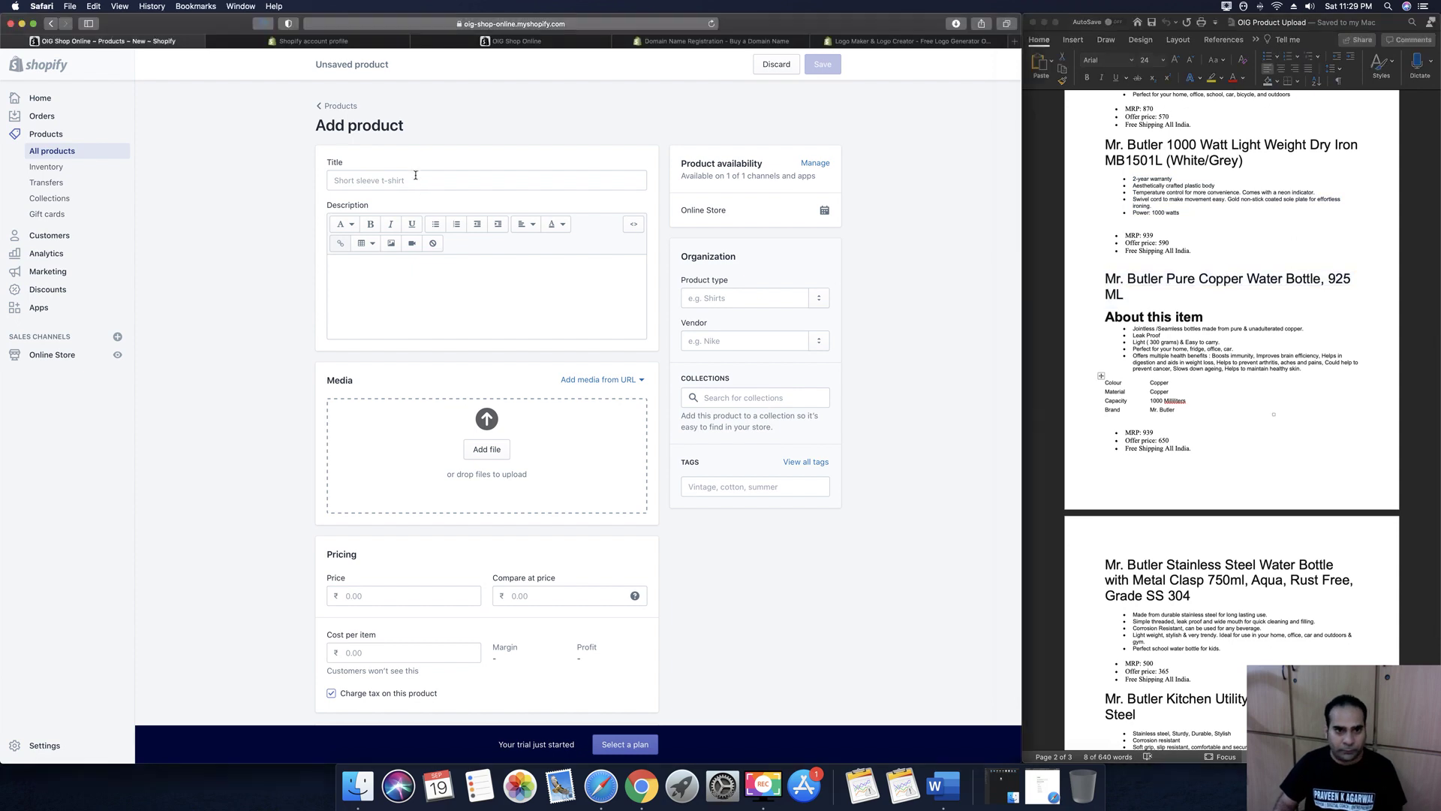
pyautogui.press('super+v')
# Paste the About this item bullet list into the Description
pyautogui.click(406, 270)
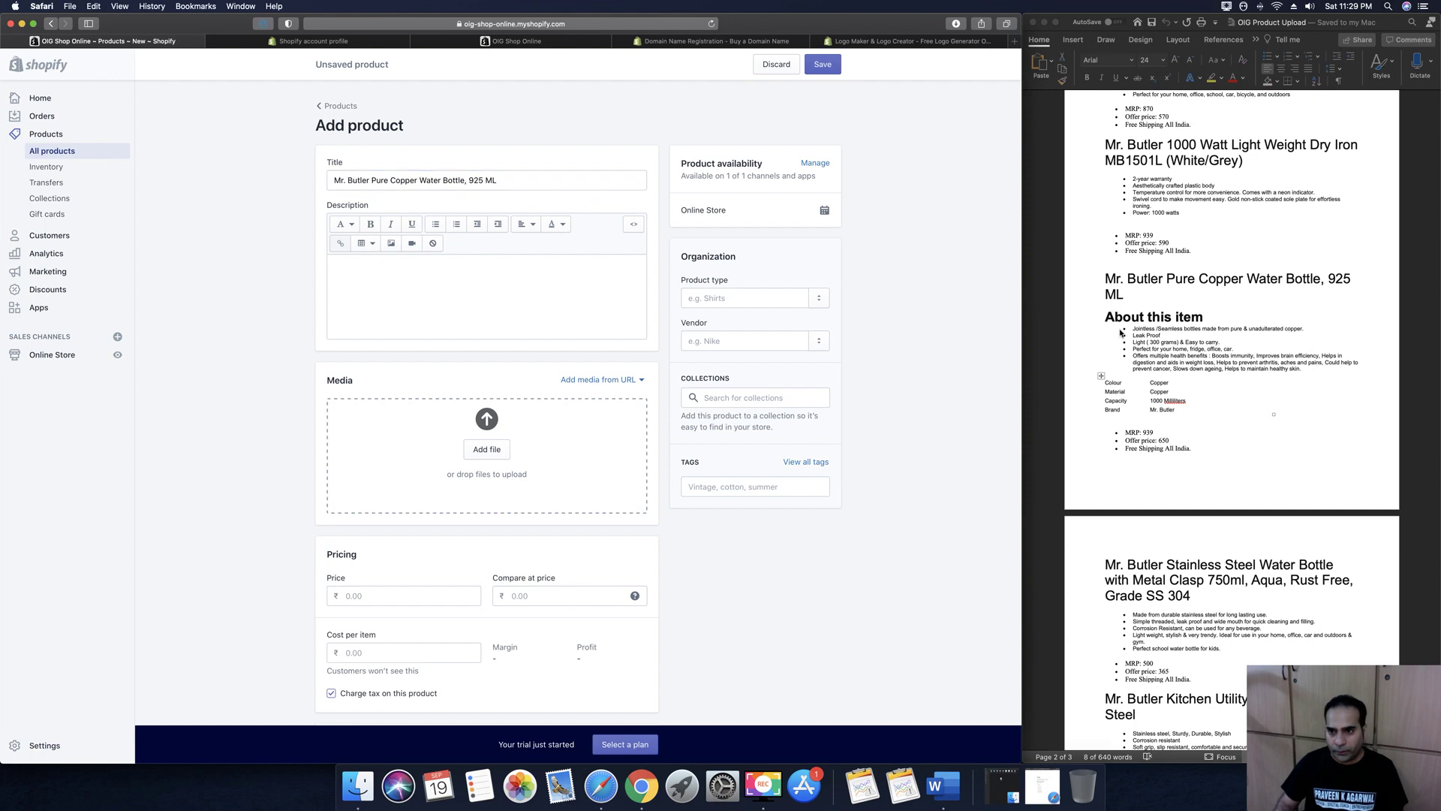
pyautogui.click(1151, 341)
pyautogui.click(1319, 358)
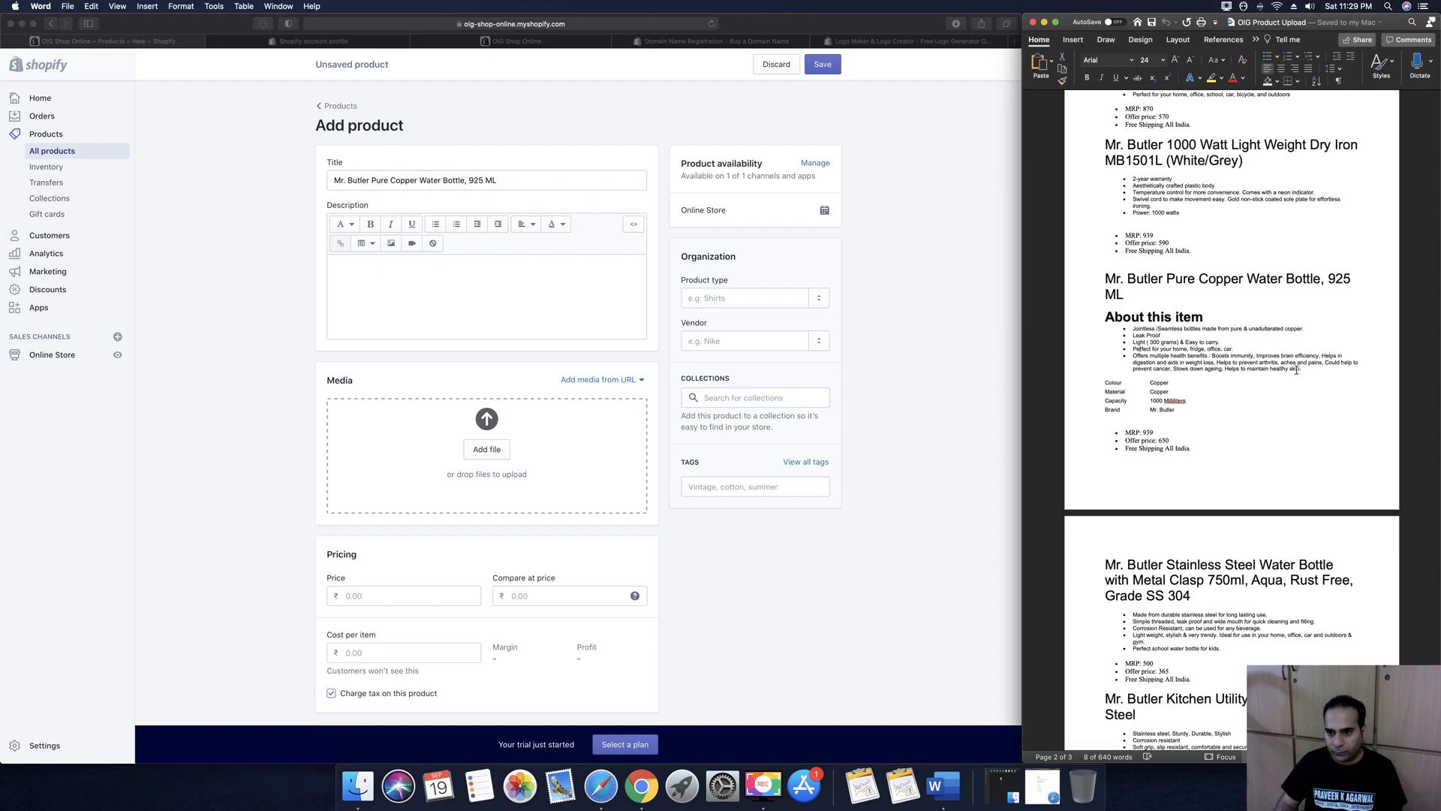
pyautogui.moveTo(1304, 370); pyautogui.dragTo(1128, 329)
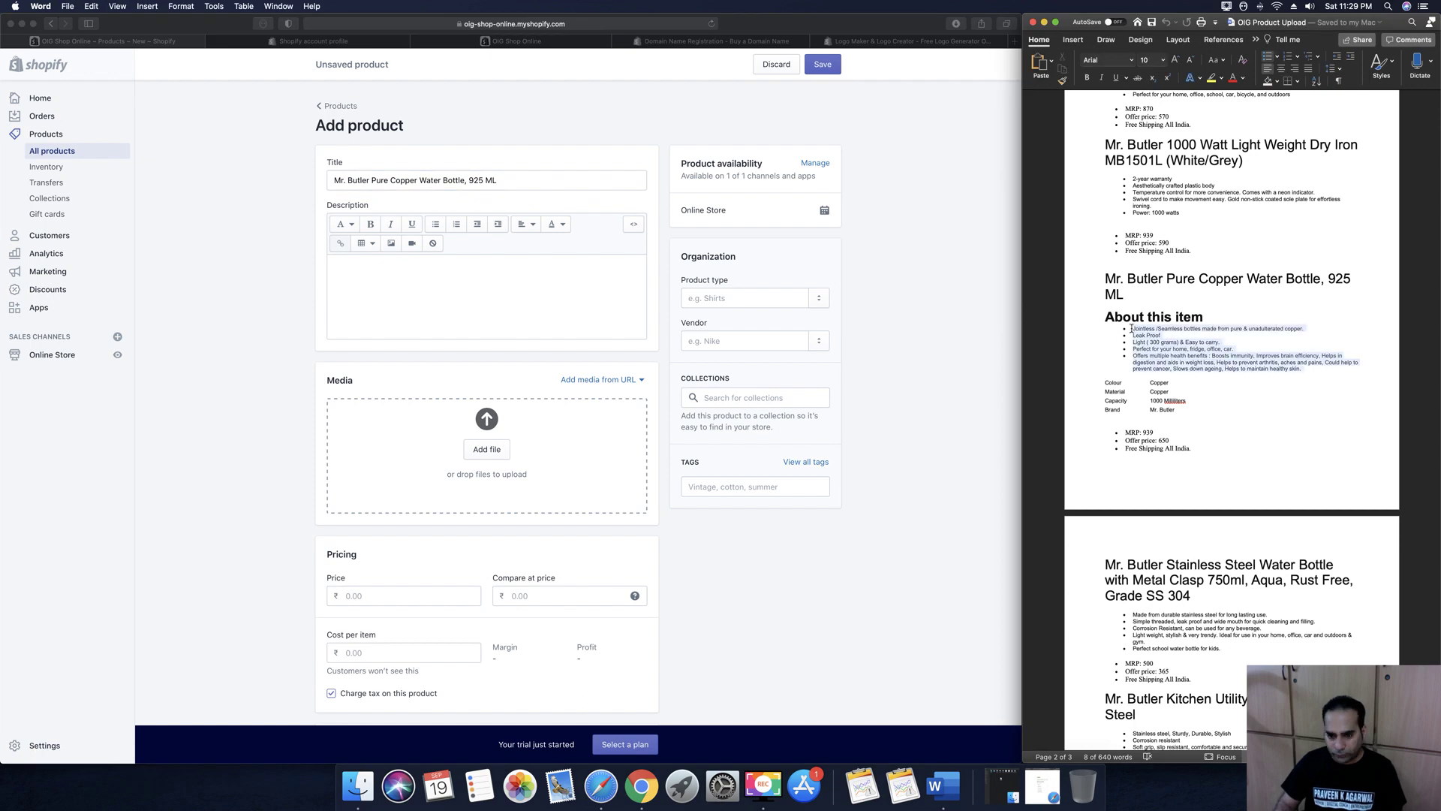
pyautogui.press('super+c')
pyautogui.click(521, 302)
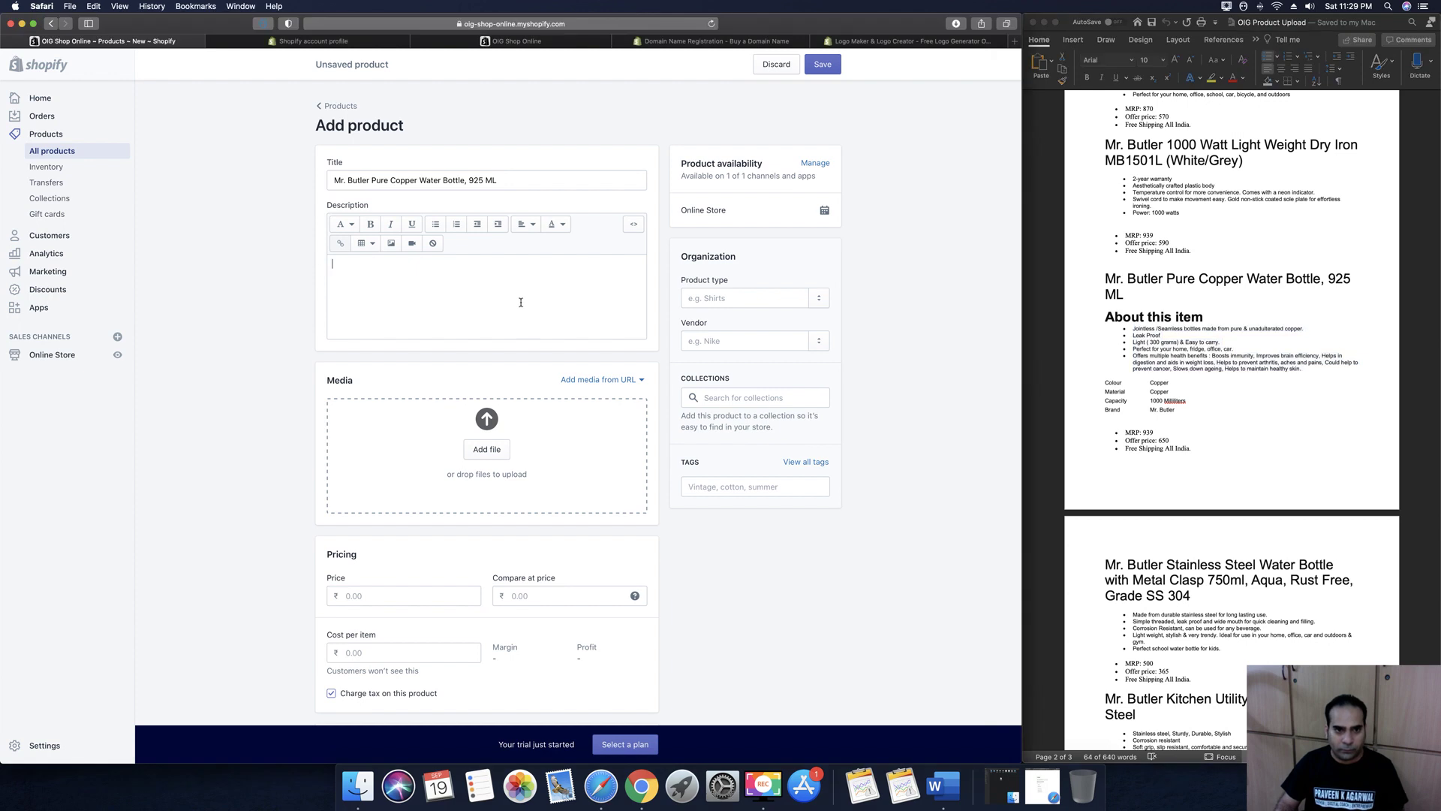
pyautogui.press('super+v')
pyautogui.press('Return')
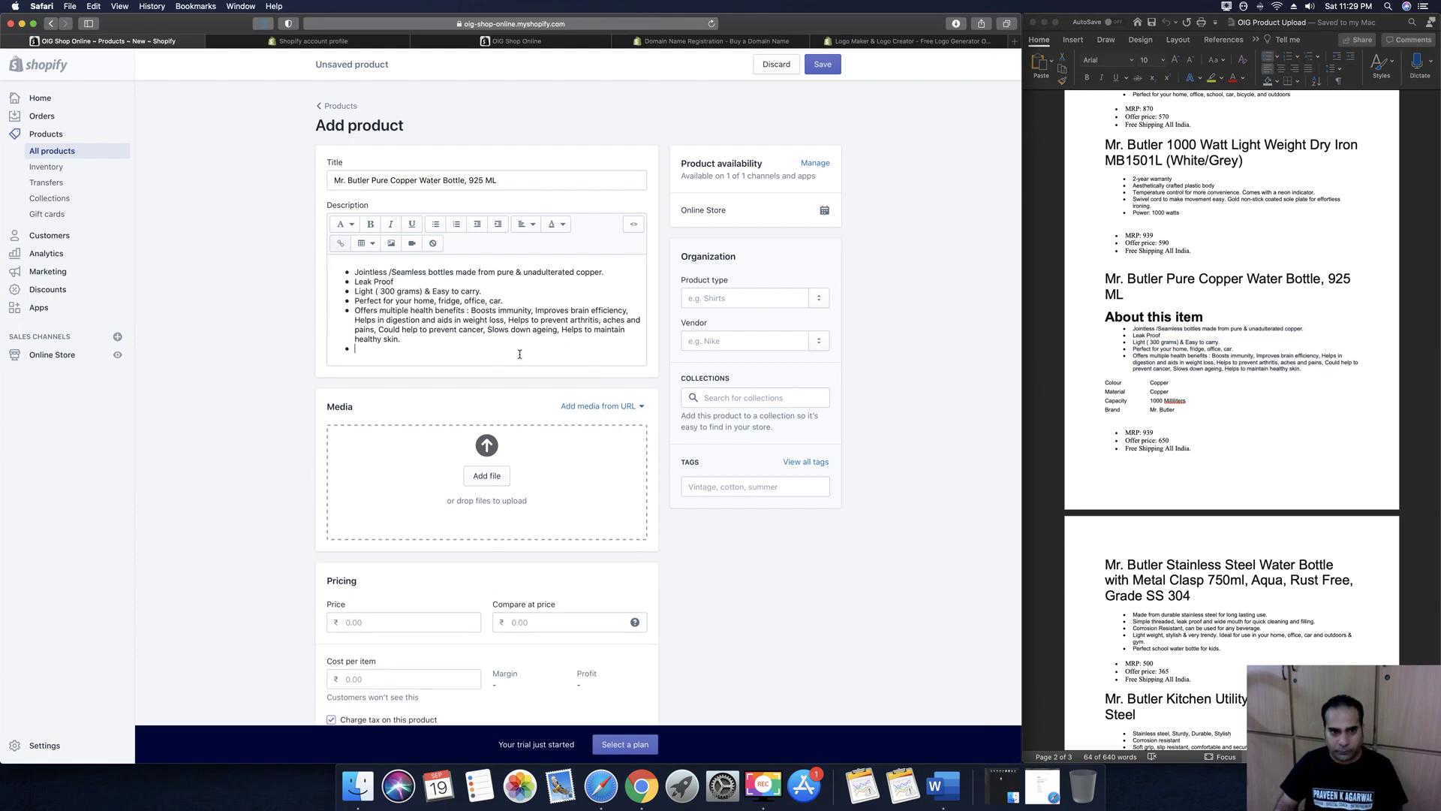
# Add the Colour/Material/Capacity/Brand specs table below the bullets
pyautogui.click(1129, 396)
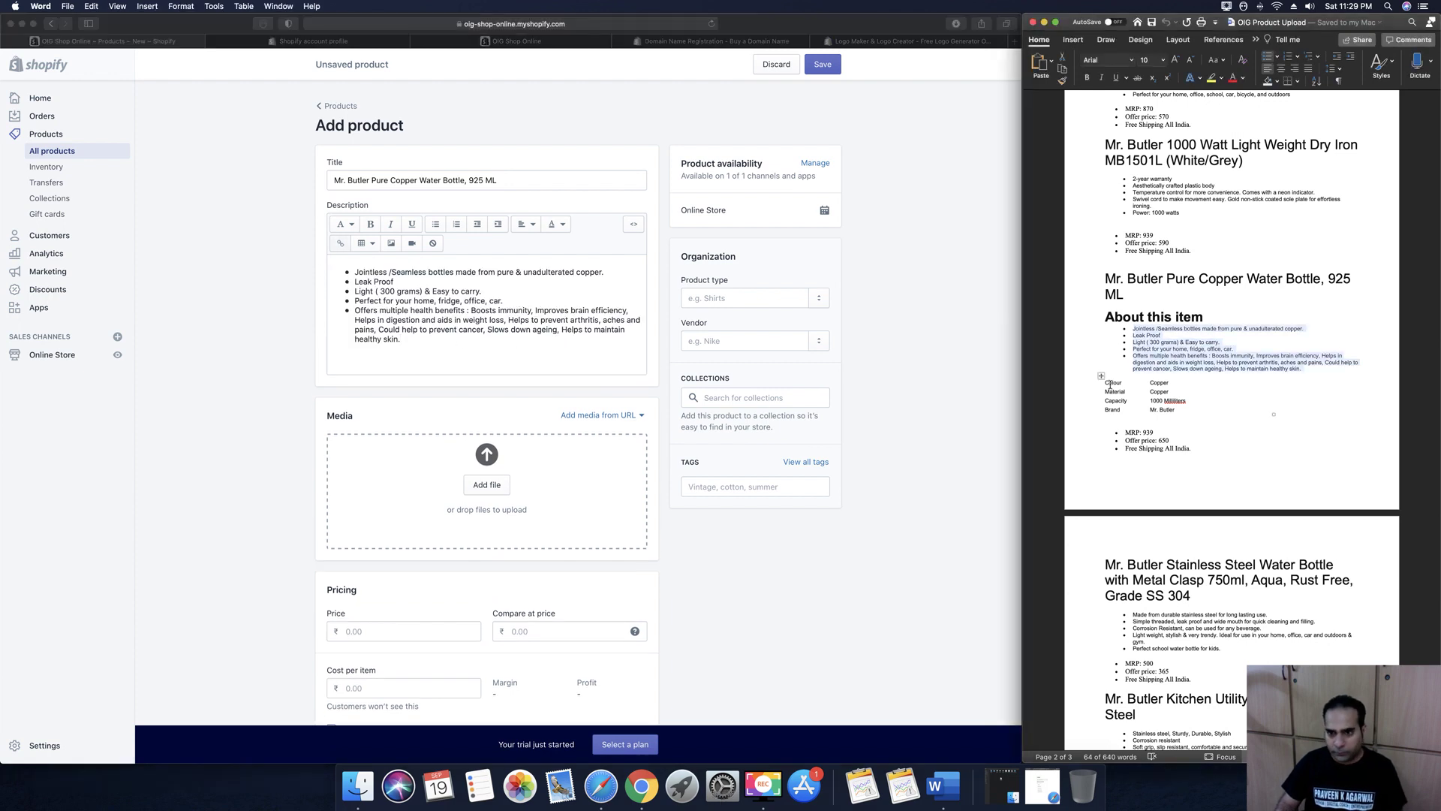
pyautogui.moveTo(1104, 383); pyautogui.dragTo(1171, 409)
pyautogui.press('super+c')
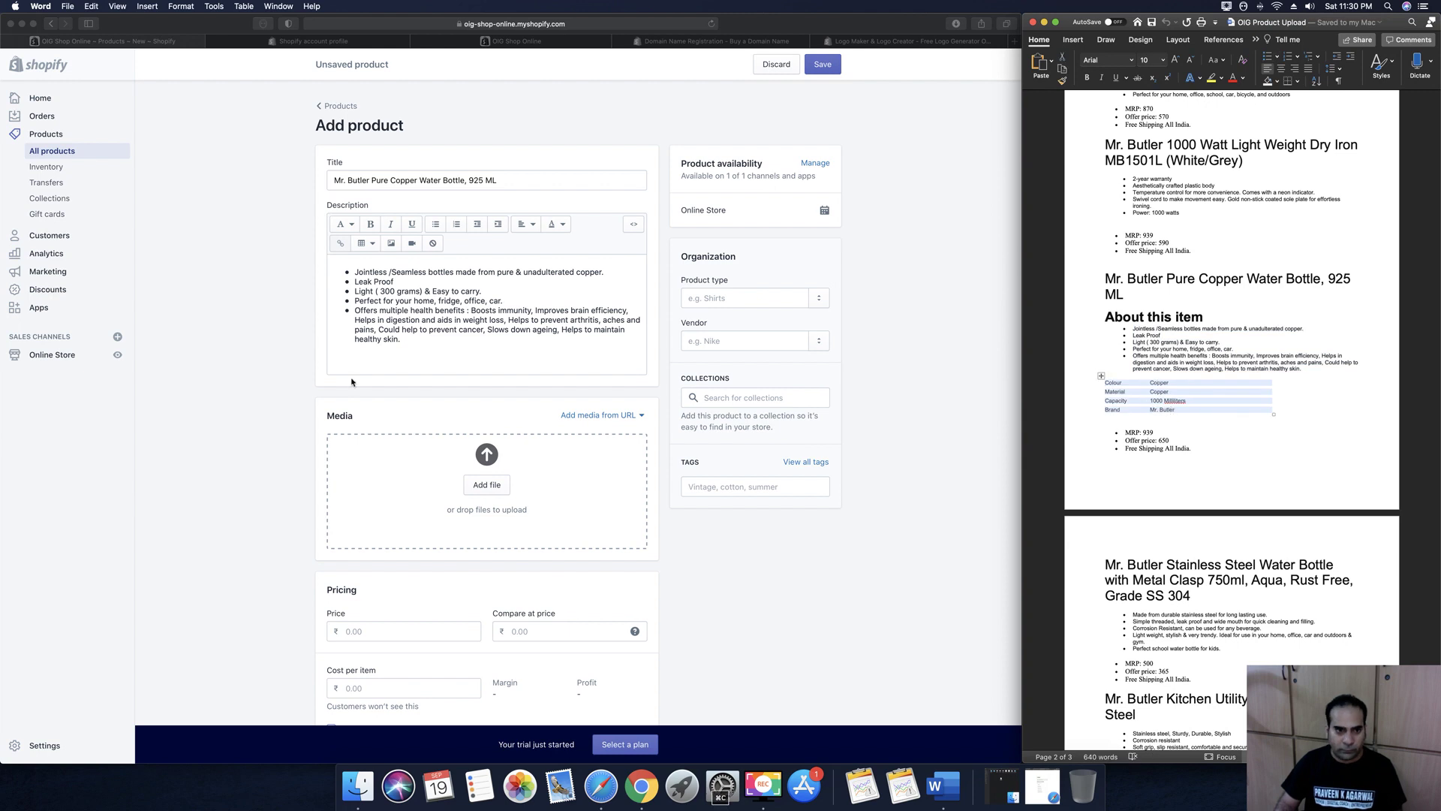
pyautogui.click(358, 369)
pyautogui.press('super+v')
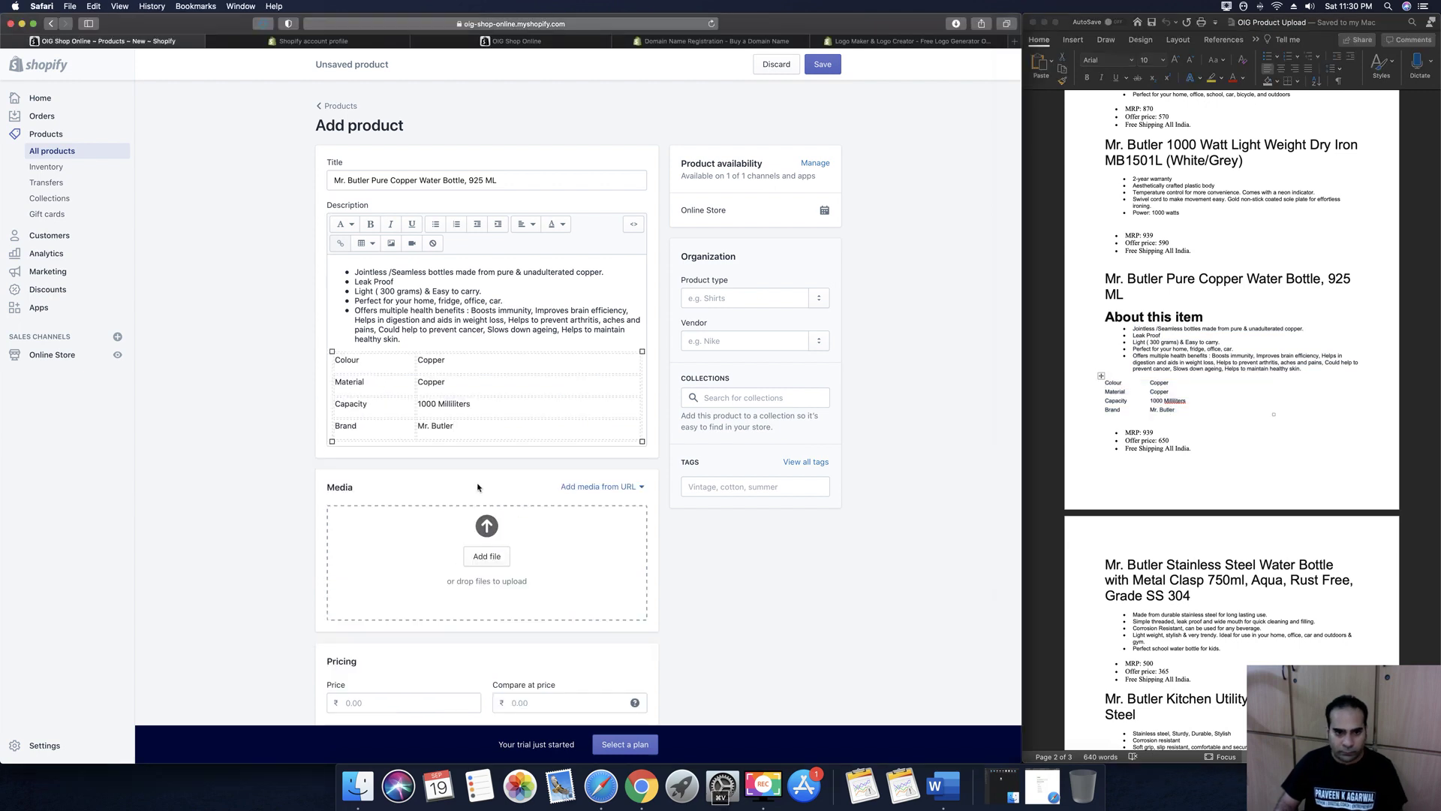
pyautogui.click(487, 556)
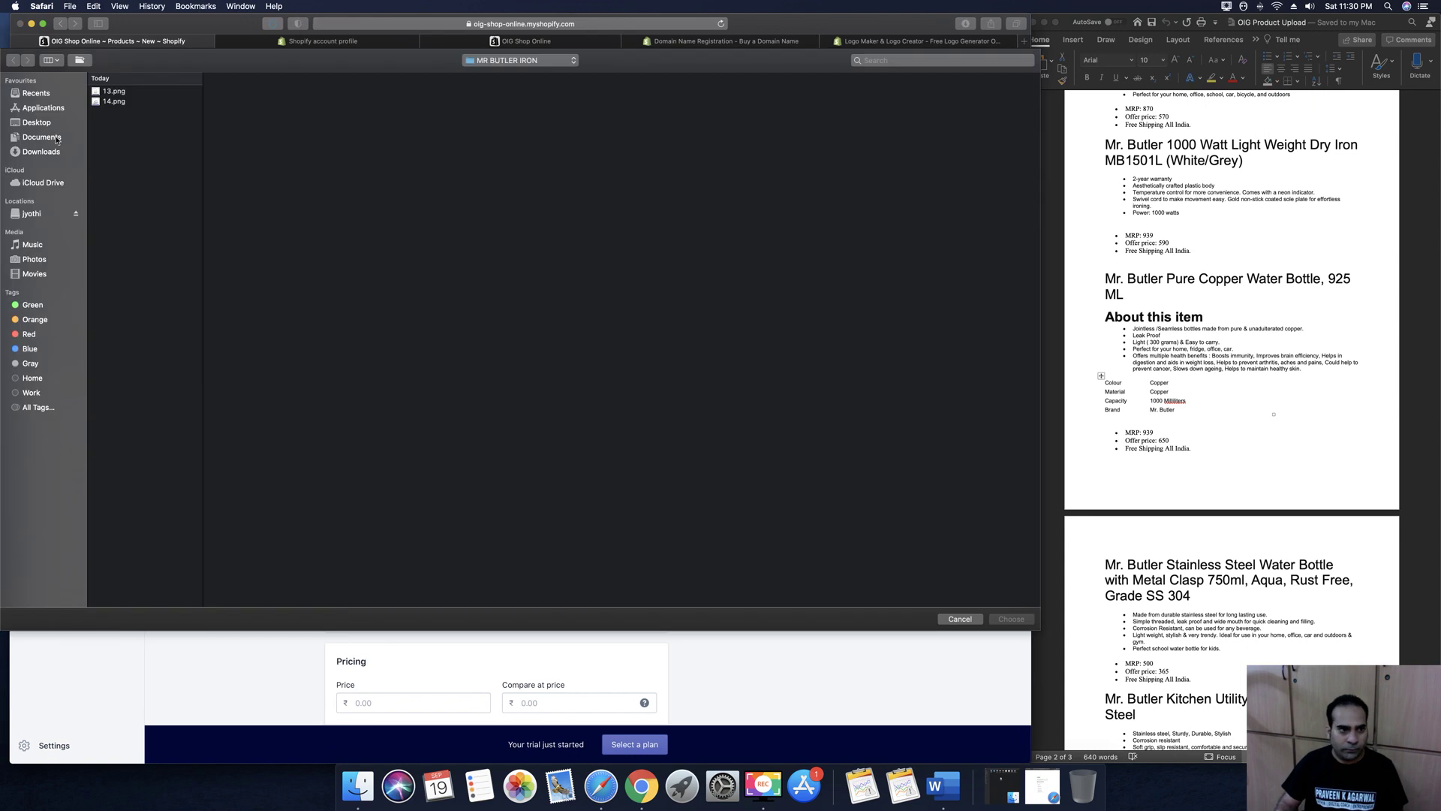
# Browse to the copper bottle folder under Product Catalog Images and select 4.png through 12.png
pyautogui.click(58, 140)
pyautogui.click(131, 157)
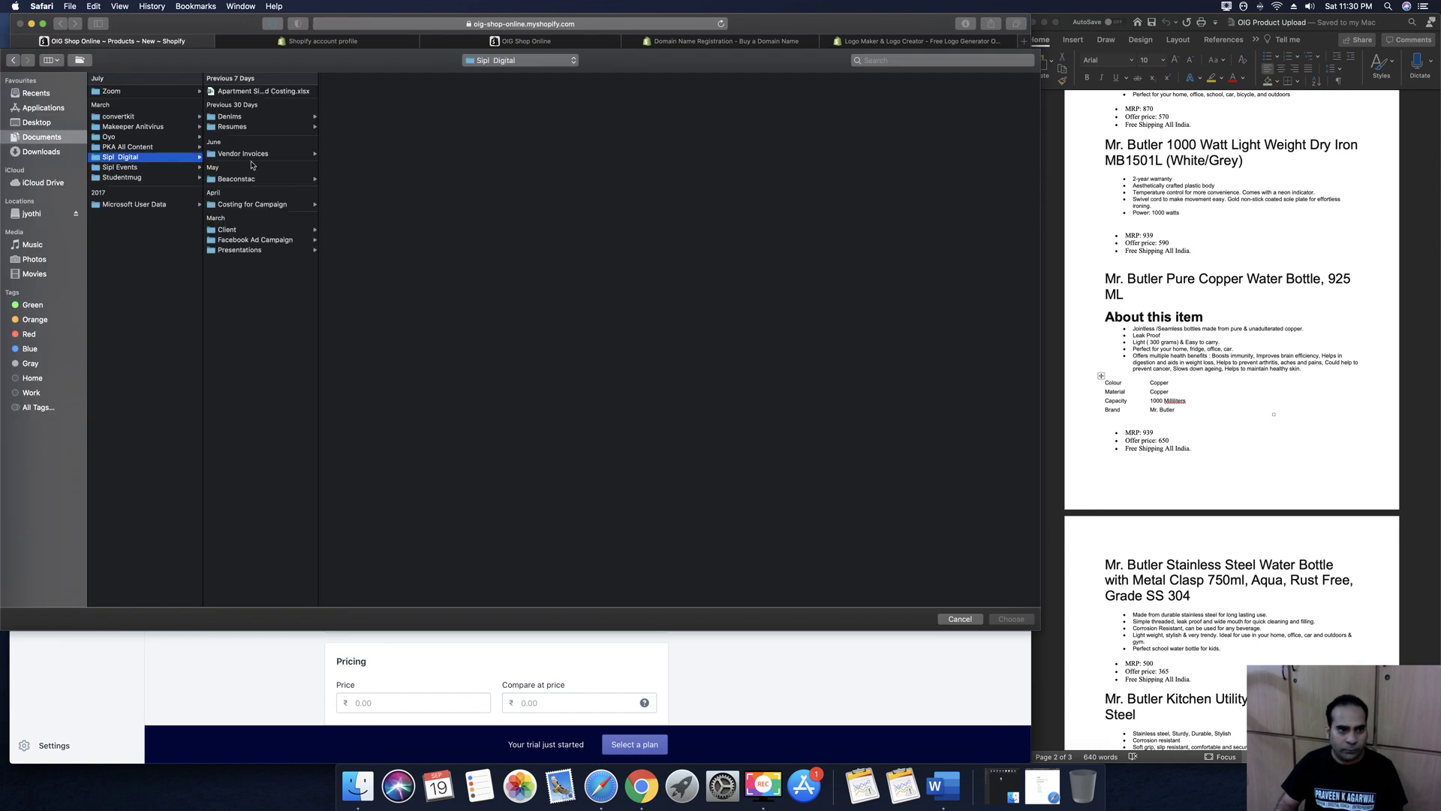
pyautogui.click(253, 230)
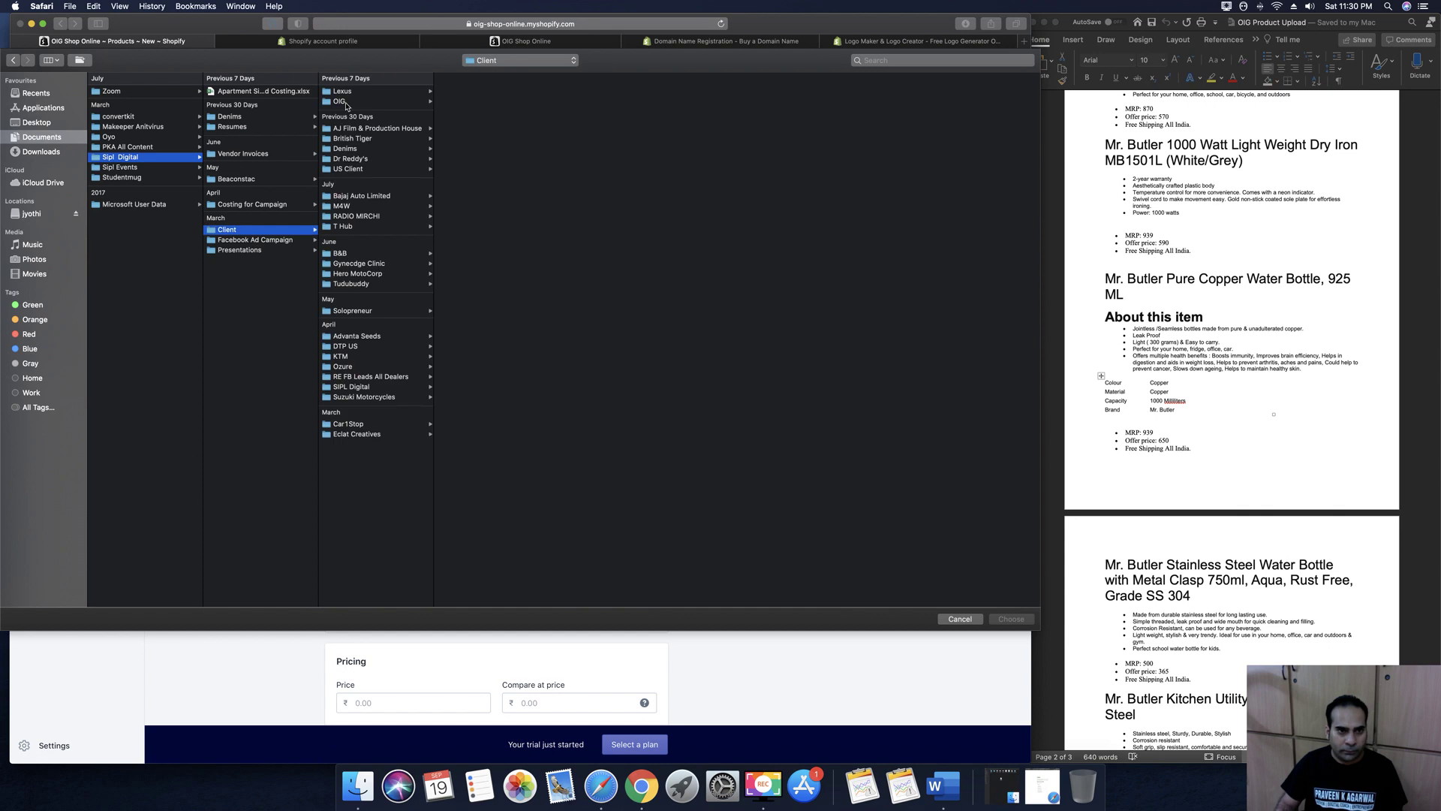
pyautogui.click(344, 102)
pyautogui.click(455, 101)
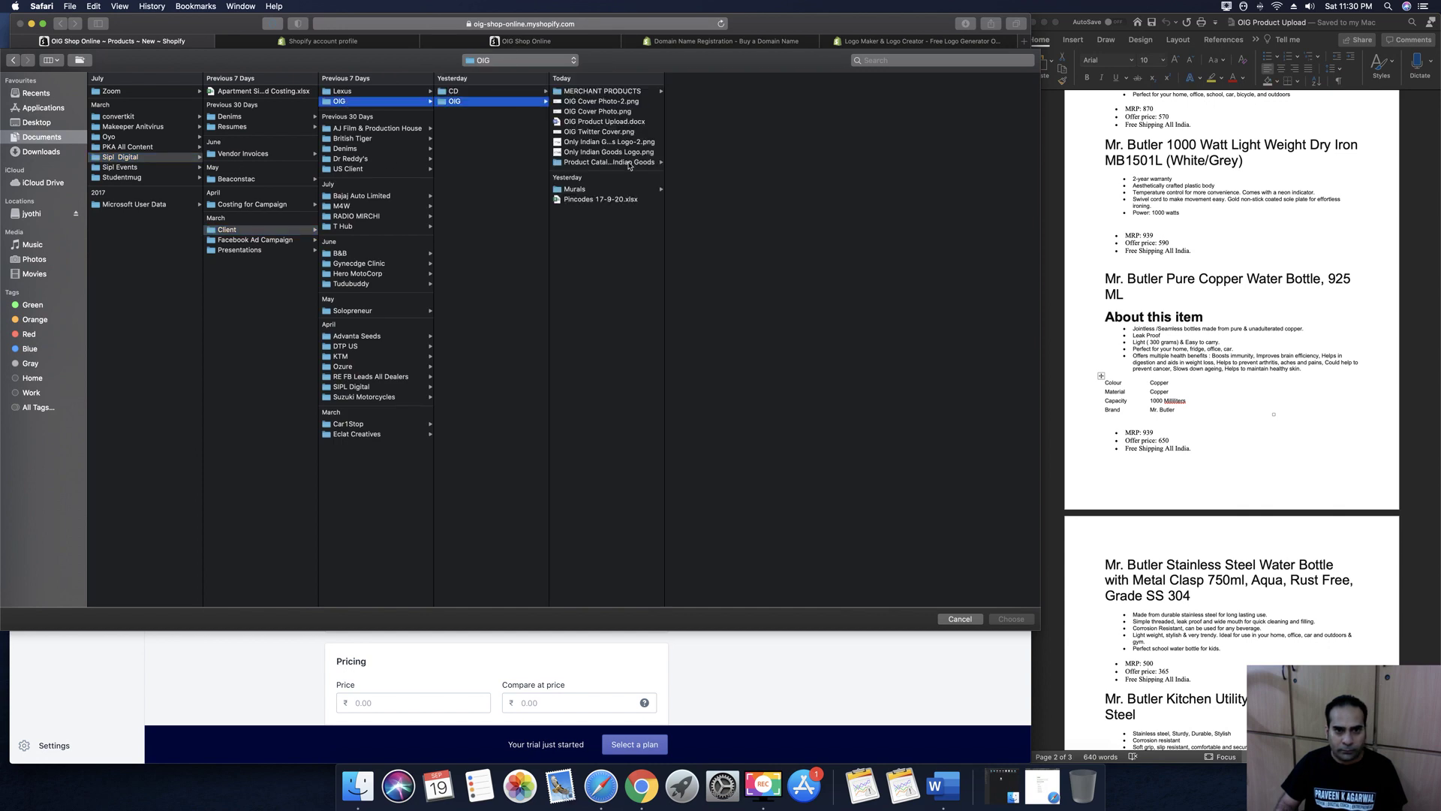
pyautogui.click(609, 162)
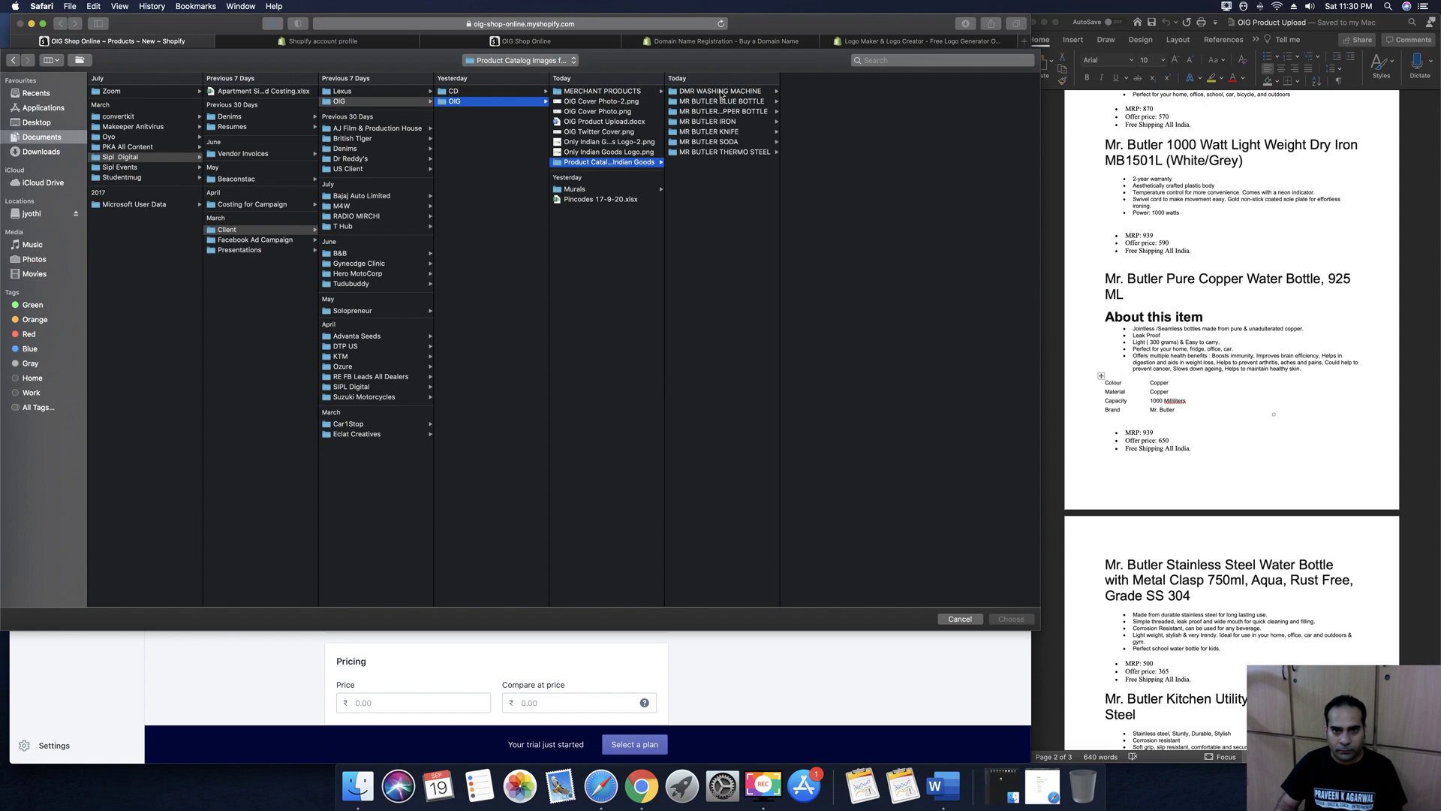
pyautogui.click(720, 91)
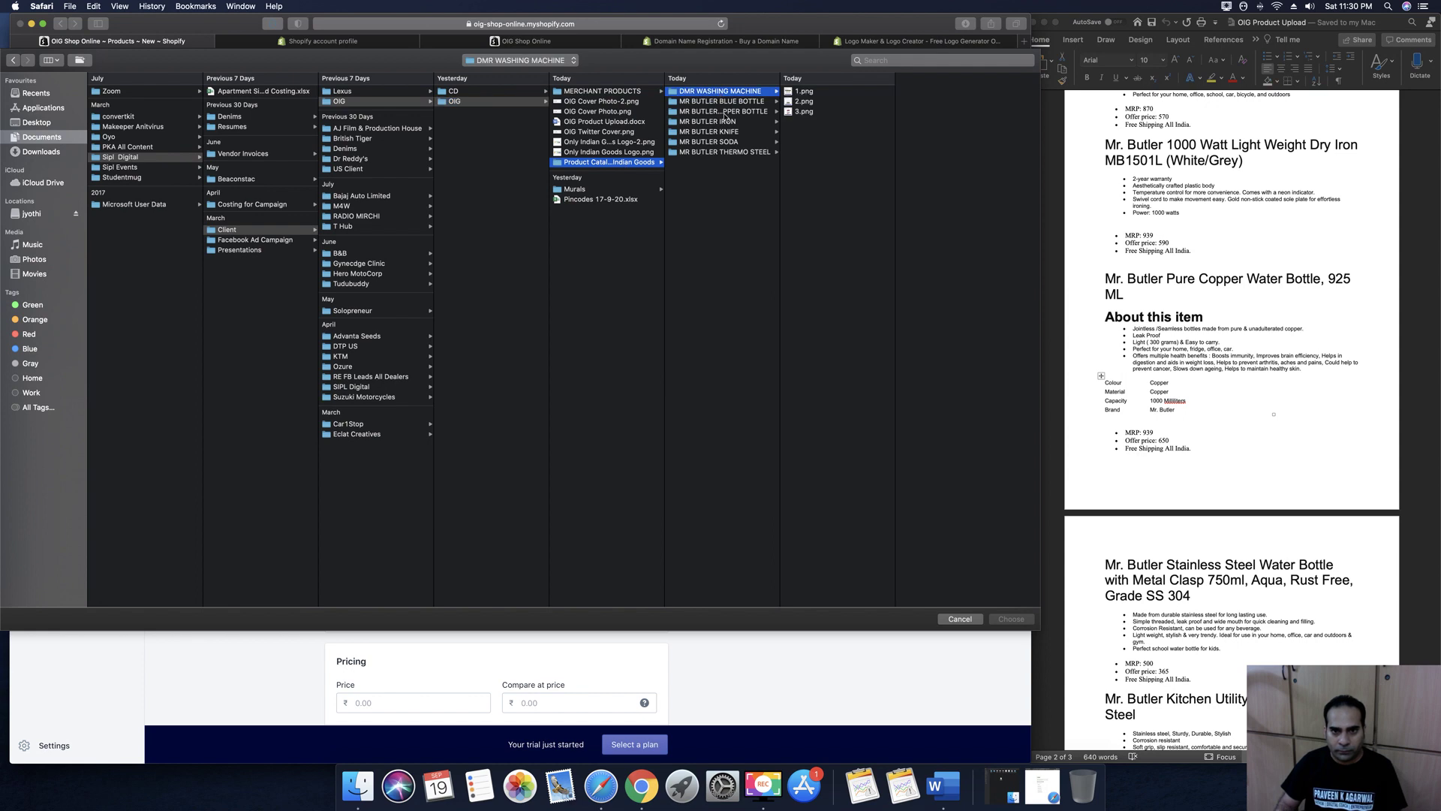
pyautogui.click(725, 111)
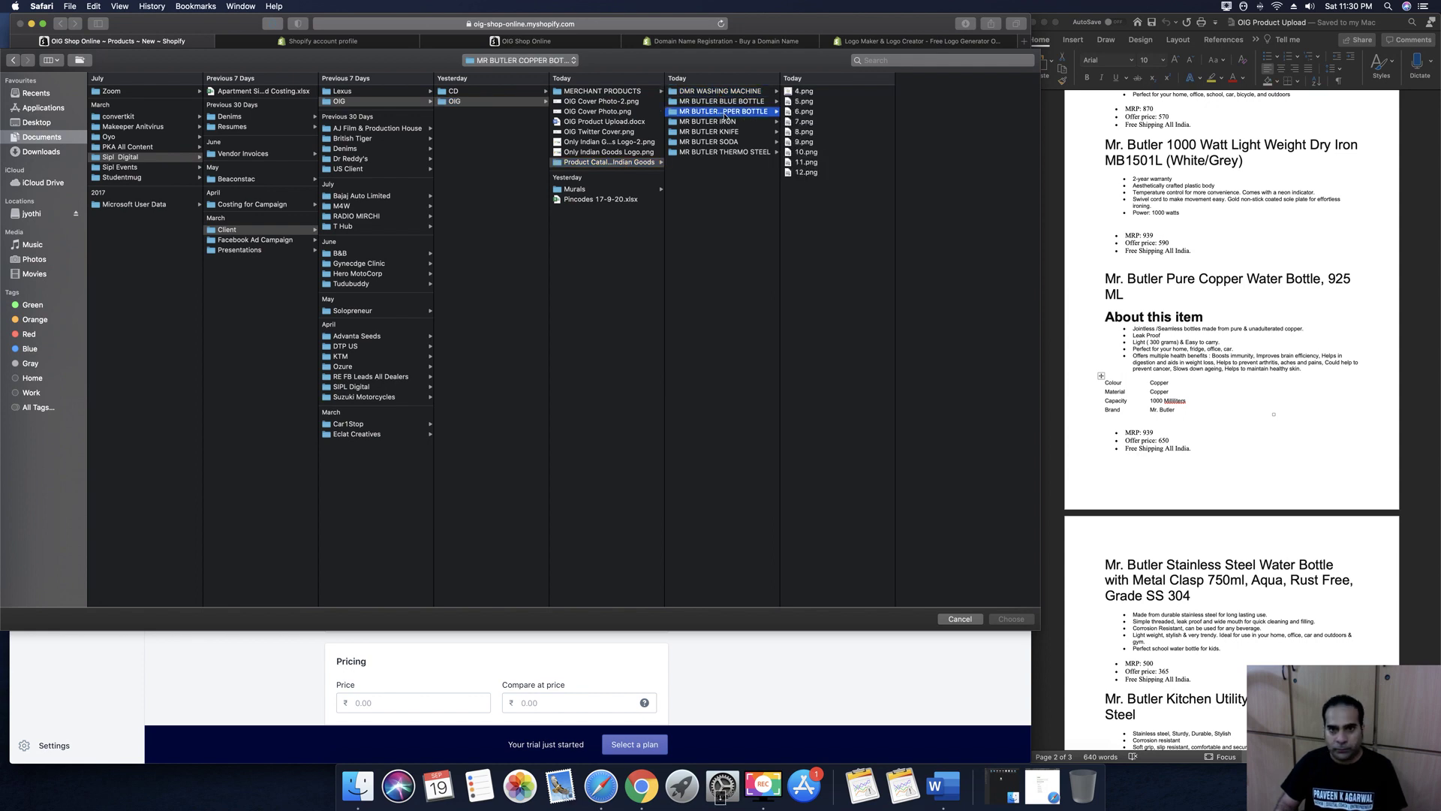
pyautogui.moveTo(811, 218); pyautogui.dragTo(833, 84)
# Upload the nine images and price the bottle at 650 with a compare-at price of 939
pyautogui.click(1010, 619)
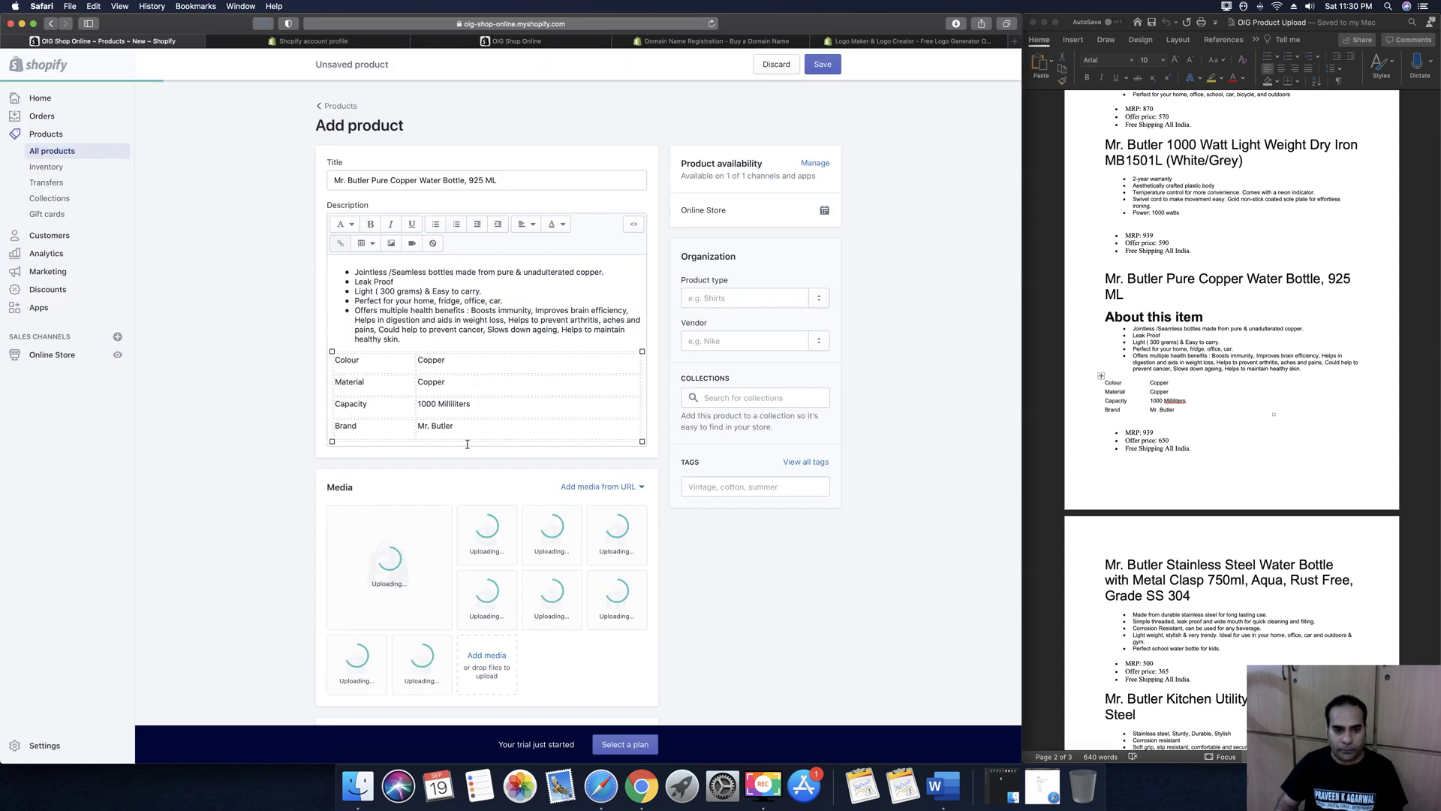
pyautogui.scroll(-3, 466, 445)
pyautogui.scroll(-2, 467, 448)
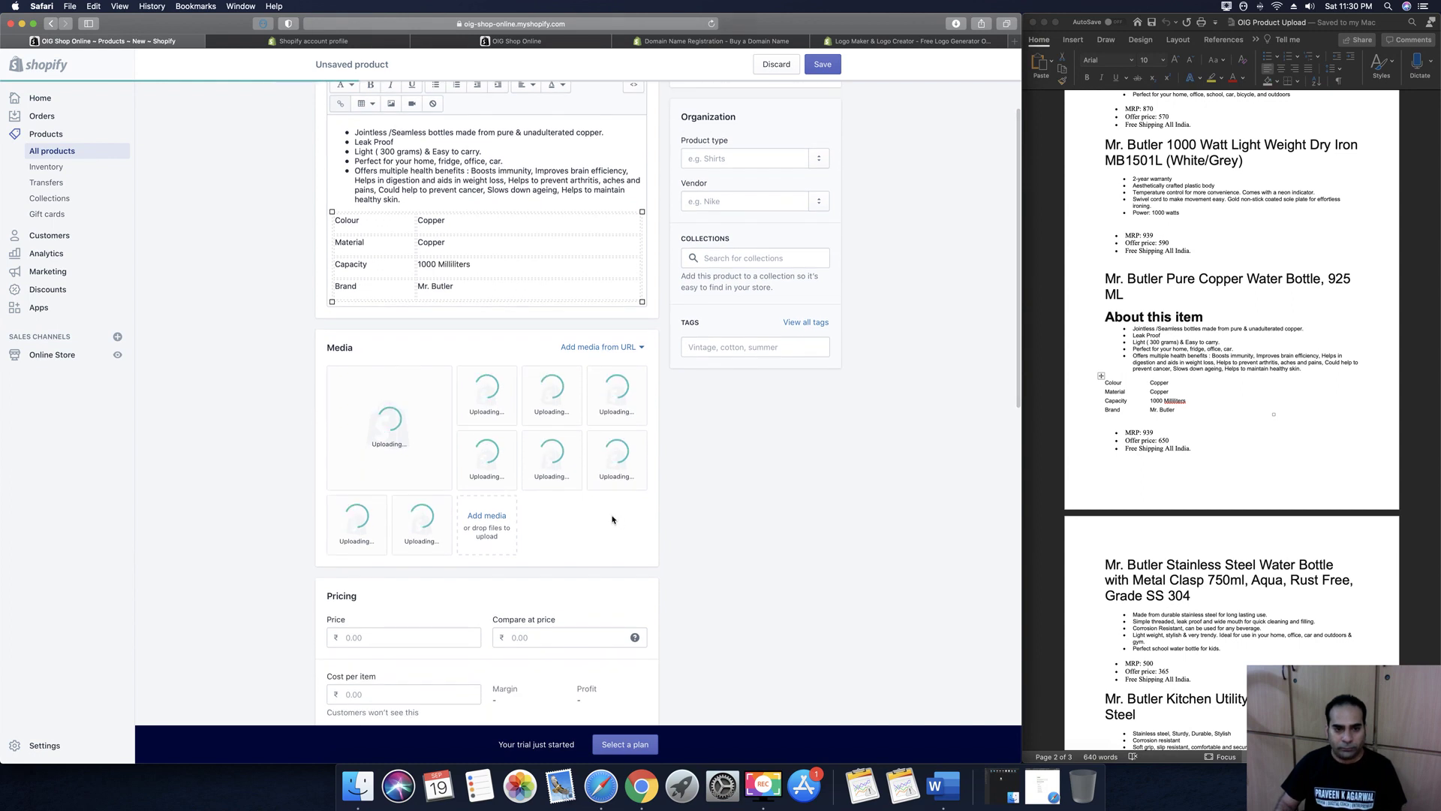
pyautogui.scroll(-6, 612, 518)
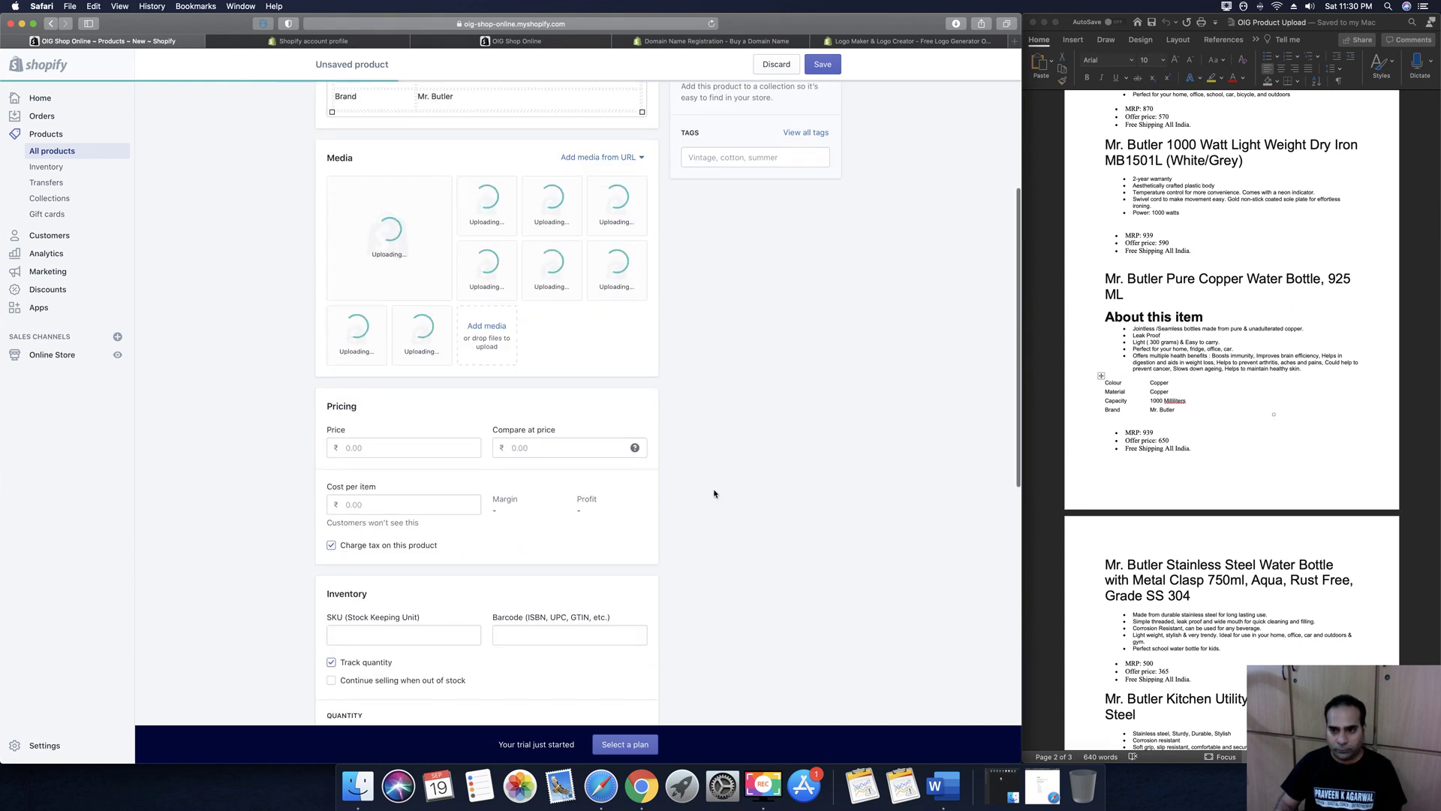
pyautogui.click(347, 447)
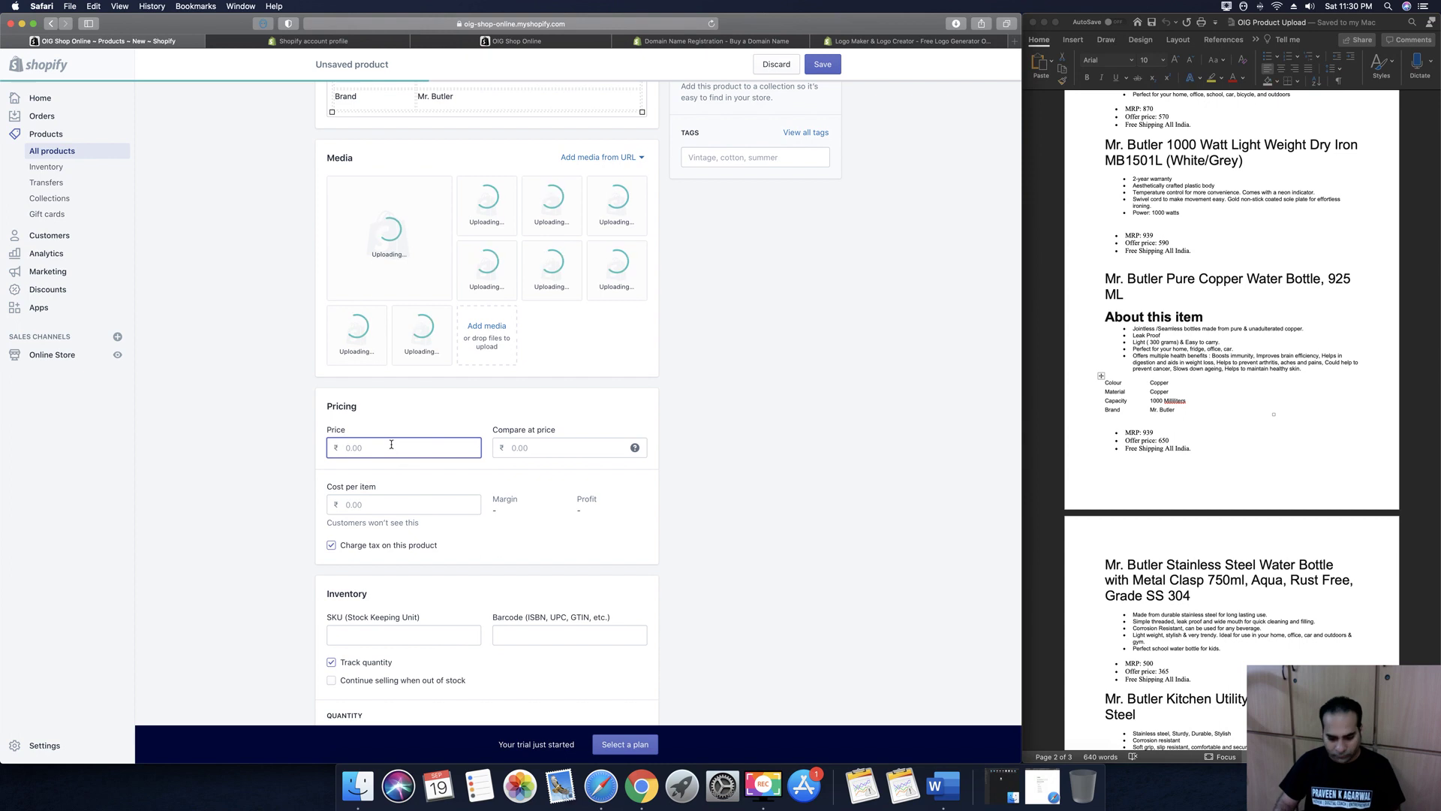
pyautogui.write('650')
pyautogui.click(563, 450)
pyautogui.write('939')
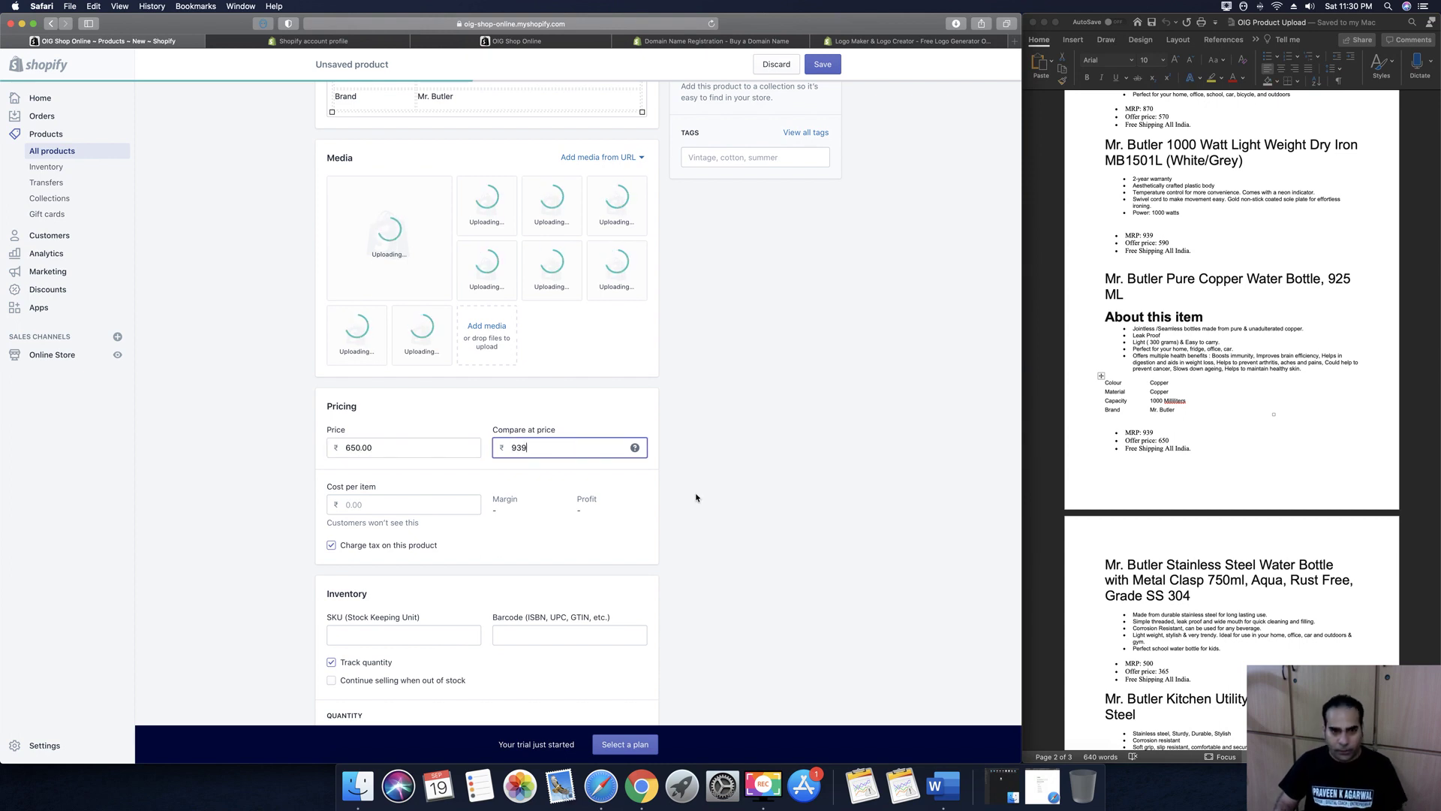
pyautogui.click(753, 504)
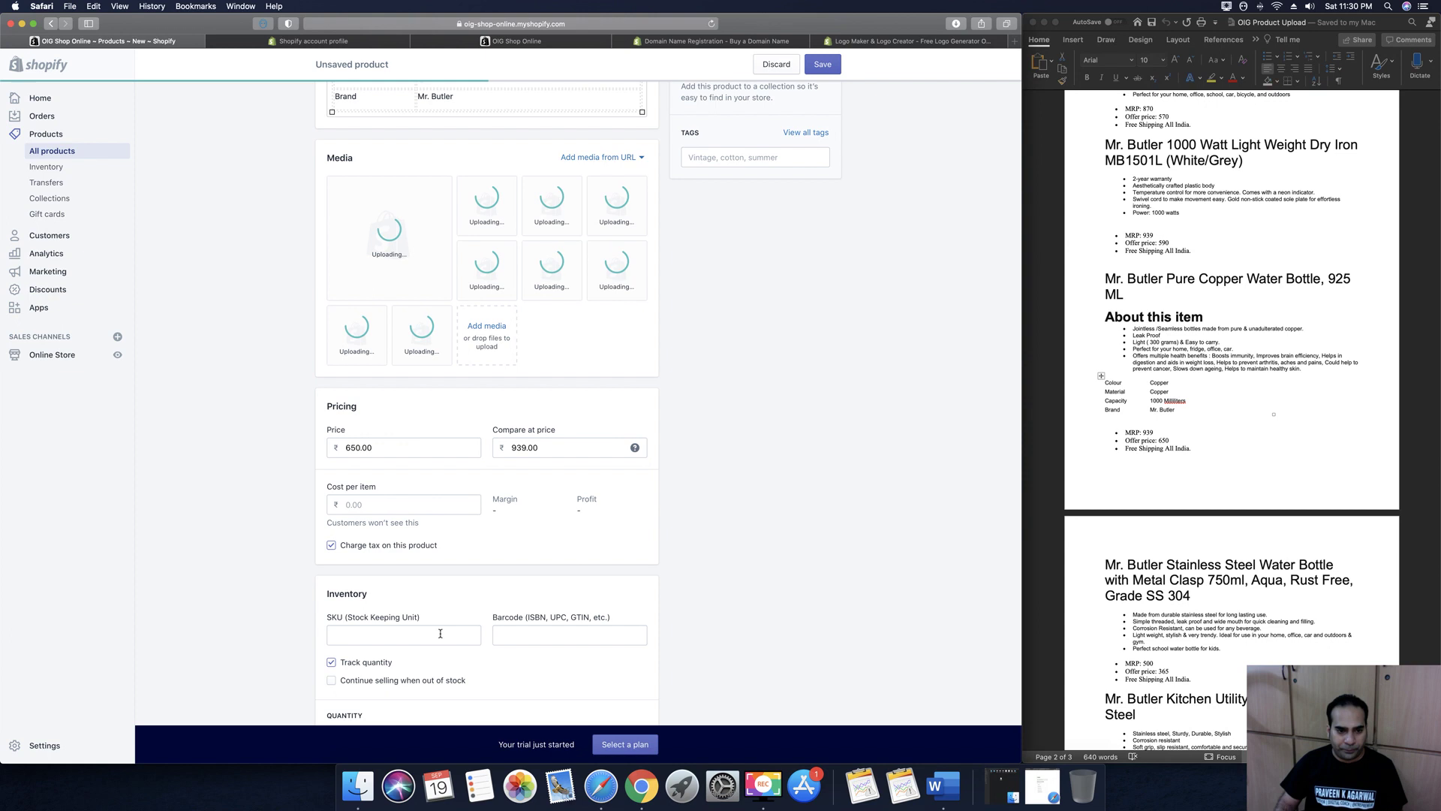
# Set SKU 100, 100 units available and a 1 kg weight
pyautogui.scroll(-2, 436, 632)
pyautogui.click(390, 560)
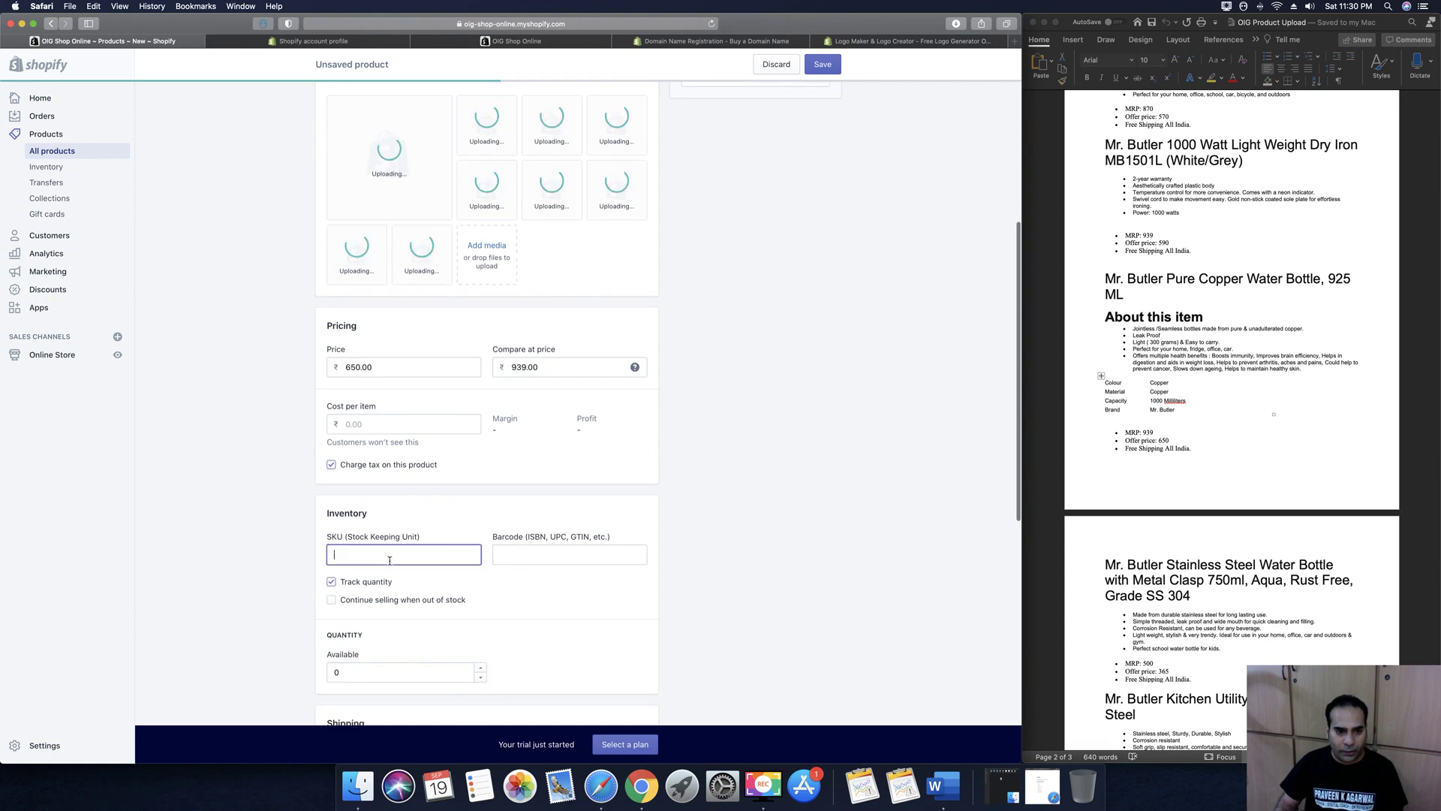
pyautogui.write('100')
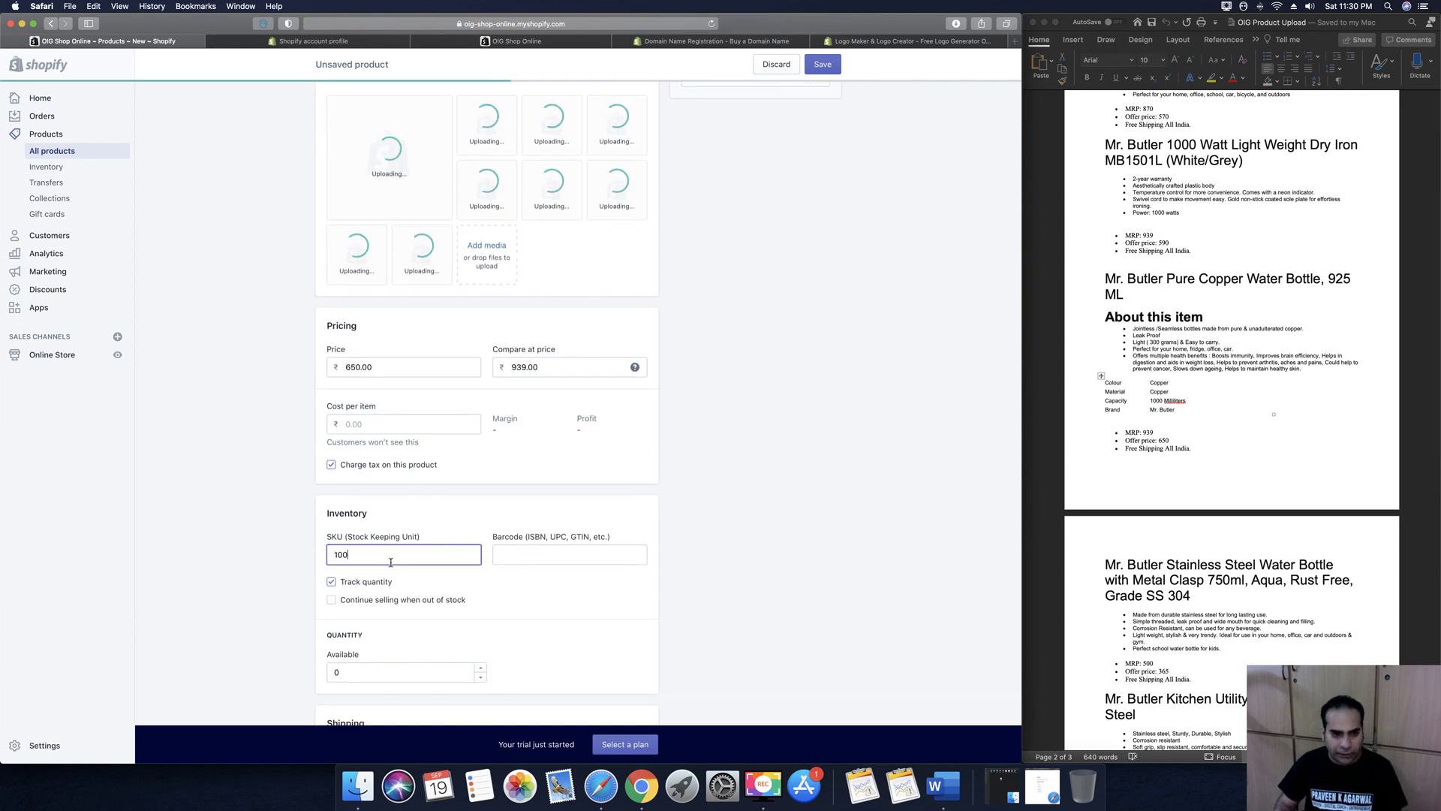
pyautogui.scroll(-2, 555, 589)
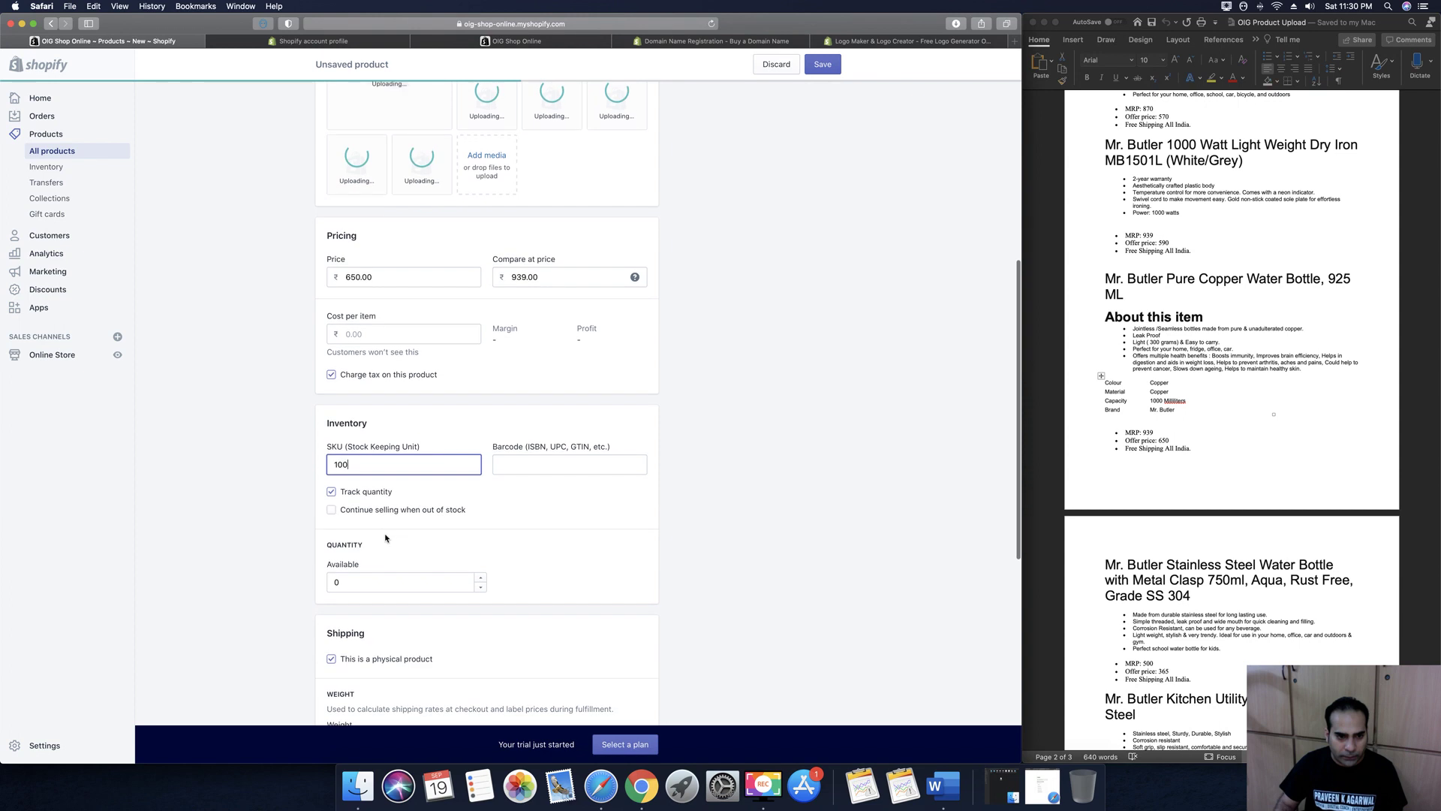
pyautogui.doubleClick(452, 570)
pyautogui.write('100')
pyautogui.scroll(-5, 803, 582)
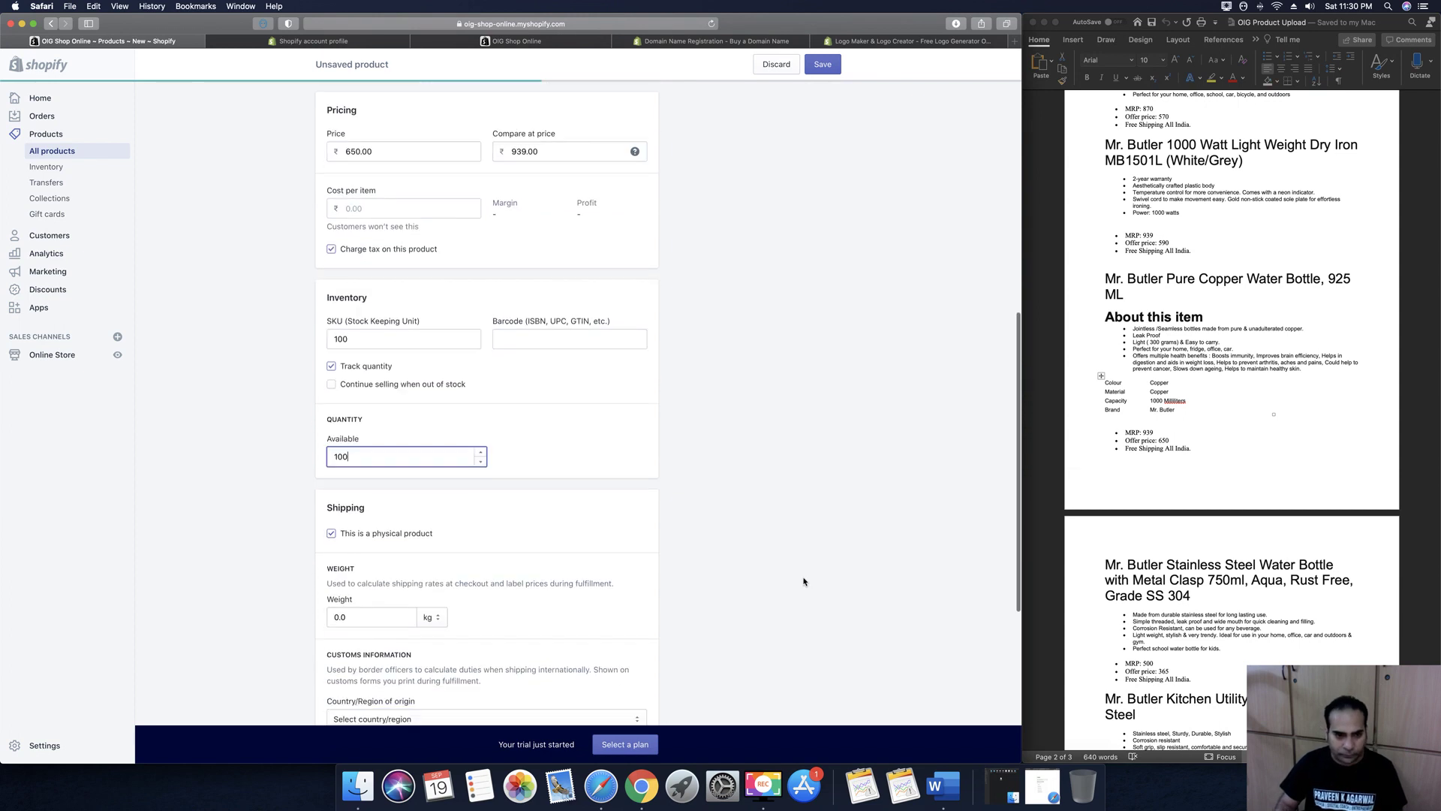
pyautogui.doubleClick(371, 553)
pyautogui.write('1')
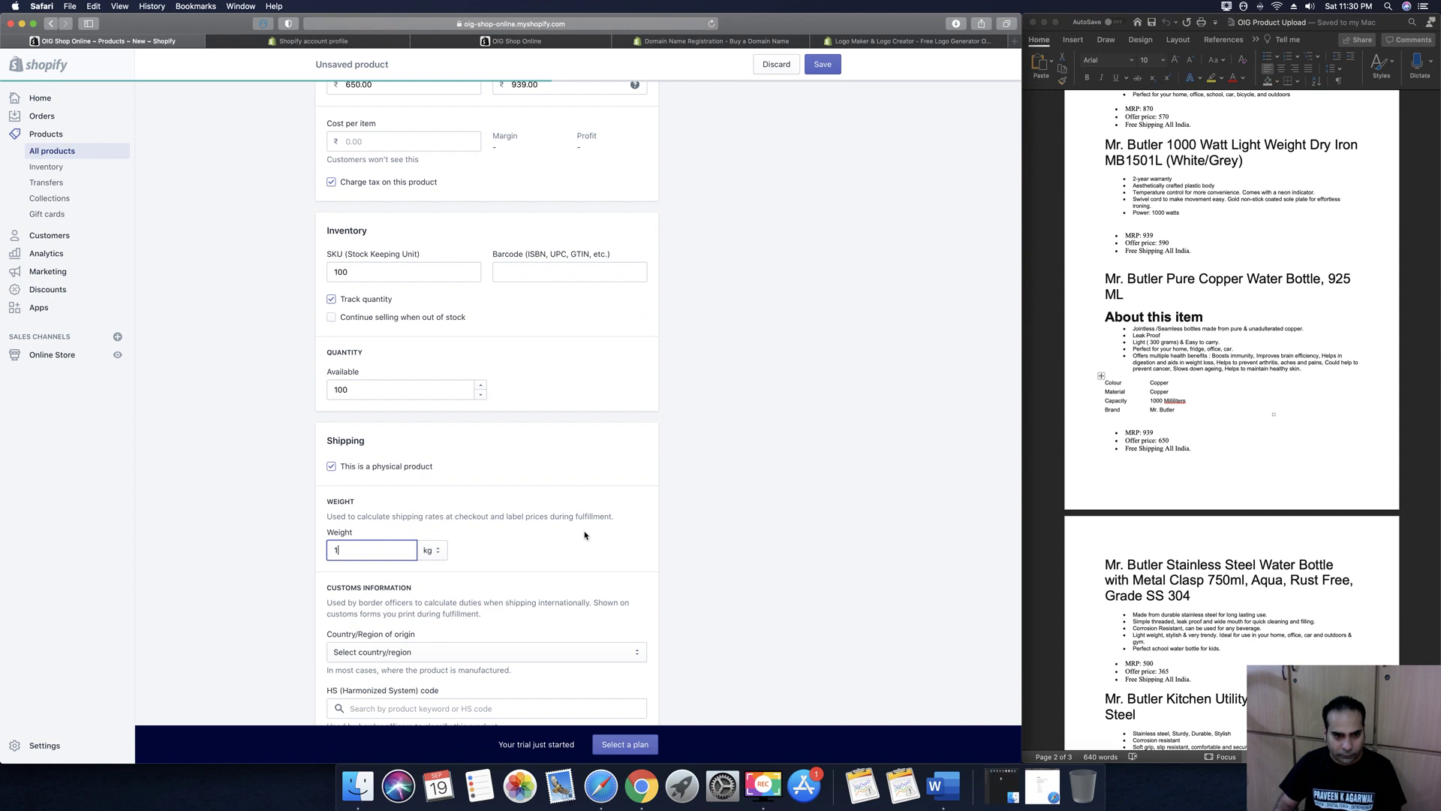
pyautogui.scroll(-6, 722, 558)
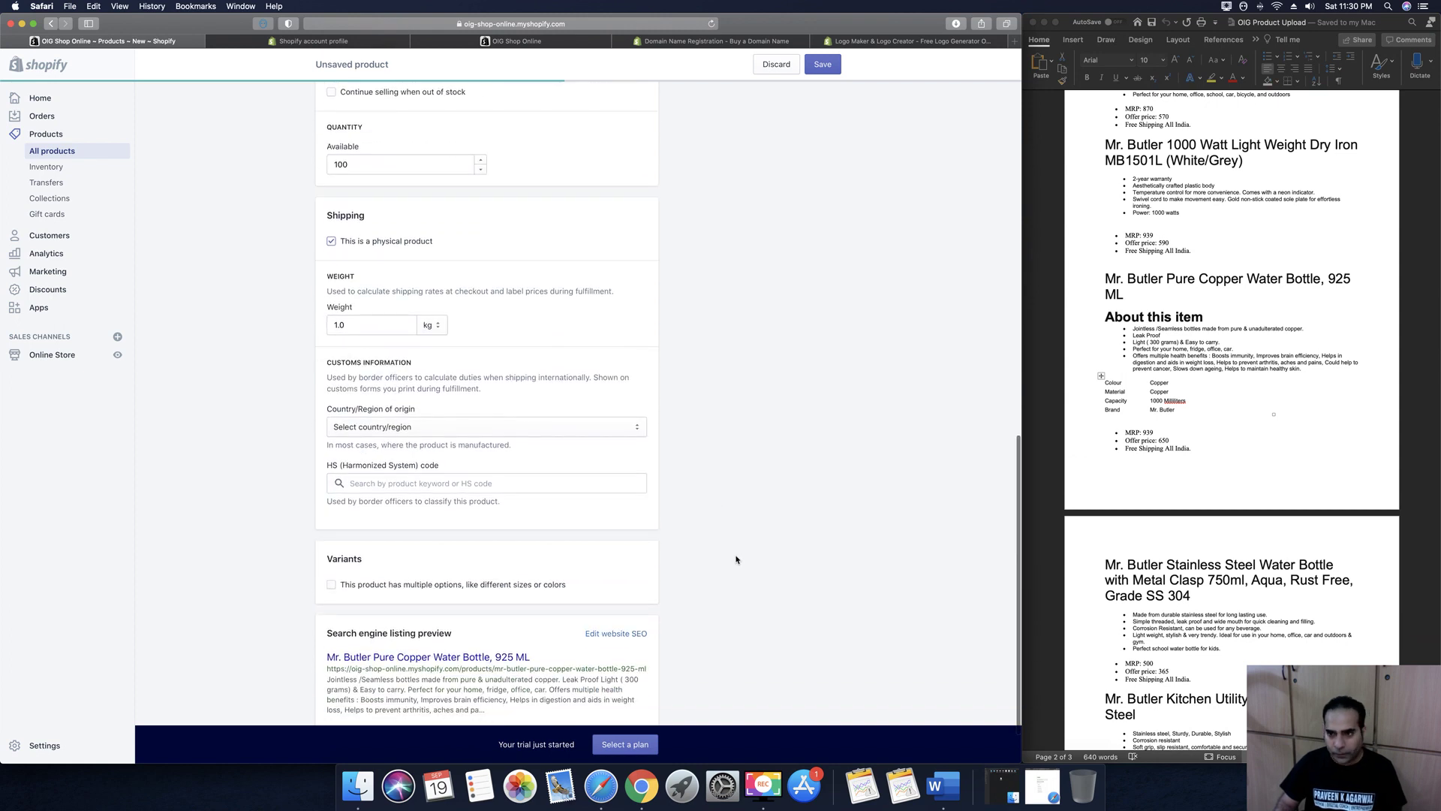
pyautogui.scroll(15, 725, 574)
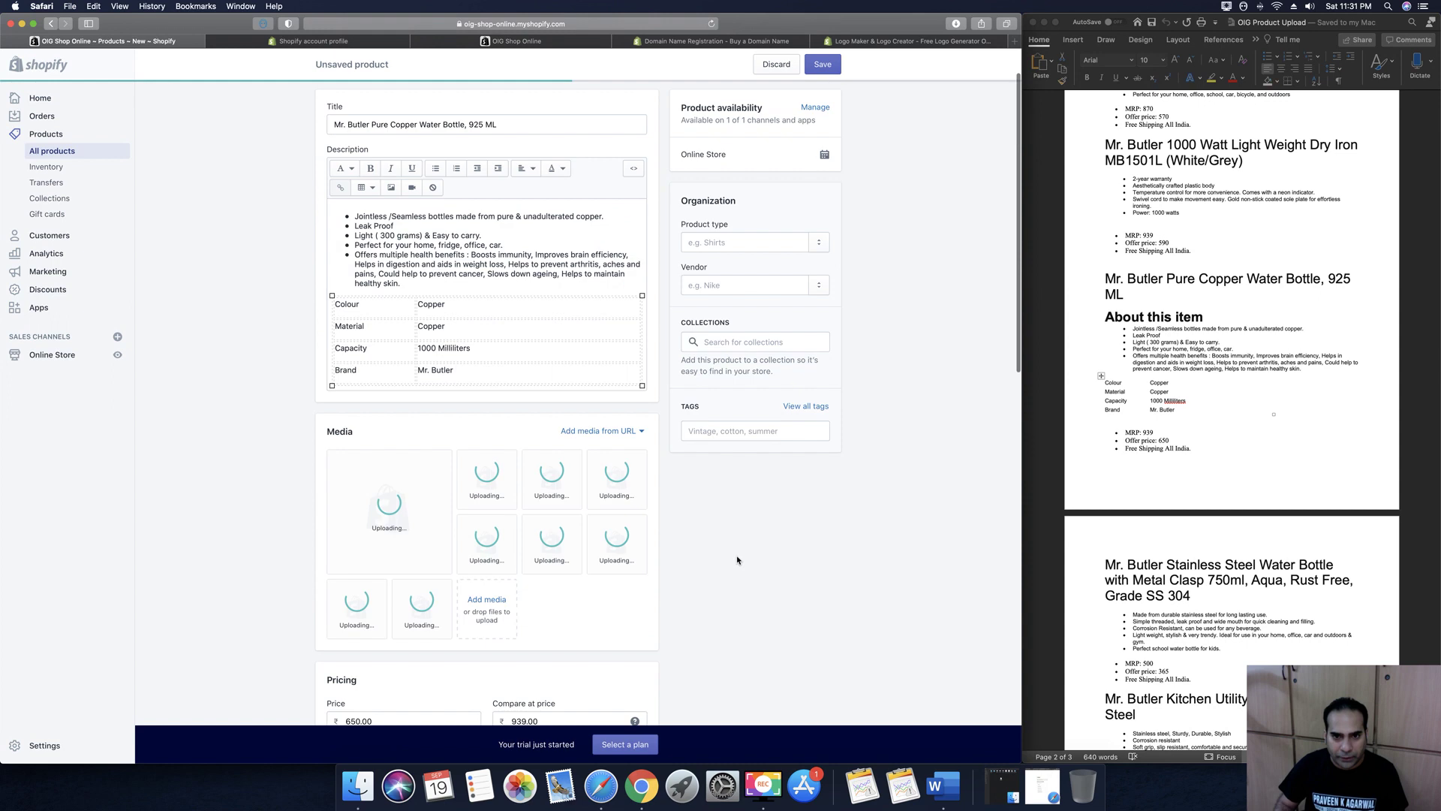
# Set the product type to Water Bottle and the vendor to Mr Butler
pyautogui.click(736, 297)
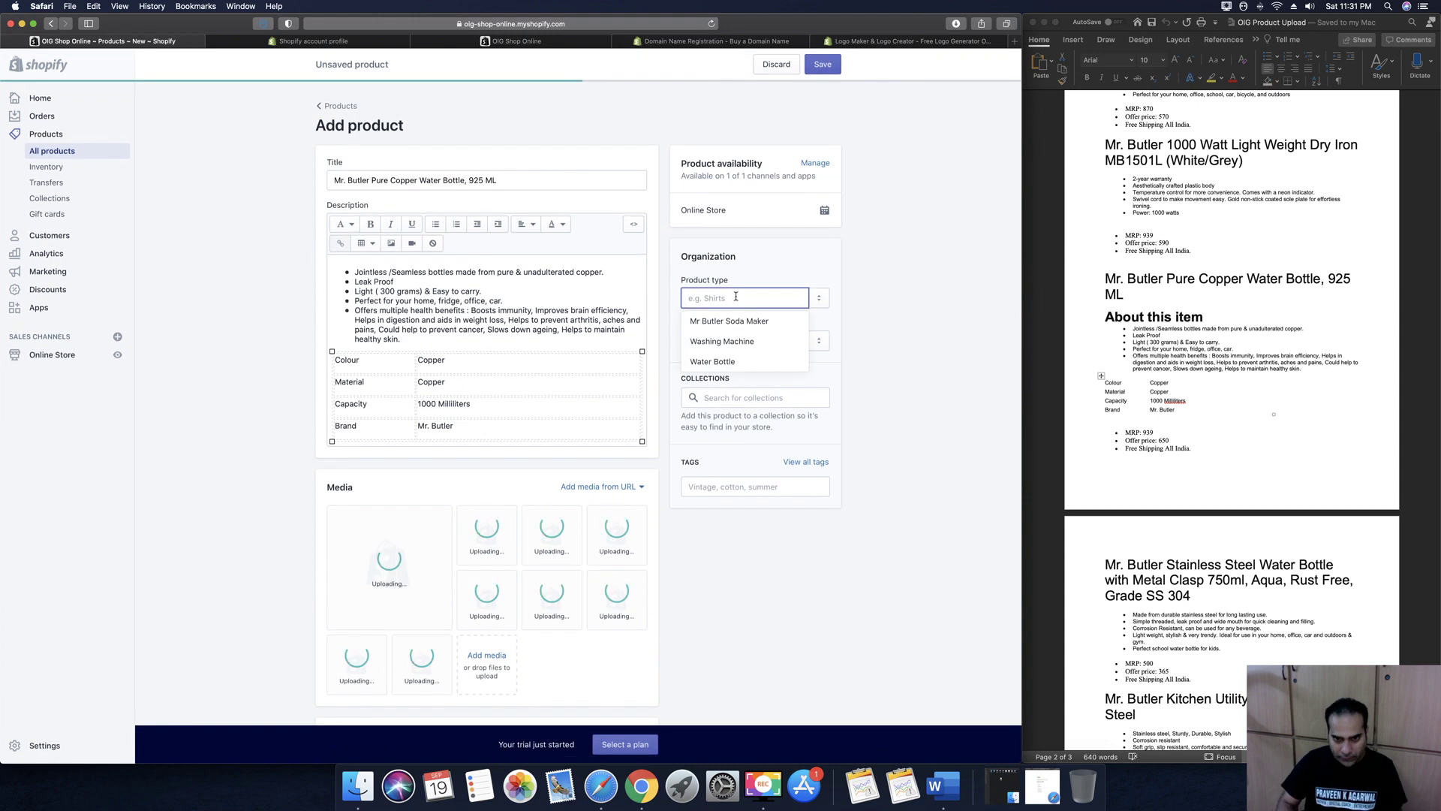
pyautogui.click(720, 362)
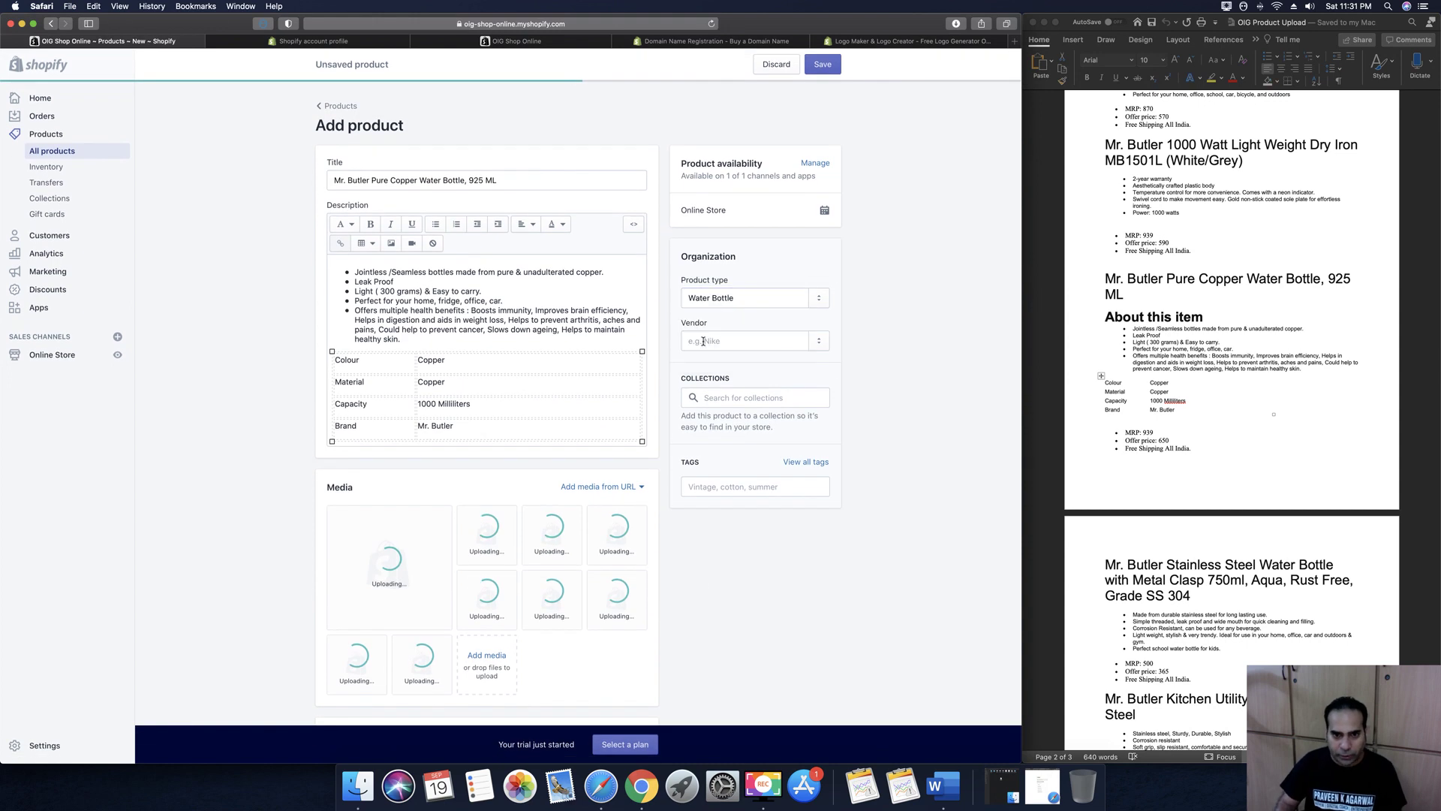
pyautogui.click(707, 343)
pyautogui.click(708, 382)
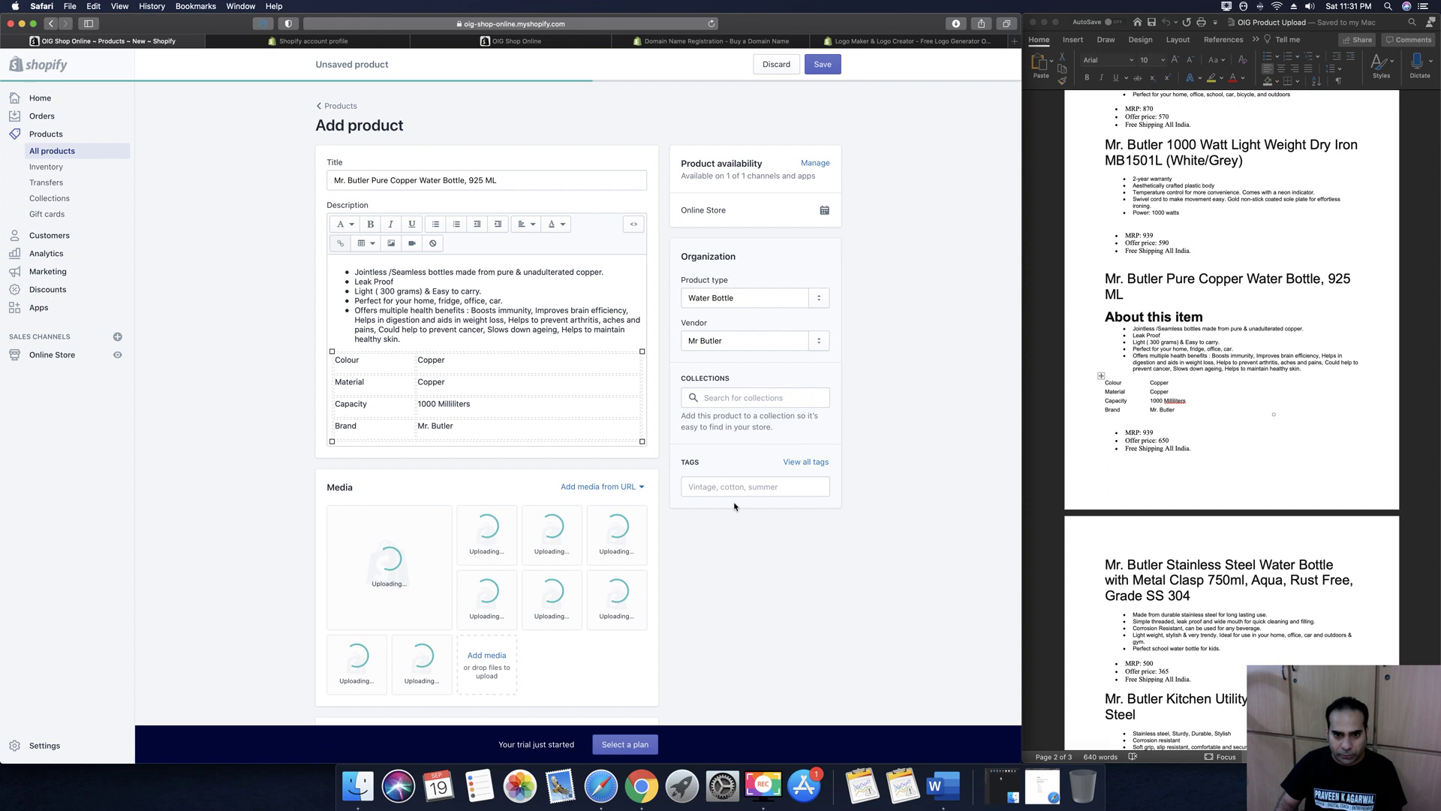
# Add the tag Copper Water Bottle to the product
pyautogui.click(734, 488)
pyautogui.write('Cop')
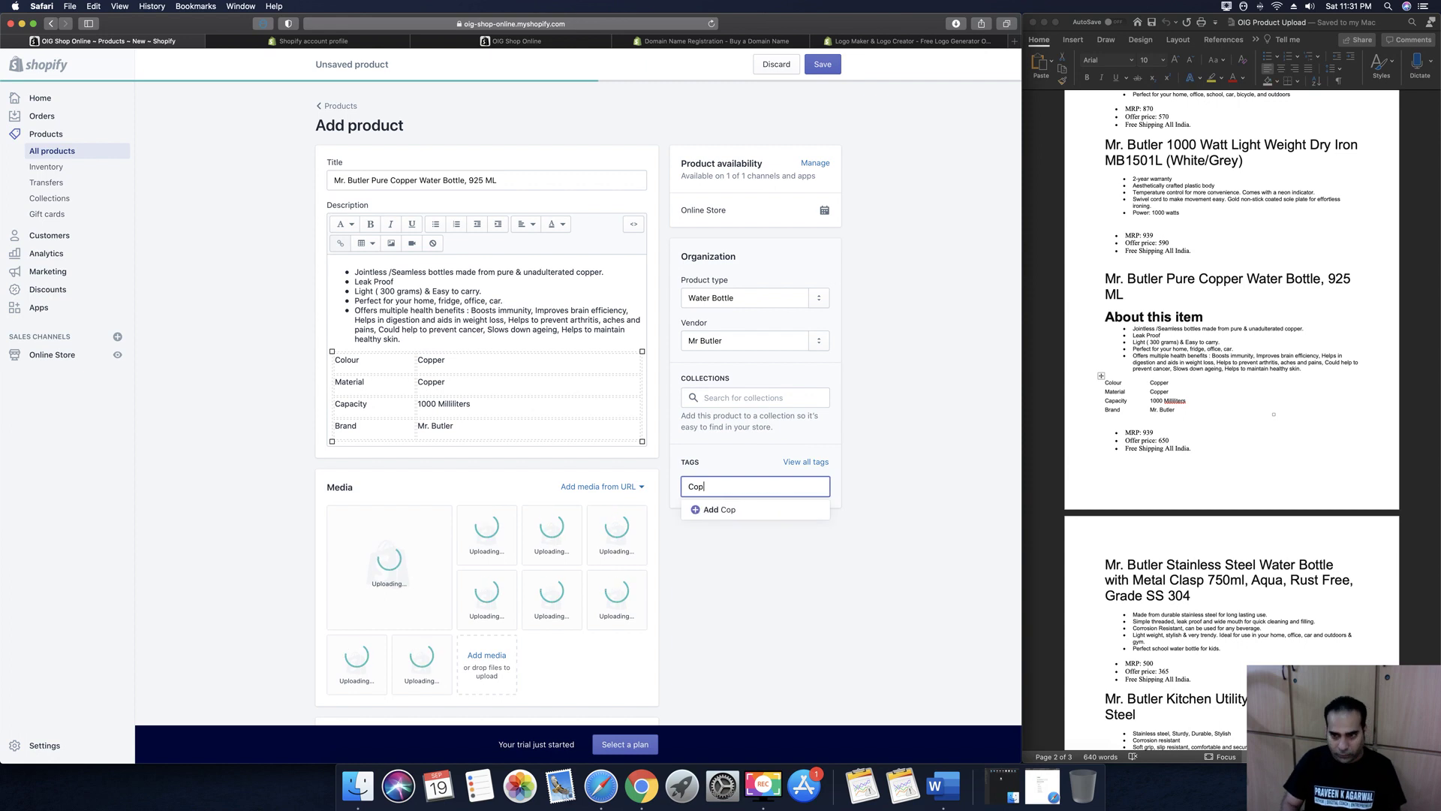
pyautogui.write('per Water Bottle')
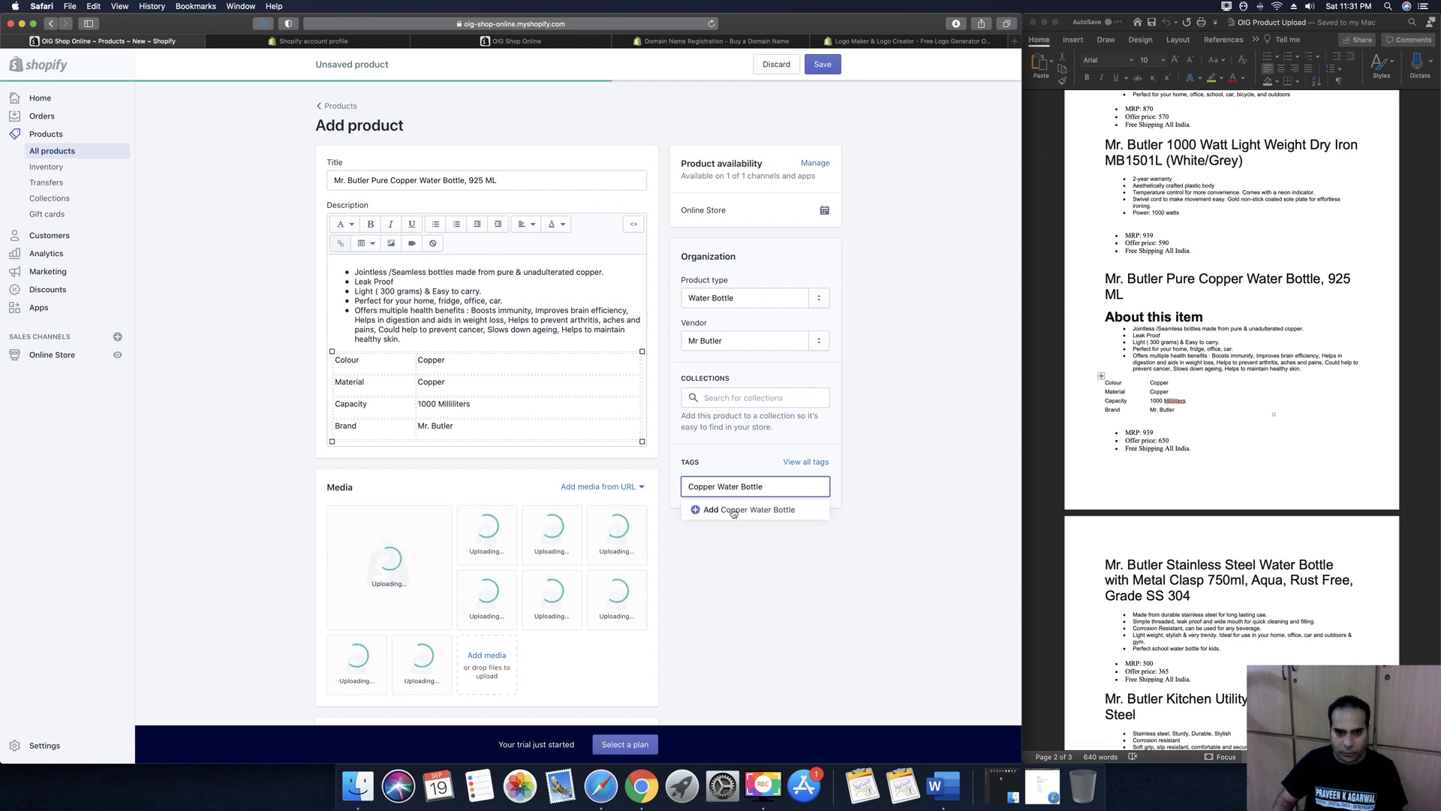
pyautogui.click(713, 511)
pyautogui.click(857, 434)
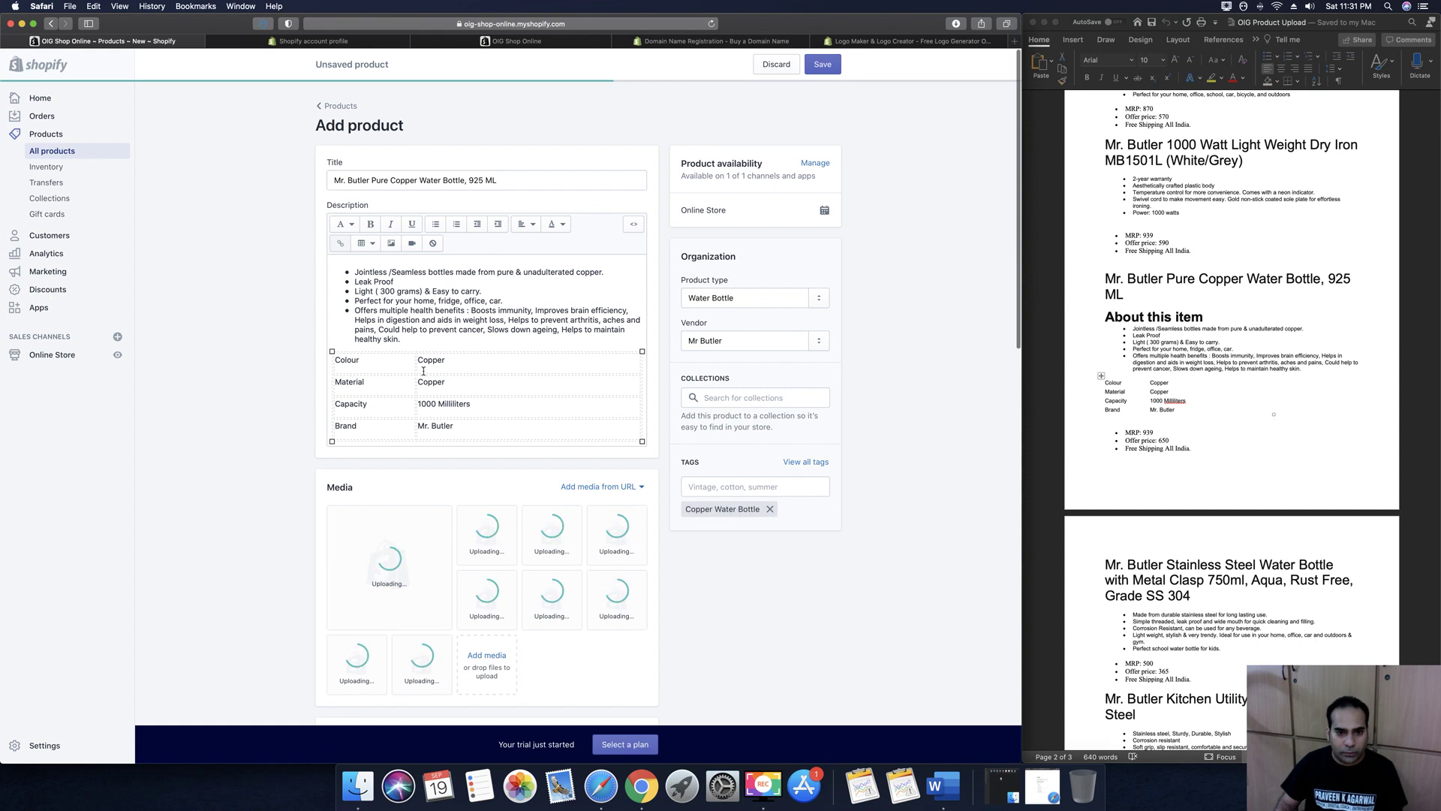
# Try saving the Mr. Butler Pure Copper Water Bottle, 925 ML product and cancel the media-upload warning
pyautogui.click(826, 66)
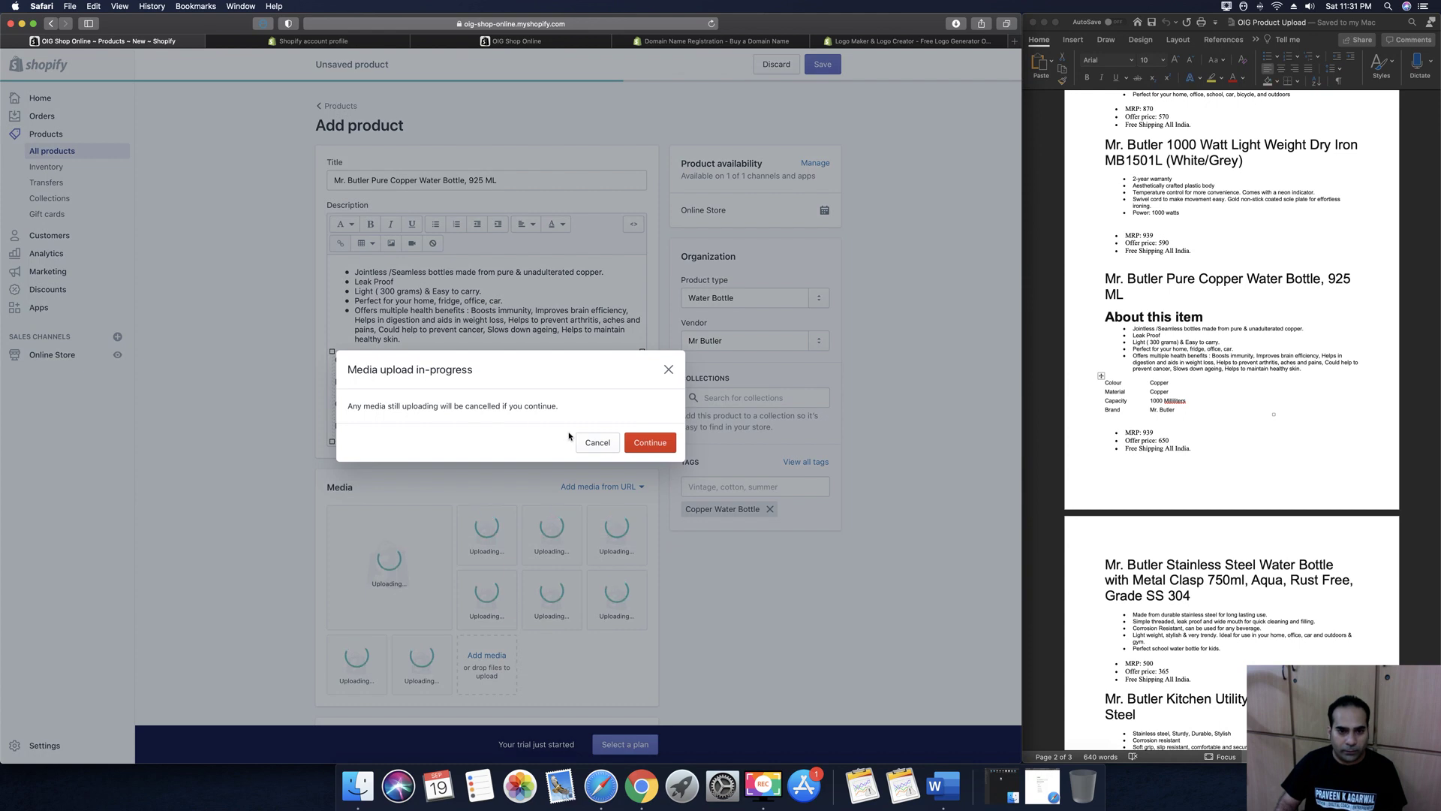
pyautogui.click(597, 444)
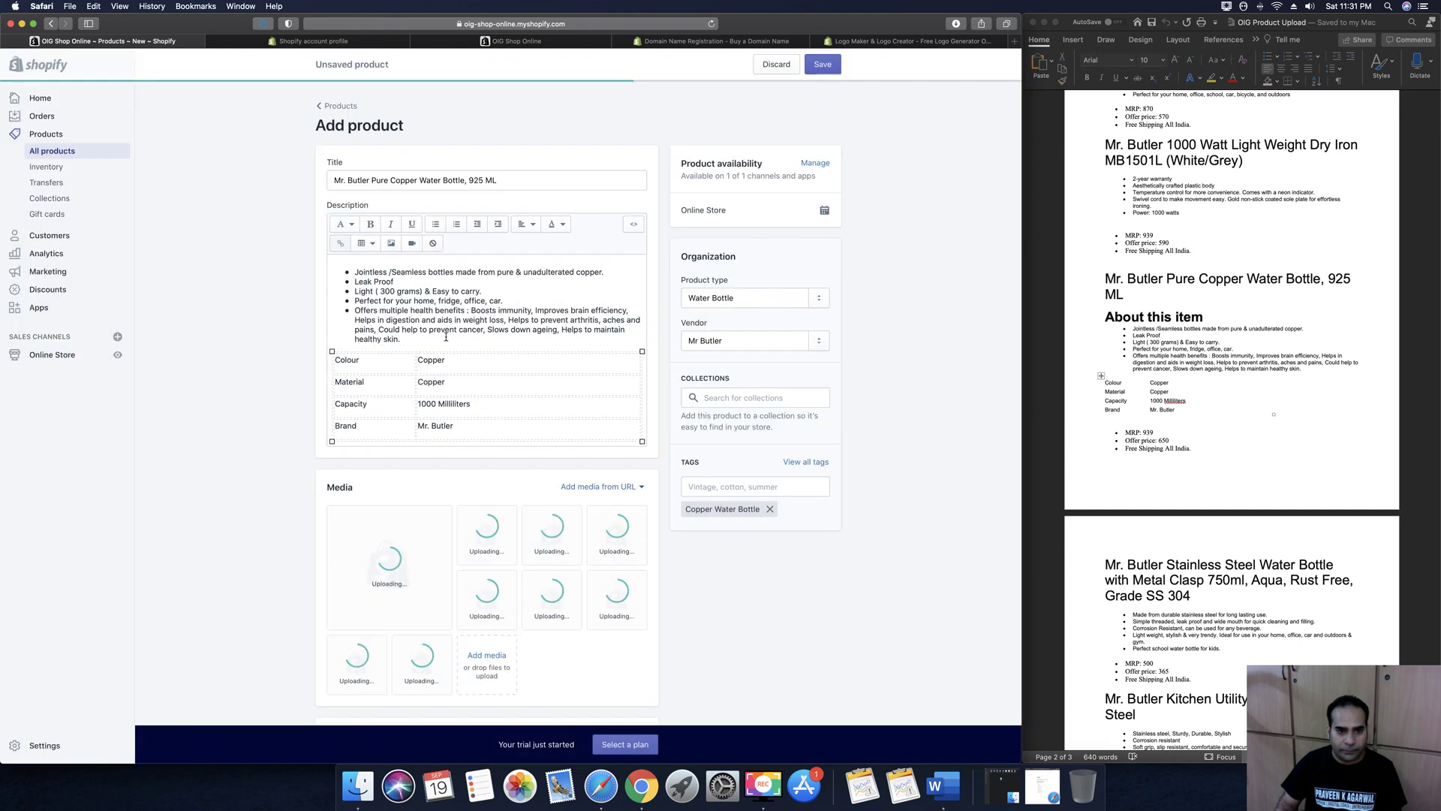
pyautogui.scroll(-2, 516, 535)
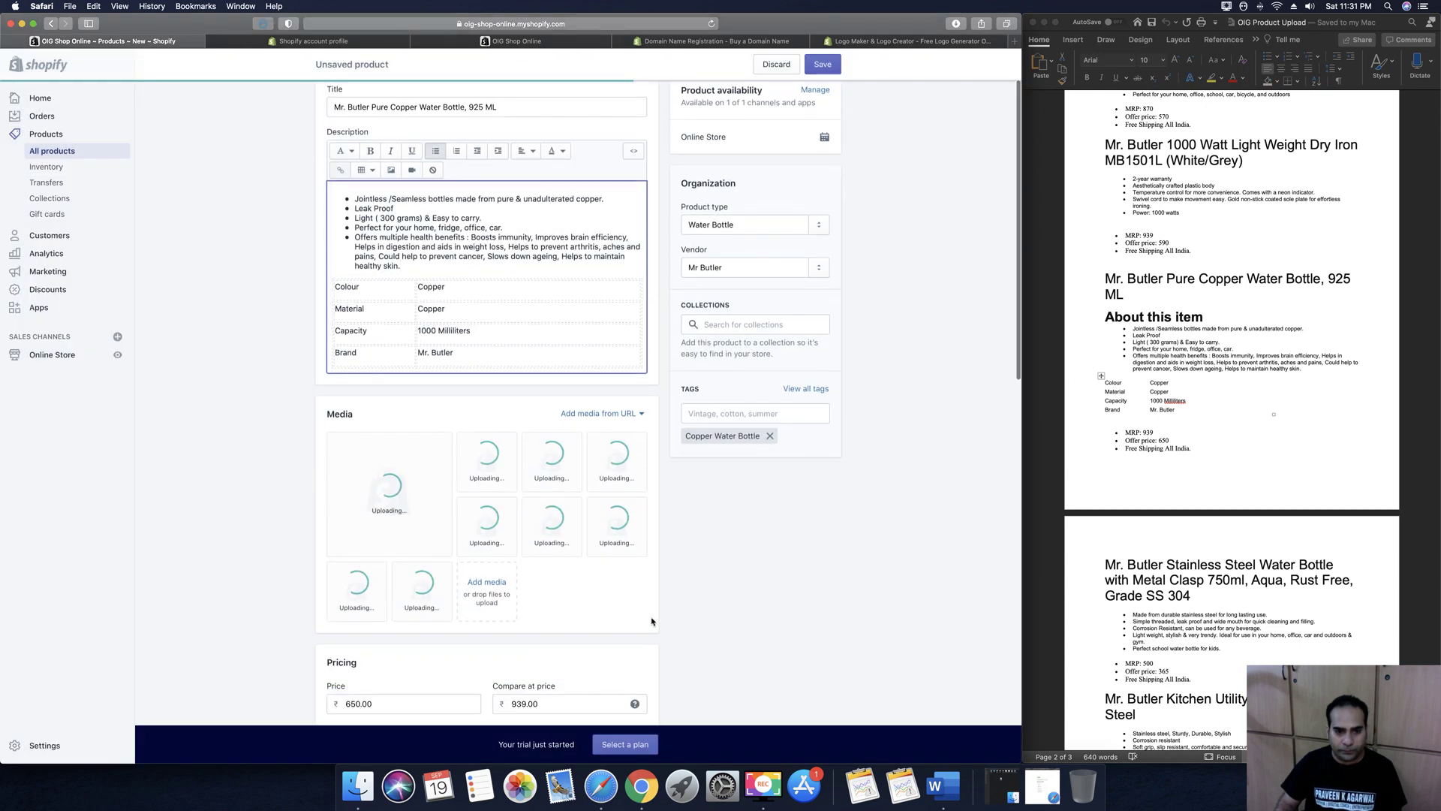
pyautogui.scroll(-2, 629, 602)
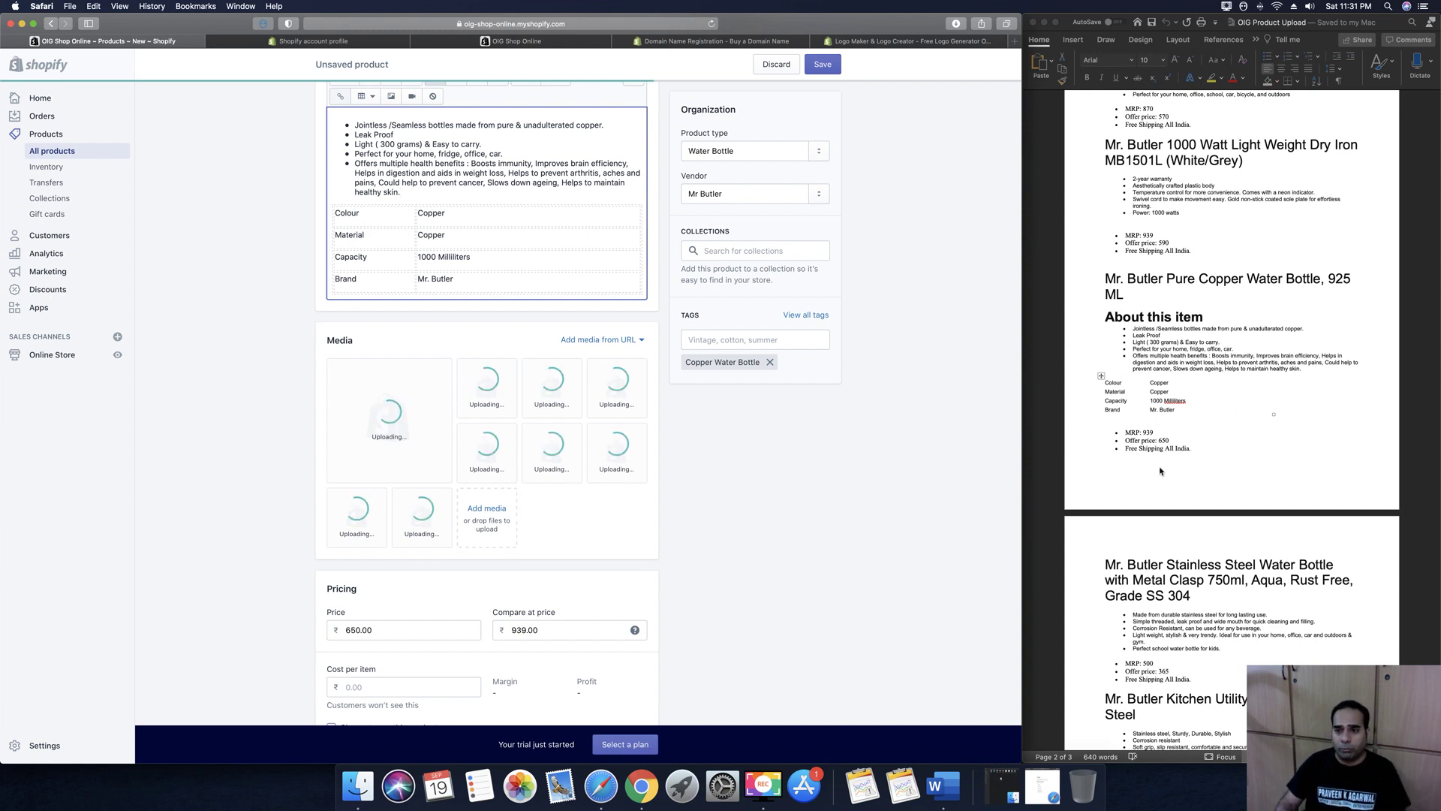
pyautogui.scroll(-4, 1164, 454)
pyautogui.moveTo(1107, 227); pyautogui.dragTo(1201, 255)
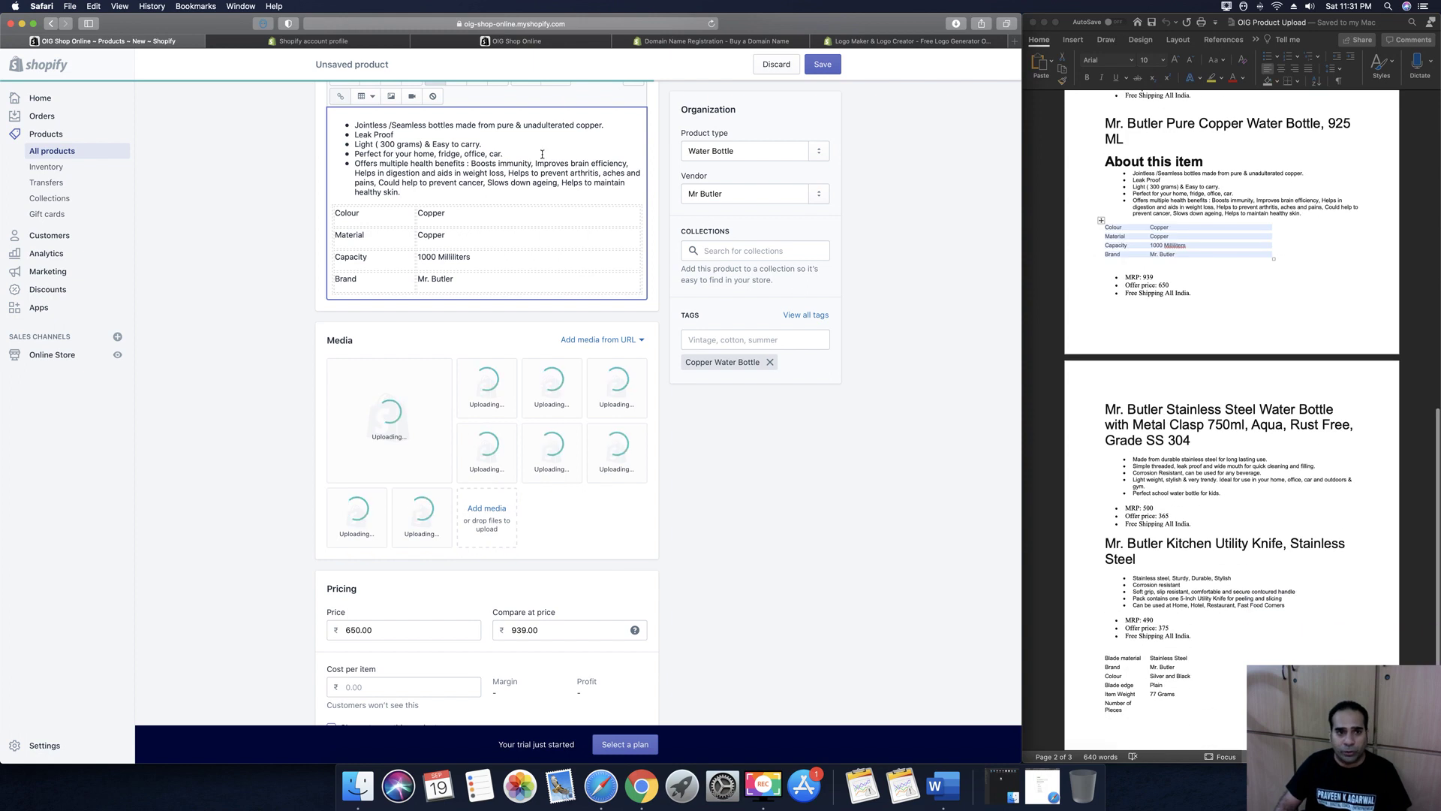
pyautogui.scroll(2, 545, 217)
pyautogui.scroll(2, 546, 218)
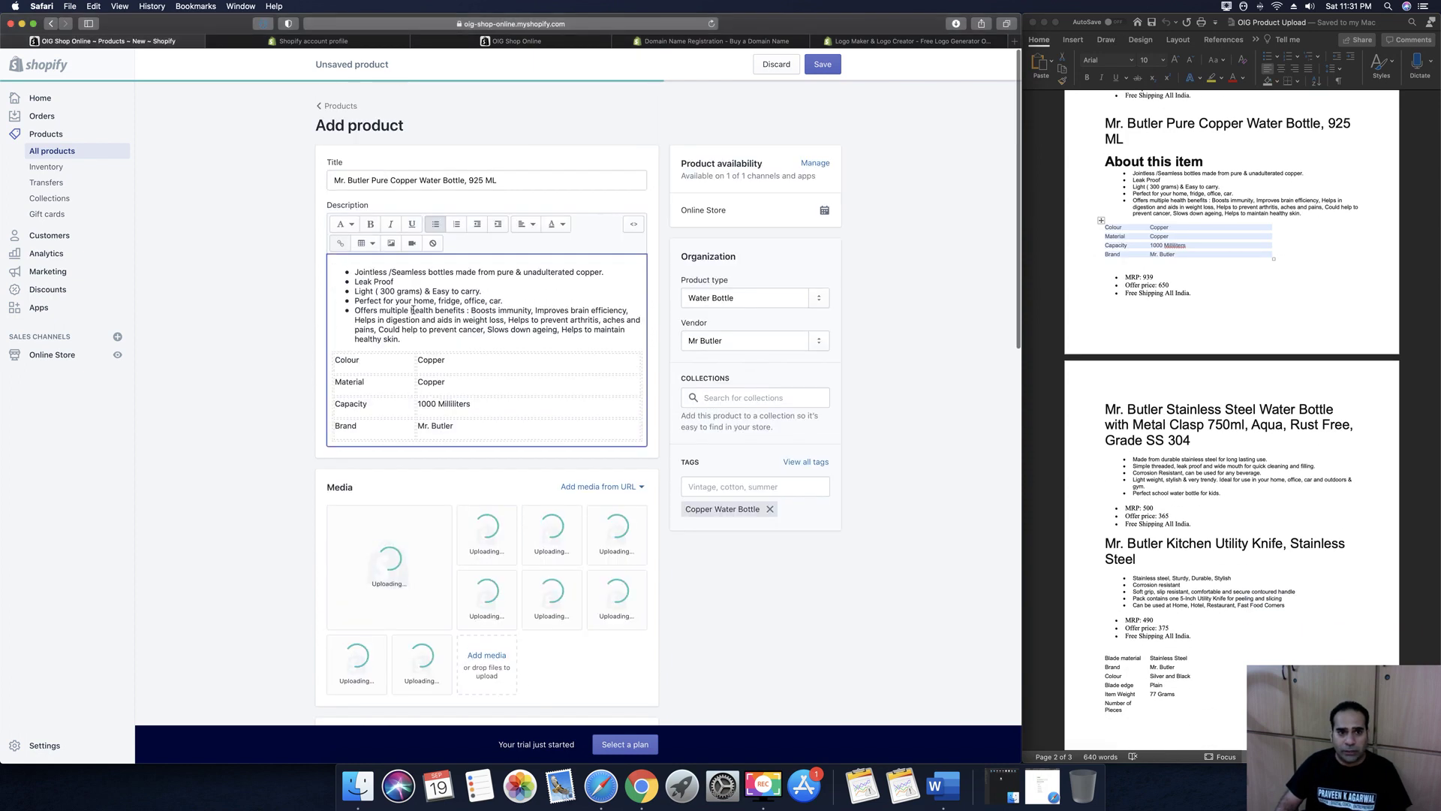
pyautogui.scroll(-3, 506, 513)
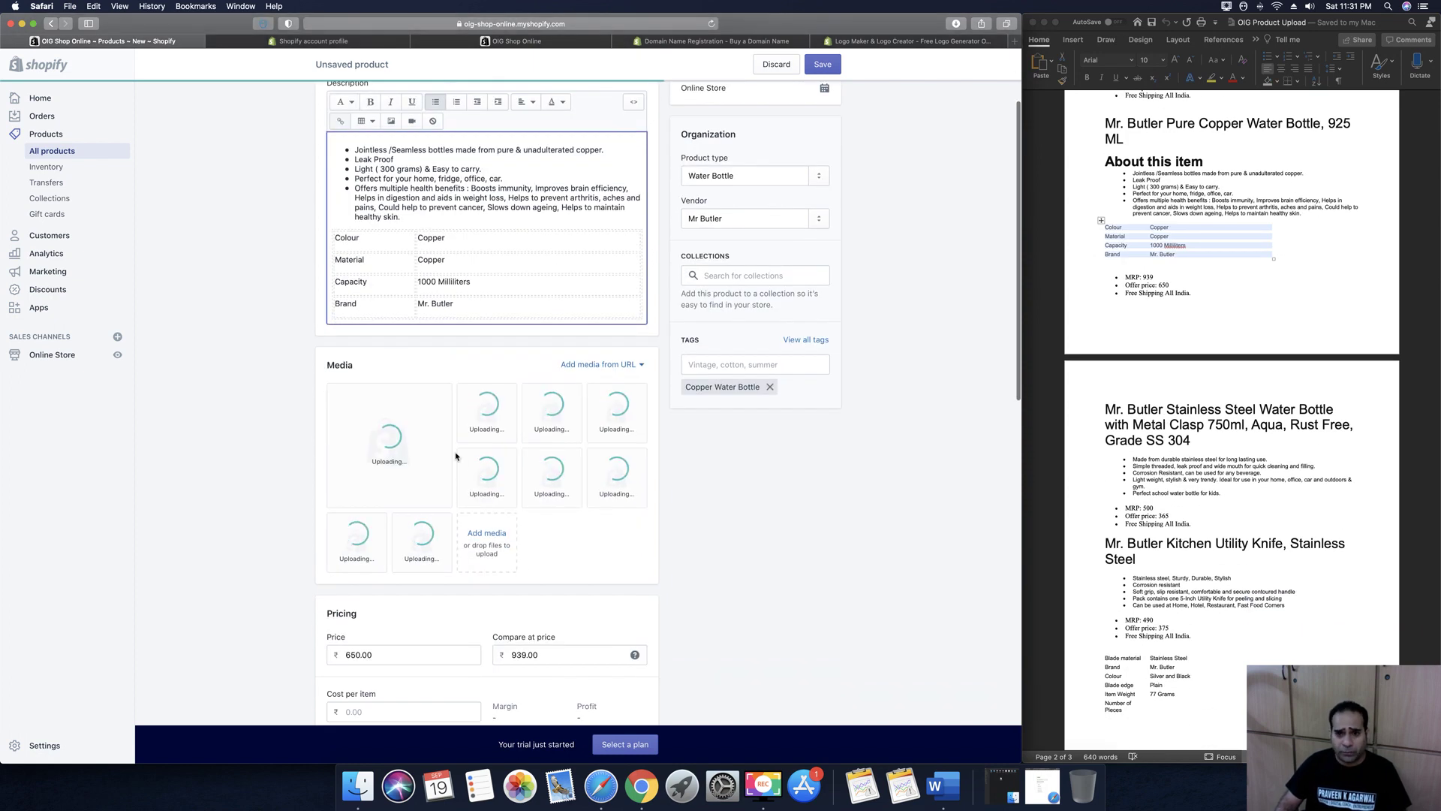
# Review the product notes document while the nine images finish uploading
pyautogui.click(1185, 502)
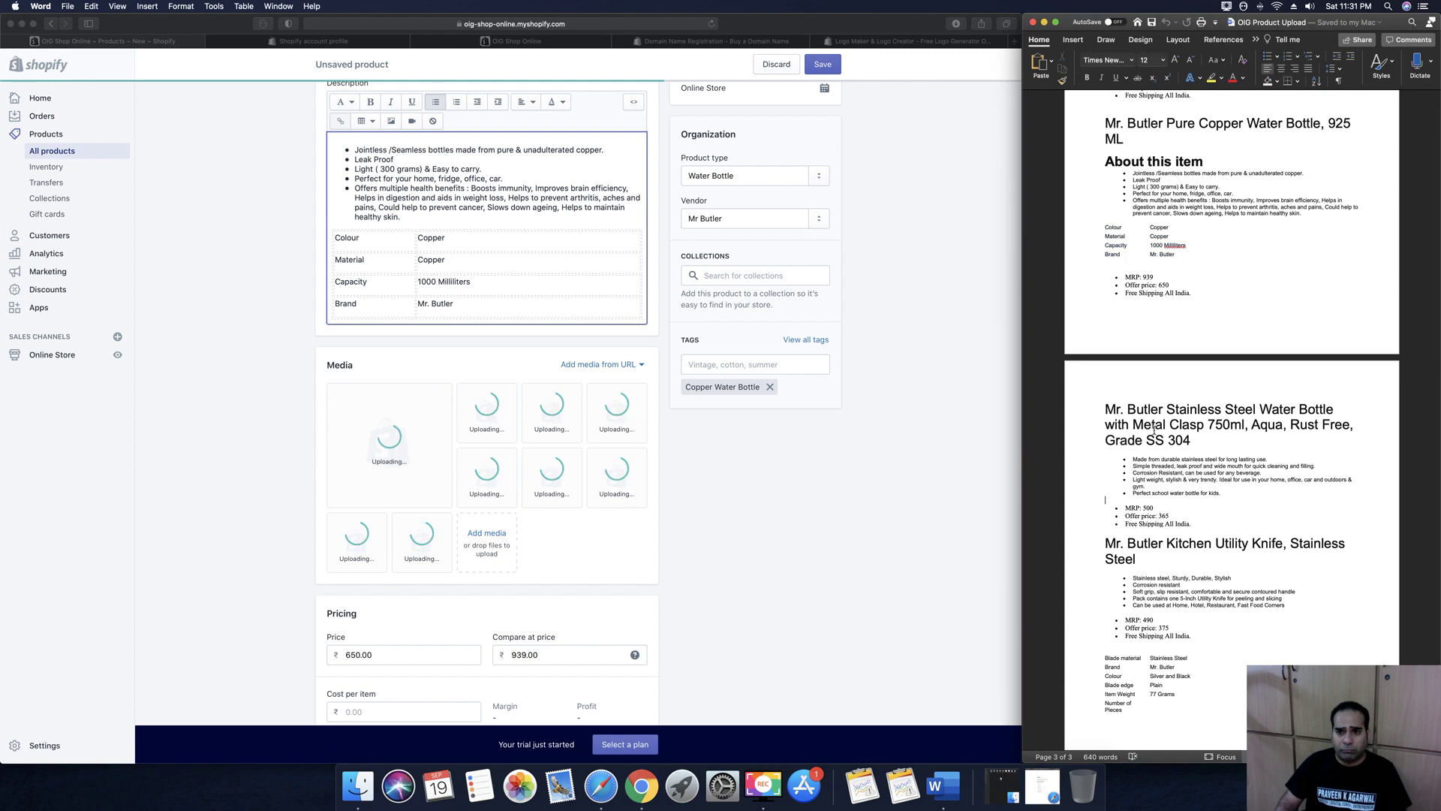
pyautogui.scroll(-5, 811, 519)
pyautogui.scroll(-15, 810, 519)
pyautogui.scroll(20, 810, 519)
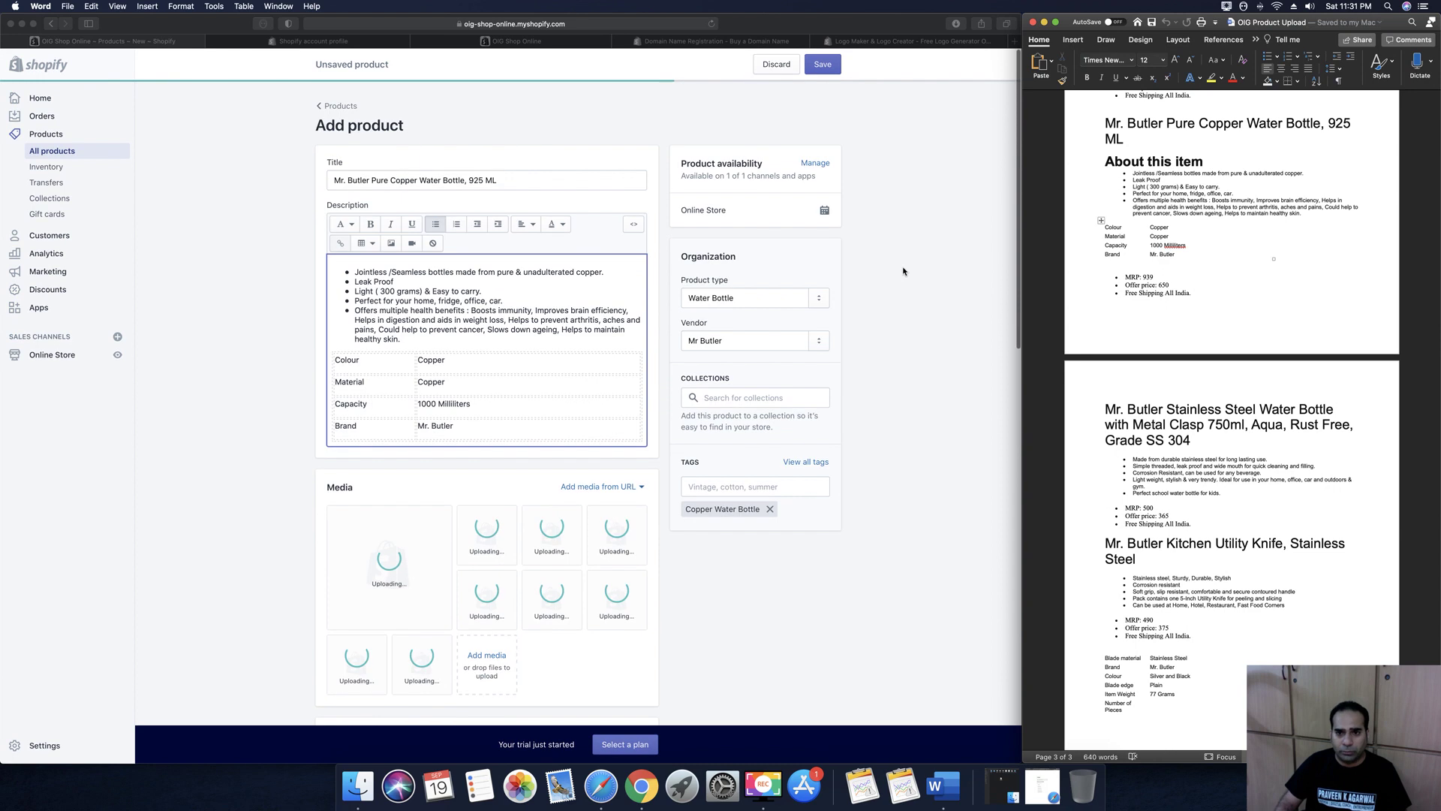
pyautogui.click(902, 271)
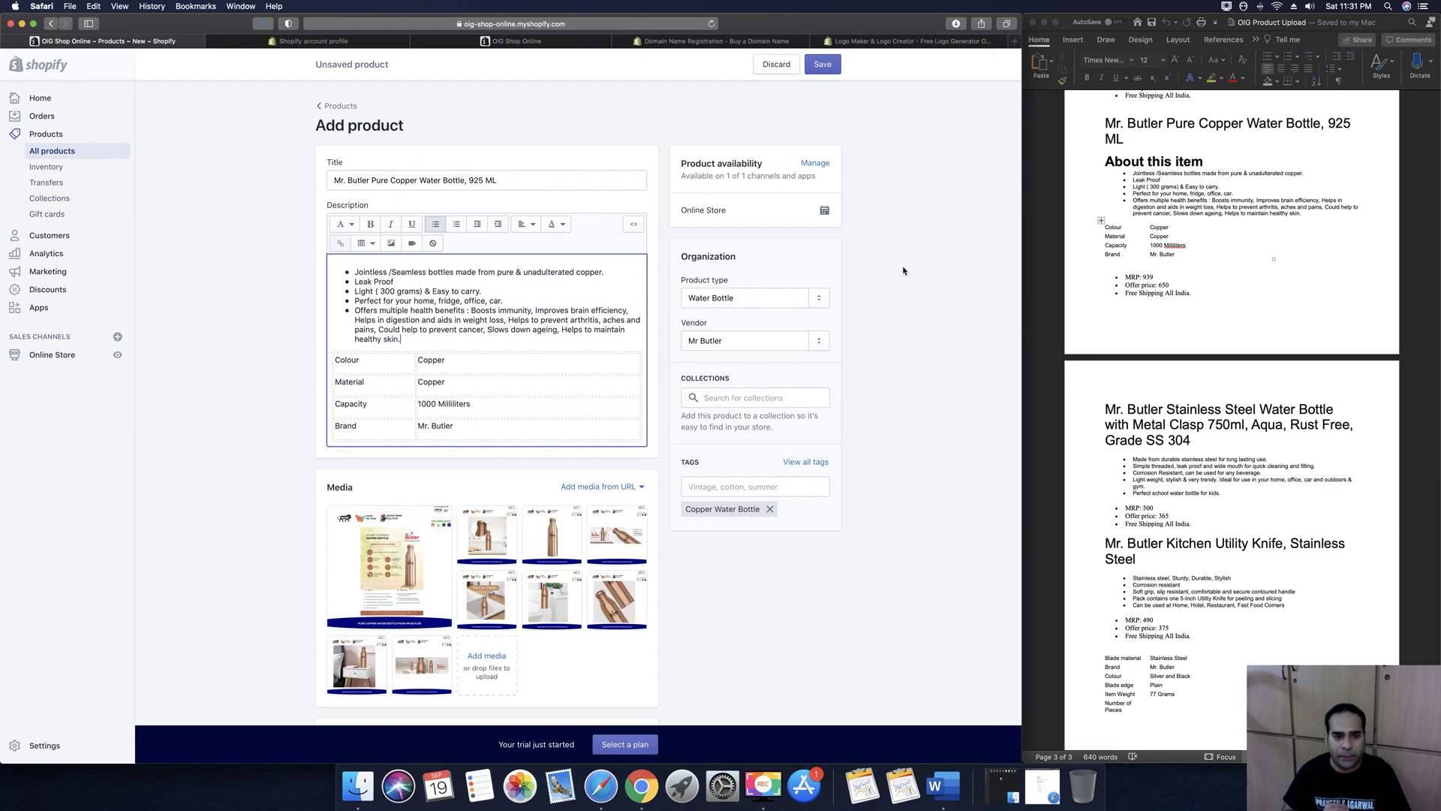
# Save the copper bottle product once uploads finish and start another new product
pyautogui.click(824, 66)
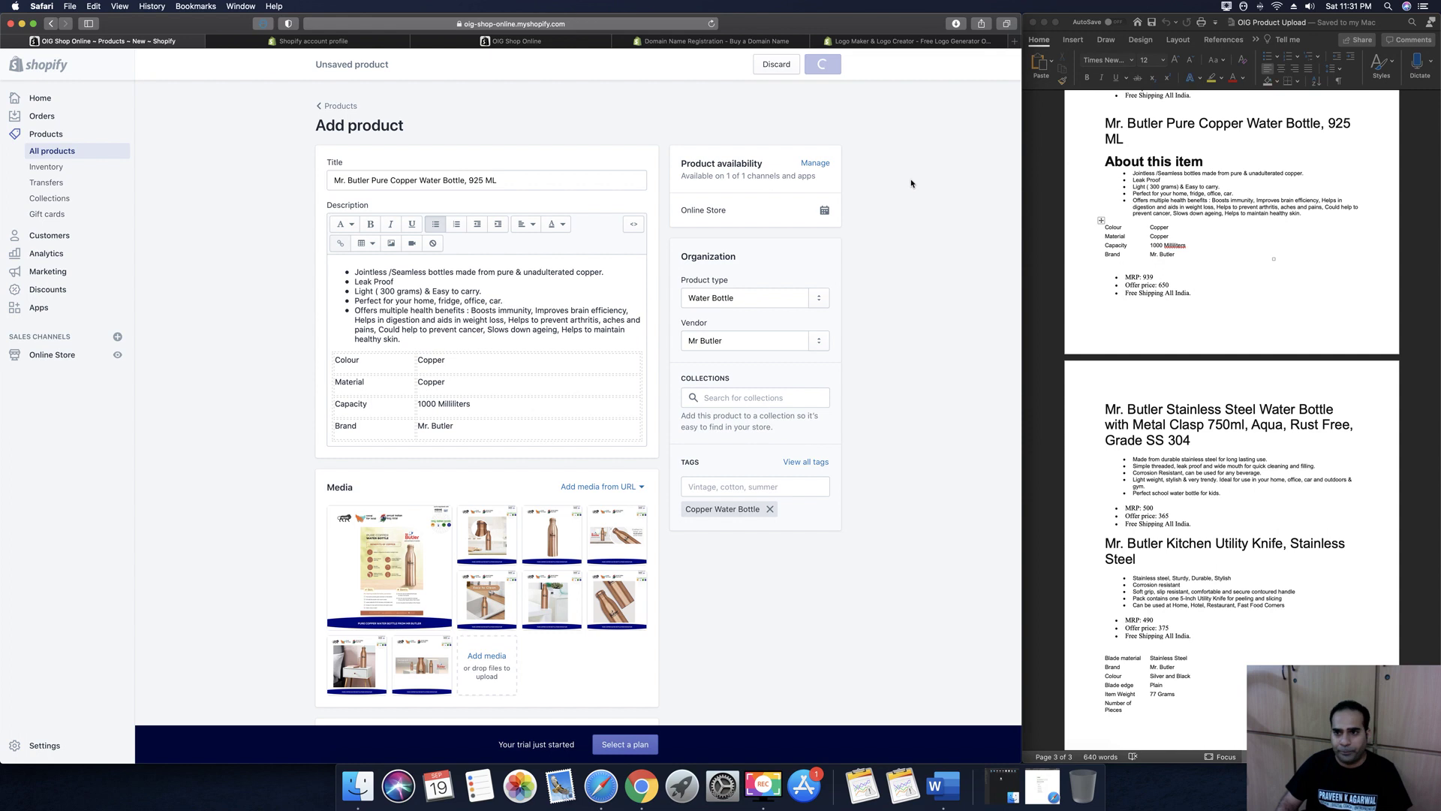
pyautogui.click(1210, 240)
pyautogui.scroll(-2, 1186, 251)
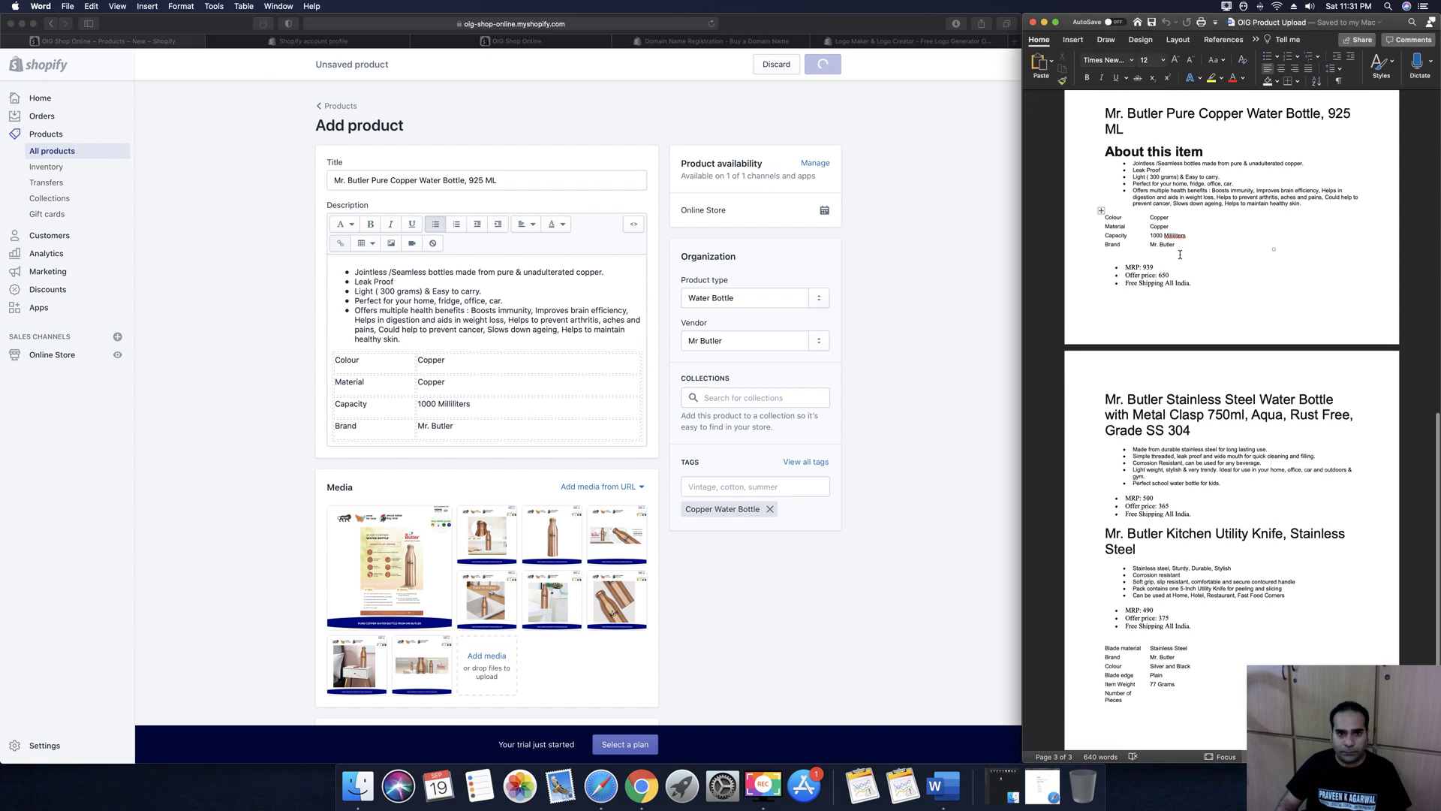
pyautogui.scroll(-3, 1180, 254)
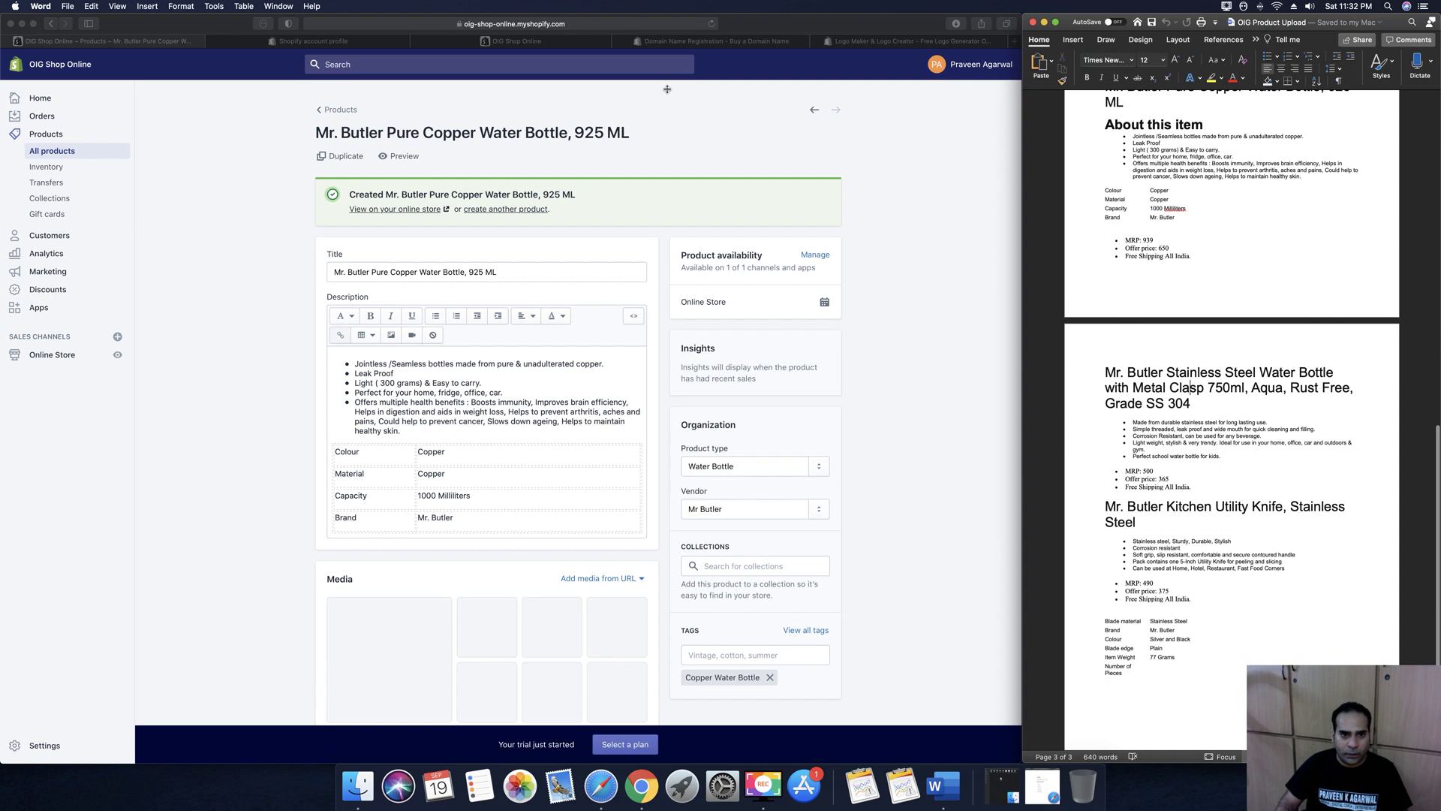
pyautogui.click(502, 219)
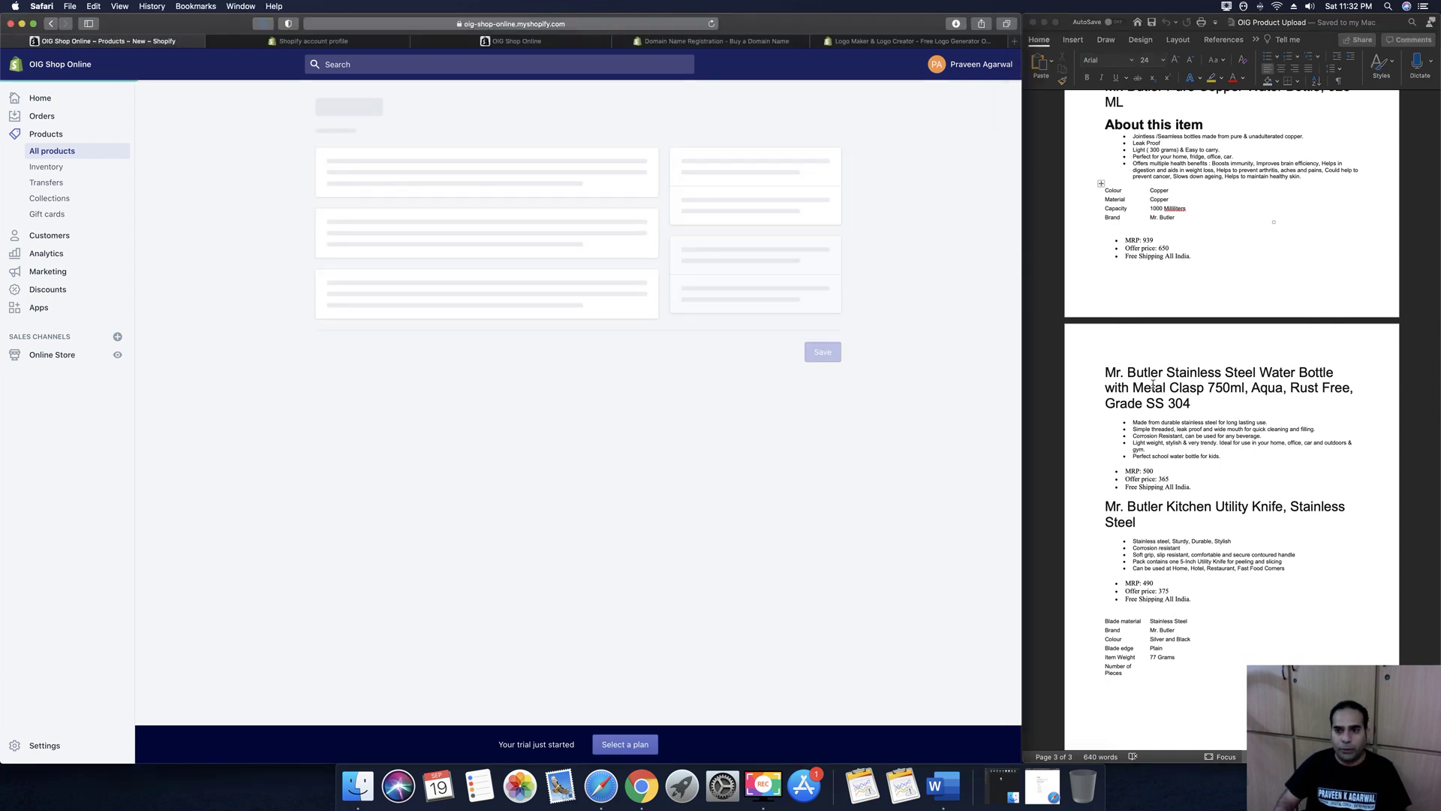
# Paste the Stainless Steel Water Bottle 750ml name from the notes as the product title
pyautogui.click(1200, 403)
pyautogui.moveTo(1200, 403); pyautogui.dragTo(1112, 372)
pyautogui.press('super+c')
pyautogui.click(449, 189)
pyautogui.press('super+v')
# Paste the five feature bullets from the notes into the description
pyautogui.click(460, 279)
pyautogui.click(1188, 448)
pyautogui.moveTo(1227, 456); pyautogui.dragTo(1140, 426)
pyautogui.press('super+c')
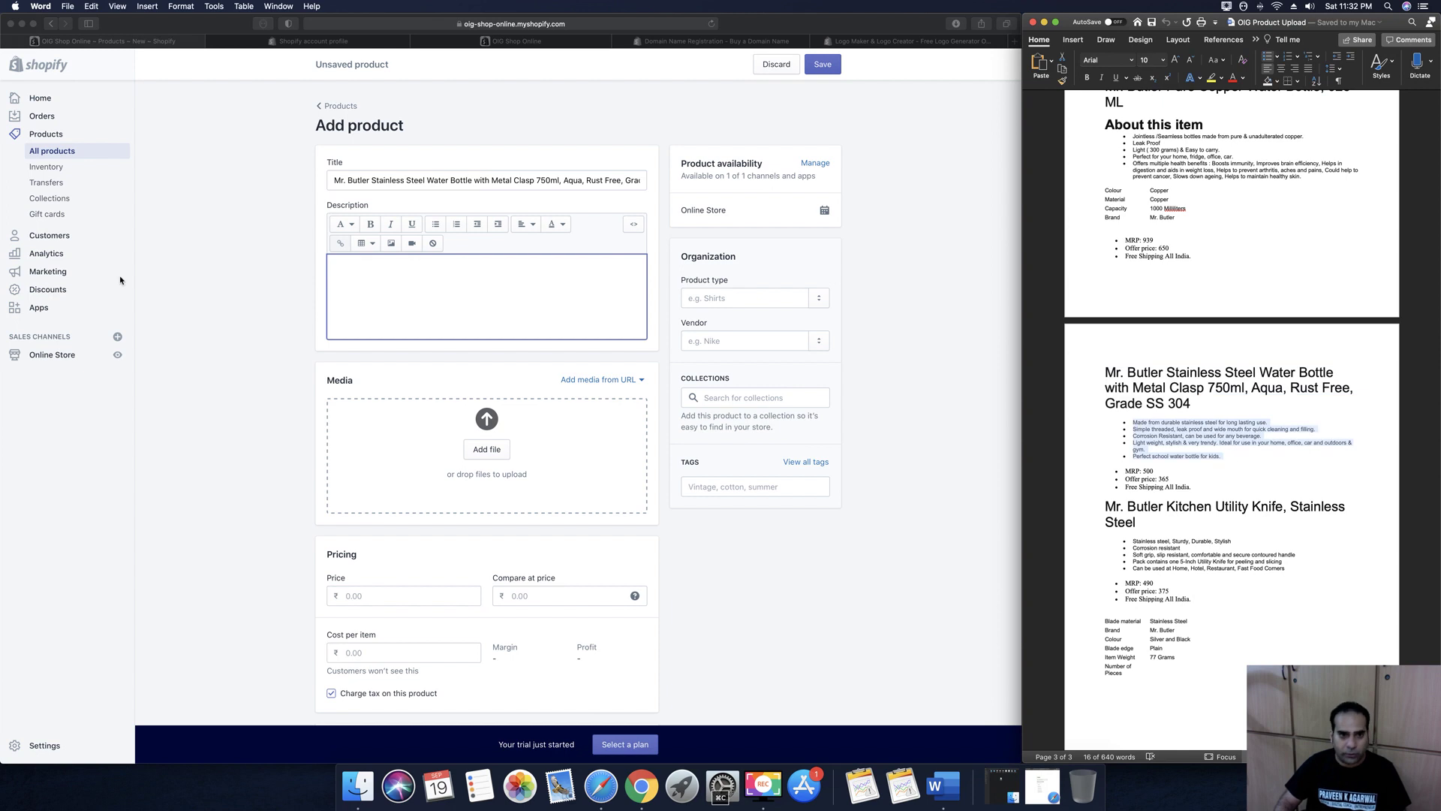
pyautogui.click(409, 289)
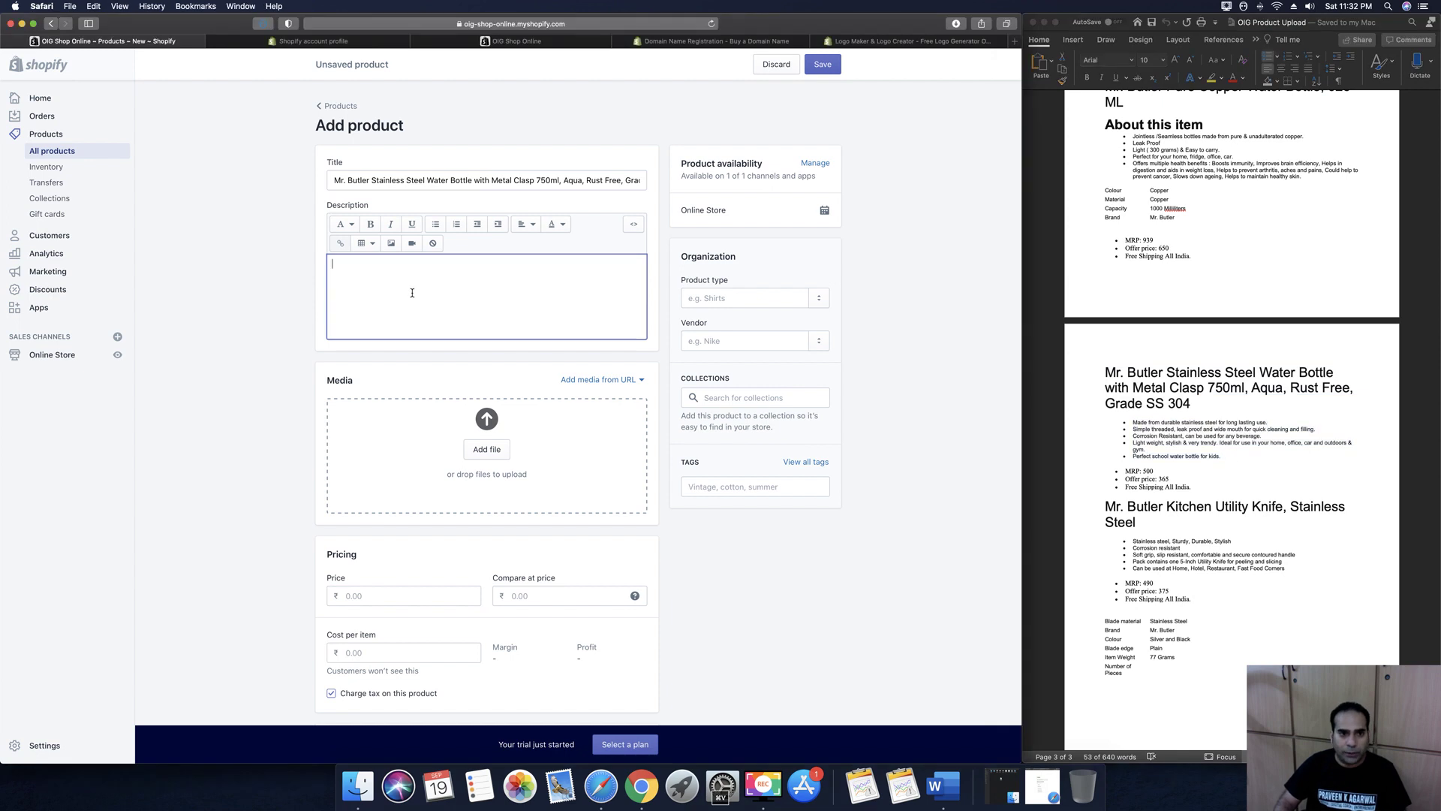
pyautogui.press('super+v')
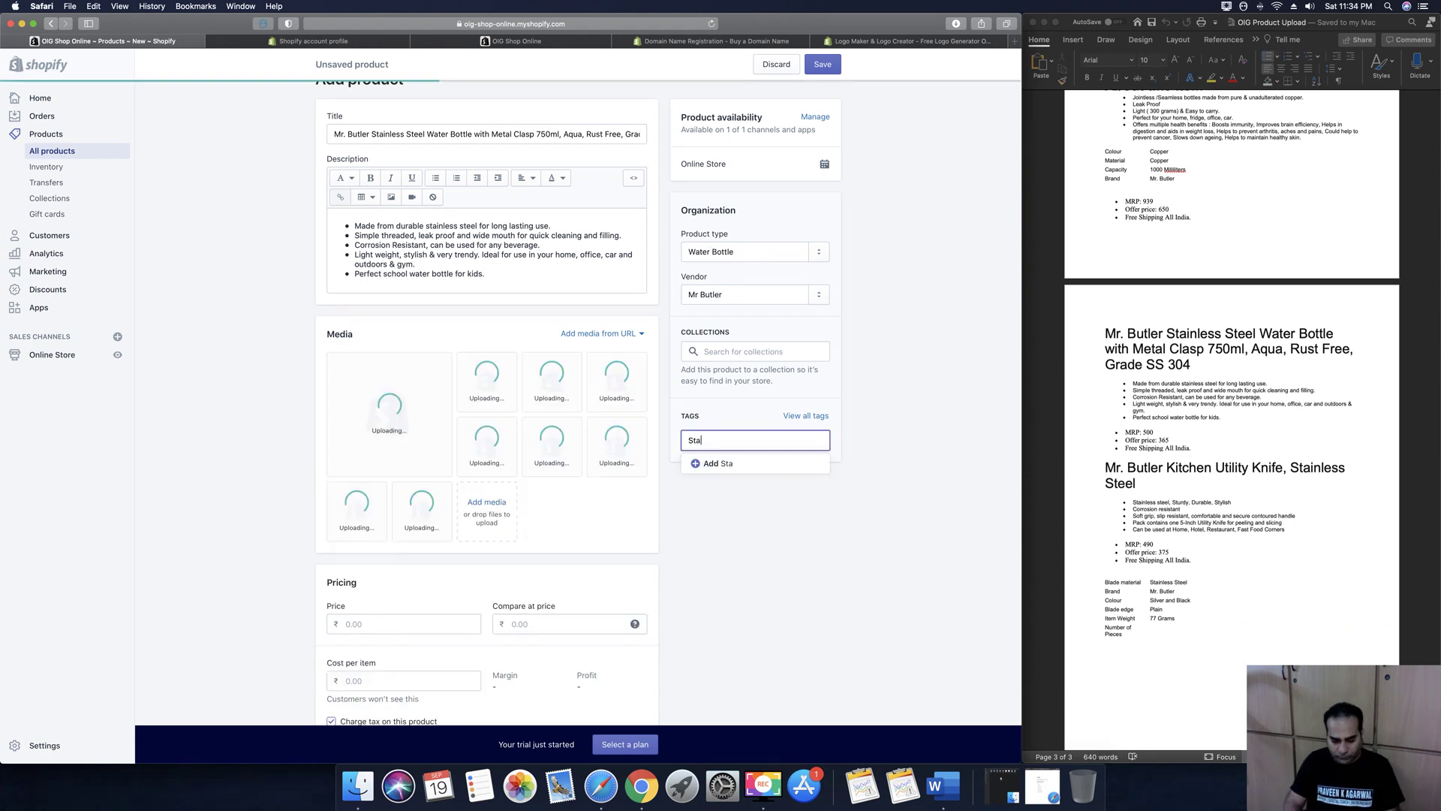
# Add the tag Stainless Steel Water Bottle to the product
pyautogui.write('nless Steel Water Bottle')
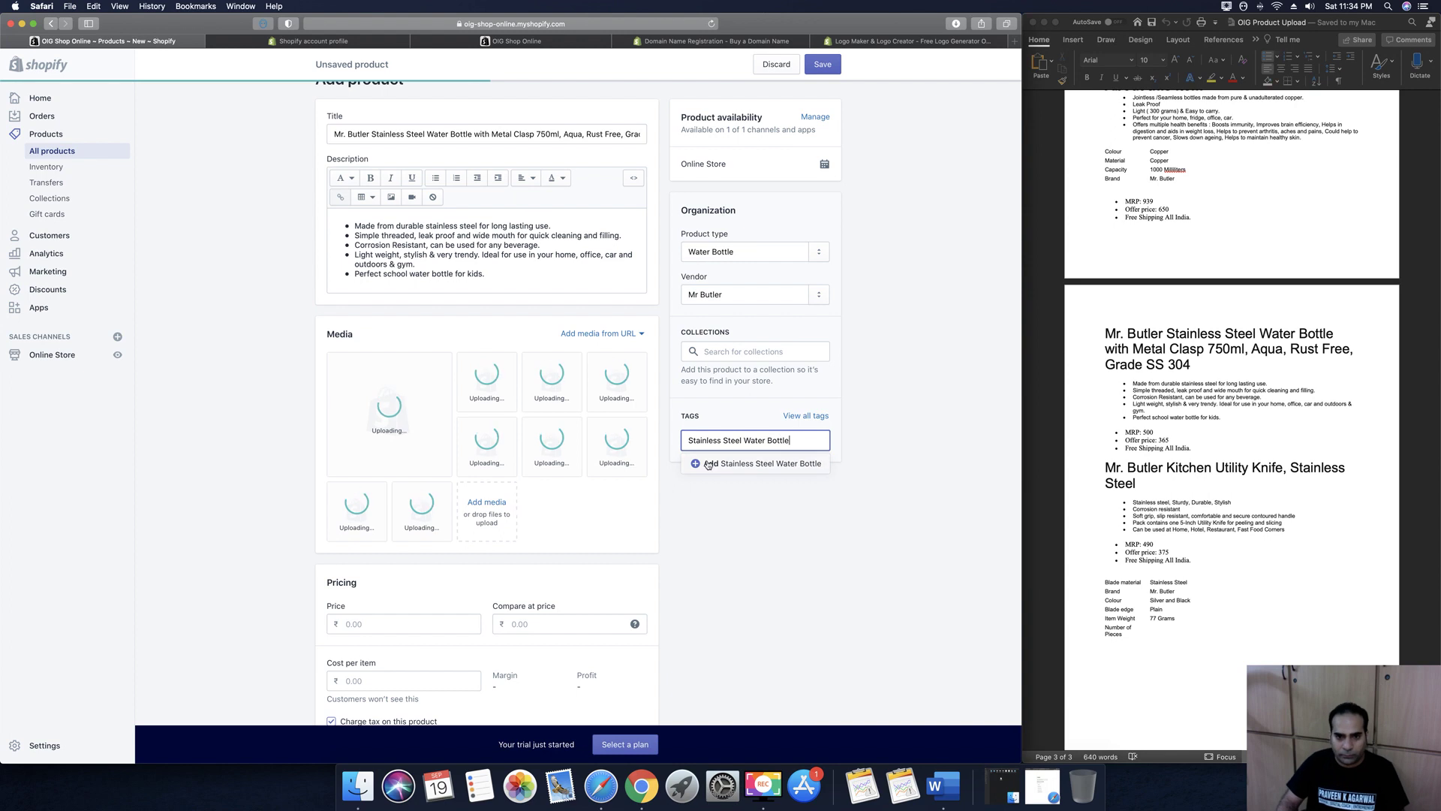
pyautogui.click(707, 464)
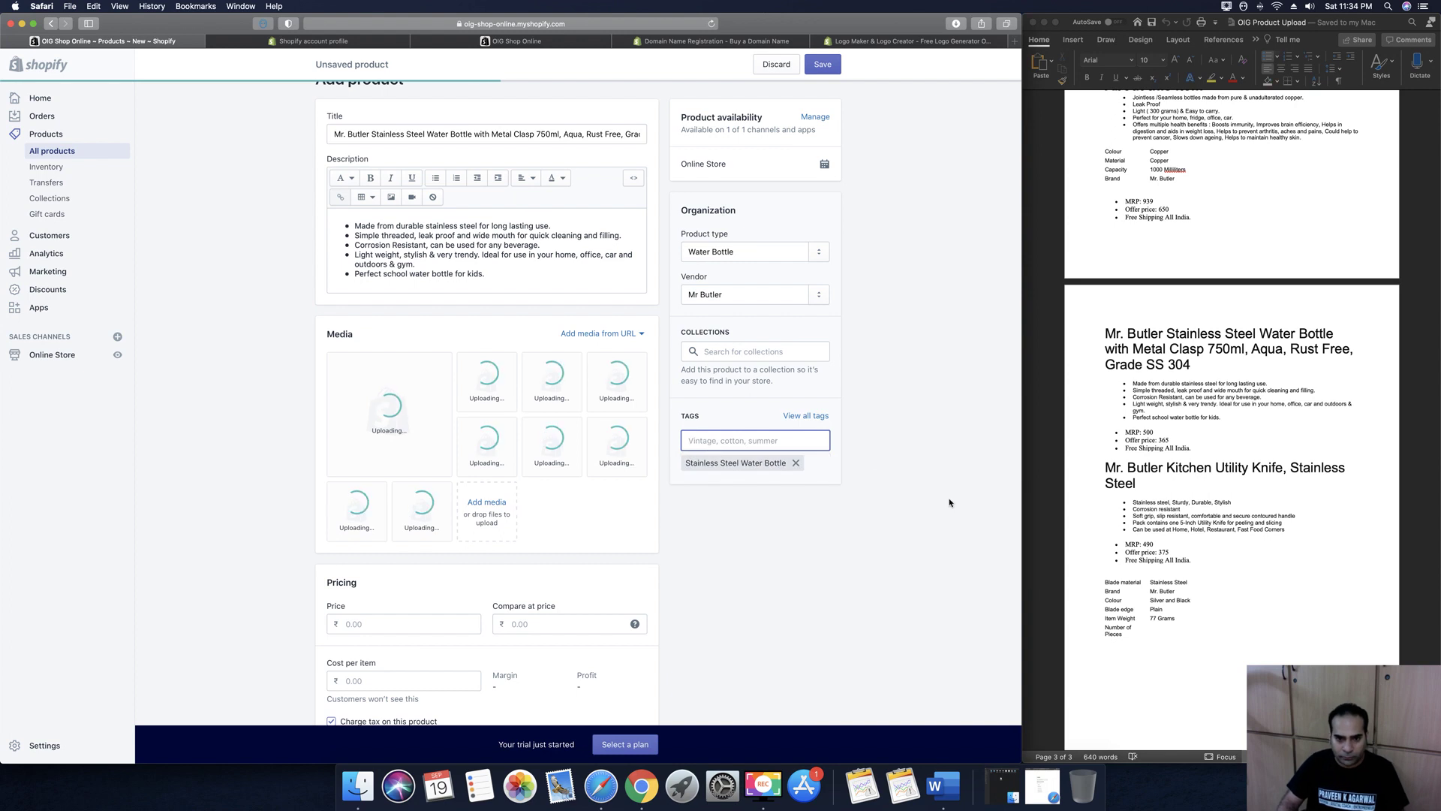
pyautogui.click(872, 457)
pyautogui.scroll(-3, 871, 457)
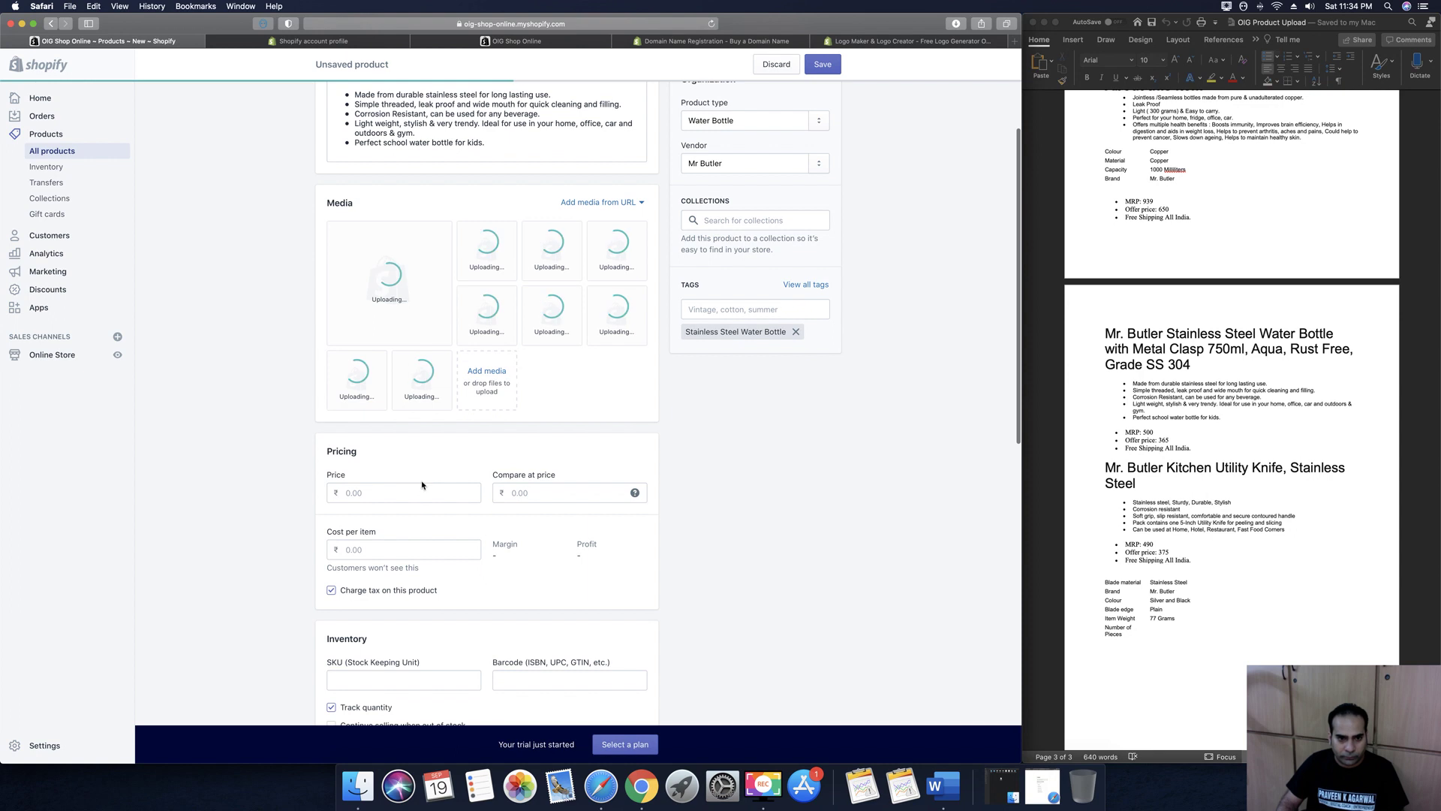
# Set the bottle's price to ₹365 with a ₹500 compare-at price
pyautogui.click(422, 492)
pyautogui.write('100')
pyautogui.press('BackSpace')
pyautogui.press('BackSpace')
pyautogui.press('BackSpace')
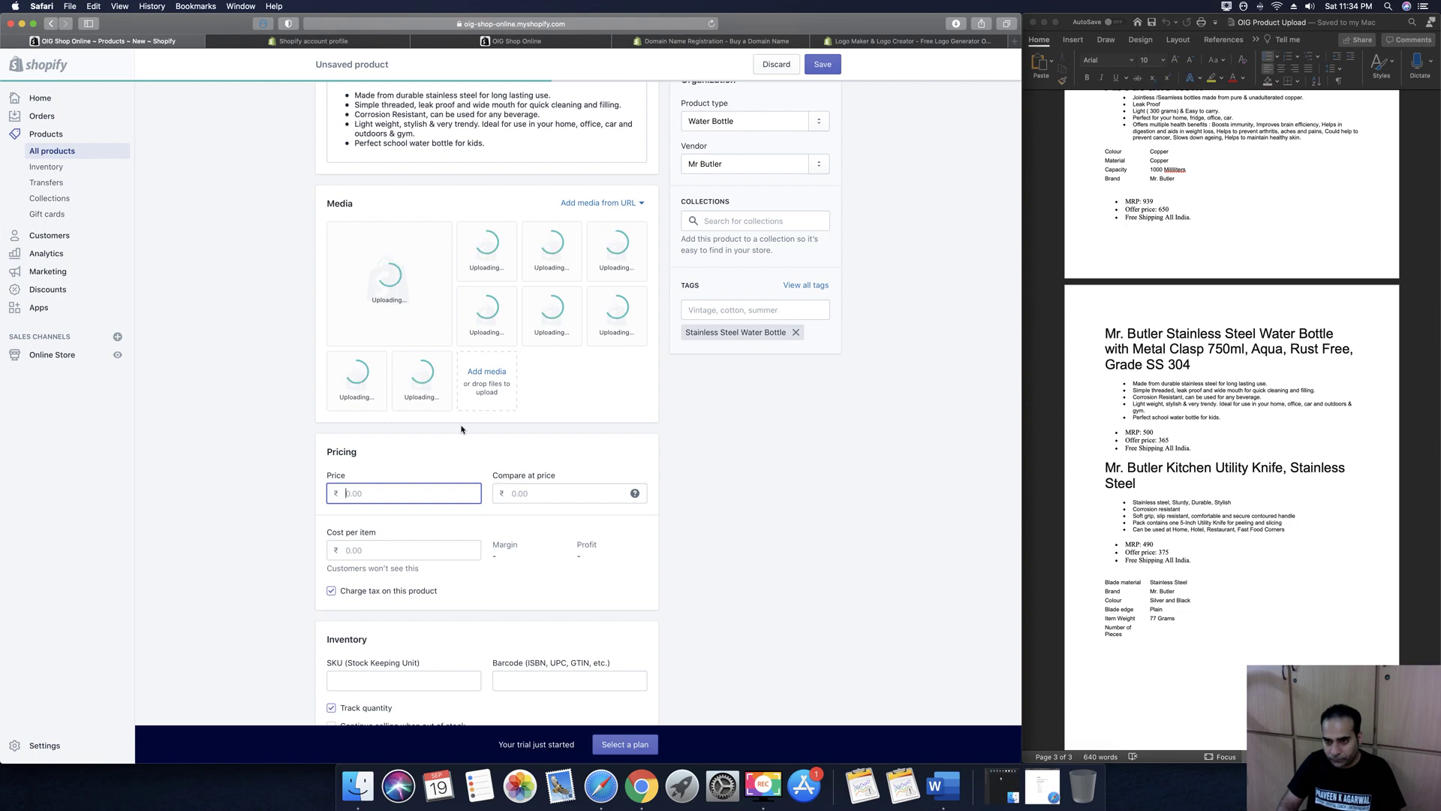
pyautogui.write('365')
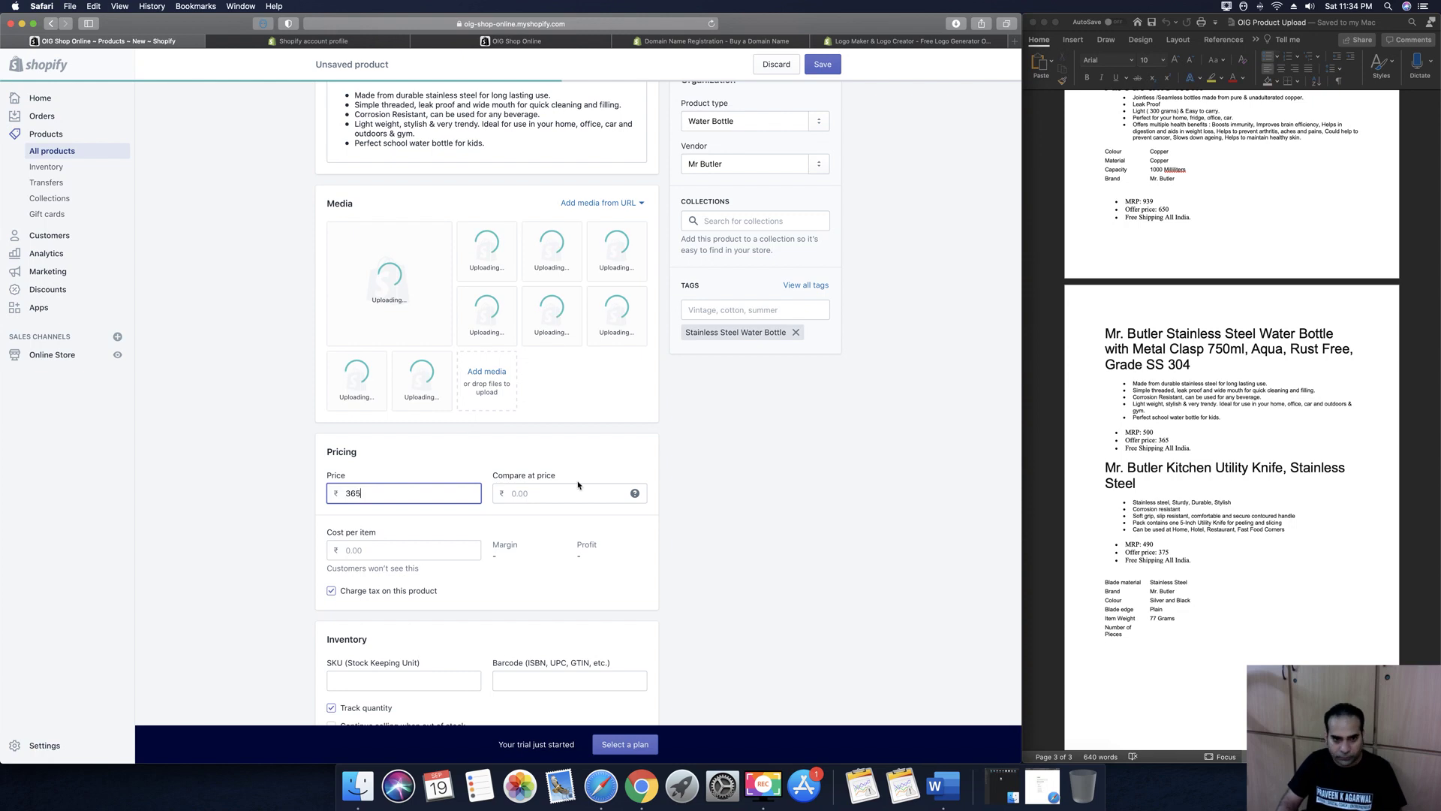
pyautogui.click(578, 489)
pyautogui.write('500')
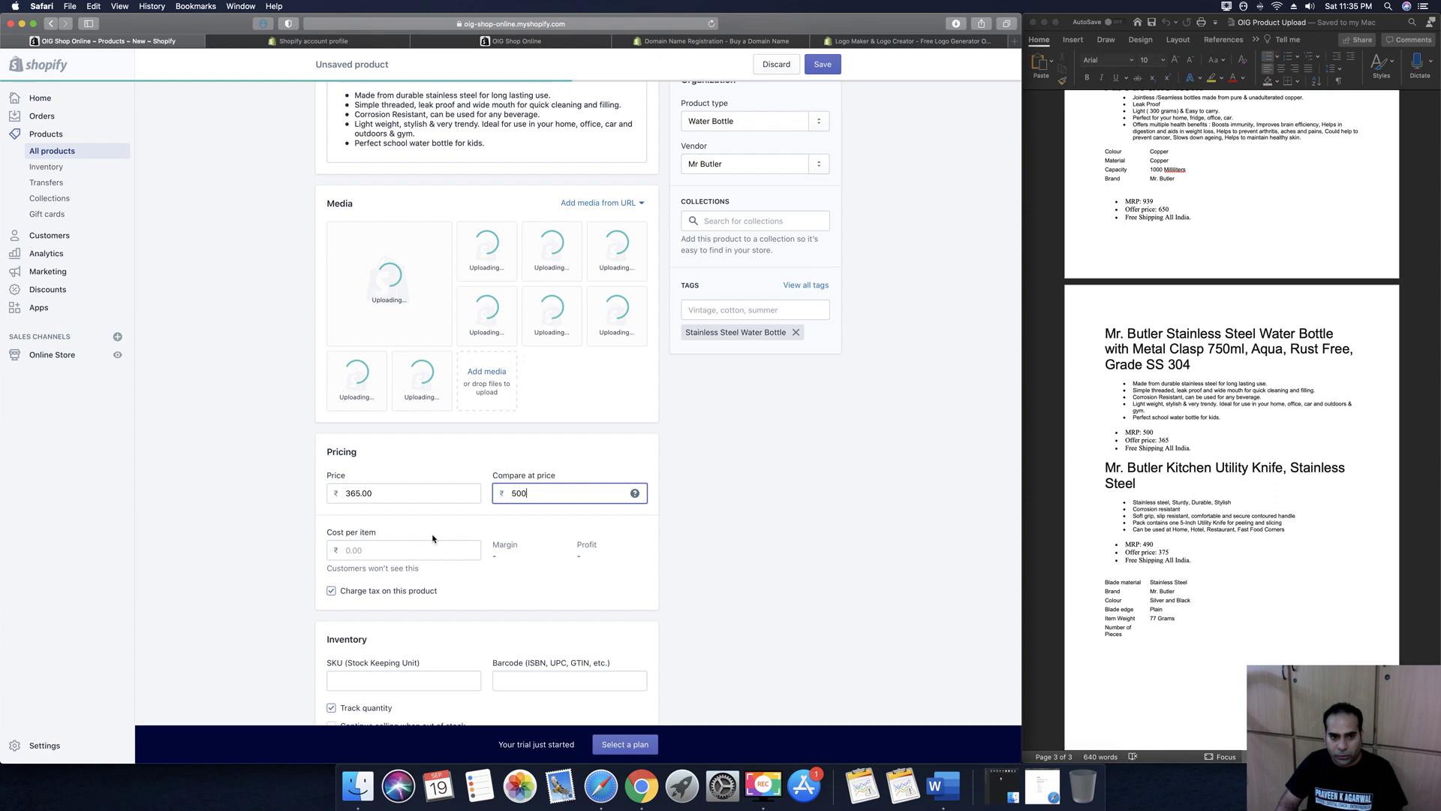
pyautogui.click(746, 554)
pyautogui.scroll(-2, 747, 556)
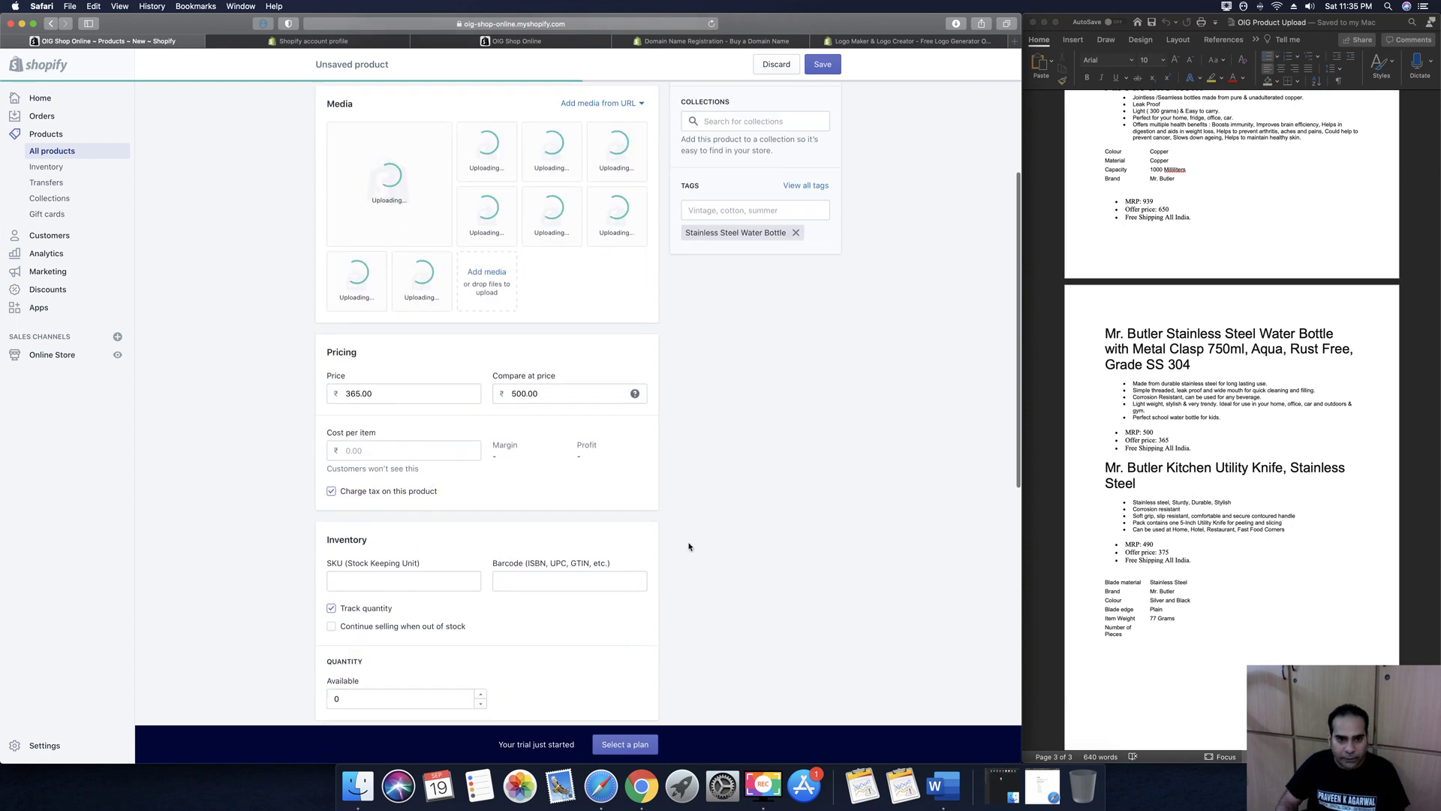
pyautogui.scroll(-2, 689, 547)
# Set the product's SKU to 100
pyautogui.click(411, 484)
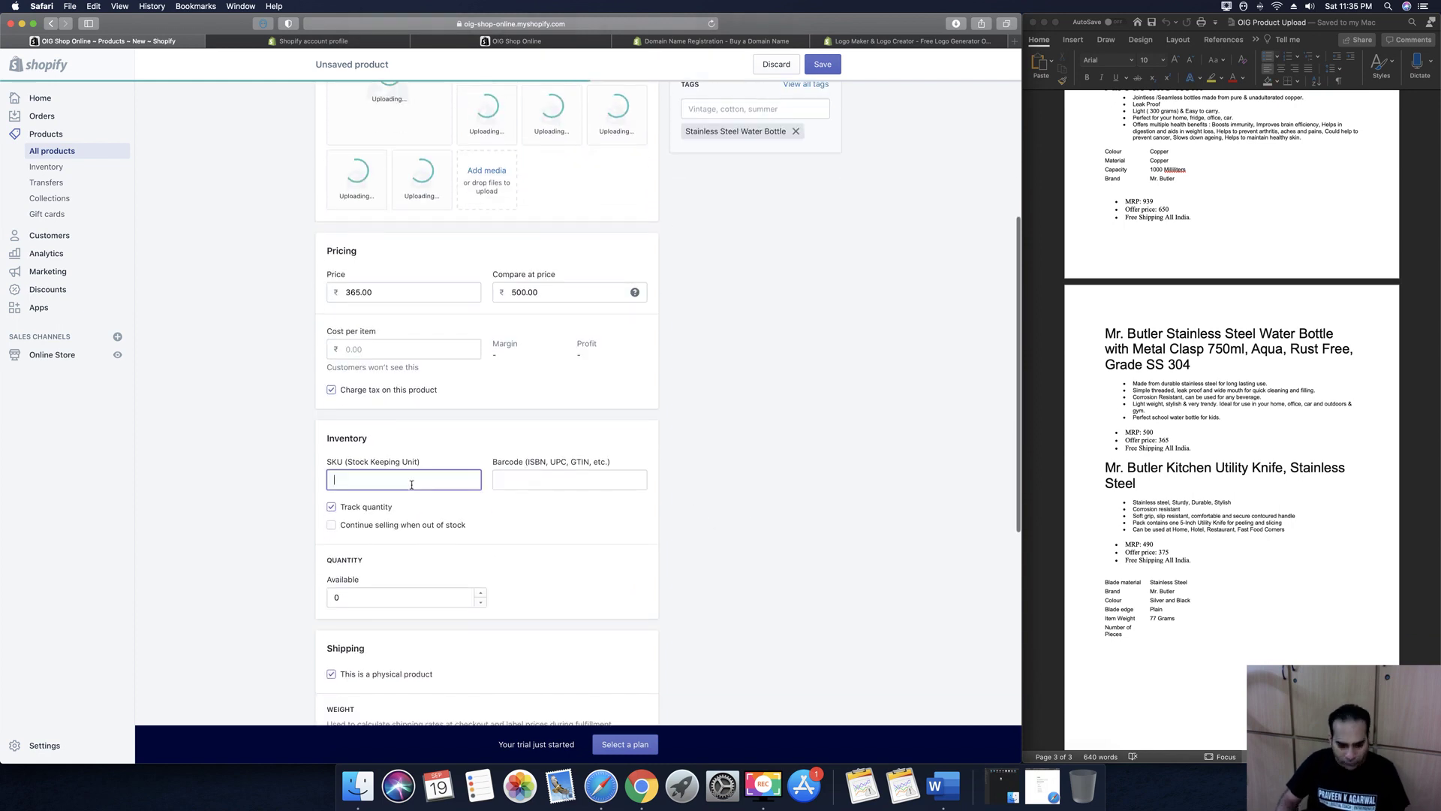
pyautogui.write('100')
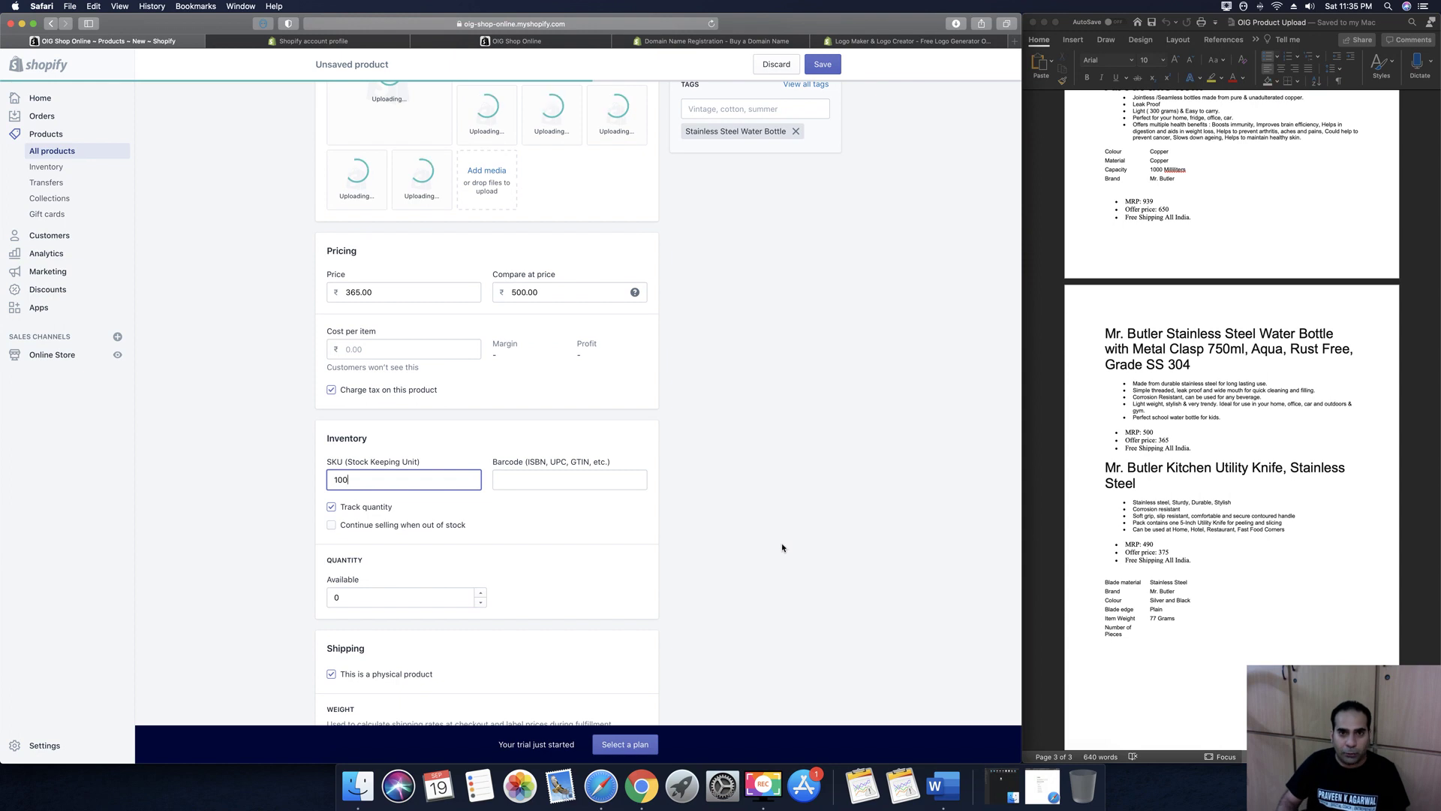
pyautogui.click(775, 544)
pyautogui.scroll(-1, 775, 543)
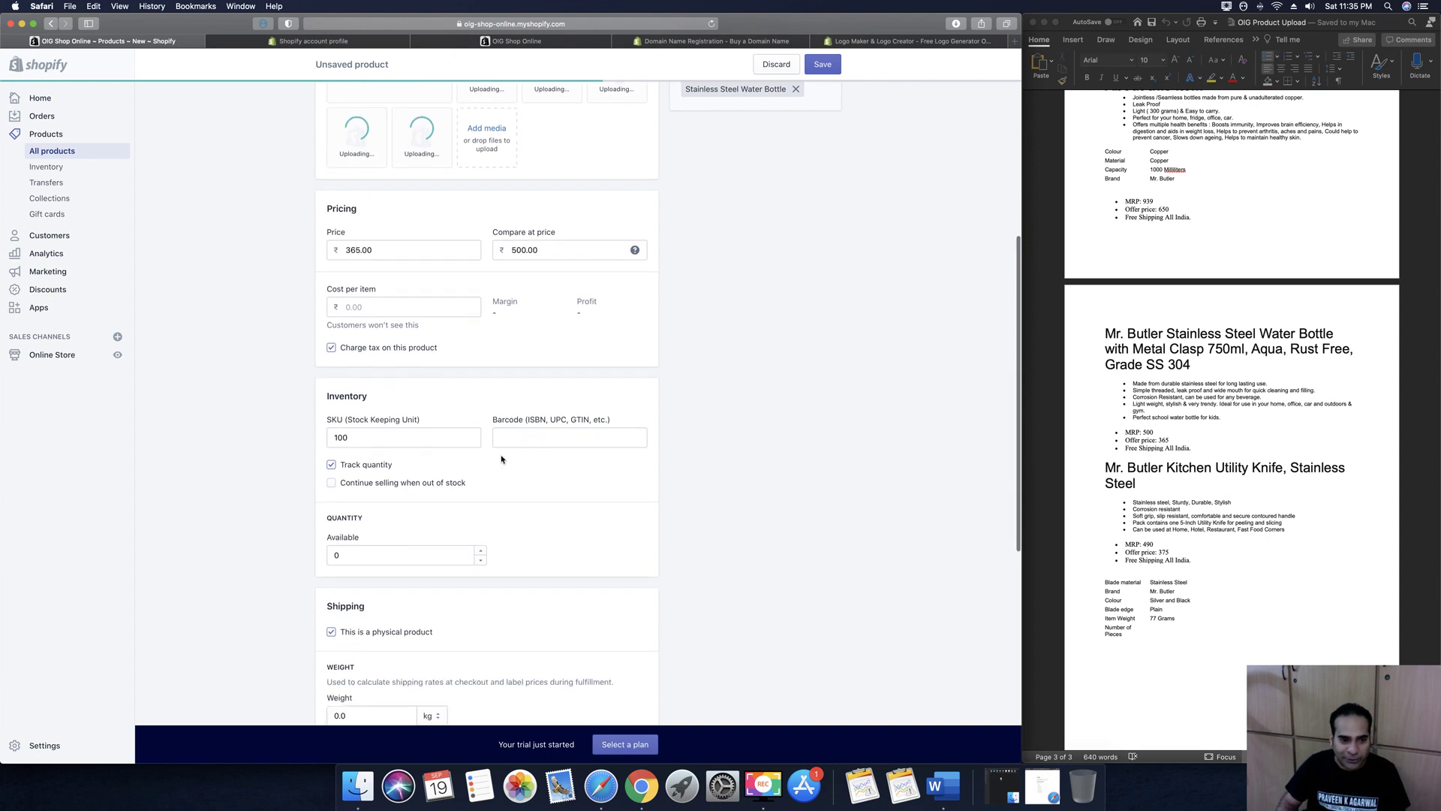
pyautogui.scroll(-1, 670, 485)
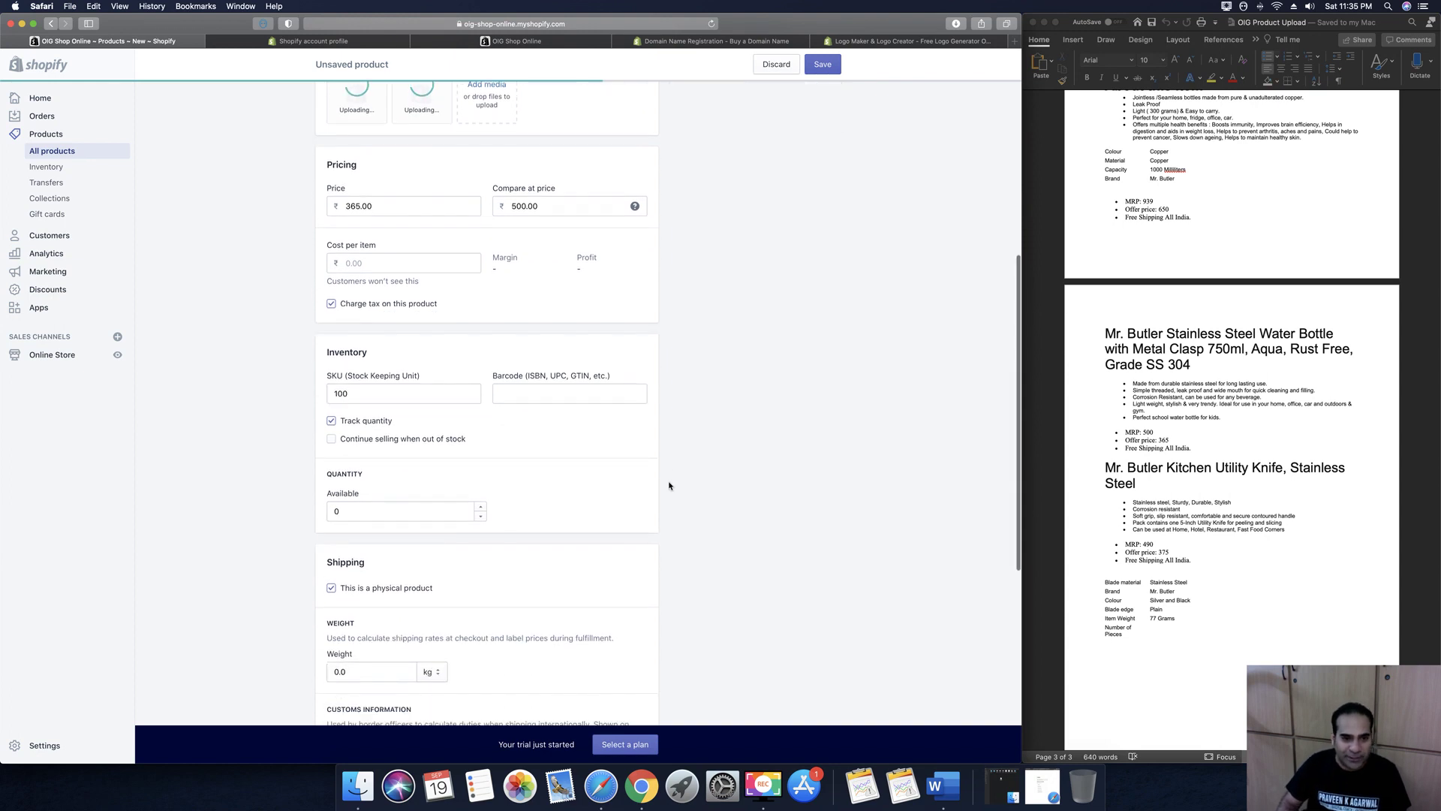
pyautogui.scroll(-2, 508, 454)
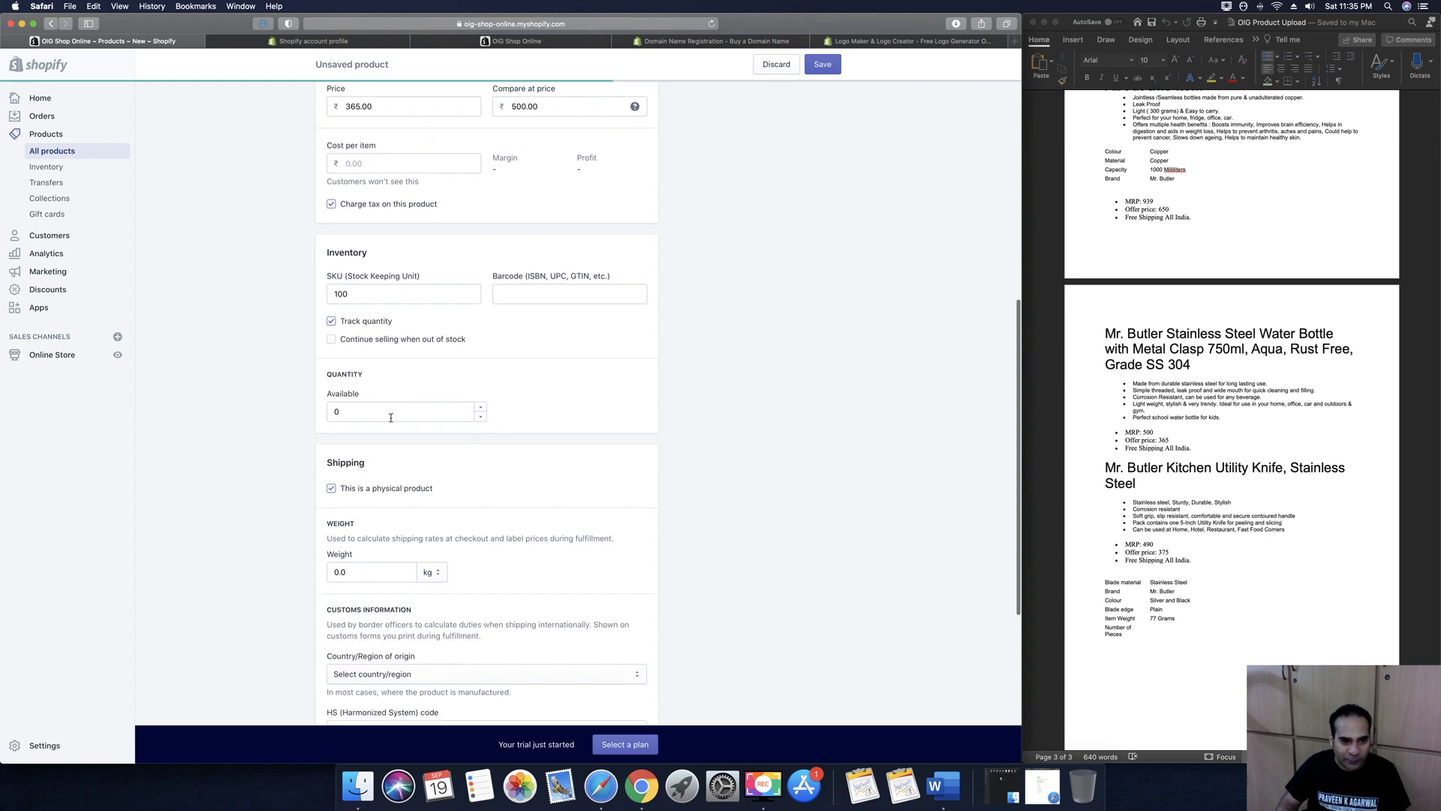
# Set available stock to 100 units and the weight to 1.0 kg
pyautogui.doubleClick(394, 410)
pyautogui.write('100')
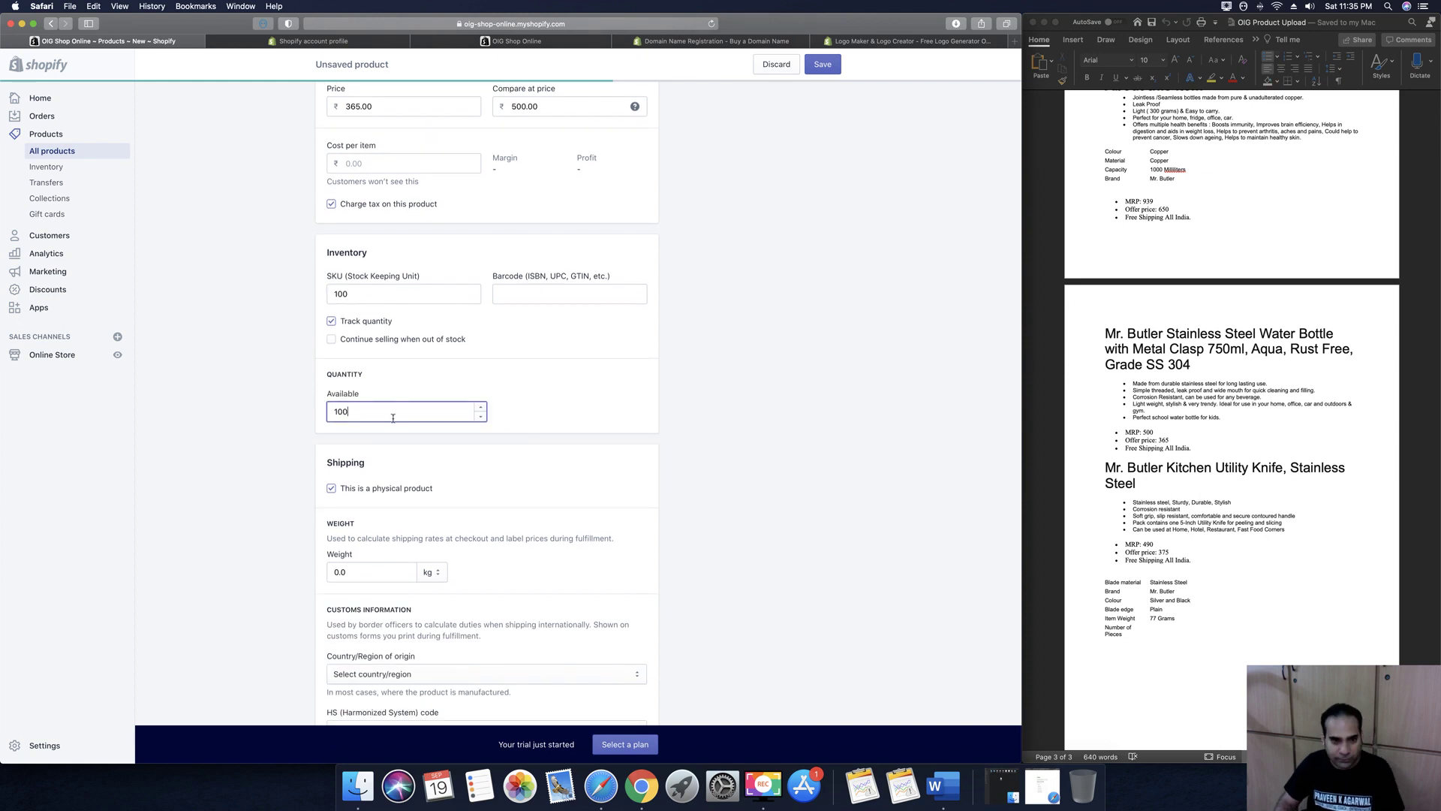
pyautogui.click(731, 453)
pyautogui.scroll(-4, 731, 453)
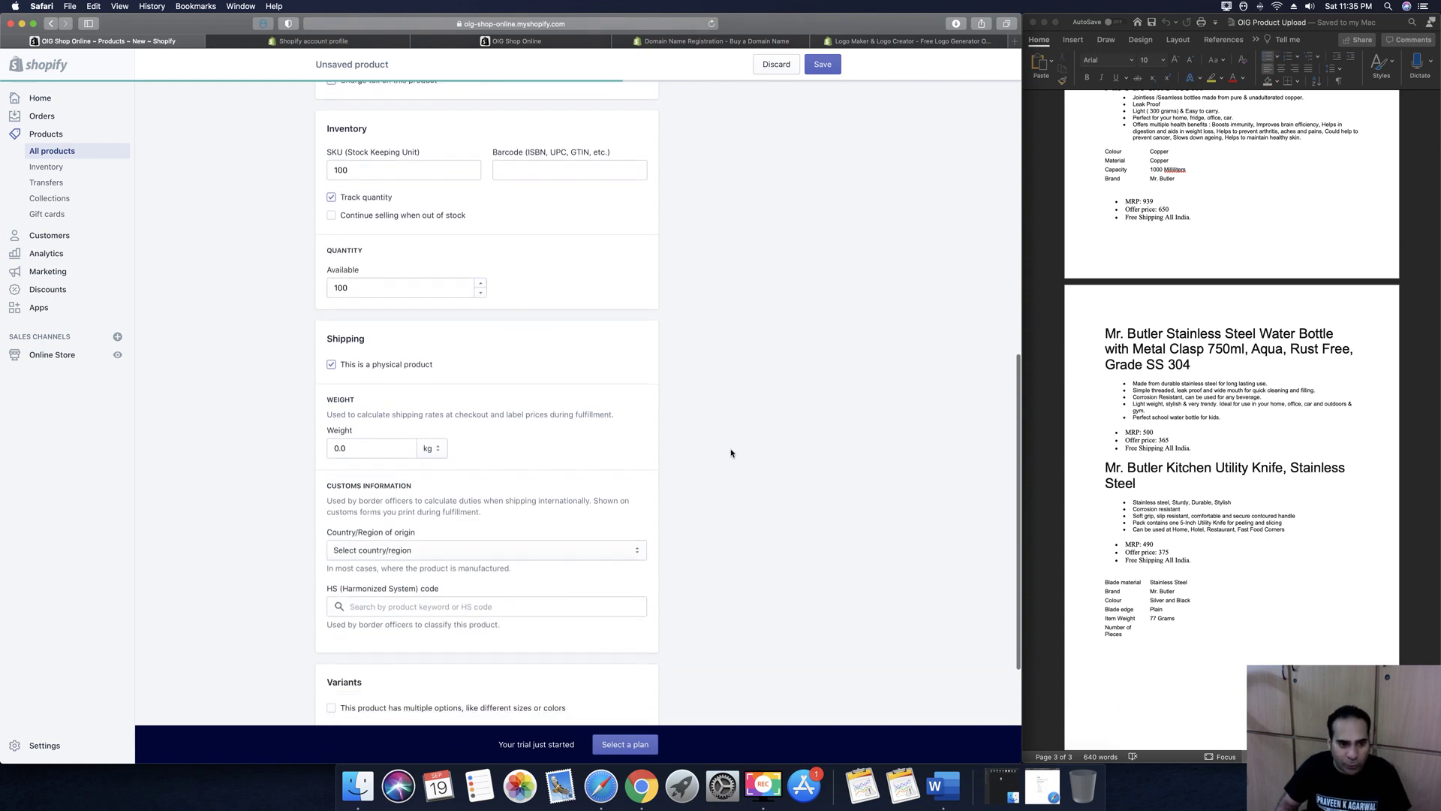
pyautogui.doubleClick(354, 380)
pyautogui.write('1')
pyautogui.click(837, 479)
pyautogui.scroll(-3, 840, 477)
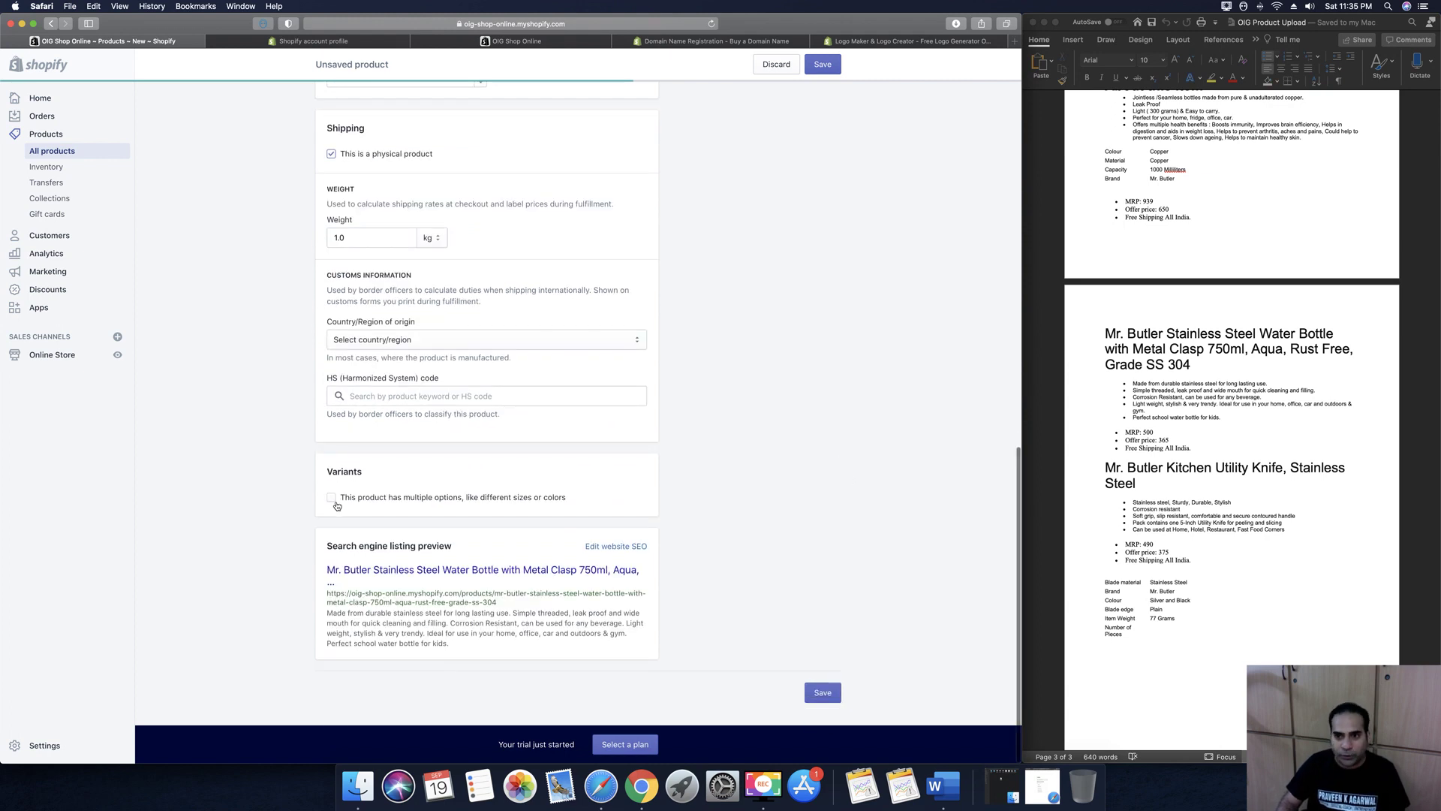
pyautogui.scroll(15, 767, 515)
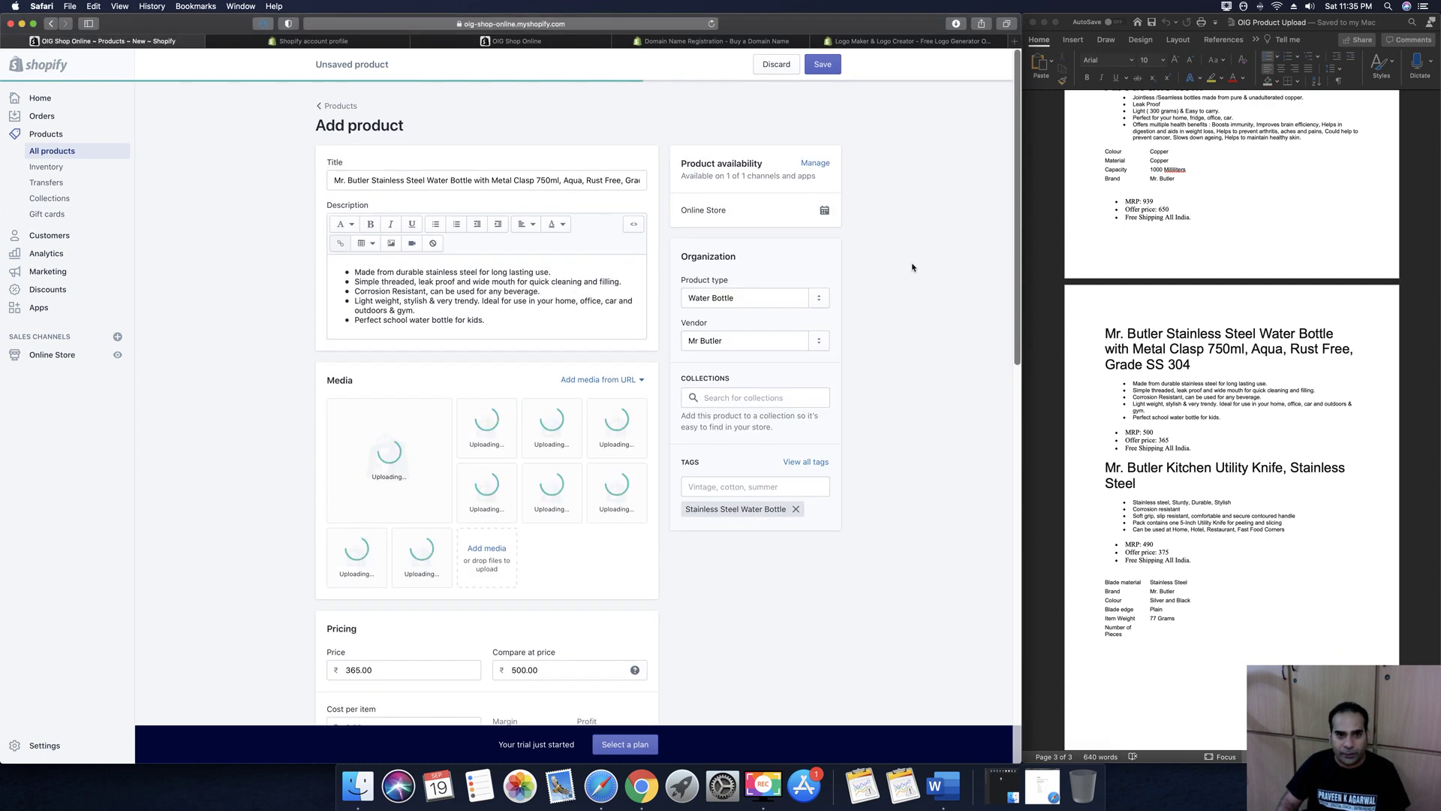
# Check the title and description, then save the Mr. Butler Stainless Steel Water Bottle product
pyautogui.click(484, 182)
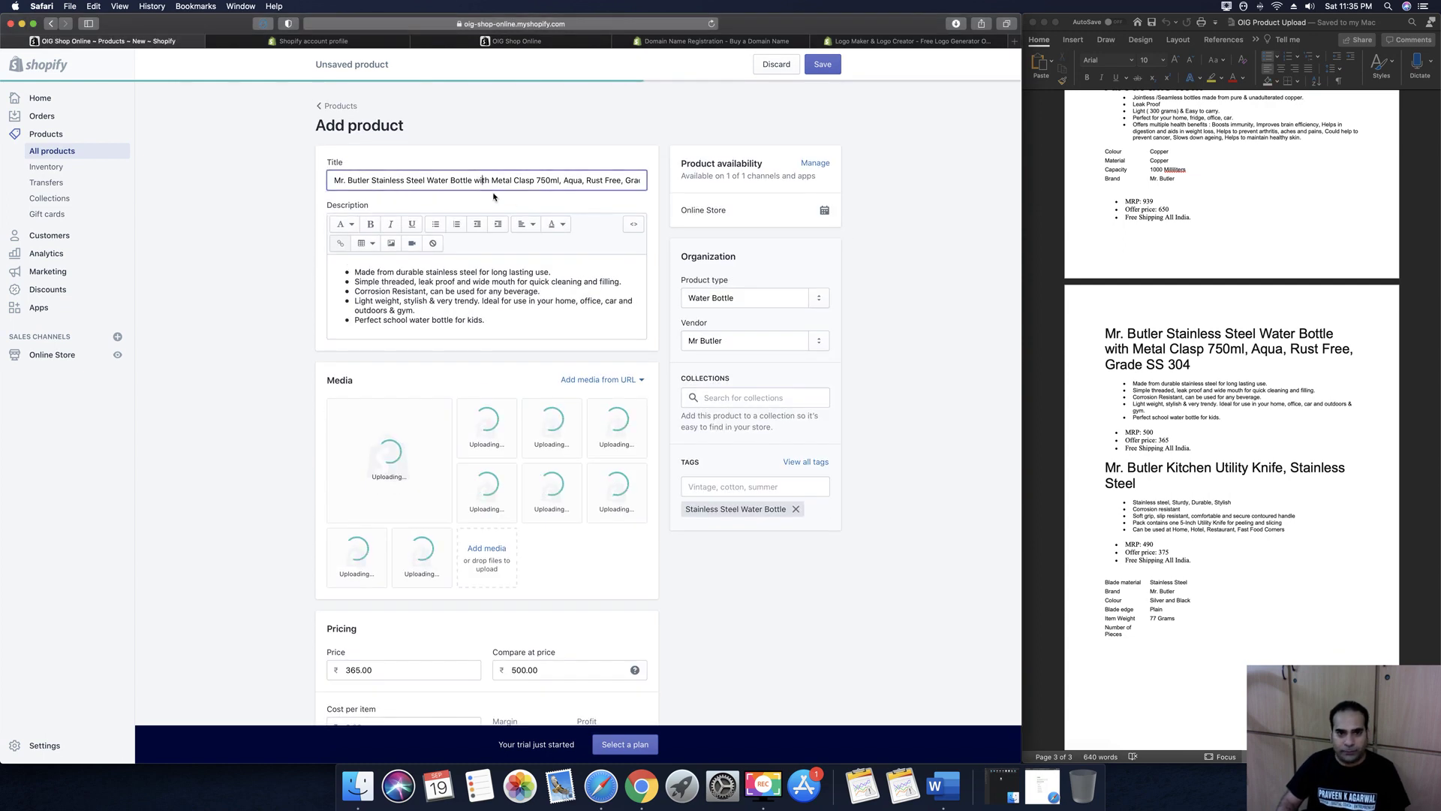
pyautogui.scroll(-1, 450, 237)
pyautogui.click(520, 299)
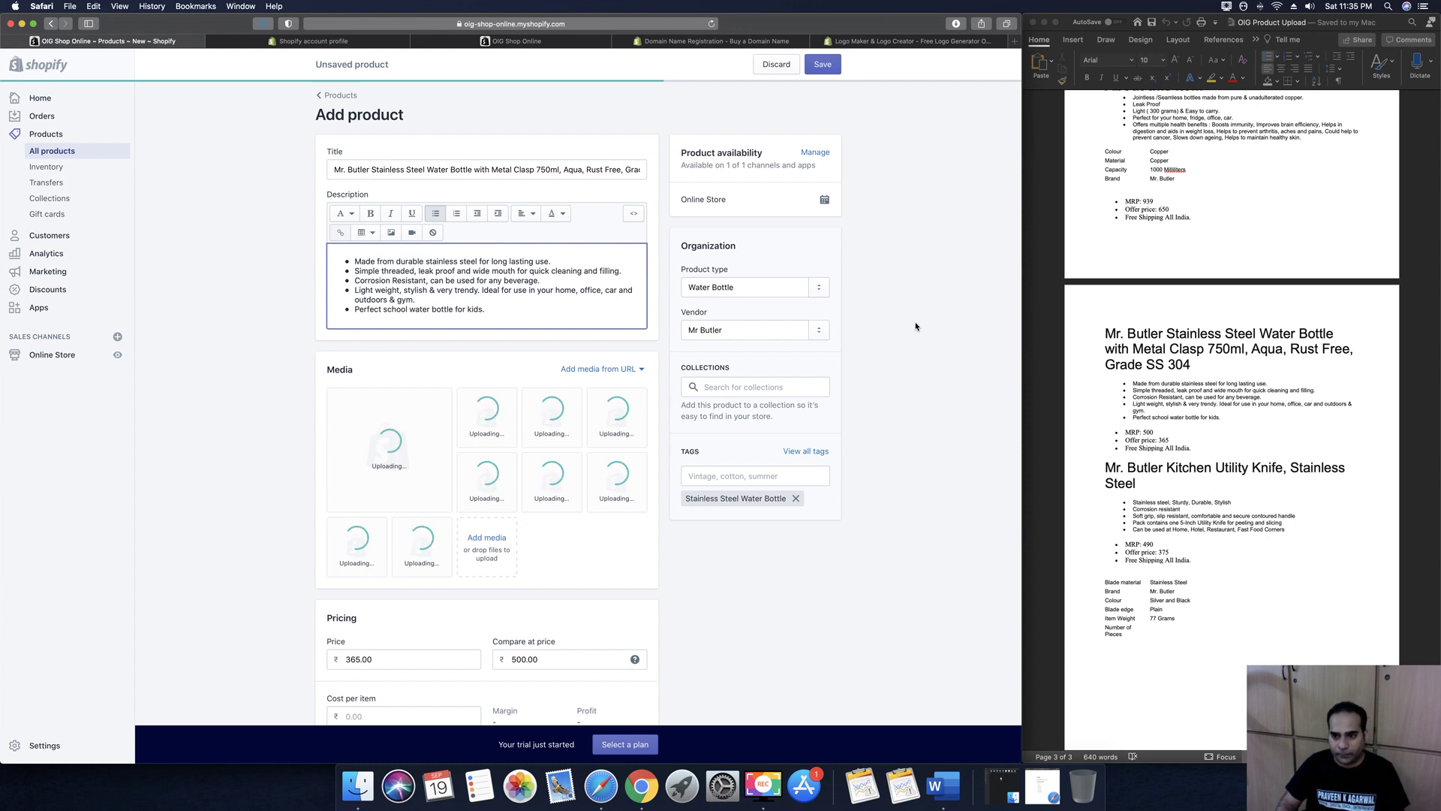
pyautogui.click(913, 325)
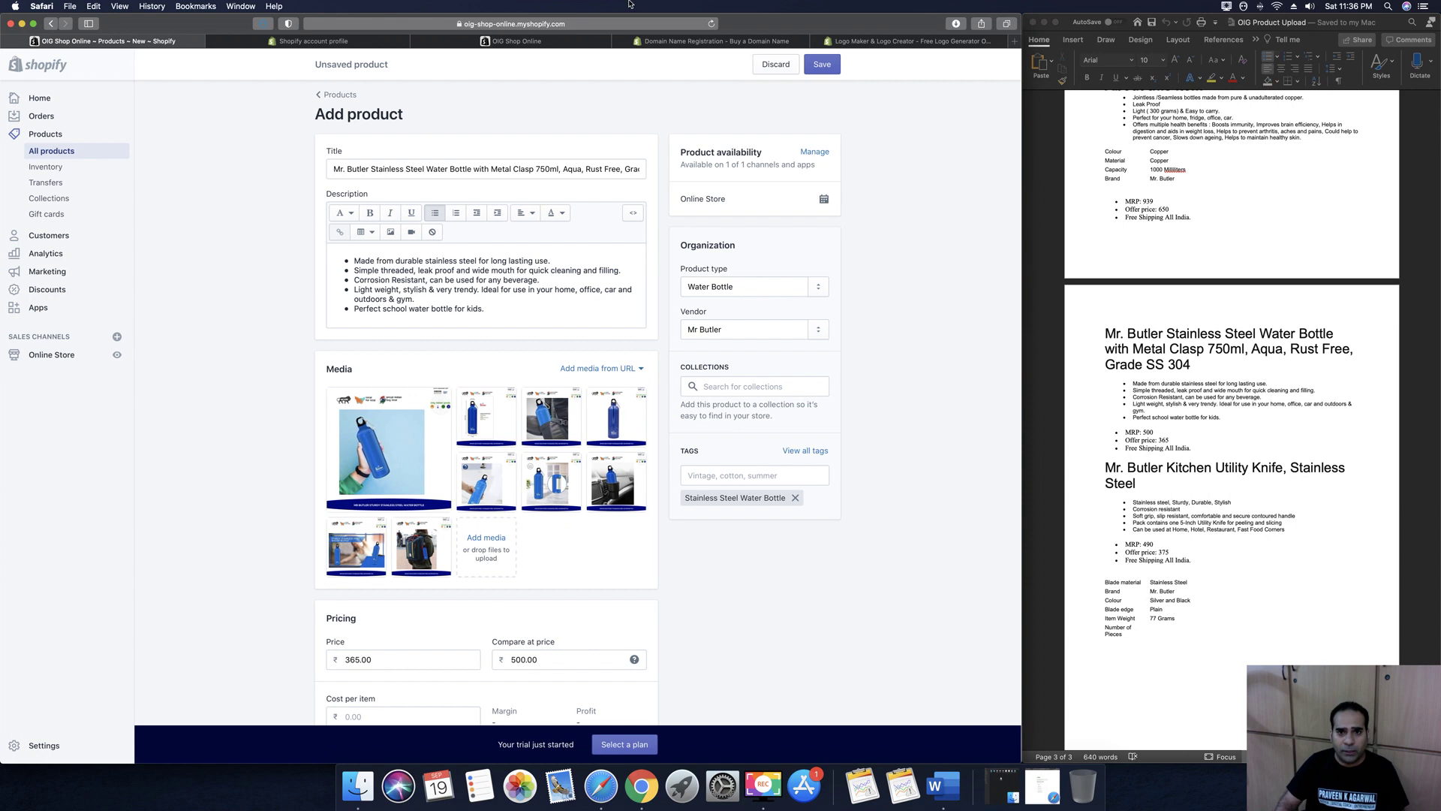
pyautogui.click(824, 65)
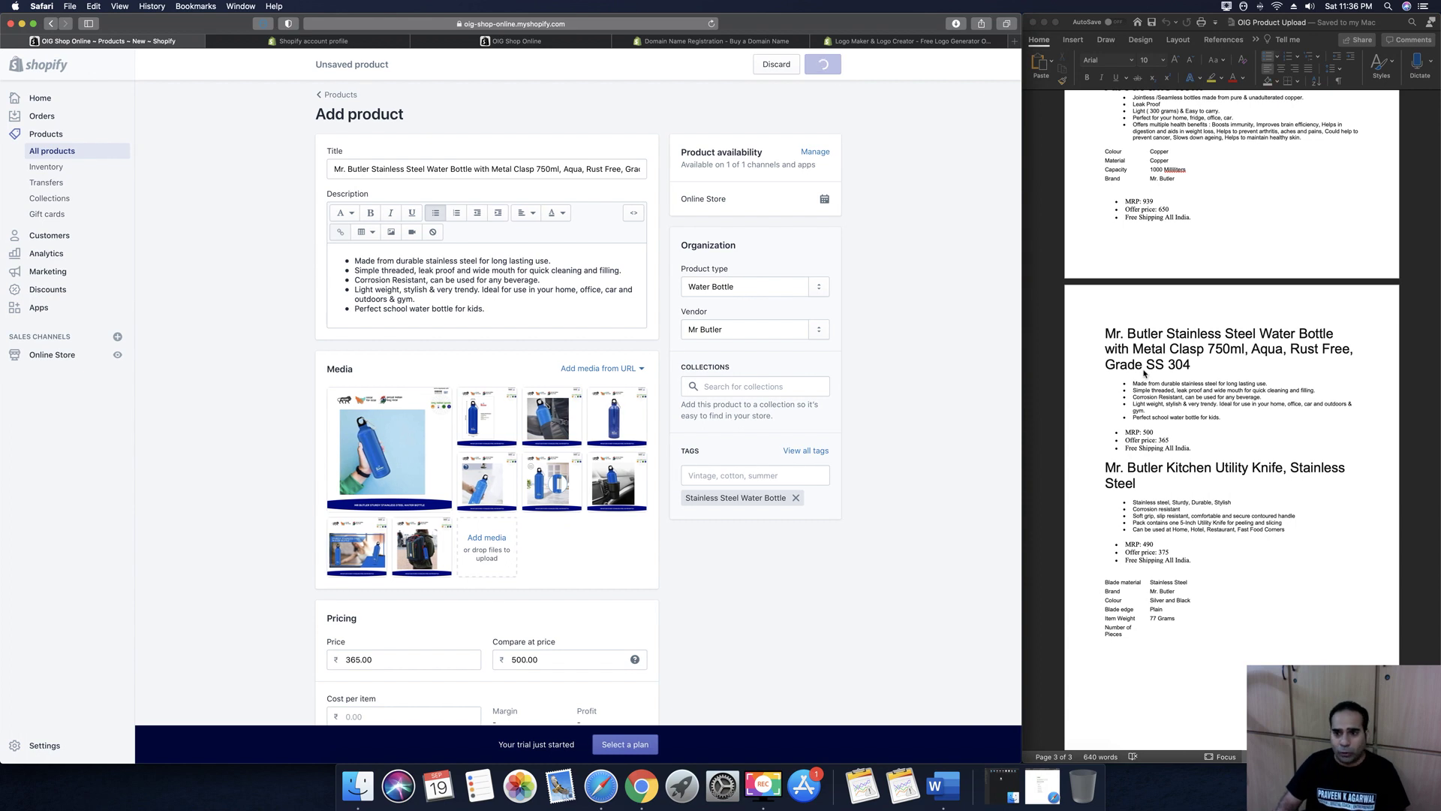
# Select the knife product's heading in the Word notes
pyautogui.click(1191, 423)
pyautogui.scroll(-1, 1191, 423)
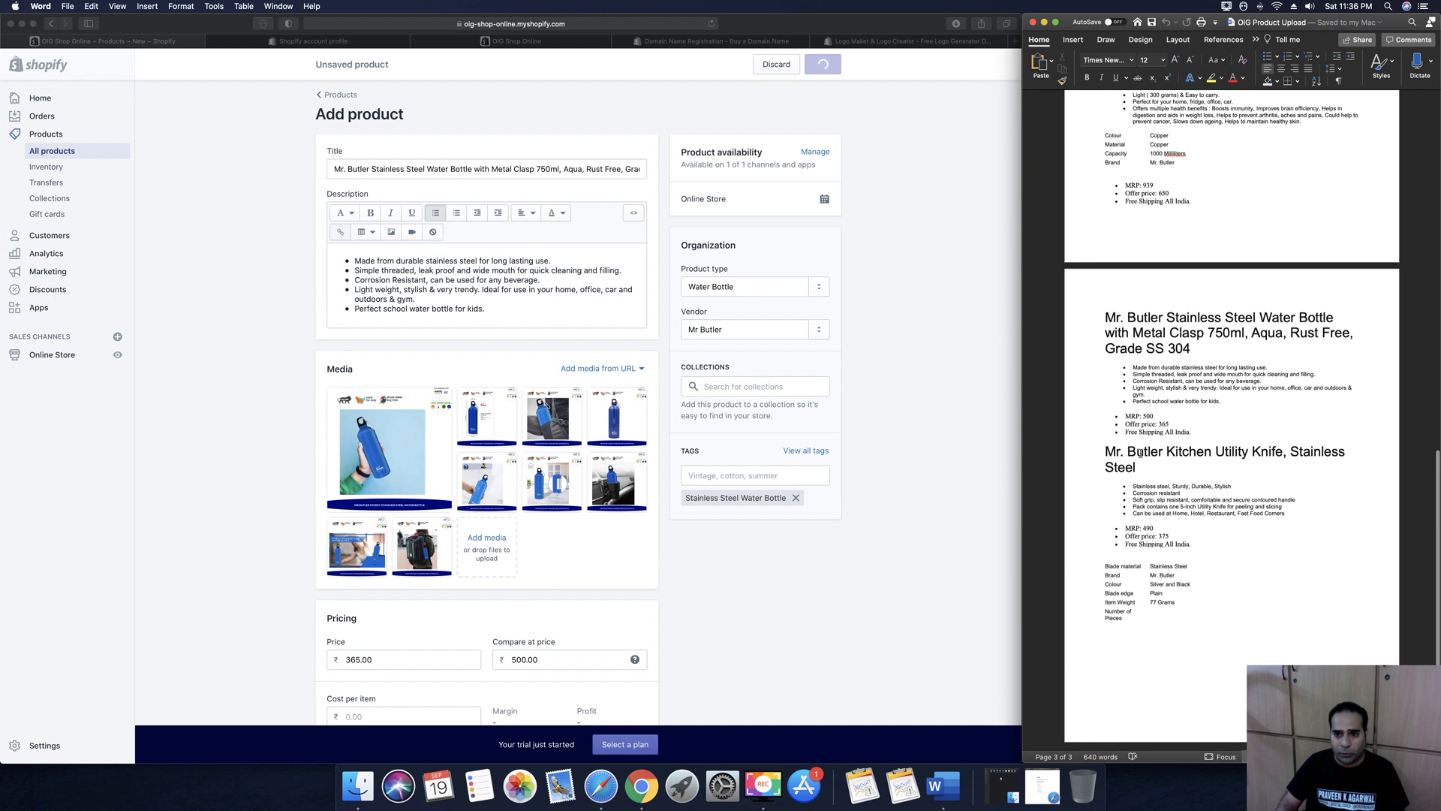
pyautogui.doubleClick(1097, 452)
pyautogui.press('super+c')
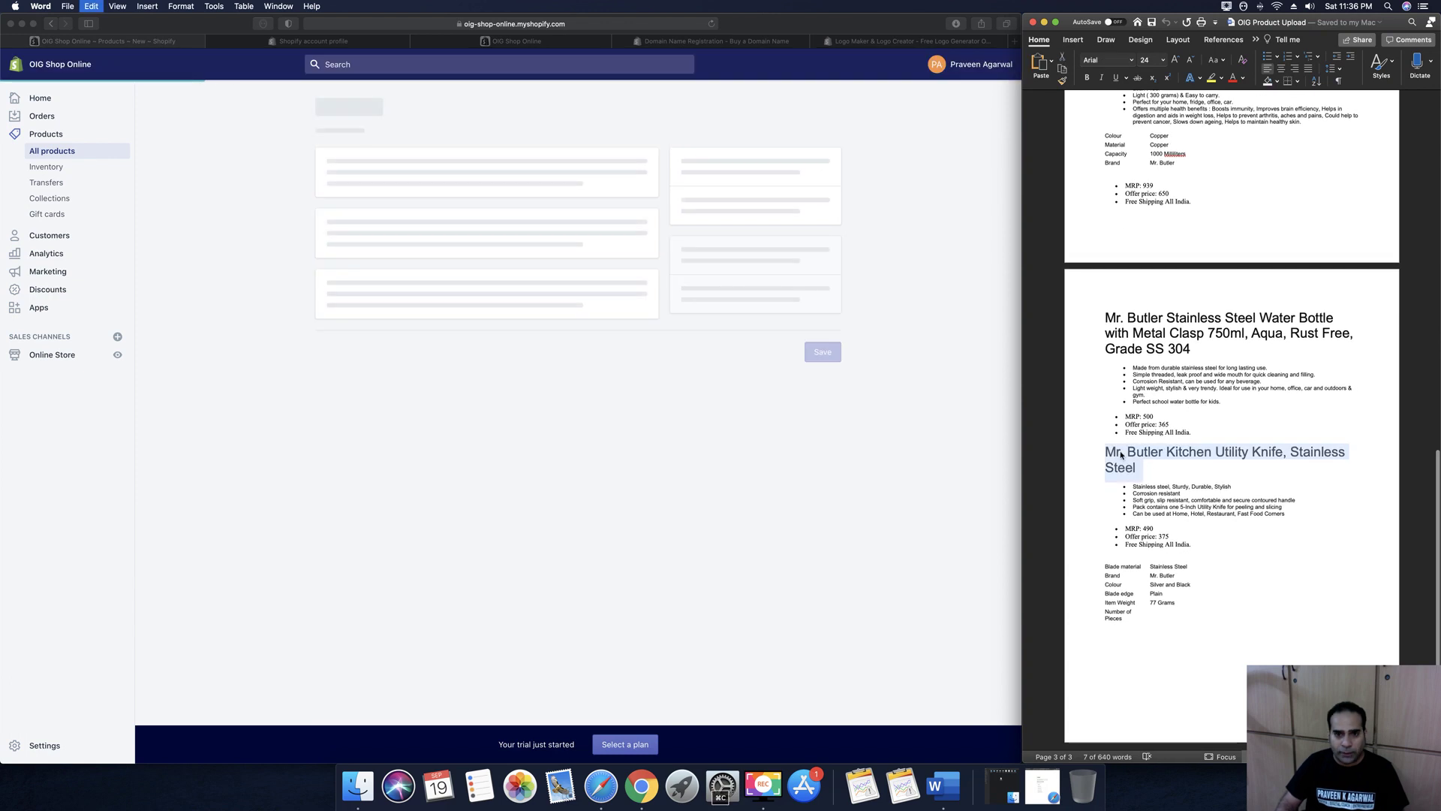
# Start another product titled Mr. Butler Kitchen Utility Knife, Stainless Steel
pyautogui.click(936, 316)
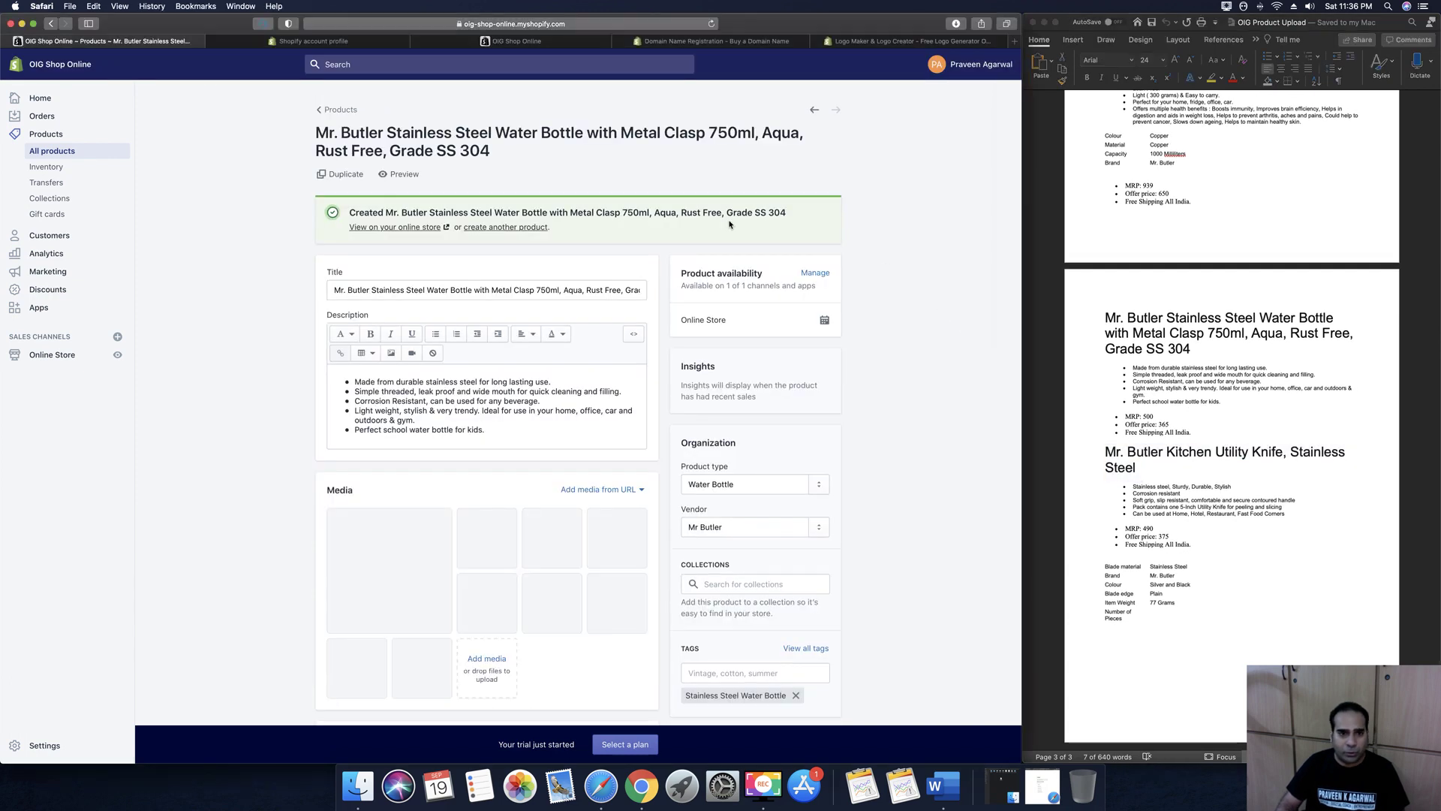
pyautogui.click(486, 226)
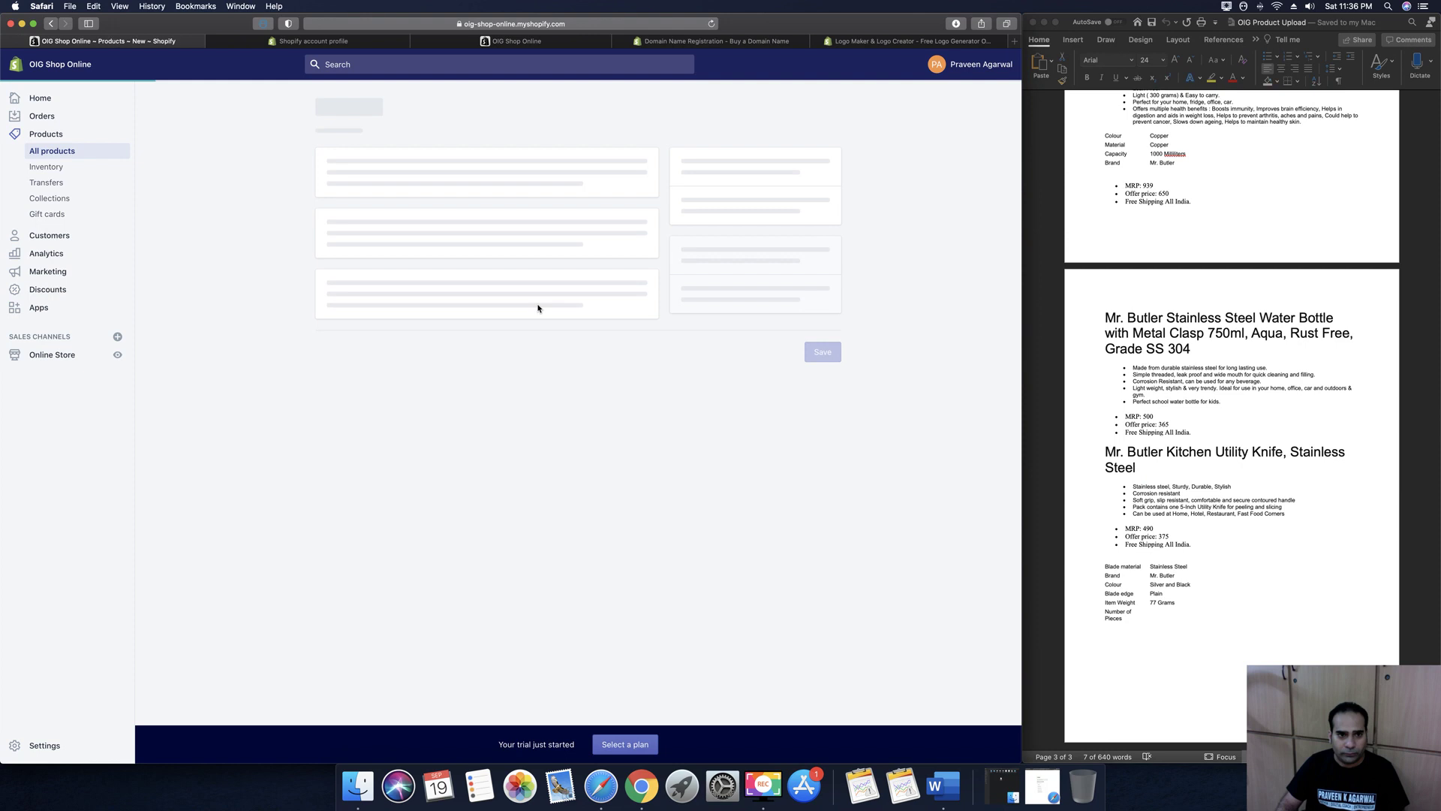
pyautogui.click(411, 180)
pyautogui.press('super+v')
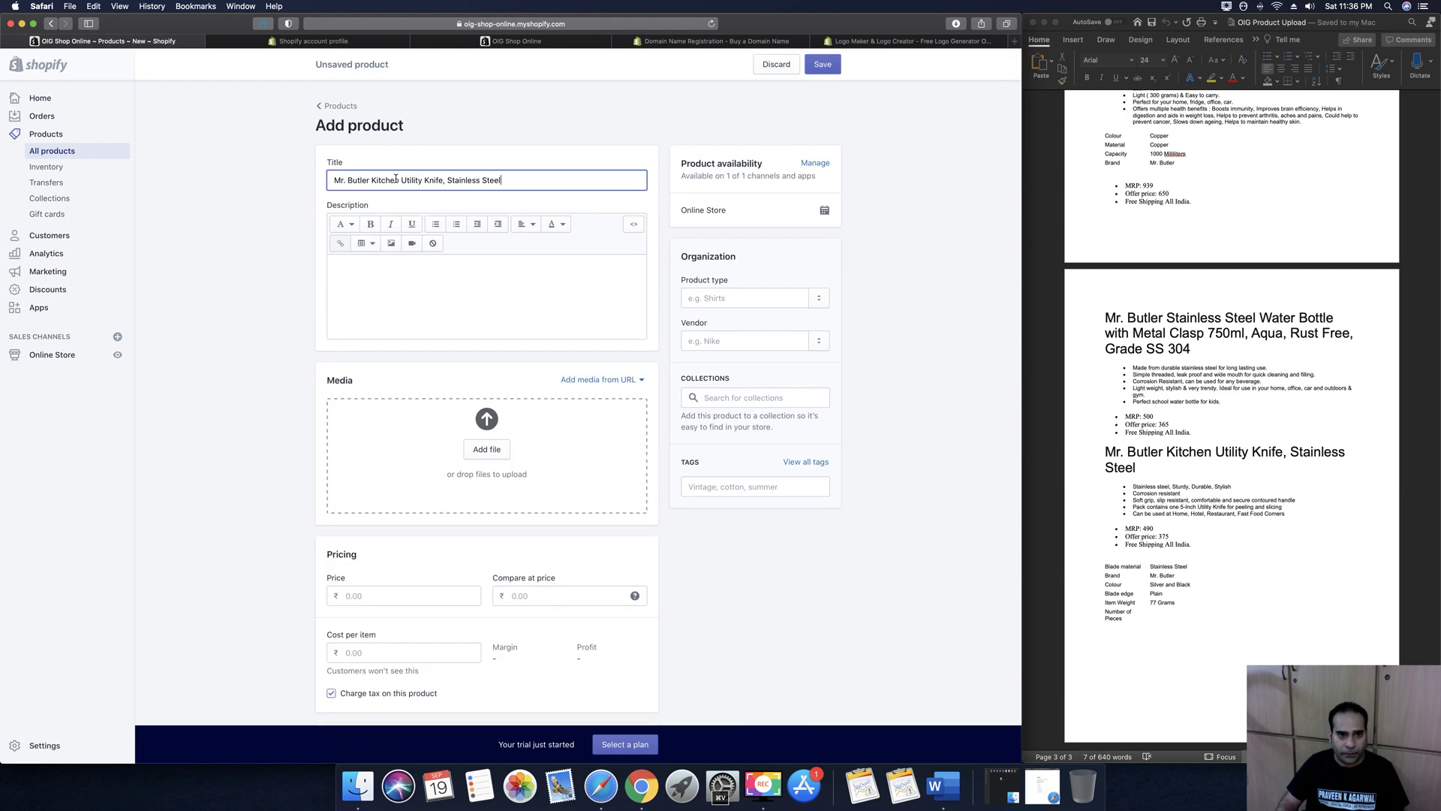
pyautogui.click(411, 279)
# Copy the five knife feature bullets from Word into the description, then begin adding media
pyautogui.click(1180, 477)
pyautogui.click(1146, 486)
pyautogui.moveTo(1133, 486); pyautogui.dragTo(1286, 514)
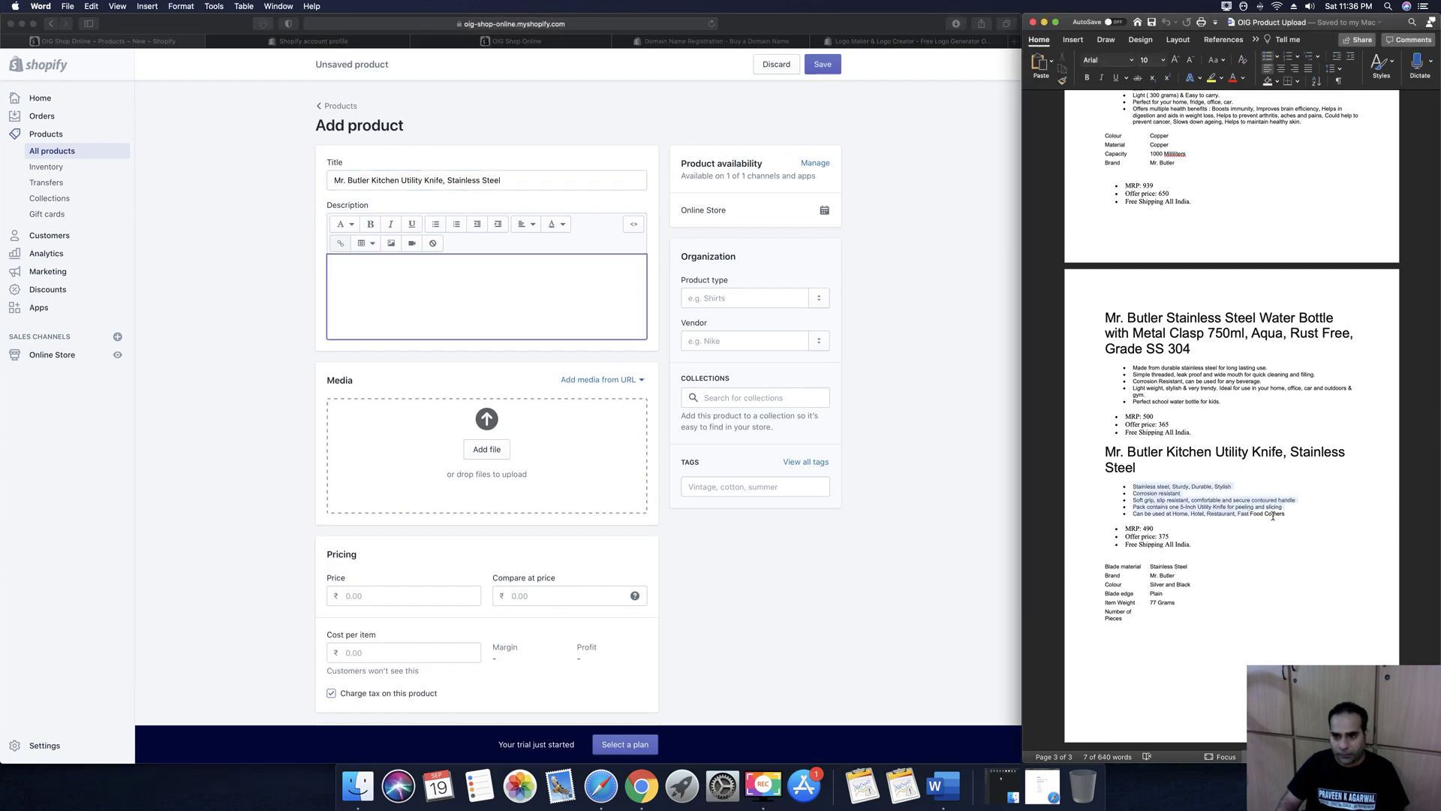
pyautogui.rightClick(1201, 516)
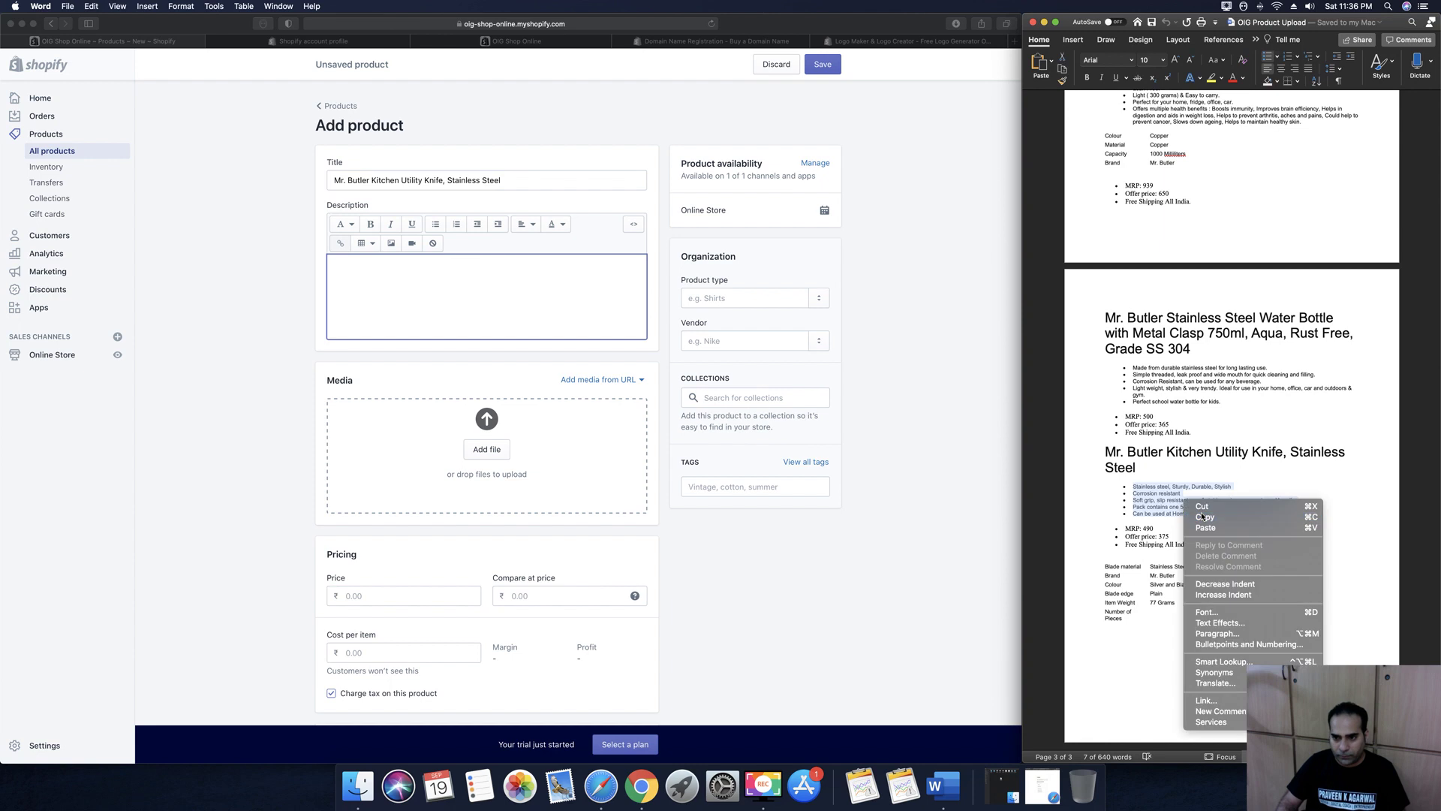
pyautogui.click(1230, 517)
pyautogui.click(367, 255)
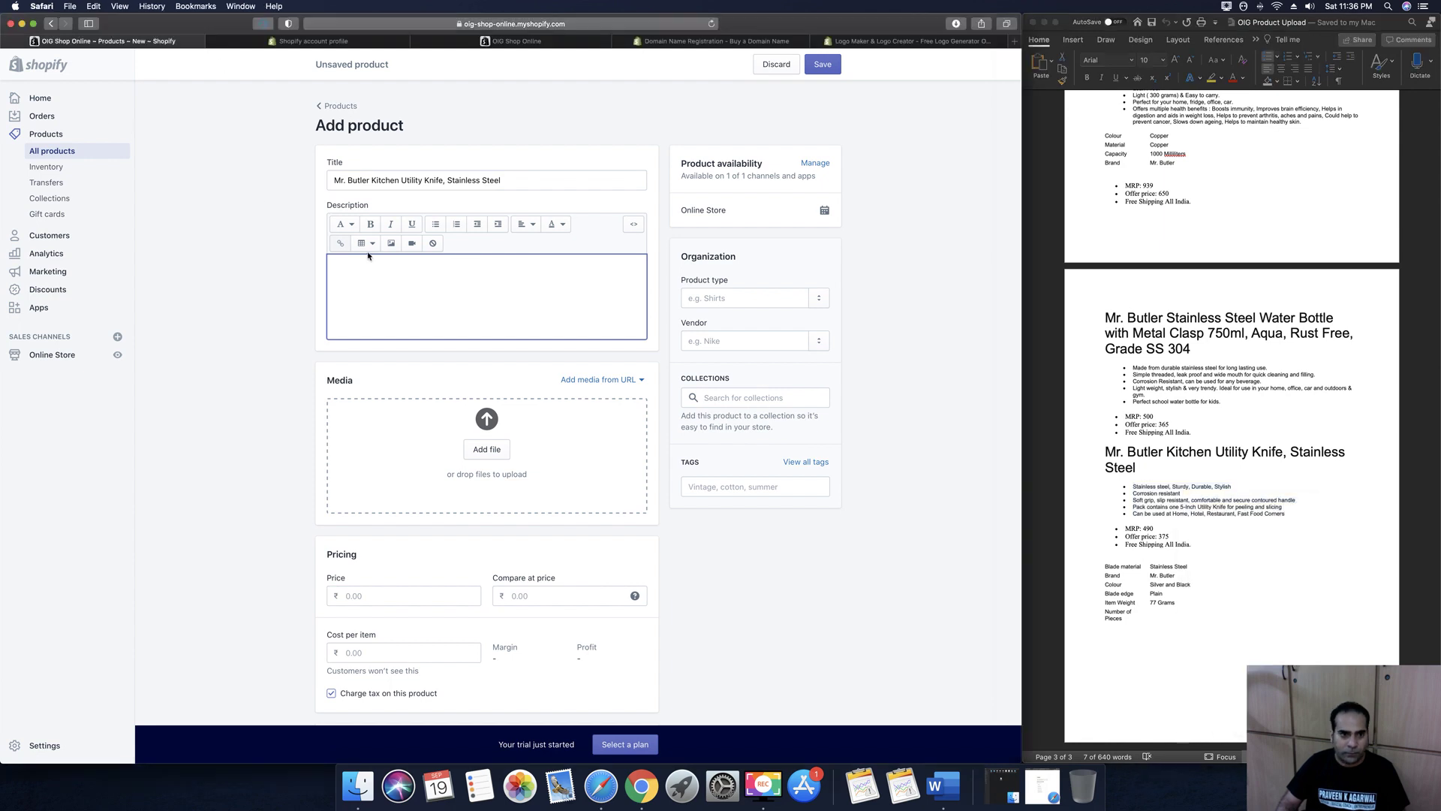
pyautogui.press('super+v')
pyautogui.scroll(-3, 466, 294)
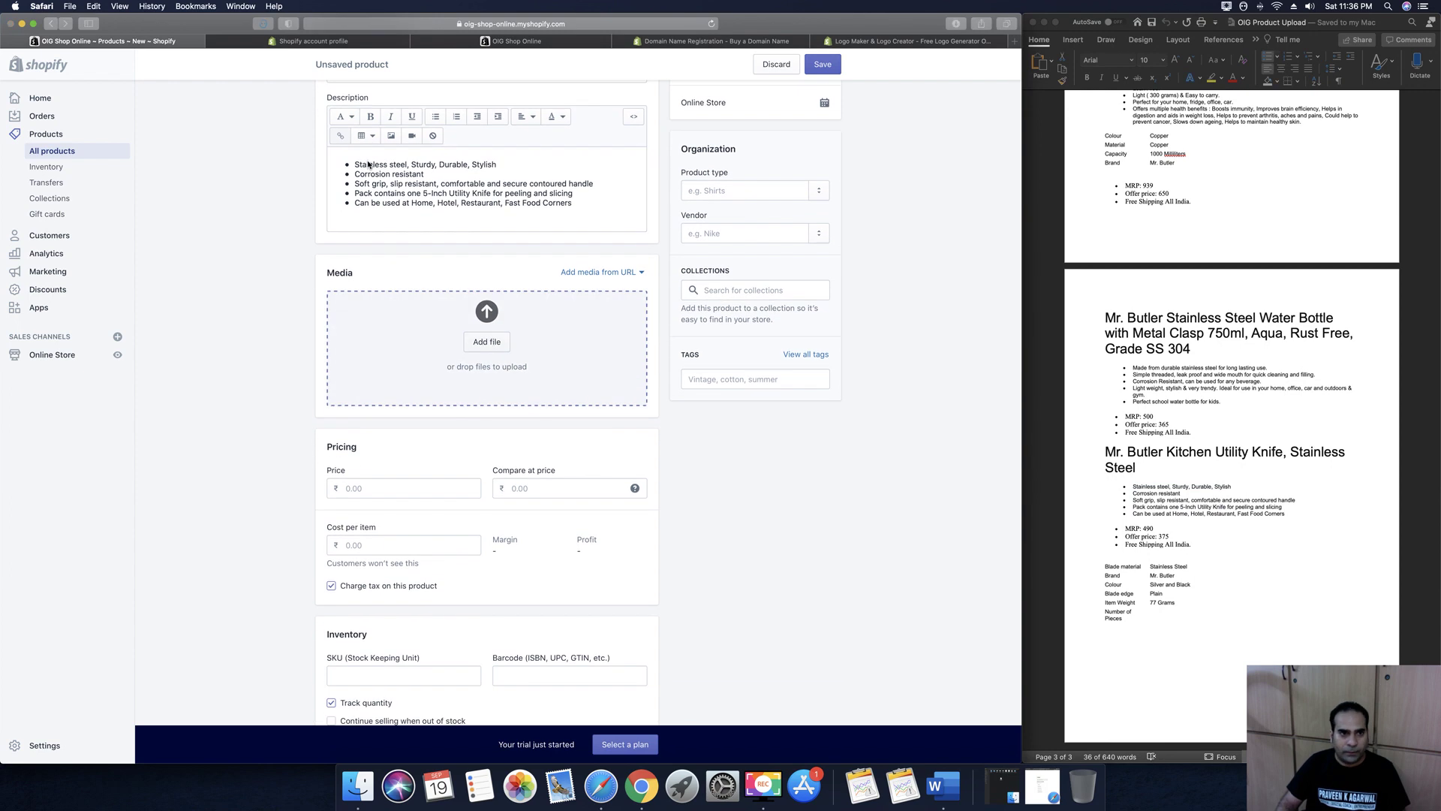
pyautogui.click(426, 396)
# Choose all nine knife images, 15.png to 23.png, from the MR BUTLER KNIFE catalog folder
pyautogui.click(35, 138)
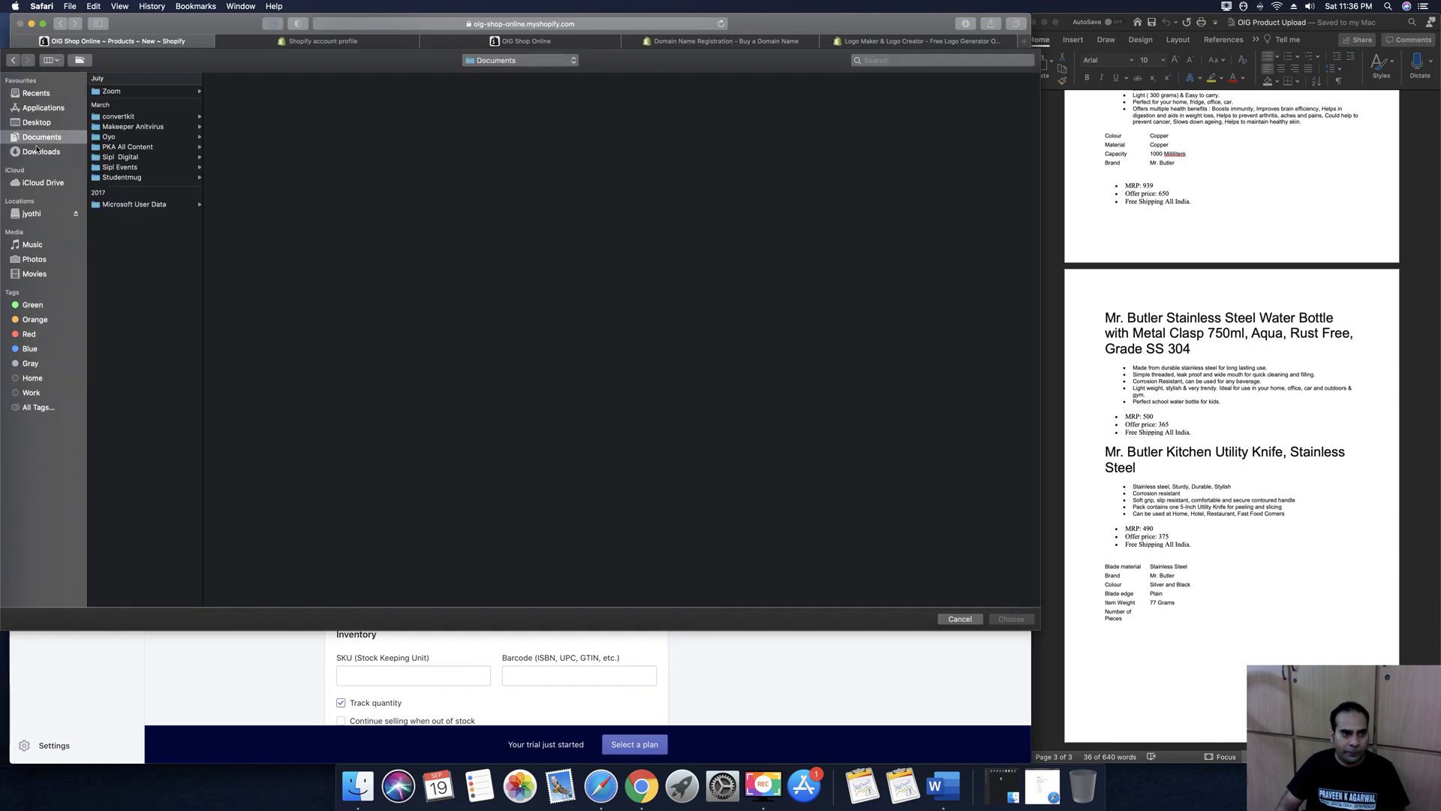
pyautogui.click(154, 158)
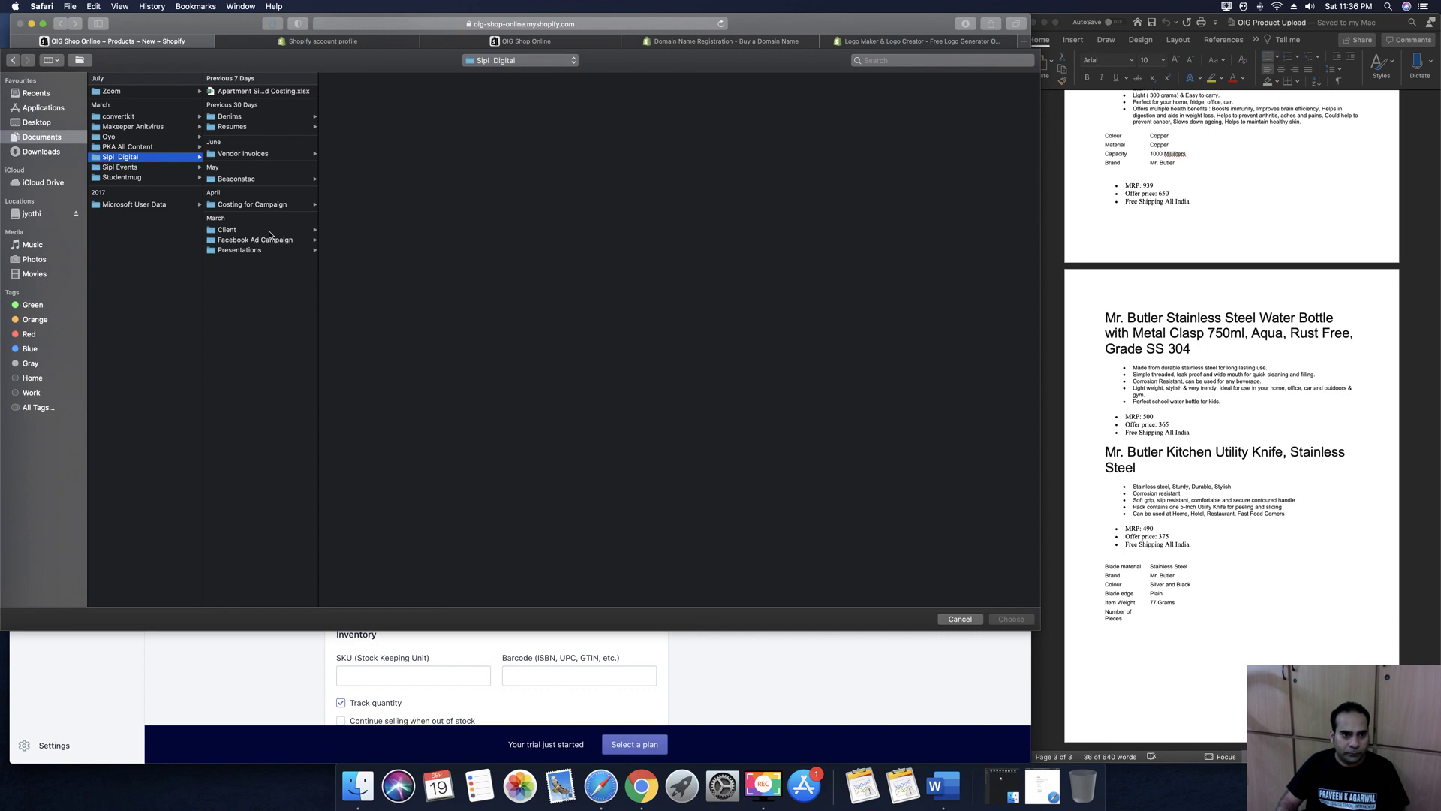
pyautogui.click(263, 229)
pyautogui.click(348, 103)
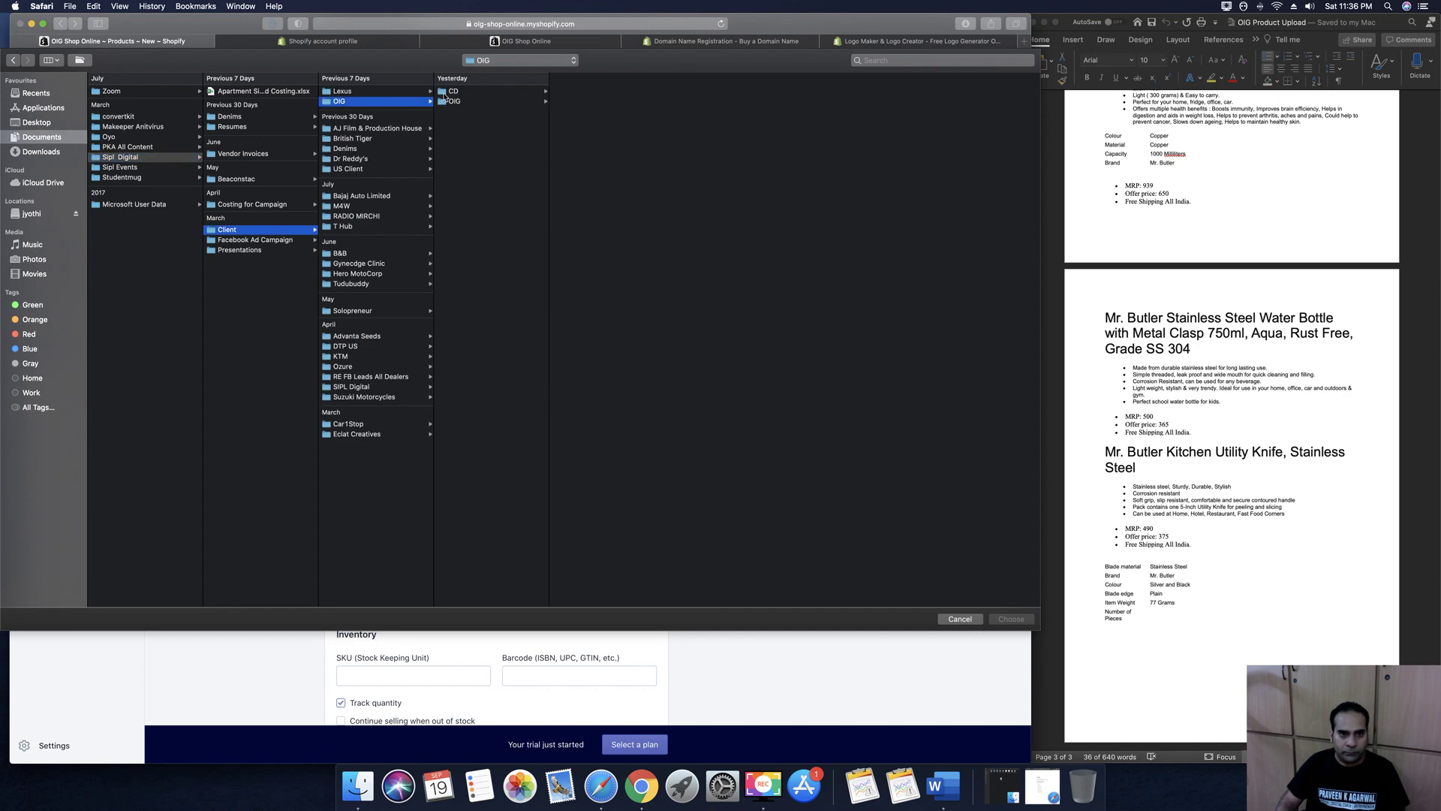
pyautogui.click(455, 101)
pyautogui.click(609, 163)
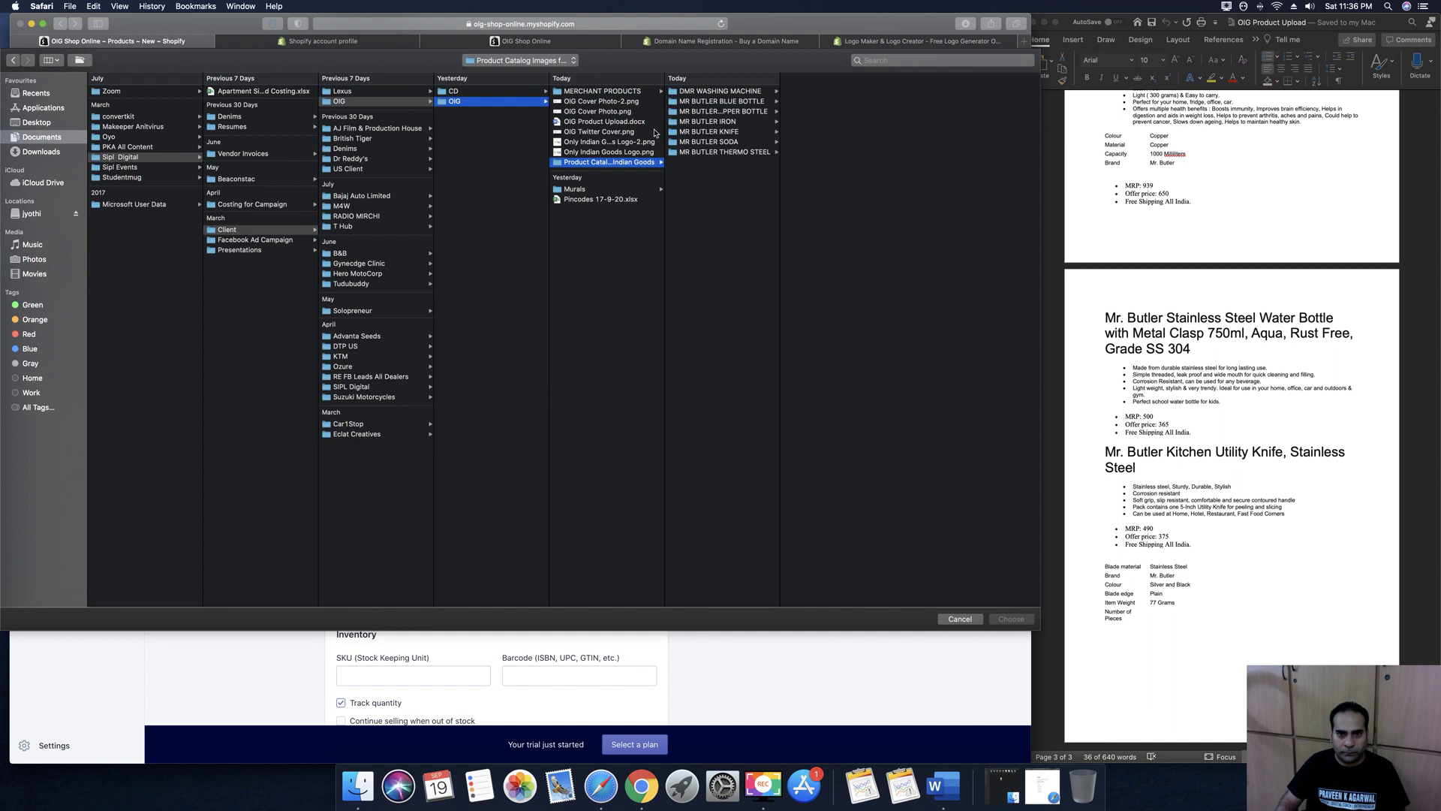
pyautogui.click(711, 133)
pyautogui.moveTo(814, 168); pyautogui.dragTo(806, 91)
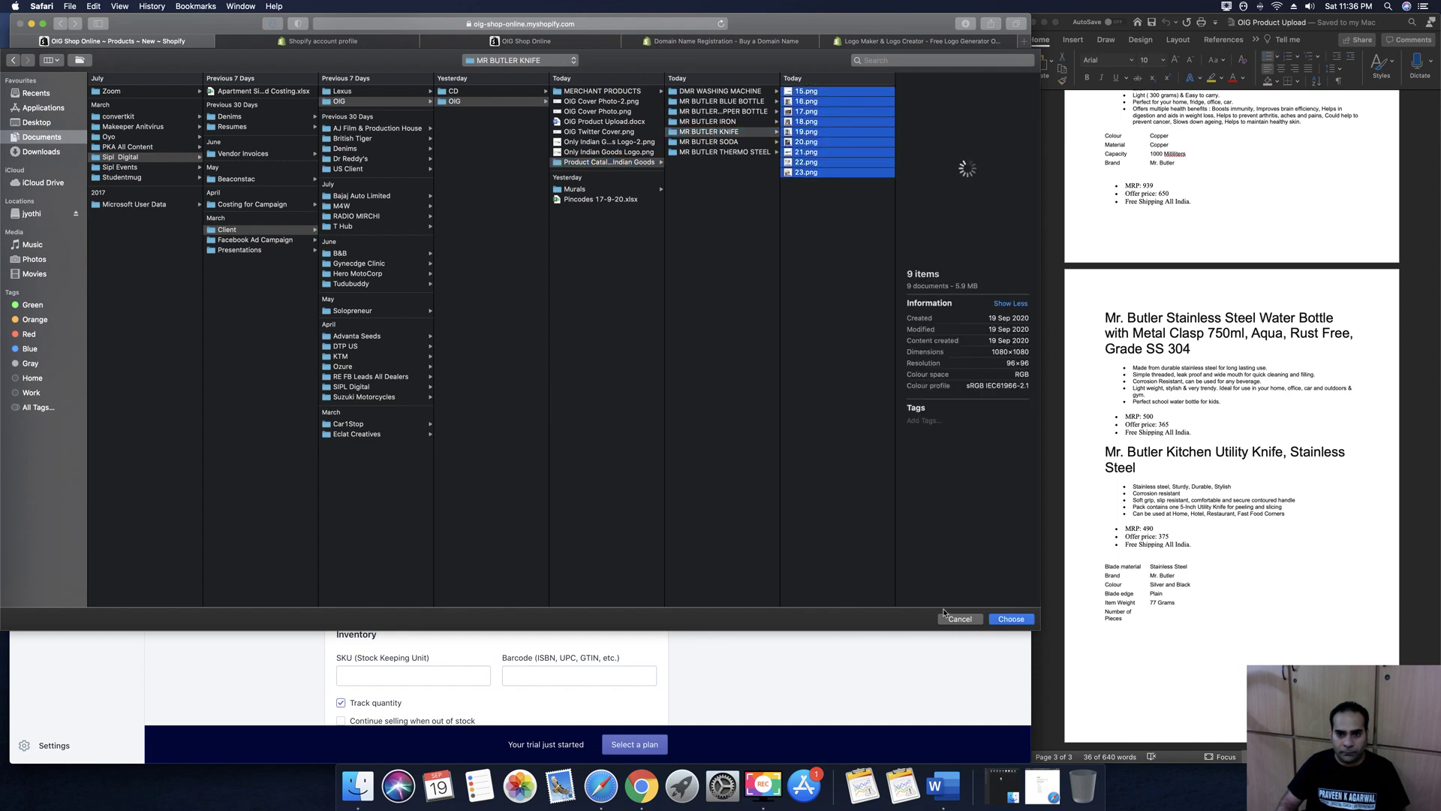
pyautogui.click(1013, 619)
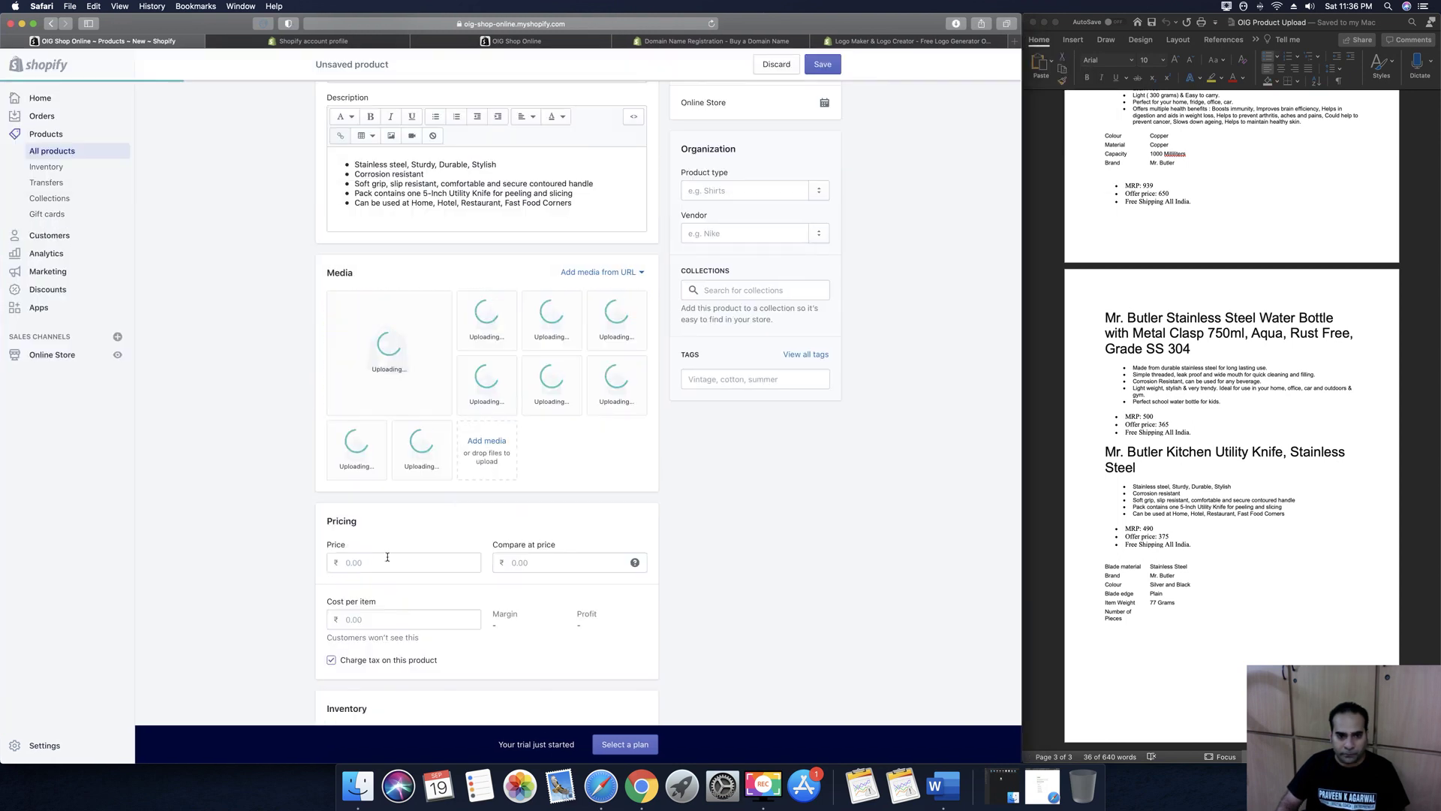
# Set product type Kitchen Knife, vendor Mr Butler and the tag Utility Knife
pyautogui.click(721, 189)
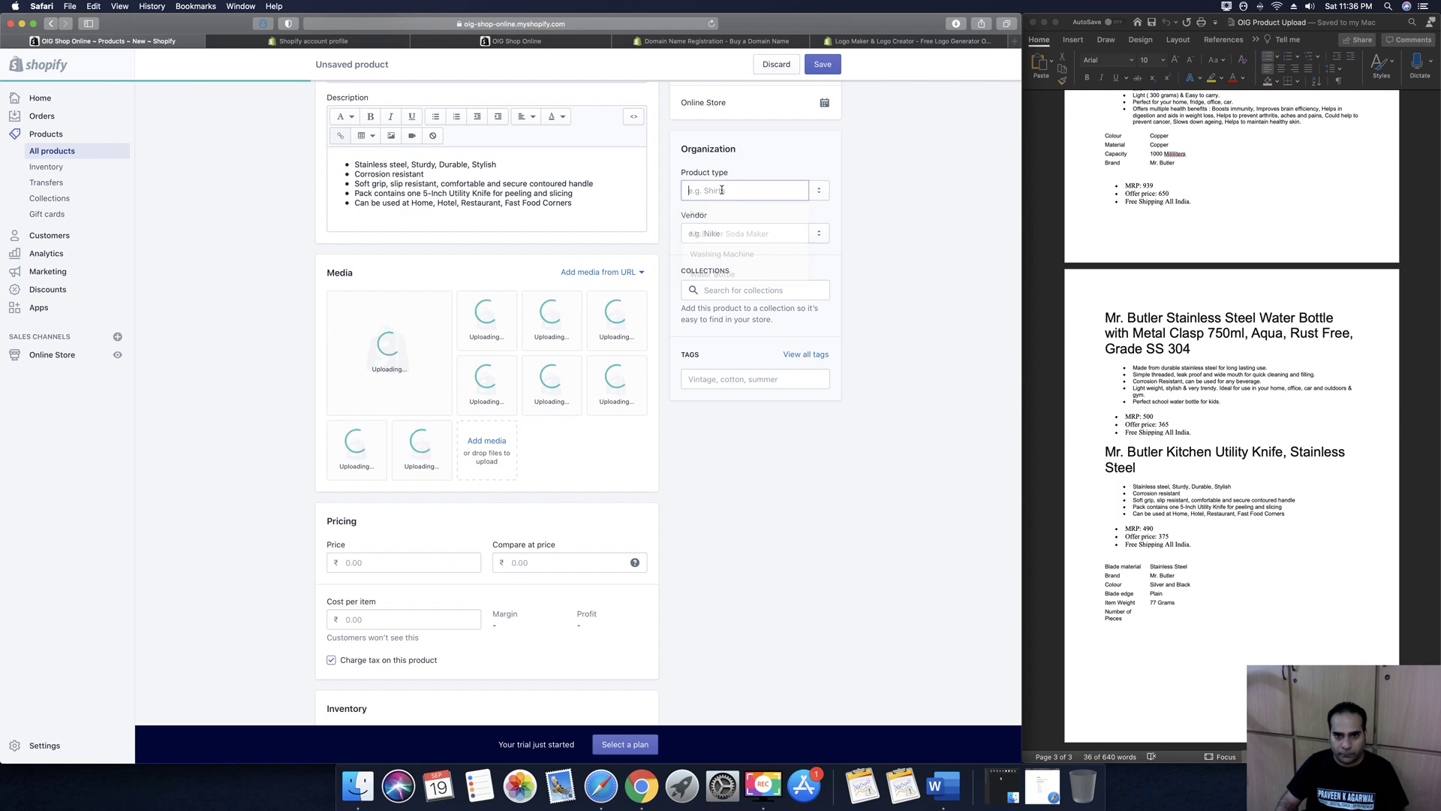
pyautogui.write('Kitchen Knif')
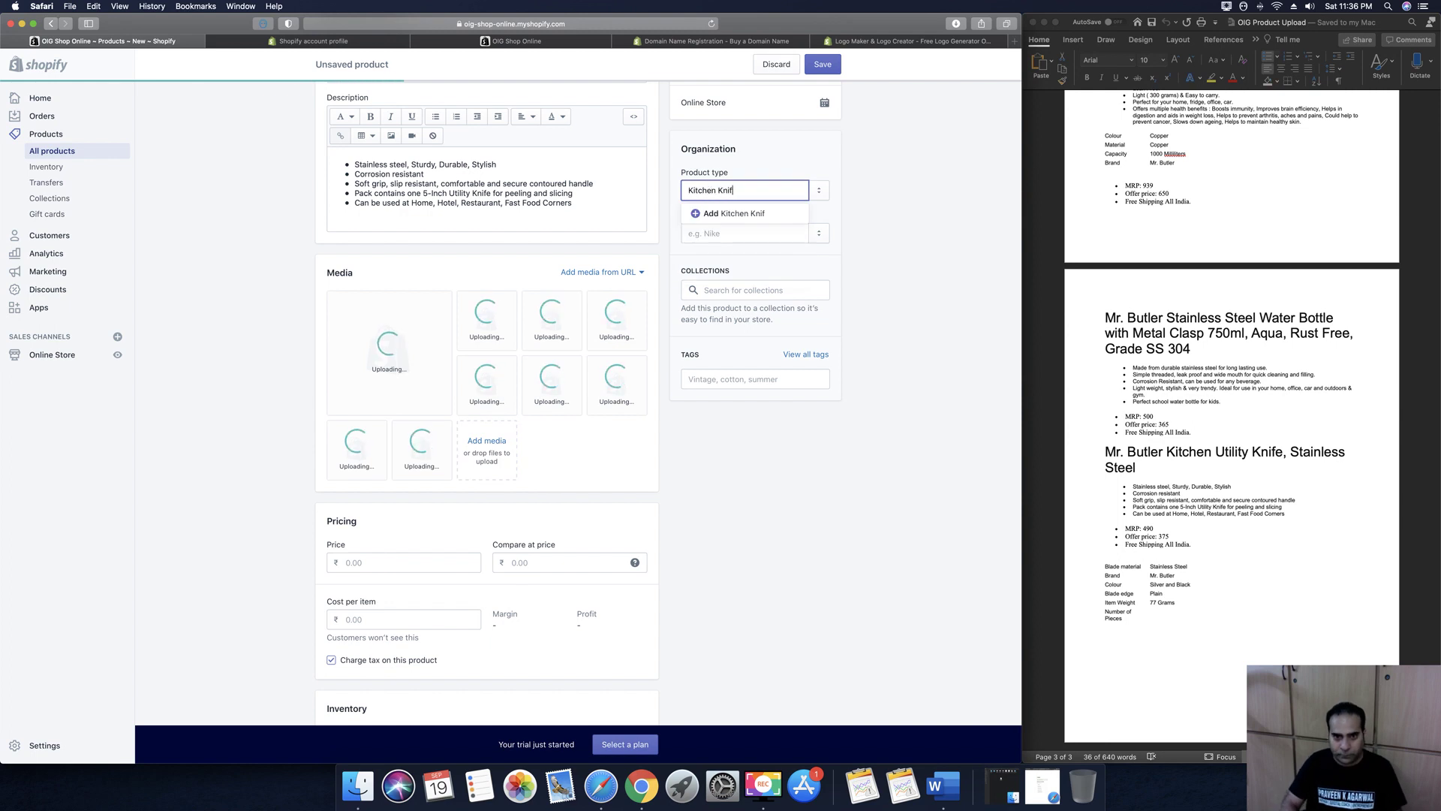
pyautogui.write('e')
pyautogui.click(713, 215)
pyautogui.click(713, 233)
pyautogui.click(713, 277)
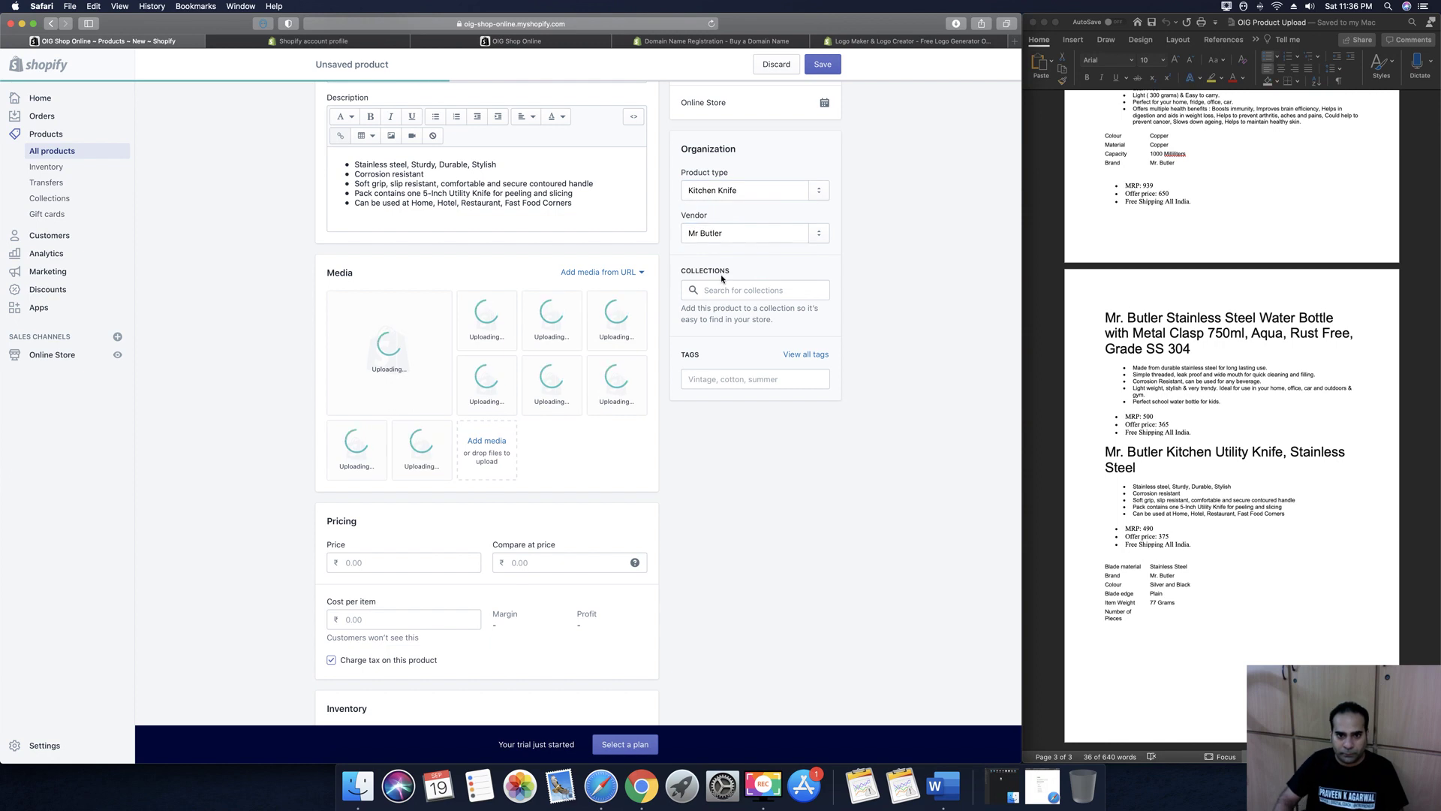
pyautogui.click(719, 382)
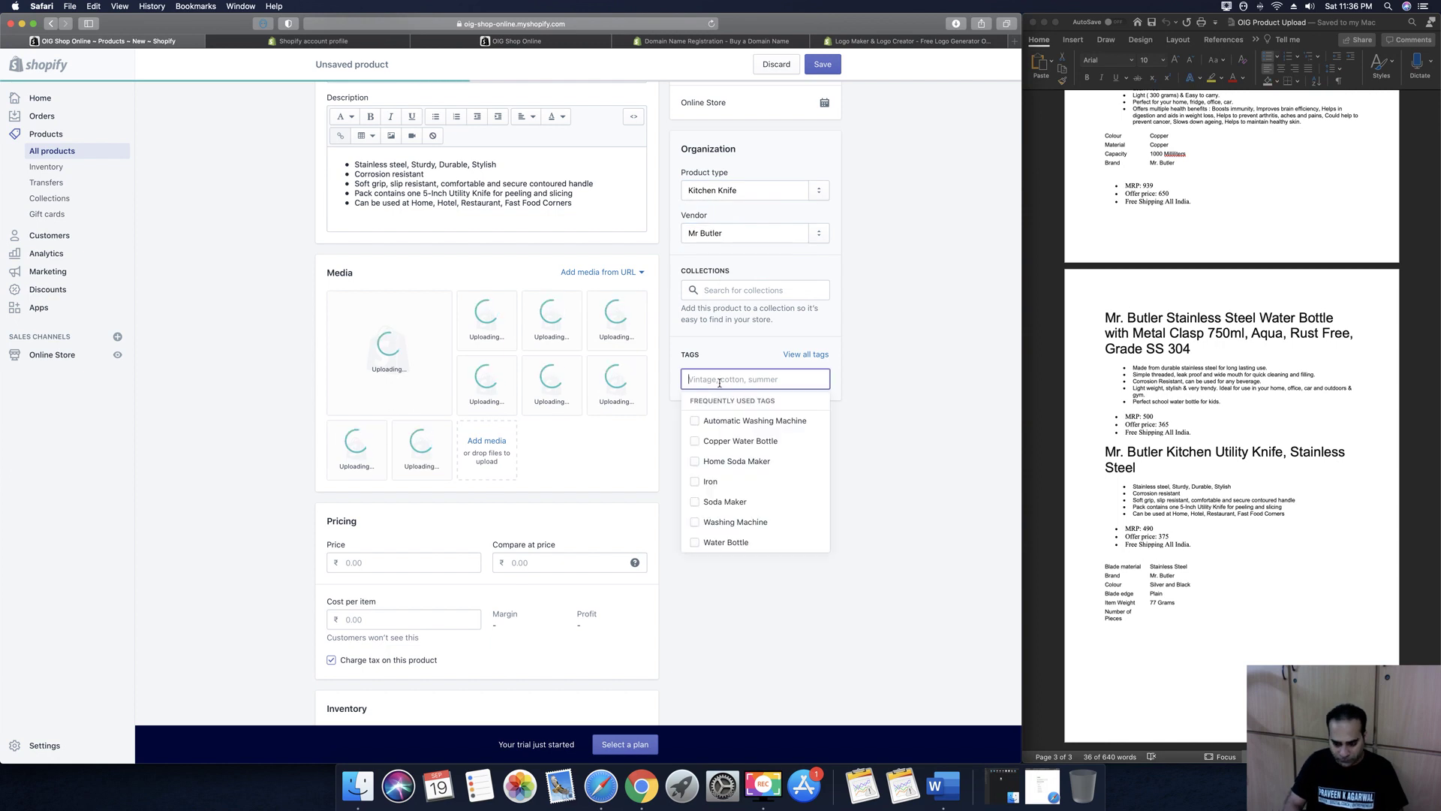
pyautogui.write('Utility Knife')
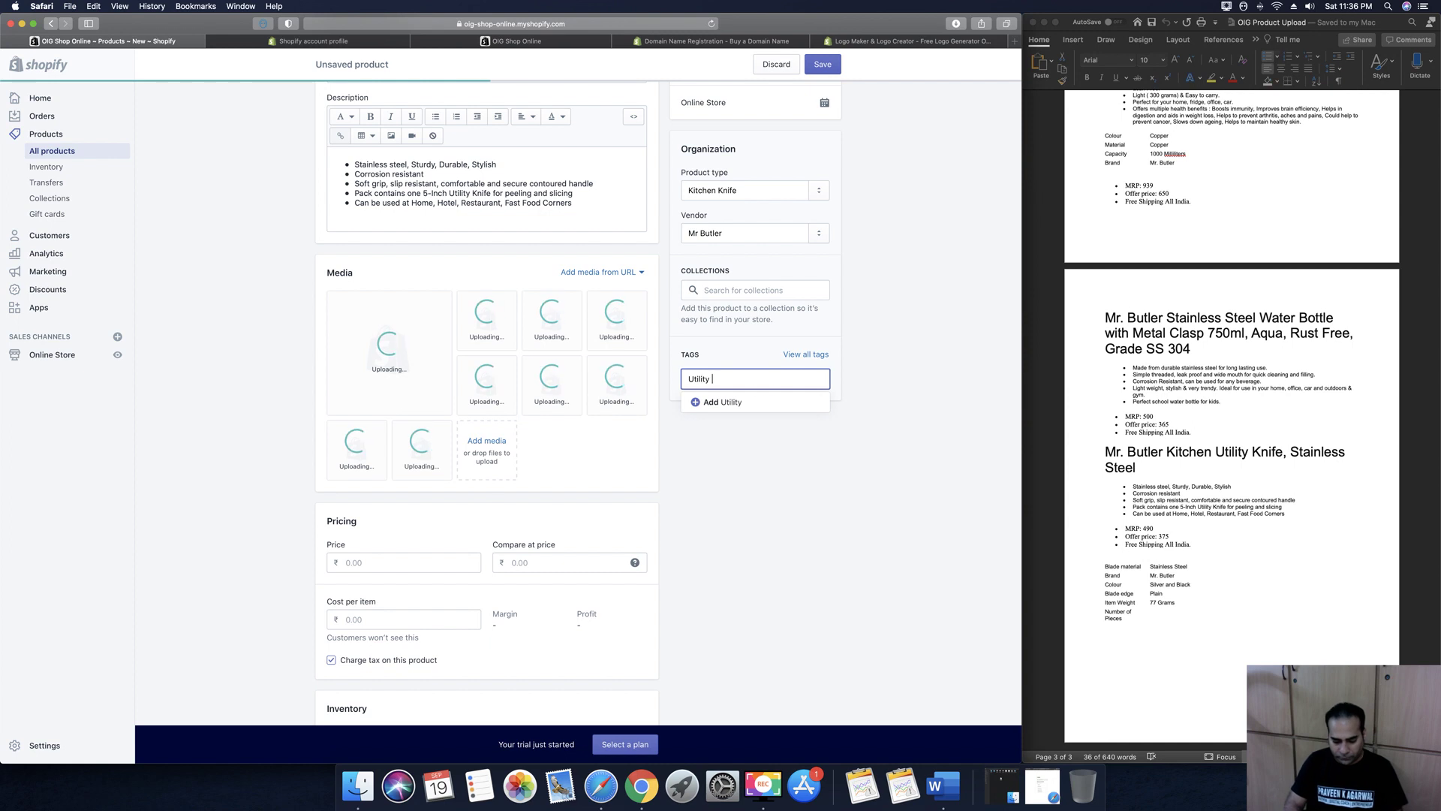
pyautogui.click(712, 404)
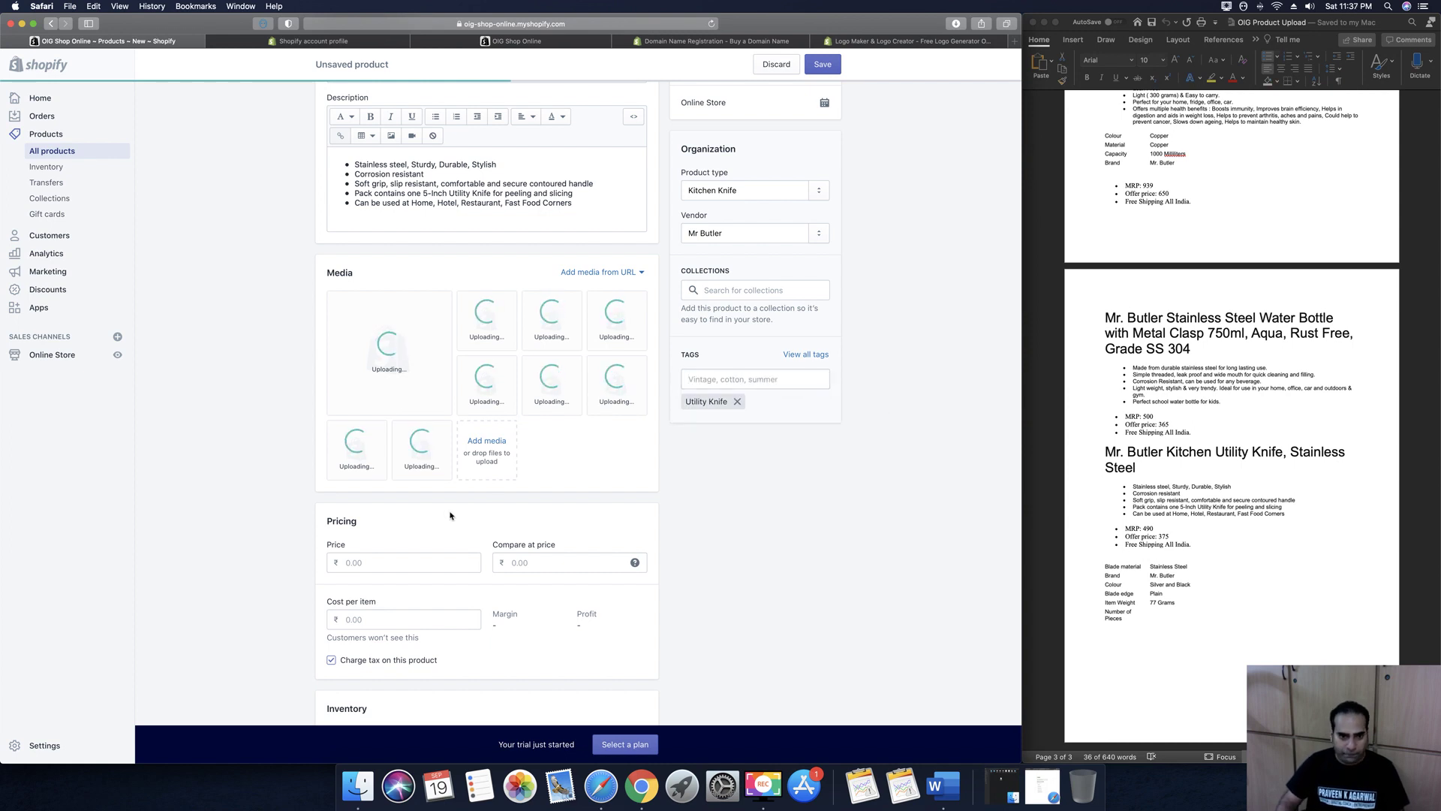
pyautogui.scroll(-2, 450, 516)
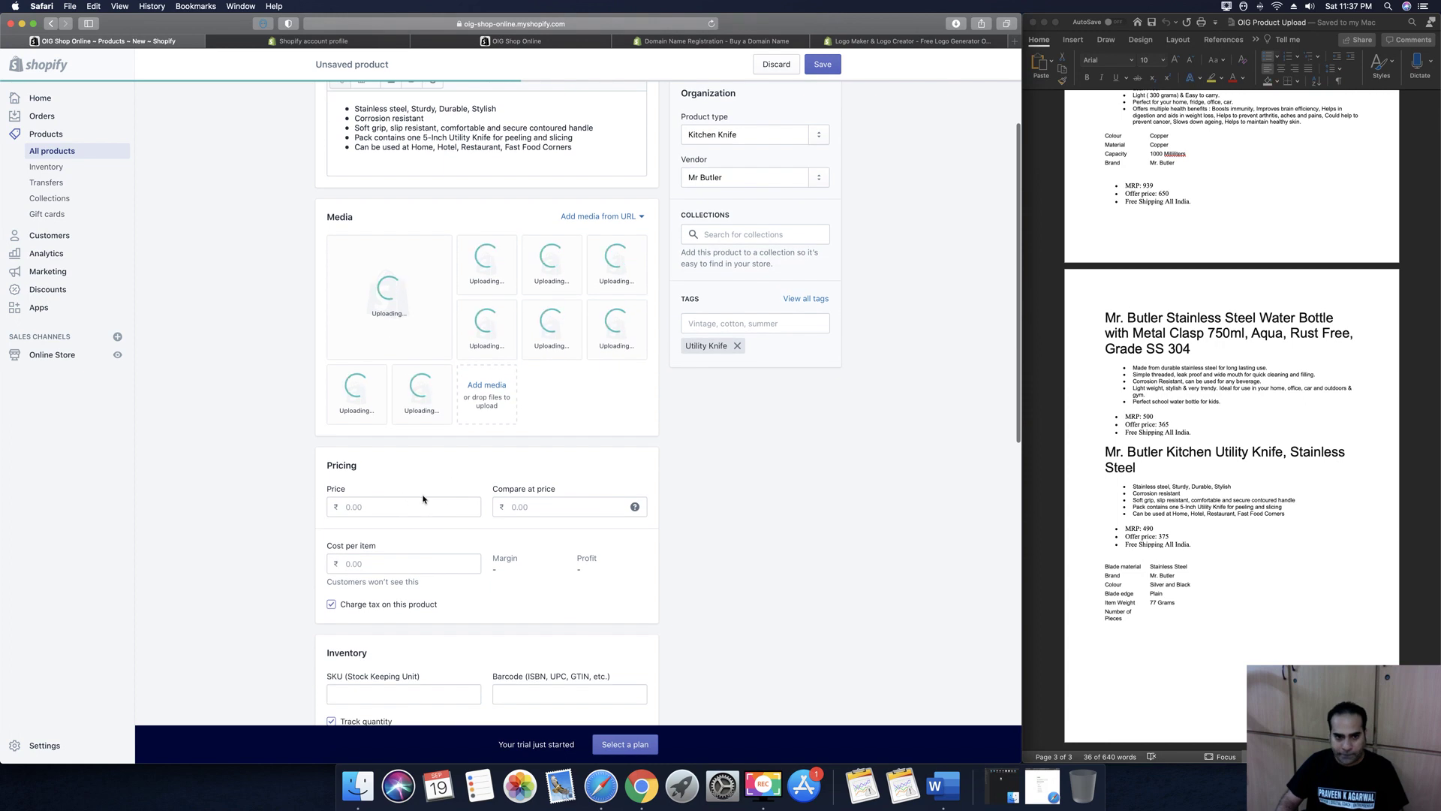
# Price the knife at 375.00 with a 490.00 compare-at price and no tax charged
pyautogui.click(424, 509)
pyautogui.write('375')
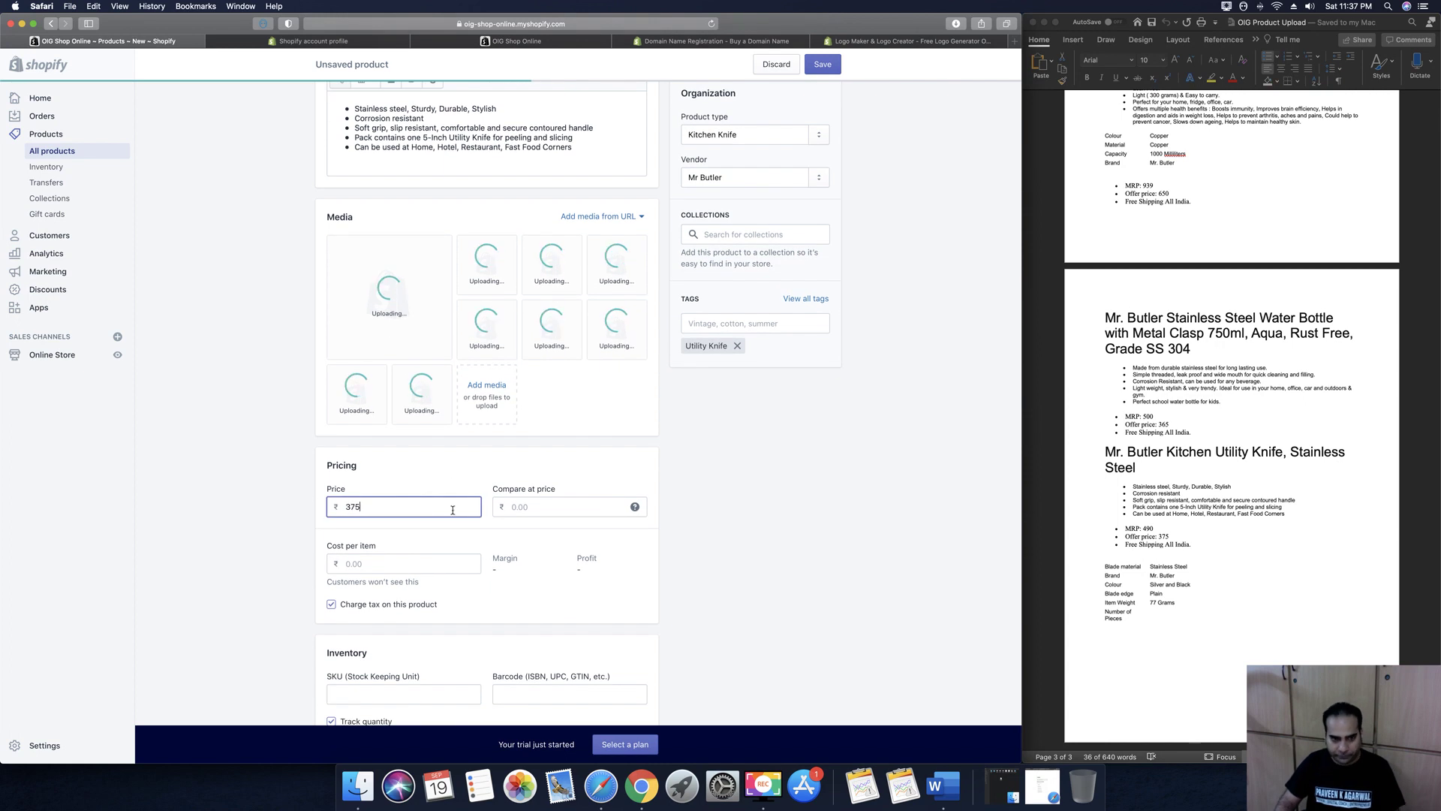
pyautogui.click(515, 508)
pyautogui.write('490')
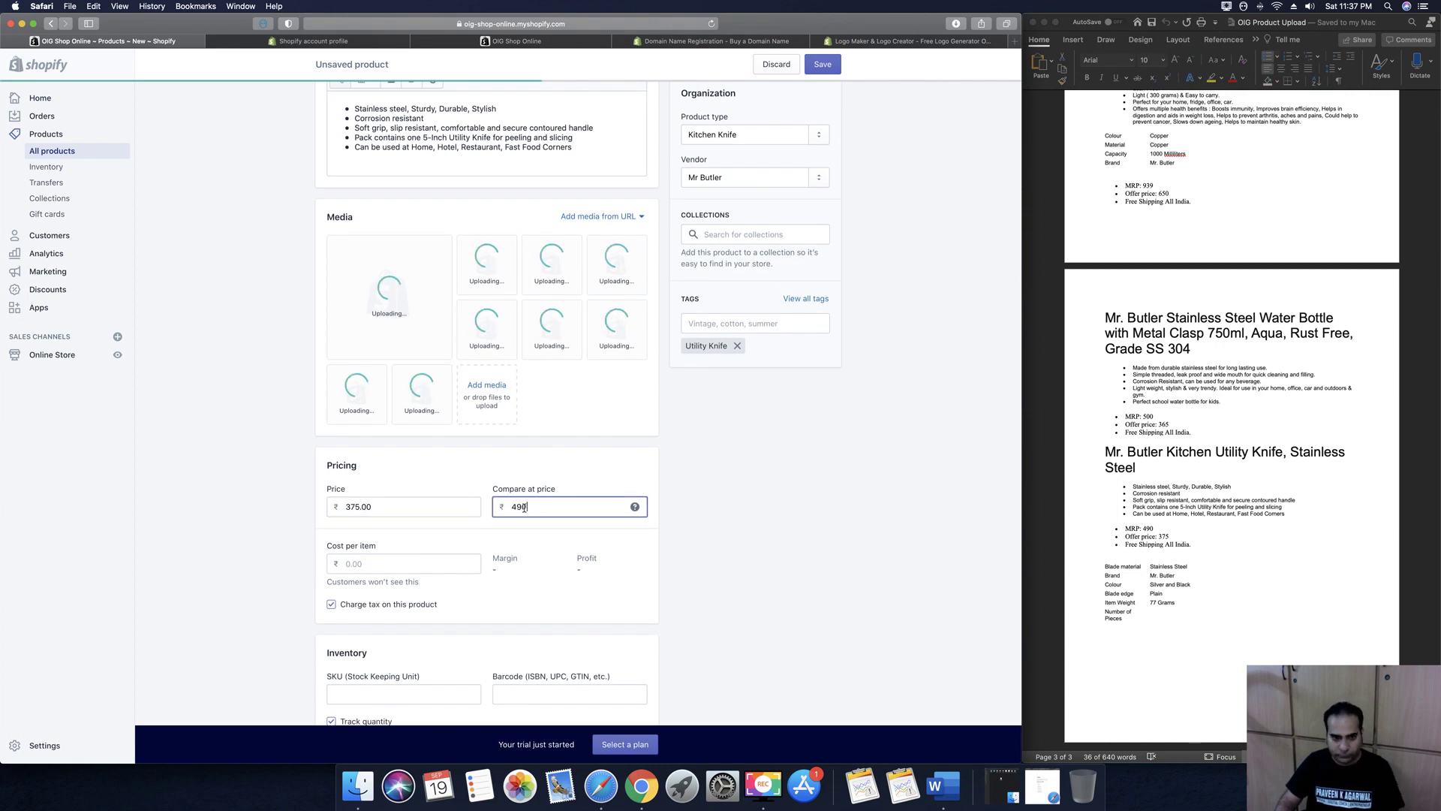
pyautogui.click(724, 535)
pyautogui.scroll(-6, 525, 480)
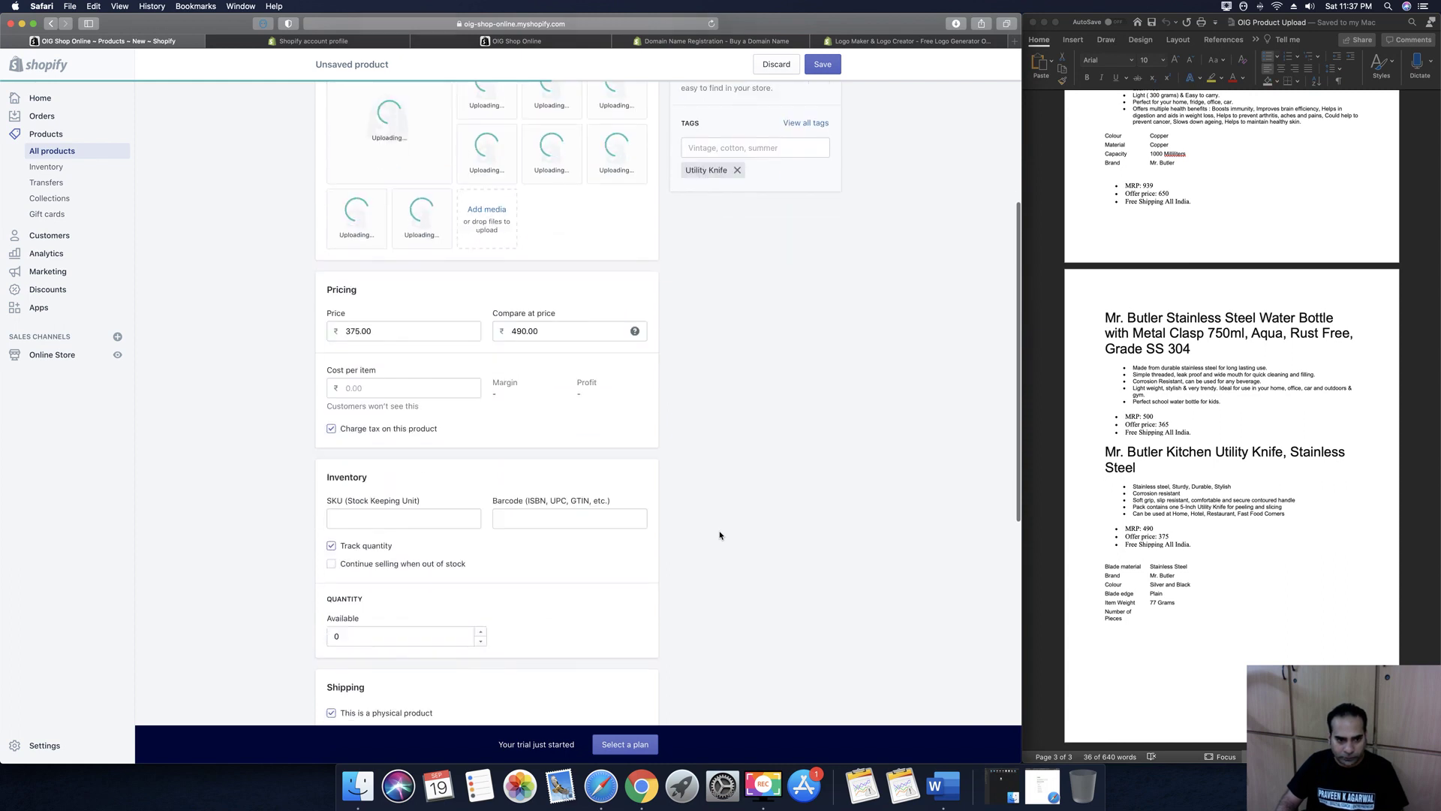
pyautogui.click(330, 411)
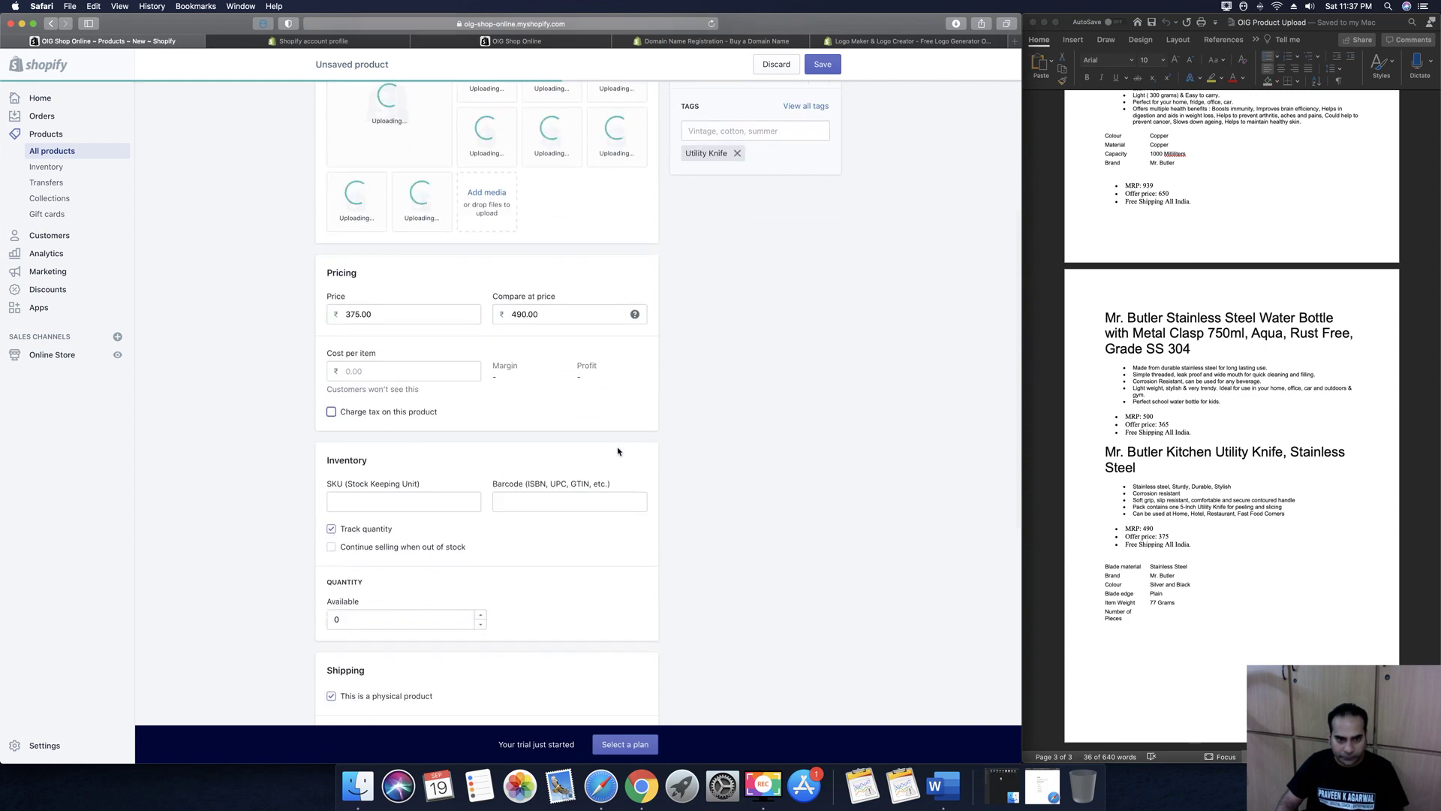
# Enter SKU 100, toggle out-of-stock selling, set 100 units available and 0.5 kg weight
pyautogui.click(433, 499)
pyautogui.write('100')
pyautogui.click(515, 499)
pyautogui.scroll(-3, 388, 434)
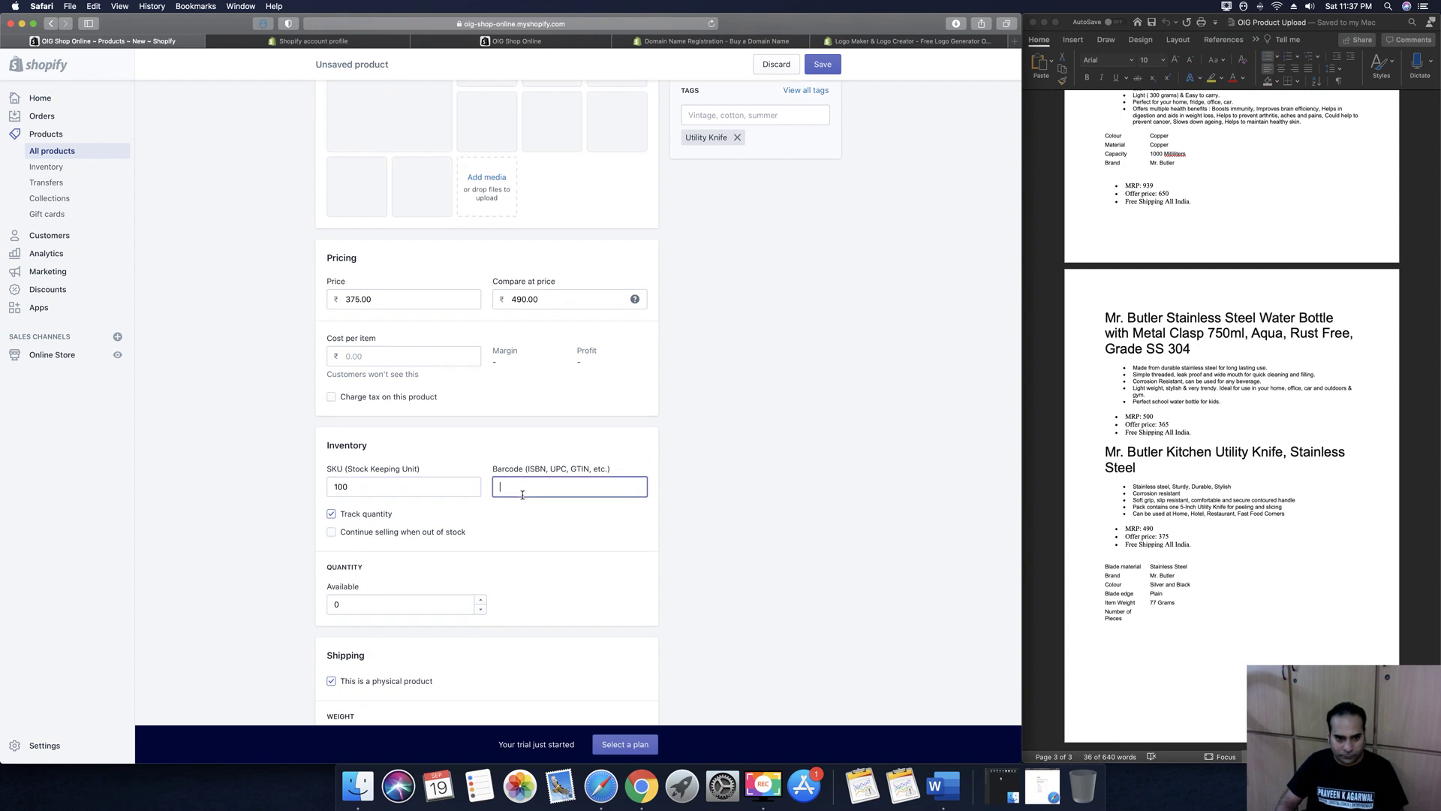
pyautogui.click(331, 410)
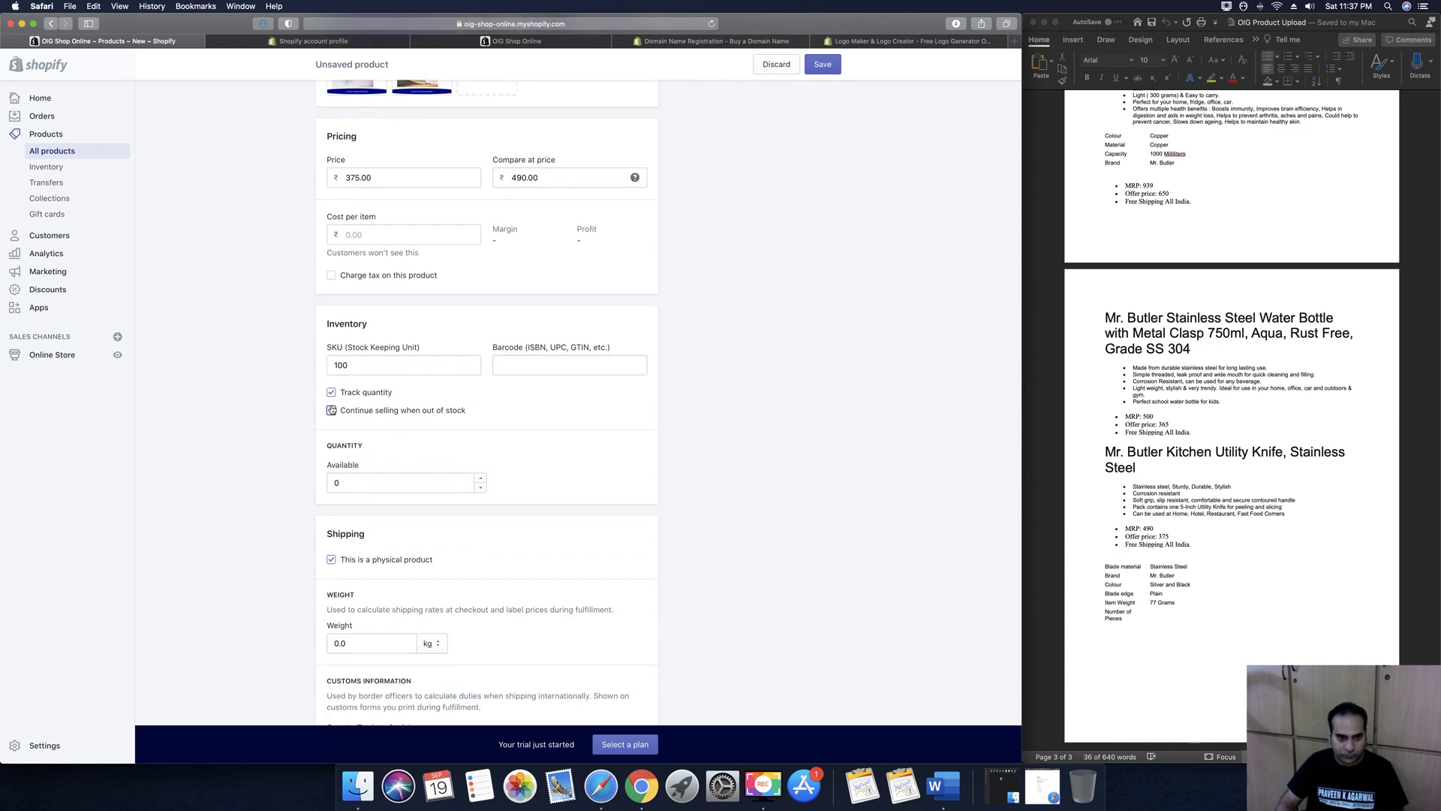
pyautogui.click(422, 483)
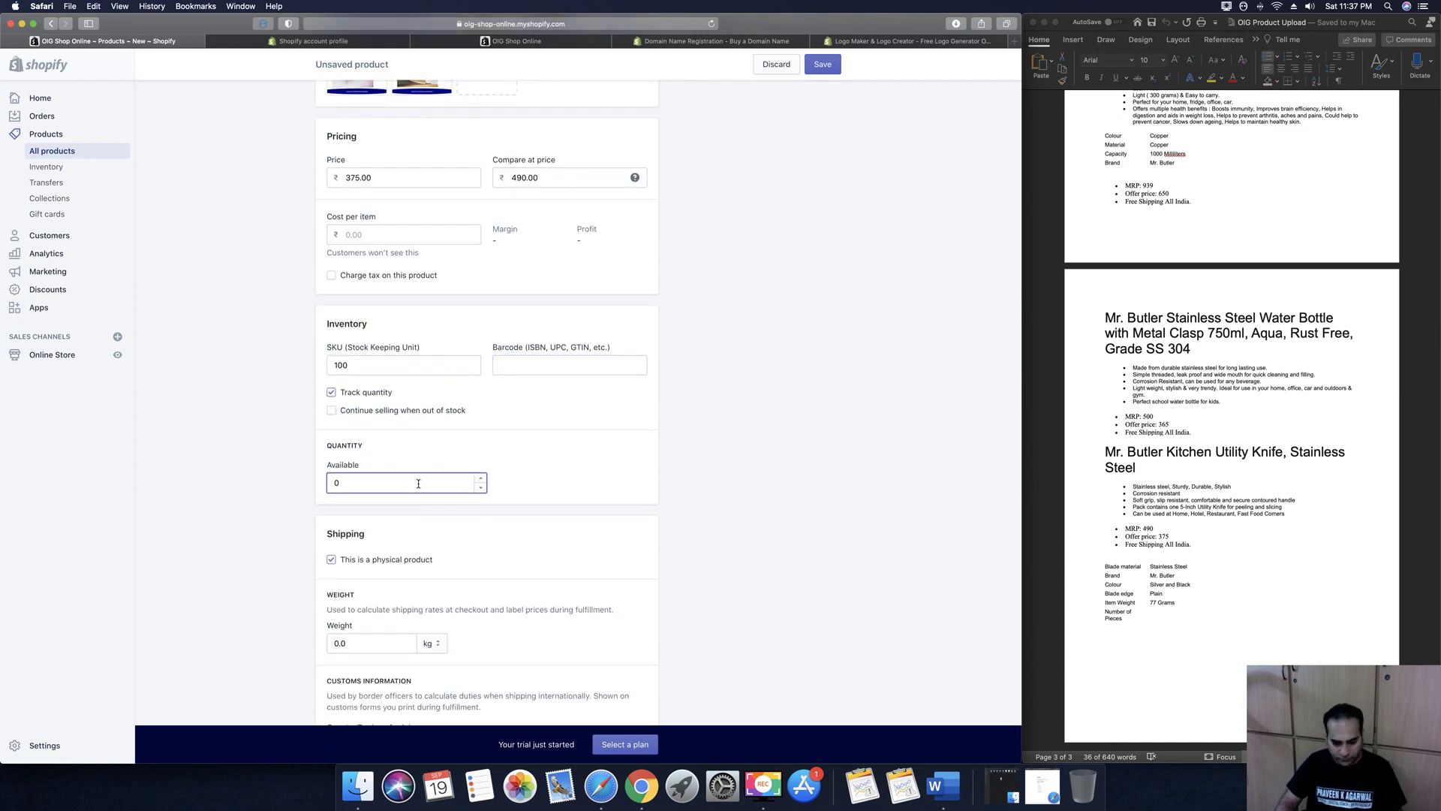
pyautogui.click(758, 434)
pyautogui.scroll(-5, 735, 447)
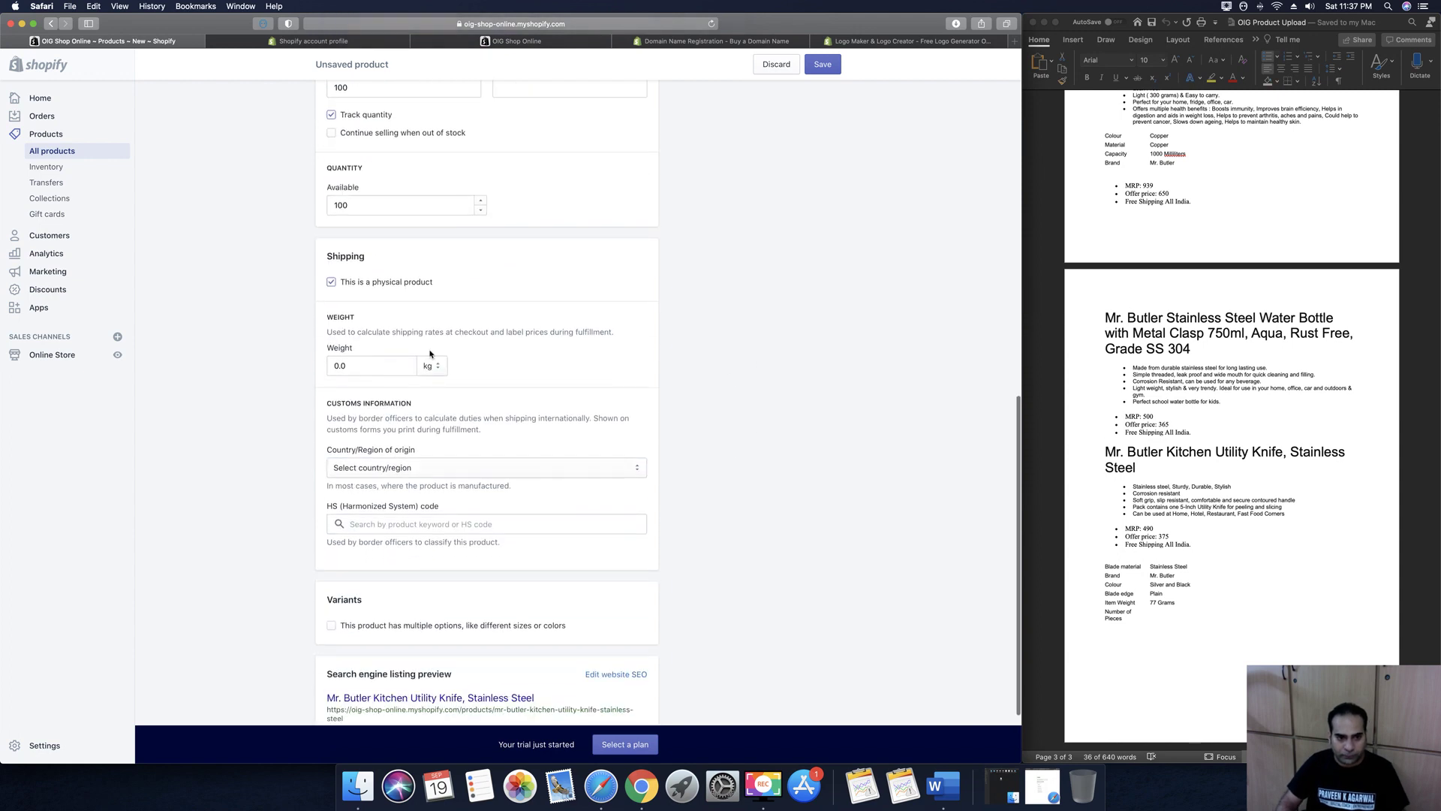
pyautogui.click(361, 366)
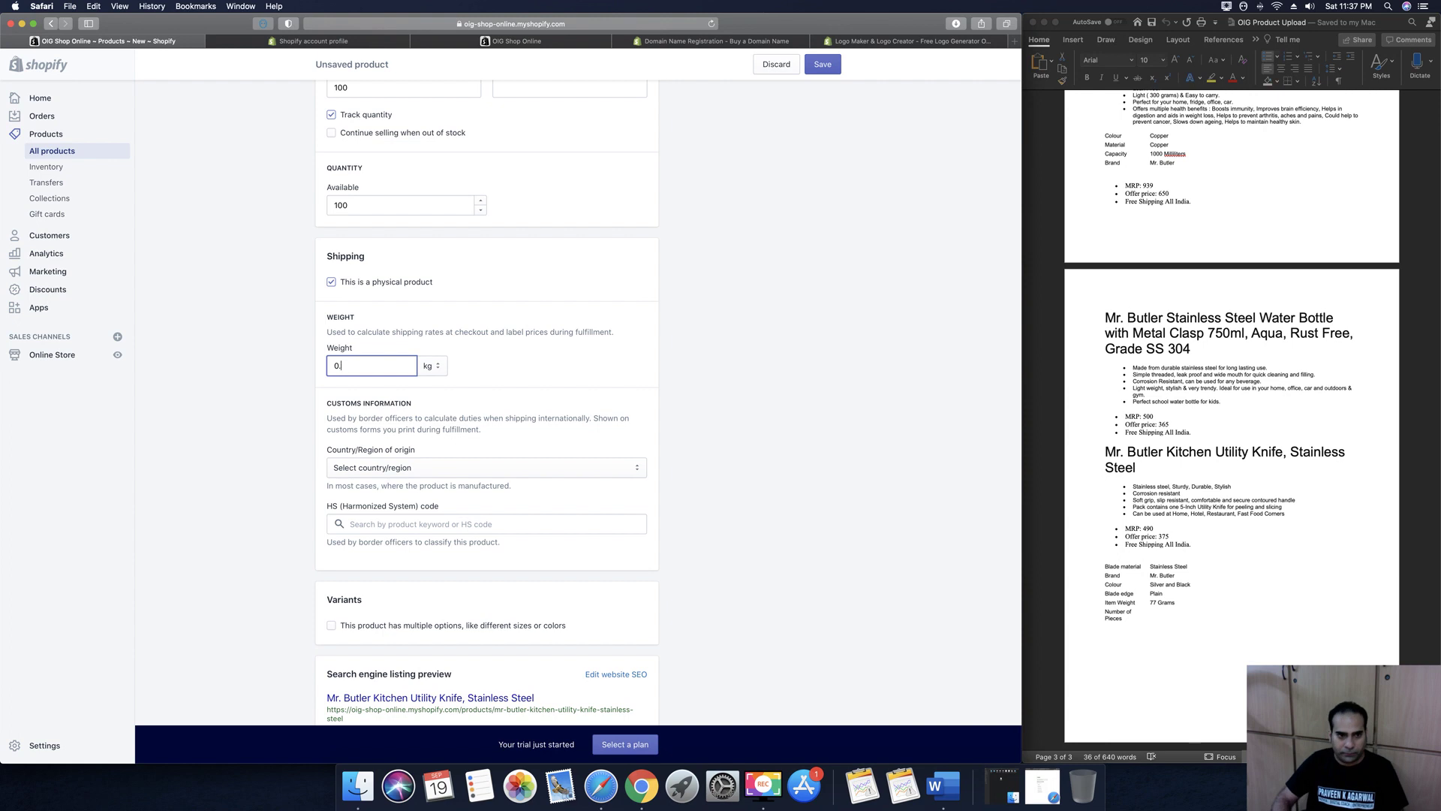
pyautogui.click(766, 452)
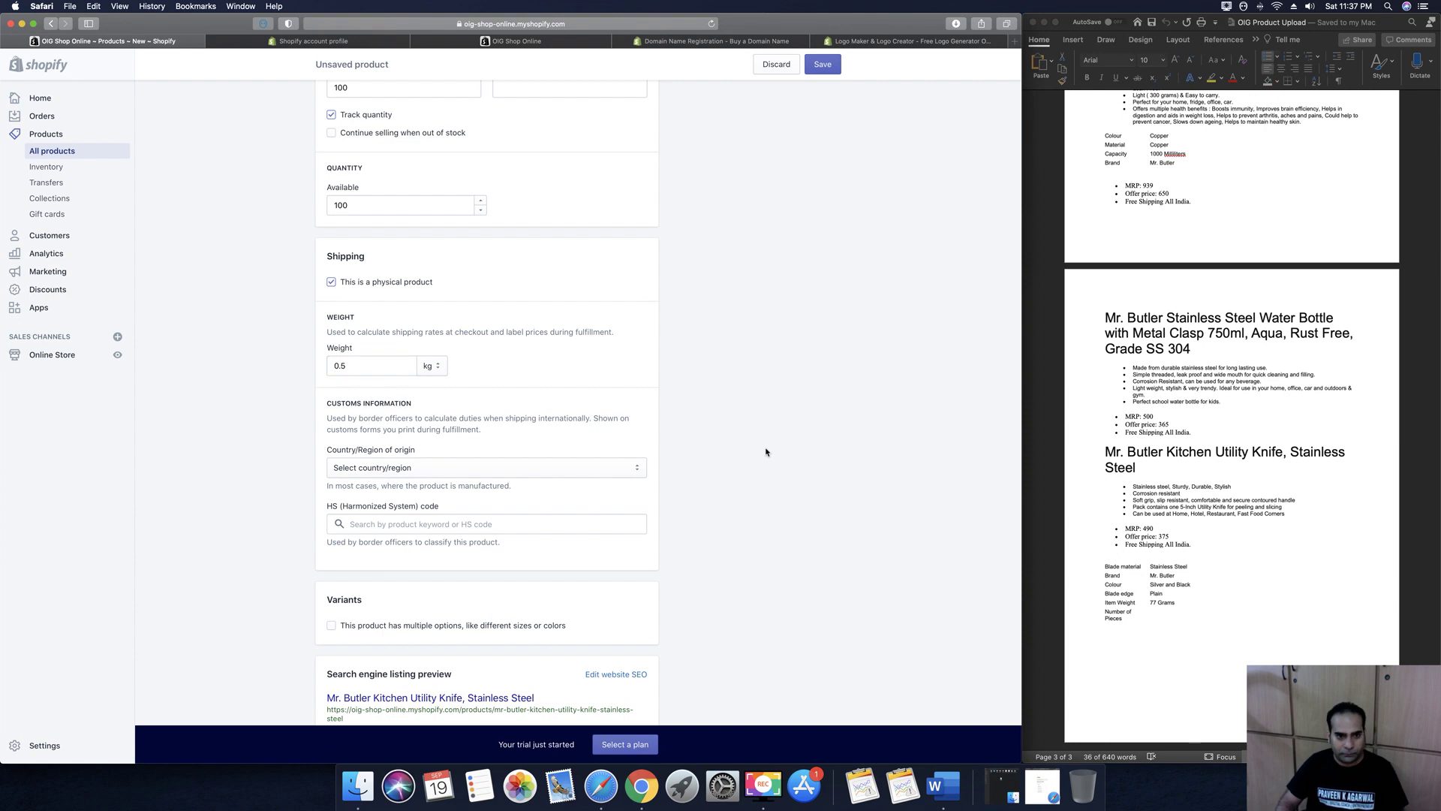
pyautogui.scroll(-2, 766, 452)
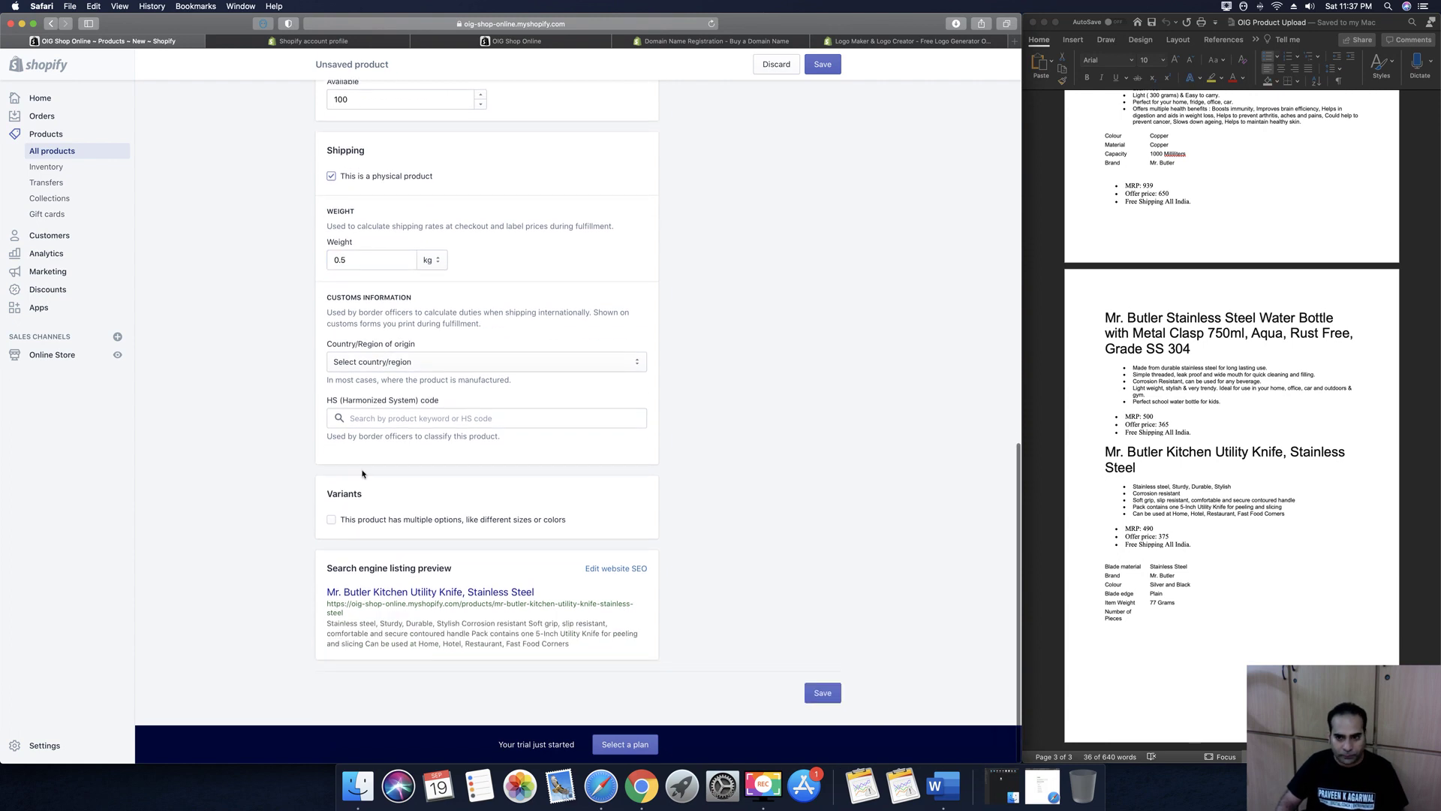
pyautogui.scroll(15, 754, 480)
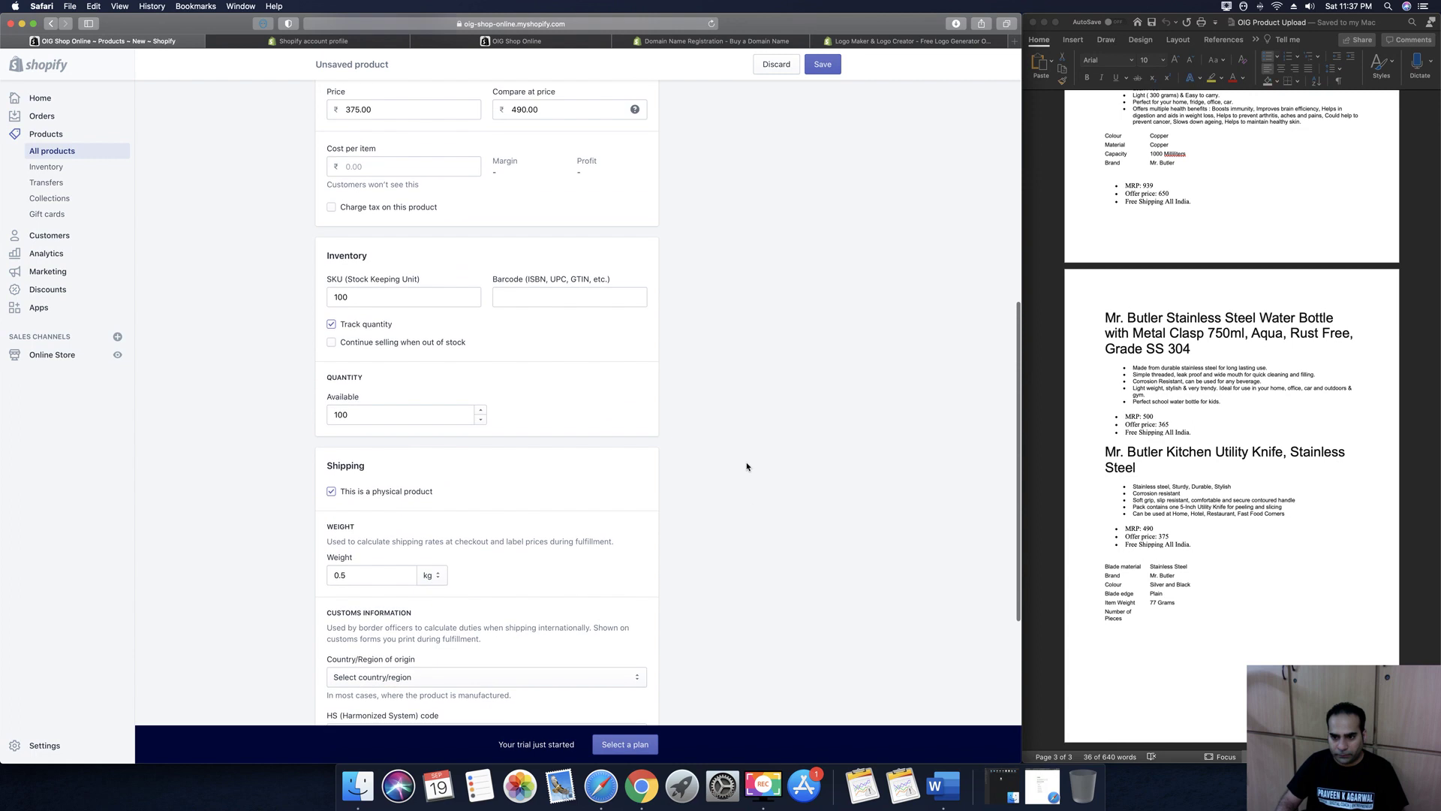
# Paste the knife's spec table from Word below the description bullets
pyautogui.click(1200, 651)
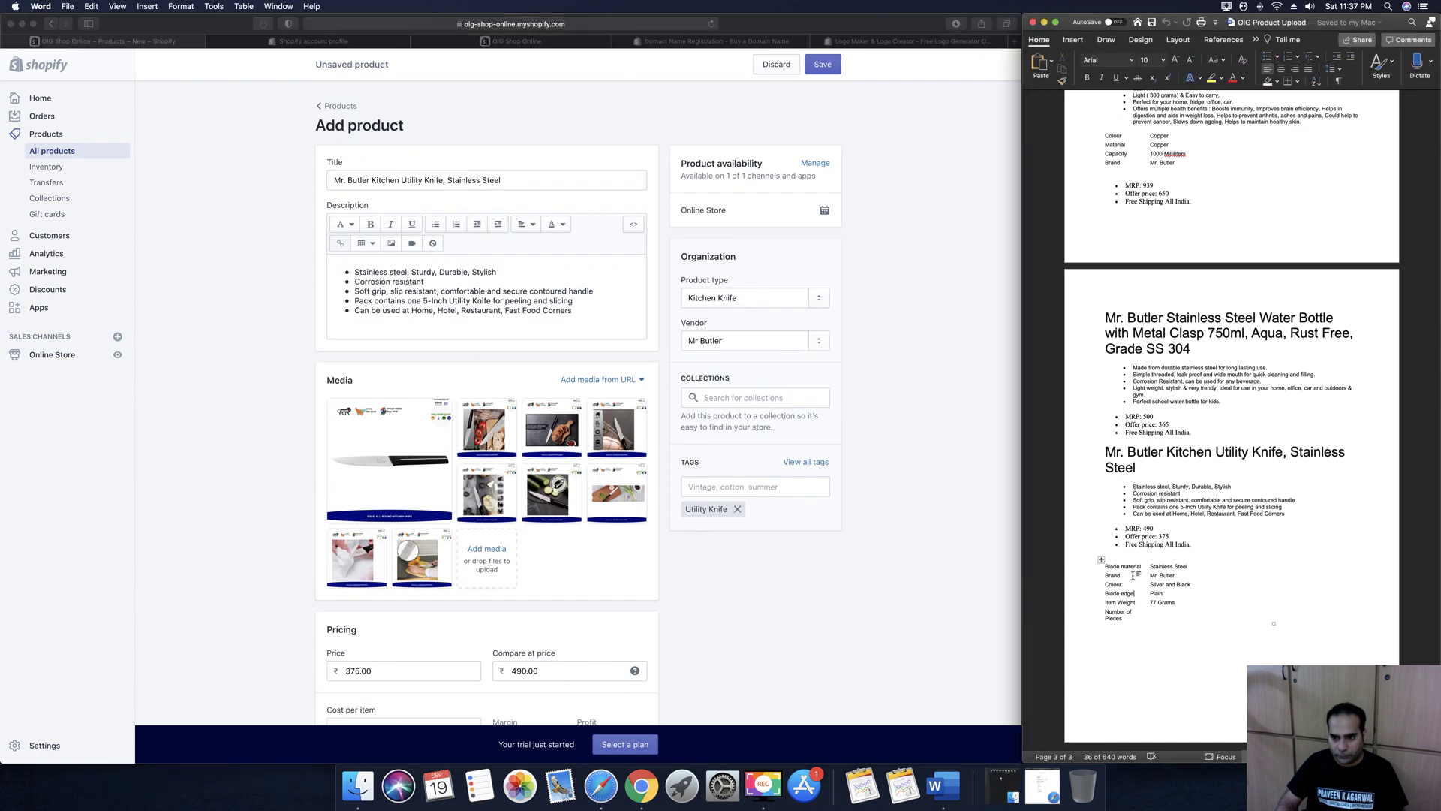
pyautogui.moveTo(1105, 568); pyautogui.dragTo(1186, 615)
pyautogui.press('super+c')
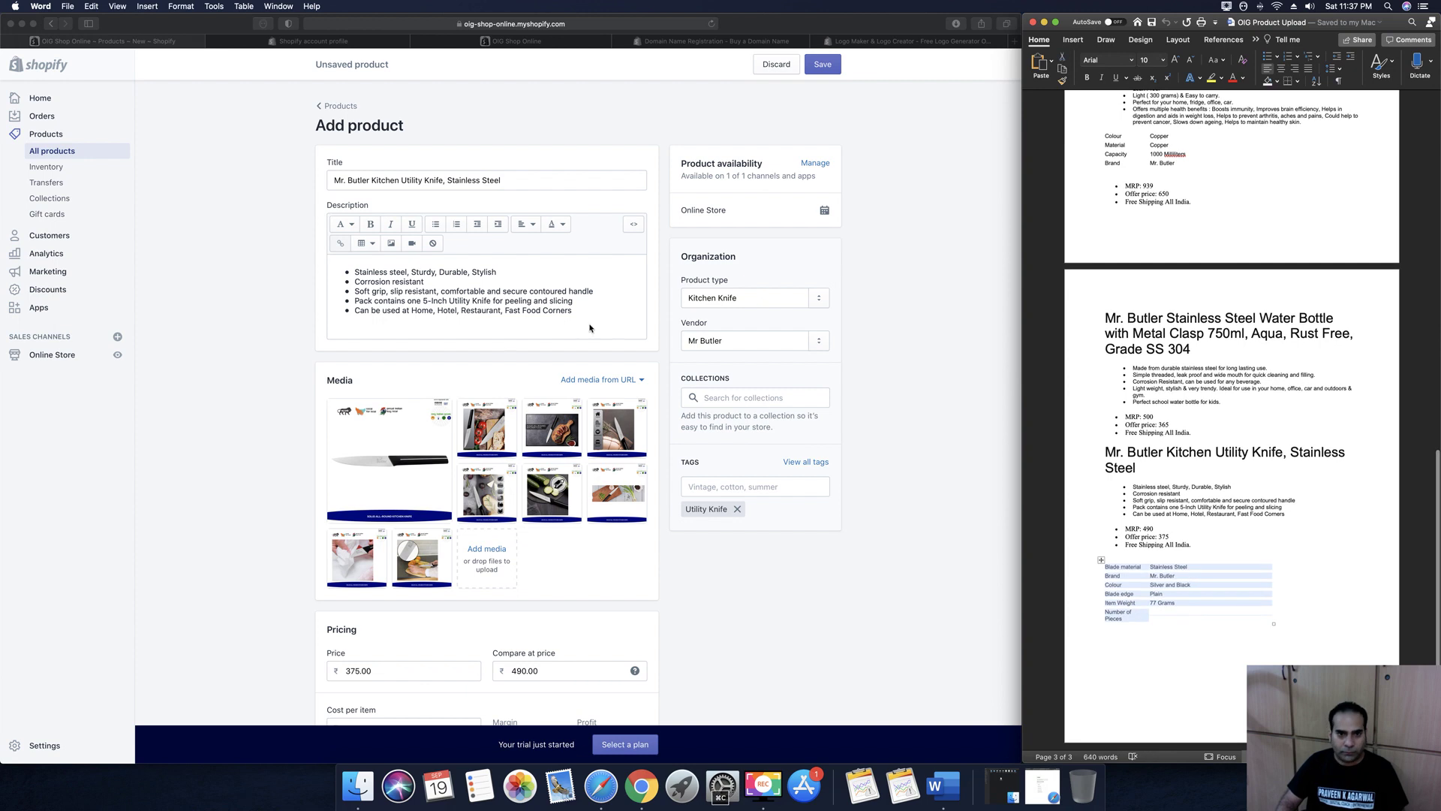
pyautogui.click(587, 313)
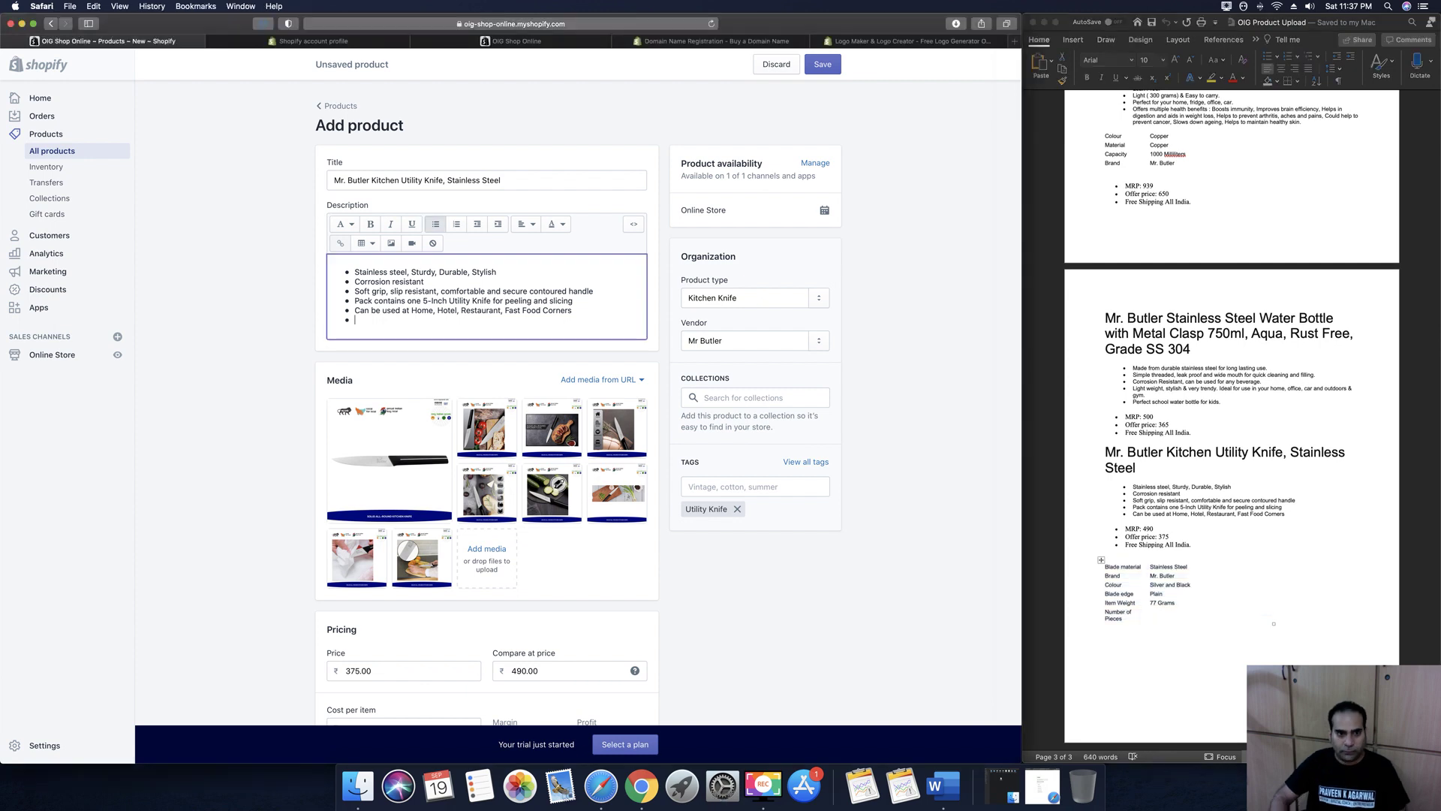
pyautogui.press('Return')
pyautogui.press('Return')
pyautogui.press('super+v')
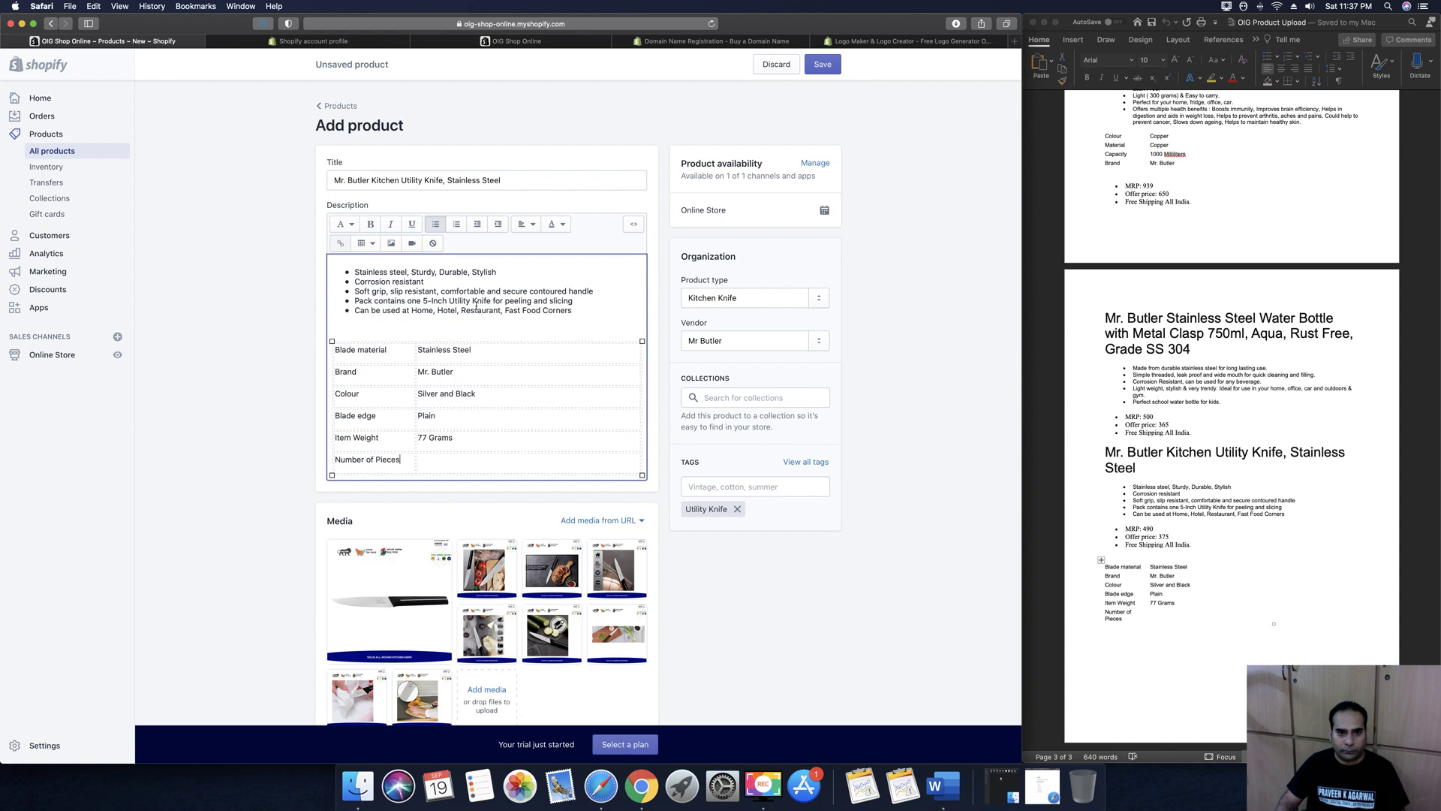
pyautogui.click(737, 120)
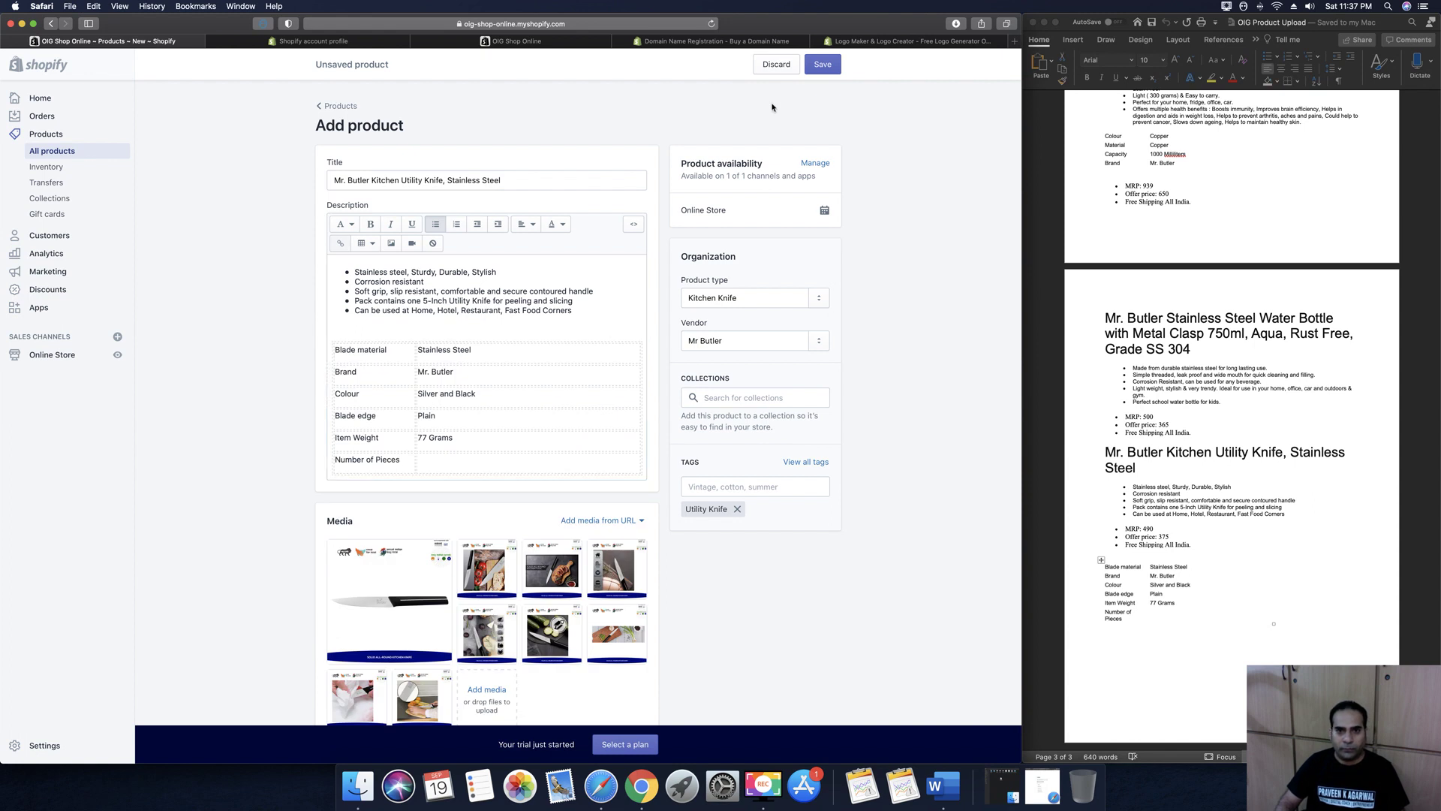
# Save the Mr. Butler Kitchen Utility Knife, Stainless Steel product and start another product
pyautogui.click(823, 65)
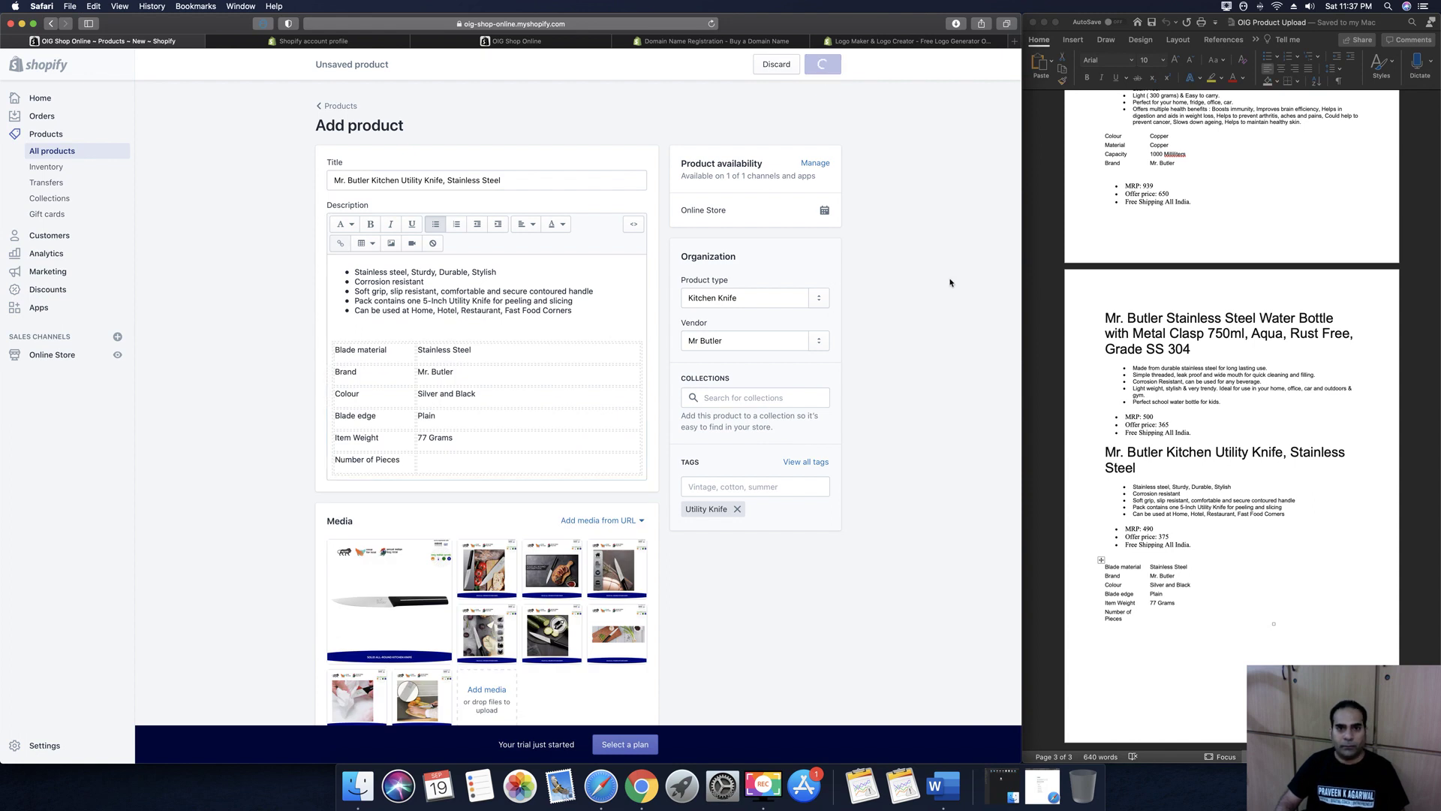
pyautogui.click(1196, 475)
pyautogui.scroll(3, 1194, 482)
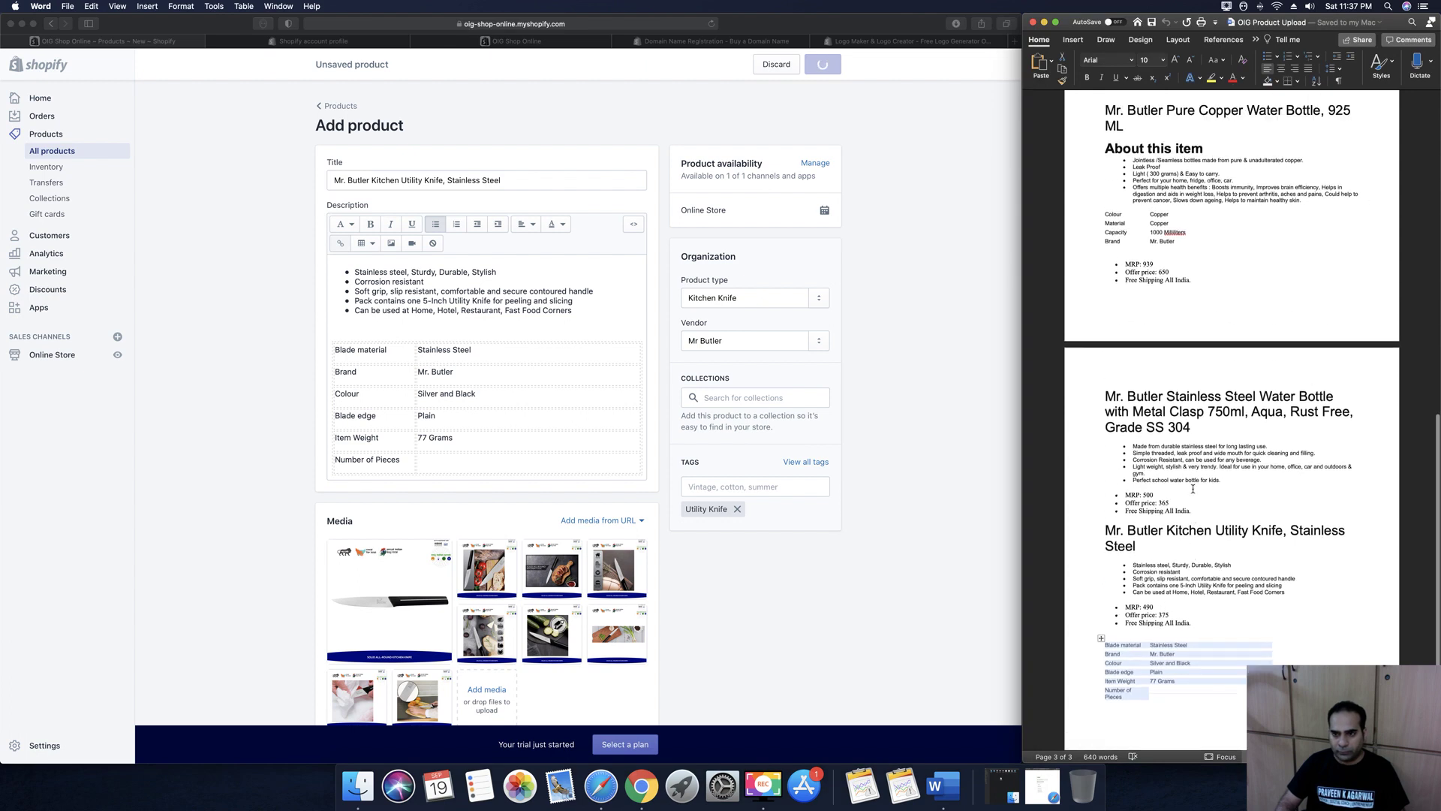
pyautogui.scroll(10, 1193, 489)
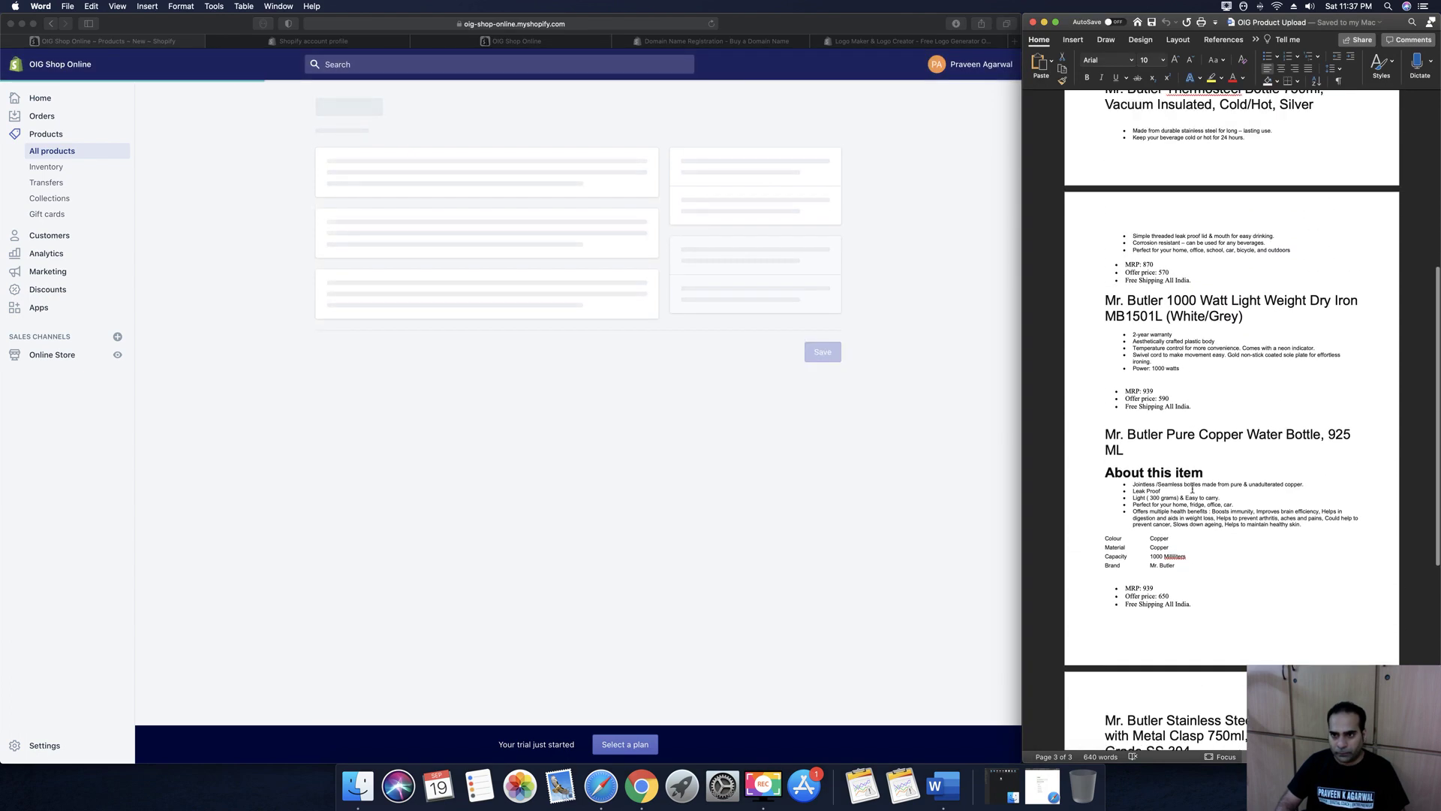
pyautogui.scroll(5, 1192, 489)
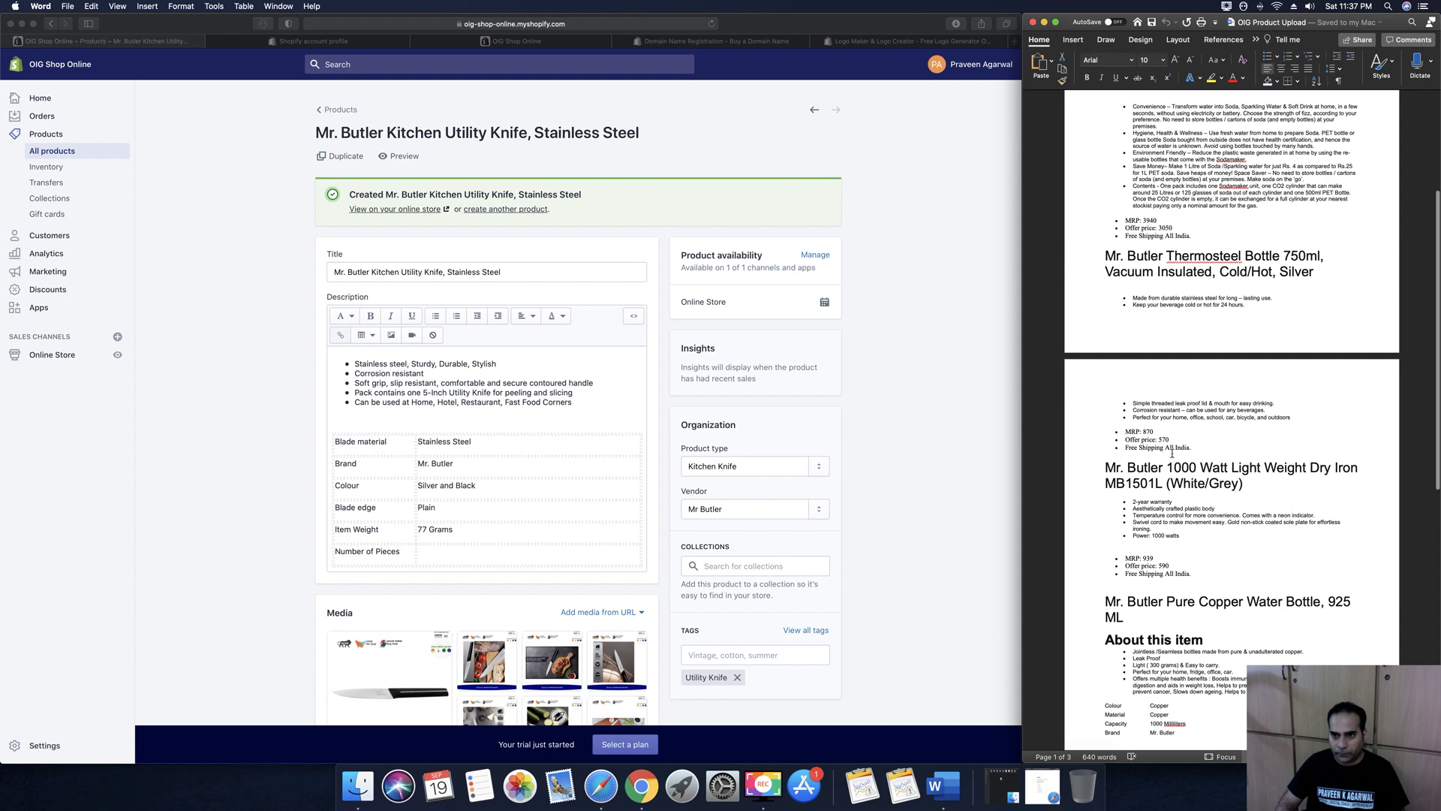
pyautogui.scroll(1, 1172, 454)
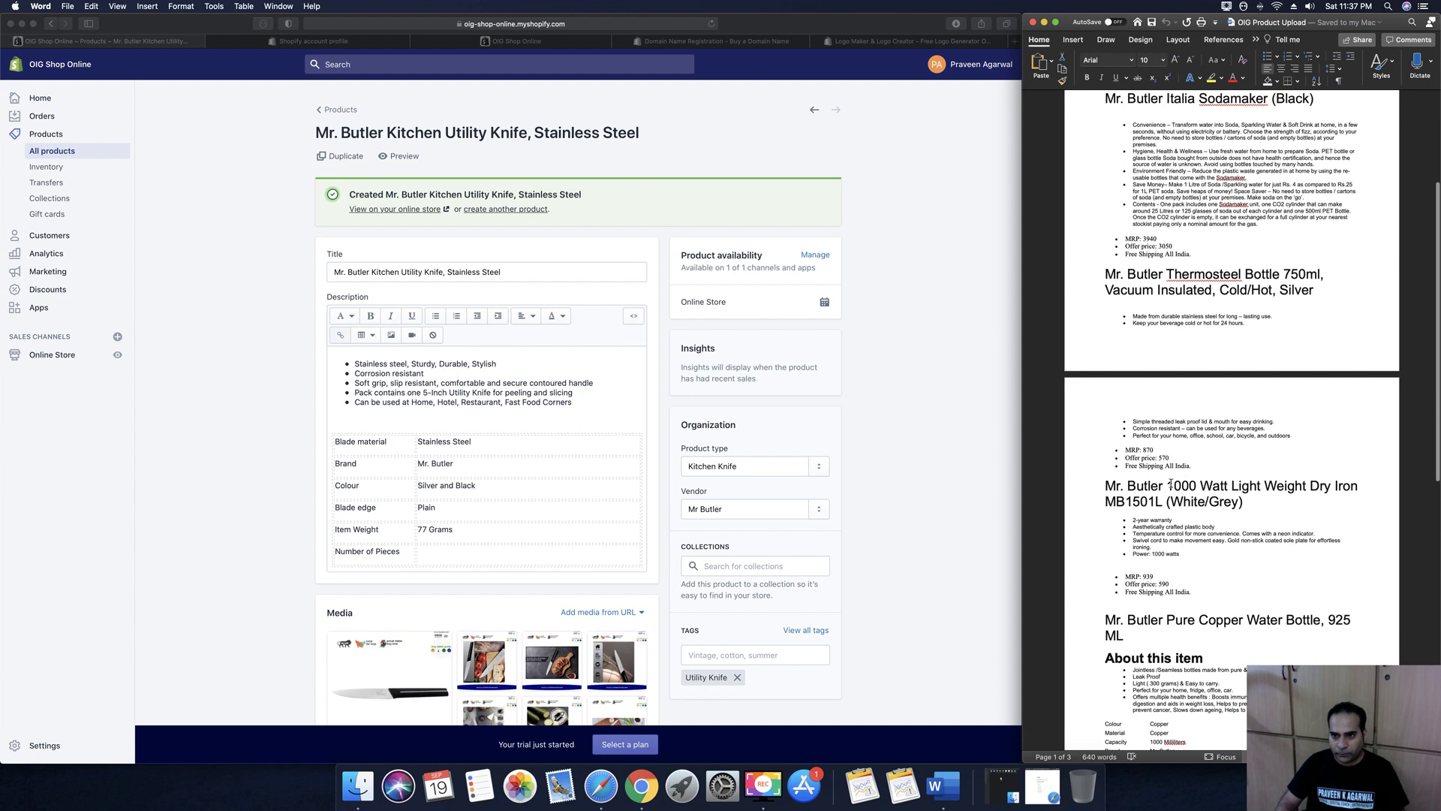
pyautogui.click(863, 239)
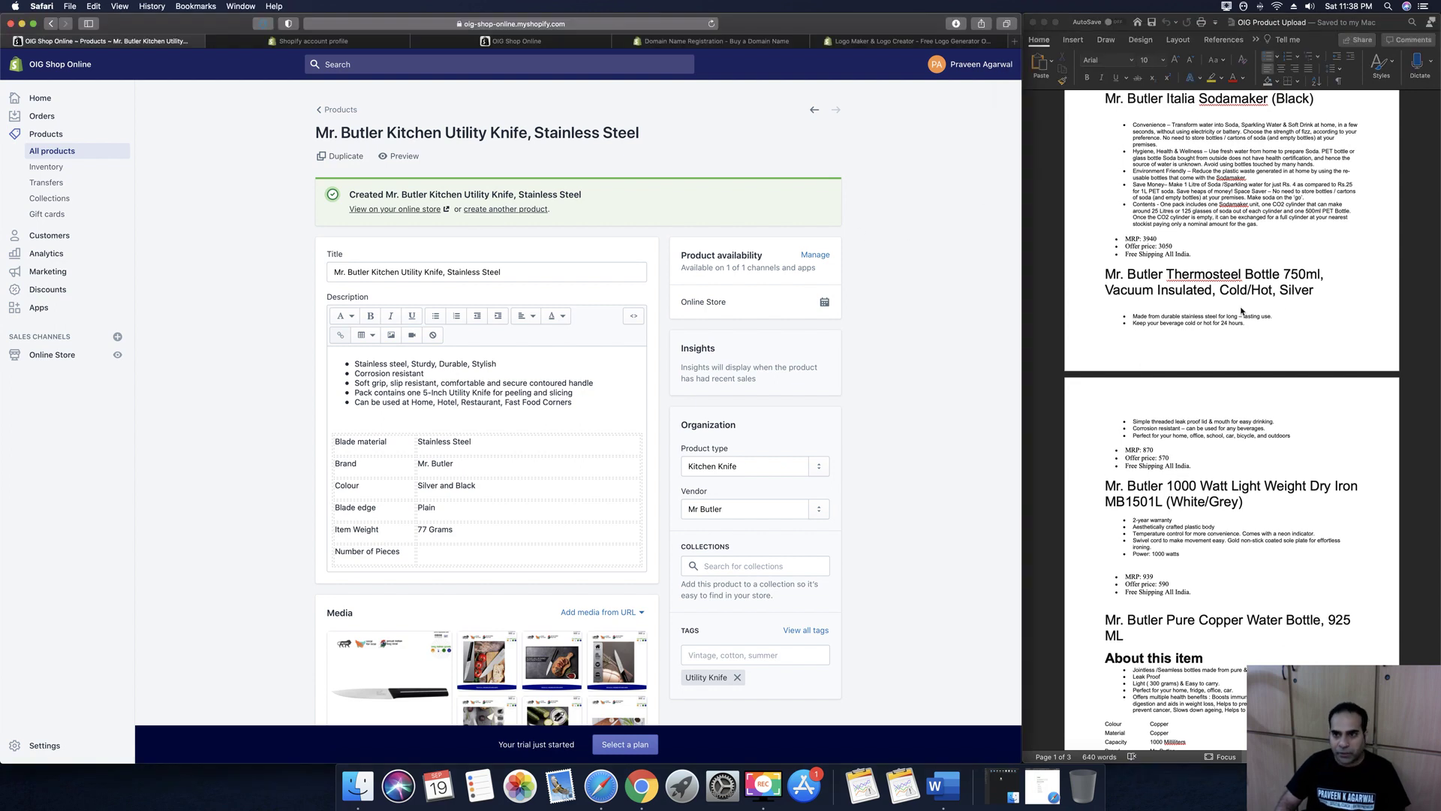
pyautogui.click(492, 213)
pyautogui.click(1108, 274)
# Paste the Word heading 'Mr. Butler Thermosteel Bottle 750ml' as the new product's title
pyautogui.moveTo(1218, 284); pyautogui.dragTo(1321, 294)
pyautogui.press('super+c')
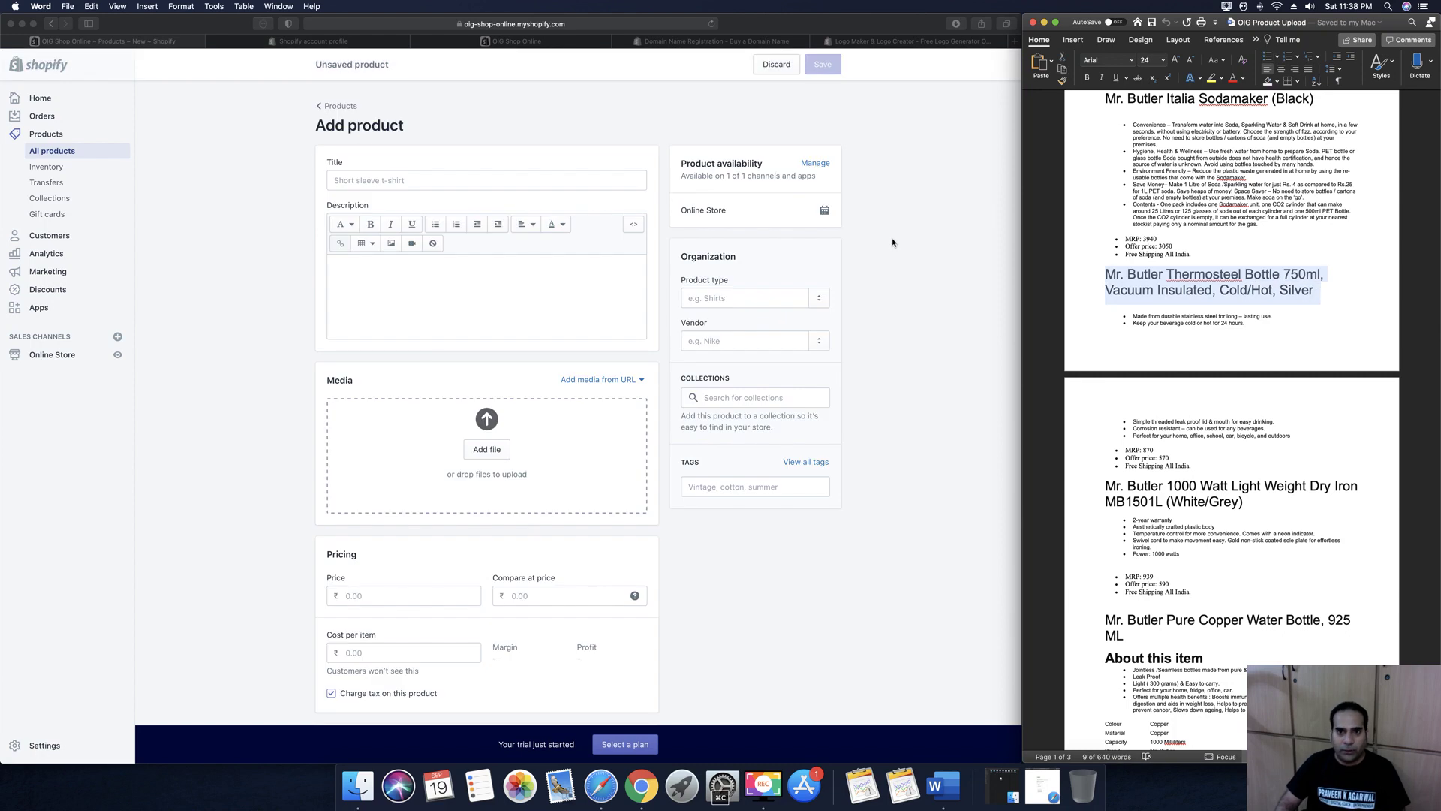
pyautogui.click(892, 241)
pyautogui.click(420, 180)
pyautogui.press('super+v')
pyautogui.click(409, 266)
# Copy the five Thermosteel bottle bullet points from Word into the product description
pyautogui.click(1143, 312)
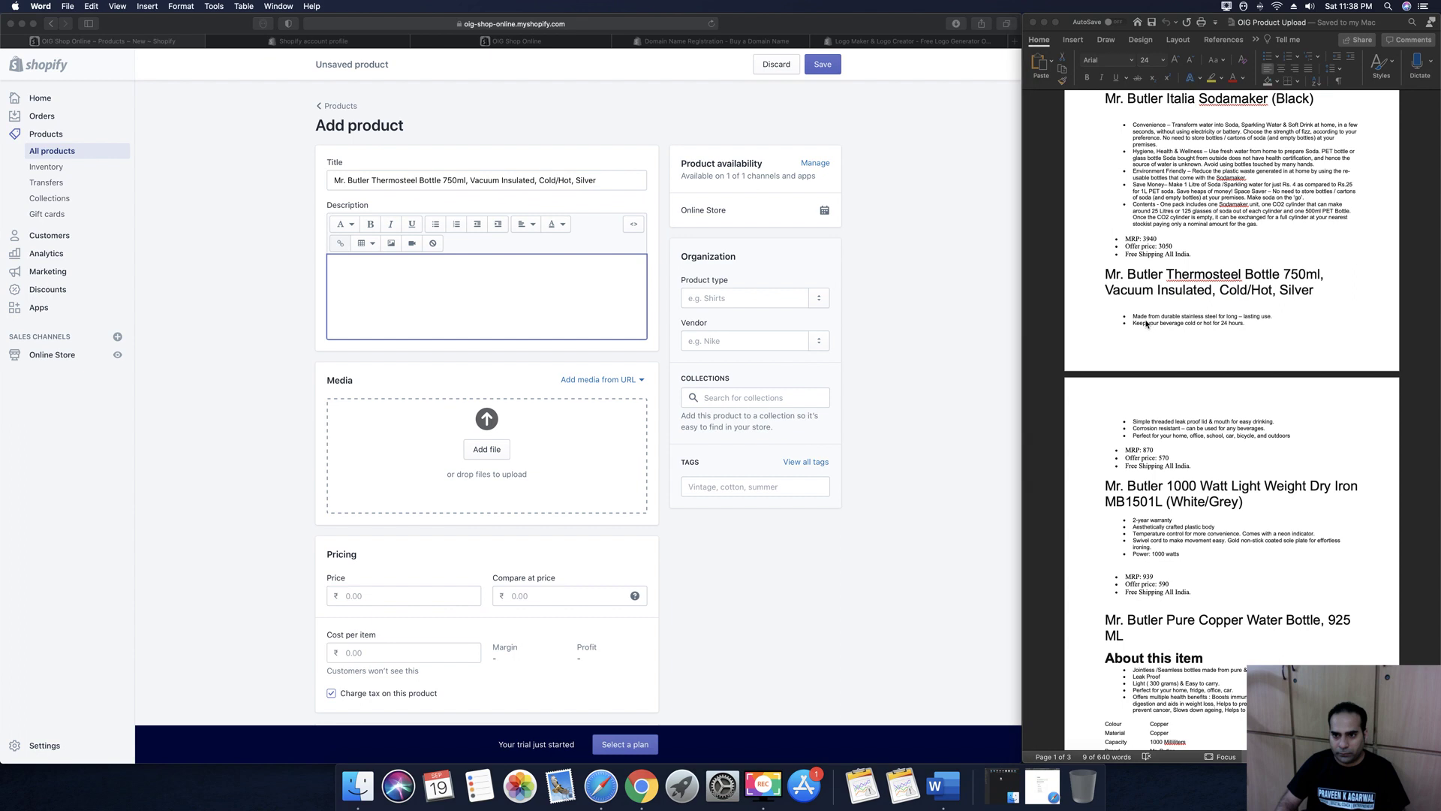
pyautogui.moveTo(1134, 316); pyautogui.dragTo(1306, 438)
pyautogui.rightClick(1163, 318)
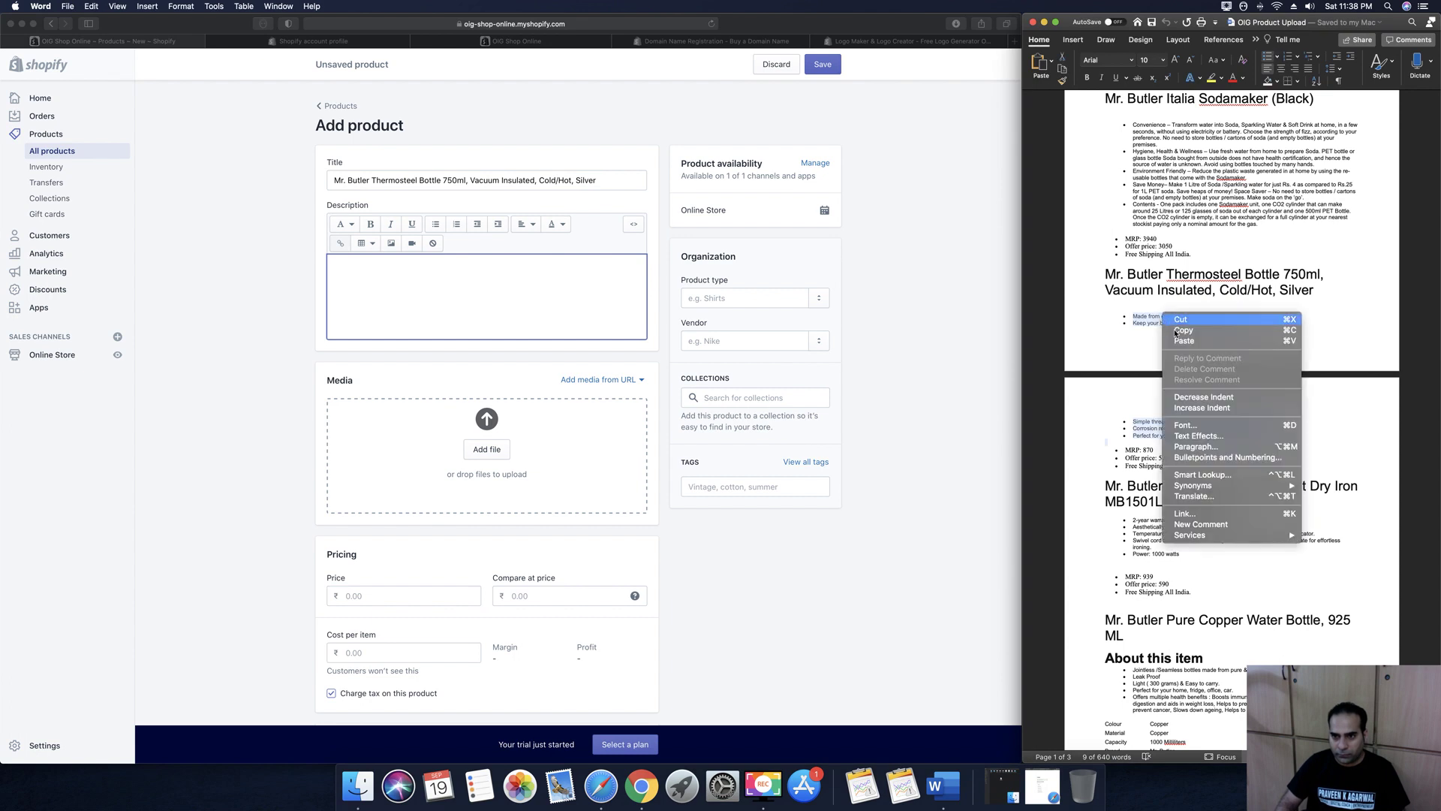
pyautogui.click(406, 307)
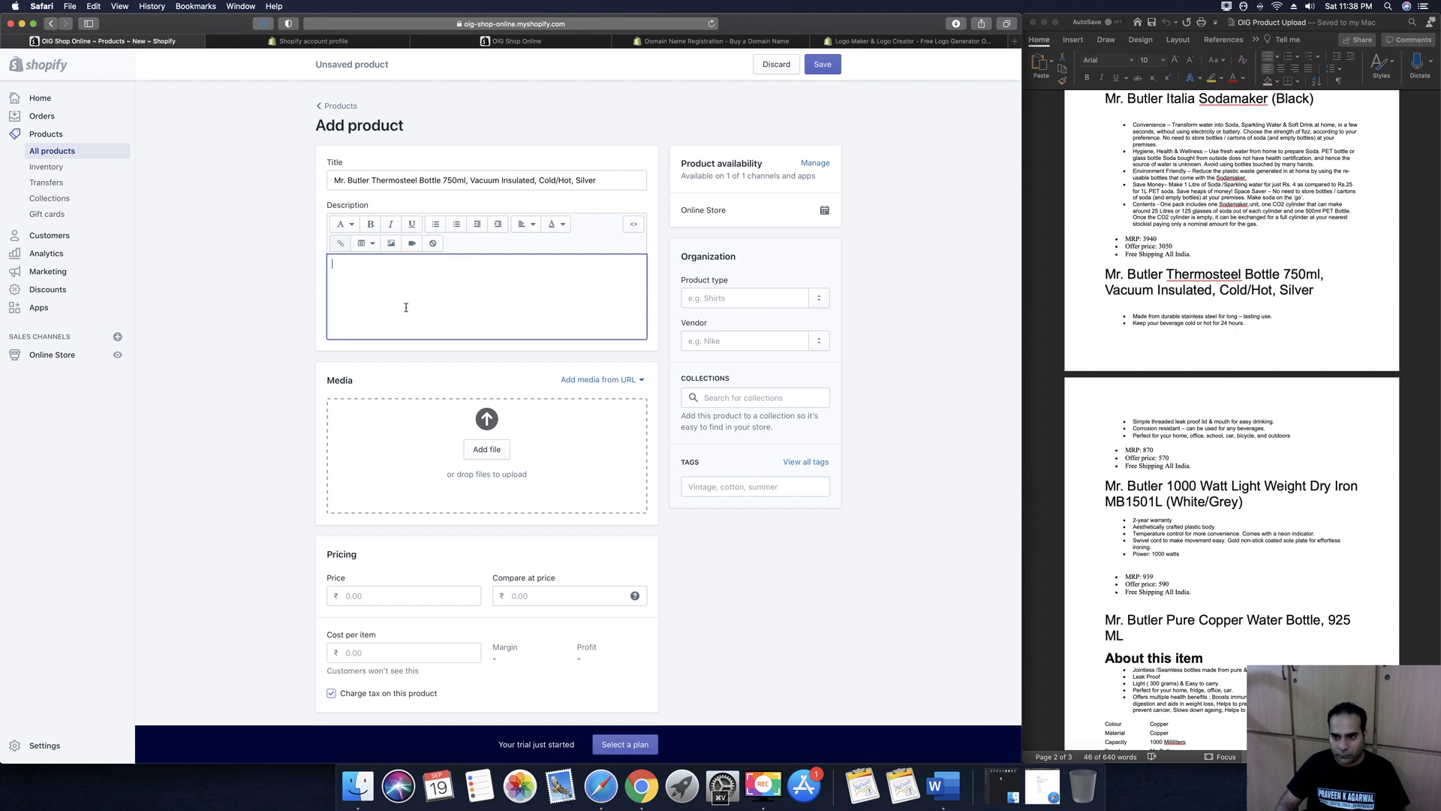
pyautogui.press('super+v')
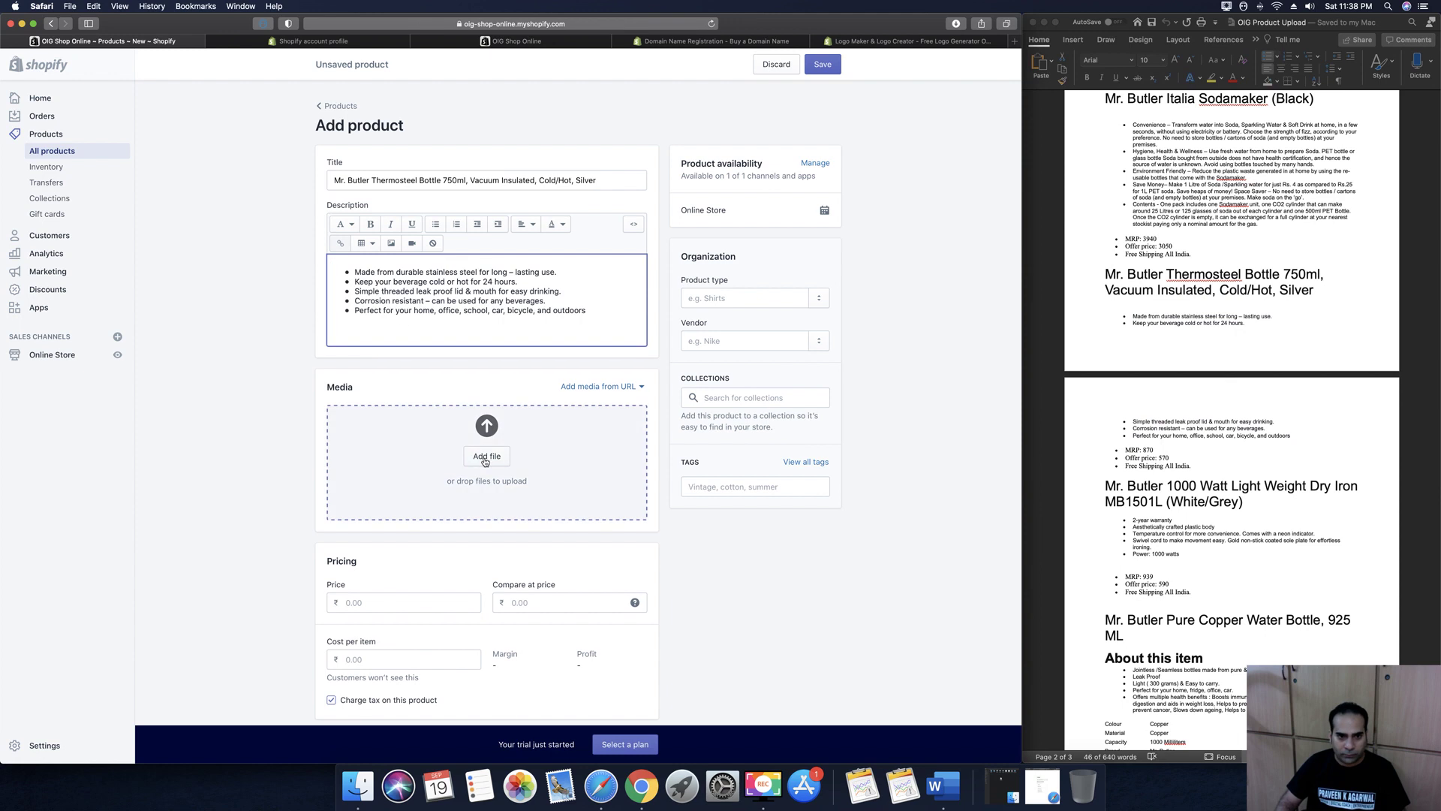
# Upload images 43.png–50.png from the MR BUTLER THERMO STEEL folder into Media
pyautogui.click(485, 458)
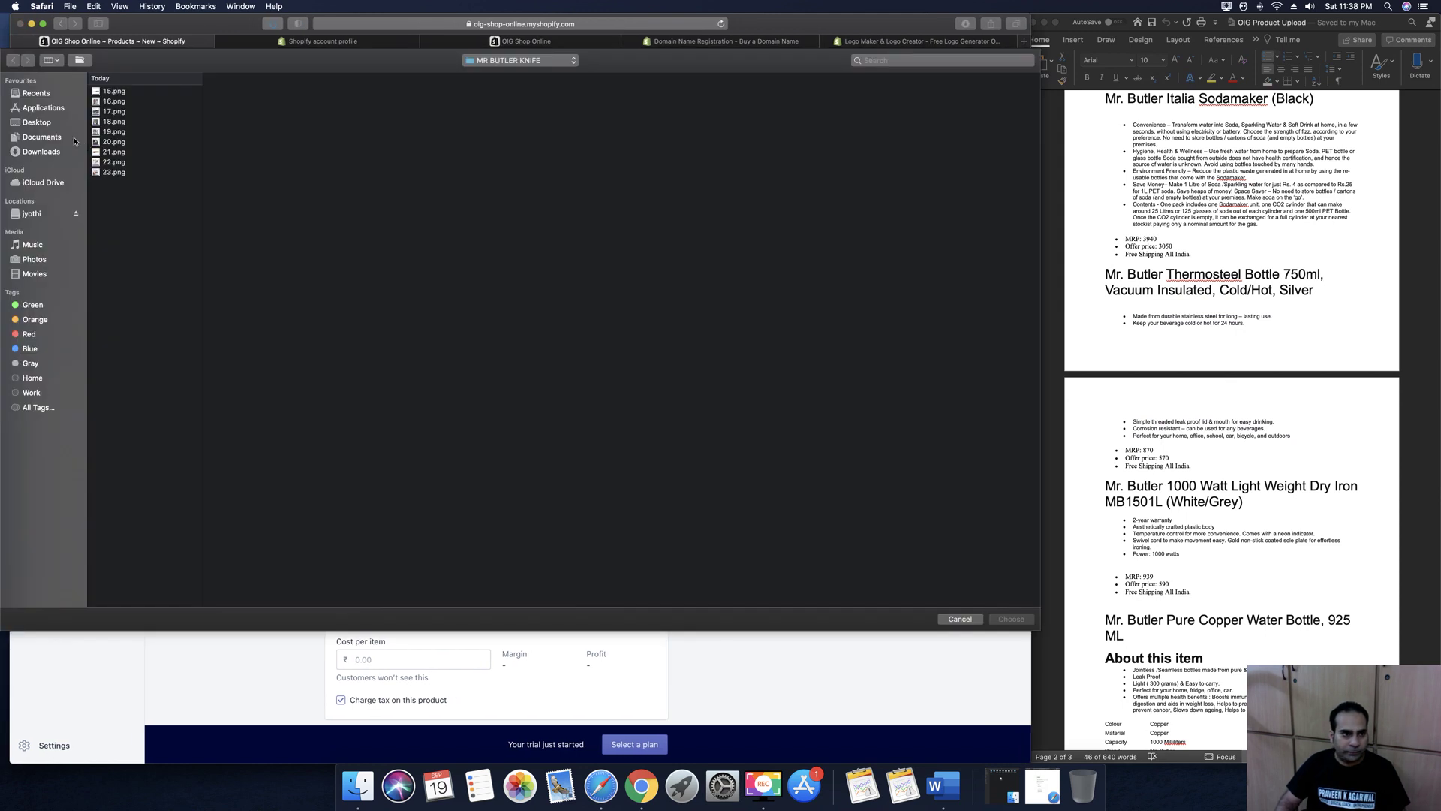
pyautogui.click(60, 139)
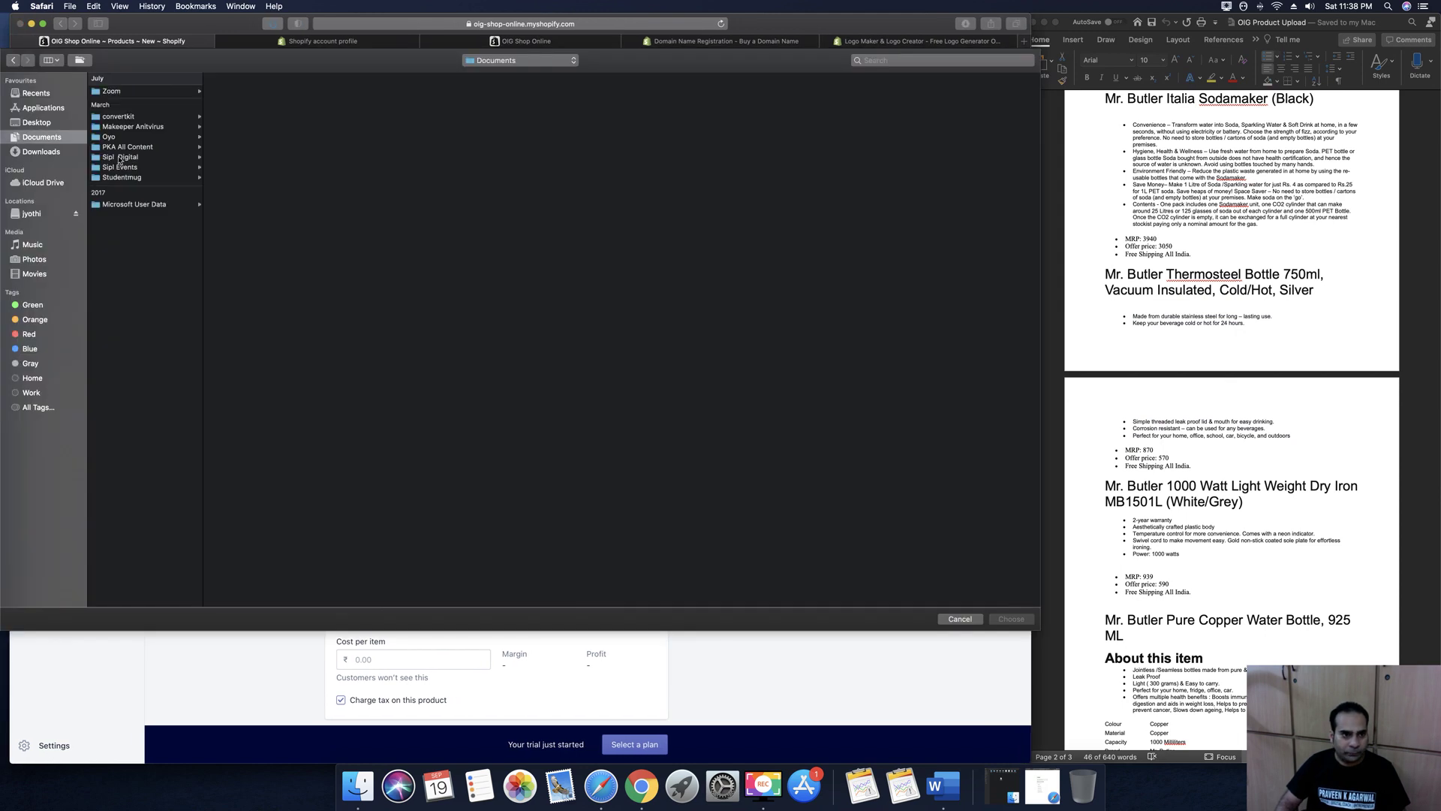
pyautogui.click(119, 158)
pyautogui.click(298, 229)
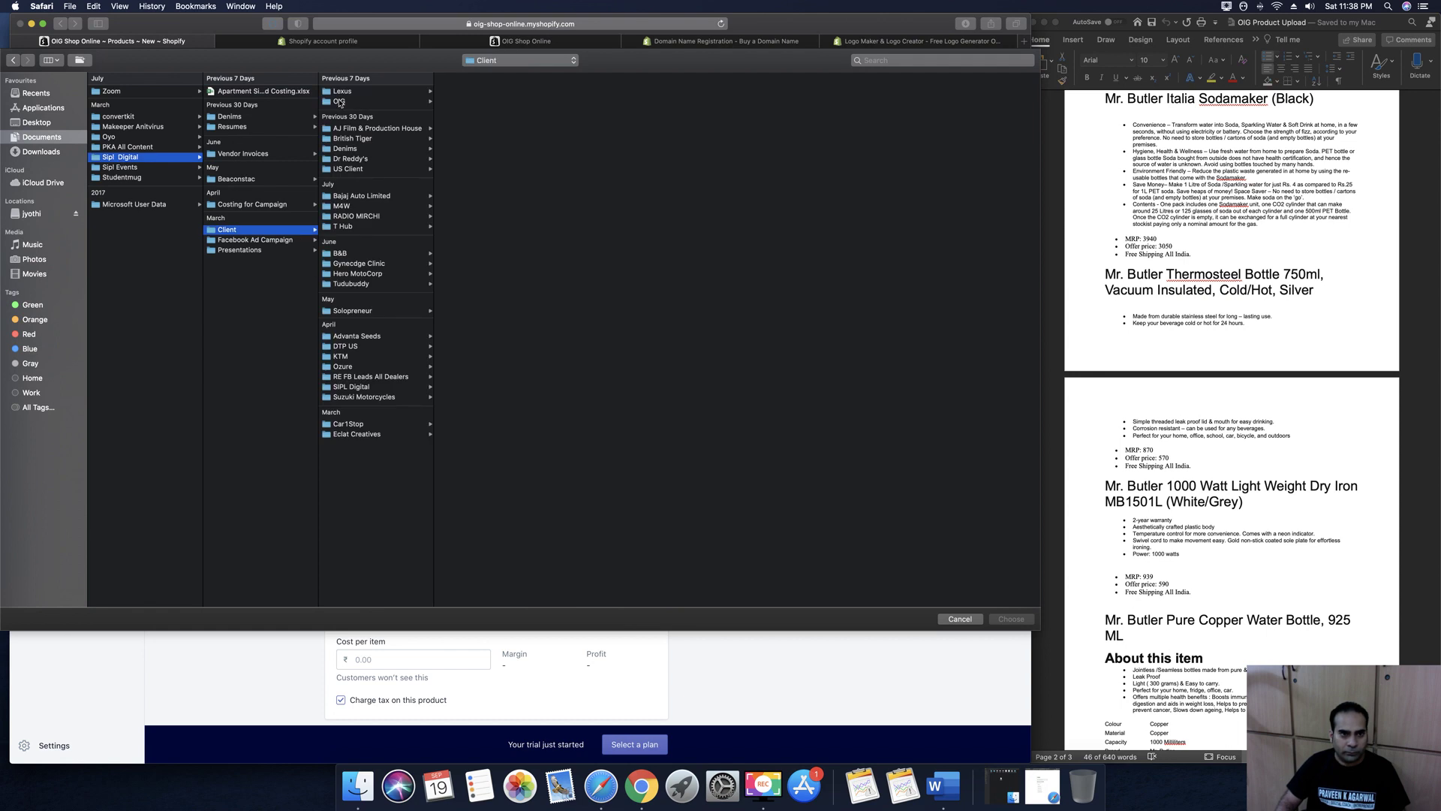
pyautogui.click(340, 100)
pyautogui.click(460, 102)
pyautogui.click(614, 163)
pyautogui.click(725, 102)
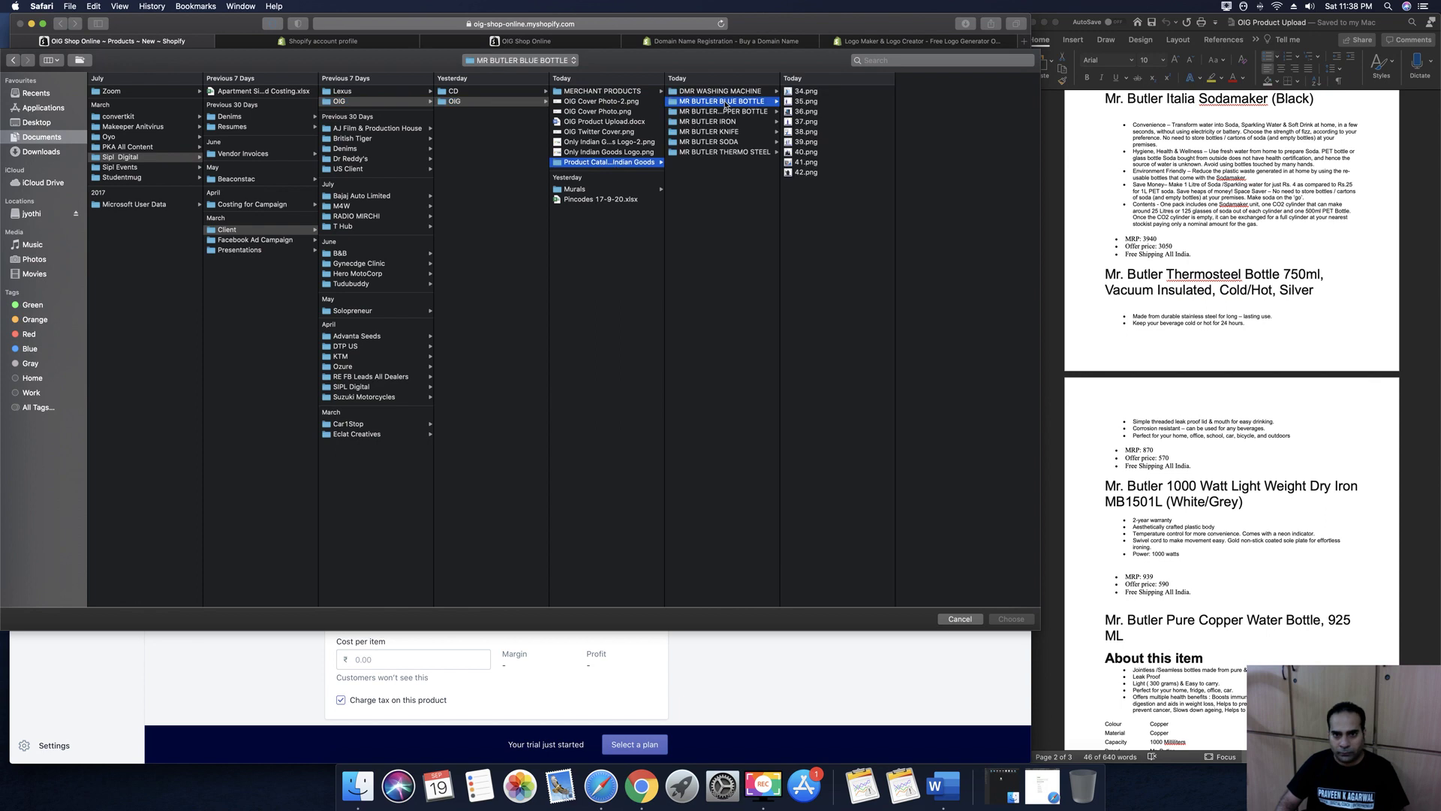
pyautogui.press('Down')
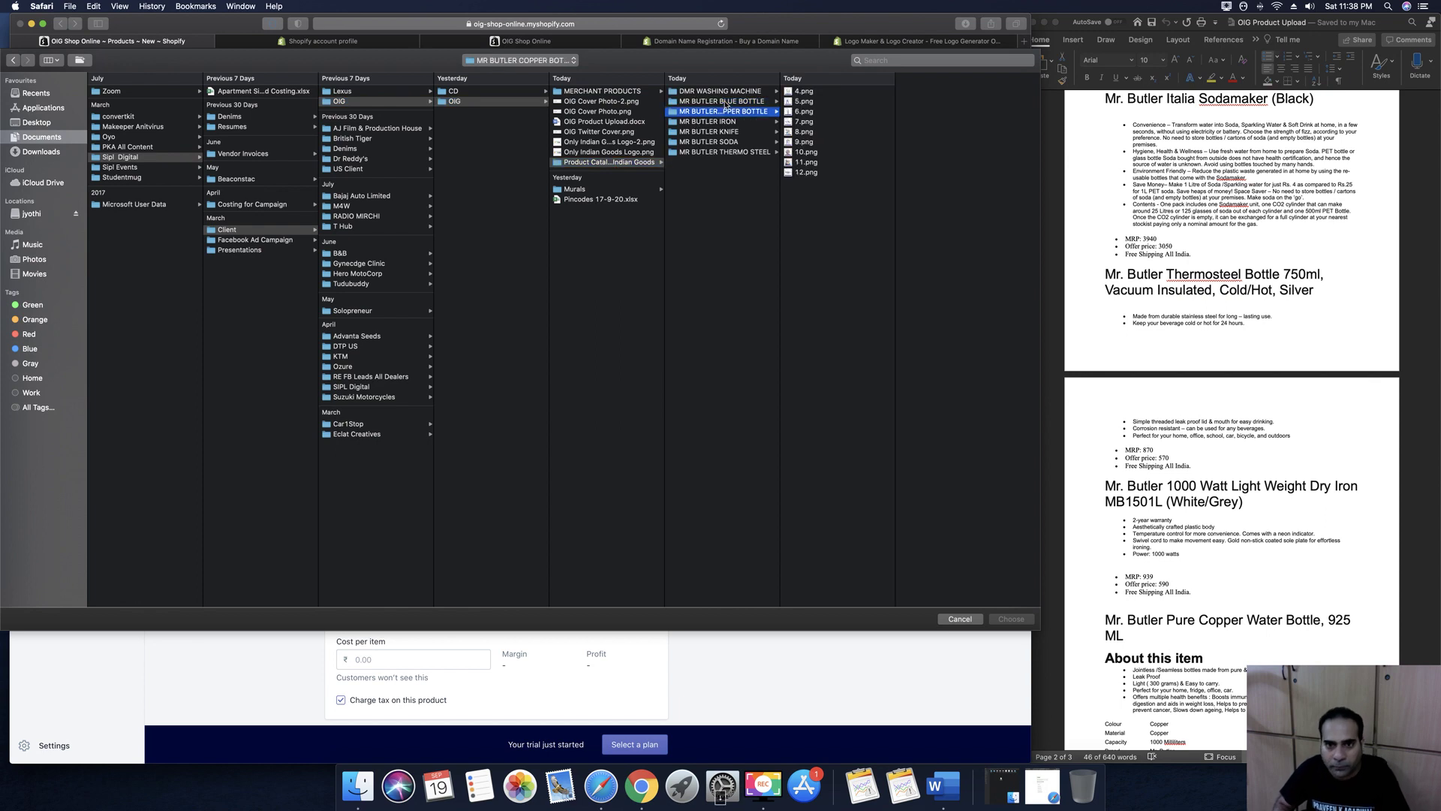
pyautogui.press('Down')
pyautogui.press('Down')
pyautogui.press('Down')
pyautogui.press('Down')
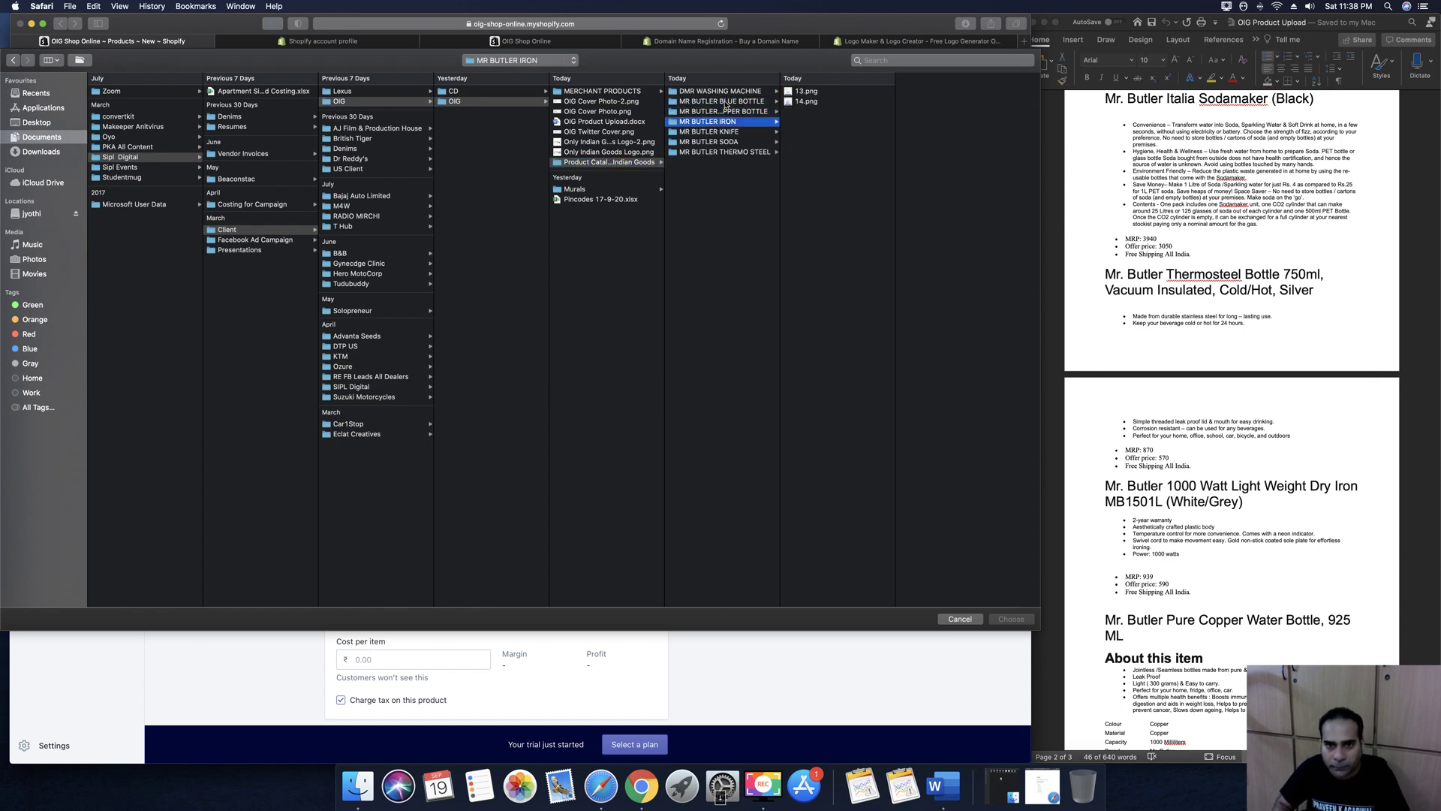
pyautogui.moveTo(812, 186); pyautogui.dragTo(811, 88)
pyautogui.click(1010, 618)
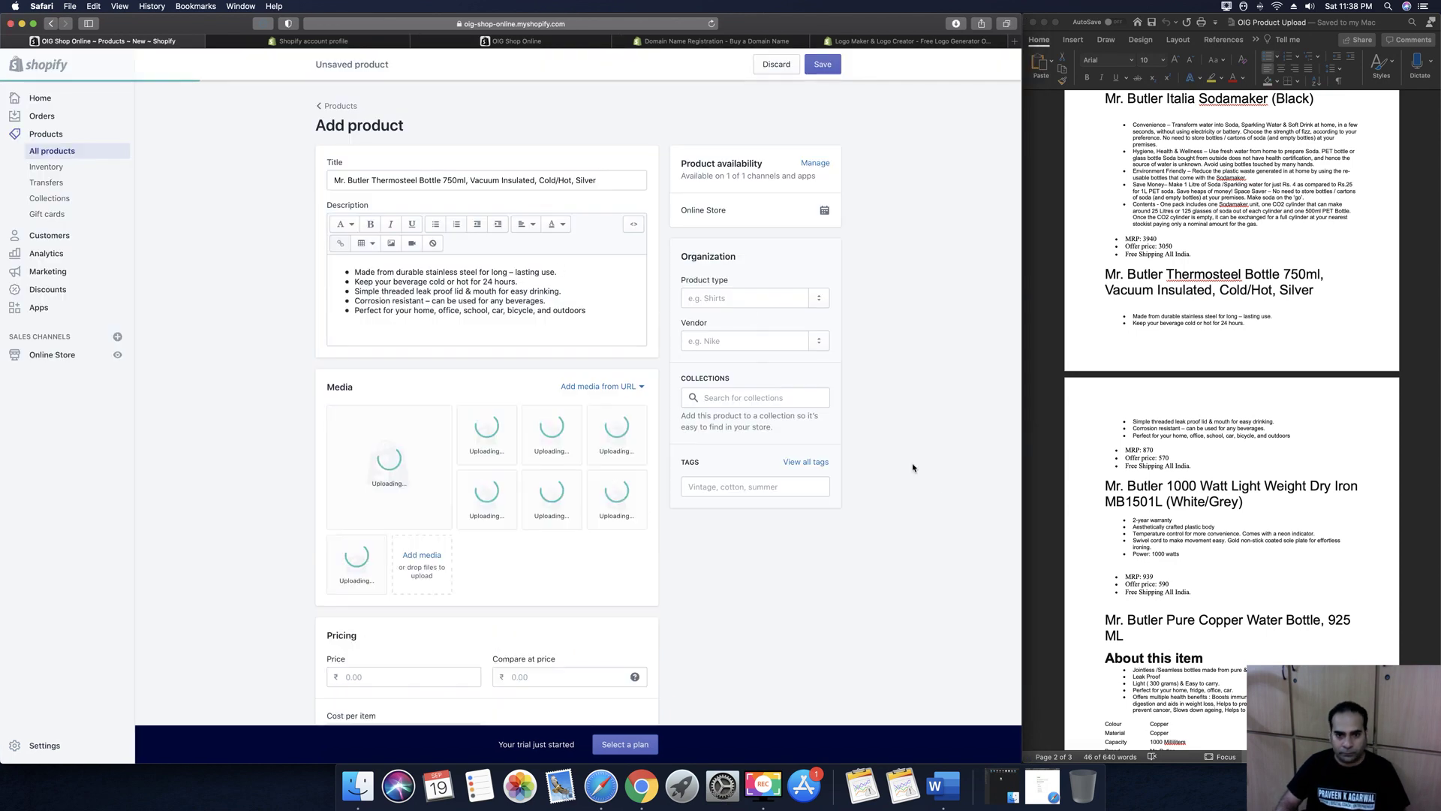
# Set price 570, compare-at price 870 and SKU 100
pyautogui.scroll(-5, 945, 465)
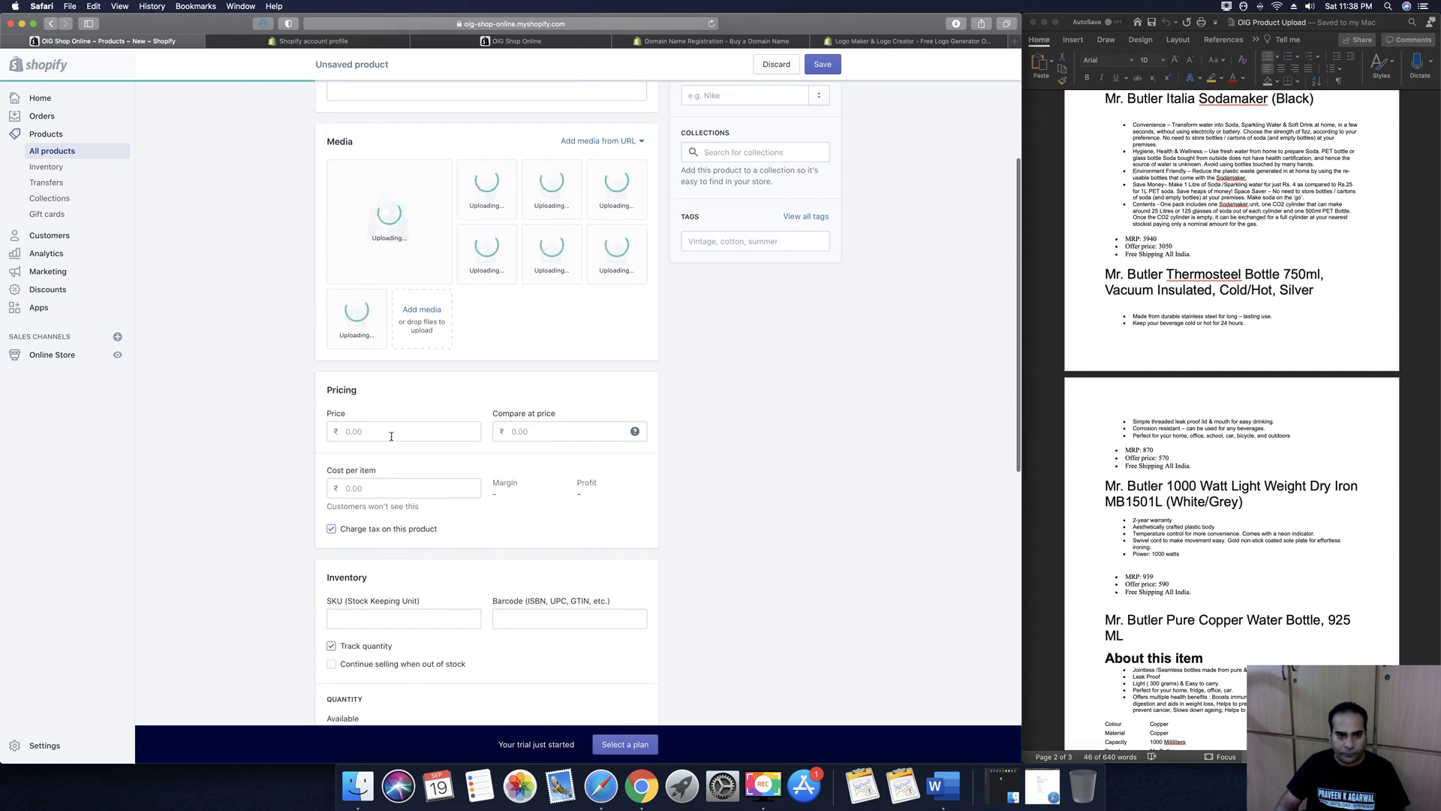
pyautogui.click(391, 432)
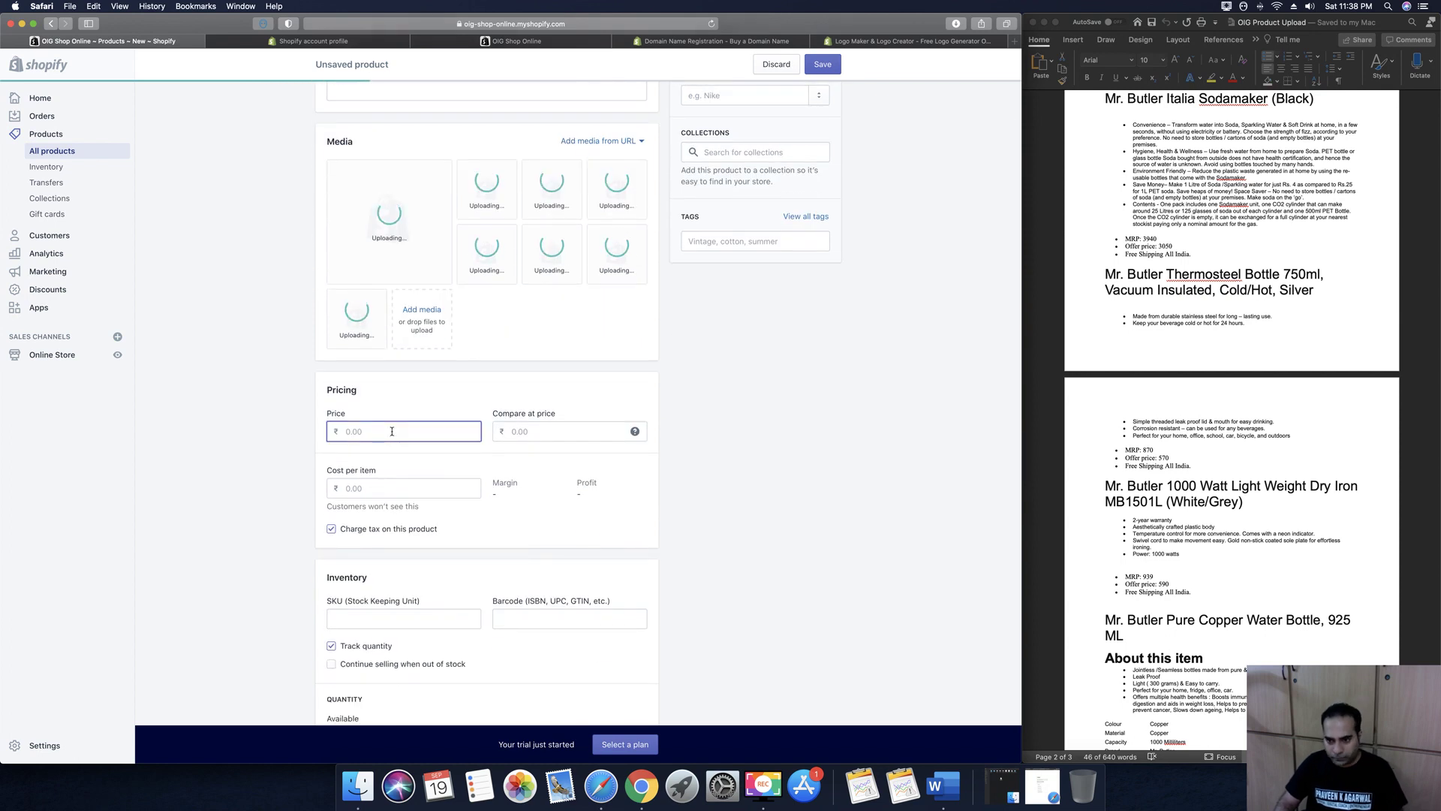
pyautogui.write('570')
pyautogui.press('Tab')
pyautogui.write('870')
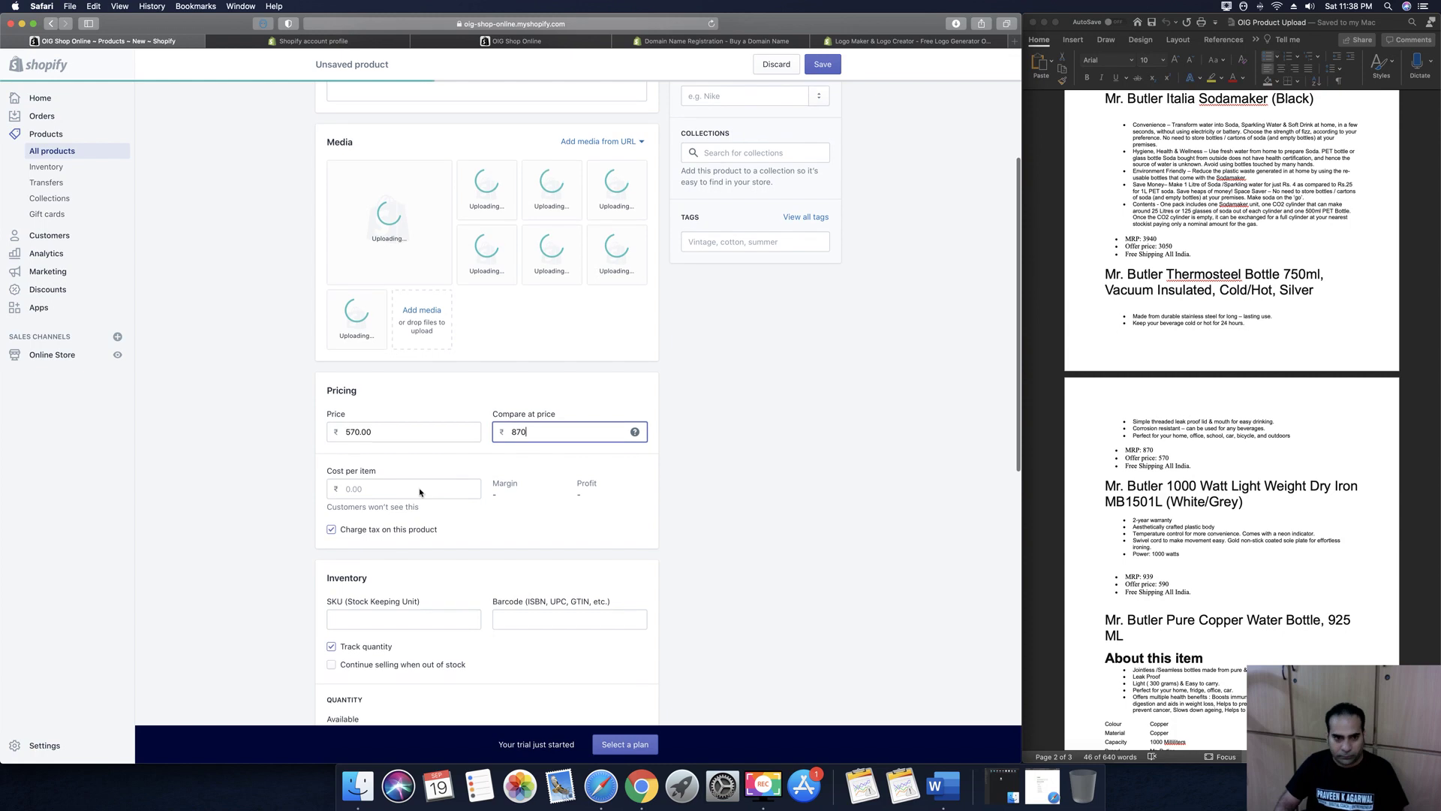
pyautogui.press('Tab')
pyautogui.scroll(-2, 418, 489)
pyautogui.scroll(-2, 418, 489)
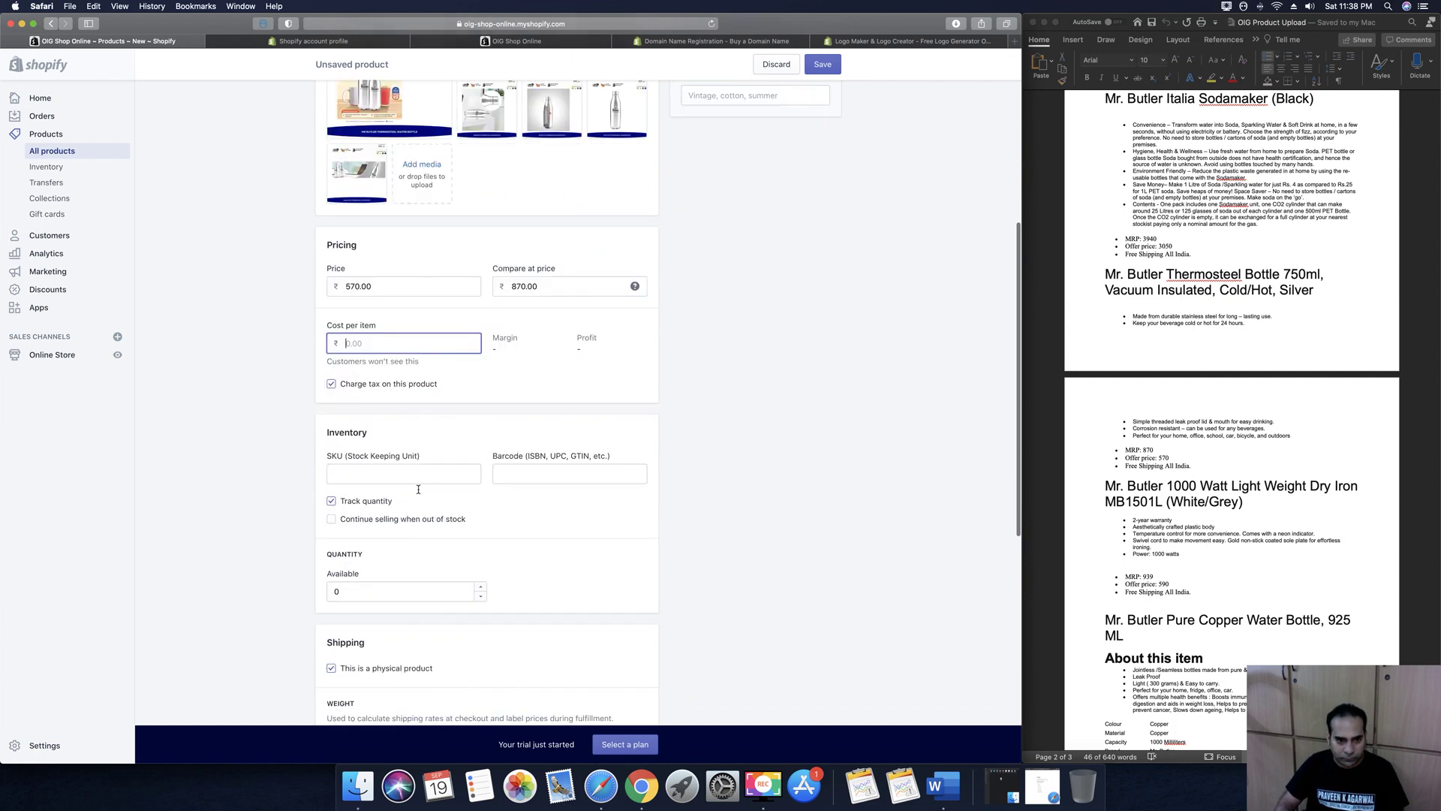
pyautogui.click(412, 477)
pyautogui.write('1')
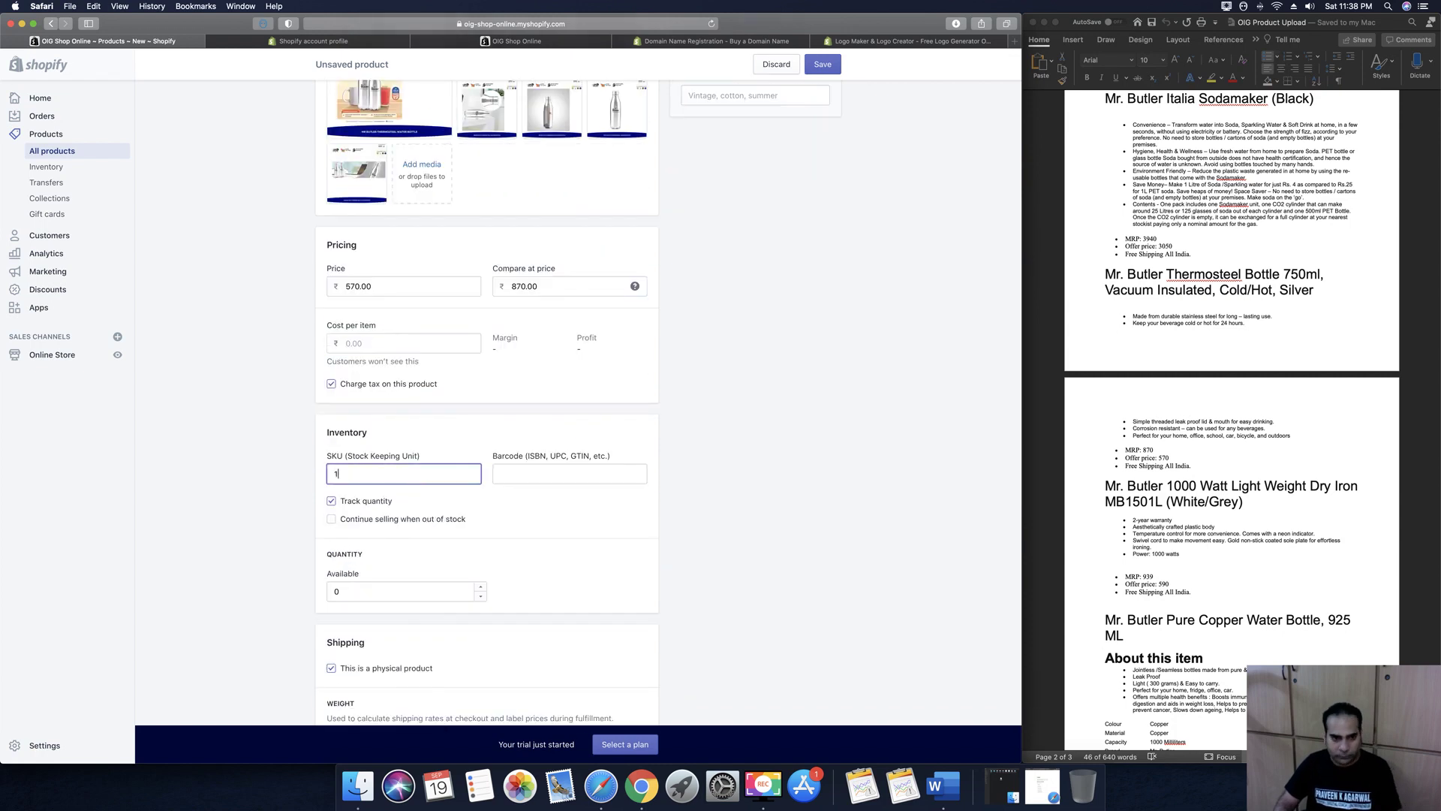
pyautogui.write('00')
# Set the product type to Water Bottle and the vendor to Mr Butler
pyautogui.scroll(10, 492, 504)
pyautogui.scroll(-5, 492, 504)
pyautogui.scroll(4, 492, 503)
pyautogui.click(717, 254)
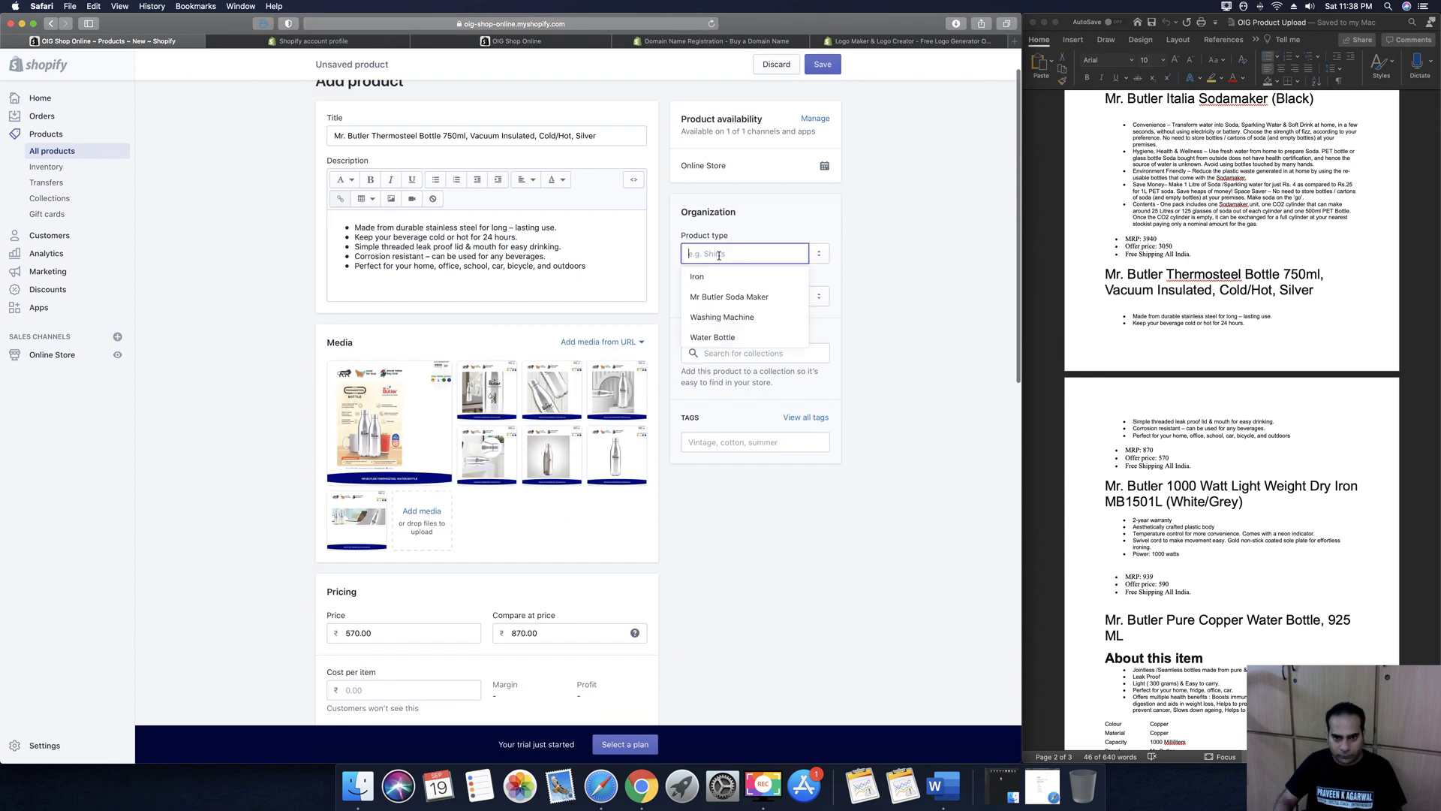
pyautogui.write('Therm')
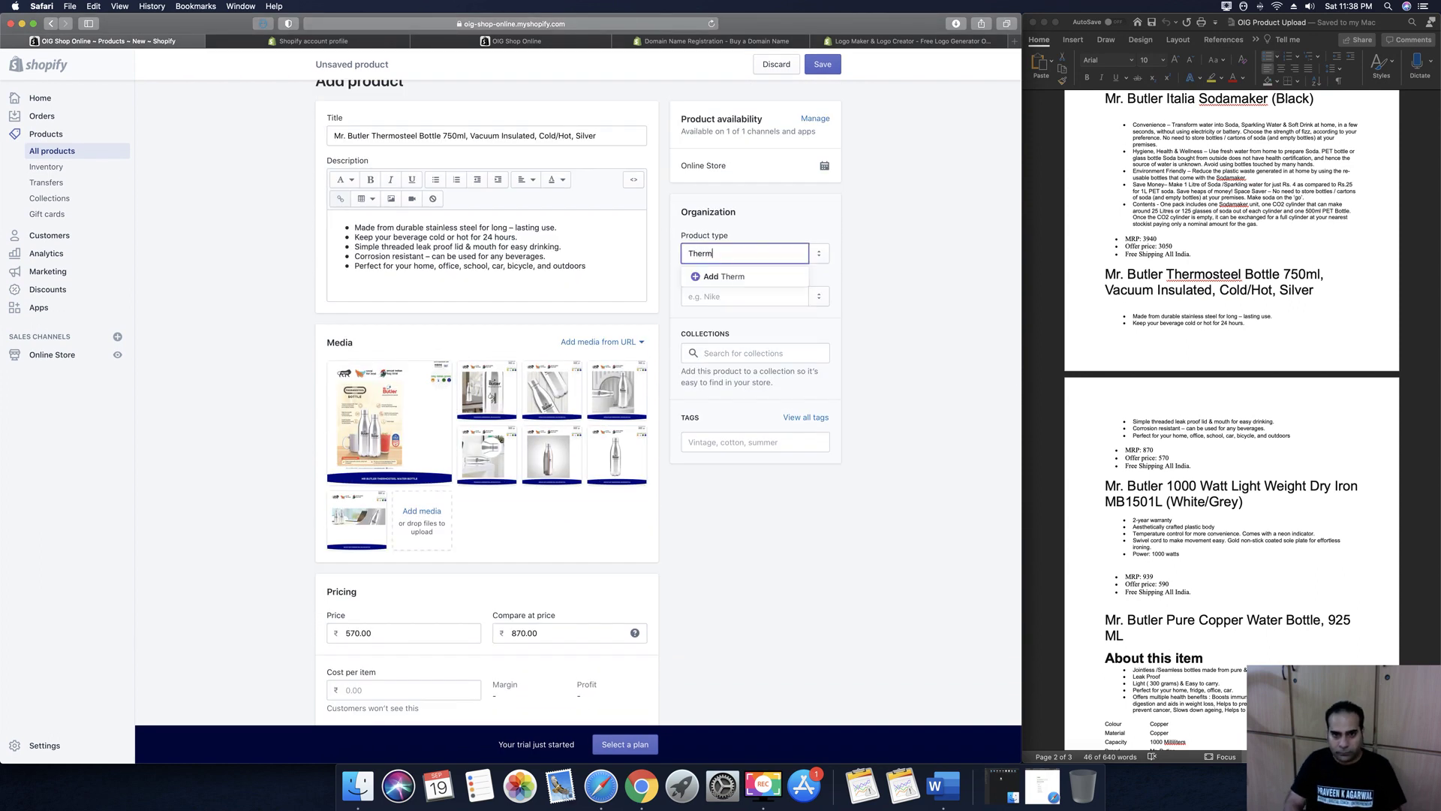
pyautogui.write('osteel B')
pyautogui.write('ater Bottle')
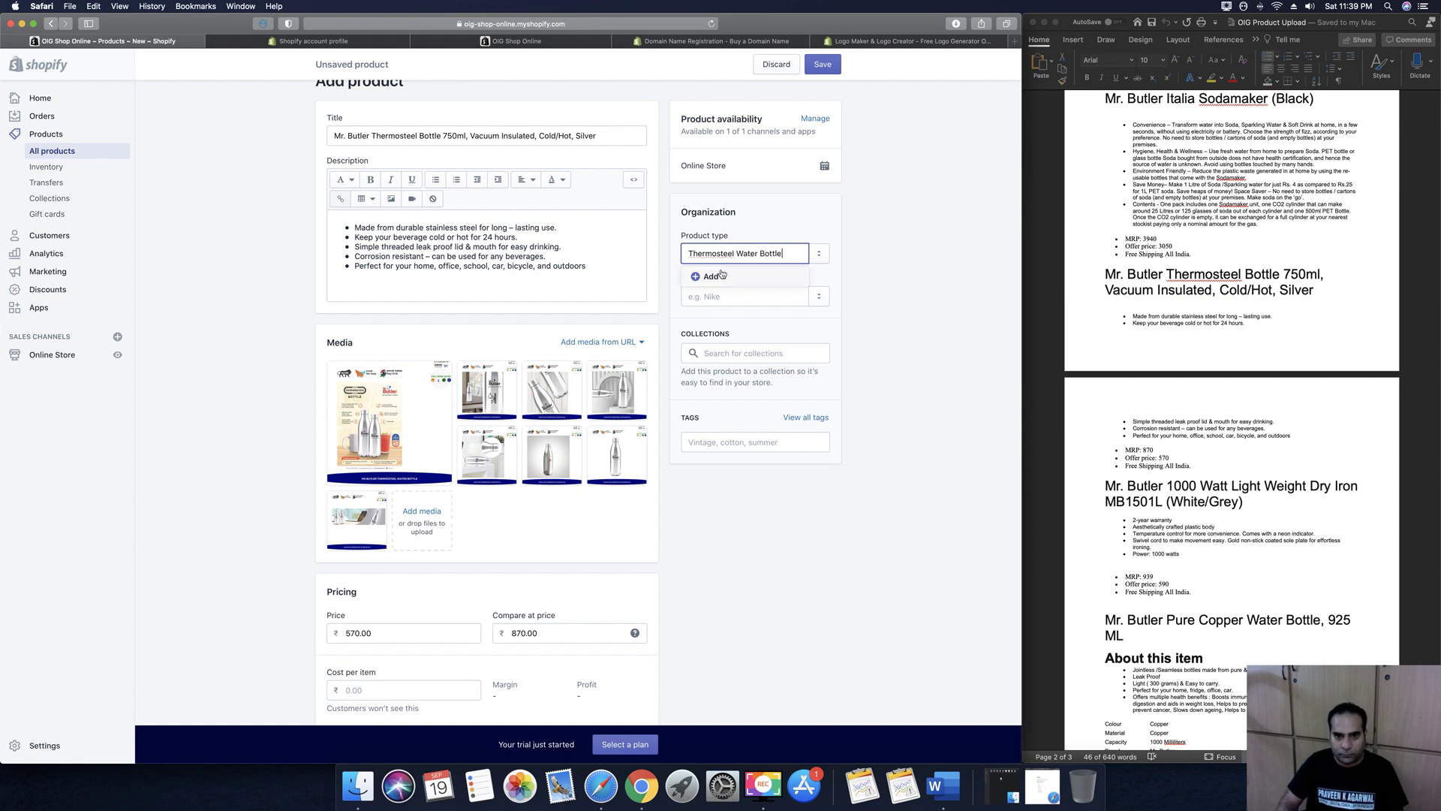
pyautogui.press('super+a')
pyautogui.press('BackSpace')
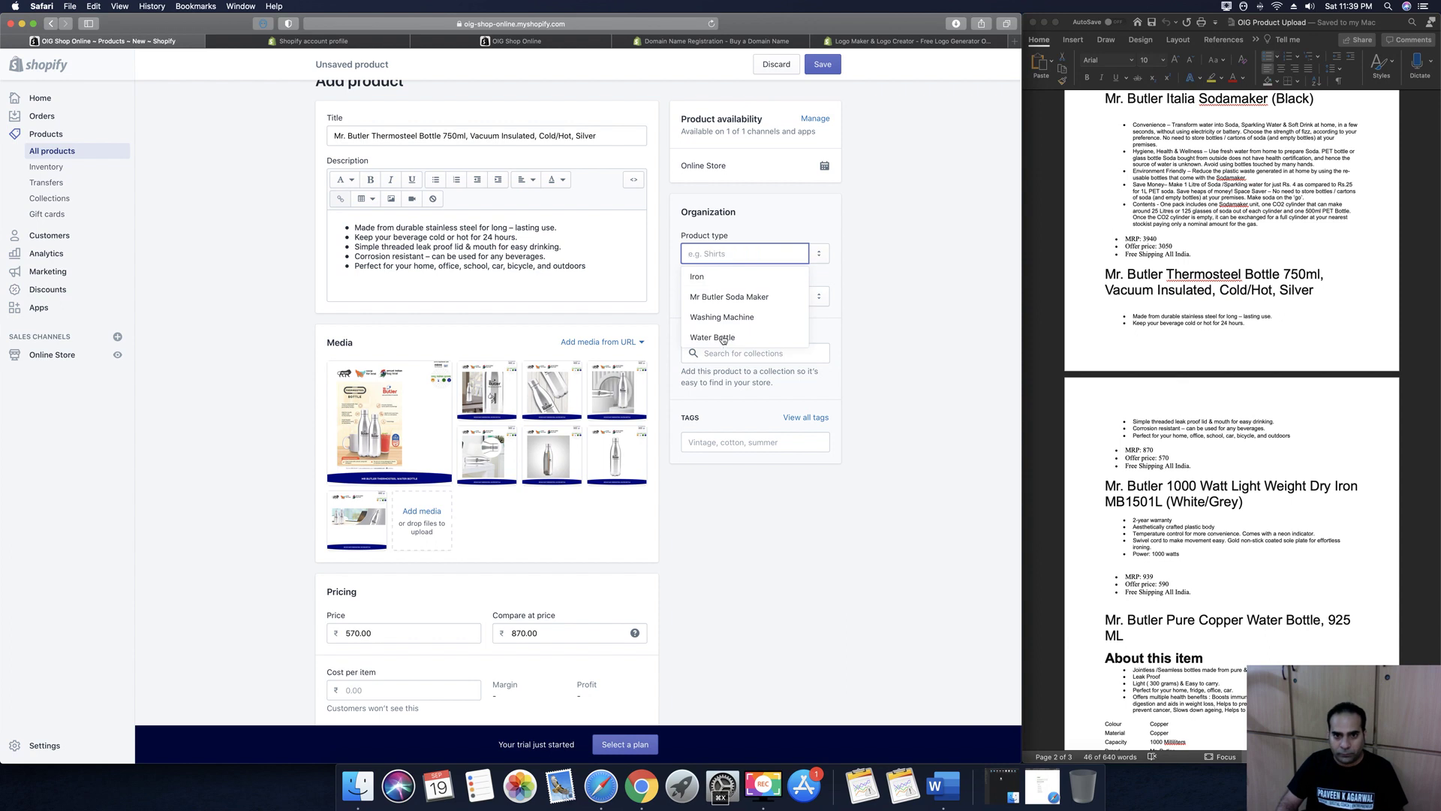
pyautogui.click(725, 343)
pyautogui.click(706, 290)
pyautogui.click(722, 336)
# Add the tag 'Thermosteel Water Bottle' and save the product
pyautogui.click(732, 442)
pyautogui.press('super+v')
pyautogui.click(695, 465)
pyautogui.scroll(-5, 760, 522)
pyautogui.scroll(-6, 760, 522)
pyautogui.scroll(-1, 760, 522)
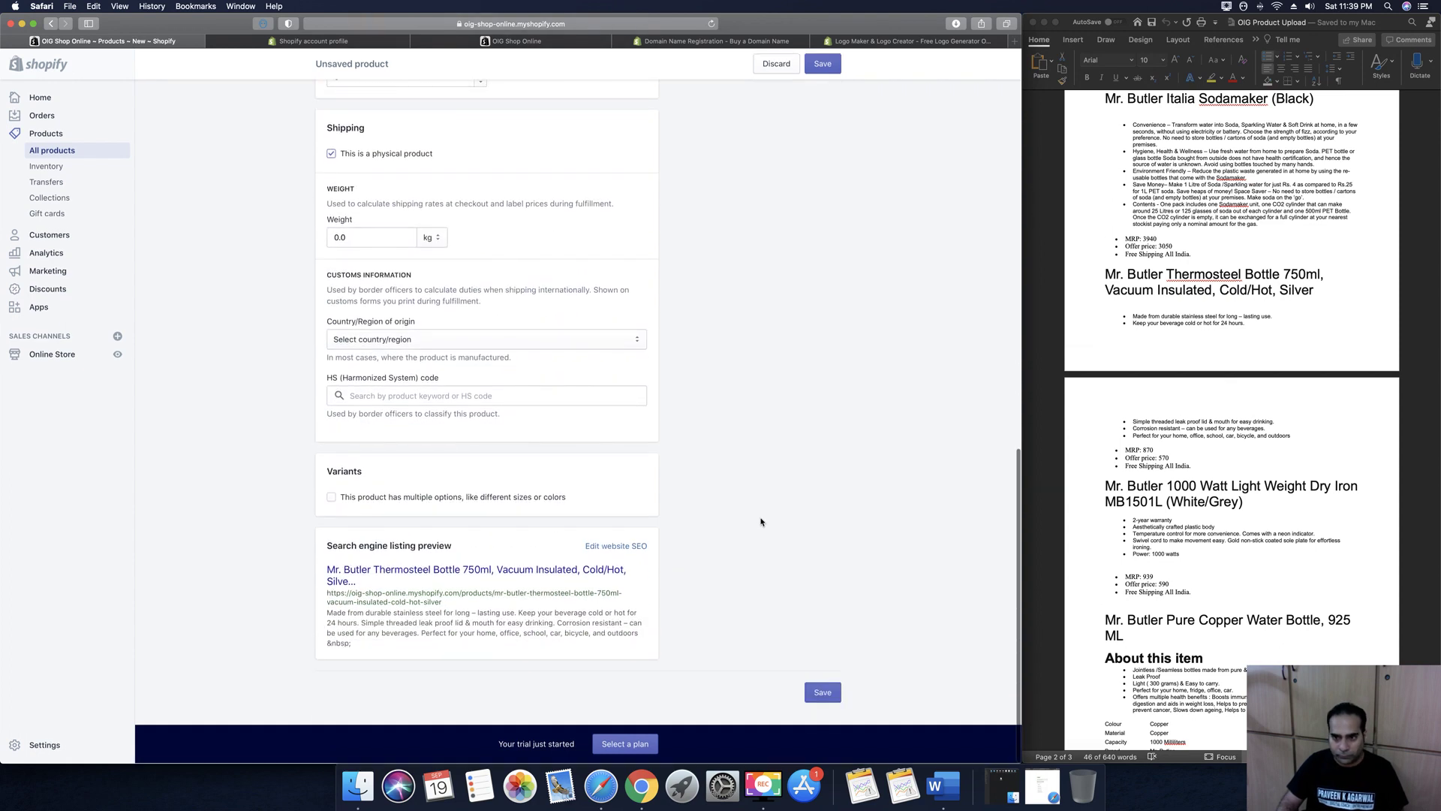
pyautogui.click(824, 693)
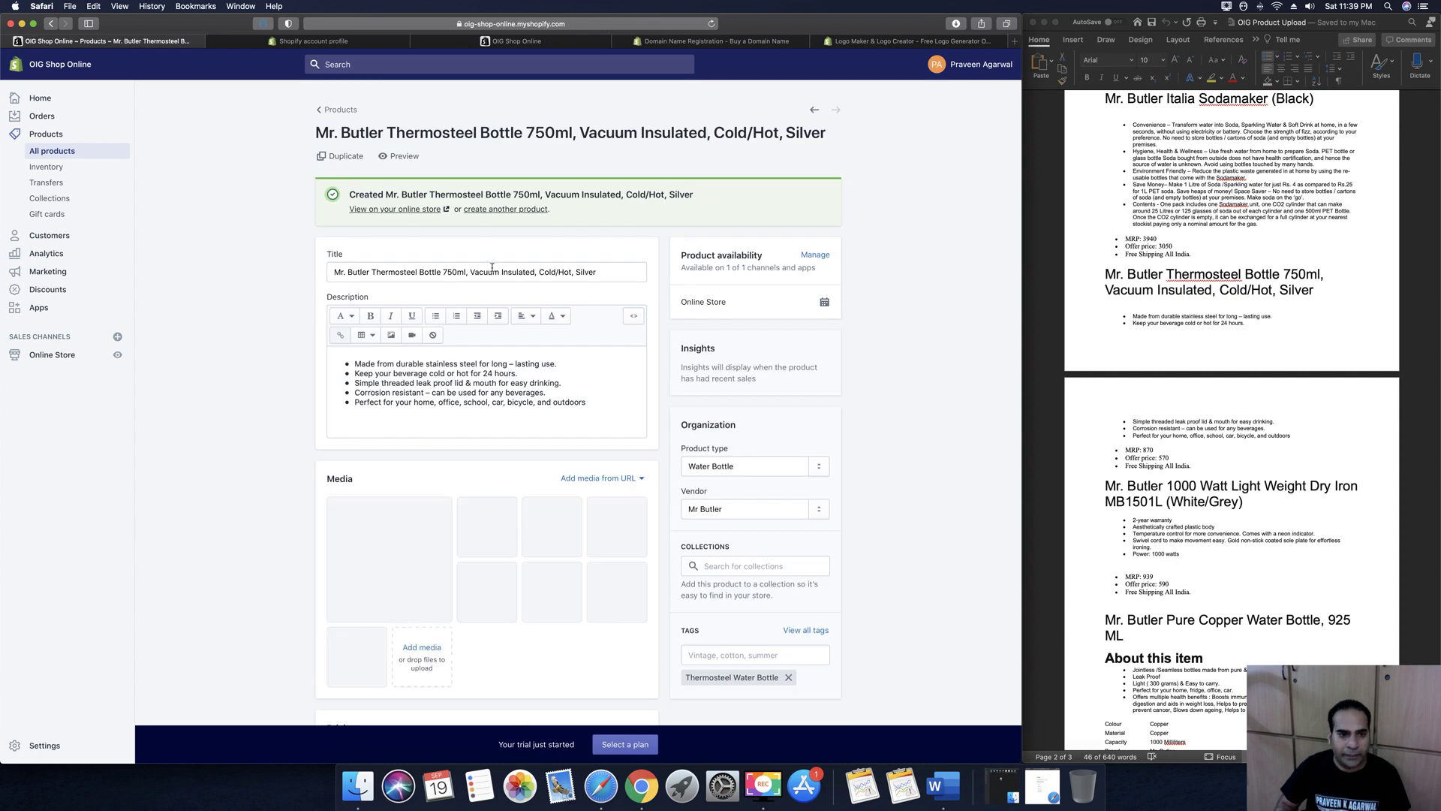
# Set the zero-stock Thermosteel bottle's available quantity to 100 and save
pyautogui.click(339, 109)
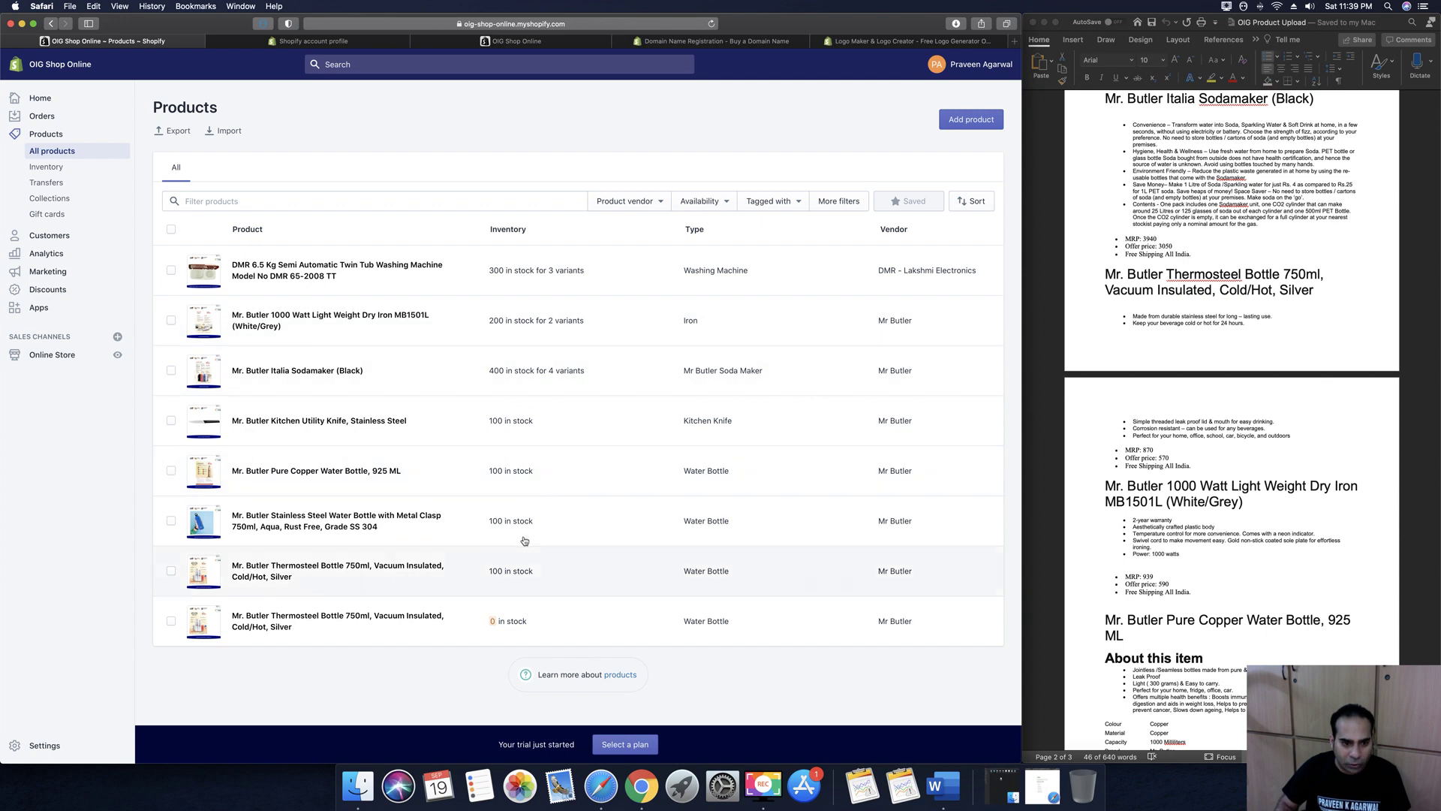
pyautogui.click(170, 622)
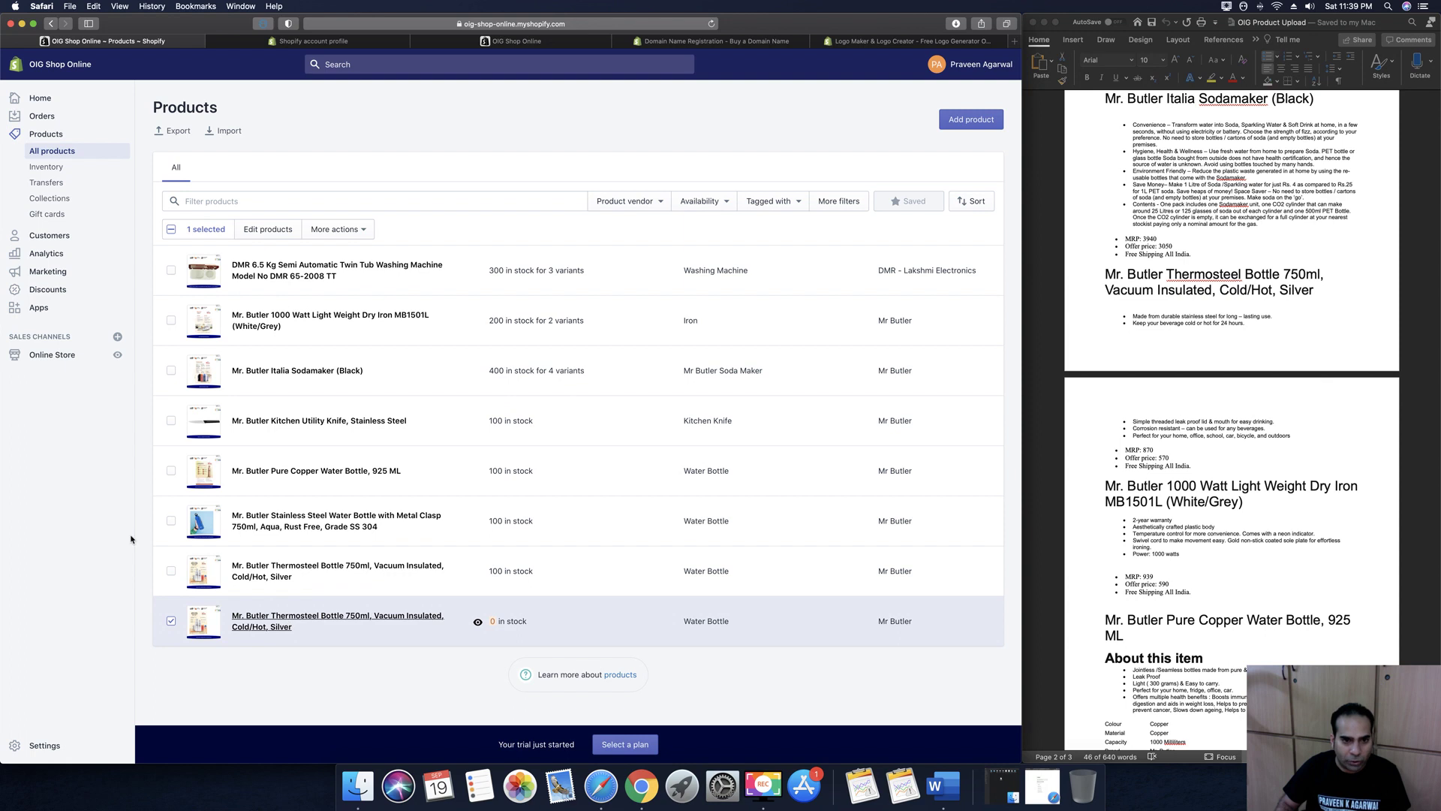
pyautogui.click(337, 616)
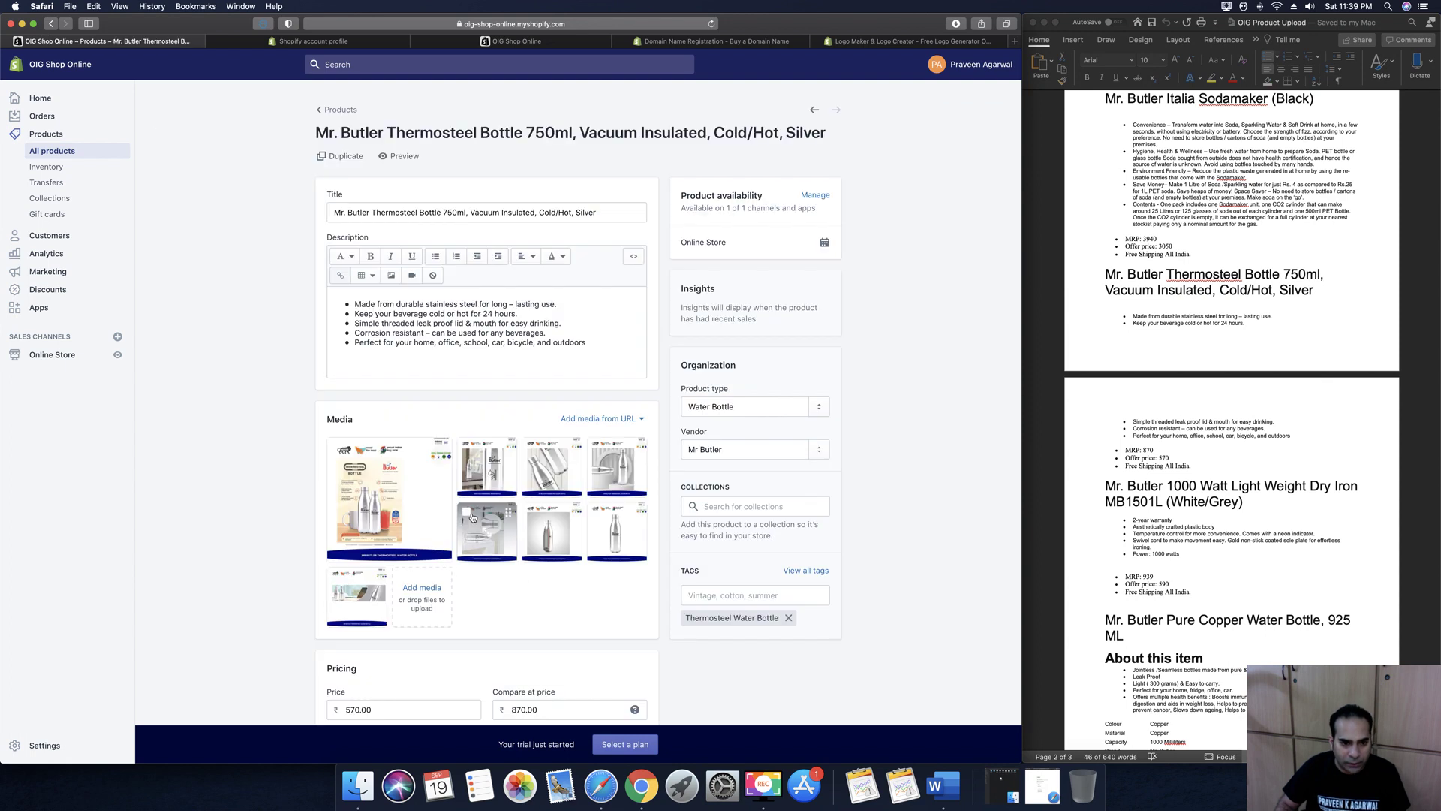
pyautogui.scroll(-5, 472, 517)
pyautogui.scroll(-2, 472, 518)
pyautogui.click(355, 624)
pyautogui.write('100')
pyautogui.click(752, 475)
pyautogui.scroll(3, 730, 576)
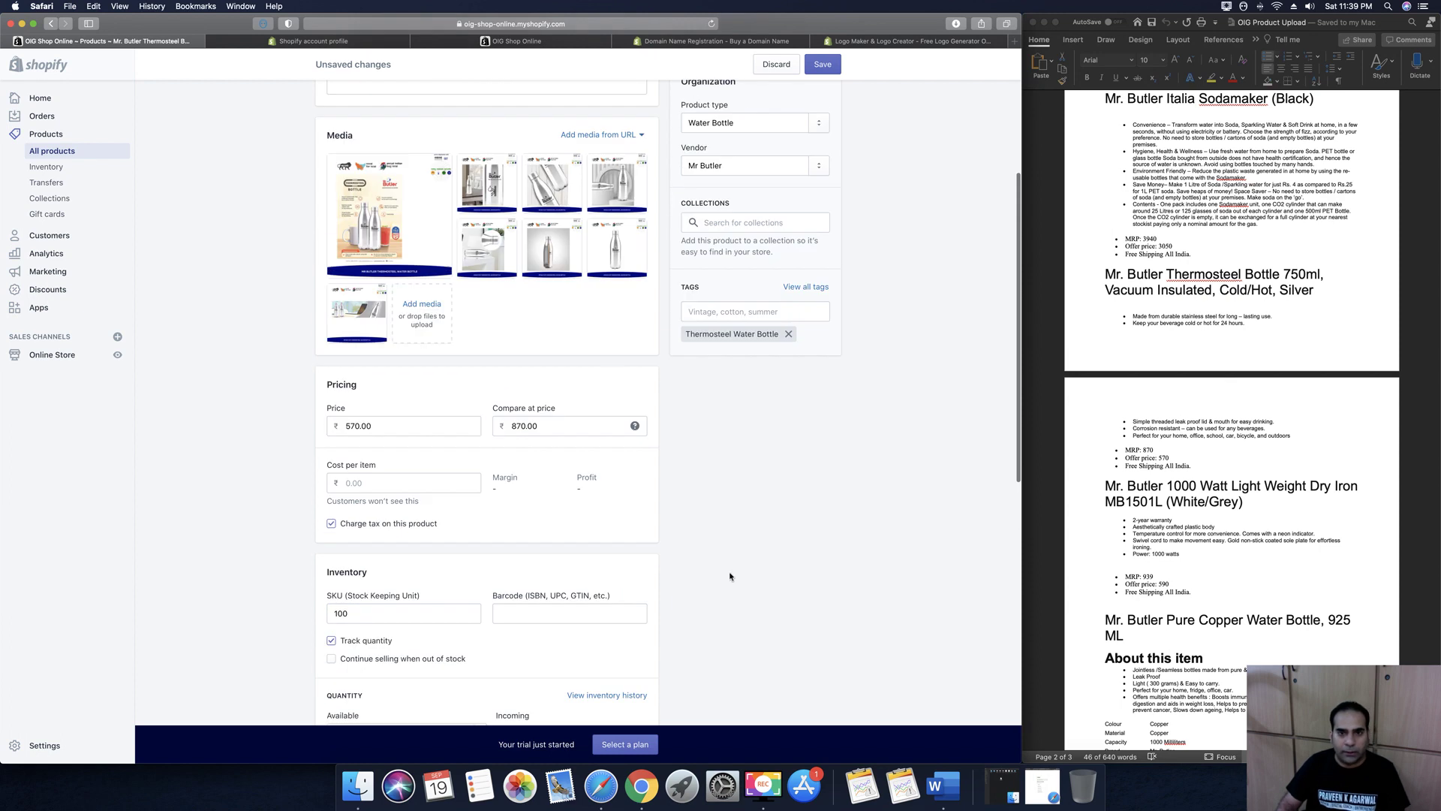
pyautogui.click(821, 66)
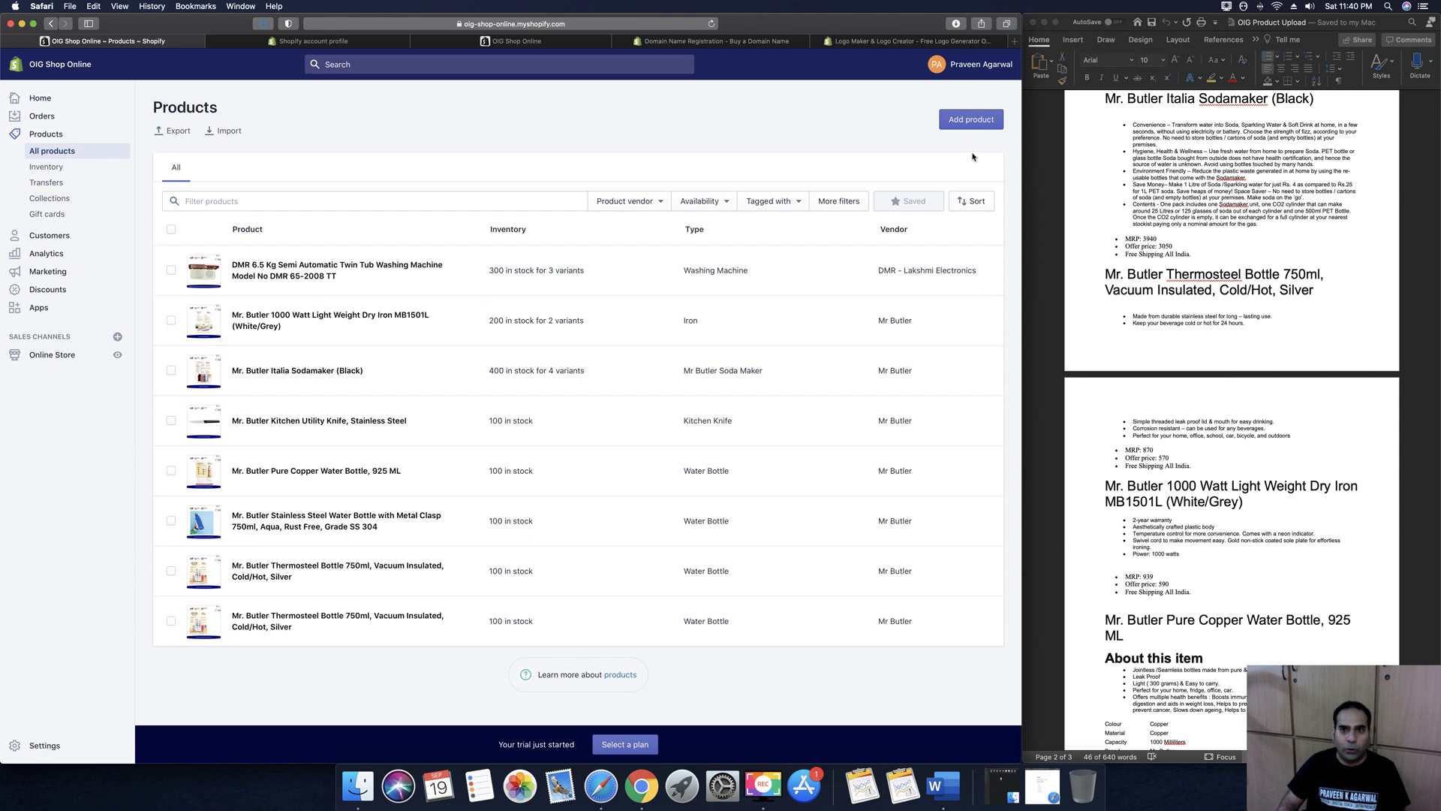
# Hide the Word notes, widen the admin, and browse the gift card product form from Gift cards
pyautogui.click(1038, 26)
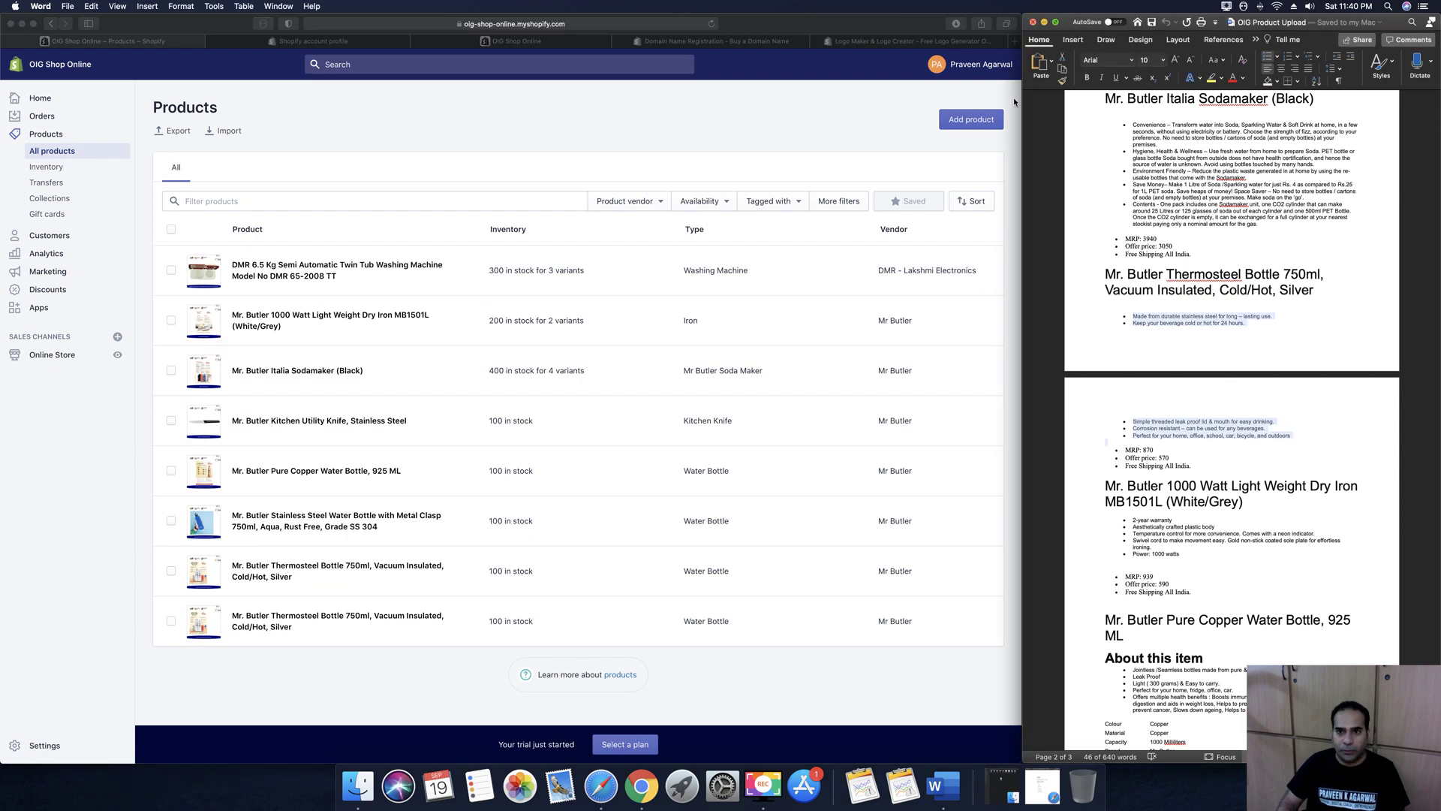
pyautogui.press('super+h')
pyautogui.moveTo(1293, 120); pyautogui.dragTo(1415, 137)
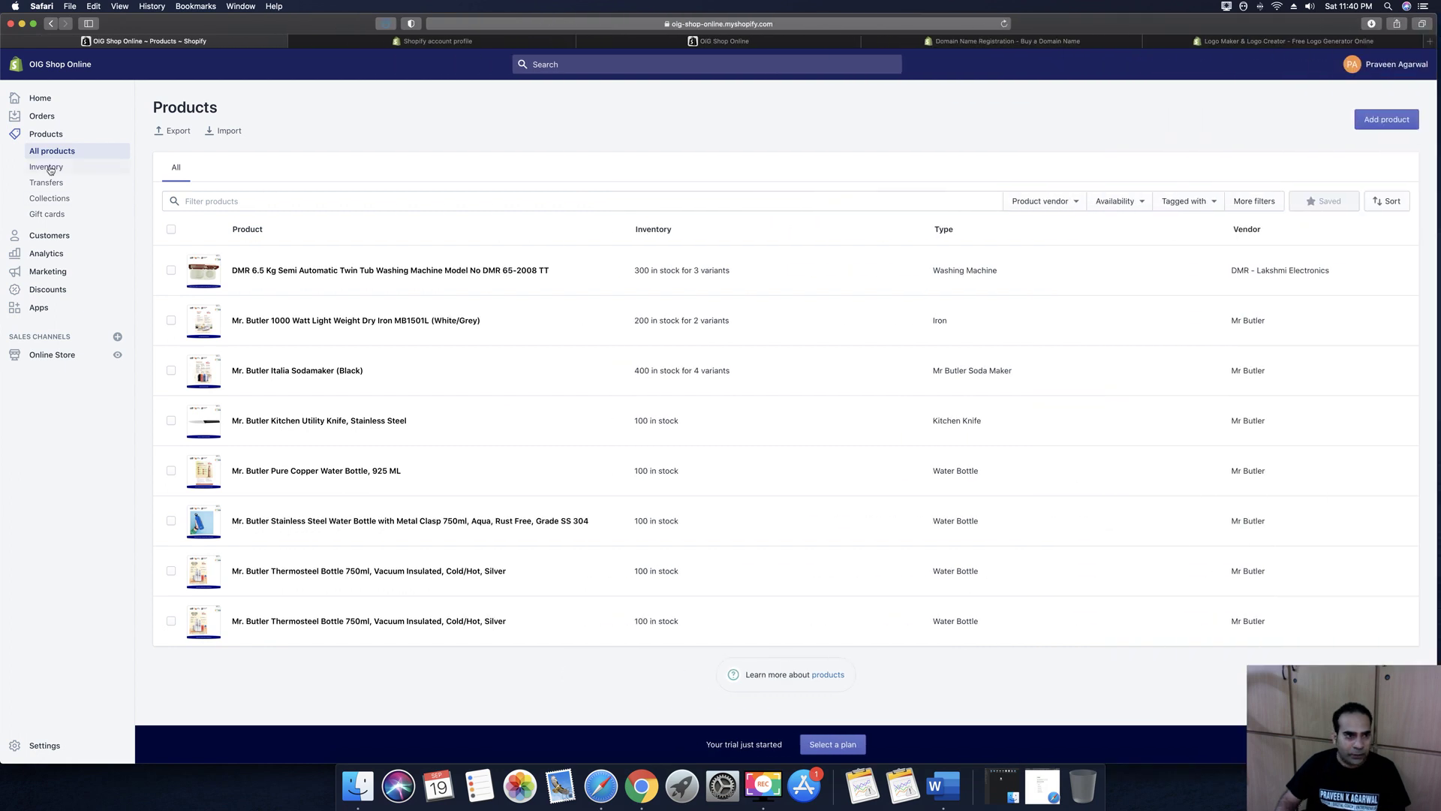
pyautogui.click(49, 214)
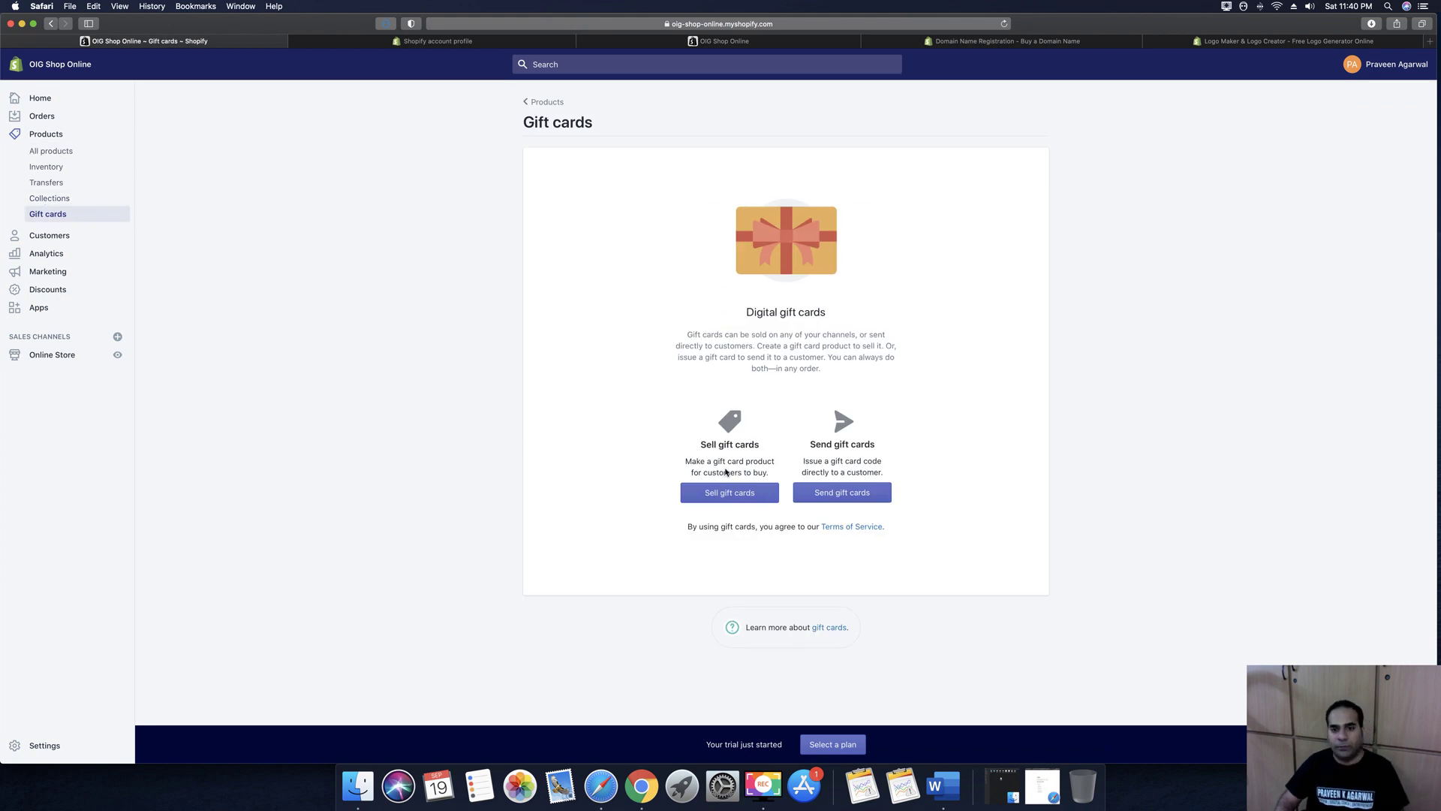
pyautogui.click(733, 495)
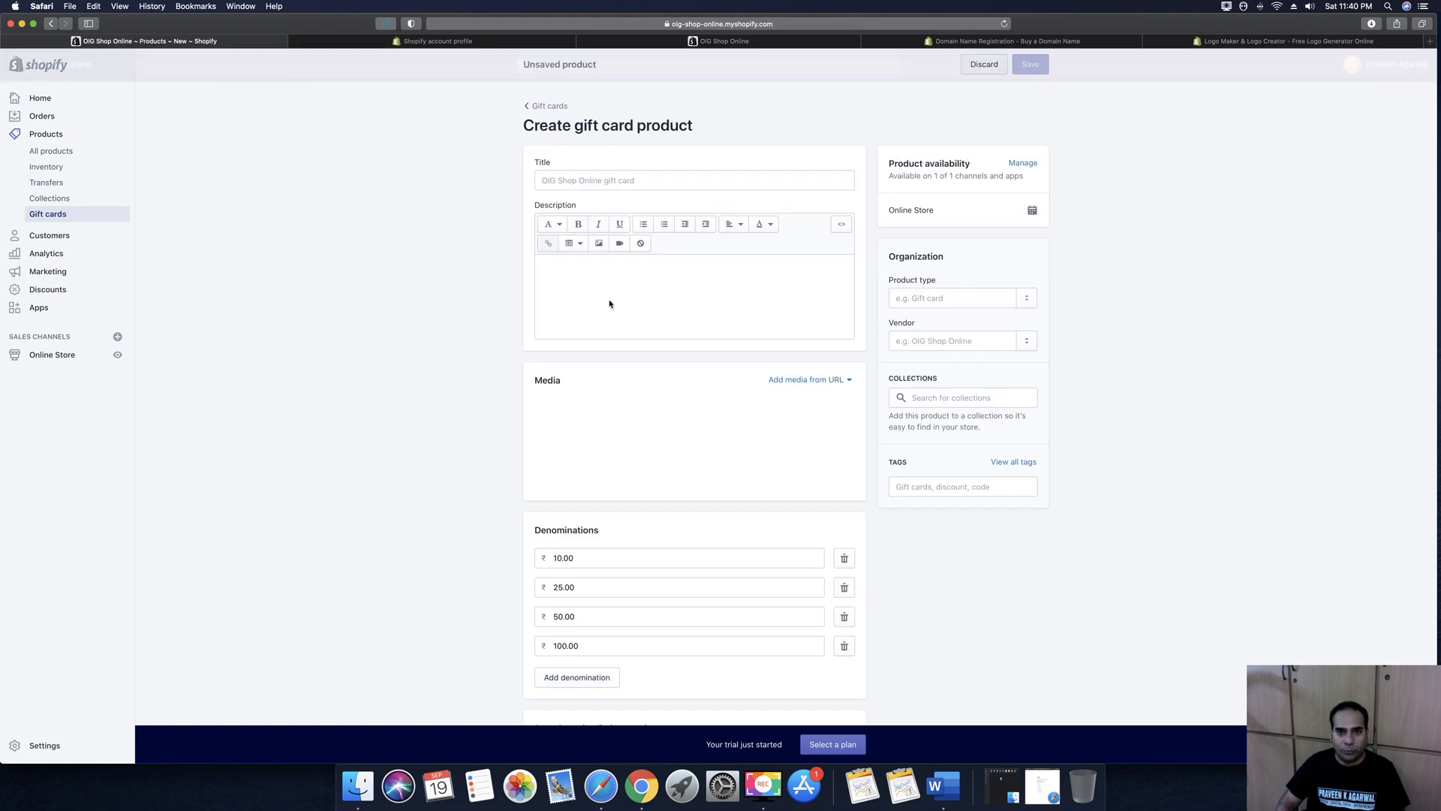
pyautogui.scroll(-5, 788, 332)
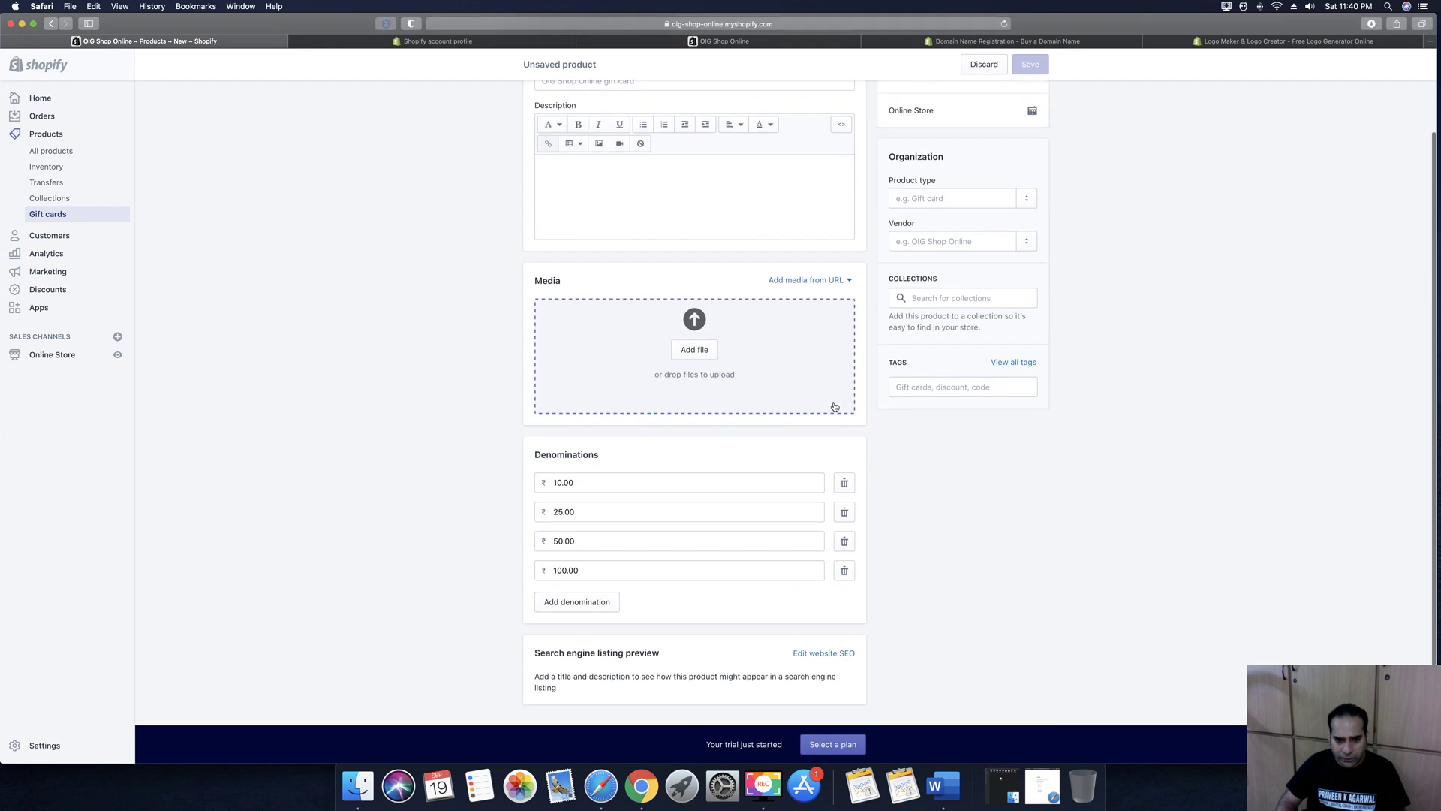
pyautogui.scroll(5, 996, 545)
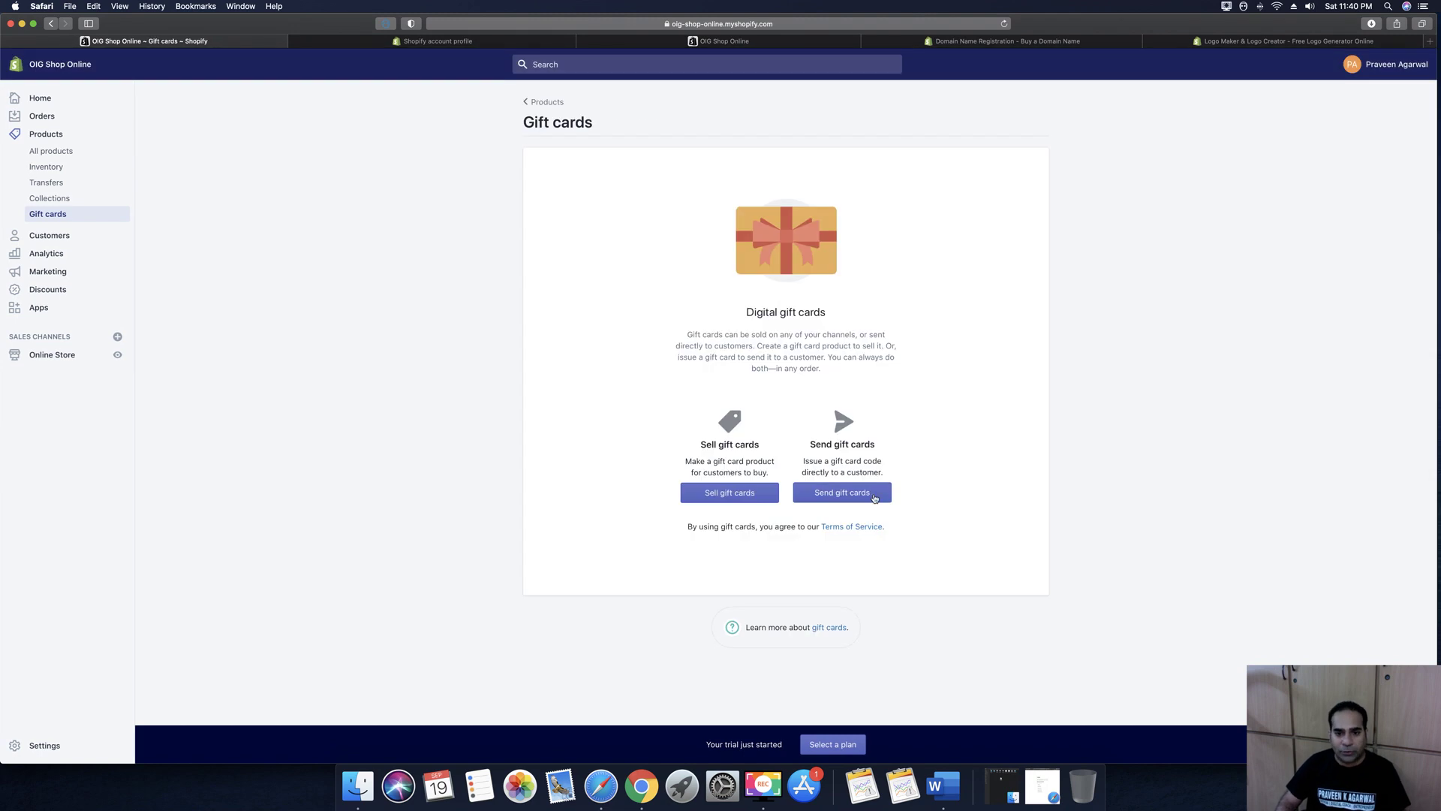
# Look over the Issue gift card form, then leave it unsaved for the Customers page
pyautogui.click(853, 496)
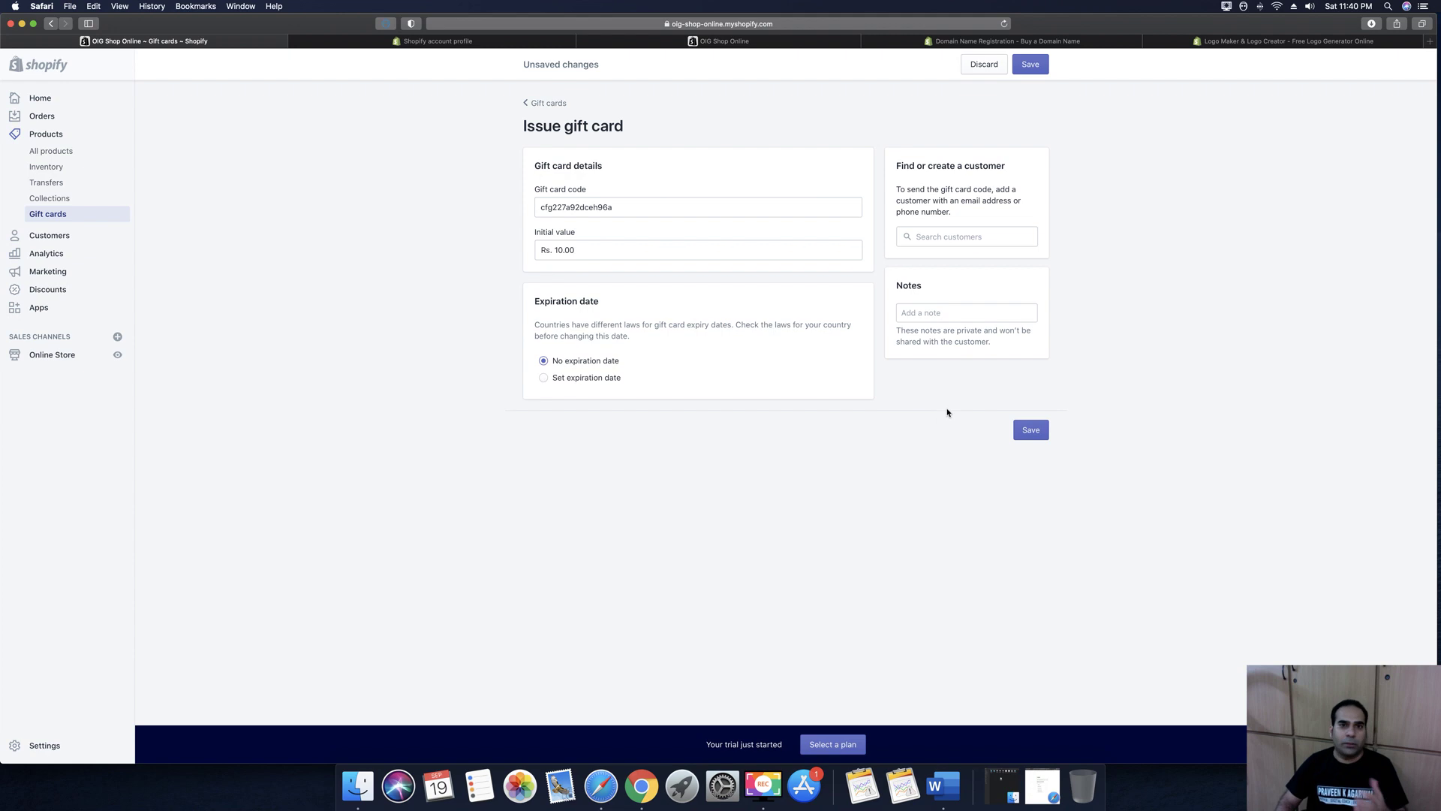
pyautogui.click(632, 205)
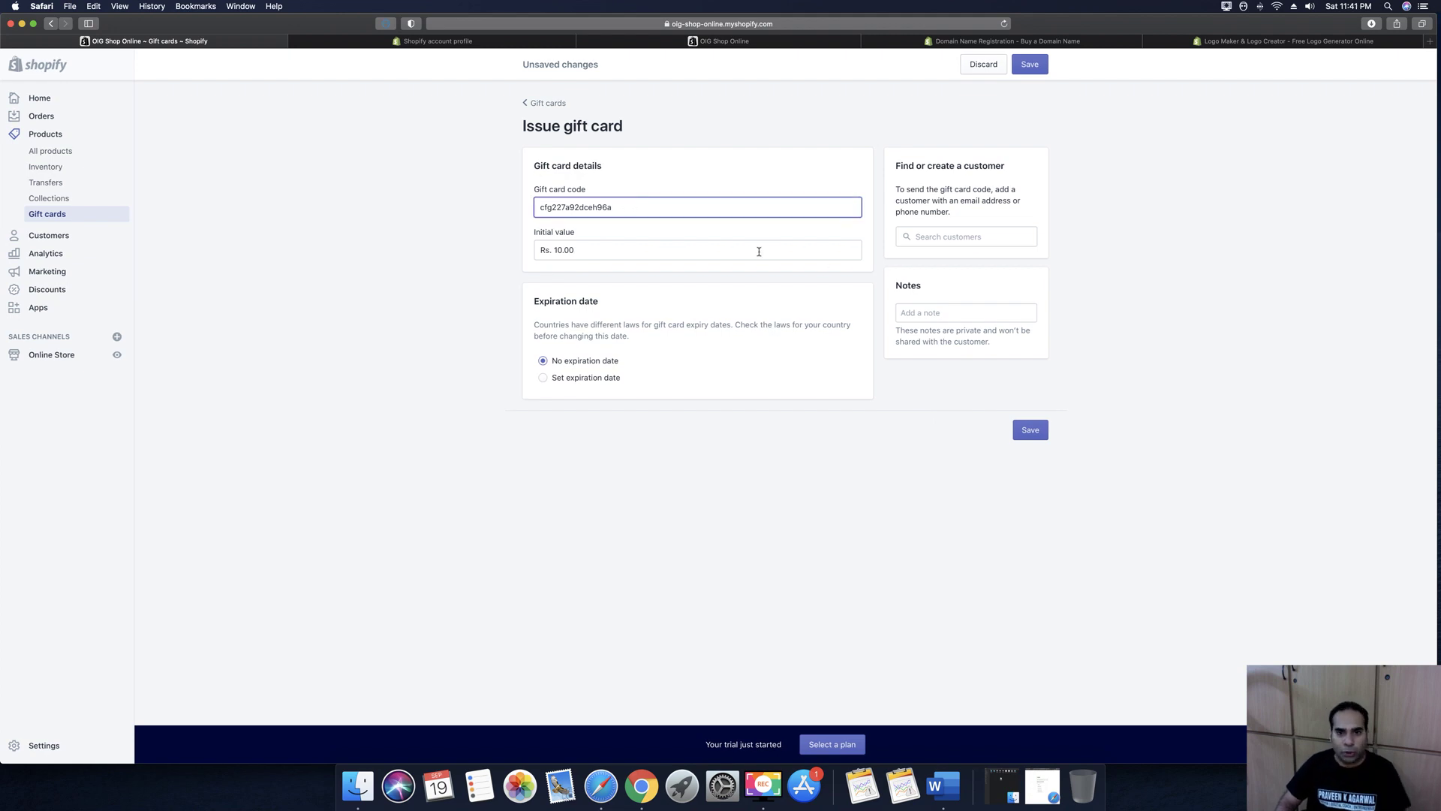
pyautogui.click(901, 414)
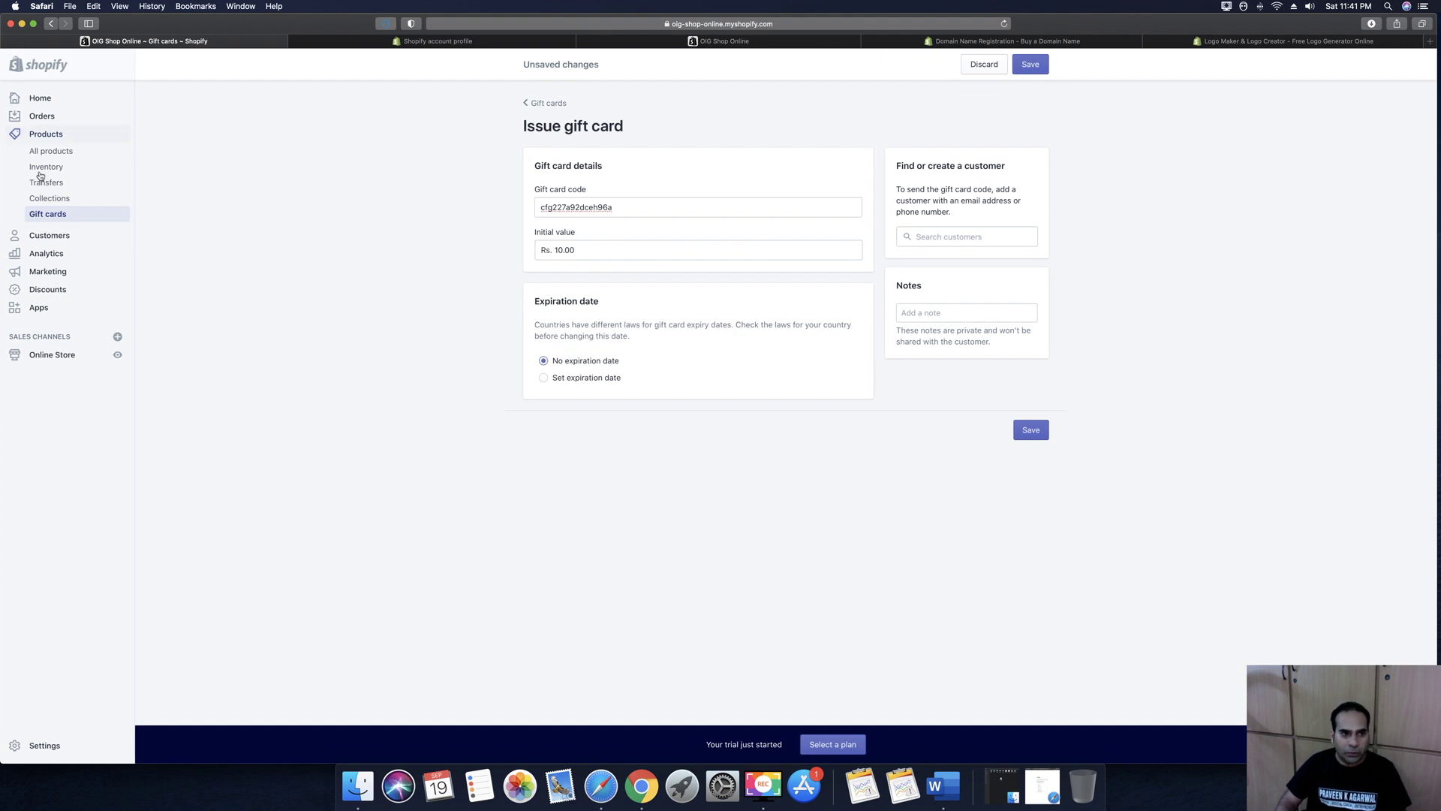
pyautogui.click(56, 238)
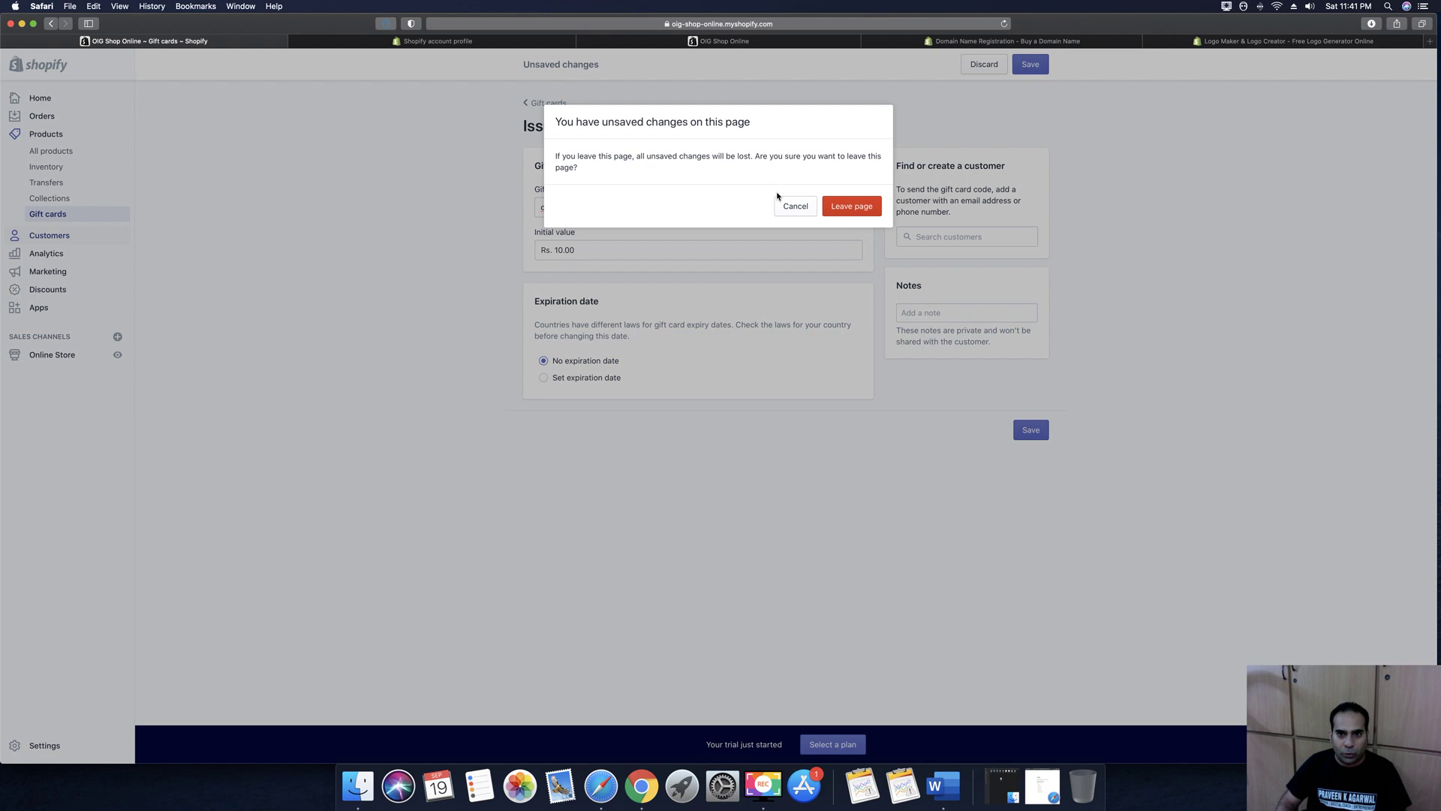
pyautogui.click(860, 209)
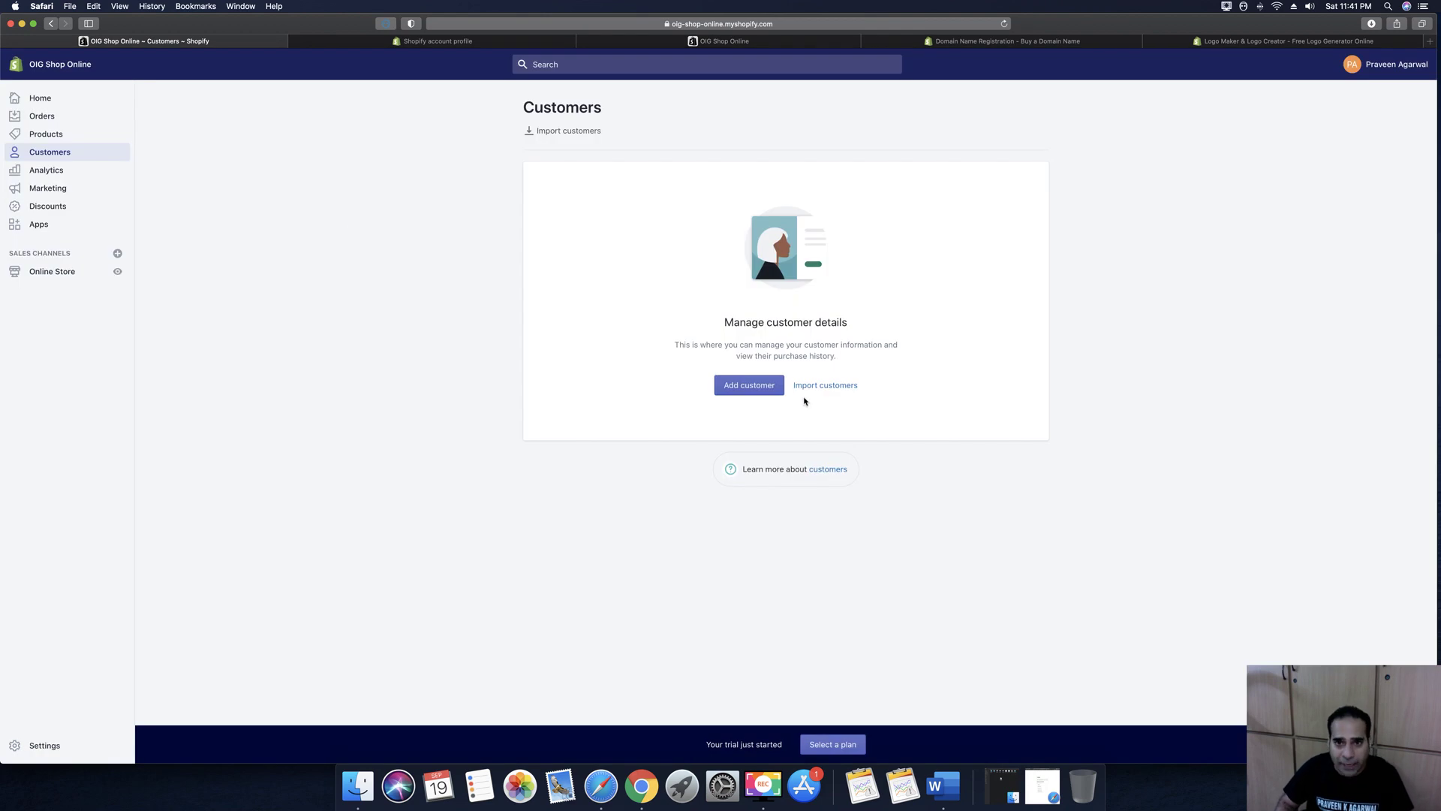
# Glance at the Add customer form and Analytics dashboard, then view the Marketing overview
pyautogui.click(749, 385)
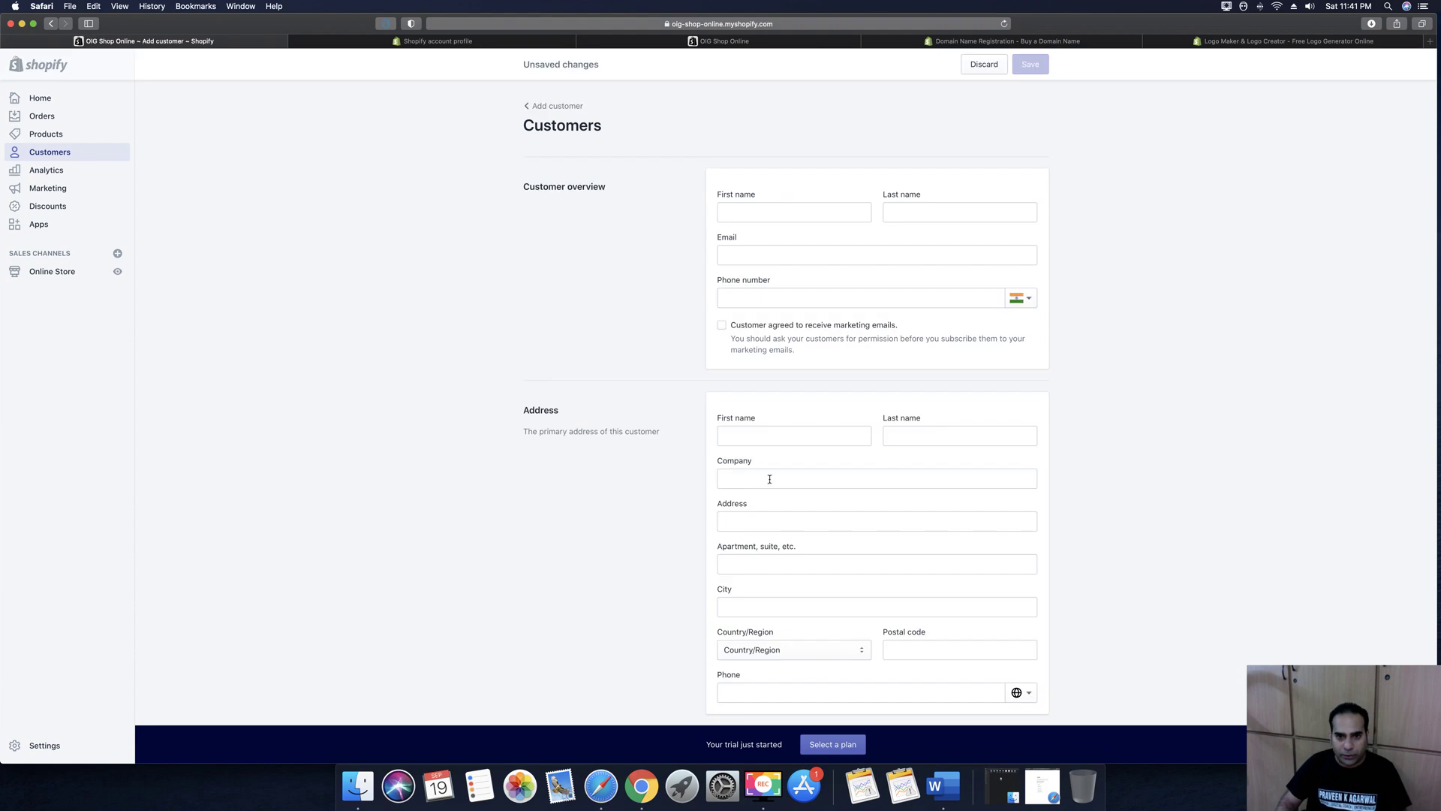
pyautogui.scroll(-3, 750, 421)
pyautogui.scroll(3, 758, 537)
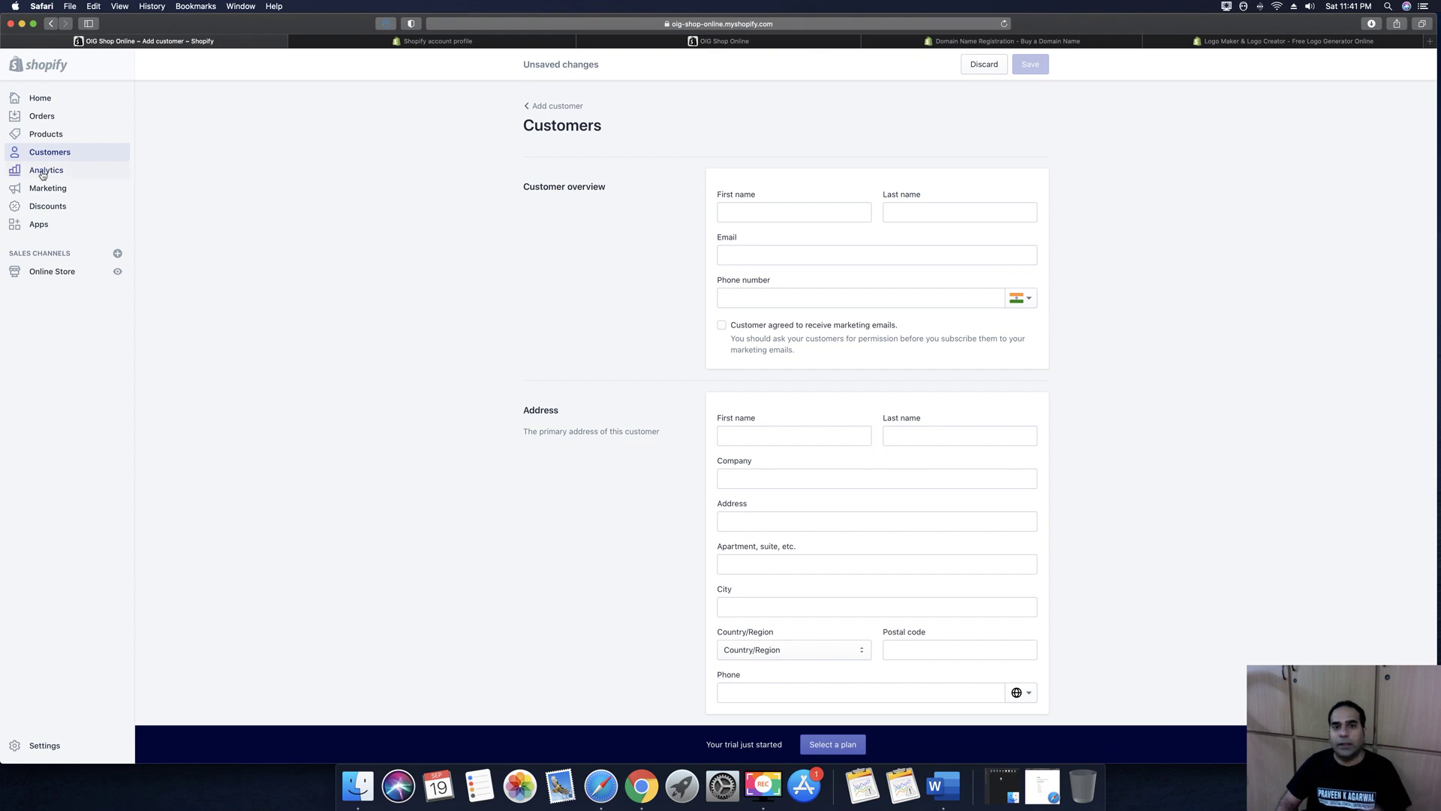
pyautogui.click(15, 171)
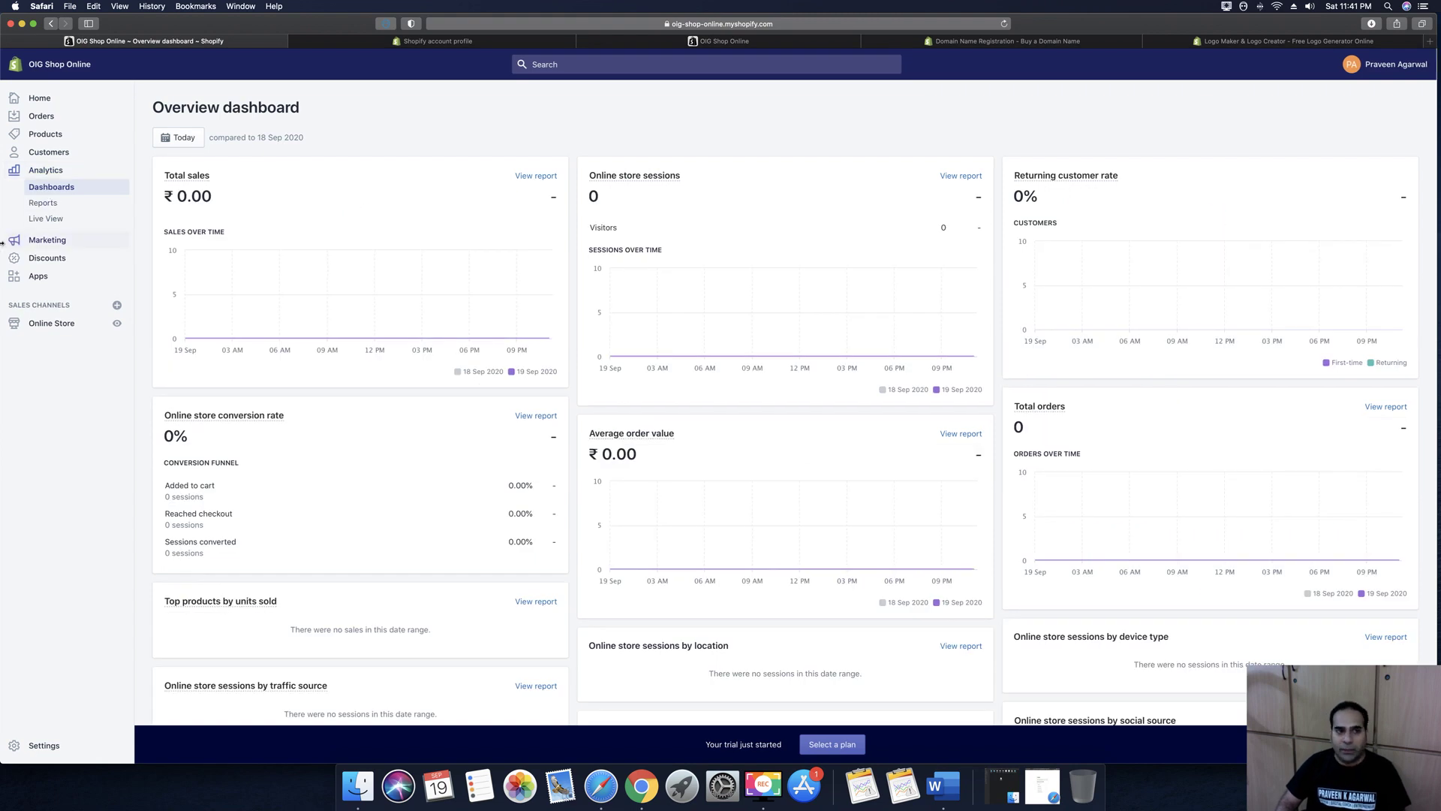
pyautogui.click(41, 239)
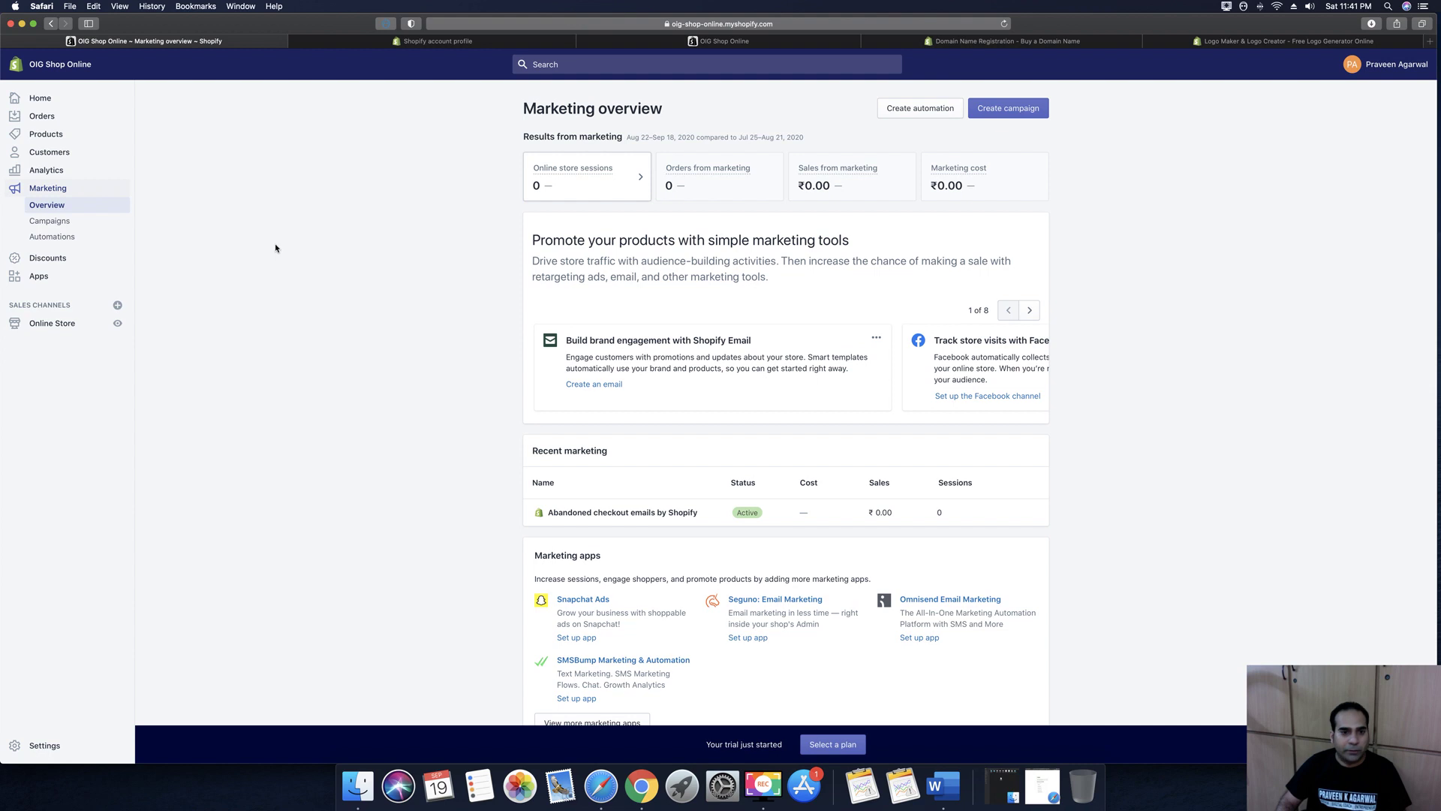
pyautogui.scroll(-1, 445, 220)
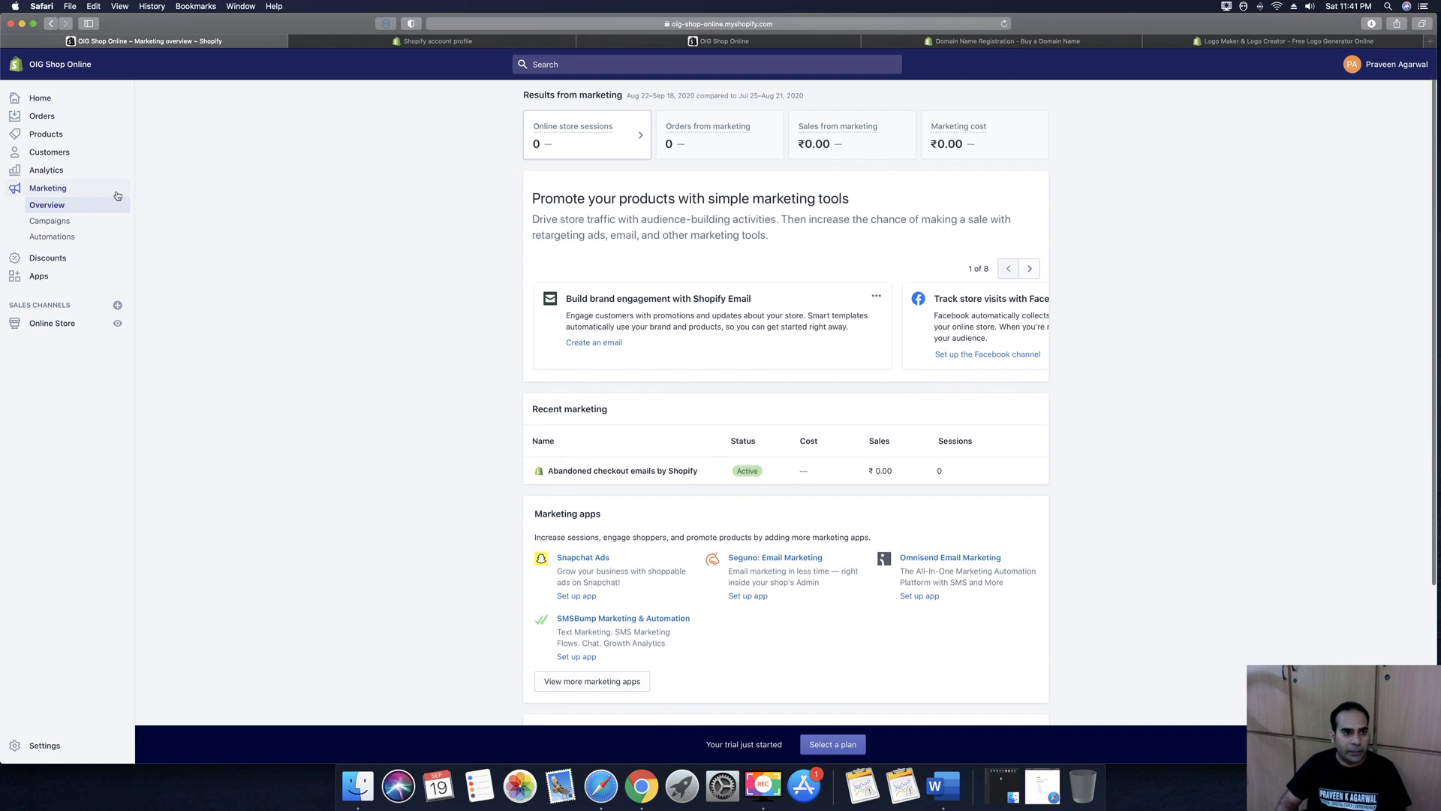
# Create discount code Get10Off as a fixed amount of 10.00 off
pyautogui.click(50, 258)
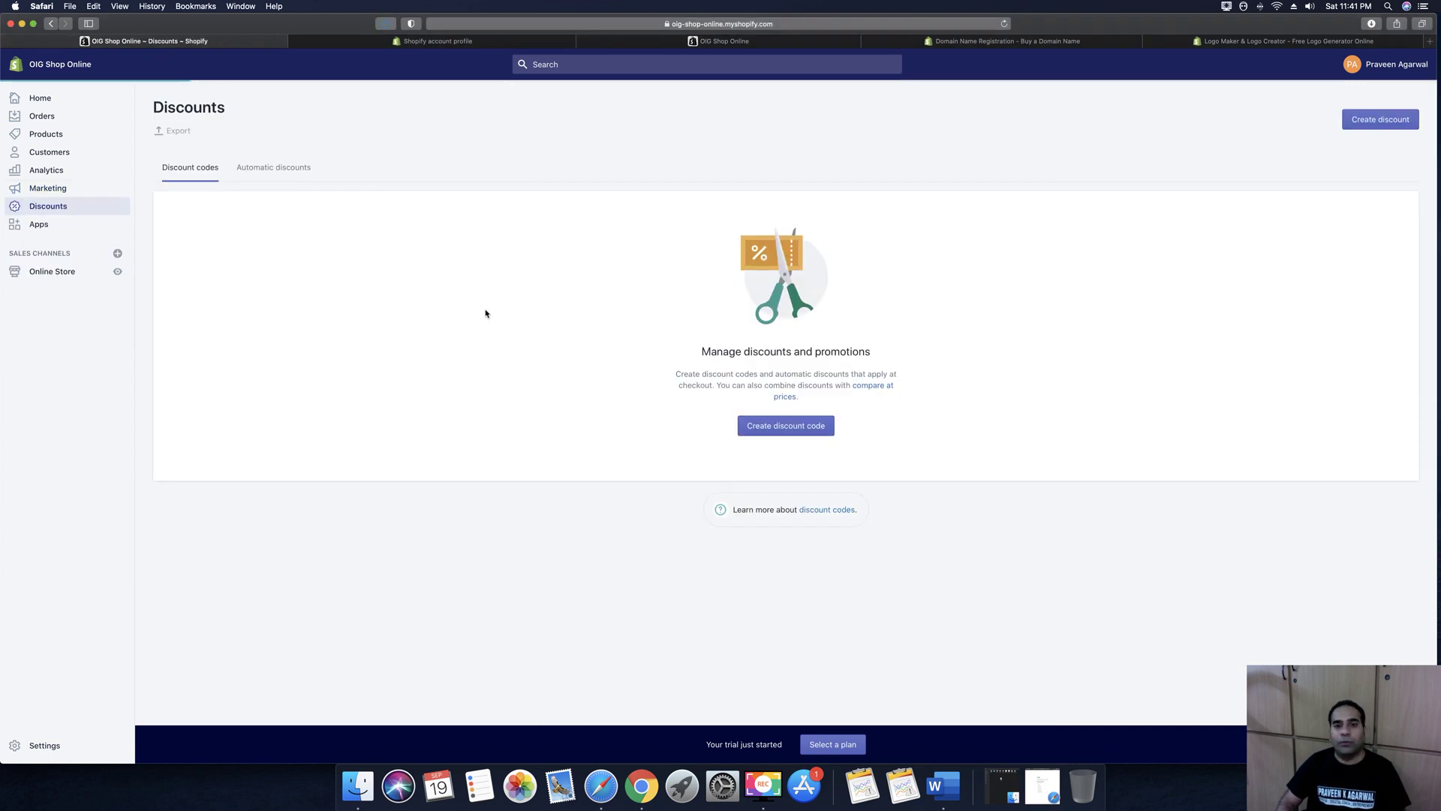
pyautogui.click(785, 425)
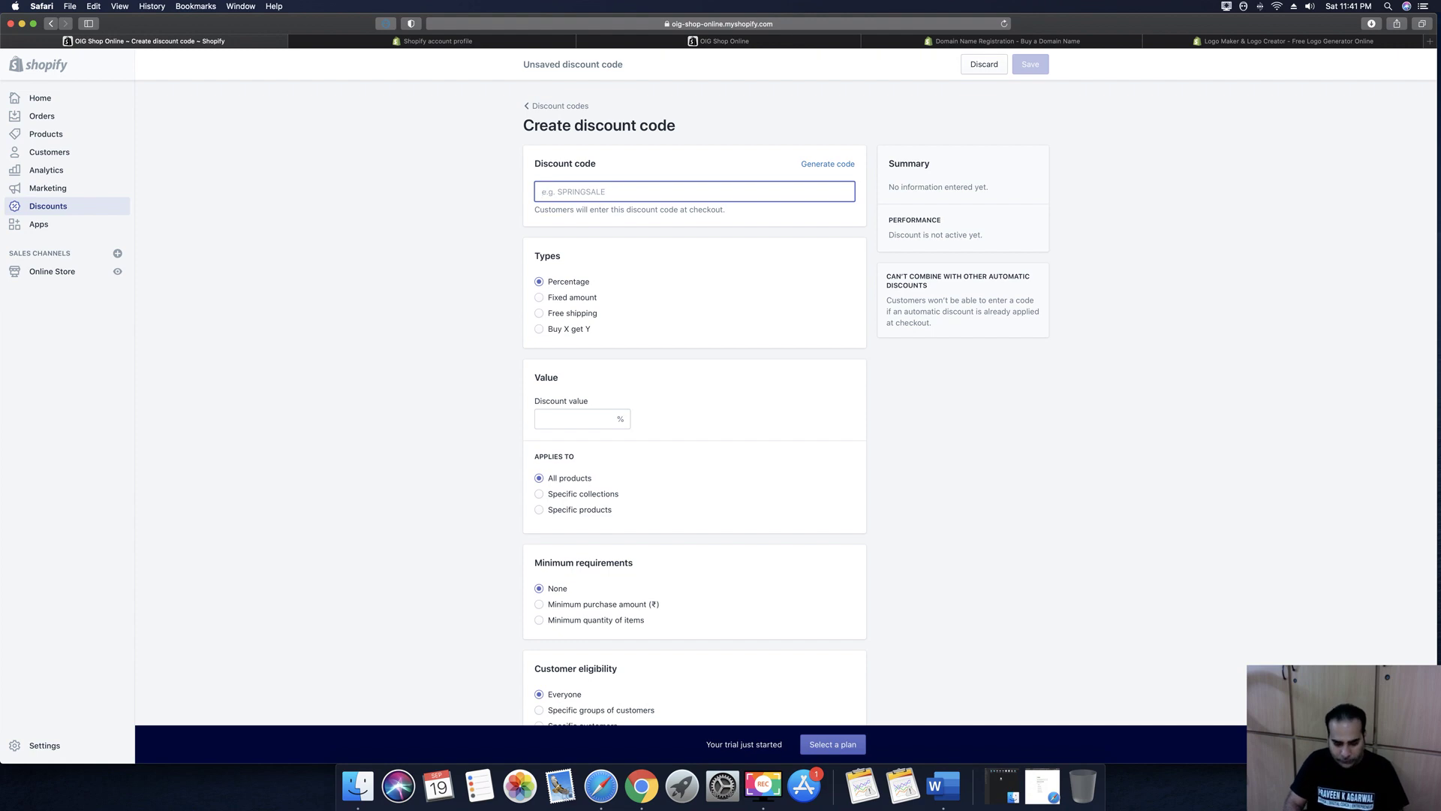
pyautogui.write('Get10Off')
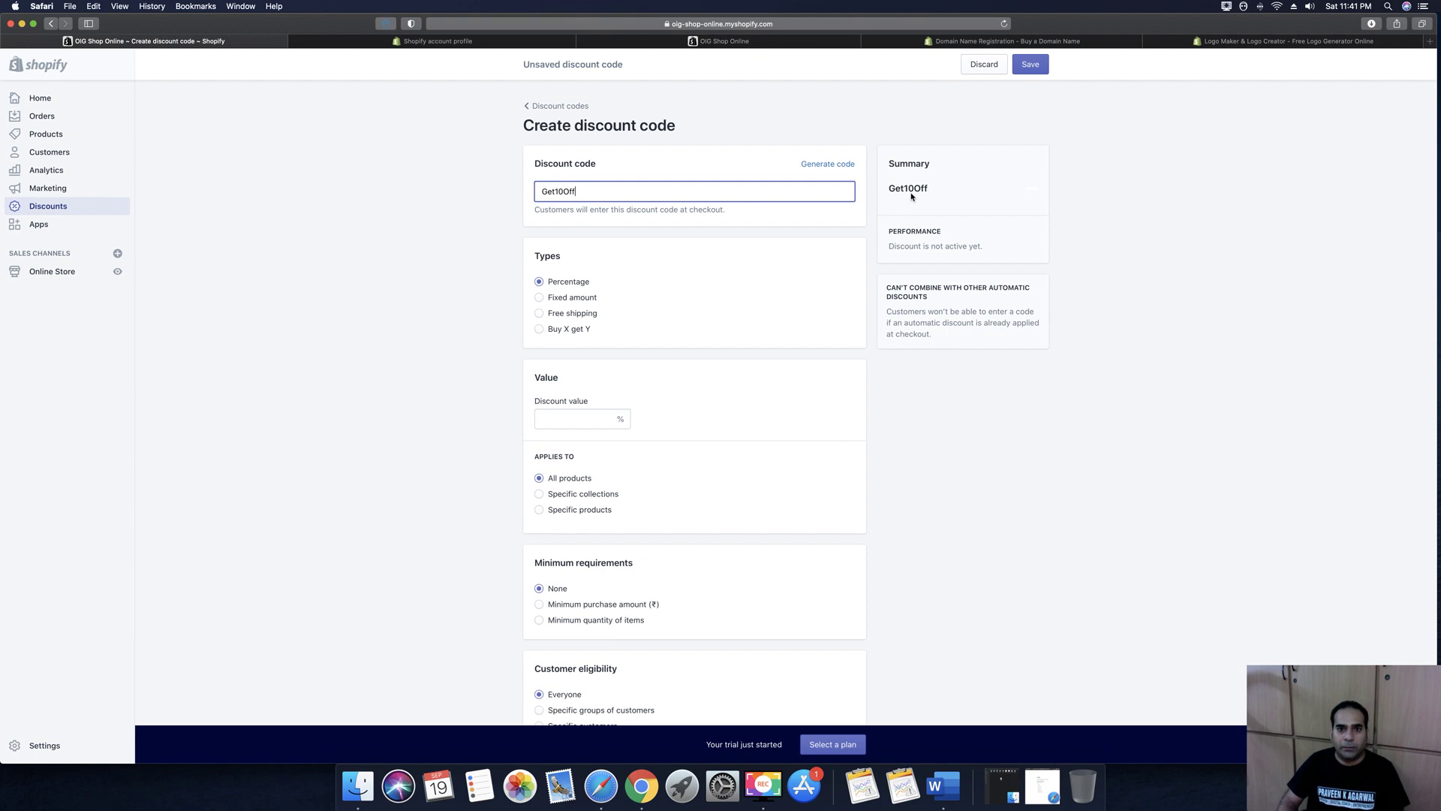
pyautogui.click(900, 409)
pyautogui.scroll(-1, 898, 400)
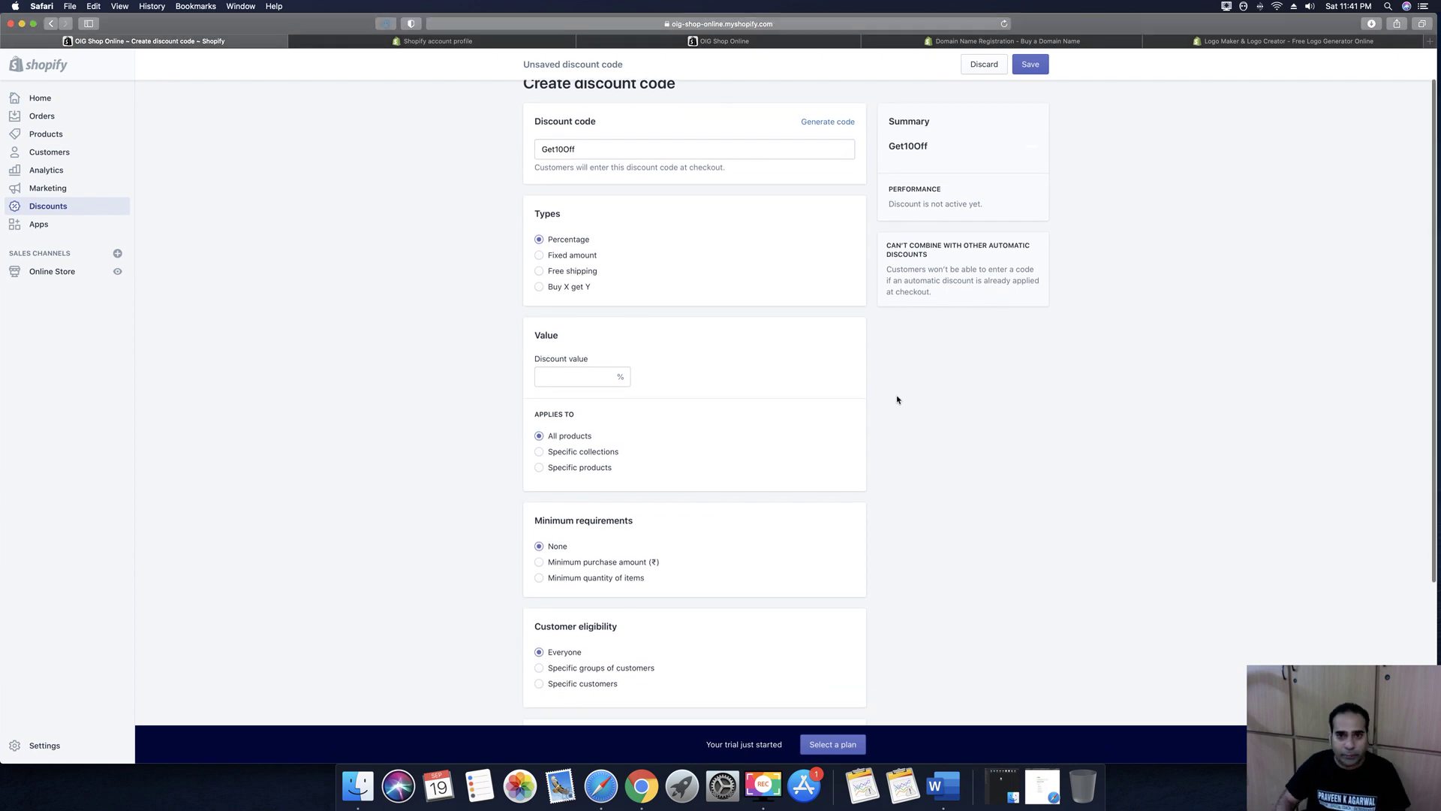
pyautogui.click(538, 256)
pyautogui.click(566, 375)
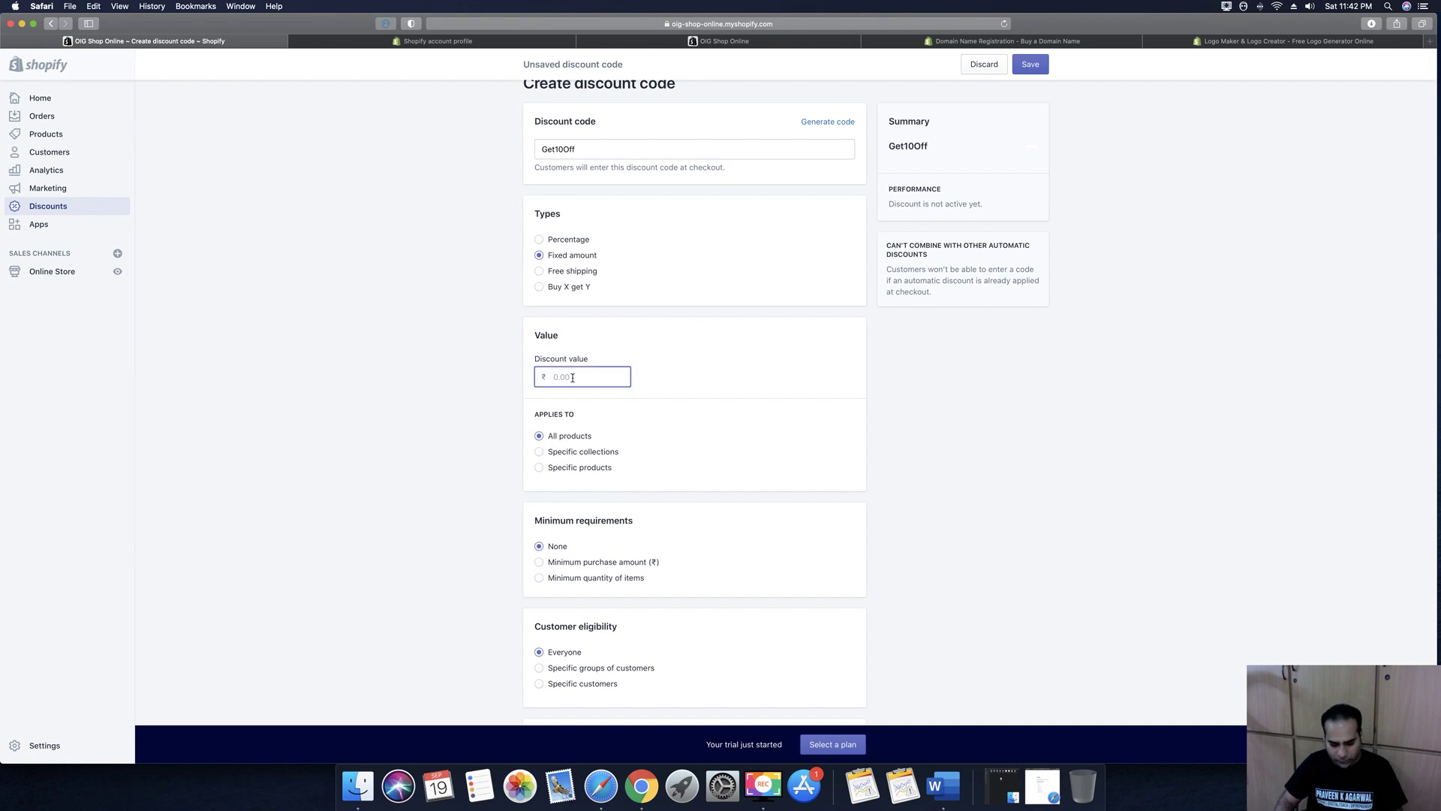
pyautogui.write('10.00')
pyautogui.click(999, 473)
pyautogui.scroll(-3, 997, 473)
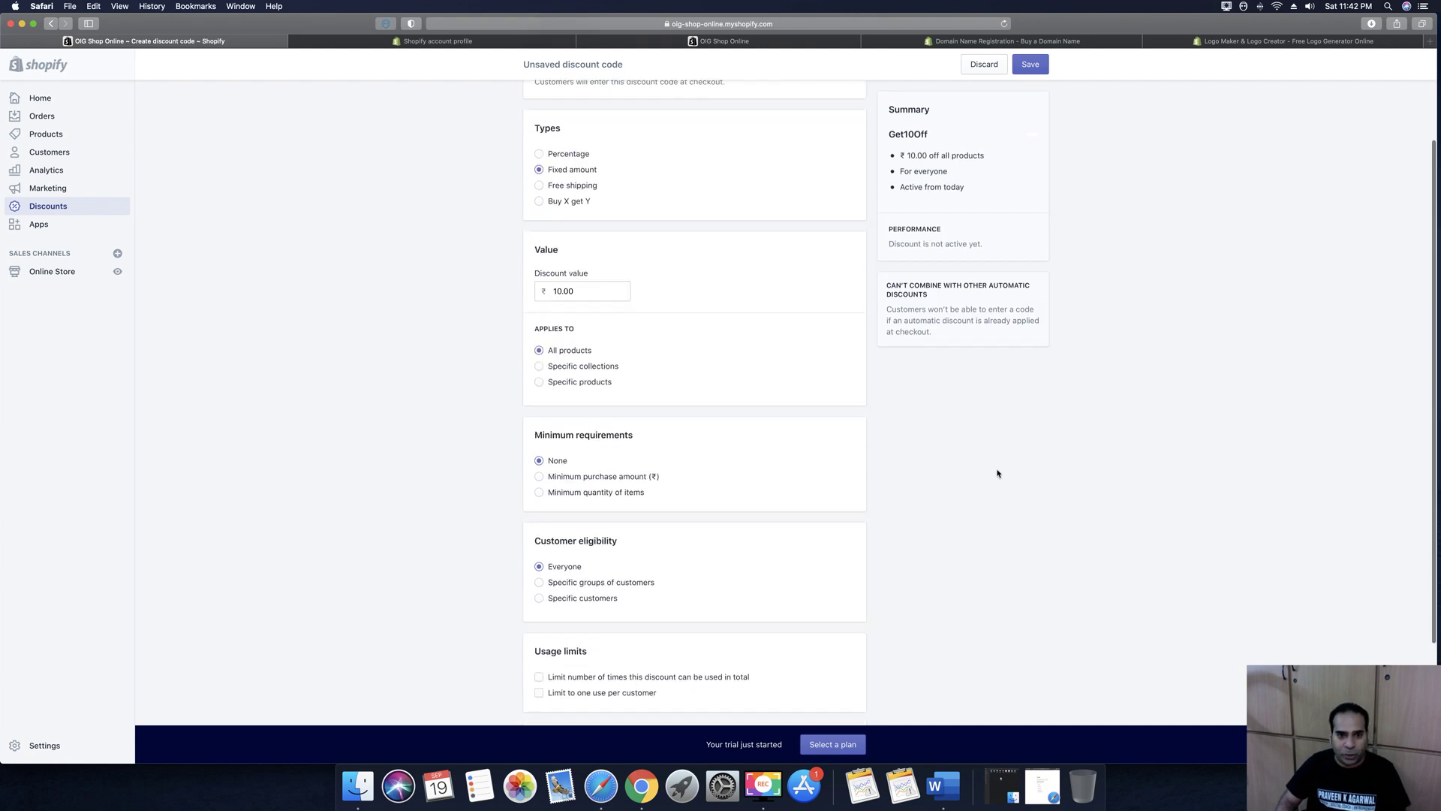
pyautogui.scroll(-3, 509, 367)
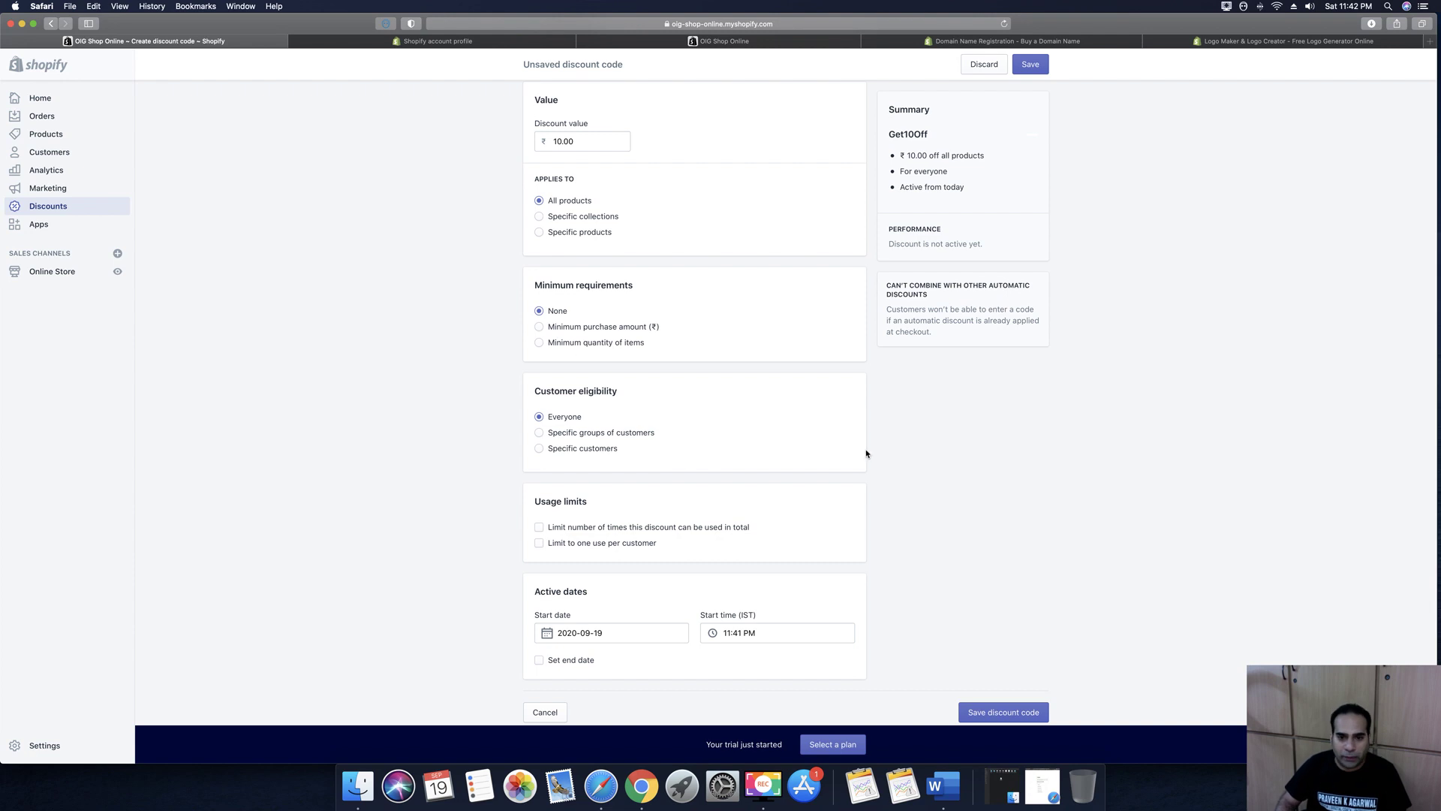
pyautogui.scroll(-1, 867, 453)
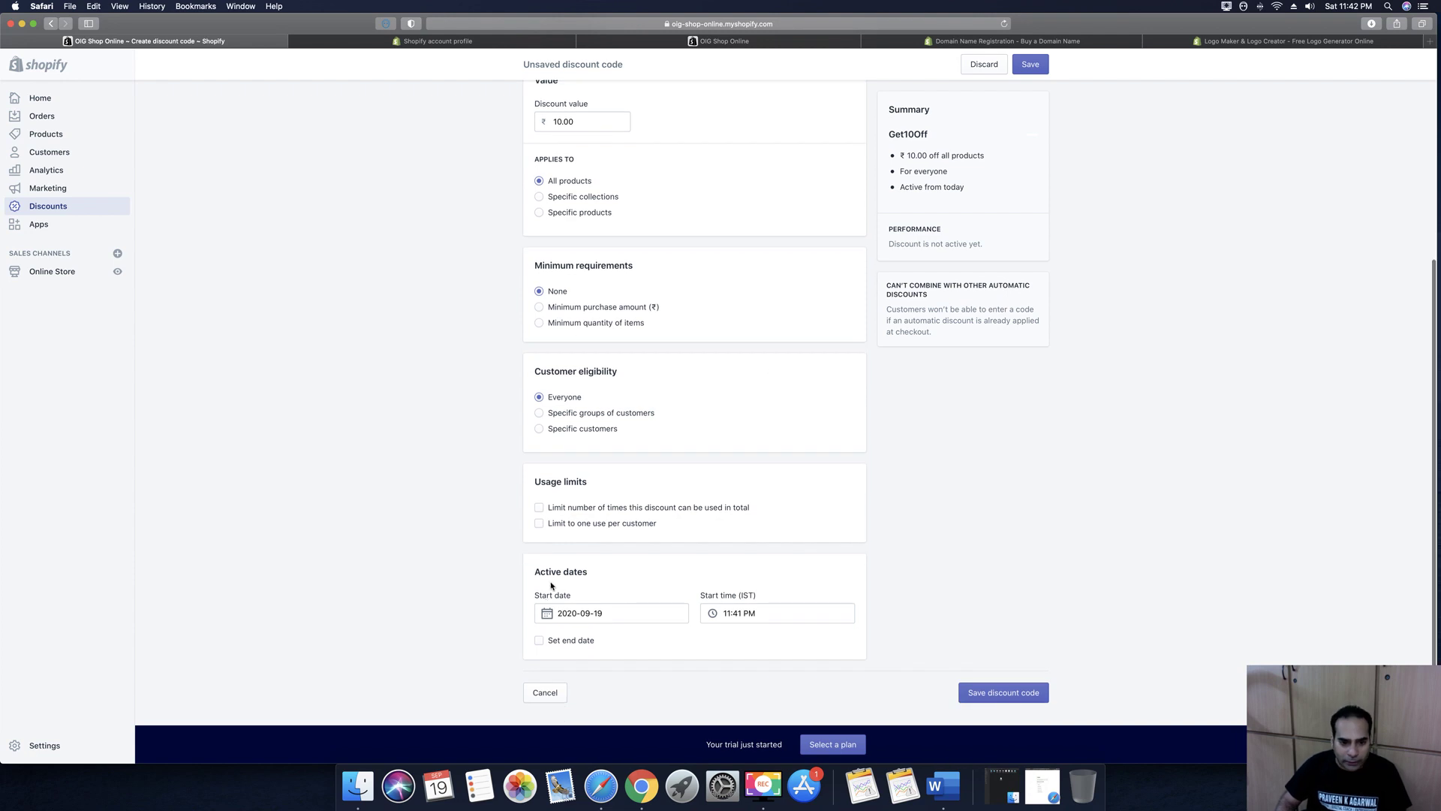
# Give the Get10Off discount an end date of 31 December 2020
pyautogui.click(539, 640)
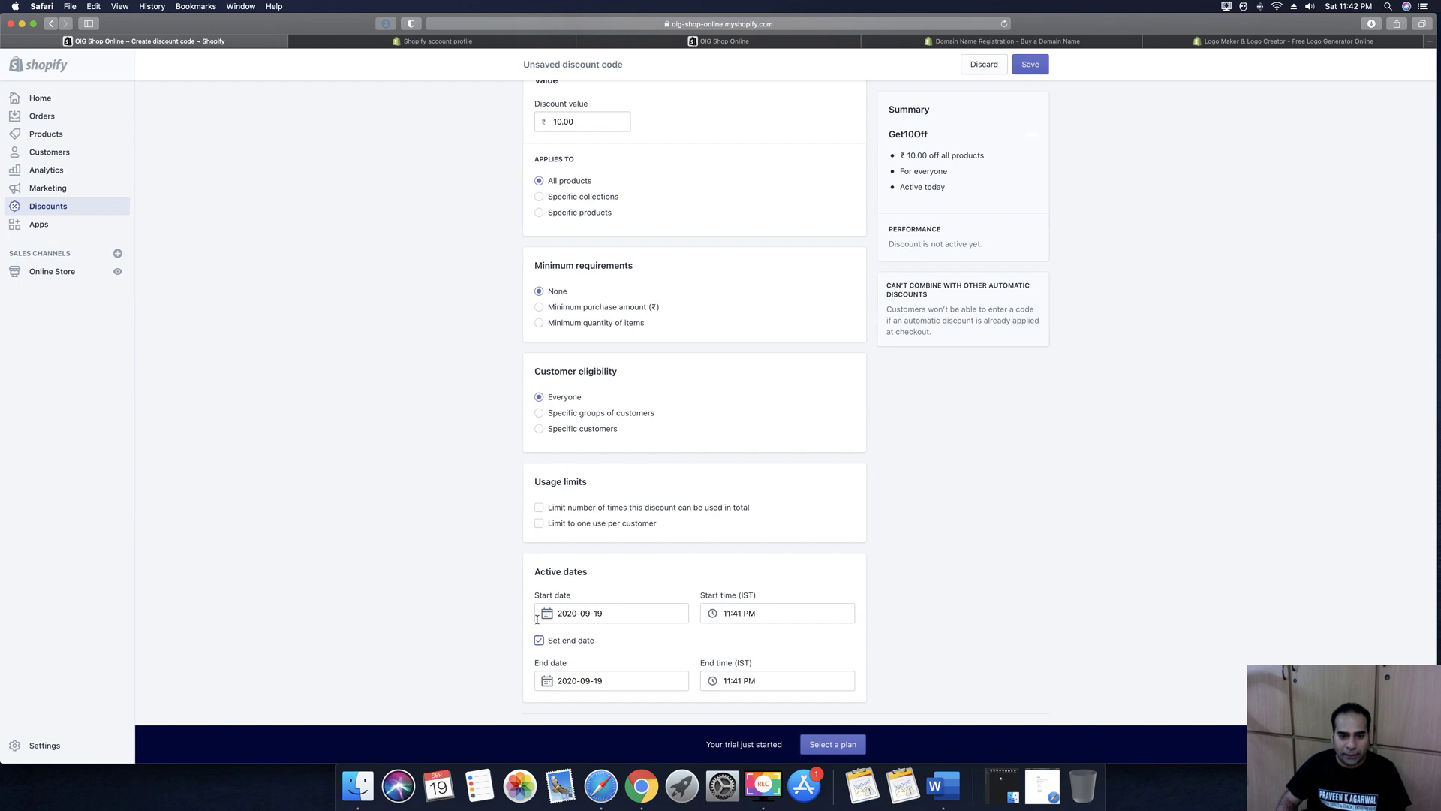
pyautogui.scroll(-3, 585, 668)
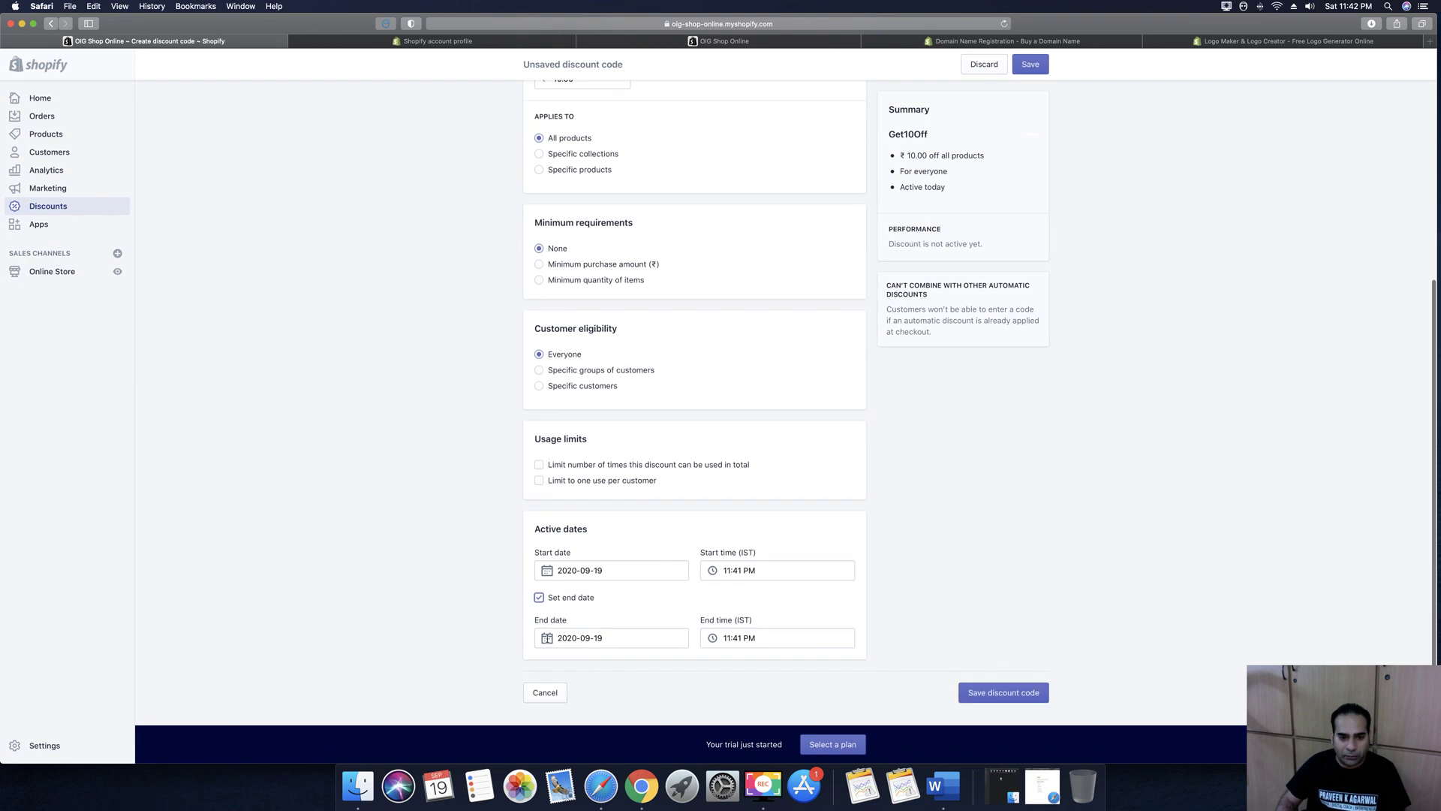
pyautogui.click(584, 638)
pyautogui.click(681, 497)
pyautogui.click(683, 496)
pyautogui.click(681, 479)
pyautogui.click(623, 608)
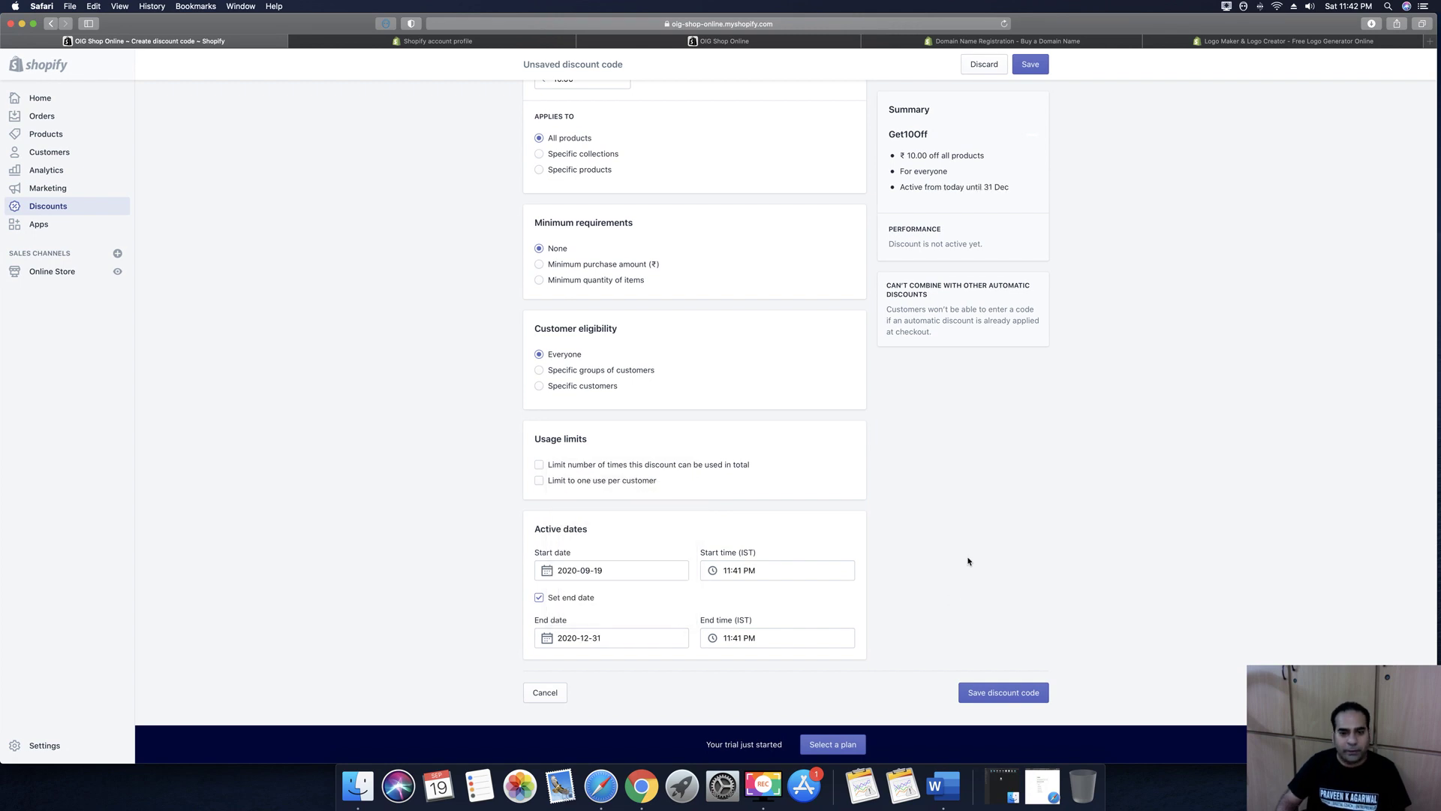
pyautogui.scroll(4, 1240, 598)
pyautogui.scroll(-2, 1050, 526)
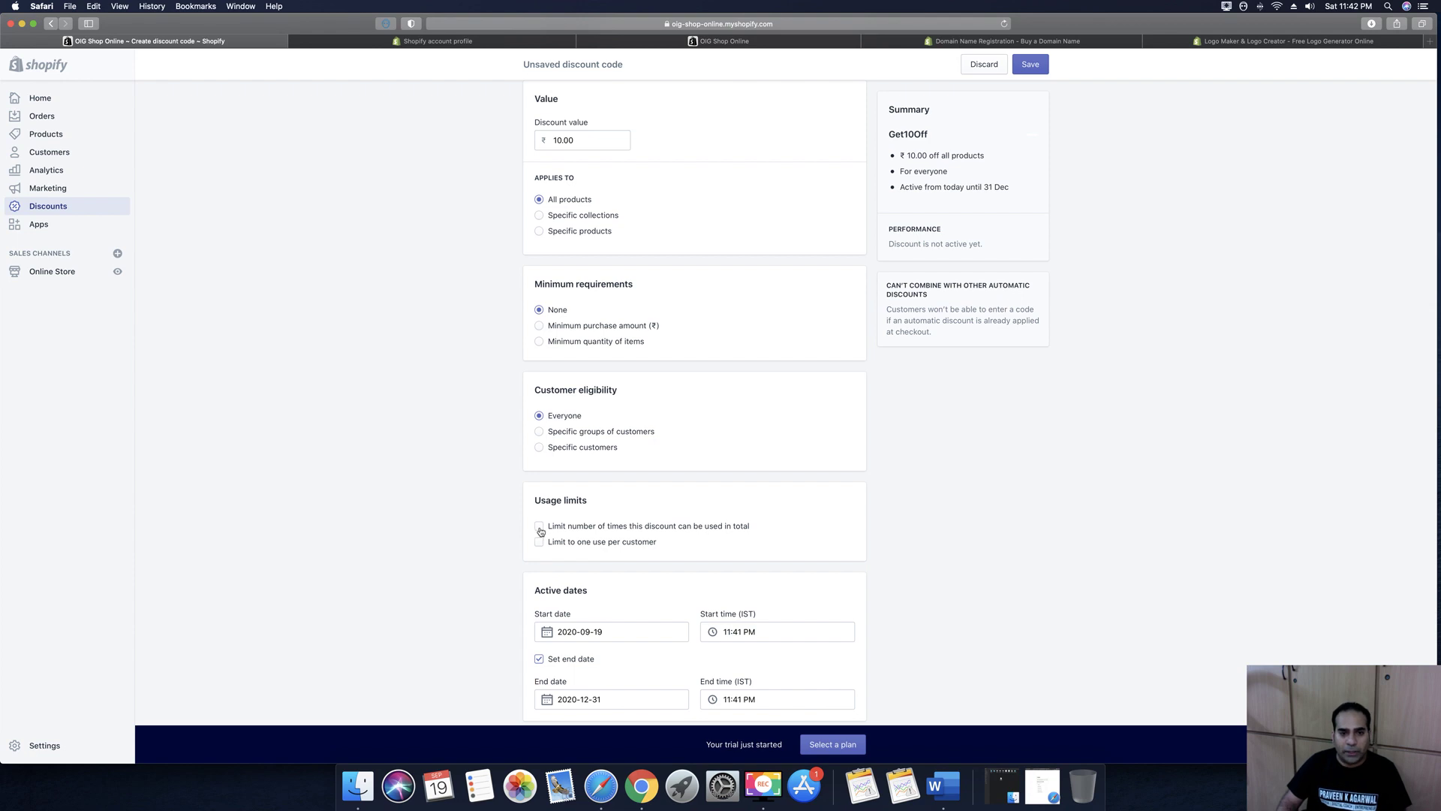
# Limit the discount to 5 total uses and save it
pyautogui.click(539, 527)
pyautogui.click(568, 544)
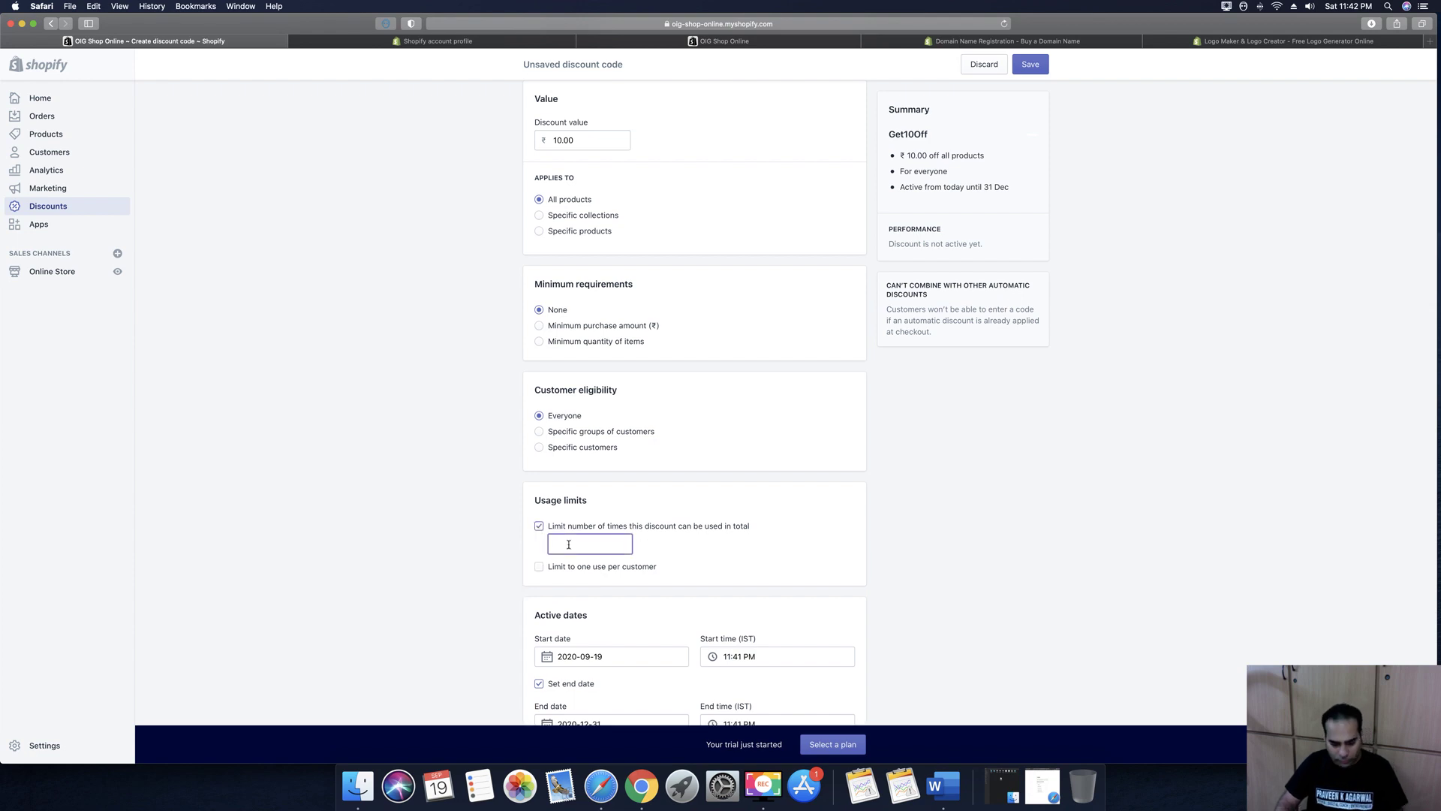
pyautogui.write('5')
pyautogui.click(1005, 615)
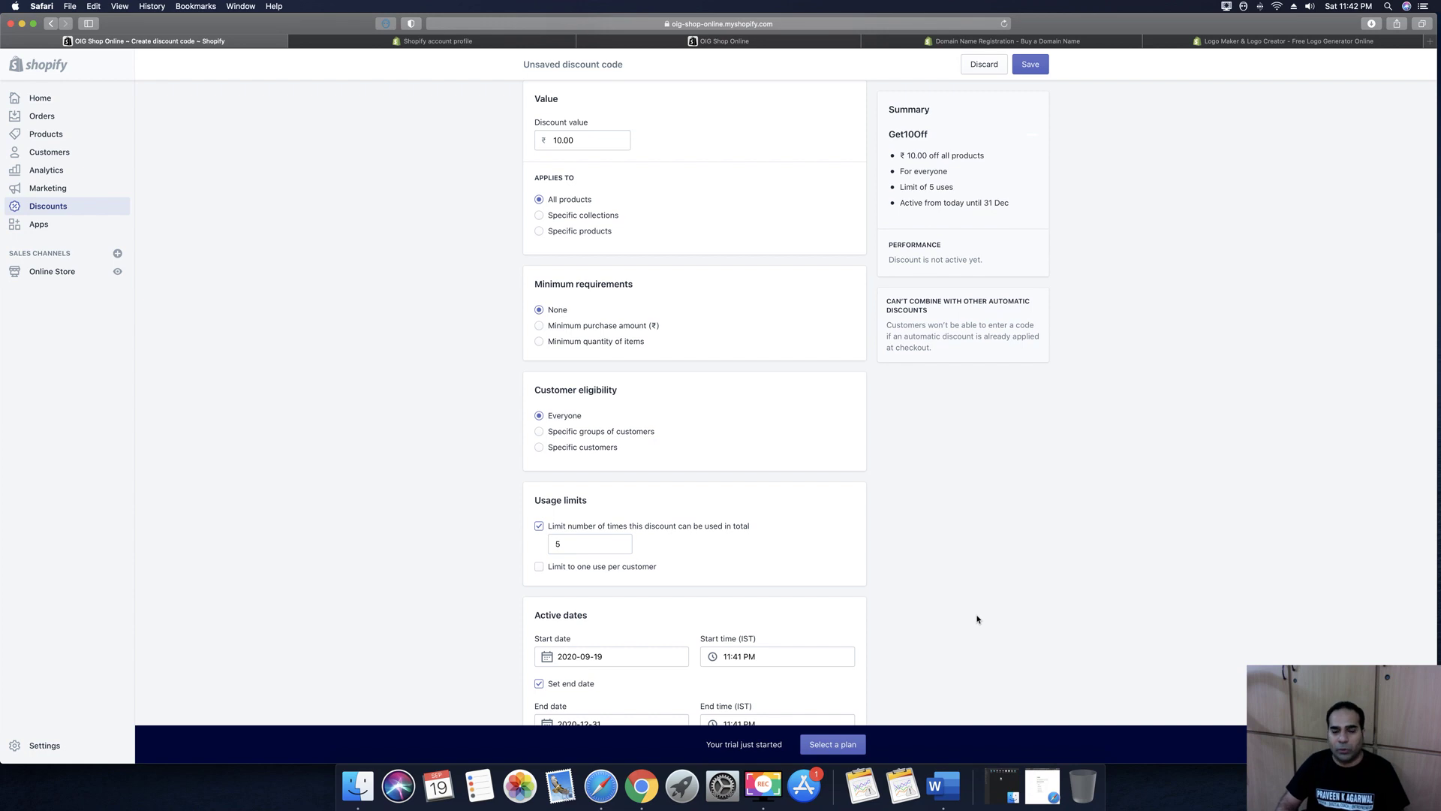
pyautogui.scroll(5, 1026, 576)
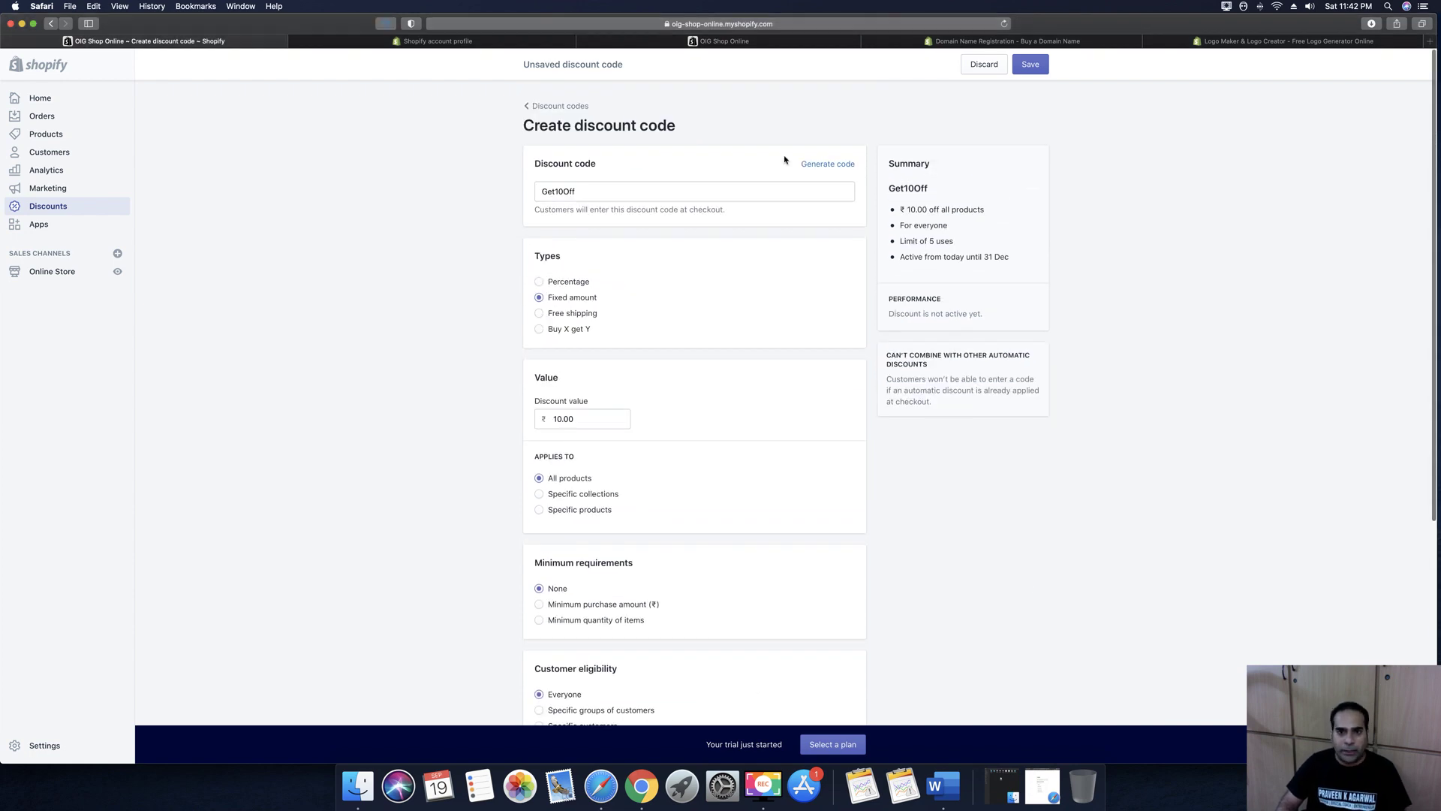
pyautogui.click(1033, 69)
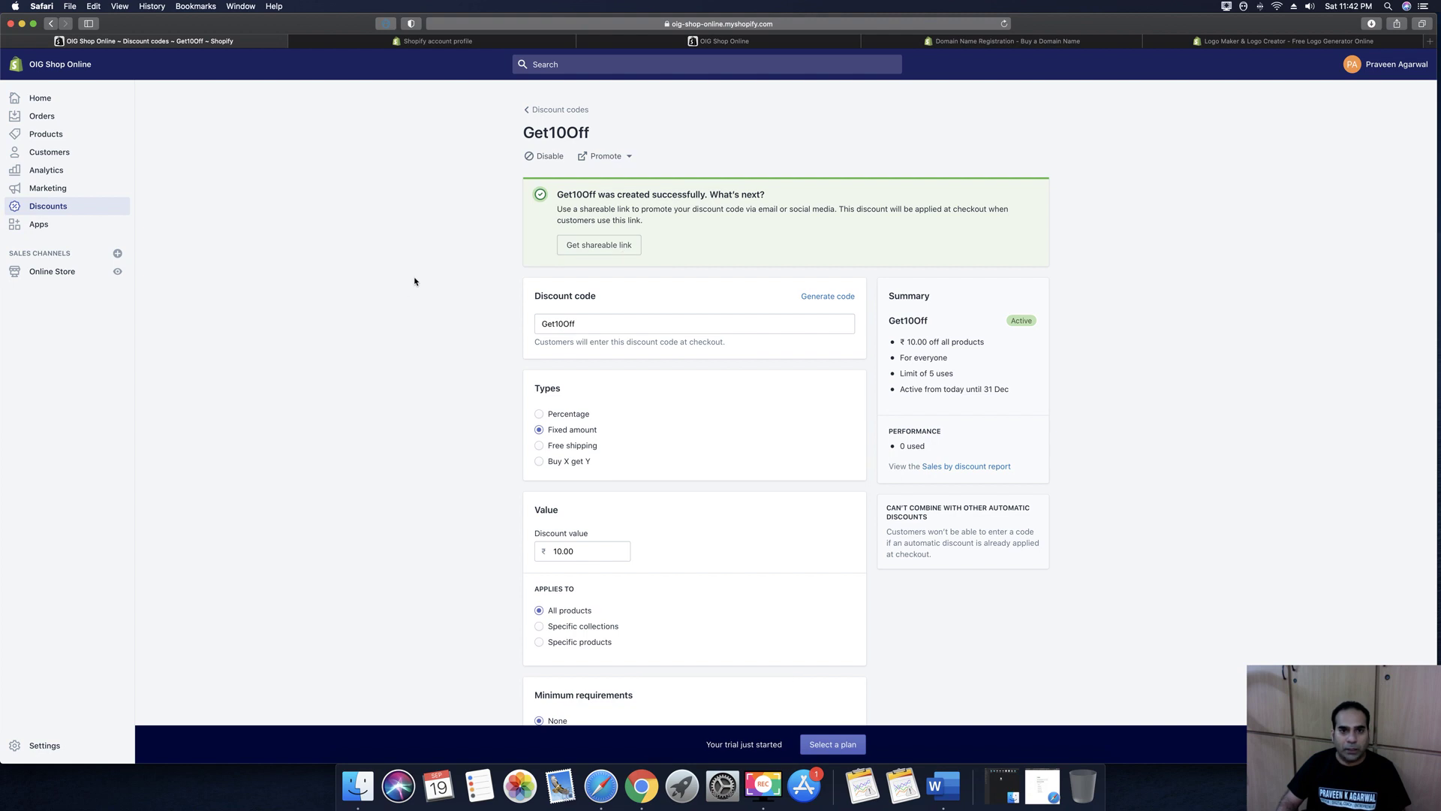
# Go to Online Store Themes and preview the Debut theme
pyautogui.click(40, 227)
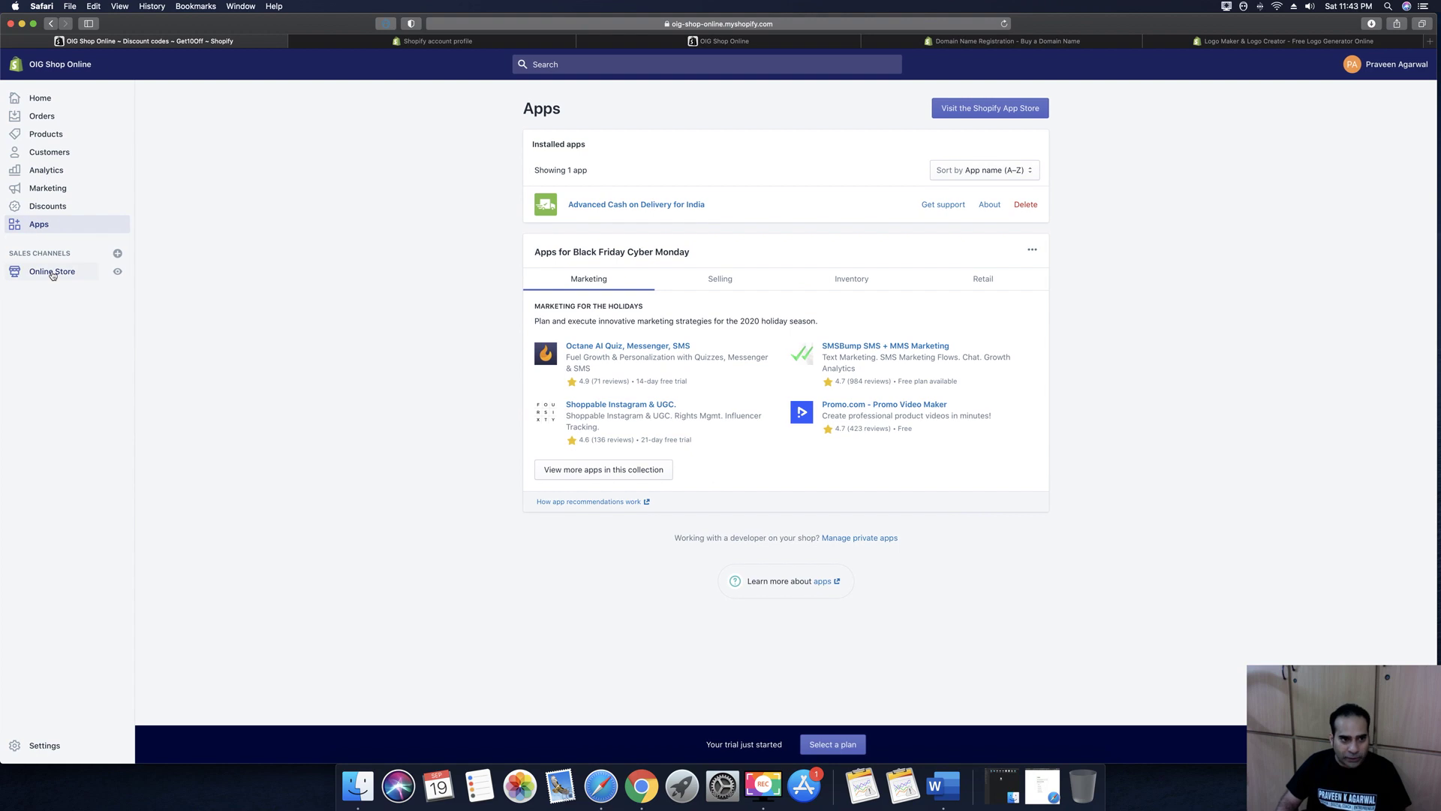
pyautogui.click(52, 273)
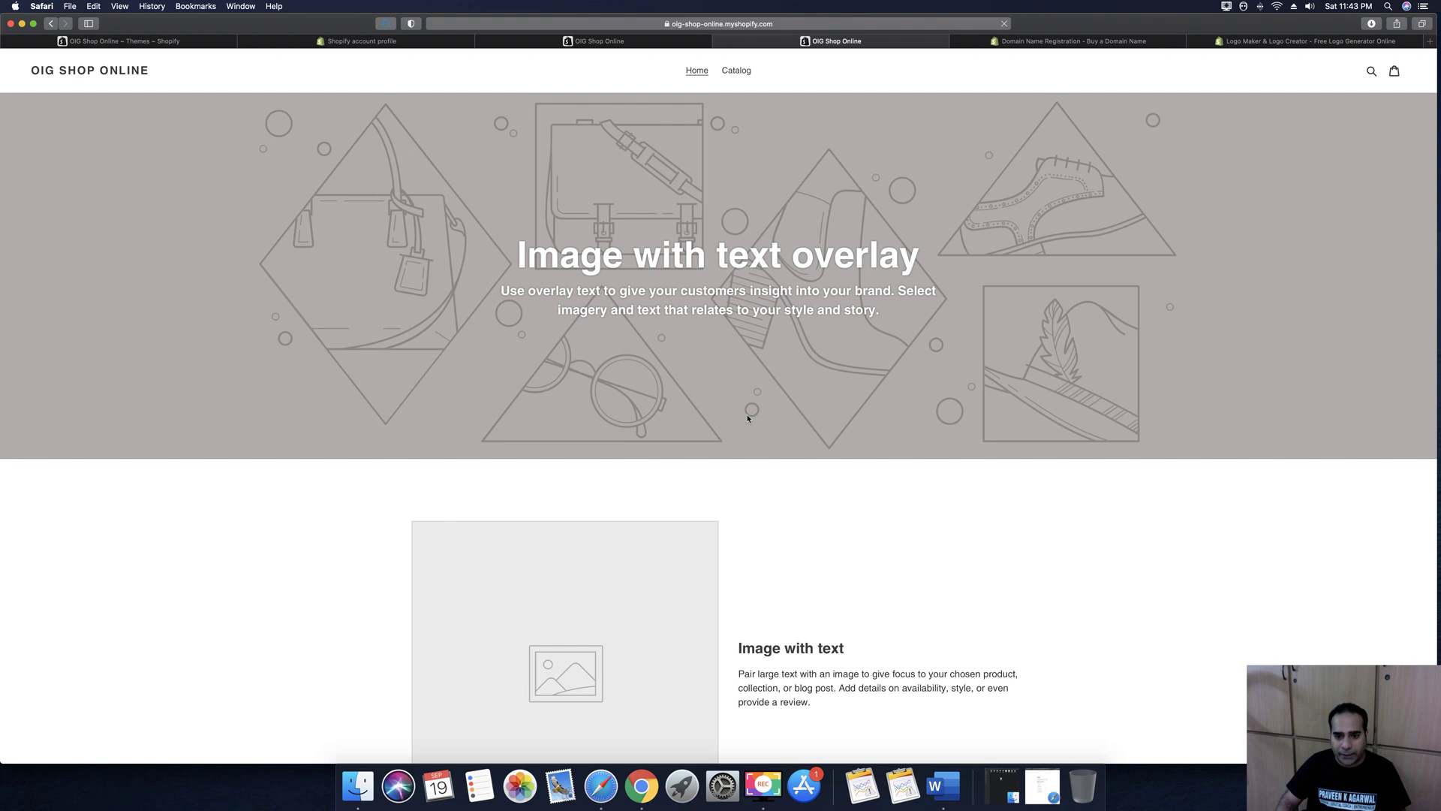
pyautogui.scroll(-15, 747, 415)
pyautogui.scroll(-5, 747, 418)
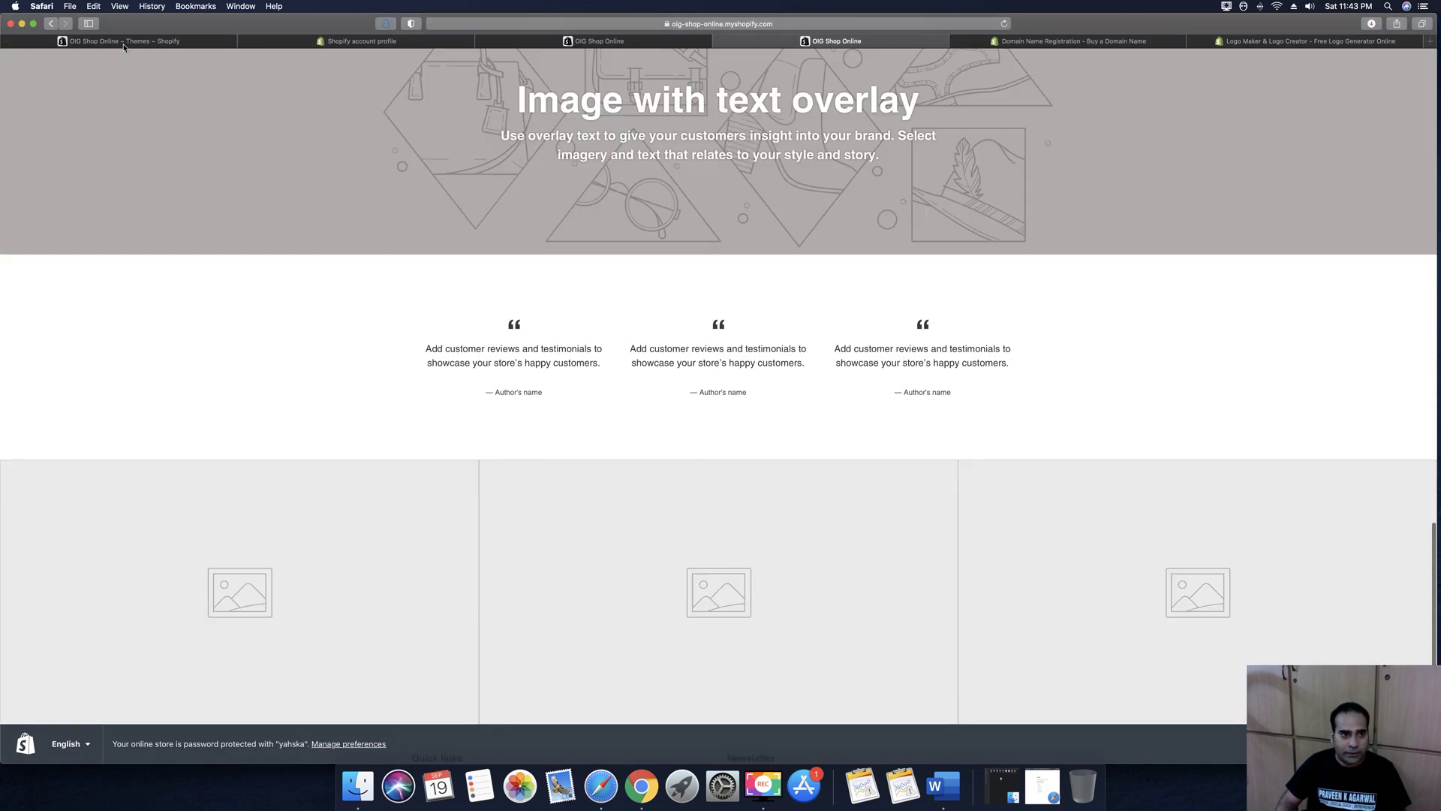
pyautogui.click(124, 42)
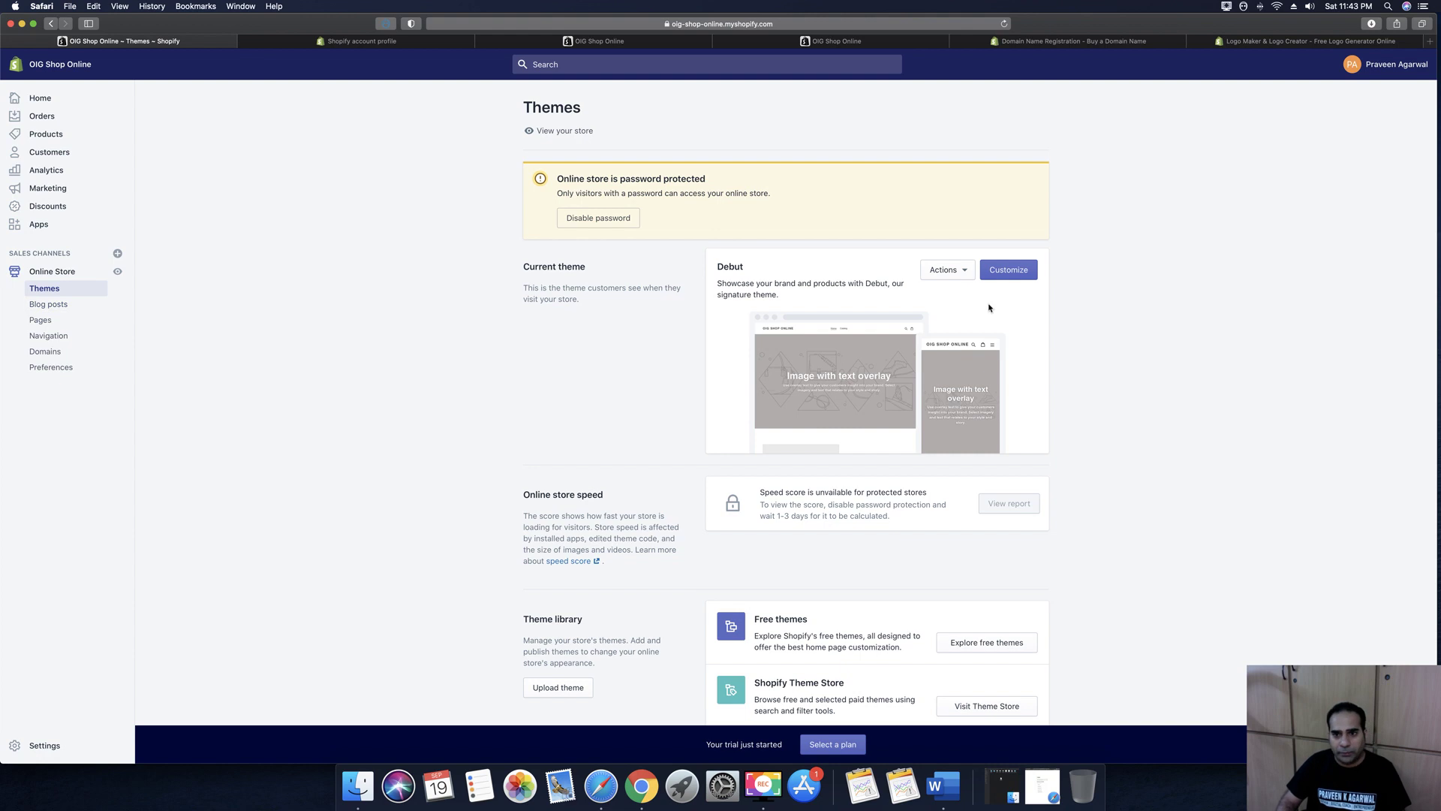
pyautogui.click(958, 276)
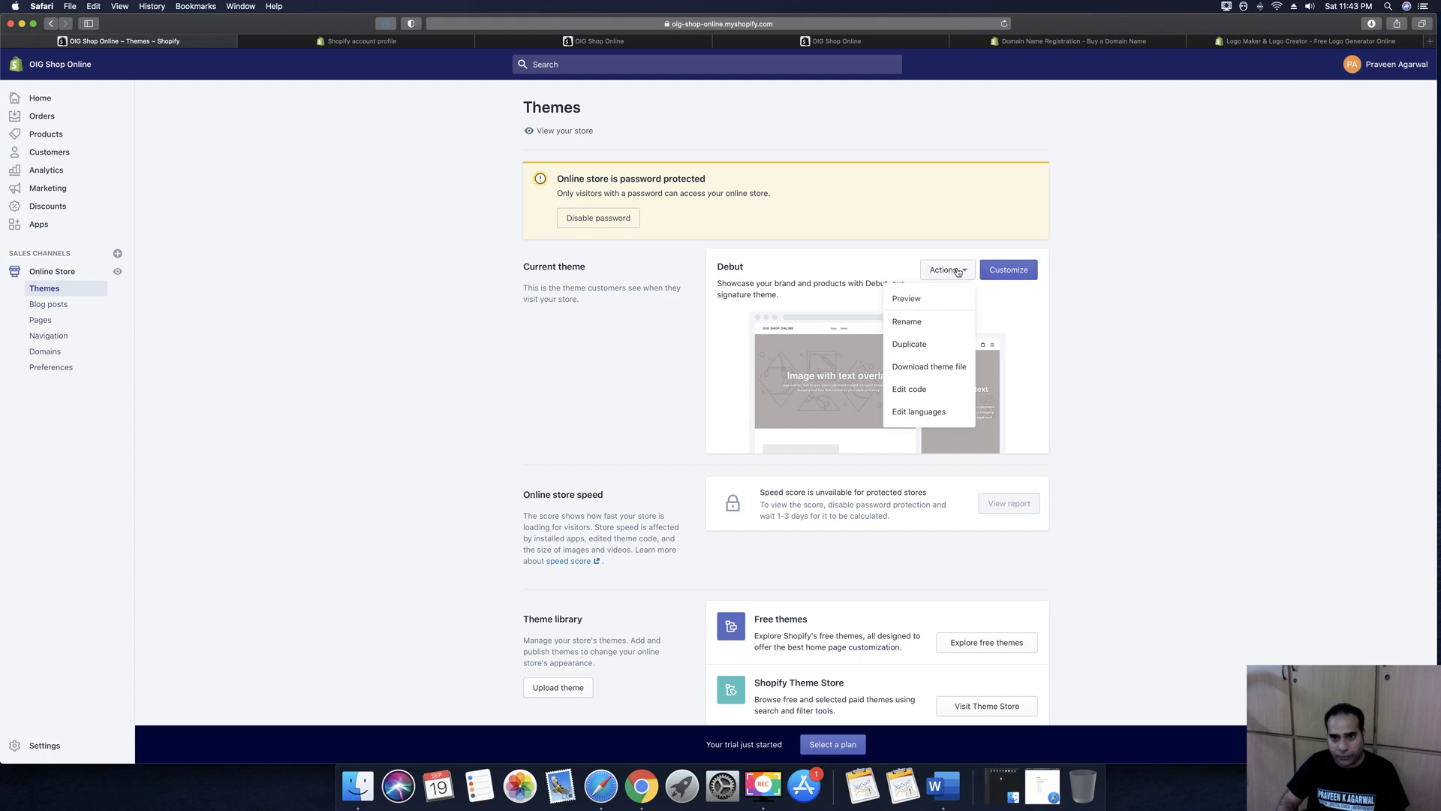
pyautogui.click(910, 299)
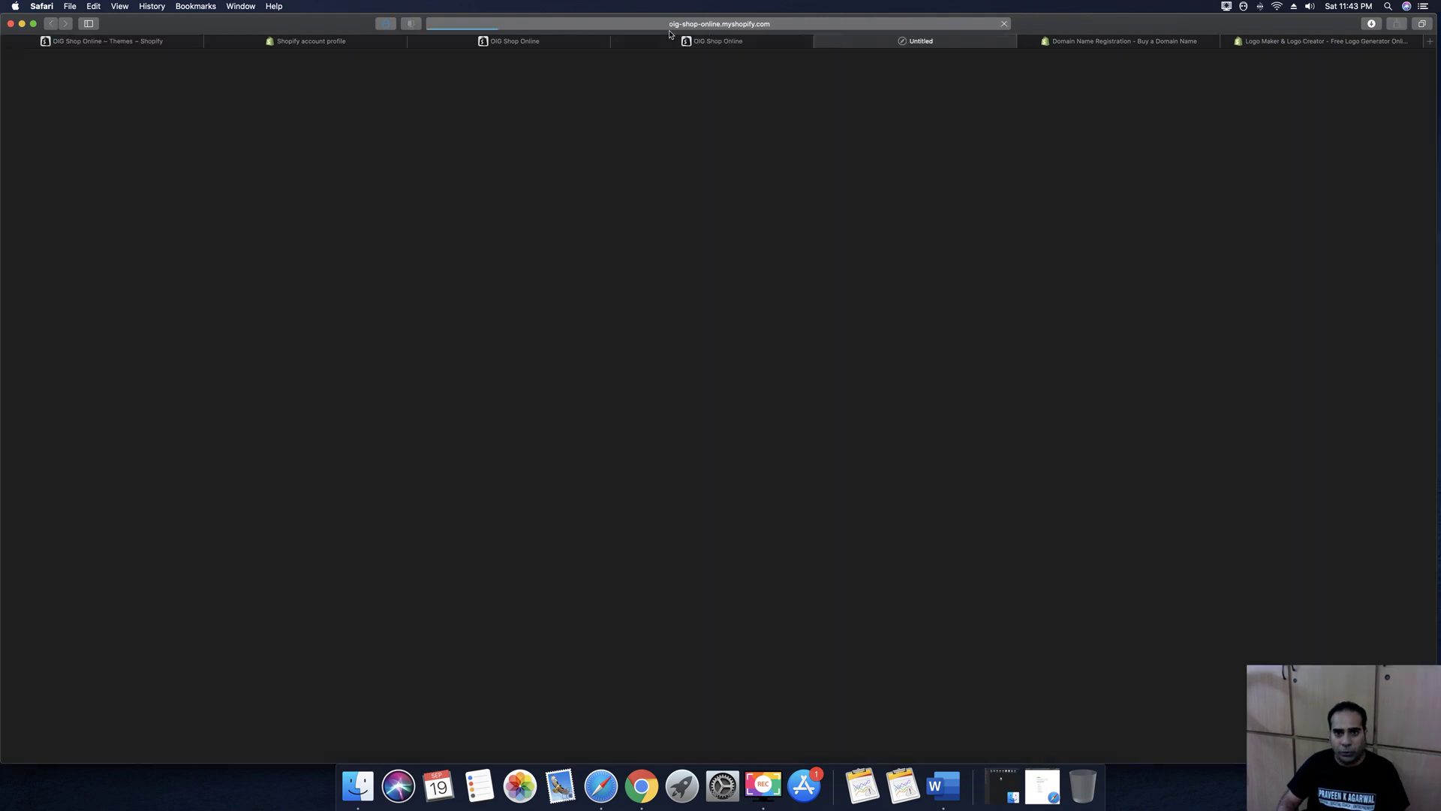
# Close the extra storefront preview and account profile tabs, returning to Themes
pyautogui.click(617, 41)
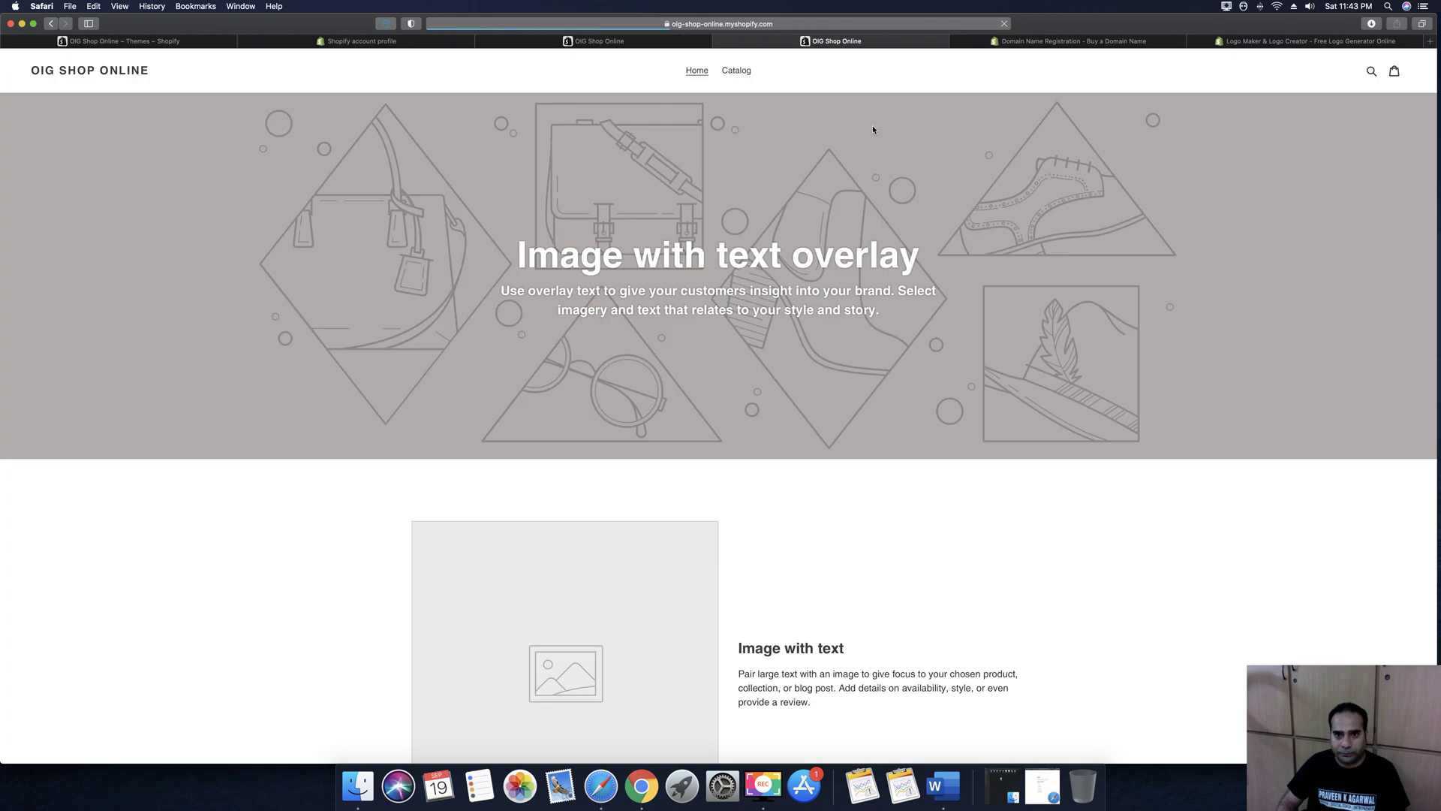
pyautogui.scroll(-15, 890, 321)
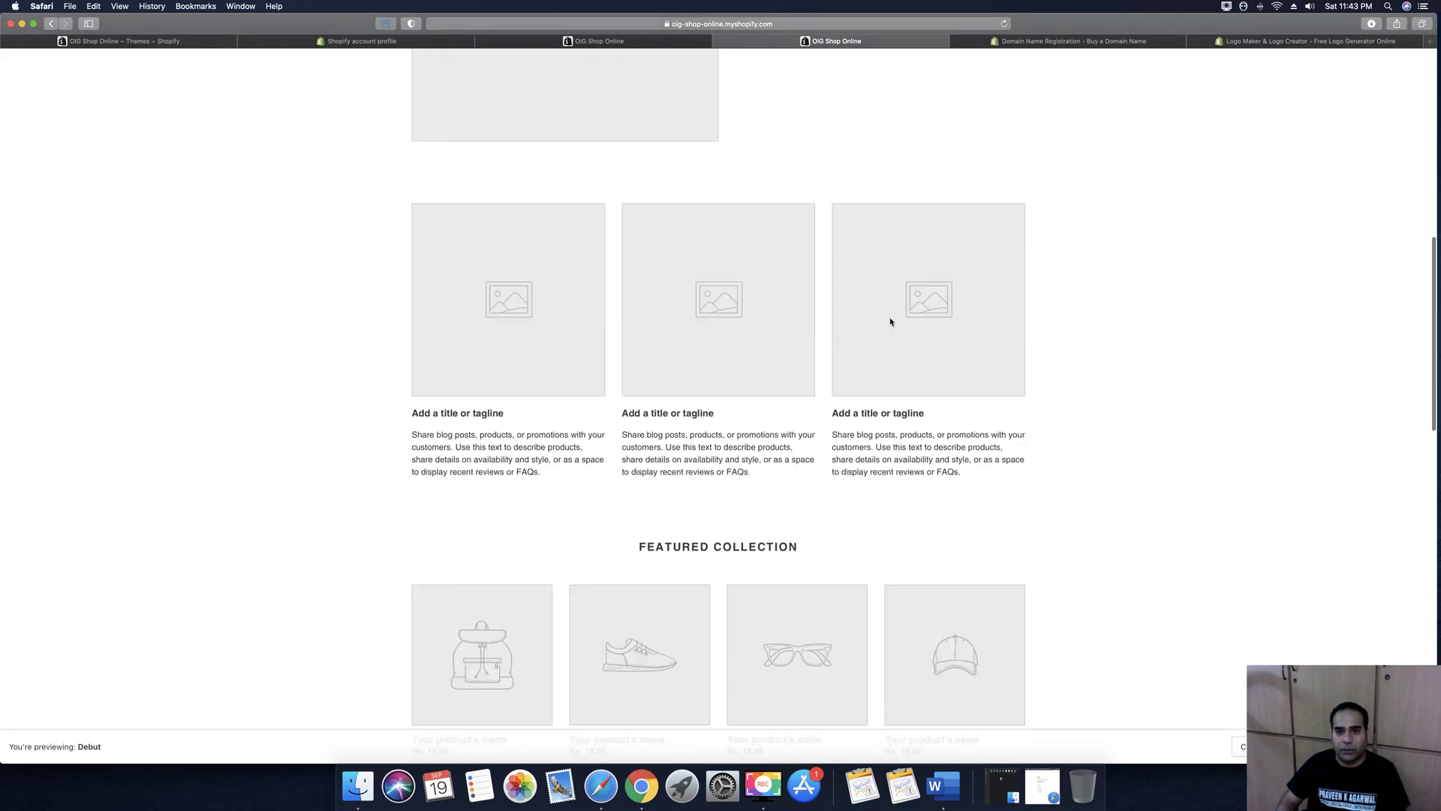
pyautogui.scroll(-8, 891, 321)
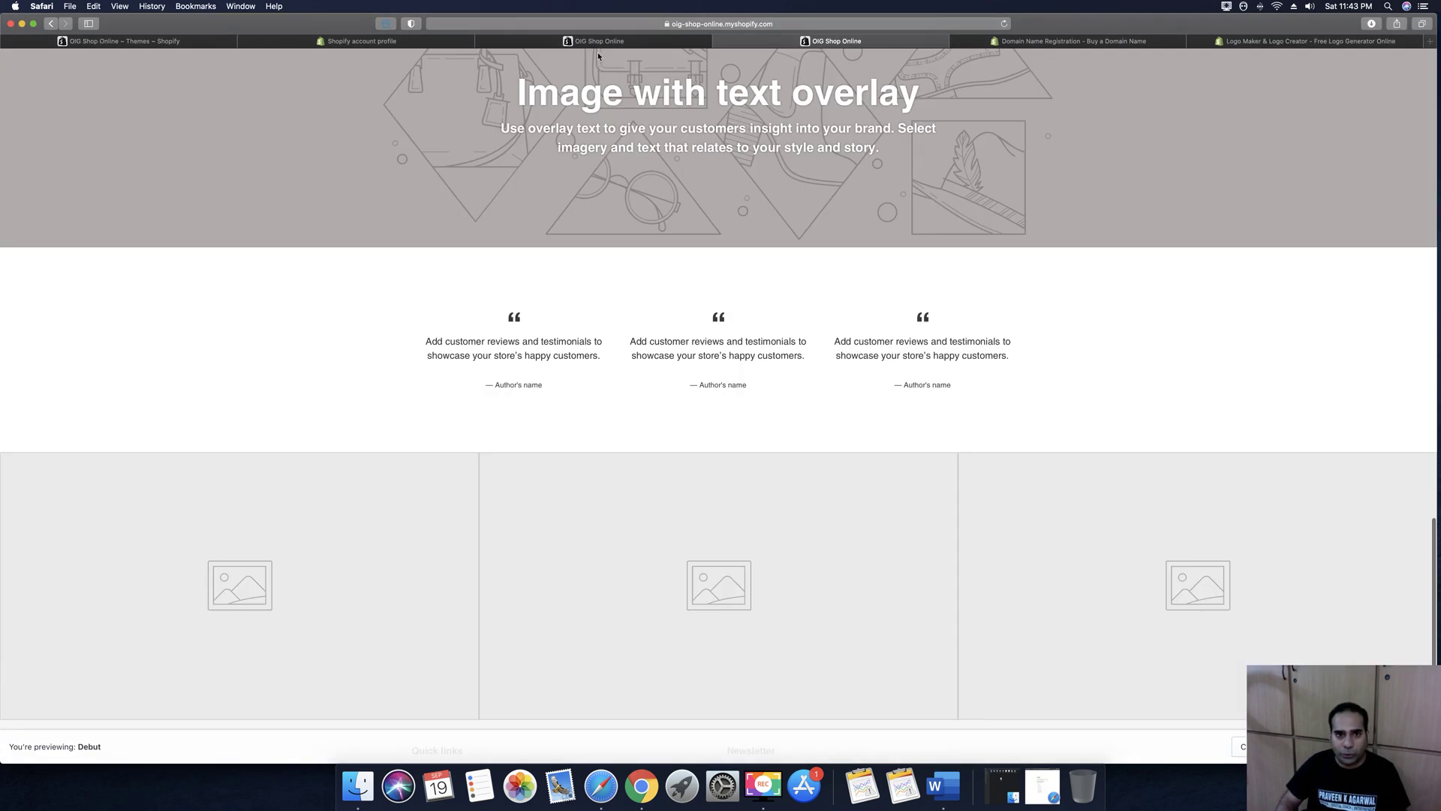
pyautogui.click(604, 43)
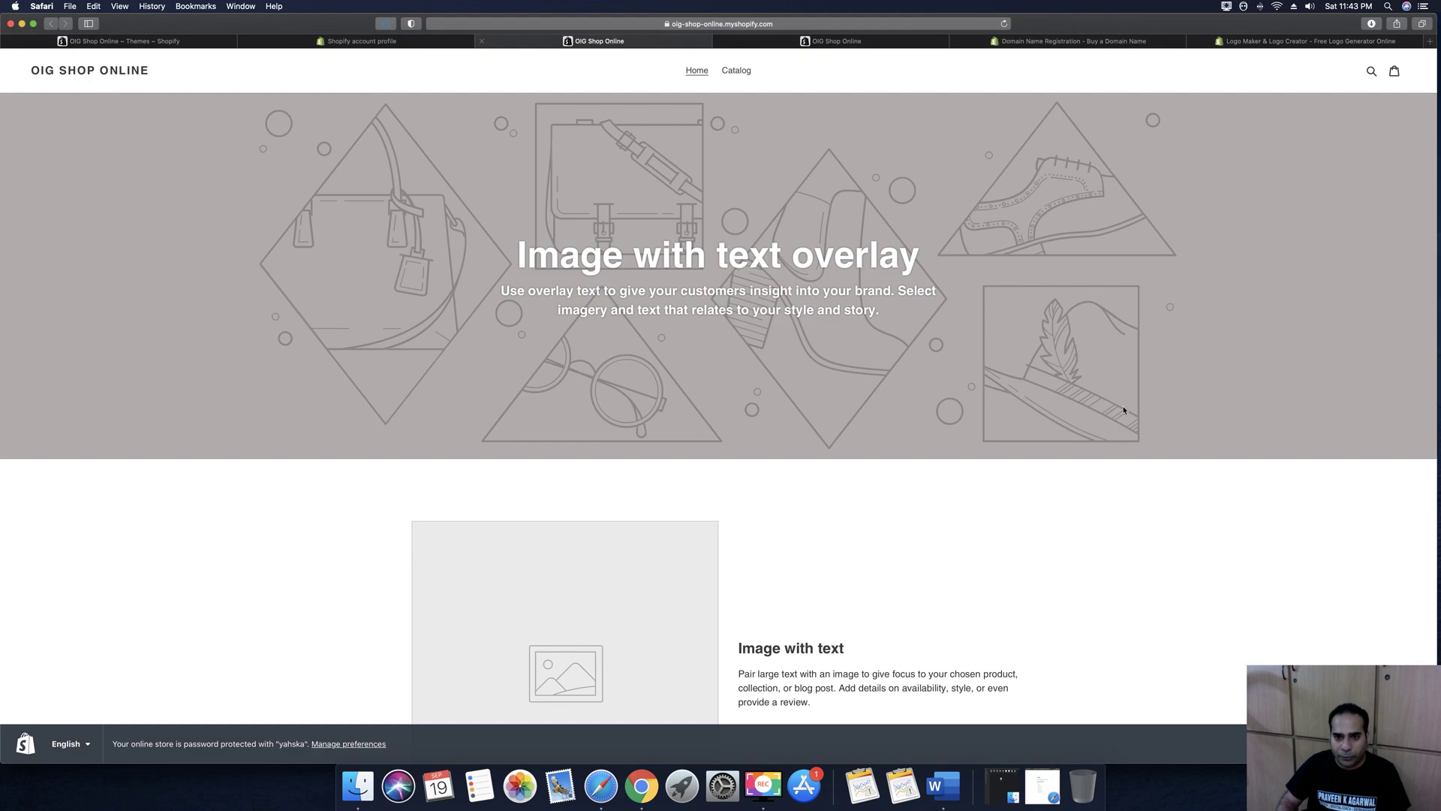
pyautogui.click(483, 41)
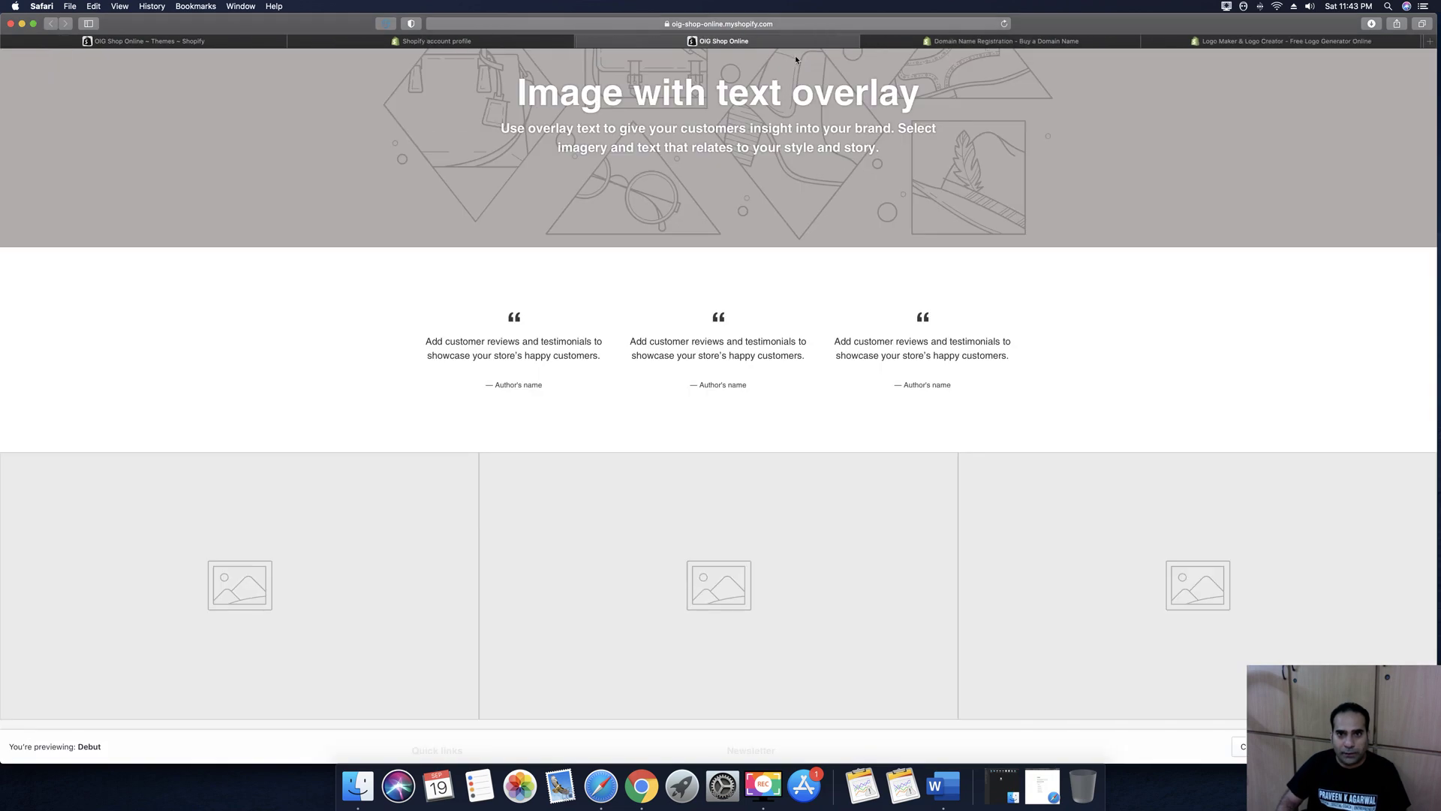
pyautogui.click(583, 41)
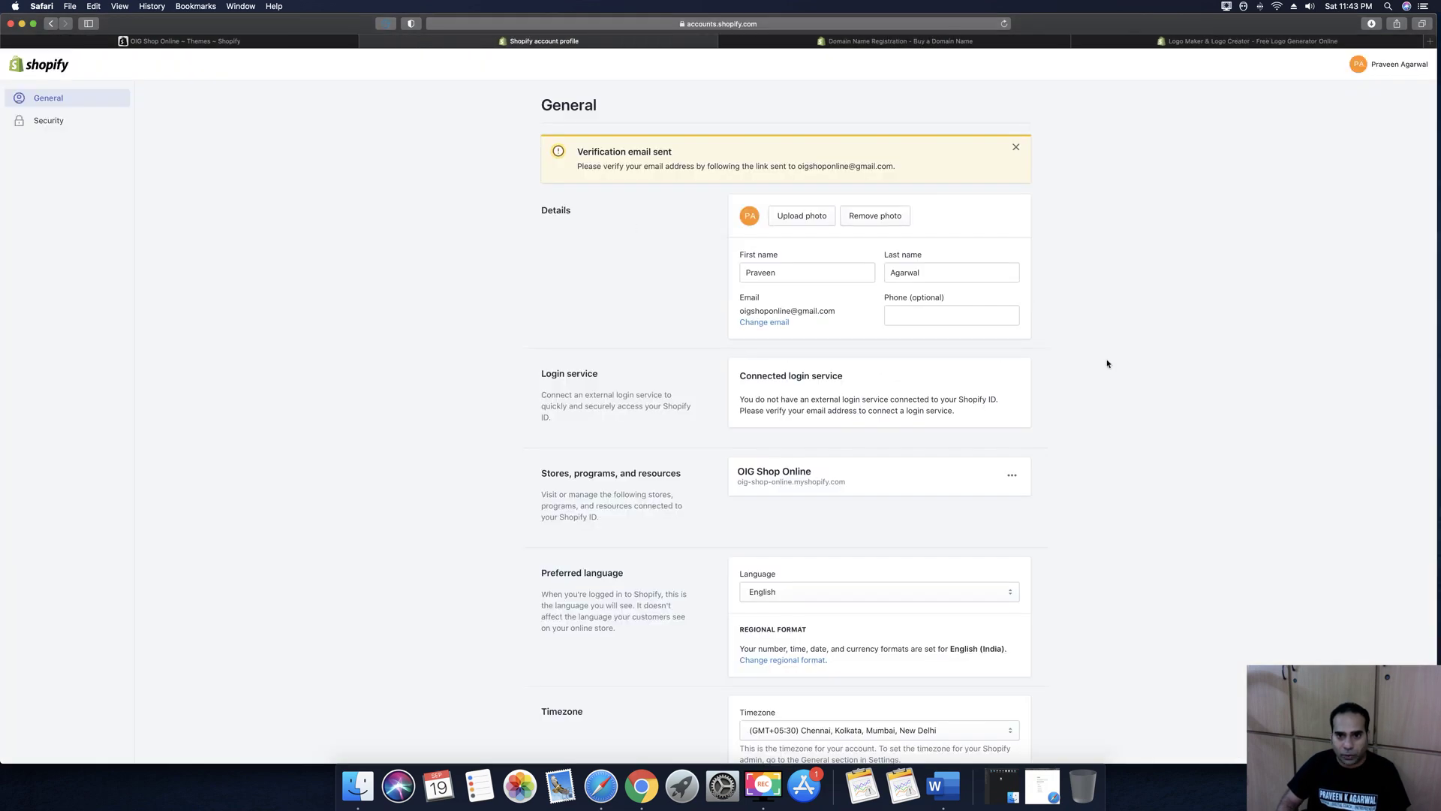
pyautogui.click(147, 41)
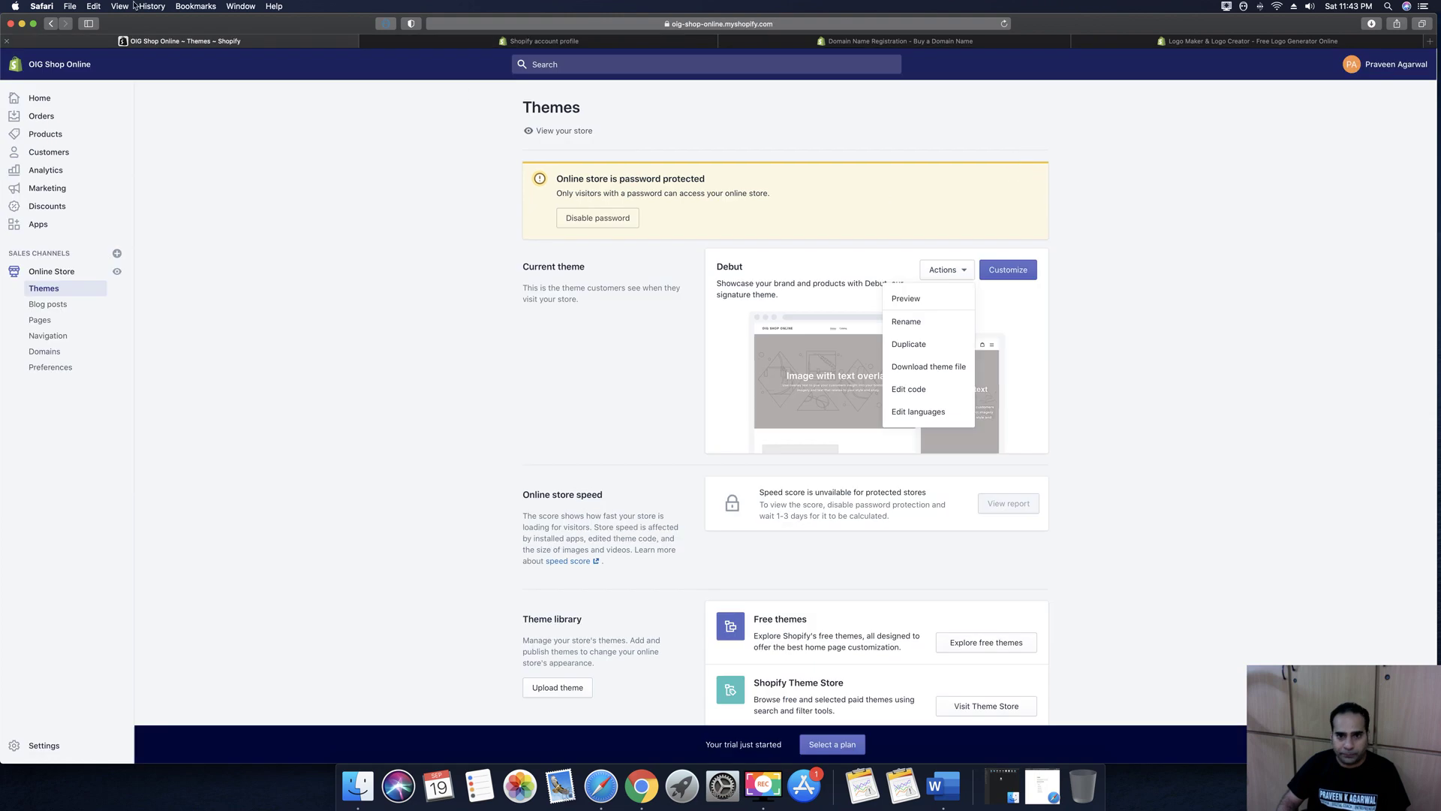
pyautogui.click(368, 42)
pyautogui.click(1248, 300)
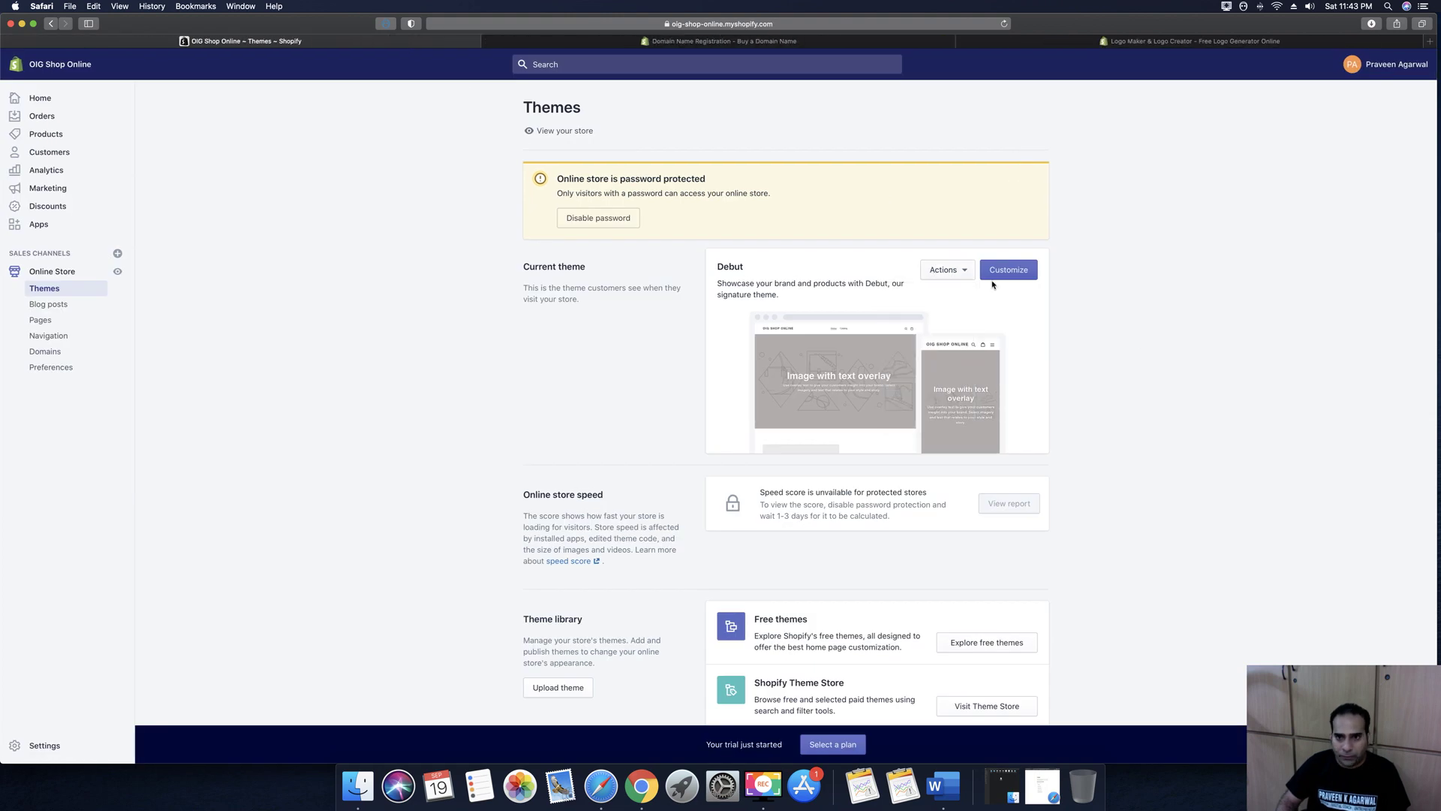
# Open the Debut theme customizer's Header section to upload a logo image
pyautogui.click(1009, 270)
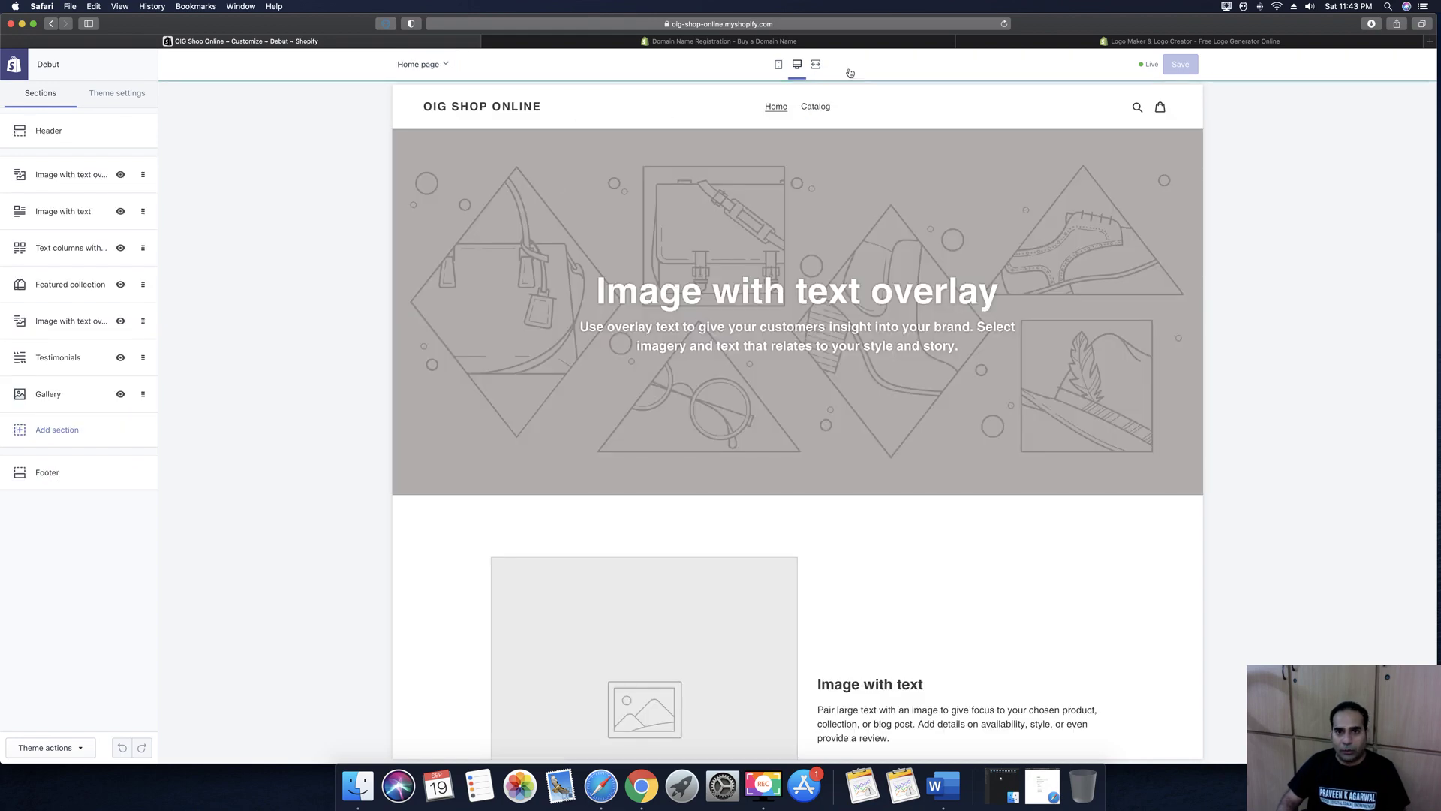
pyautogui.click(49, 132)
pyautogui.click(75, 233)
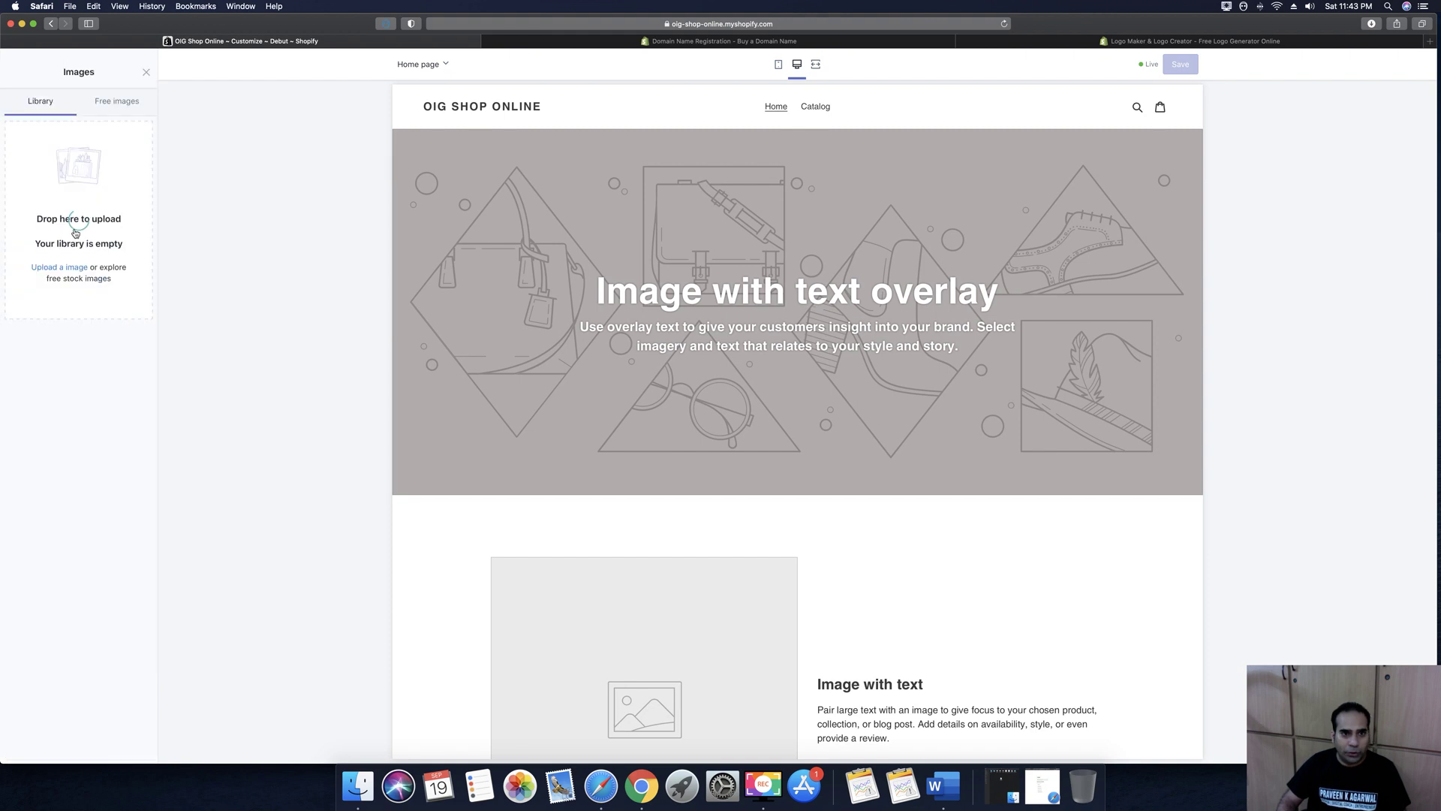
pyautogui.click(57, 235)
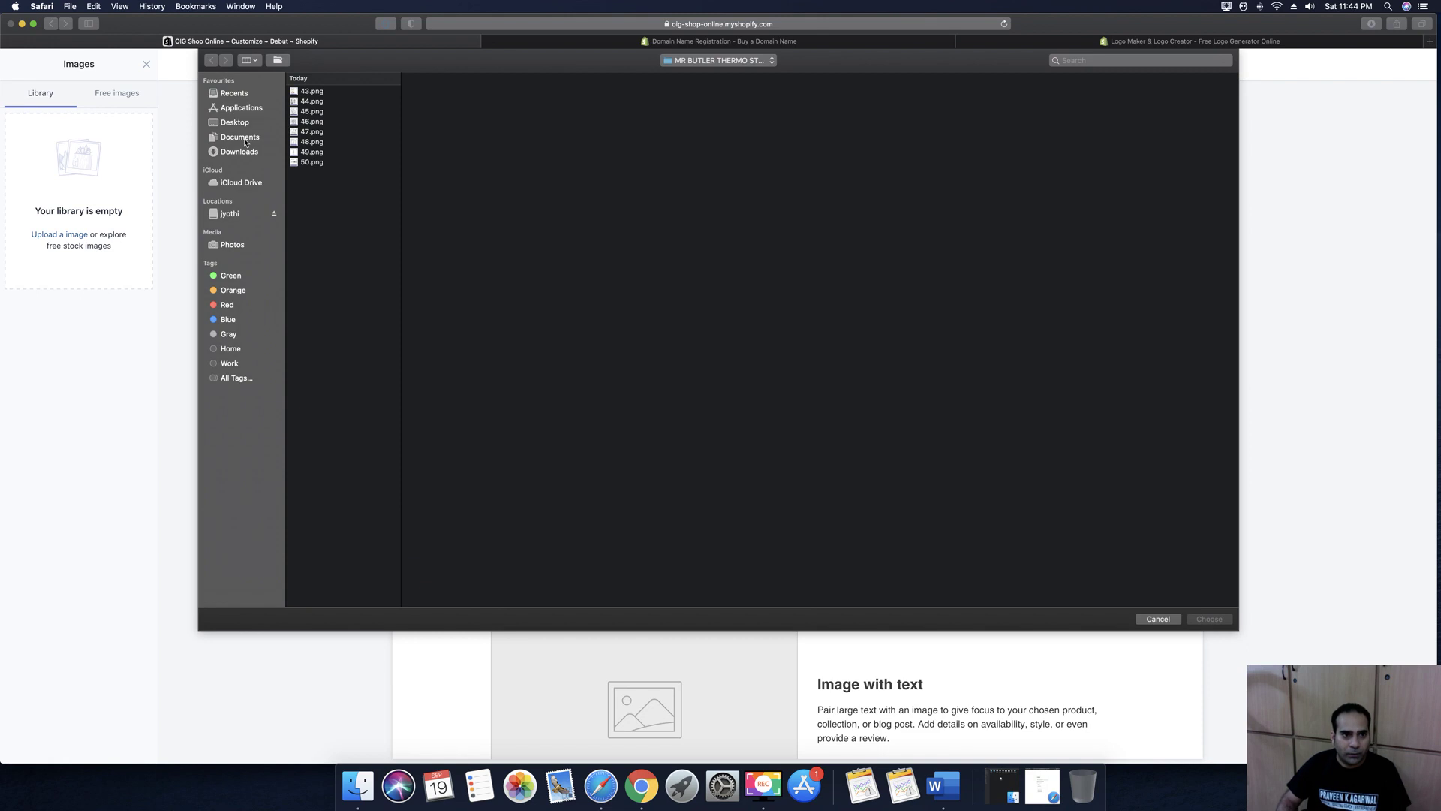
# Upload Only Indian Goods Logo-2.png from the OIG folder as the header logo
pyautogui.click(242, 138)
pyautogui.click(326, 158)
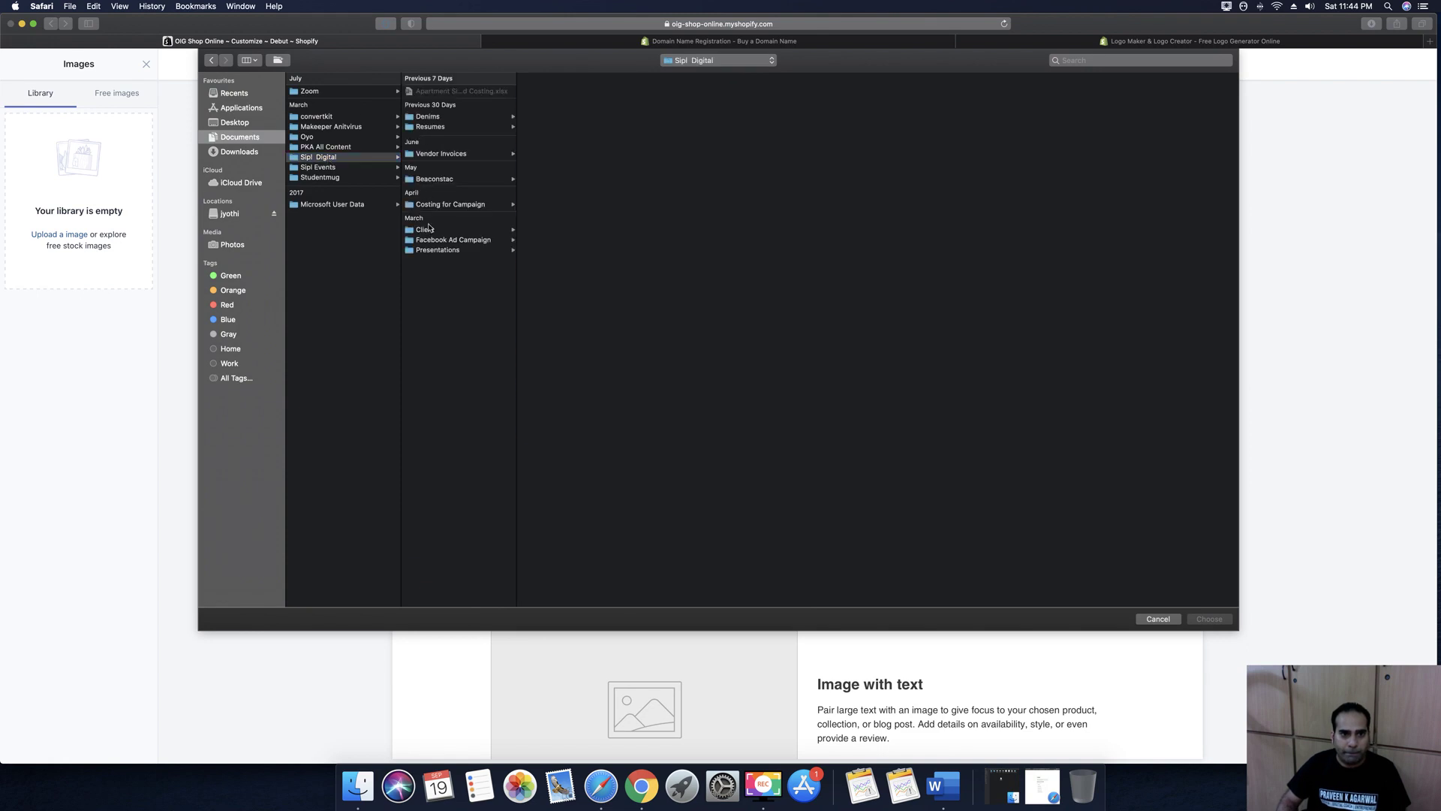
pyautogui.click(426, 229)
pyautogui.click(537, 102)
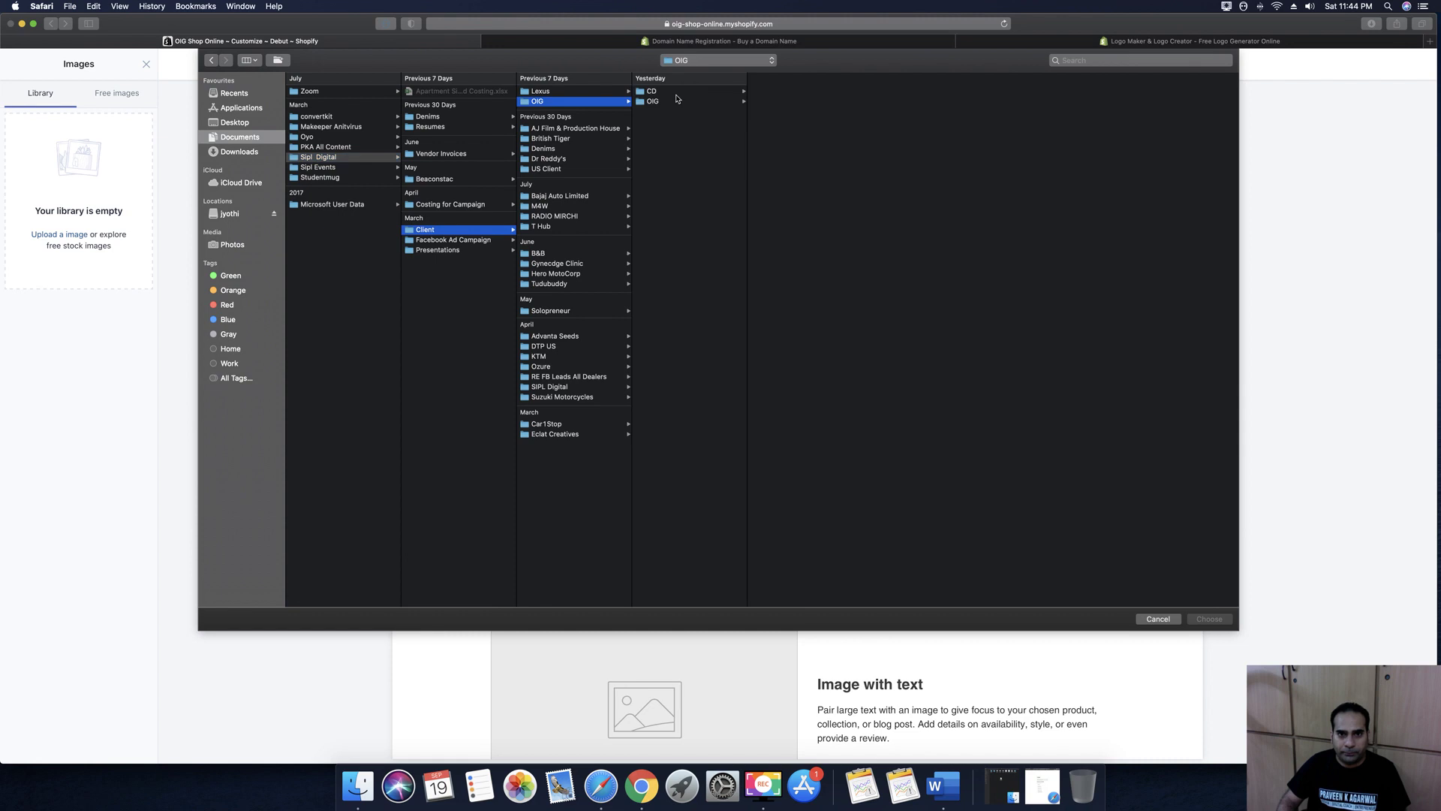
pyautogui.click(685, 102)
pyautogui.click(774, 92)
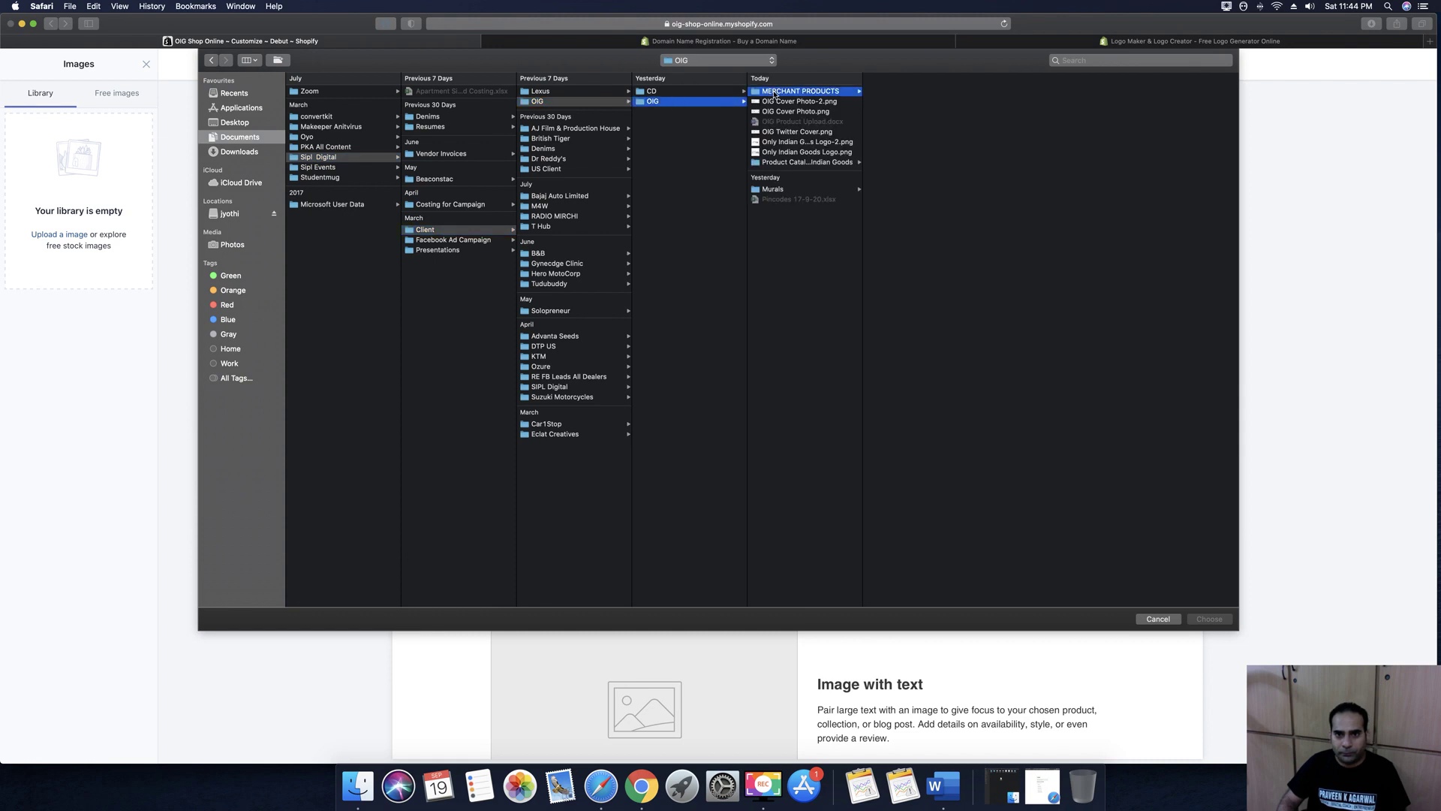
pyautogui.click(775, 111)
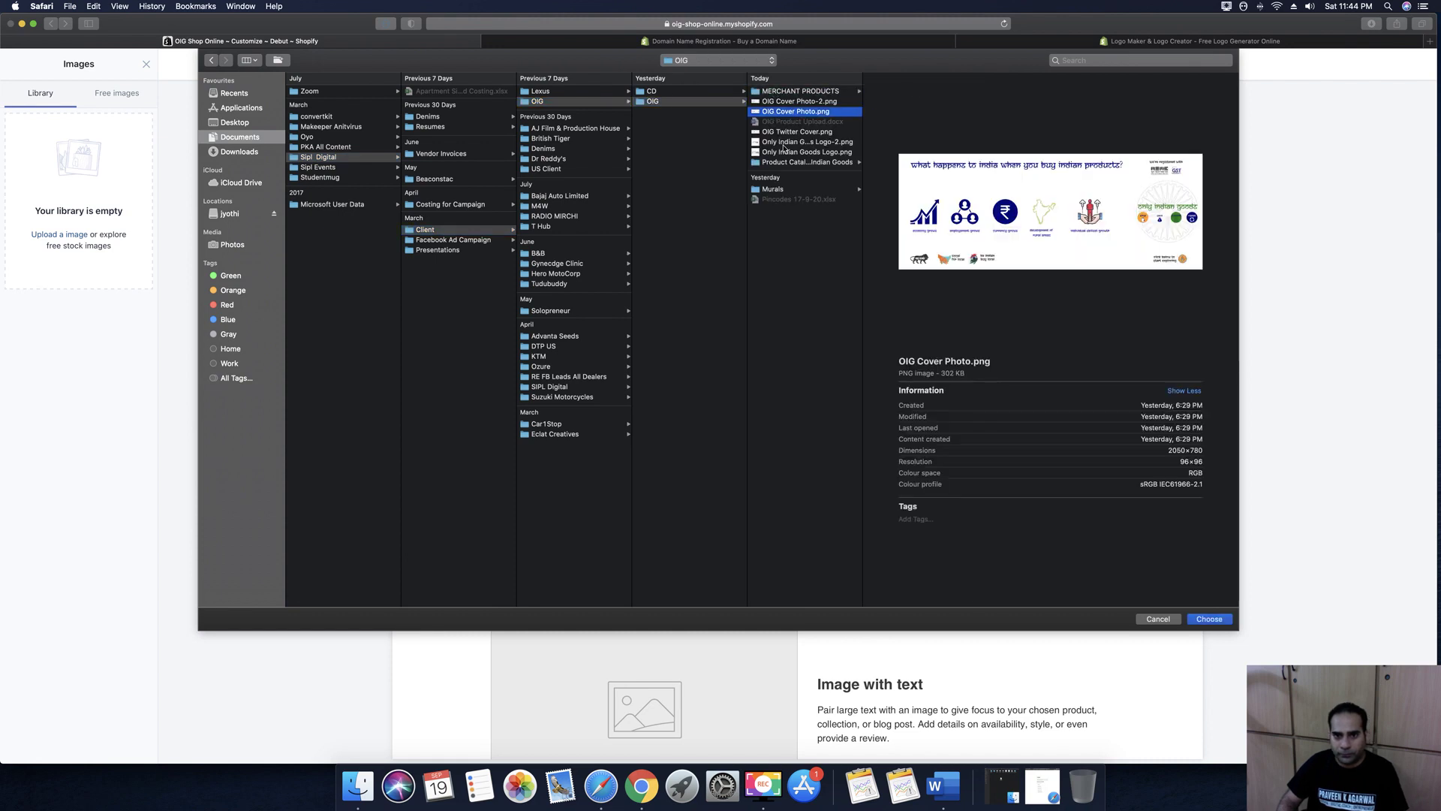
pyautogui.click(780, 151)
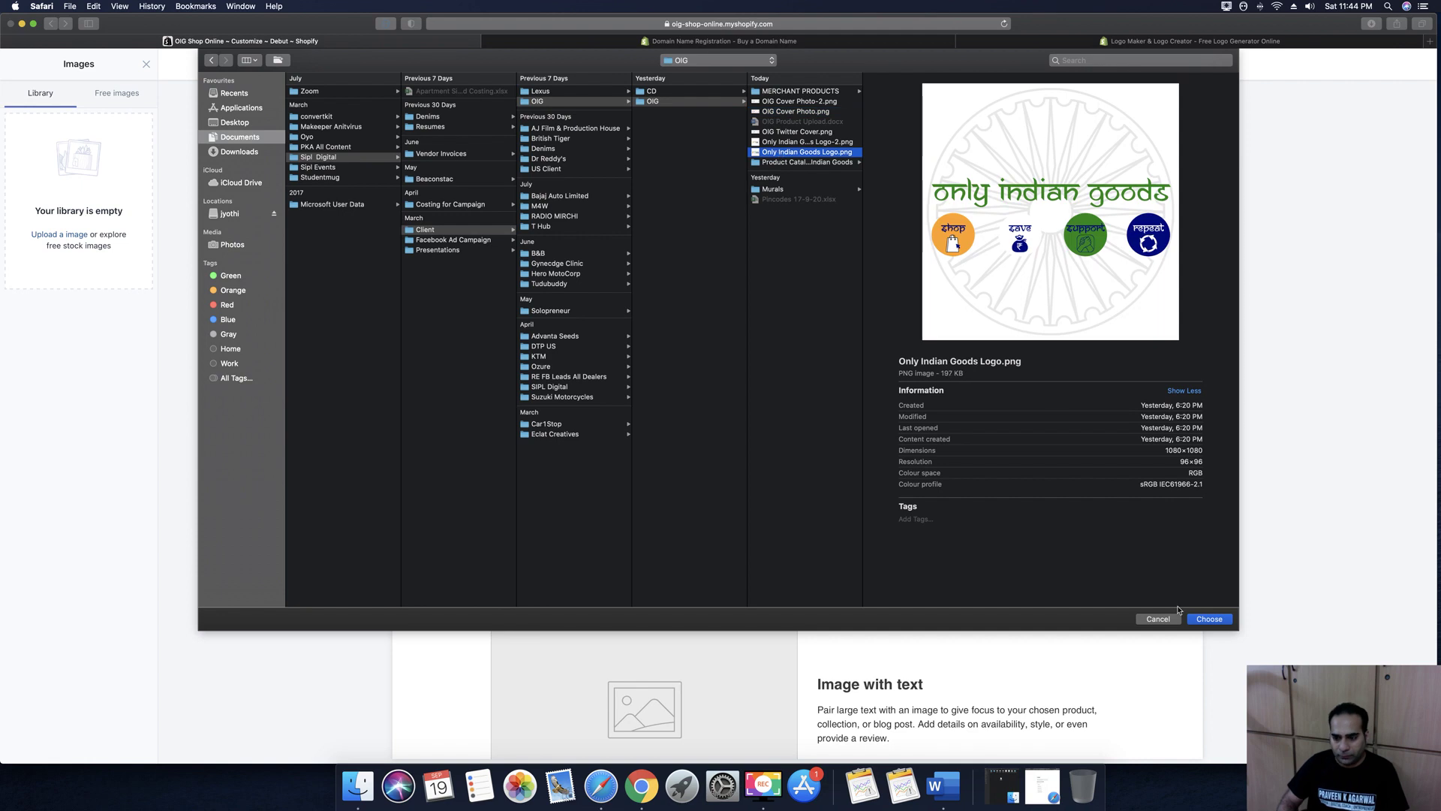
pyautogui.press('Up')
pyautogui.click(1209, 618)
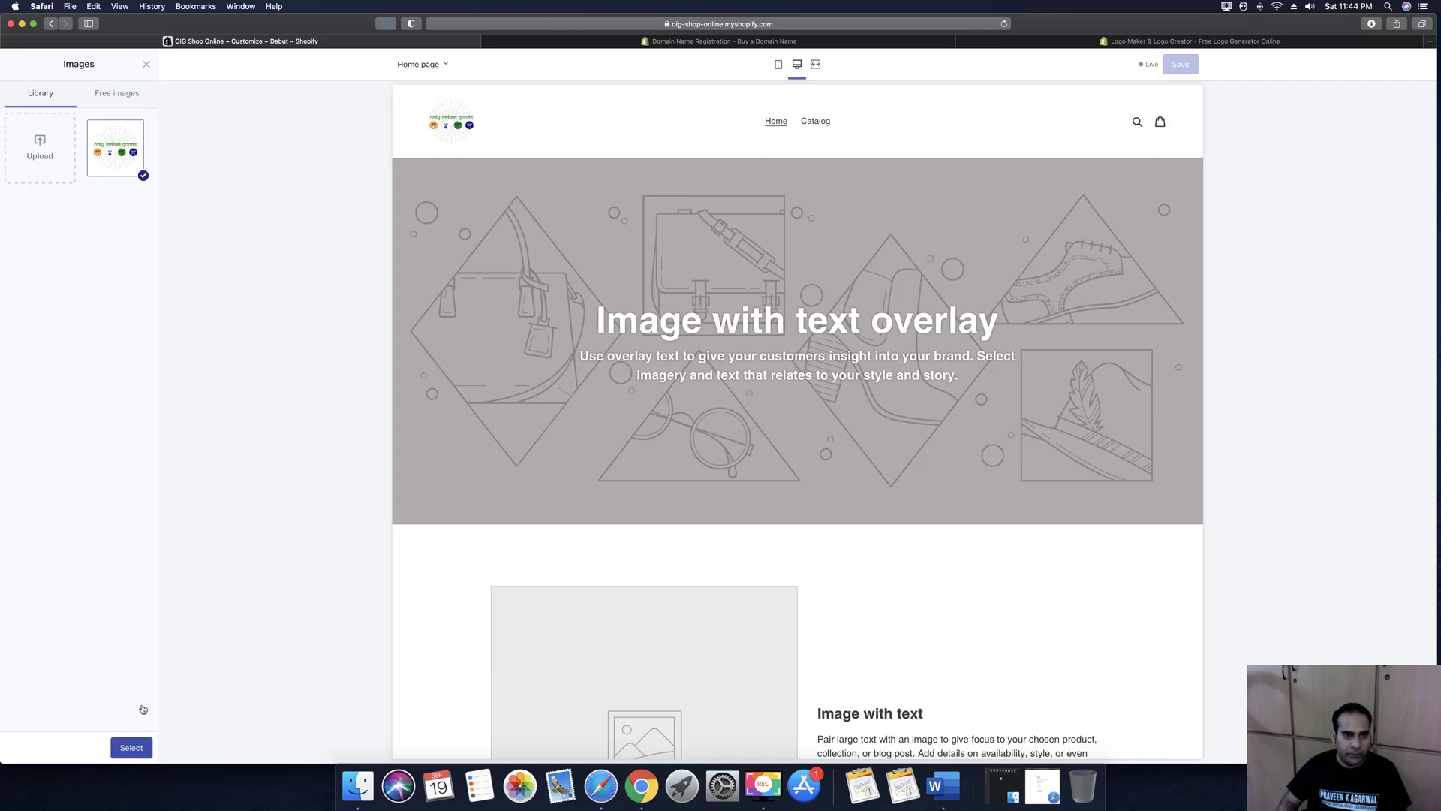
# Set the uploaded image as the Debut header logo and enable the announcement bar reading 'Welcome to India's Exclusive site for Indian Goods, Products & Services'
pyautogui.click(136, 749)
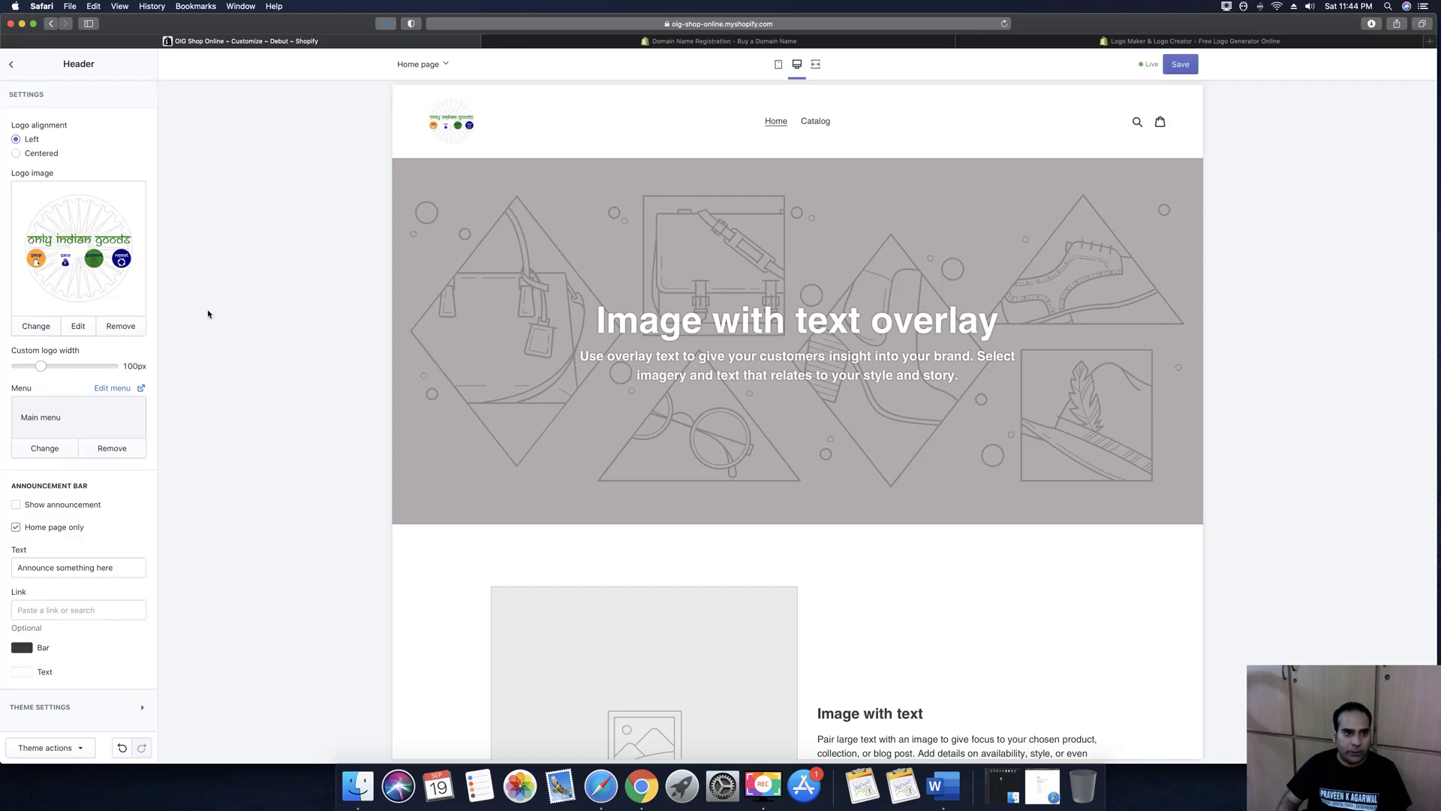
pyautogui.click(15, 507)
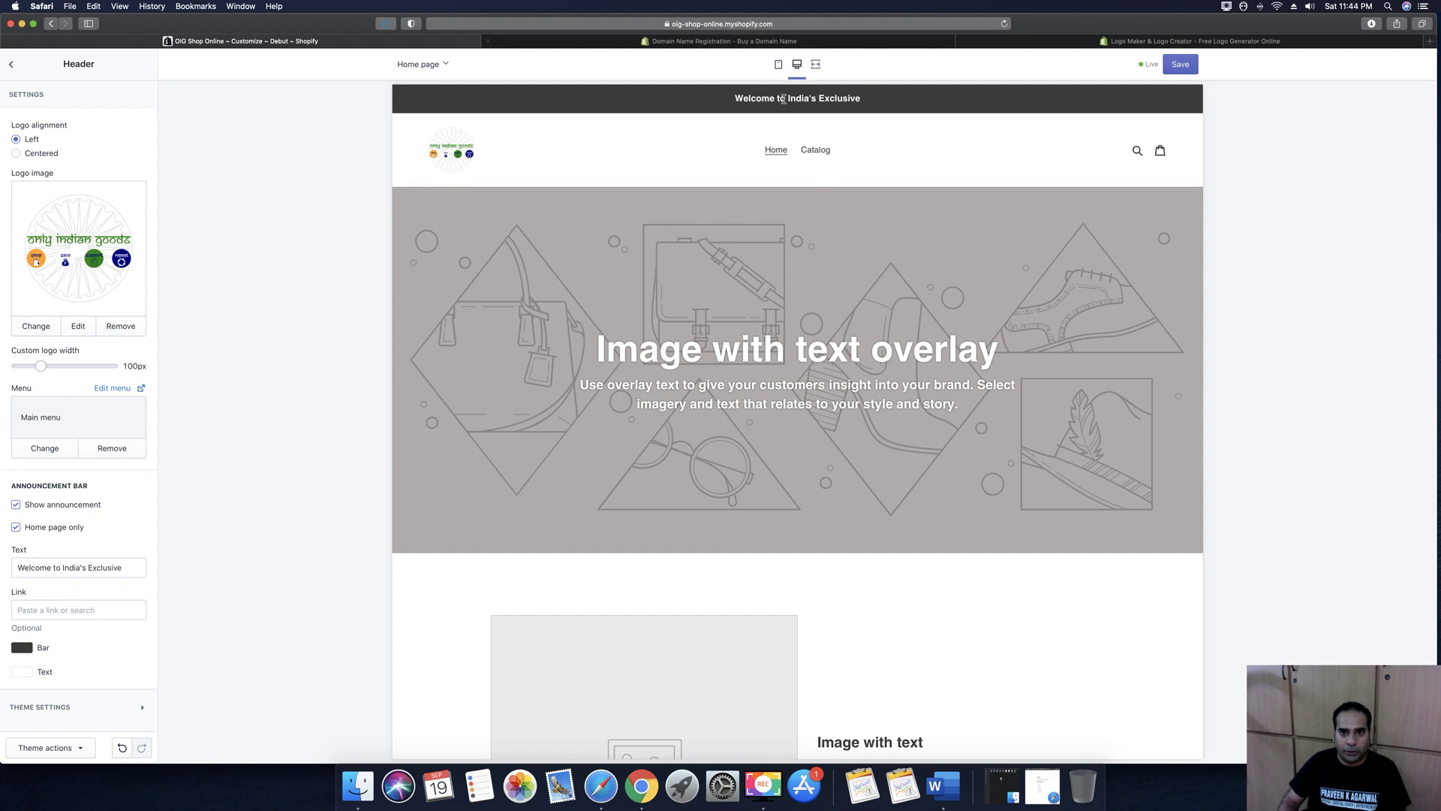
pyautogui.click(125, 567)
pyautogui.write('site for Indian')
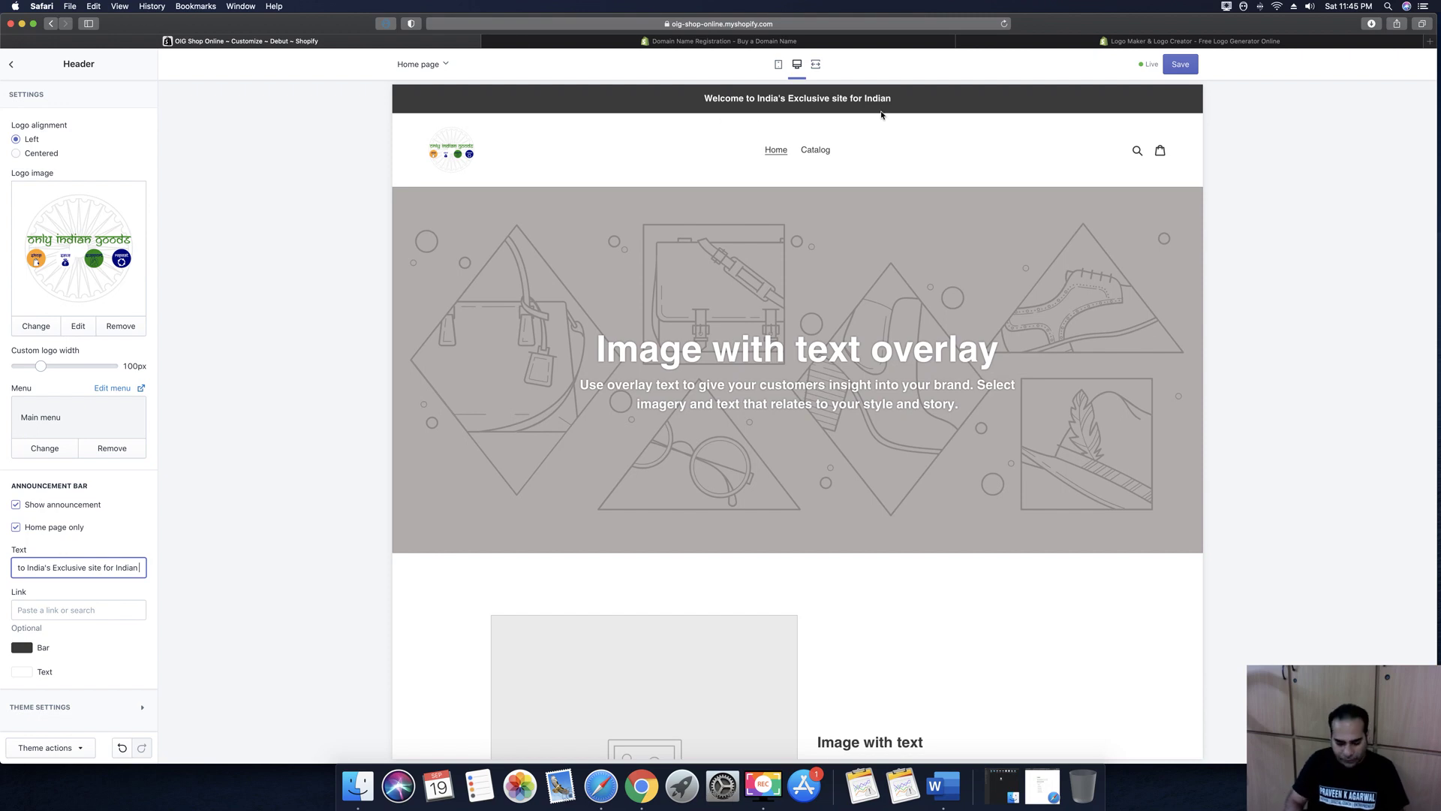
pyautogui.write('Goods, Products & Services')
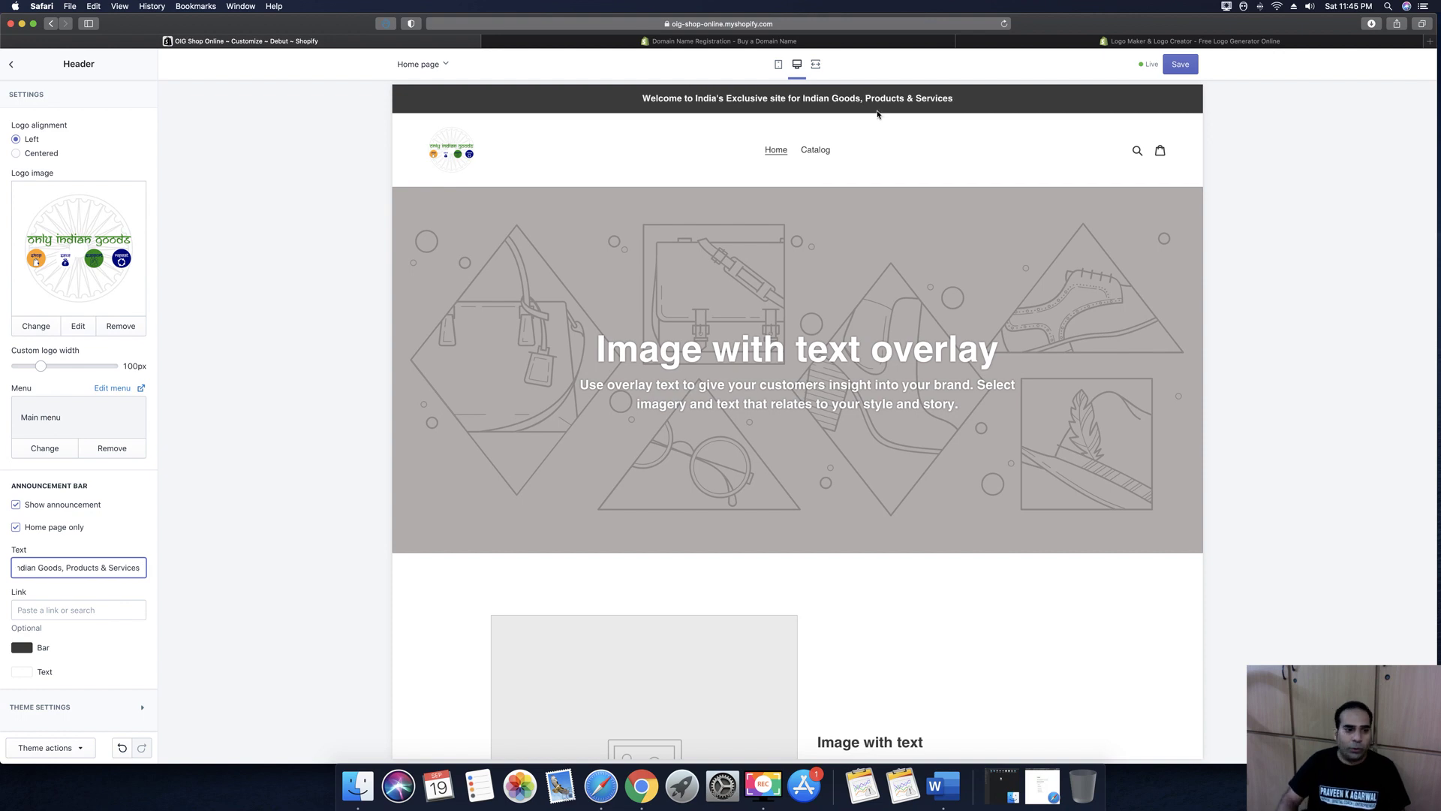
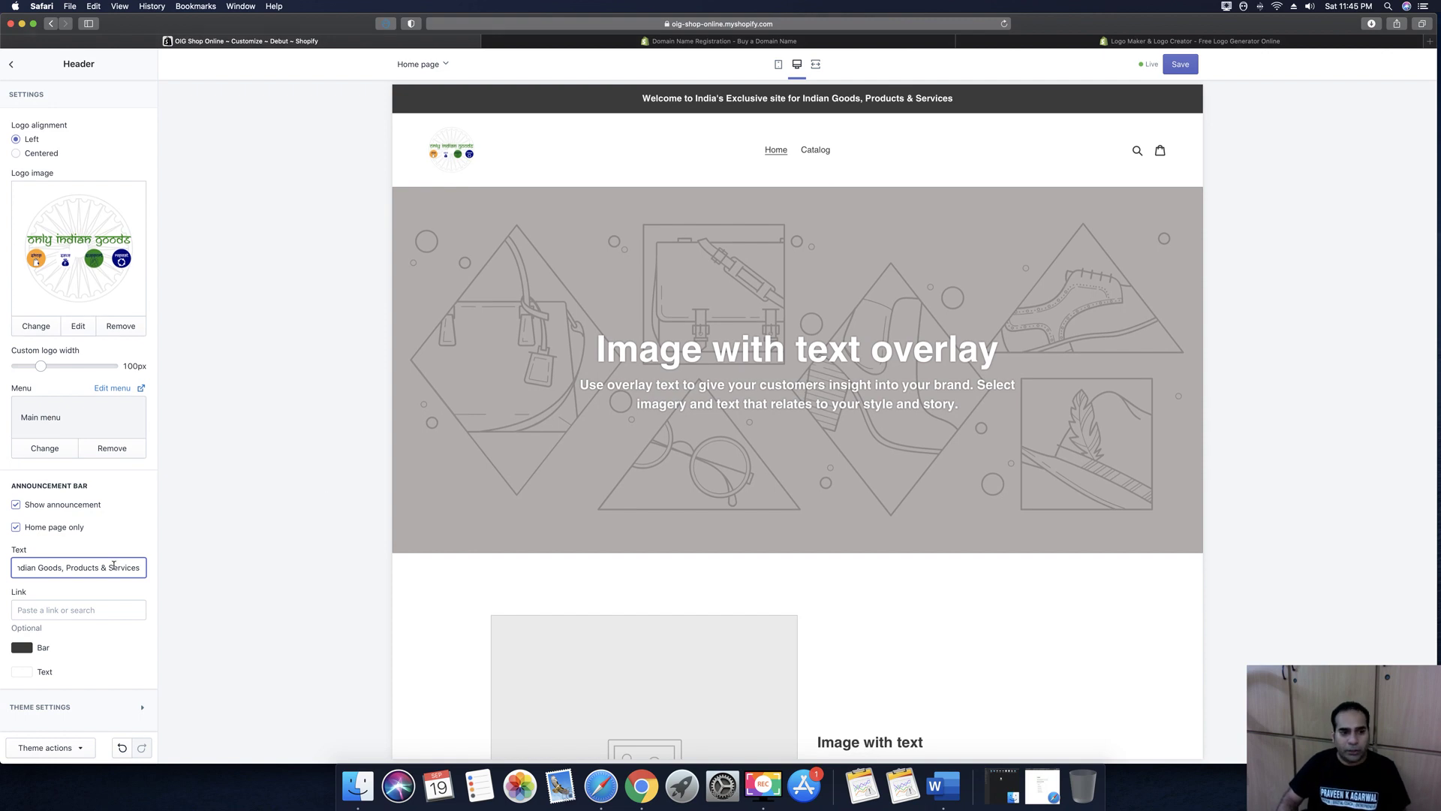
# Link the announcement bar to only-indian-goods.myshopify.com
pyautogui.click(98, 617)
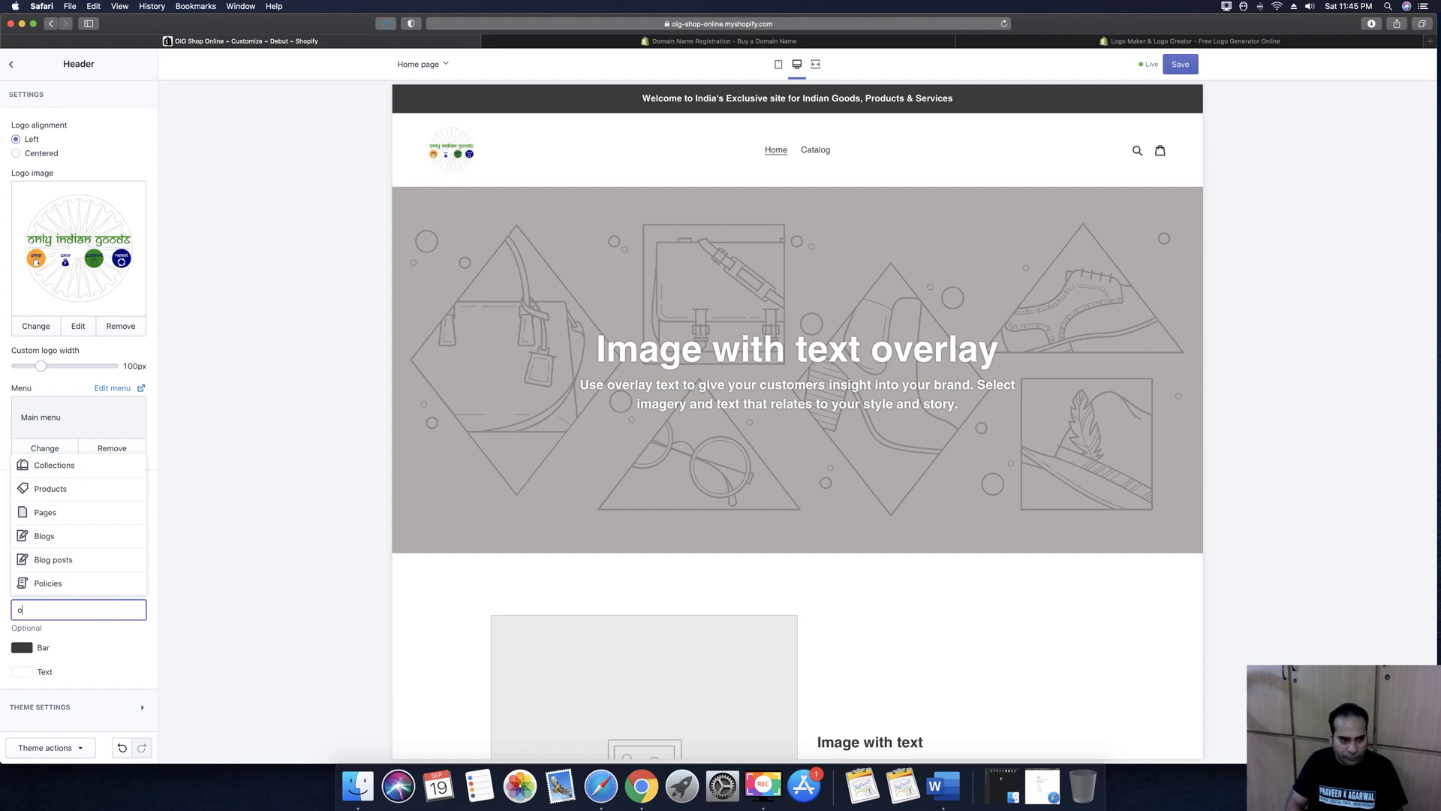
pyautogui.write('only')
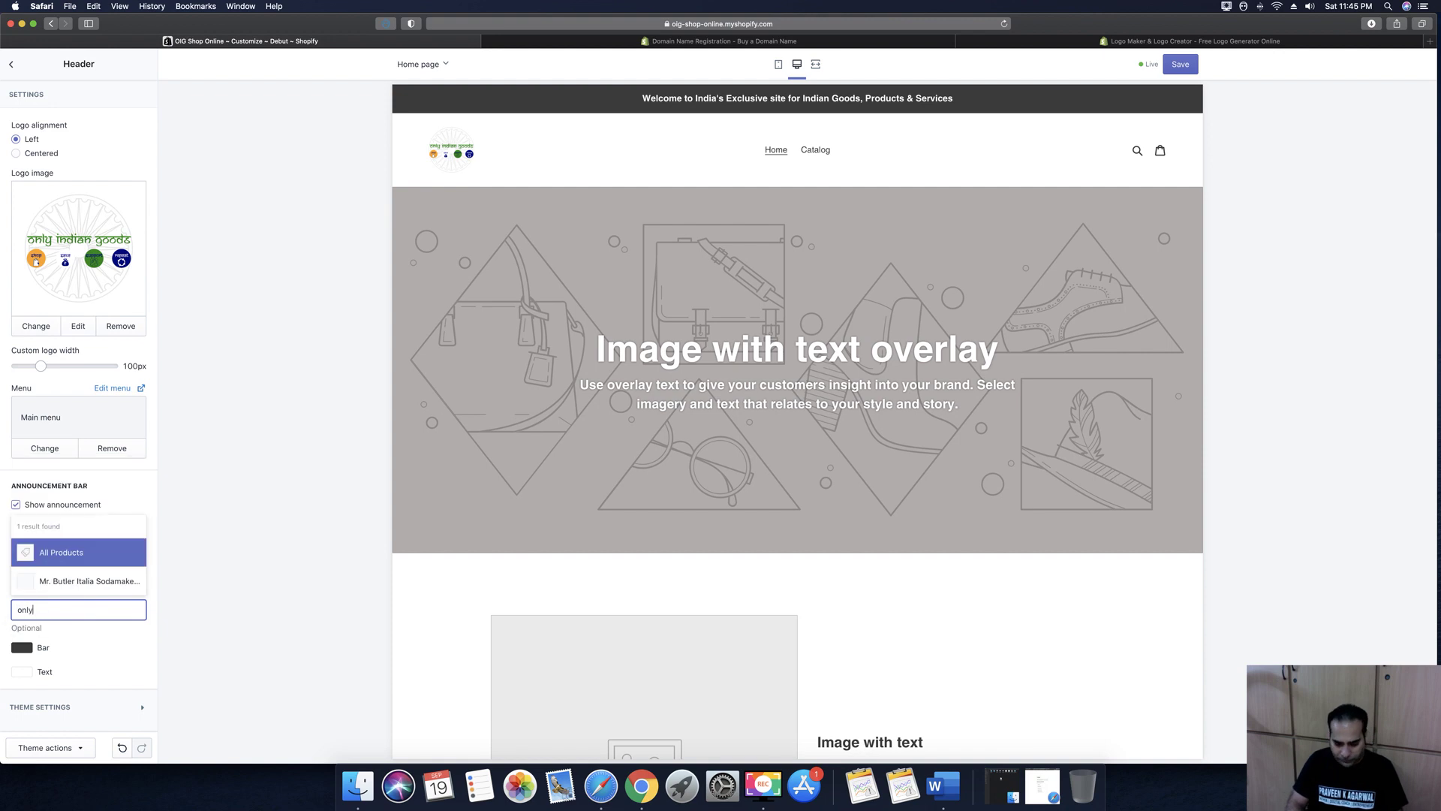
pyautogui.write('-indian=go')
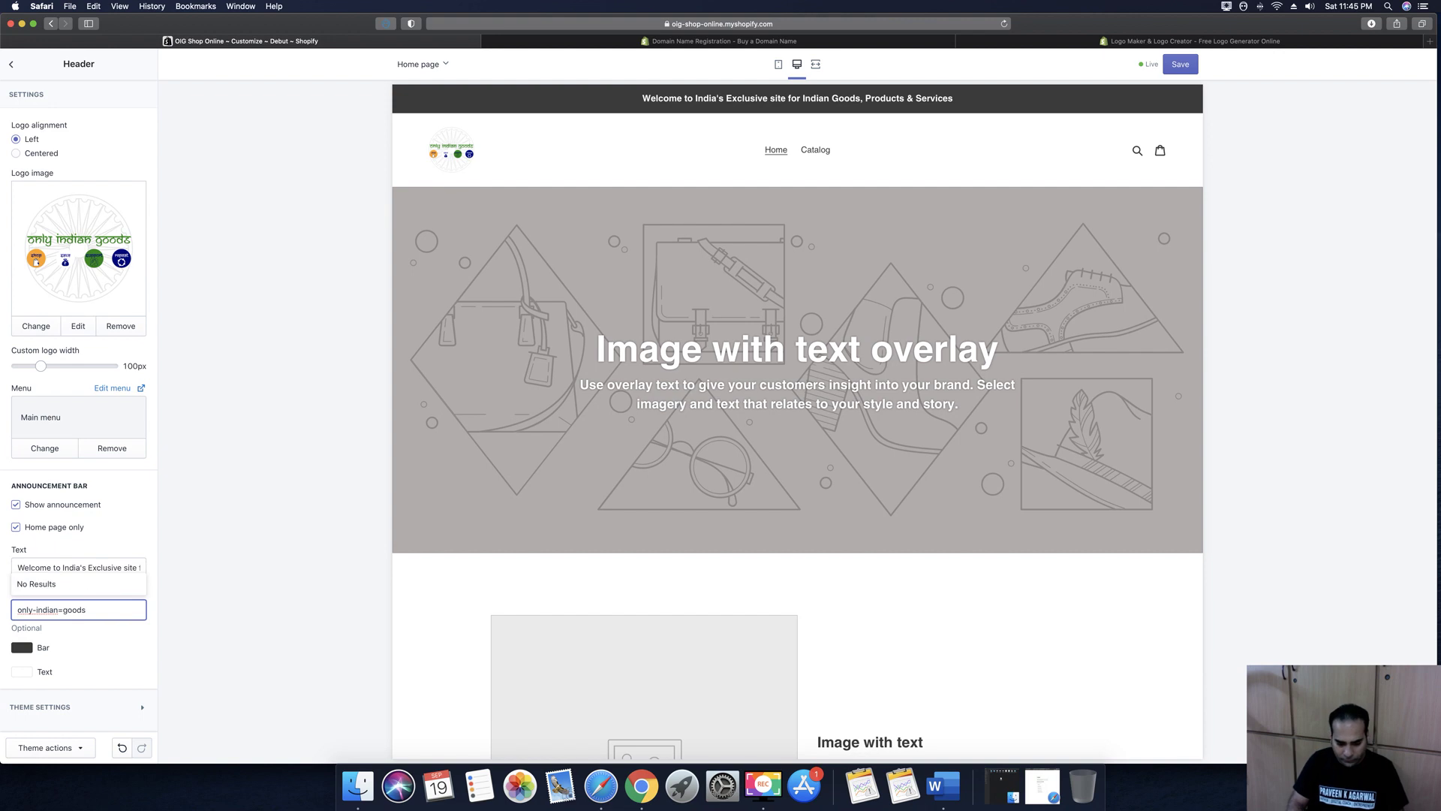
pyautogui.write('ods.myshopify.com')
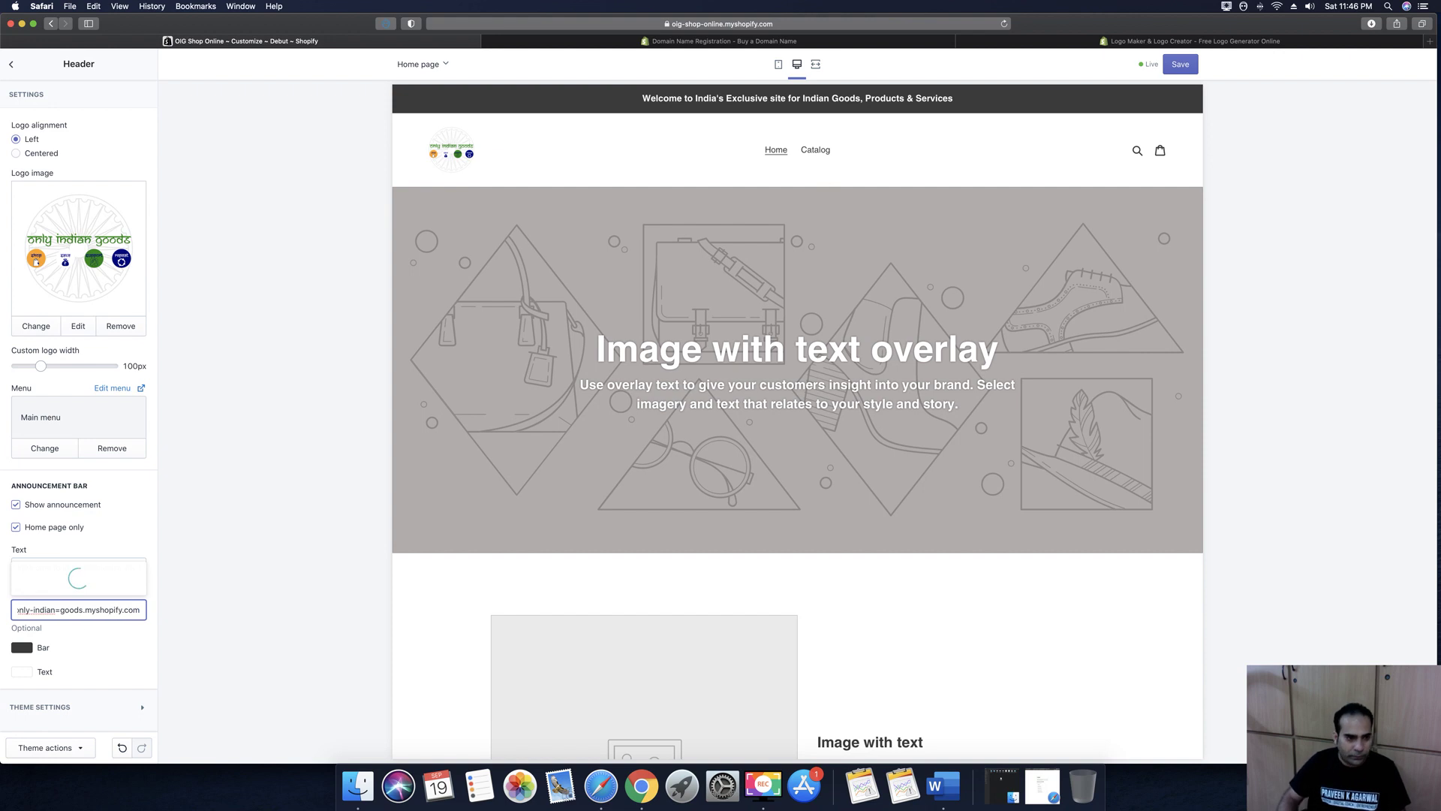
pyautogui.press('BackSpace')
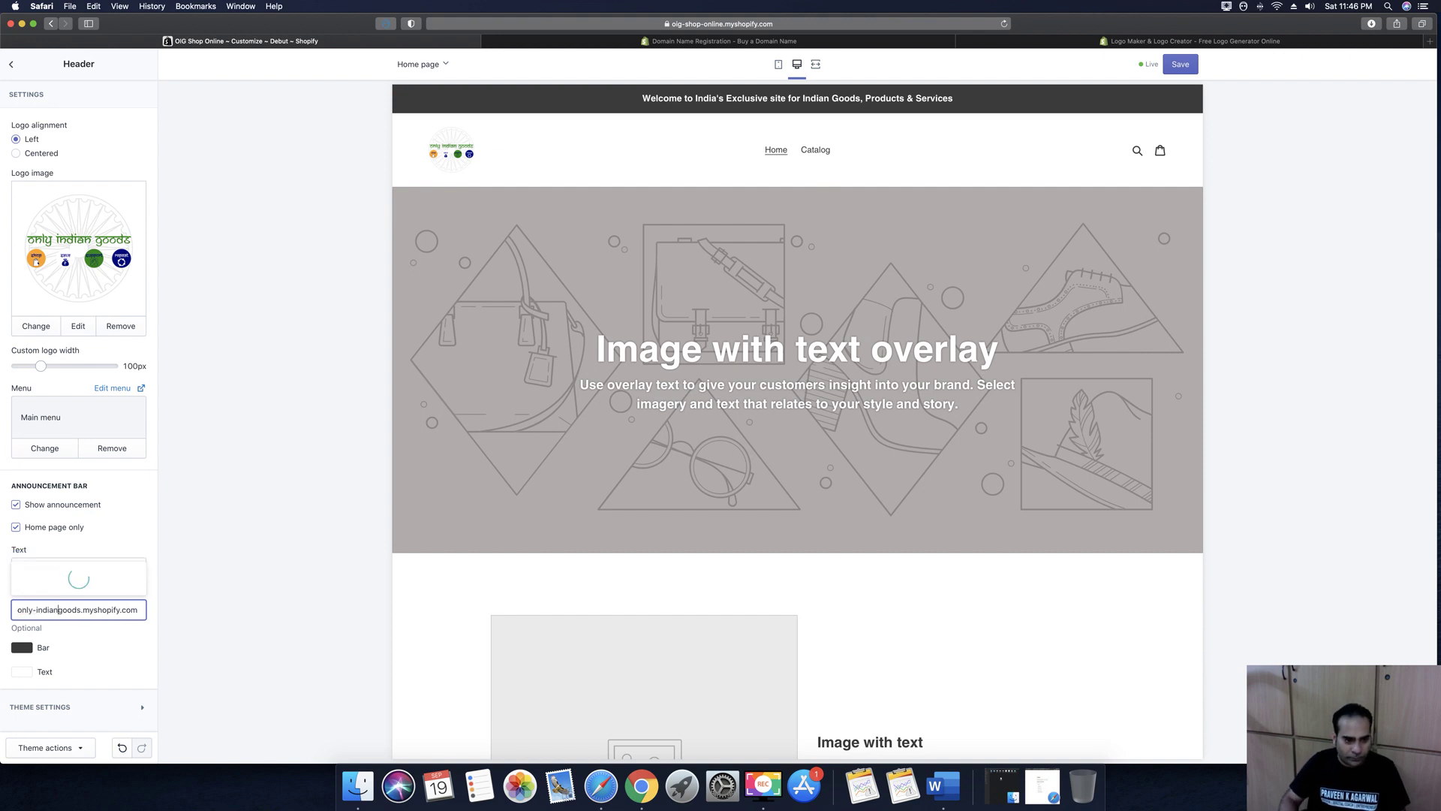
pyautogui.write('-')
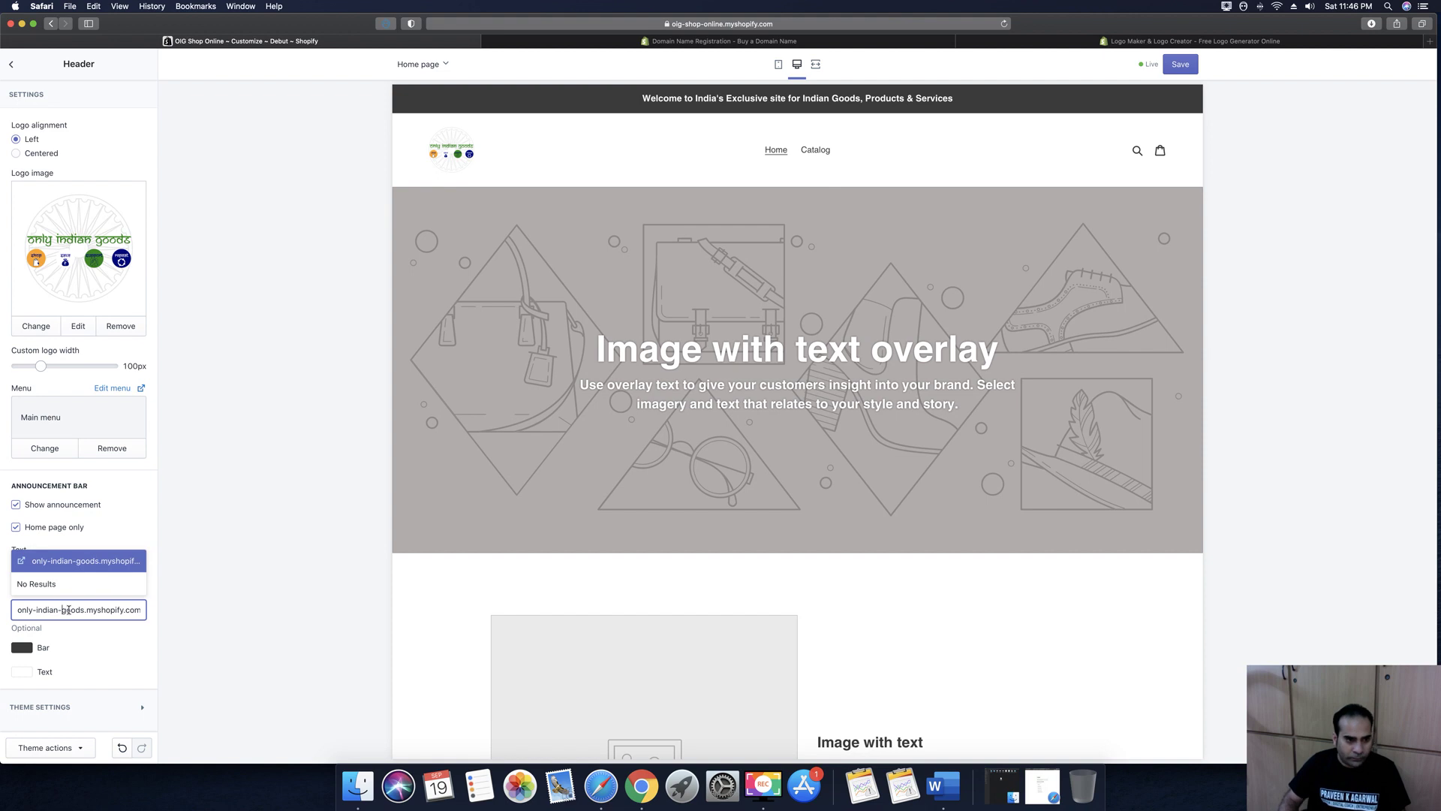
pyautogui.click(57, 563)
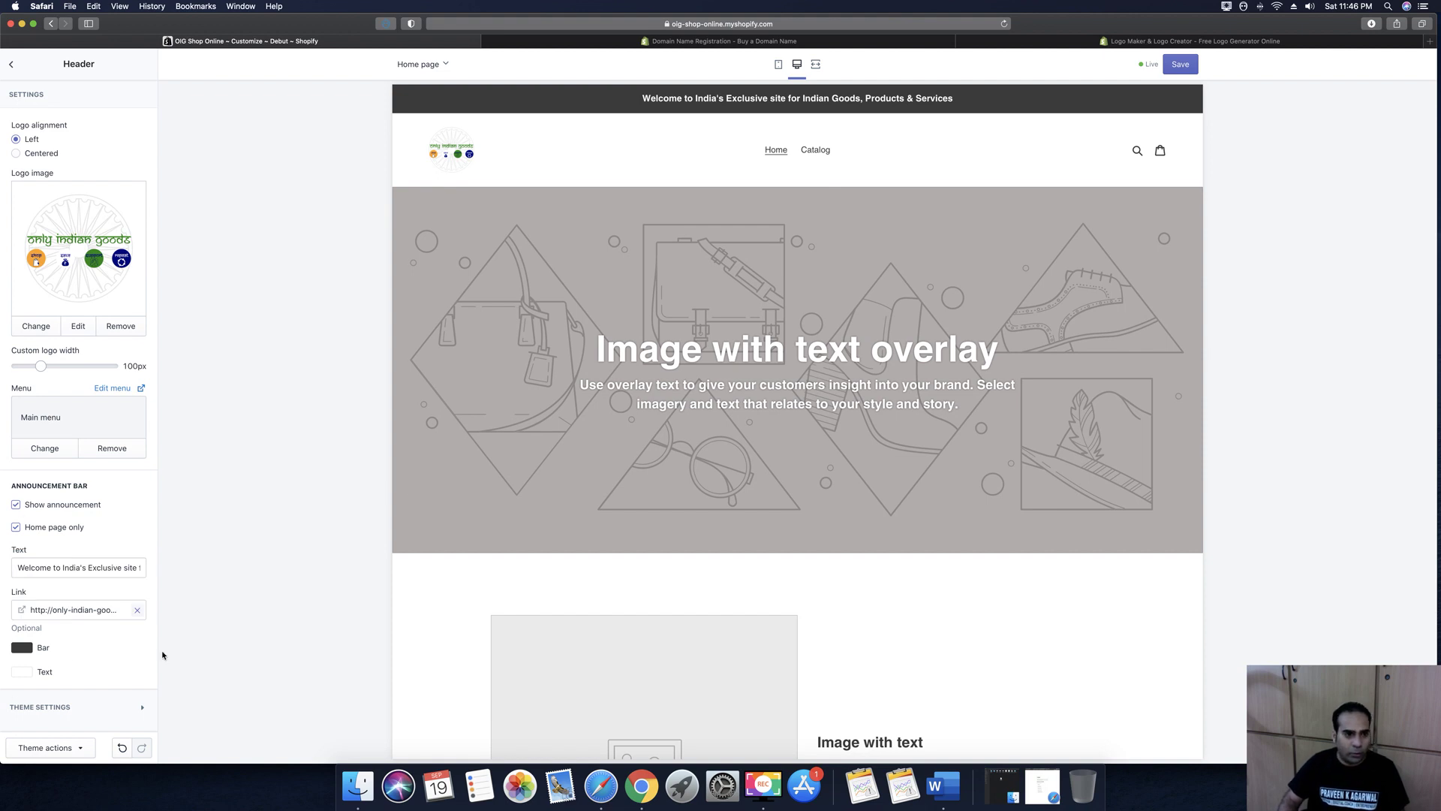
pyautogui.click(20, 649)
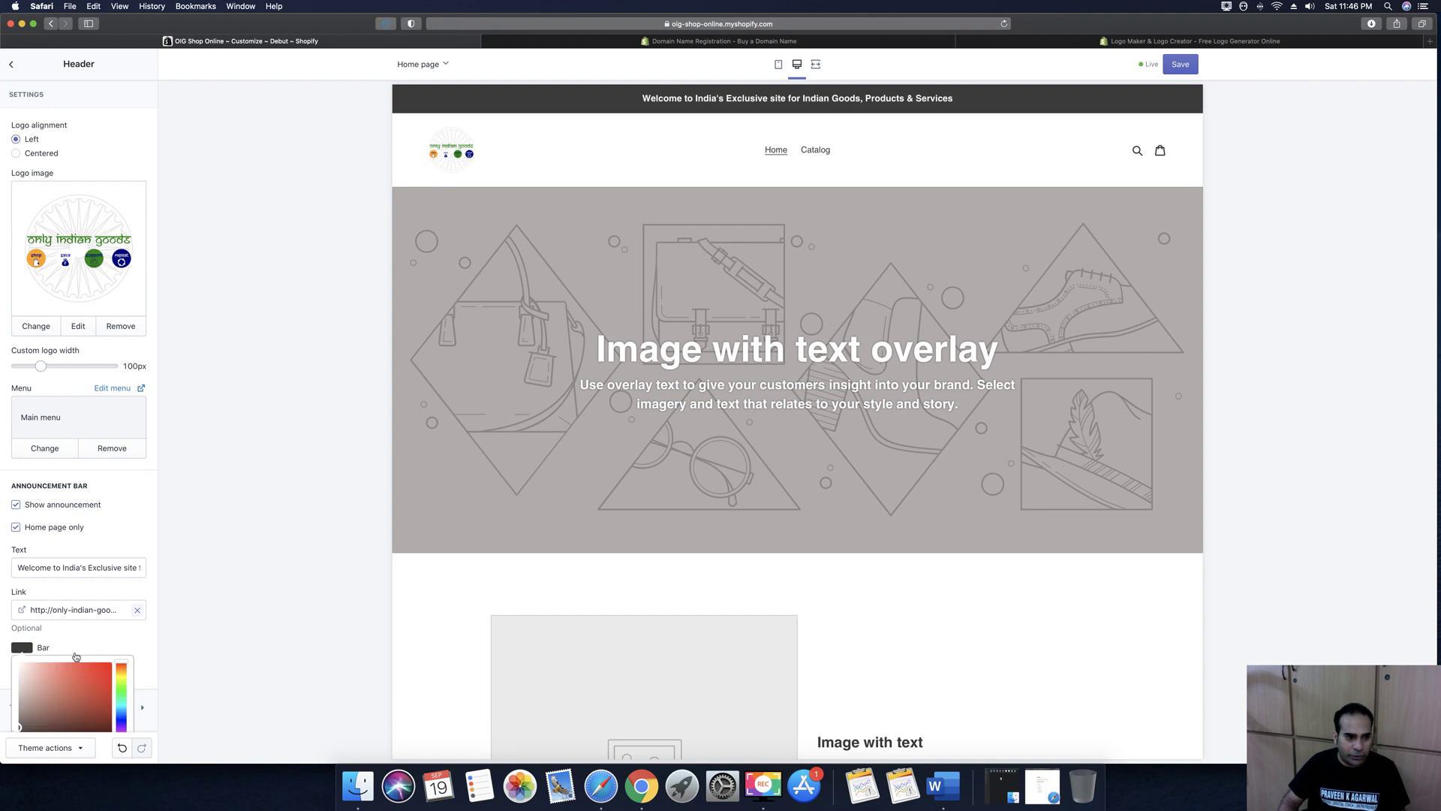
# Select the bar's current 3A3A3A colour code and open Canva in a new browser tab
pyautogui.scroll(-3, 76, 656)
pyautogui.doubleClick(61, 660)
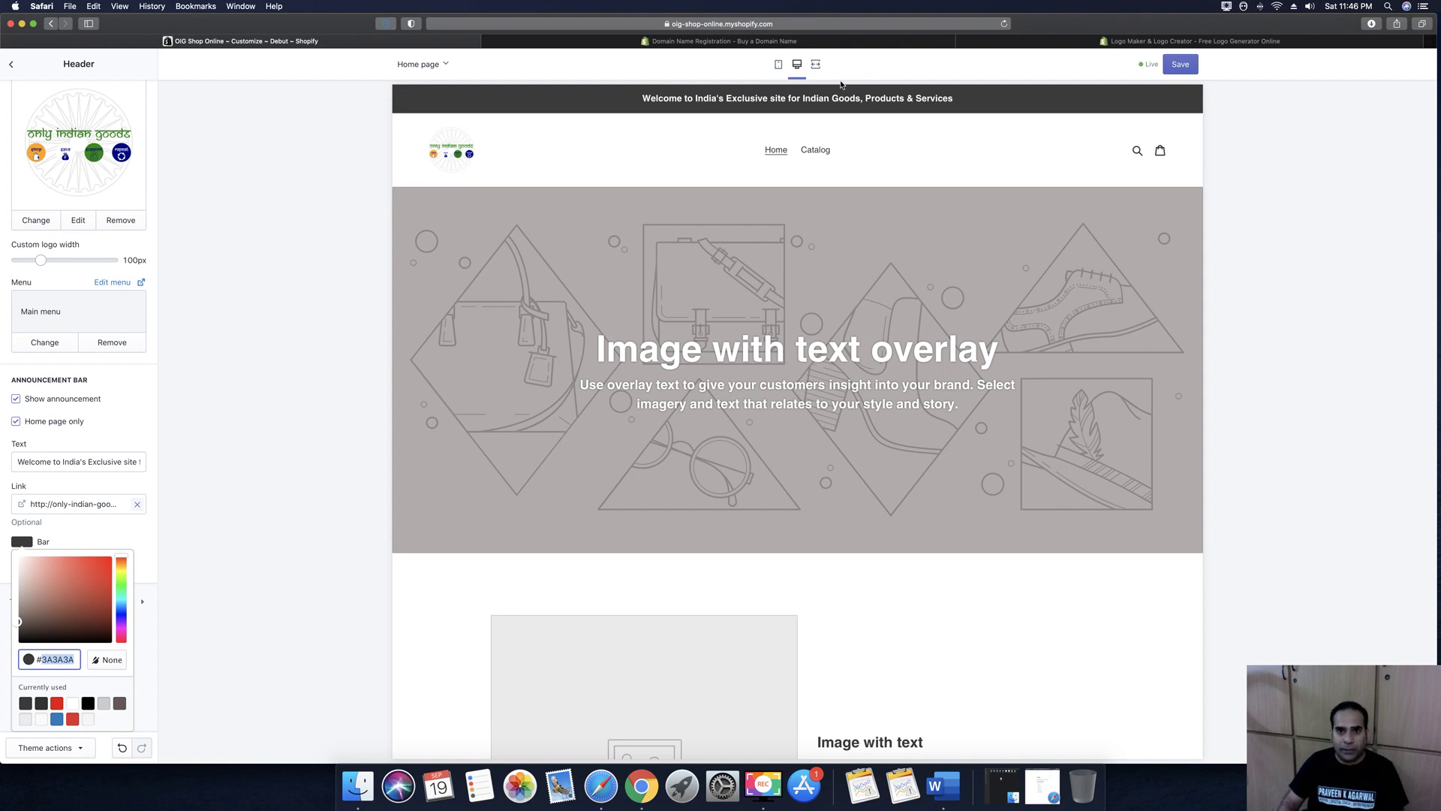
pyautogui.click(1430, 43)
pyautogui.write('canva.com')
pyautogui.press('Return')
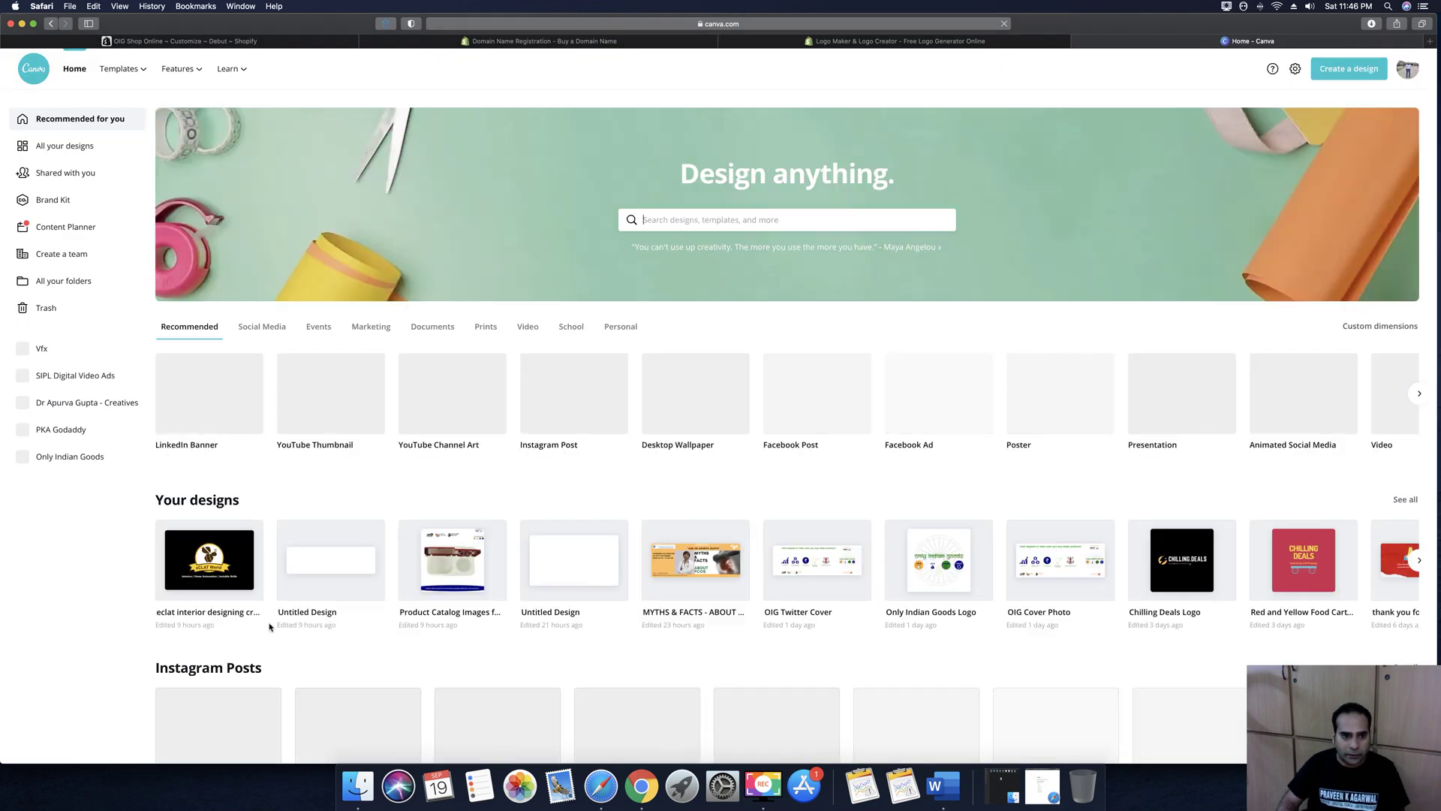
# Read the orange hex code from Canva's Only Indian Goods Logo design, then return to Shopify
pyautogui.click(937, 566)
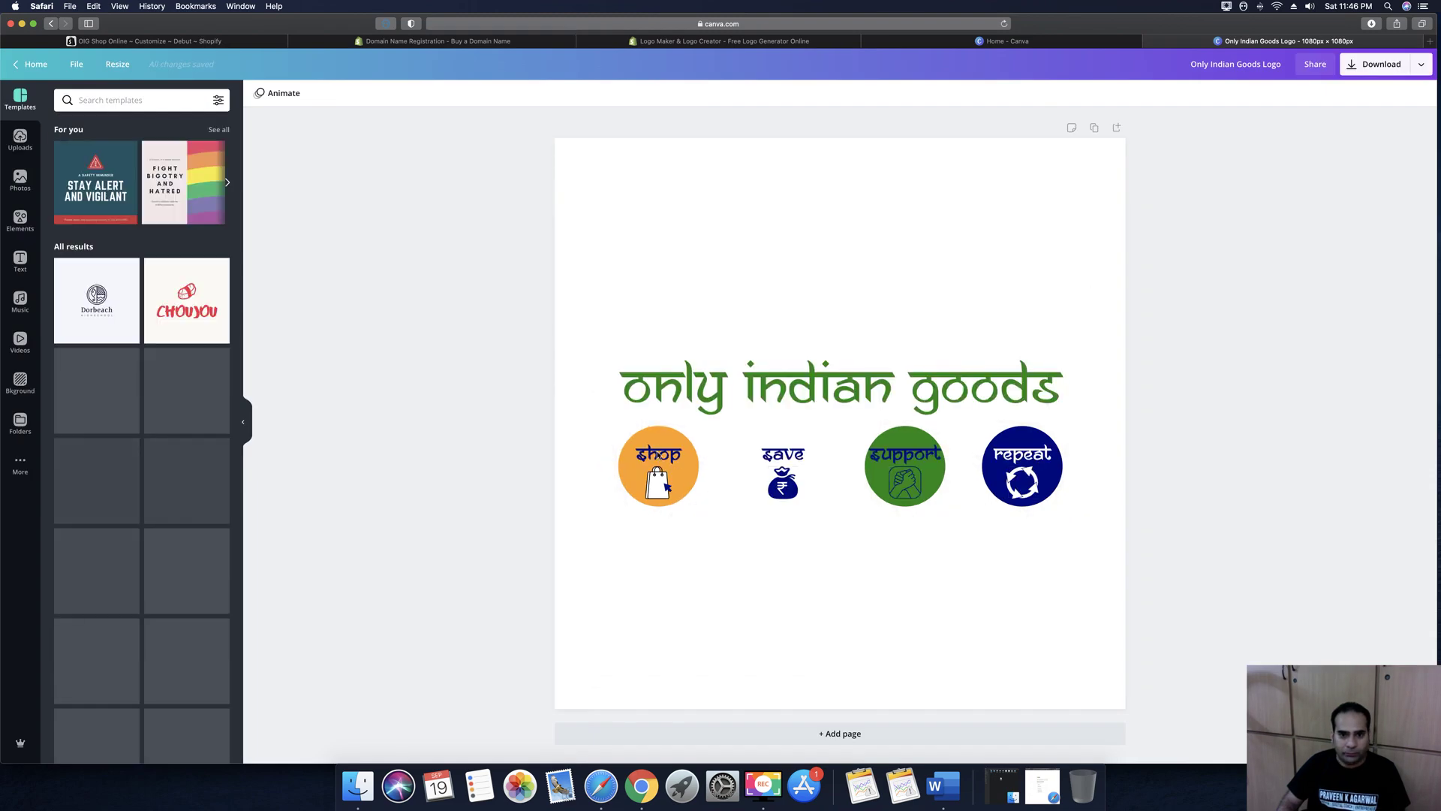
pyautogui.click(630, 473)
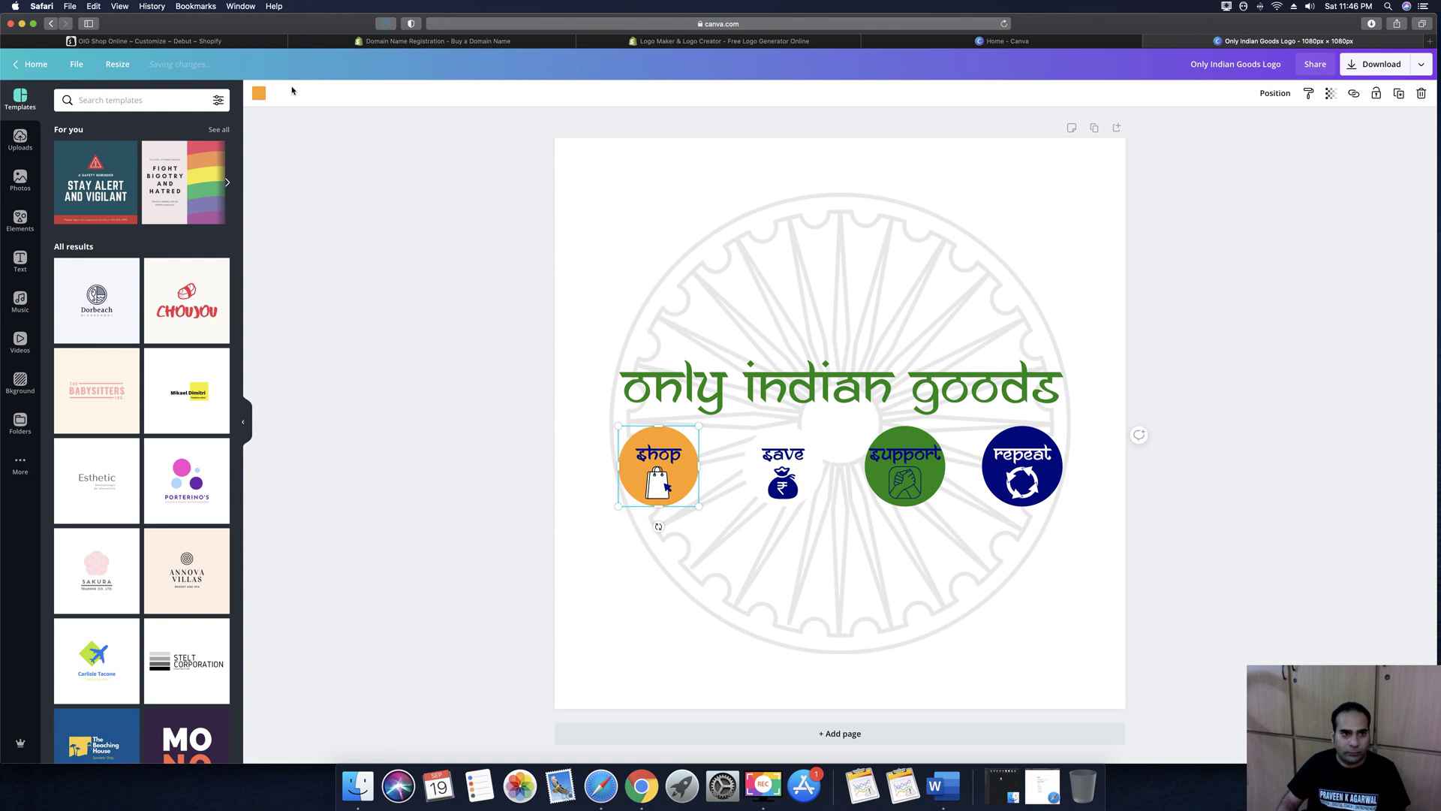
pyautogui.click(259, 96)
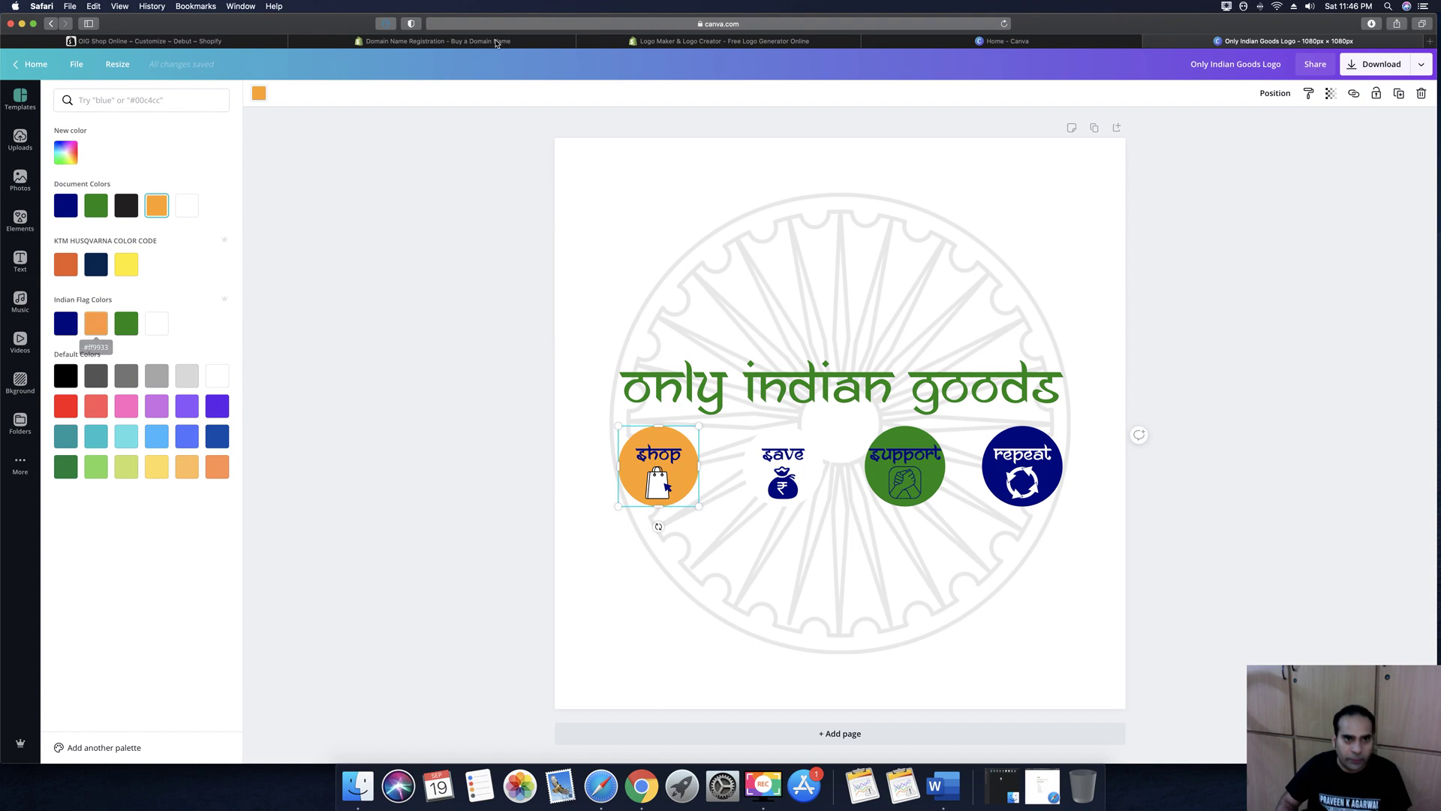
pyautogui.click(417, 42)
pyautogui.click(170, 42)
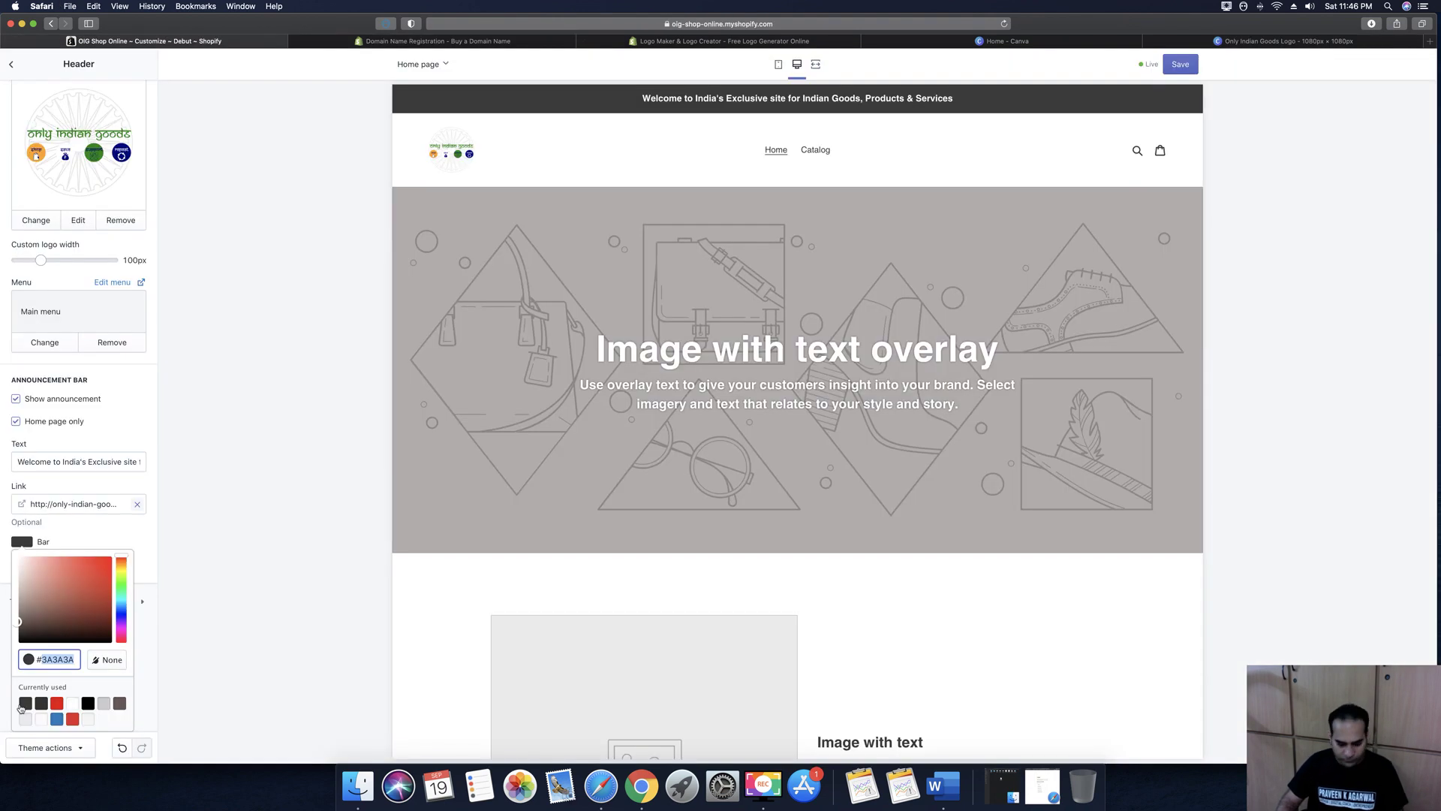
# Change the announcement bar colour to orange #FF9933
pyautogui.write('FF9933')
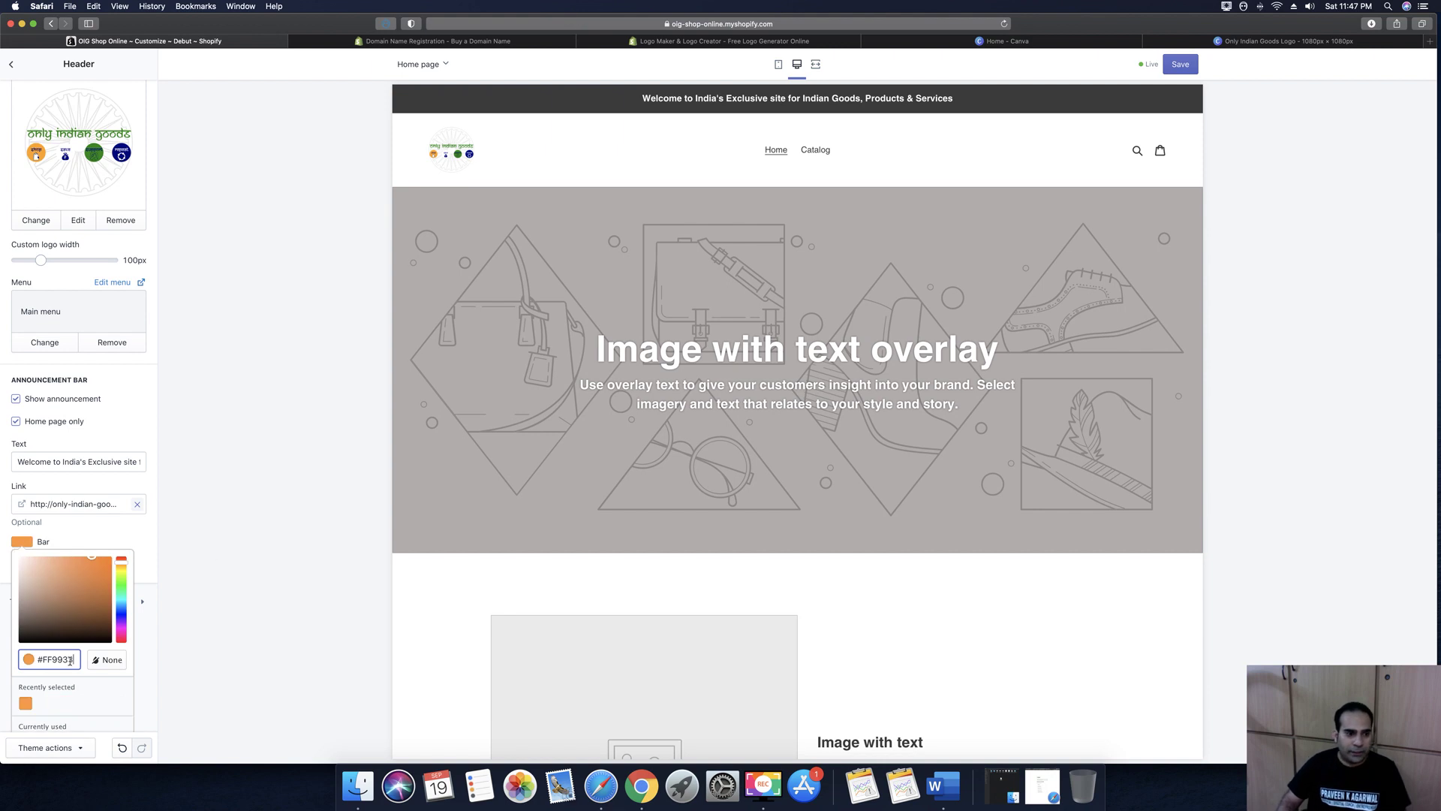
pyautogui.scroll(-1, 54, 684)
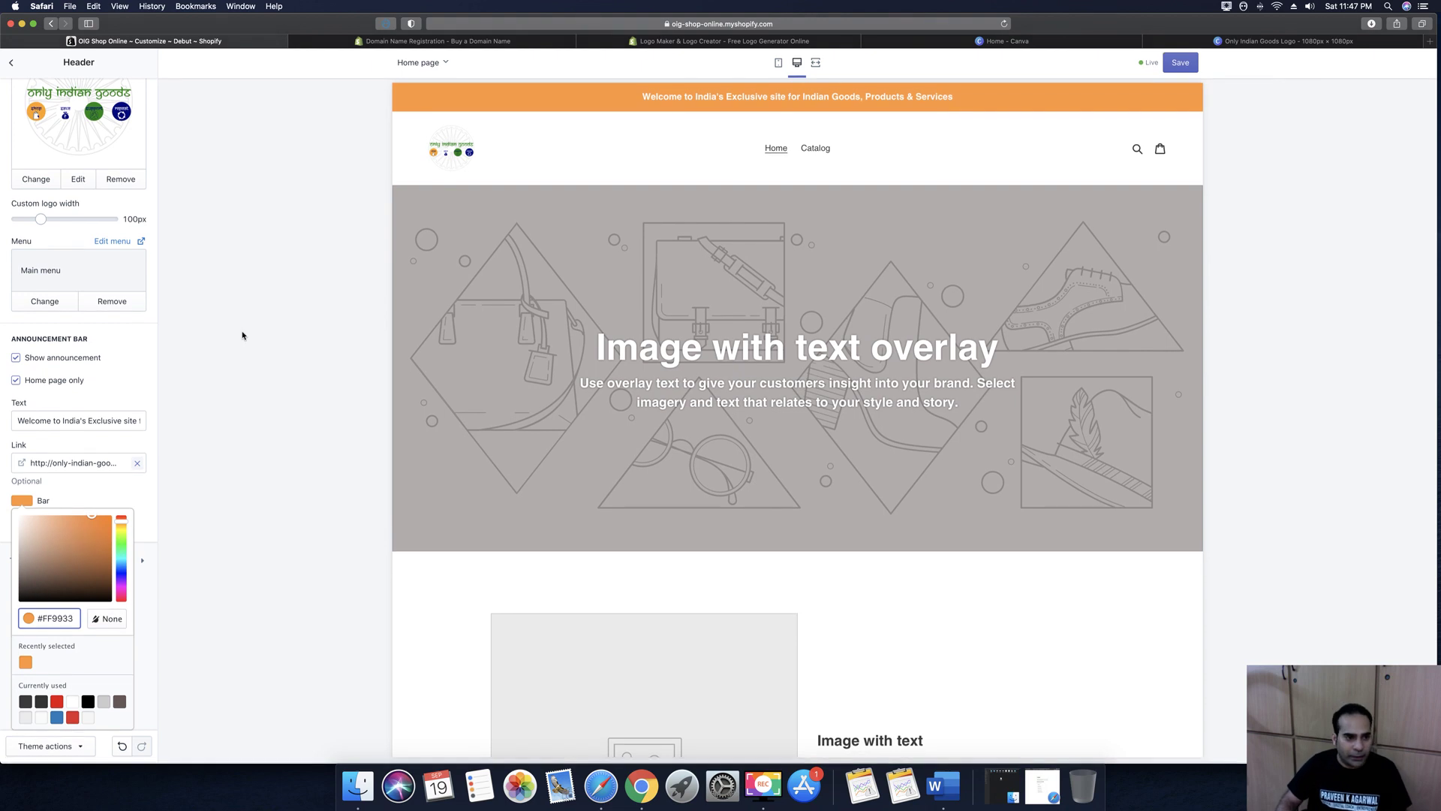
pyautogui.click(189, 400)
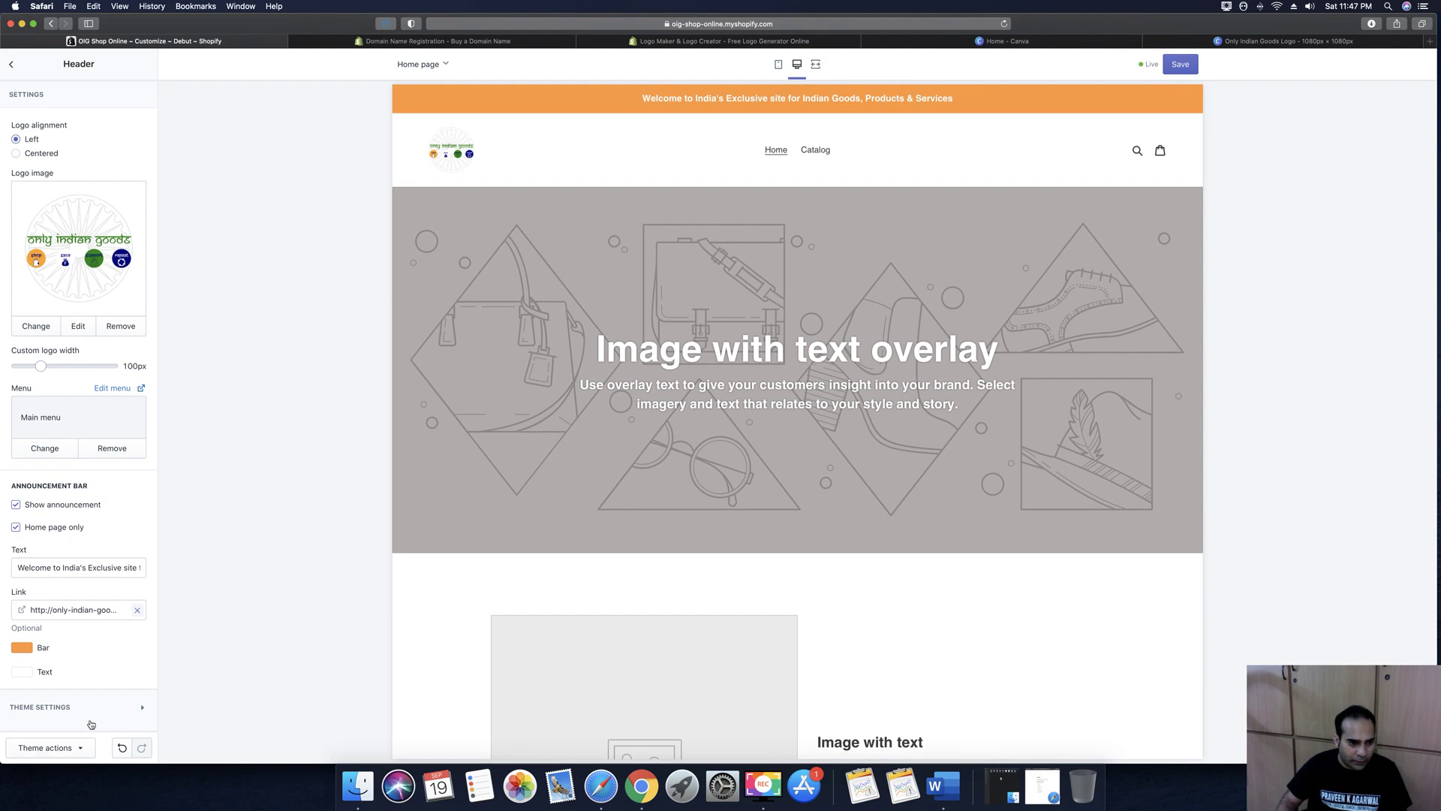
# Look over the Twitter and Facebook link fields, then save the header changes
pyautogui.scroll(-5, 95, 641)
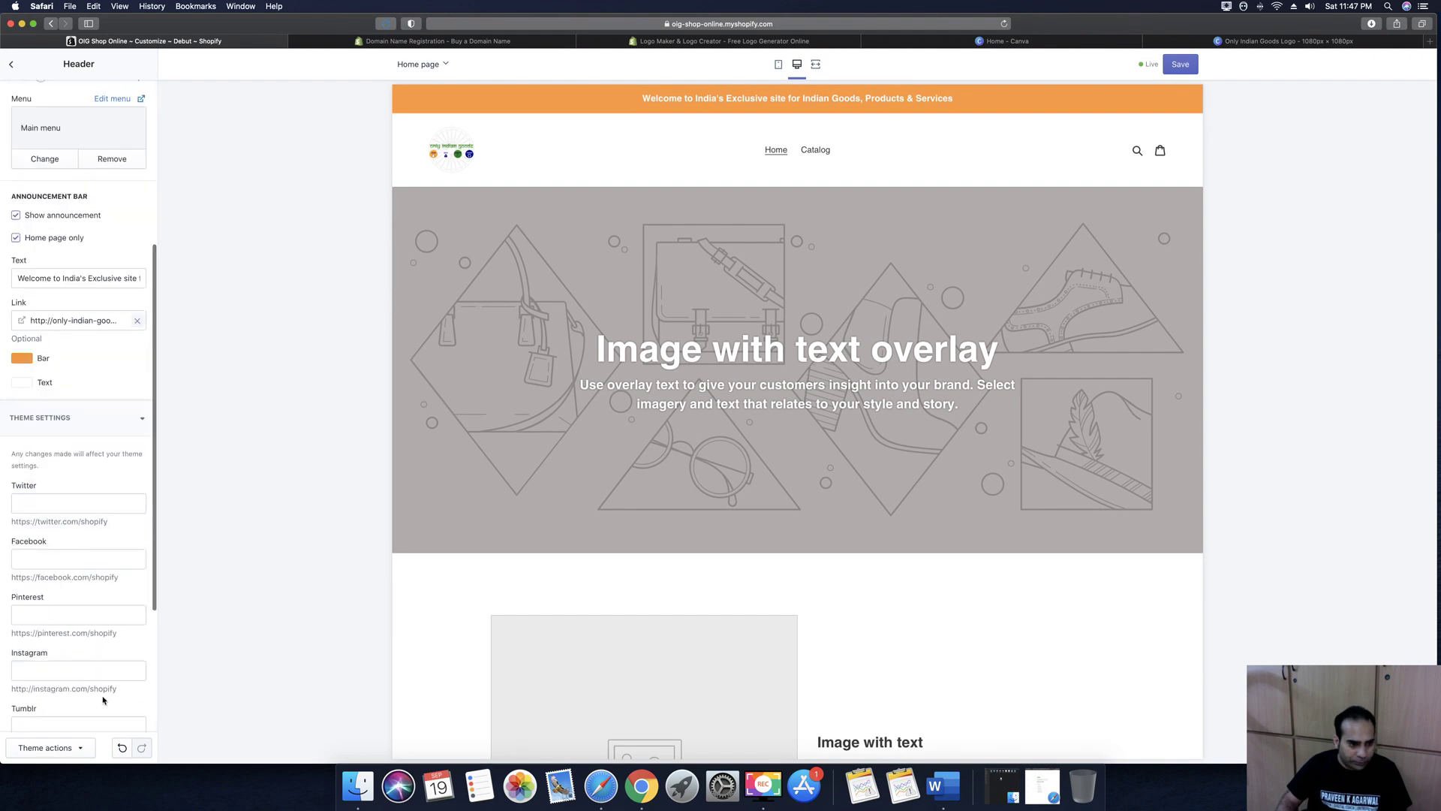
pyautogui.scroll(-3, 68, 520)
pyautogui.click(48, 383)
pyautogui.press('Tab')
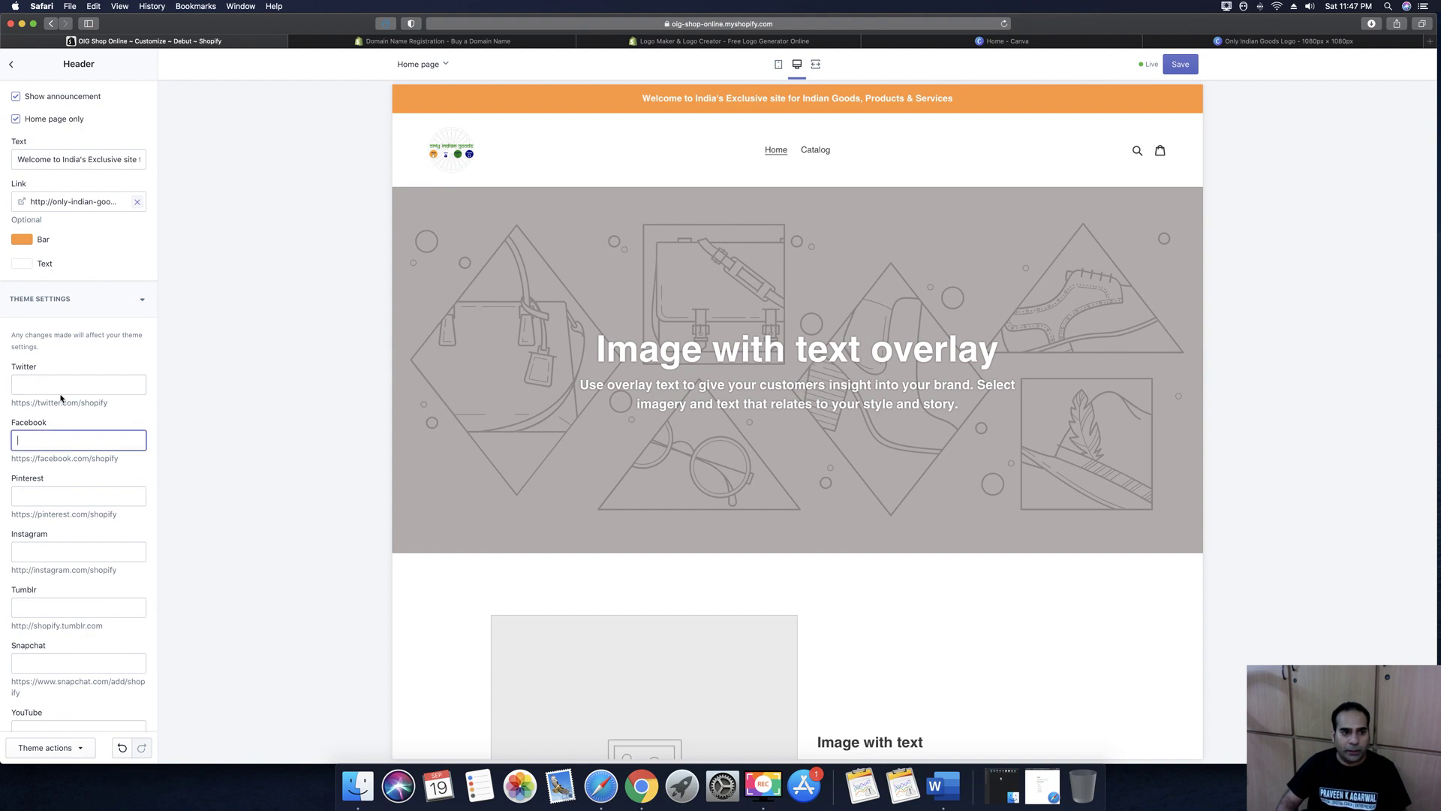
pyautogui.scroll(-3, 68, 525)
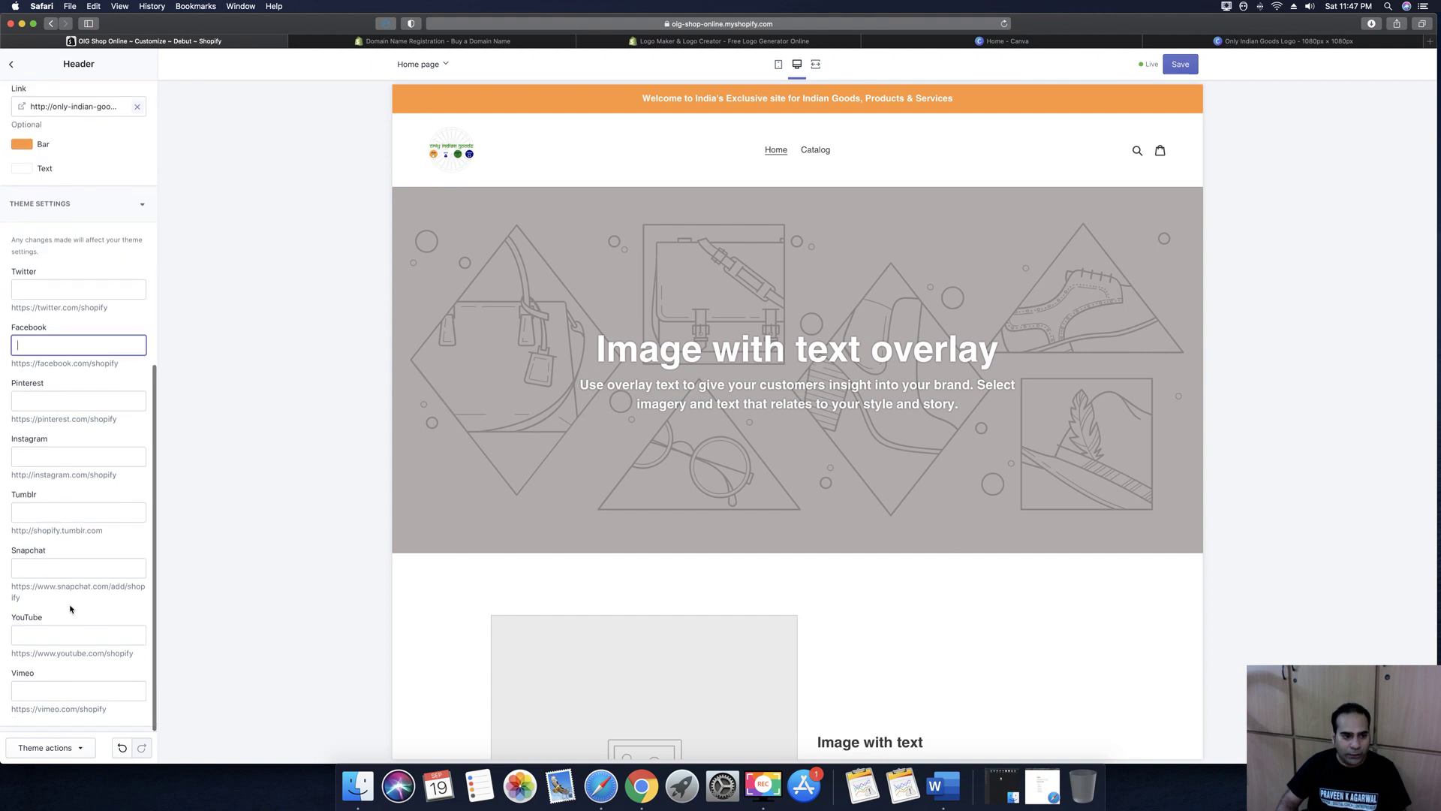
pyautogui.scroll(15, 74, 608)
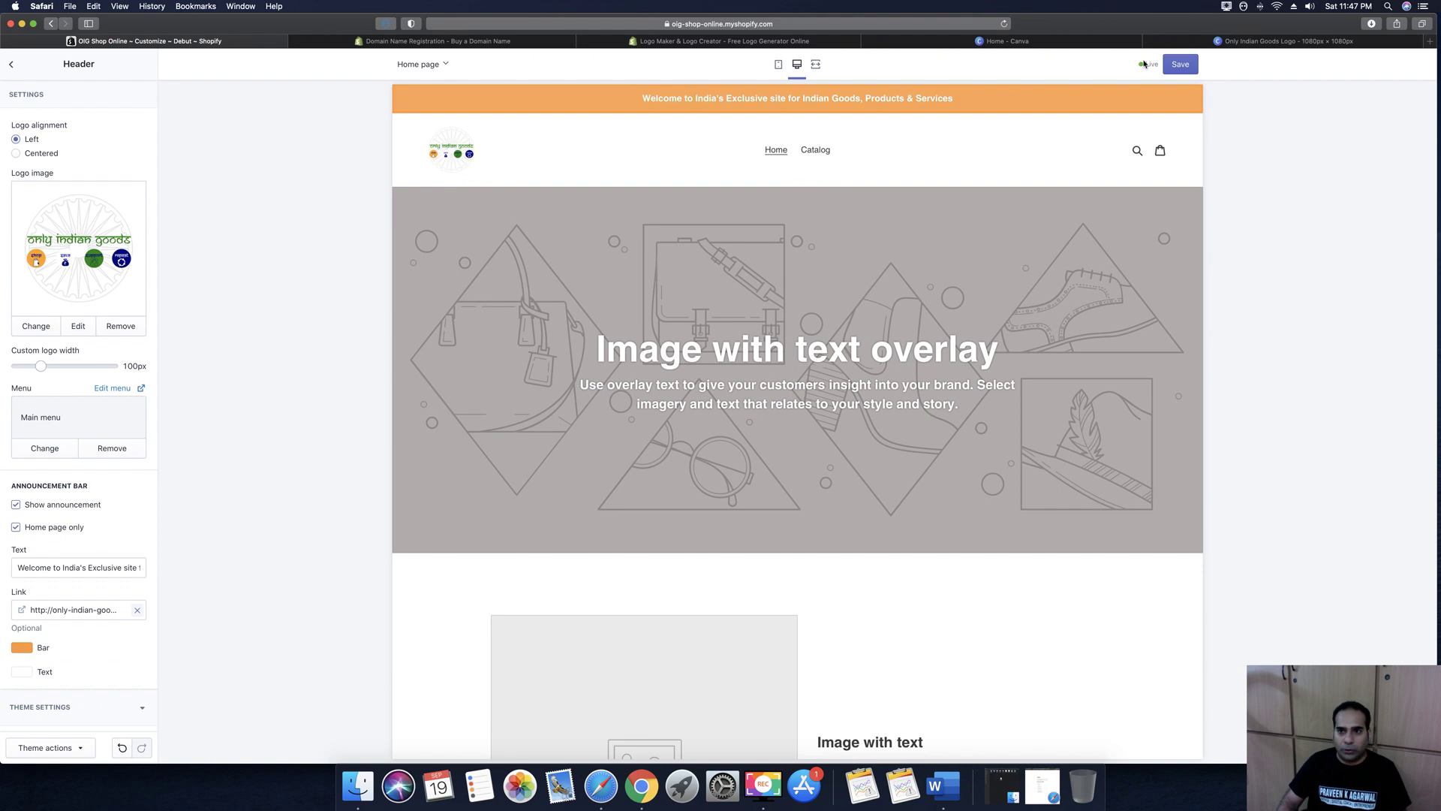
pyautogui.click(1188, 69)
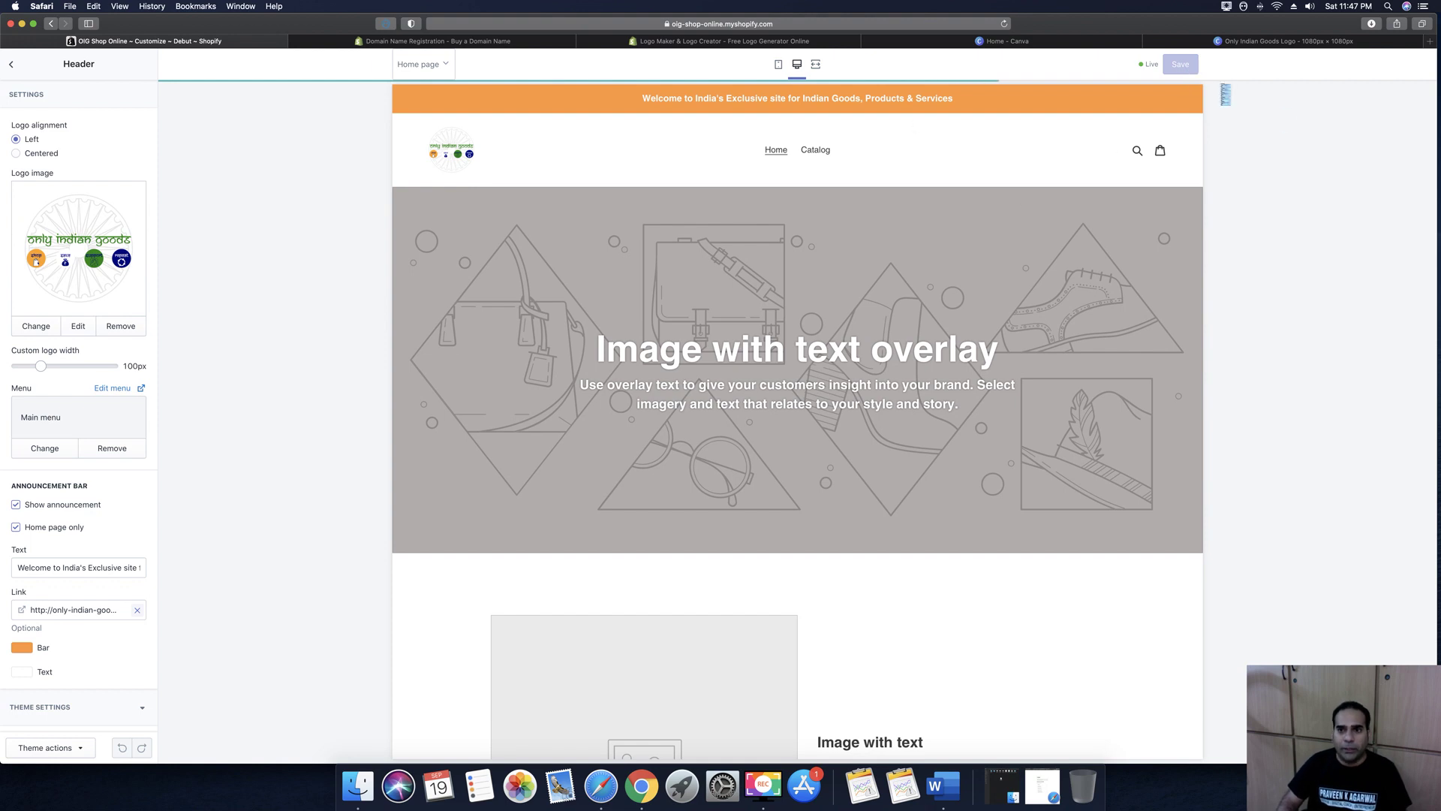
pyautogui.click(778, 65)
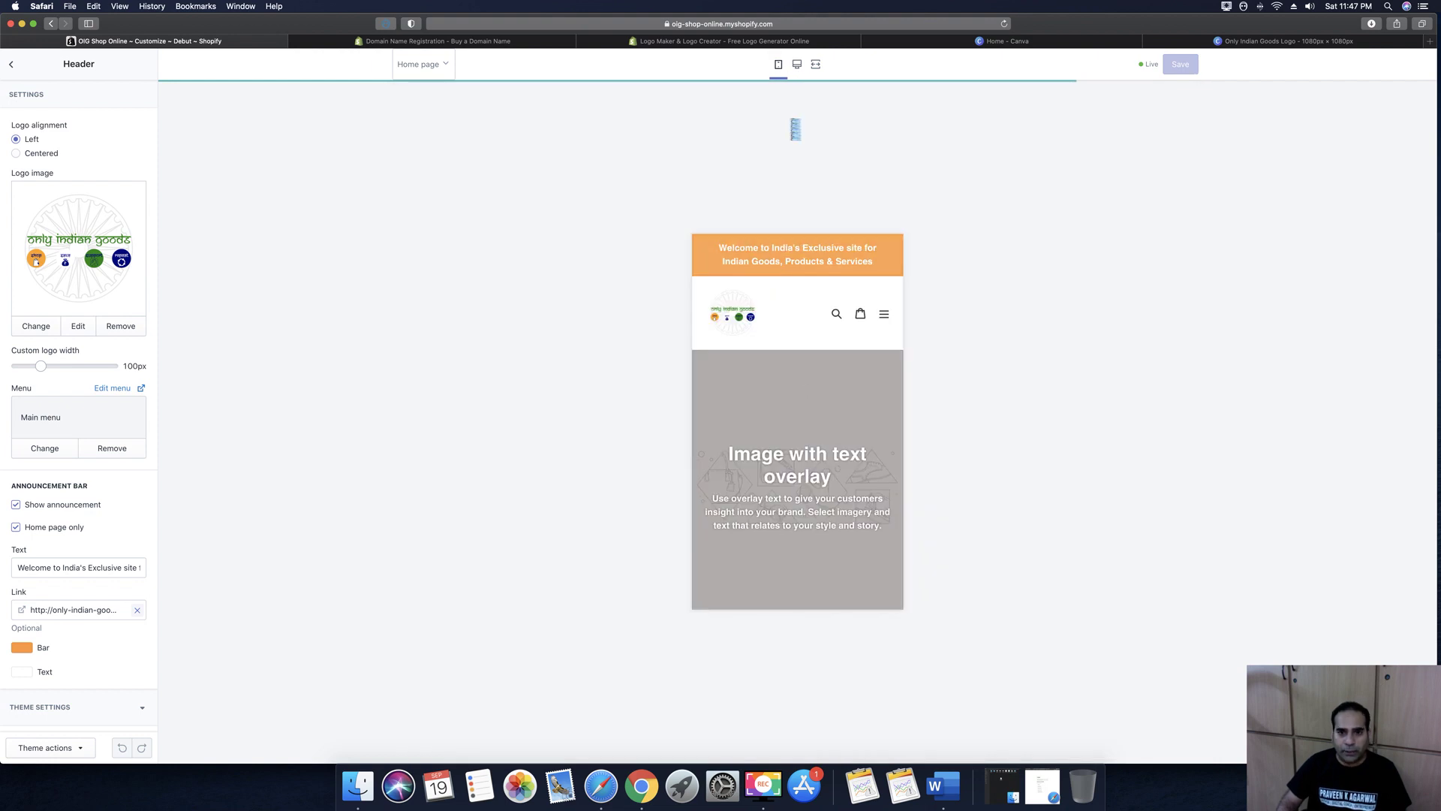
pyautogui.click(797, 65)
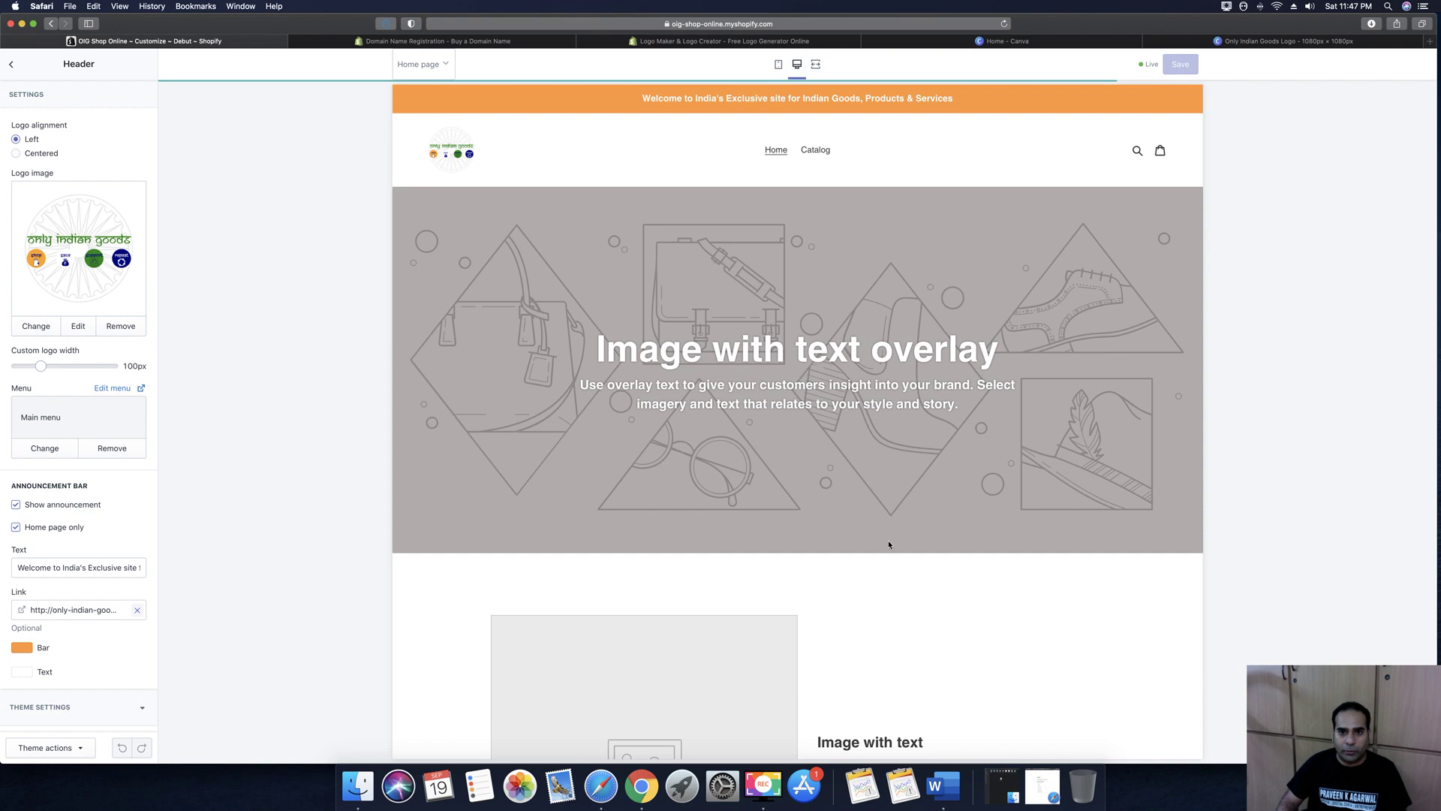
pyautogui.click(817, 65)
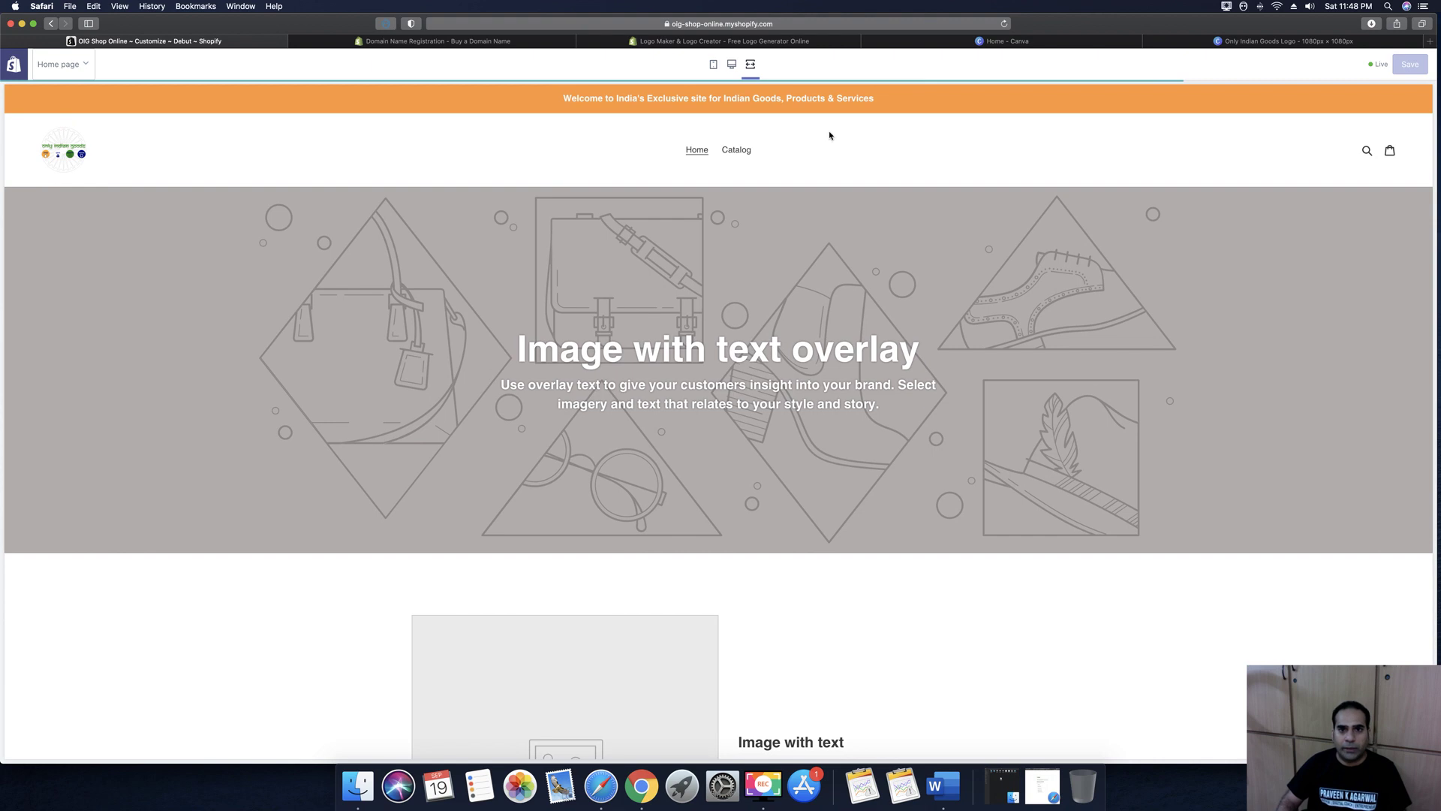
pyautogui.click(731, 65)
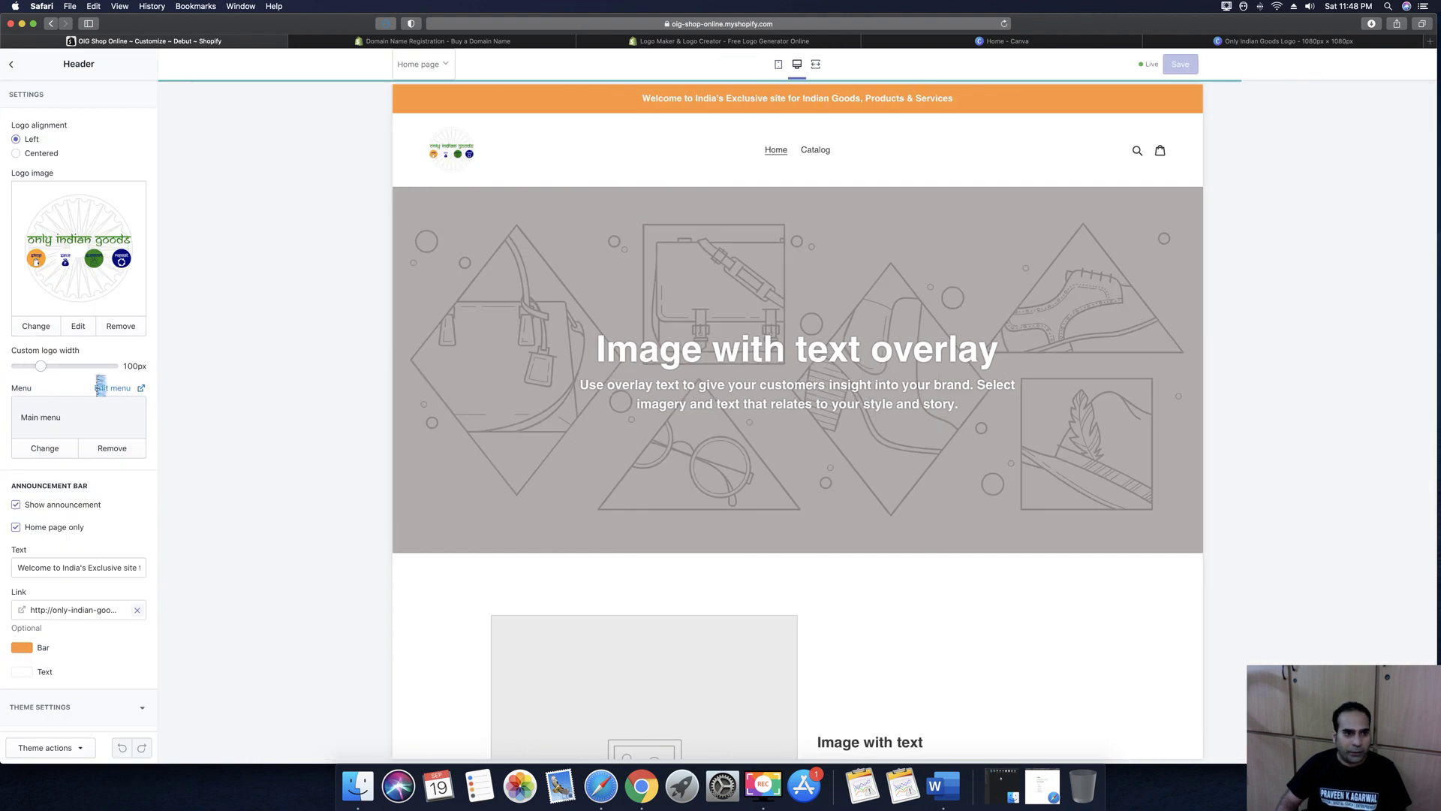
pyautogui.scroll(-4, 118, 386)
# Open the Image with text overlay section and its image library
pyautogui.scroll(4, 119, 386)
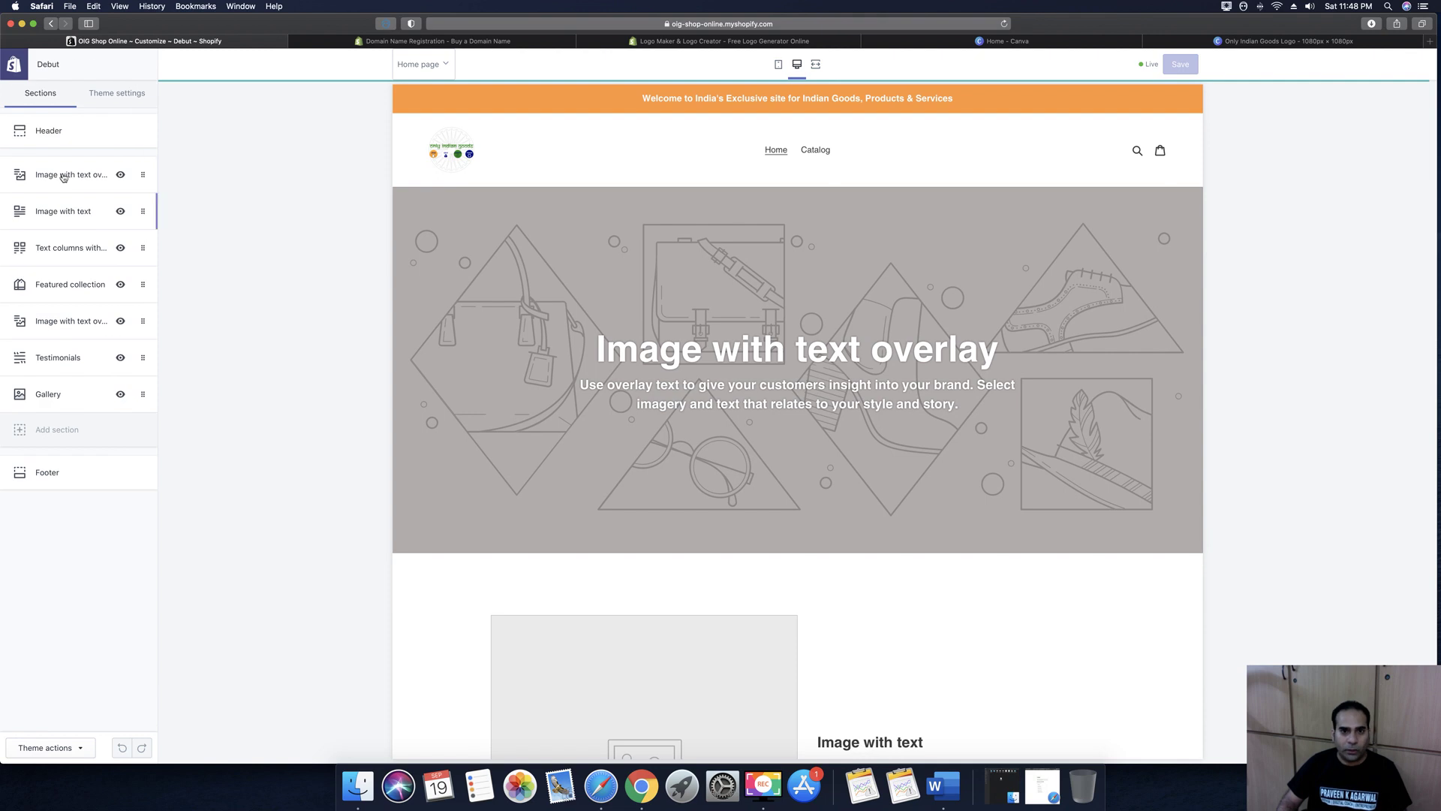
pyautogui.click(7, 179)
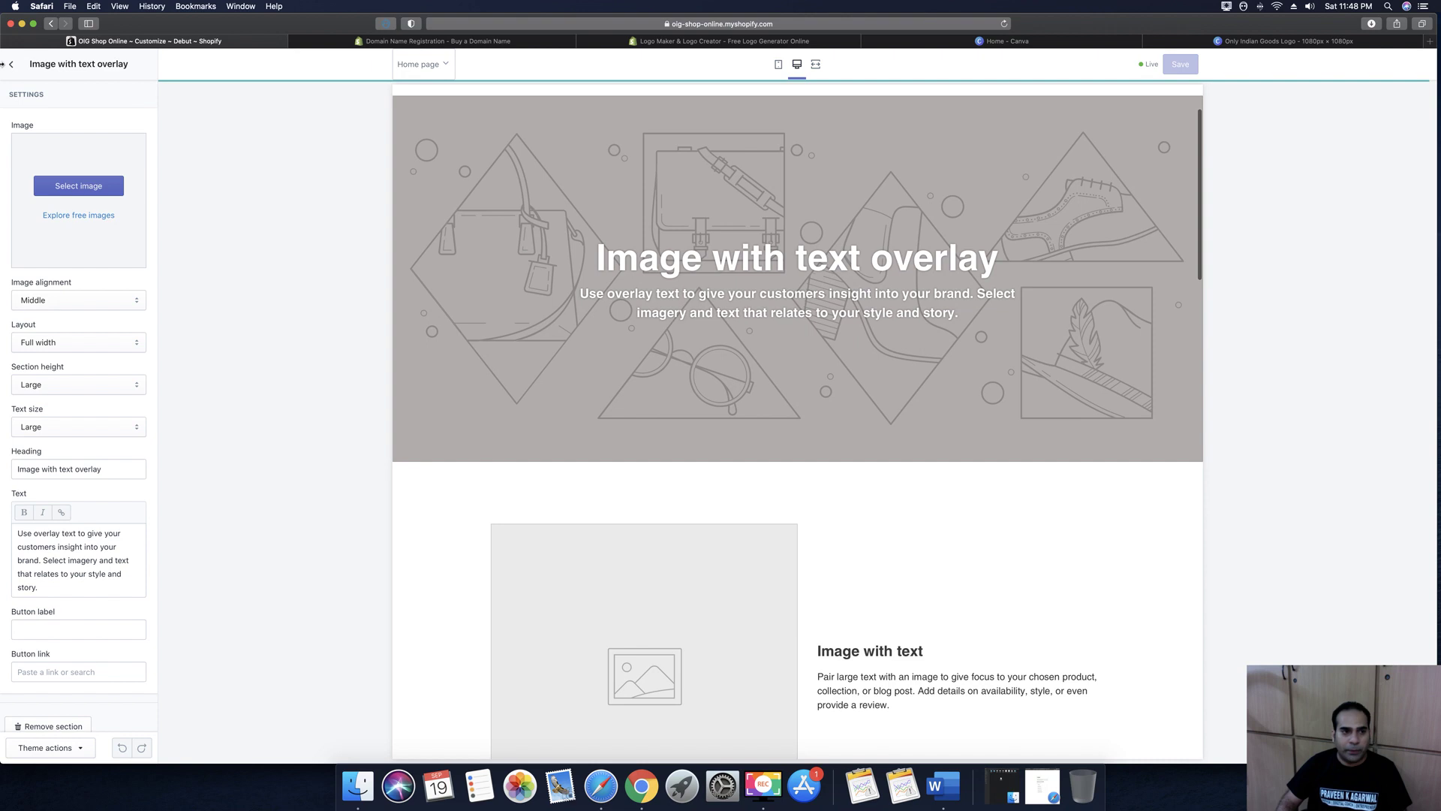
pyautogui.click(87, 187)
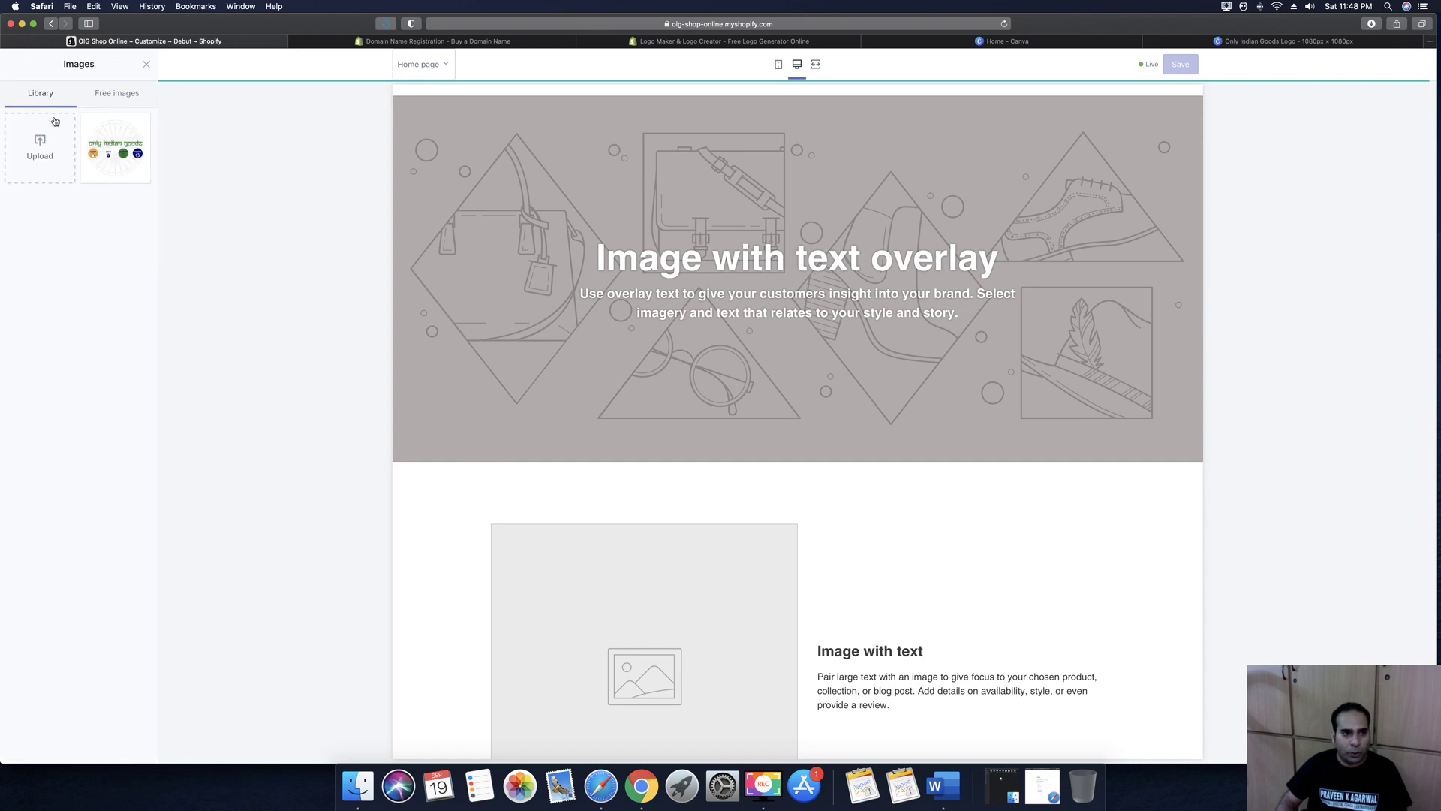
# Upload OIG Twitter Cover.png and set it as the overlay banner image
pyautogui.click(40, 147)
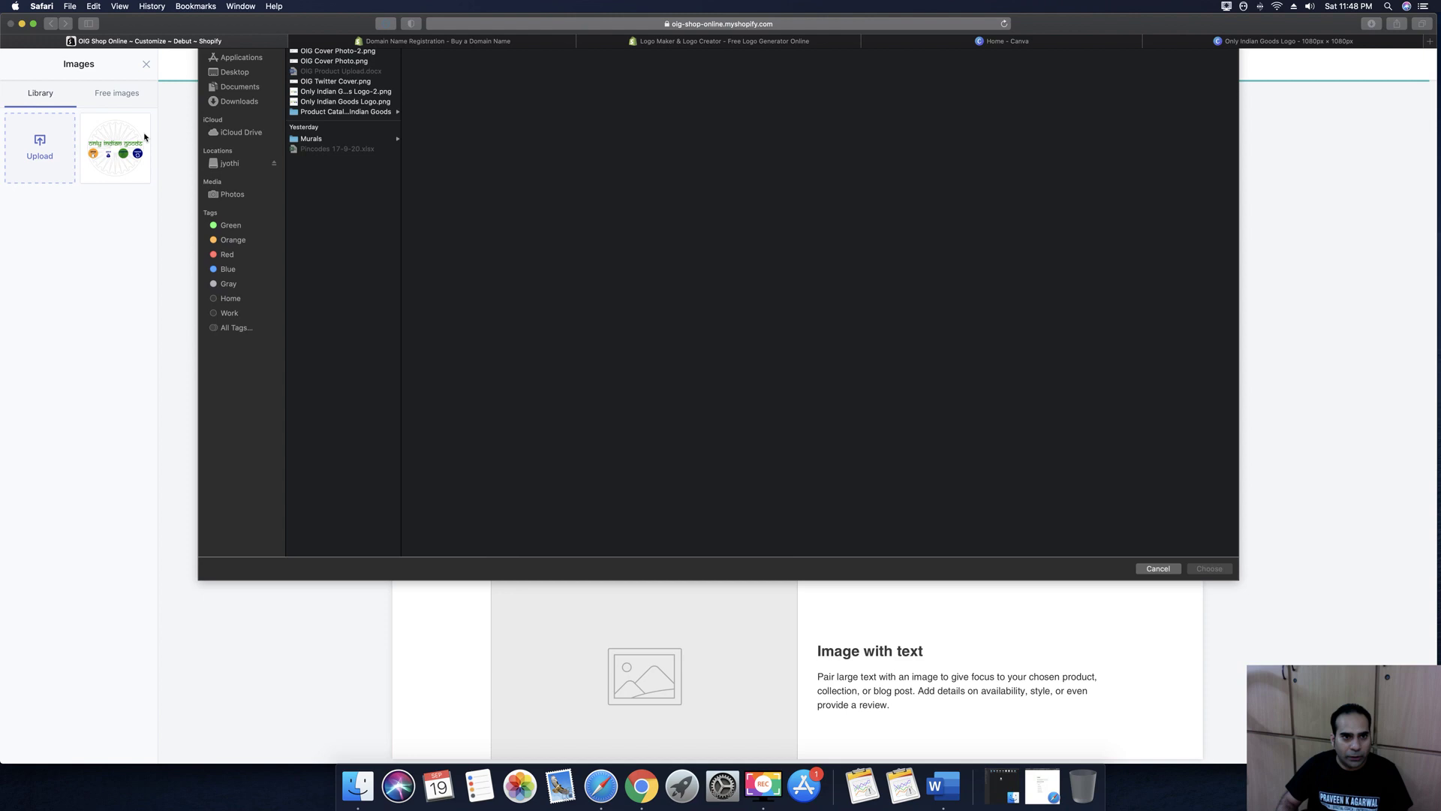
pyautogui.click(339, 133)
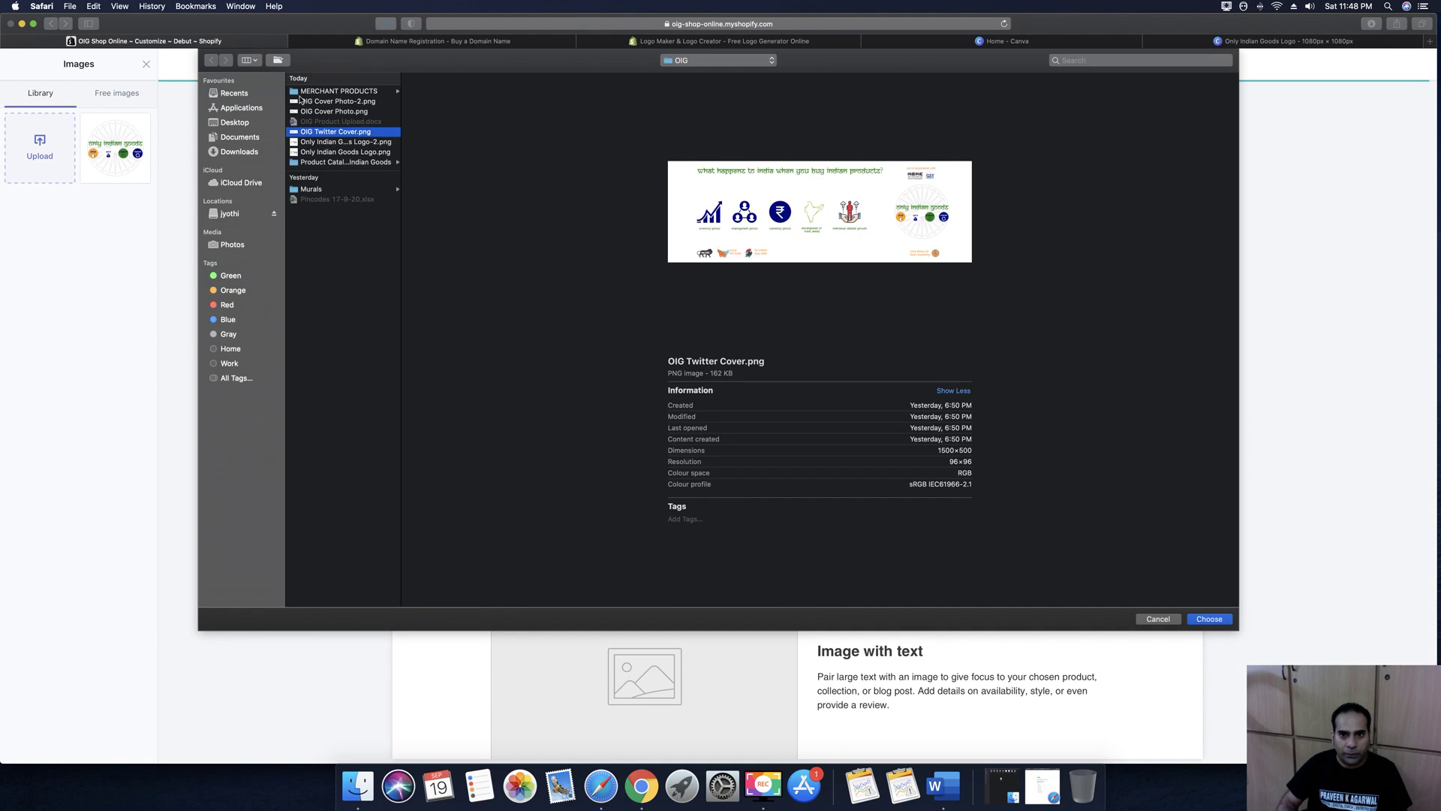
pyautogui.click(1208, 618)
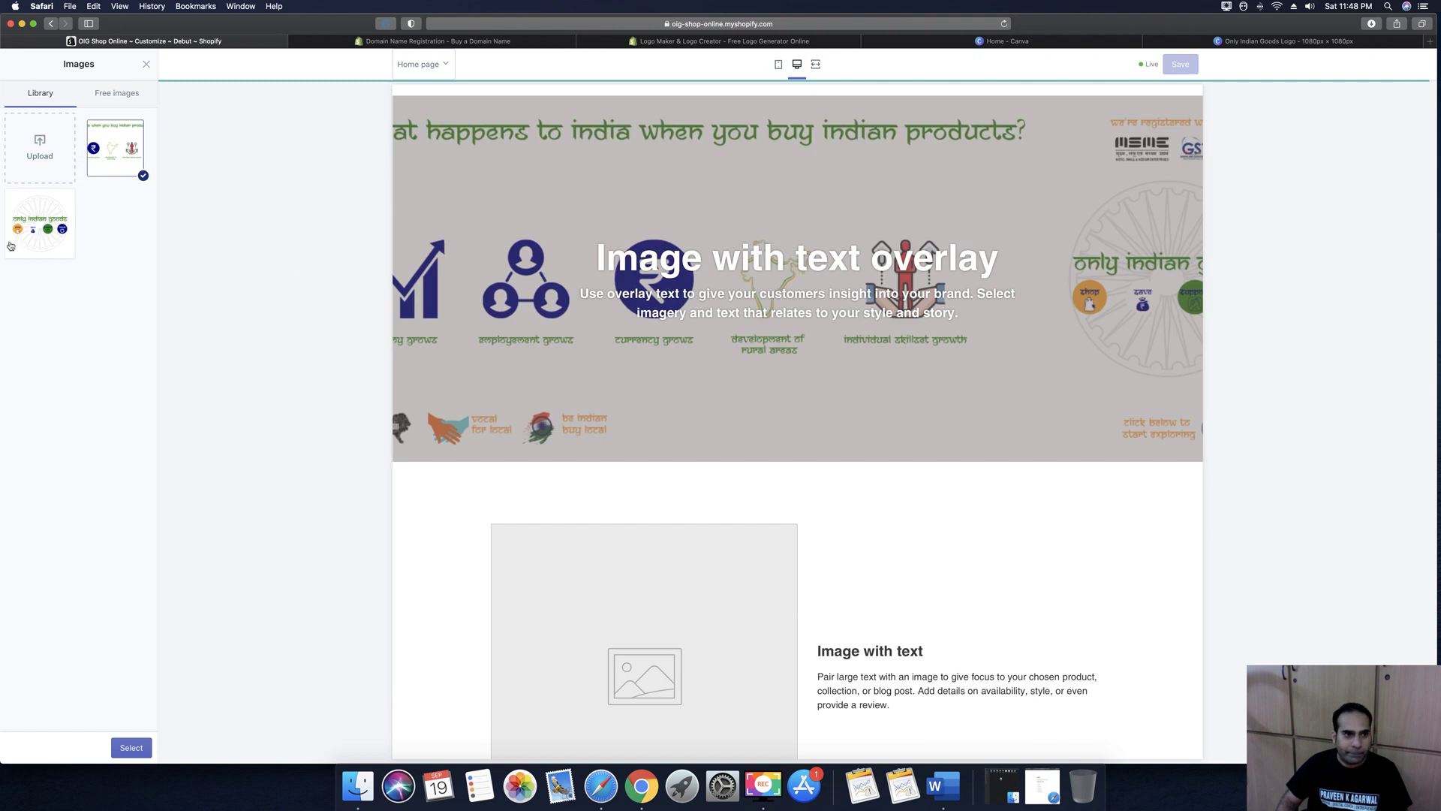
pyautogui.click(132, 748)
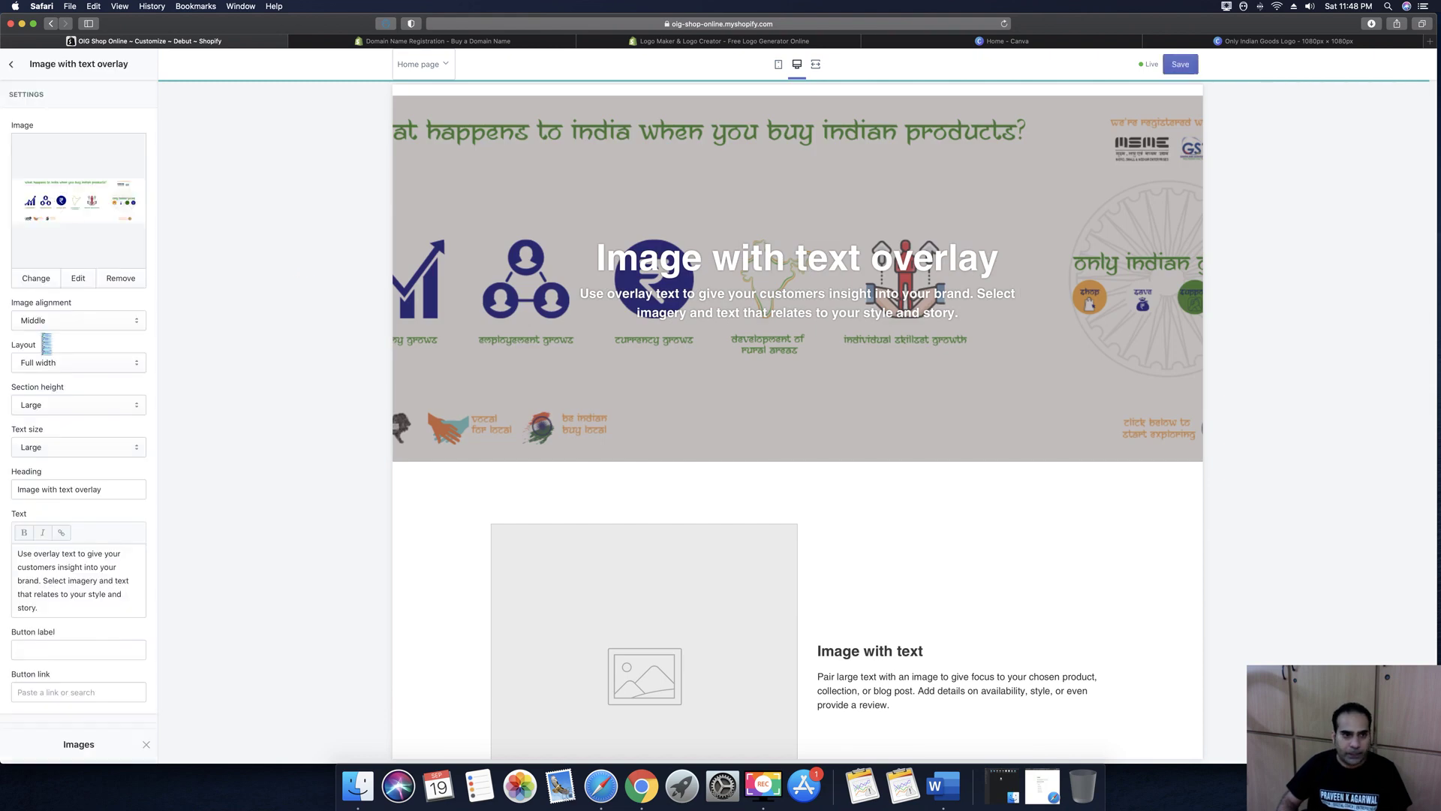
# Open the image's alt-text editor and cancel without changes
pyautogui.click(80, 278)
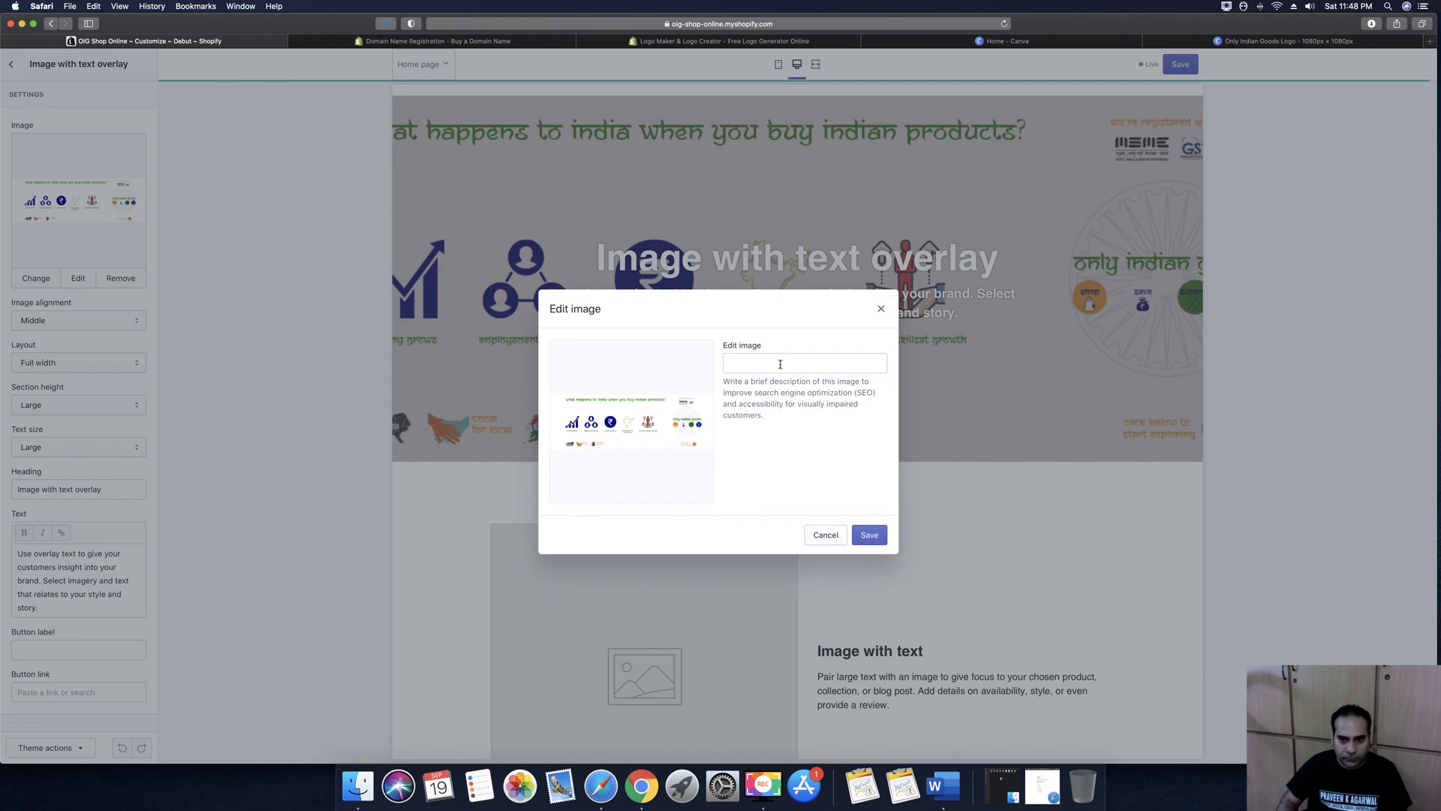
pyautogui.click(779, 363)
pyautogui.click(825, 534)
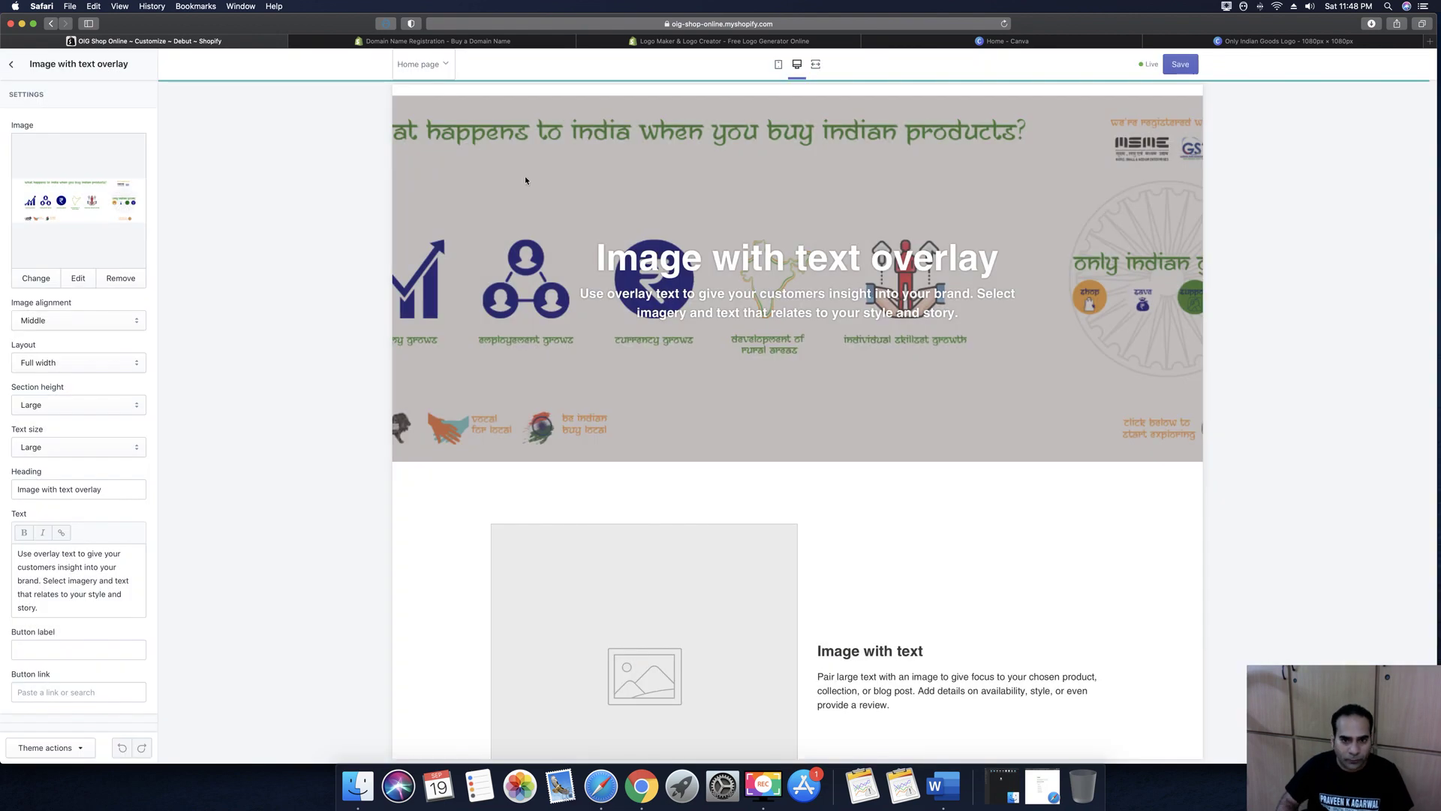
# Check mobile and desktop previews, keeping Middle alignment and Full width layout
pyautogui.click(778, 65)
pyautogui.click(797, 64)
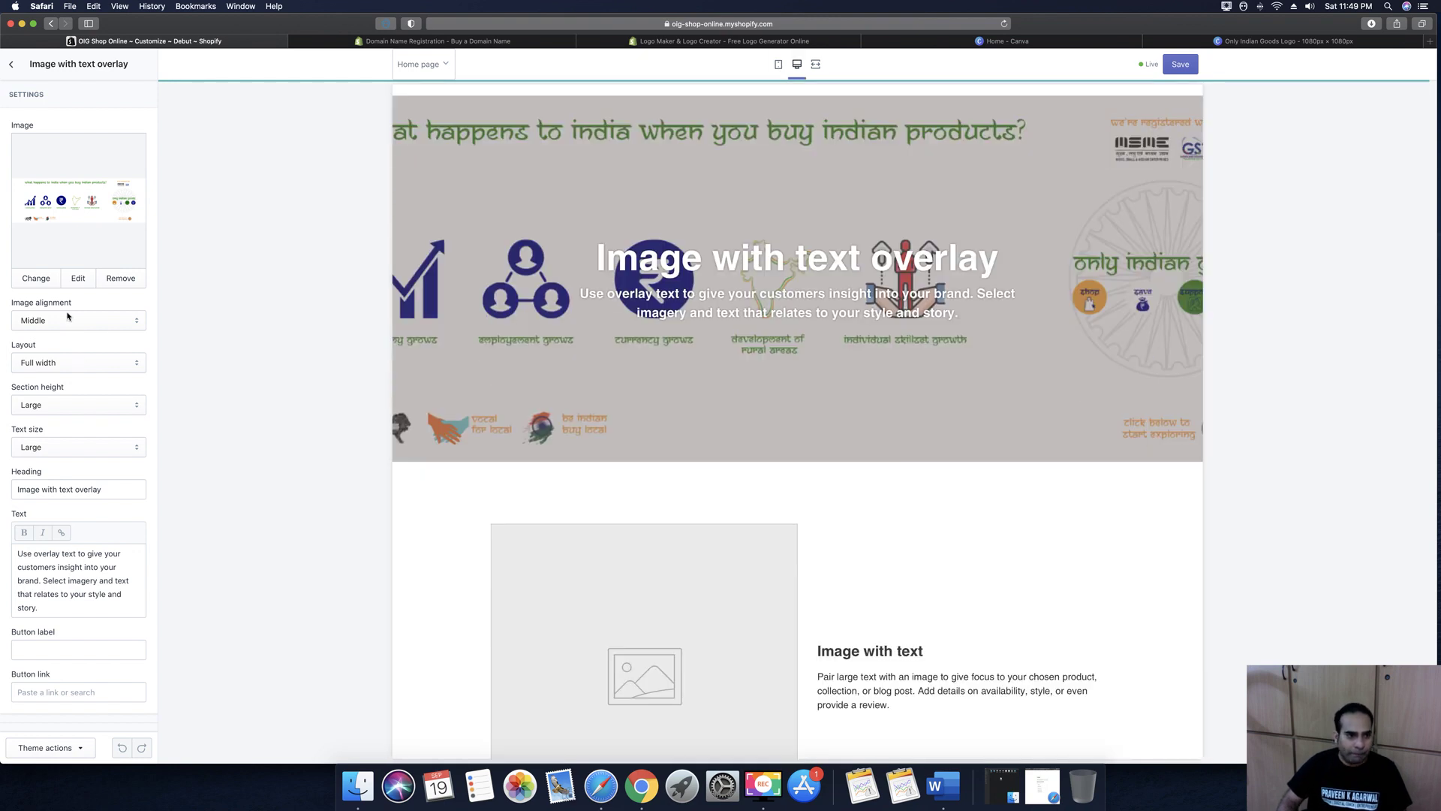
pyautogui.click(67, 323)
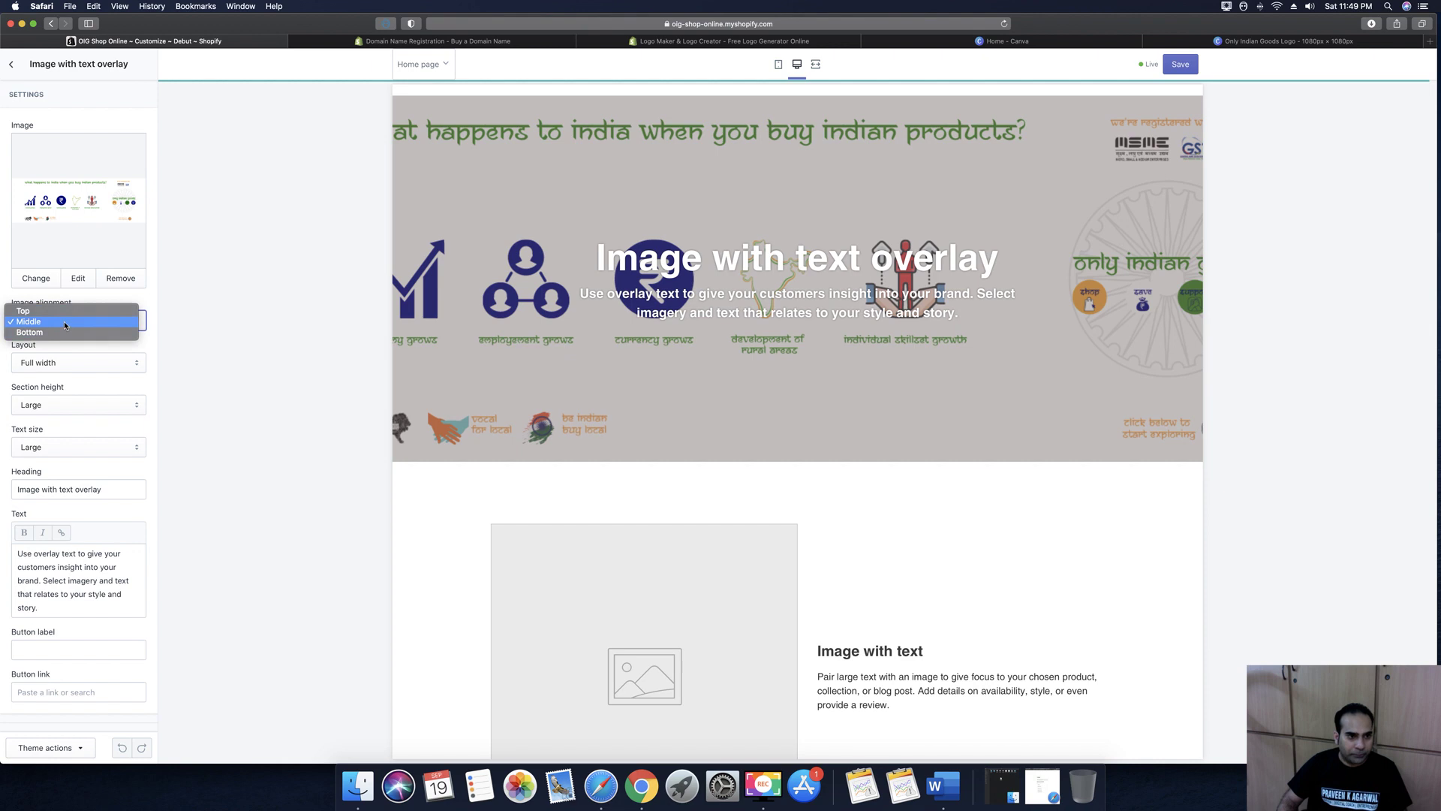
pyautogui.click(65, 322)
pyautogui.click(65, 363)
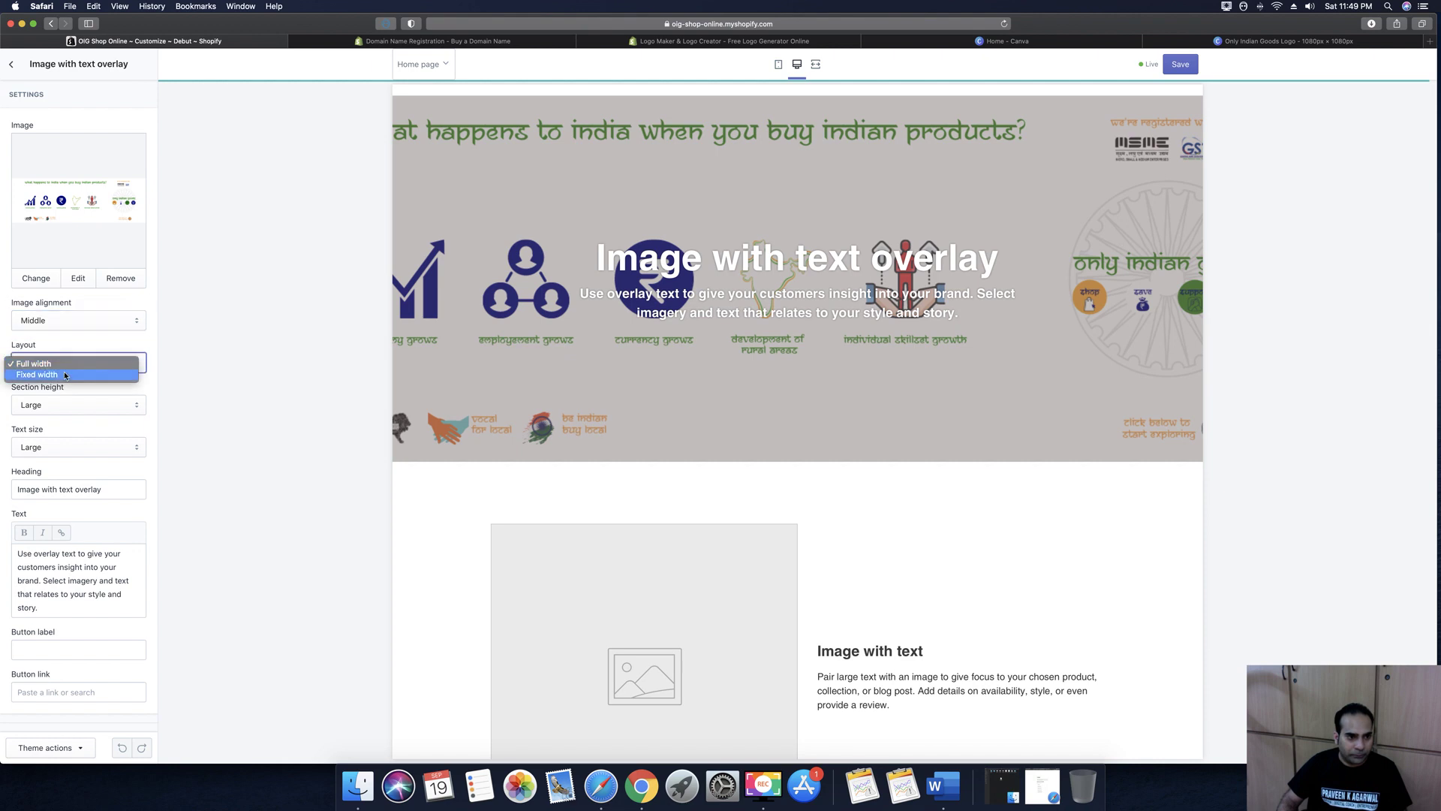
pyautogui.click(59, 376)
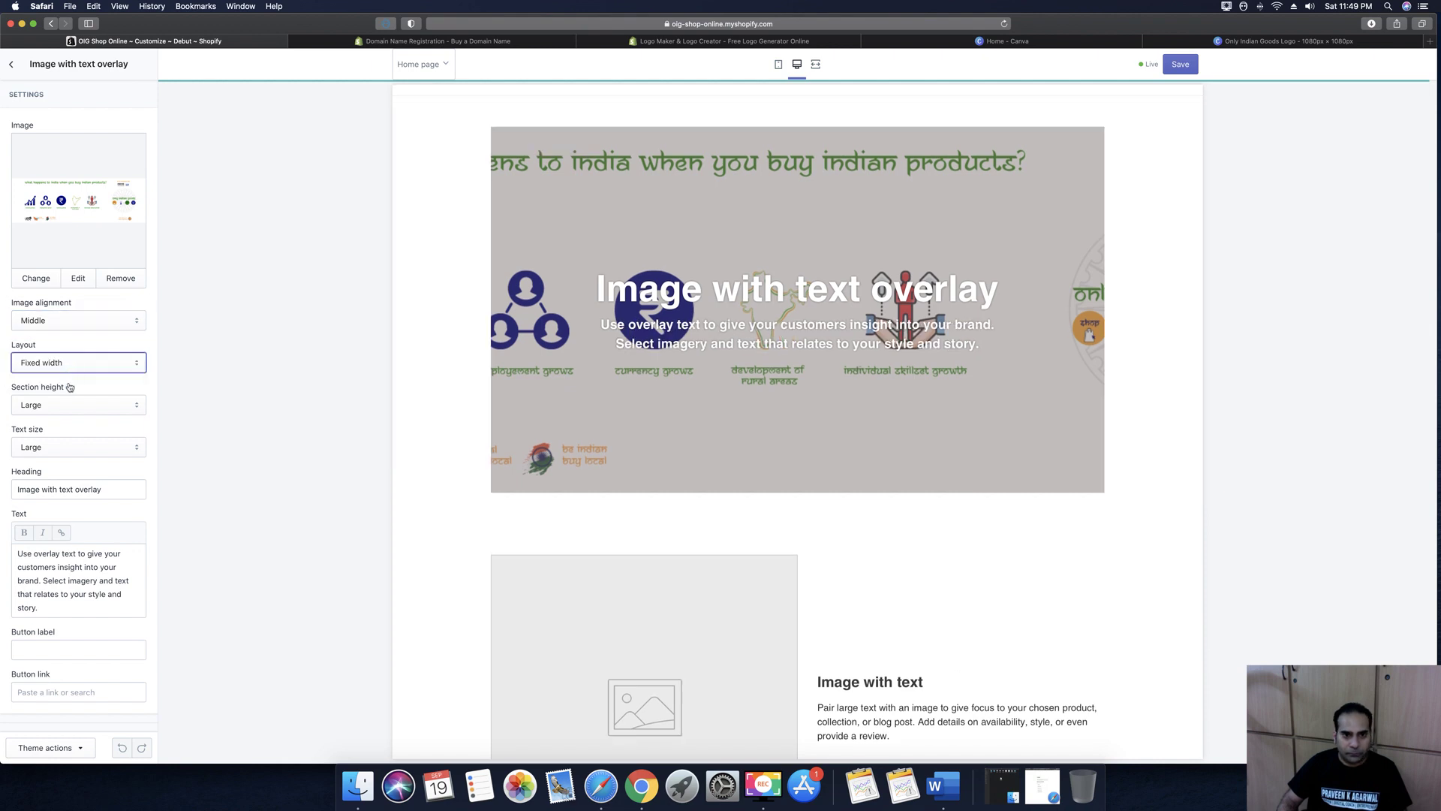
pyautogui.click(66, 368)
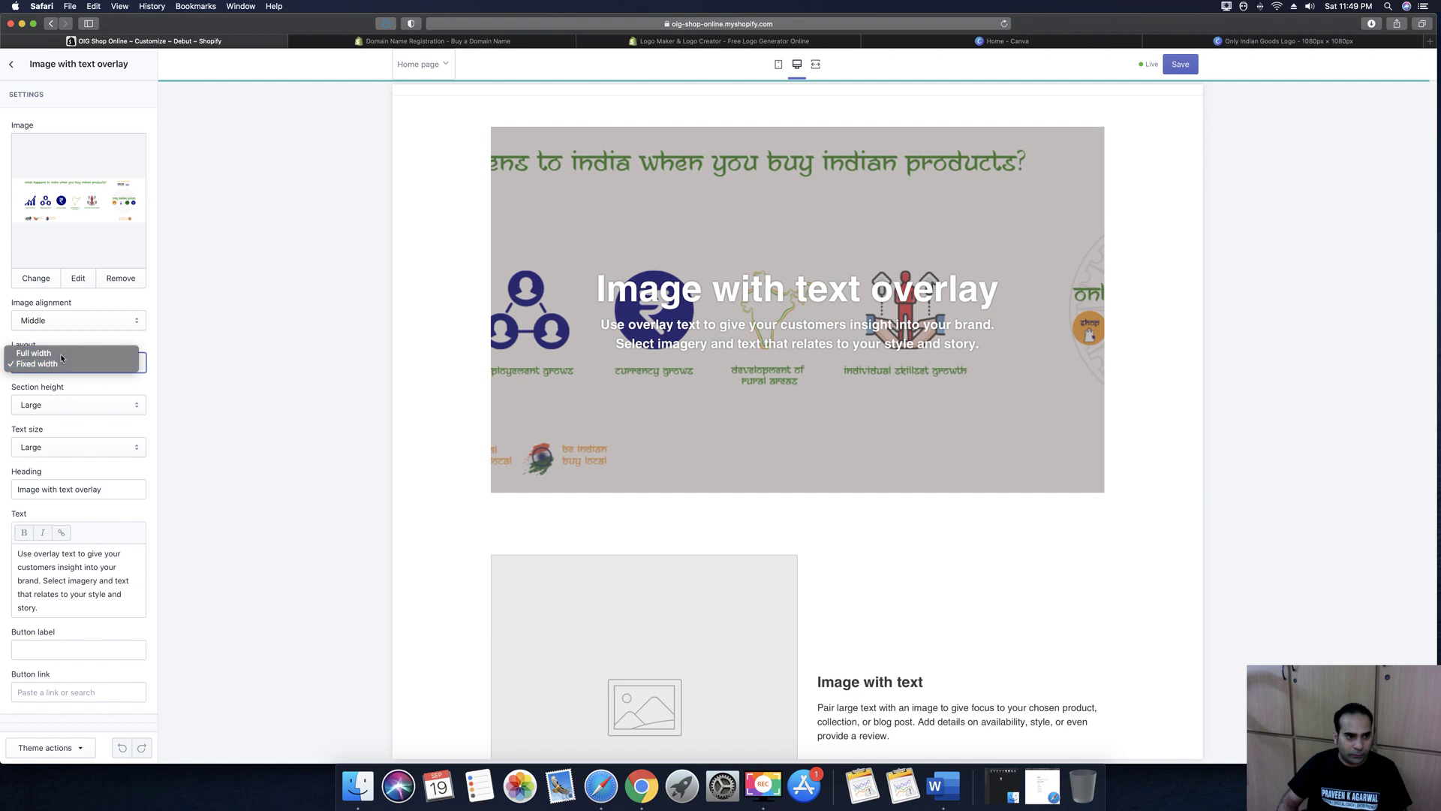
pyautogui.click(54, 447)
# Set Small section height and Medium text size, and clear the banner heading
pyautogui.click(54, 407)
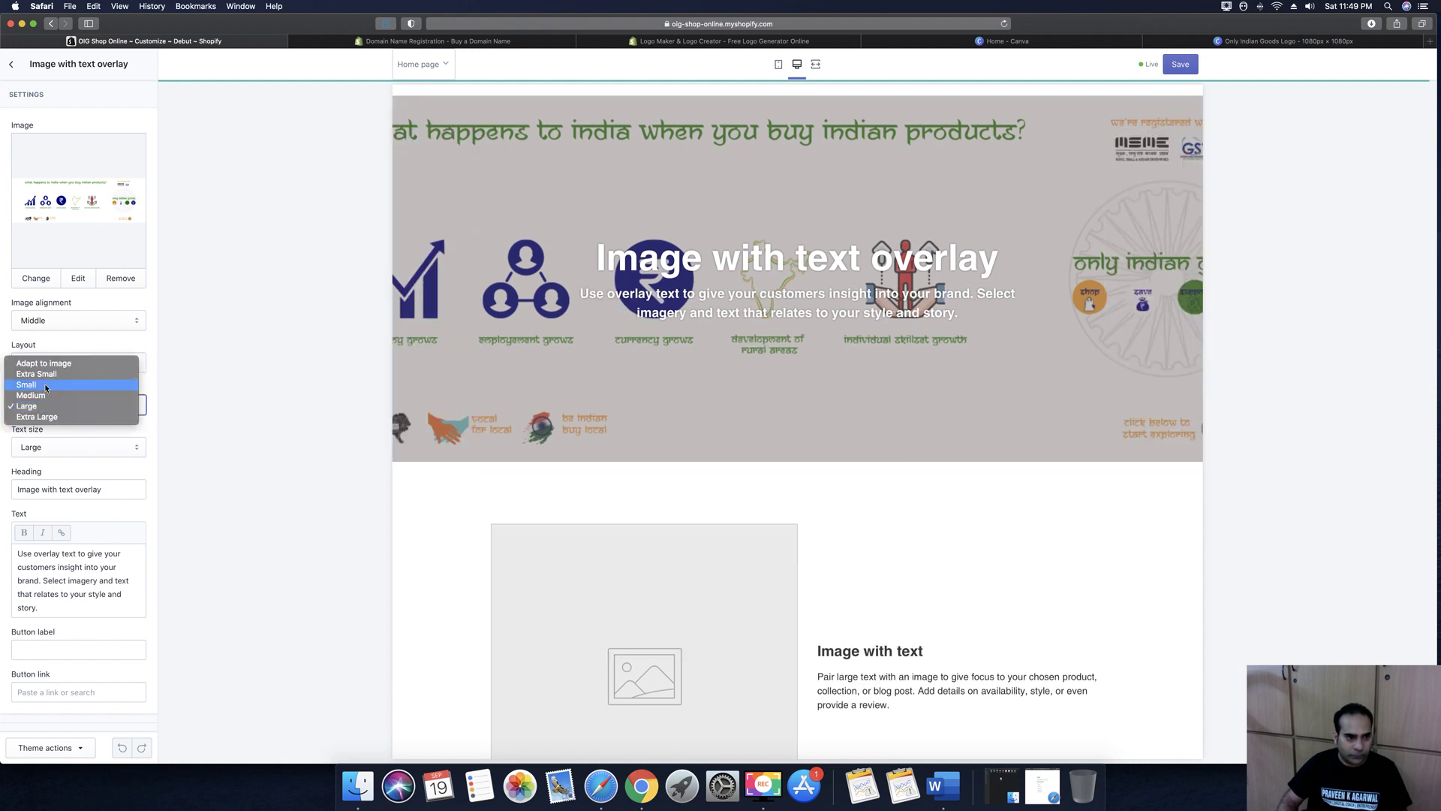
pyautogui.click(46, 388)
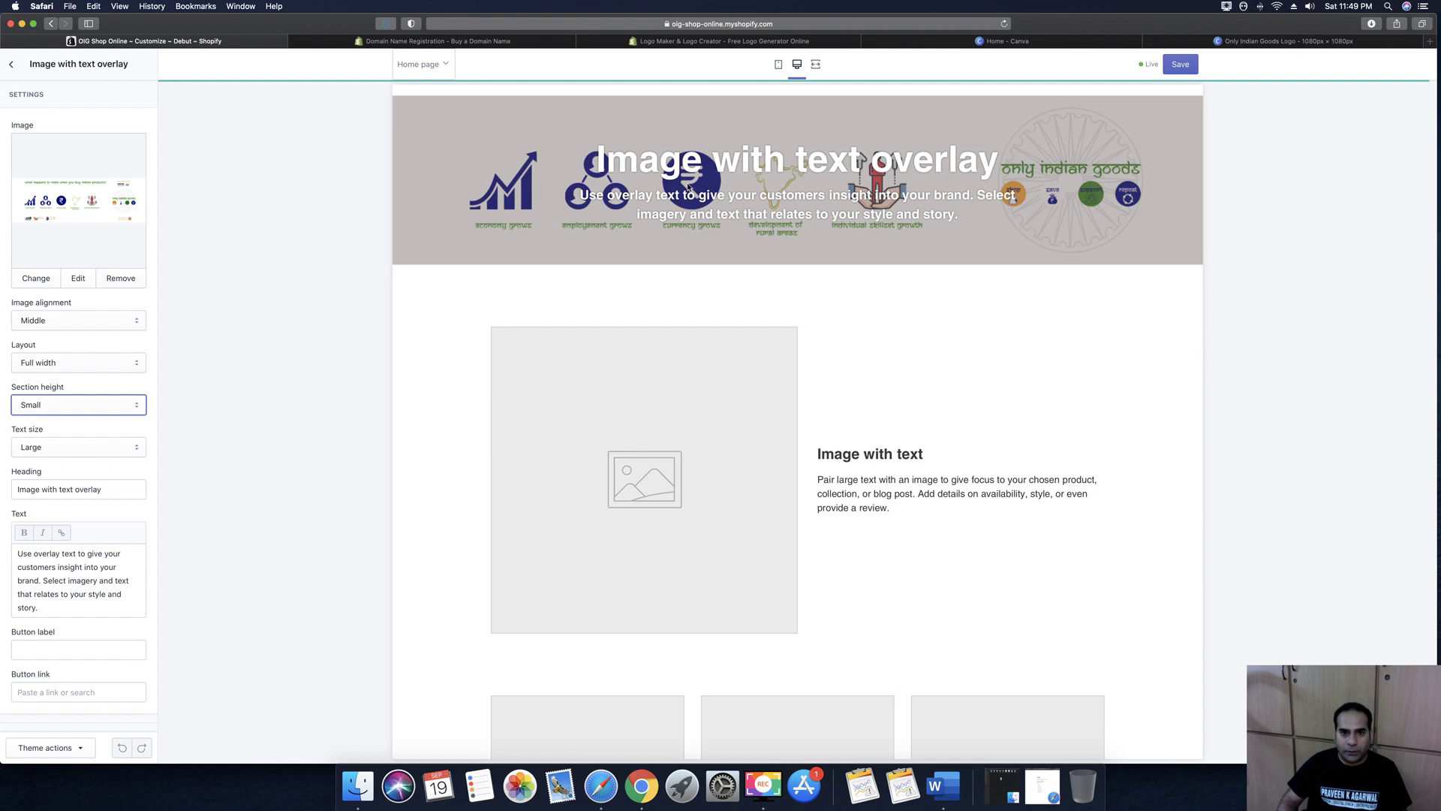
pyautogui.click(87, 451)
pyautogui.click(84, 434)
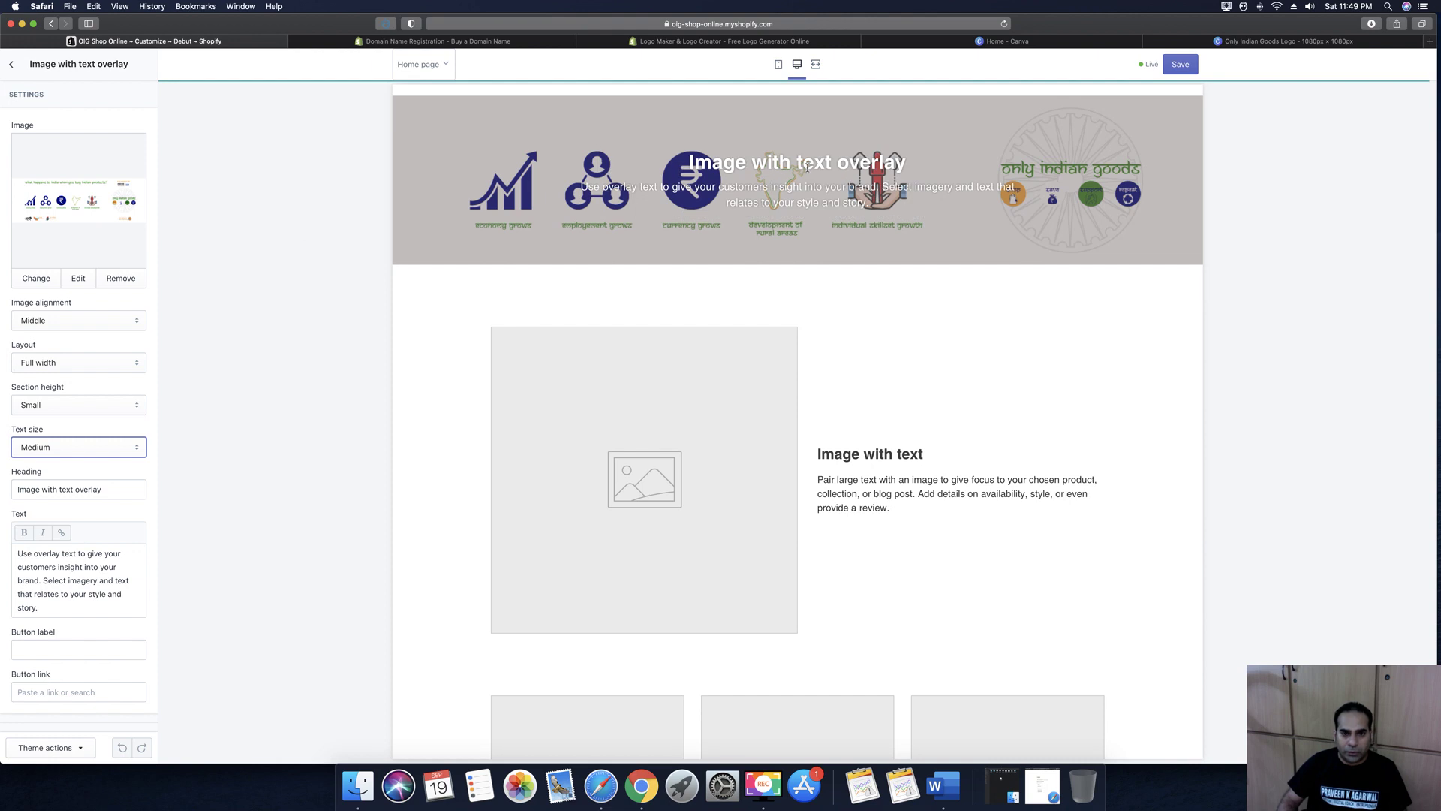
pyautogui.tripleClick(121, 490)
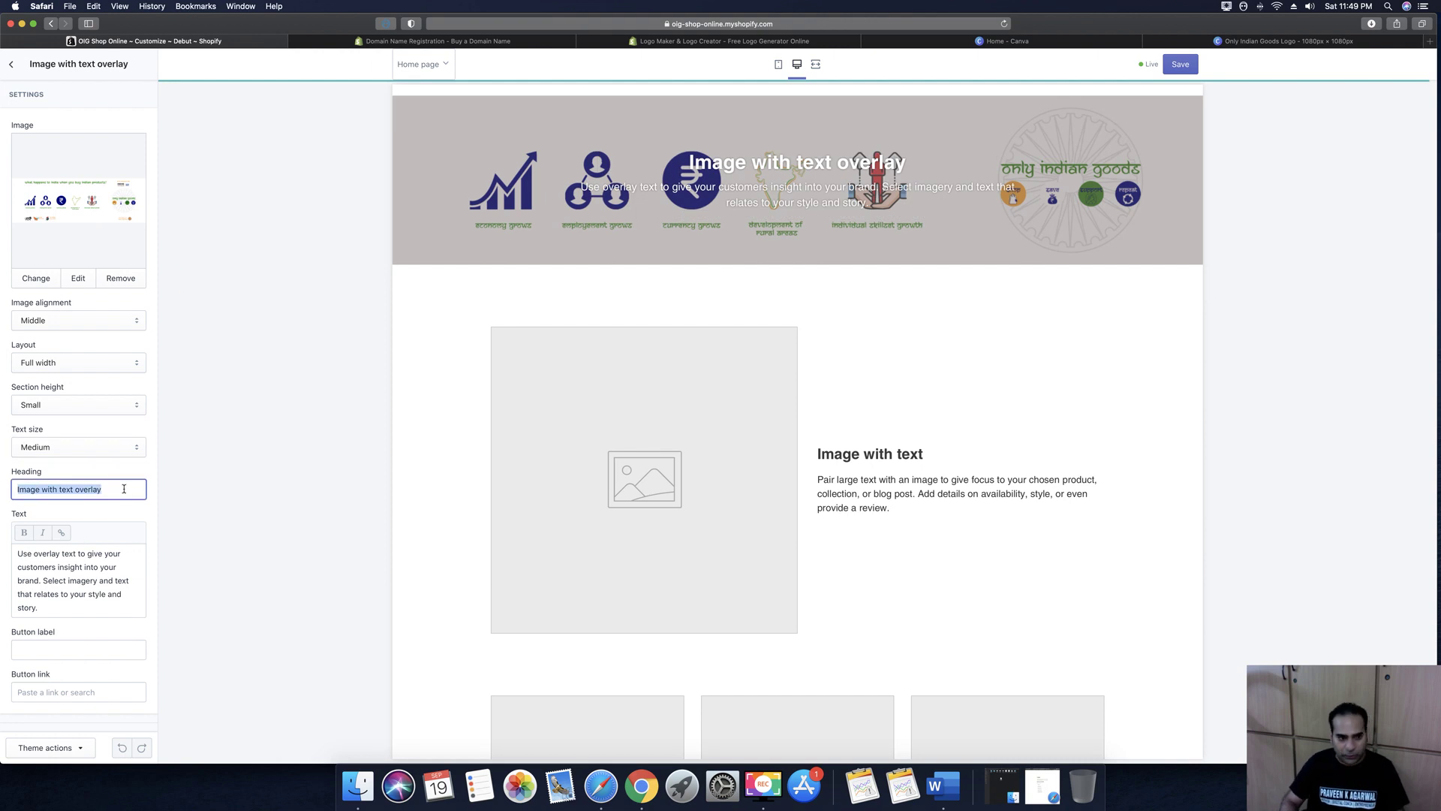
pyautogui.press('BackSpace')
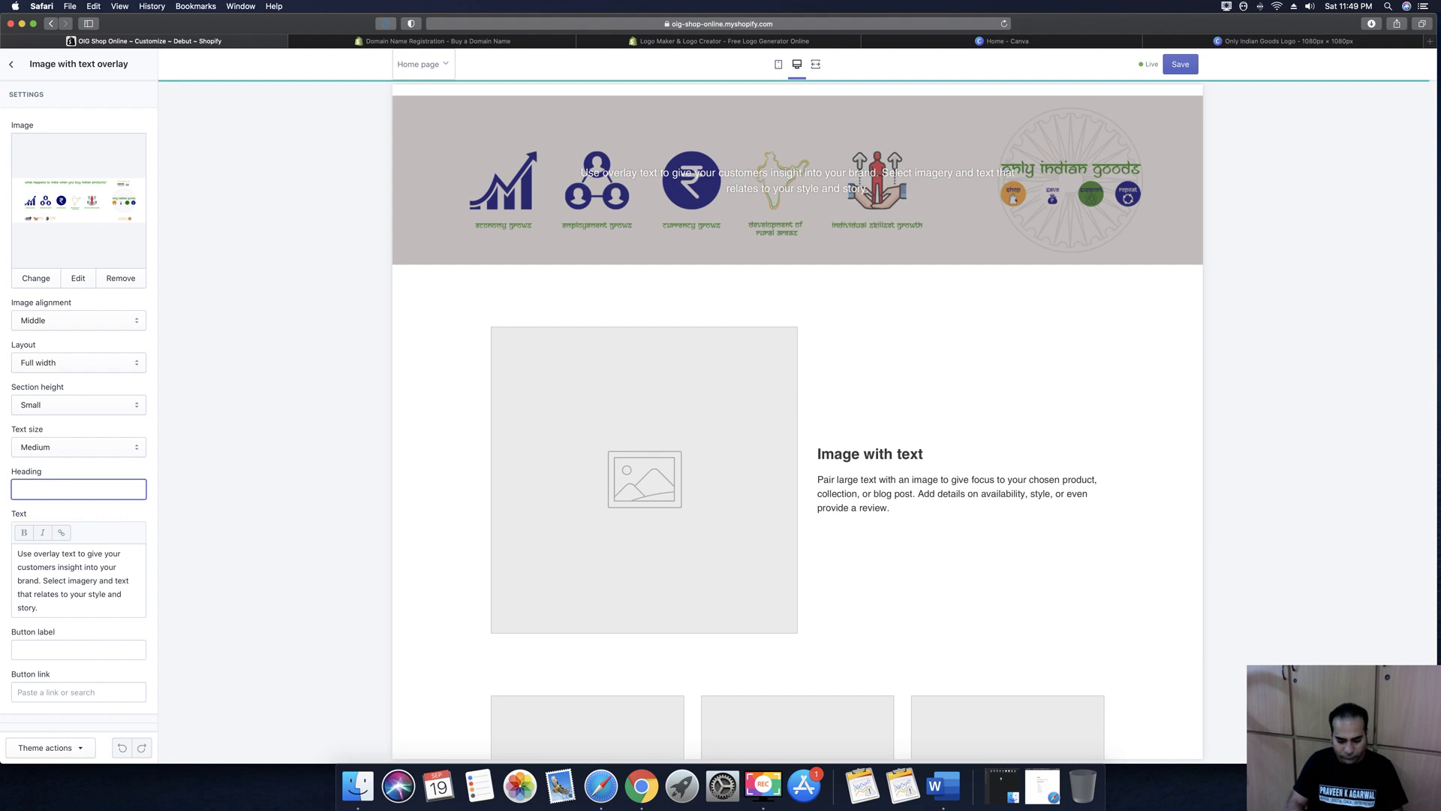
# Enter heading 'Buy your Favourite Indian Products Here' and body 'Choose from Wide Variety of Products from Art, Craft, Electronics & More..'
pyautogui.write('Buy')
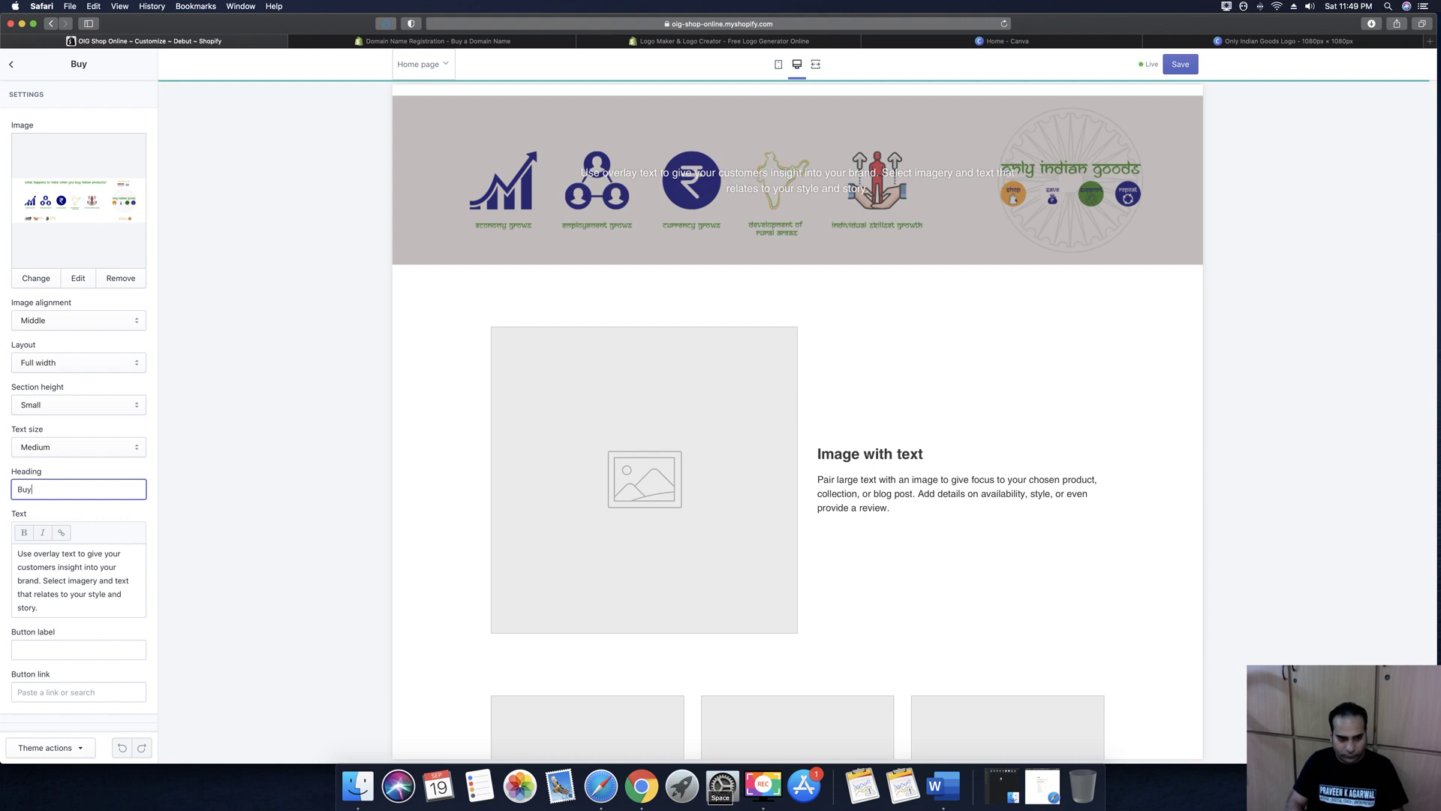
pyautogui.write(' your Fav')
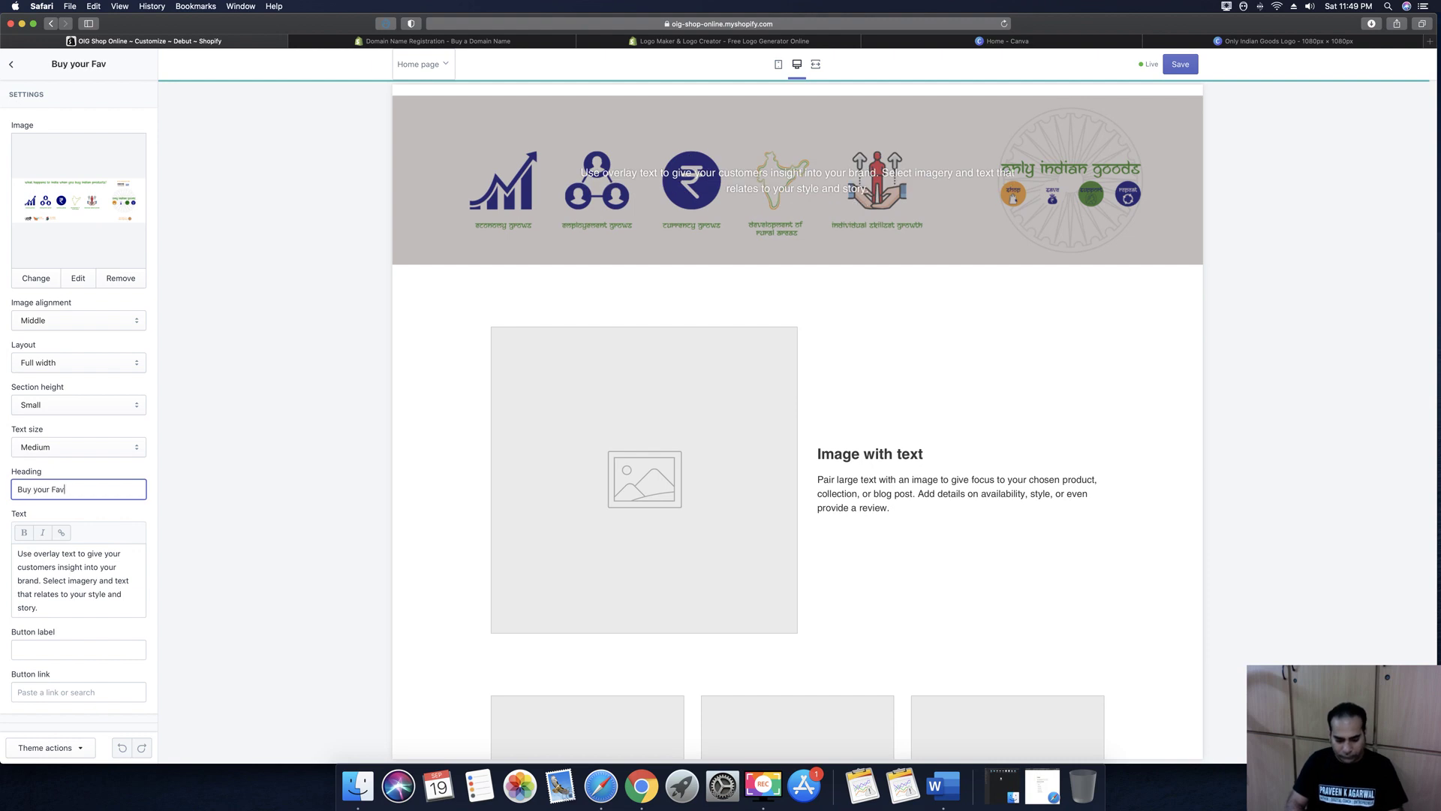
pyautogui.write('ourite')
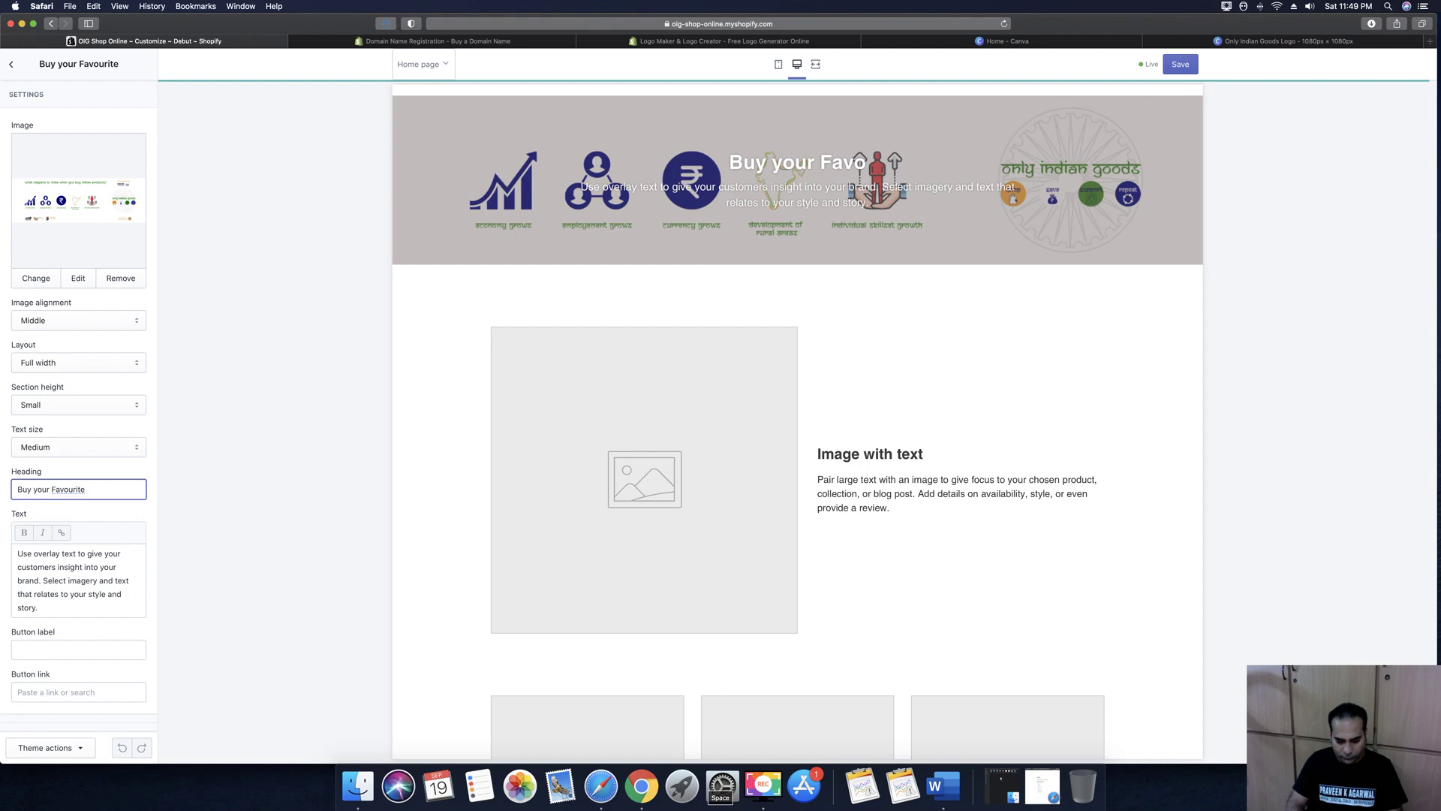
pyautogui.write(' Indian Produc')
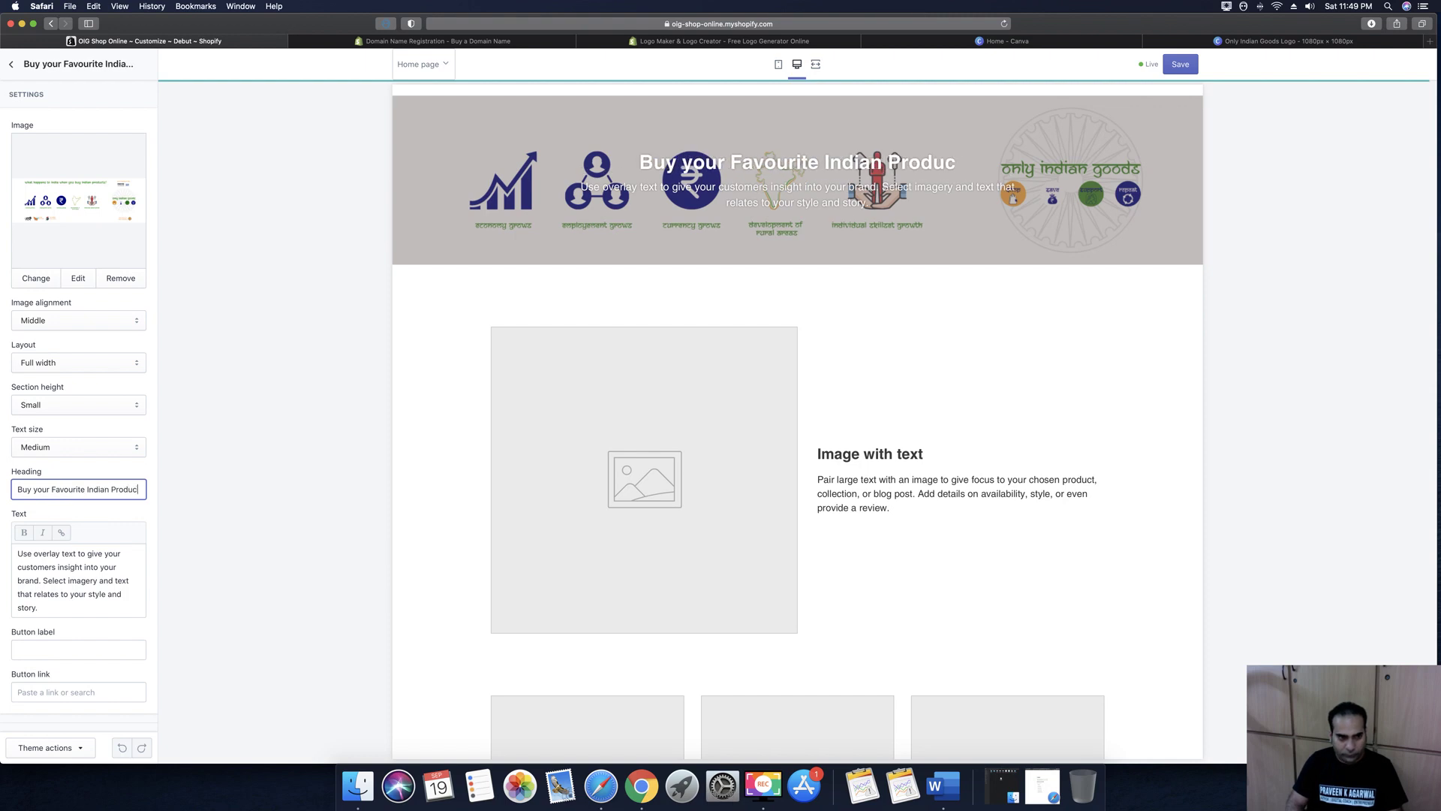
pyautogui.write('ts Here')
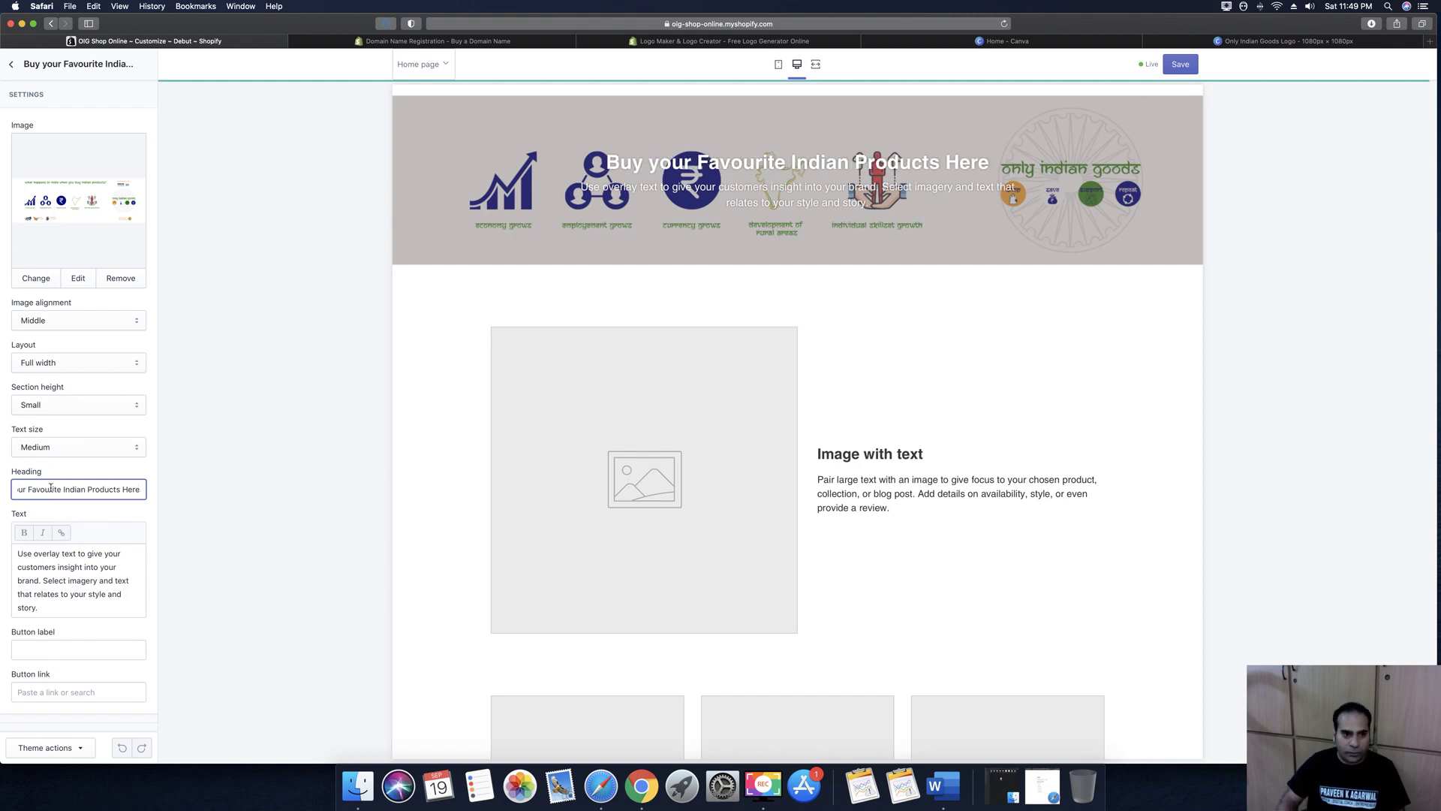
pyautogui.click(91, 583)
pyautogui.press('super+a')
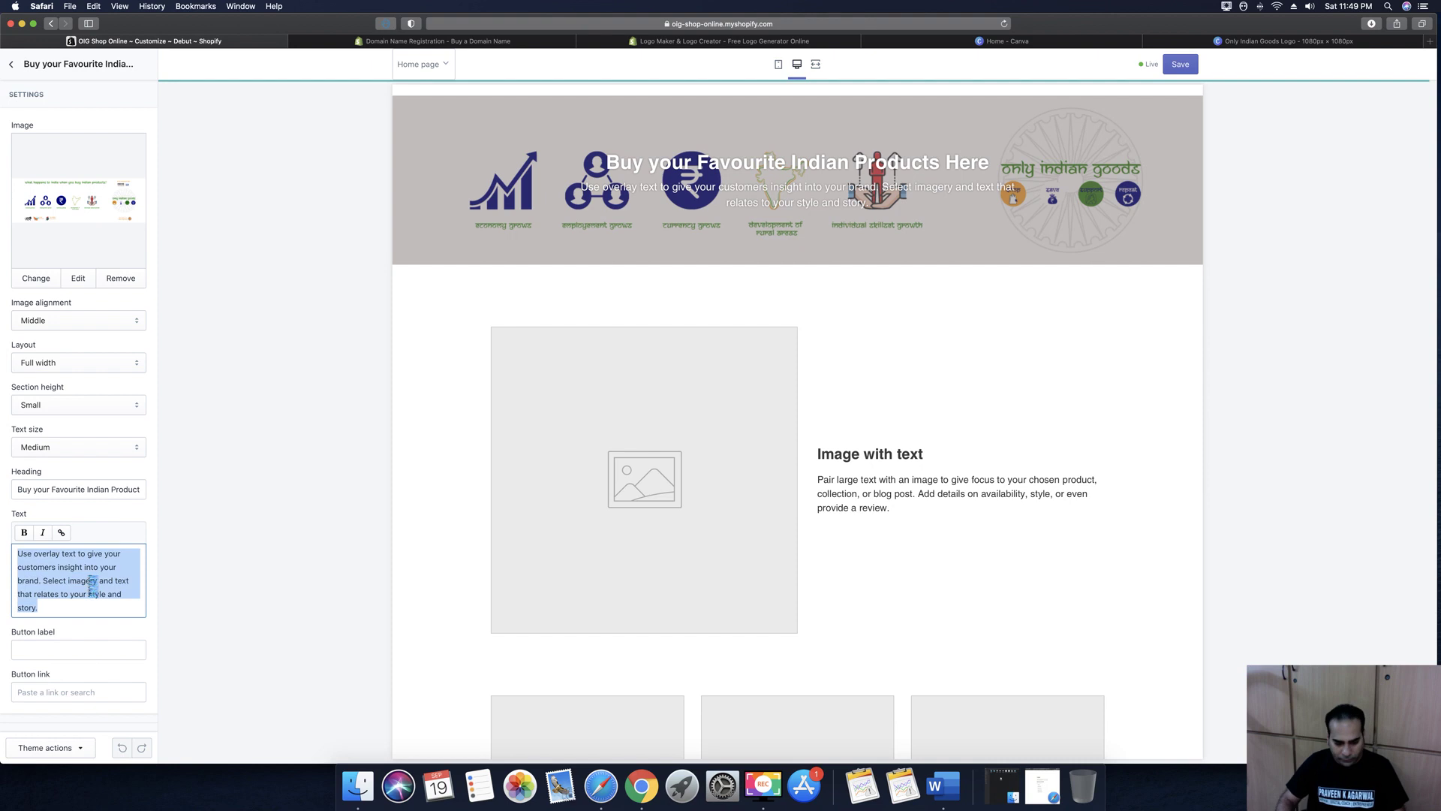
pyautogui.write('Choo')
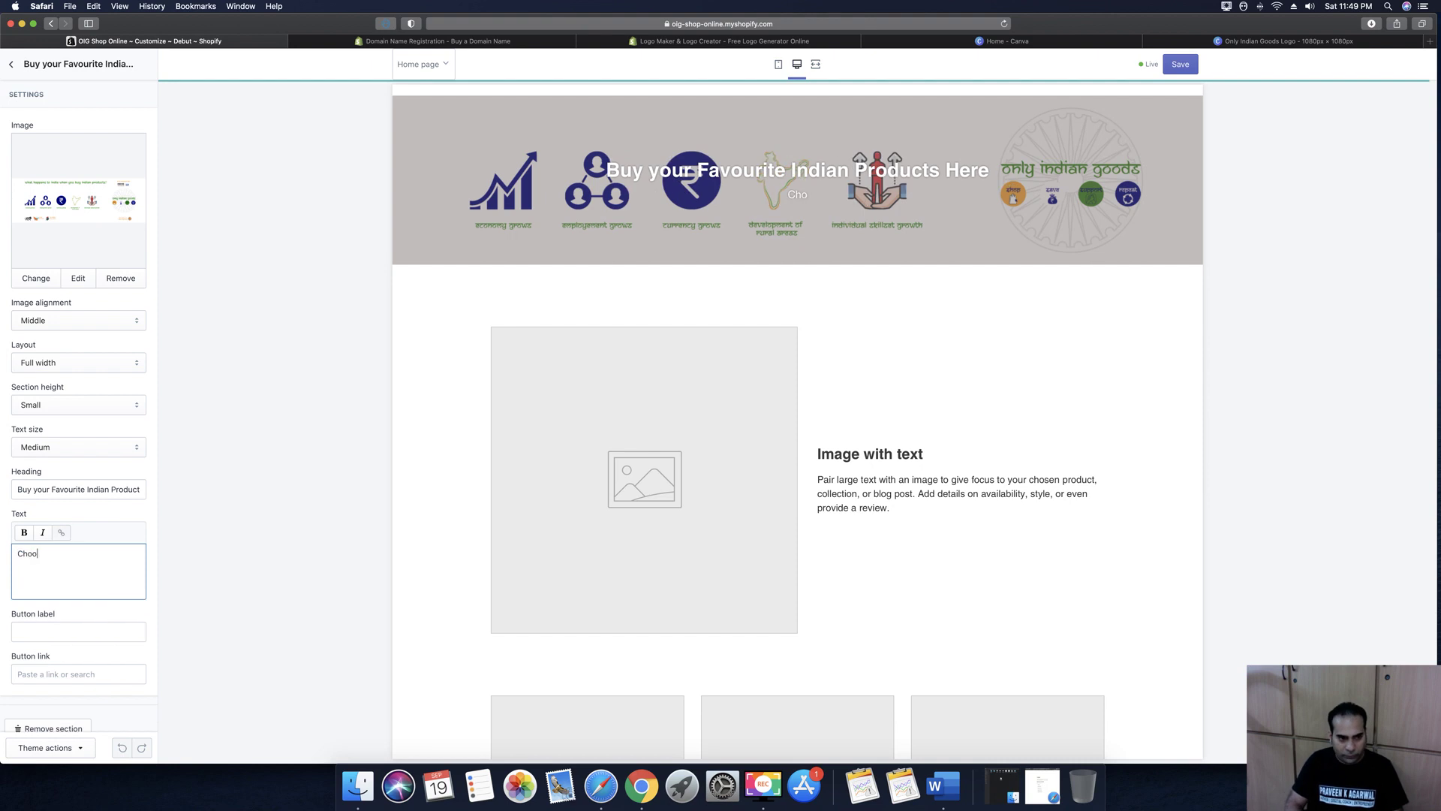
pyautogui.write('se from')
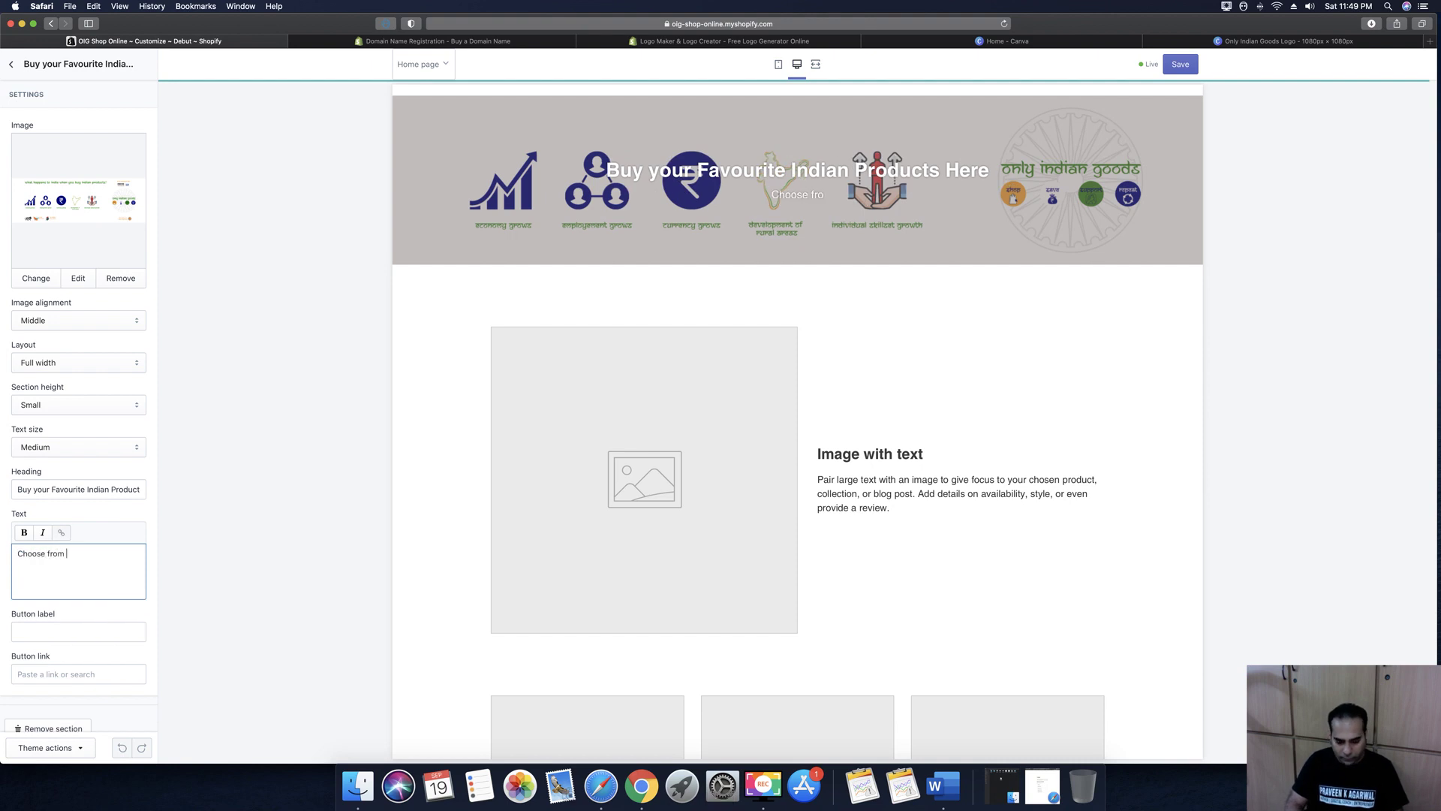
pyautogui.write(' Wide ')
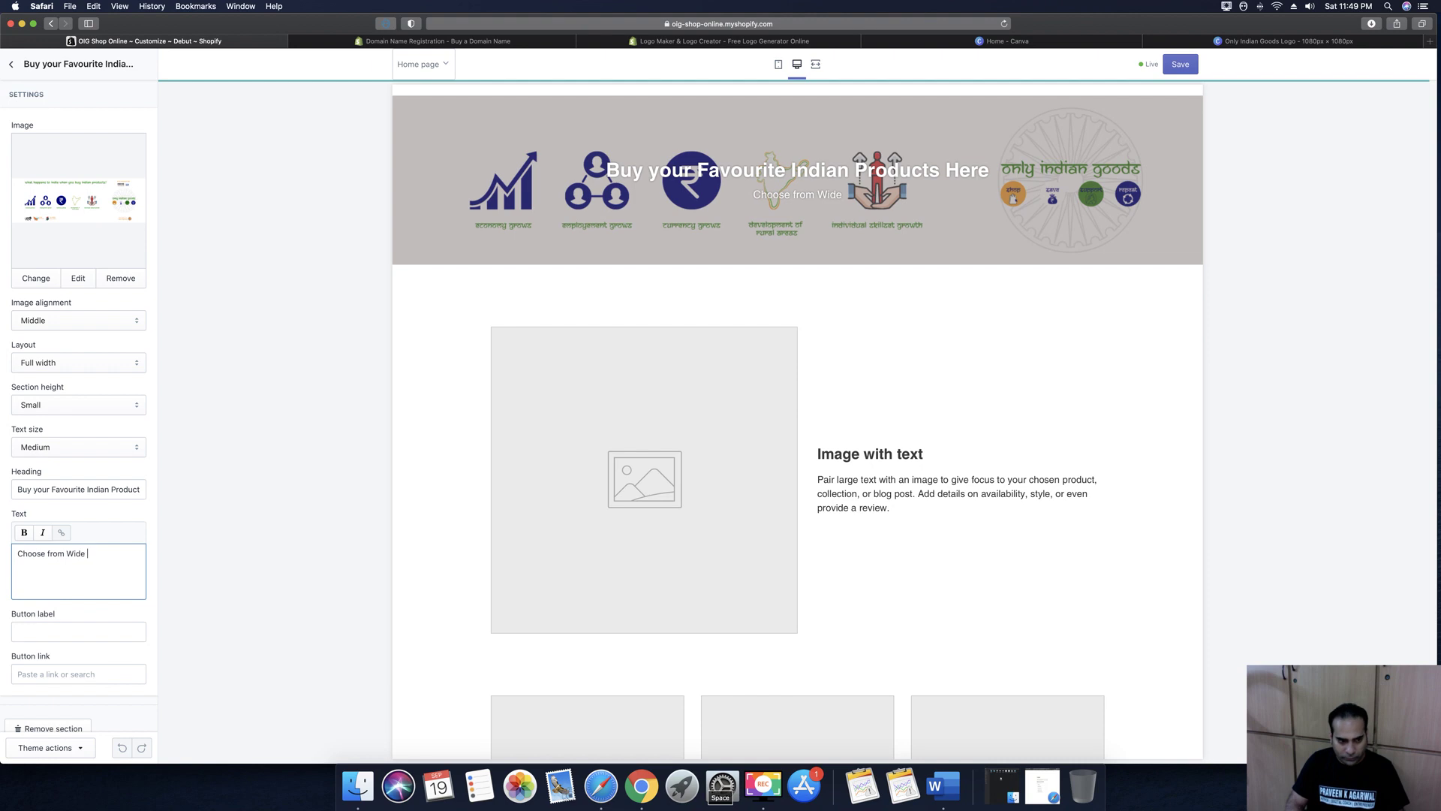
pyautogui.write('Variet')
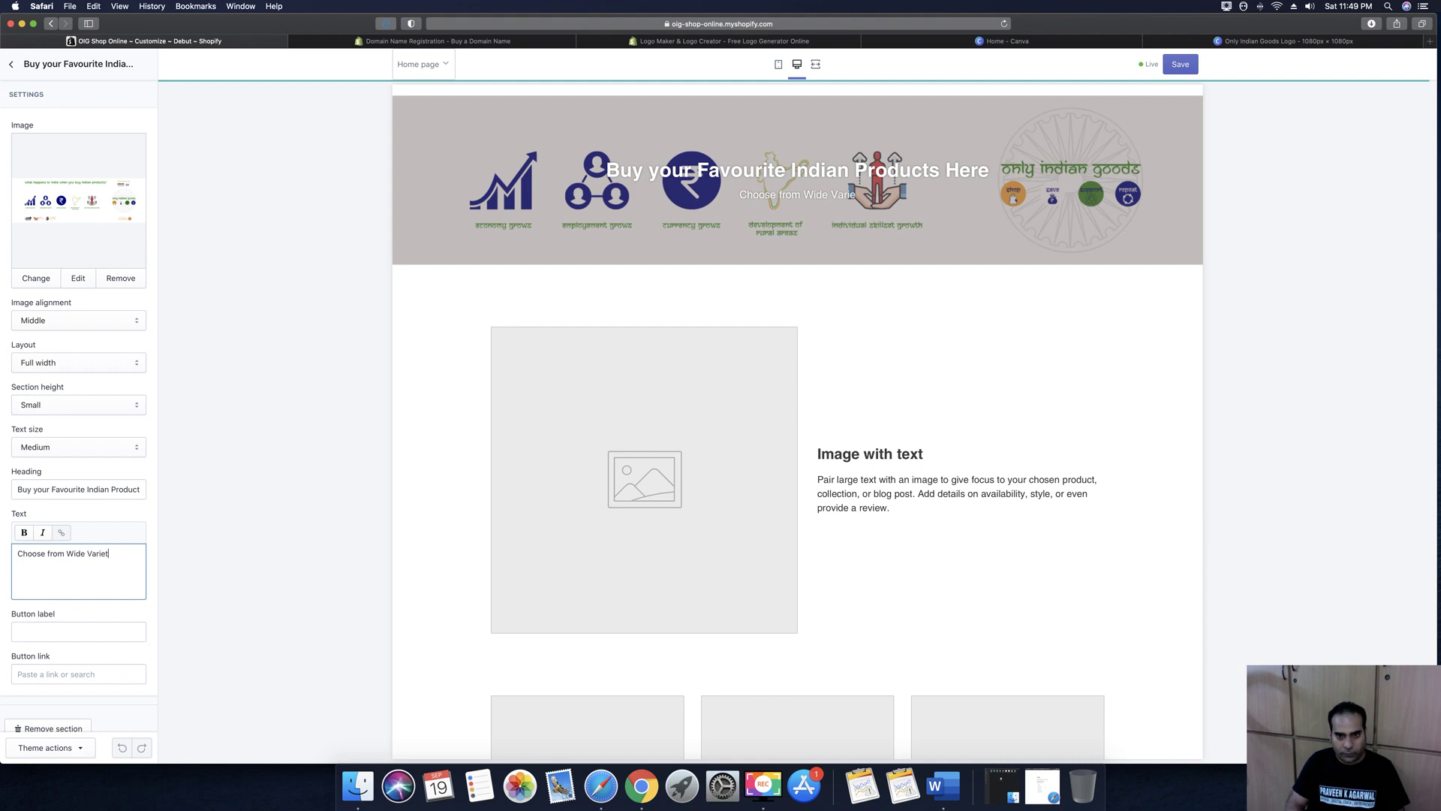
pyautogui.write('y of Pr')
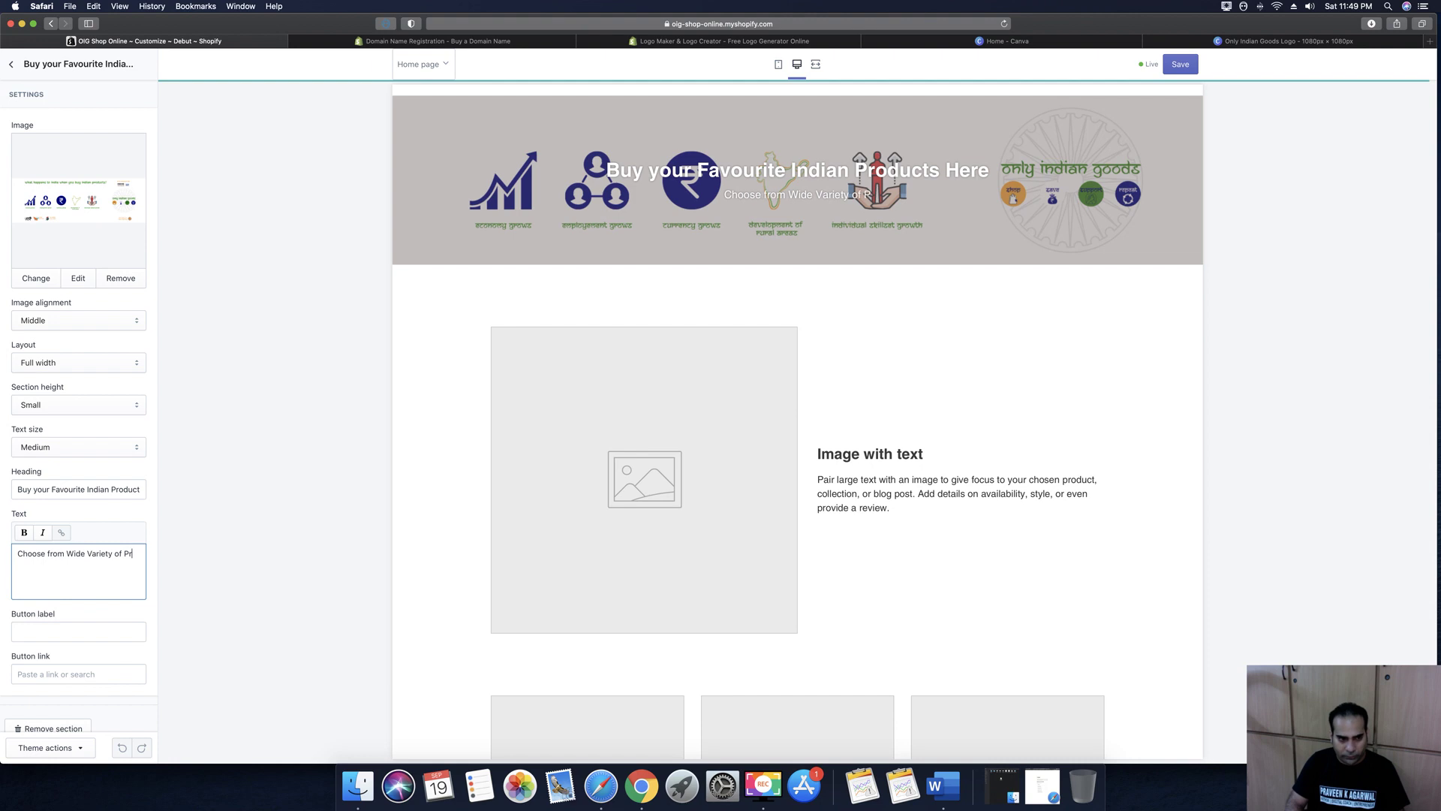
pyautogui.write('oducts ')
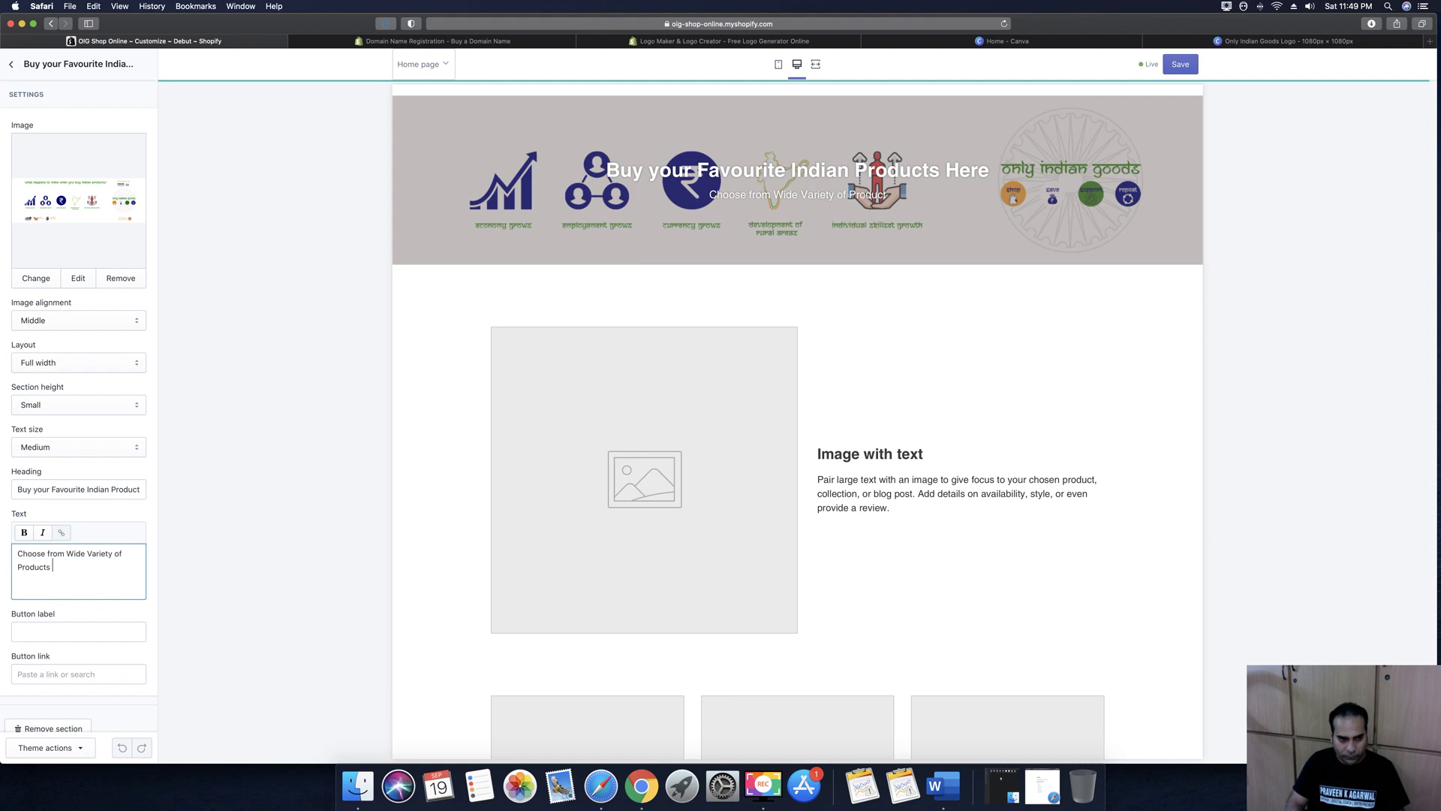
pyautogui.write('from Art, Craft, Electronics')
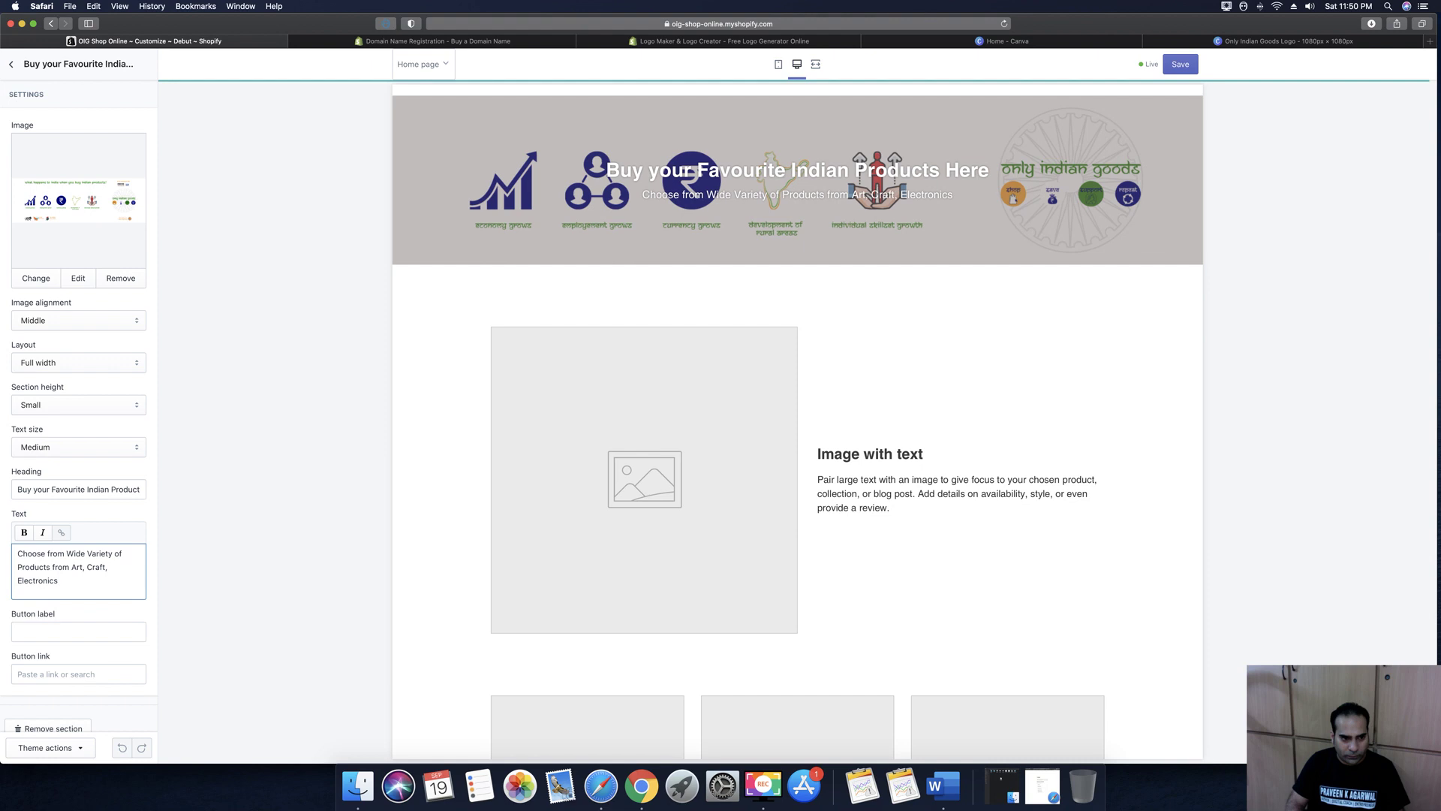
pyautogui.write(' & M')
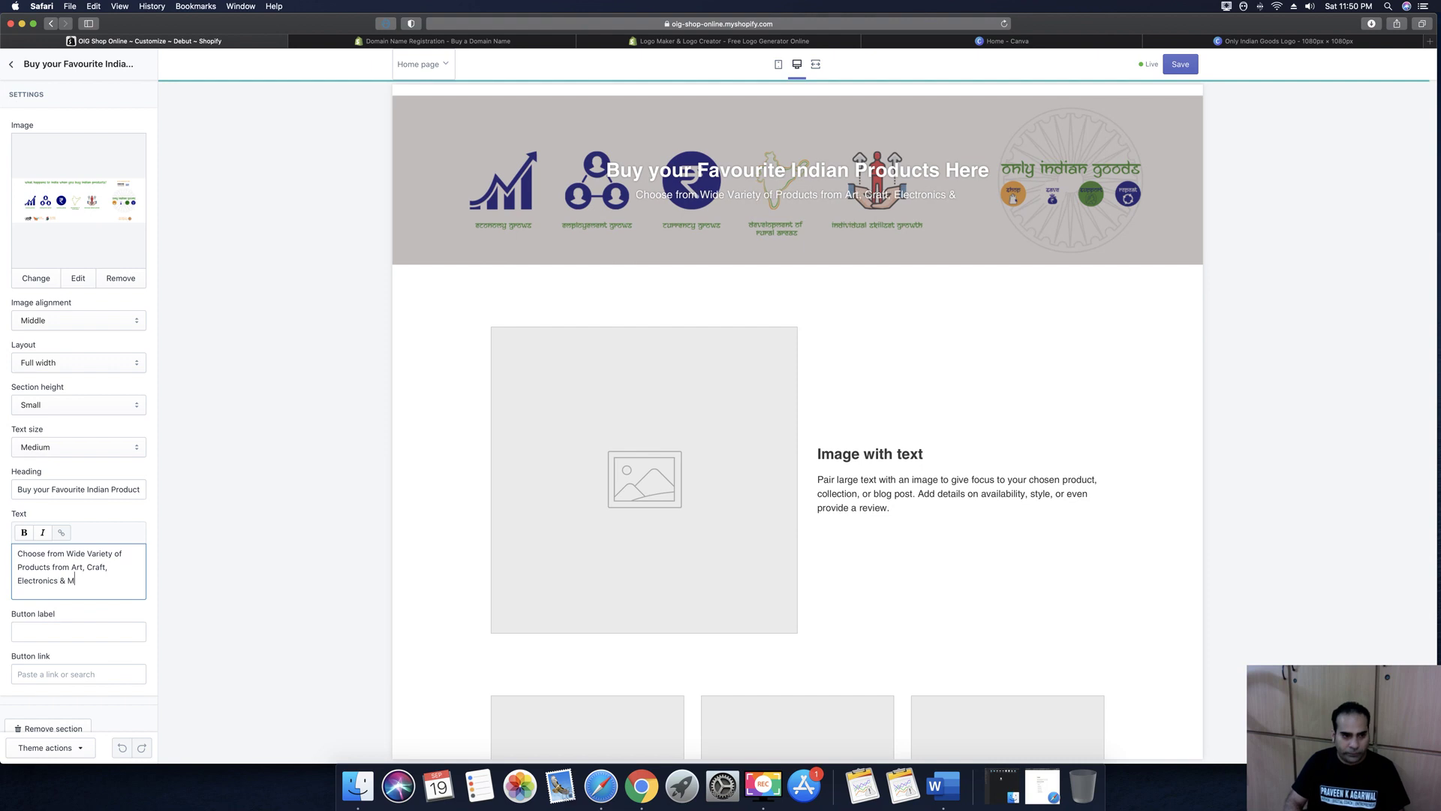
pyautogui.write('ore..')
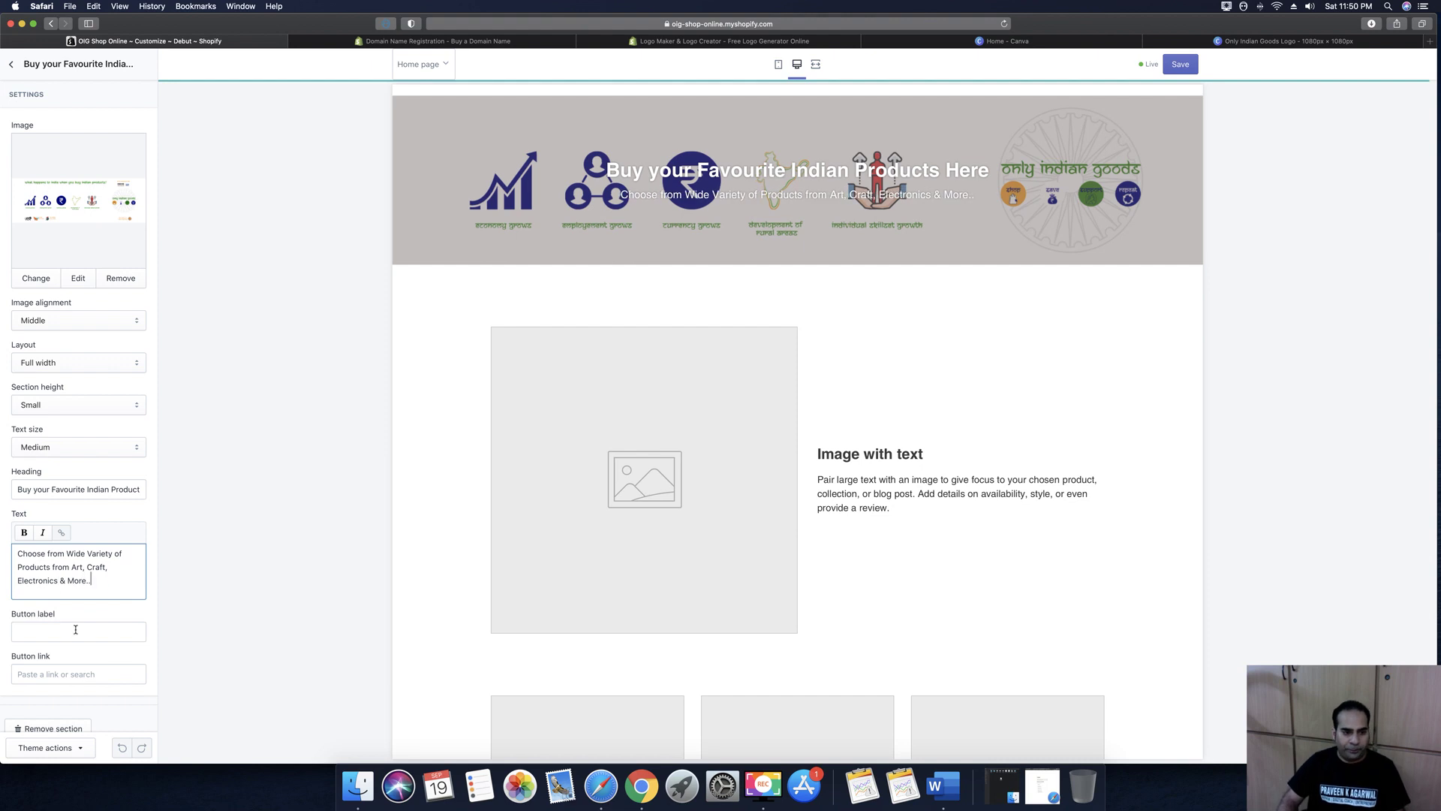
# Link the Start Shopping button to All Products, save, and return to the Sections list
pyautogui.click(78, 632)
pyautogui.scroll(-1, 82, 586)
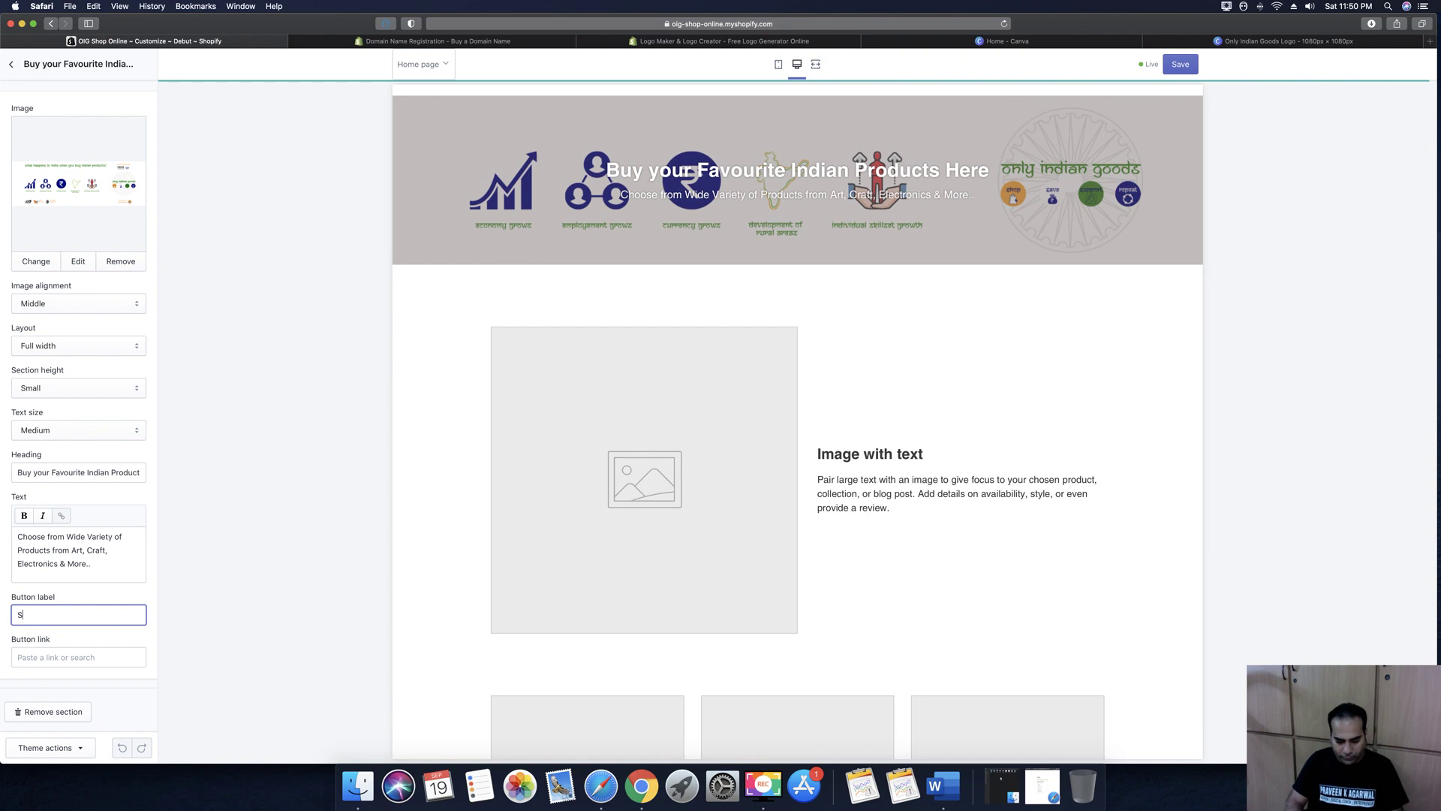
pyautogui.write('t Shopping')
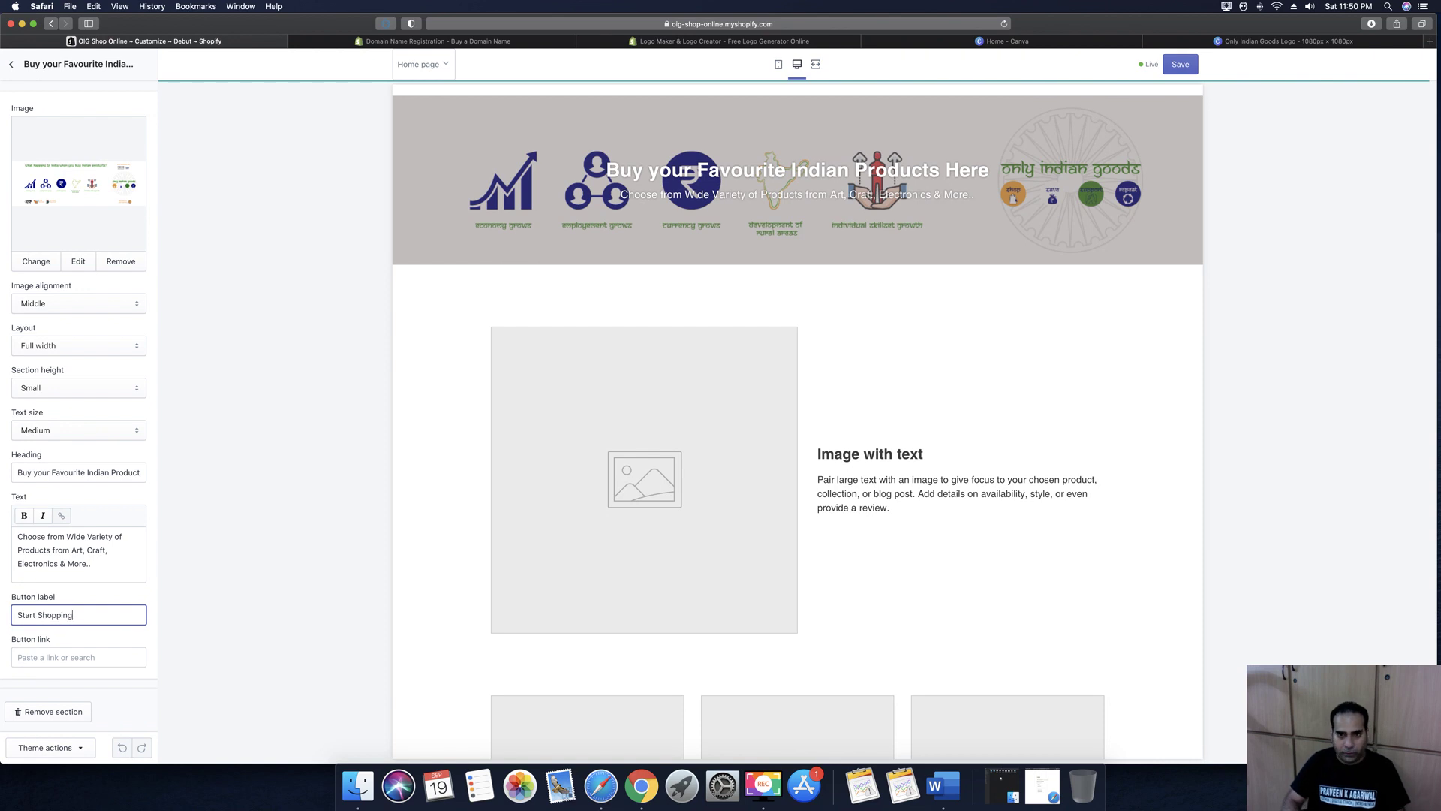
pyautogui.click(66, 656)
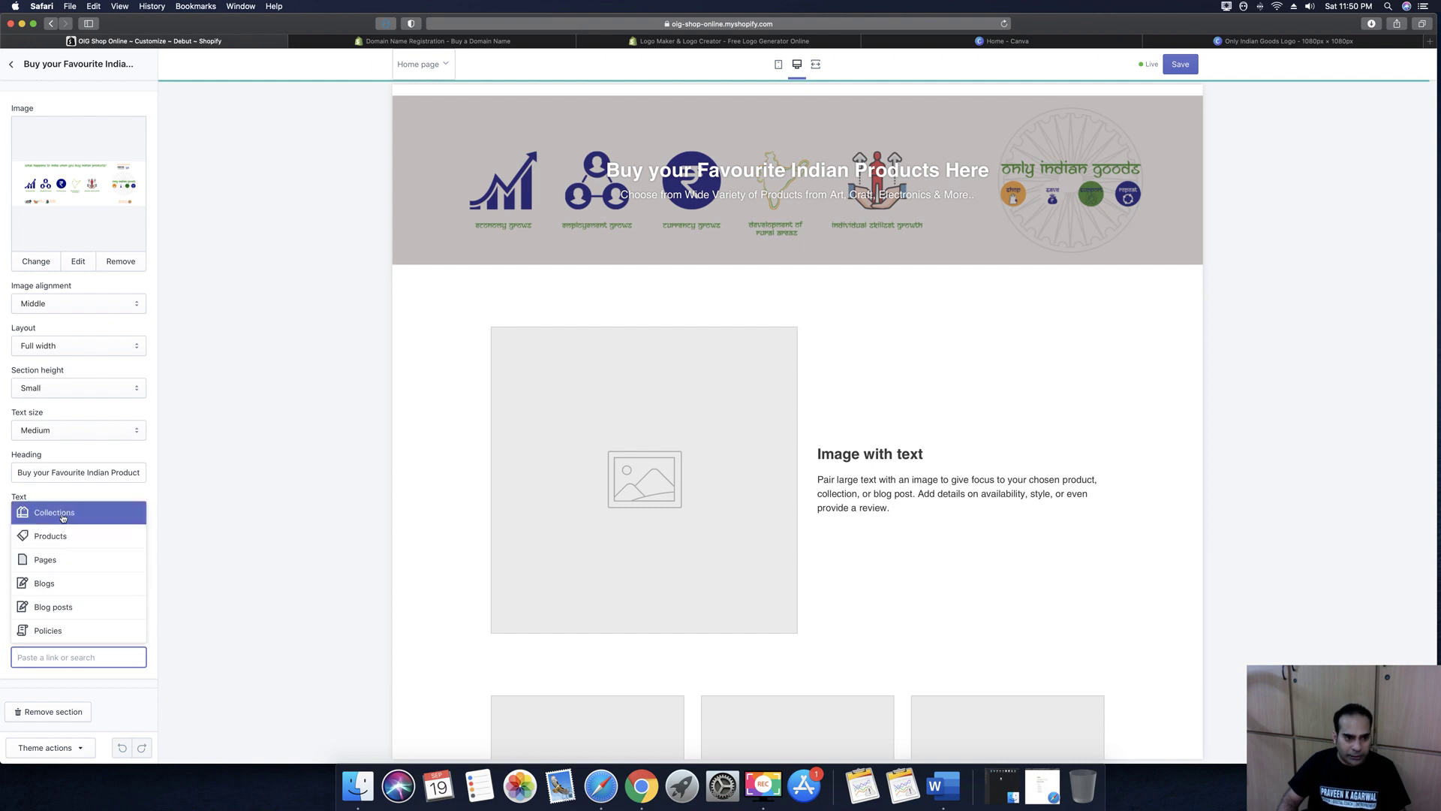
pyautogui.click(65, 537)
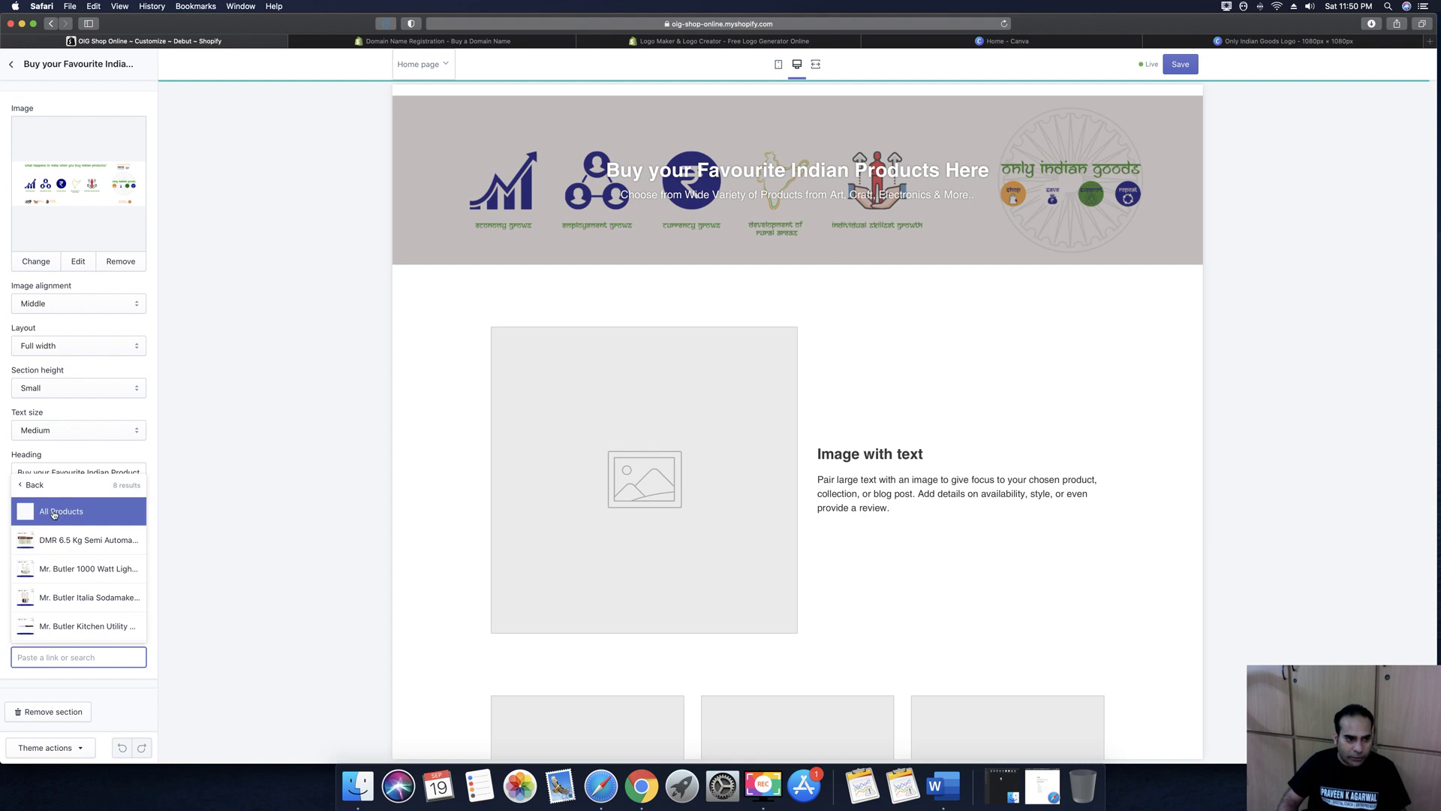
pyautogui.click(54, 513)
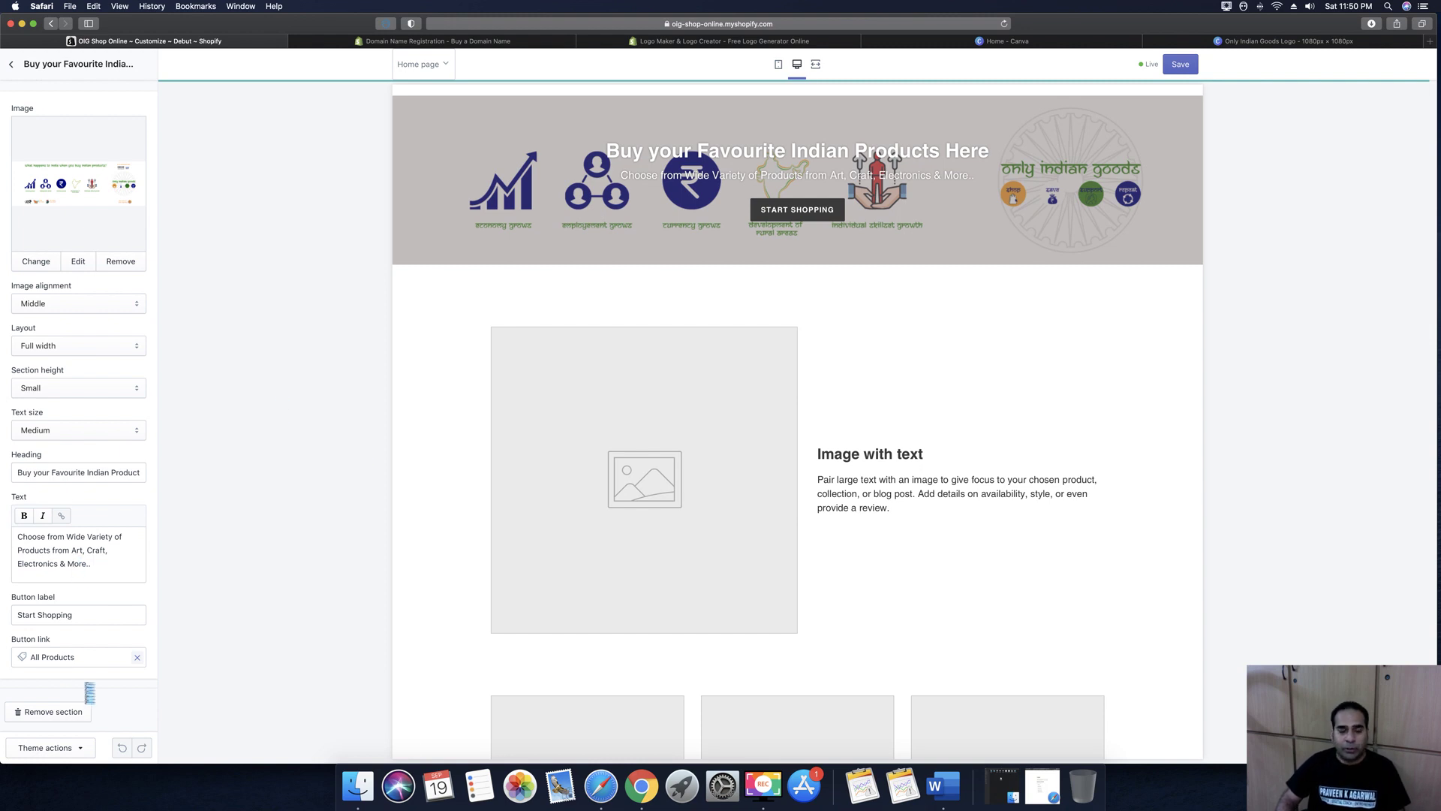
pyautogui.click(1186, 71)
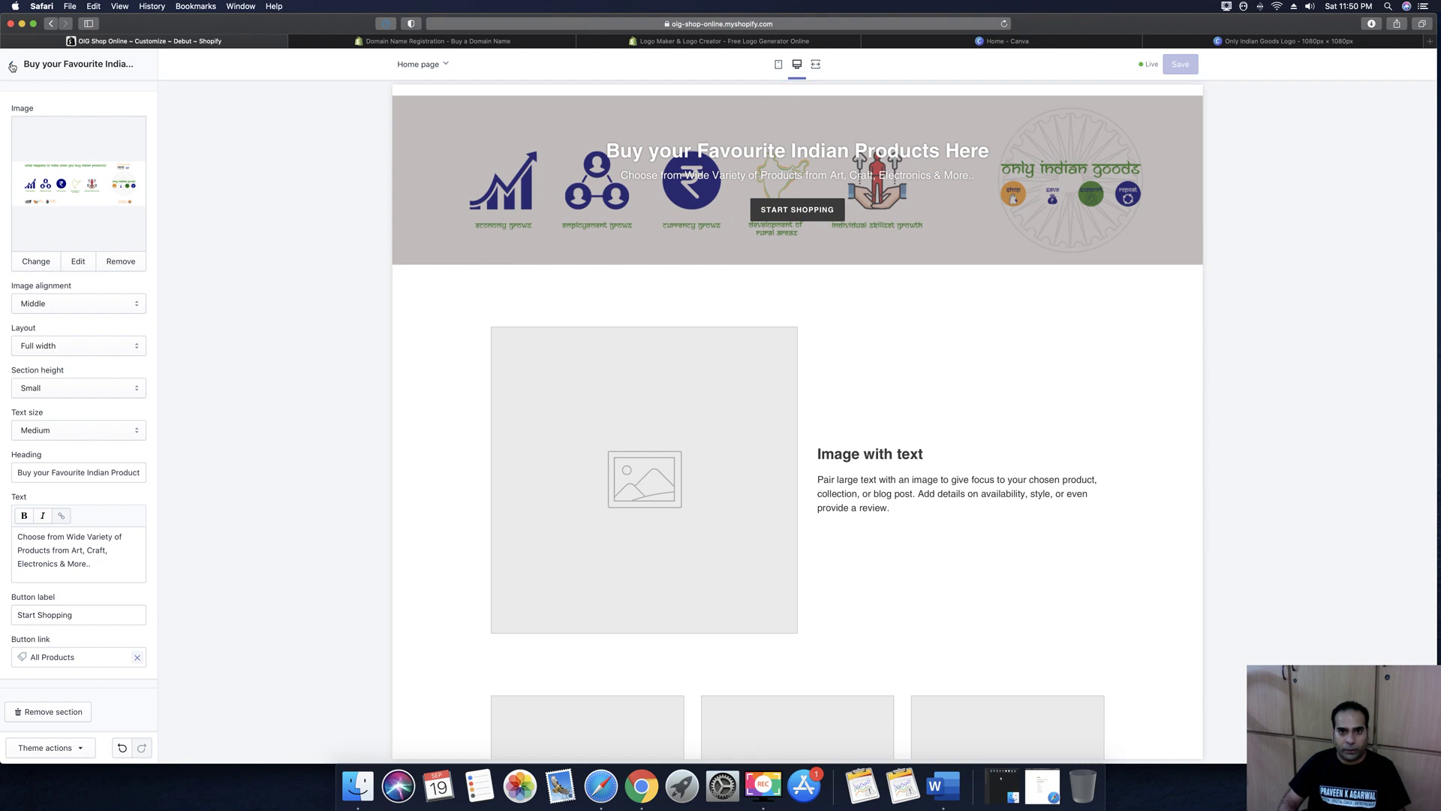
pyautogui.click(12, 67)
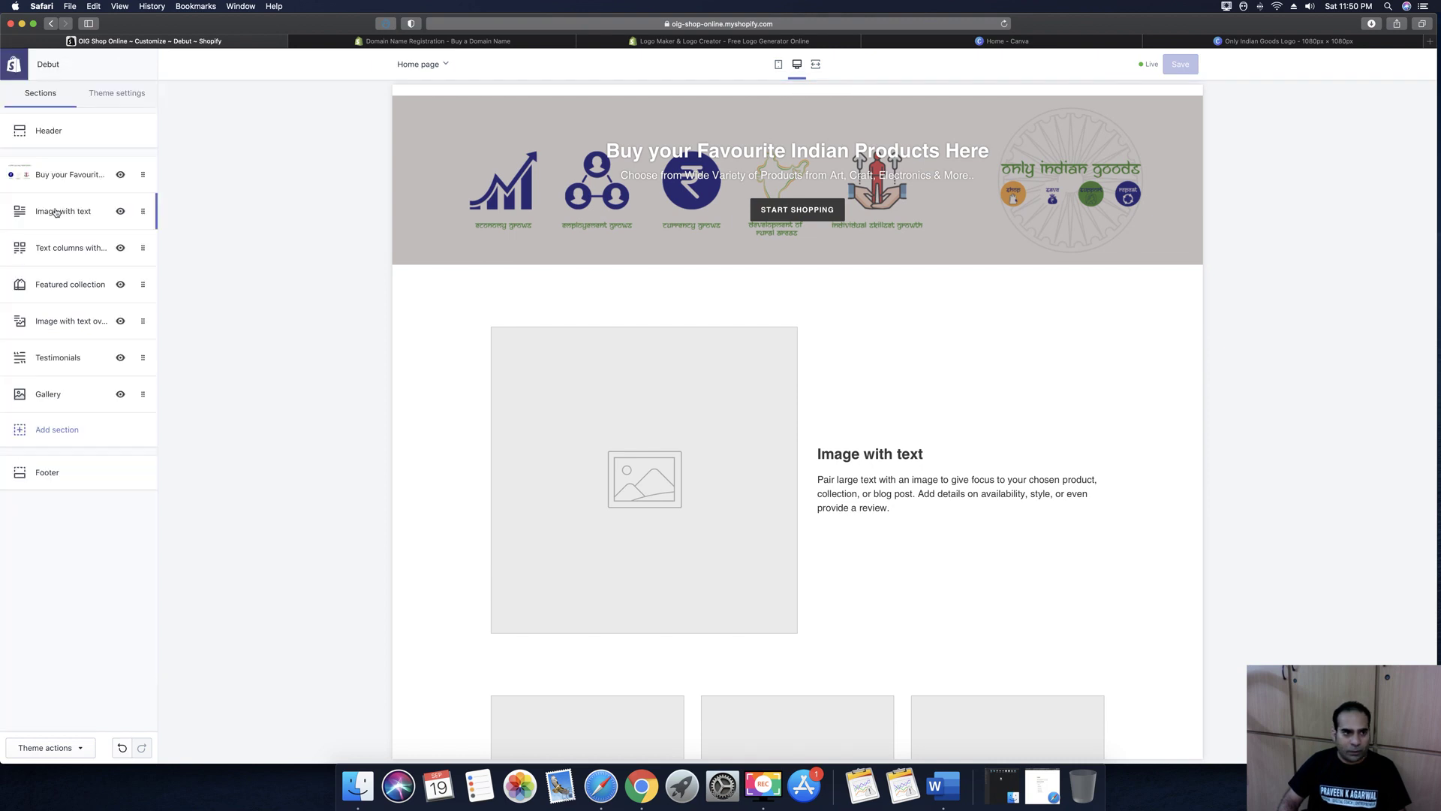
# Upload DMR WASHING MACHINE/3.png and use it as the Image with text section's picture
pyautogui.click(56, 212)
pyautogui.scroll(-5, 1029, 515)
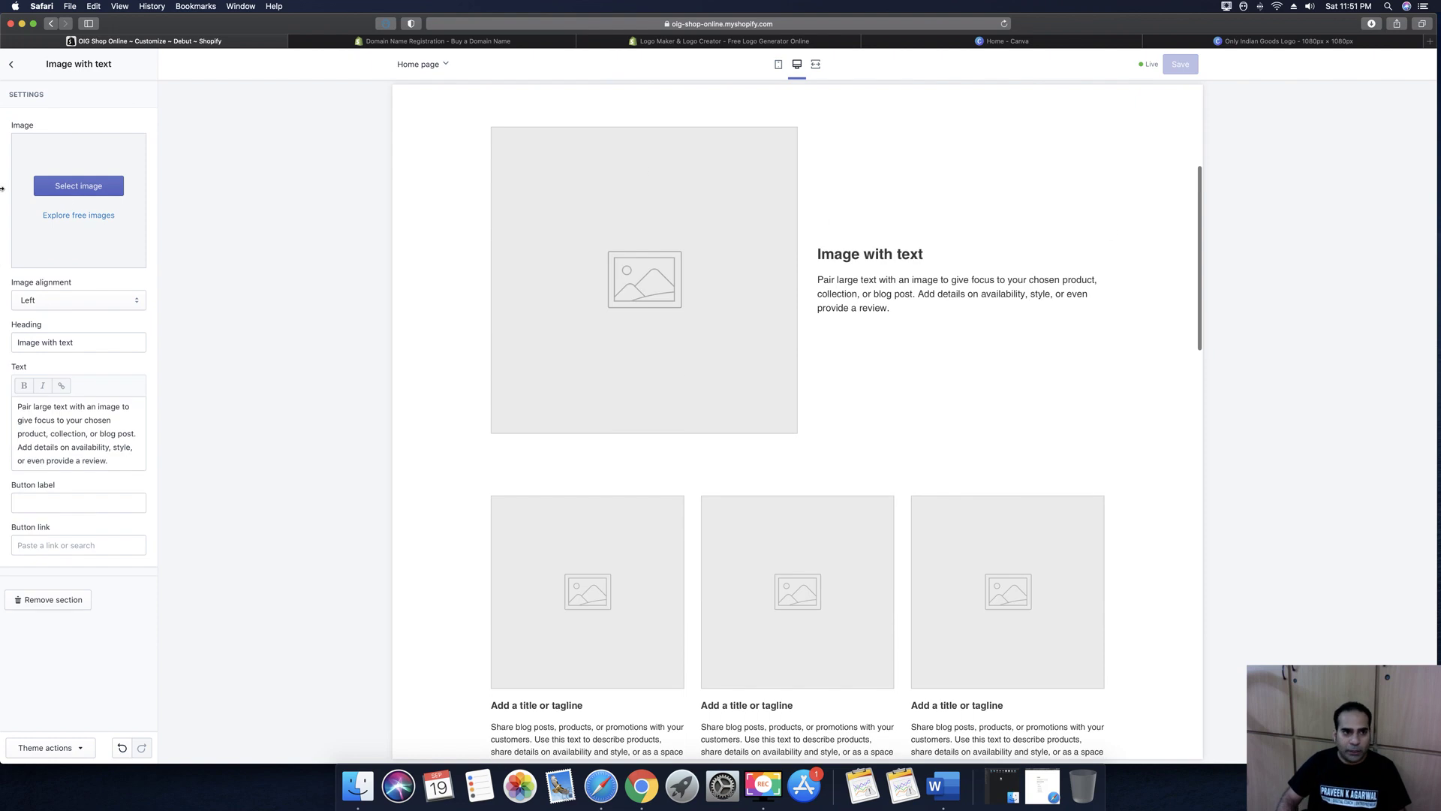
pyautogui.click(72, 193)
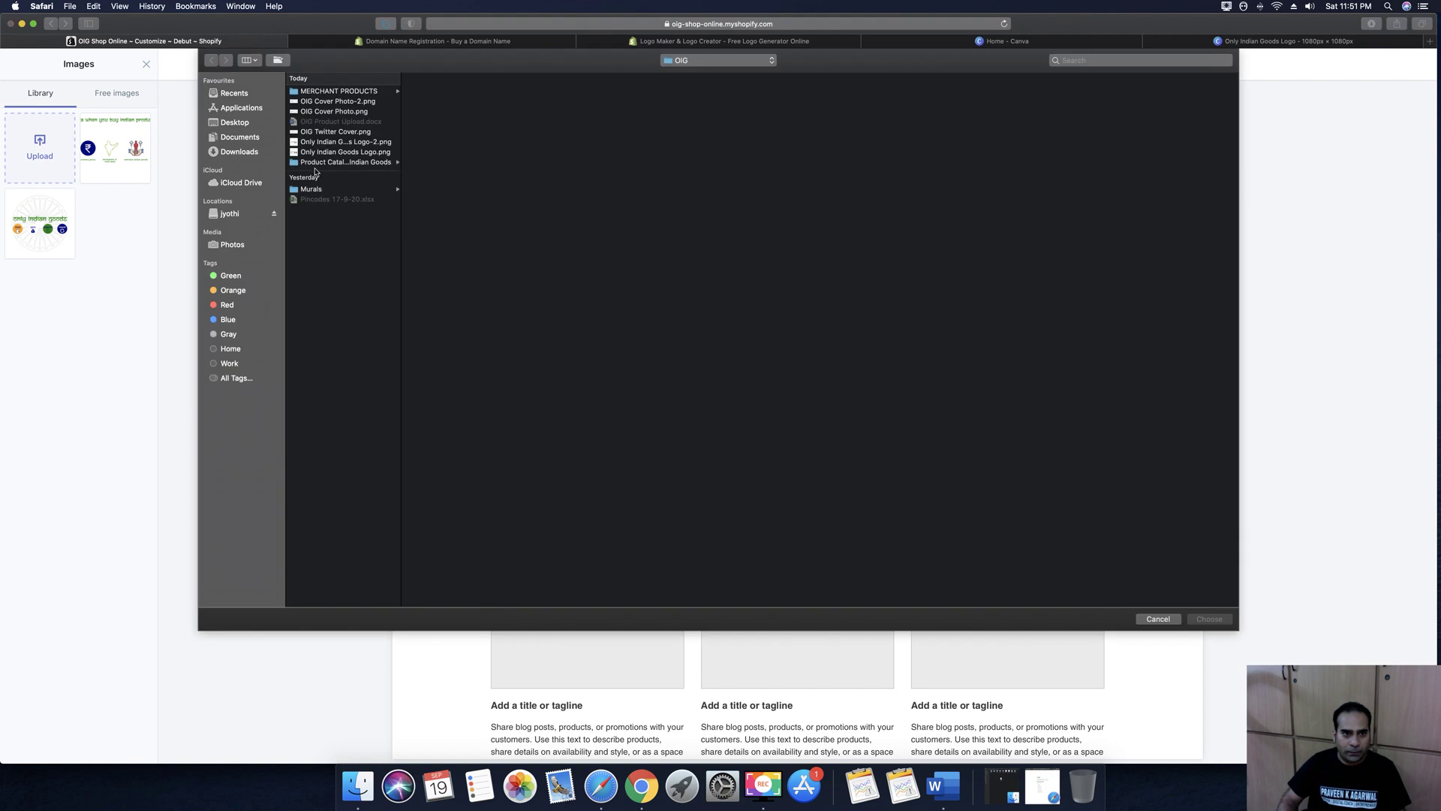
pyautogui.click(315, 163)
pyautogui.click(443, 91)
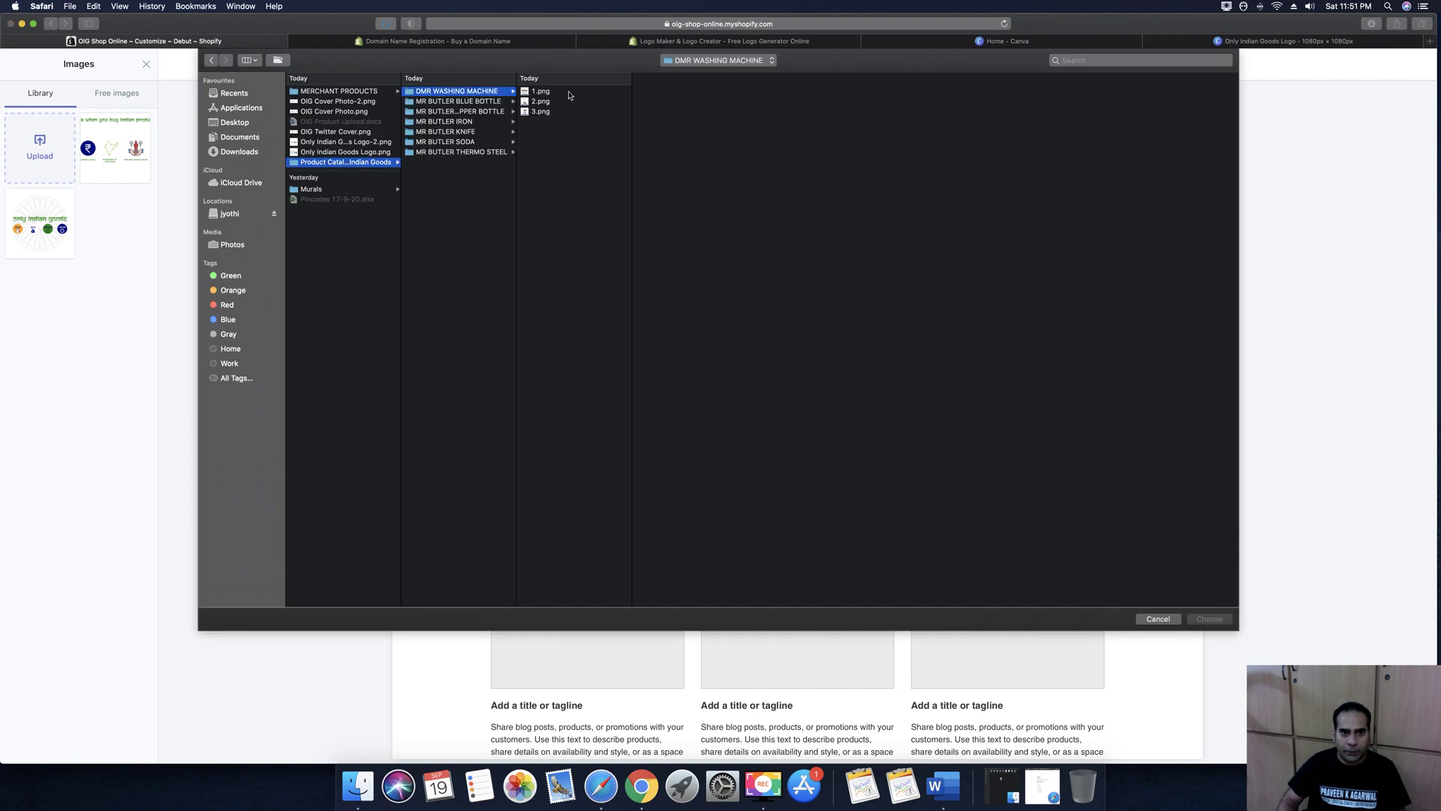
pyautogui.click(539, 112)
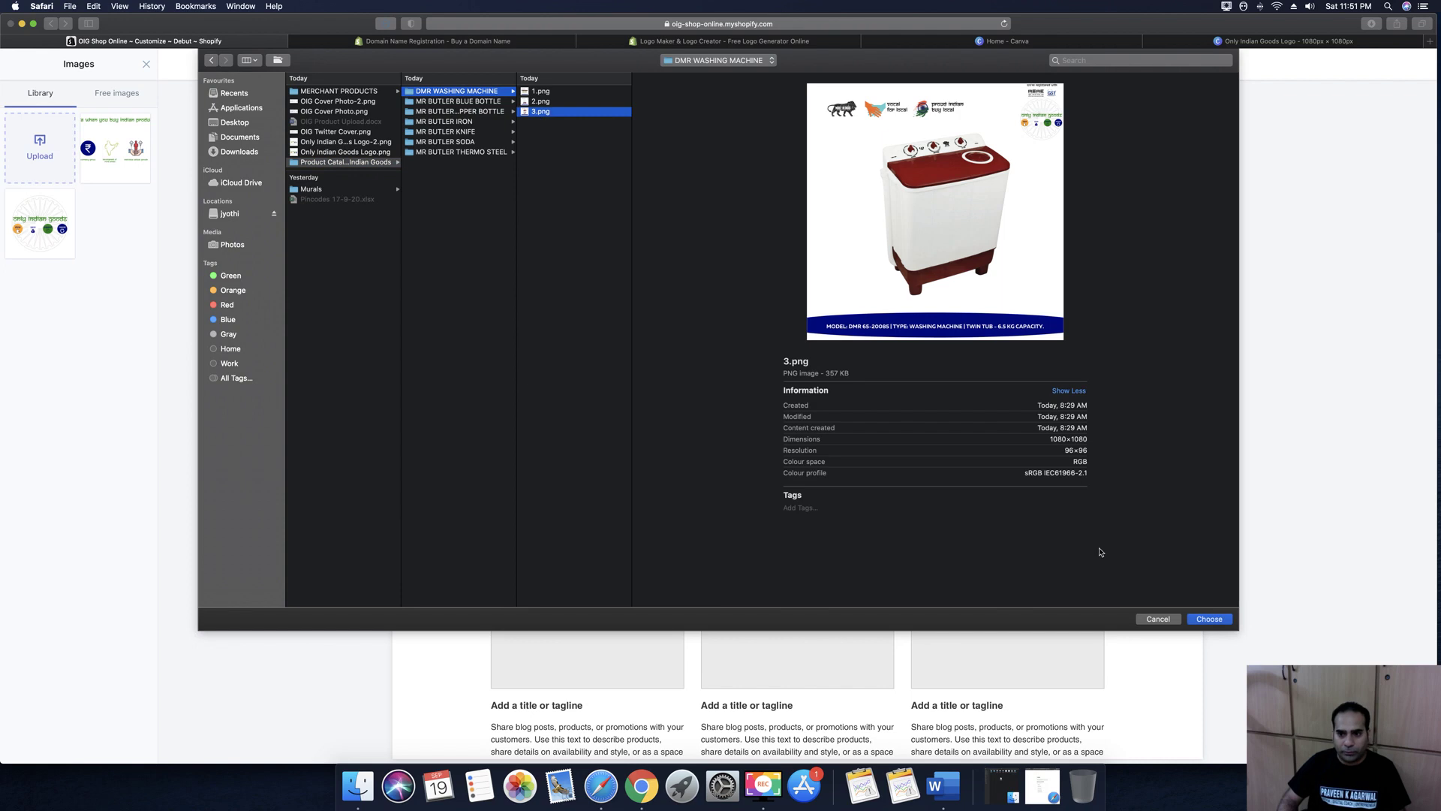
pyautogui.click(1226, 624)
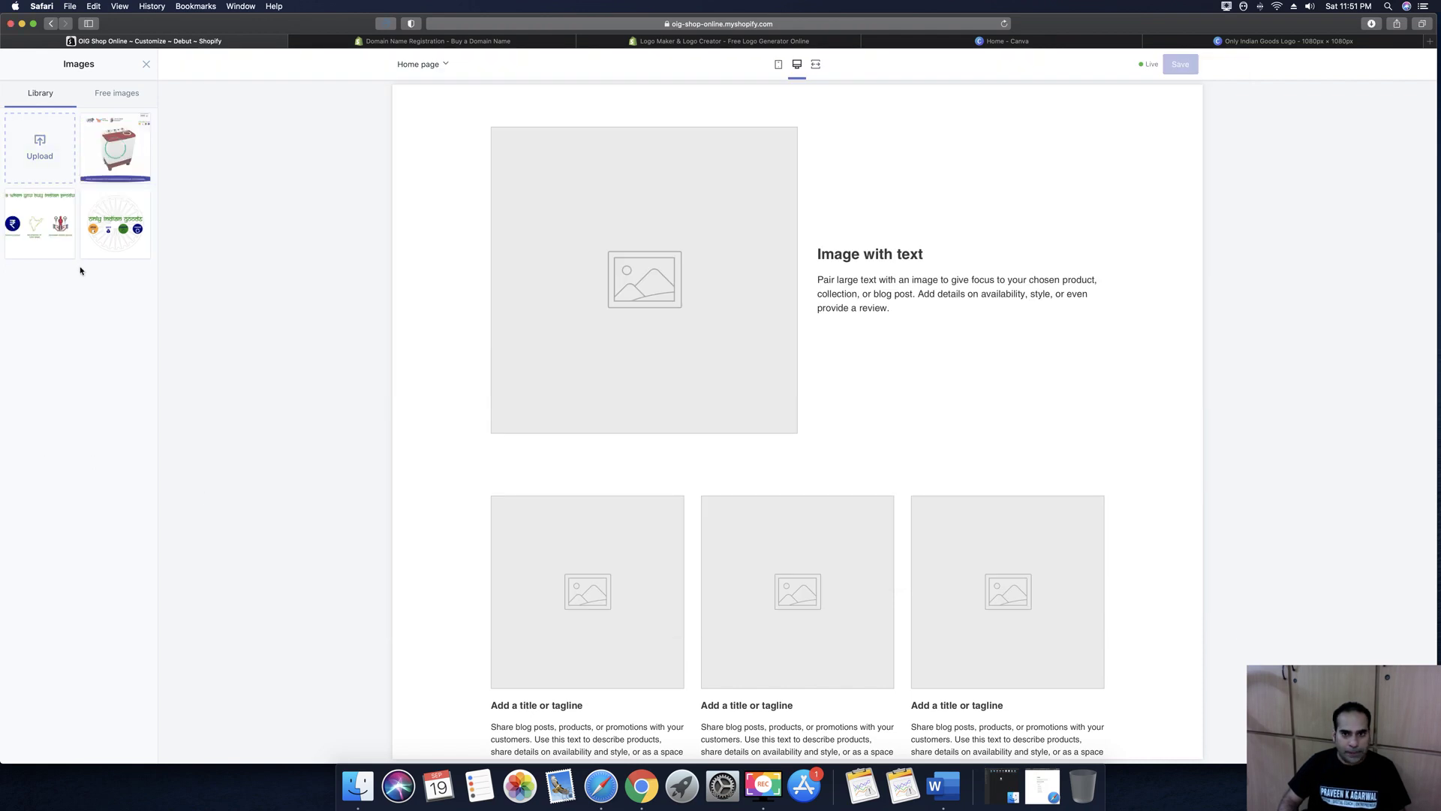
pyautogui.click(131, 748)
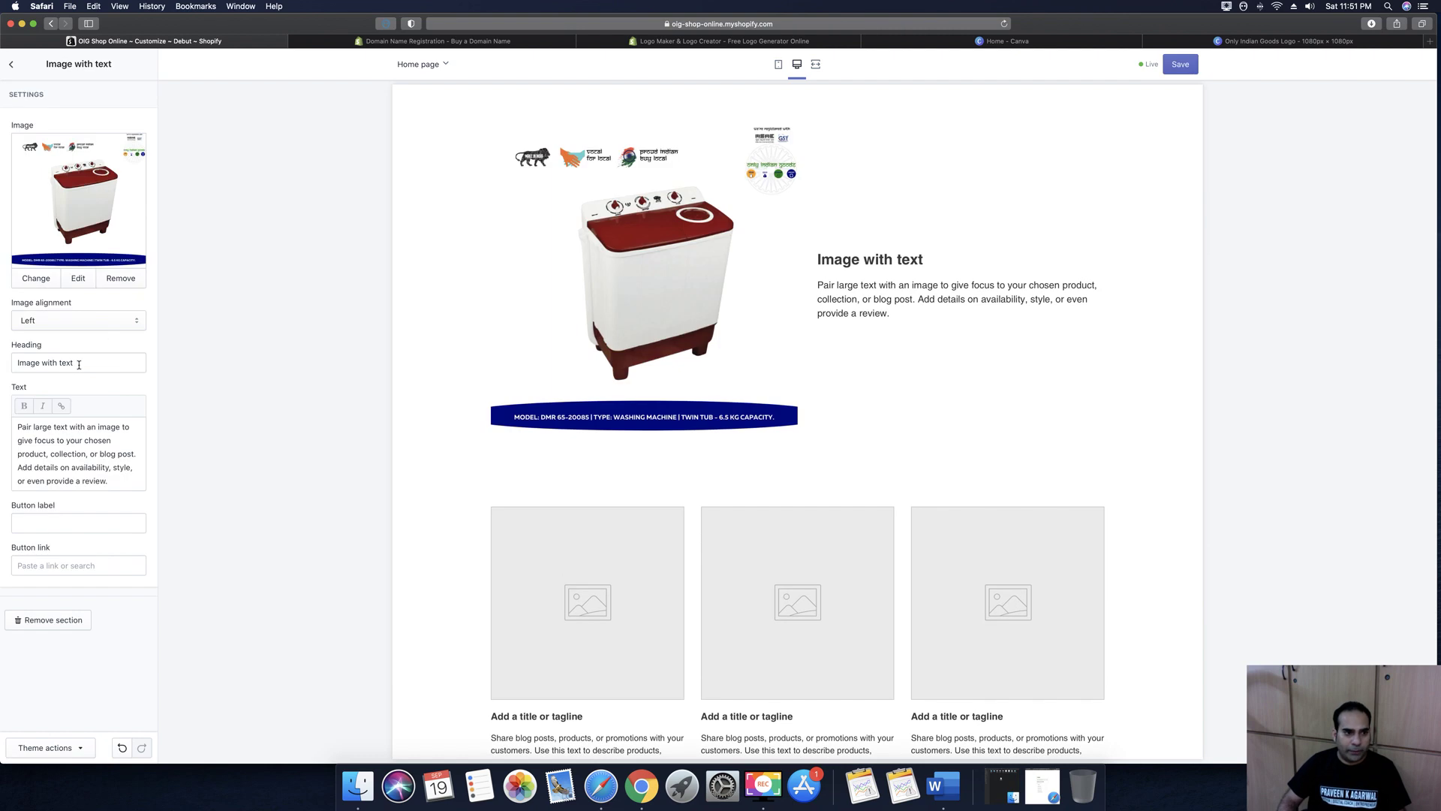
# Change the section heading to 'DMR Semi Automatic Washing Machine 6.5 KGS'
pyautogui.tripleClick(81, 364)
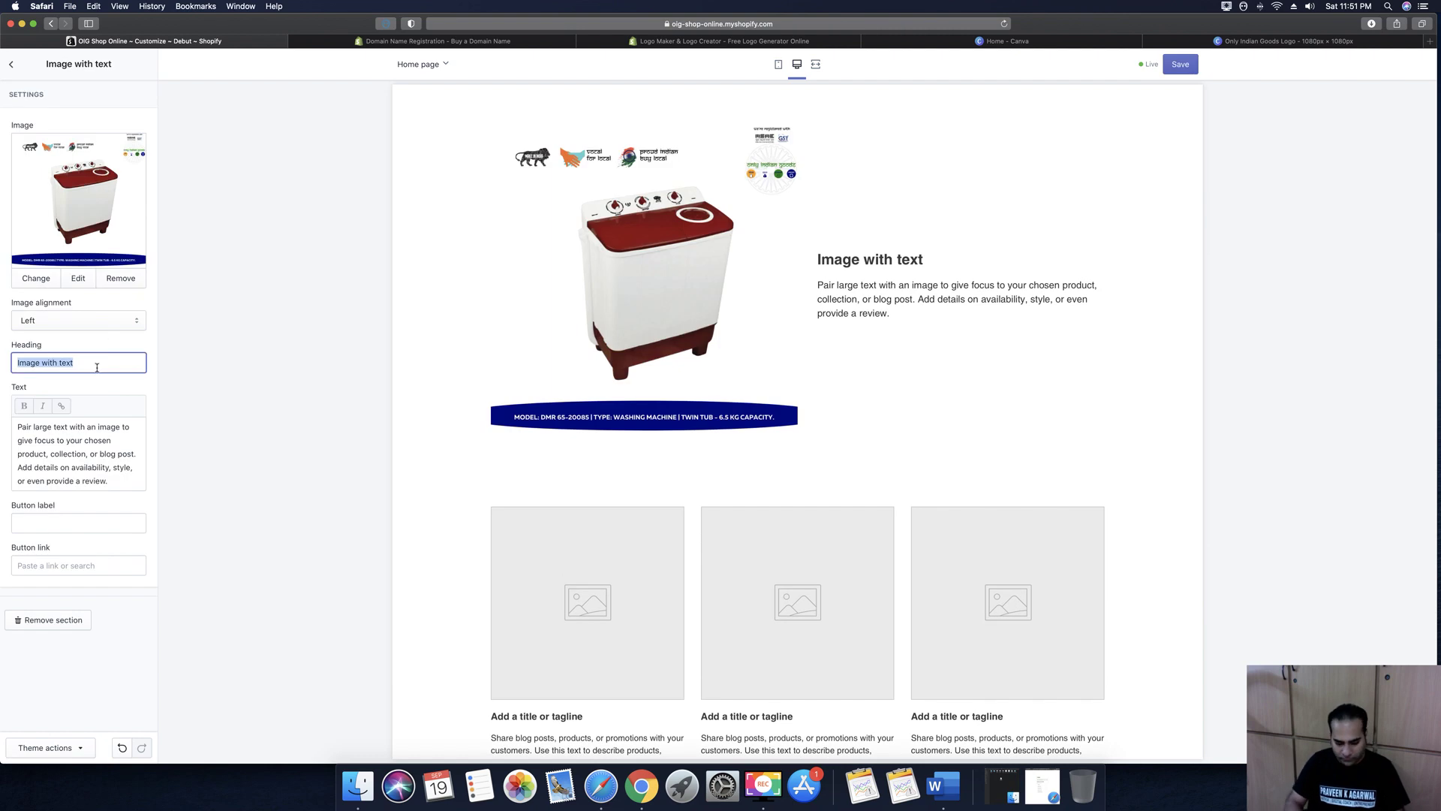
pyautogui.write('DMR')
pyautogui.write(' Semi Automati')
pyautogui.write('c Wash')
pyautogui.write('ing Mac')
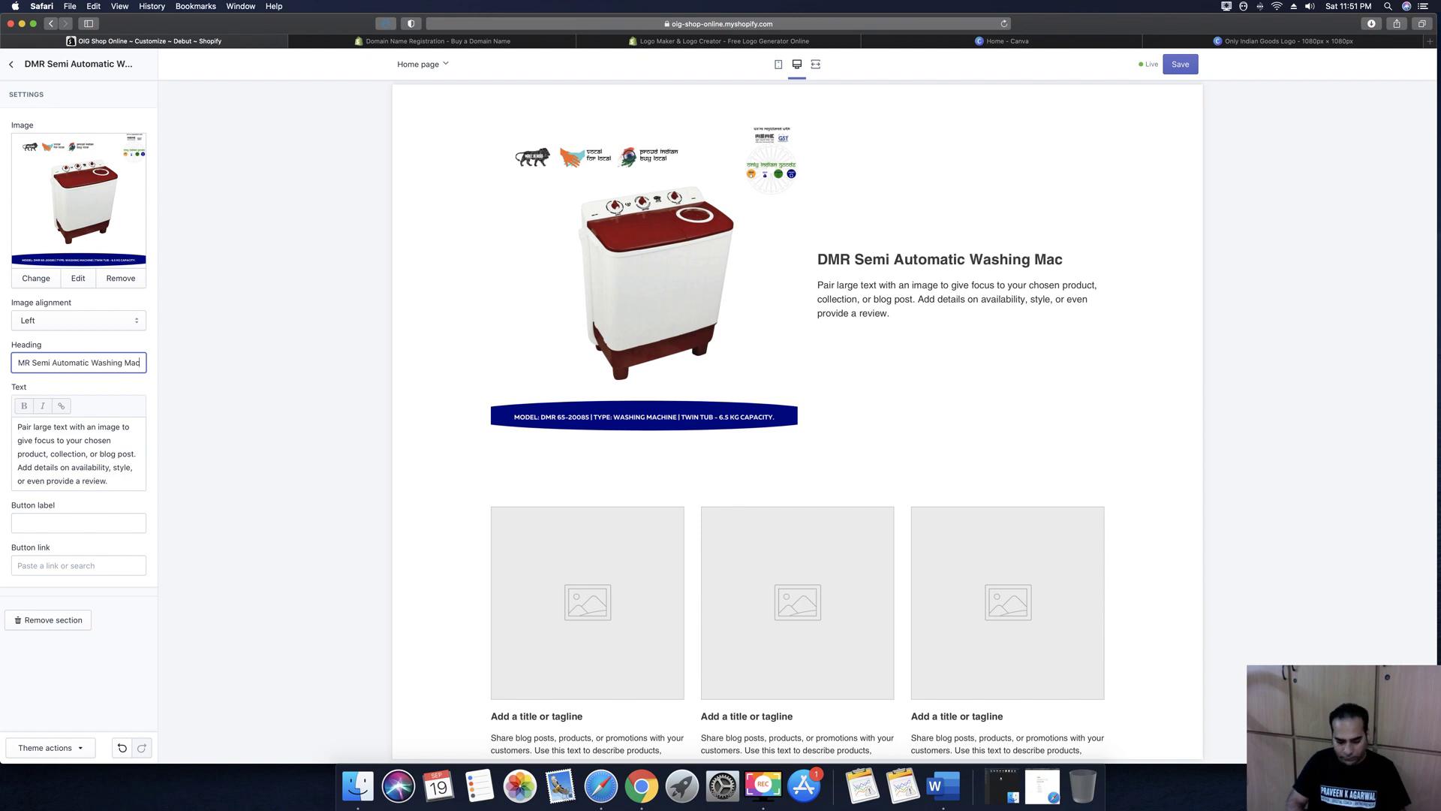
pyautogui.write('hine 6')
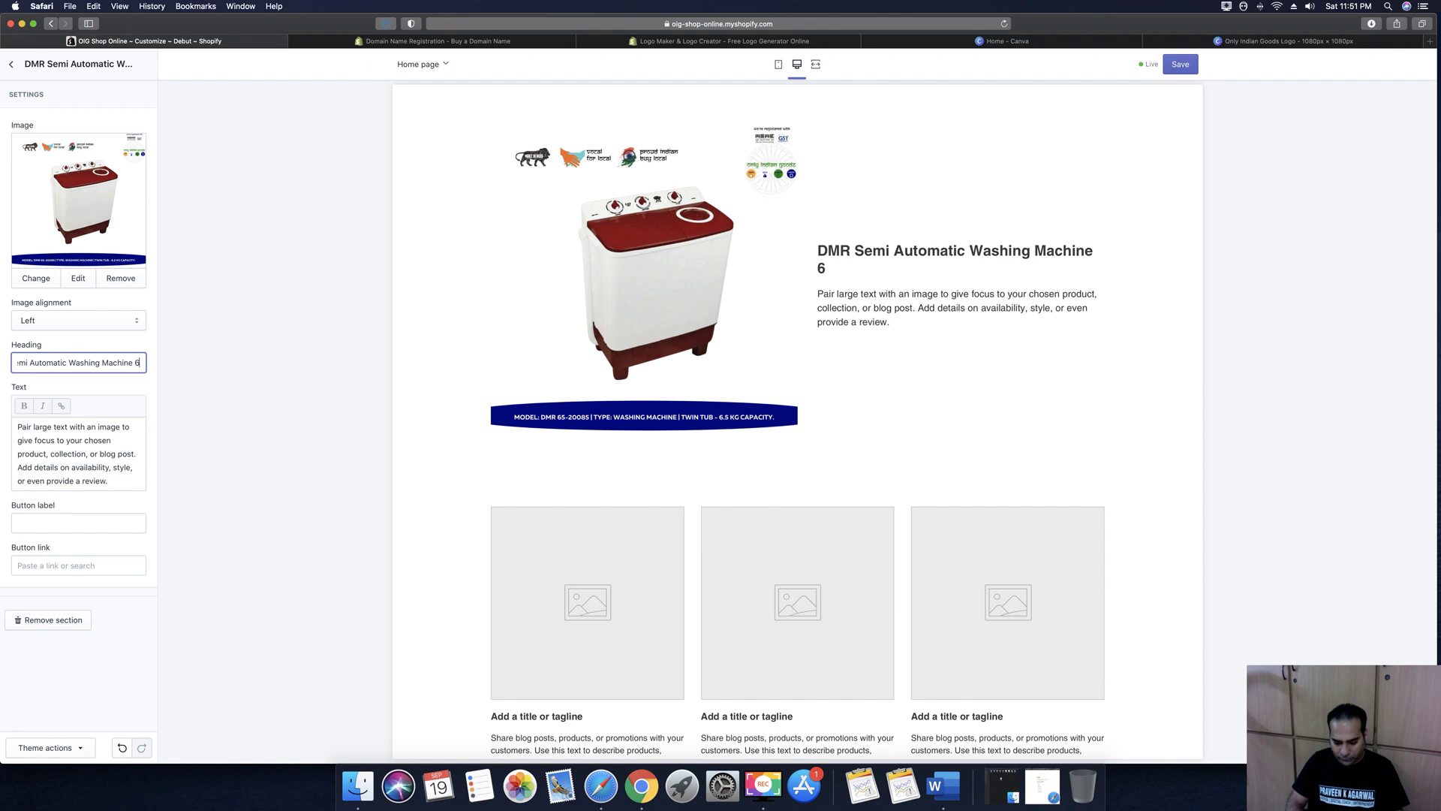
pyautogui.write('.5 KGs')
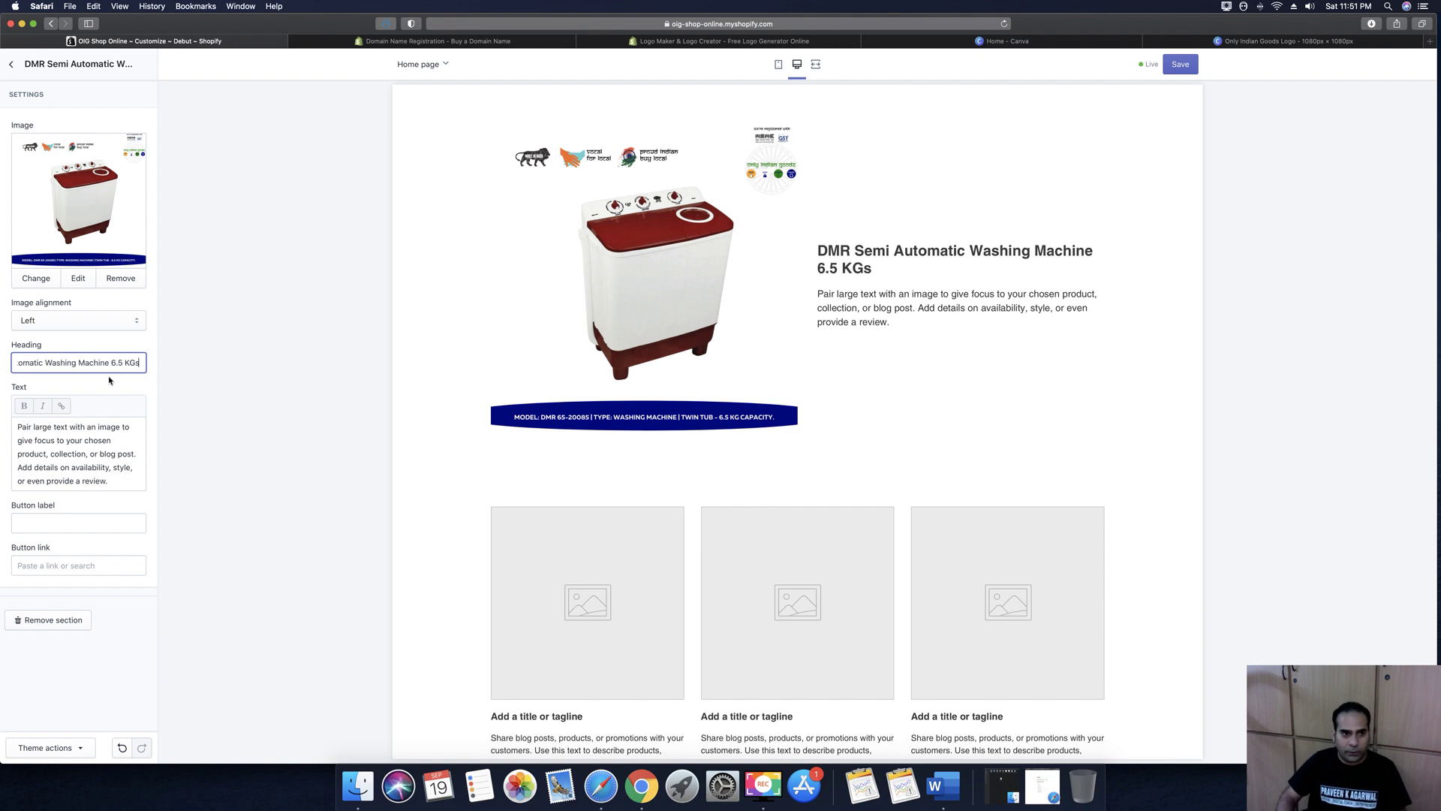
pyautogui.press('BackSpace')
pyautogui.write('S')
# Clear the section's placeholder description text and switch to Word
pyautogui.click(89, 465)
pyautogui.press('super+a')
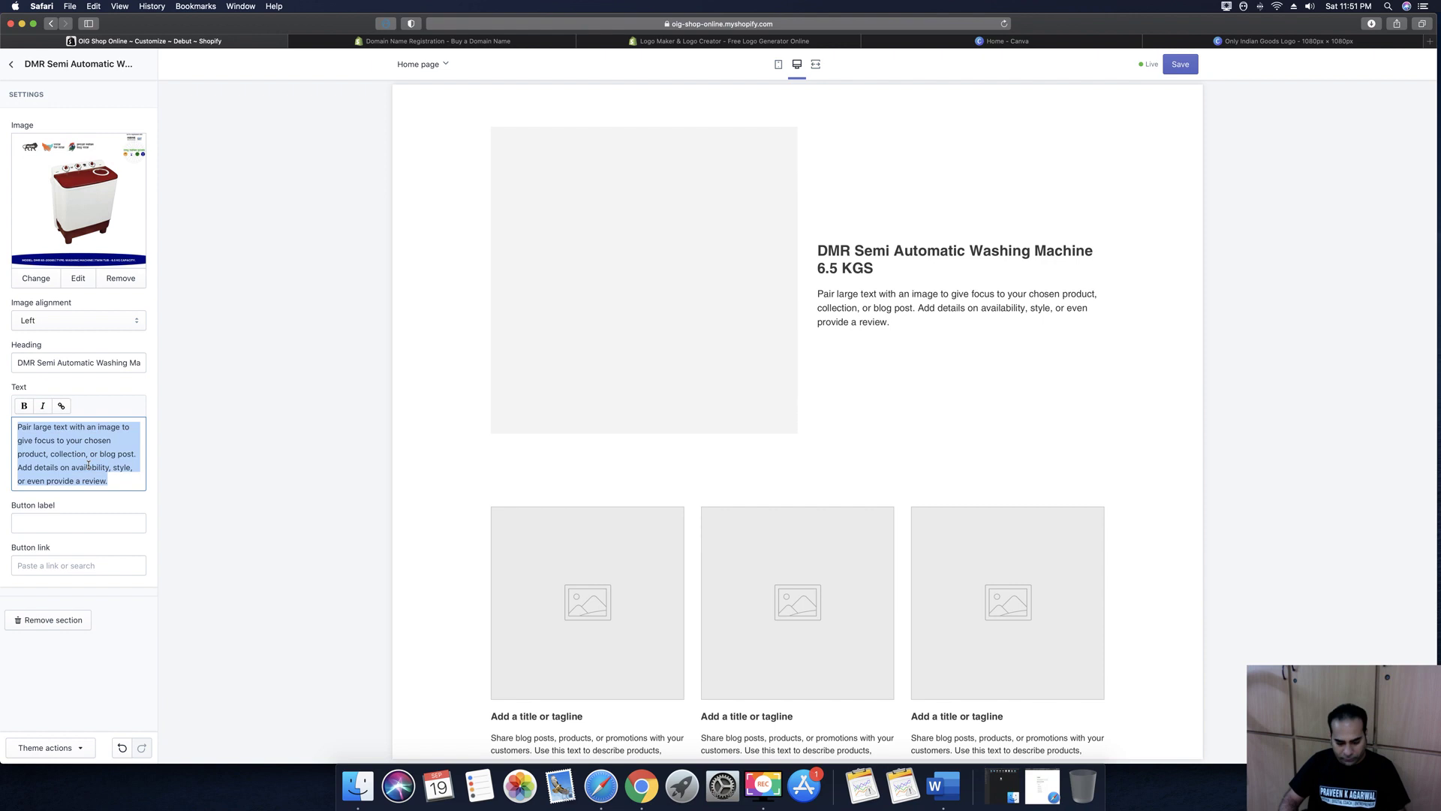
pyautogui.press('BackSpace')
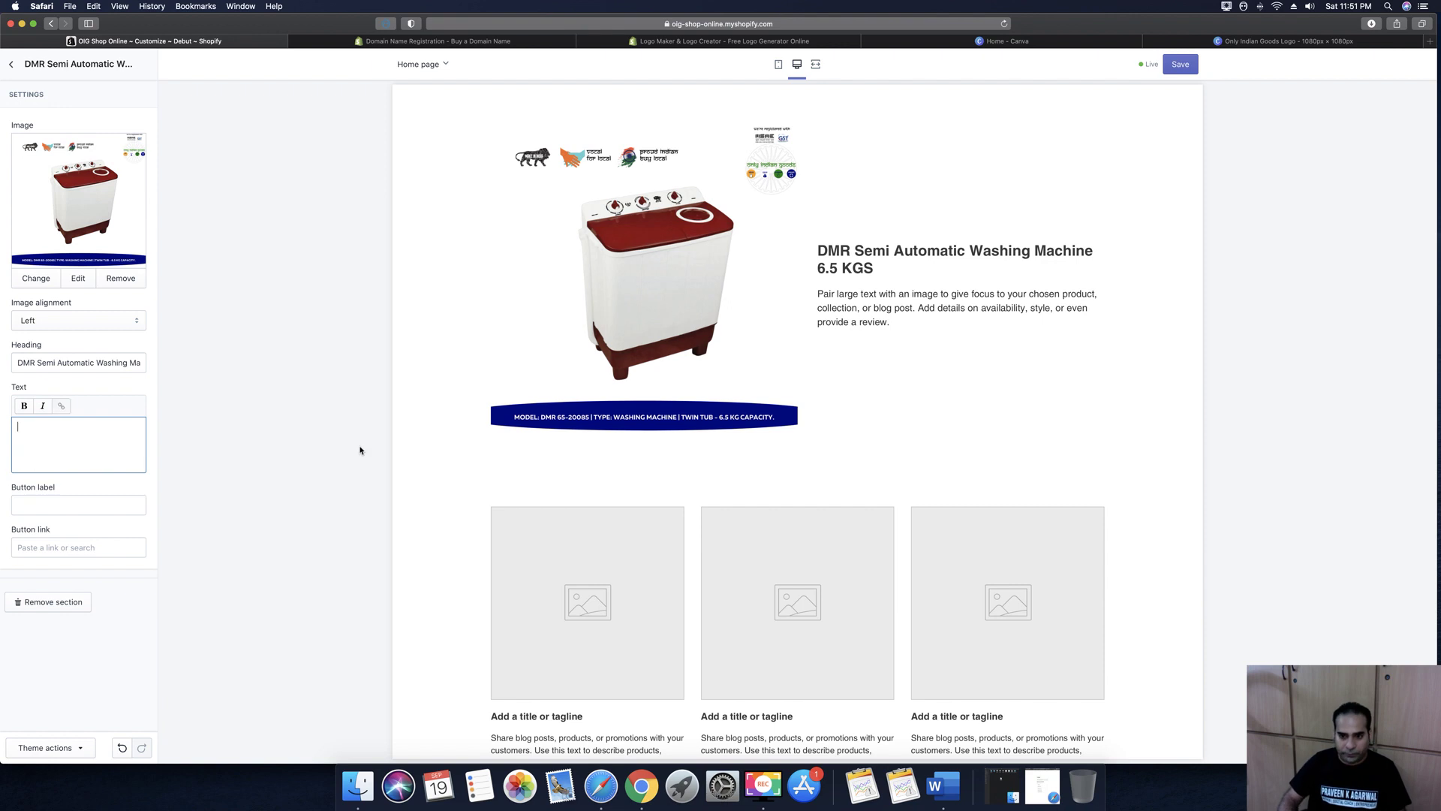
pyautogui.click(961, 788)
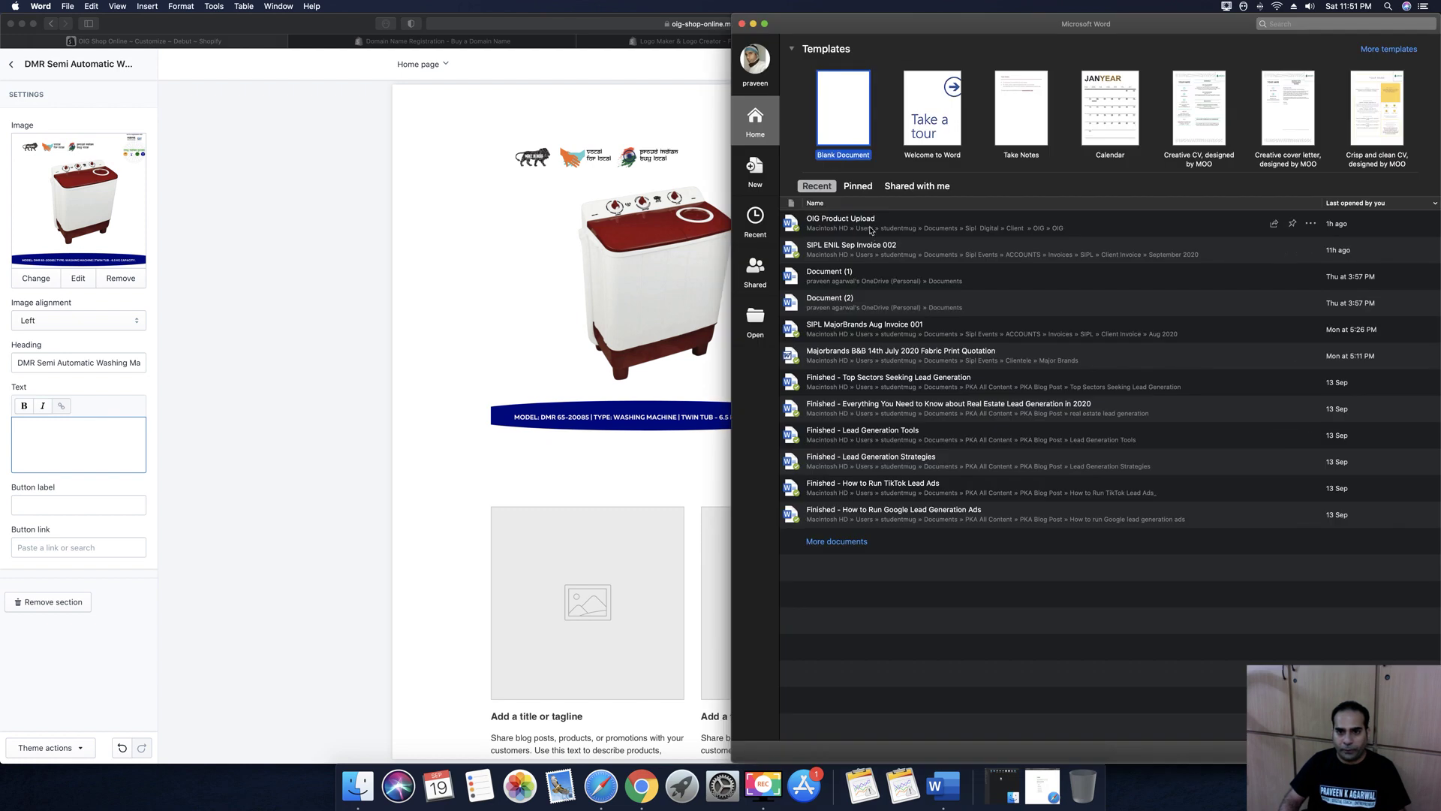
# Open the OIG Product Upload document and select the washing machine description bullet
pyautogui.click(854, 227)
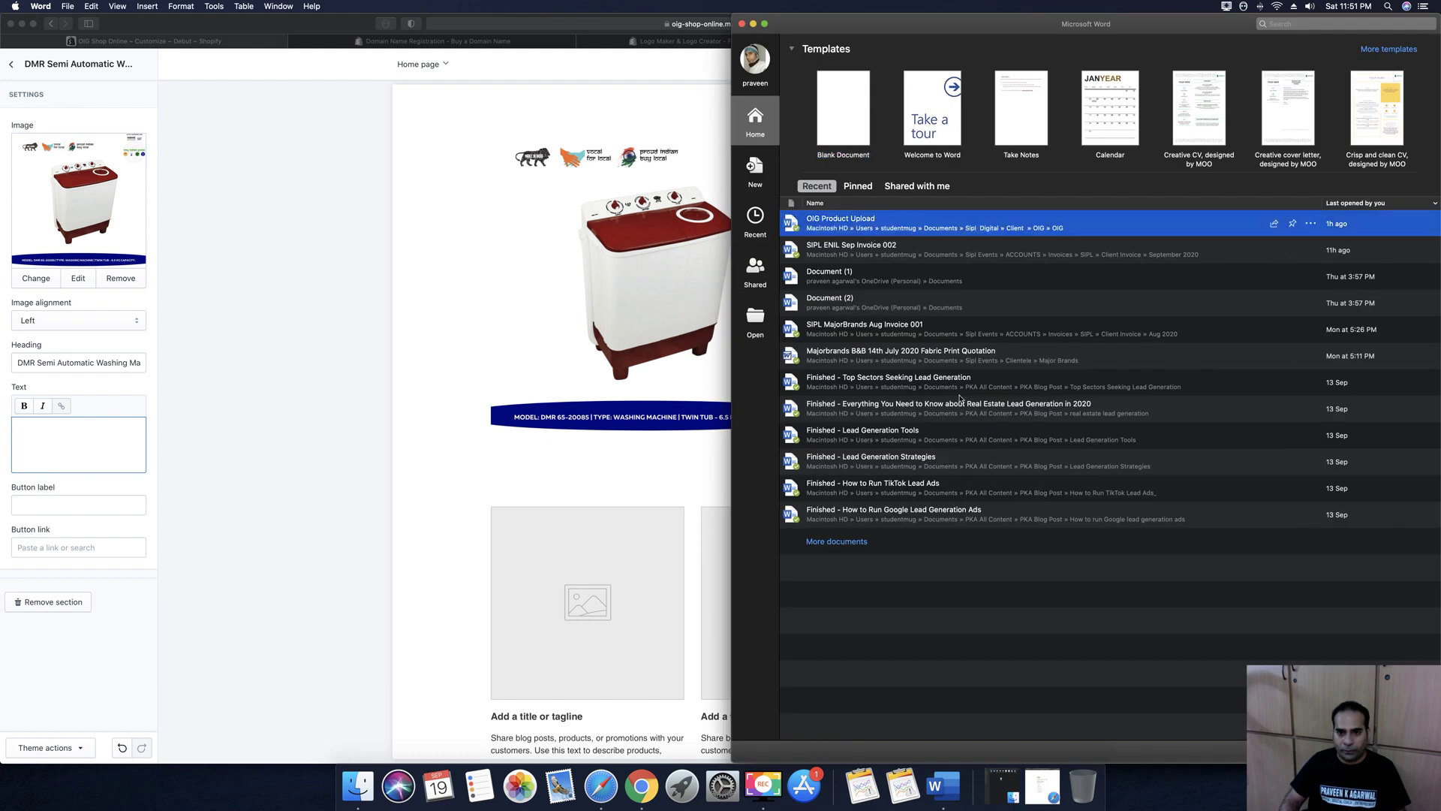
pyautogui.press('Escape')
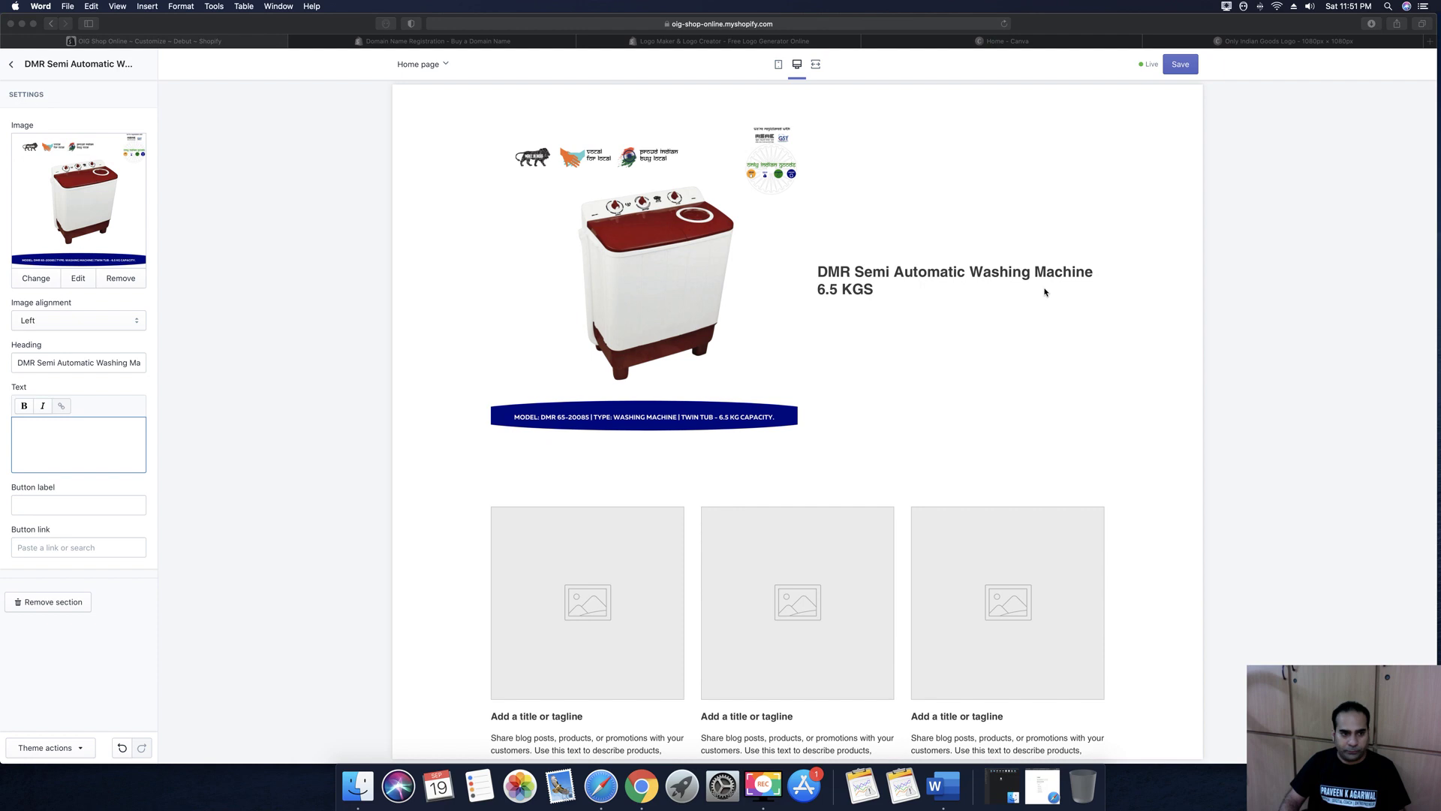
pyautogui.click(1123, 264)
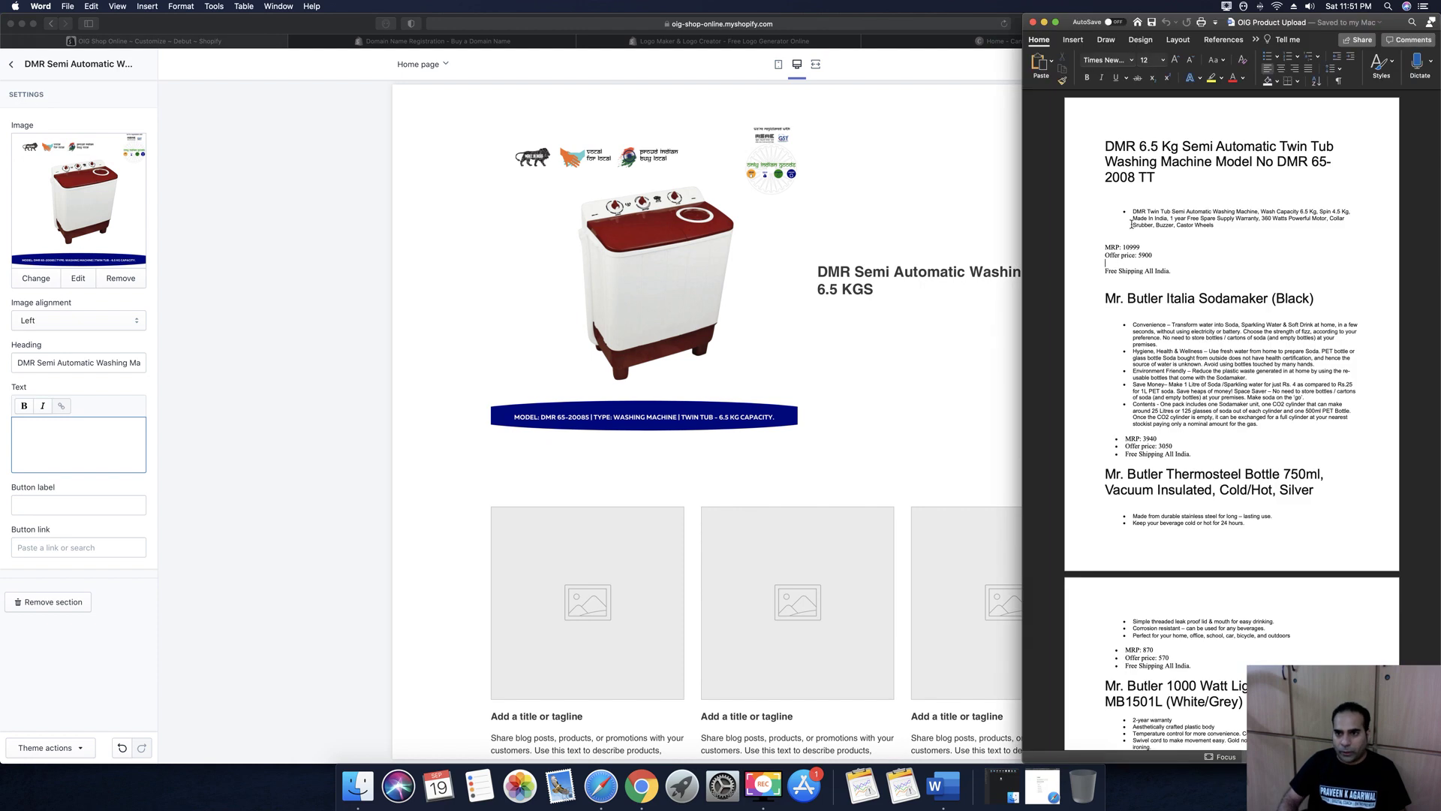
pyautogui.moveTo(1135, 213); pyautogui.dragTo(1218, 224)
# Paste the washing machine description into the section and label the button 'Buy Now'
pyautogui.click(55, 423)
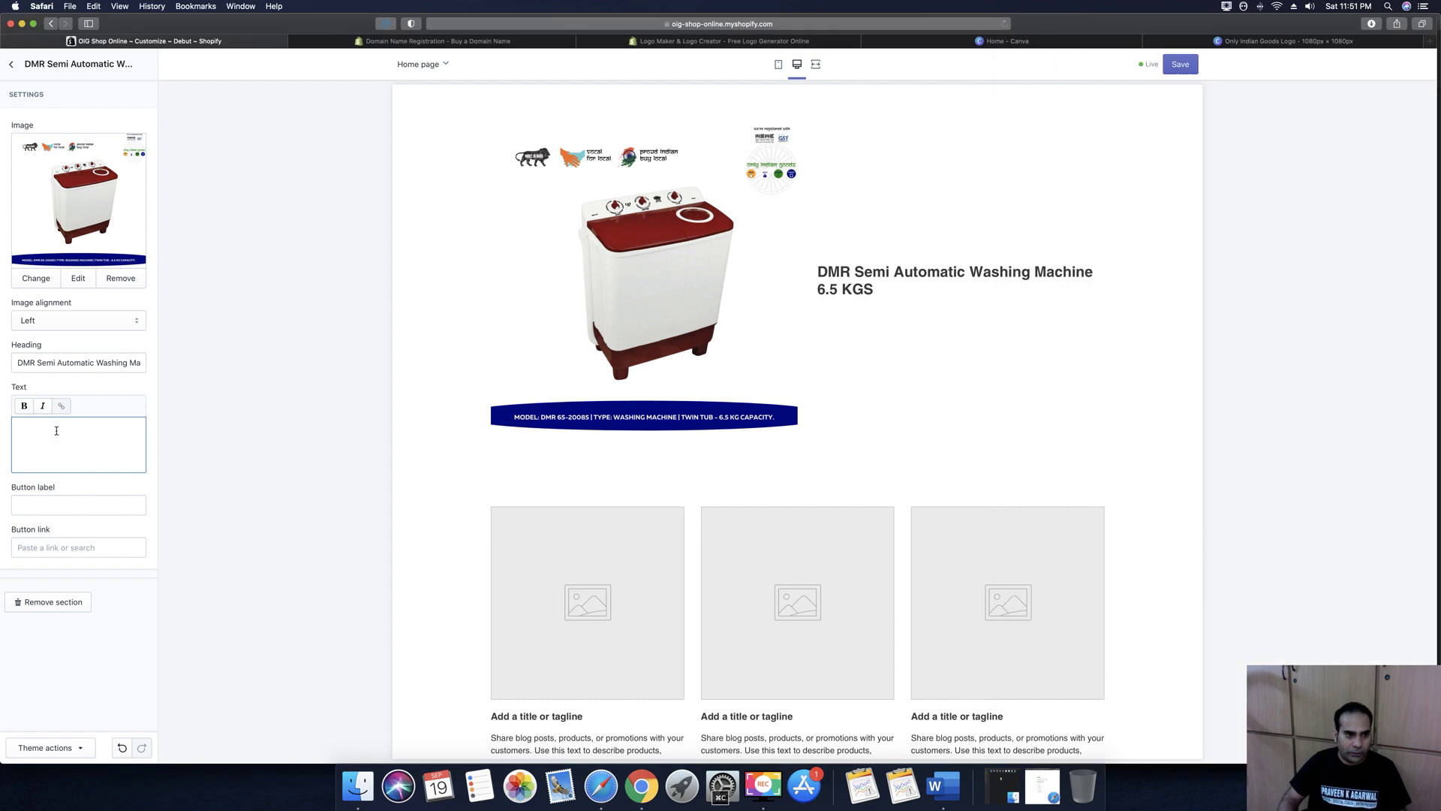
pyautogui.write('DMR Twin Tub Semi Automatic Washing Machine, Wash Capacity 6.5 Kg, Spin 4.5 Kg, Made In India, 1 year Free Spare Supply Warranty, 360 Watts Powerful Motor, Collar Srubber, Buzzer, Castor Wheels')
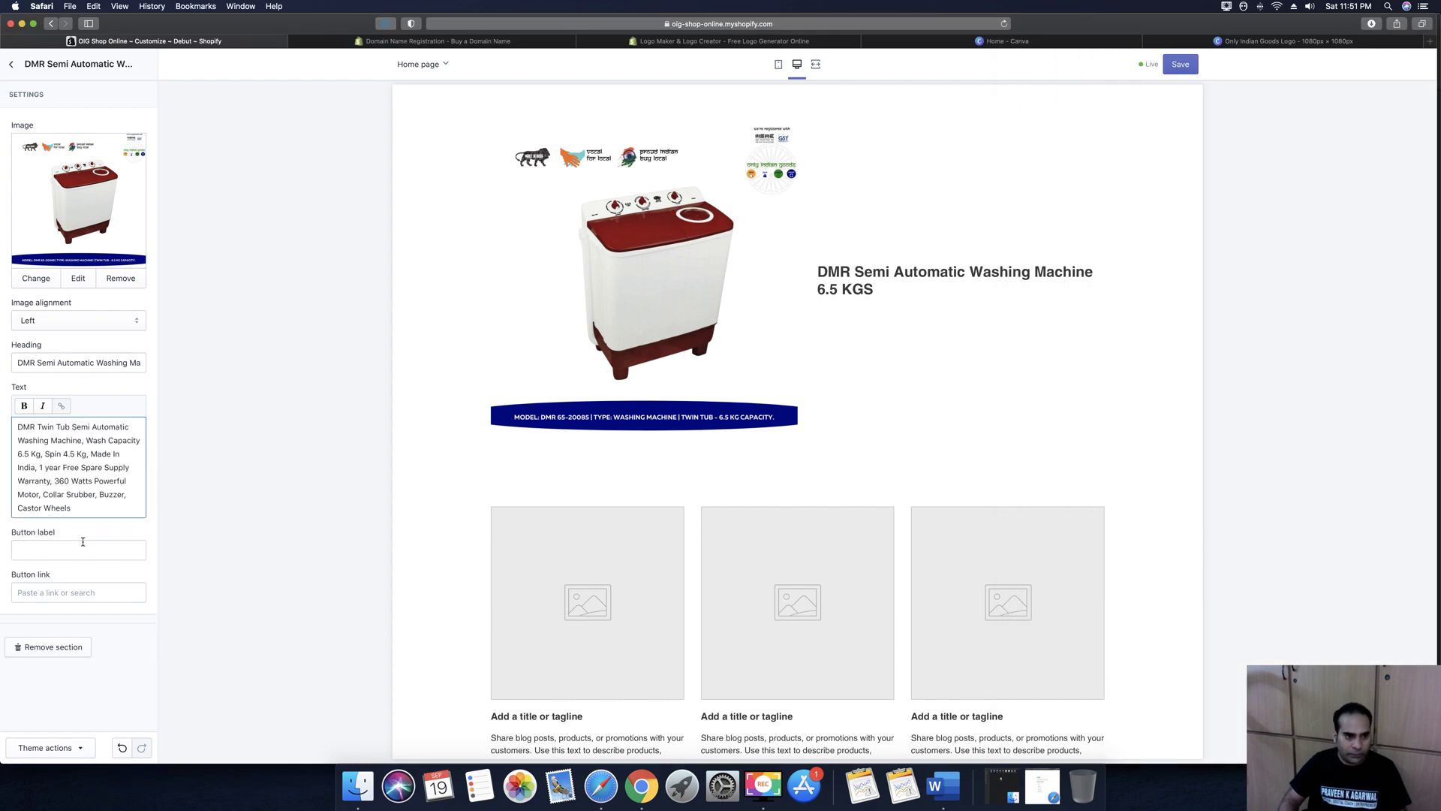
pyautogui.click(76, 551)
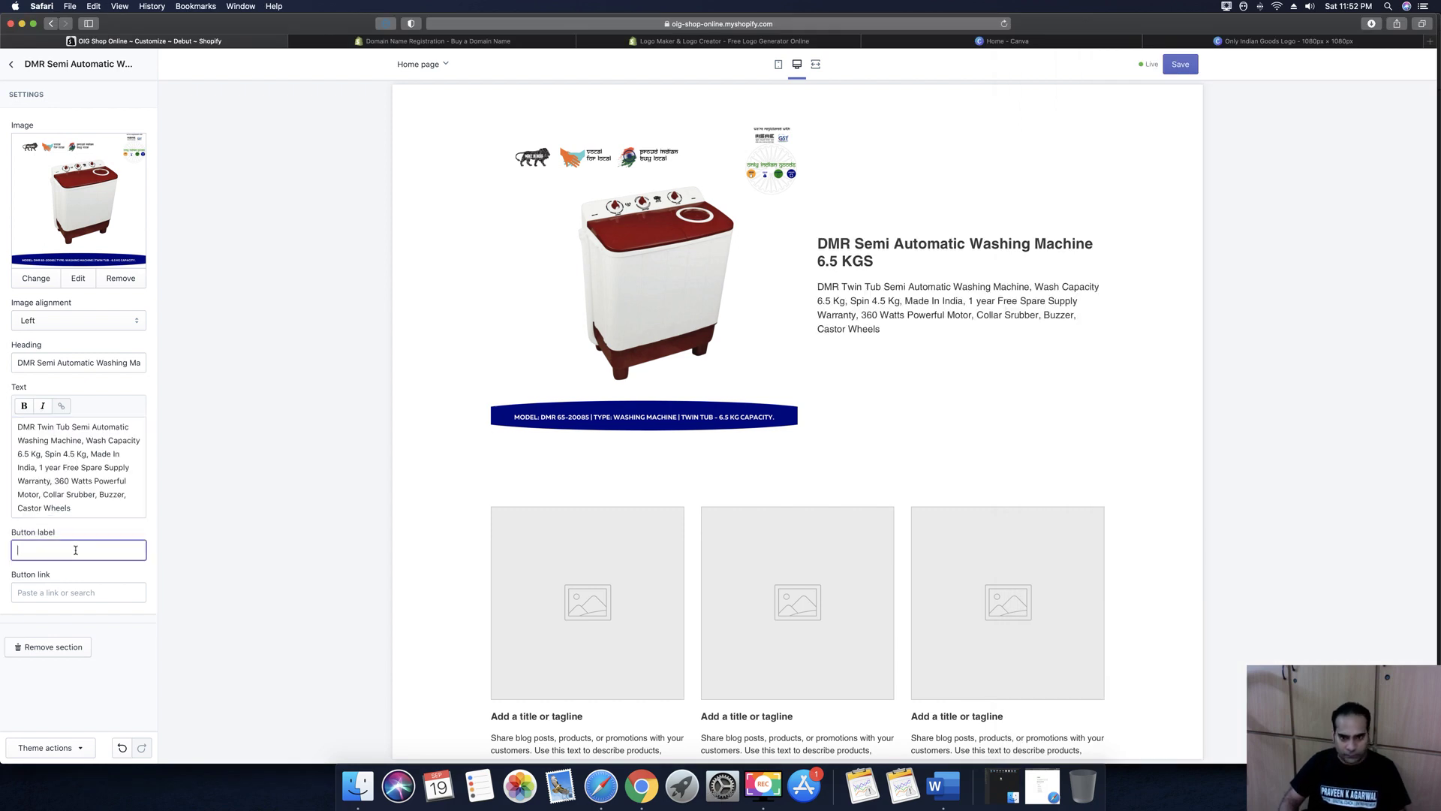
pyautogui.write('Buy Now')
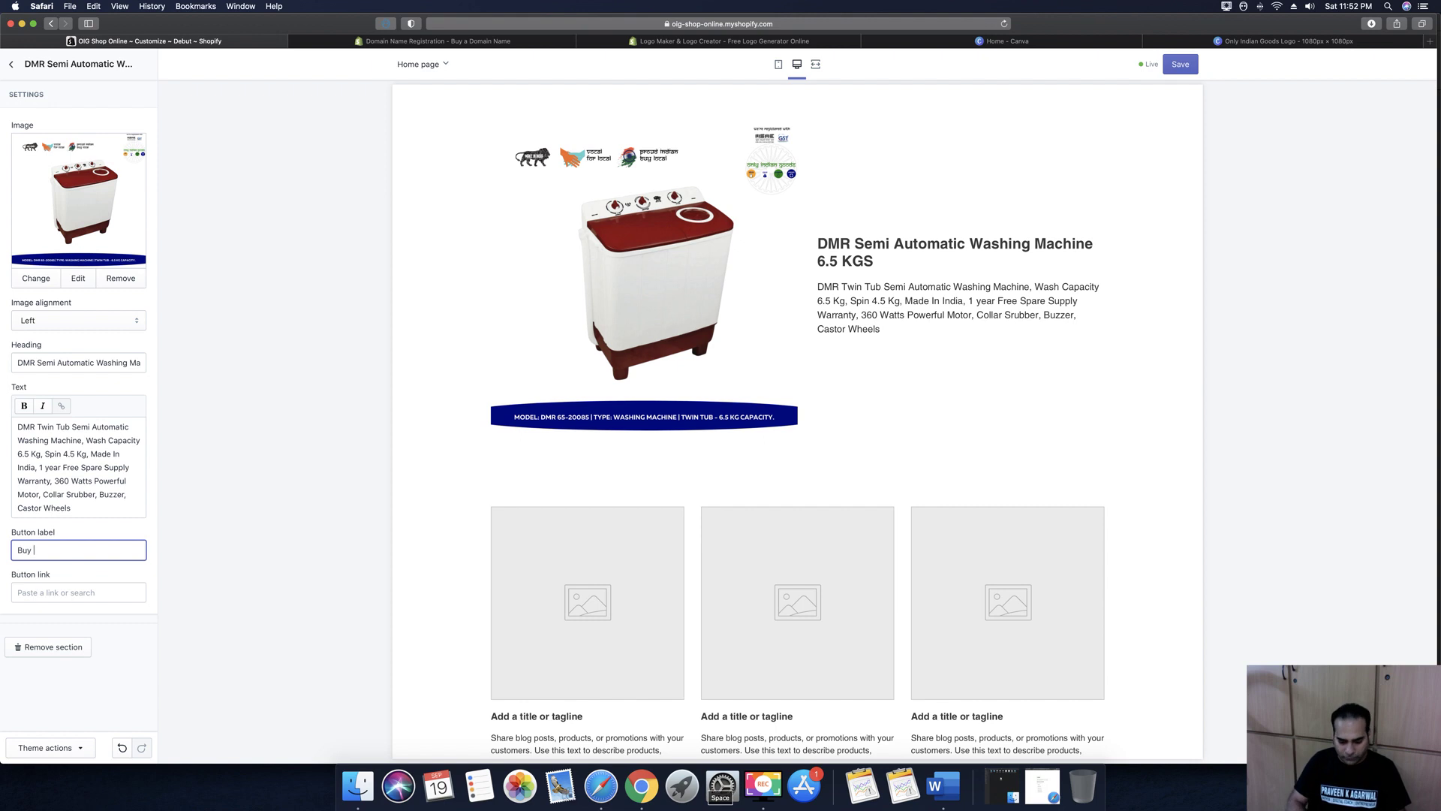
# Link the button to the DMR washing machine product and save the section
pyautogui.click(63, 591)
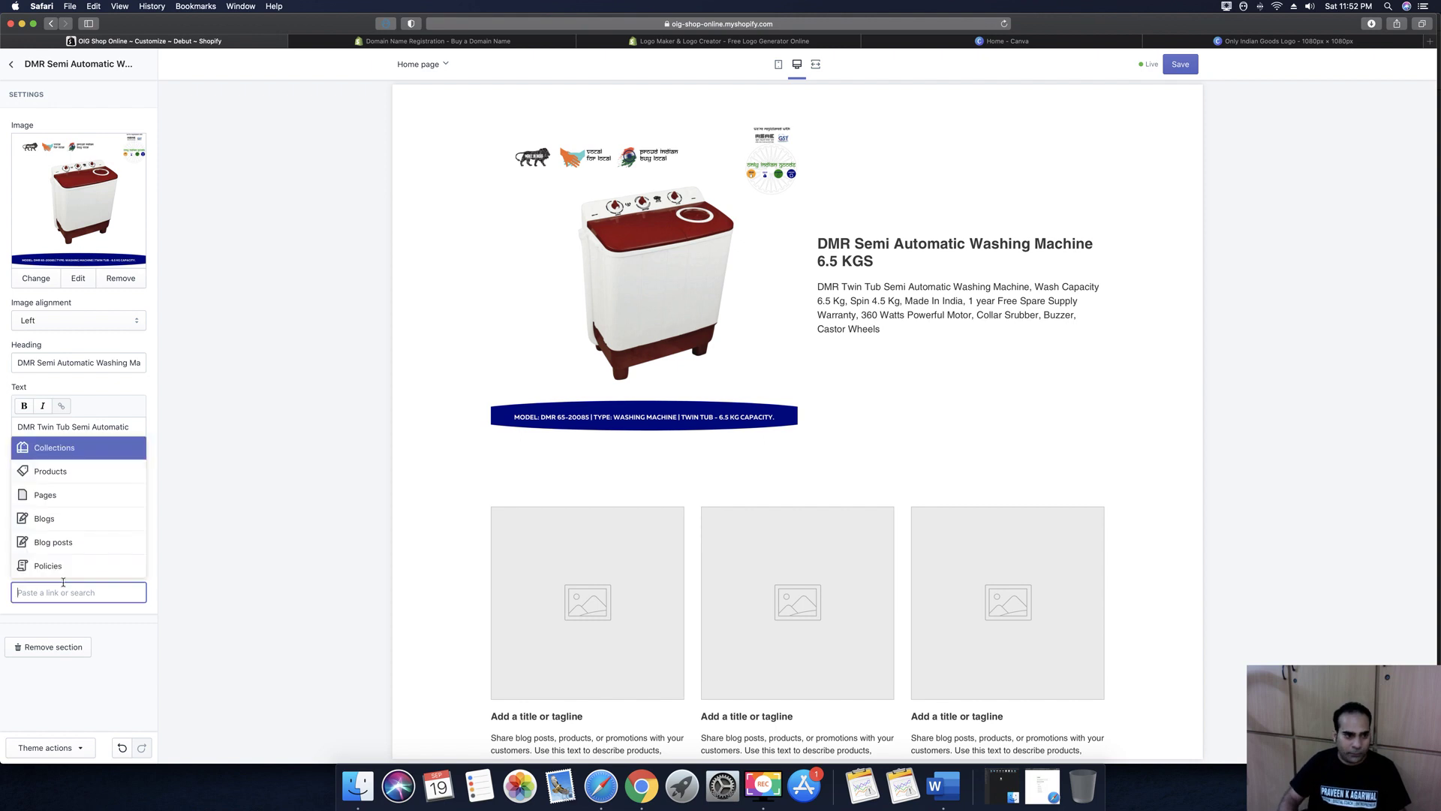
pyautogui.click(51, 479)
pyautogui.click(57, 476)
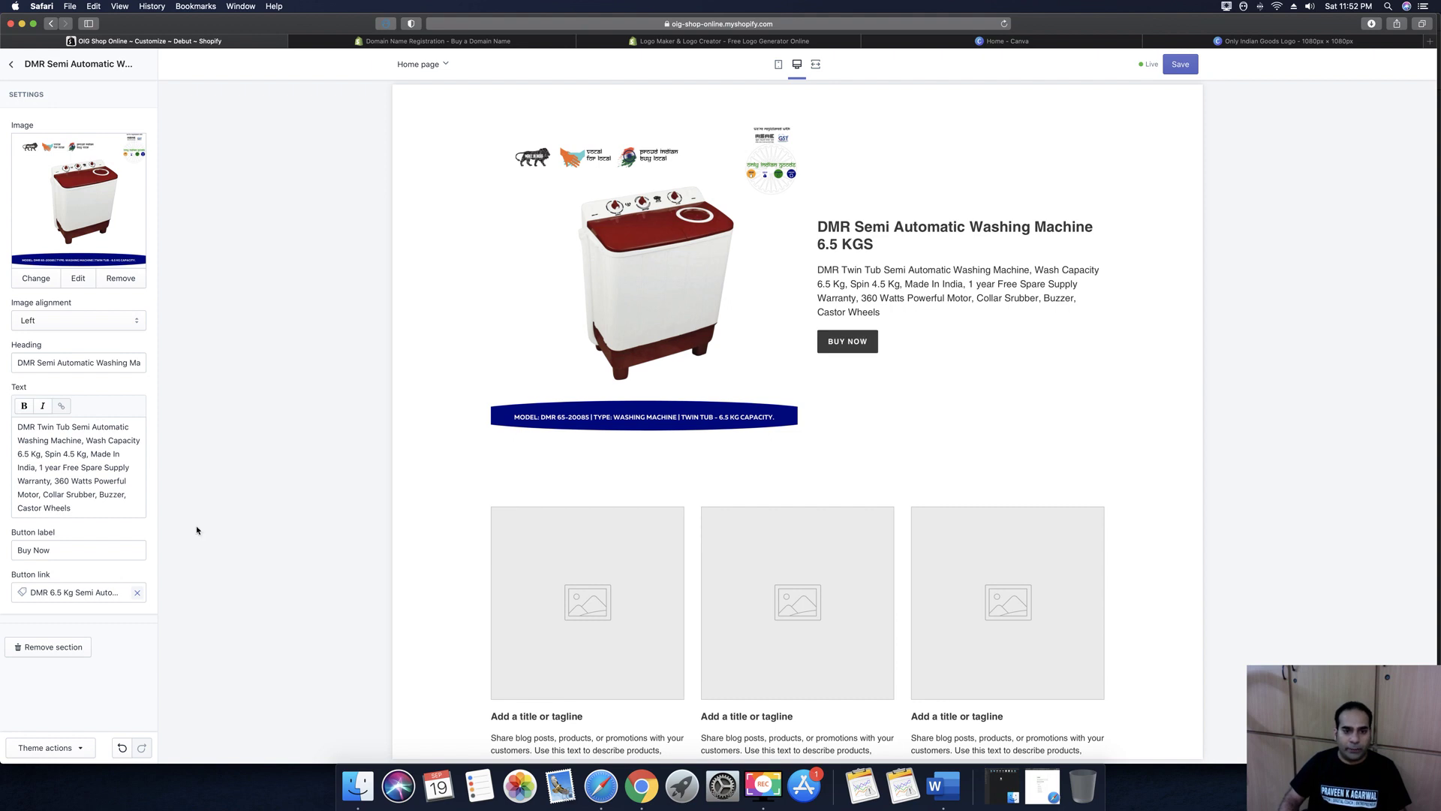
pyautogui.click(1179, 66)
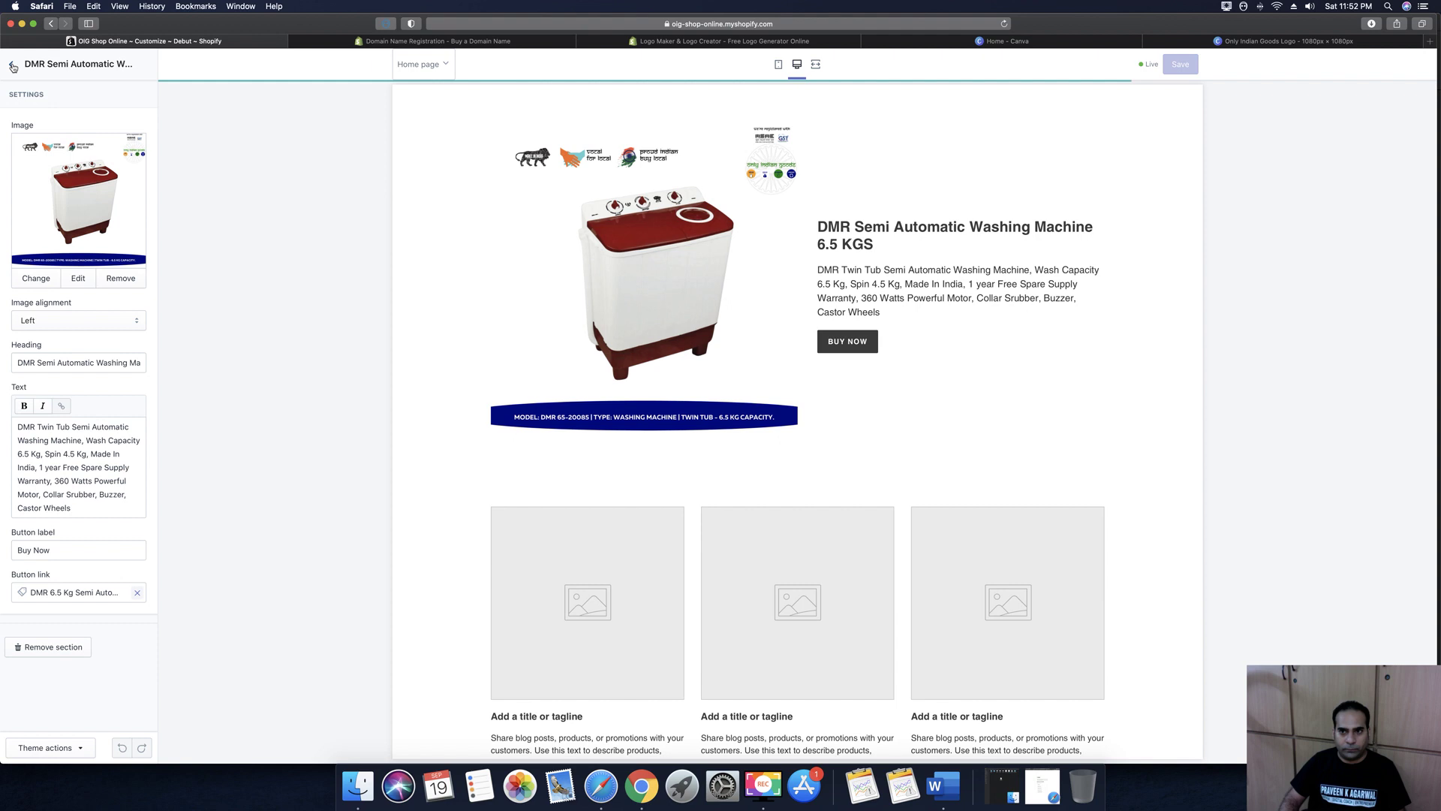
pyautogui.click(13, 67)
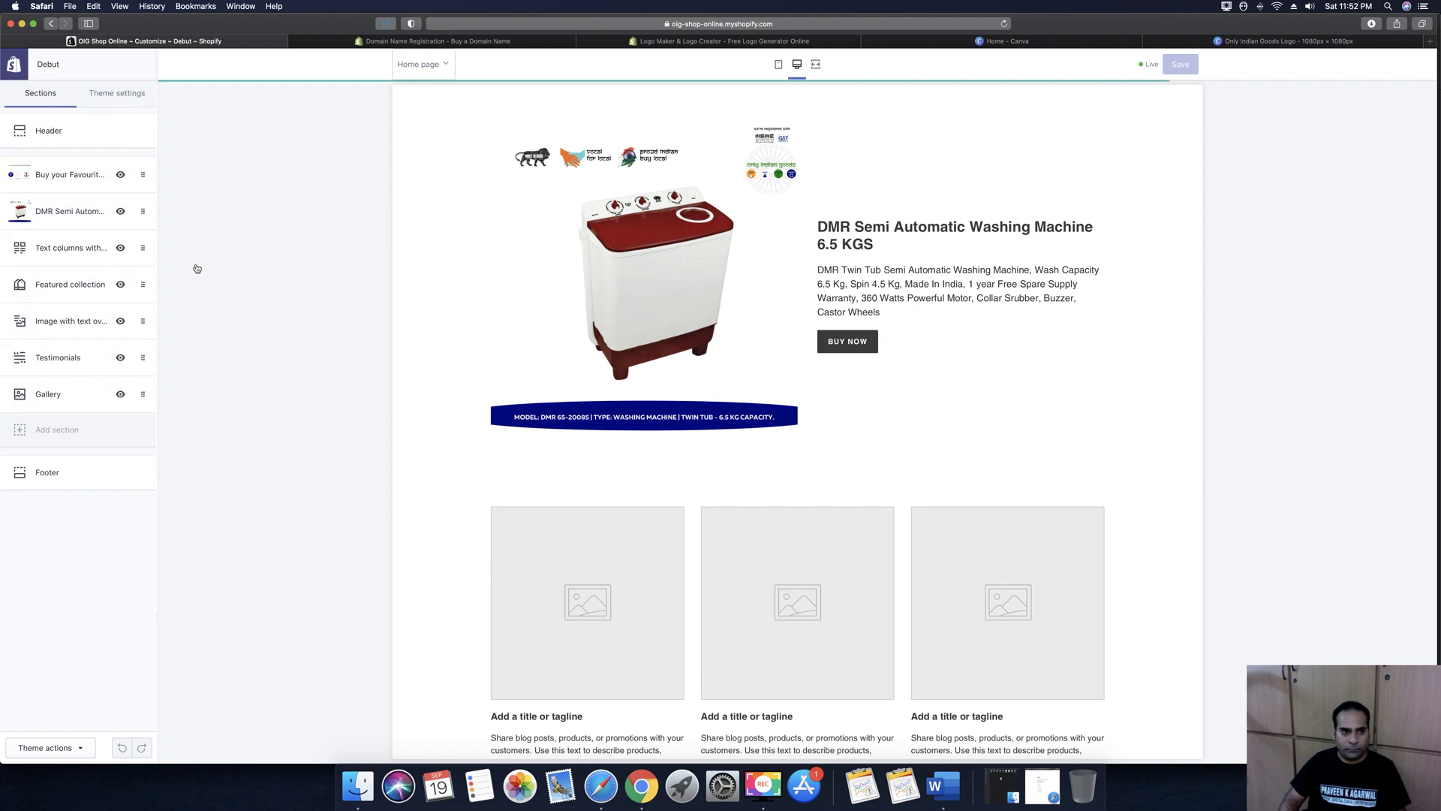
# Title the Text columns with images section 'Other Indian products you must explore'
pyautogui.click(51, 251)
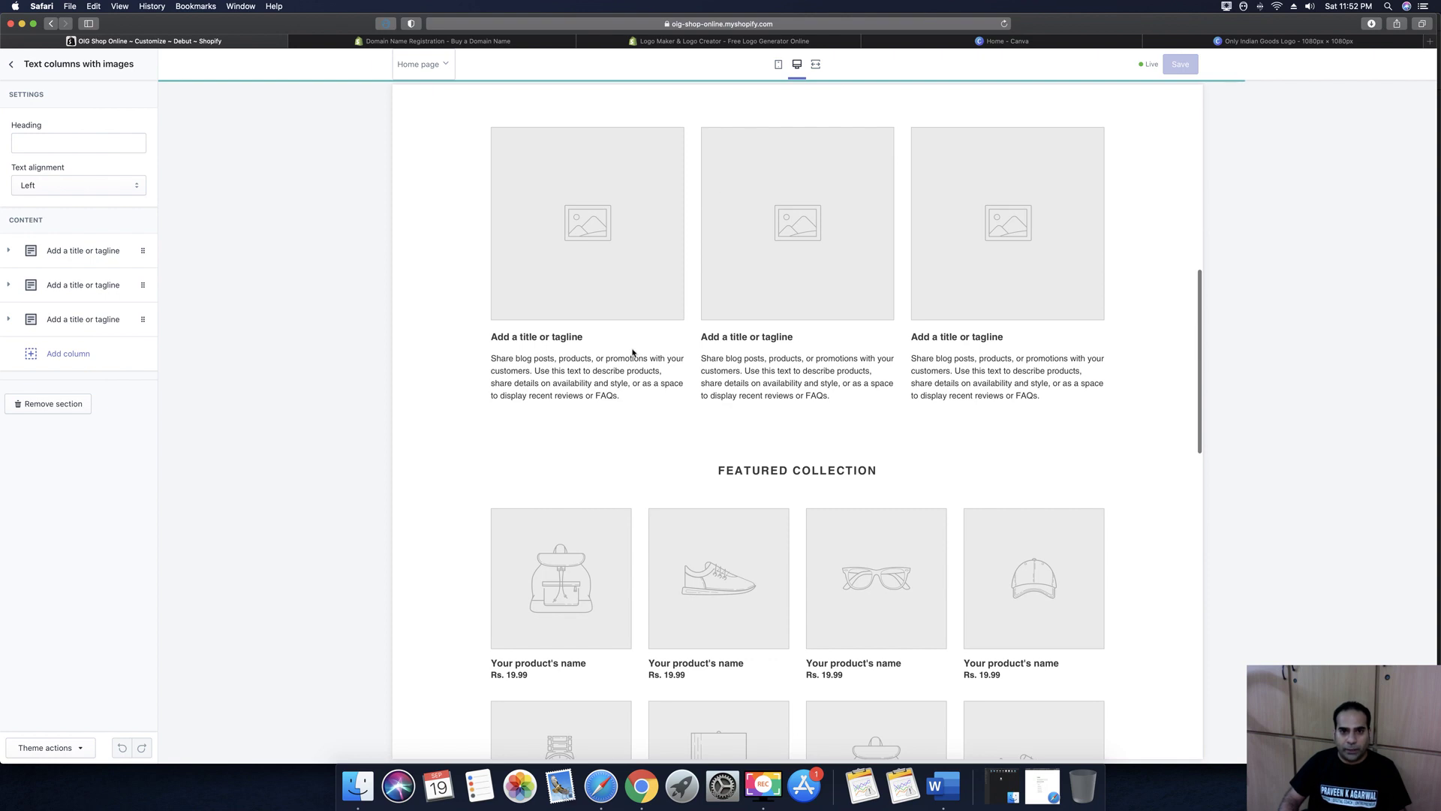
pyautogui.click(42, 140)
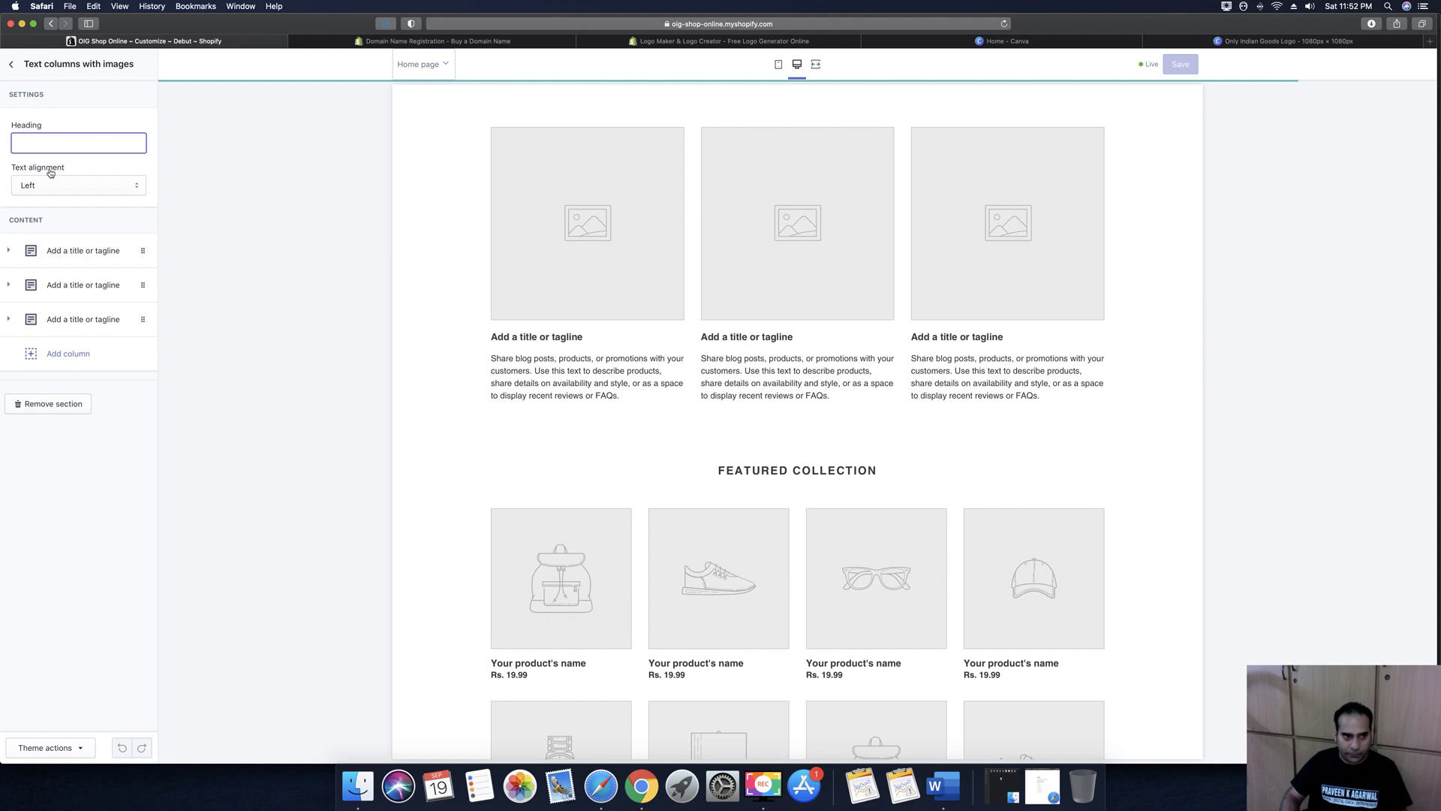
pyautogui.write('Select')
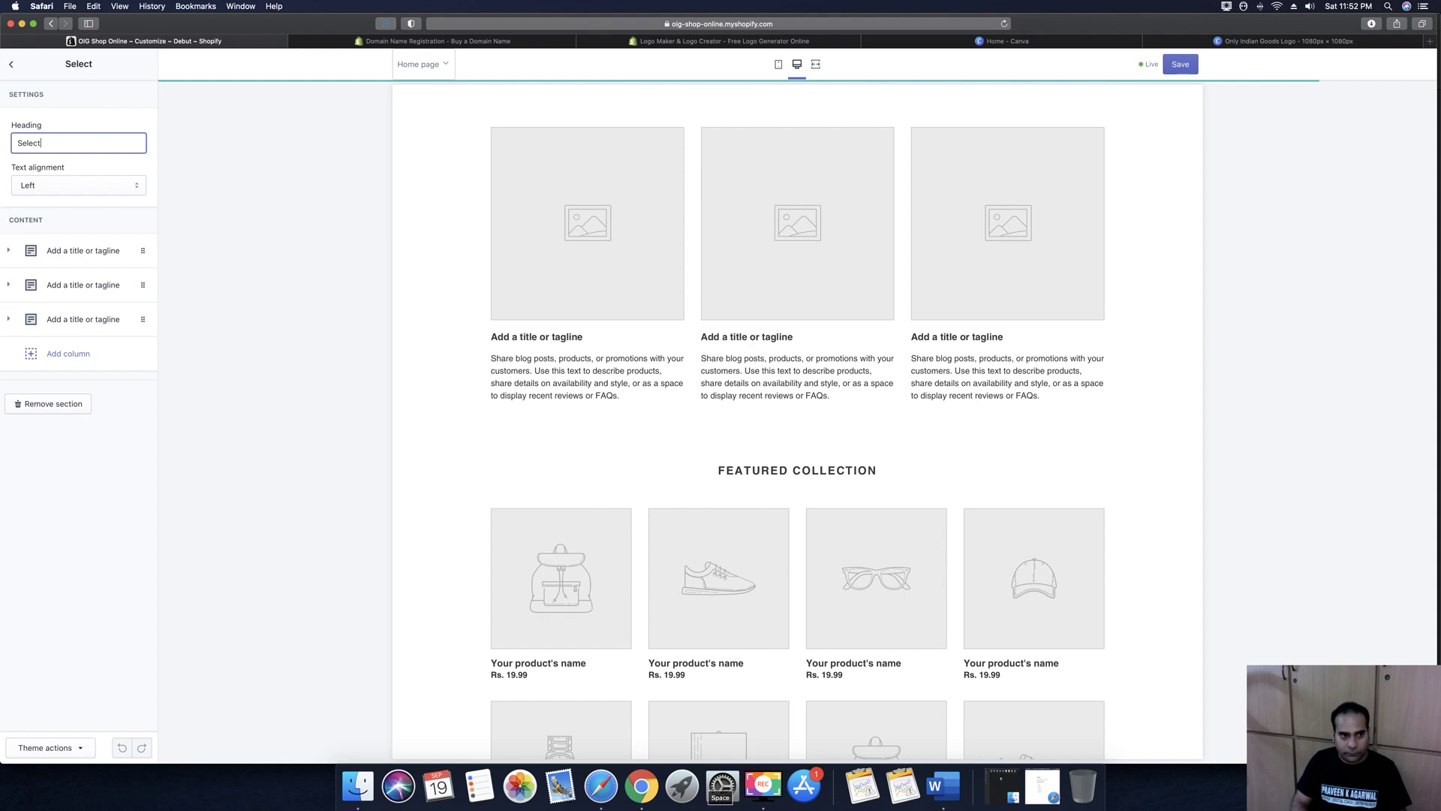
pyautogui.write(' from')
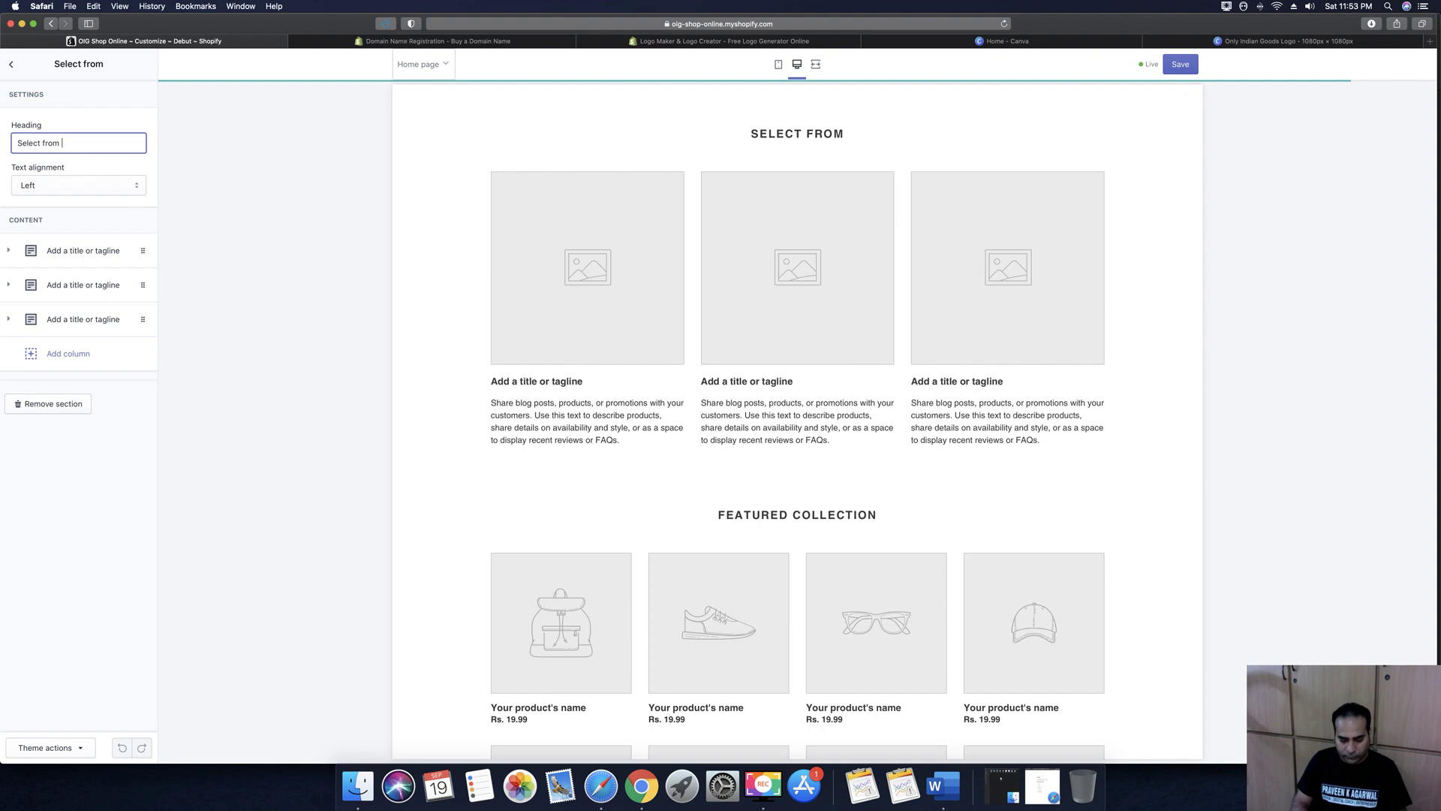
pyautogui.press('super+a')
pyautogui.write('Our')
pyautogui.press('BackSpace')
pyautogui.press('BackSpace')
pyautogui.press('BackSpace')
pyautogui.write('ther')
pyautogui.write(' Indian produc')
pyautogui.write('ts you must ')
pyautogui.write('explore')
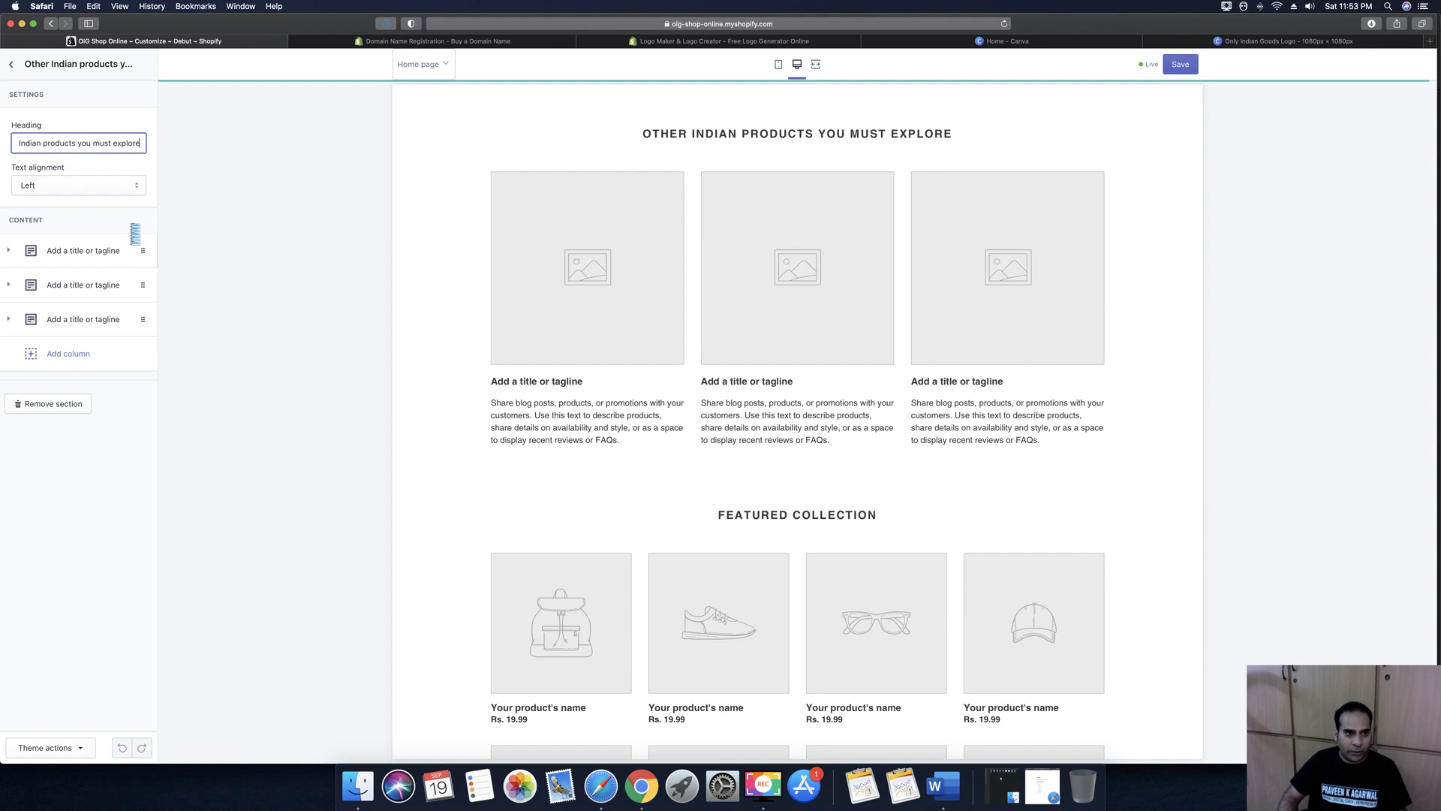
# Start uploading a first-column image from Documents > Sipl Digital > Client > OIG > MR BUTLER SODA
pyautogui.click(79, 251)
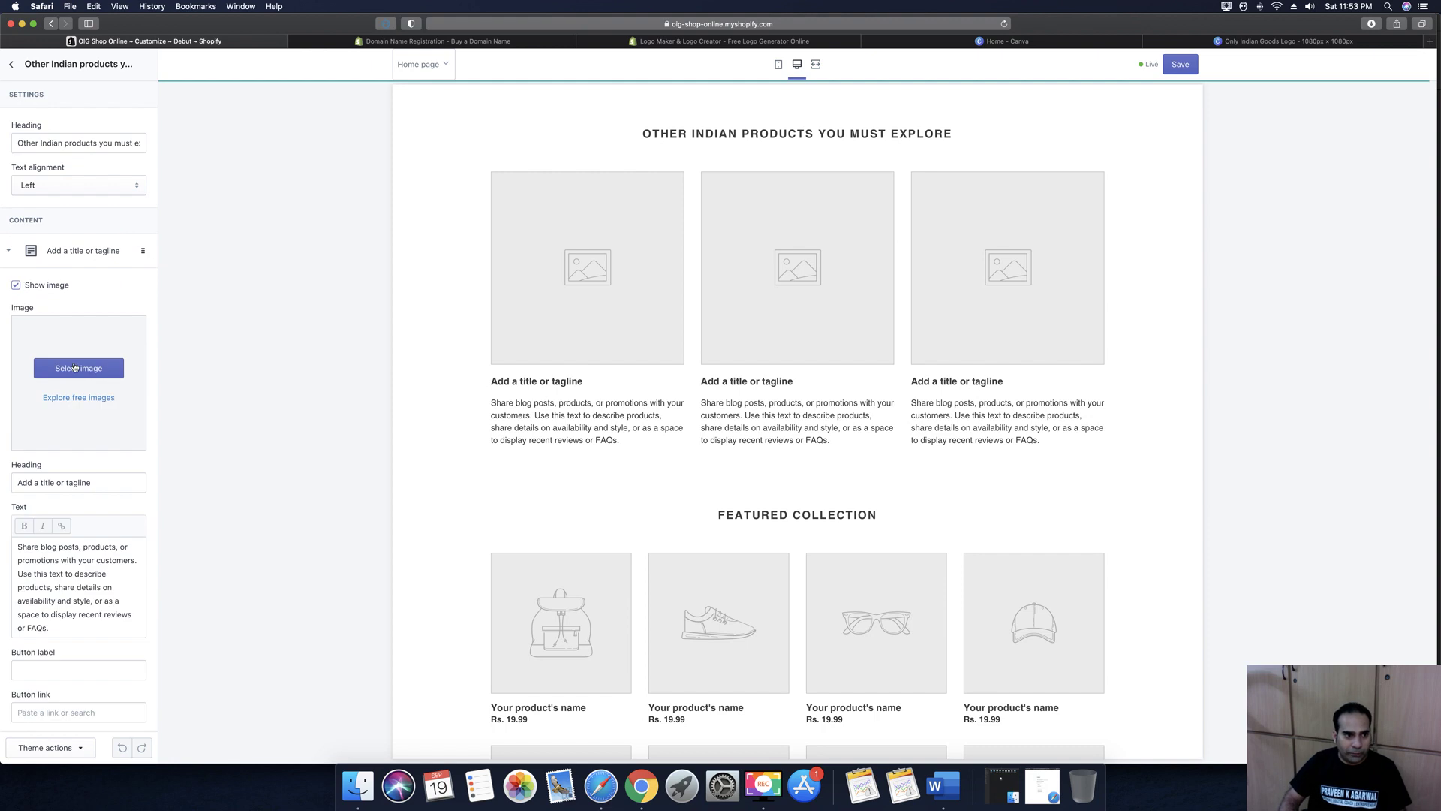
pyautogui.click(75, 368)
pyautogui.click(45, 147)
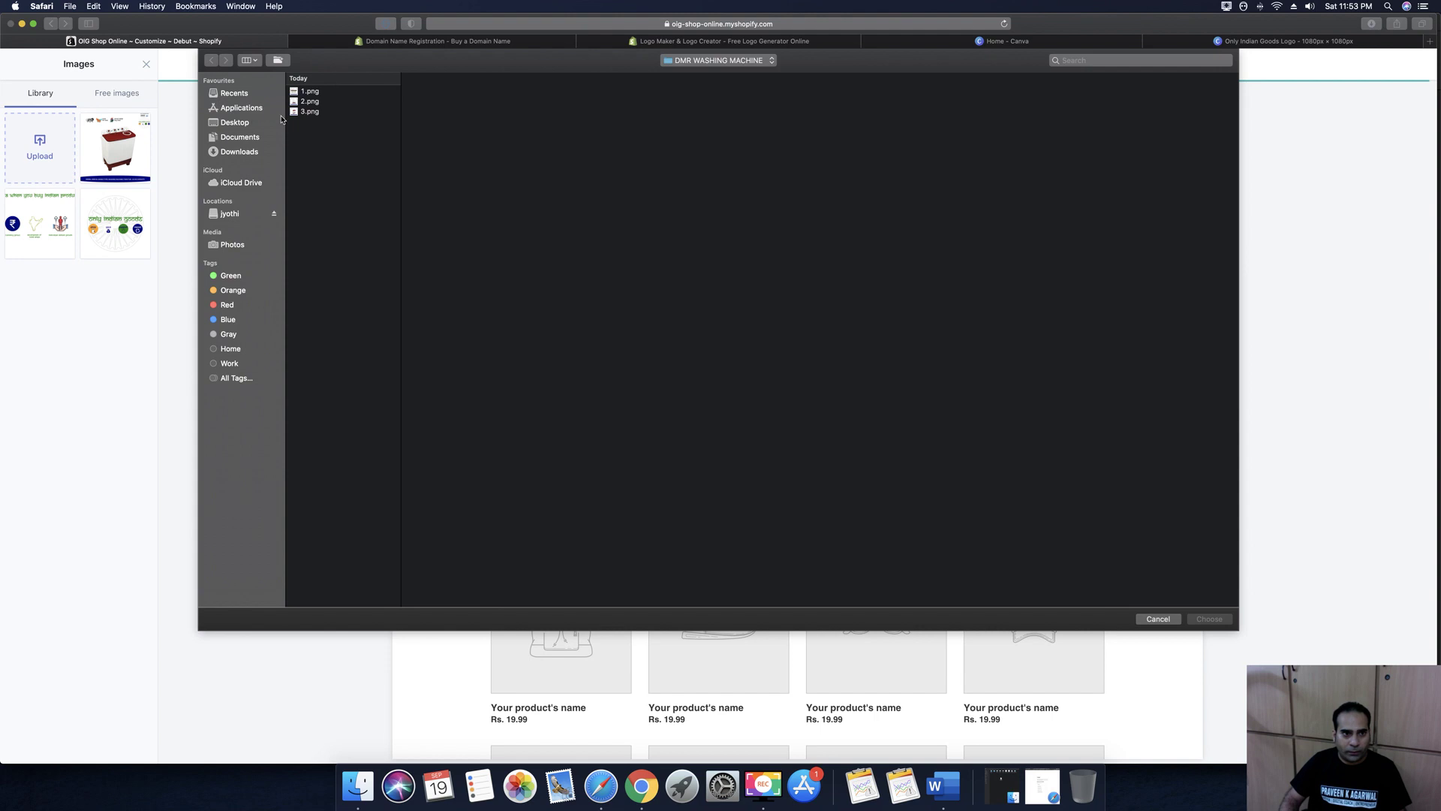
pyautogui.click(252, 138)
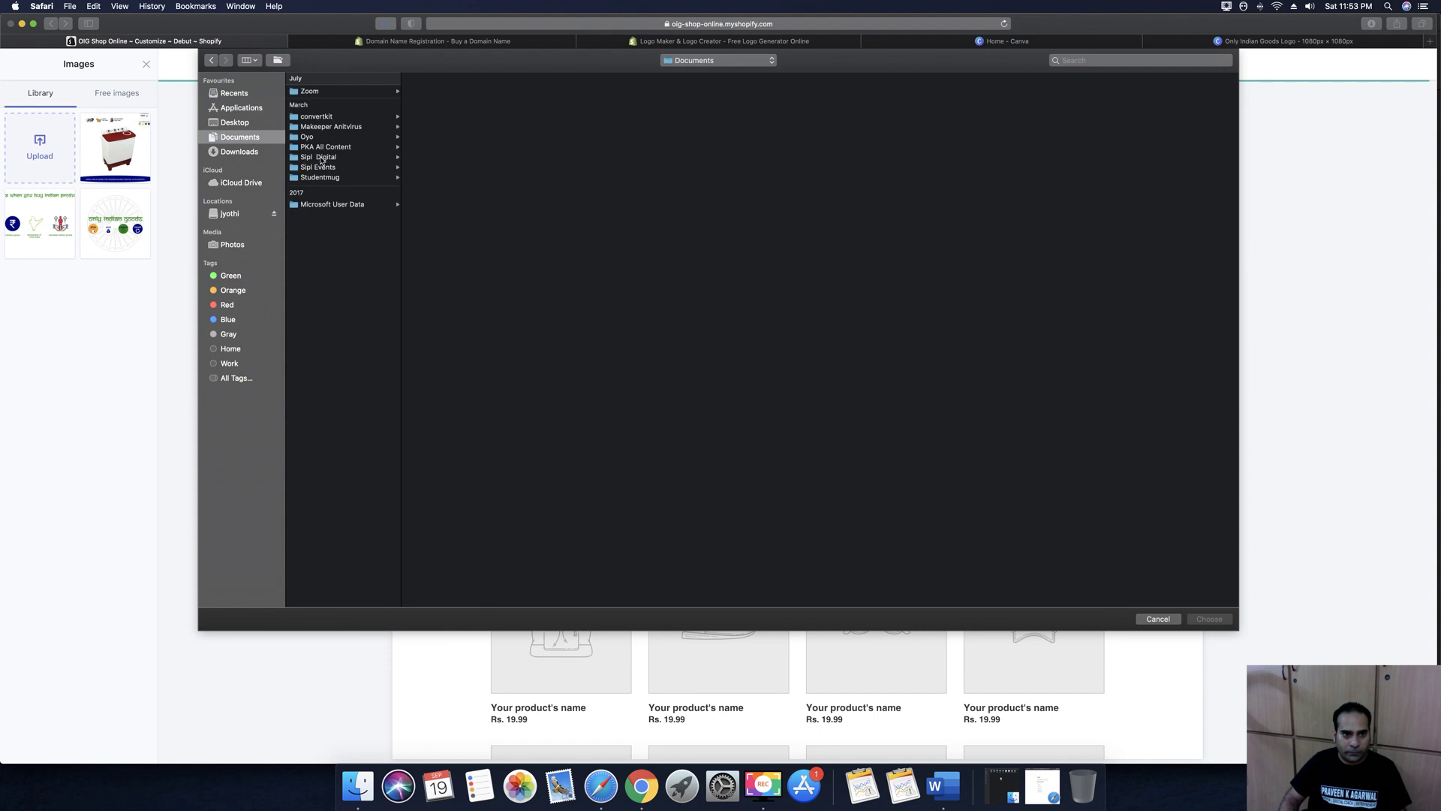
pyautogui.click(323, 158)
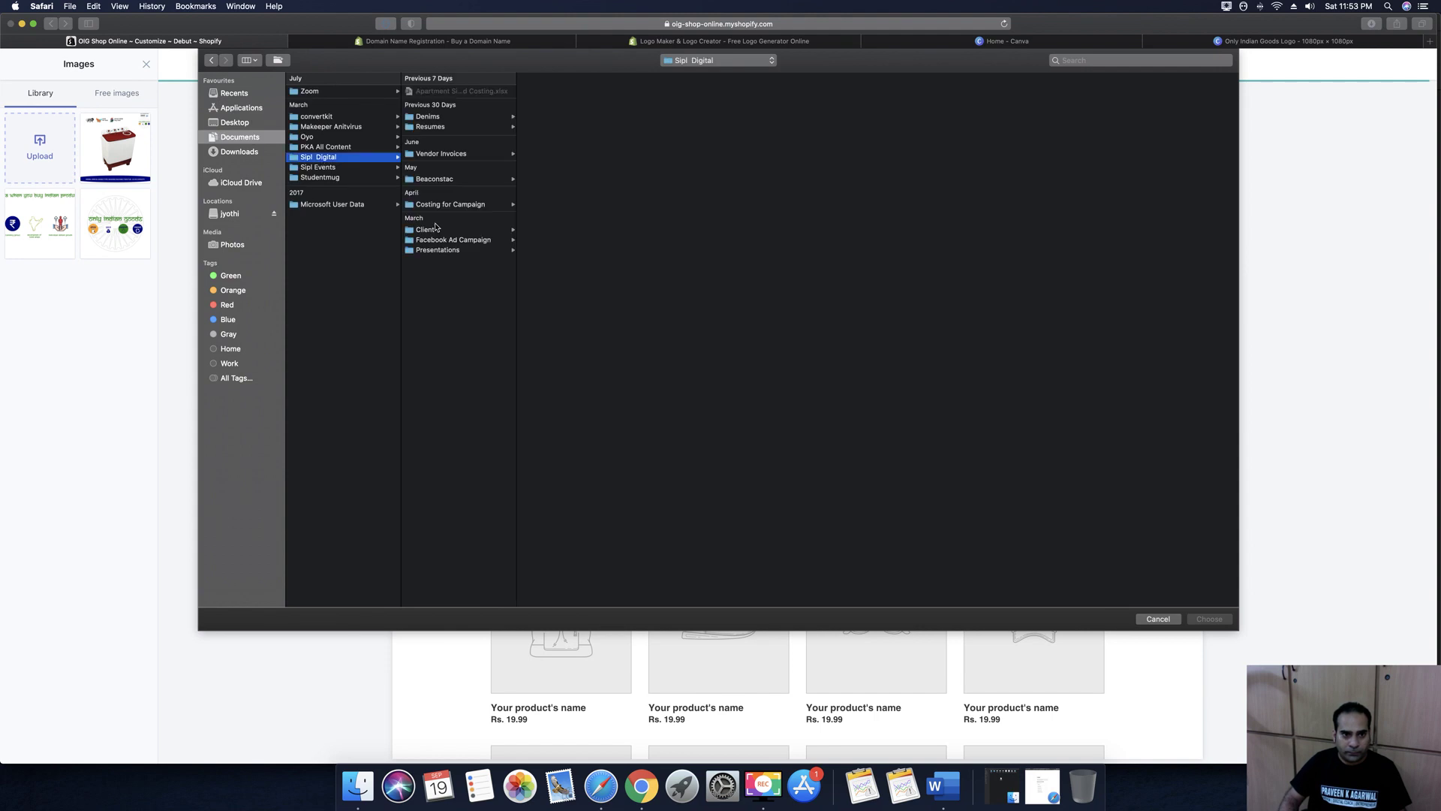
pyautogui.click(432, 230)
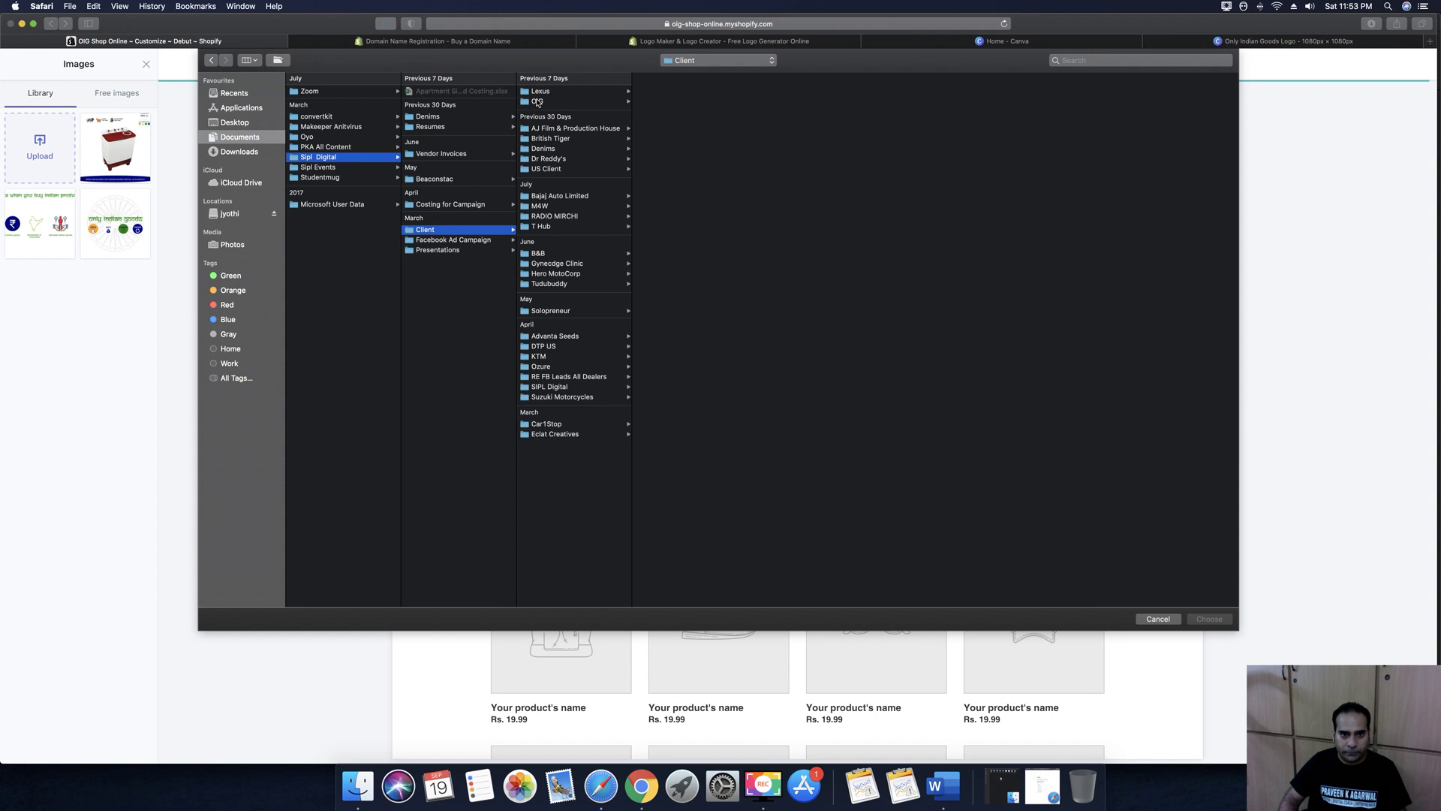
pyautogui.click(537, 102)
pyautogui.click(653, 101)
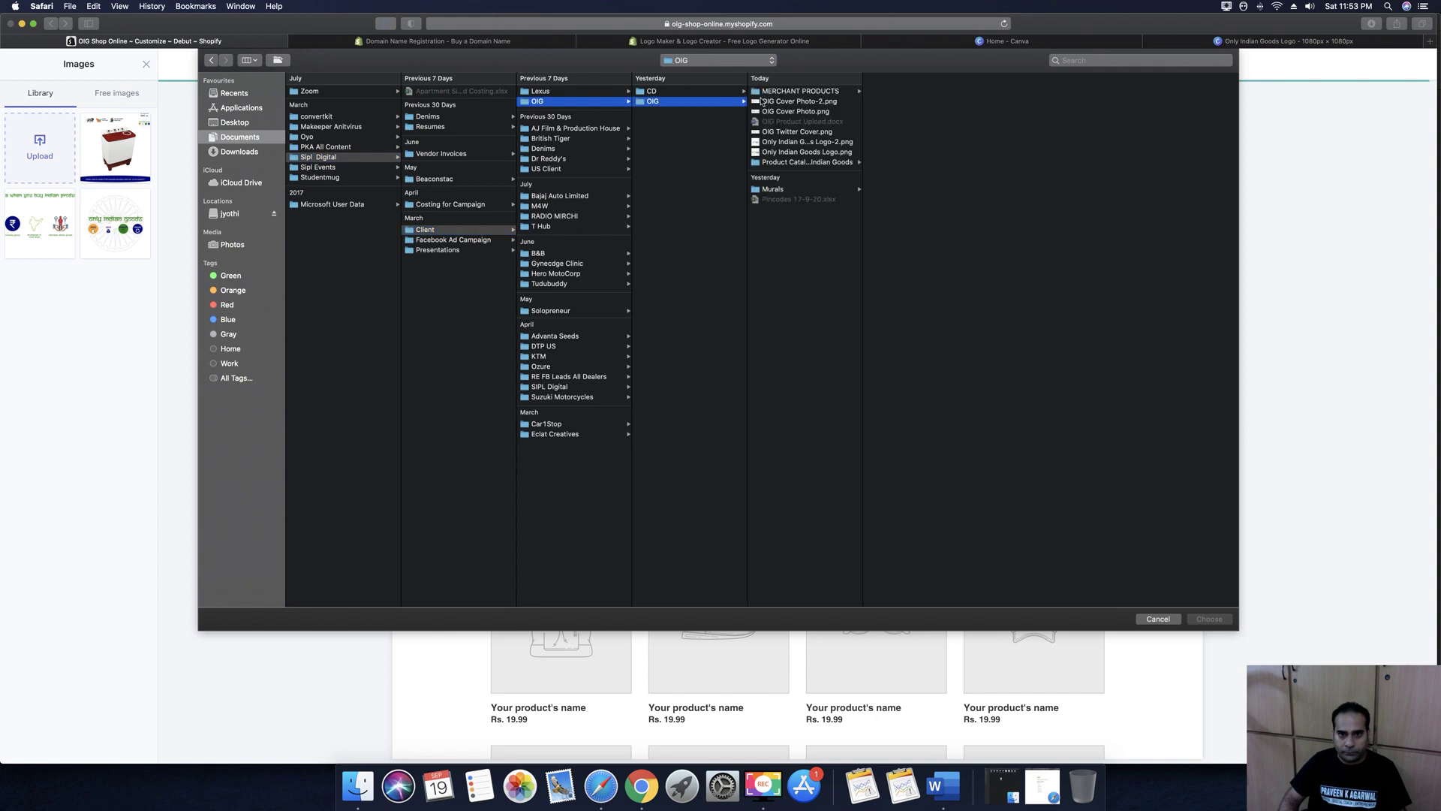
pyautogui.click(778, 165)
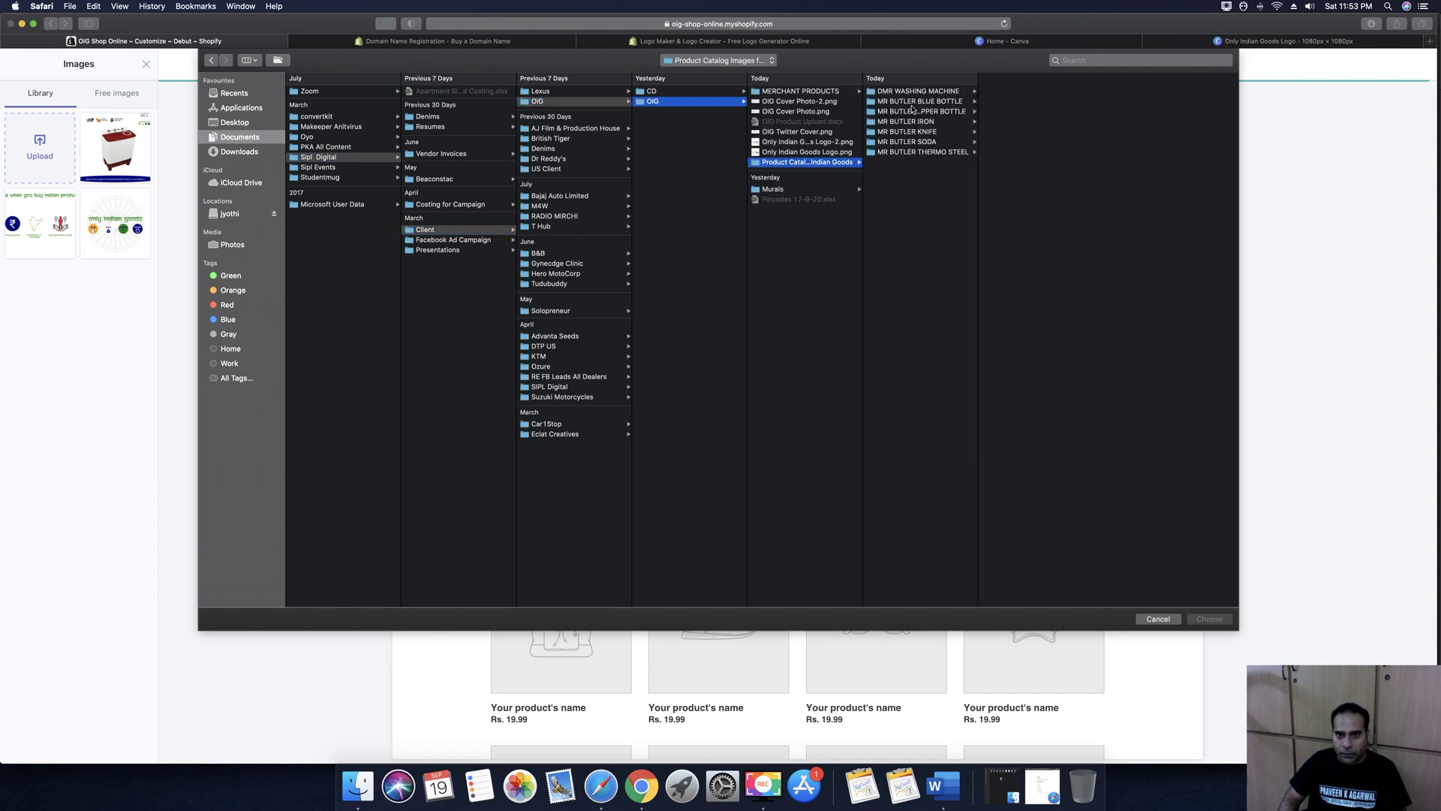
pyautogui.click(875, 142)
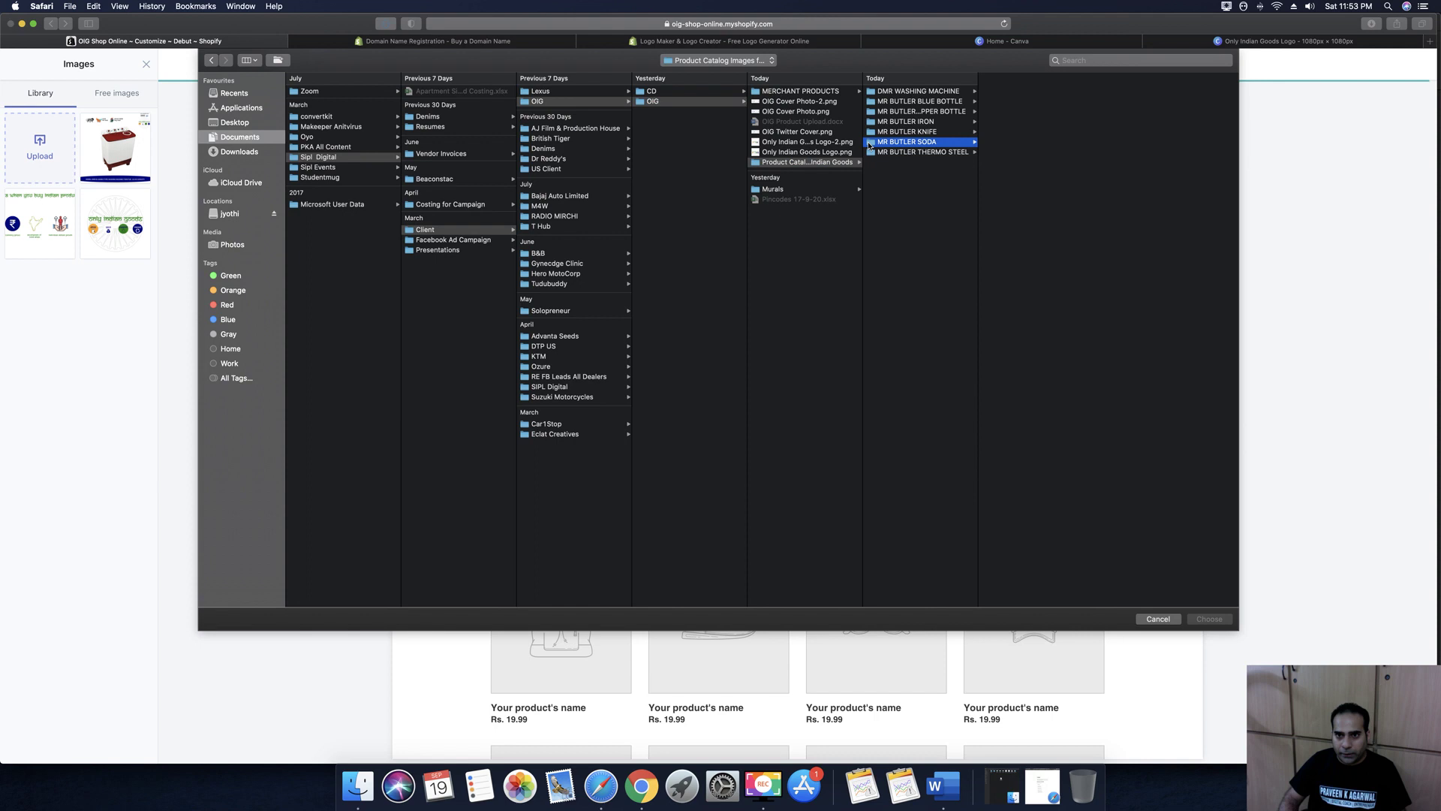
# Preview the soda maker pictures and upload 29.png
pyautogui.click(992, 92)
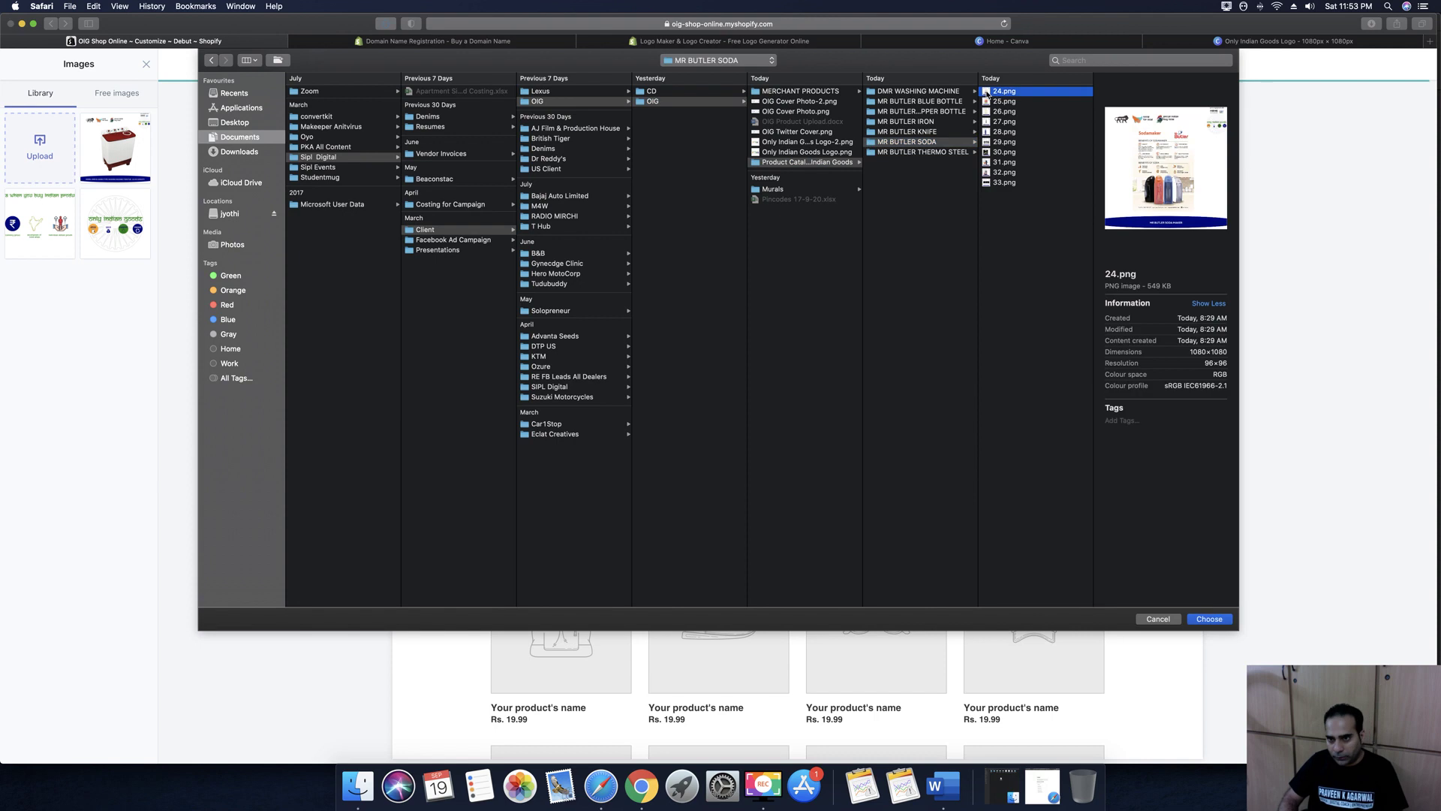
pyautogui.press('Down')
pyautogui.press('Down')
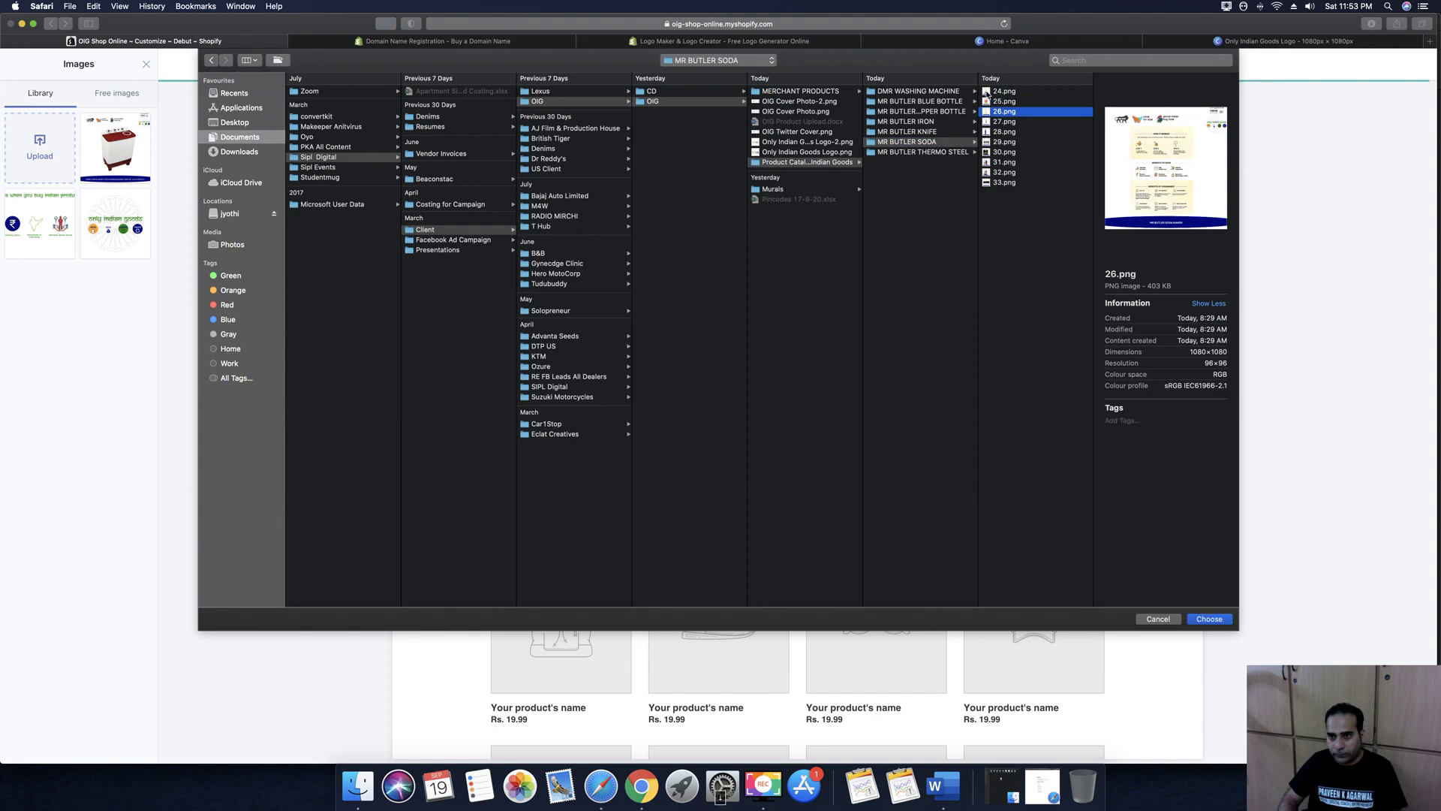
pyautogui.press('Down')
pyautogui.press('Down')
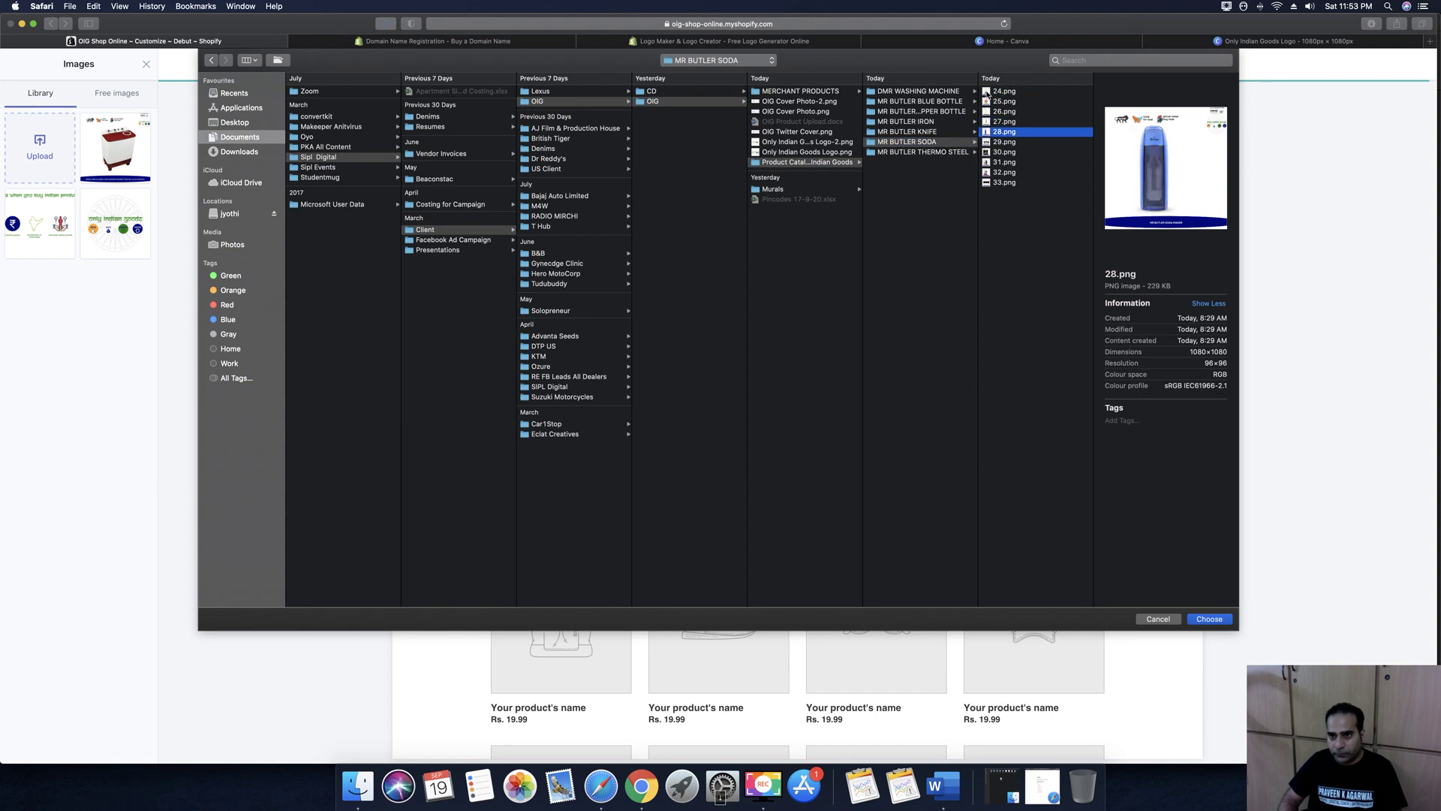
pyautogui.press('Down')
pyautogui.click(1223, 620)
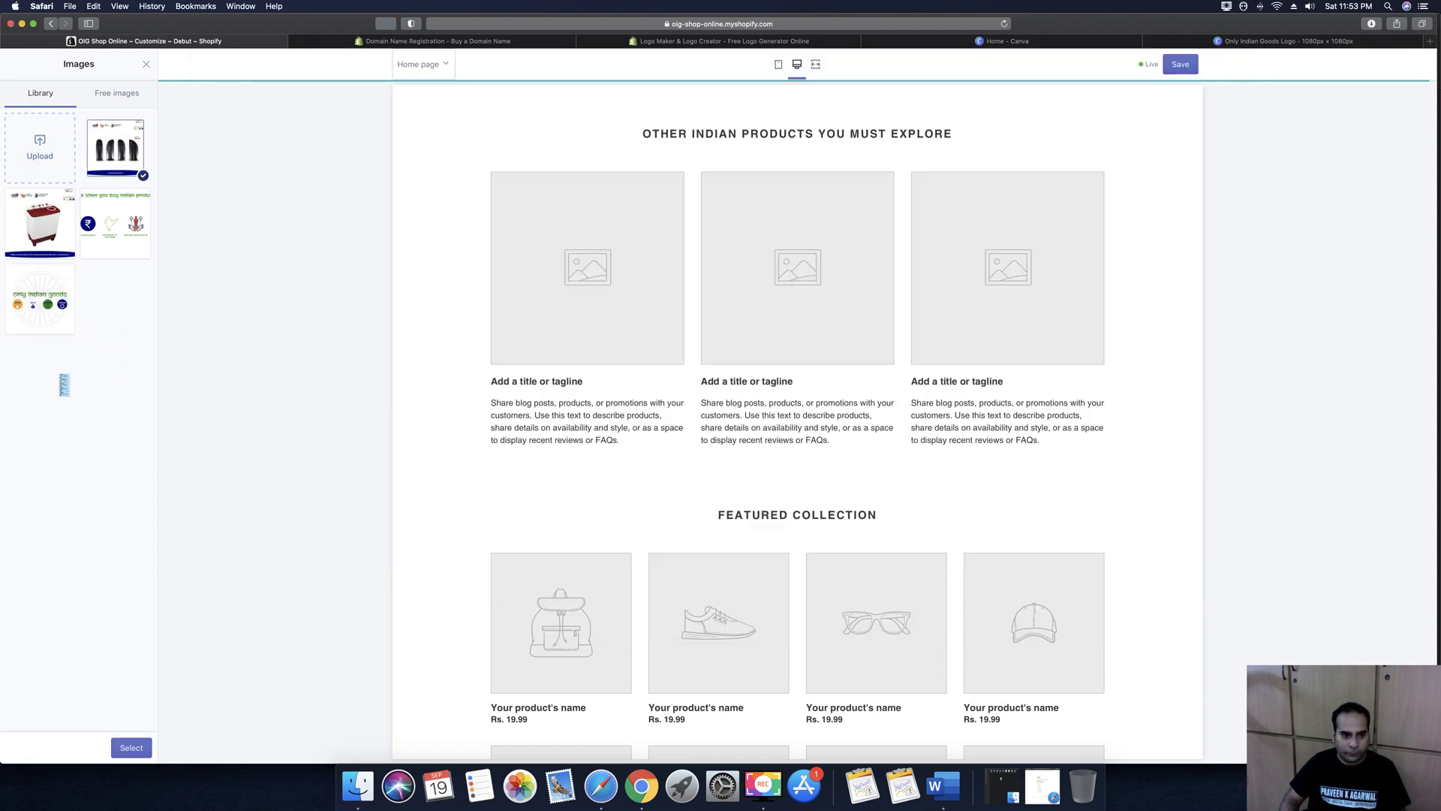
# Place the soda image in the first column, title it 'Mr Butler Soda Maker', and clear its text
pyautogui.click(131, 748)
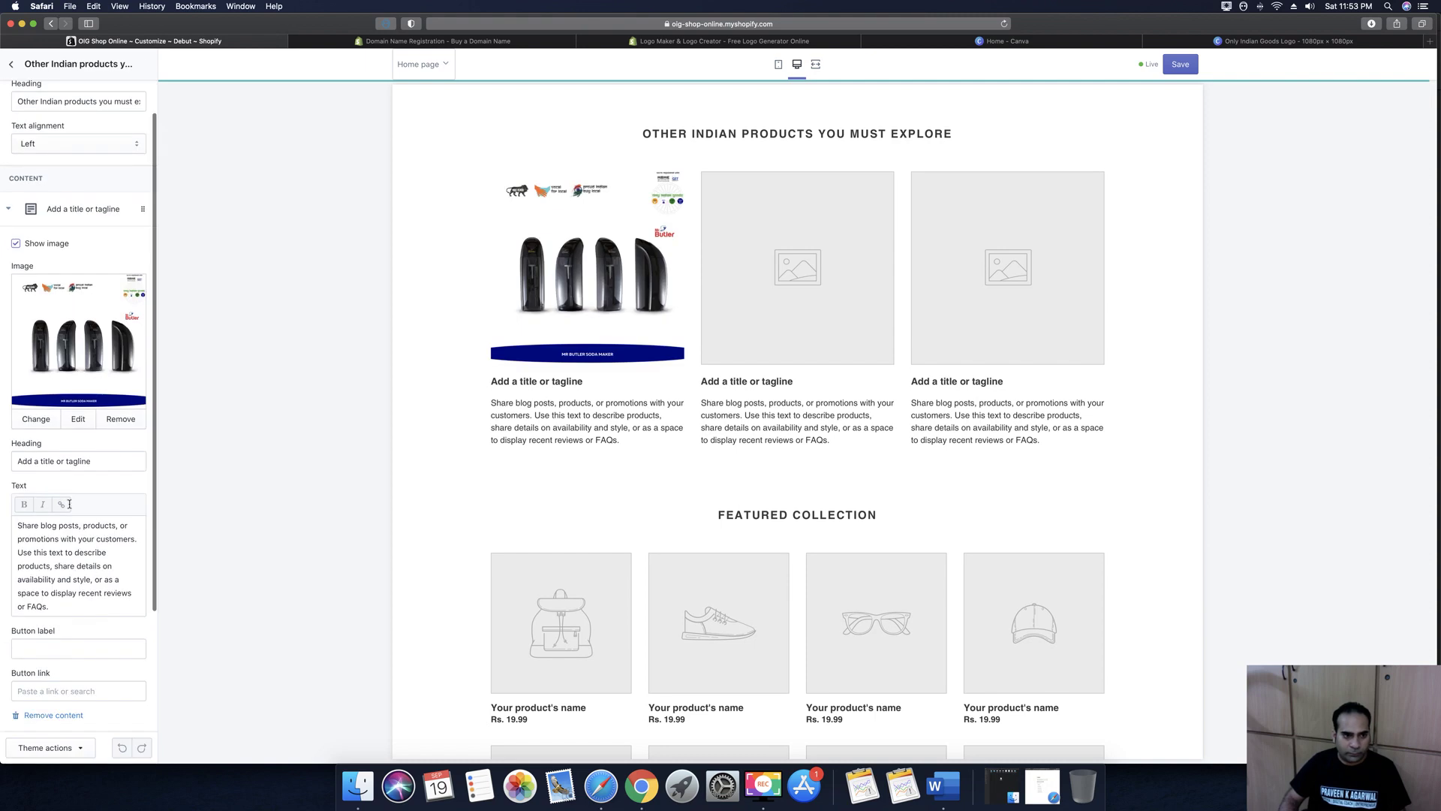
pyautogui.tripleClick(77, 463)
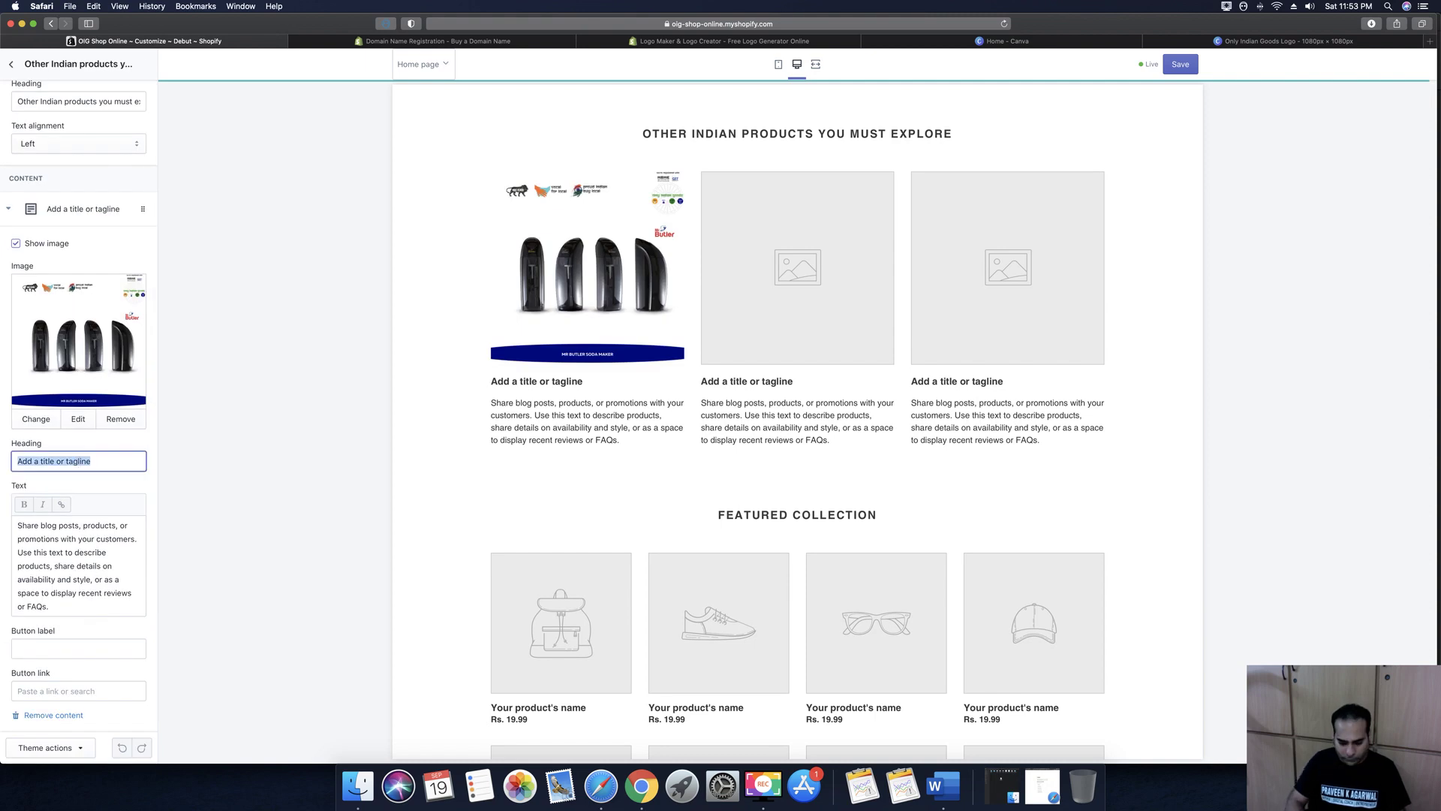
pyautogui.write('Mr Butler')
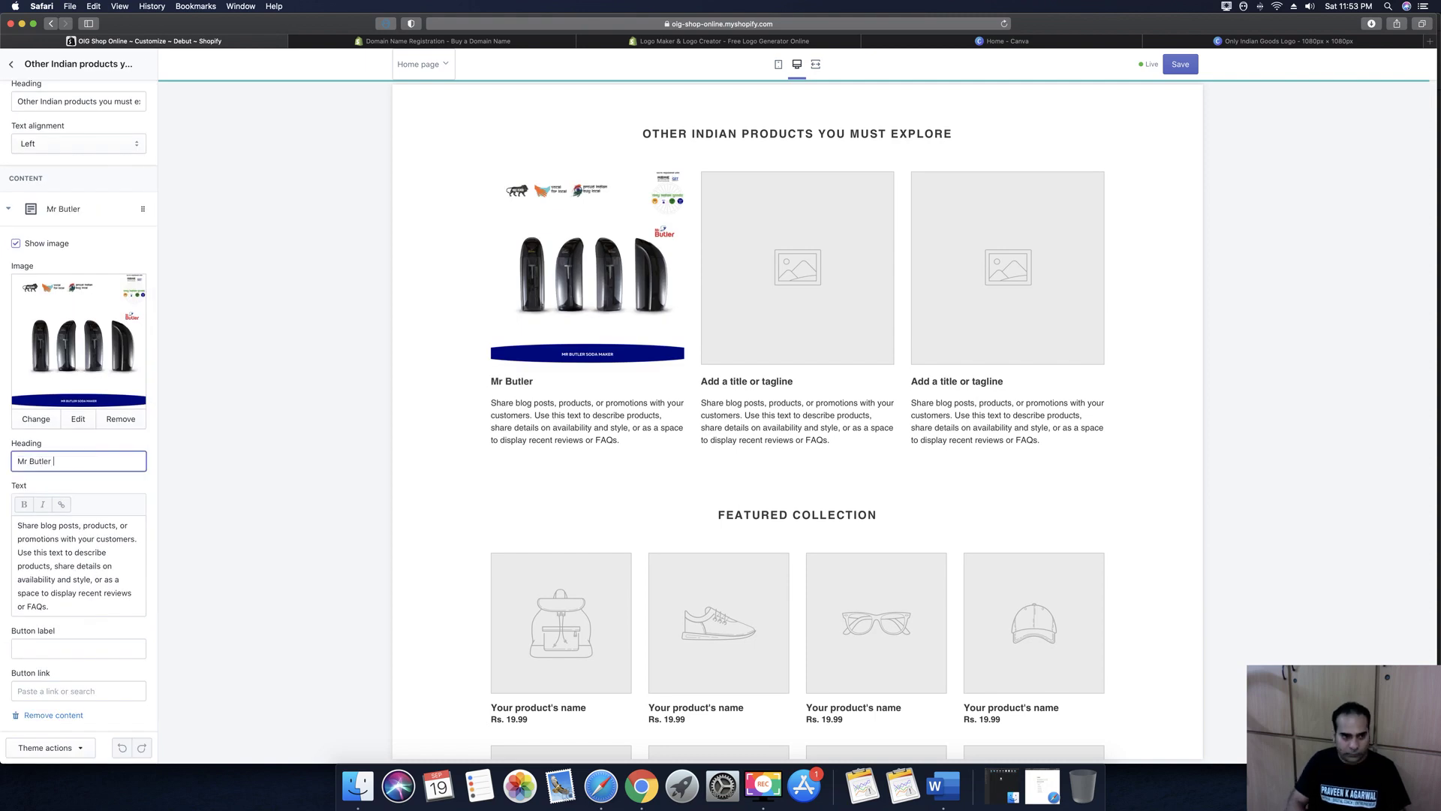
pyautogui.write(' Soda Maker')
pyautogui.click(54, 593)
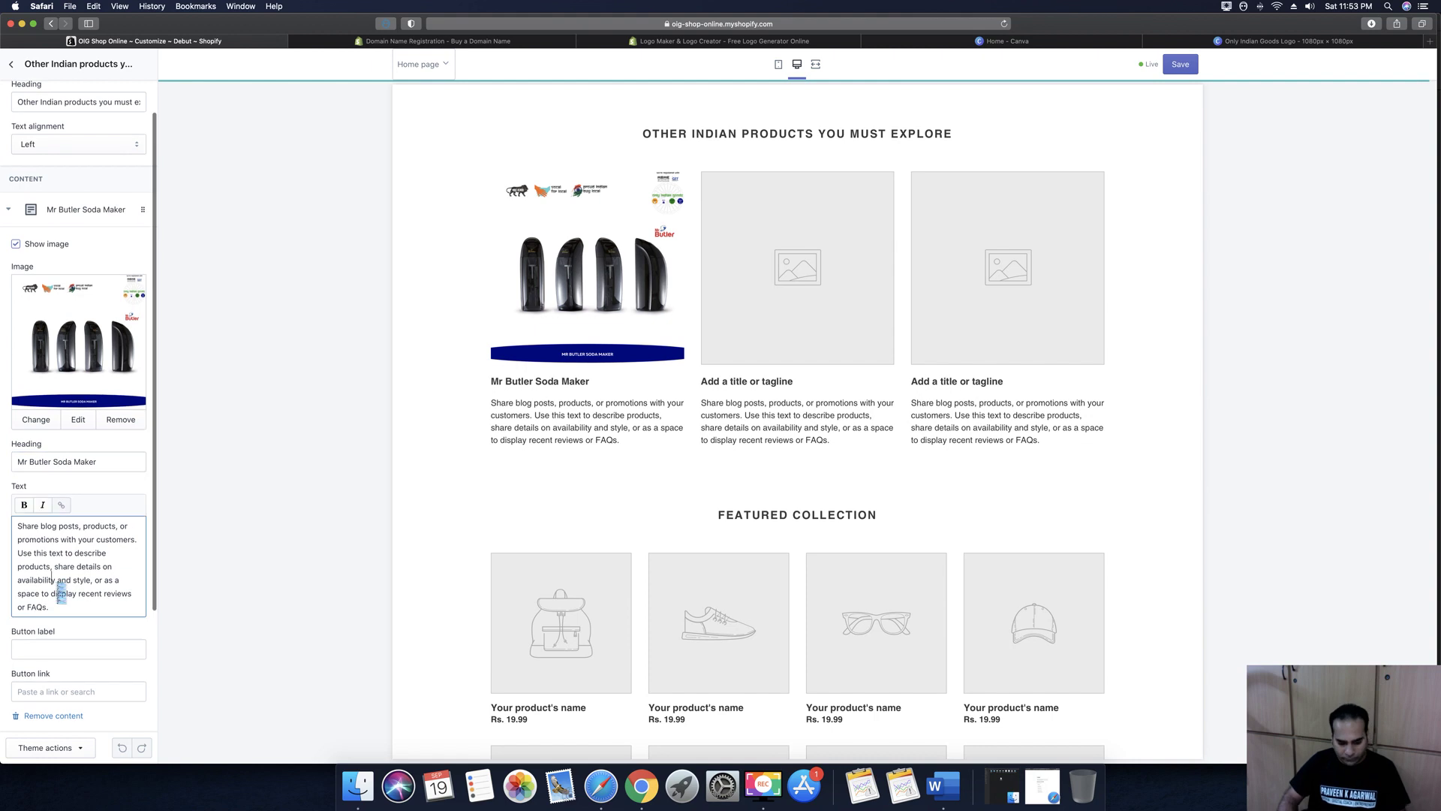
pyautogui.press('super+a')
pyautogui.press('BackSpace')
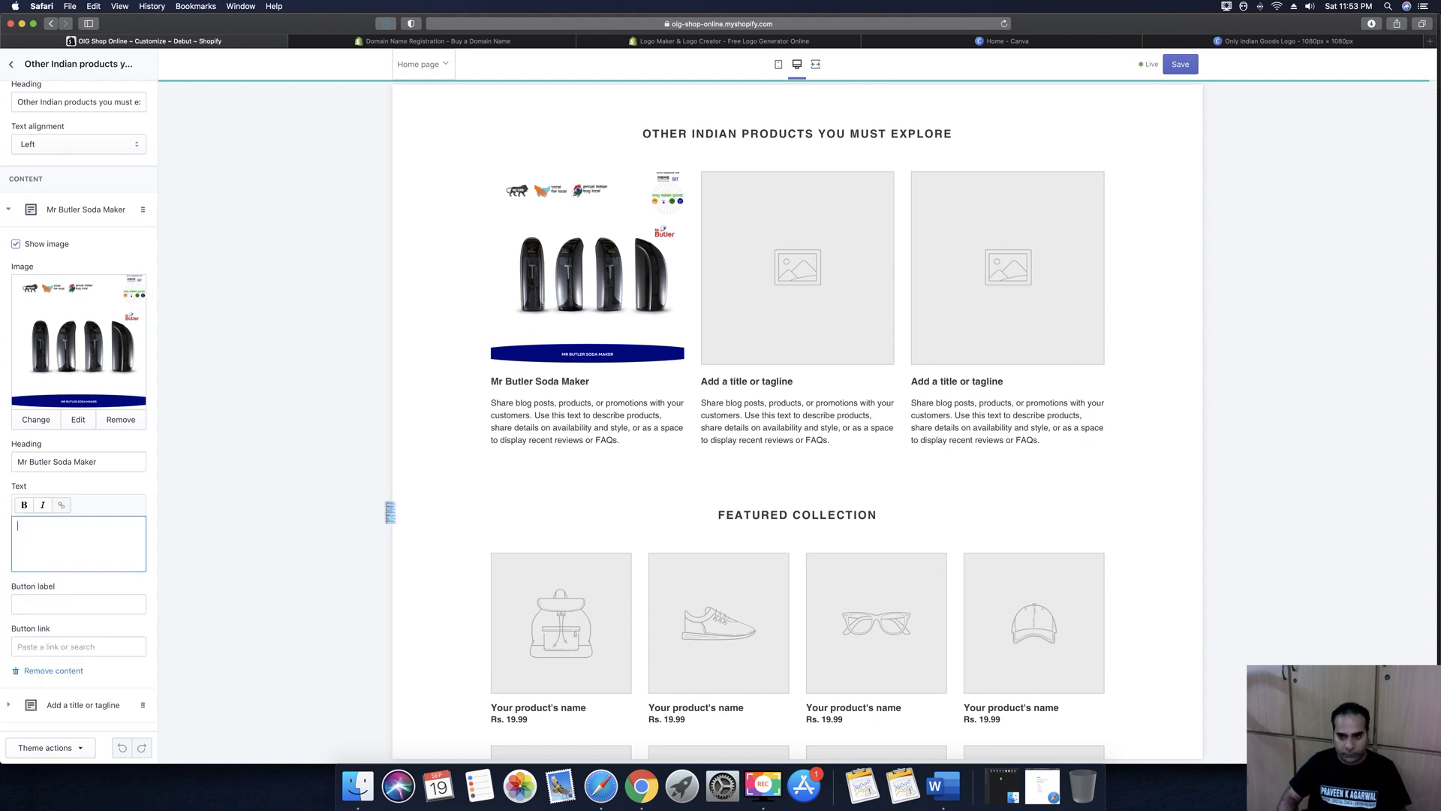
# Copy the Convenience bullet from Word and paste it as the column description
pyautogui.click(1002, 784)
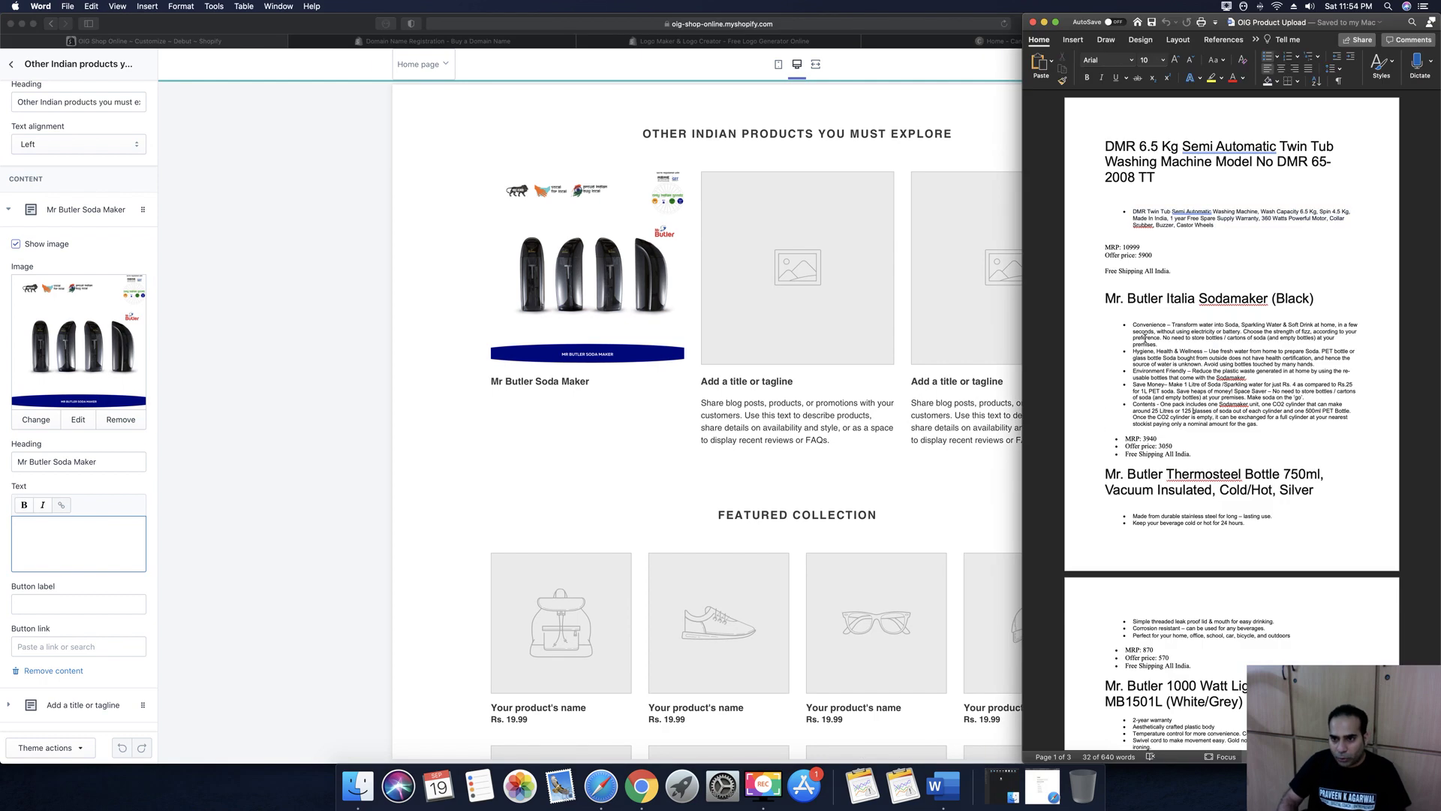
pyautogui.click(1192, 411)
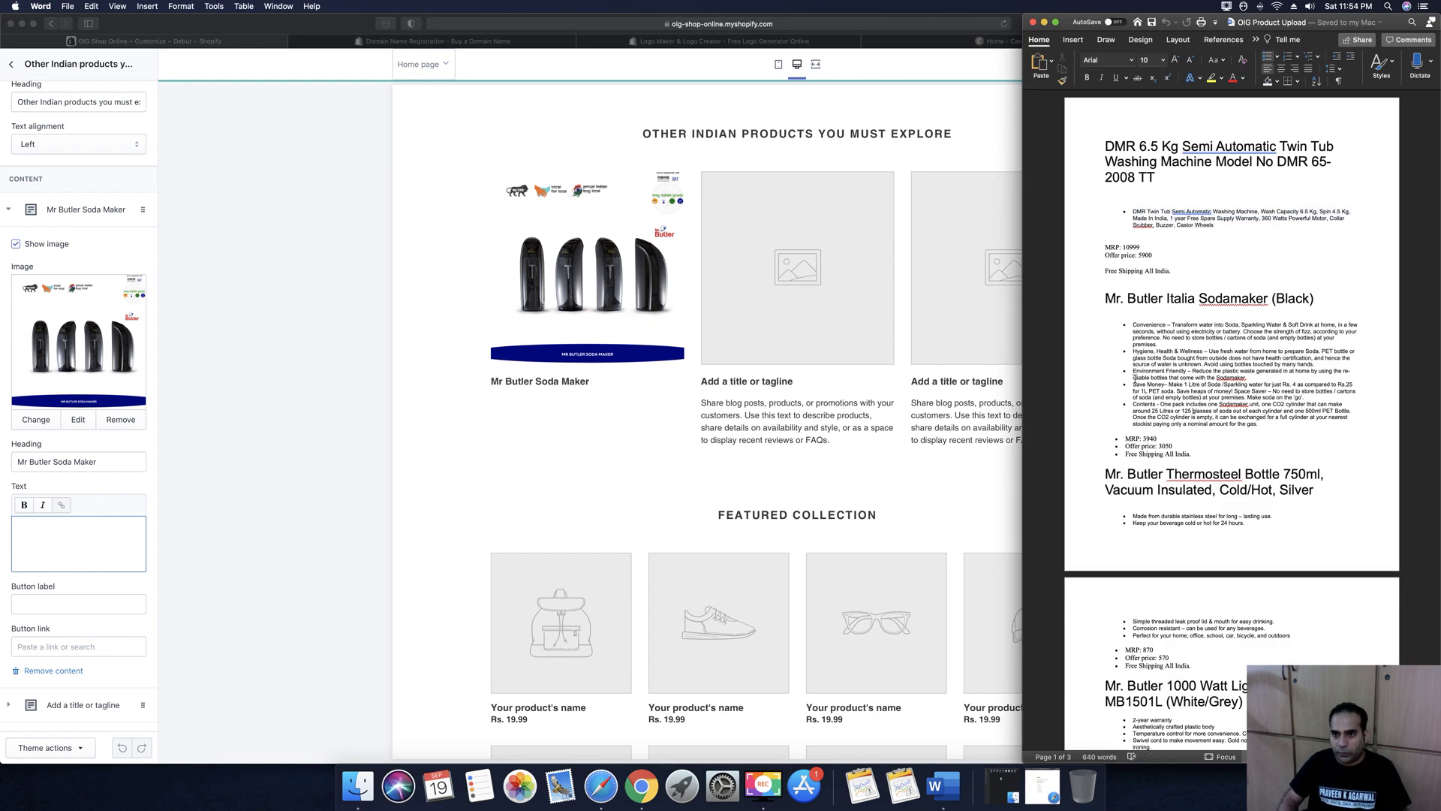
pyautogui.tripleClick(1139, 332)
pyautogui.press('super+c')
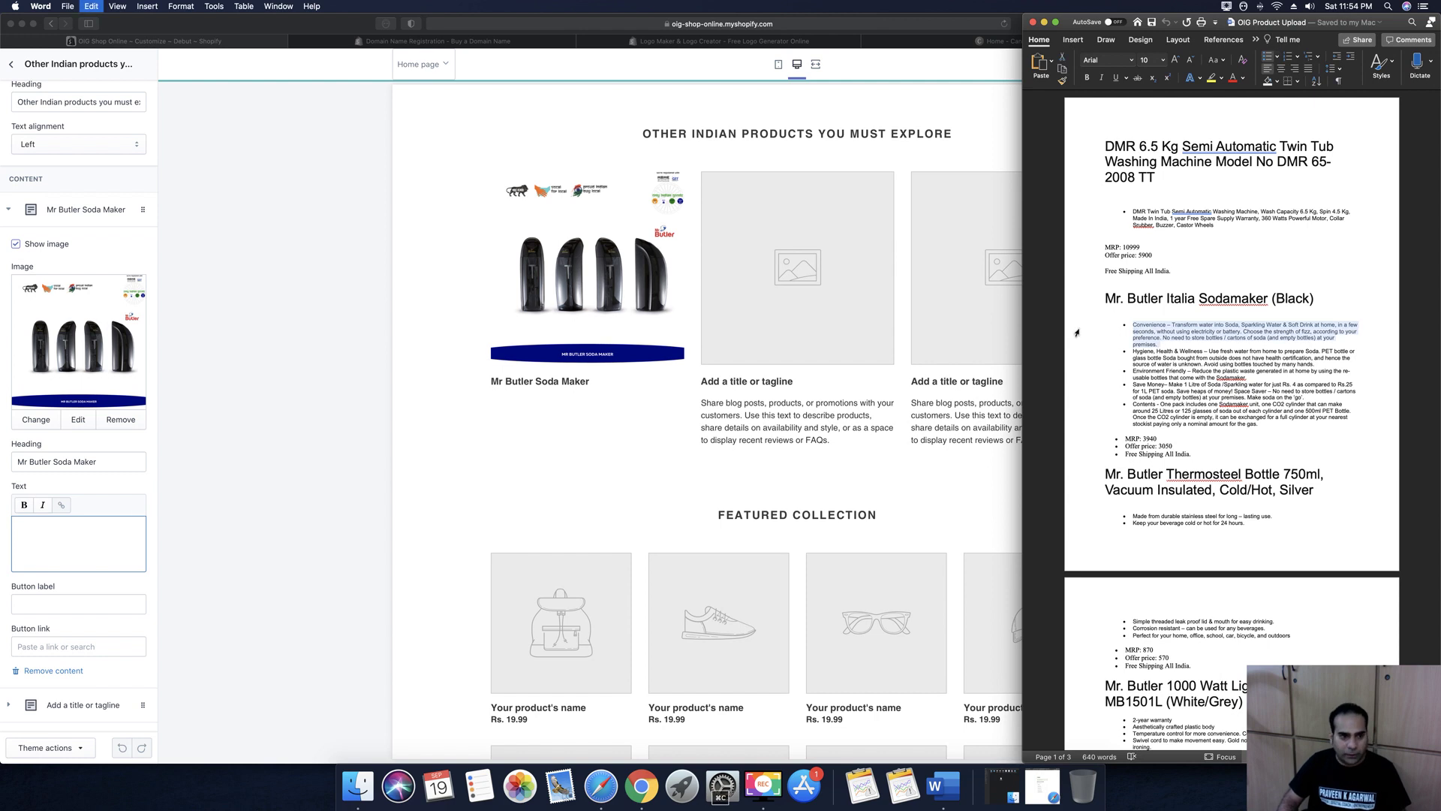
pyautogui.click(88, 538)
pyautogui.press('super+v')
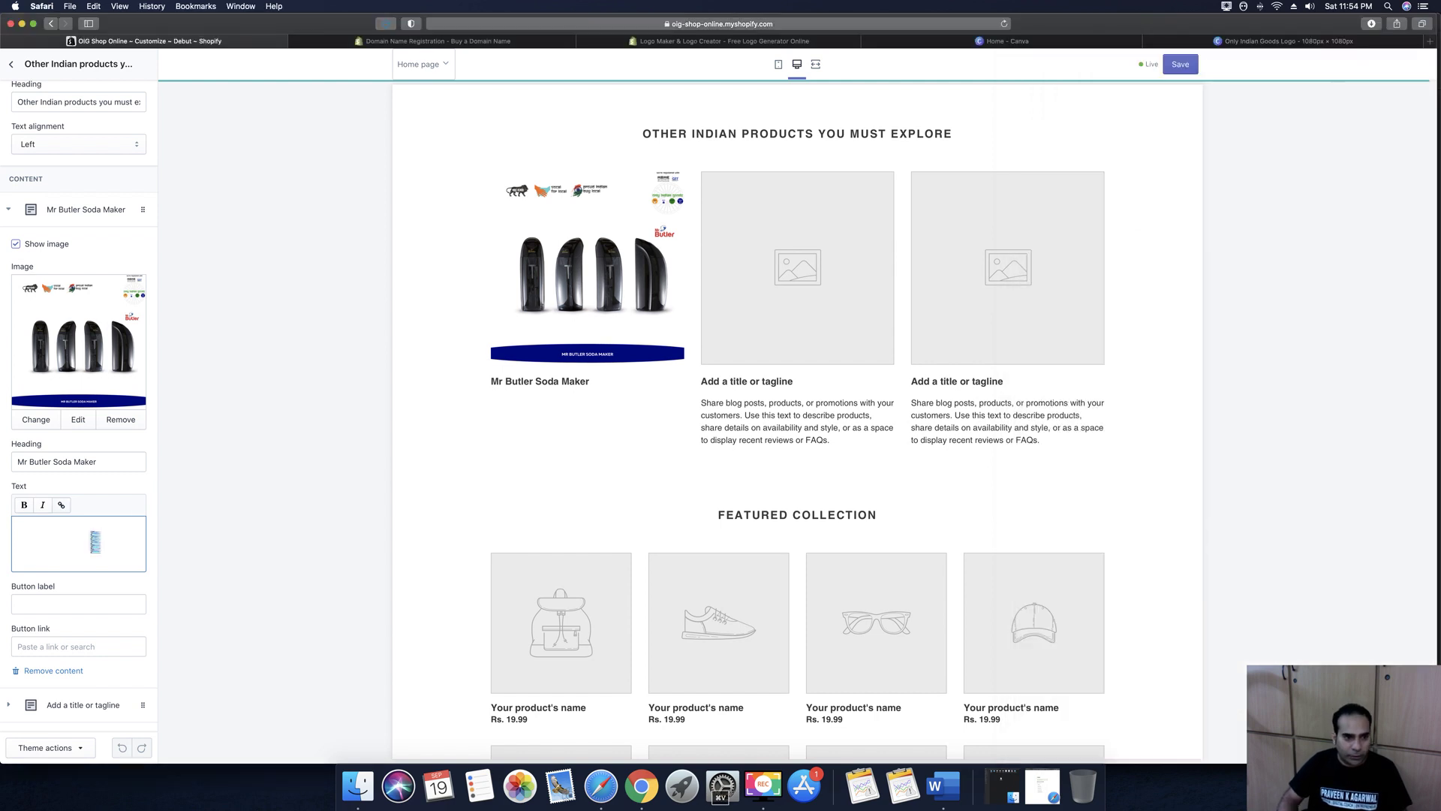
# Label the first column's button 'Buy Now'
pyautogui.scroll(-2, 75, 571)
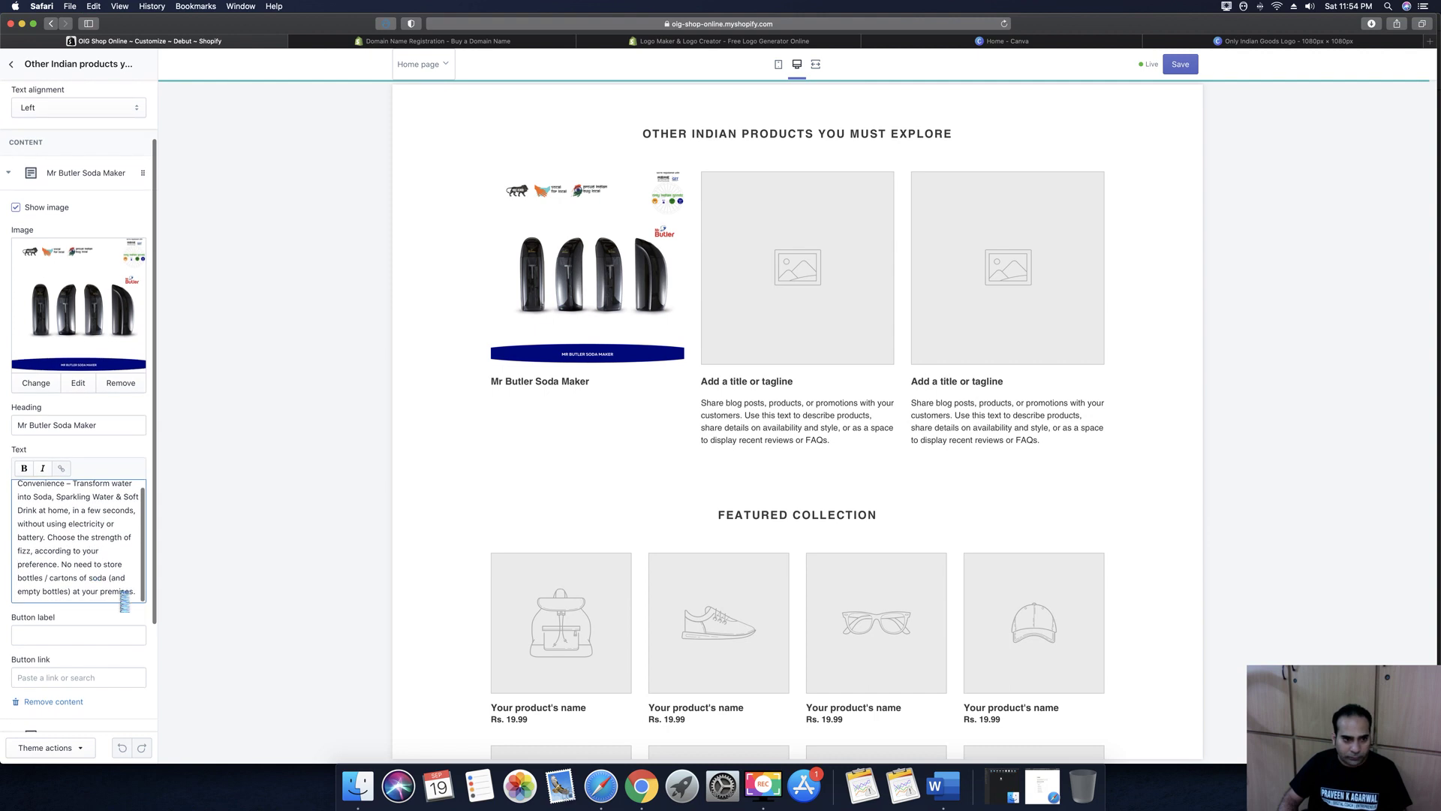
pyautogui.click(36, 630)
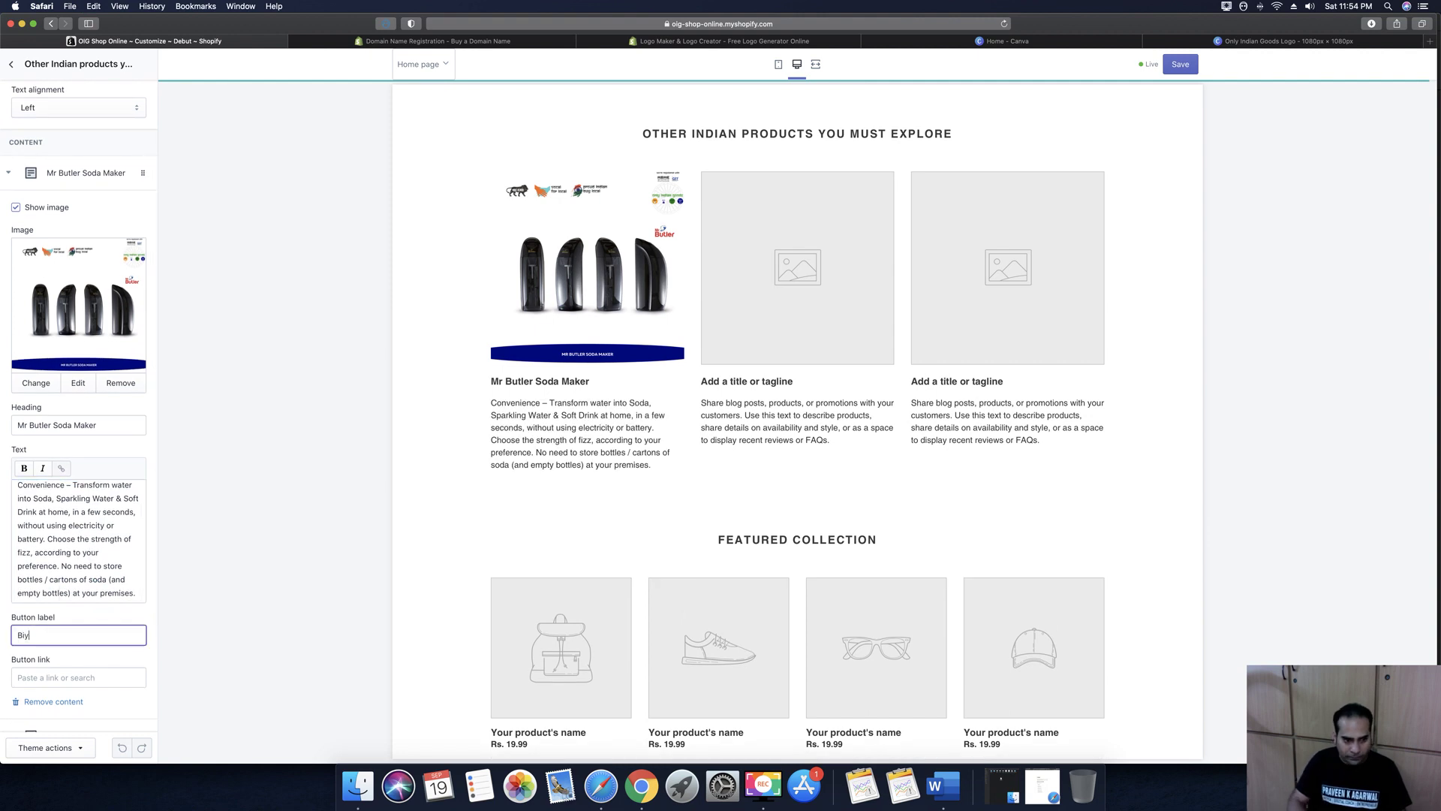
pyautogui.write('Biy')
pyautogui.press('BackSpace')
pyautogui.press('BackSpace')
pyautogui.write('uy Now')
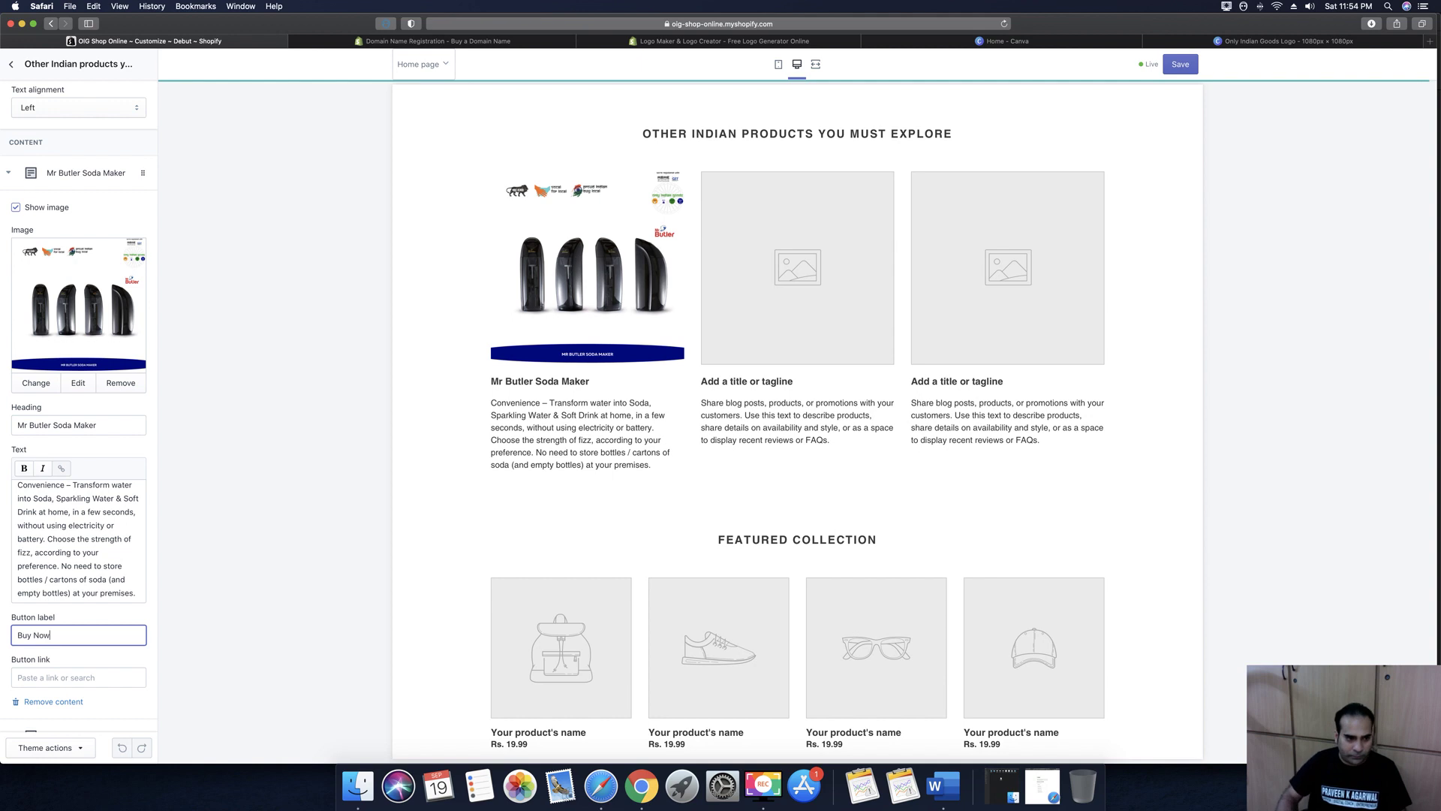
# Link the button to the Mr. Butler Italia Sodamaker product
pyautogui.scroll(-1, 51, 671)
pyautogui.click(62, 679)
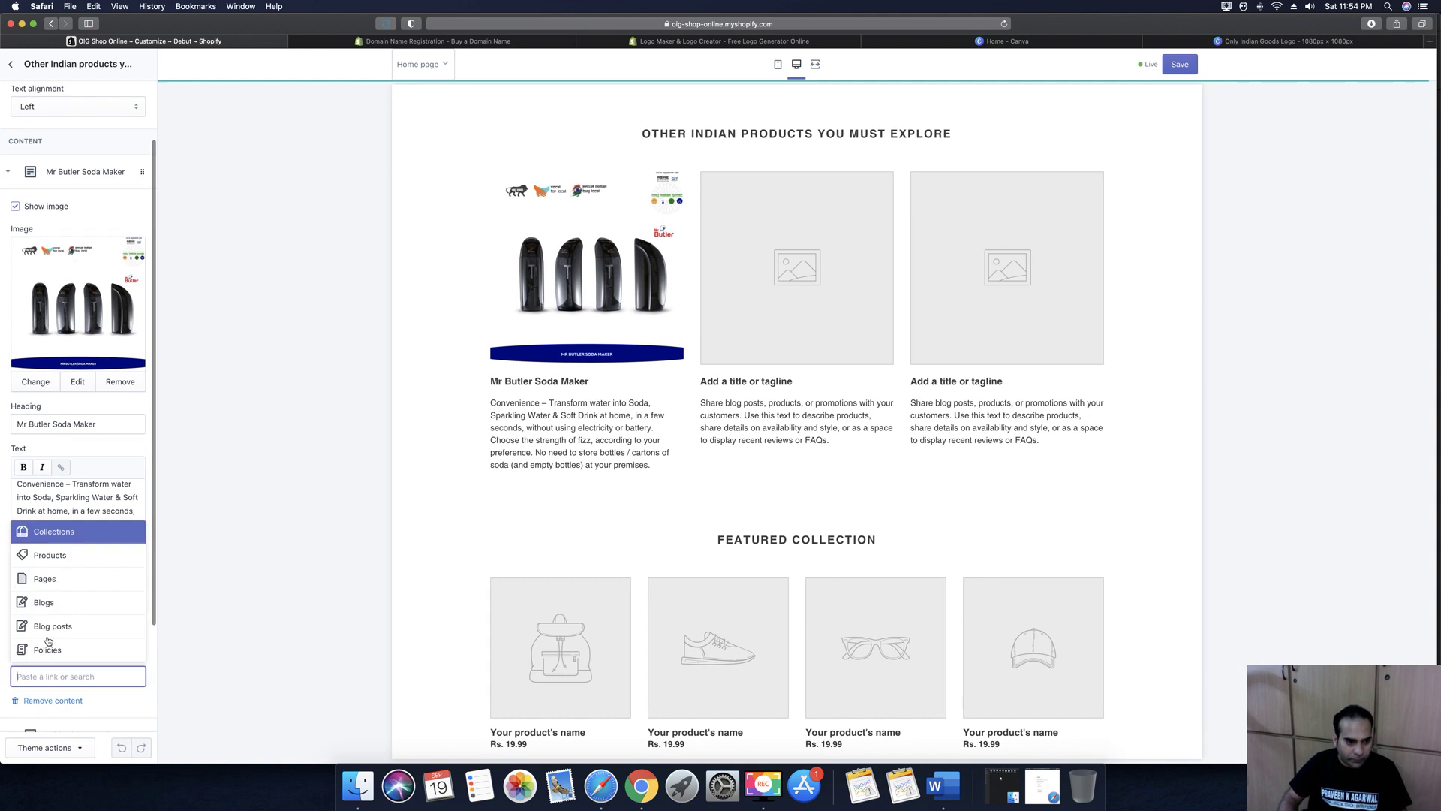
pyautogui.click(49, 556)
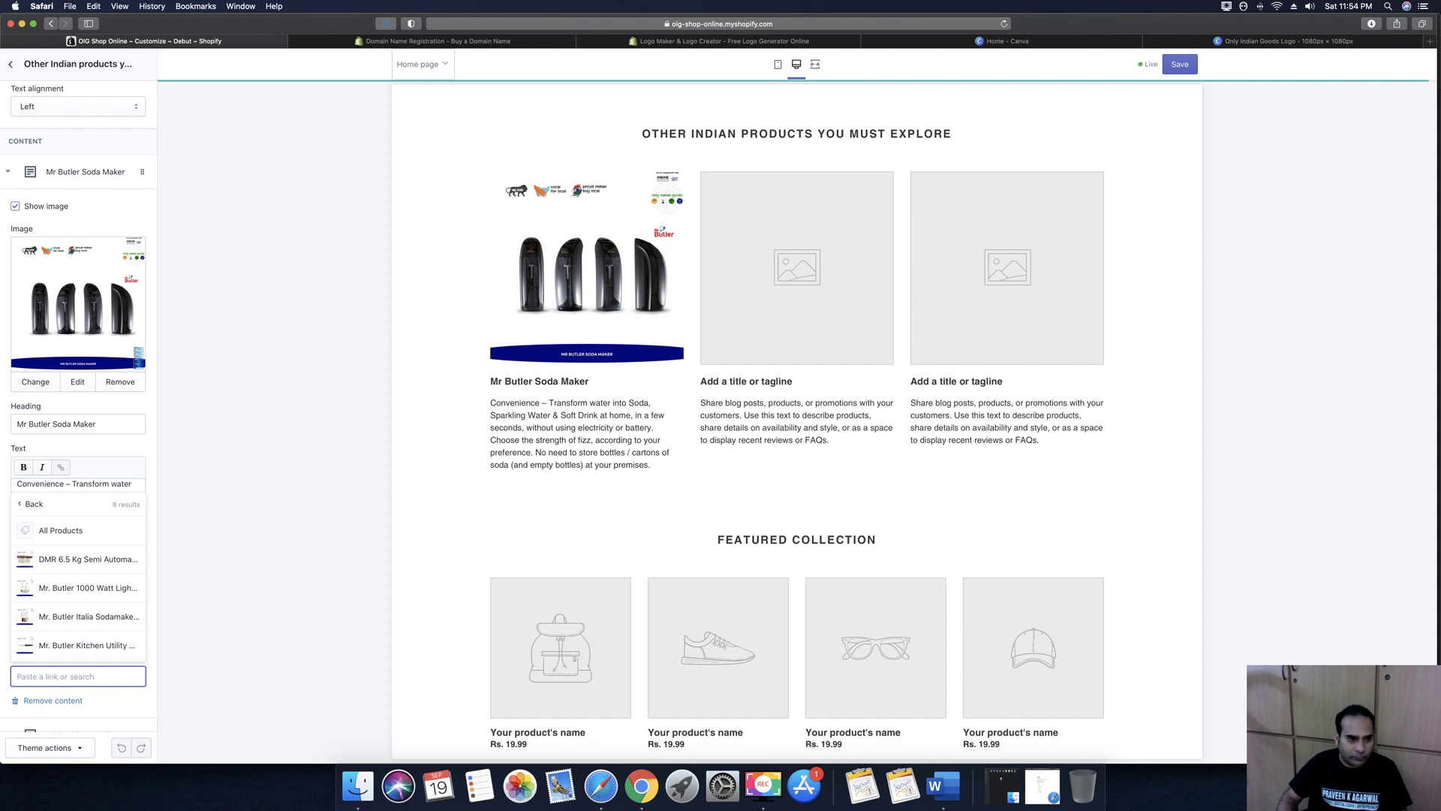
pyautogui.scroll(-1, 75, 623)
pyautogui.scroll(-2, 75, 622)
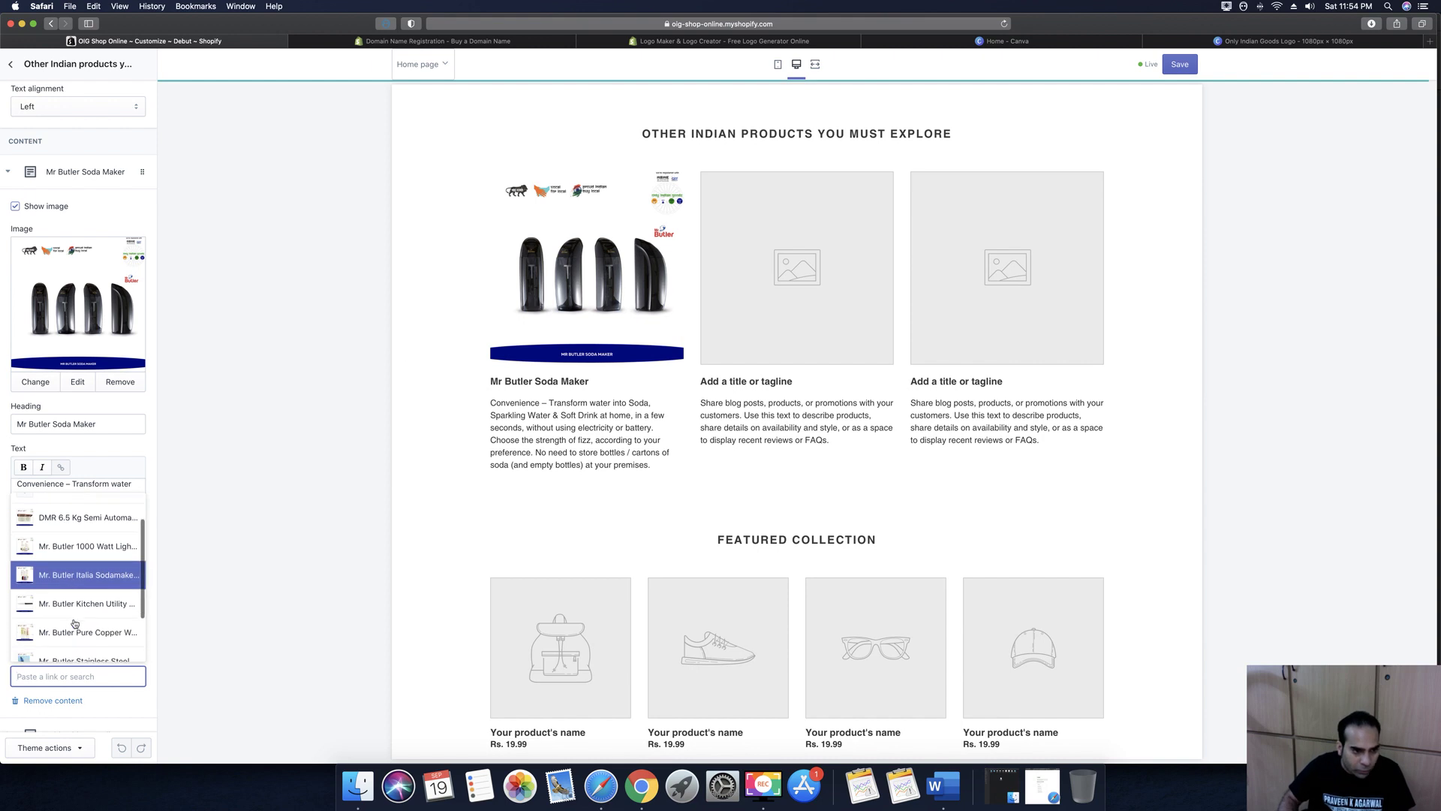
pyautogui.click(69, 576)
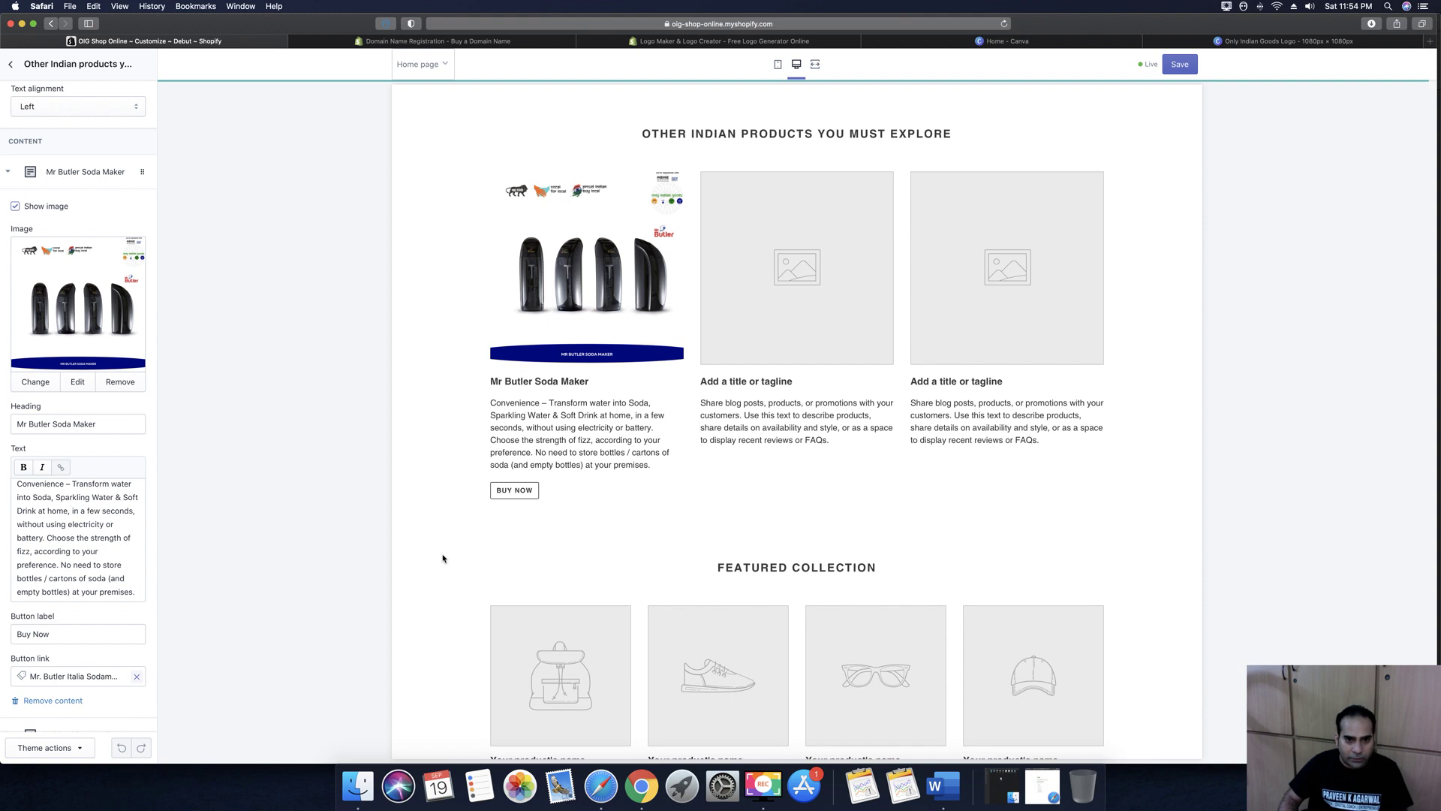
pyautogui.scroll(-2, 83, 546)
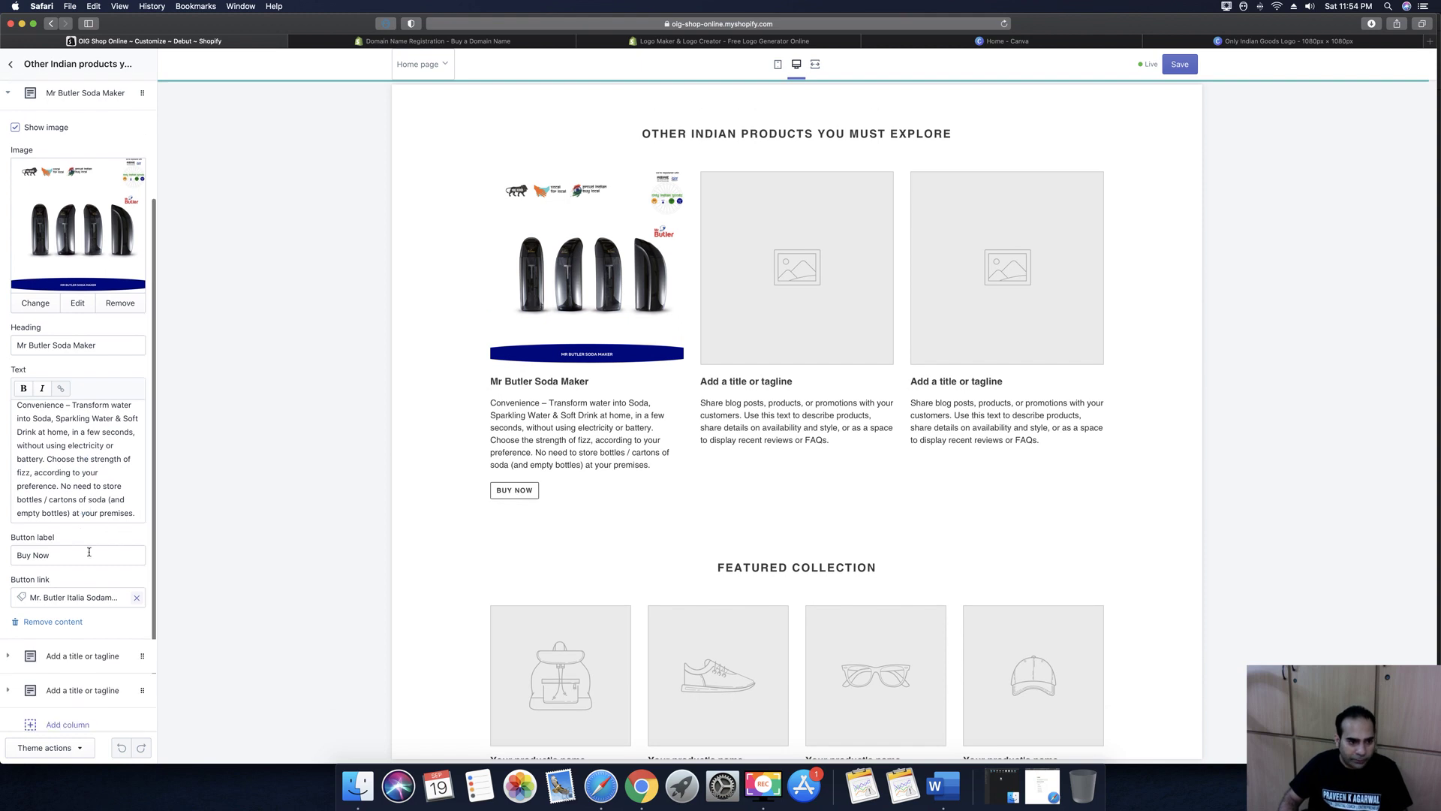
pyautogui.scroll(-2, 87, 551)
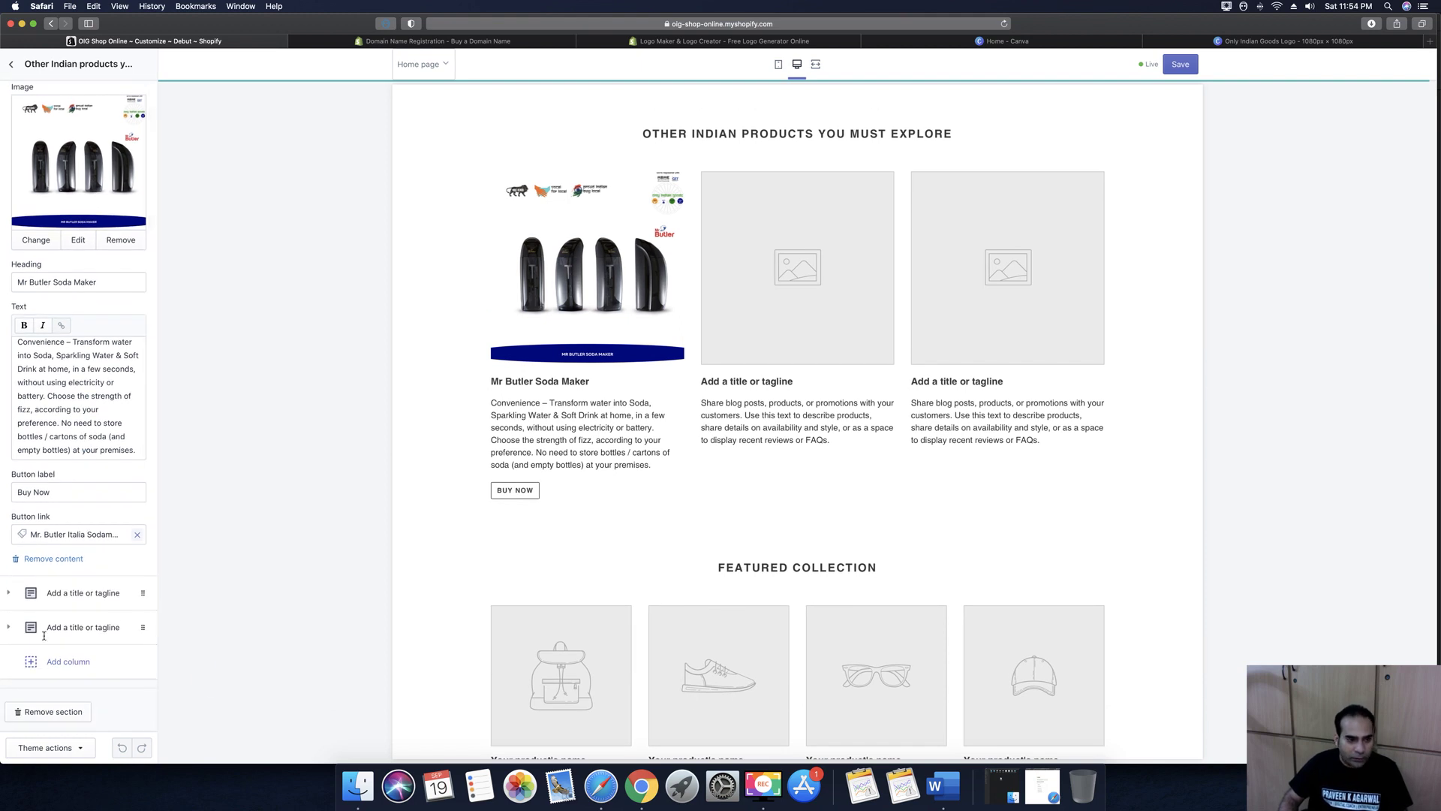
# Start uploading a second-column image from the OIG Product Catalog's MR BUTLER BLUE BOTTLE folder
pyautogui.click(8, 593)
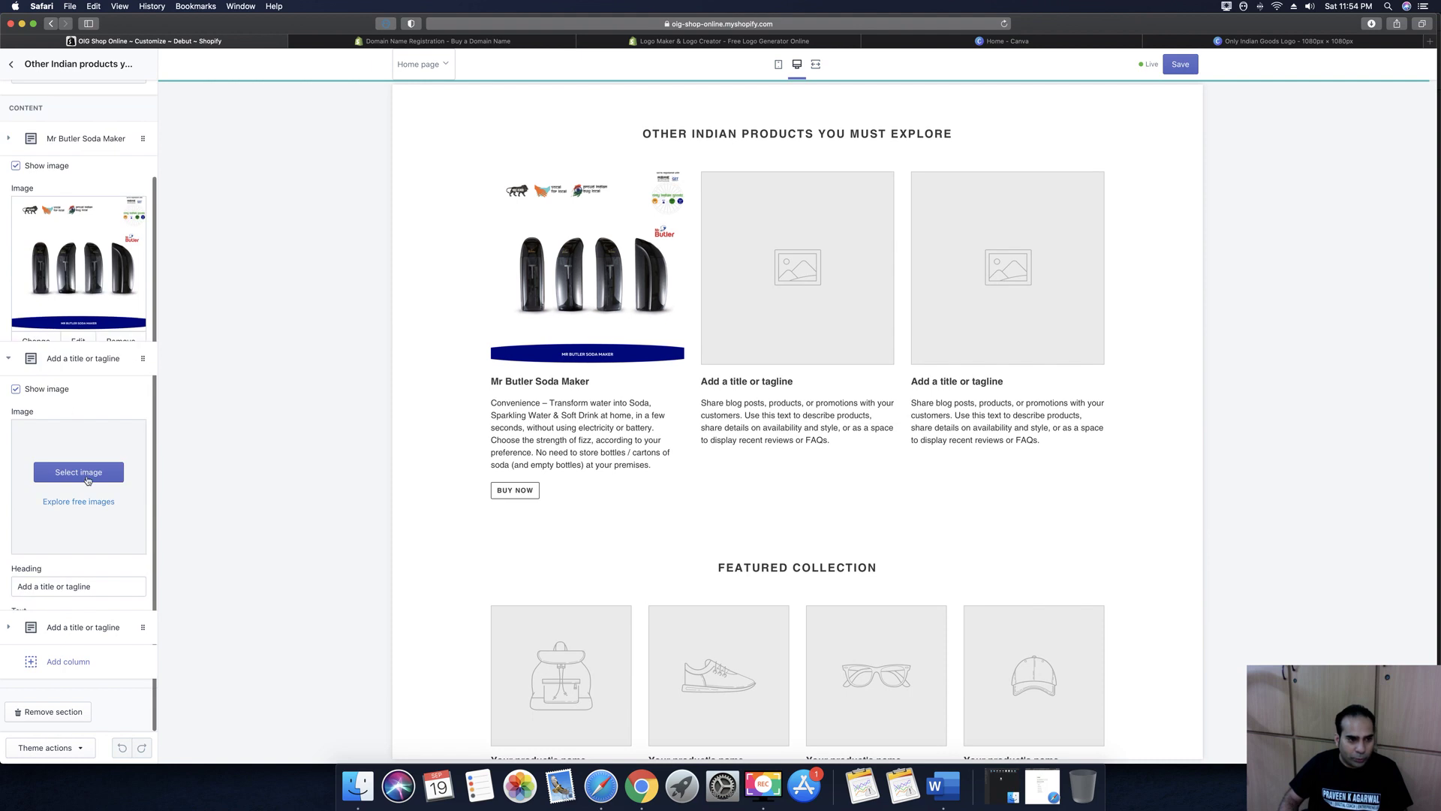
pyautogui.click(80, 343)
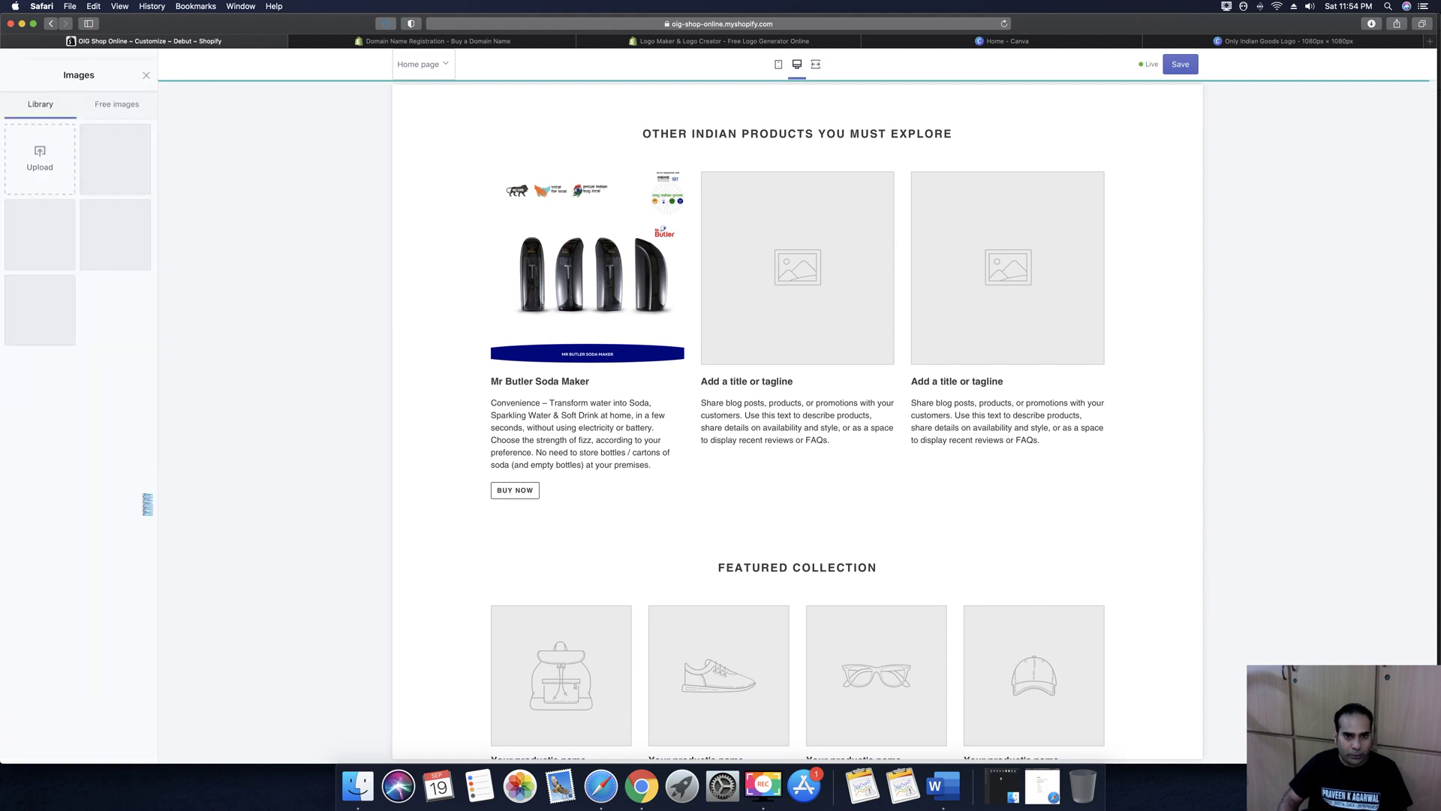
pyautogui.click(41, 153)
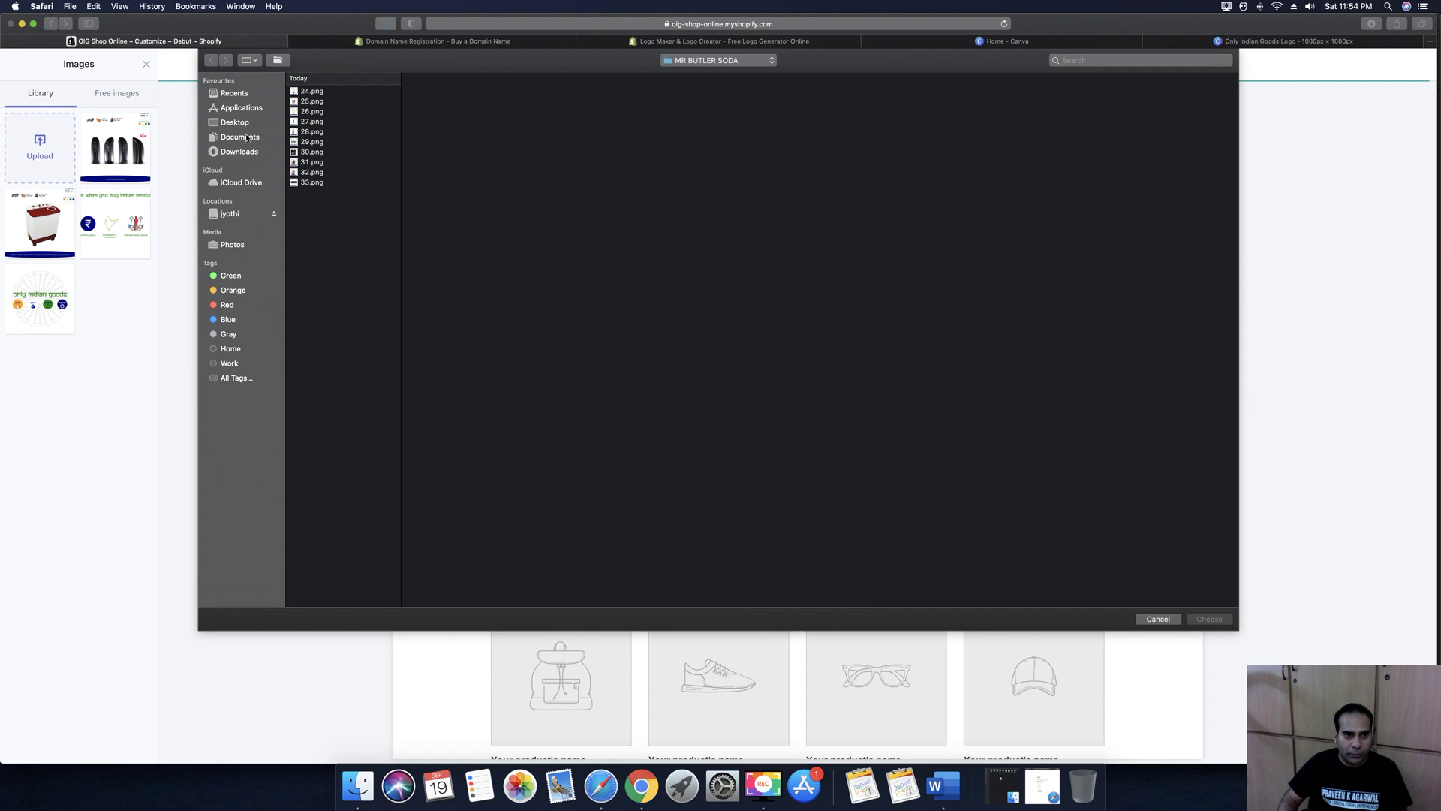
pyautogui.click(248, 138)
pyautogui.click(322, 168)
pyautogui.click(319, 157)
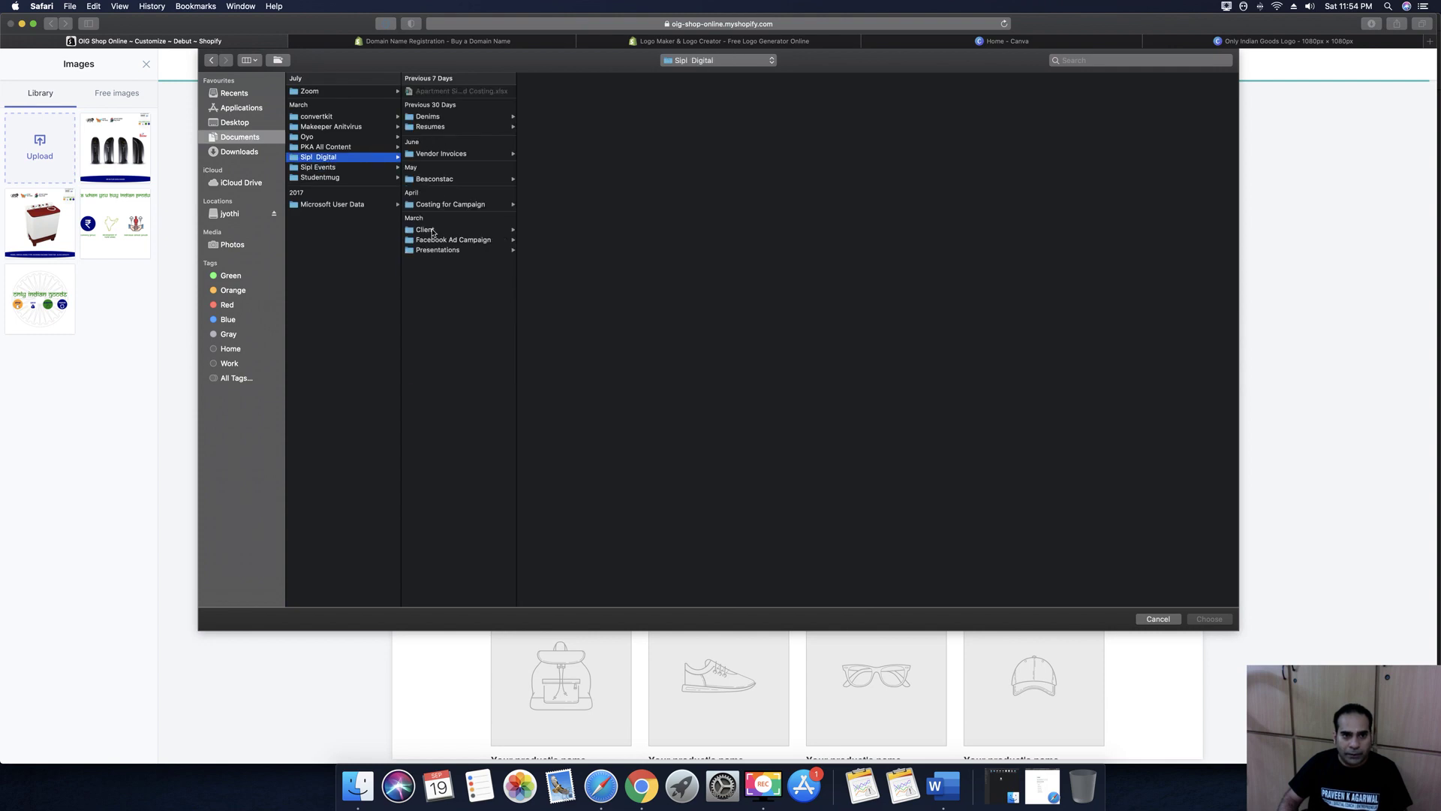
pyautogui.click(434, 232)
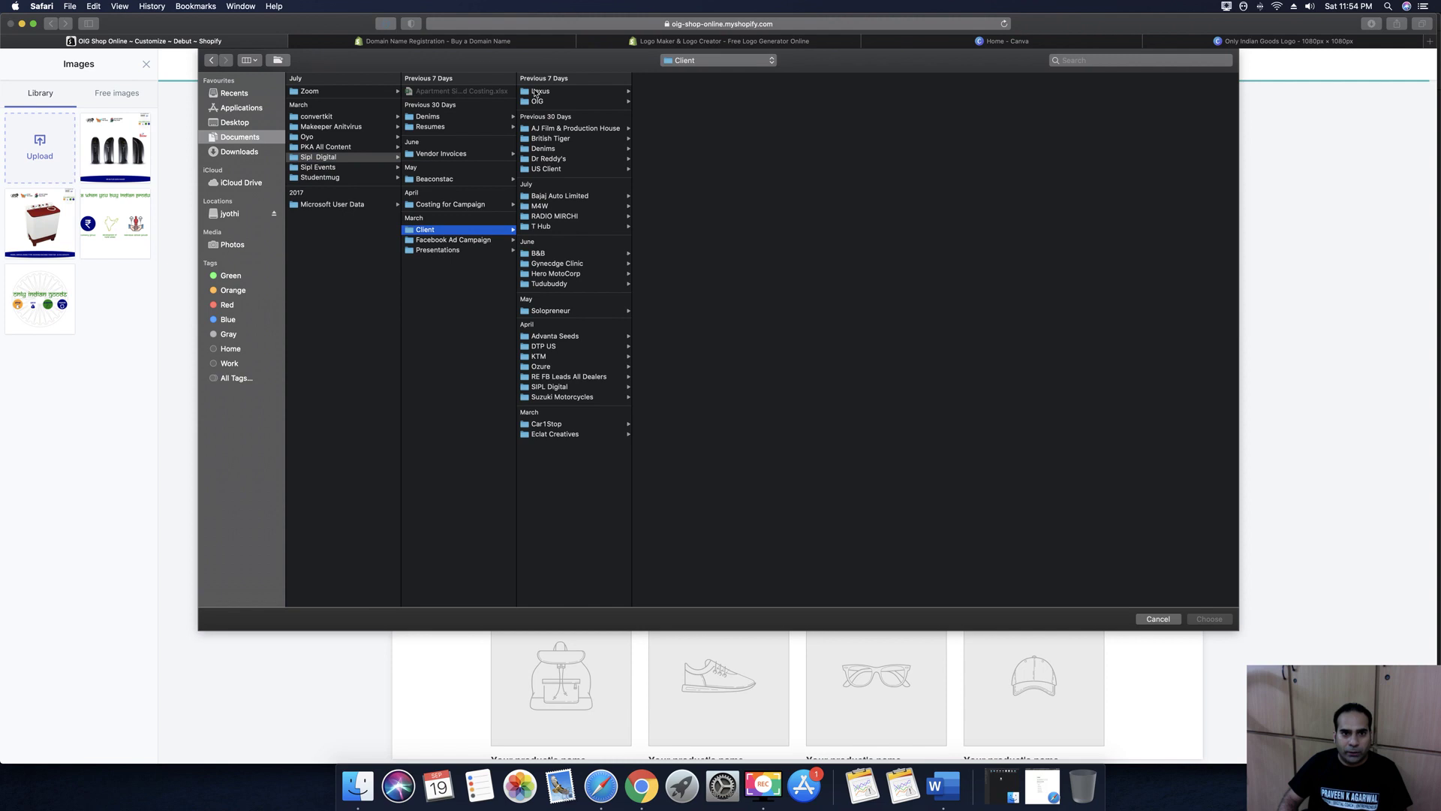
pyautogui.click(536, 101)
pyautogui.click(652, 102)
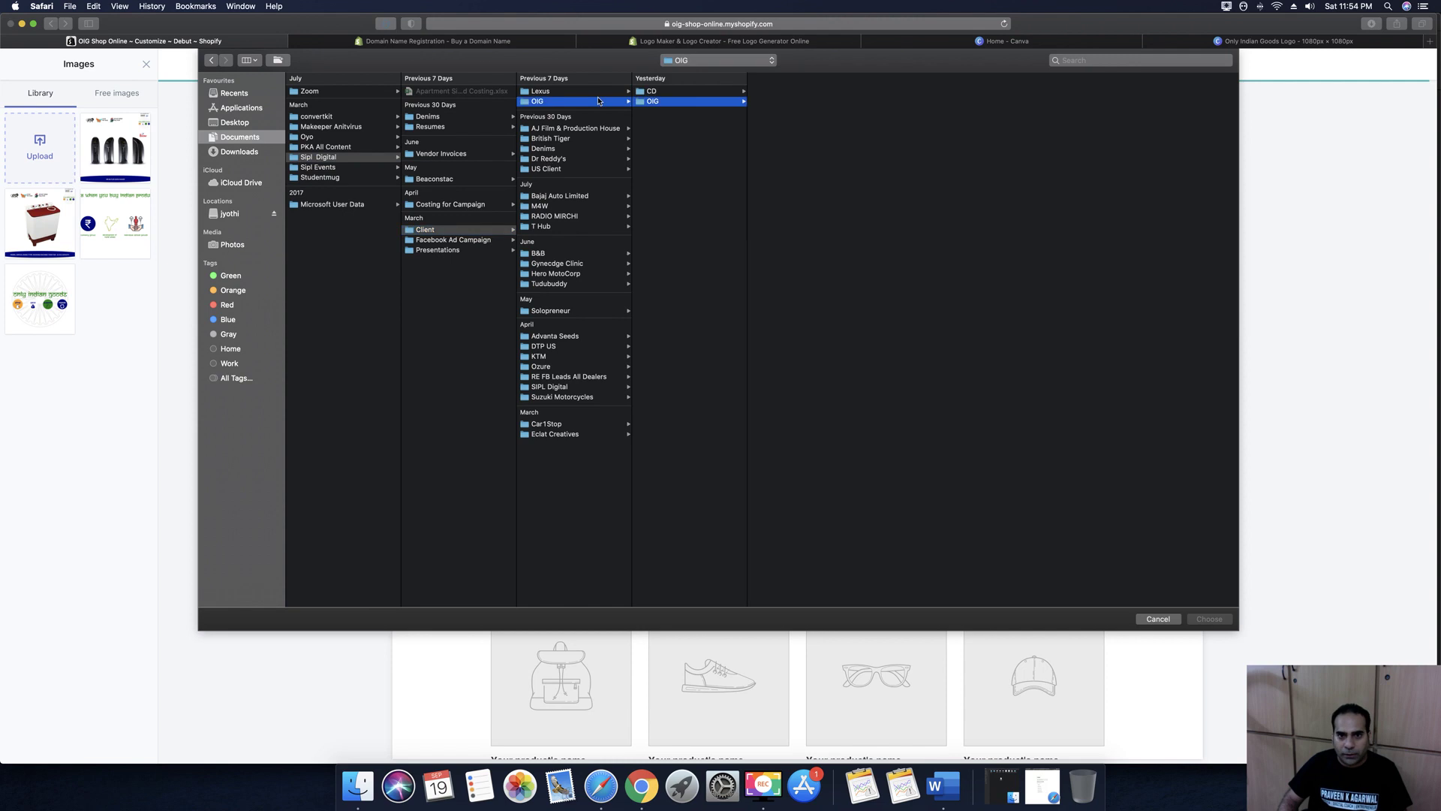
pyautogui.click(786, 162)
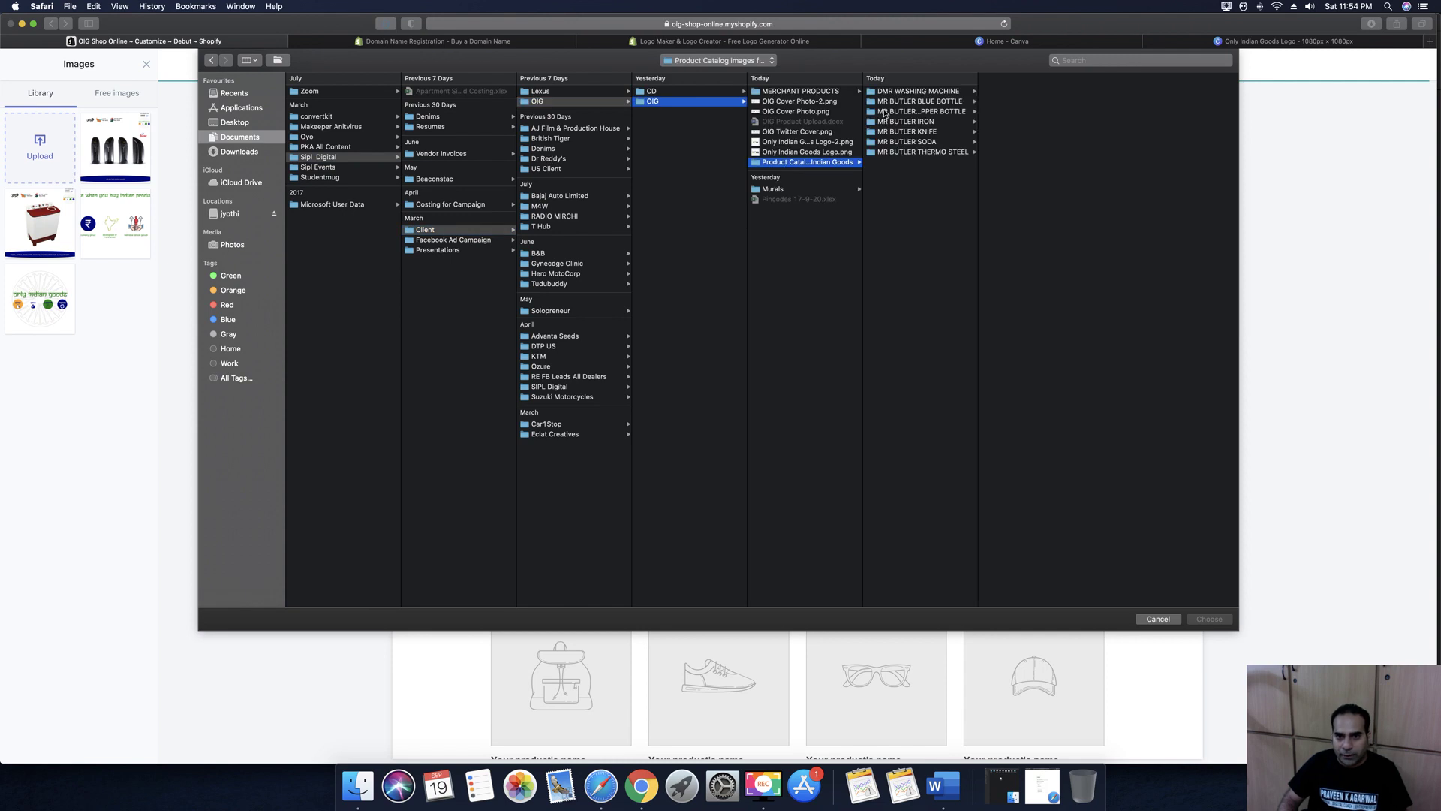
pyautogui.click(897, 103)
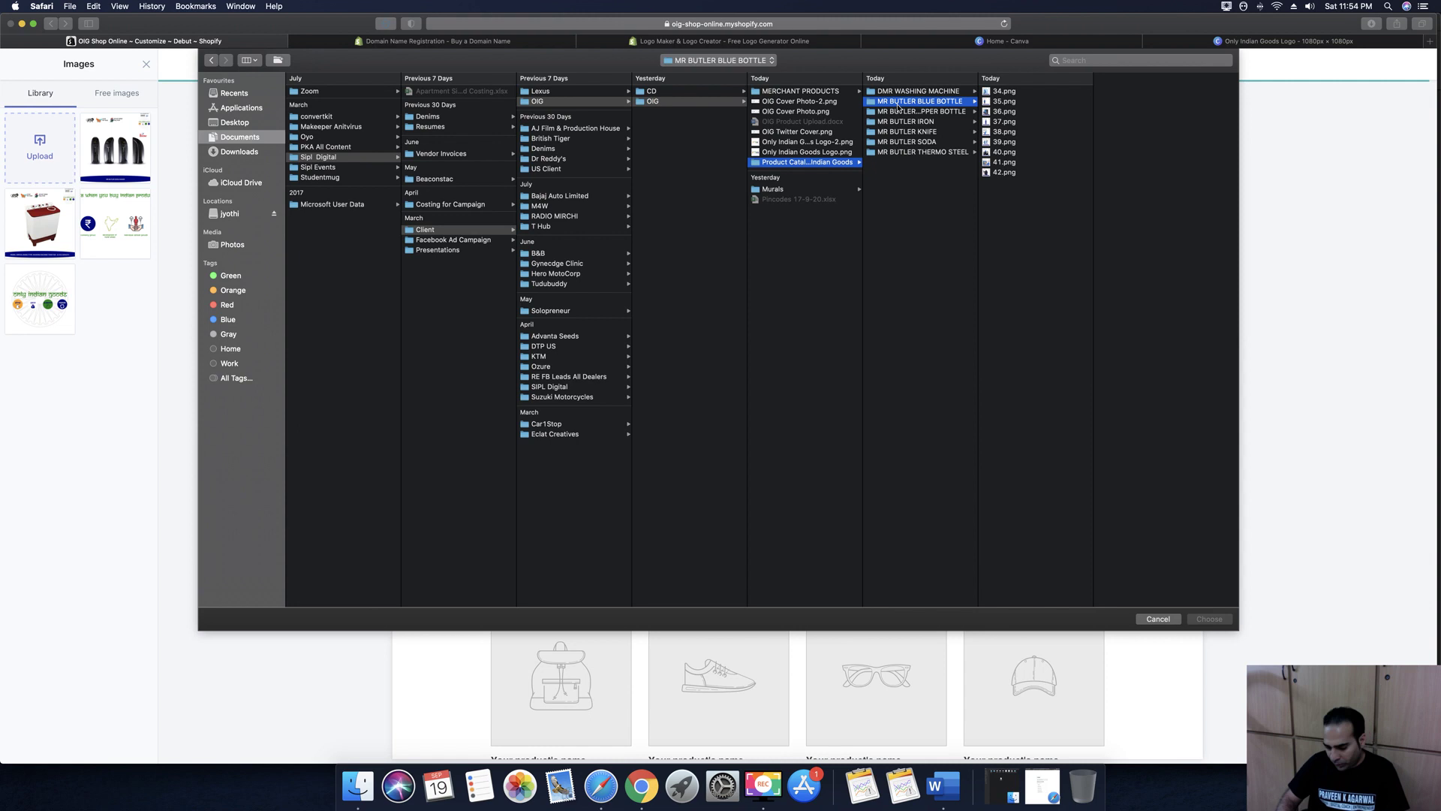
# Preview the bottle pictures and upload 39.png
pyautogui.press('Right')
pyautogui.press('Down')
pyautogui.press('Down')
pyautogui.press('Down')
pyautogui.press('Down')
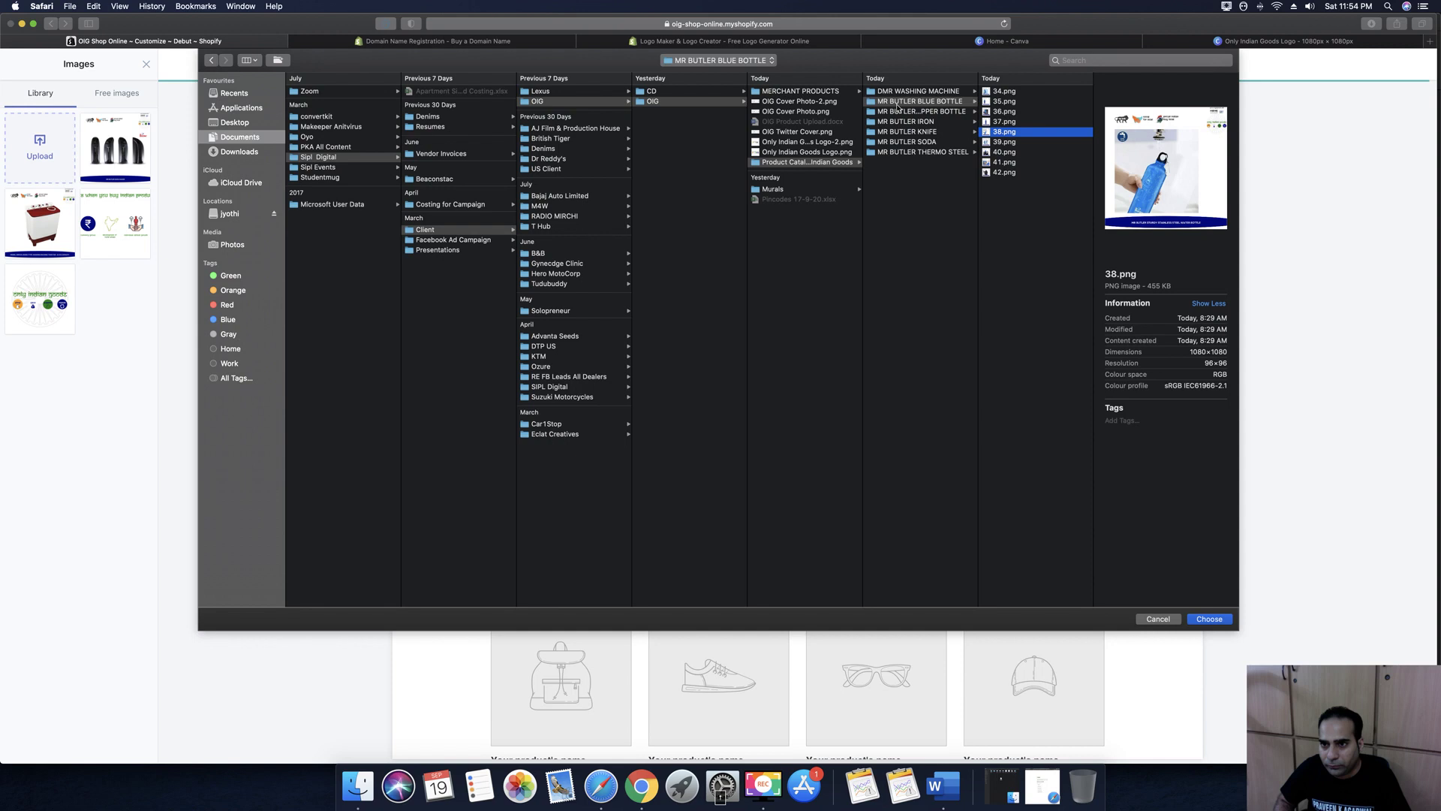
pyautogui.press('Up')
pyautogui.press('Down')
pyautogui.press('Down')
pyautogui.press('Down')
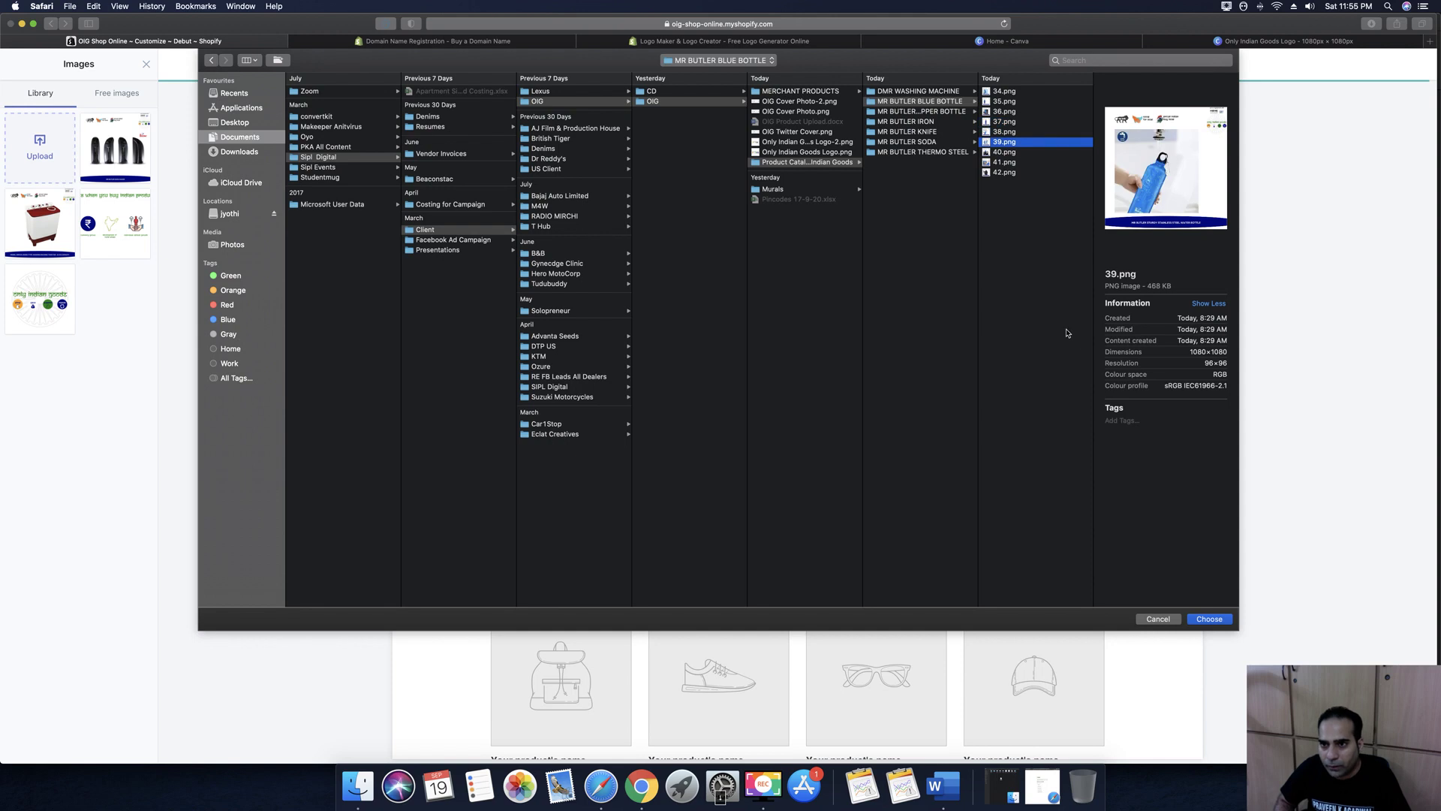
pyautogui.press('Up')
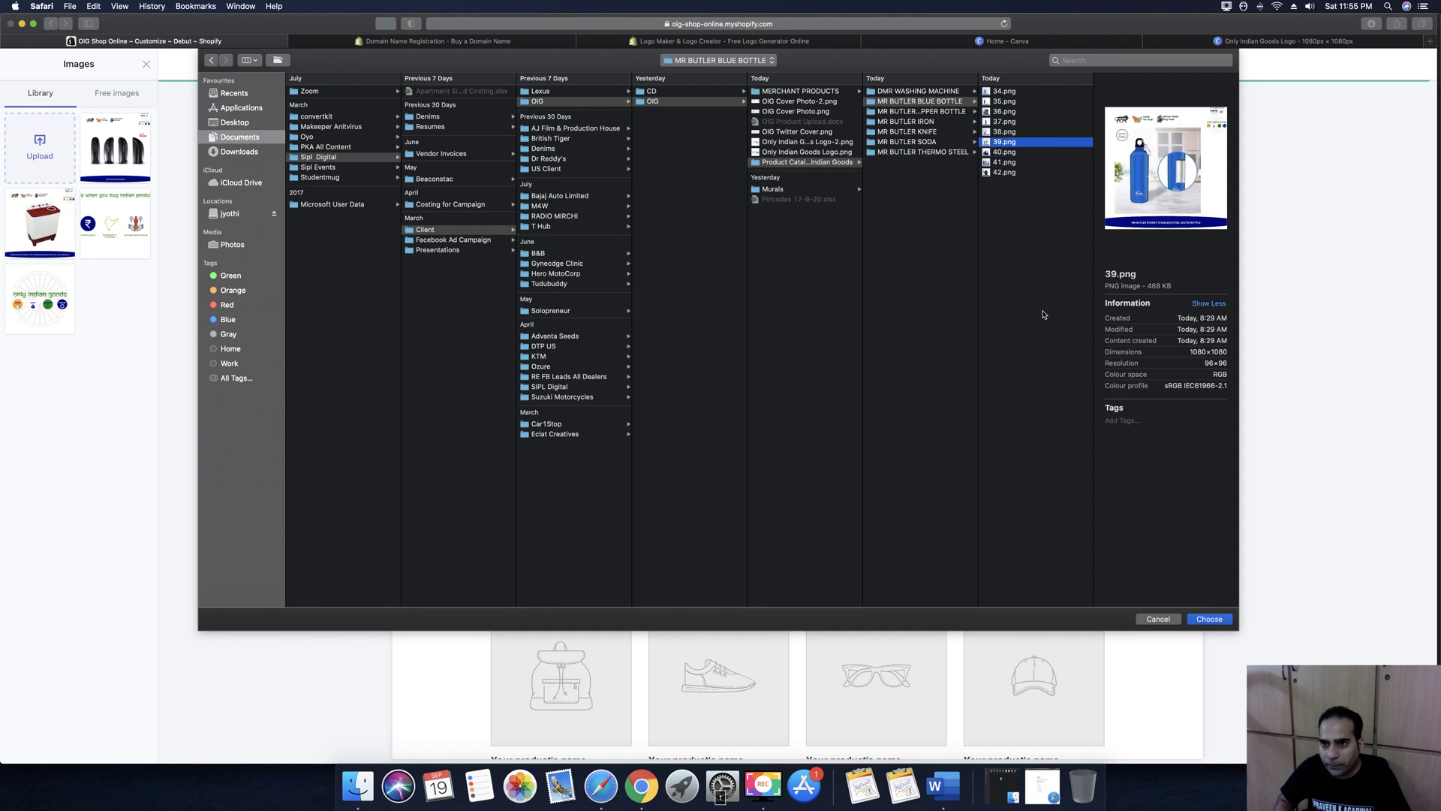
pyautogui.click(1210, 620)
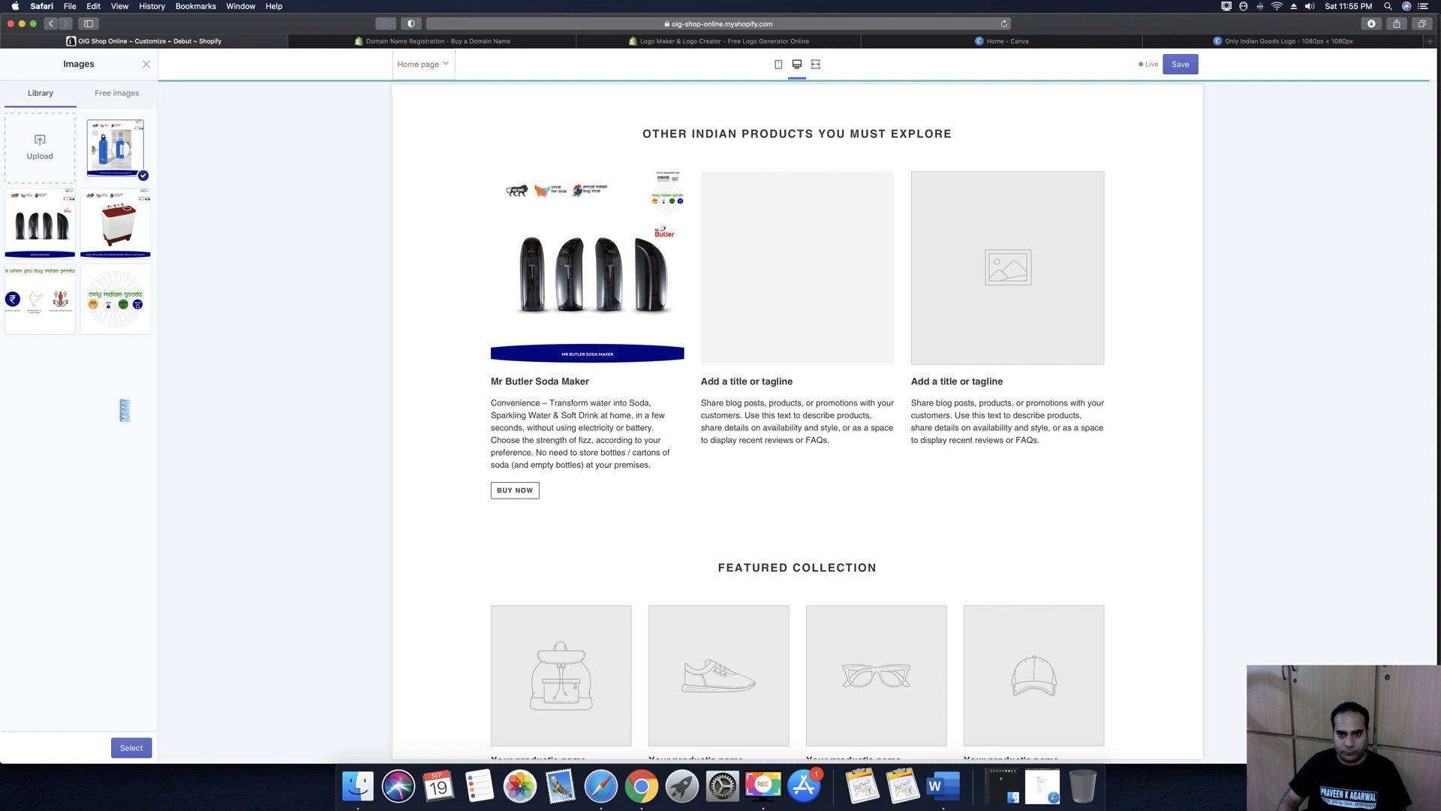
# Place 39.png in the second column and begin a 'Mr Butler' heading
pyautogui.click(132, 747)
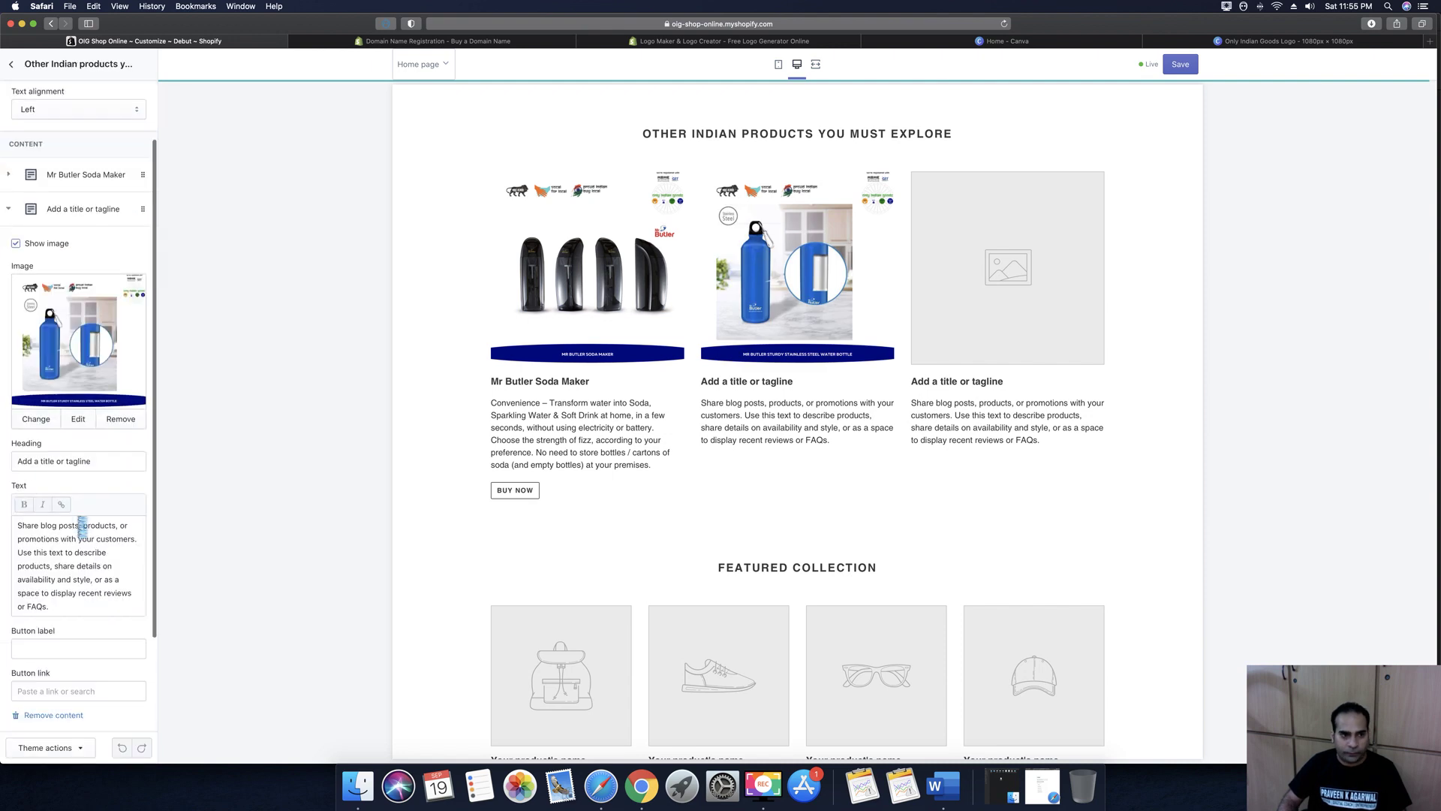
pyautogui.tripleClick(55, 462)
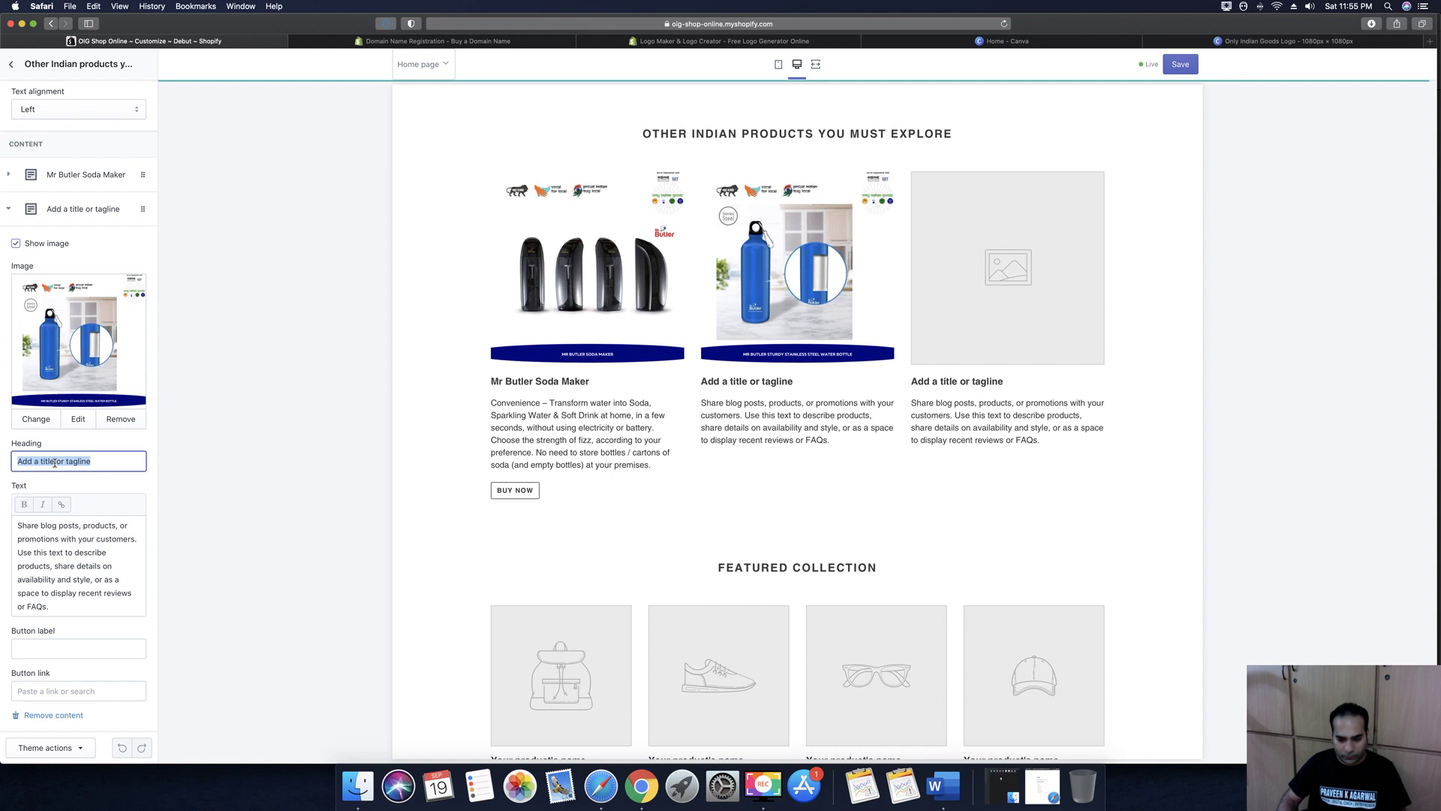
pyautogui.write('Mr Butler')
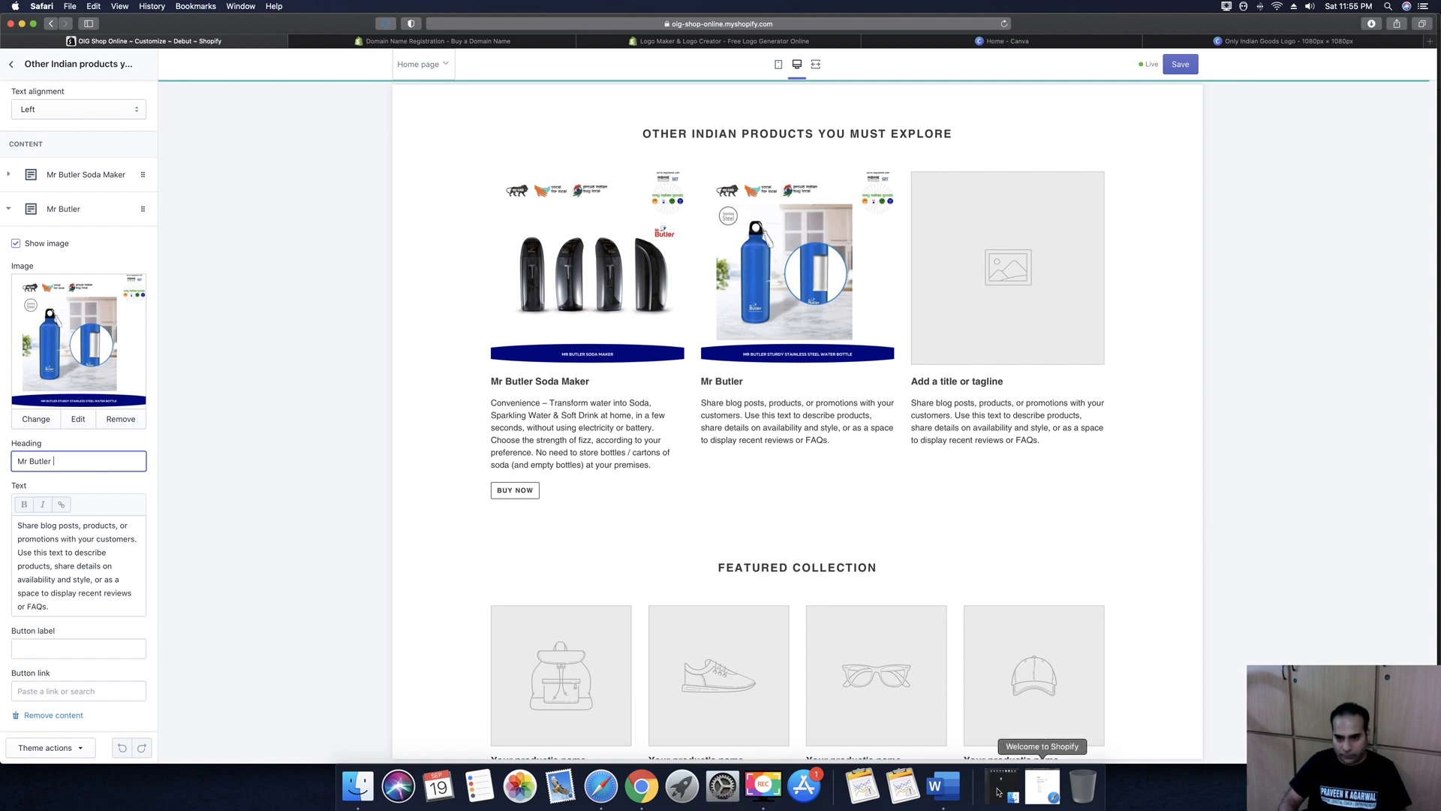
# Copy the full bottle title from Word and paste it as the second column heading
pyautogui.click(944, 785)
pyautogui.click(1237, 487)
pyautogui.scroll(-2, 1238, 486)
pyautogui.scroll(-5, 1237, 486)
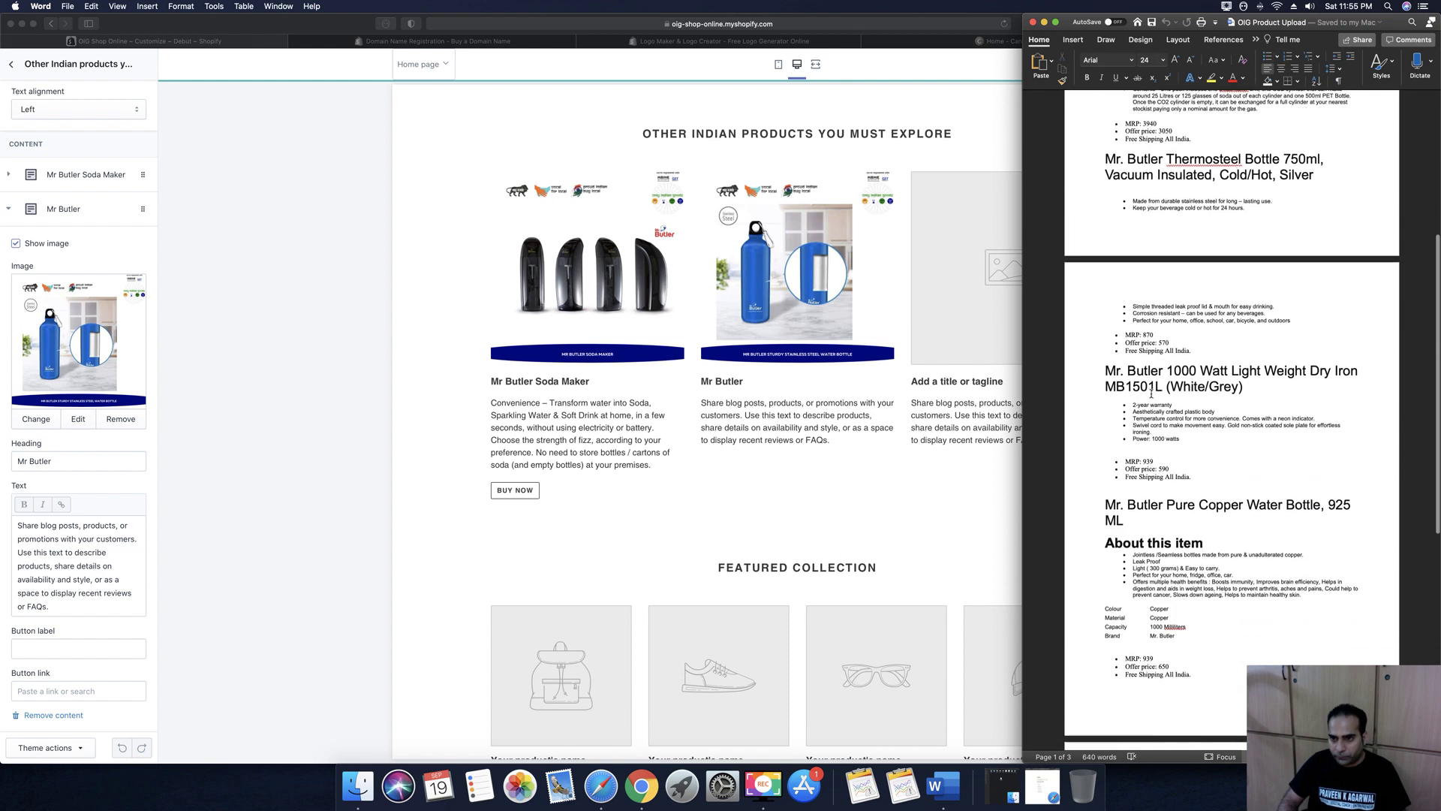
pyautogui.scroll(-5, 1151, 393)
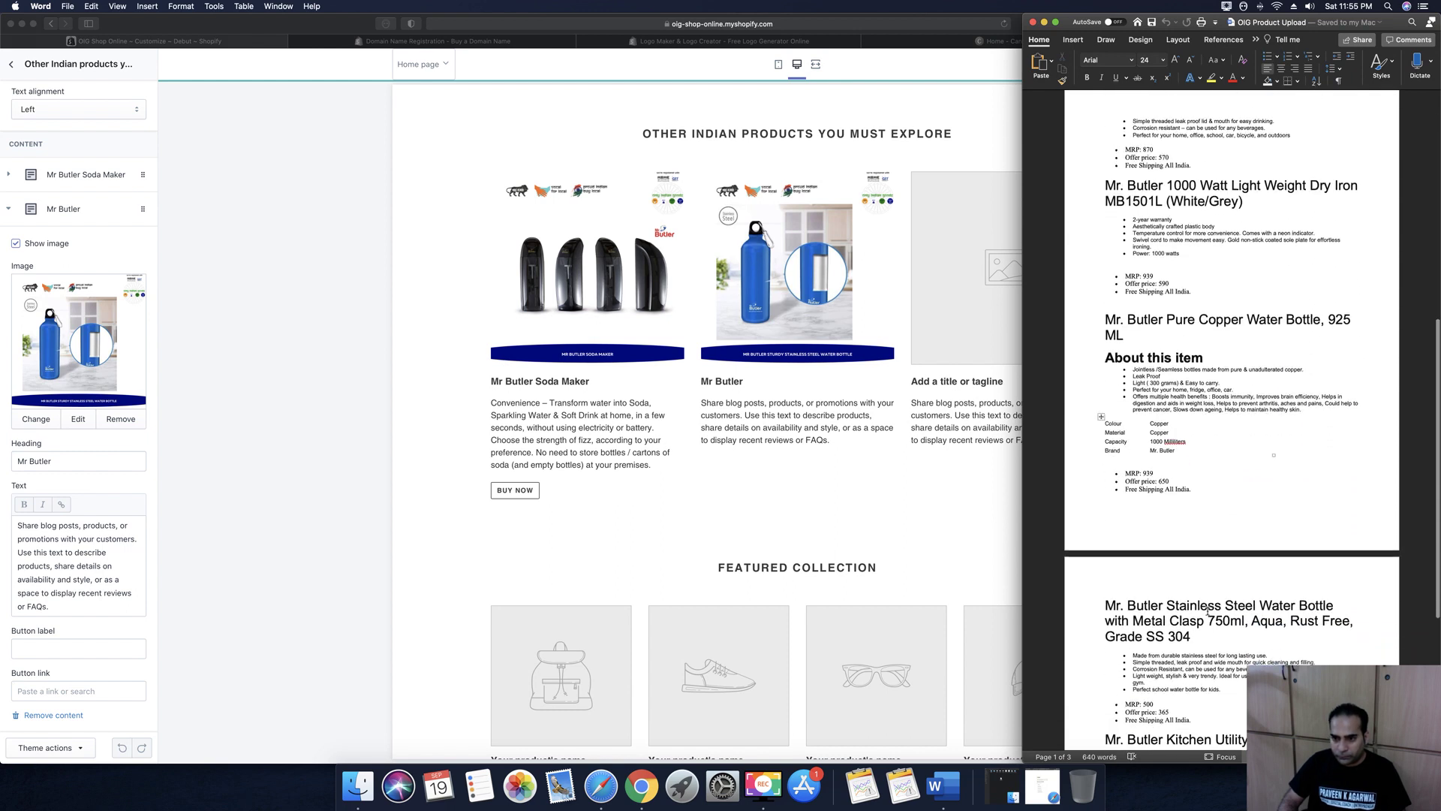
pyautogui.moveTo(1132, 605); pyautogui.dragTo(1246, 621)
pyautogui.press('super+c')
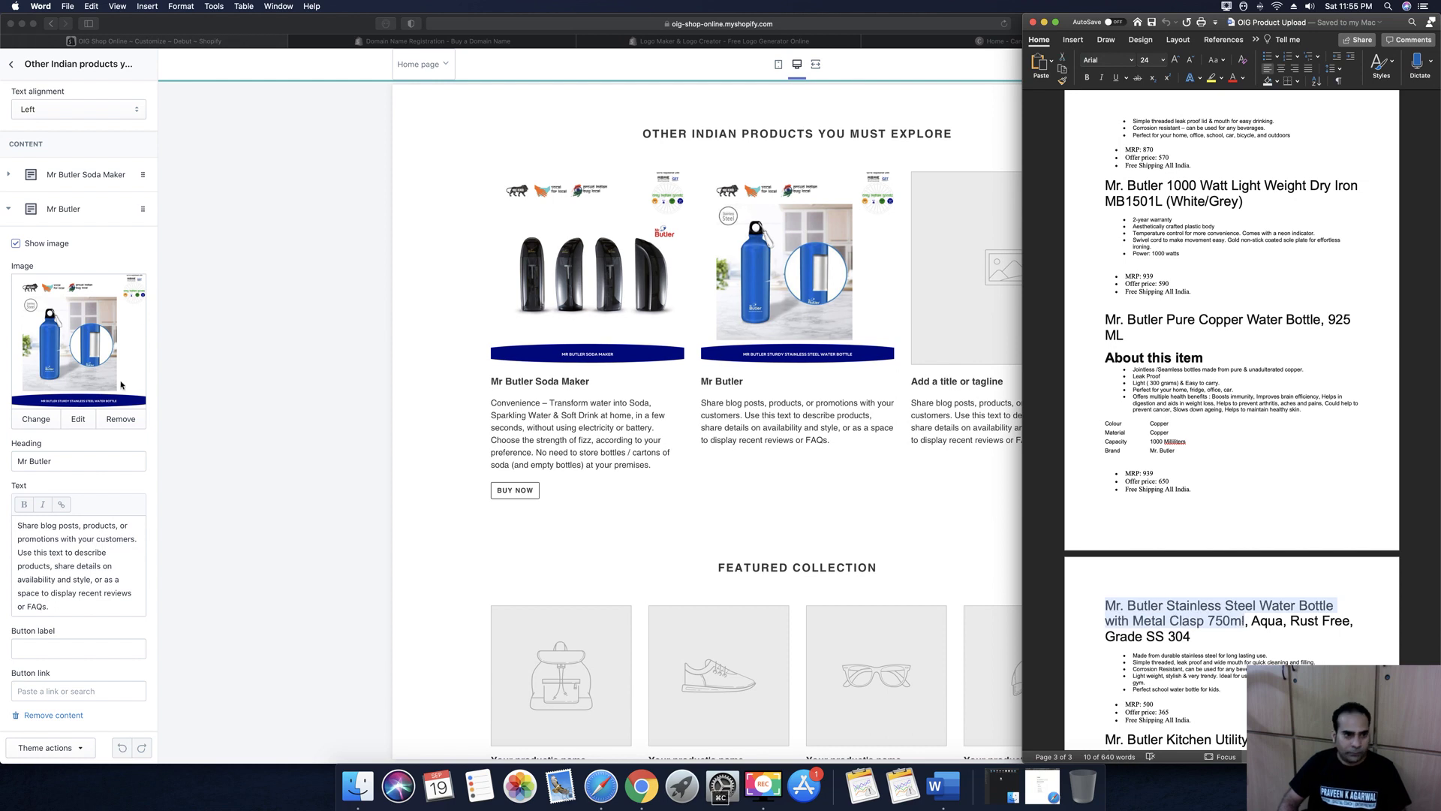
pyautogui.click(78, 461)
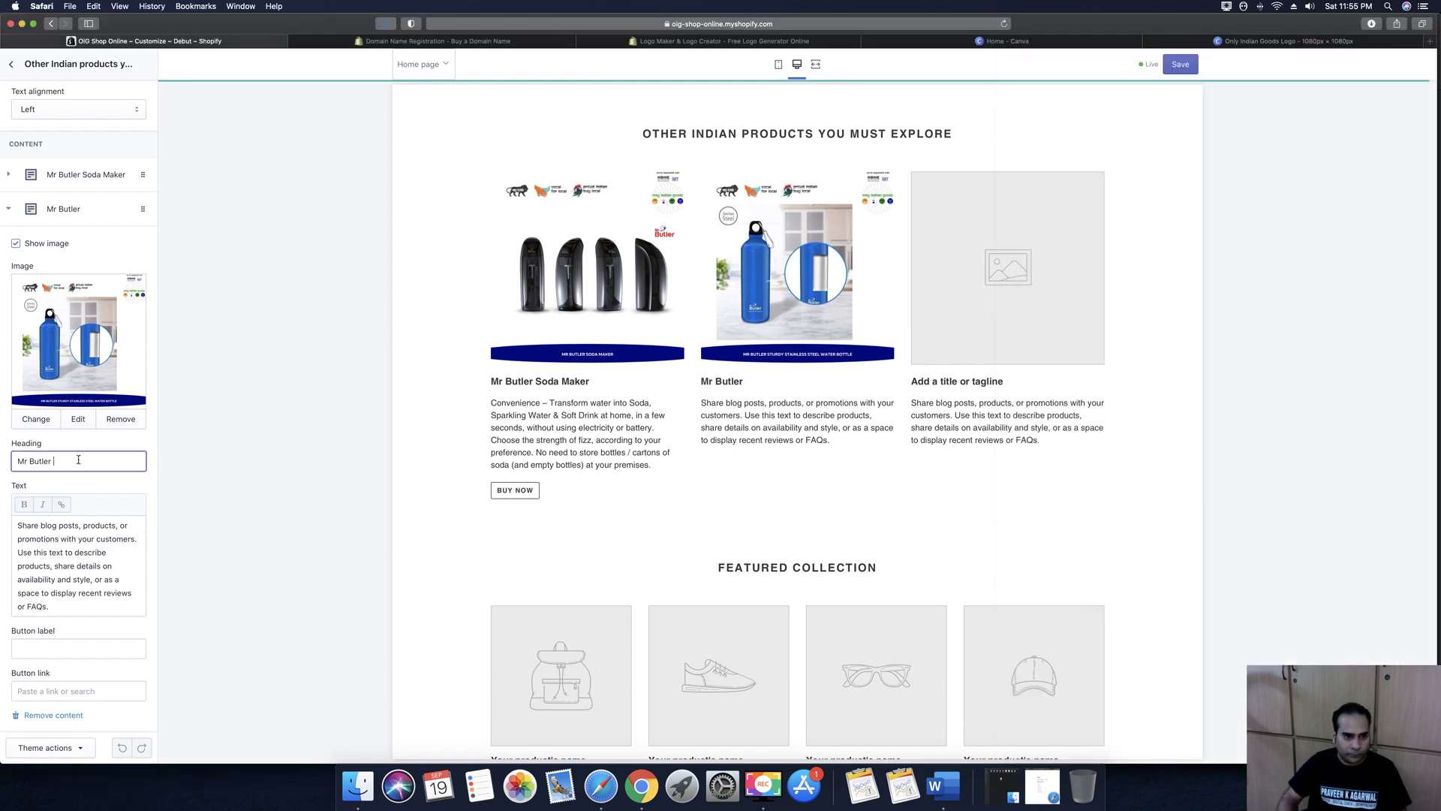
pyautogui.press('super+a')
pyautogui.press('super+v')
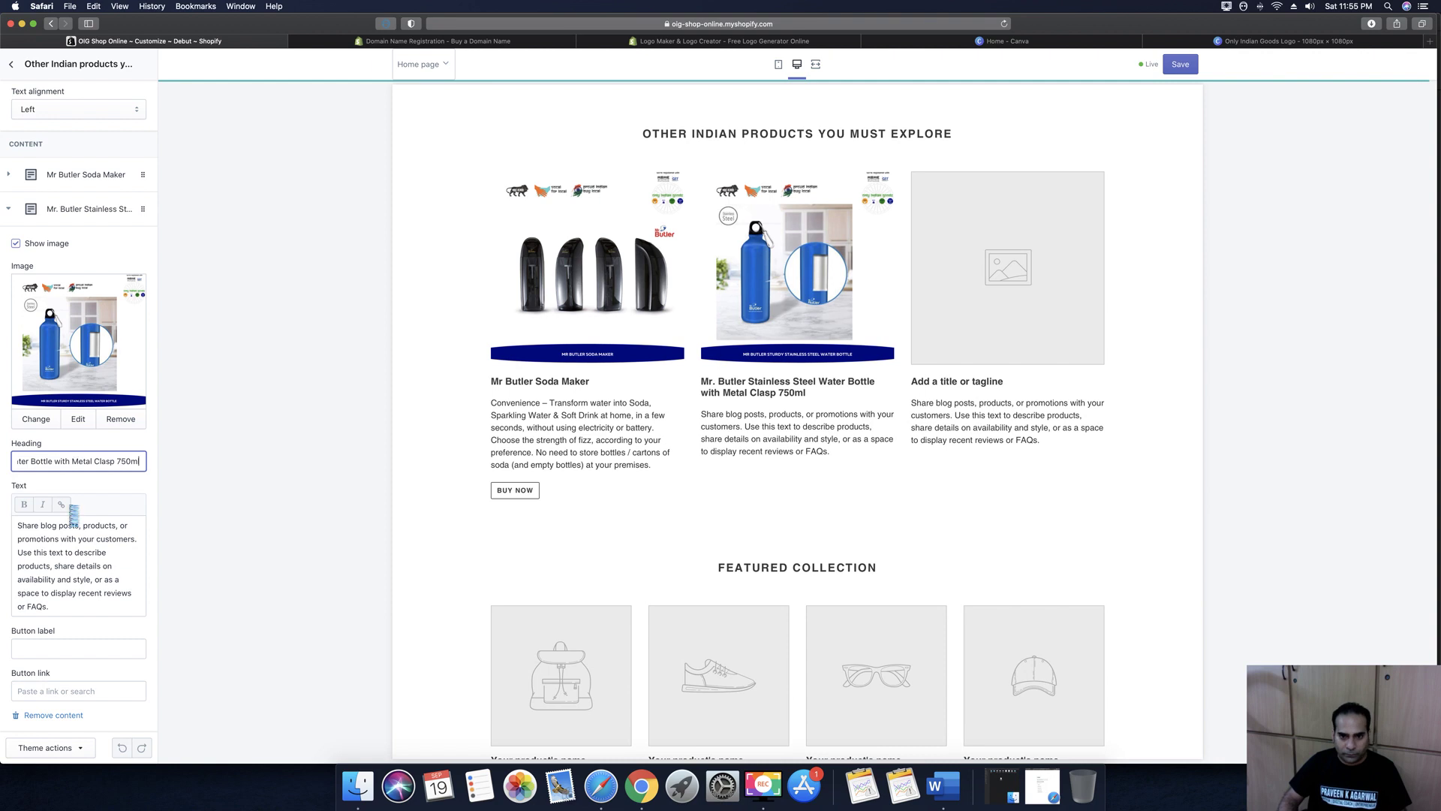
# Copy the bottle's five feature bullets from Word for the column description
pyautogui.click(60, 552)
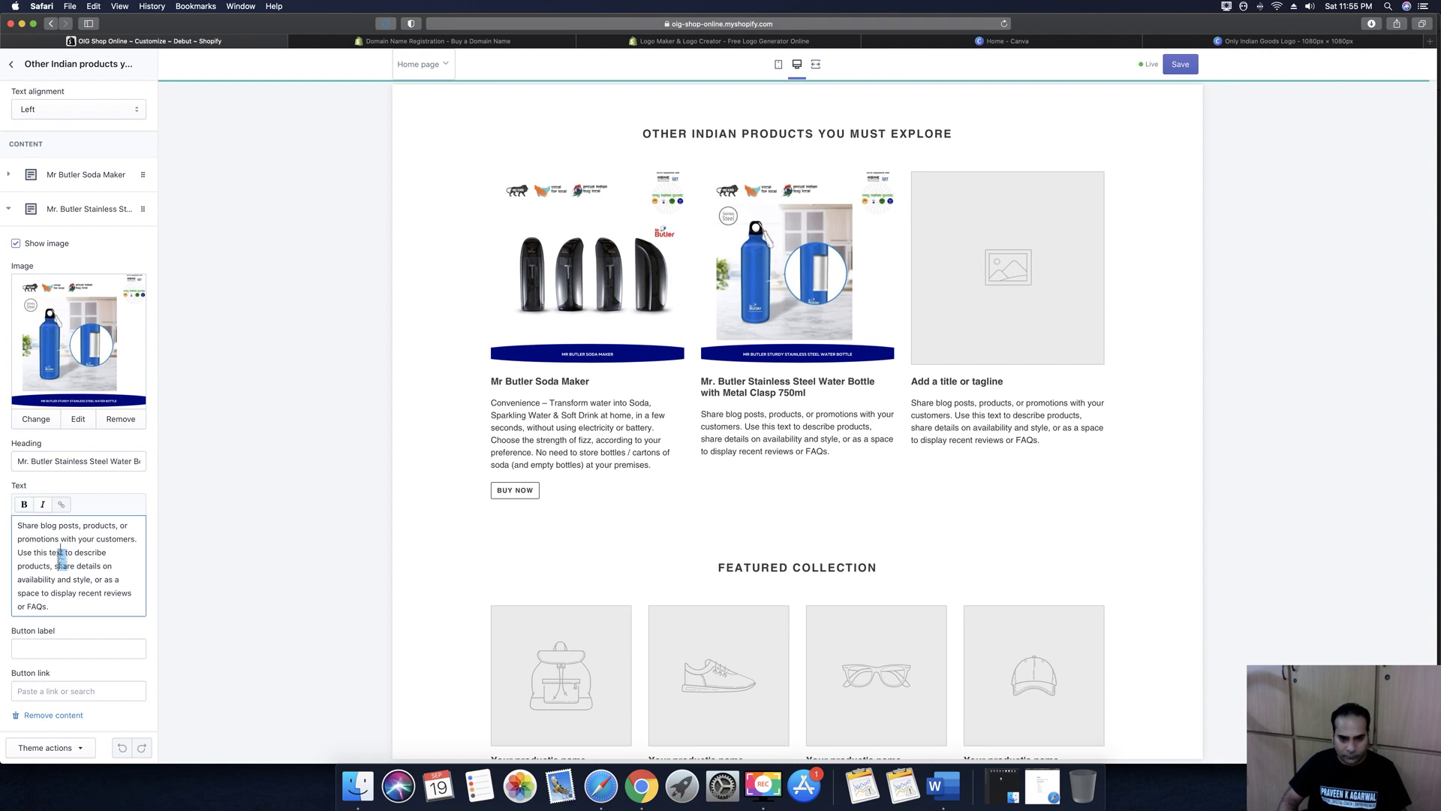
pyautogui.click(947, 783)
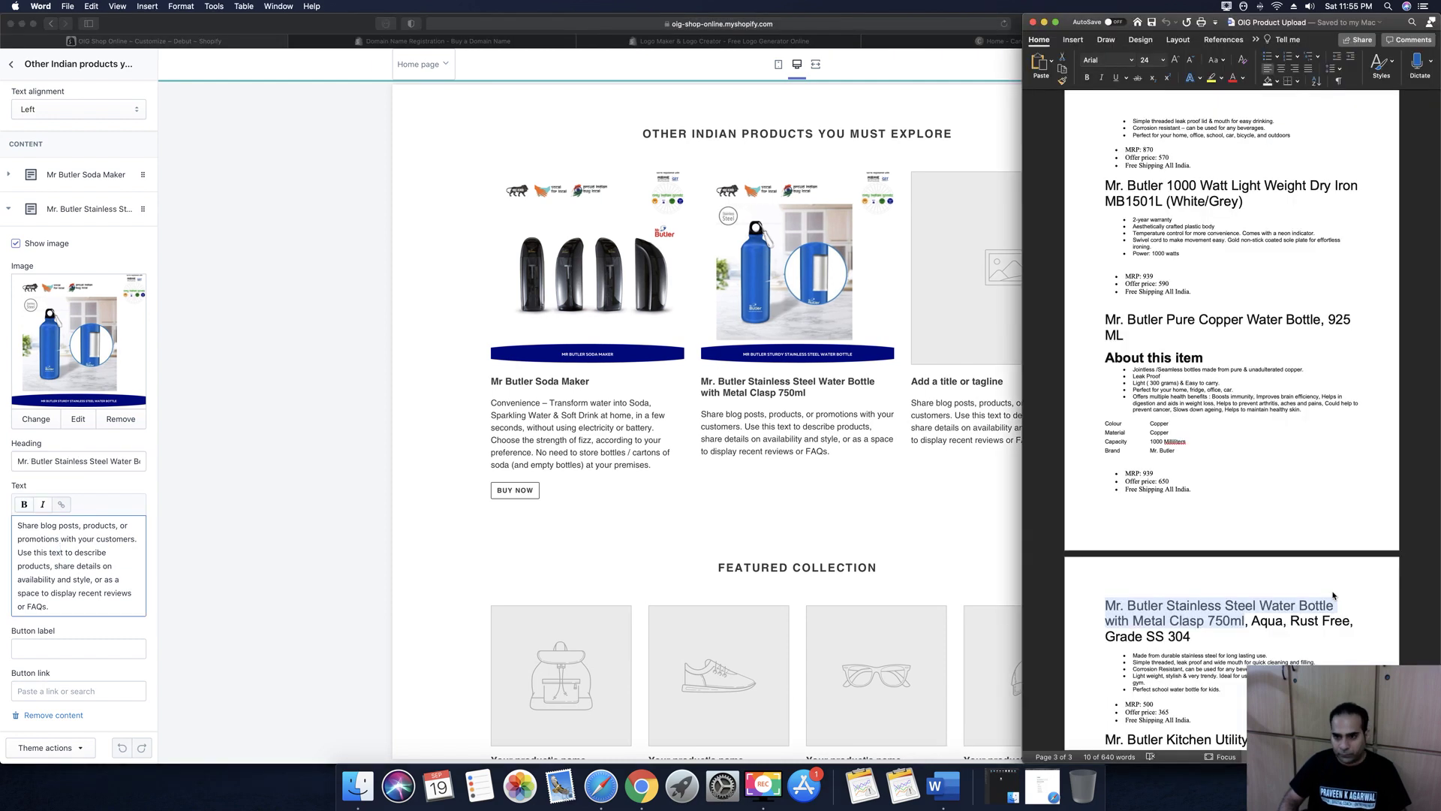
pyautogui.scroll(-1, 1142, 593)
pyautogui.click(1134, 626)
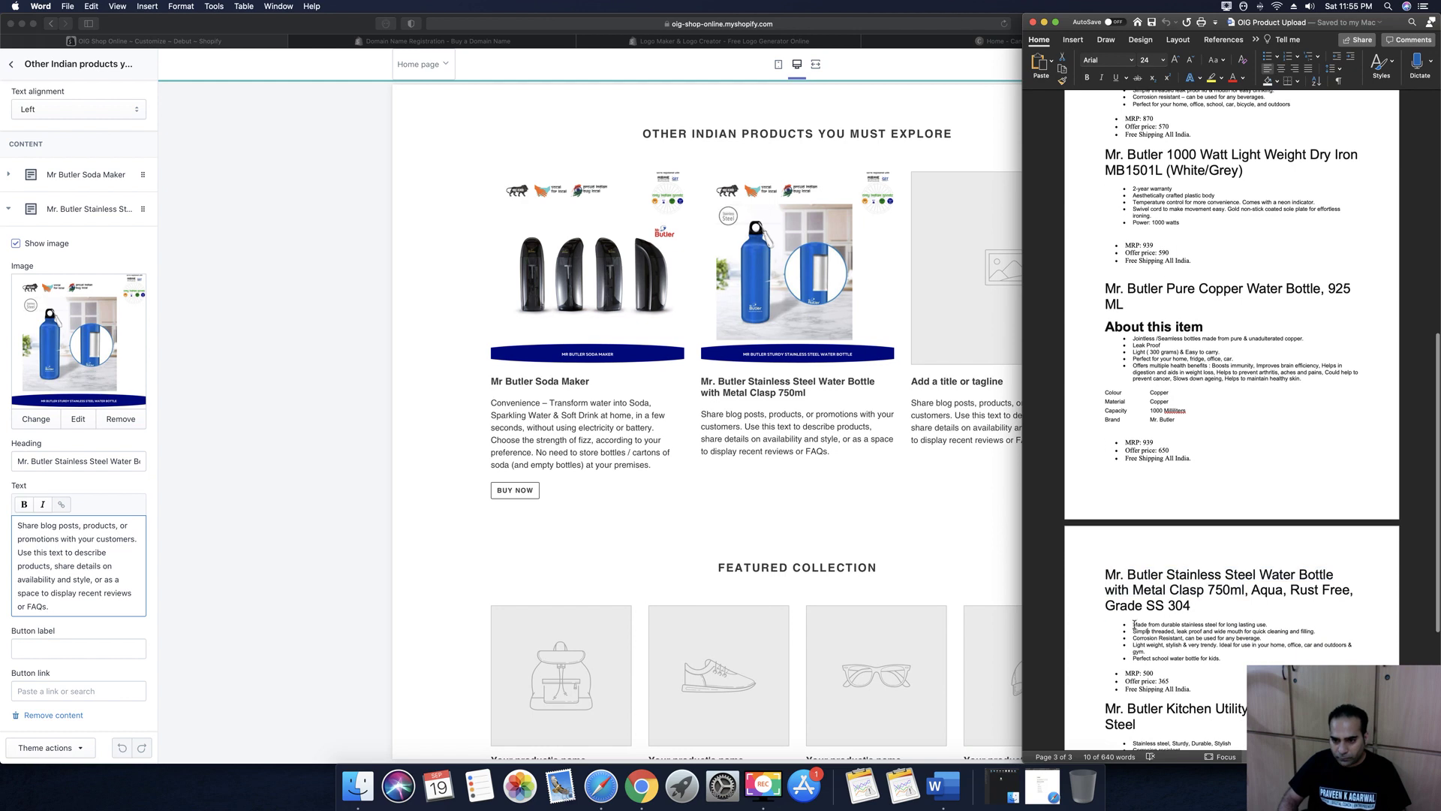
pyautogui.moveTo(1134, 625); pyautogui.dragTo(1222, 658)
pyautogui.press('super+c')
# Replace the second column's placeholder text with the pasted stainless steel bottle description
pyautogui.click(6, 537)
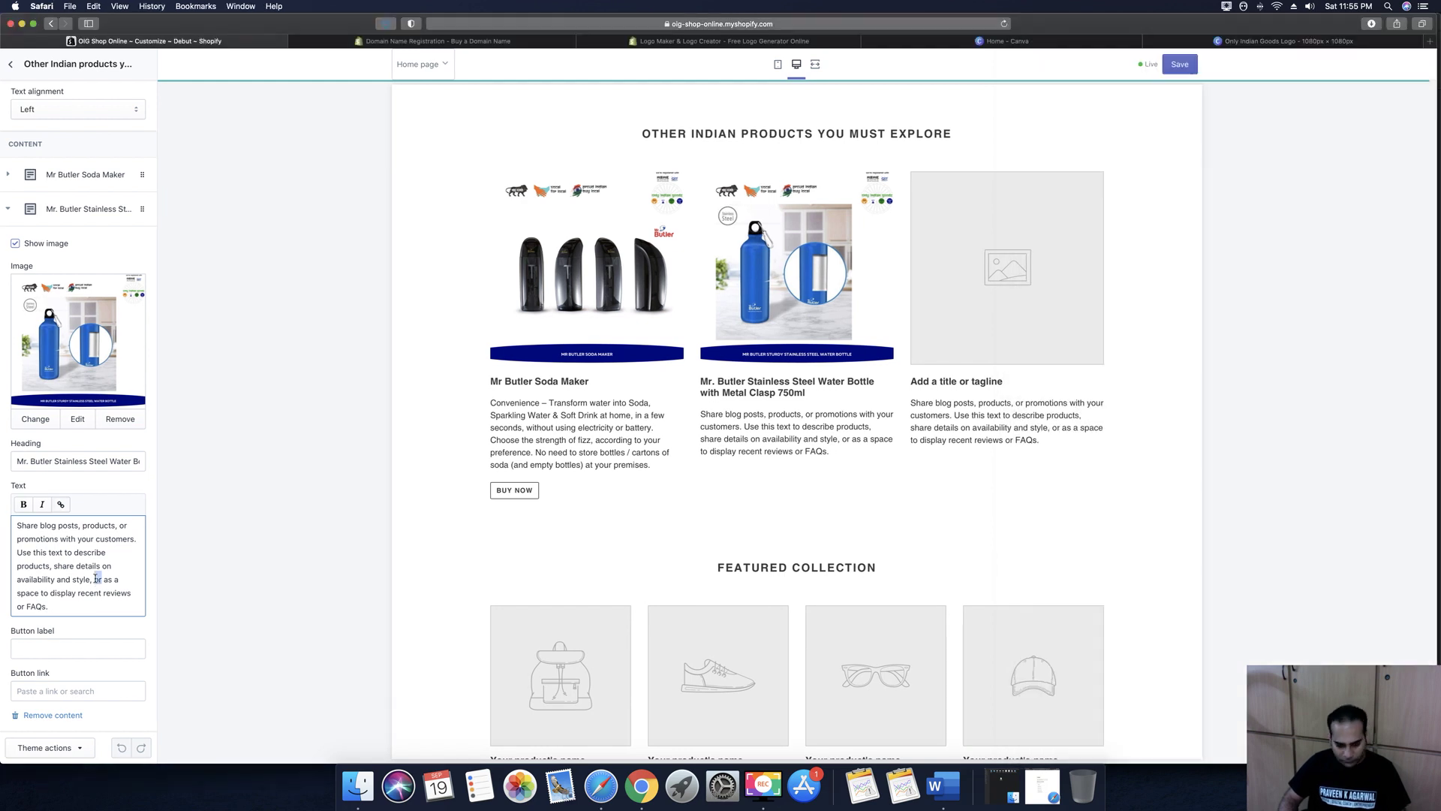
pyautogui.tripleClick(78, 519)
pyautogui.press('super+v')
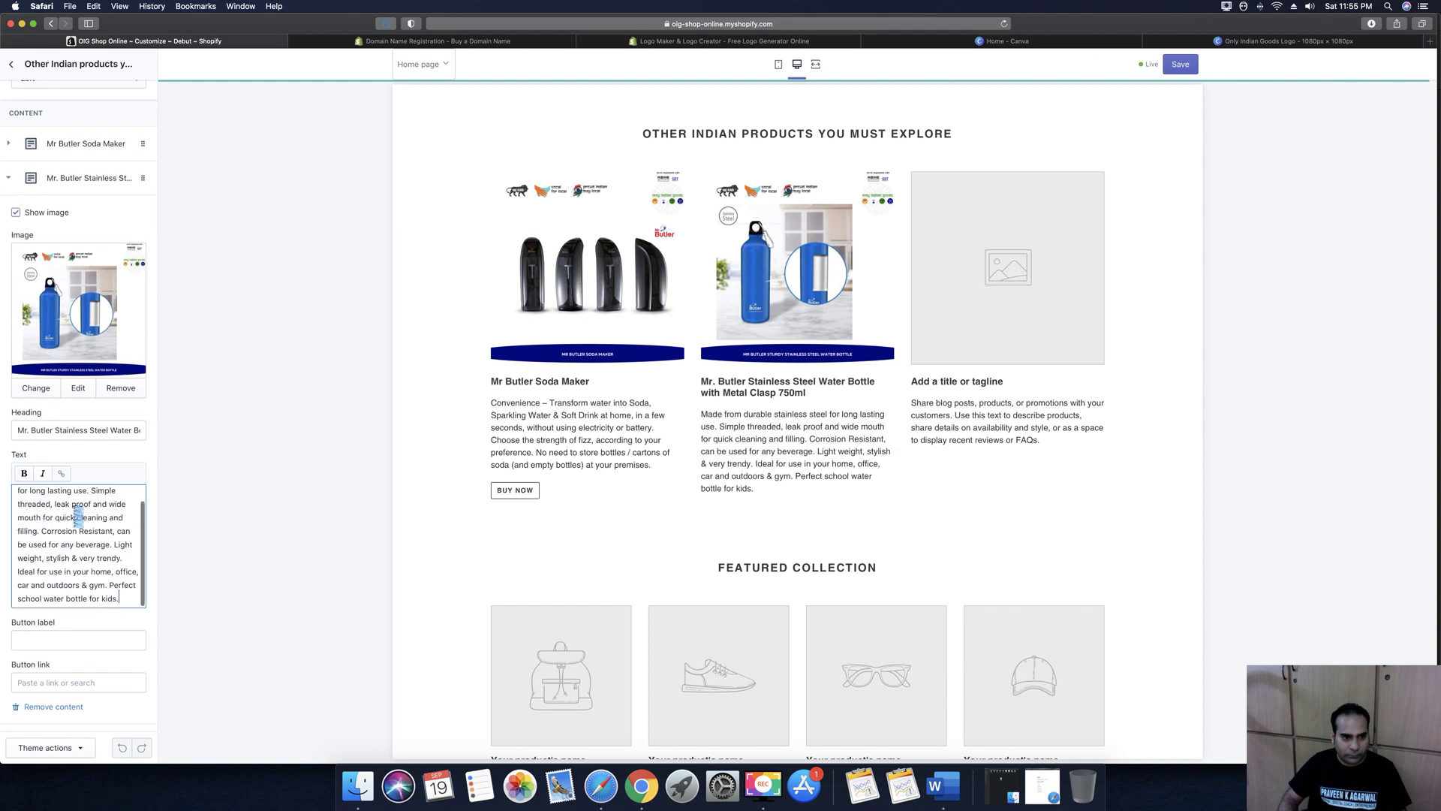
pyautogui.scroll(-1, 87, 499)
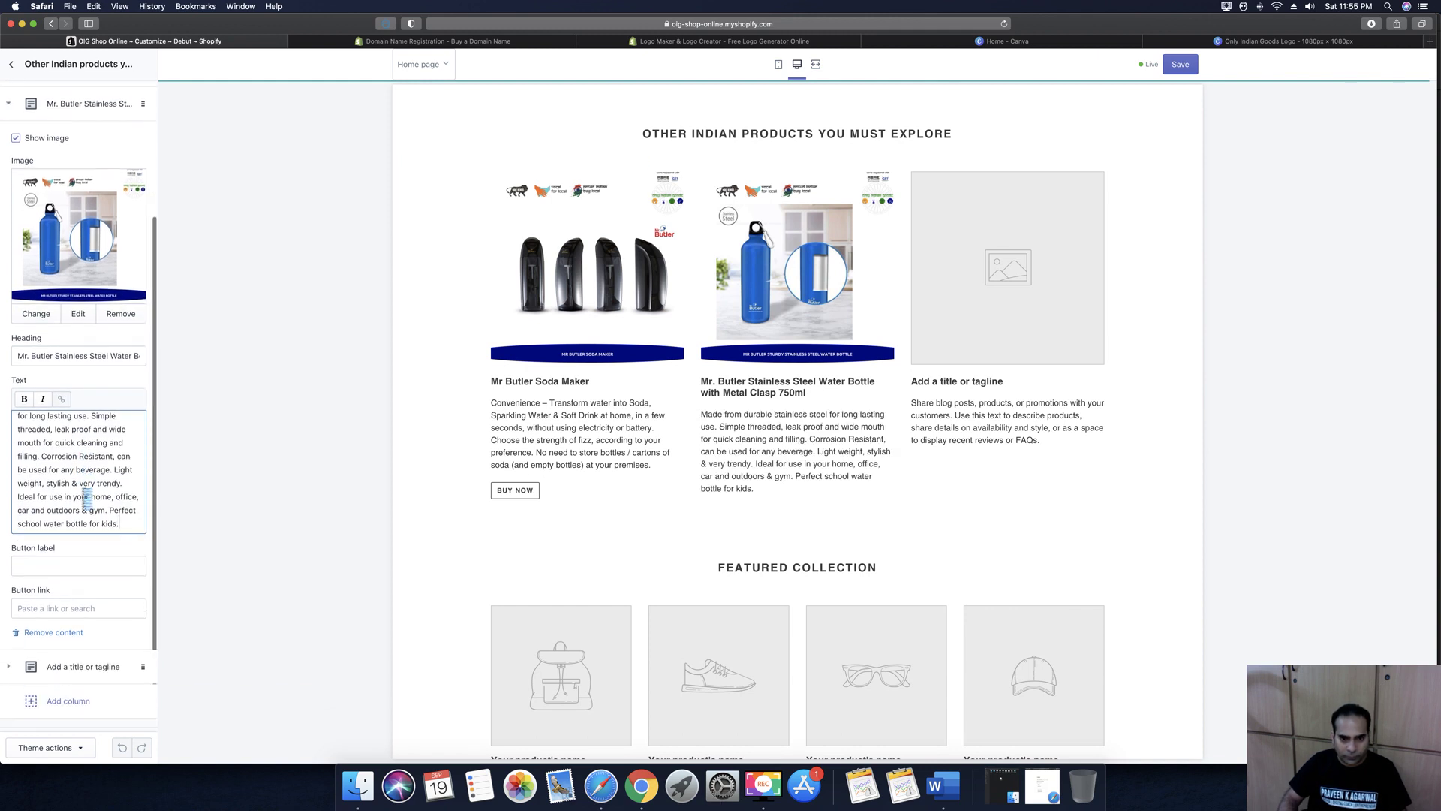
# Add a 'Buy Now' button linking to the Mr. Butler Stainless Steel bottle product
pyautogui.click(42, 566)
pyautogui.write('Buy Now')
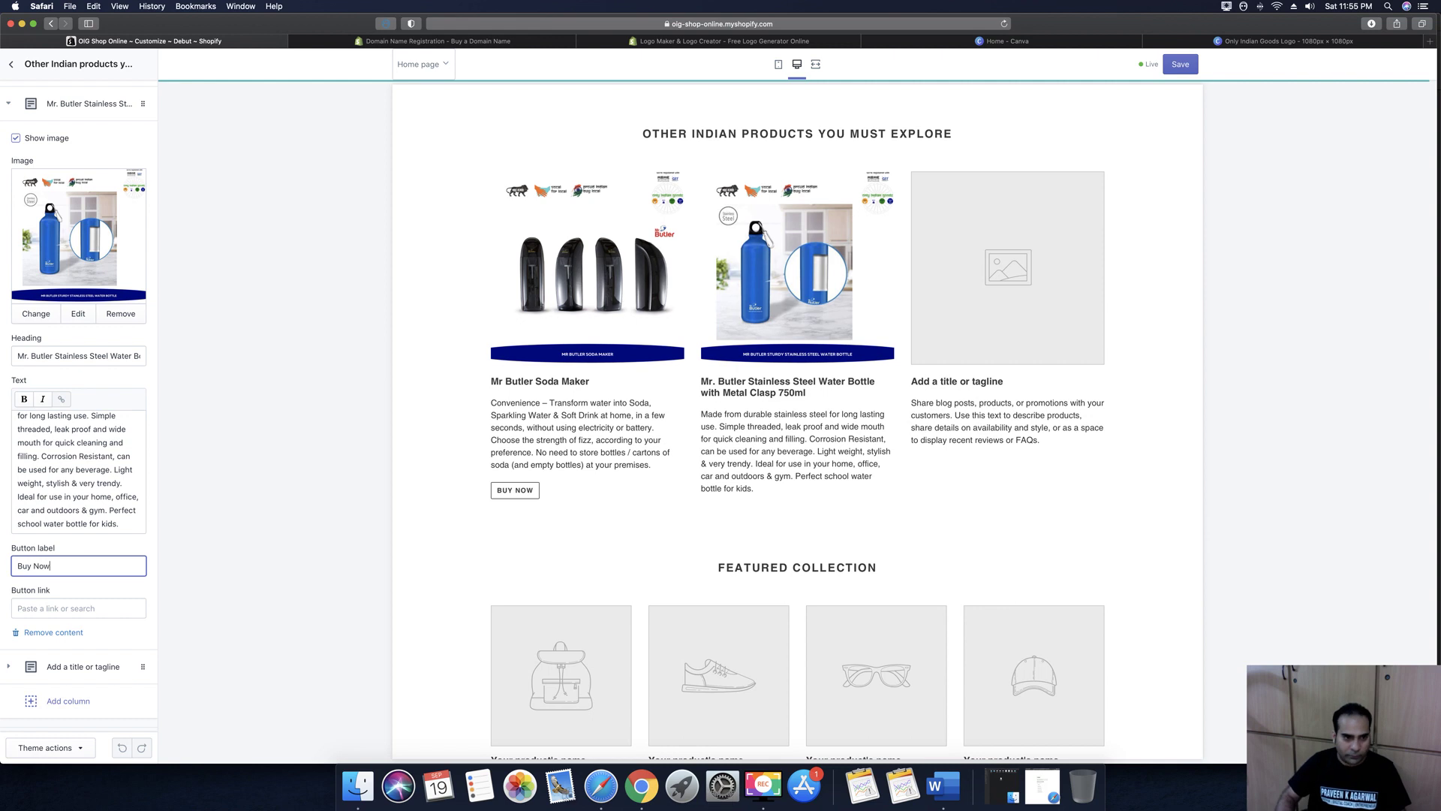
pyautogui.click(42, 608)
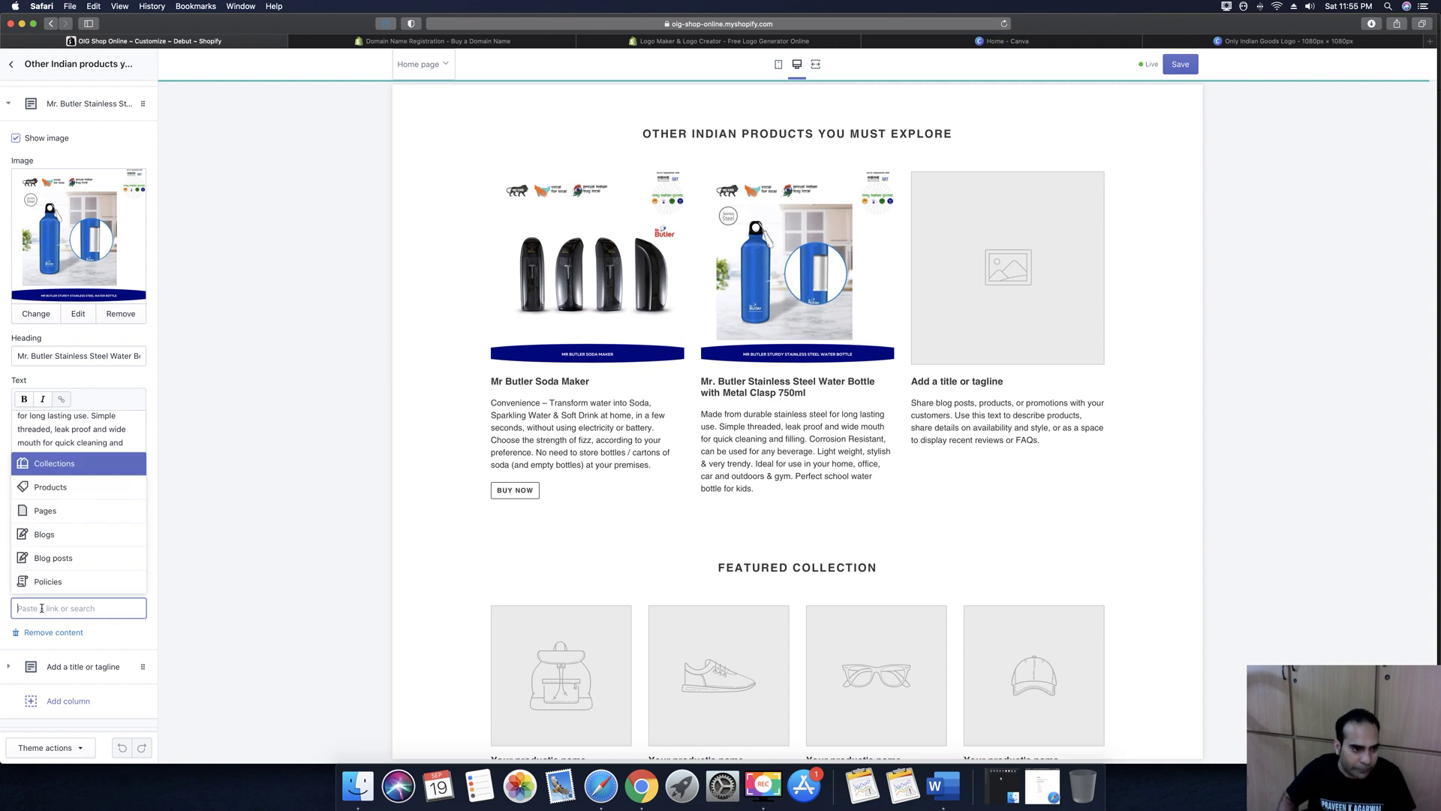
pyautogui.click(52, 489)
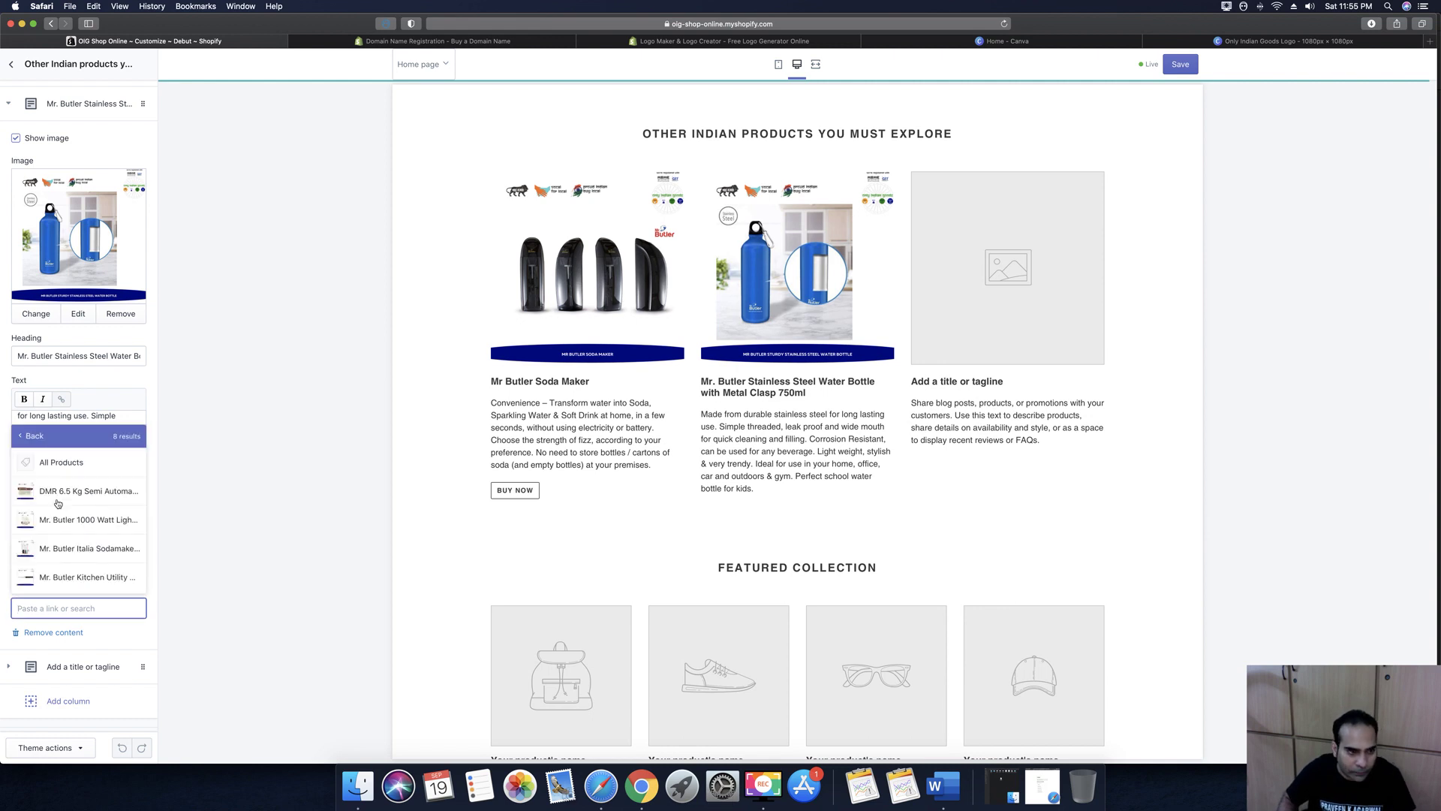
pyautogui.scroll(-2, 87, 563)
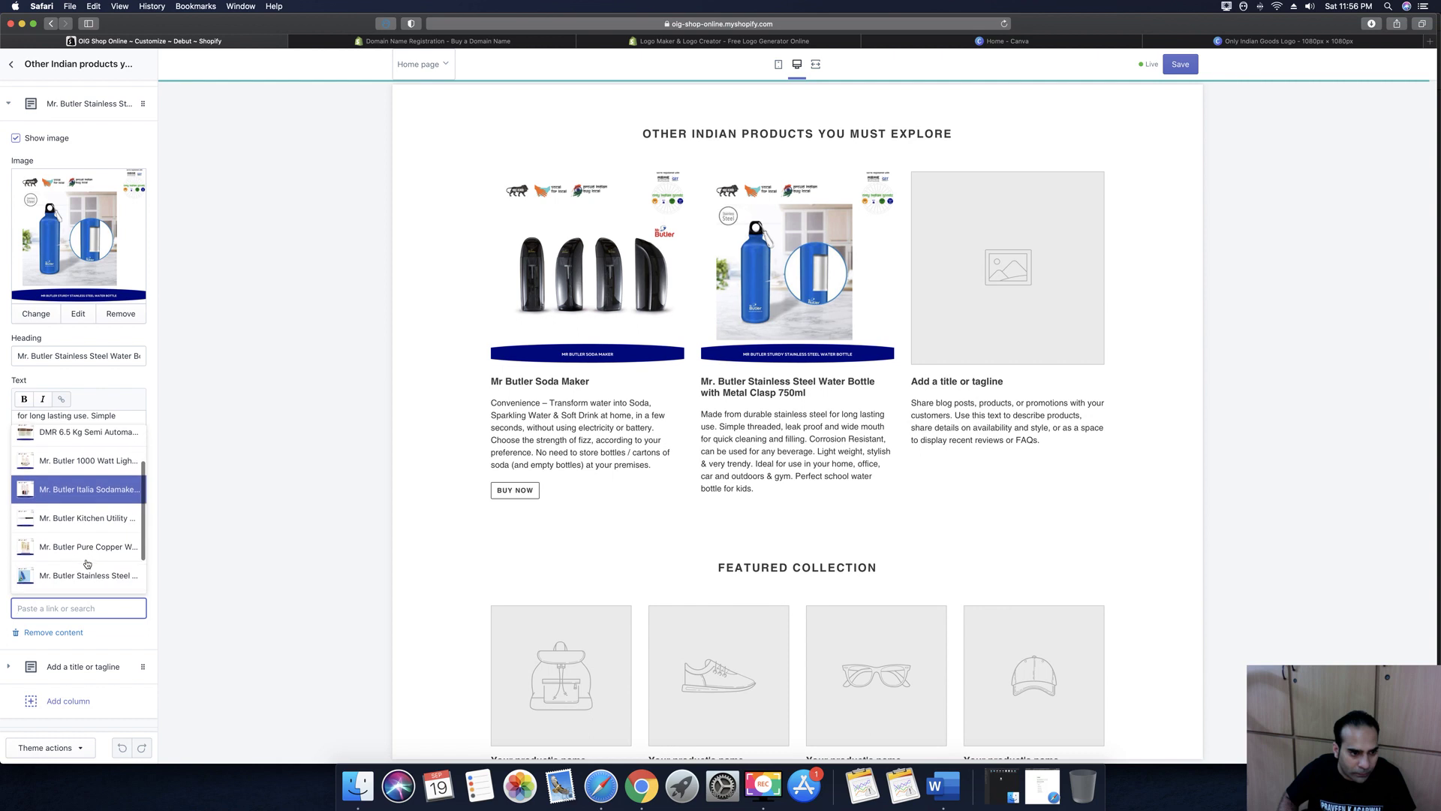
pyautogui.click(89, 575)
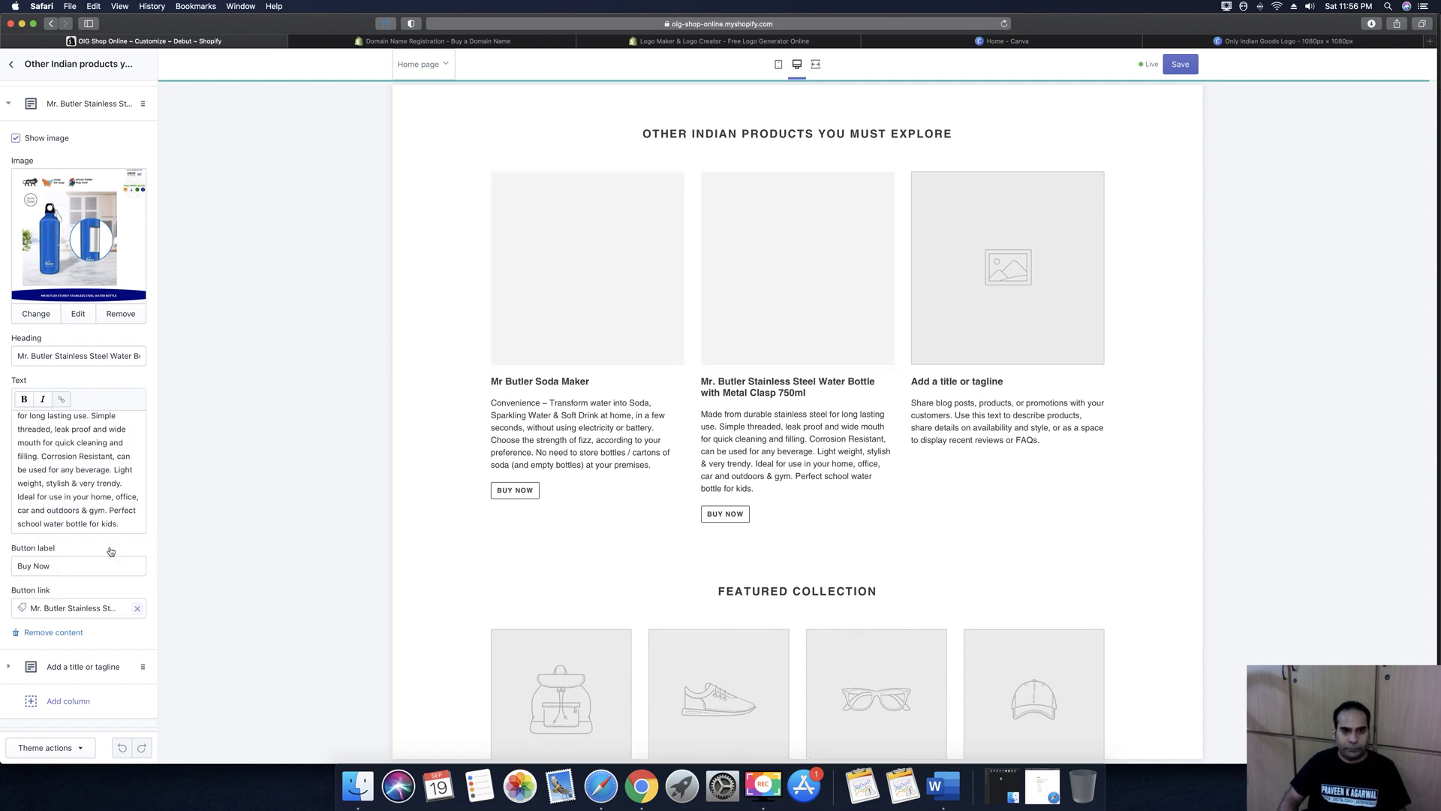
pyautogui.scroll(-1, 91, 547)
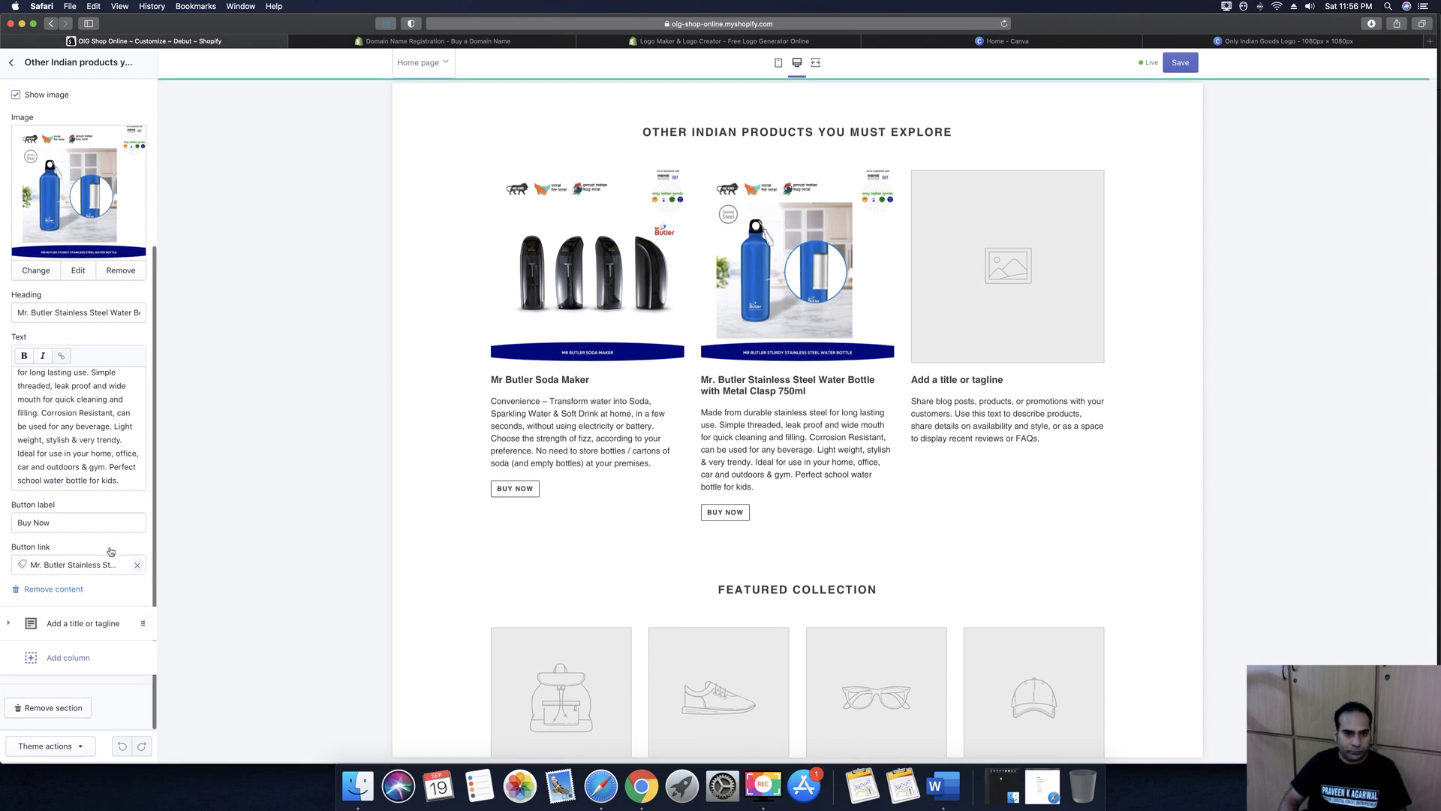
pyautogui.click(66, 443)
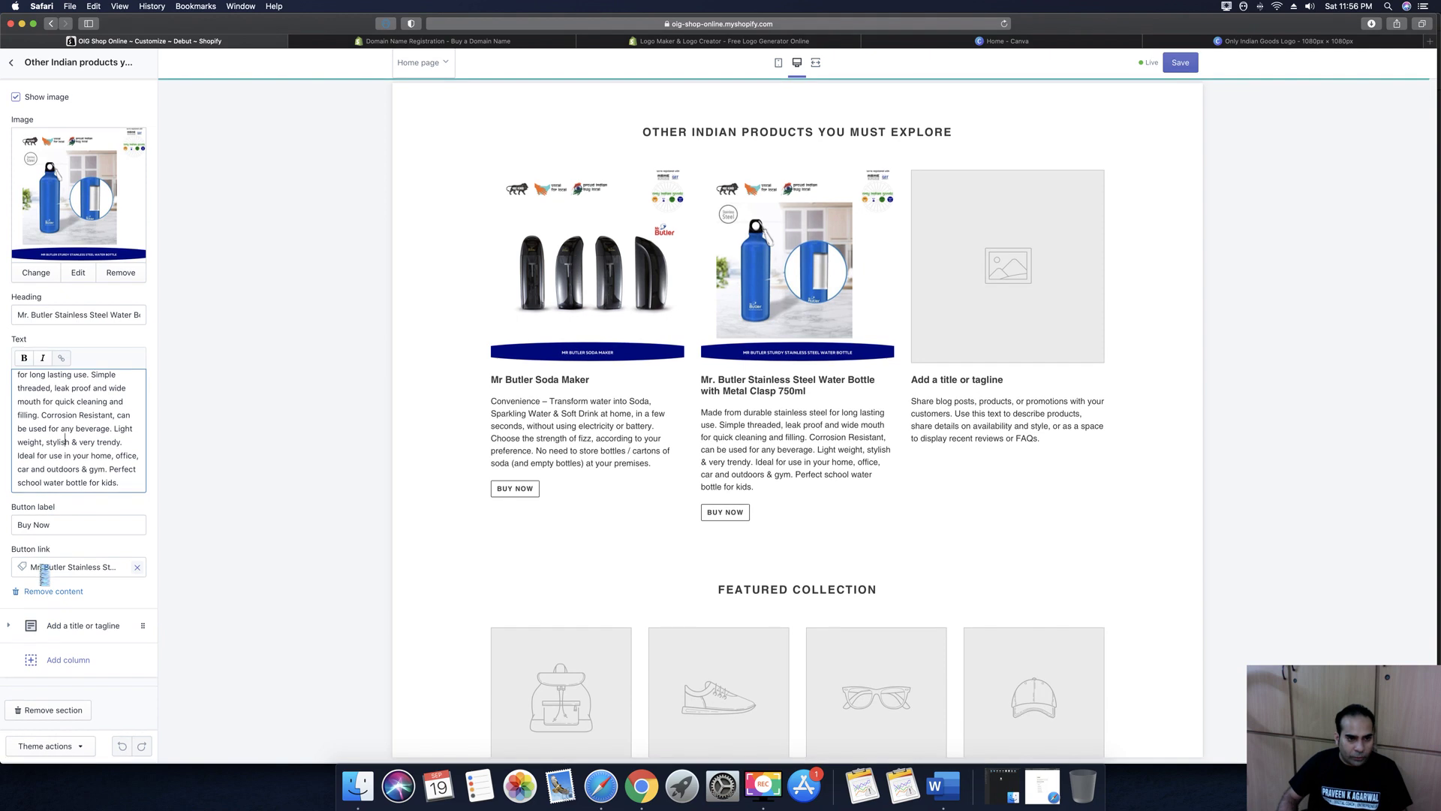
# Open the third column's image library and start a new upload from the computer
pyautogui.click(10, 628)
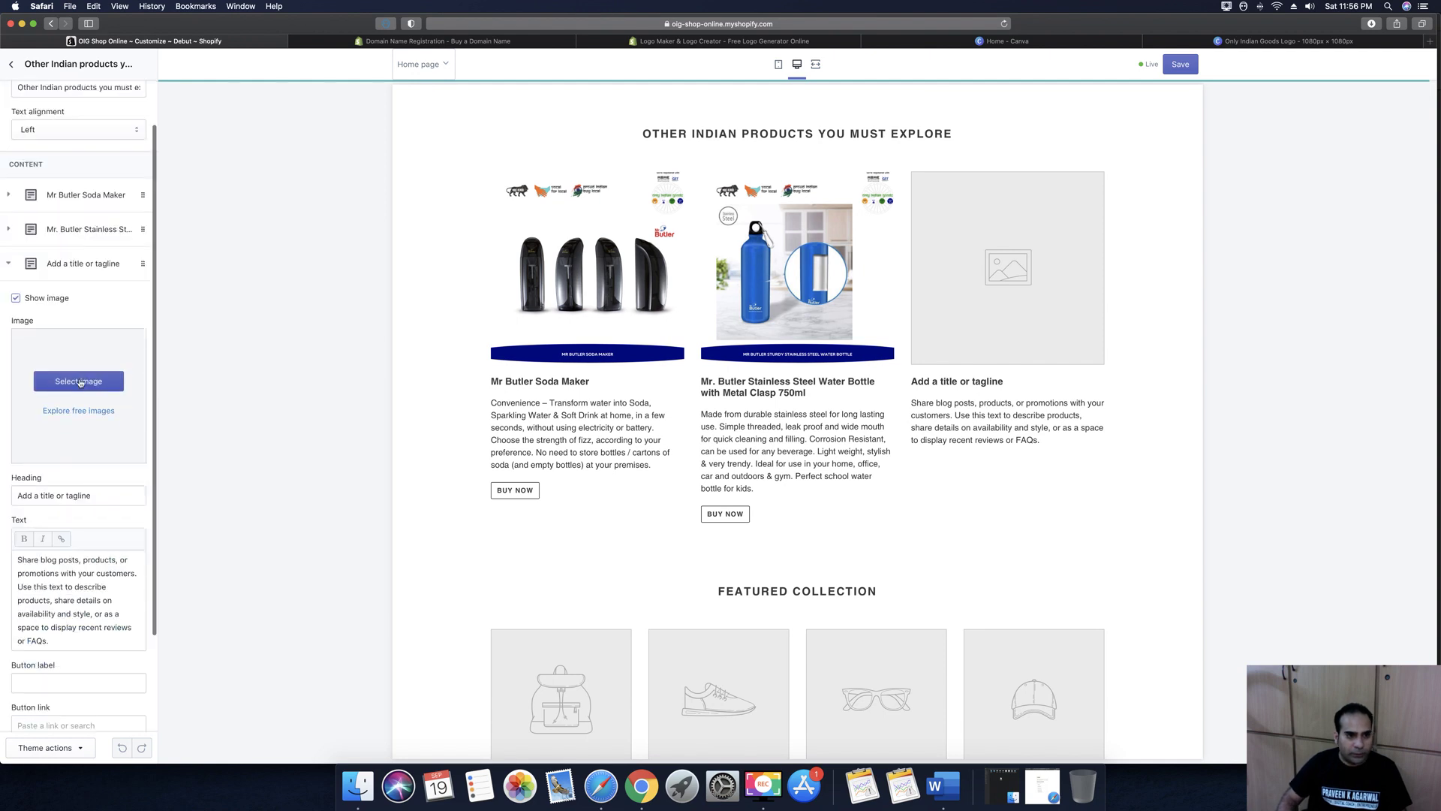
pyautogui.click(80, 382)
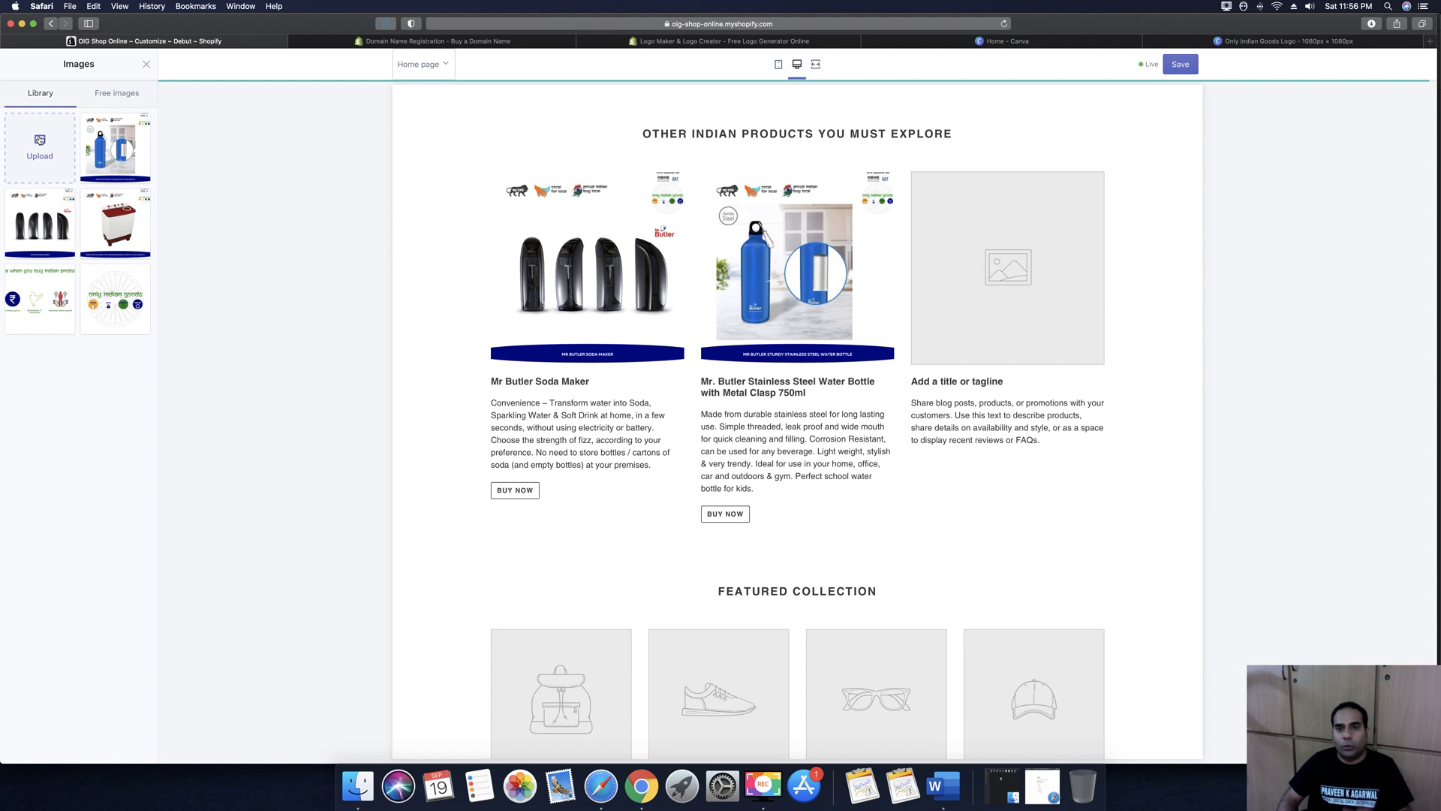
pyautogui.click(40, 140)
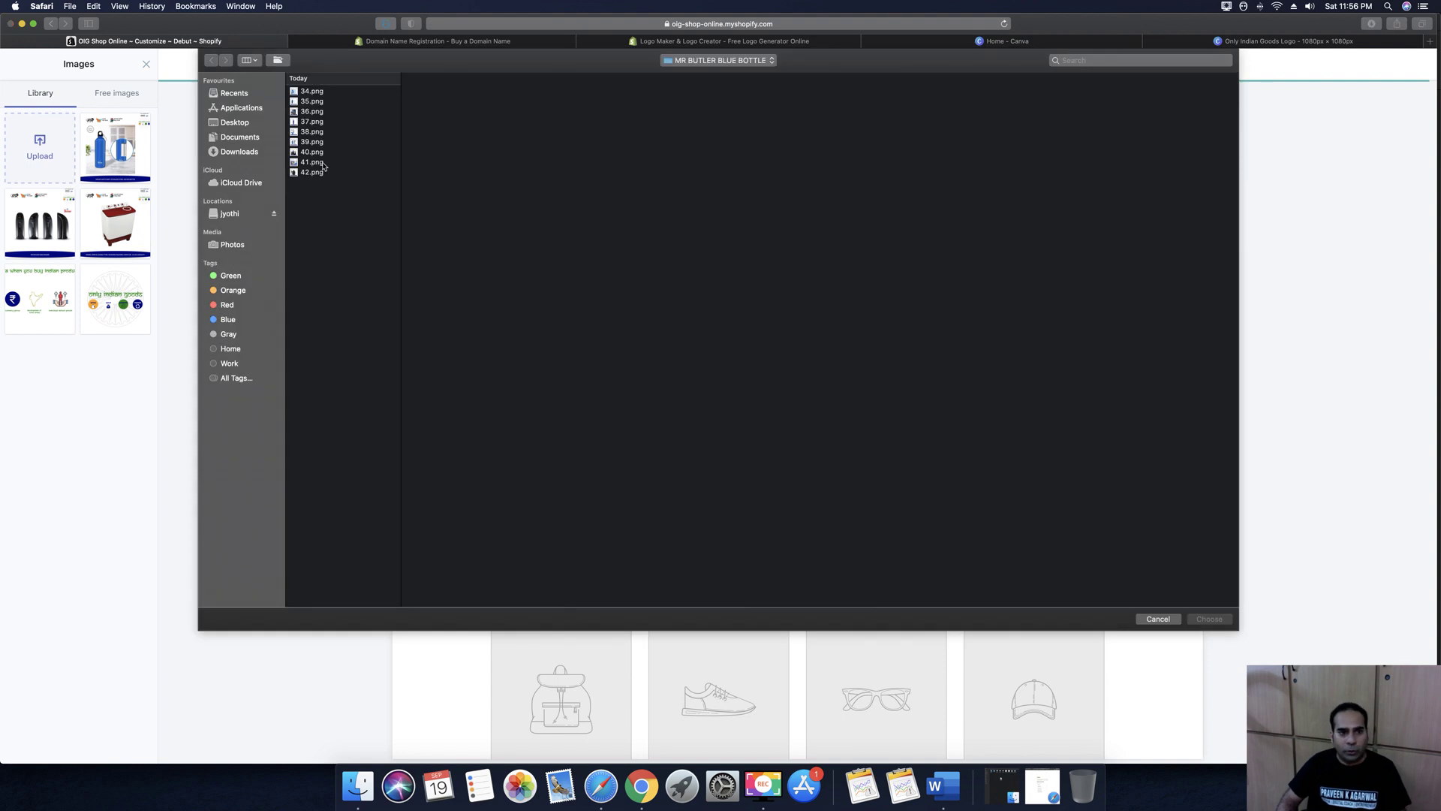
# Upload 14.png from Documents > Sipl Digital > Client > OIG > OIG > Product Catalog Images > MR BUTLER IRON
pyautogui.click(256, 139)
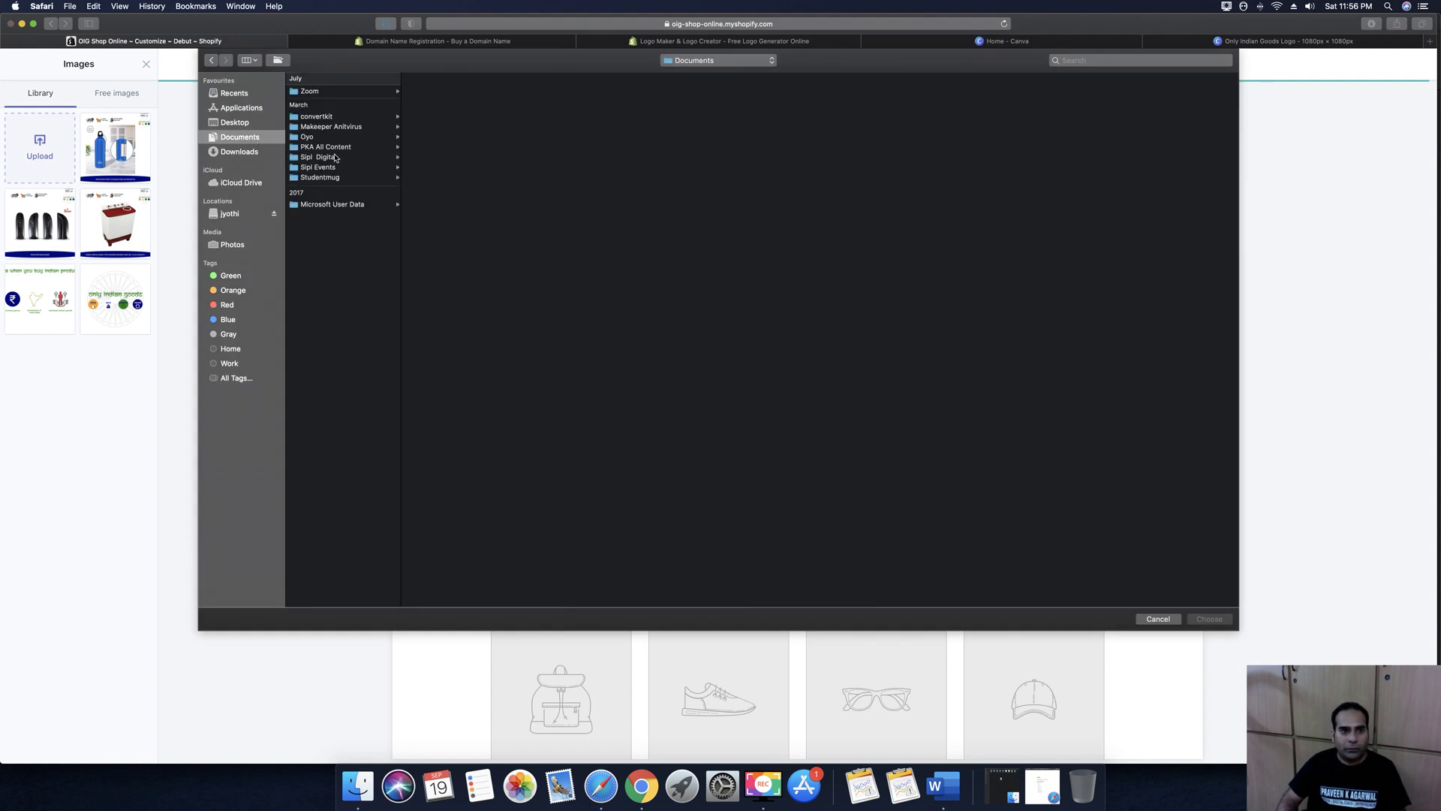
pyautogui.click(336, 159)
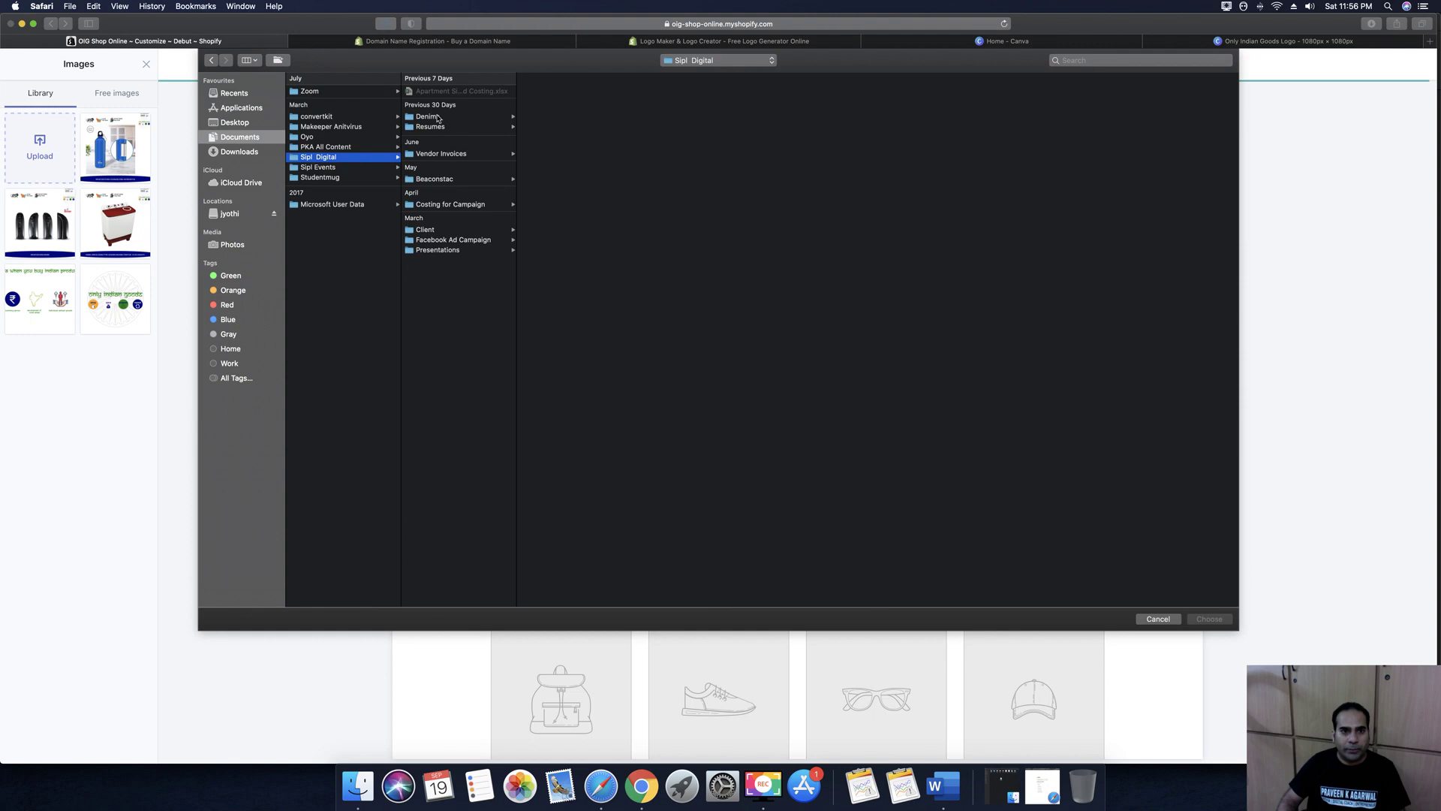
pyautogui.click(451, 205)
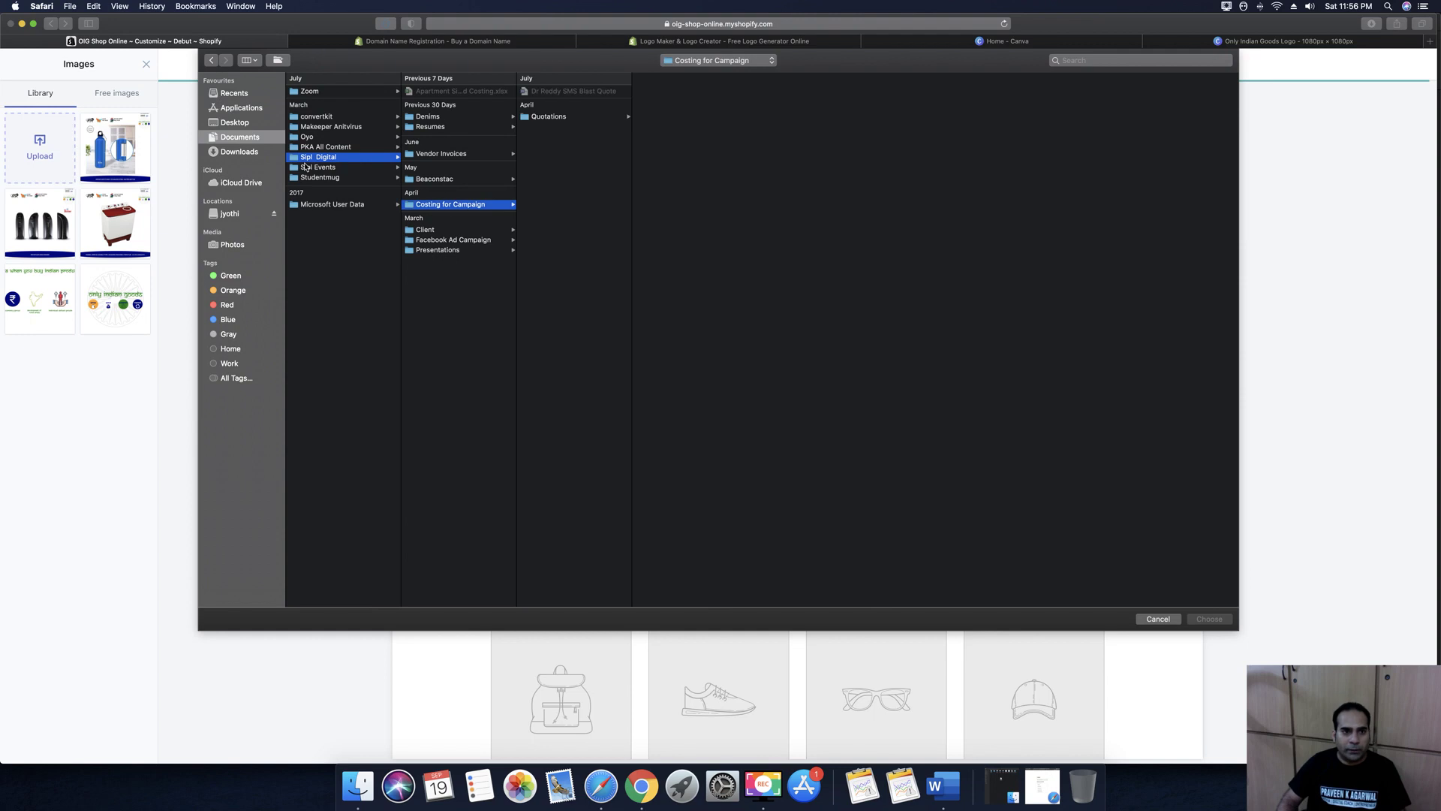
pyautogui.click(422, 231)
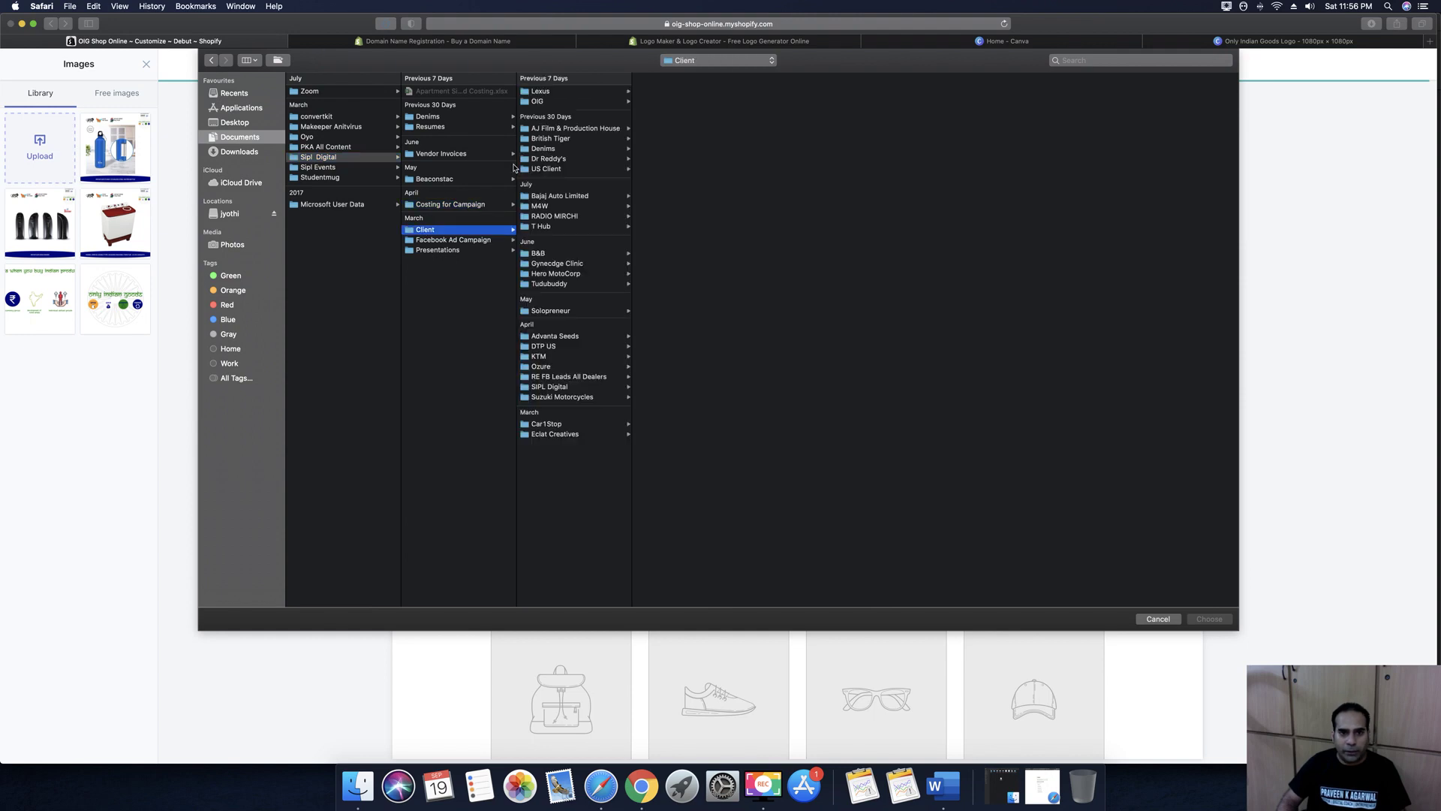
pyautogui.click(560, 102)
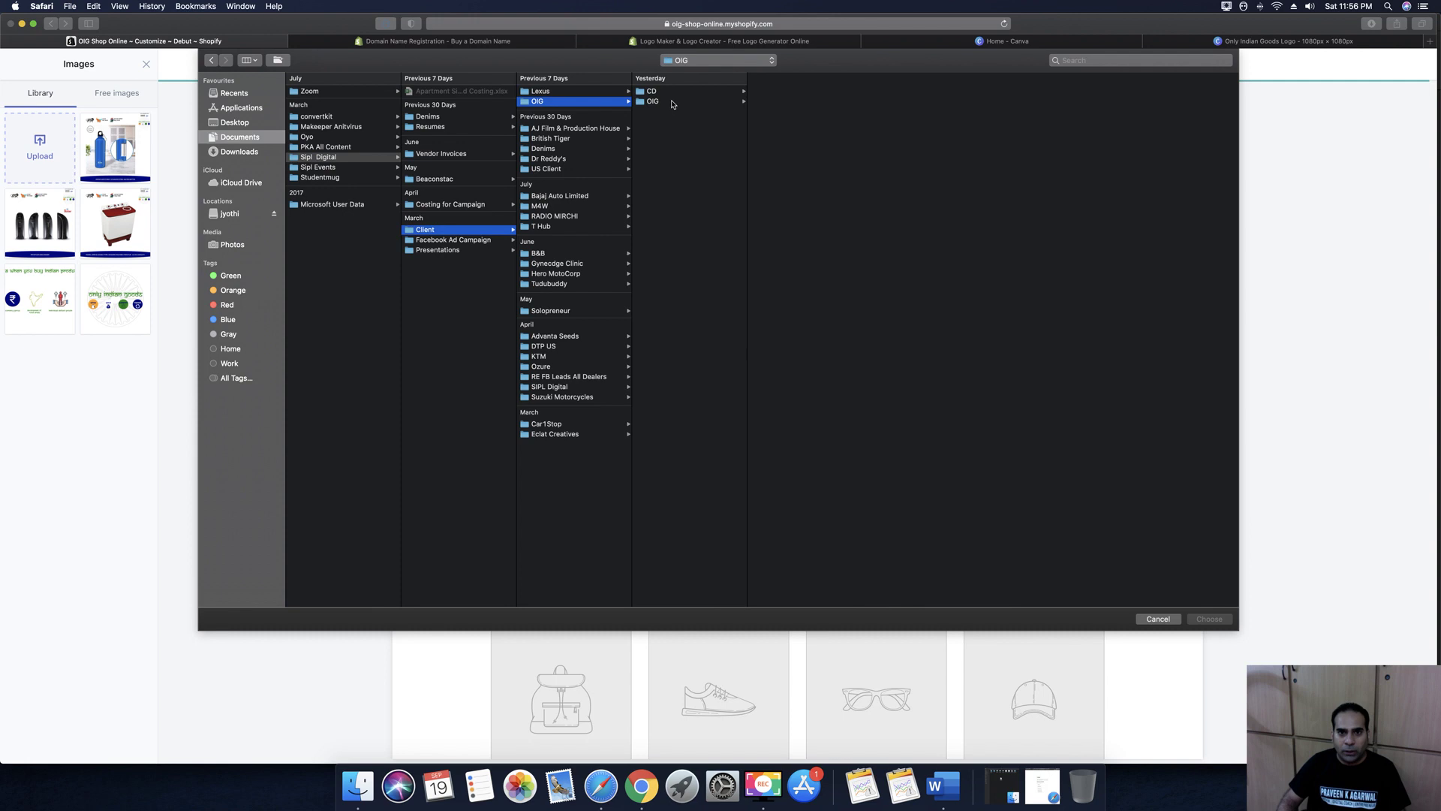
pyautogui.click(670, 102)
pyautogui.click(786, 163)
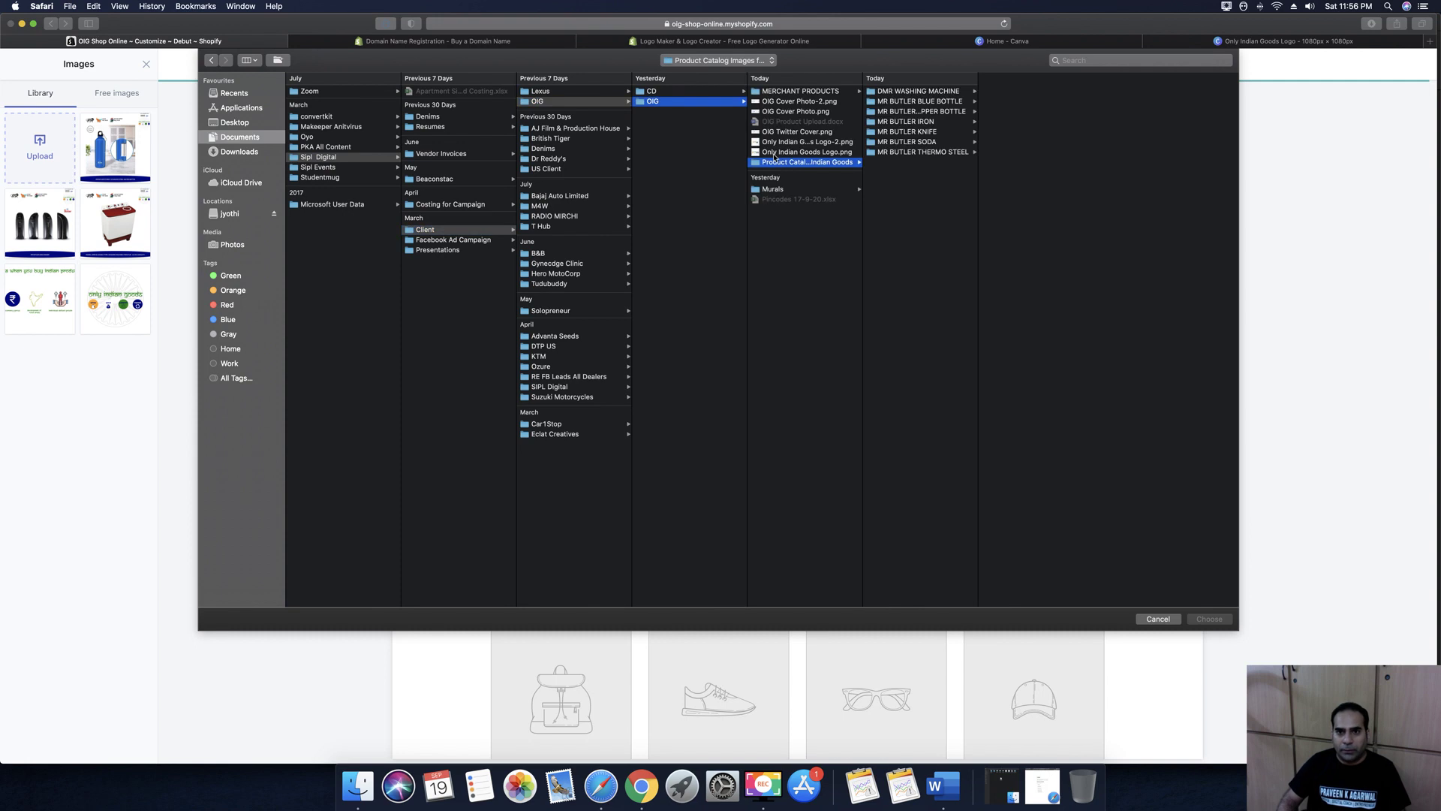
pyautogui.click(913, 123)
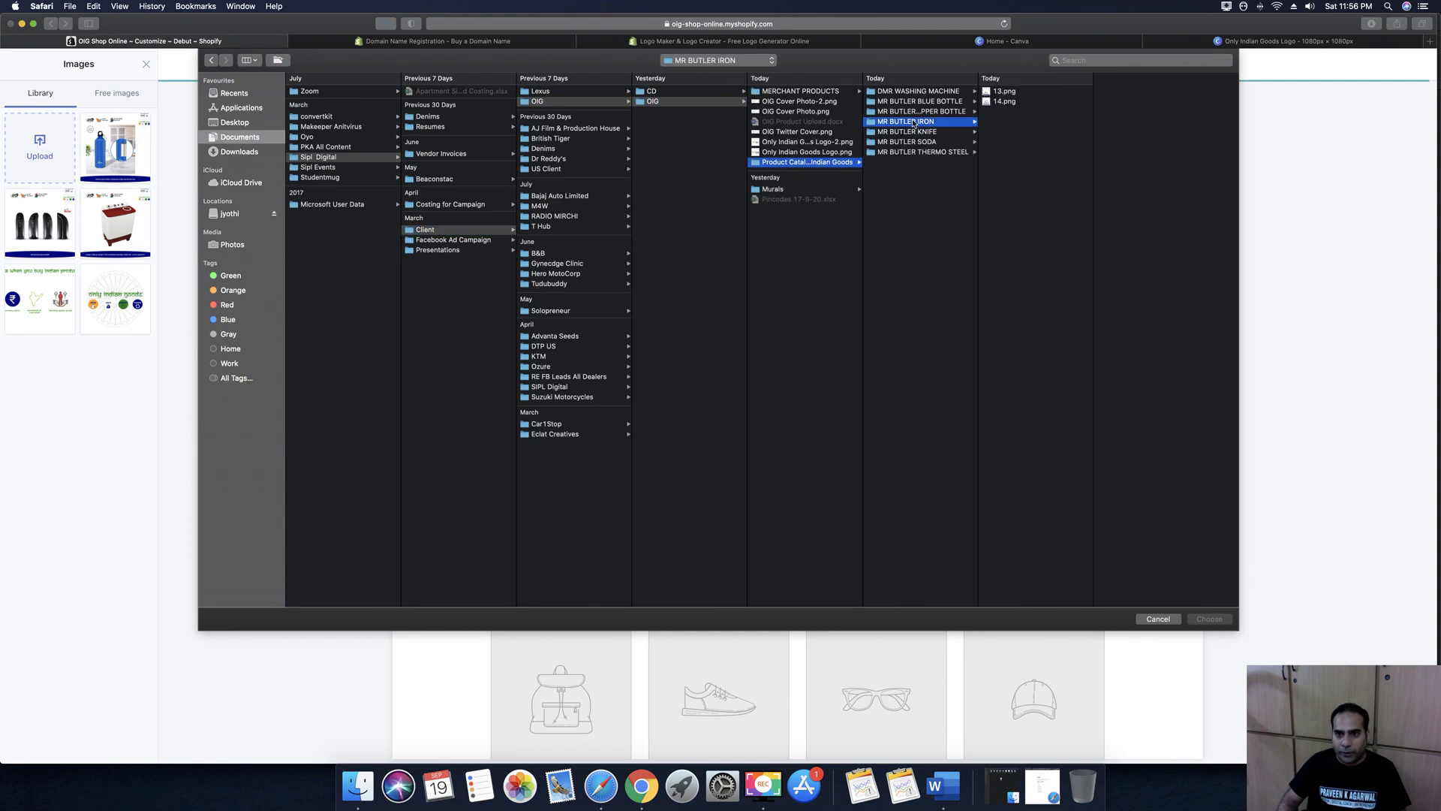
pyautogui.click(1014, 93)
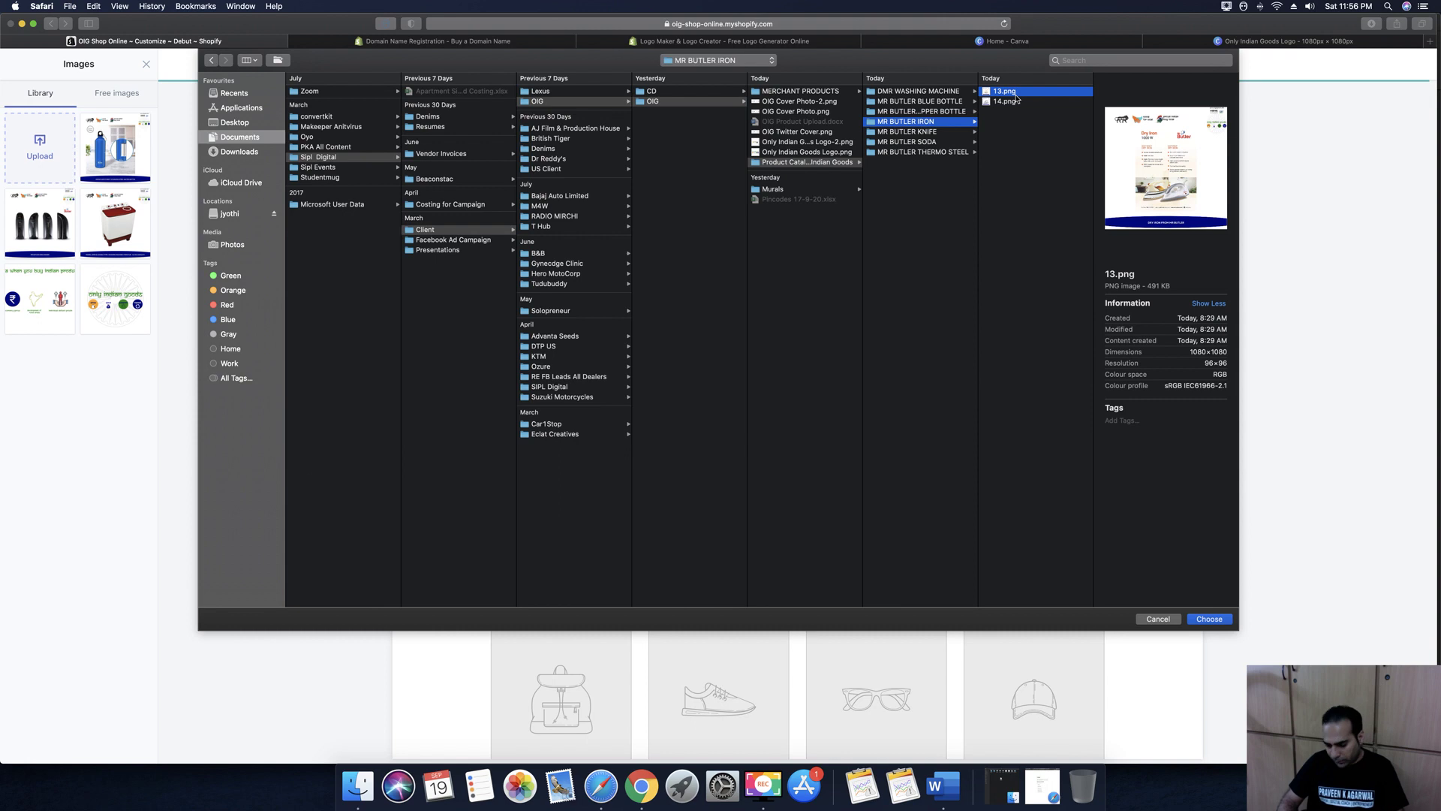
pyautogui.click(1010, 101)
pyautogui.click(1208, 619)
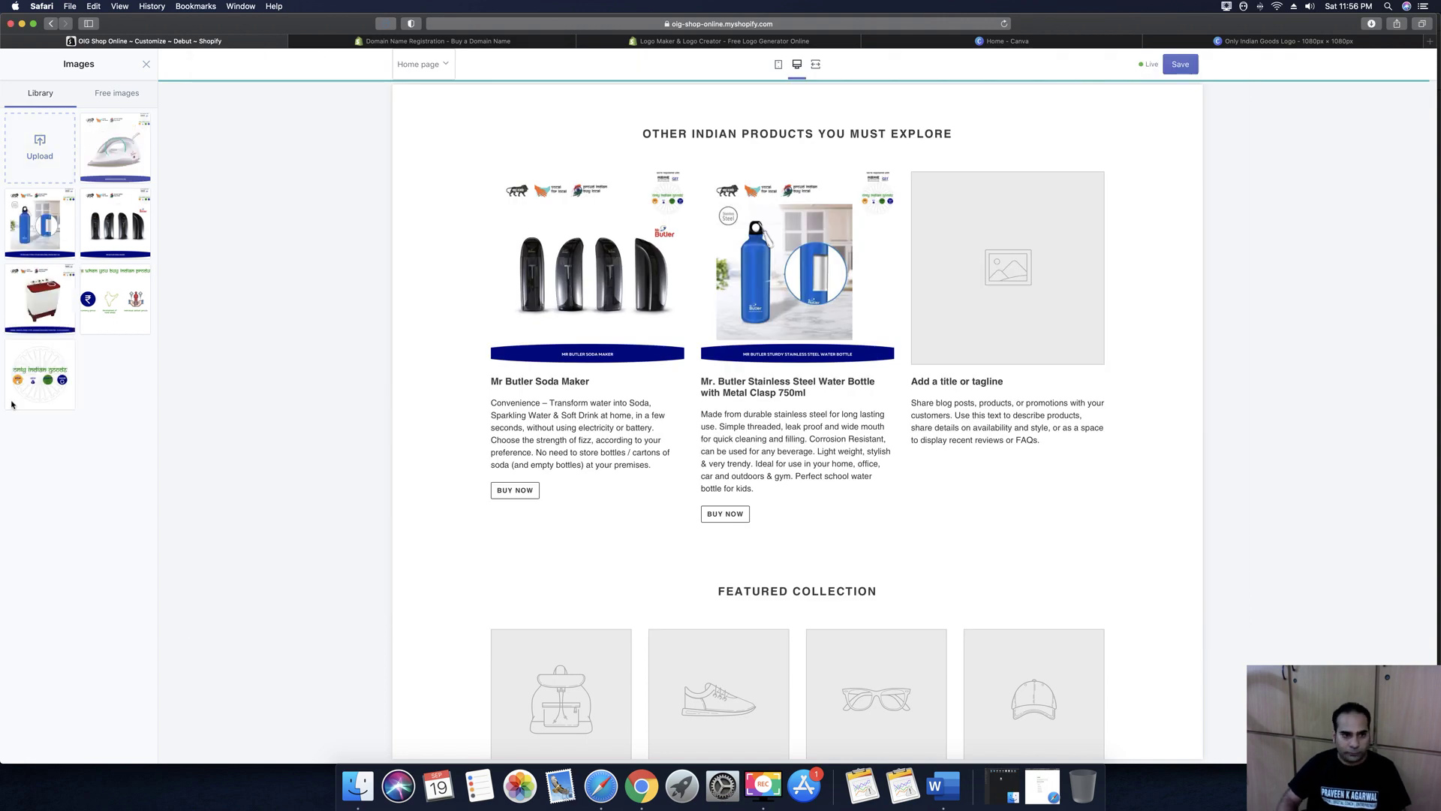
# Place the iron image in the third column and paste the dry iron title from Word as its heading
pyautogui.click(134, 749)
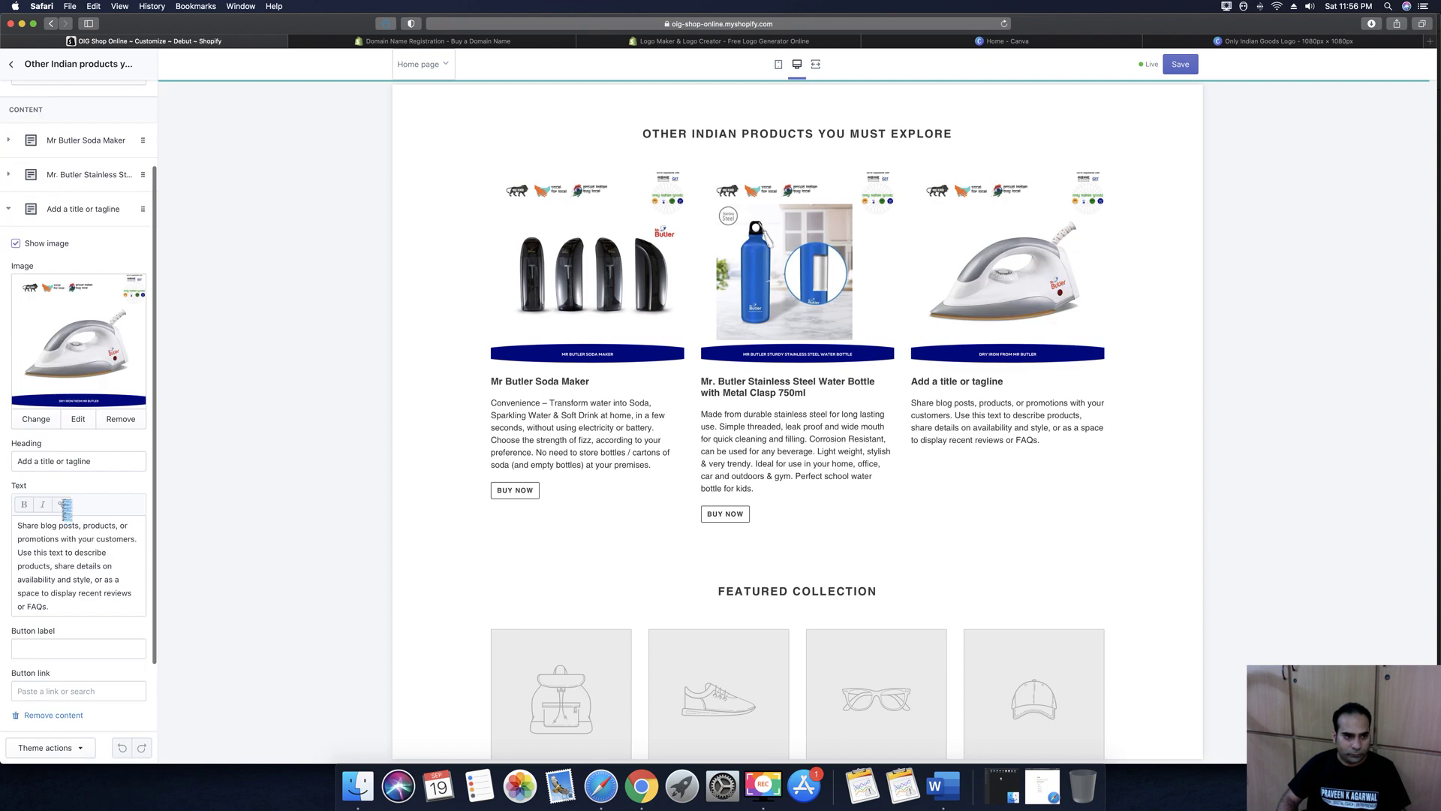
pyautogui.tripleClick(70, 462)
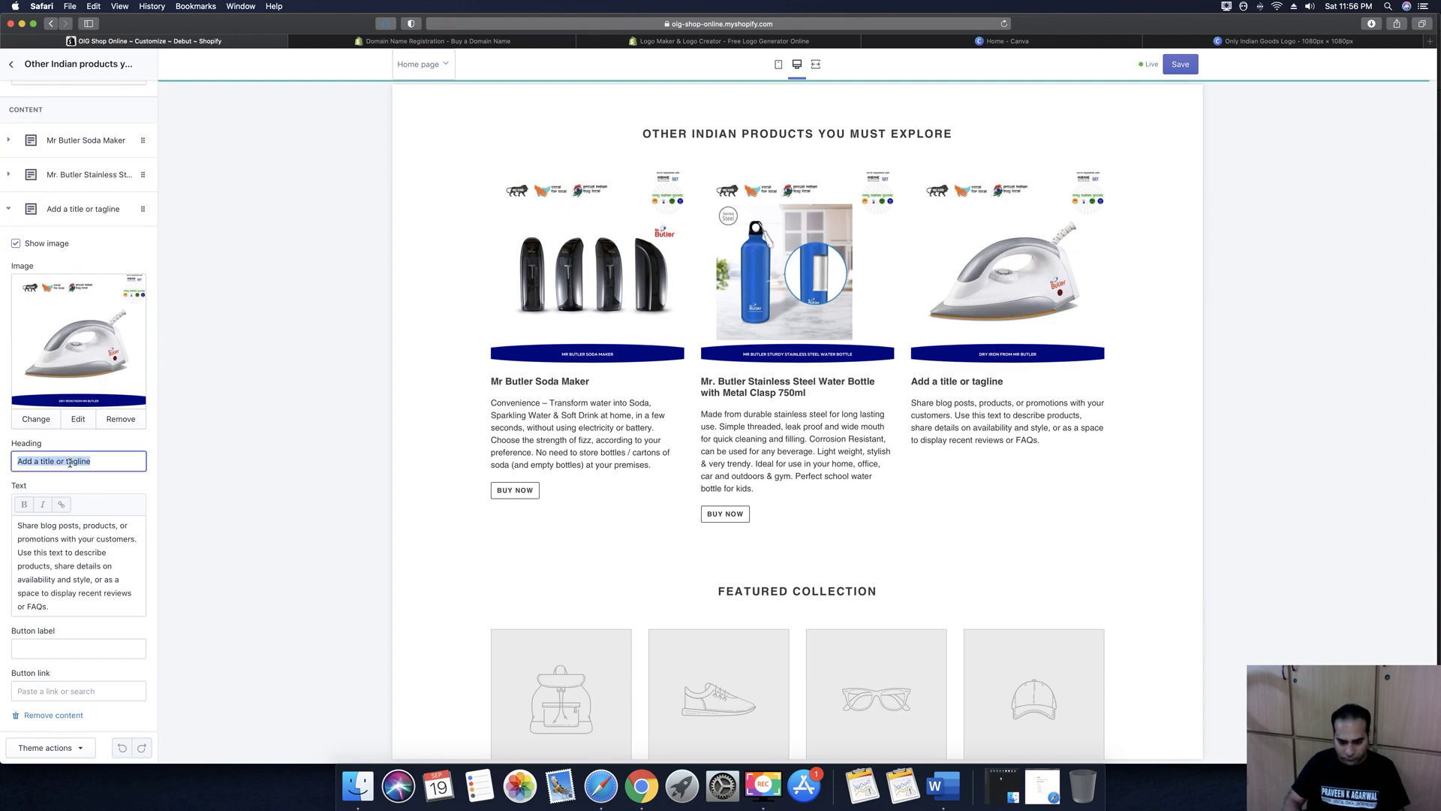
pyautogui.write('Mr')
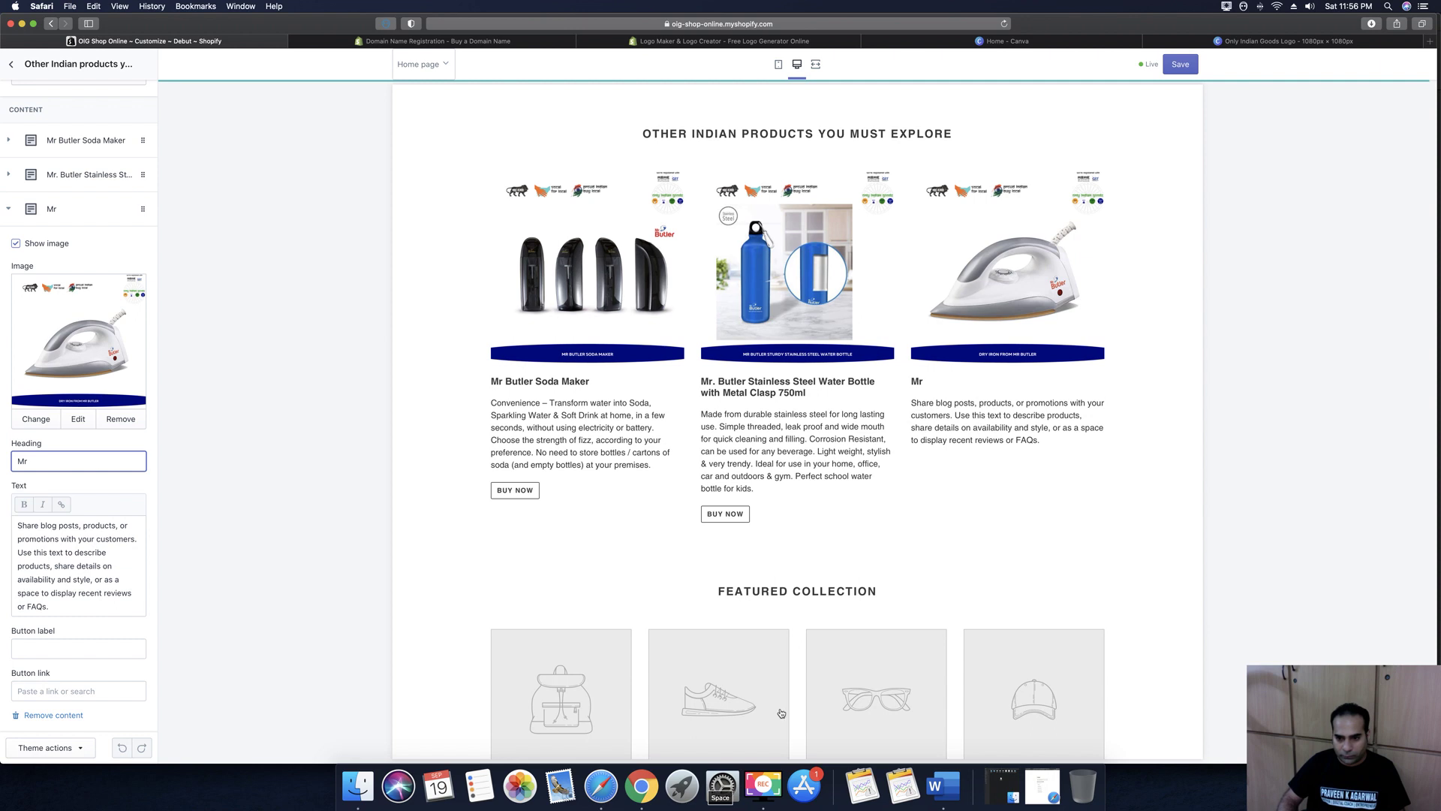
pyautogui.click(943, 786)
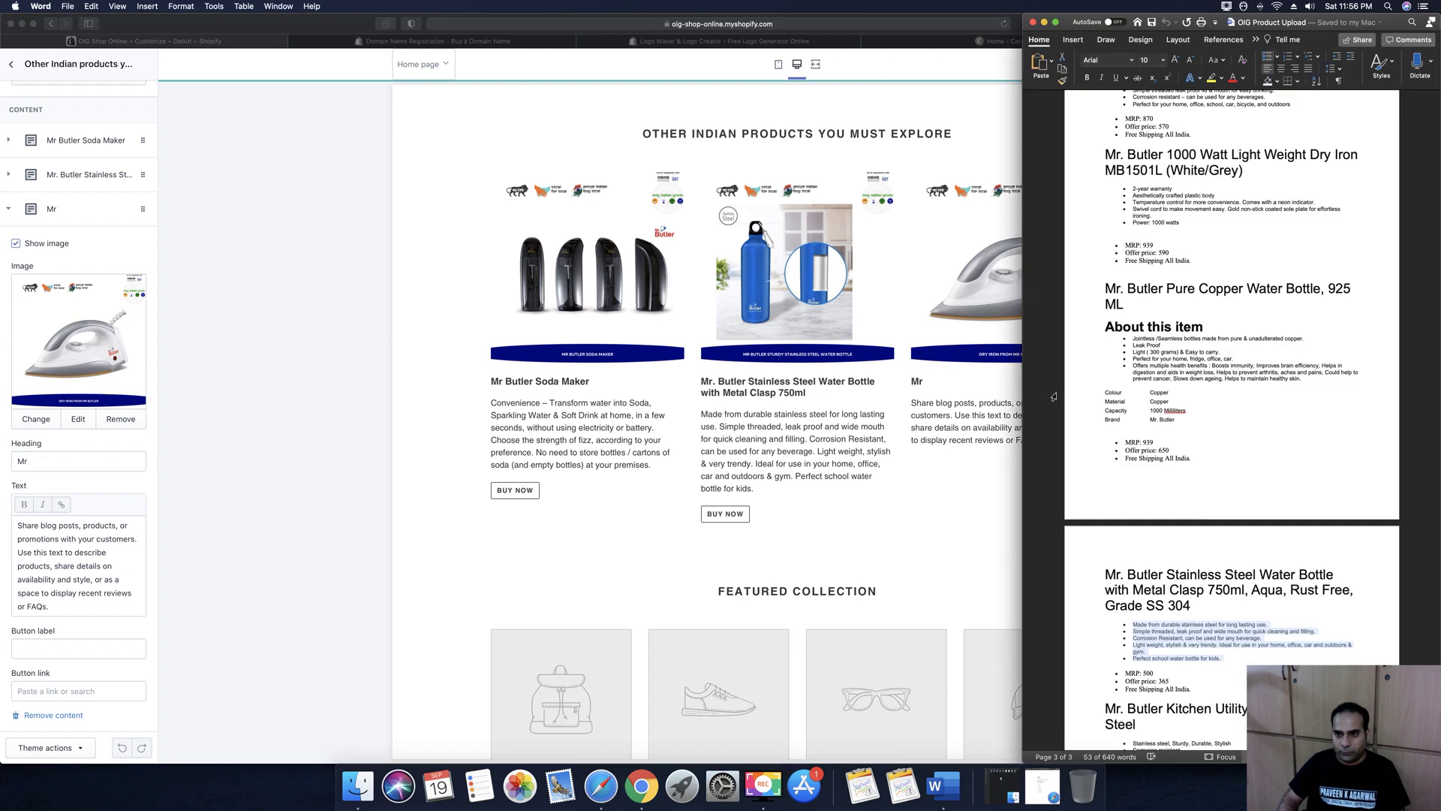
pyautogui.click(1157, 377)
pyautogui.scroll(-5, 1157, 378)
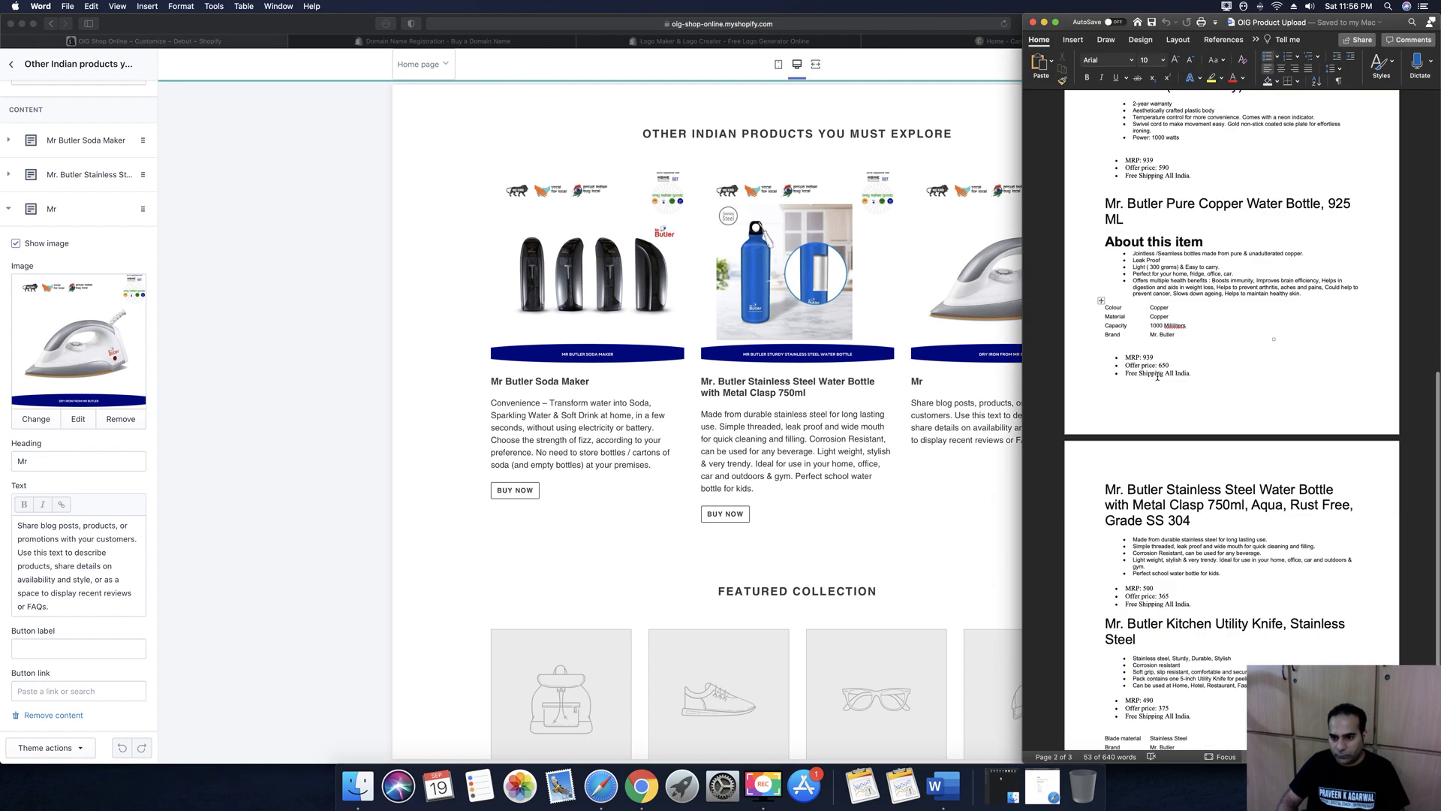
pyautogui.scroll(8, 1157, 377)
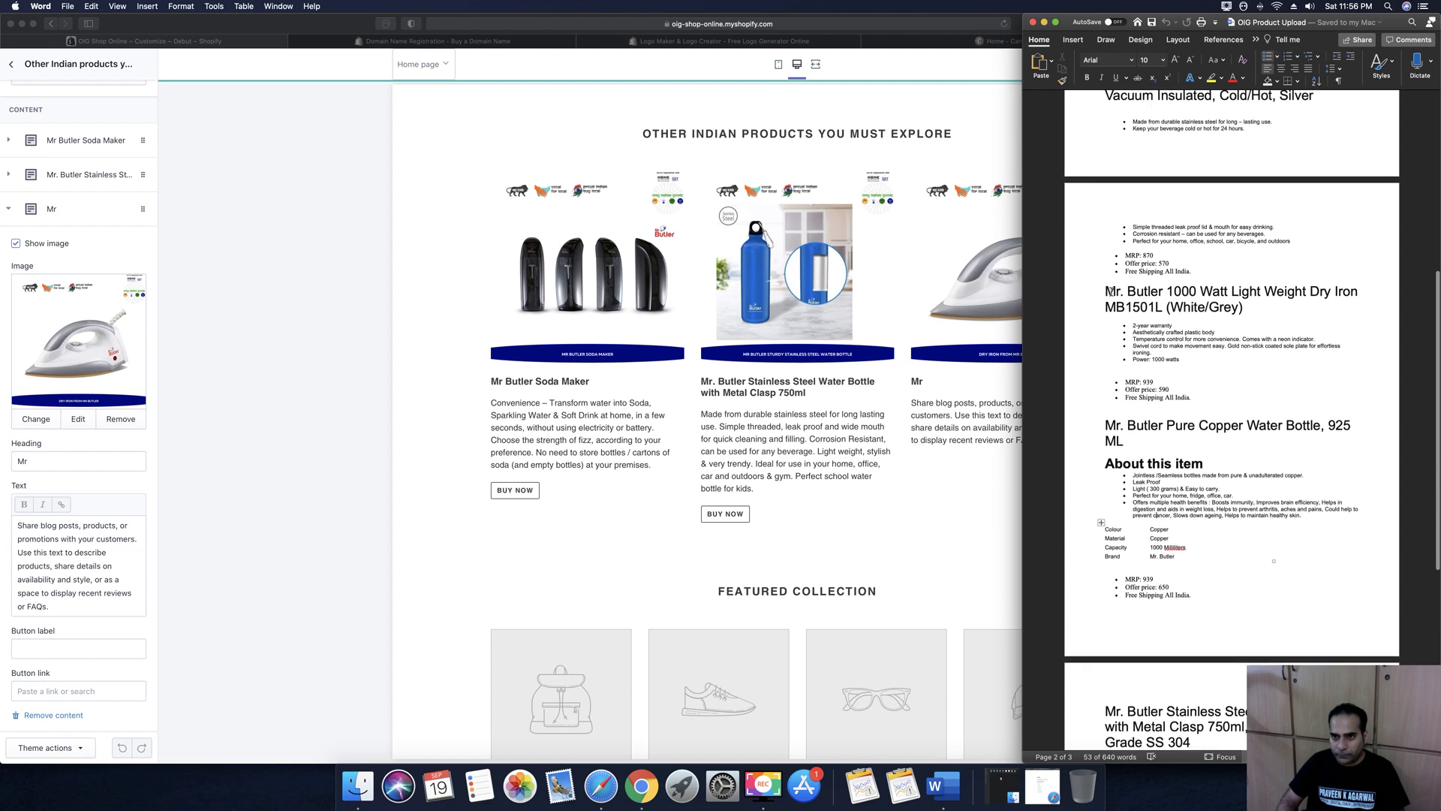
pyautogui.moveTo(1107, 290); pyautogui.dragTo(1246, 307)
pyautogui.press('super+c')
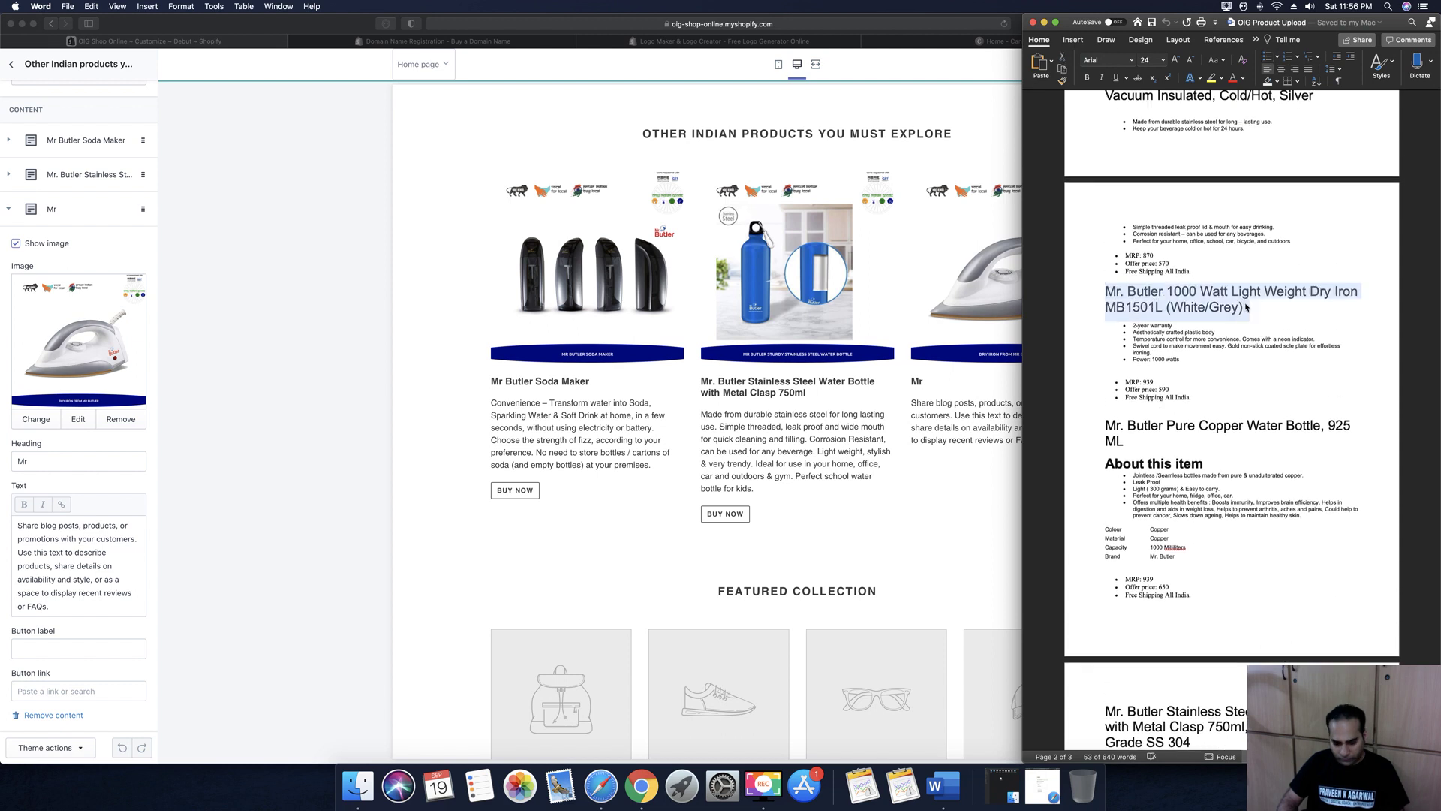
pyautogui.click(95, 461)
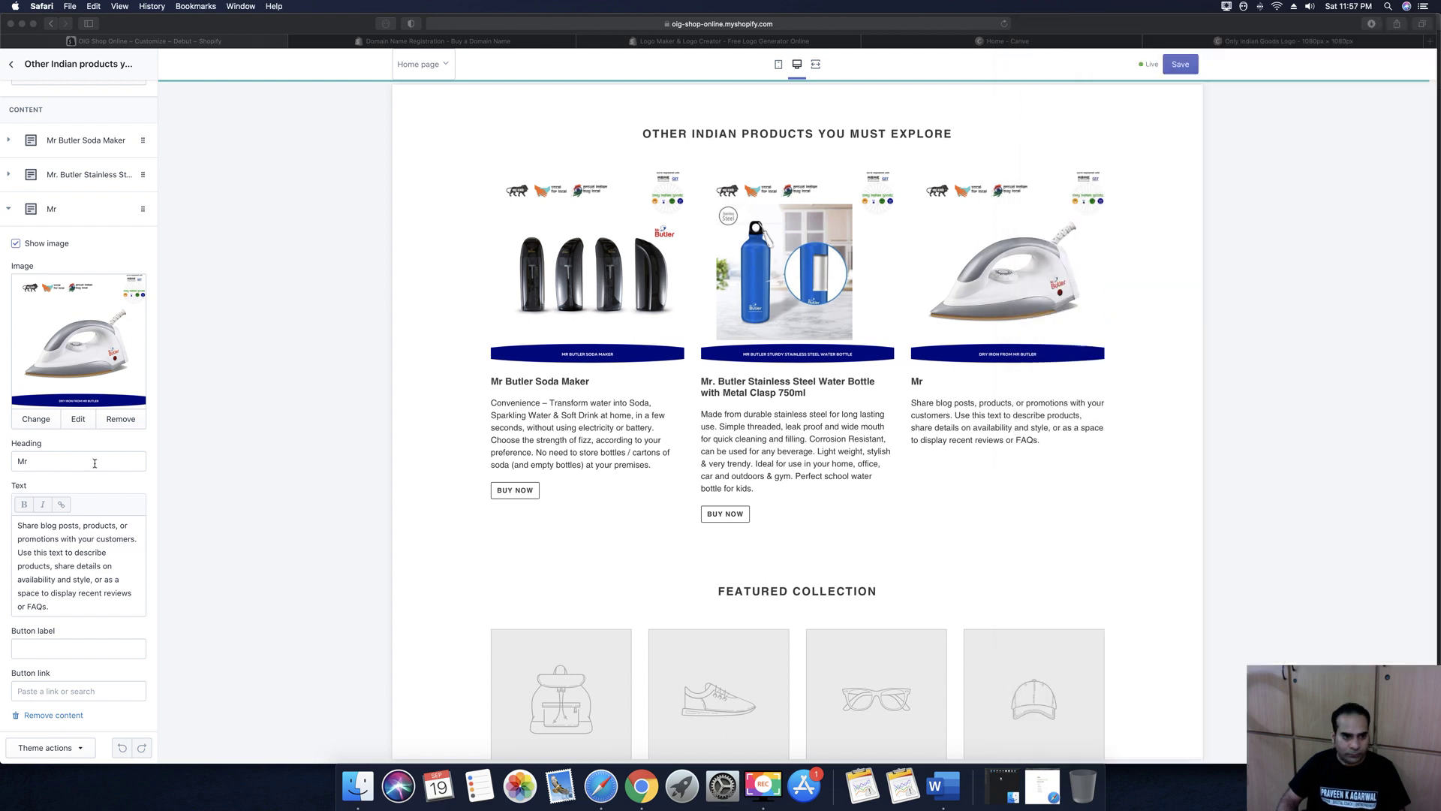
pyautogui.press('super+a')
pyautogui.press('super+v')
# Replace the third column's description with the iron's feature list copied from Word
pyautogui.click(55, 568)
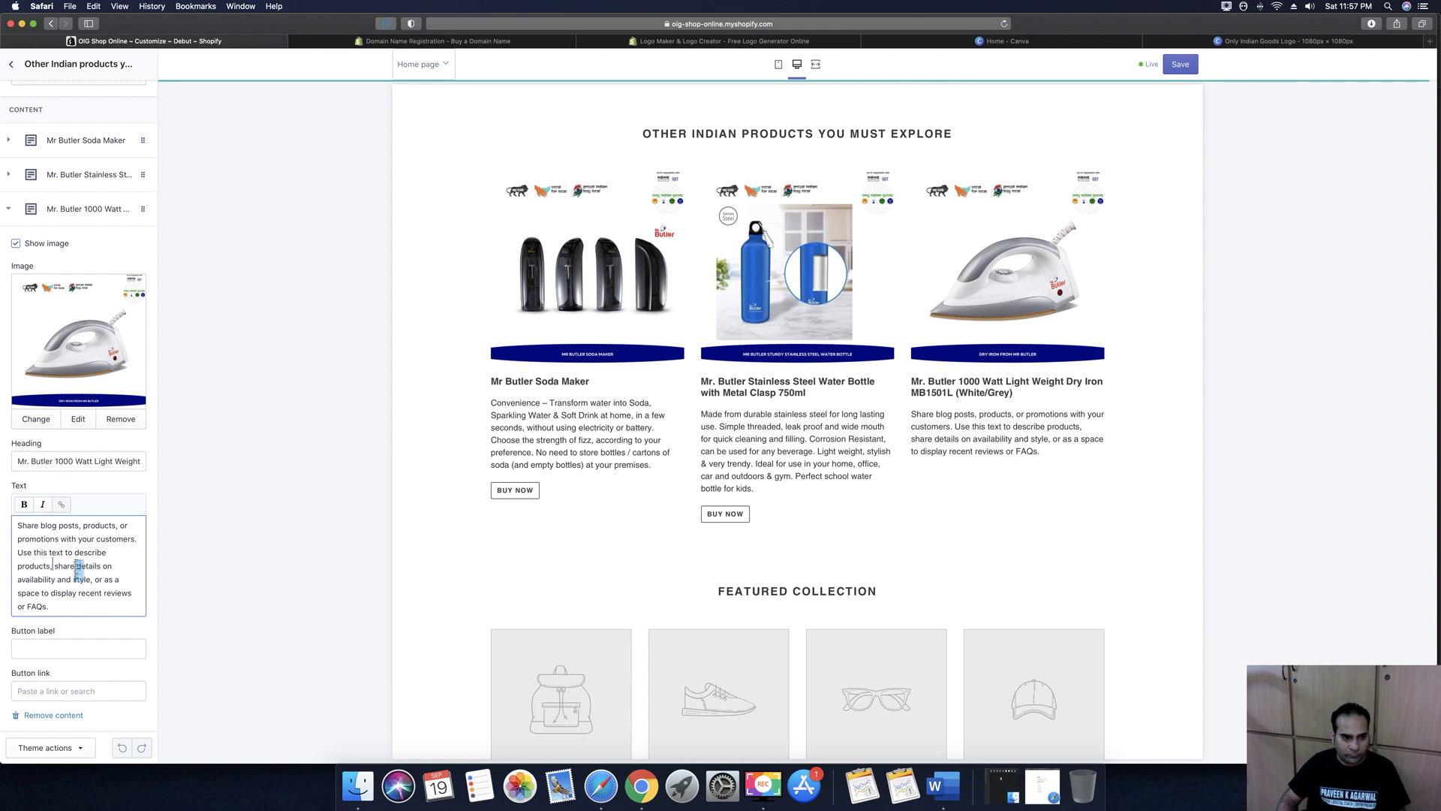
pyautogui.press('super+a')
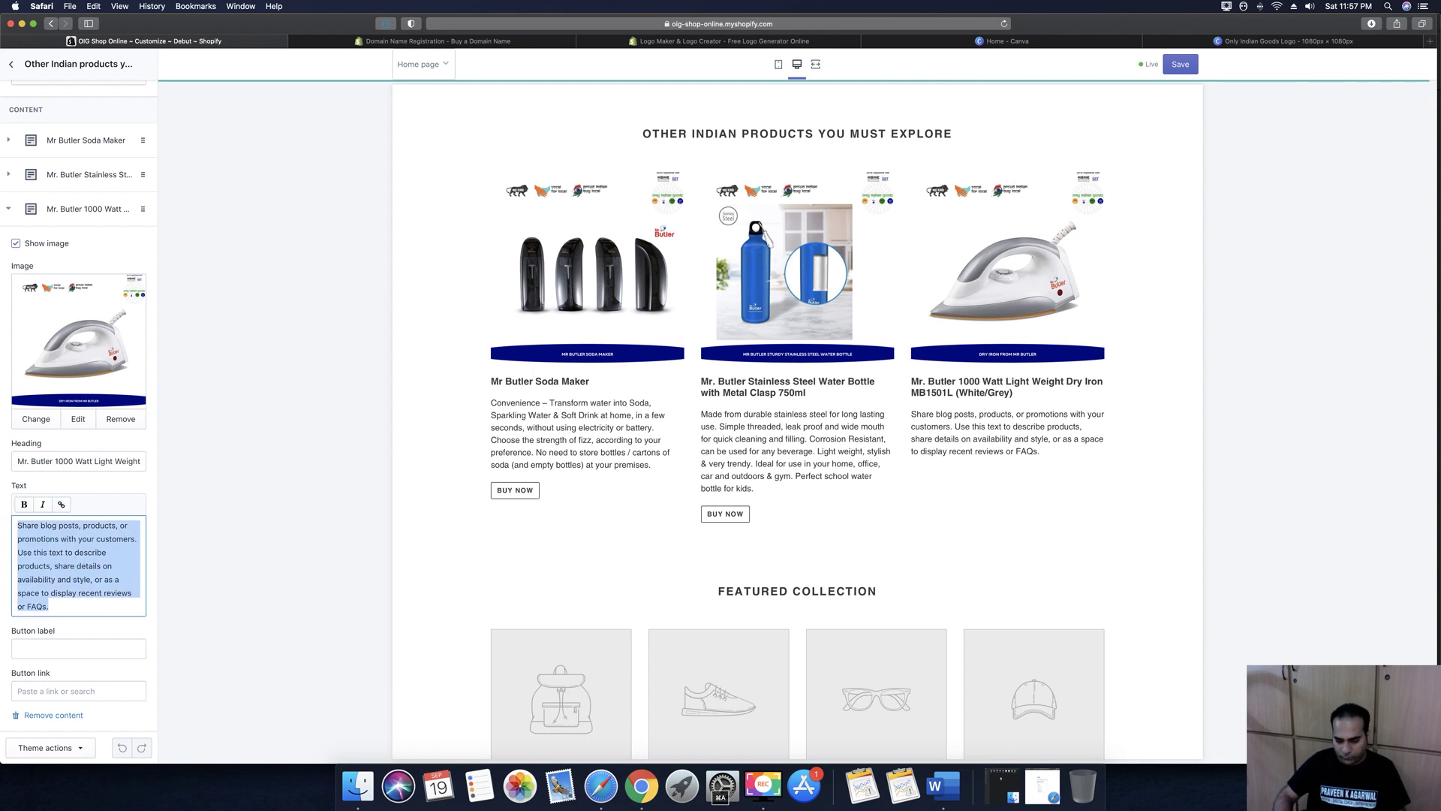
pyautogui.press('BackSpace')
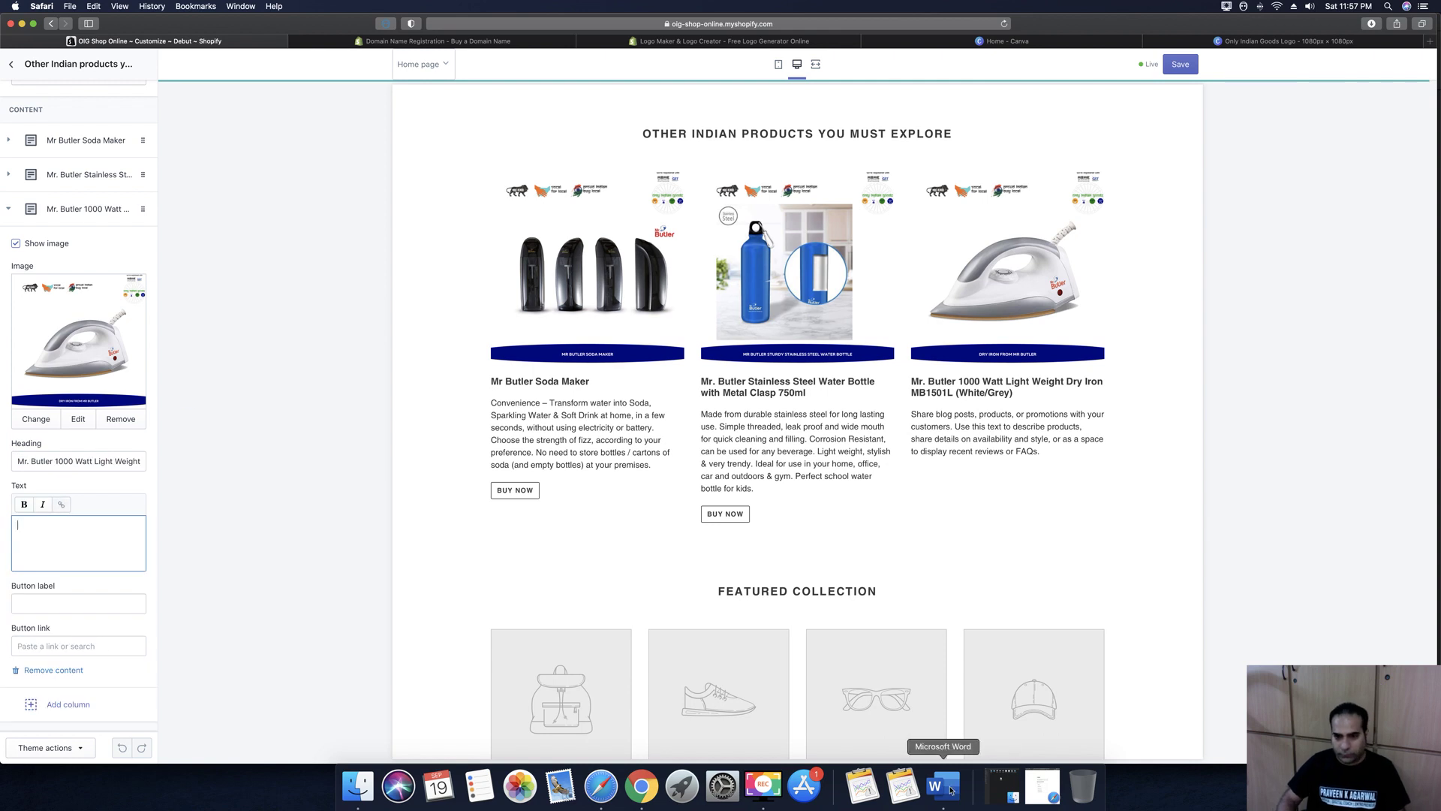
pyautogui.click(934, 786)
pyautogui.click(1169, 357)
pyautogui.moveTo(1181, 359); pyautogui.dragTo(1143, 332)
pyautogui.press('super+c')
pyautogui.click(75, 536)
pyautogui.press('super+v')
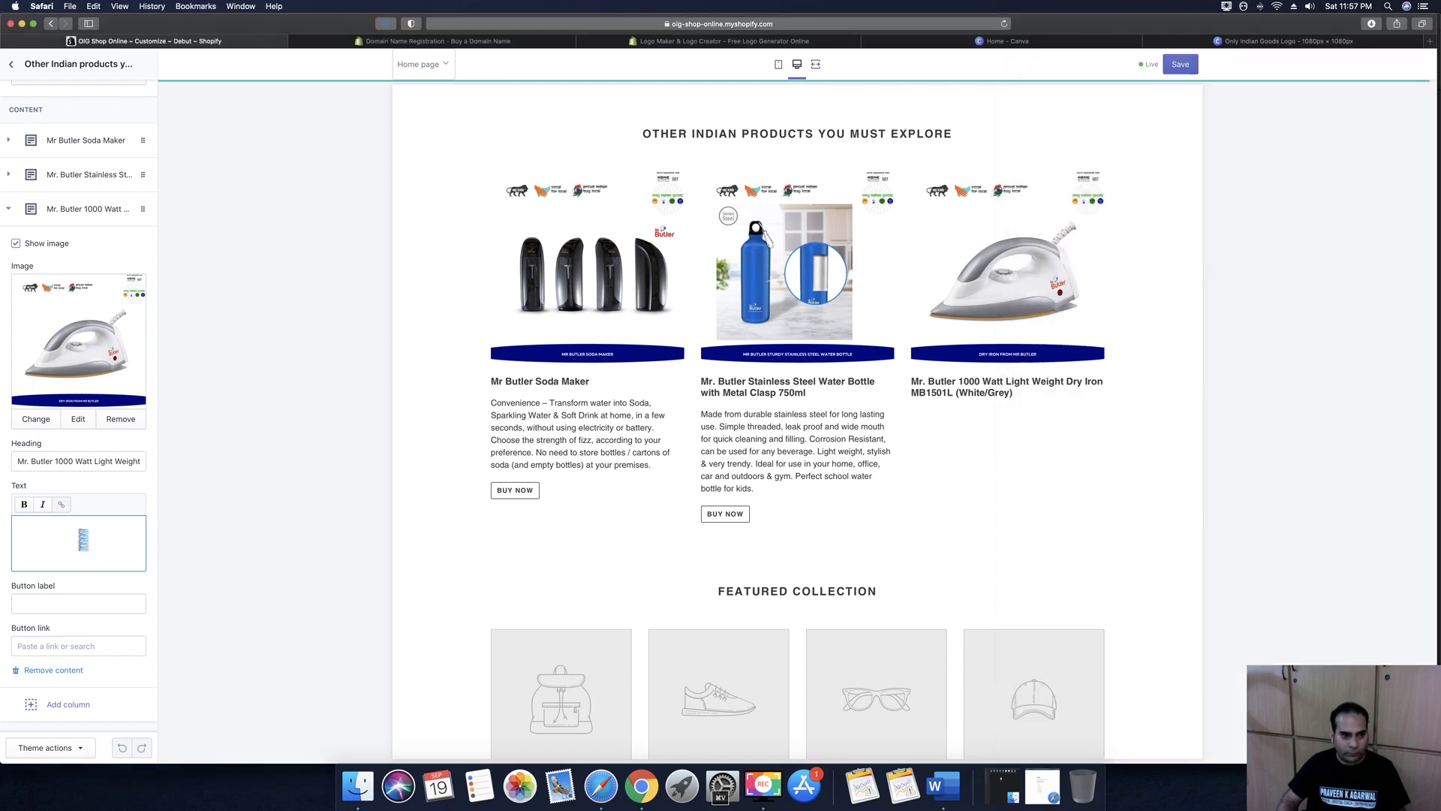
# Add a 'Buy Now' button linking to the Mr. Butler dry iron product
pyautogui.click(100, 558)
pyautogui.write('Buy Now')
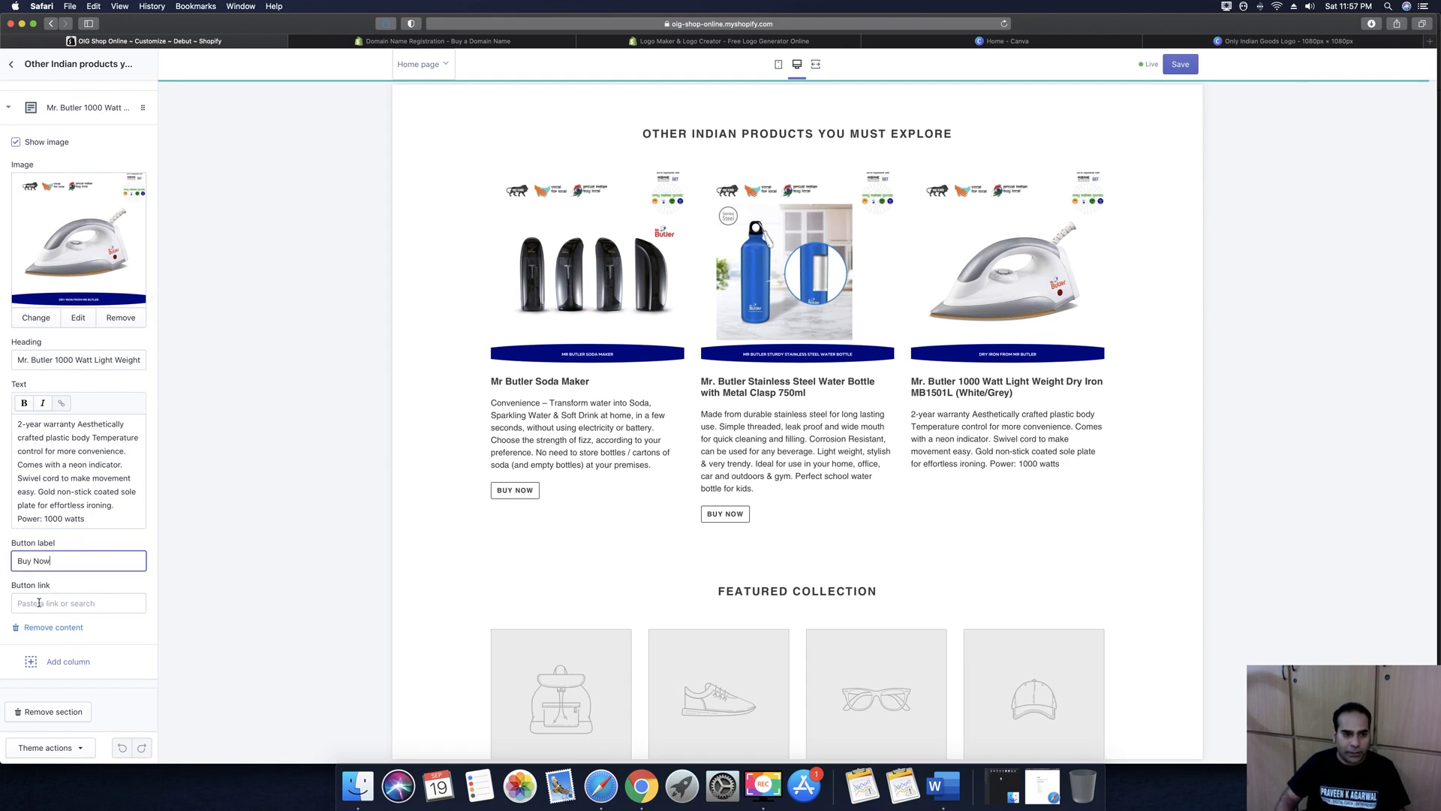
pyautogui.click(39, 603)
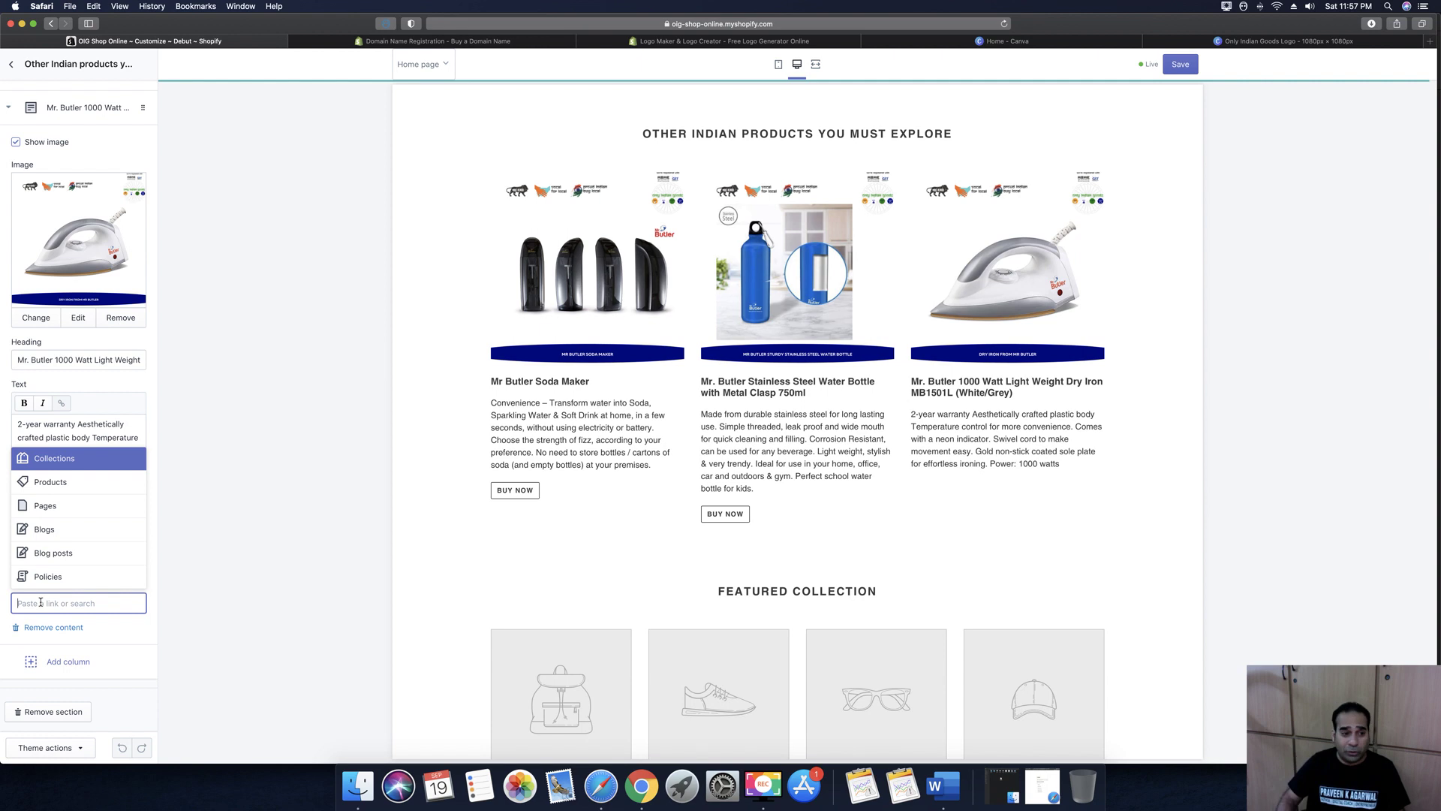
pyautogui.click(33, 482)
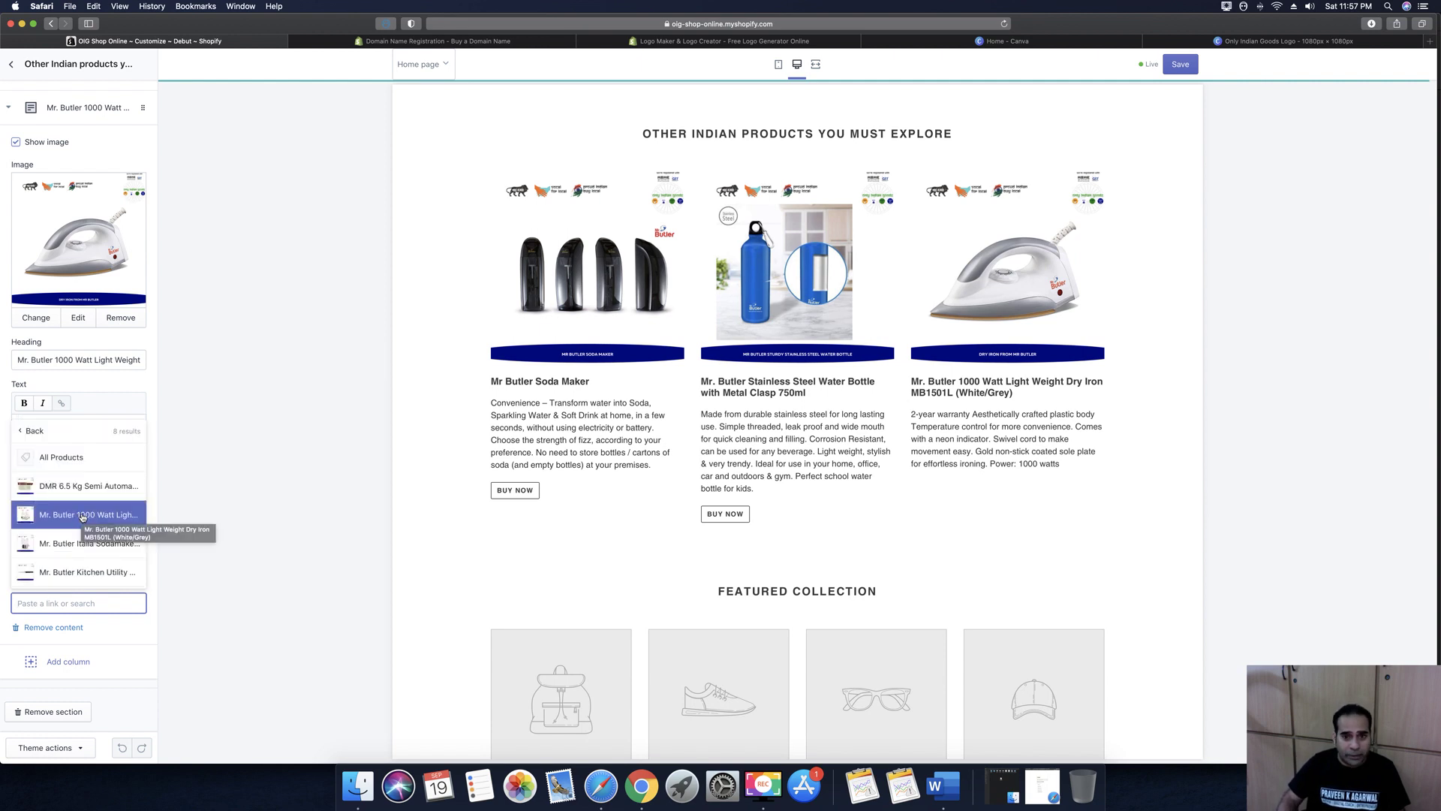
pyautogui.click(82, 516)
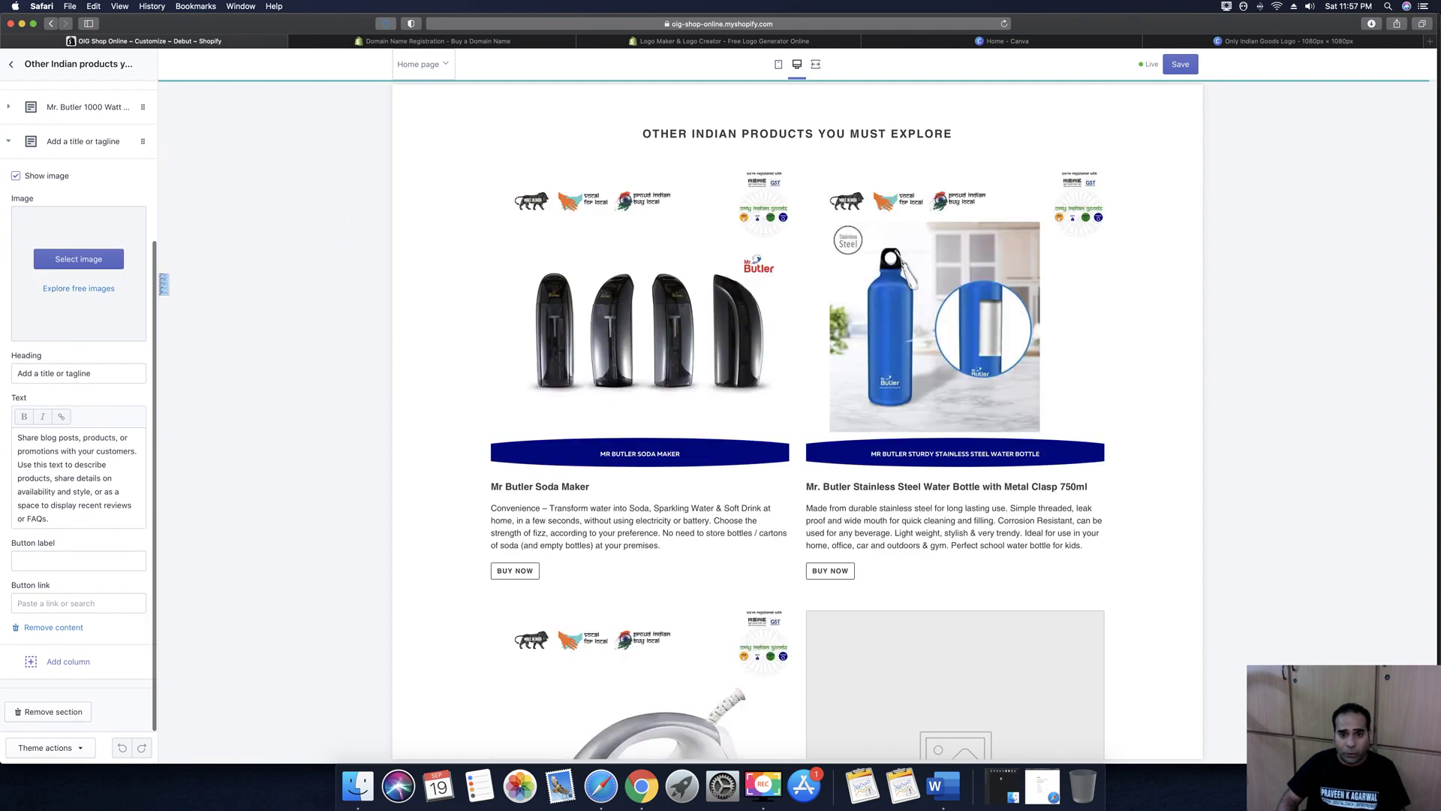
# Open the fourth column's image picker and start a new upload from the computer
pyautogui.scroll(-4, 834, 529)
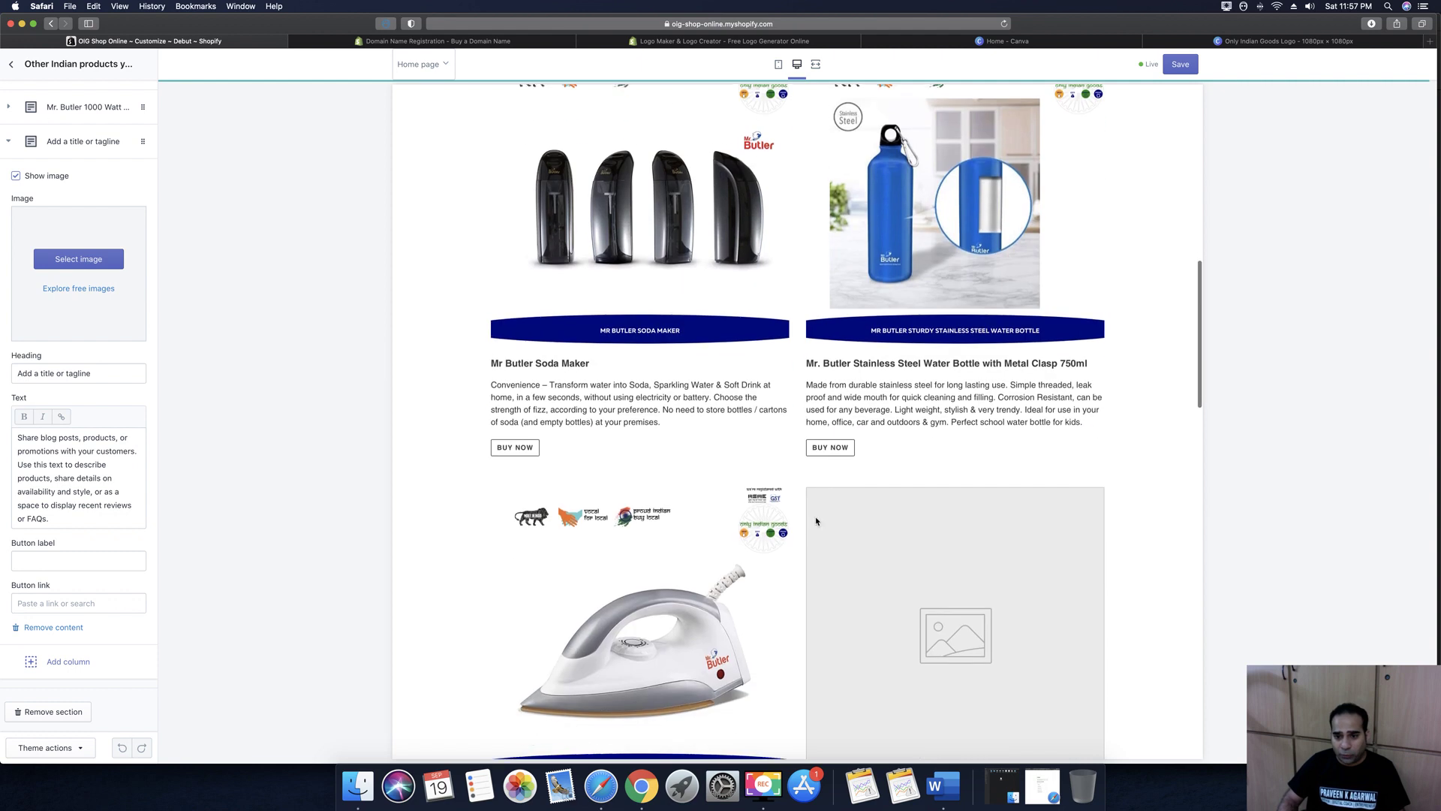
pyautogui.click(82, 257)
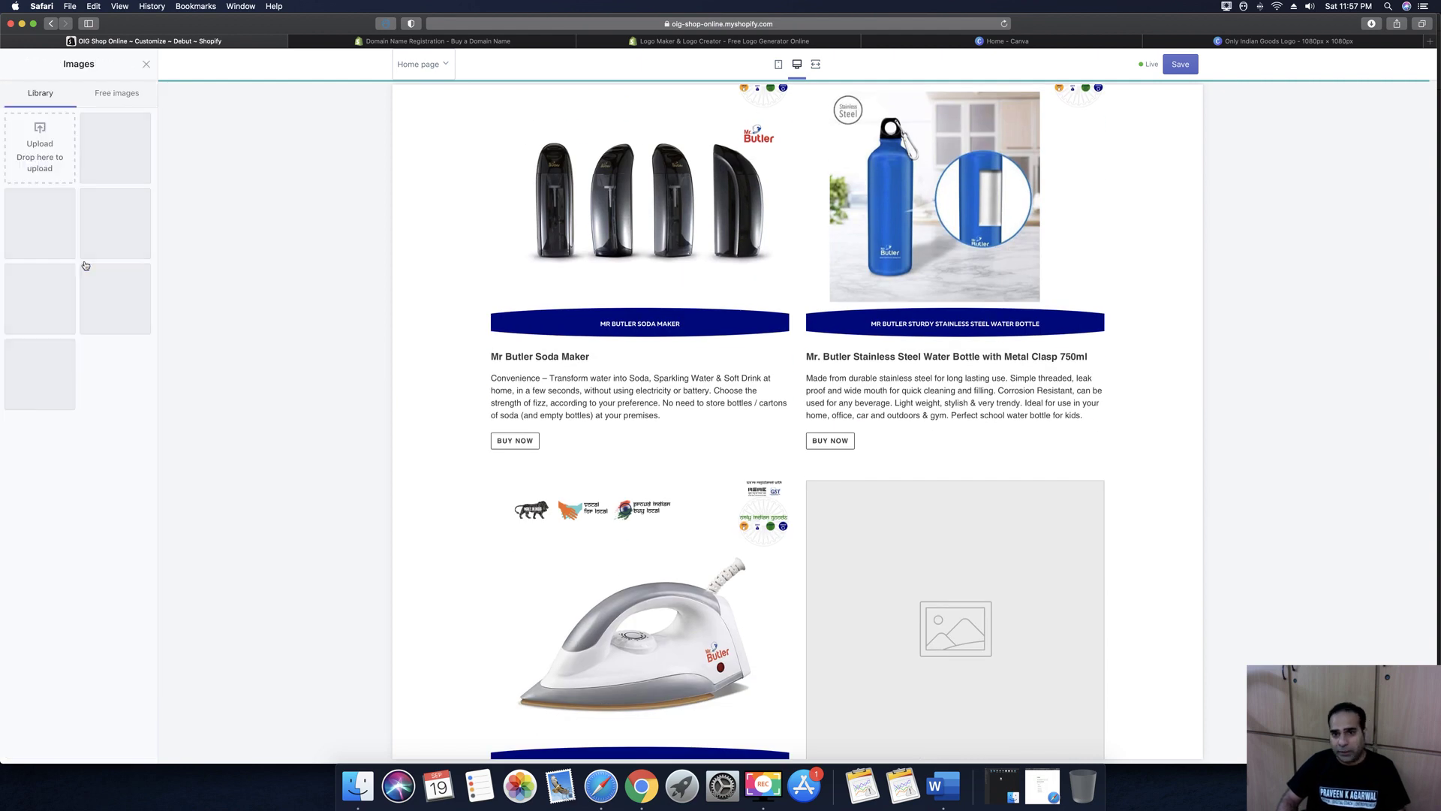
pyautogui.click(24, 140)
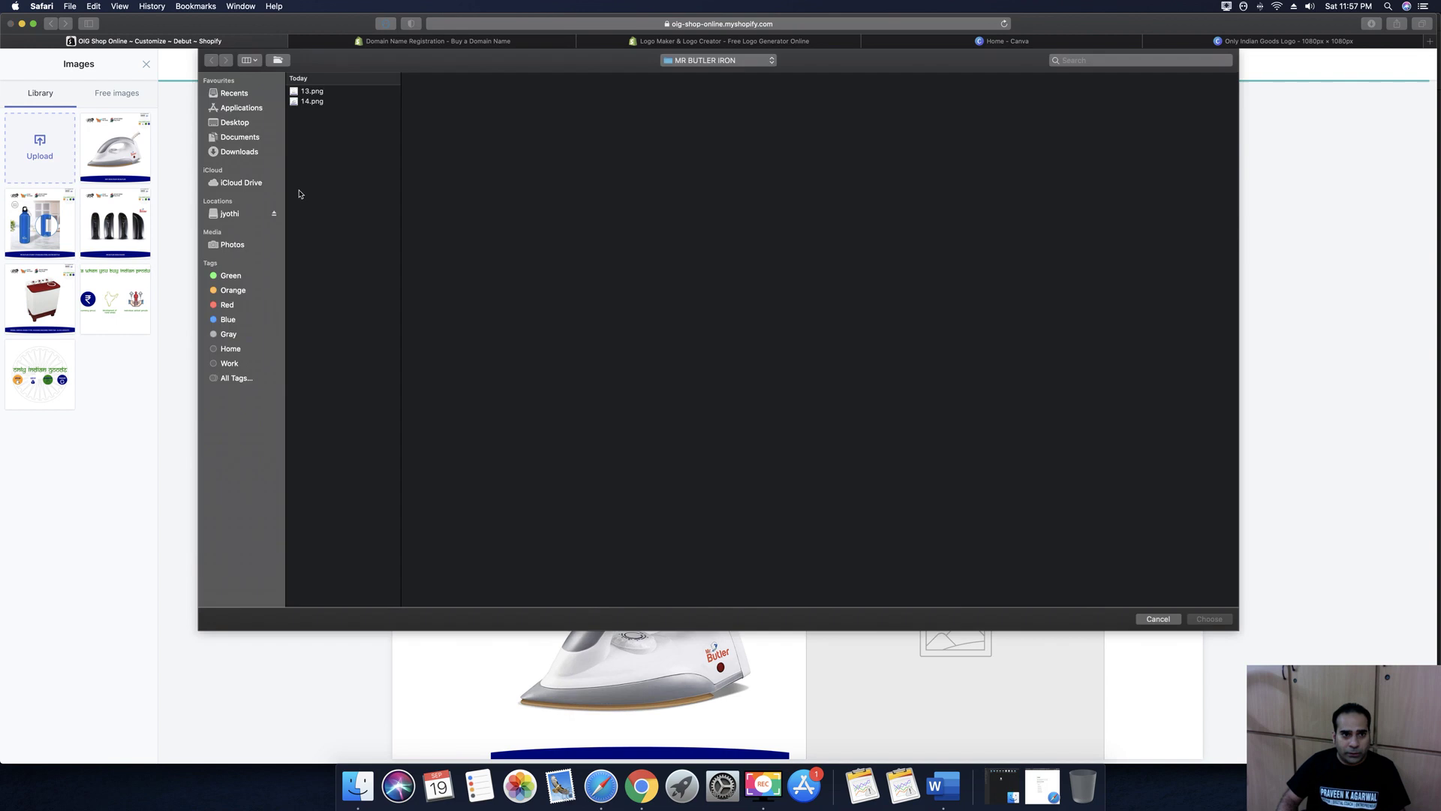
# Upload 15.png from Documents > Sipl Digital > Client > OIG > OIG > product catalog images > MR BUTLER KNIFE
pyautogui.click(234, 139)
pyautogui.click(322, 159)
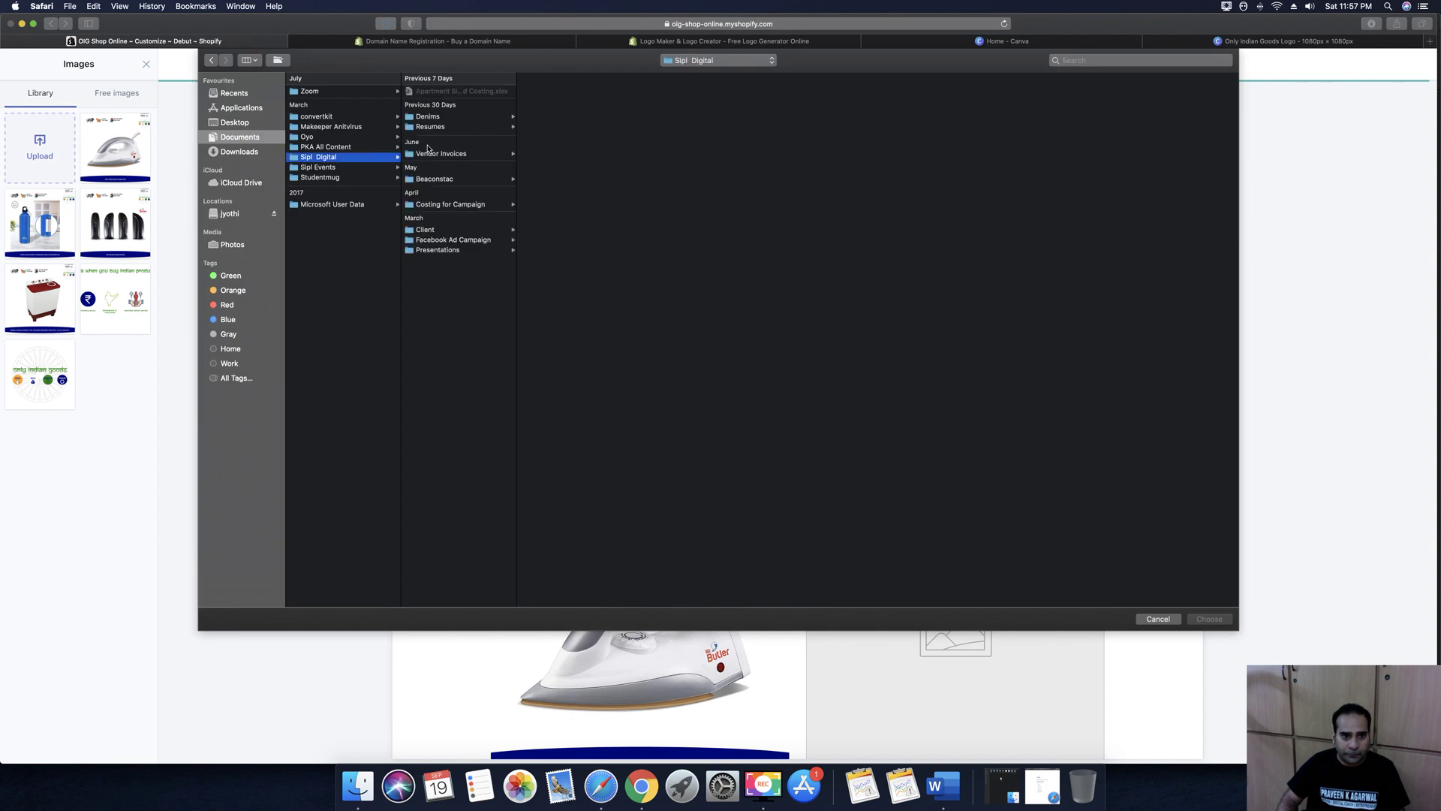
pyautogui.click(425, 230)
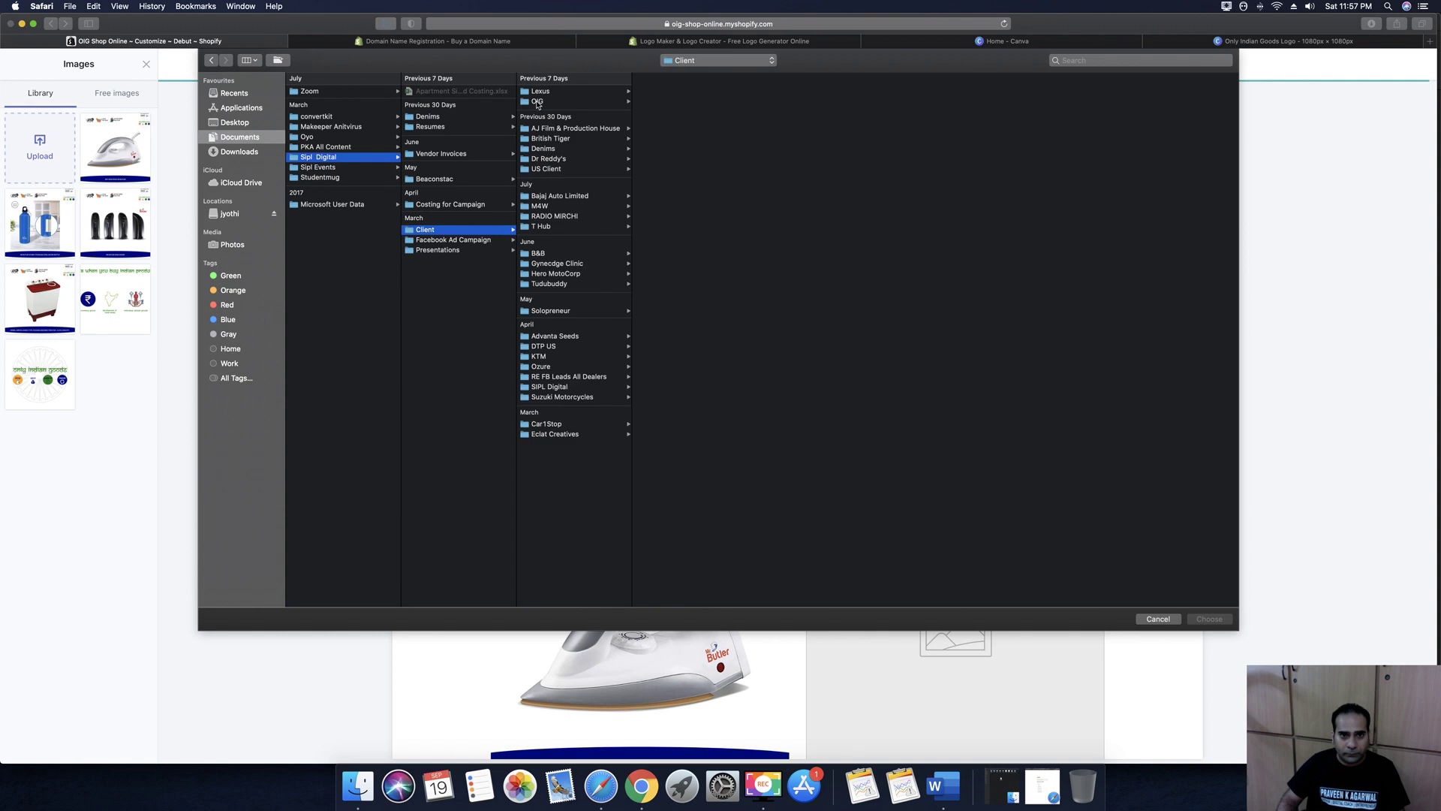
pyautogui.click(537, 102)
pyautogui.click(652, 102)
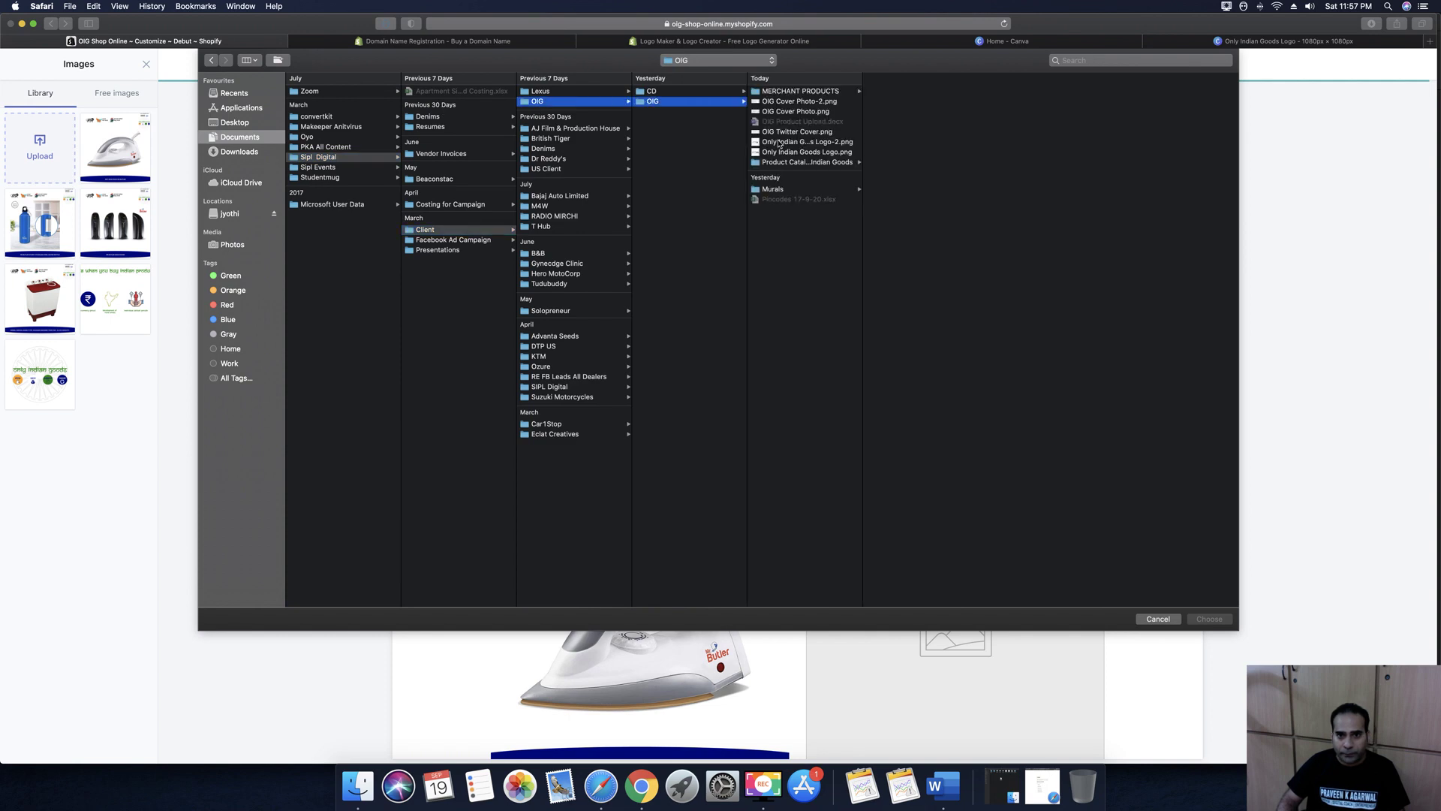
pyautogui.click(783, 163)
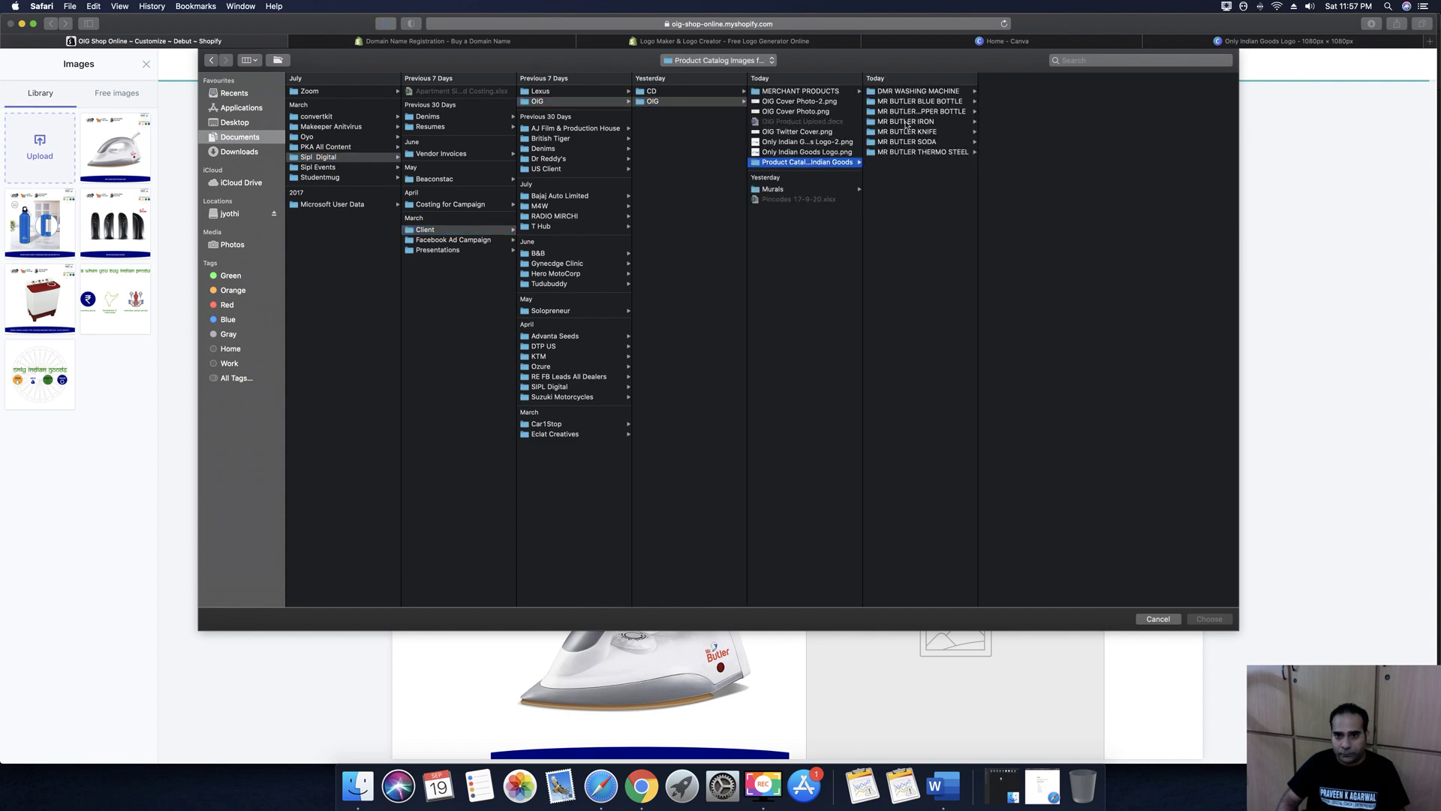
pyautogui.click(908, 132)
pyautogui.click(1004, 91)
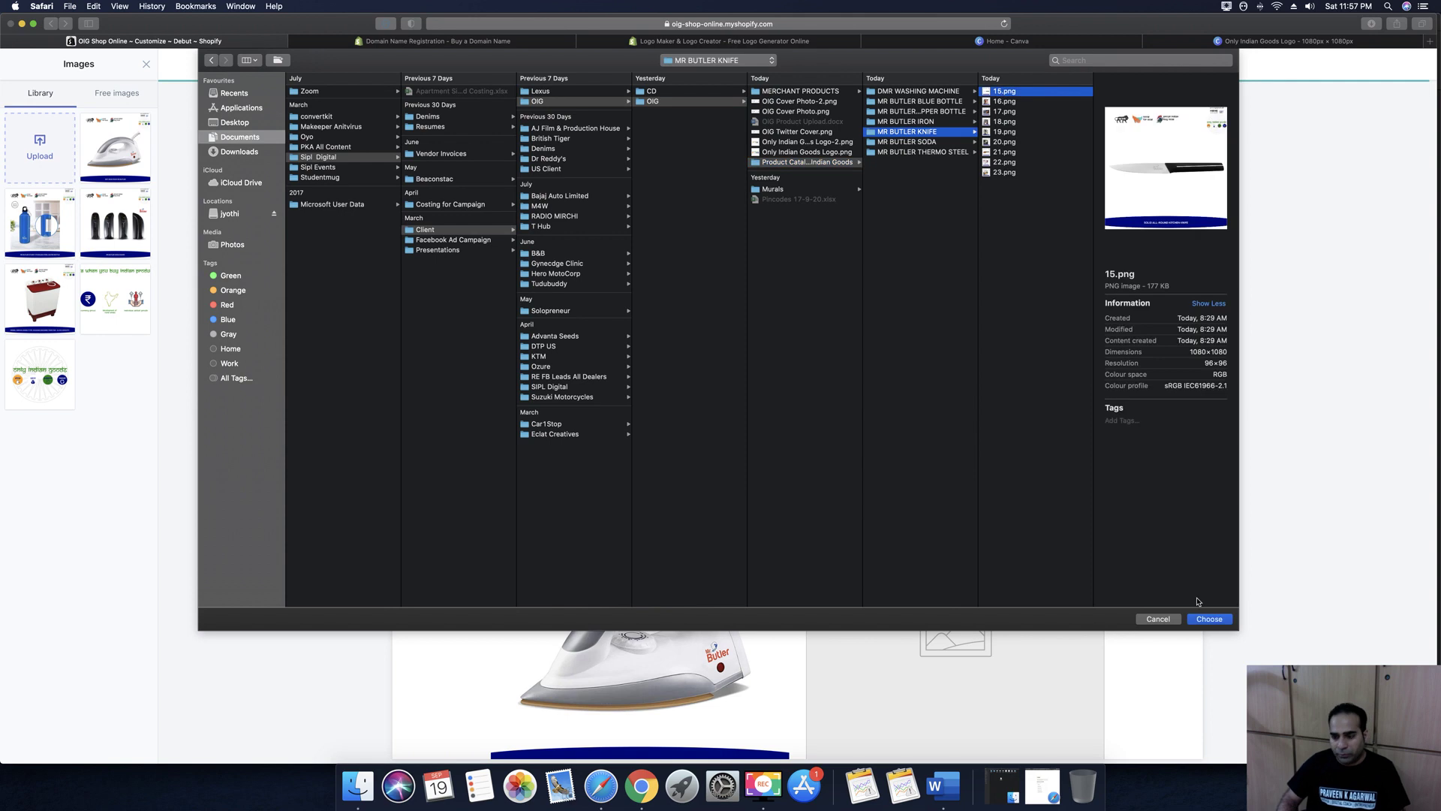
pyautogui.press('Down')
pyautogui.press('Down')
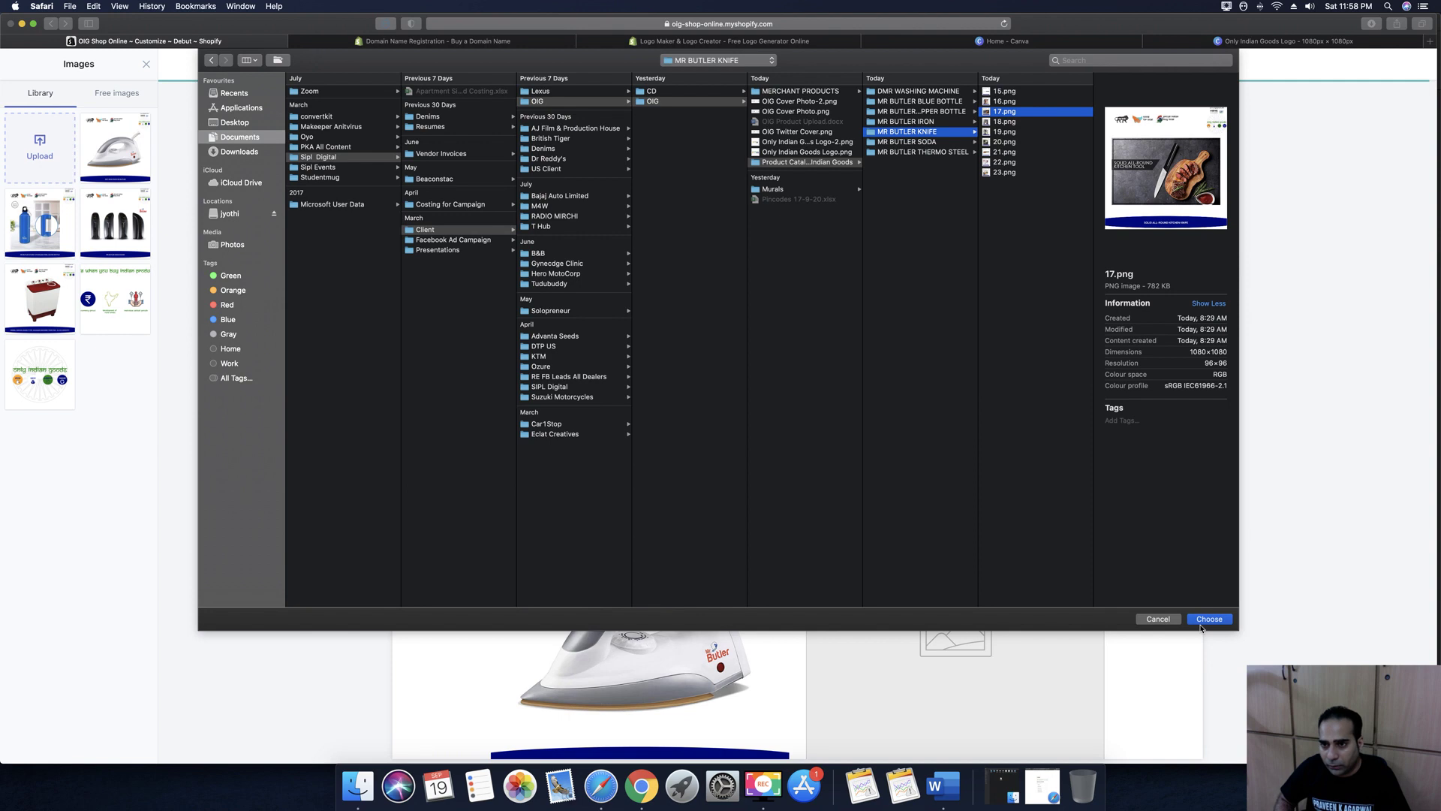
pyautogui.press('Up')
pyautogui.press('Up')
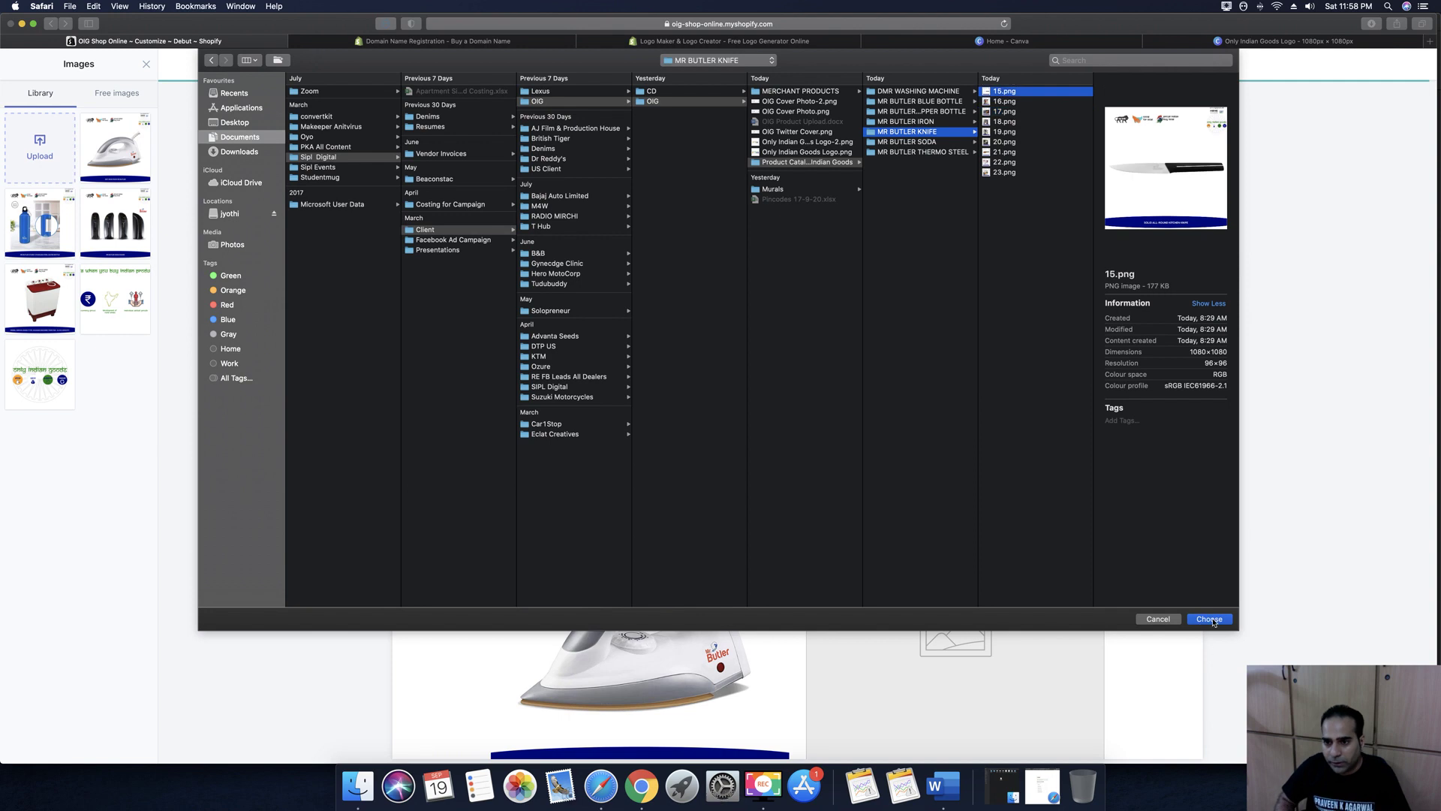
pyautogui.click(1206, 620)
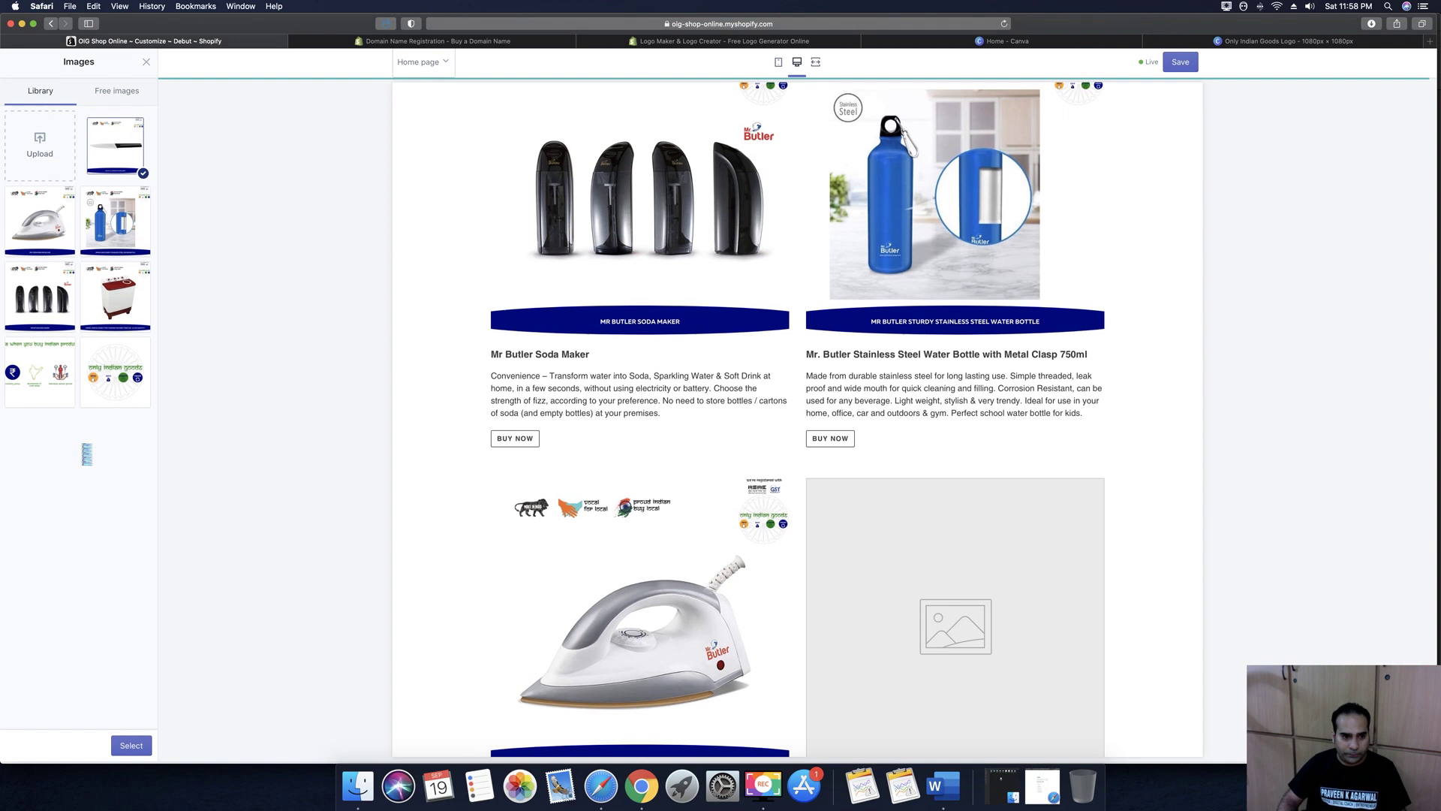
# Place the knife image in the fourth column and set its heading to the Kitchen Utility Knife title
pyautogui.click(131, 747)
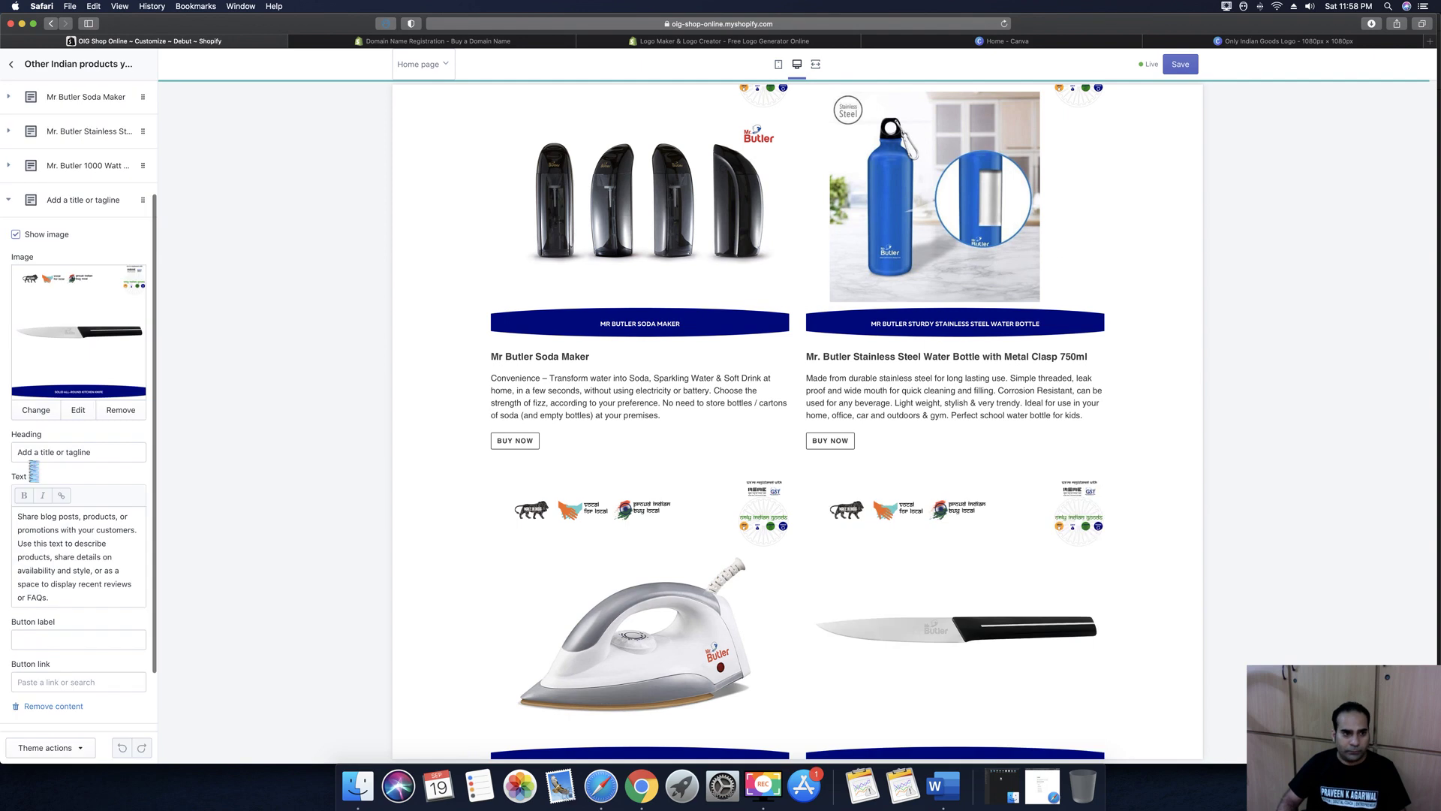
pyautogui.doubleClick(47, 452)
pyautogui.press('super+a')
pyautogui.press('BackSpace')
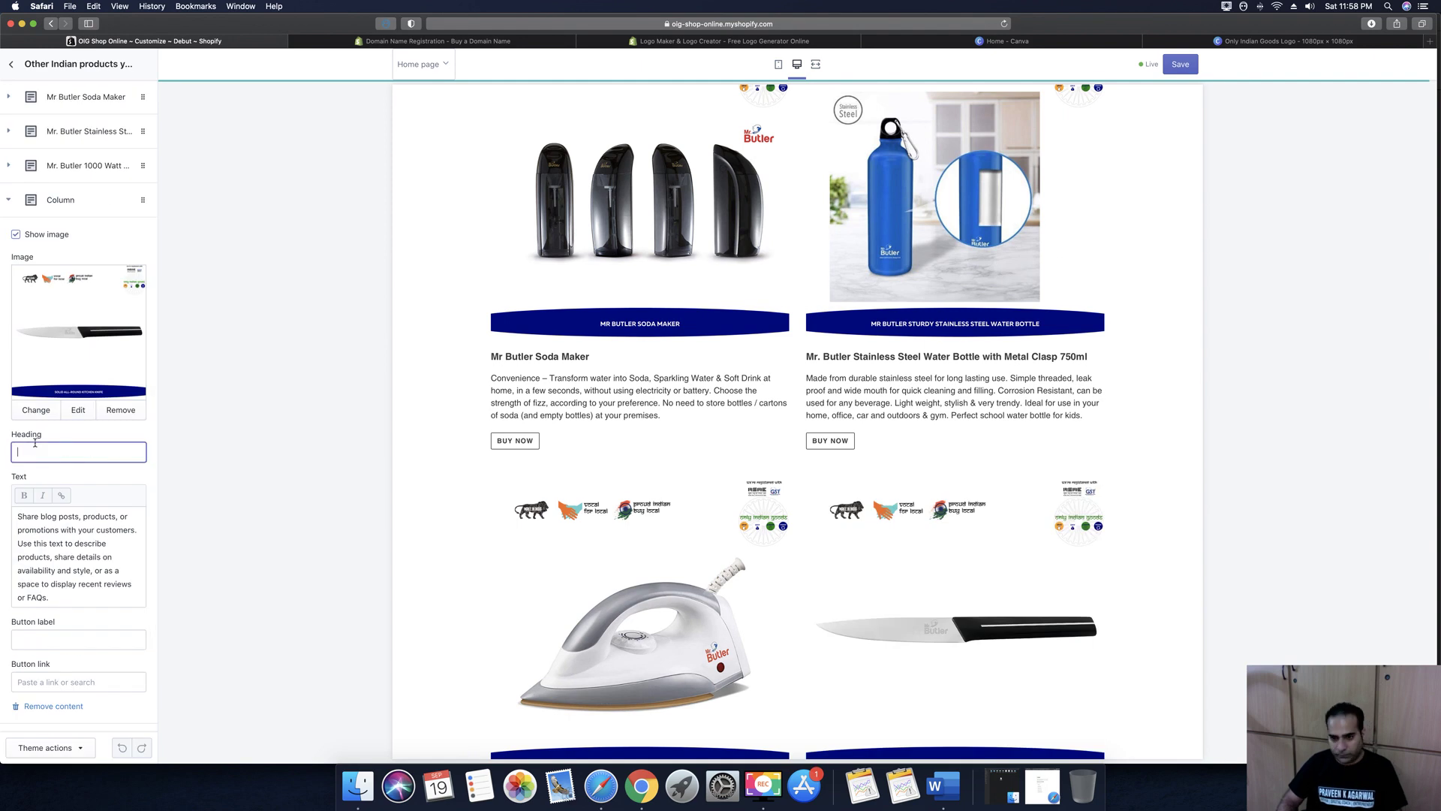
pyautogui.click(942, 786)
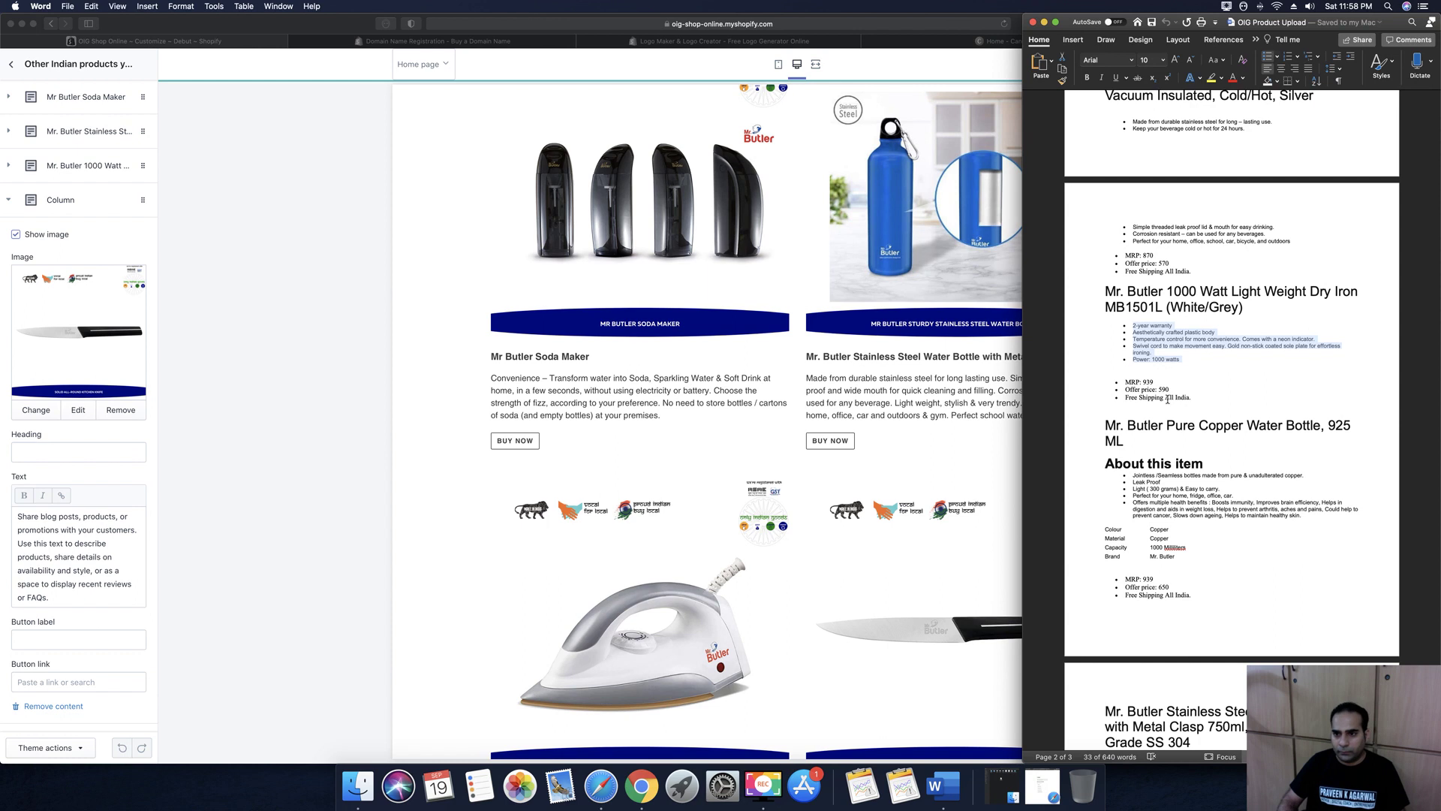
pyautogui.scroll(-5, 1151, 363)
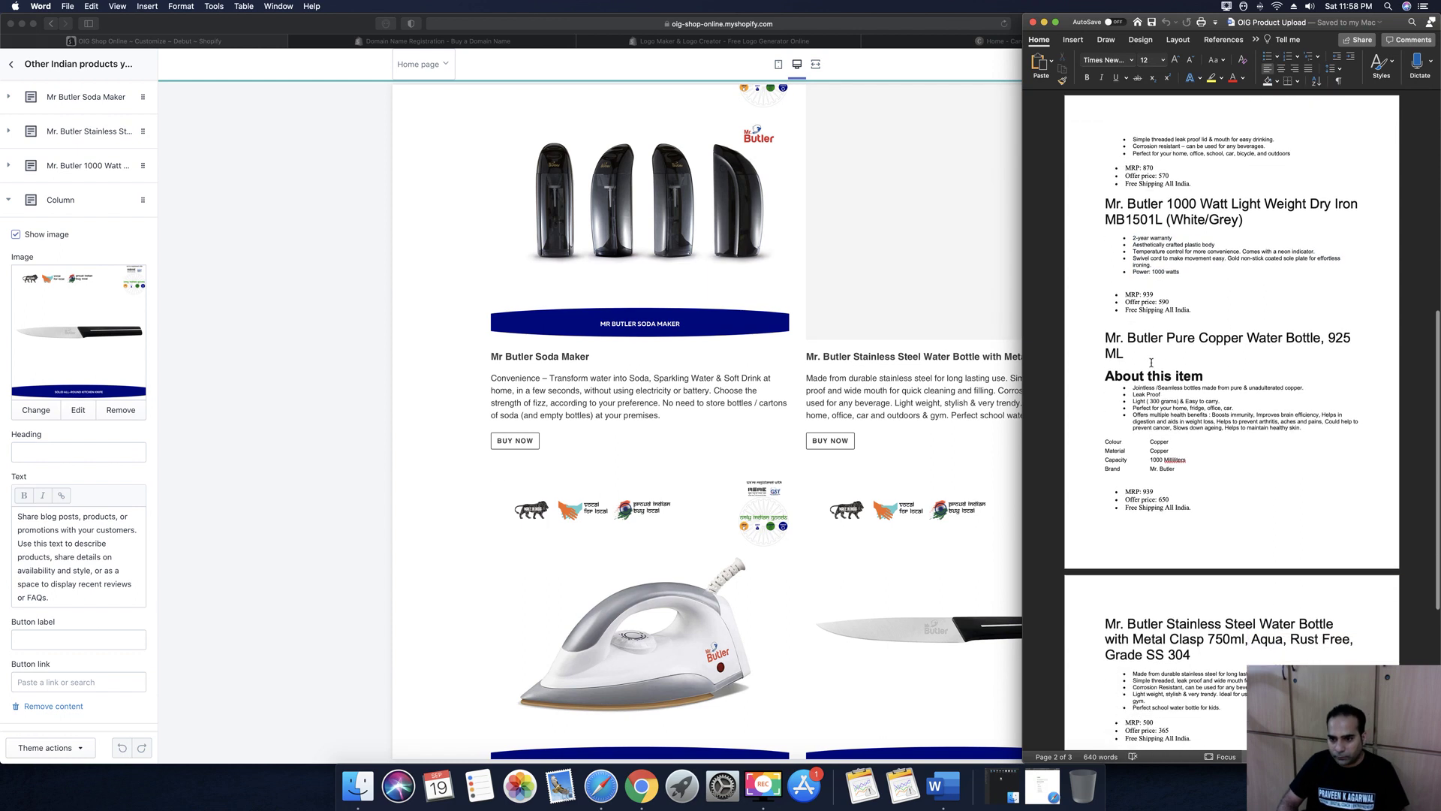
pyautogui.scroll(-3, 1151, 361)
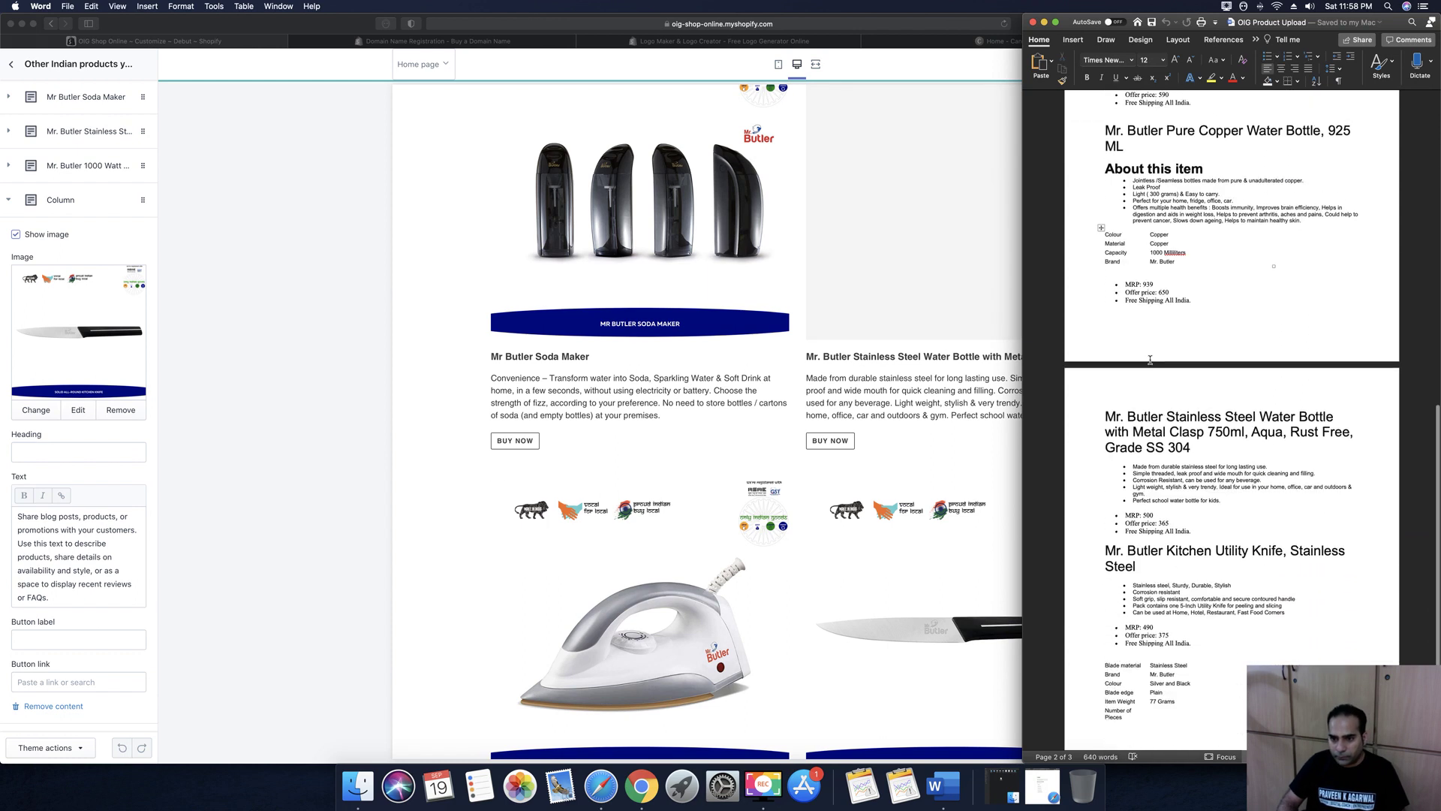
pyautogui.tripleClick(1121, 550)
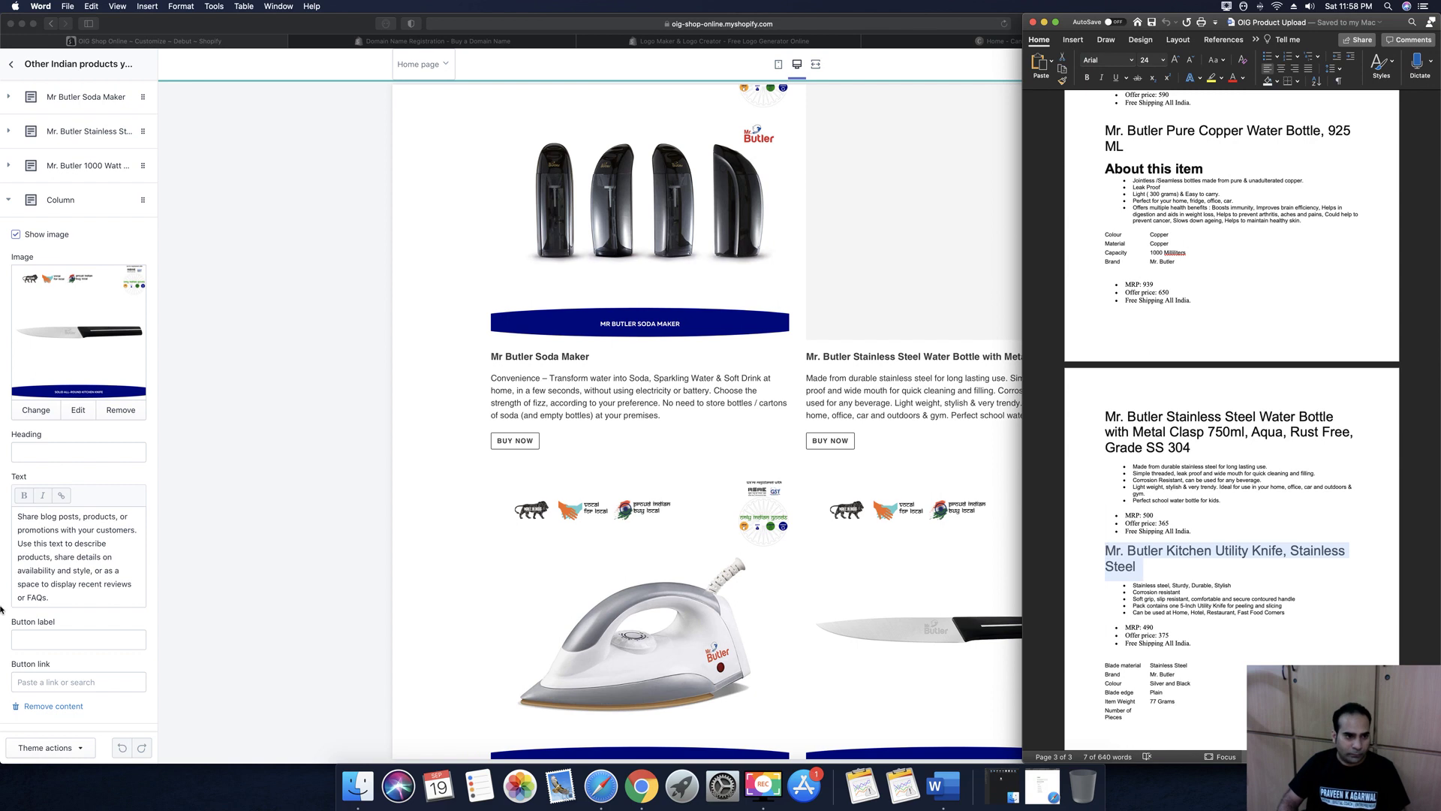
pyautogui.click(73, 458)
pyautogui.press('cmd+v')
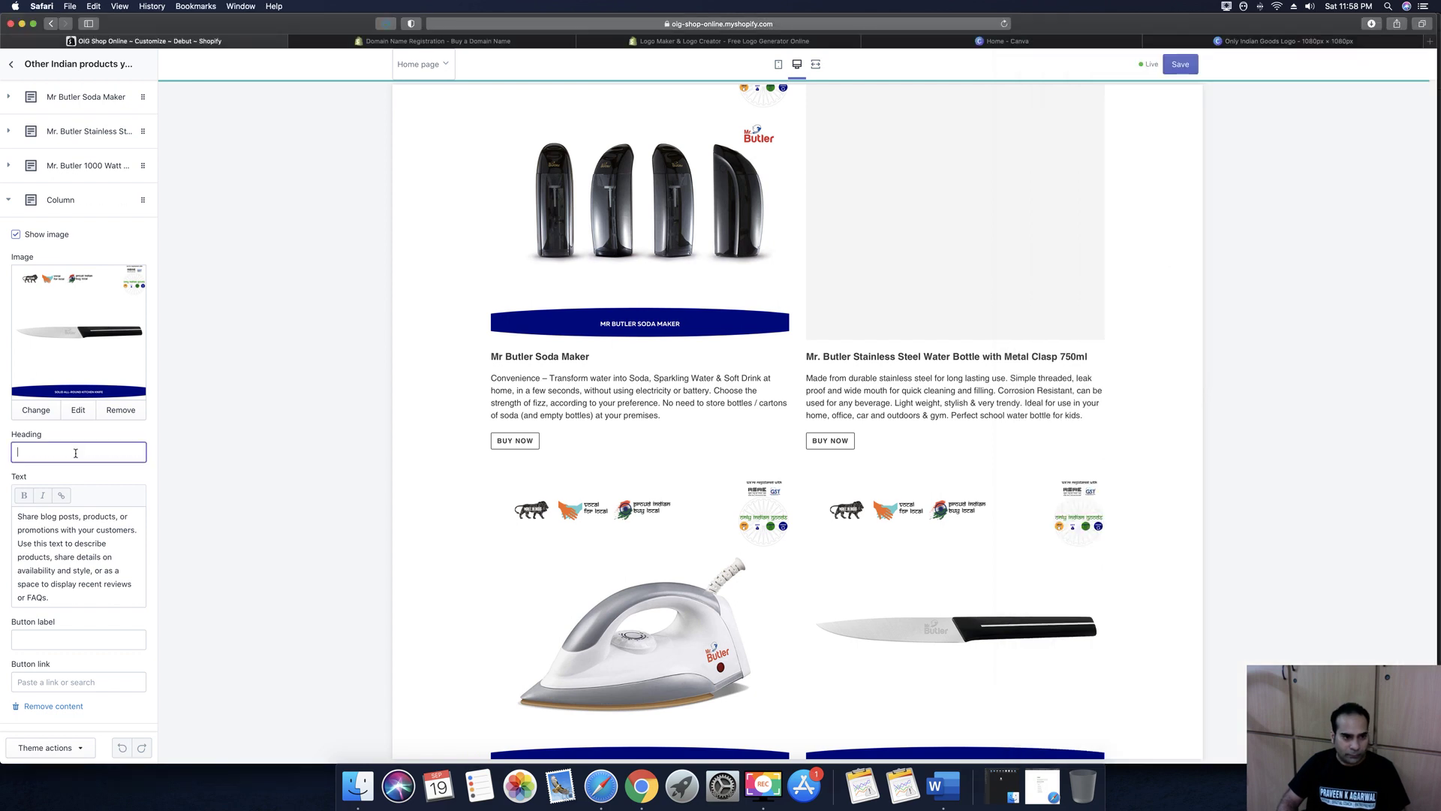
# Replace the fourth column's description with the five knife feature bullets copied from Word
pyautogui.click(89, 585)
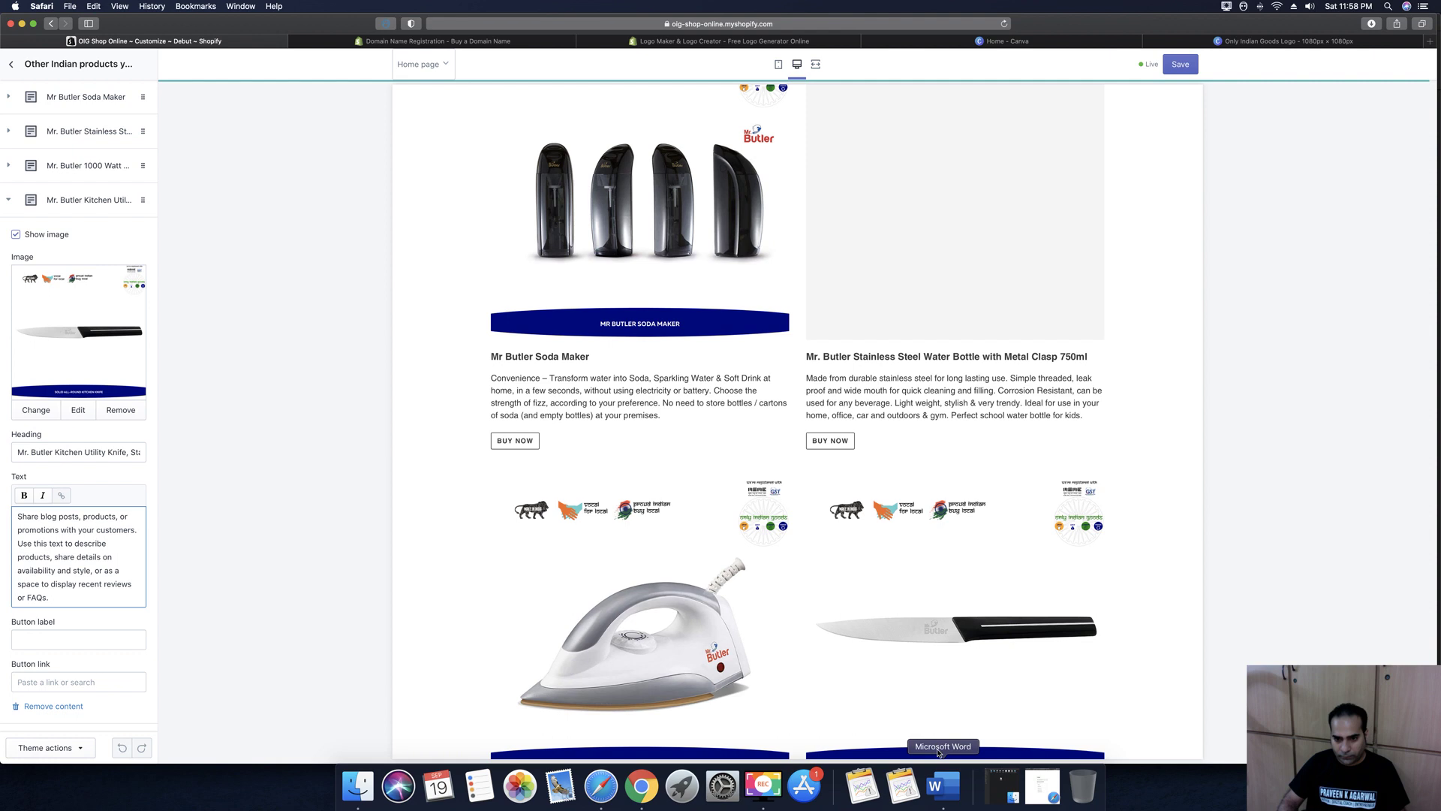
pyautogui.click(943, 786)
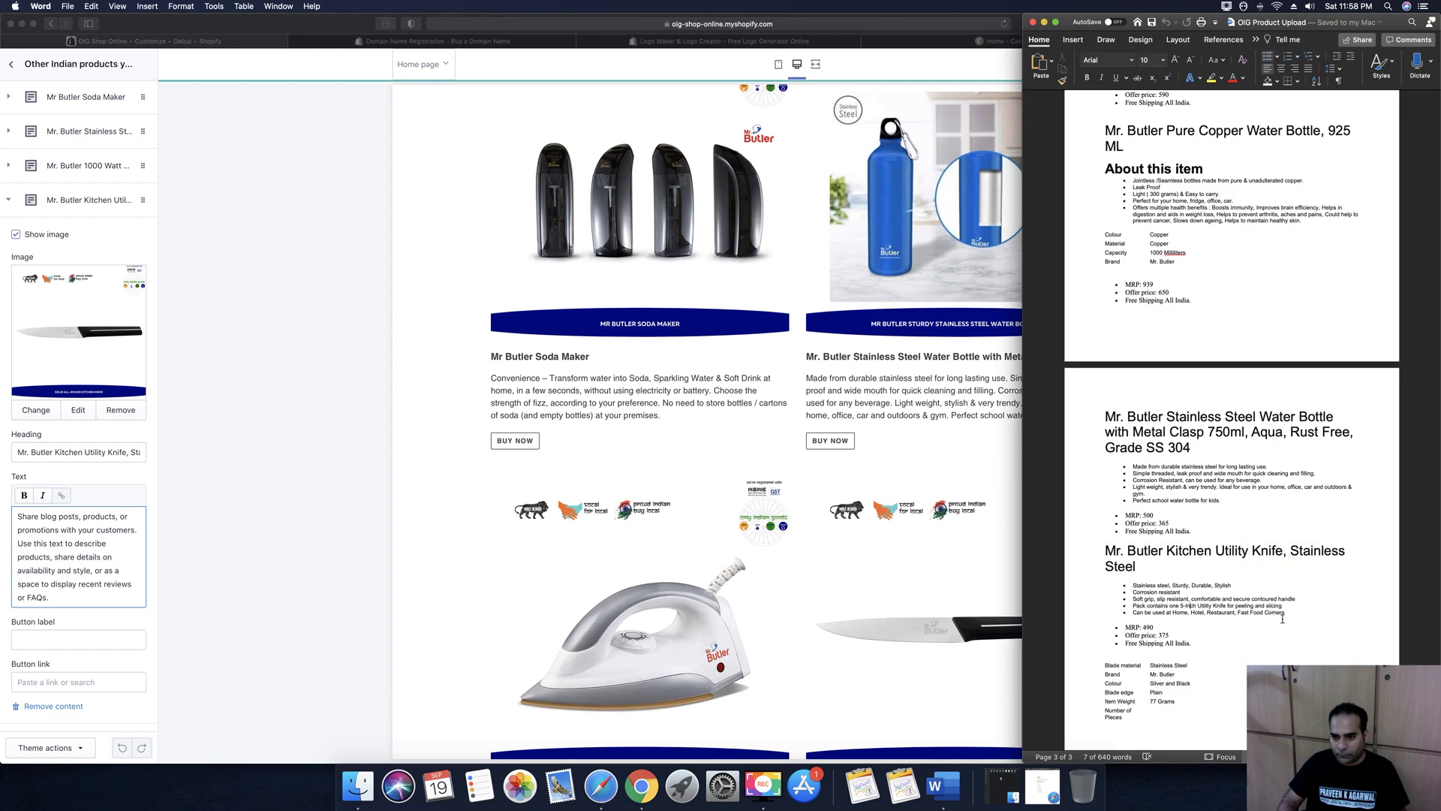
pyautogui.moveTo(1296, 615); pyautogui.dragTo(1129, 585)
pyautogui.press('super+c')
pyautogui.click(56, 583)
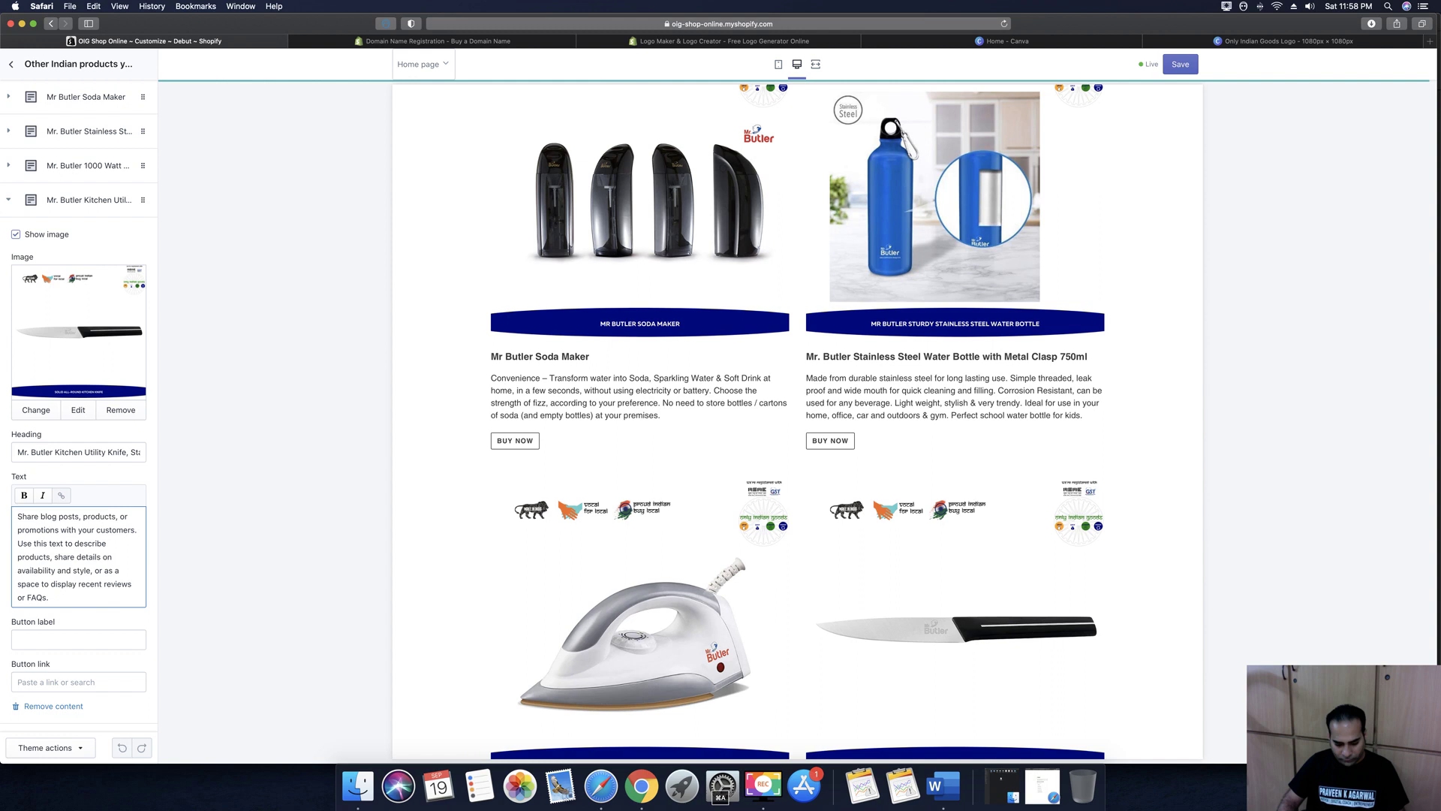
pyautogui.press('super+a')
pyautogui.press('super+v')
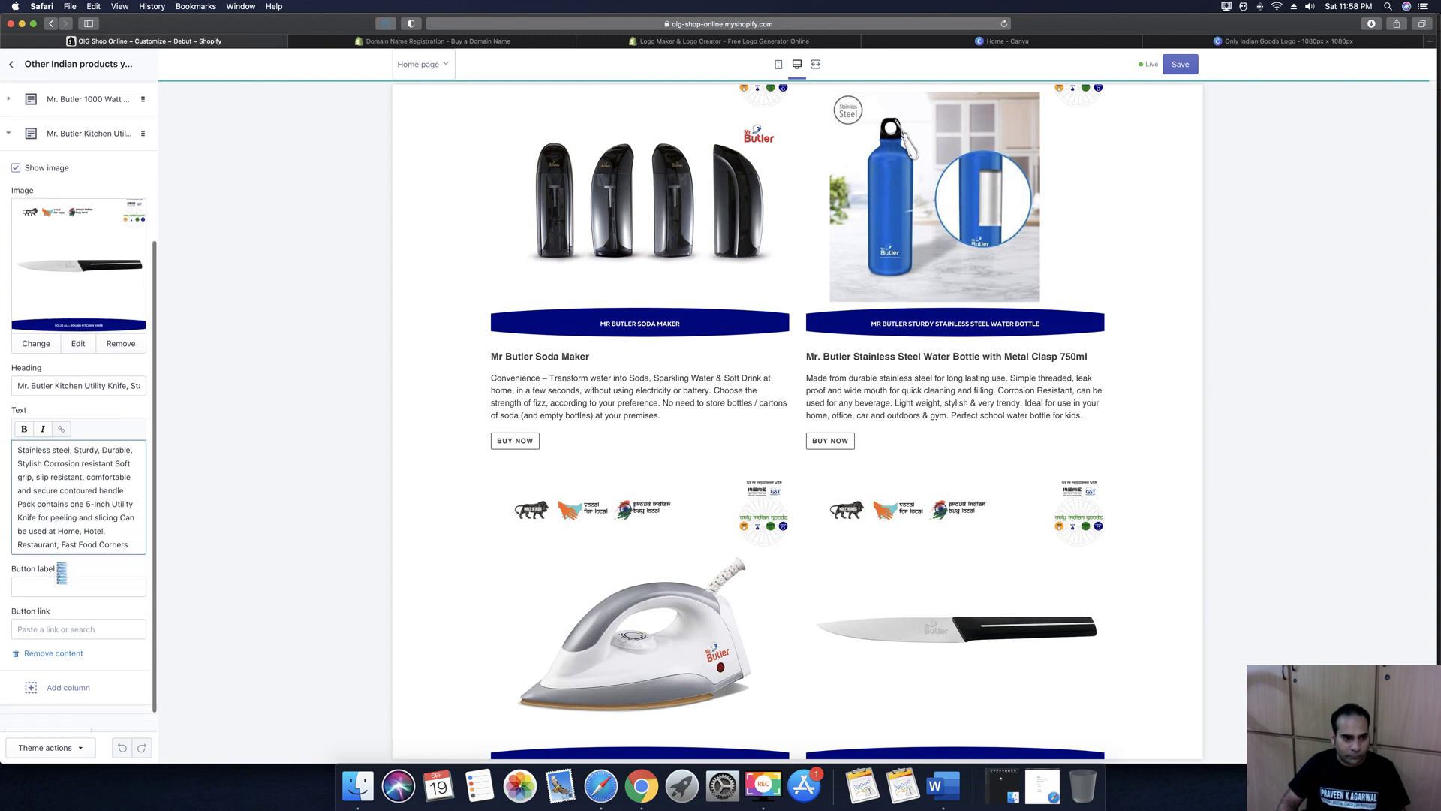
# Add a 'Buy Now' button linking to the Kitchen Utility Knife product
pyautogui.click(60, 585)
pyautogui.write('Buy Now')
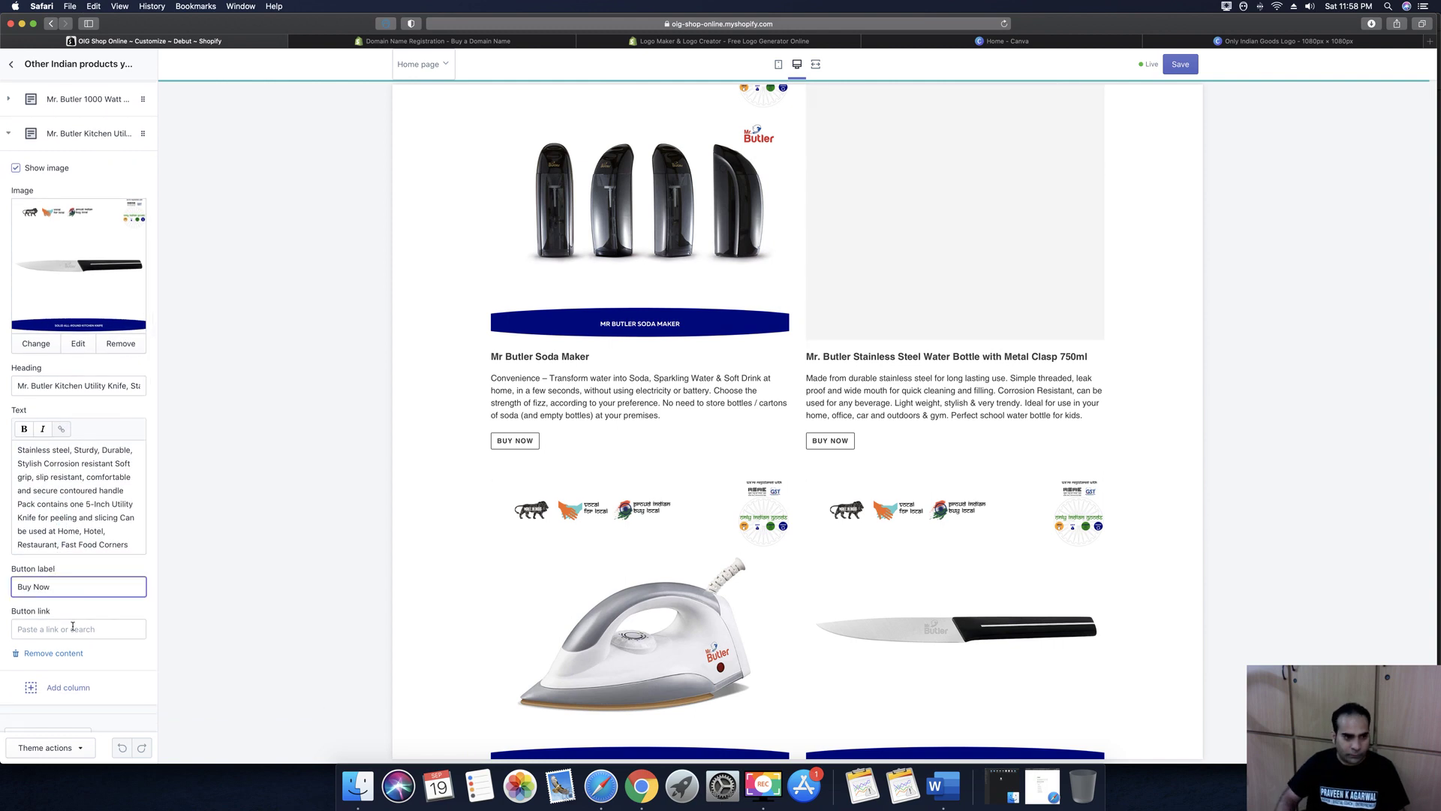
pyautogui.click(72, 628)
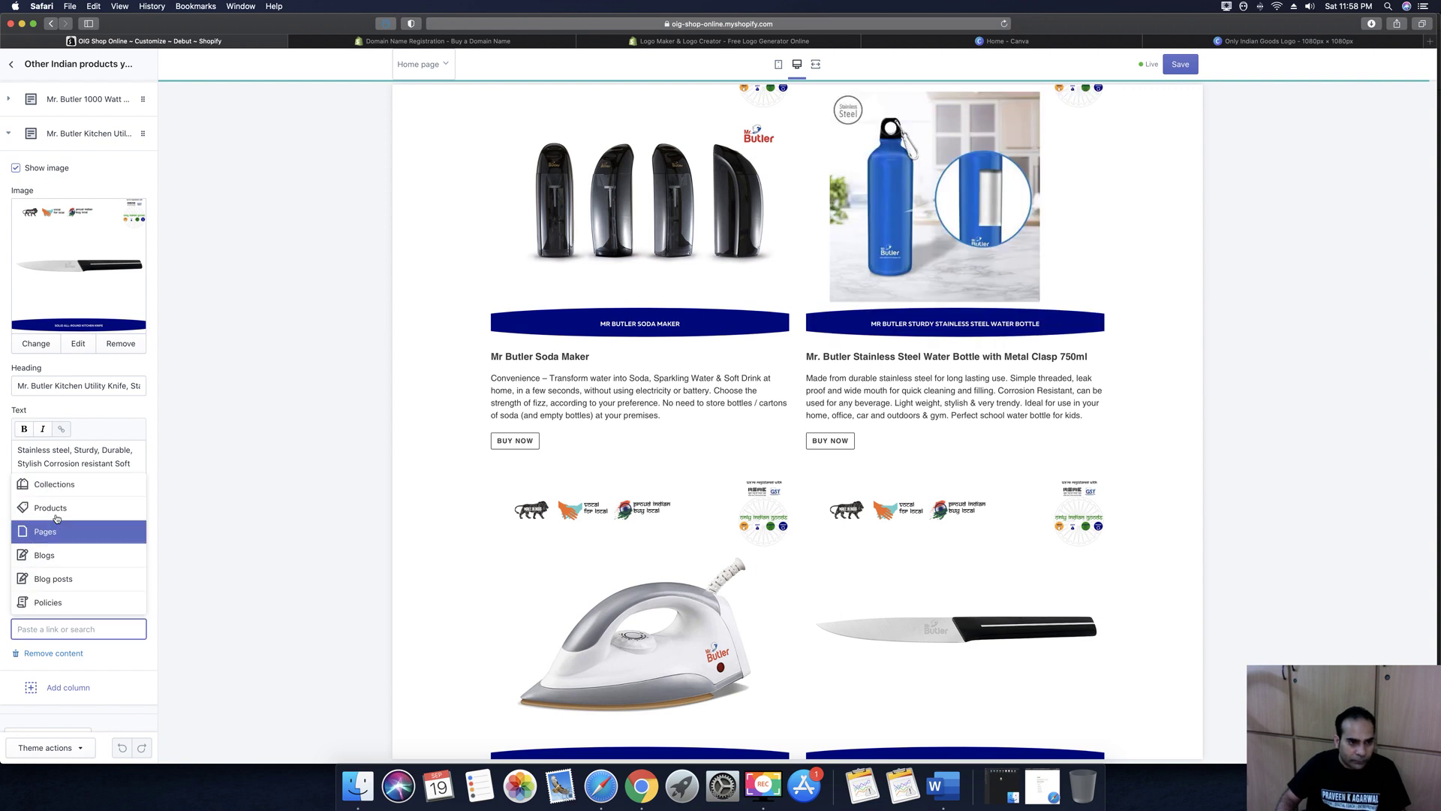
pyautogui.click(58, 515)
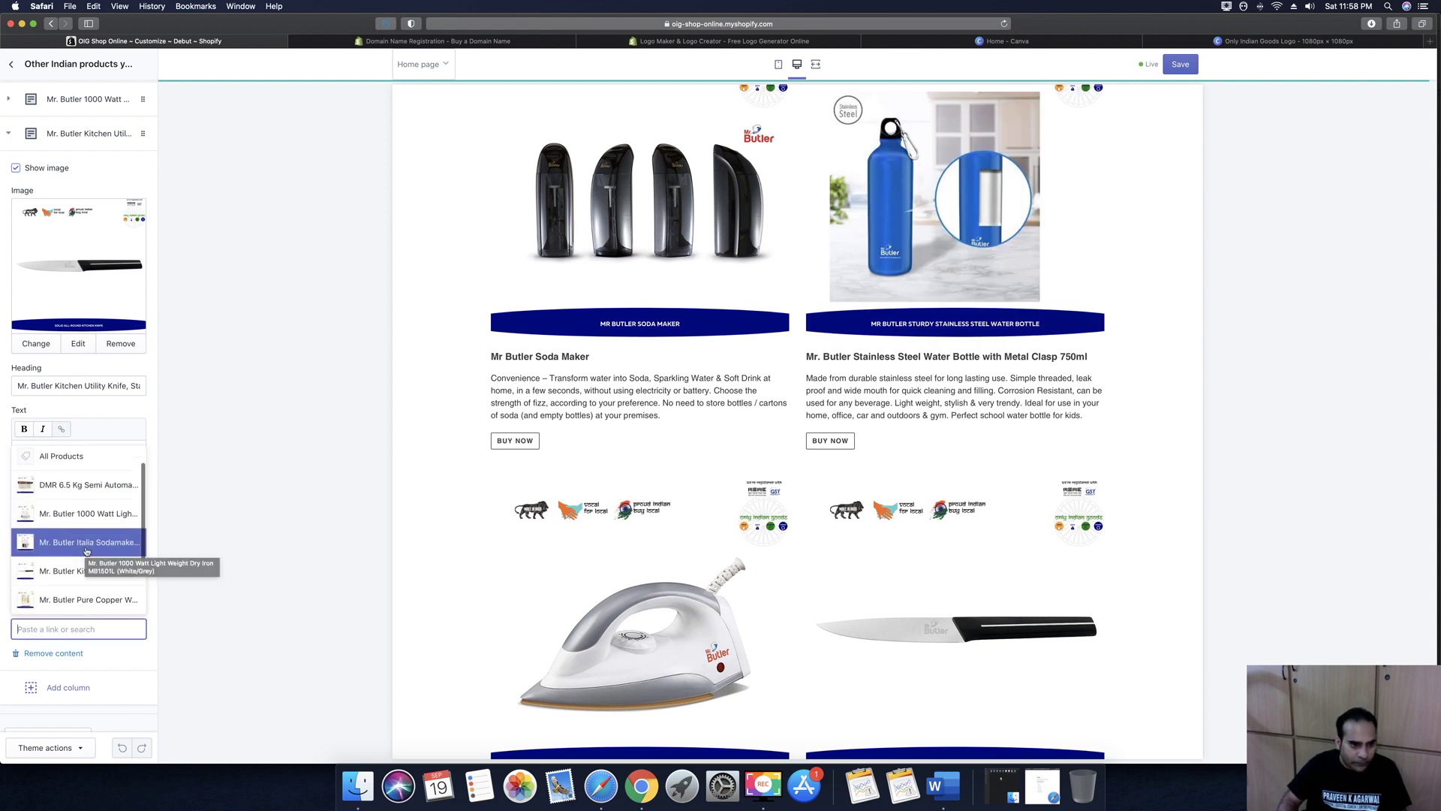
pyautogui.click(114, 596)
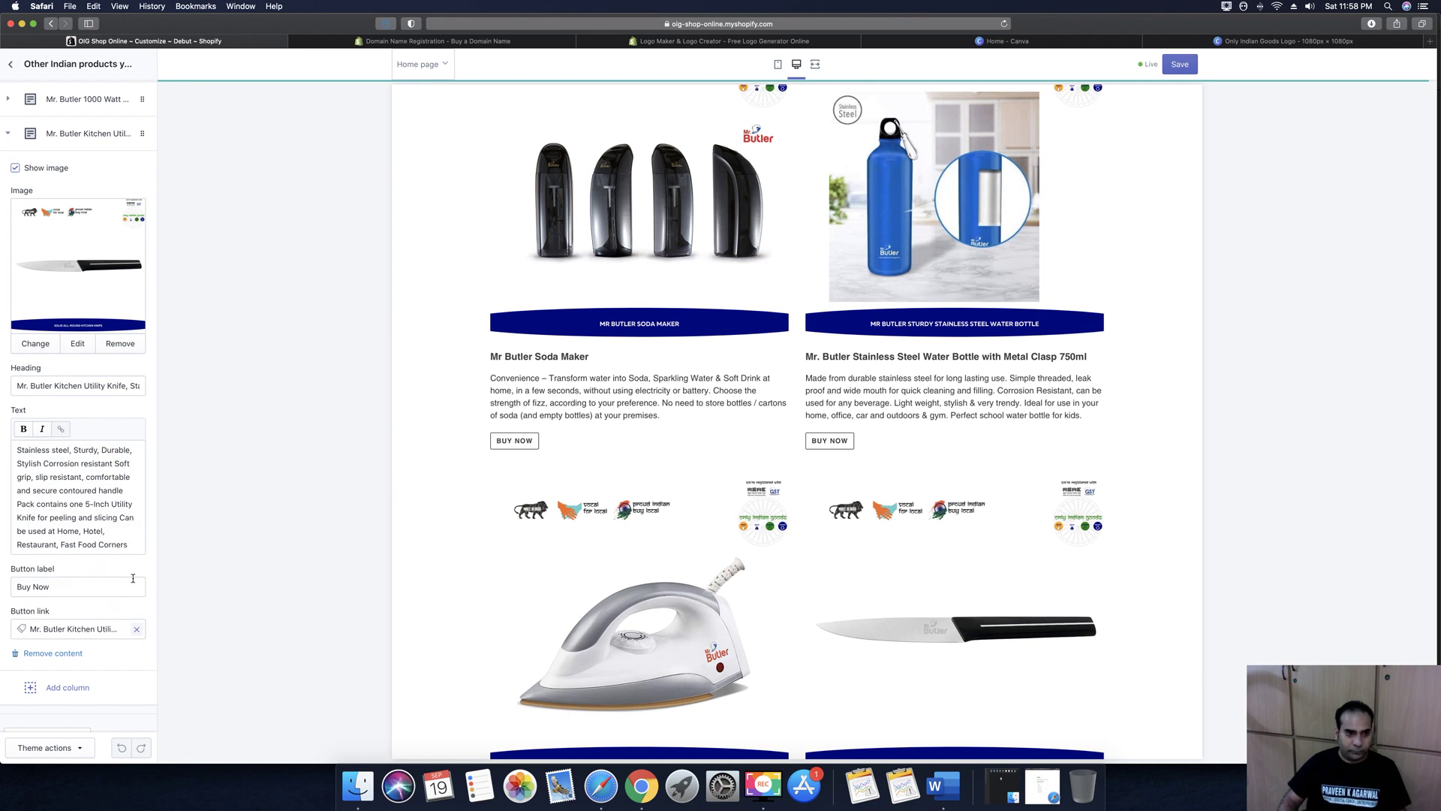
pyautogui.scroll(-1, 128, 600)
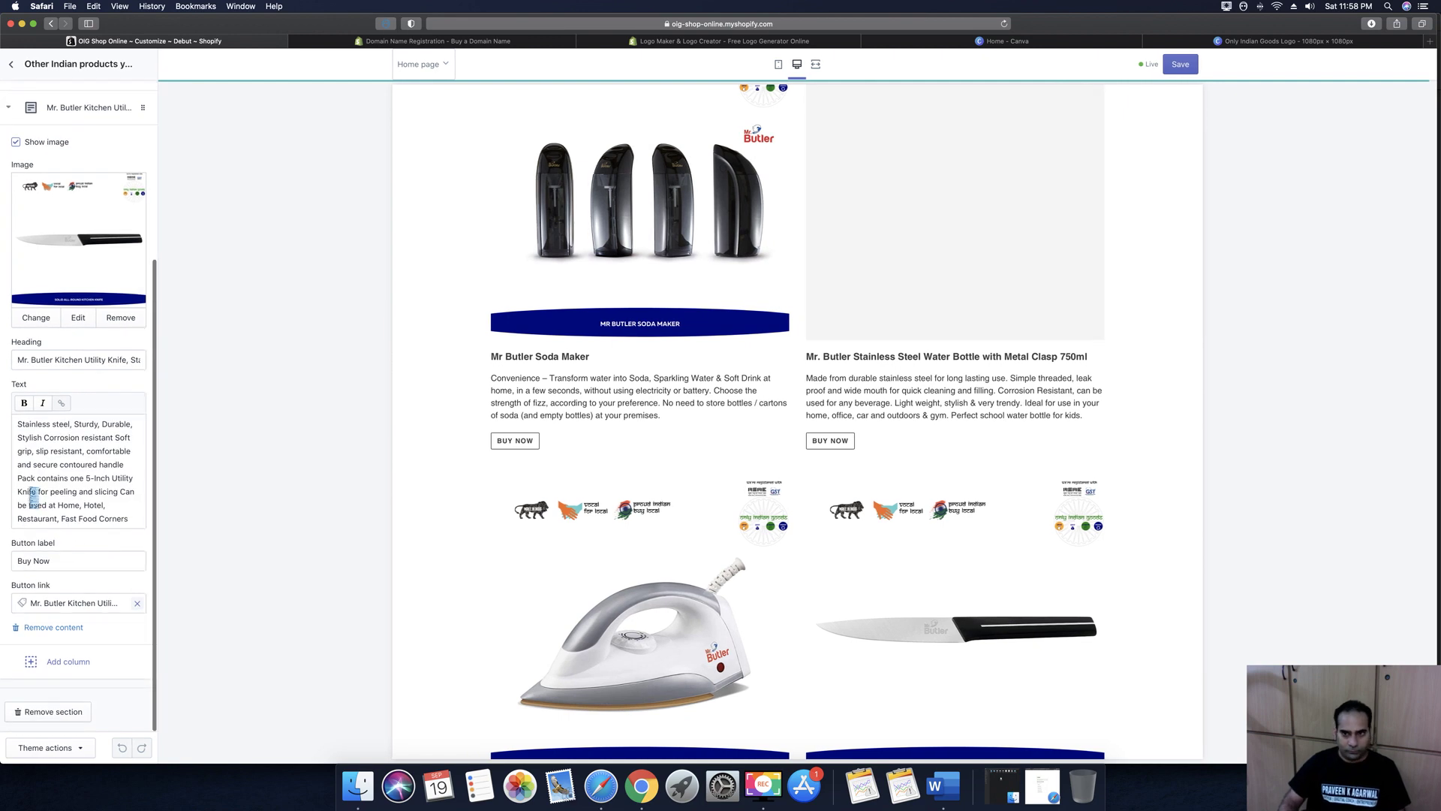
# Save the four-column section, review the page preview, and return to the home page sections list
pyautogui.scroll(5, 118, 407)
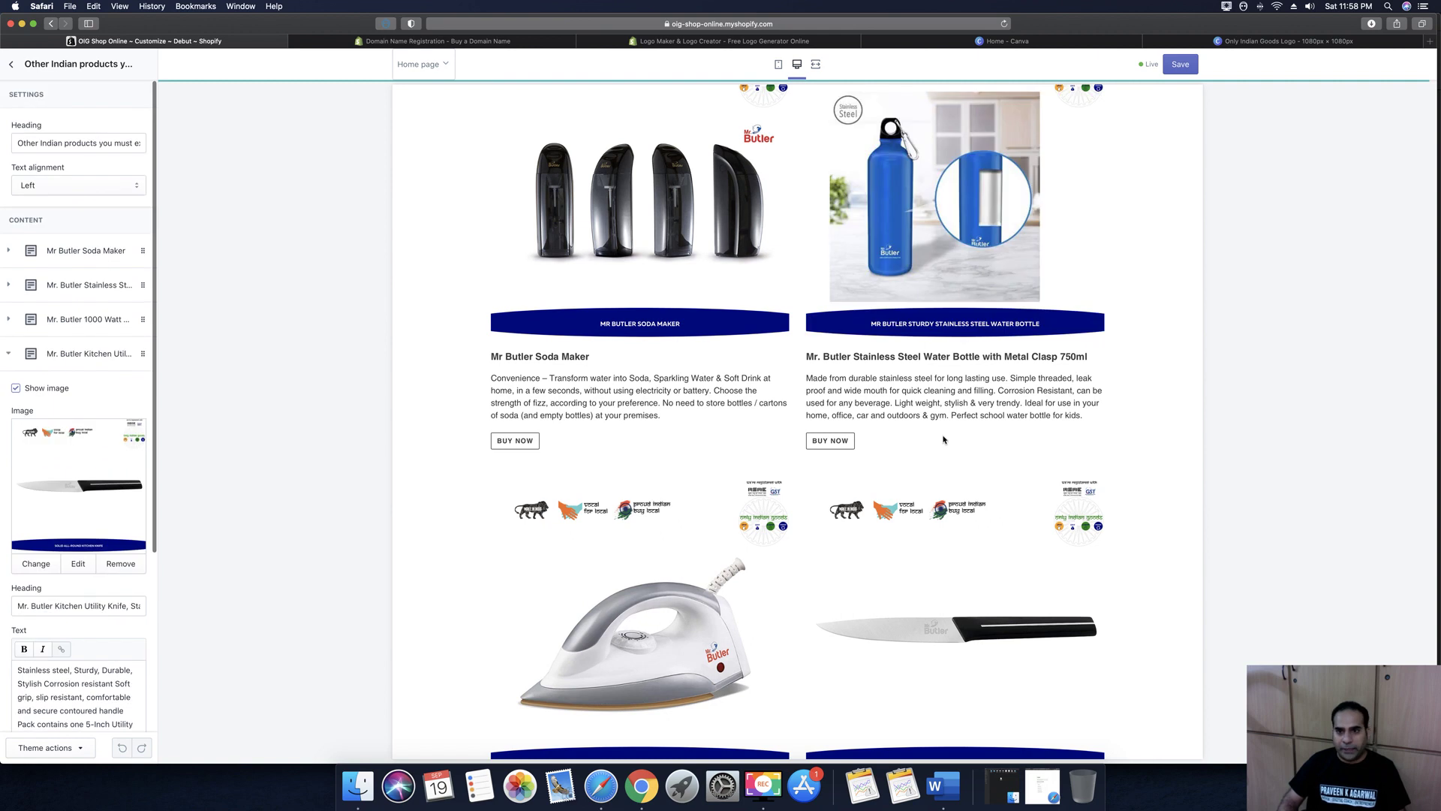
pyautogui.click(1184, 65)
pyautogui.scroll(5, 757, 353)
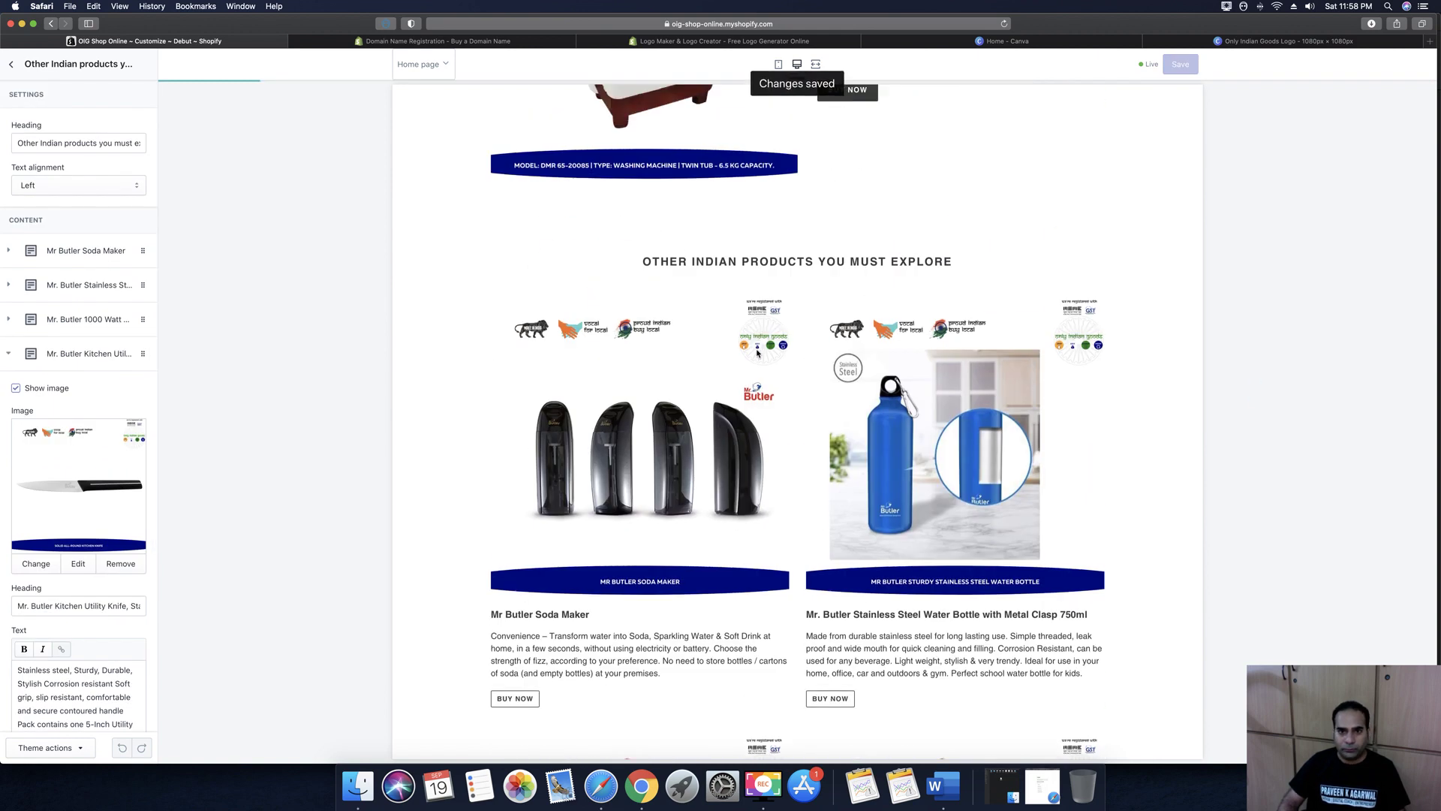
pyautogui.scroll(5, 757, 352)
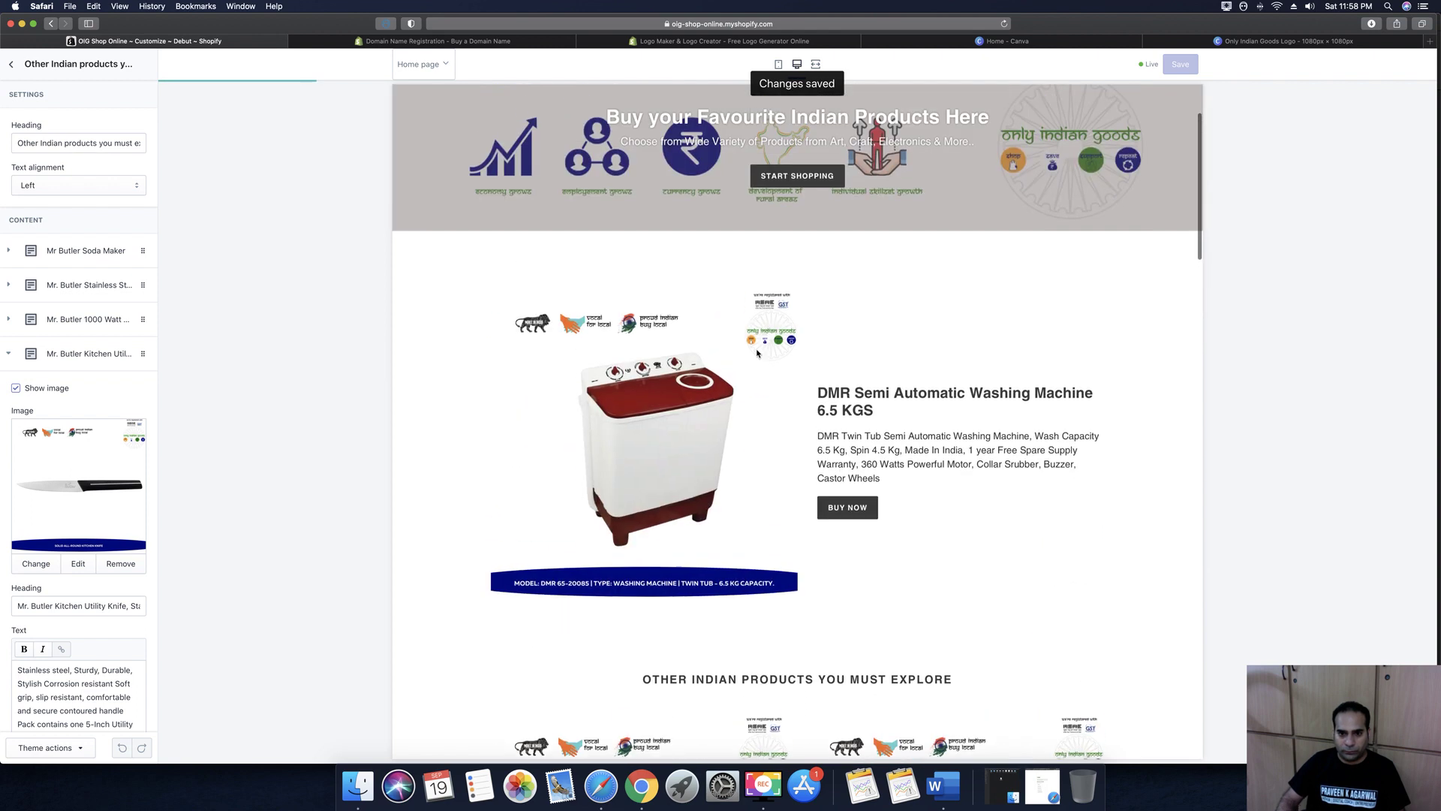
pyautogui.scroll(-10, 757, 353)
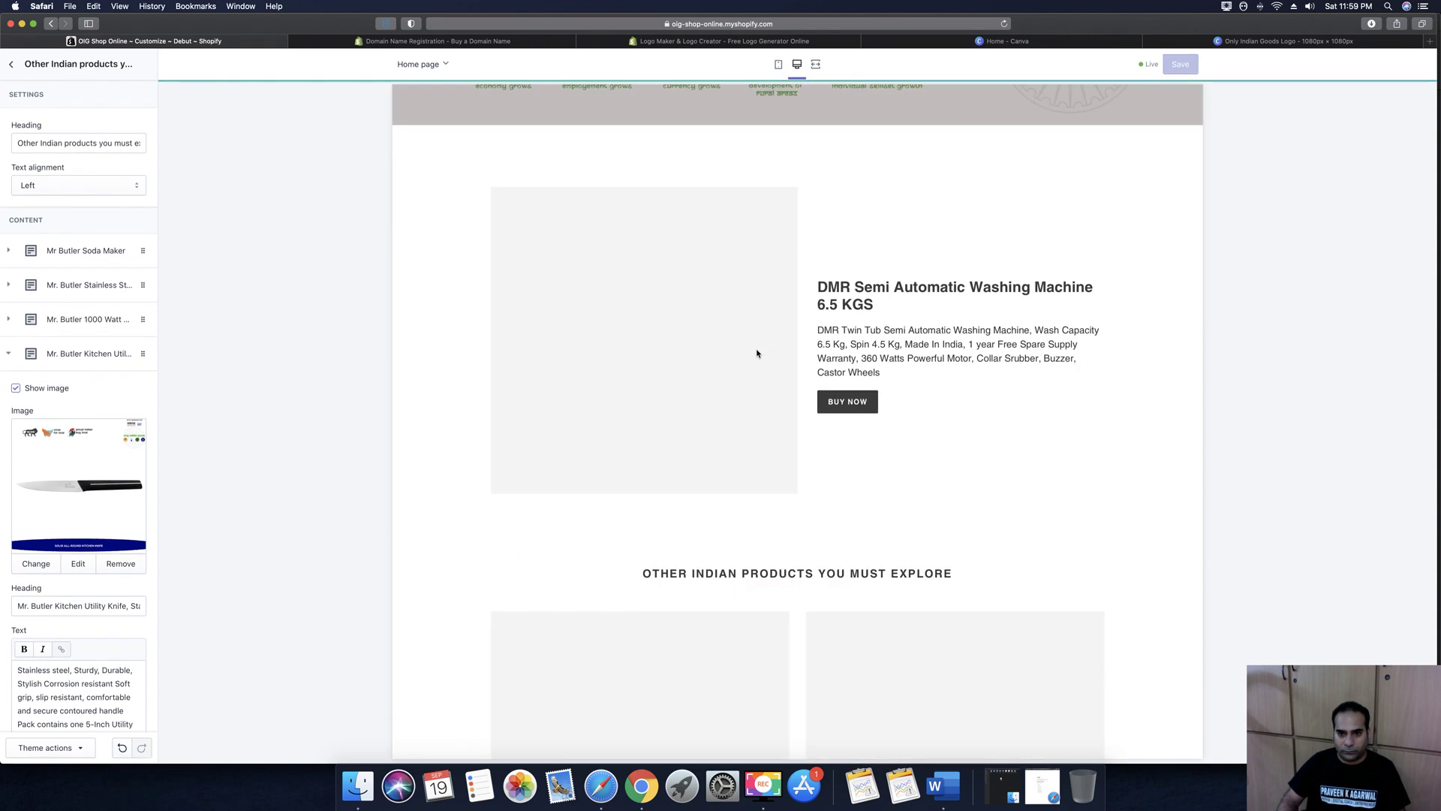
pyautogui.scroll(-3, 756, 353)
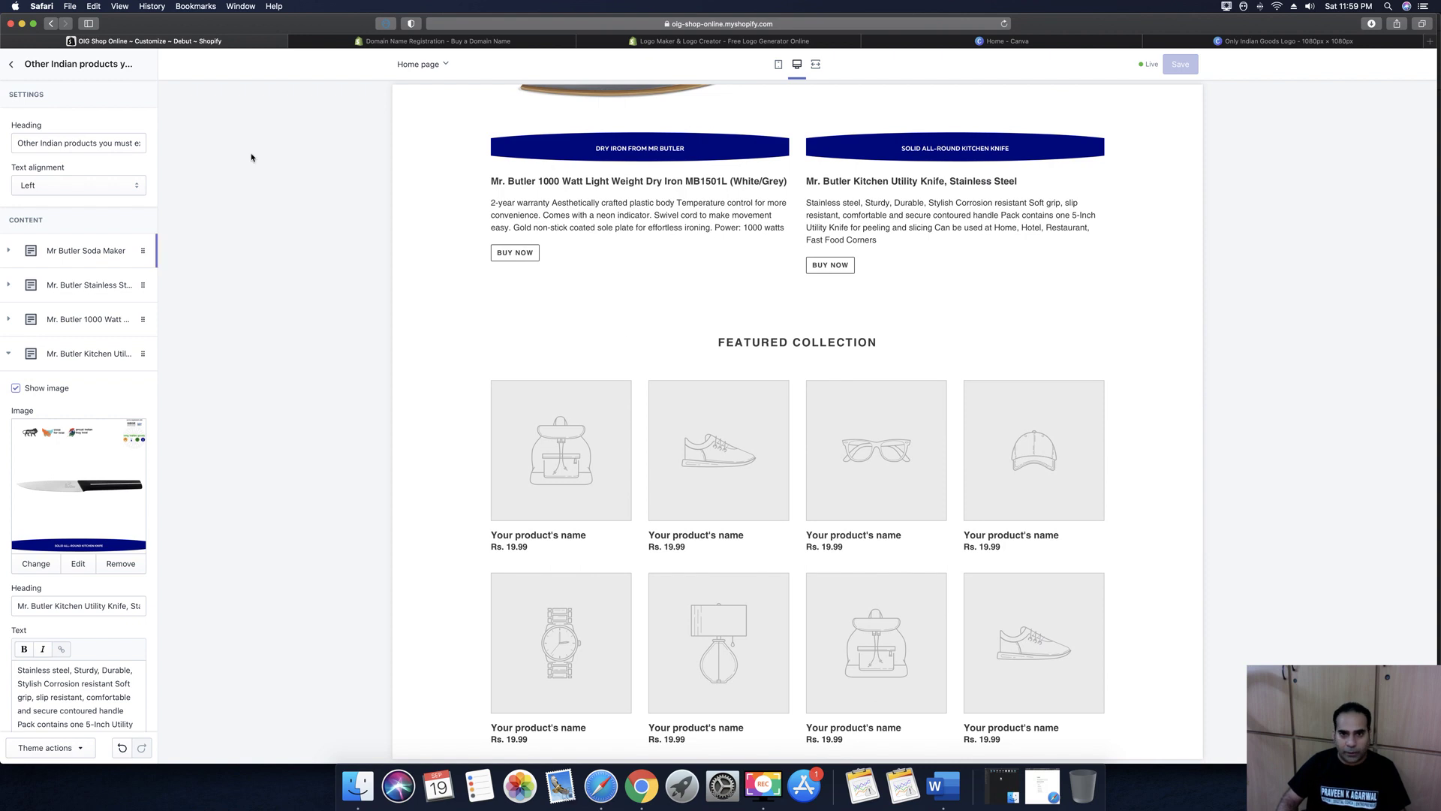
pyautogui.click(11, 67)
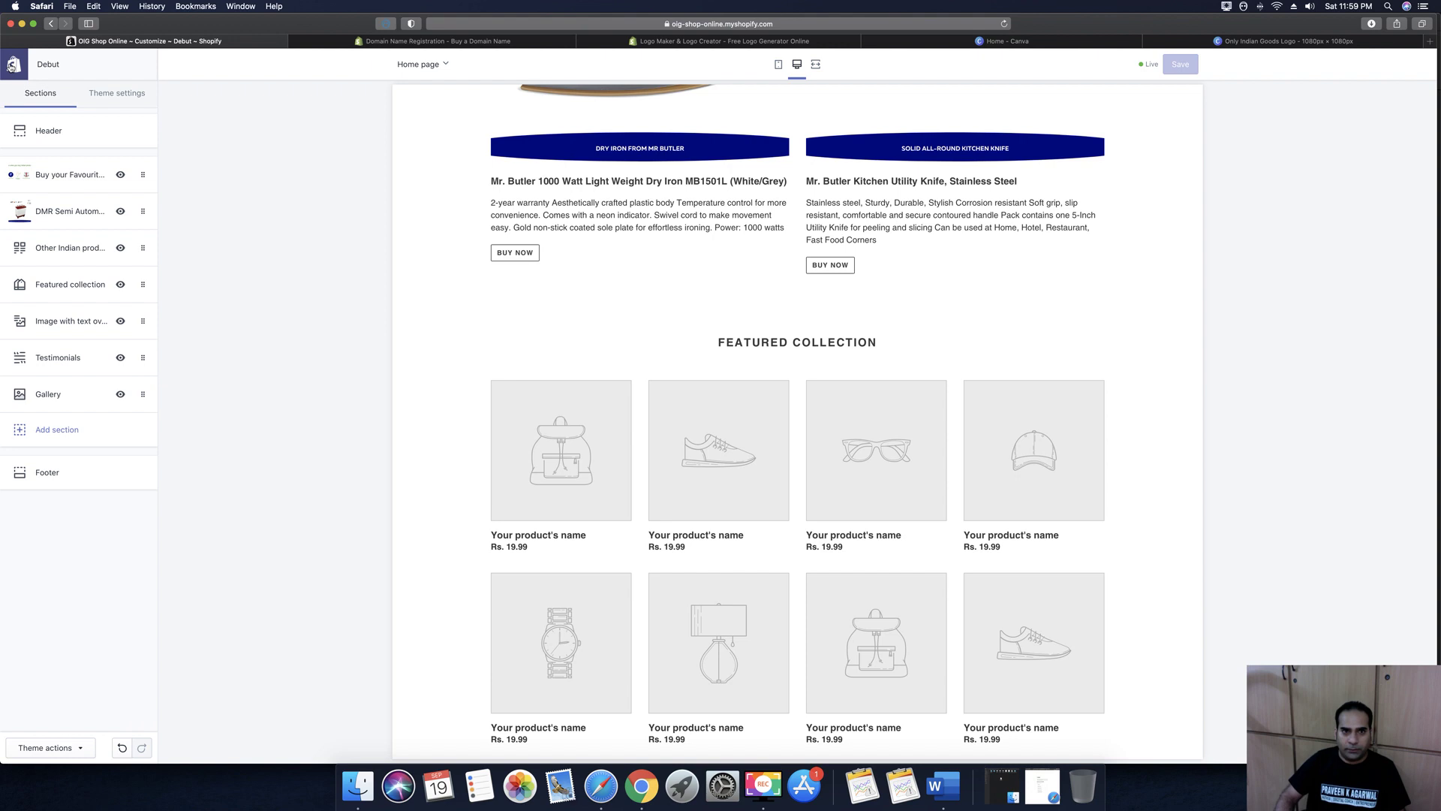
# Glance at Other Indian products, then open Featured collection and select its 'Featured collection' heading
pyautogui.click(54, 249)
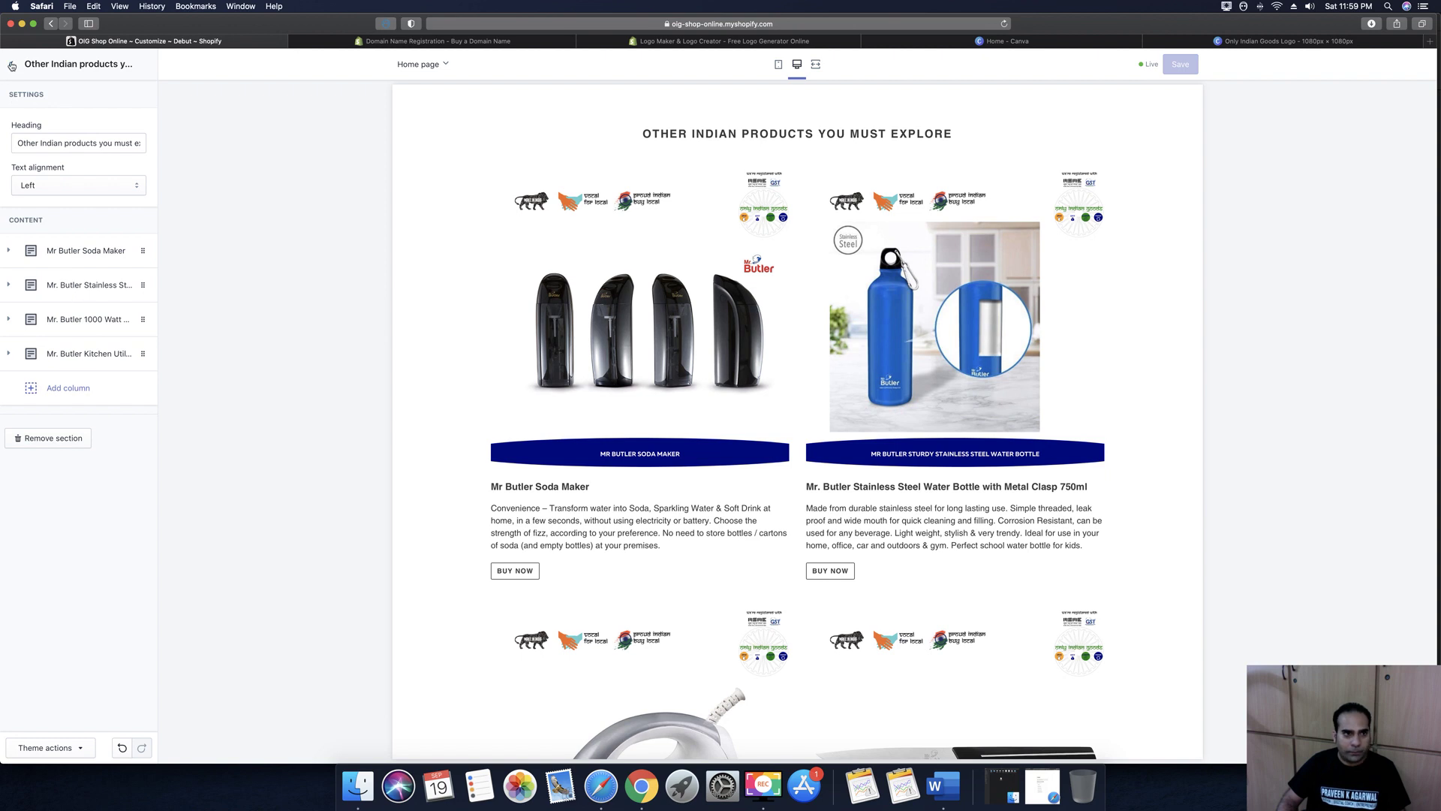
pyautogui.click(11, 66)
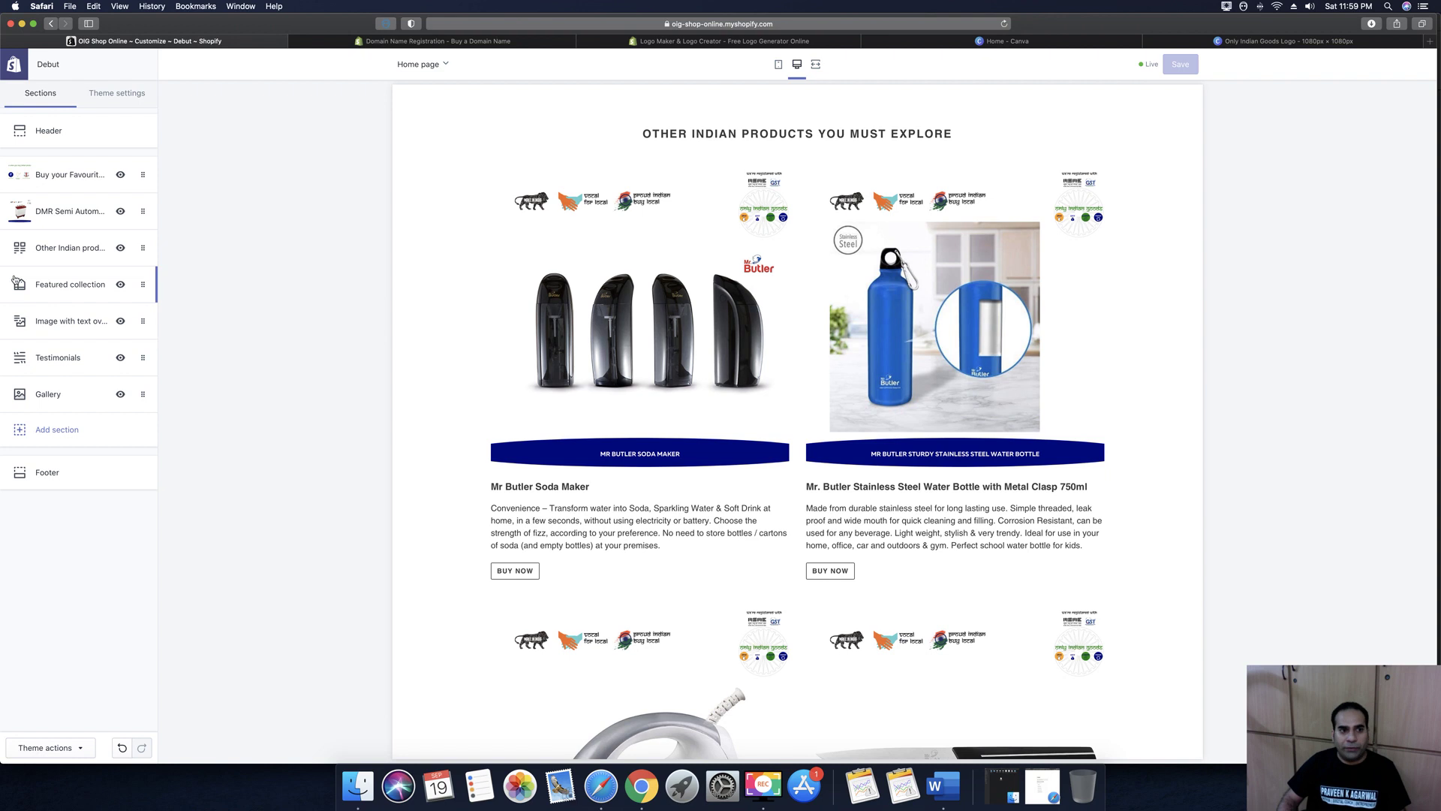
pyautogui.click(49, 287)
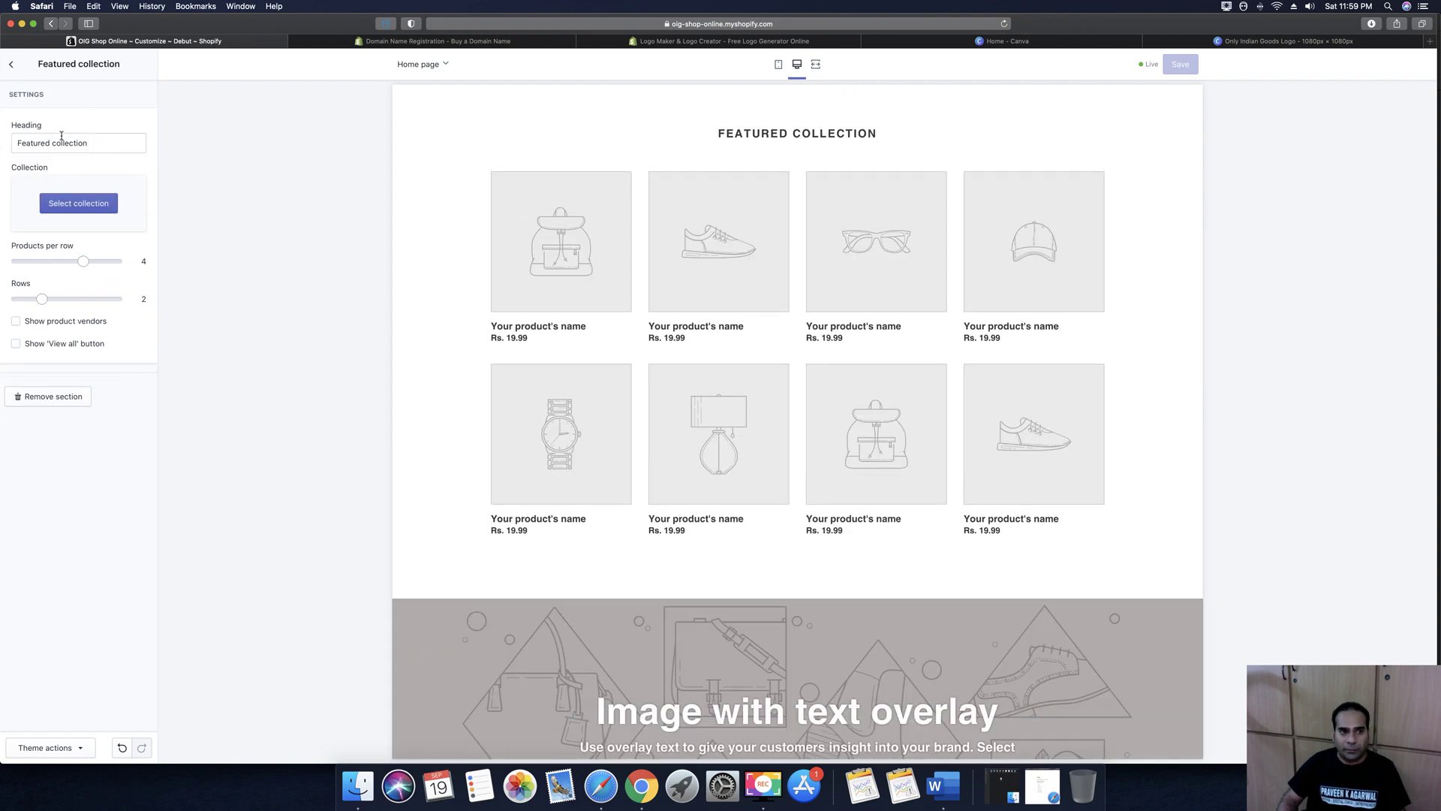
pyautogui.tripleClick(94, 146)
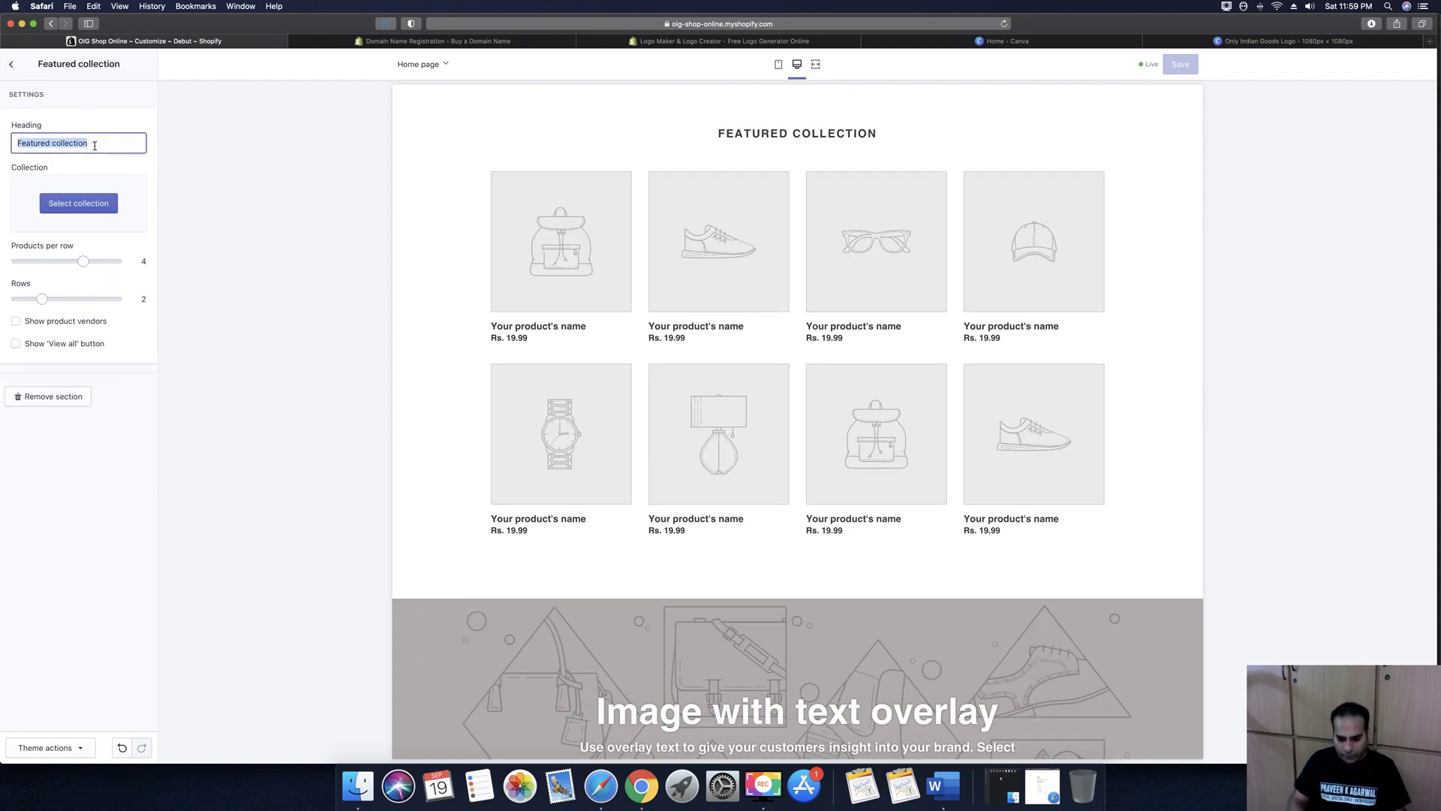
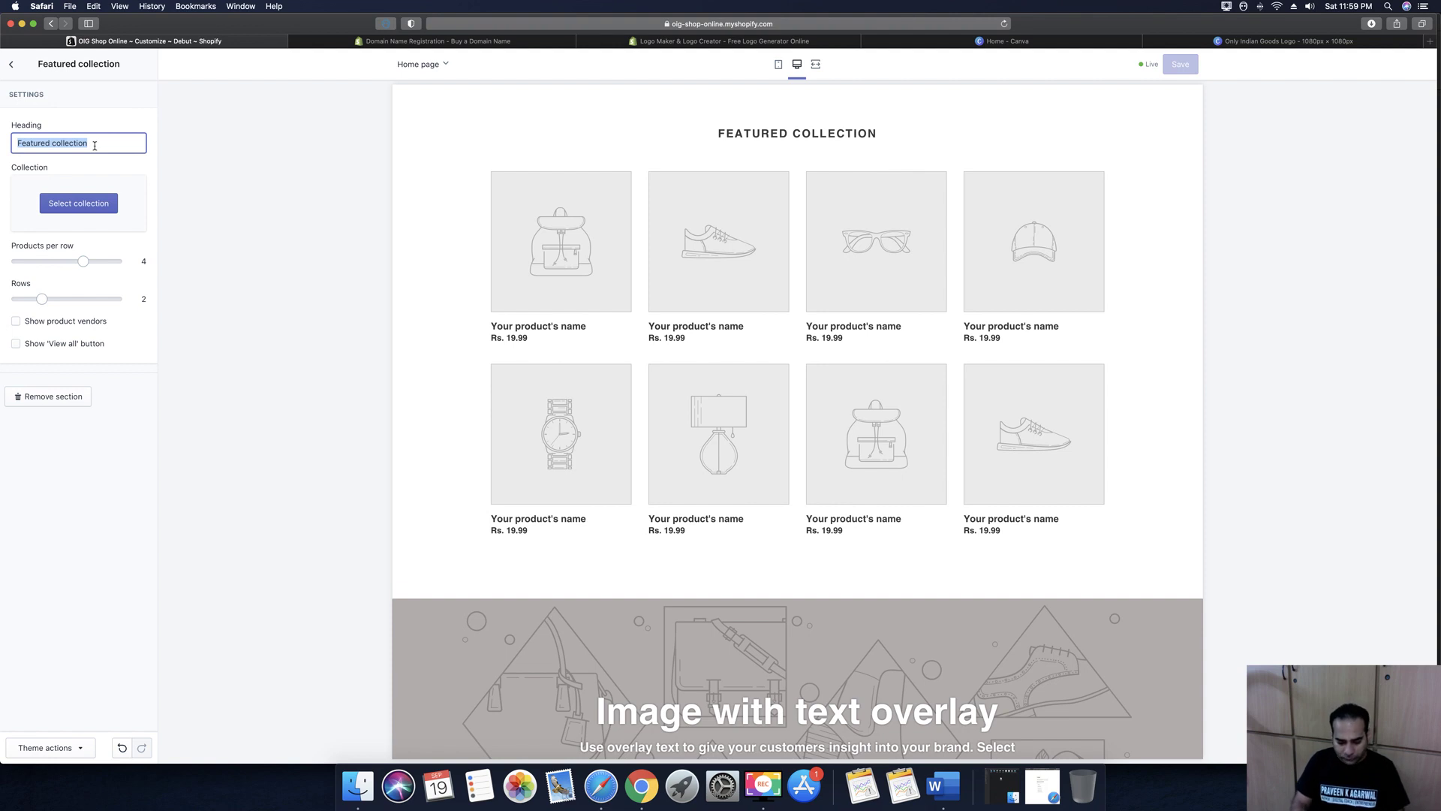
# Retitle the featured collection section 'Water Bottles for your daily needs' and open its collection picker
pyautogui.write('Water B')
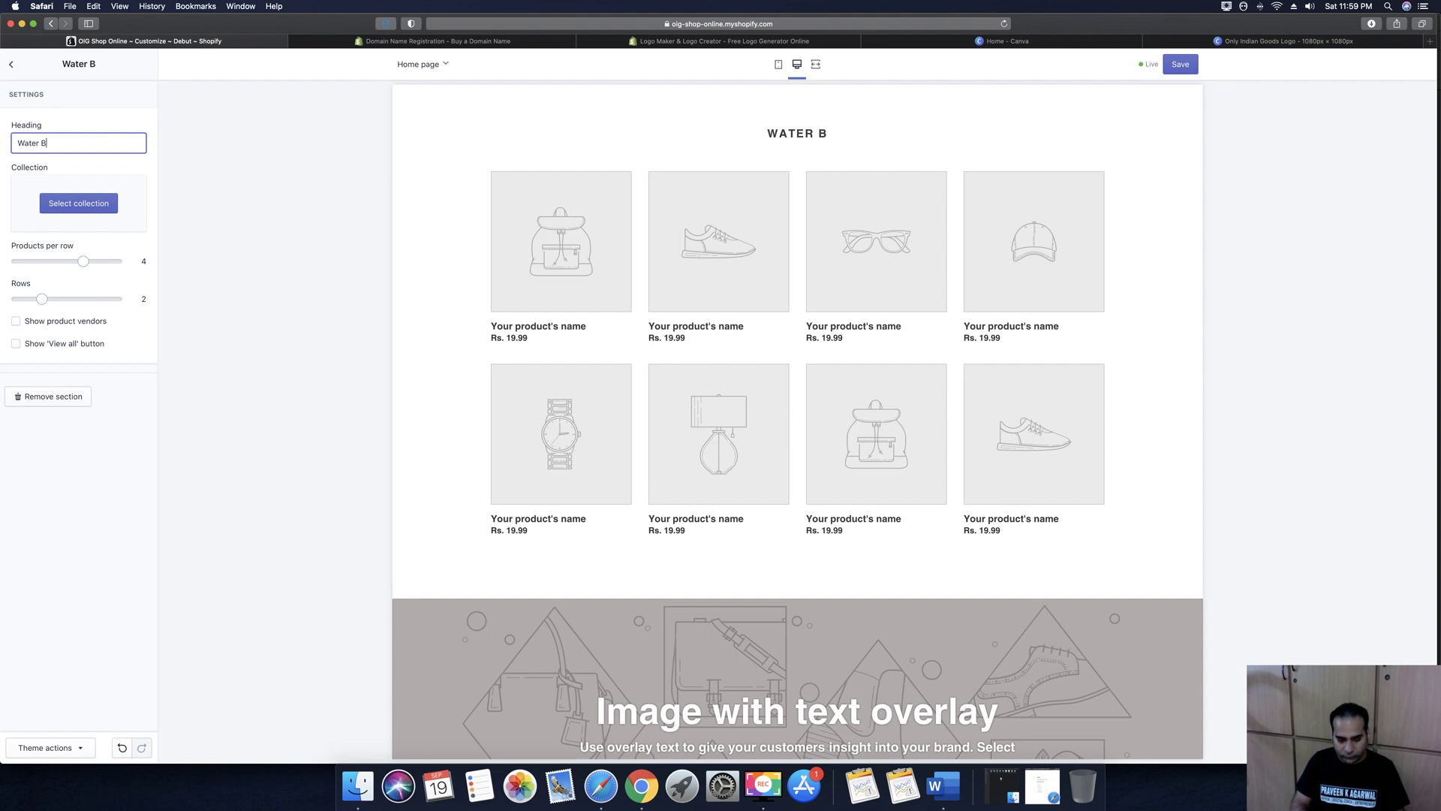
pyautogui.write('ottles for ')
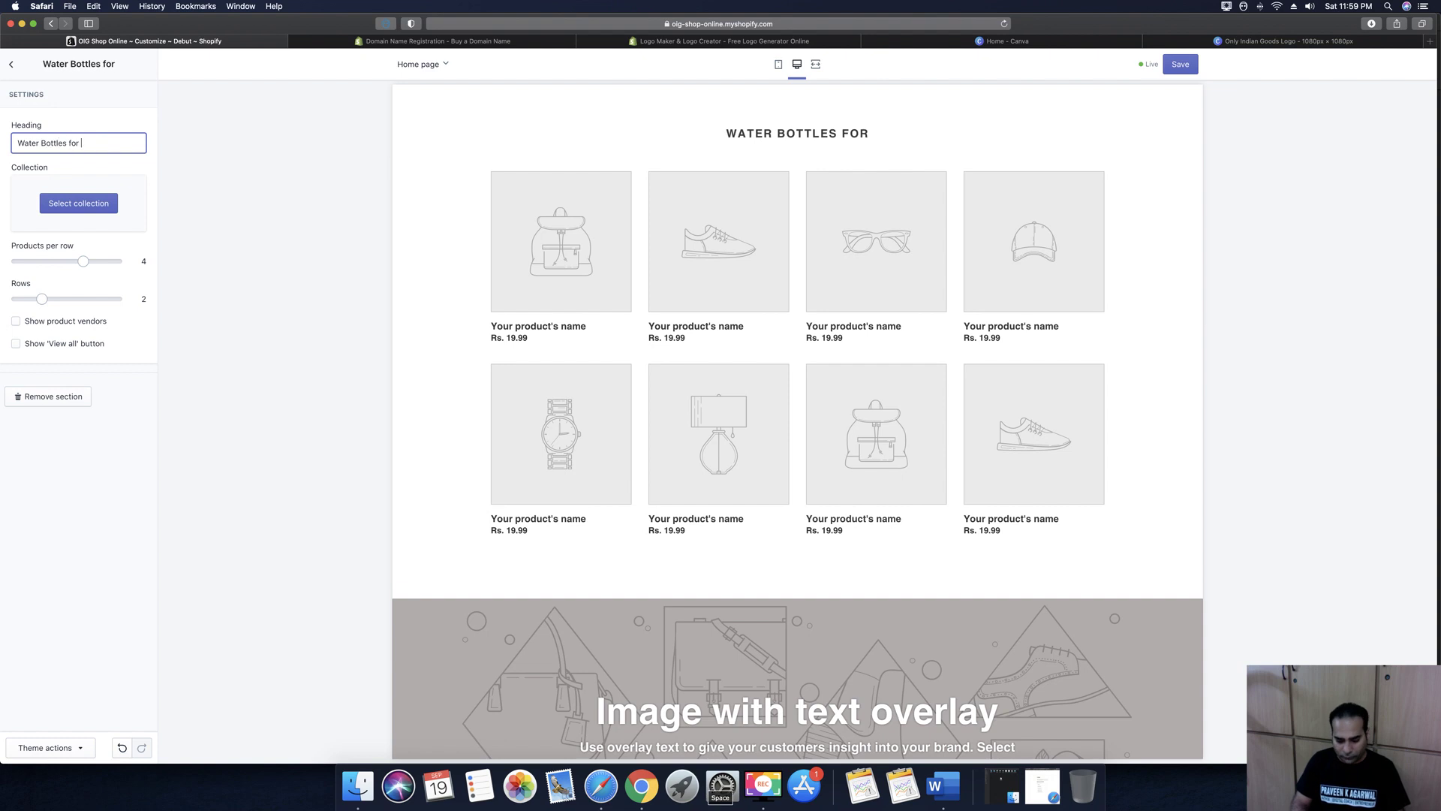
pyautogui.write('your daily needs')
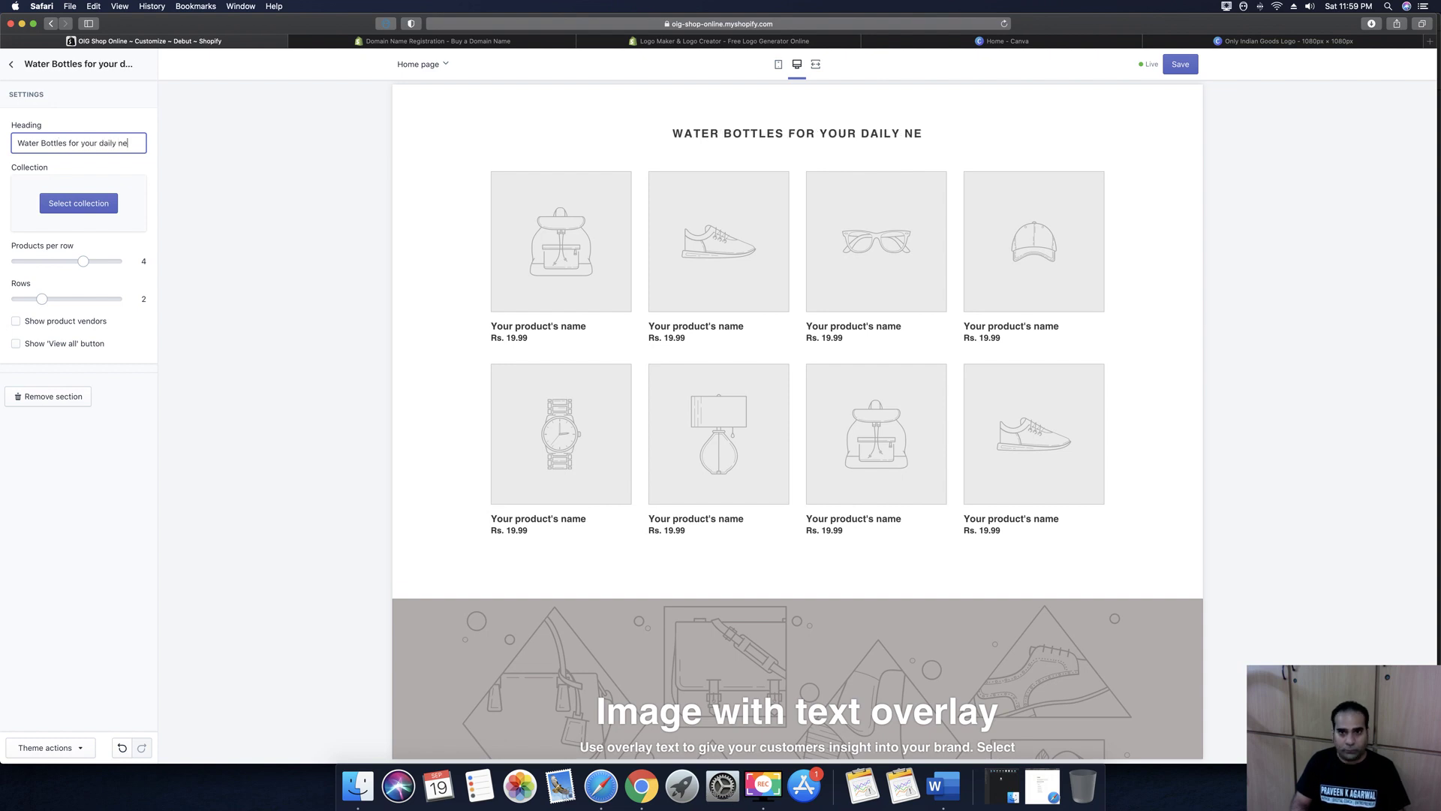
pyautogui.click(143, 163)
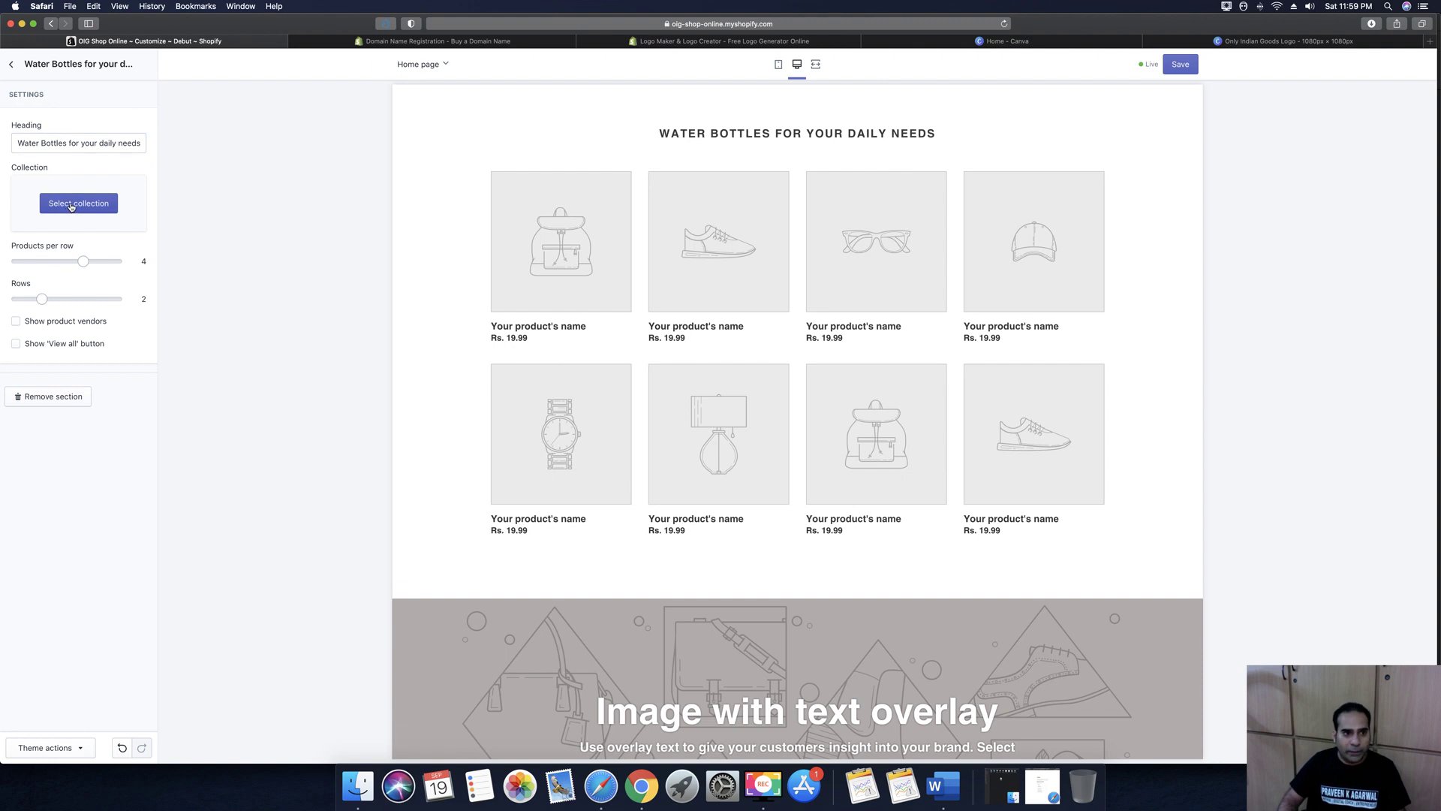
pyautogui.click(71, 205)
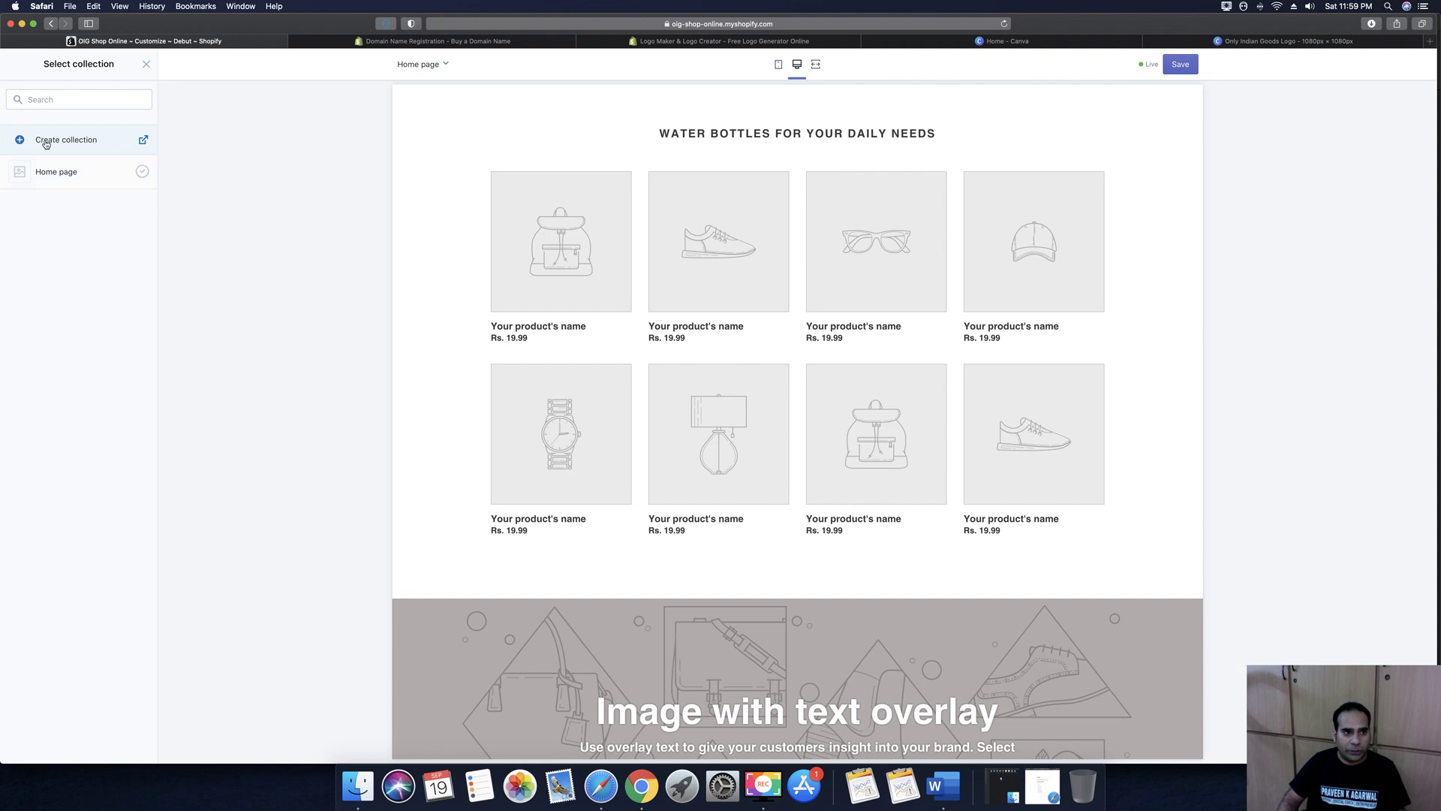
# Start a new collection titled 'Water Bottles Range from Mr Butler'
pyautogui.click(83, 142)
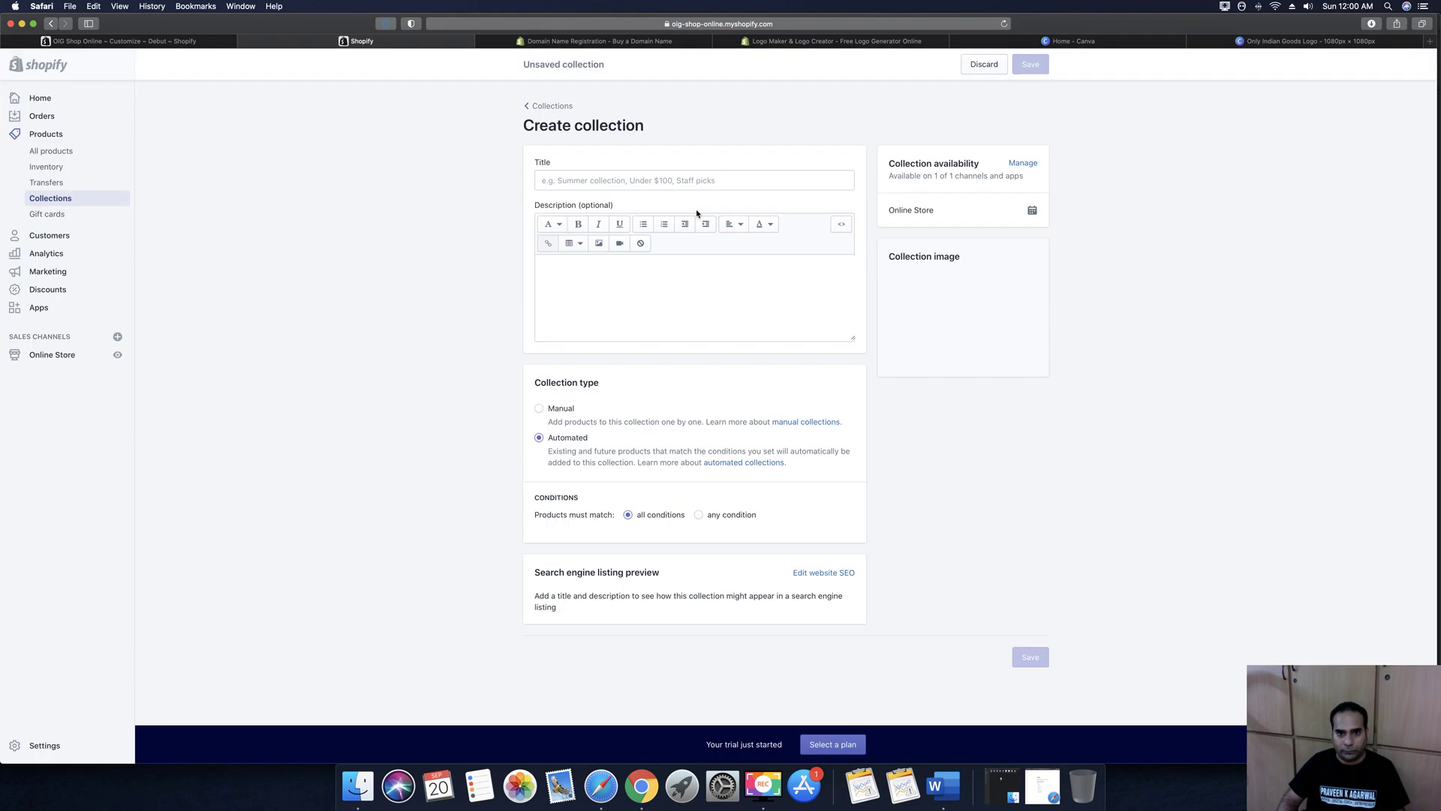
pyautogui.click(565, 176)
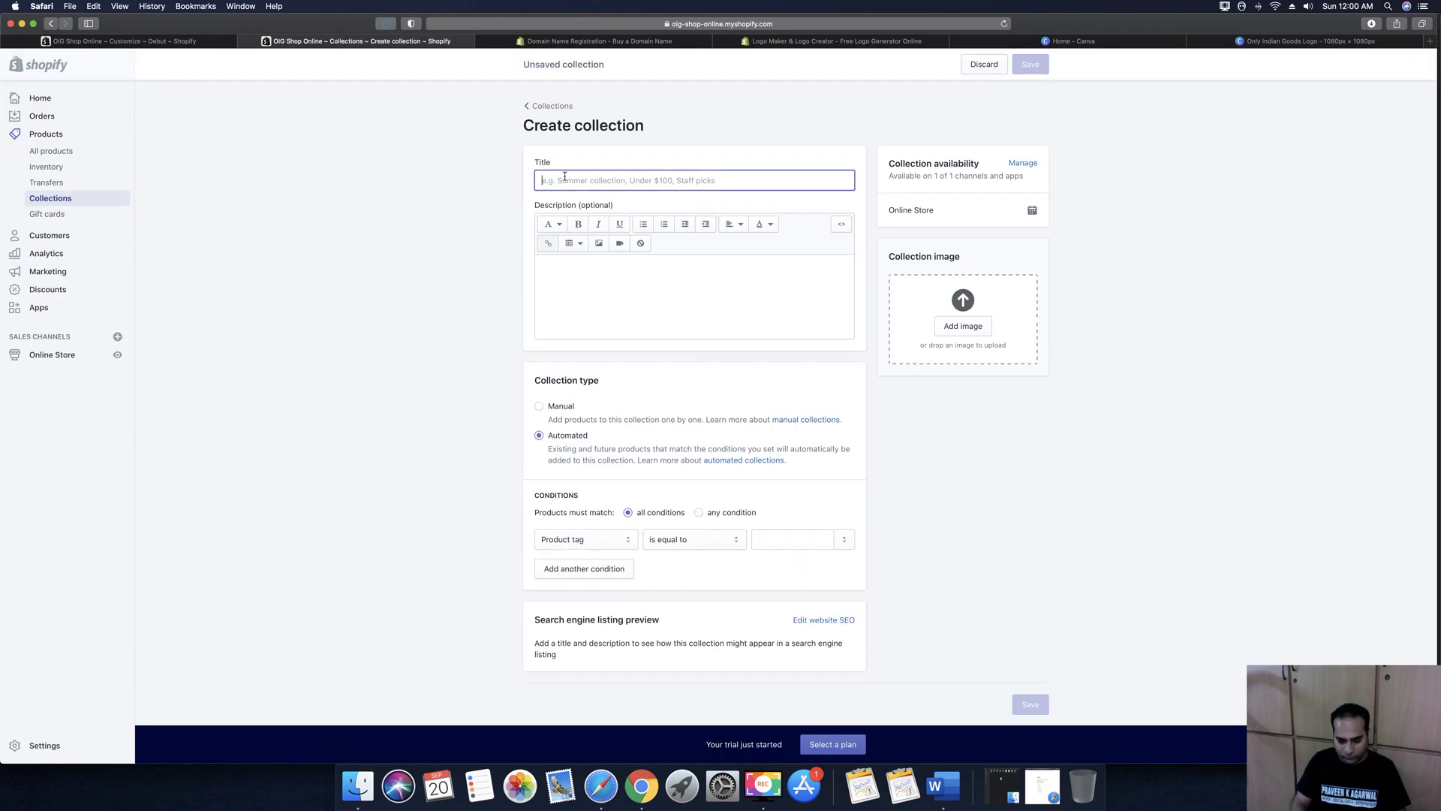
pyautogui.write('Water Bottles Ran')
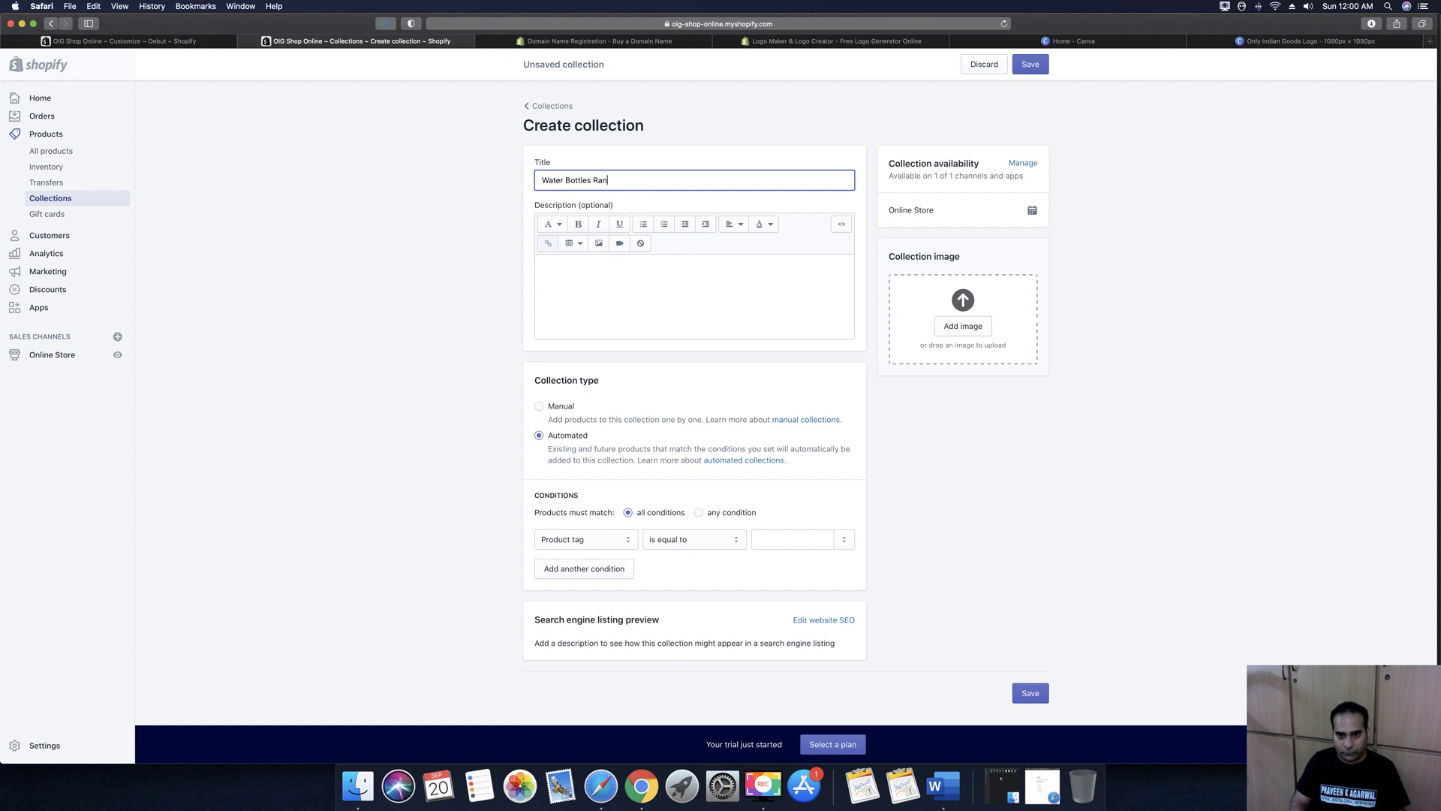
pyautogui.write('ge from ')
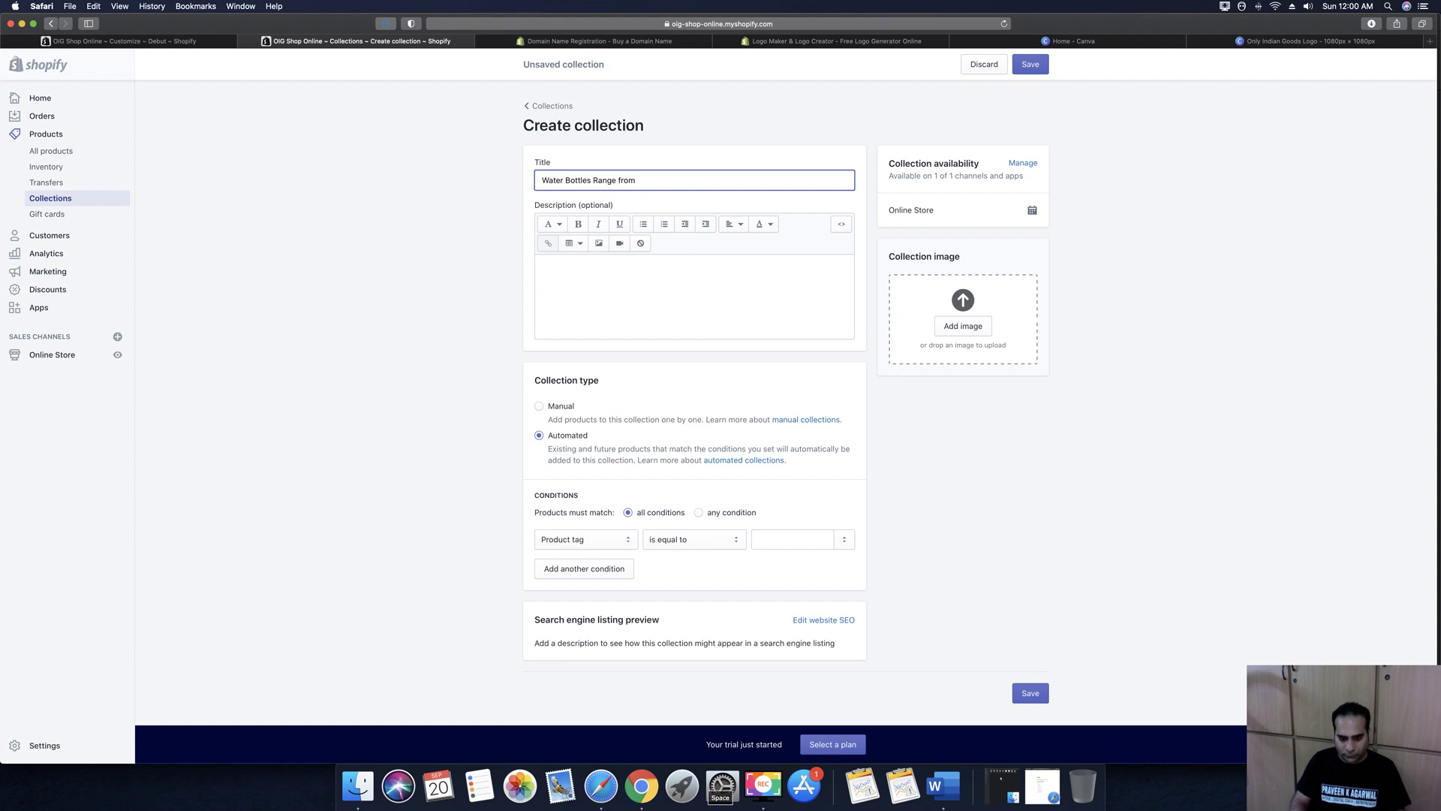
pyautogui.write('Mr Butler')
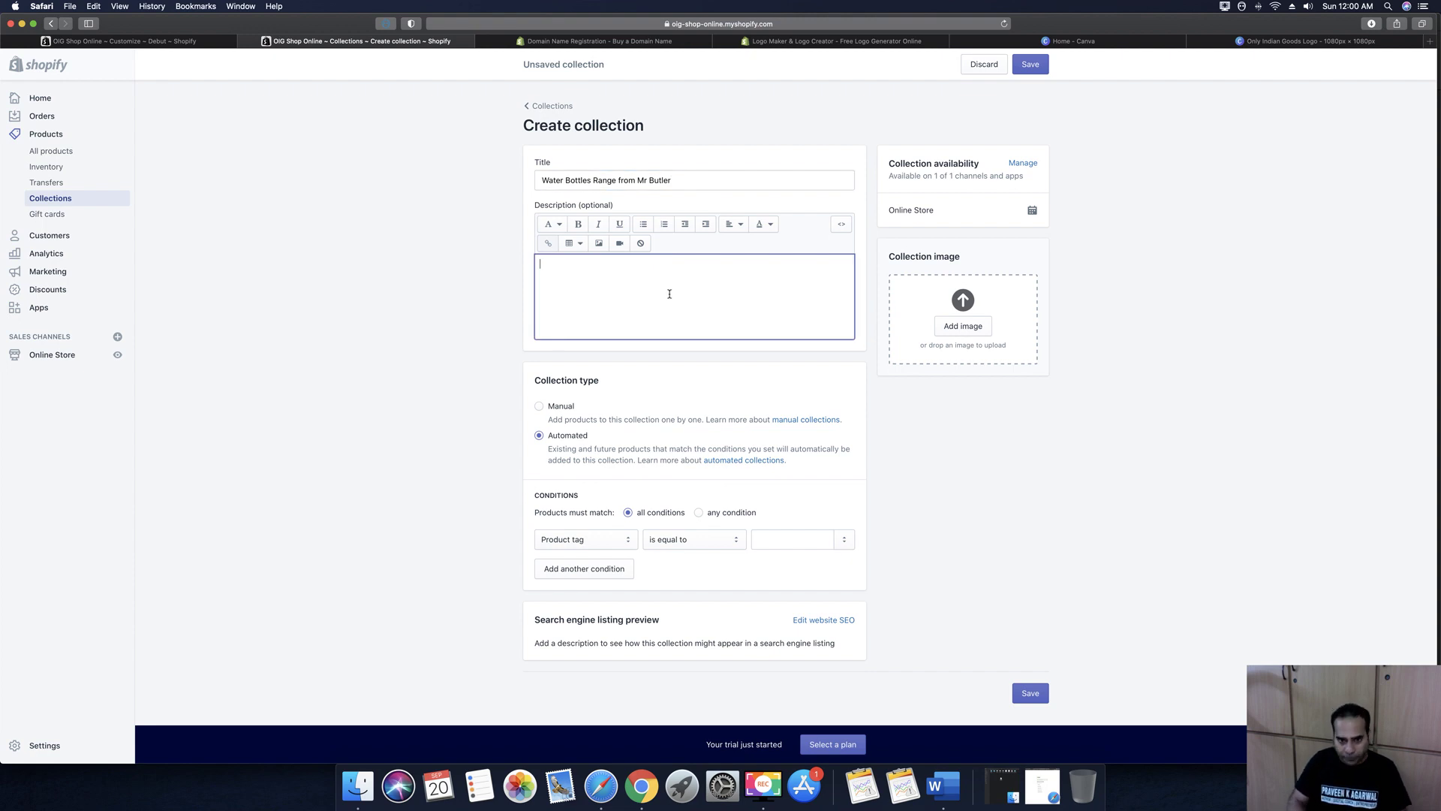
# Write a two-paragraph description about perfect daily-use bottles with a 1 Year Warranty
pyautogui.write('hoose your Pe')
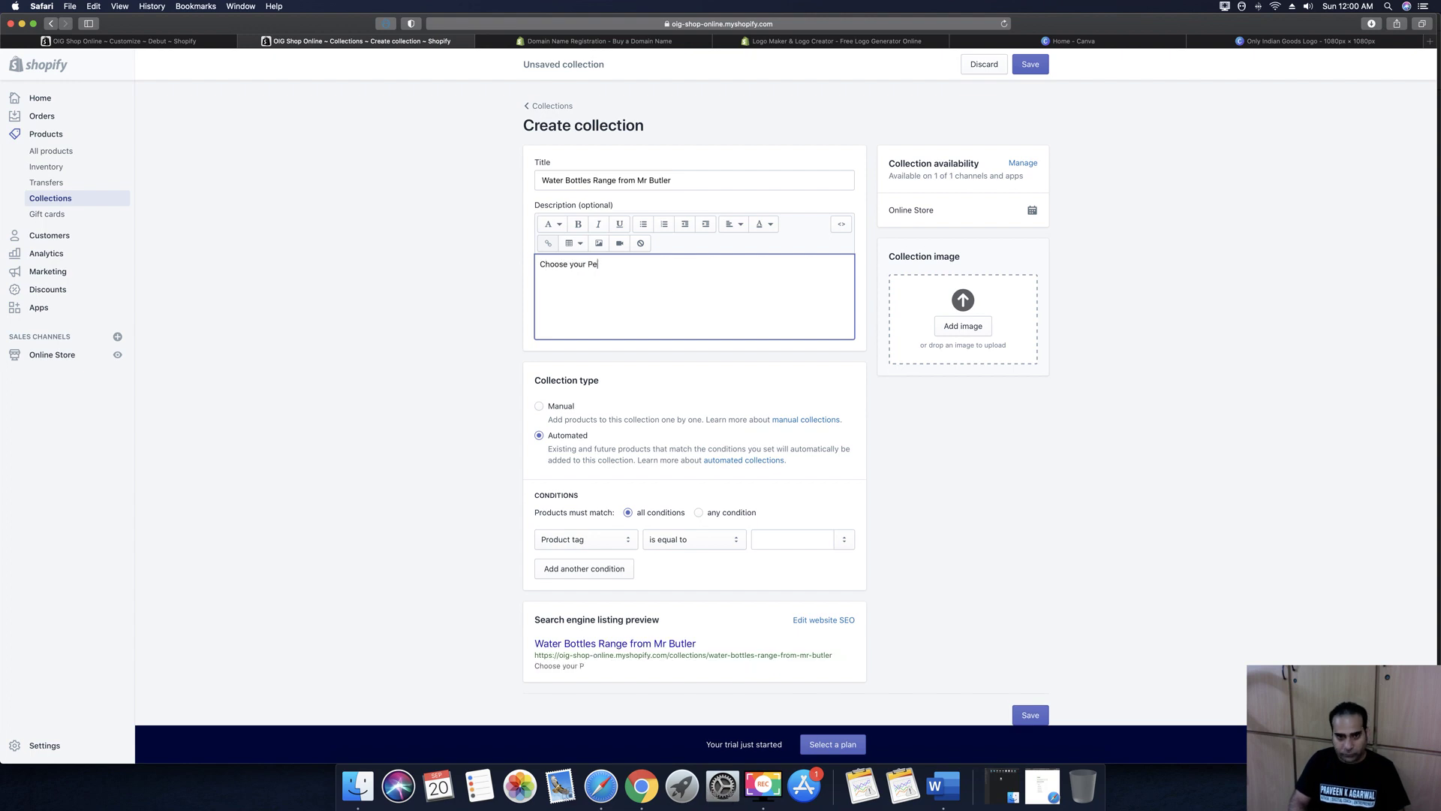
pyautogui.write('rfect Water Bottles fo')
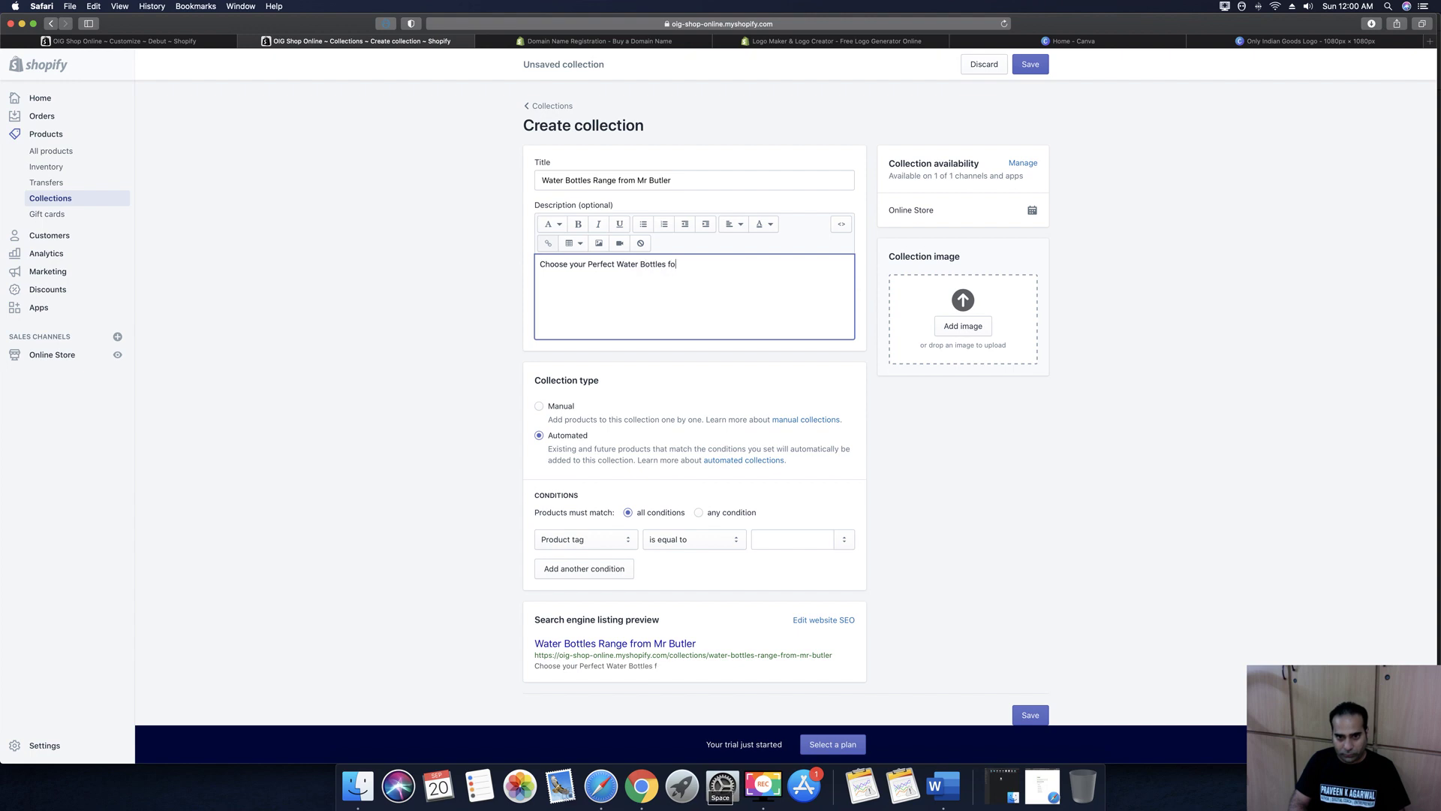
pyautogui.write('r your ')
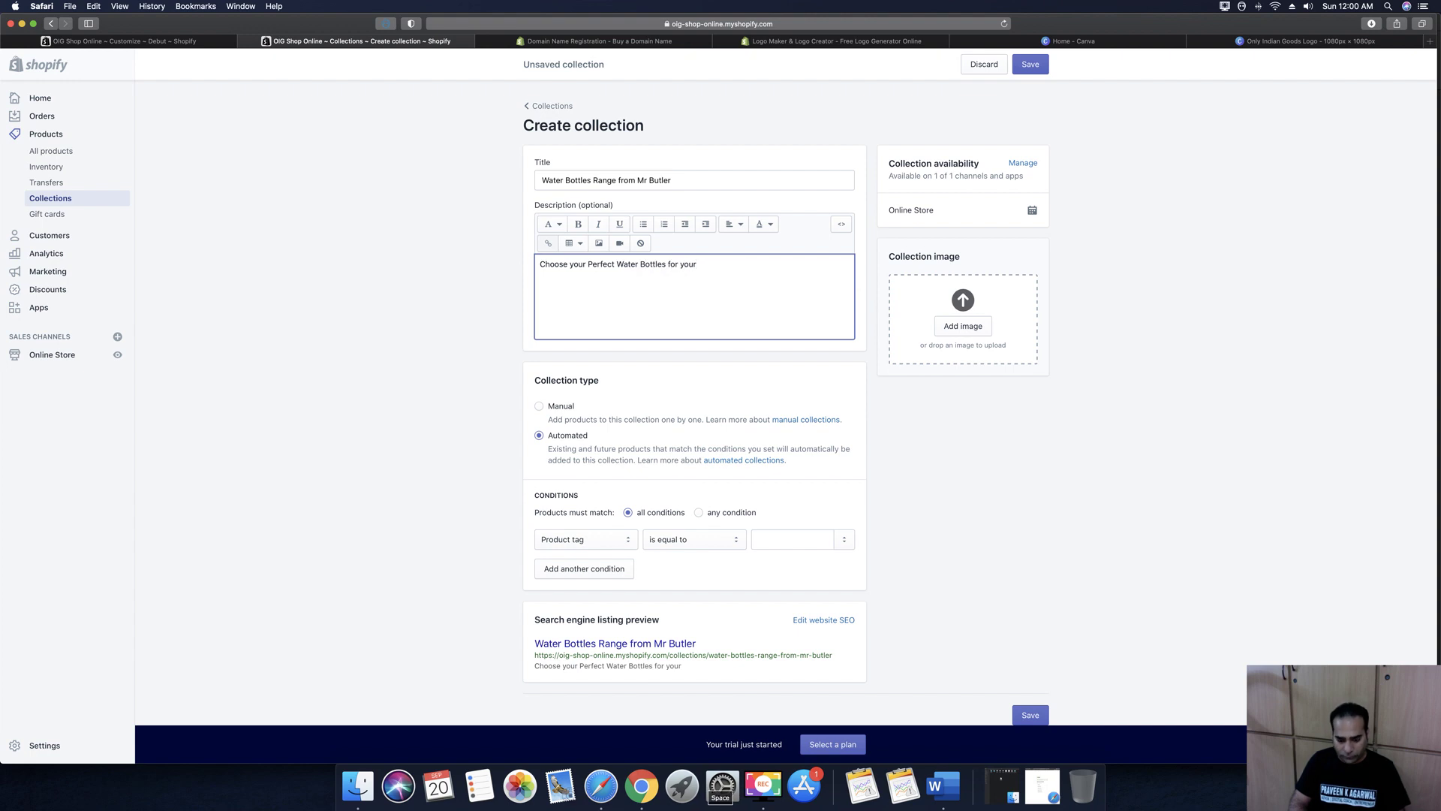
pyautogui.write('Dai')
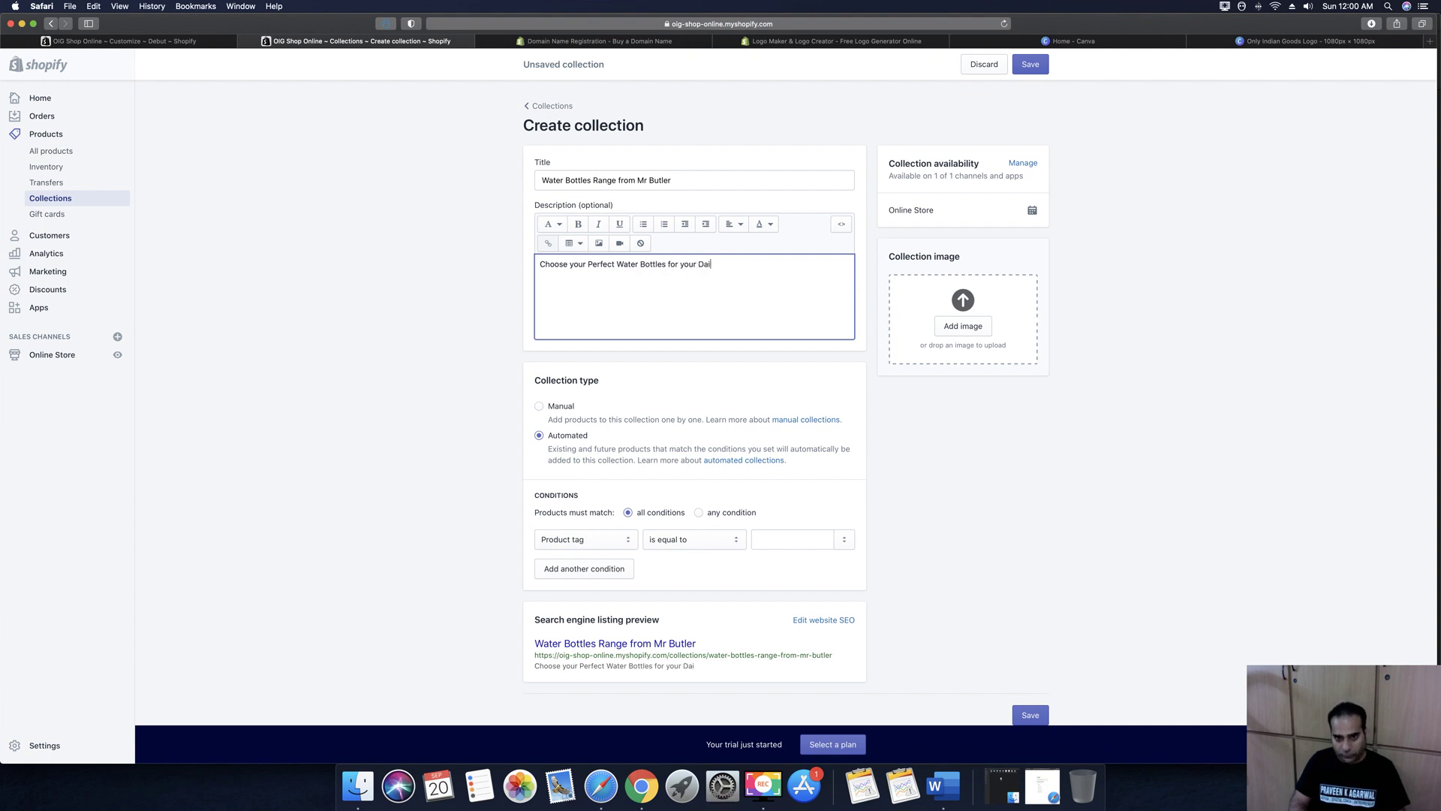
pyautogui.write('ly Use.')
pyautogui.press('Return')
pyautogui.press('Return')
pyautogui.write('We have th')
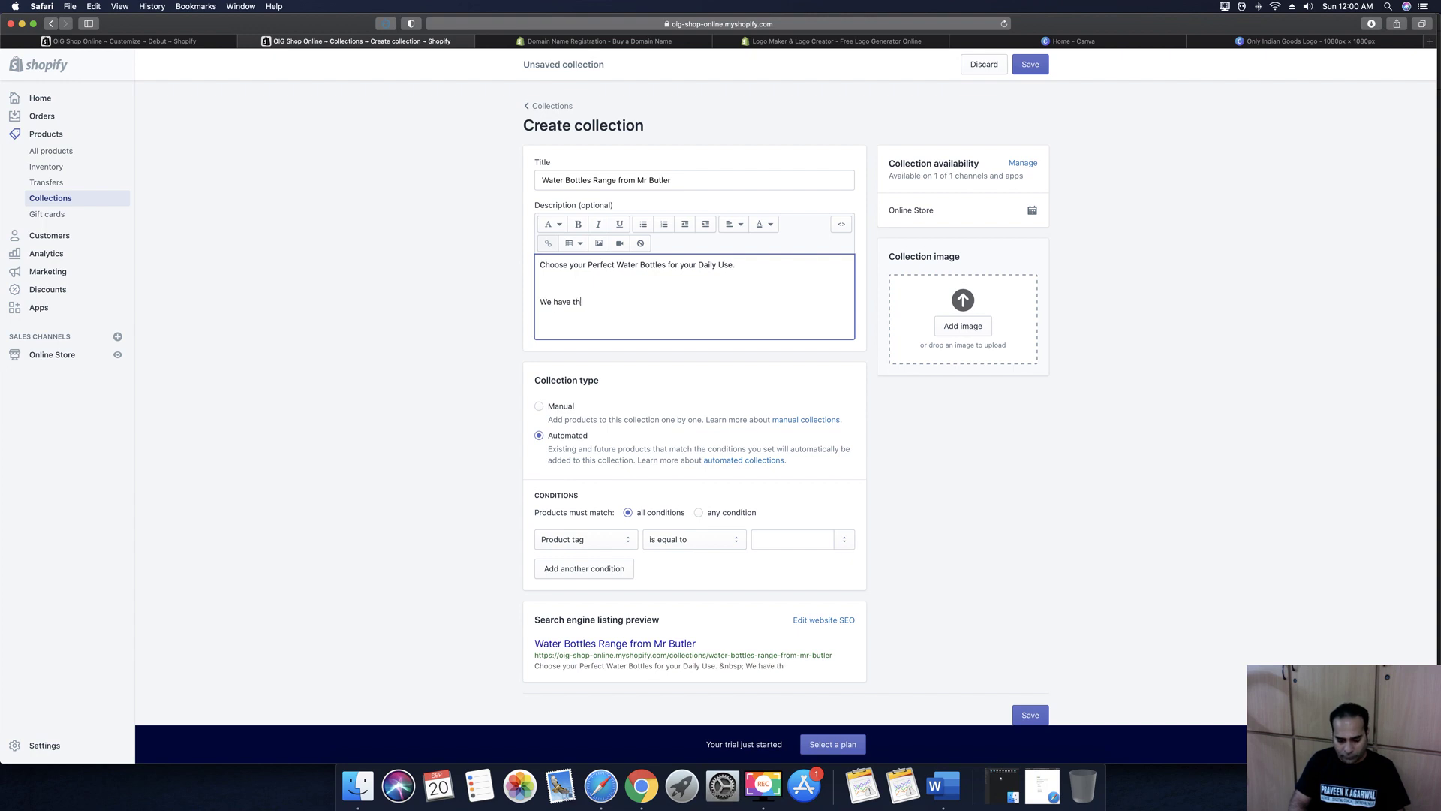
pyautogui.write('e best Quality and High')
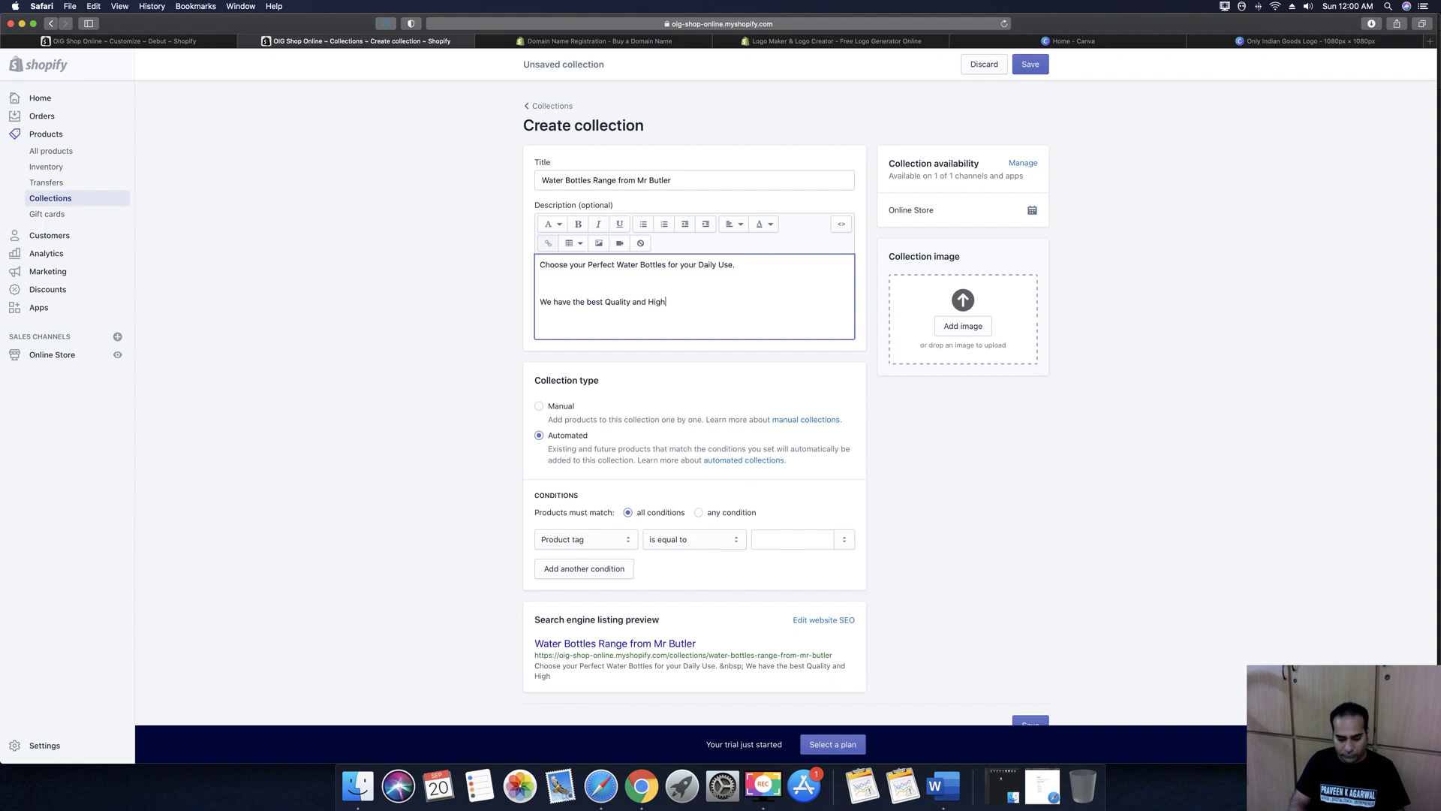
pyautogui.write('s')
pyautogui.press('BackSpace')
pyautogui.write('est standards ')
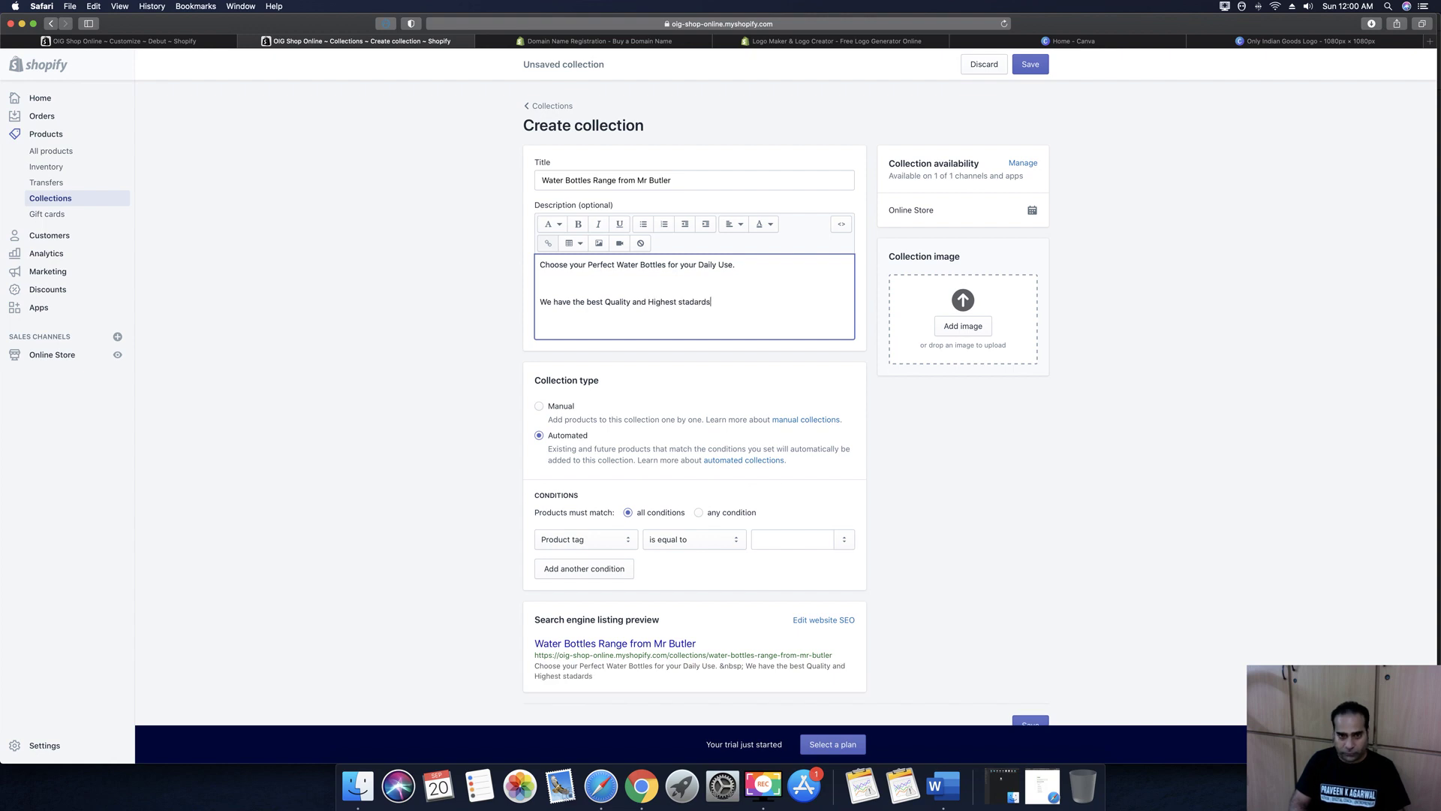
pyautogui.write('which give you a')
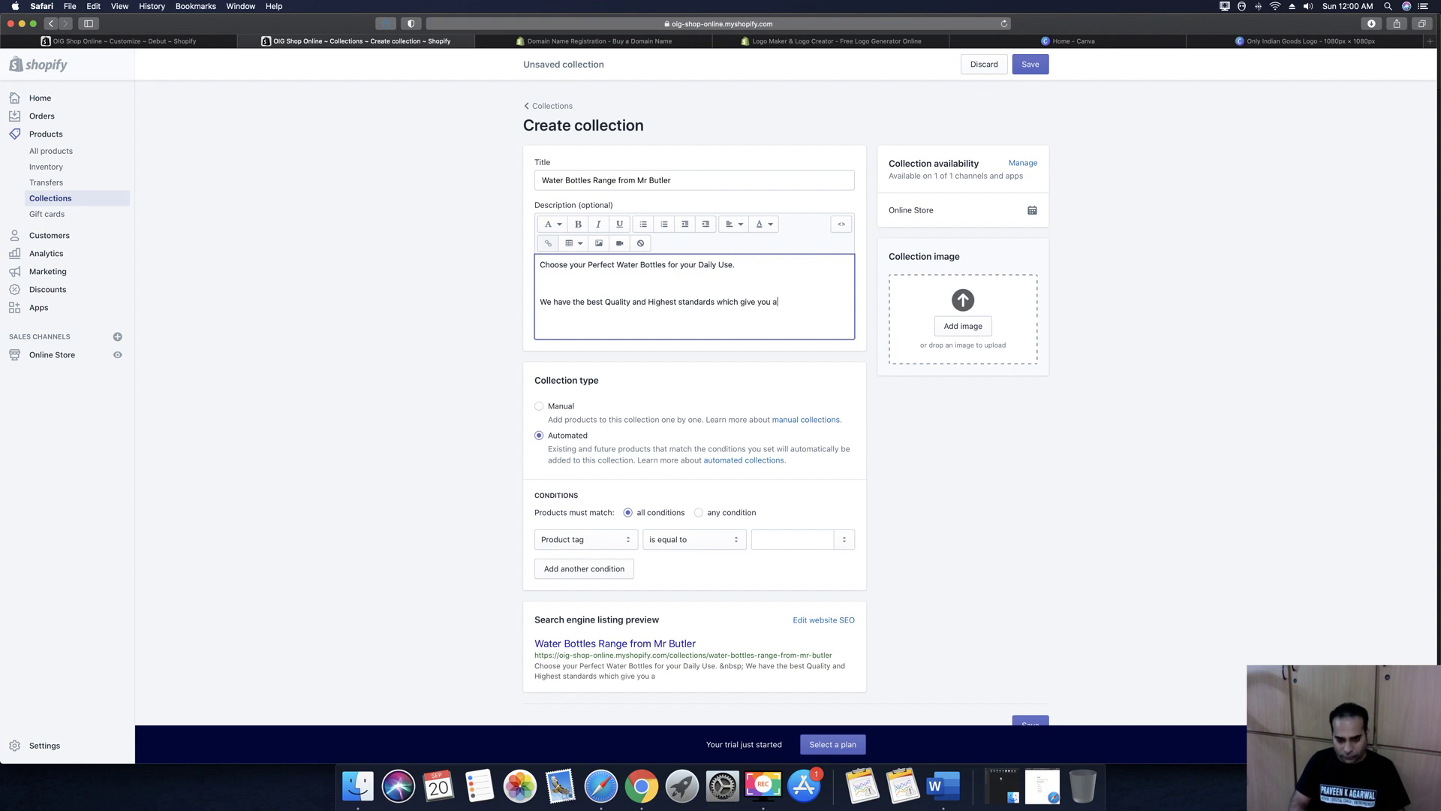
pyautogui.write(' 1 Year Warranty as well.')
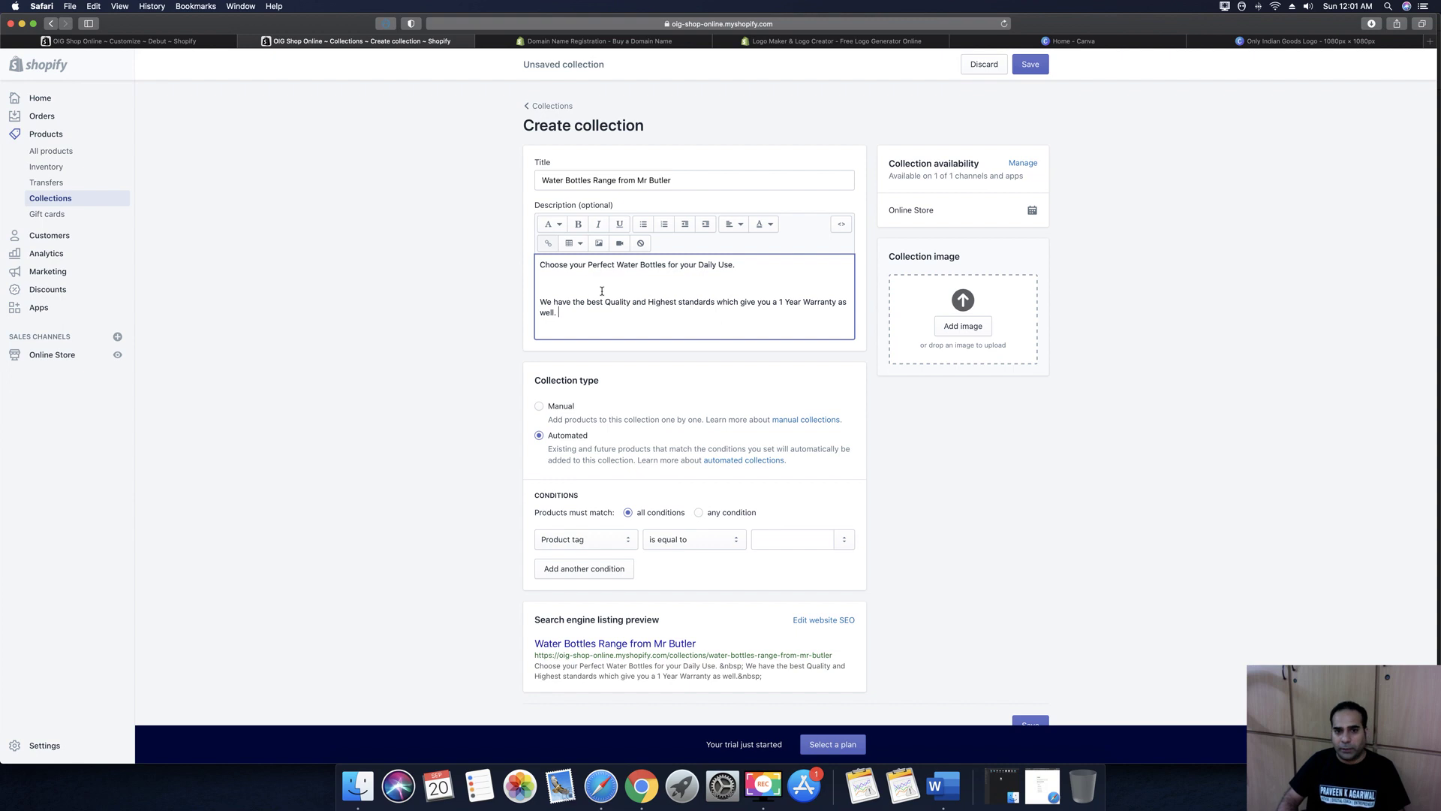
pyautogui.scroll(-1, 628, 518)
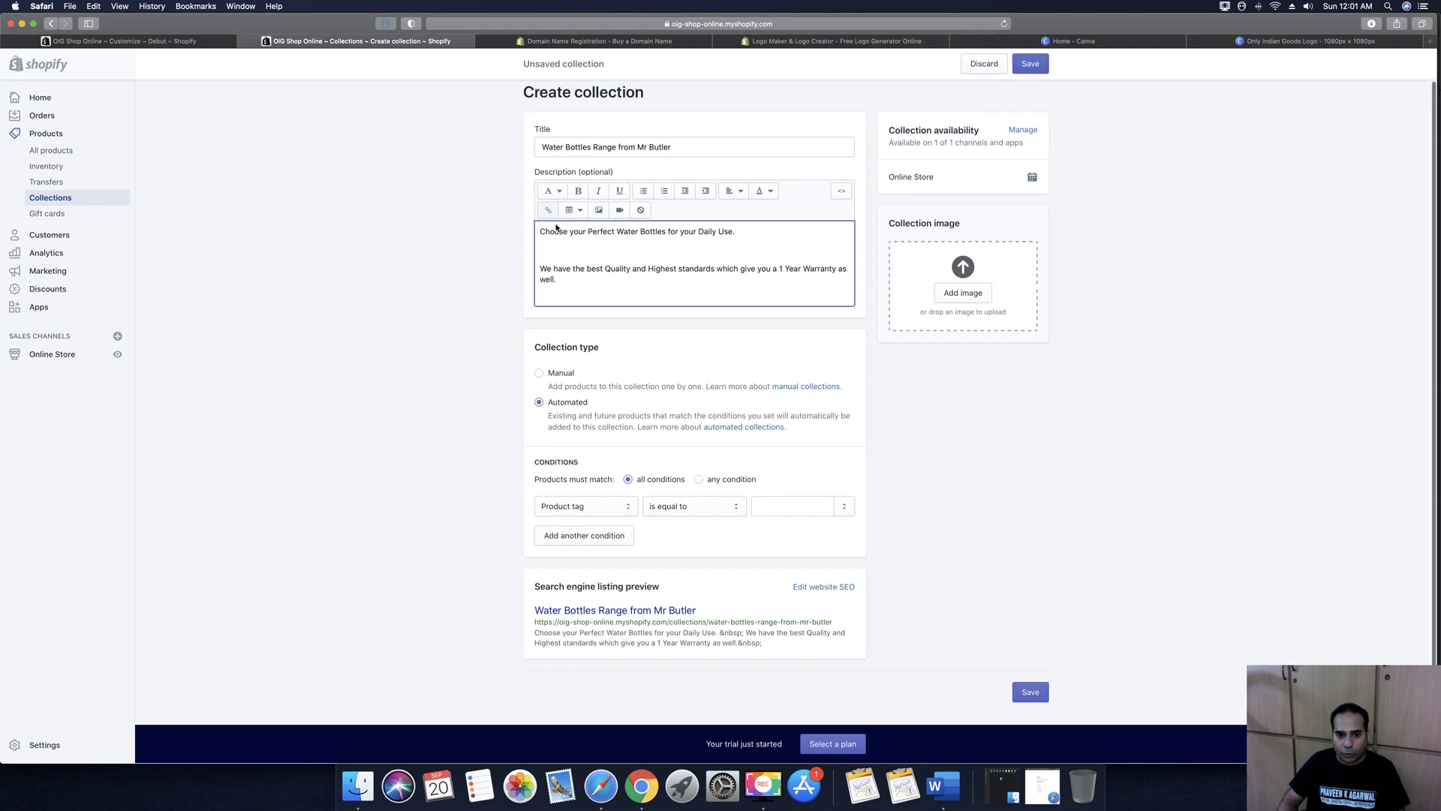
# Keep Product tag as the collection's condition field
pyautogui.click(598, 508)
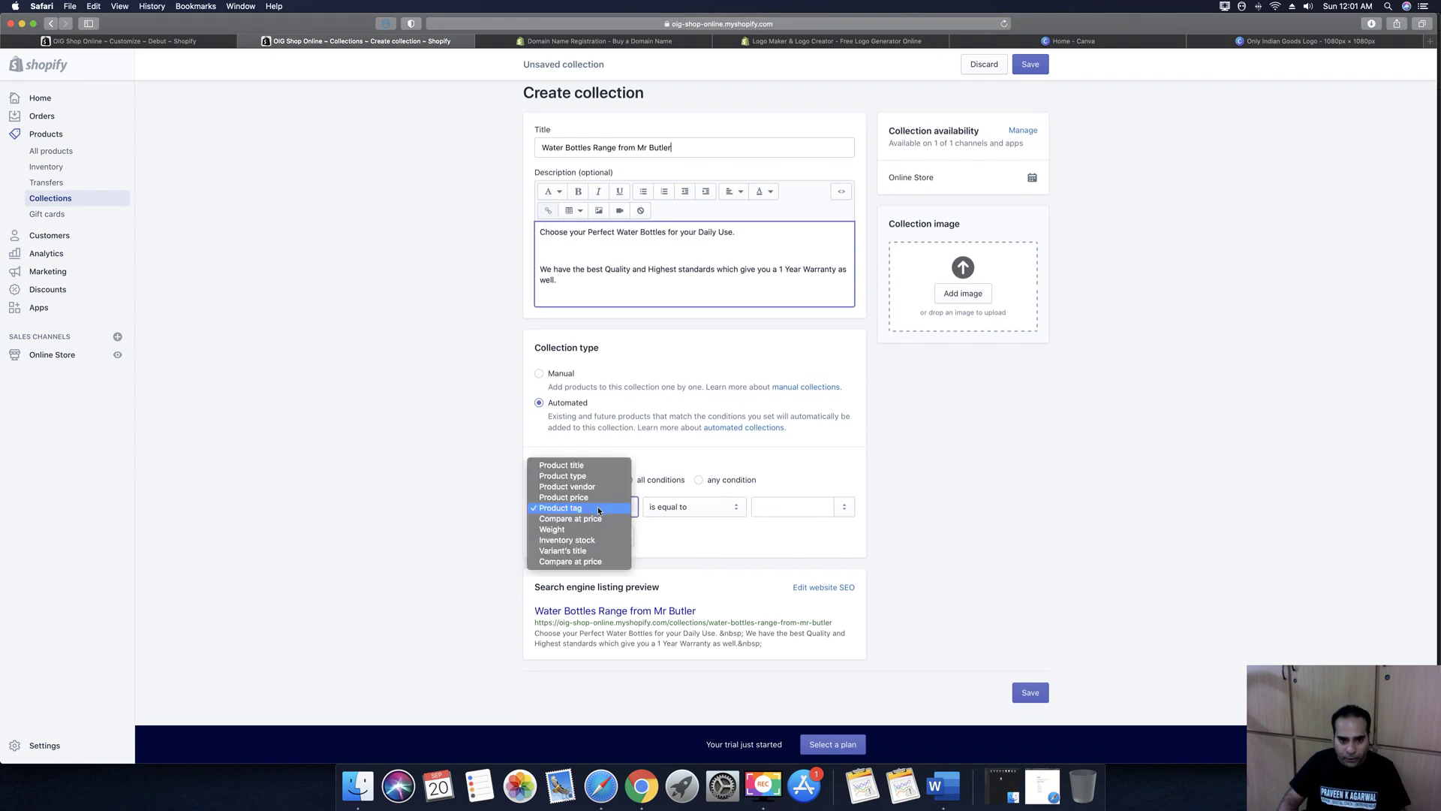
pyautogui.click(598, 507)
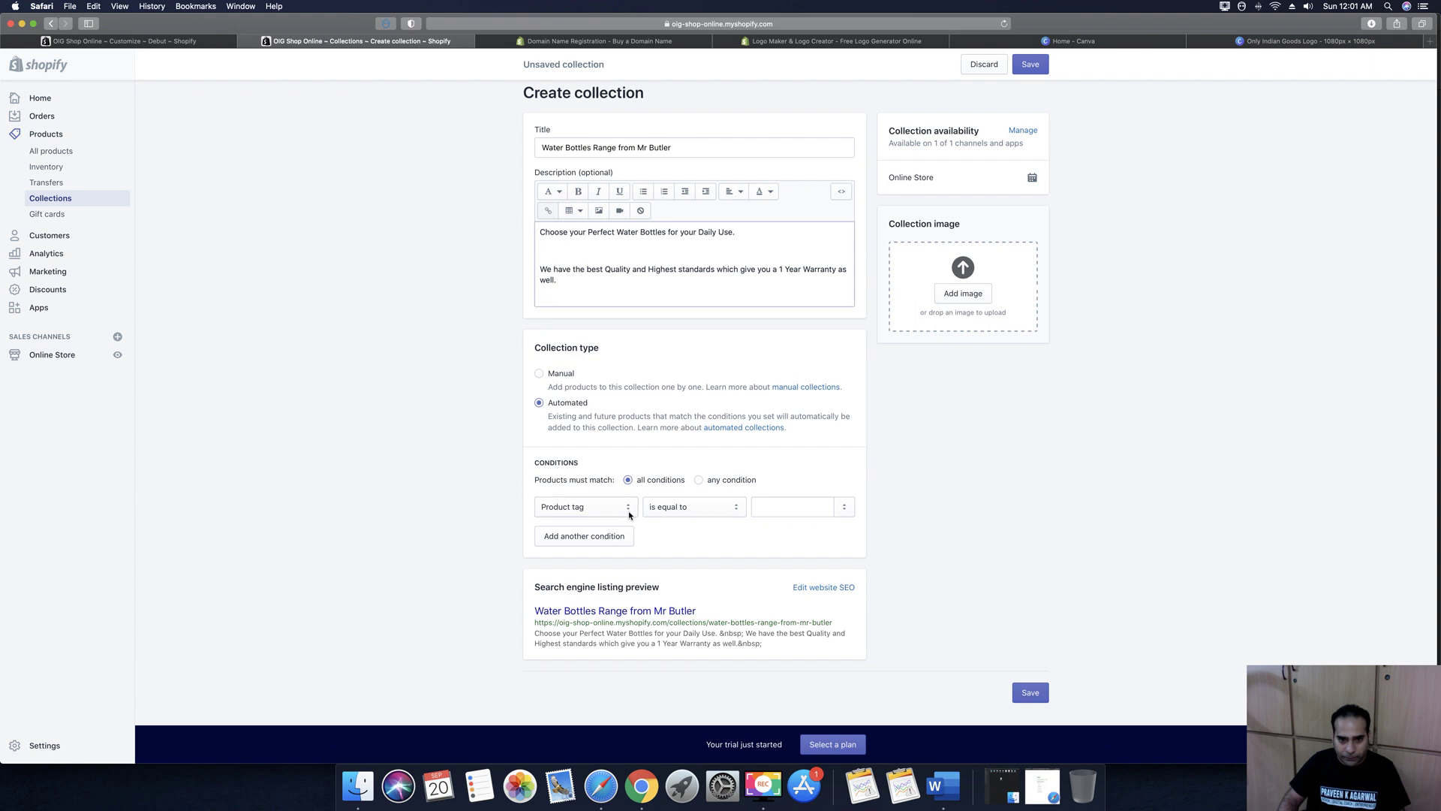
pyautogui.scroll(1, 923, 518)
# Browse the image file picker from Documents down to the MR BUTLER BLUE BOTTLE folder
pyautogui.click(952, 328)
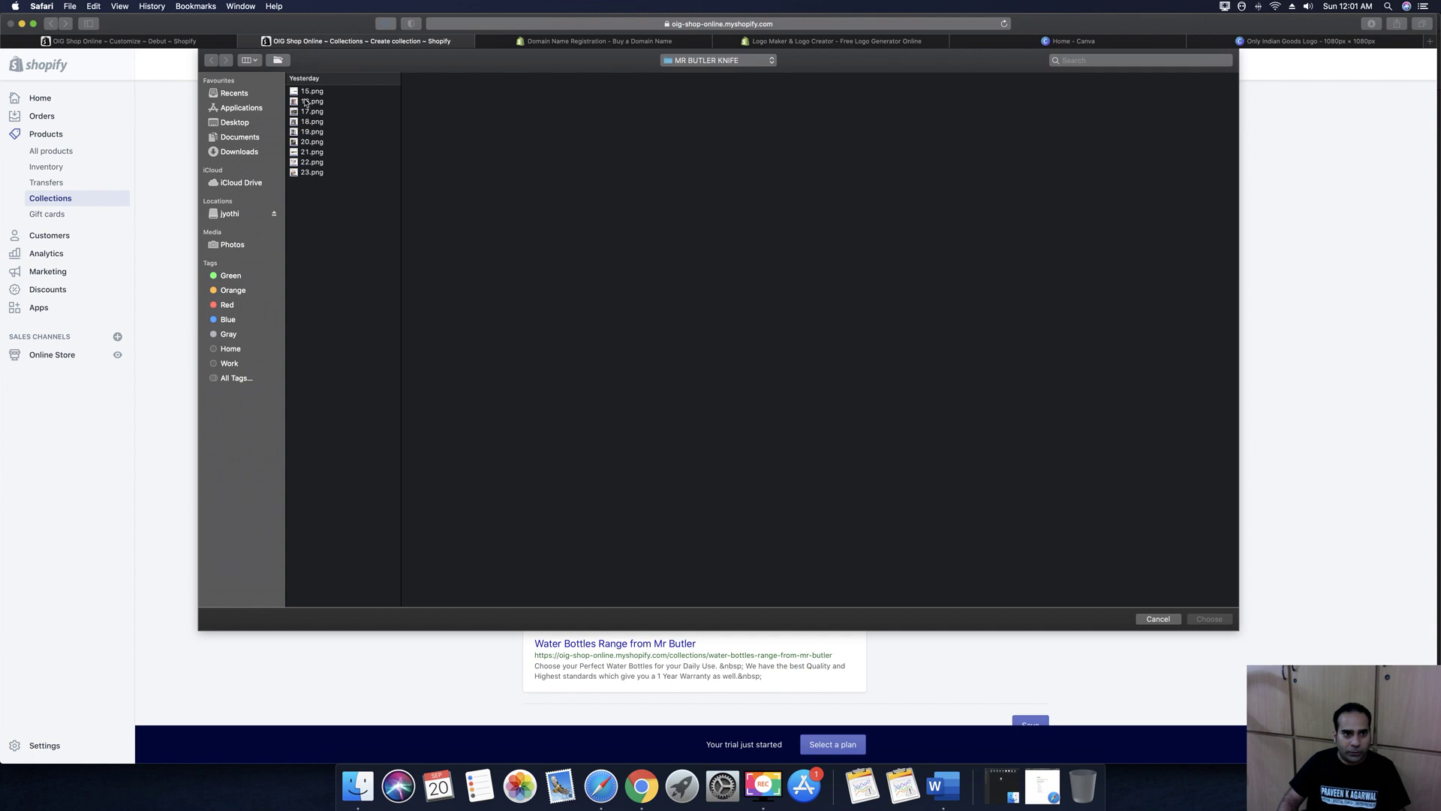
pyautogui.click(308, 92)
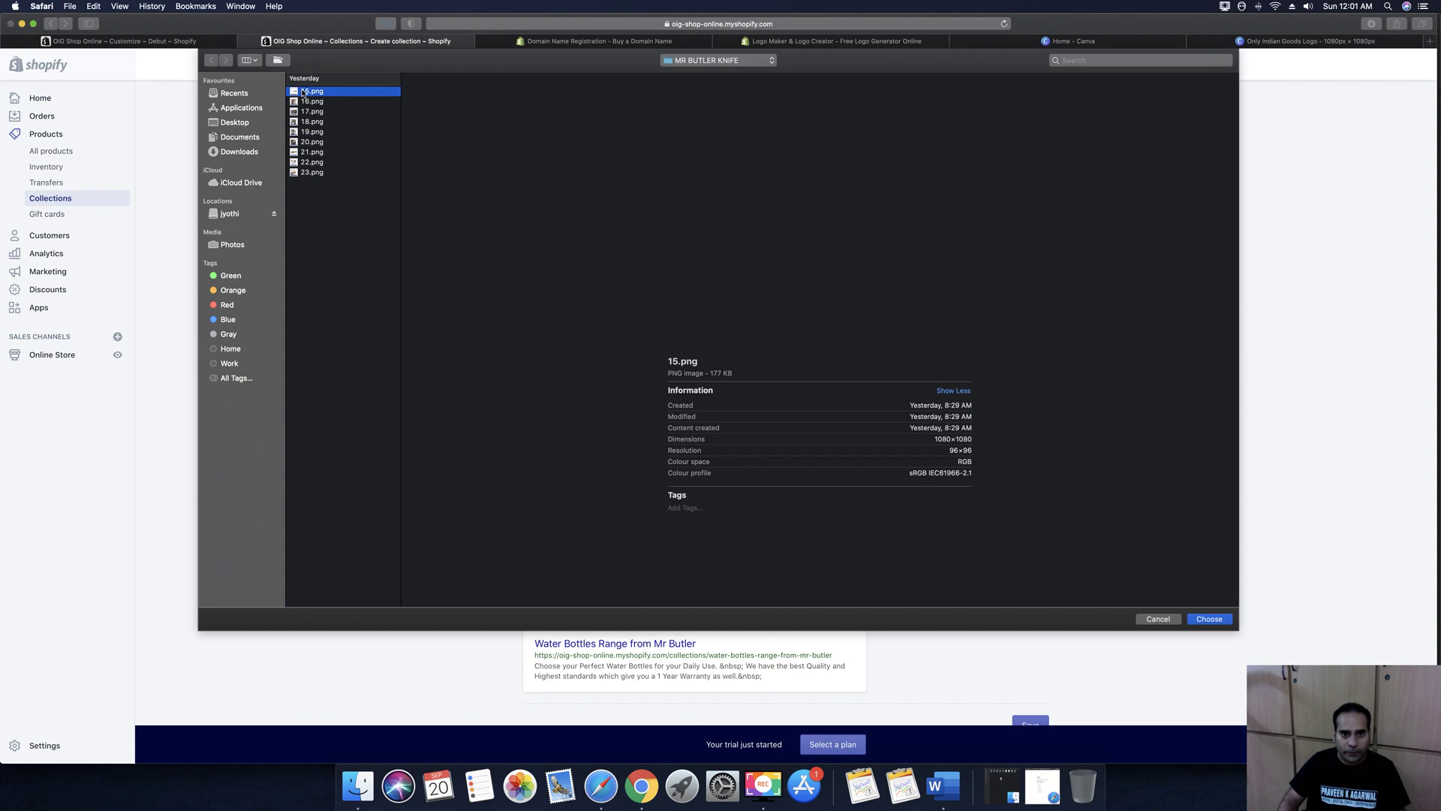
pyautogui.click(234, 138)
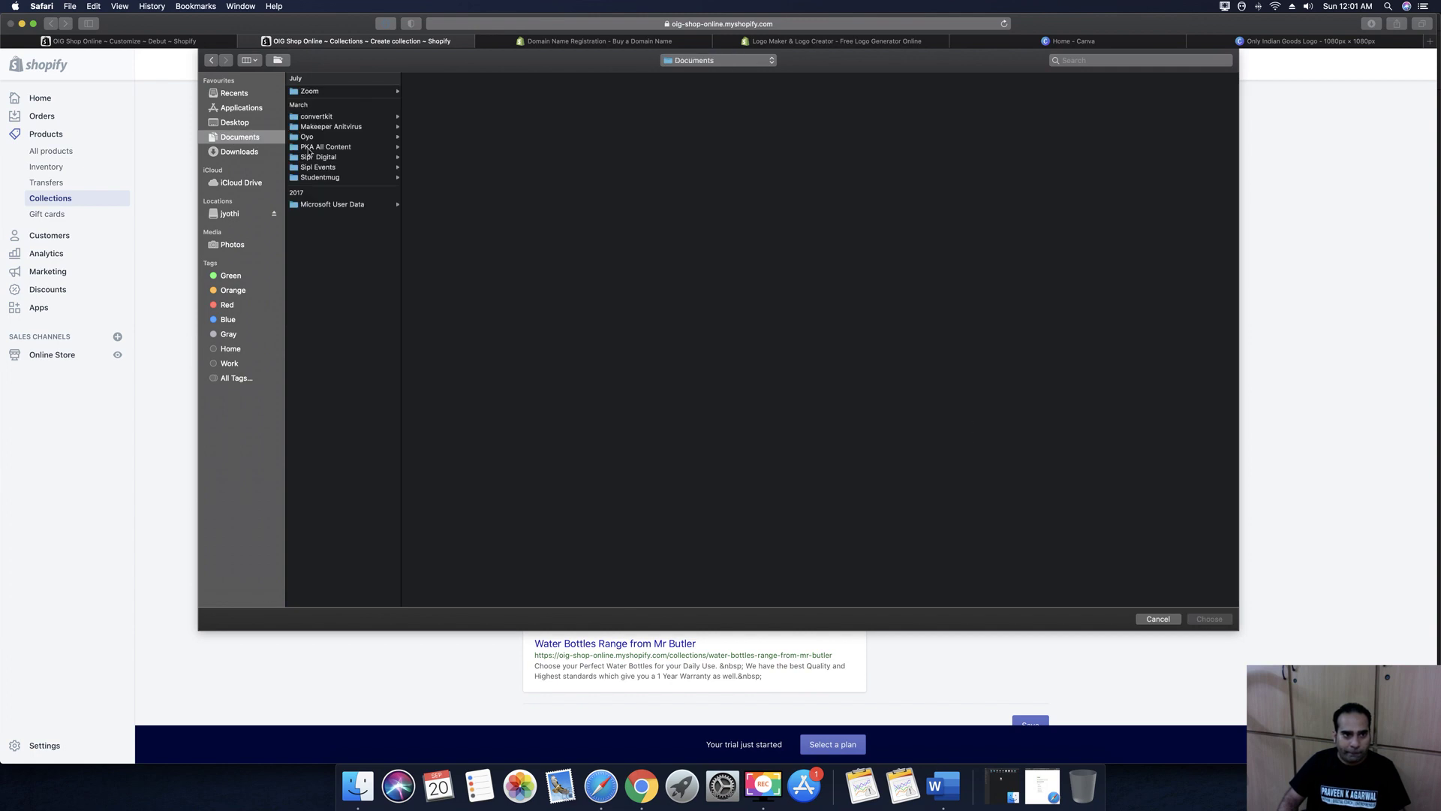
pyautogui.click(309, 148)
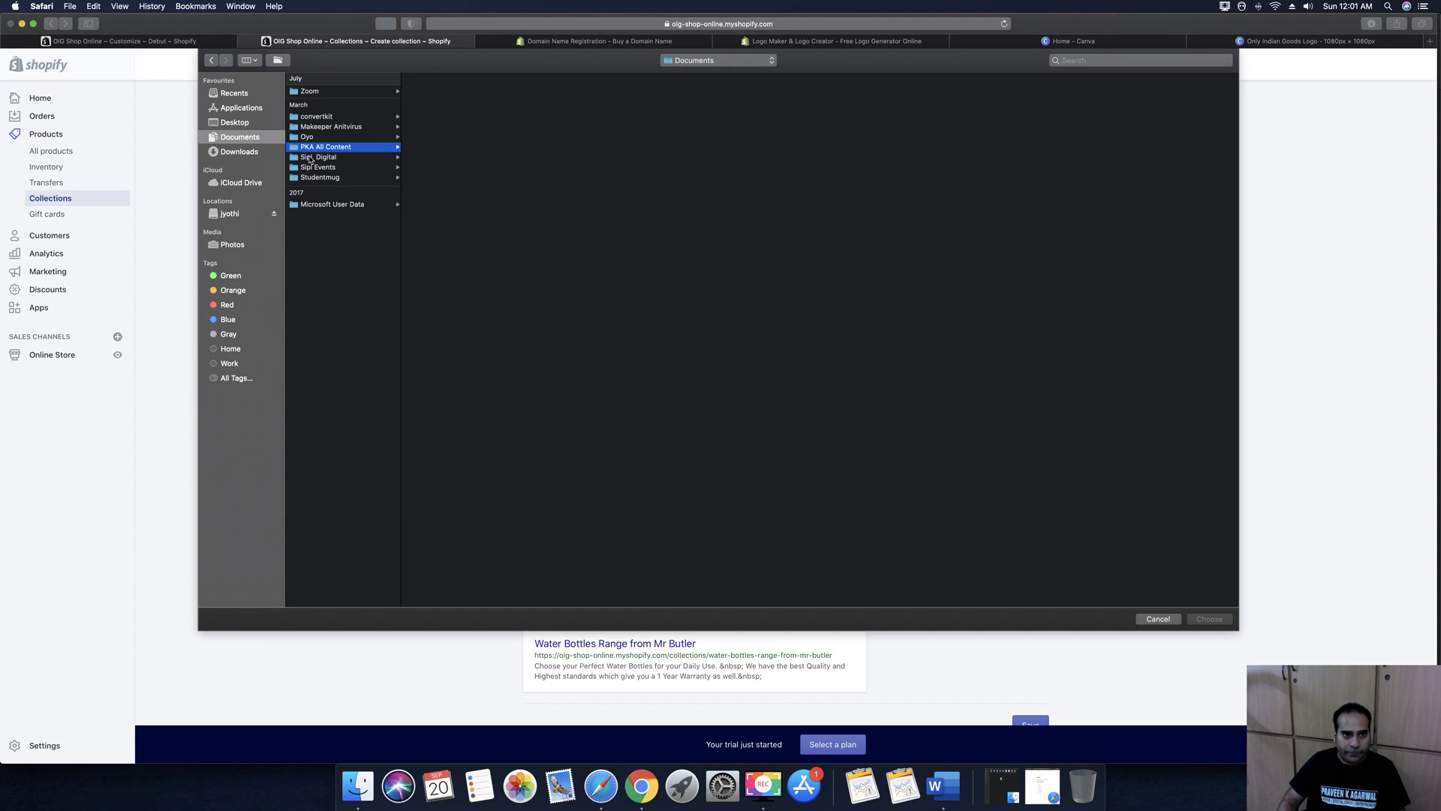
pyautogui.click(311, 157)
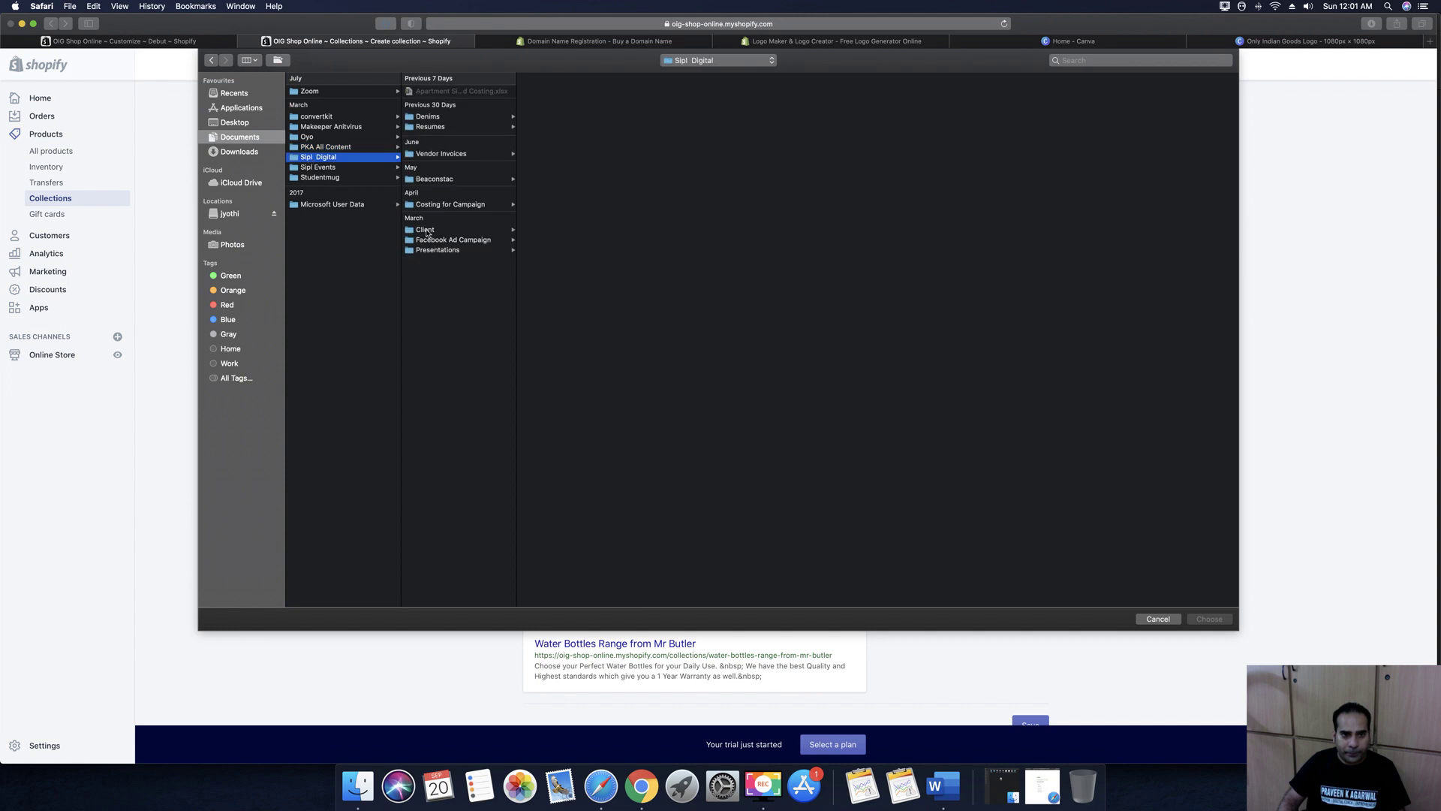
pyautogui.click(425, 231)
pyautogui.click(539, 101)
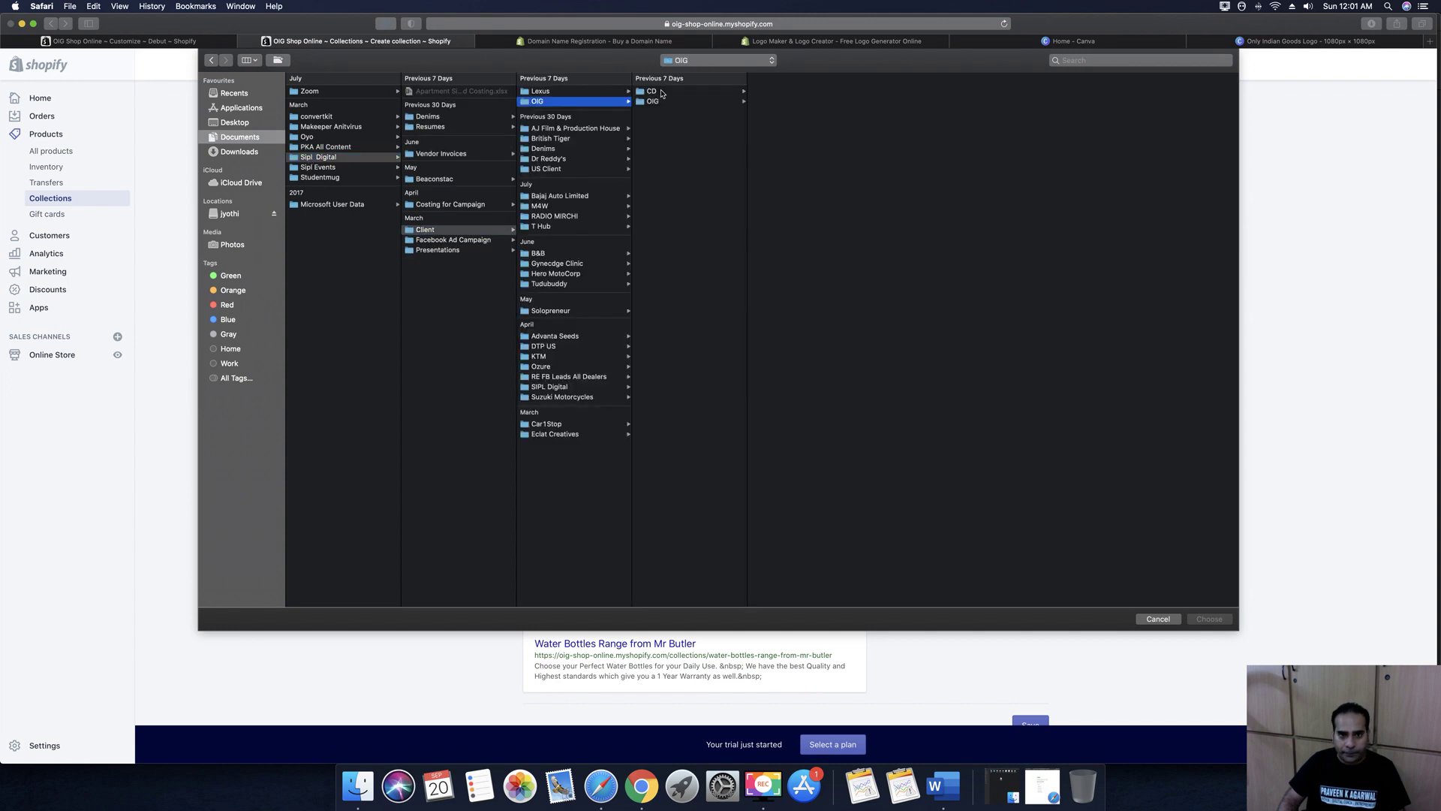
pyautogui.click(668, 102)
pyautogui.click(772, 163)
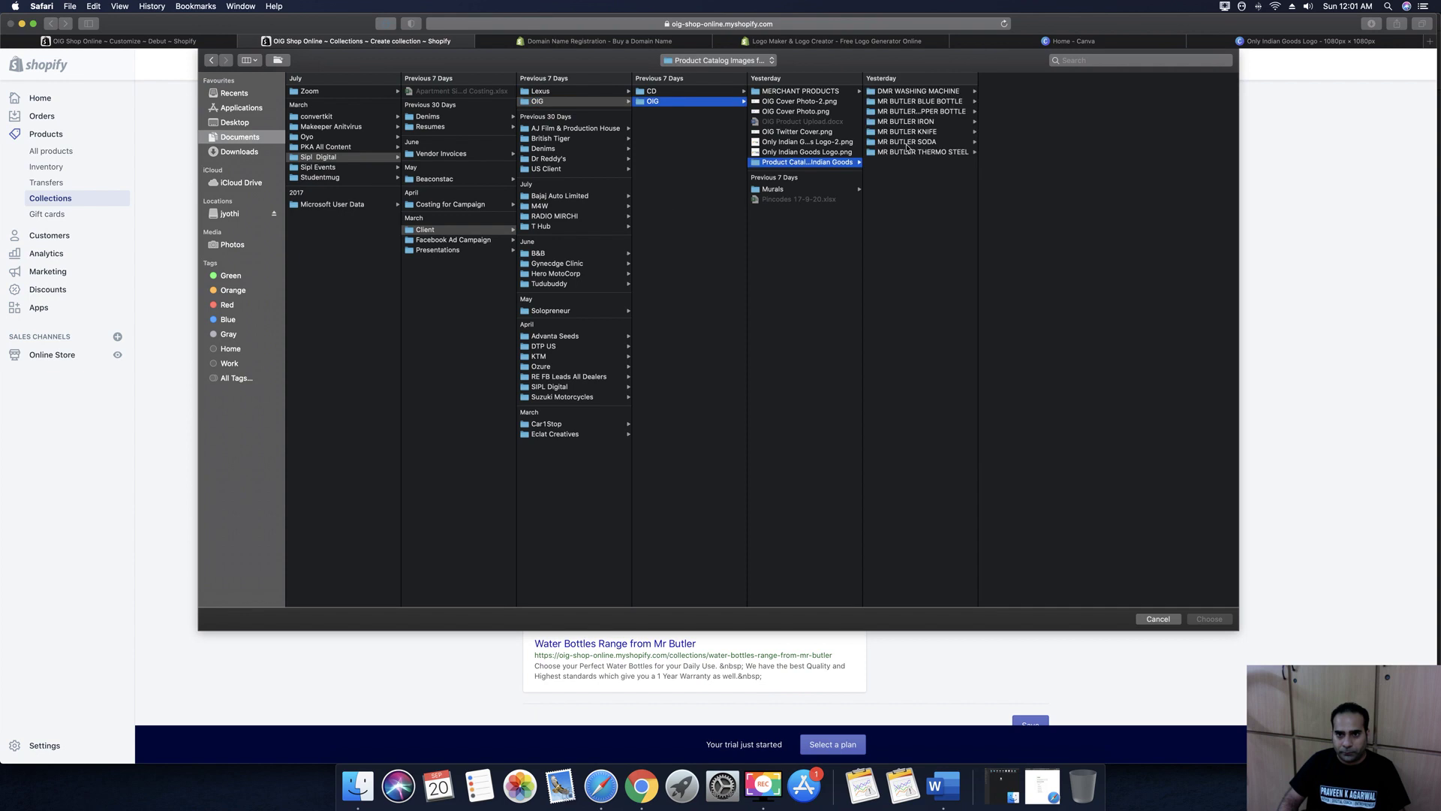
pyautogui.click(903, 102)
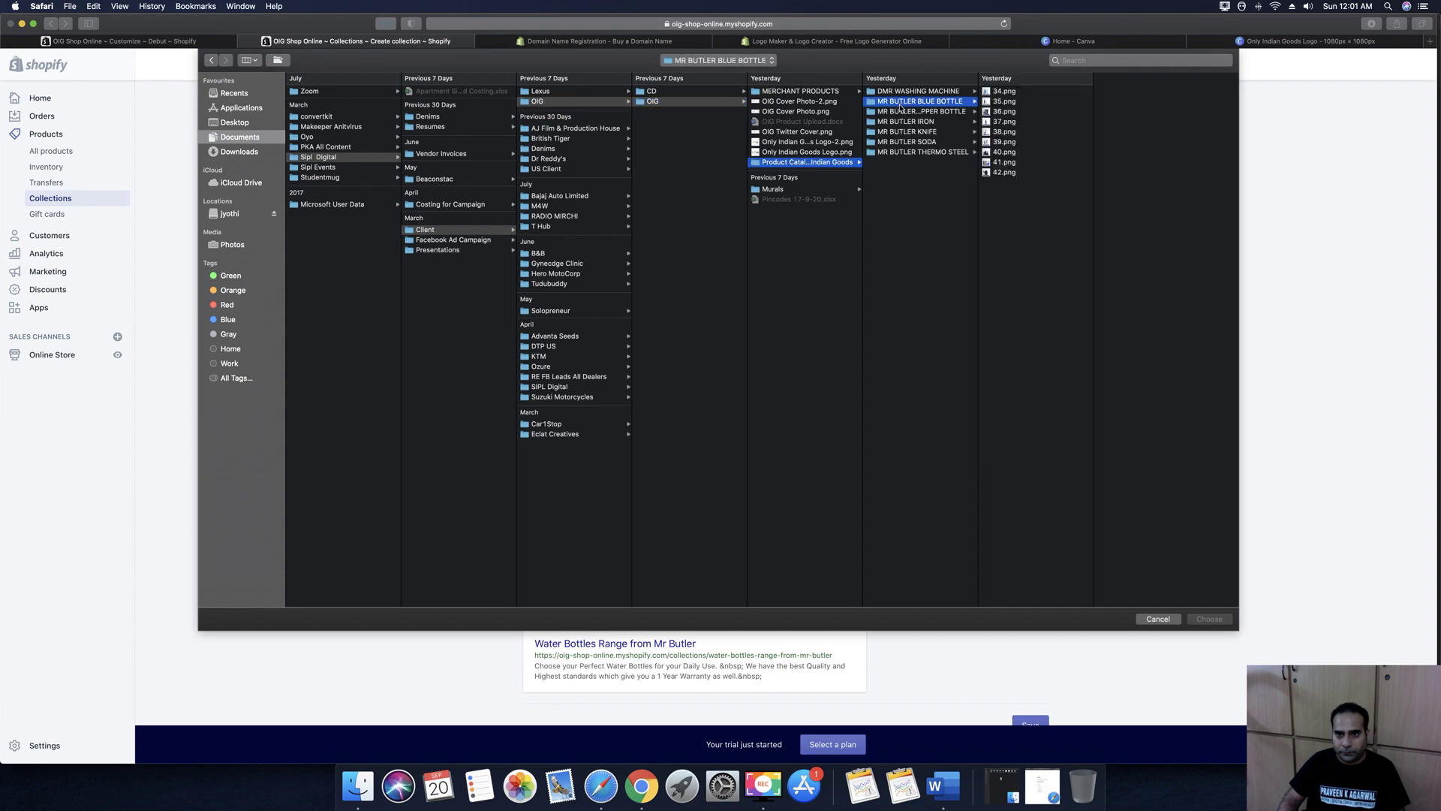
# Choose 49.png from the MR BUTLER THERMO STEEL folder as the collection image
pyautogui.click(1005, 102)
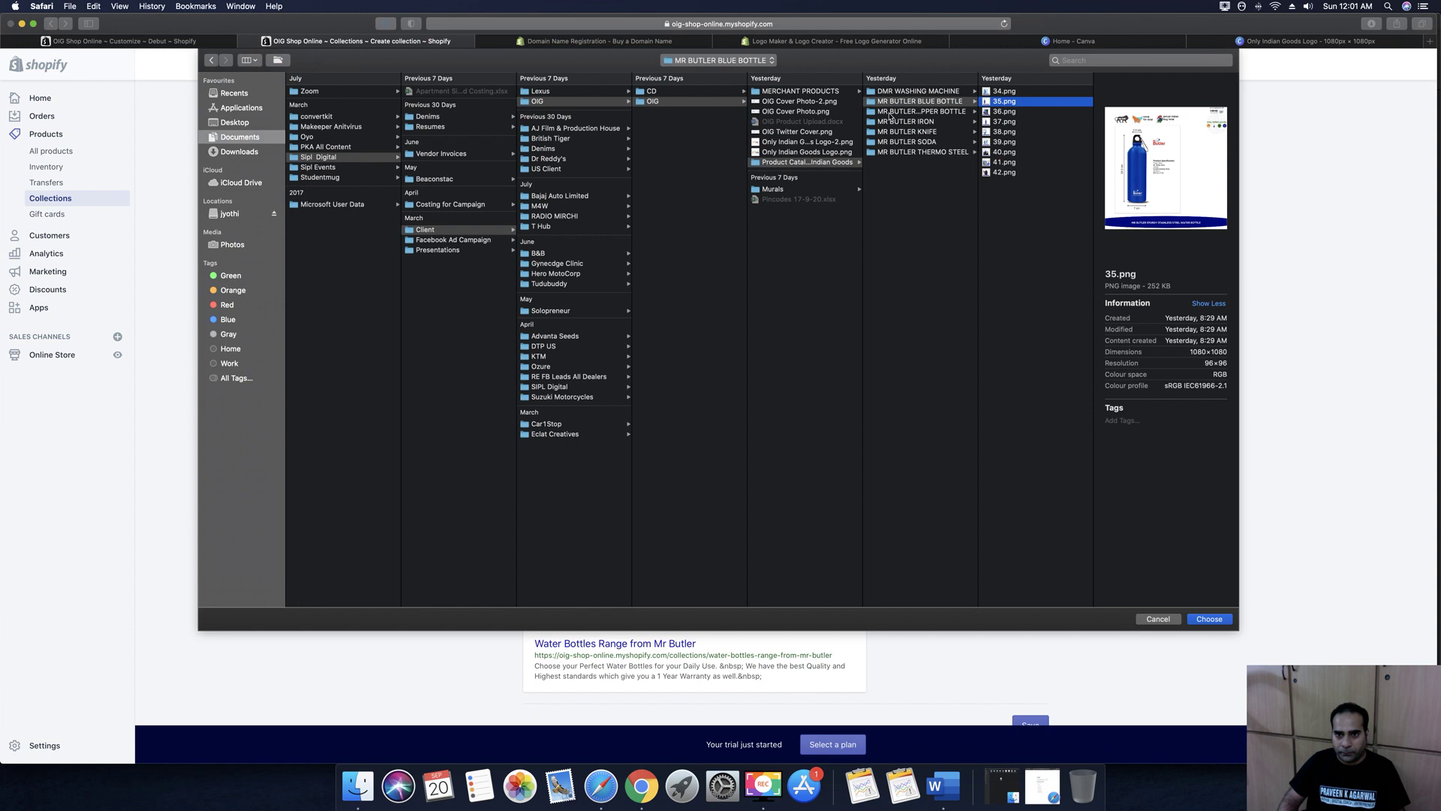
pyautogui.click(901, 141)
pyautogui.click(908, 152)
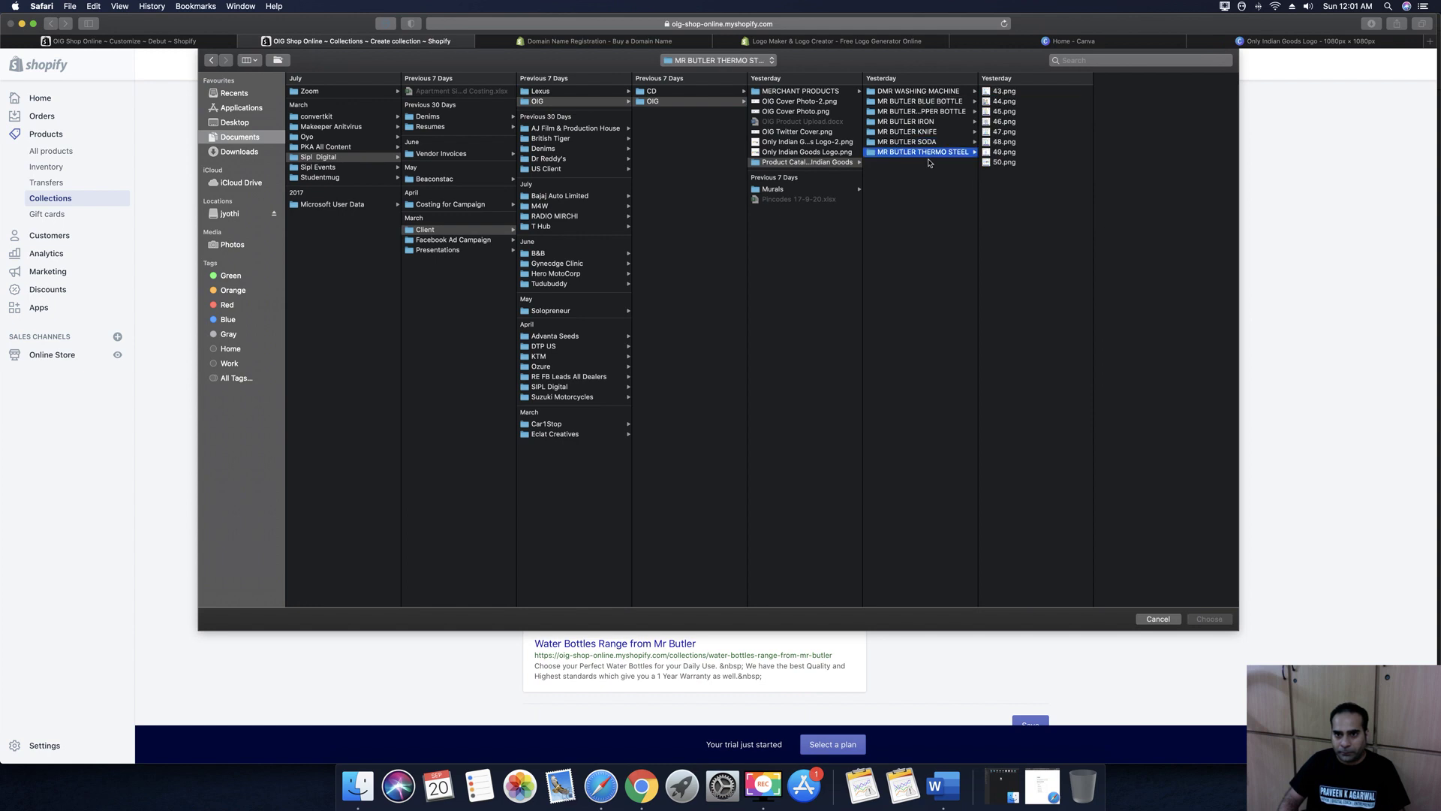
pyautogui.click(990, 162)
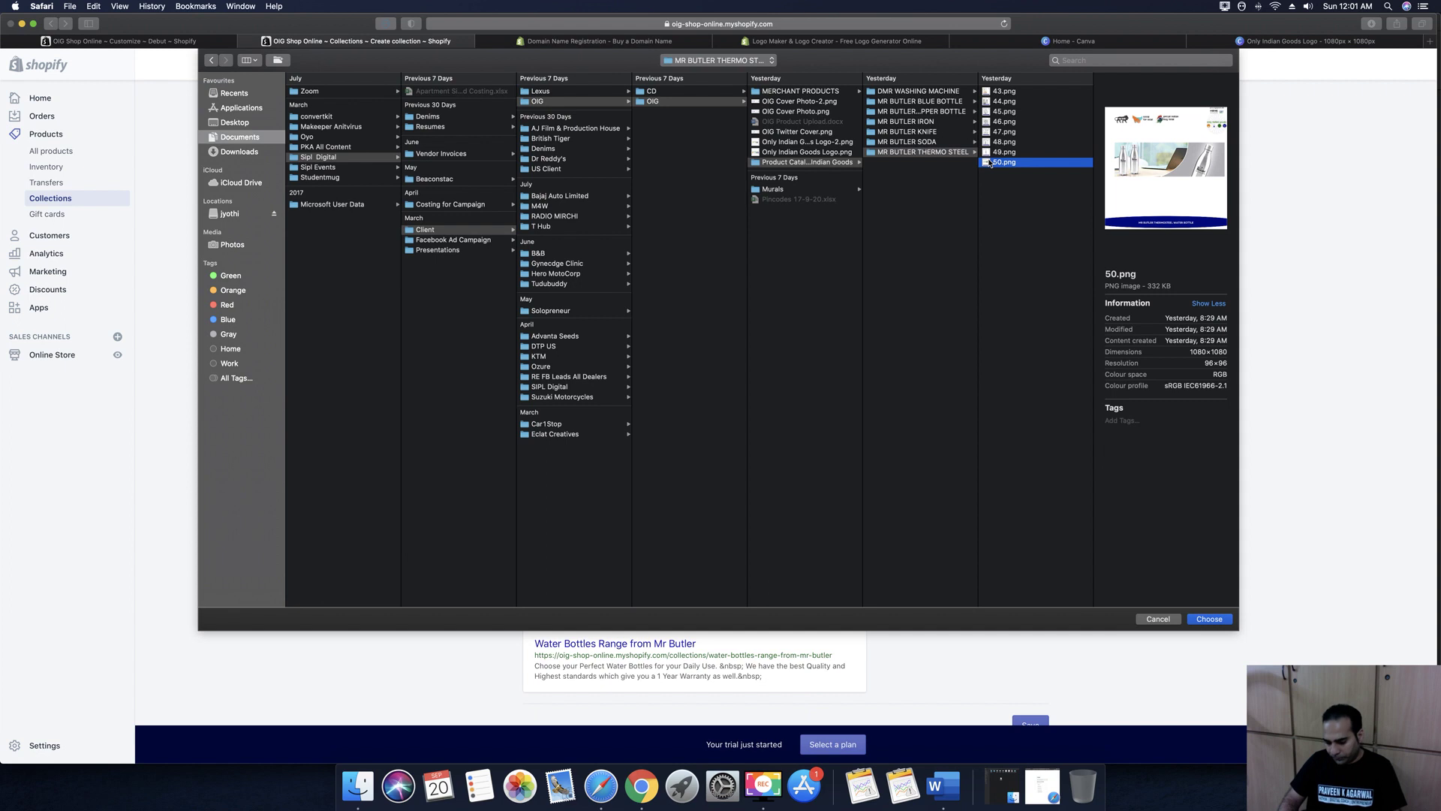
pyautogui.click(998, 153)
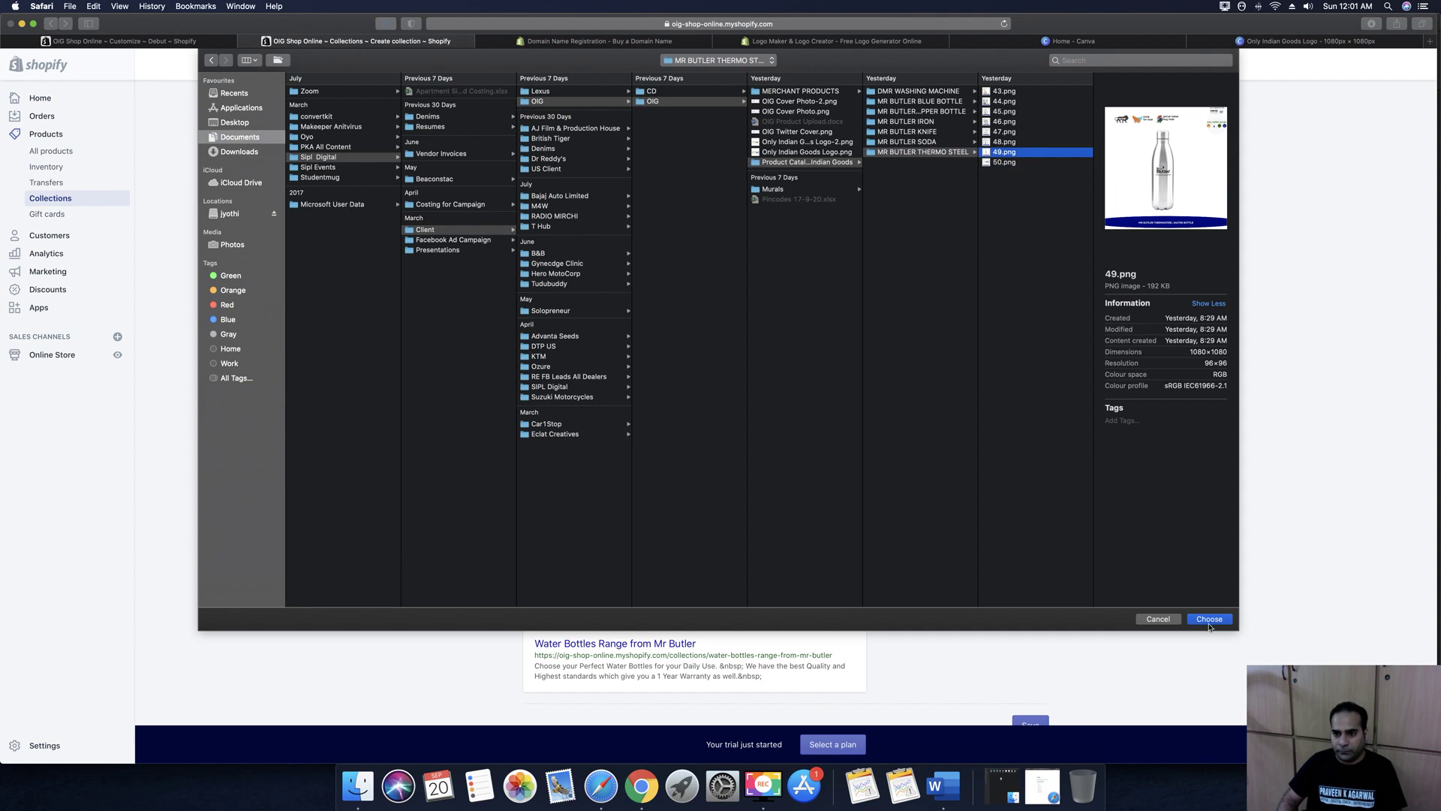
pyautogui.click(1205, 618)
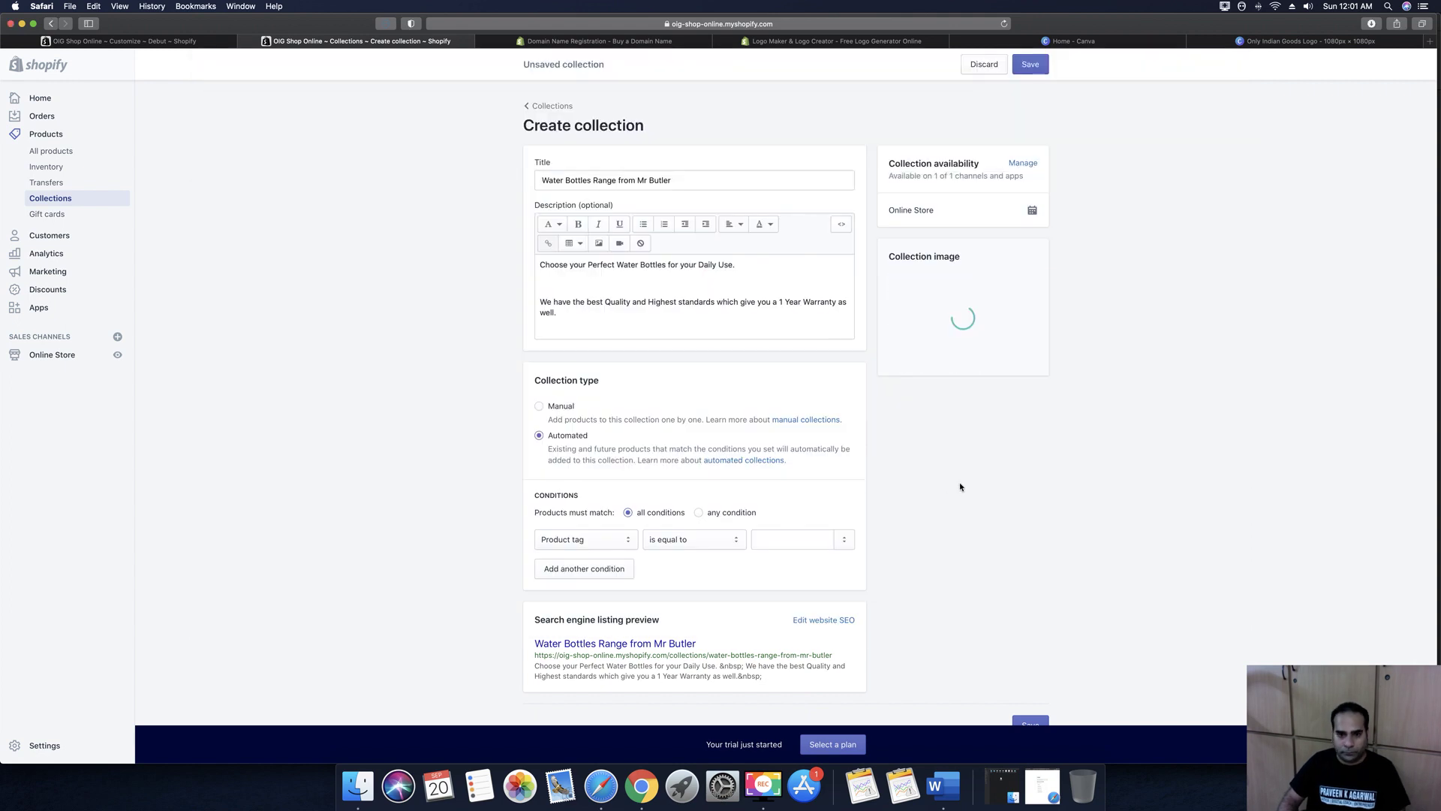
# Set the first two tag conditions to Water Bottle and Copper Water Bottle
pyautogui.scroll(-1, 960, 487)
pyautogui.click(791, 504)
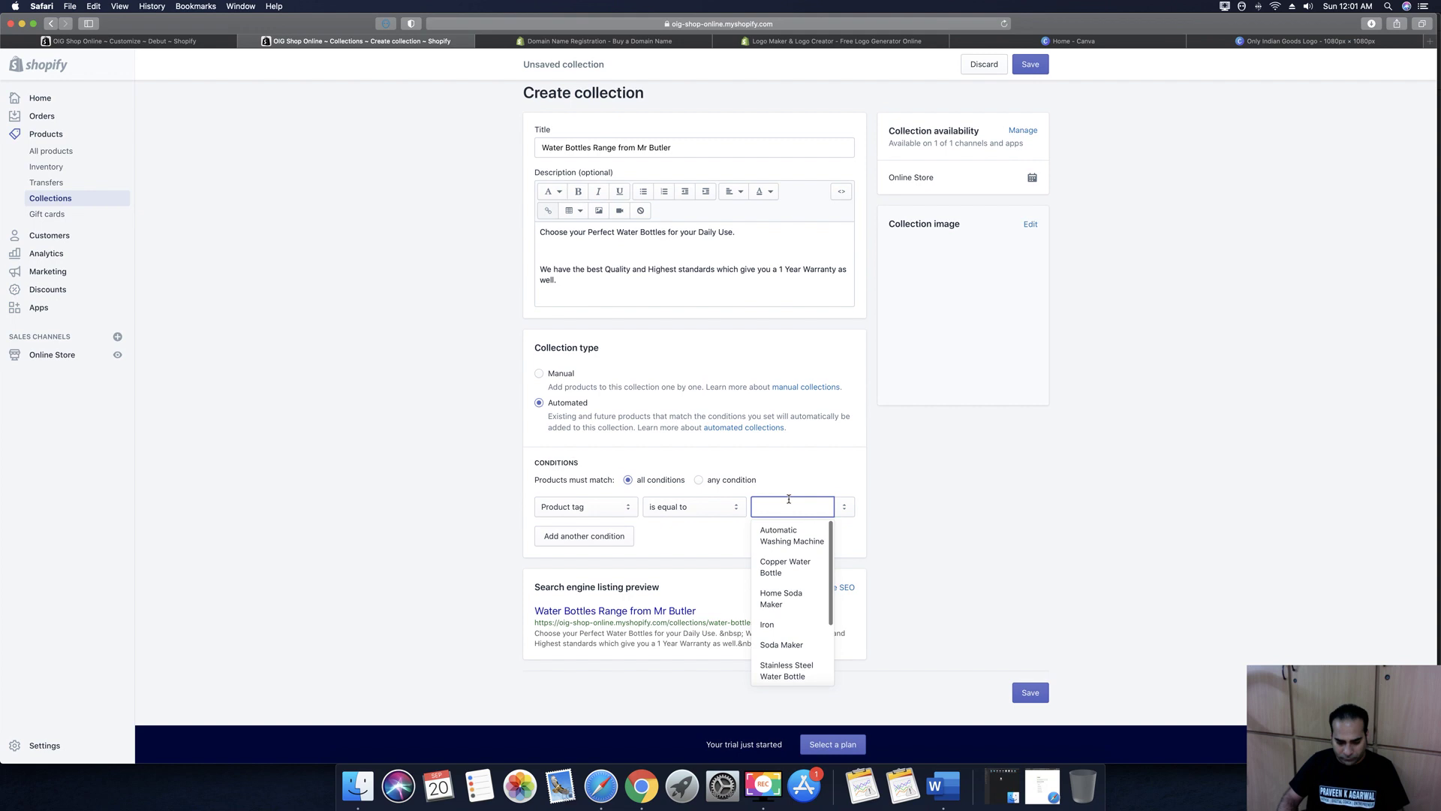
pyautogui.write('Wat')
pyautogui.click(796, 533)
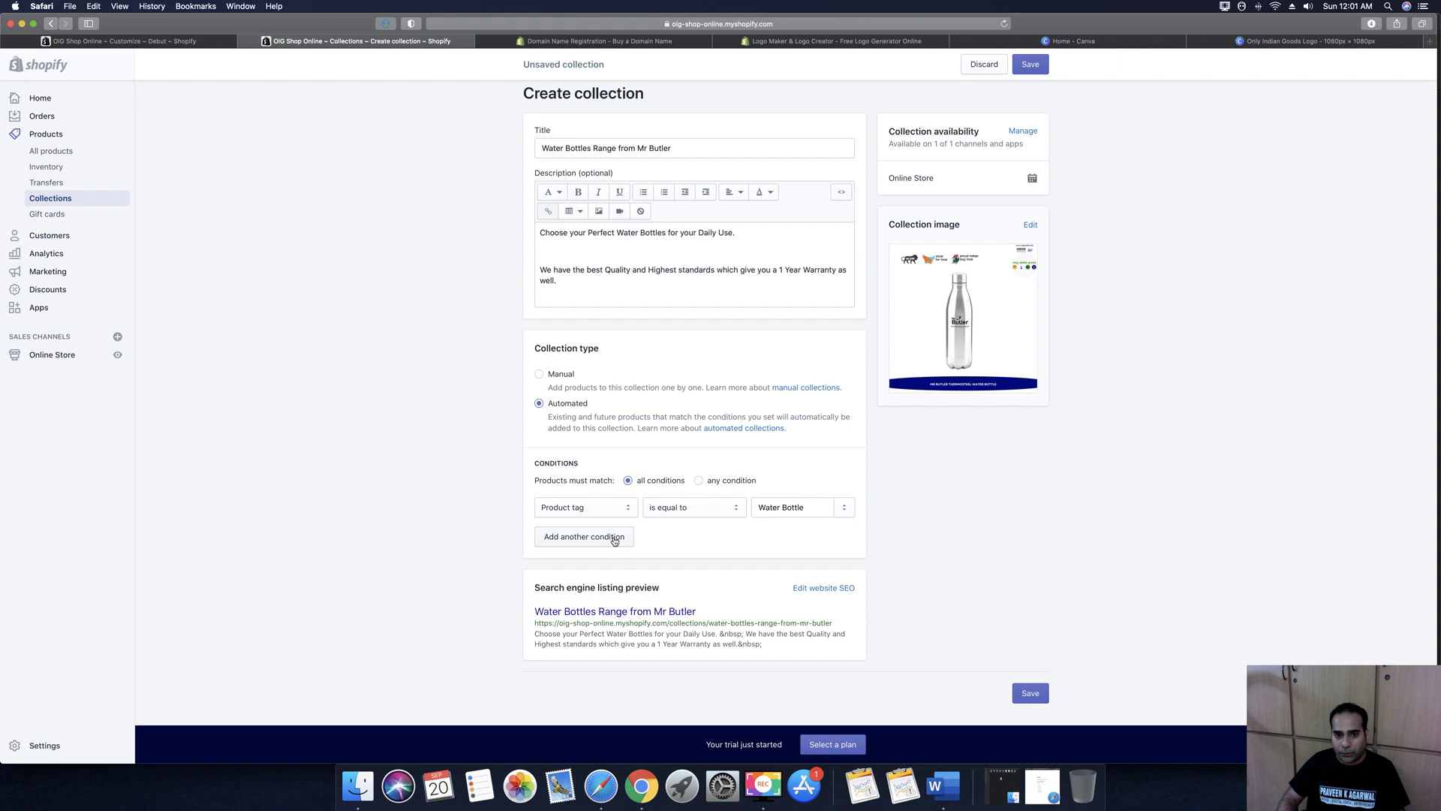
pyautogui.click(584, 537)
pyautogui.click(789, 537)
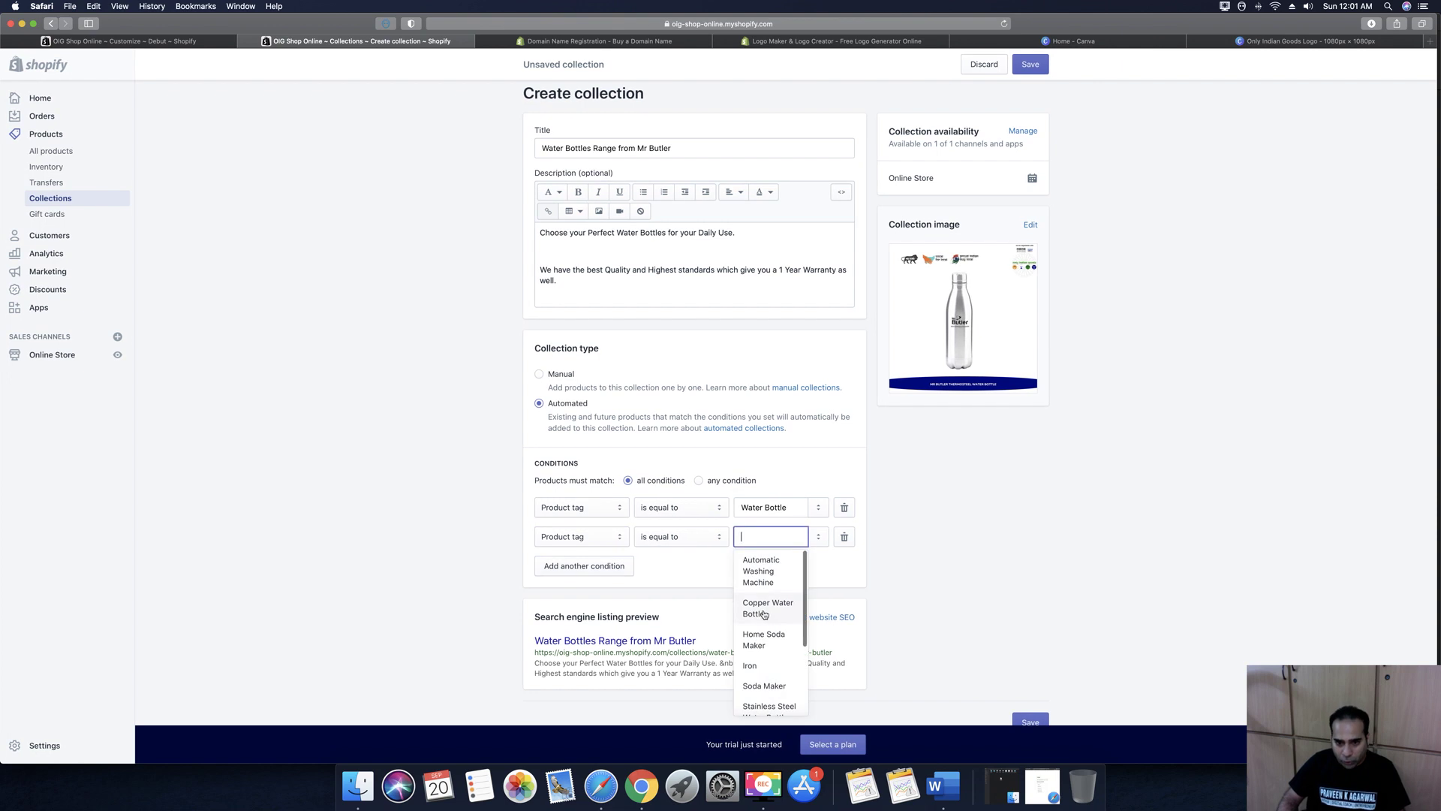
pyautogui.click(765, 614)
# Add a third condition for the Stainless Steel Water Bottle tag
pyautogui.click(572, 566)
pyautogui.click(767, 563)
pyautogui.scroll(-3, 773, 661)
pyautogui.click(772, 650)
# Add a fourth condition for Thermosteel Water Bottle and save the collection
pyautogui.click(598, 594)
pyautogui.scroll(-2, 758, 556)
pyautogui.click(762, 507)
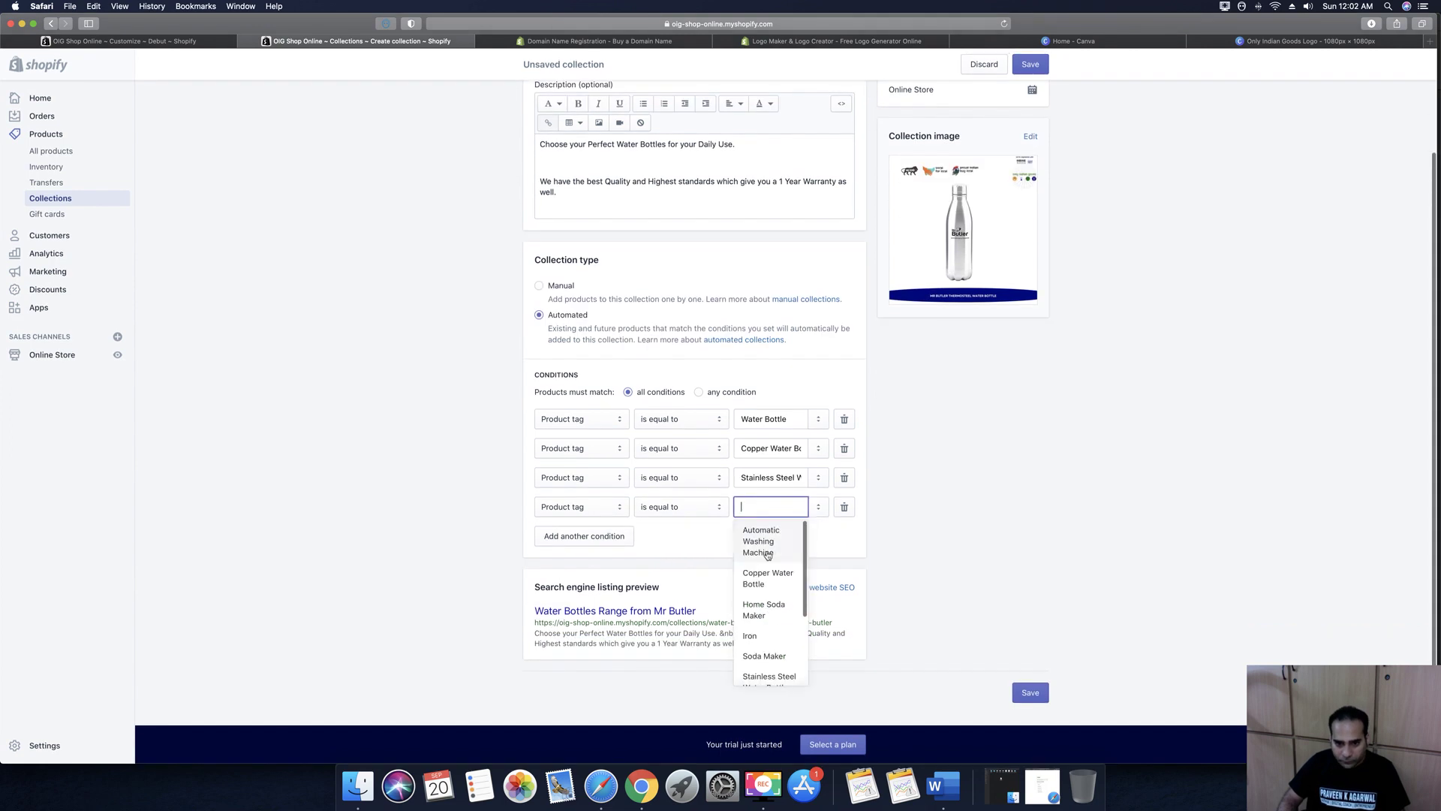
pyautogui.scroll(-3, 771, 604)
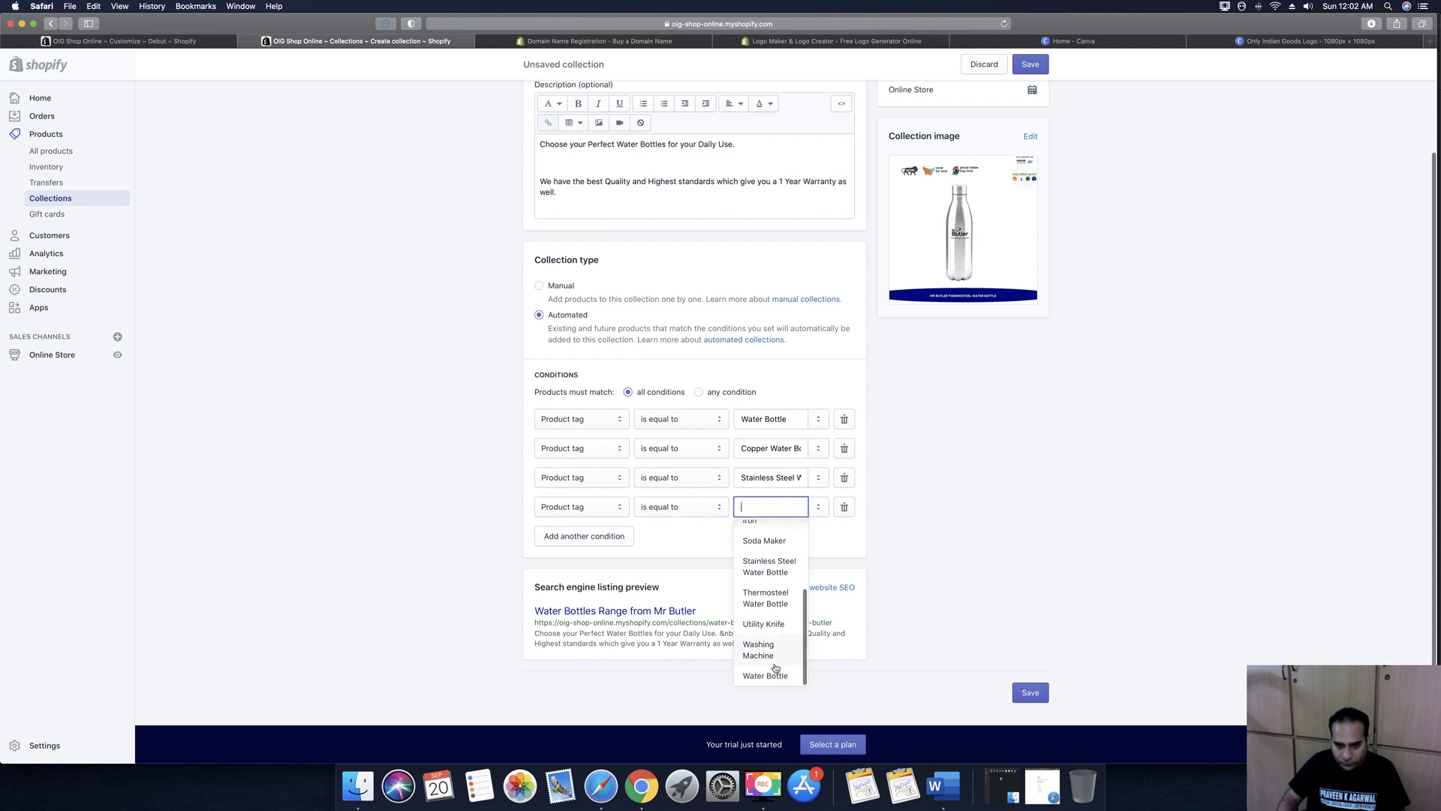
pyautogui.click(781, 677)
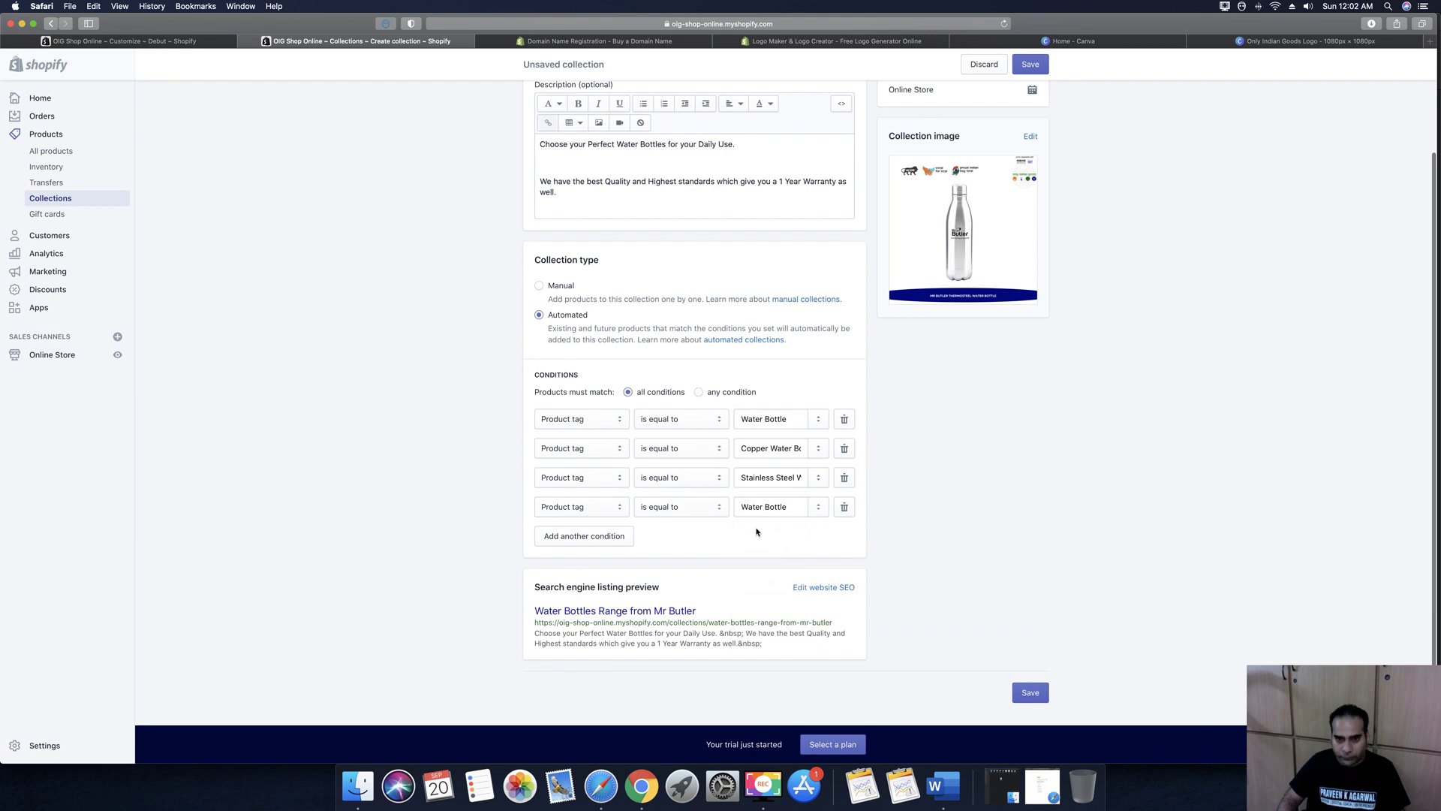
pyautogui.click(761, 507)
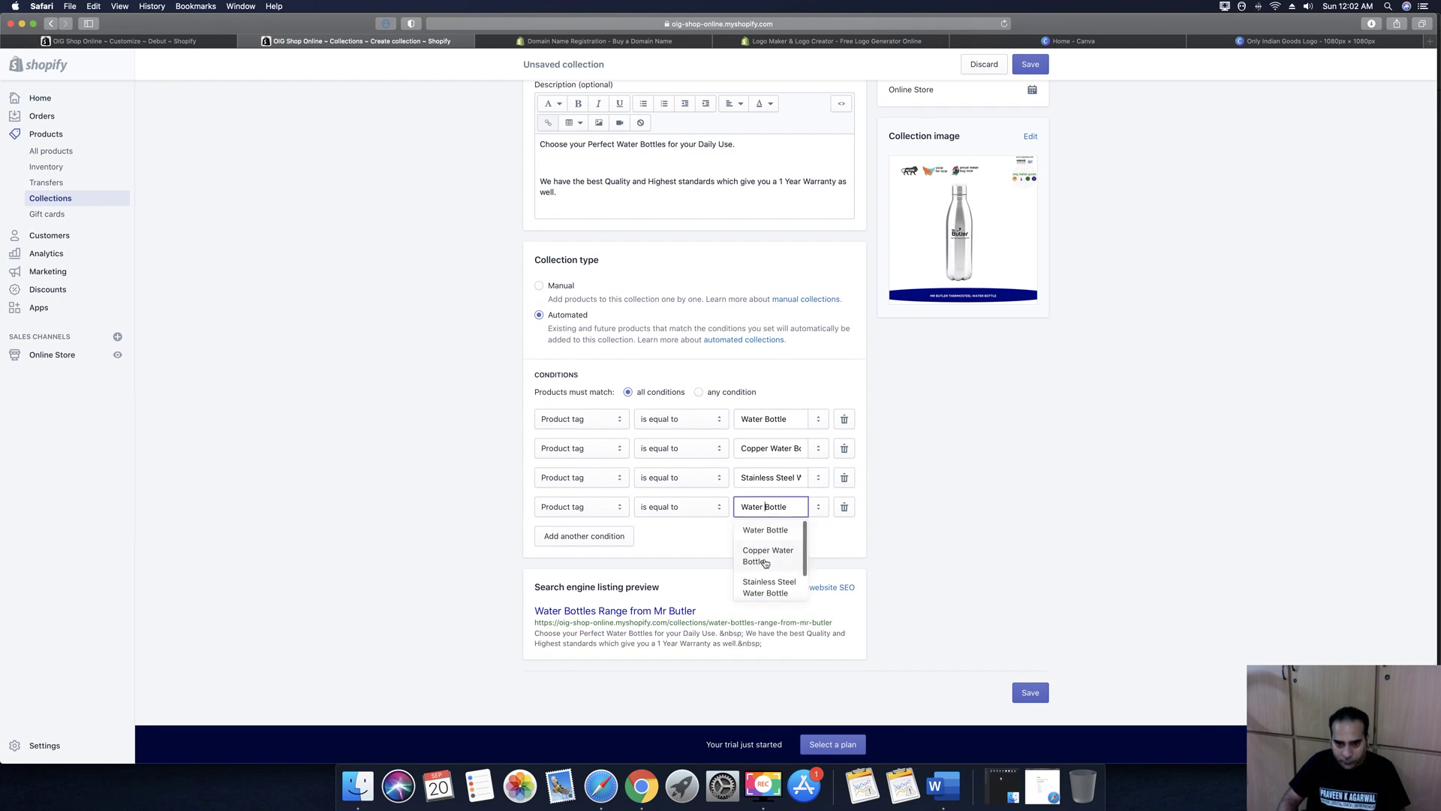
pyautogui.scroll(-2, 764, 563)
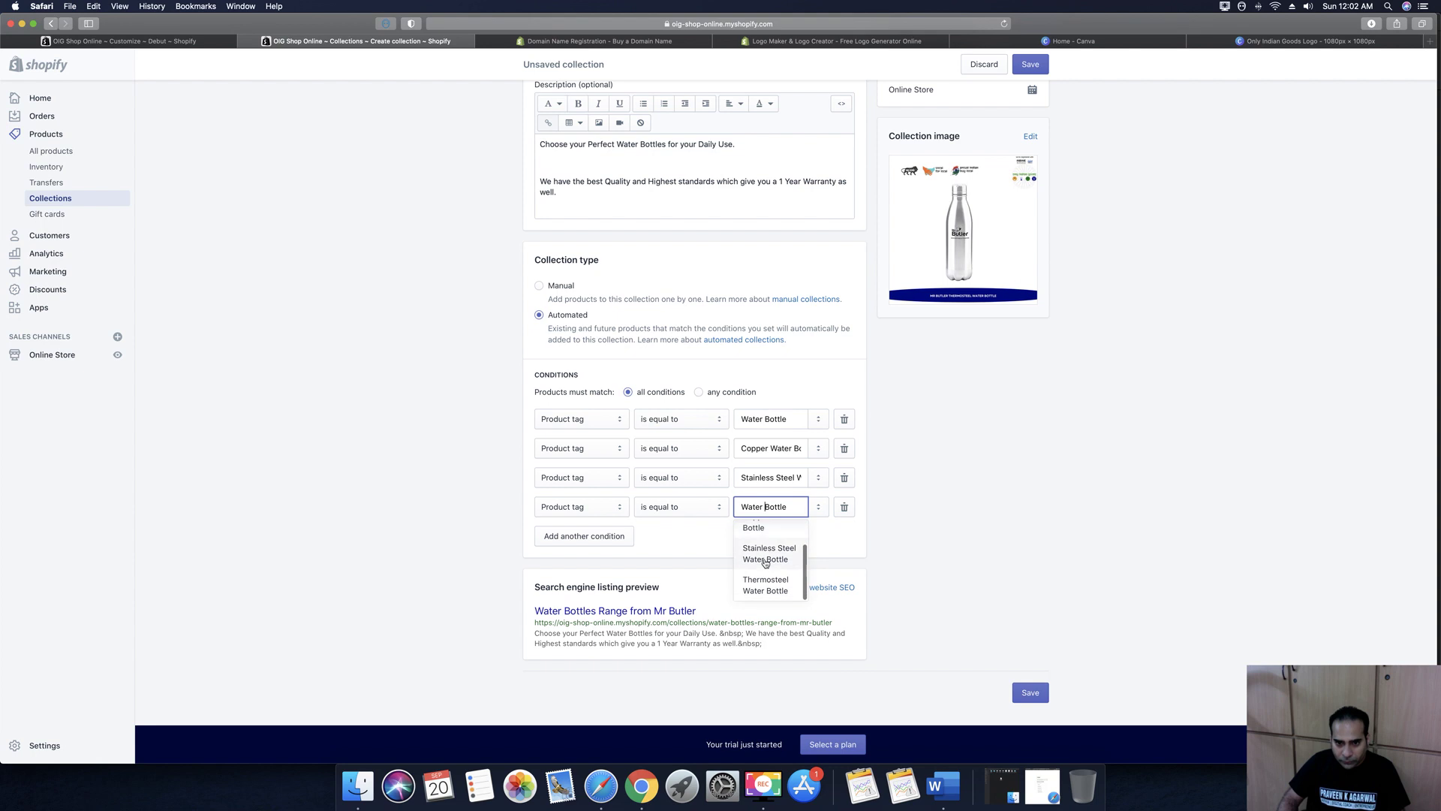
pyautogui.scroll(-2, 764, 563)
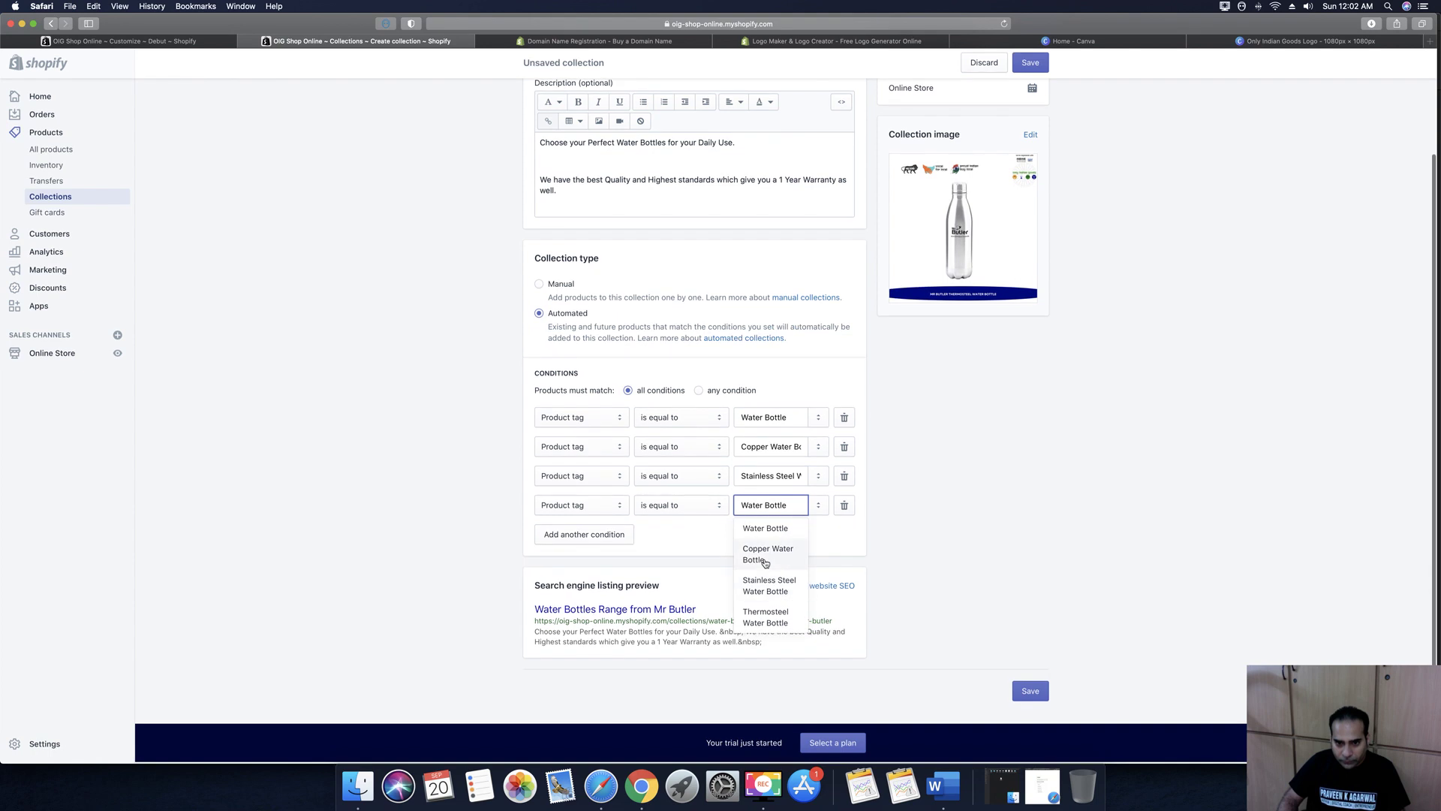
pyautogui.click(773, 617)
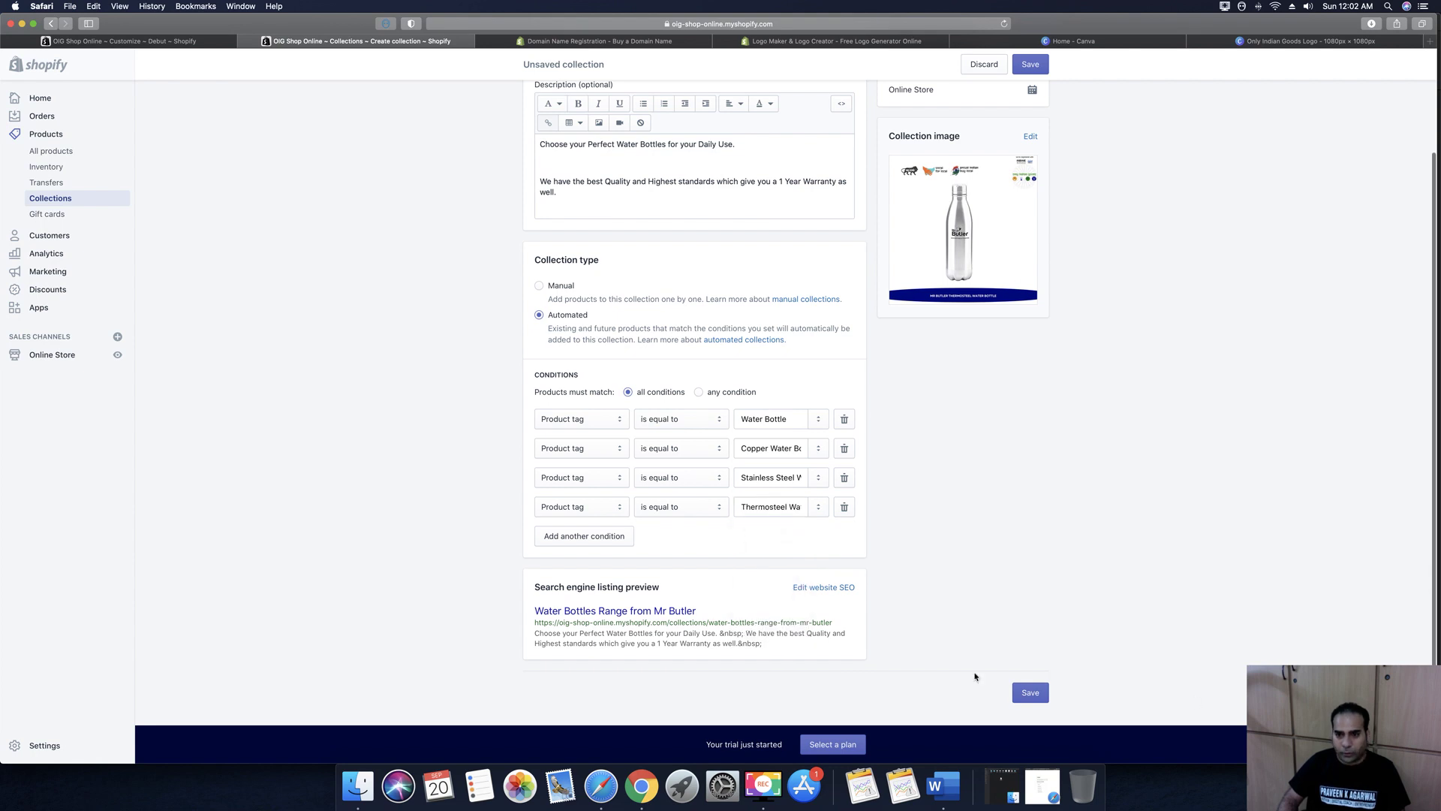
pyautogui.scroll(3, 1000, 546)
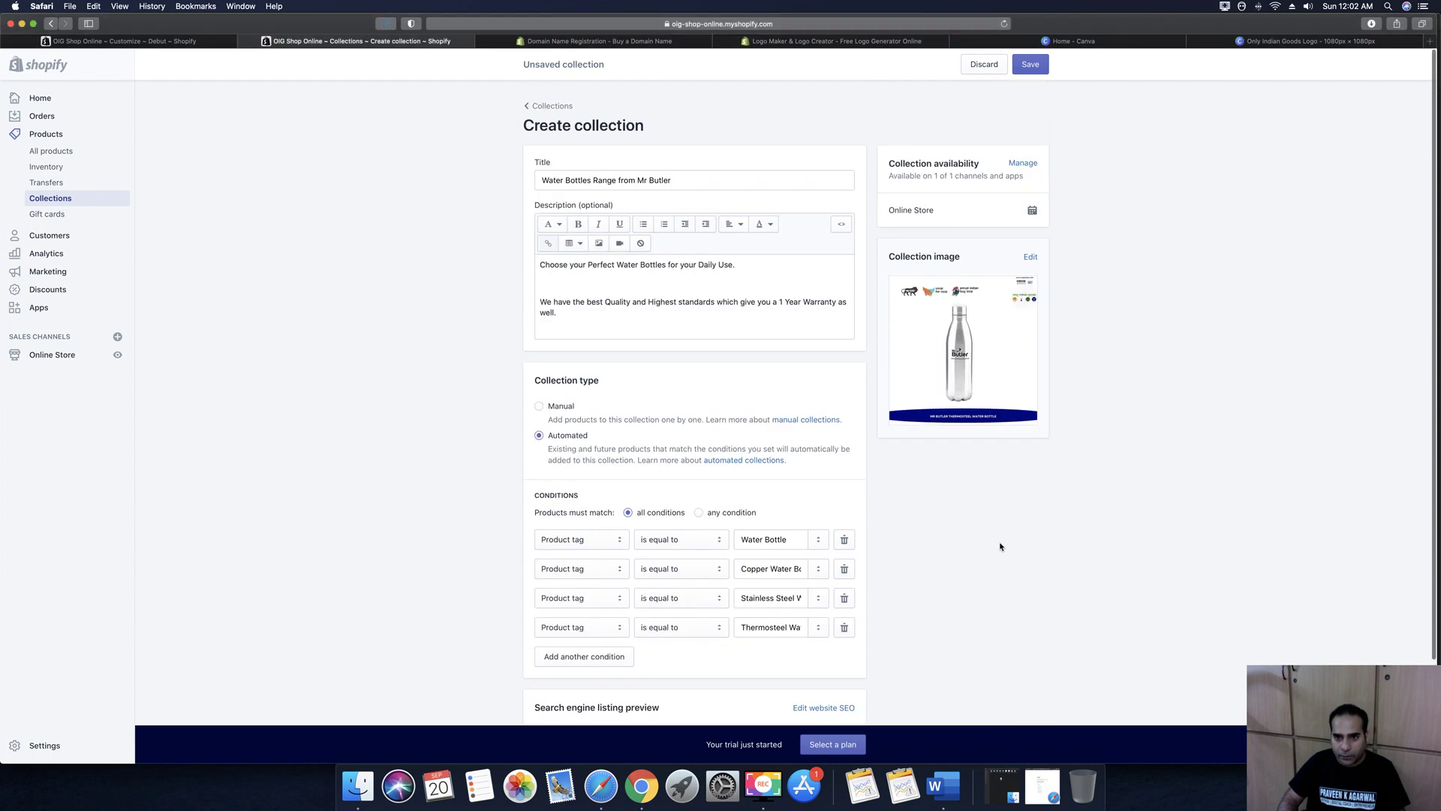
pyautogui.scroll(-3, 968, 518)
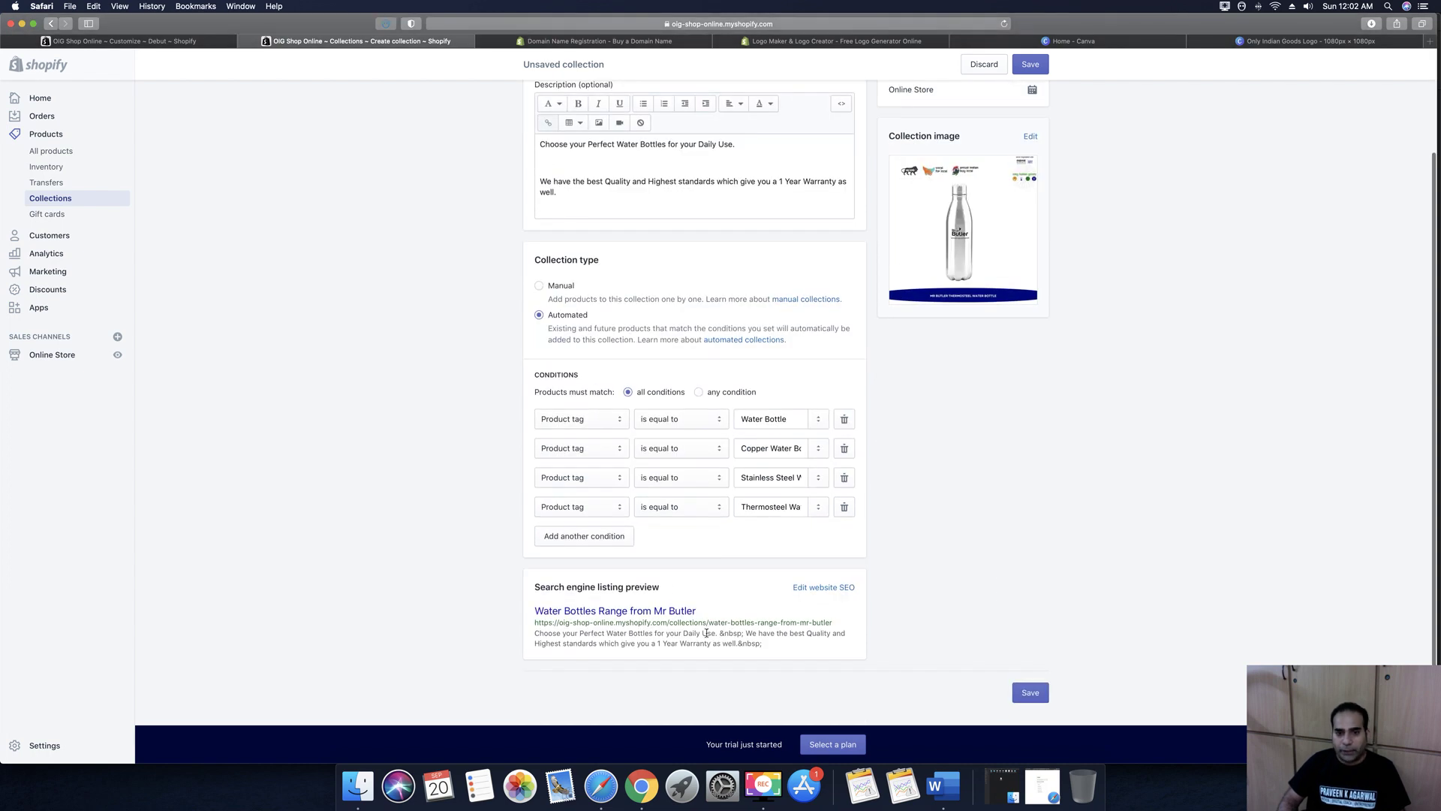
pyautogui.click(1033, 698)
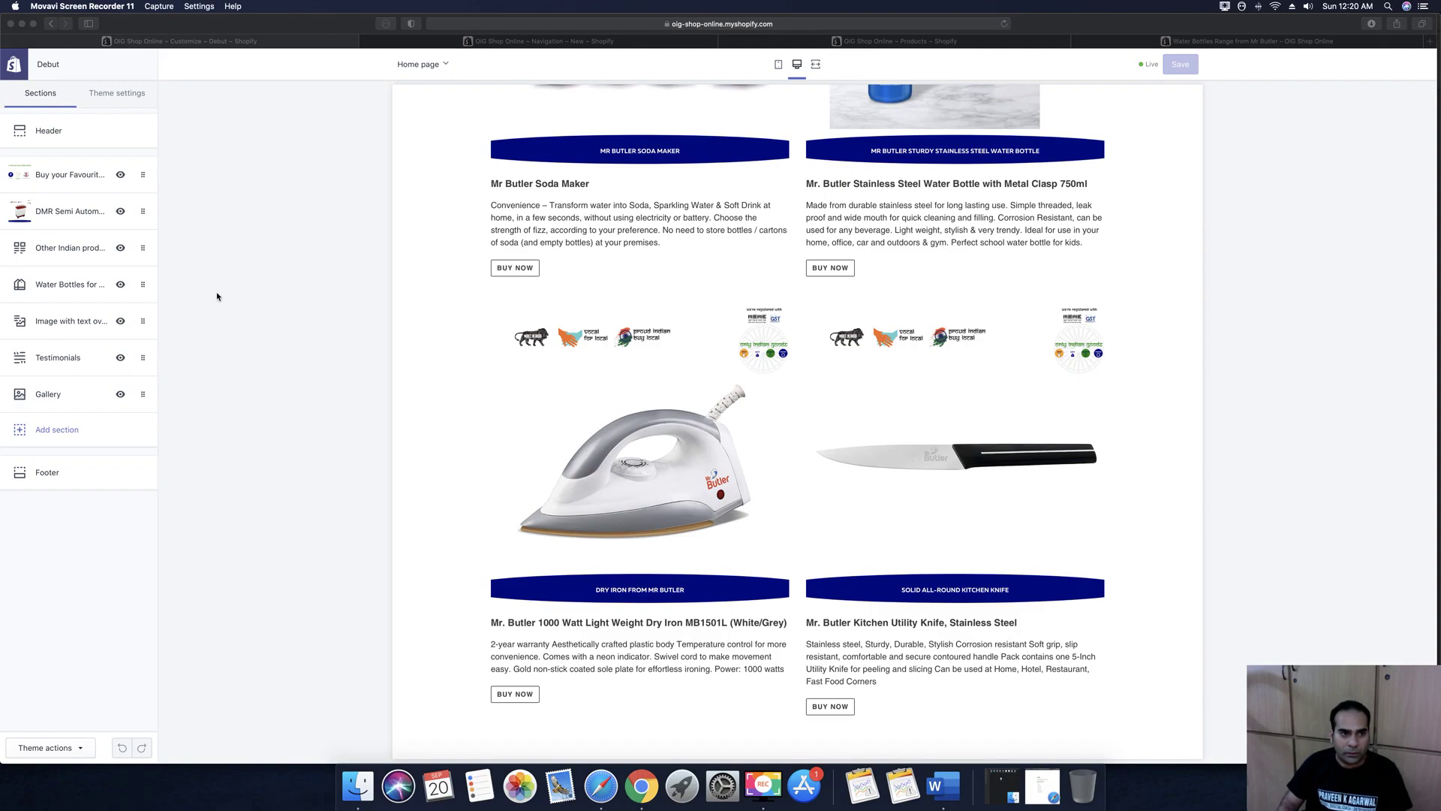
# Open the Water Bottles section and edit its Water Bottles Range collection
pyautogui.click(67, 284)
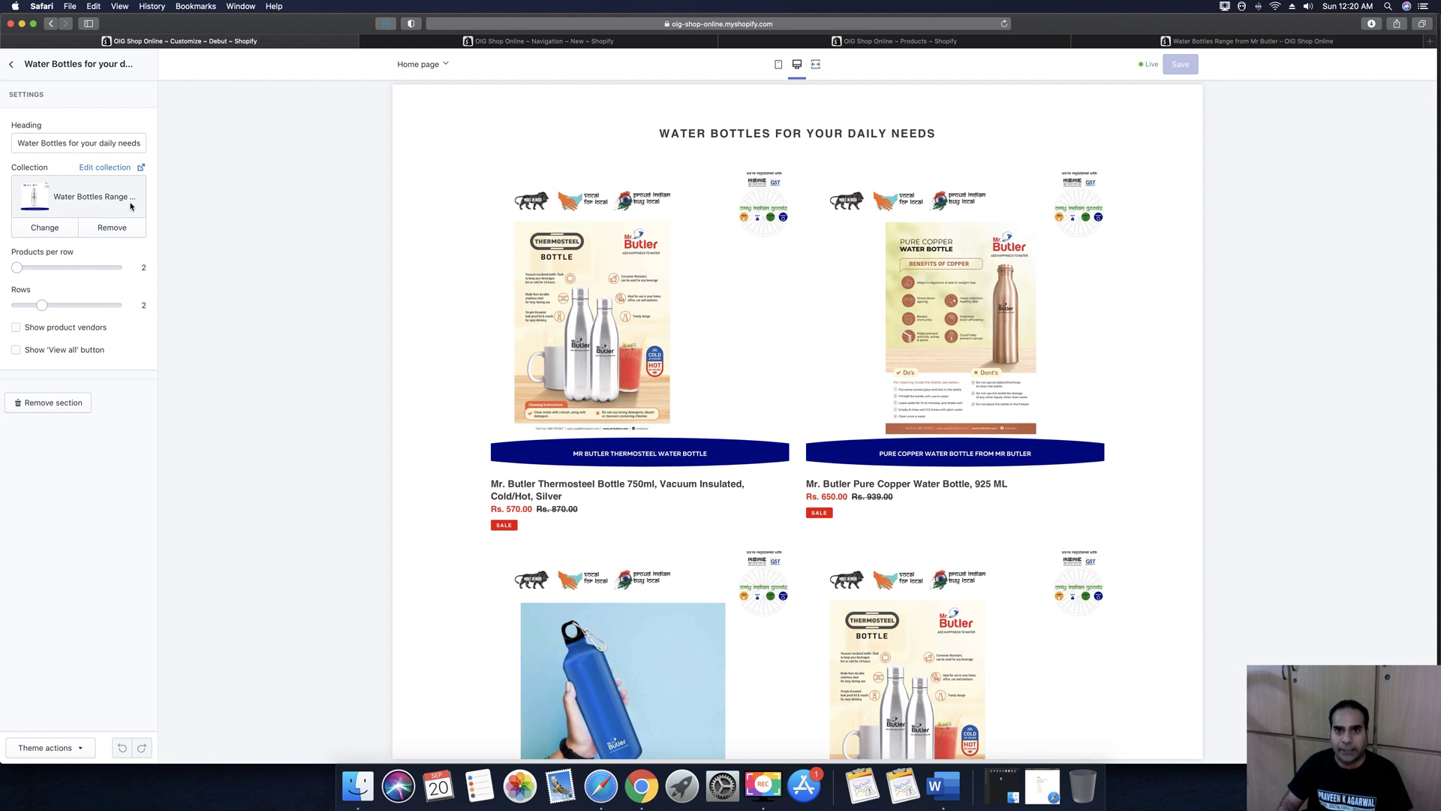
pyautogui.click(94, 169)
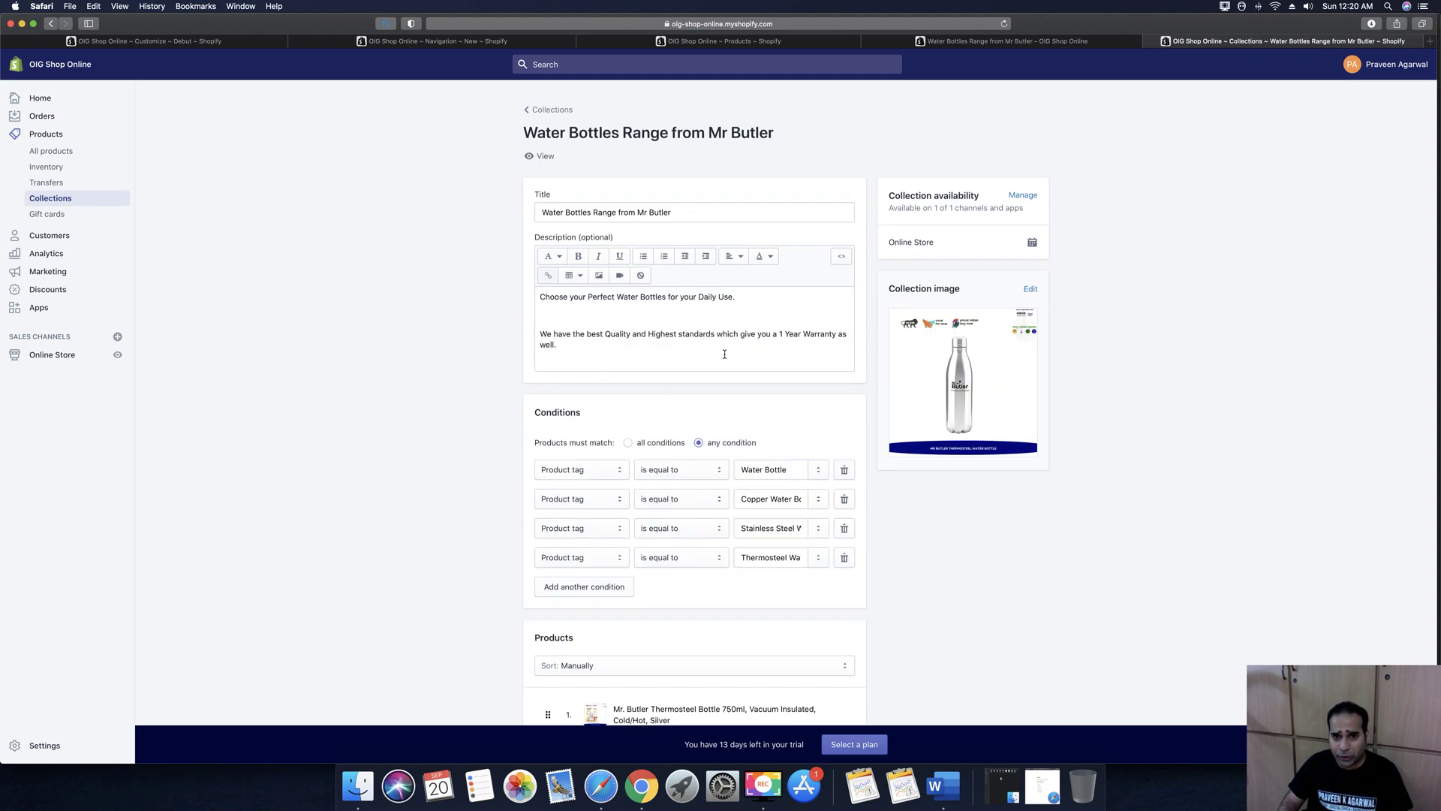
# Leave the collection's product sort on Manually and go to the All products list
pyautogui.scroll(-3, 724, 354)
pyautogui.scroll(-3, 747, 485)
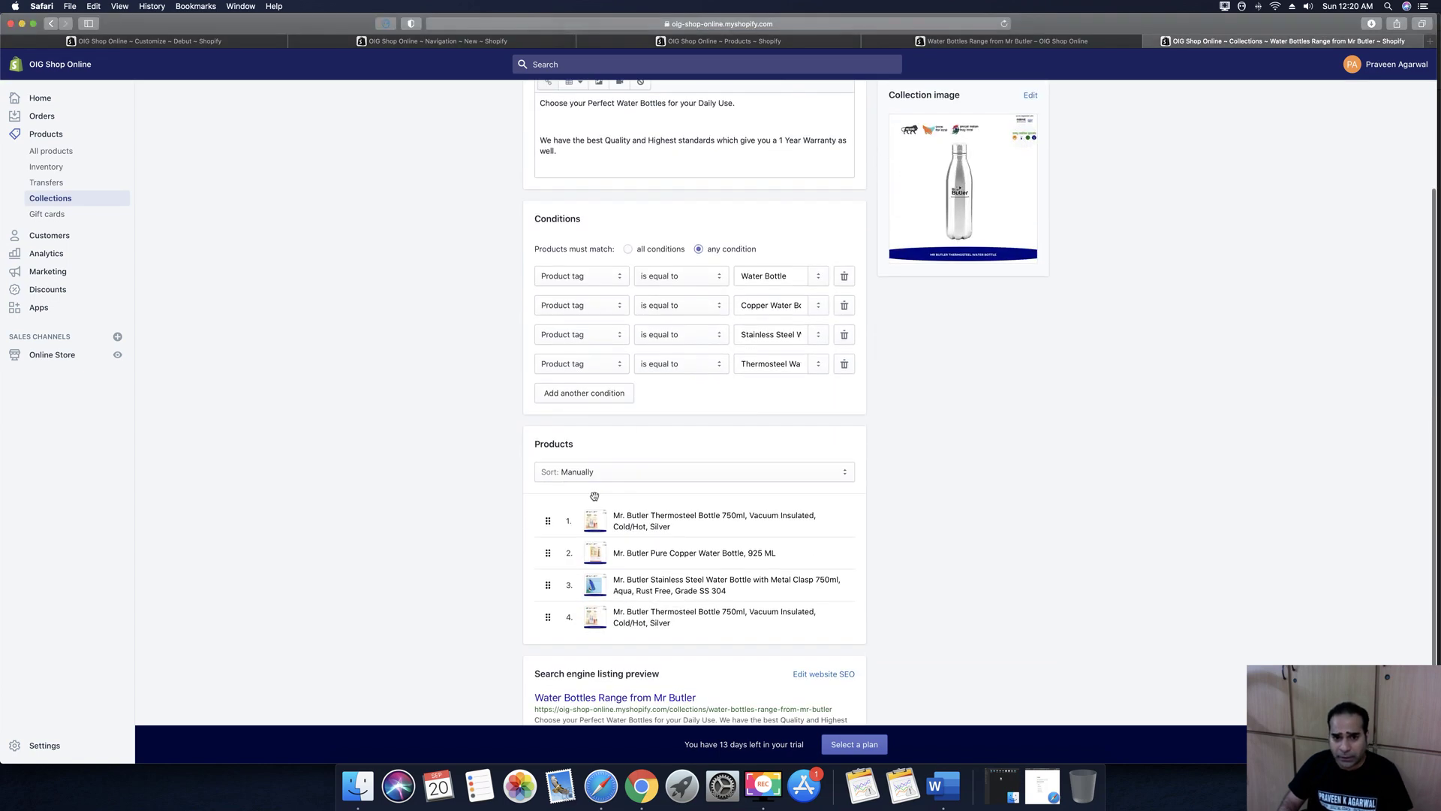
pyautogui.click(649, 473)
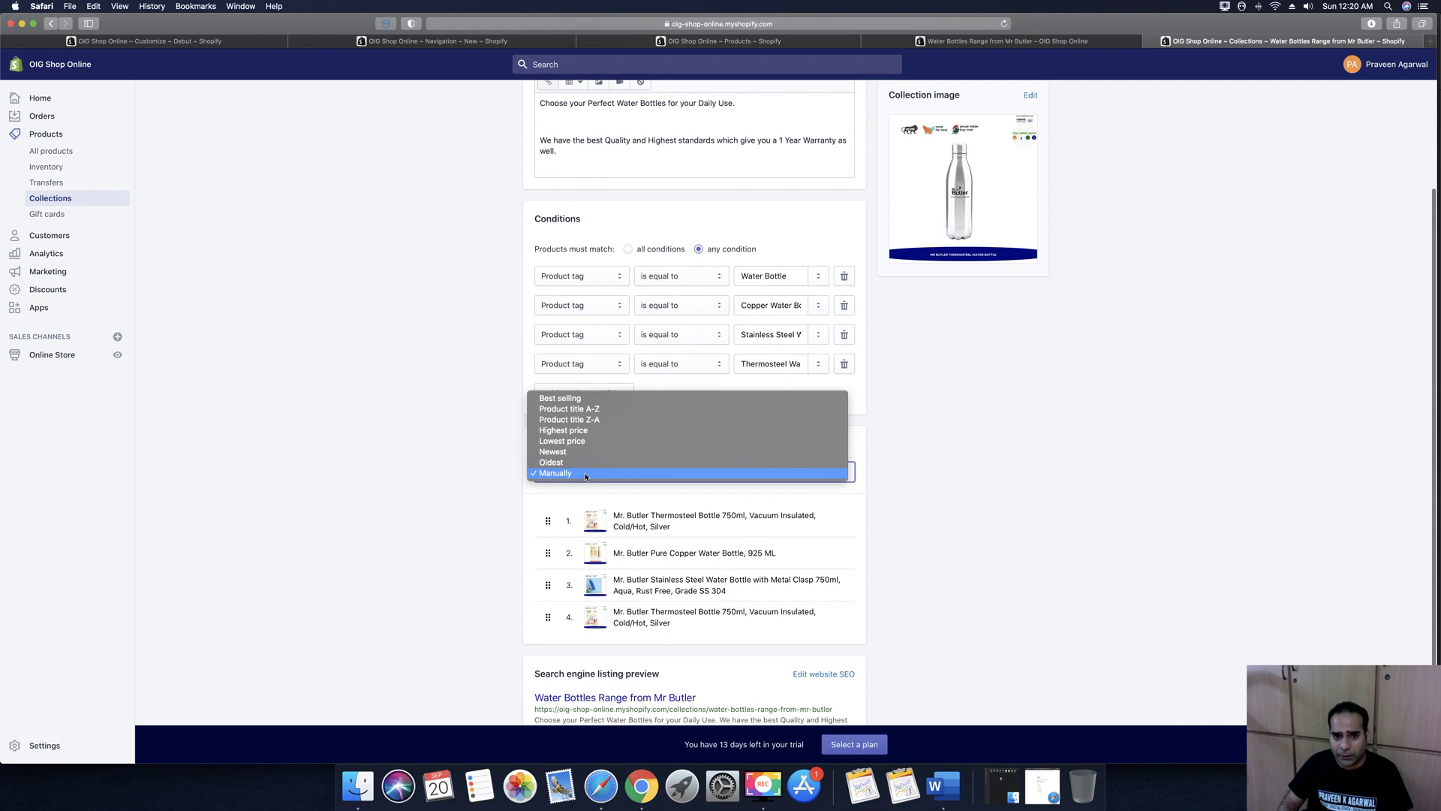
pyautogui.click(946, 549)
pyautogui.scroll(-2, 946, 548)
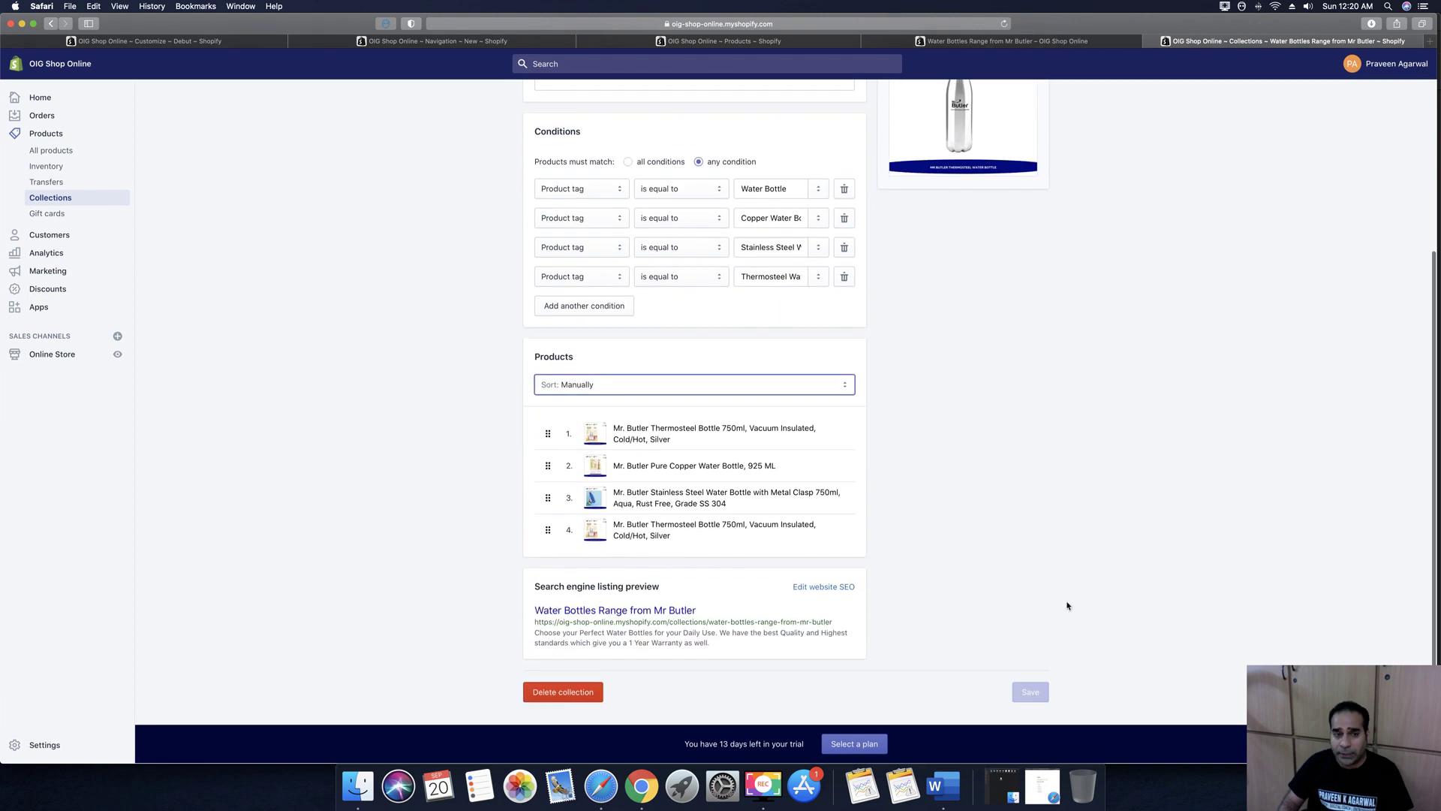
pyautogui.click(43, 135)
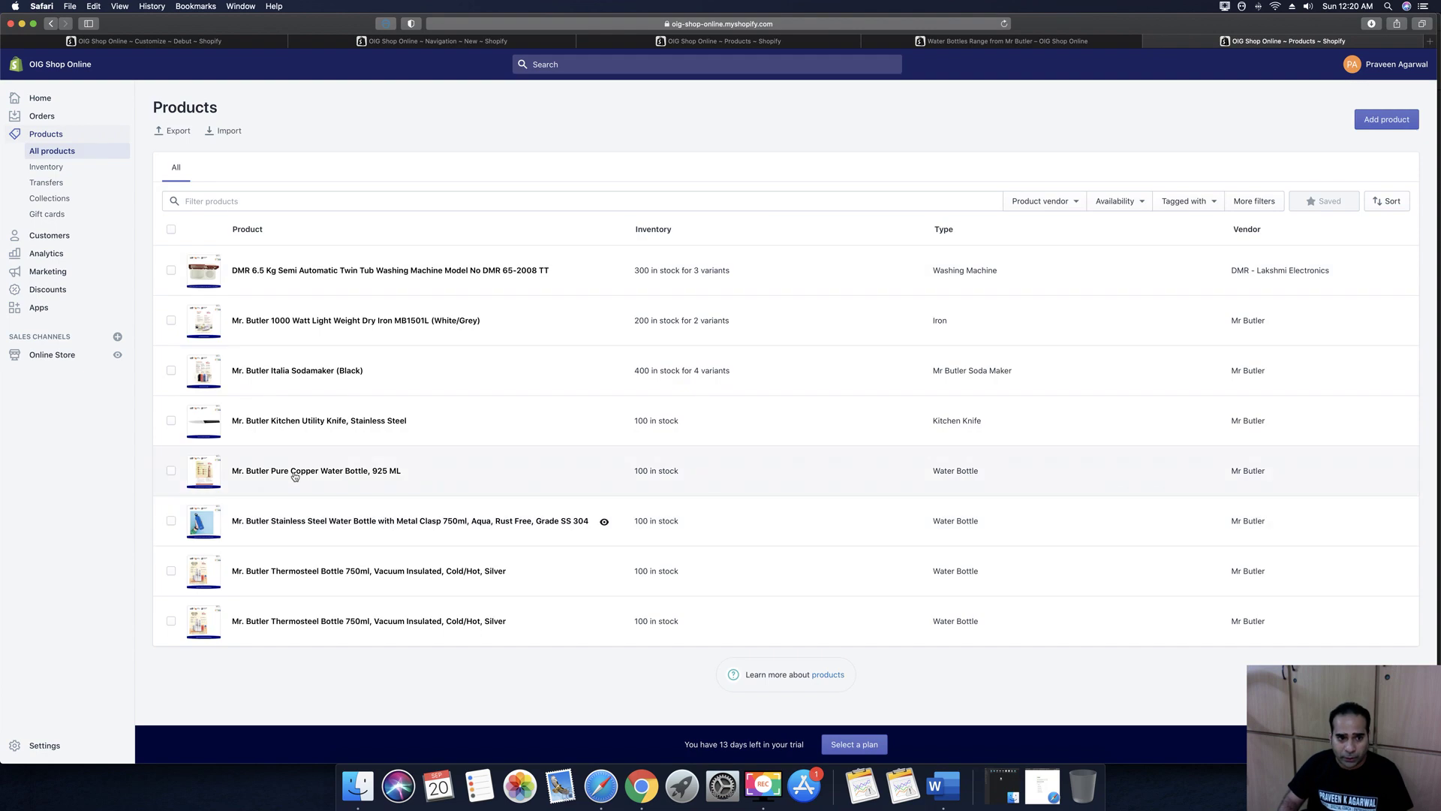
# Check the Pure Copper Water Bottle's collection and its storefront page, then return to Products
pyautogui.click(295, 474)
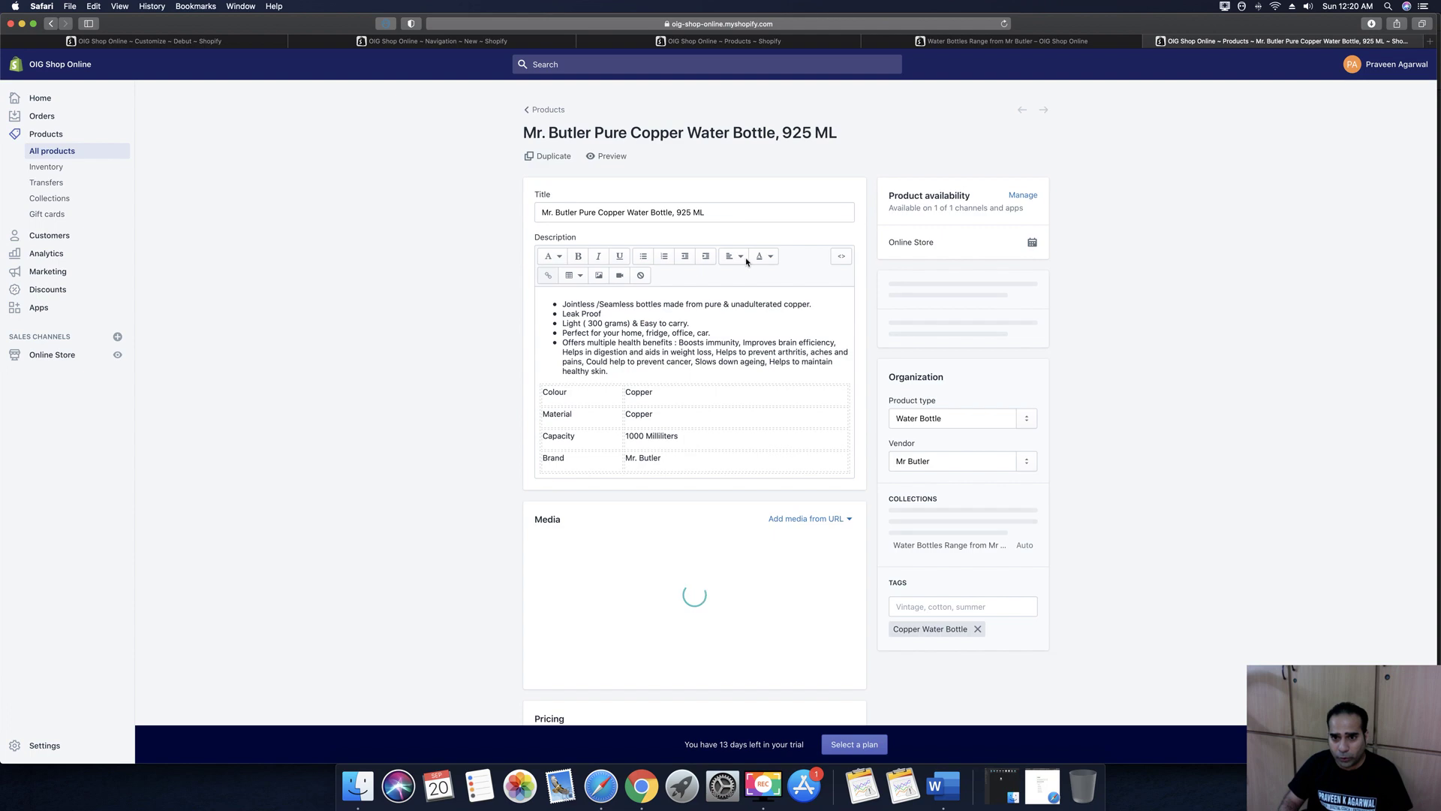
pyautogui.scroll(-2, 1051, 458)
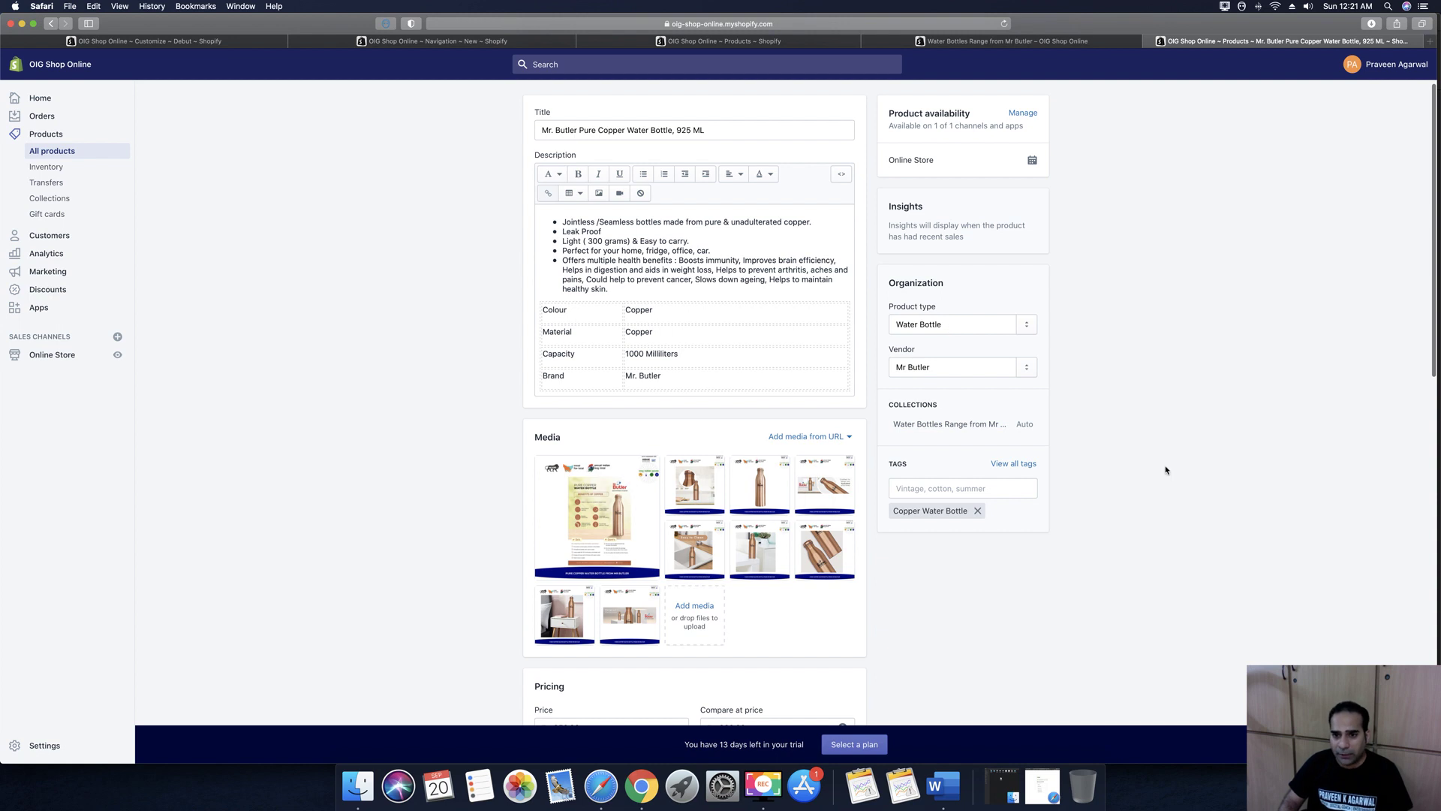
pyautogui.scroll(2, 1165, 470)
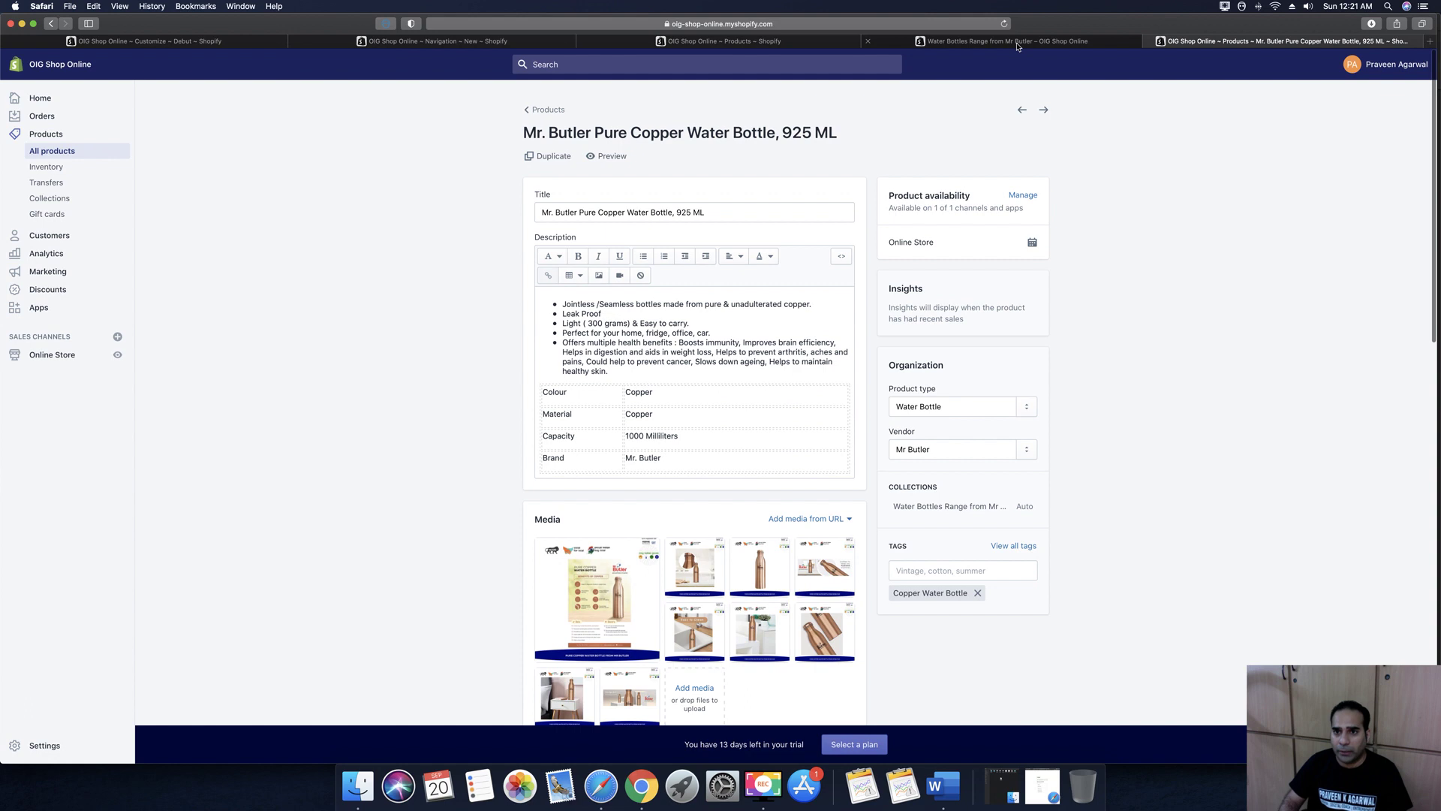
pyautogui.click(1017, 47)
pyautogui.scroll(-3, 833, 289)
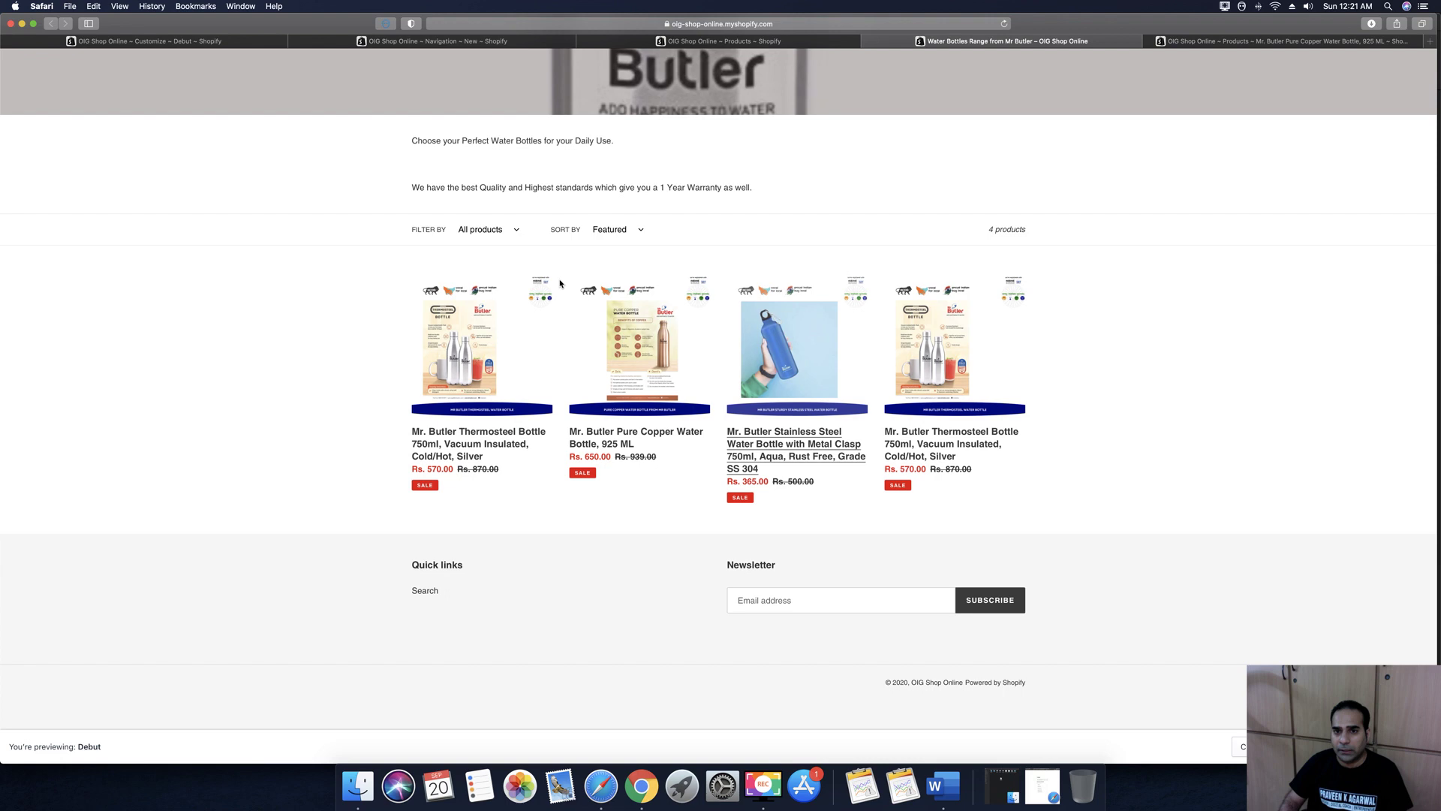
pyautogui.scroll(3, 888, 357)
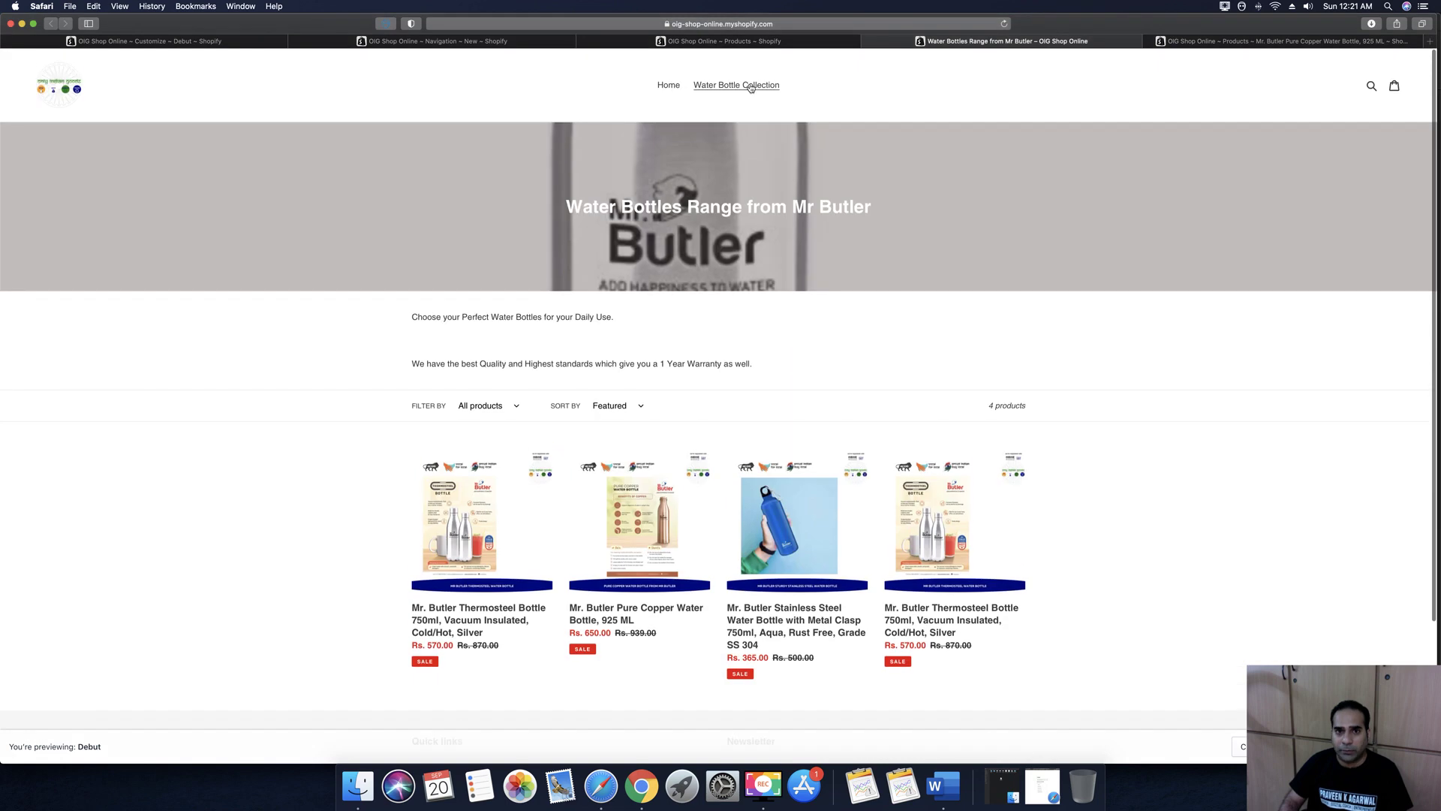
pyautogui.click(734, 42)
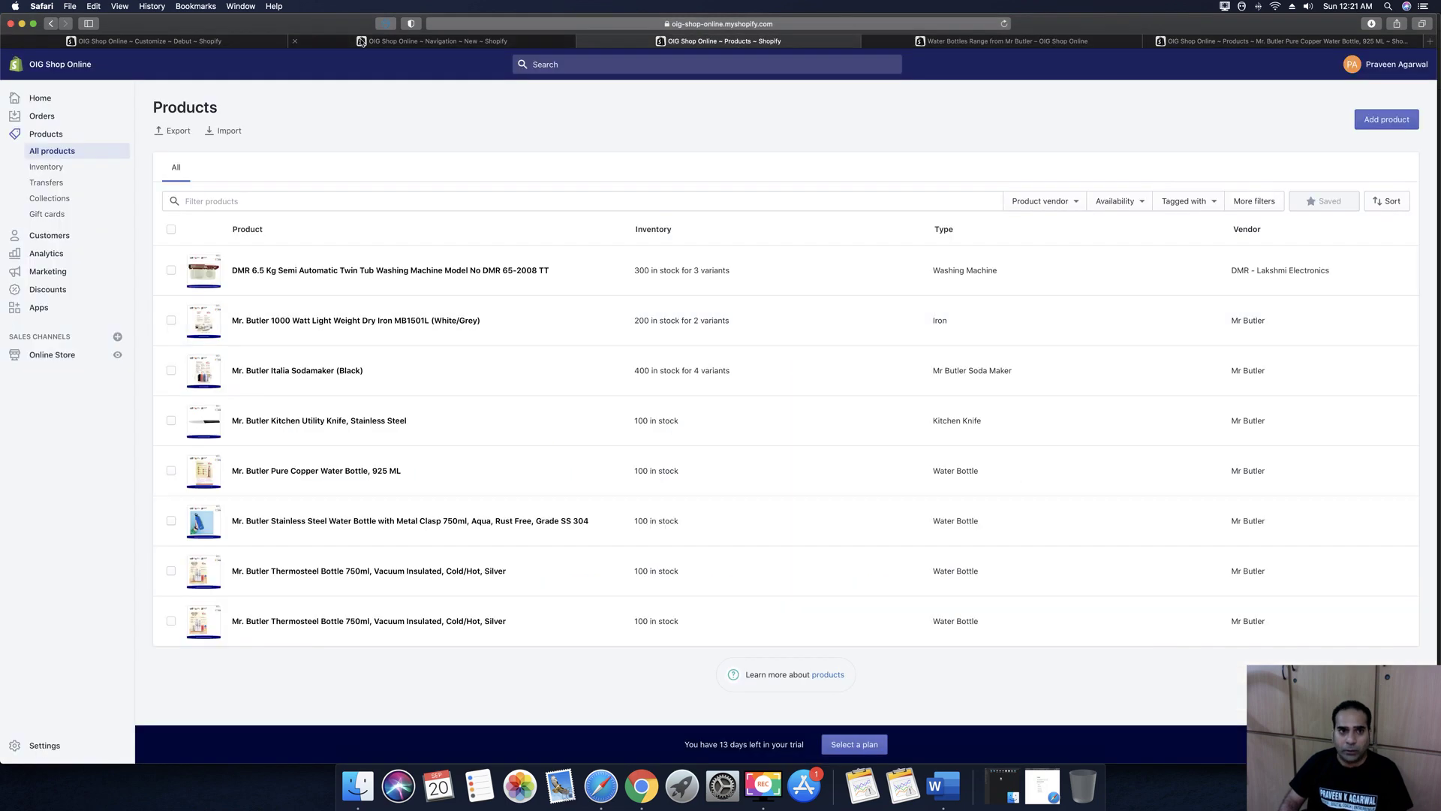
# Add a 'Water bottle' main menu item linked to Water Bottles Range from Mr Butler
pyautogui.click(420, 41)
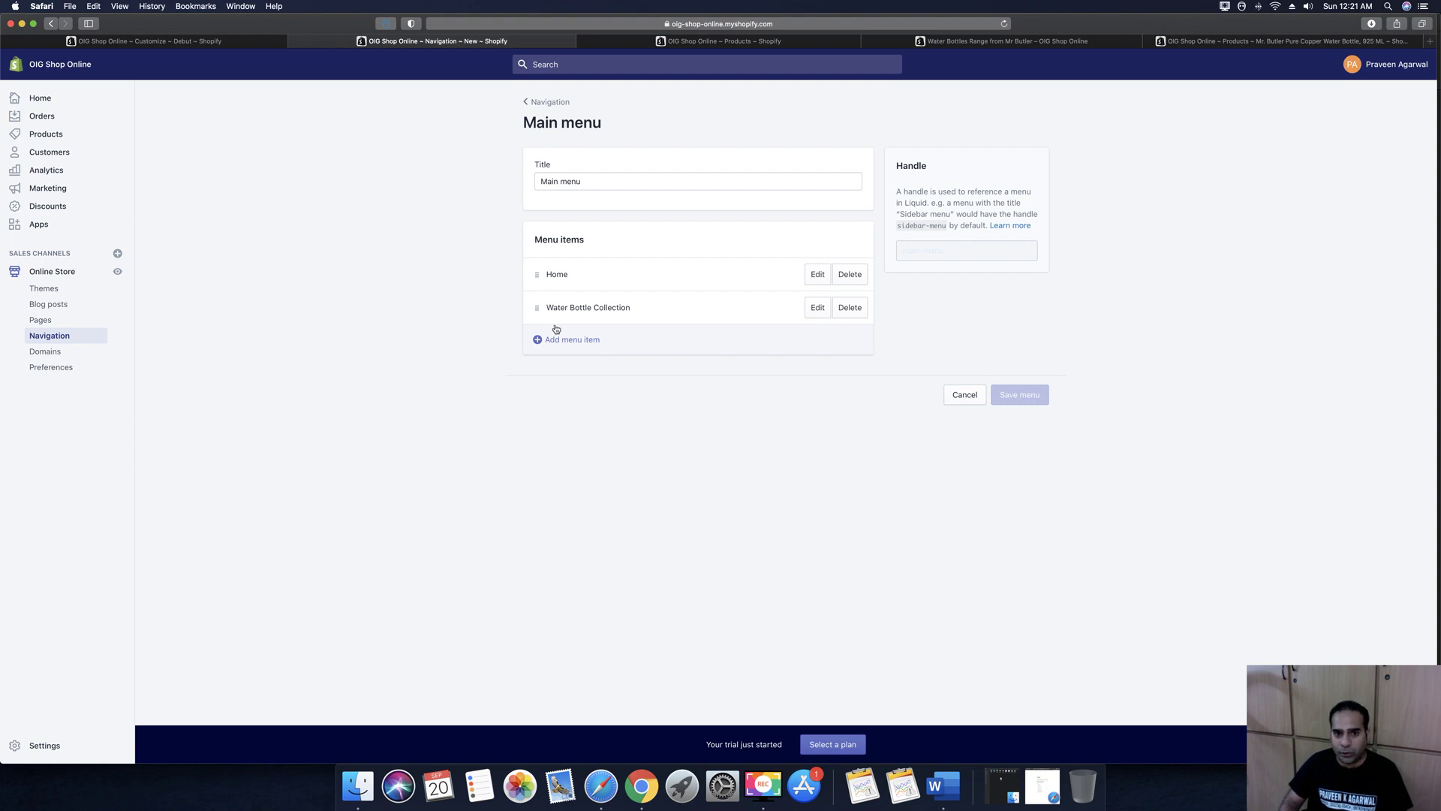
pyautogui.click(529, 102)
pyautogui.click(729, 353)
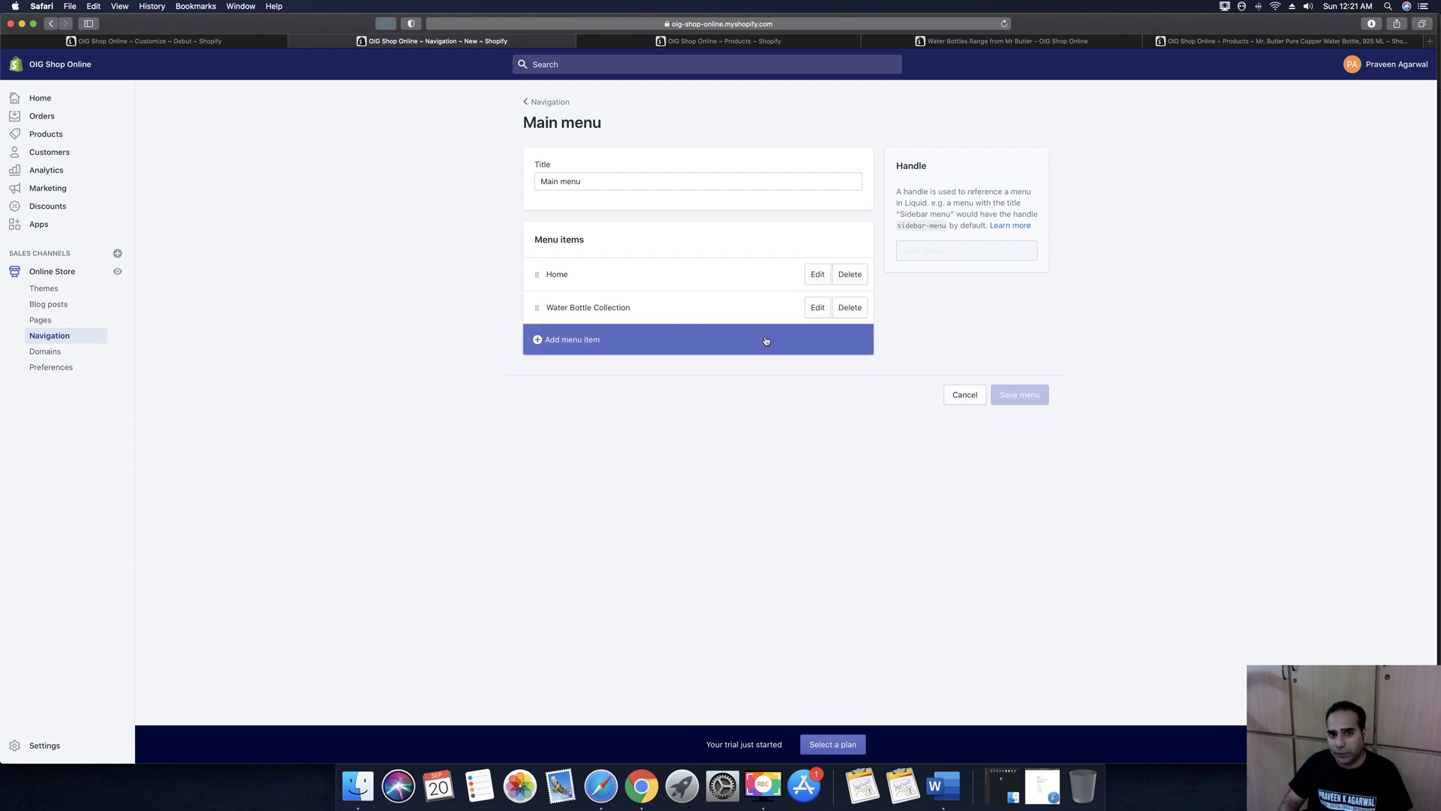
pyautogui.click(569, 339)
pyautogui.click(603, 406)
pyautogui.write('Water bottle')
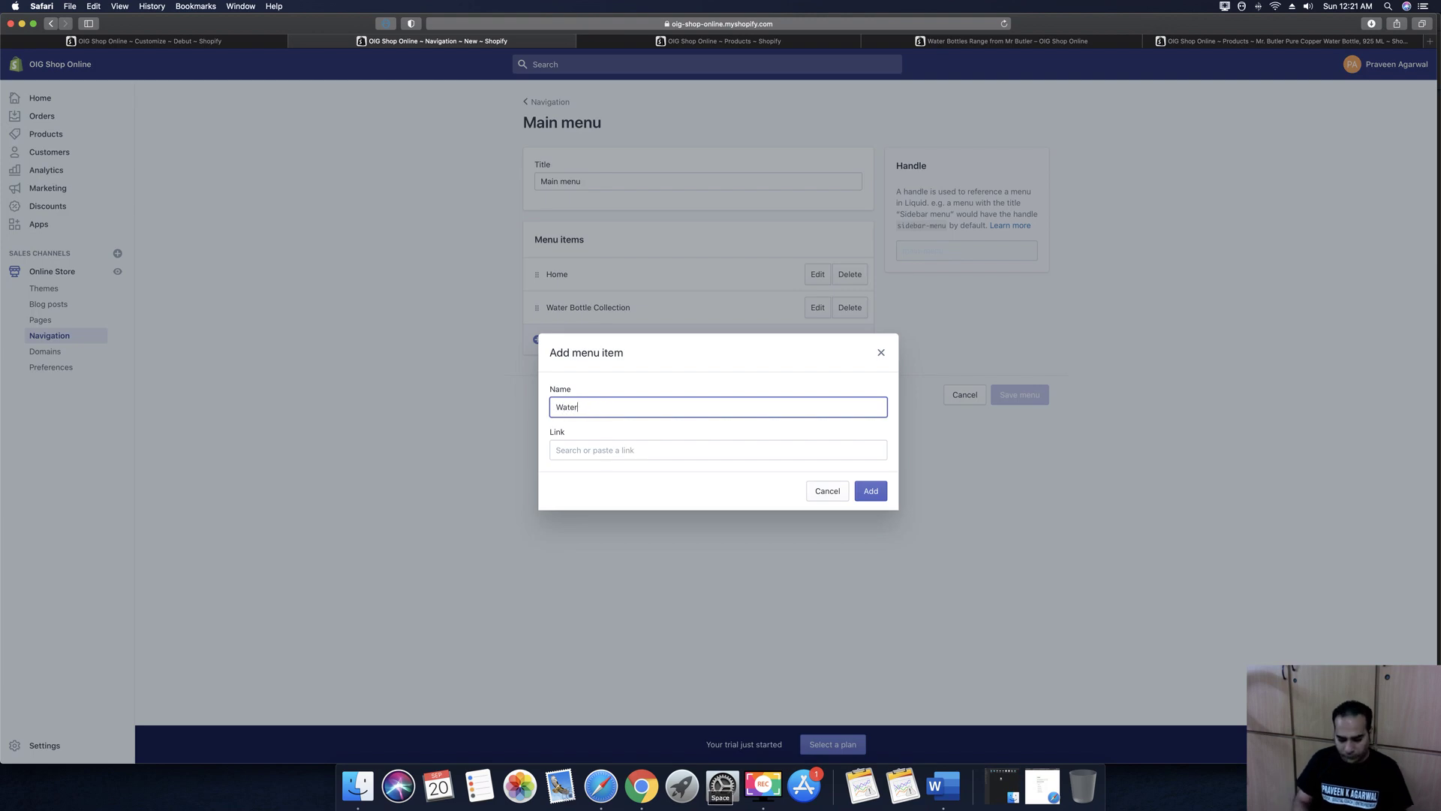
pyautogui.click(636, 453)
pyautogui.click(589, 308)
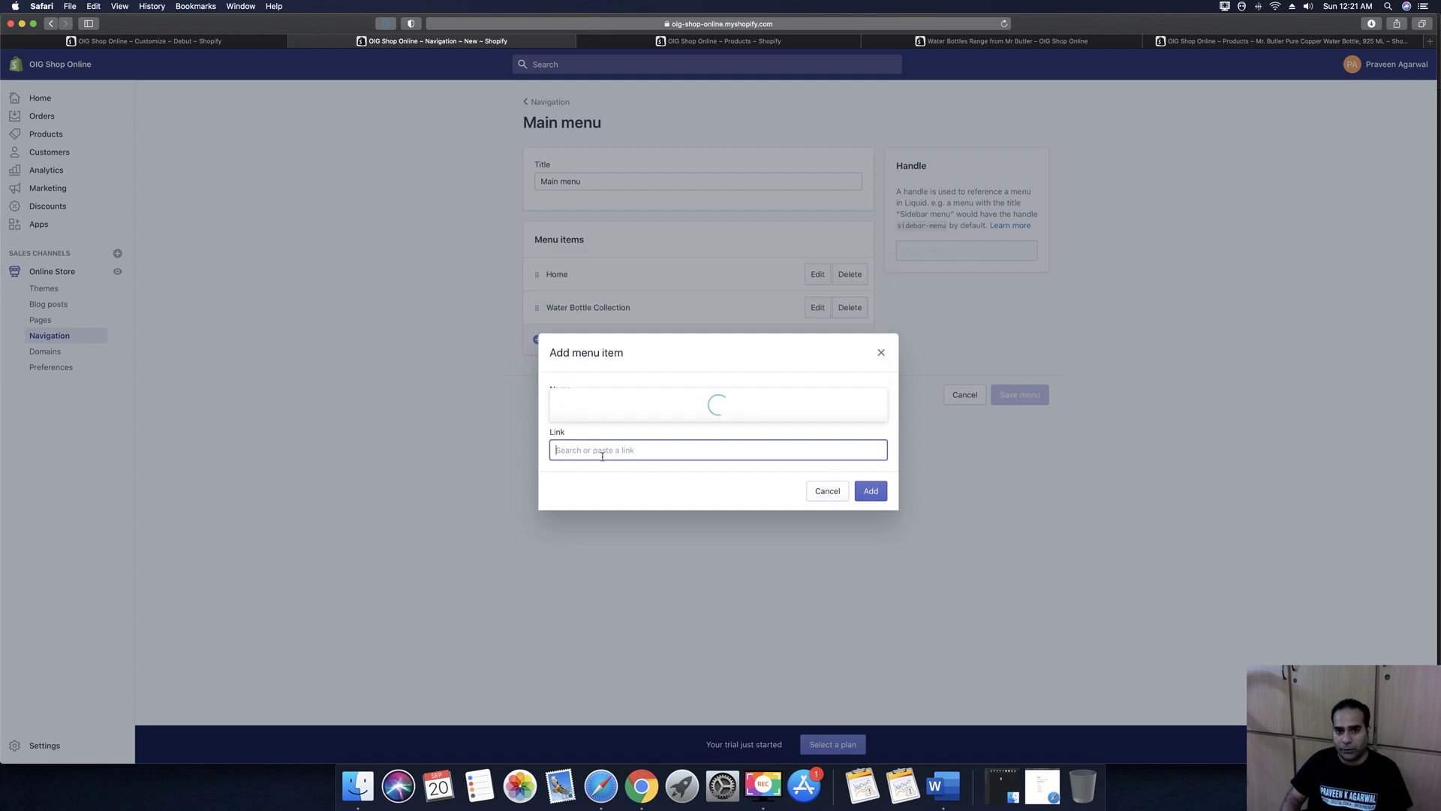
pyautogui.click(605, 409)
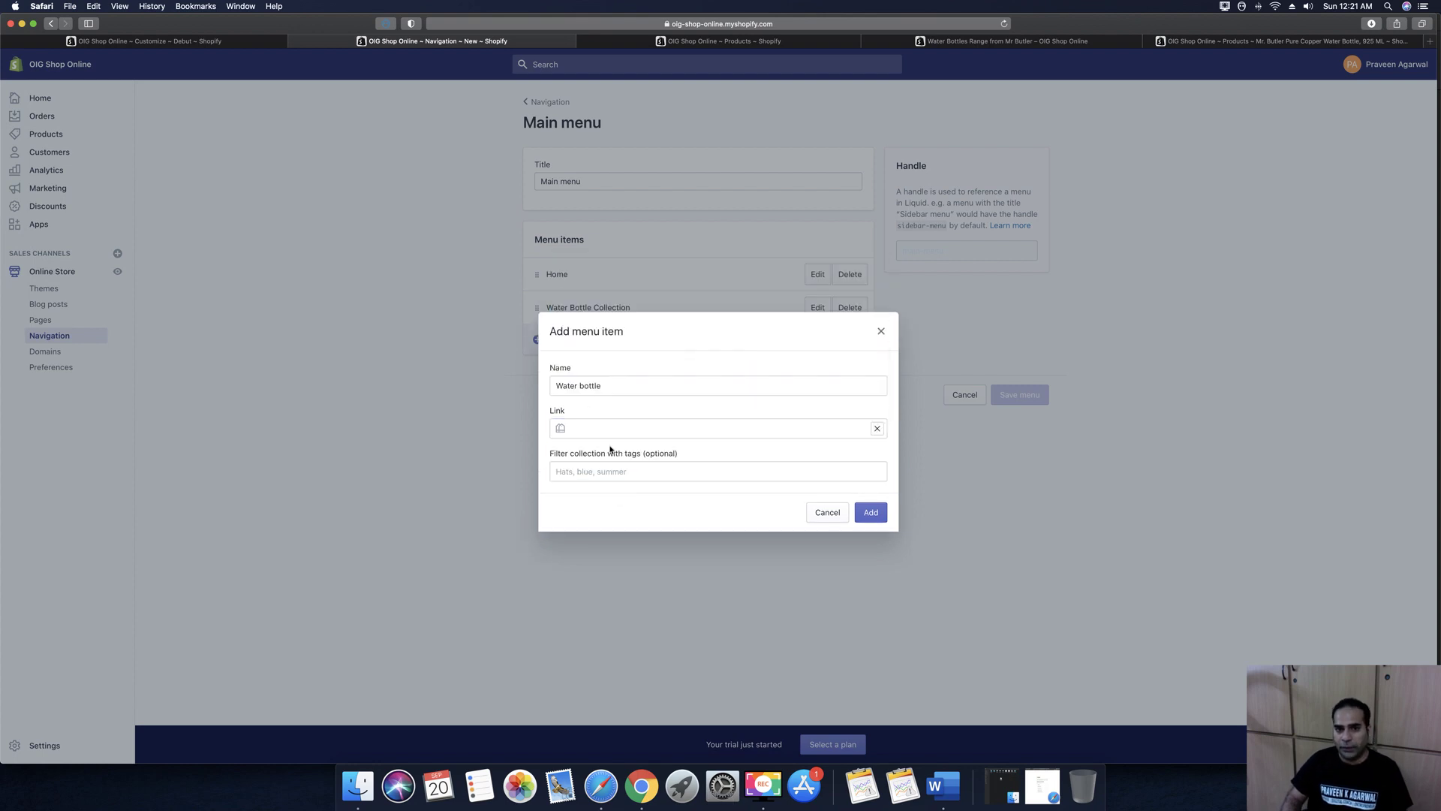
pyautogui.click(871, 512)
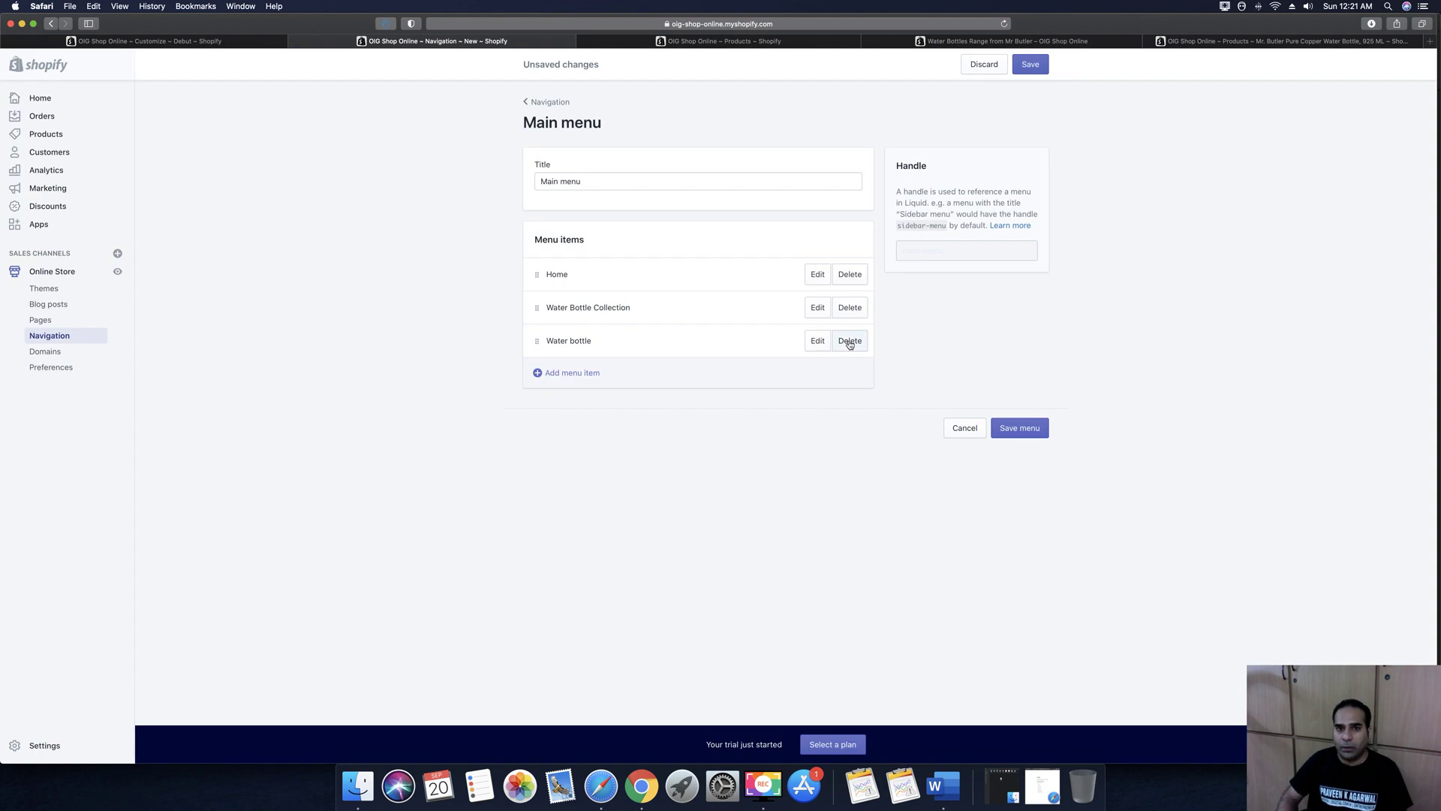
# Delete the Water bottle item again and save the main menu
pyautogui.click(851, 343)
pyautogui.click(857, 197)
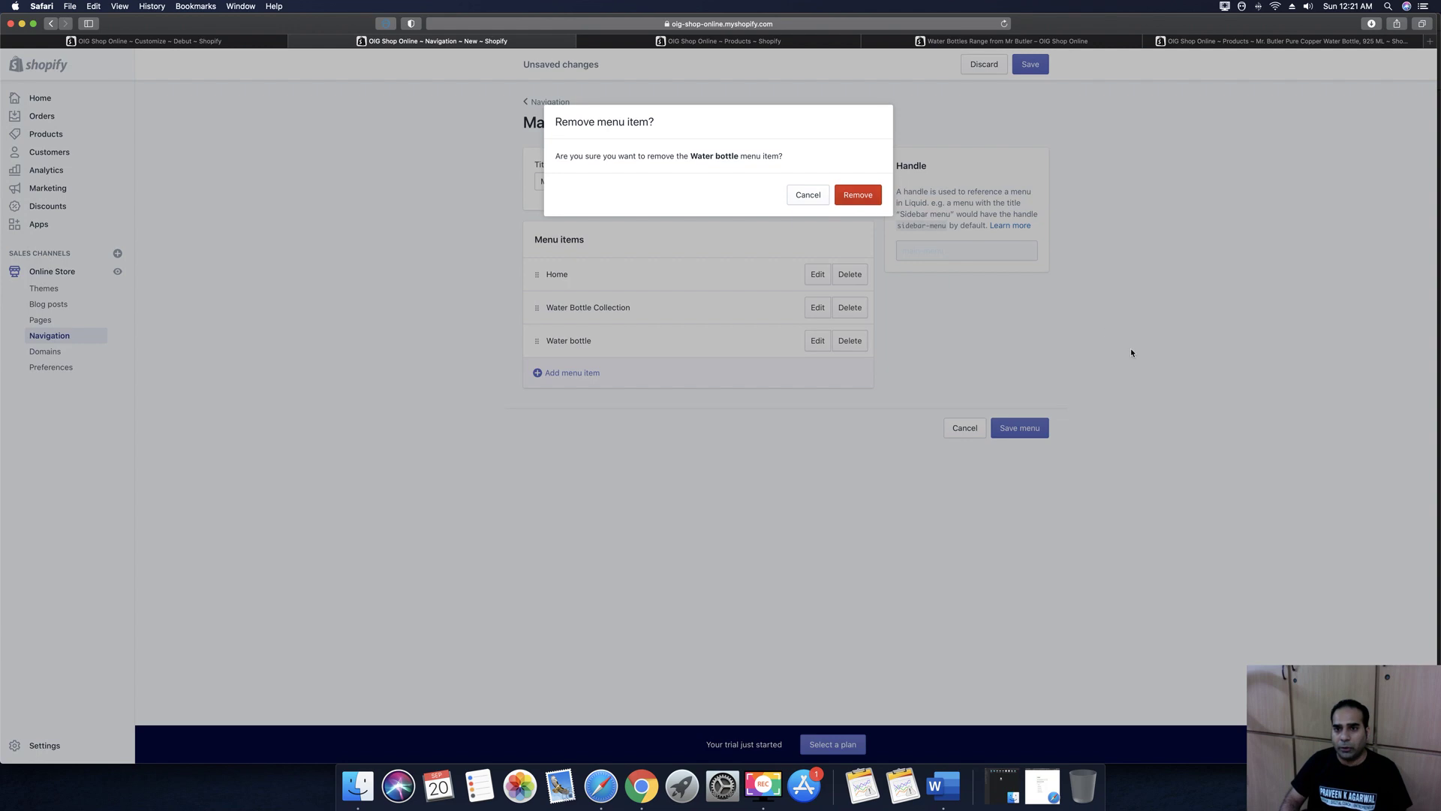
pyautogui.click(1029, 66)
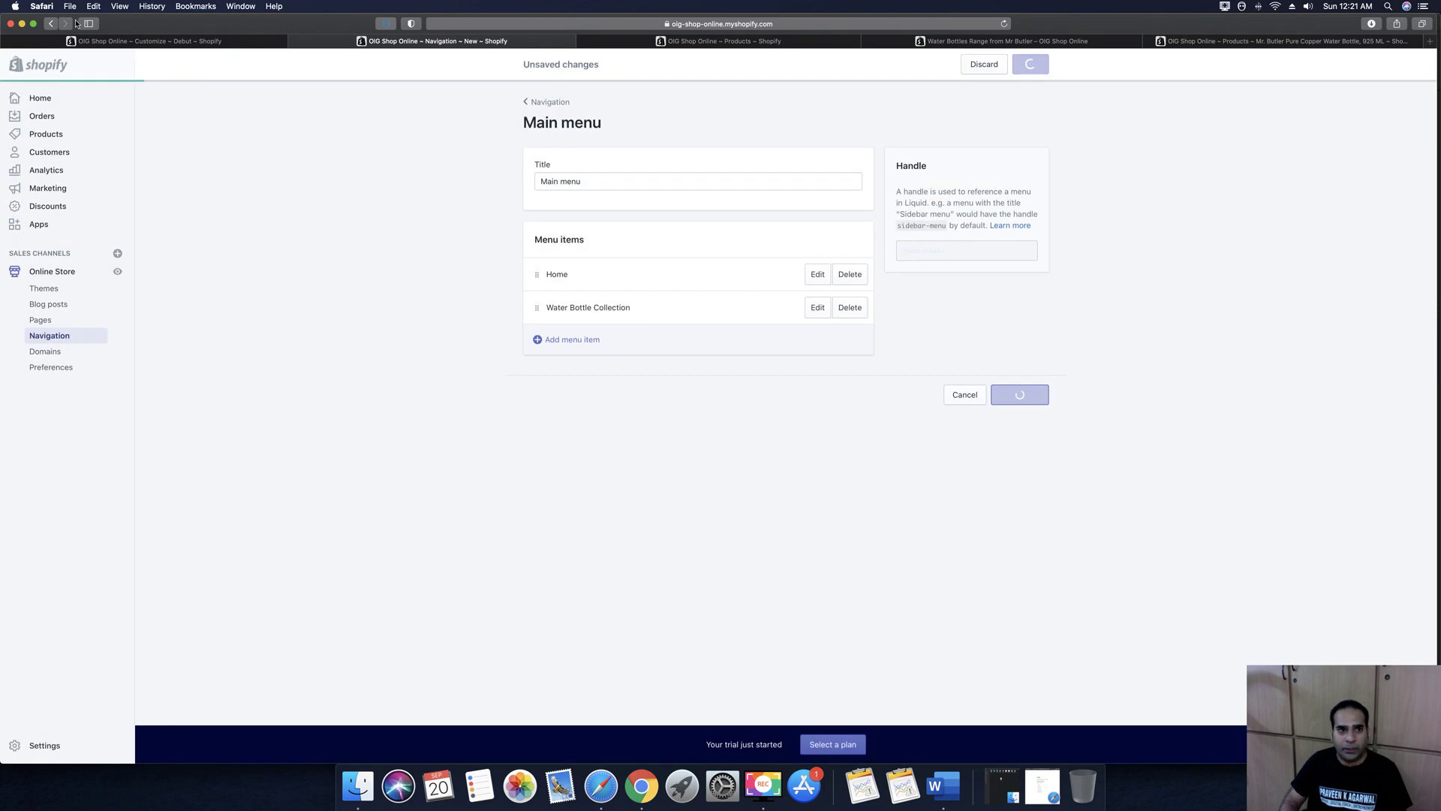
pyautogui.click(161, 42)
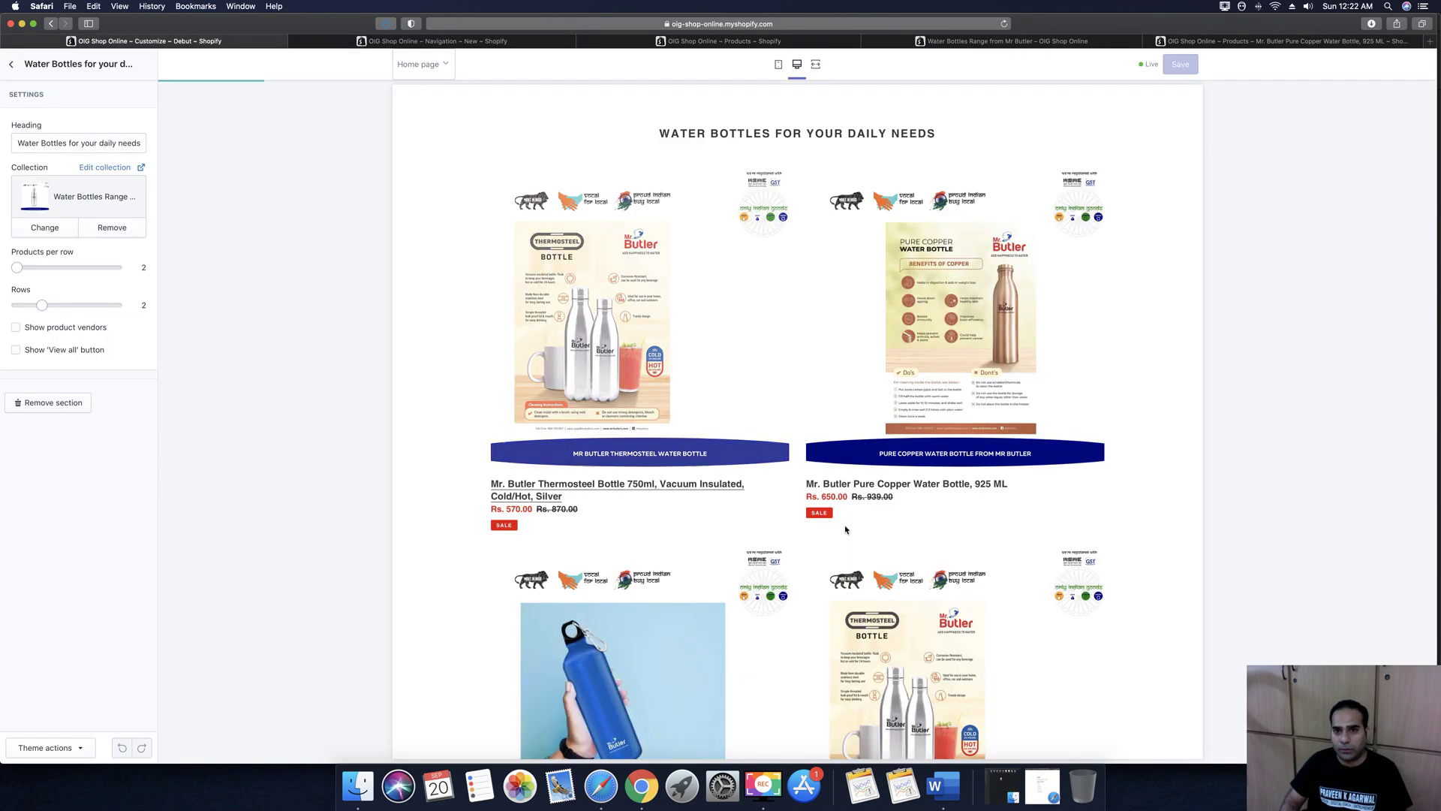
# Scroll through the home page preview, then go back to the home page sections list
pyautogui.scroll(-5, 718, 521)
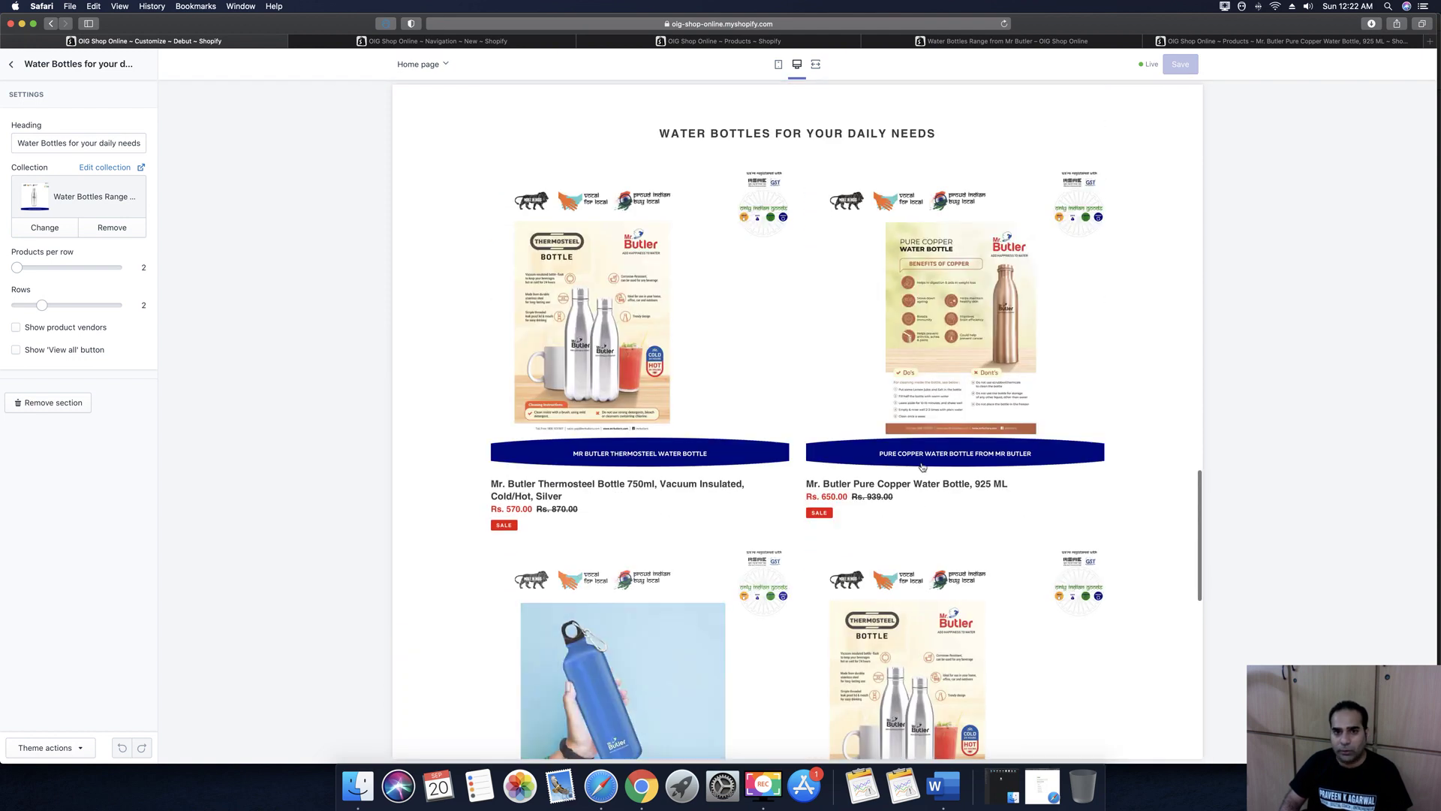
pyautogui.scroll(-3, 864, 460)
pyautogui.scroll(10, 864, 460)
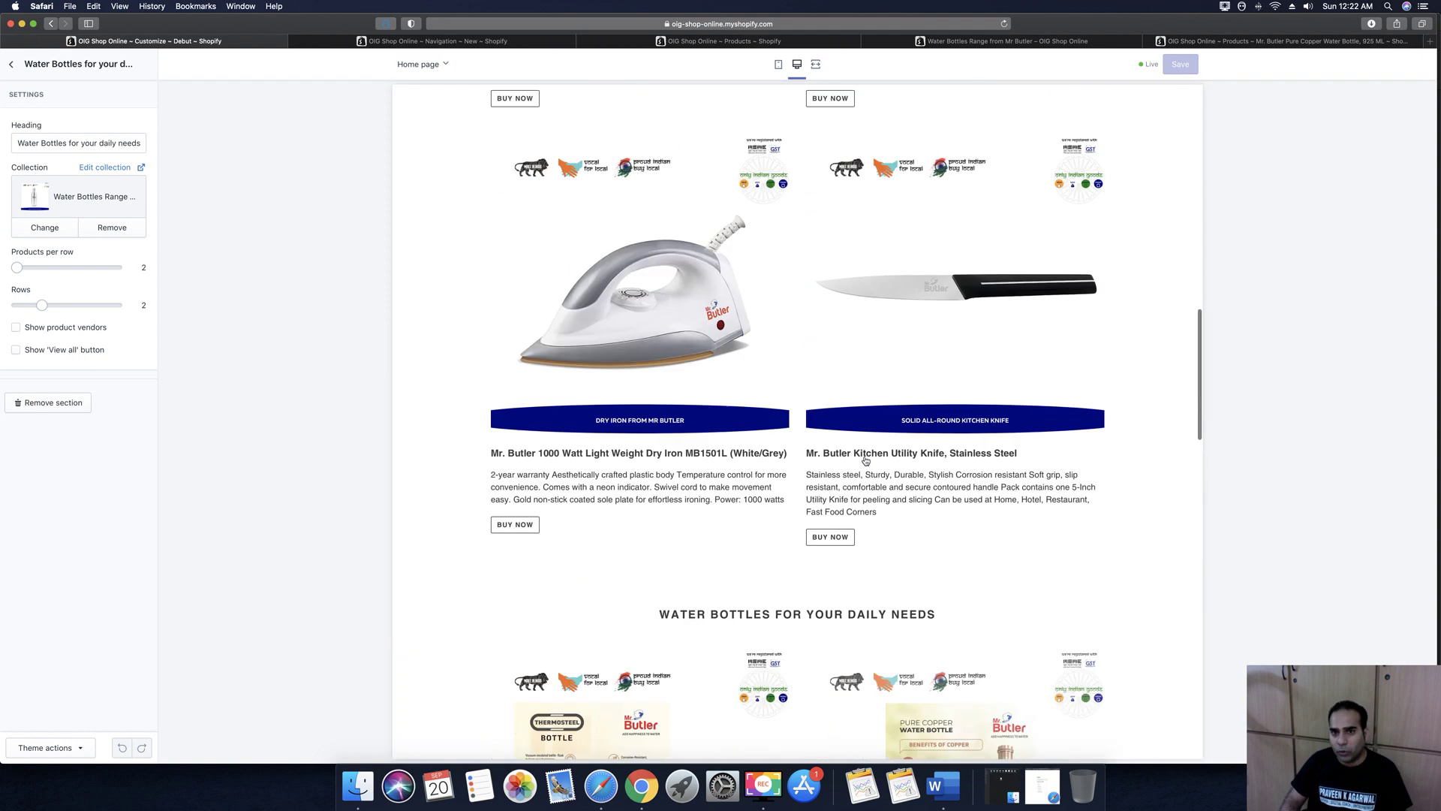
pyautogui.scroll(15, 865, 460)
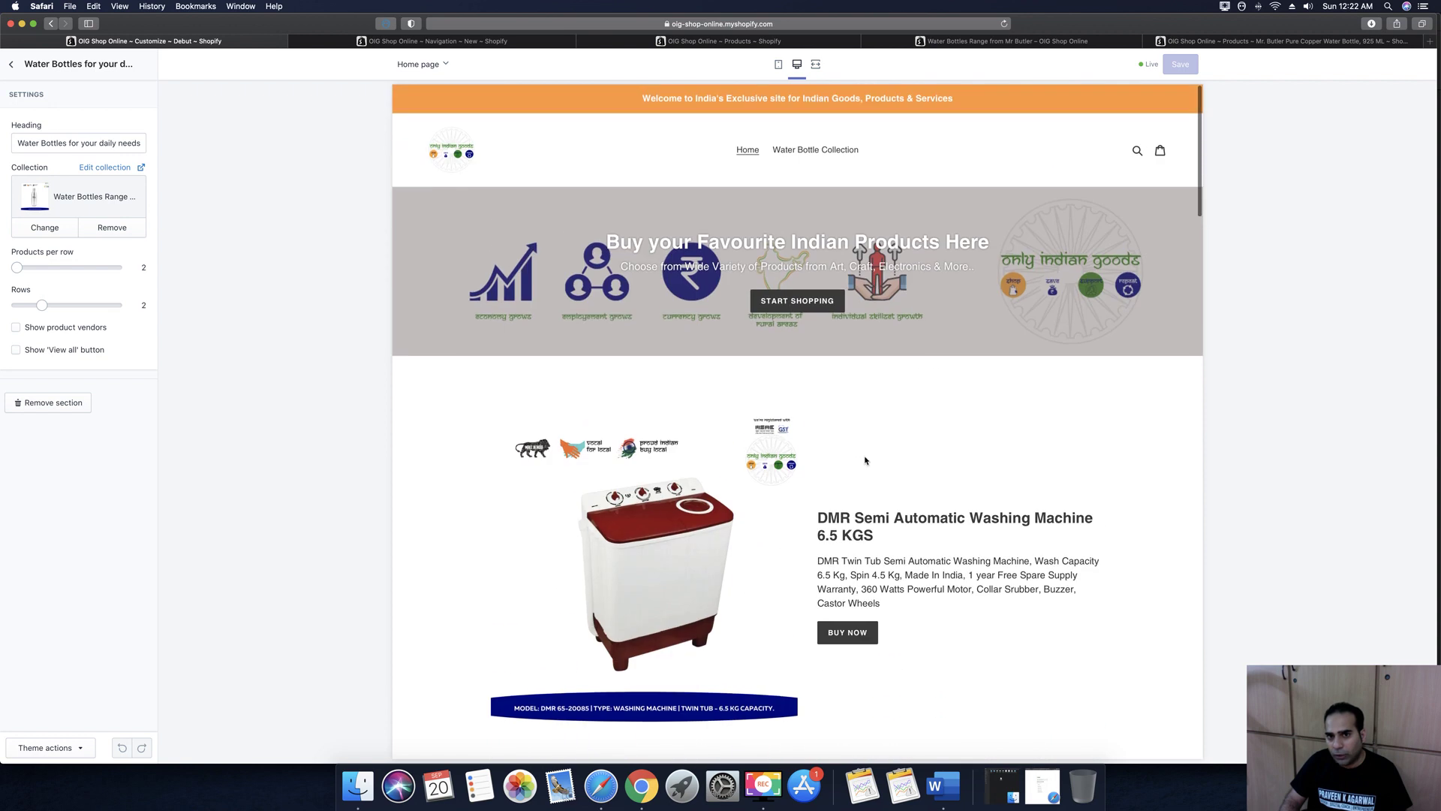
pyautogui.scroll(-15, 864, 460)
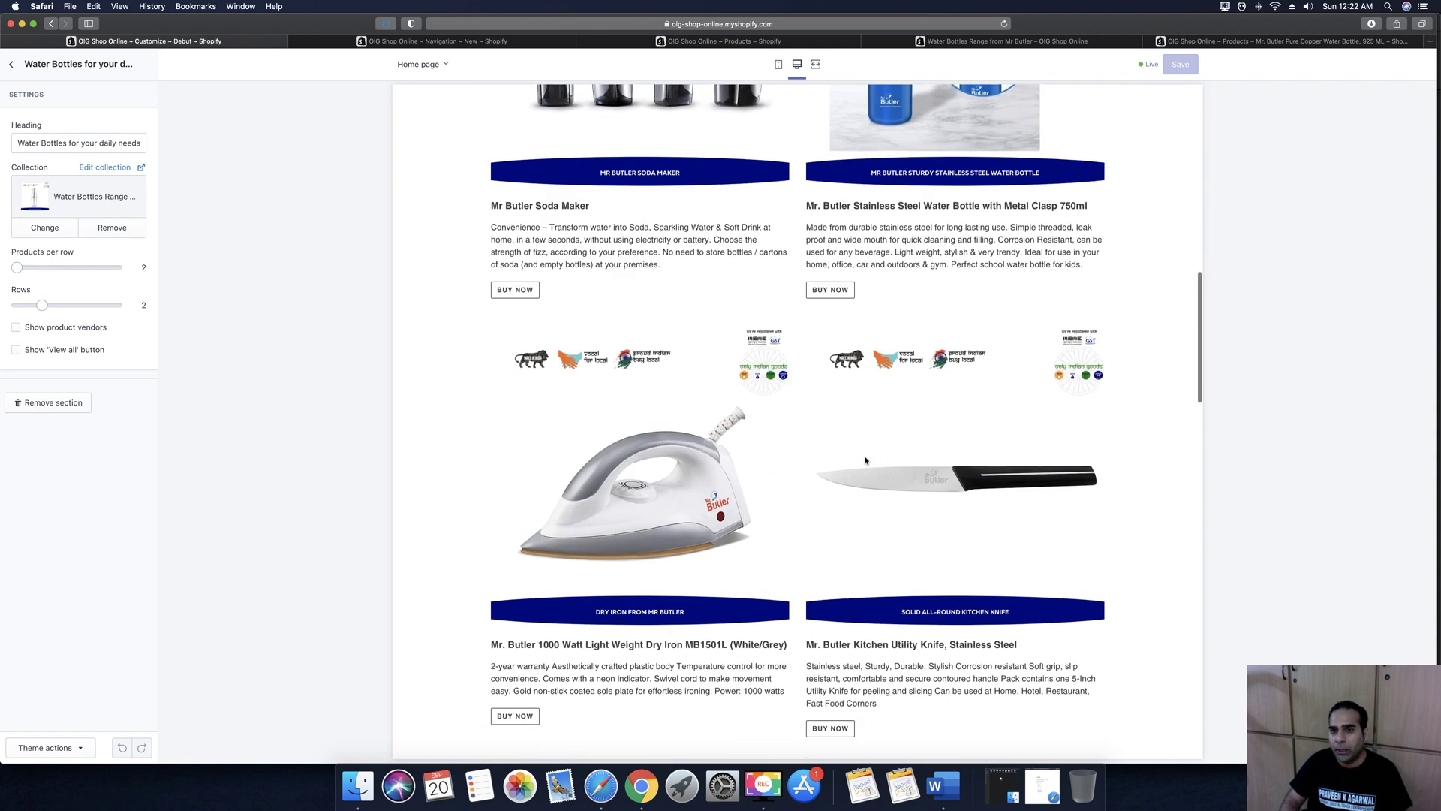
pyautogui.scroll(-10, 865, 460)
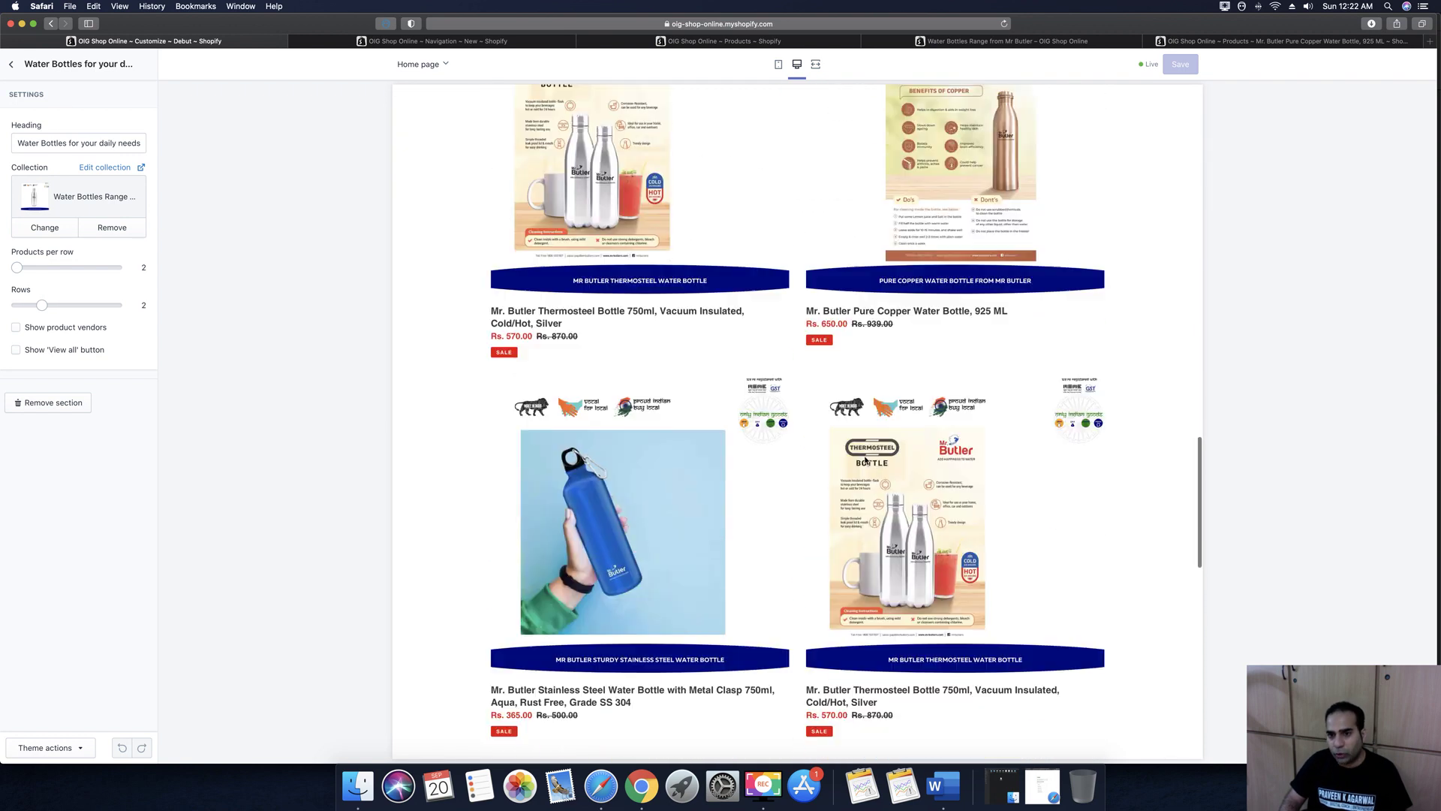
pyautogui.scroll(-5, 865, 460)
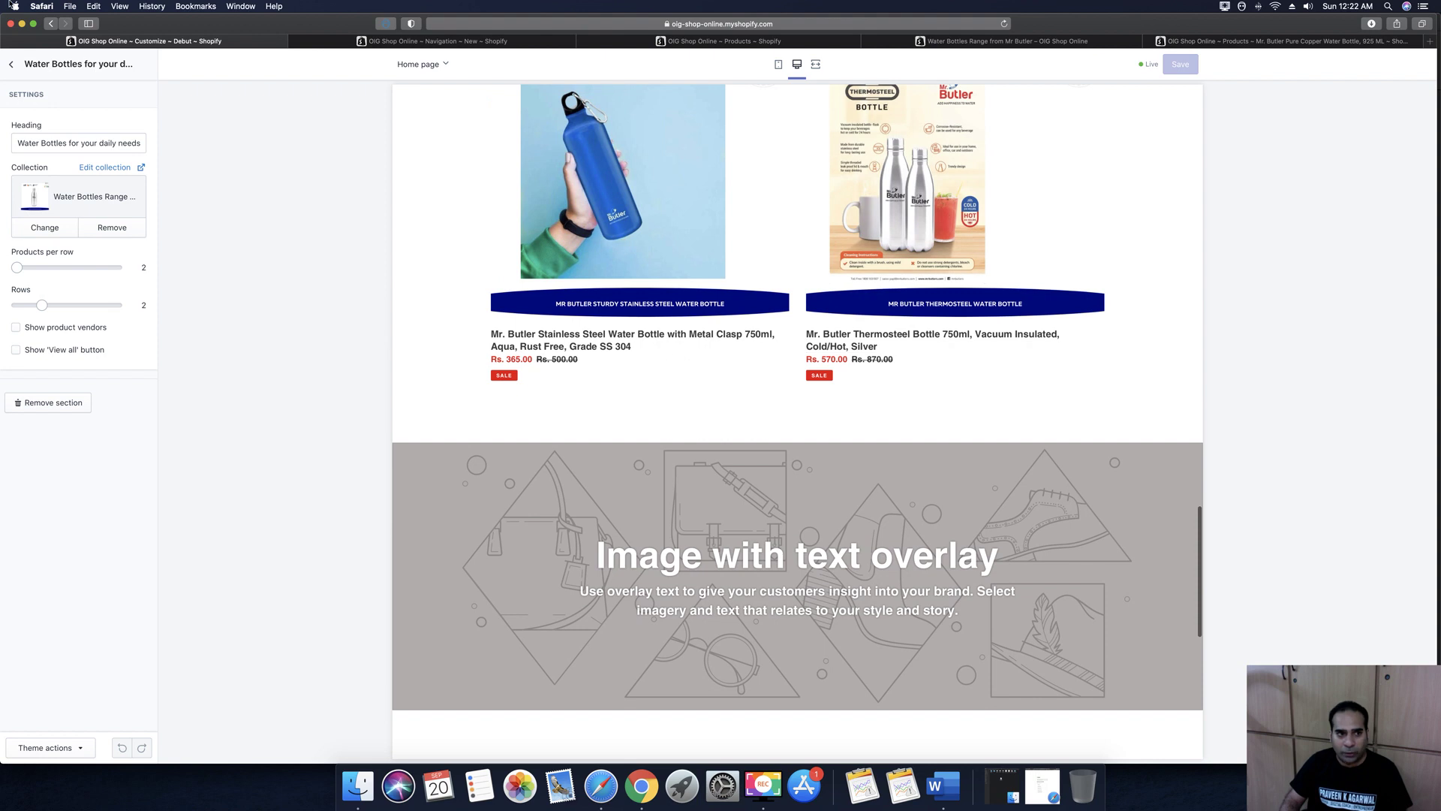
pyautogui.click(10, 68)
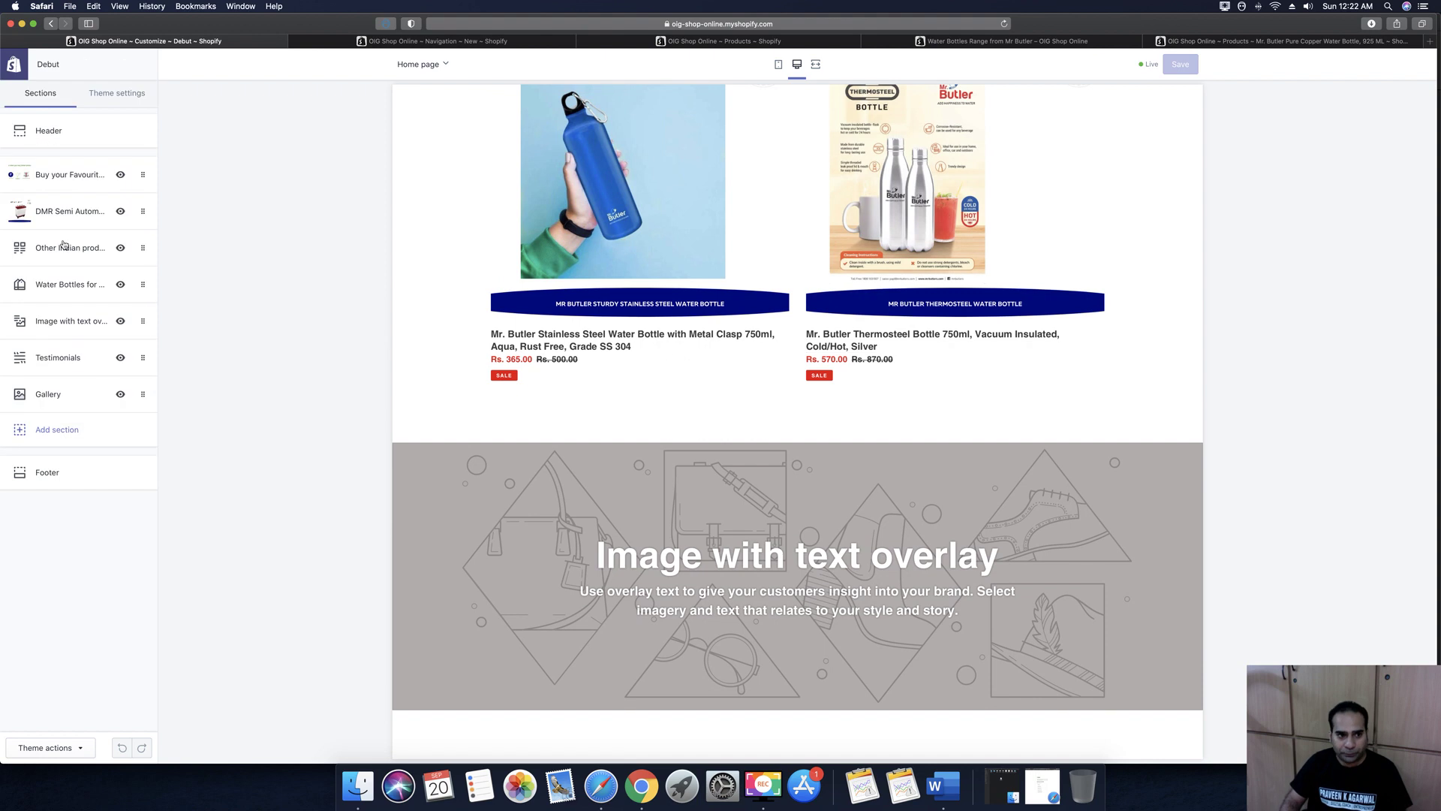
# Give Image with text overlay the 'what happens to India when you buy Indian products' infographic
pyautogui.click(61, 322)
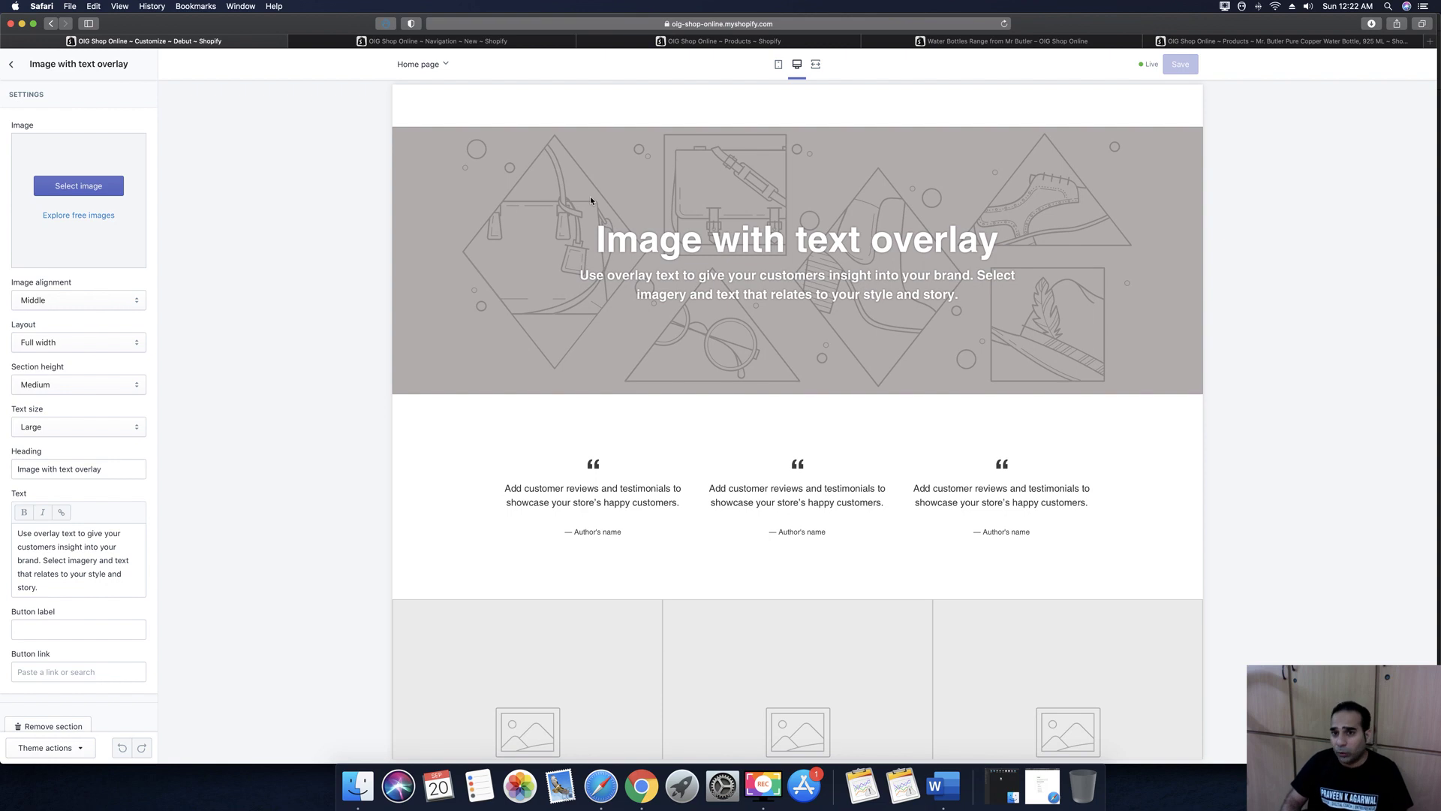
pyautogui.click(87, 185)
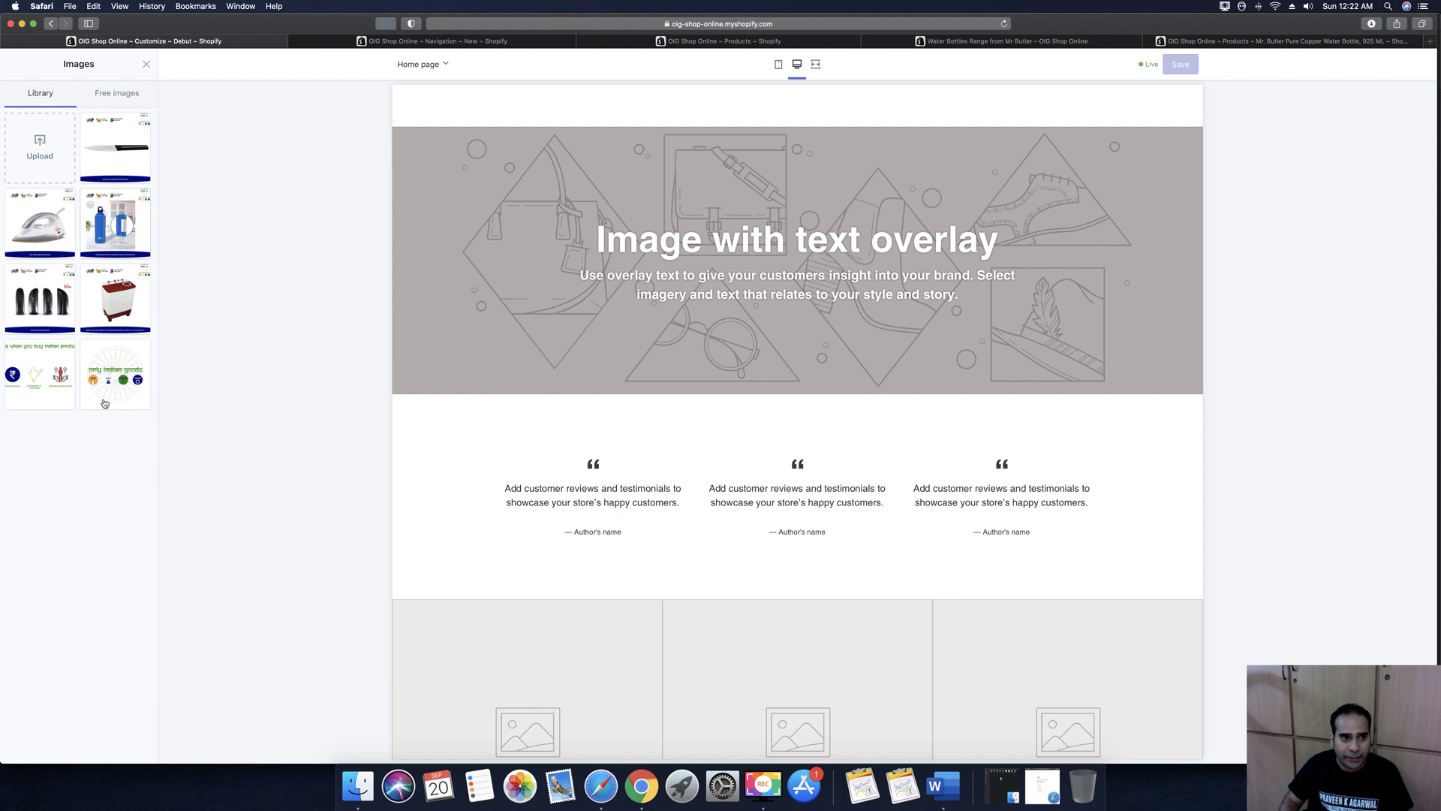
pyautogui.click(40, 377)
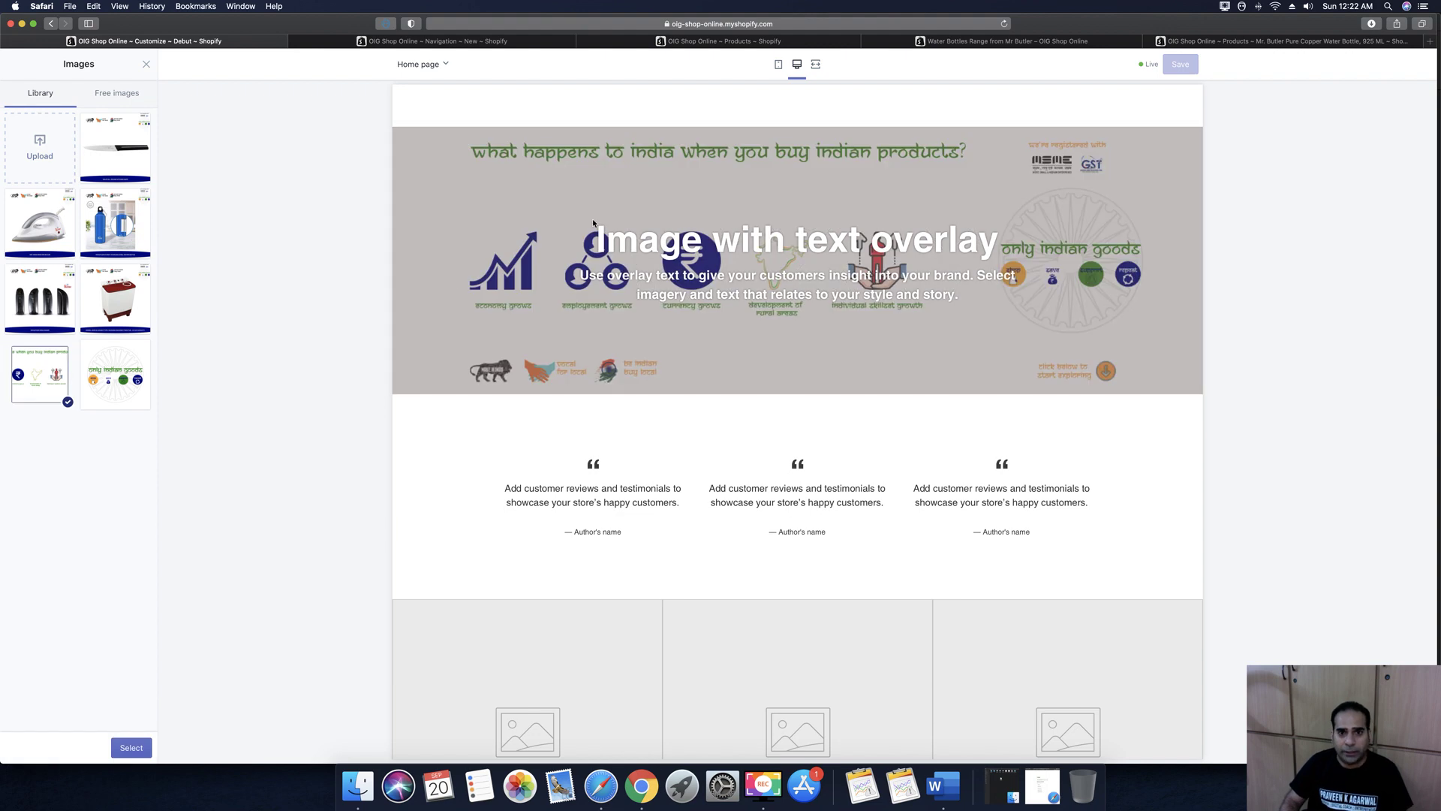
pyautogui.click(131, 748)
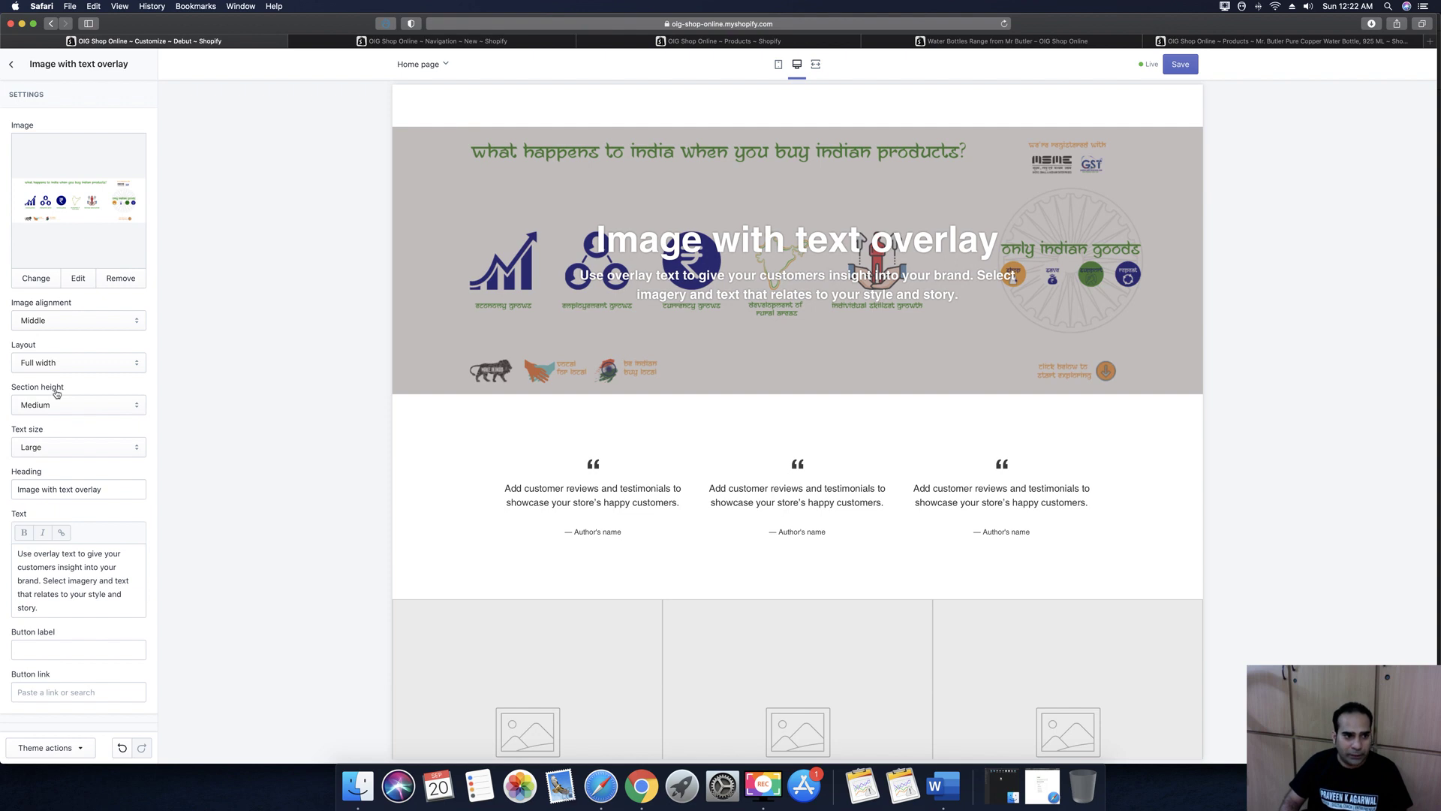
# Replace the overlay heading with 'Want to Sell your Products with us?'
pyautogui.tripleClick(123, 489)
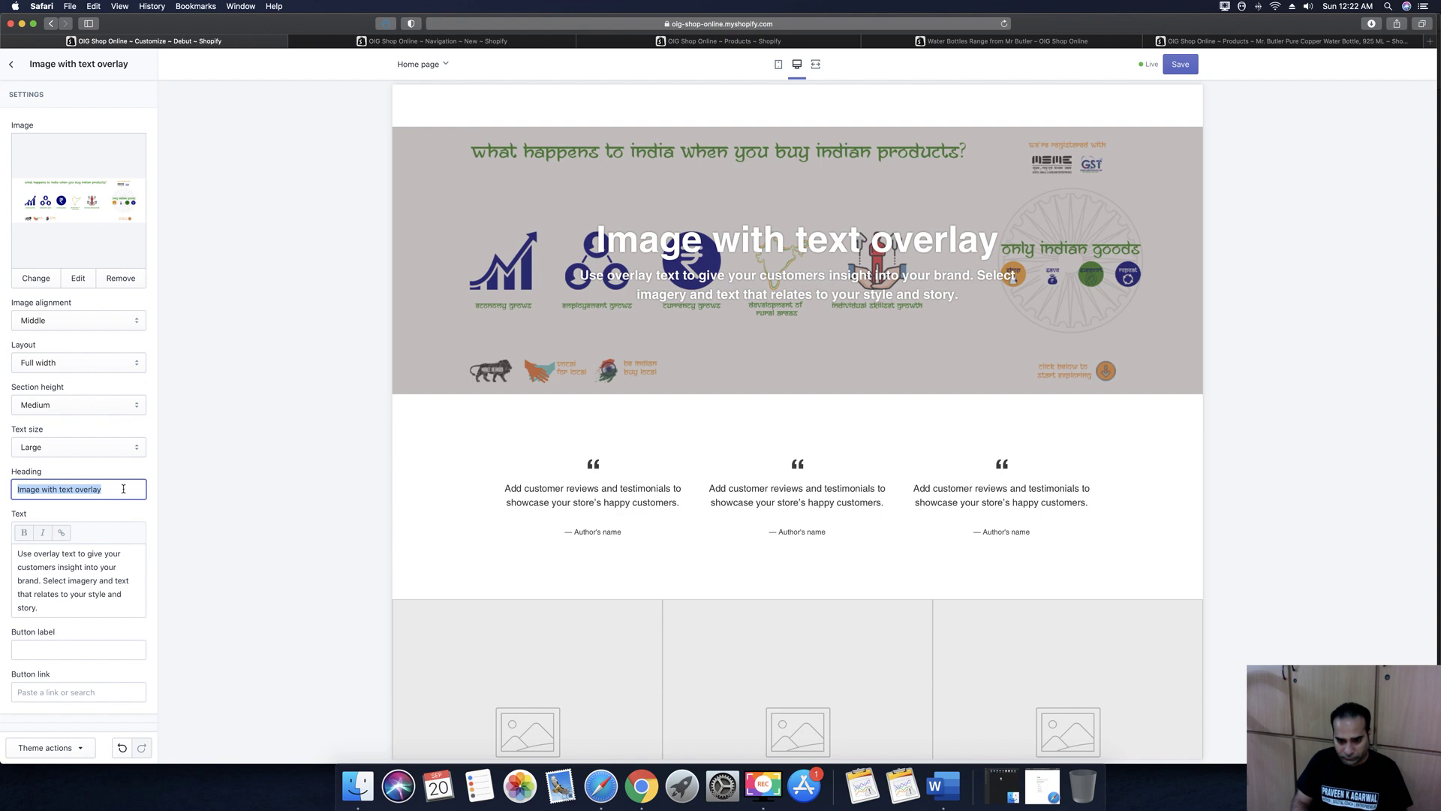
pyautogui.write('There')
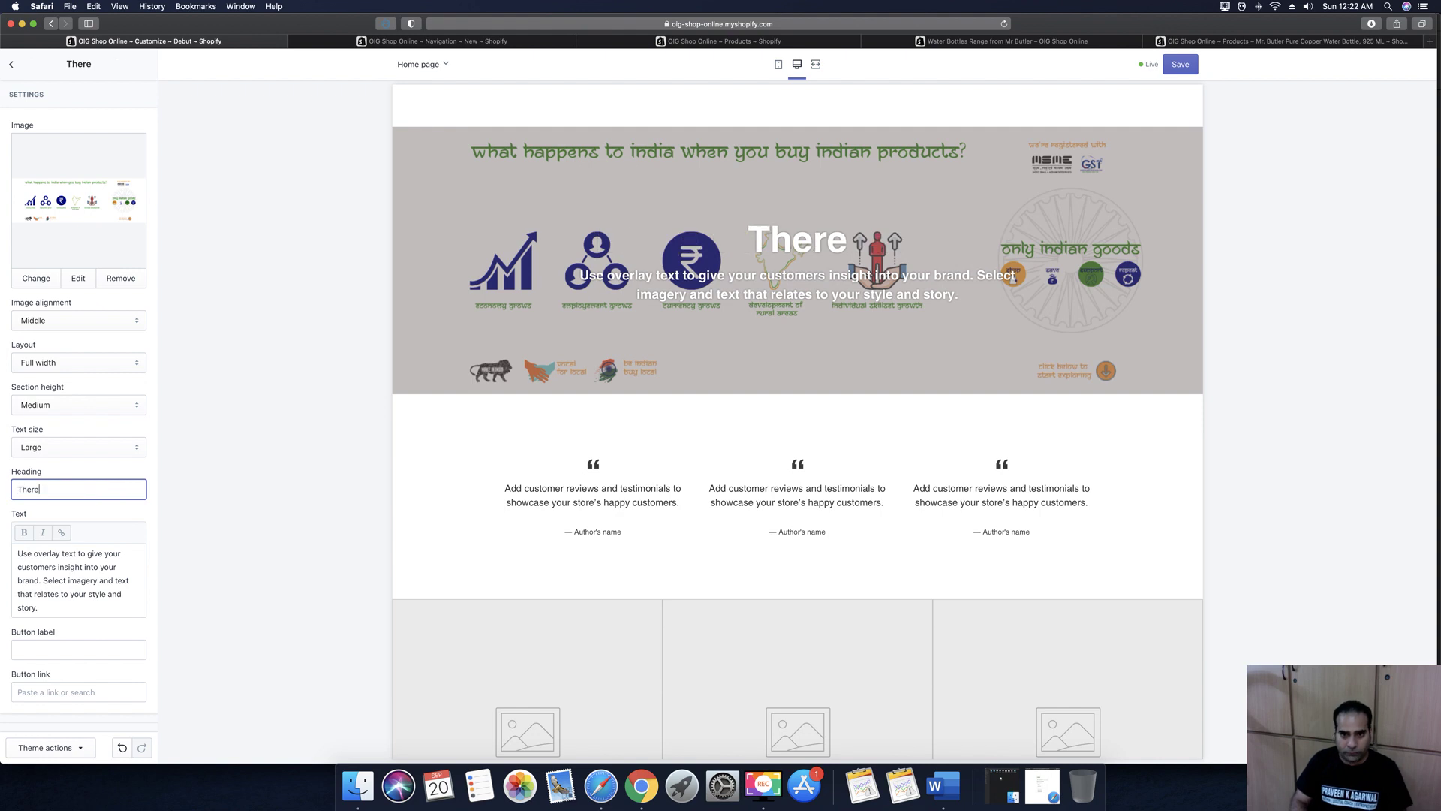
pyautogui.press('BackSpace')
pyautogui.press('BackSpace')
pyautogui.press('BackSpace')
pyautogui.press('BackSpace')
pyautogui.press('BackSpace')
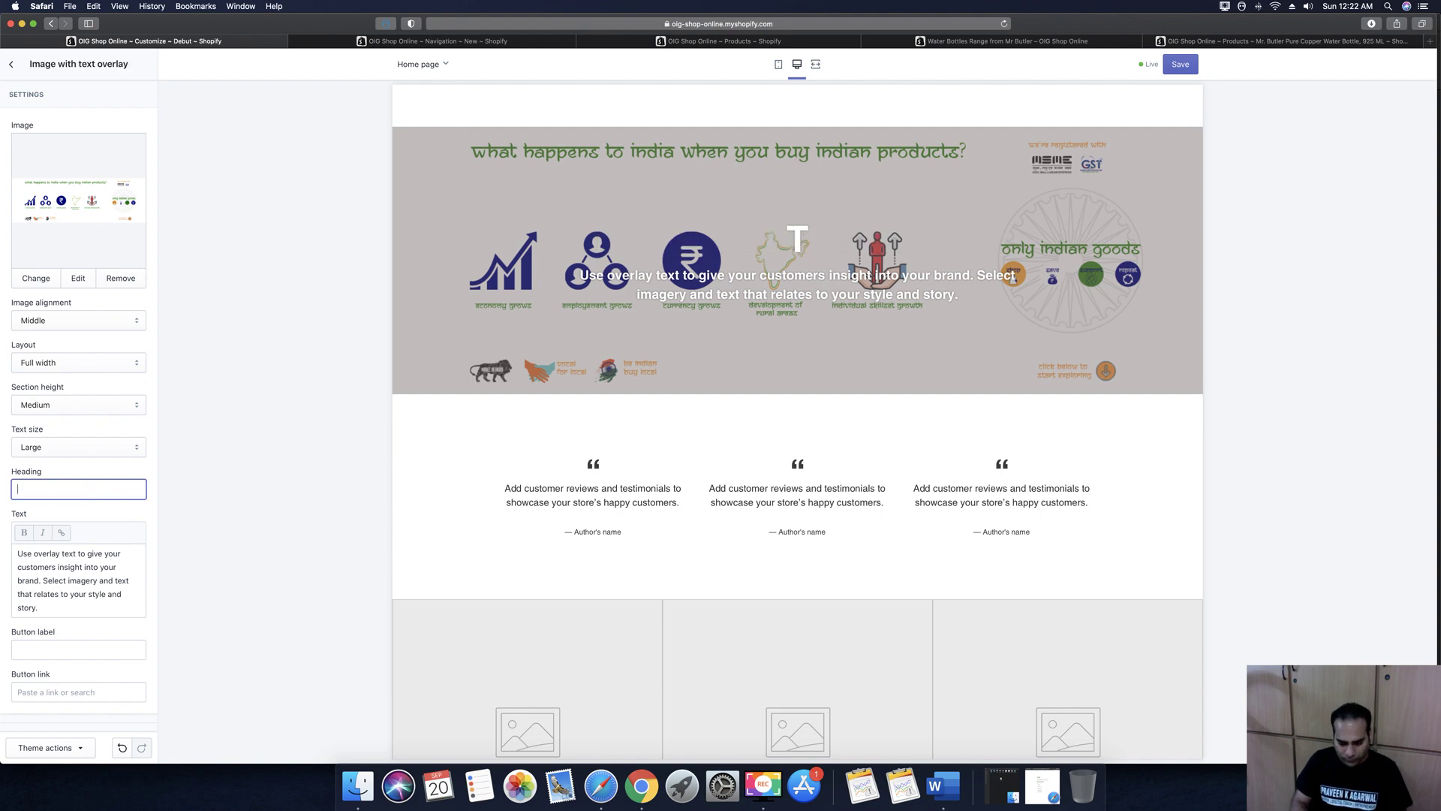
pyautogui.write('Want yo')
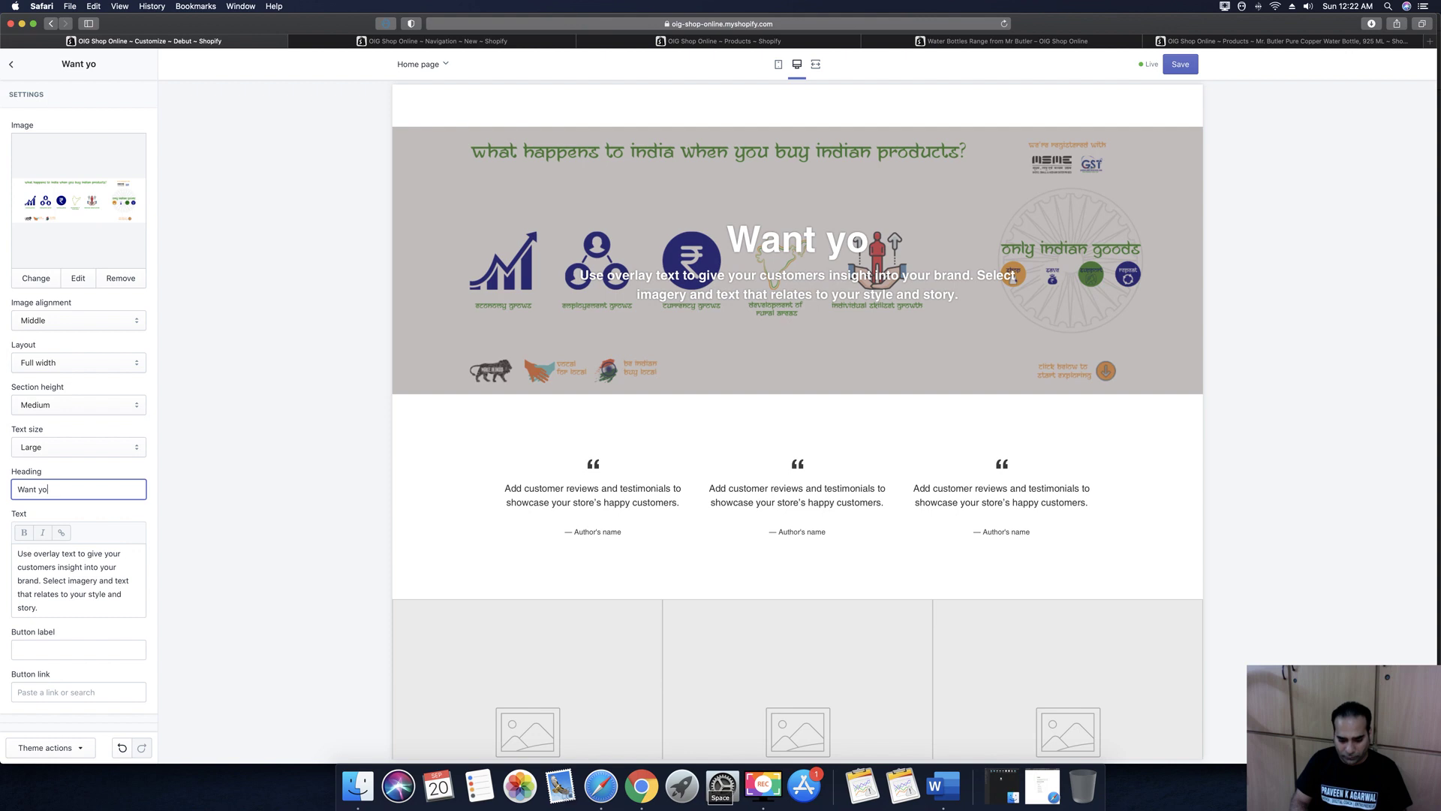
pyautogui.press('BackSpace')
pyautogui.press('BackSpace')
pyautogui.write('to ')
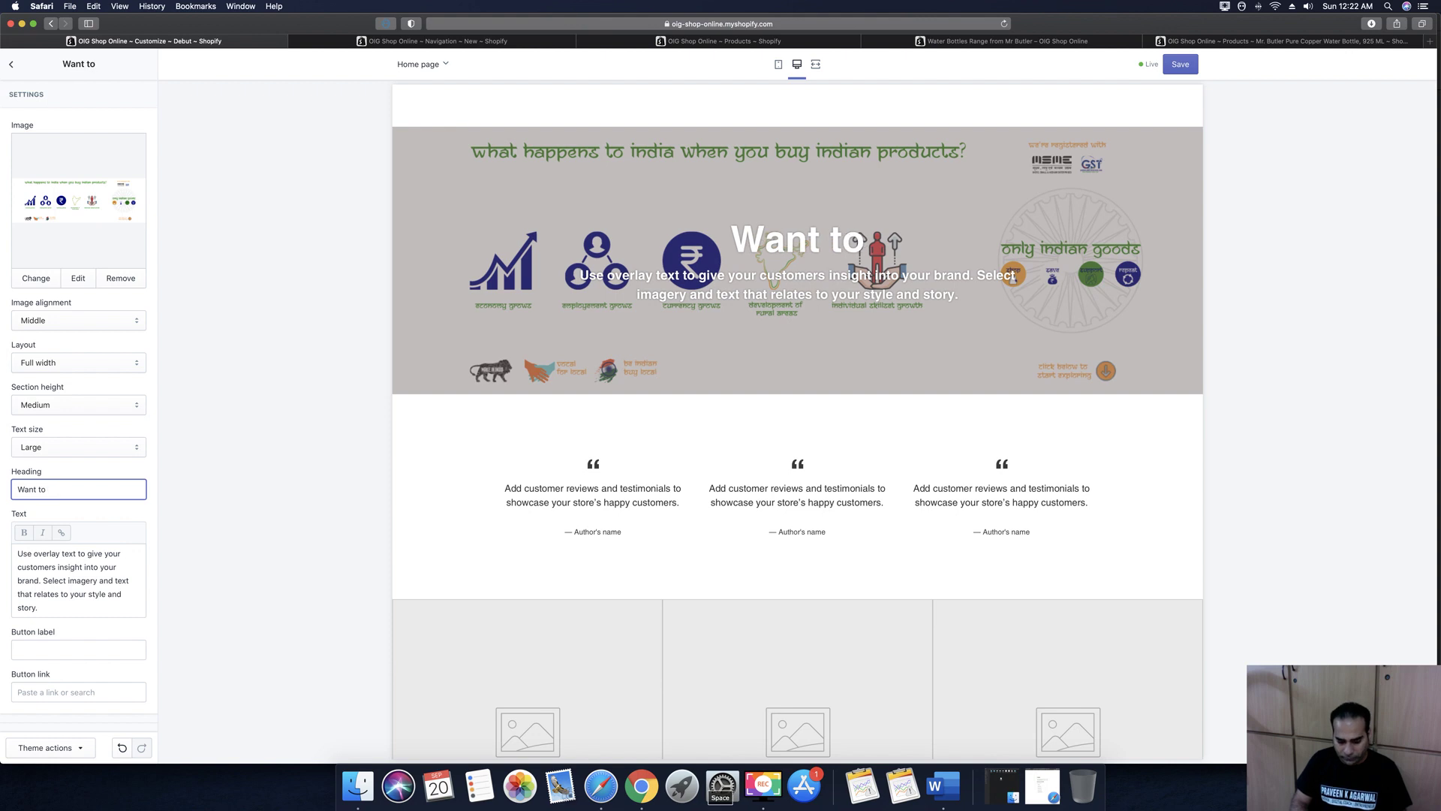
pyautogui.write('Sell your Products with us?')
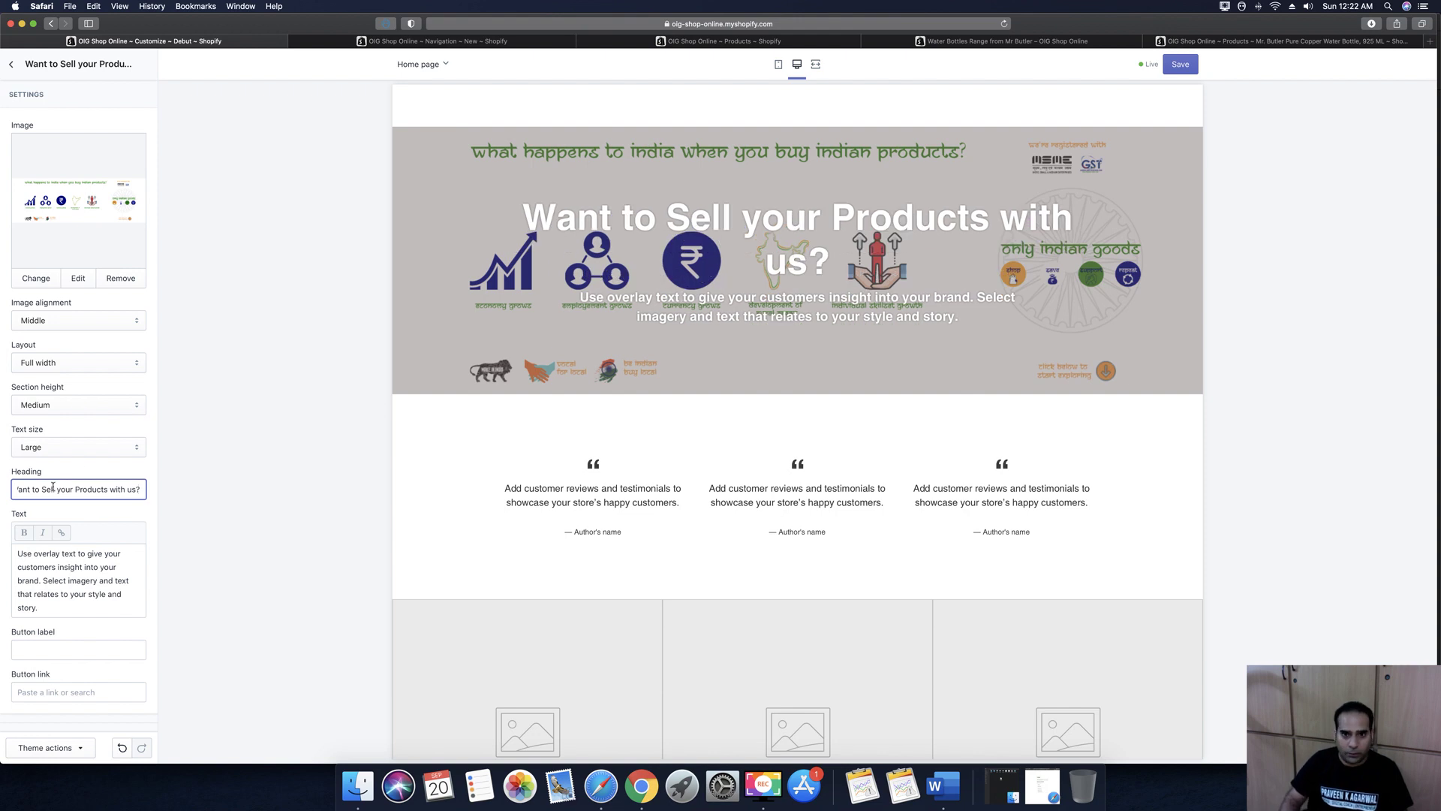
# Set the overlay text size to Medium and select the default body text
pyautogui.click(40, 444)
pyautogui.click(39, 434)
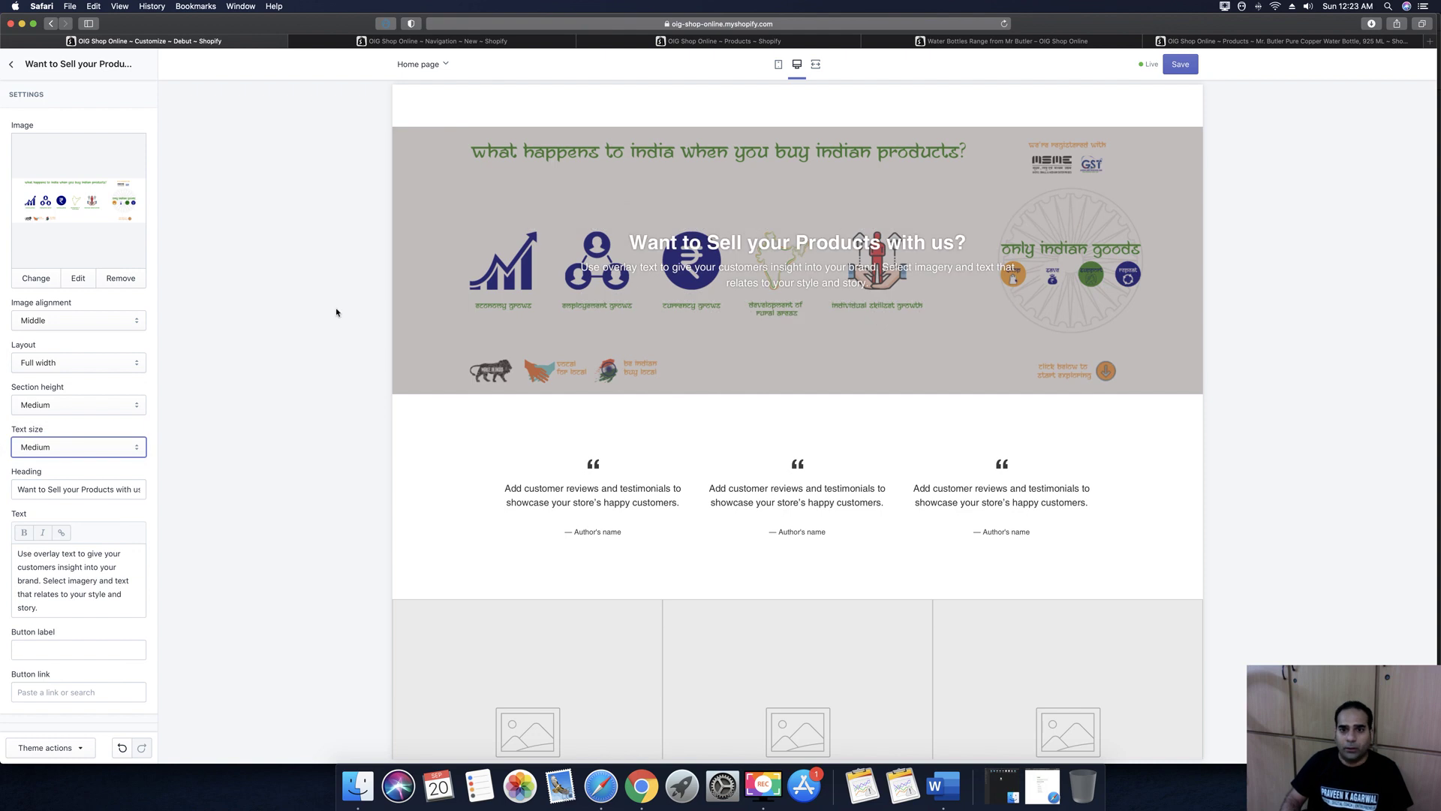
pyautogui.moveTo(66, 608); pyautogui.dragTo(12, 520)
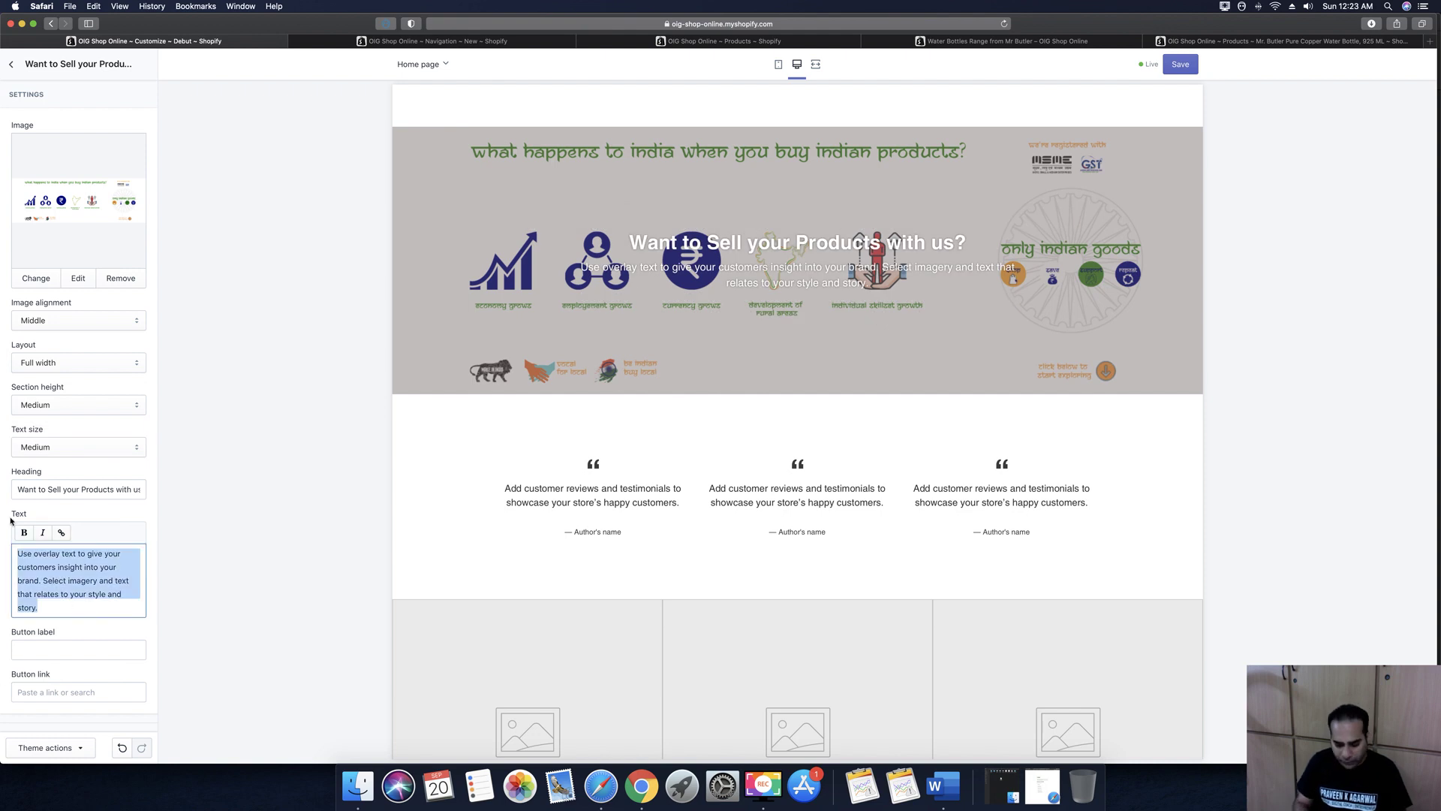
# Set the banner text to 'Click on the Link and We will contact you.' and button label 'Click Here'
pyautogui.write('Click ')
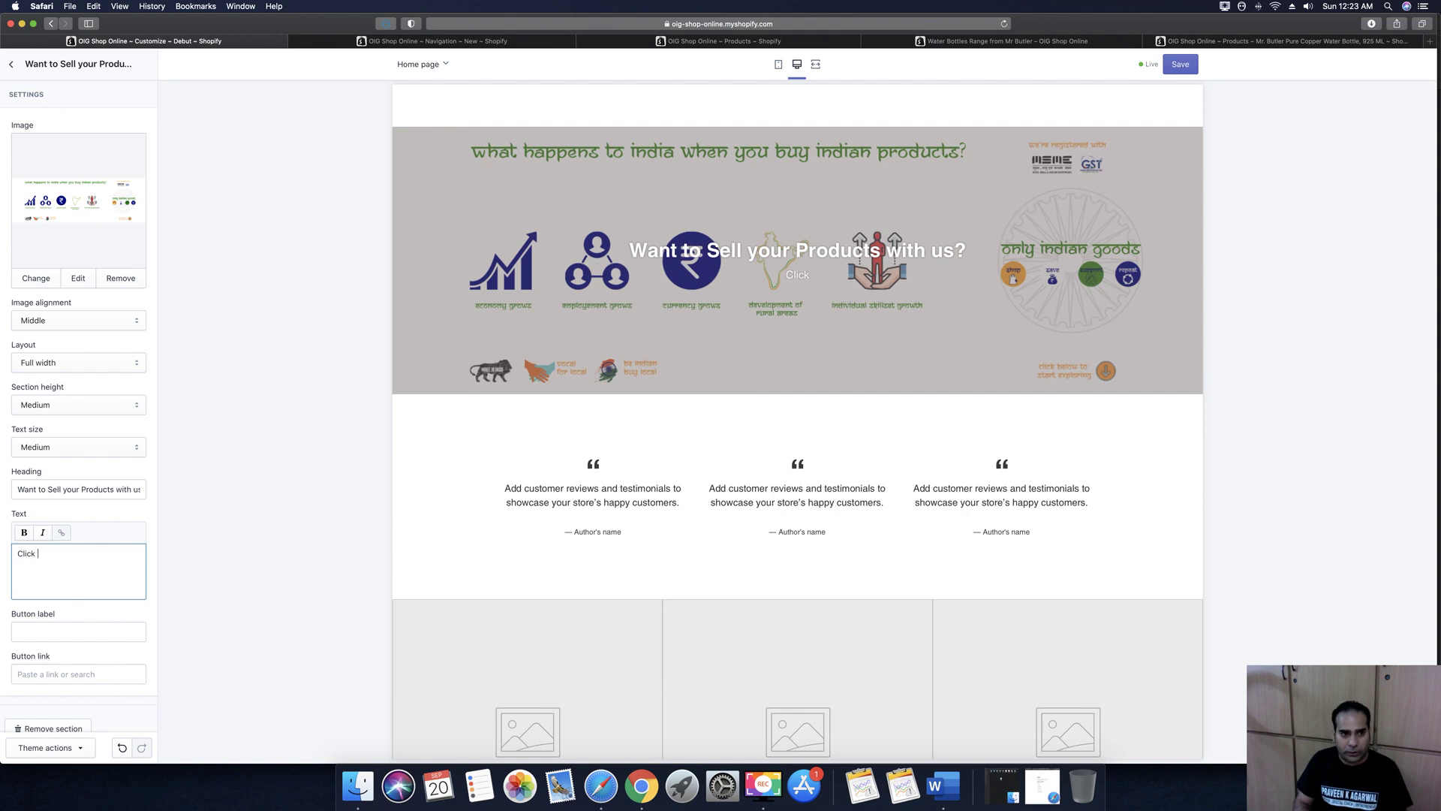
pyautogui.write('on the ')
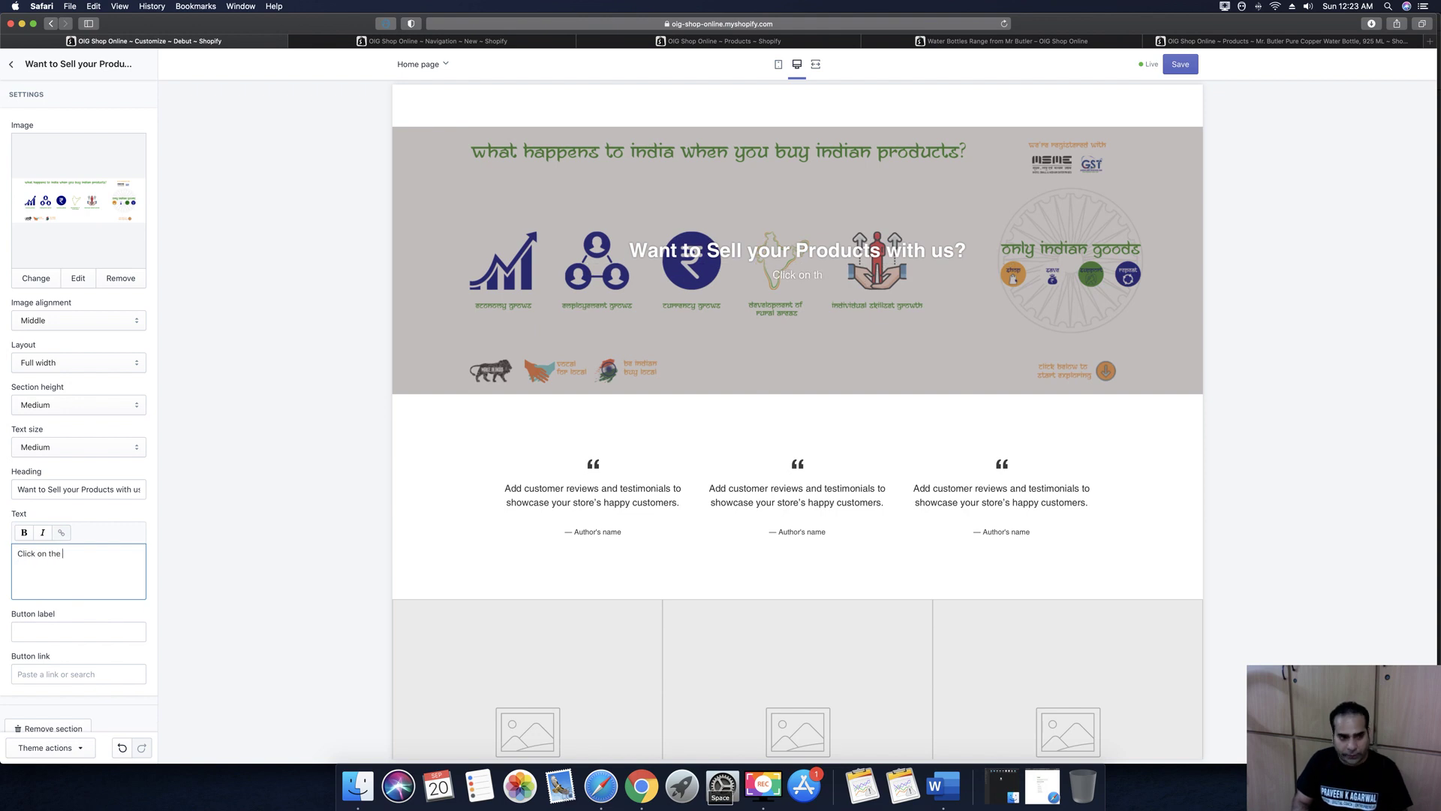
pyautogui.write('Link and We')
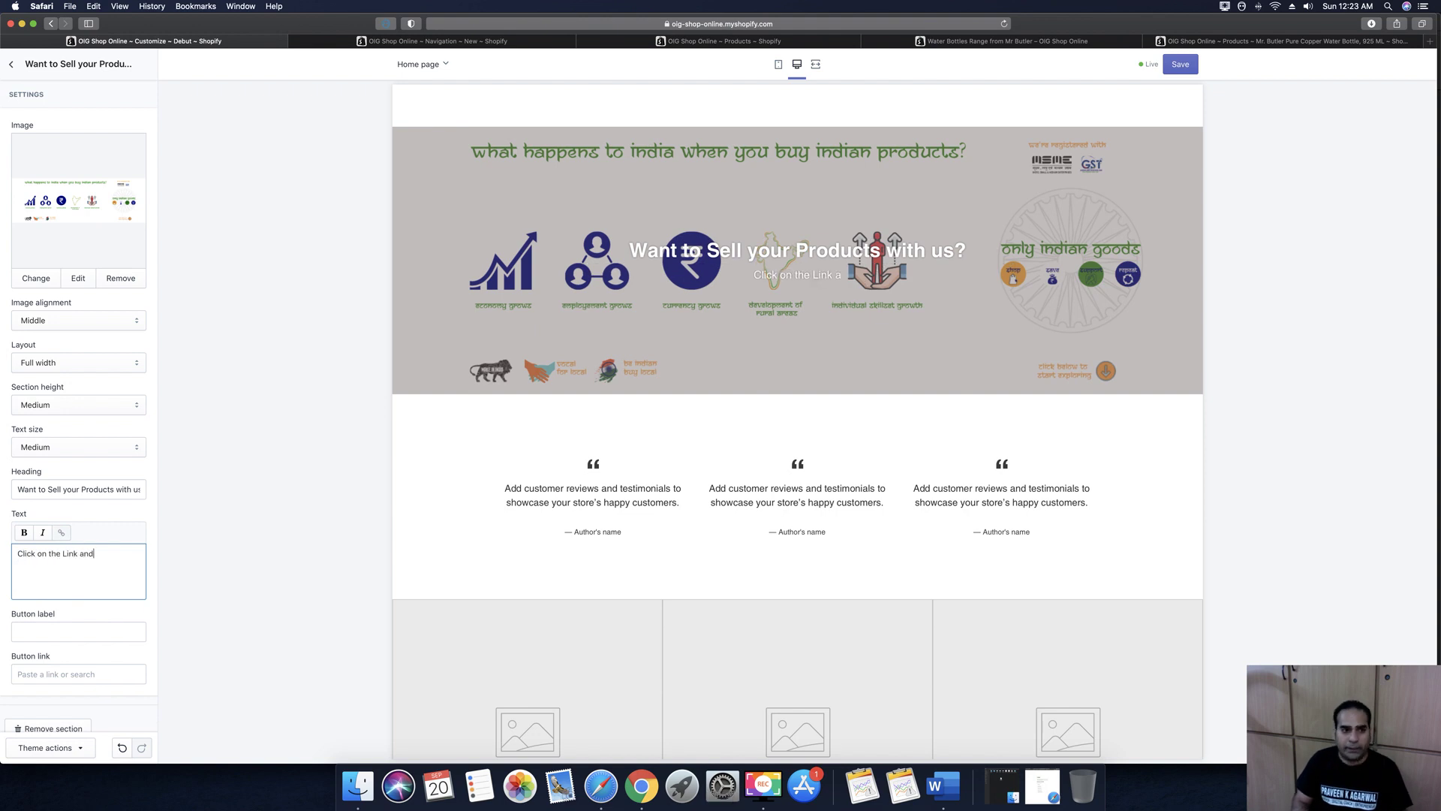
pyautogui.write('ll contac')
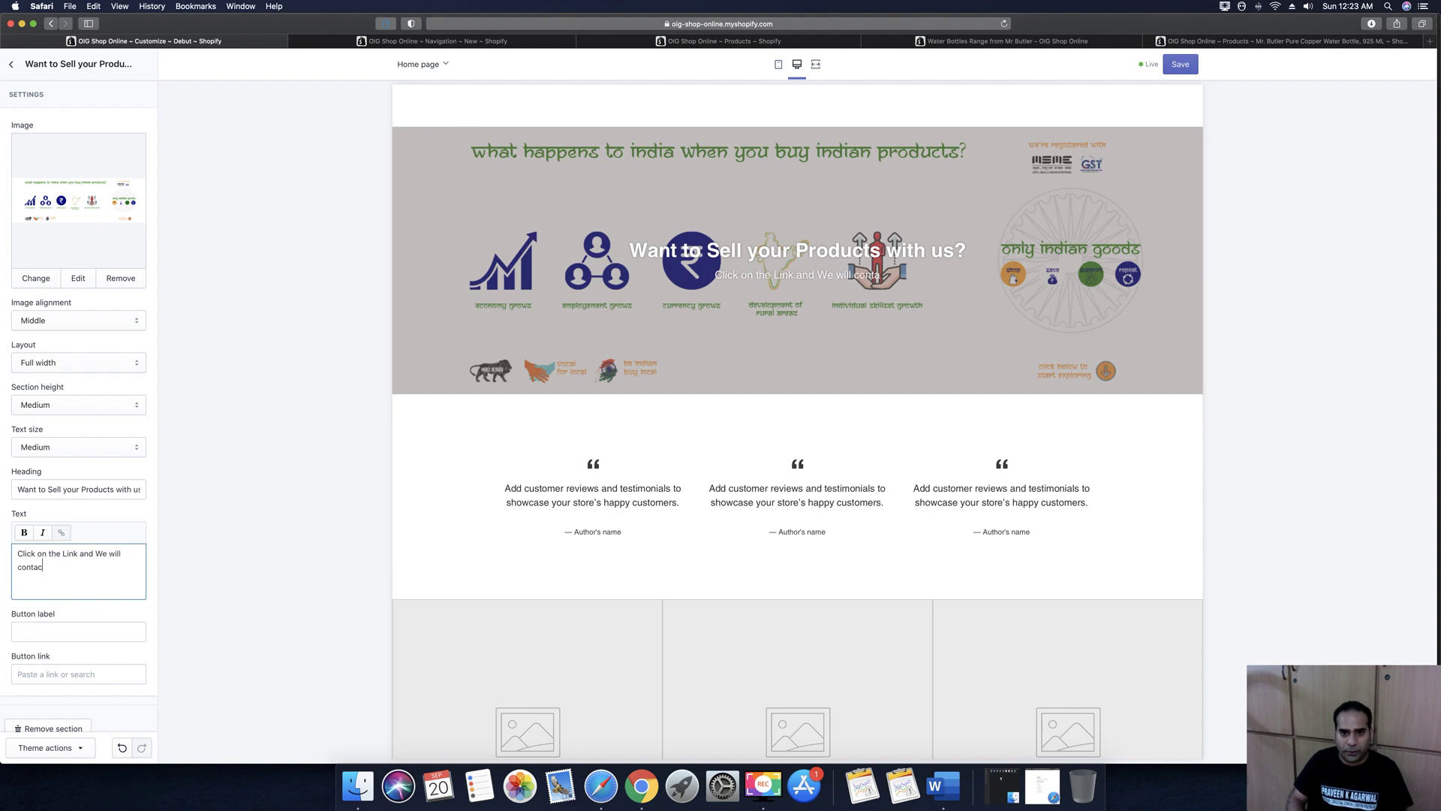
pyautogui.write('t you')
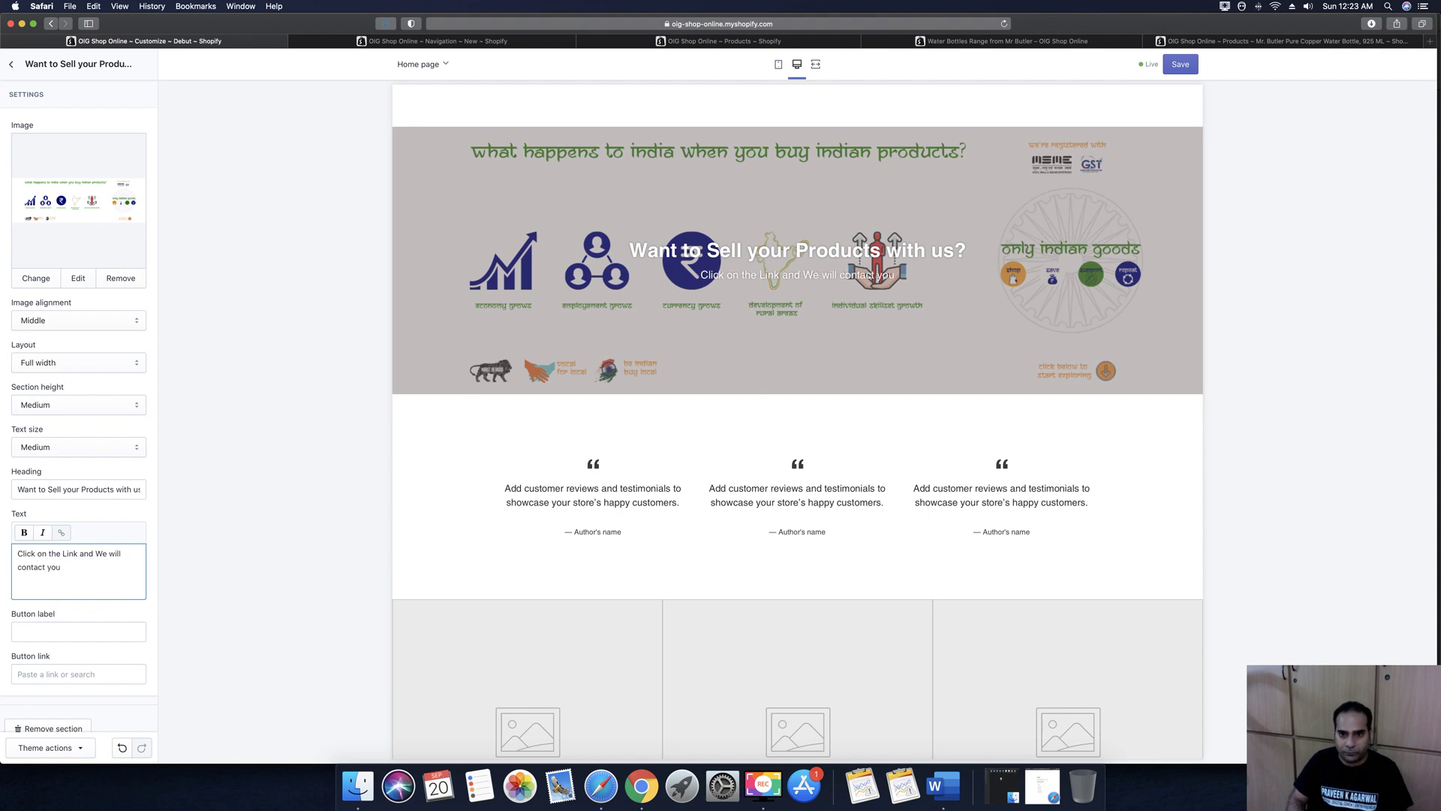
pyautogui.write('.')
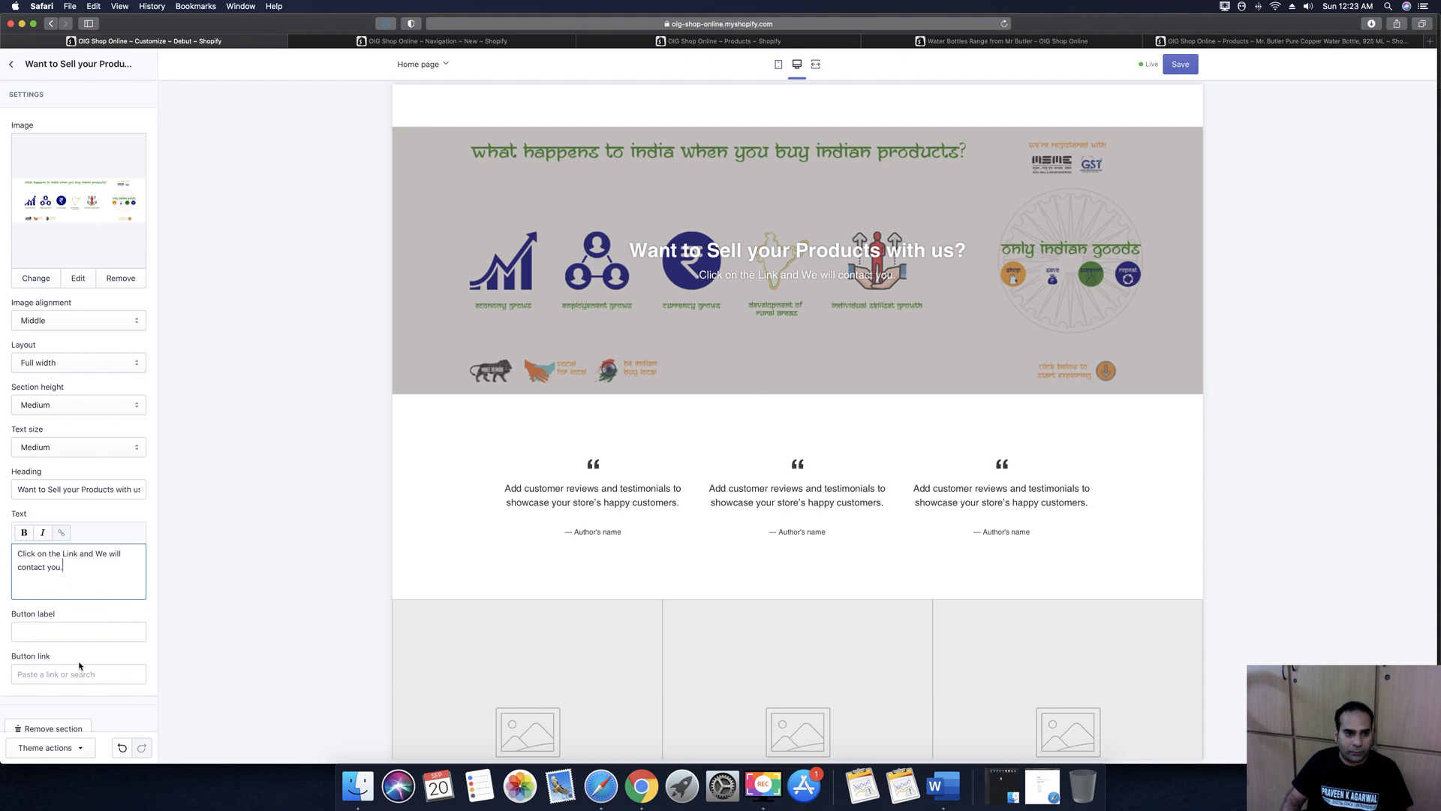
pyautogui.click(74, 632)
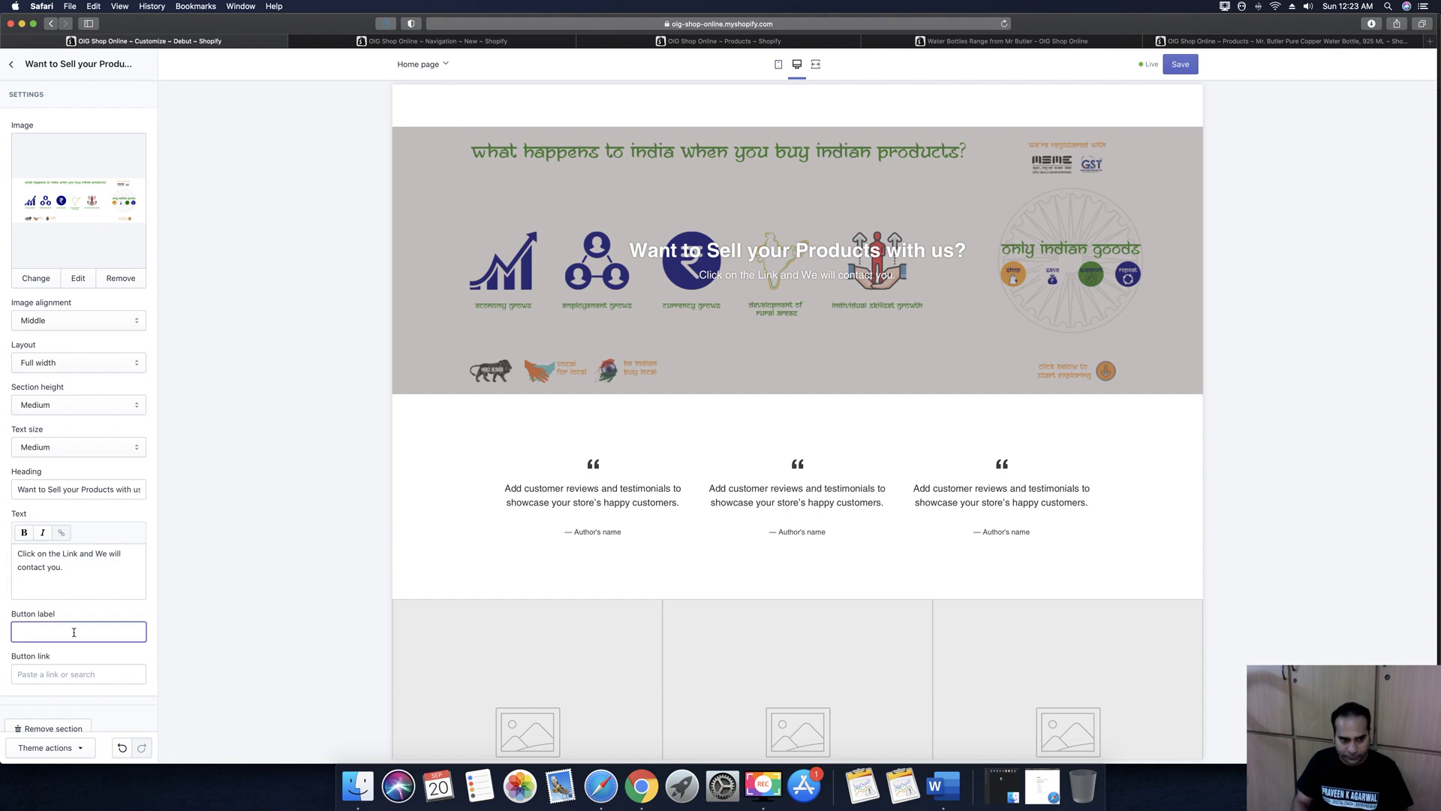
pyautogui.write('Click Here')
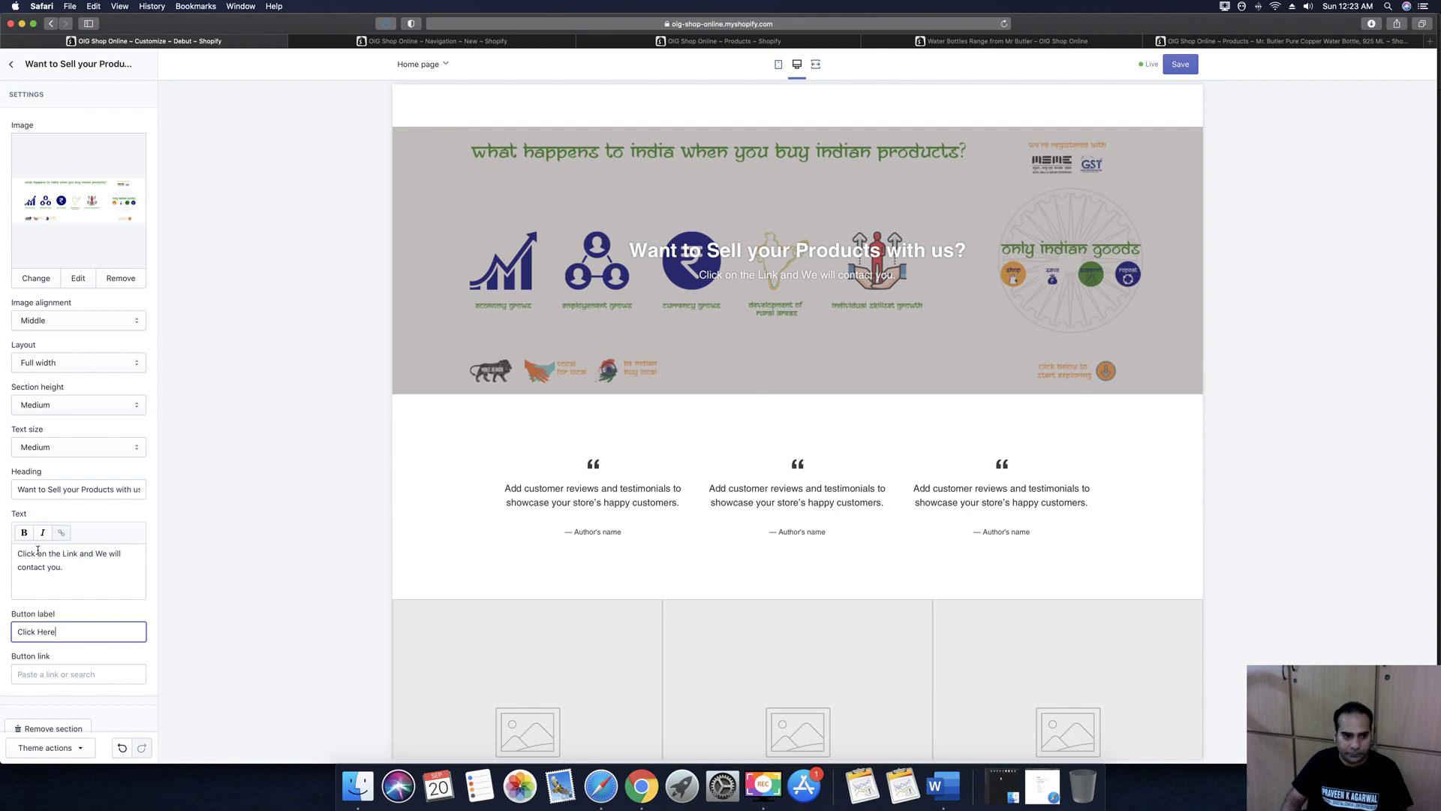
pyautogui.scroll(-1, 37, 555)
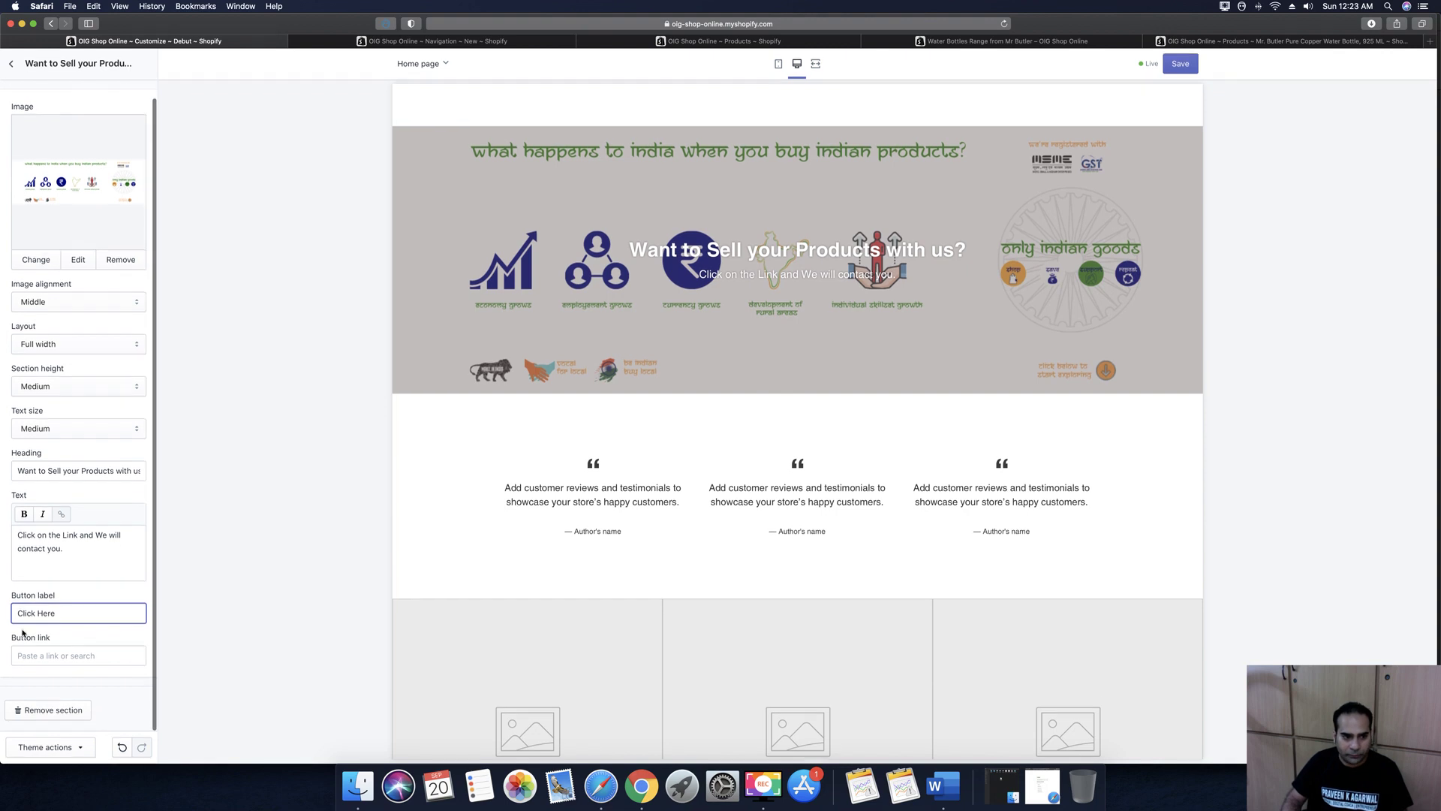
pyautogui.click(59, 658)
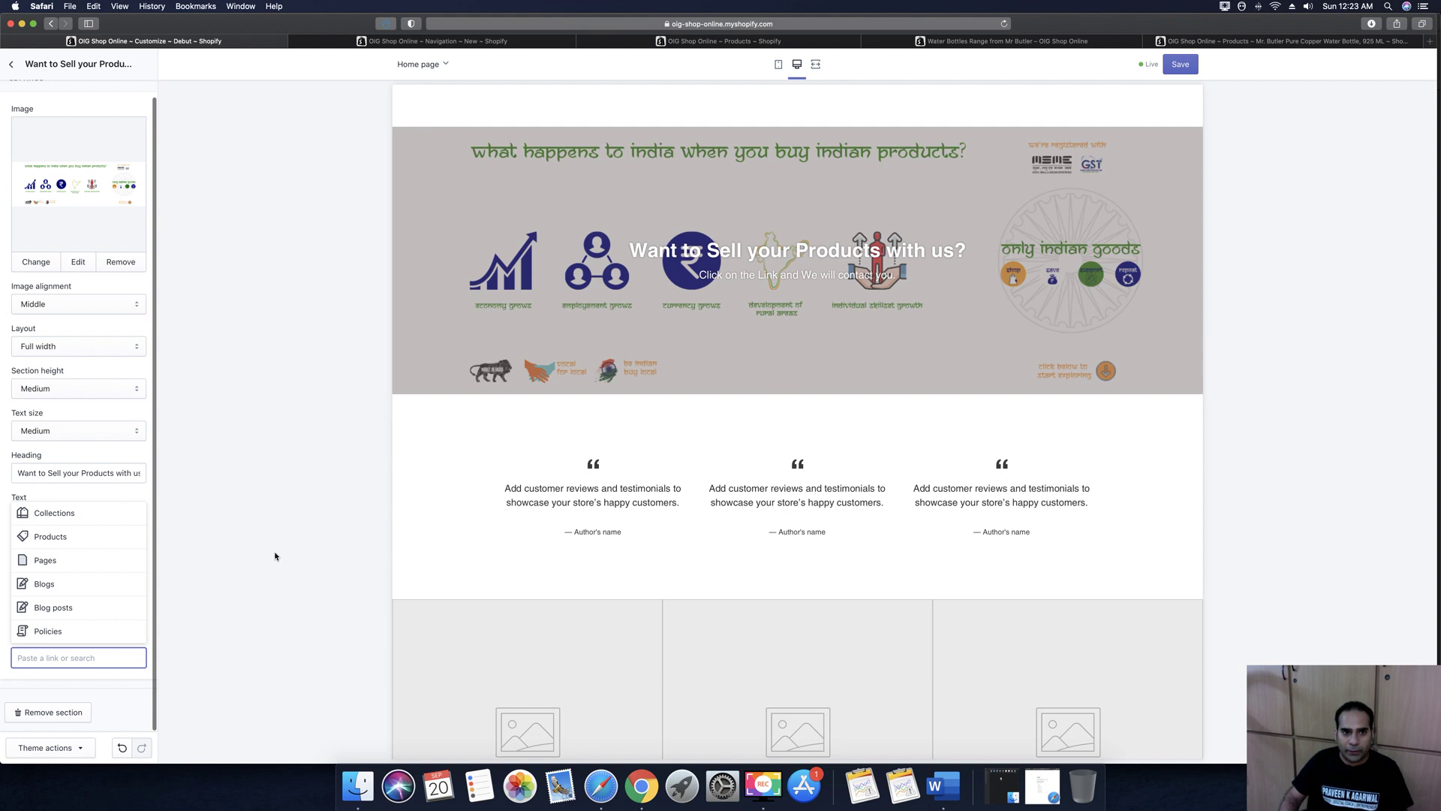
pyautogui.click(315, 646)
# In the admin's Online Store > Pages, start a new page titled 'Contact Us'
pyautogui.click(442, 42)
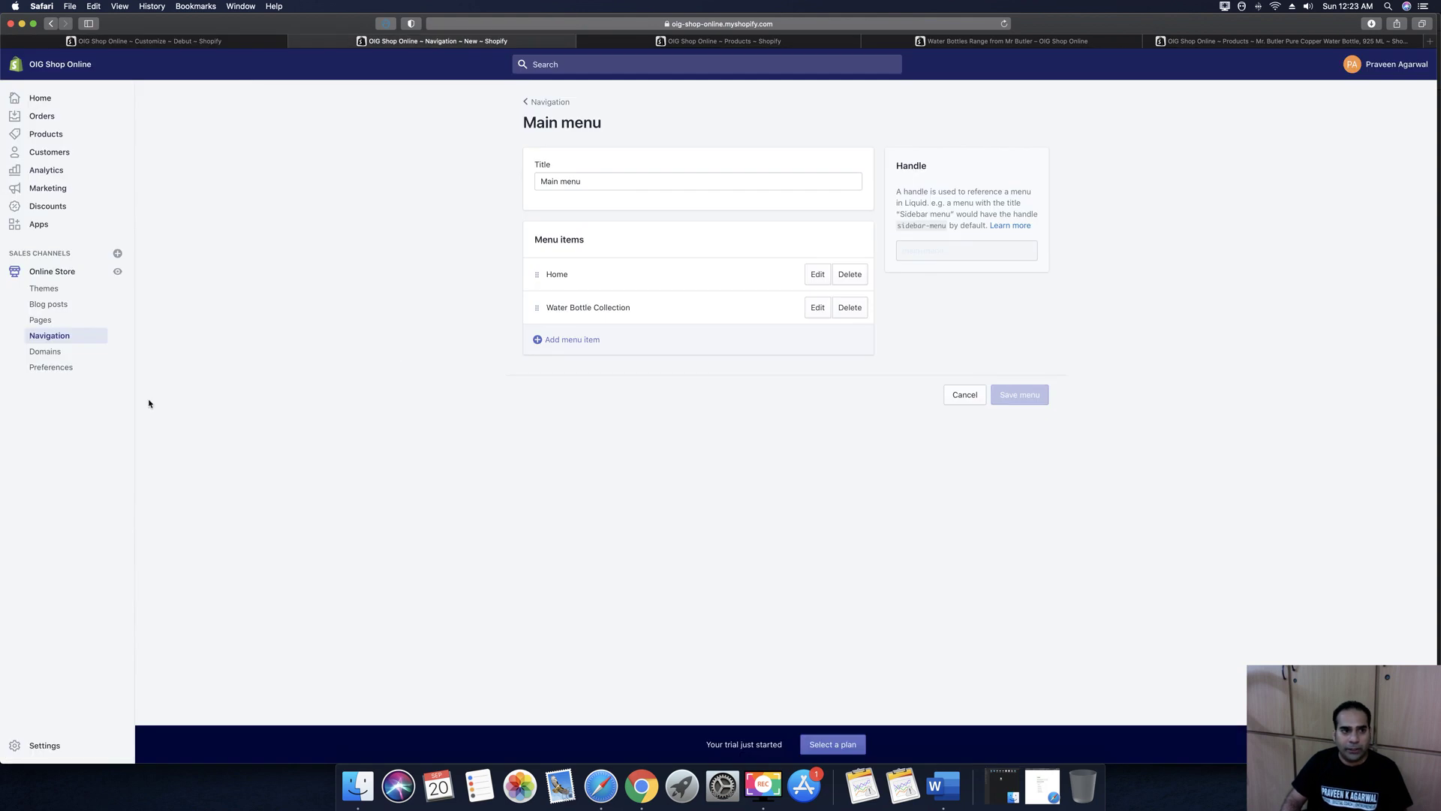
pyautogui.click(45, 322)
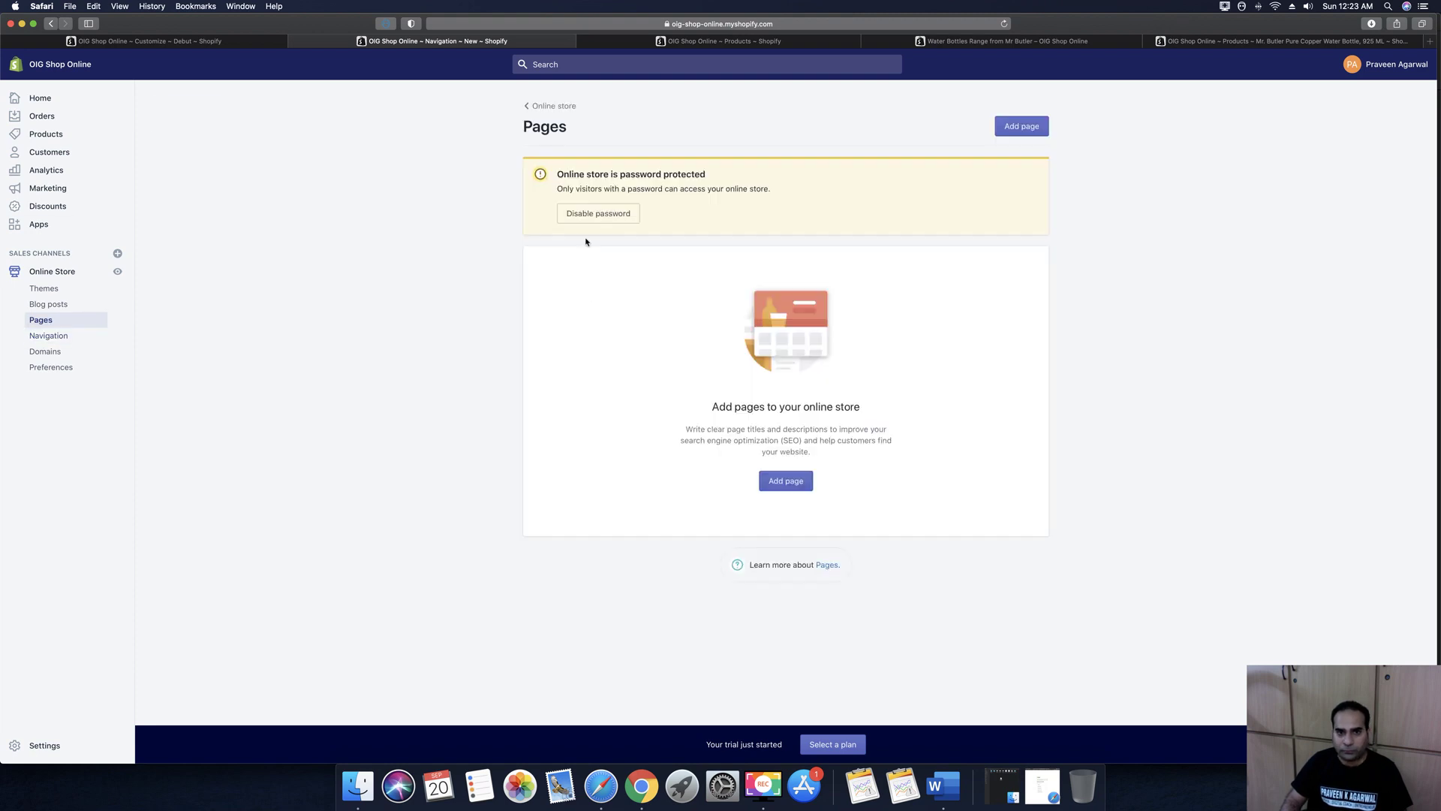
pyautogui.click(786, 483)
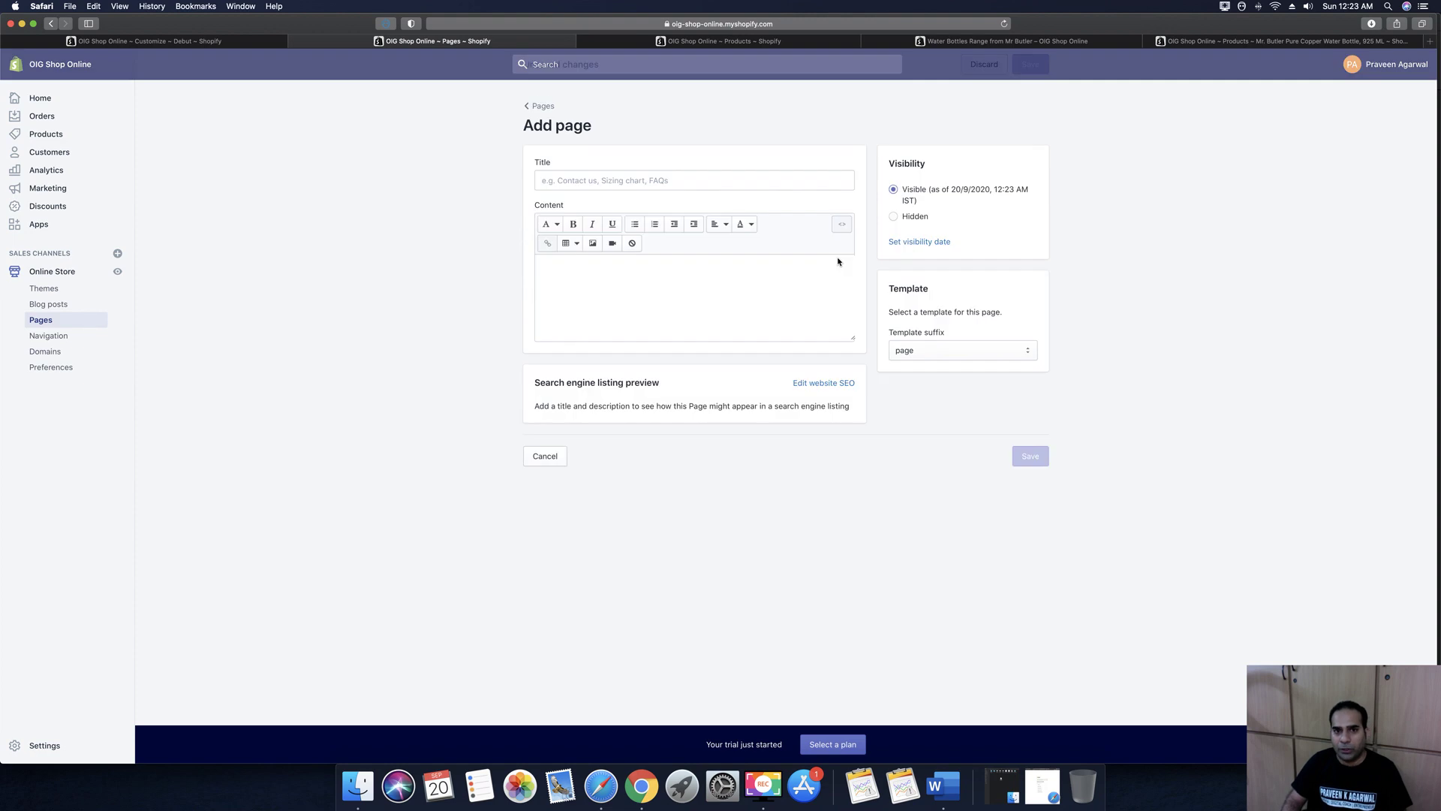
pyautogui.click(613, 178)
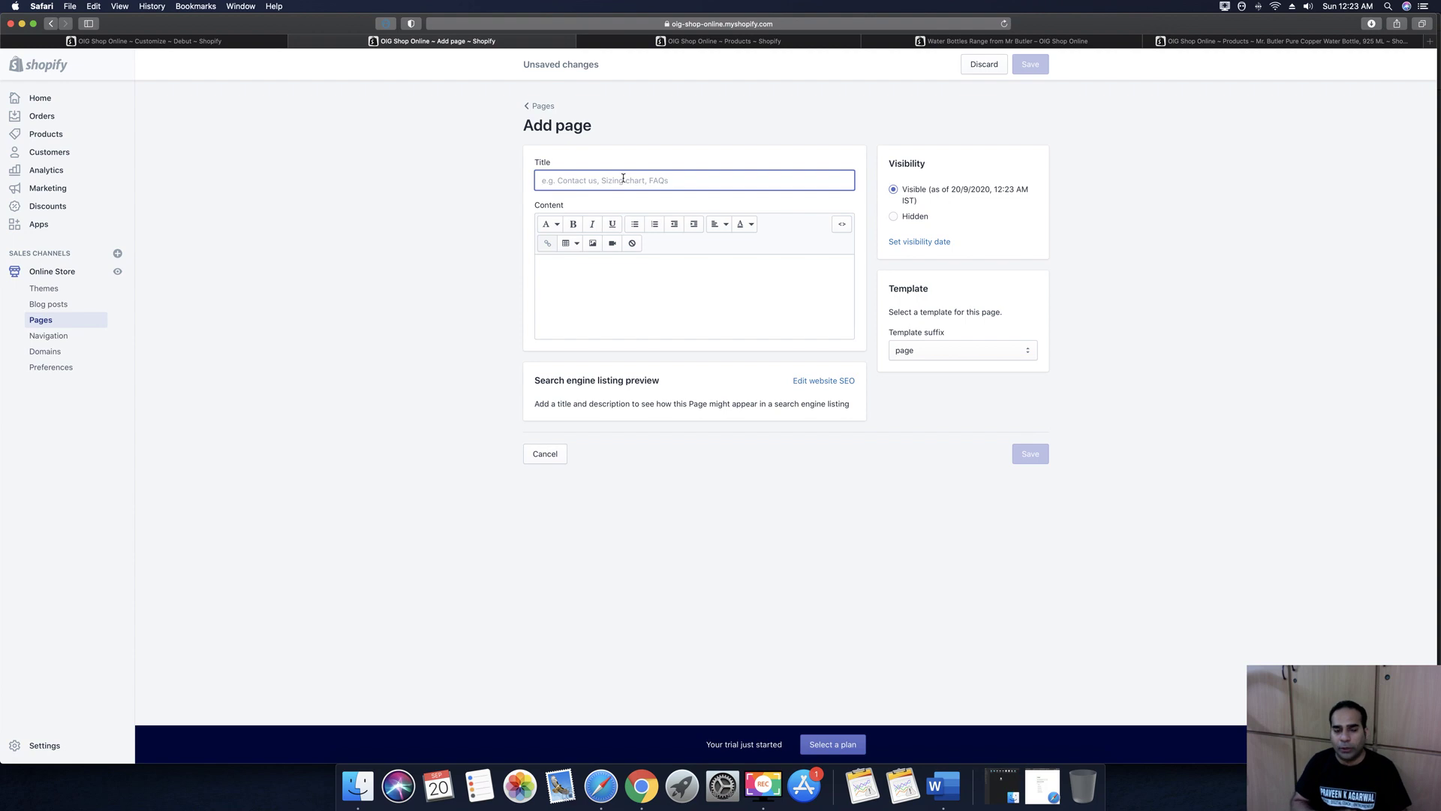
pyautogui.write('Contact Us')
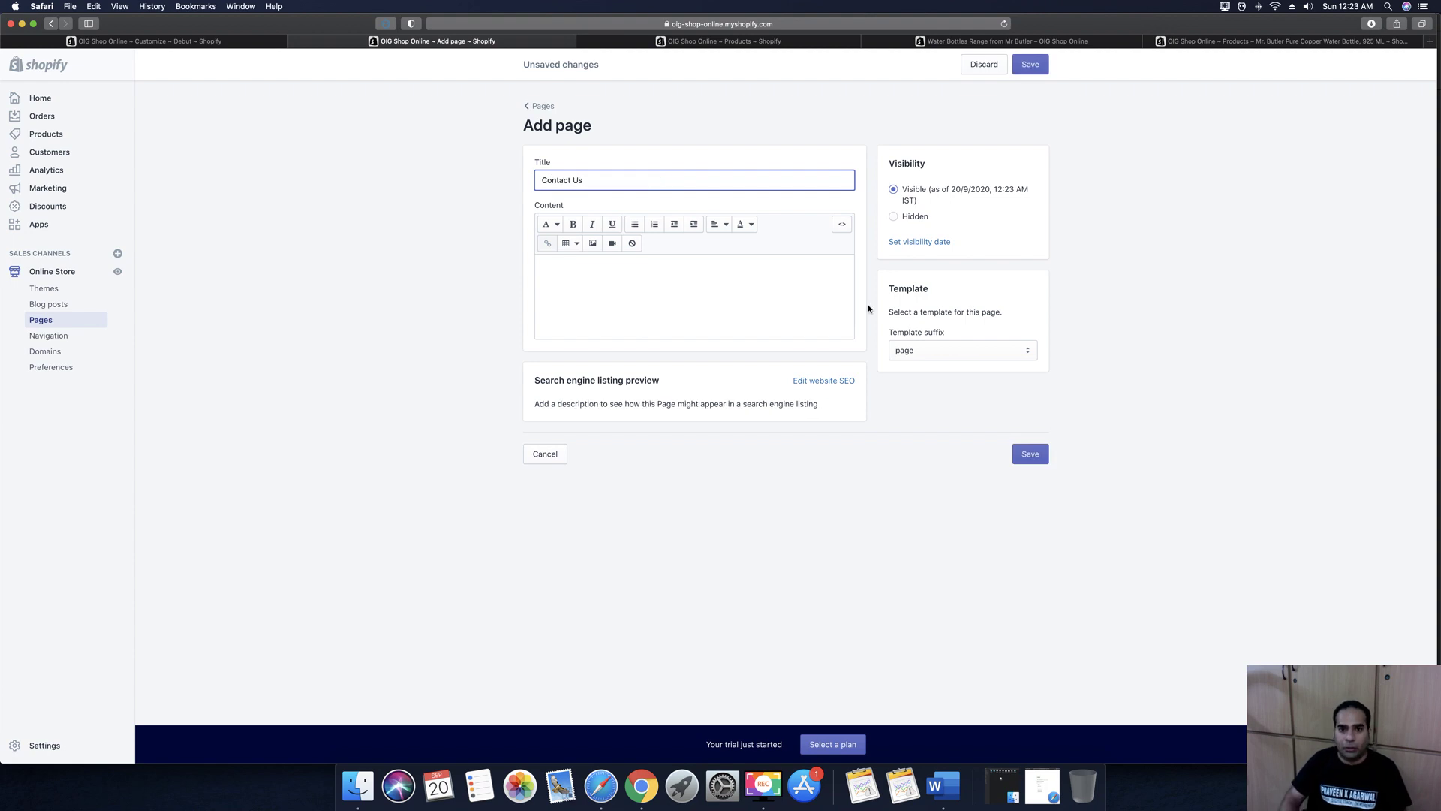
# Assign the page.contact template to the Contact Us page and save it
pyautogui.click(751, 298)
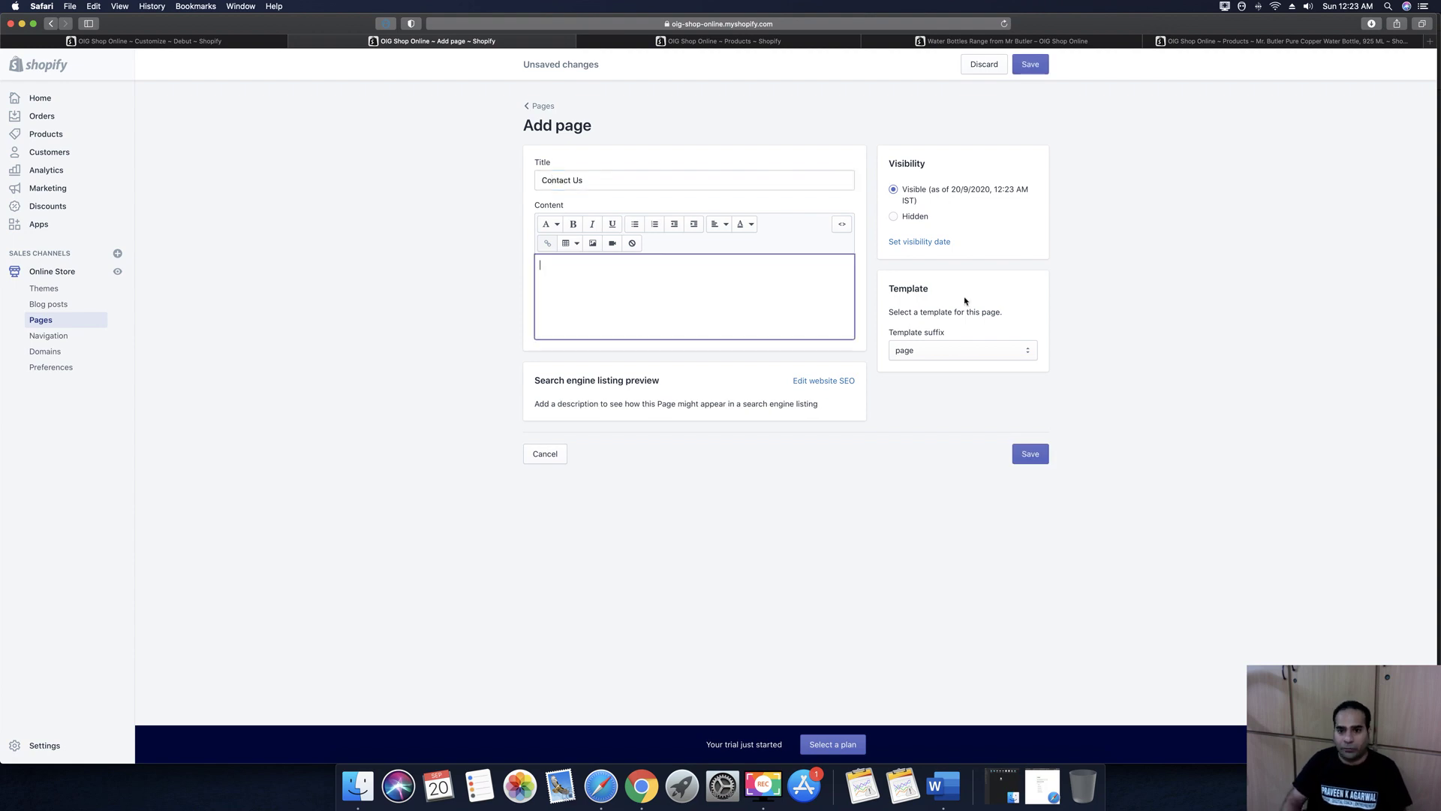
pyautogui.click(927, 355)
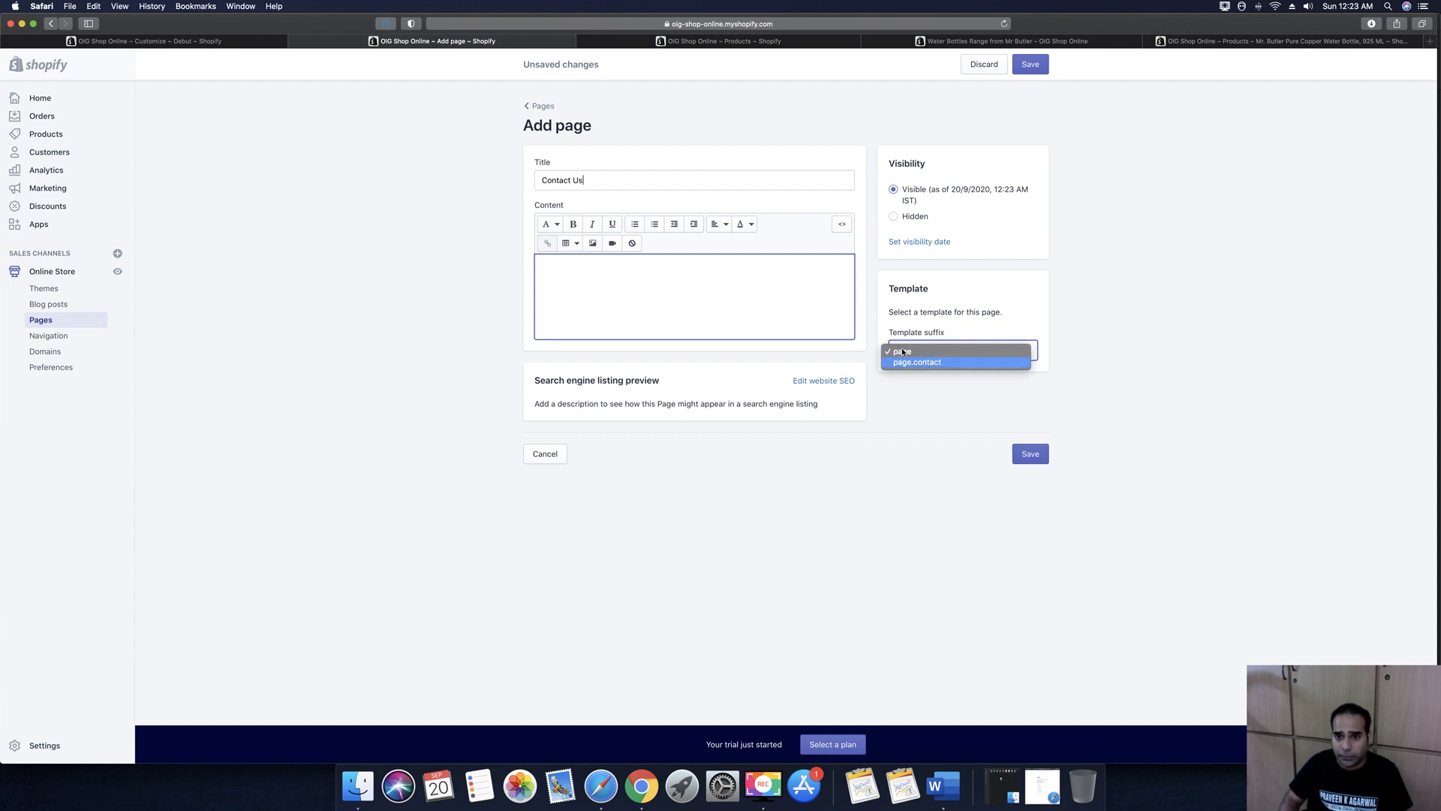
pyautogui.click(688, 280)
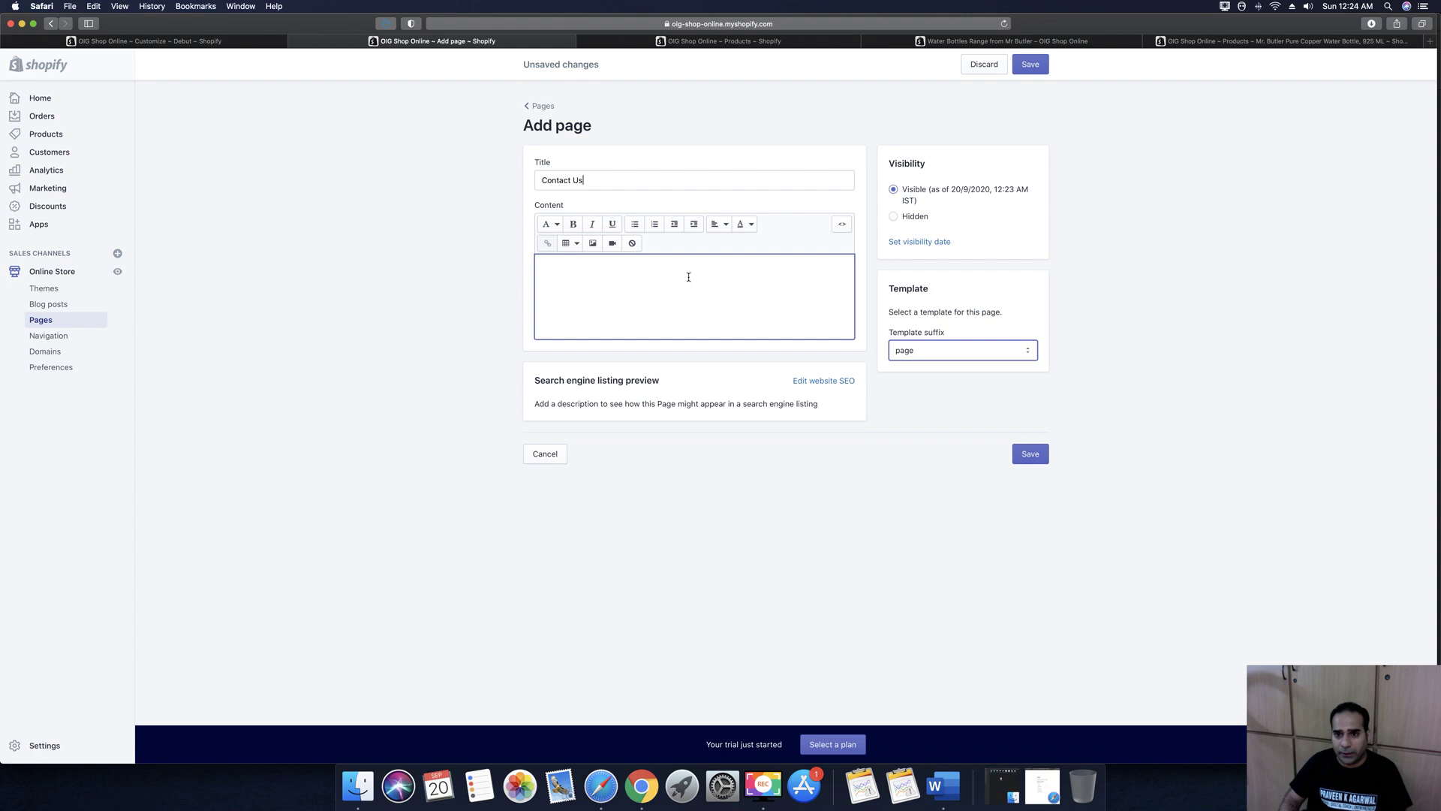
pyautogui.click(906, 352)
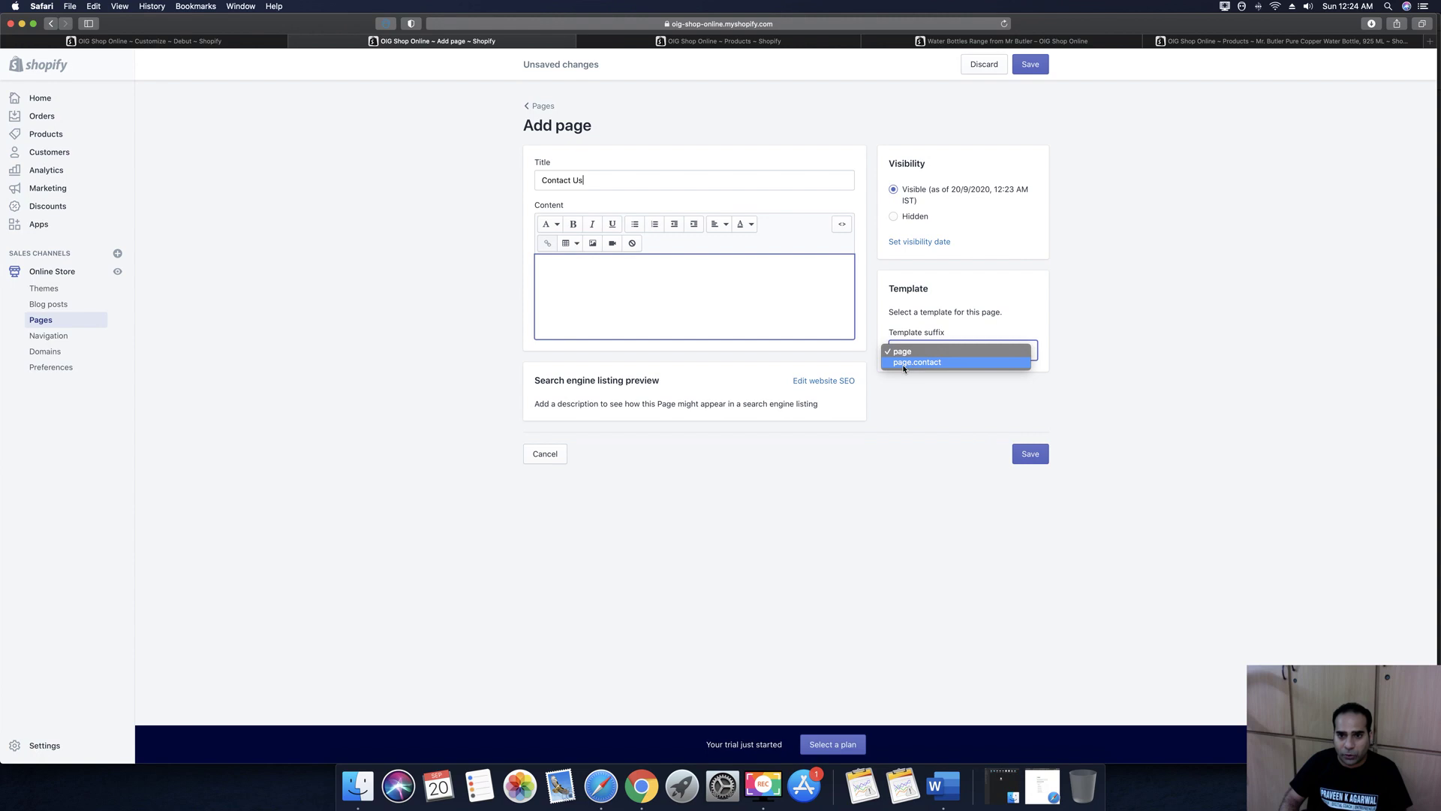
pyautogui.click(911, 363)
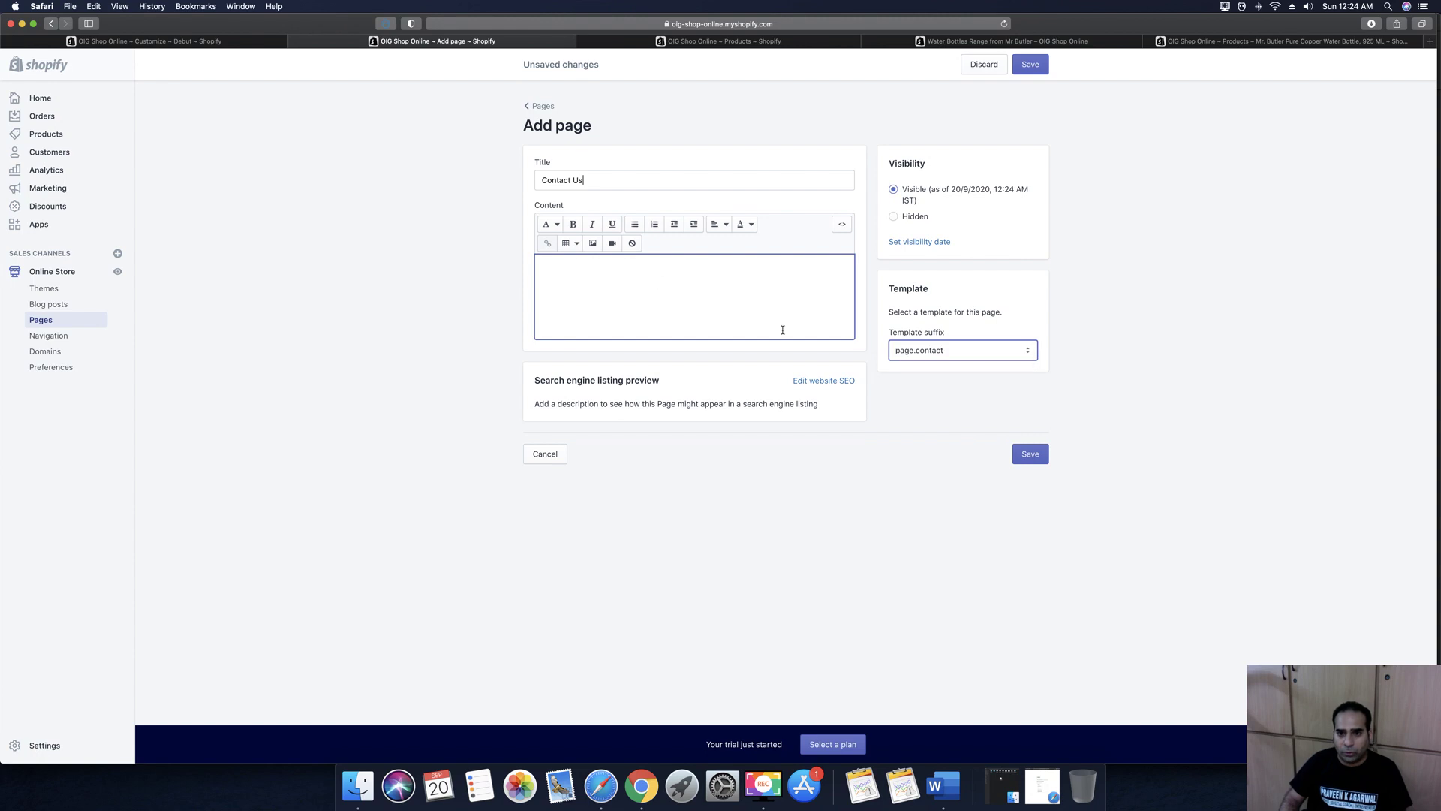
pyautogui.click(762, 285)
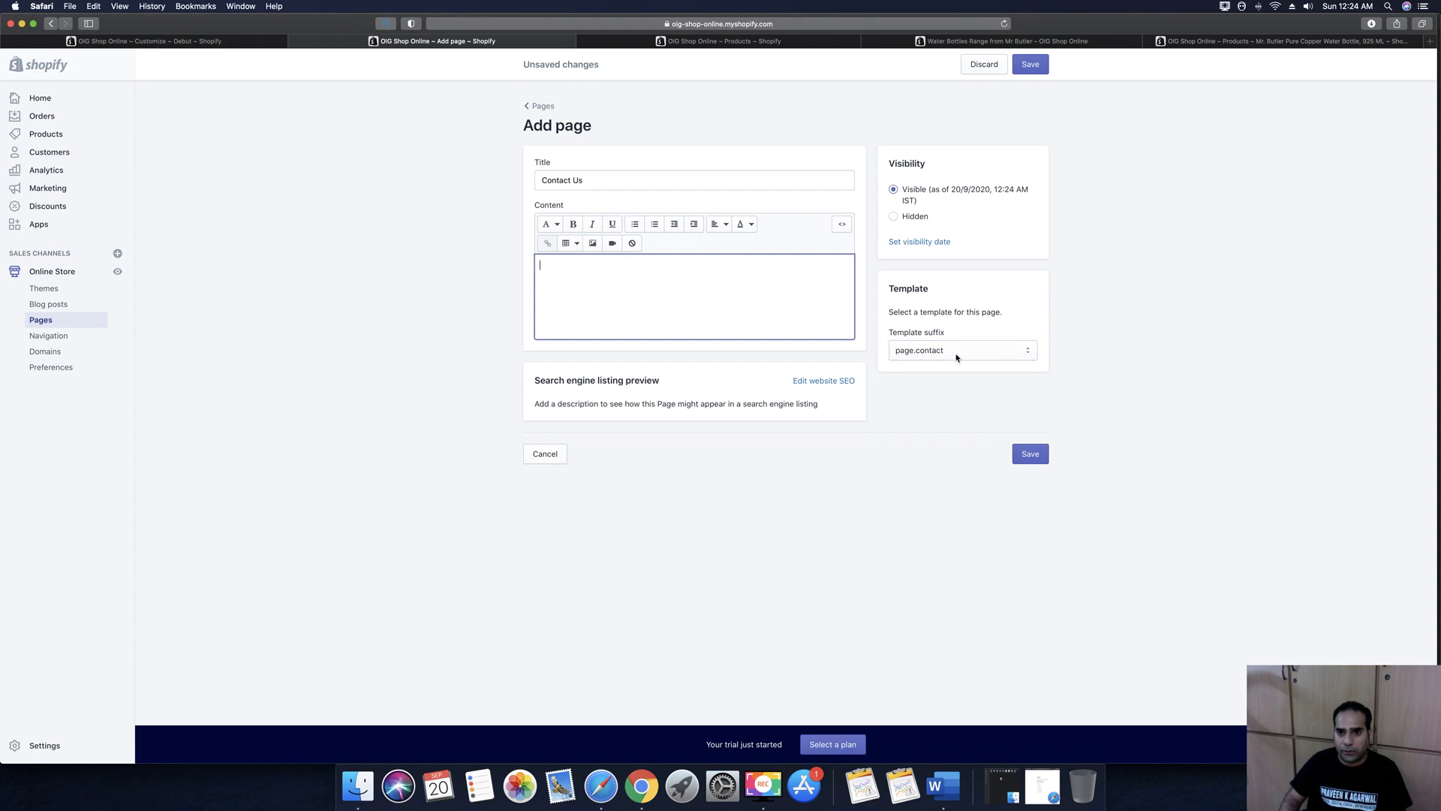
pyautogui.click(1035, 64)
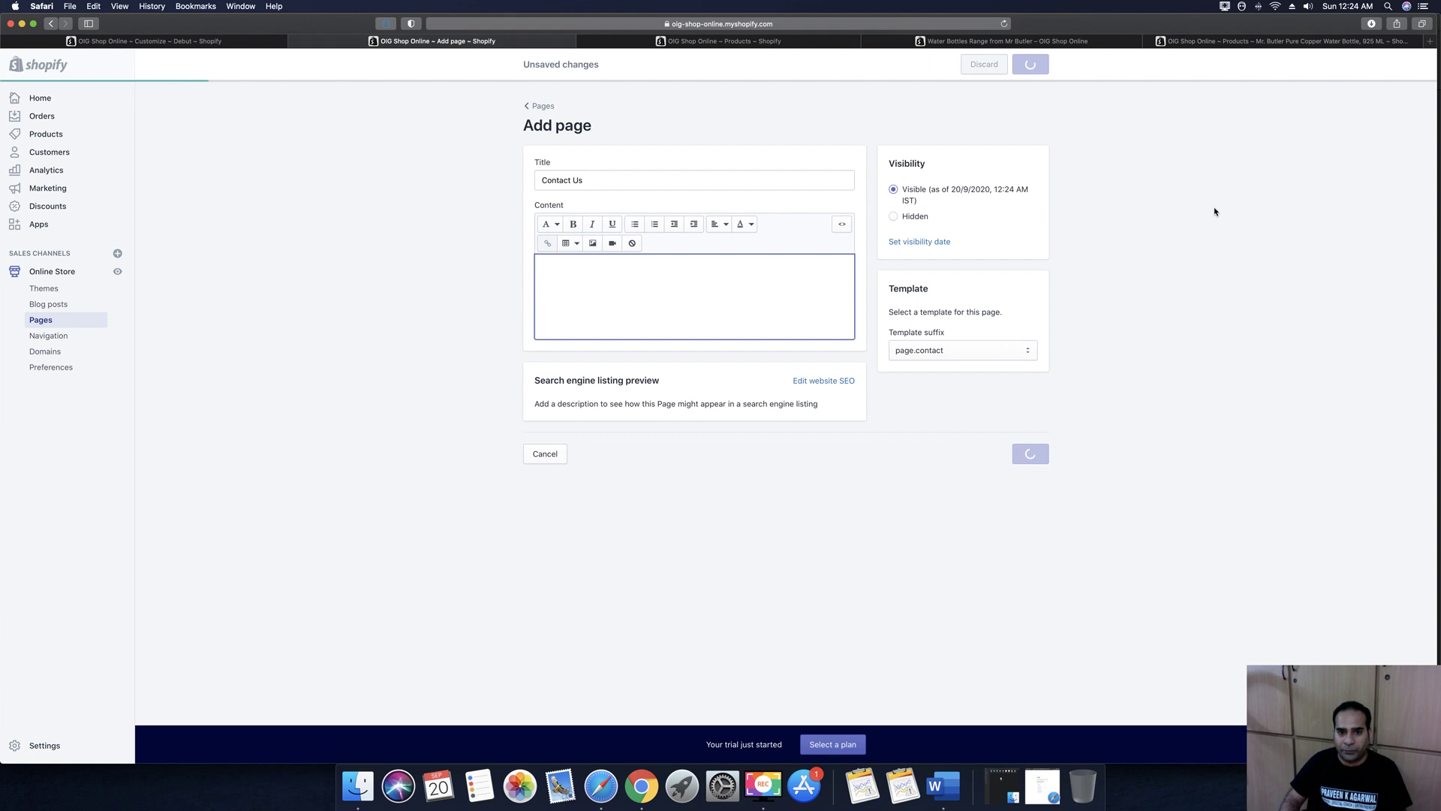
pyautogui.click(105, 42)
# Browse pages for the button link, then save the current home page changes
pyautogui.click(19, 656)
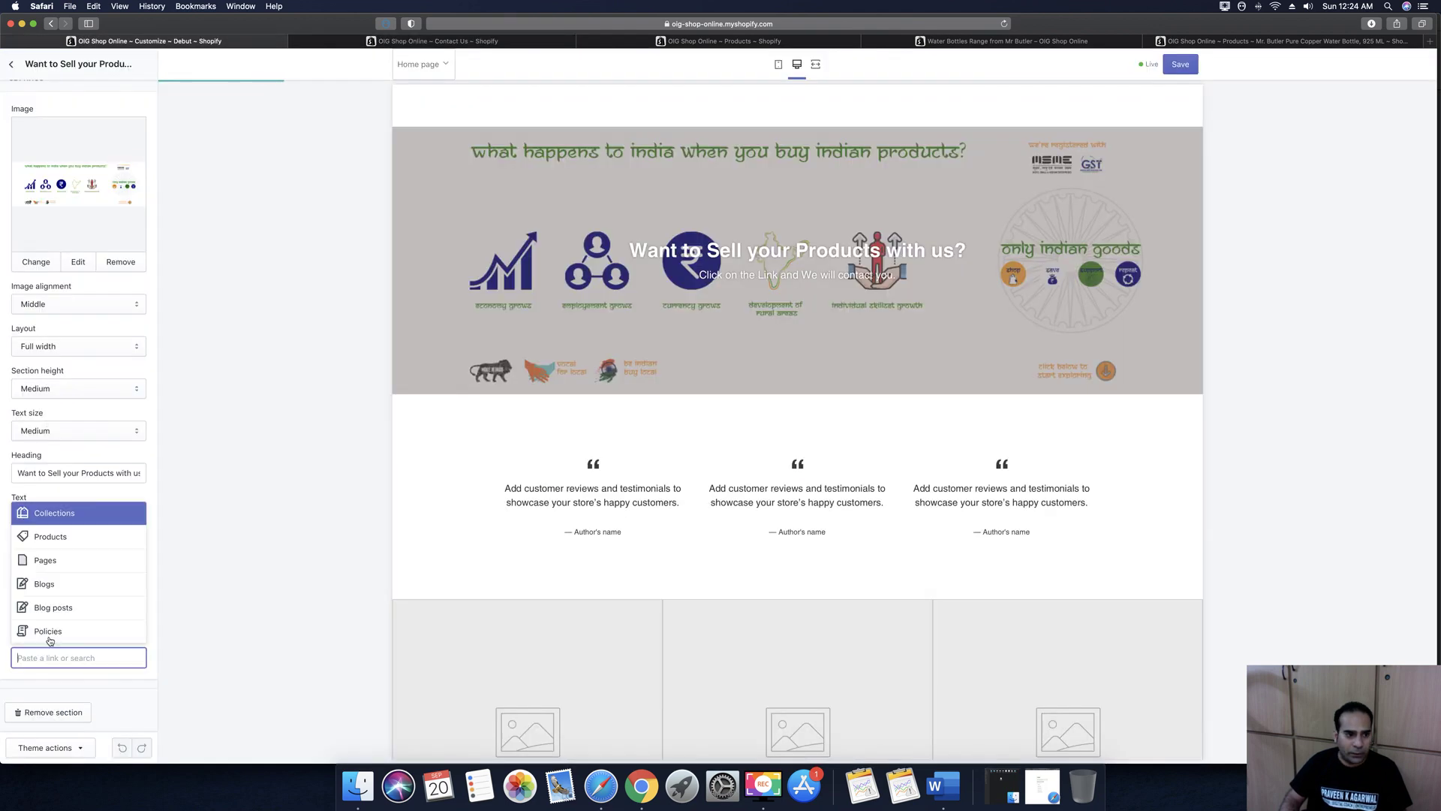
pyautogui.click(41, 564)
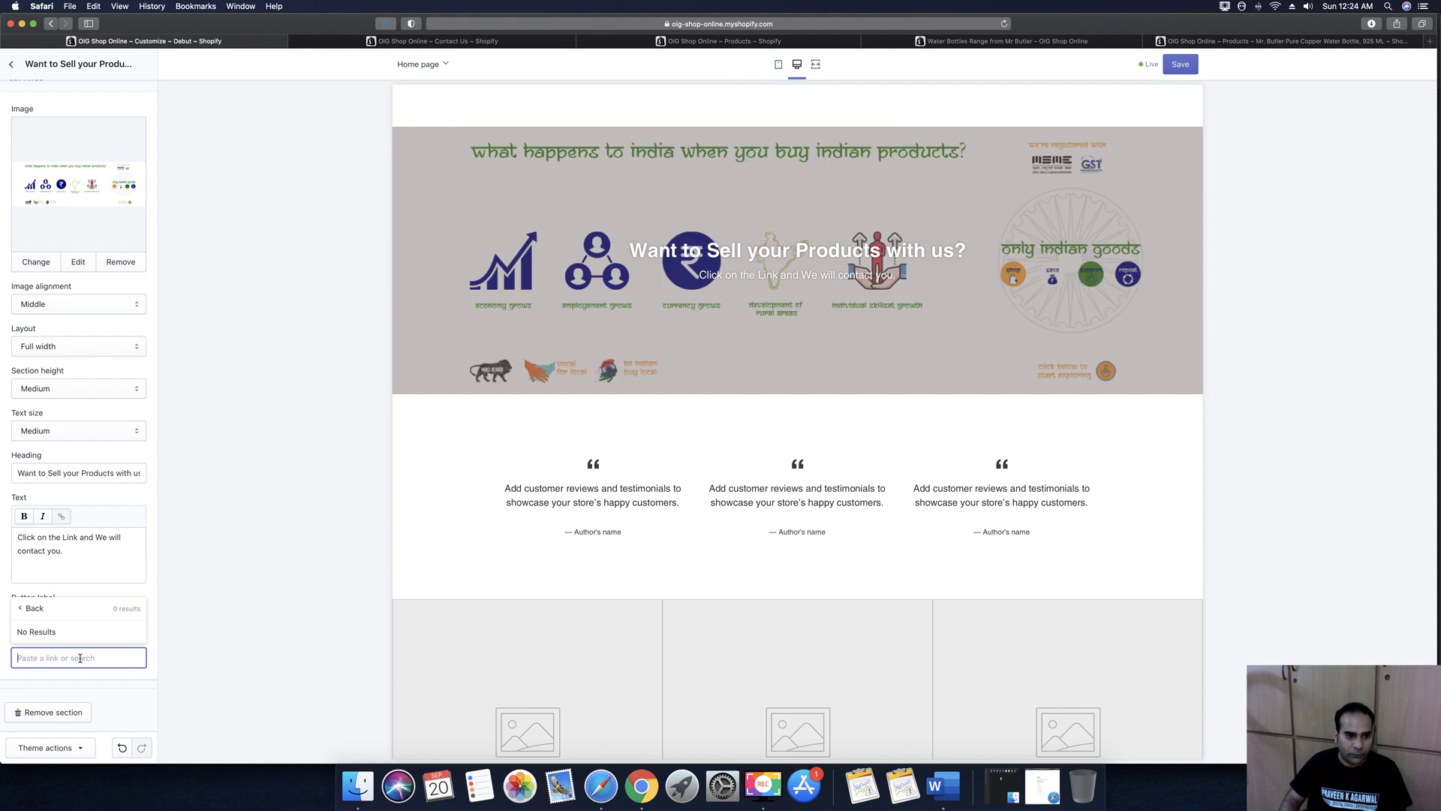
pyautogui.click(217, 482)
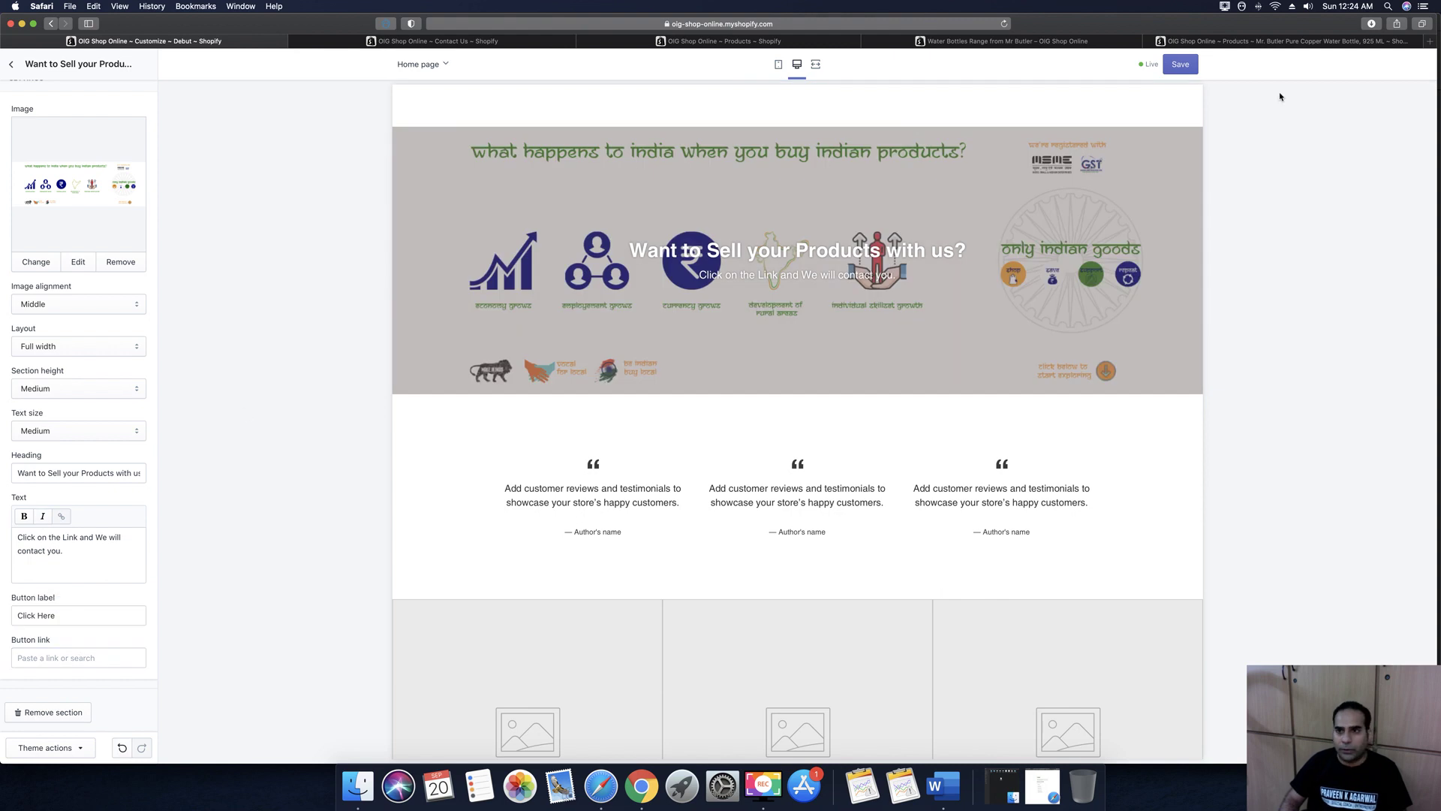
pyautogui.click(1181, 66)
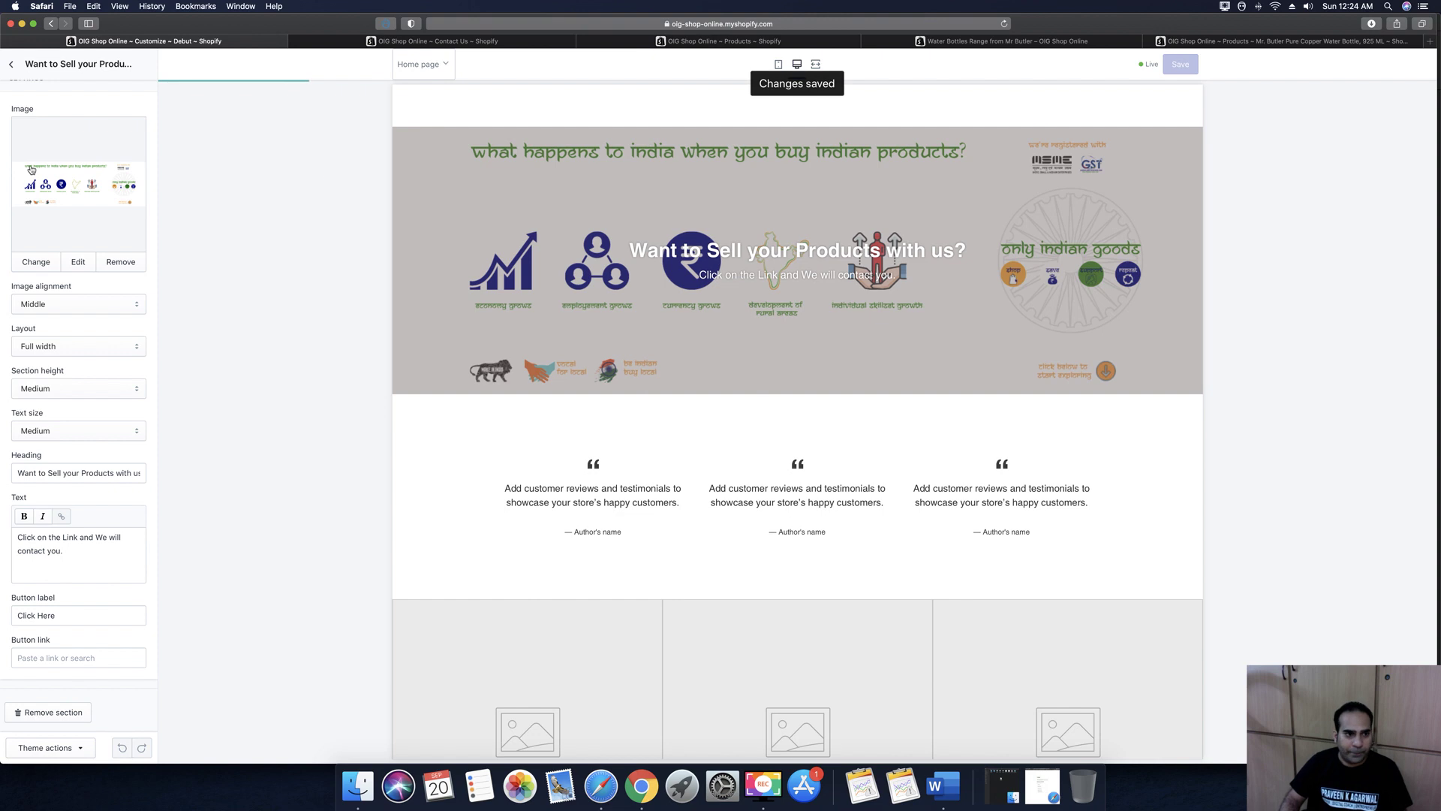
pyautogui.click(12, 66)
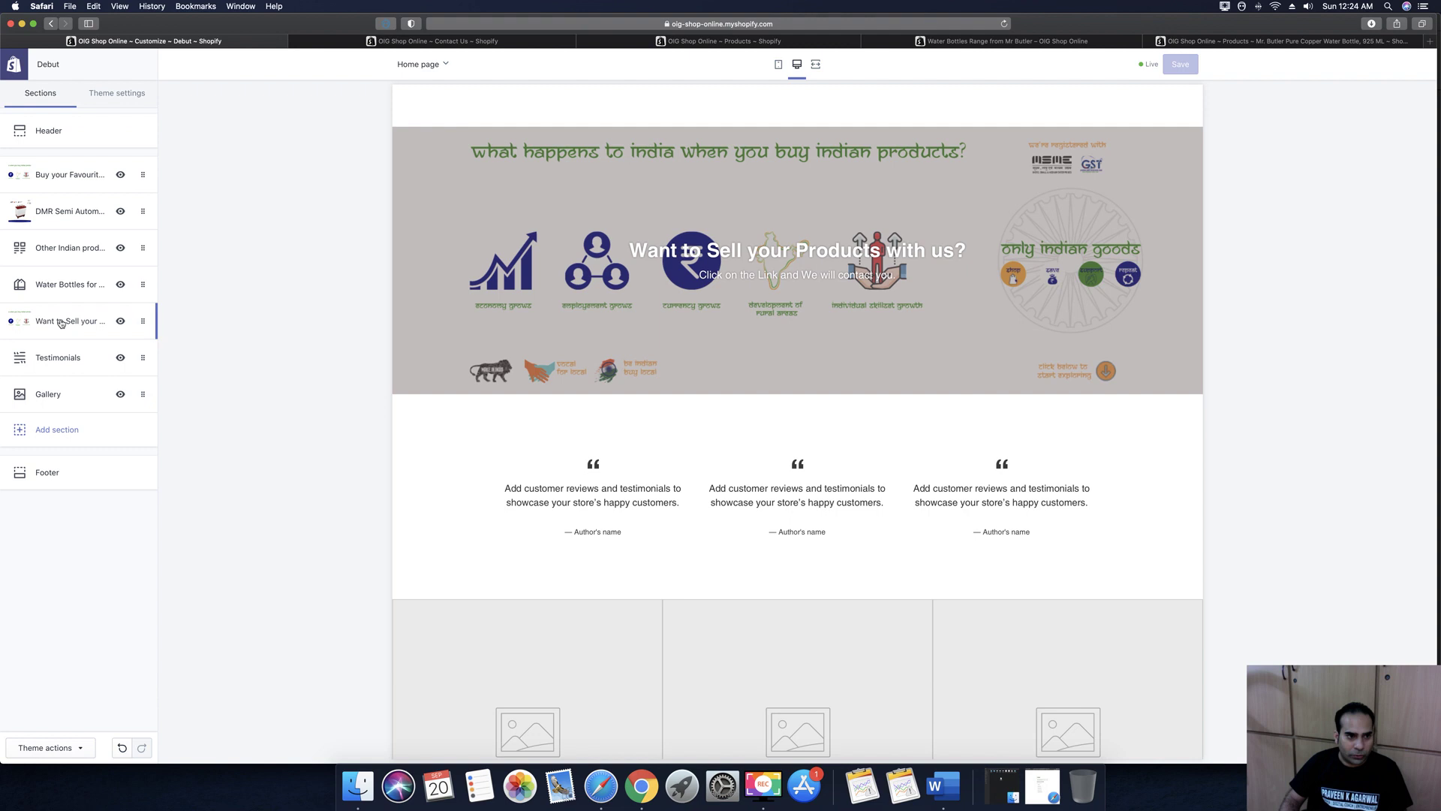
# Link the banner's Click Here button to the Contact Us page and save
pyautogui.click(82, 321)
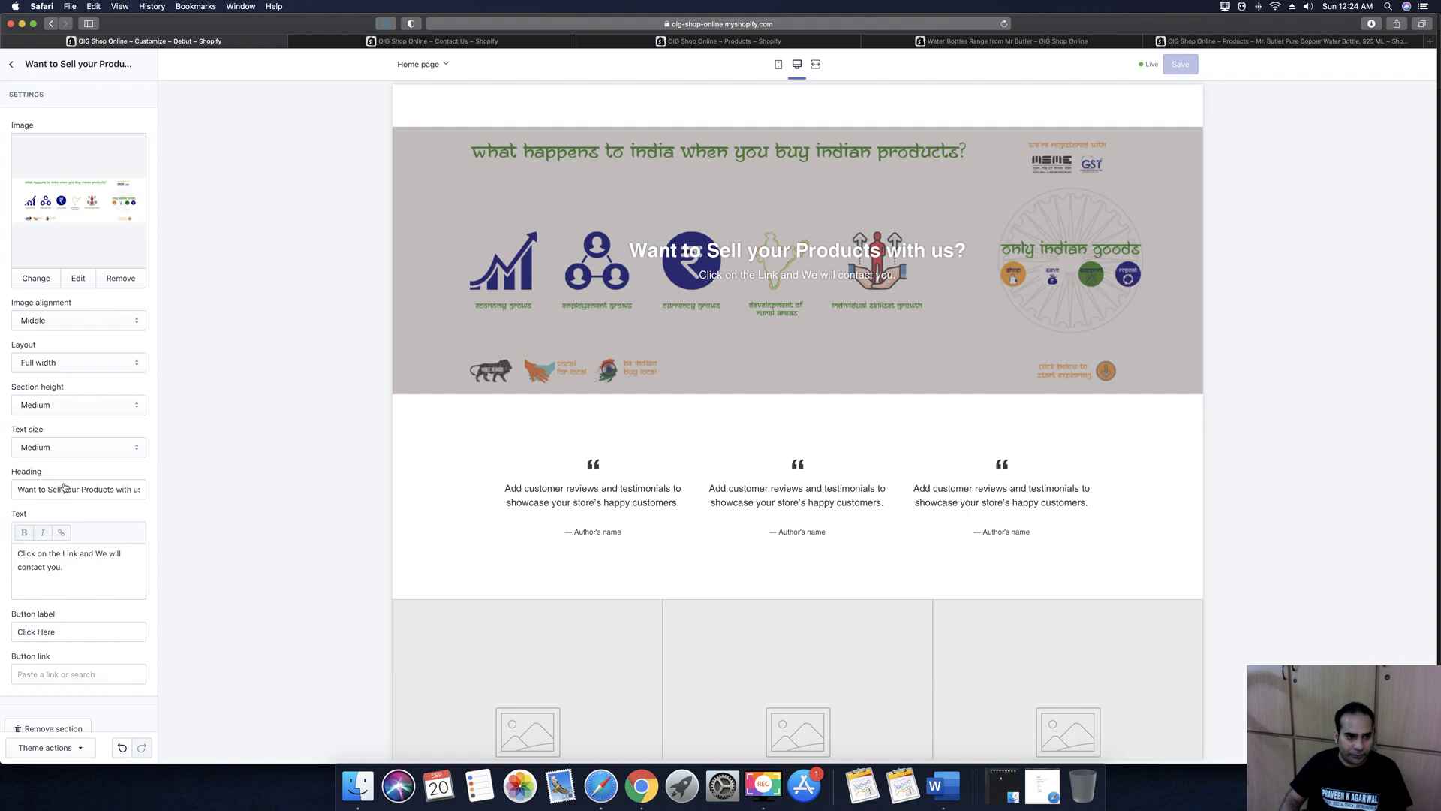
pyautogui.click(68, 675)
pyautogui.click(48, 578)
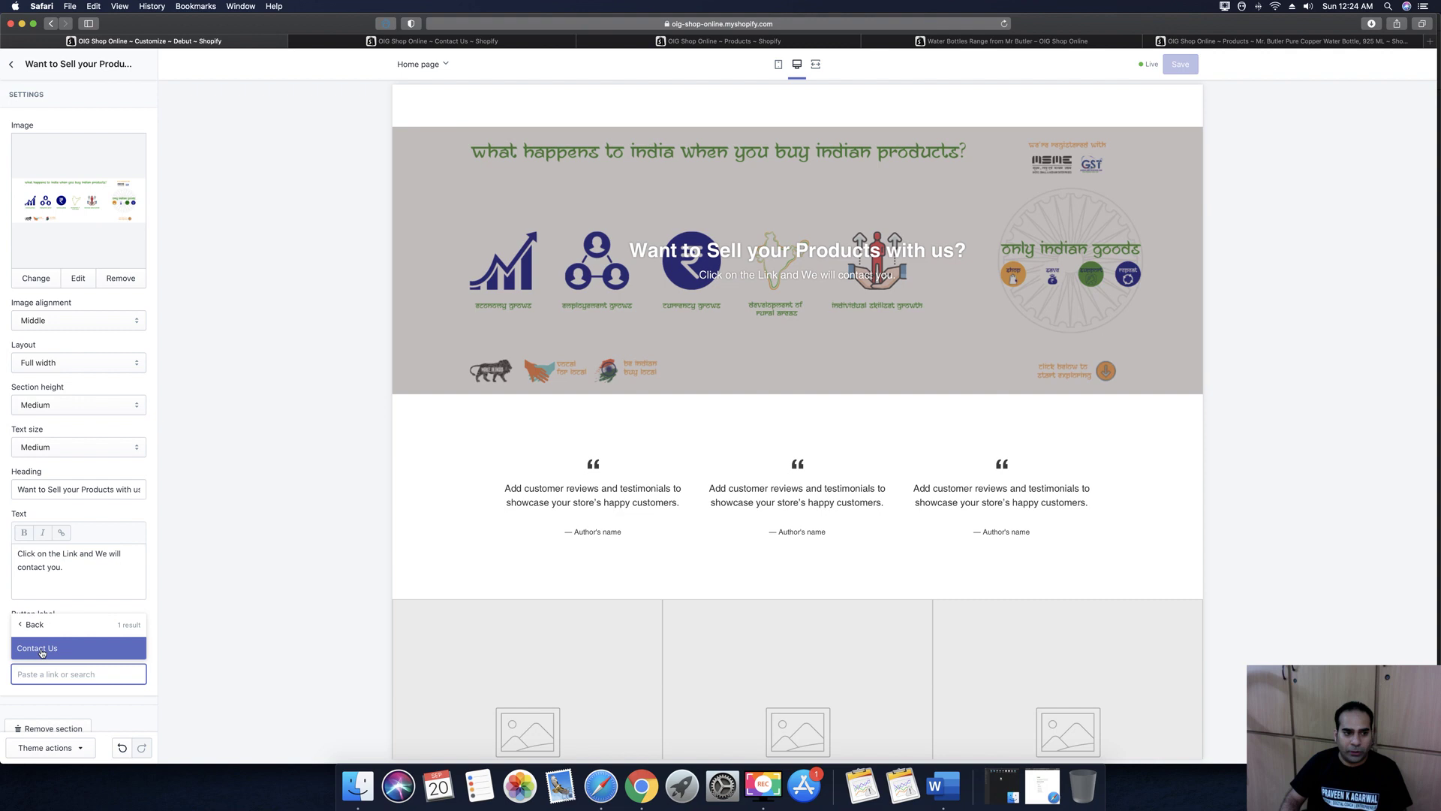
pyautogui.click(48, 651)
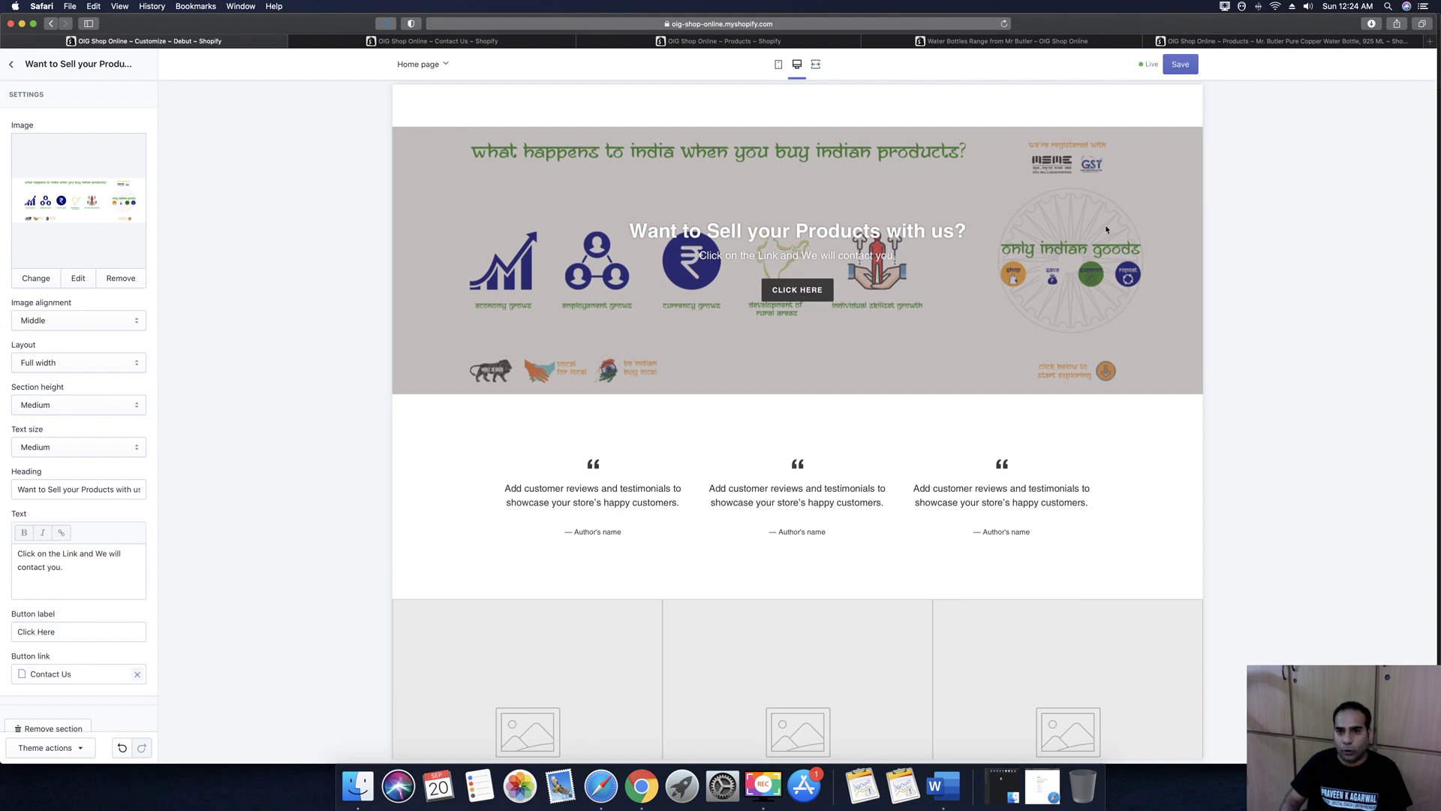
pyautogui.click(1181, 65)
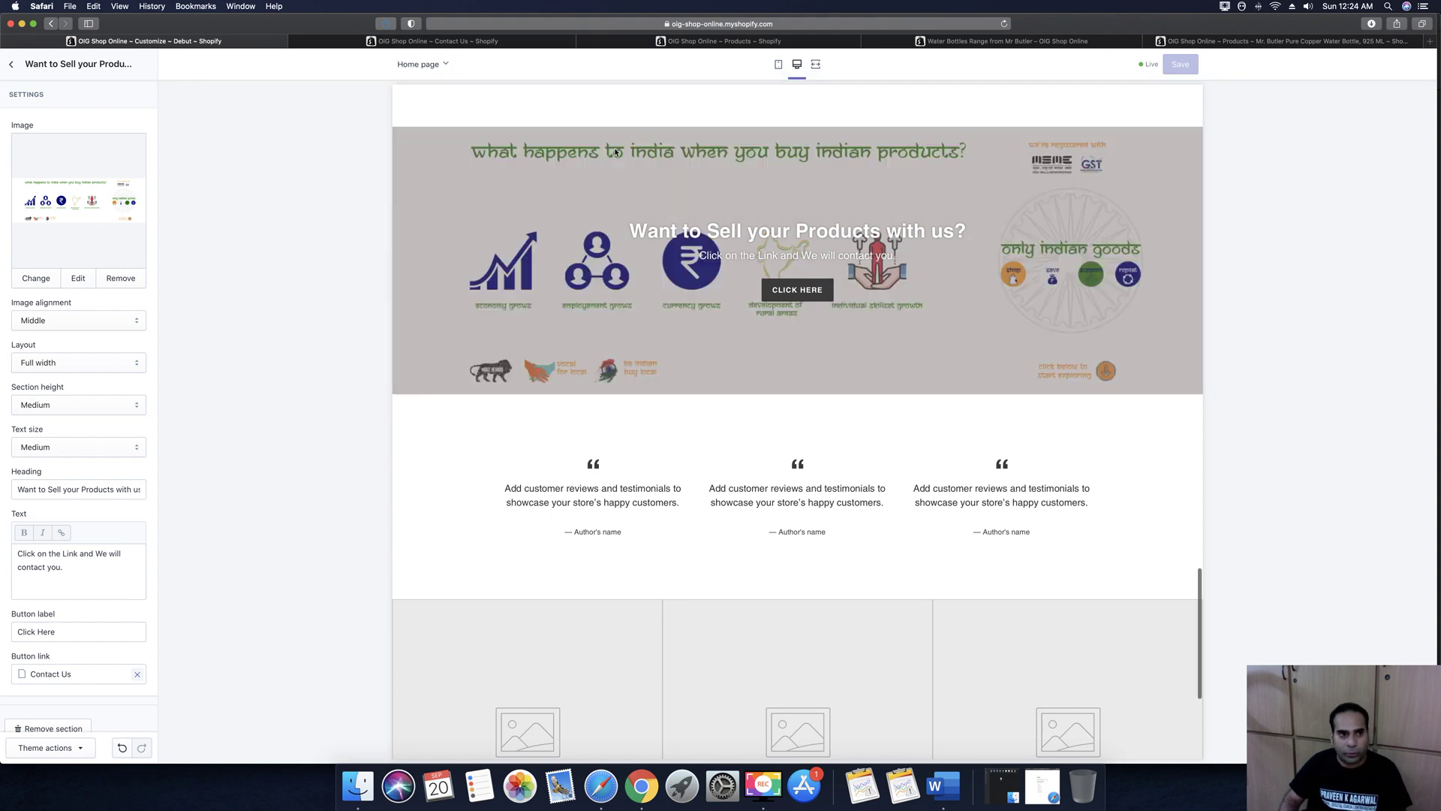
pyautogui.click(11, 64)
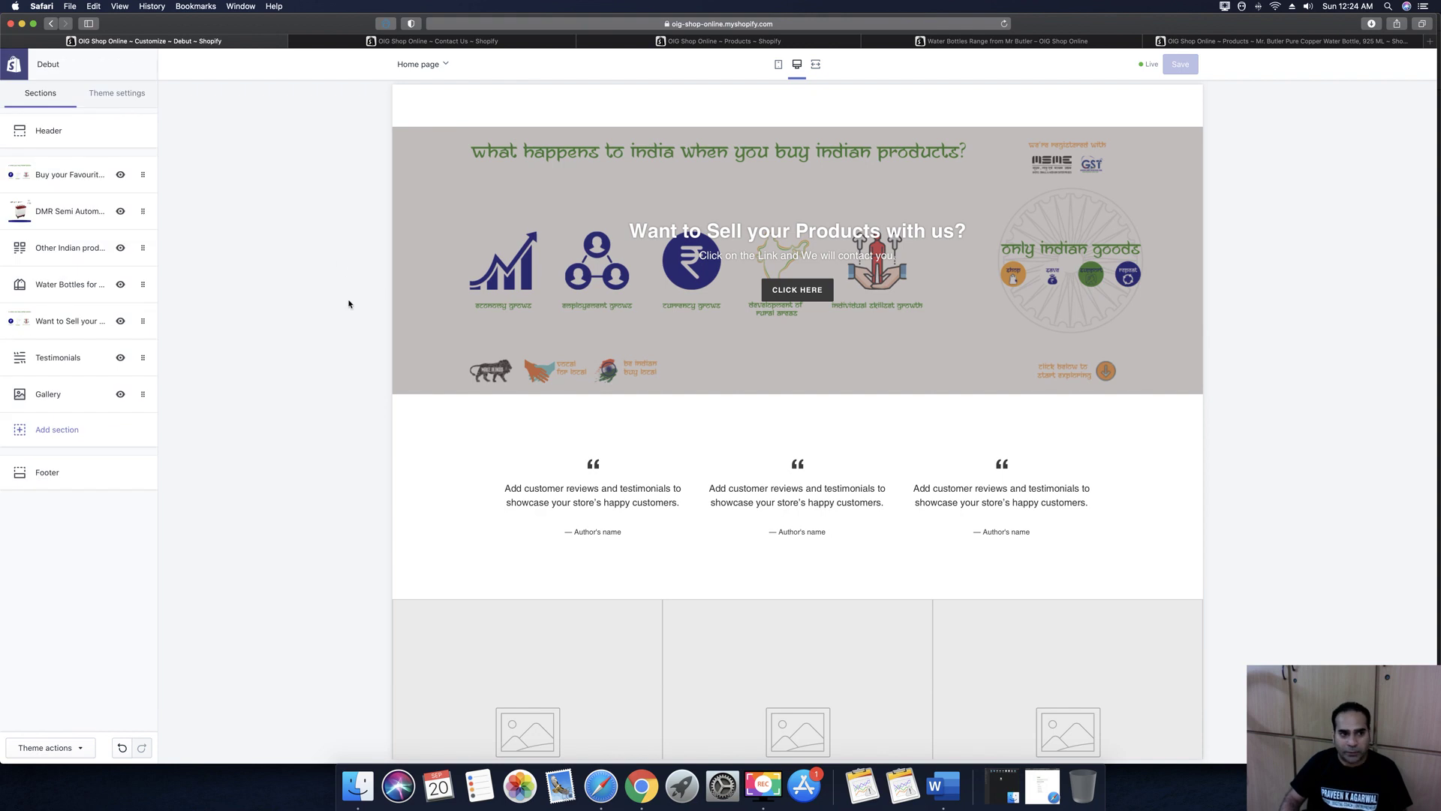
# Change the Testimonials heading to 'See what our existing clients has to say !!'
pyautogui.click(55, 359)
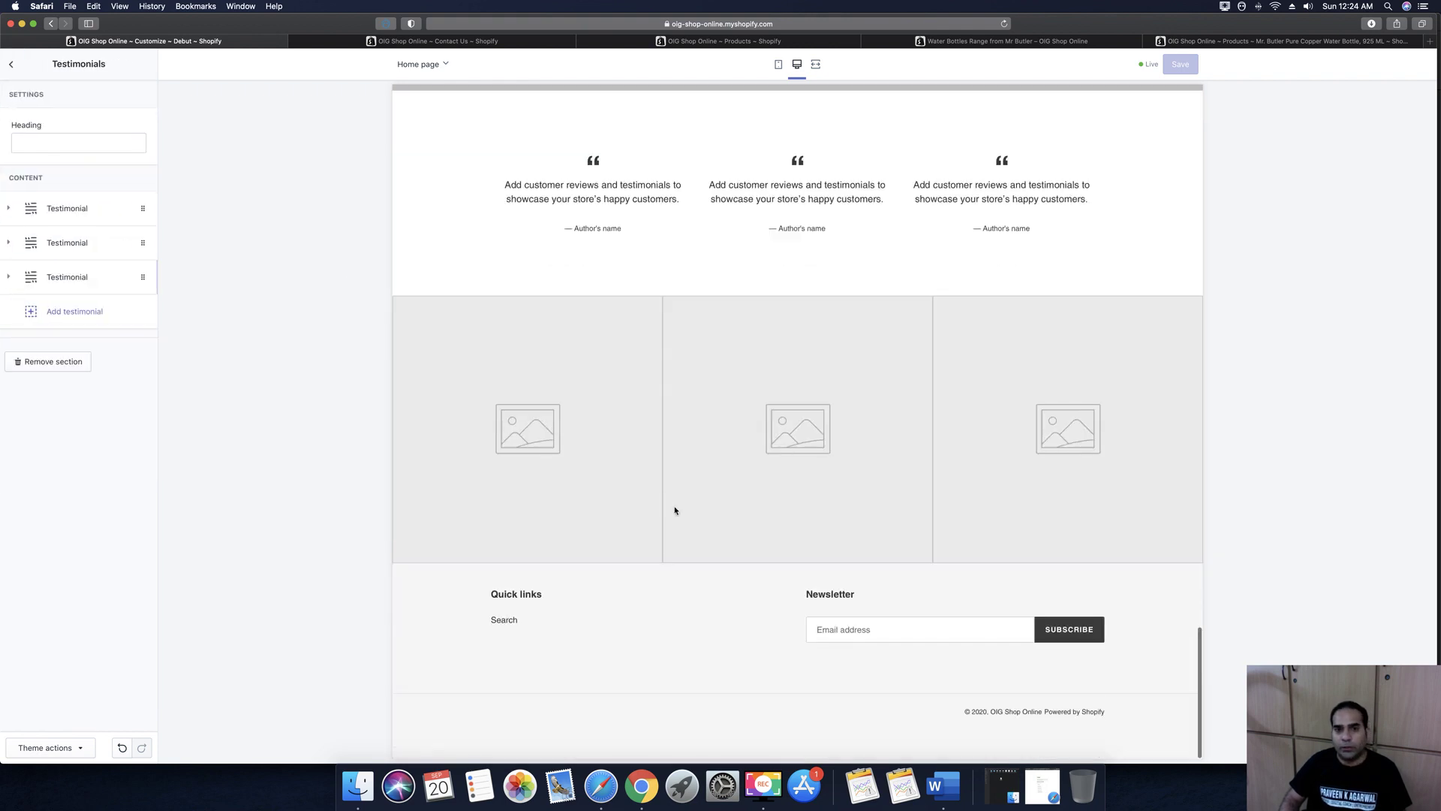
pyautogui.click(46, 141)
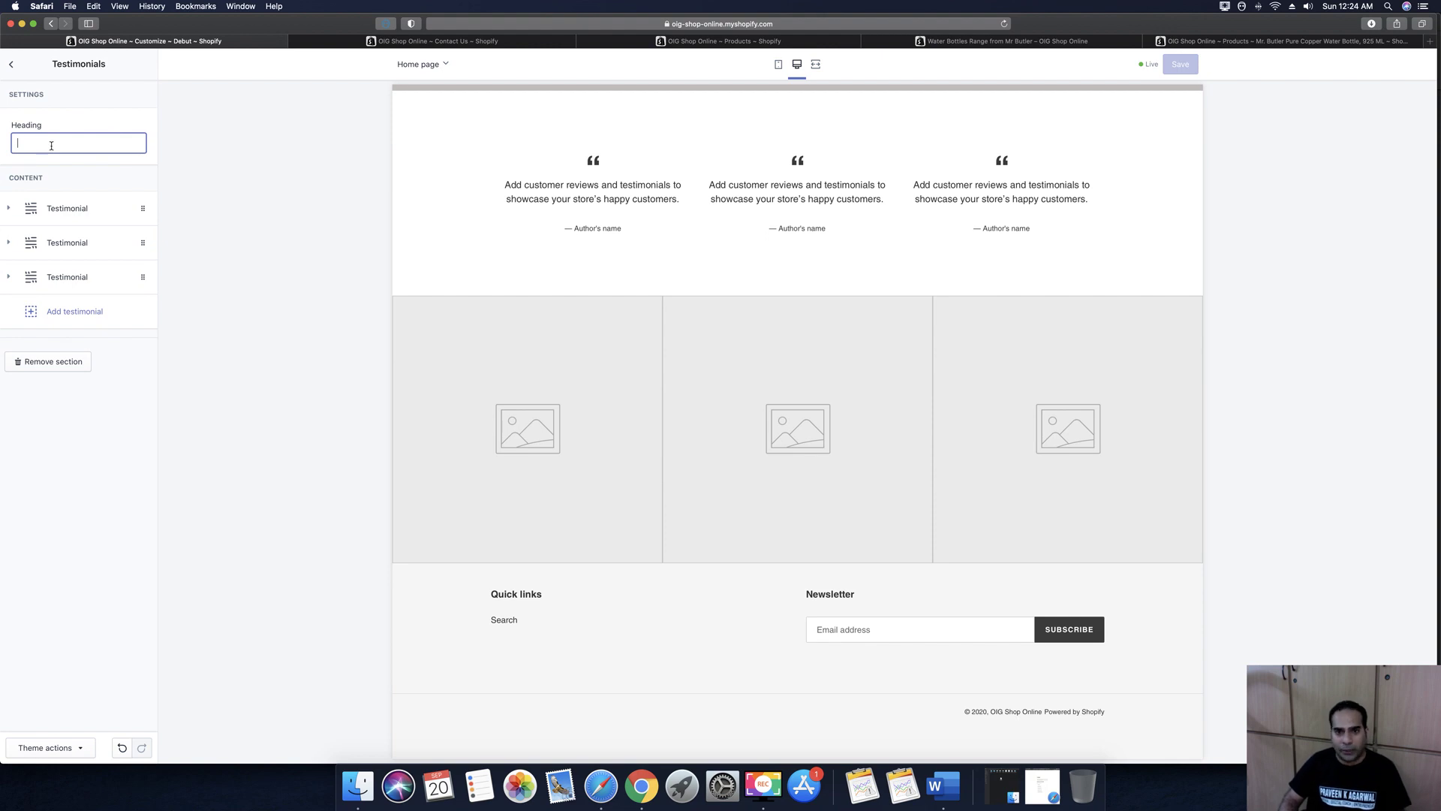
pyautogui.write('cu')
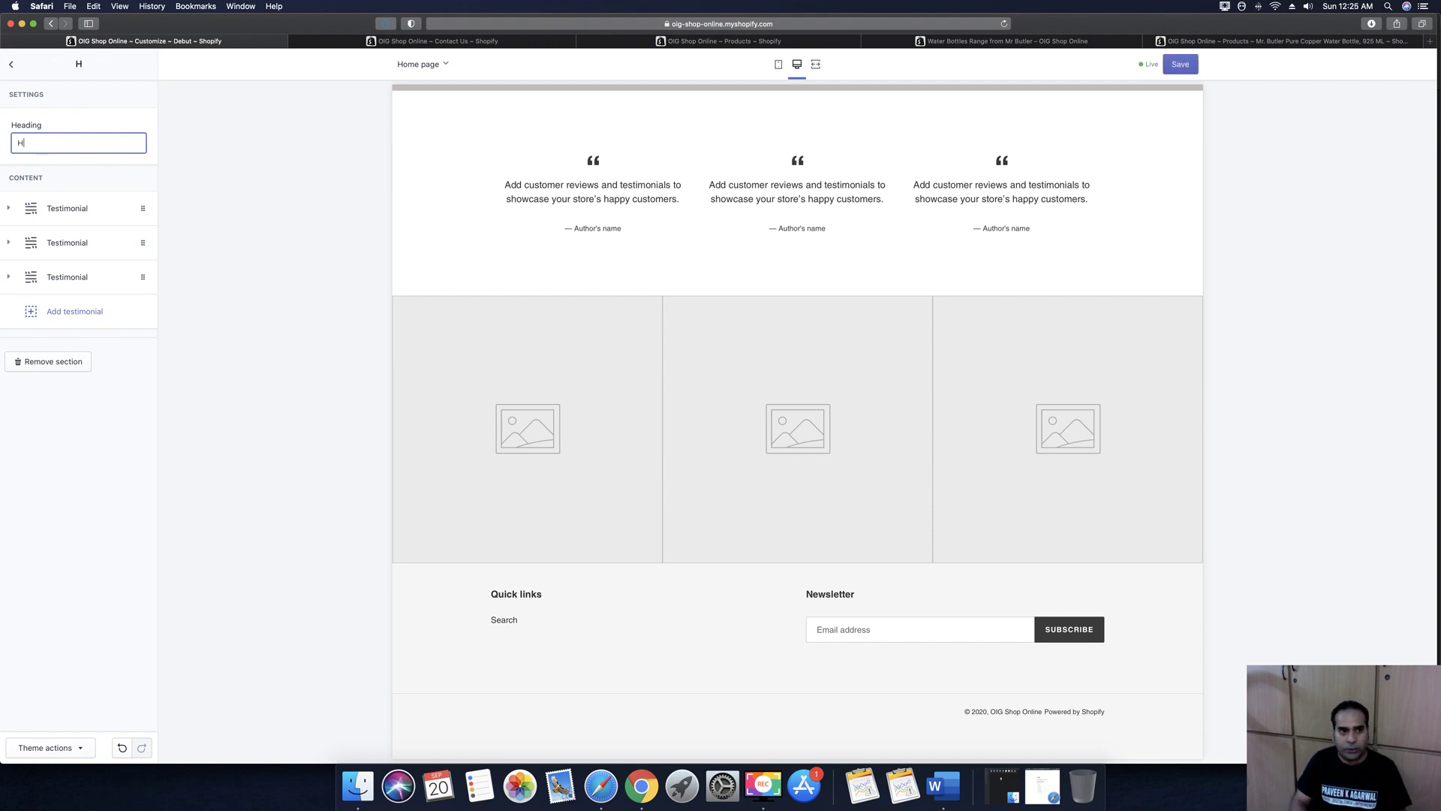
pyautogui.press('BackSpace')
pyautogui.press('BackSpace')
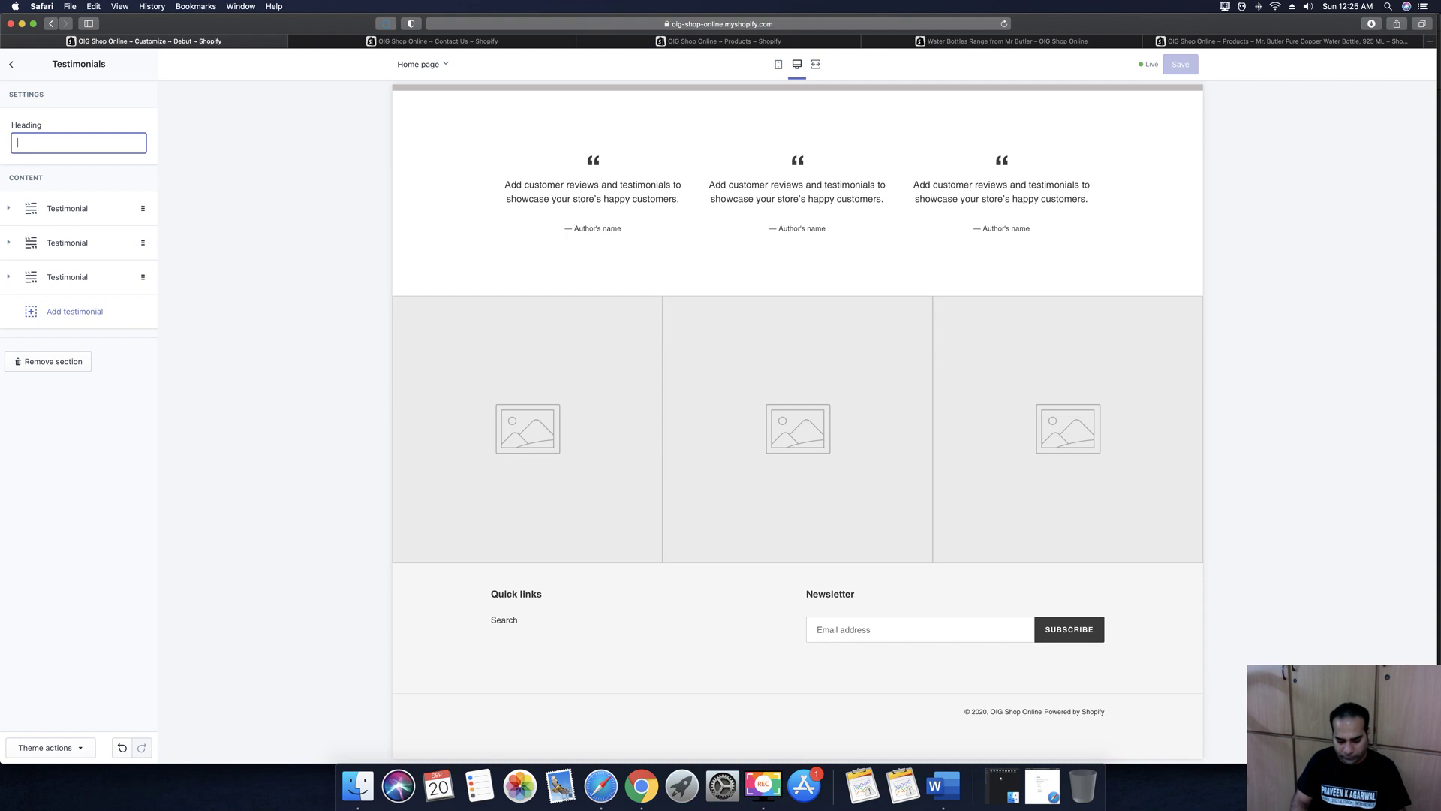
pyautogui.write('See what ')
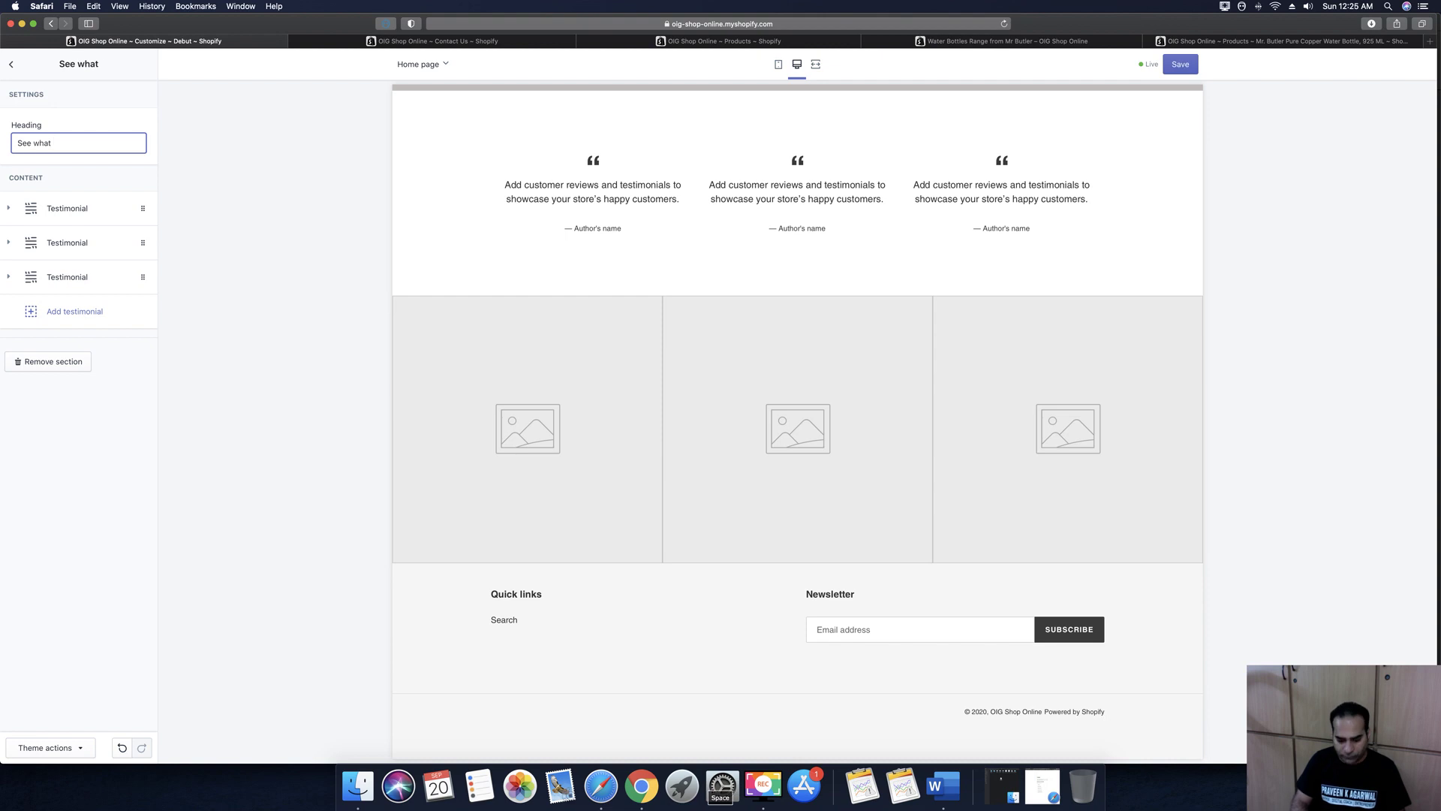
pyautogui.write('our existing client')
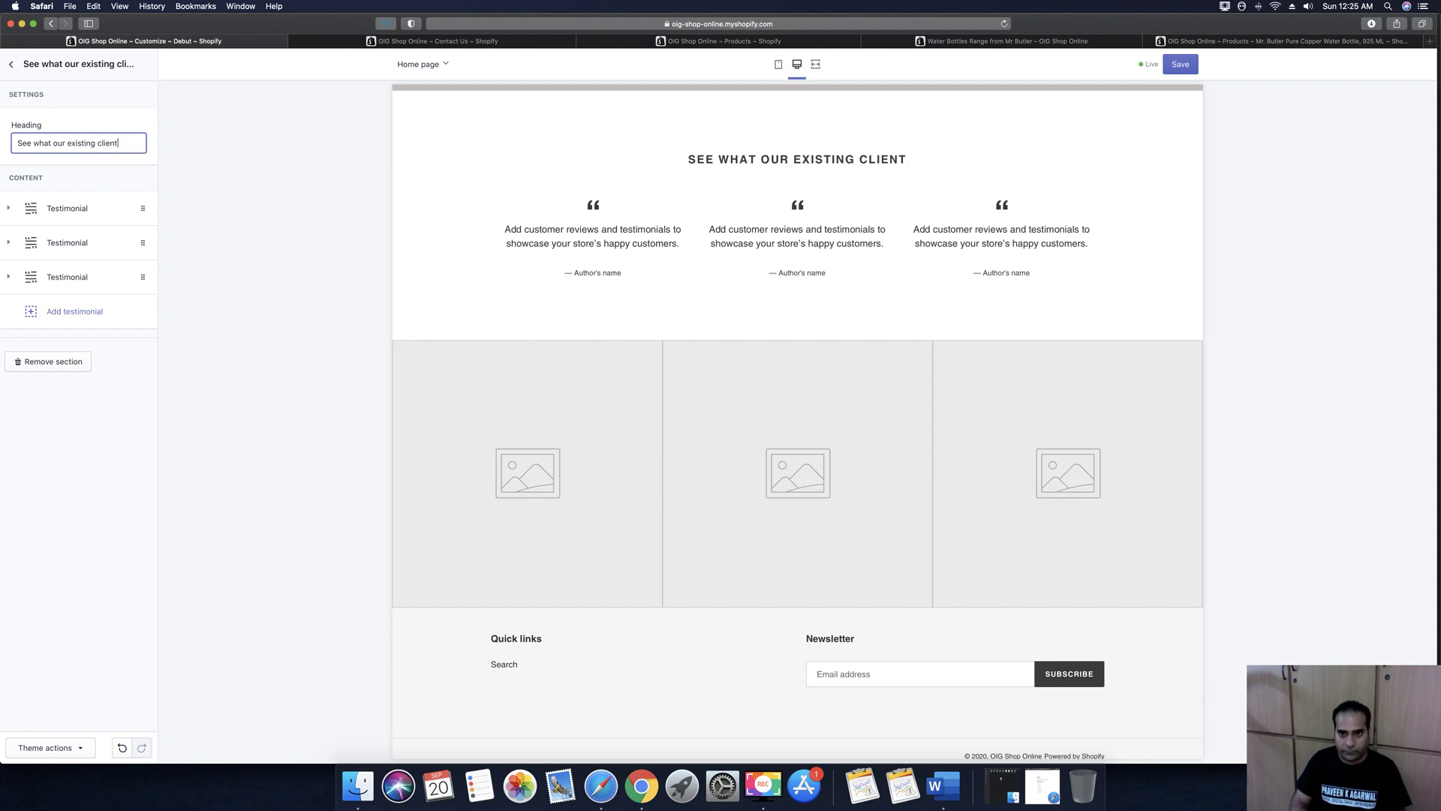
pyautogui.write('s has to say !!')
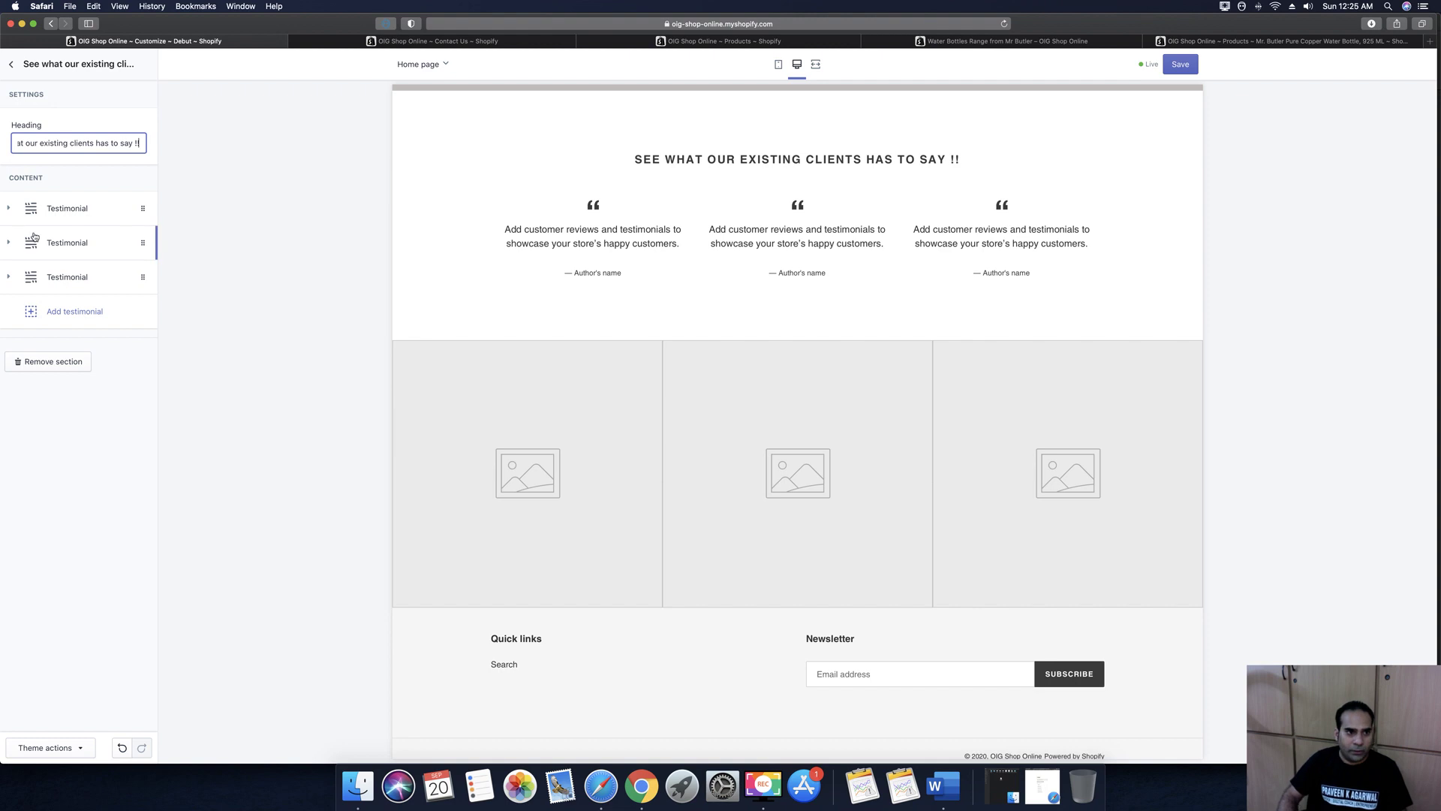
# Give the first testimonial the quote 'Best Site to purchase Indian Products at a competitive price.' and an author name
pyautogui.click(9, 209)
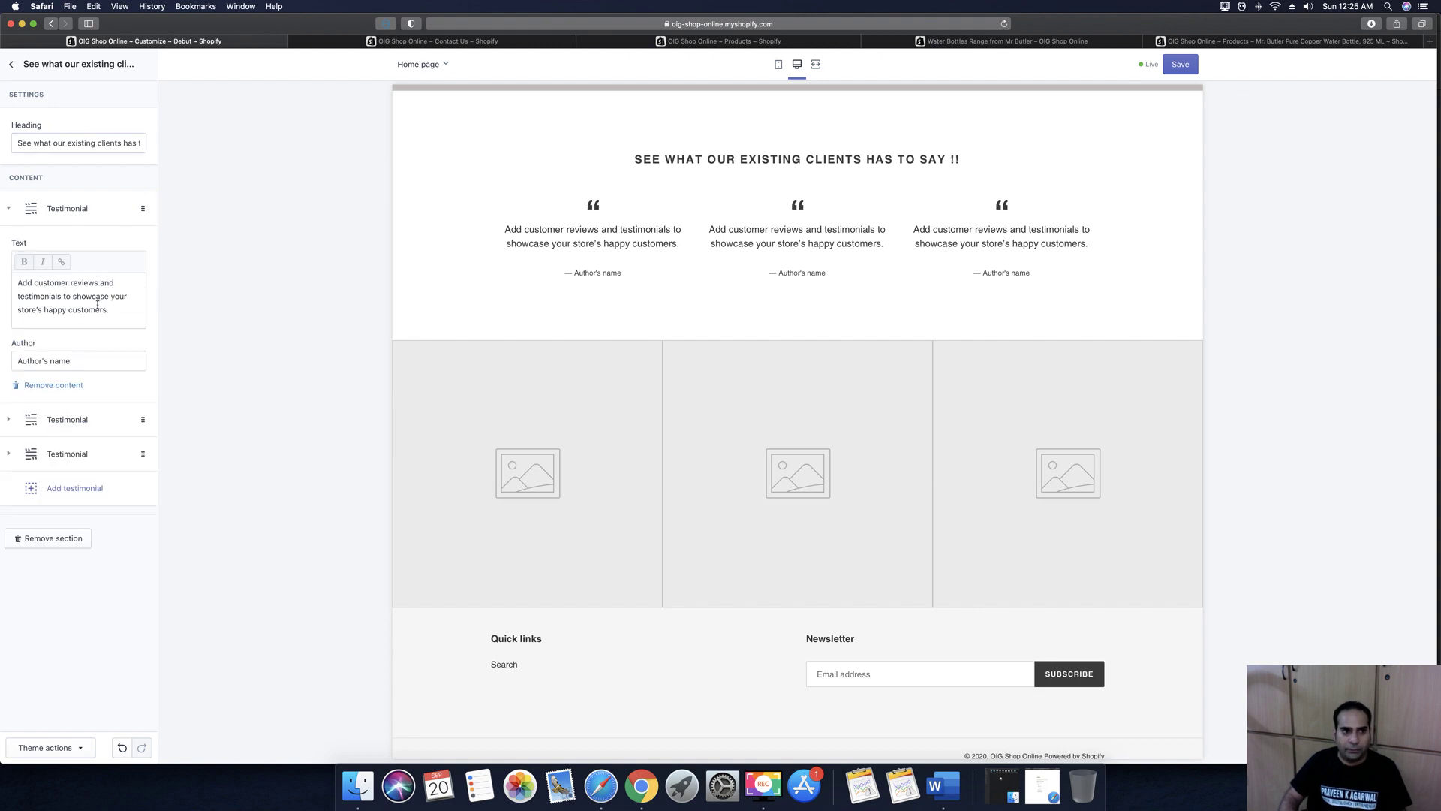
pyautogui.moveTo(111, 310); pyautogui.dragTo(16, 274)
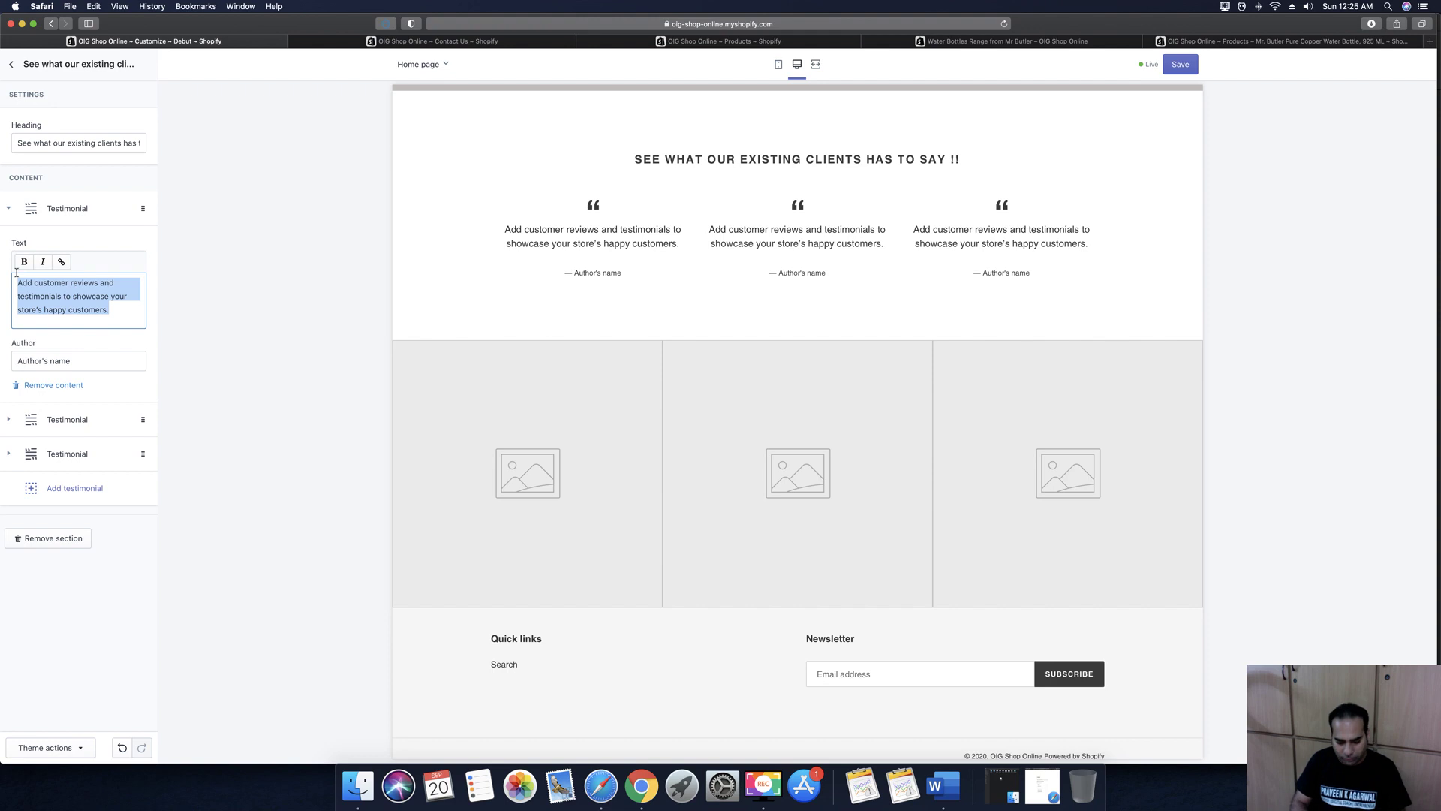
pyautogui.write('Best ')
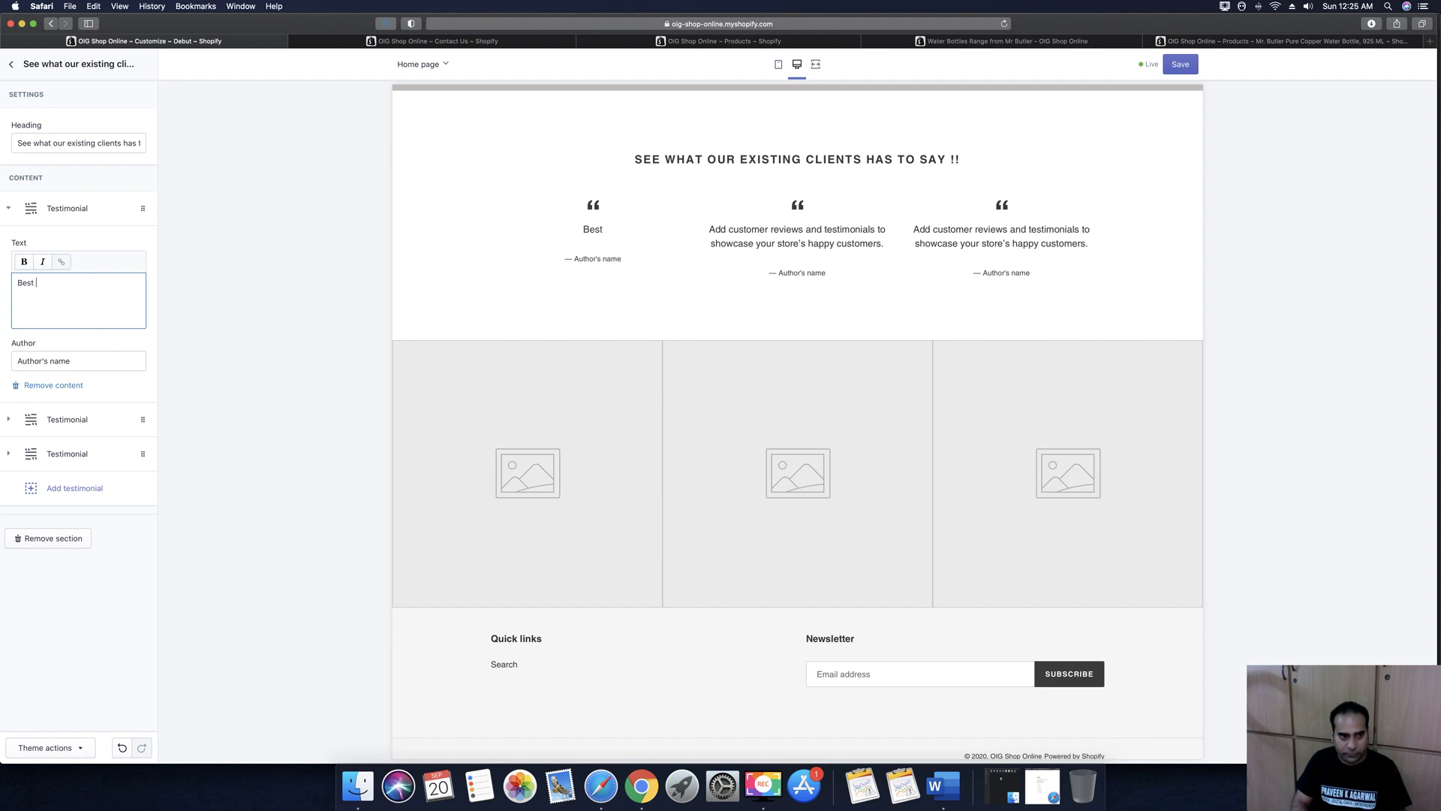
pyautogui.write('Site to purchas')
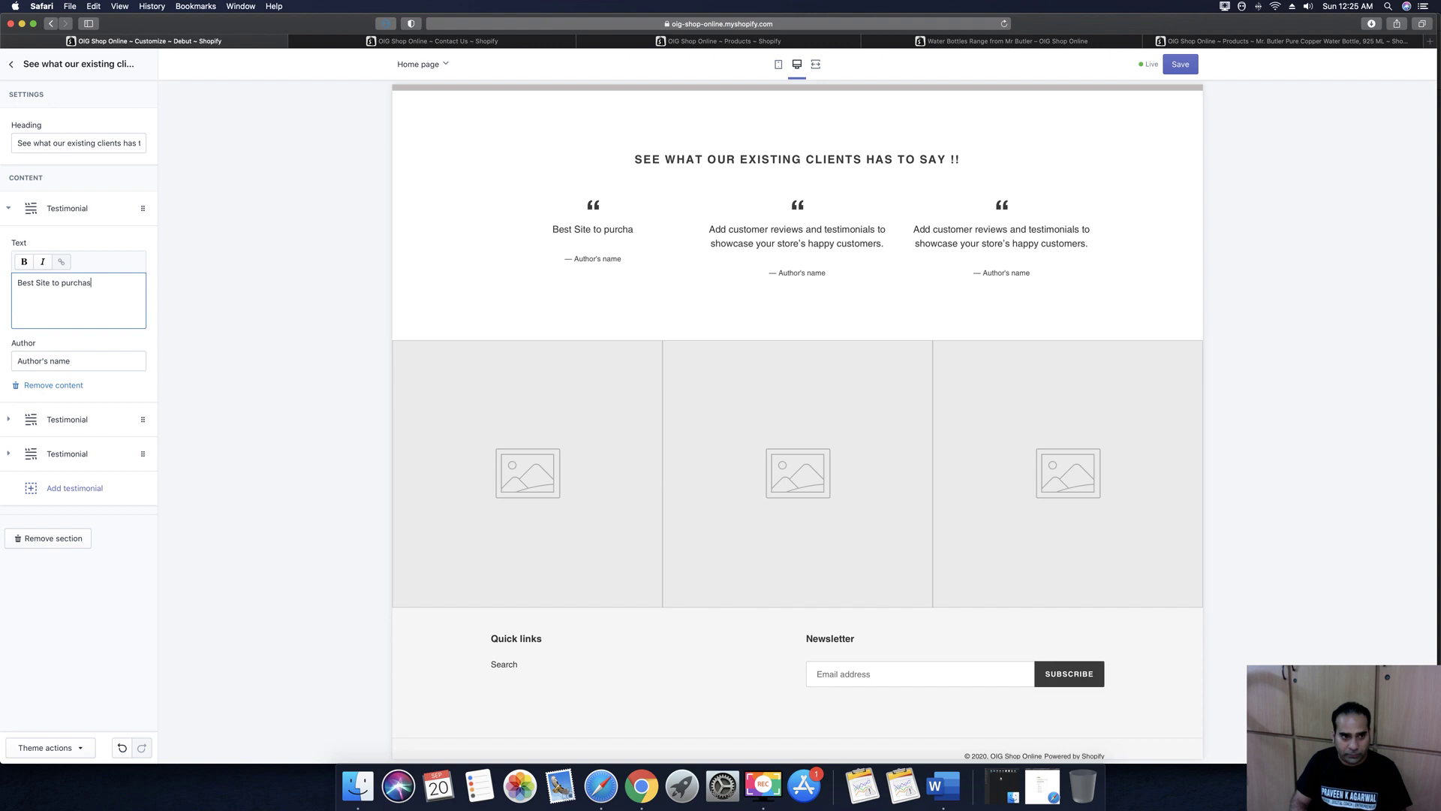
pyautogui.write('e India')
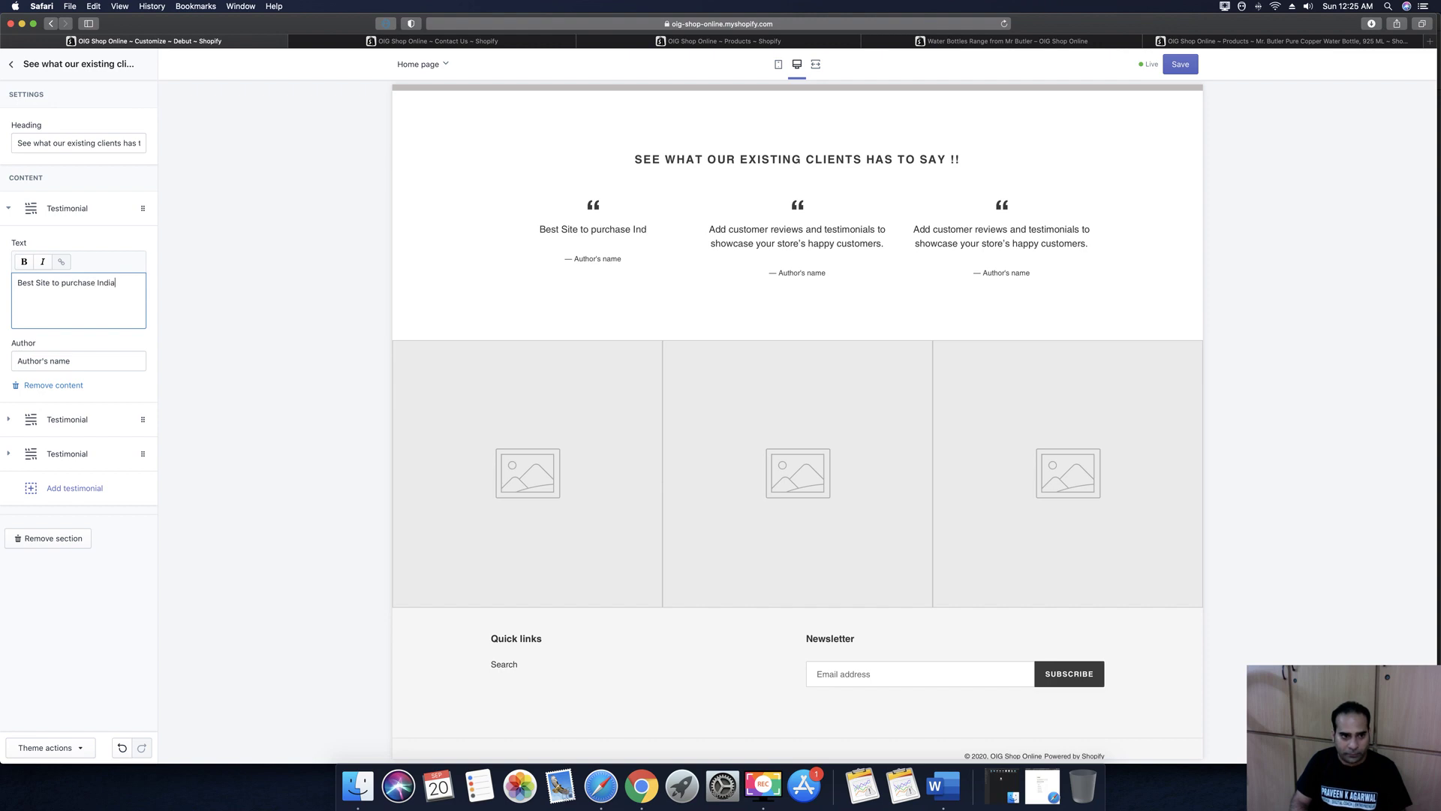
pyautogui.write('n ')
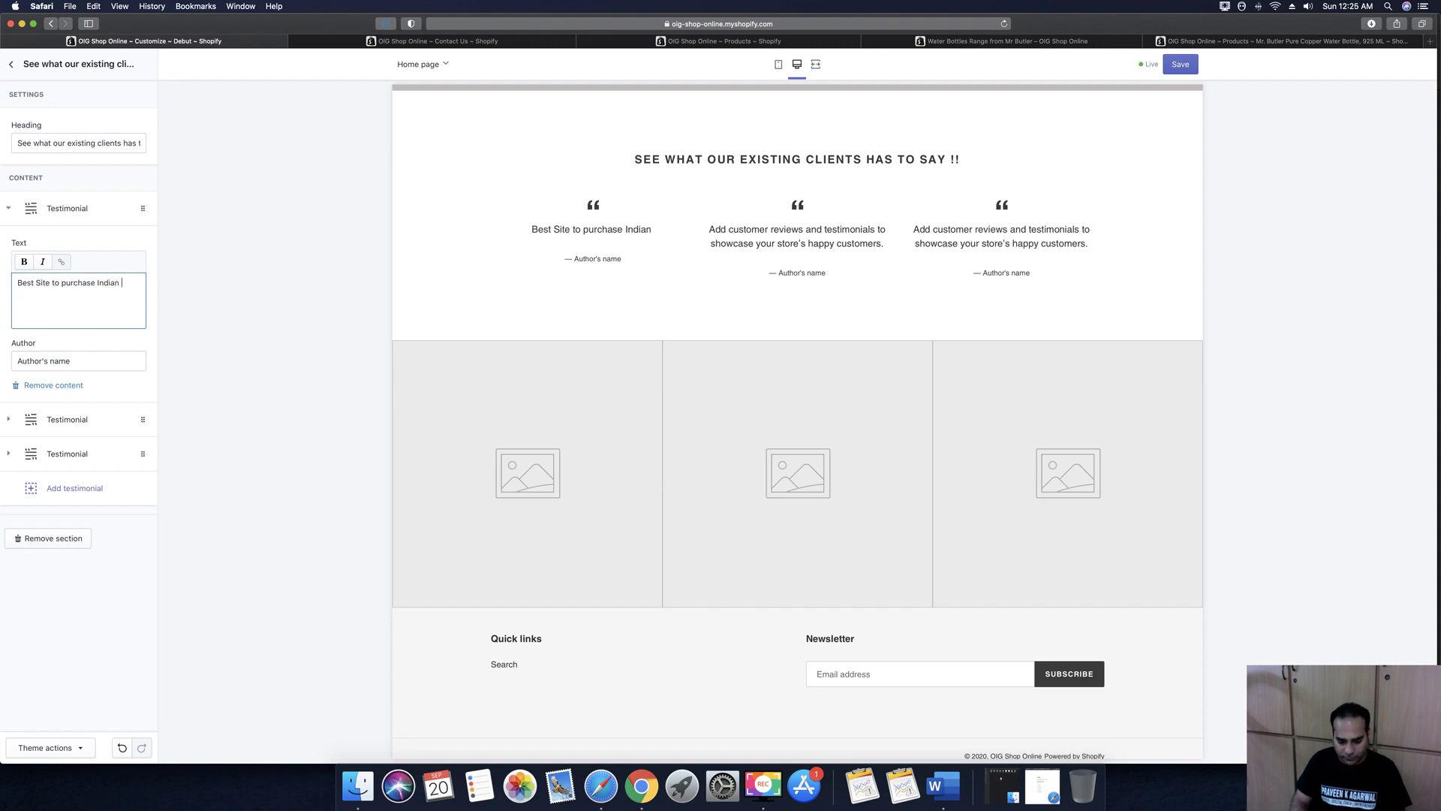
pyautogui.write('Product')
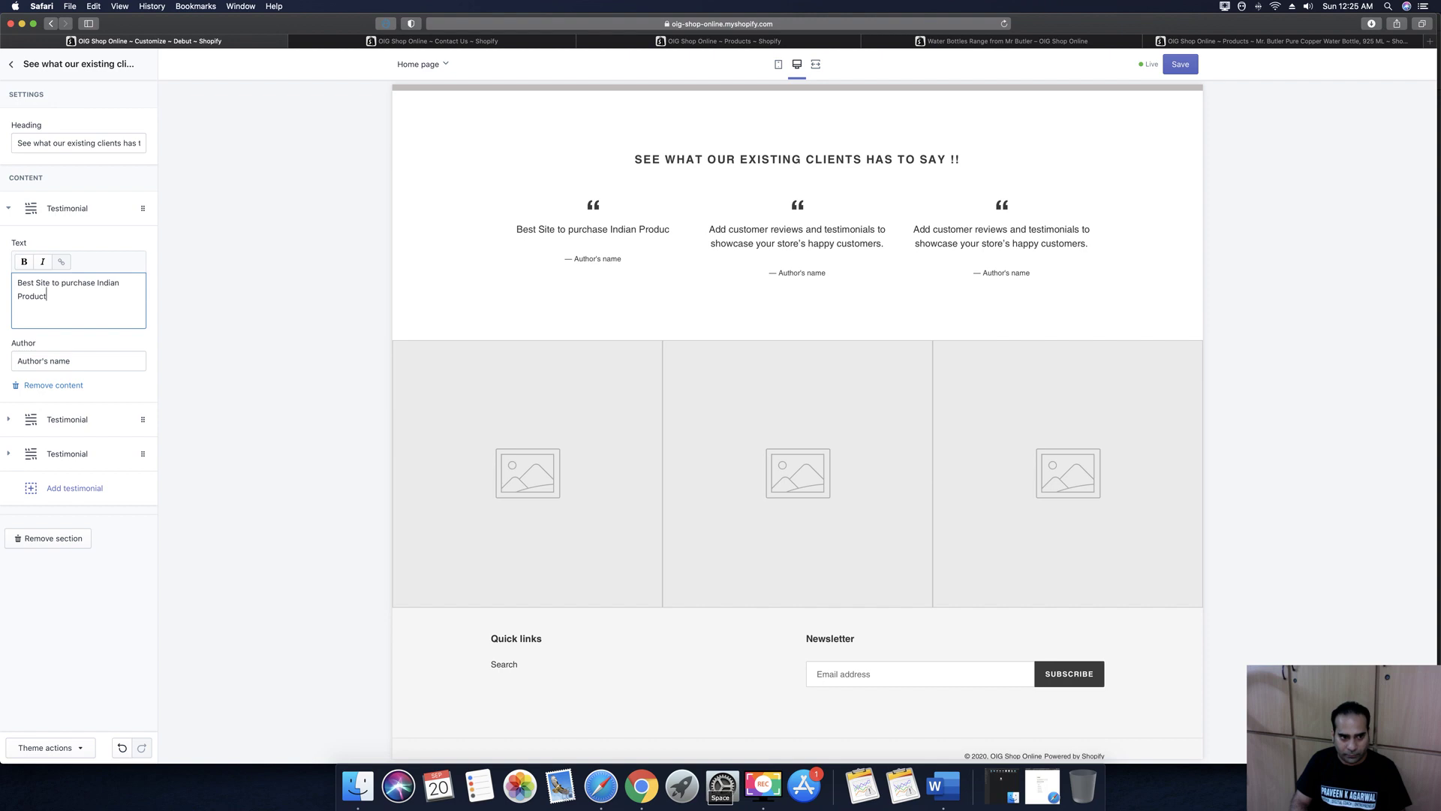
pyautogui.write('s at a co')
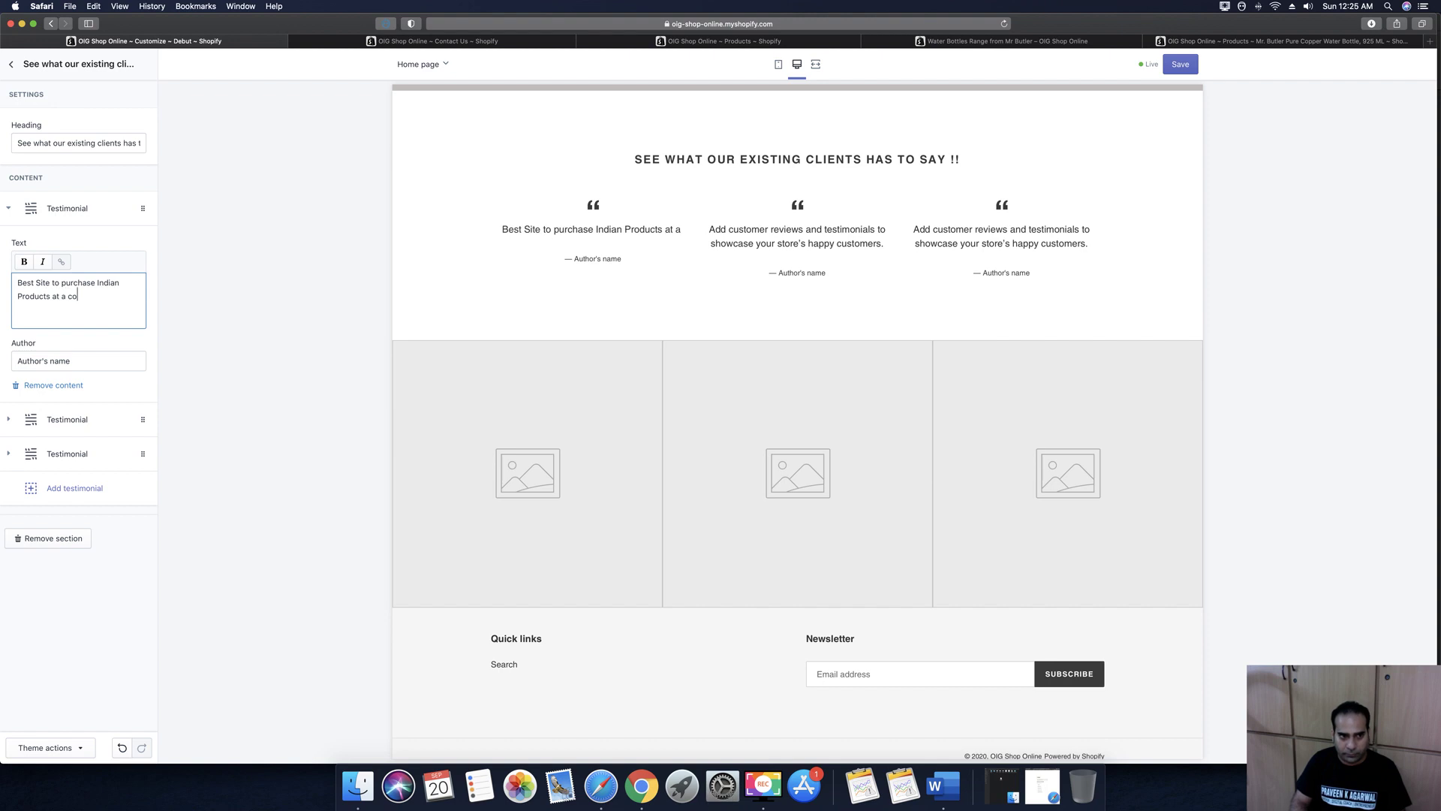
pyautogui.write('mpetit')
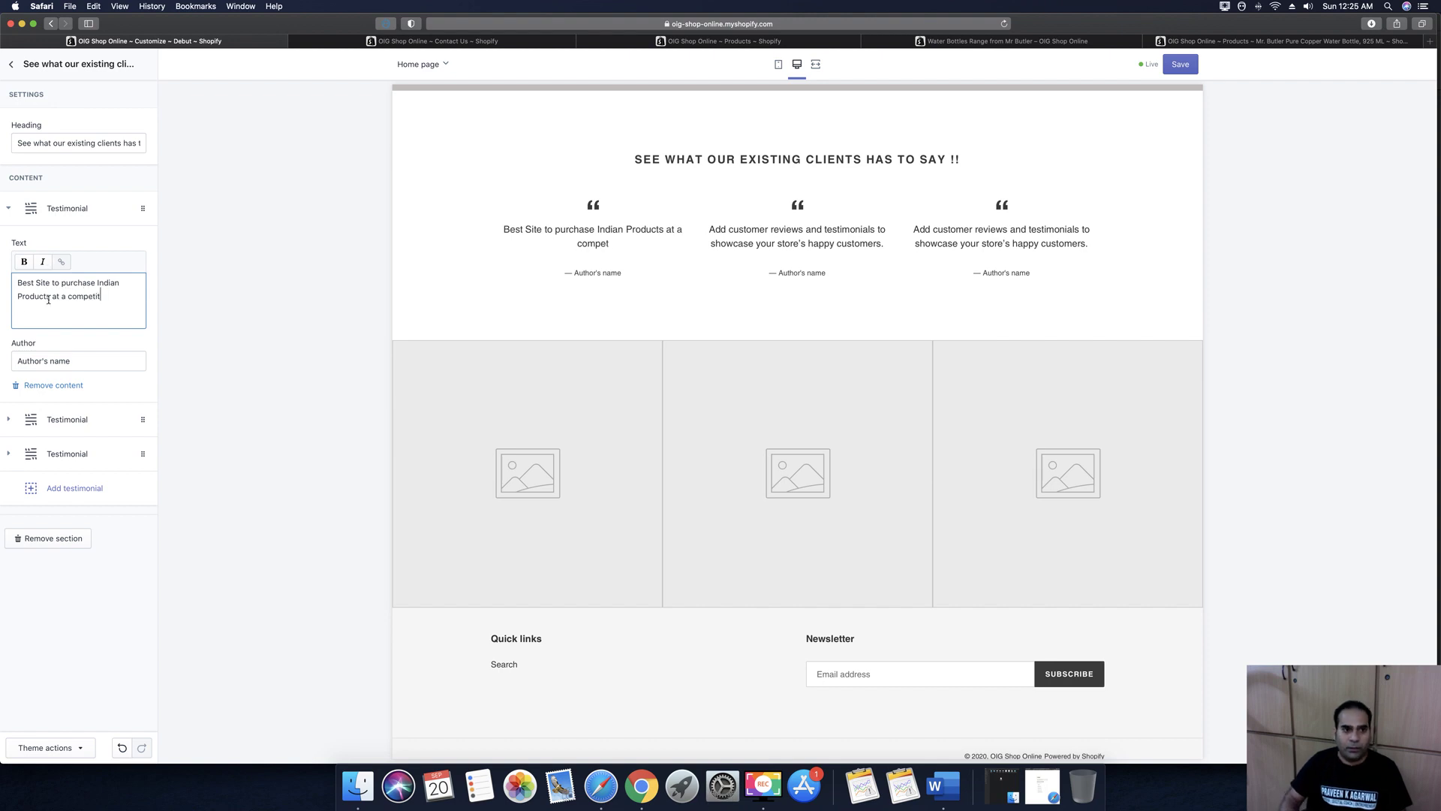
pyautogui.write('ive price.')
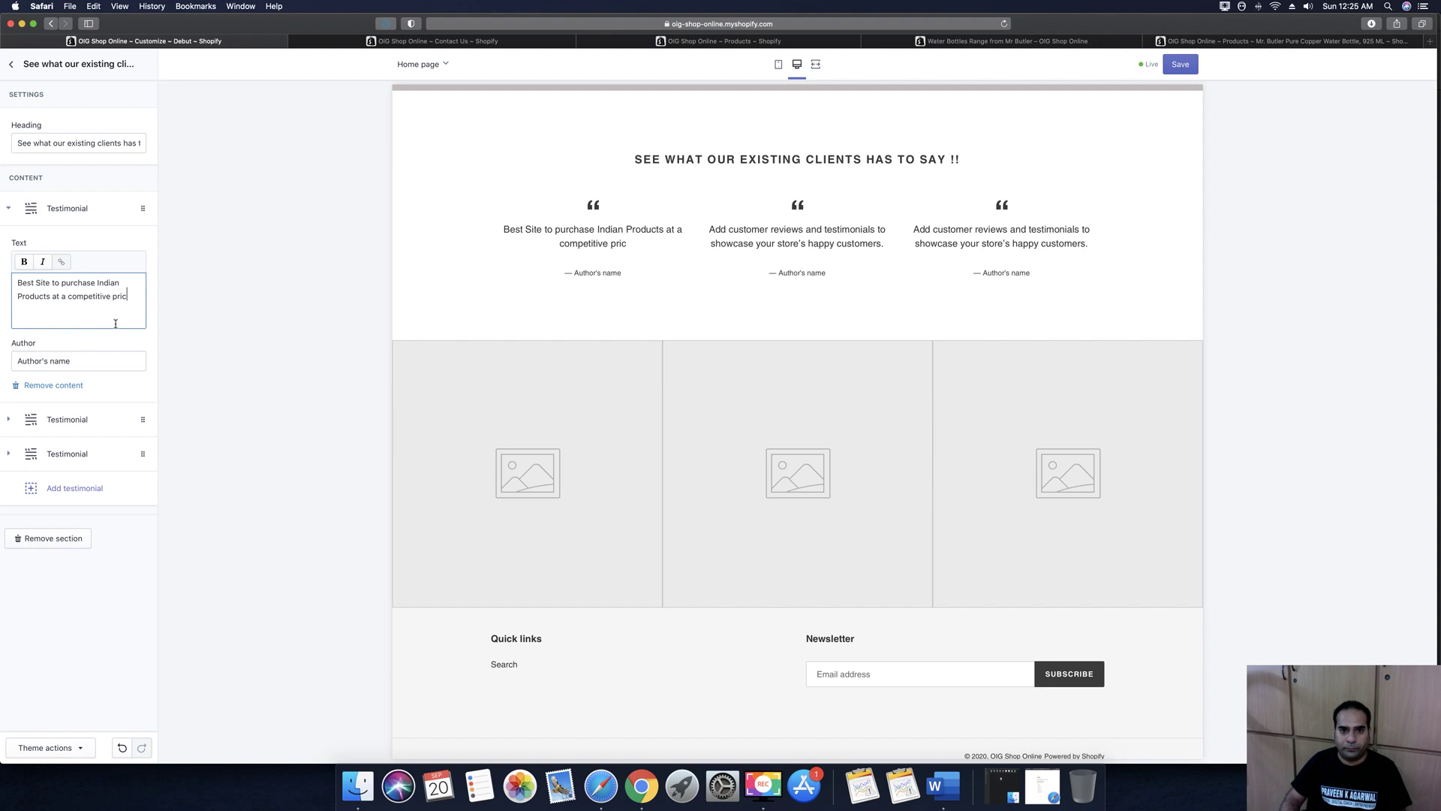
pyautogui.tripleClick(85, 360)
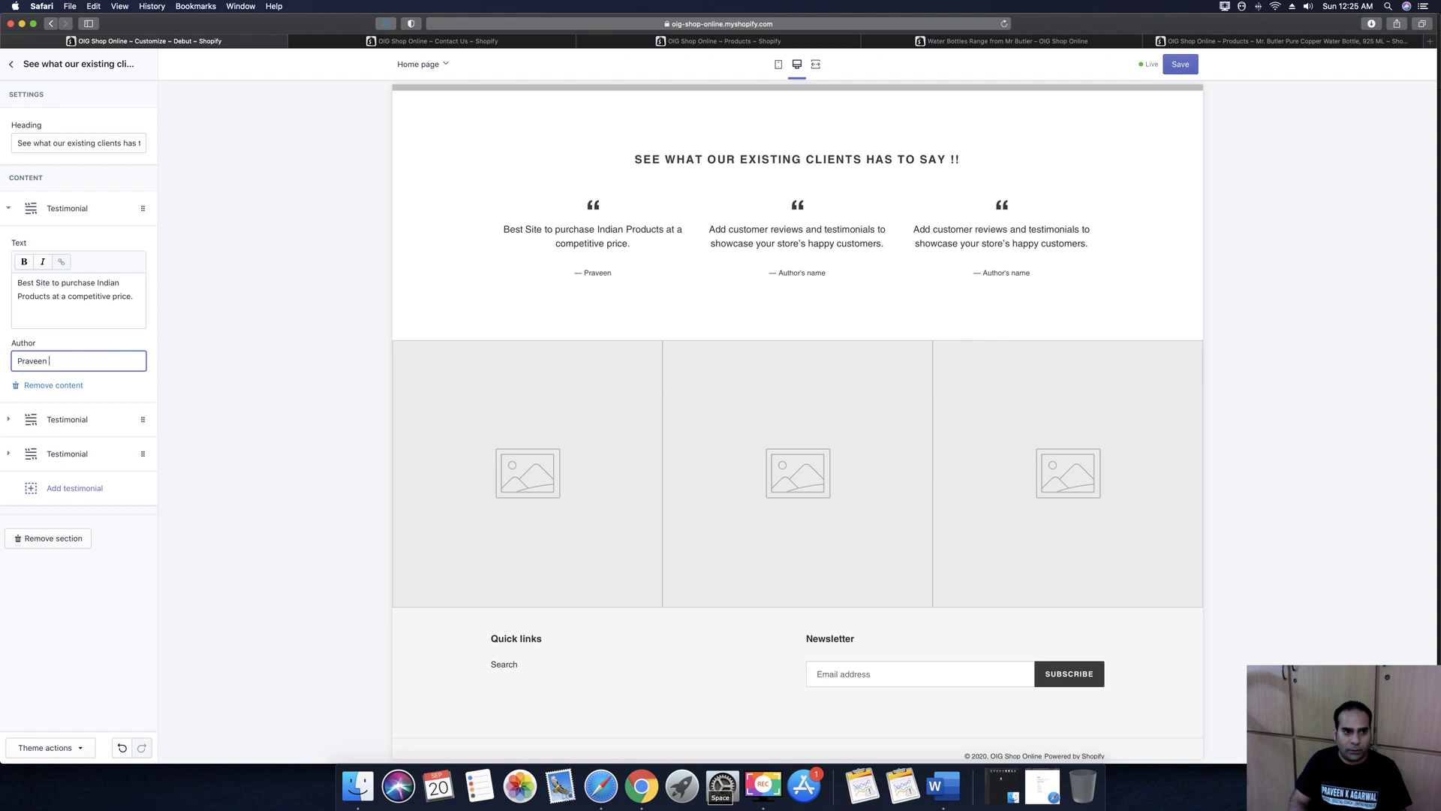
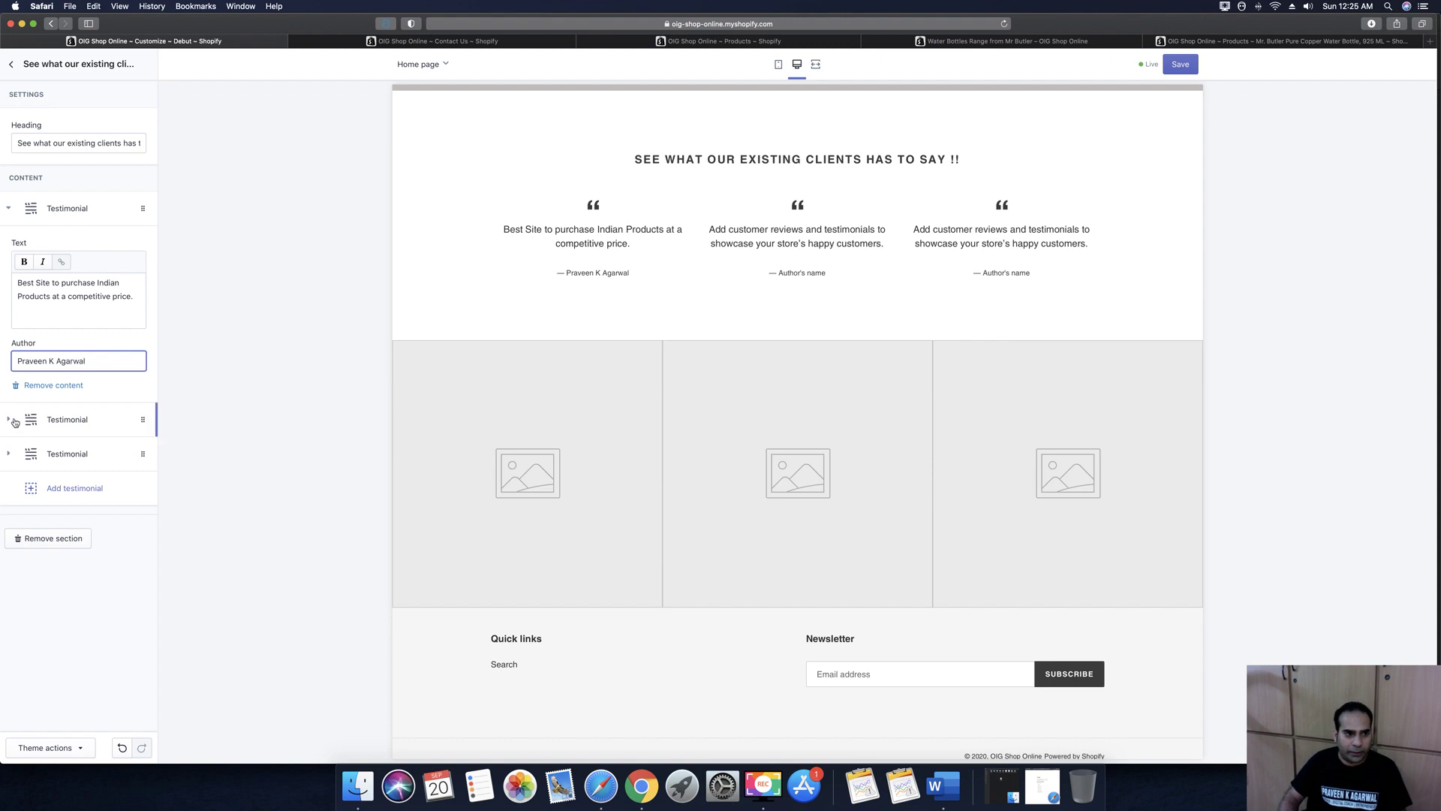
# Give the second testimonial the quote 'Amazing Experience and smooth transition of purchase' and an author name
pyautogui.click(9, 420)
pyautogui.click(126, 346)
pyautogui.press('super+a')
pyautogui.write('A')
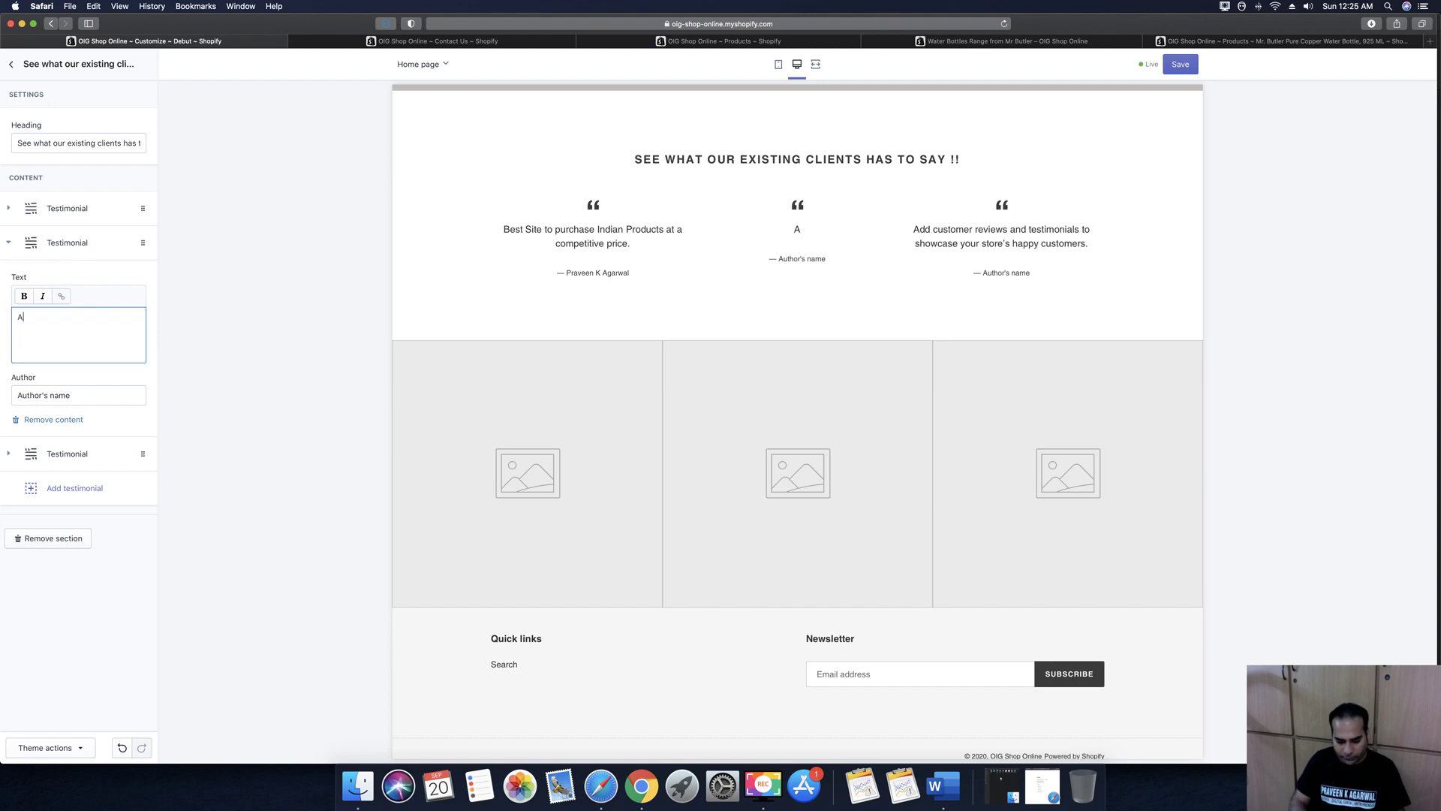
pyautogui.write('mazing ')
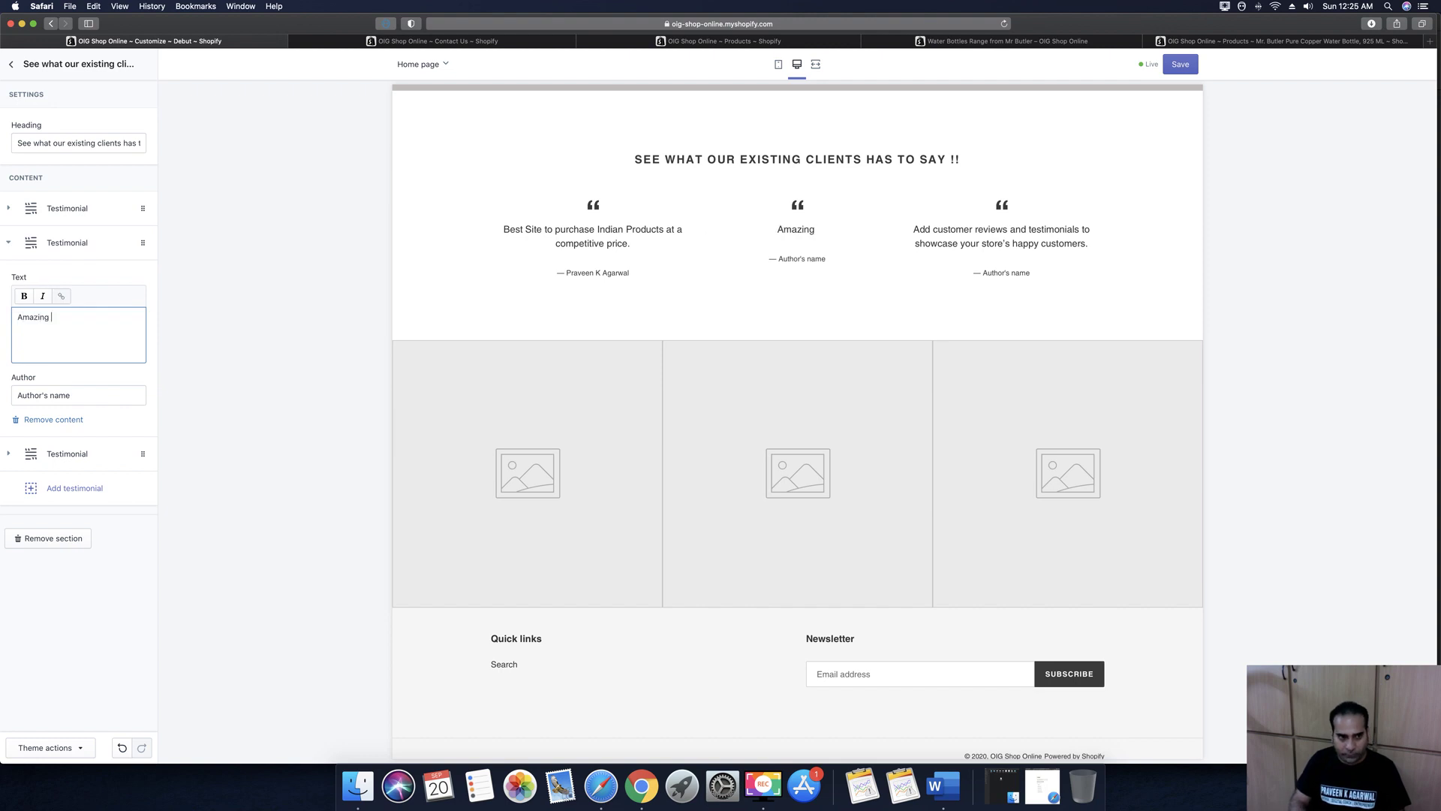
pyautogui.write('Experie')
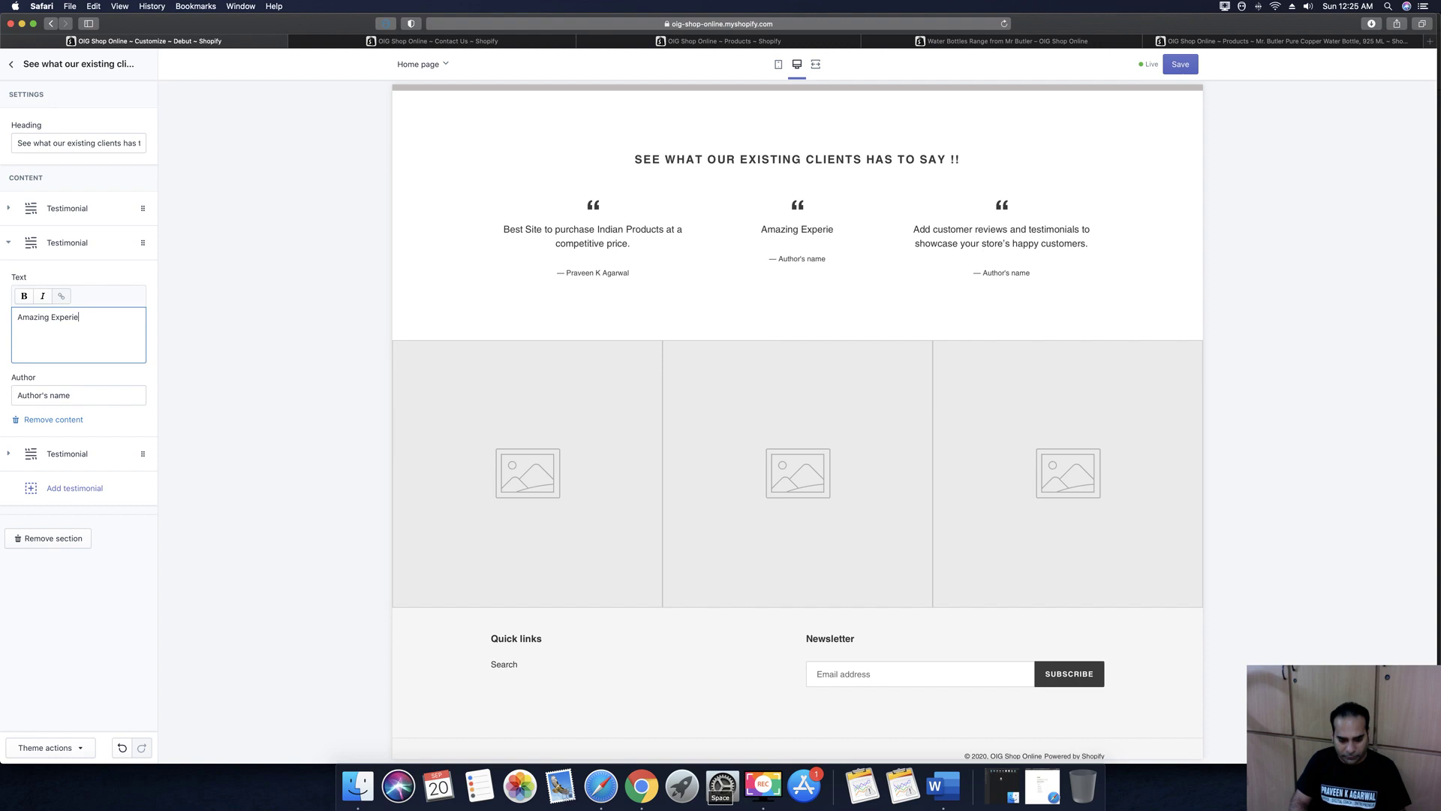
pyautogui.write('nce and ')
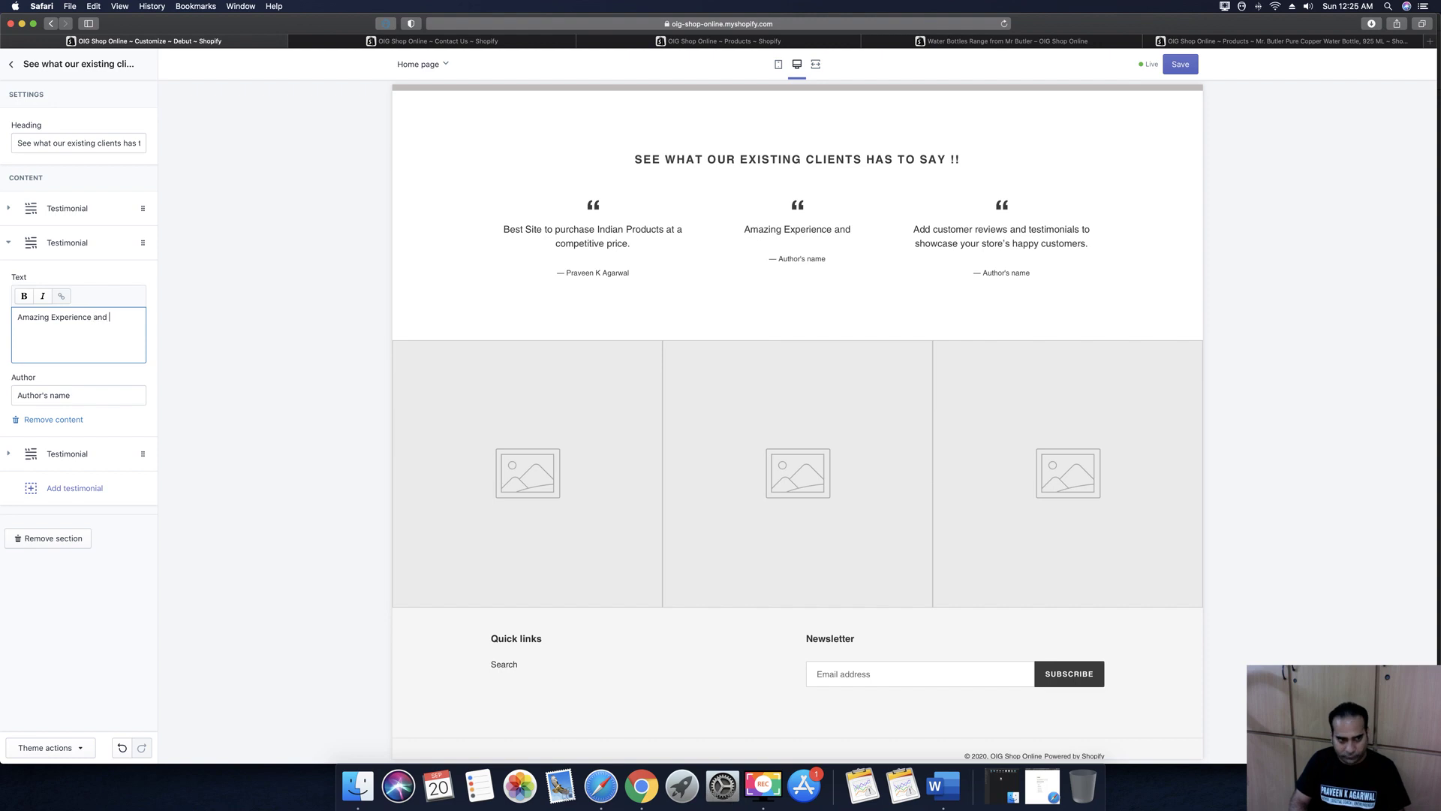
pyautogui.write('smooth ')
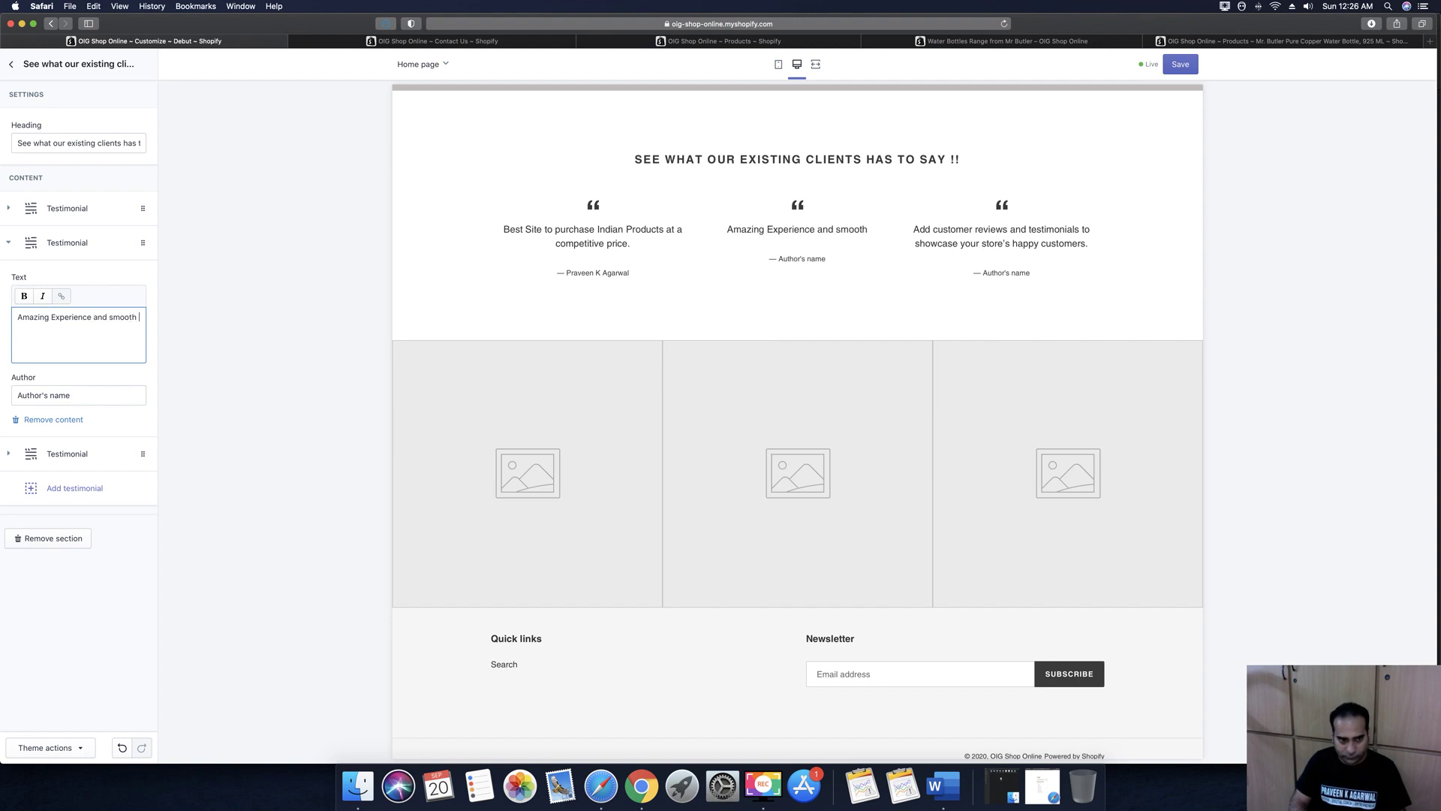
pyautogui.write('transition ')
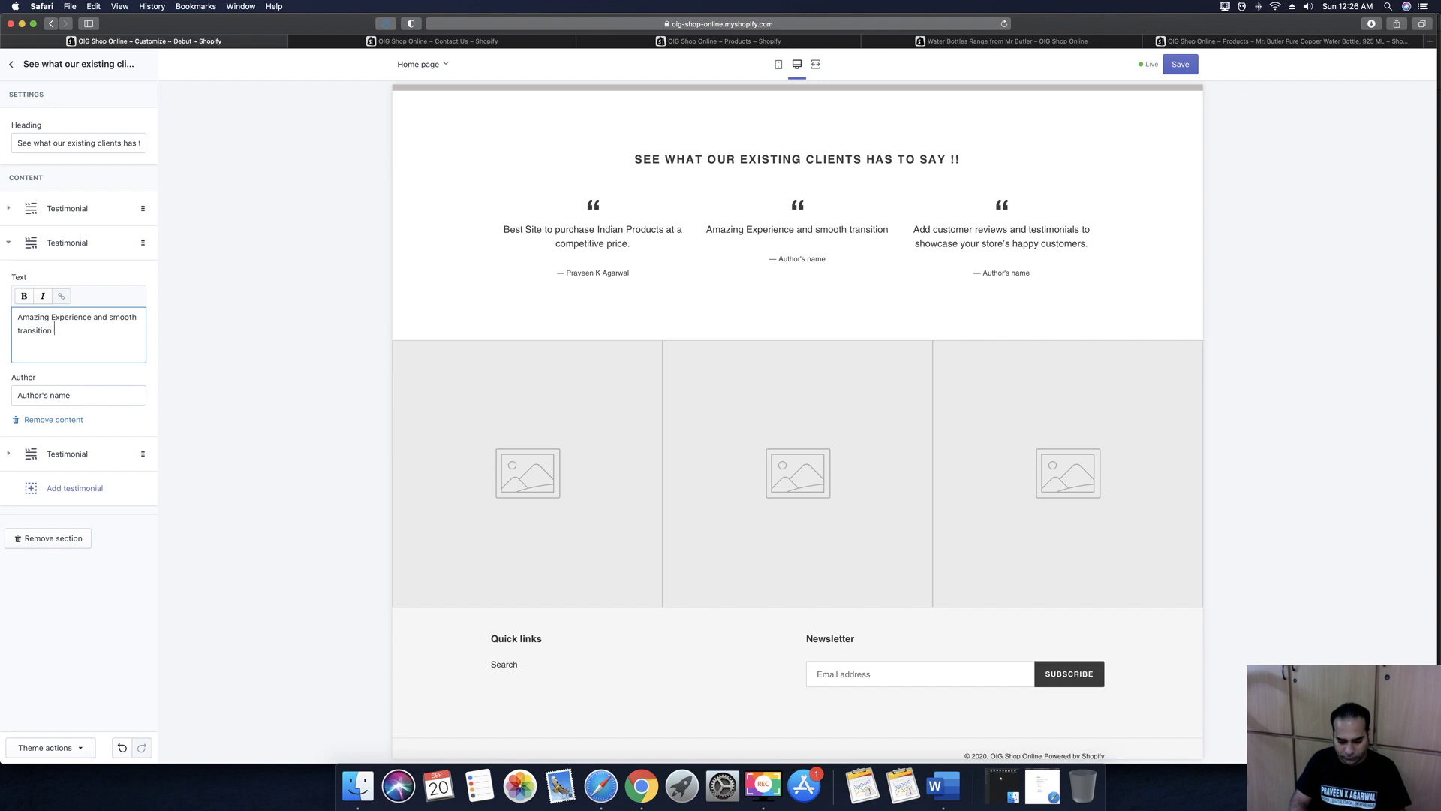
pyautogui.write('of purchase')
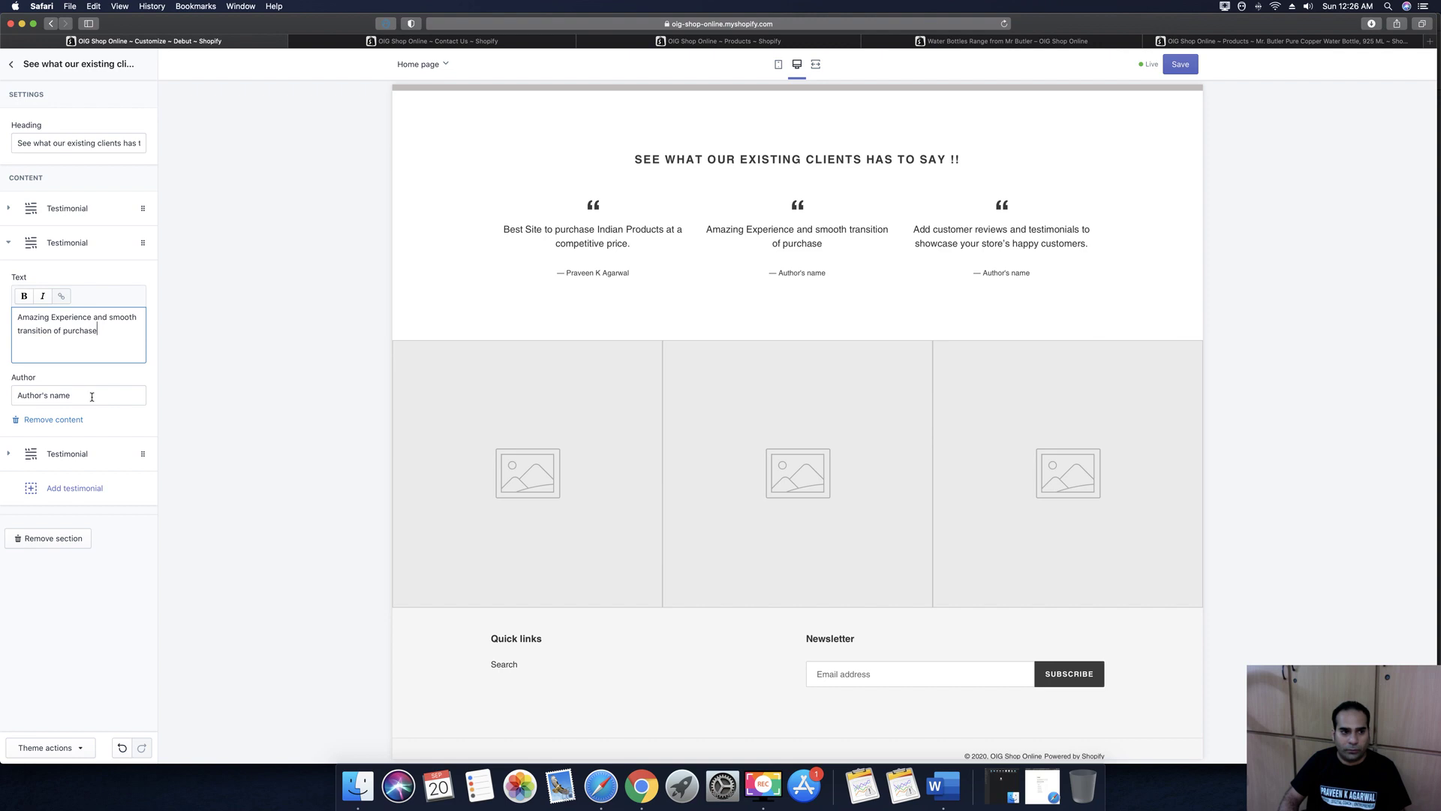
pyautogui.click(92, 397)
pyautogui.press('super+a')
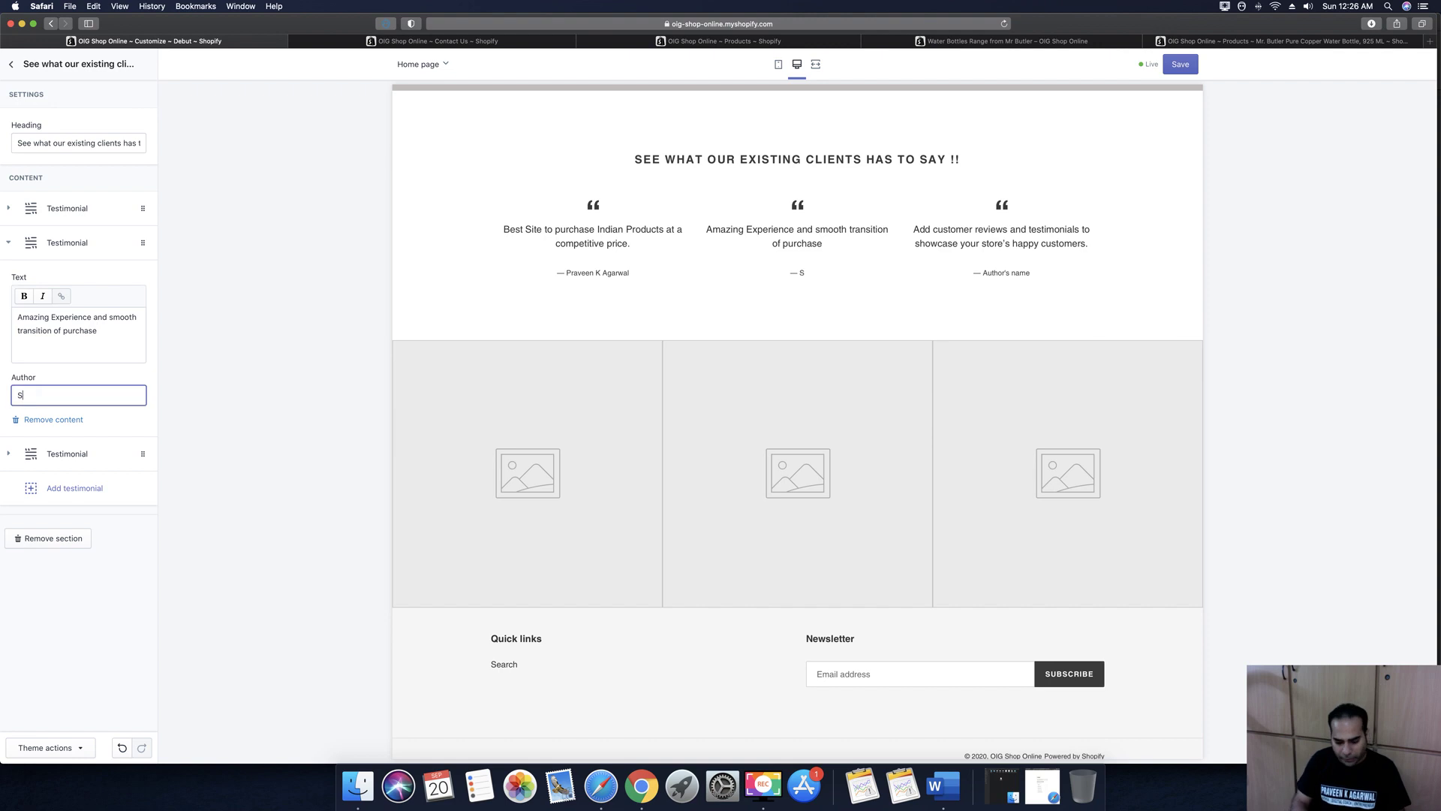
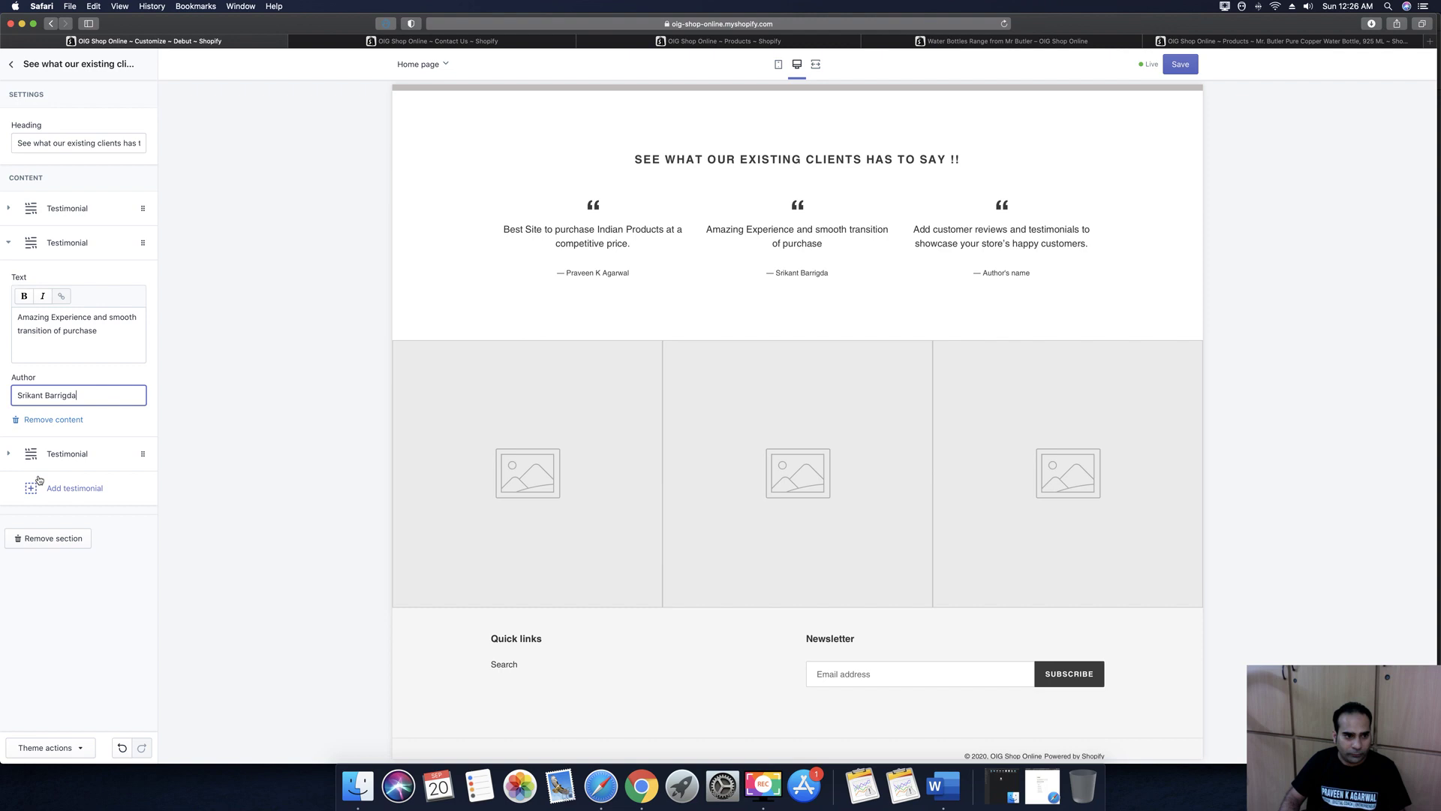
pyautogui.click(10, 456)
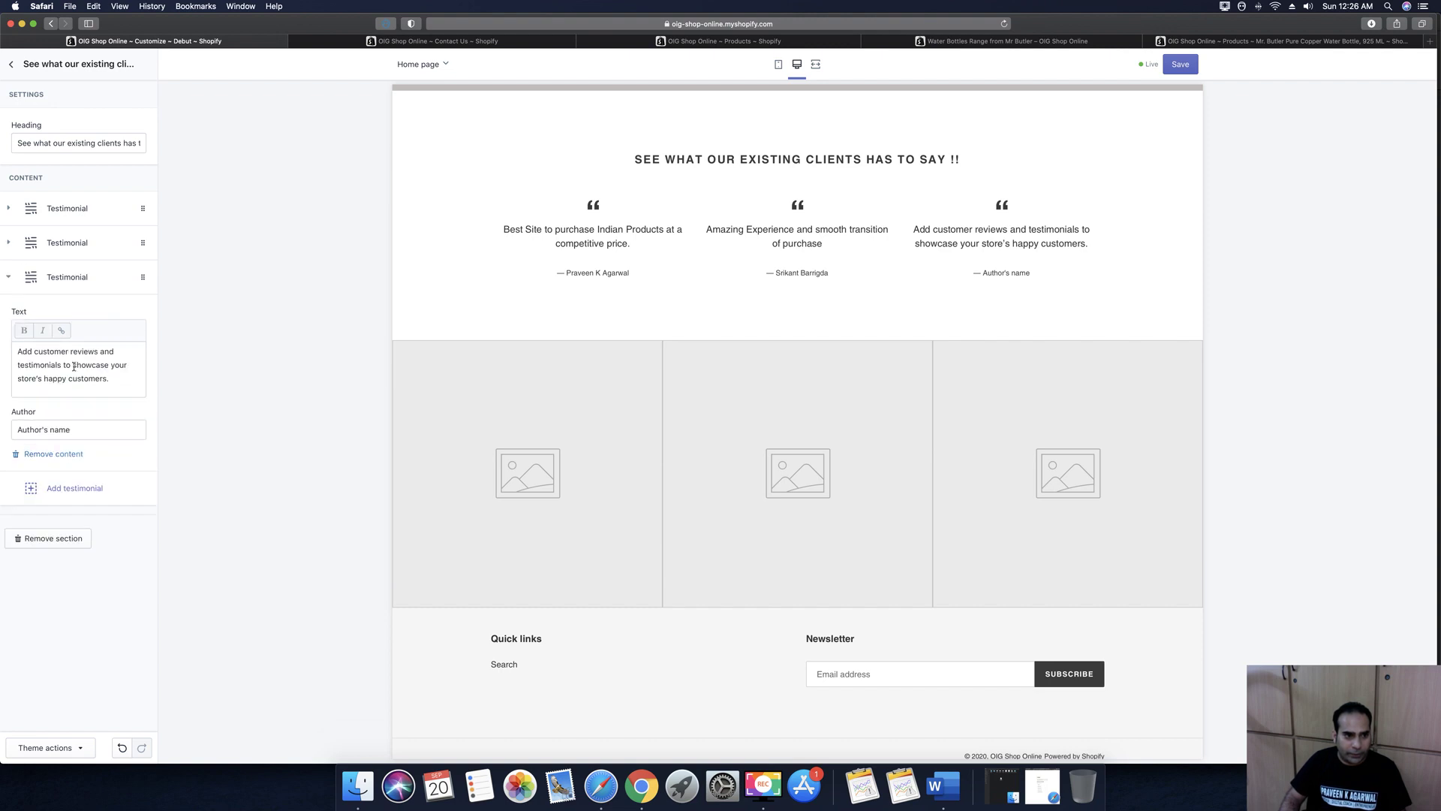
# Replace the third testimonial's text with 'I Just loved the whole concept of Promoting Indian Products exclus'
pyautogui.tripleClick(85, 373)
pyautogui.write('I ')
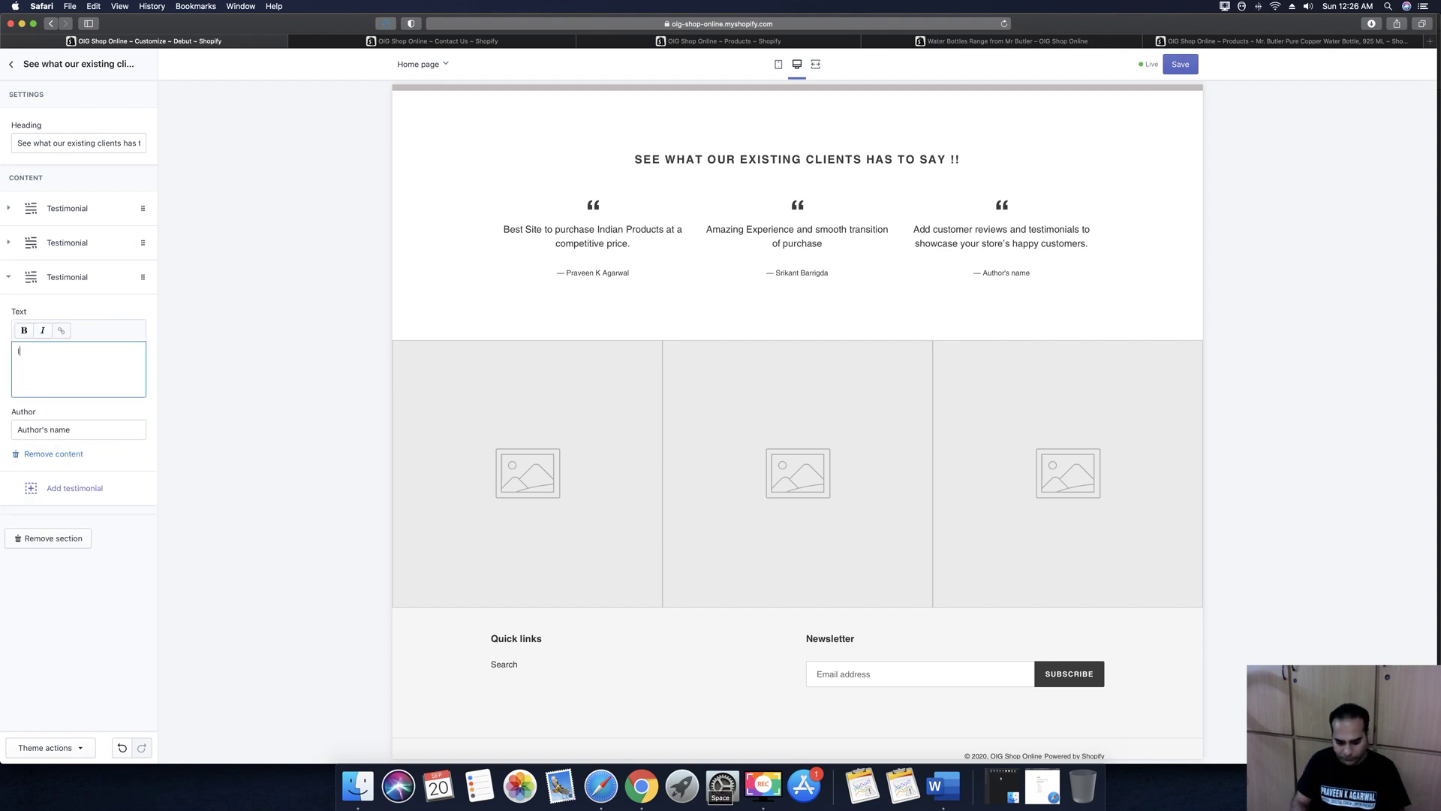
pyautogui.write('Just loved th')
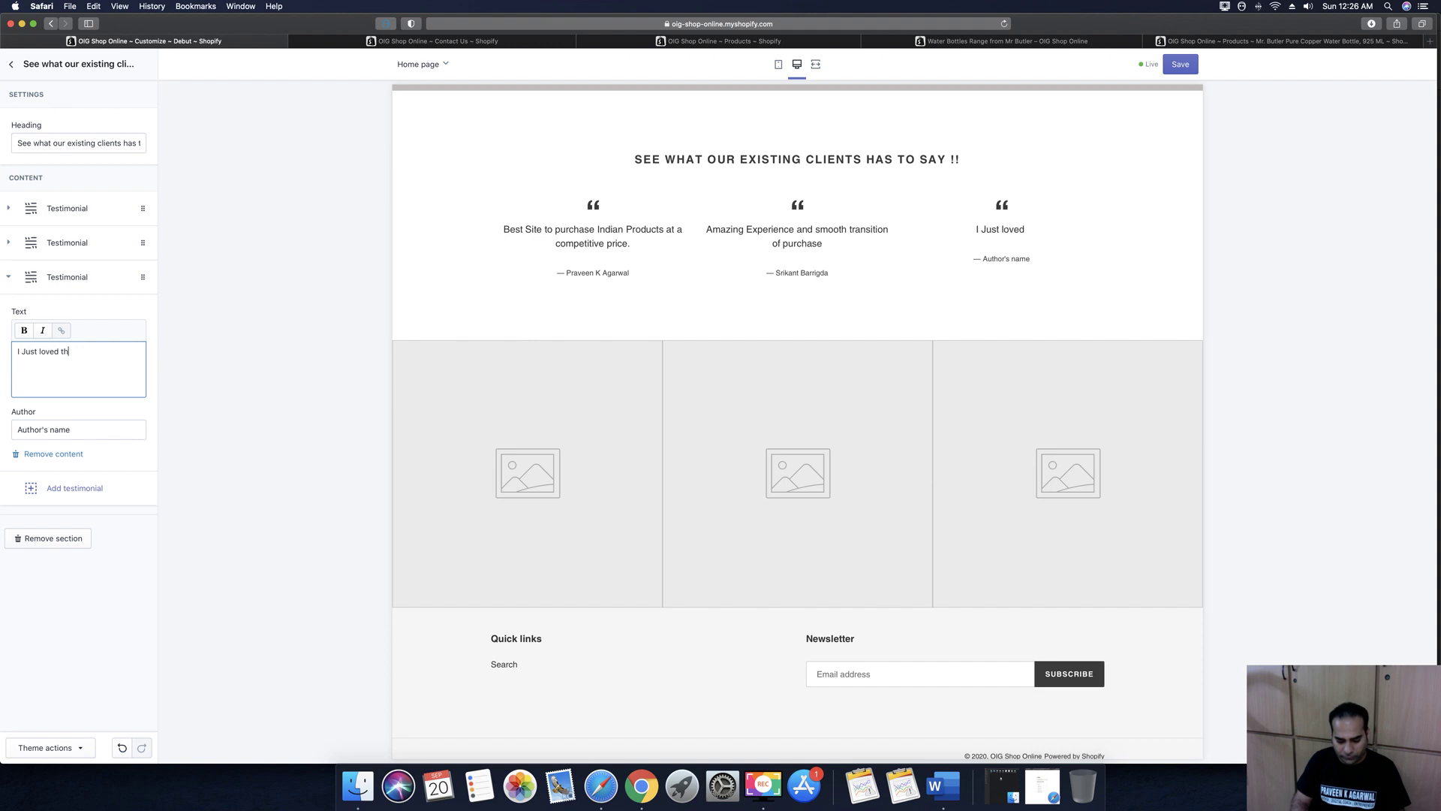
pyautogui.write('e whole concept ')
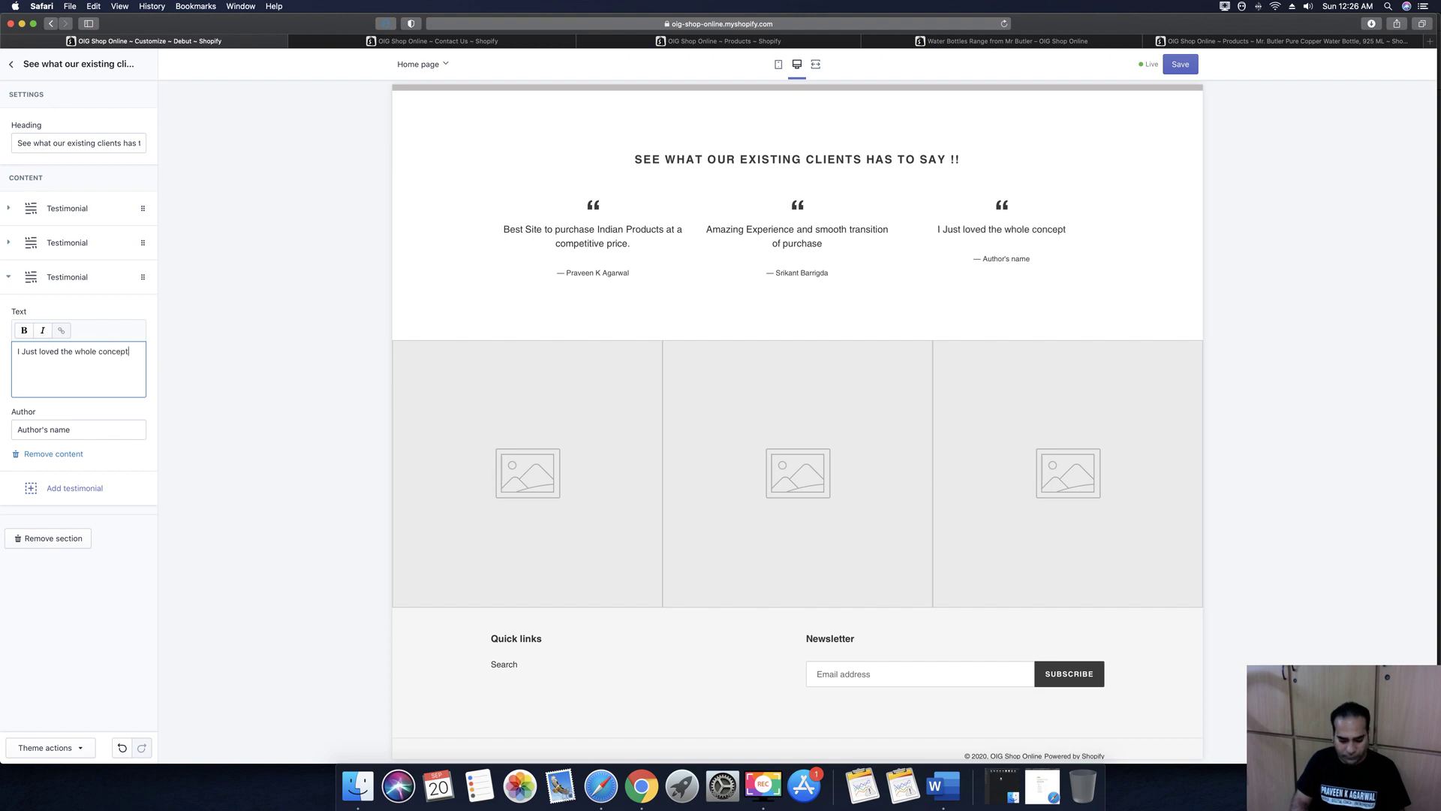
pyautogui.write('of Pro')
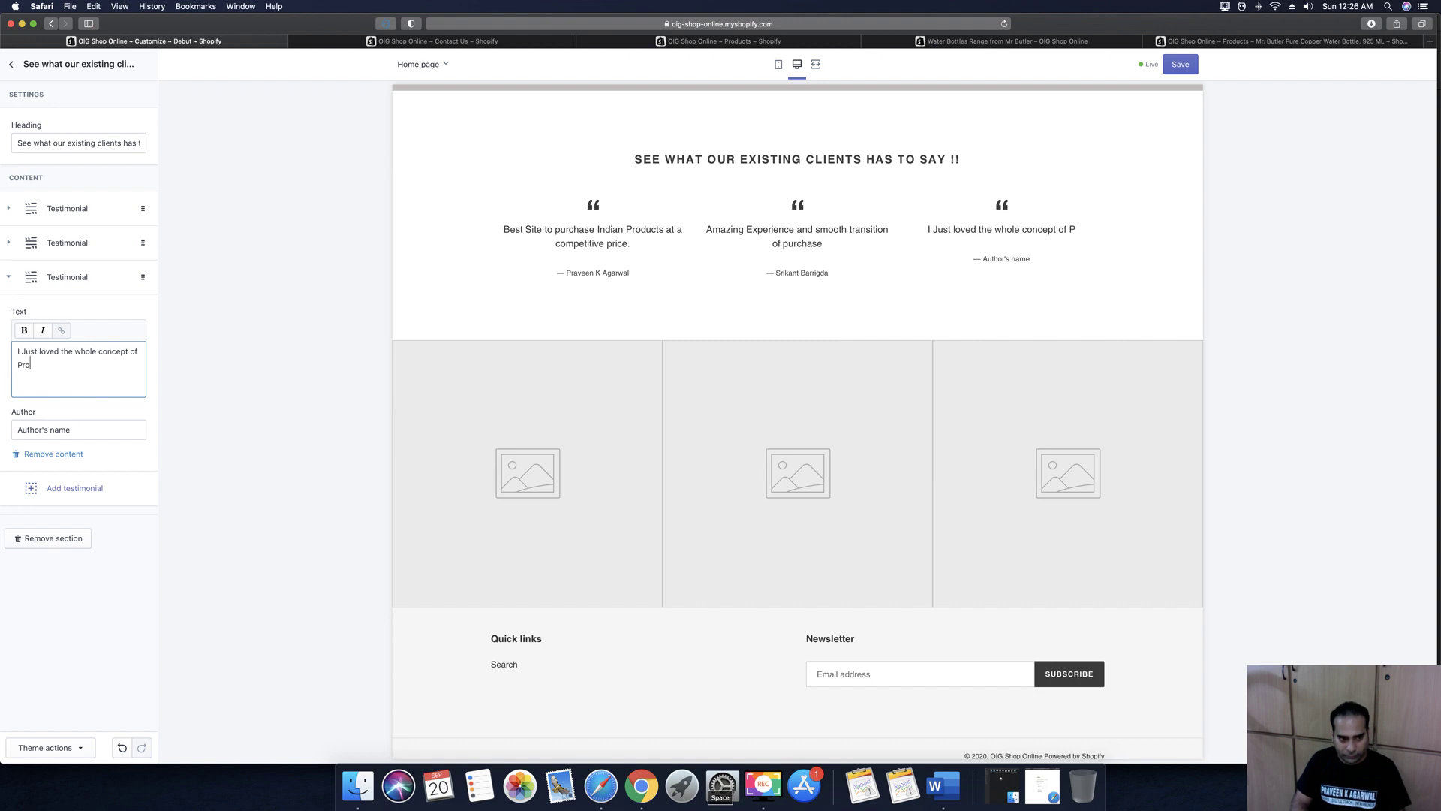
pyautogui.write('moting ')
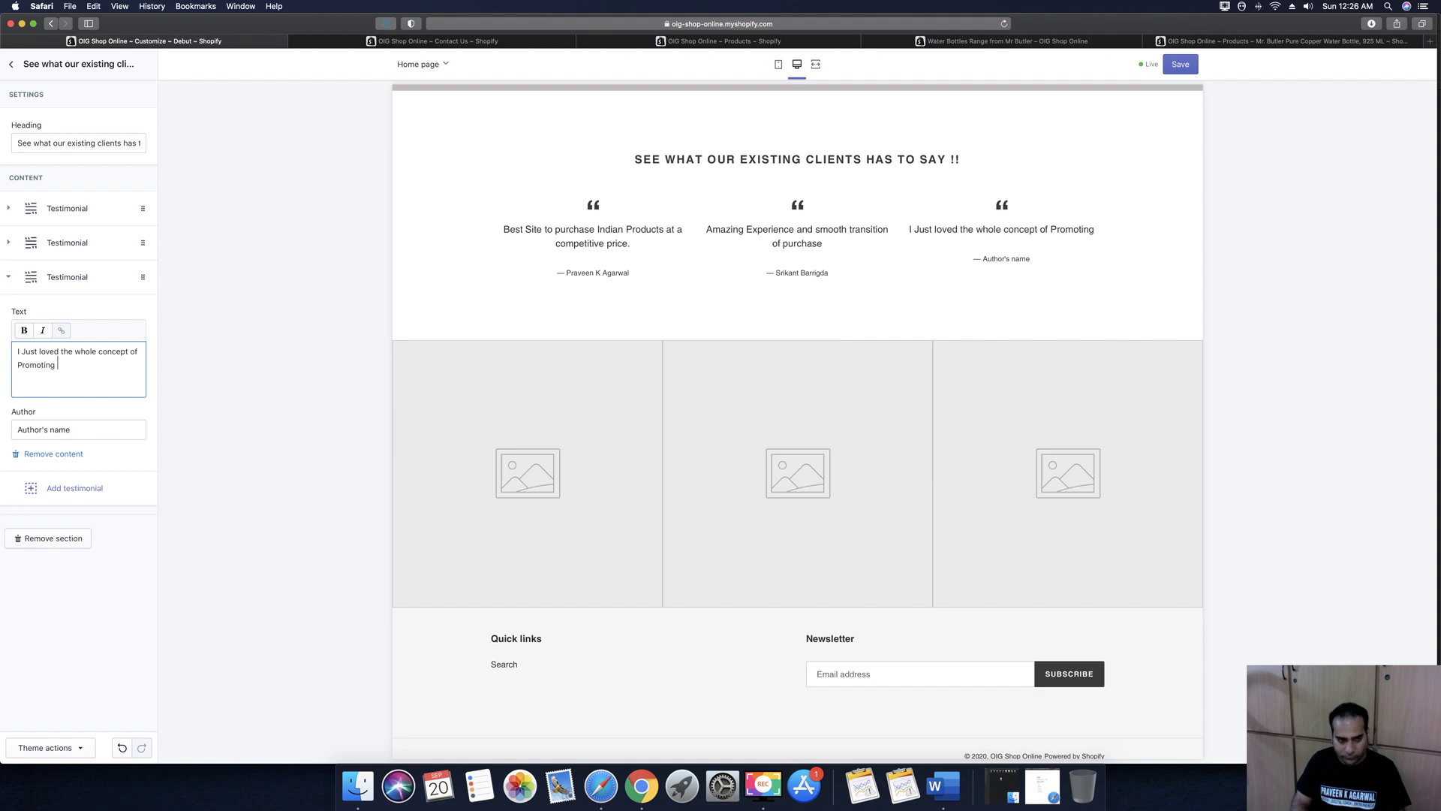
pyautogui.write('Indi')
pyautogui.write('an ')
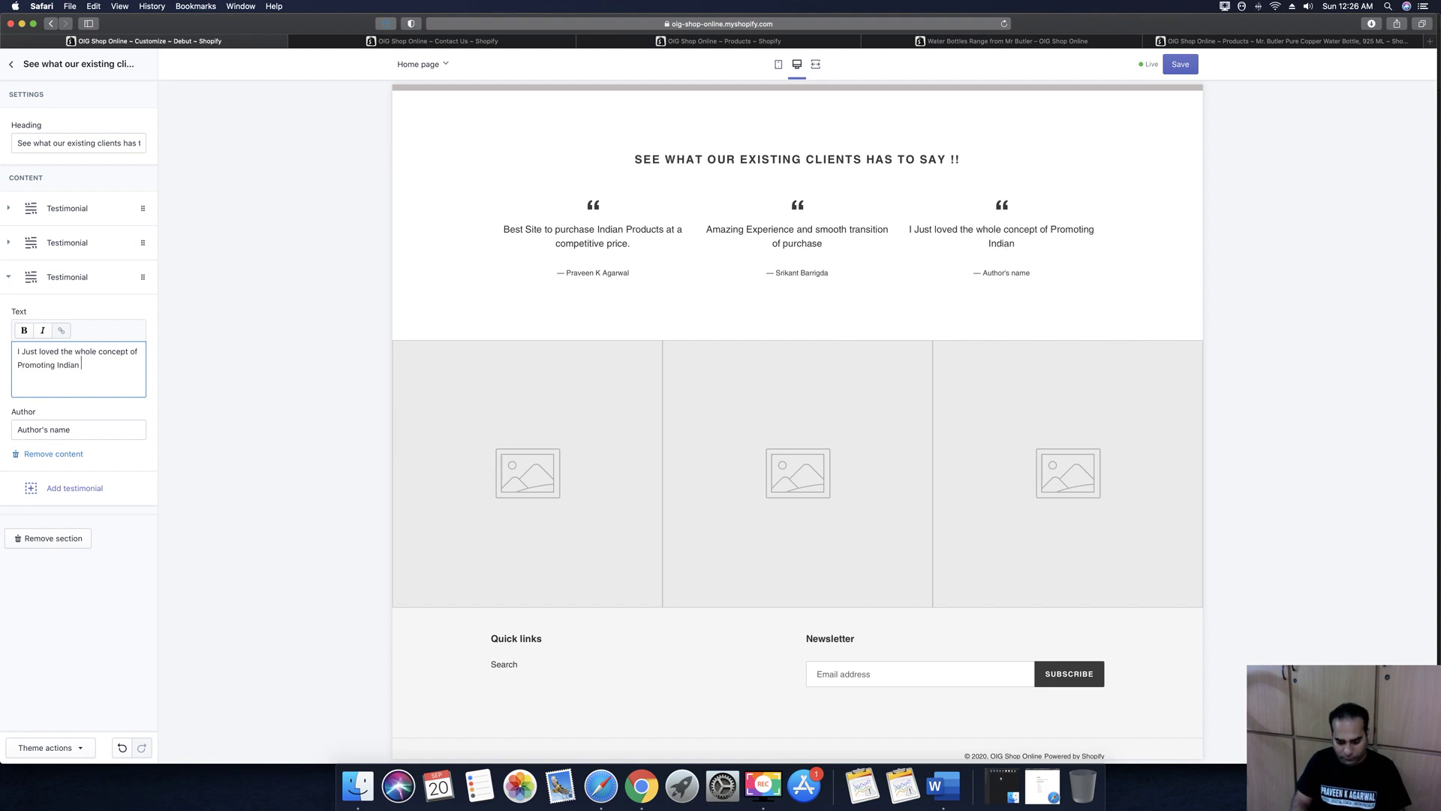
pyautogui.write('Products exclus')
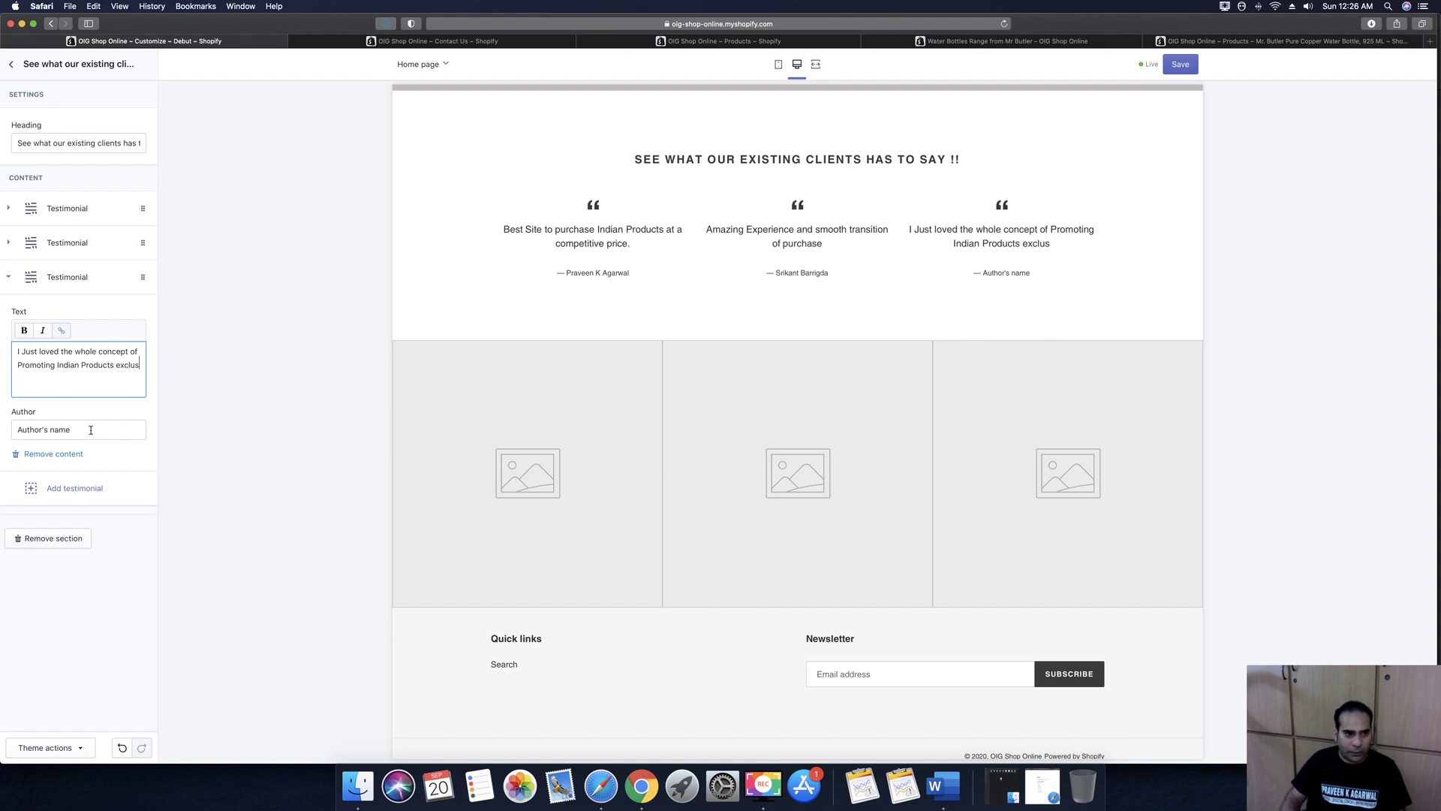
# Replace the third testimonial's placeholder author with the client's name
pyautogui.click(103, 427)
pyautogui.write('v')
pyautogui.press('super+a')
pyautogui.press('BackSpace')
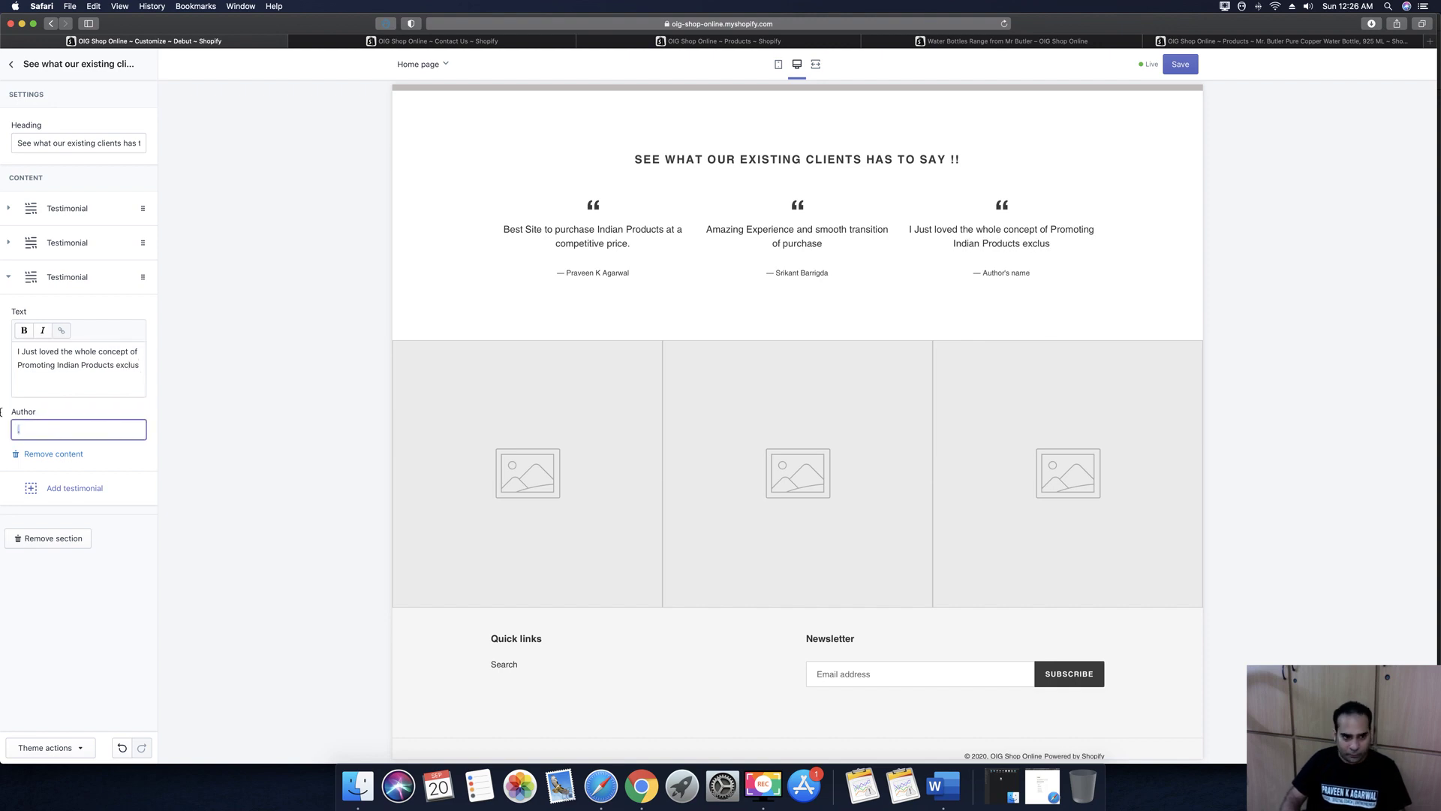
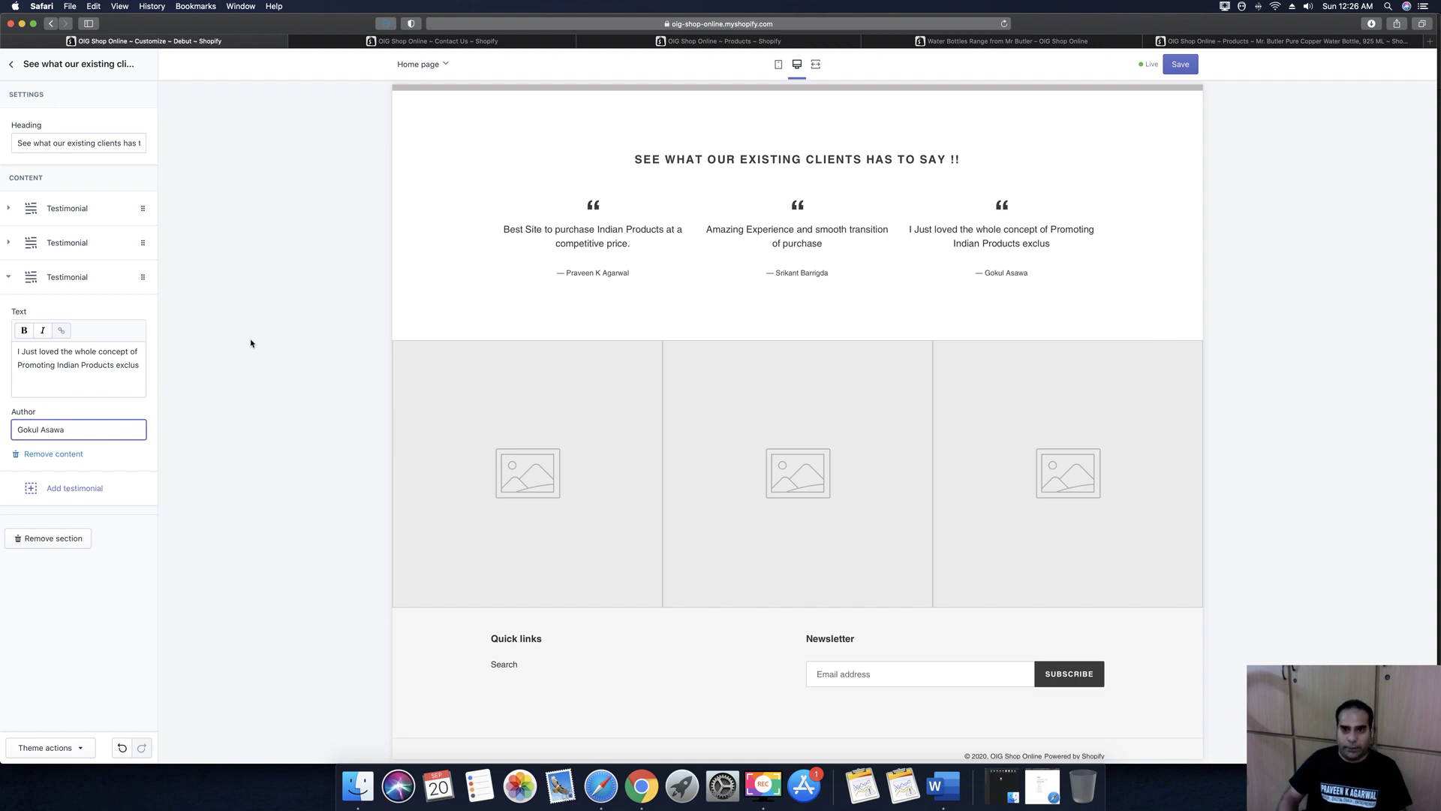
# Save the home page and scroll the preview to check the three testimonials
pyautogui.click(1183, 72)
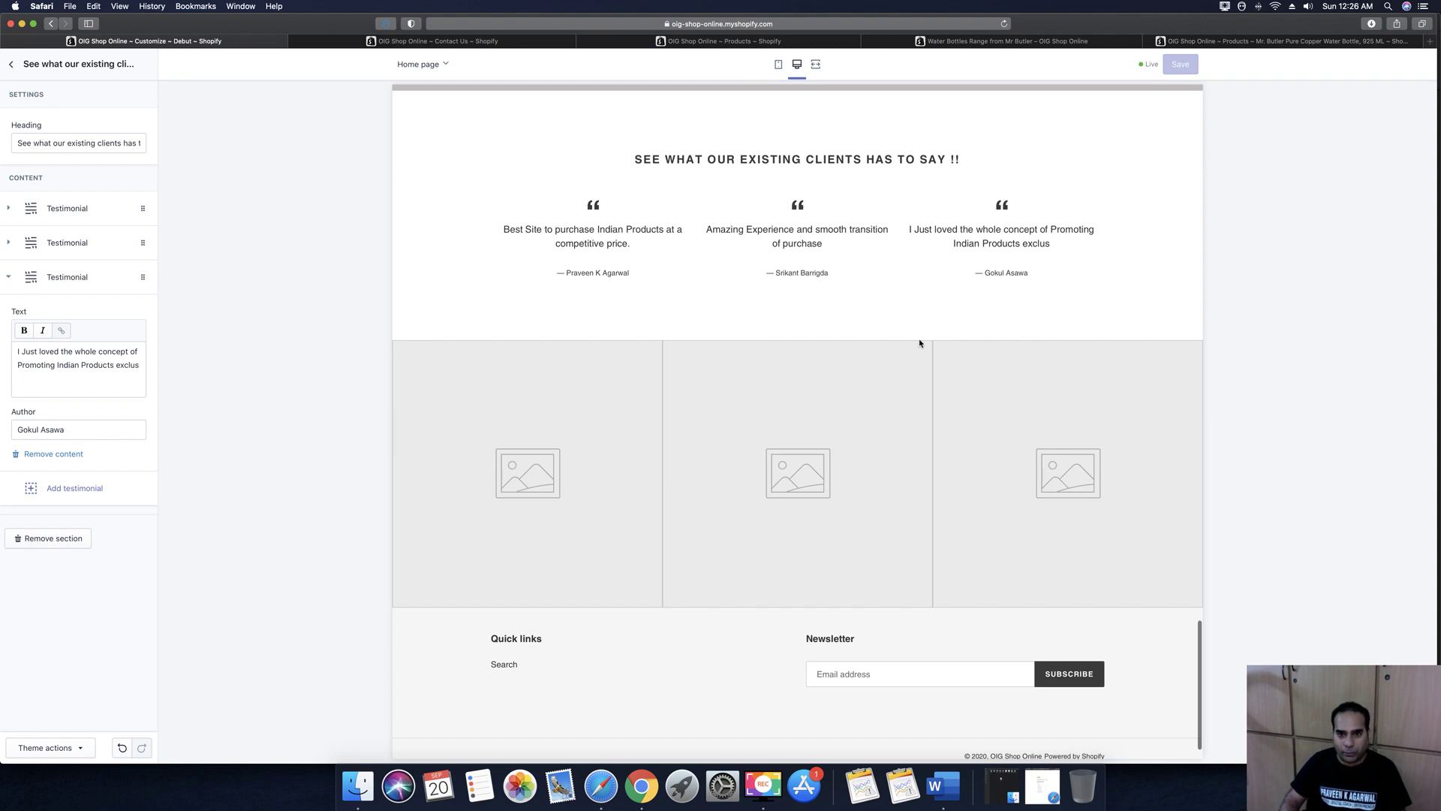
pyautogui.scroll(15, 797, 268)
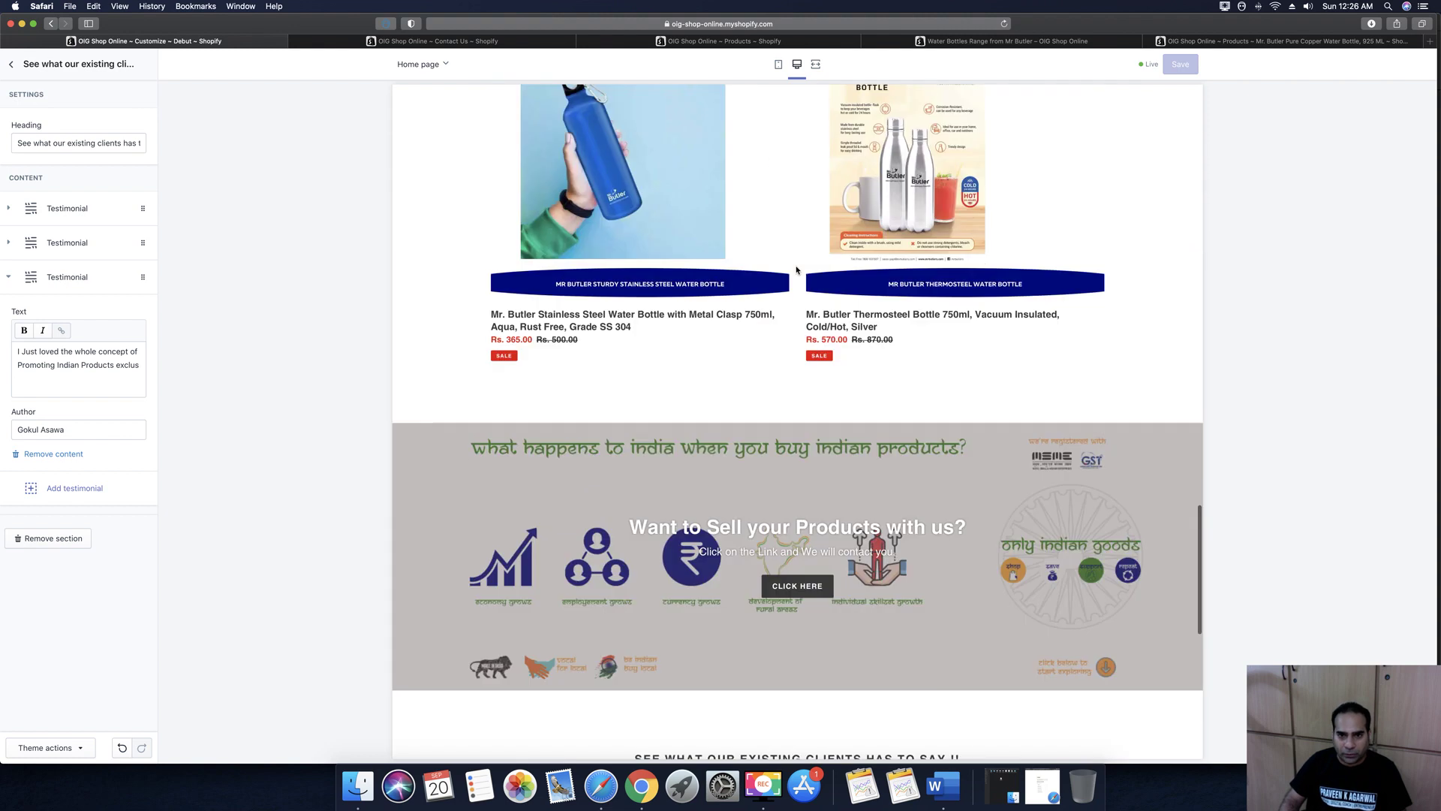
pyautogui.scroll(15, 797, 270)
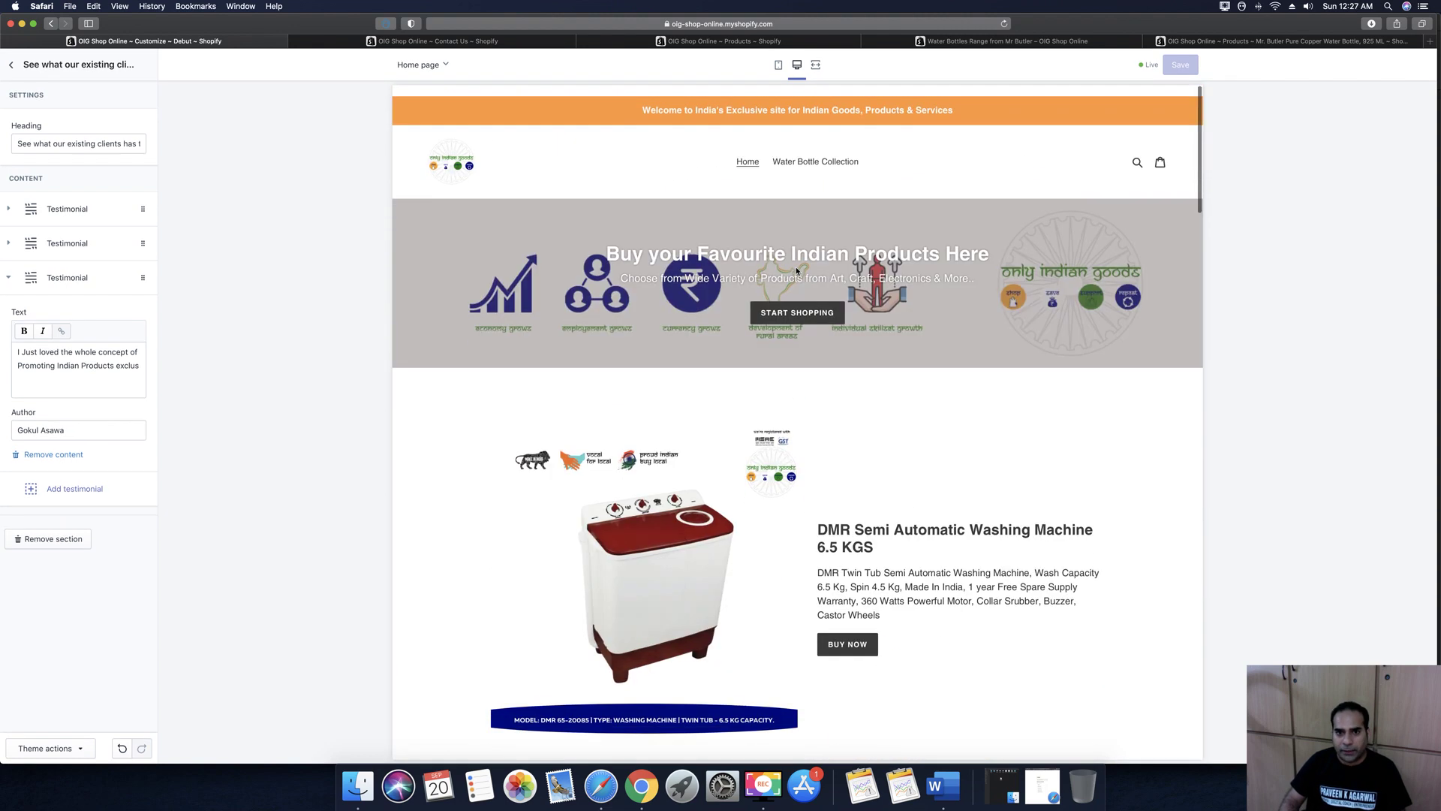
pyautogui.scroll(-3, 807, 313)
pyautogui.scroll(-20, 807, 313)
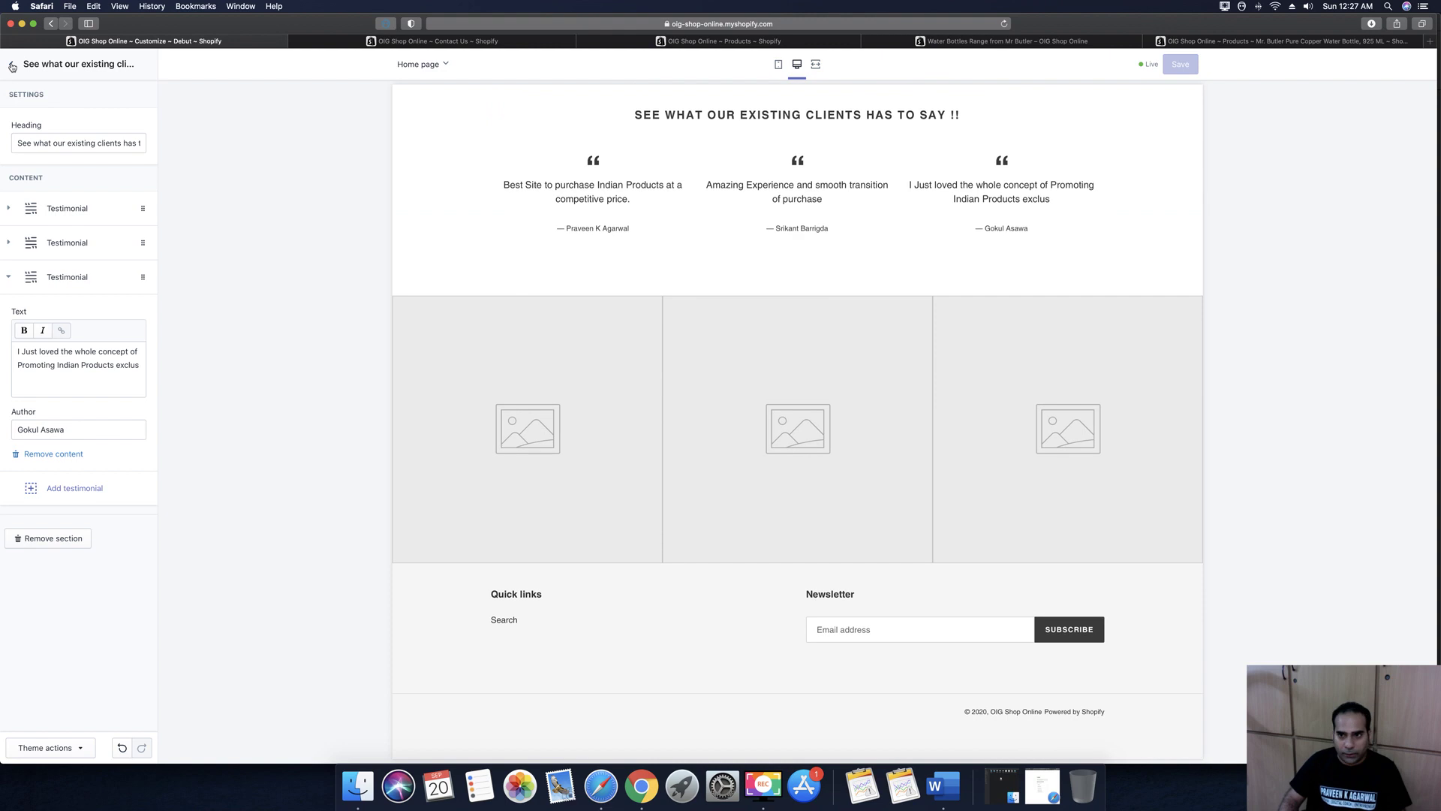
# Set the Gallery's first image to the blue water bottle picture
pyautogui.click(12, 65)
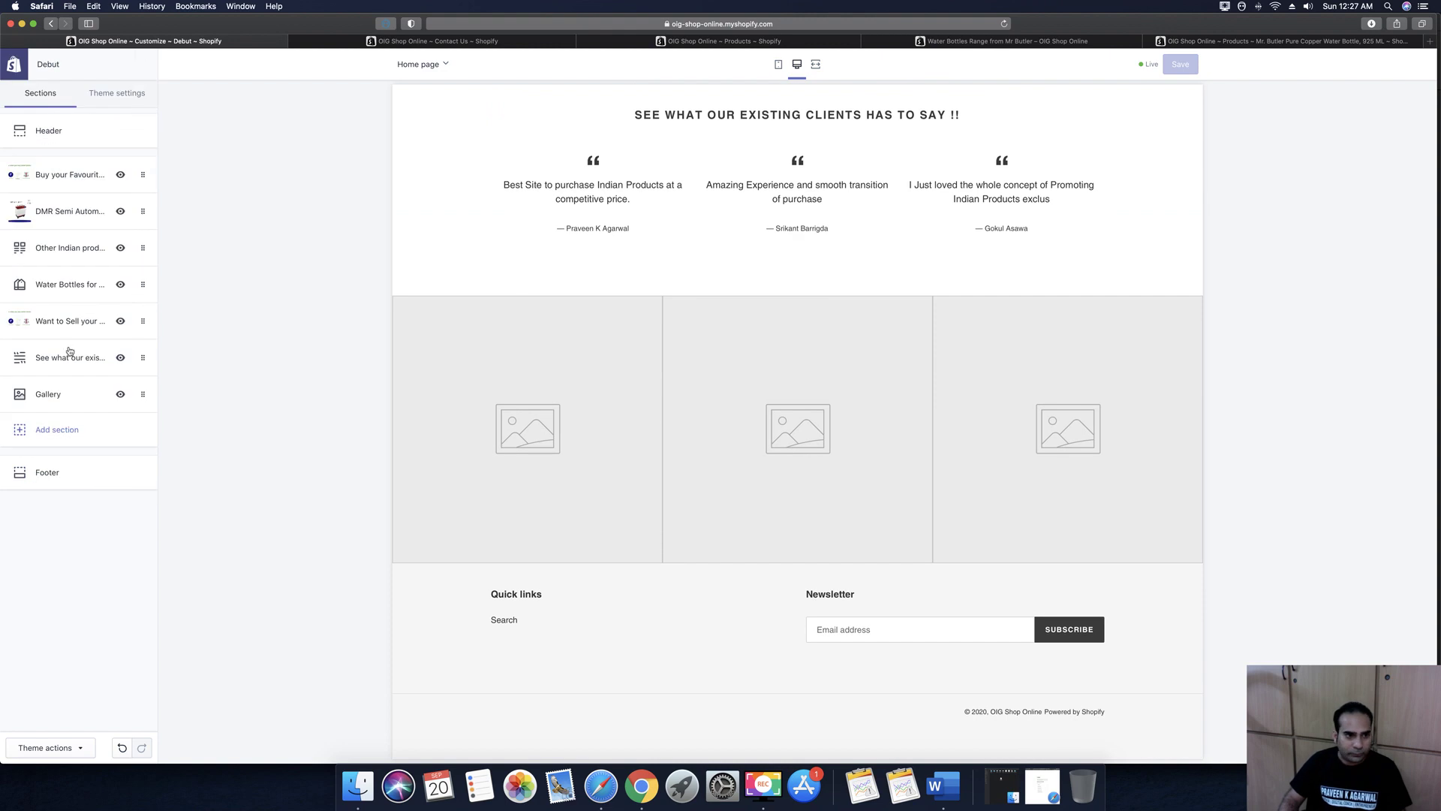
pyautogui.click(48, 394)
pyautogui.click(12, 212)
pyautogui.click(72, 304)
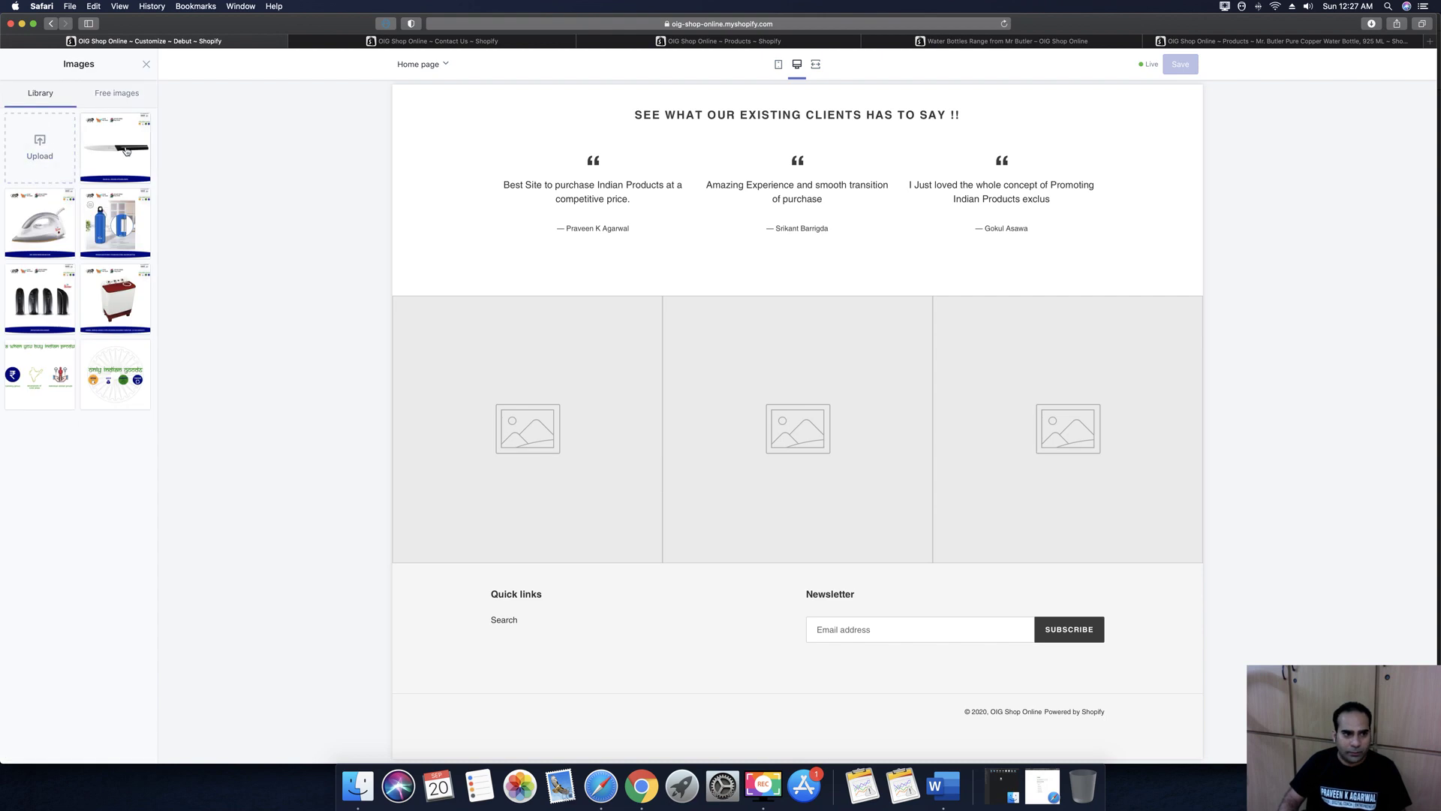
pyautogui.click(127, 151)
pyautogui.click(59, 228)
pyautogui.click(122, 230)
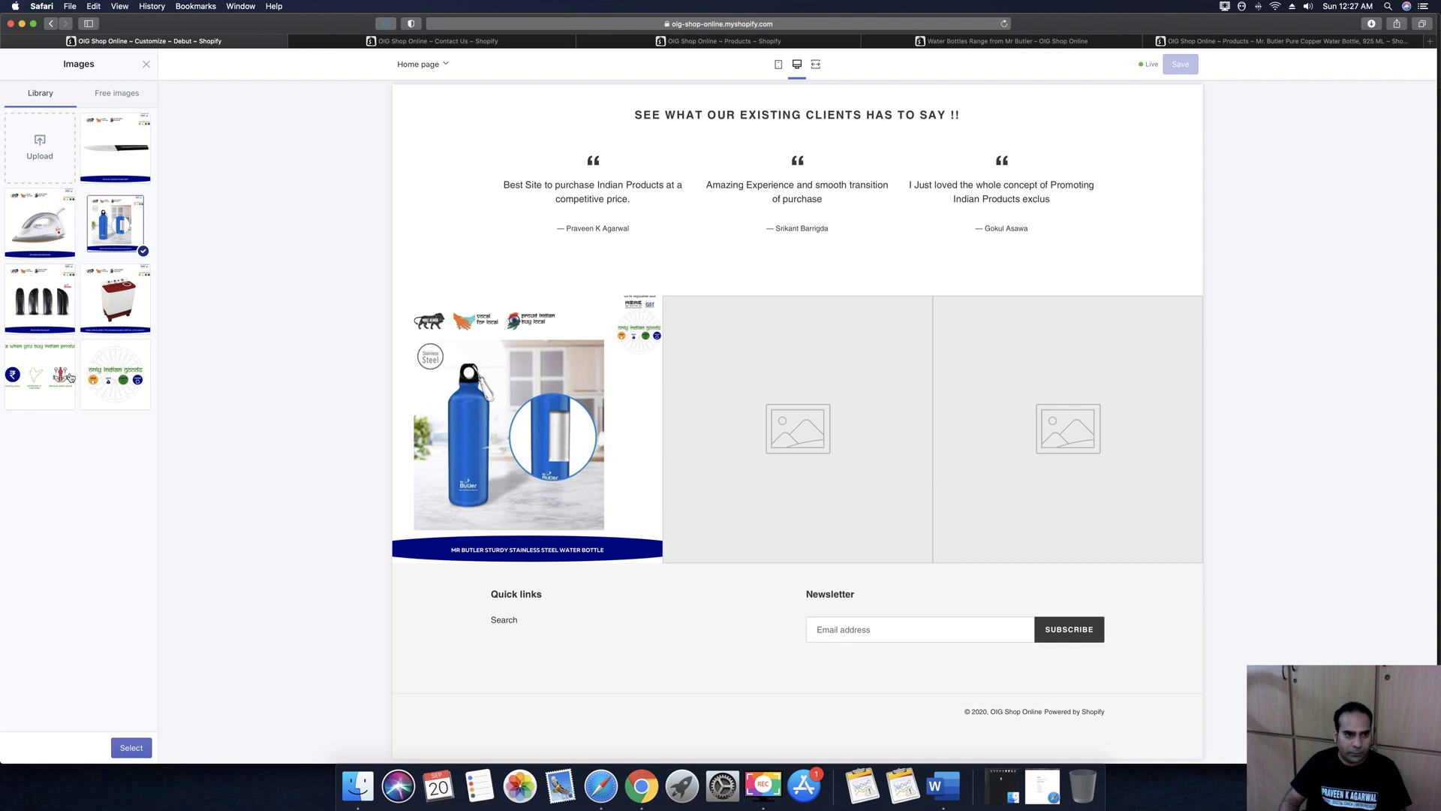
pyautogui.click(133, 753)
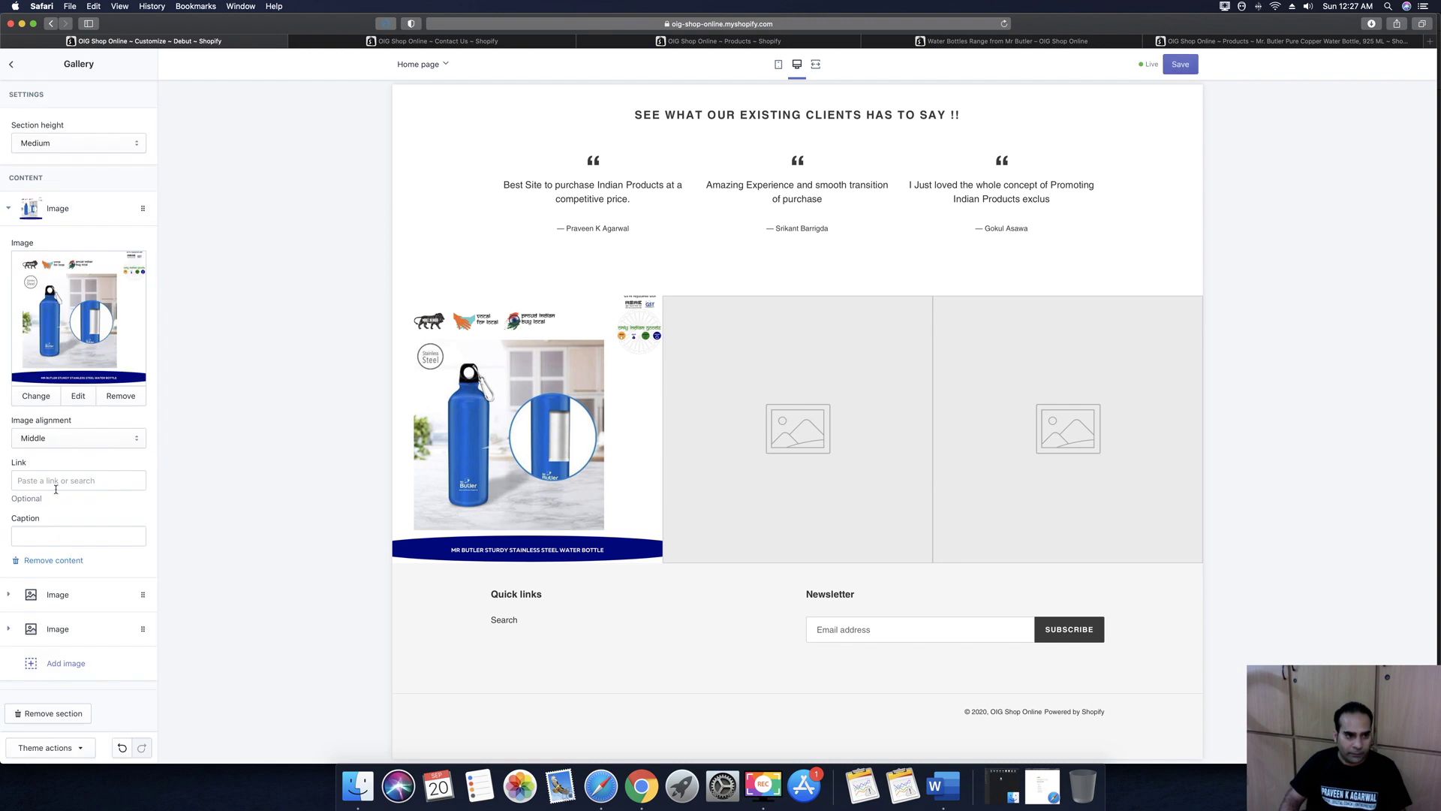
# Link the first gallery image to the stainless steel bottle product and caption it 'Buy Here'
pyautogui.click(57, 481)
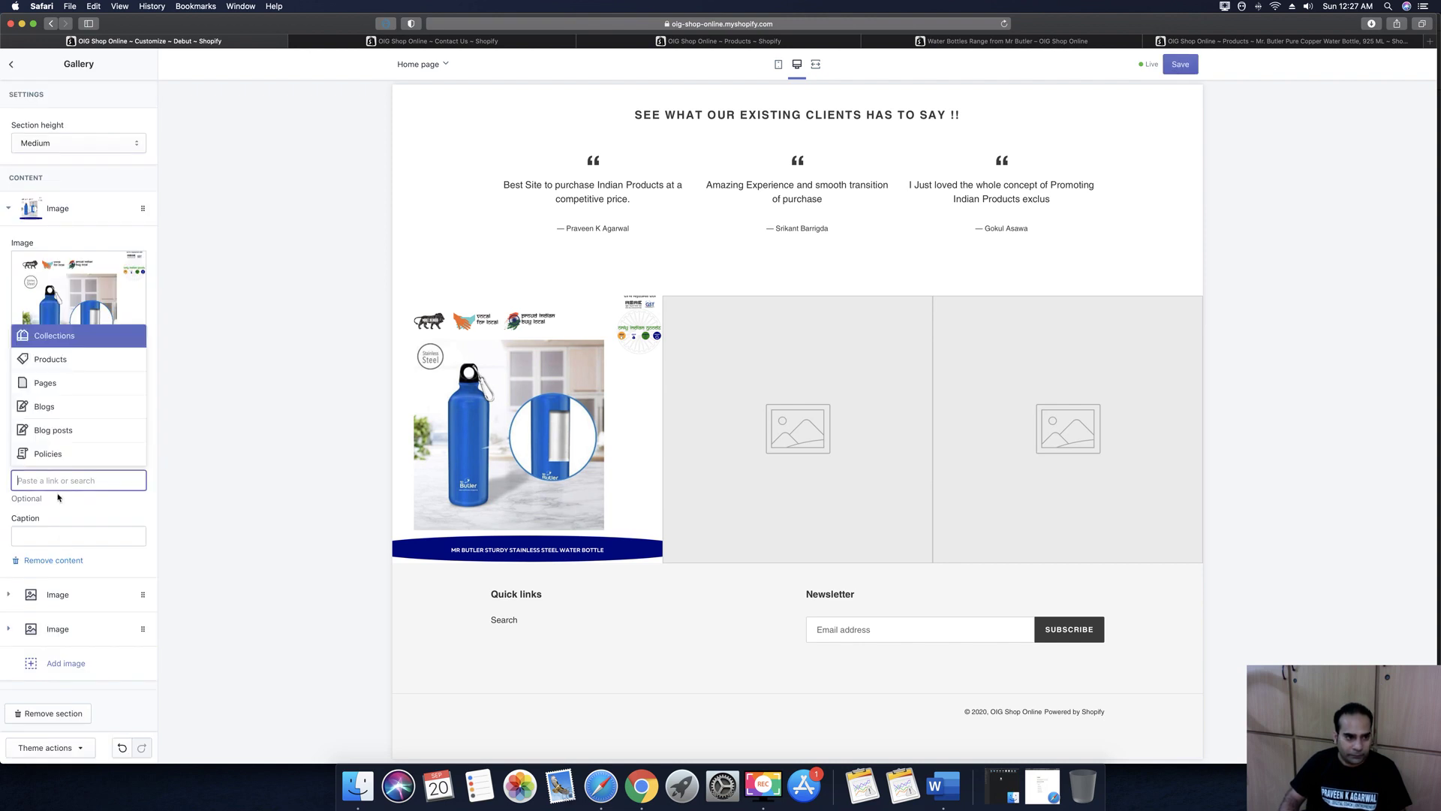
pyautogui.click(43, 386)
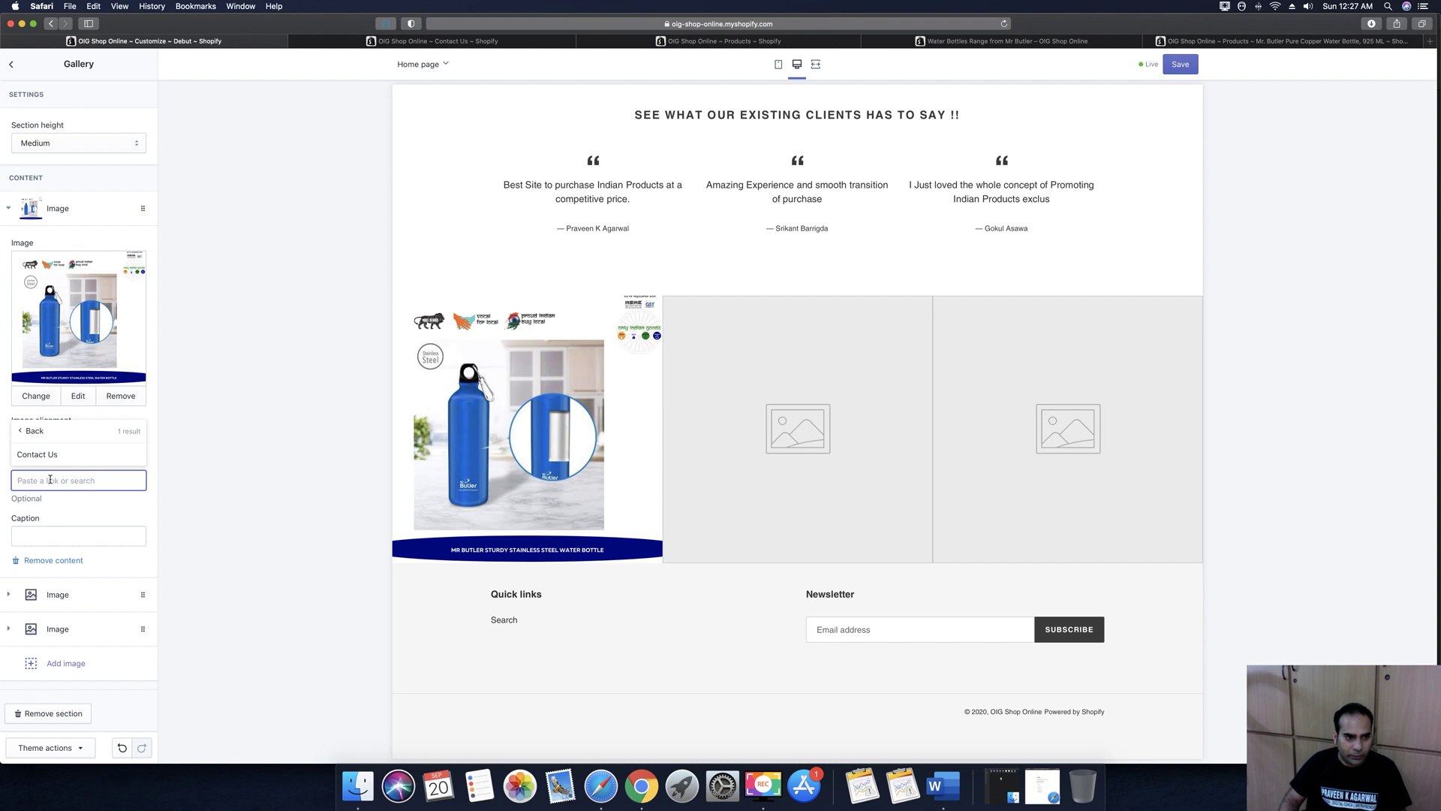
pyautogui.click(30, 432)
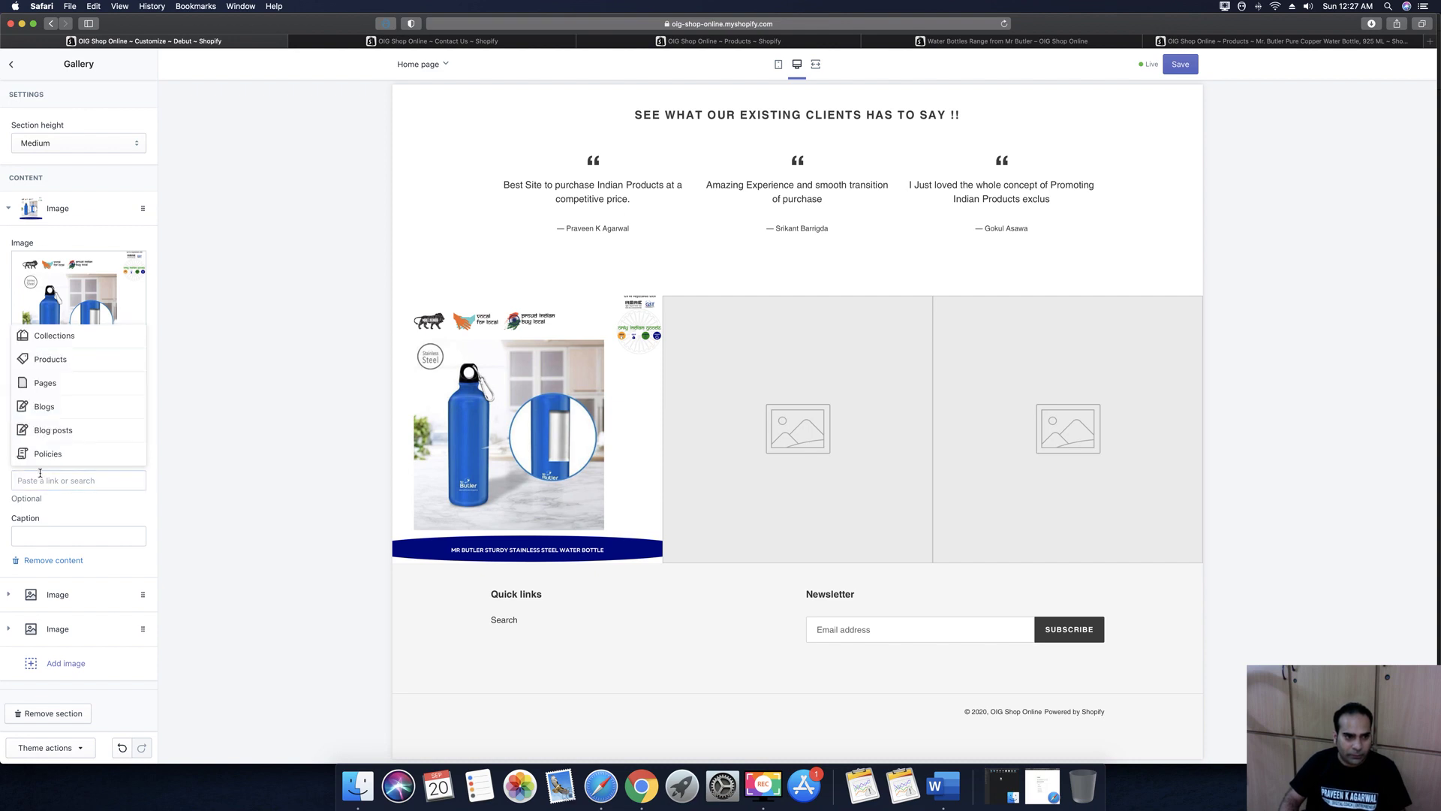
pyautogui.click(60, 360)
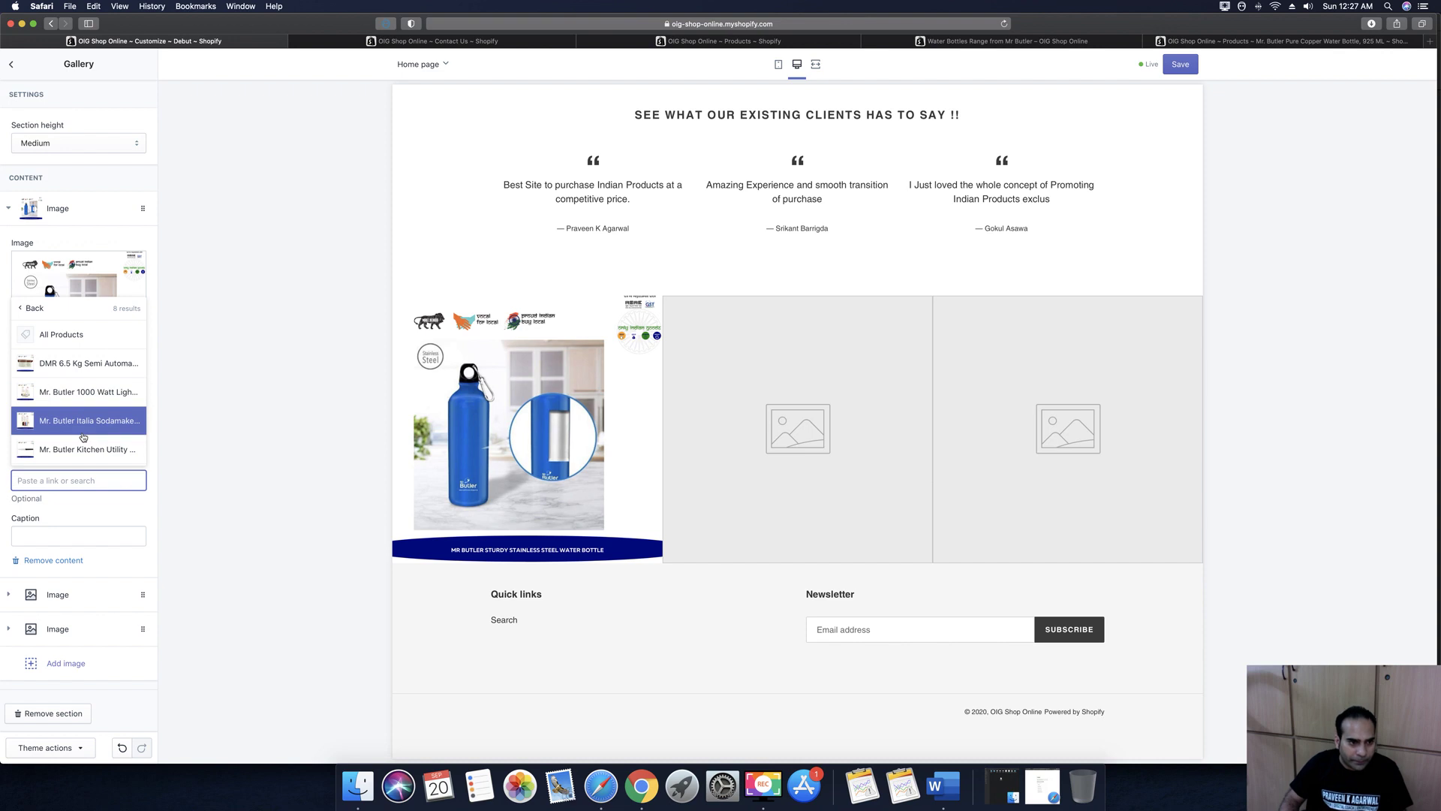
pyautogui.scroll(-2, 84, 437)
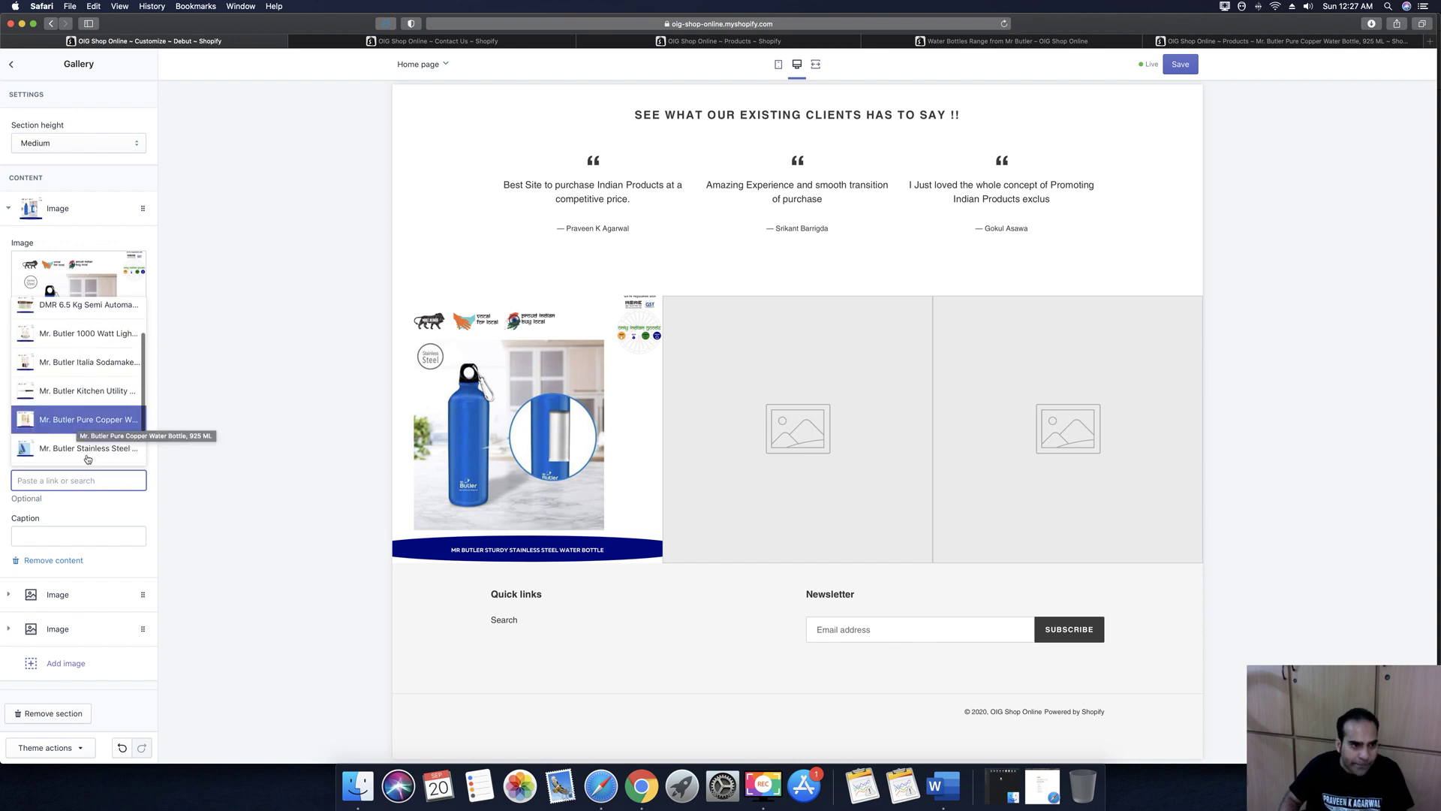
pyautogui.click(86, 448)
pyautogui.click(71, 537)
pyautogui.write('Buy Here')
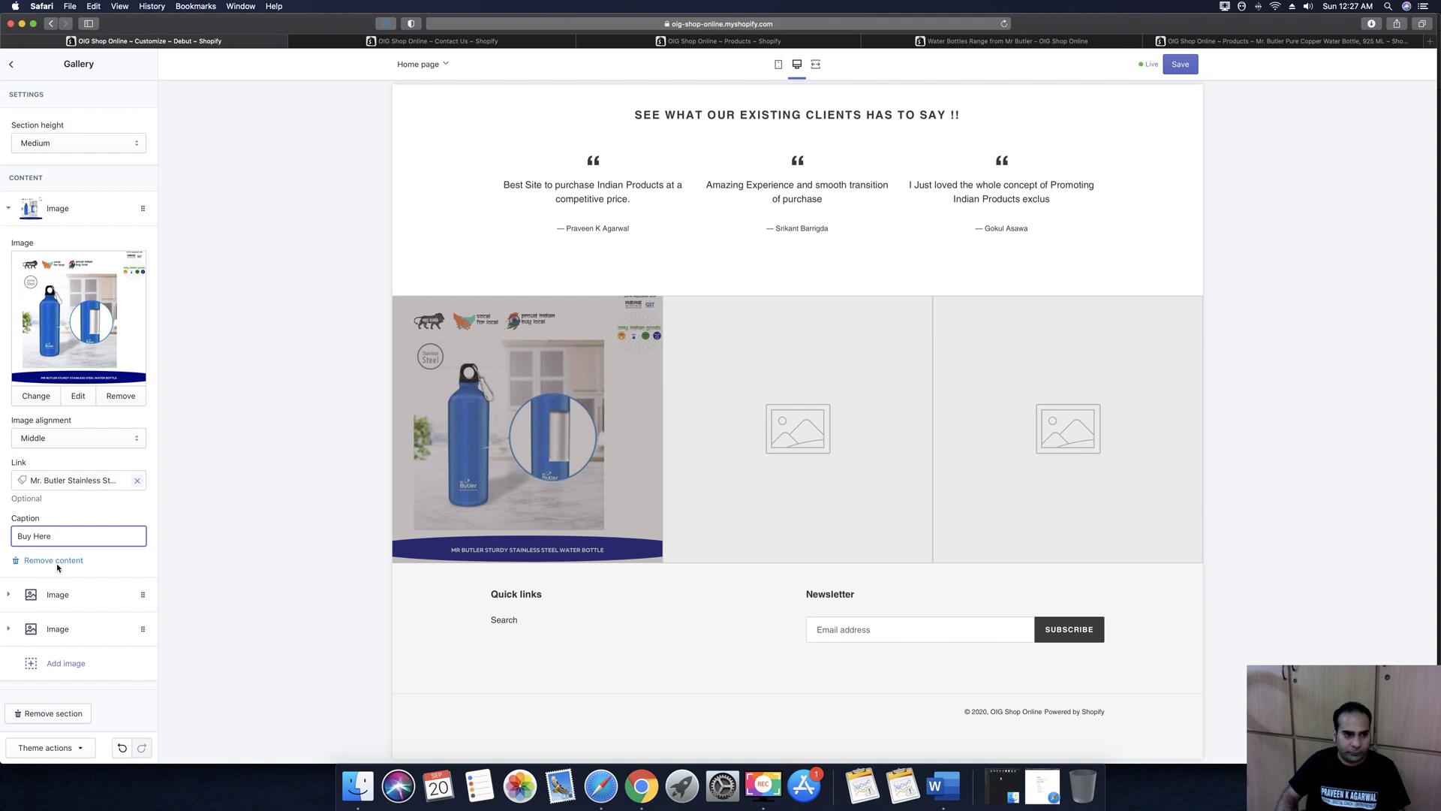
pyautogui.click(58, 595)
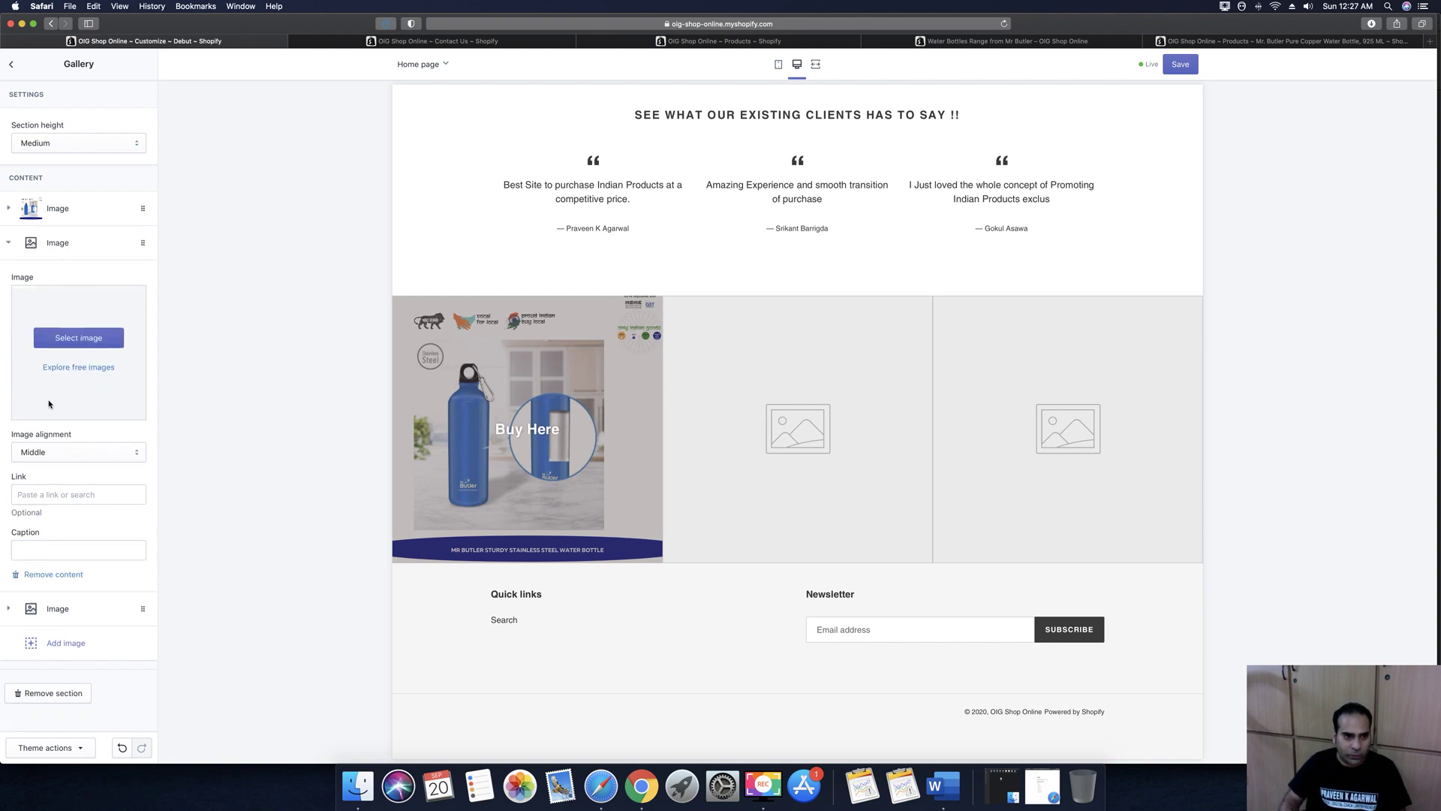
# Make the second gallery image the washing machine, linked to the DMR 6.5 Kg Semi Automatic product
pyautogui.click(62, 337)
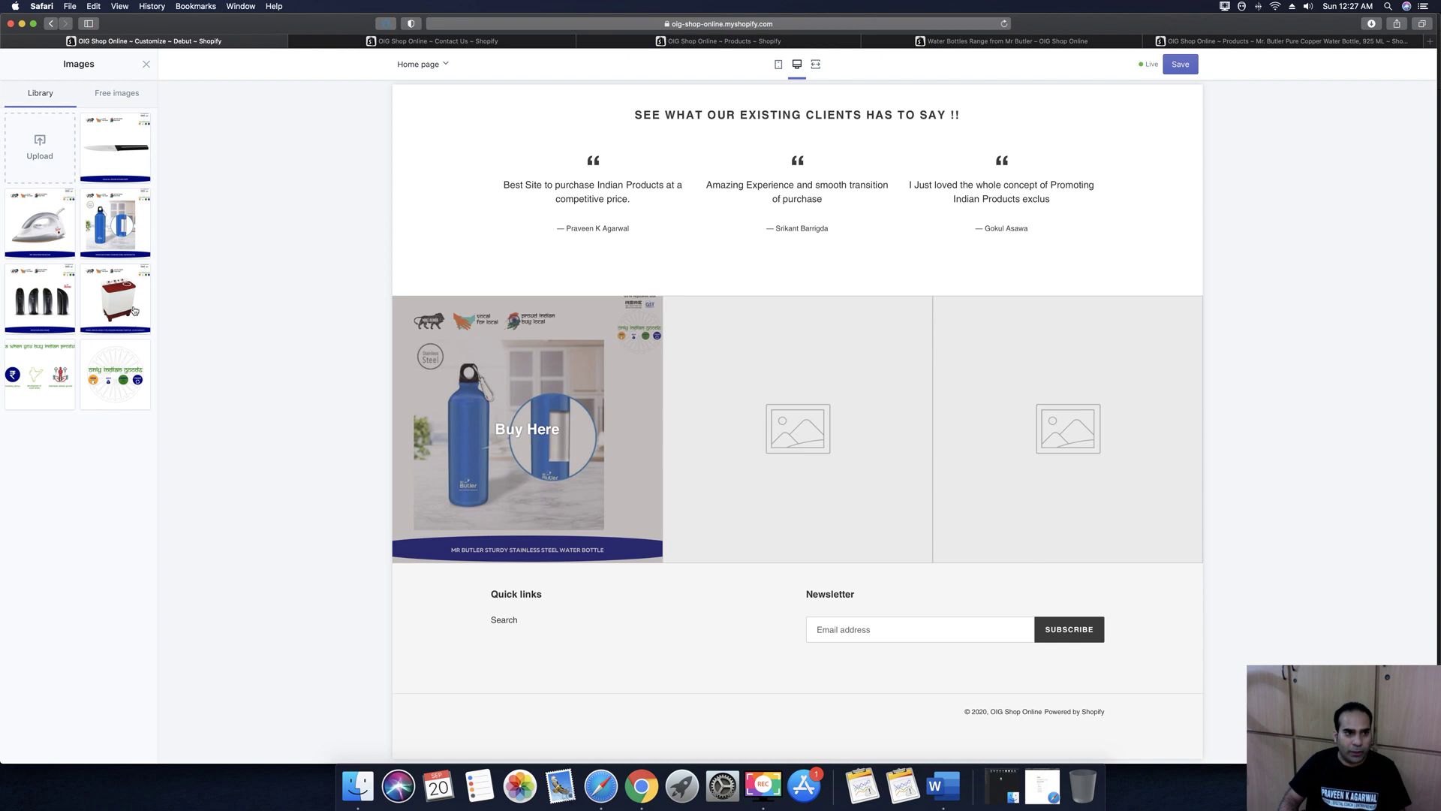
pyautogui.click(116, 290)
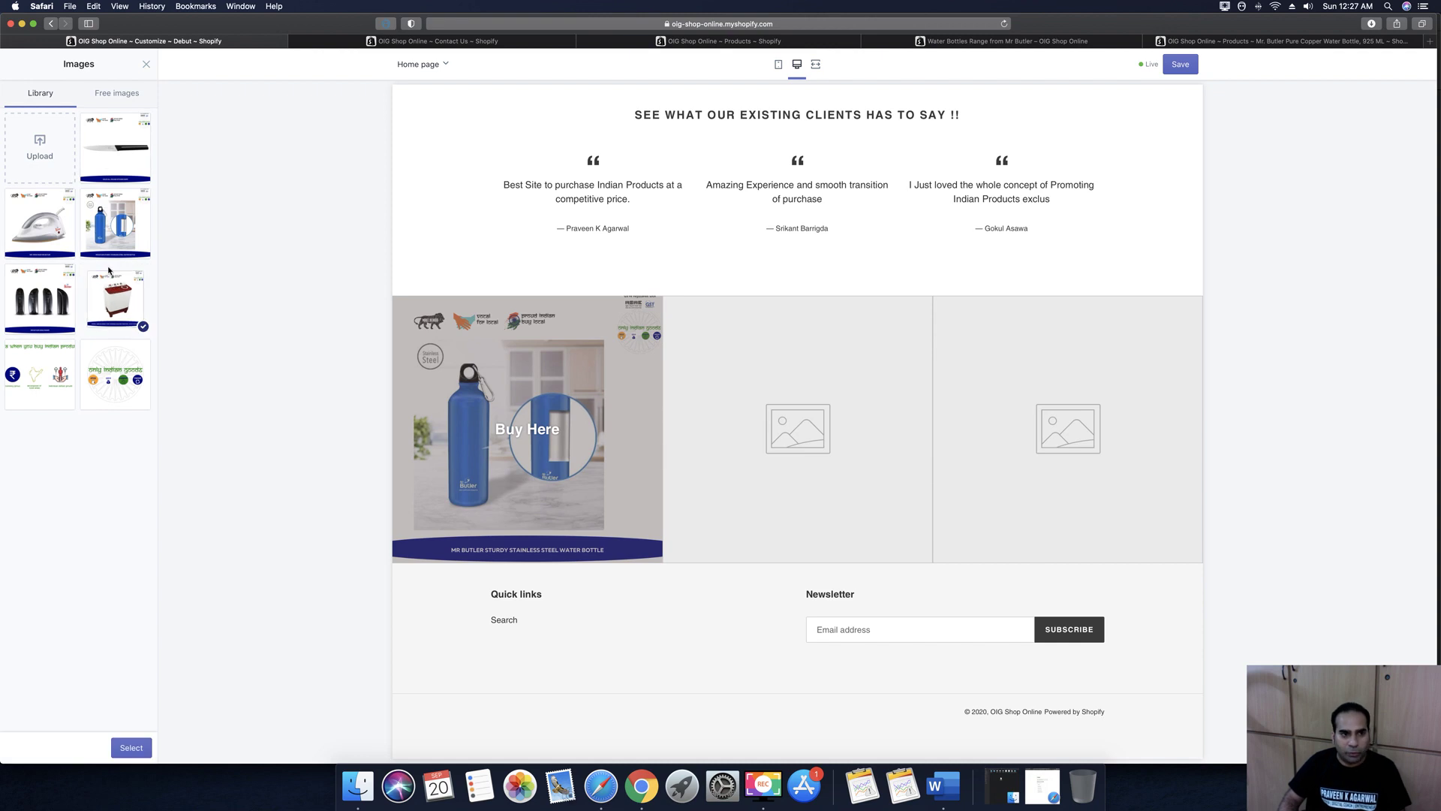
pyautogui.click(137, 754)
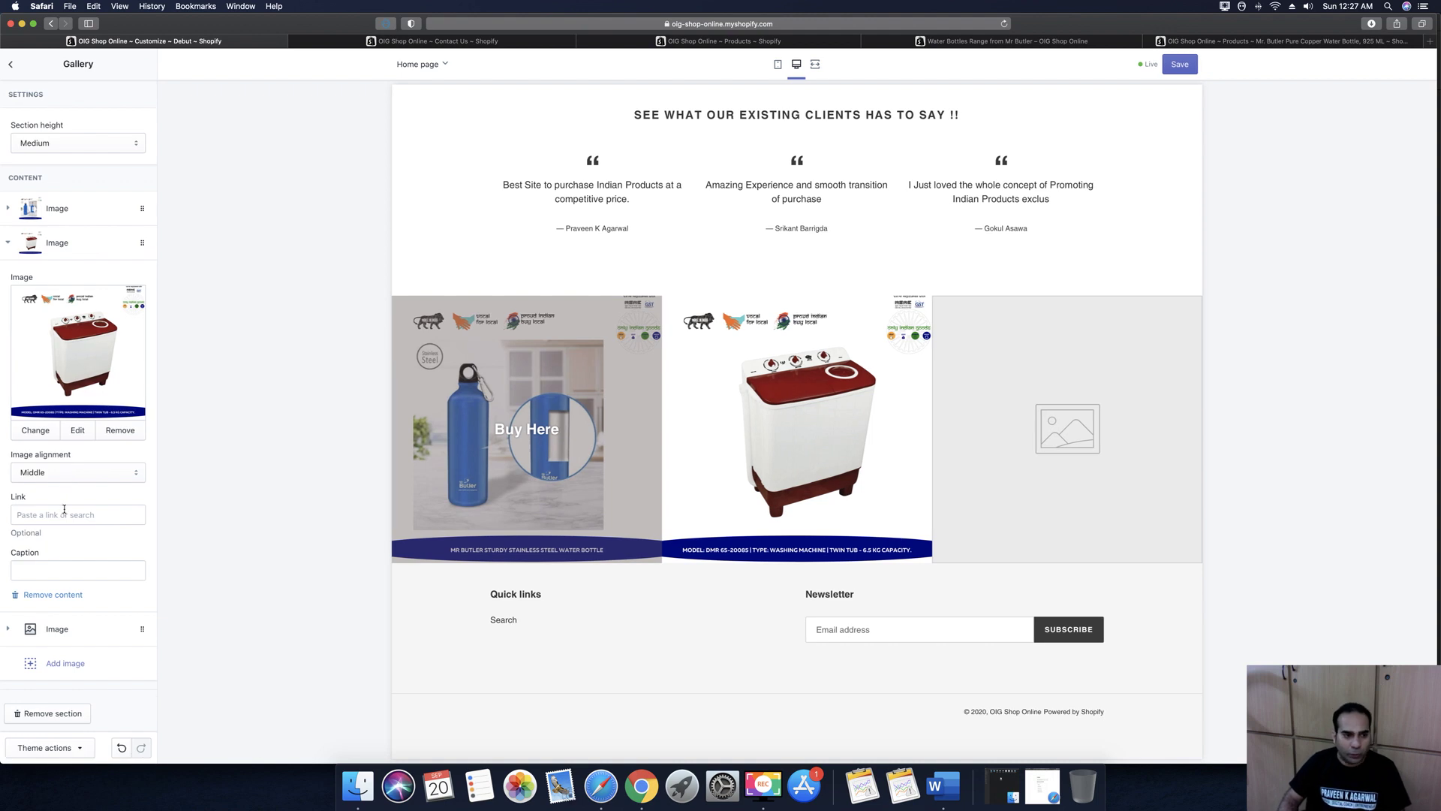
pyautogui.click(63, 512)
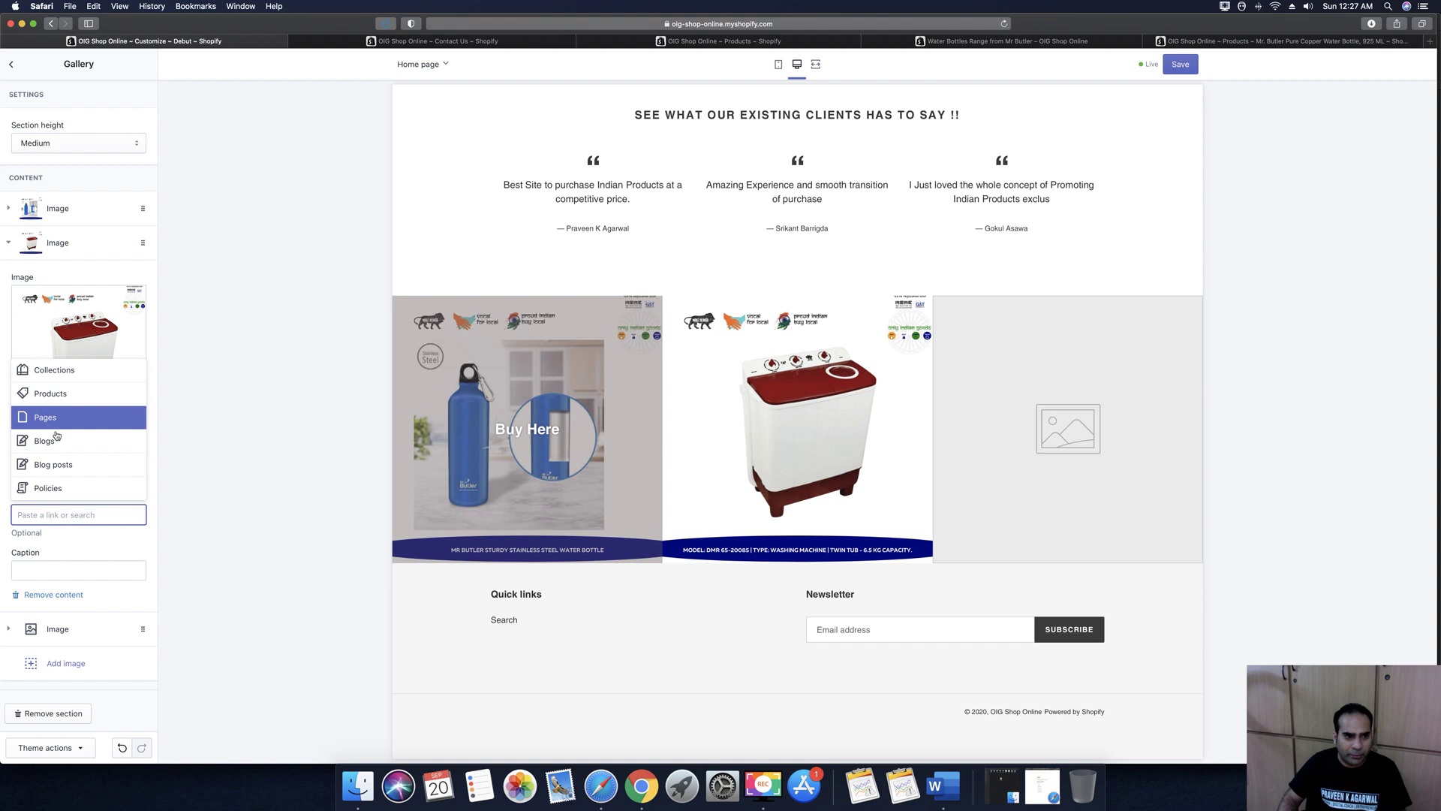
pyautogui.click(63, 395)
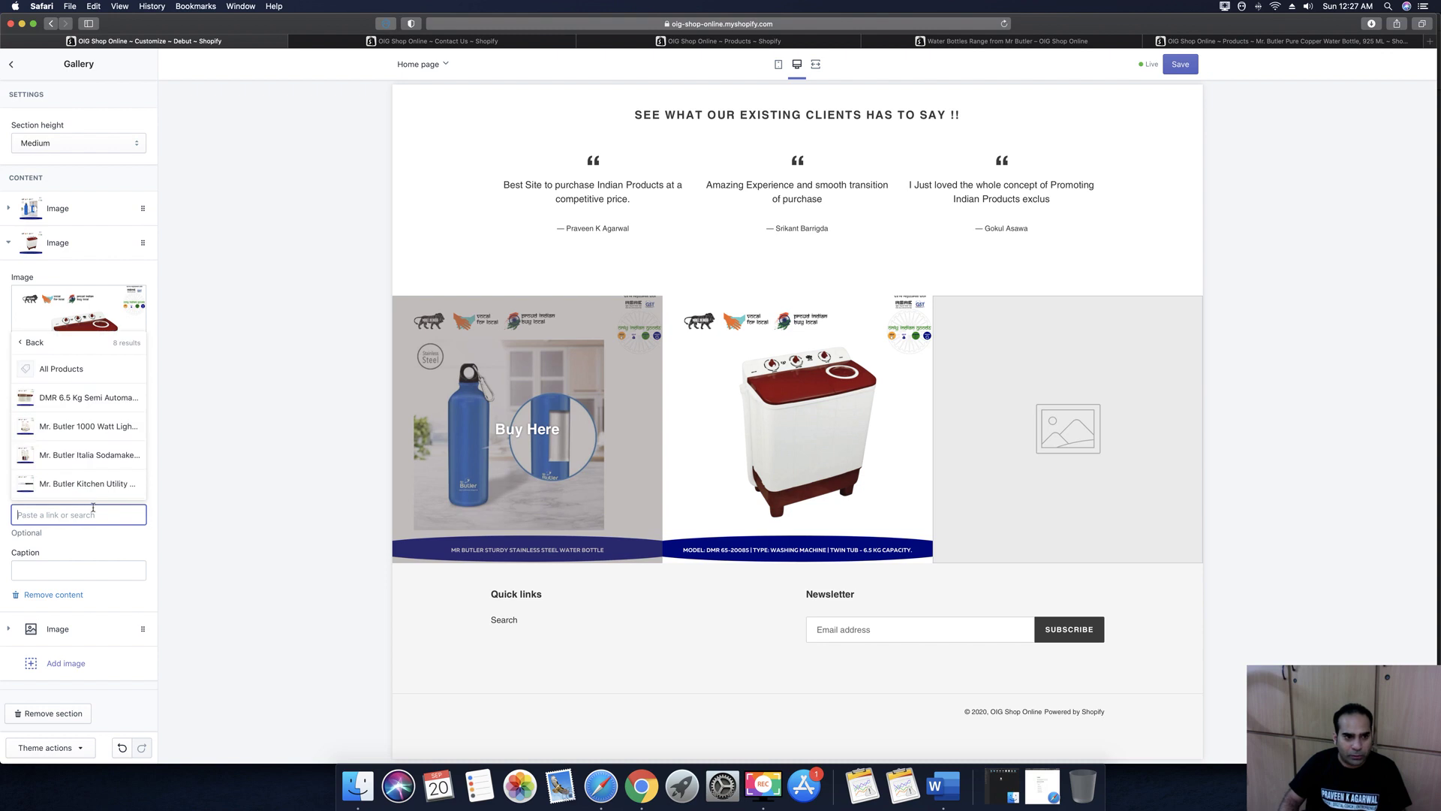
pyautogui.click(75, 397)
pyautogui.click(84, 570)
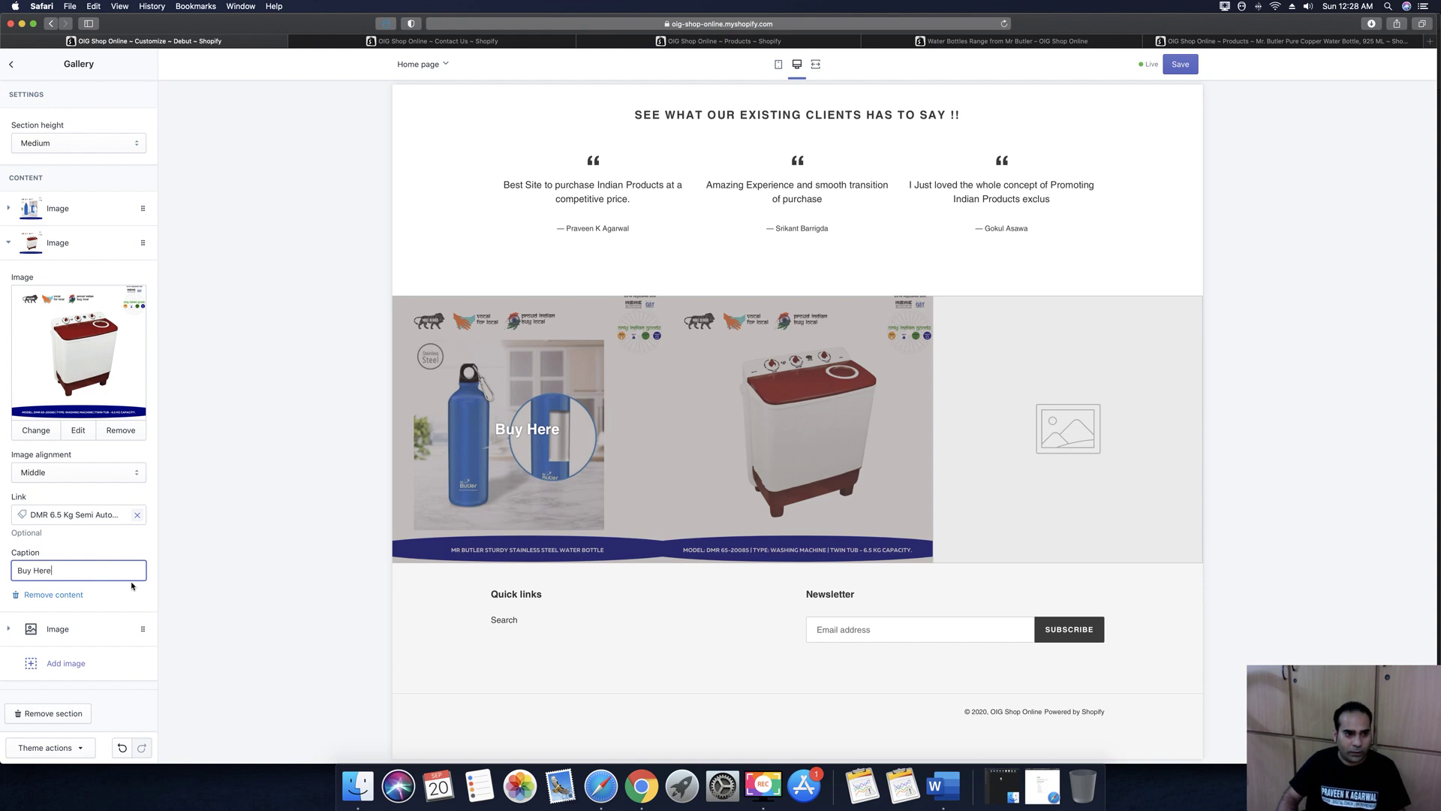
pyautogui.click(13, 632)
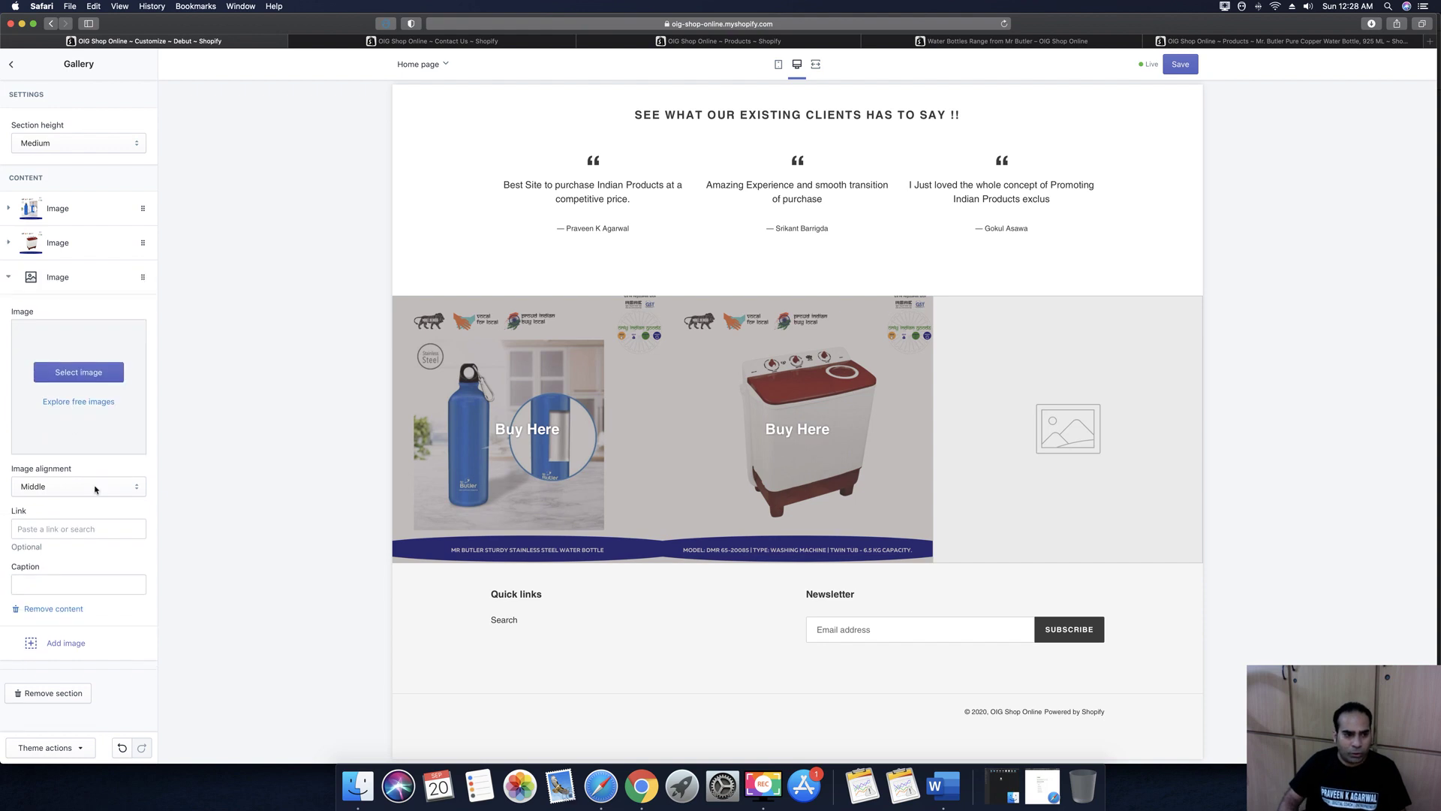
# Put the soda maker picture into the gallery's third image slot
pyautogui.click(79, 372)
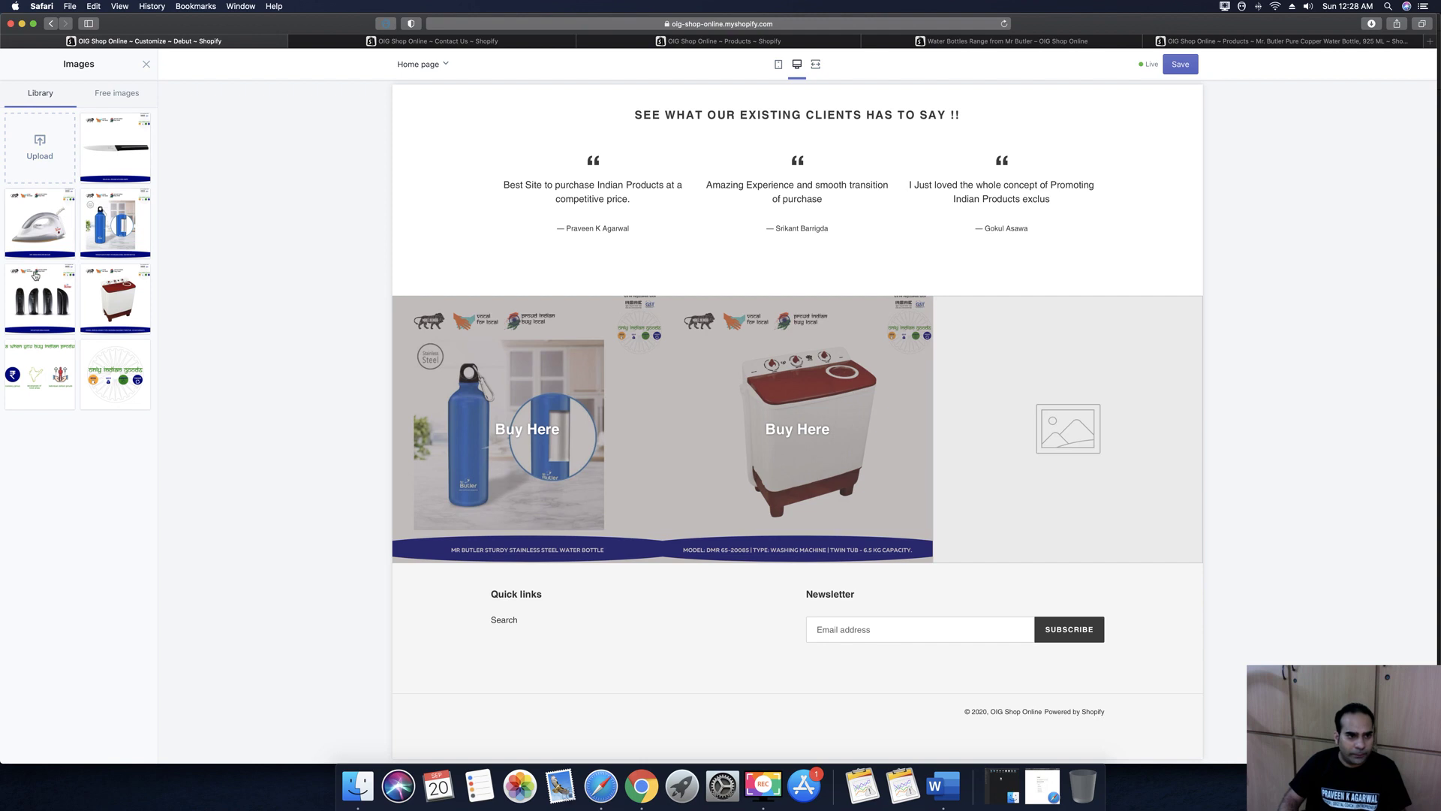
pyautogui.click(41, 302)
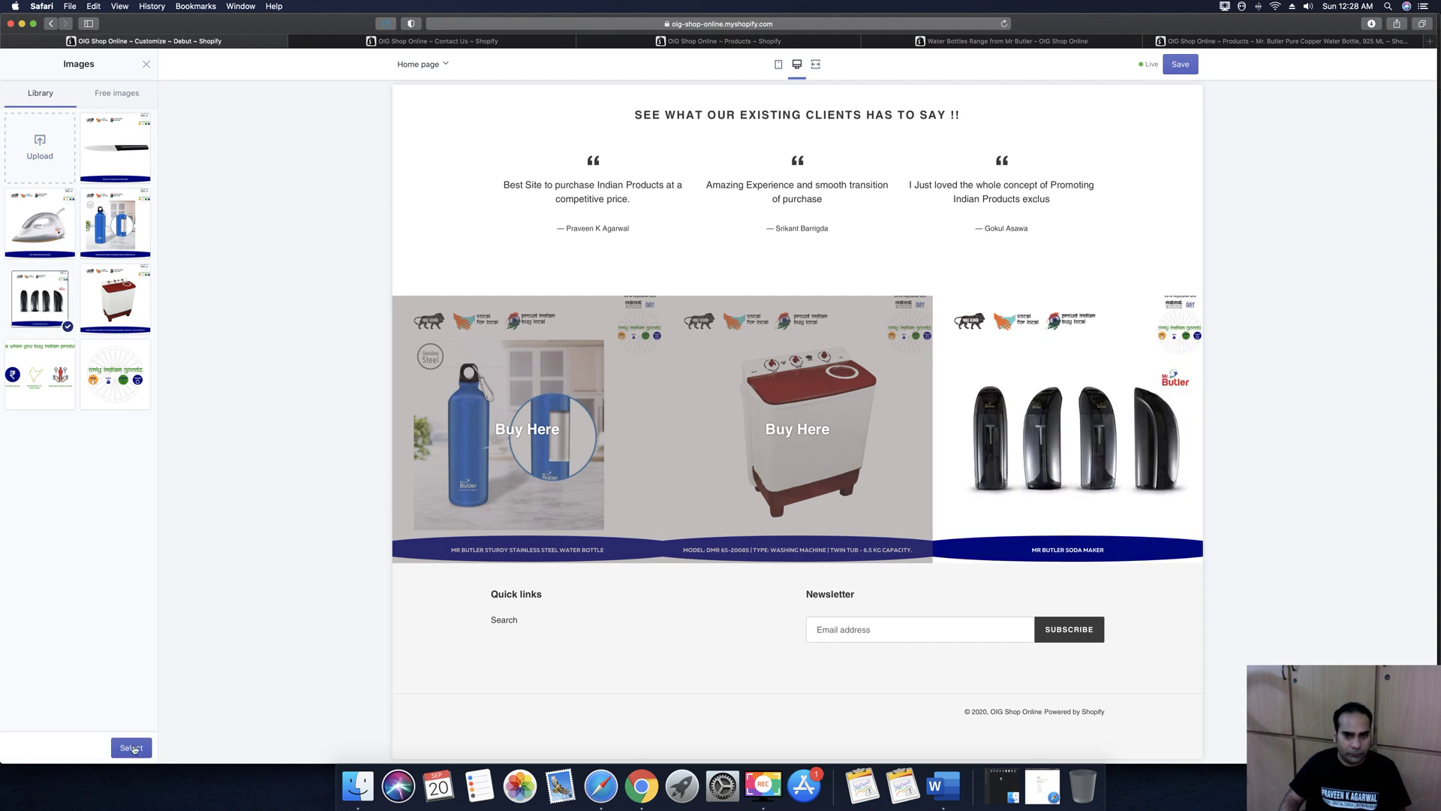
pyautogui.click(133, 748)
# Link the image to the Mr. Butler Italia Sodamaker product, caption it 'Buy Here', and save
pyautogui.click(59, 547)
pyautogui.write('Buy Here')
pyautogui.press('super+a')
pyautogui.press('super+c')
pyautogui.press('BackSpace')
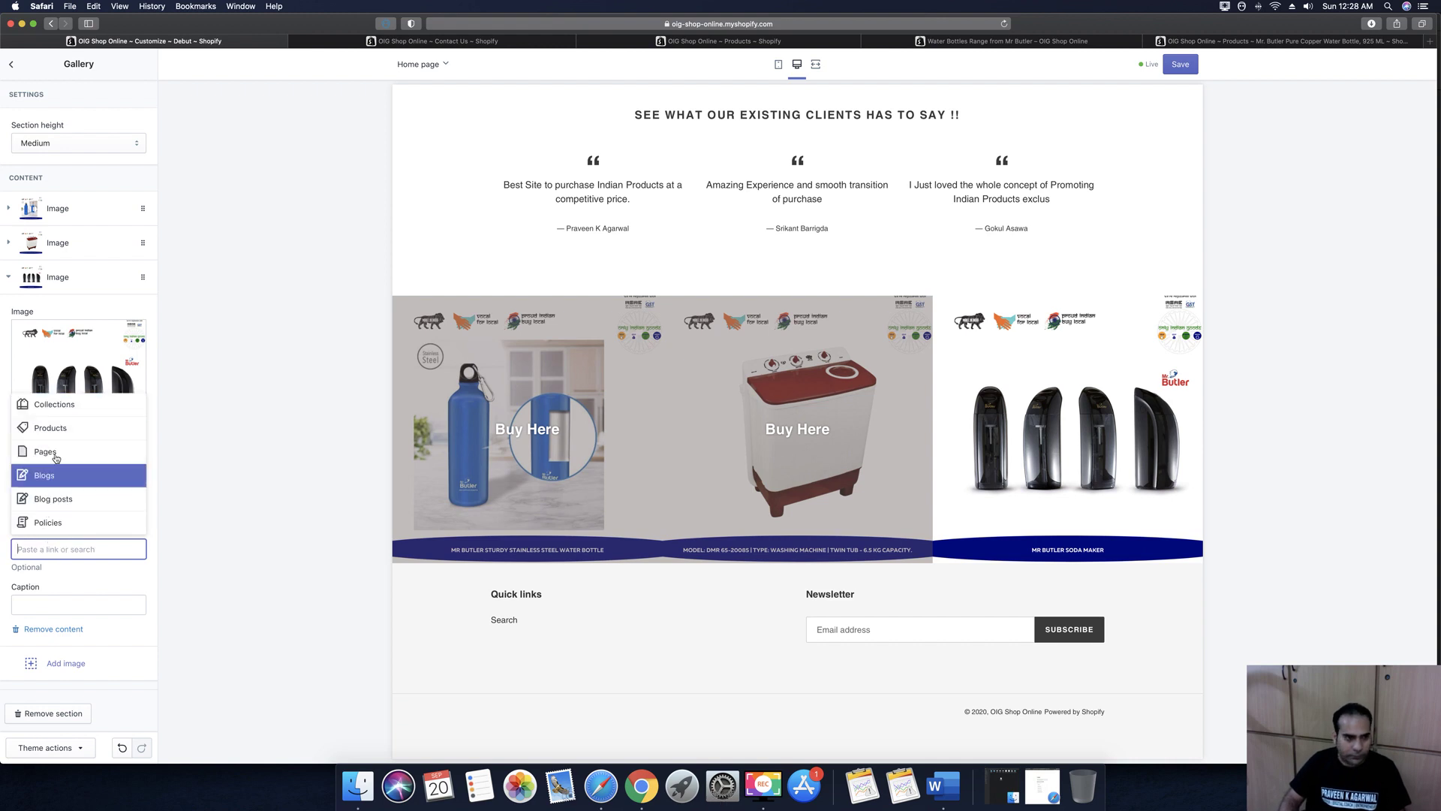
pyautogui.click(51, 427)
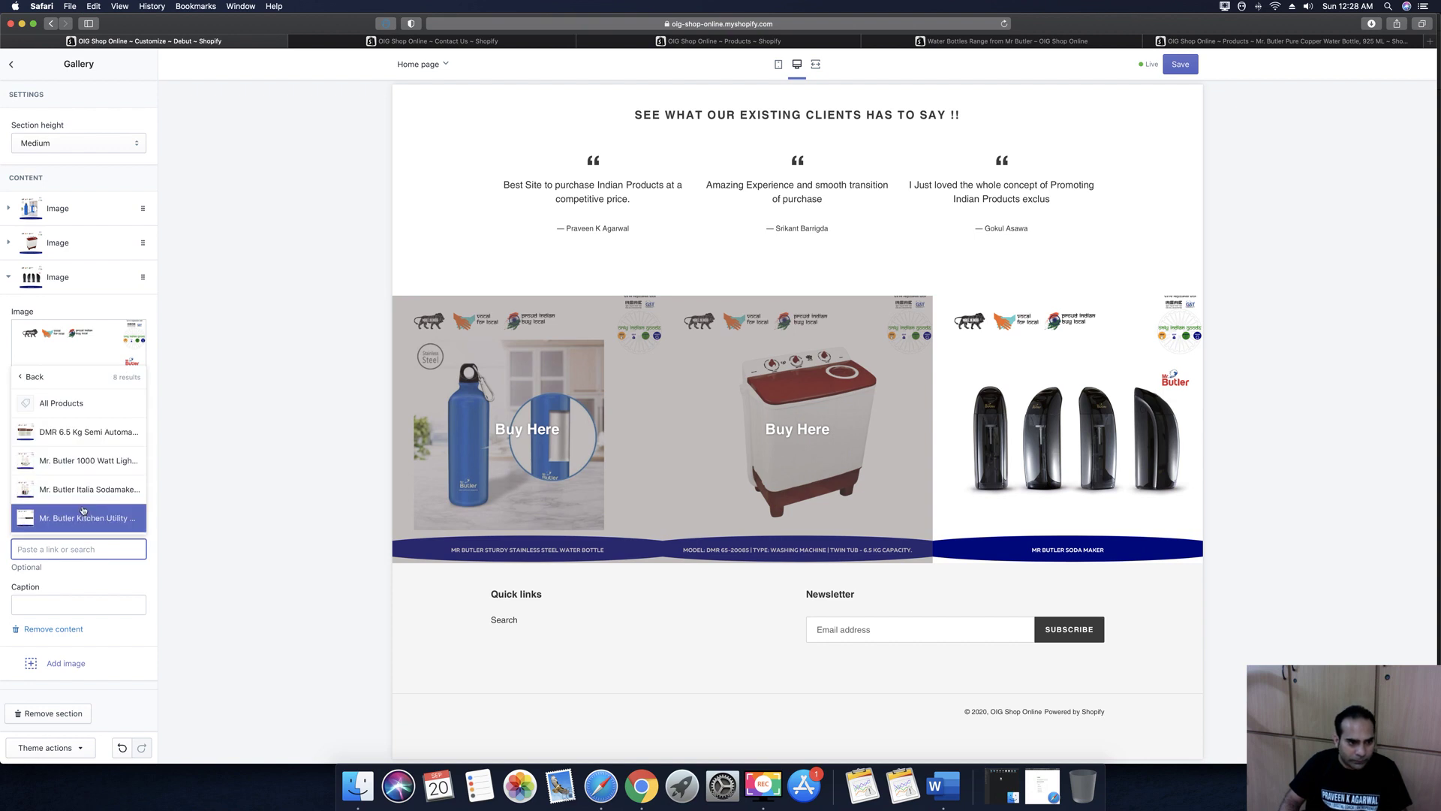
pyautogui.click(79, 469)
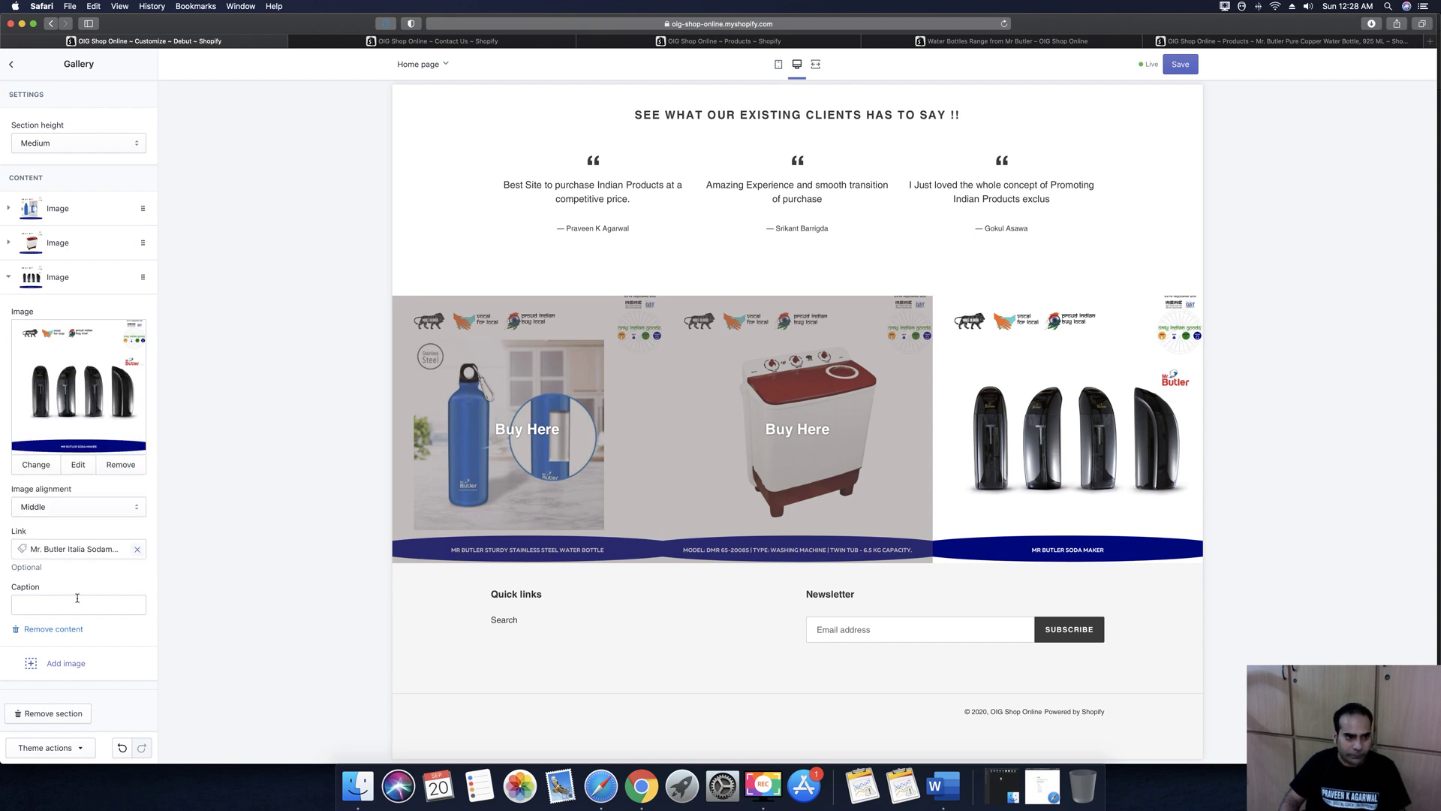
pyautogui.click(78, 605)
pyautogui.press('super+v')
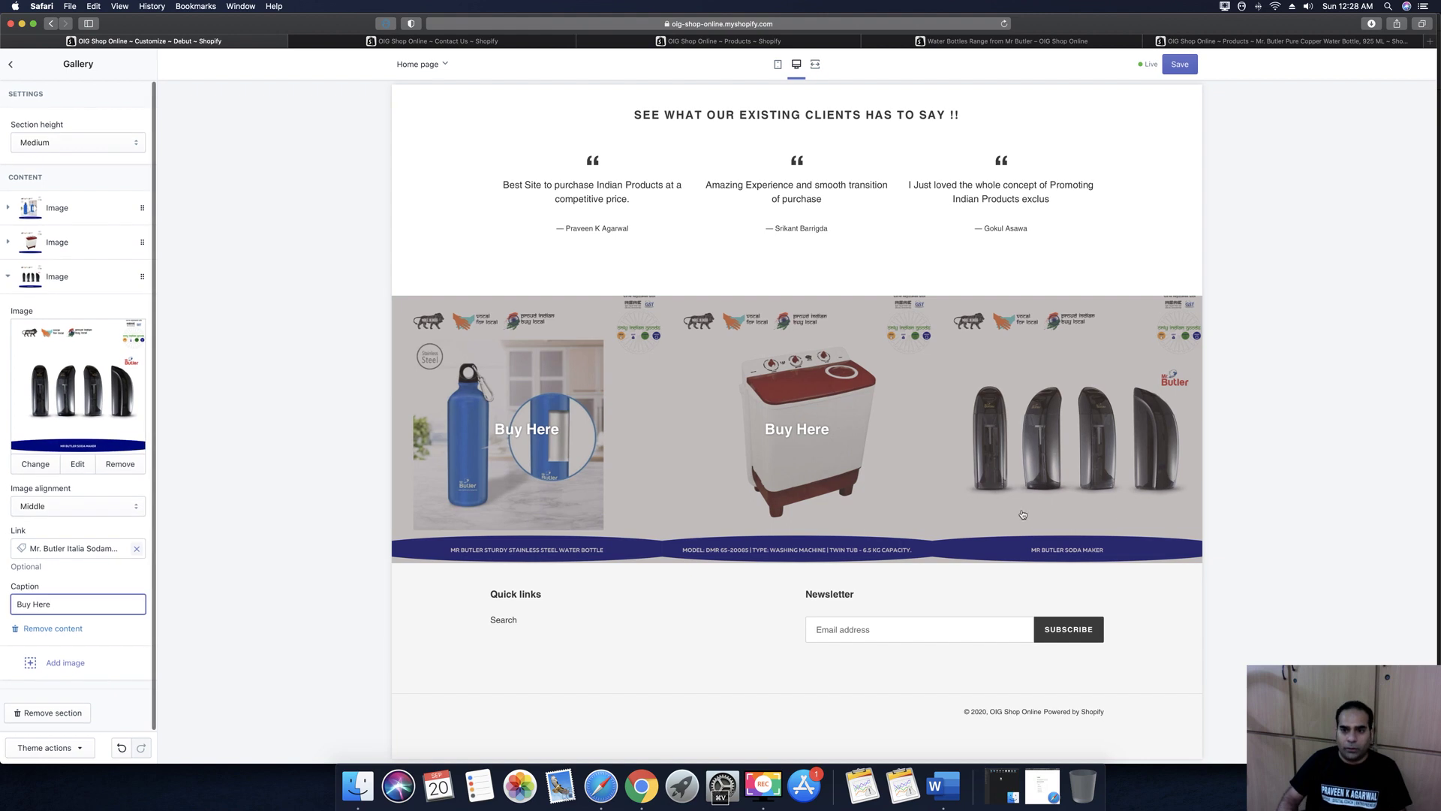
pyautogui.click(1180, 65)
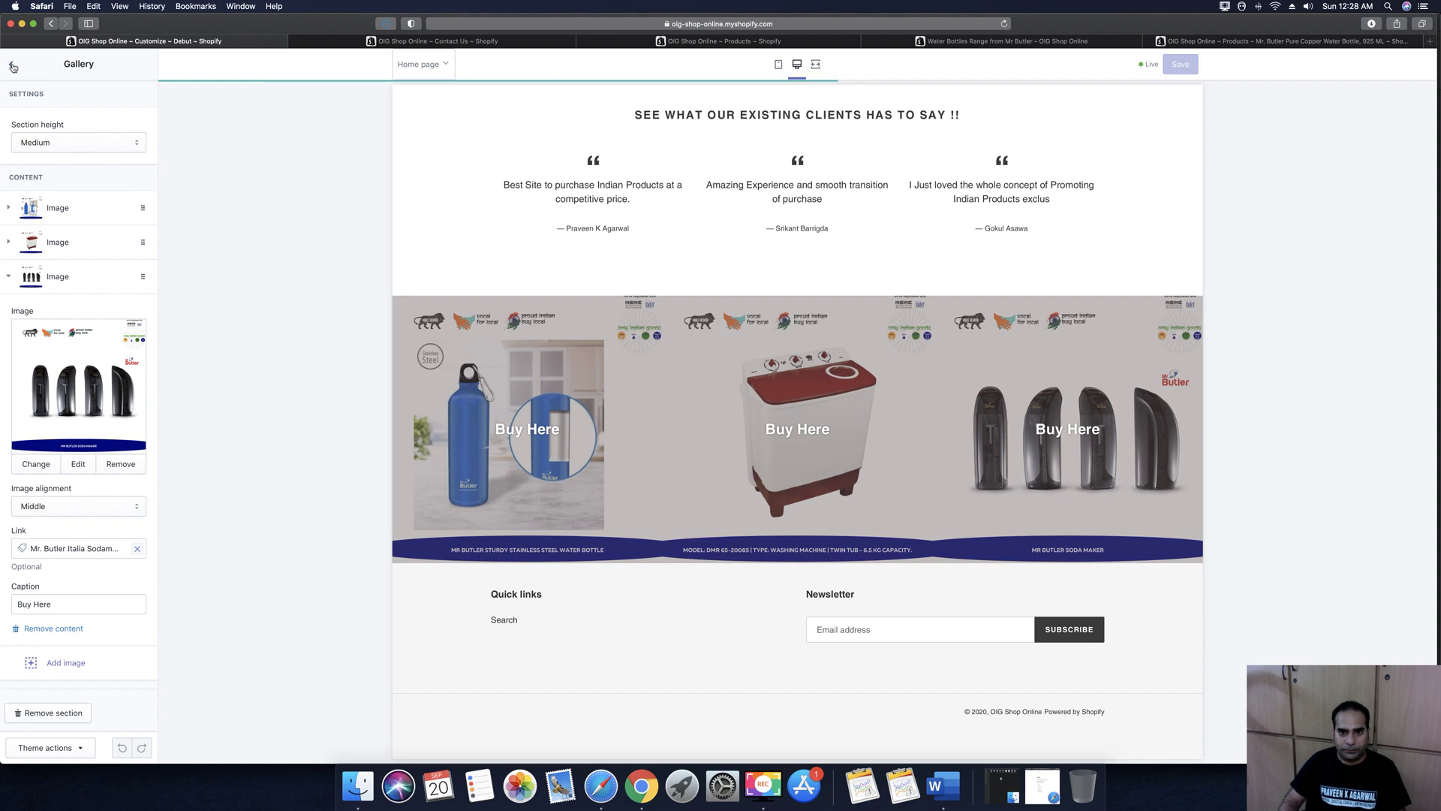
# Return to the home page sections list and open the Footer section's settings
pyautogui.click(12, 67)
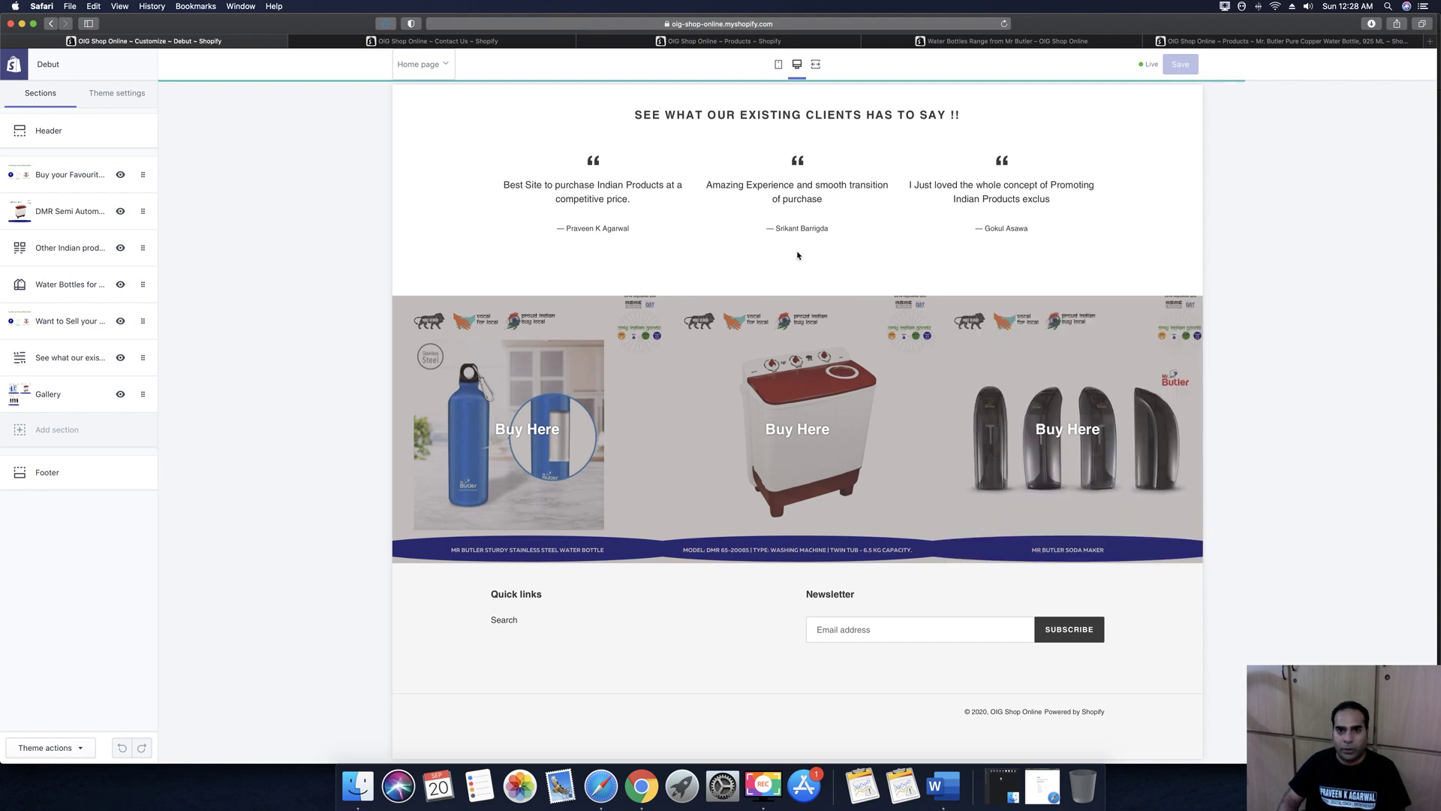
pyautogui.scroll(20, 797, 255)
pyautogui.scroll(5, 797, 255)
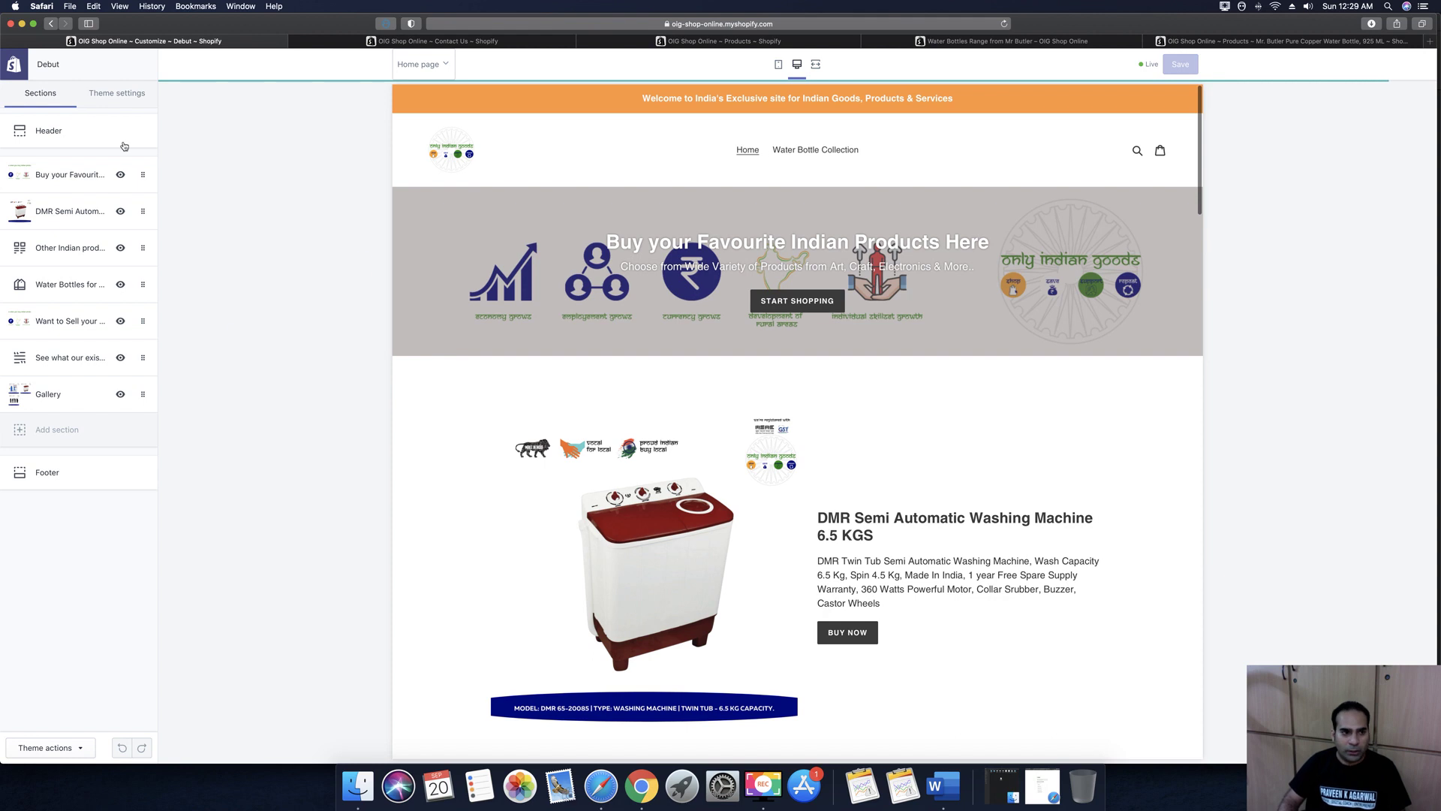
pyautogui.click(47, 472)
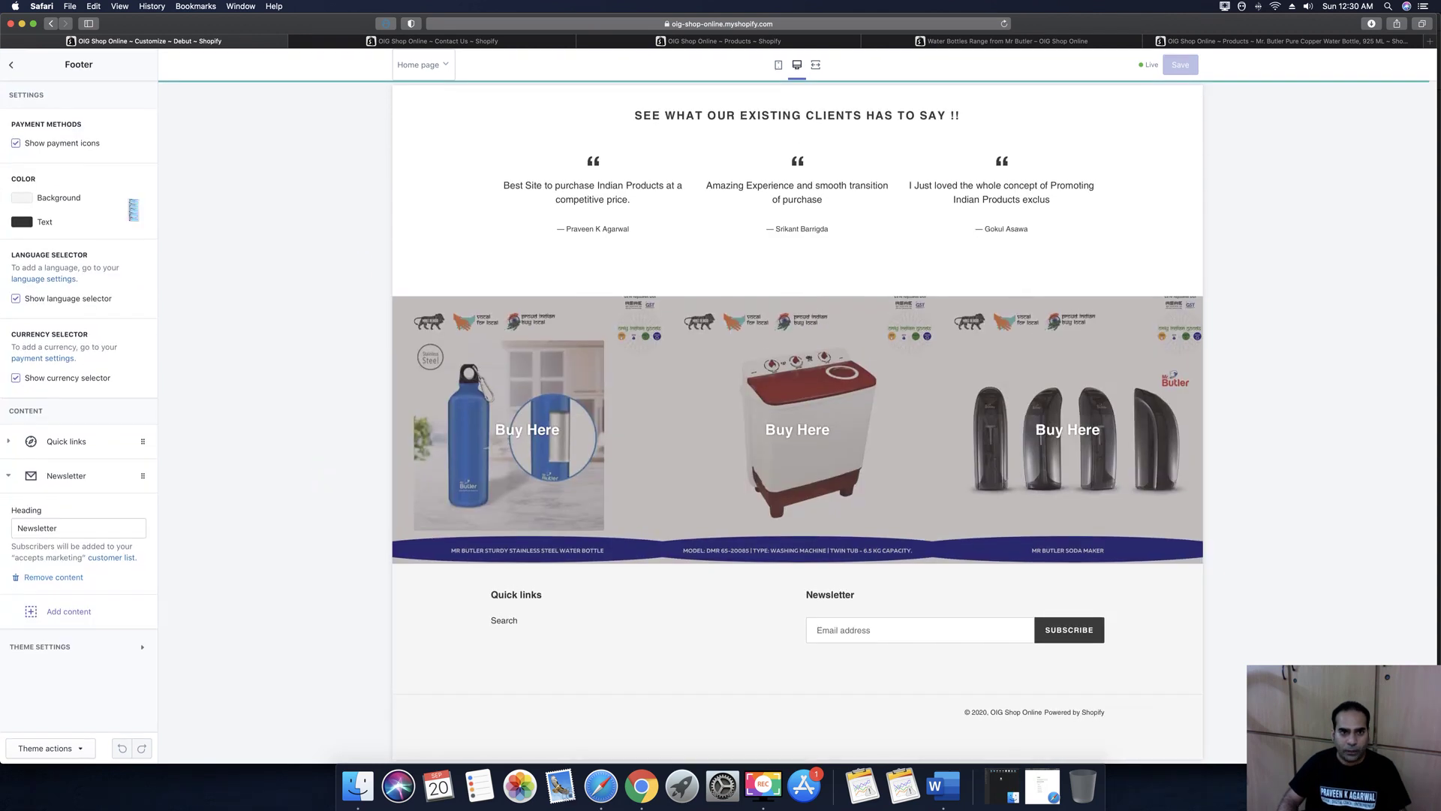
# Switch to the Contact Us tab and go to Online Store > Pages
pyautogui.click(494, 43)
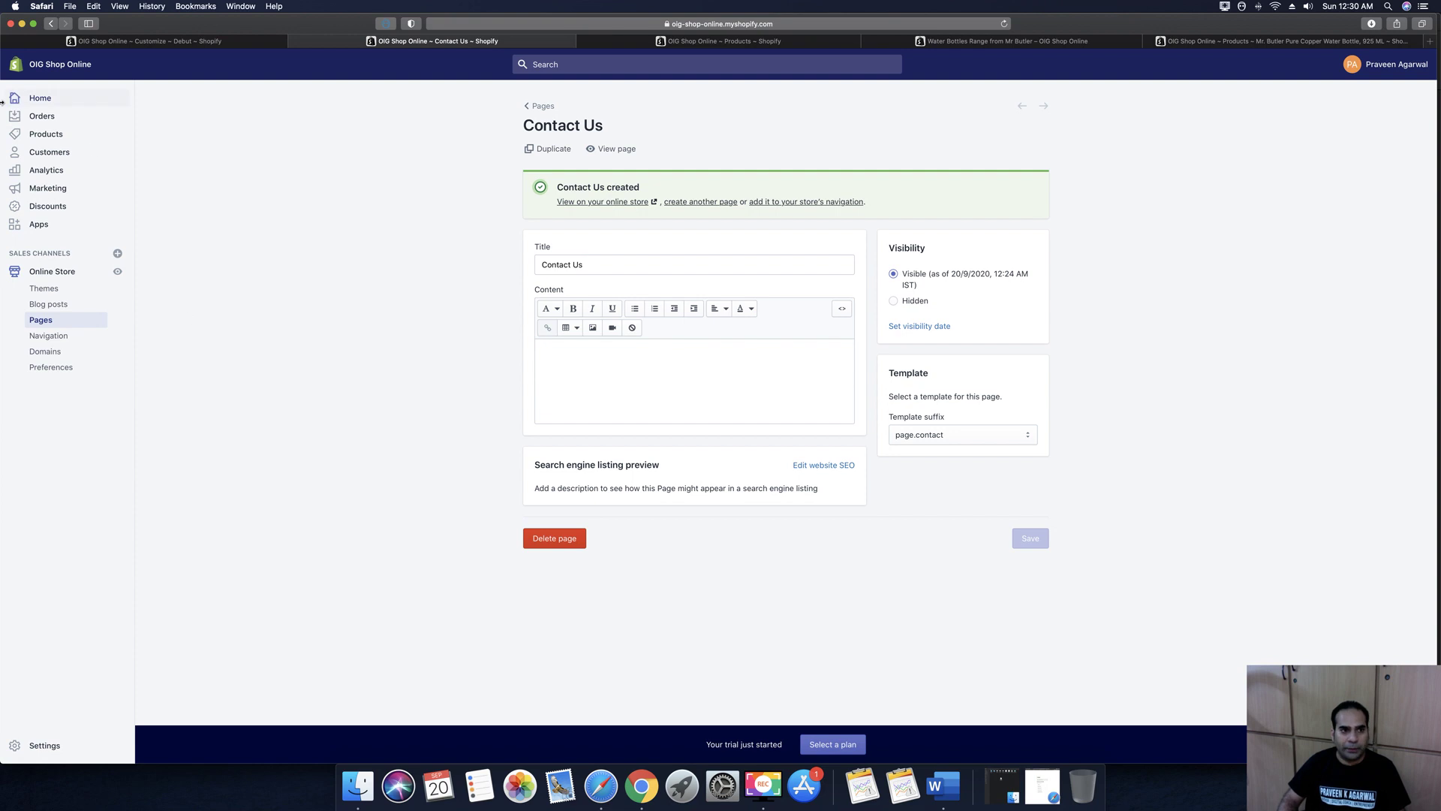
pyautogui.click(36, 336)
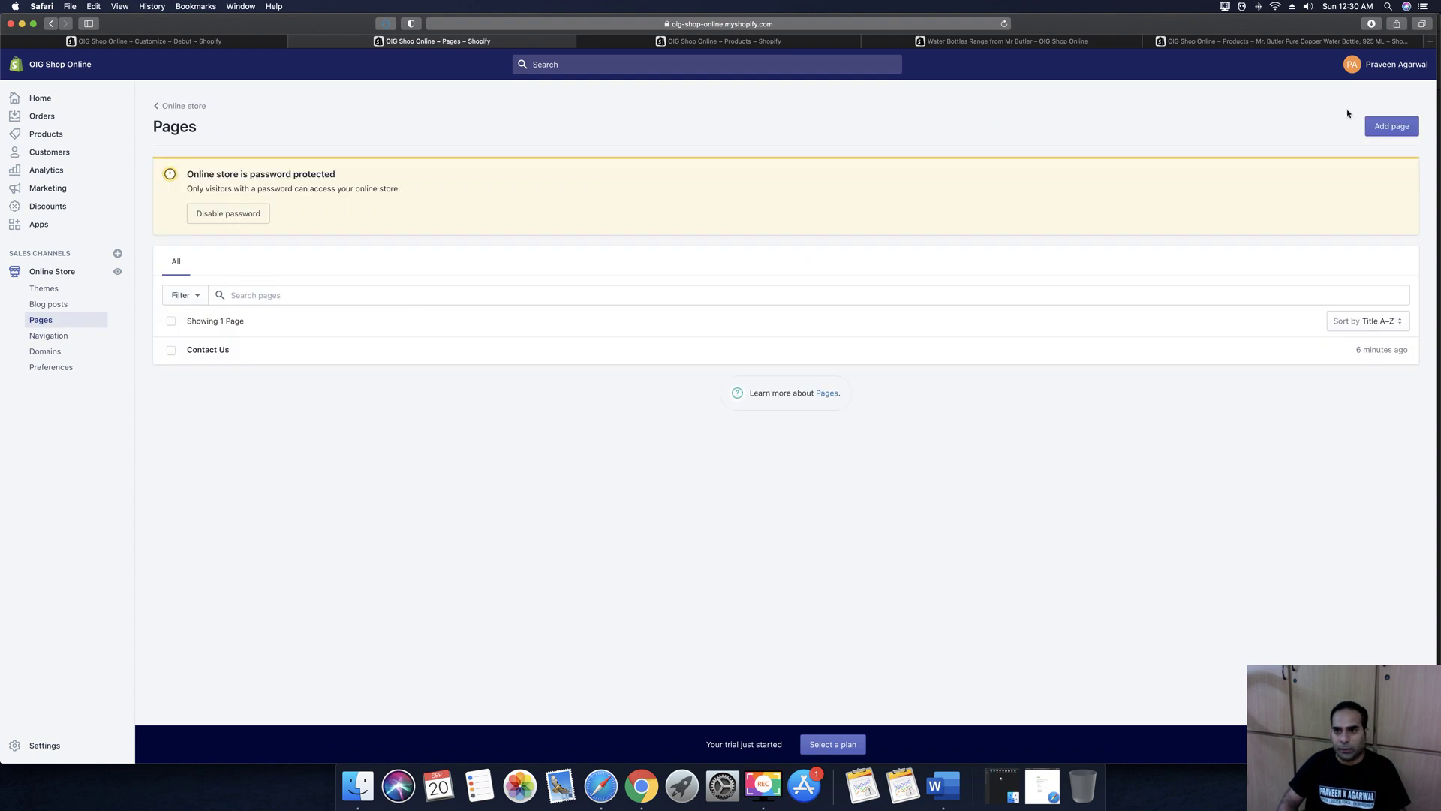
# Start a new page titled 'About Us'
pyautogui.click(1389, 127)
pyautogui.click(621, 179)
pyautogui.write('About Us Pag')
pyautogui.press('BackSpace')
pyautogui.press('BackSpace')
pyautogui.press('BackSpace')
pyautogui.press('BackSpace')
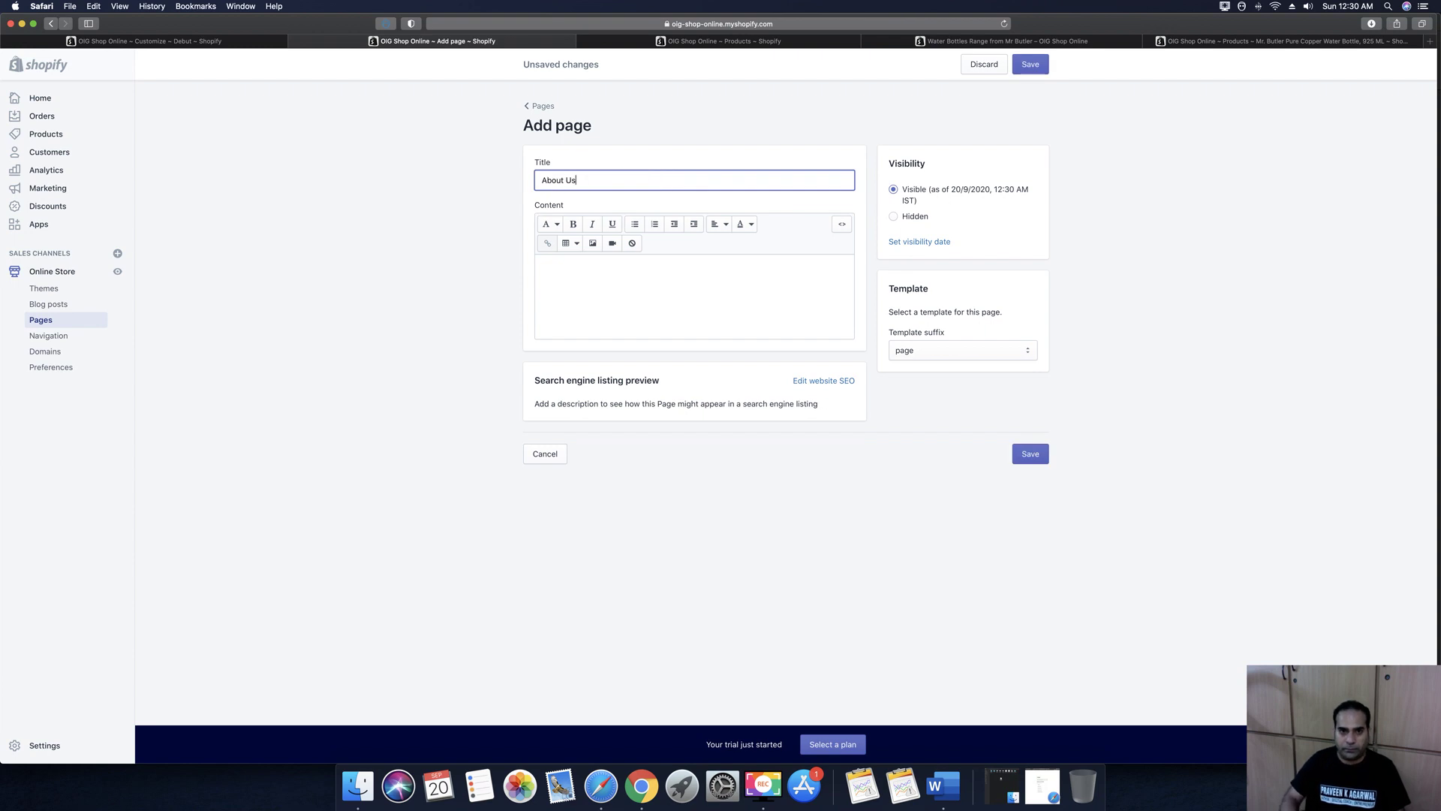
# Write the opening paragraph about Indian entrepreneurs buying and selling Indian products
pyautogui.click(737, 277)
pyautogui.write('We are bunc')
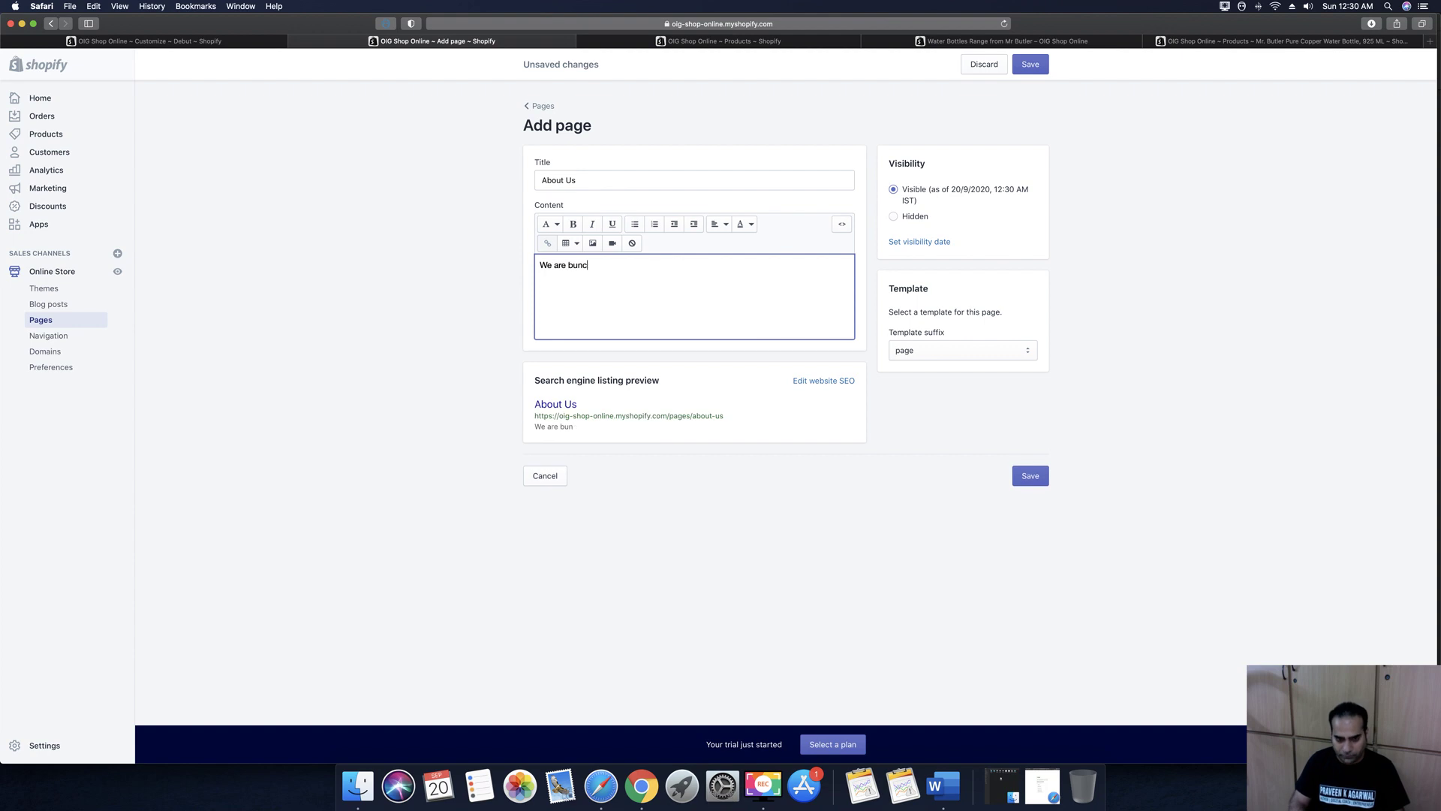
pyautogui.write('h of Indian ')
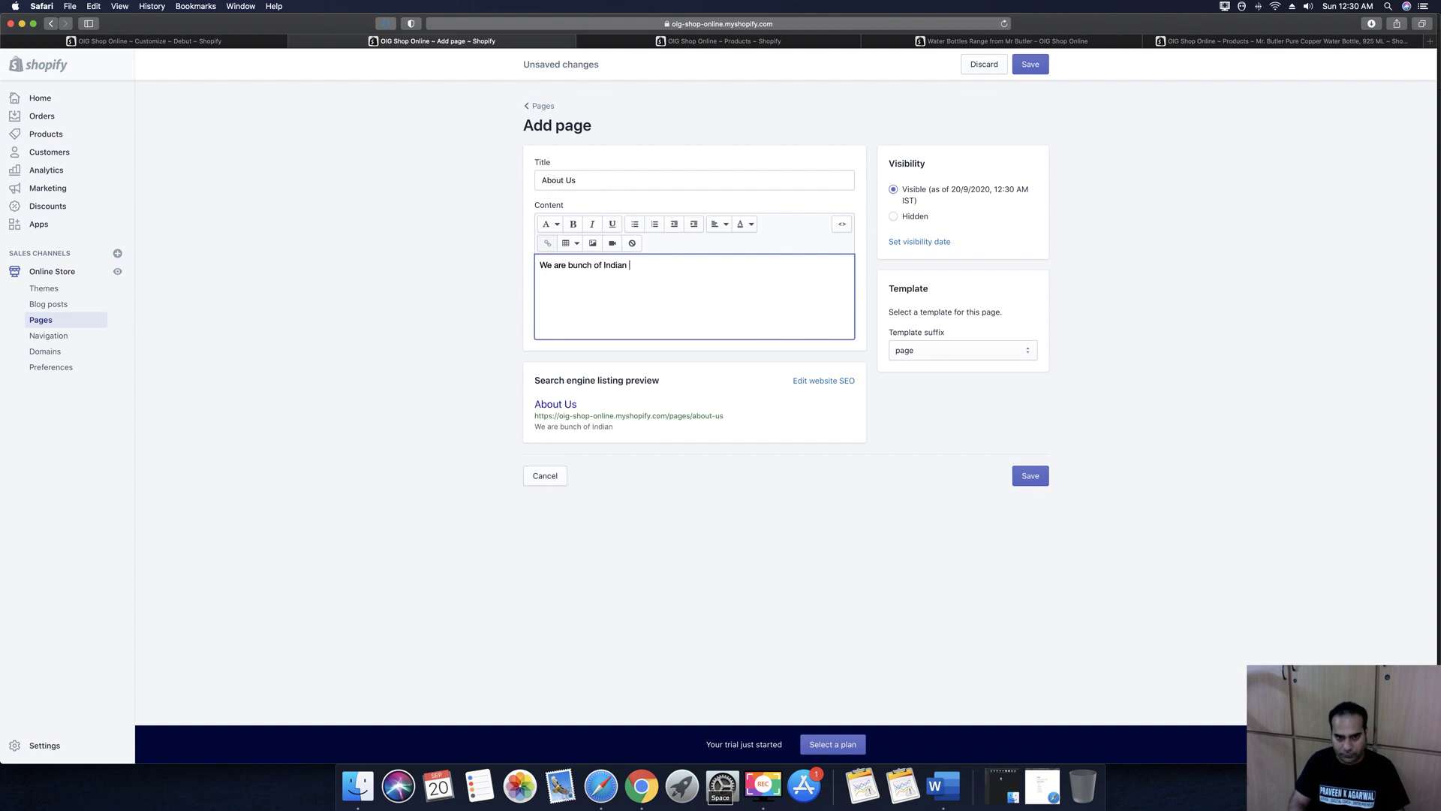
pyautogui.write('Entrepreneurs ')
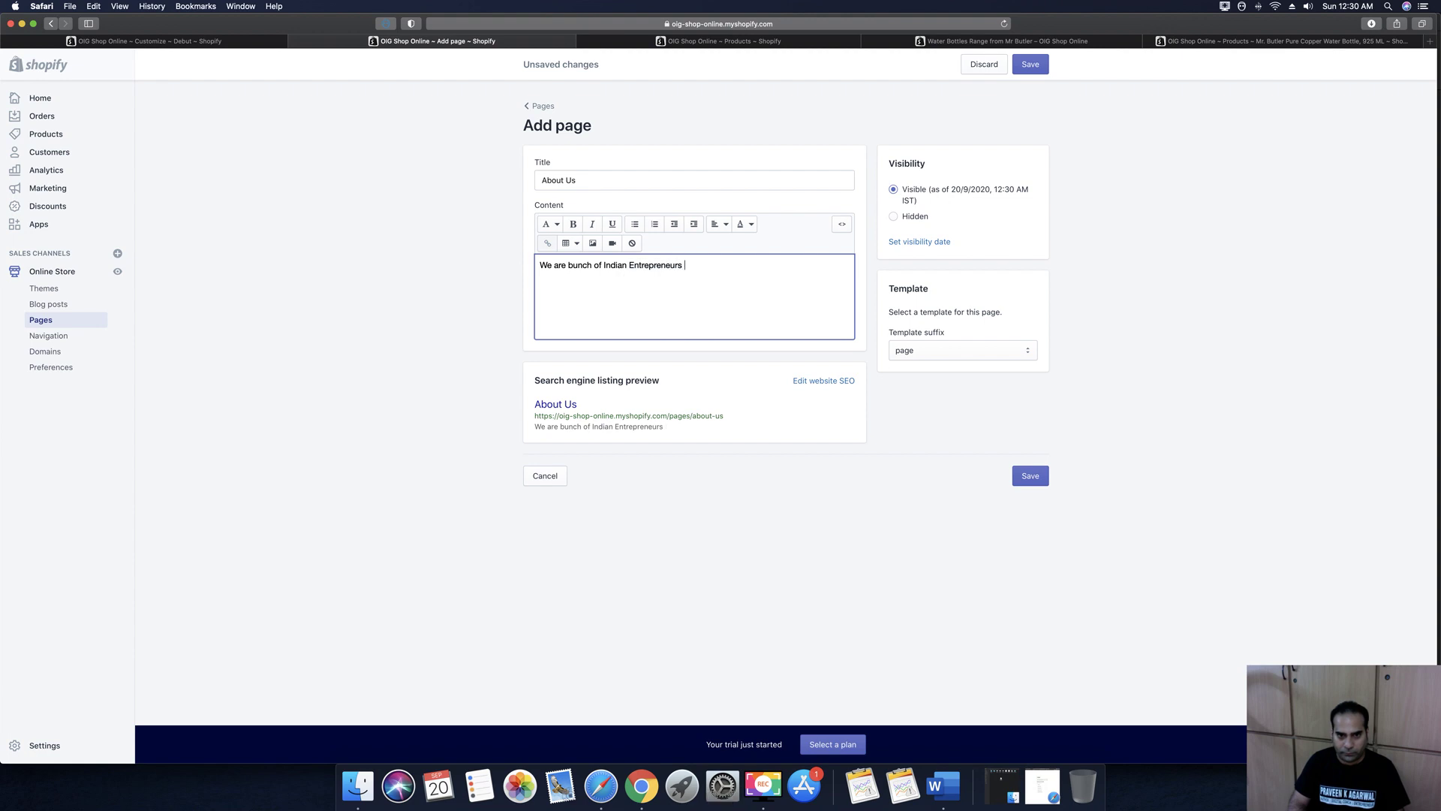
pyautogui.write('and have ')
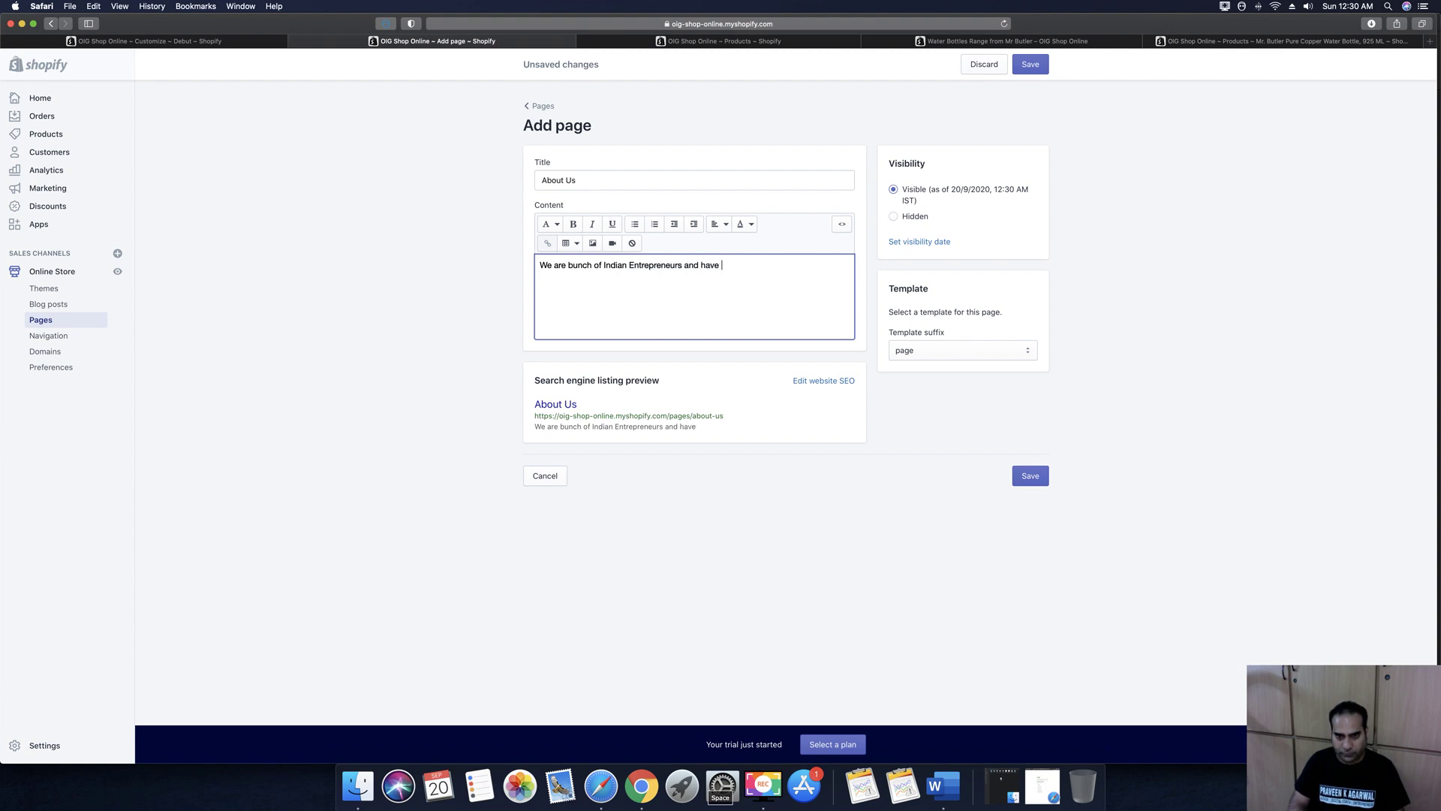
pyautogui.write('makd')
pyautogui.press('BackSpace')
pyautogui.write('de a decision to Buy & Sell Indian Products and')
pyautogui.write('this is out')
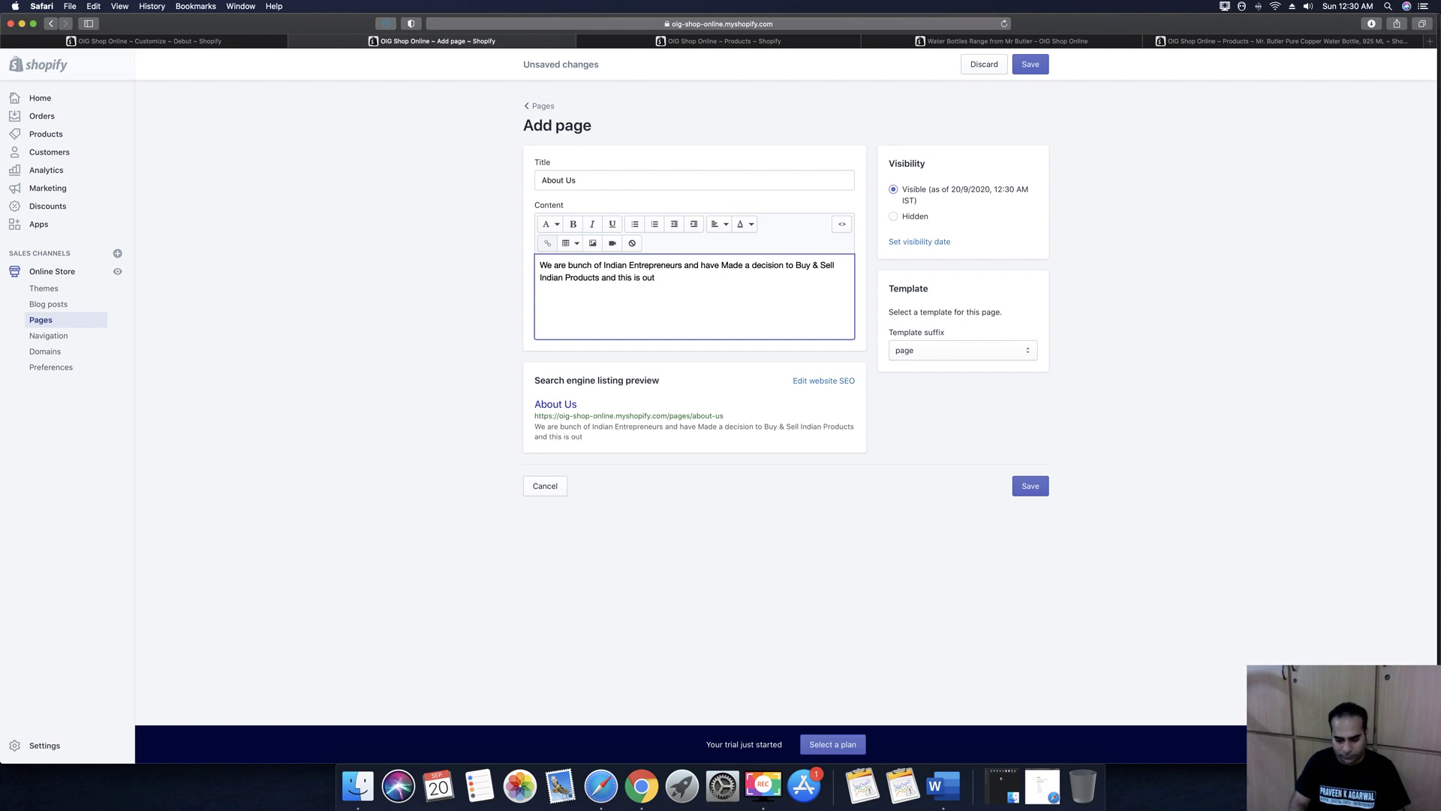
pyautogui.press('BackSpace')
pyautogui.write('r First step towards th')
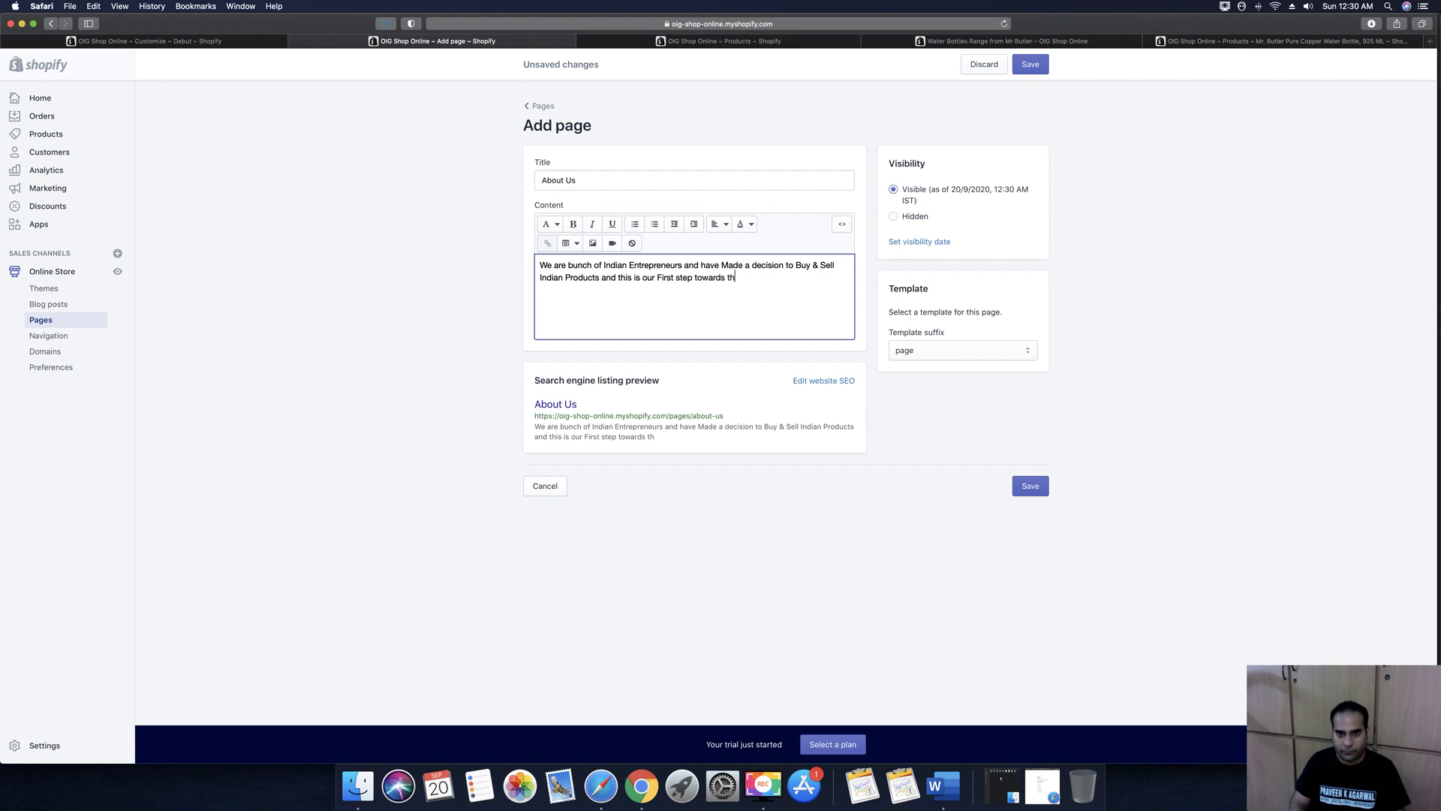
pyautogui.write('e same.')
pyautogui.press('Return')
pyautogui.write('D')
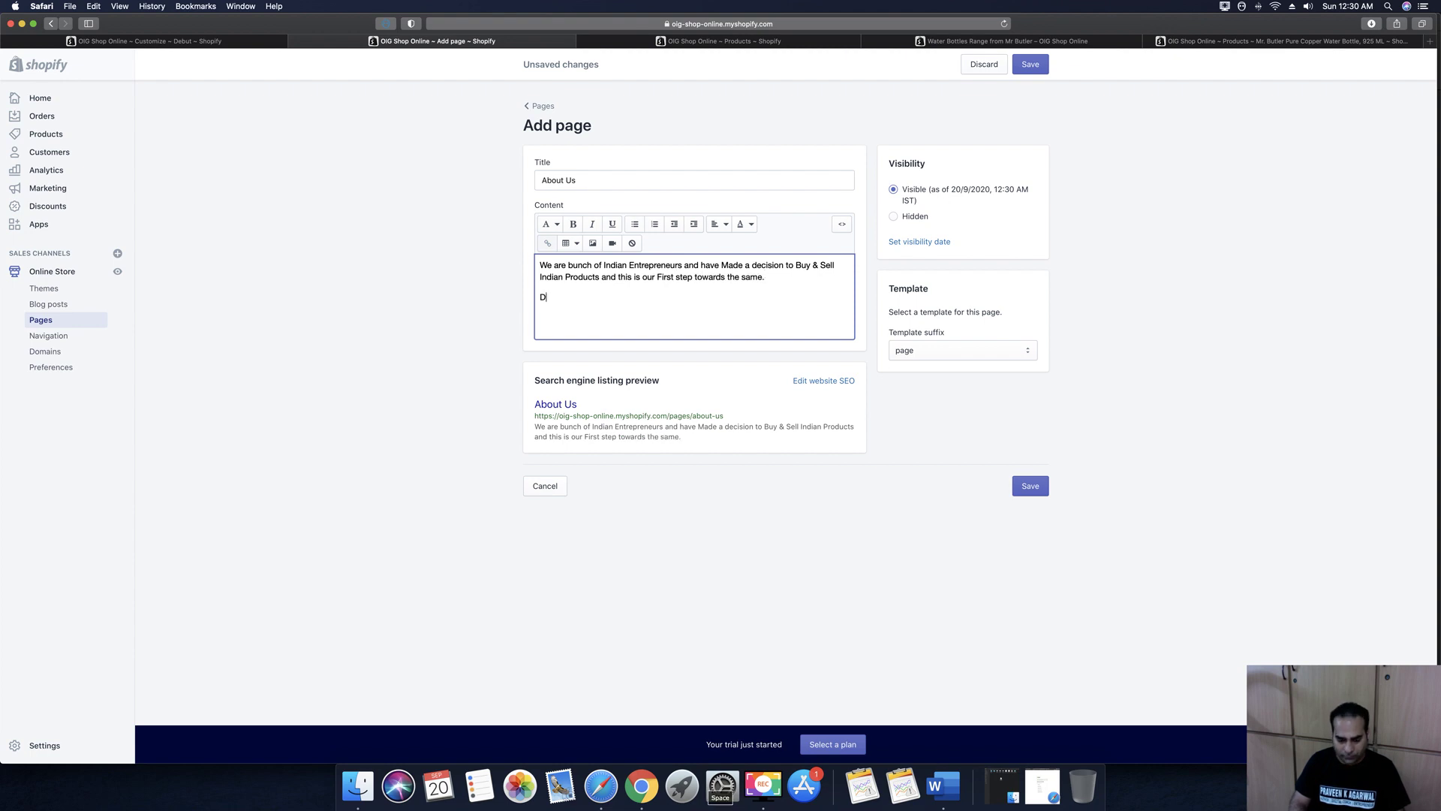
pyautogui.write('o Visit the Website www.onlyi')
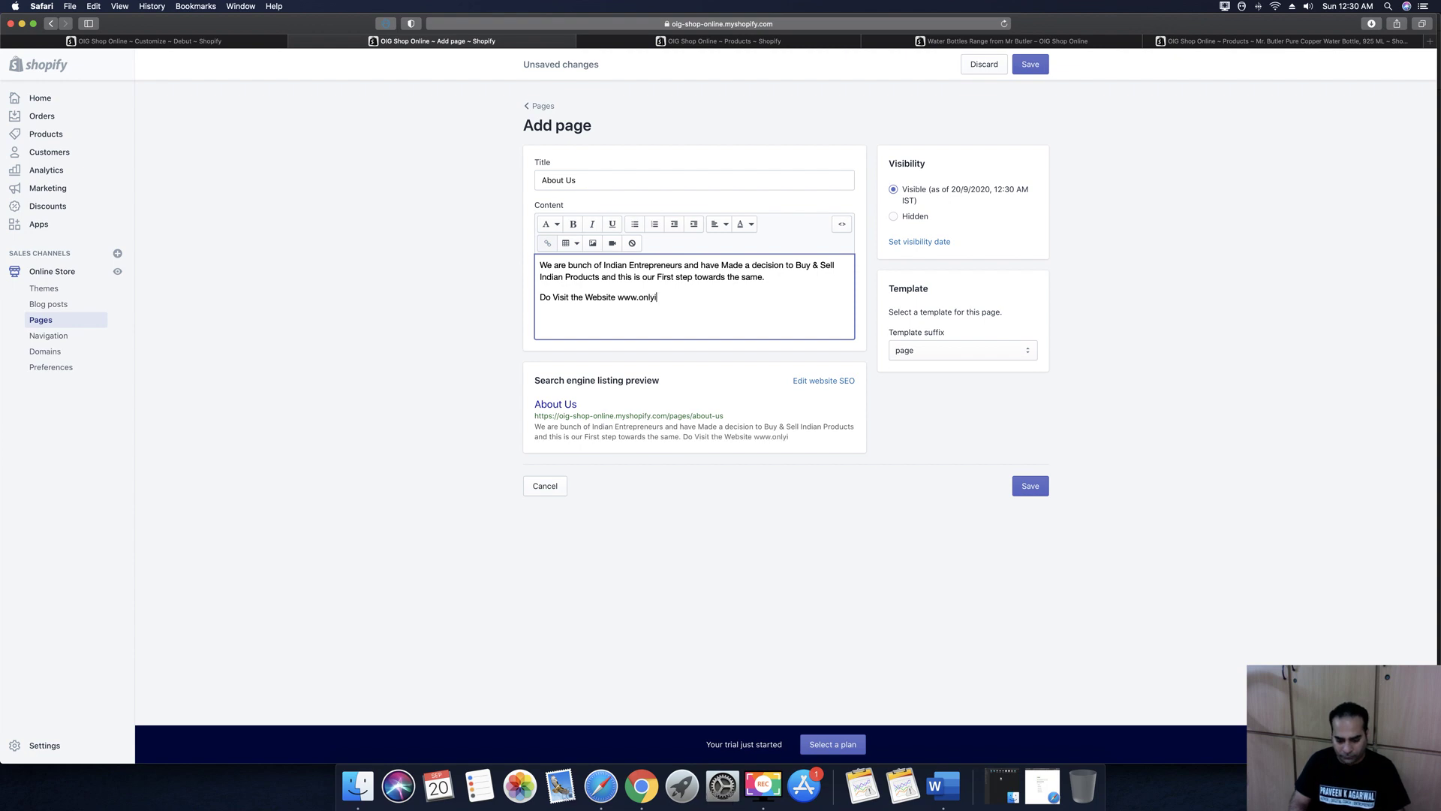
pyautogui.write('ndiangoods')
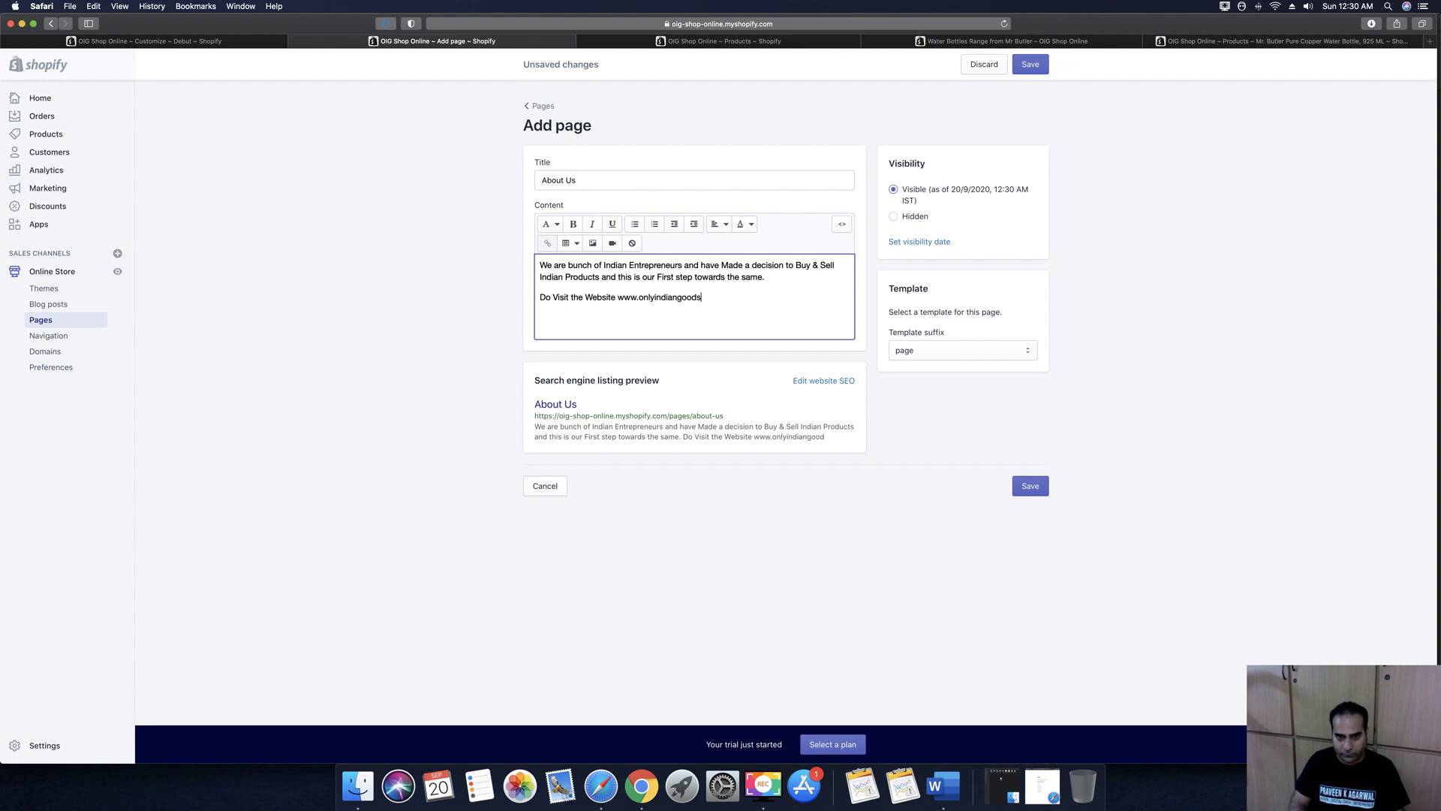
pyautogui.write('.com and')
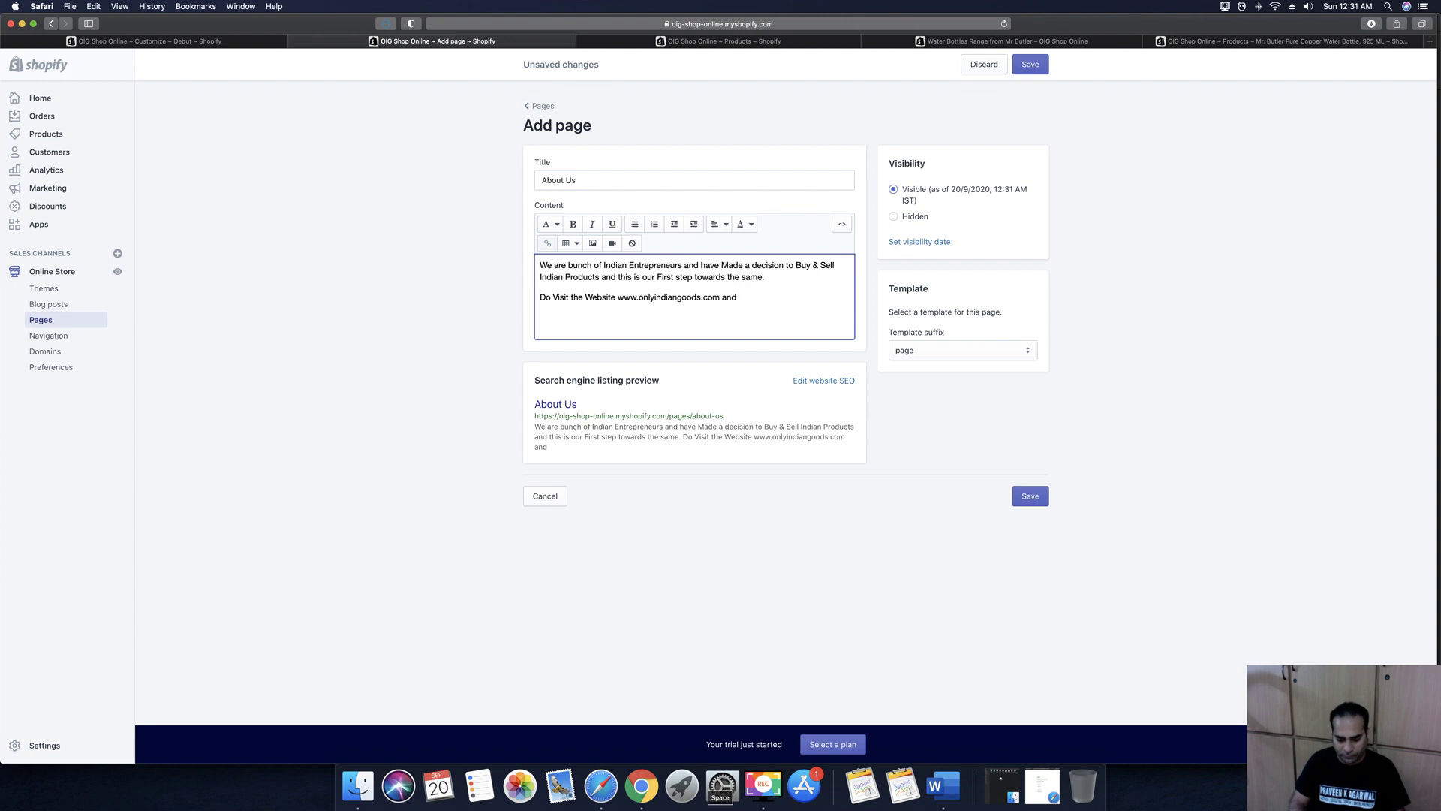
pyautogui.write(' make a purchase if yo')
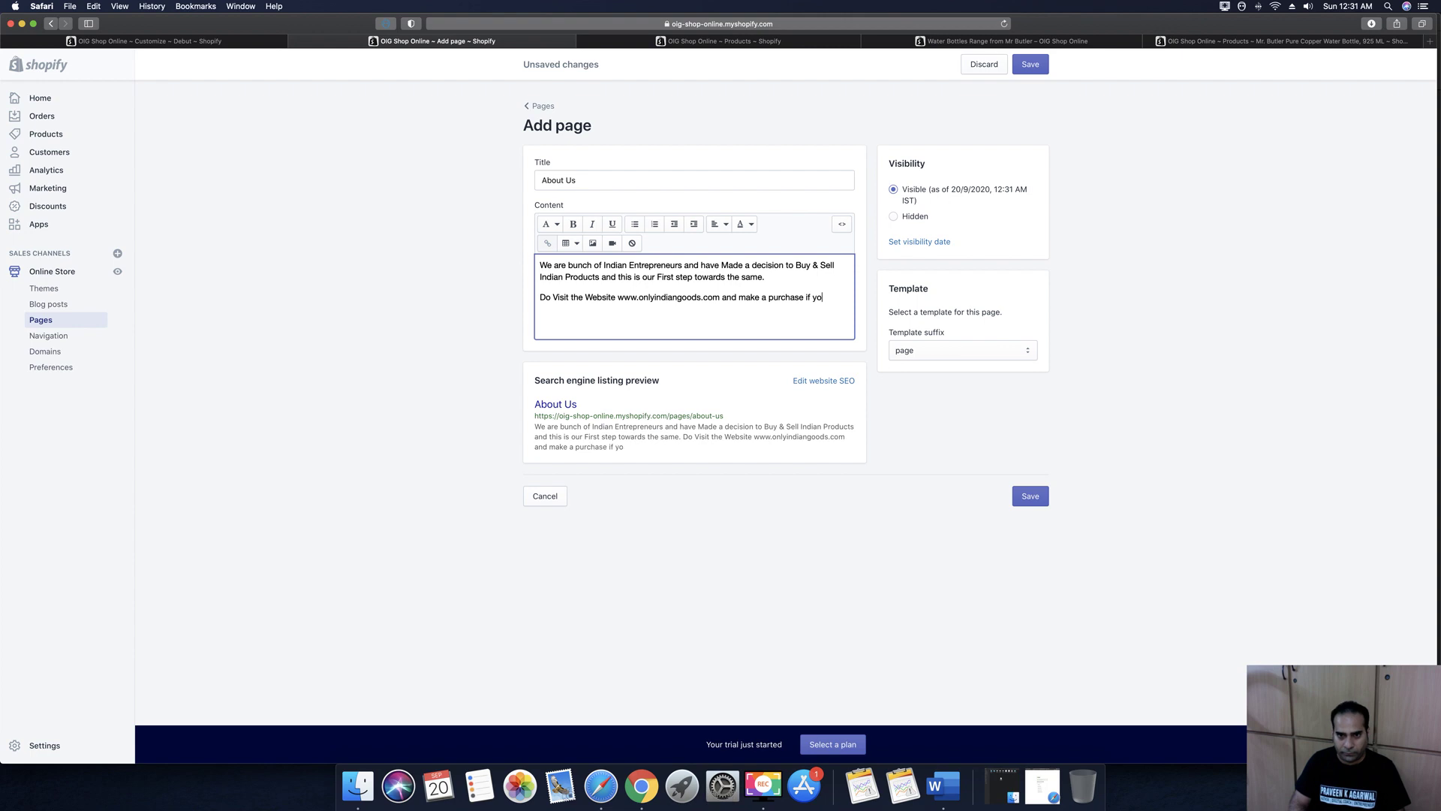
pyautogui.write('u liked any products.')
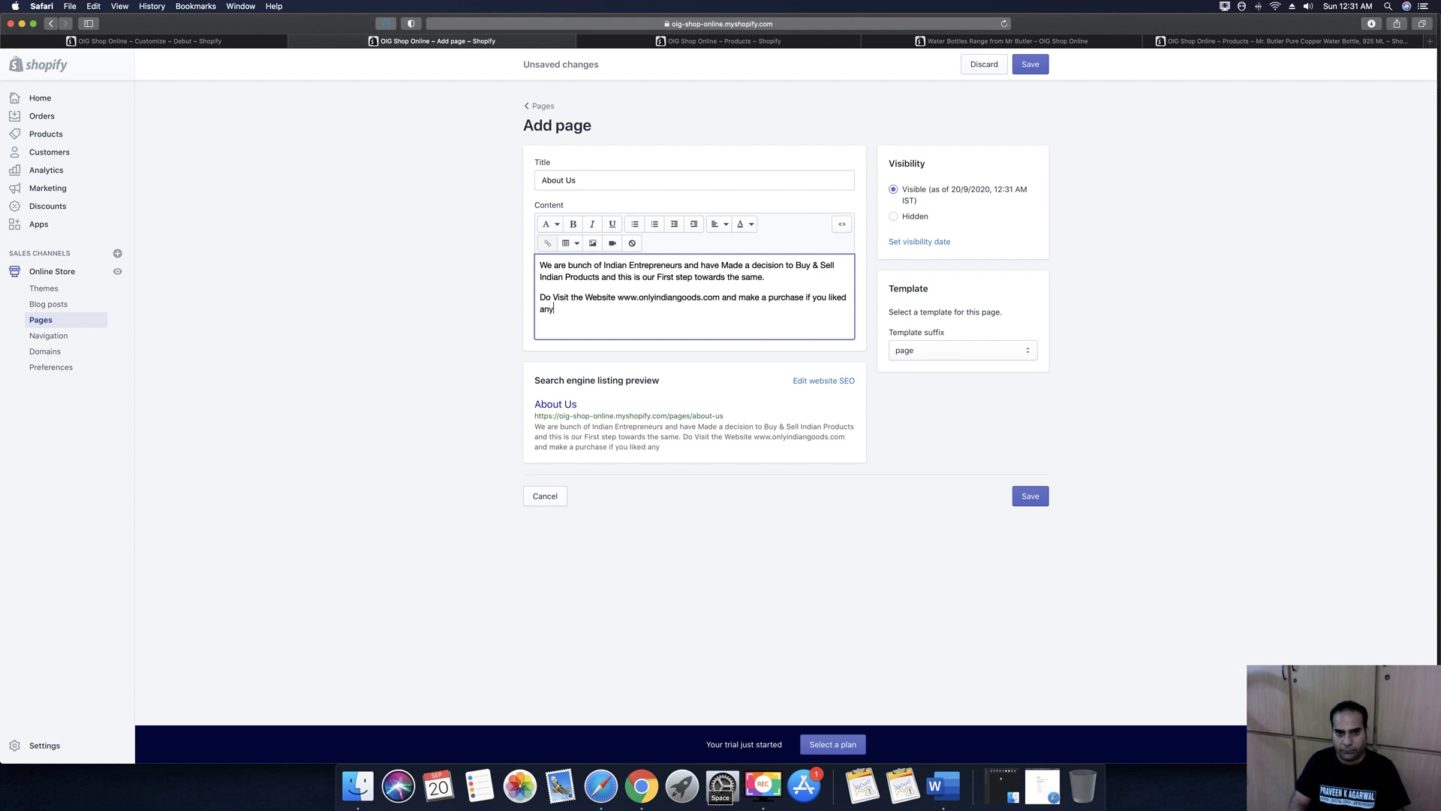
pyautogui.press('Return')
pyautogui.press('Return')
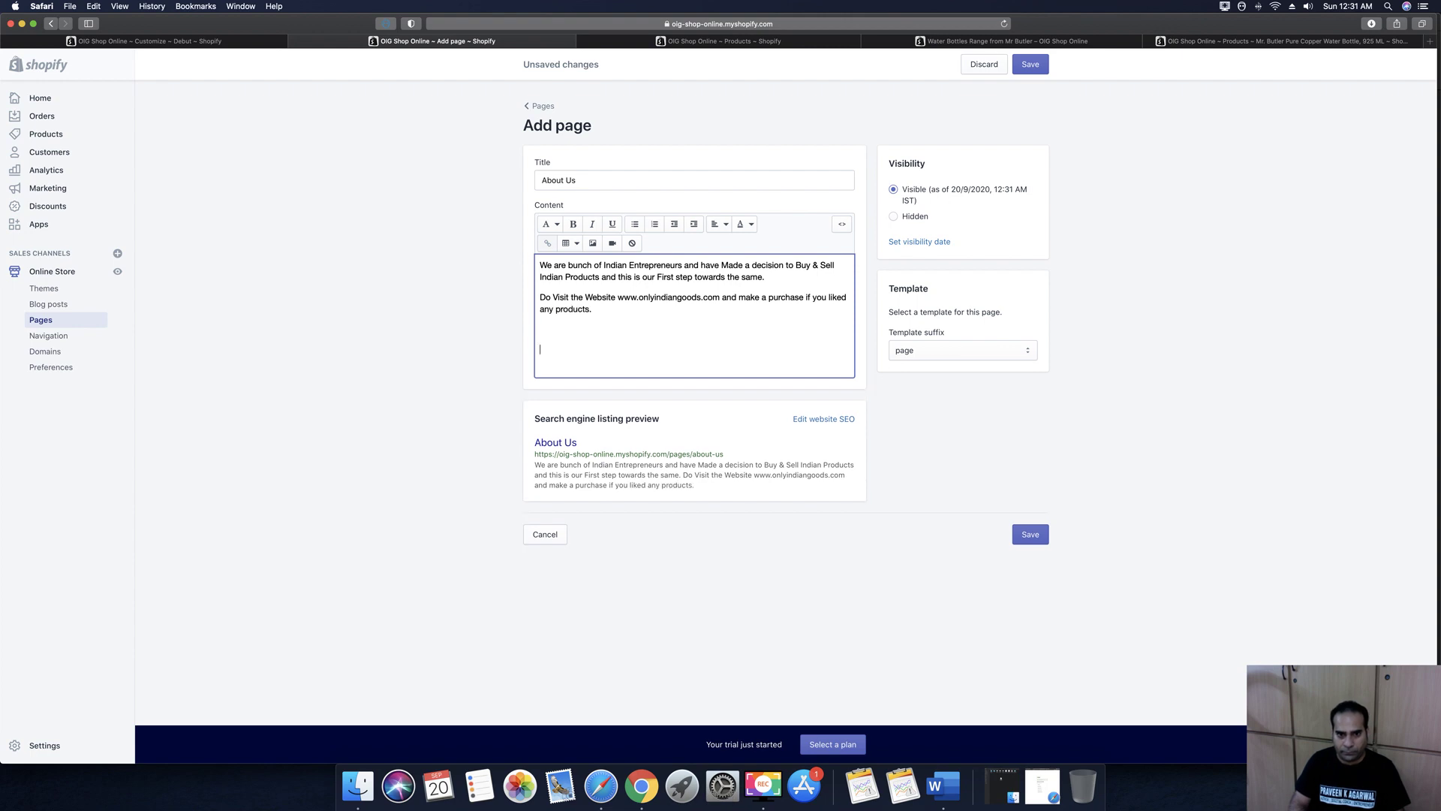
pyautogui.press('BackSpace')
pyautogui.write('We thank you')
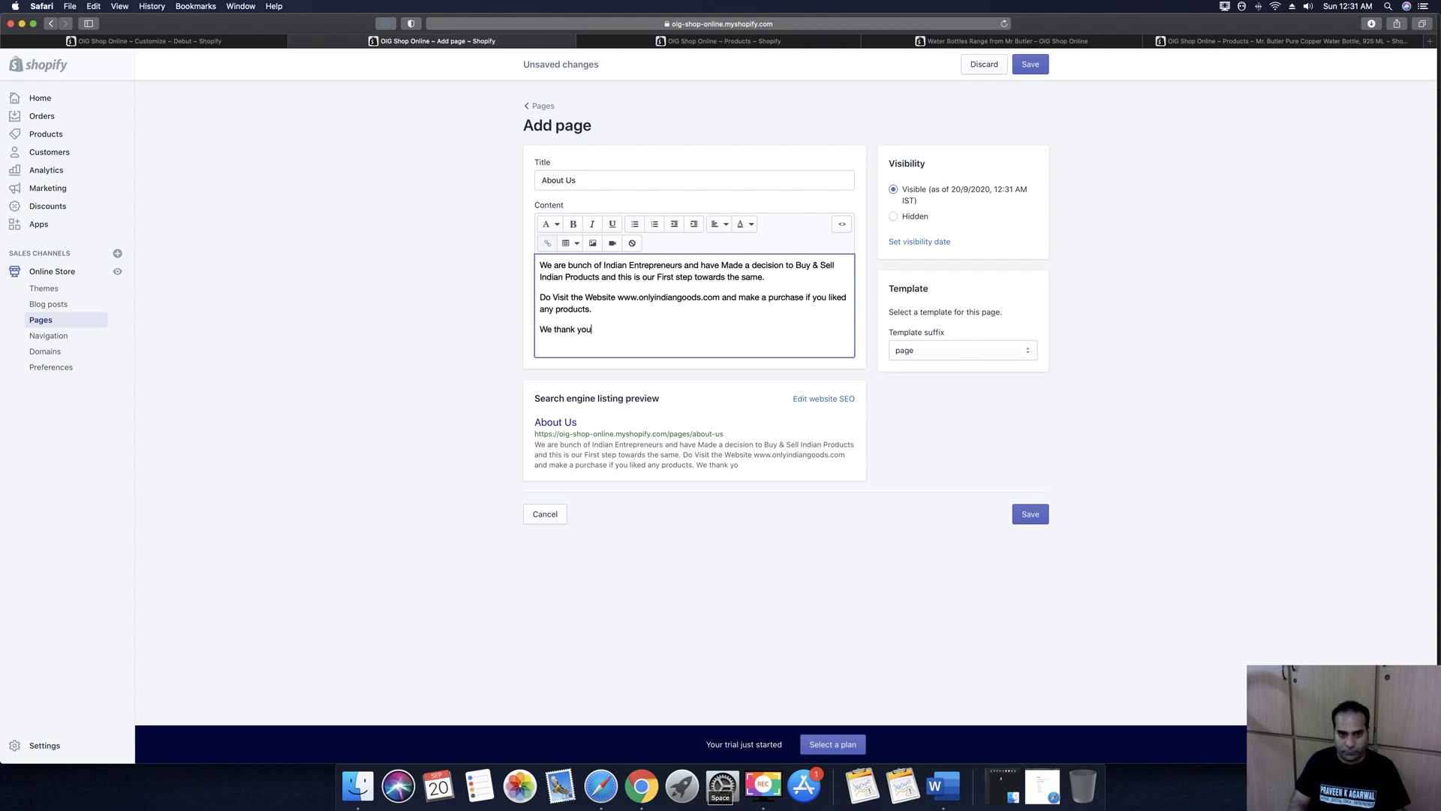
pyautogui.write(' for visiting us.')
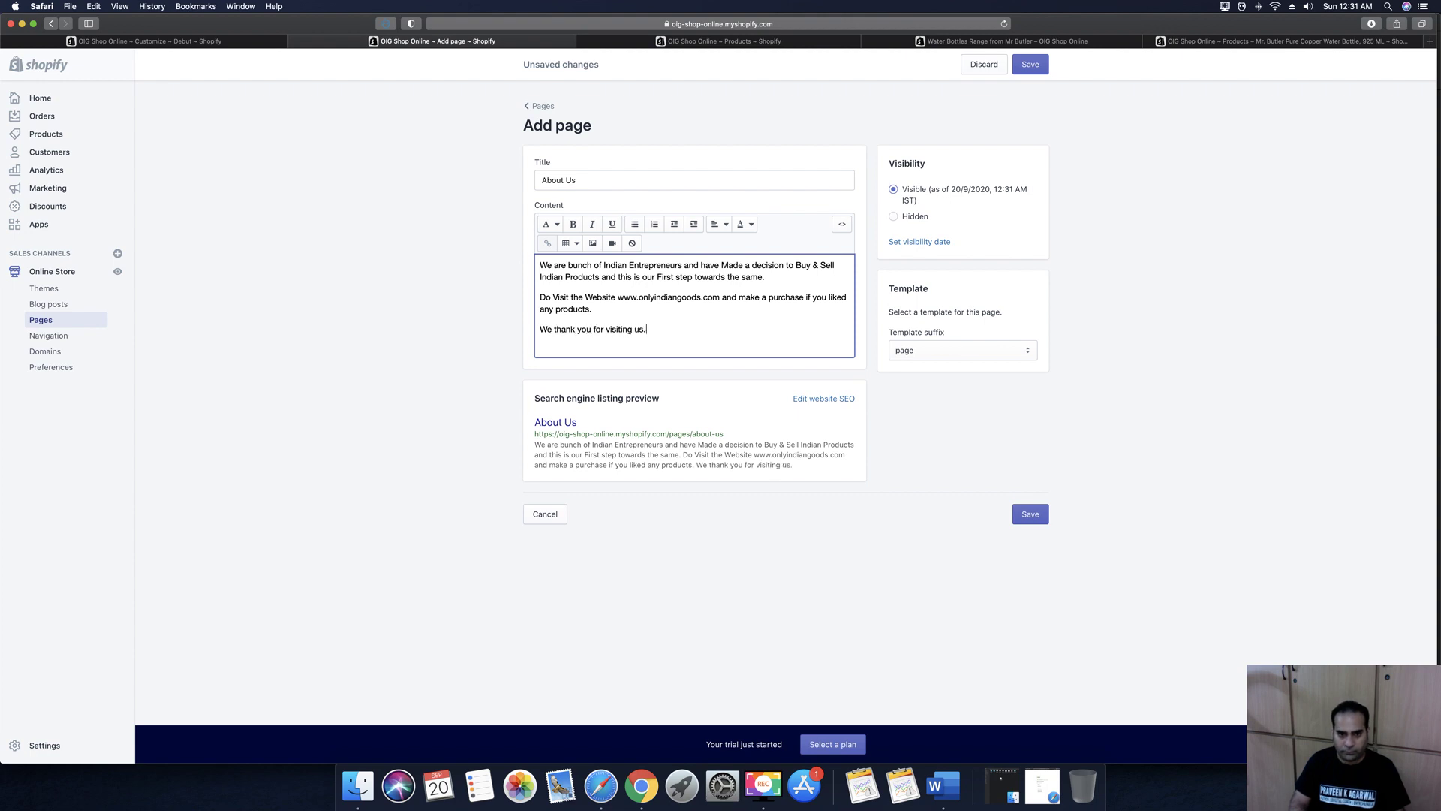
pyautogui.press('Return')
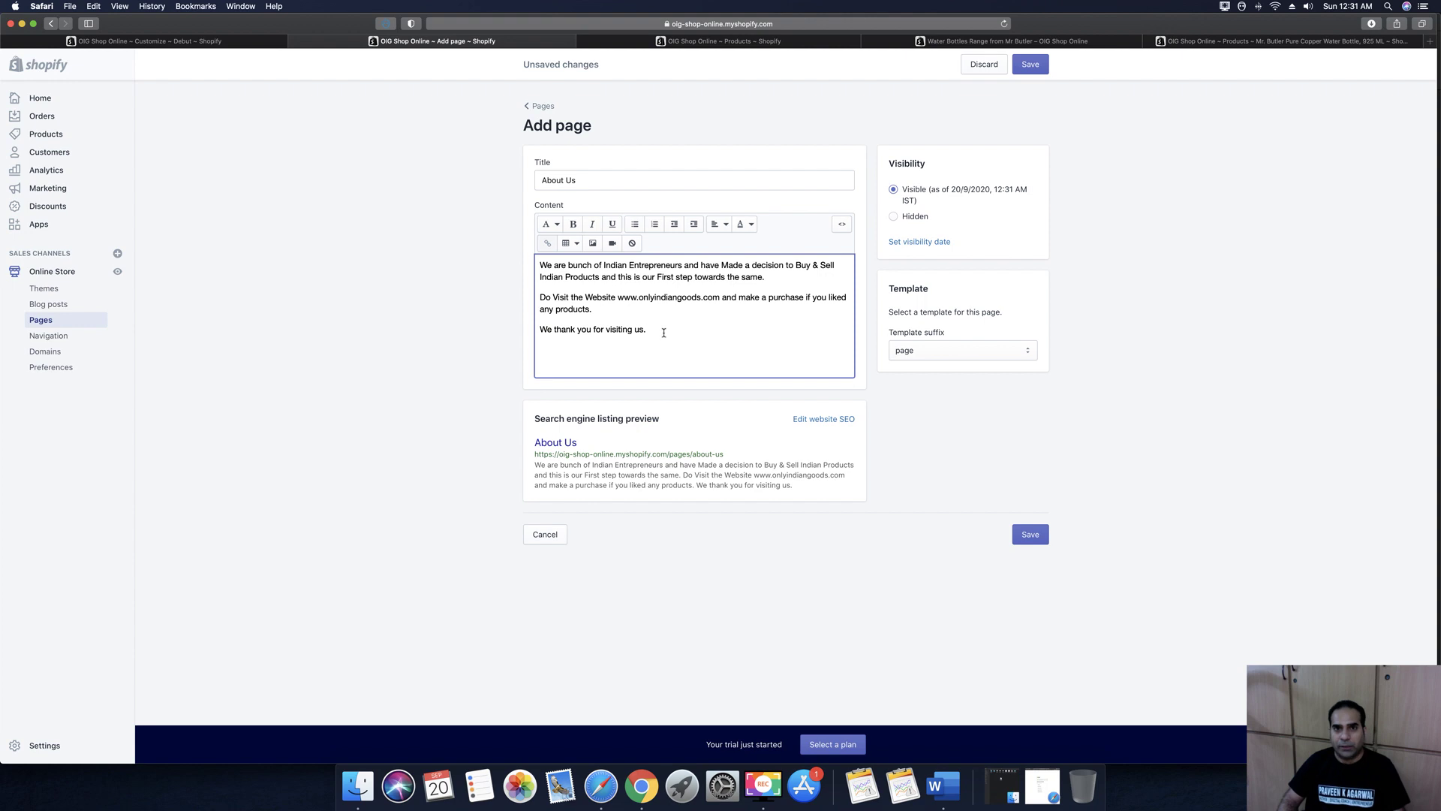
pyautogui.click(1037, 74)
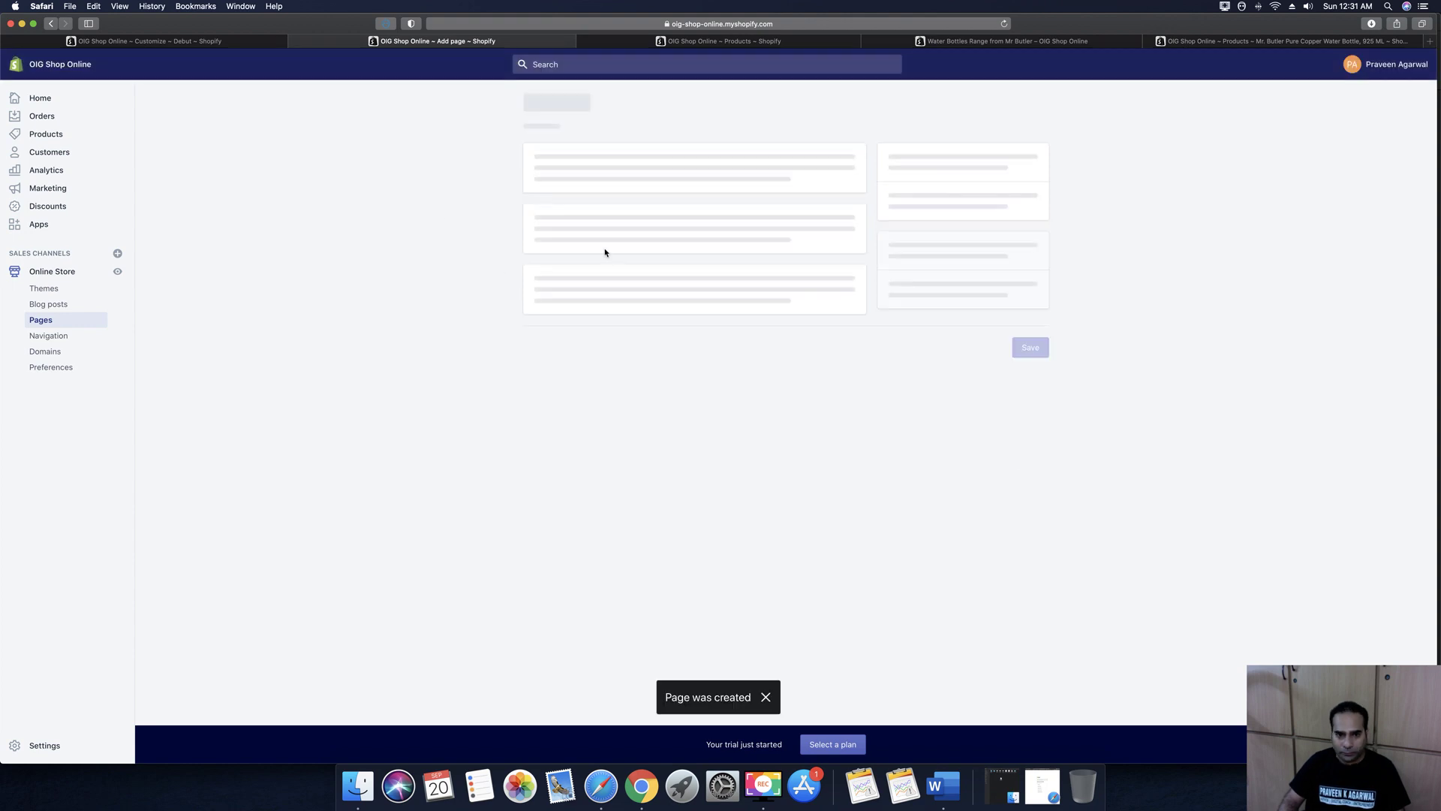
# Go back to the Pages list and start adding another new page
pyautogui.click(543, 106)
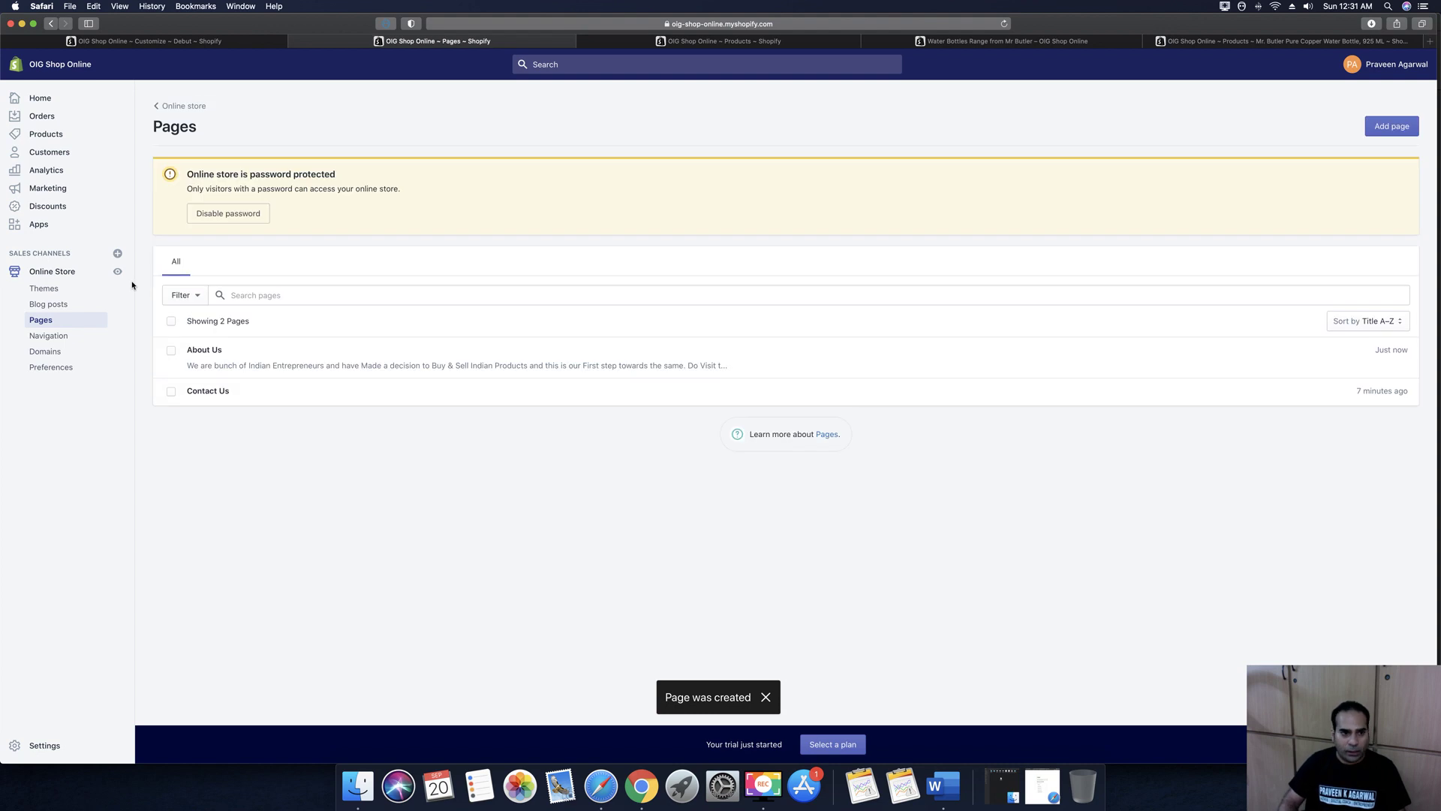
pyautogui.click(1389, 127)
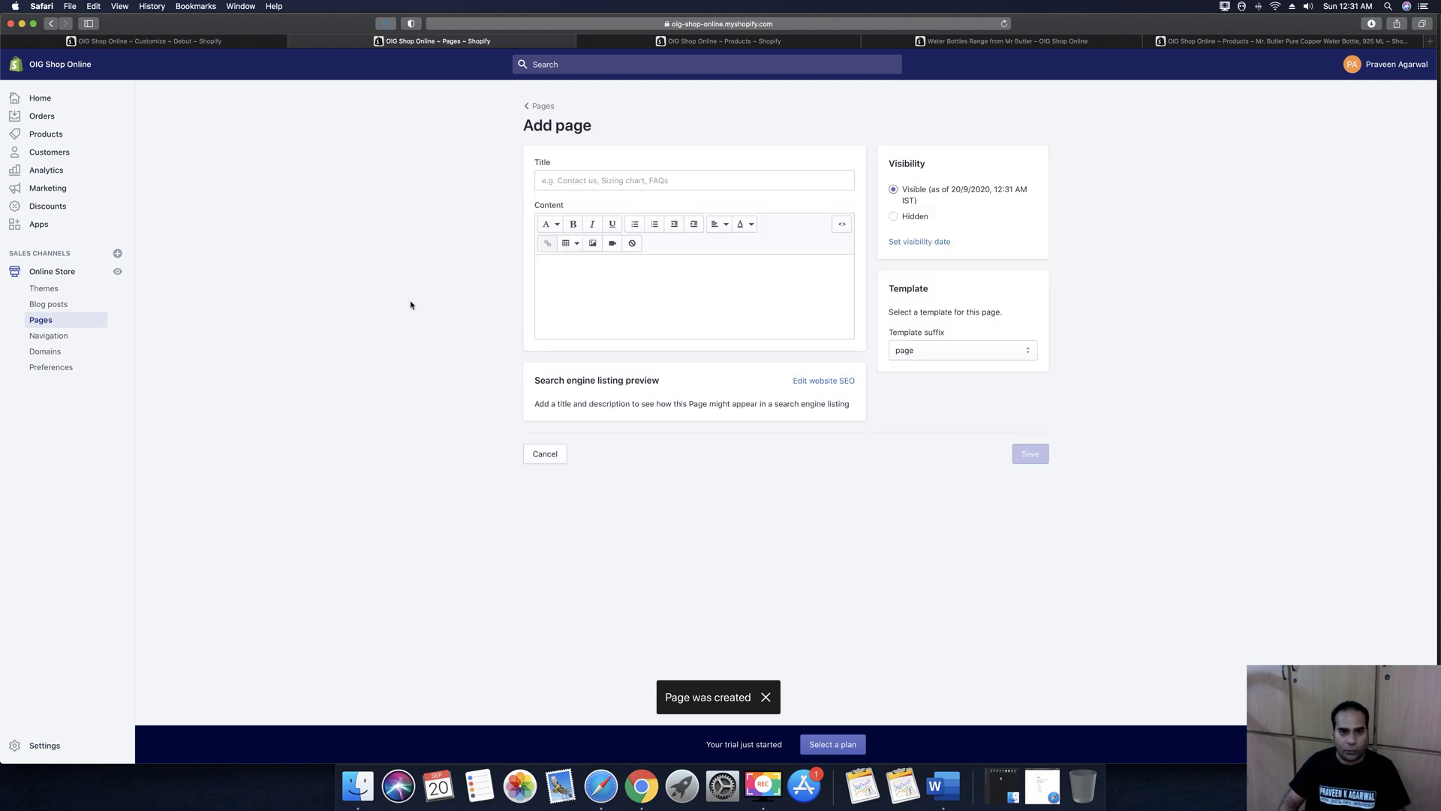
# Title the page 'We're Hiring' and open with a question about selling Indian products online
pyautogui.click(584, 182)
pyautogui.write('We')
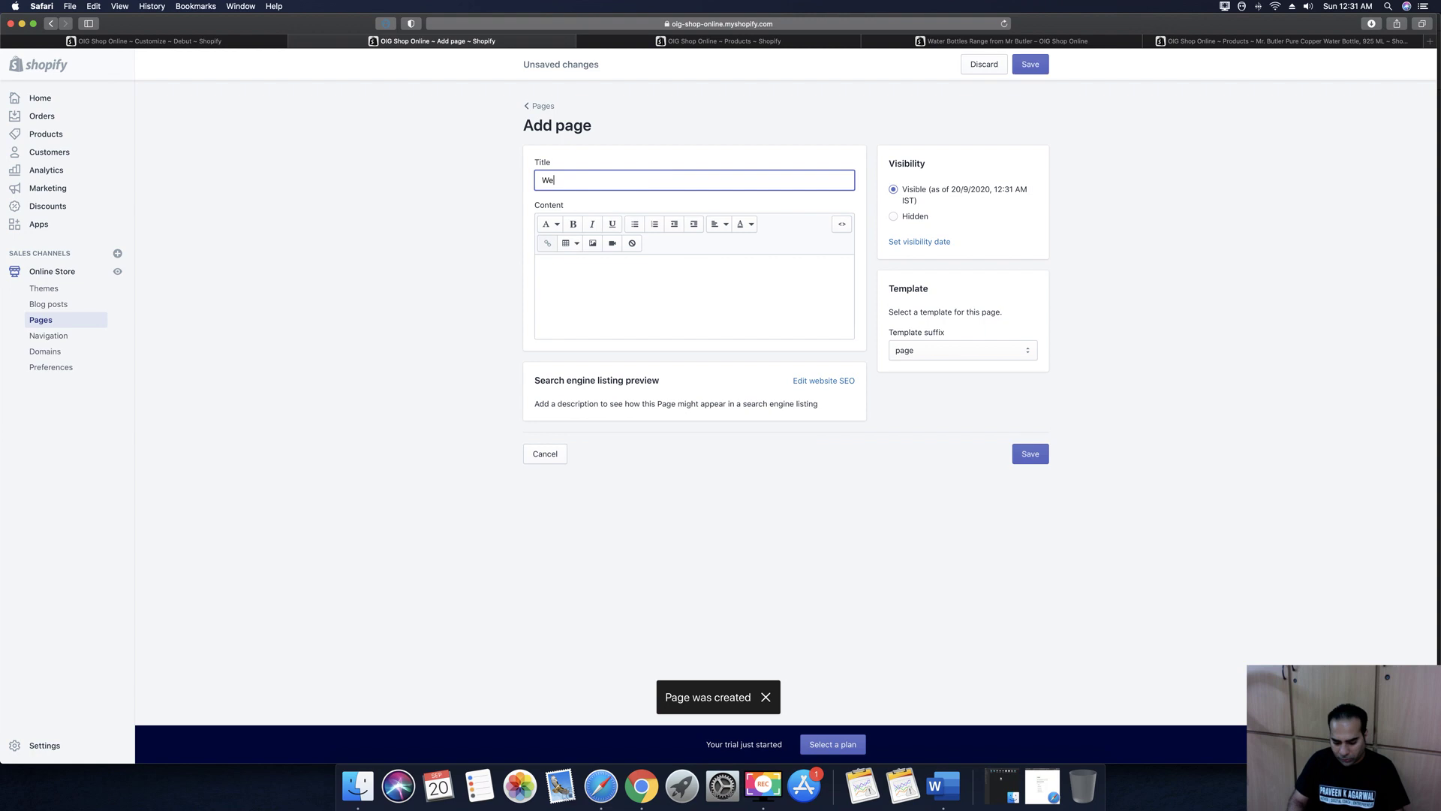
pyautogui.write("'re Hiring")
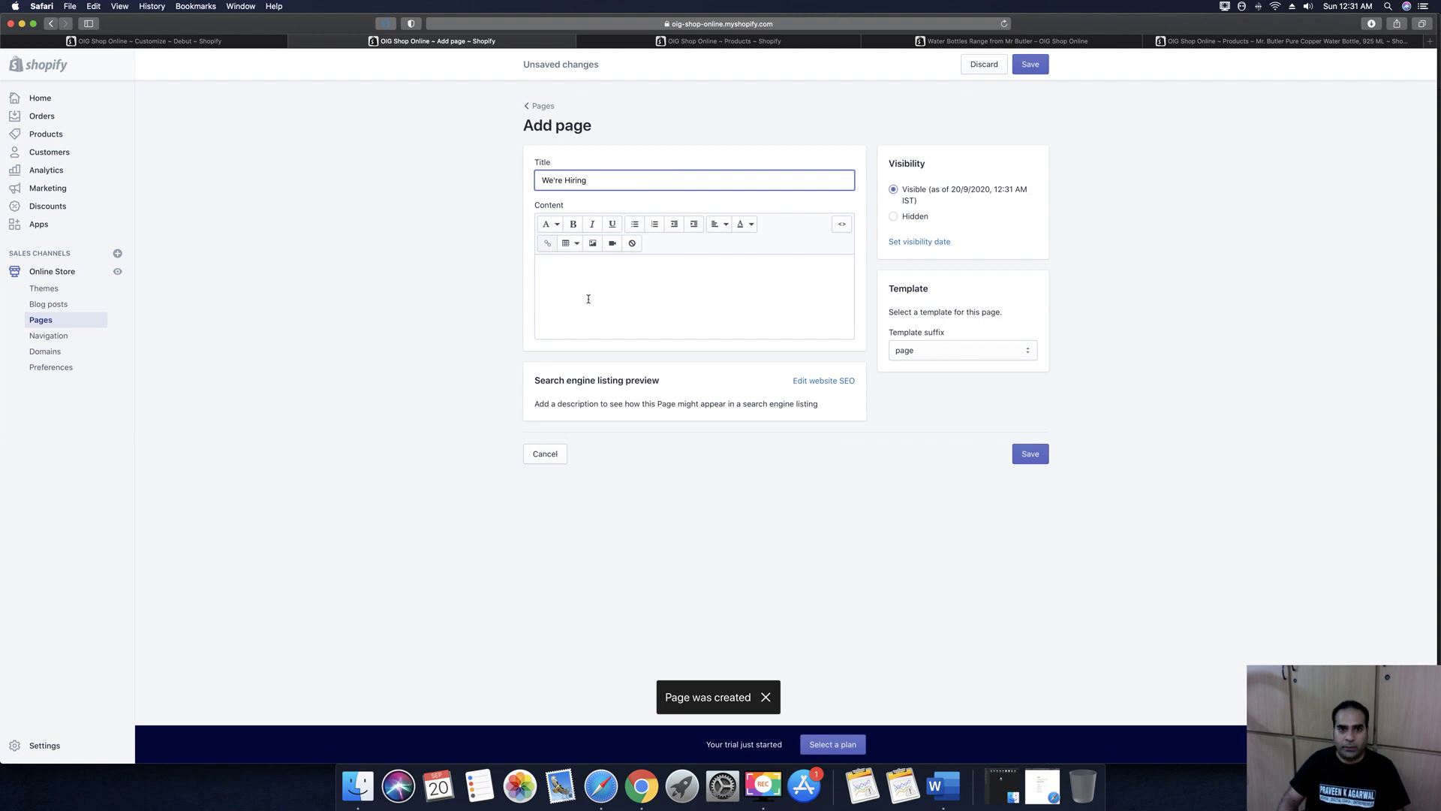
pyautogui.click(588, 298)
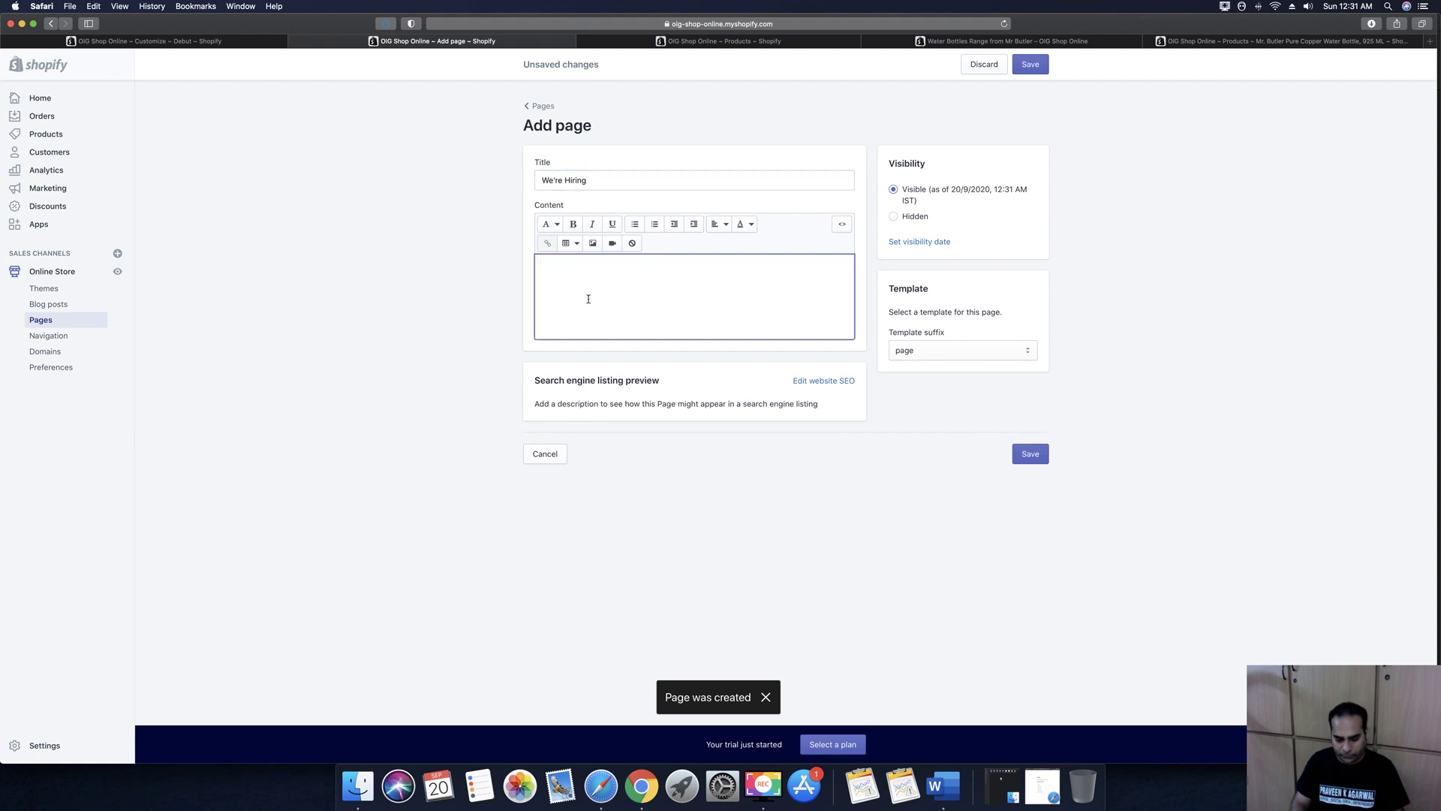
pyautogui.write('Do you')
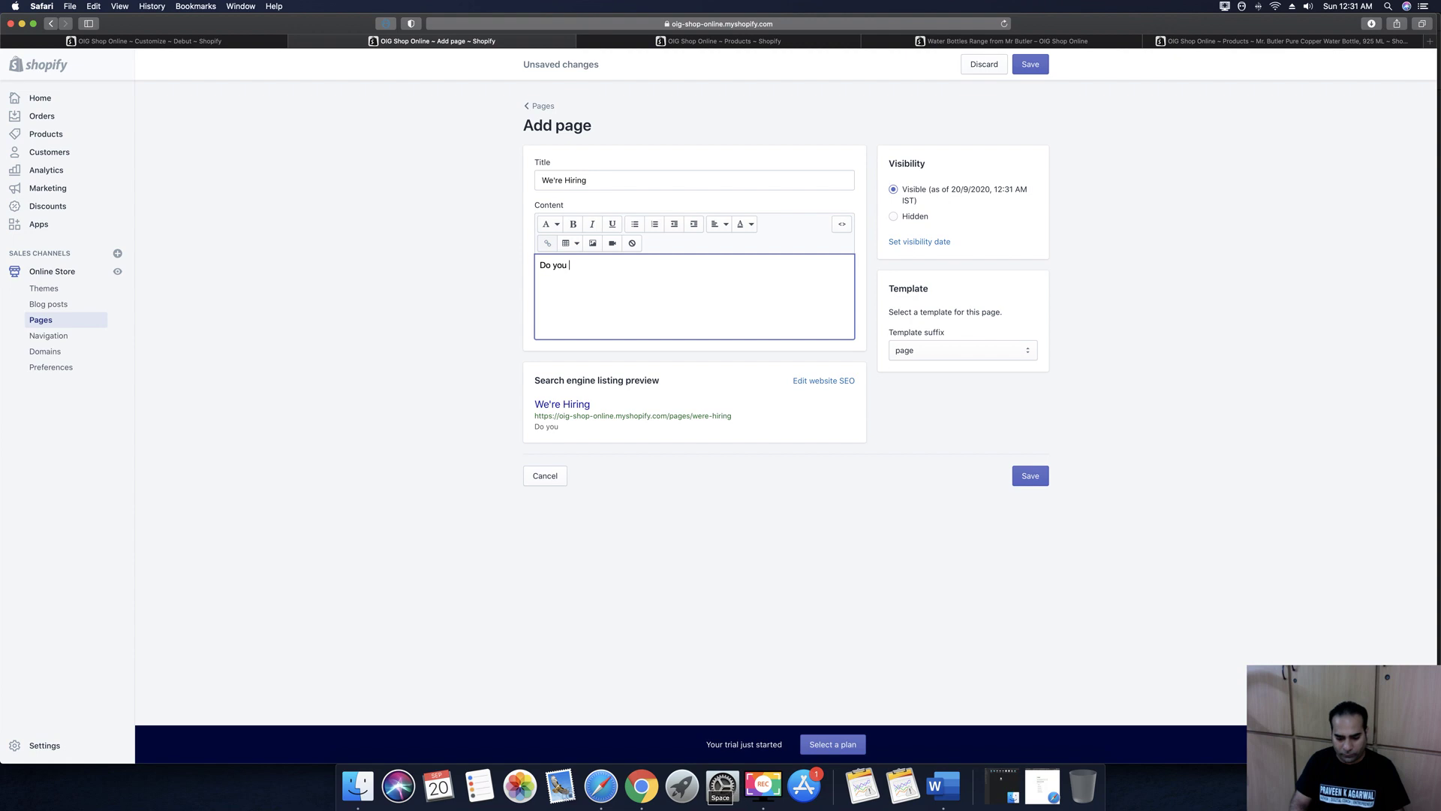
pyautogui.write('id you like ou')
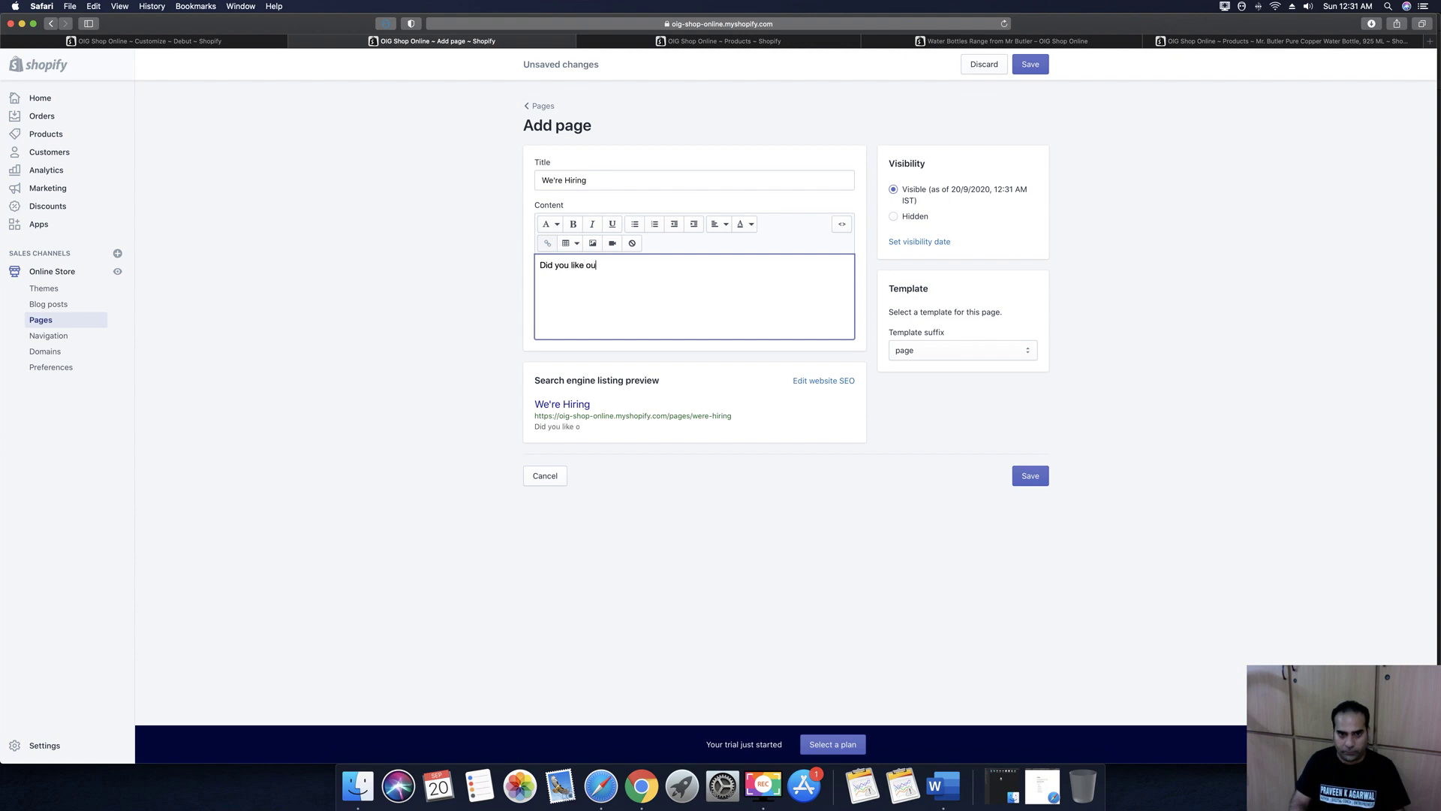
pyautogui.write('r website and mos')
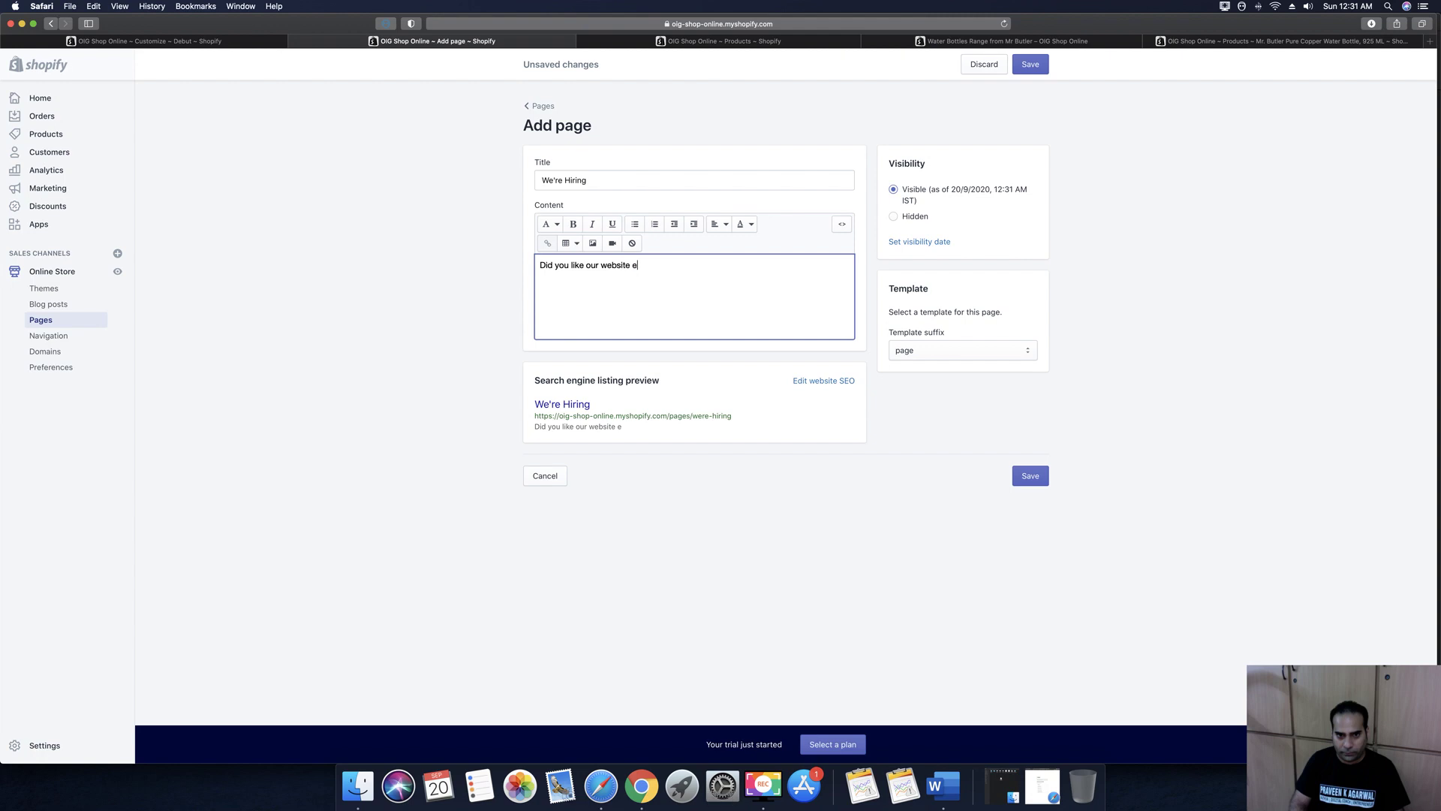
pyautogui.write('tly ')
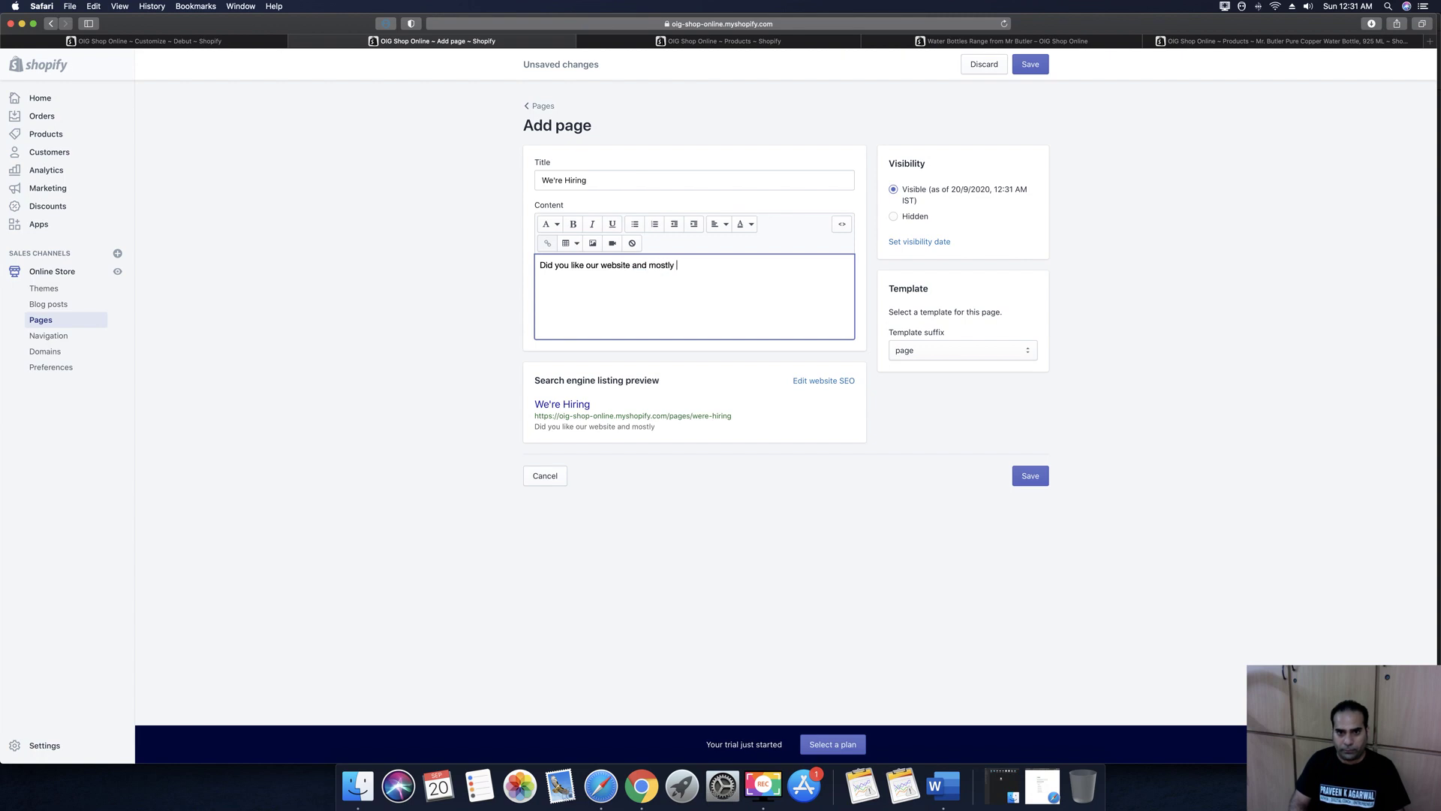
pyautogui.write('the concept of selling only')
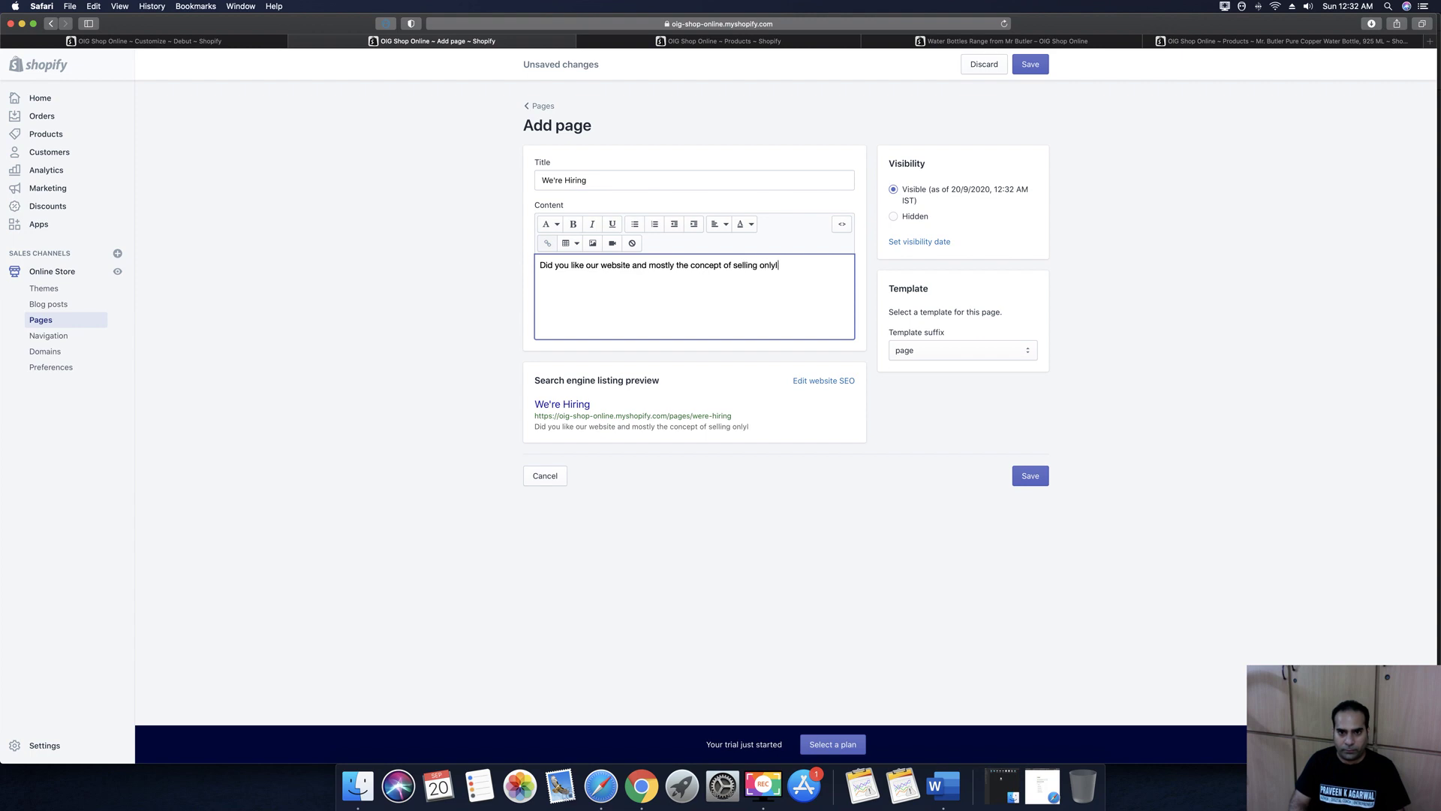
pyautogui.write(' Indian products only')
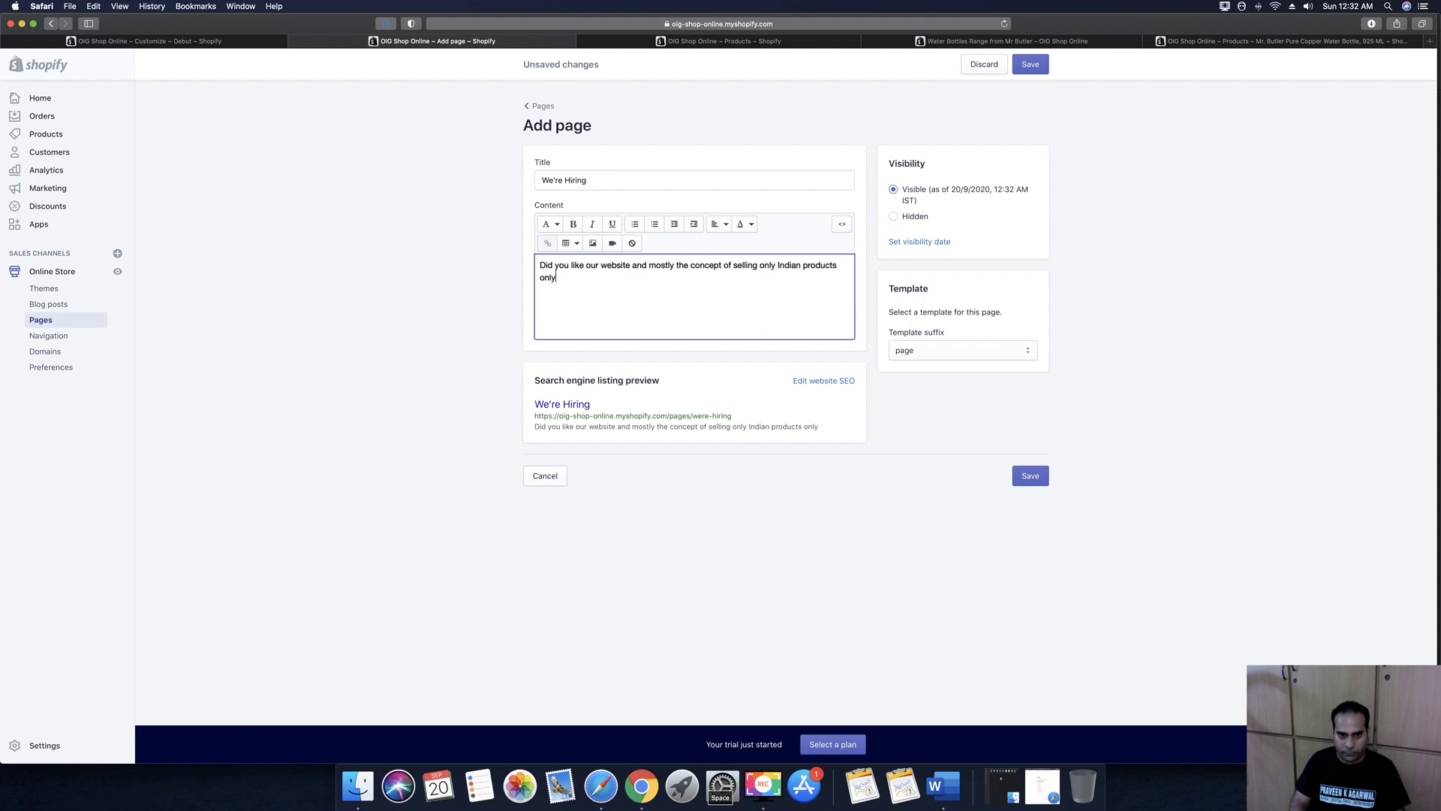
pyautogui.press('BackSpace')
pyautogui.write('ine t')
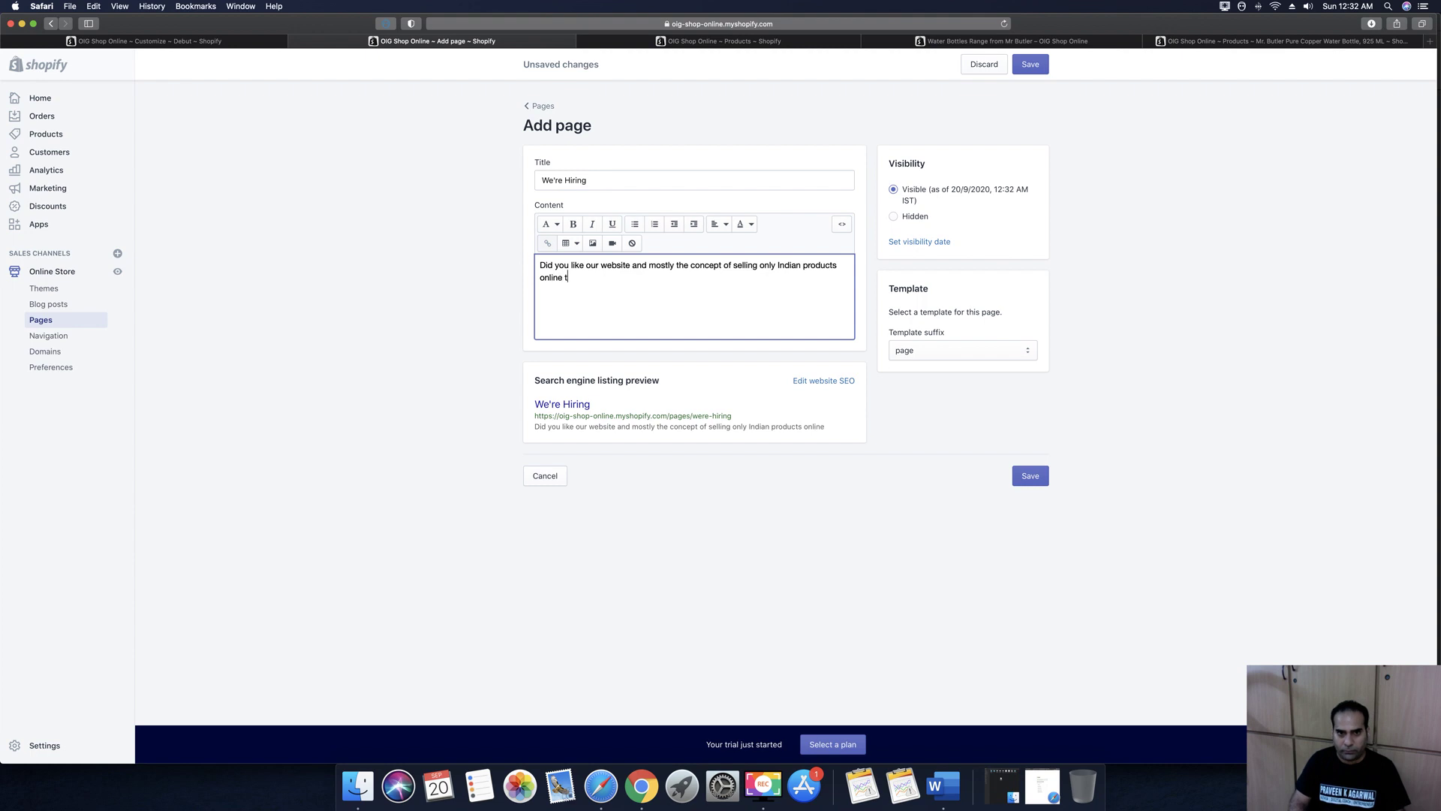
pyautogui.write('hrough an exls')
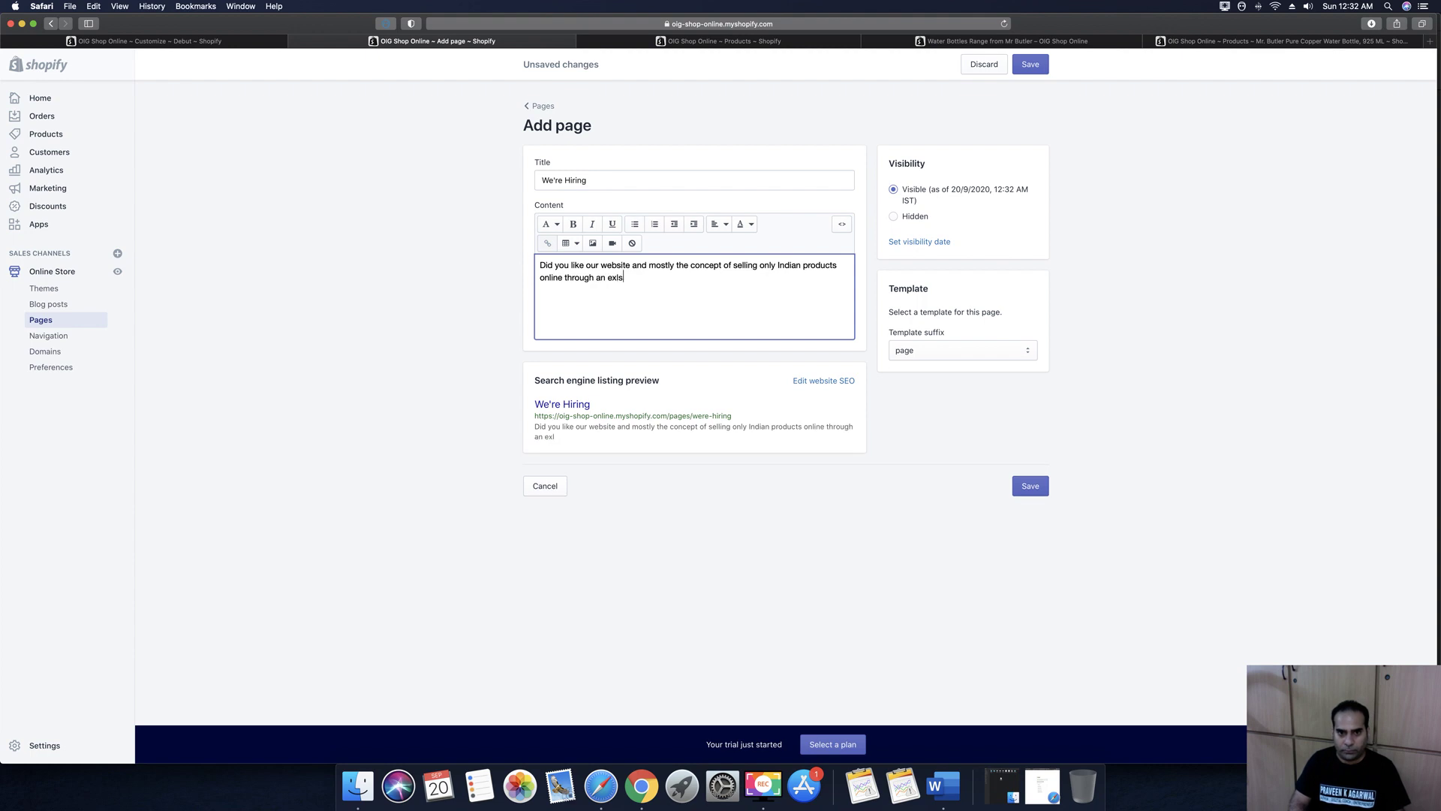
pyautogui.press('BackSpace')
pyautogui.press('BackSpace')
pyautogui.write('clusive ')
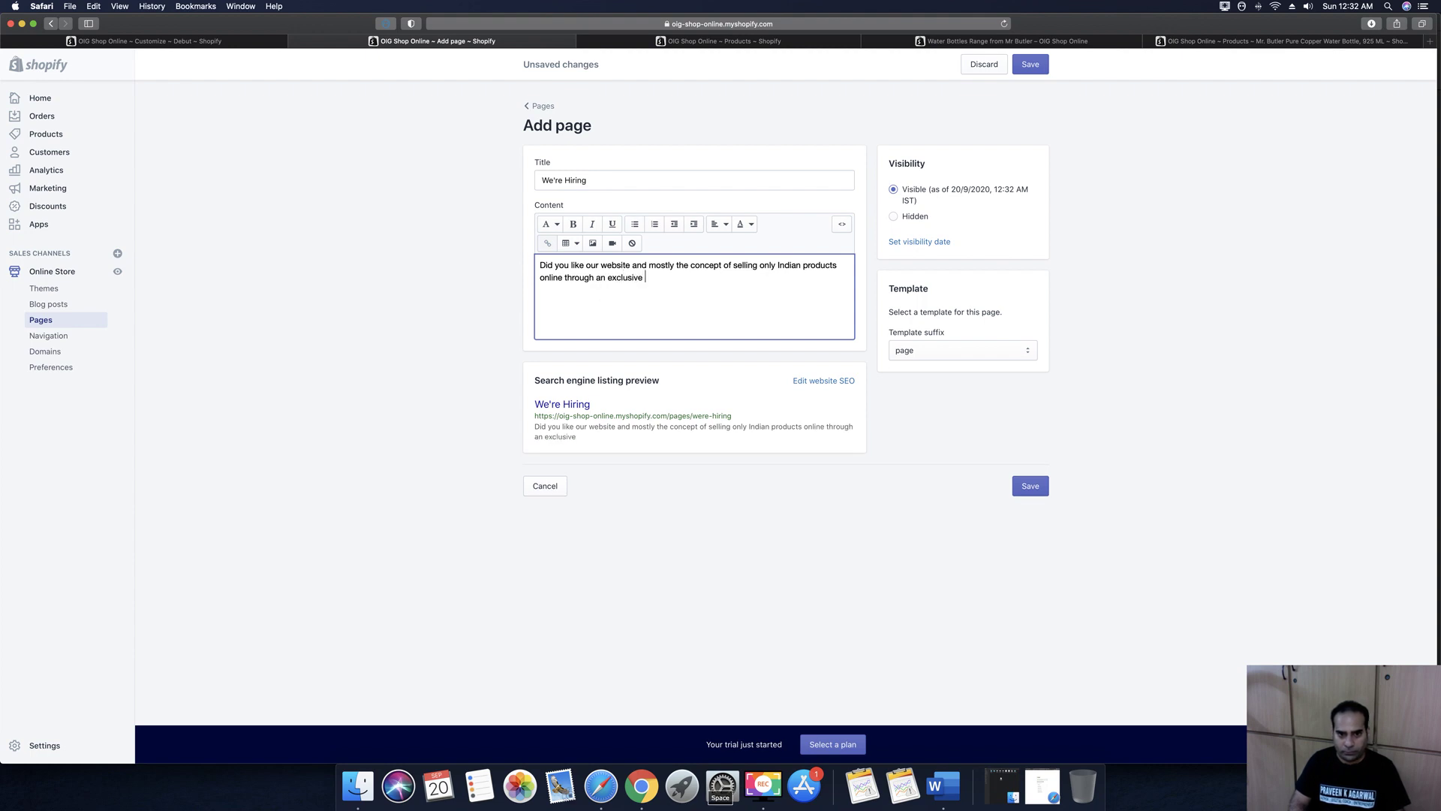
pyautogui.write('website?')
# Add lines inviting resumes to the store's e-mail with subject 'Your Field of Experience'
pyautogui.press('Return')
pyautogui.press('Return')
pyautogui.write('Then we are l')
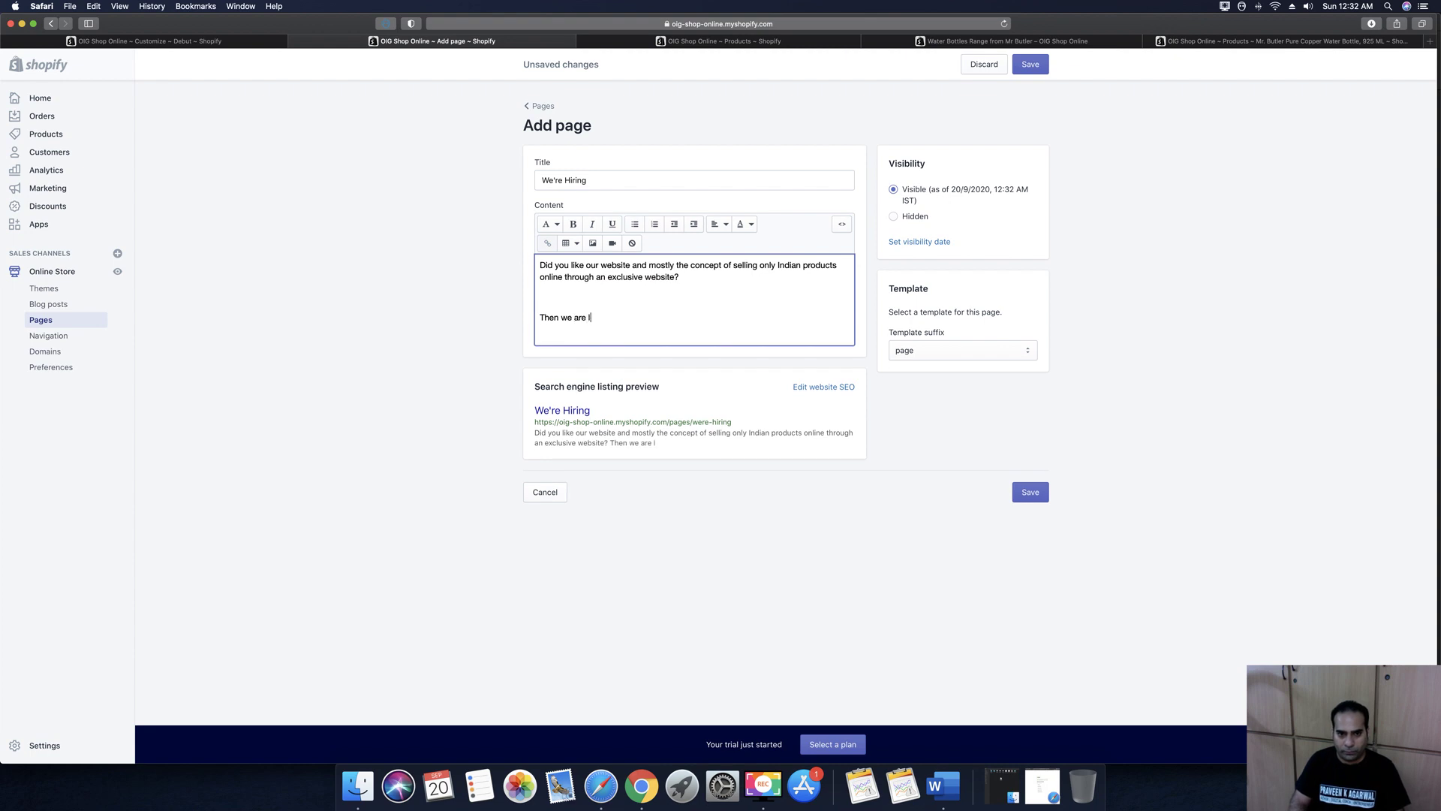
pyautogui.write('ooking for you.')
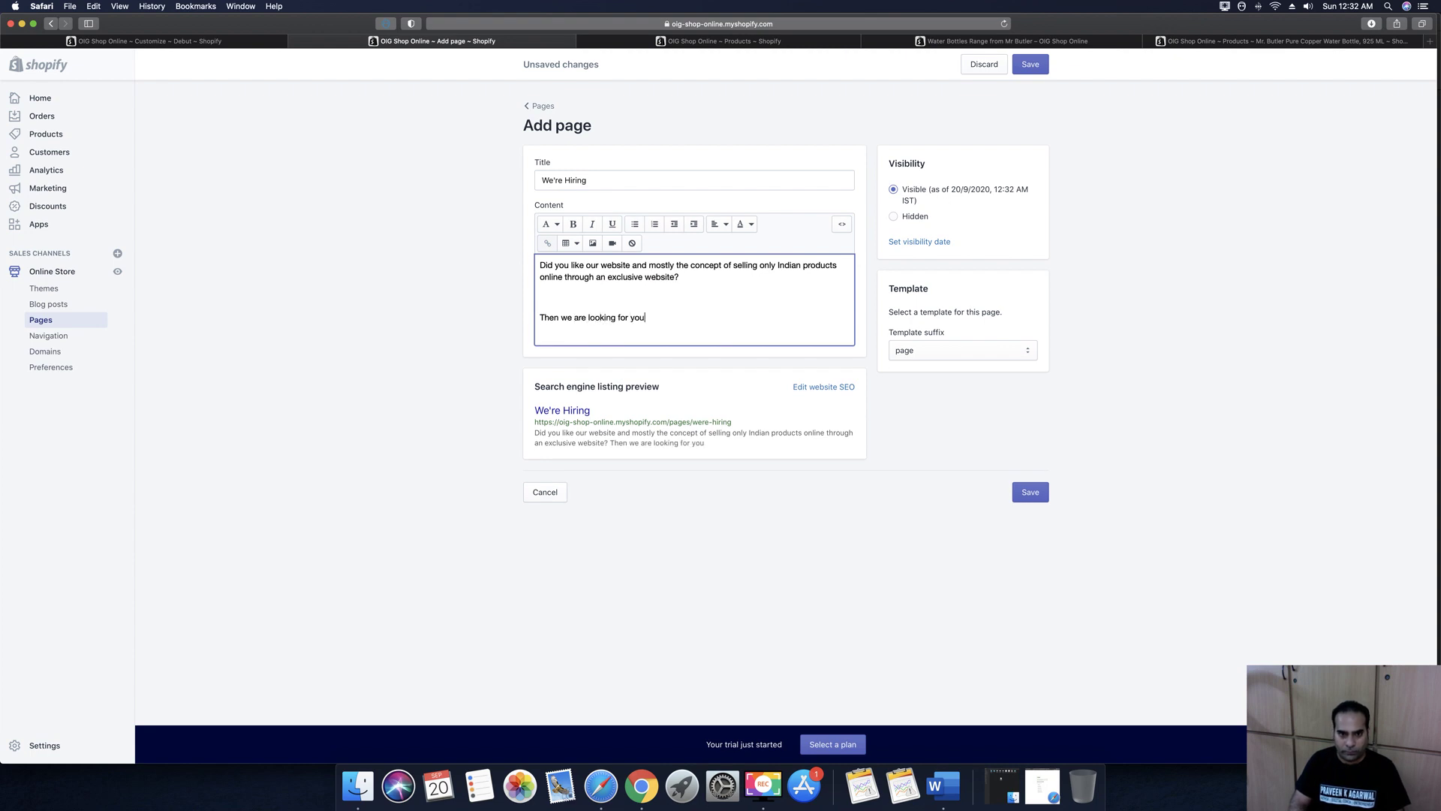
pyautogui.press('Return')
pyautogui.write('Drop yo')
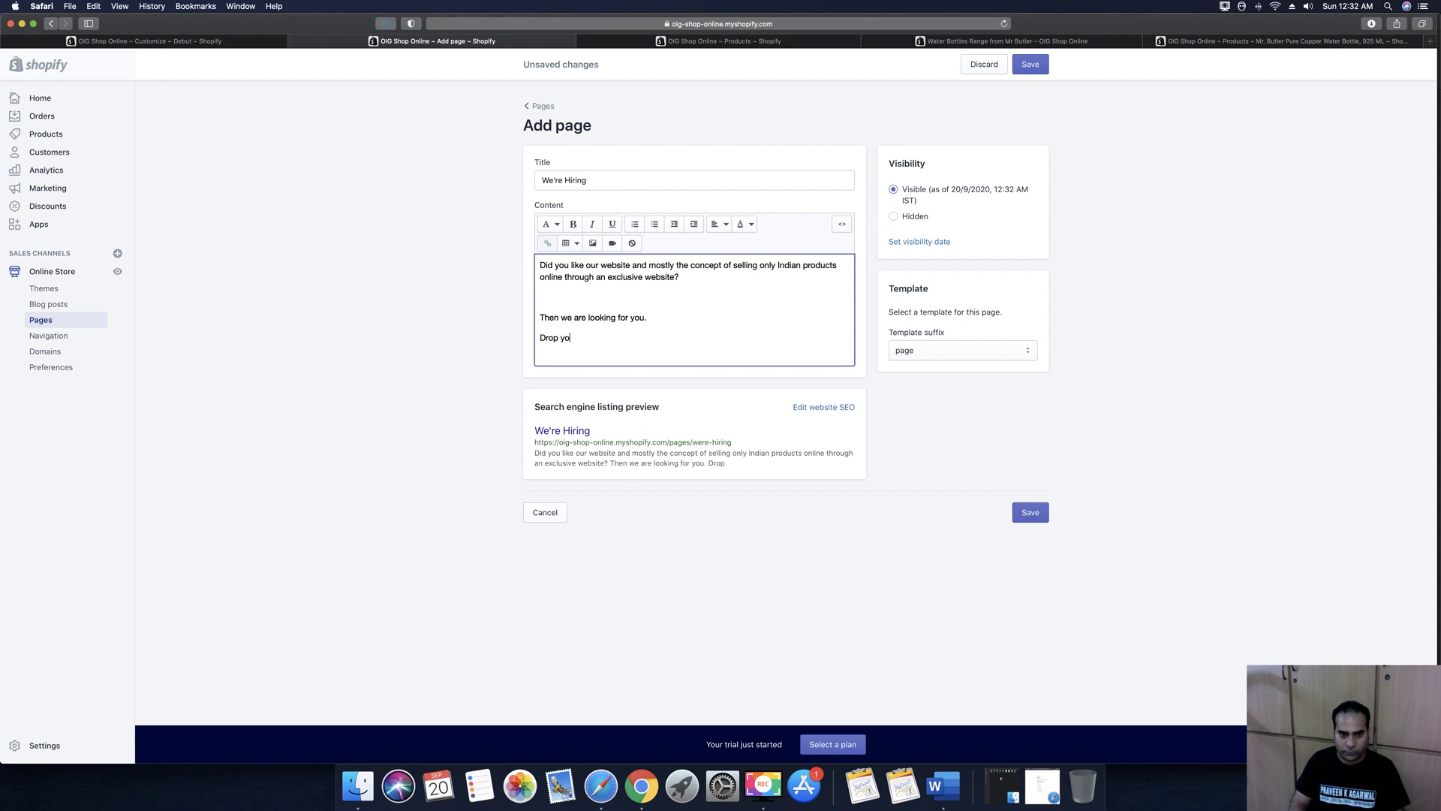
pyautogui.write('ur resumes to')
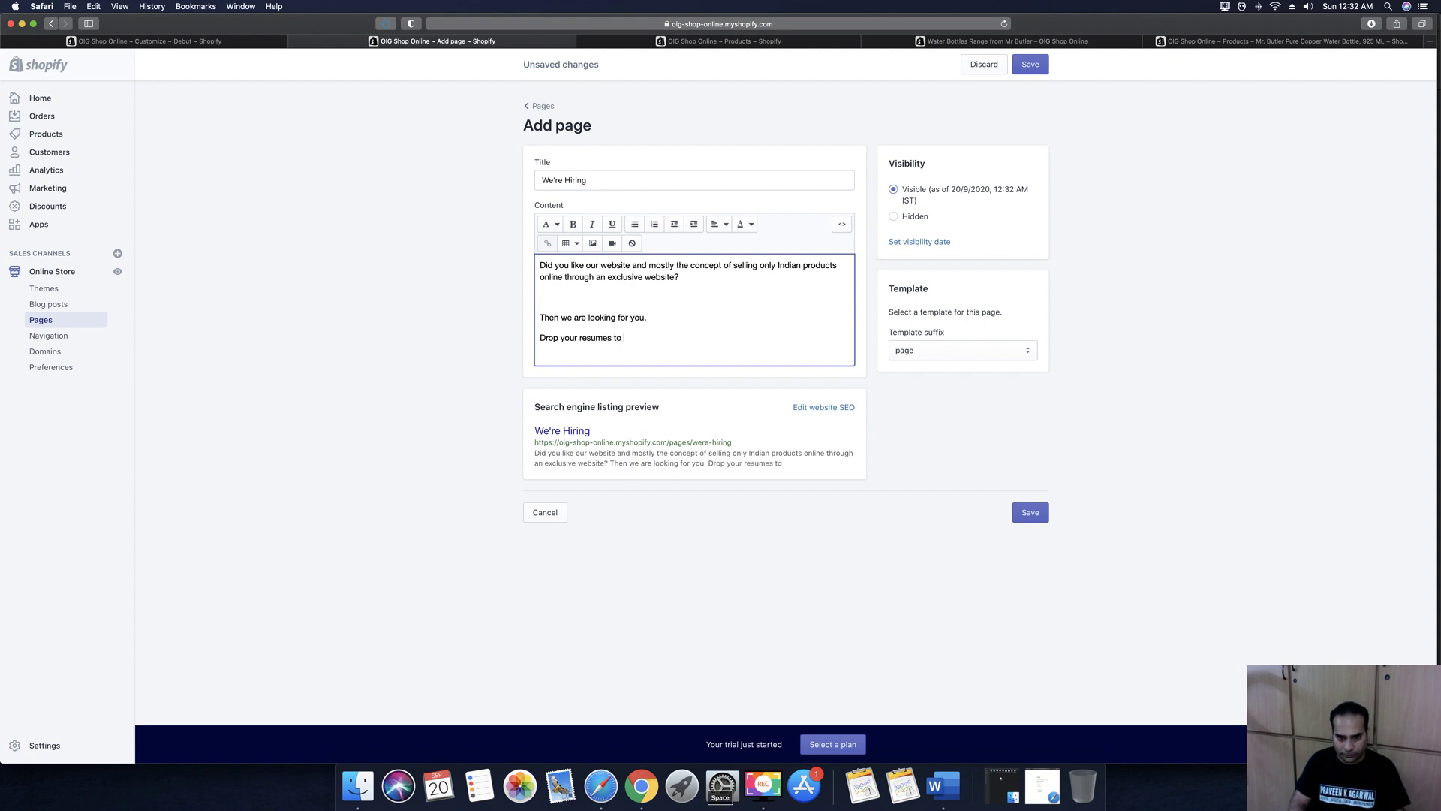
pyautogui.press('Return')
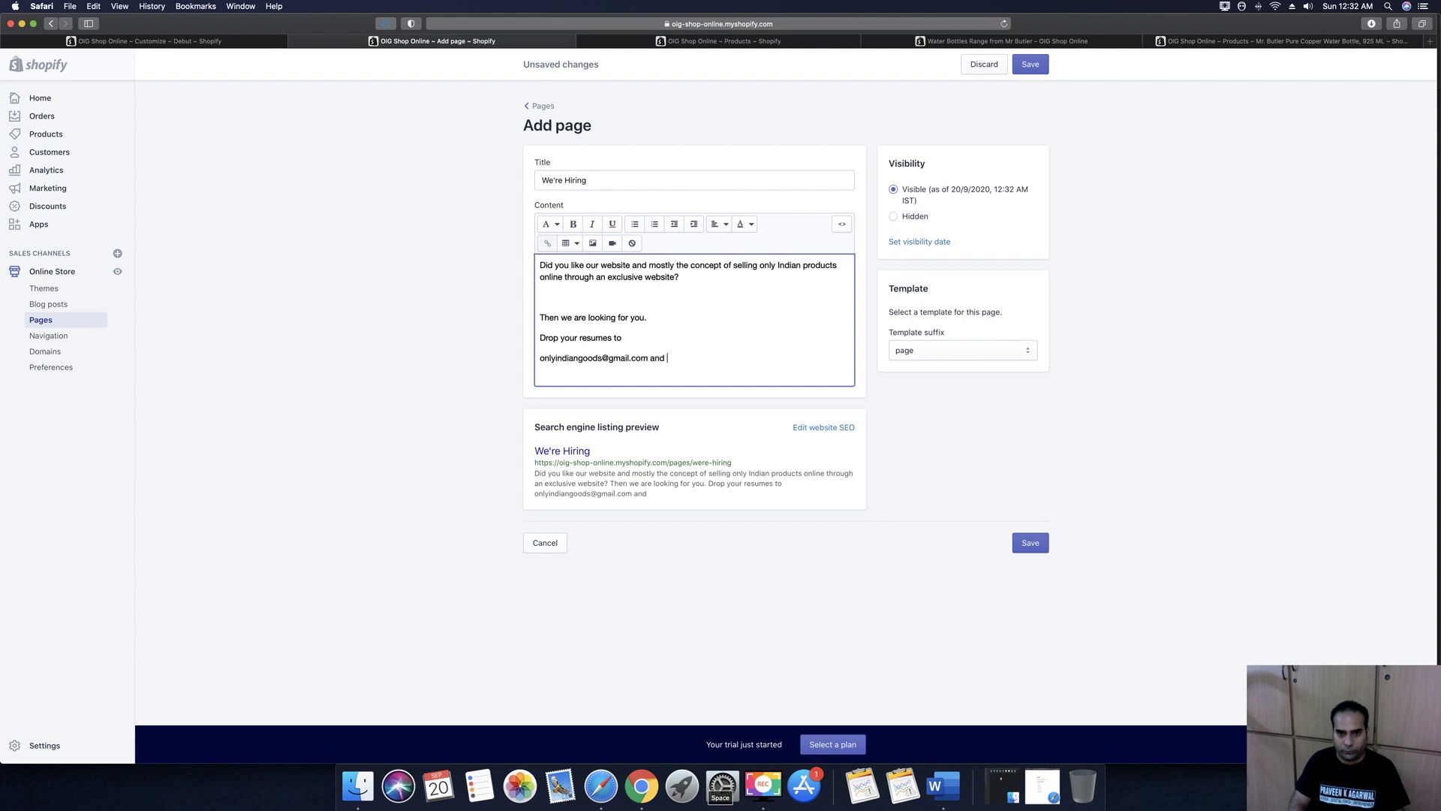
pyautogui.write('with a Subject')
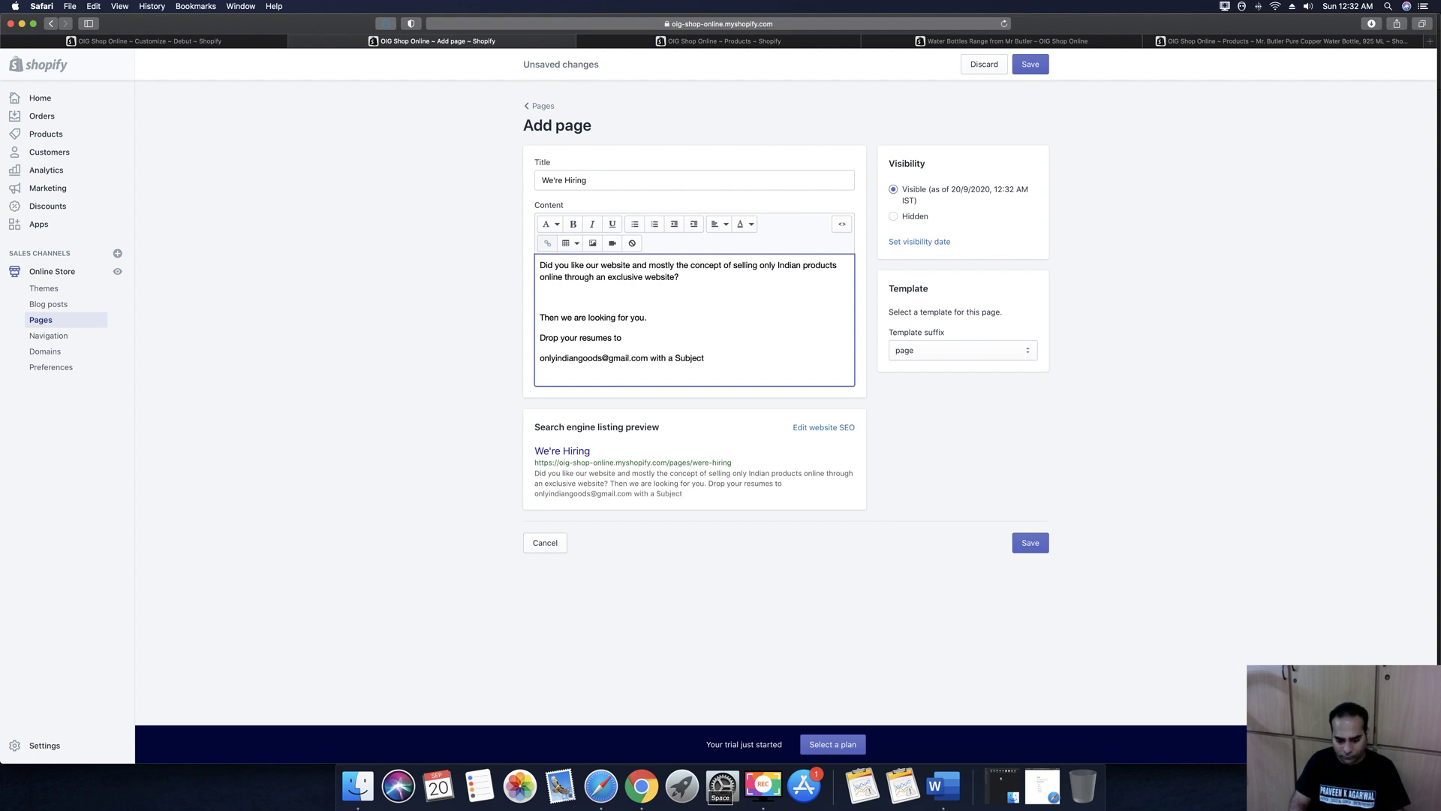
pyautogui.write(' Title: ')
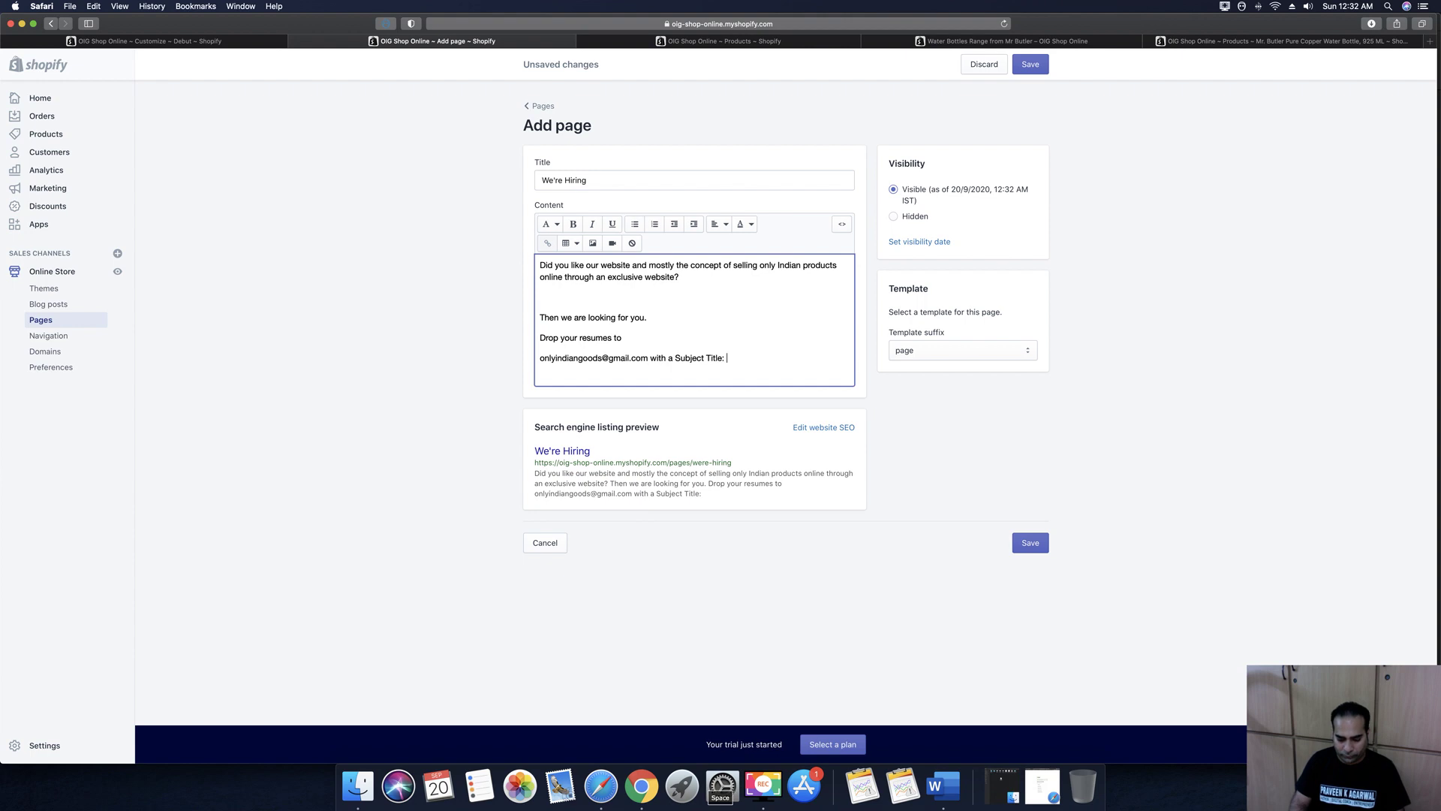
pyautogui.write('" Your Field of ')
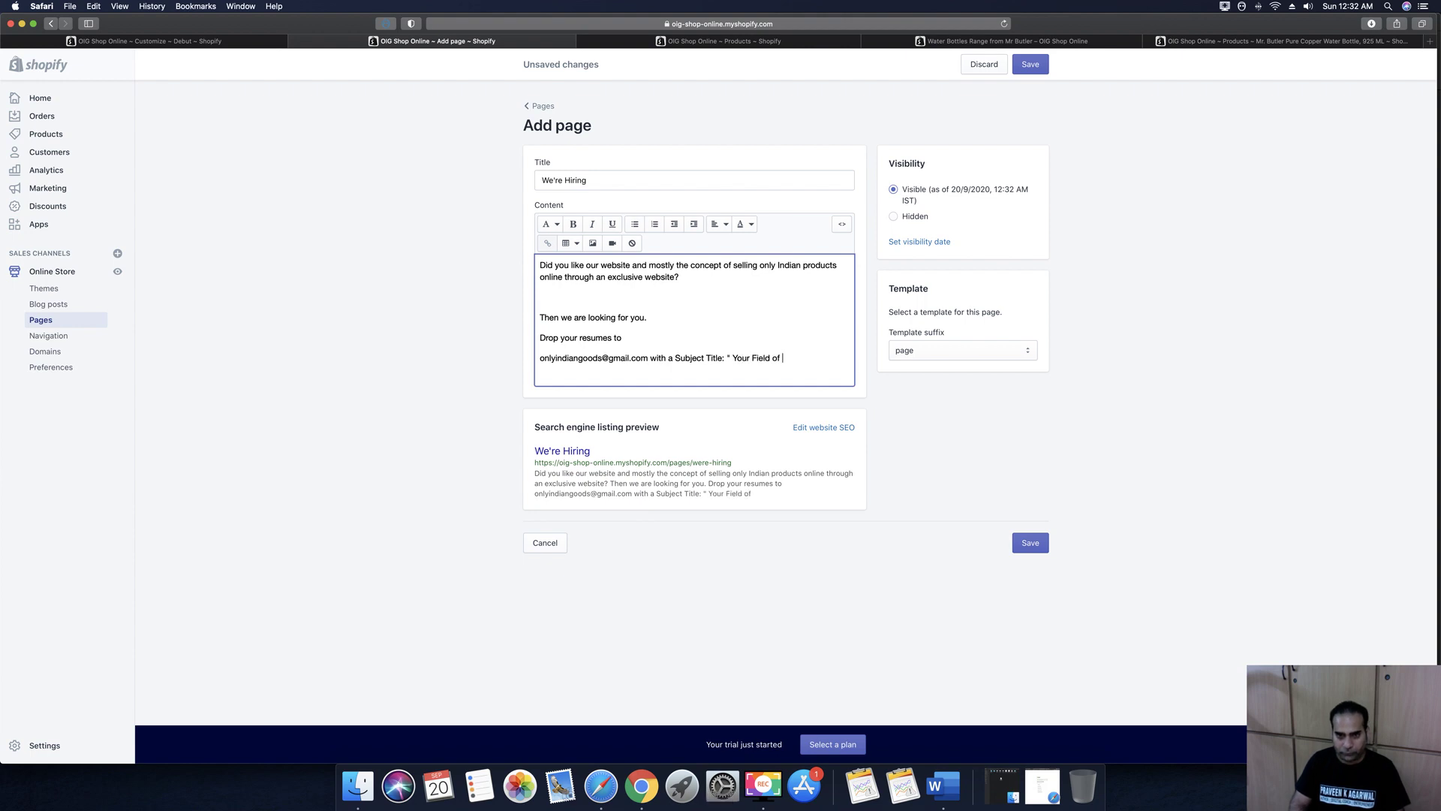
pyautogui.write('Experince"')
pyautogui.press('Return')
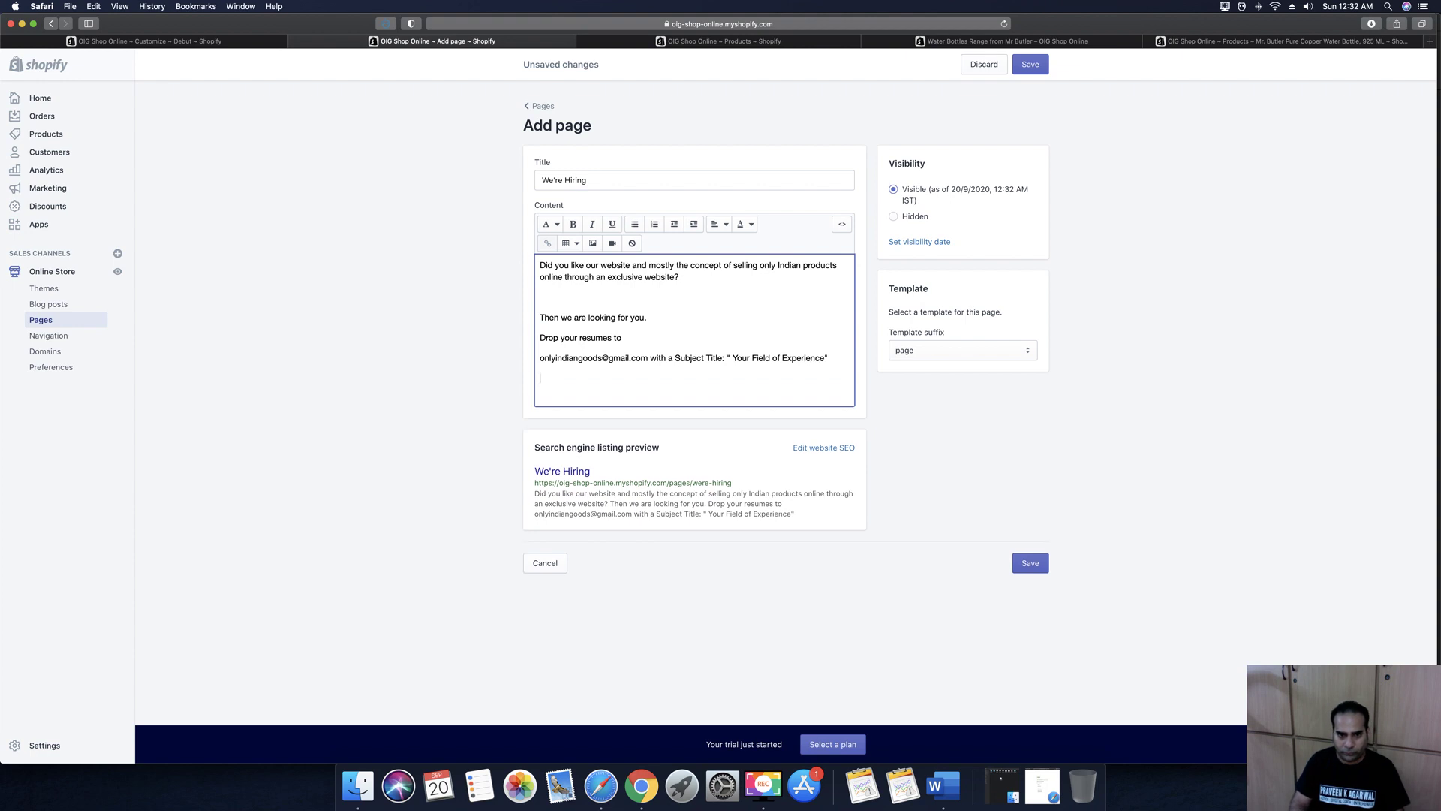
pyautogui.write('we shal')
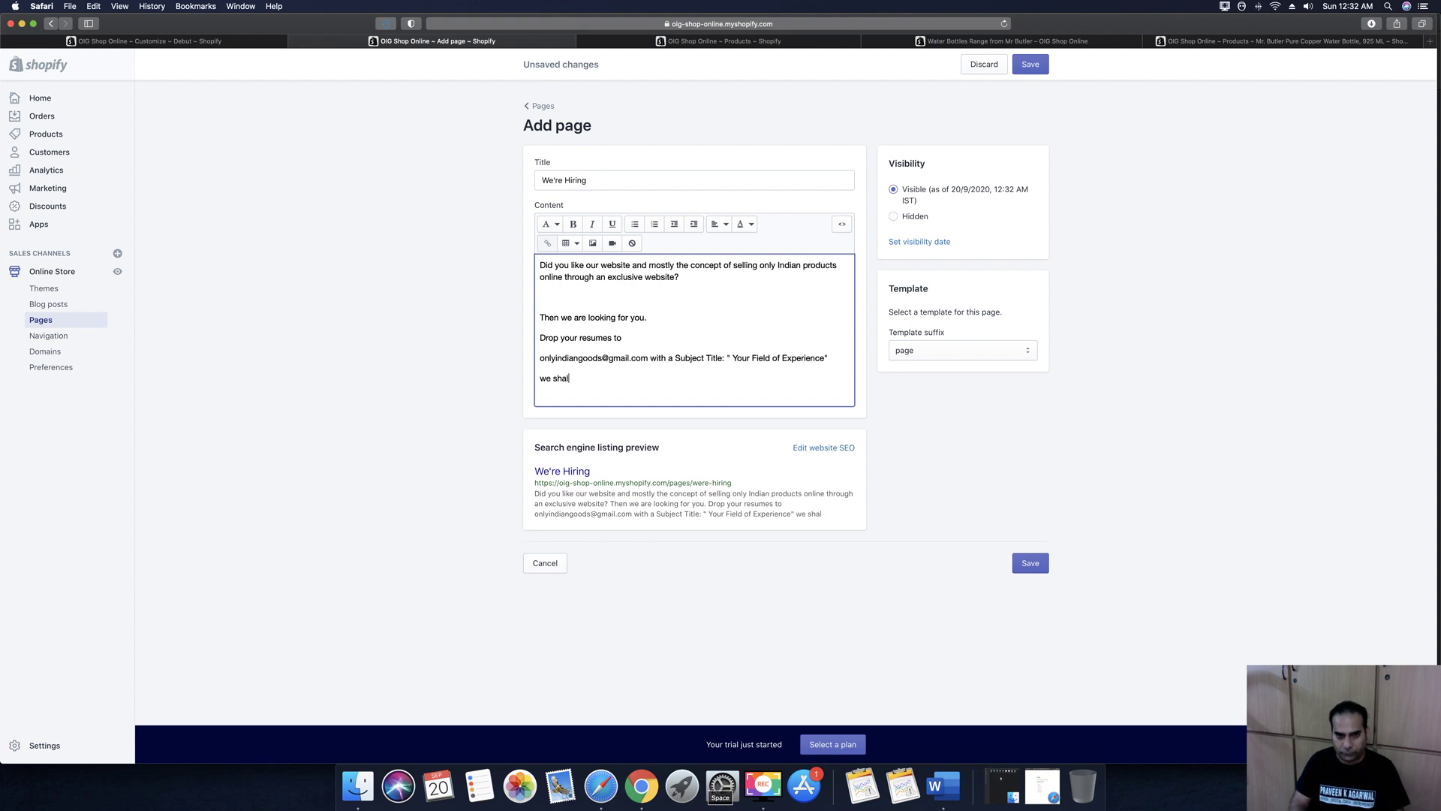
pyautogui.write('l evaluate an')
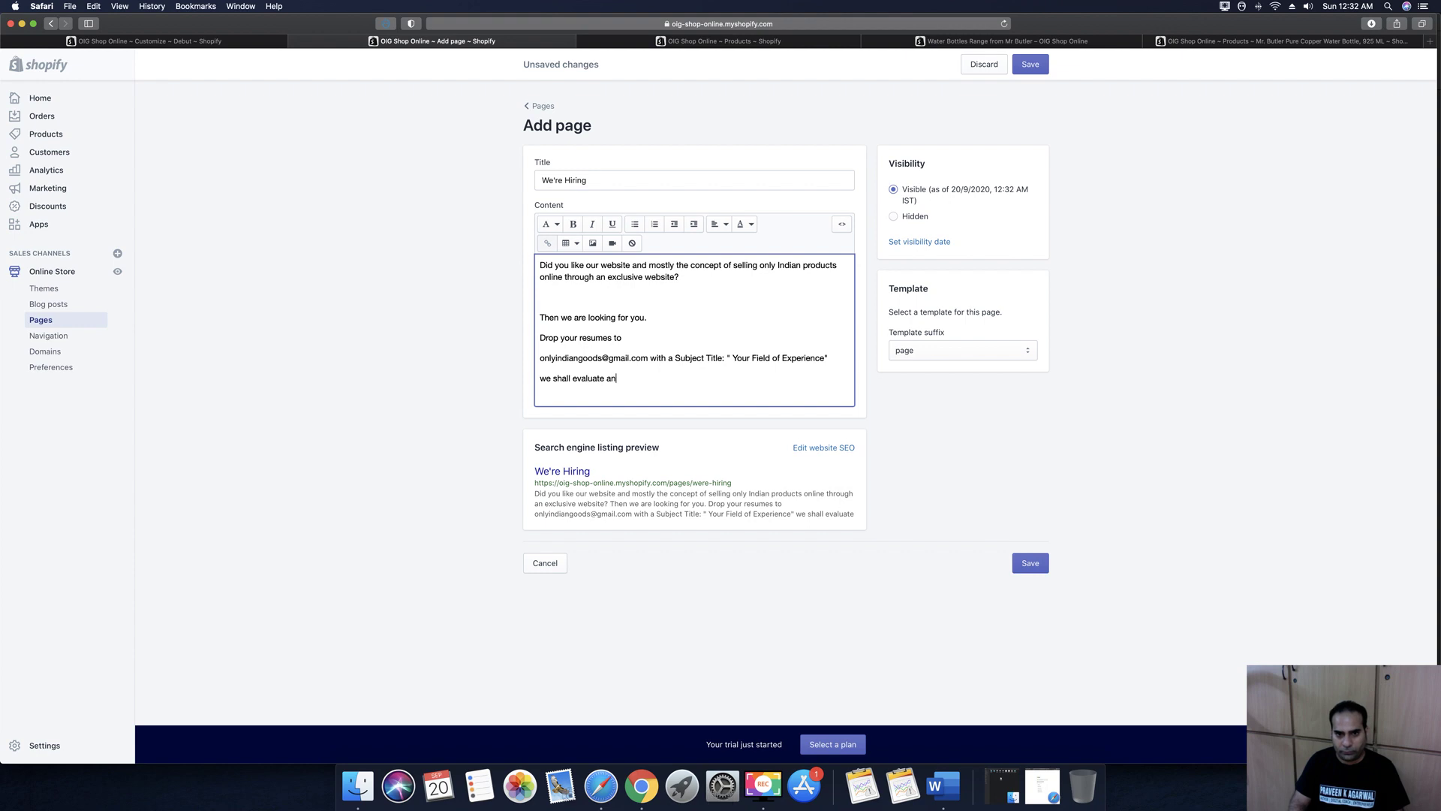
pyautogui.write('d contact you soon.')
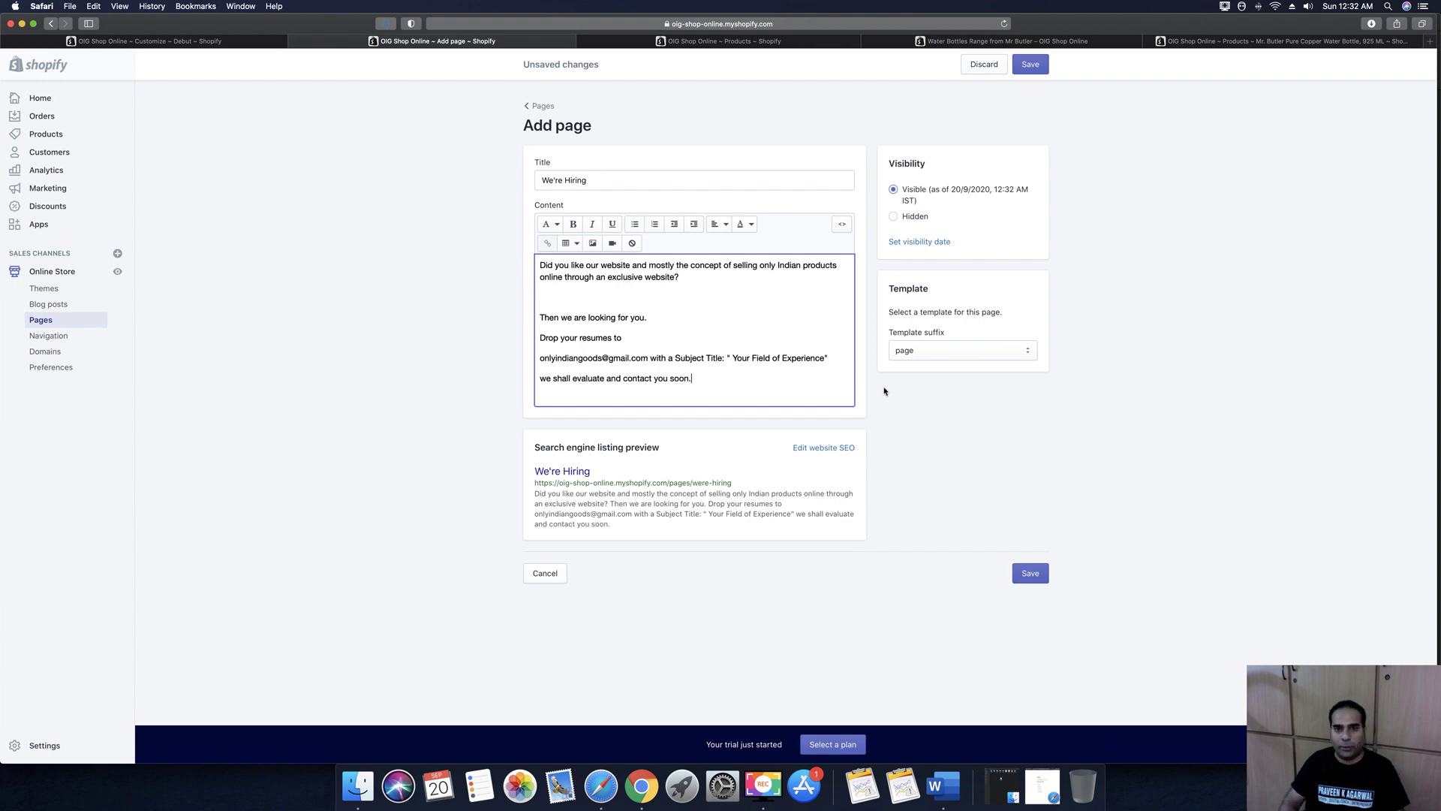
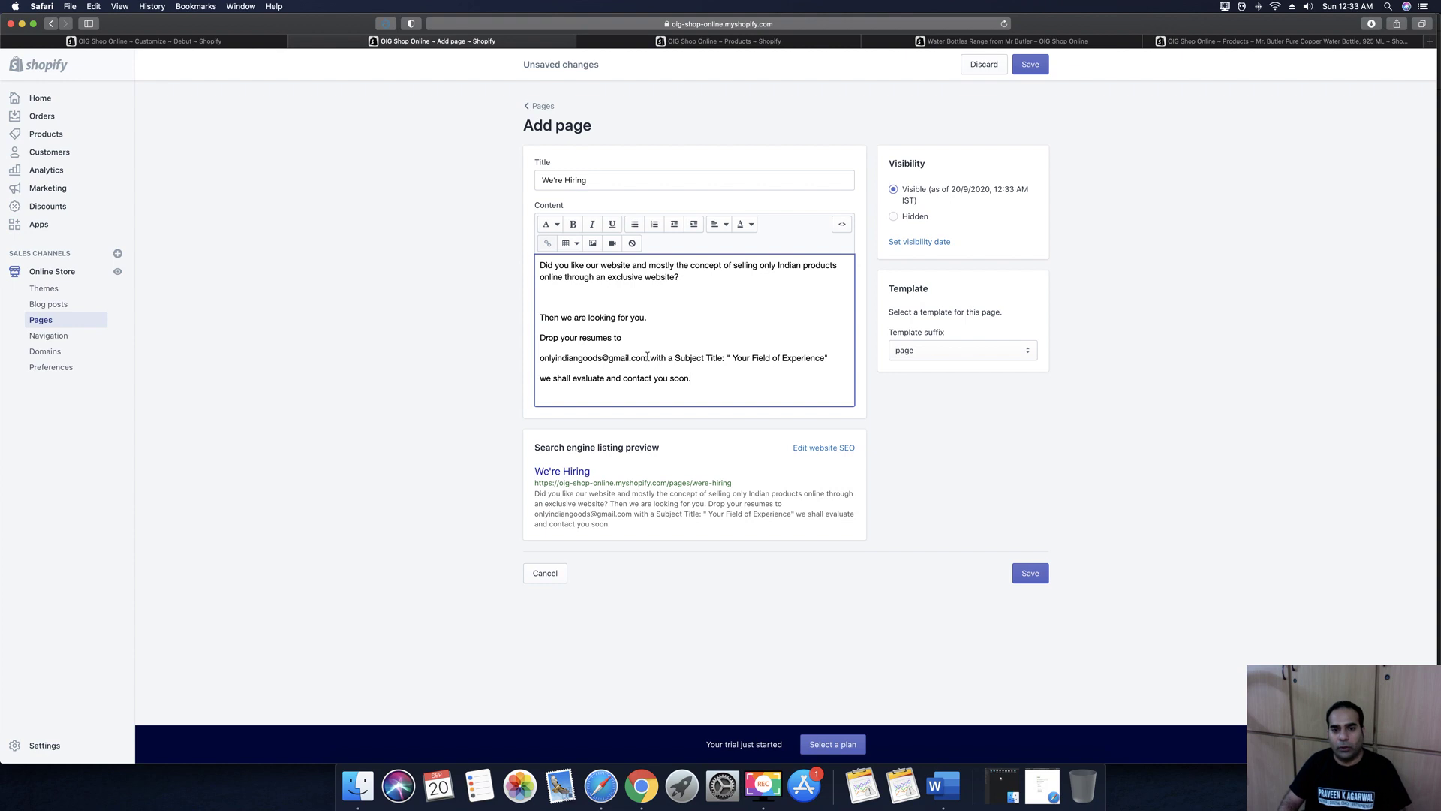
# Add a space after the resume e-mail address and save the We're Hiring page
pyautogui.click(646, 357)
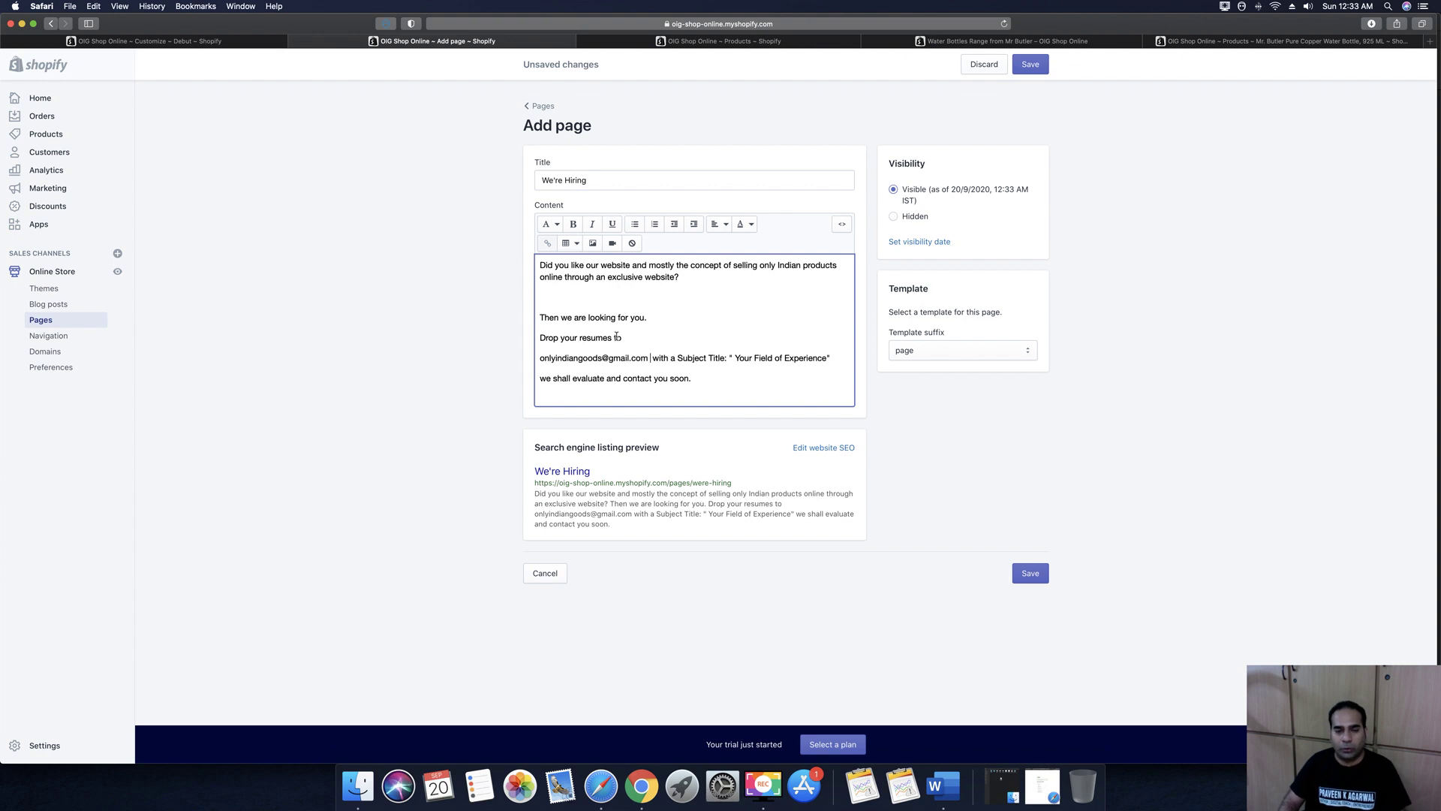
pyautogui.click(1031, 64)
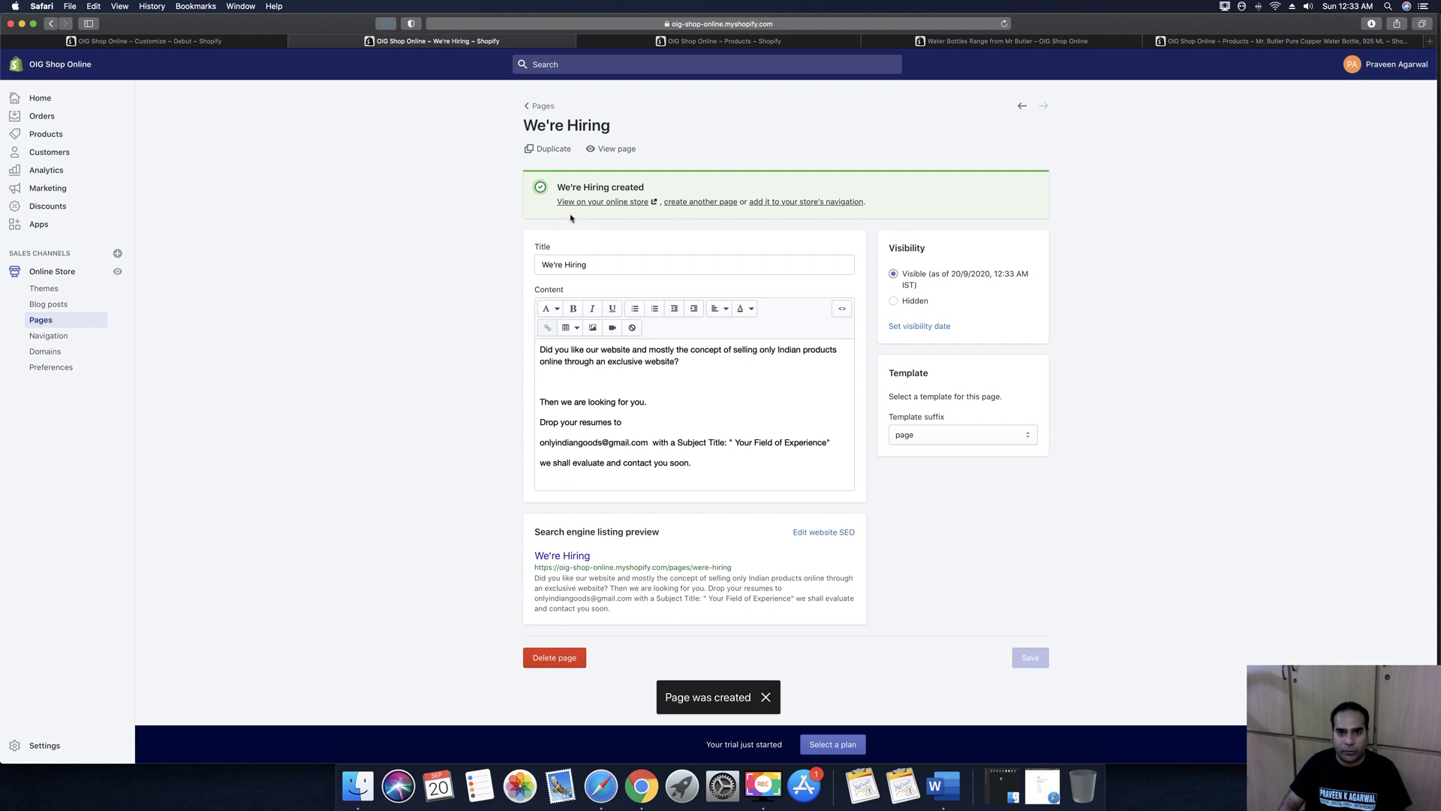
# Add a new page titled 'Categories' and save it
pyautogui.click(540, 107)
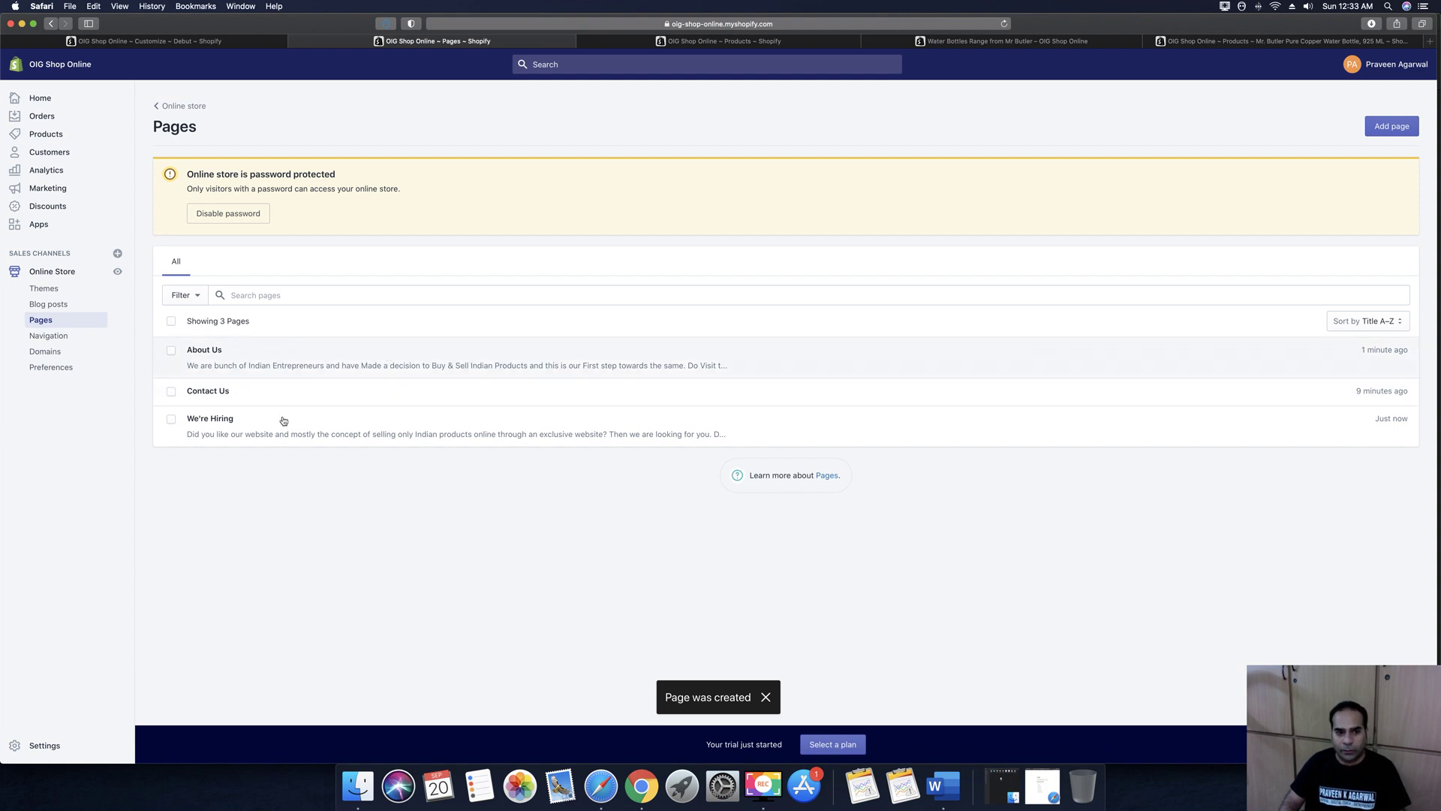
pyautogui.click(1389, 132)
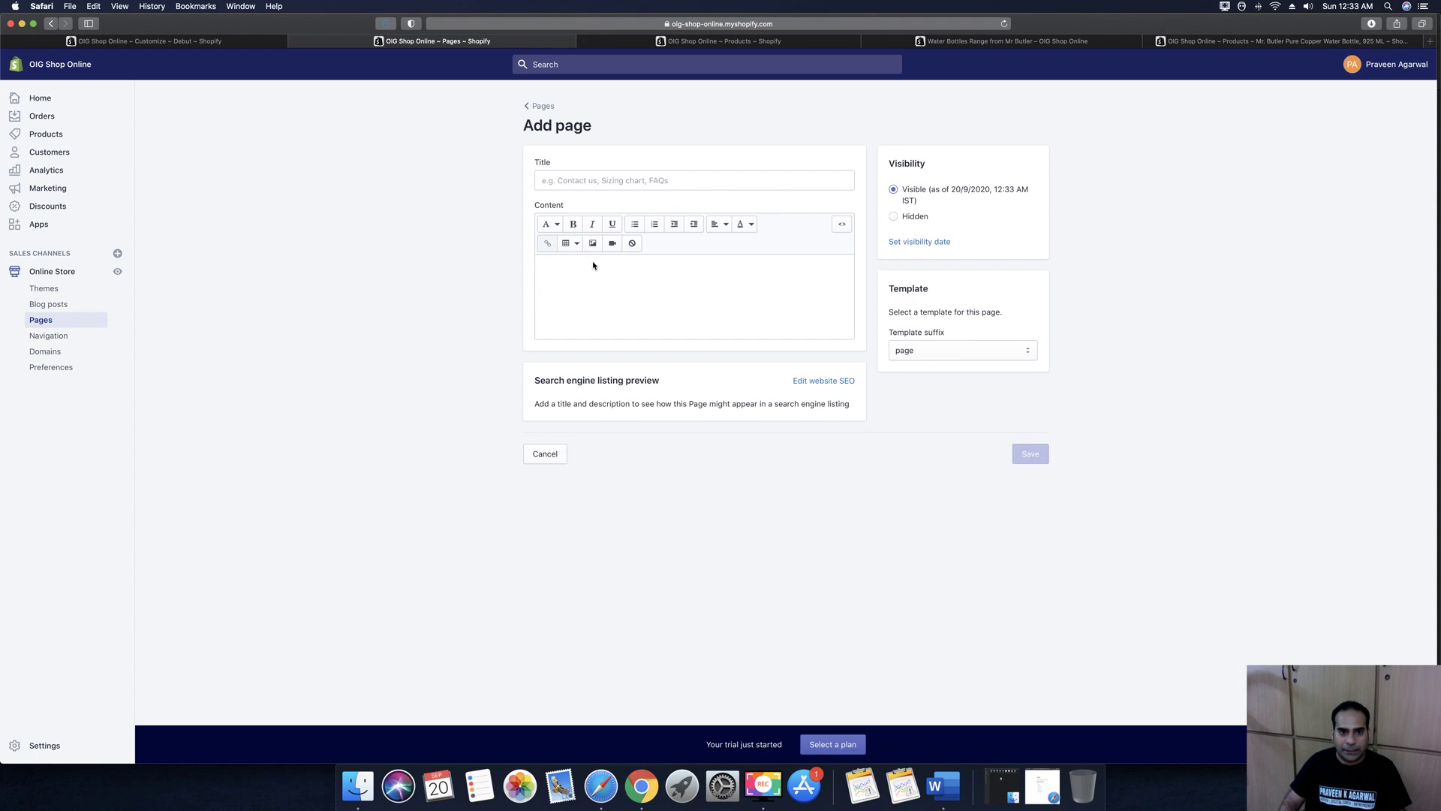
pyautogui.click(592, 178)
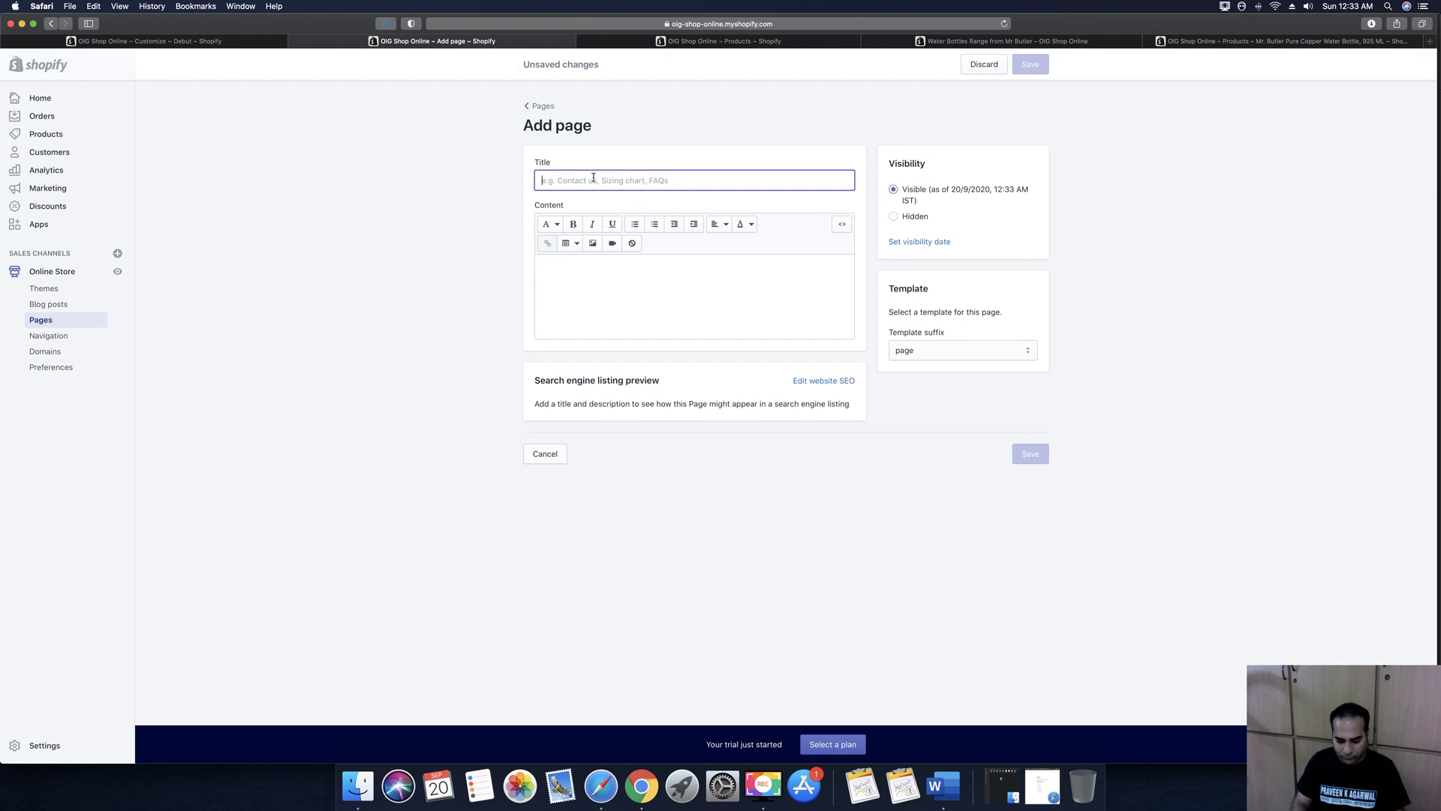
pyautogui.write('Cat')
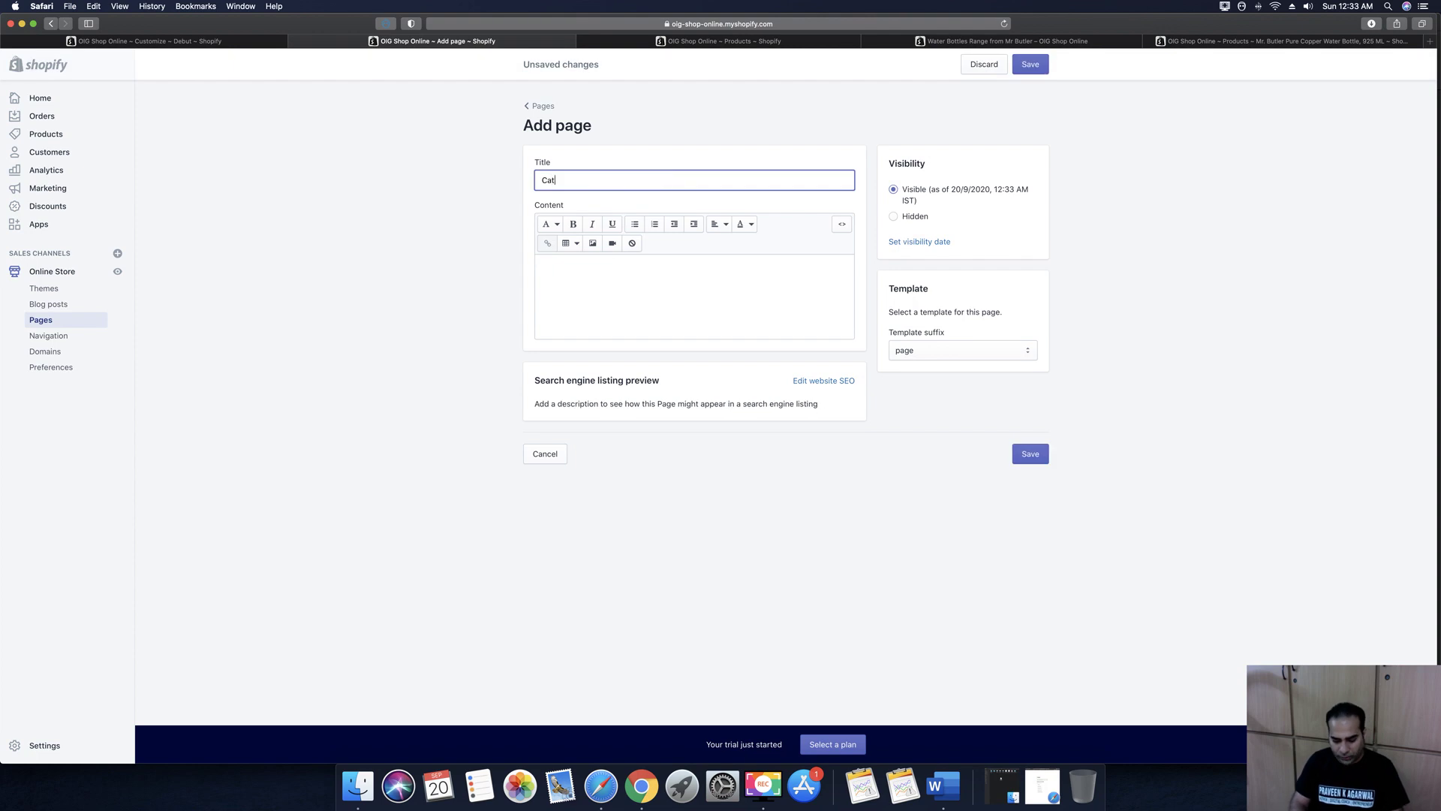
pyautogui.click(640, 296)
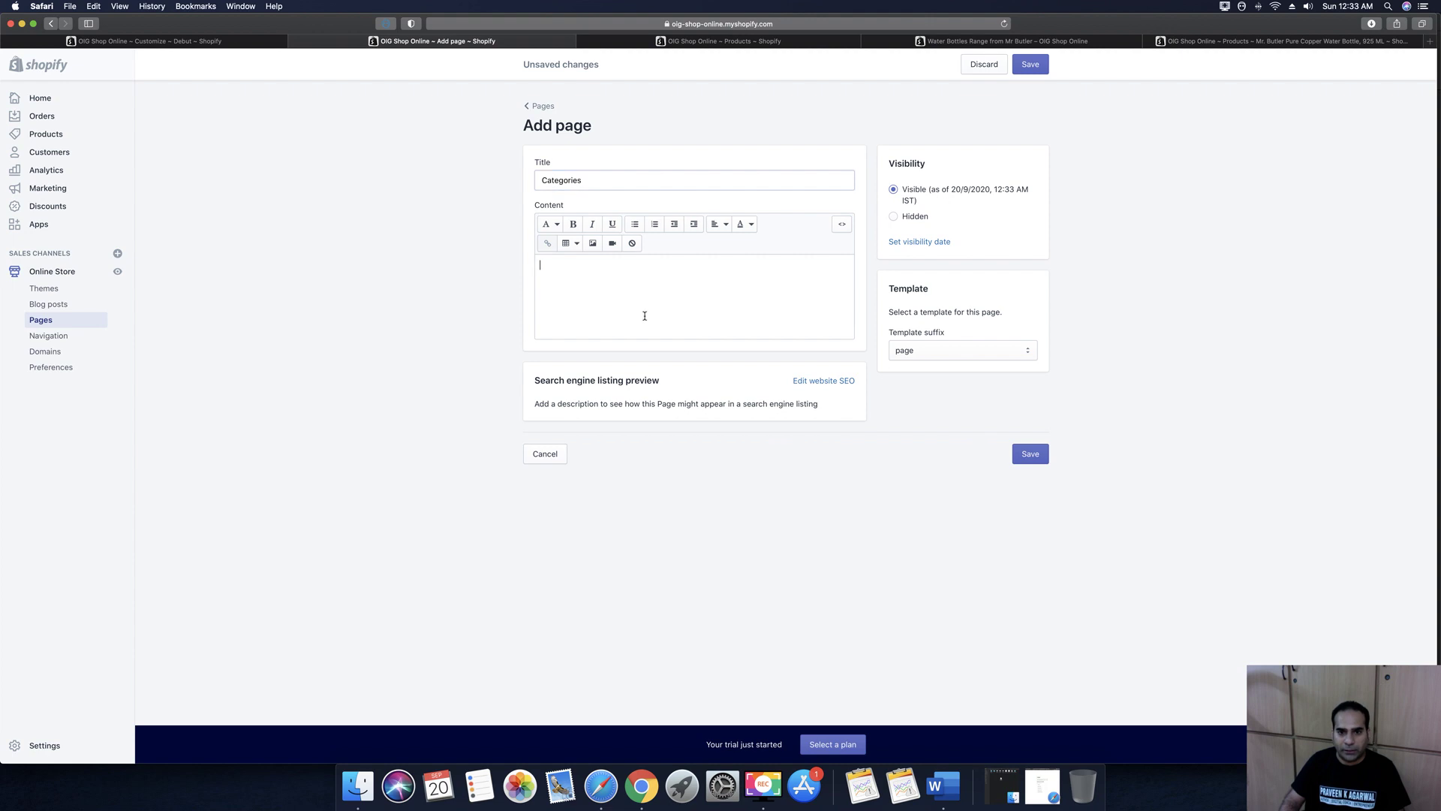
pyautogui.click(1032, 458)
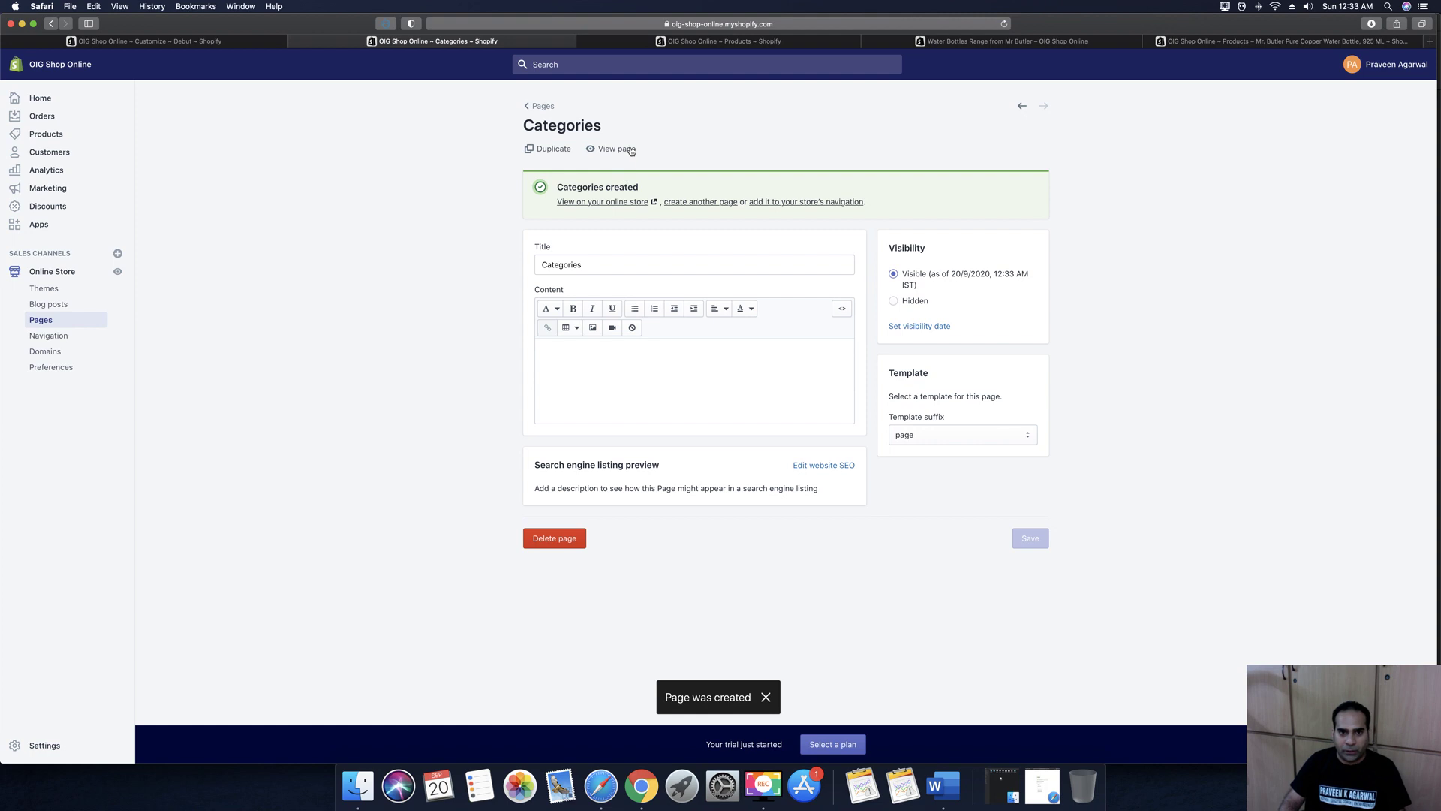
# Preview the Categories page on the storefront, then close the preview and return to Pages
pyautogui.click(617, 149)
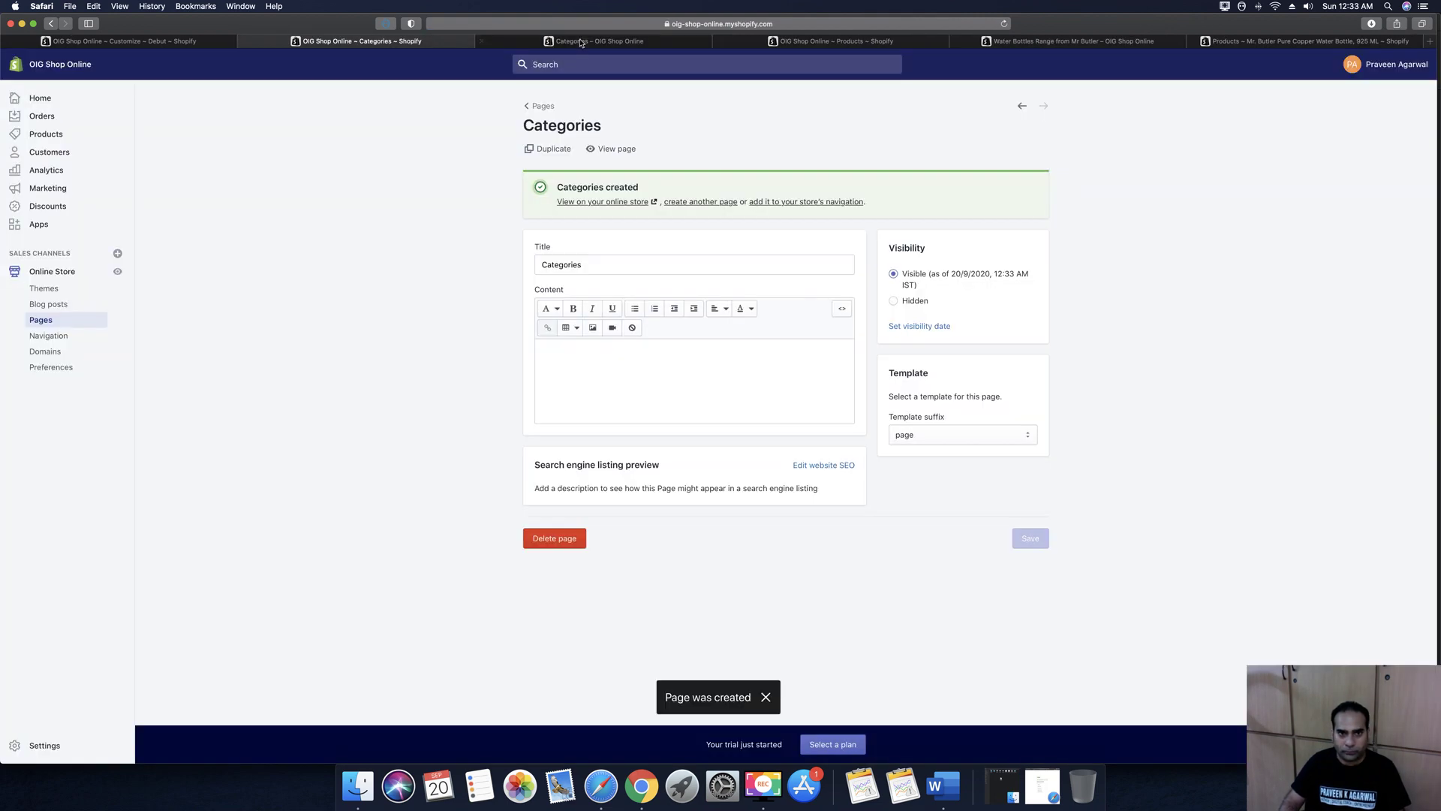
pyautogui.click(582, 43)
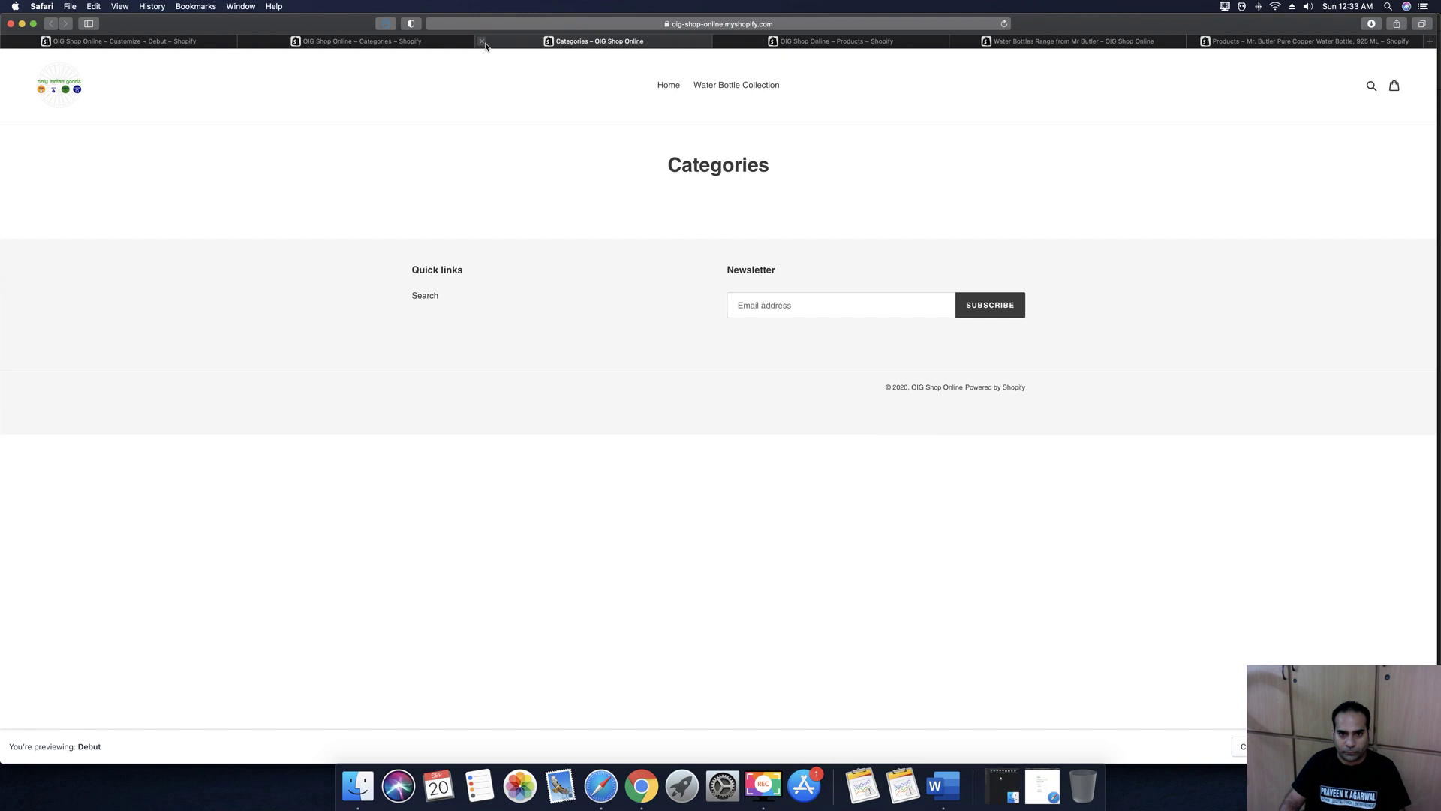
pyautogui.click(483, 42)
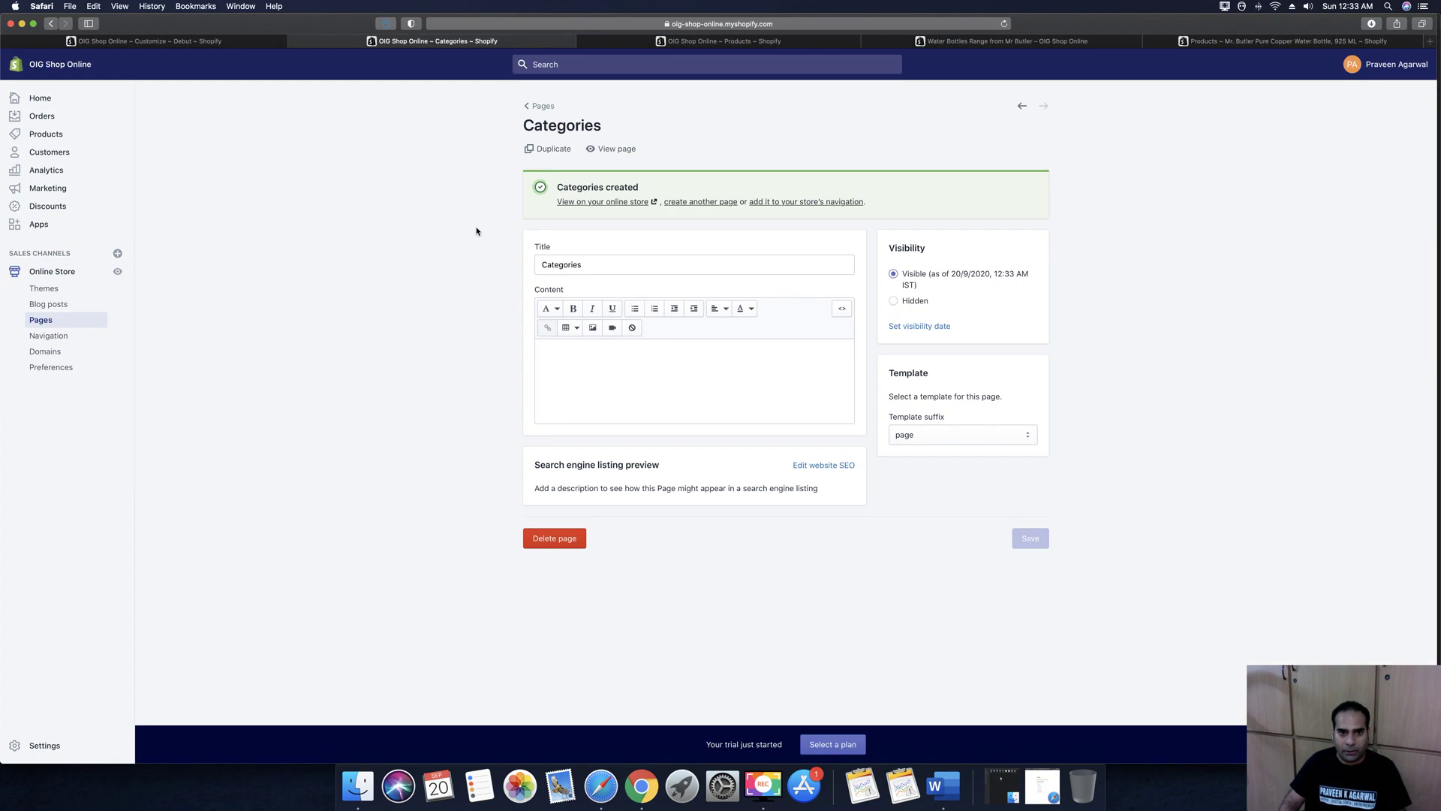
pyautogui.click(540, 107)
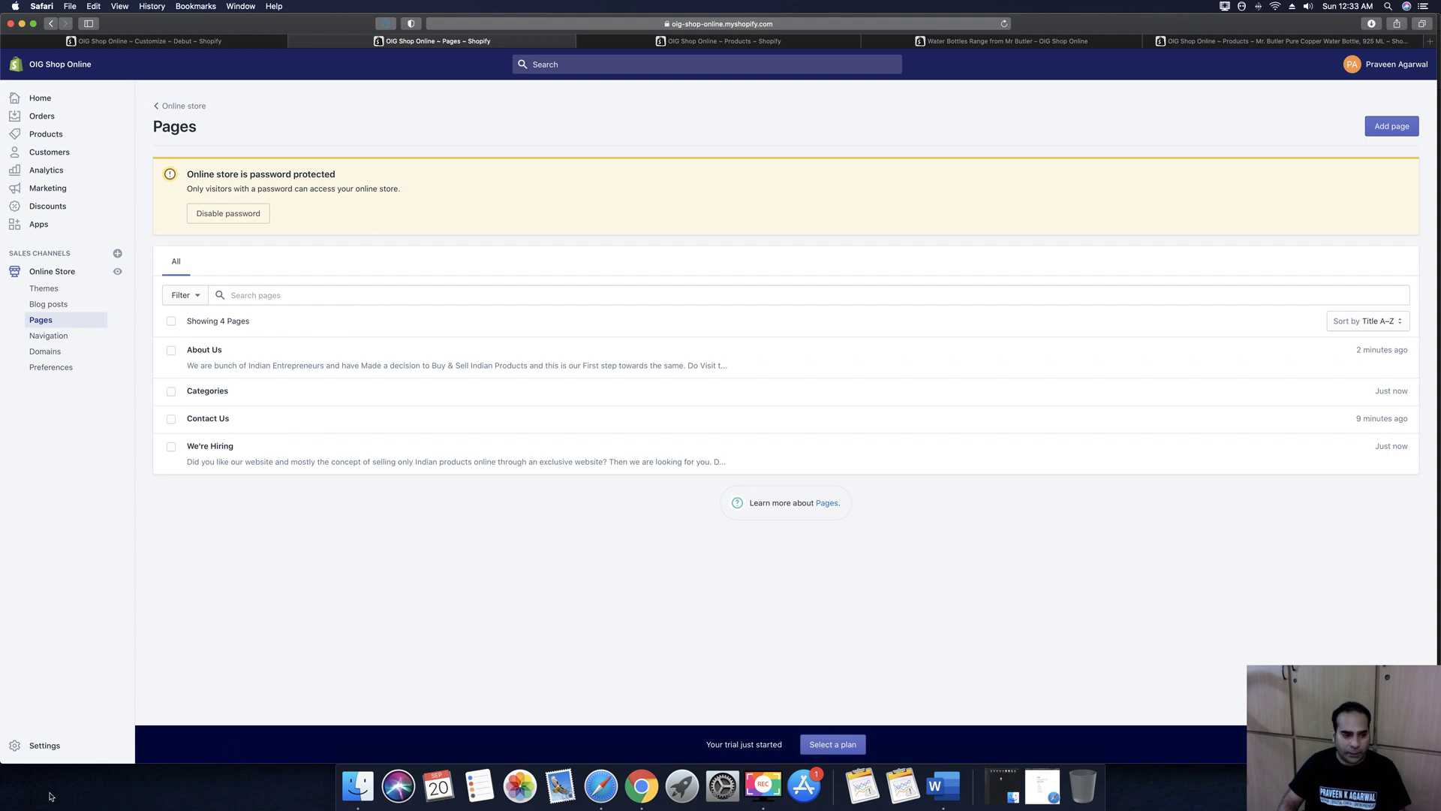
# Open the store's legal policies and fill the refund policy with template text
pyautogui.click(43, 746)
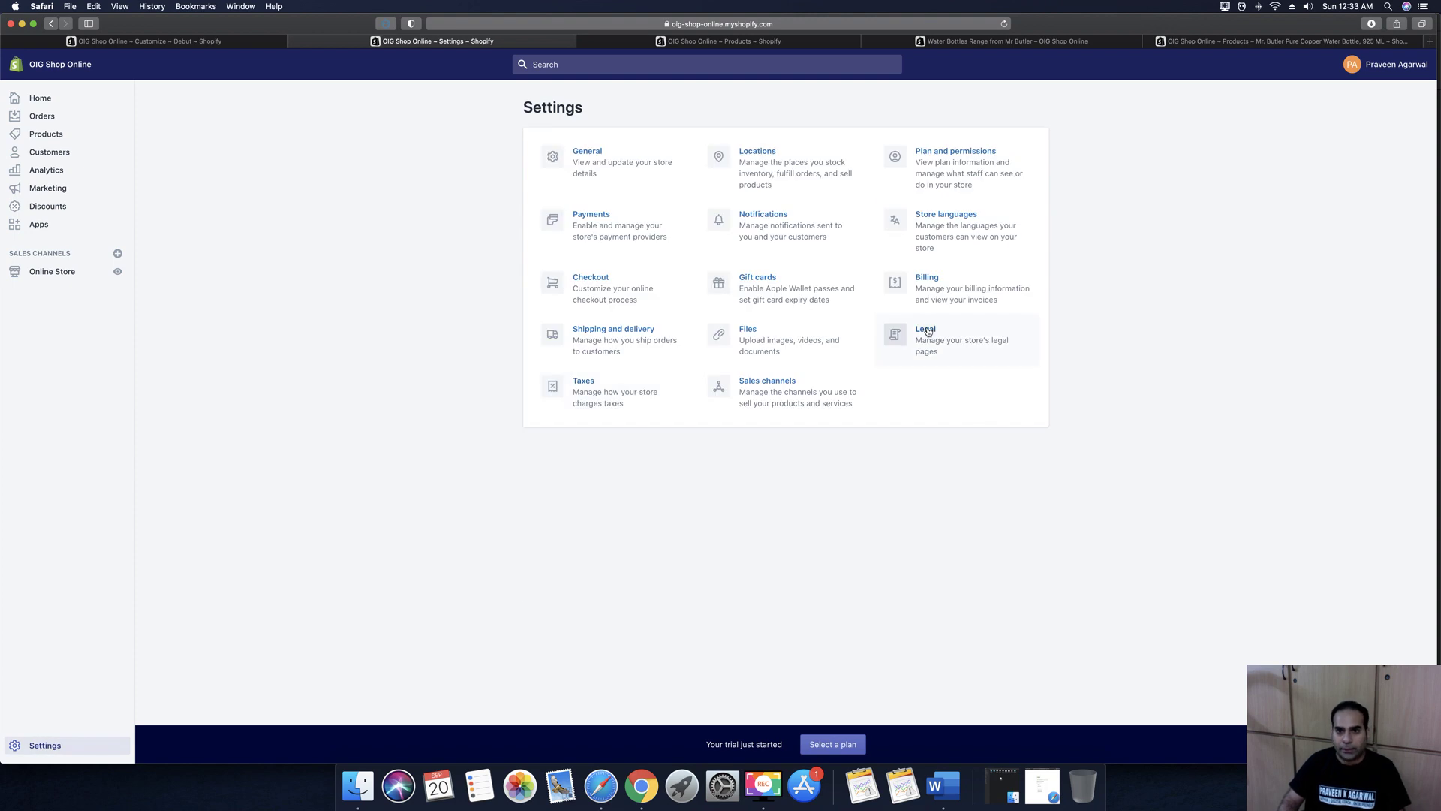
pyautogui.click(895, 288)
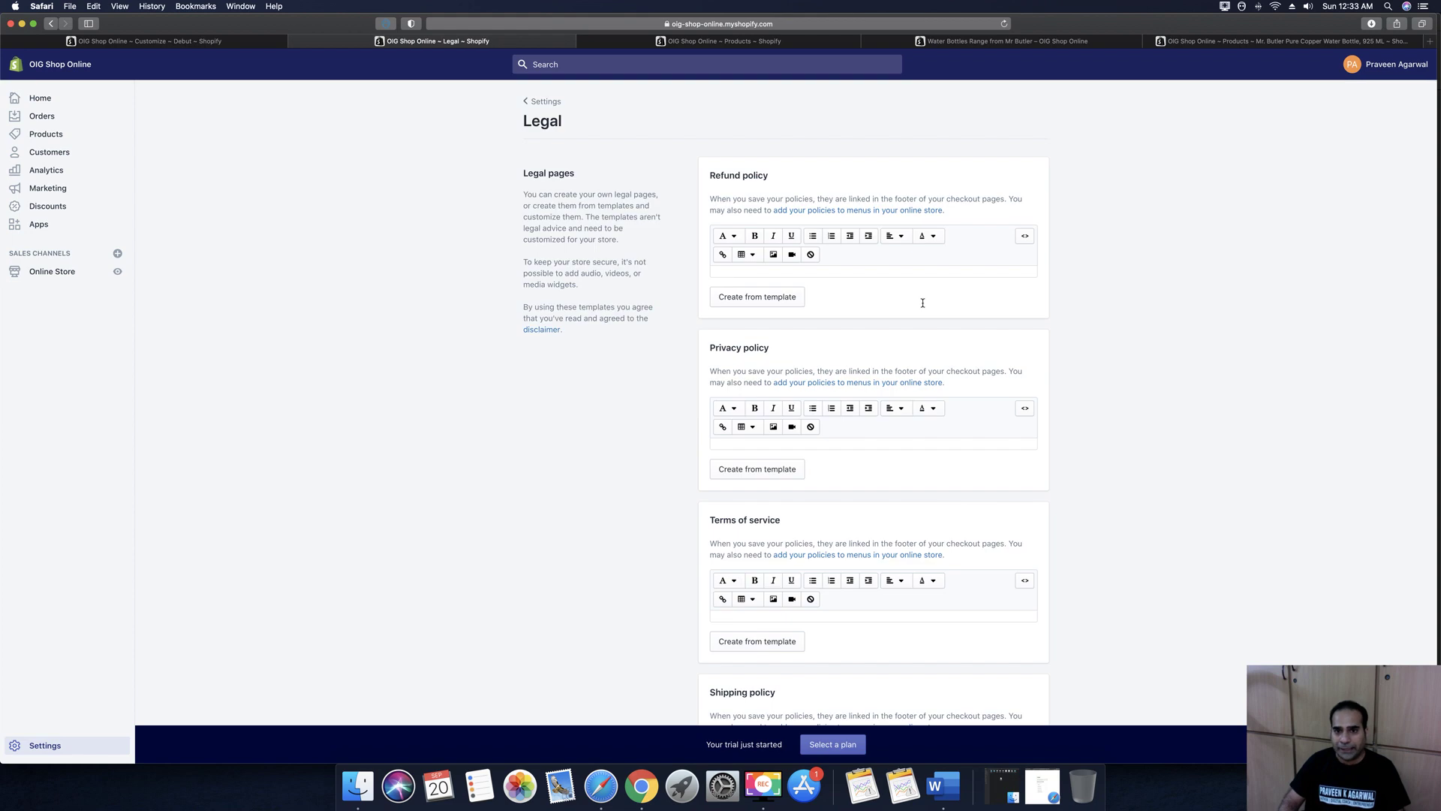
pyautogui.scroll(-1, 923, 302)
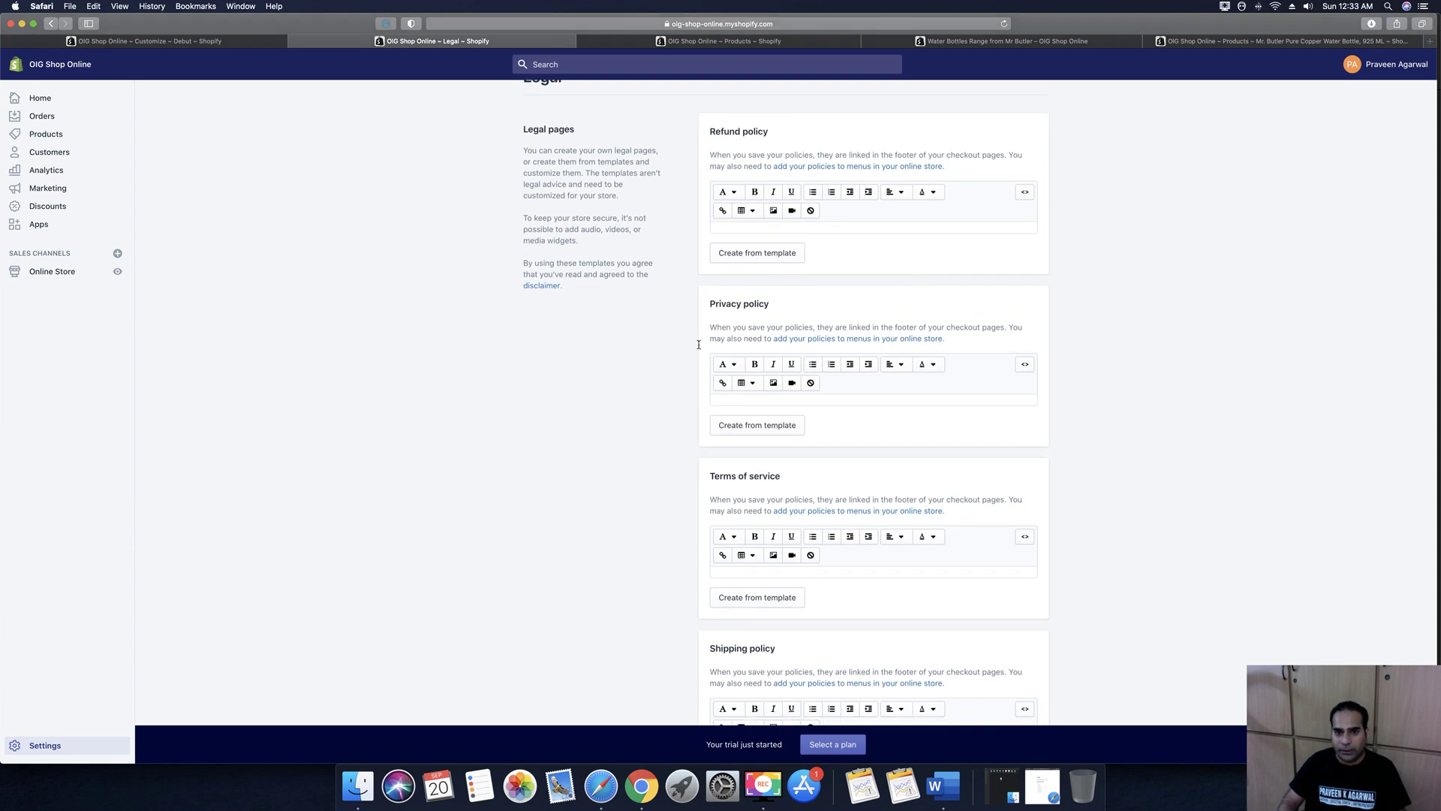
pyautogui.scroll(-4, 778, 366)
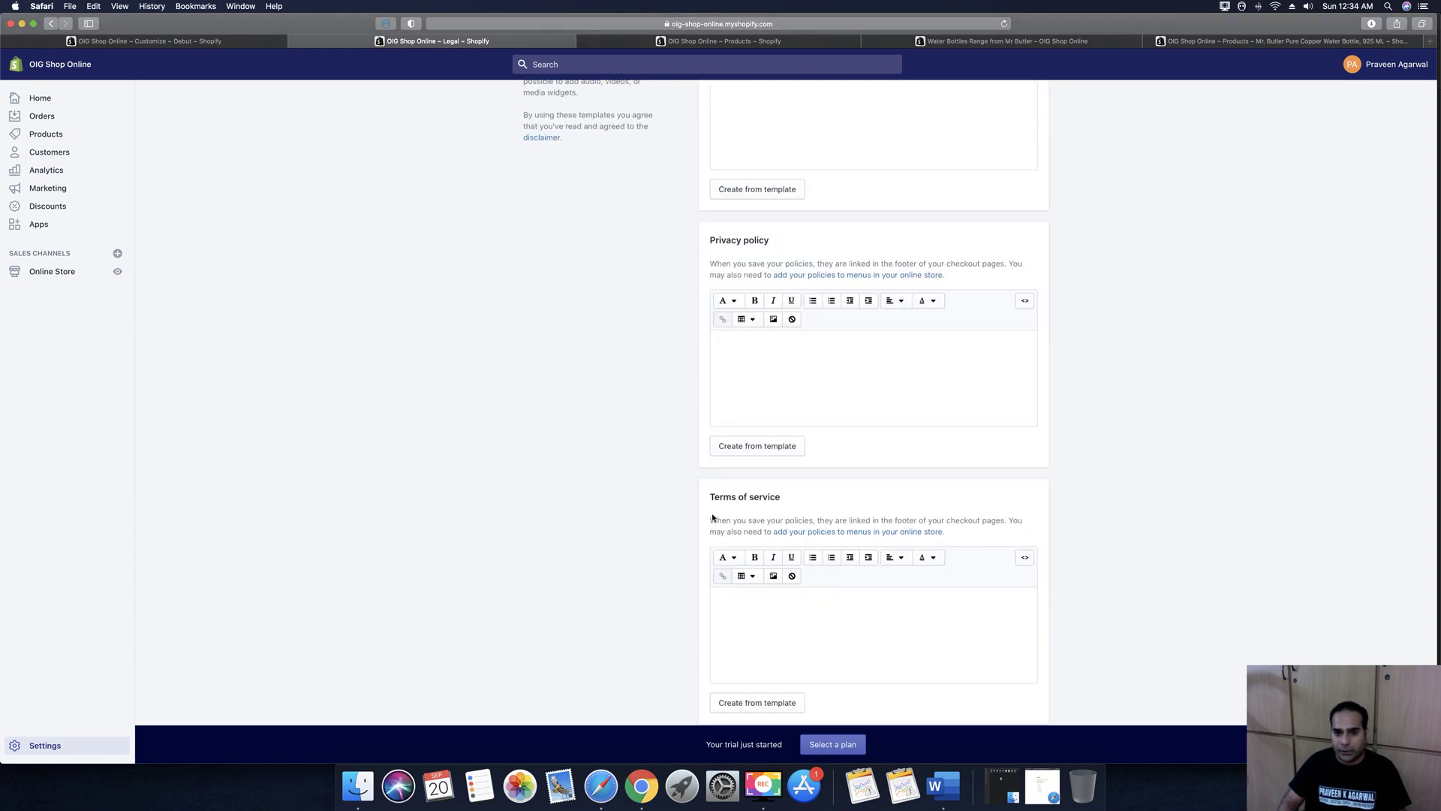
pyautogui.scroll(-4, 805, 465)
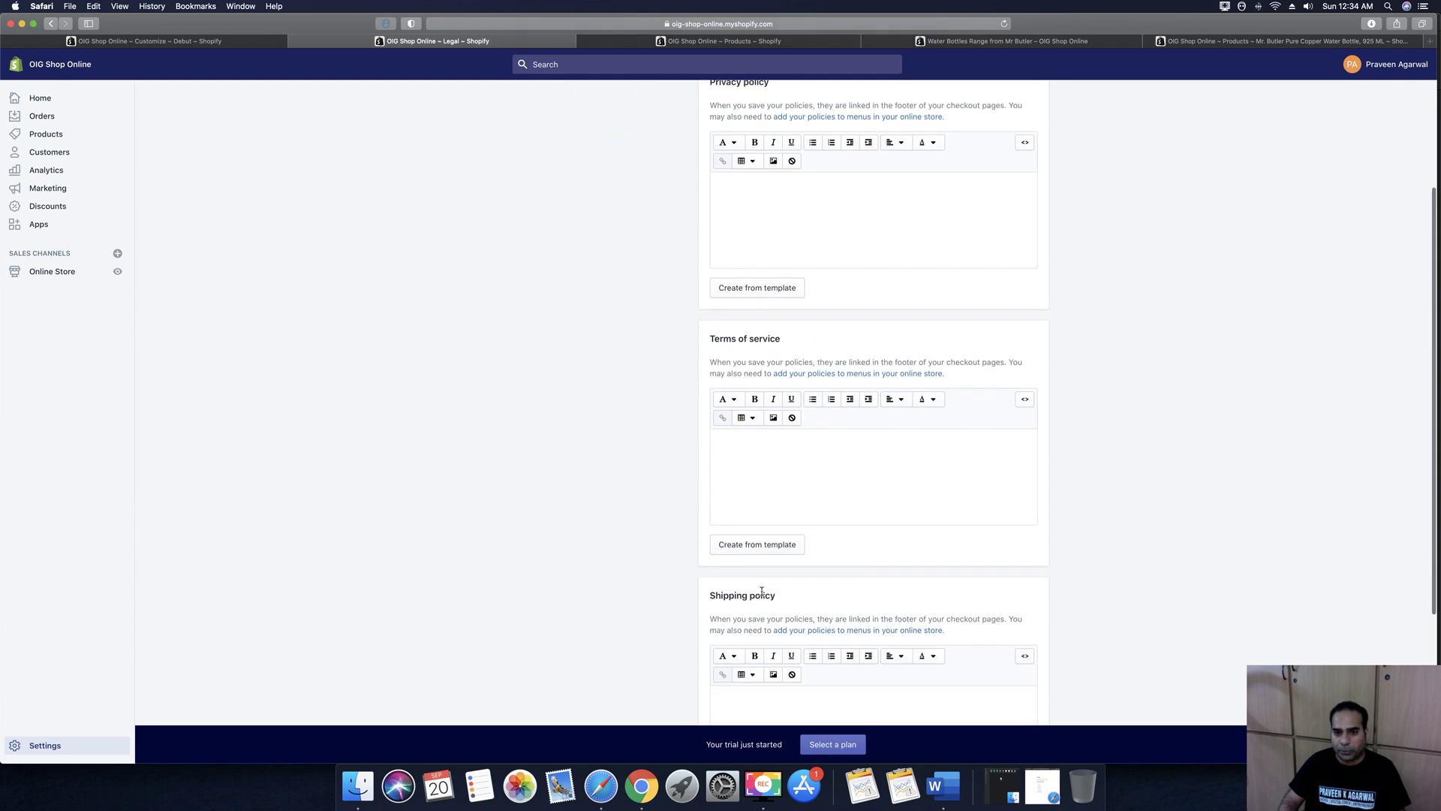
pyautogui.scroll(1, 763, 589)
pyautogui.scroll(10, 762, 594)
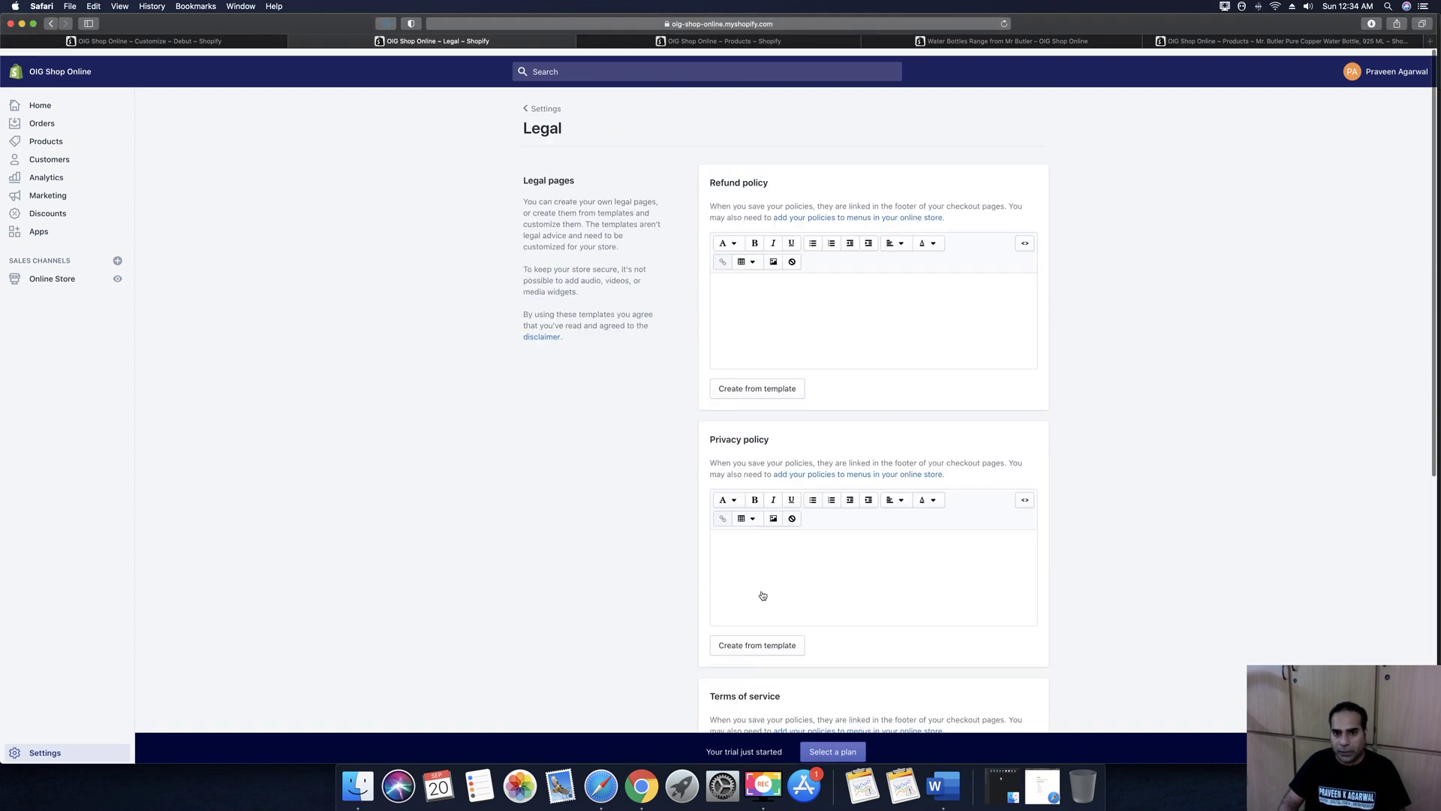
pyautogui.click(795, 323)
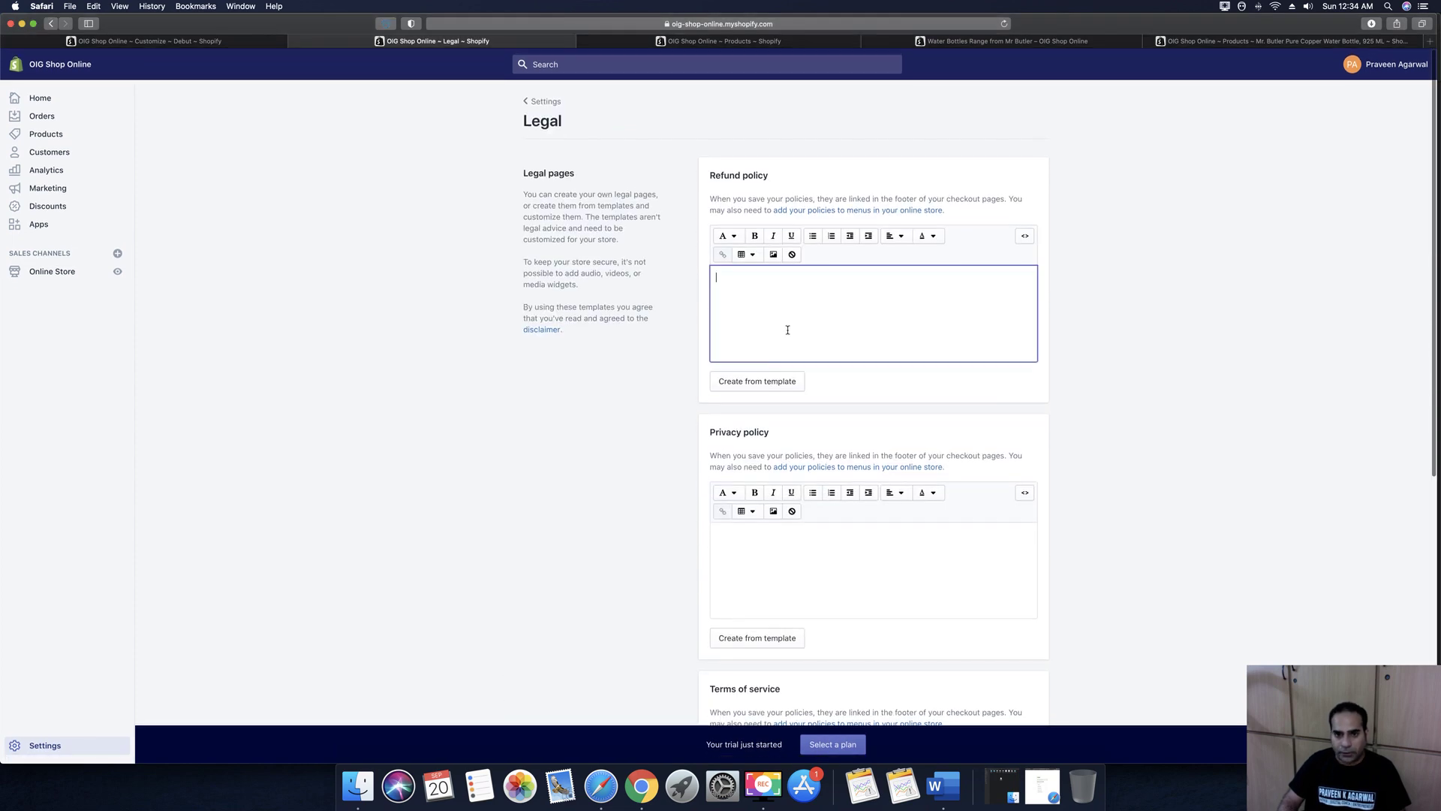
pyautogui.click(767, 386)
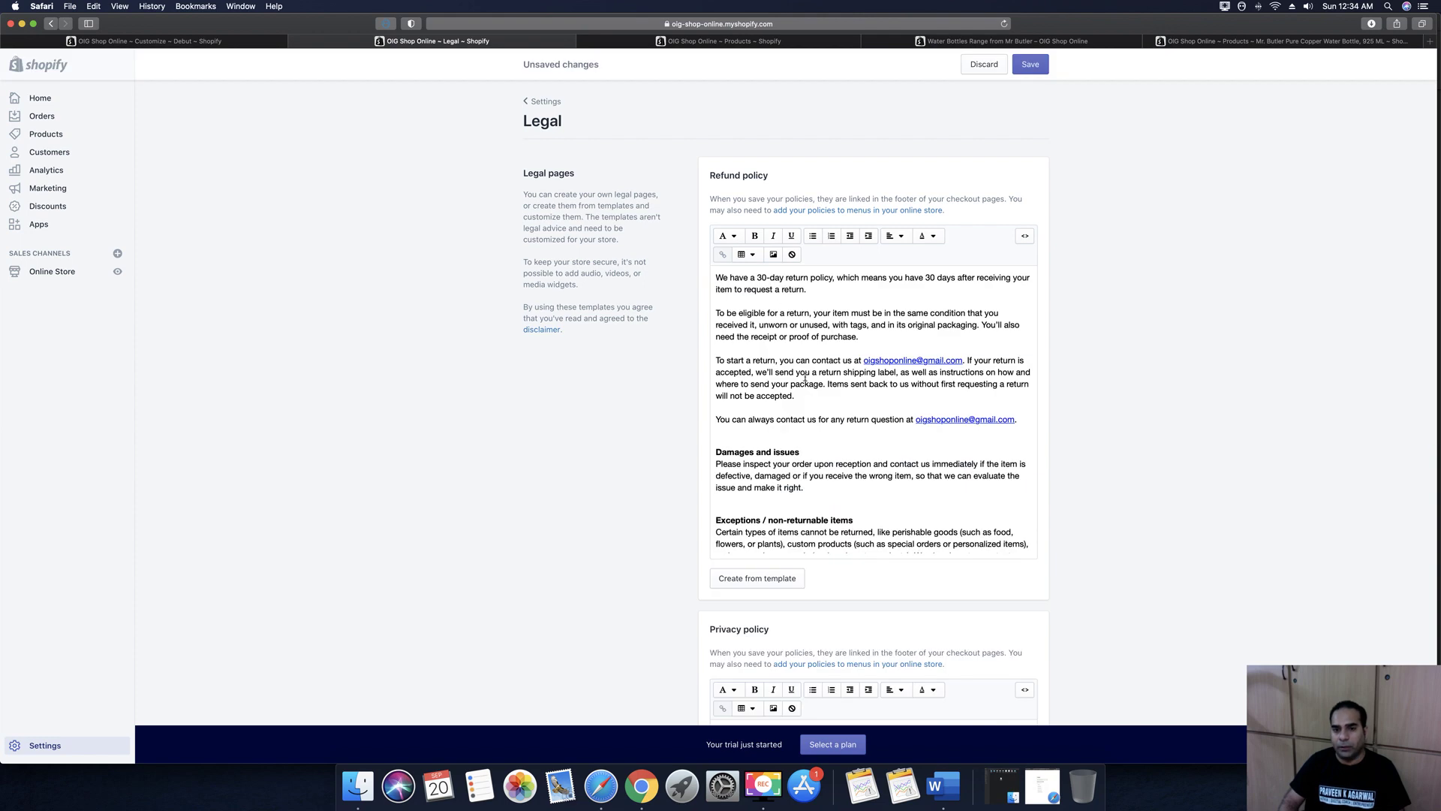
# Fill the privacy policy and Terms of service with template text
pyautogui.scroll(-2, 901, 353)
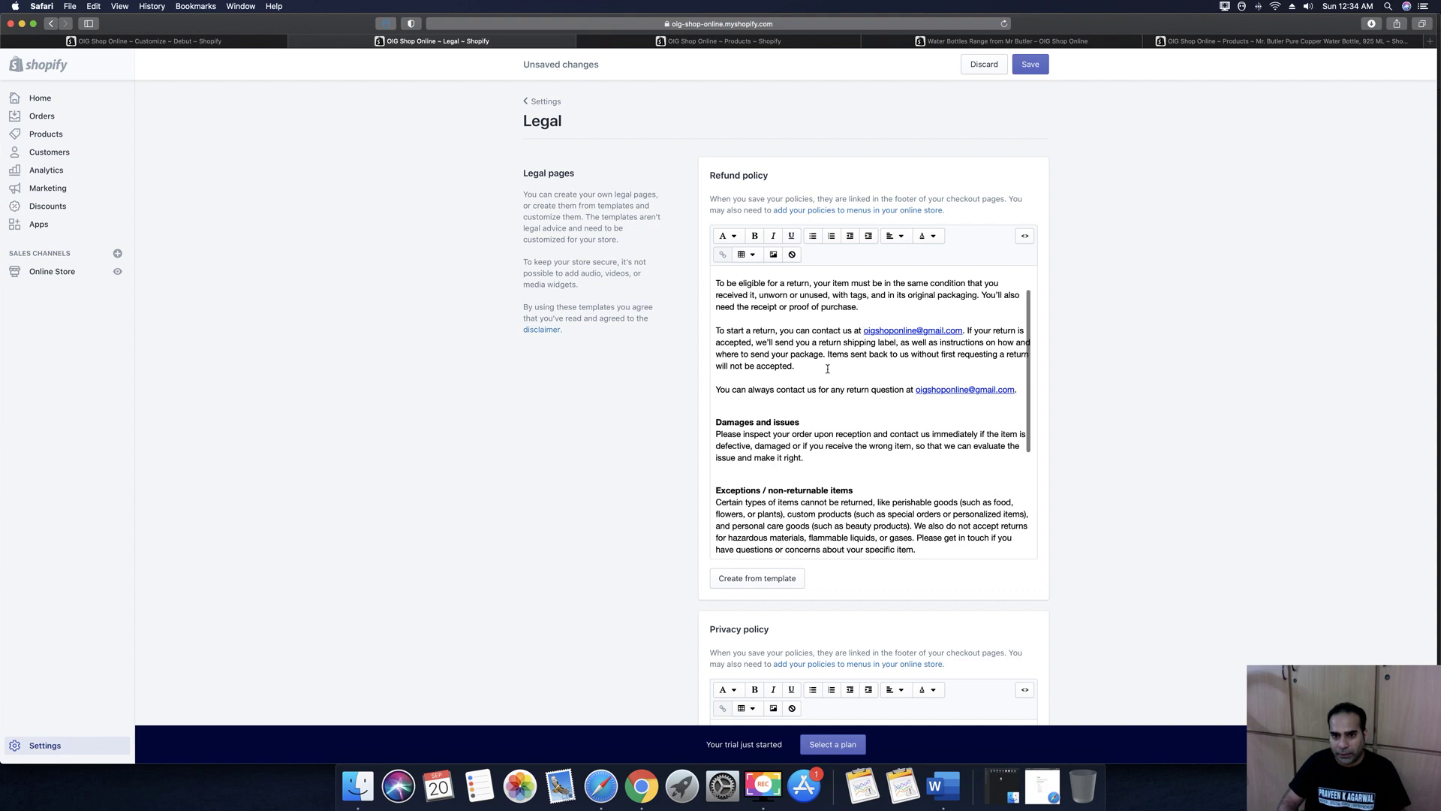
pyautogui.scroll(-10, 828, 369)
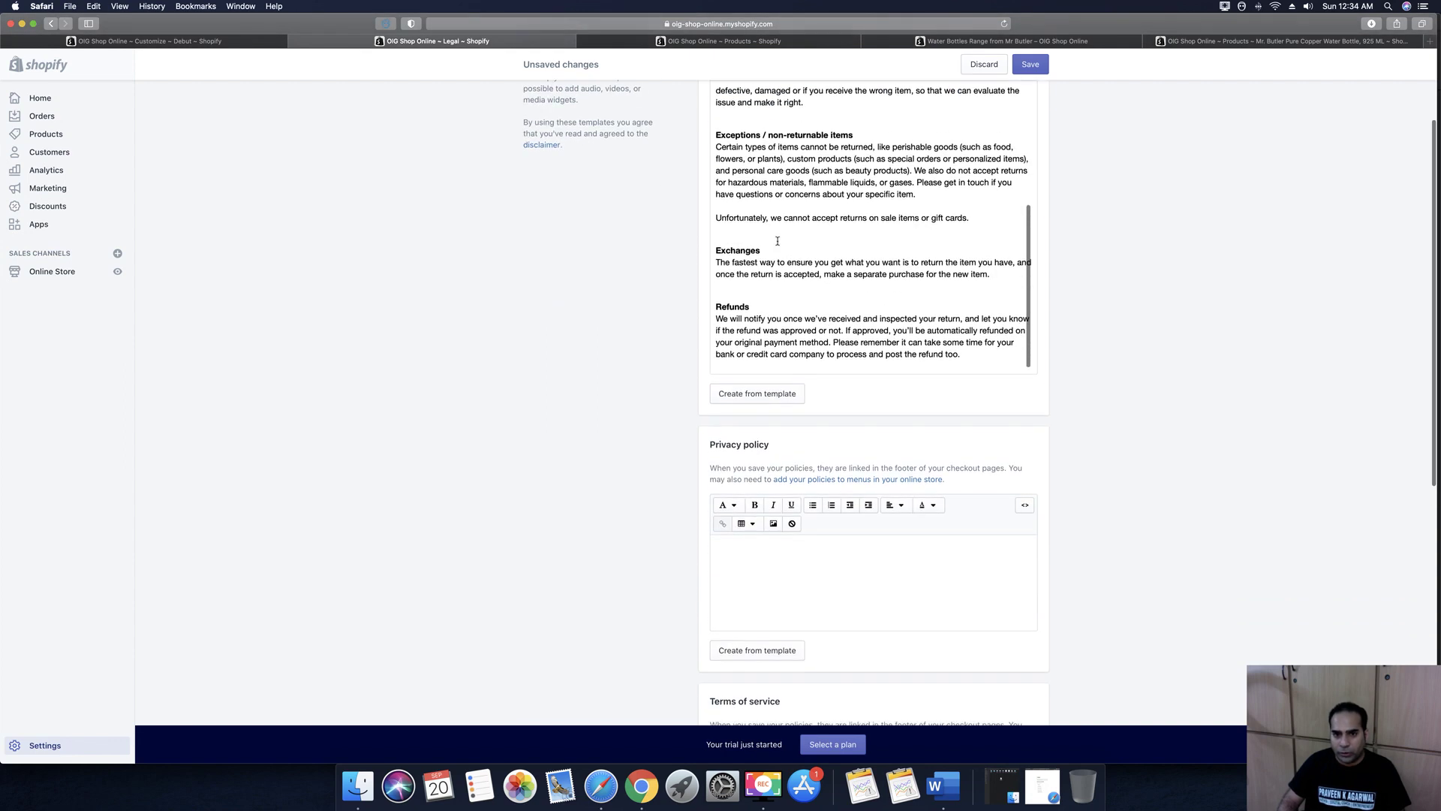
pyautogui.scroll(-5, 849, 284)
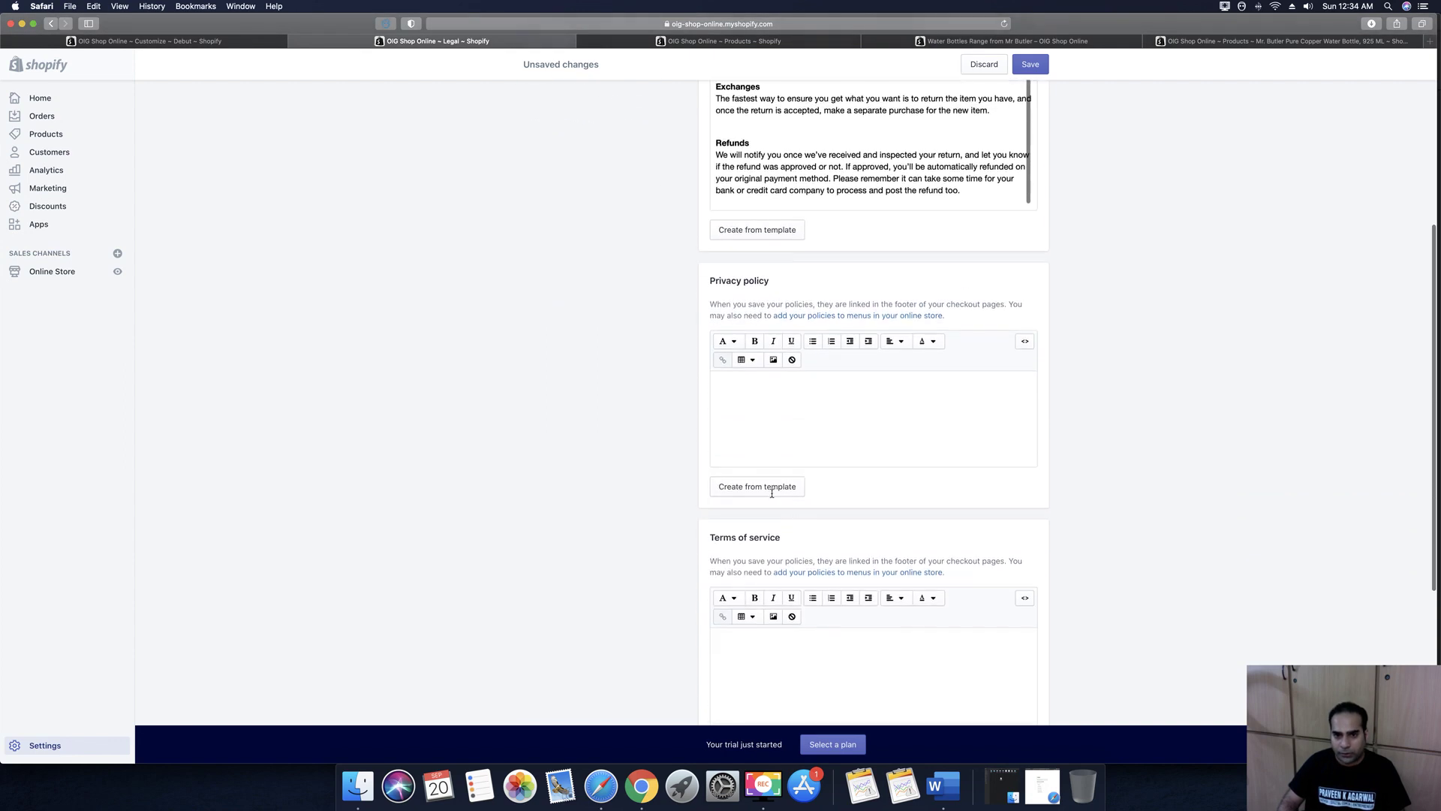
pyautogui.click(773, 493)
pyautogui.scroll(-5, 812, 499)
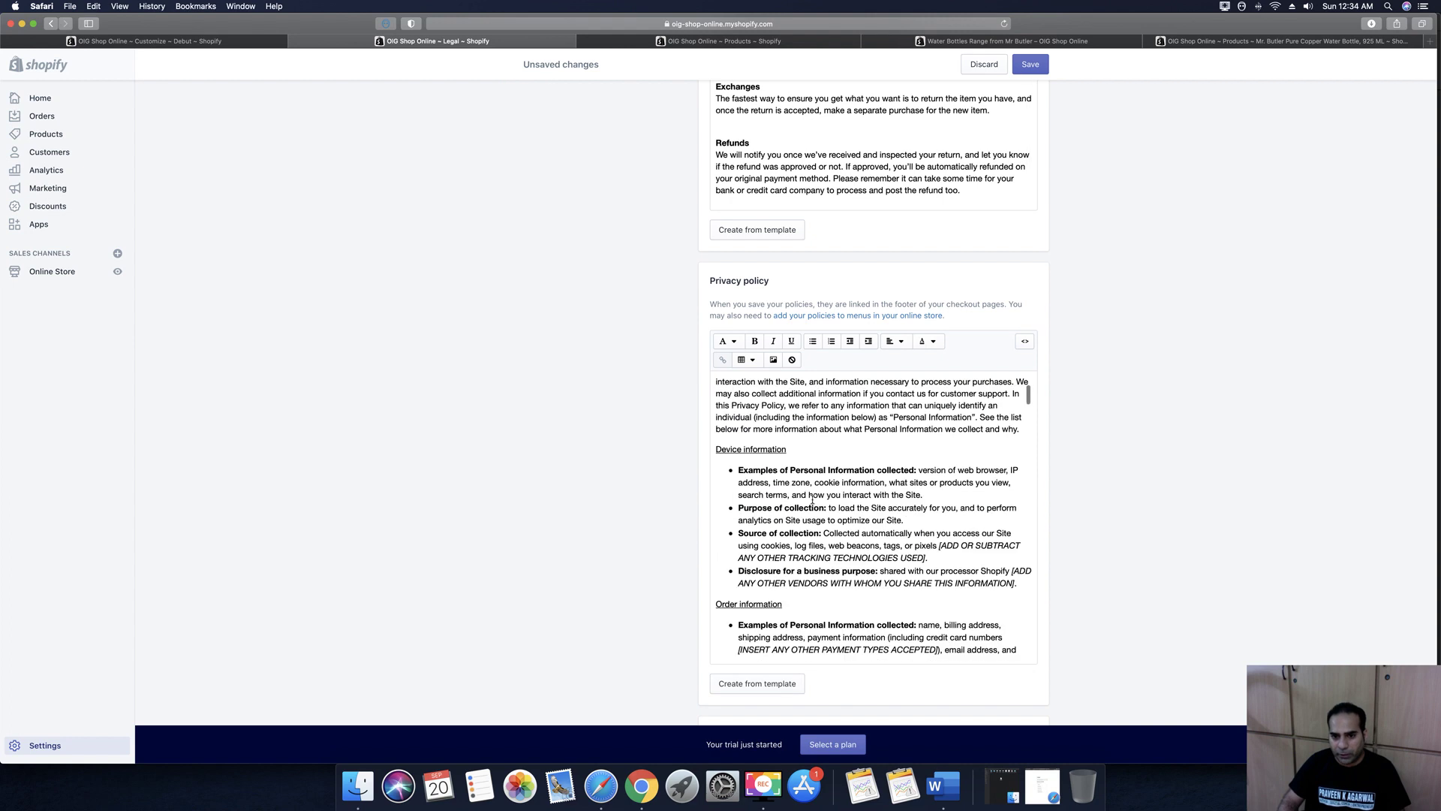
pyautogui.scroll(-5, 812, 499)
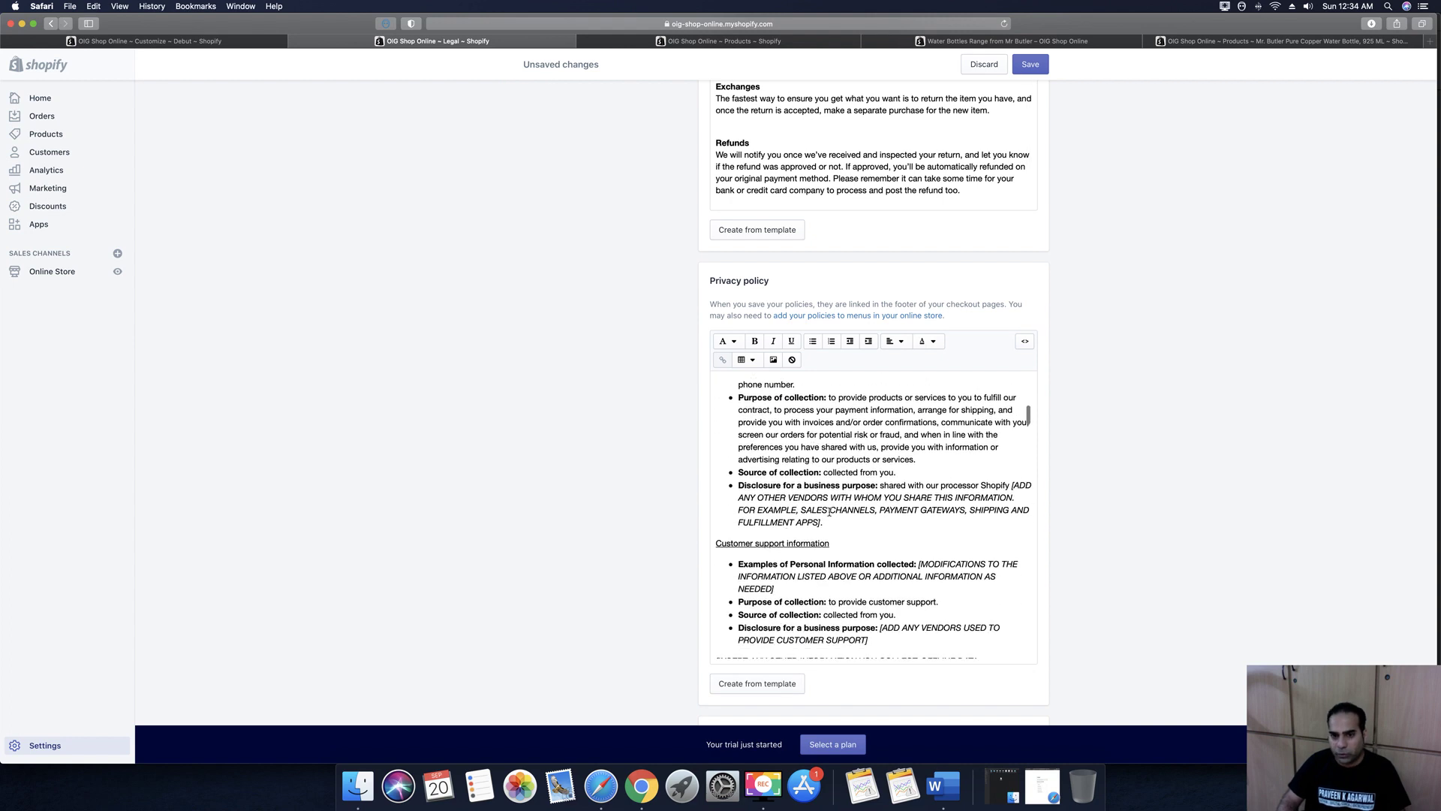
pyautogui.scroll(-10, 826, 498)
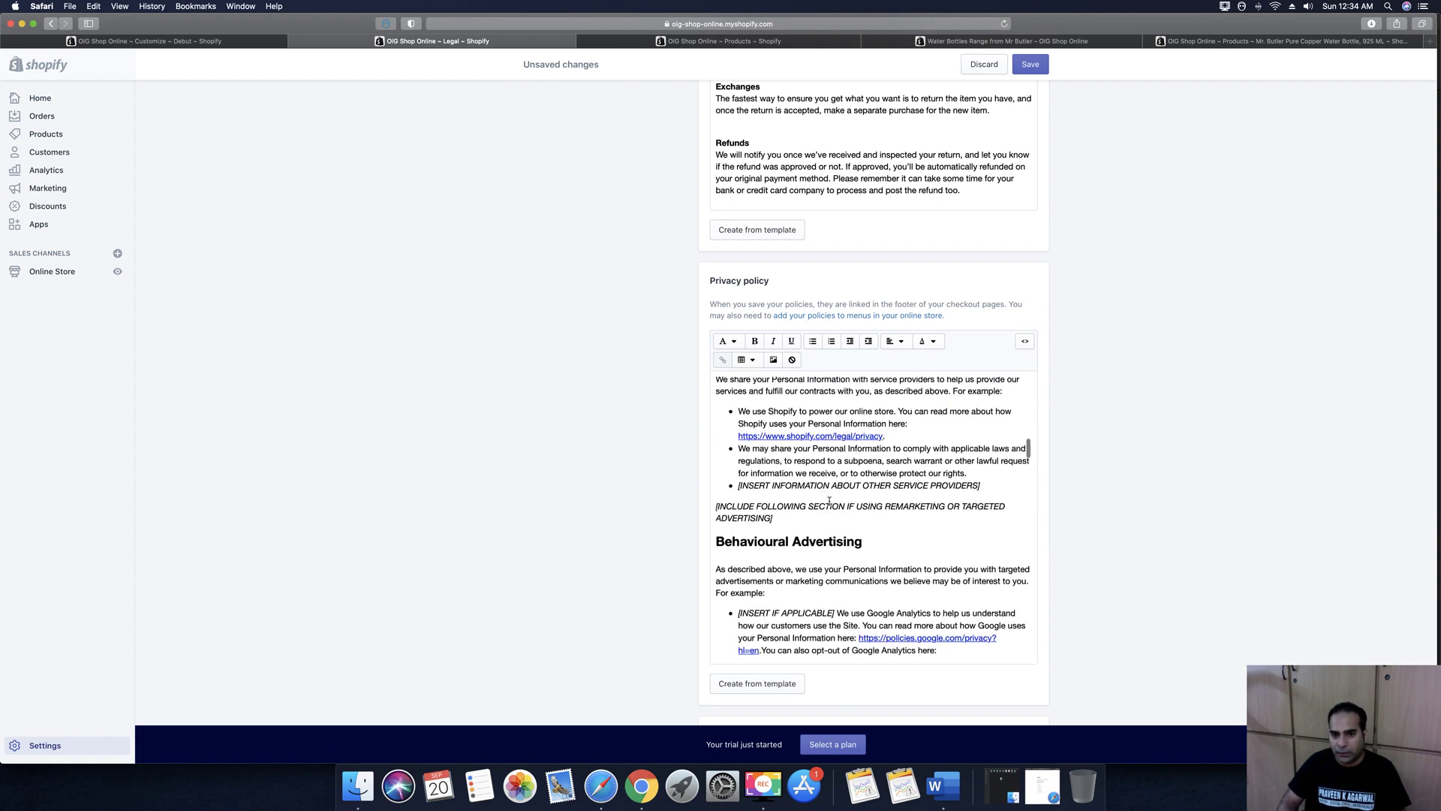
pyautogui.scroll(-8, 829, 499)
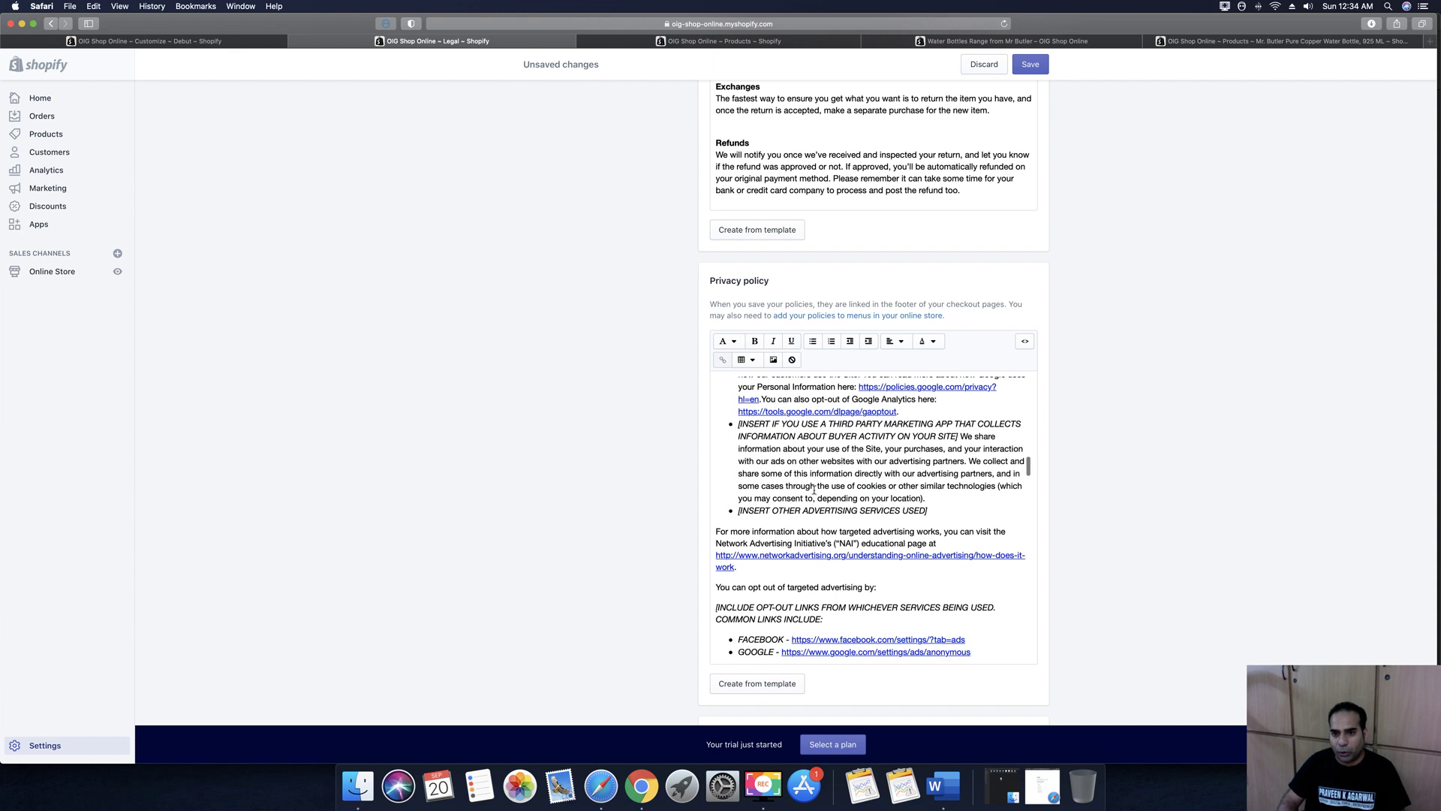
pyautogui.scroll(-15, 835, 474)
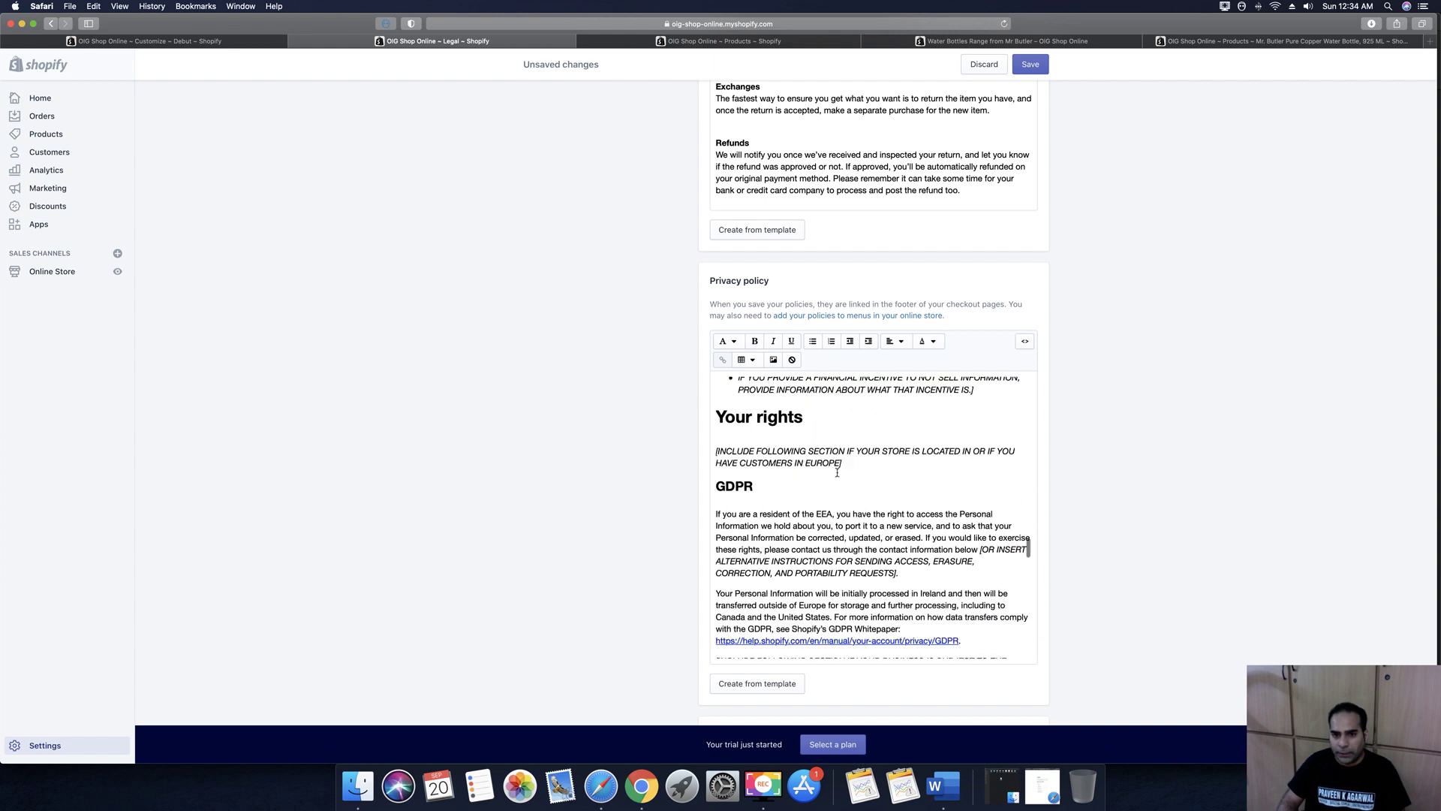
pyautogui.scroll(-12, 836, 469)
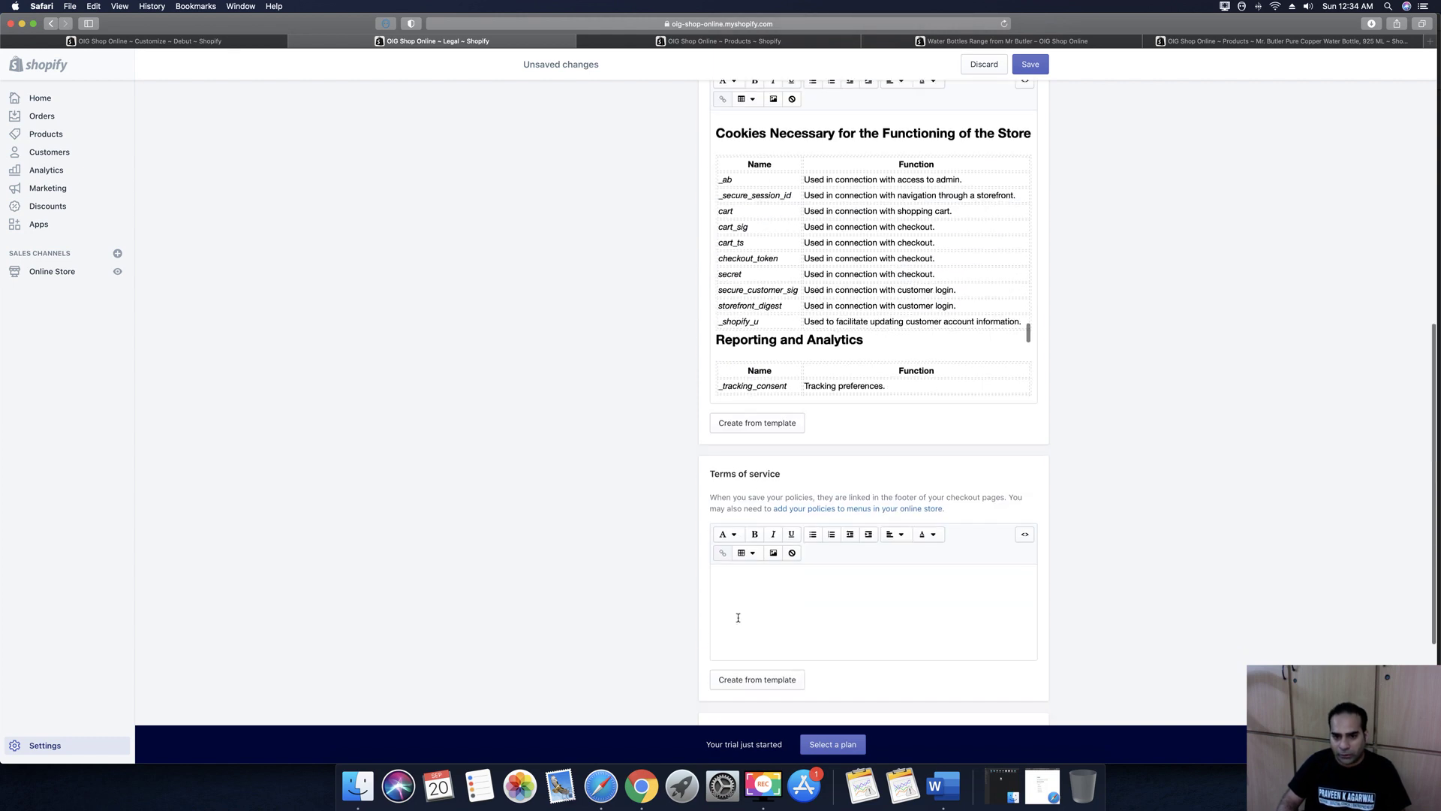
pyautogui.click(784, 680)
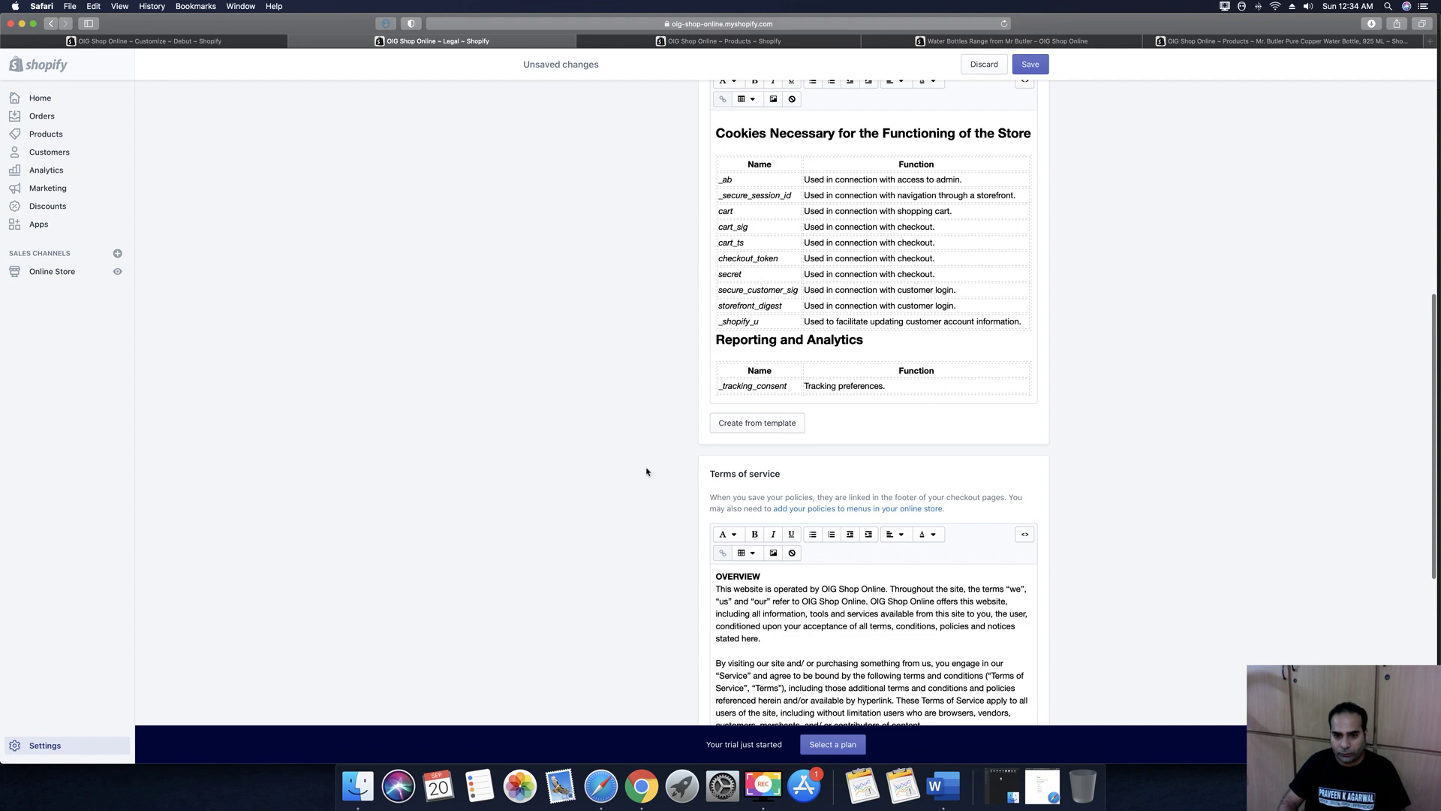
# Set the shipping policy to 'Free shipping PAN India.' and save the policies
pyautogui.scroll(-5, 871, 646)
pyautogui.scroll(-10, 1111, 616)
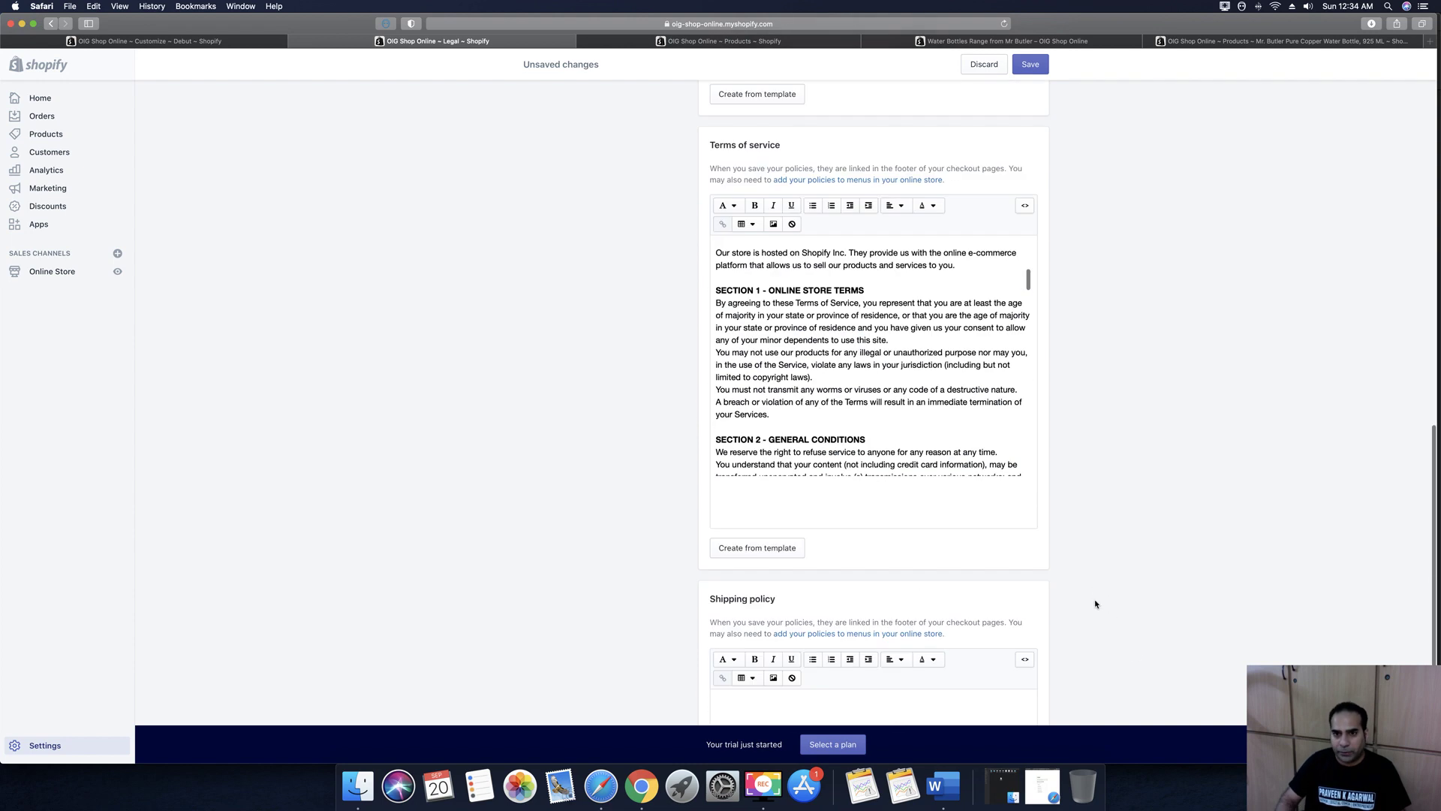
pyautogui.click(815, 596)
pyautogui.write('F')
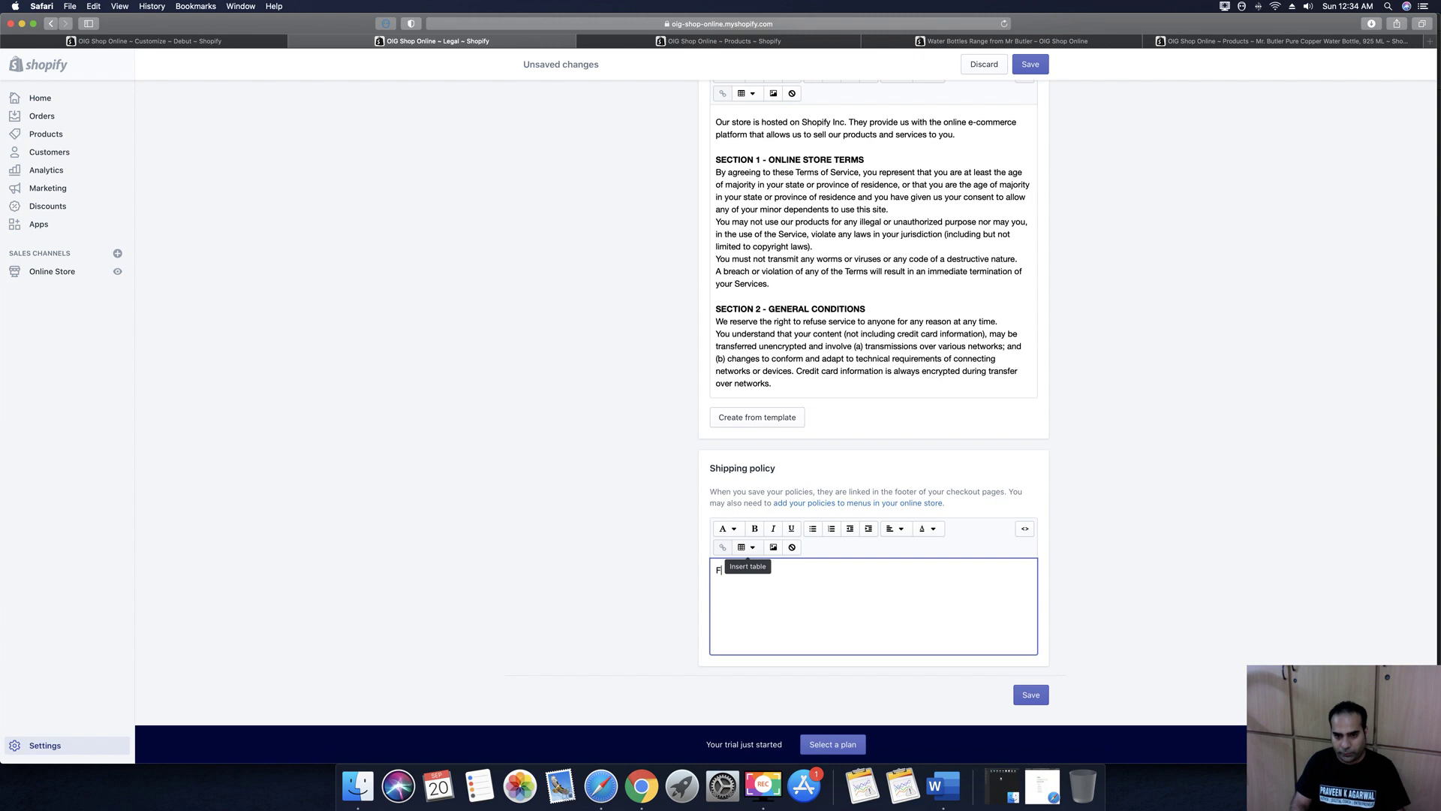
pyautogui.write('ree shipping PAN India.')
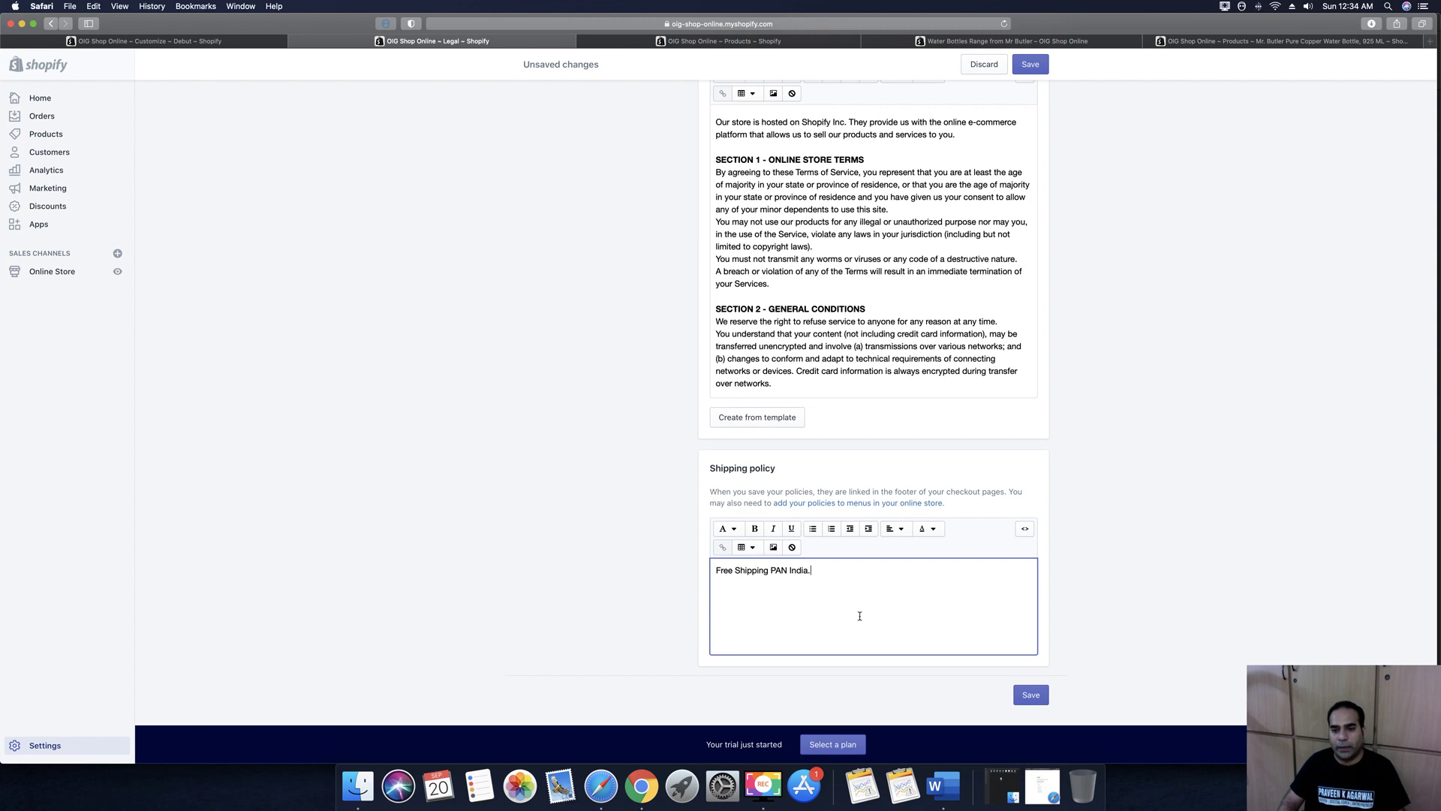
pyautogui.click(1033, 696)
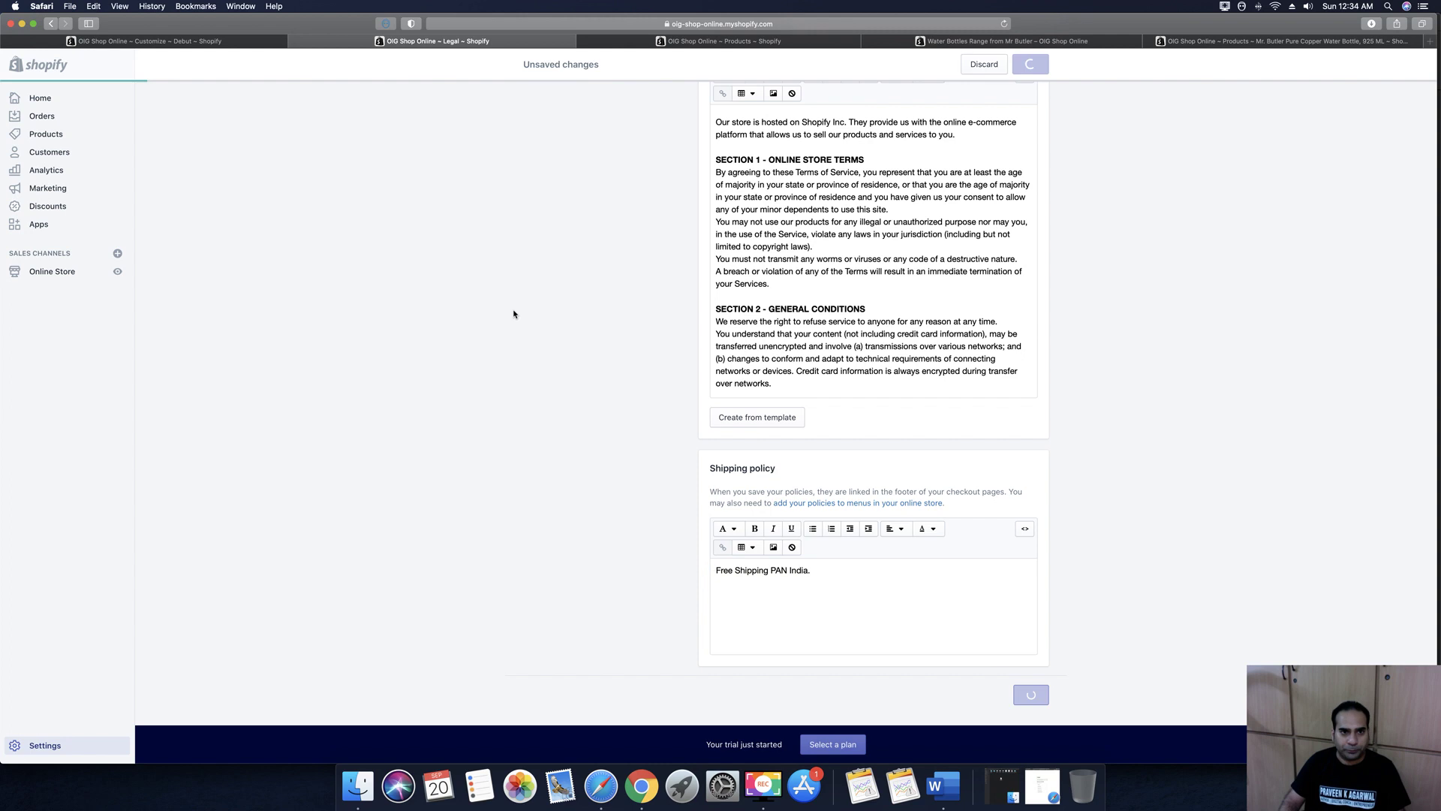
# Close the Water Bottles collection and copper bottle product tabs, then go to Online Store > Pages
pyautogui.click(737, 42)
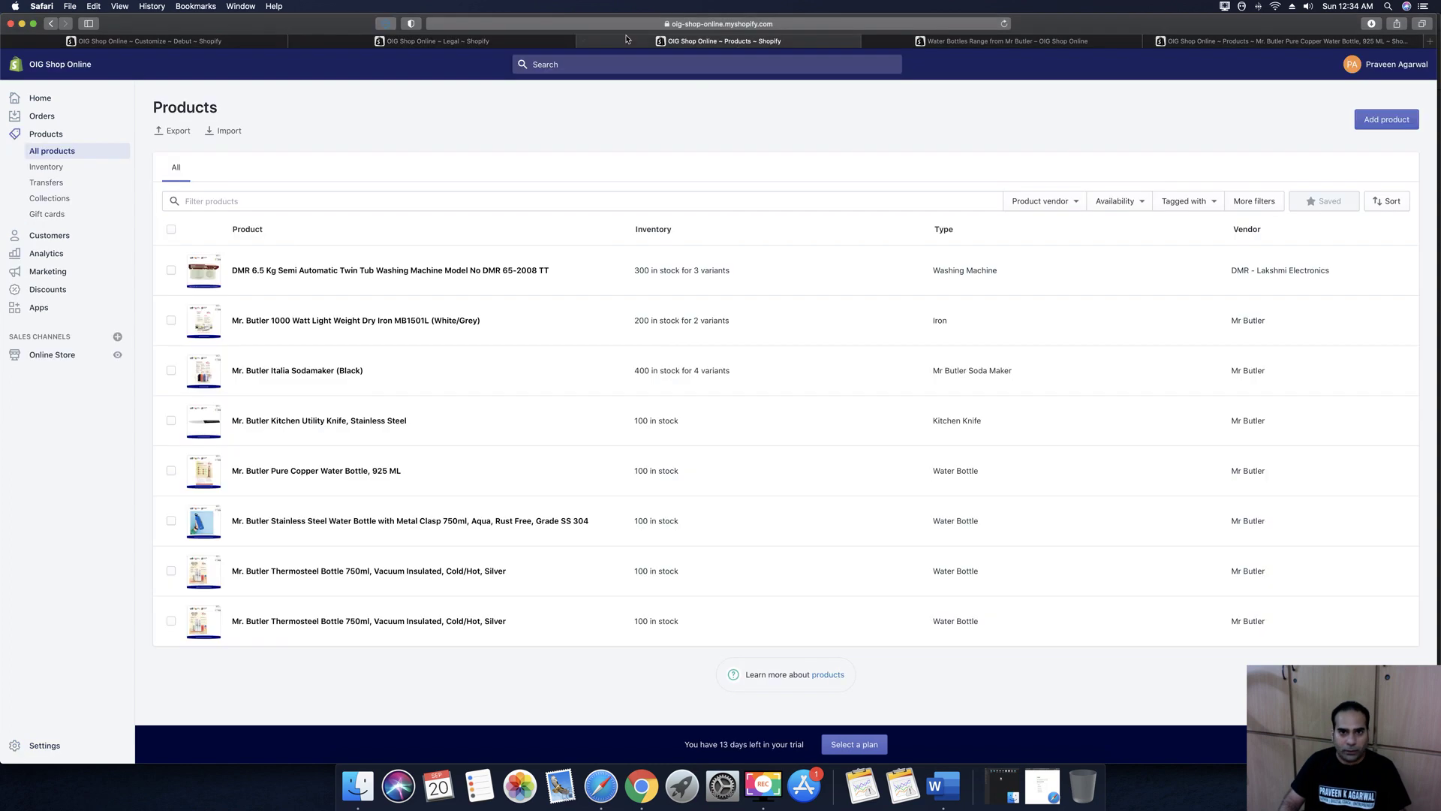
pyautogui.click(934, 43)
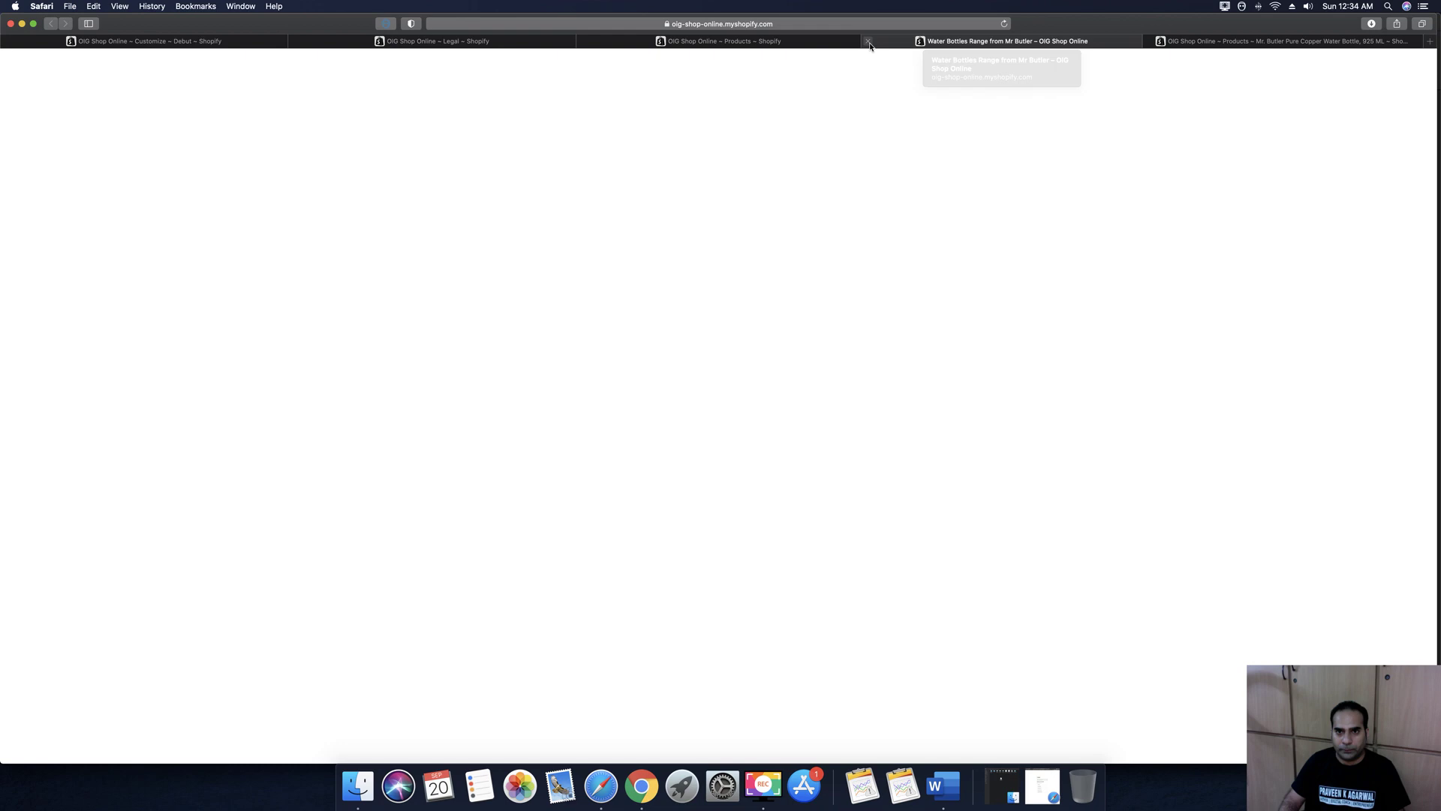
pyautogui.click(870, 45)
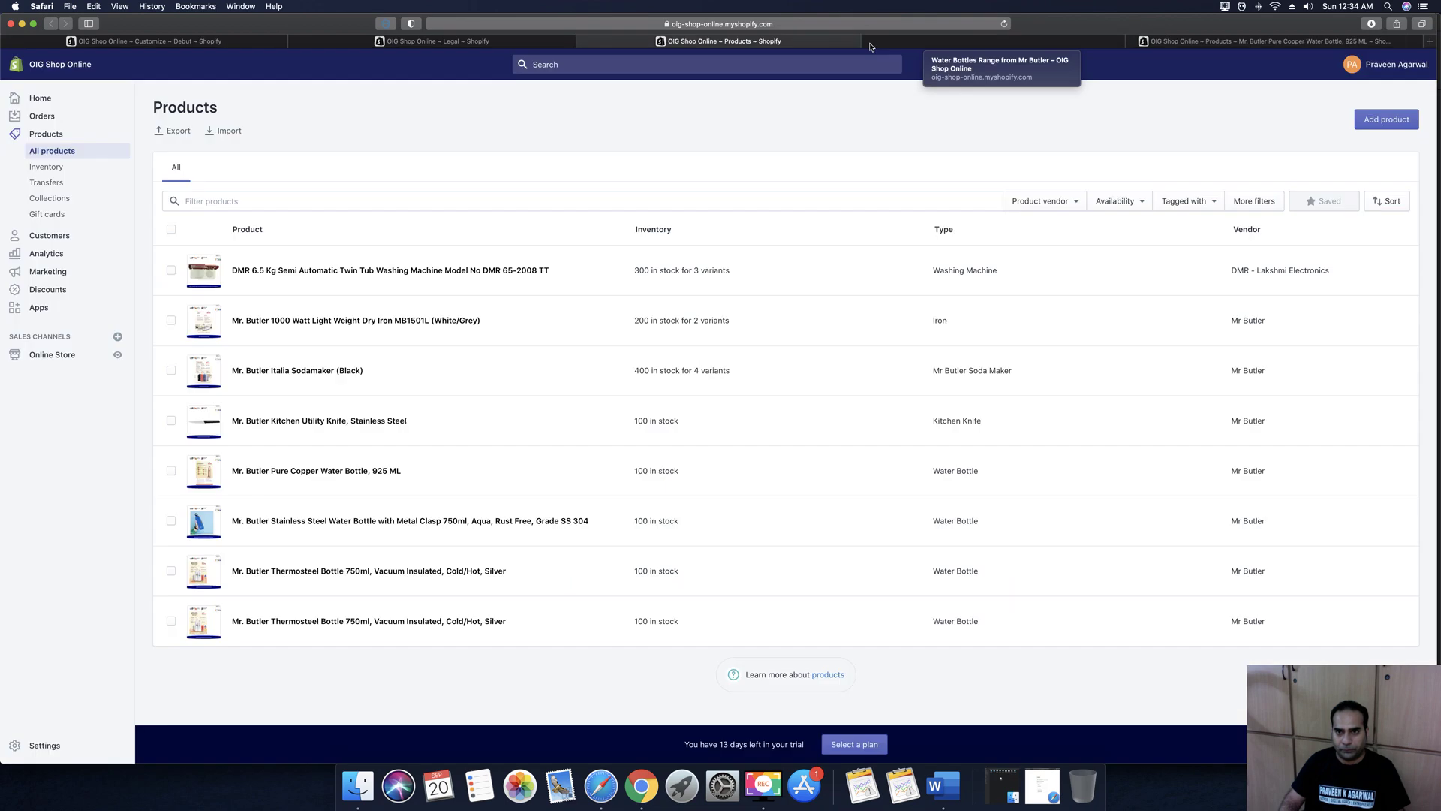
pyautogui.click(1102, 47)
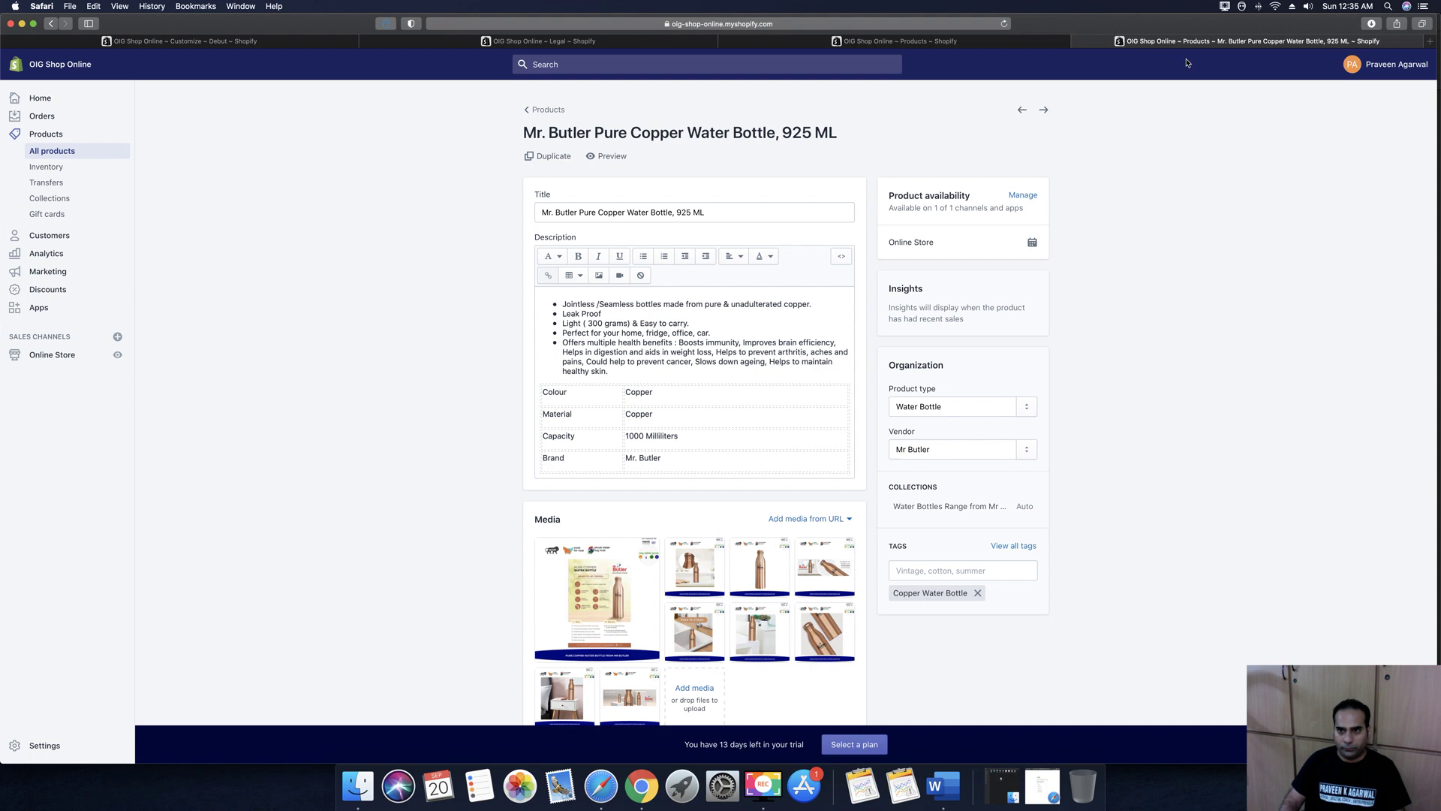
pyautogui.click(1079, 41)
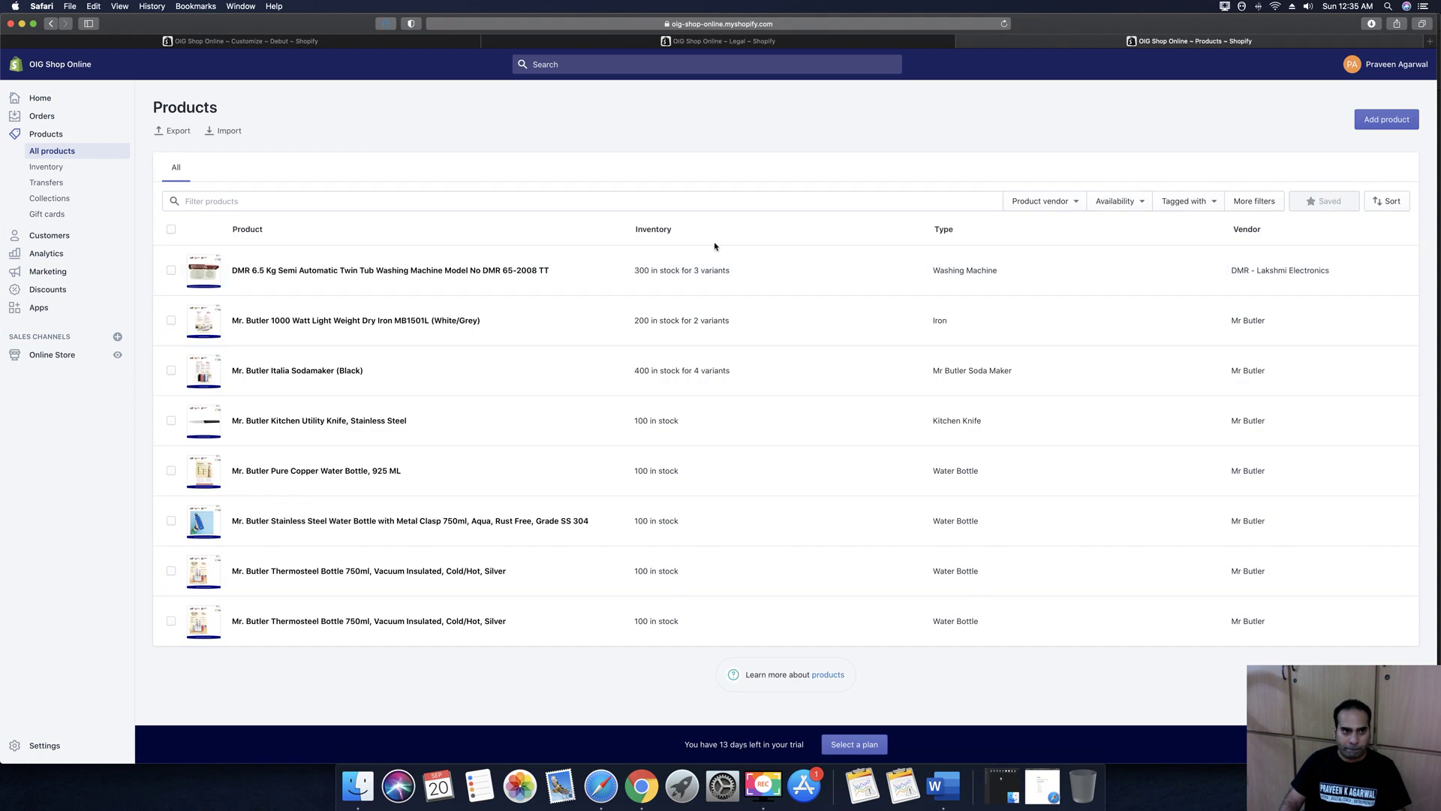
pyautogui.click(48, 356)
pyautogui.click(41, 320)
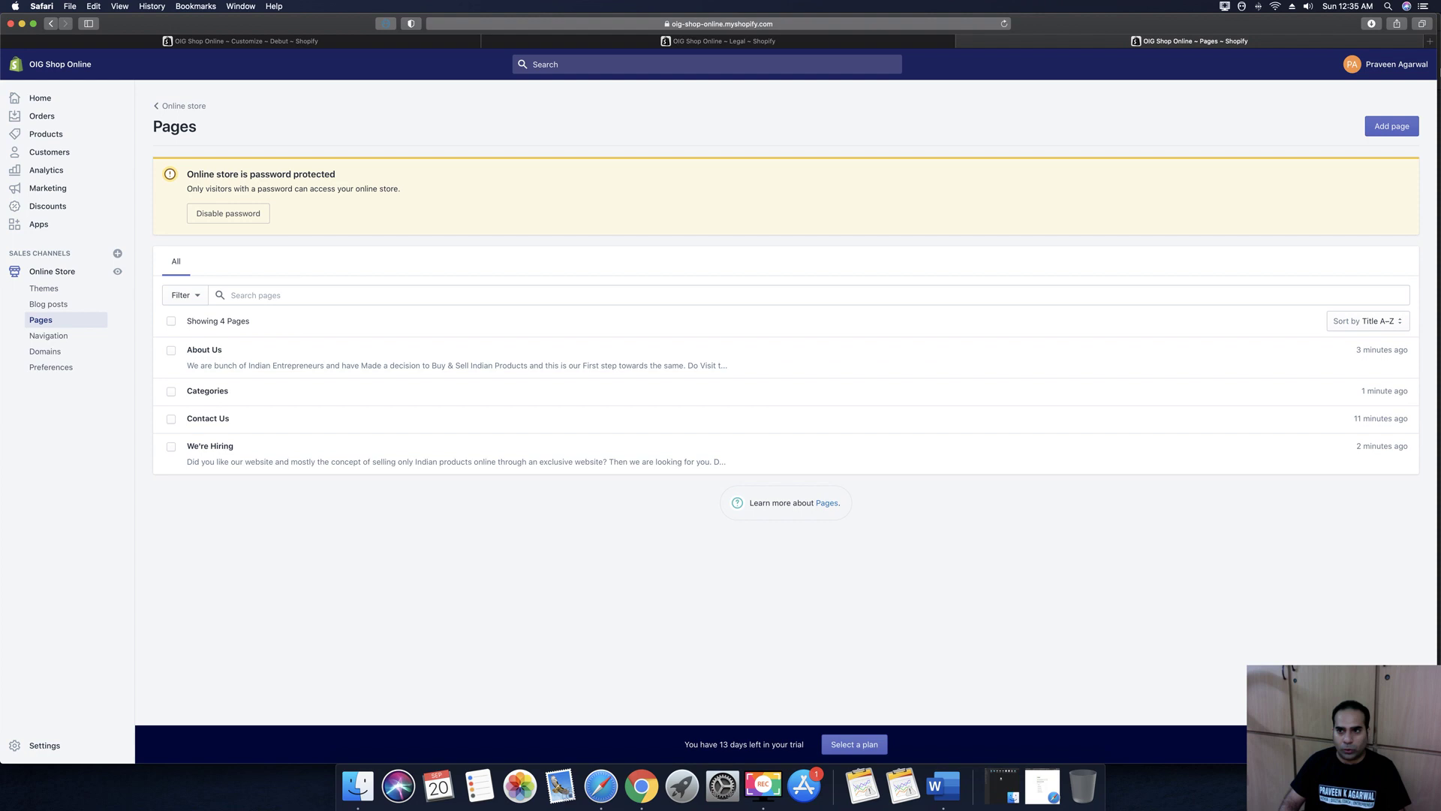
# Start a new page and copy the full refund policy text from the legal policies
pyautogui.click(1385, 129)
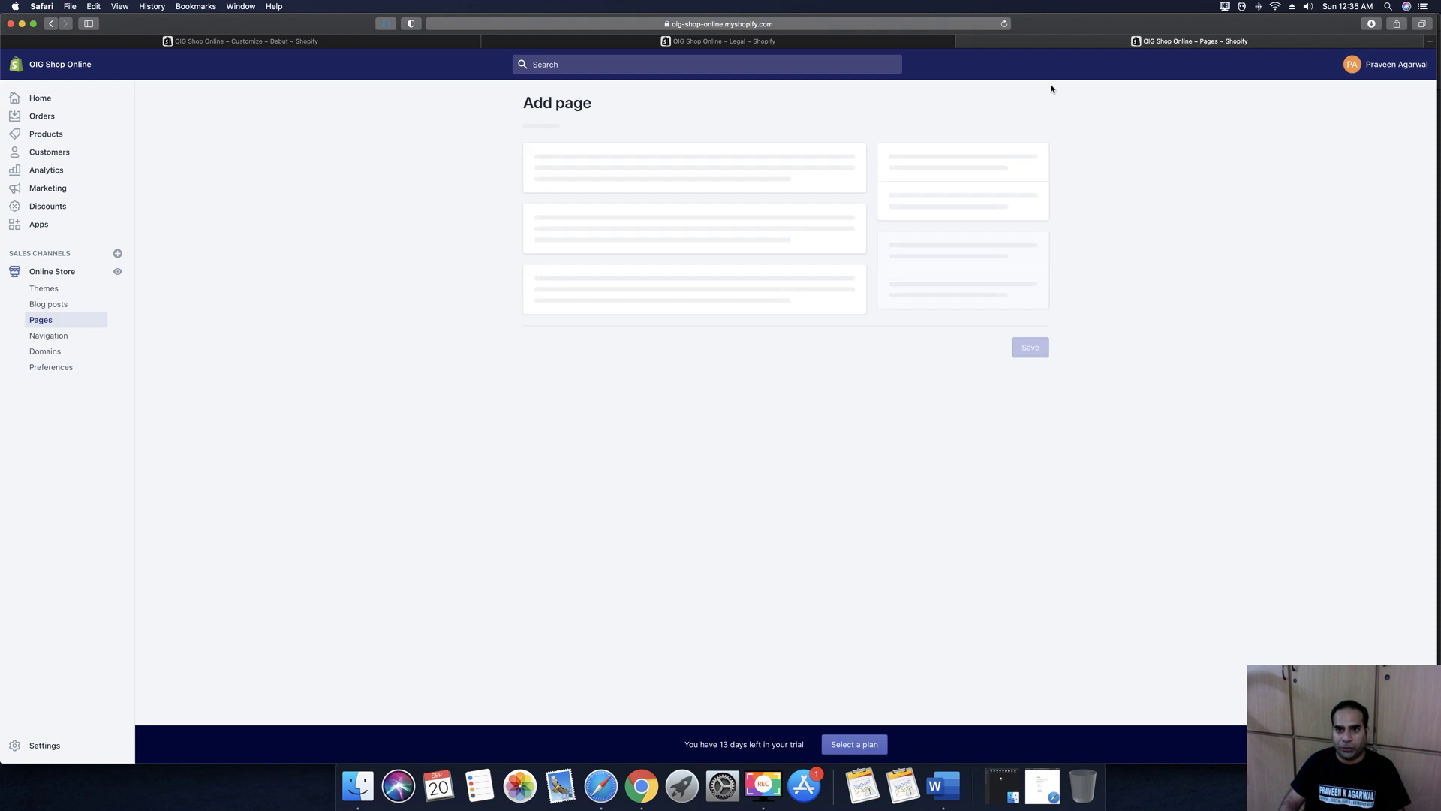
pyautogui.click(750, 45)
pyautogui.click(795, 193)
pyautogui.scroll(3, 780, 225)
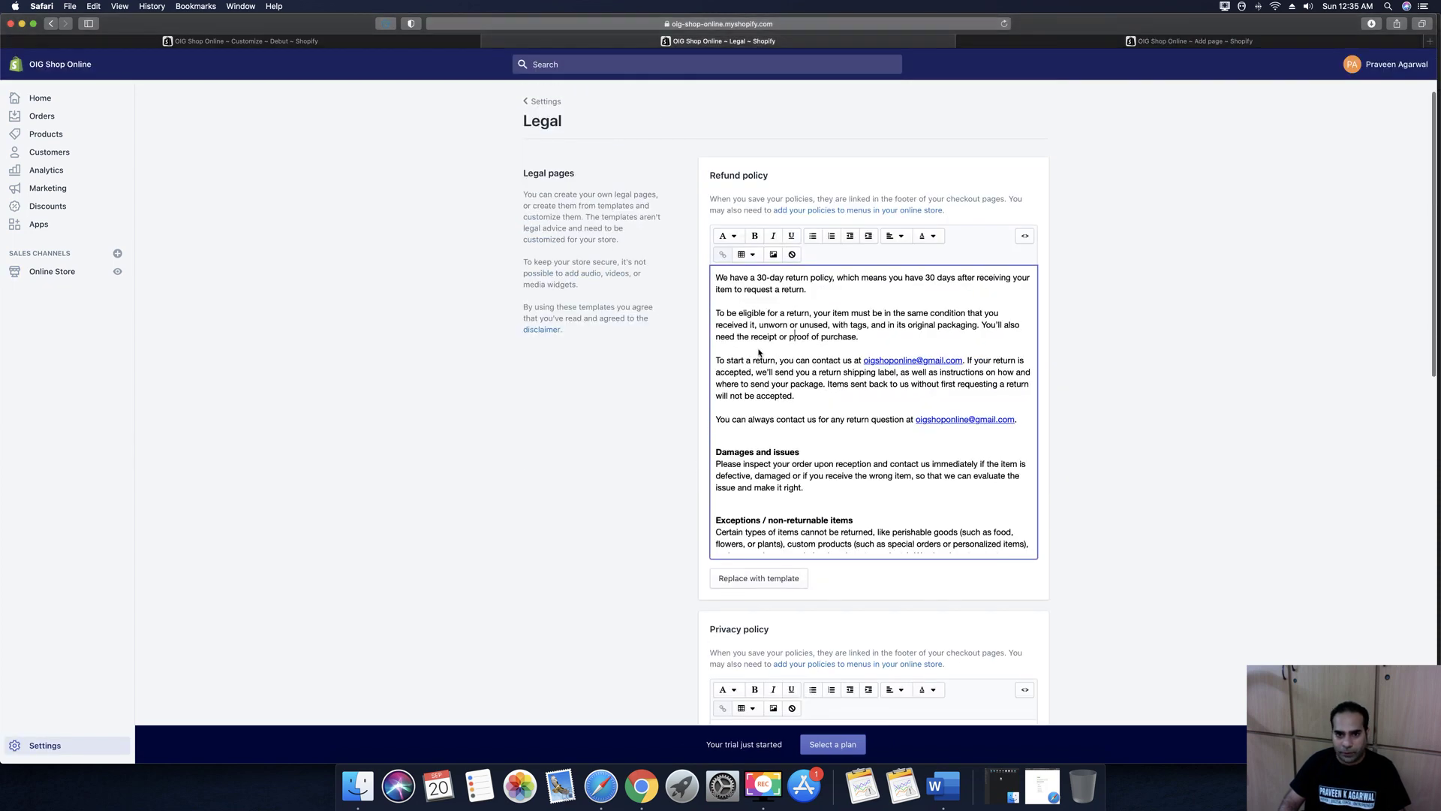
pyautogui.click(756, 325)
pyautogui.press('super+a')
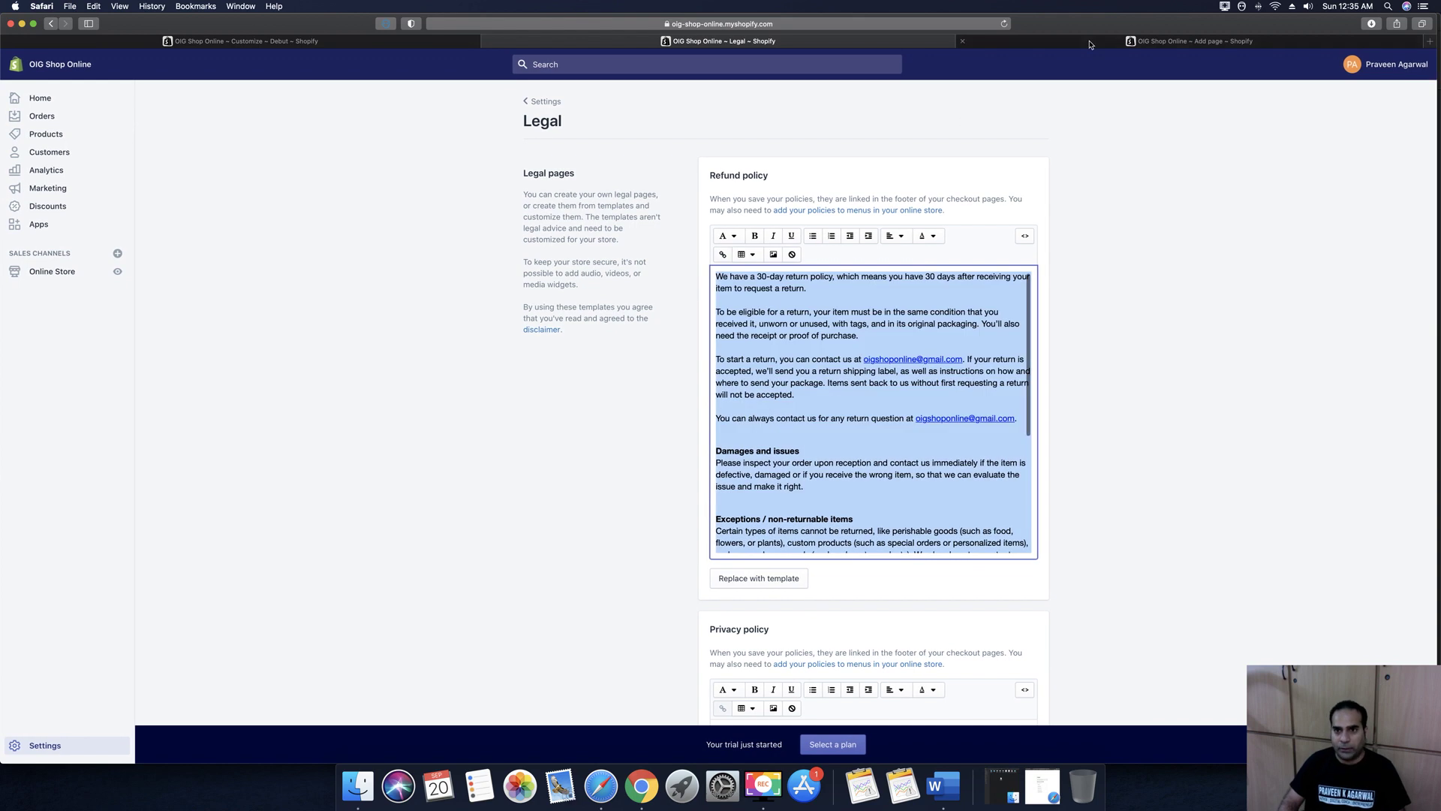
pyautogui.press('super+c')
# Paste the refund text as content, title the page 'Refund Policy', save, and return to Pages
pyautogui.hotkey('ctrl', 'Tab')
pyautogui.click(617, 283)
pyautogui.press('super+v')
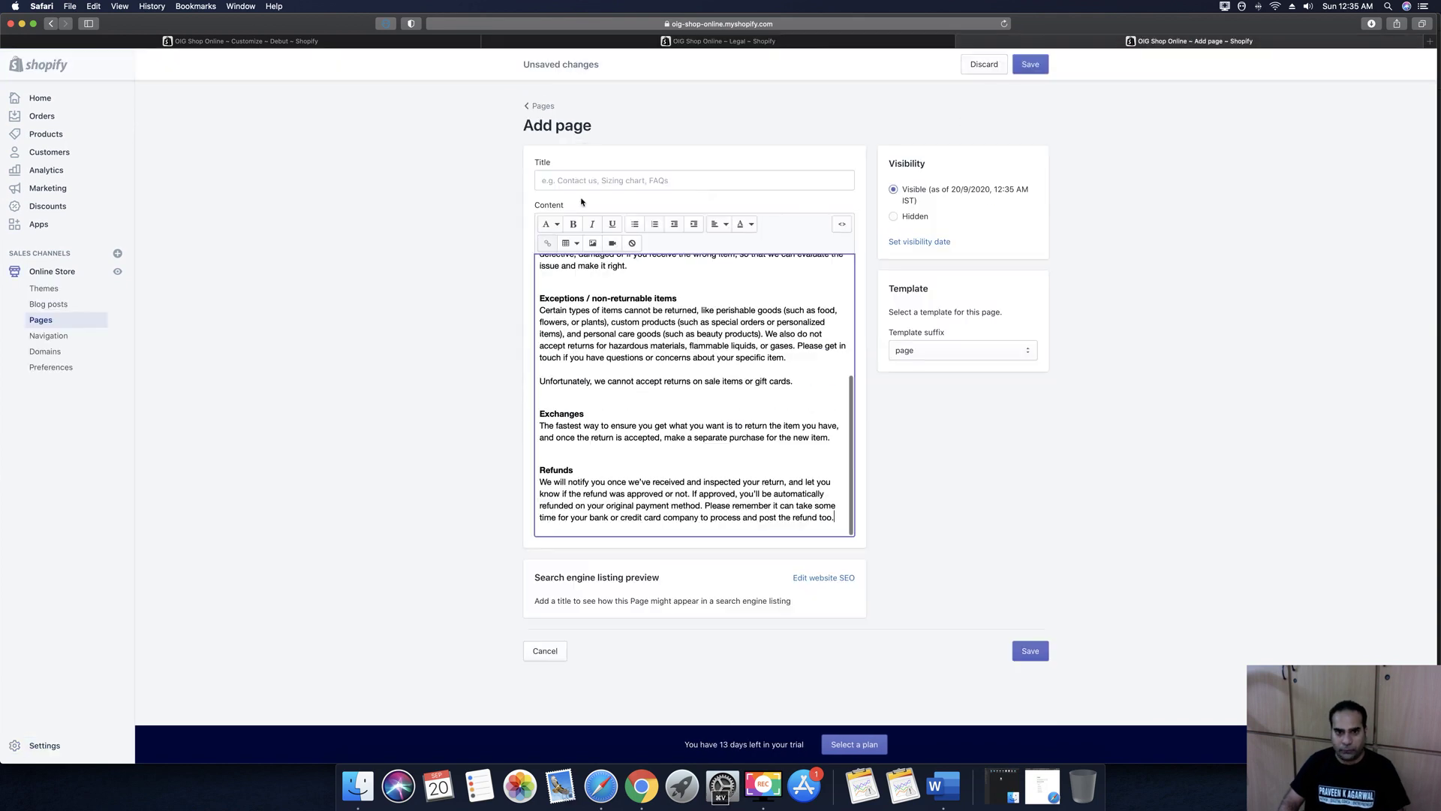
pyautogui.click(588, 181)
pyautogui.write('Refund Policy')
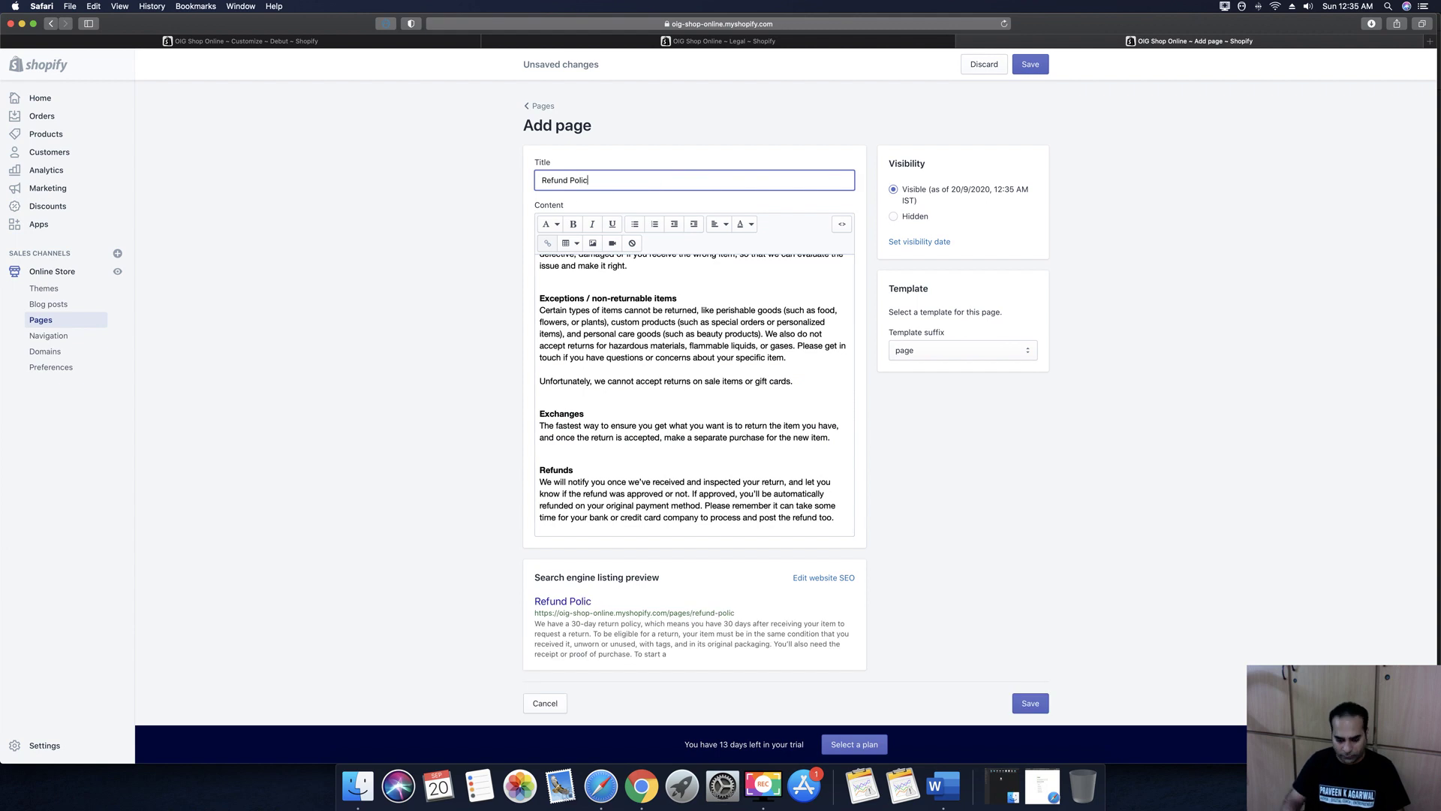
pyautogui.click(1039, 65)
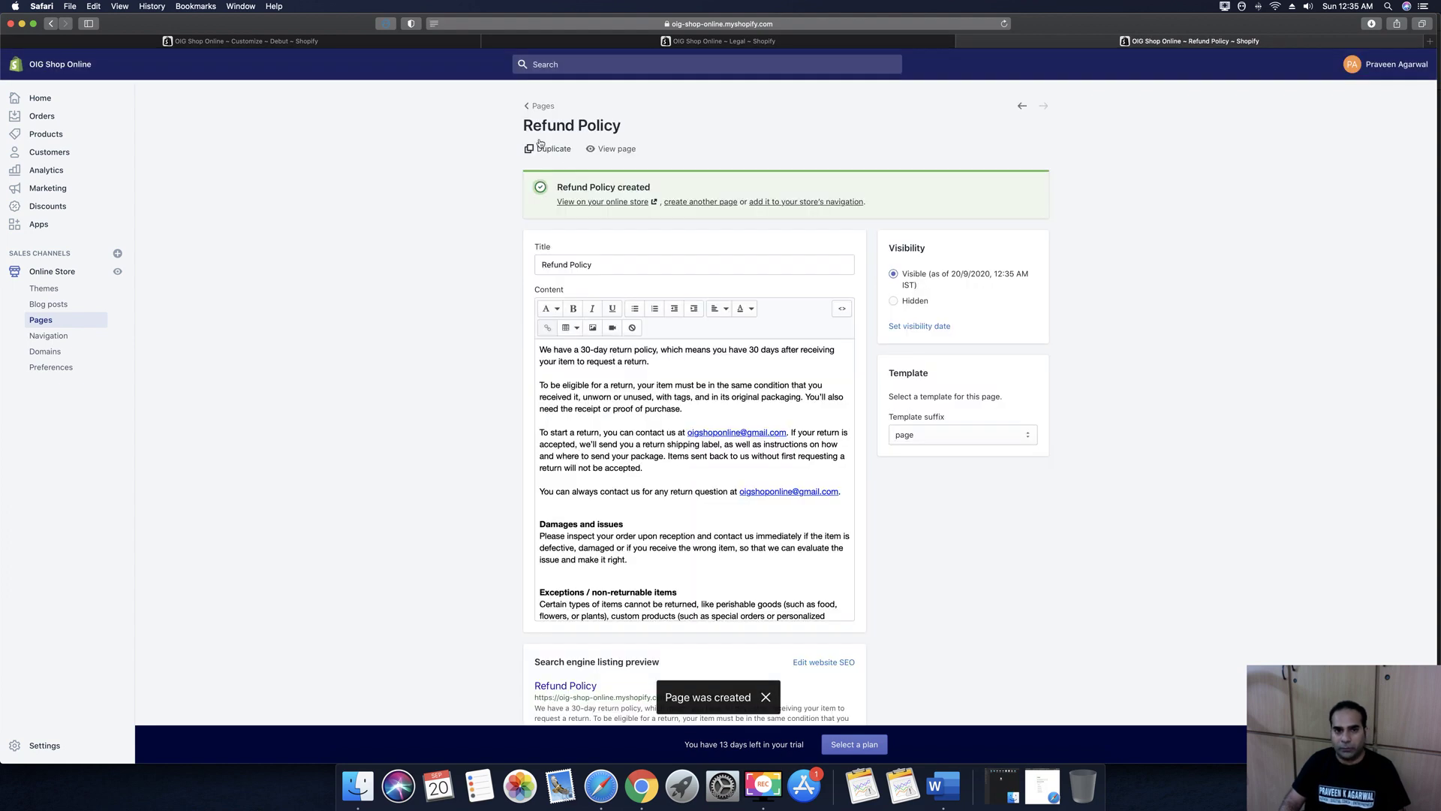
pyautogui.click(540, 106)
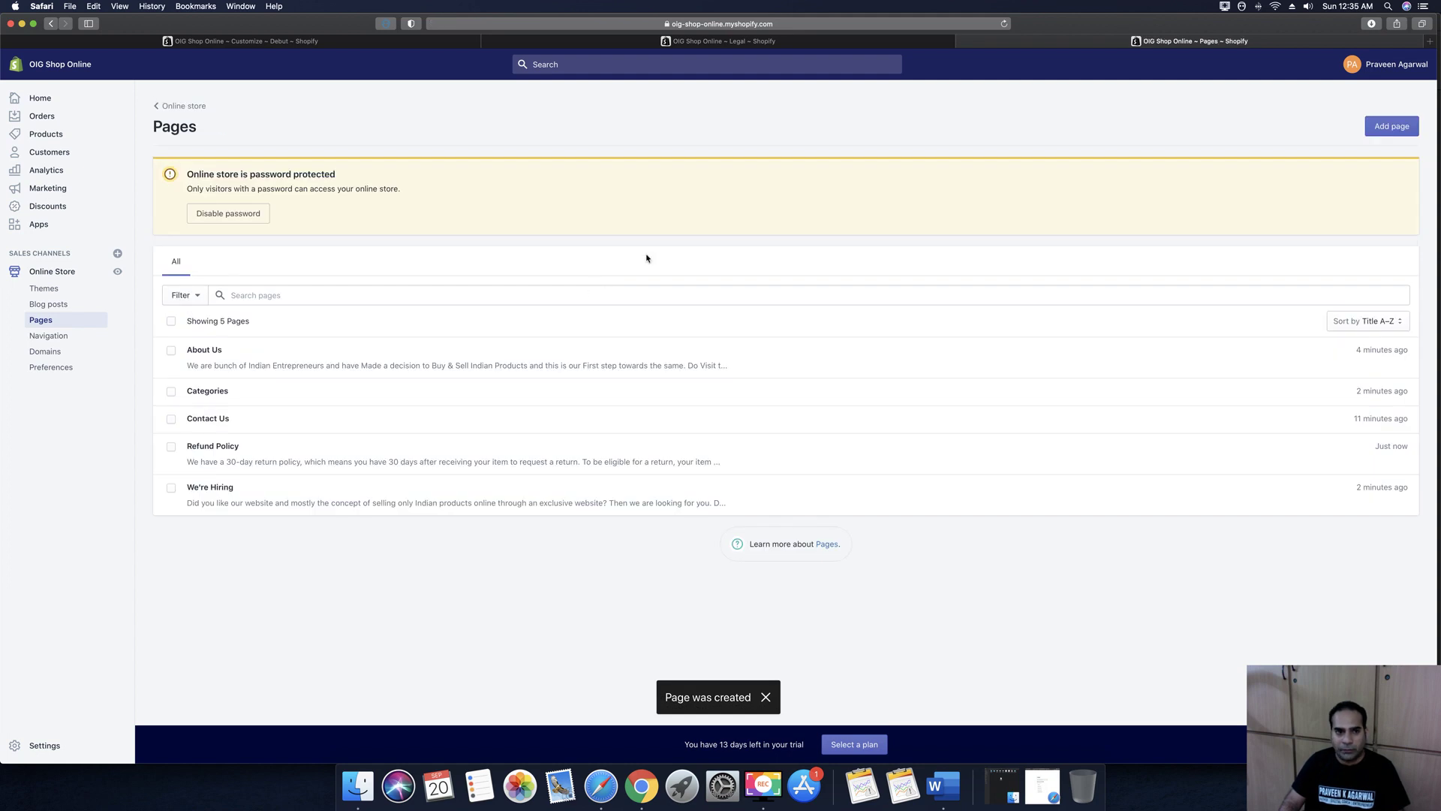
# Start another new page and copy the full privacy policy text from the legal policies
pyautogui.click(1390, 126)
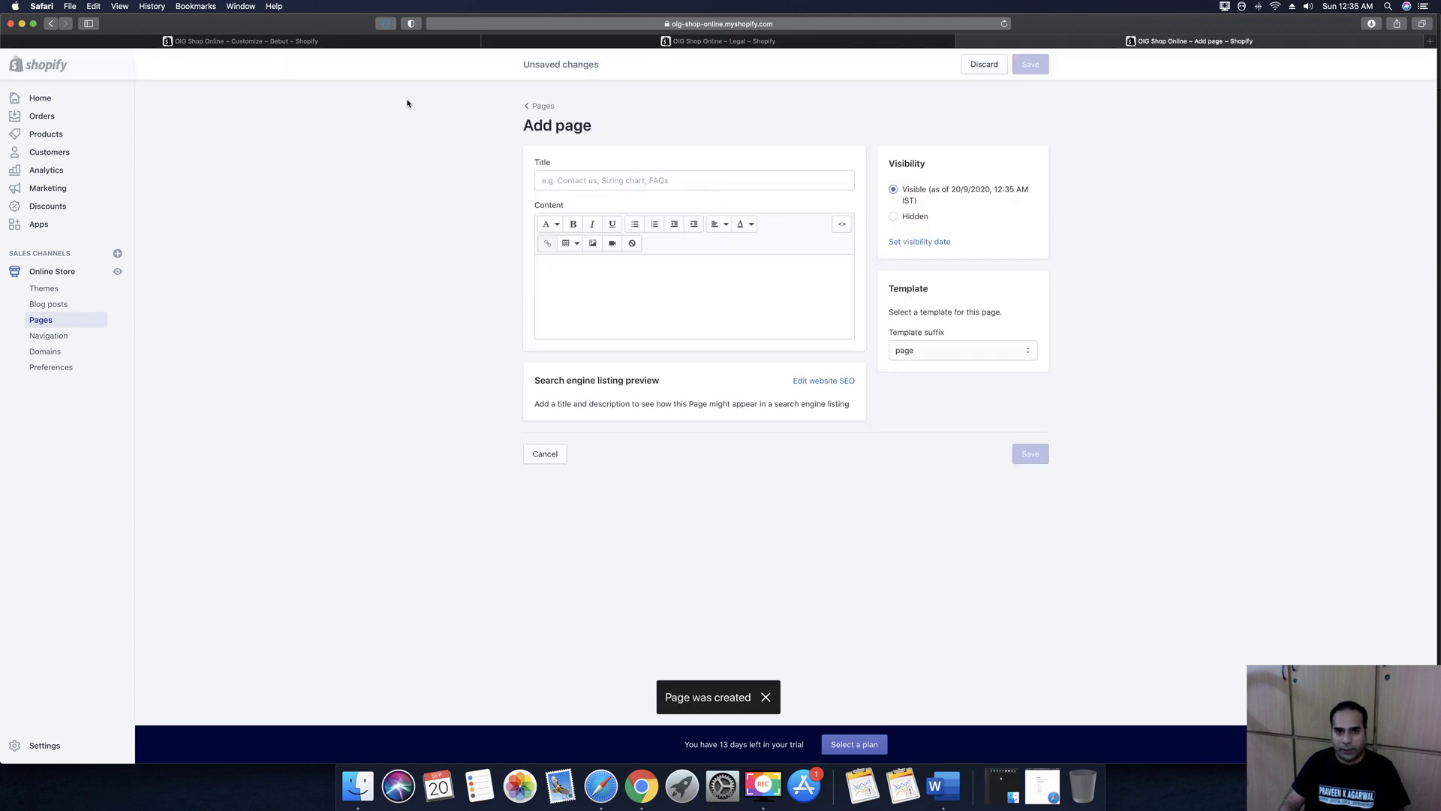
pyautogui.click(728, 42)
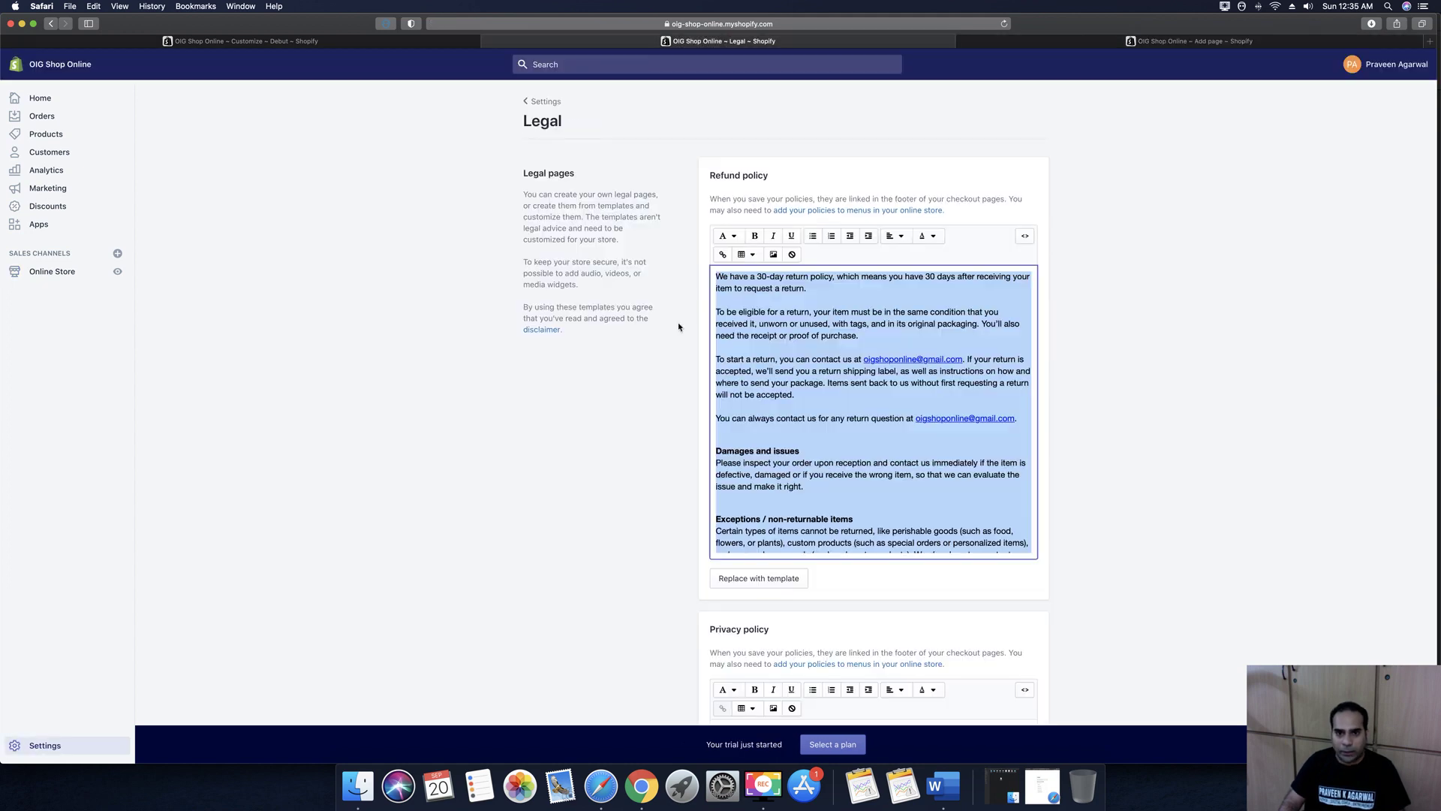
pyautogui.click(839, 417)
pyautogui.scroll(-5, 833, 398)
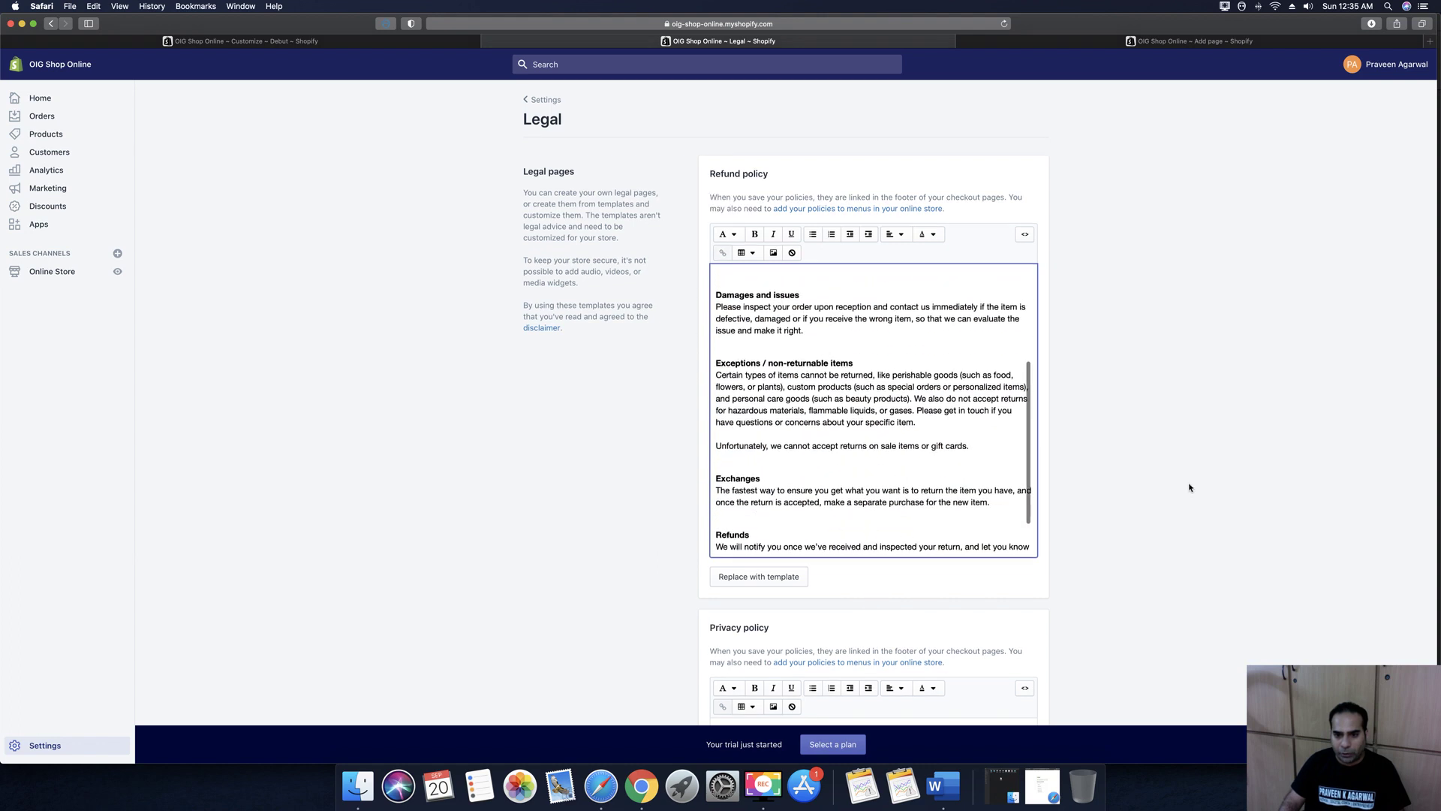
pyautogui.scroll(-2, 1190, 488)
pyautogui.scroll(-6, 1190, 488)
pyautogui.click(859, 533)
pyautogui.press('super+a')
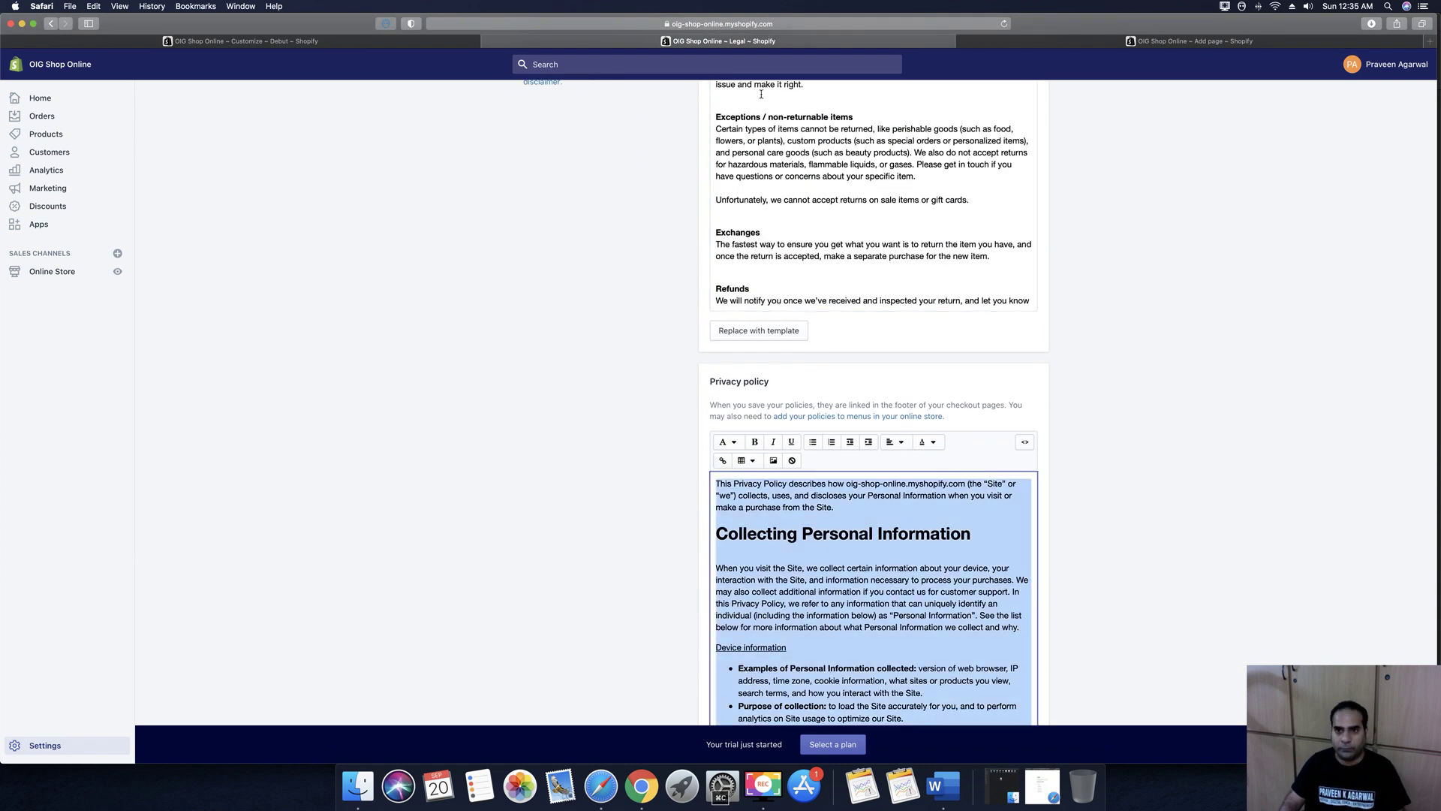
# Paste the privacy text as content, title the page 'Privacy Policy', and save it
pyautogui.click(1188, 43)
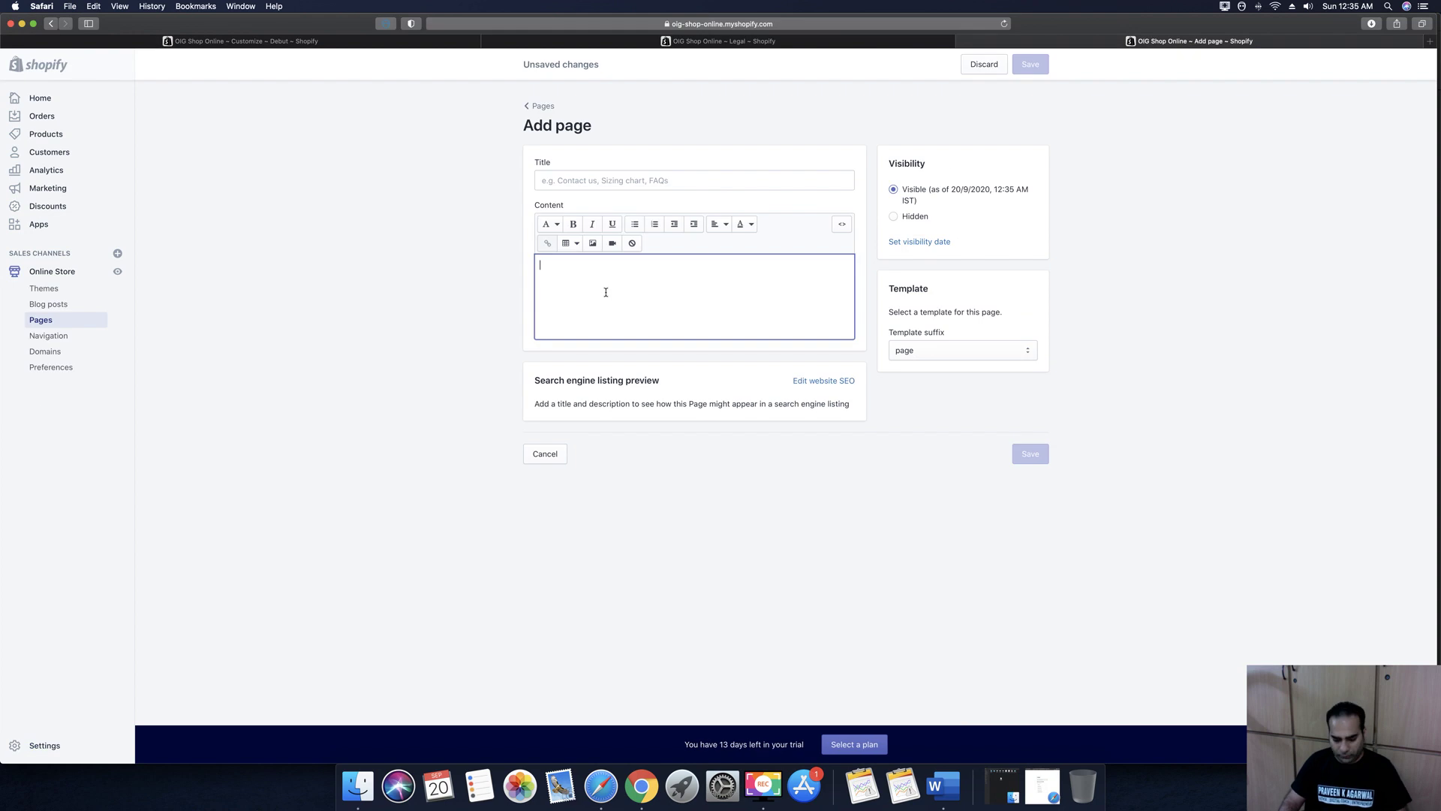
pyautogui.press('super+v')
pyautogui.click(550, 181)
pyautogui.write('P')
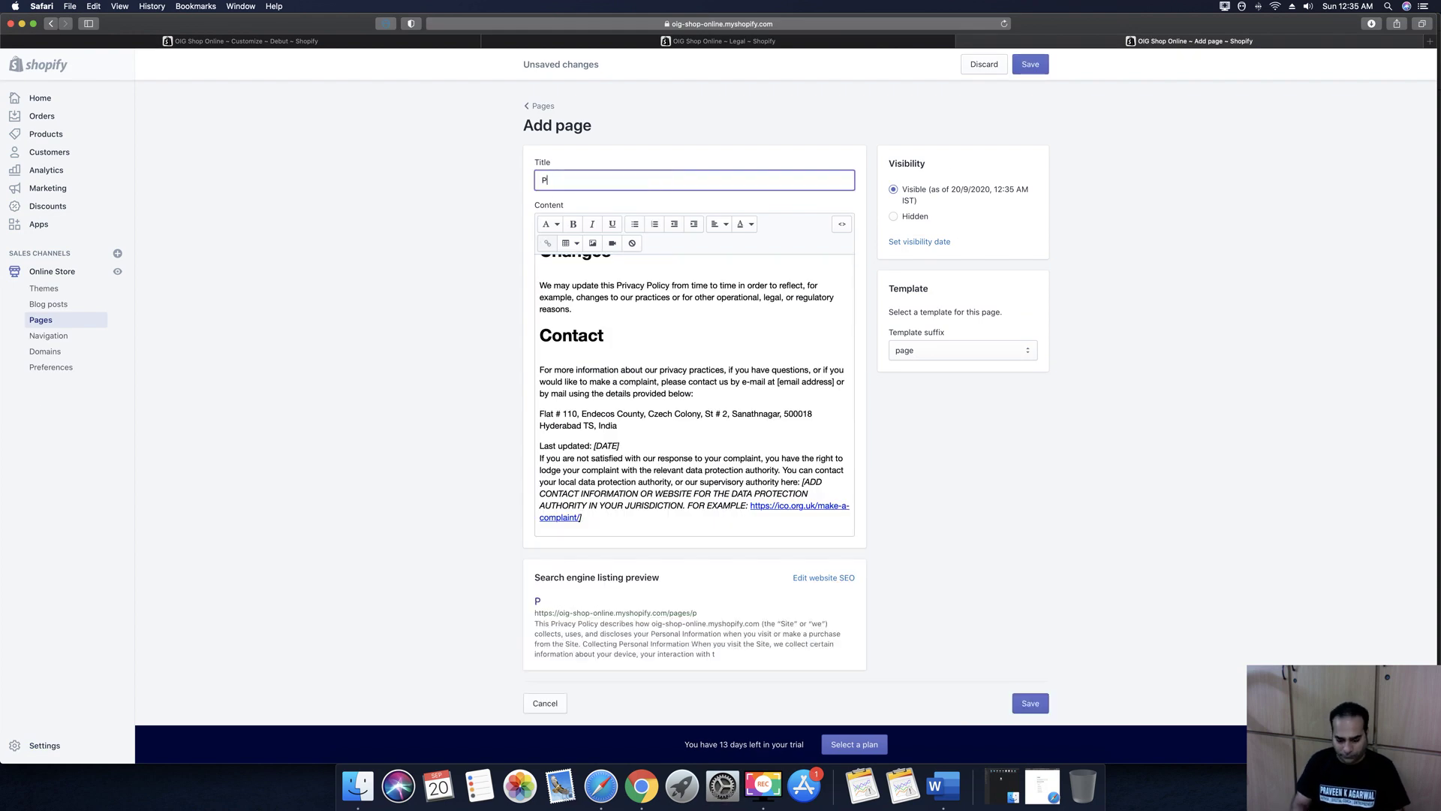
pyautogui.write('rivacy Policy')
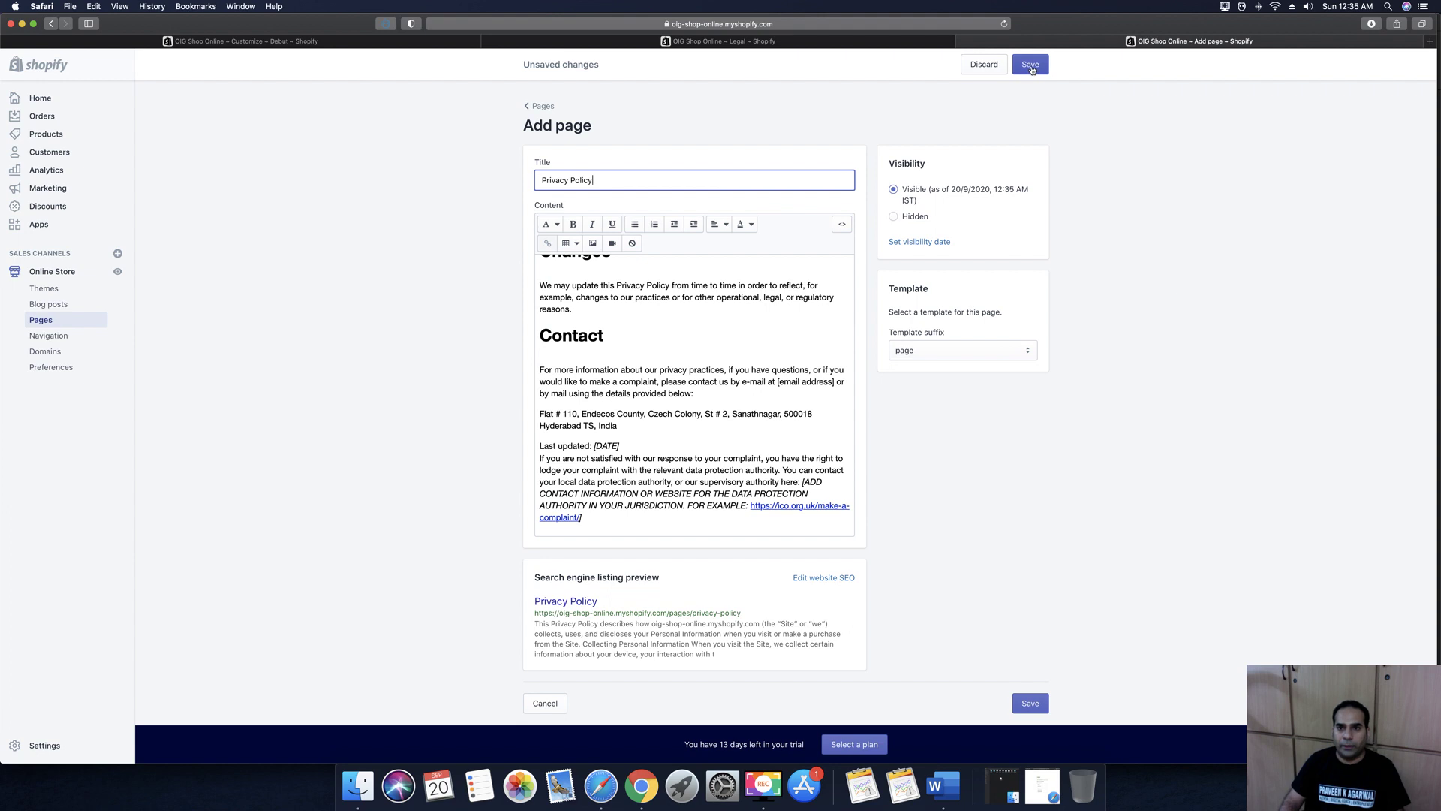
pyautogui.click(1030, 66)
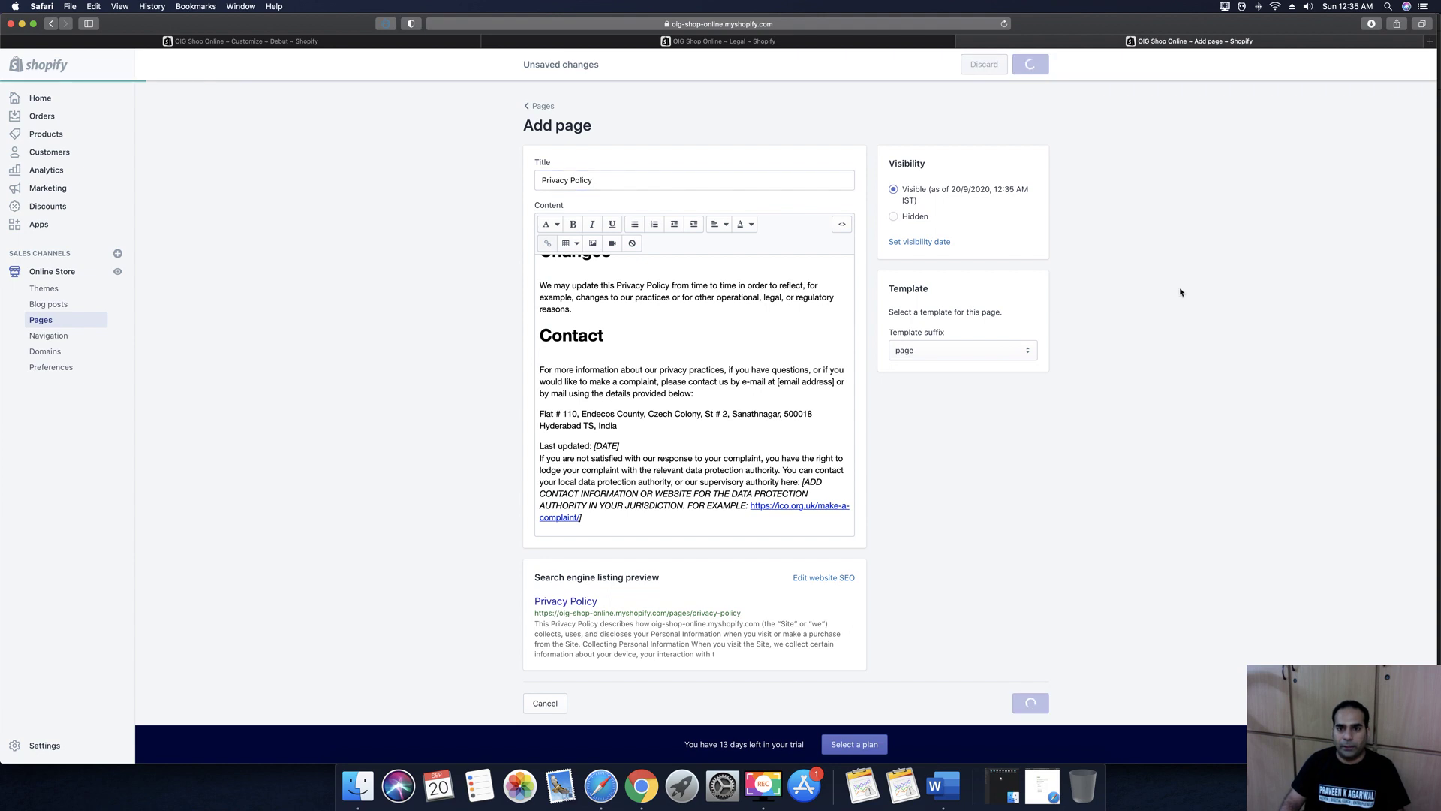
# Select the entire Terms of service text on the legal policies page for copying
pyautogui.hotkey('ctrl', 'shift', 'Tab')
pyautogui.scroll(-10, 1089, 448)
pyautogui.scroll(-3, 1088, 448)
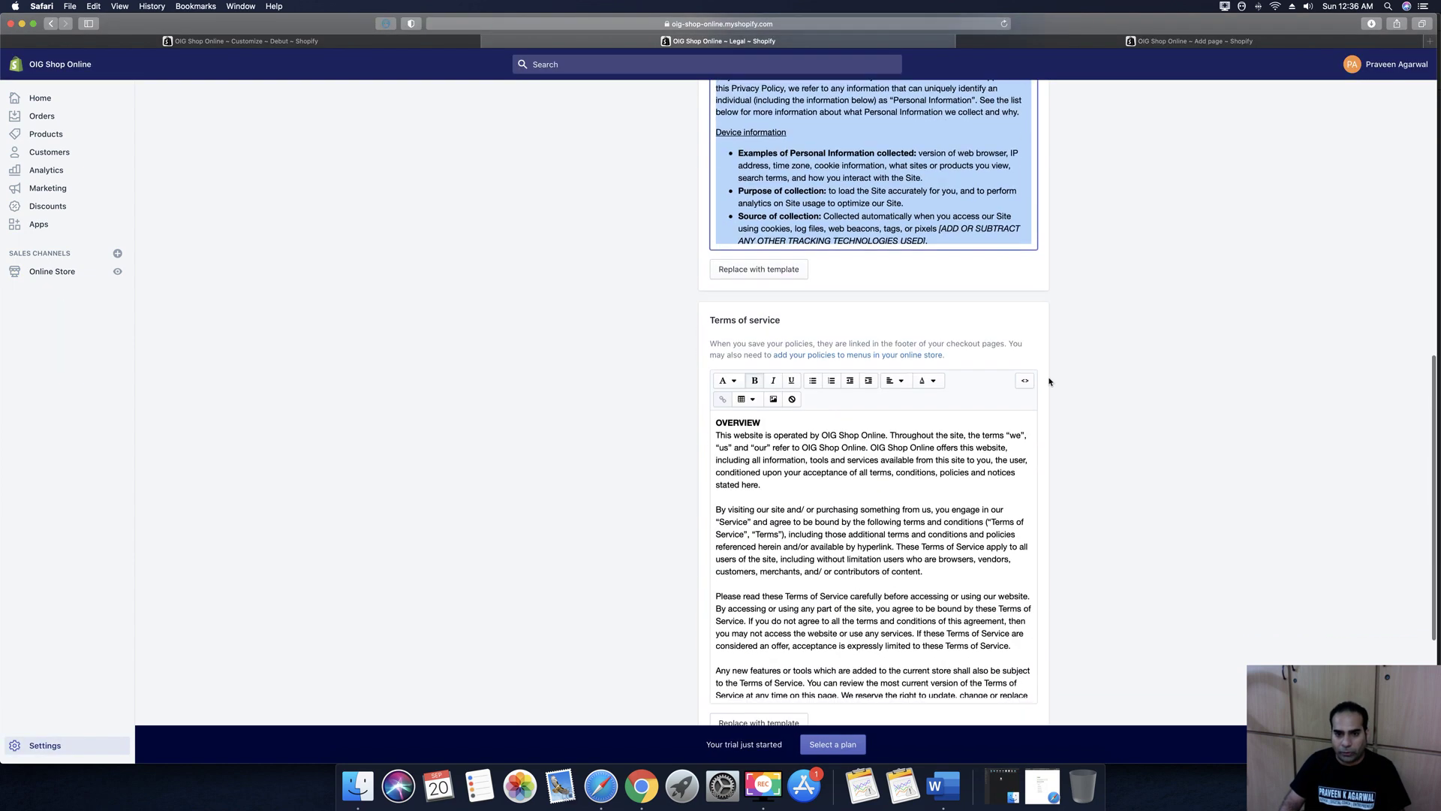
pyautogui.click(871, 516)
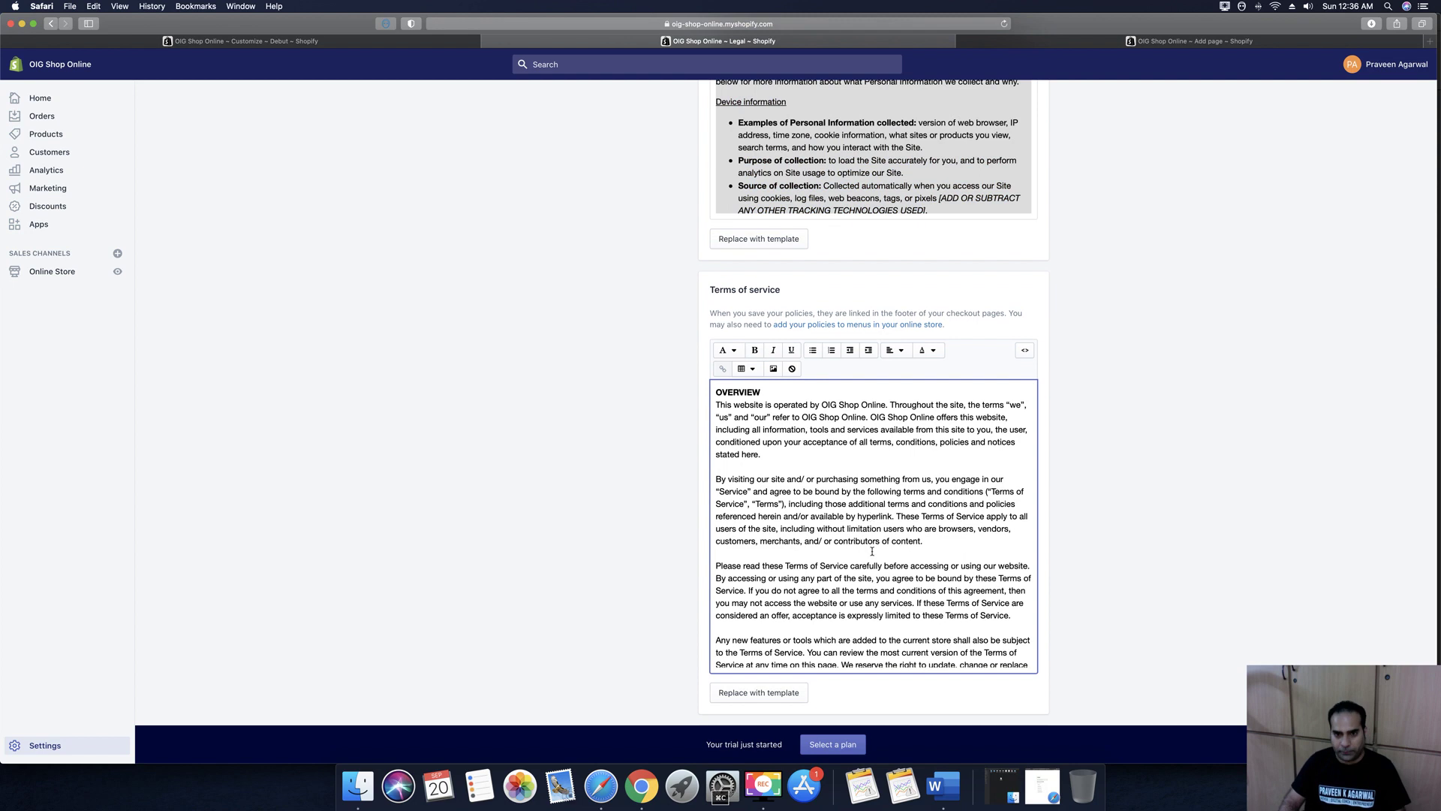
pyautogui.press('super+a')
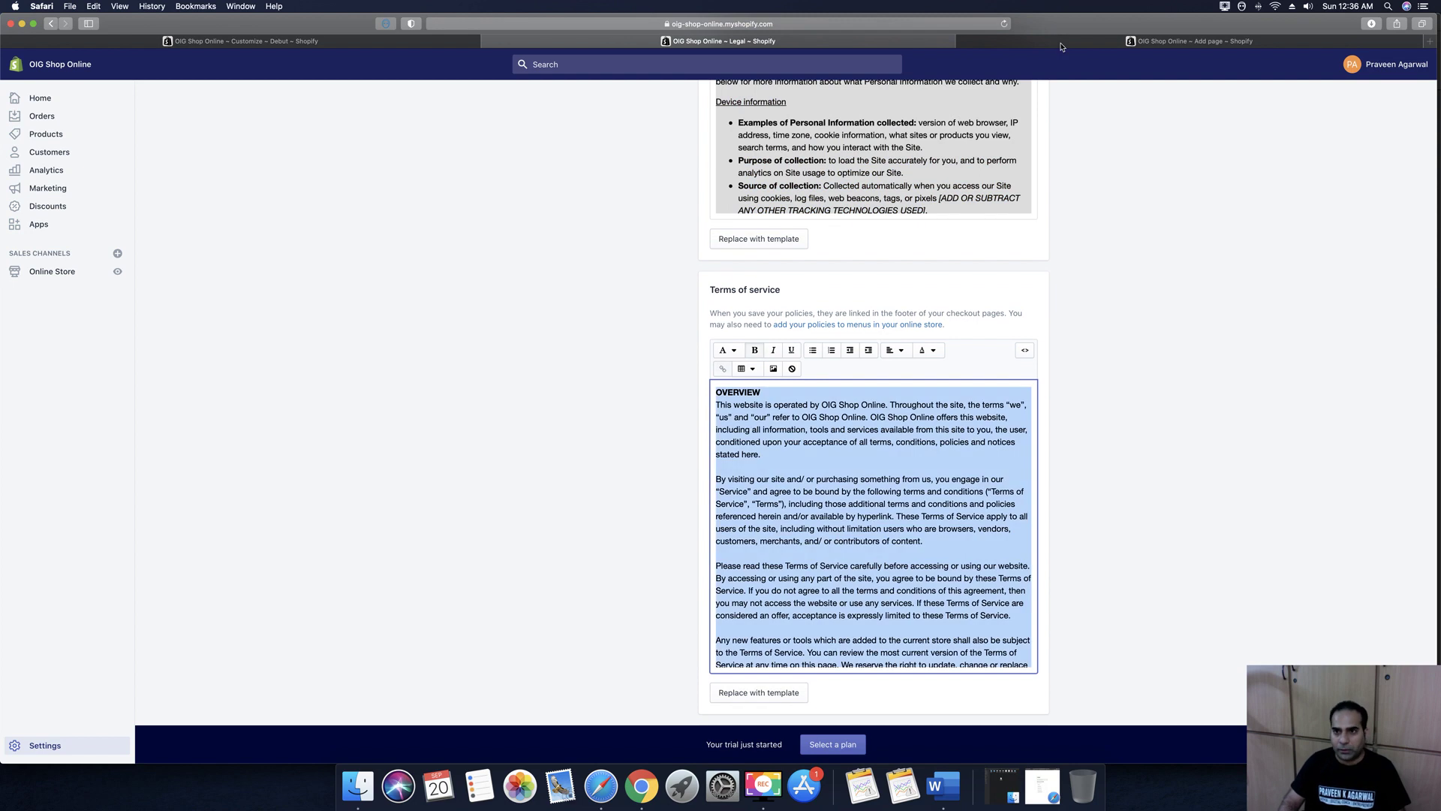
pyautogui.click(1060, 42)
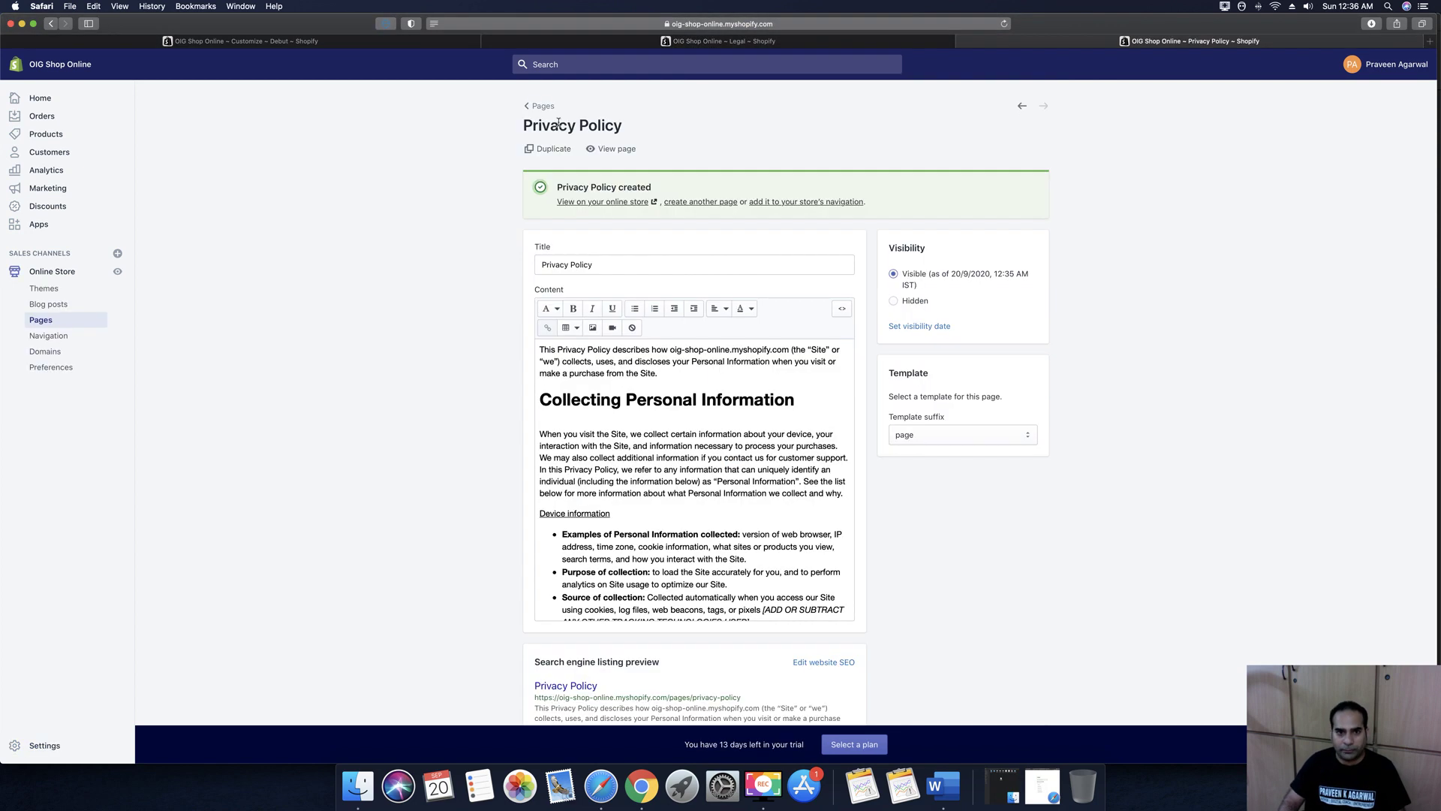
# Create and save a 'Terms of Service' page containing the pasted terms text
pyautogui.click(545, 106)
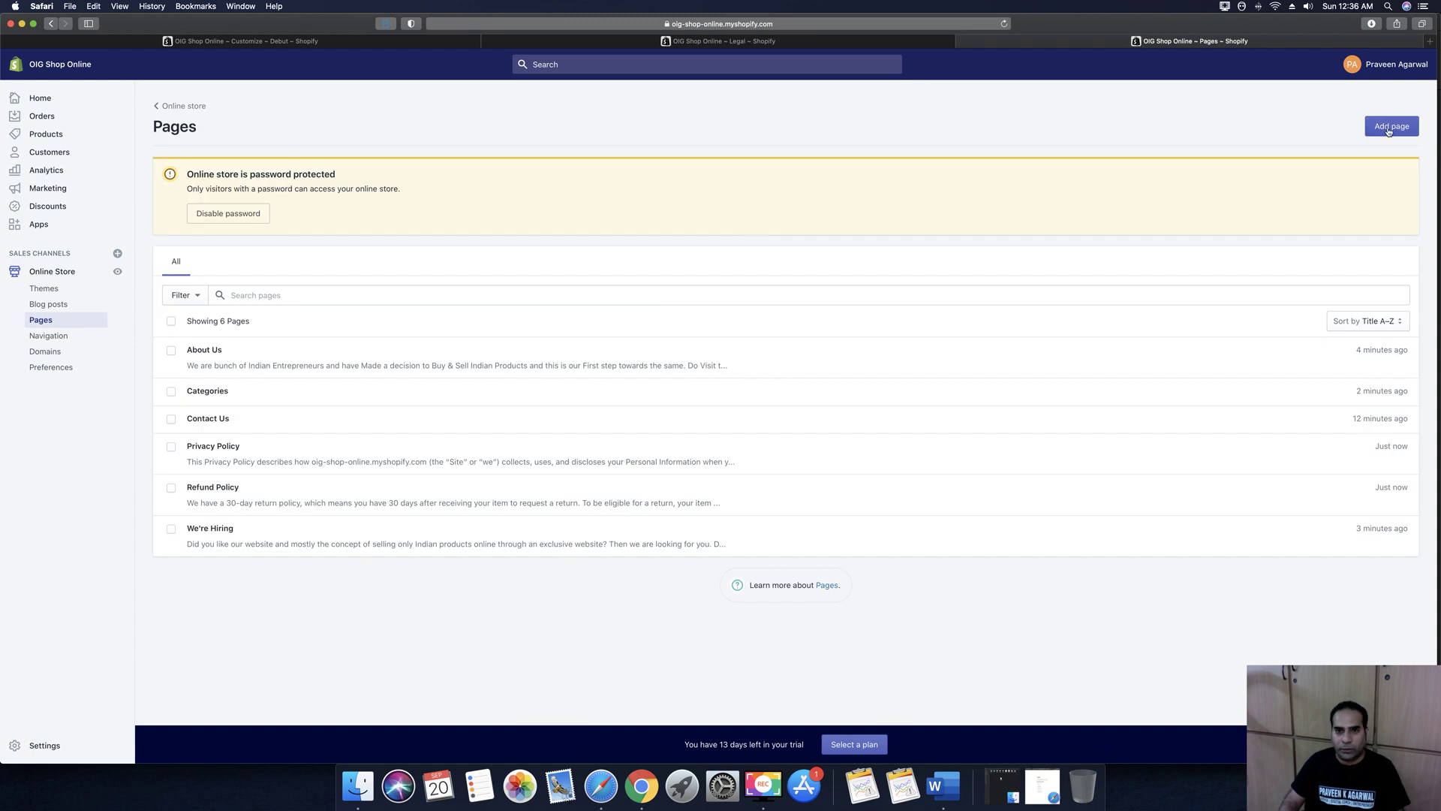
pyautogui.click(1389, 128)
pyautogui.click(609, 293)
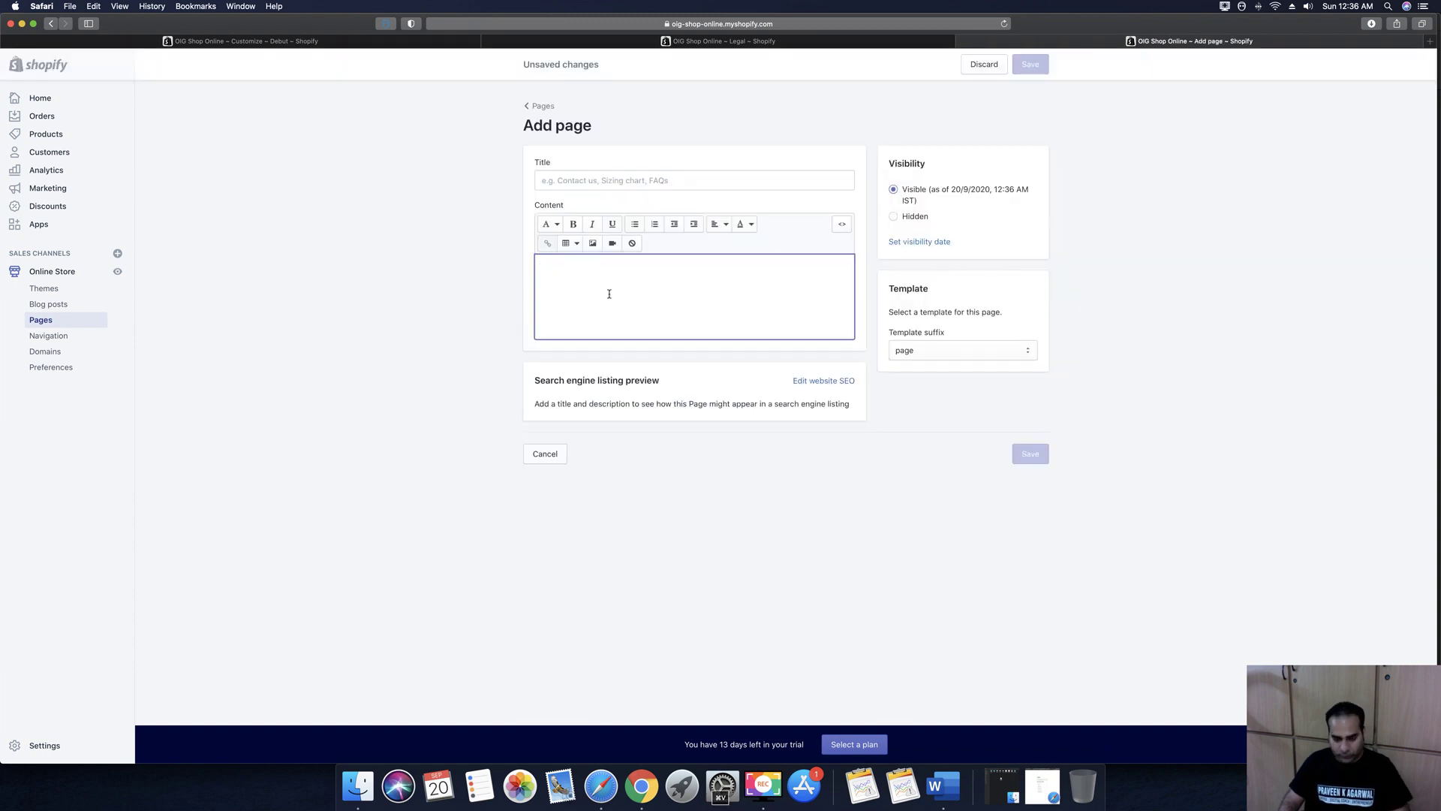
pyautogui.press('super+v')
pyautogui.click(567, 175)
pyautogui.write('Ter')
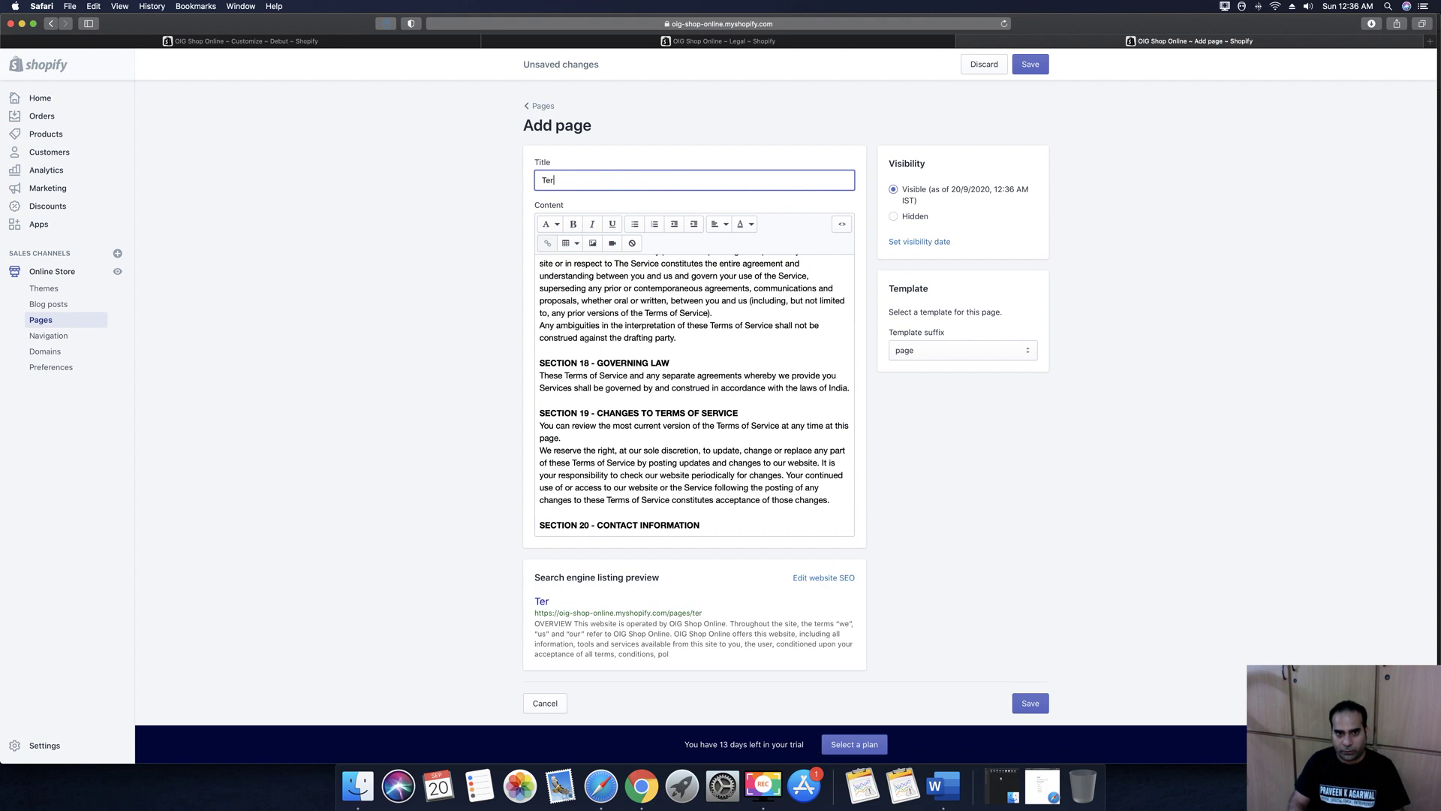
pyautogui.write('ms of Service')
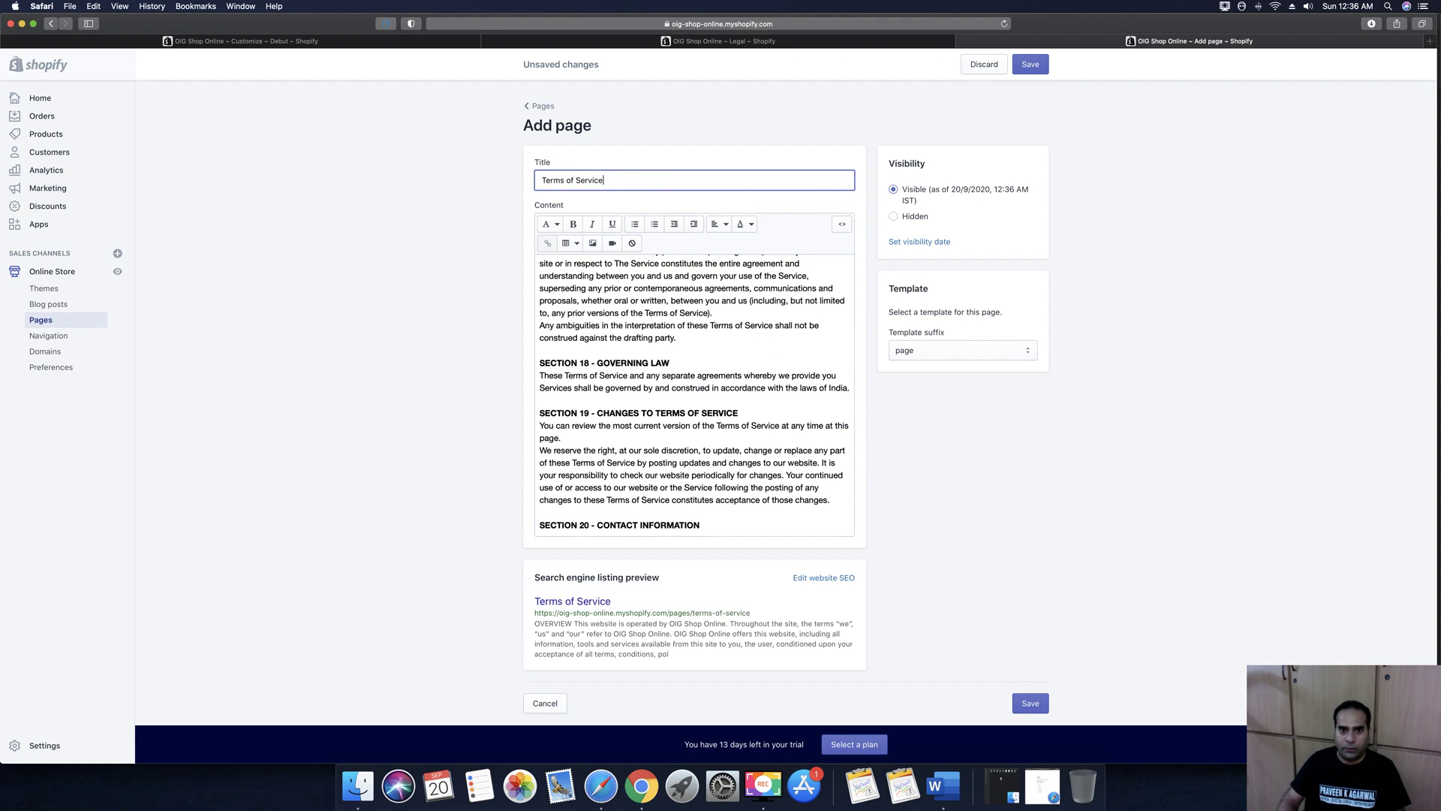
pyautogui.press('super+s')
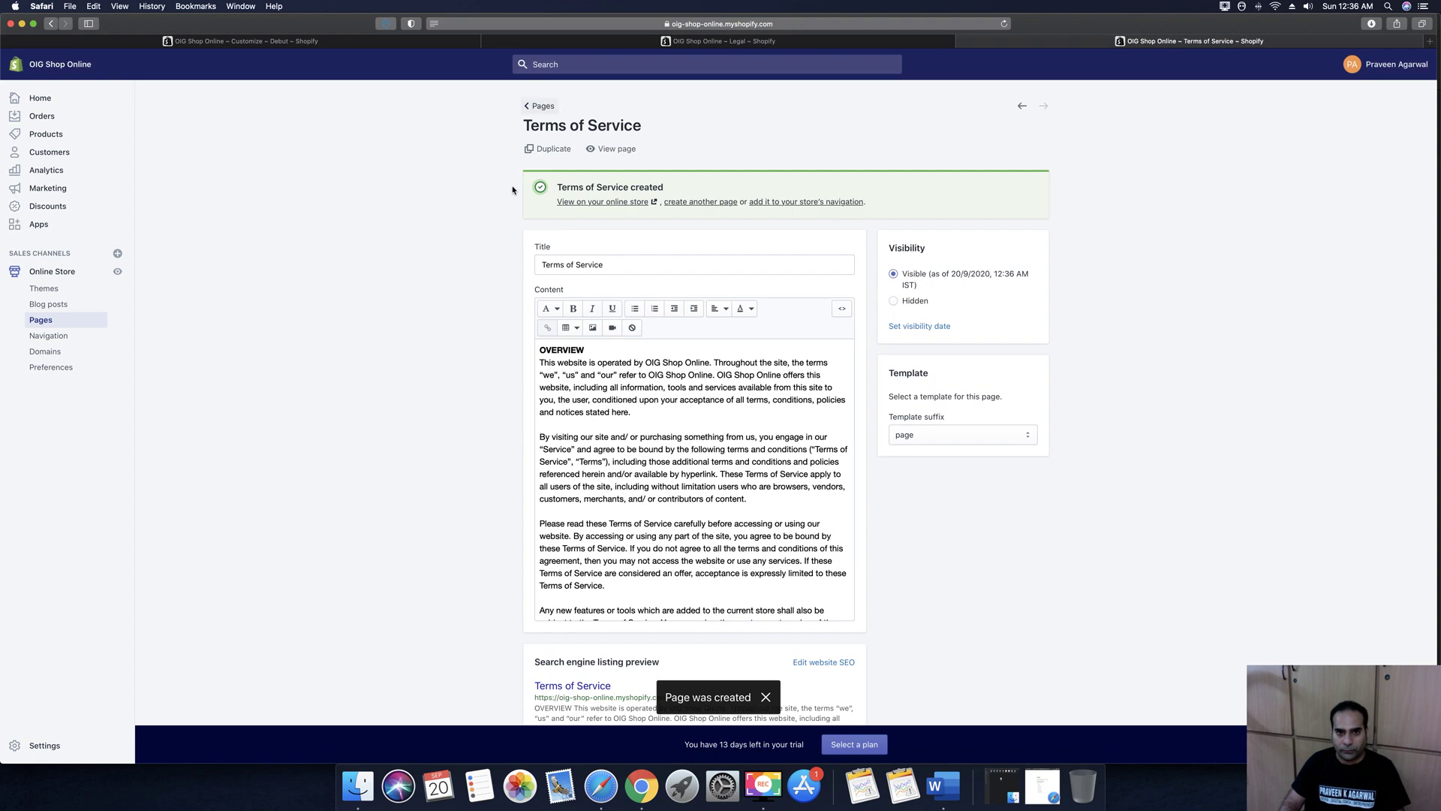
pyautogui.click(542, 106)
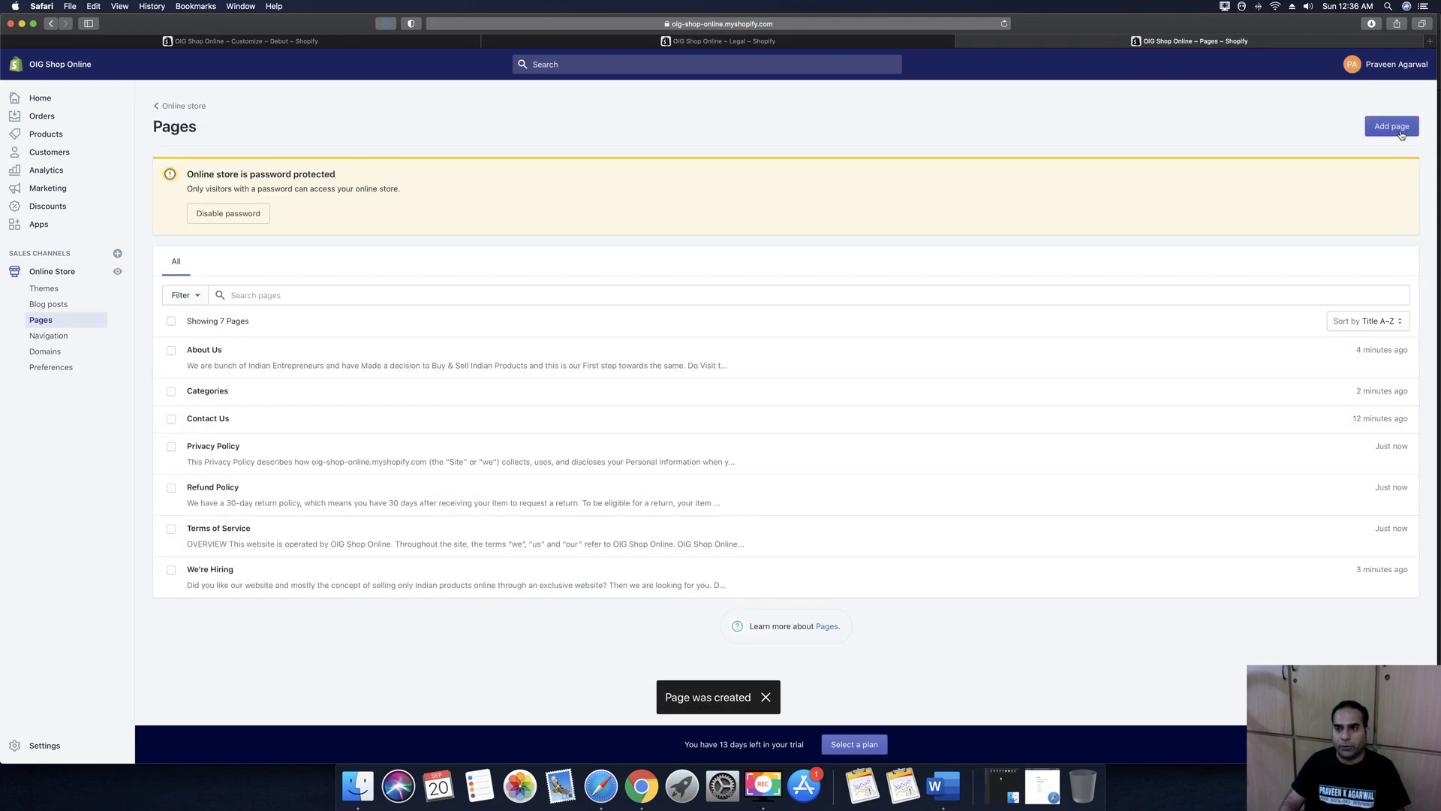
pyautogui.click(1390, 124)
# Title the new page 'Shipping Policy', set its content to 'Free Shipping PAN India', and save
pyautogui.click(592, 179)
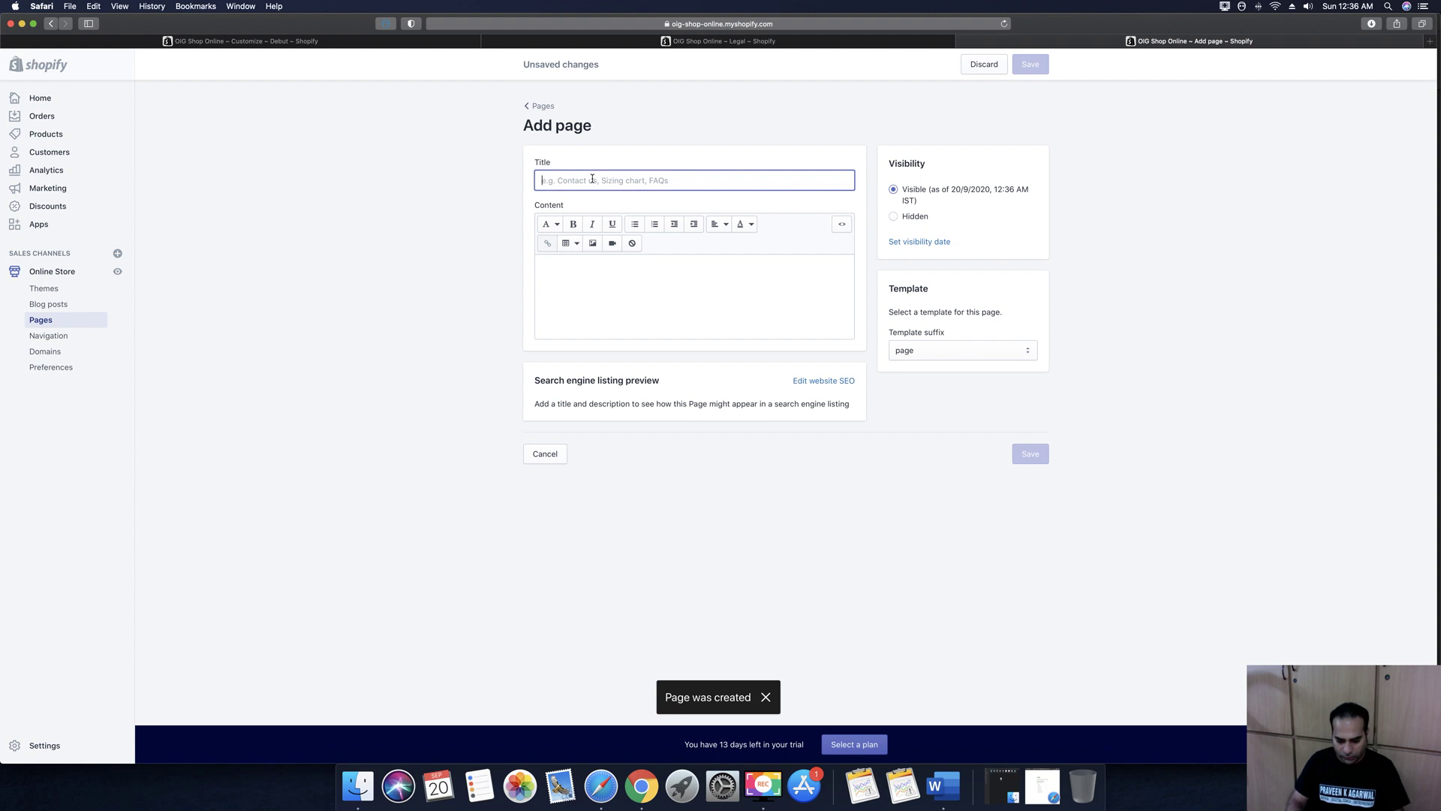
pyautogui.write('Shipping Po')
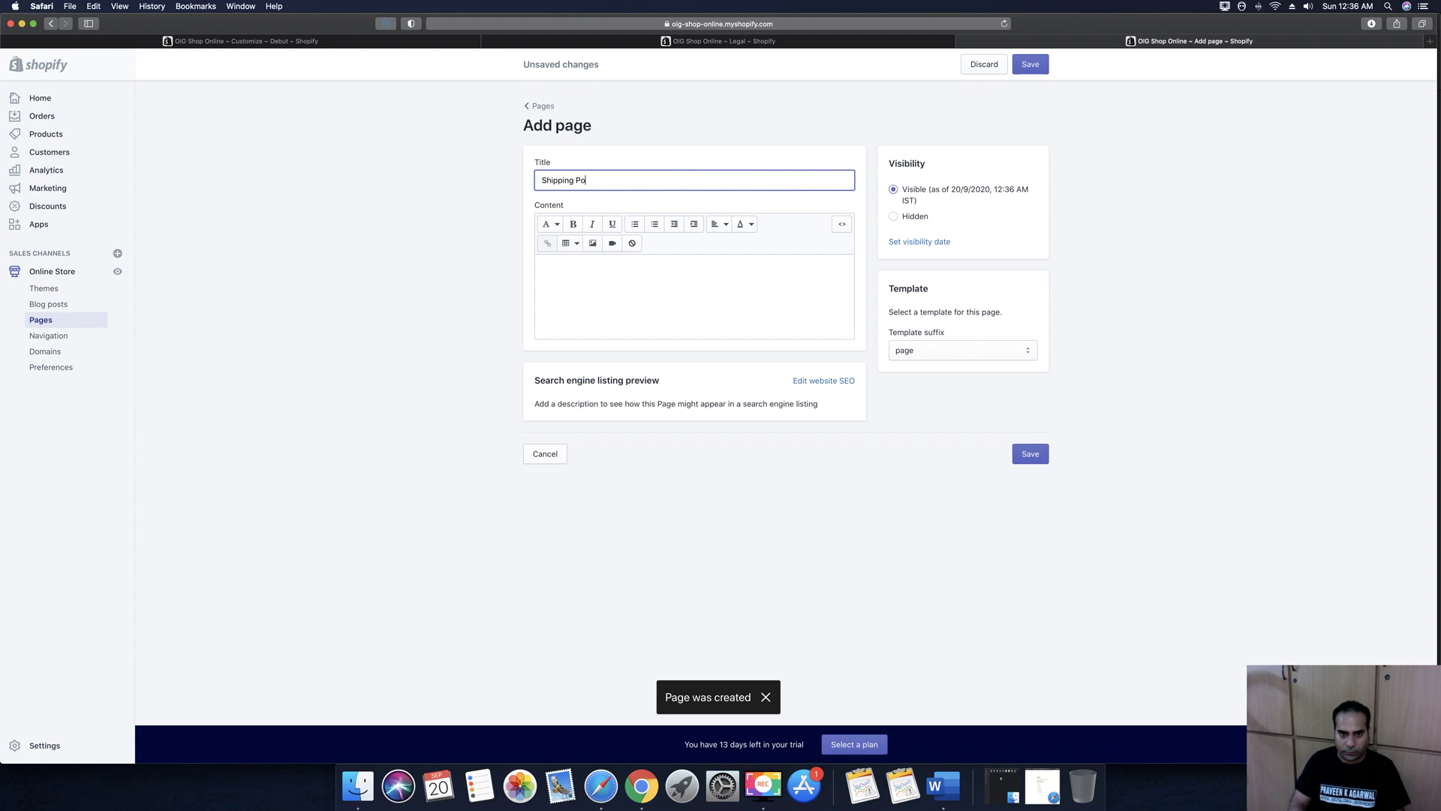
pyautogui.click(674, 319)
pyautogui.write('Free Shipping PAN India')
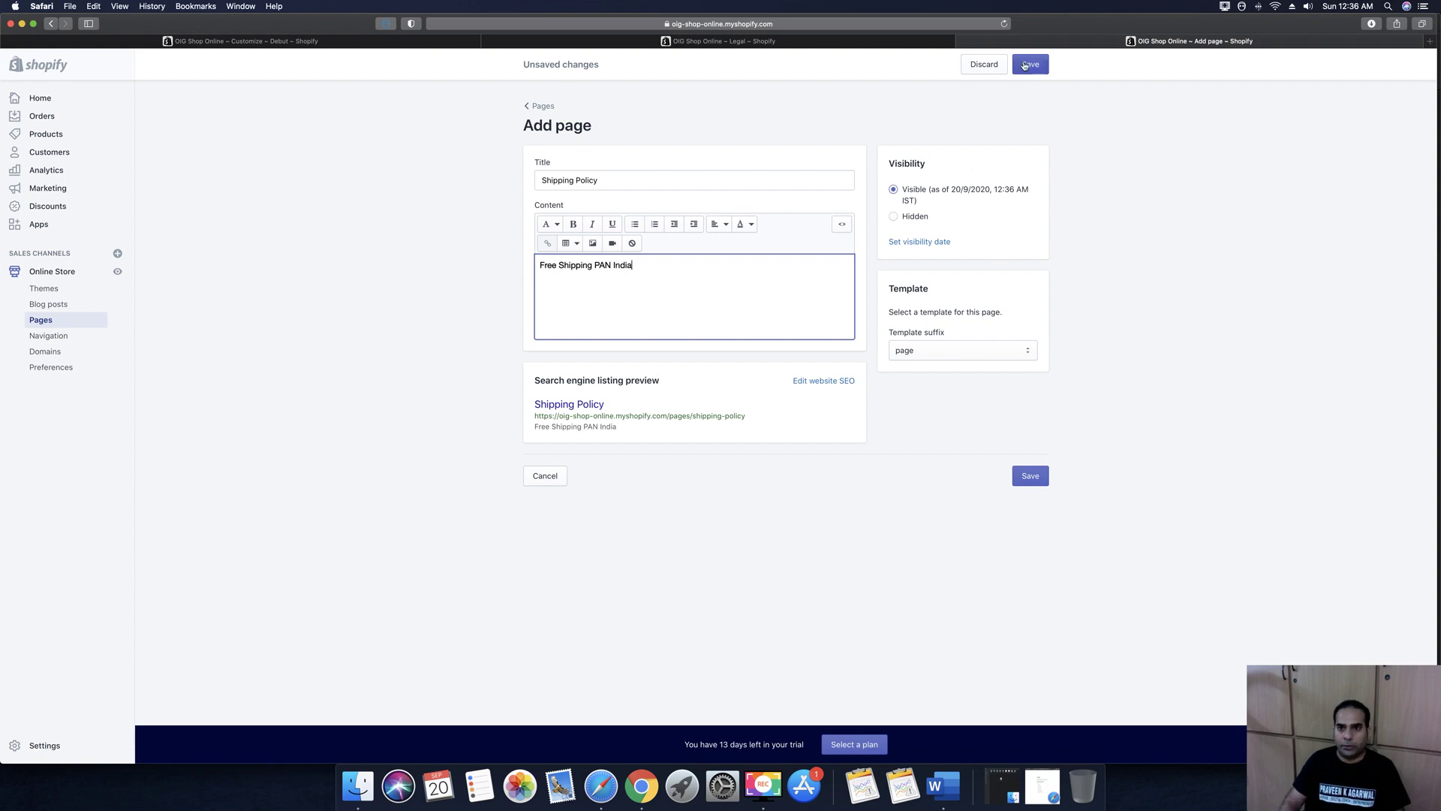
pyautogui.click(1029, 64)
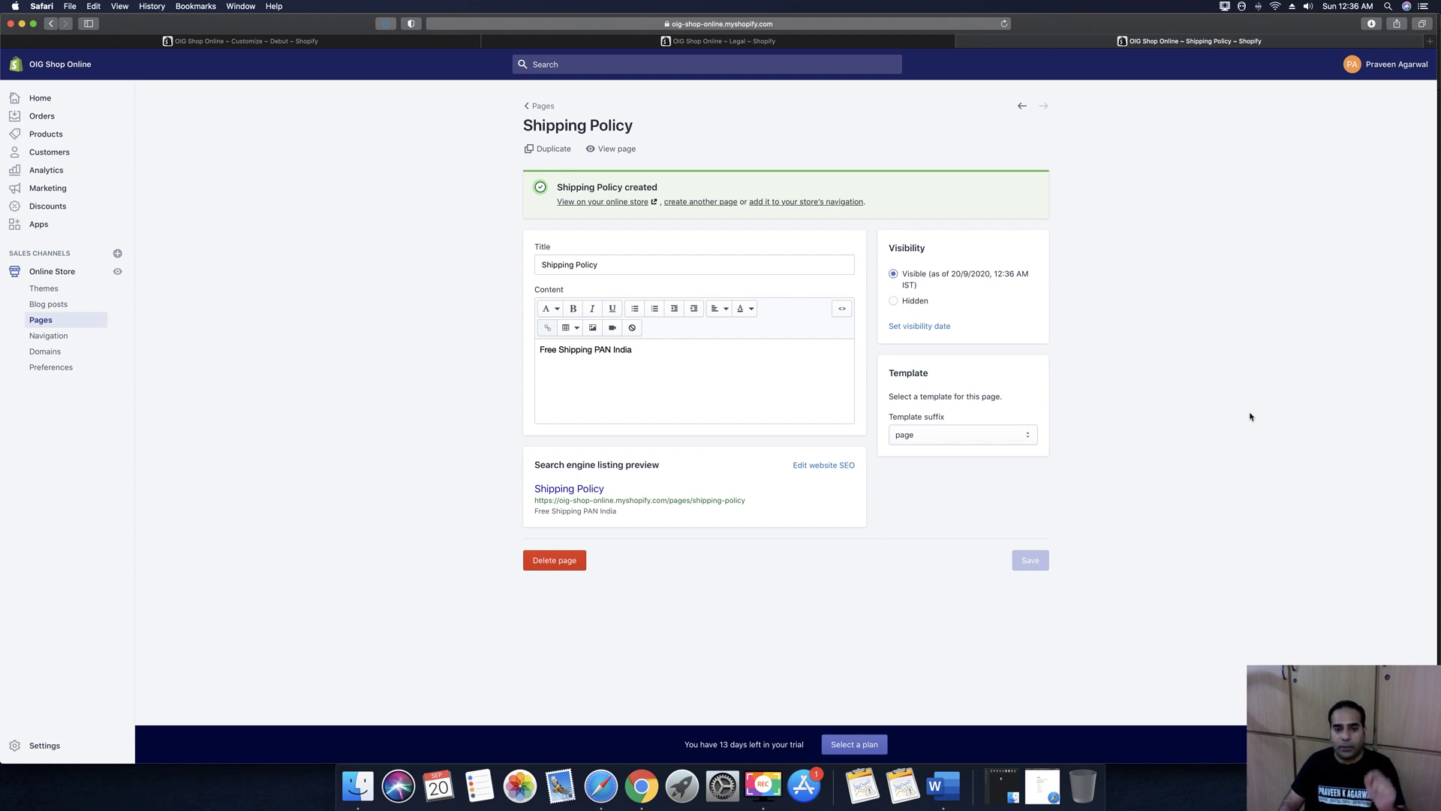
# Check the footer in the theme customizer, then open the Footer menu for editing
pyautogui.click(594, 42)
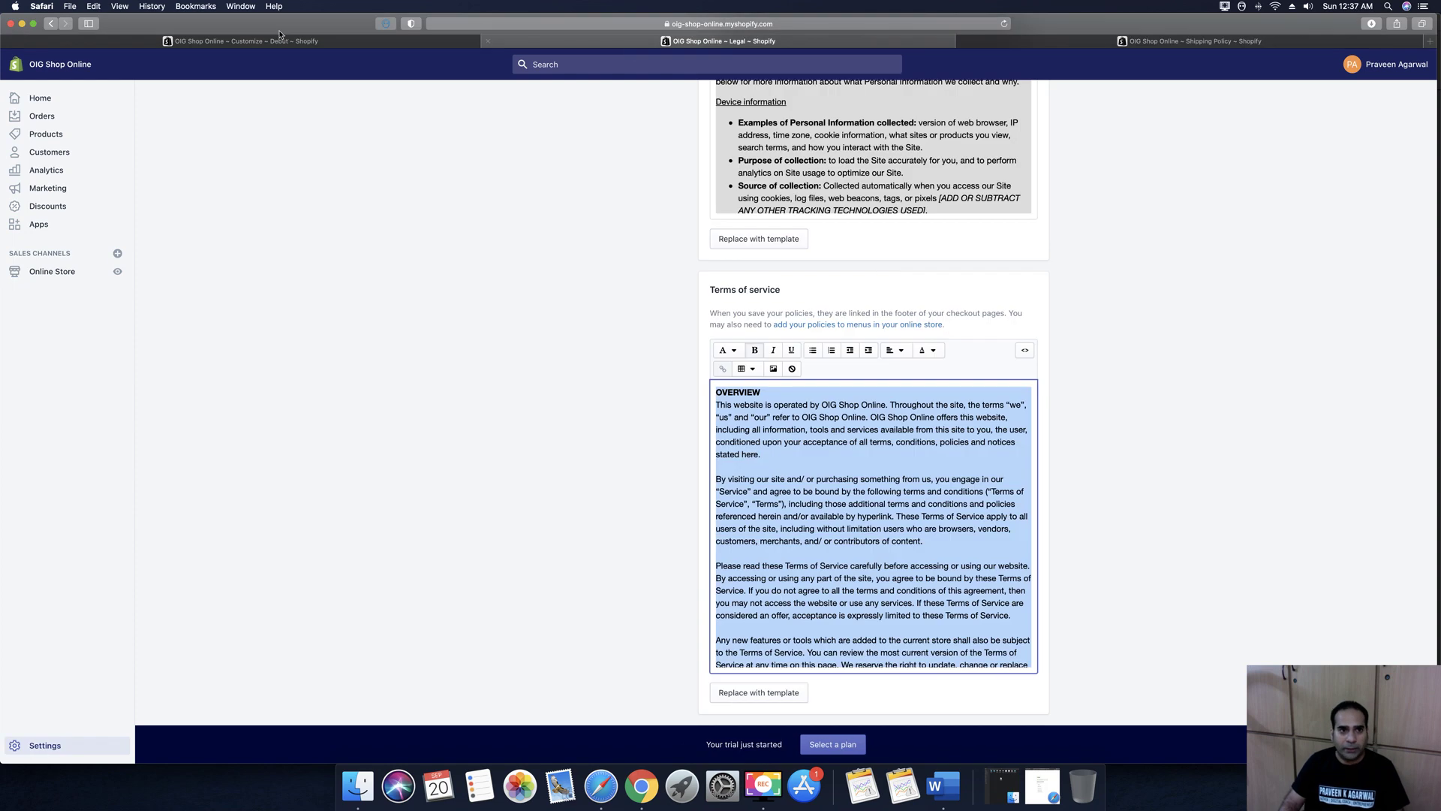
pyautogui.click(288, 42)
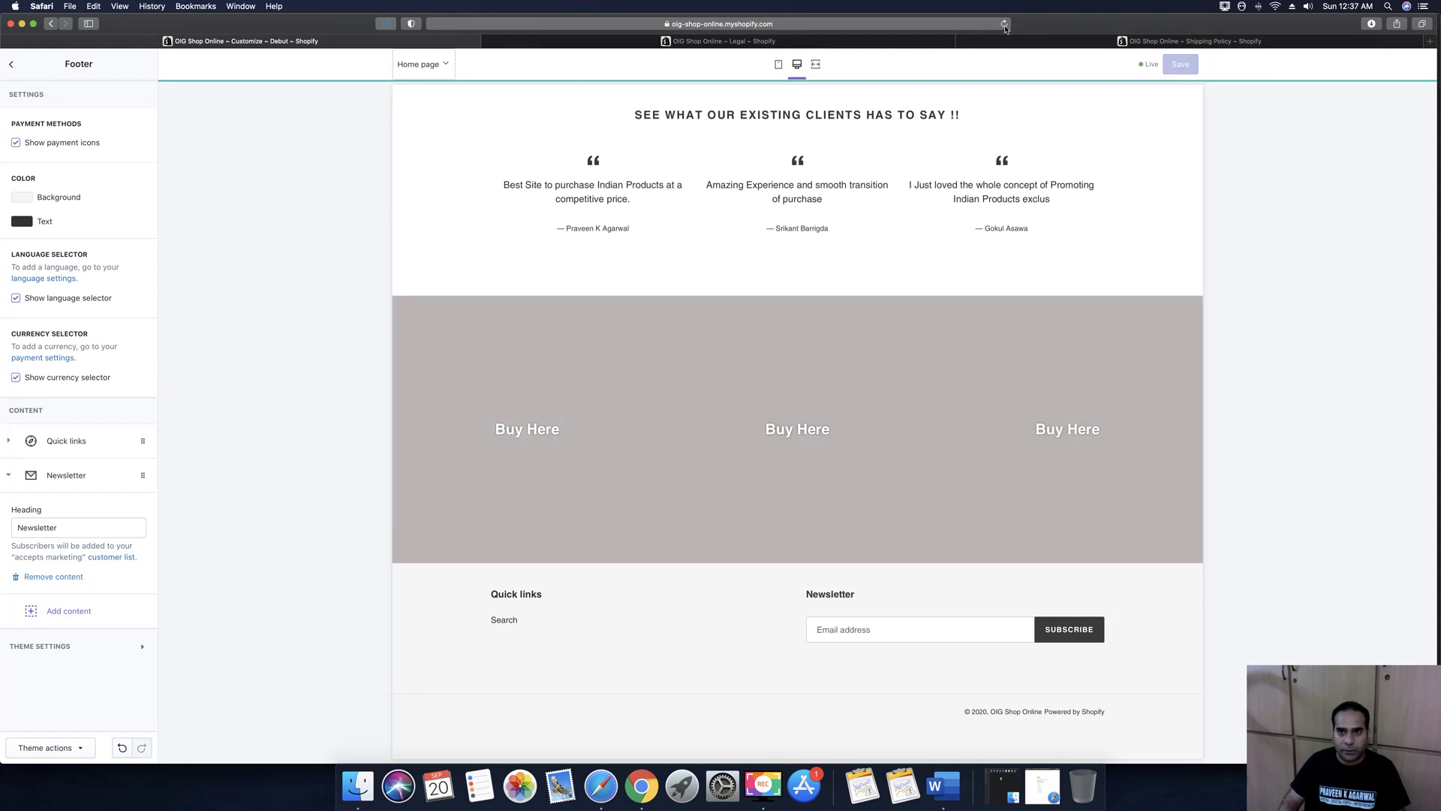
pyautogui.hotkey('ctrl', 'Tab')
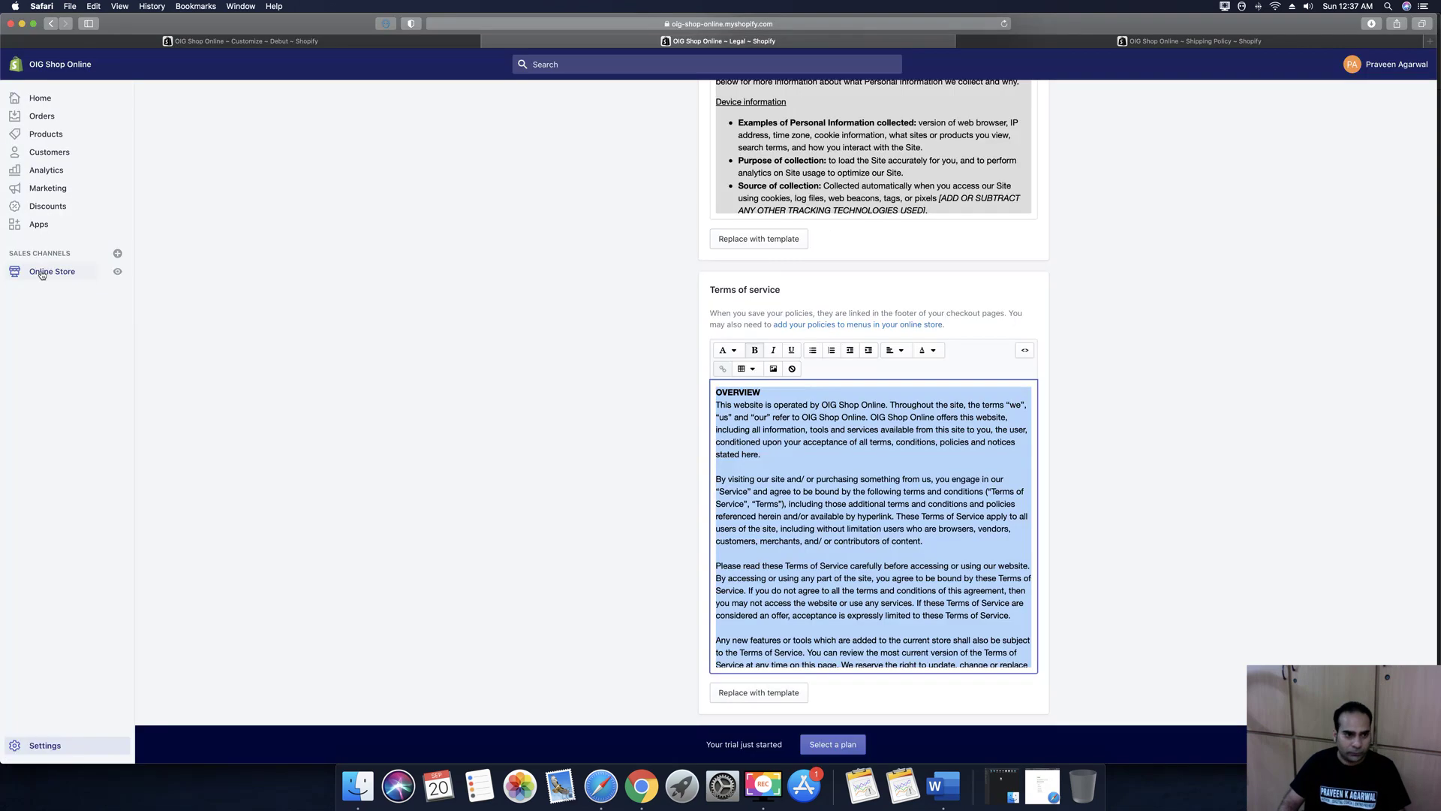
pyautogui.click(40, 273)
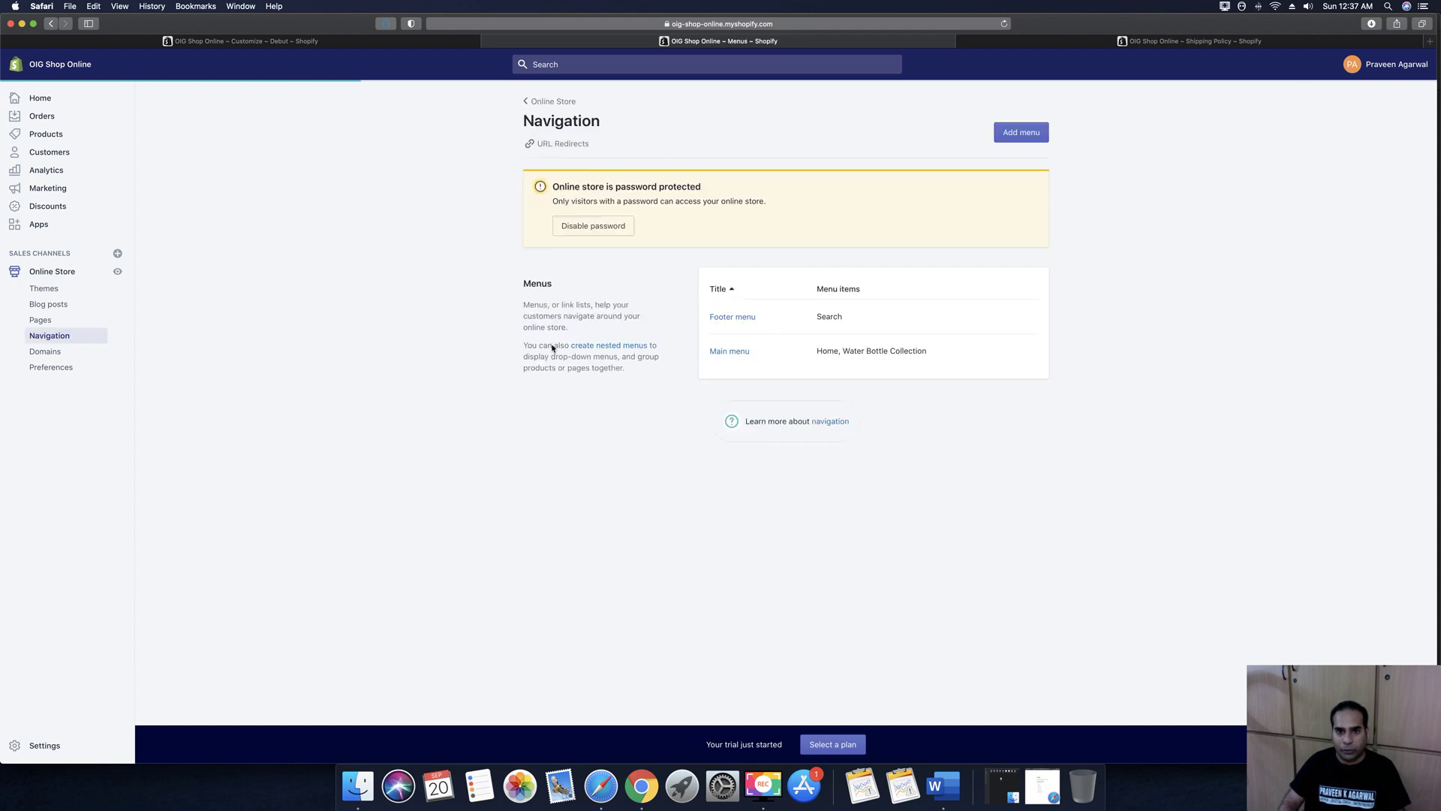
pyautogui.click(729, 316)
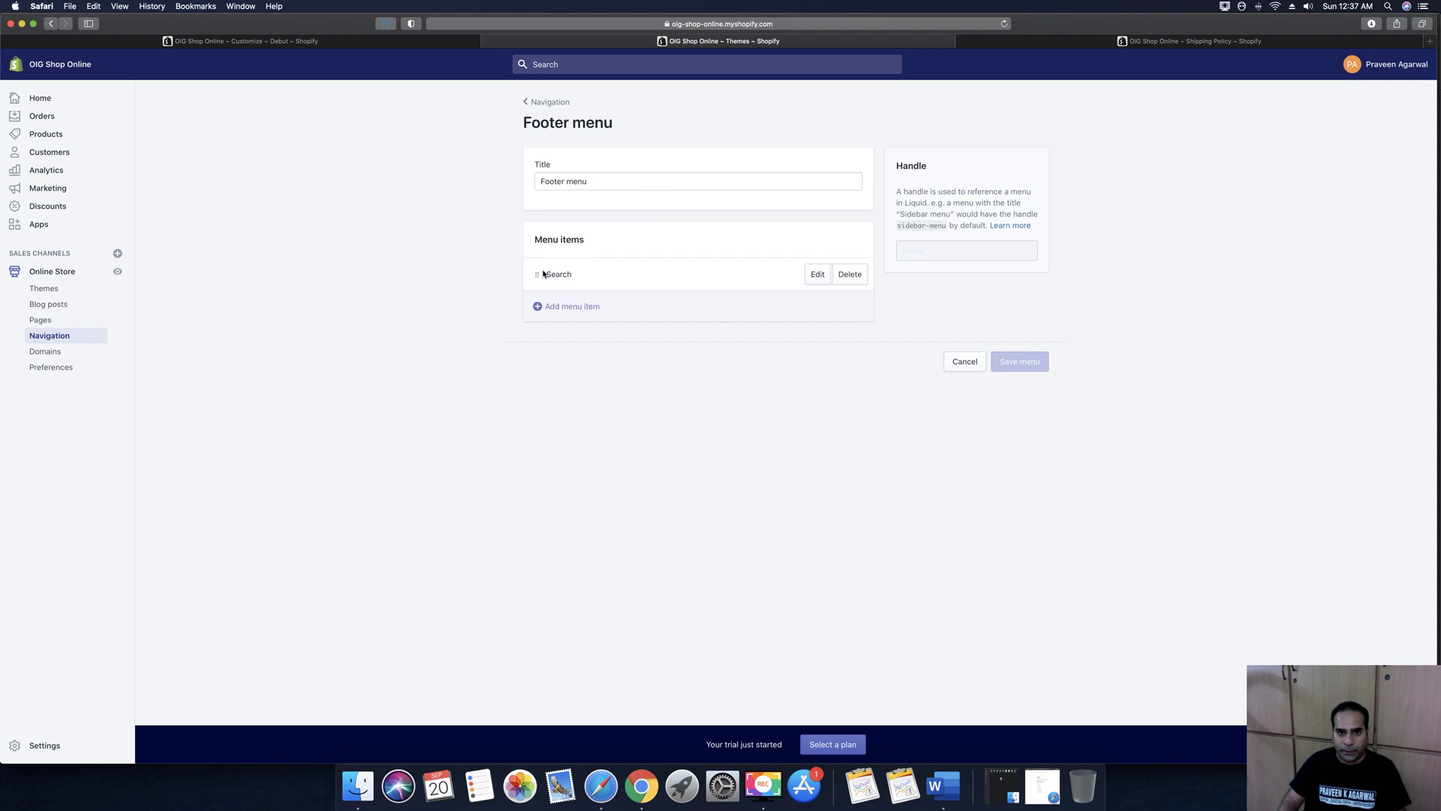
# Add a 'Refund Policy' footer item linked to the Refund Policy page
pyautogui.click(637, 310)
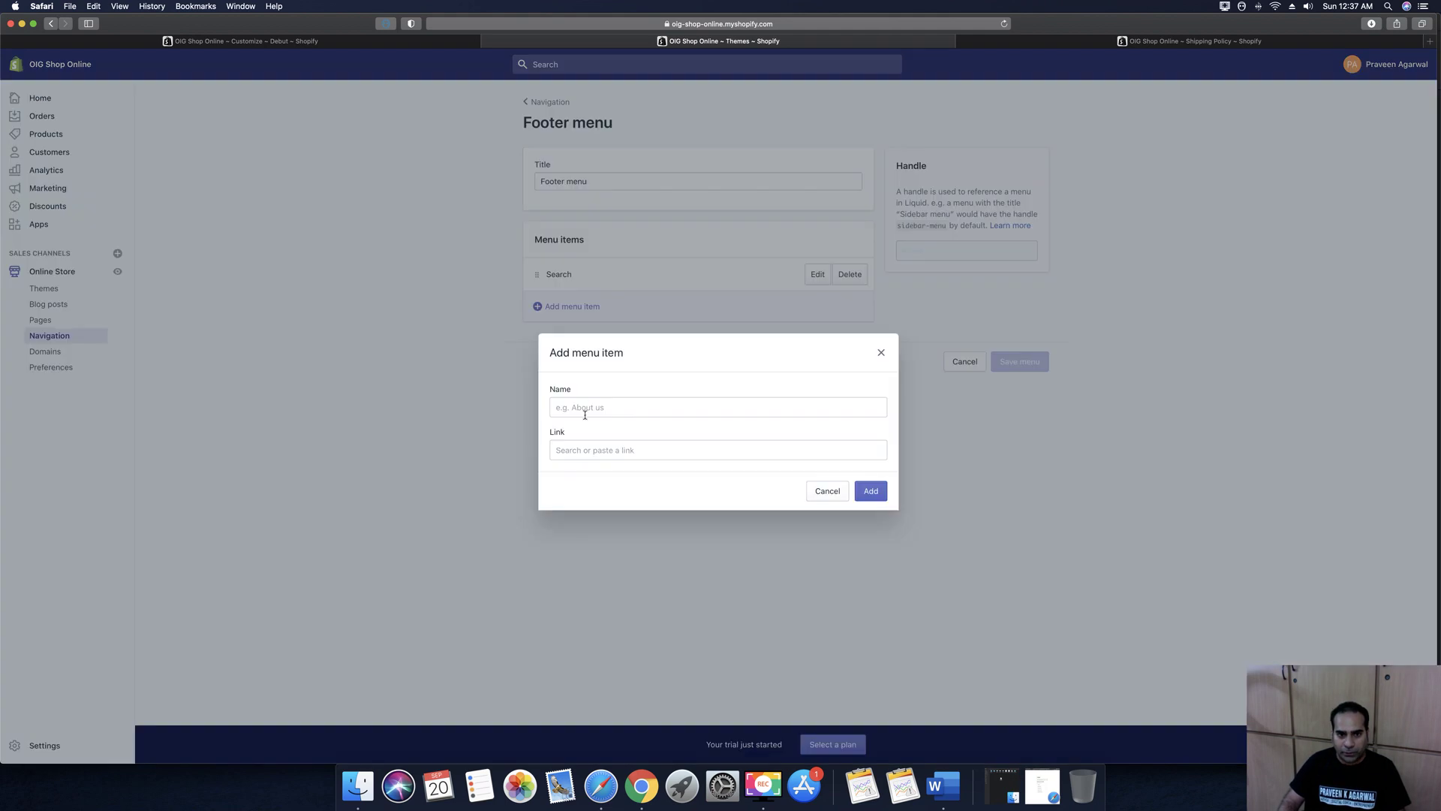
pyautogui.click(584, 406)
pyautogui.write('Re')
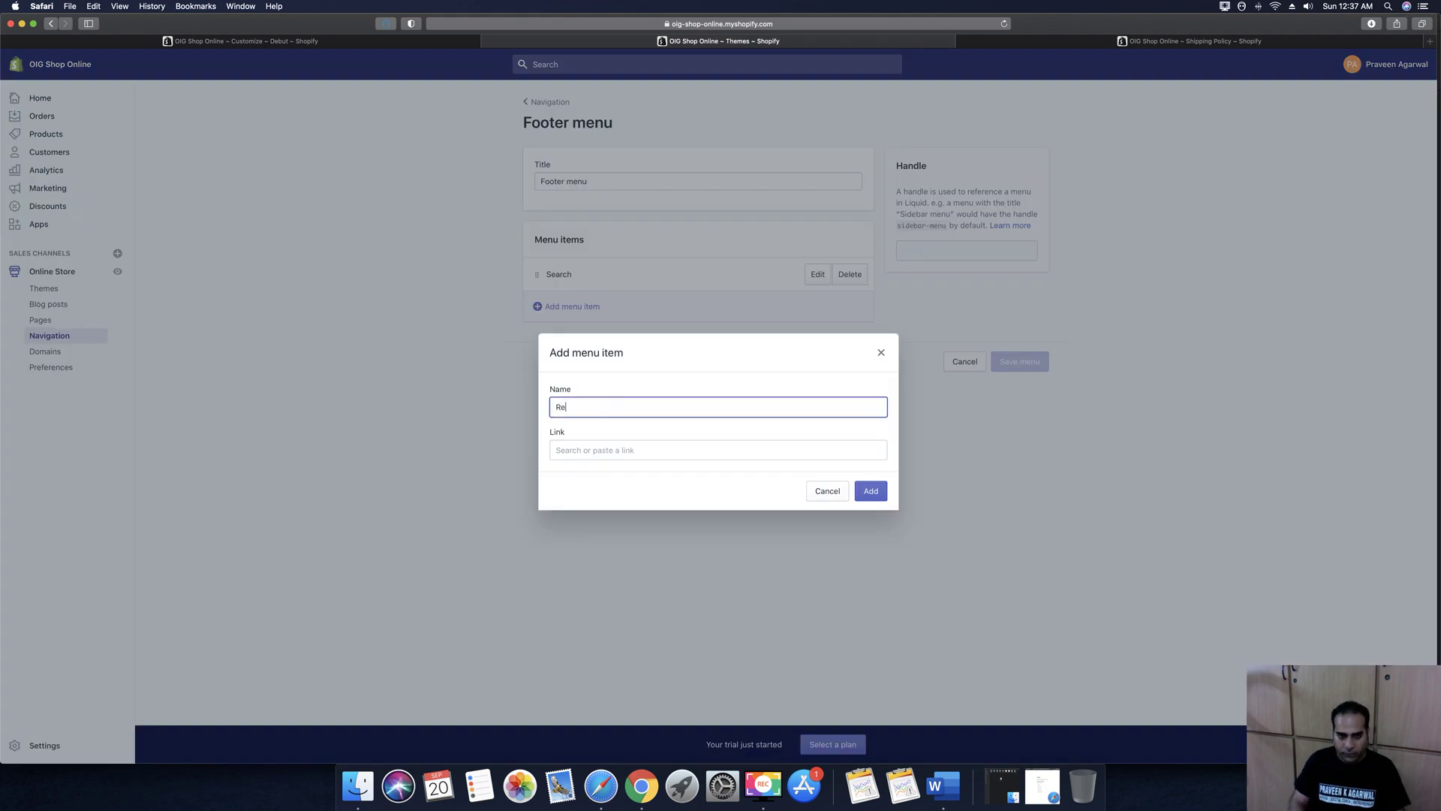
pyautogui.write('fund ')
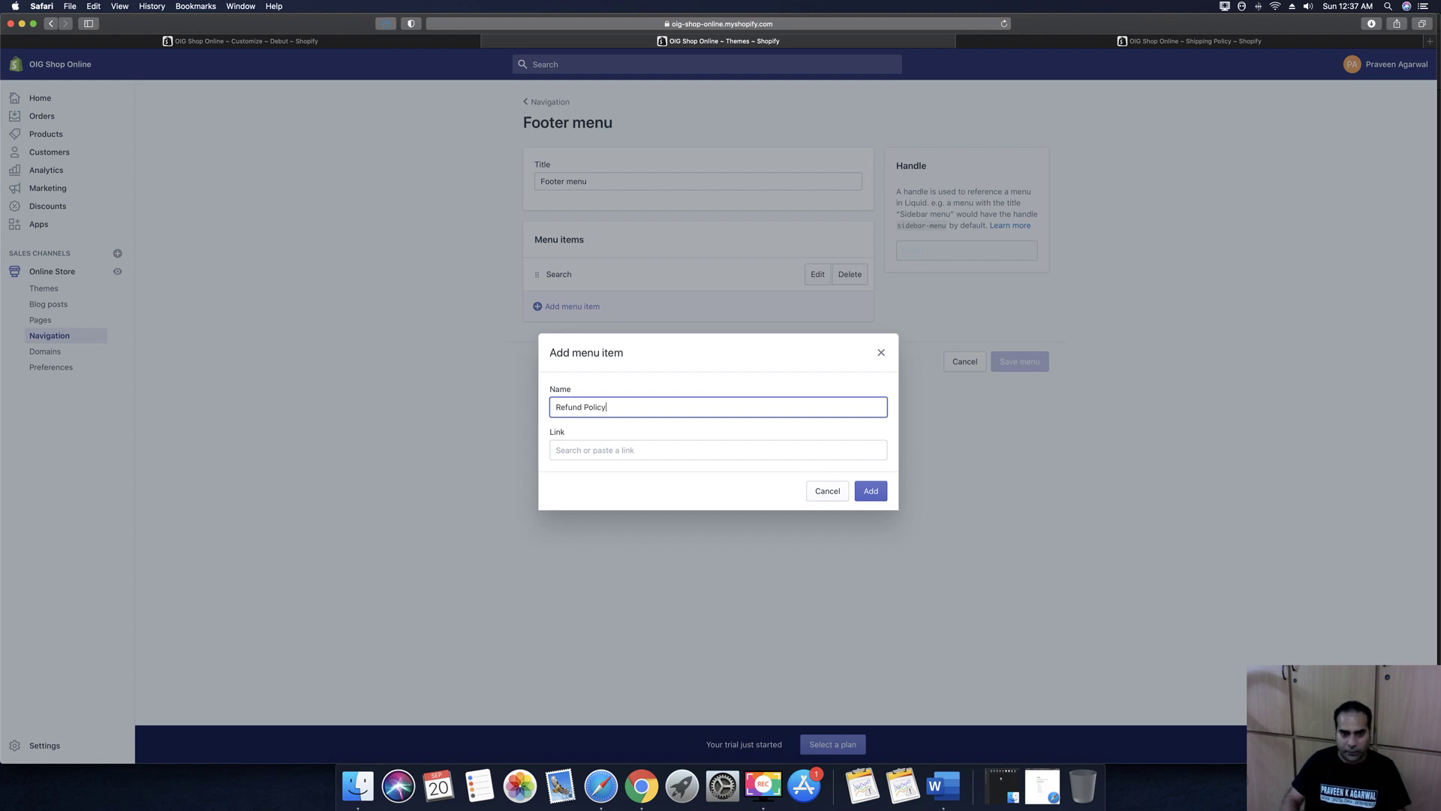
pyautogui.write('Policy')
pyautogui.click(656, 453)
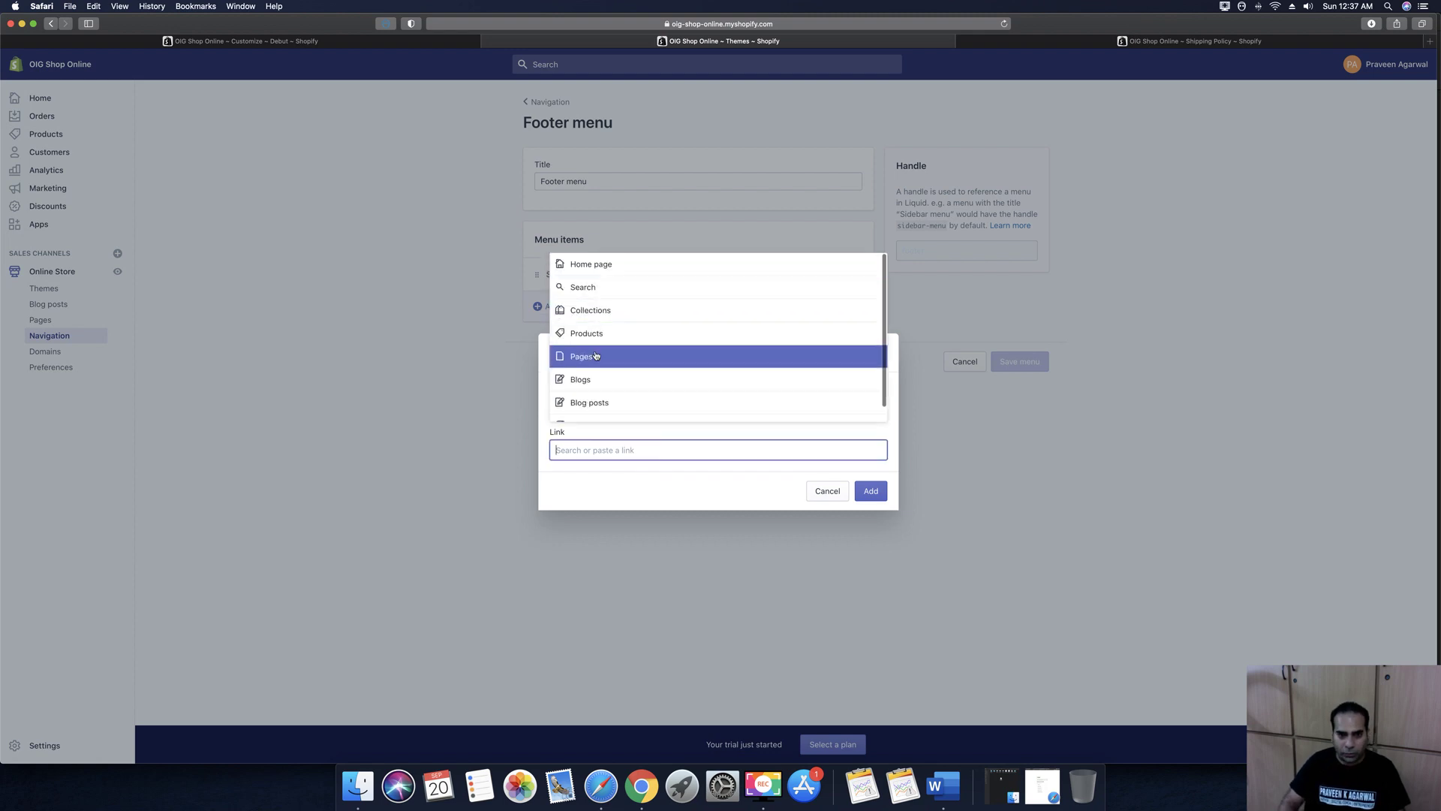
pyautogui.click(593, 355)
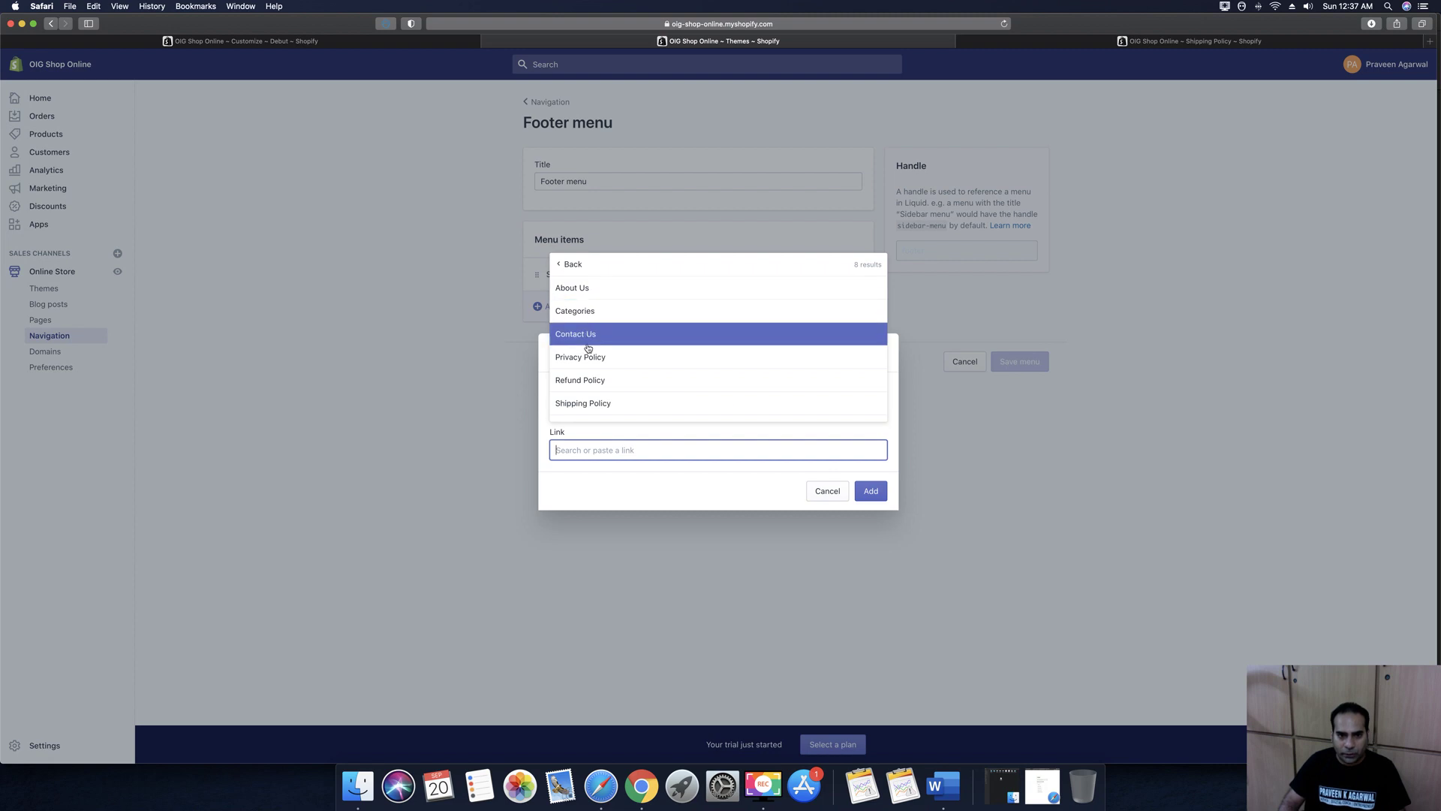
pyautogui.press('Return')
pyautogui.click(872, 492)
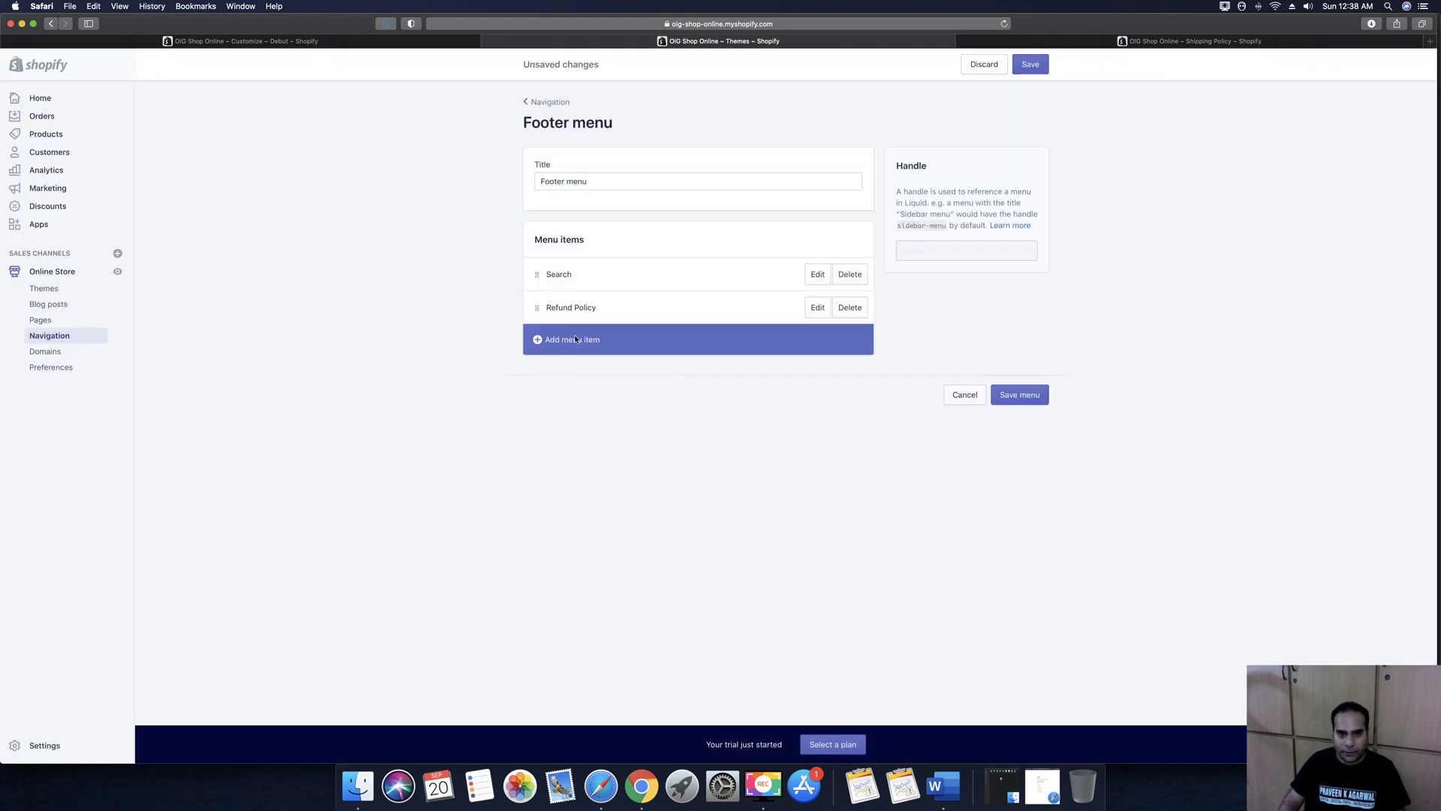
# Add a 'Shipping Policy' footer item linked to the Shipping Policy page
pyautogui.click(559, 340)
pyautogui.click(576, 406)
pyautogui.write('Shipping P')
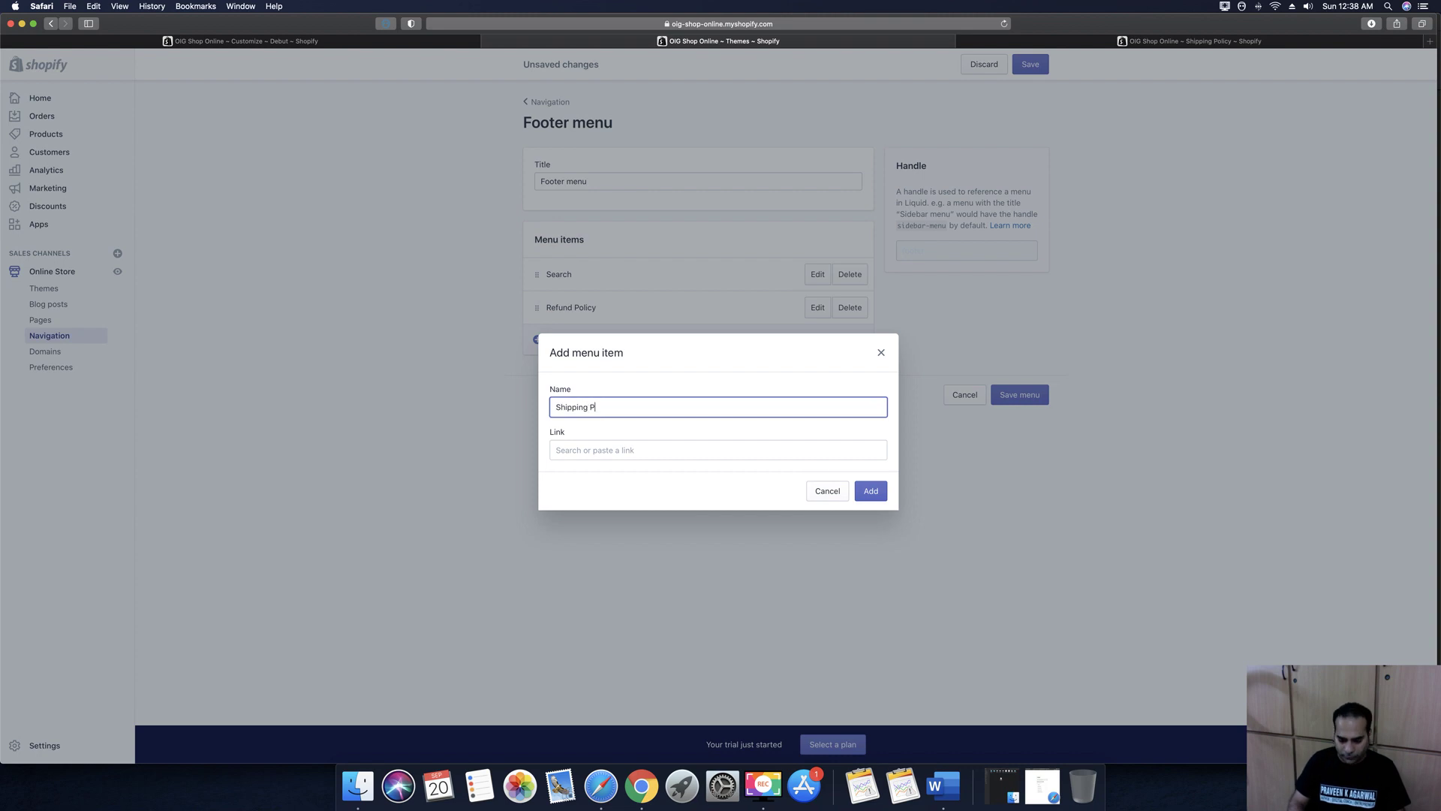
pyautogui.write('olicy')
pyautogui.click(590, 451)
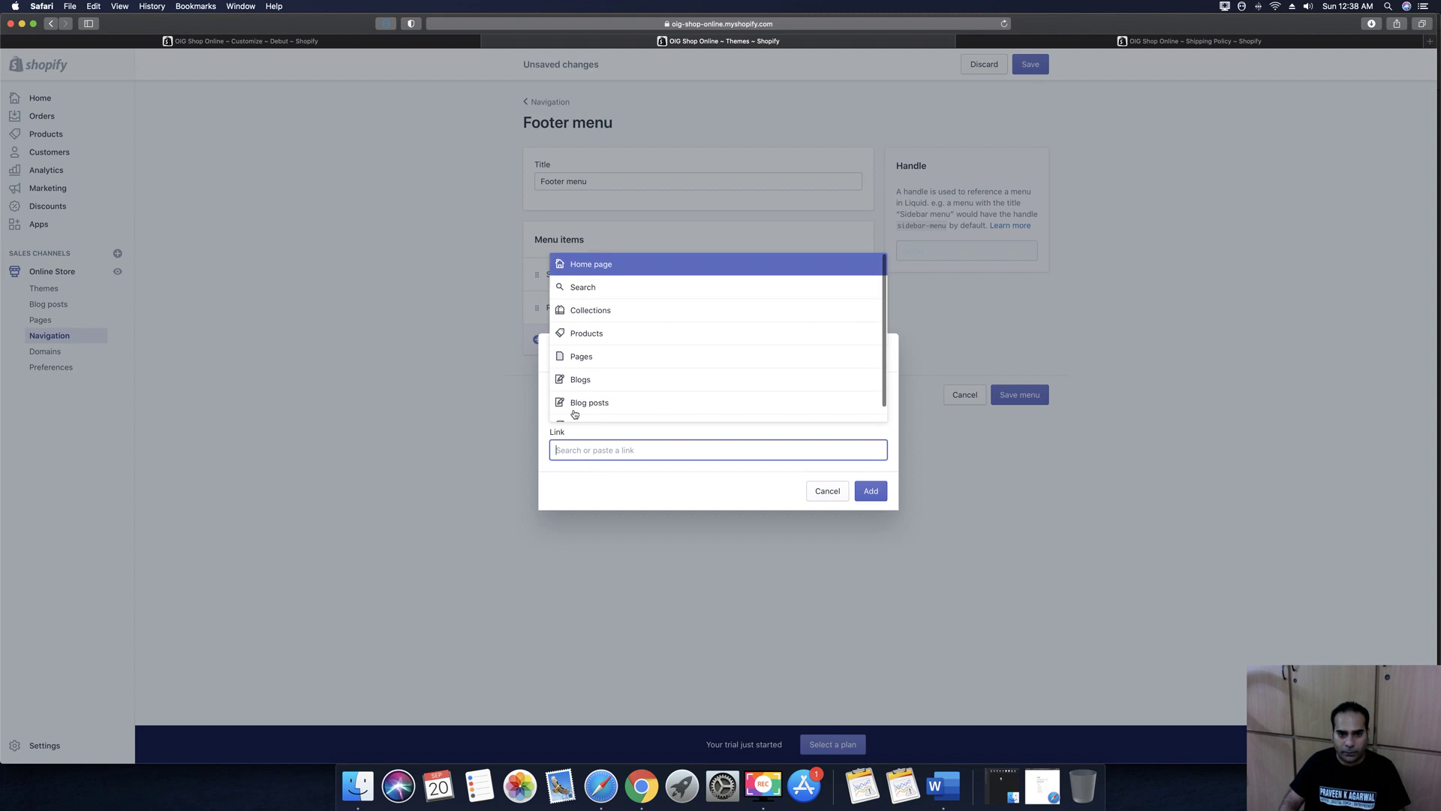
pyautogui.click(584, 358)
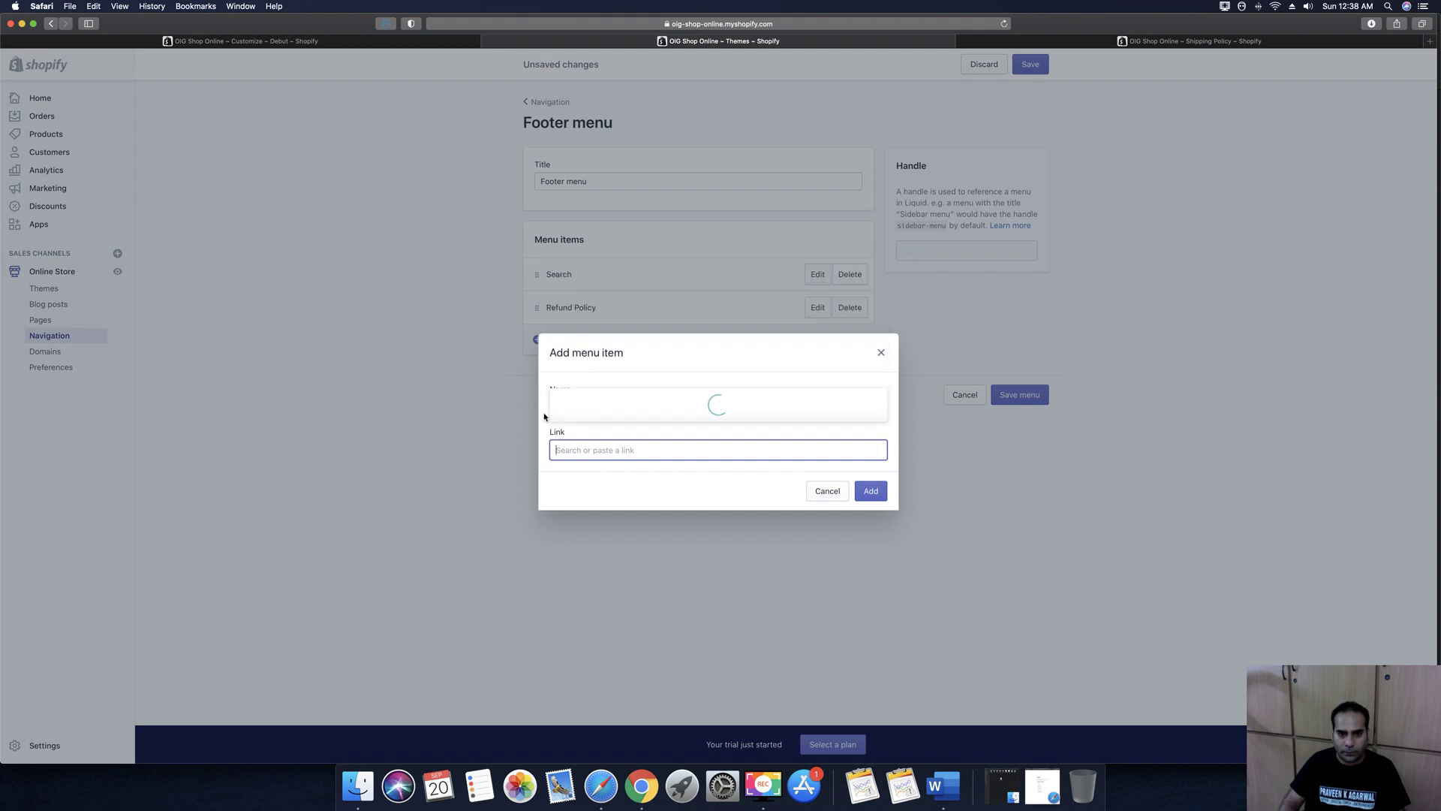
pyautogui.click(583, 404)
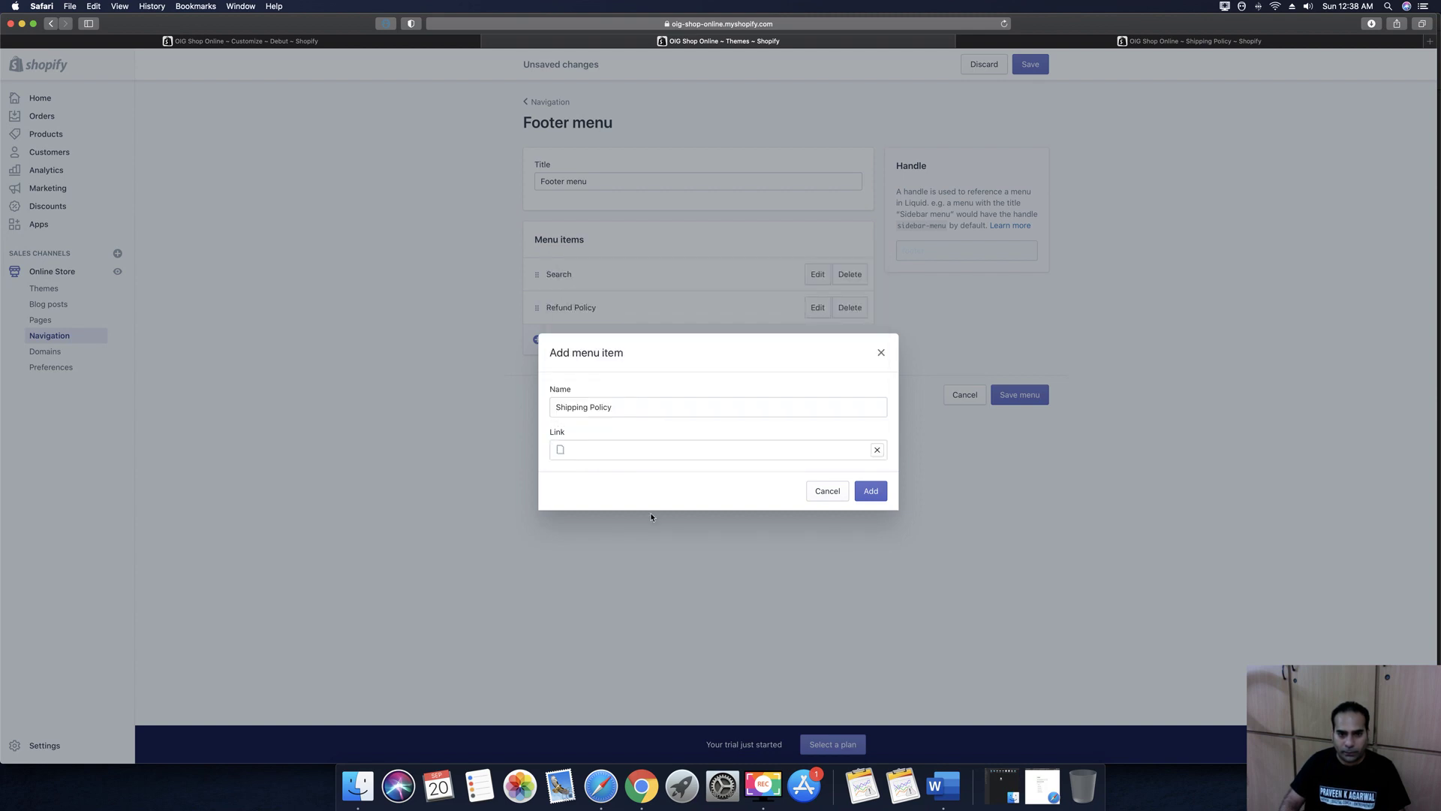
pyautogui.click(870, 492)
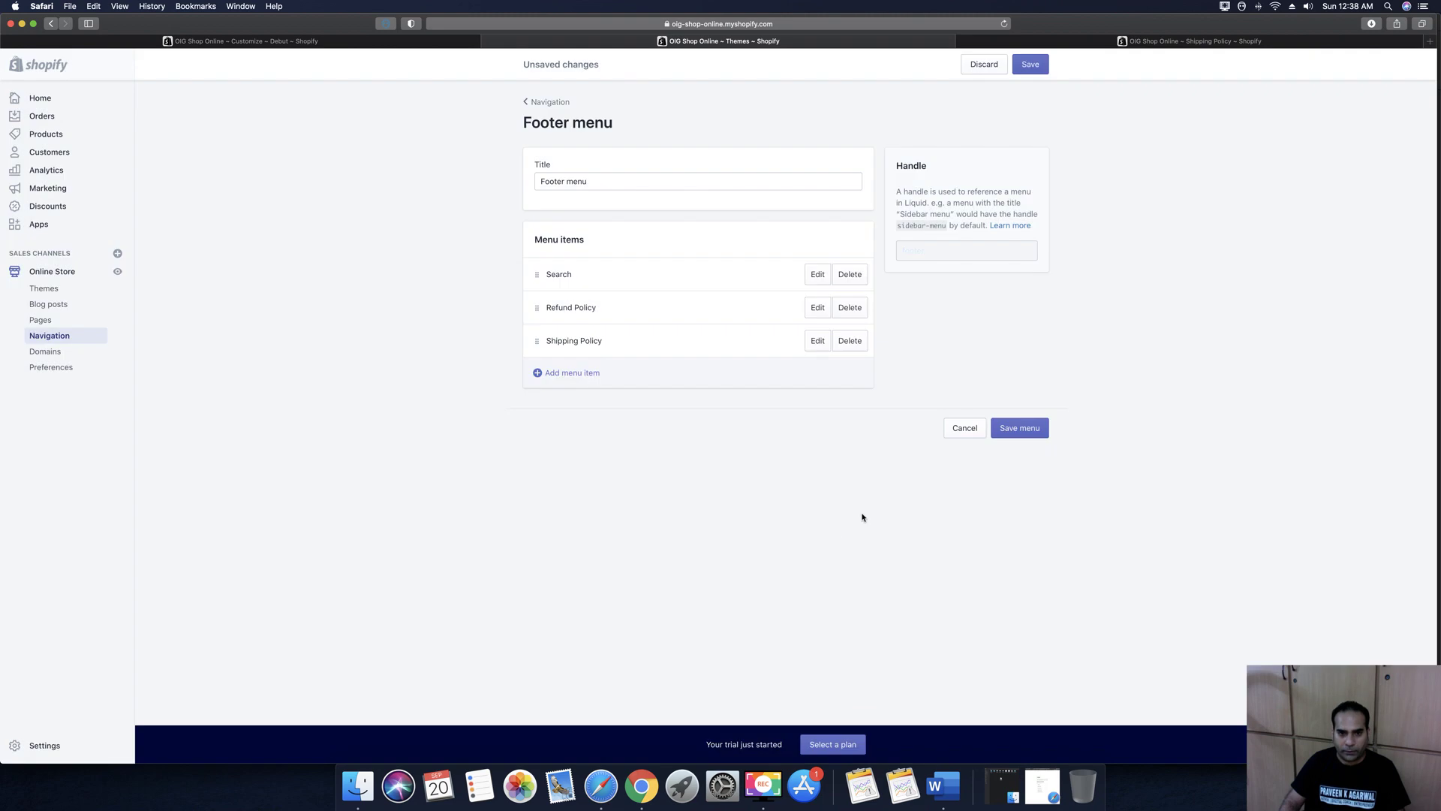
# Add a Privacy Policy footer item linked to the Privacy Policy page
pyautogui.click(573, 376)
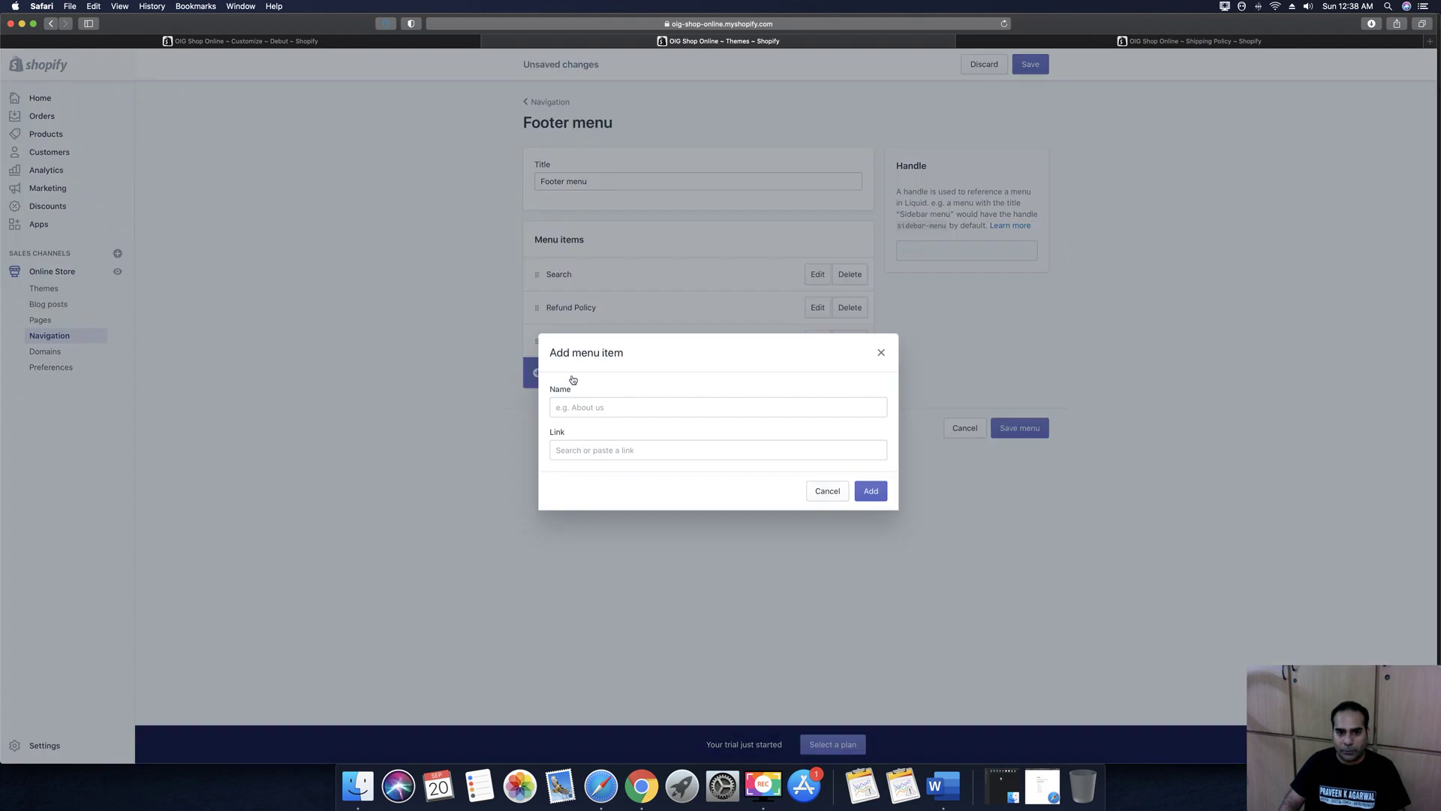
pyautogui.click(580, 407)
pyautogui.write('Pr')
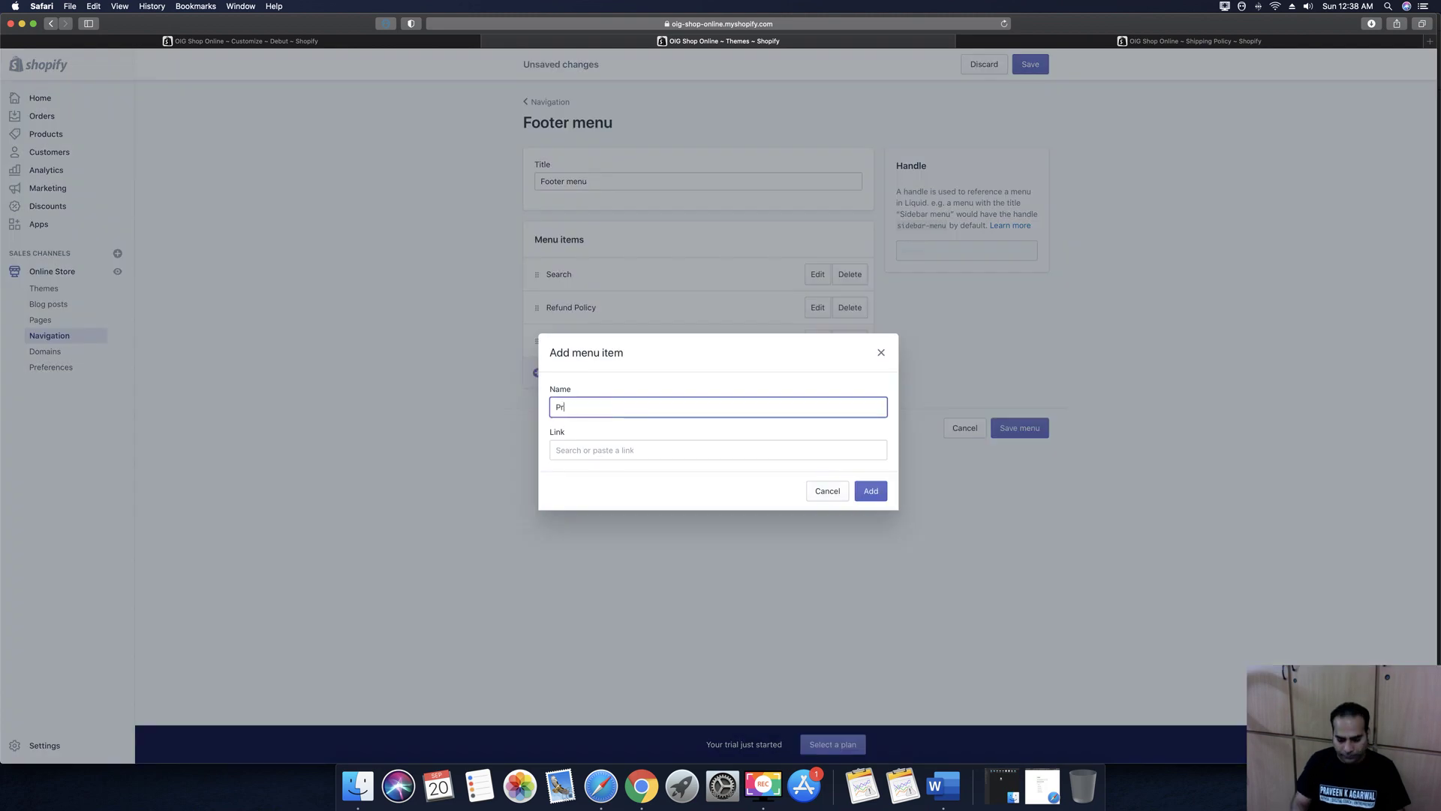
pyautogui.write('ivcaacy Policy')
pyautogui.click(597, 449)
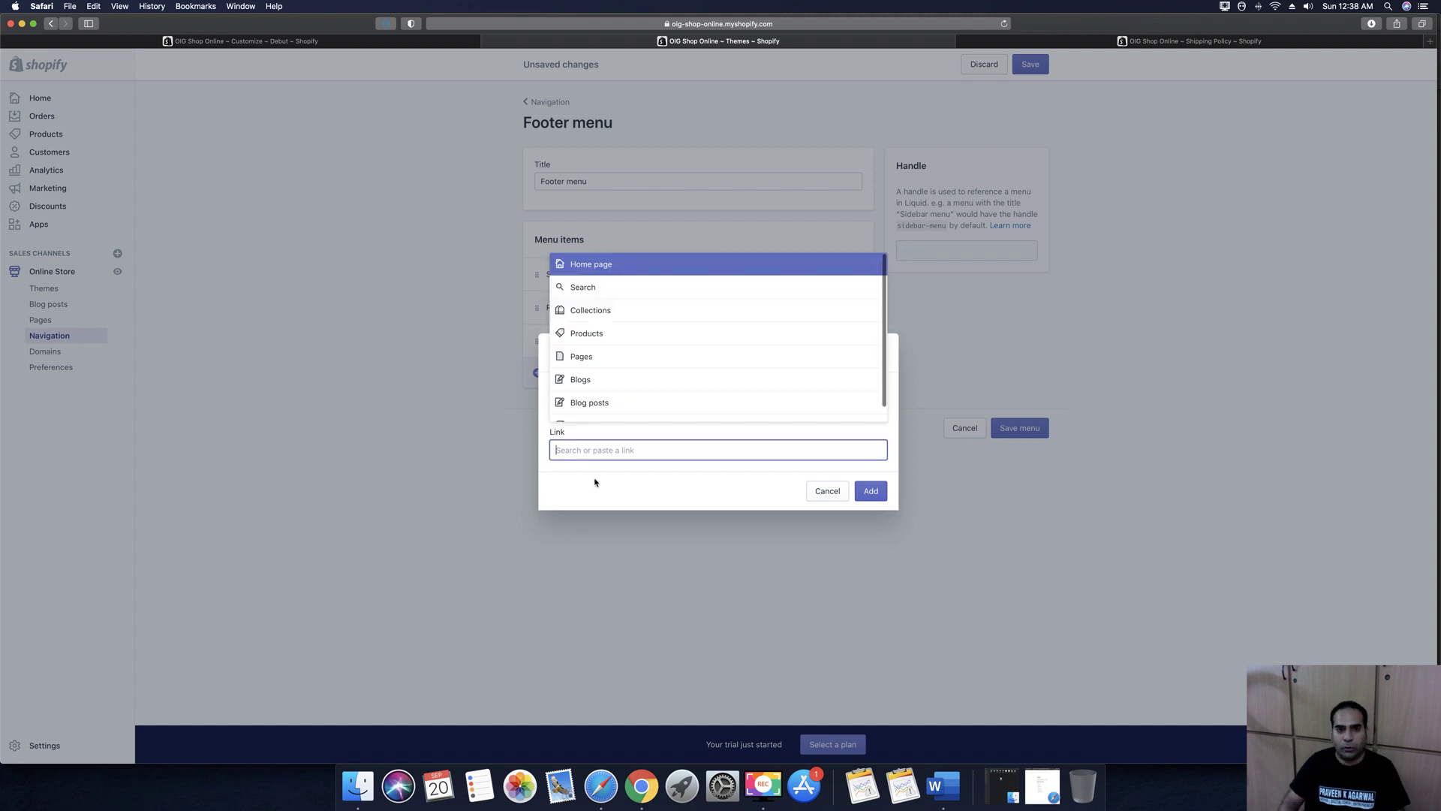
pyautogui.click(589, 353)
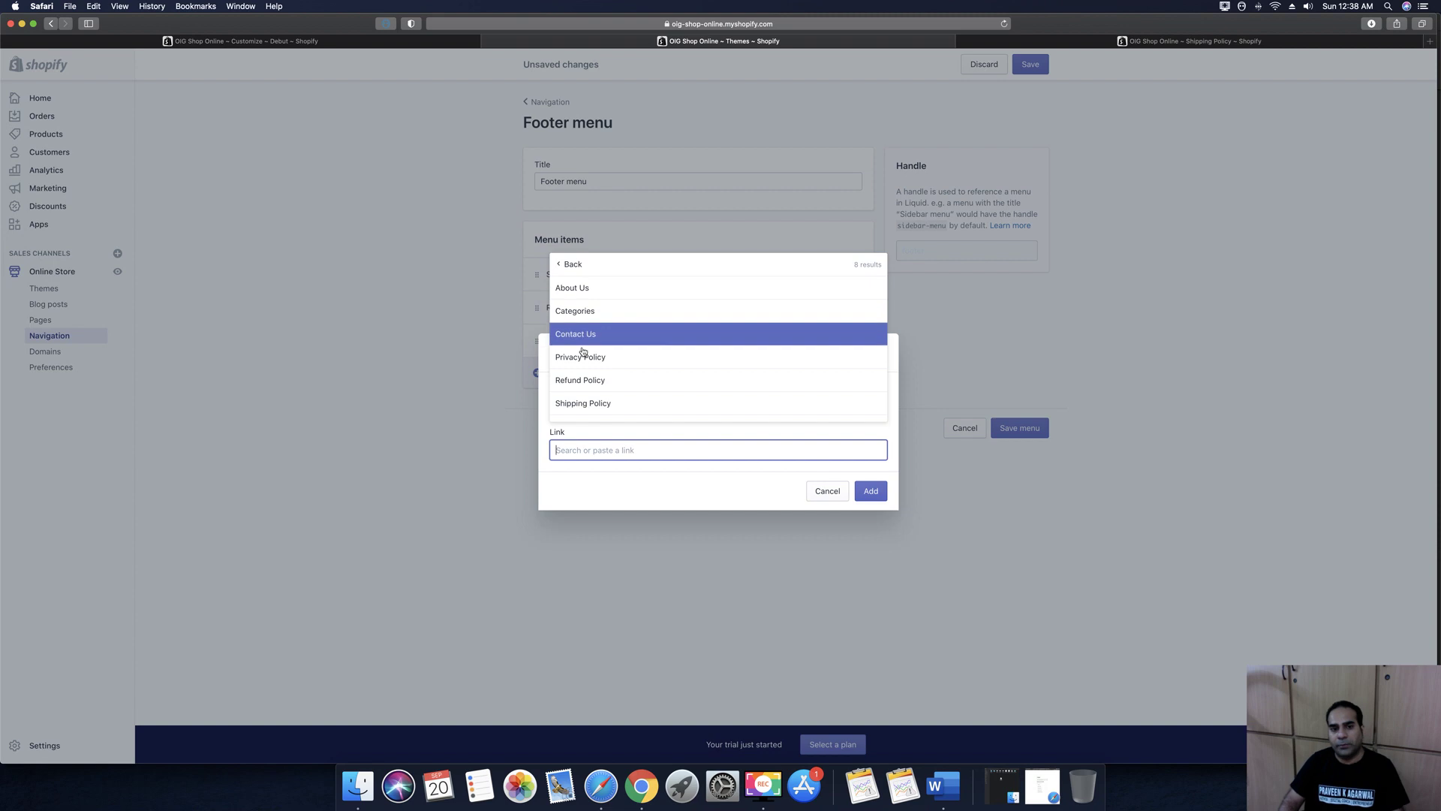
pyautogui.click(587, 359)
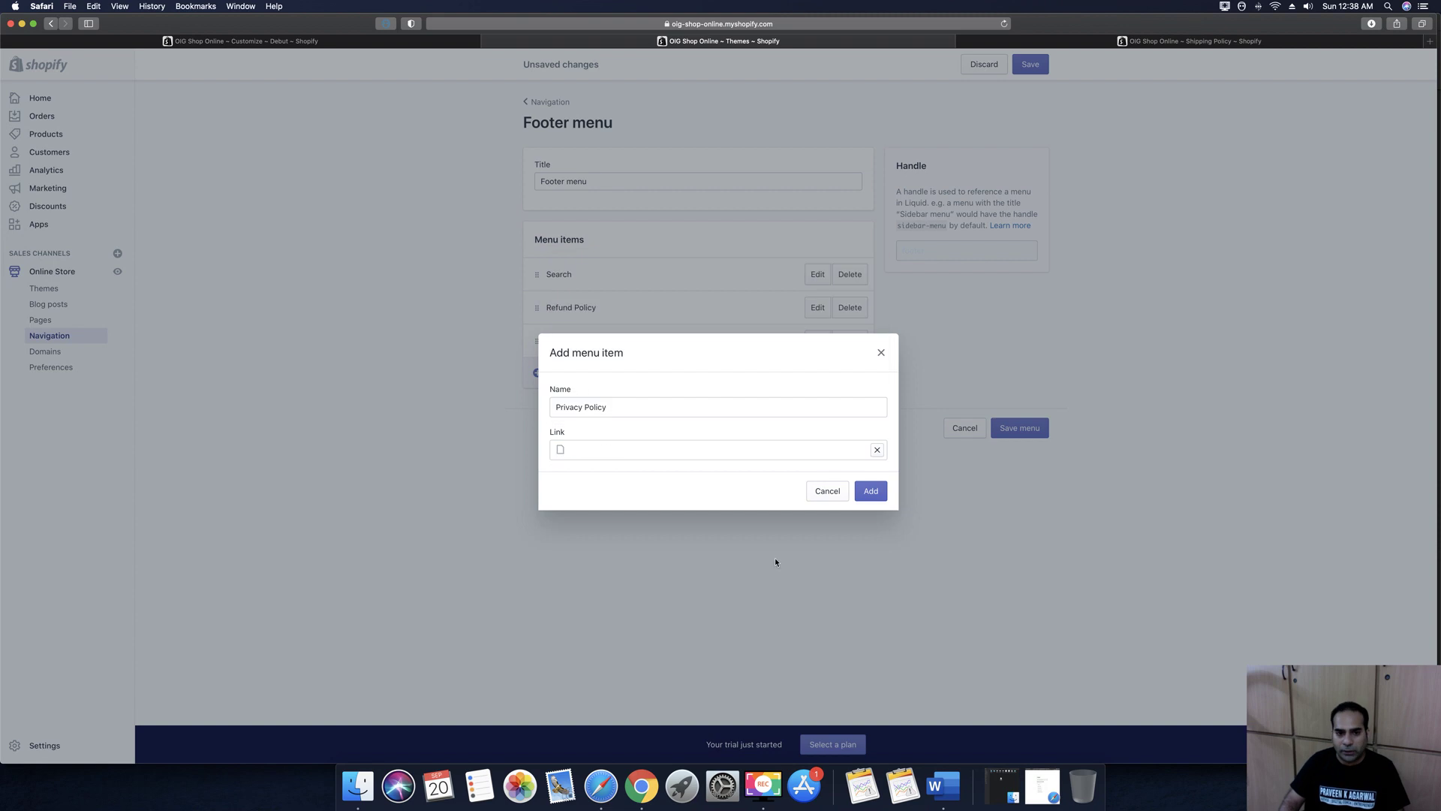
pyautogui.click(874, 496)
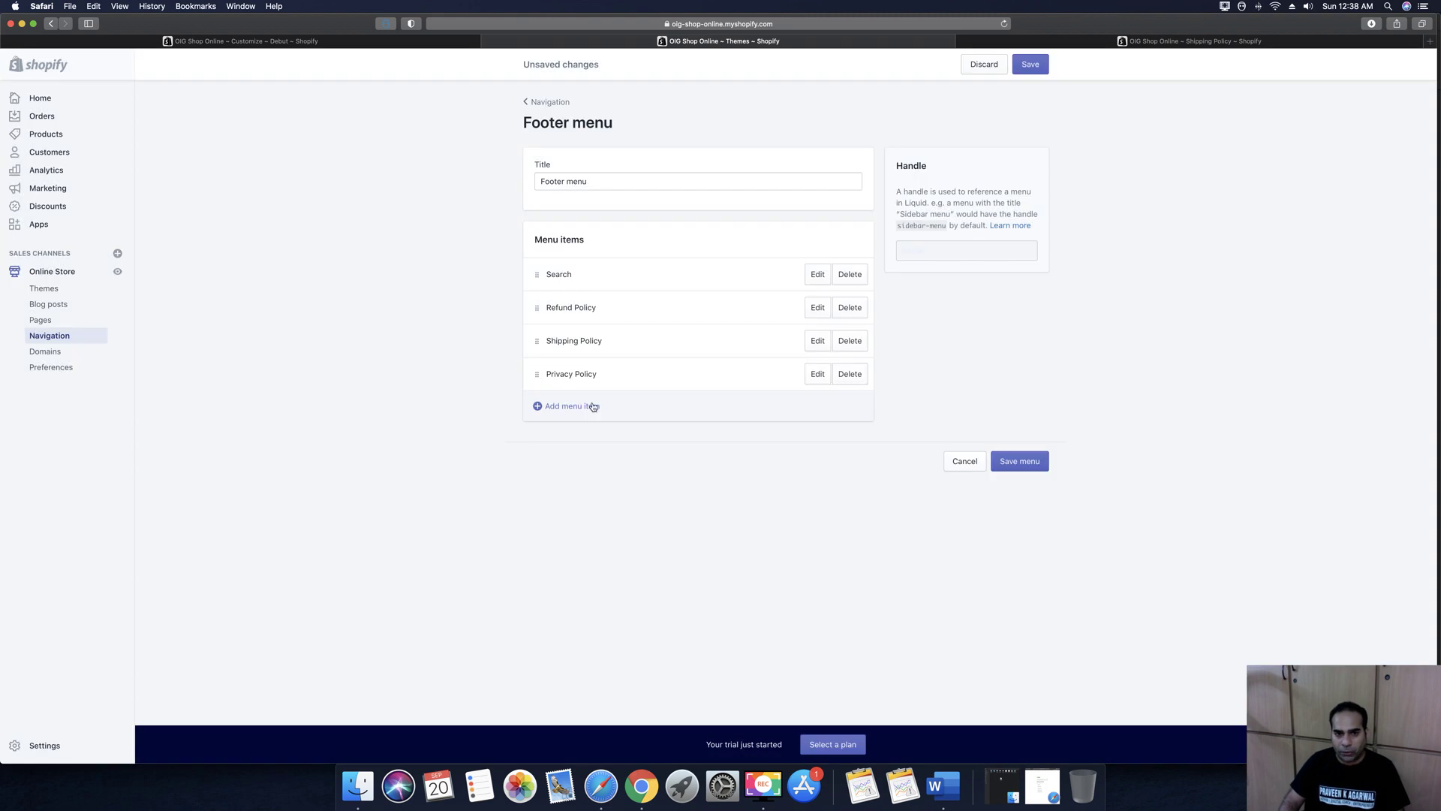
# Add a footer item linked to the Terms of Service page
pyautogui.click(572, 406)
pyautogui.click(577, 408)
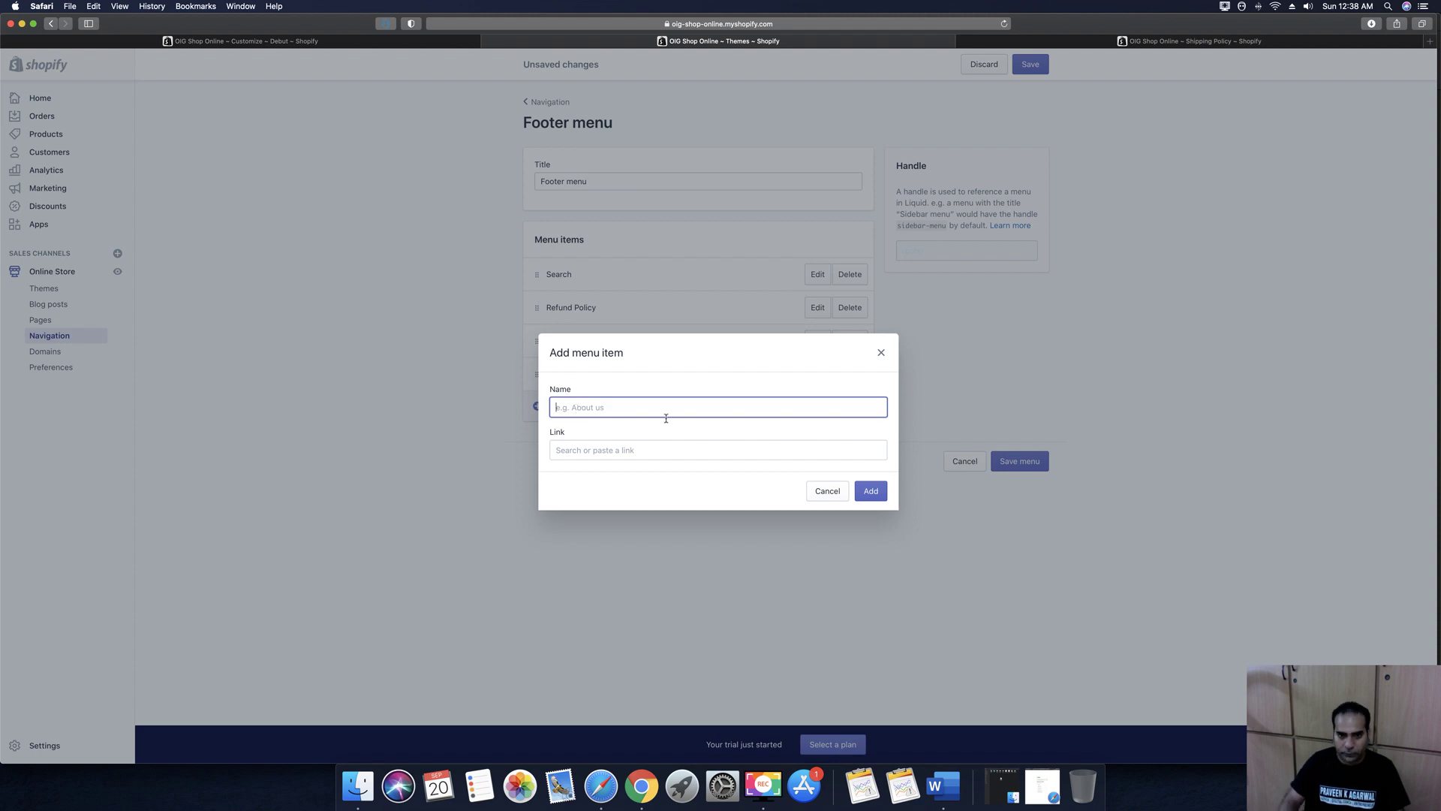
pyautogui.click(640, 450)
pyautogui.scroll(-1, 589, 353)
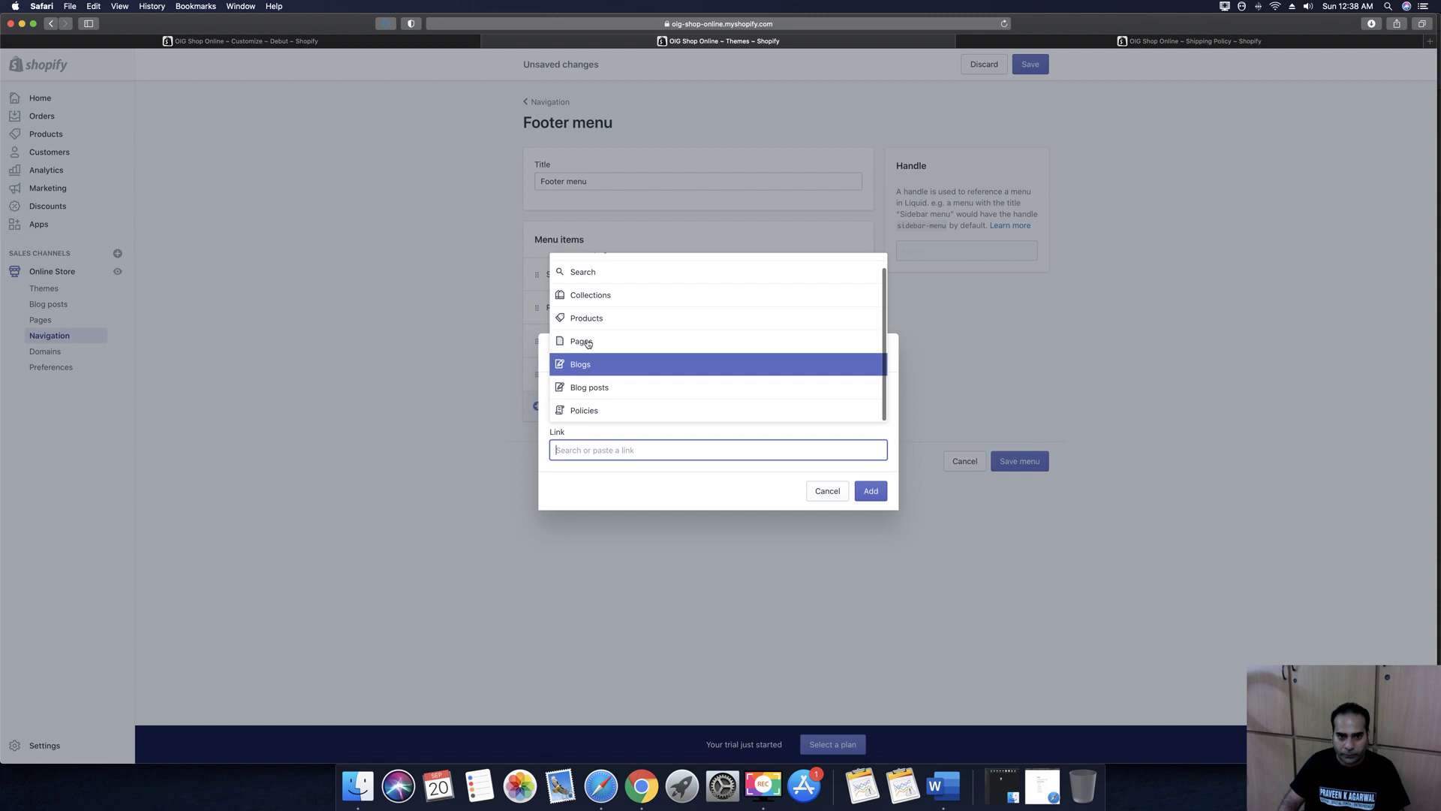
pyautogui.click(586, 341)
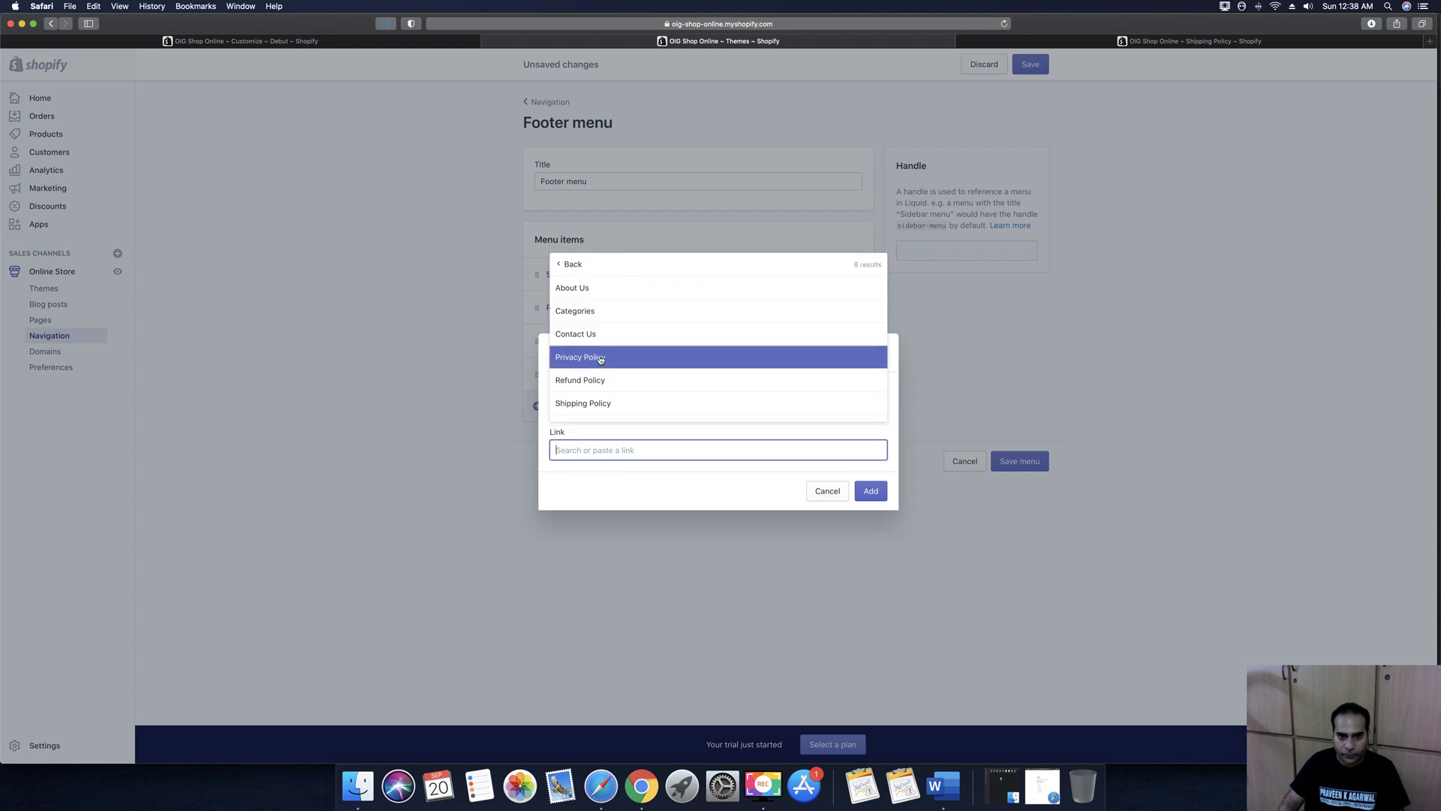
pyautogui.scroll(-2, 653, 375)
pyautogui.click(622, 390)
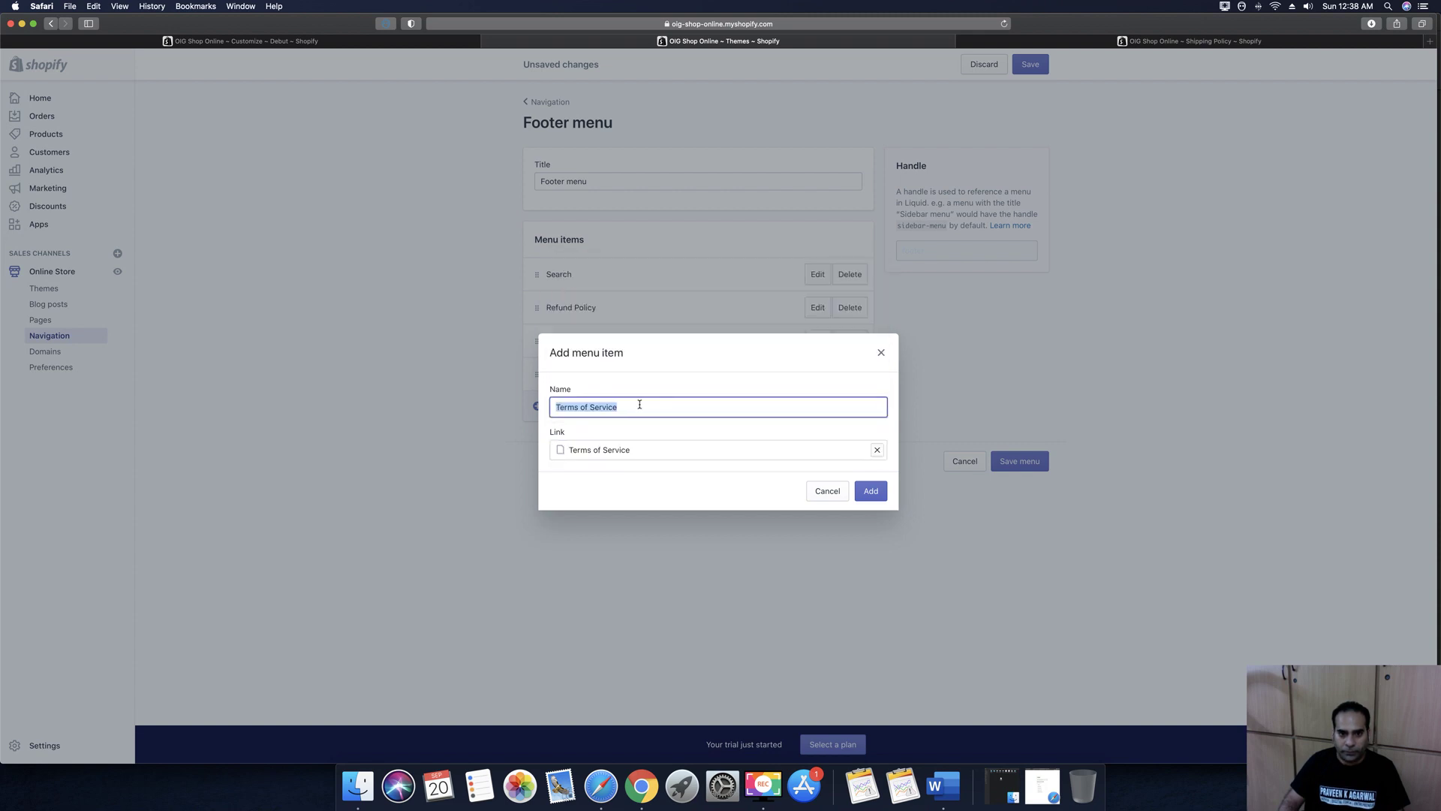
pyautogui.click(870, 492)
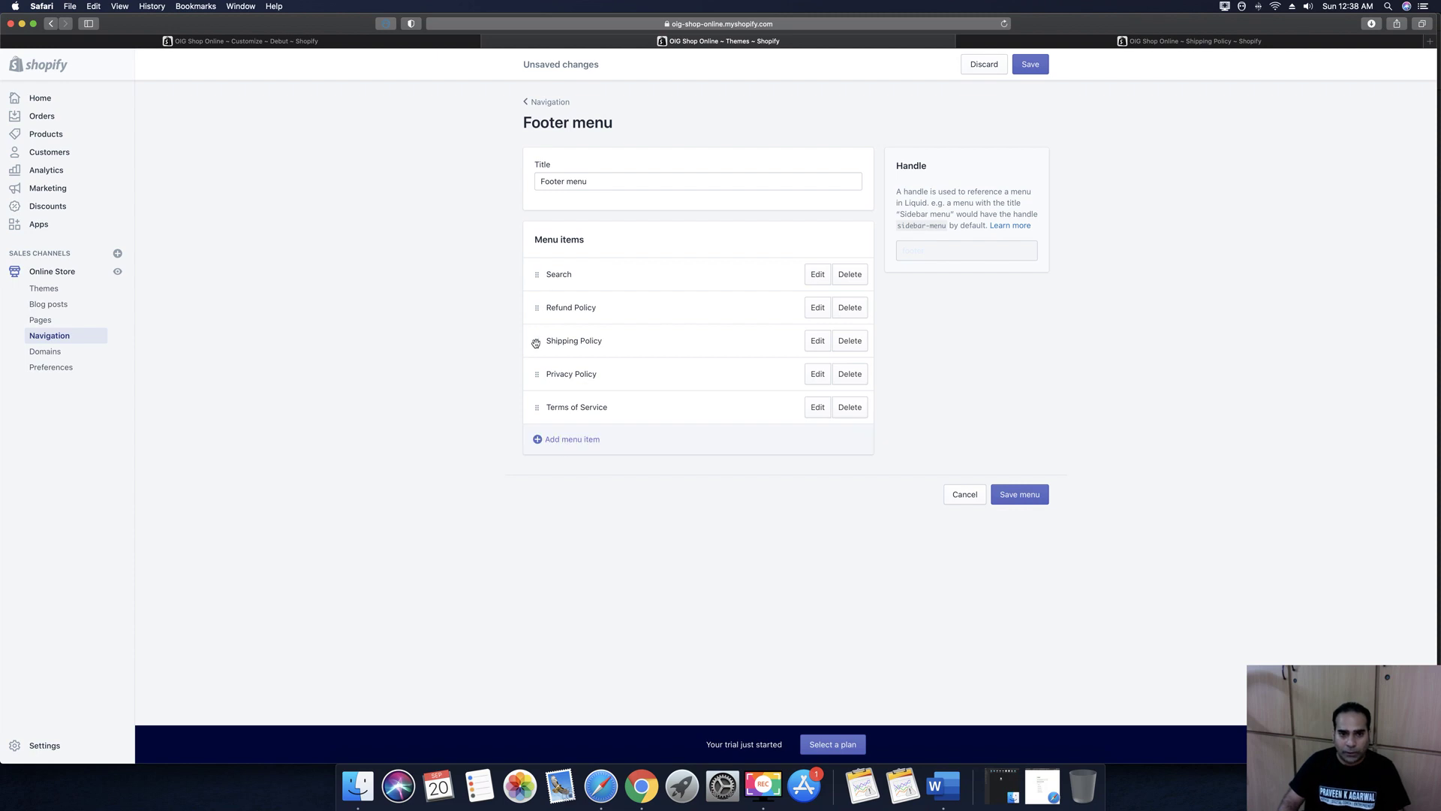
# Drag Shipping Policy and Privacy Policy into a nested submenu beneath Refund Policy
pyautogui.moveTo(537, 343); pyautogui.dragTo(590, 335)
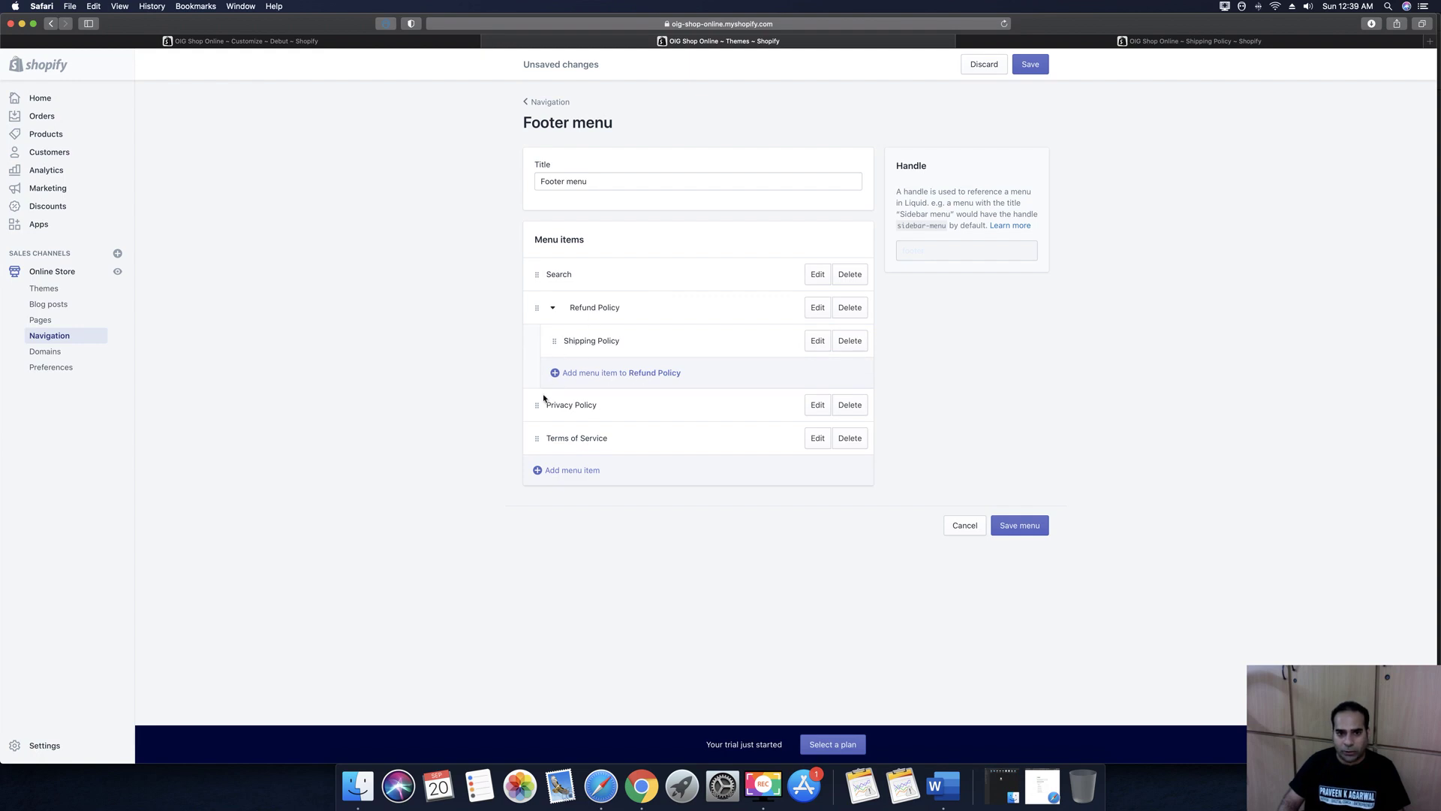
pyautogui.moveTo(537, 406); pyautogui.dragTo(607, 362)
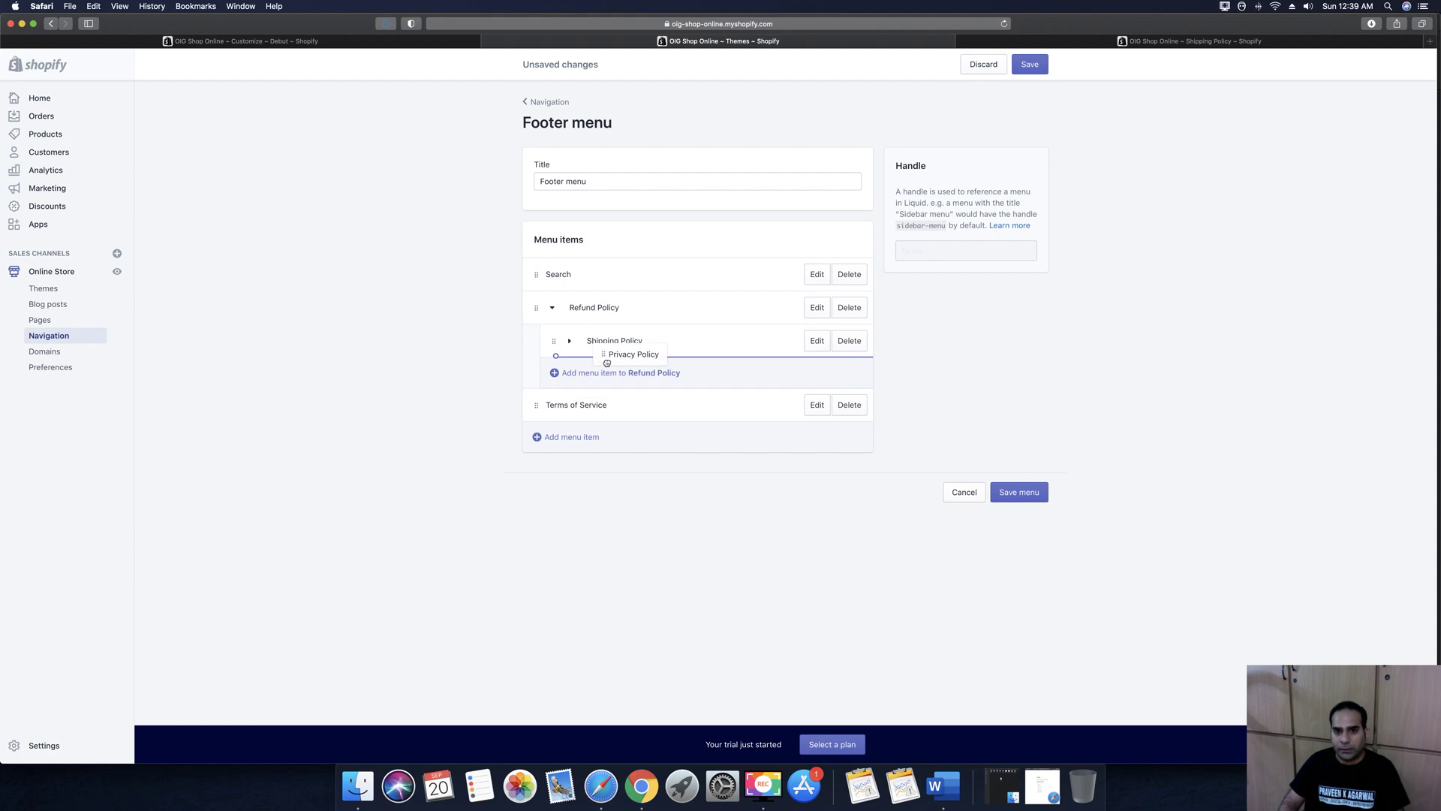
pyautogui.moveTo(606, 362); pyautogui.dragTo(607, 362)
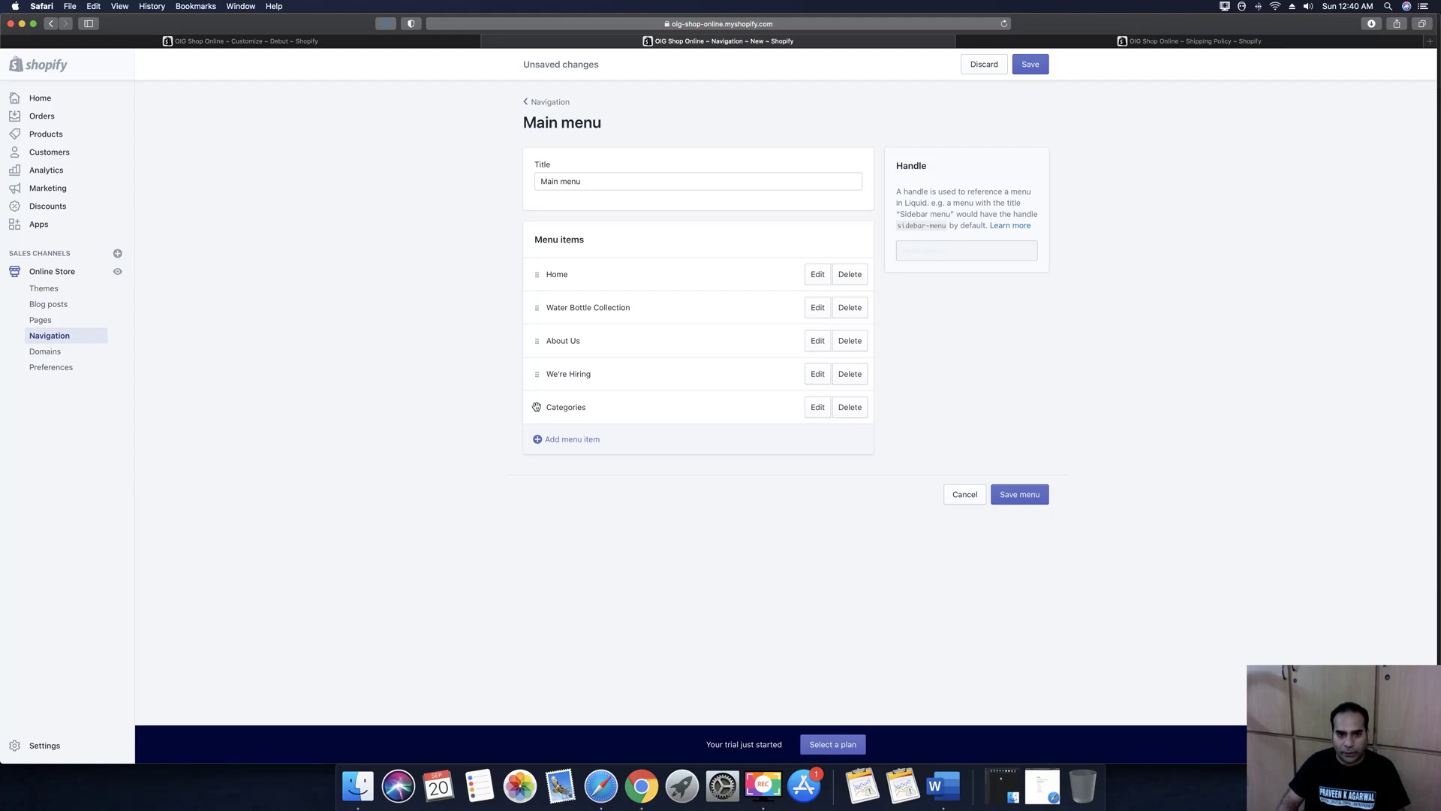
# Delete the Categories item that ended up nested under We're Hiring
pyautogui.moveTo(537, 408); pyautogui.dragTo(537, 301)
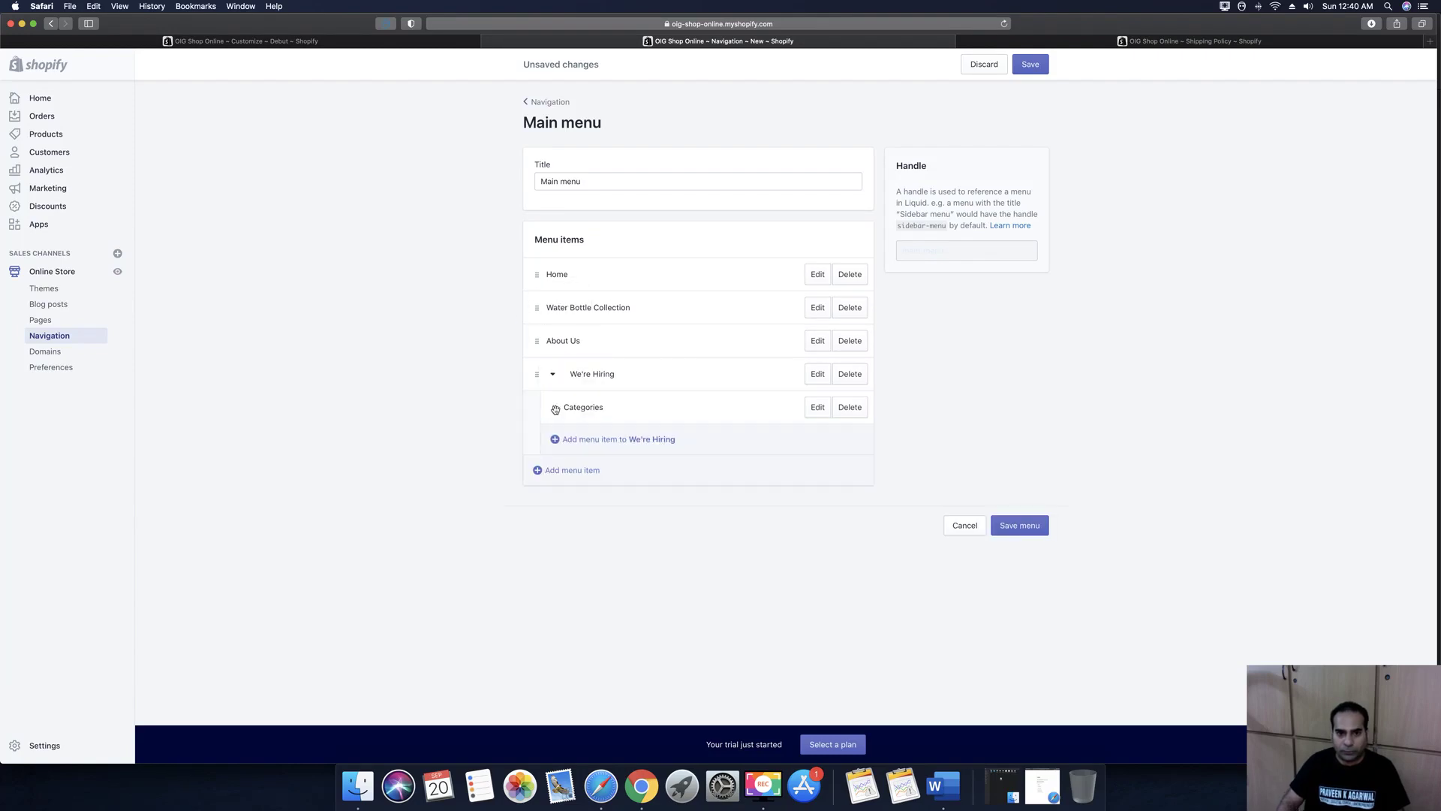
pyautogui.moveTo(556, 409); pyautogui.dragTo(492, 328)
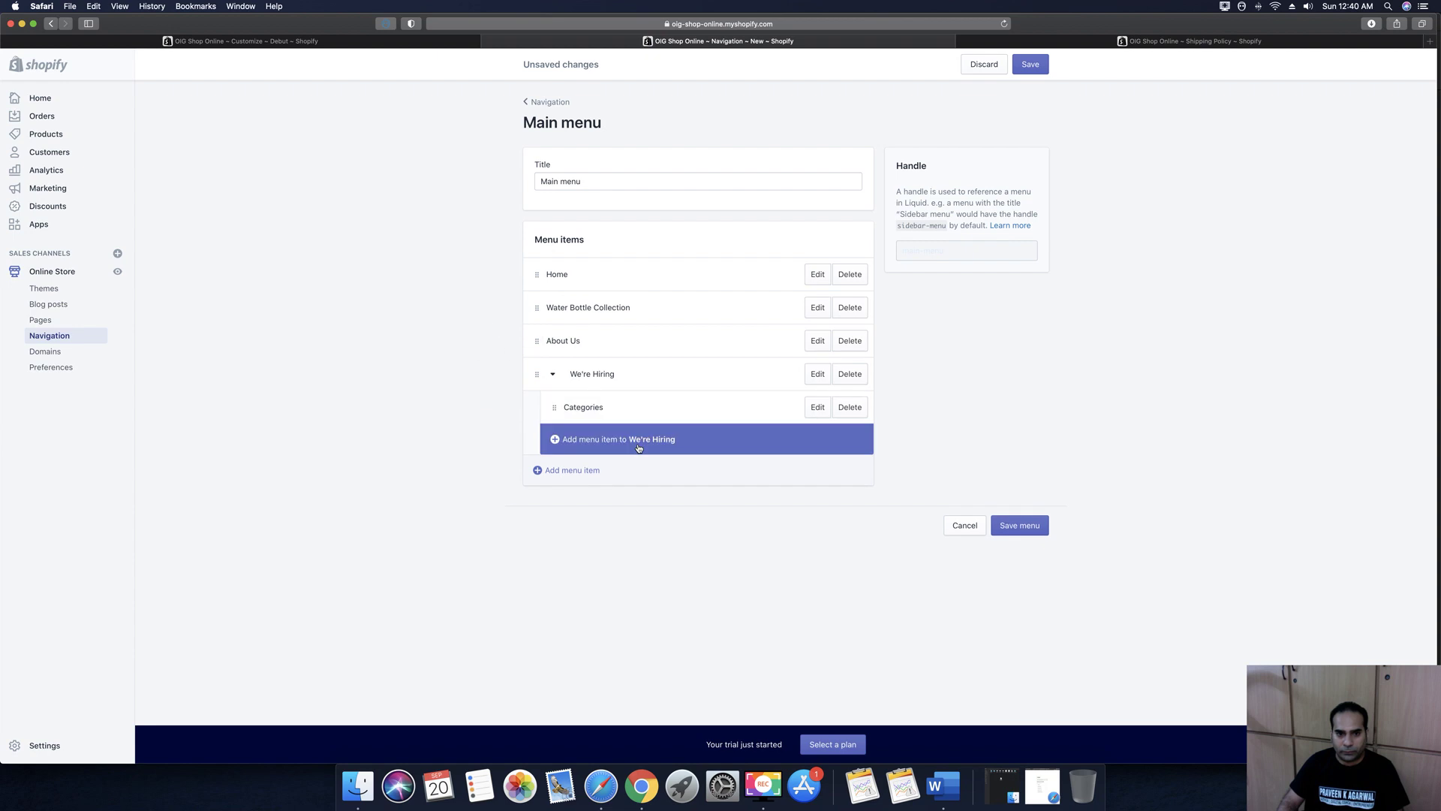
pyautogui.moveTo(555, 409); pyautogui.dragTo(443, 402)
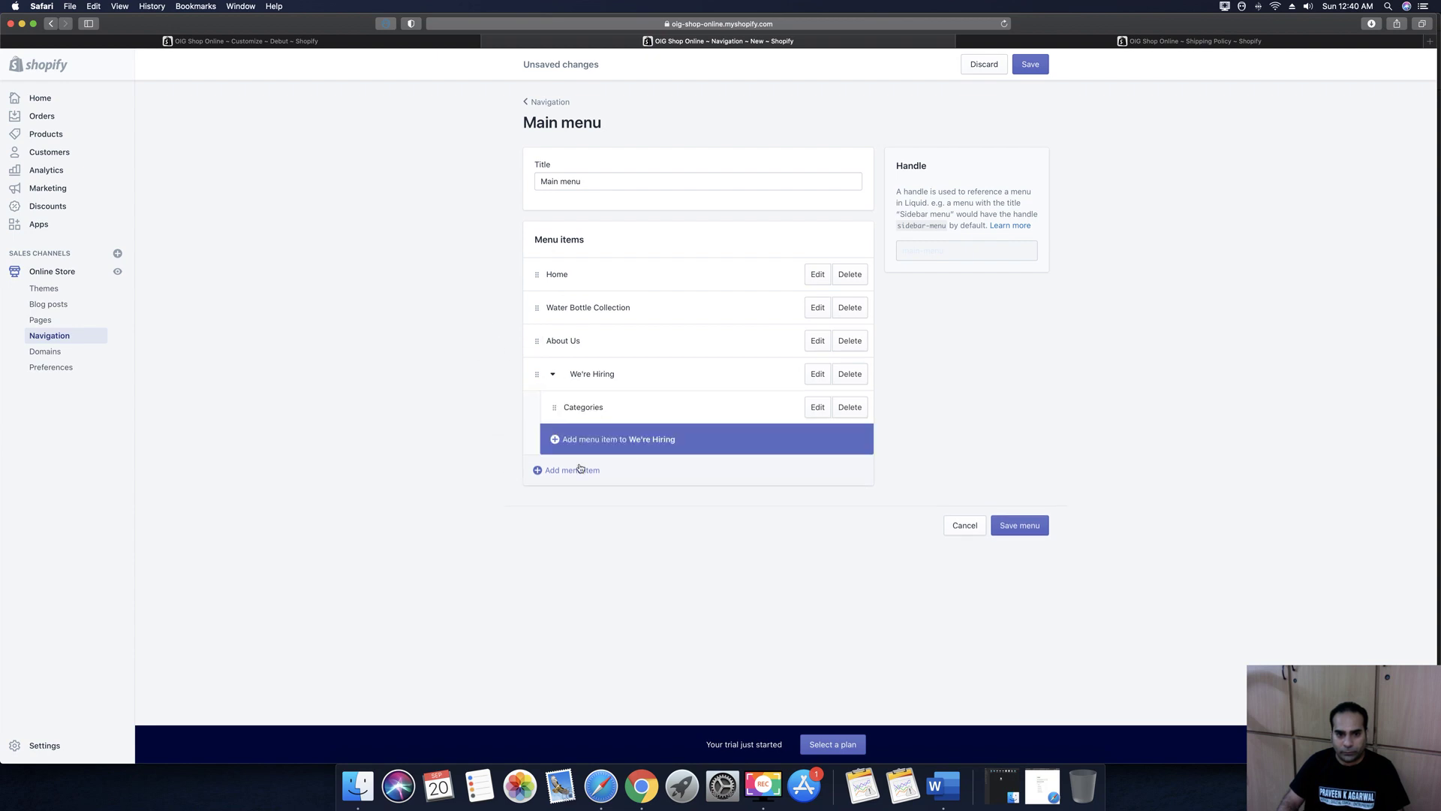
pyautogui.click(818, 408)
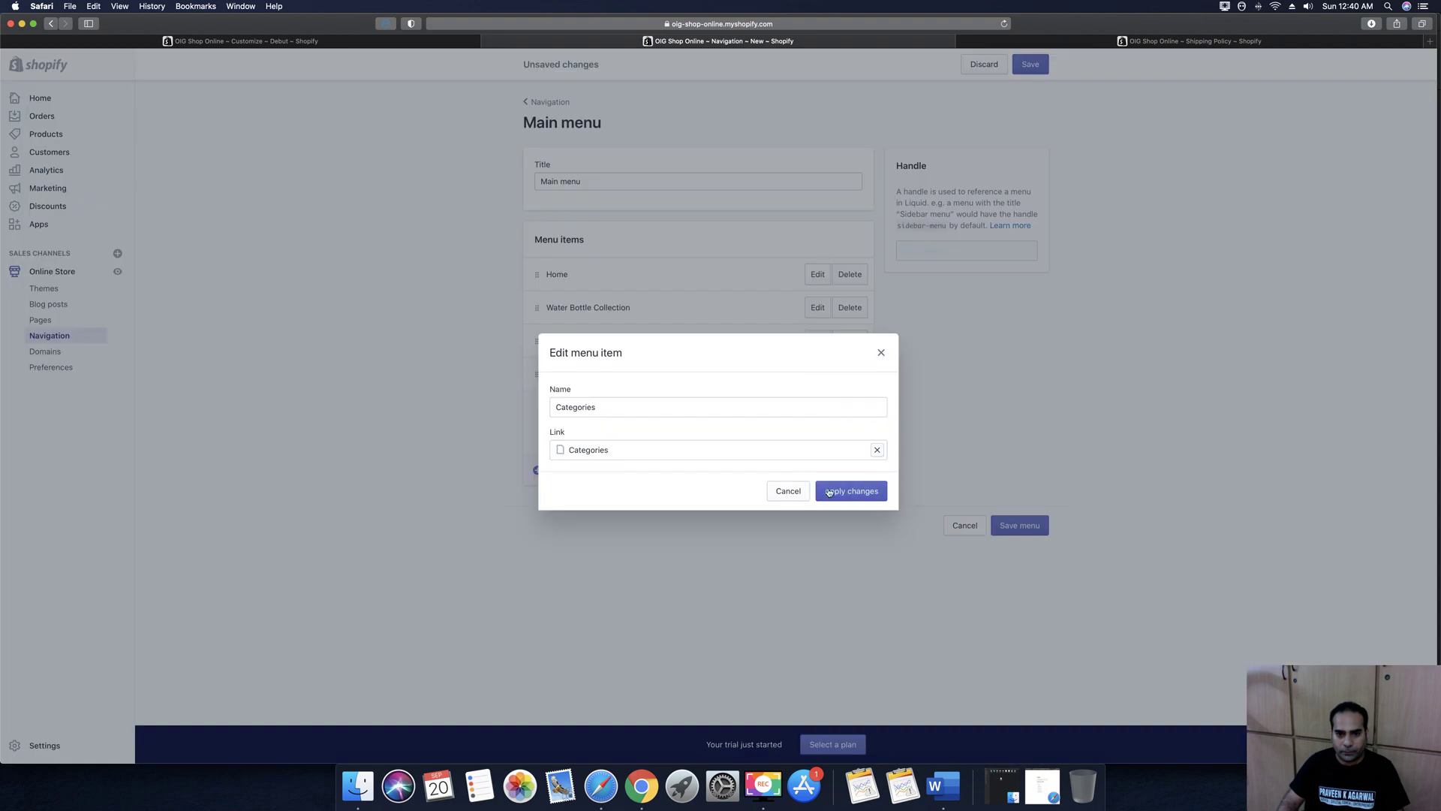
pyautogui.click(787, 492)
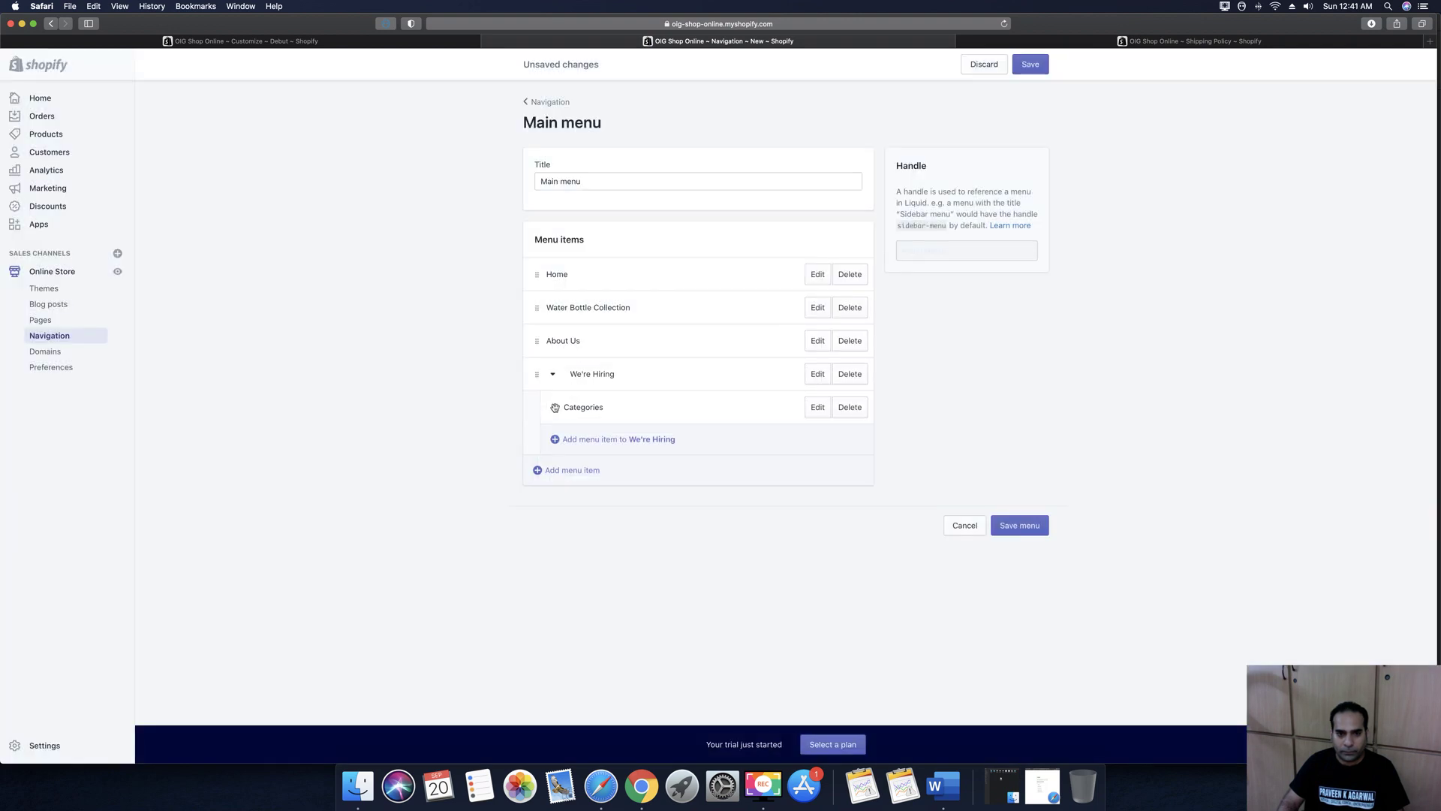
pyautogui.click(848, 409)
pyautogui.press('Return')
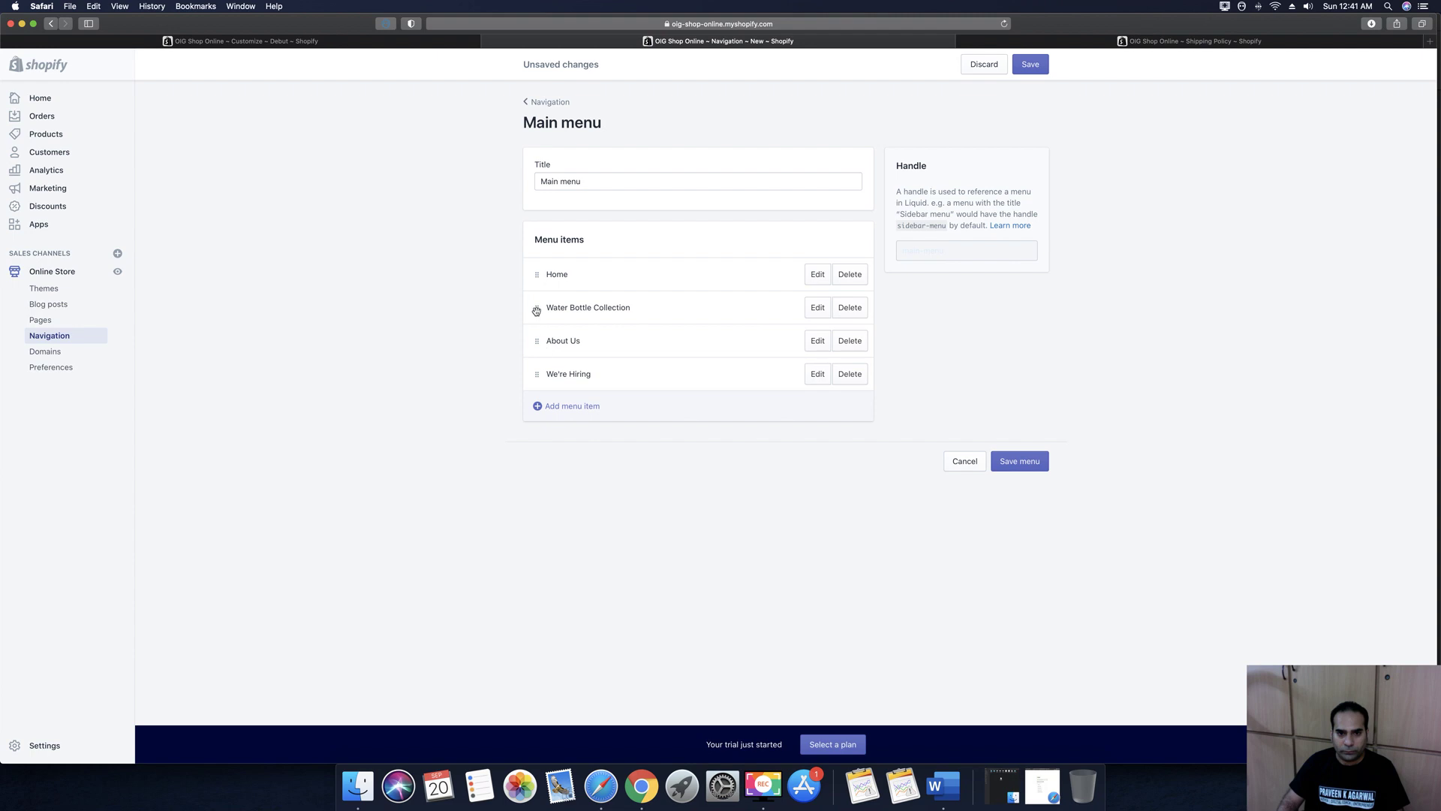
# Move Water Bottle Collection below About Us, add the Categories page as a top-level item, and save
pyautogui.moveTo(537, 308)
pyautogui.mouseDown()
pyautogui.moveTo(541, 344)
pyautogui.moveTo(525, 283)
pyautogui.moveTo(535, 290)
pyautogui.mouseUp()
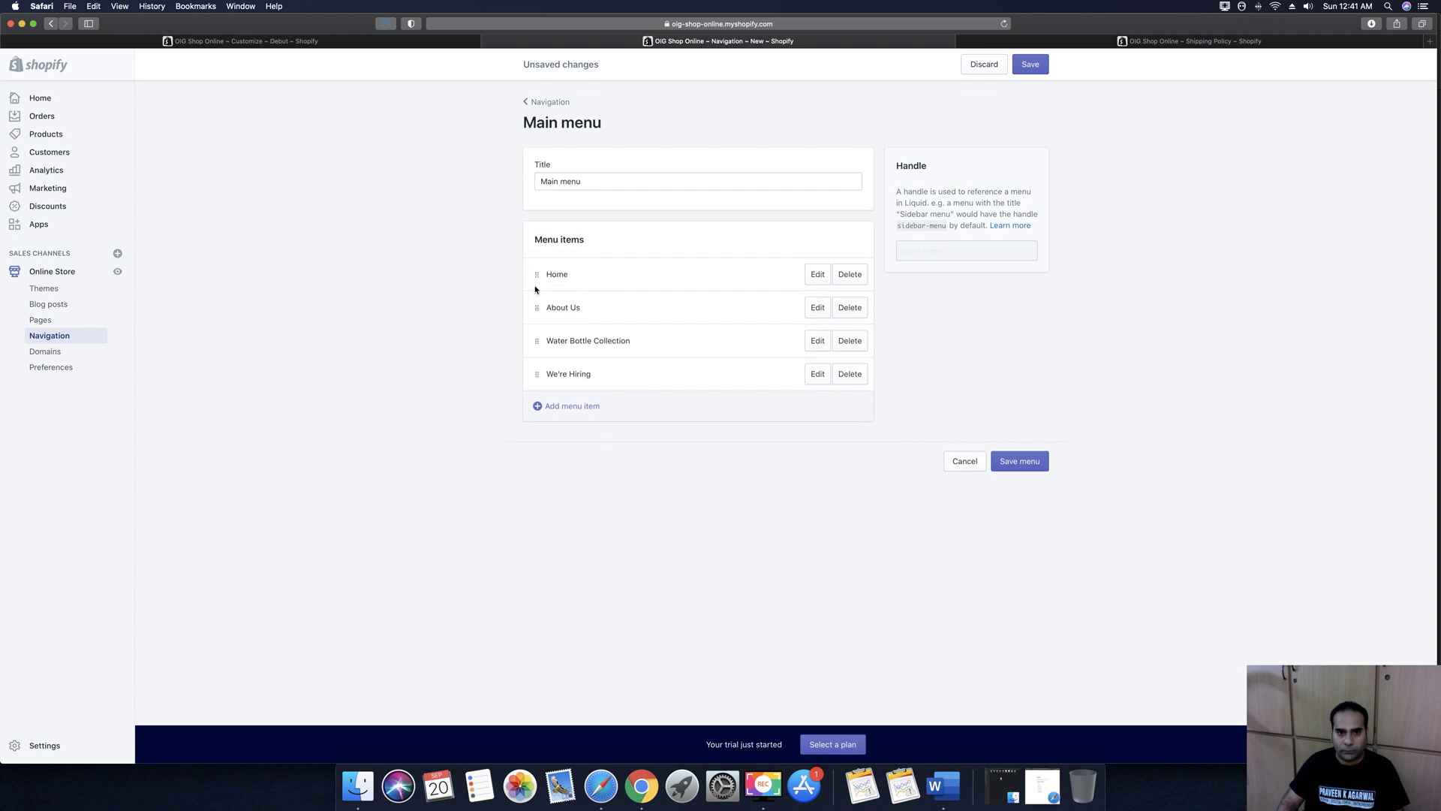
pyautogui.click(555, 405)
pyautogui.click(592, 454)
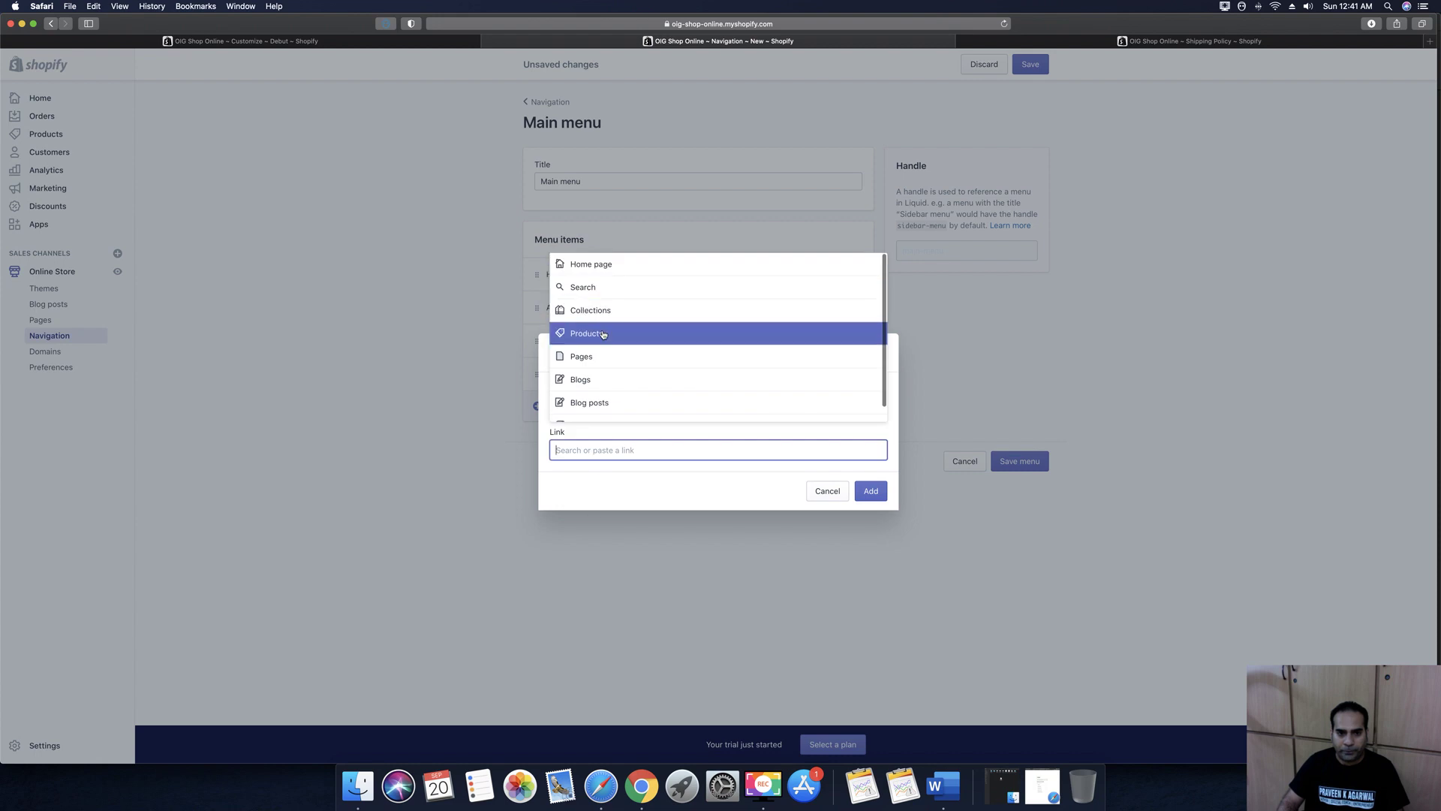
pyautogui.click(604, 358)
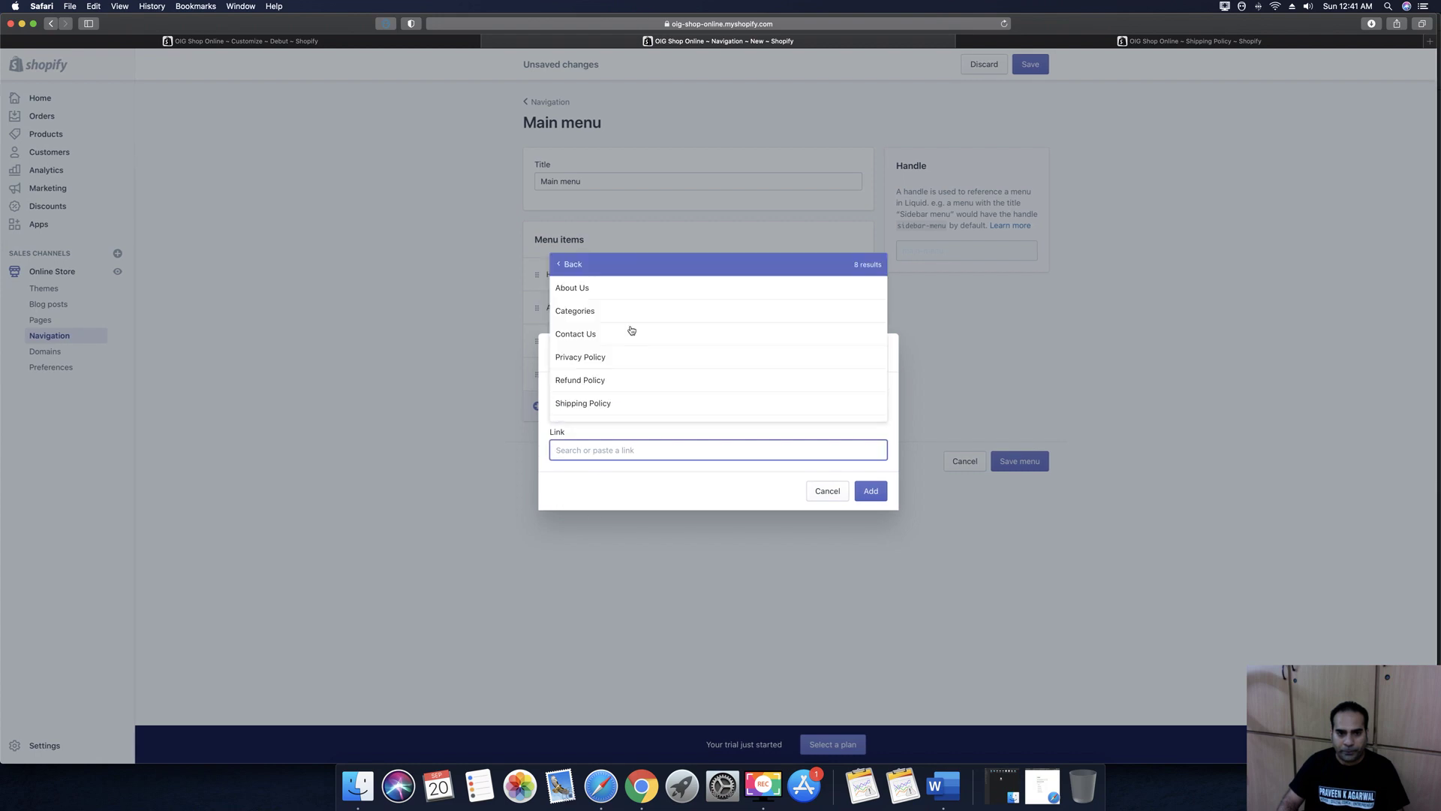
pyautogui.click(587, 313)
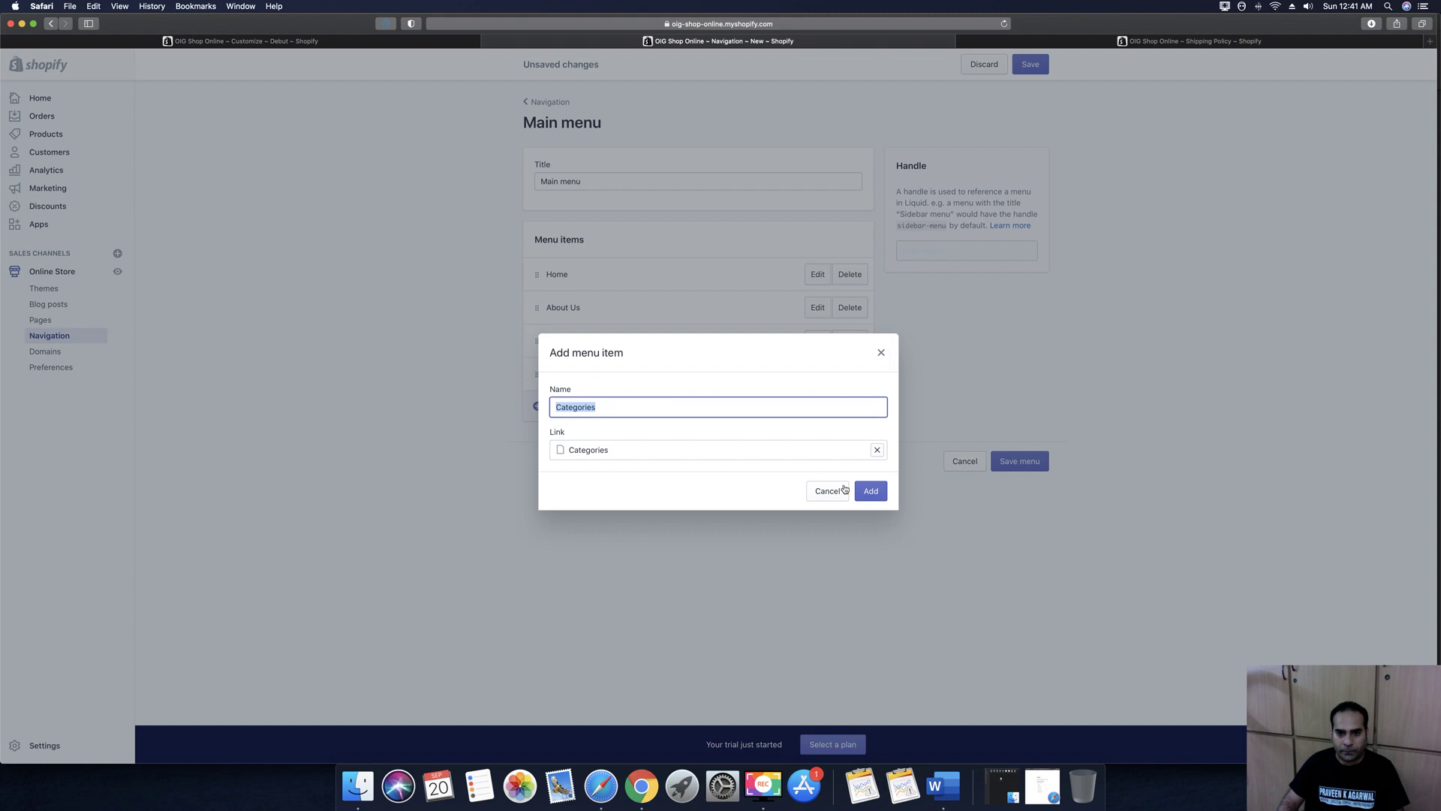
pyautogui.press('Return')
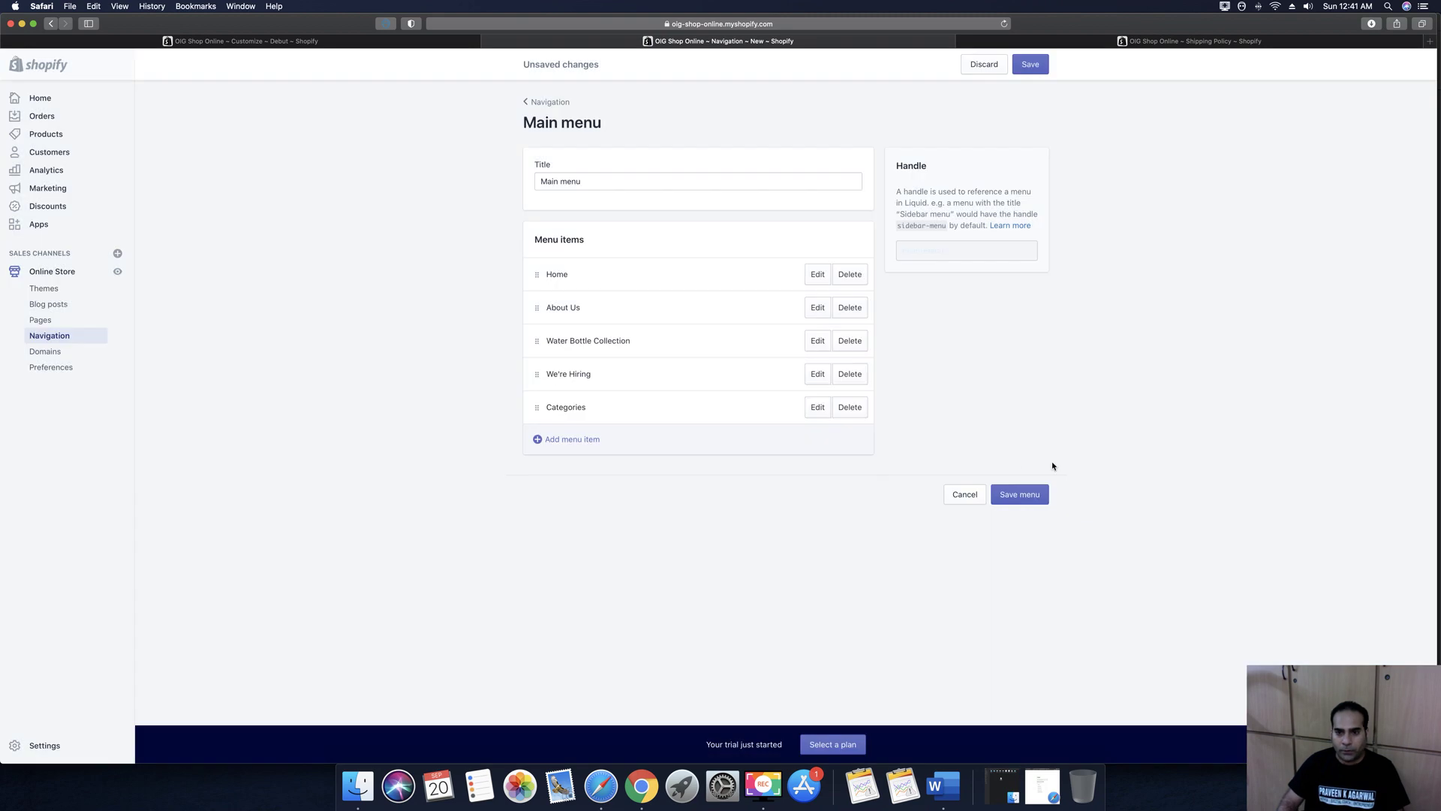
pyautogui.press('super+s')
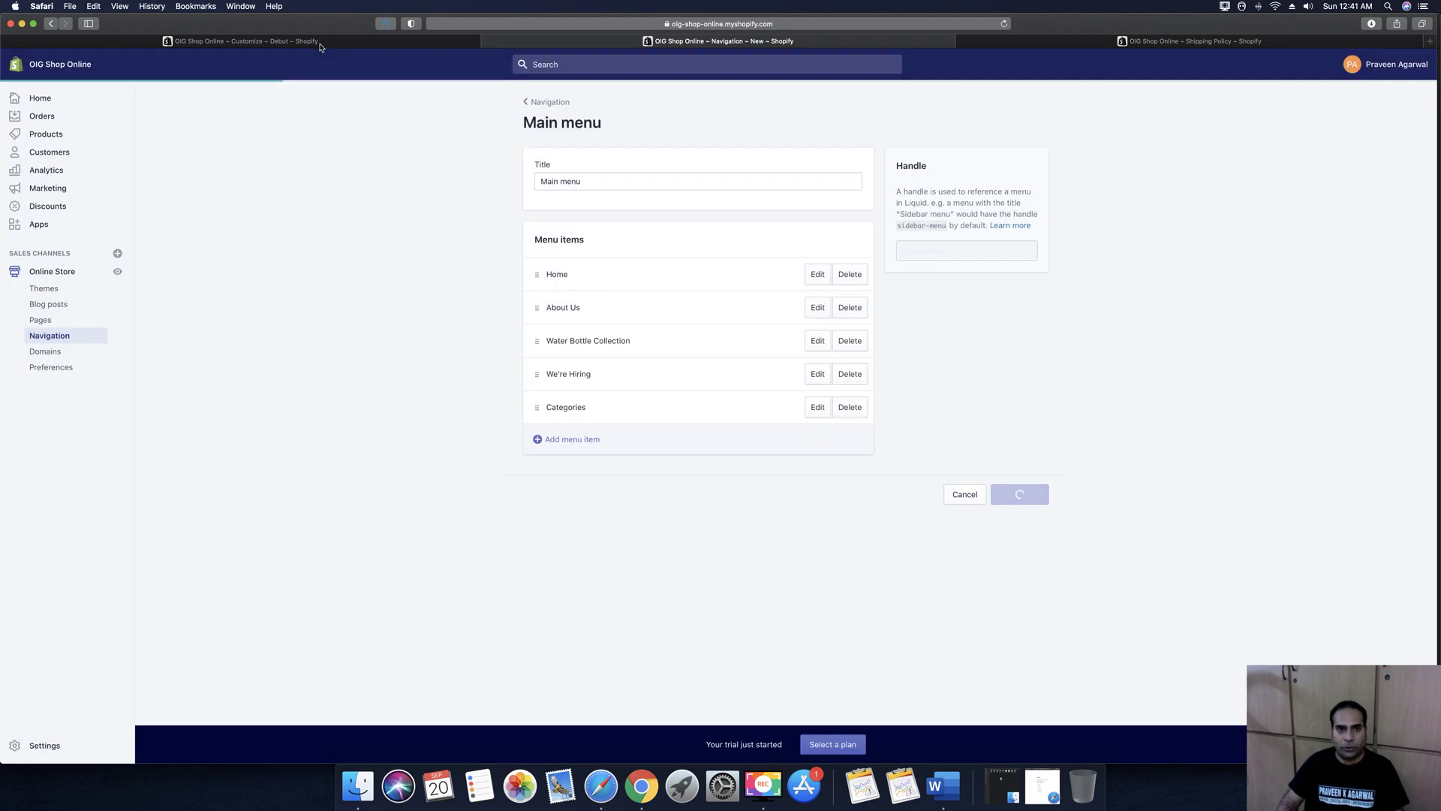
pyautogui.hotkey('ctrl', 'shift', 'Tab')
pyautogui.scroll(20, 599, 182)
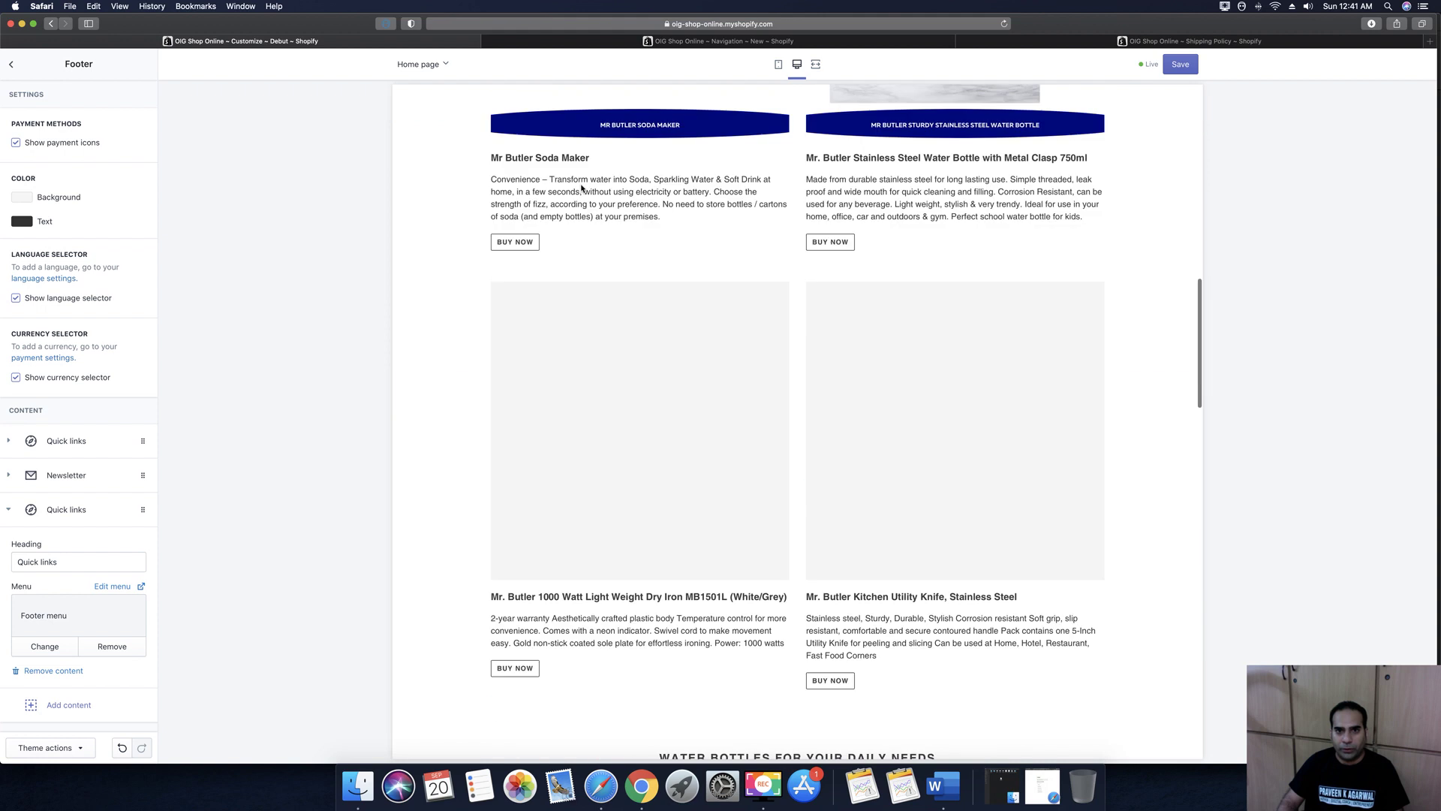
pyautogui.press('super+r')
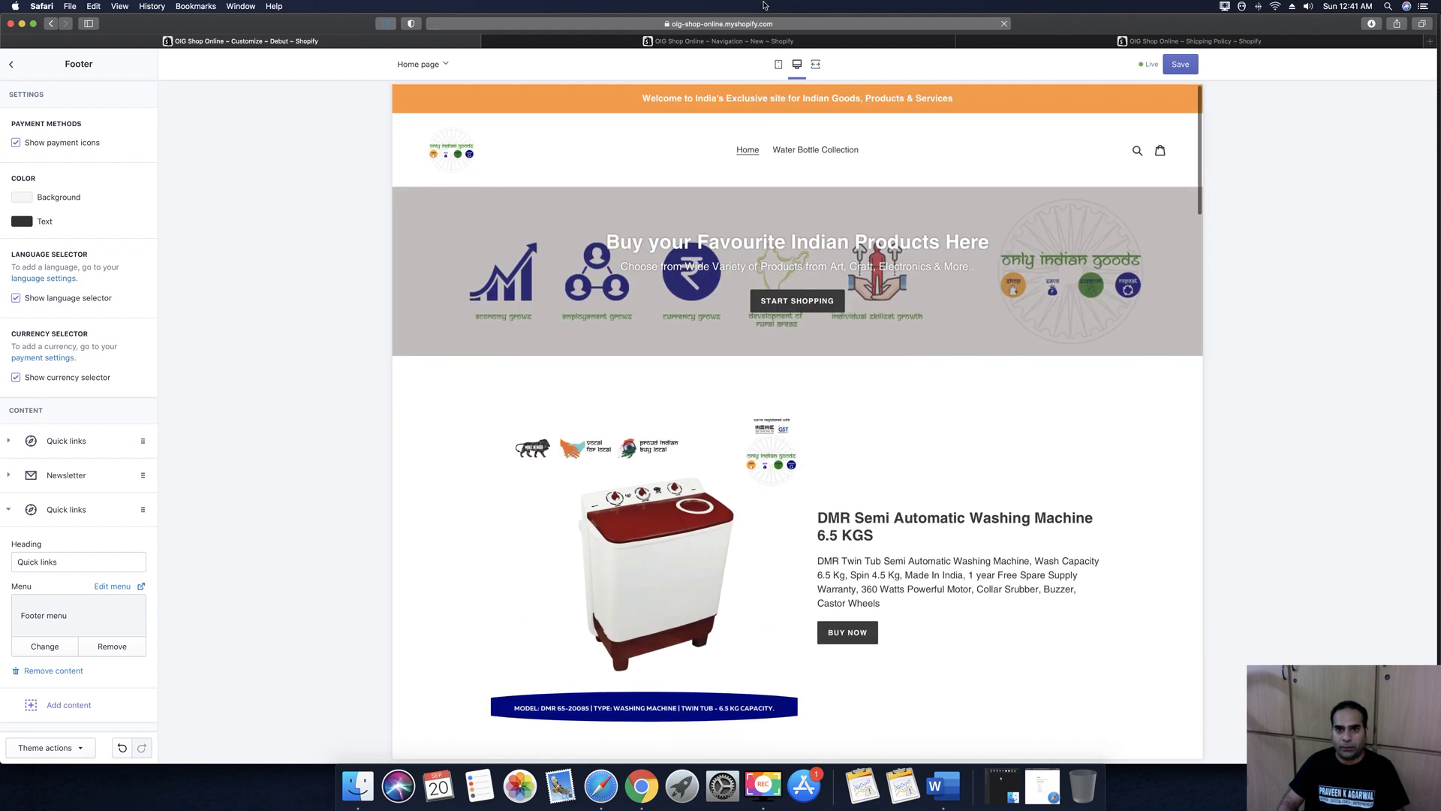
pyautogui.click(787, 250)
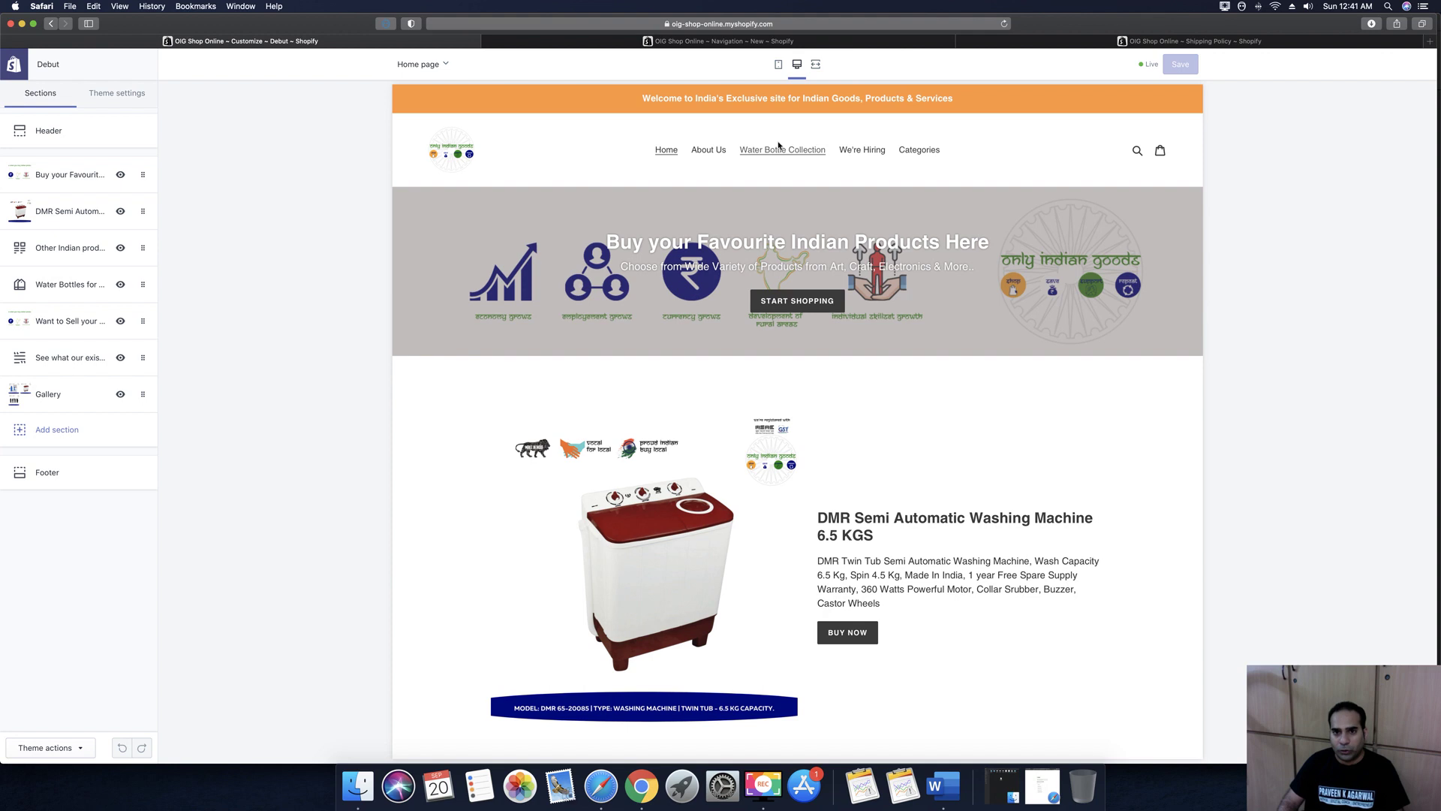
pyautogui.click(838, 43)
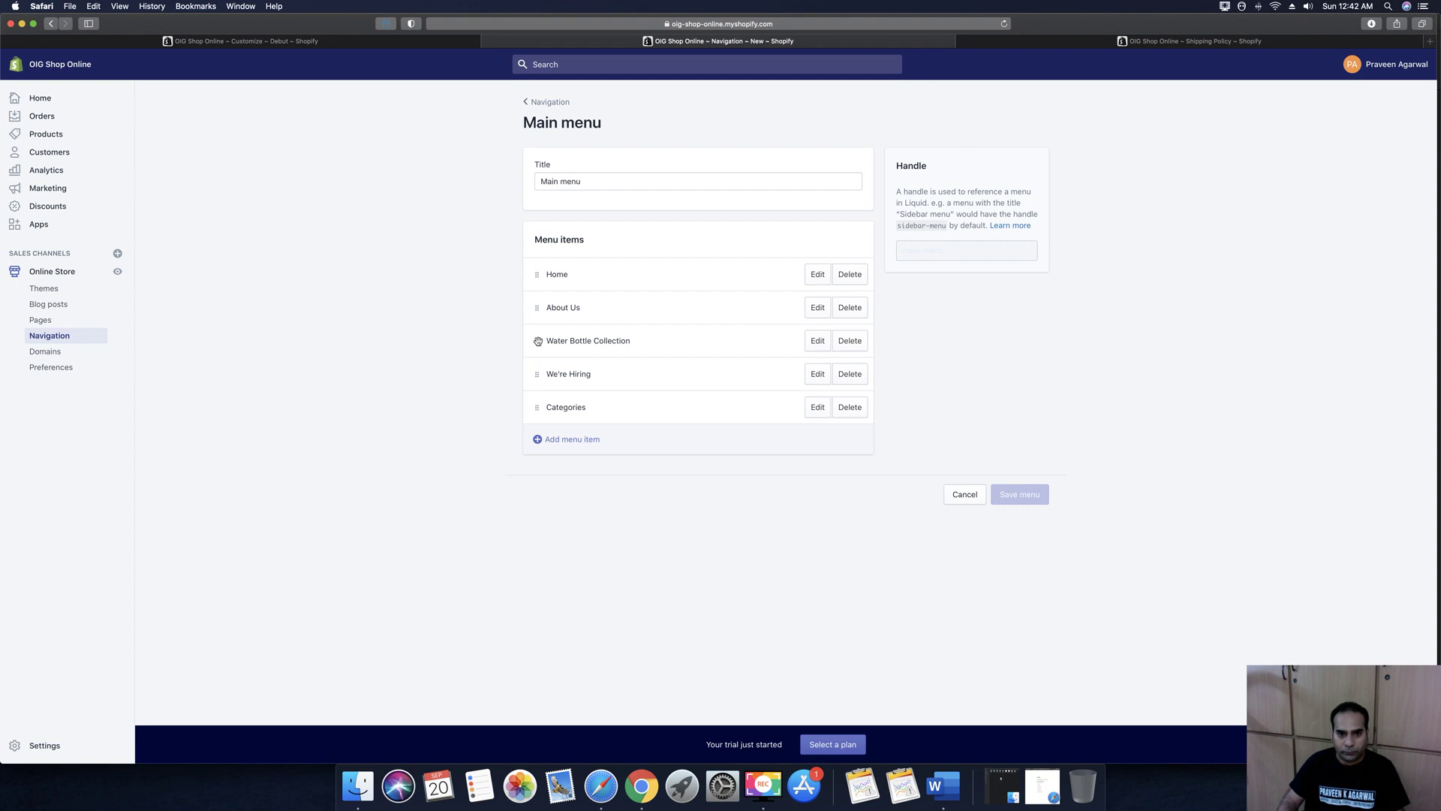
# Nest Water Bottle Collection under Categories, add a Contact Us page item, and save the menu
pyautogui.moveTo(538, 407); pyautogui.dragTo(540, 334)
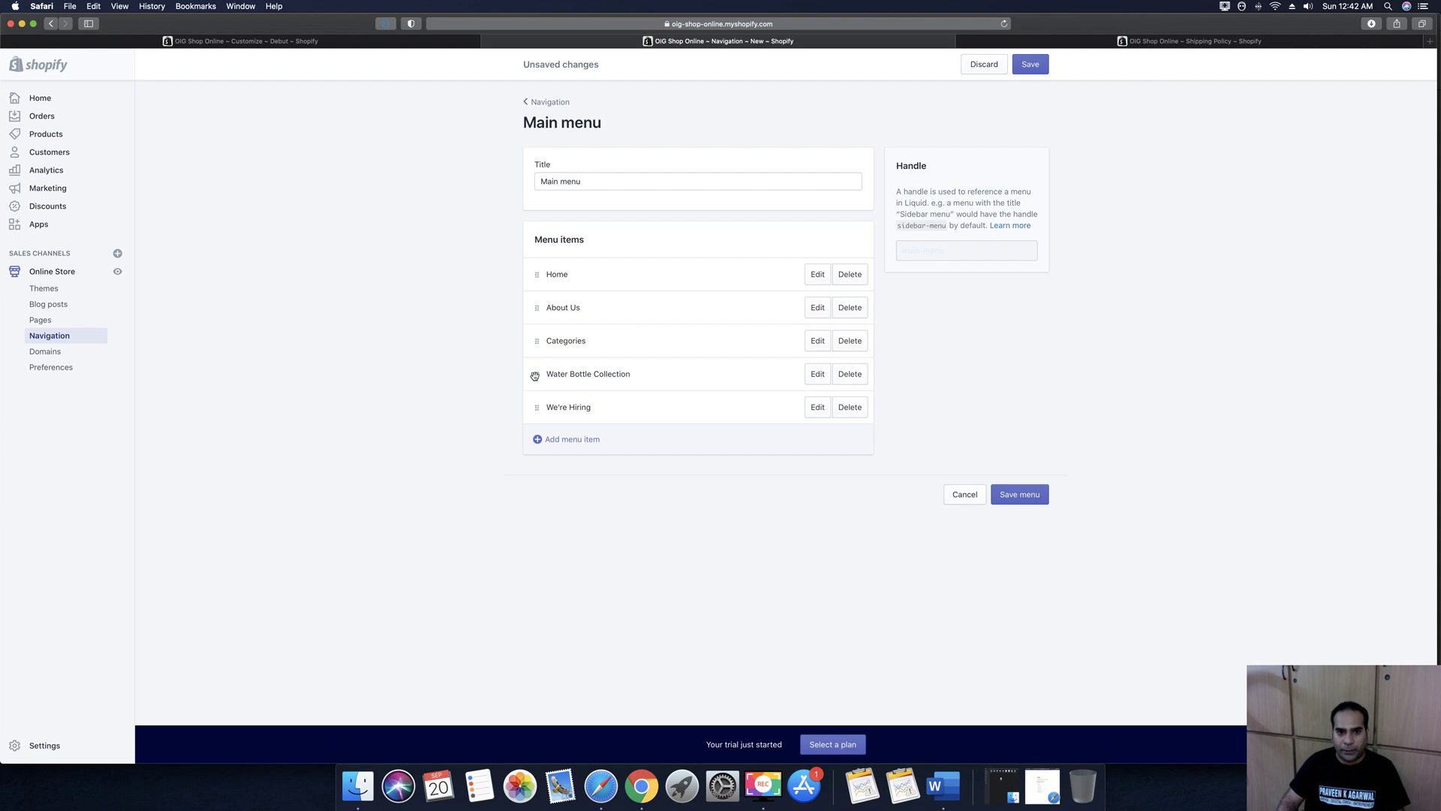
pyautogui.moveTo(558, 368)
pyautogui.mouseDown()
pyautogui.moveTo(581, 342)
pyautogui.moveTo(578, 369)
pyautogui.mouseUp()
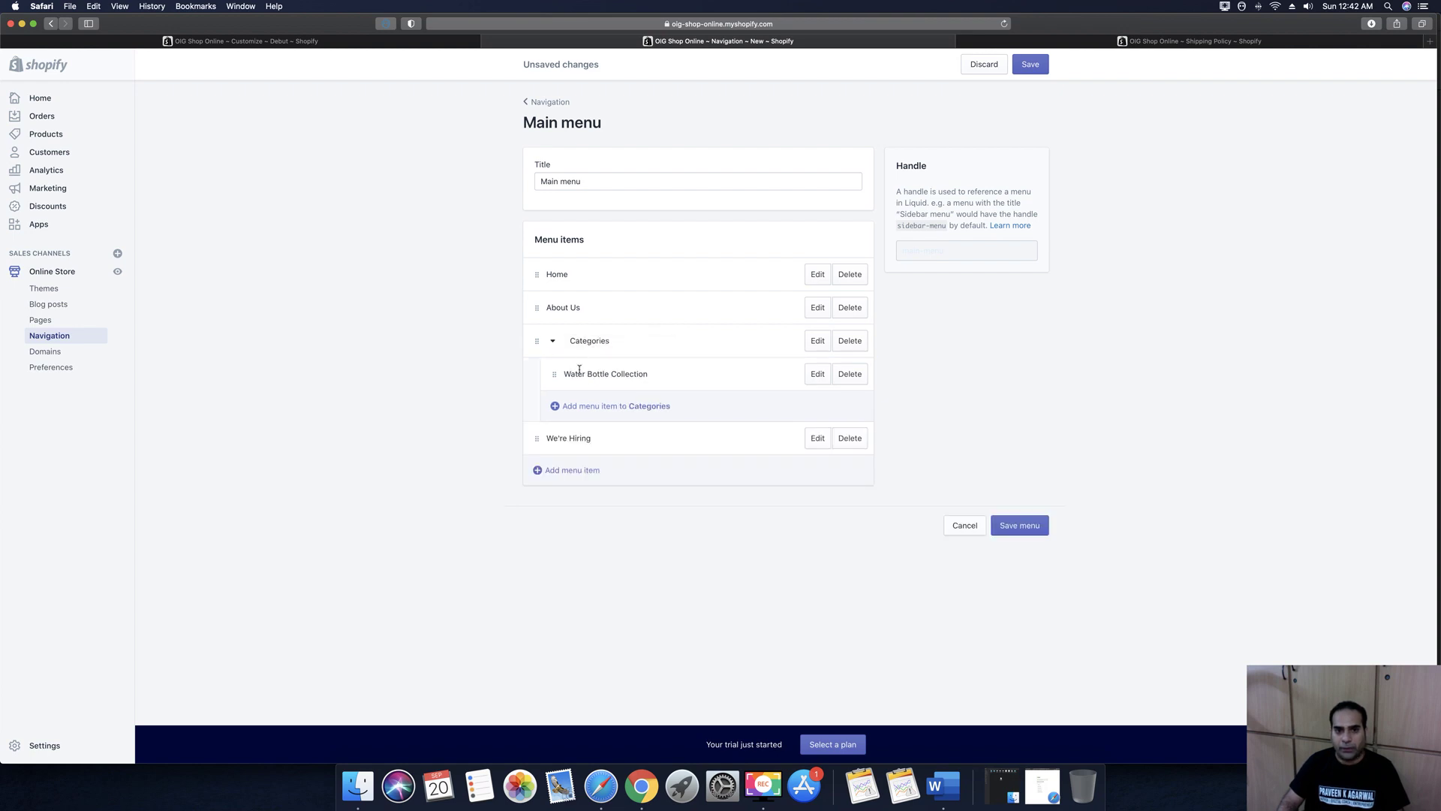
pyautogui.click(548, 473)
pyautogui.click(557, 448)
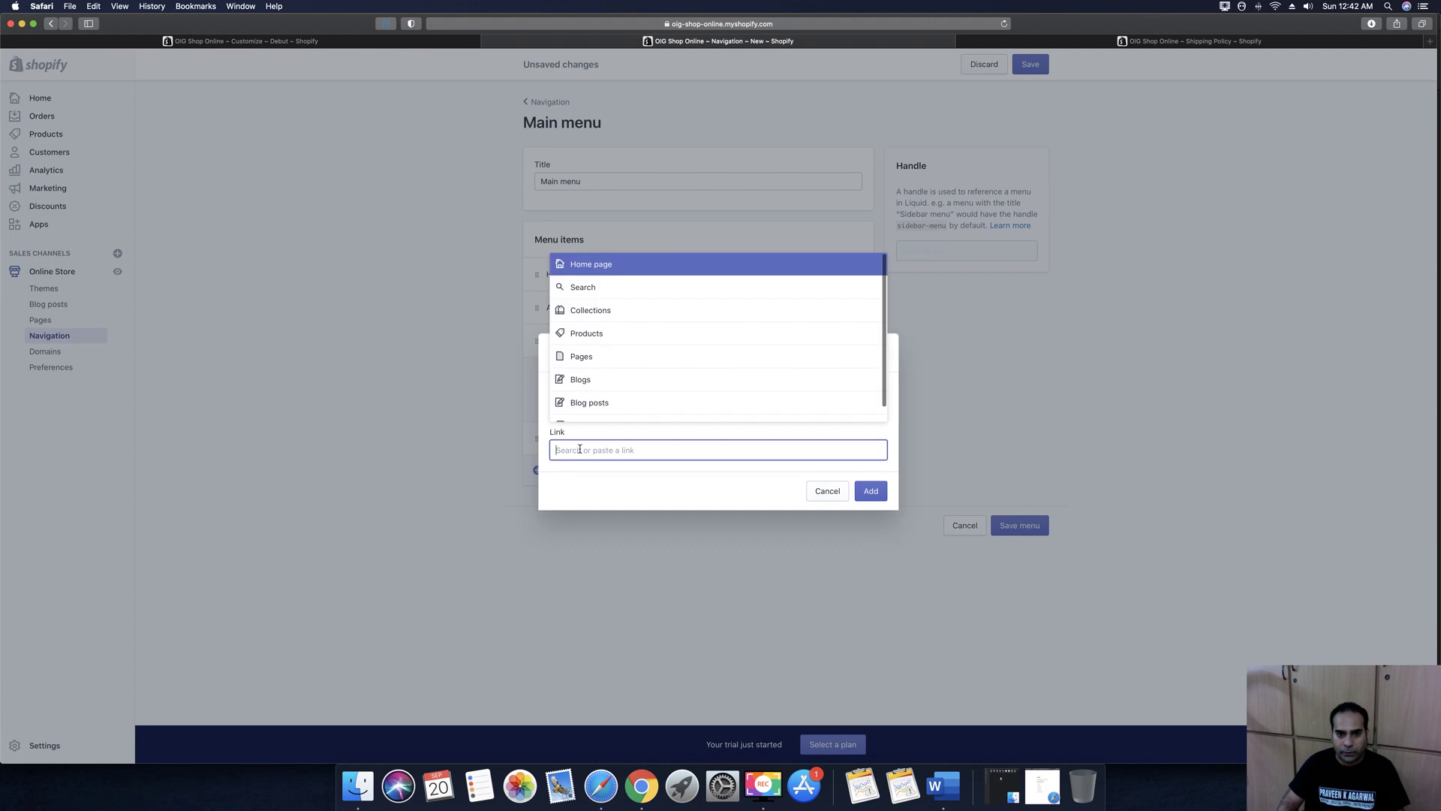
pyautogui.click(584, 355)
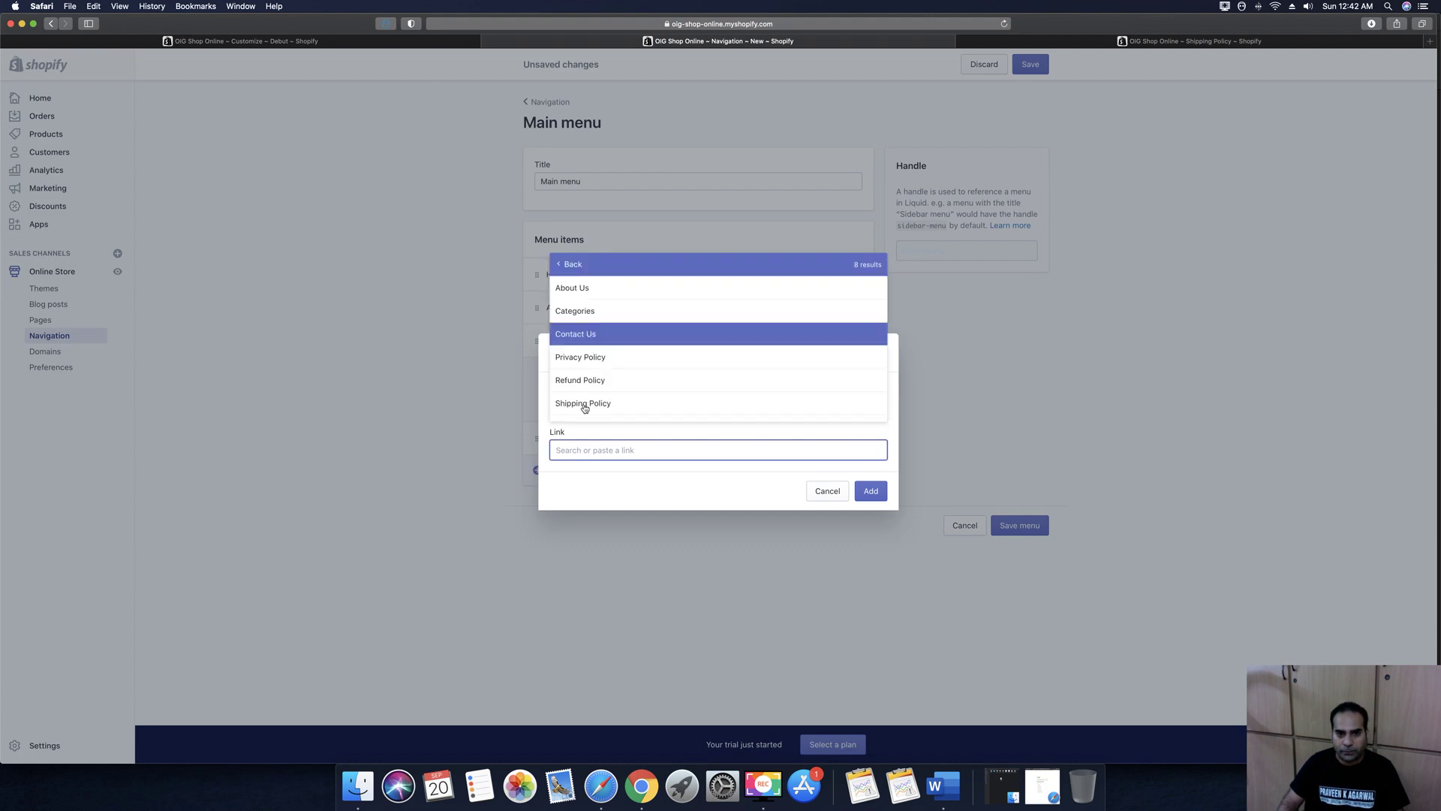
pyautogui.click(586, 333)
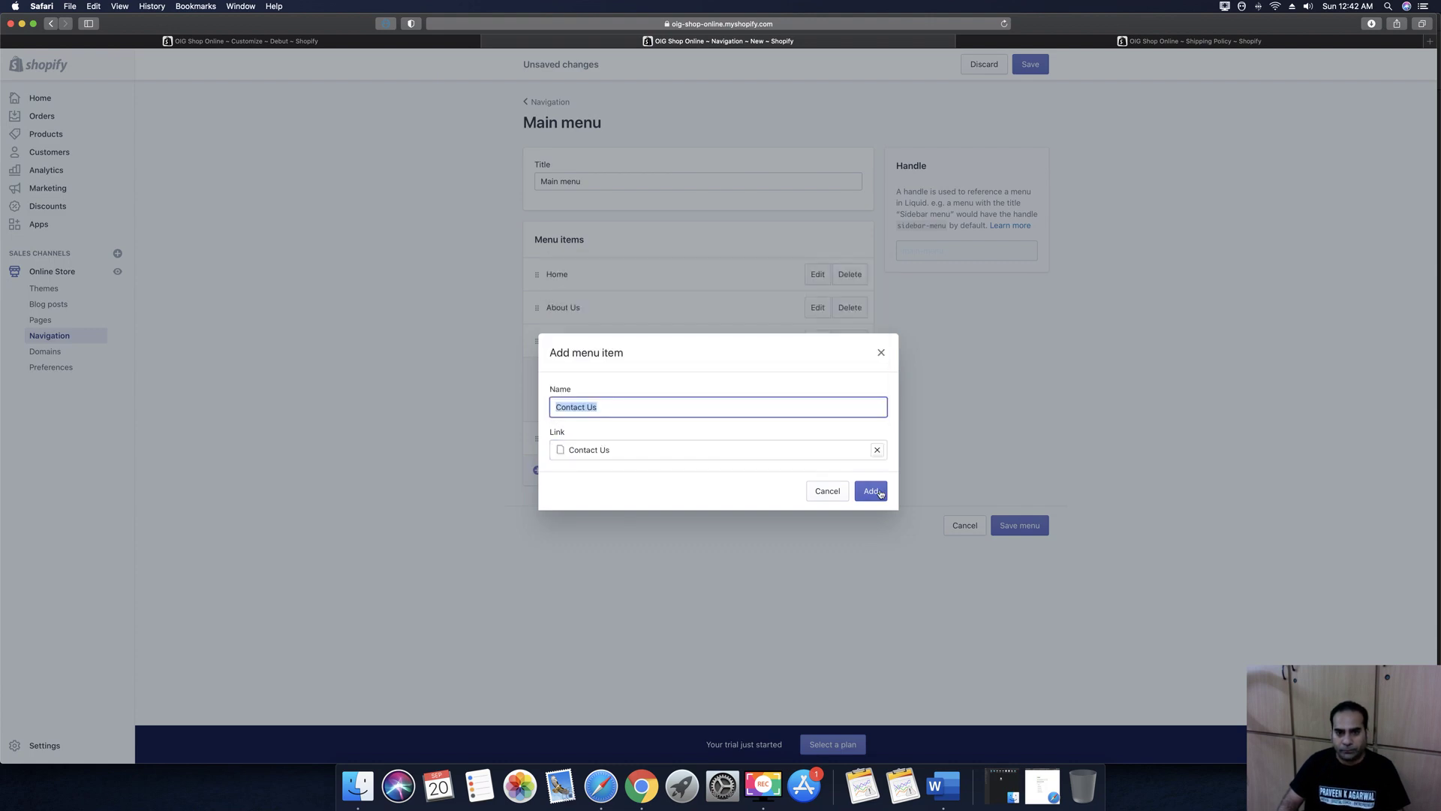
pyautogui.click(878, 492)
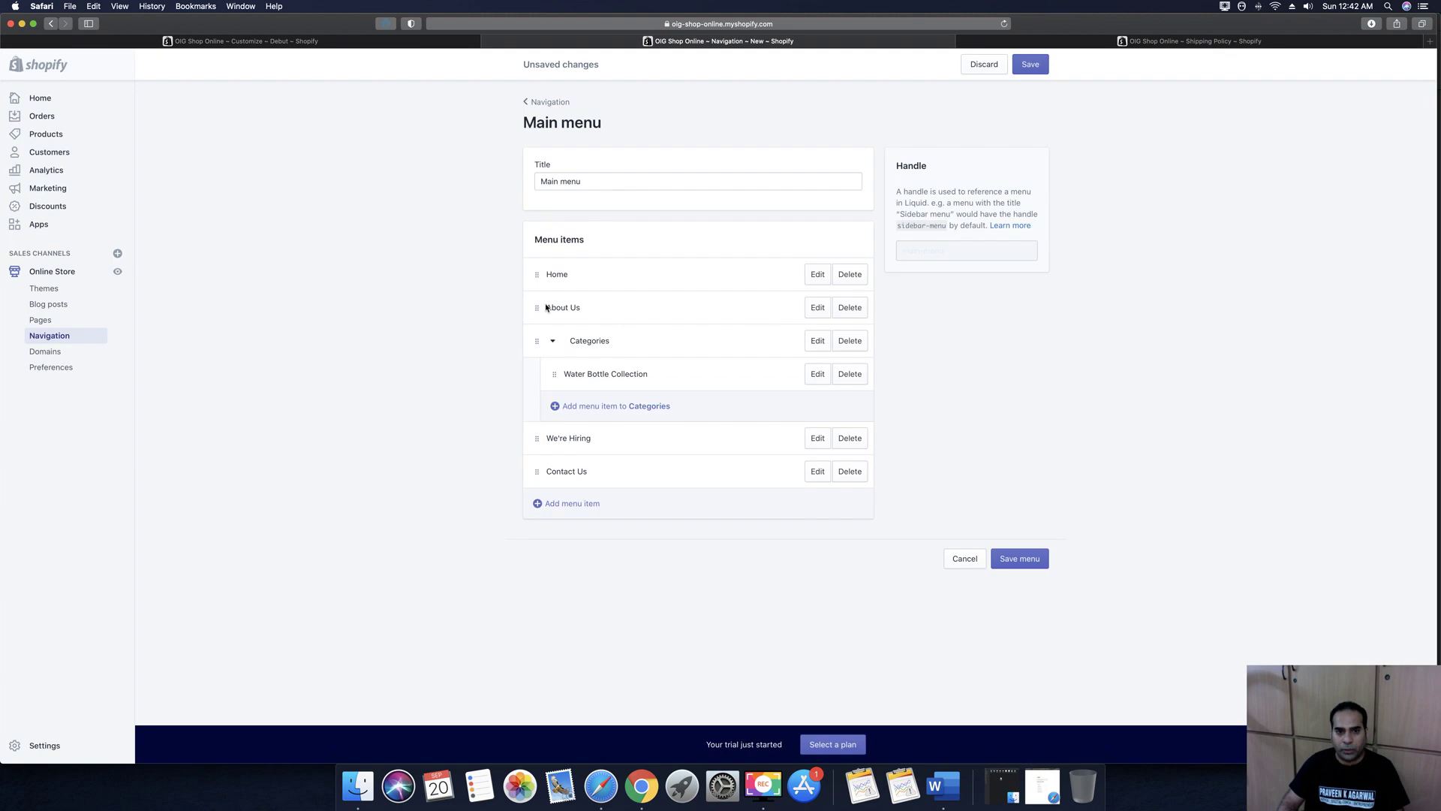
pyautogui.click(1006, 560)
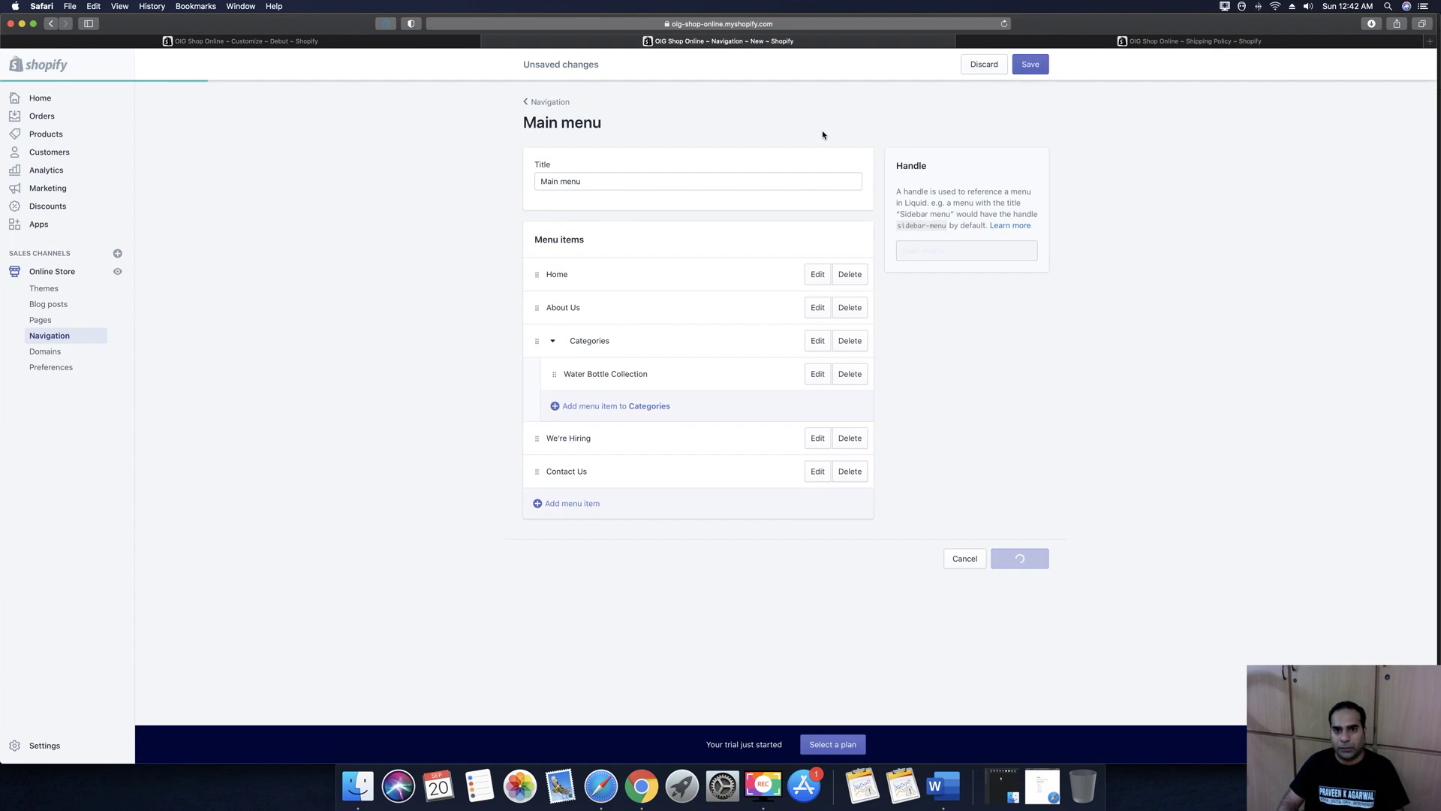
pyautogui.click(348, 45)
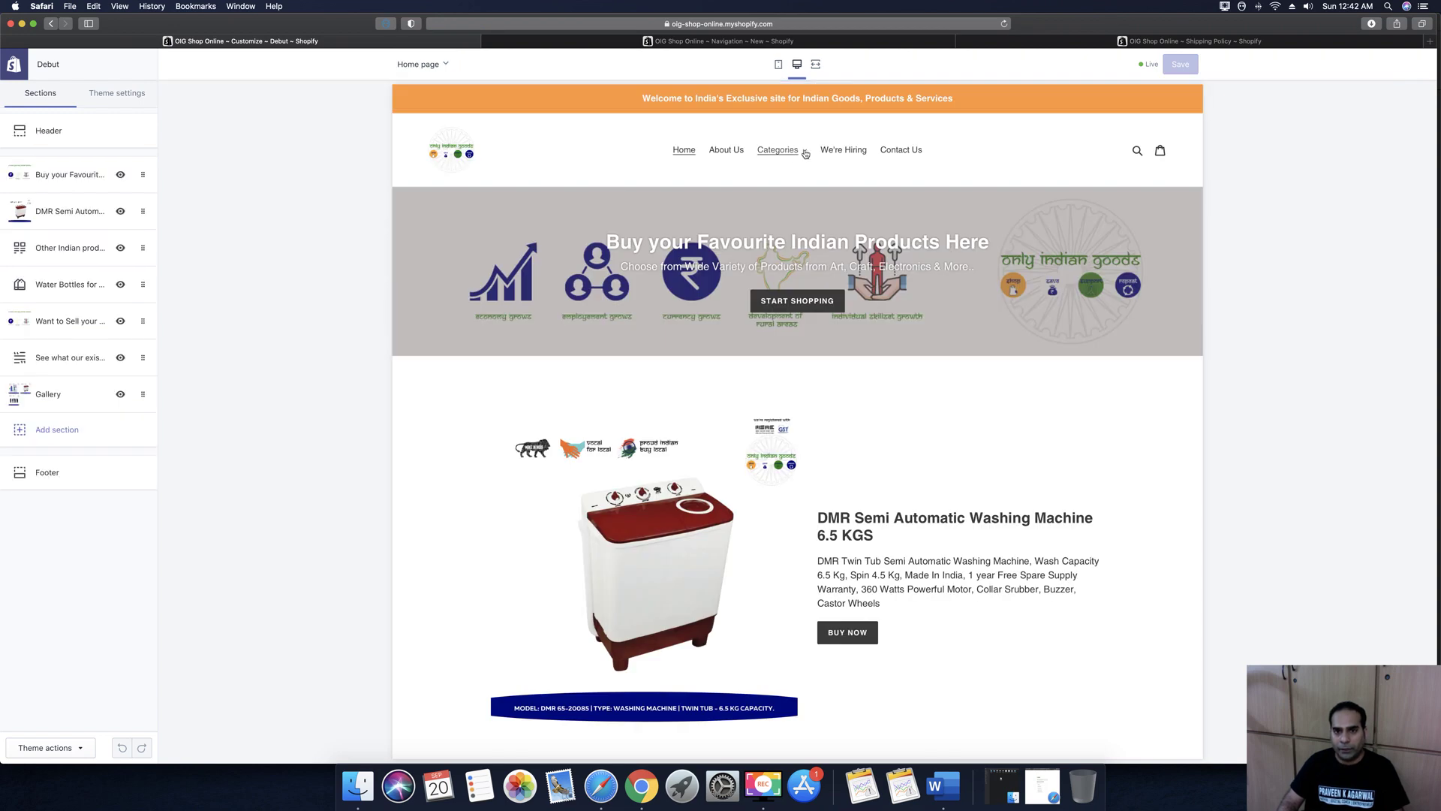
pyautogui.click(804, 152)
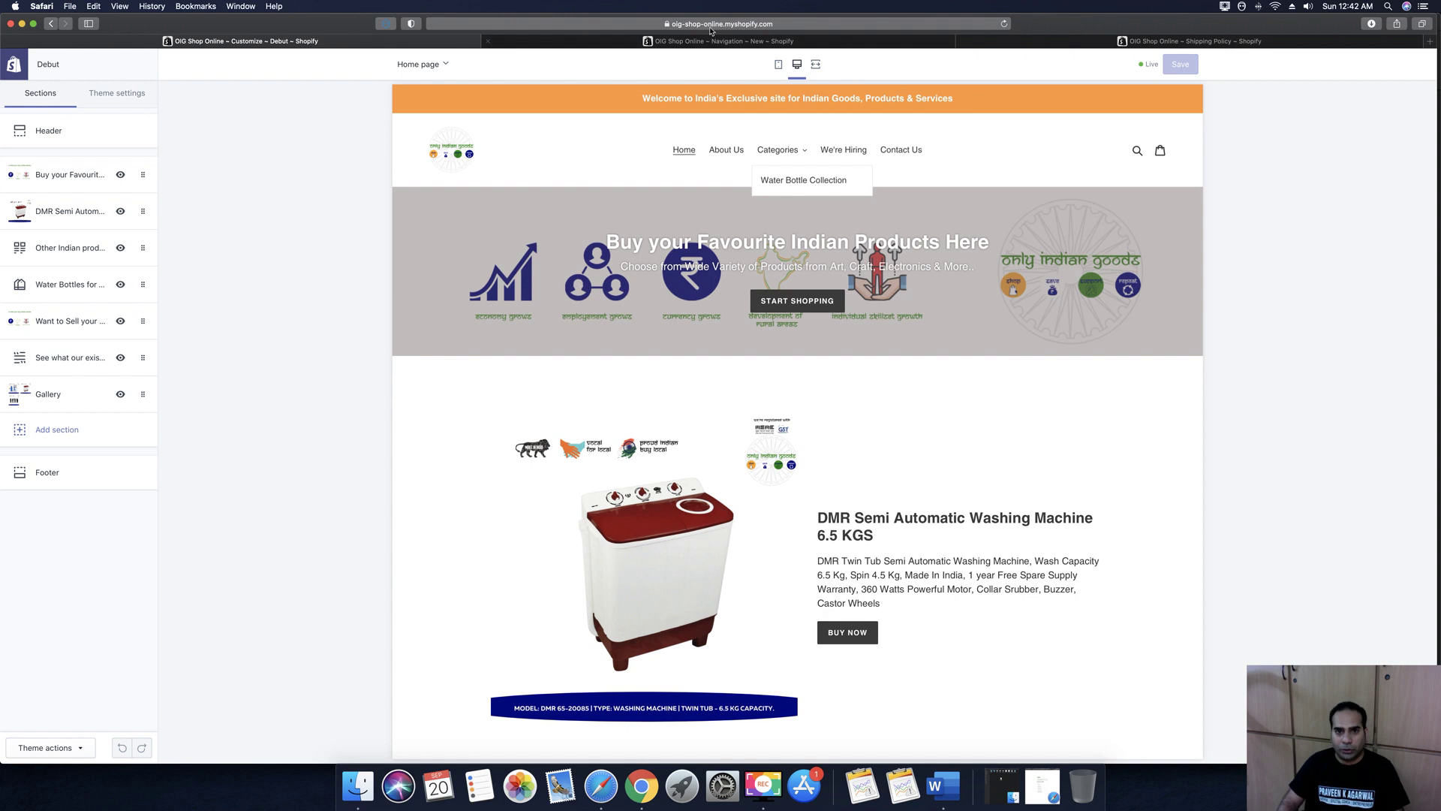
pyautogui.click(728, 42)
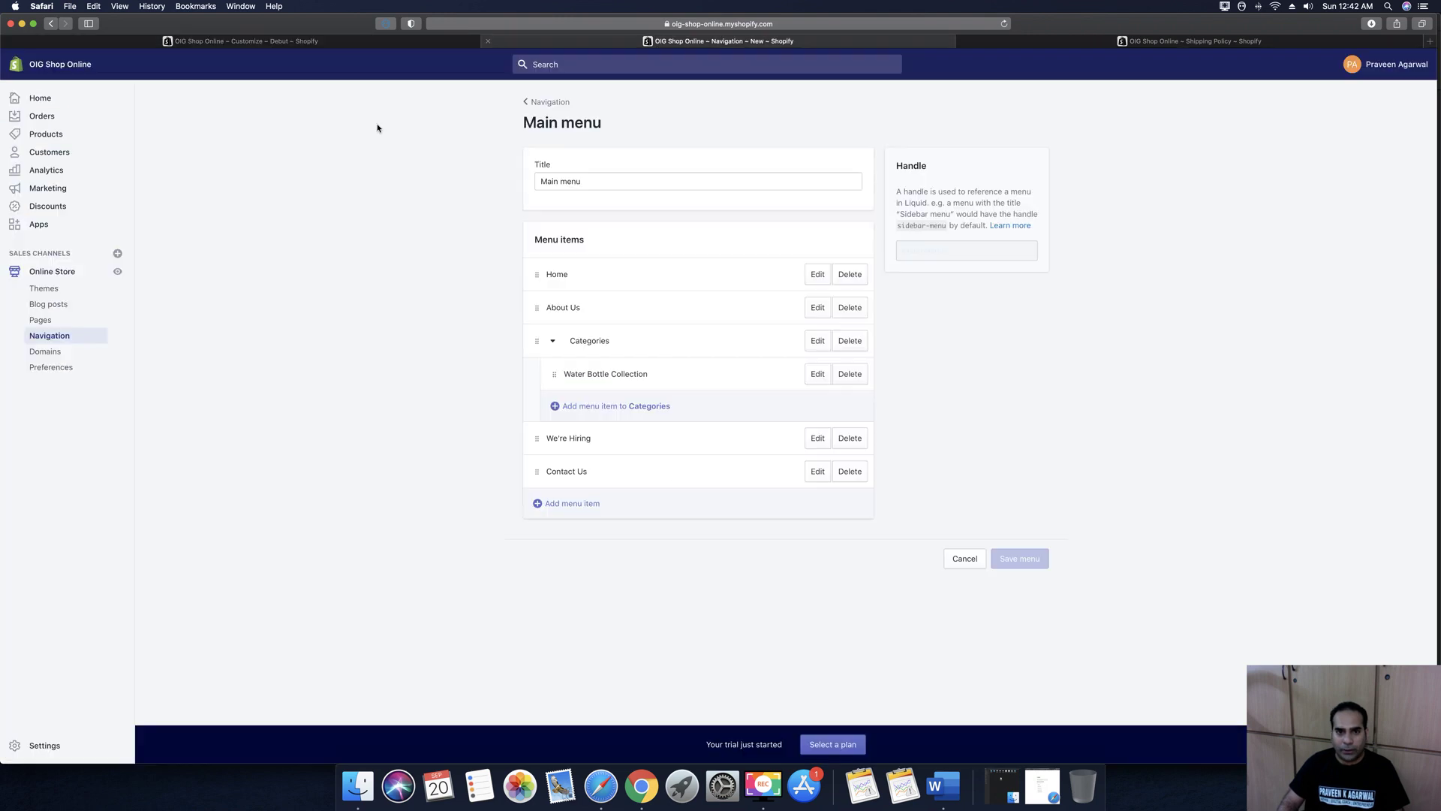
# Add a 'Washing Machine' item under Categories linked to the DMR washing machine product
pyautogui.click(556, 408)
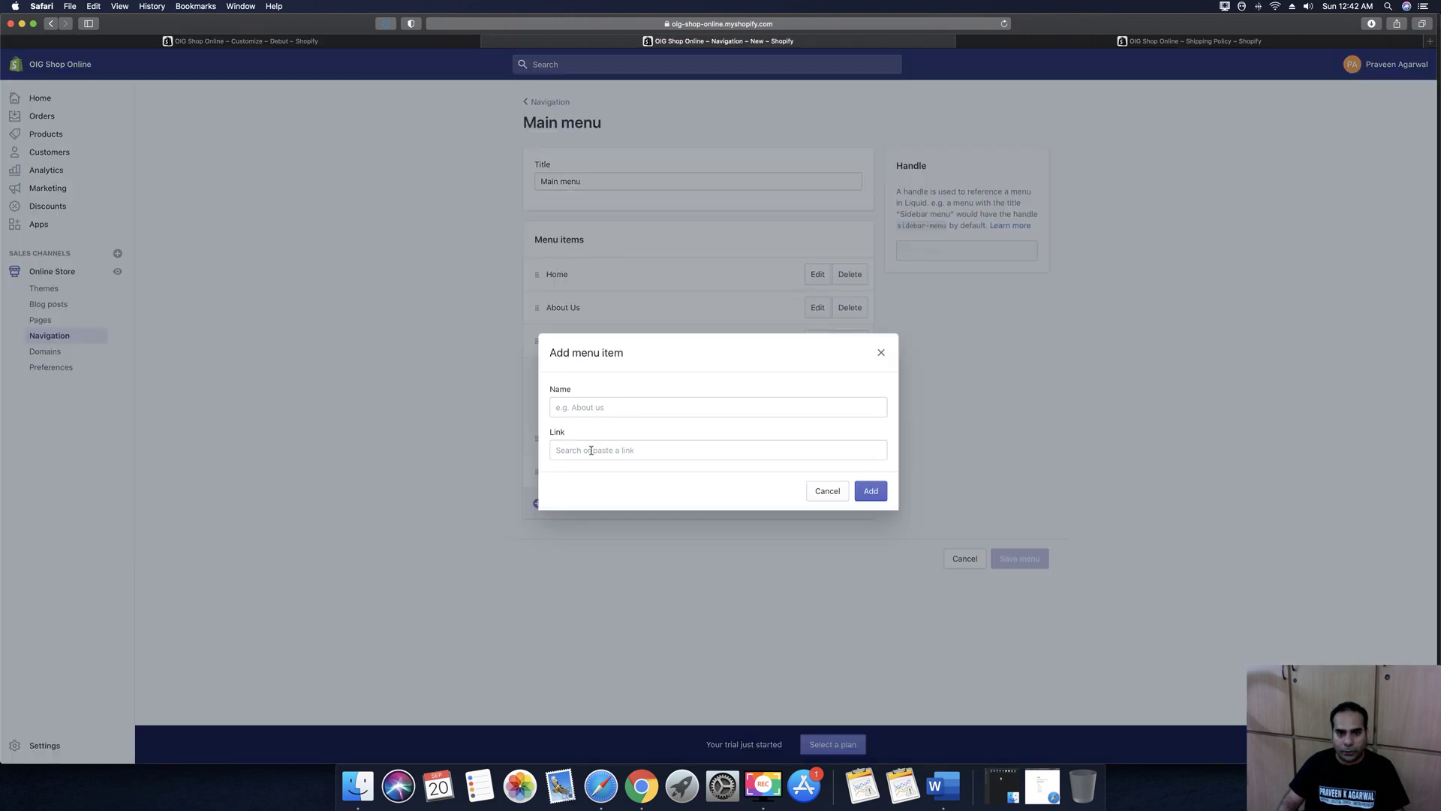
pyautogui.click(589, 443)
pyautogui.click(600, 331)
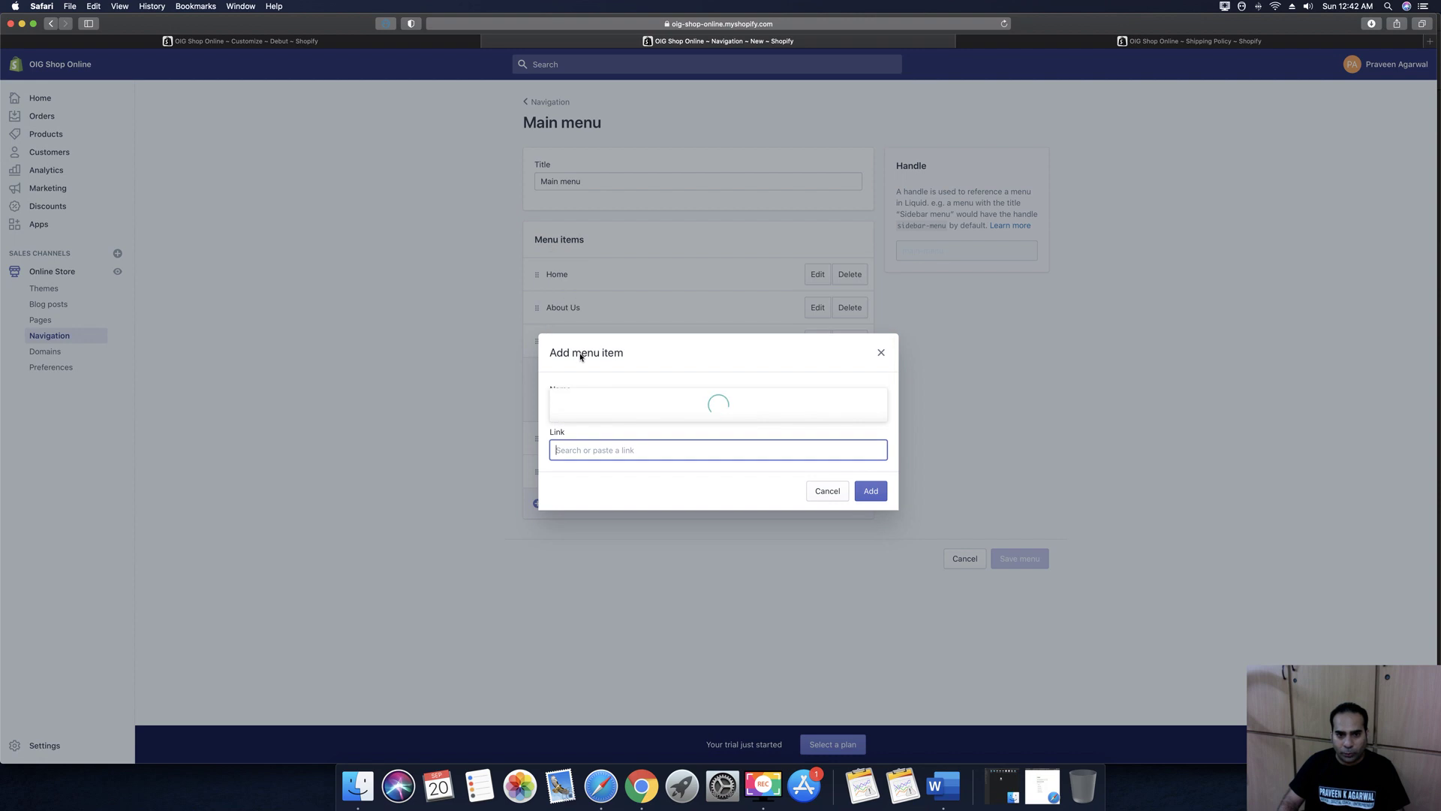
pyautogui.click(598, 321)
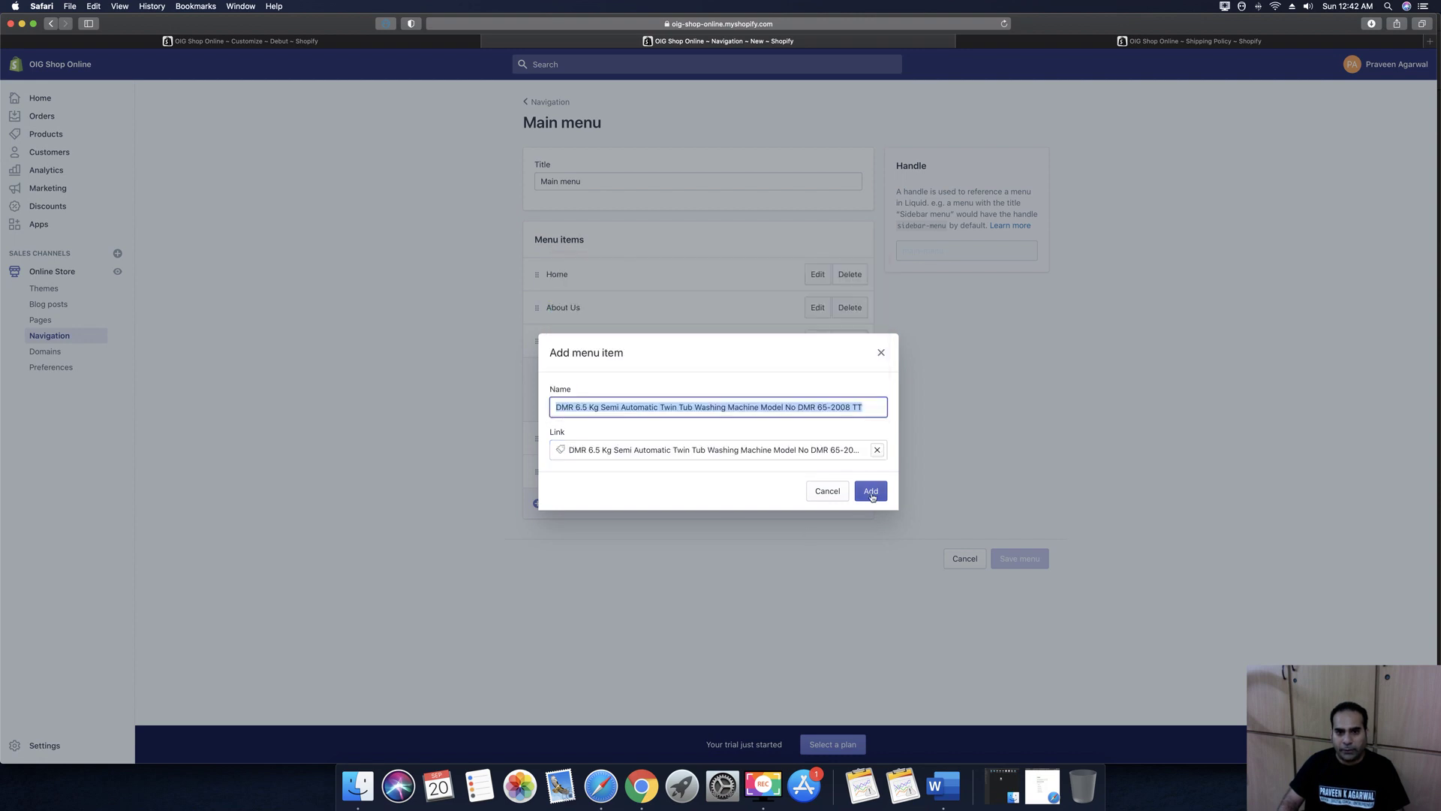
pyautogui.press('Return')
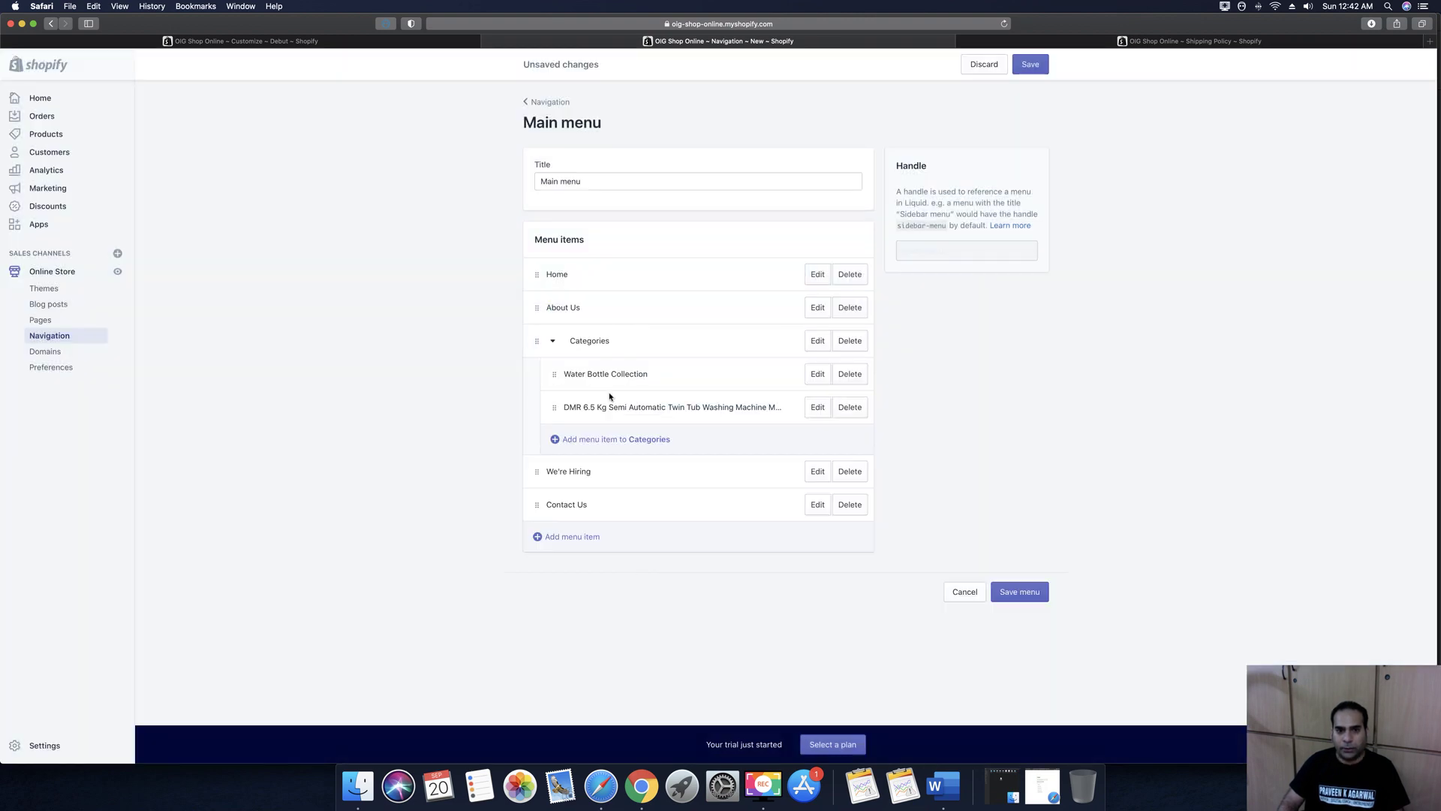
pyautogui.click(815, 409)
pyautogui.tripleClick(676, 407)
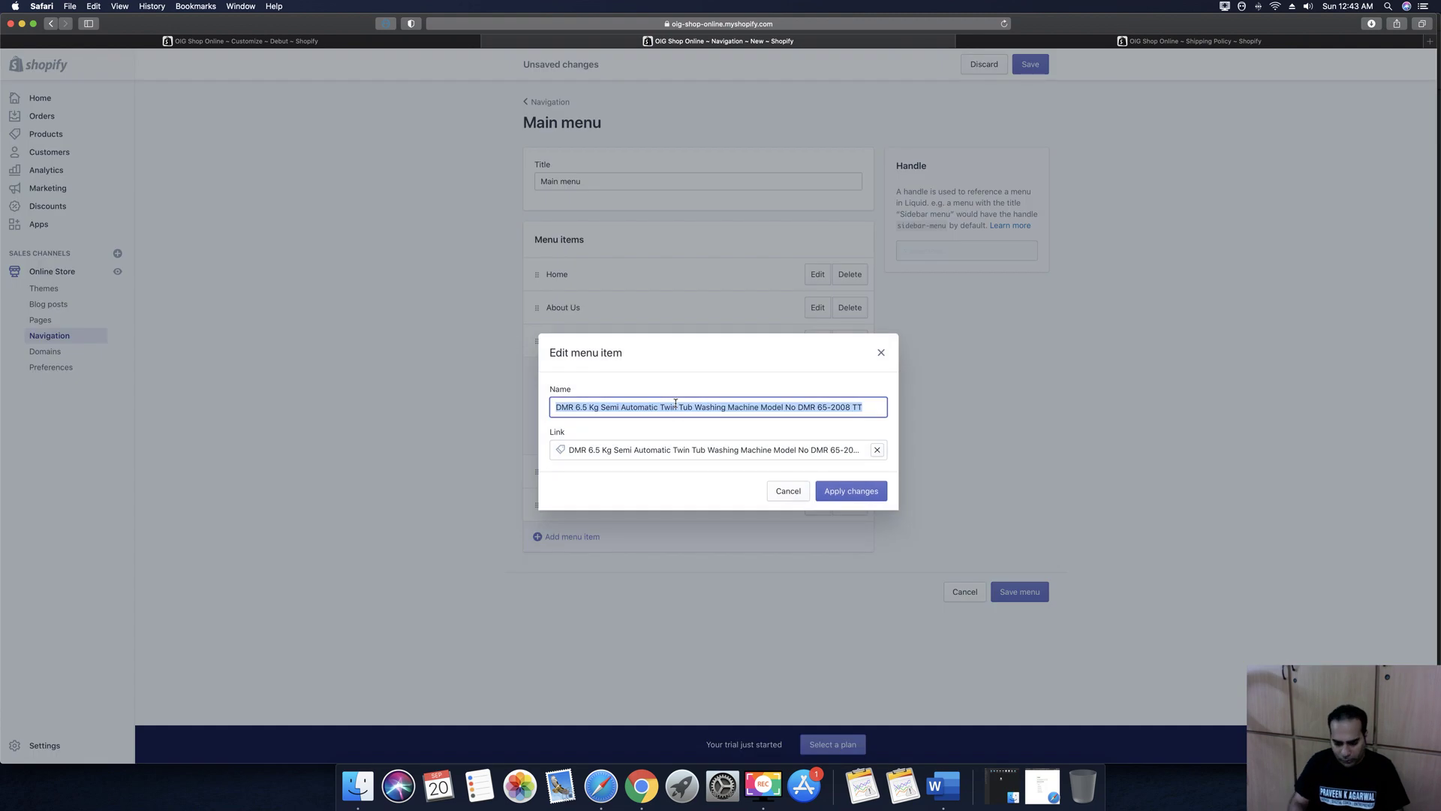
pyautogui.write('Washing Machine')
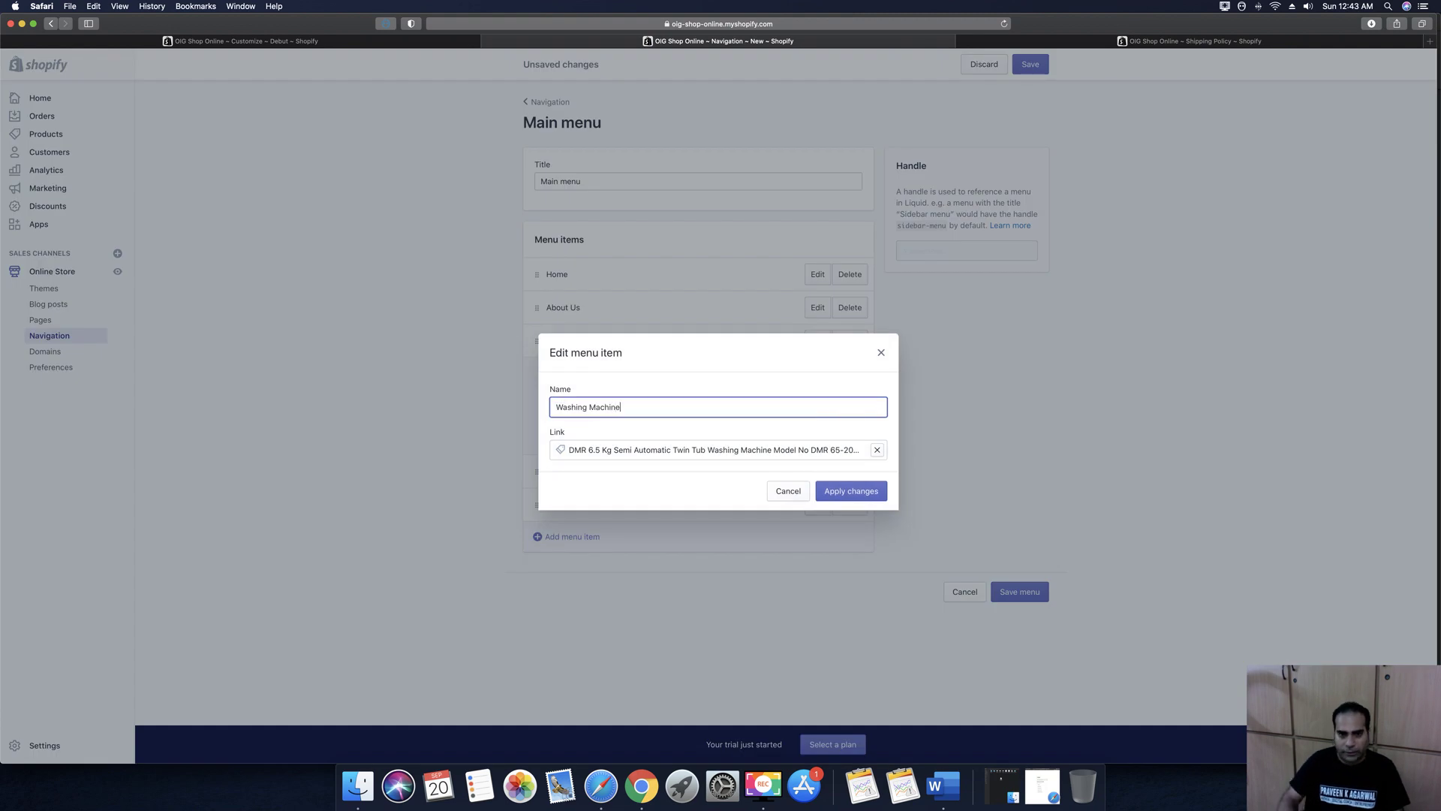
pyautogui.click(848, 491)
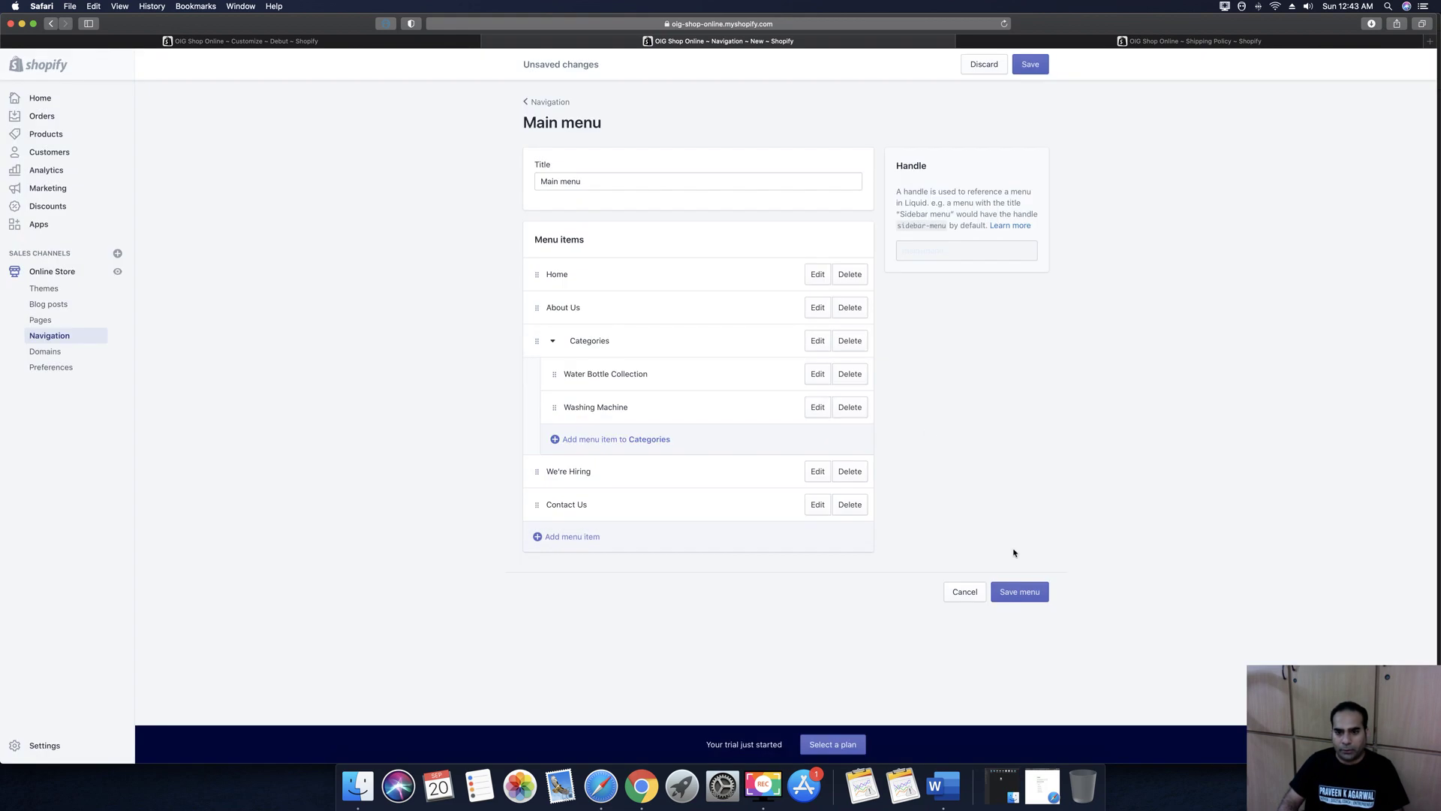
pyautogui.click(1030, 593)
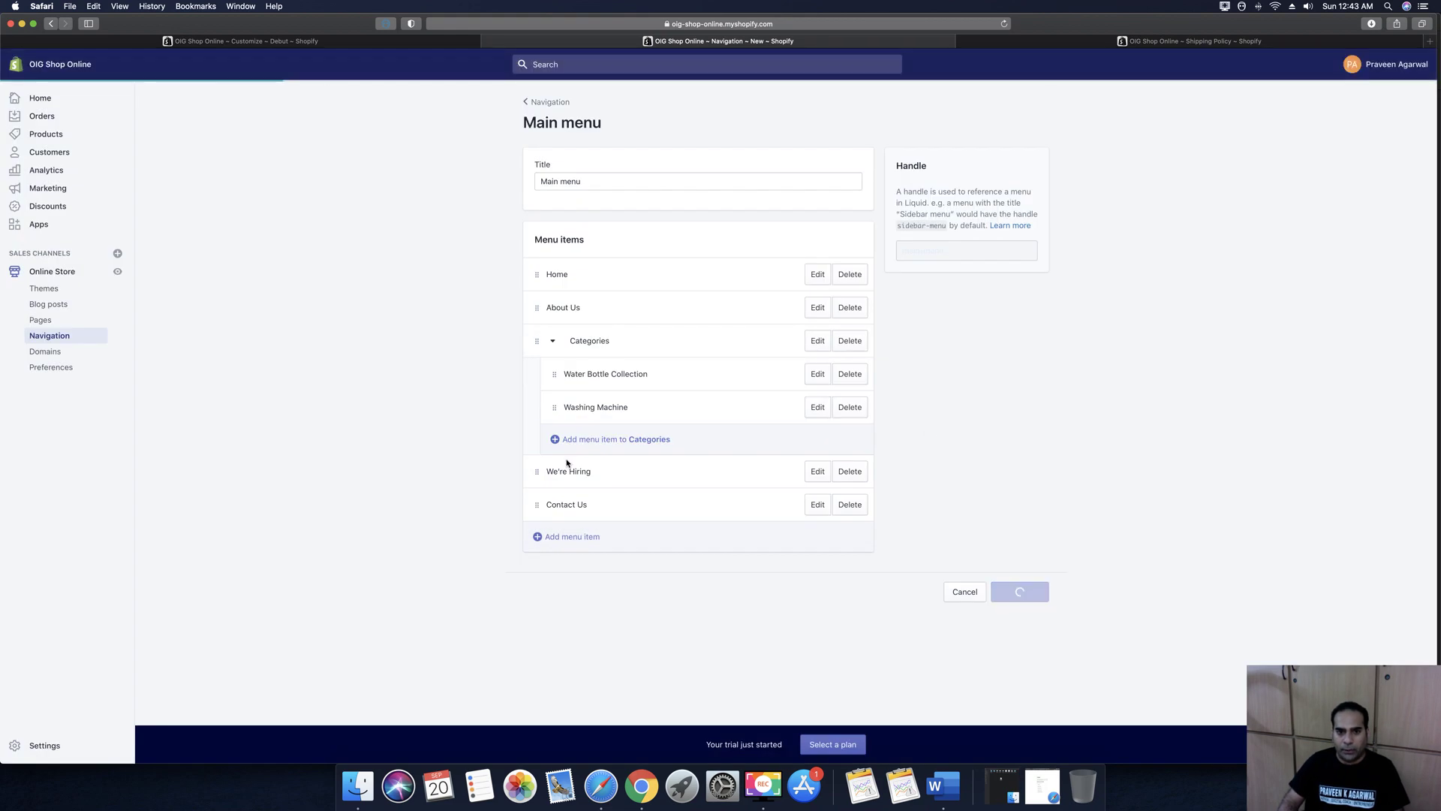
# Add an 'Iron' item under Categories linked to the dry iron product
pyautogui.click(555, 440)
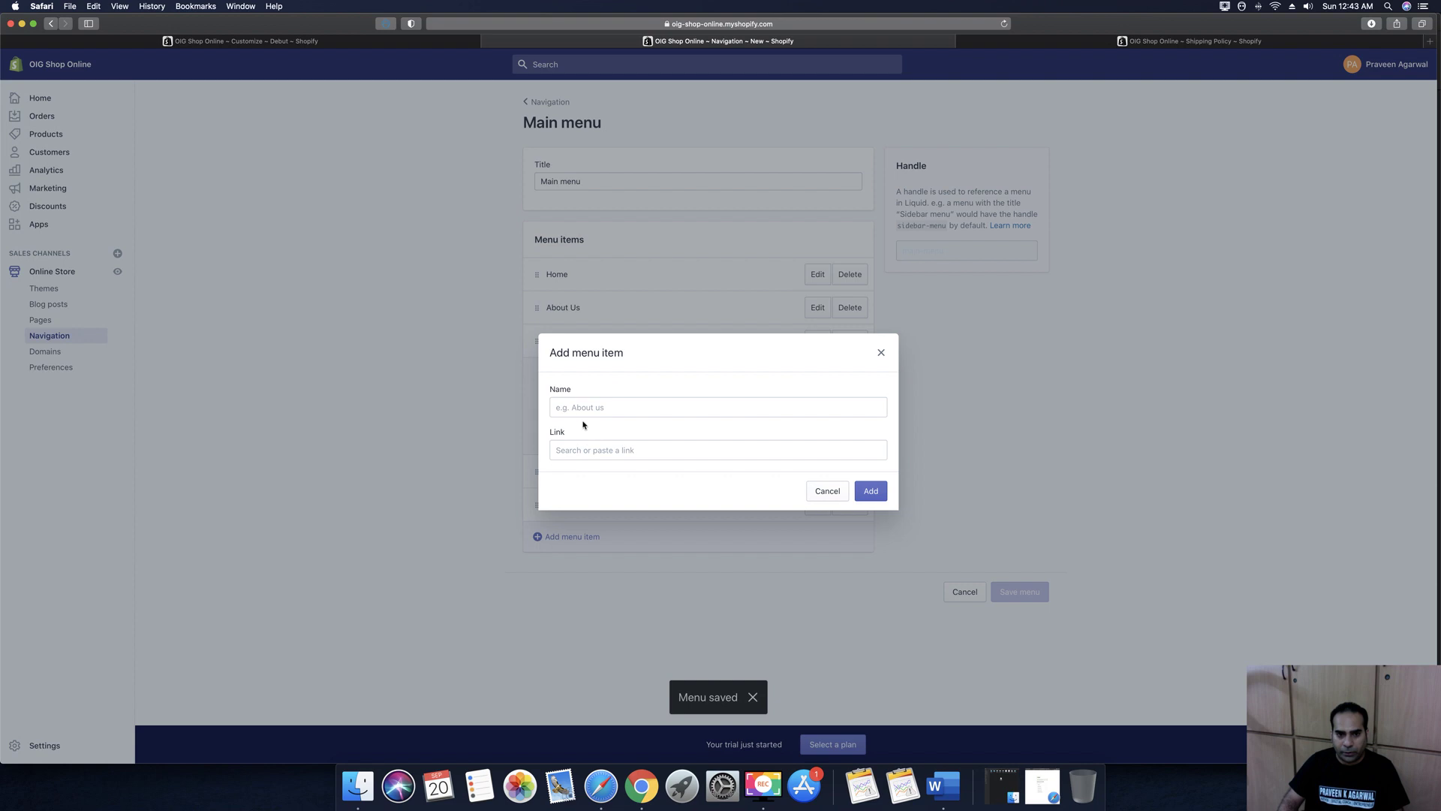
pyautogui.click(585, 450)
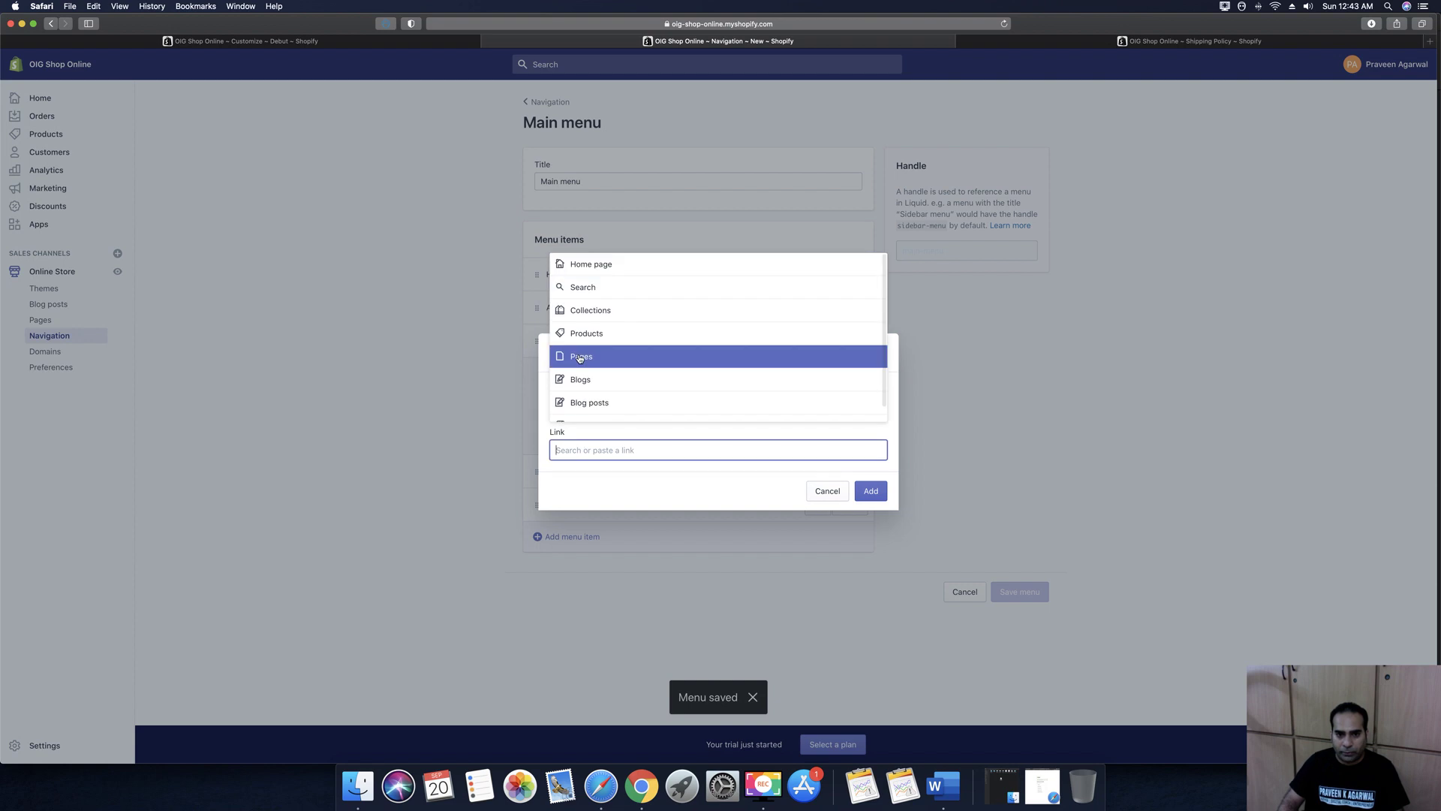
pyautogui.click(579, 333)
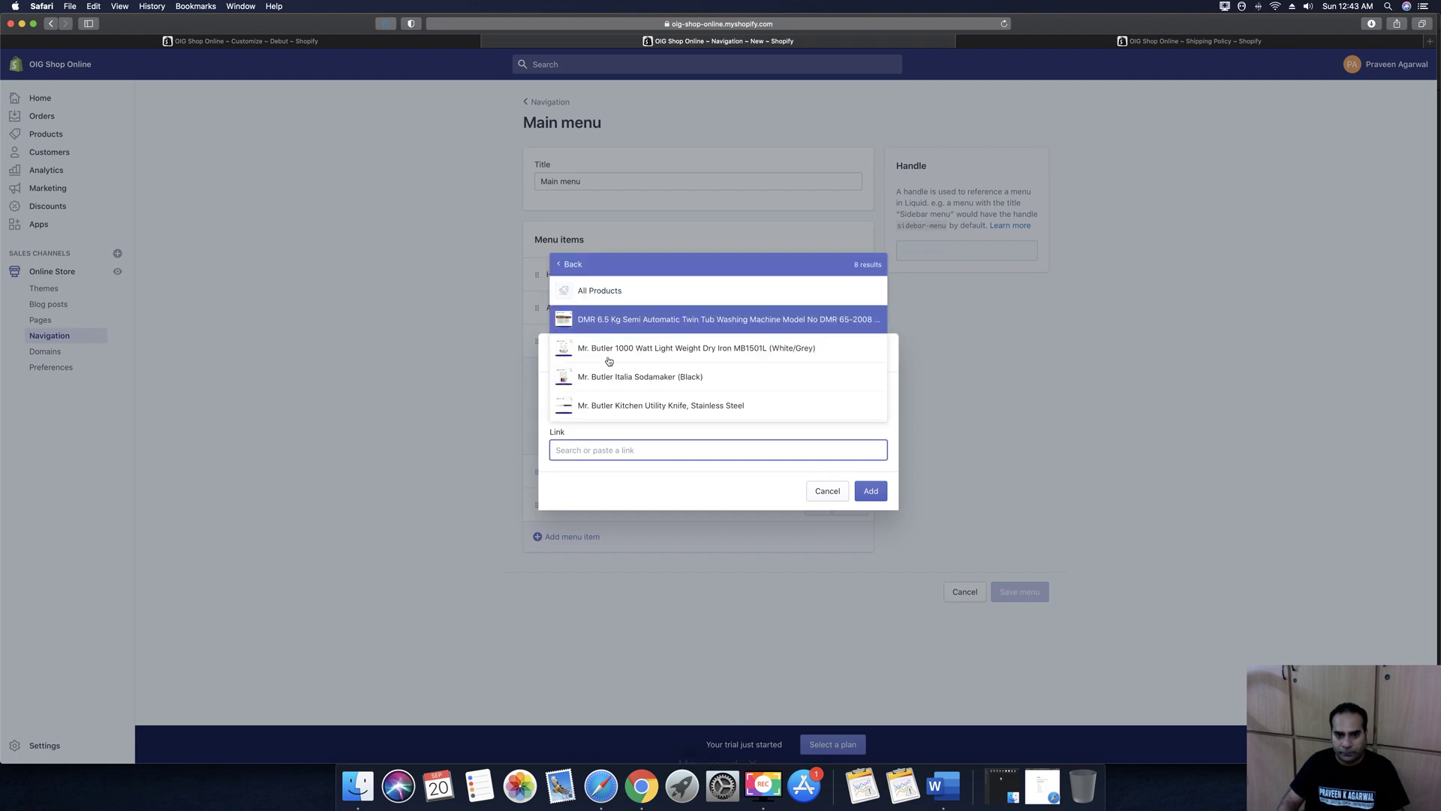
pyautogui.click(608, 349)
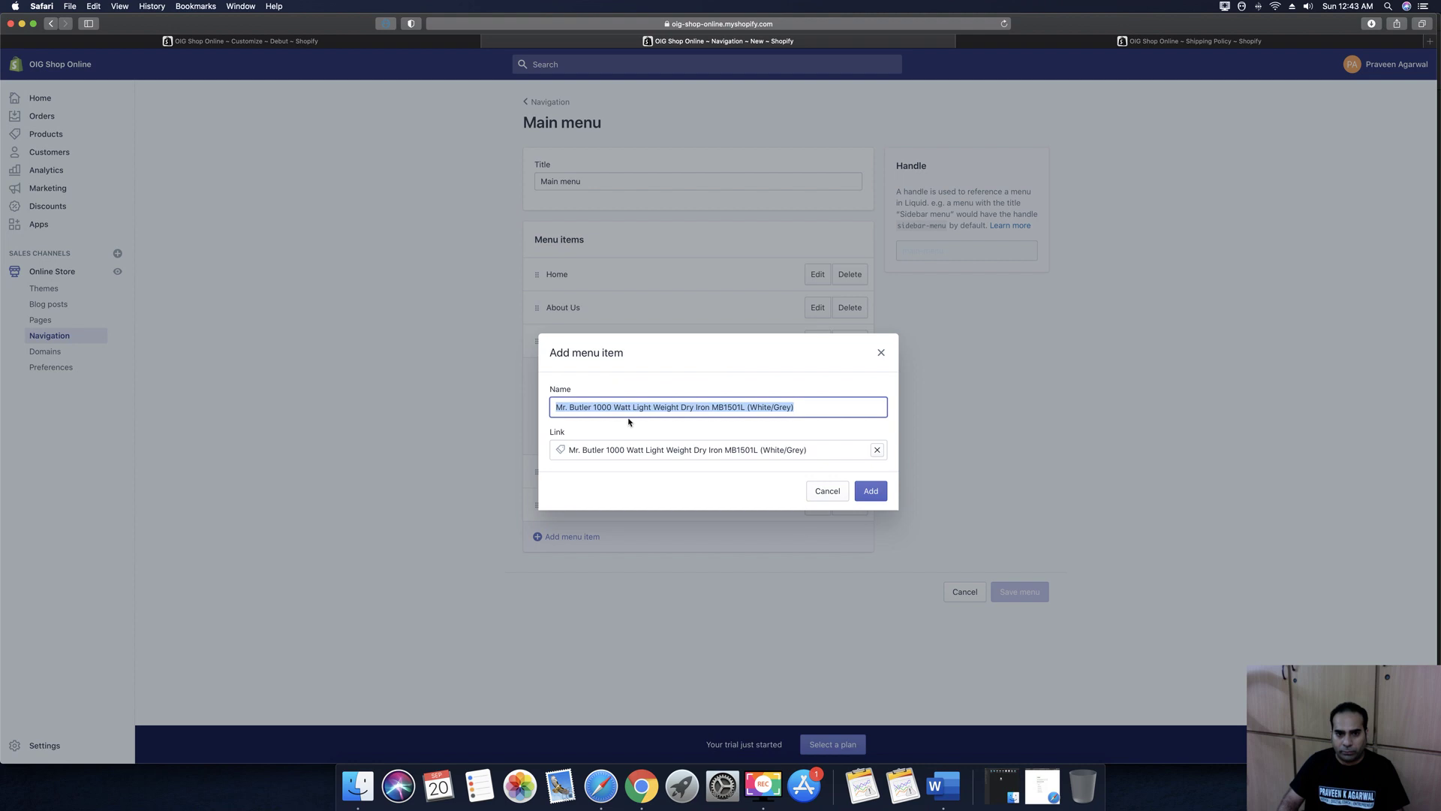
pyautogui.click(613, 406)
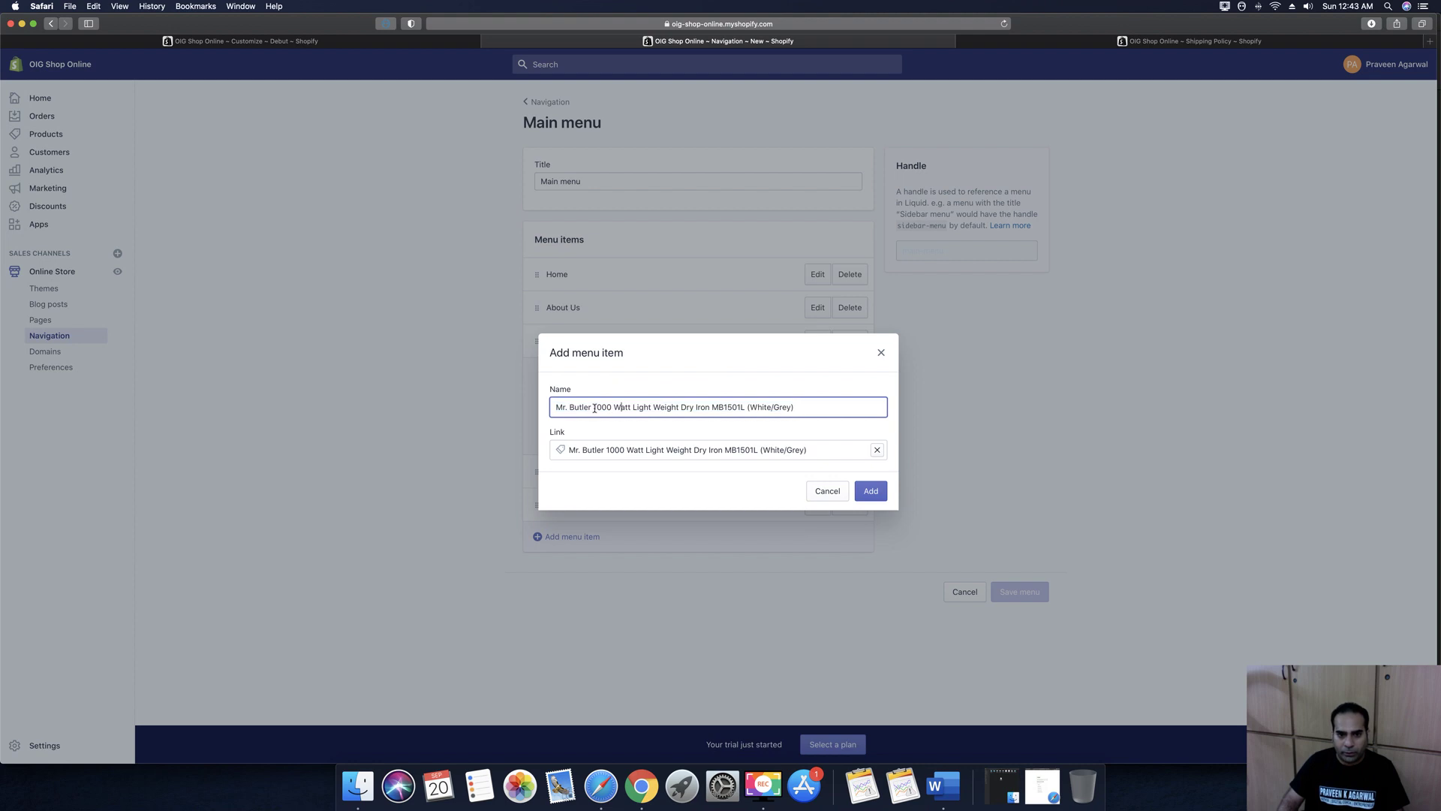
pyautogui.moveTo(593, 409); pyautogui.dragTo(799, 408)
pyautogui.press('BackSpace')
pyautogui.press('BackSpace')
pyautogui.press('BackSpace')
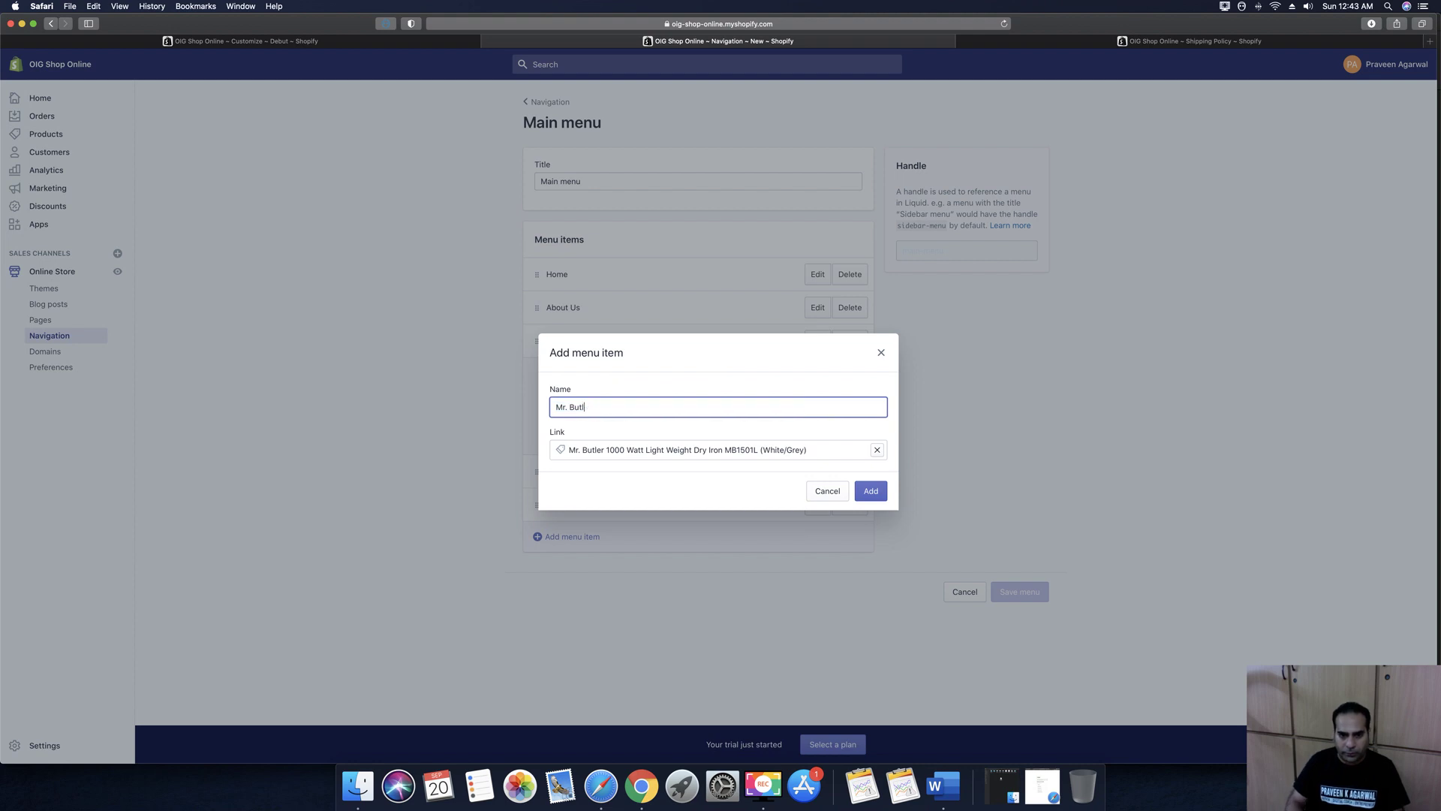
pyautogui.press('BackSpace')
pyautogui.press('BackSpace')
pyautogui.press('BackSpace')
pyautogui.press('BackSpace')
pyautogui.press('BackSpace')
pyautogui.write('Iron')
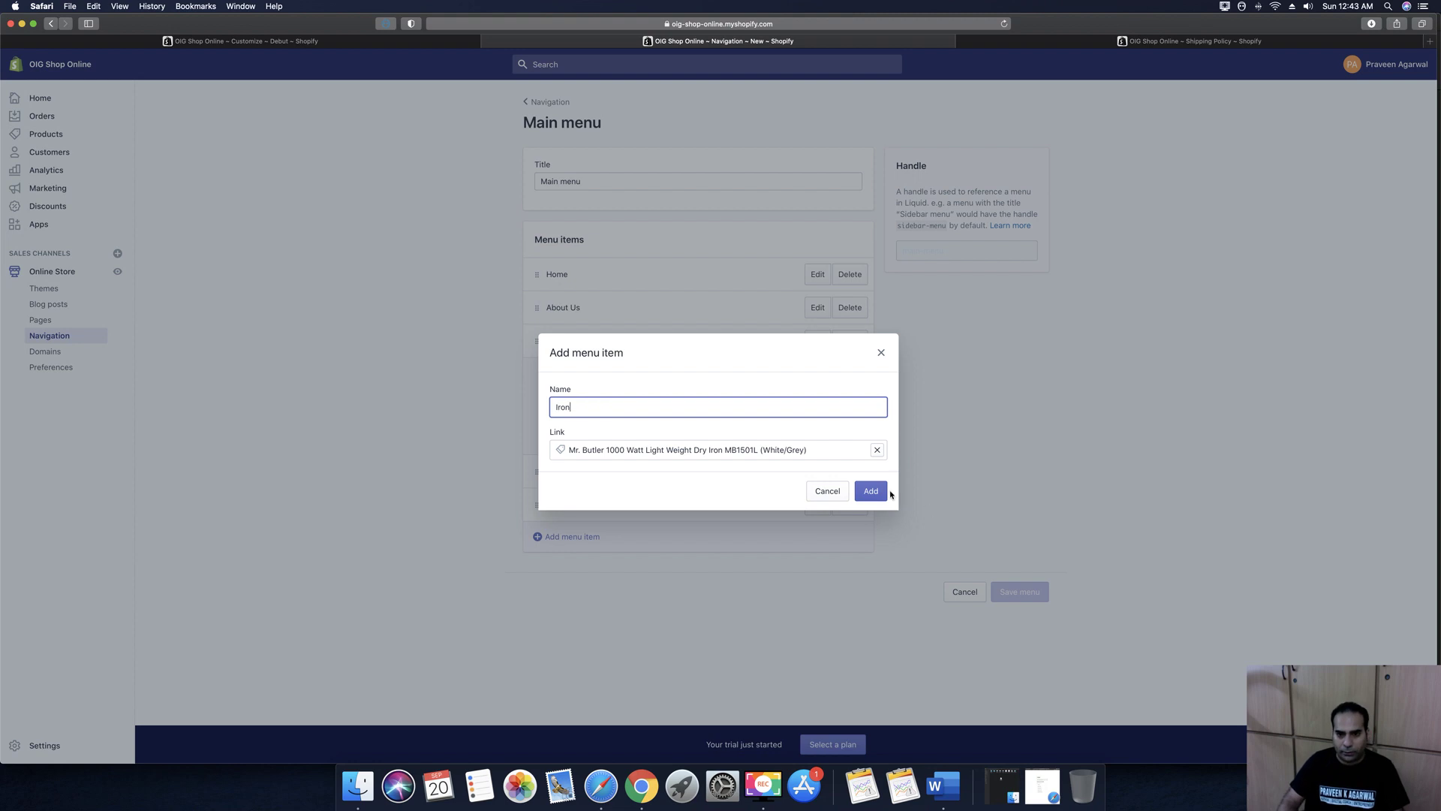
pyautogui.click(872, 491)
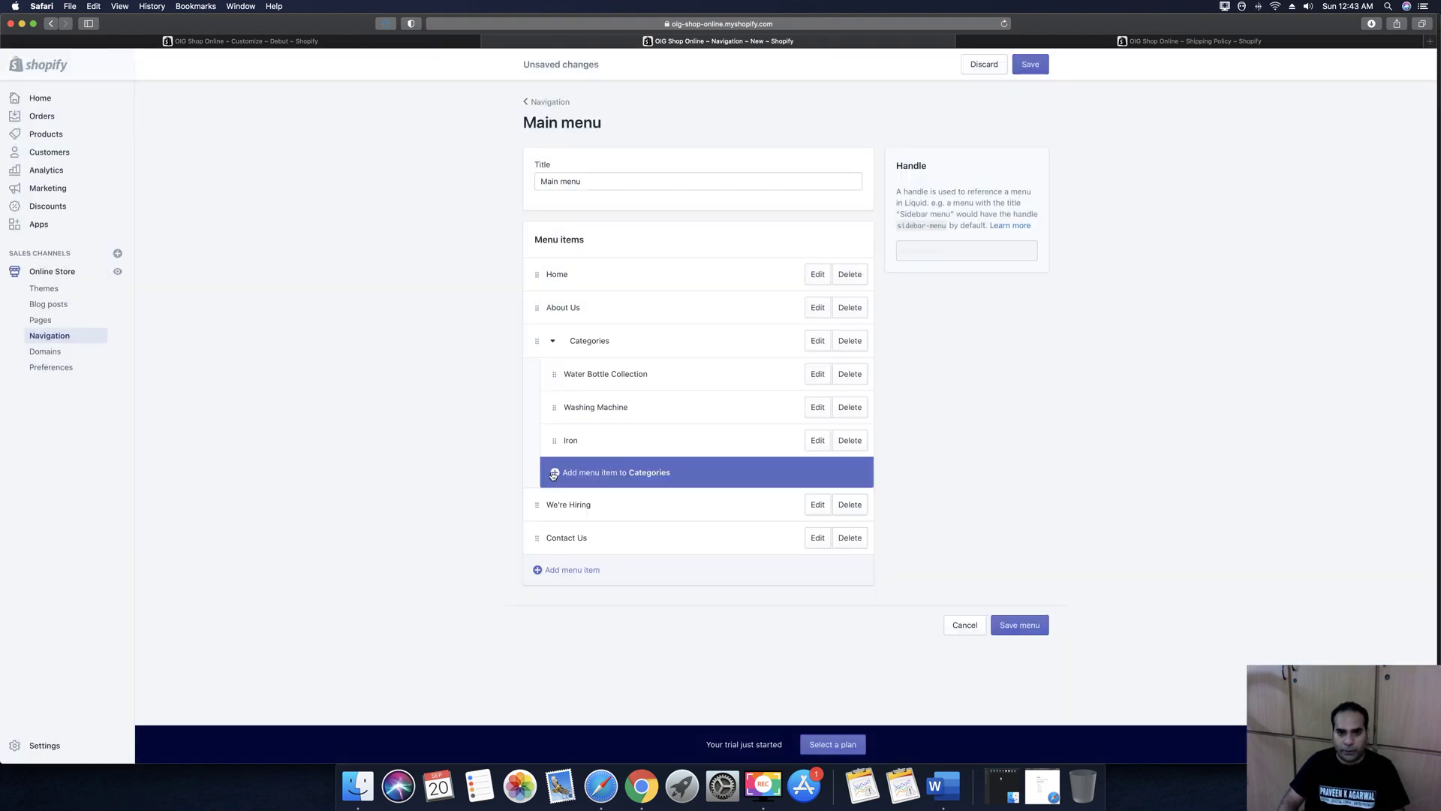
# Add a 'Kitchen Utility' item under Categories linked to the kitchen knife product
pyautogui.click(554, 474)
pyautogui.click(572, 408)
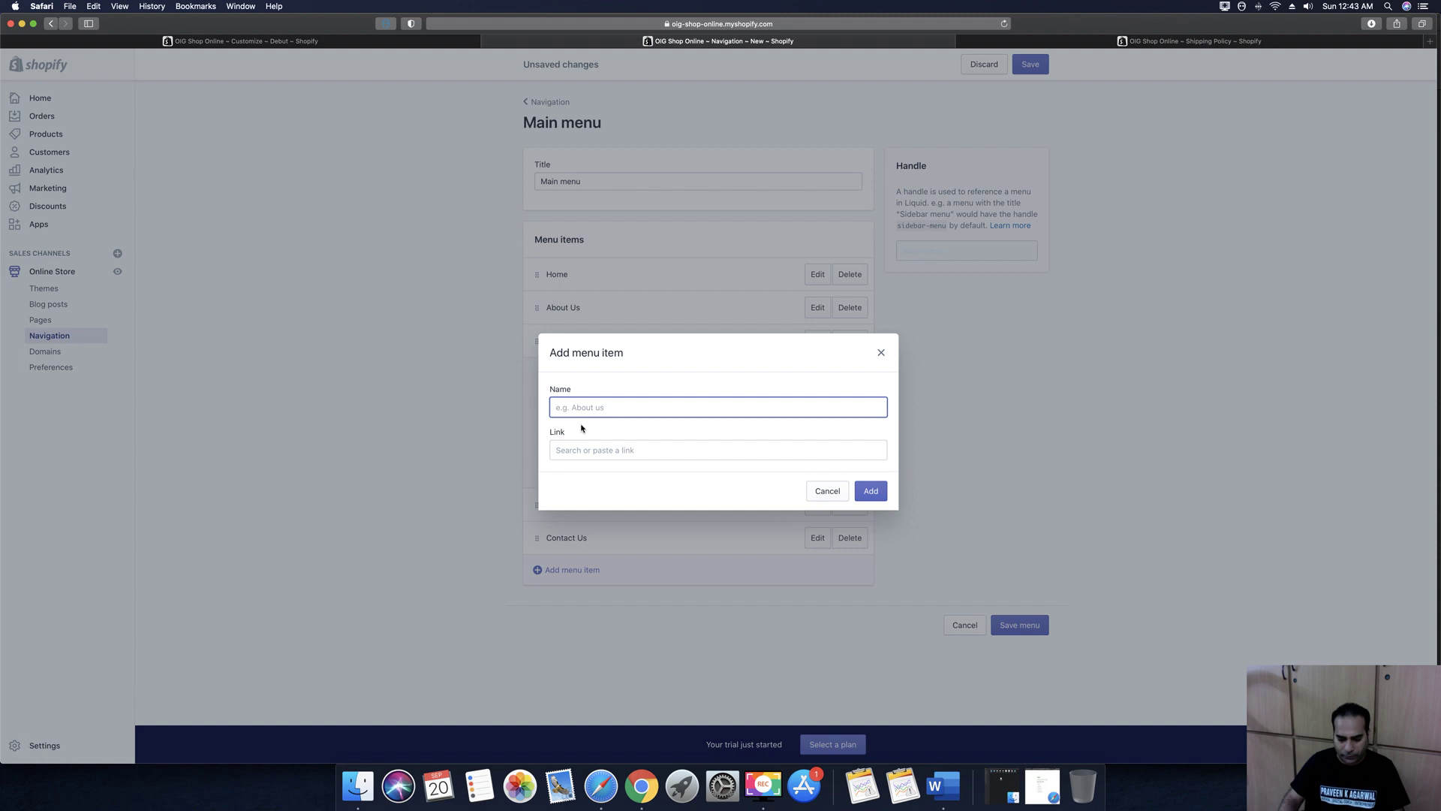
pyautogui.write('Kitchen')
pyautogui.press('BackSpace')
pyautogui.write('en Utility')
pyautogui.click(584, 450)
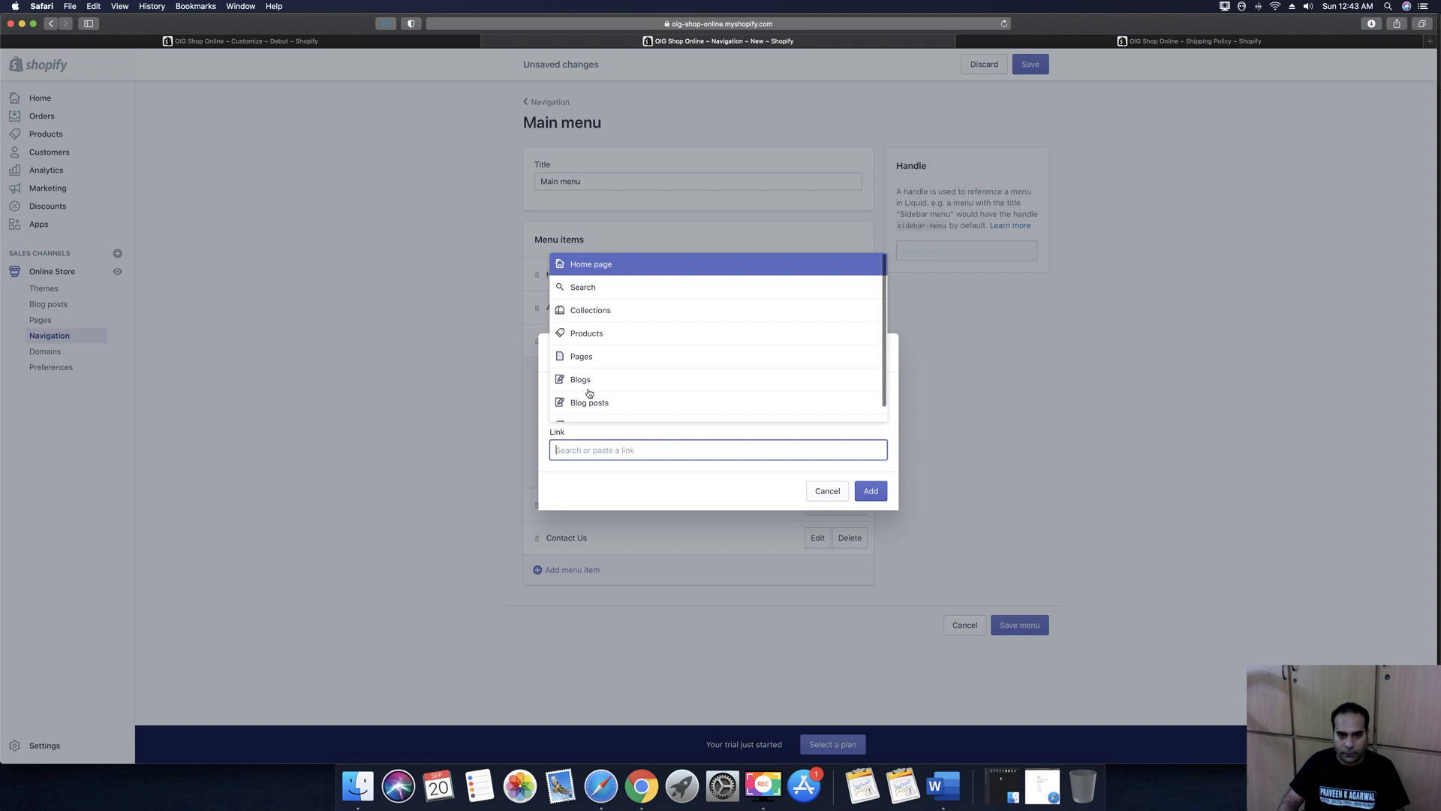
pyautogui.click(589, 334)
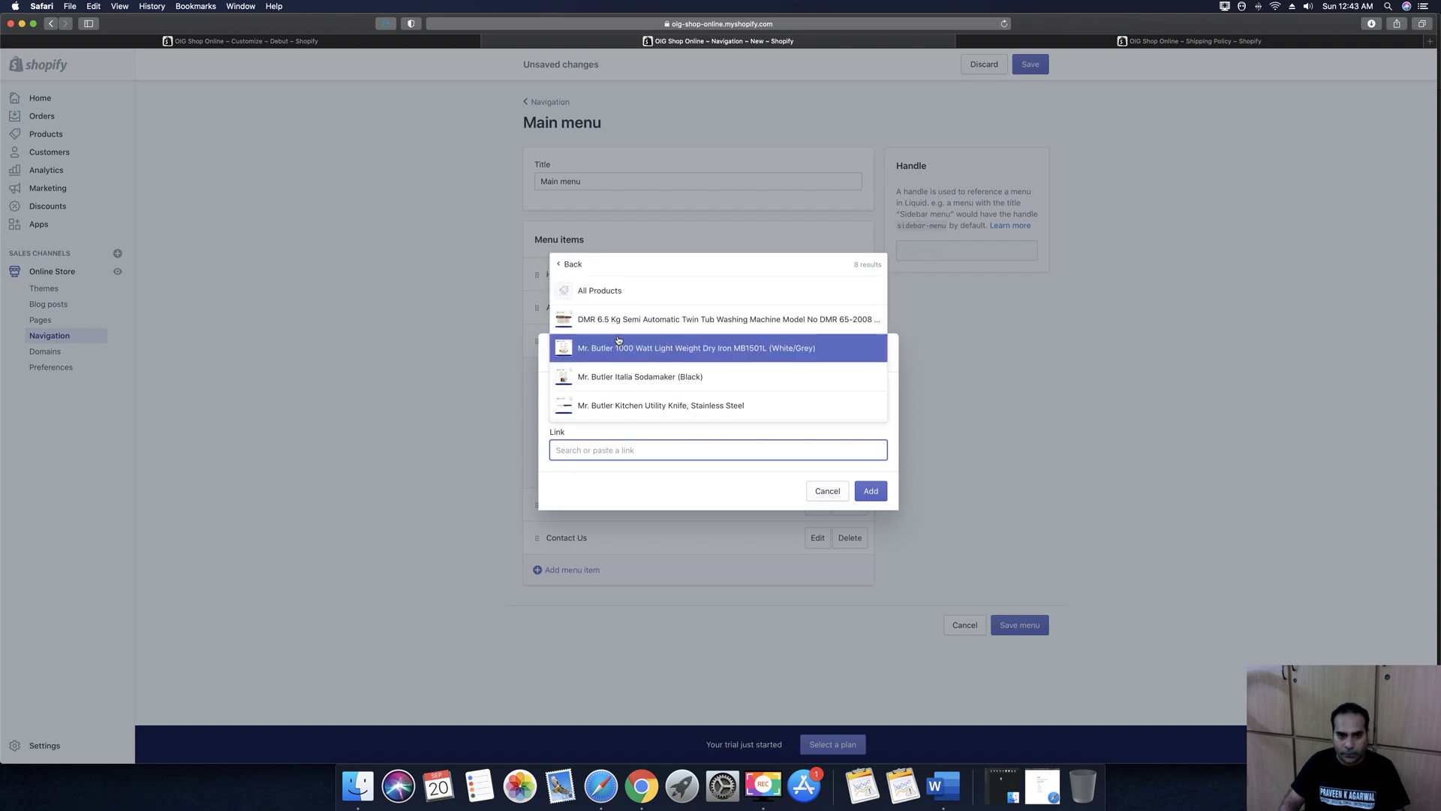
pyautogui.click(627, 407)
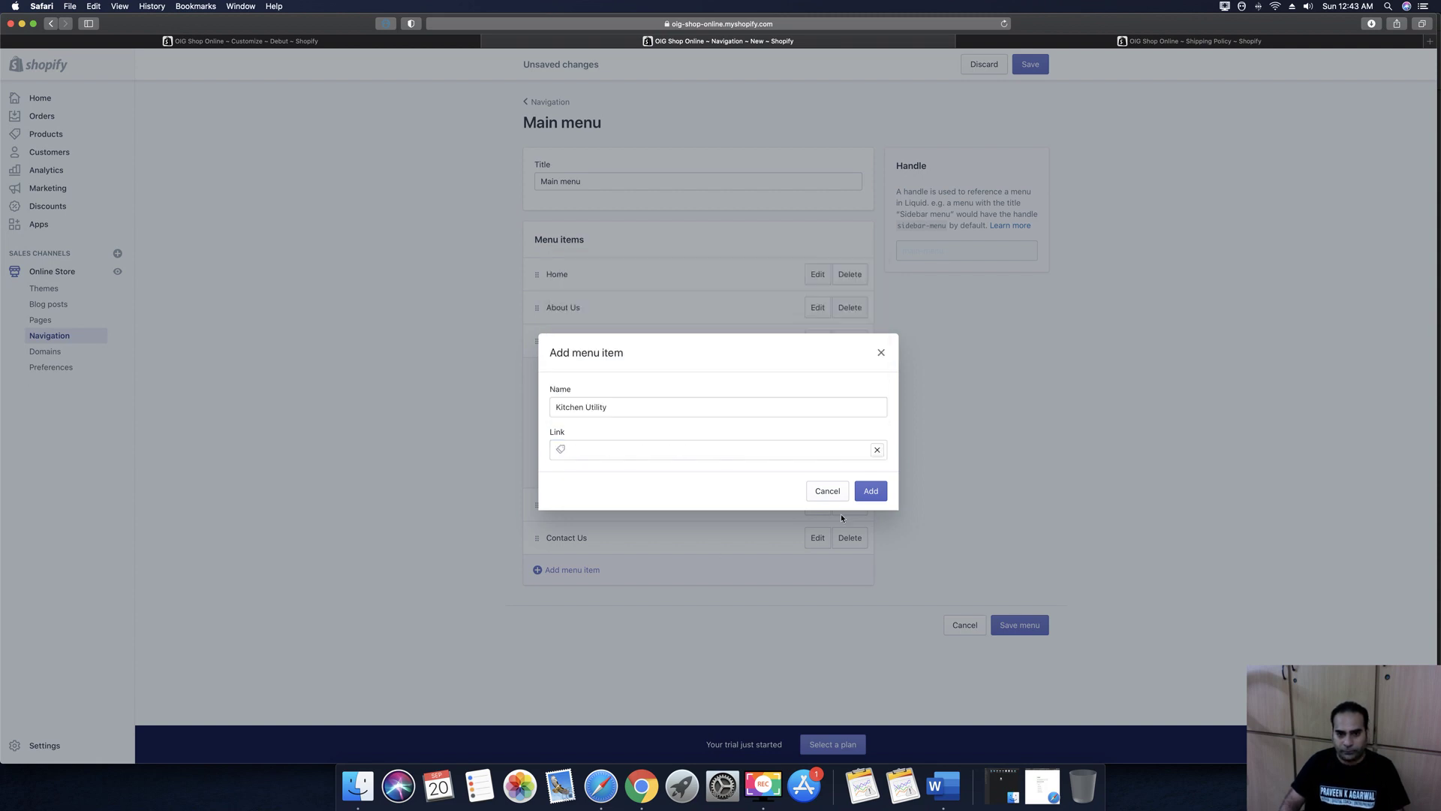
pyautogui.click(872, 492)
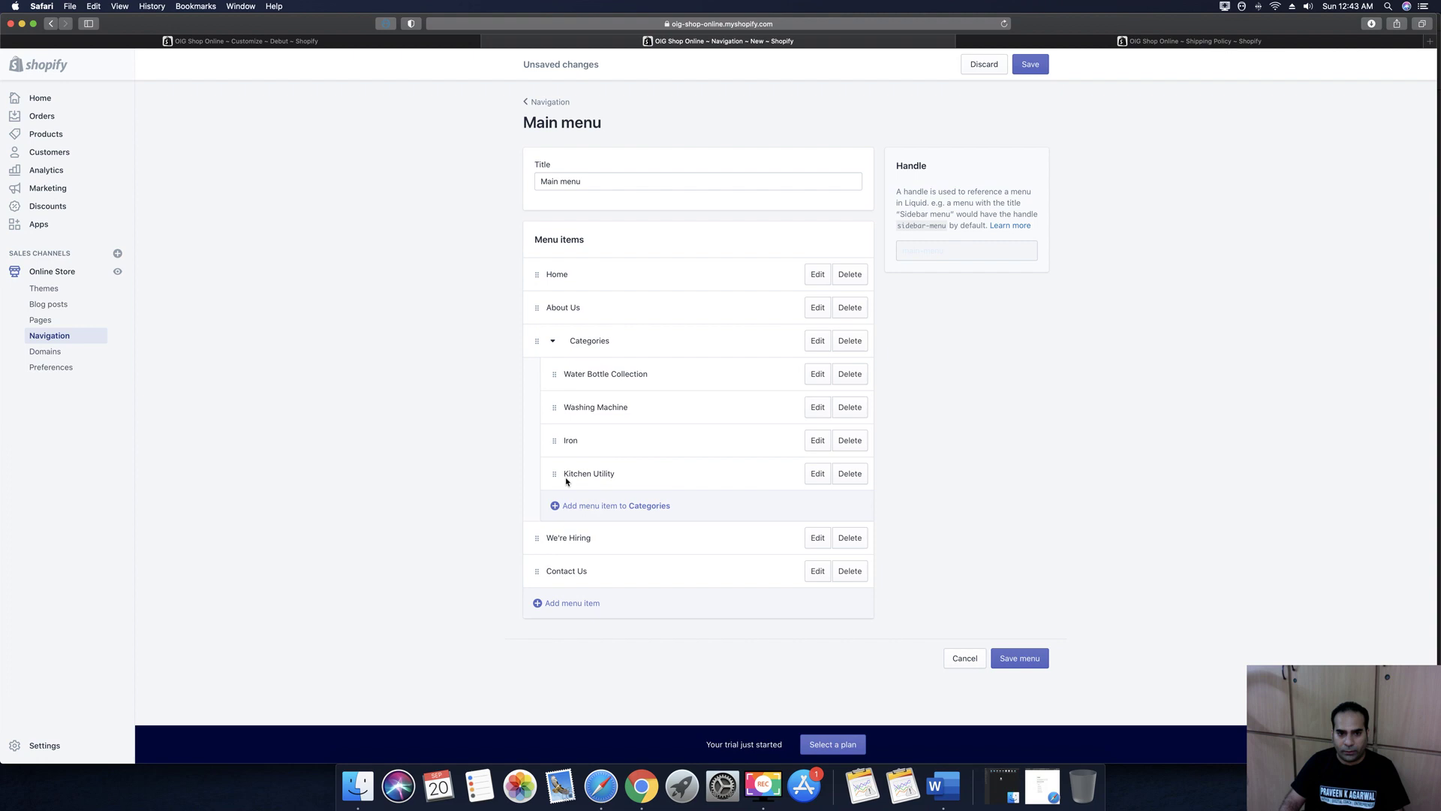
# Add a 'Mr Butler Soda Maker' item under Categories linked to the Sodamaker product, and save
pyautogui.click(559, 507)
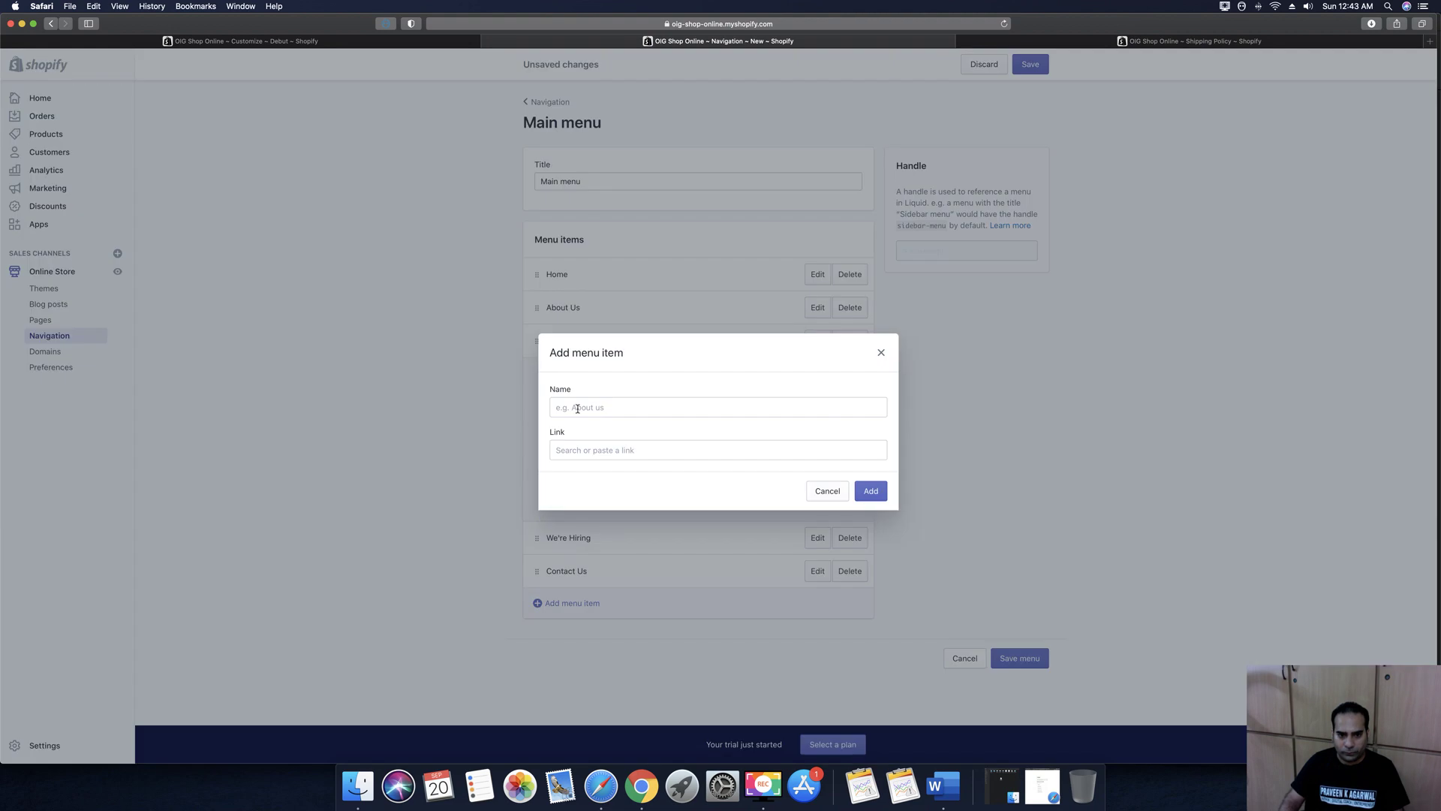
pyautogui.click(577, 408)
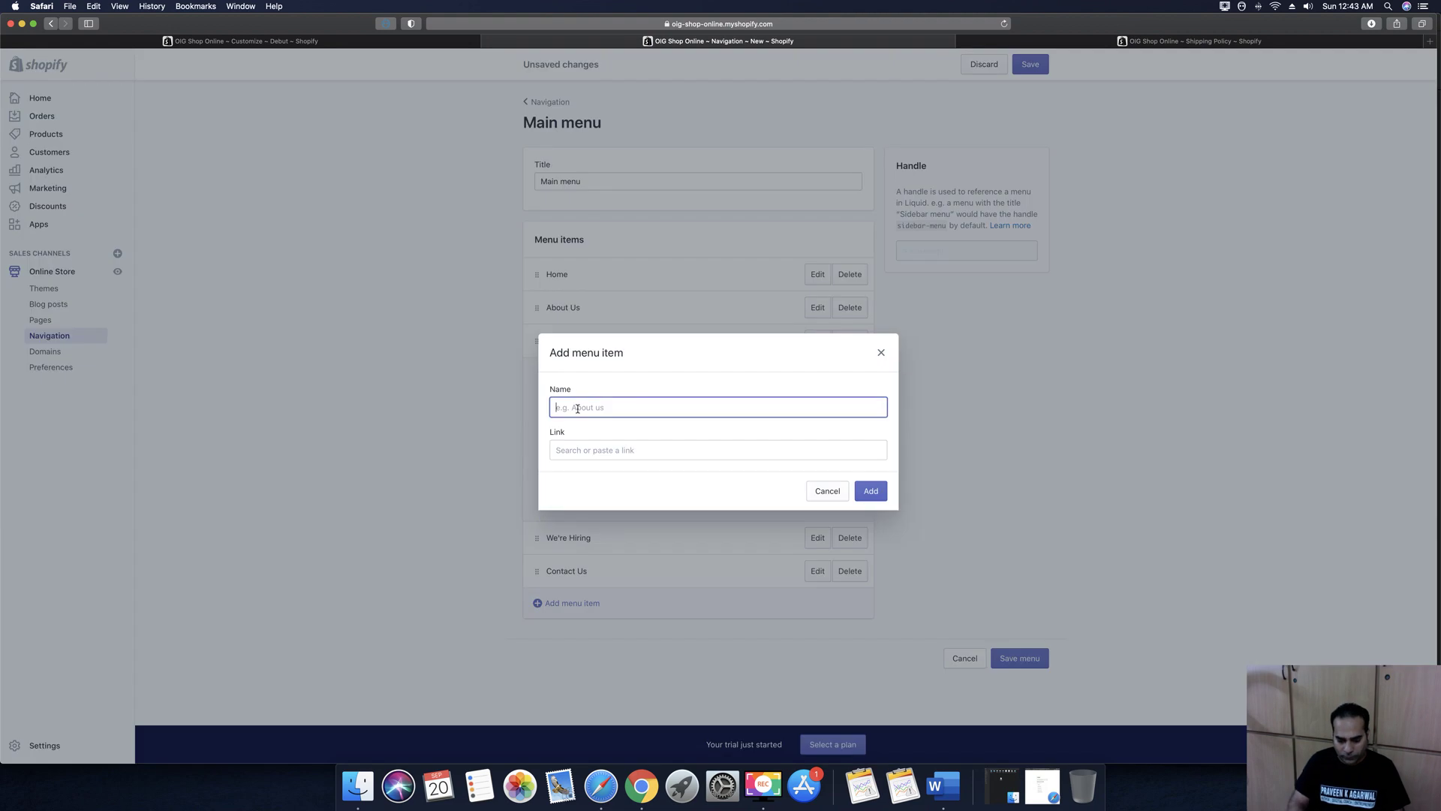
pyautogui.write('Soda Maker')
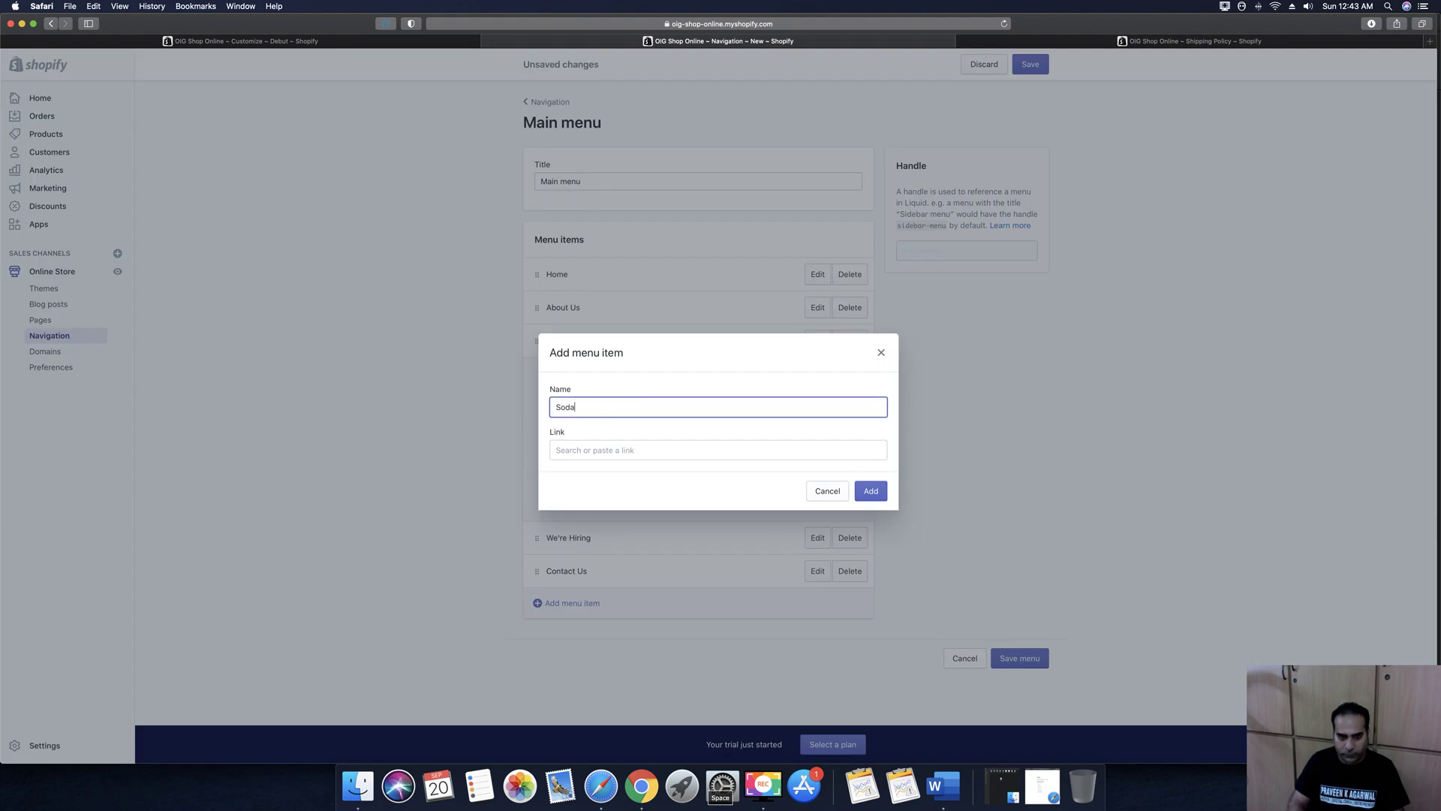
pyautogui.click(593, 453)
pyautogui.click(590, 331)
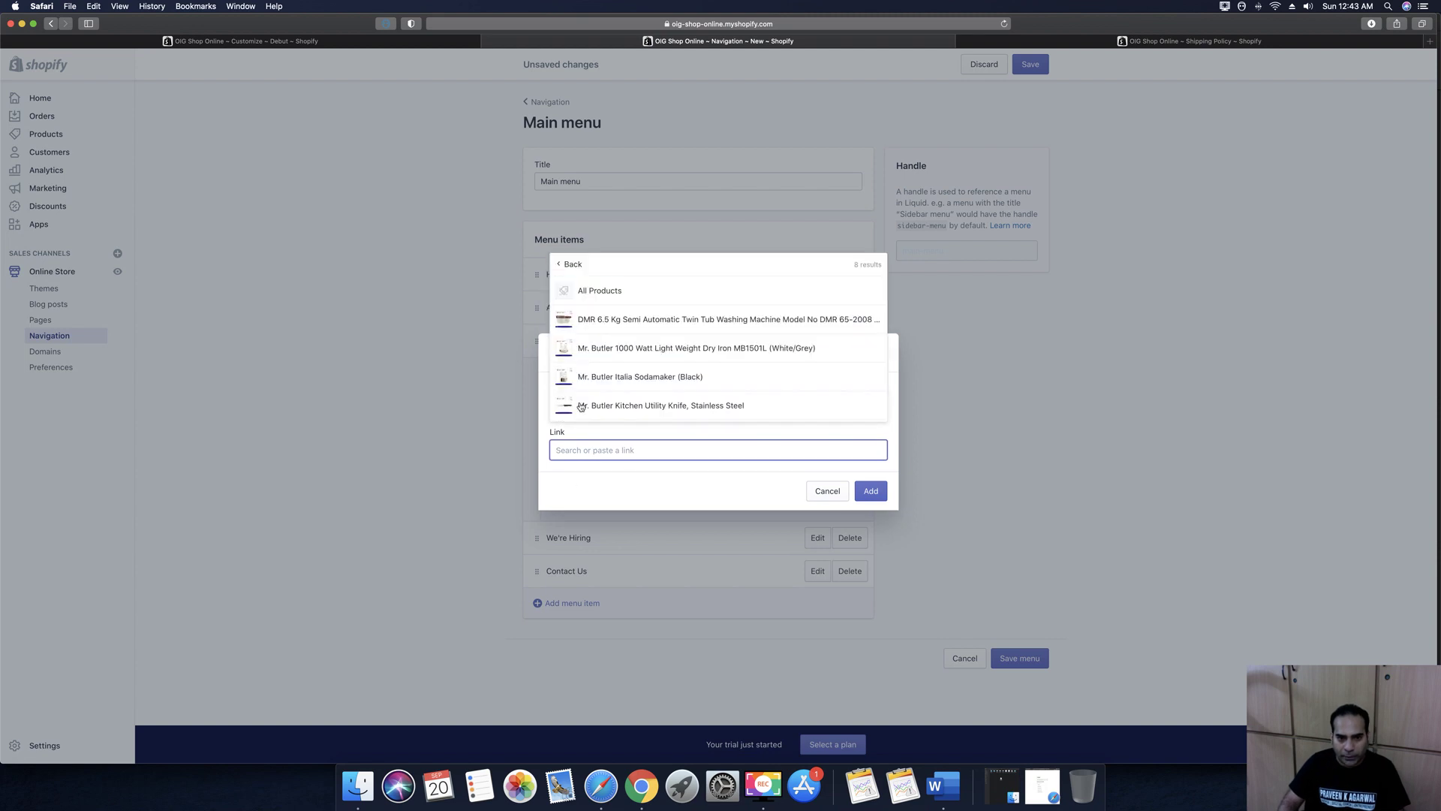
pyautogui.click(660, 376)
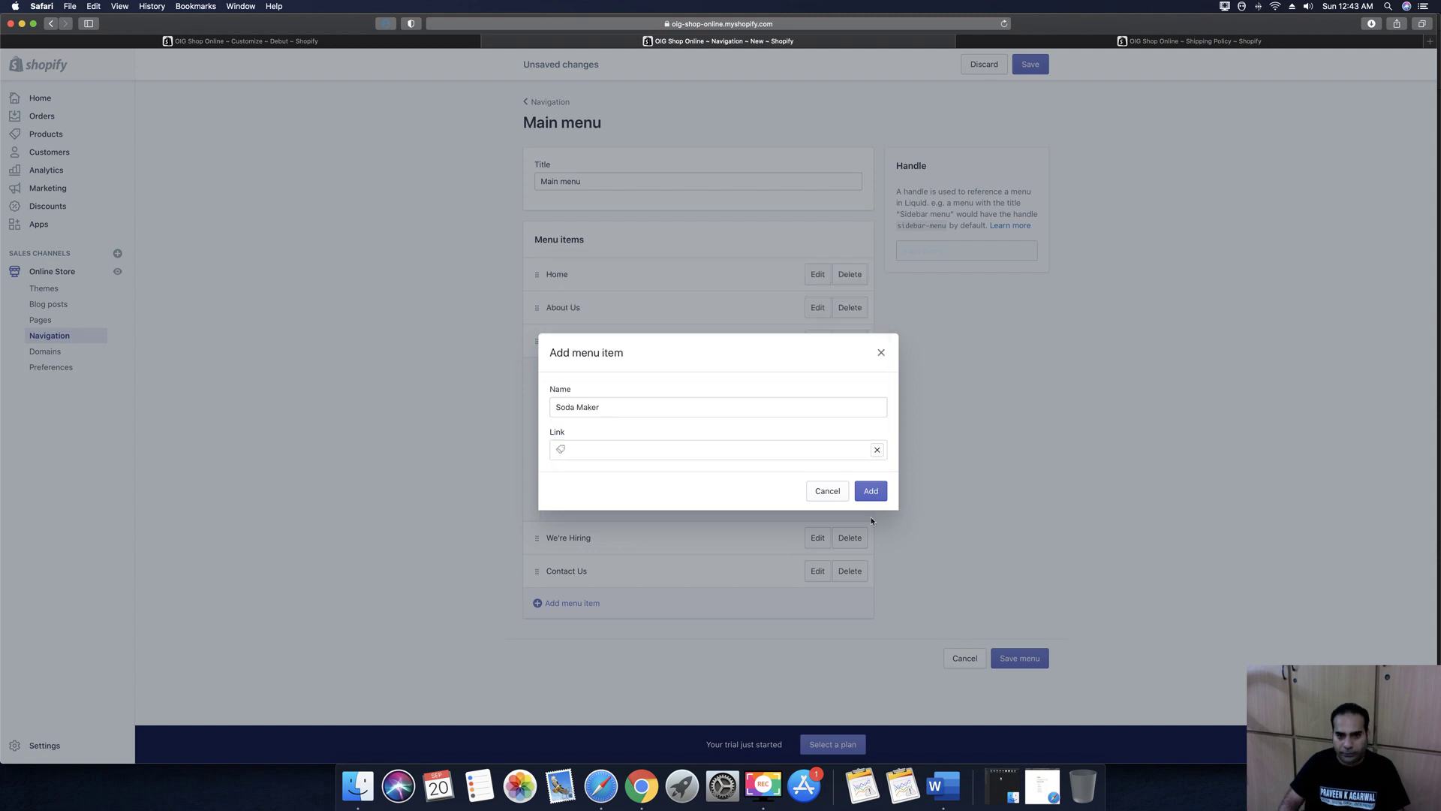
pyautogui.click(870, 491)
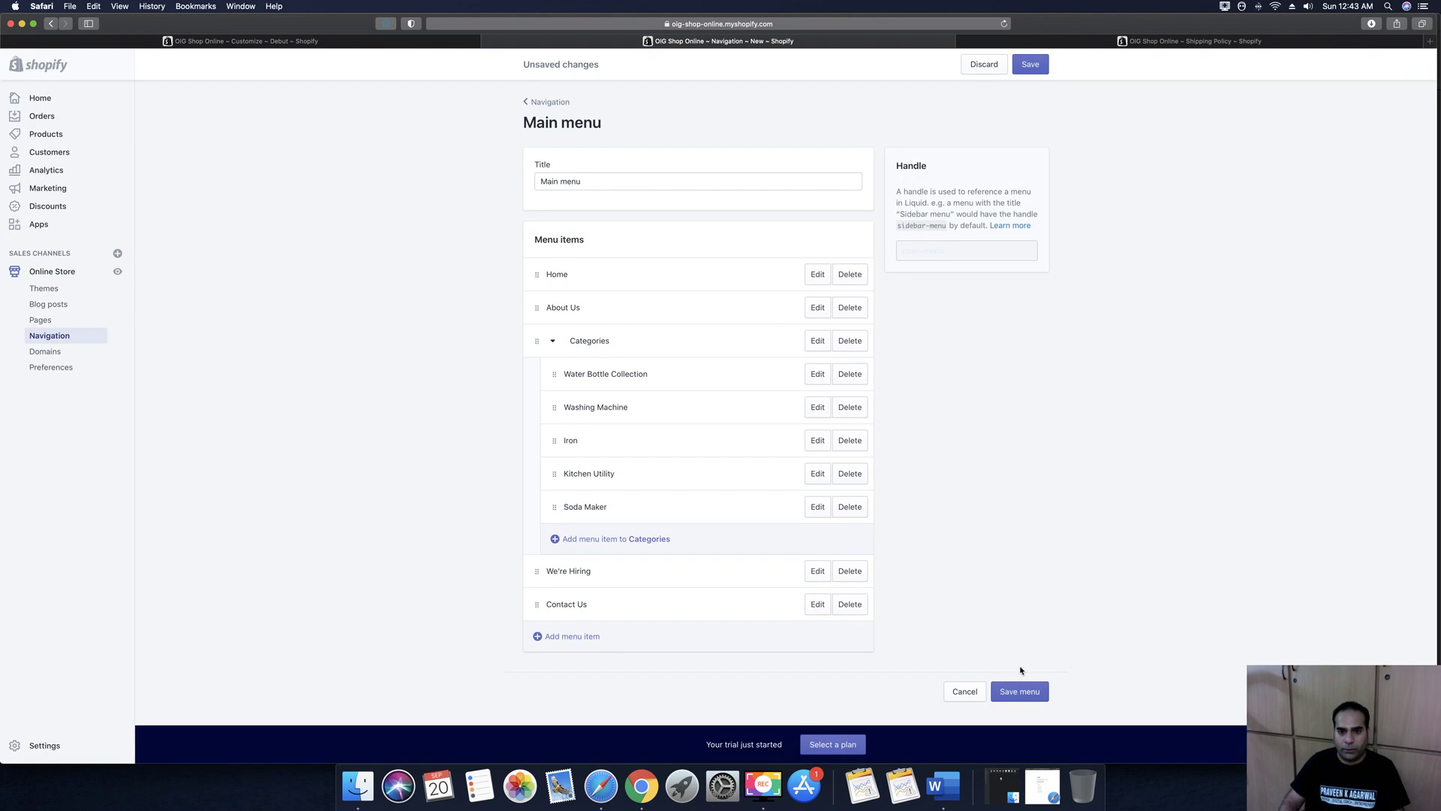
pyautogui.click(817, 507)
pyautogui.click(556, 409)
pyautogui.write('Mr Butler Soda Maker')
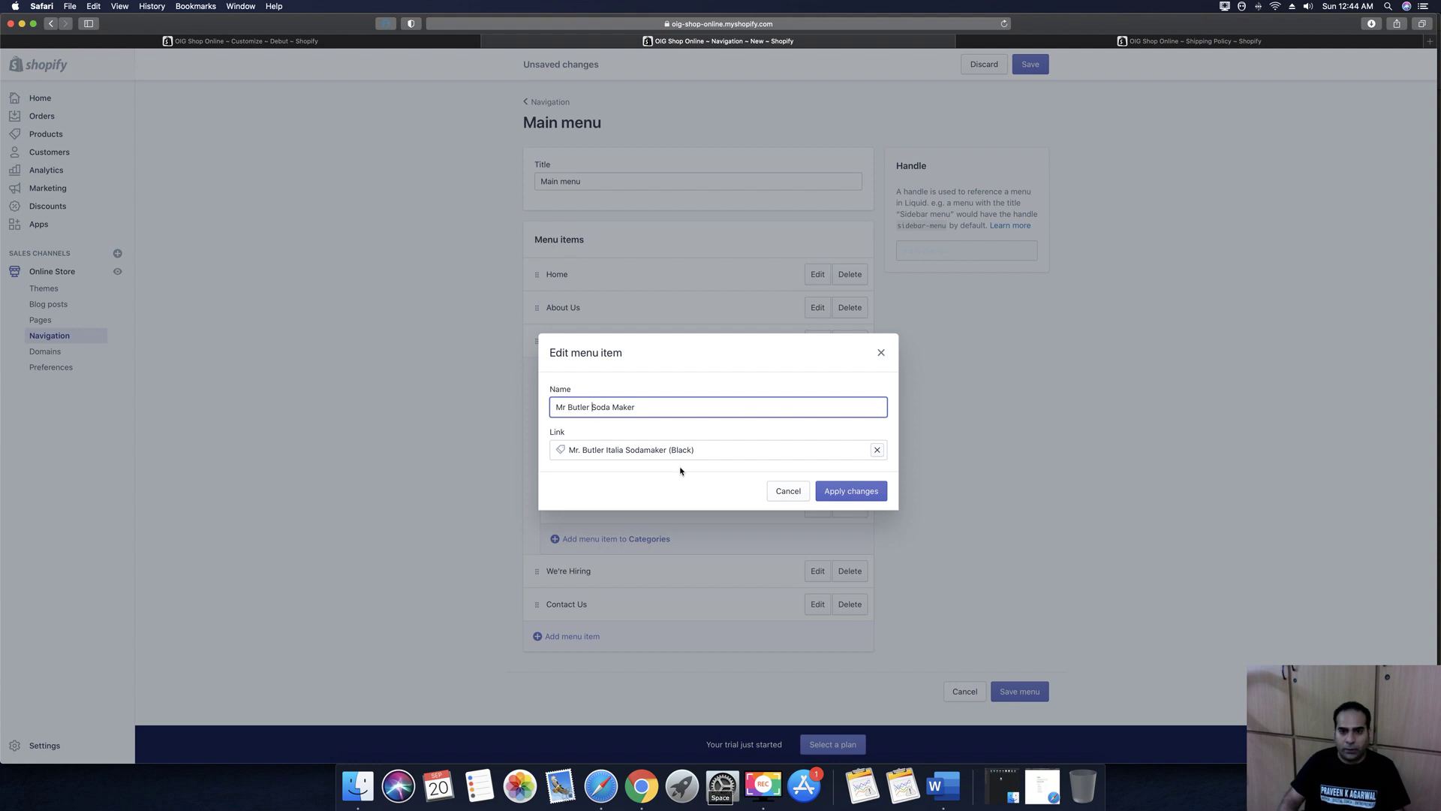
pyautogui.click(851, 491)
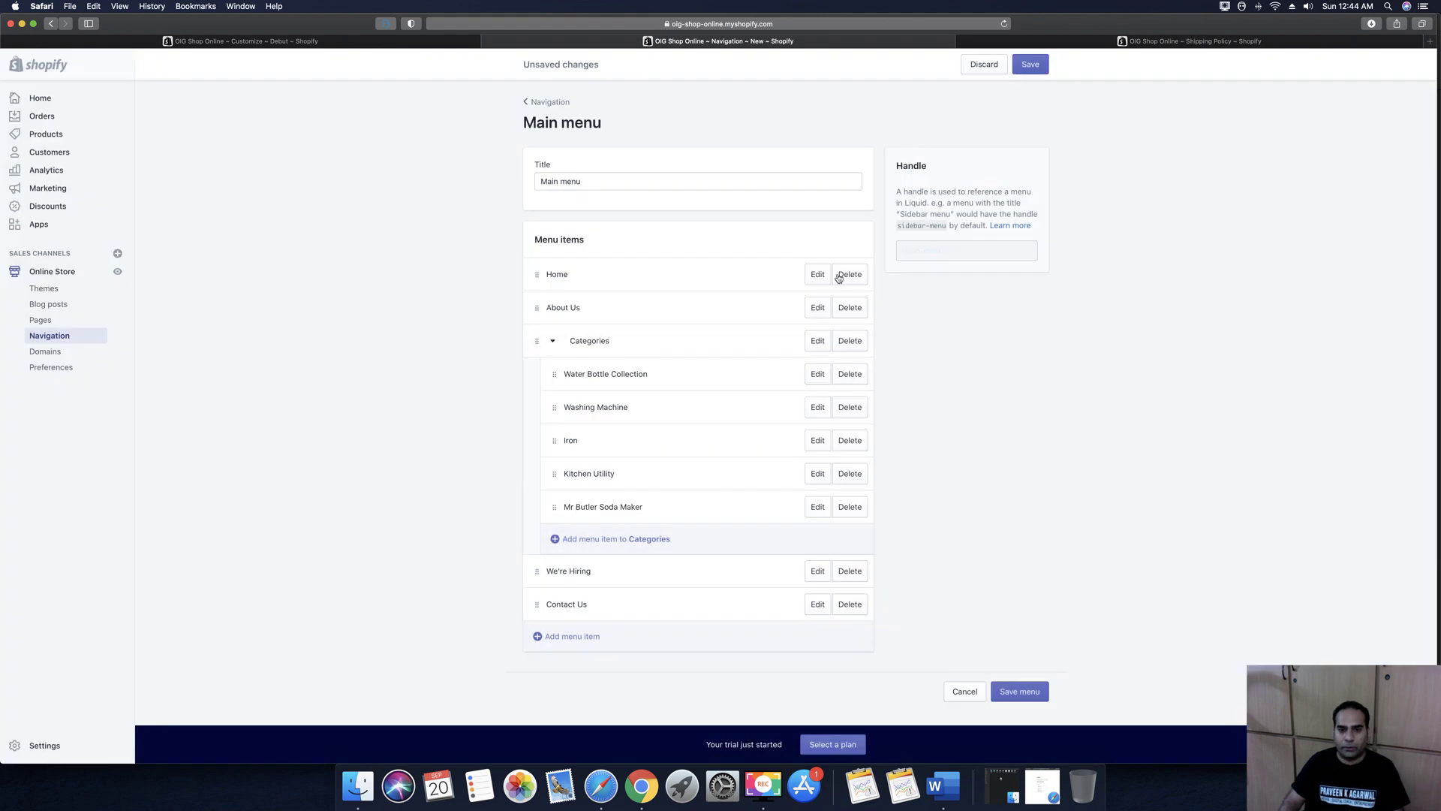
pyautogui.click(1029, 63)
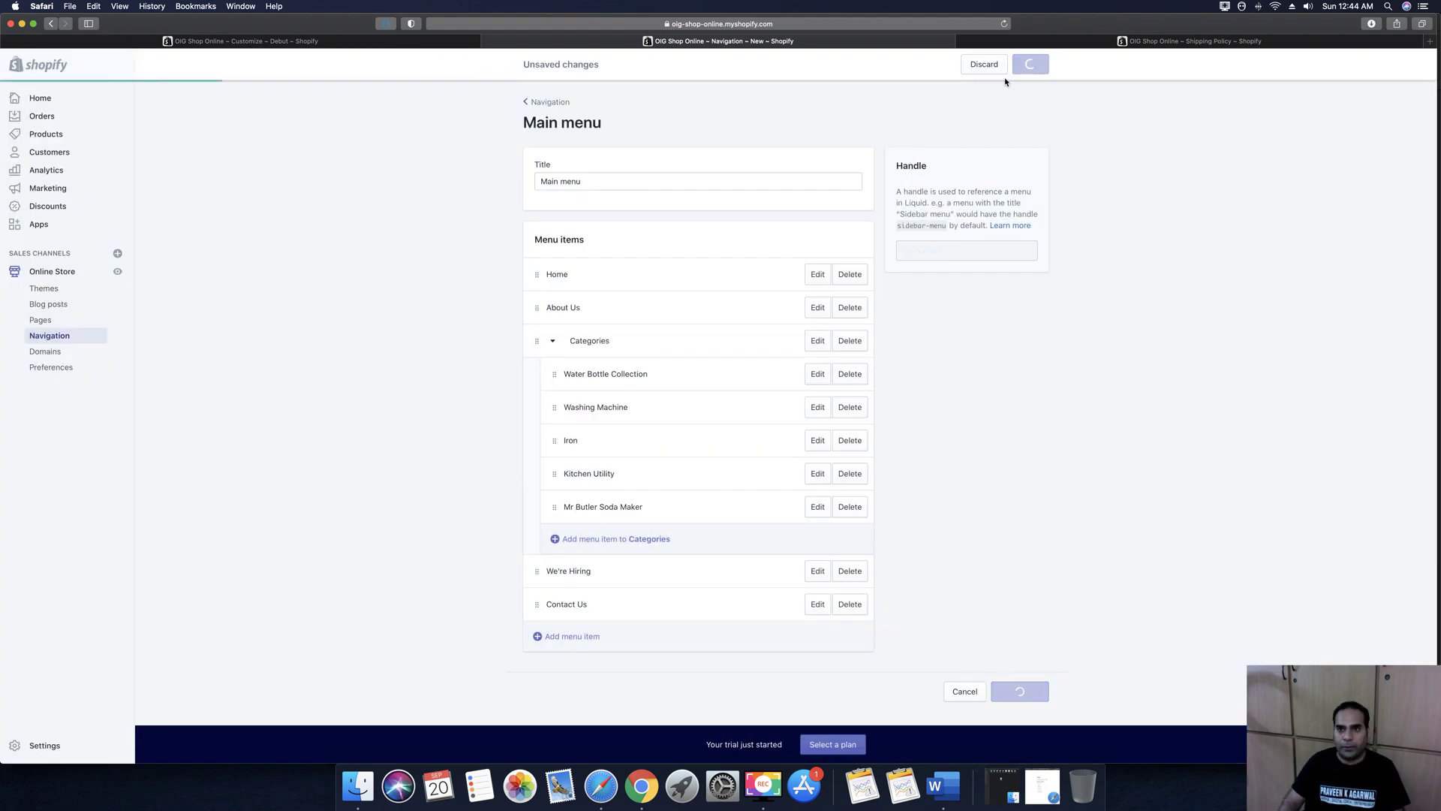
# Reload the store preview and open Water Bottle Collection, Washing Machine and Iron from Categories in new tabs
pyautogui.click(325, 42)
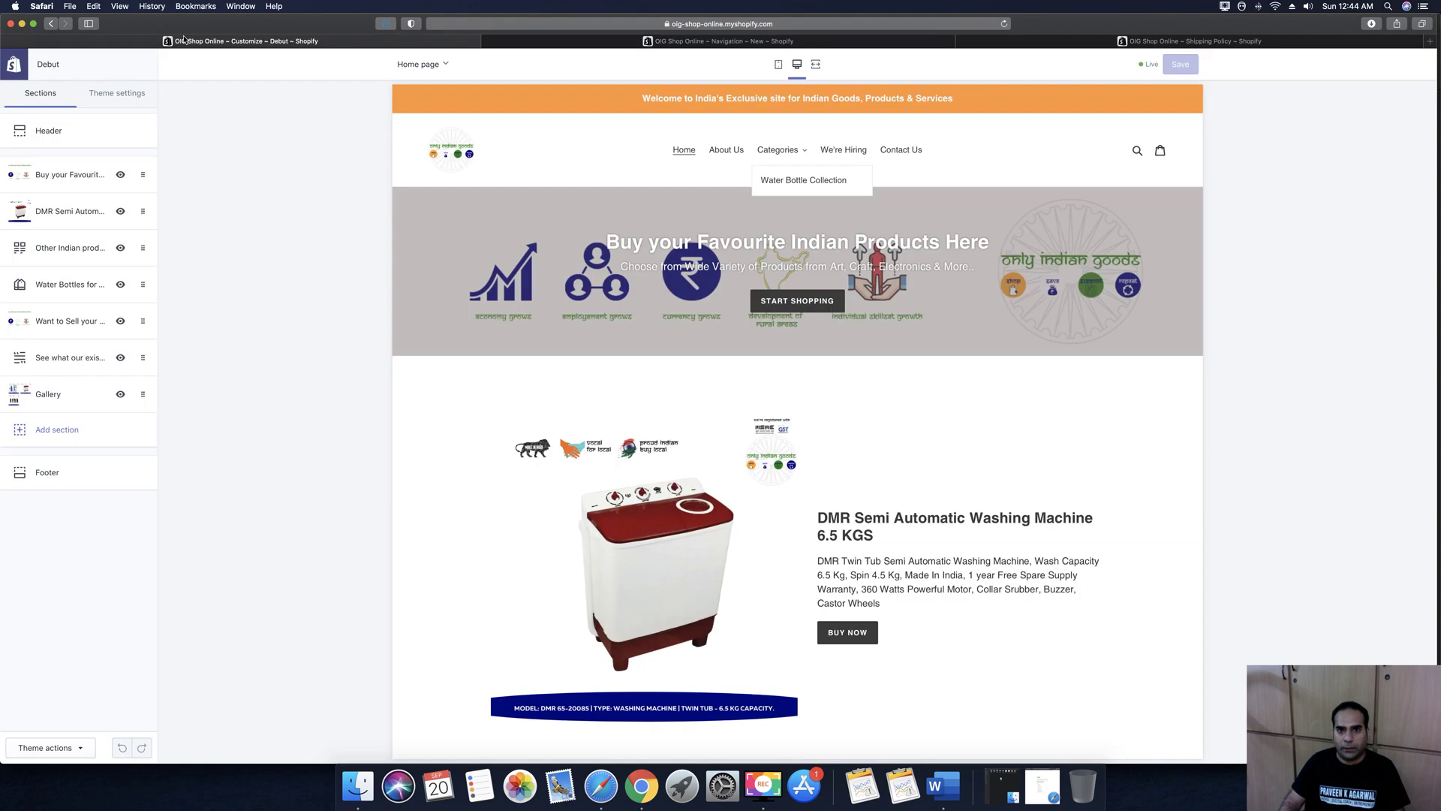
pyautogui.click(1004, 24)
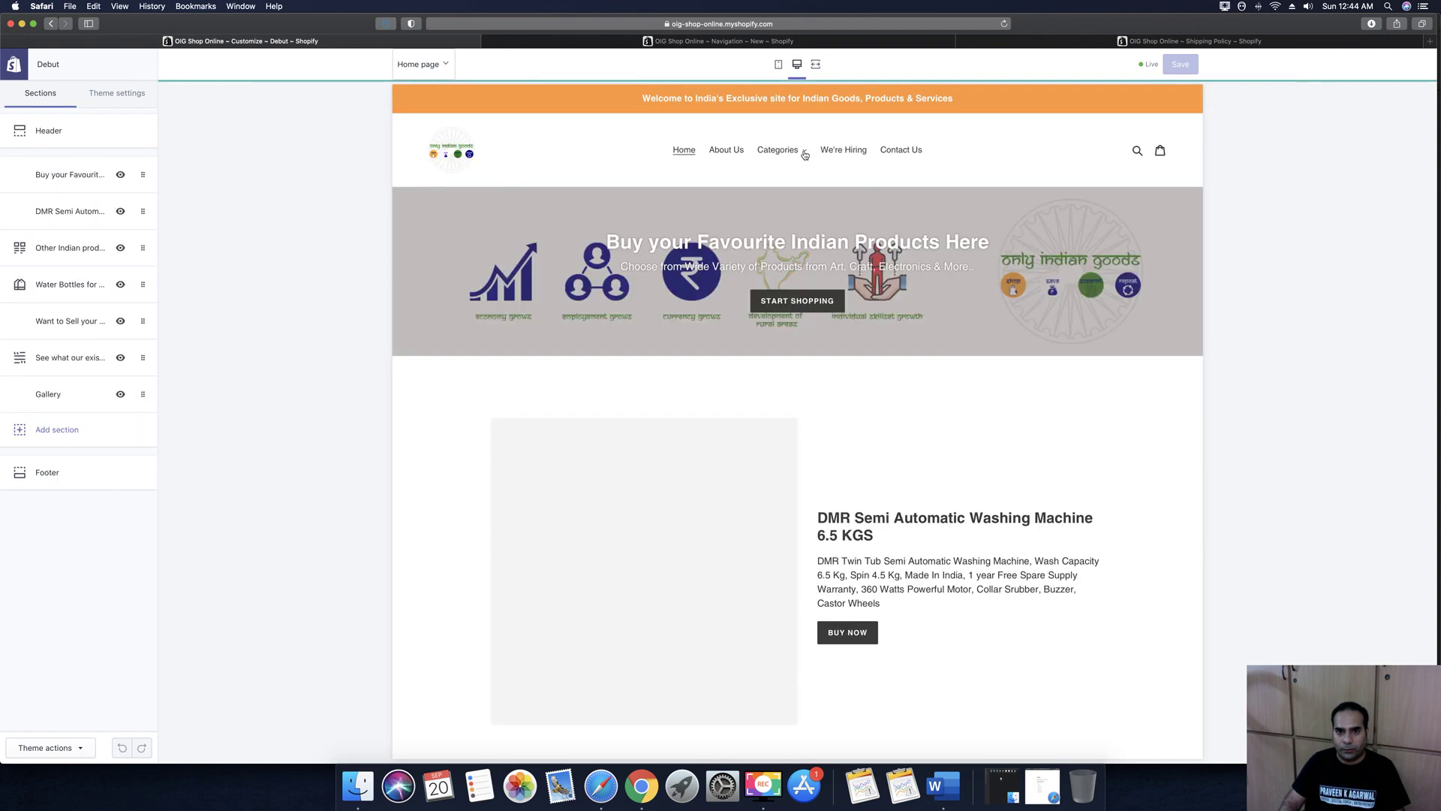
pyautogui.click(803, 152)
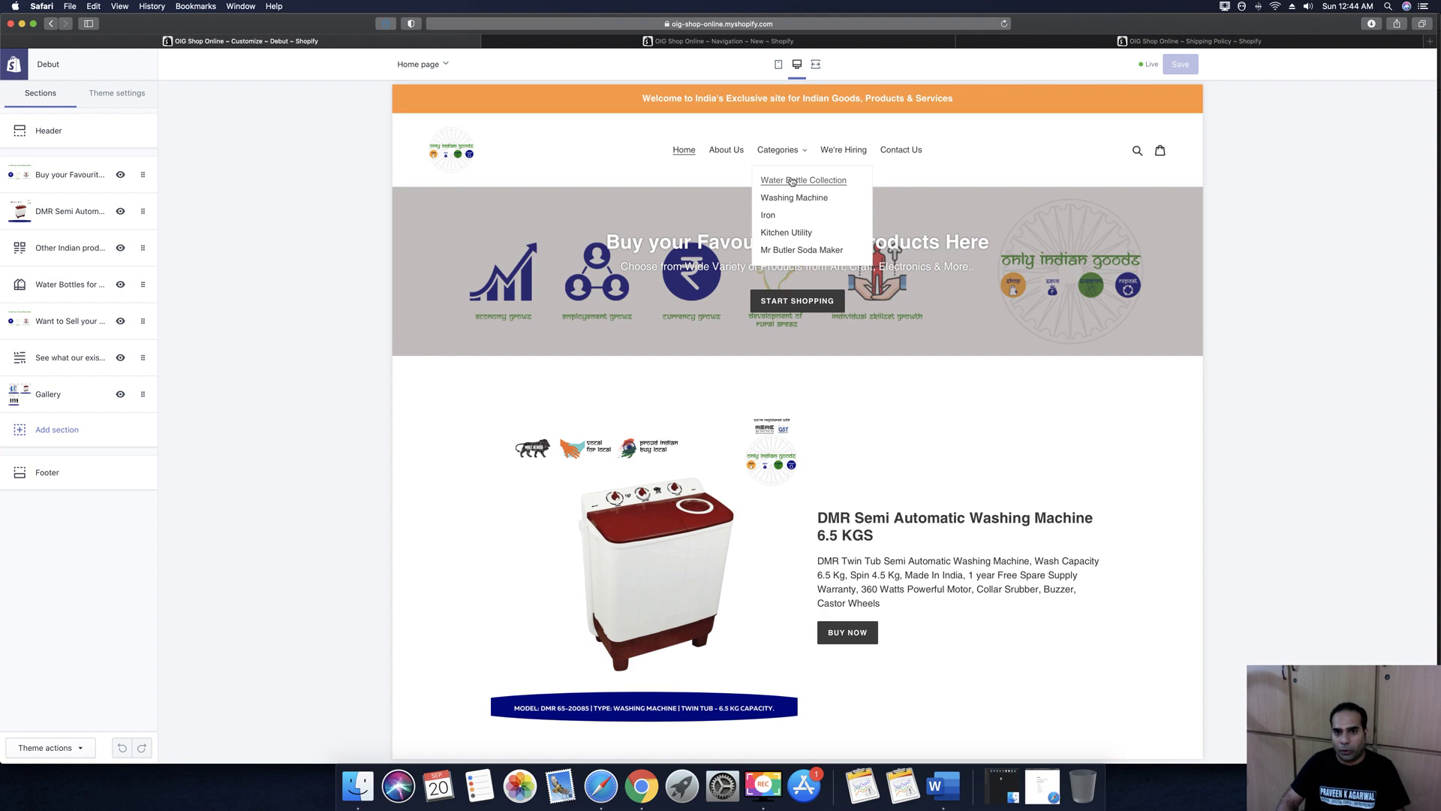
pyautogui.tripleClick(809, 185)
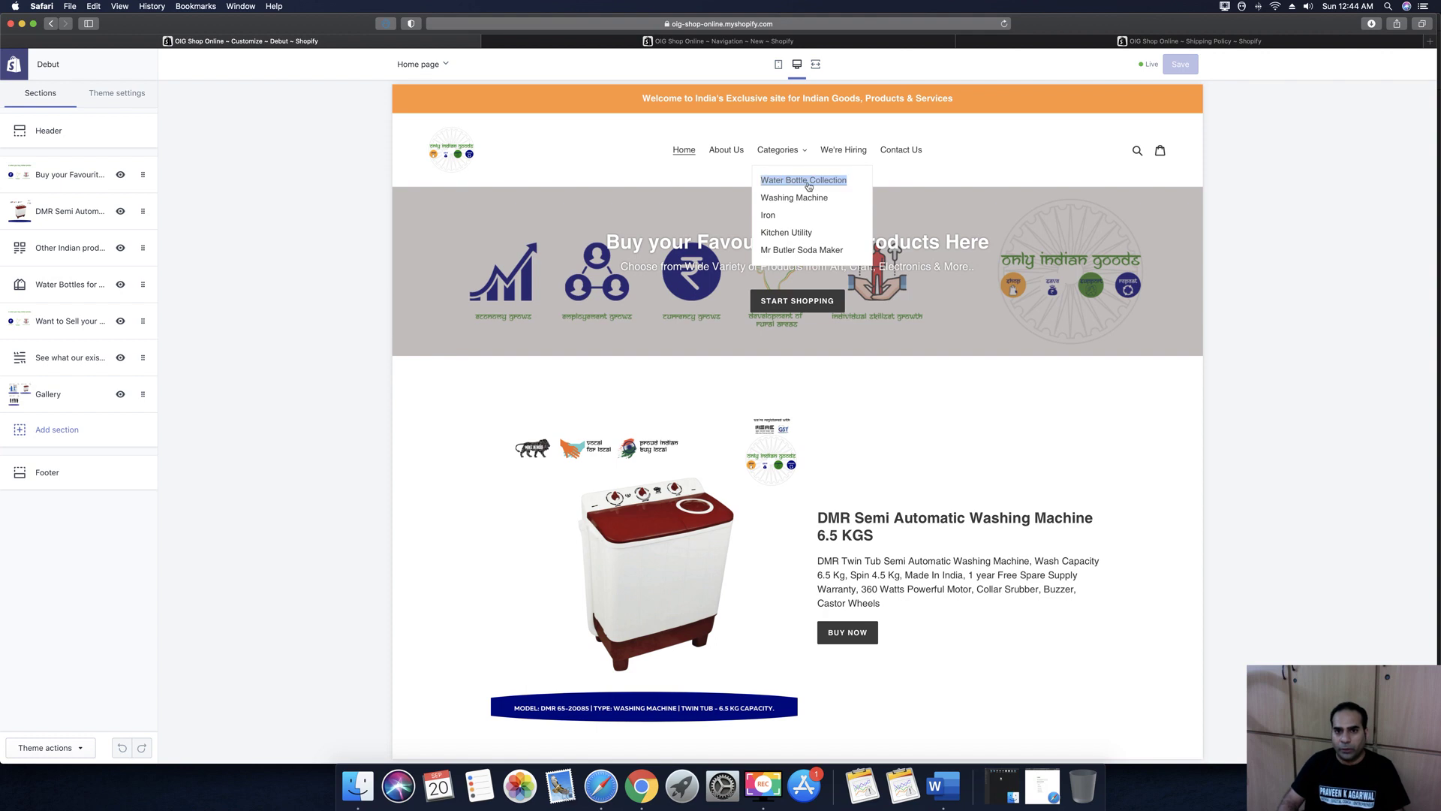
pyautogui.rightClick(783, 177)
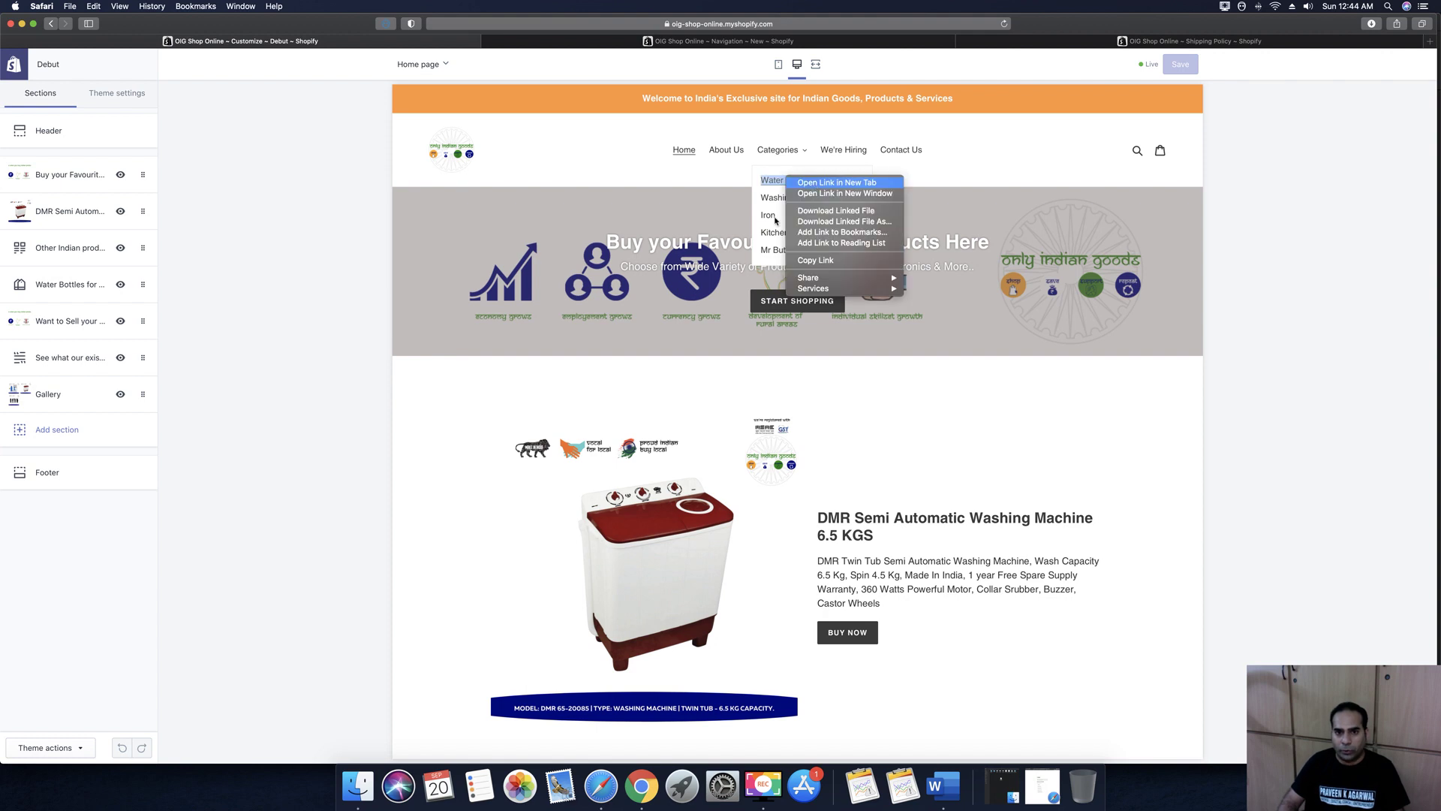
pyautogui.click(795, 182)
pyautogui.rightClick(778, 201)
pyautogui.click(788, 203)
pyautogui.rightClick(775, 216)
pyautogui.click(784, 217)
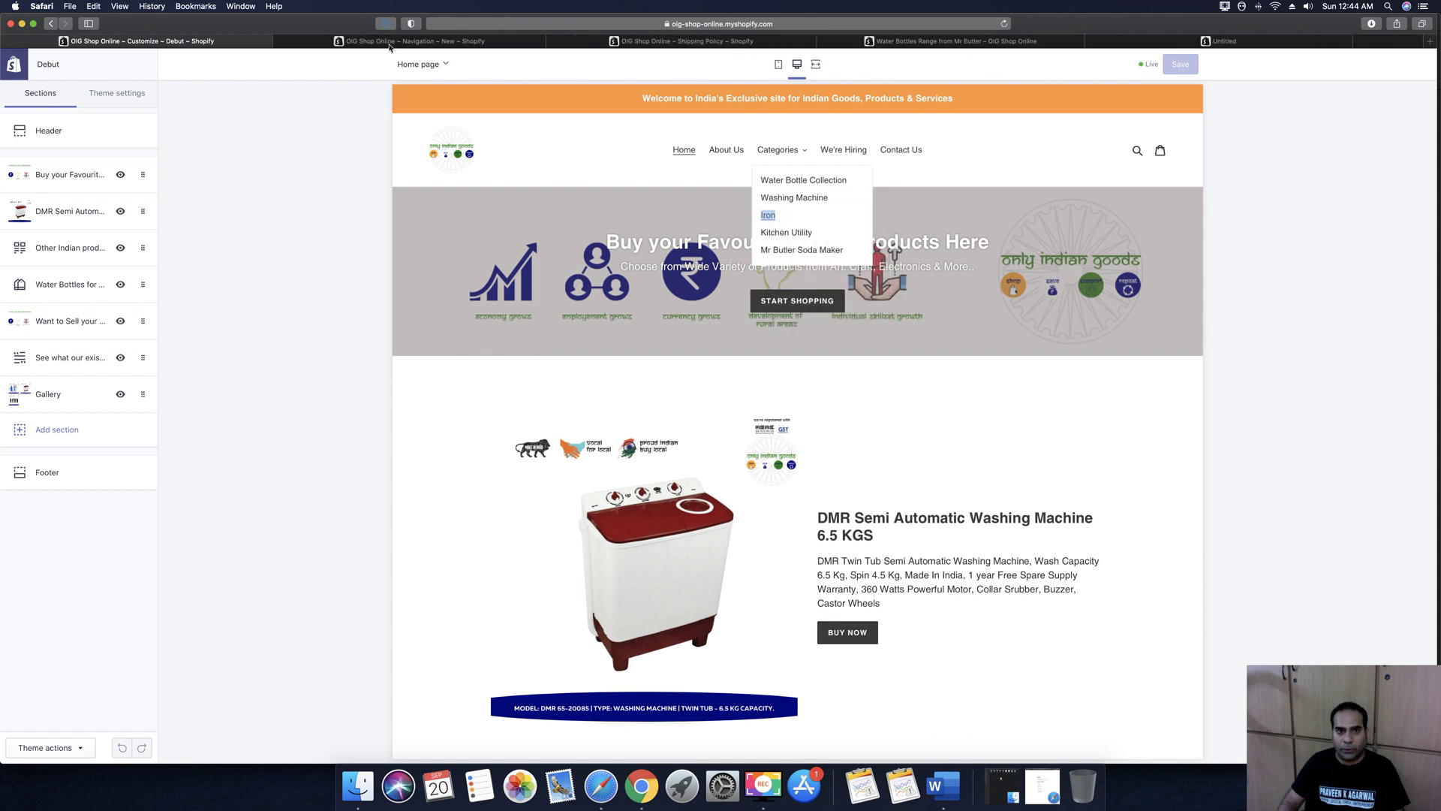
# Check the water bottle, washing machine and dry iron pages, picking Grey for the iron
pyautogui.click(784, 42)
pyautogui.scroll(-5, 682, 328)
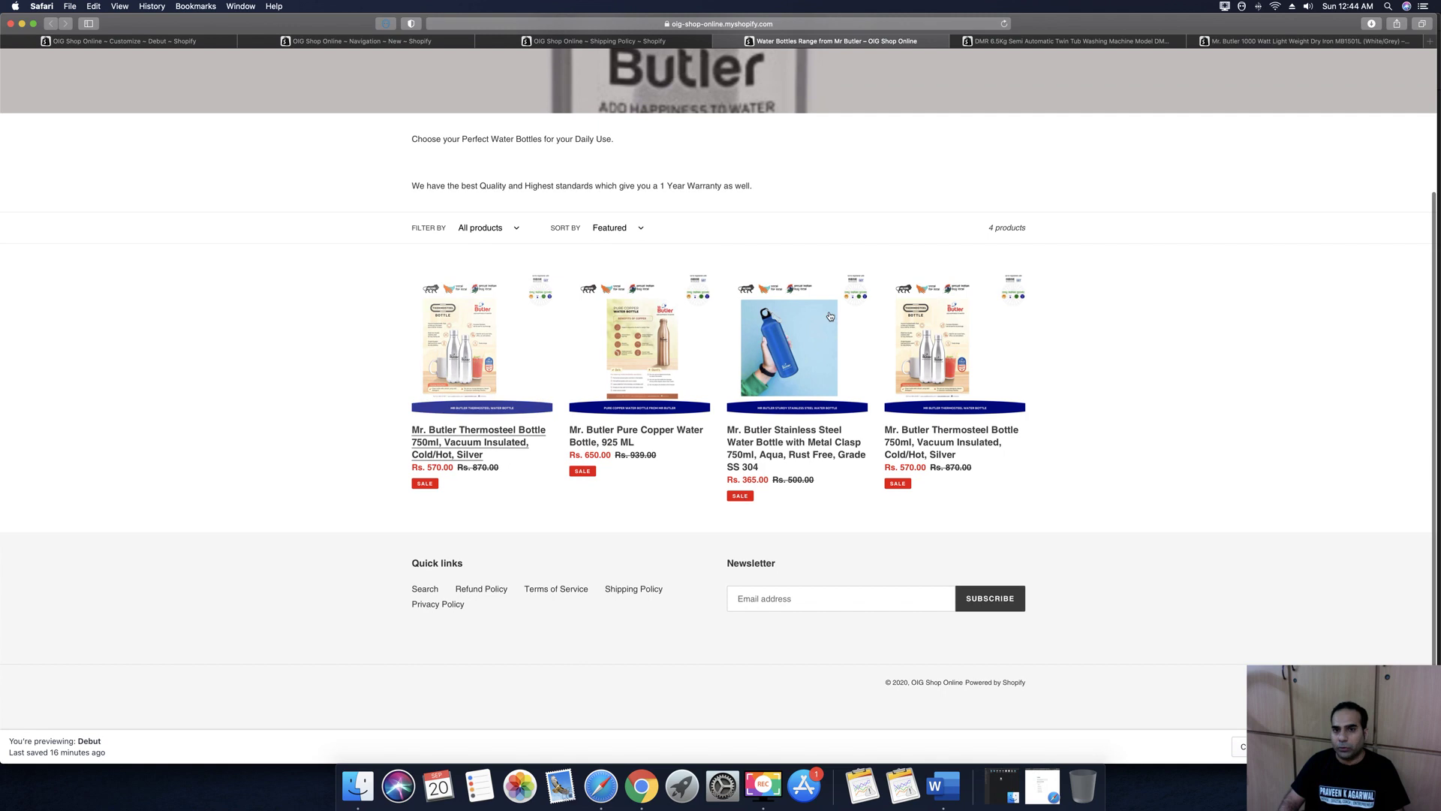
pyautogui.click(1096, 42)
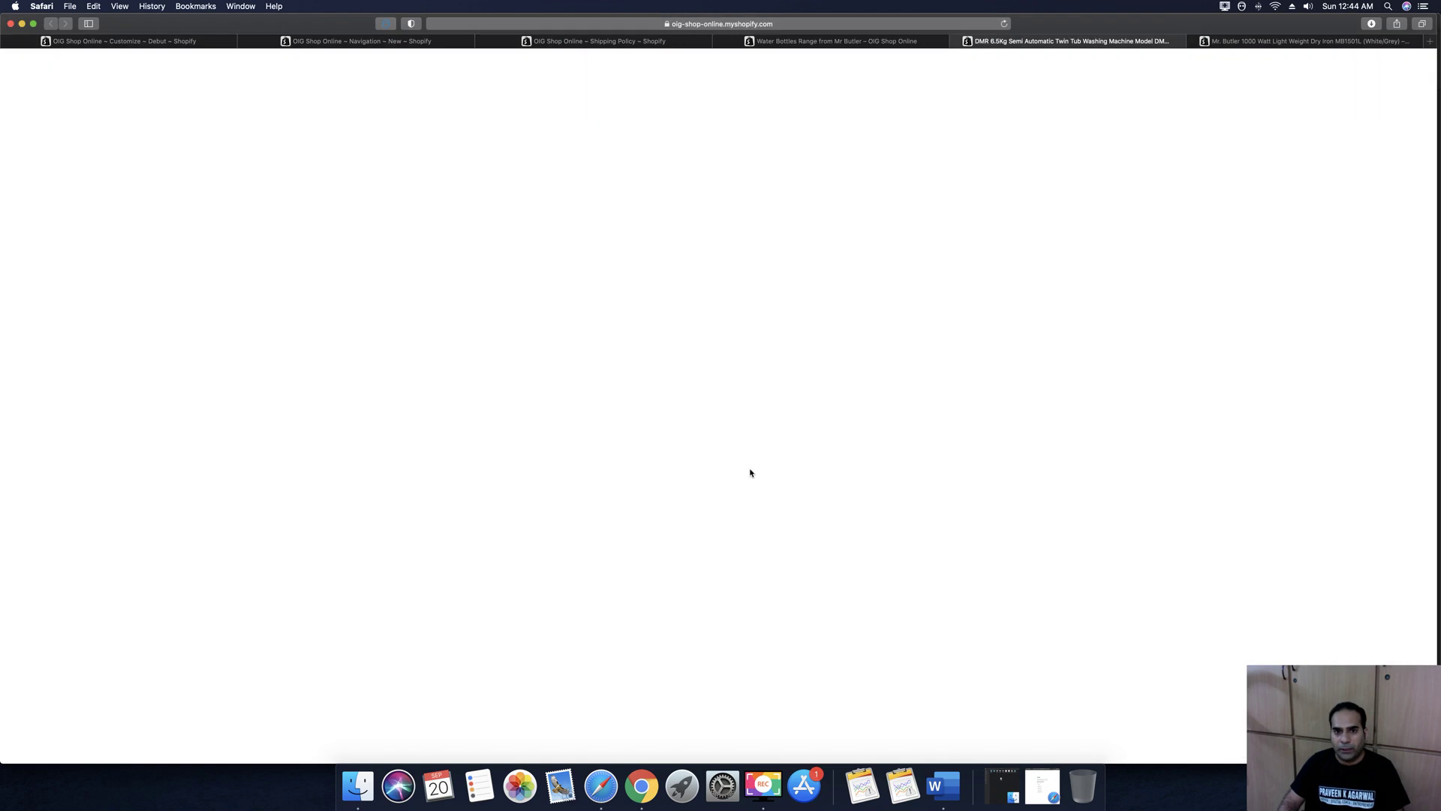
pyautogui.scroll(-4, 792, 468)
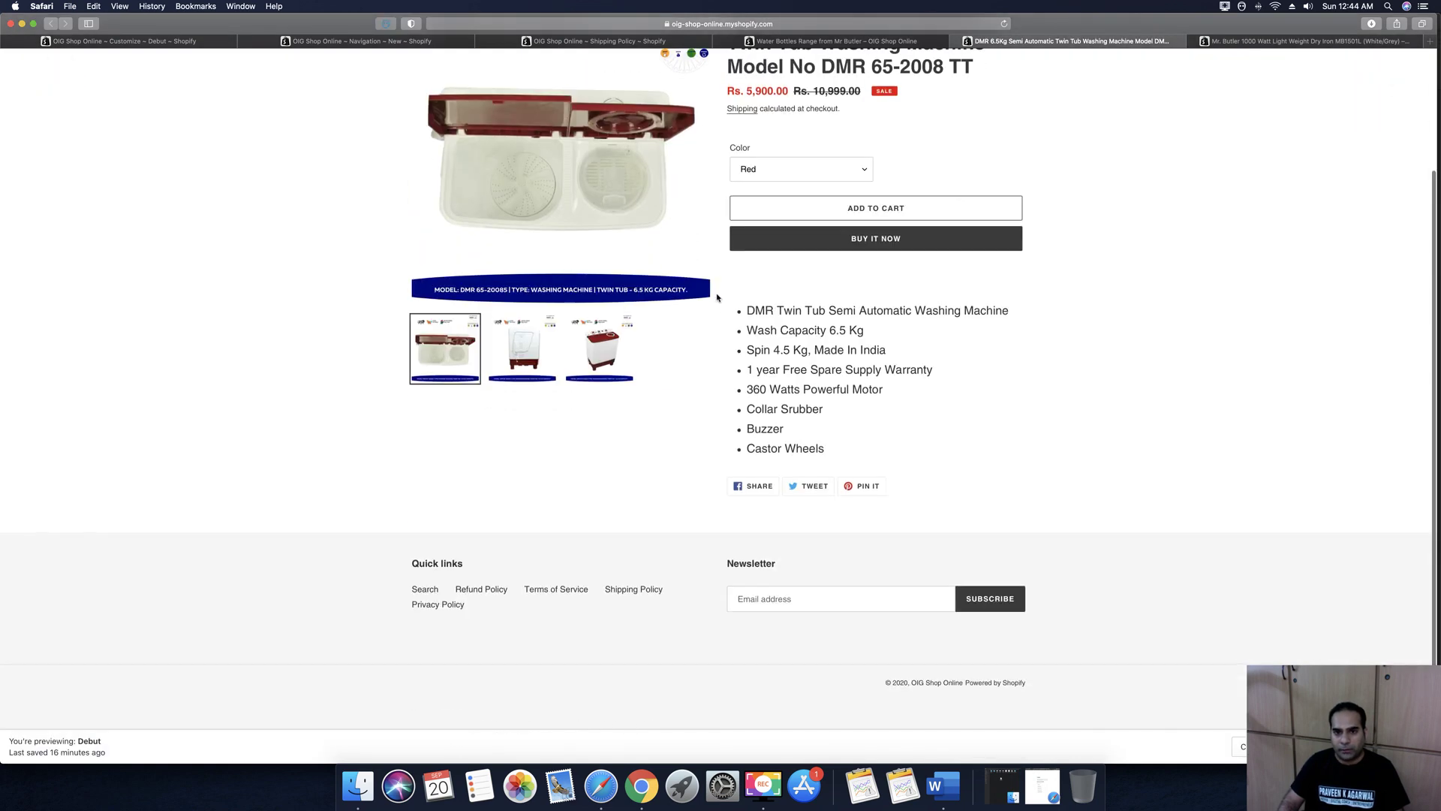
pyautogui.scroll(4, 794, 331)
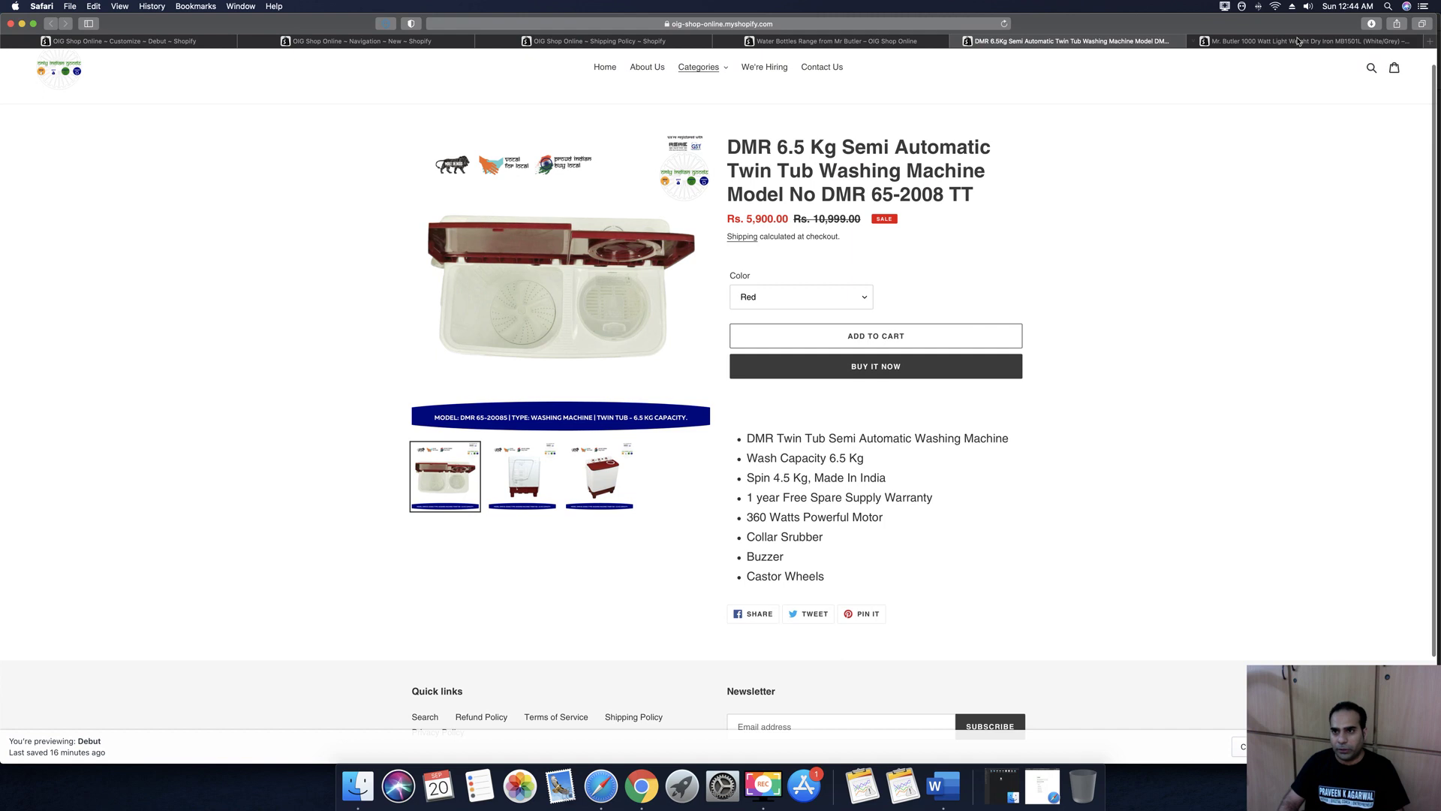
pyautogui.click(1298, 40)
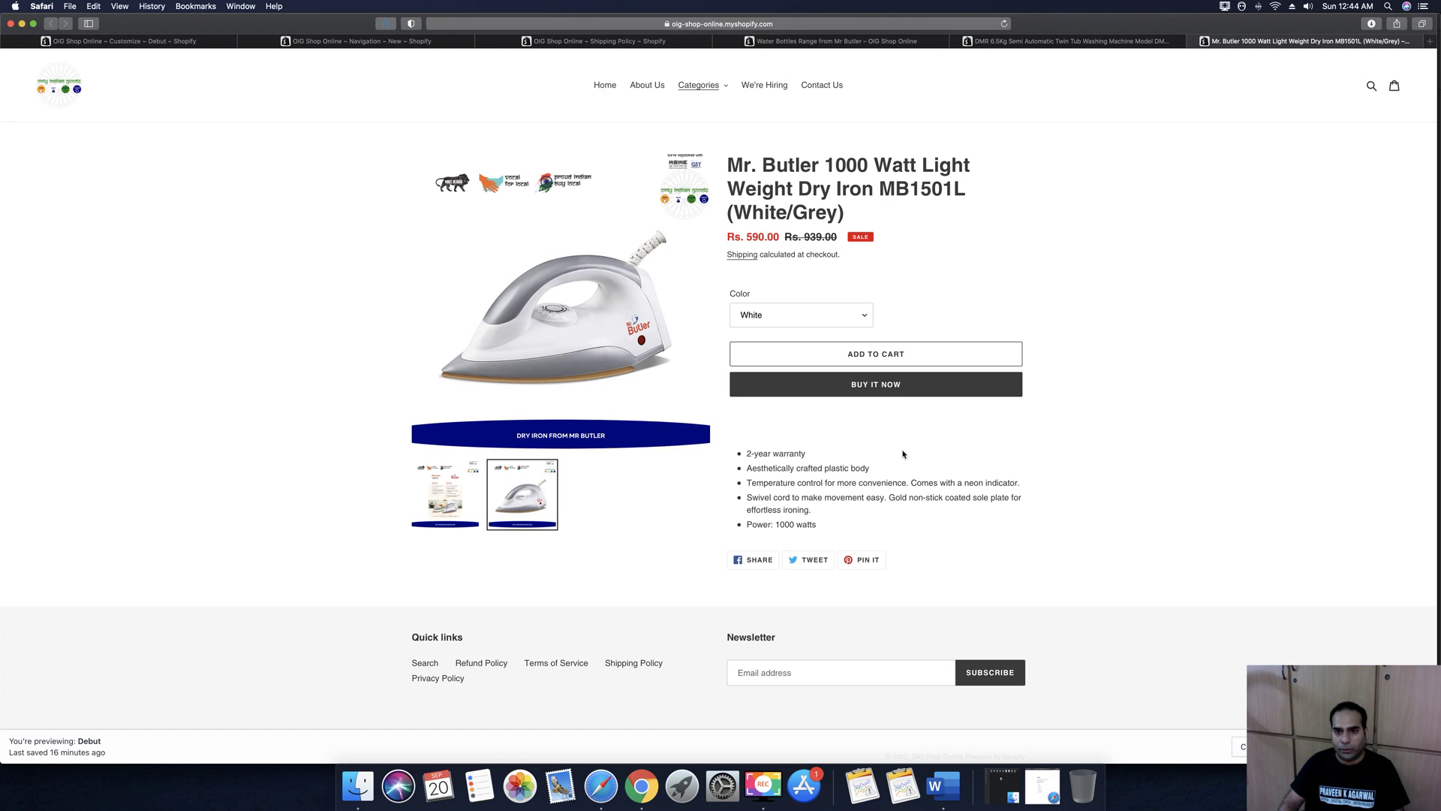
pyautogui.click(803, 315)
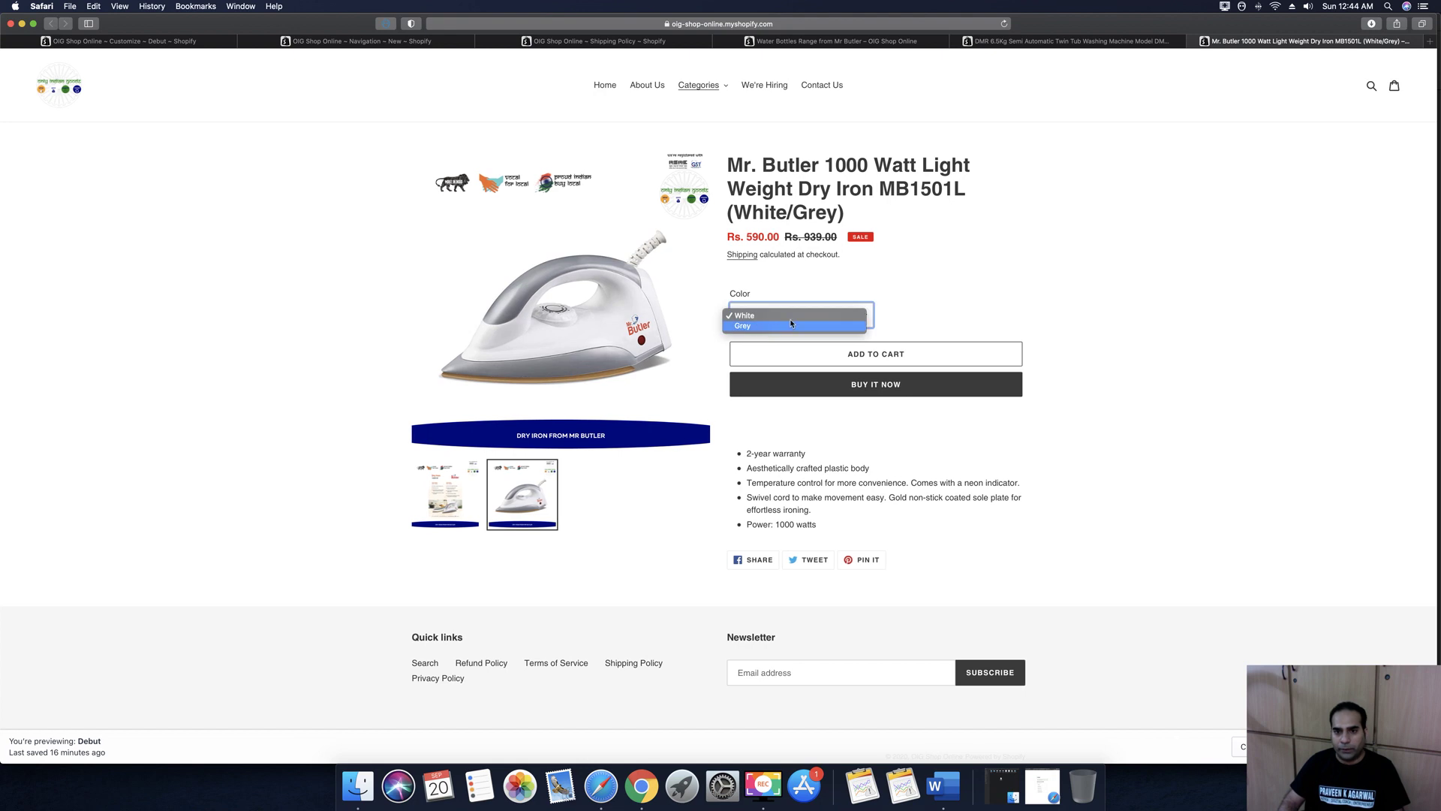
pyautogui.click(791, 325)
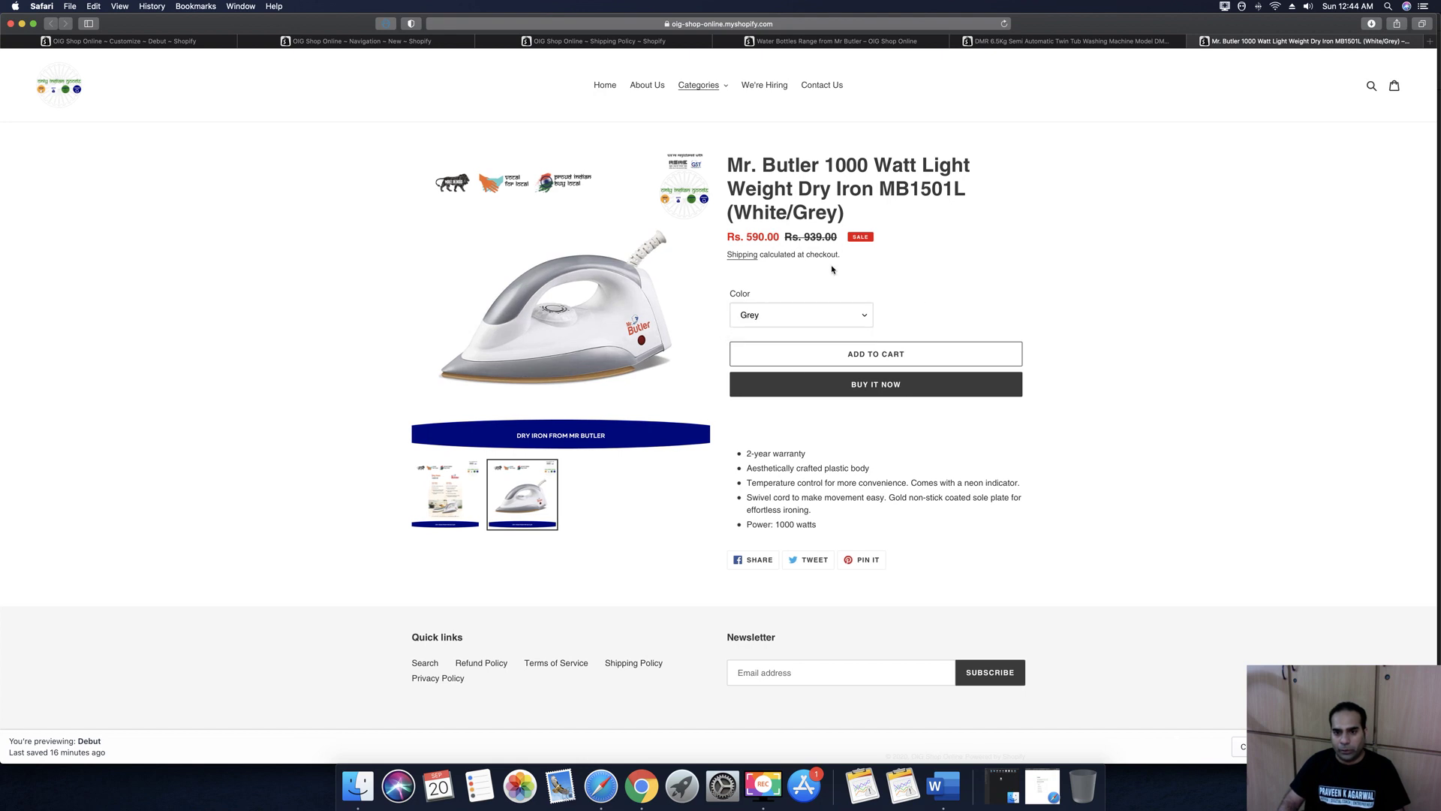
# Close the dry iron, washing machine and water bottle preview tabs
pyautogui.click(837, 41)
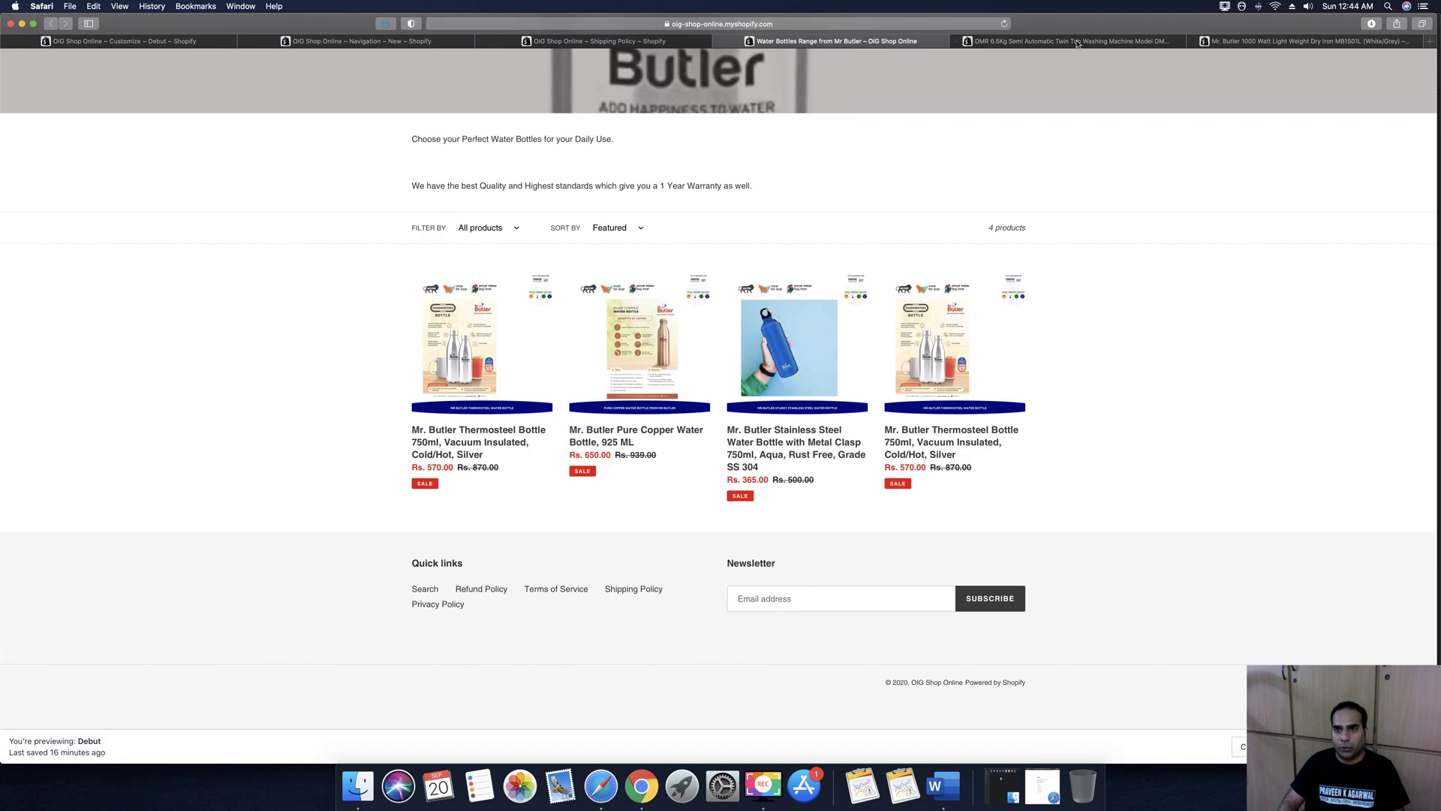
pyautogui.click(1073, 41)
pyautogui.click(1220, 42)
pyautogui.click(1193, 42)
pyautogui.click(1153, 41)
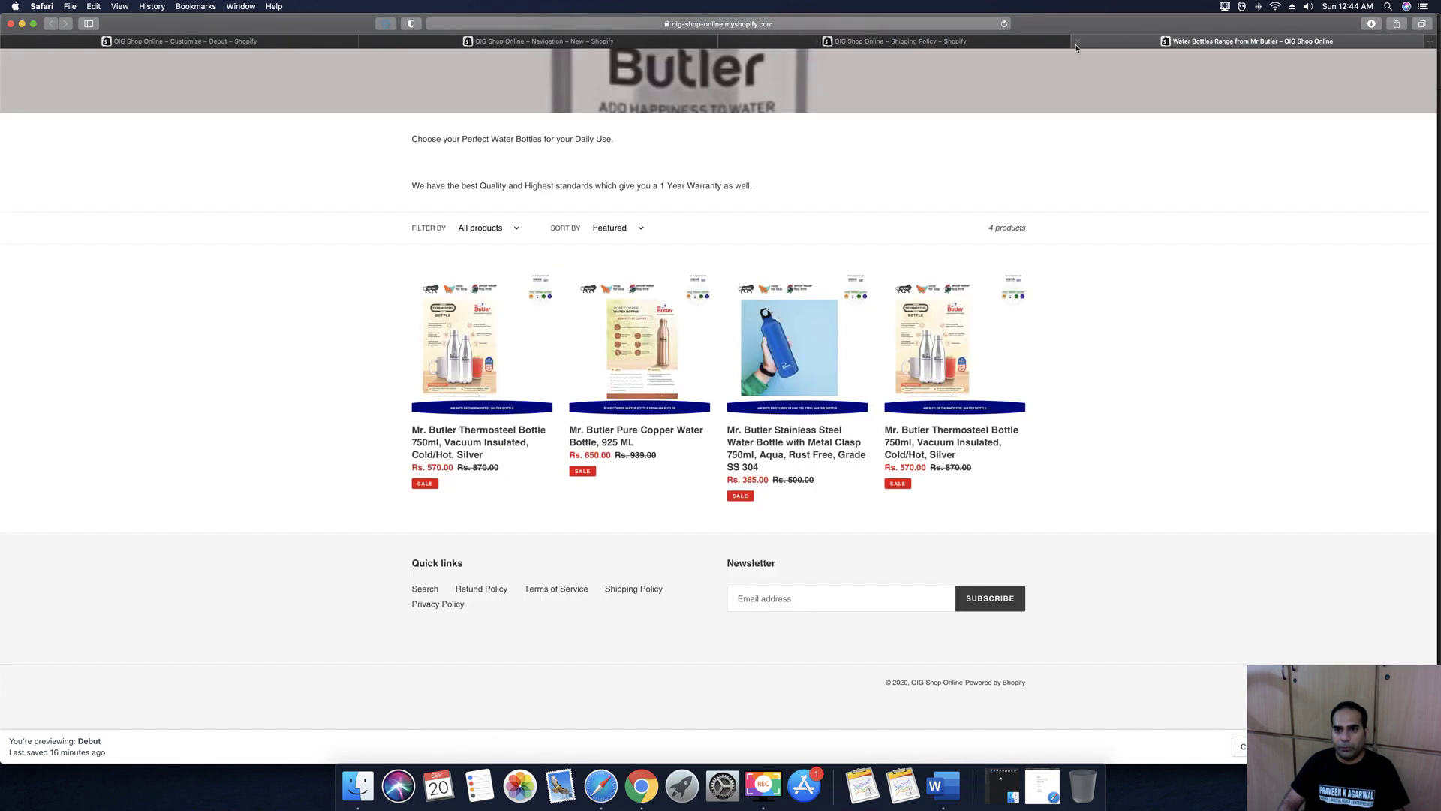
pyautogui.click(1075, 41)
# Review the Footer's Quick links and Newsletter blocks in the theme customizer, then return to the Main menu
pyautogui.click(765, 394)
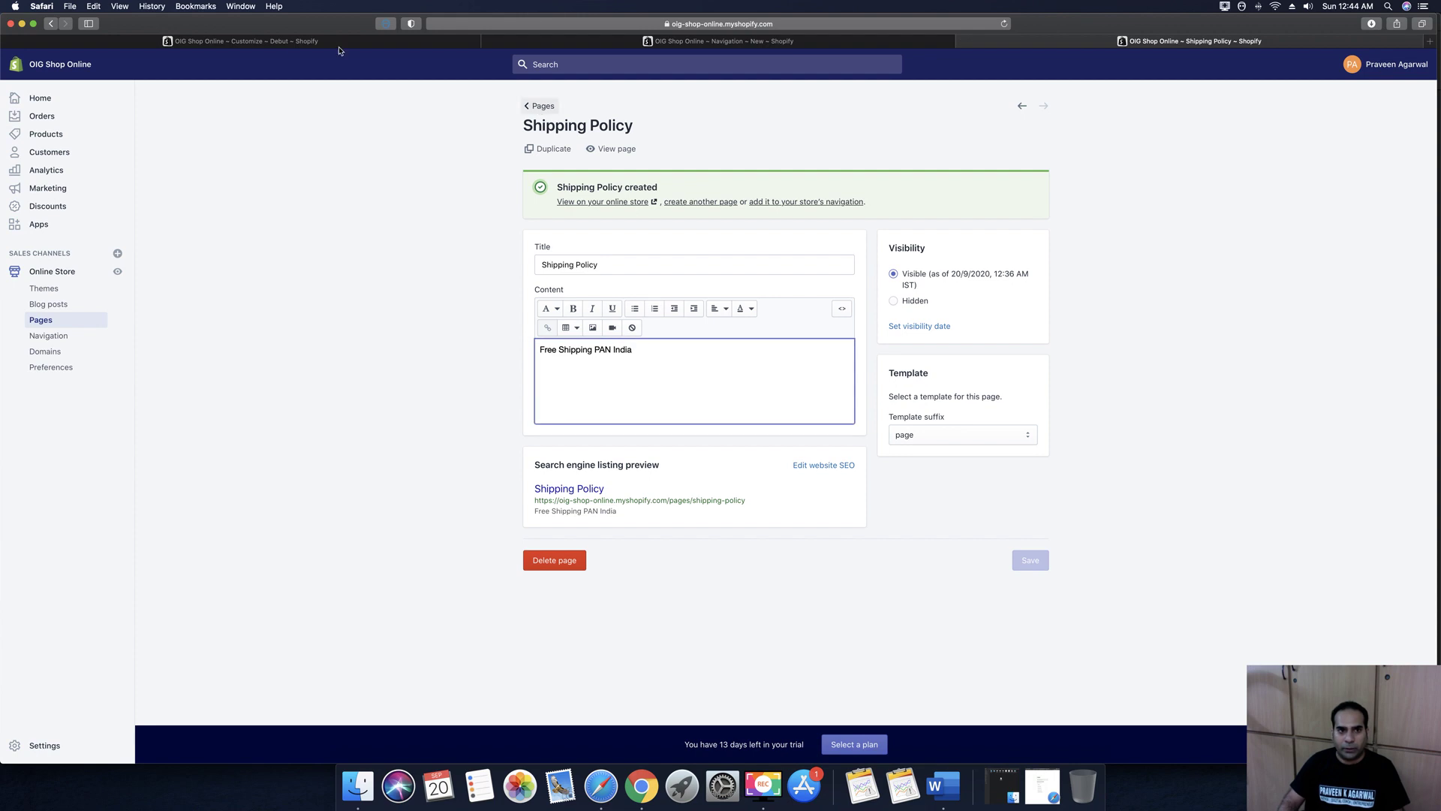
pyautogui.click(339, 42)
pyautogui.scroll(-15, 764, 413)
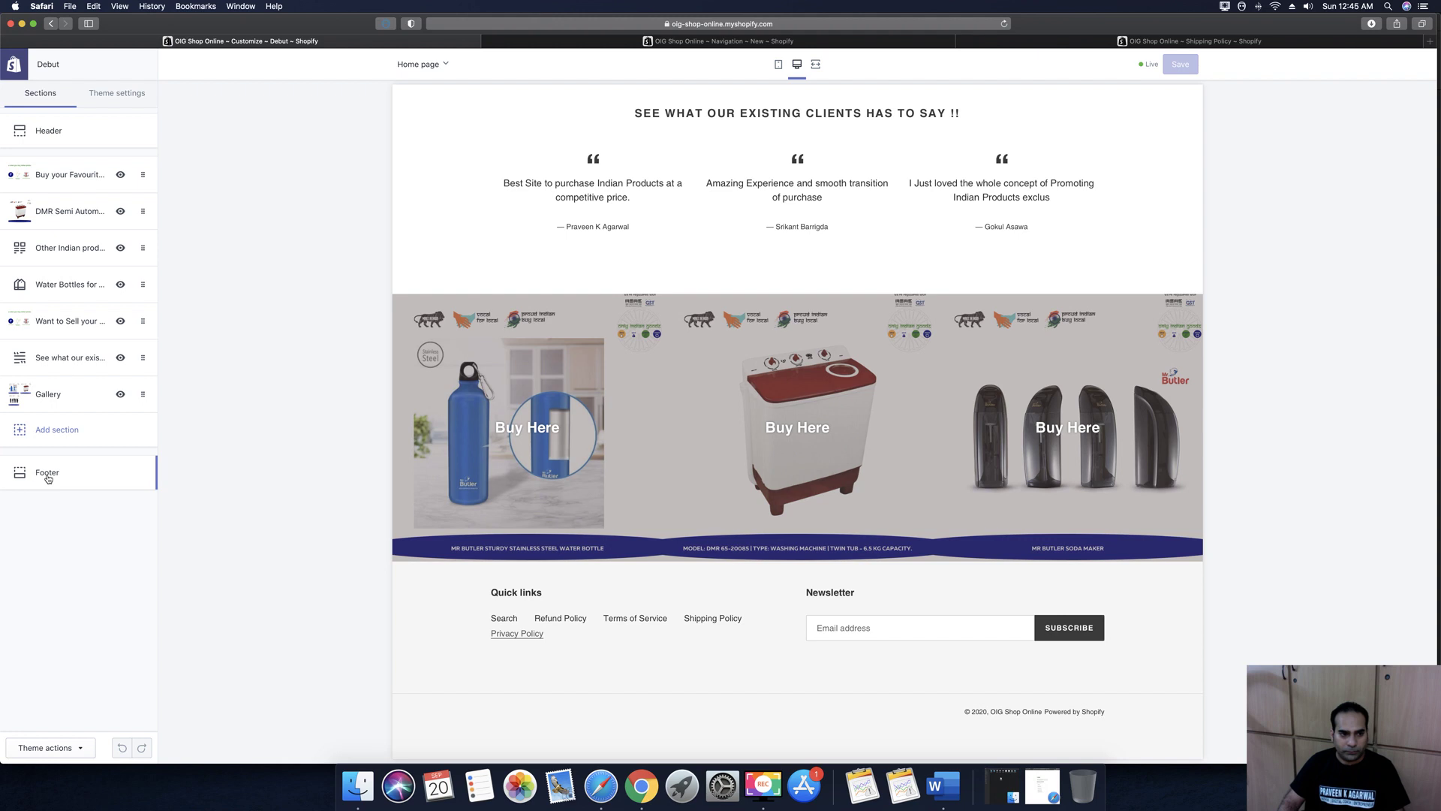
pyautogui.click(46, 480)
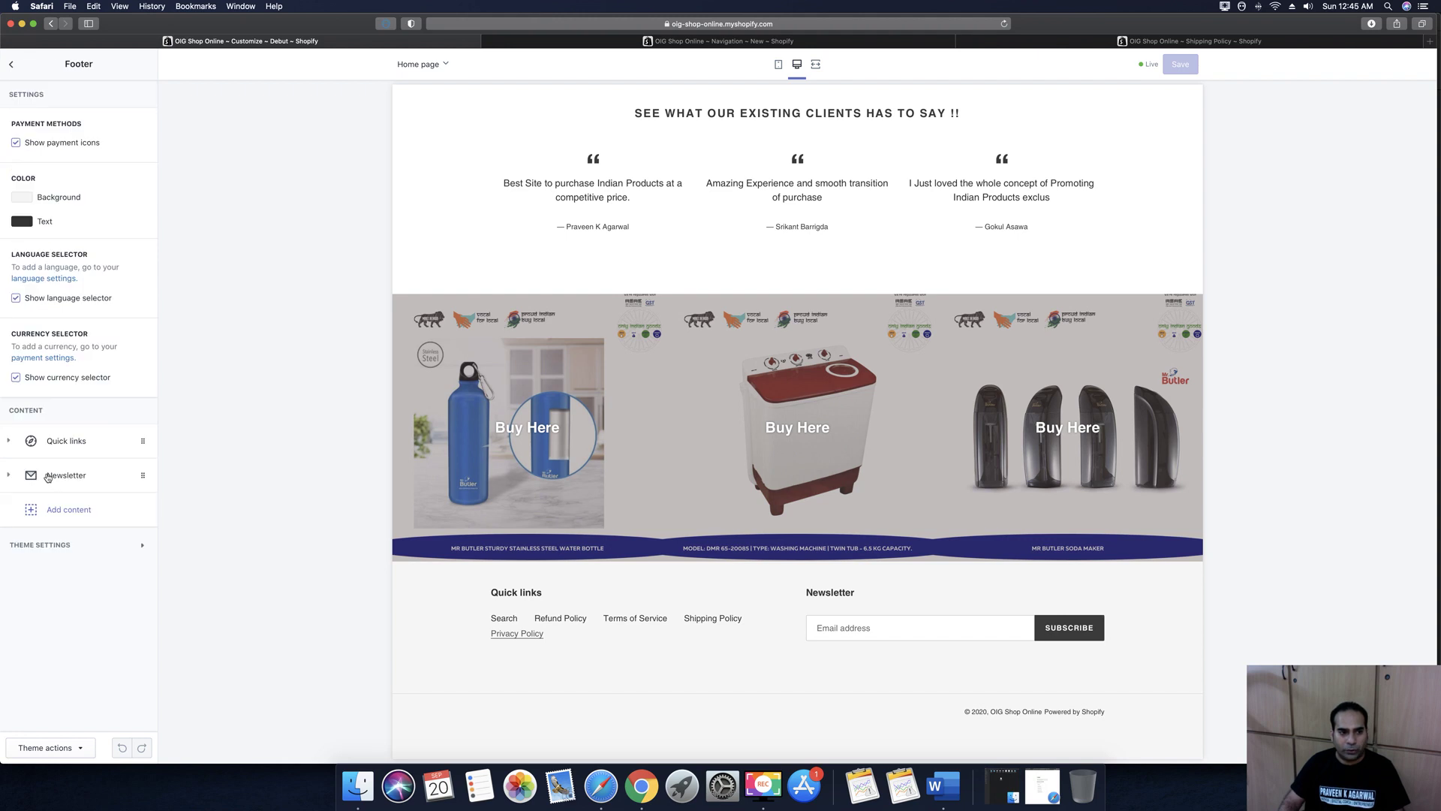
pyautogui.click(9, 441)
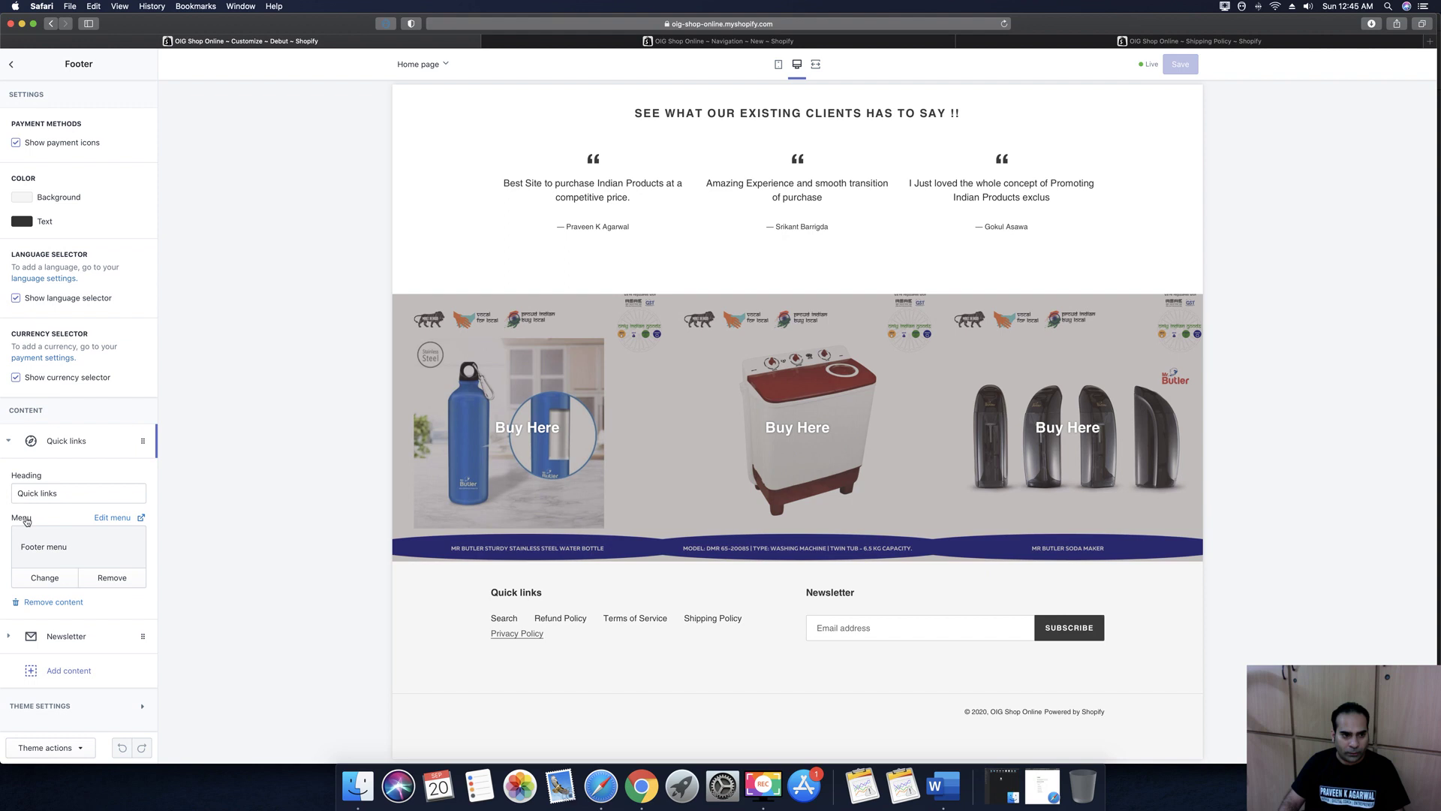
pyautogui.click(9, 441)
pyautogui.click(9, 475)
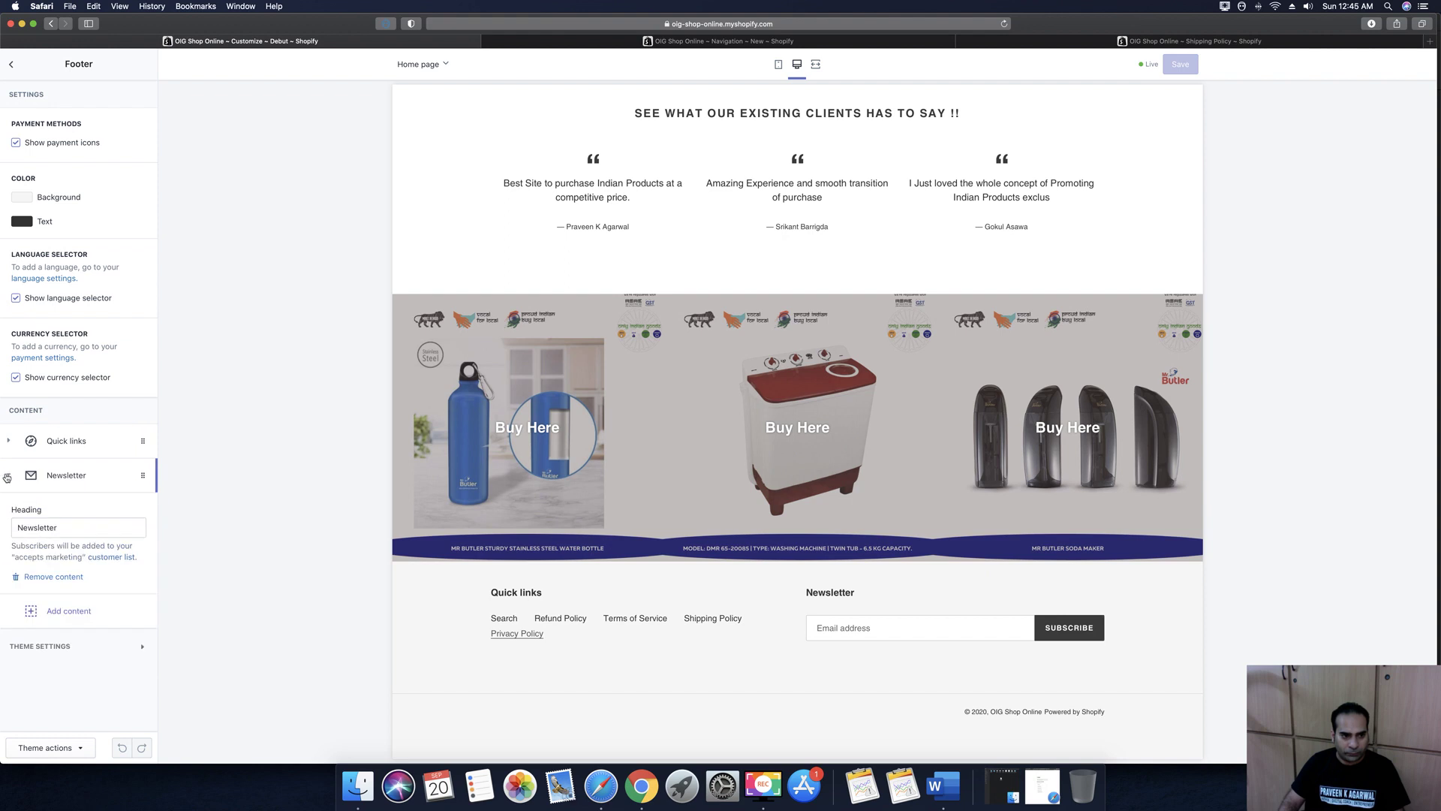
pyautogui.click(9, 475)
pyautogui.click(142, 441)
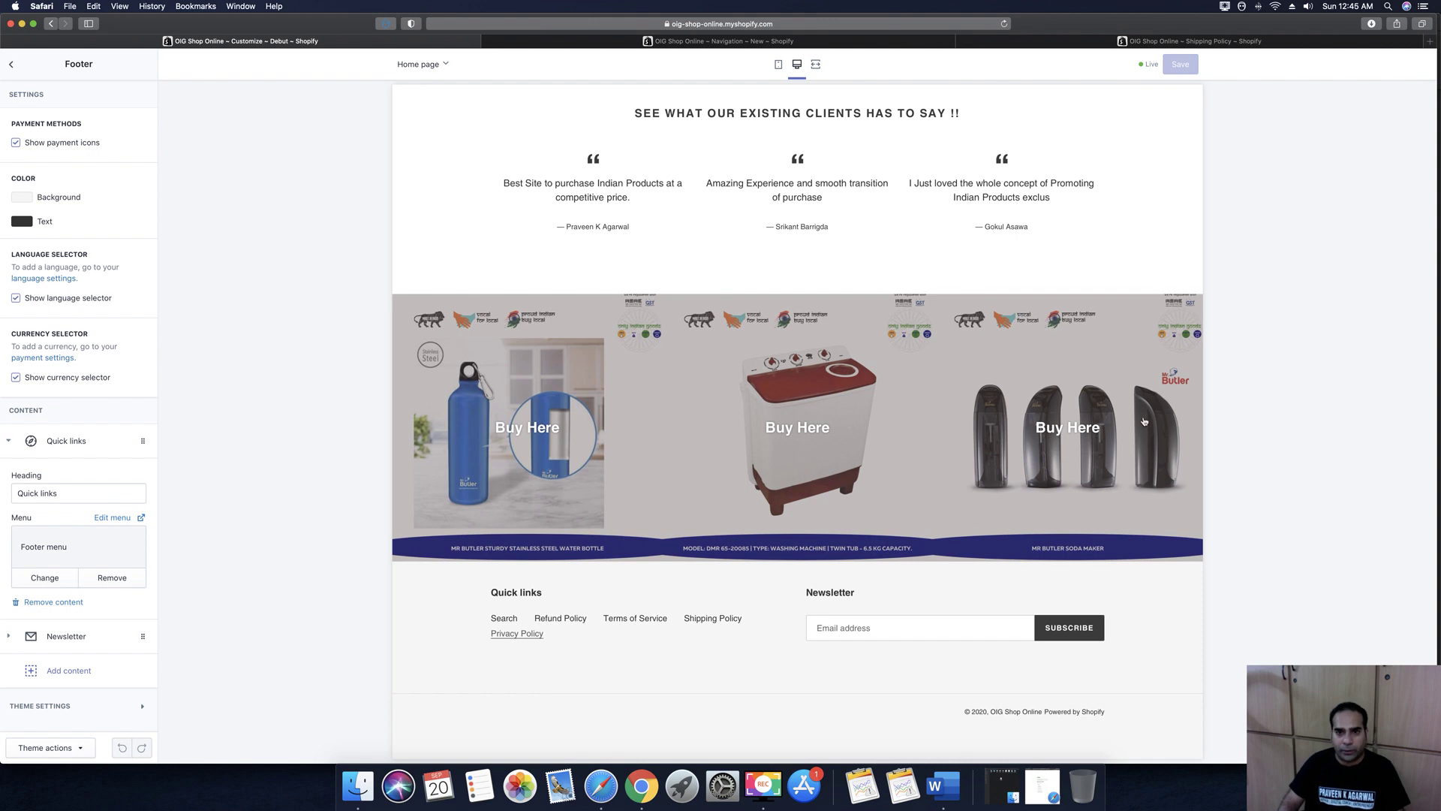
pyautogui.scroll(15, 1051, 398)
pyautogui.scroll(20, 1052, 398)
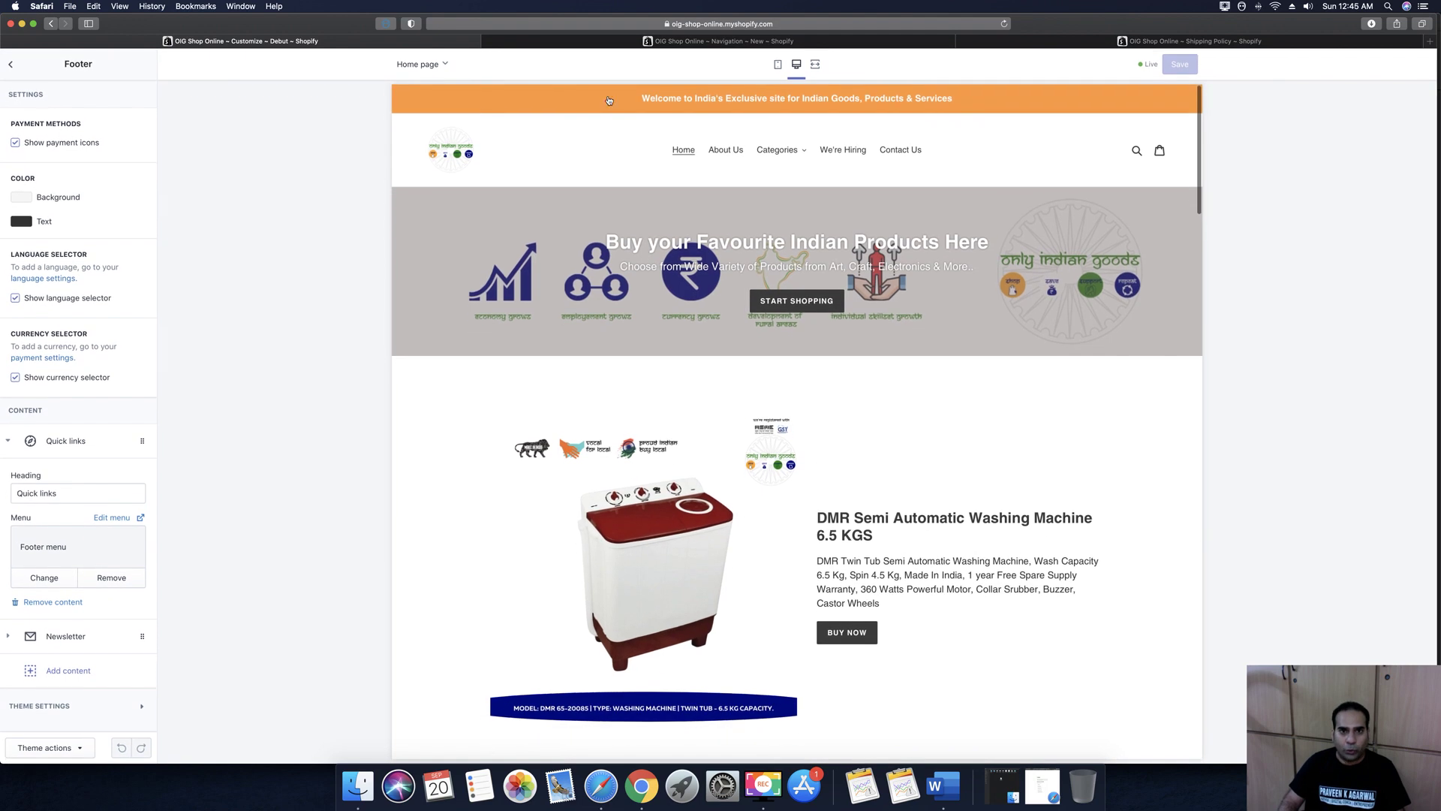
pyautogui.click(747, 43)
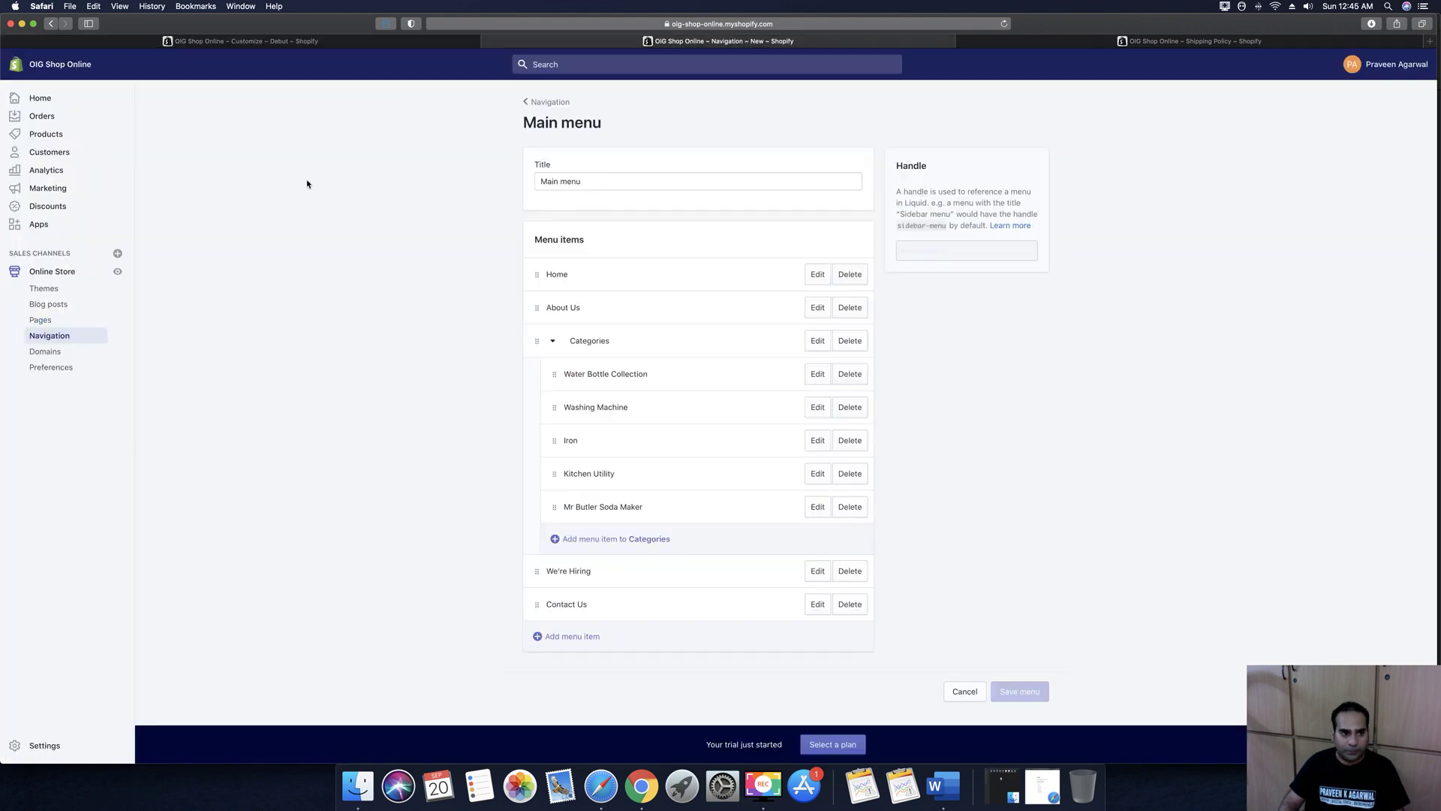
# Enter onlyindiangoods.com as an existing domain and choose to connect it automatically
pyautogui.click(51, 354)
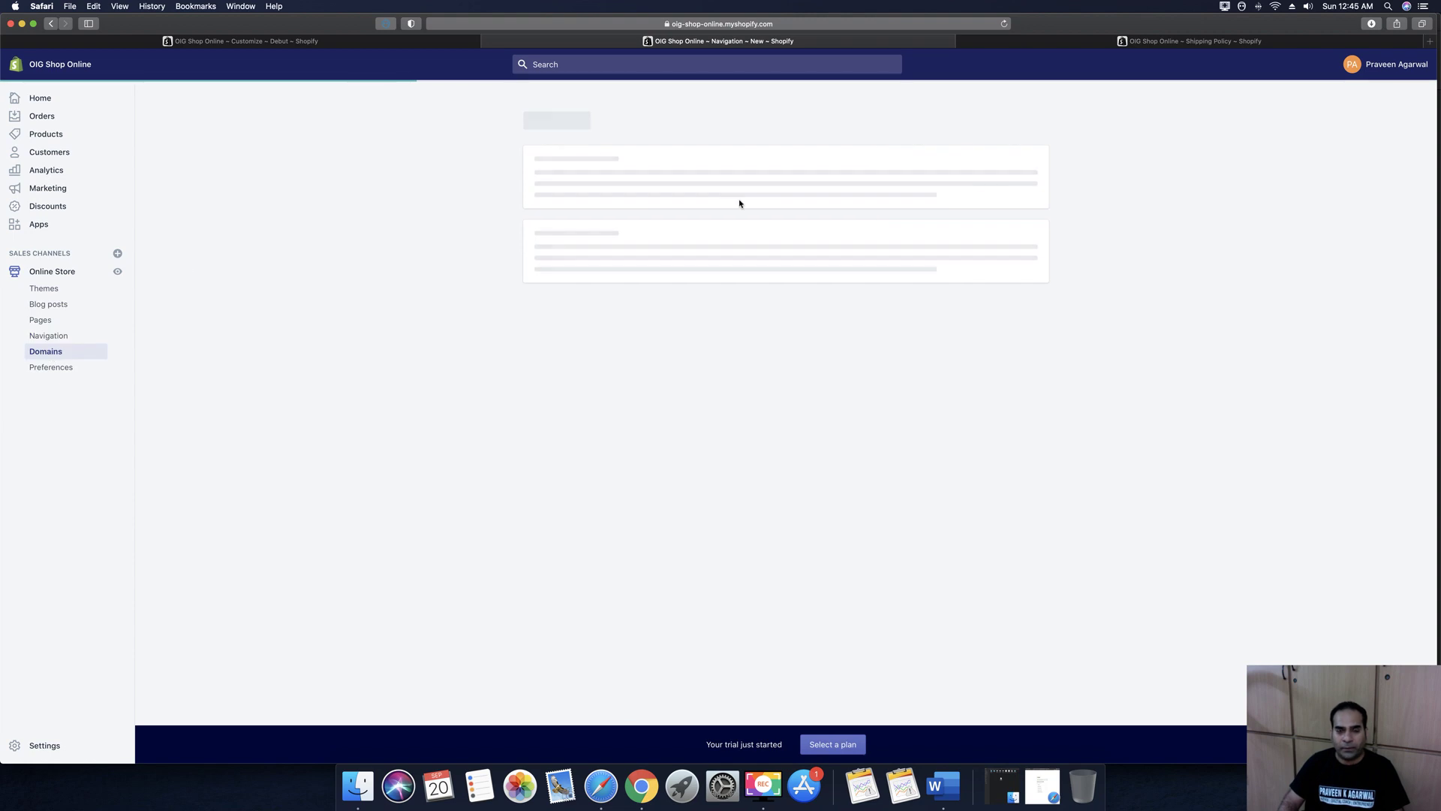
pyautogui.click(564, 147)
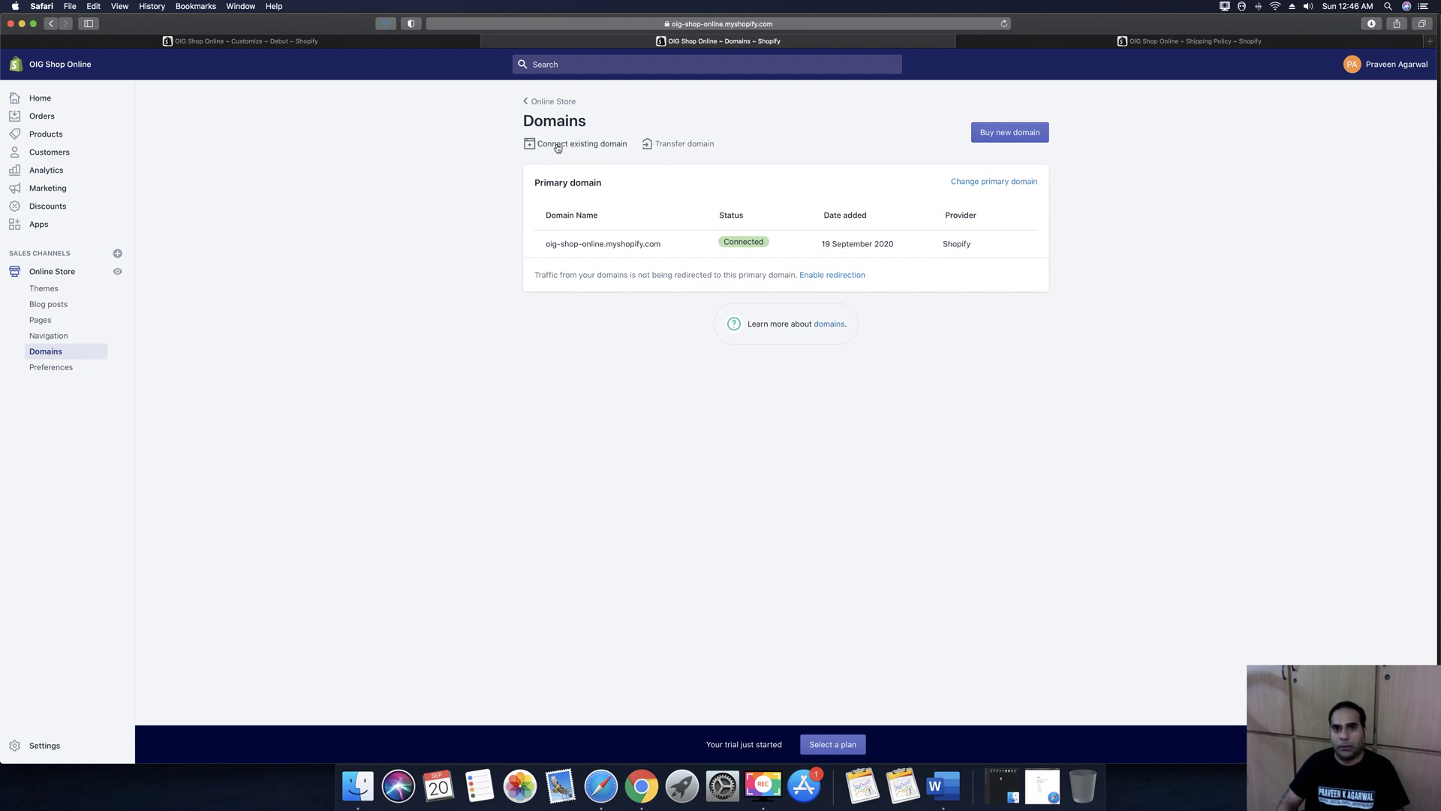
pyautogui.click(692, 148)
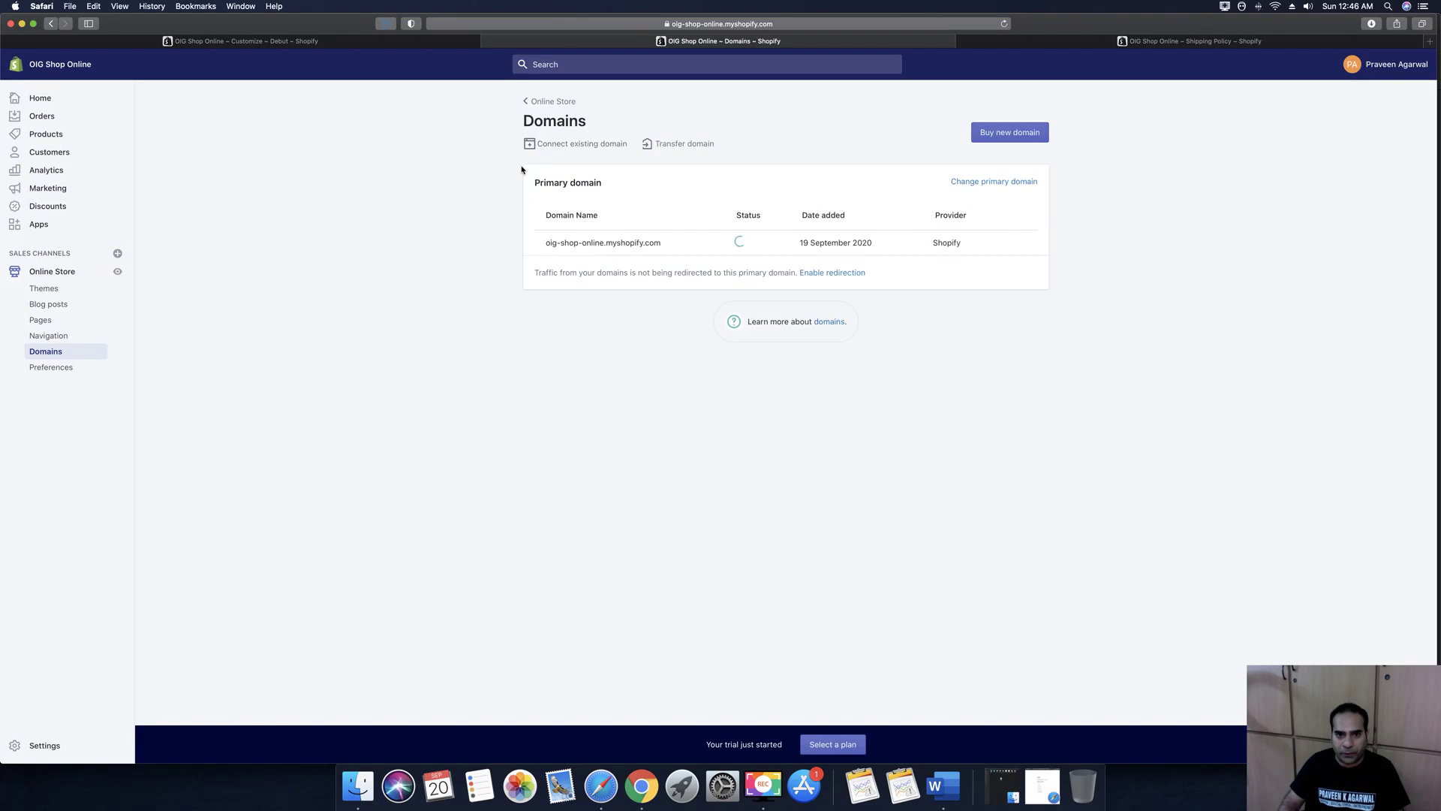
pyautogui.click(565, 144)
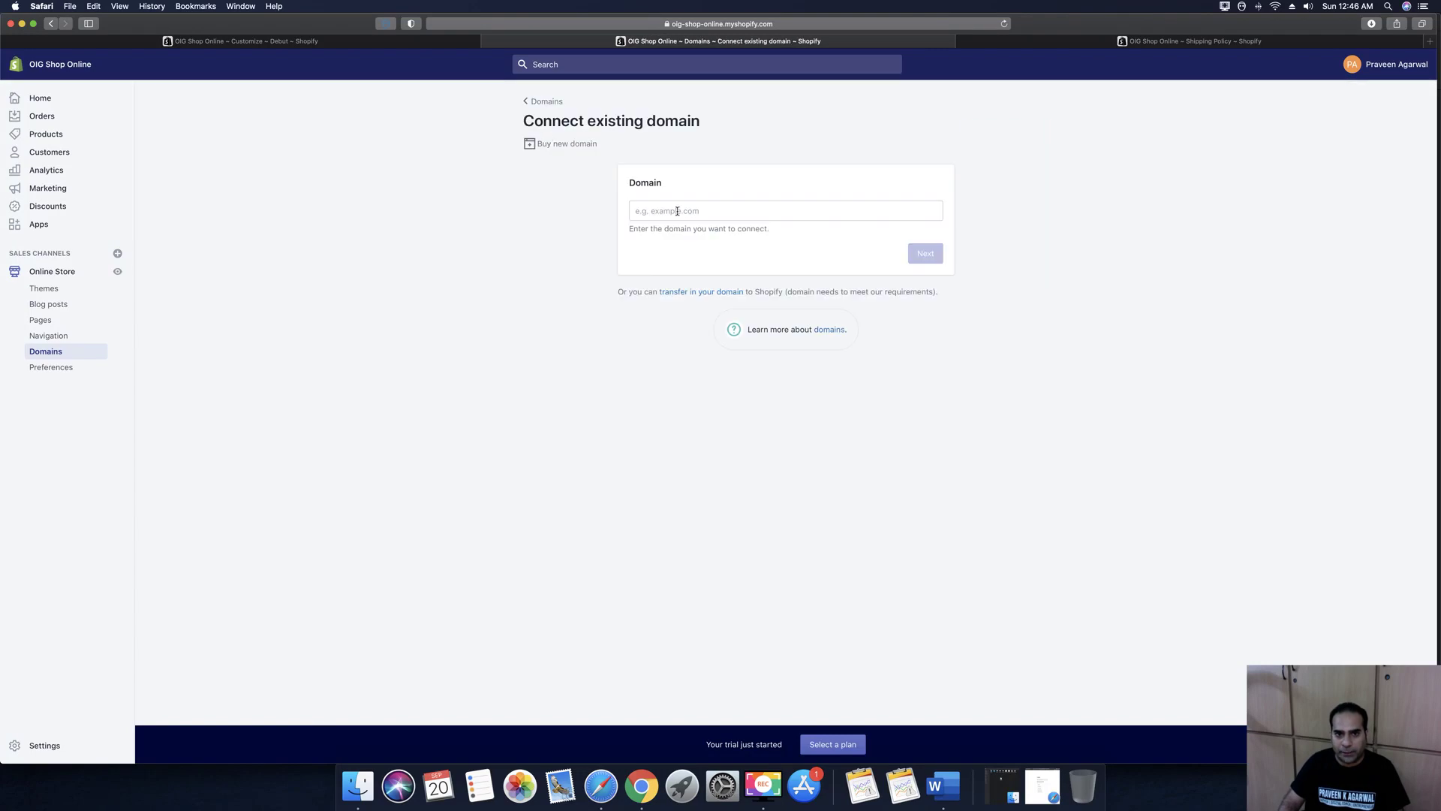
pyautogui.write('only')
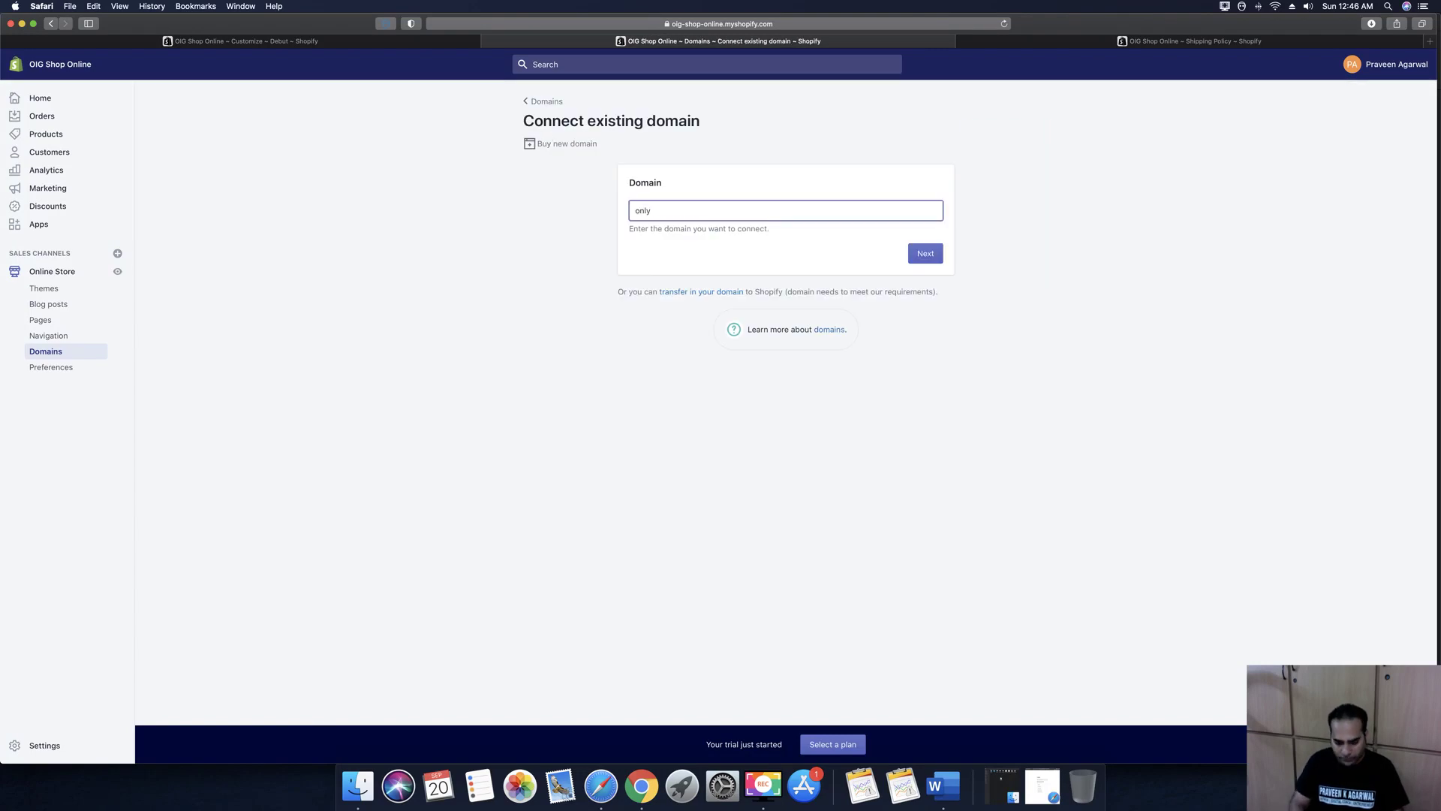
pyautogui.write('india')
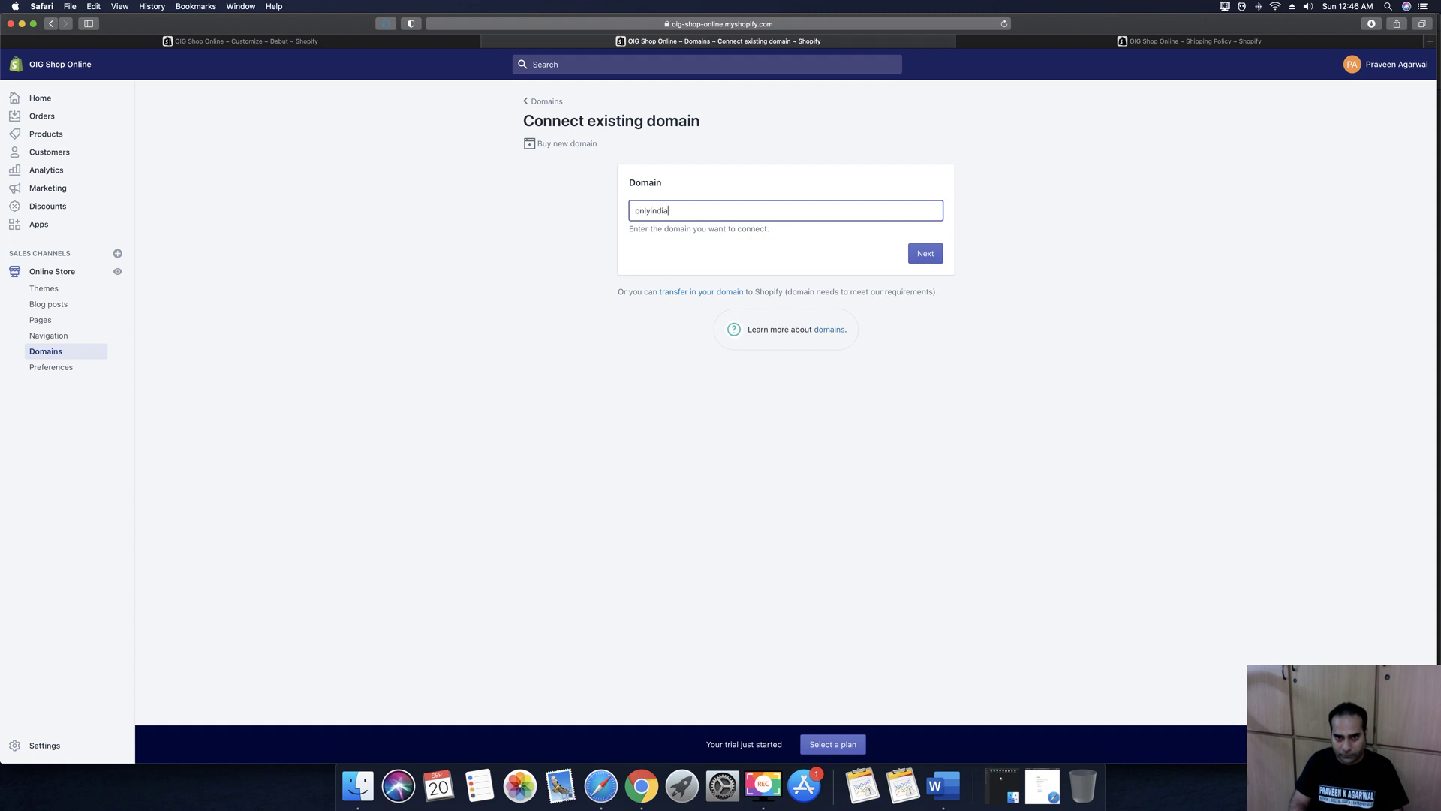
pyautogui.write('ngoods.com')
pyautogui.click(931, 259)
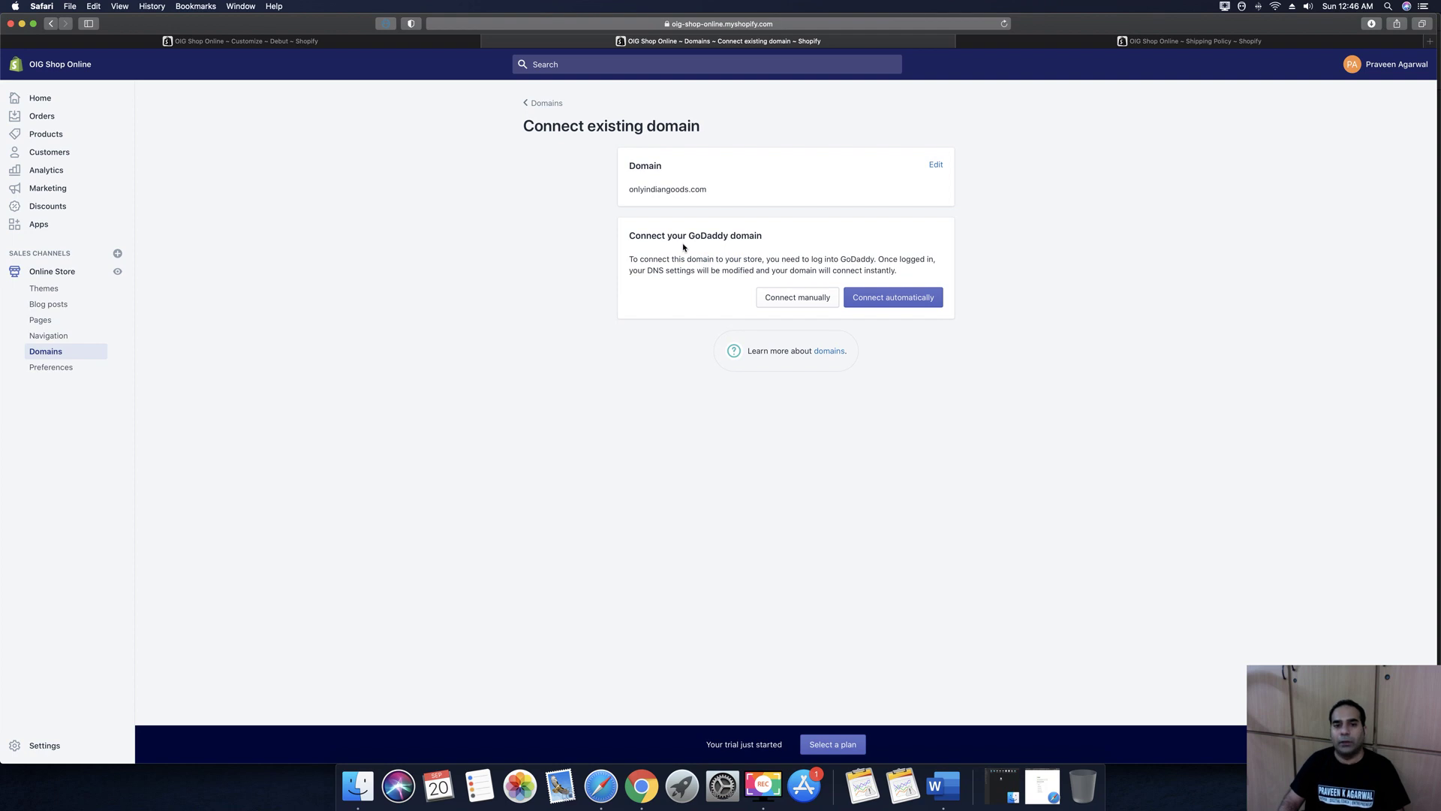
pyautogui.click(896, 299)
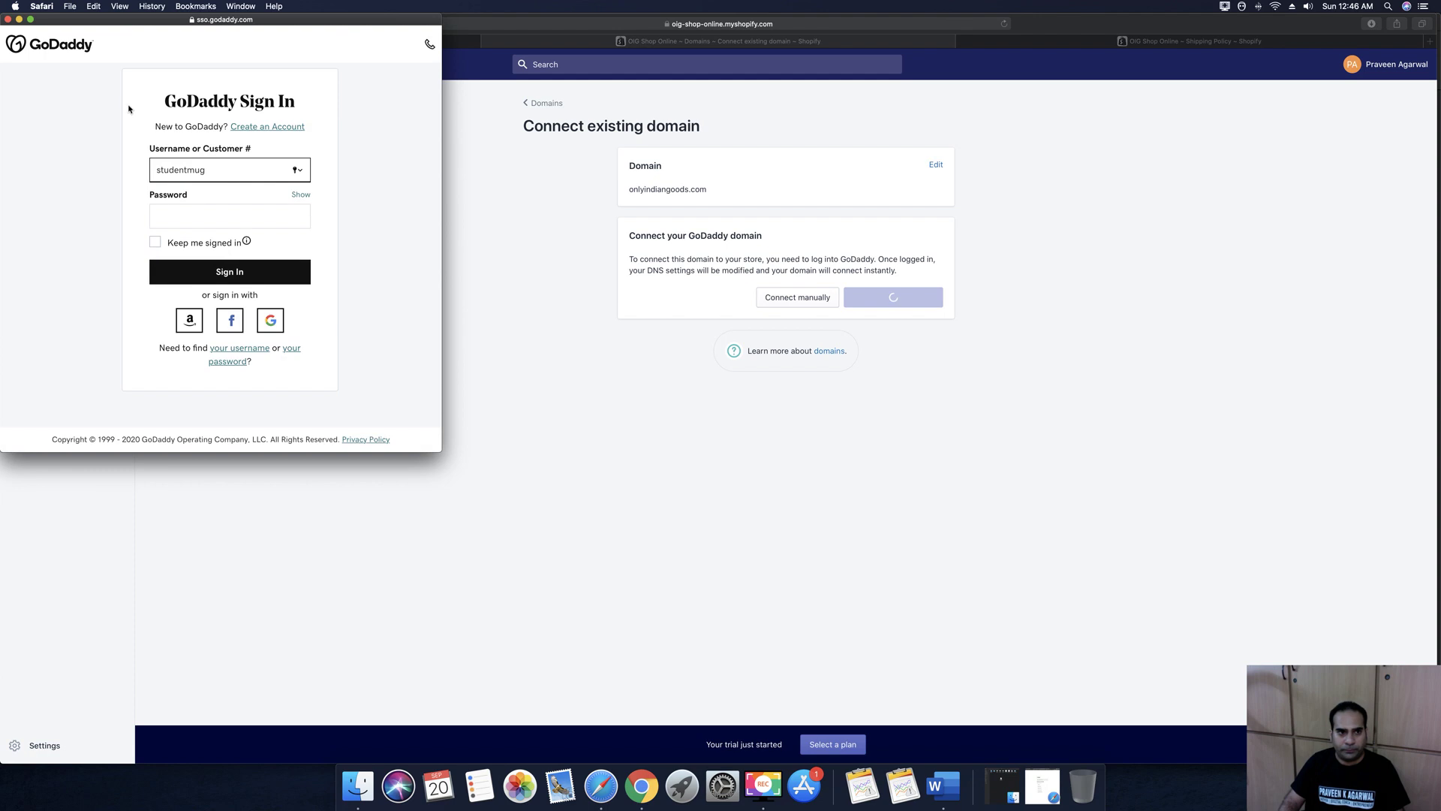
# Sign in to GoDaddy with the saved login and approve the DNS changes for Shopify
pyautogui.click(197, 178)
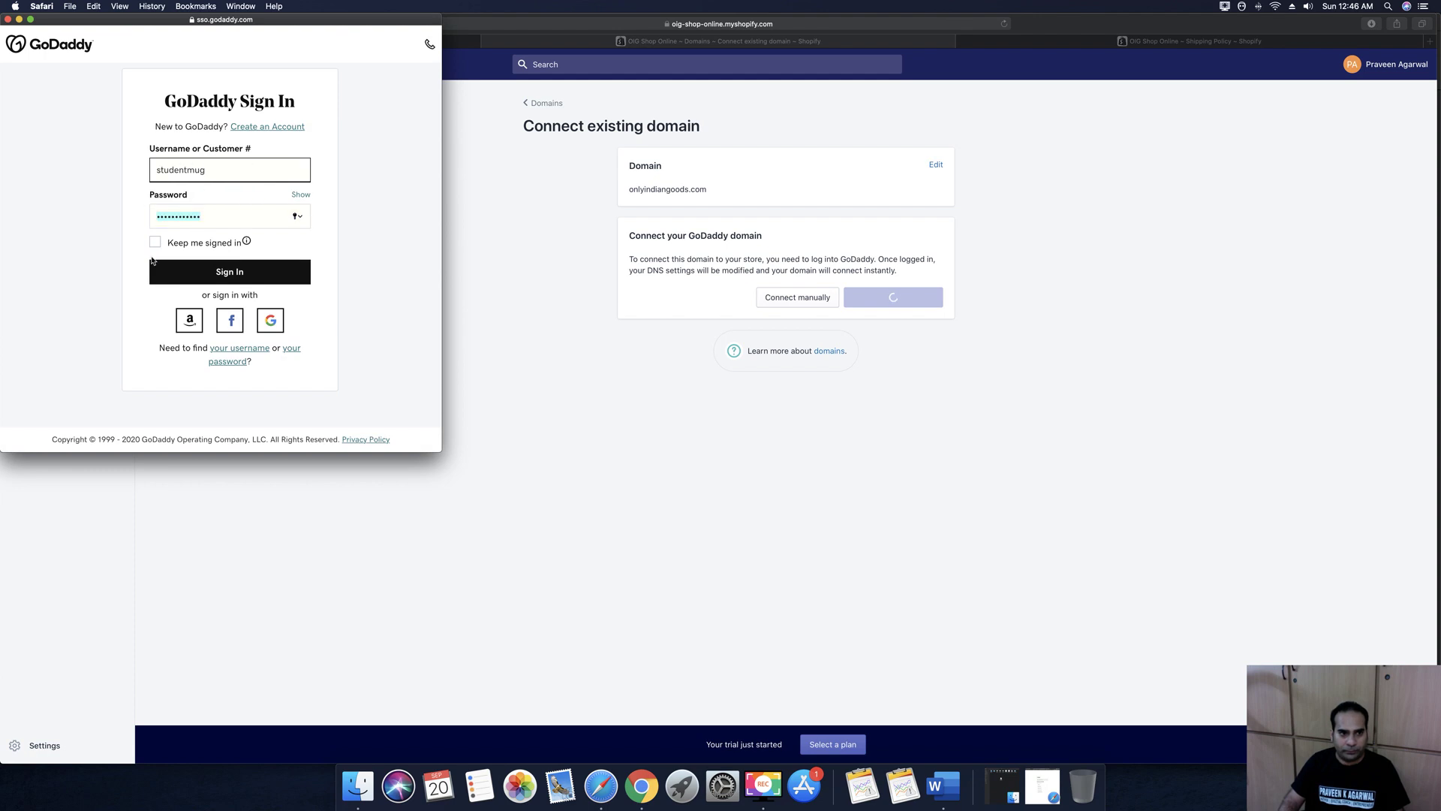
pyautogui.click(234, 280)
pyautogui.press('Return')
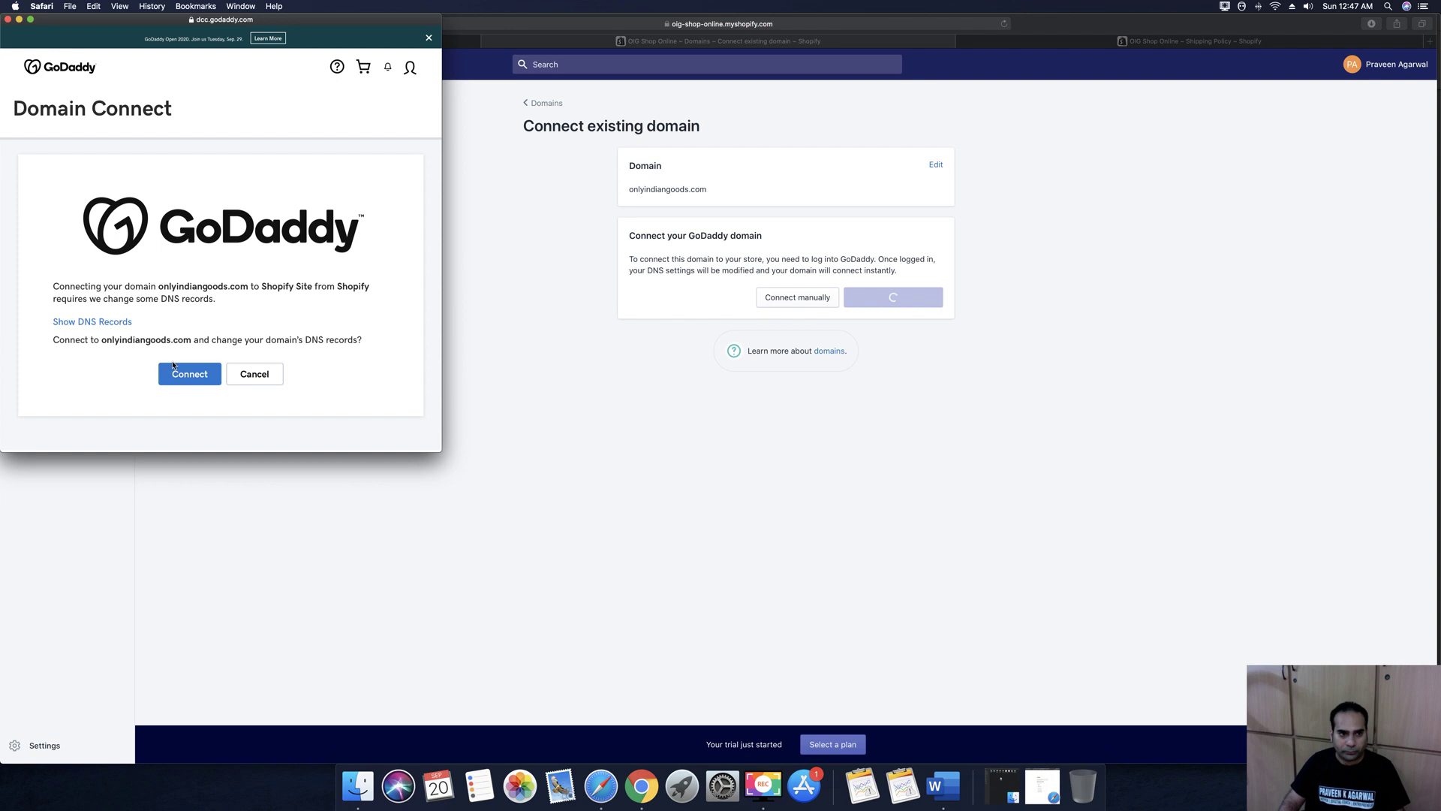
pyautogui.click(187, 374)
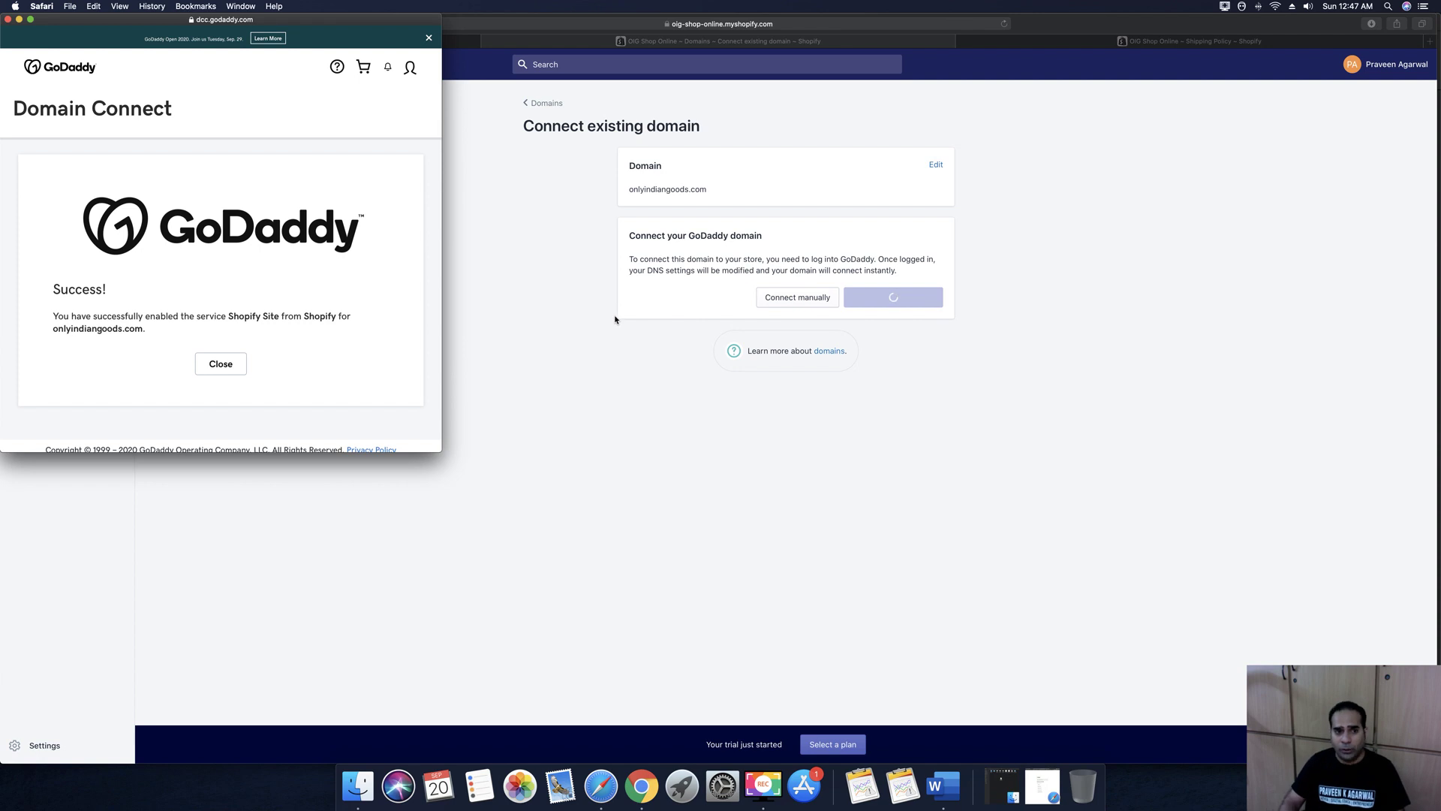
pyautogui.click(222, 365)
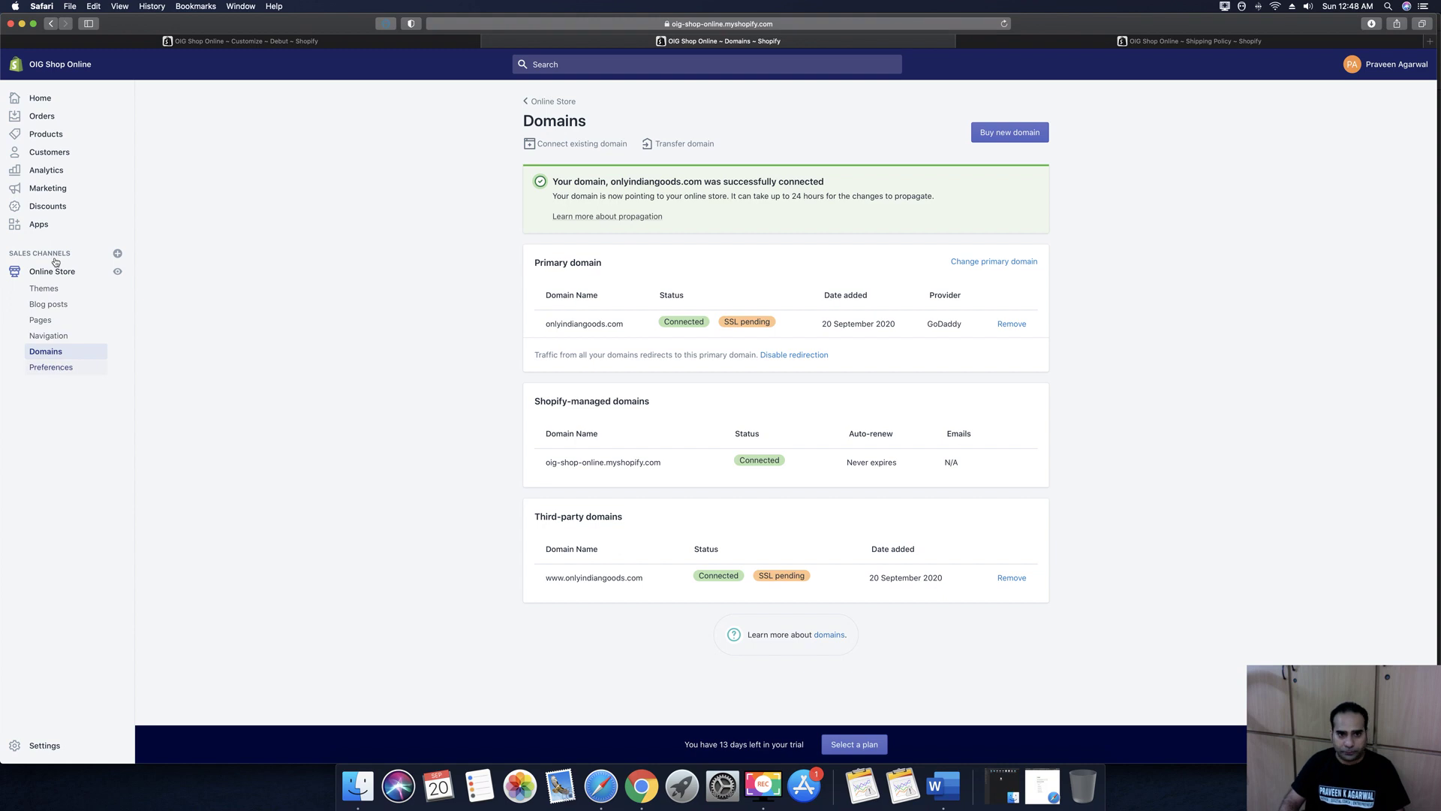
# Go to the Online Store Preferences page
pyautogui.click(27, 365)
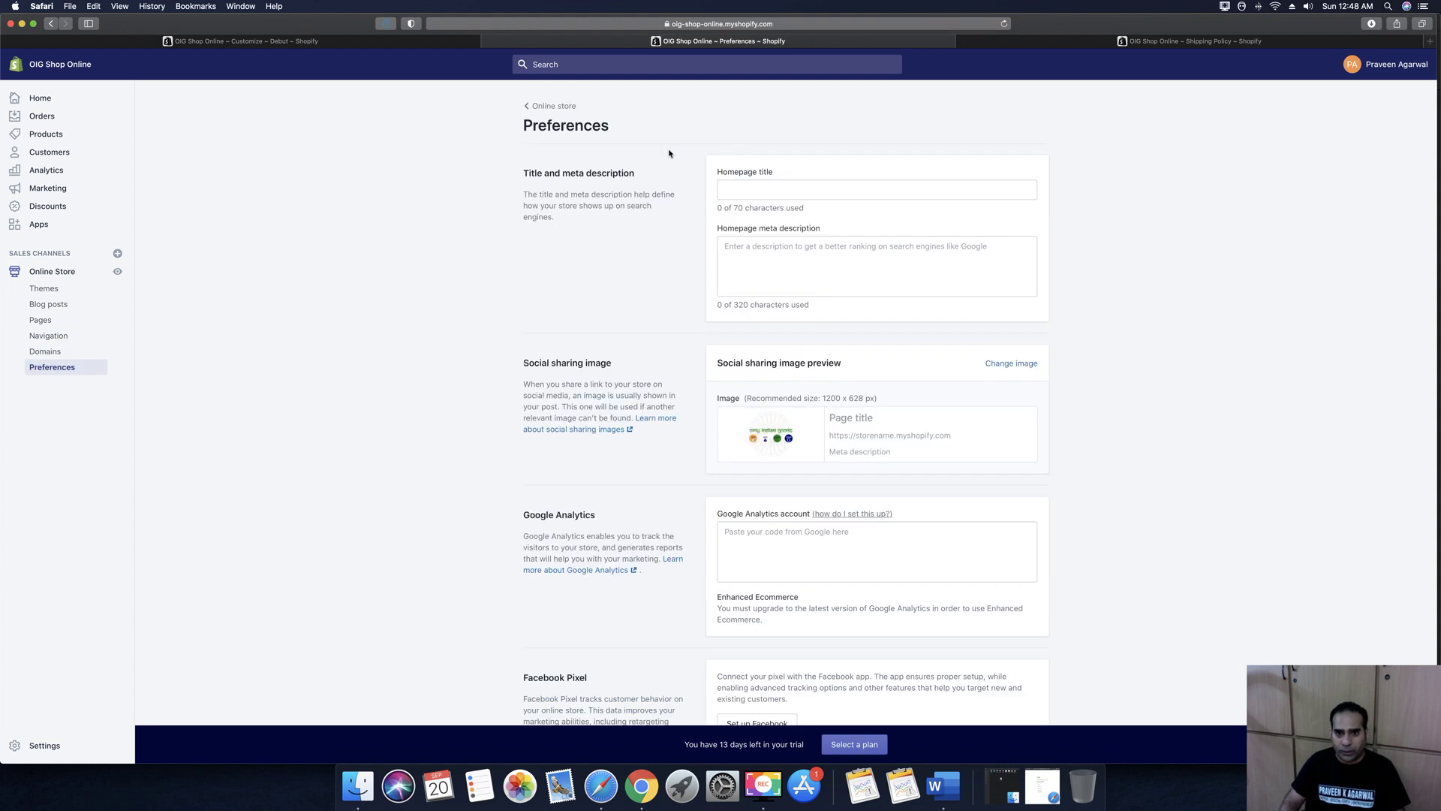
# Enter the homepage title 'Exclusive Indian Website for Indian Products & Services to buy & Sell'
pyautogui.click(733, 192)
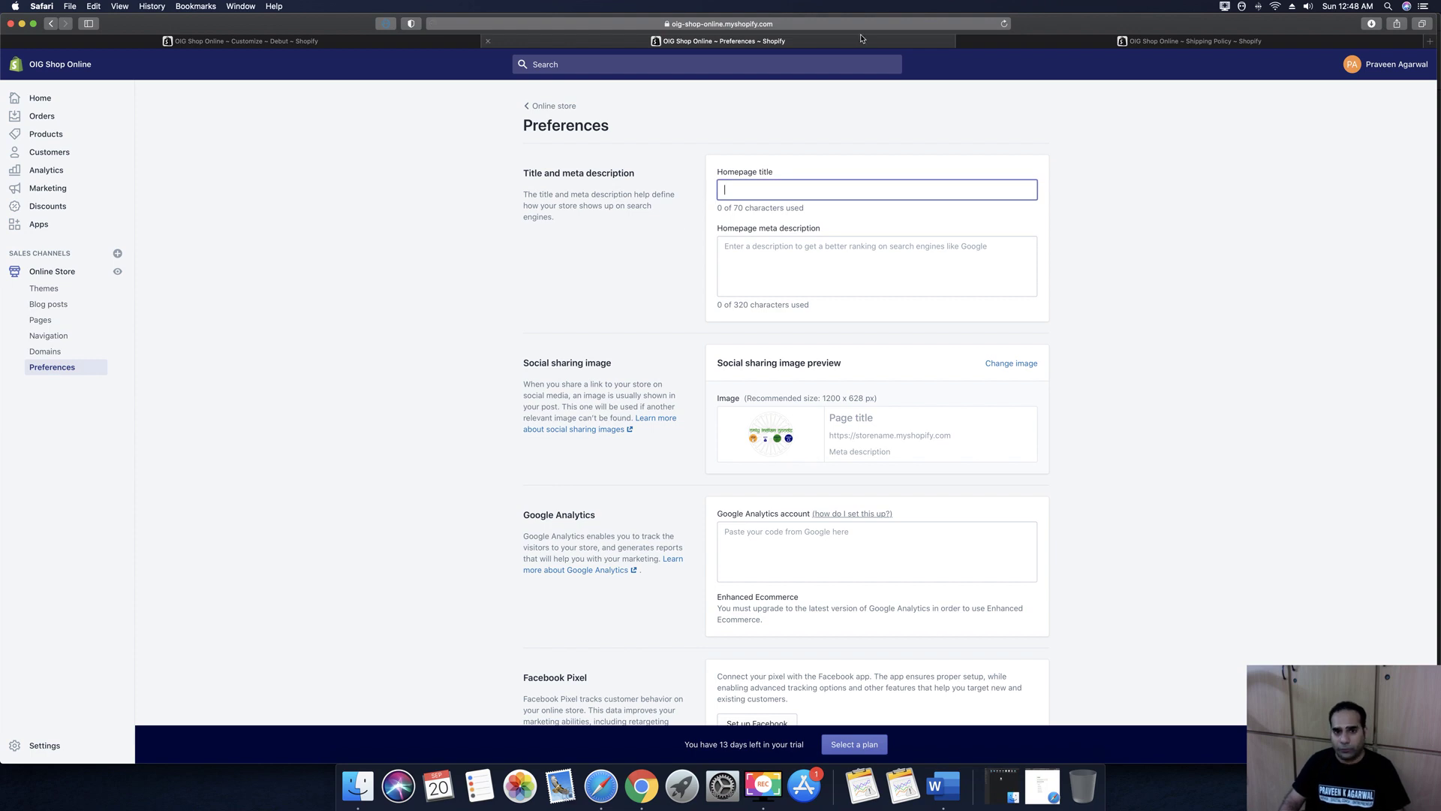
pyautogui.write('E')
pyautogui.press('BackSpace')
pyautogui.write('Exclusiv')
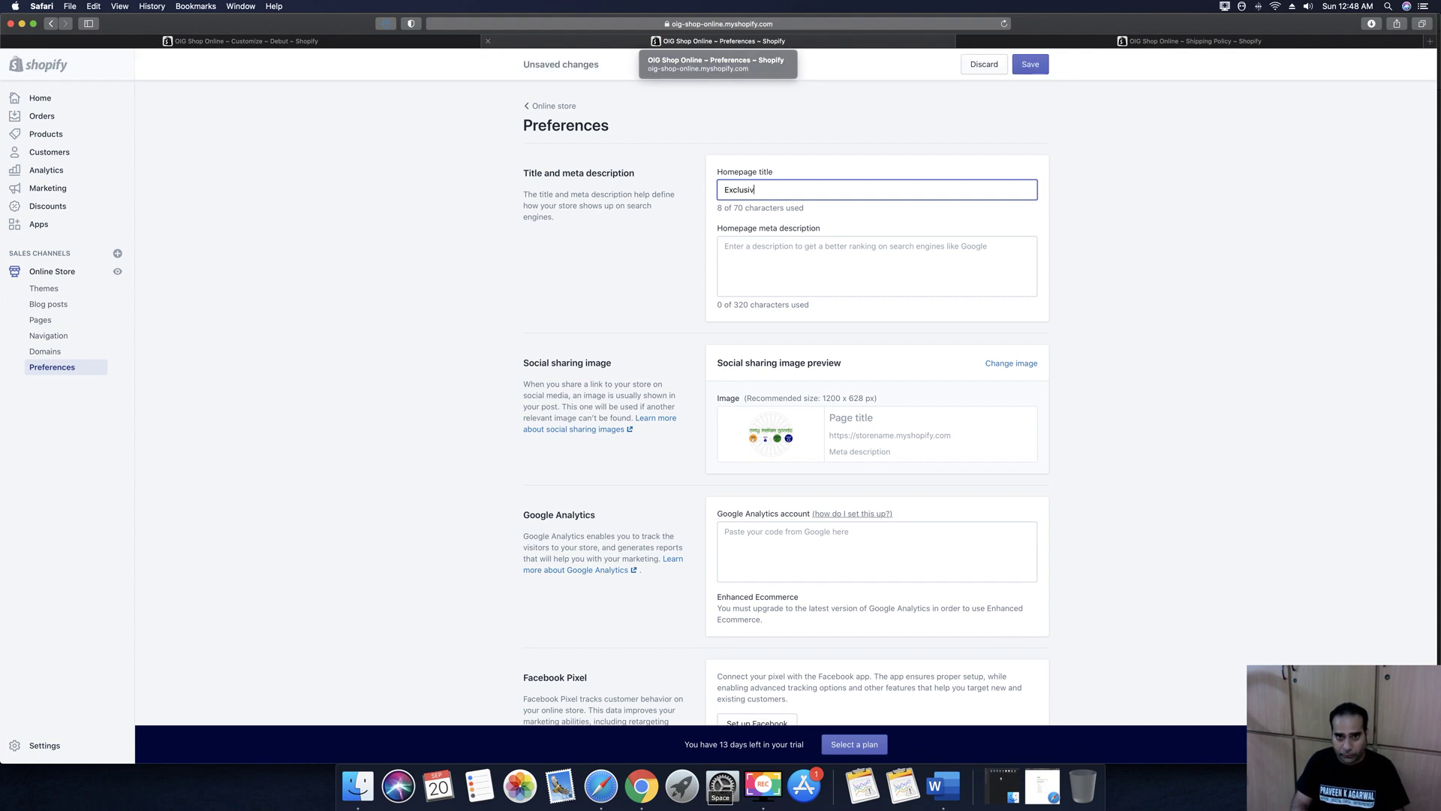
pyautogui.write('e Indian')
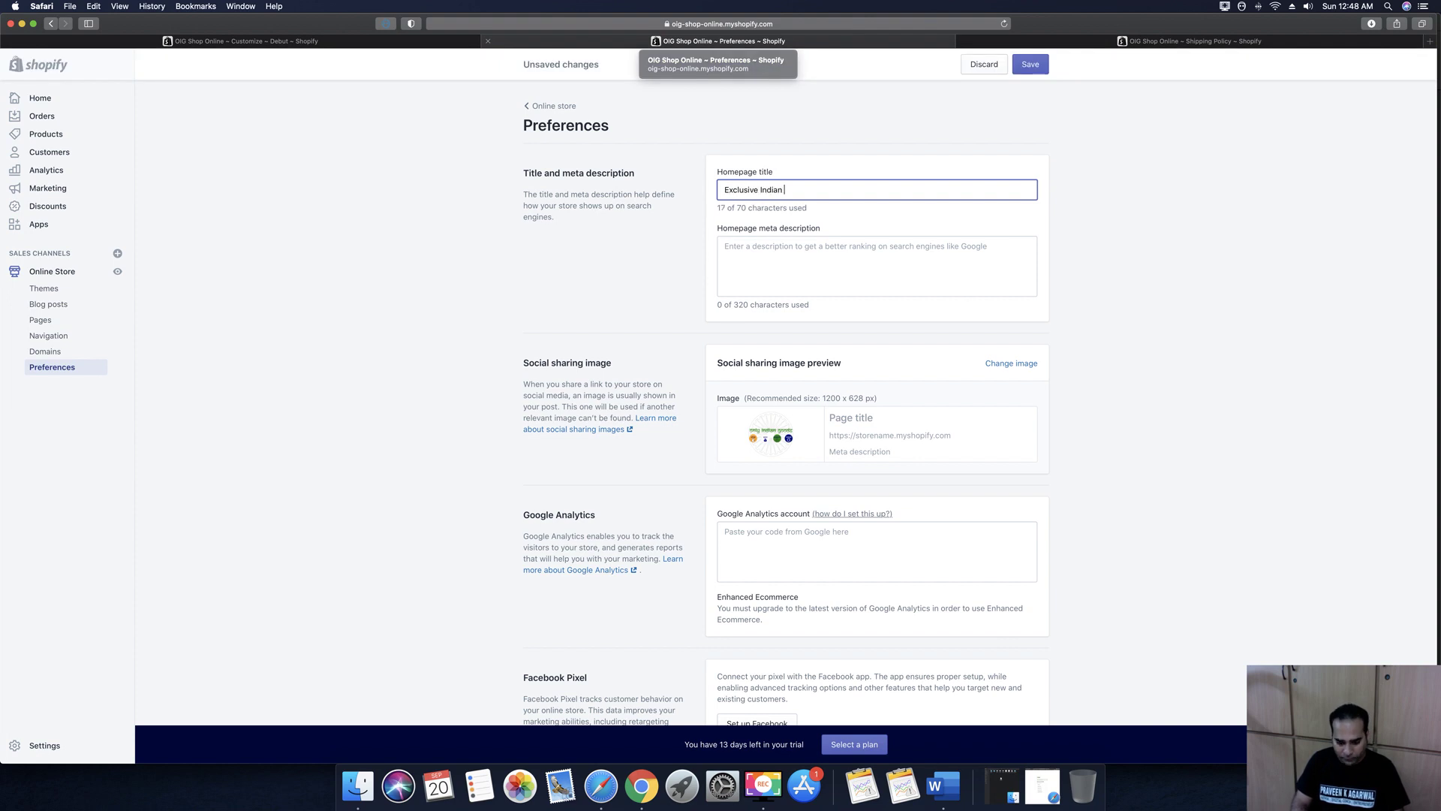
pyautogui.write(' Website for Indian Website for Ind')
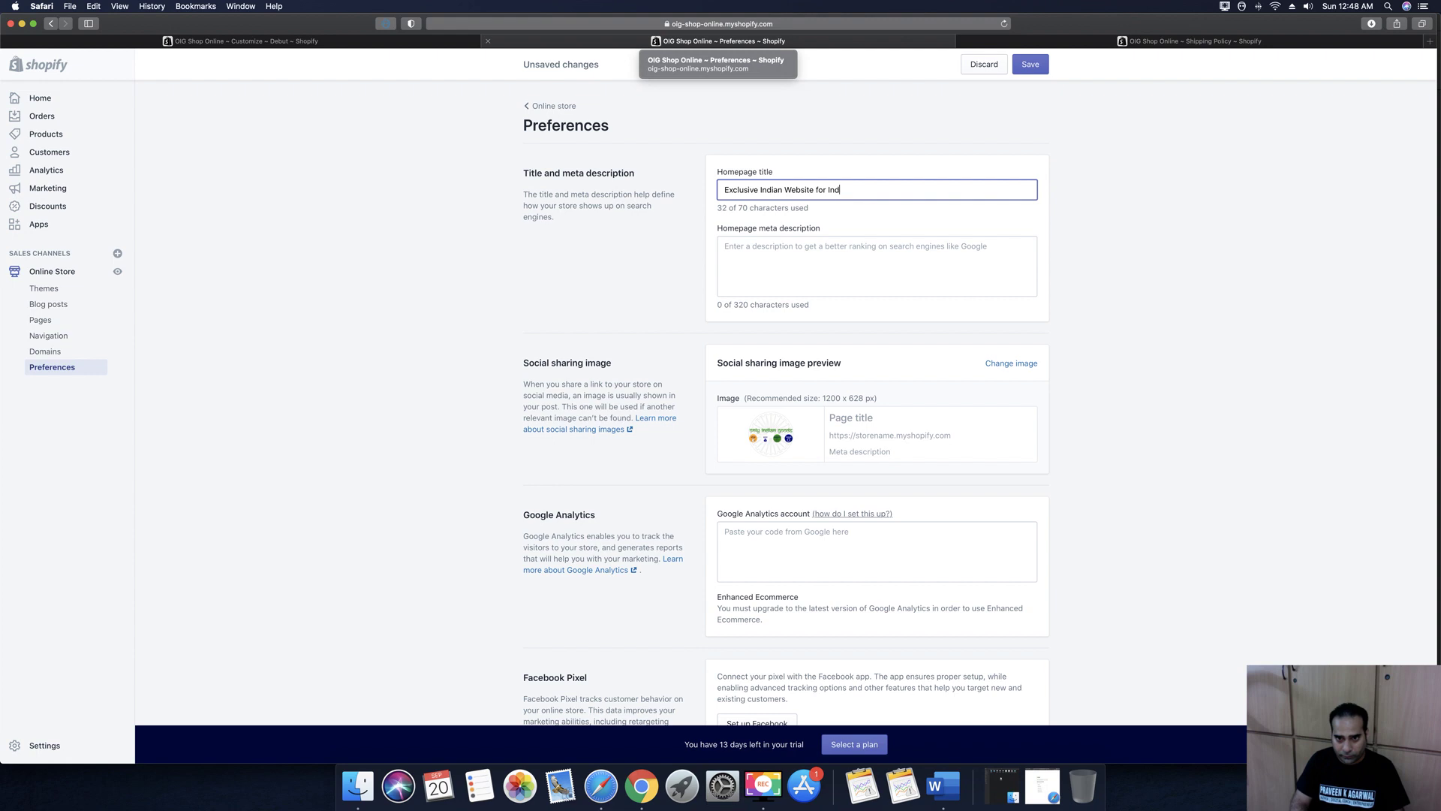
pyautogui.write('ian Products & Services ')
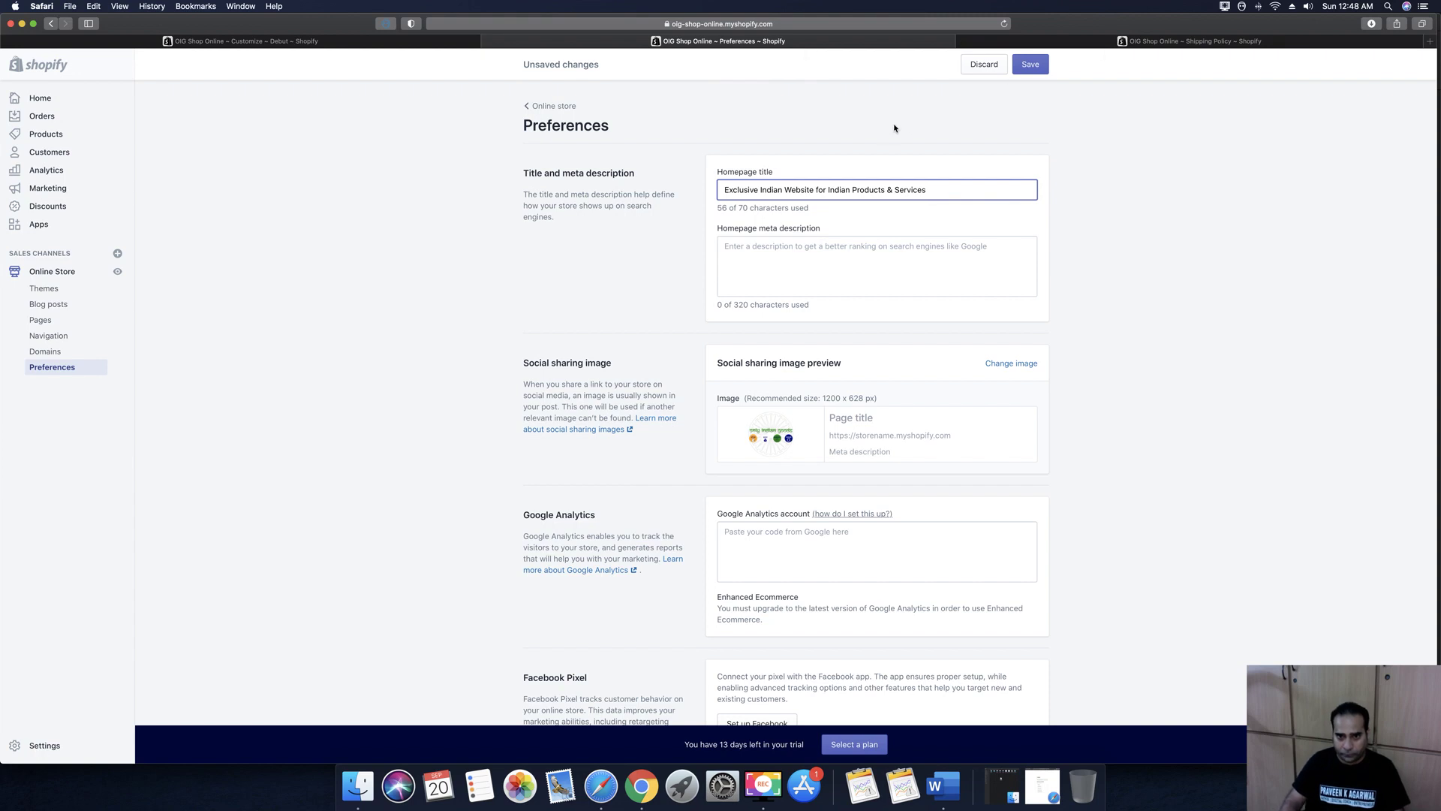
pyautogui.write('to bu')
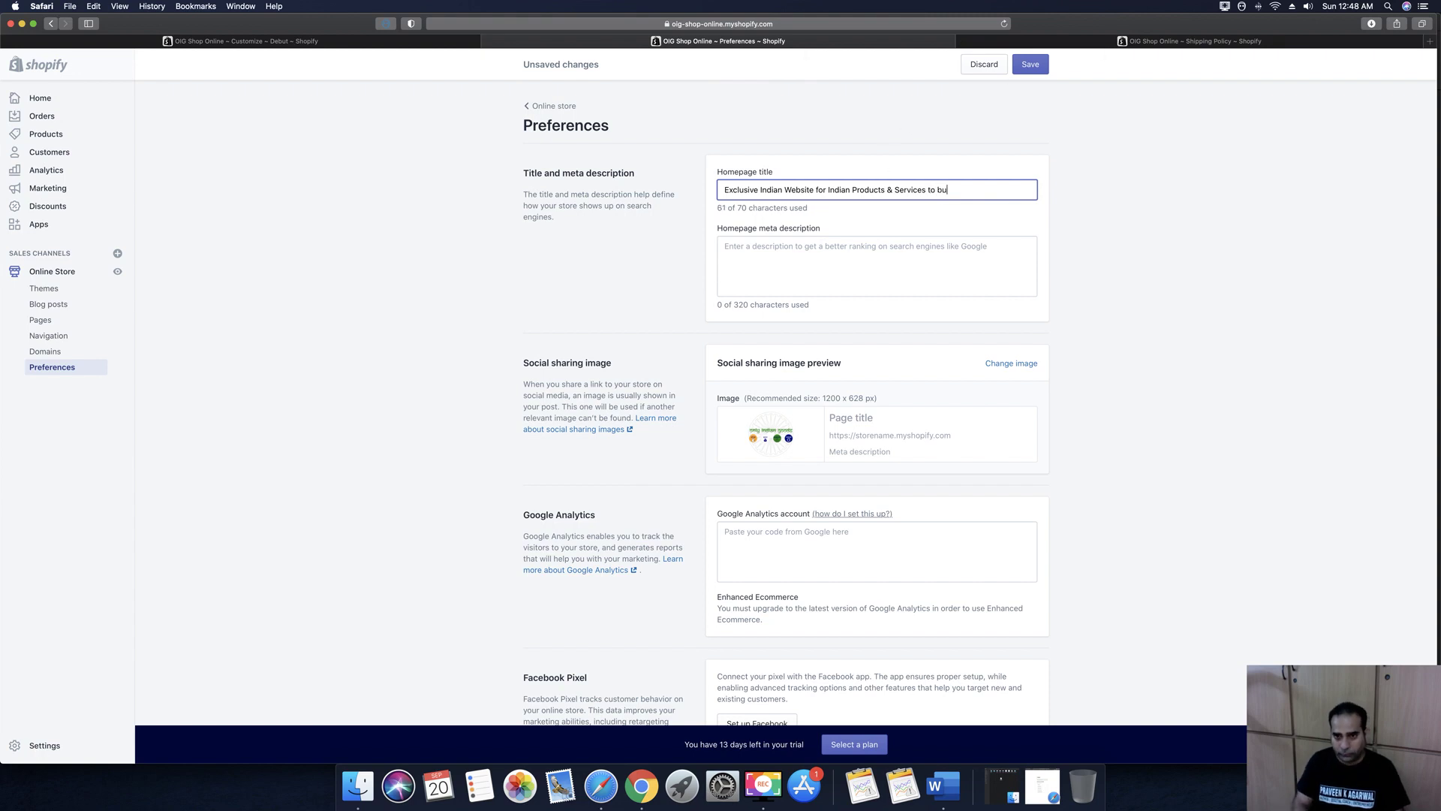
pyautogui.write('y and sel')
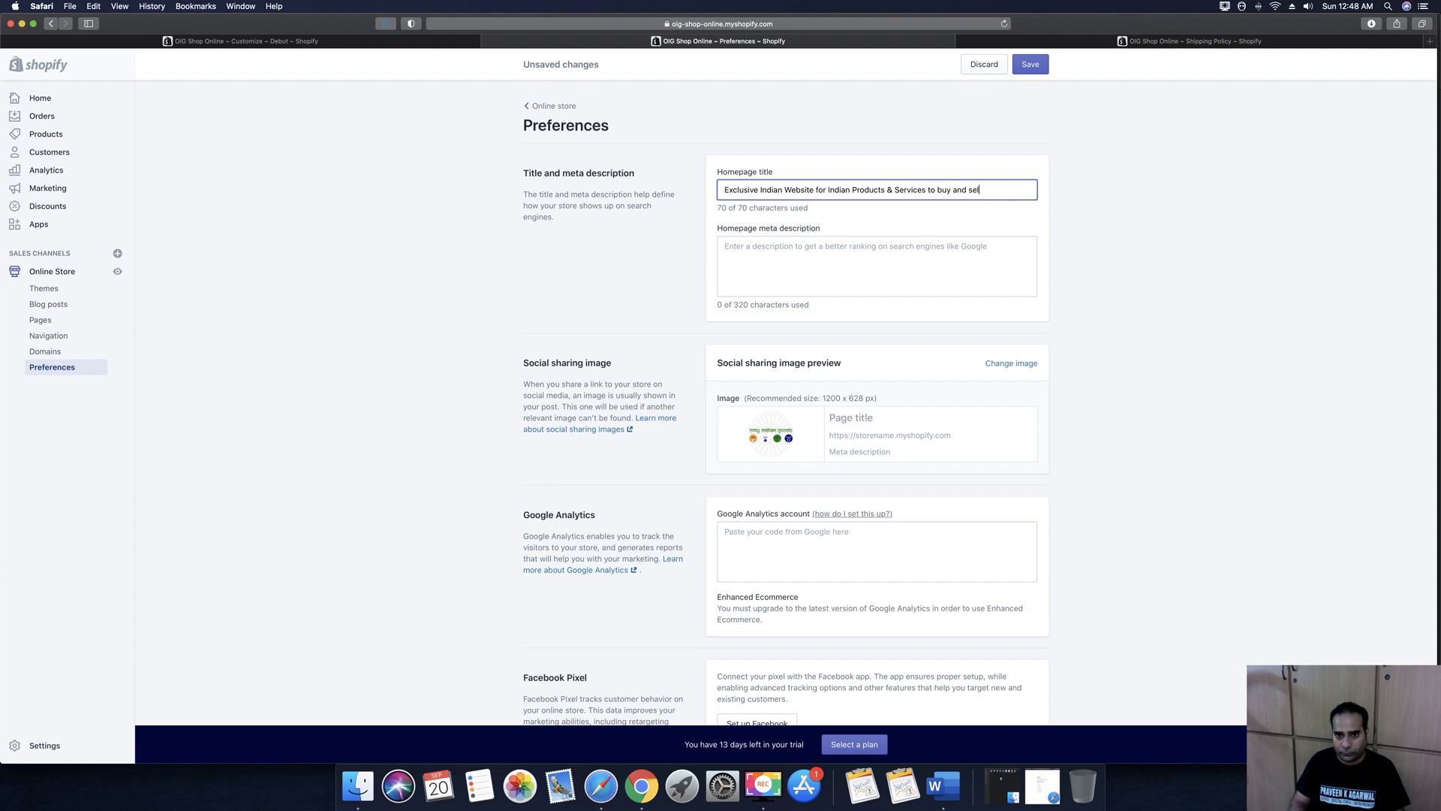
pyautogui.click(959, 190)
pyautogui.write('&')
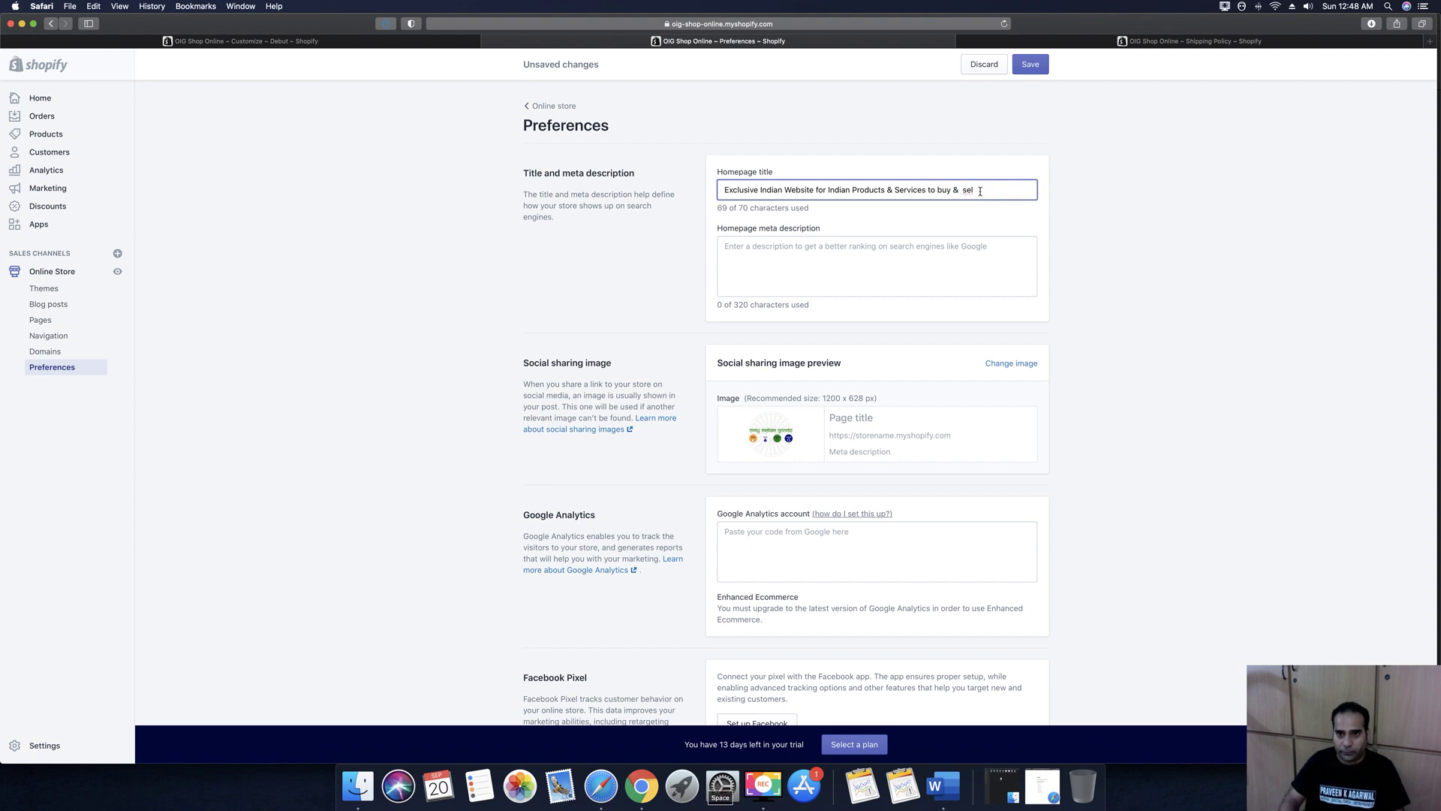
pyautogui.press('BackSpace')
pyautogui.press('BackSpace')
pyautogui.press('BackSpace')
pyautogui.press('BackSpace')
pyautogui.write('Sell')
pyautogui.press('Tab')
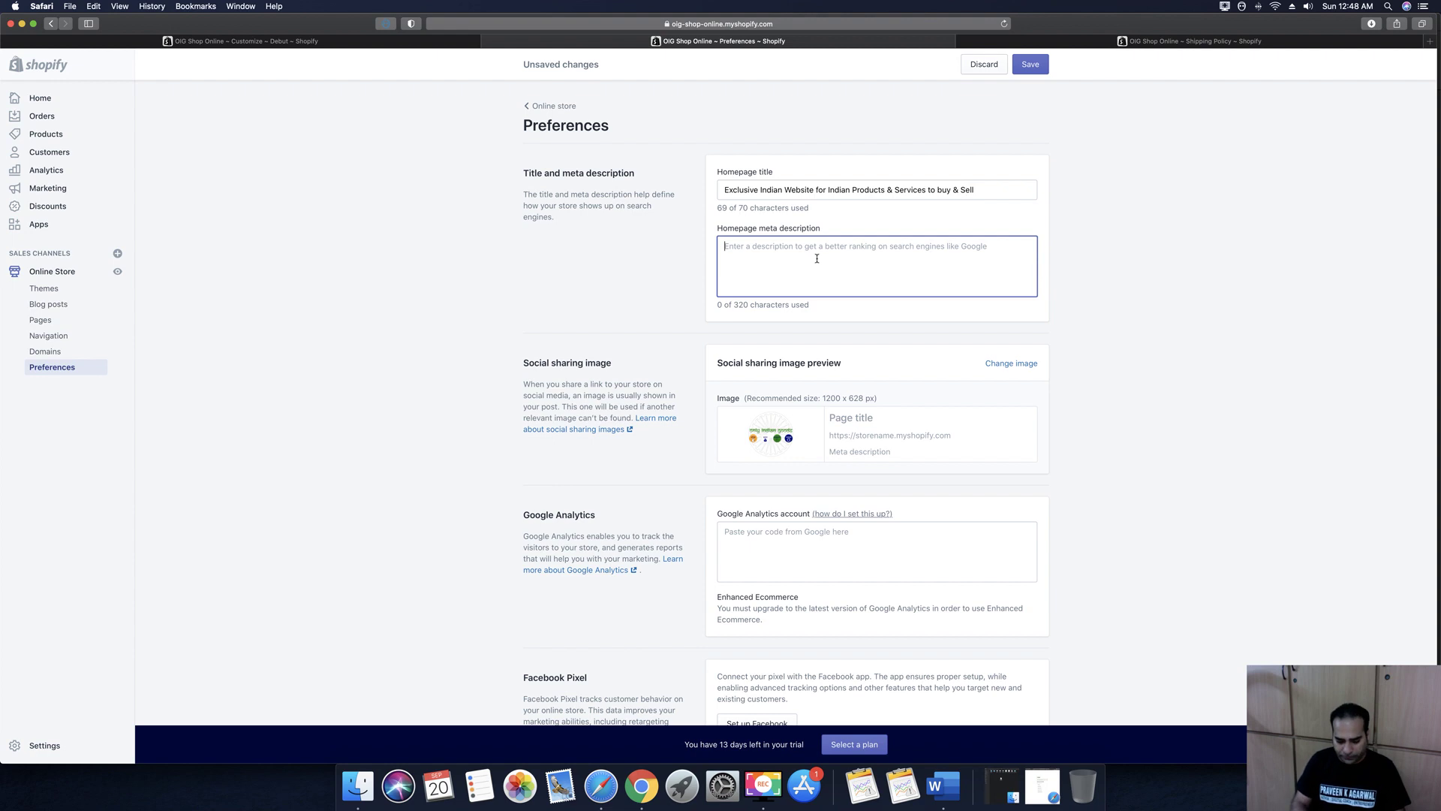
# Write the meta description 'Visit us and make a purchase from a wide collection of Indian Products & Services'
pyautogui.write('Visit ')
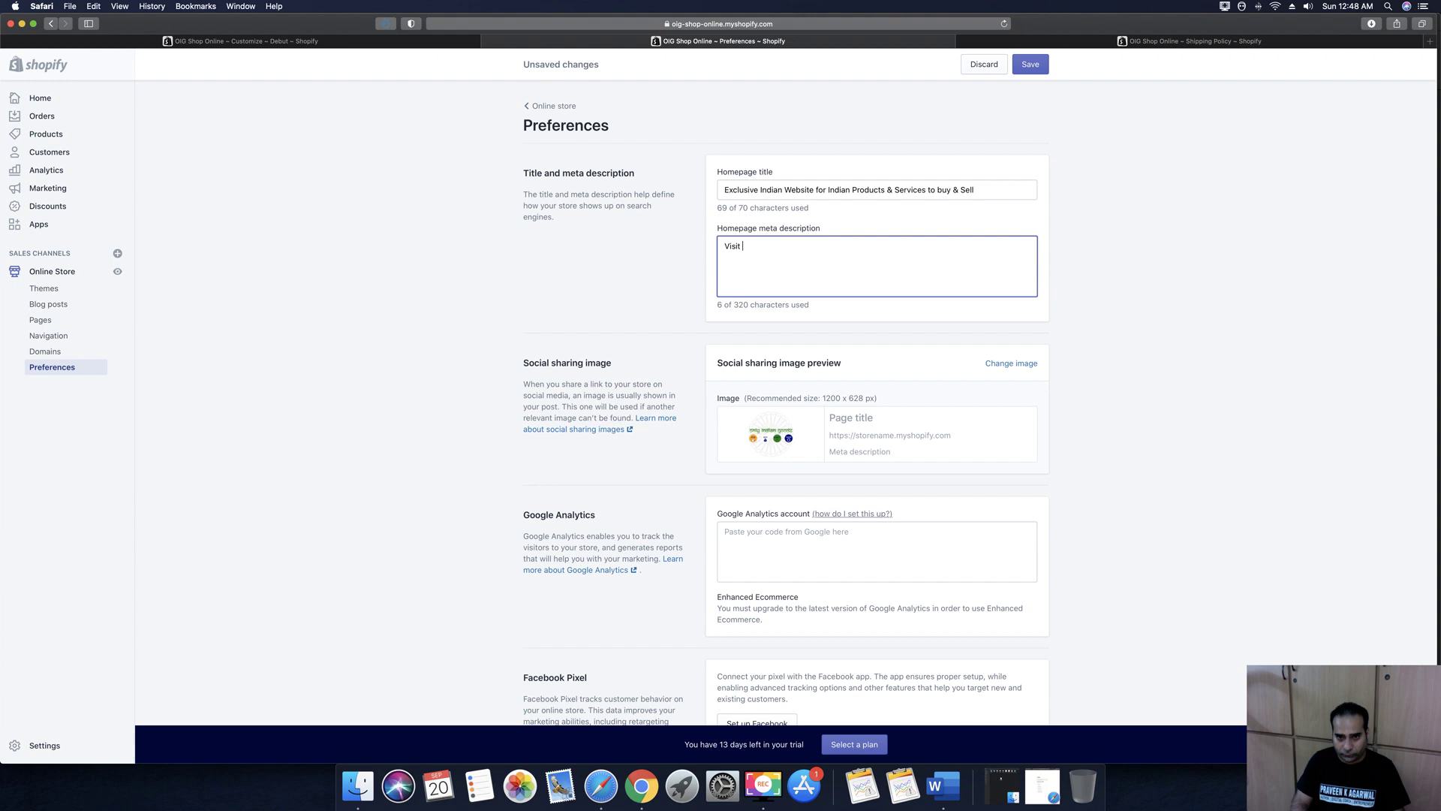
pyautogui.write('us and')
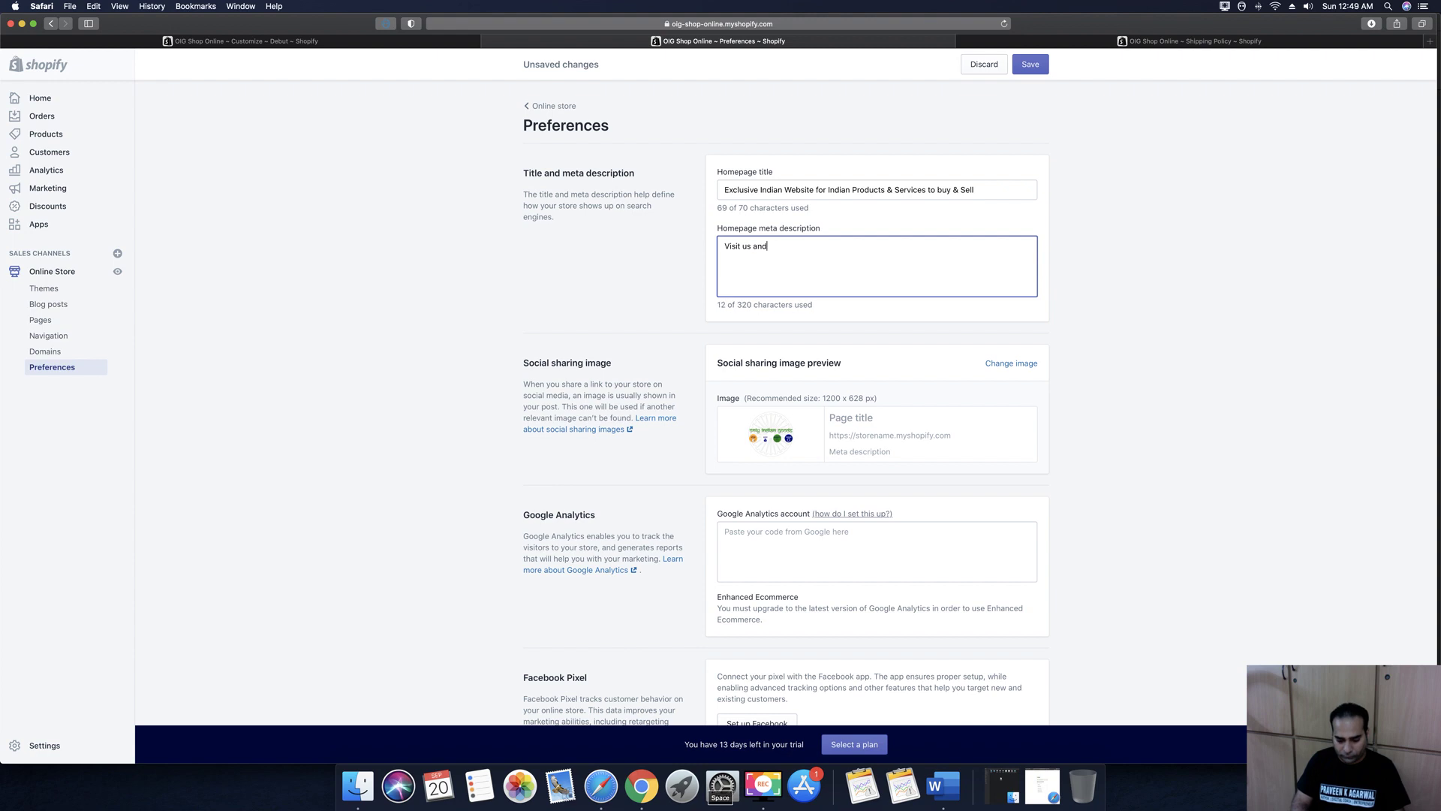
pyautogui.write(' make a purchase of ')
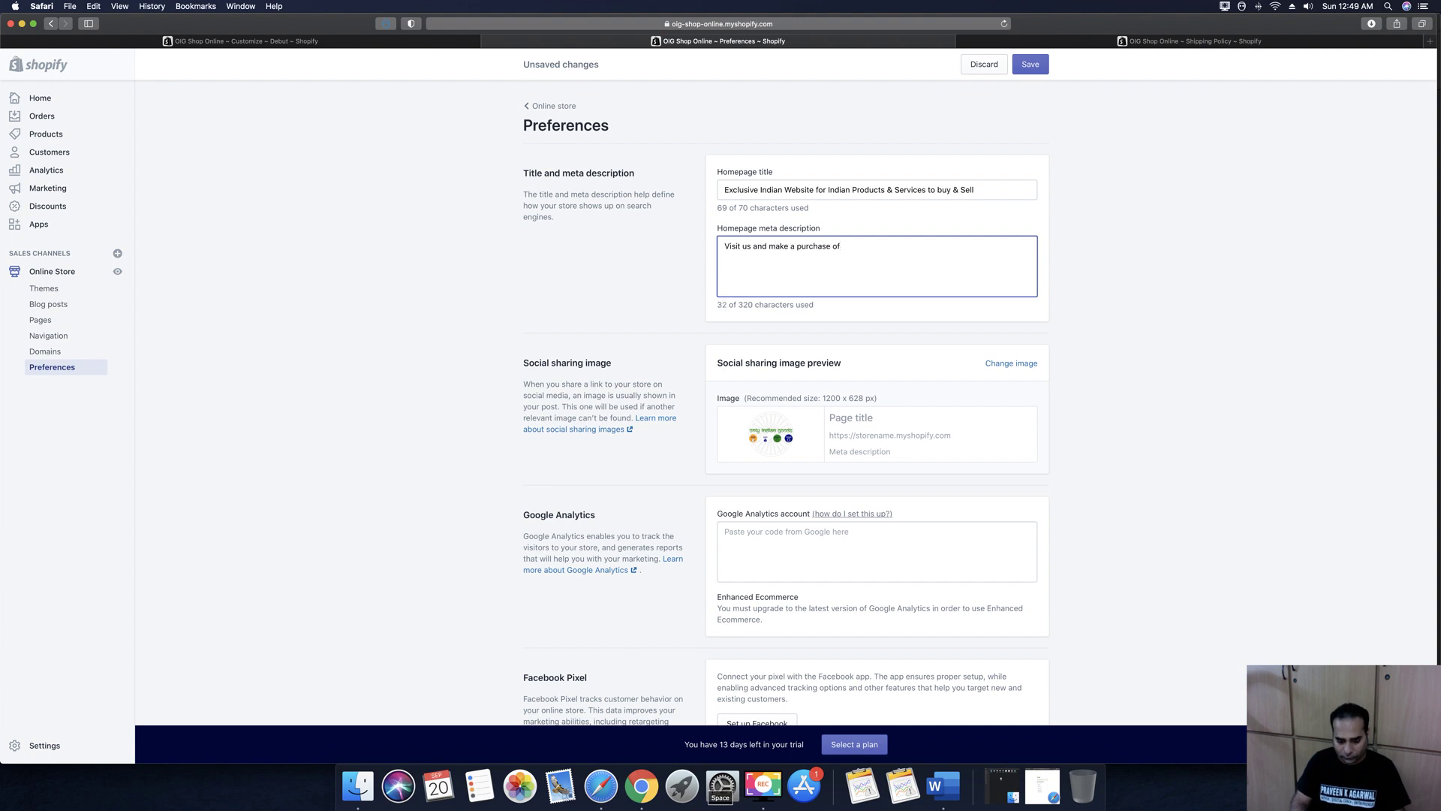
pyautogui.write('a w')
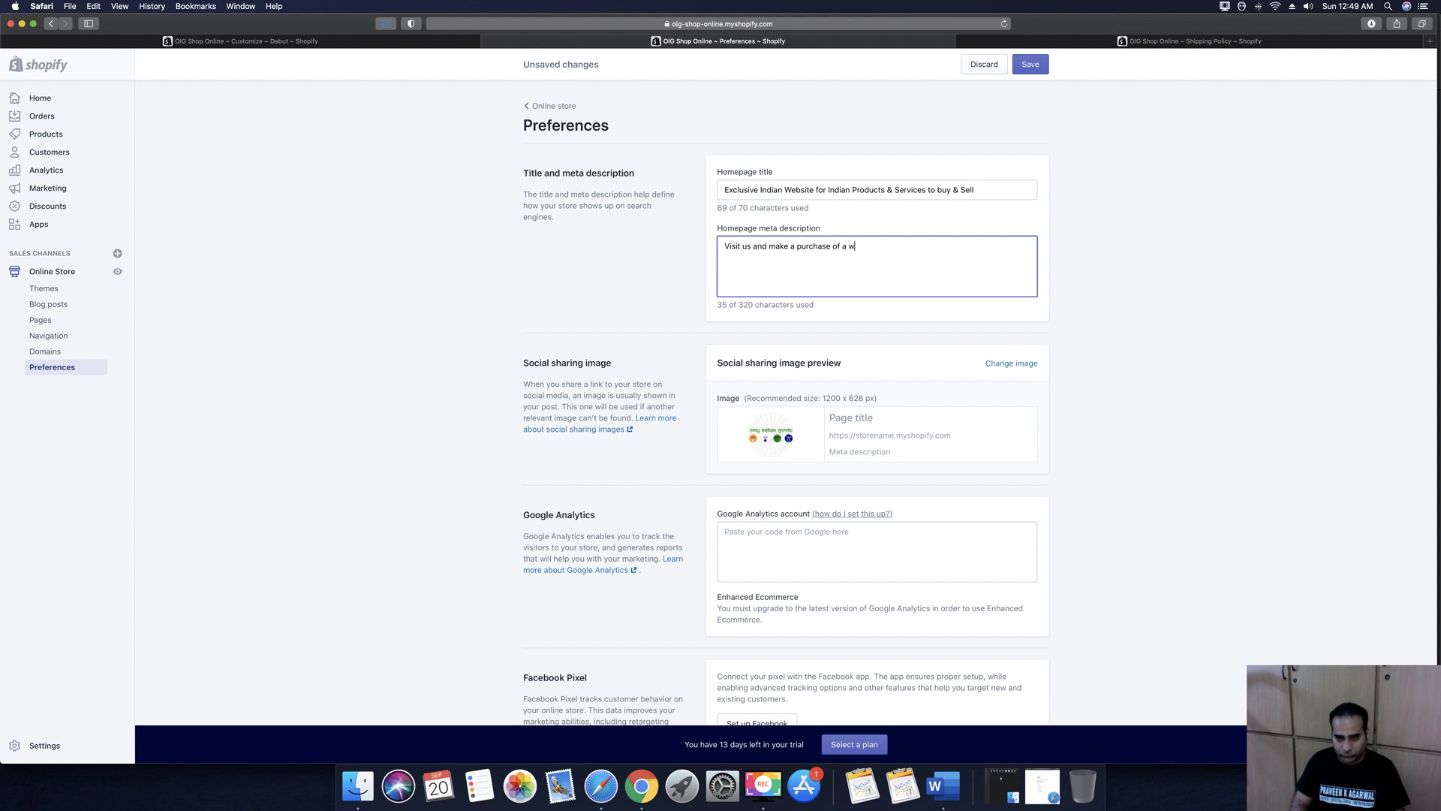
pyautogui.press('BackSpace')
pyautogui.press('BackSpace')
pyautogui.press('BackSpace')
pyautogui.press('BackSpace')
pyautogui.press('BackSpace')
pyautogui.press('BackSpace')
pyautogui.write('dfe')
pyautogui.press('BackSpace')
pyautogui.press('BackSpace')
pyautogui.press('BackSpace')
pyautogui.write('from a wide collection of Indian Produc')
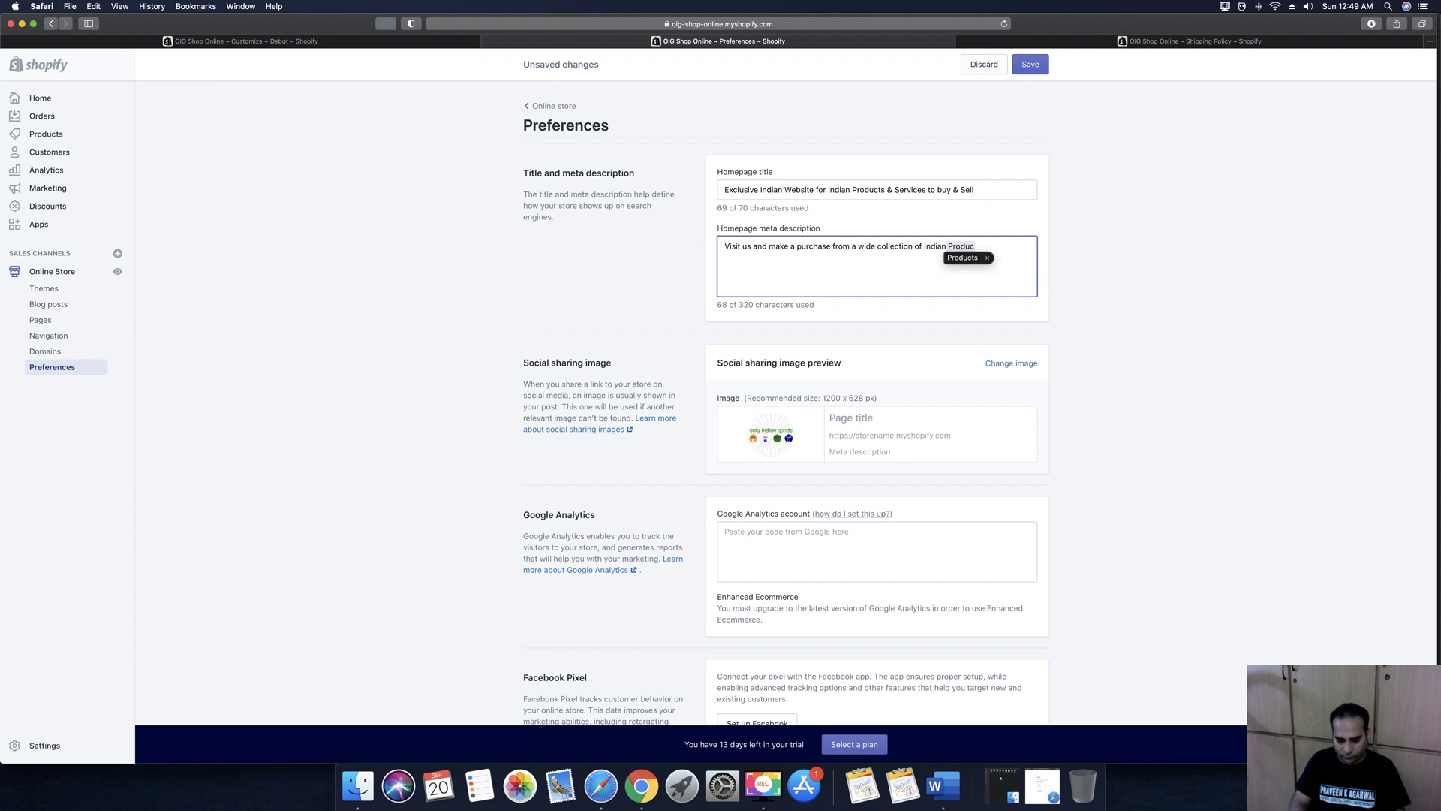
pyautogui.write('ts  & Services.')
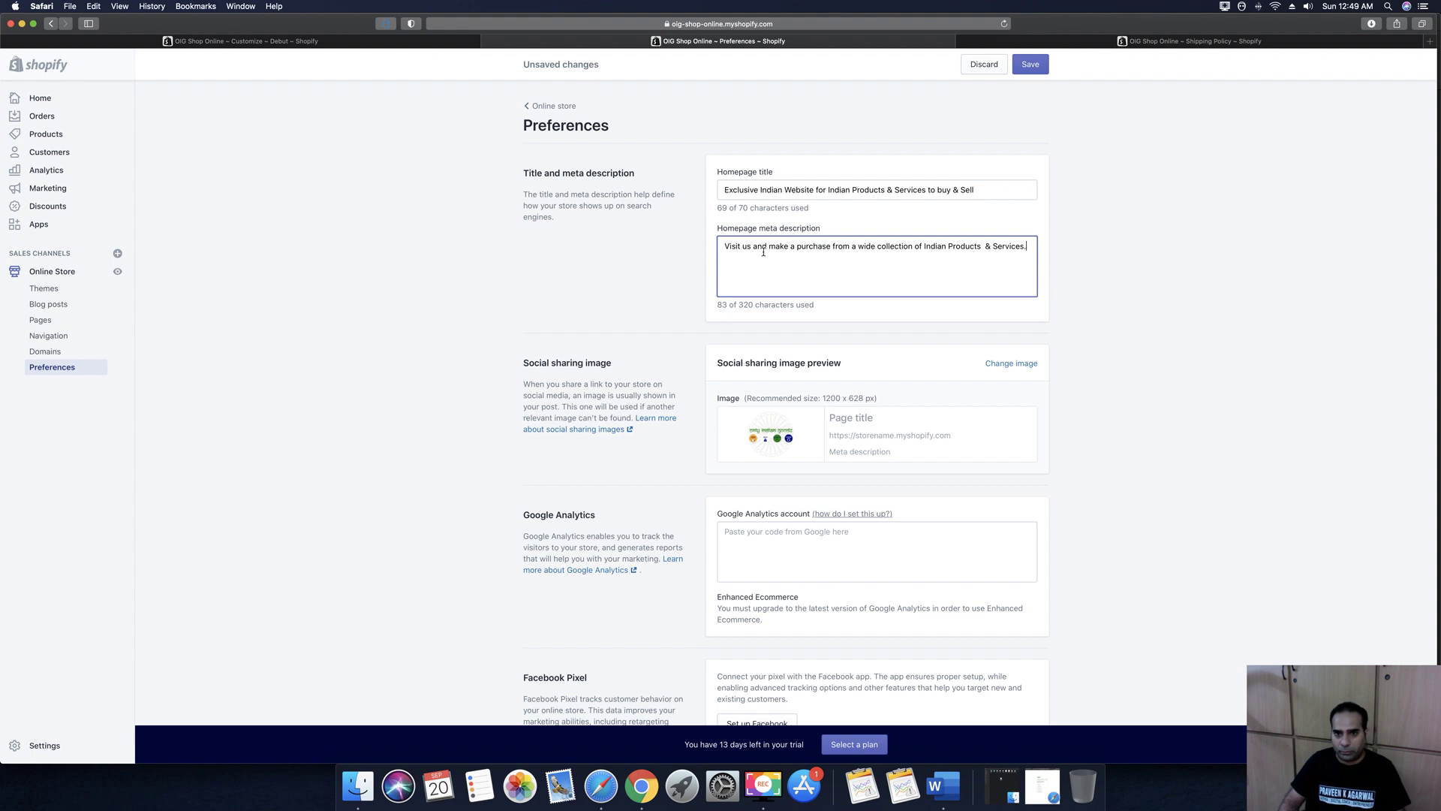
pyautogui.scroll(-3, 764, 252)
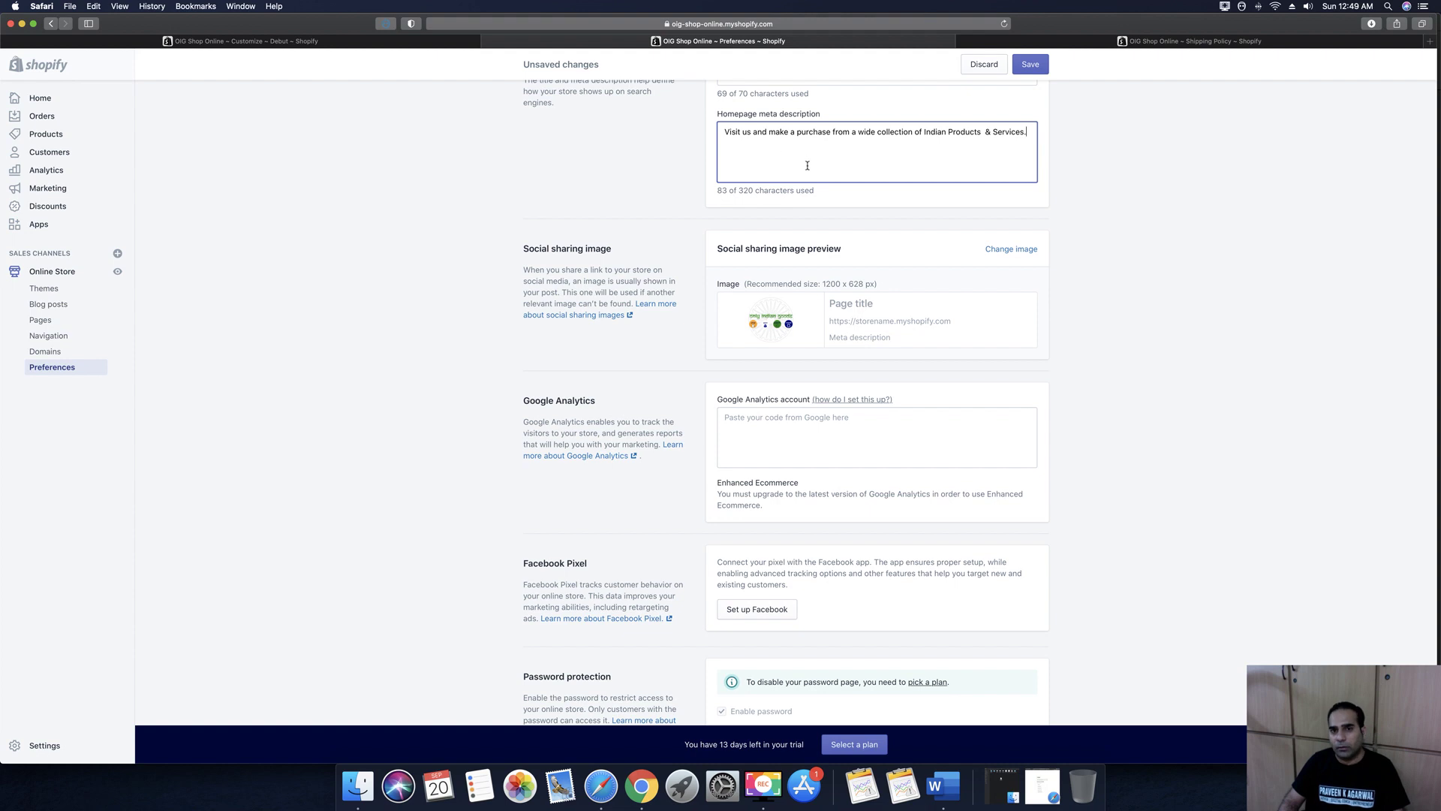
# Review the eight store pages, About Us through We're Hiring, in Shopify's Pages list
pyautogui.scroll(-2, 807, 165)
pyautogui.scroll(3, 860, 142)
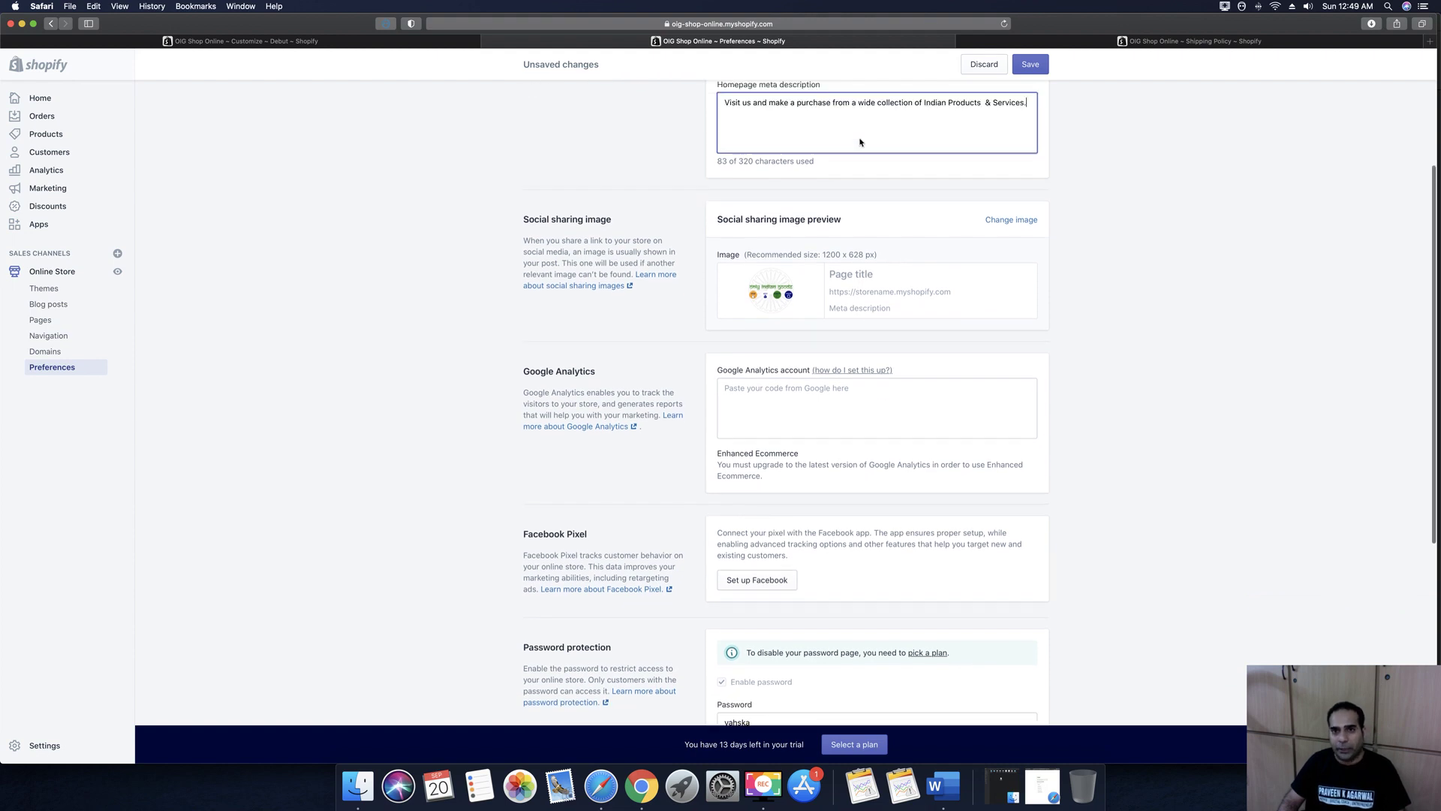
pyautogui.scroll(-3, 962, 394)
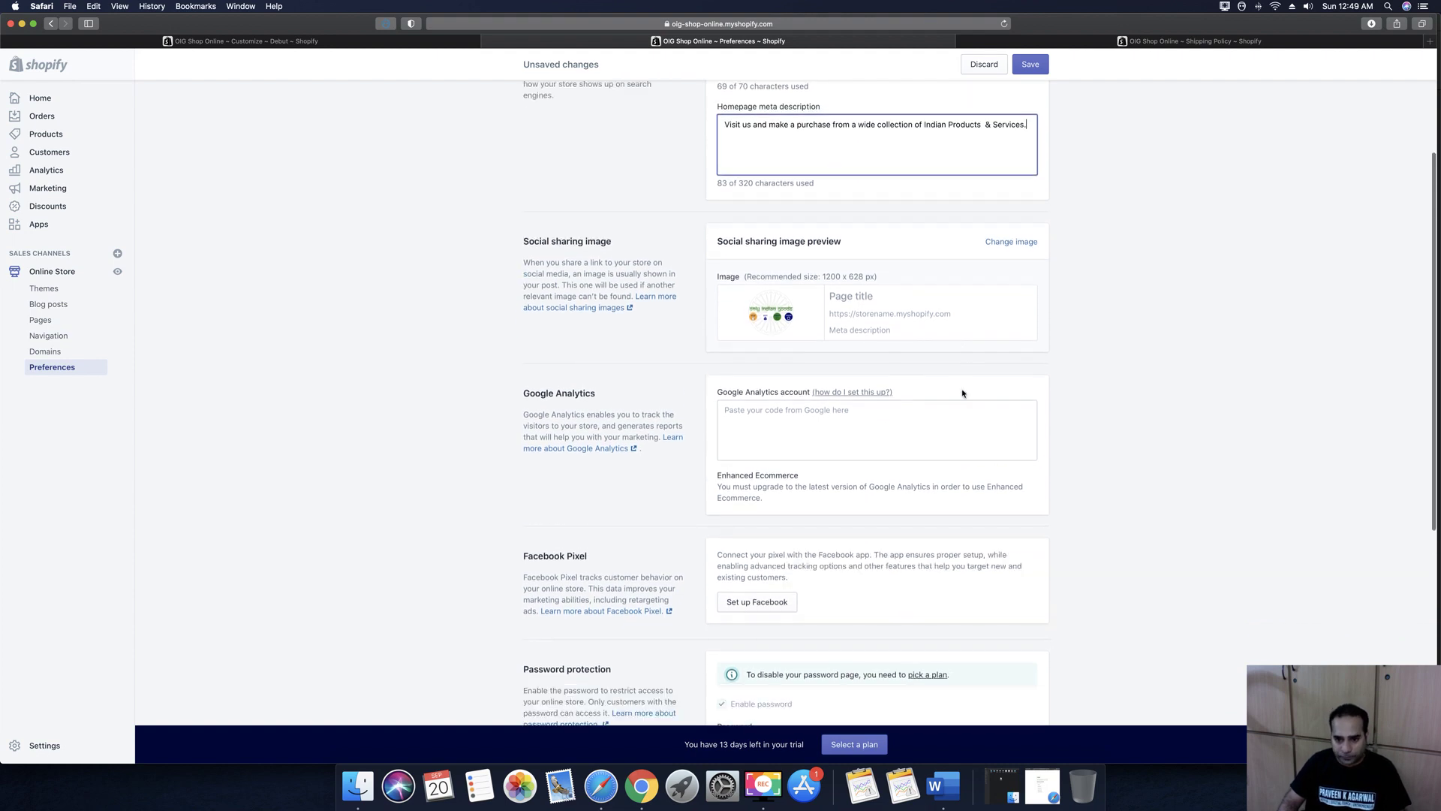
pyautogui.scroll(-1, 888, 338)
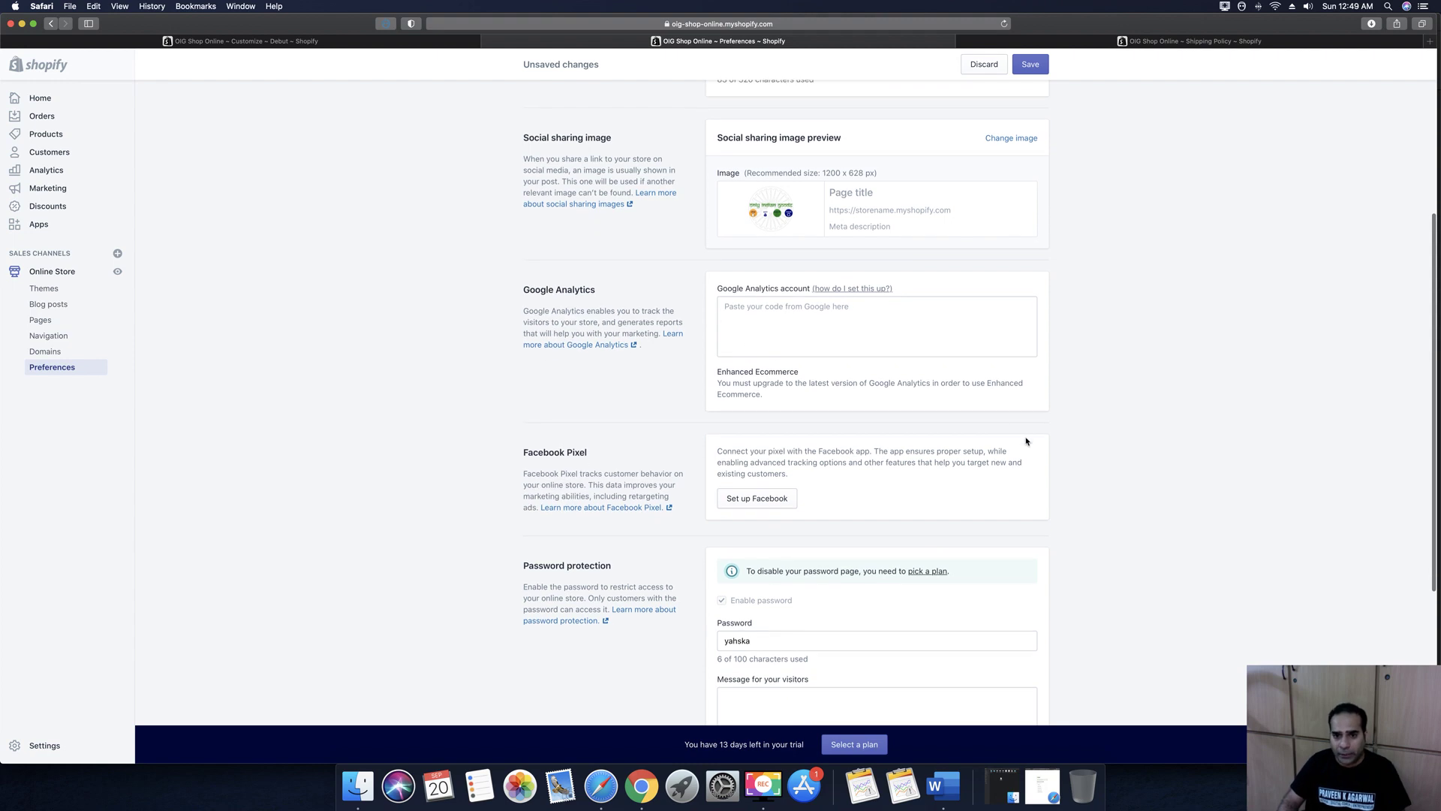
pyautogui.scroll(-1, 809, 285)
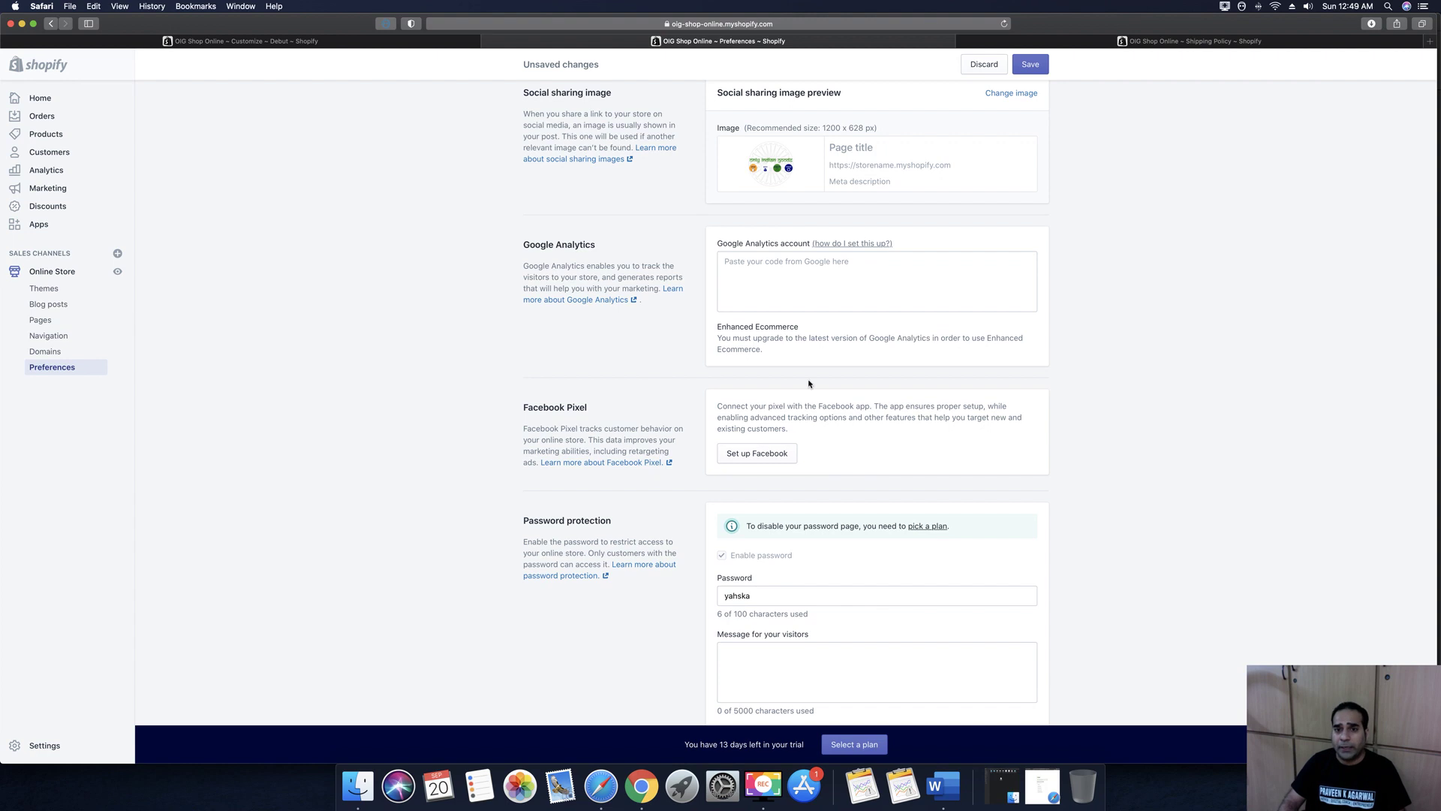
pyautogui.scroll(-3, 760, 339)
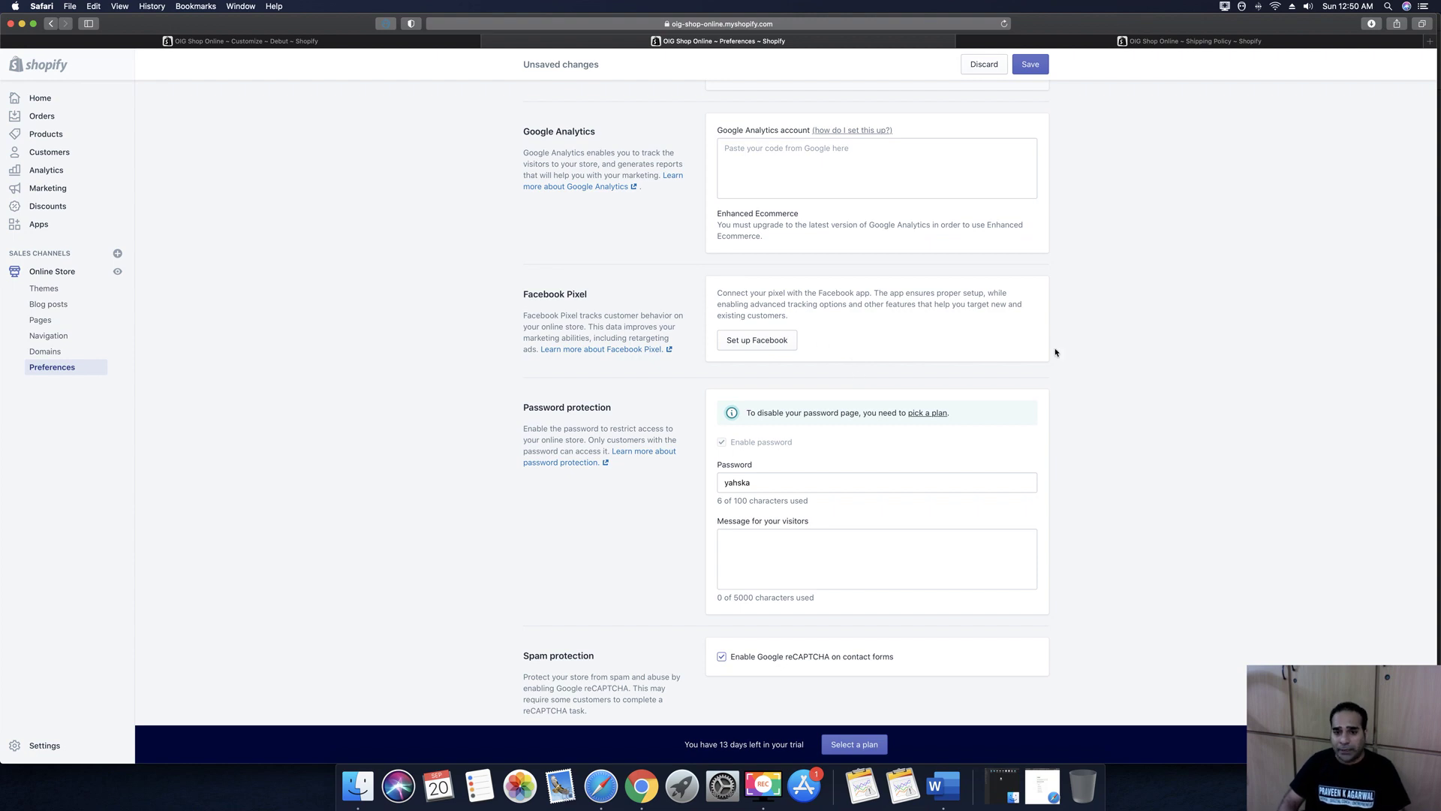
pyautogui.scroll(-3, 771, 445)
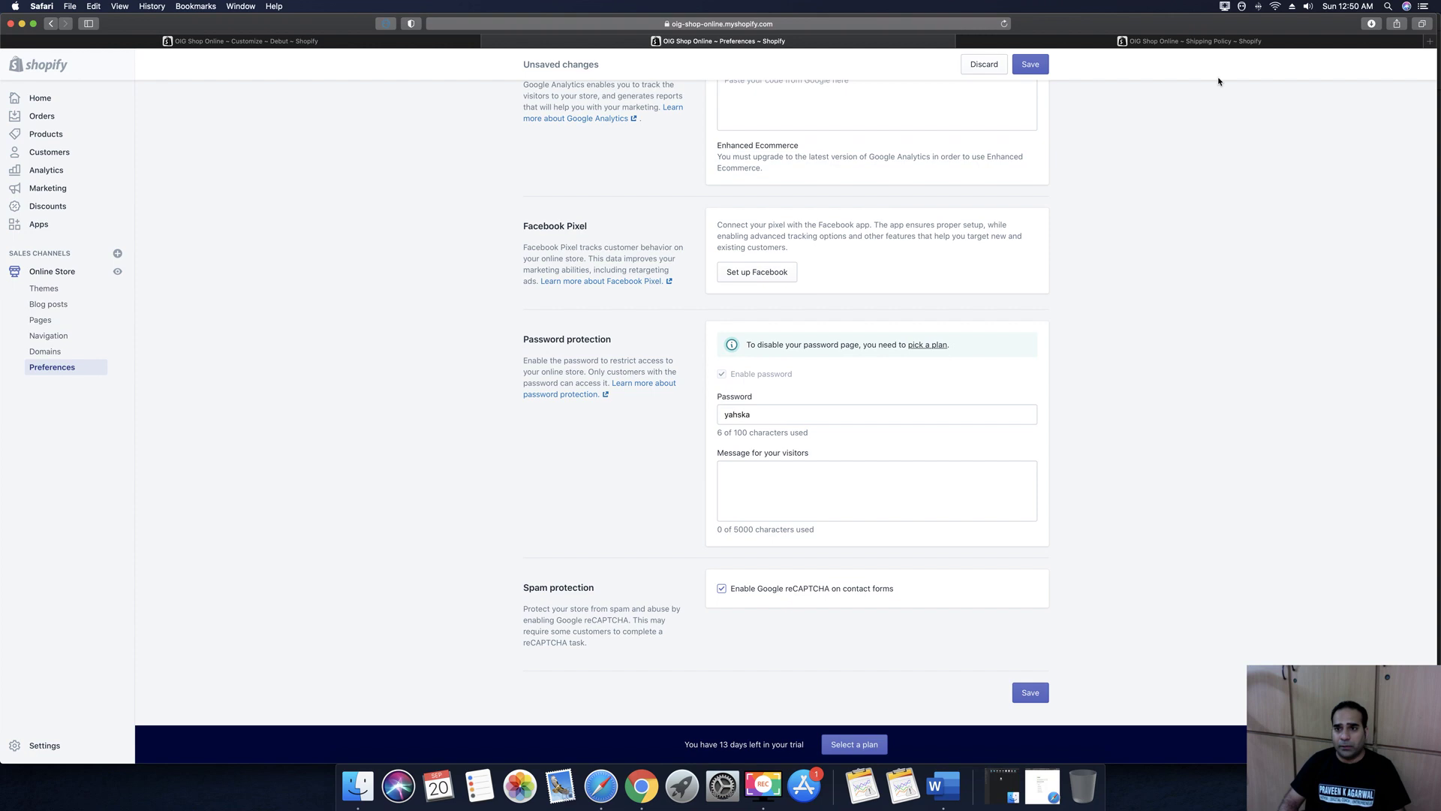
pyautogui.click(1186, 45)
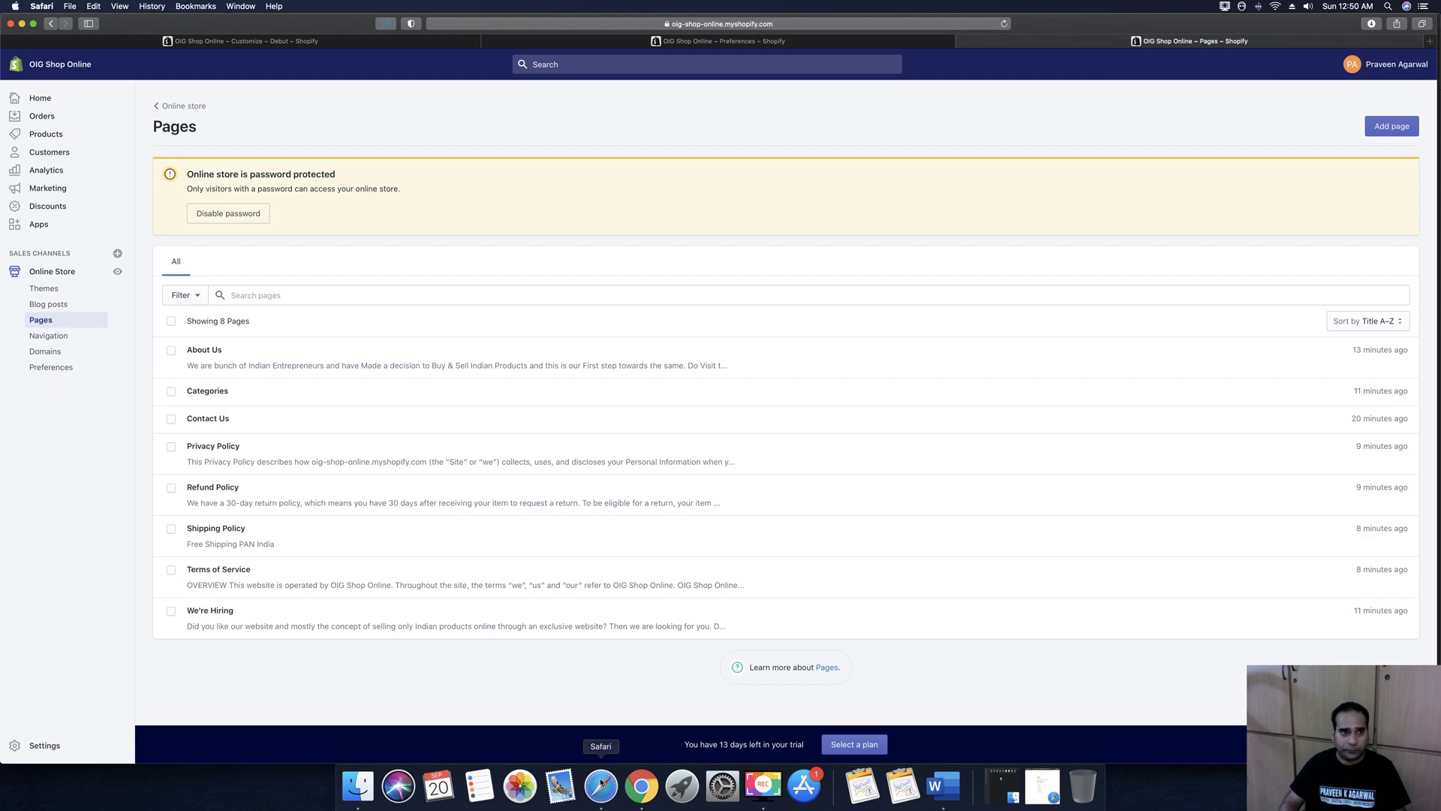
pyautogui.click(650, 788)
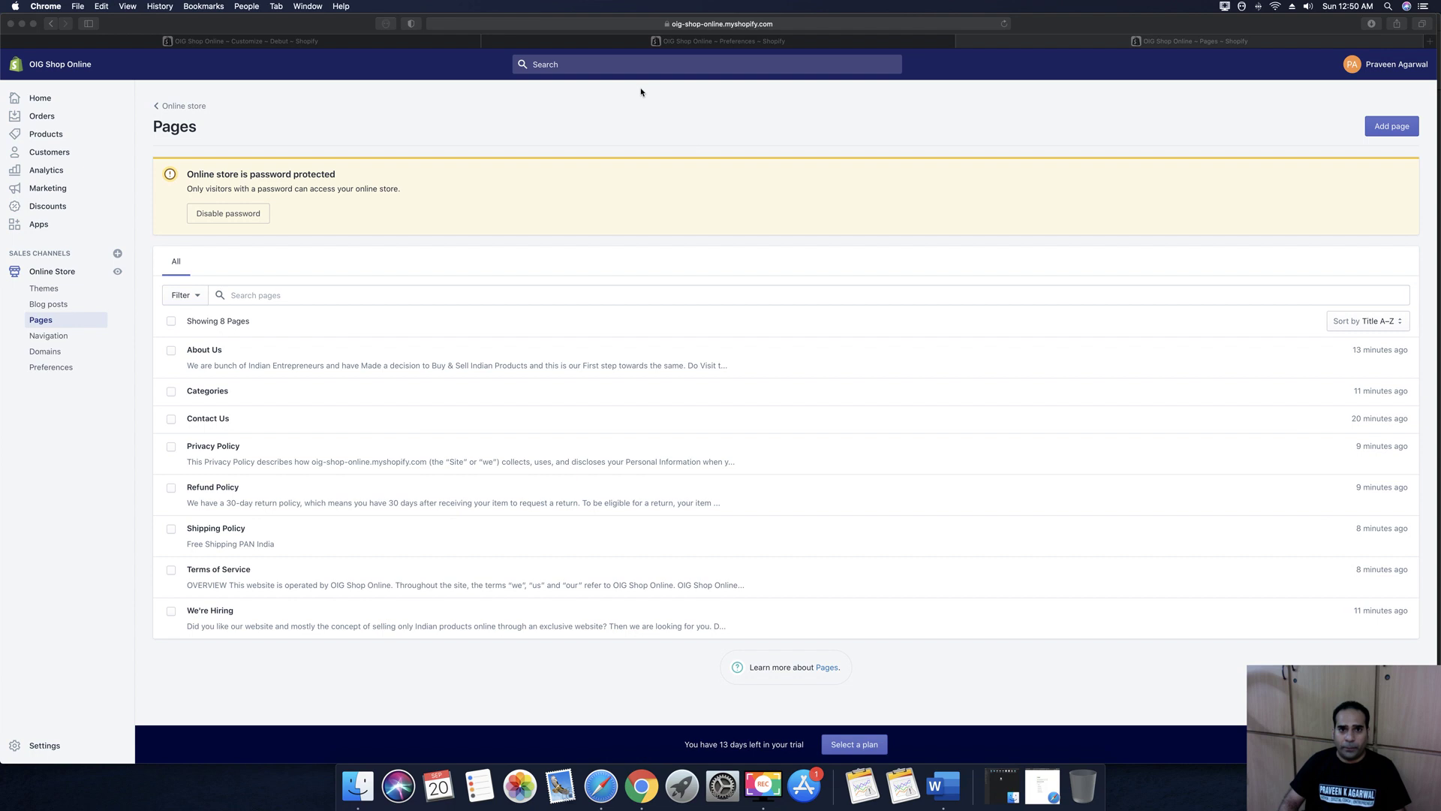
# Load onlyindiangoods.com in a new Chrome window
pyautogui.press('super+n')
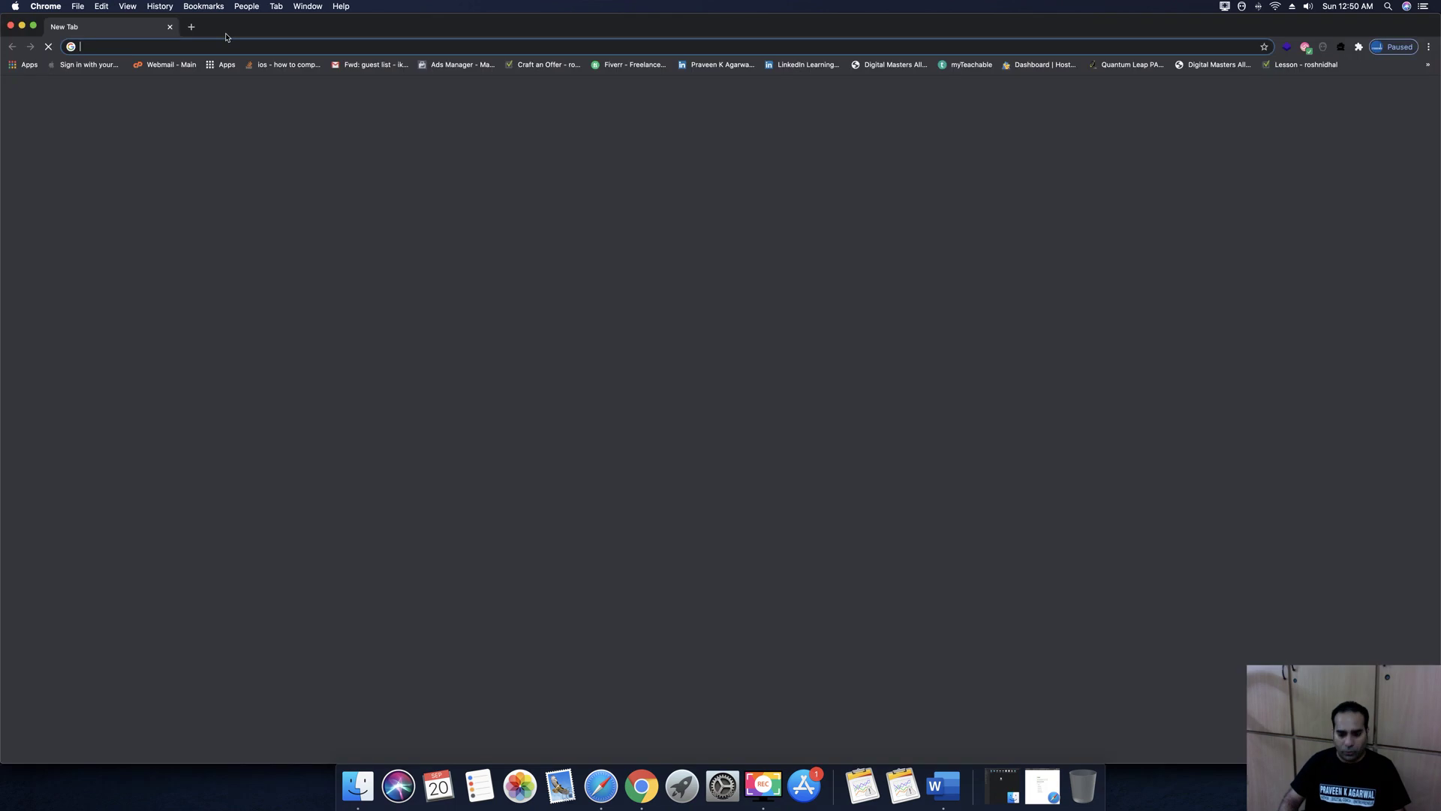
pyautogui.write('onlyindi')
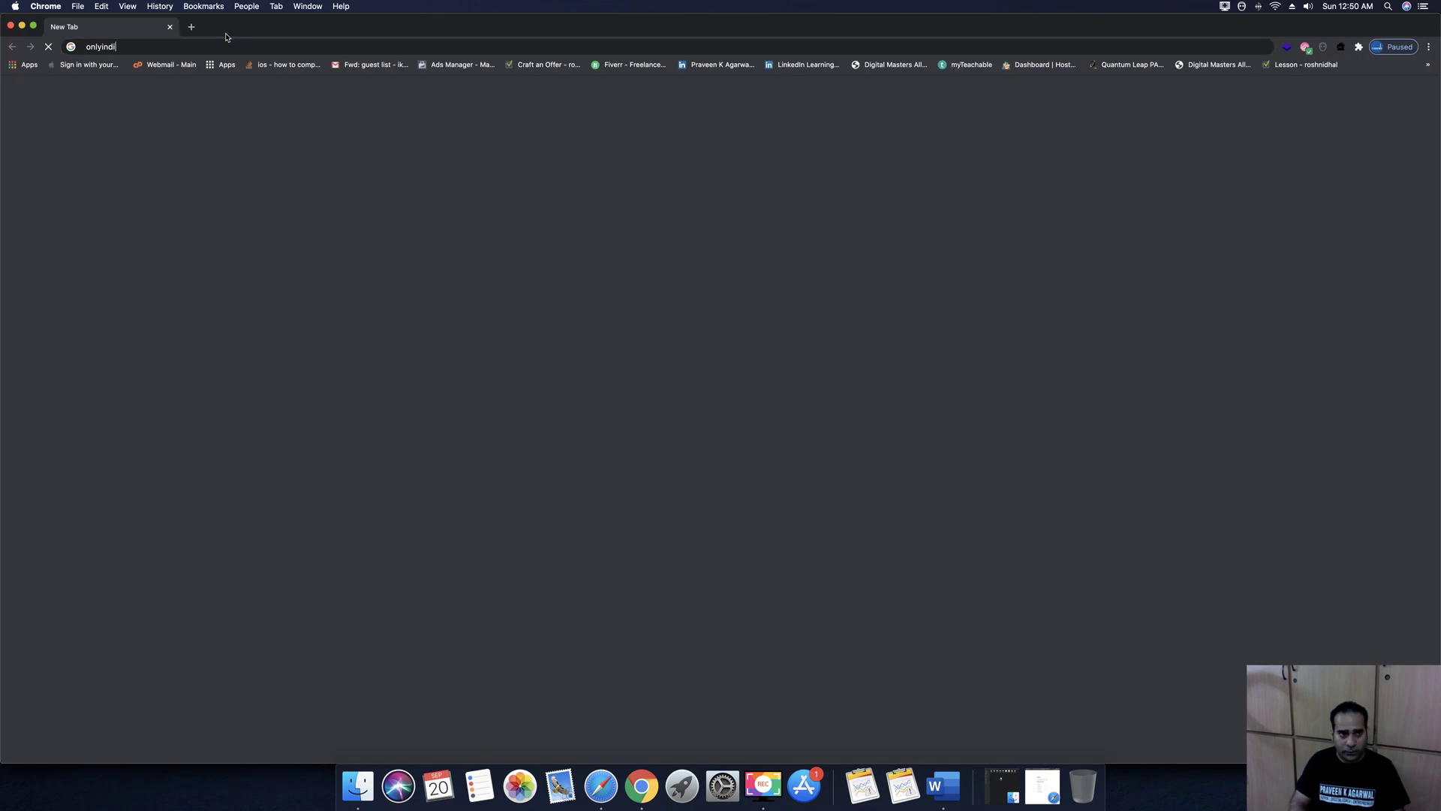
pyautogui.write('angoods.com')
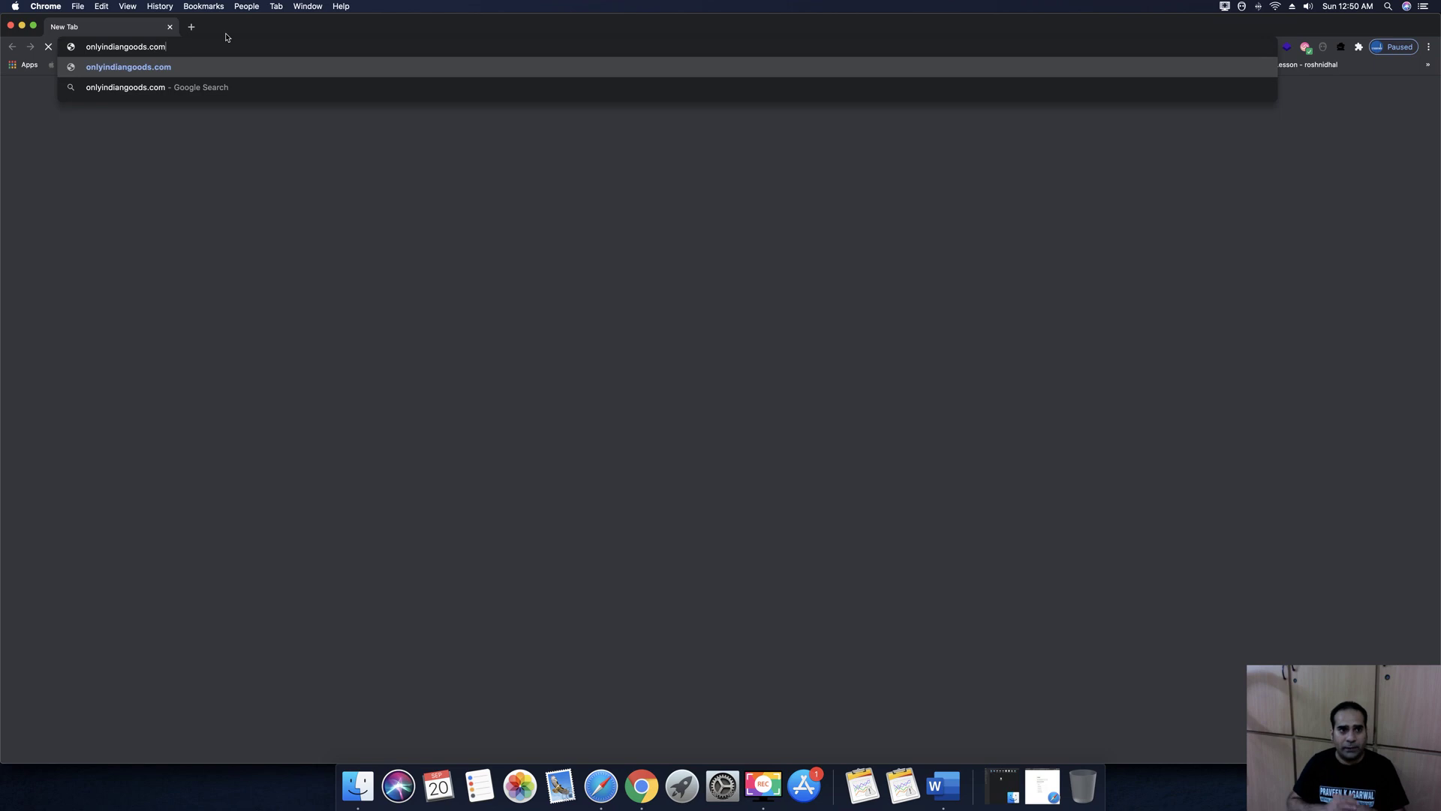
pyautogui.press('Return')
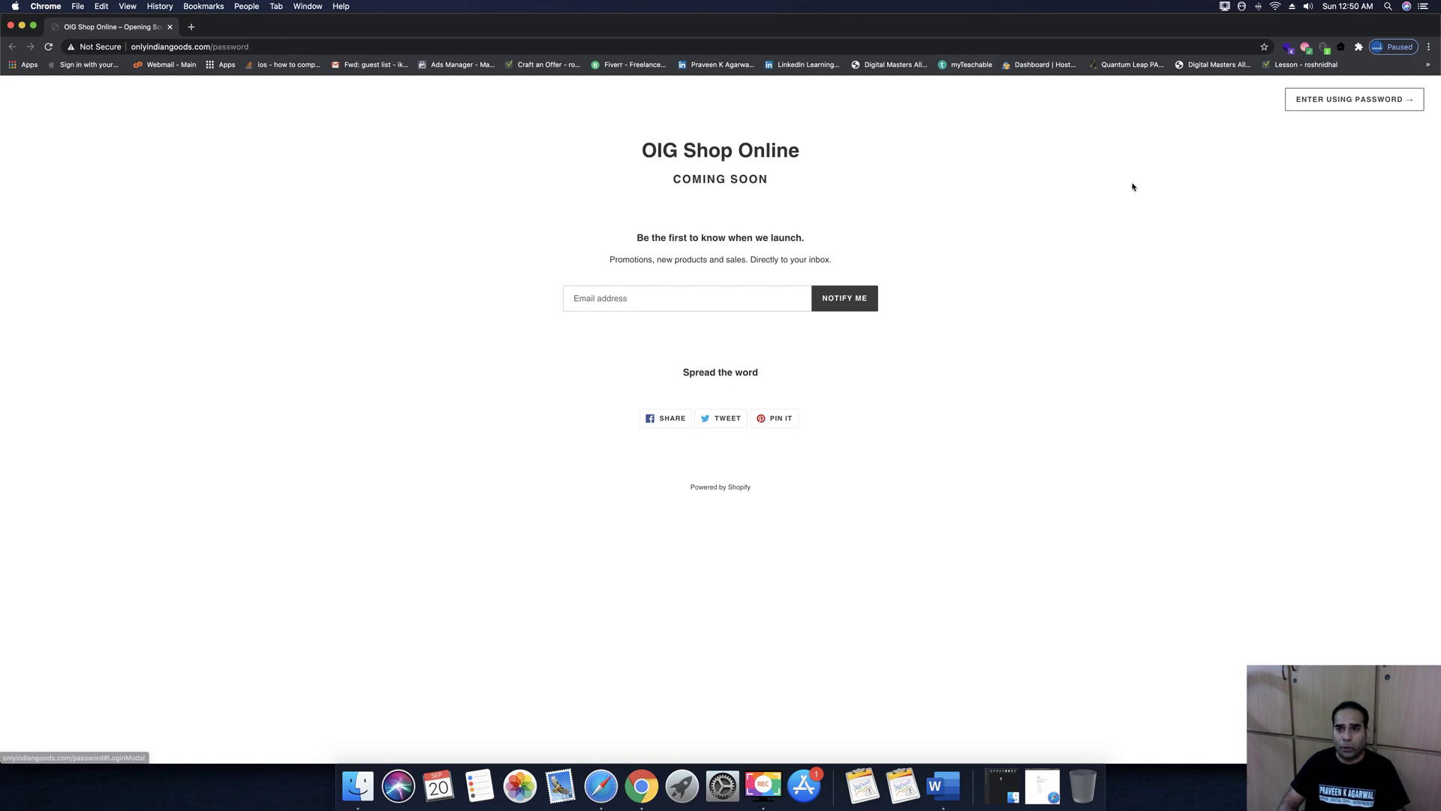
# Copy the storefront password from Shopify's password settings and use it to enter the store
pyautogui.press('super+Tab')
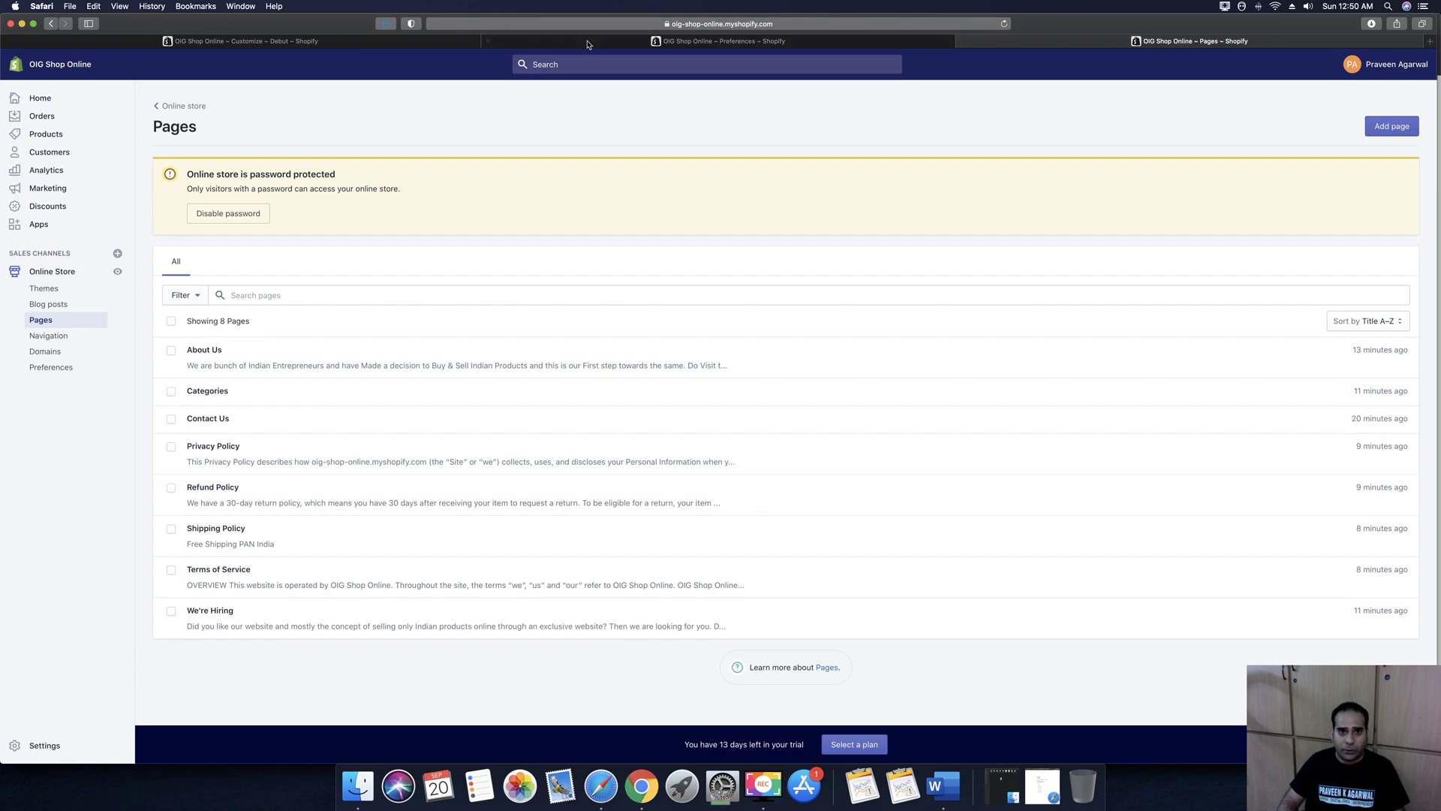
pyautogui.click(589, 44)
pyautogui.doubleClick(753, 413)
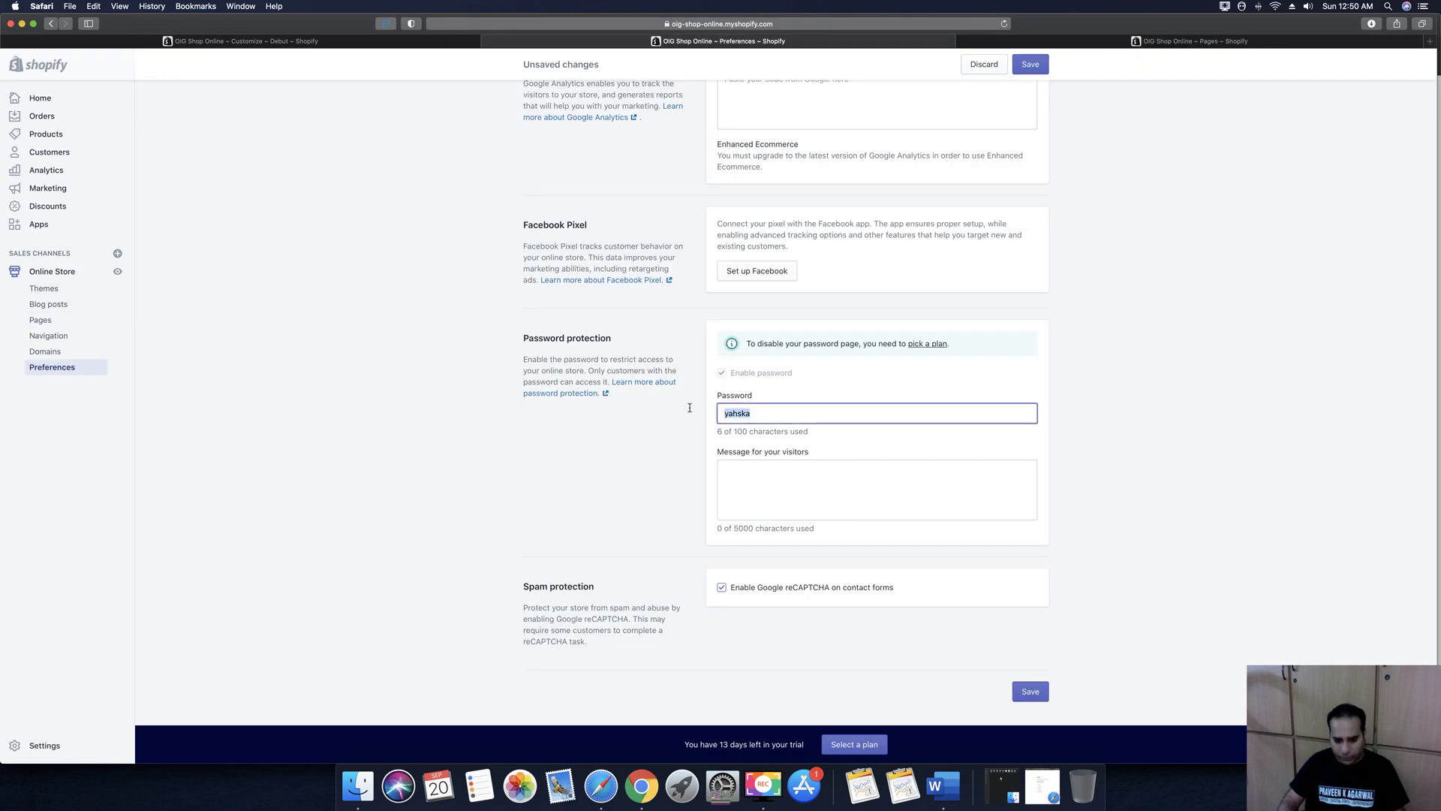
pyautogui.press('super+Tab')
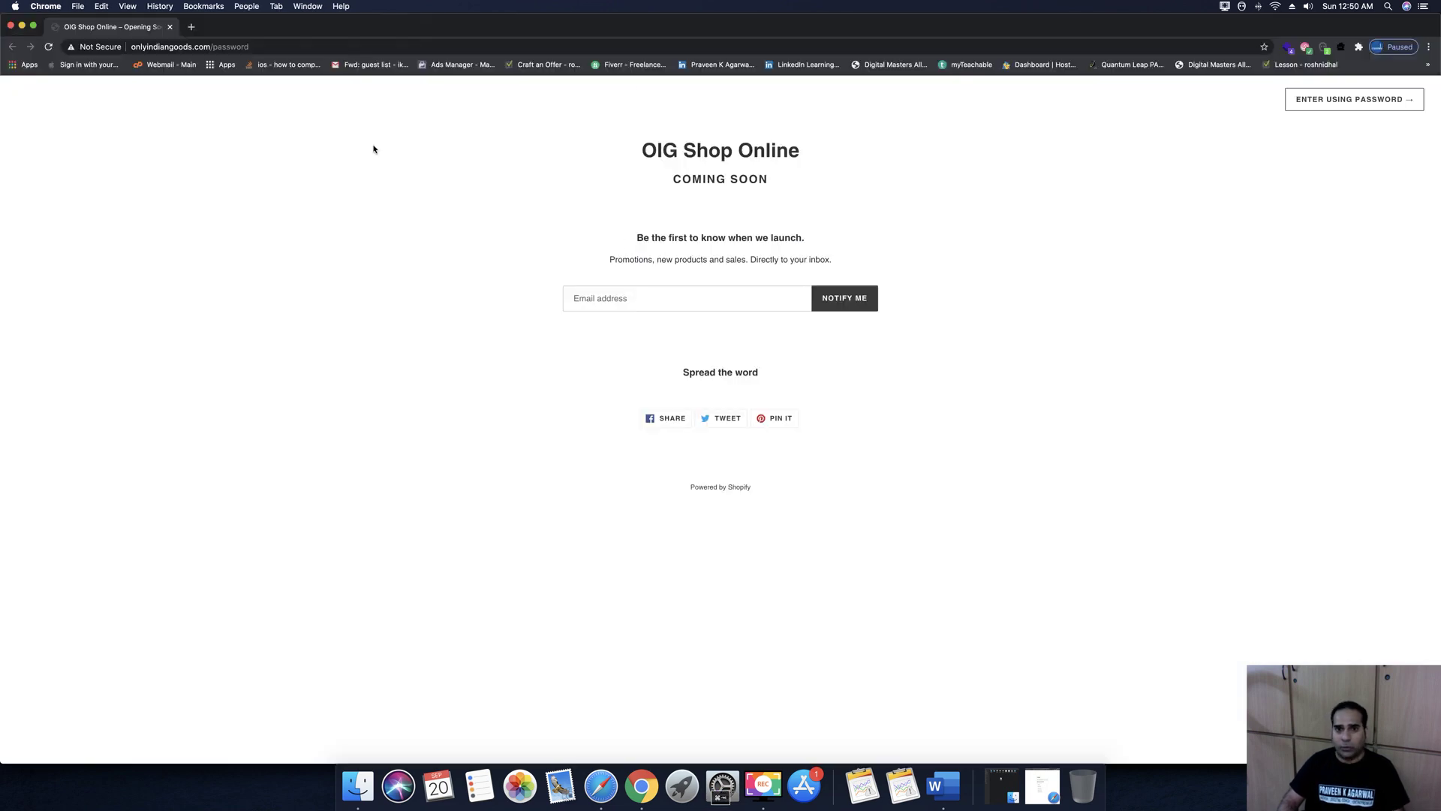
pyautogui.click(1359, 101)
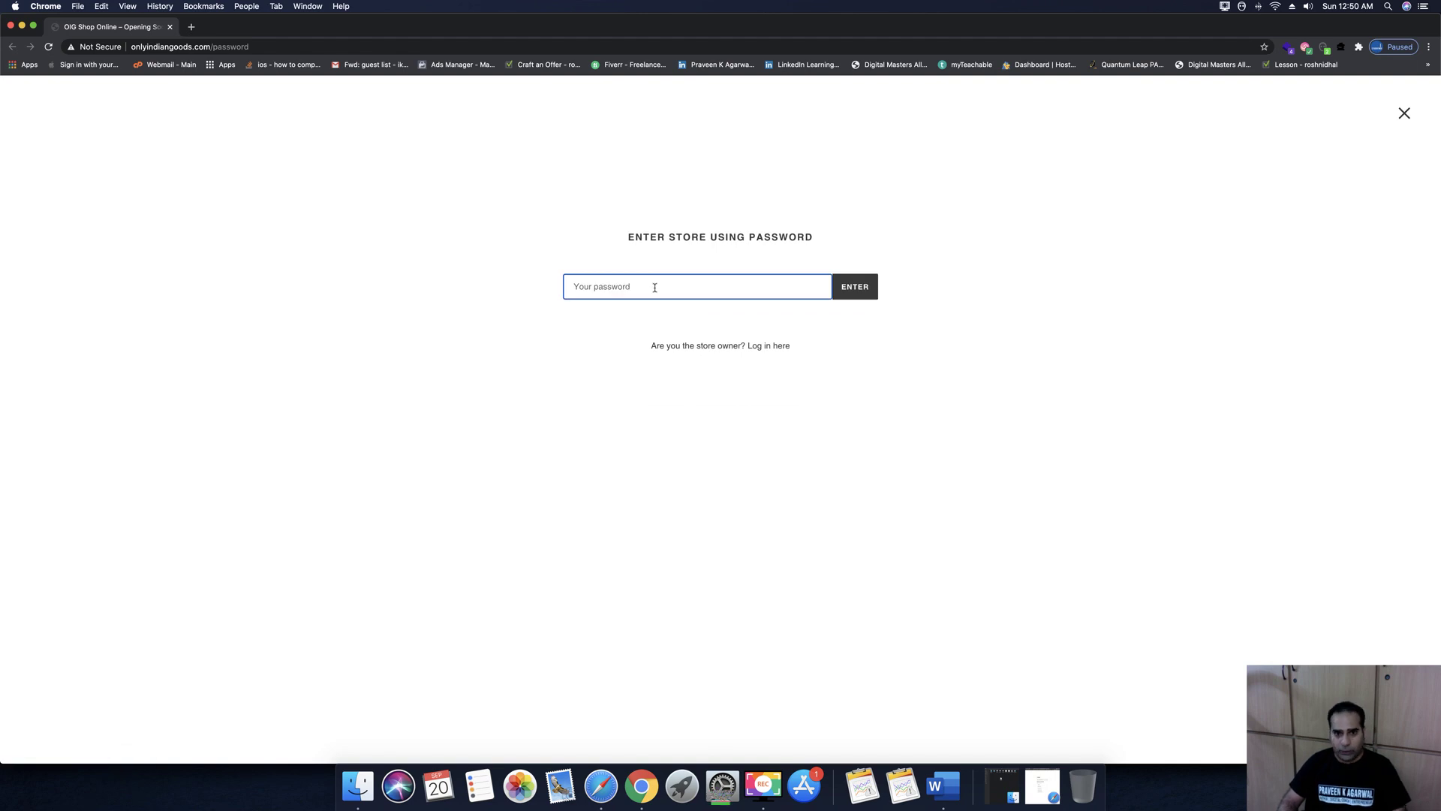
pyautogui.press('super+v')
pyautogui.click(863, 286)
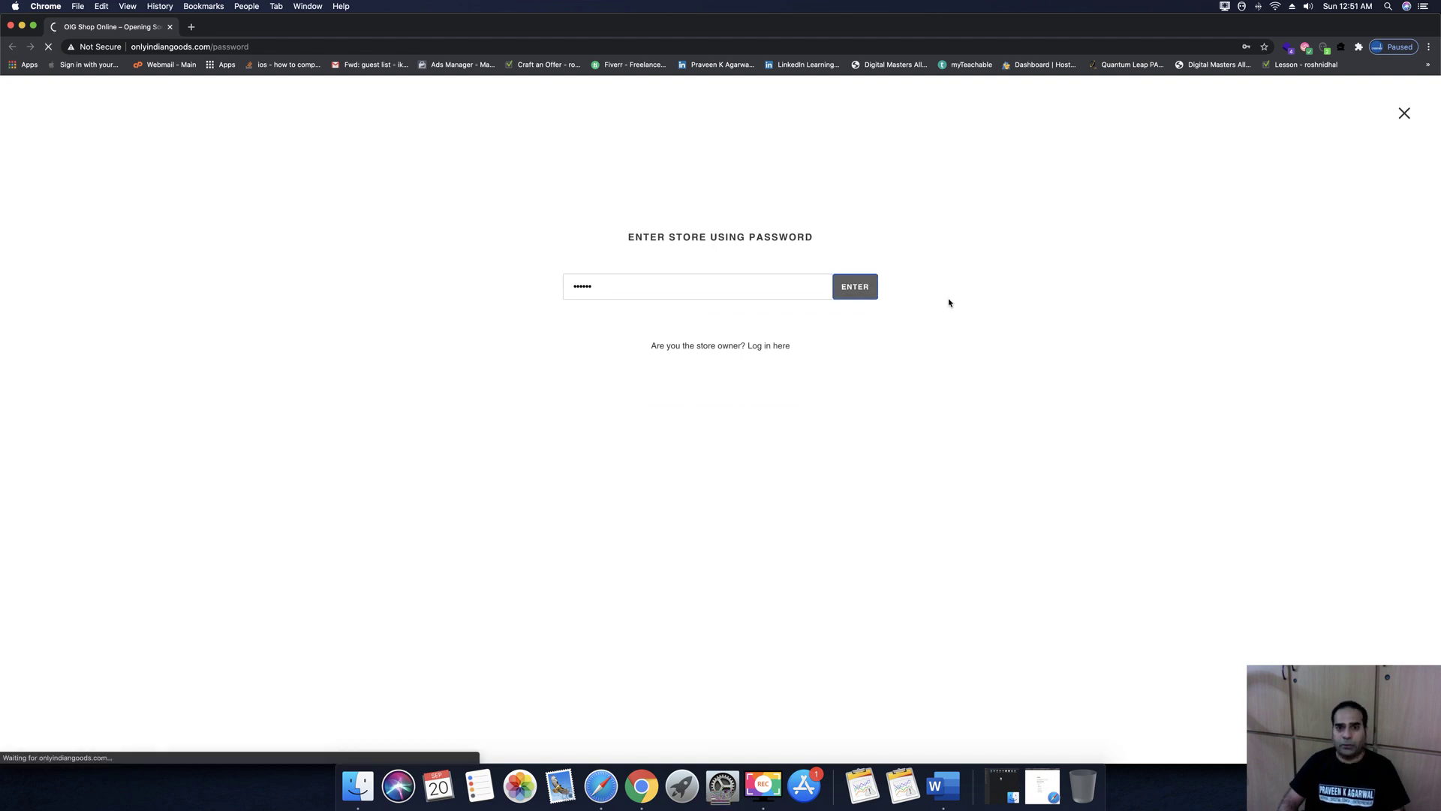
# Scroll the storefront down to its footer, dismissing the save-password prompt, then minimise the window
pyautogui.scroll(-2, 864, 440)
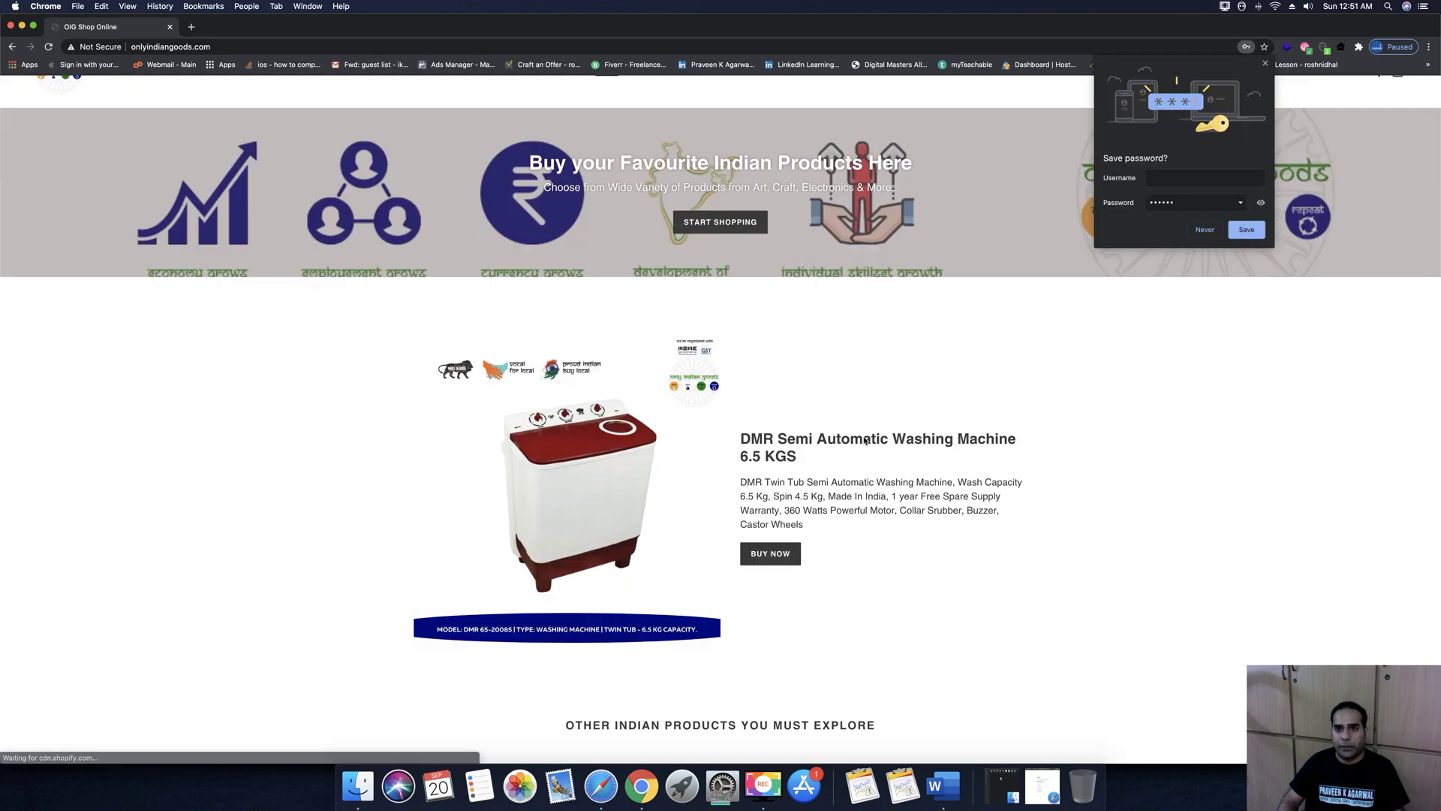
pyautogui.scroll(-5, 863, 440)
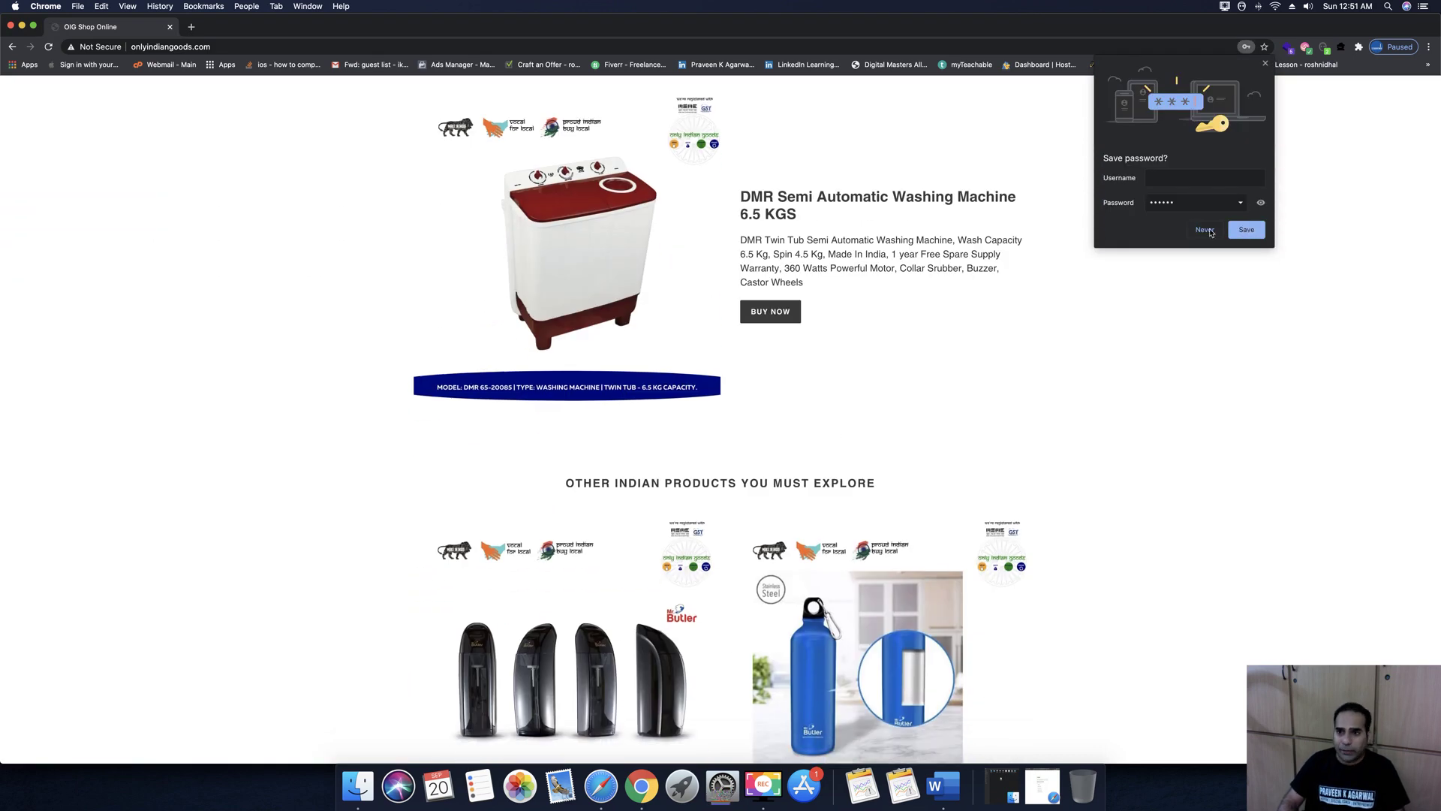
pyautogui.click(1238, 232)
pyautogui.scroll(-3, 1204, 358)
pyautogui.scroll(-12, 1204, 358)
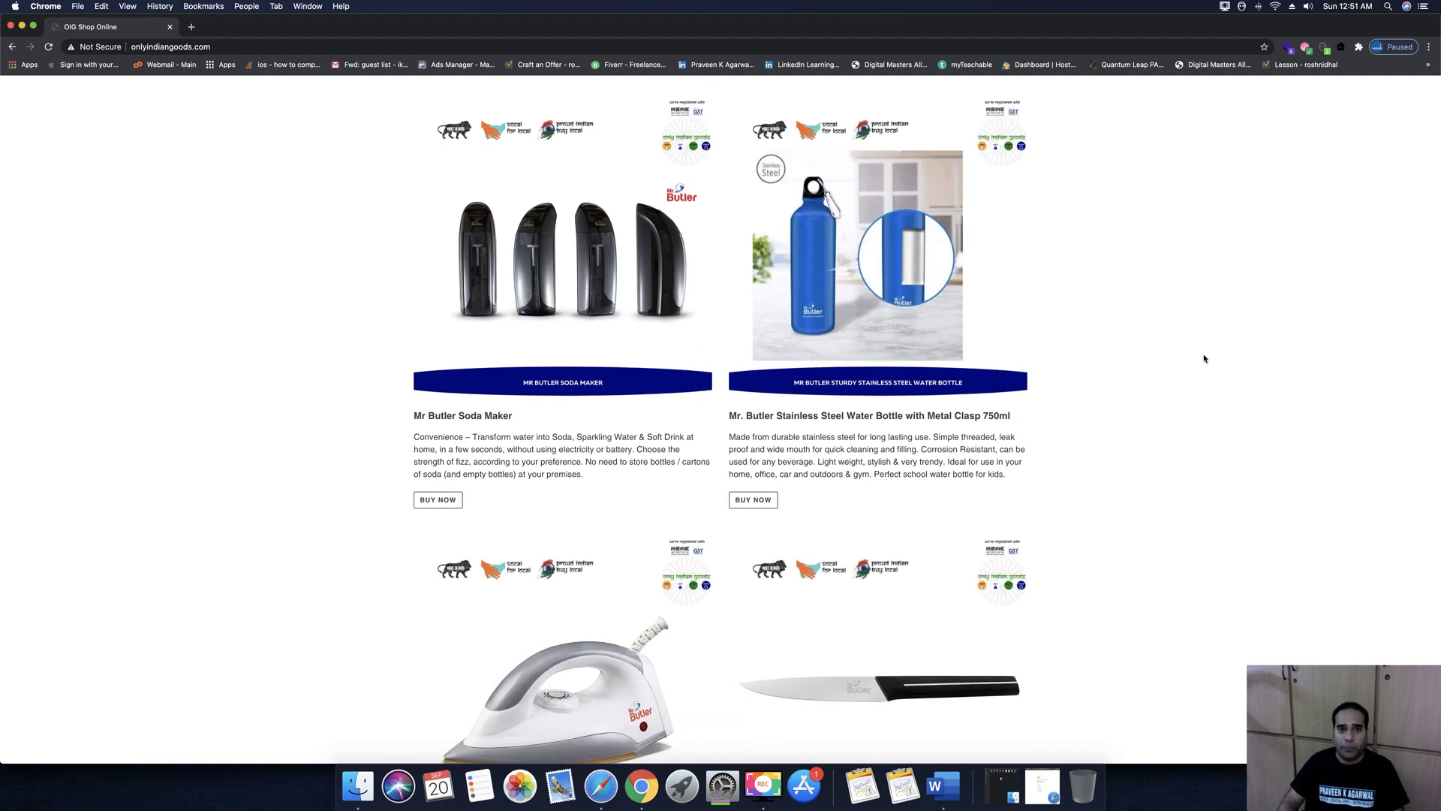
pyautogui.scroll(-20, 1204, 357)
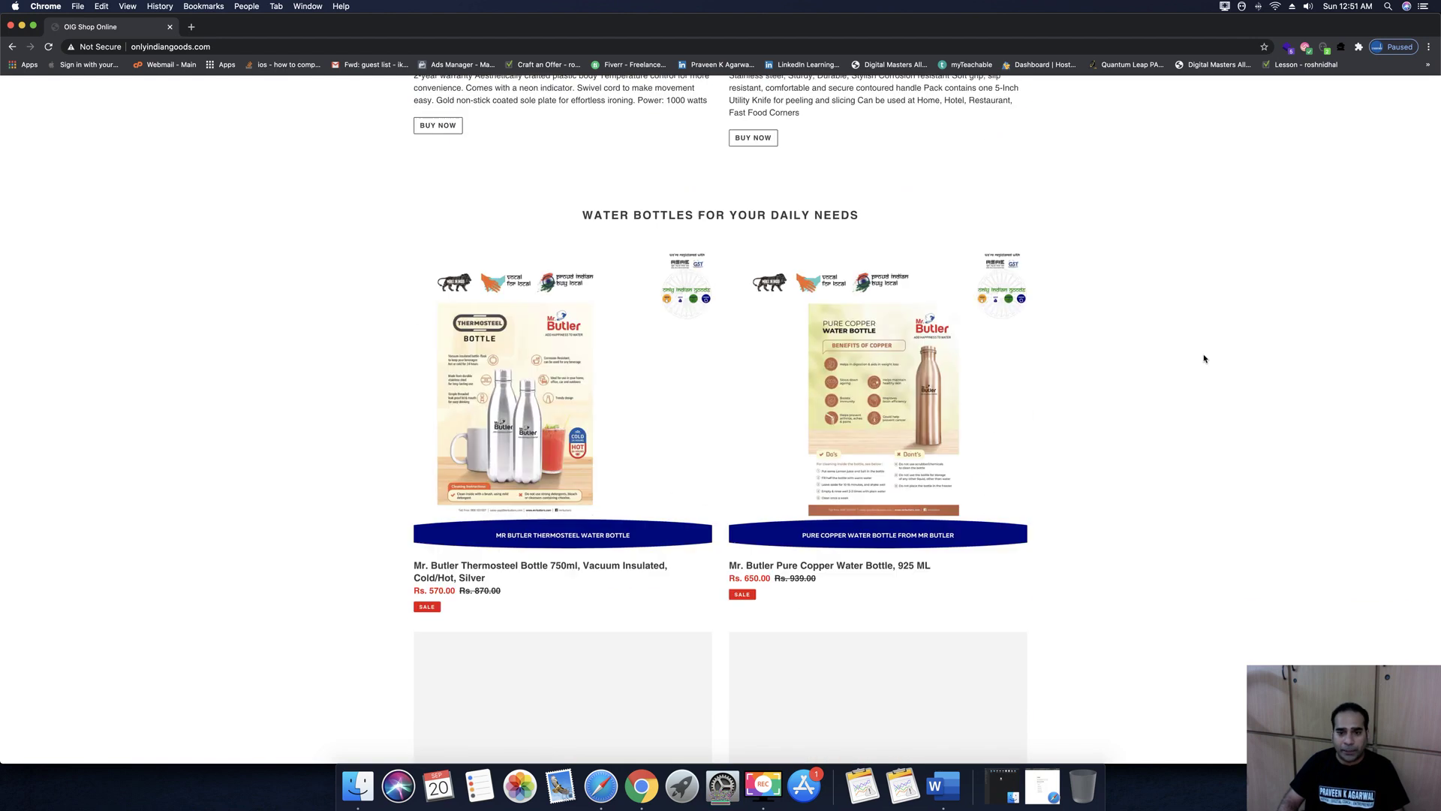
pyautogui.scroll(-6, 1204, 358)
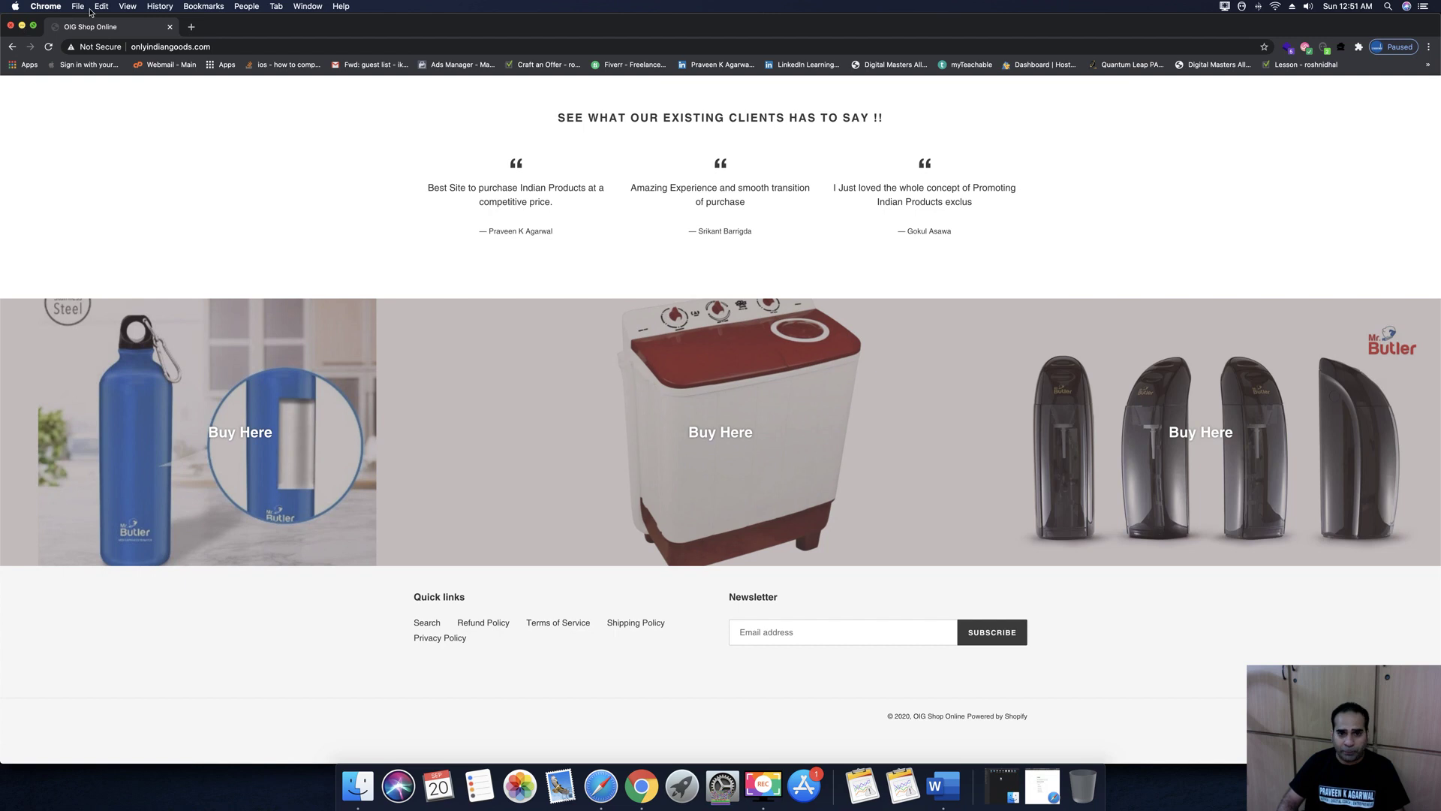
pyautogui.press('super+m')
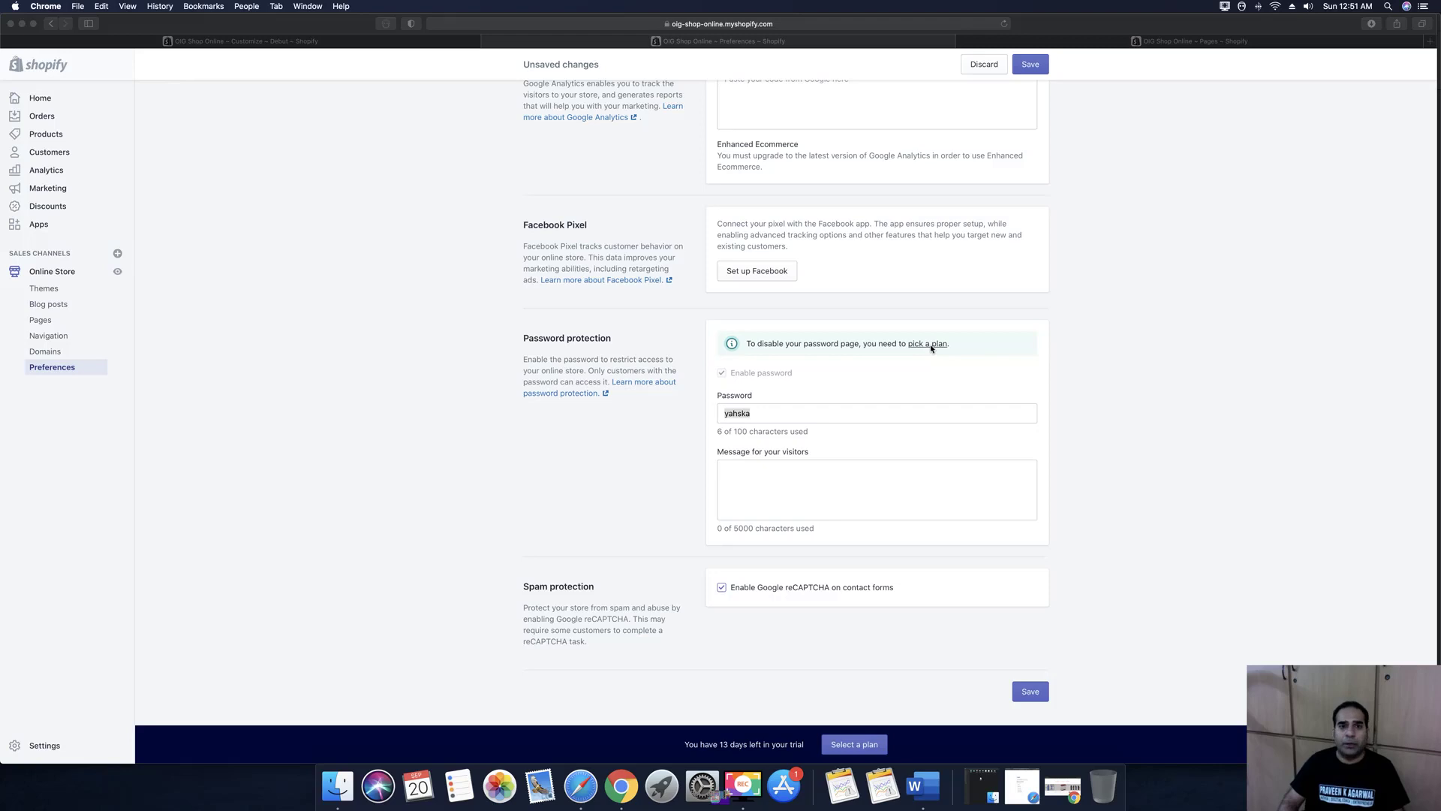
# Compare Basic $29, Shopify $79 and Advanced $299 plans, noting 1.0% and 0.5% transaction fees
pyautogui.click(929, 344)
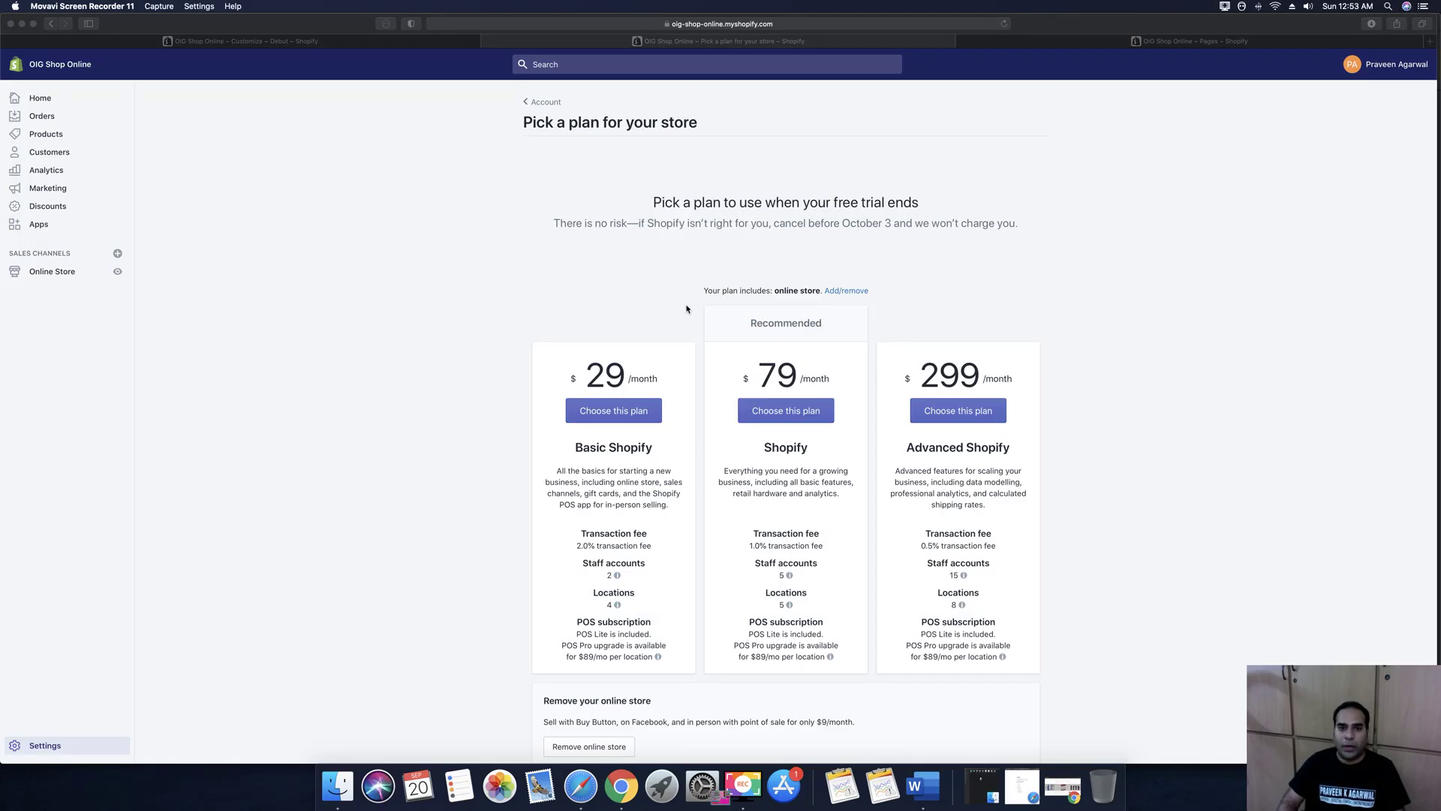
pyautogui.scroll(-3, 1026, 469)
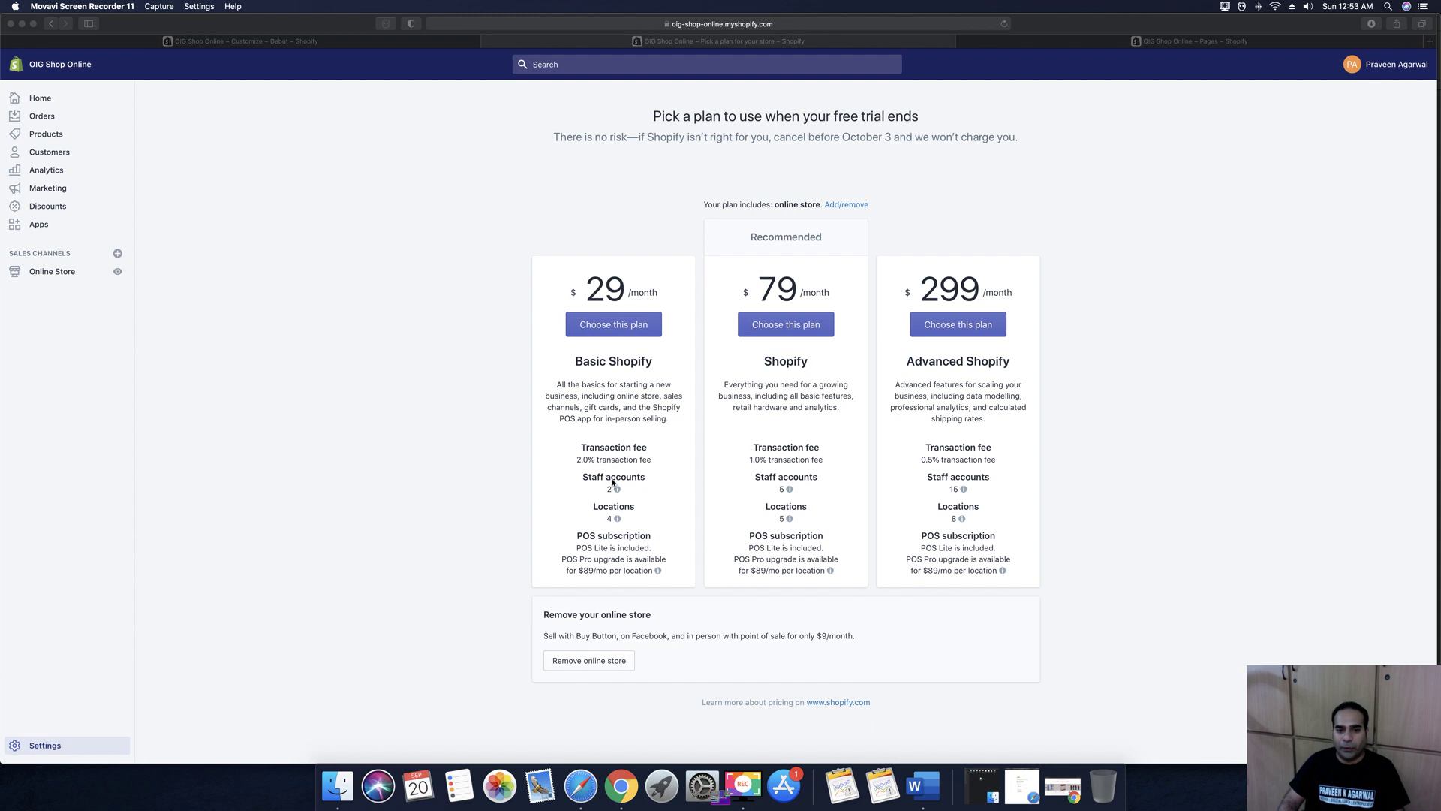
pyautogui.click(618, 521)
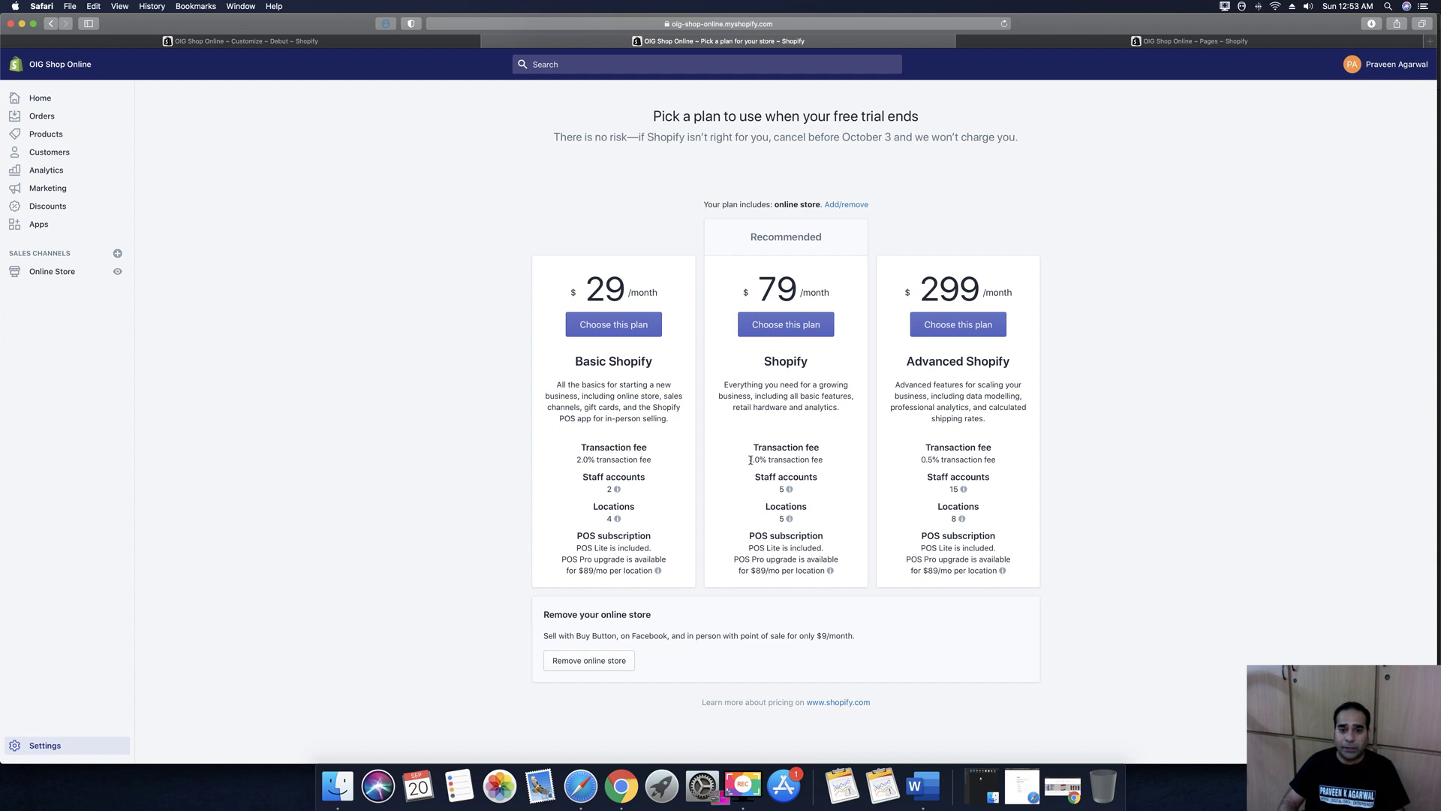
pyautogui.moveTo(749, 461); pyautogui.dragTo(826, 461)
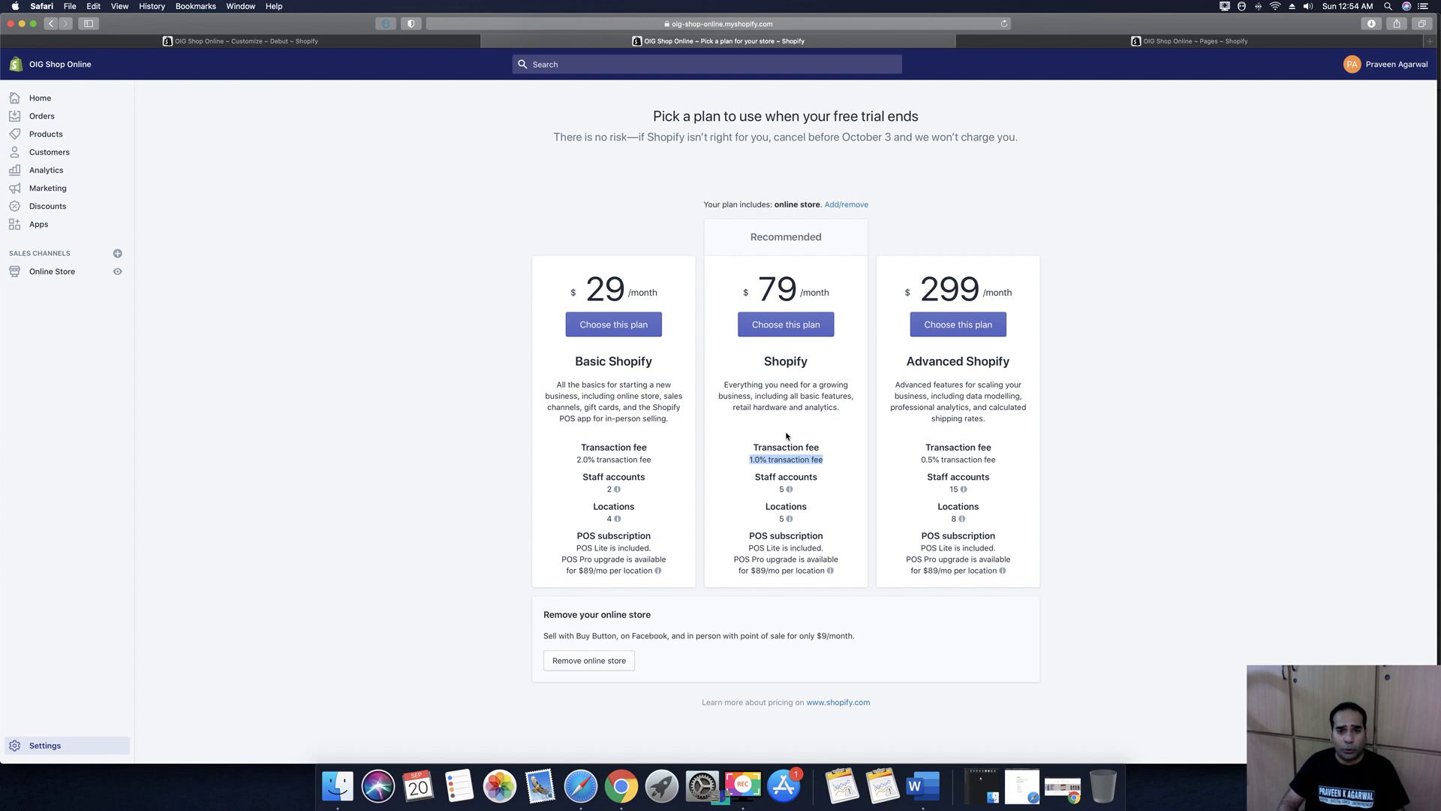
pyautogui.click(951, 284)
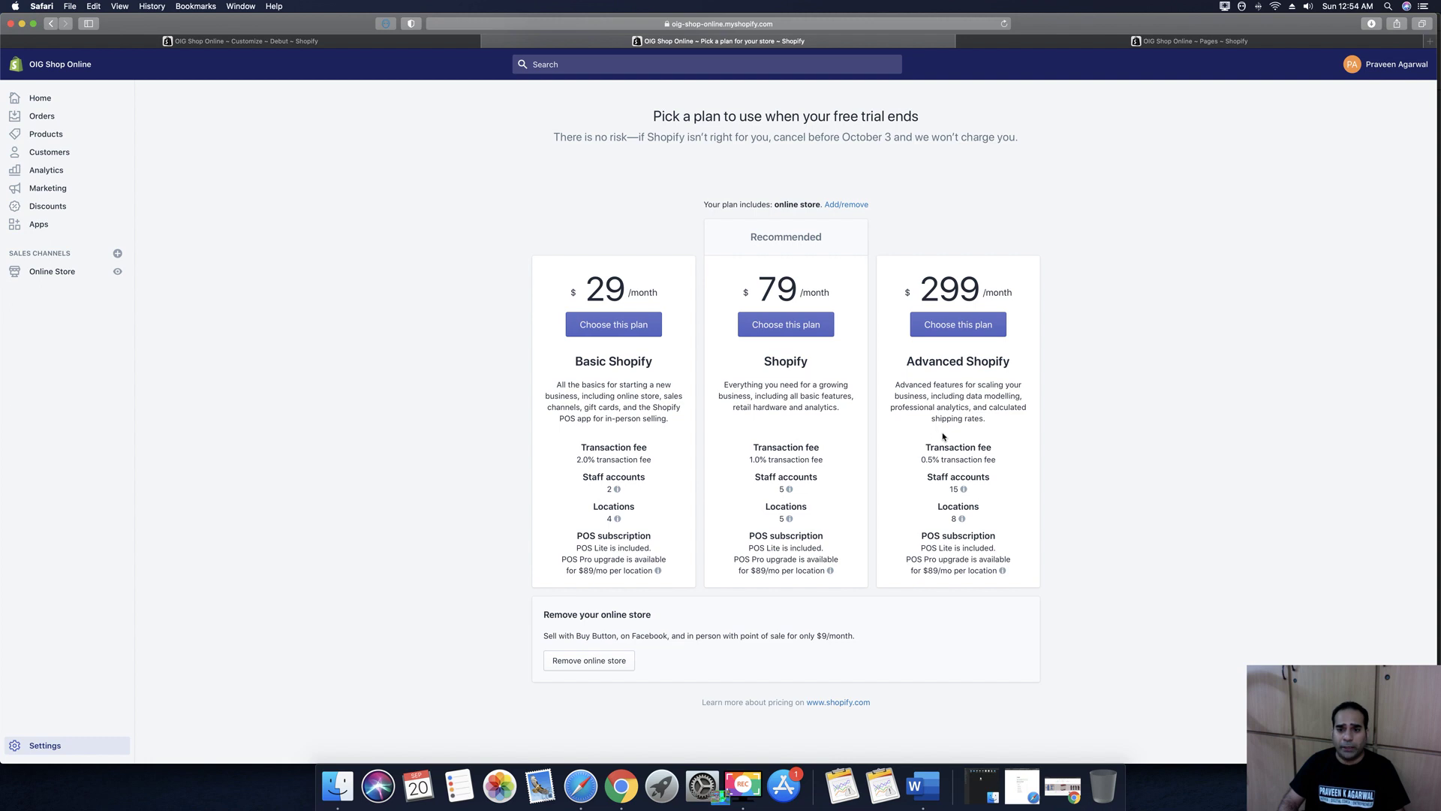
pyautogui.moveTo(921, 458); pyautogui.dragTo(999, 458)
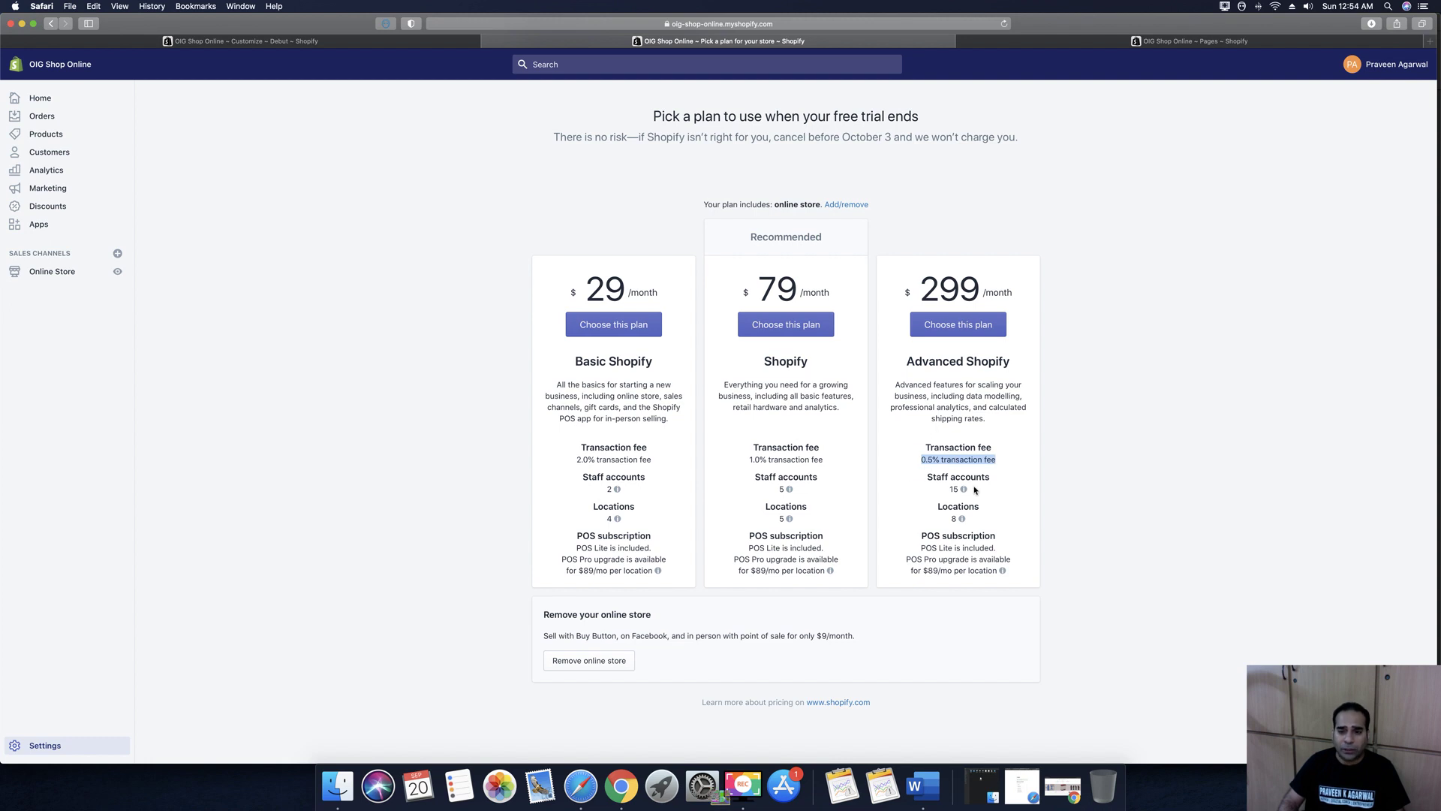
pyautogui.click(757, 427)
pyautogui.scroll(1, 757, 426)
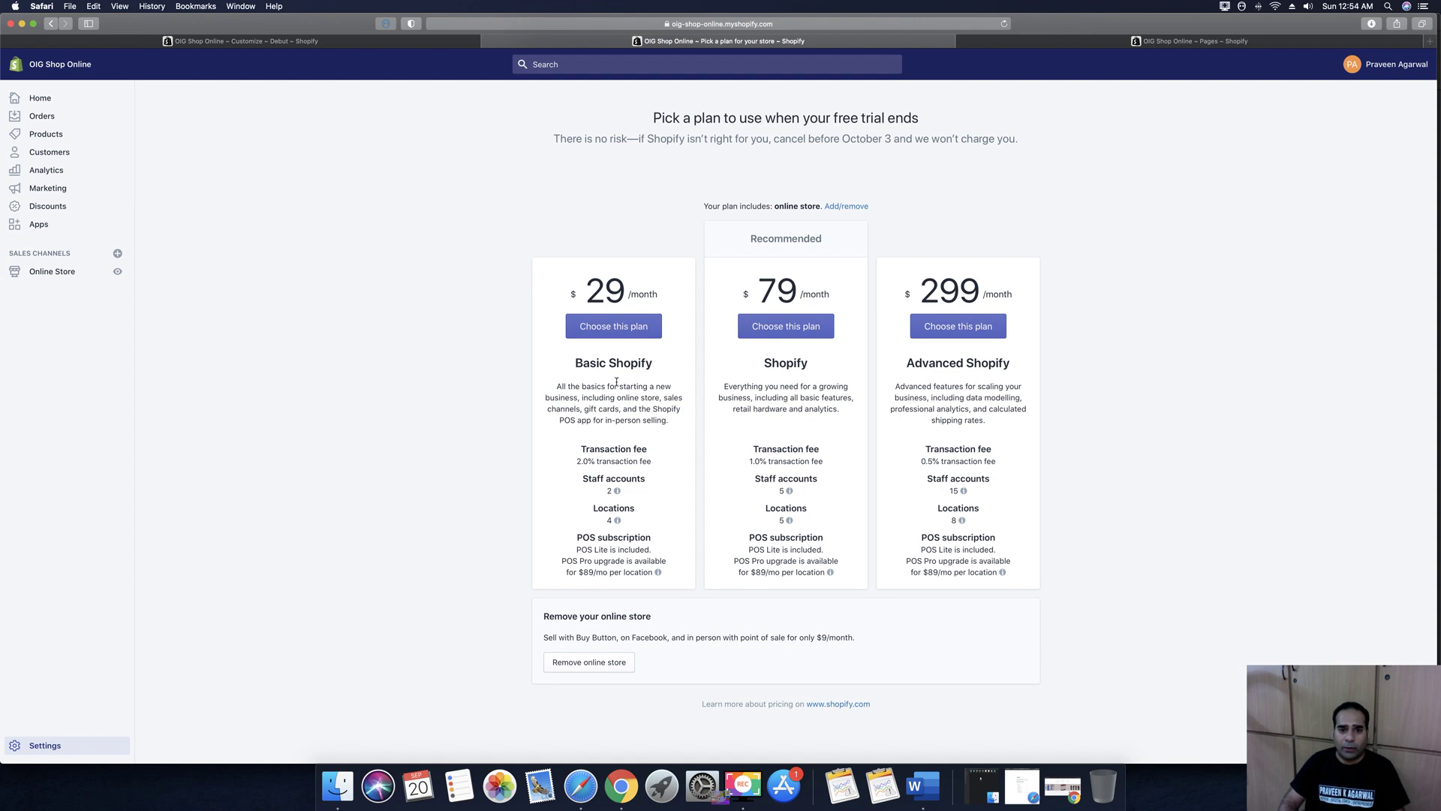
# Start the Basic Shopify plan billed $29.00 USD every 30 days, then review the Home dashboard
pyautogui.click(603, 326)
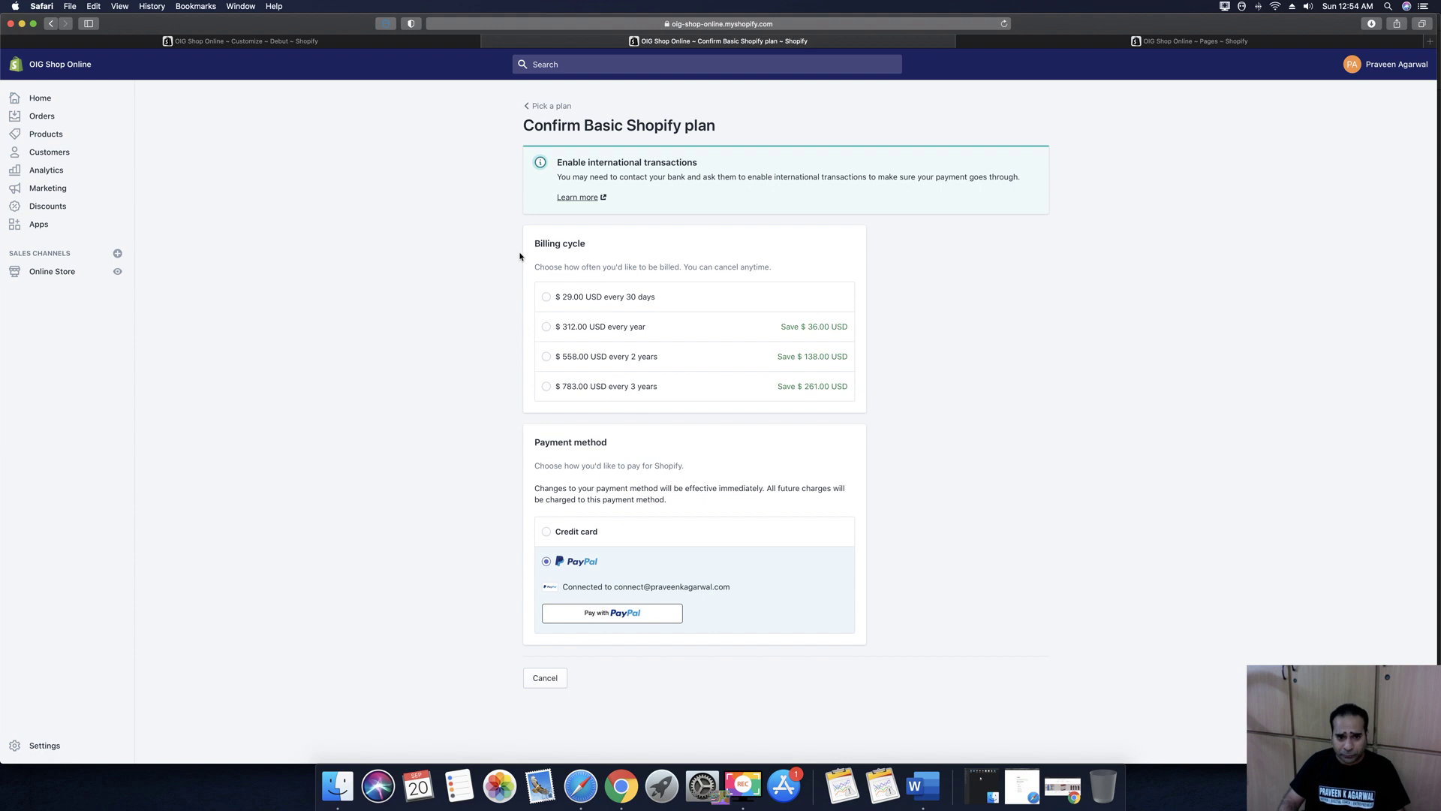
pyautogui.click(547, 300)
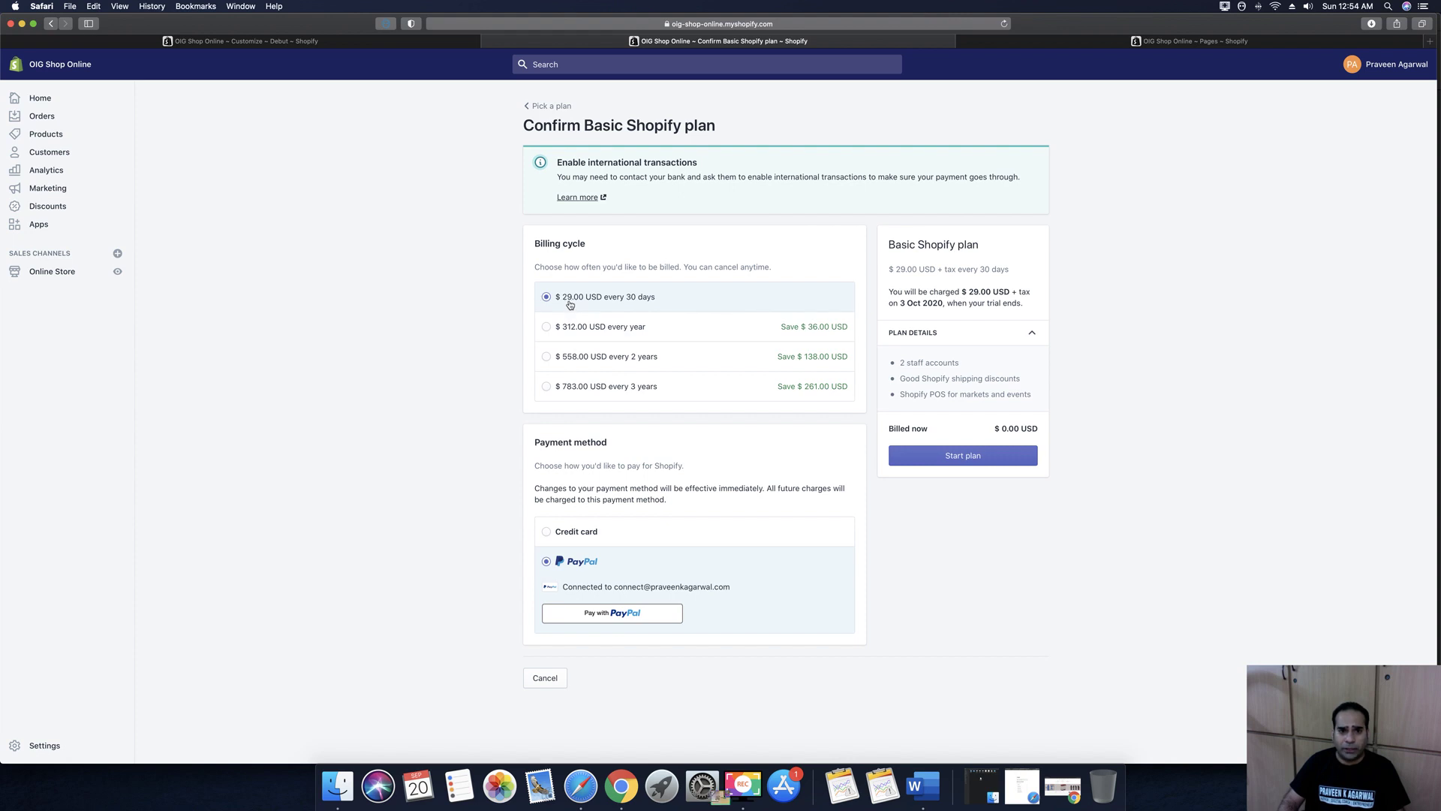
pyautogui.click(892, 459)
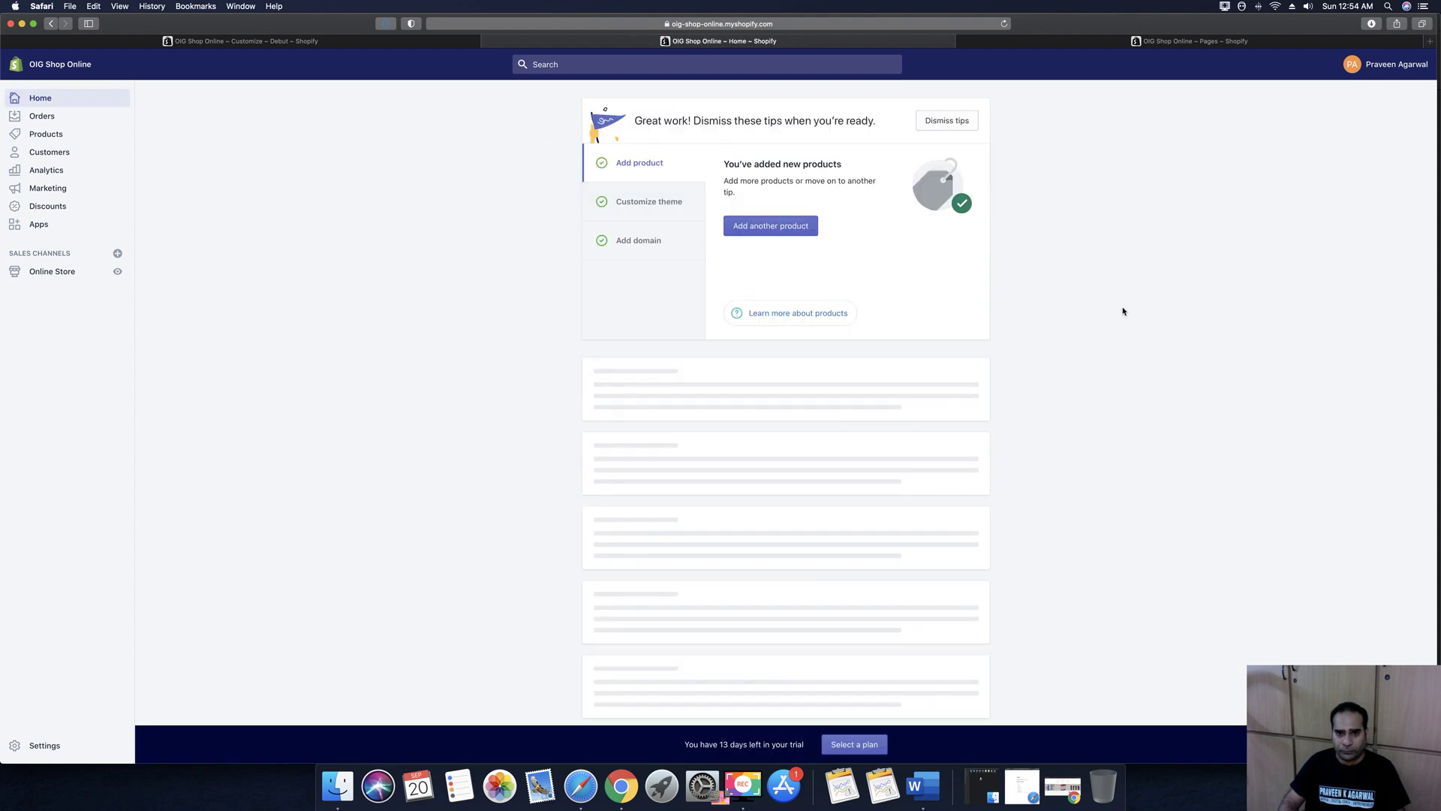
pyautogui.scroll(-10, 1082, 305)
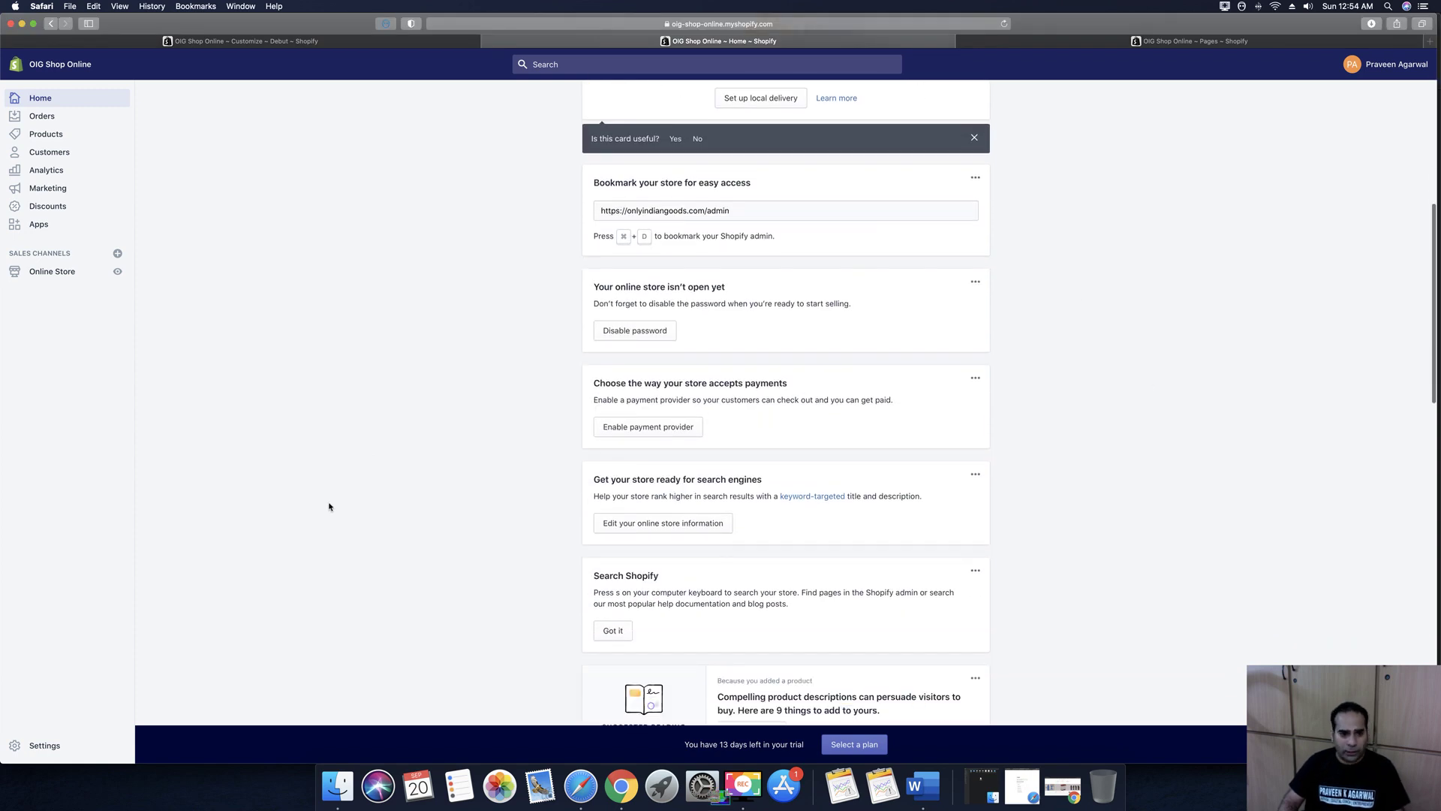
pyautogui.scroll(-3, 225, 496)
# Disable the store password in Online Store Preferences, clear the old password and save
pyautogui.click(311, 42)
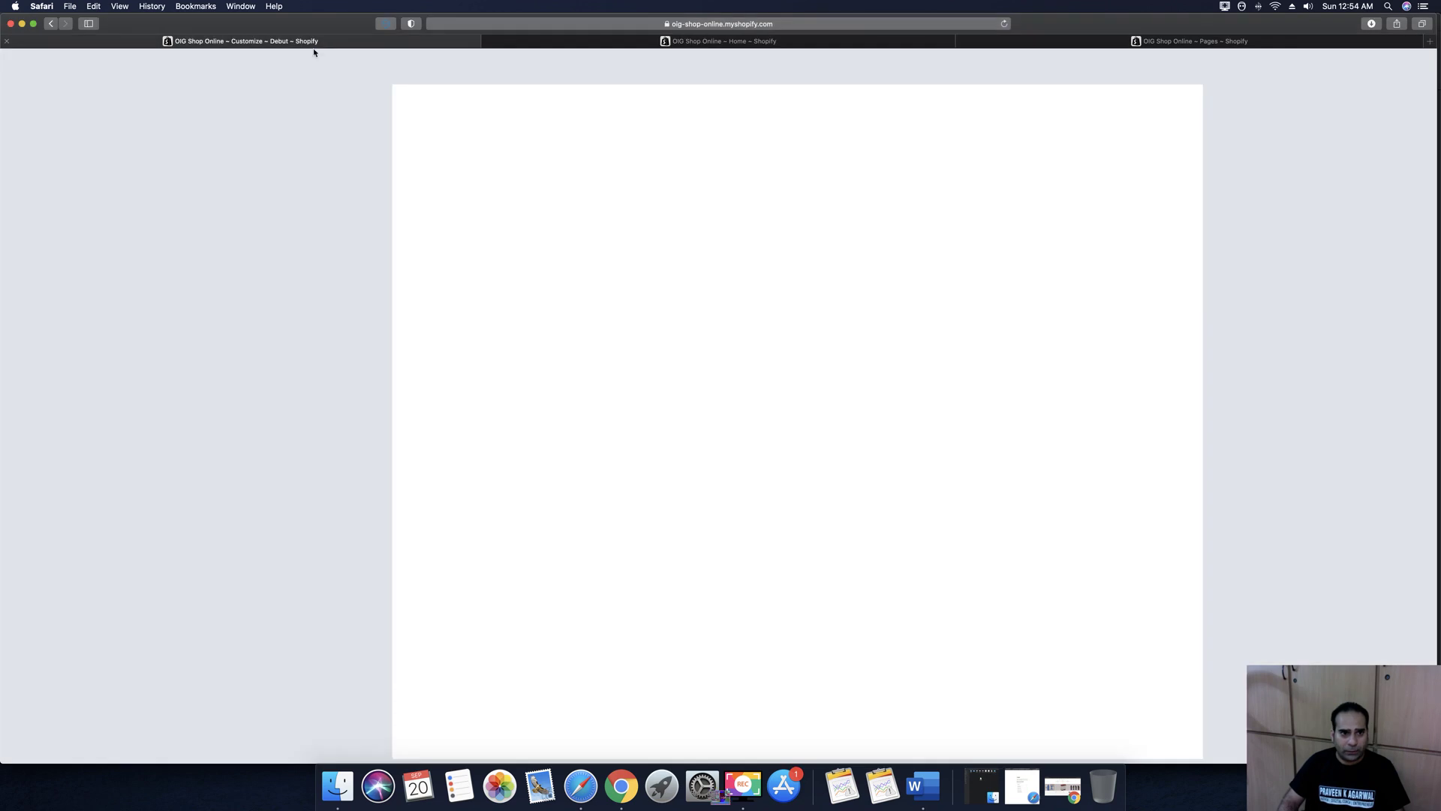
pyautogui.click(1171, 42)
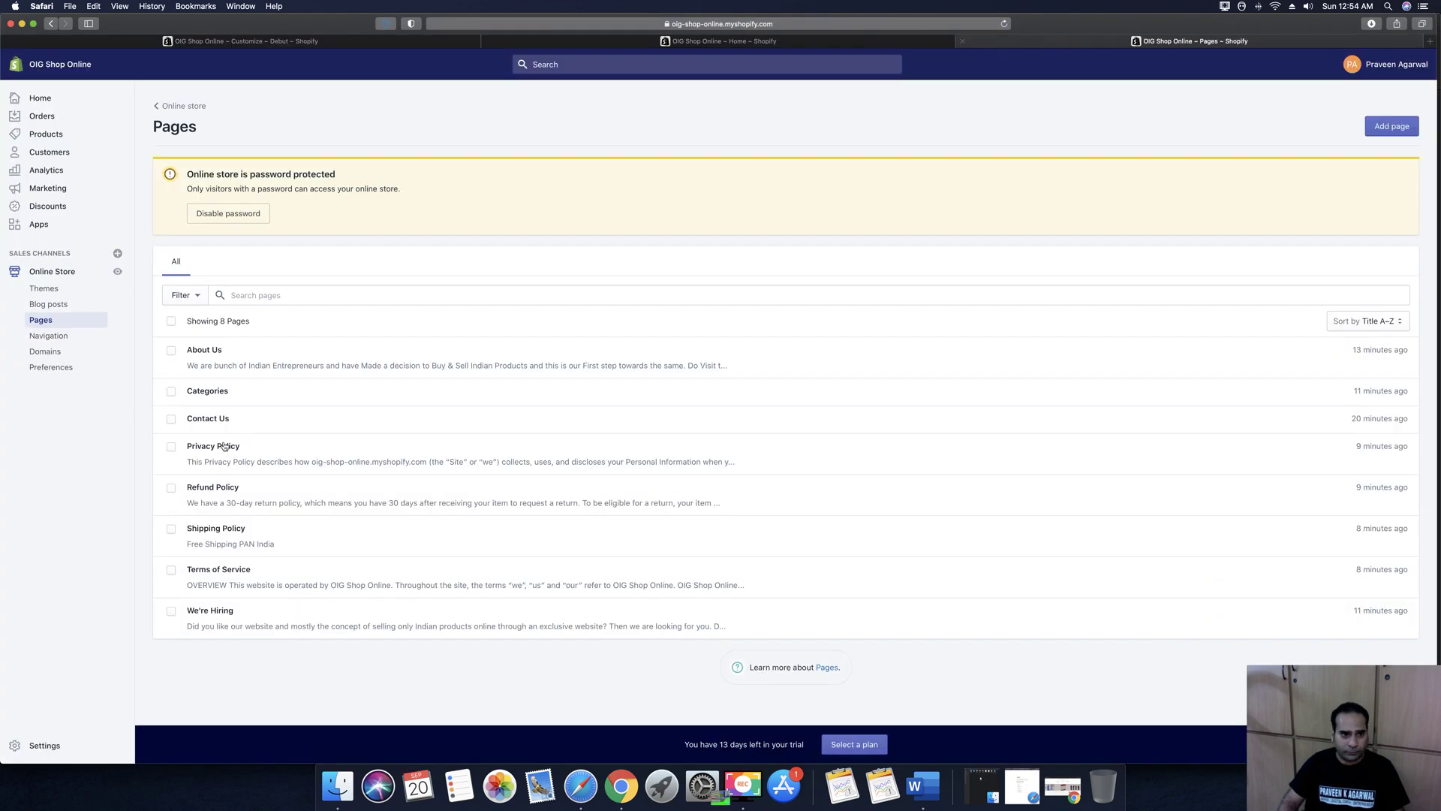
pyautogui.click(53, 370)
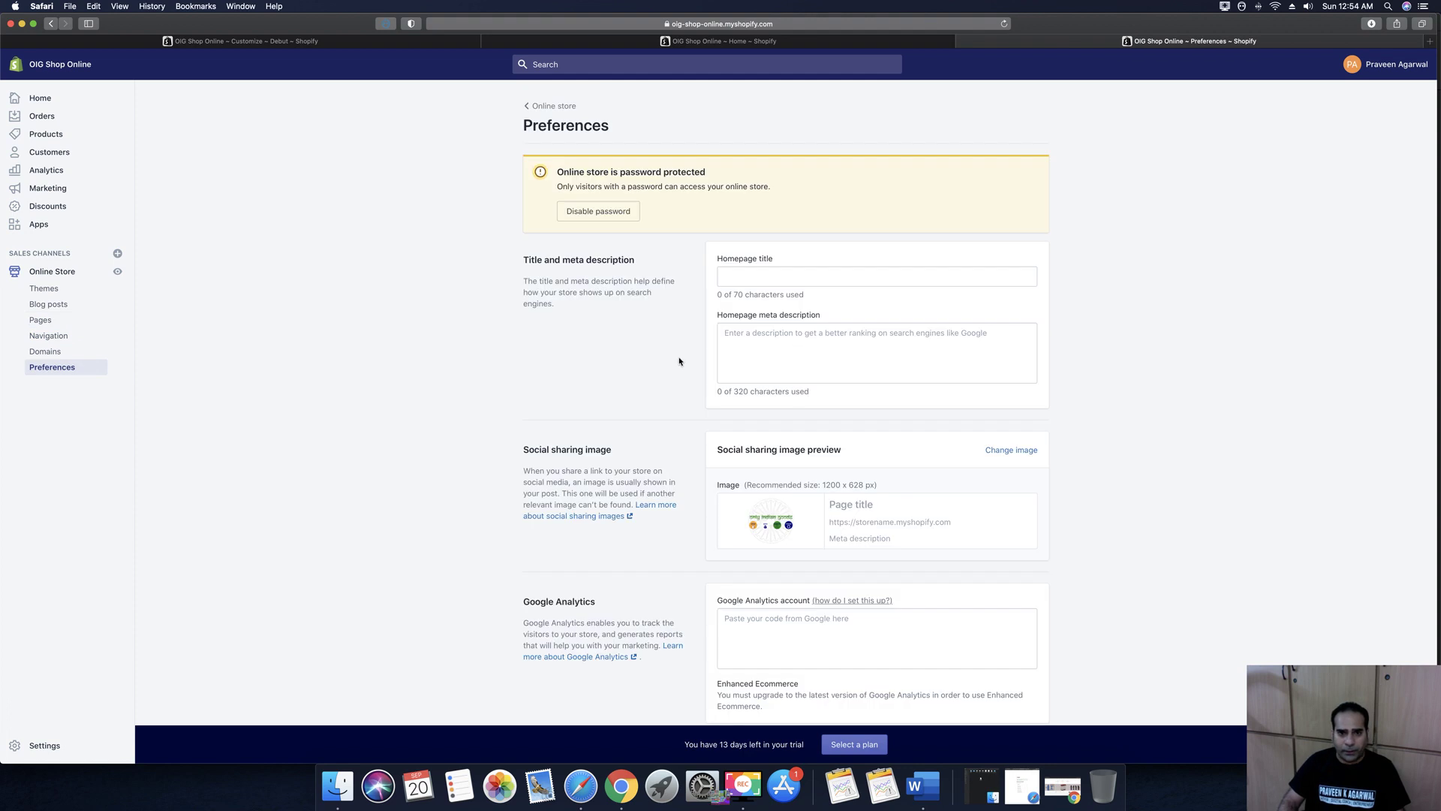
pyautogui.scroll(-2, 679, 361)
pyautogui.click(598, 165)
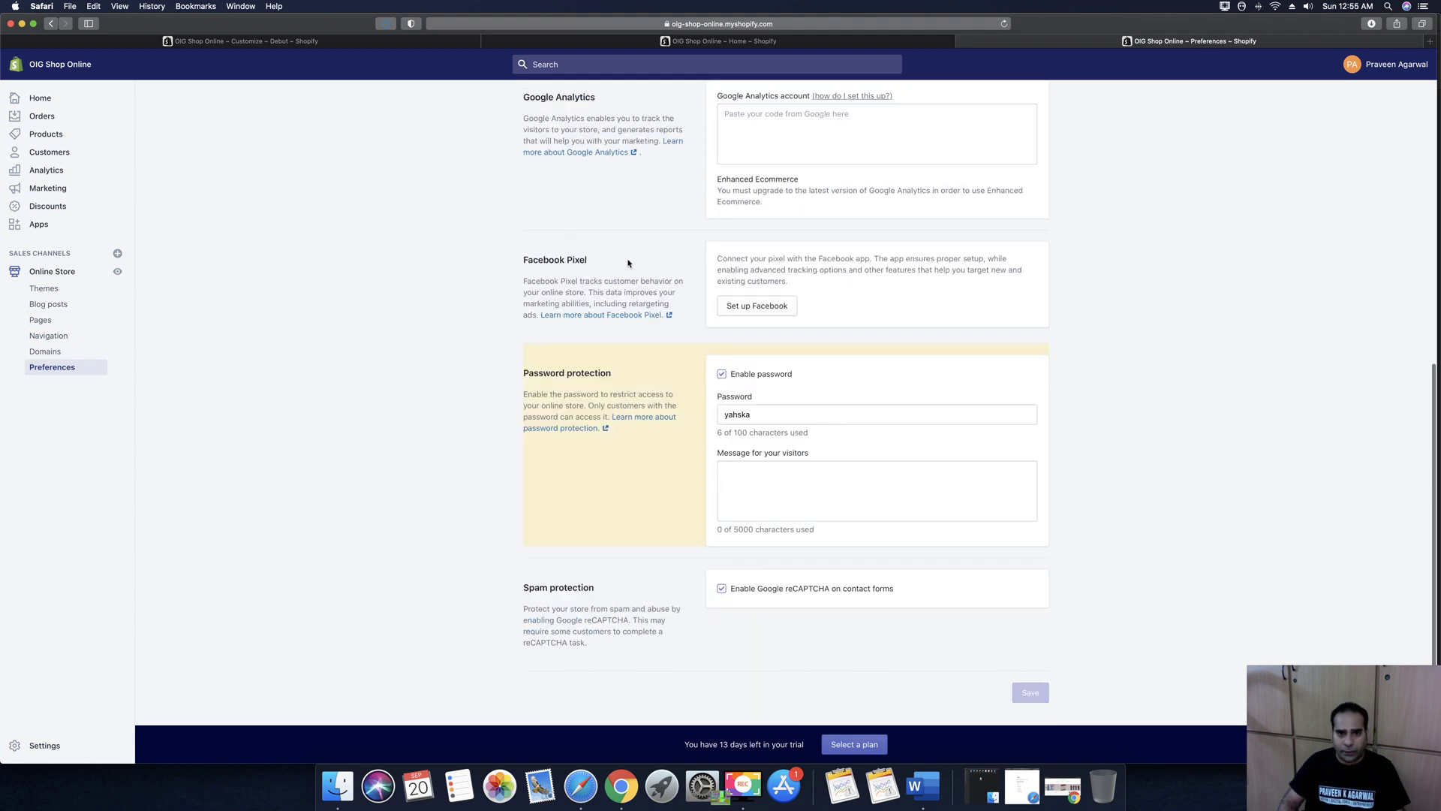
pyautogui.click(722, 375)
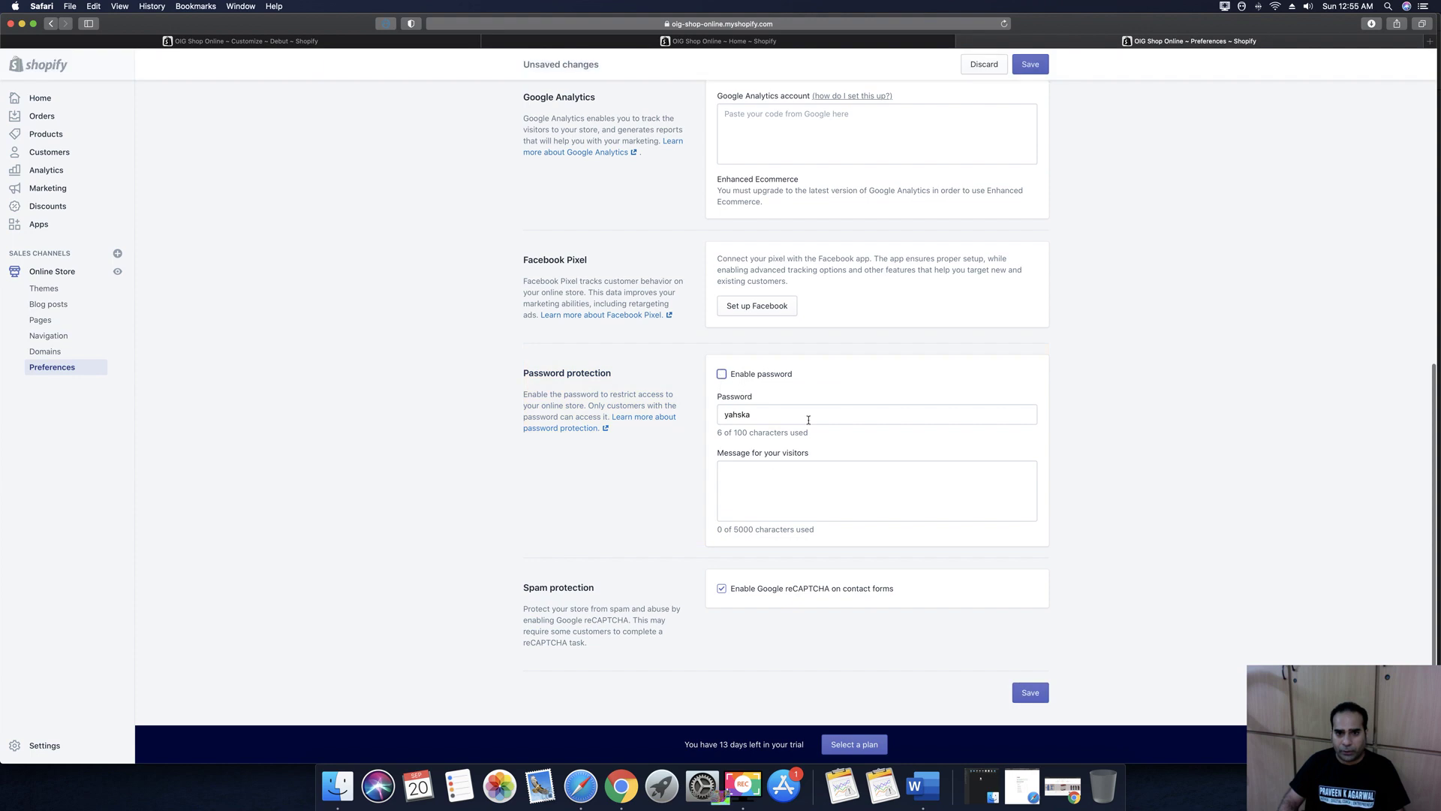
pyautogui.press('BackSpace')
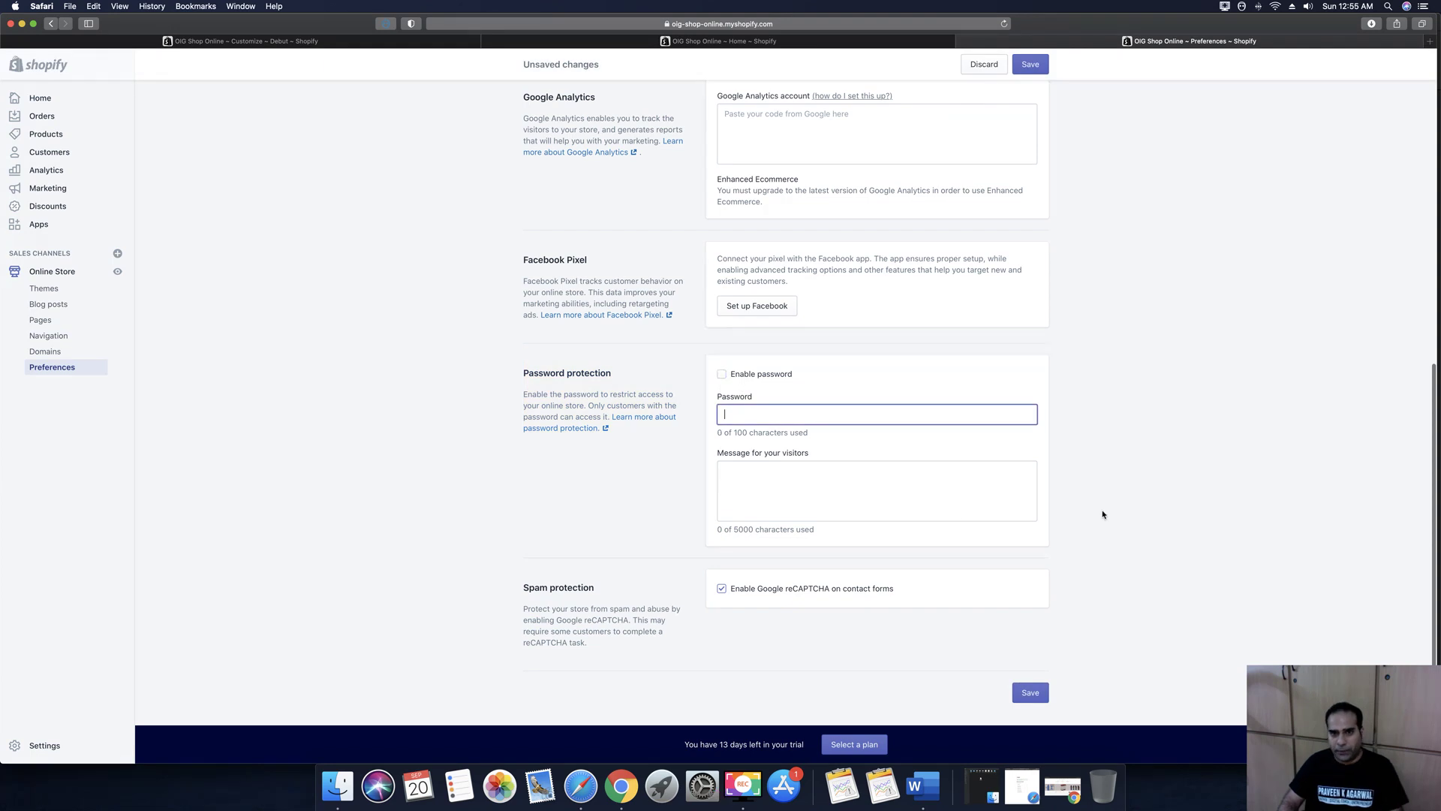
pyautogui.press('Return')
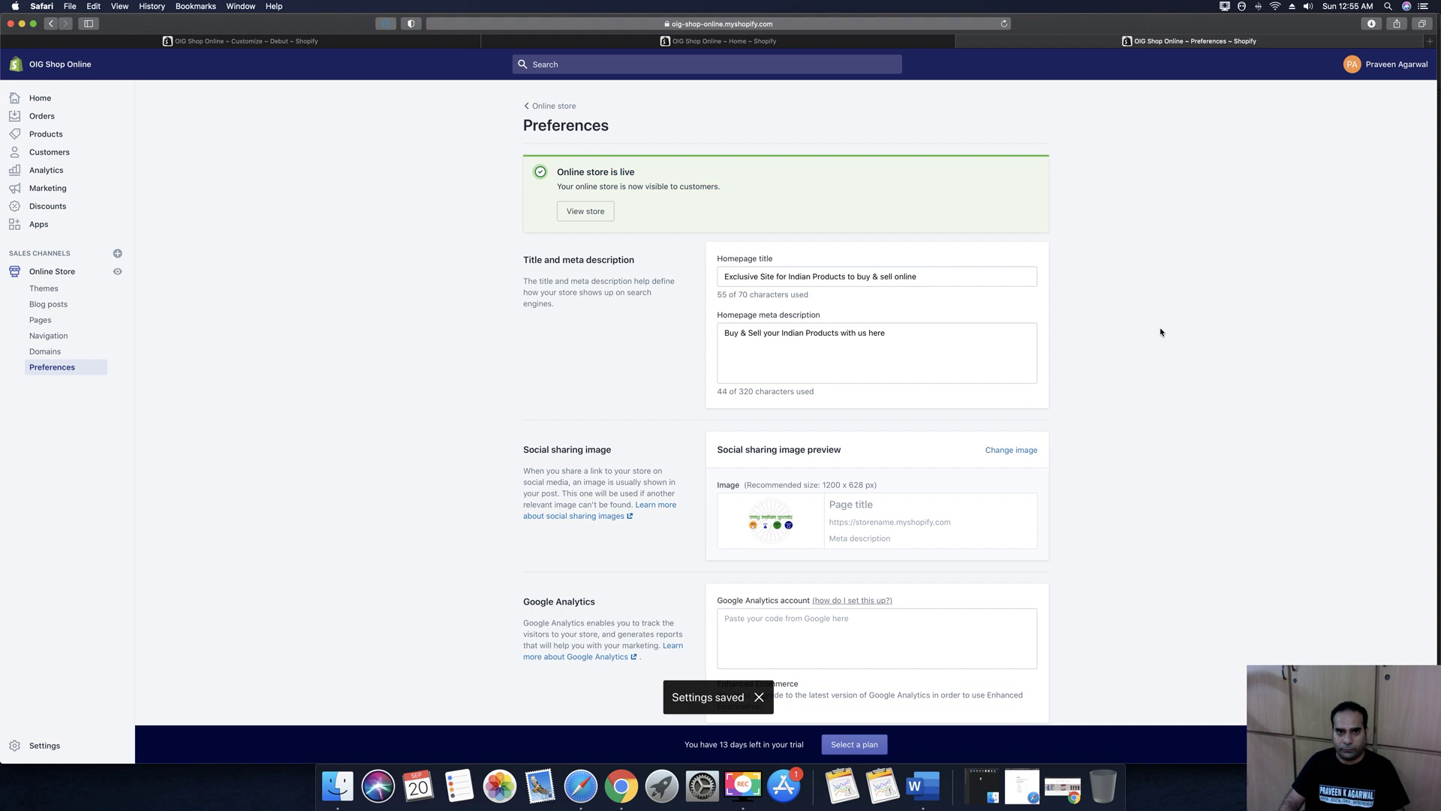
pyautogui.click(617, 789)
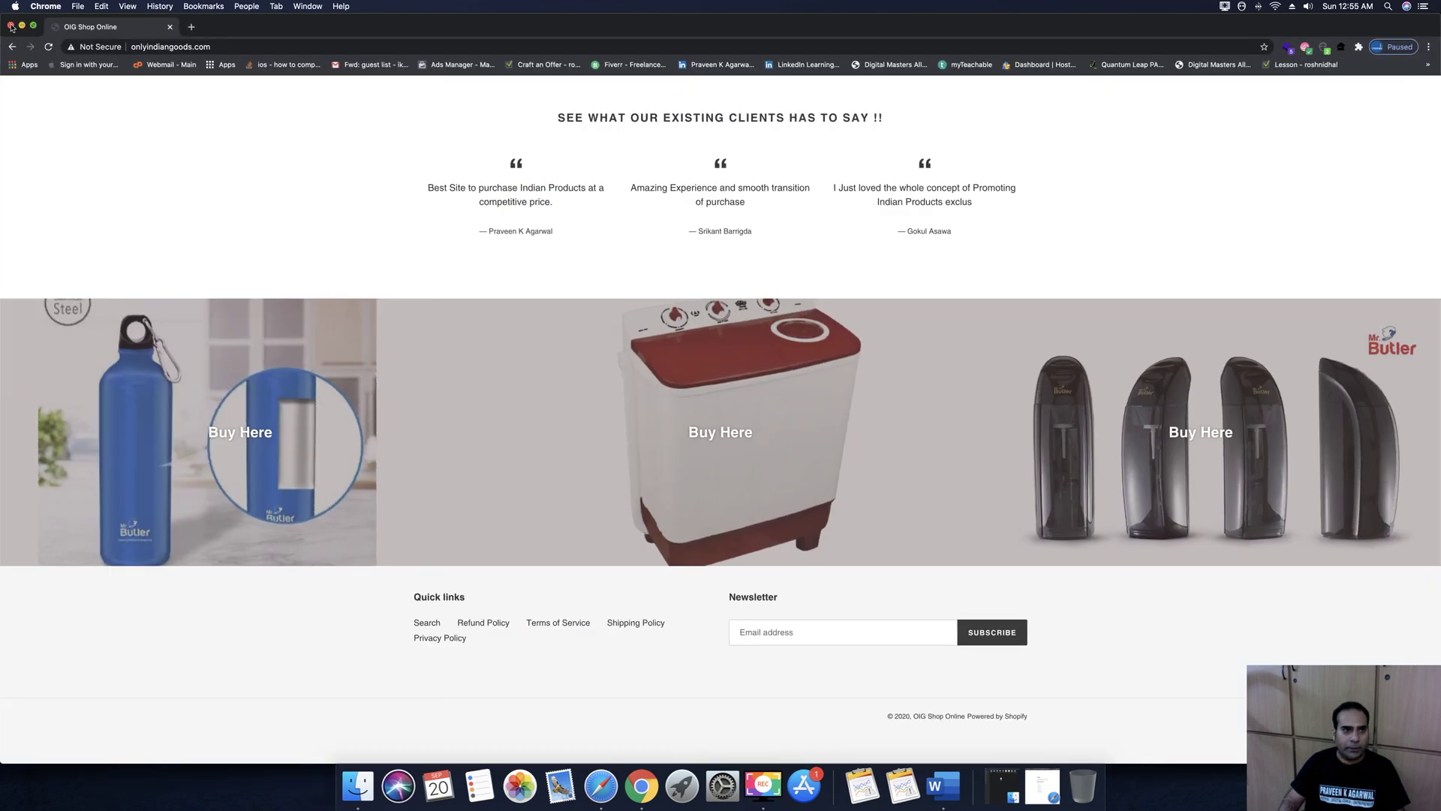
# Reopen Chrome and browse the now-live storefront at onlyindiangoods.com, checking its full web address
pyautogui.click(12, 27)
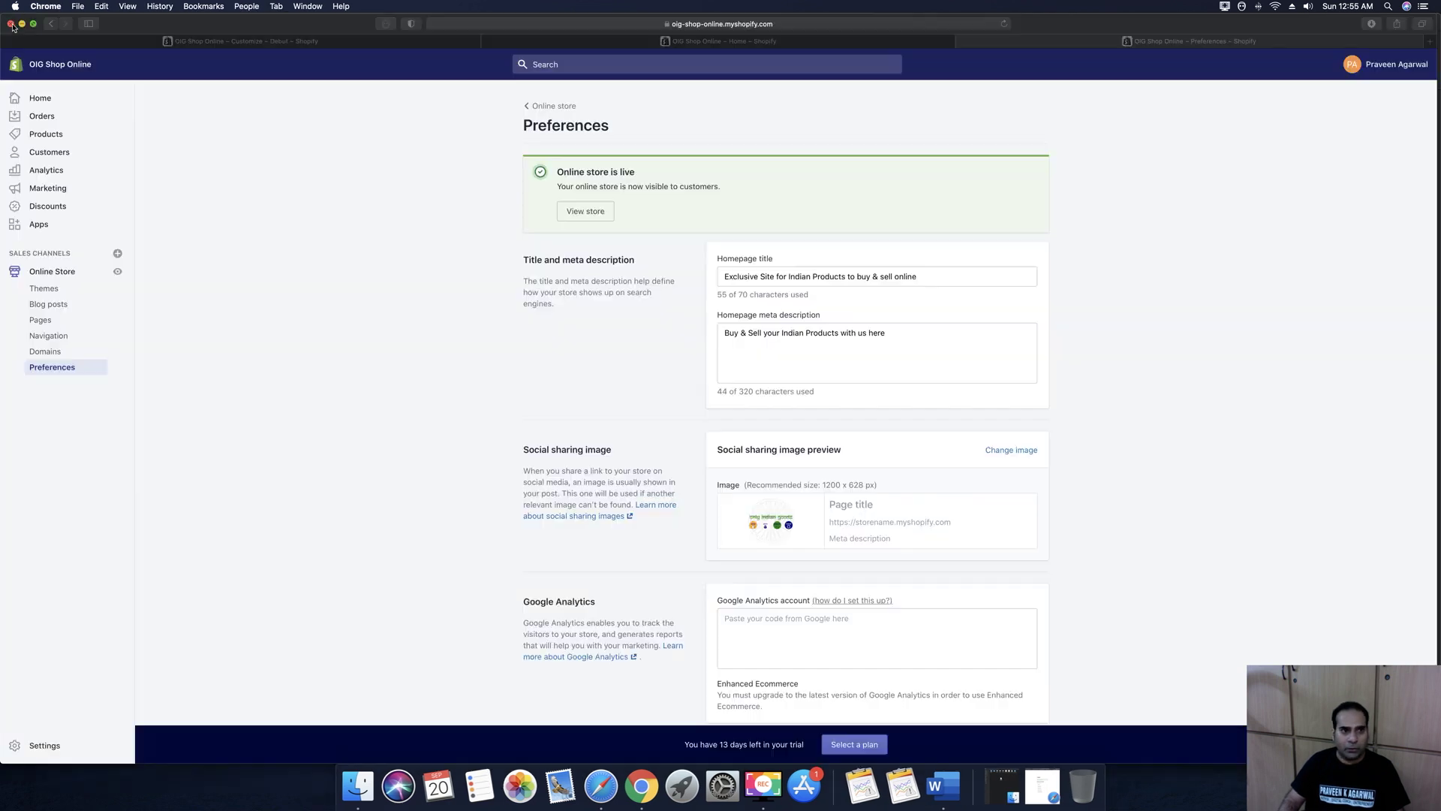
pyautogui.click(644, 785)
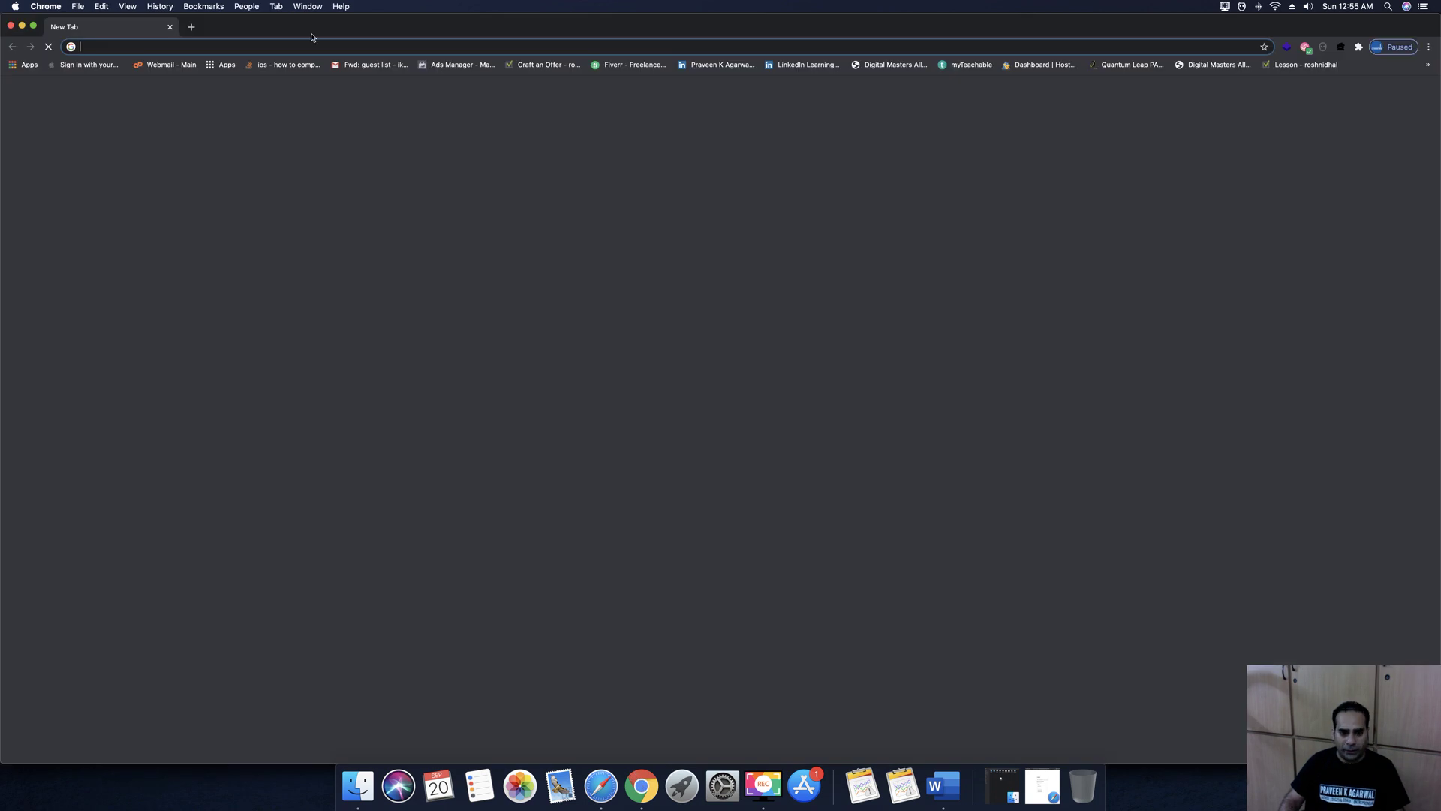
pyautogui.write('onlyindiangoods.com')
pyautogui.press('Return')
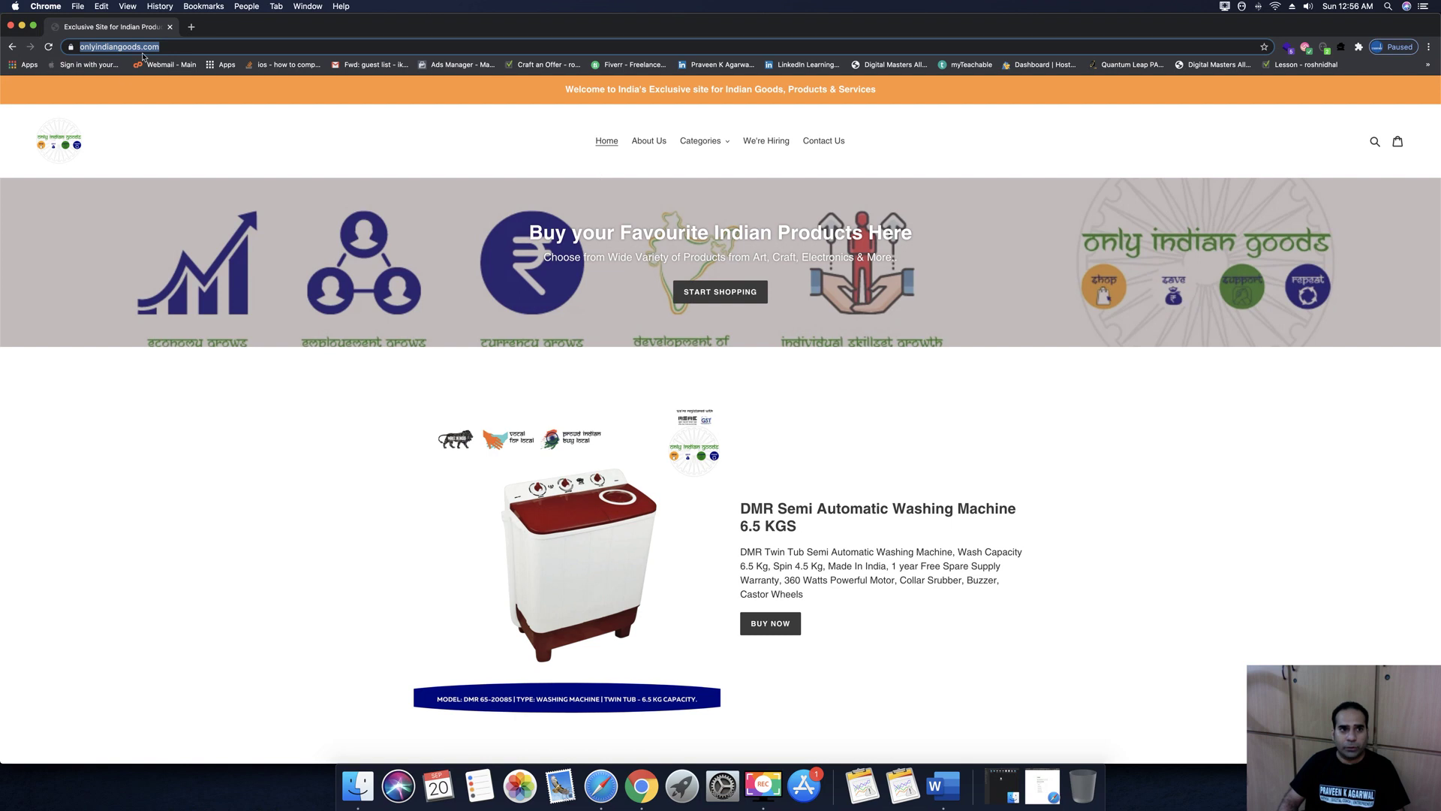
pyautogui.click(181, 47)
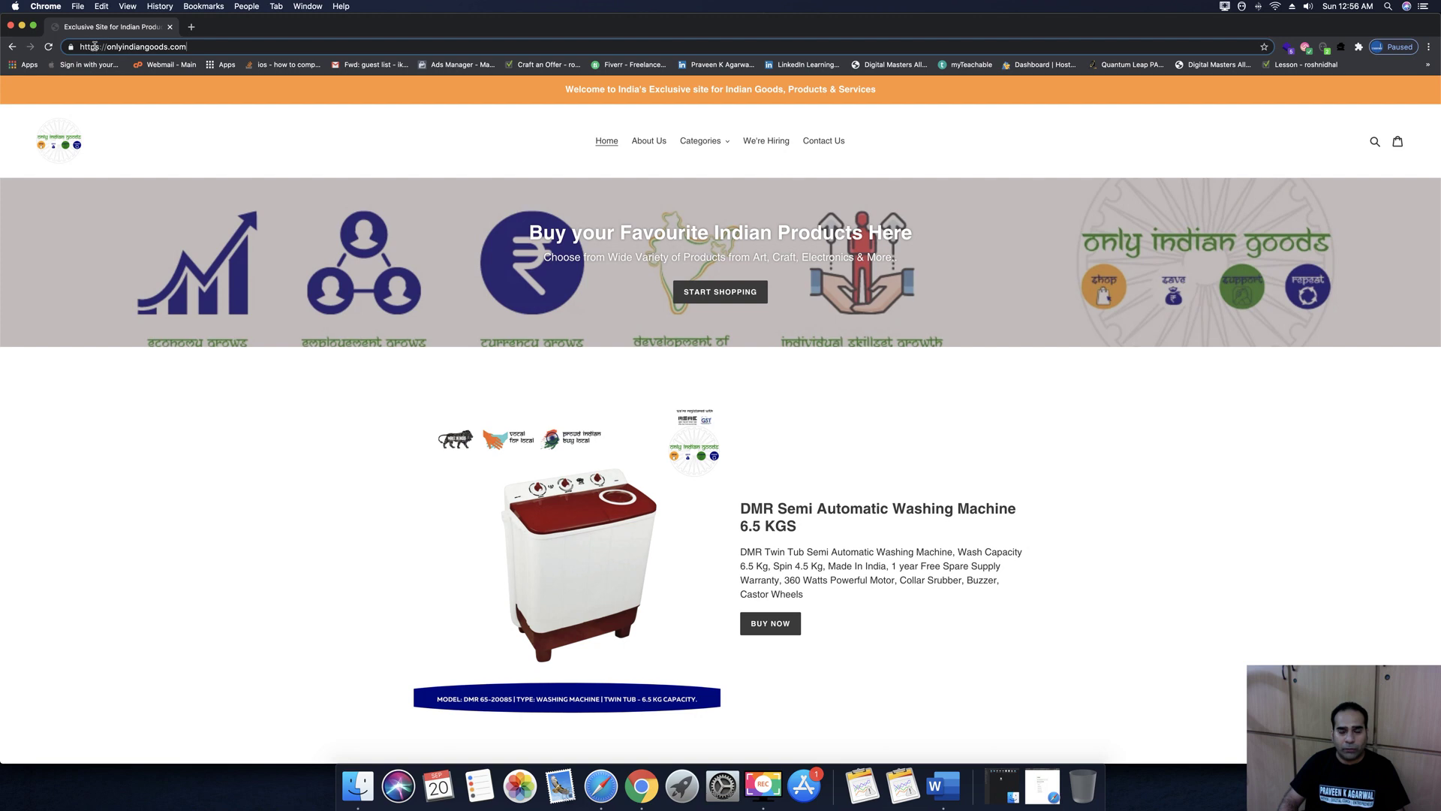
pyautogui.scroll(-20, 803, 320)
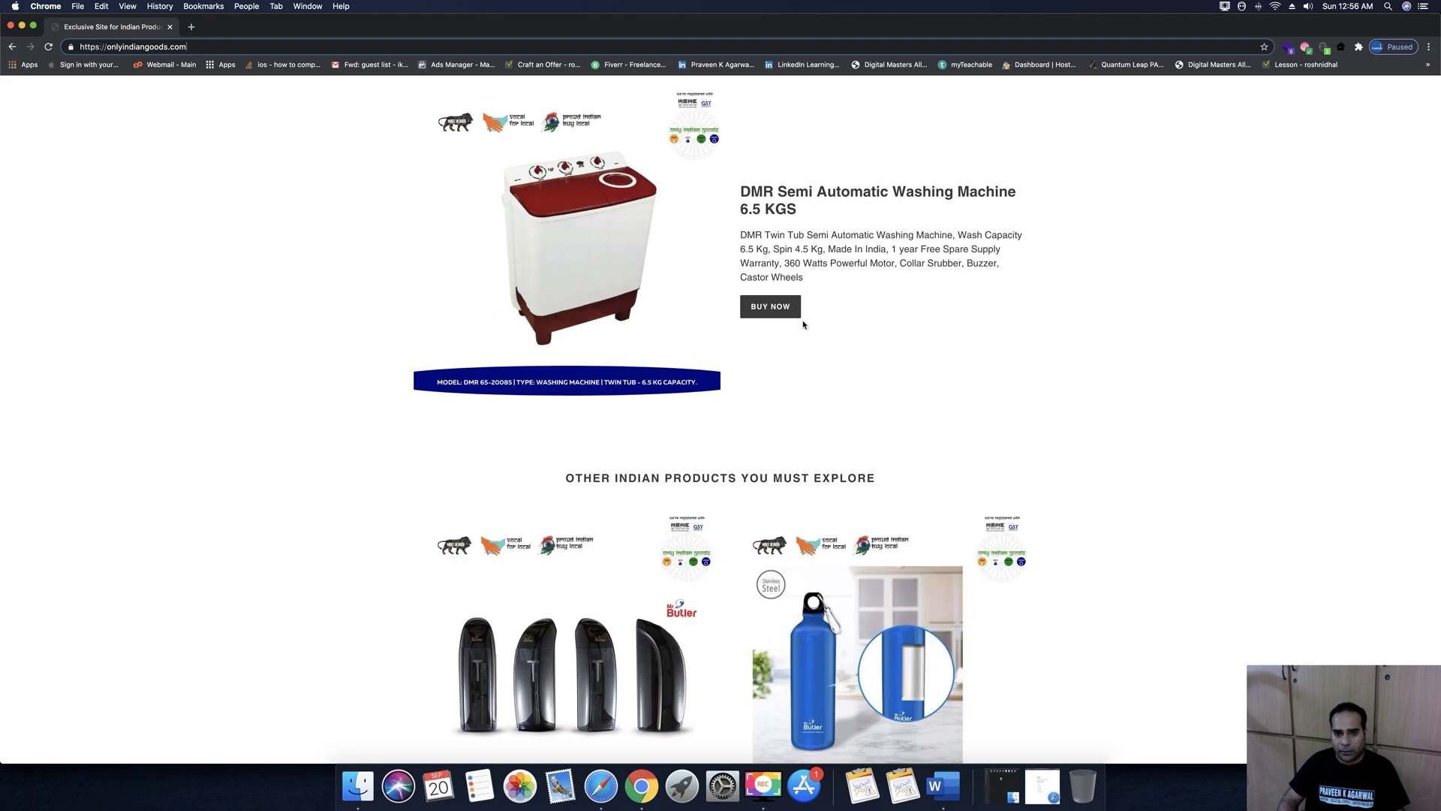
pyautogui.scroll(-6, 803, 320)
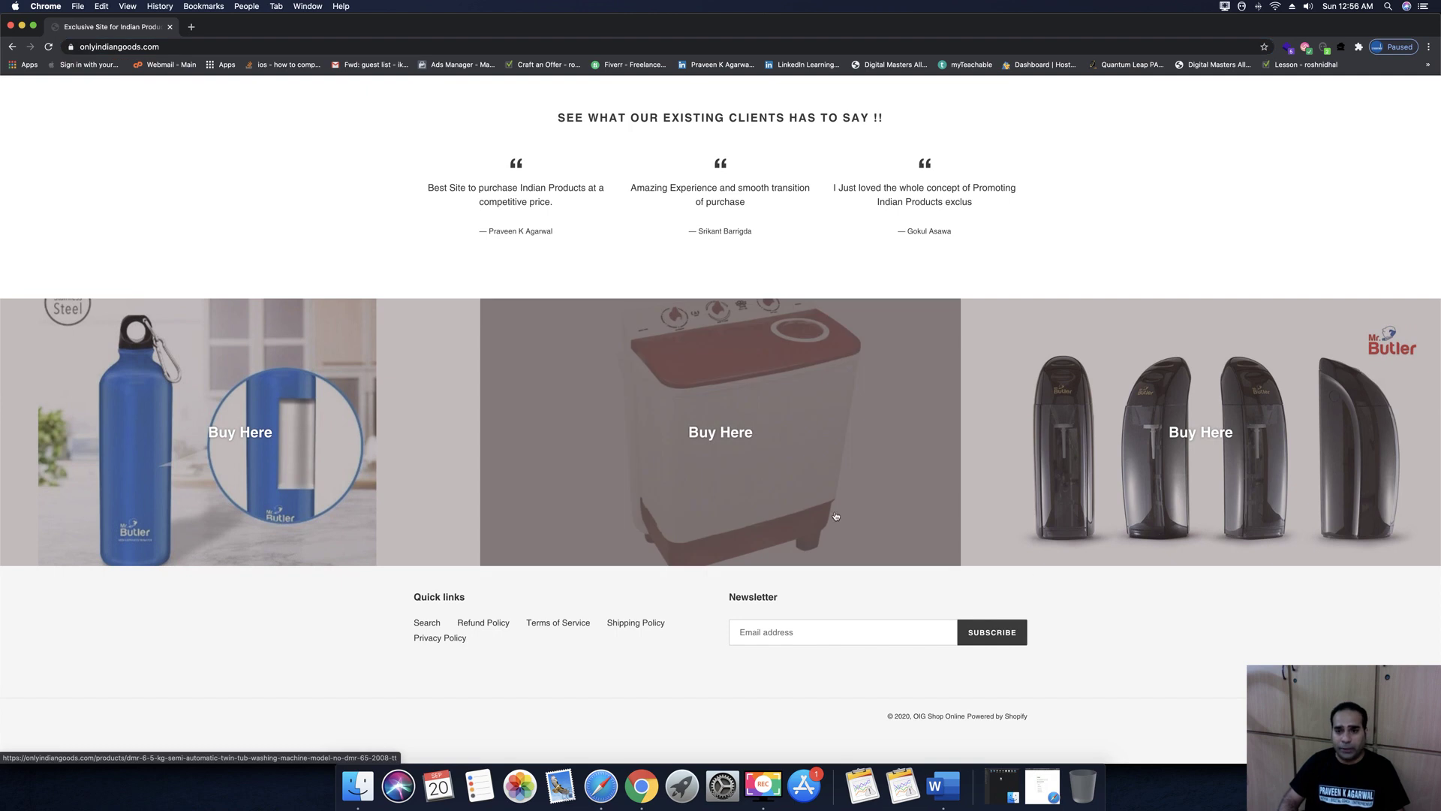
pyautogui.scroll(8, 834, 512)
pyautogui.scroll(10, 834, 512)
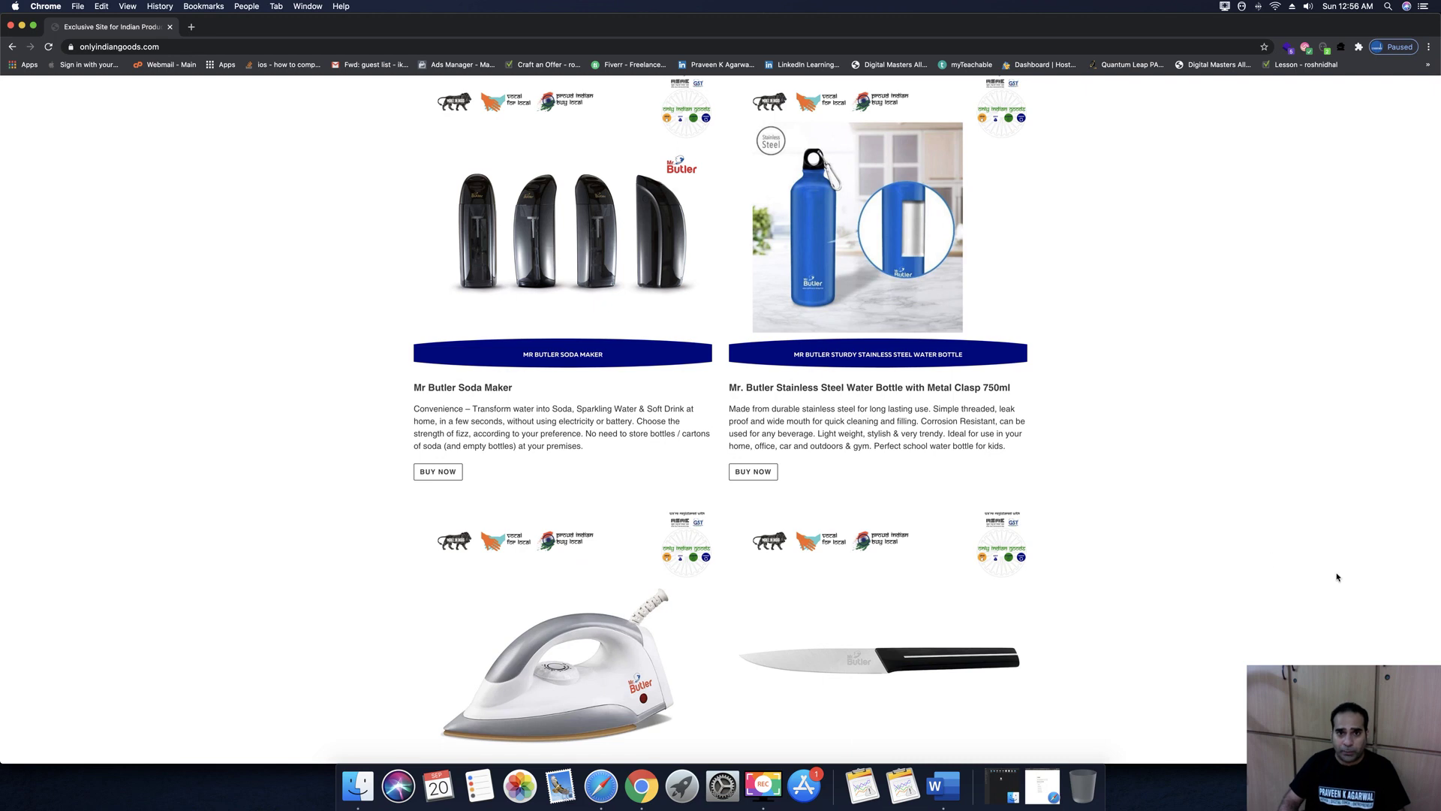
pyautogui.scroll(15, 1234, 486)
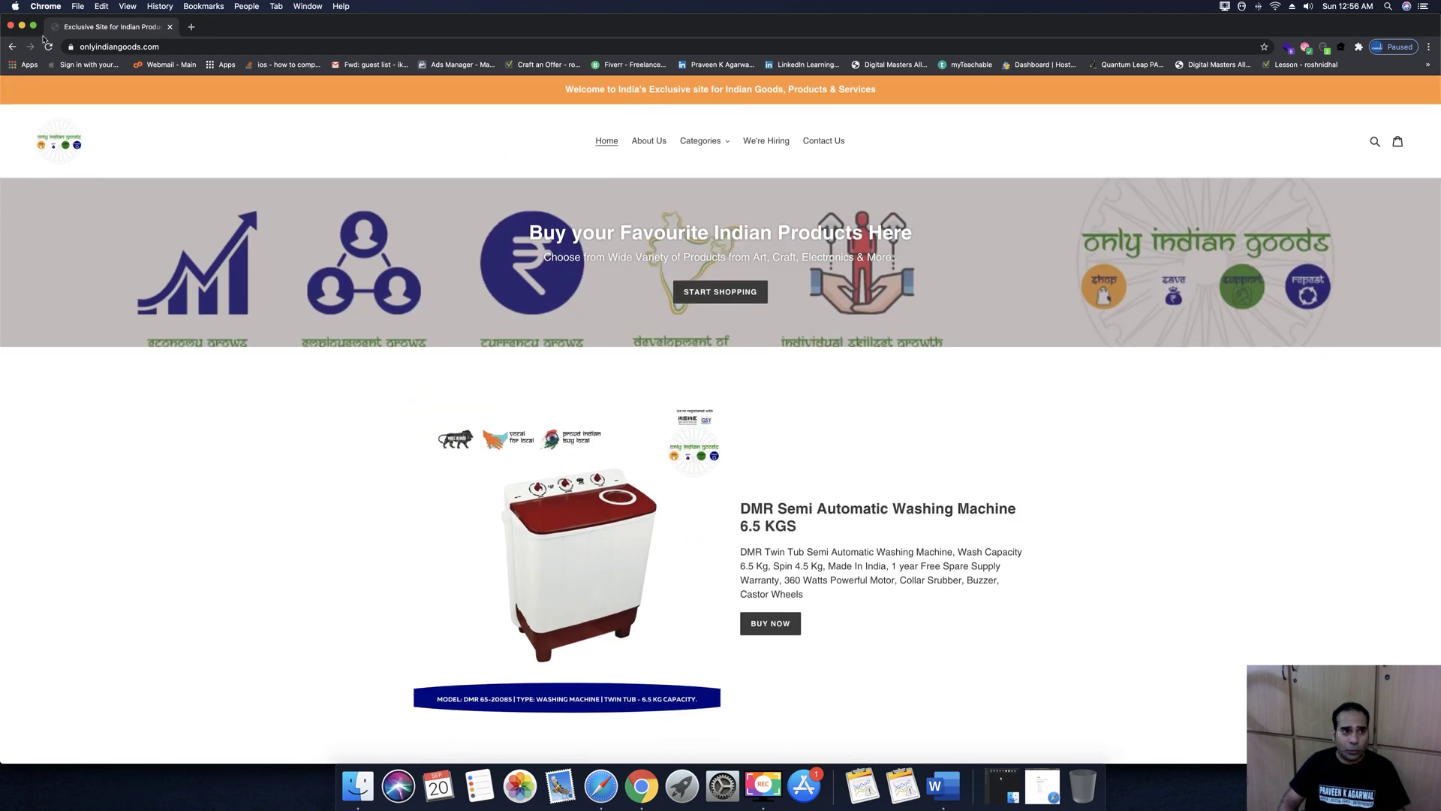
pyautogui.click(23, 26)
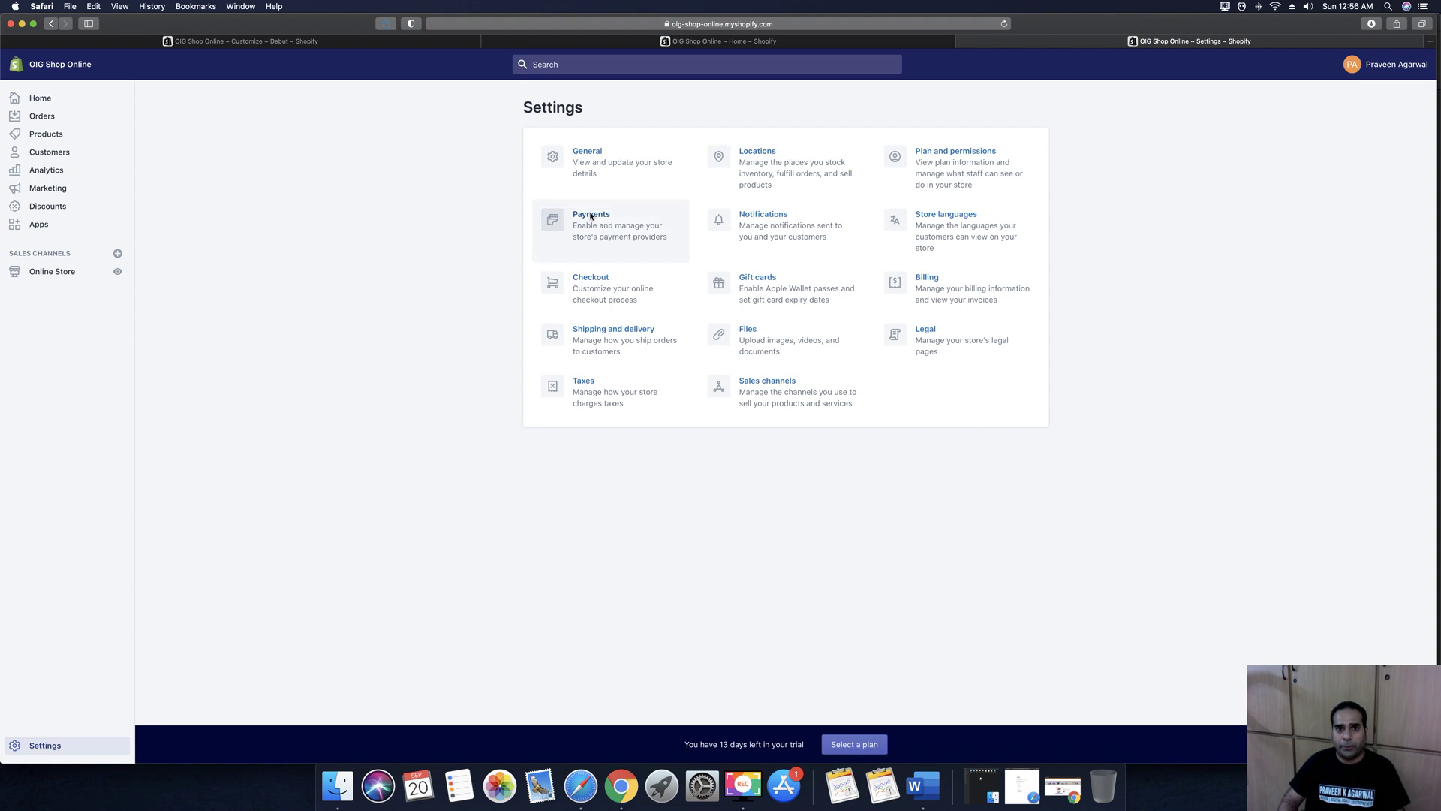
# Open the Payments settings and look over the payment providers section
pyautogui.click(592, 217)
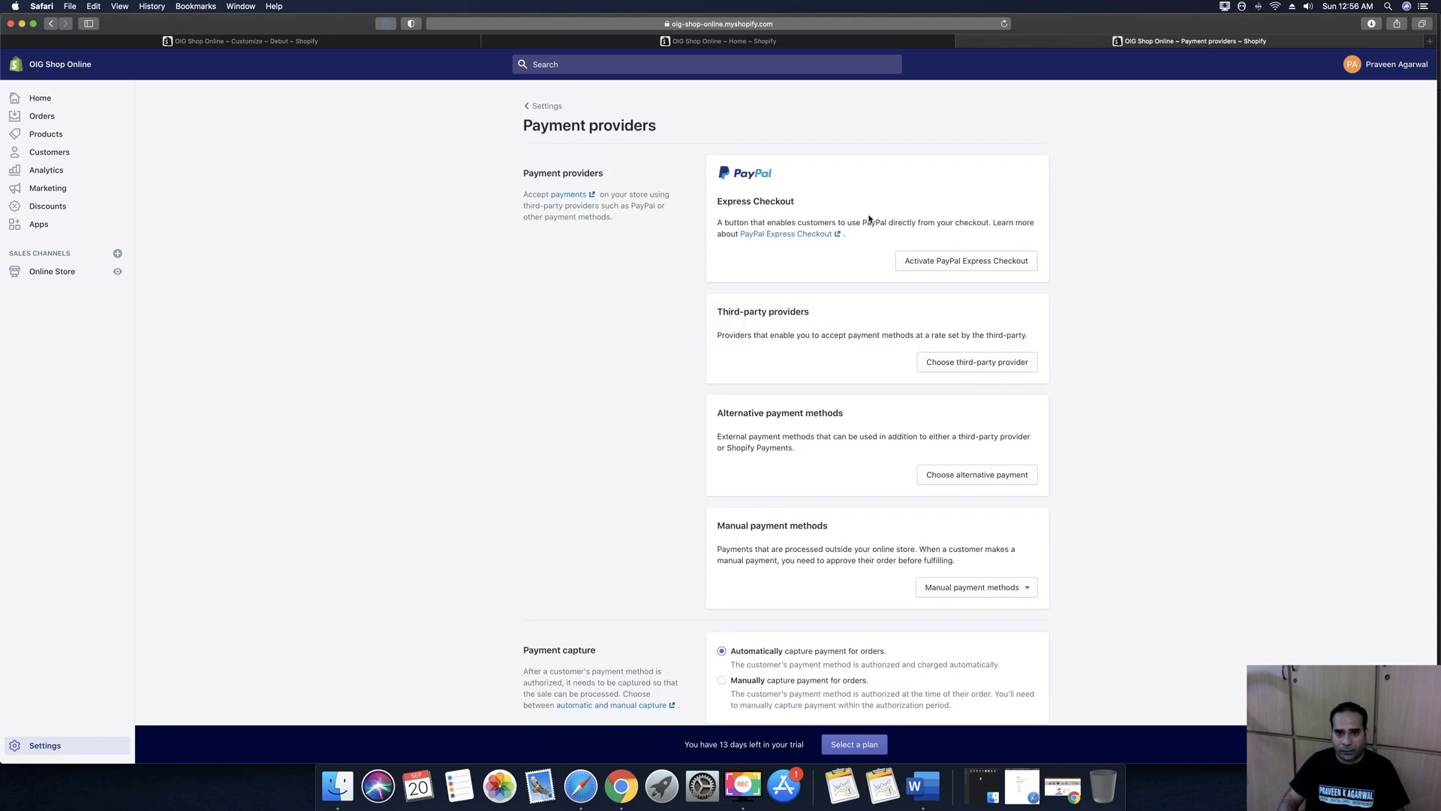
pyautogui.scroll(-2, 1146, 367)
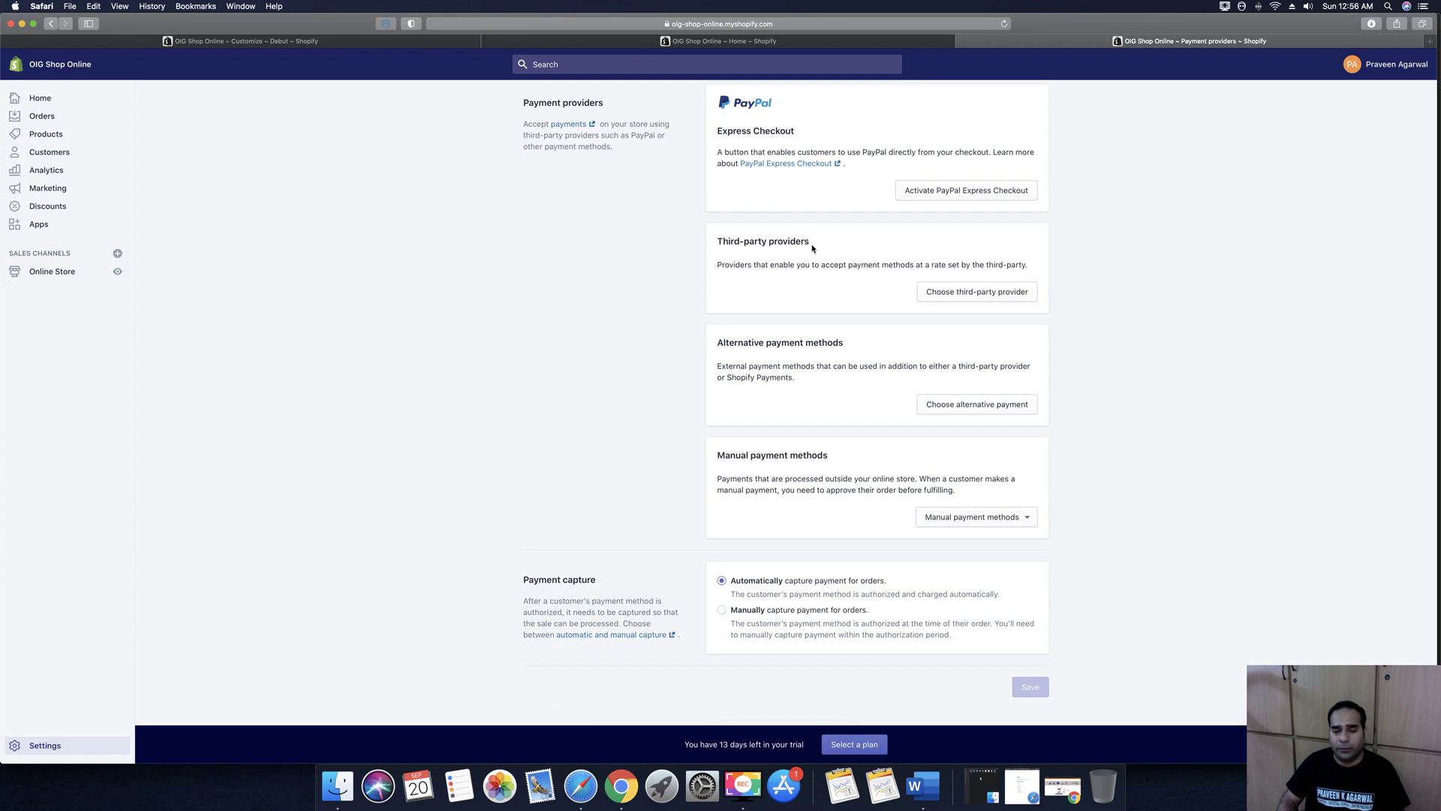
pyautogui.scroll(2, 813, 248)
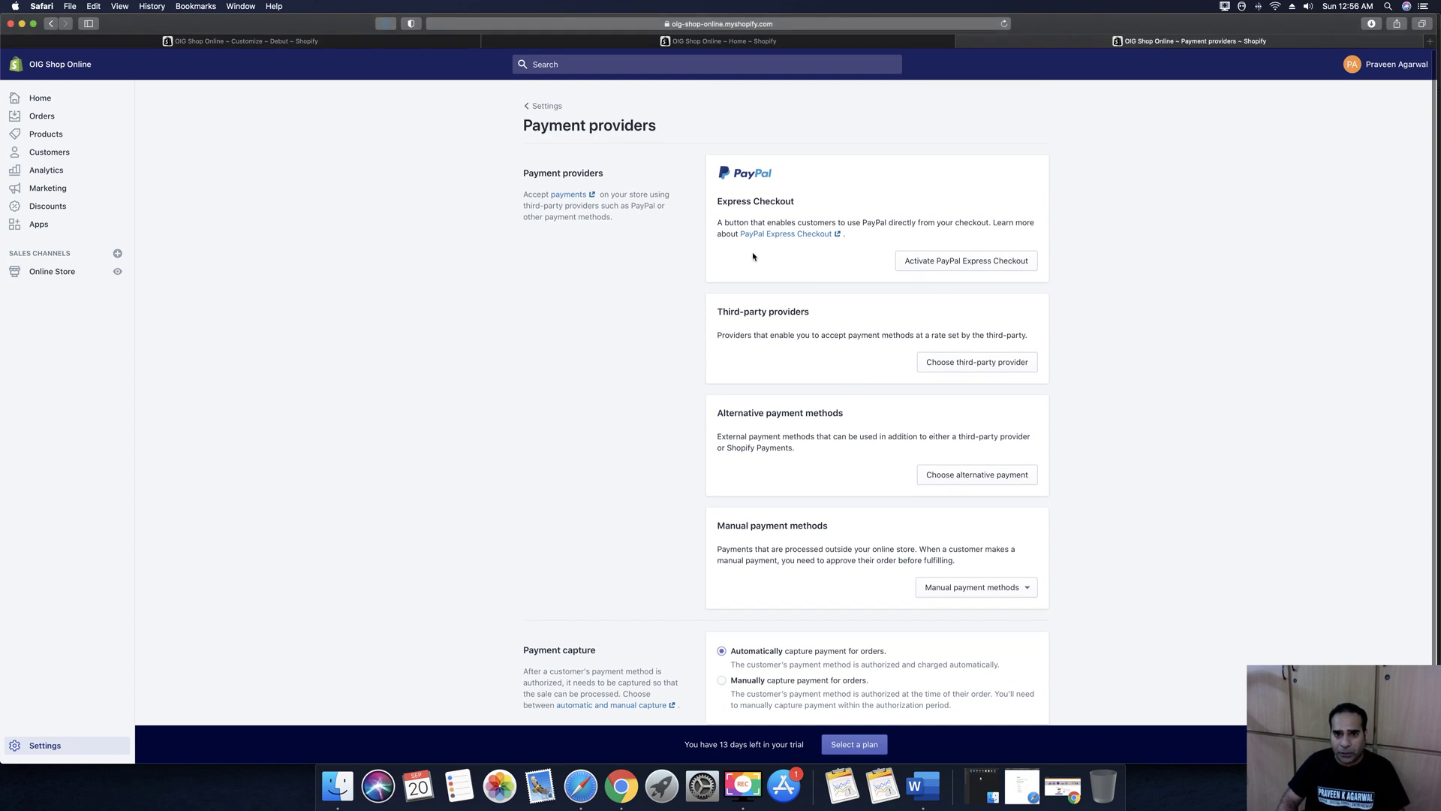
pyautogui.scroll(-2, 803, 281)
# Browse the third-party providers list, noting Cashfree, PayU Money, PayUbiz and Stripe as available
pyautogui.click(976, 275)
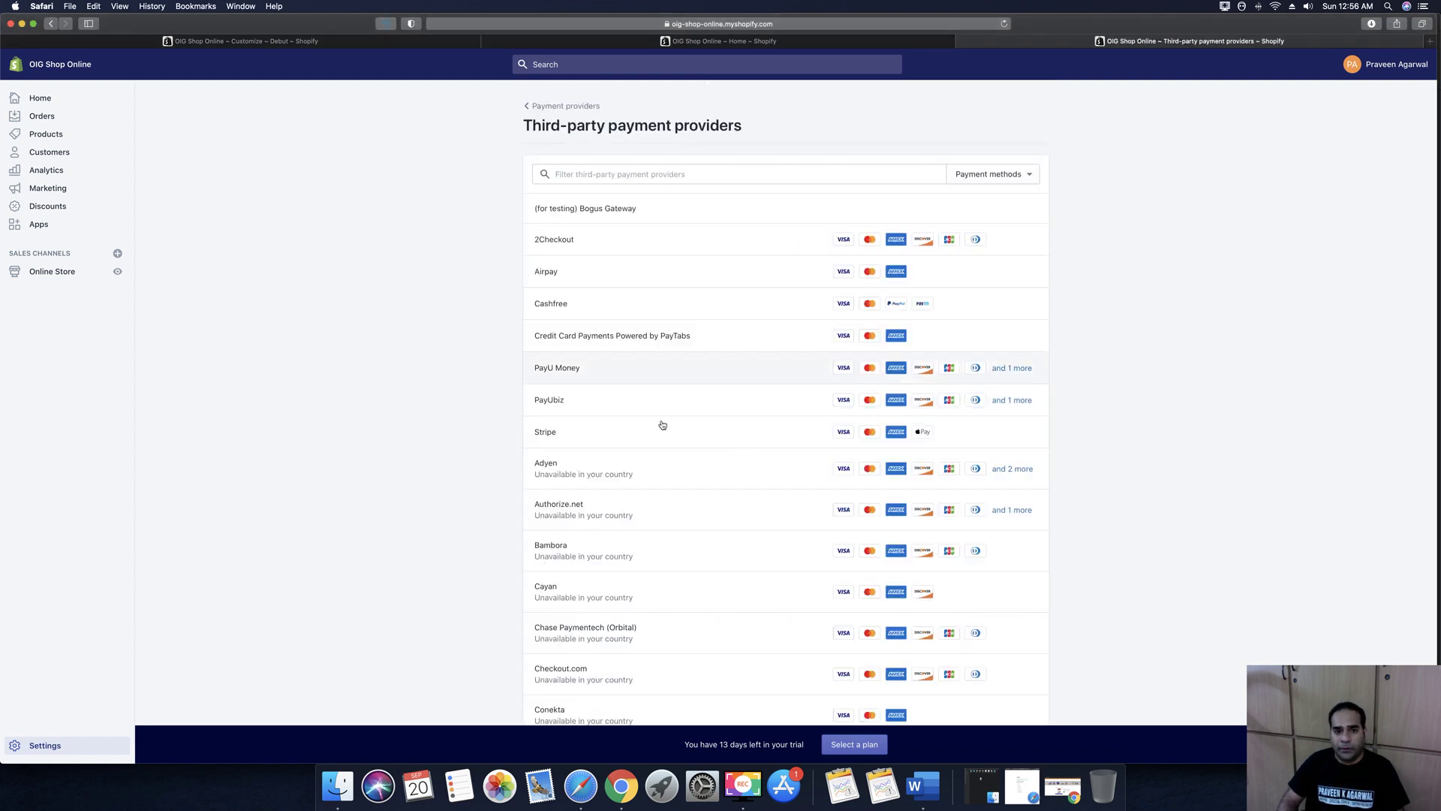
pyautogui.scroll(-2, 616, 405)
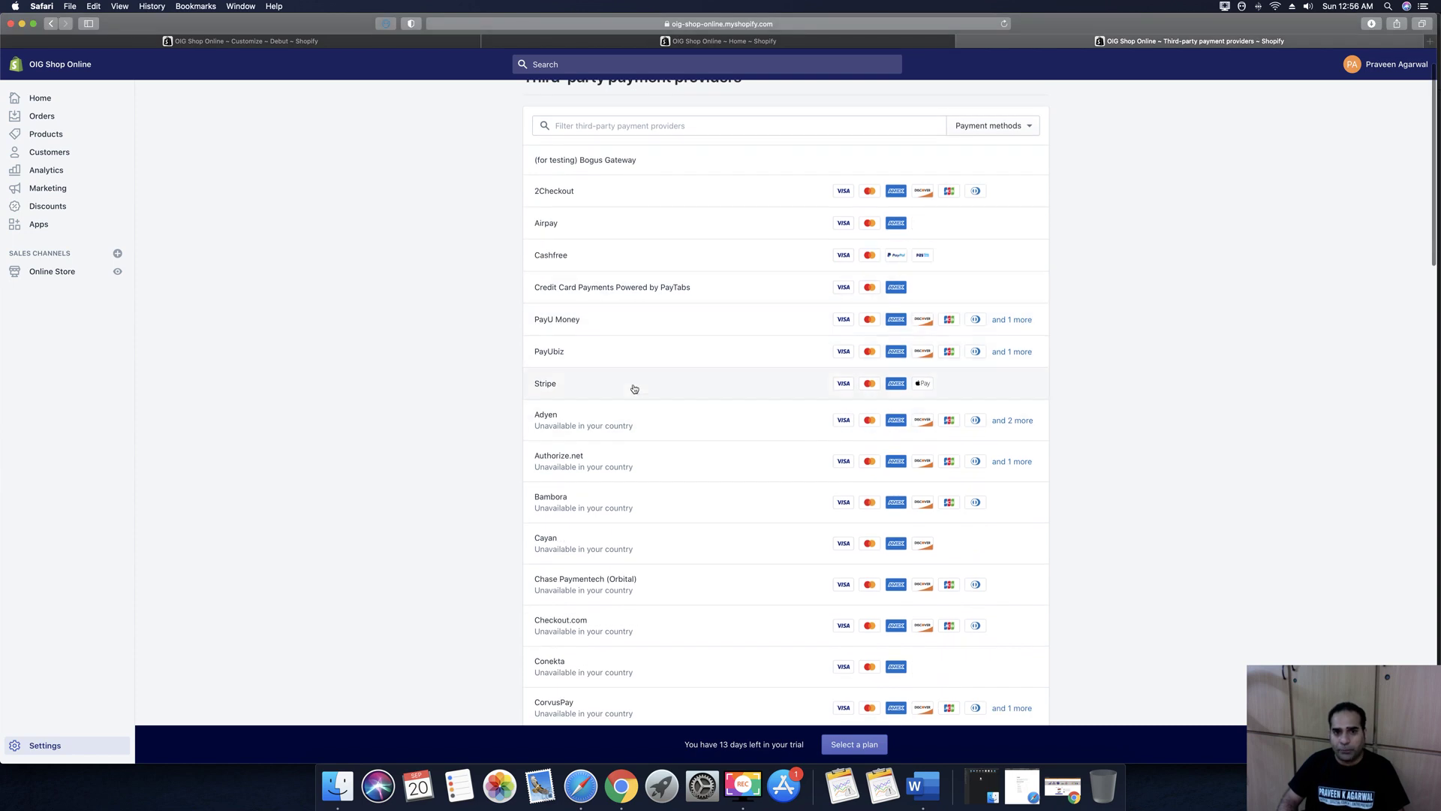
pyautogui.scroll(-10, 664, 384)
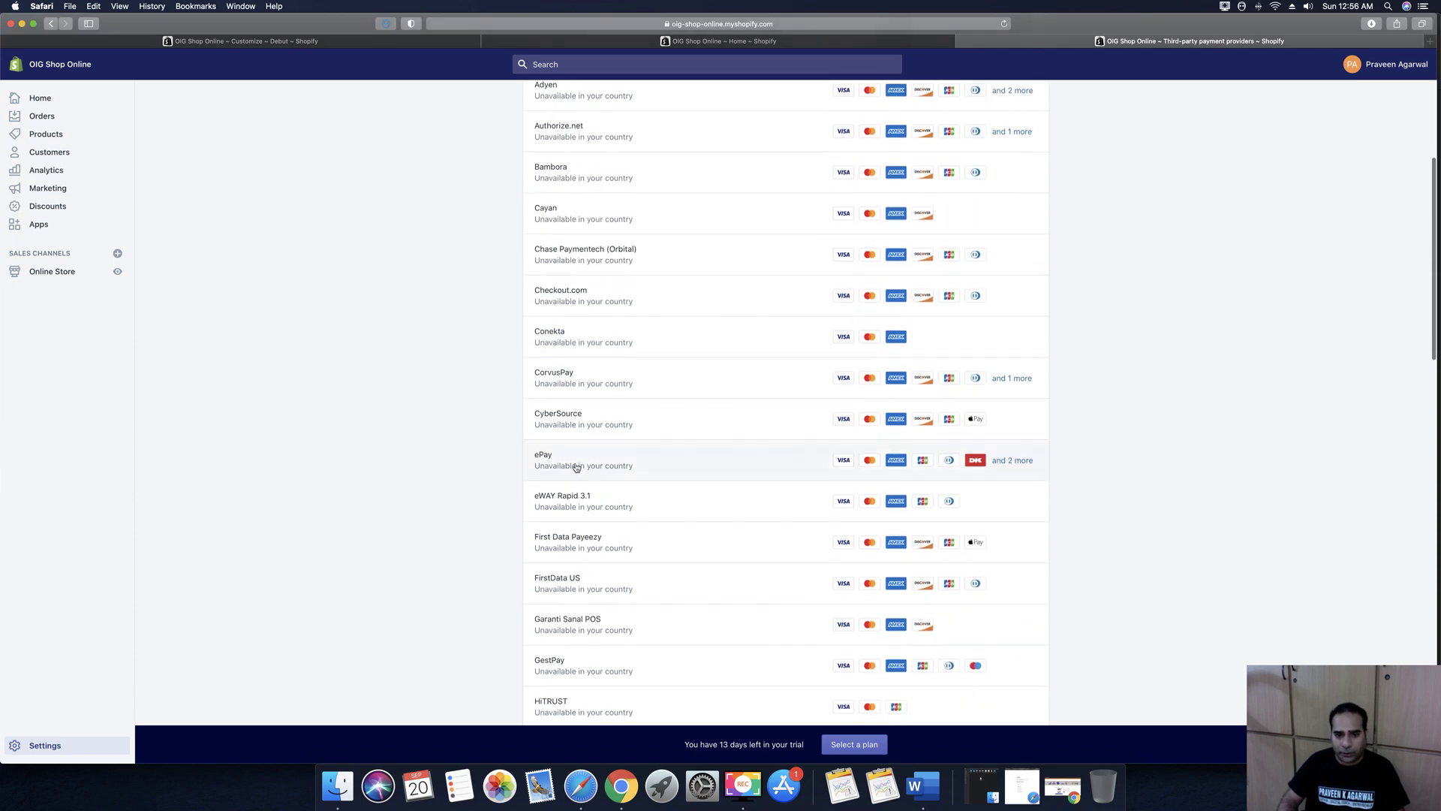
pyautogui.scroll(-12, 698, 499)
pyautogui.scroll(-8, 698, 500)
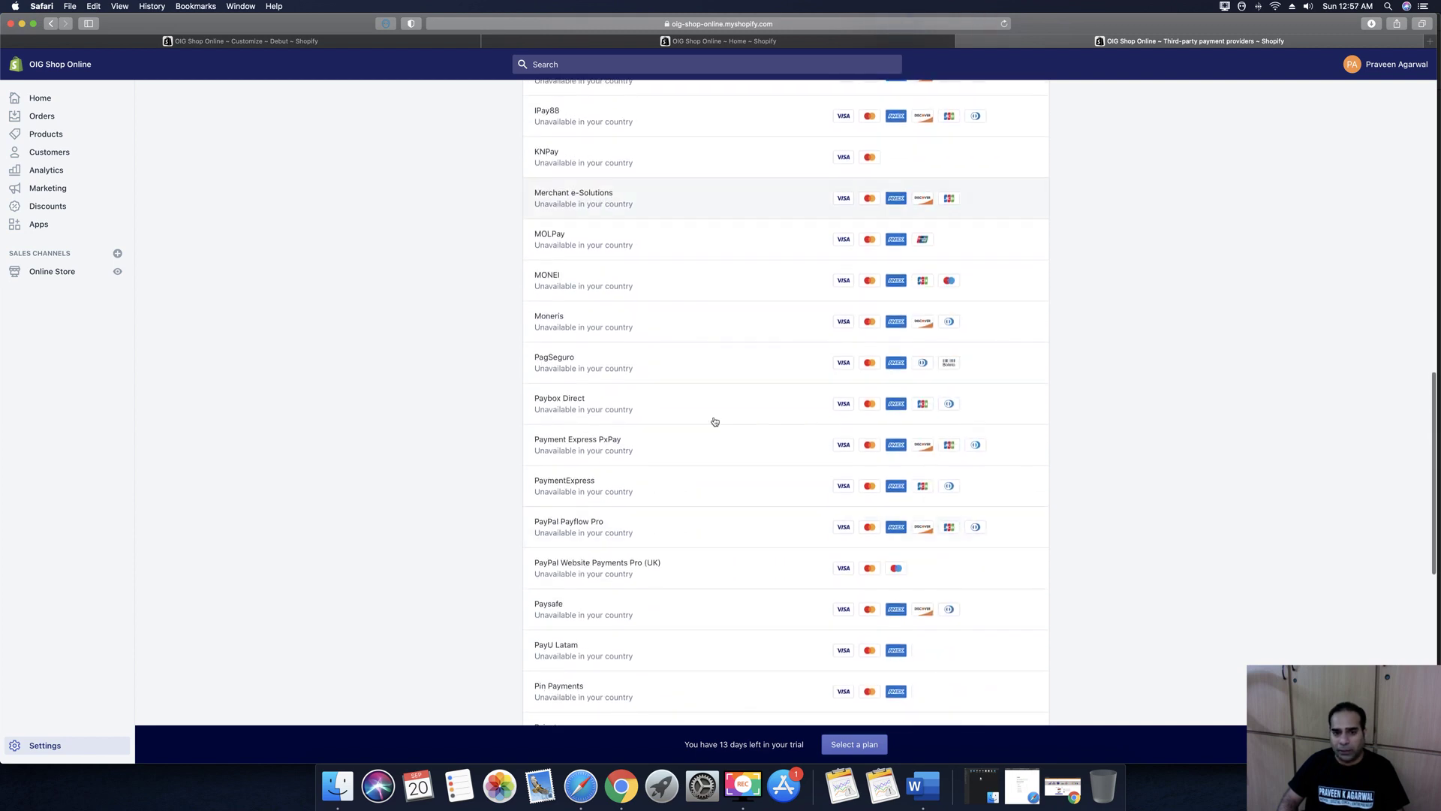
pyautogui.scroll(-8, 687, 428)
pyautogui.scroll(-10, 686, 428)
pyautogui.scroll(20, 687, 428)
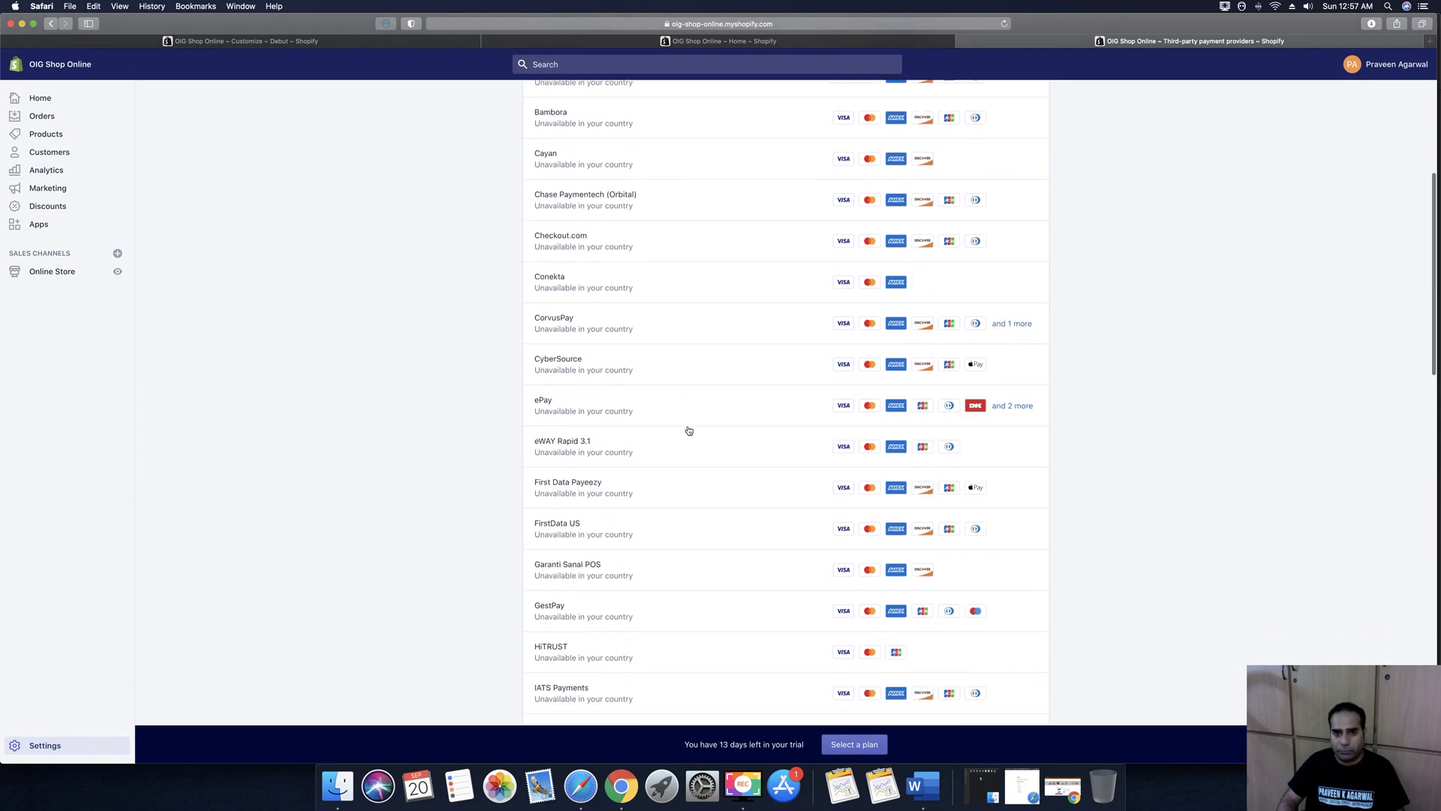
pyautogui.scroll(10, 686, 429)
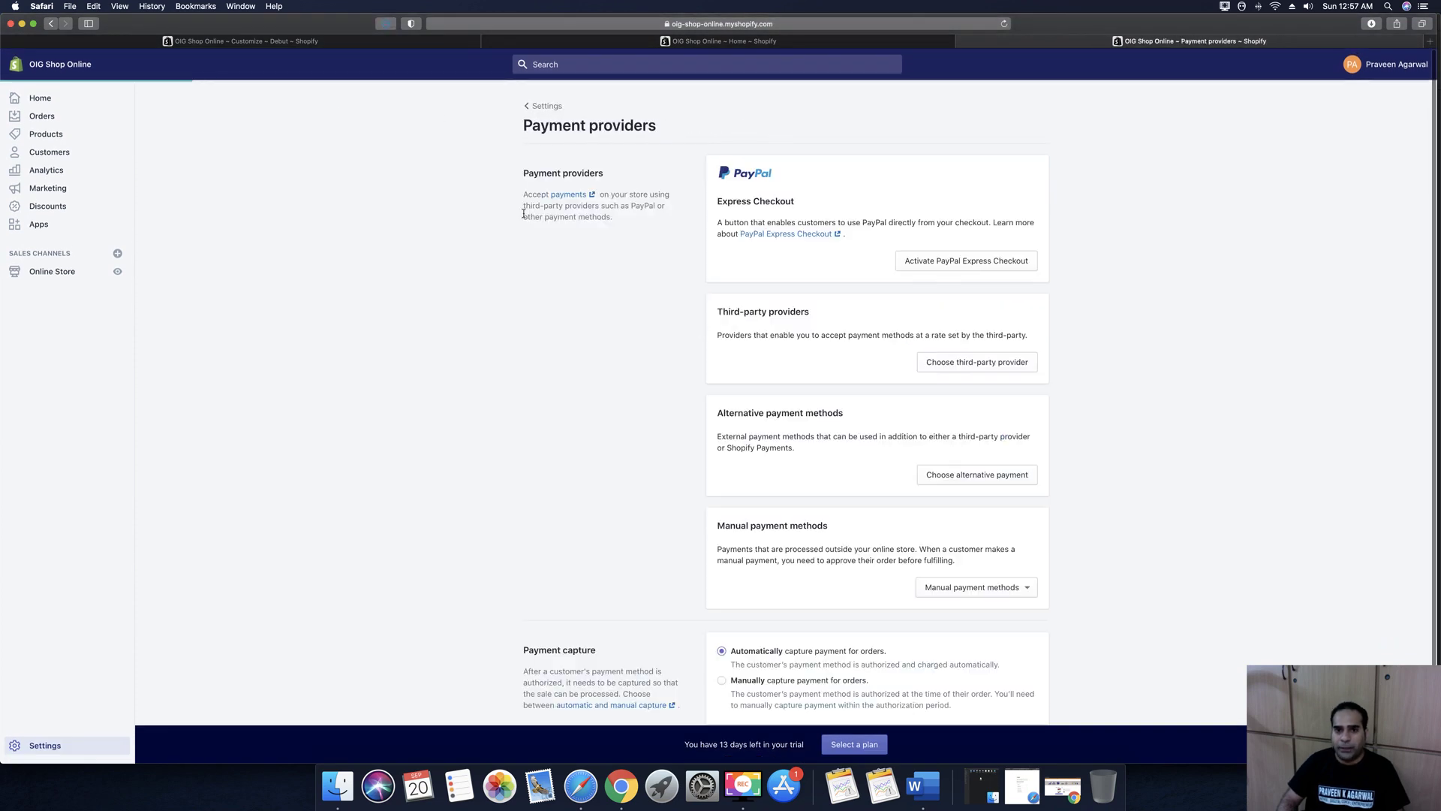
# Open the Razorpay (Cards, UPI, NetBanking, Wallets) setup from the alternative payment providers list
pyautogui.click(968, 475)
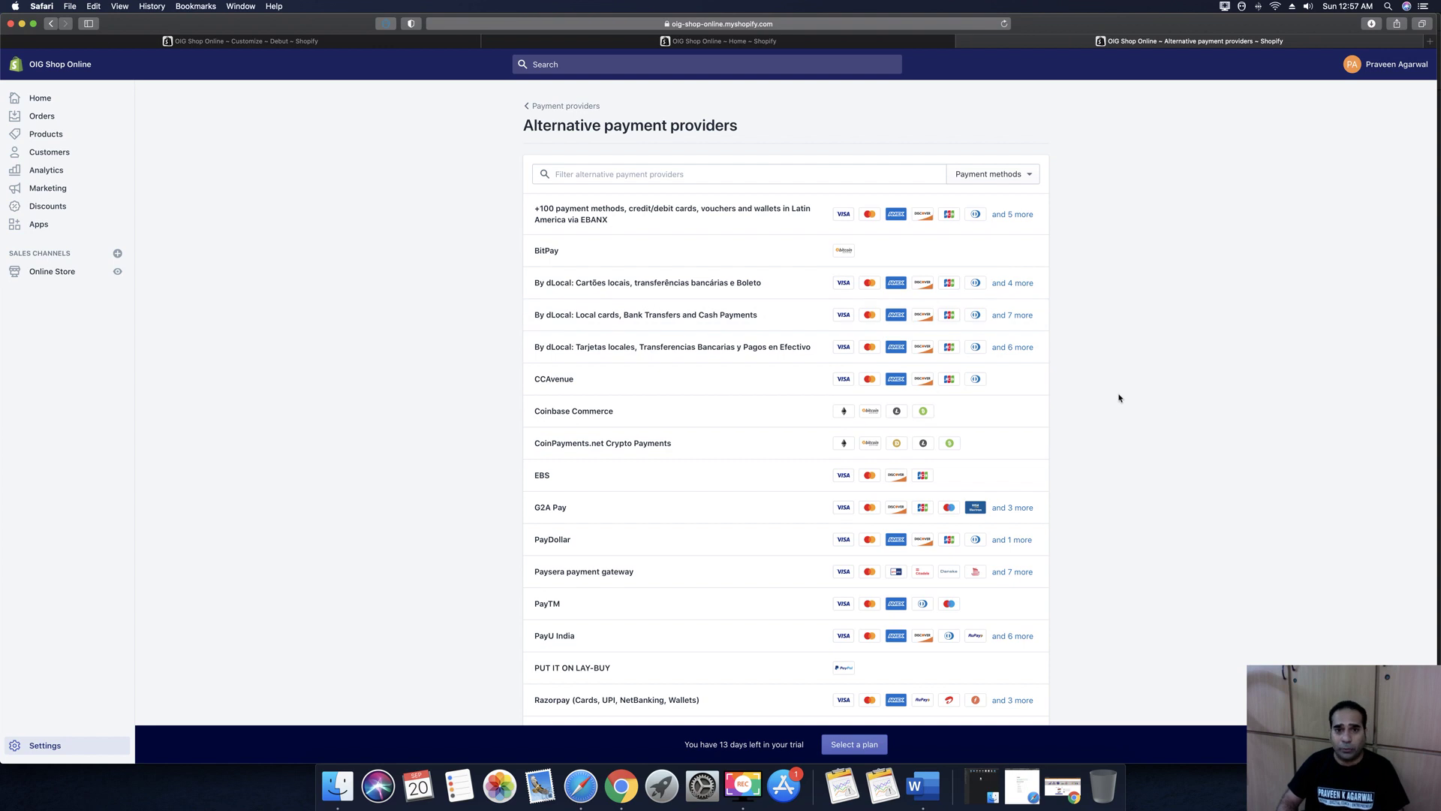
pyautogui.scroll(-3, 1118, 398)
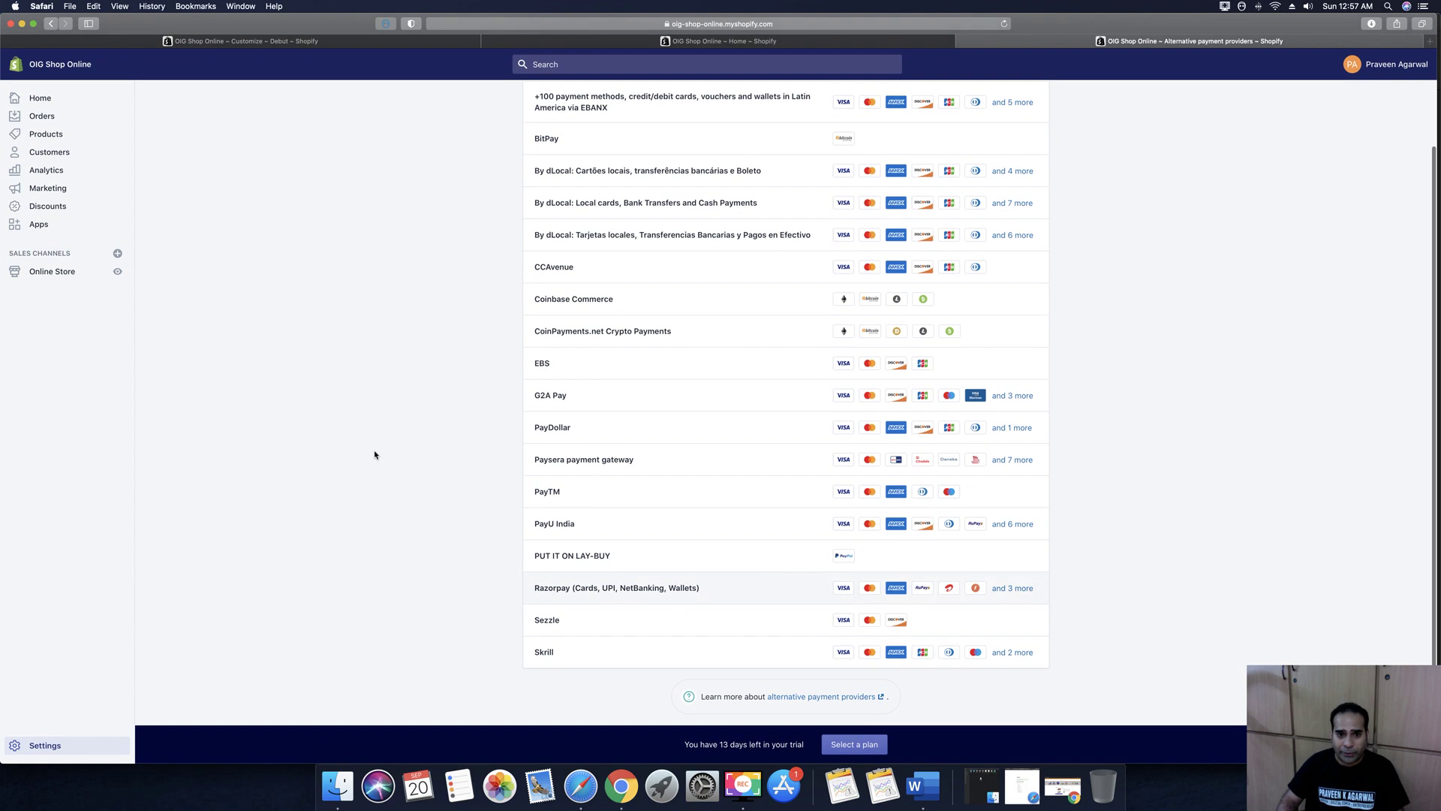
pyautogui.click(587, 588)
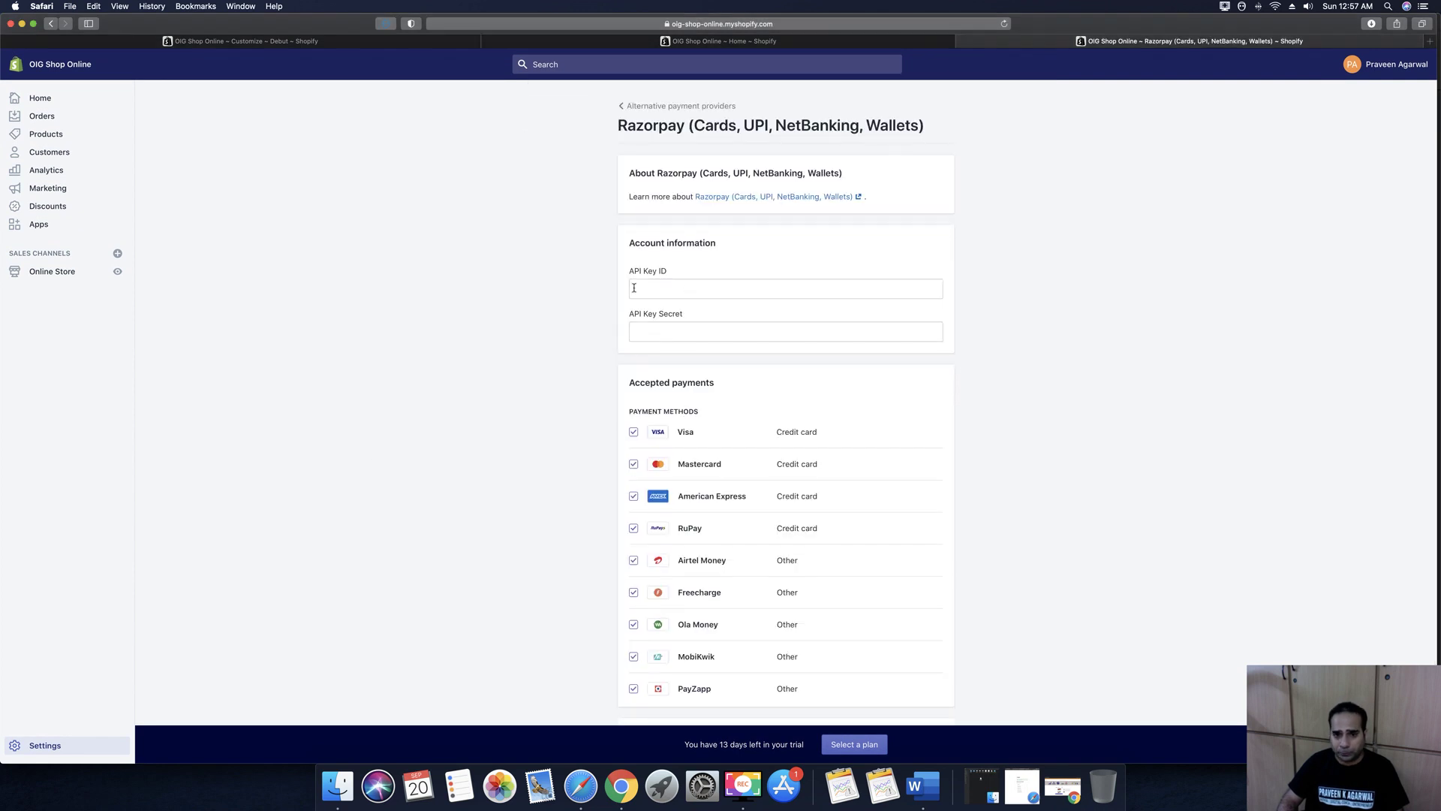
# Click into the empty API Key ID and Secret fields, then scroll to the nine payment methods
pyautogui.click(686, 290)
pyautogui.click(669, 328)
pyautogui.click(664, 290)
pyautogui.click(669, 325)
pyautogui.click(669, 327)
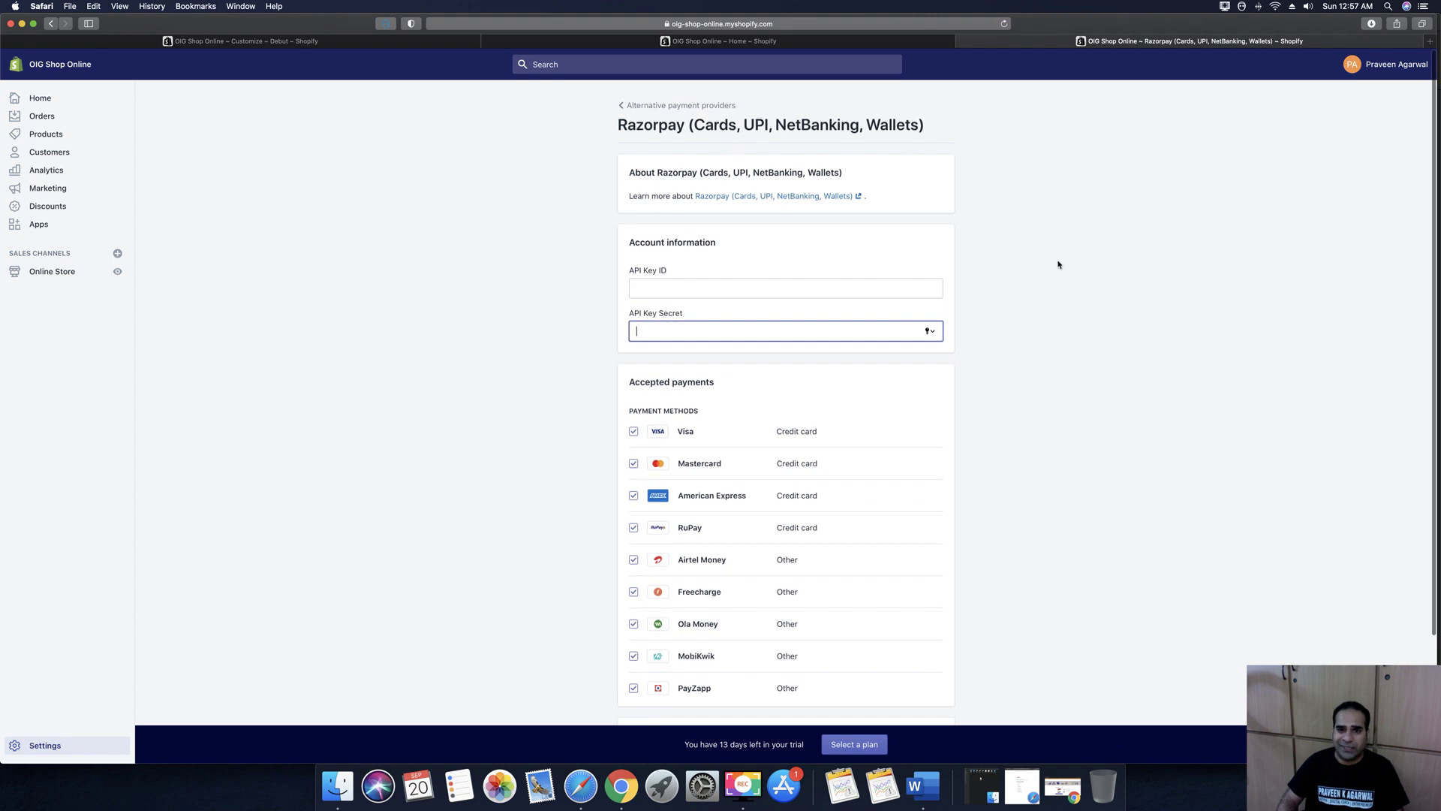
pyautogui.click(691, 289)
pyautogui.click(1090, 435)
pyautogui.scroll(-3, 1011, 335)
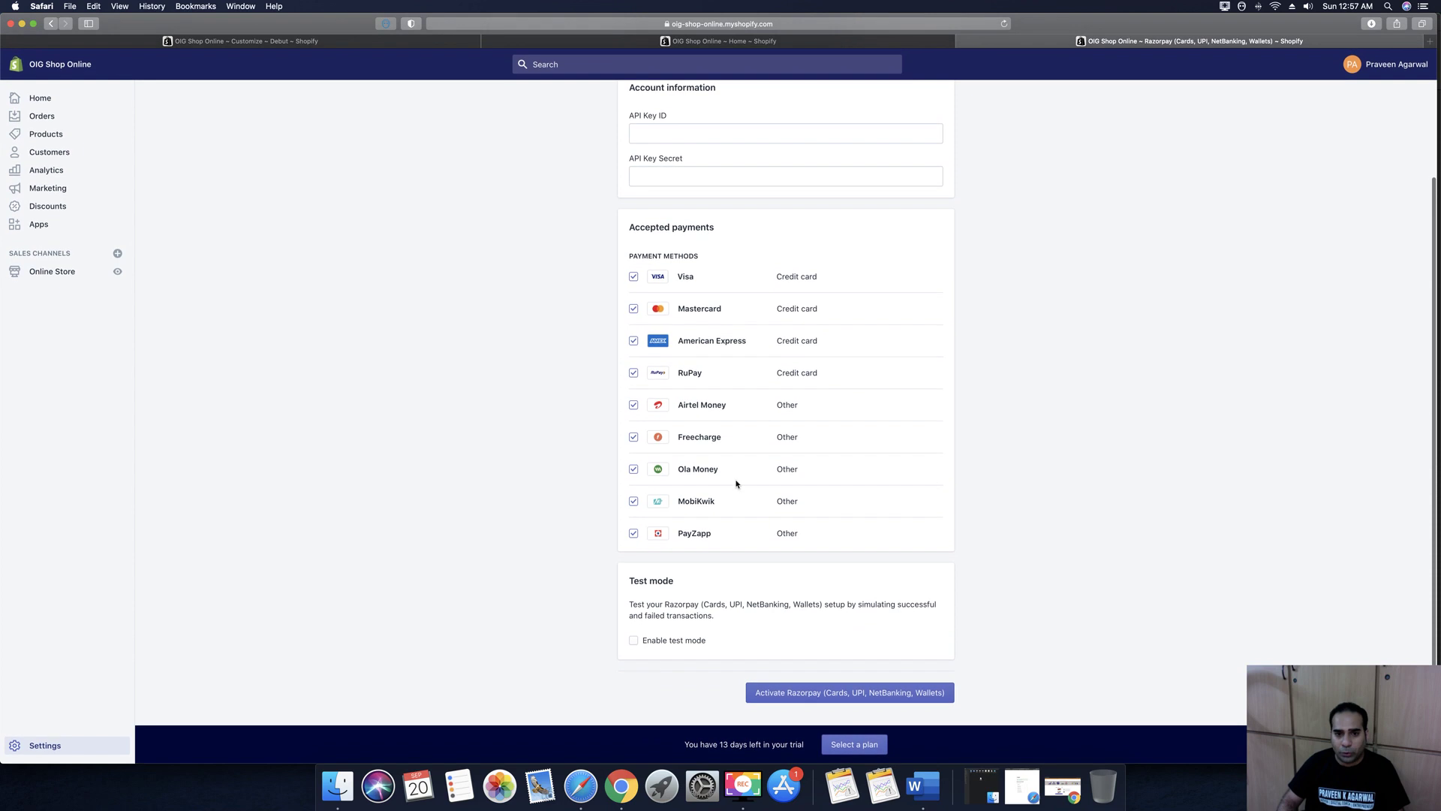
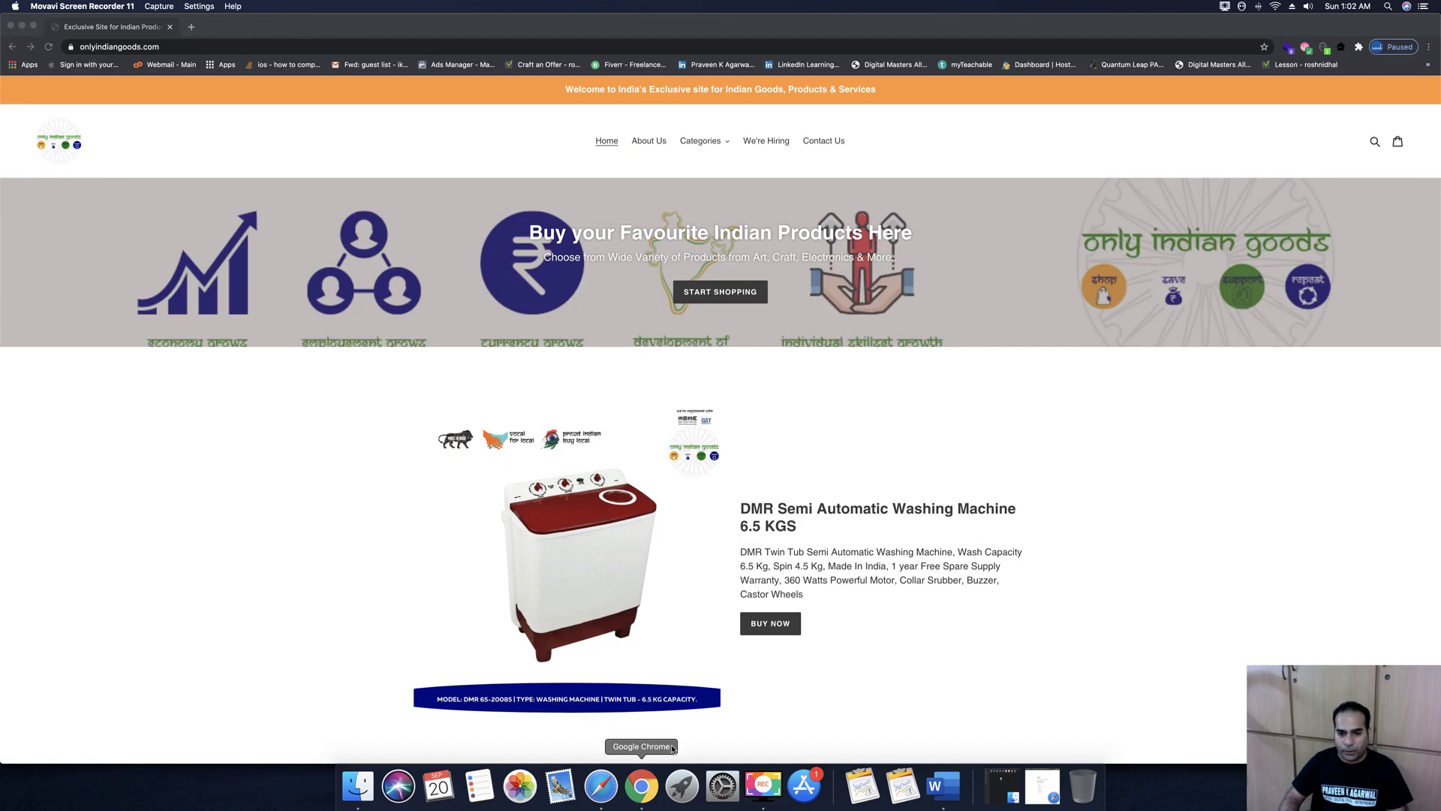
# Switch to the Shopify admin and open the Razorpay payment provider settings
pyautogui.click(601, 786)
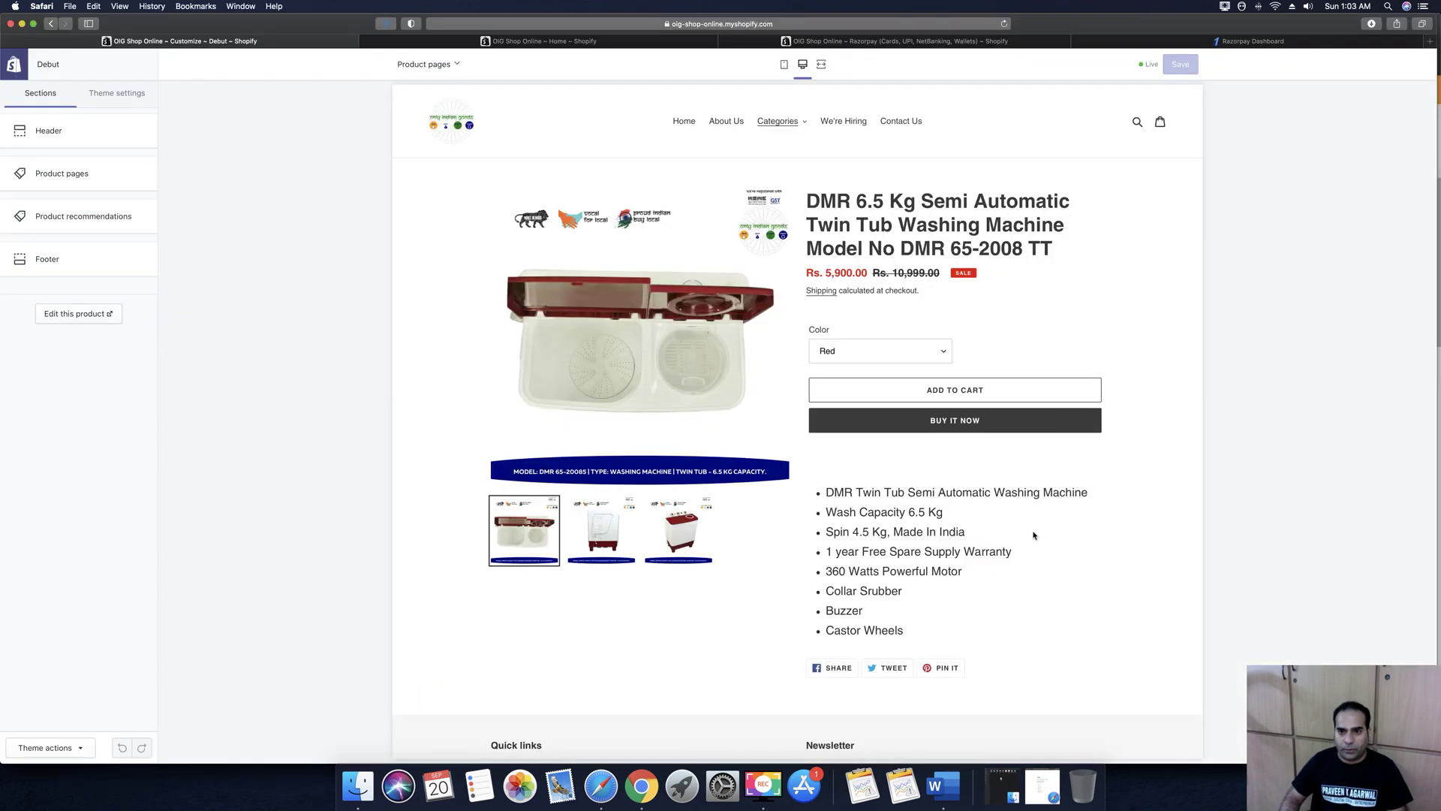
pyautogui.click(567, 42)
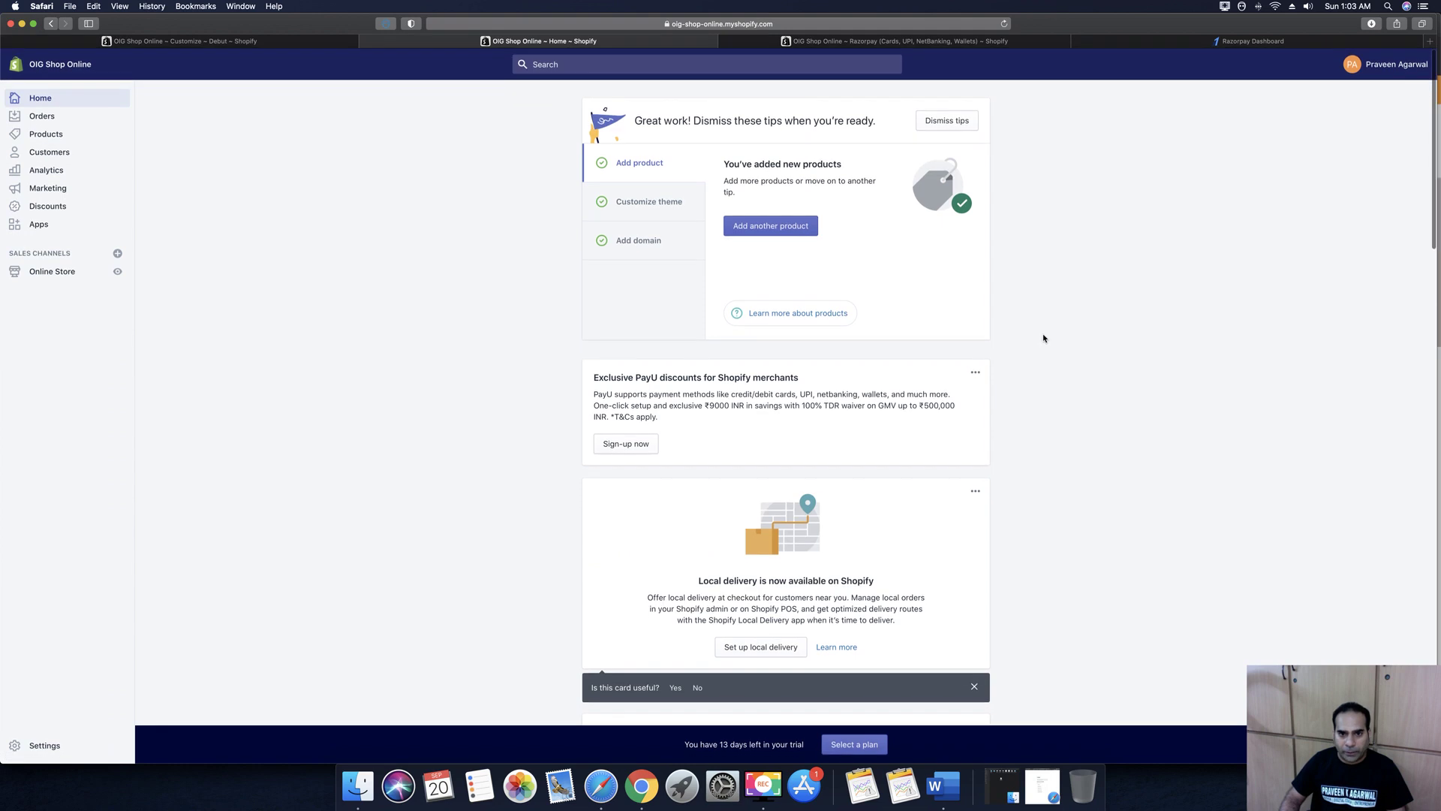
pyautogui.scroll(-5, 1042, 345)
pyautogui.click(821, 43)
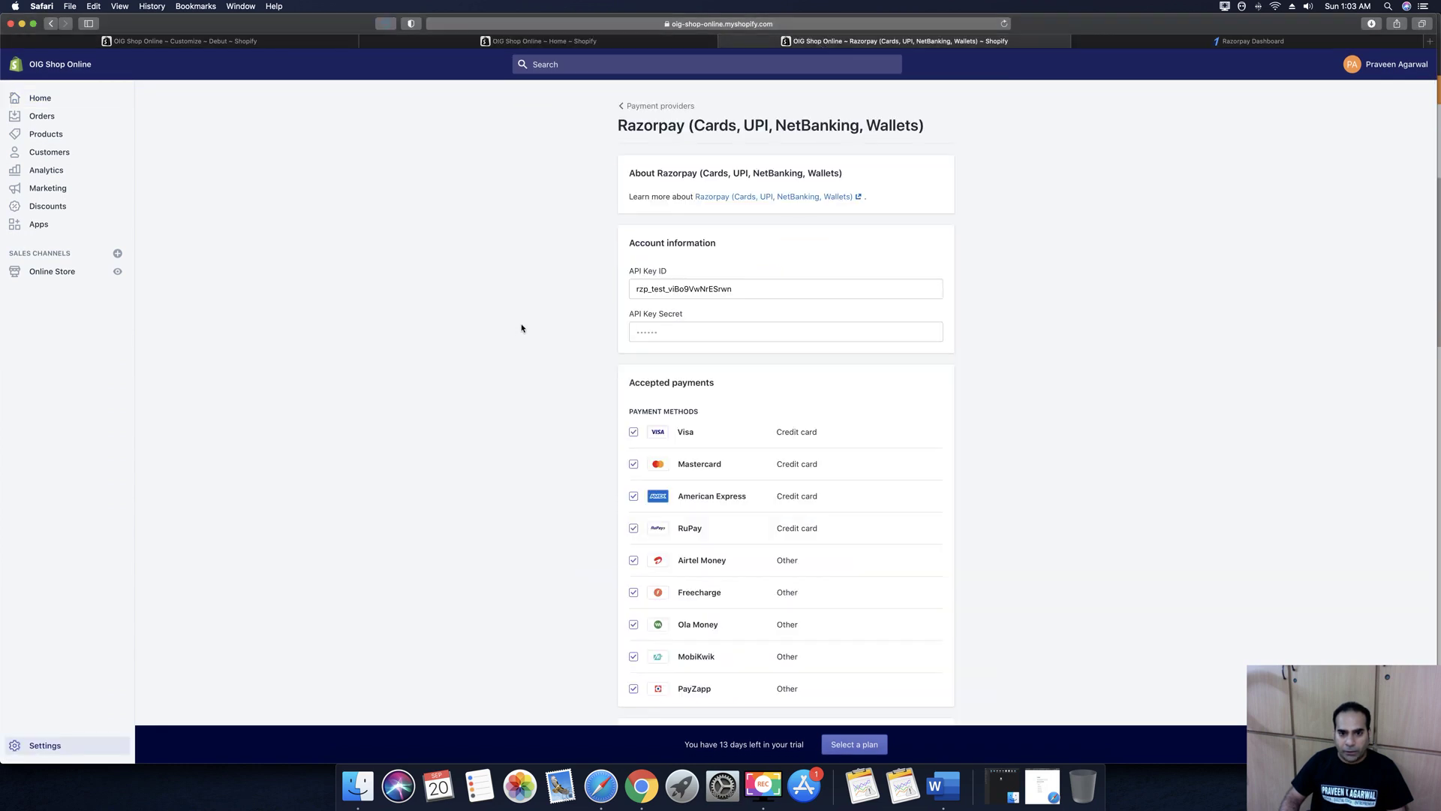
pyautogui.scroll(-3, 522, 327)
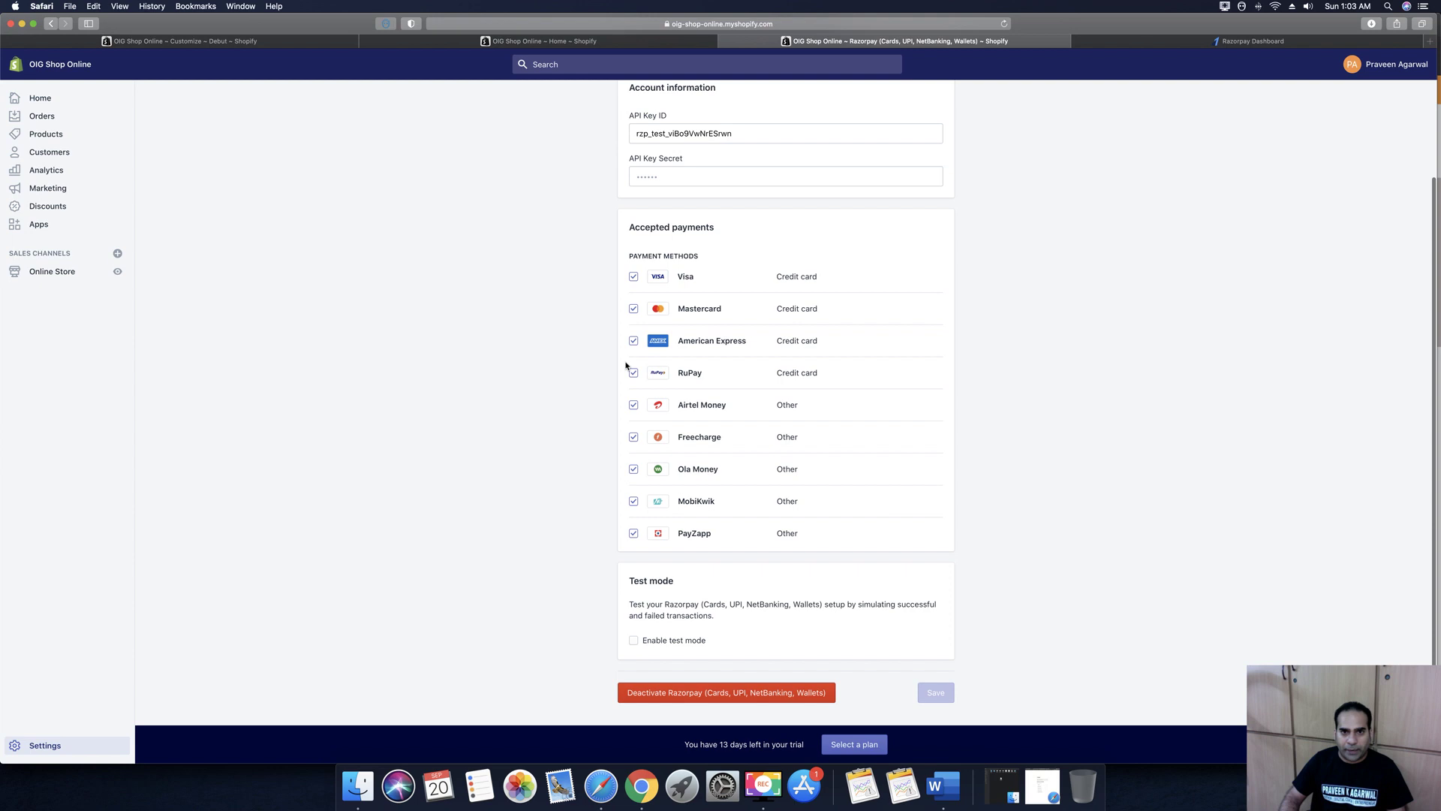
pyautogui.scroll(4, 524, 93)
# Return to Payment providers, dismiss the password prompt, and check that Razorpay is active
pyautogui.click(638, 108)
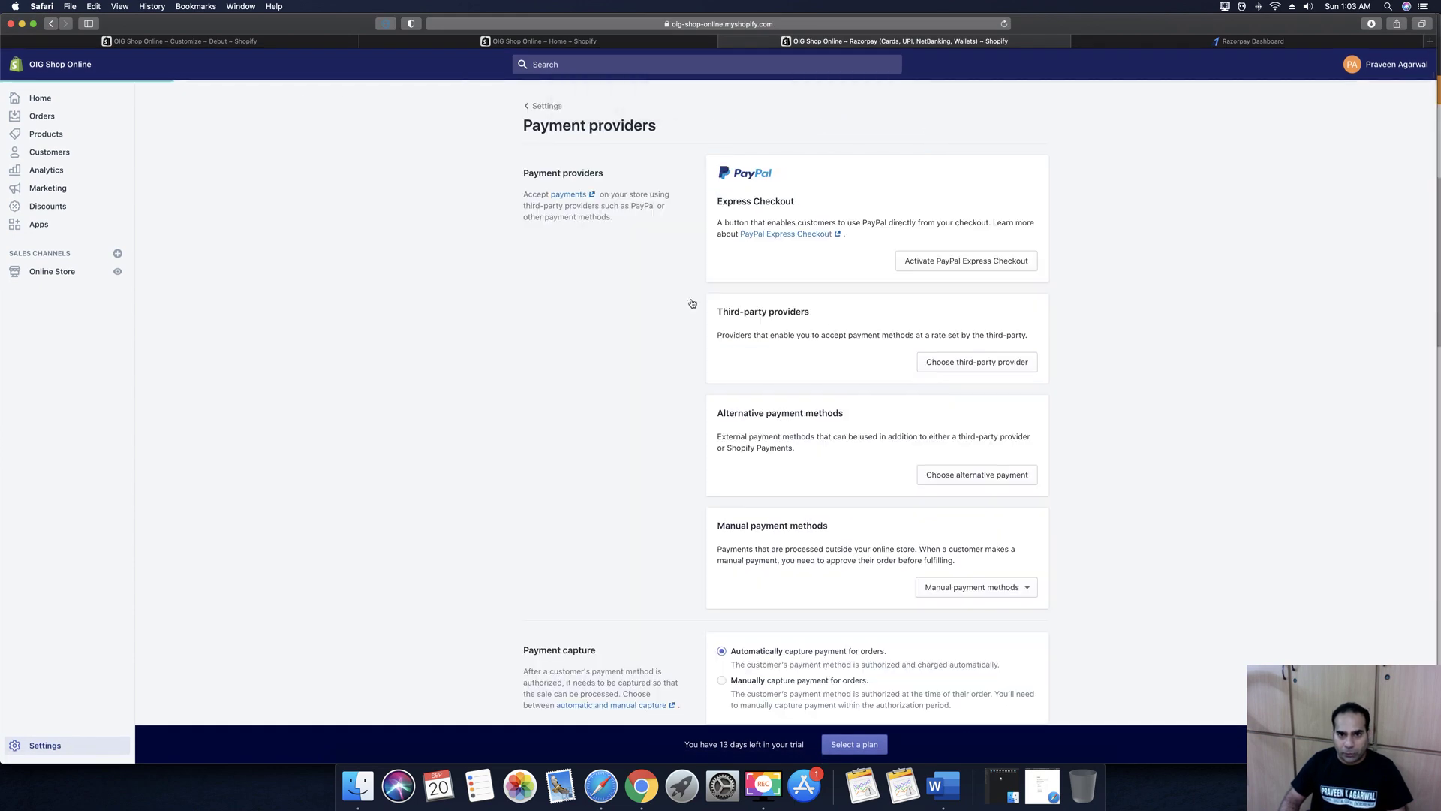
pyautogui.click(764, 105)
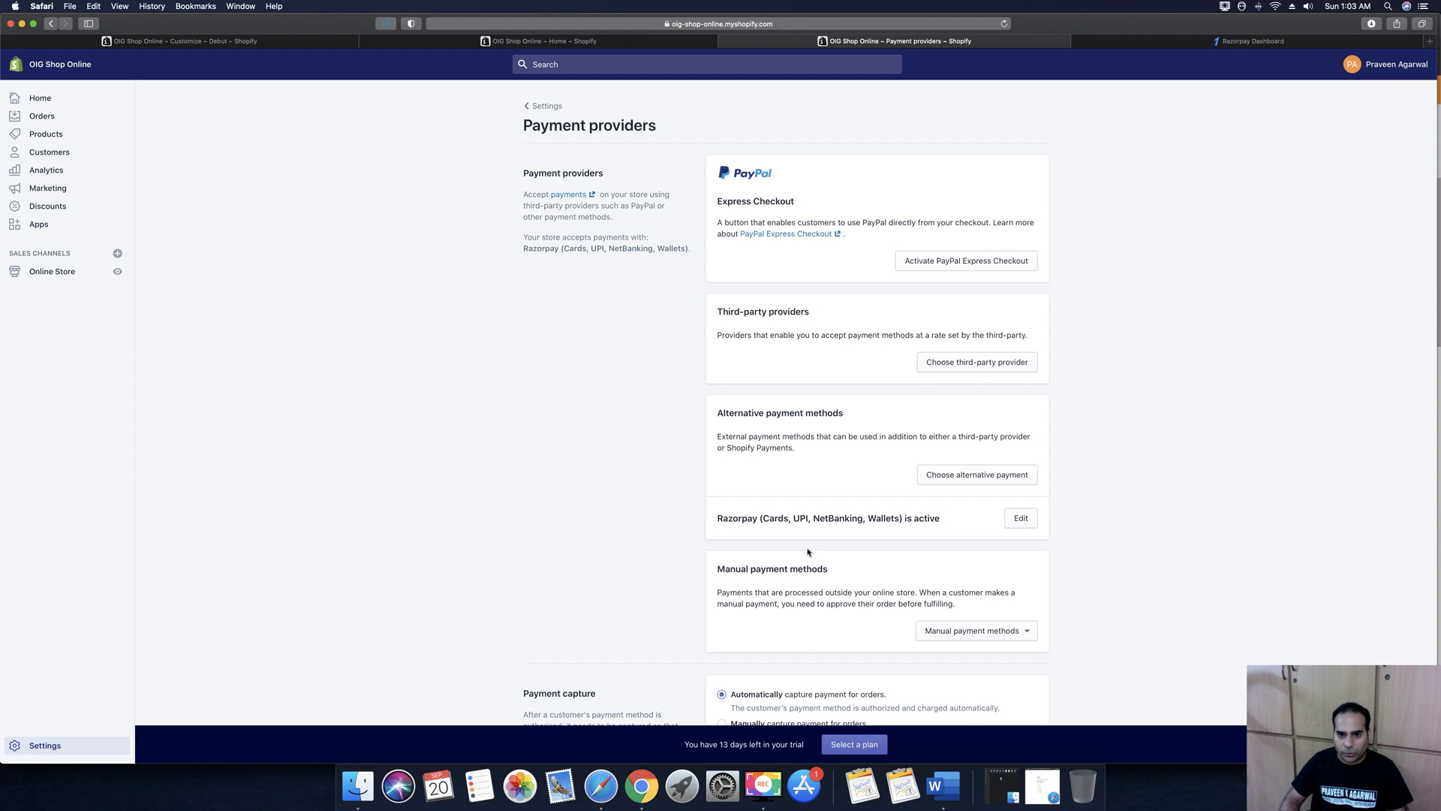
pyautogui.scroll(-3, 777, 514)
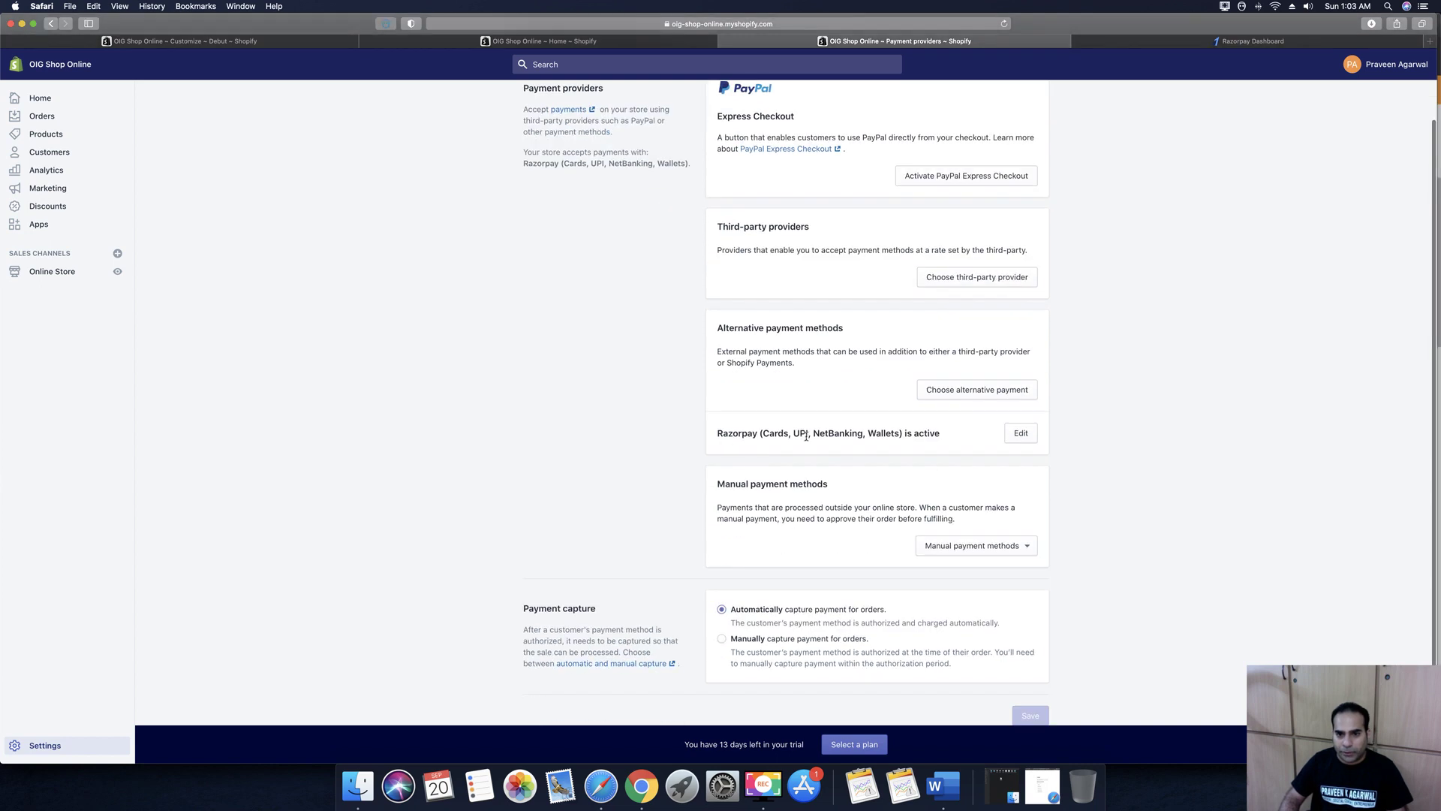
pyautogui.scroll(3, 1005, 502)
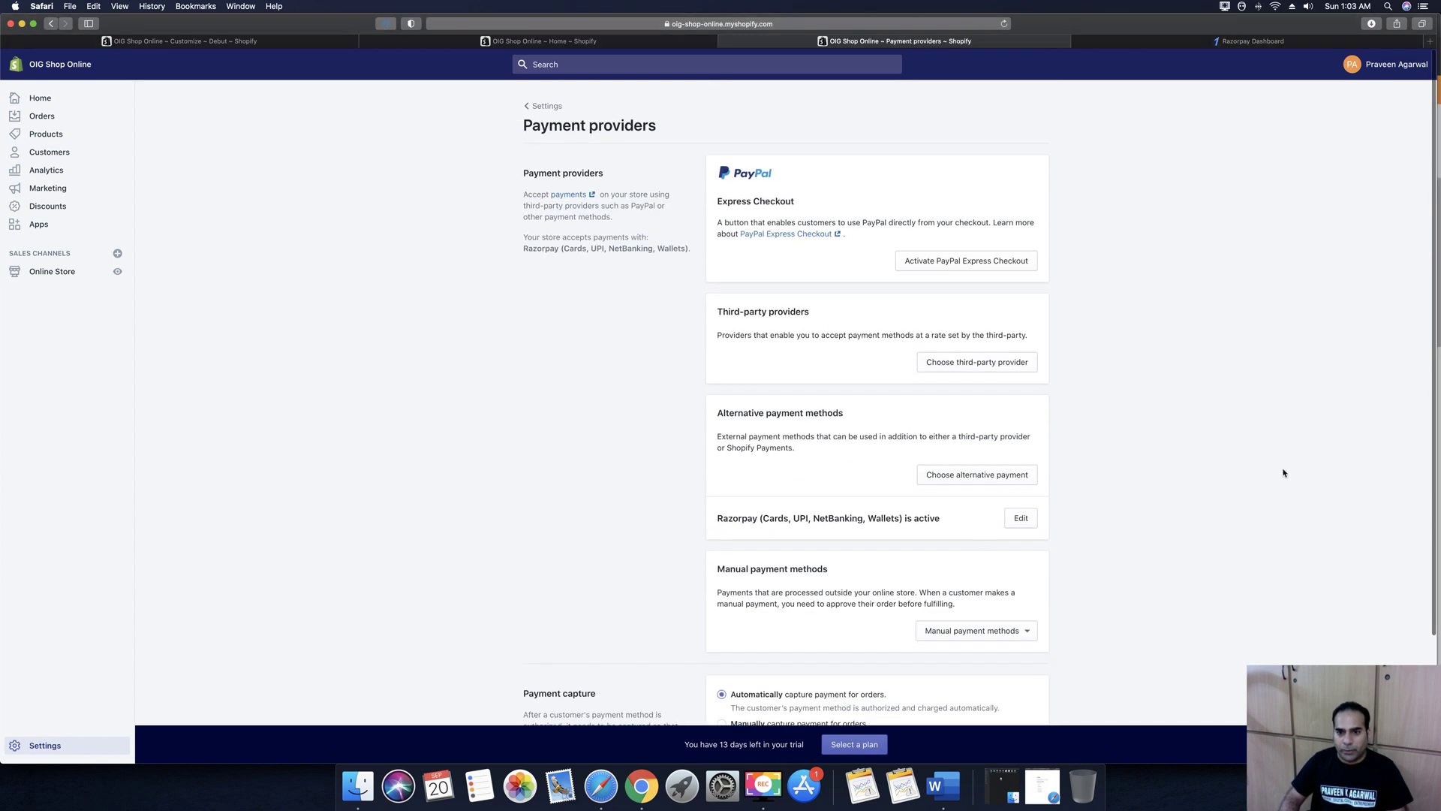
pyautogui.scroll(-5, 1287, 482)
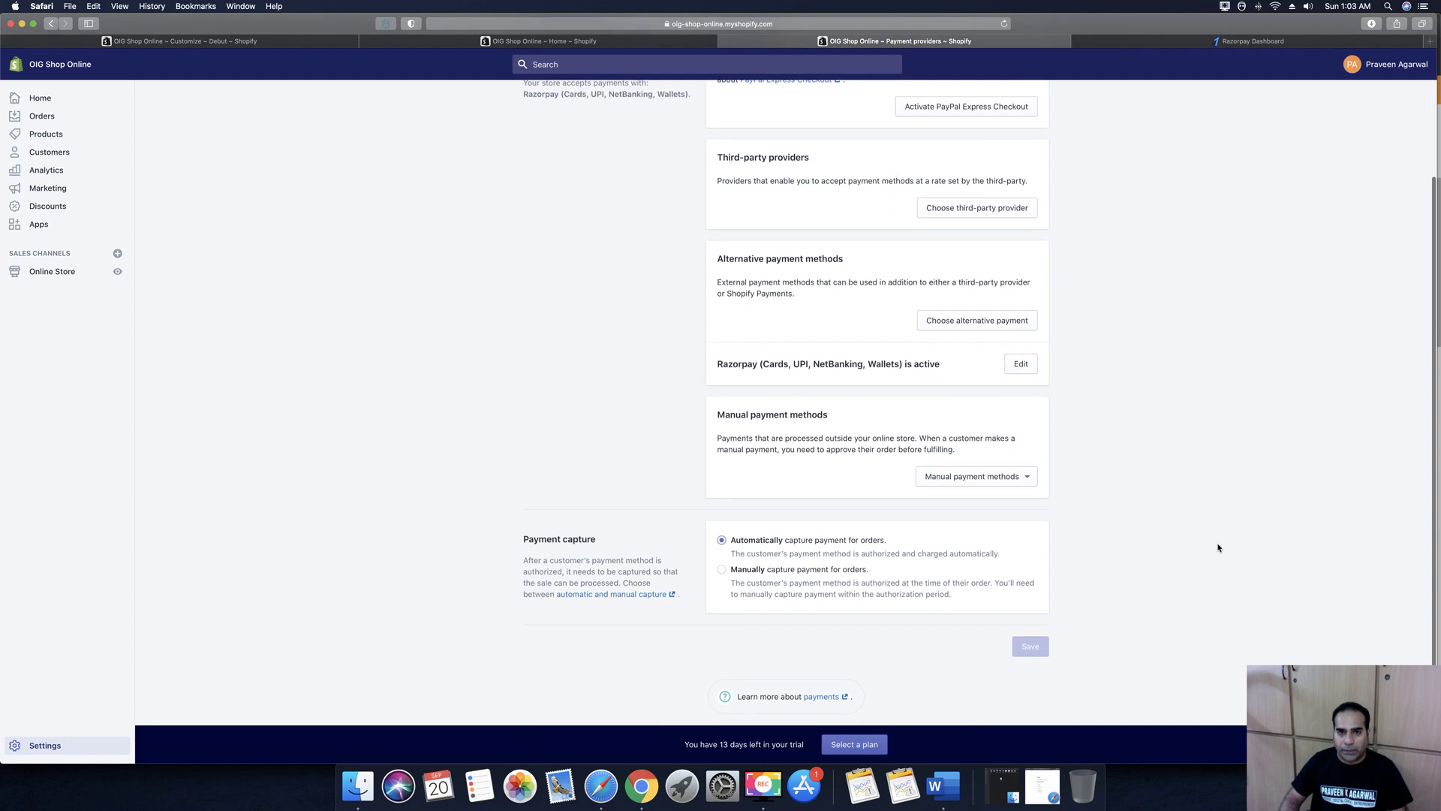
pyautogui.scroll(5, 605, 312)
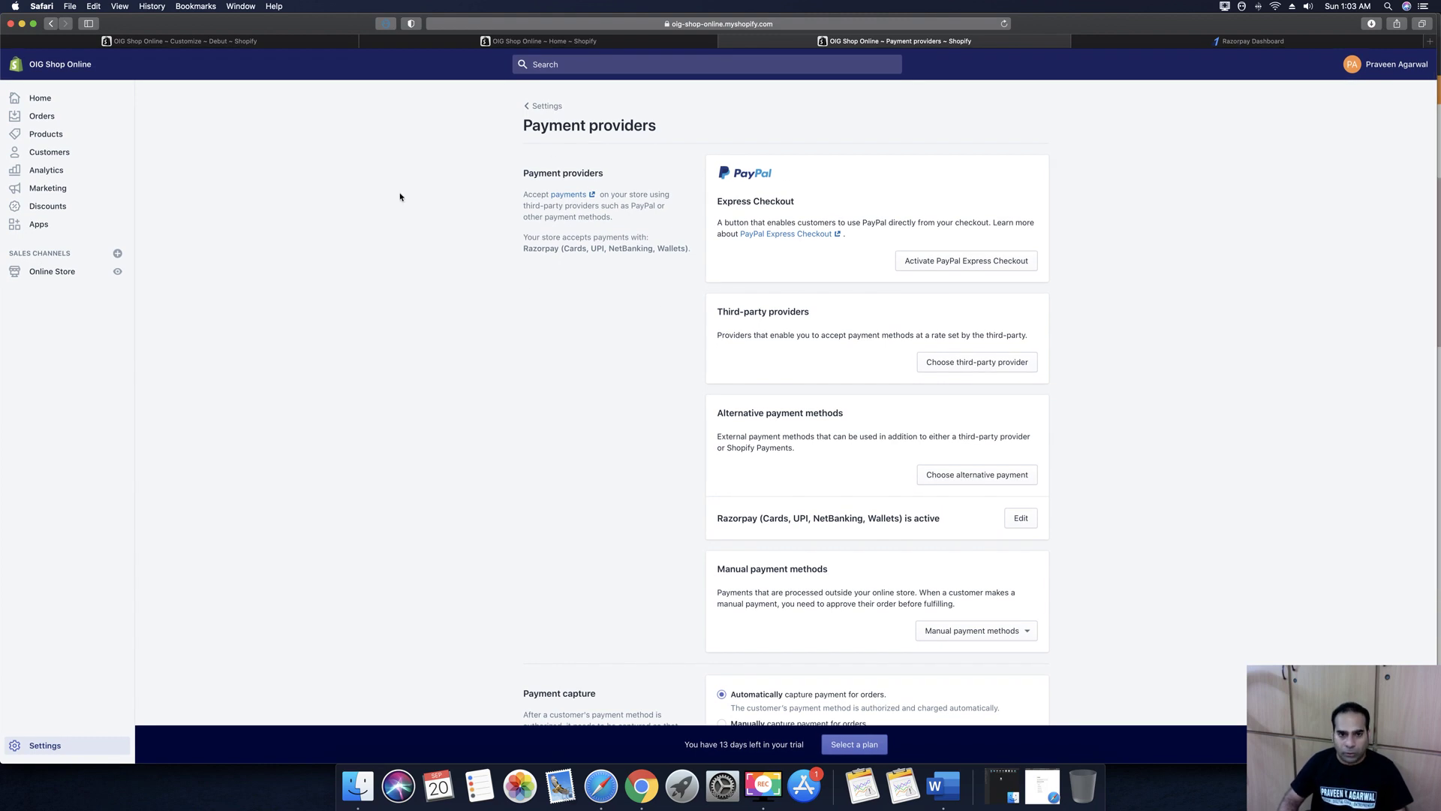
# Start a Buy It Now checkout for the DMR 6.5 Kg washing machine on the storefront
pyautogui.click(641, 786)
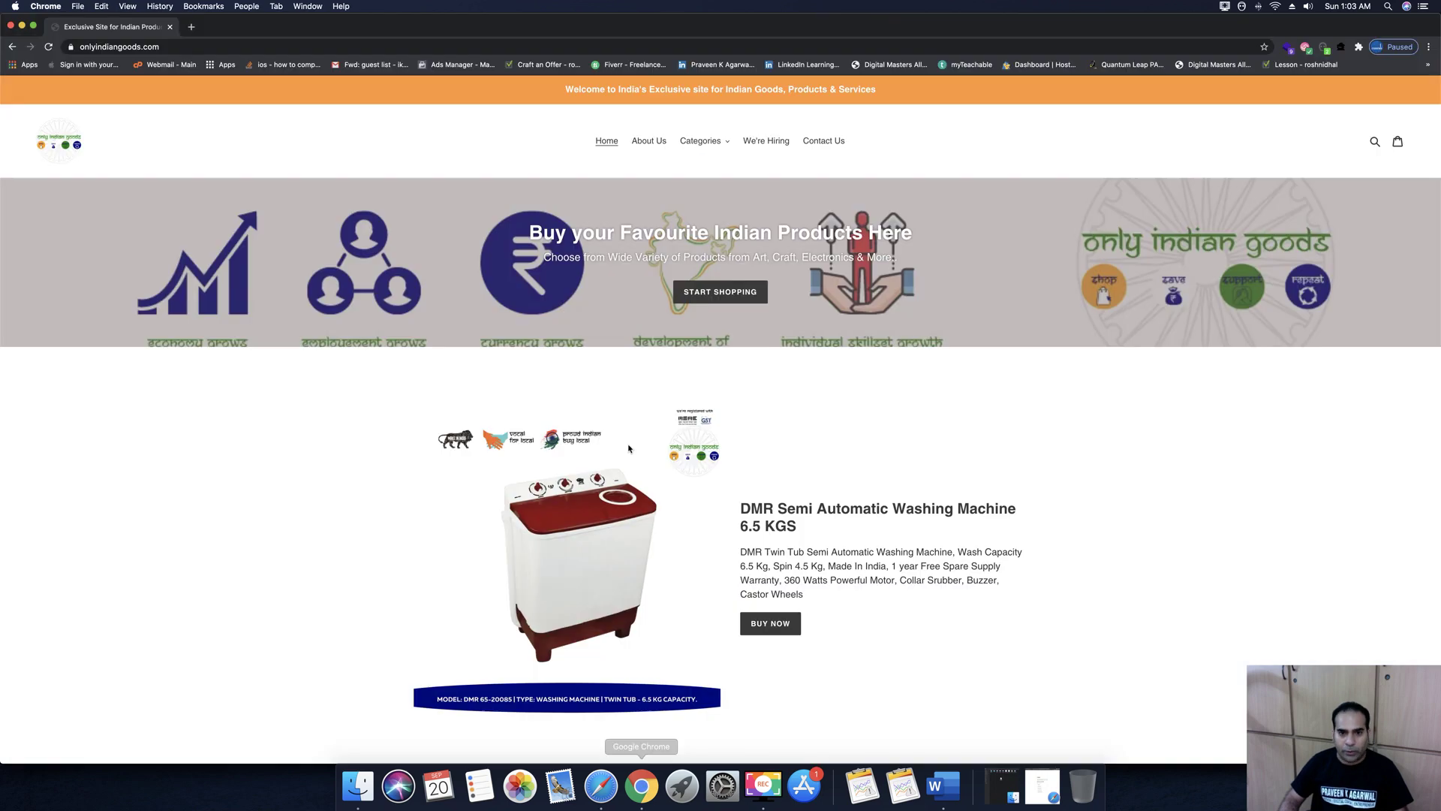
pyautogui.scroll(-3, 782, 502)
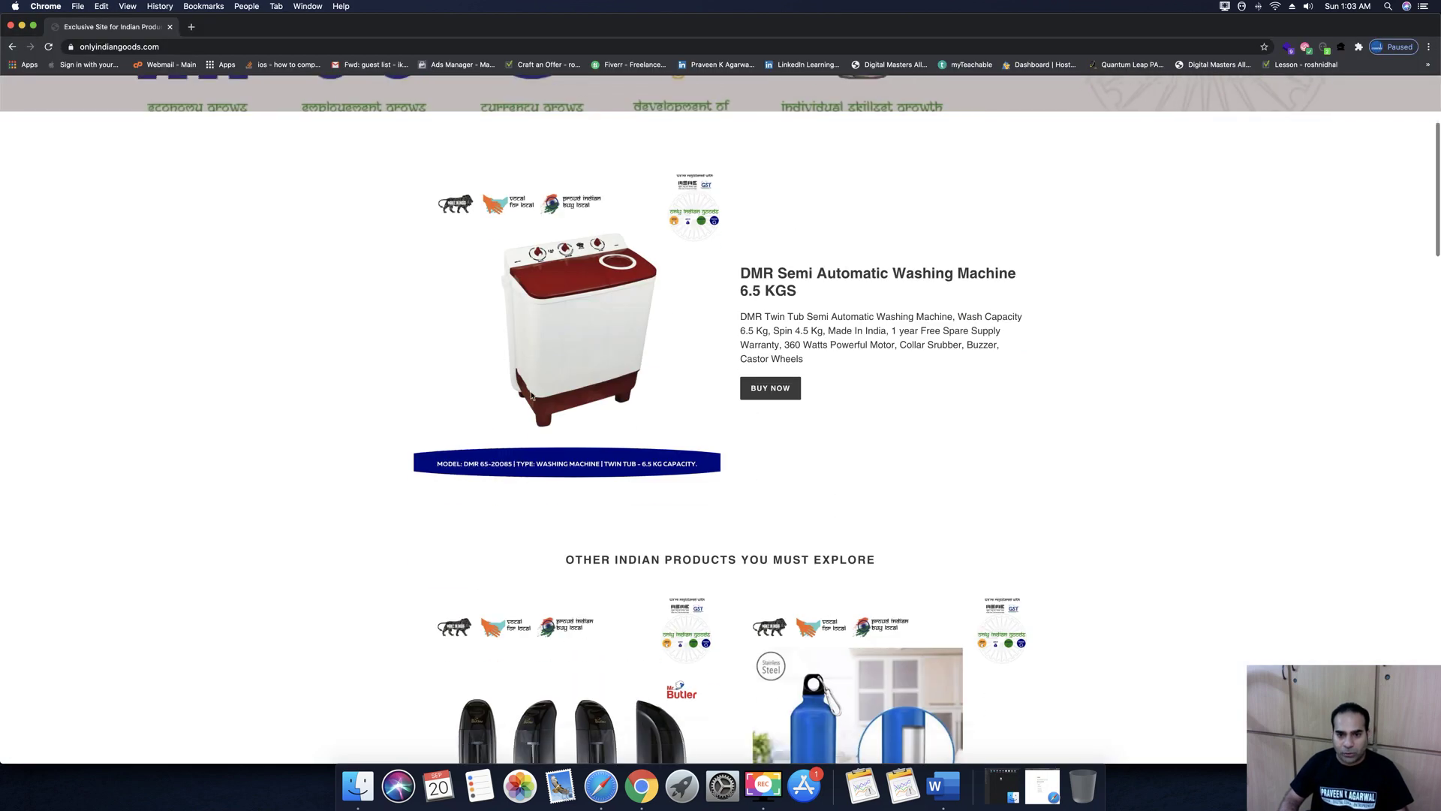
pyautogui.click(771, 389)
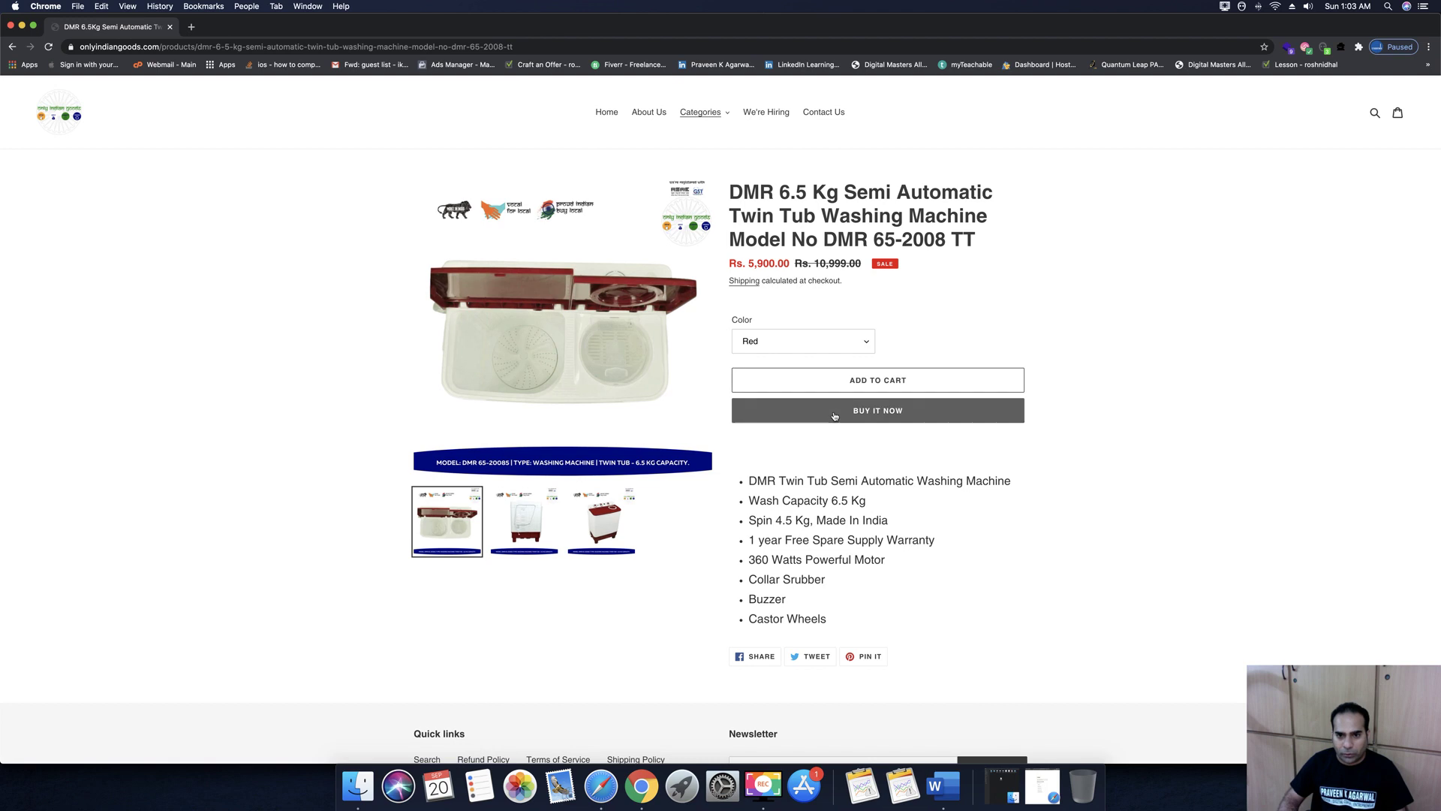
pyautogui.click(826, 411)
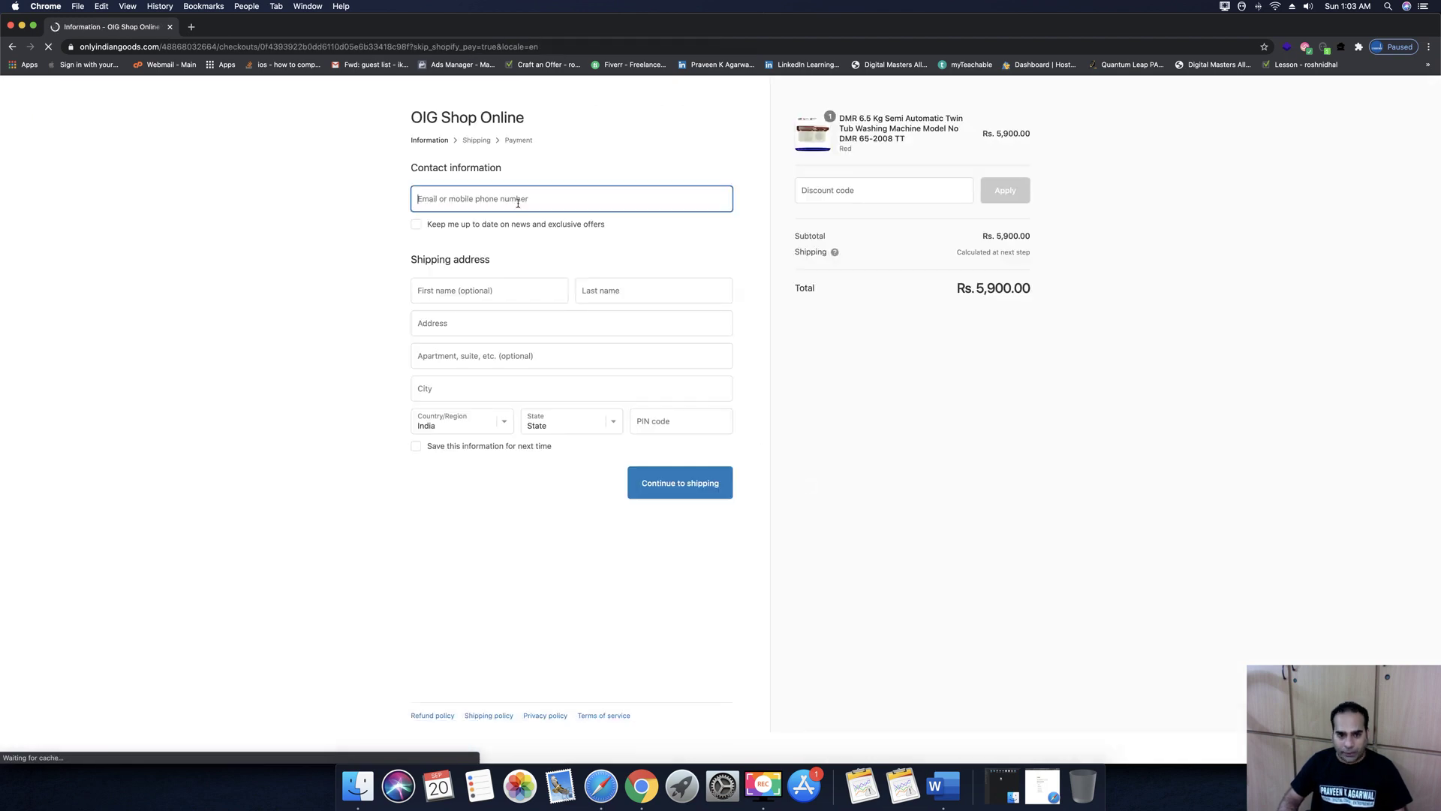
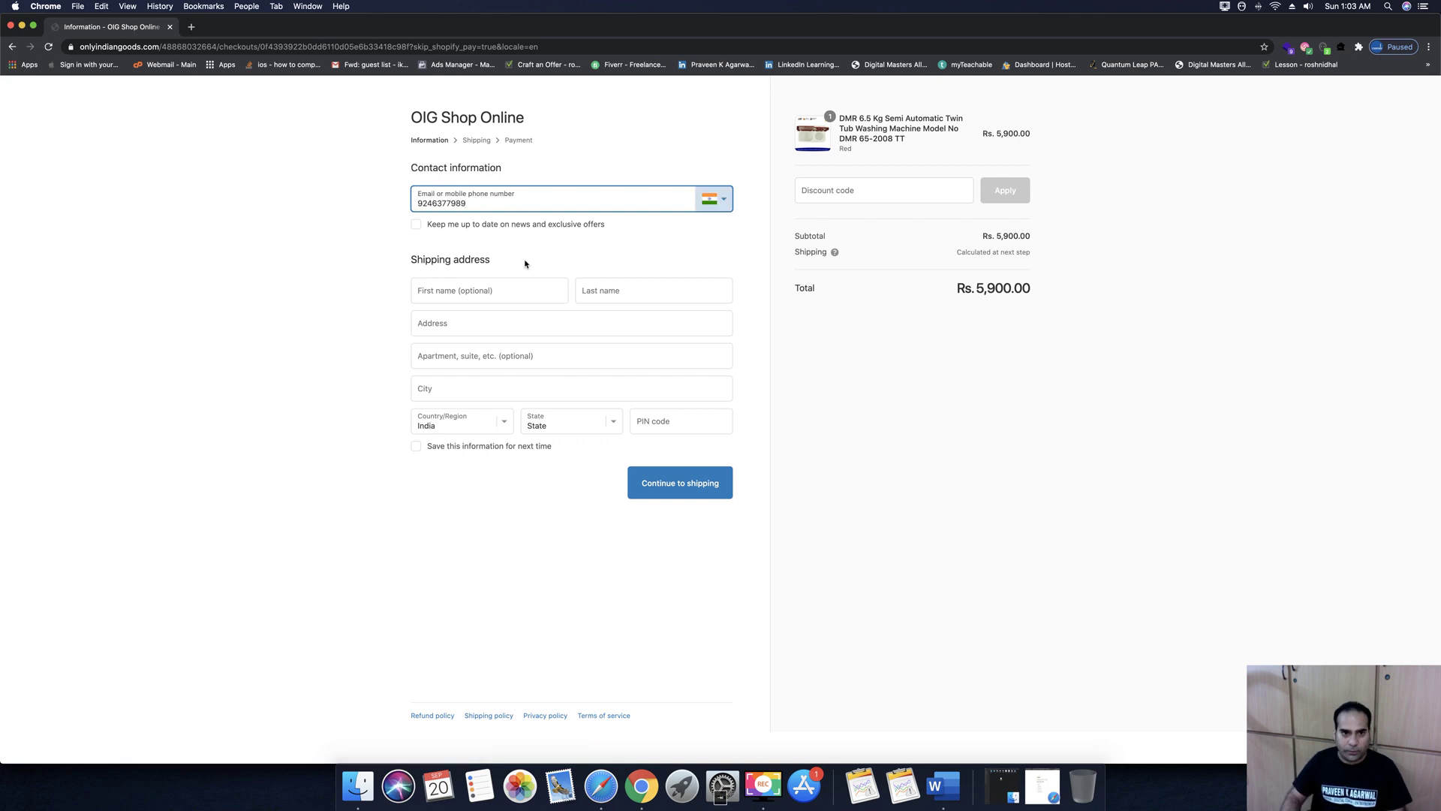
# Enter the phone number, autofill the shipping address, save the info, and continue to shipping
pyautogui.click(505, 290)
pyautogui.click(465, 324)
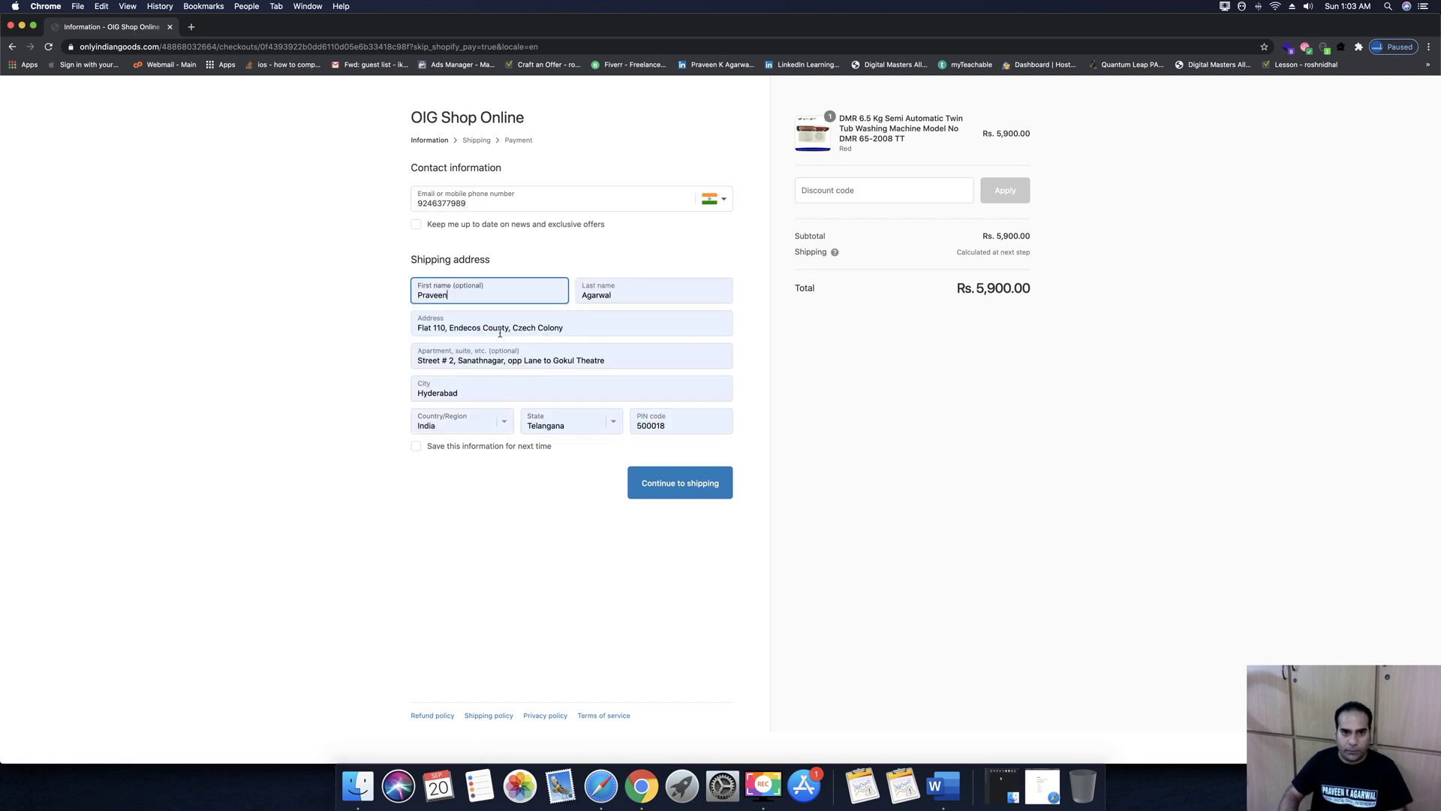
pyautogui.click(416, 446)
pyautogui.click(675, 482)
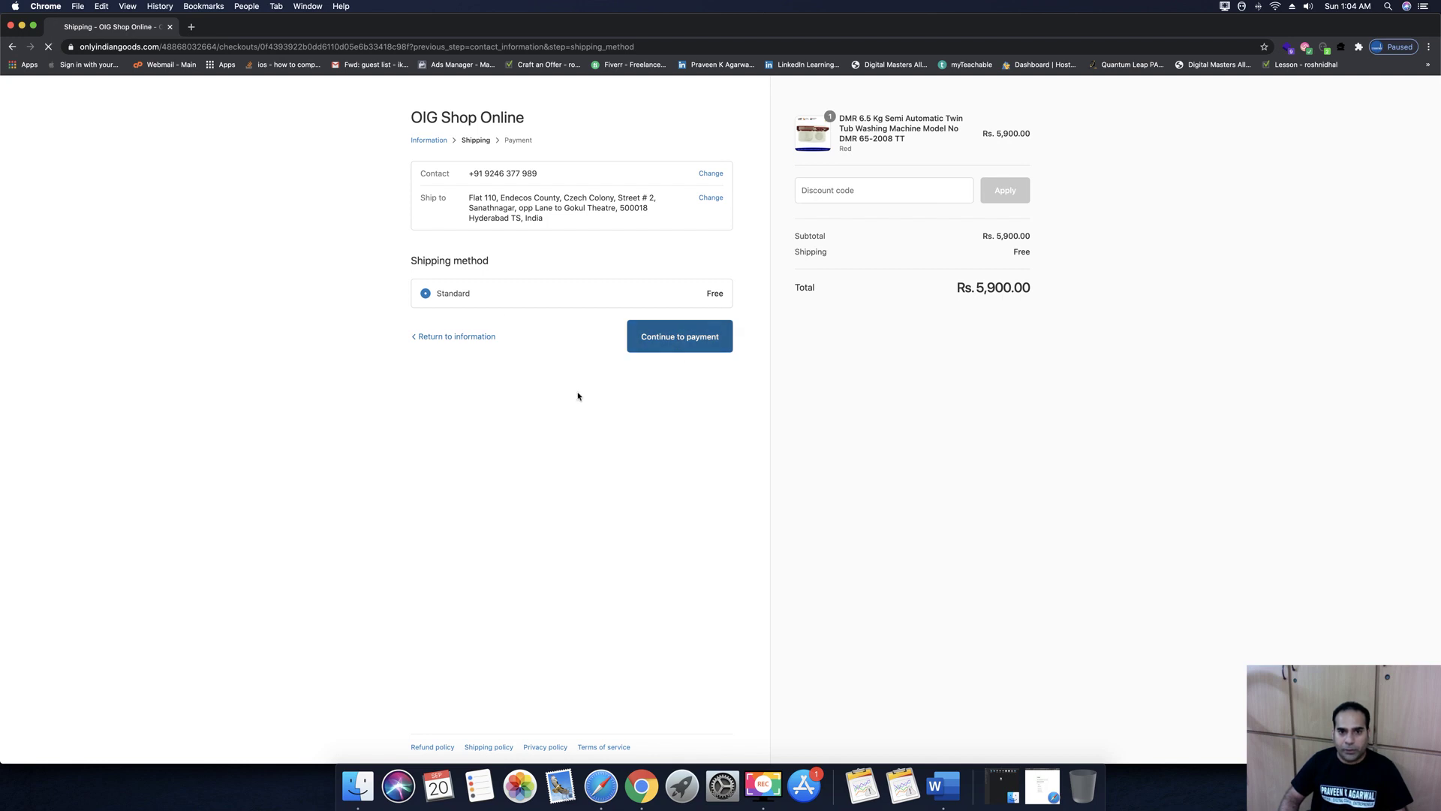
# Apply discount code GET10OFF for a Rs. 5,890 total and complete the order
pyautogui.click(679, 350)
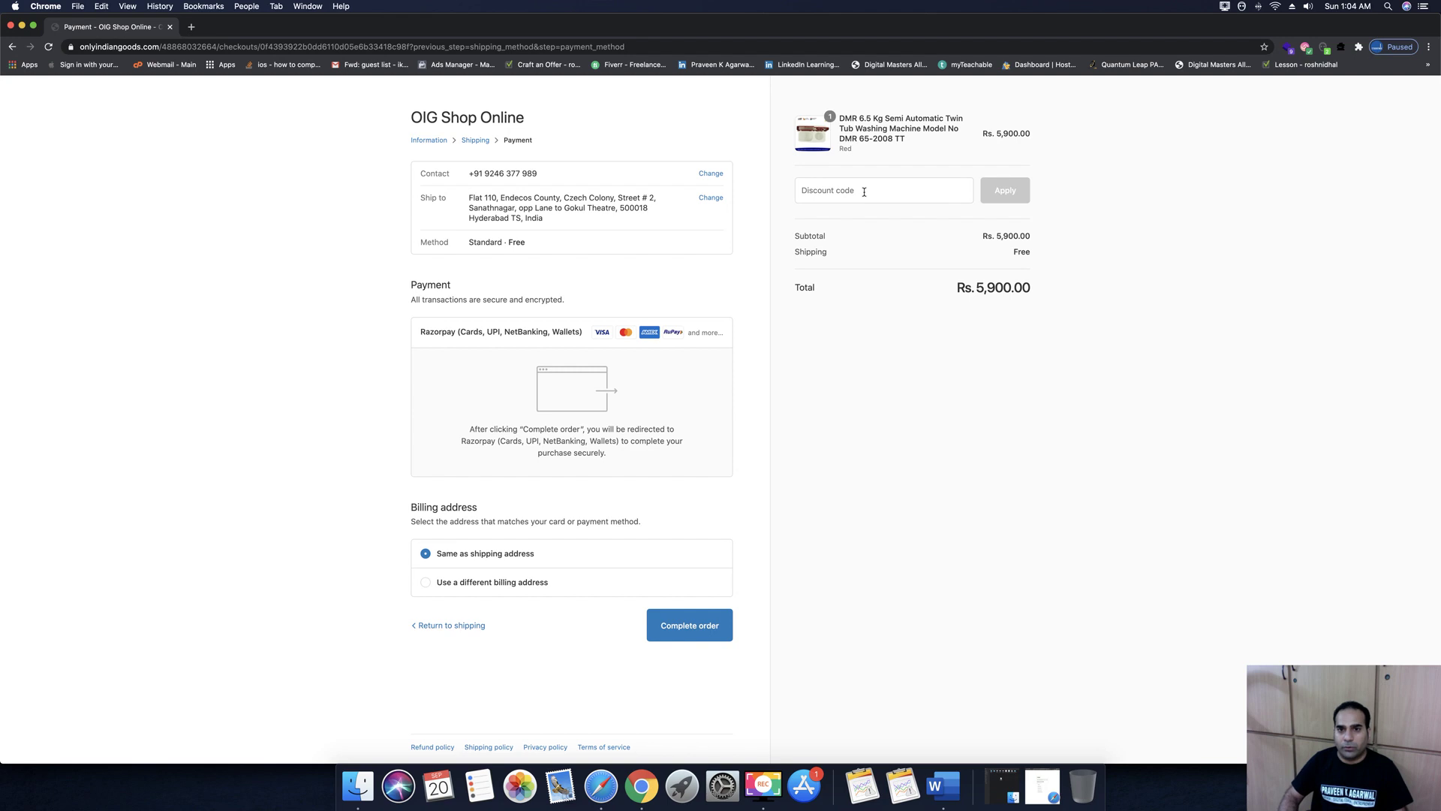
pyautogui.click(860, 192)
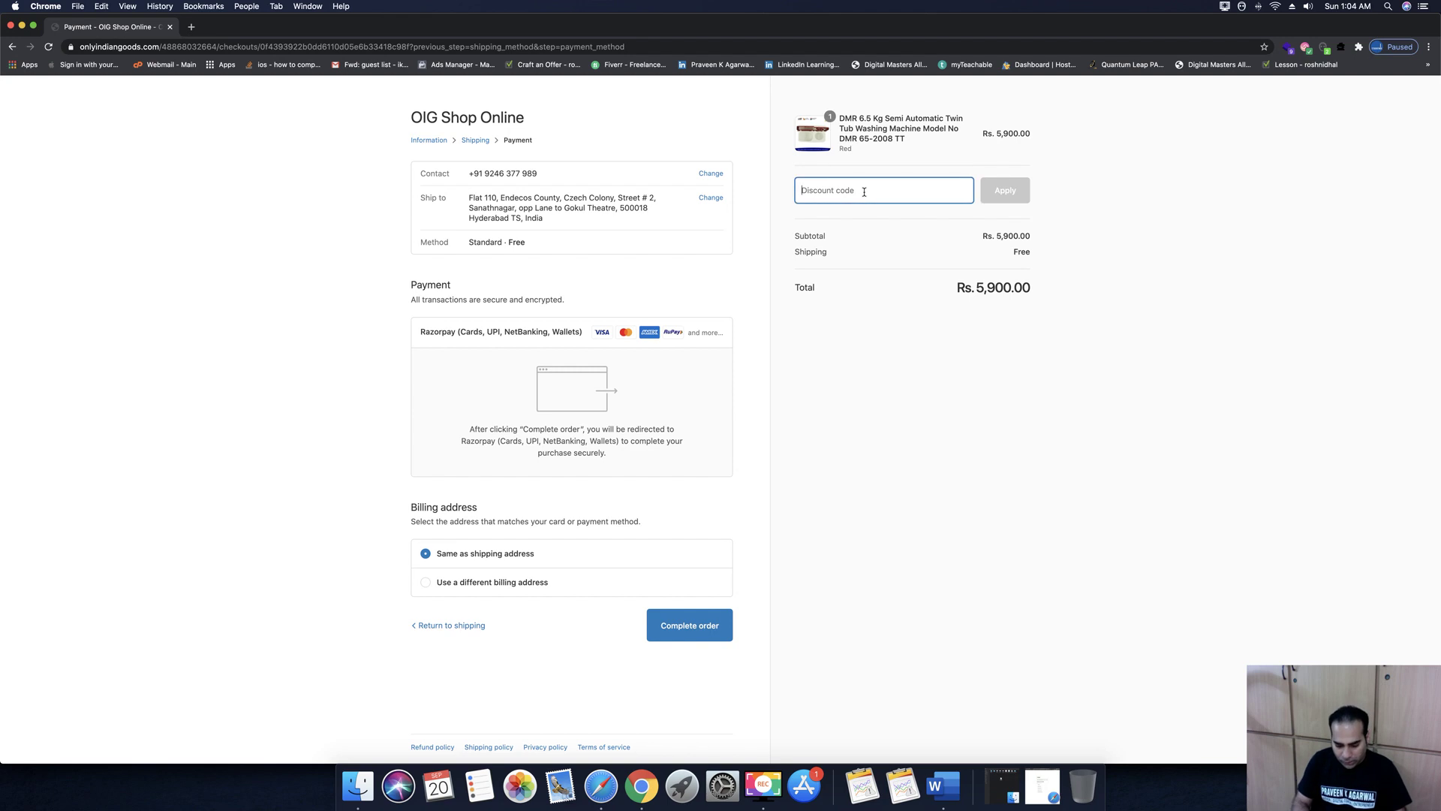
pyautogui.write('Get10Off')
pyautogui.click(1005, 190)
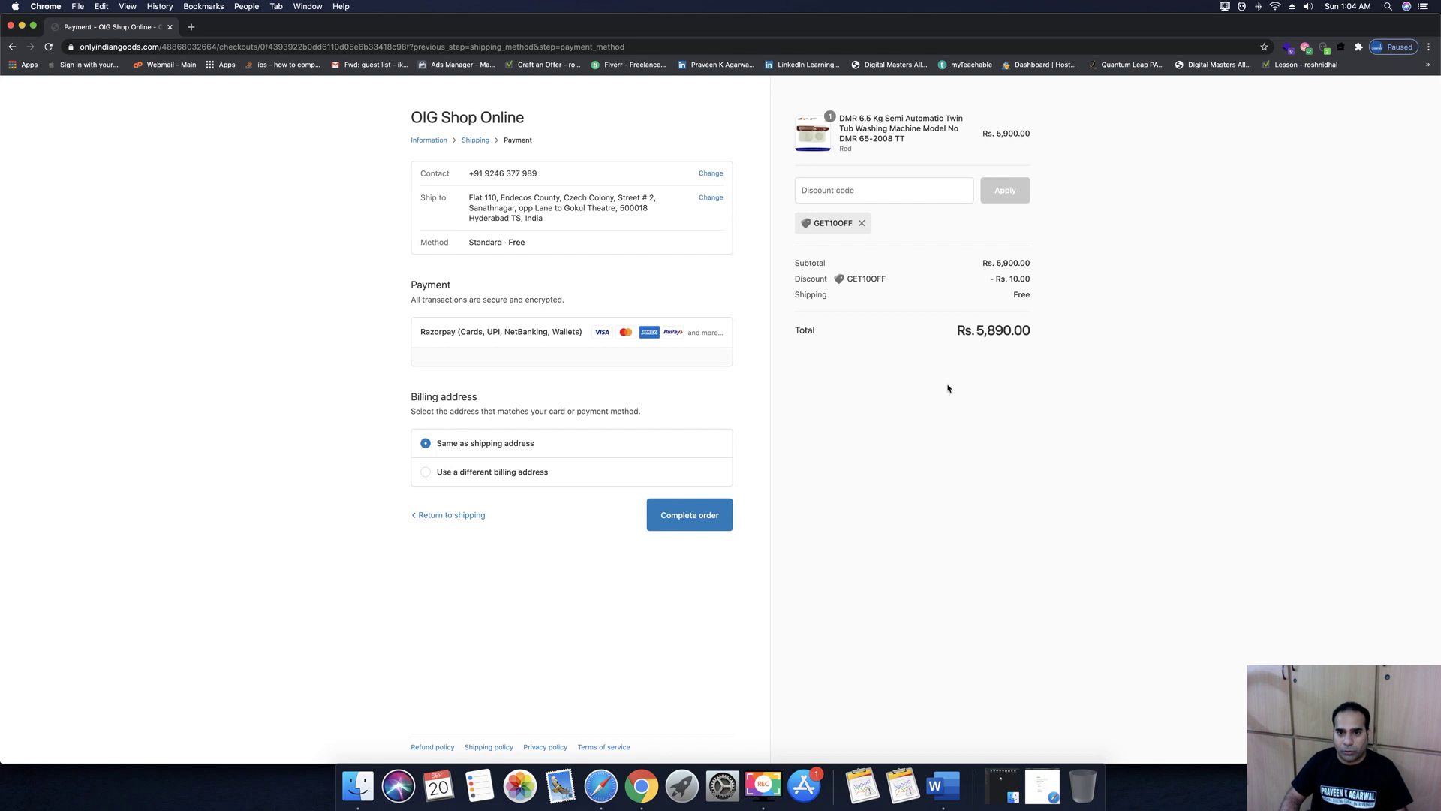
pyautogui.click(694, 520)
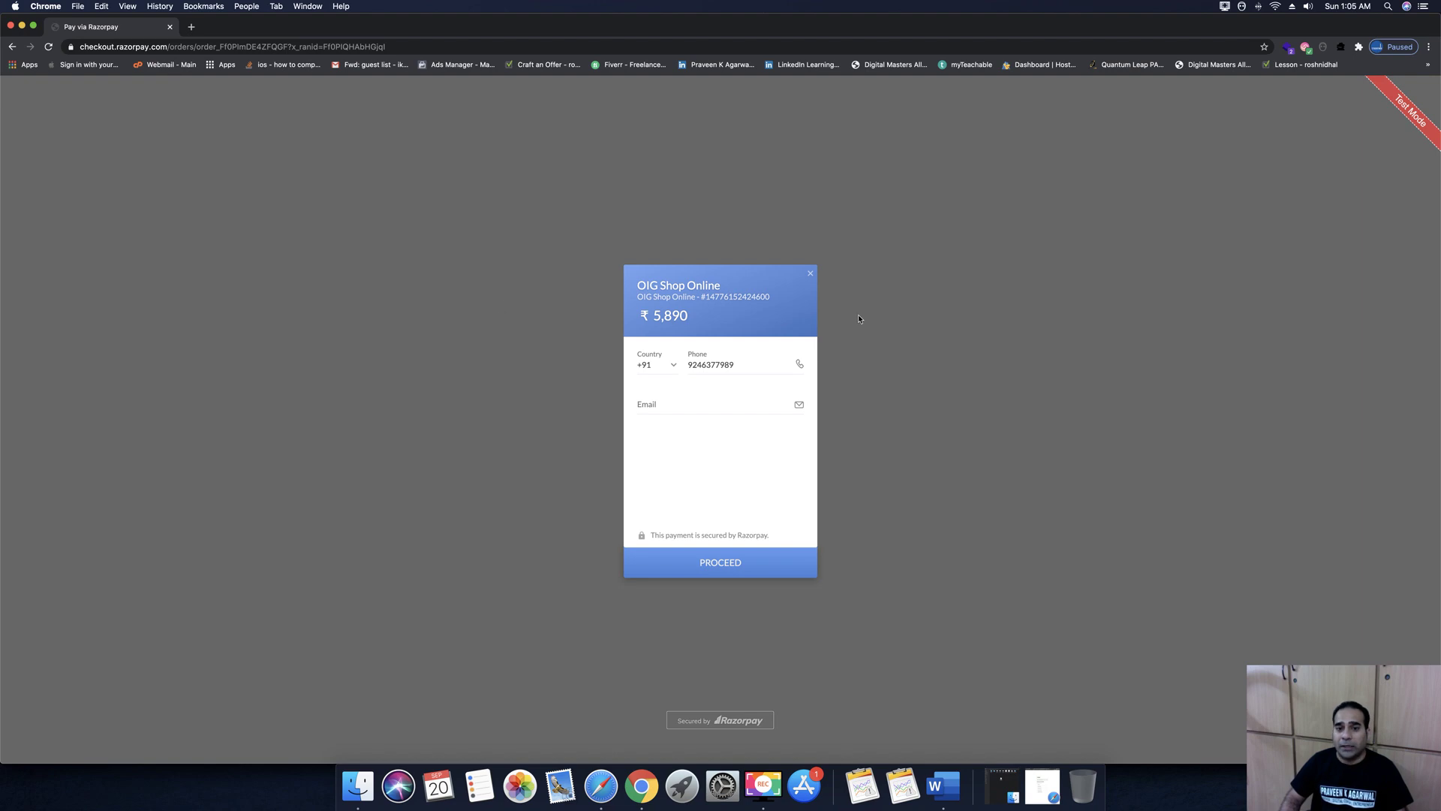
# Switch to the Shopify admin and go to its home page
pyautogui.click(608, 788)
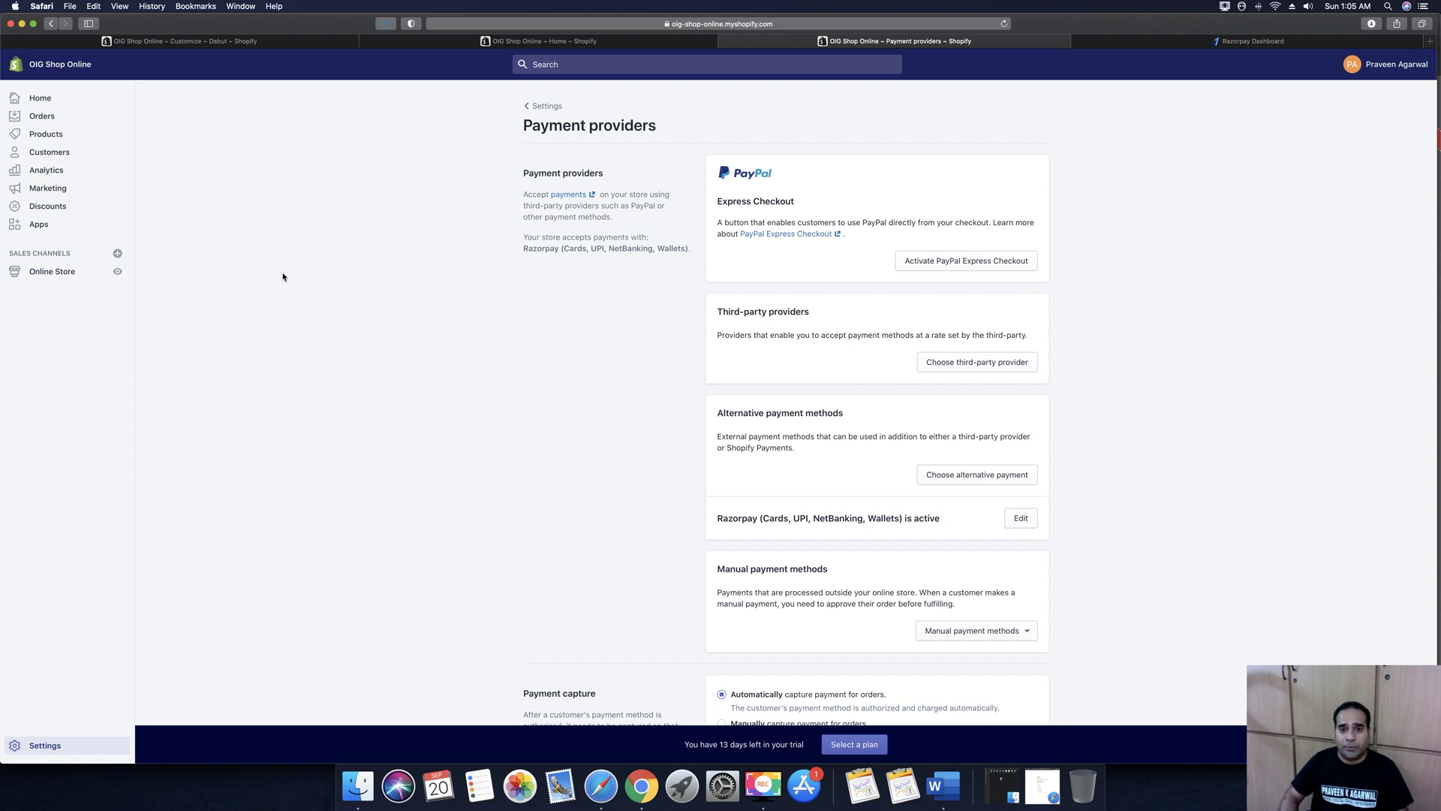
pyautogui.scroll(-4, 283, 273)
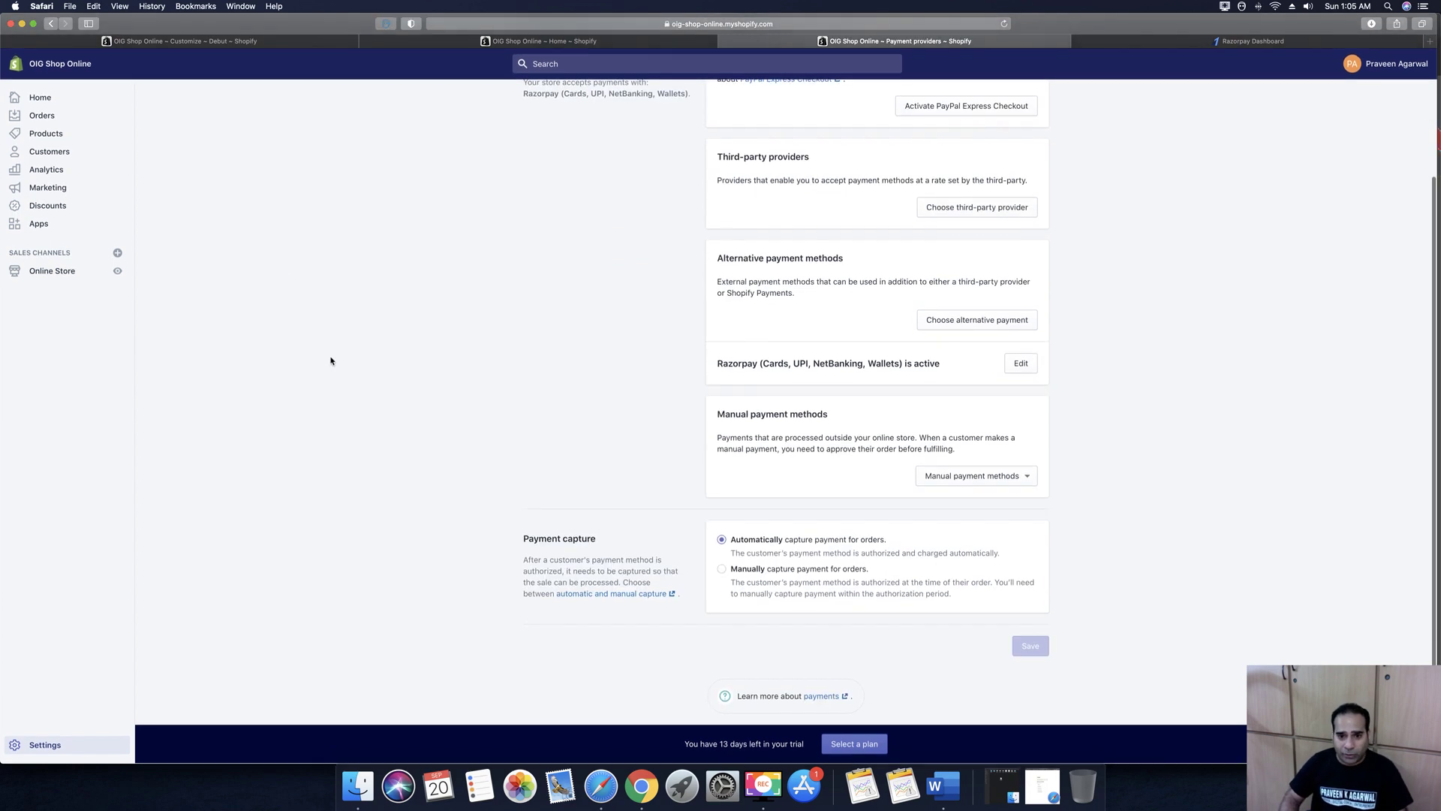
pyautogui.scroll(5, 295, 334)
pyautogui.click(38, 98)
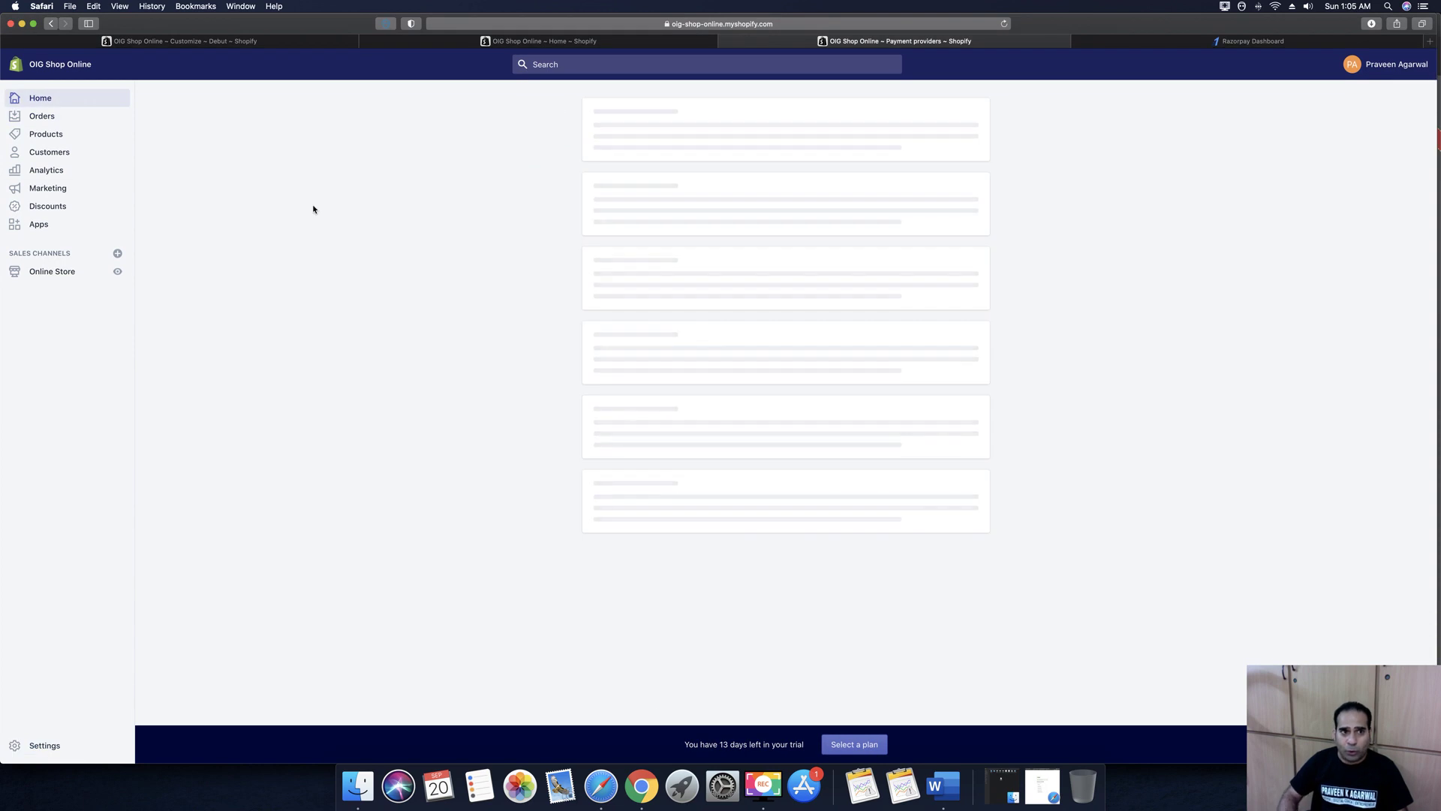
# Close the ₹5,890 Razorpay payment window and confirm cancelling the payment
pyautogui.click(617, 785)
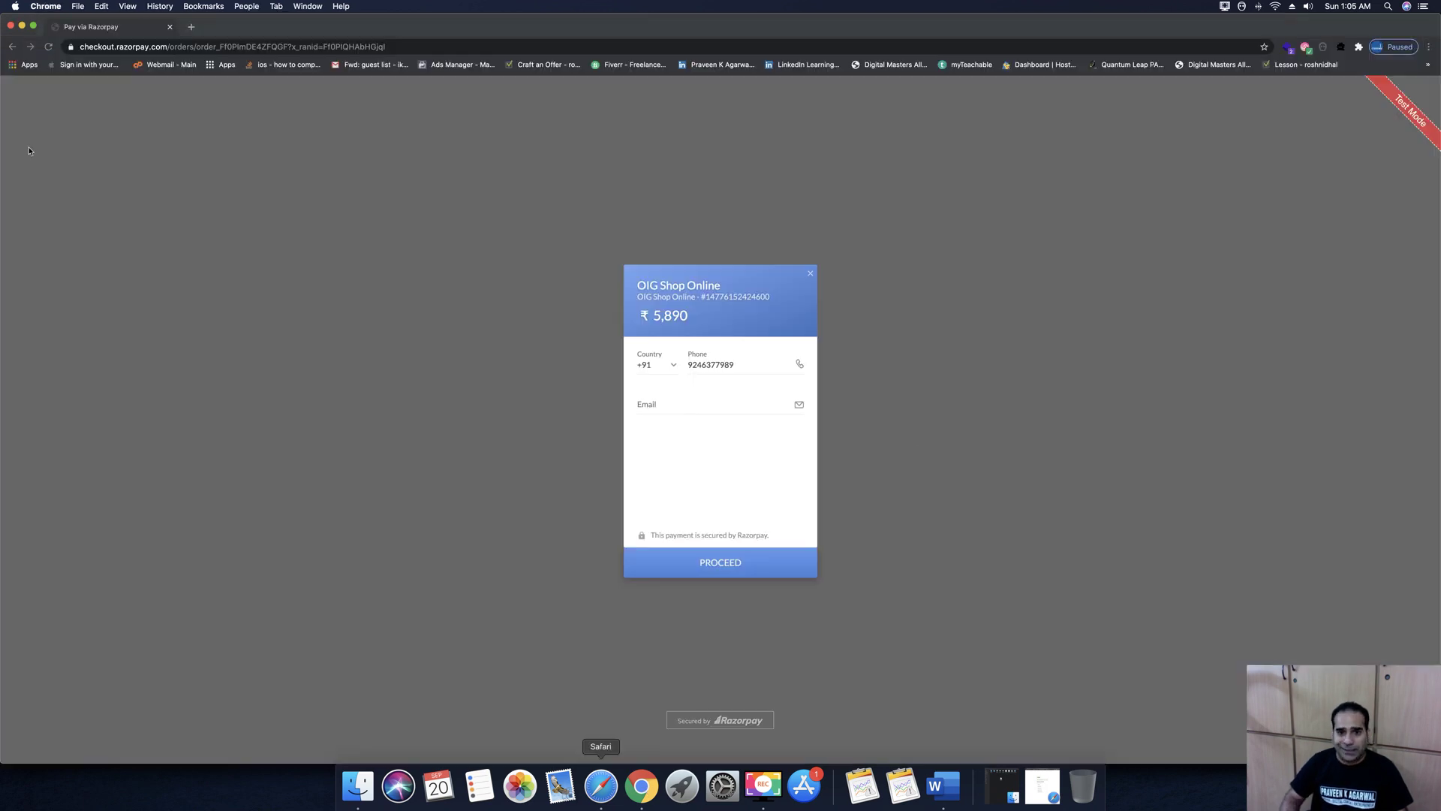
pyautogui.click(810, 273)
pyautogui.click(668, 346)
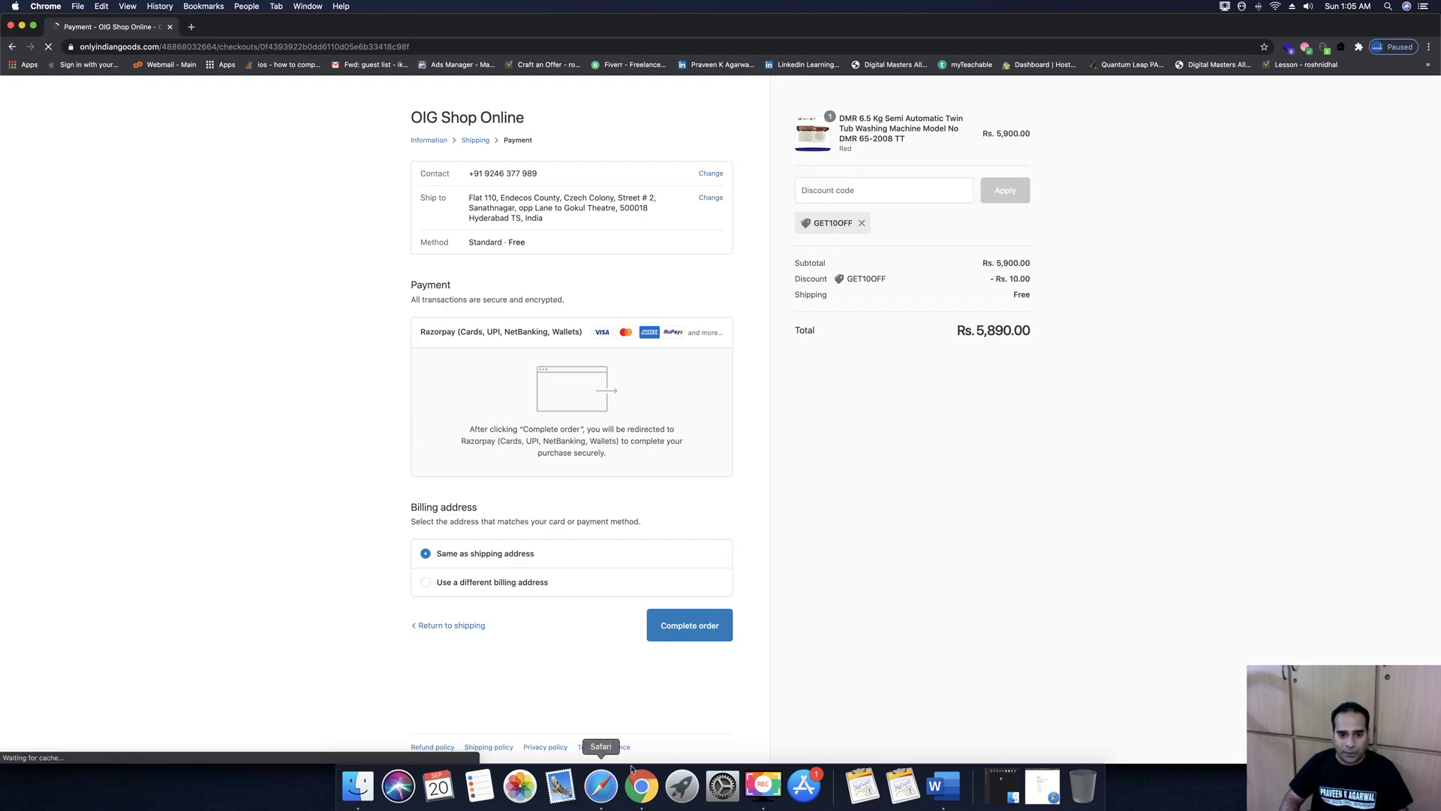
# Open the Rs. 5,890 abandoned checkout from Orders and view its washing machine product
pyautogui.click(601, 783)
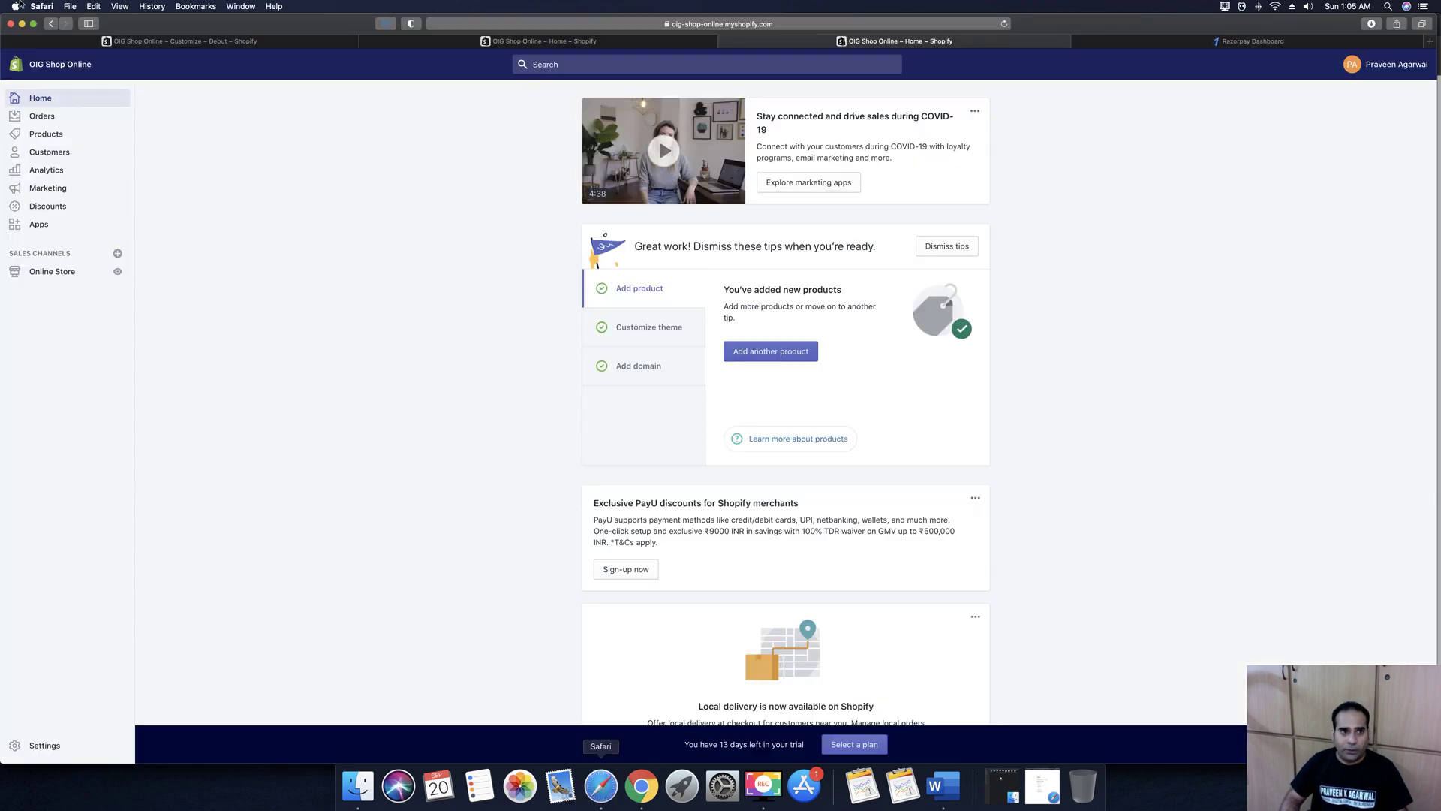
pyautogui.click(41, 119)
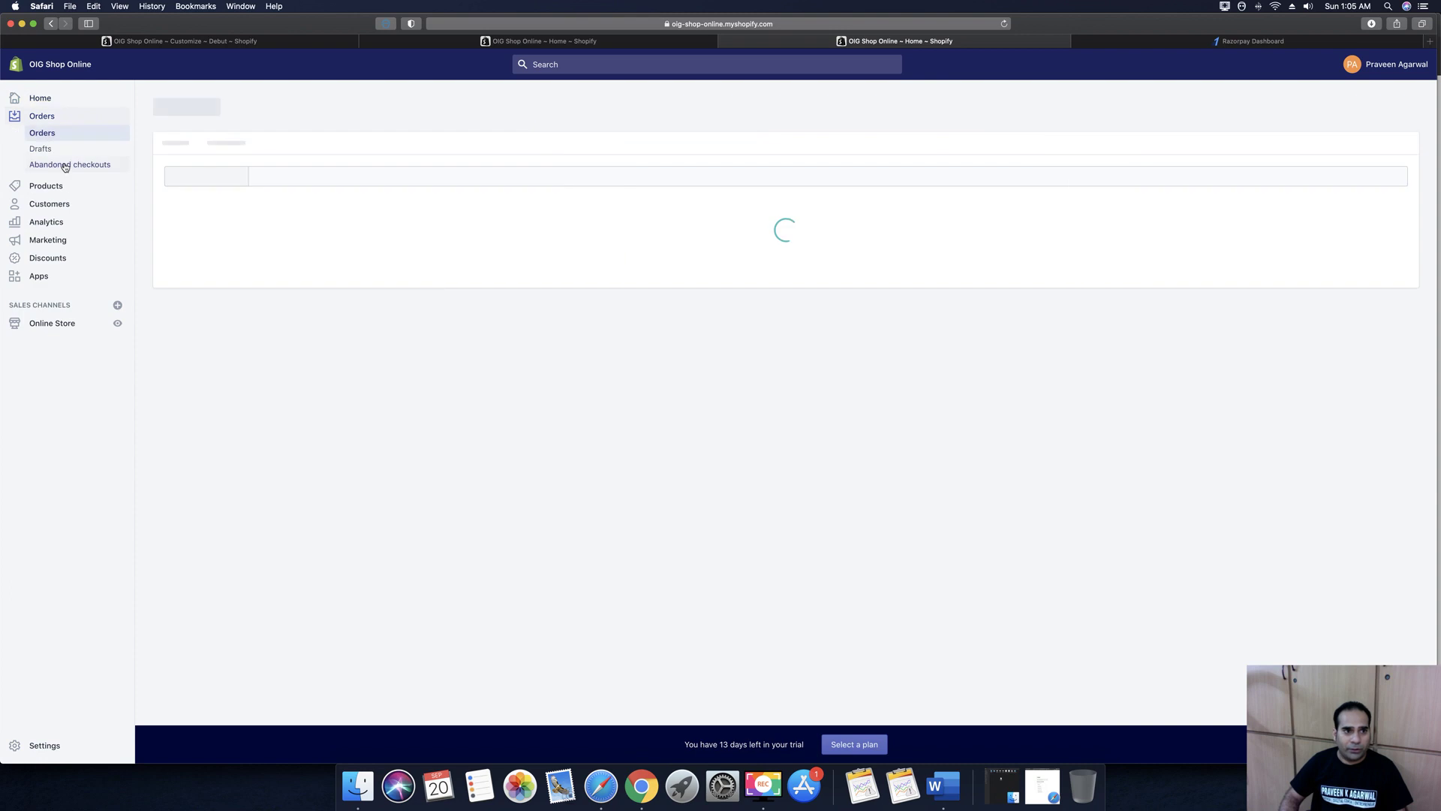
pyautogui.click(70, 163)
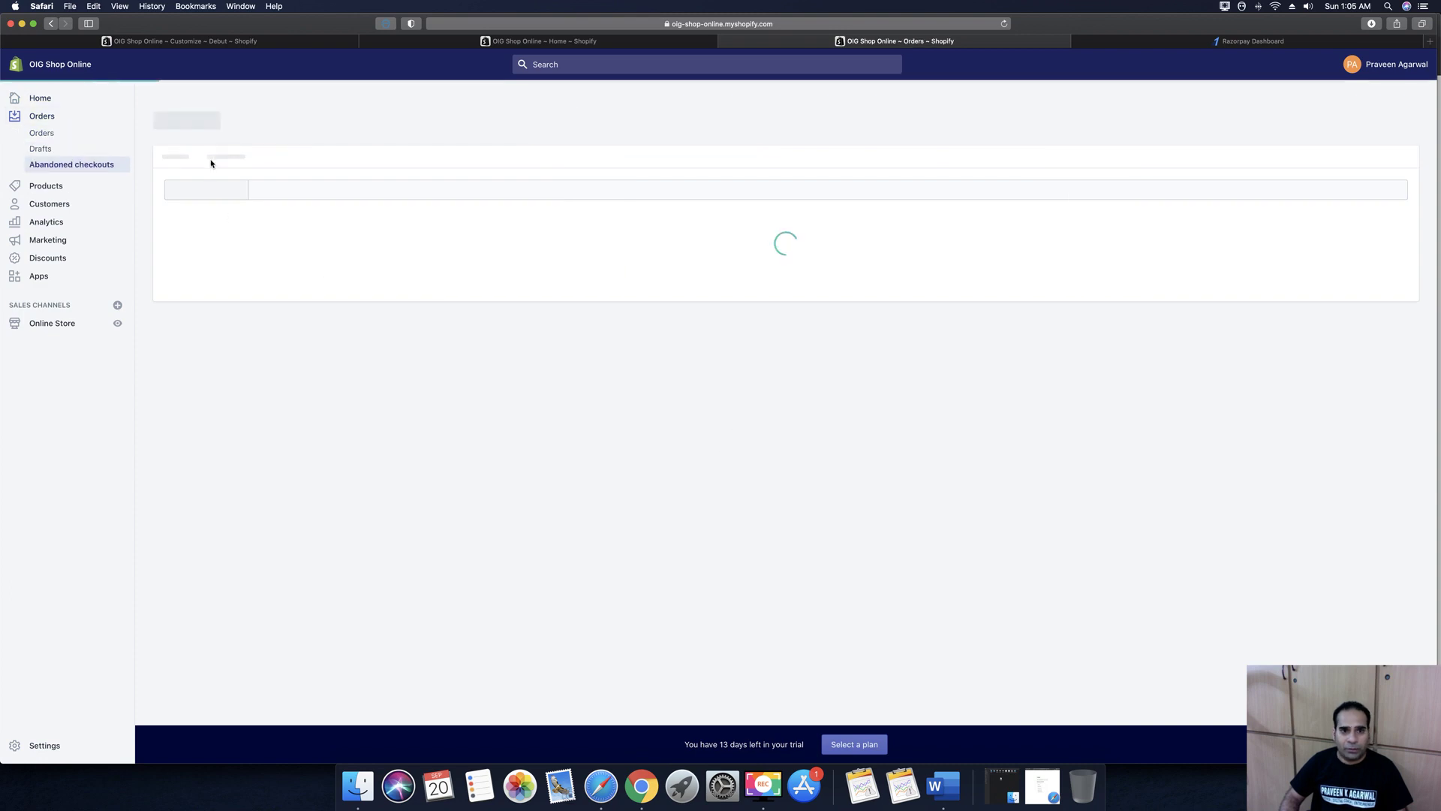
pyautogui.click(259, 264)
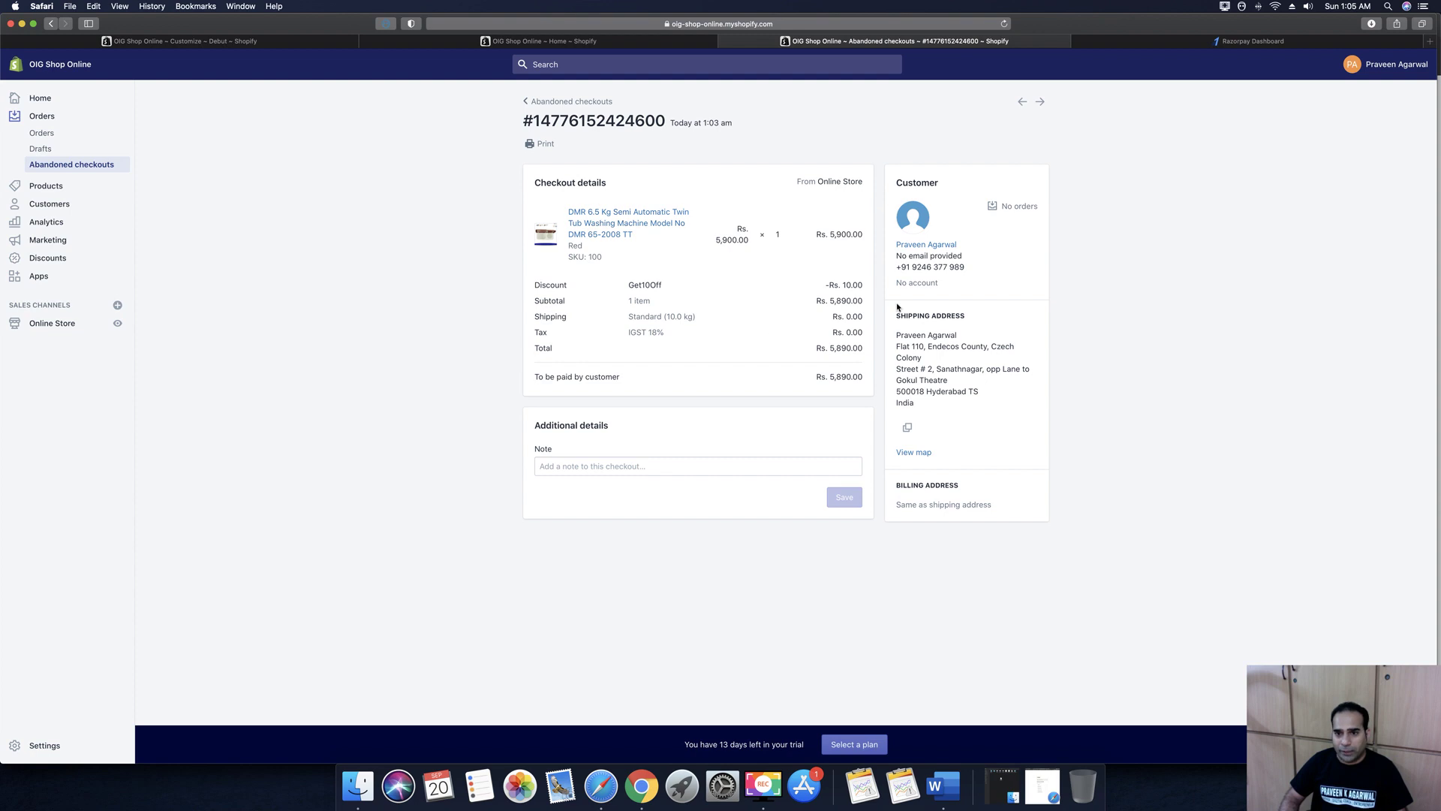
pyautogui.click(600, 225)
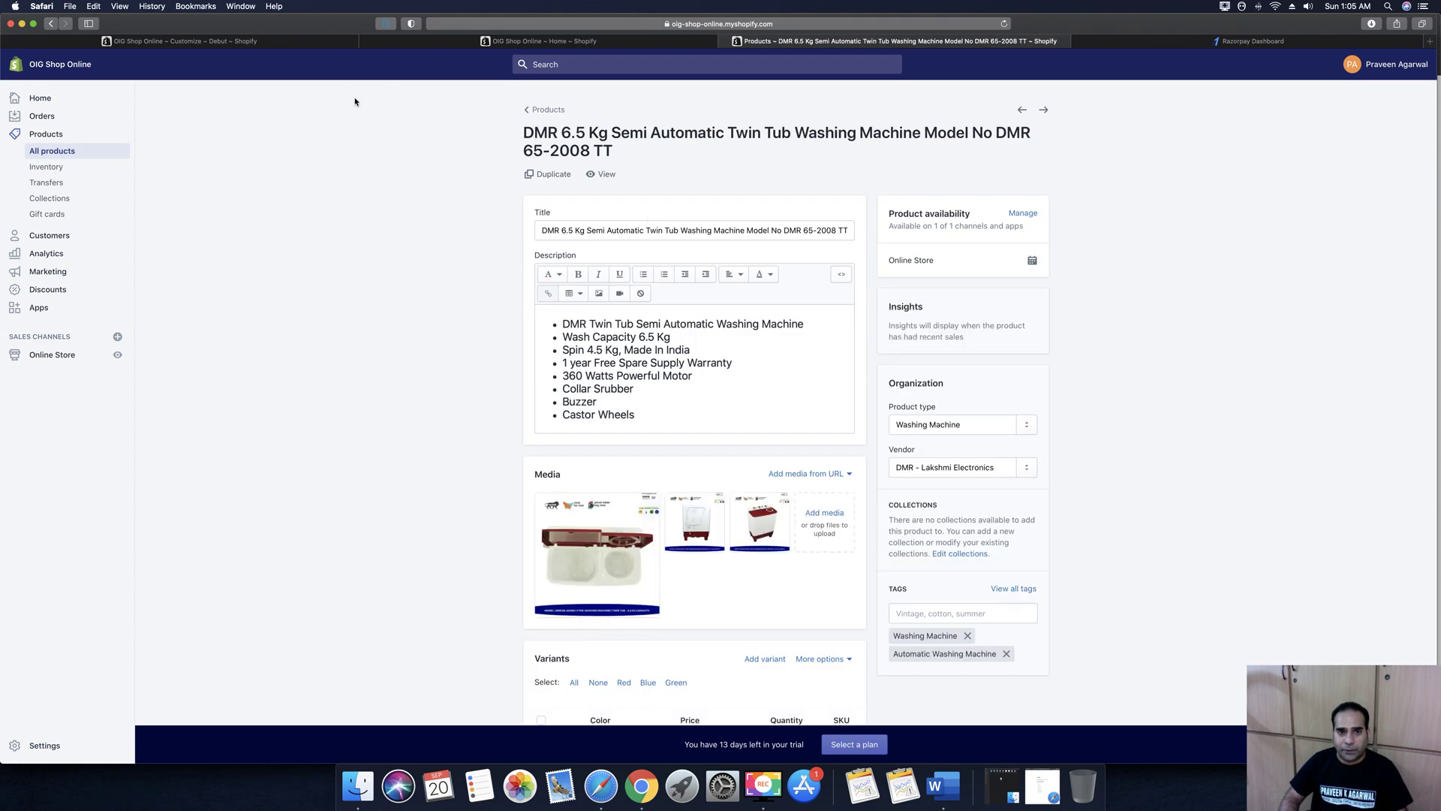
# Review the product list and customers, reopen the abandoned checkout, then go to Settings
pyautogui.click(539, 111)
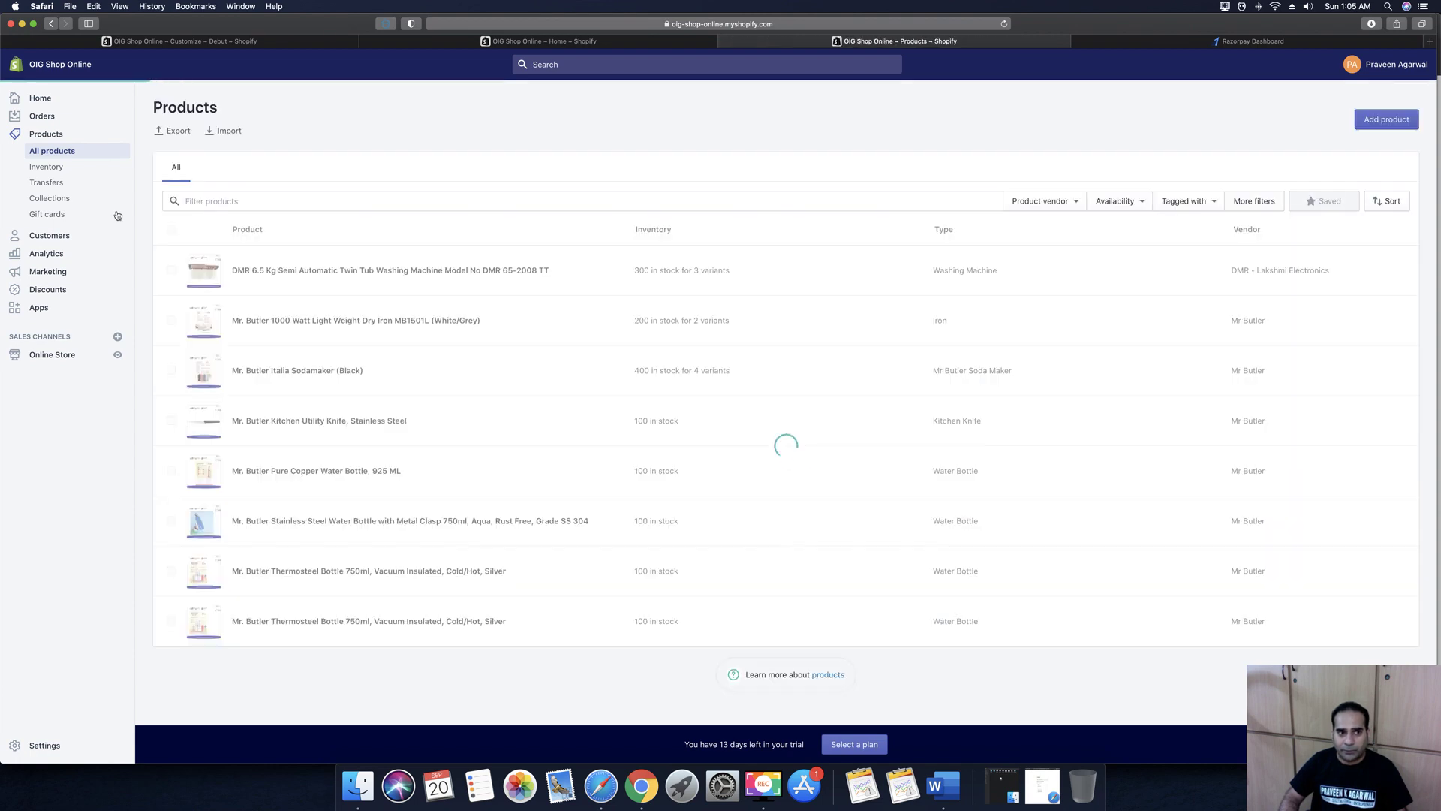
pyautogui.click(39, 236)
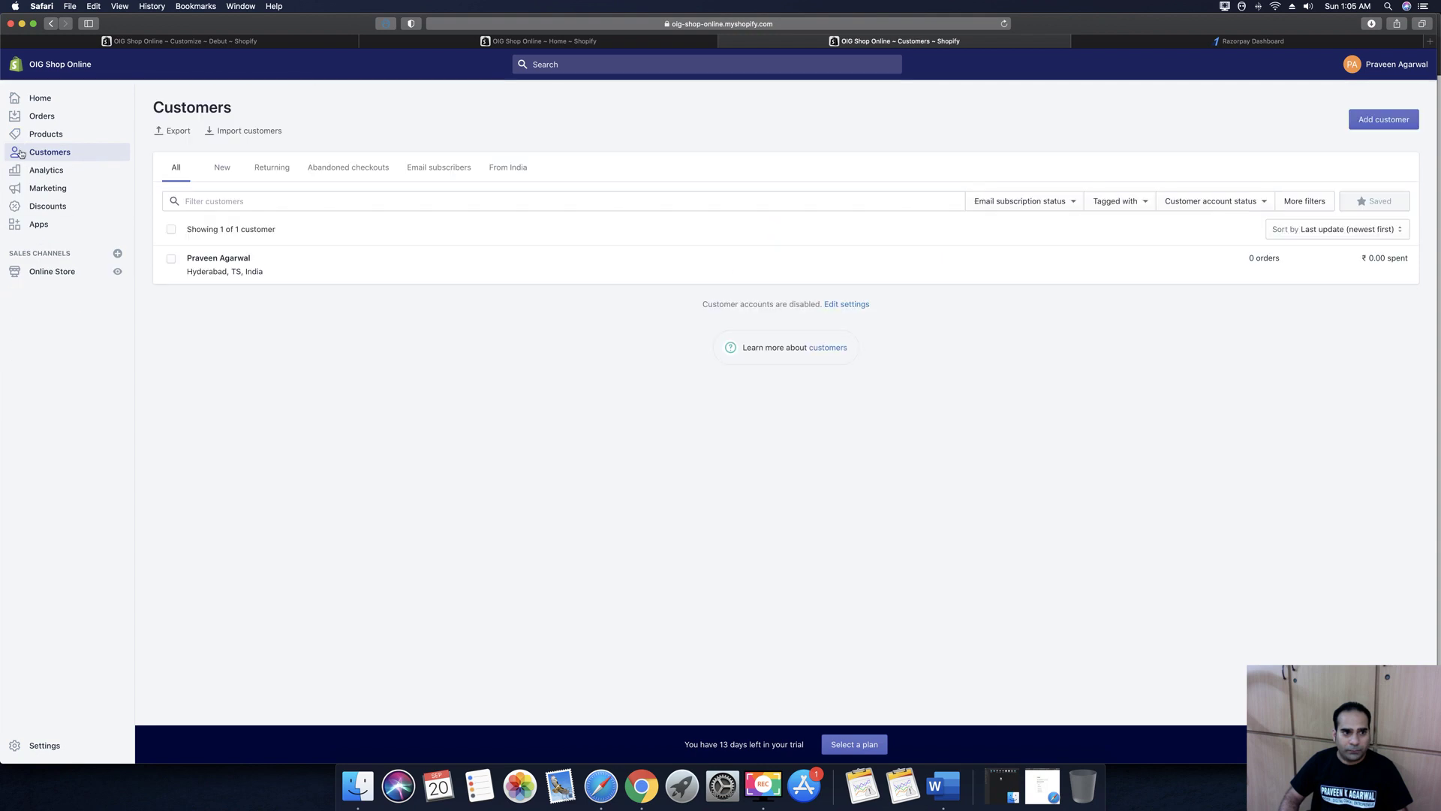
pyautogui.click(40, 116)
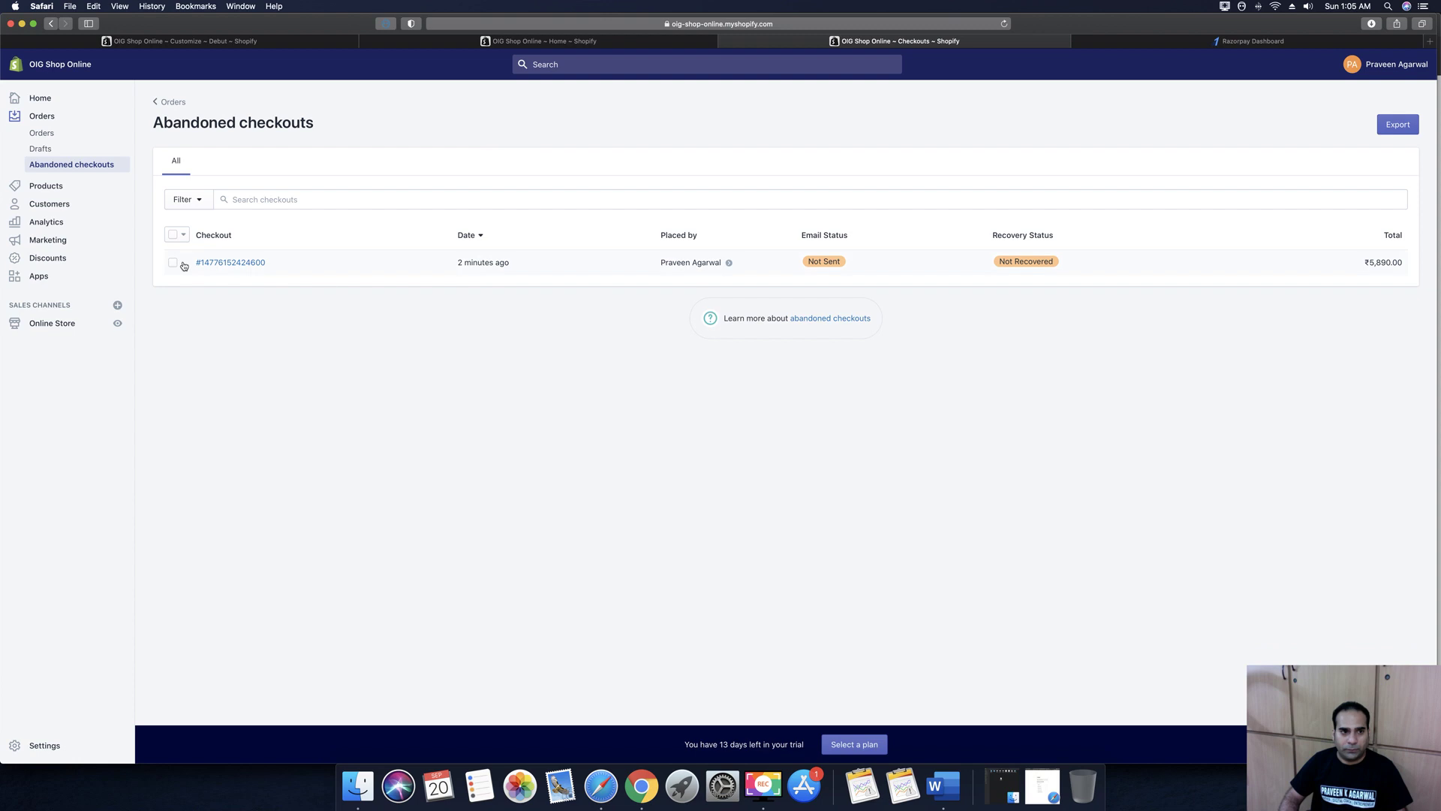
pyautogui.click(172, 264)
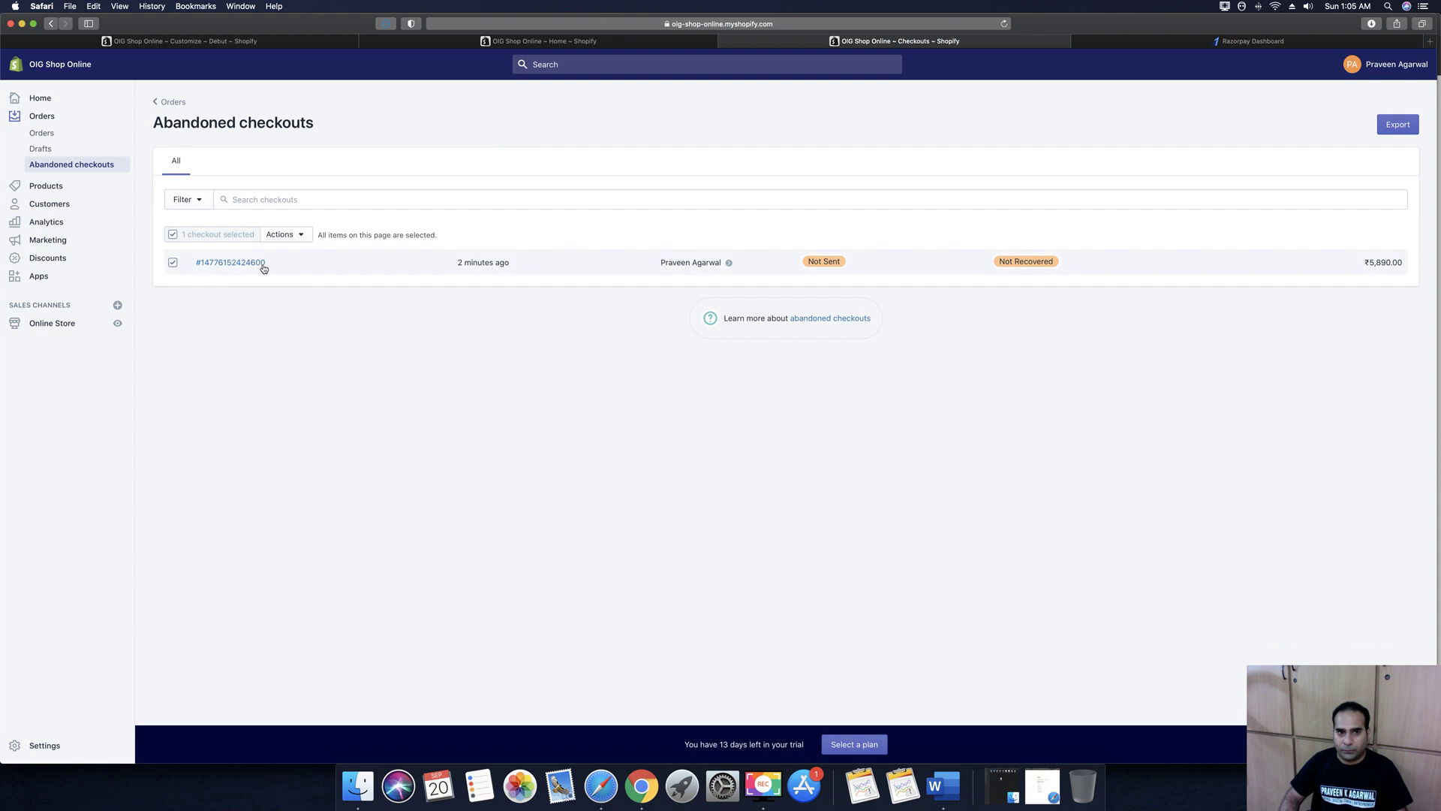
pyautogui.click(222, 267)
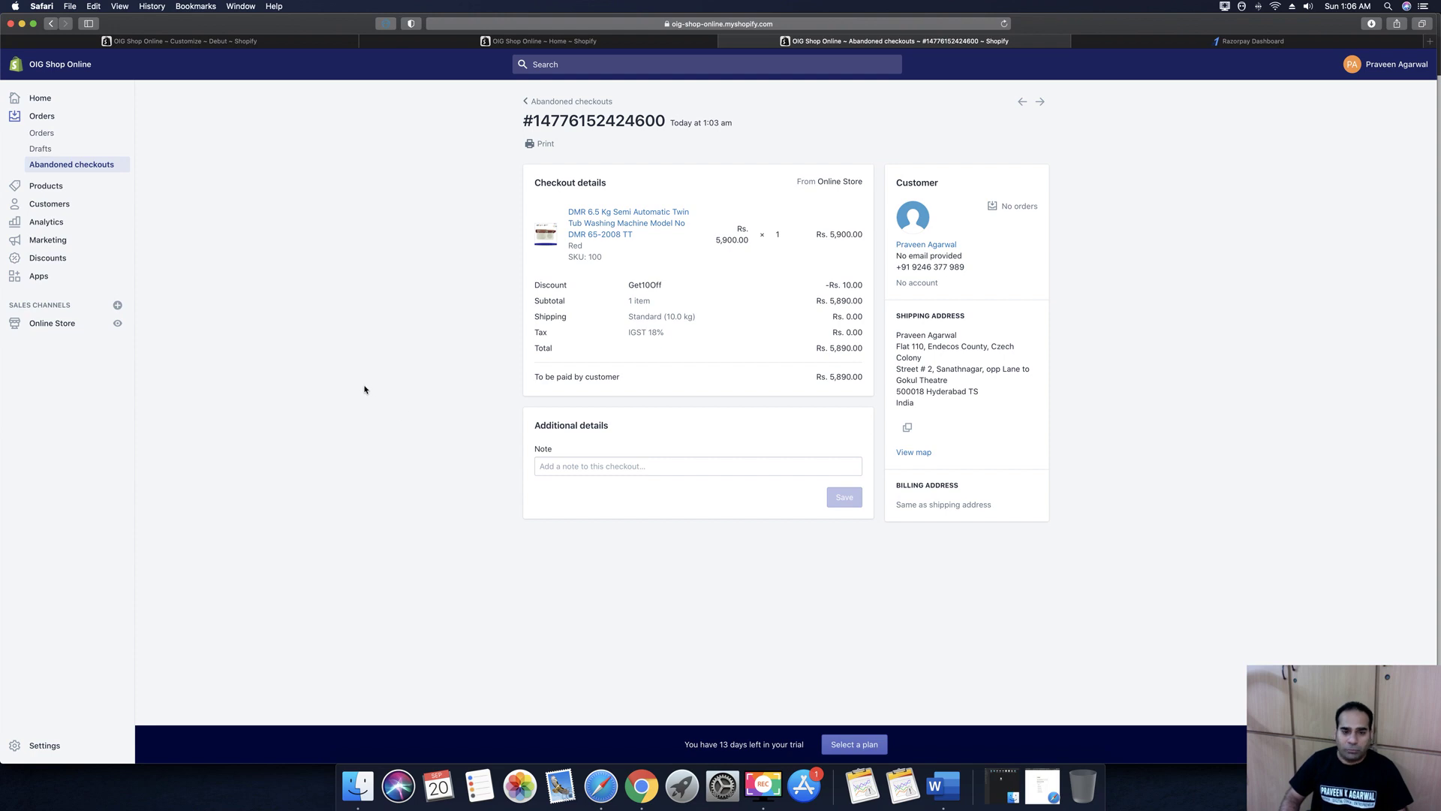
pyautogui.click(45, 744)
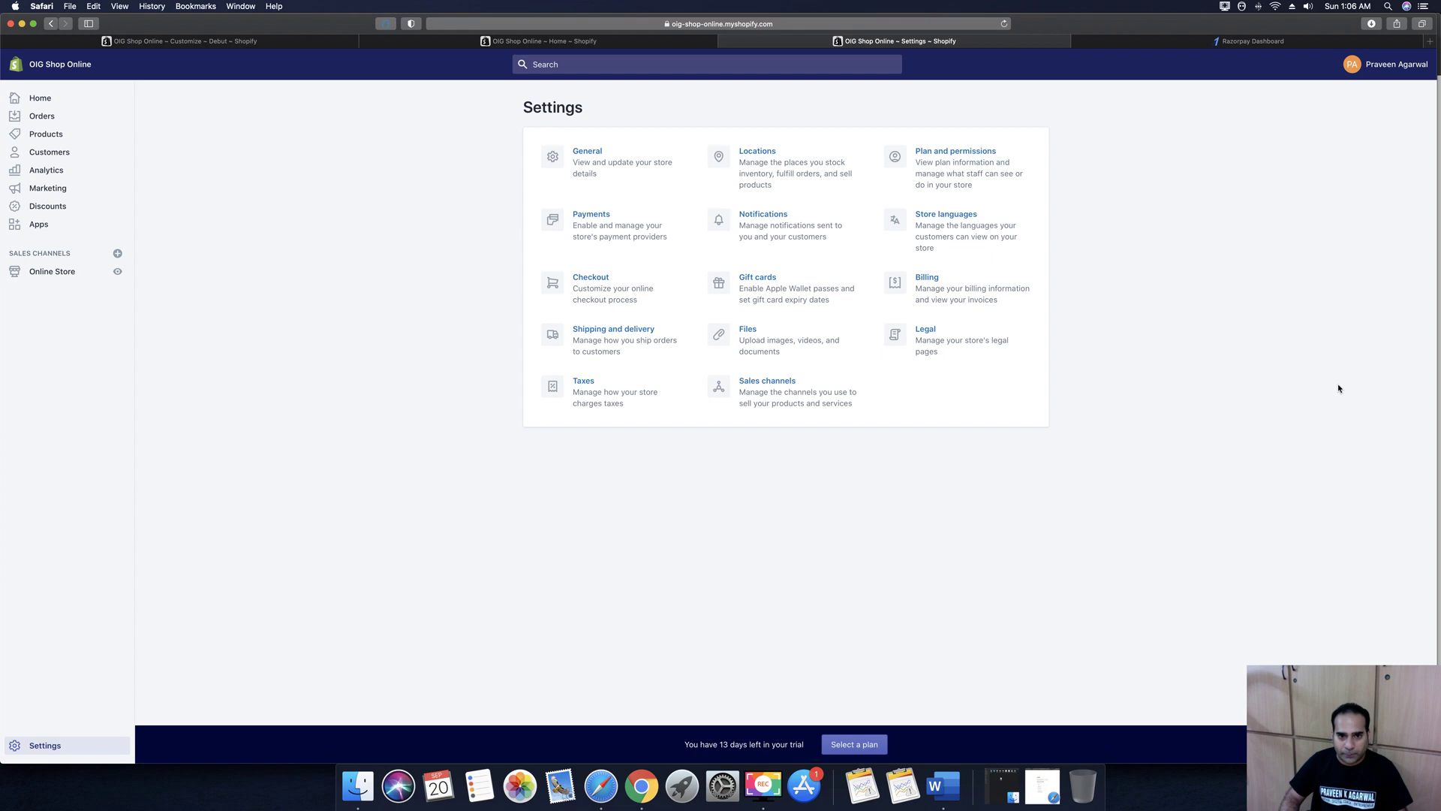
# Rename the store to 'Only Indian Goods' in General settings
pyautogui.click(586, 152)
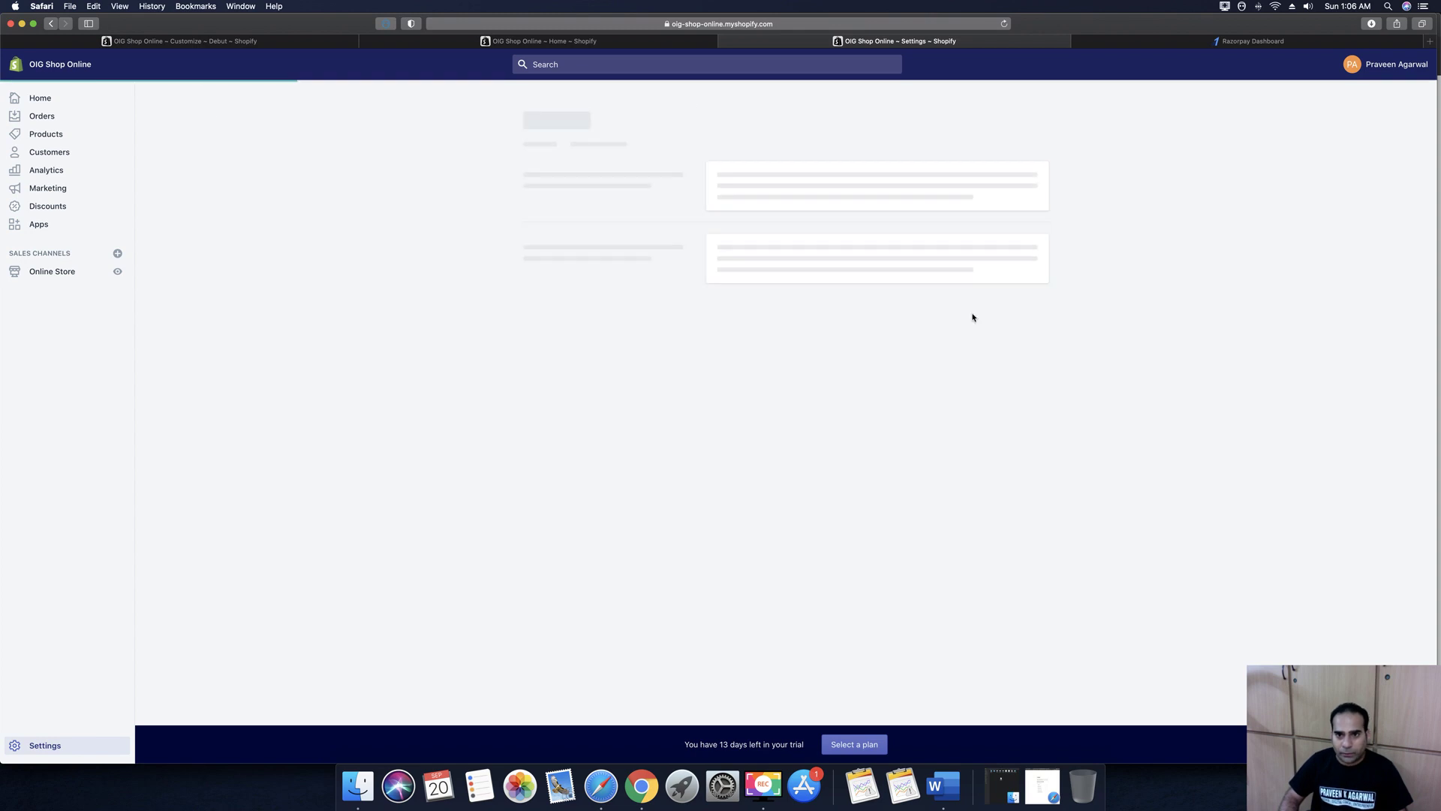
pyautogui.click(809, 192)
pyautogui.moveTo(818, 197); pyautogui.dragTo(678, 180)
pyautogui.write('Only India')
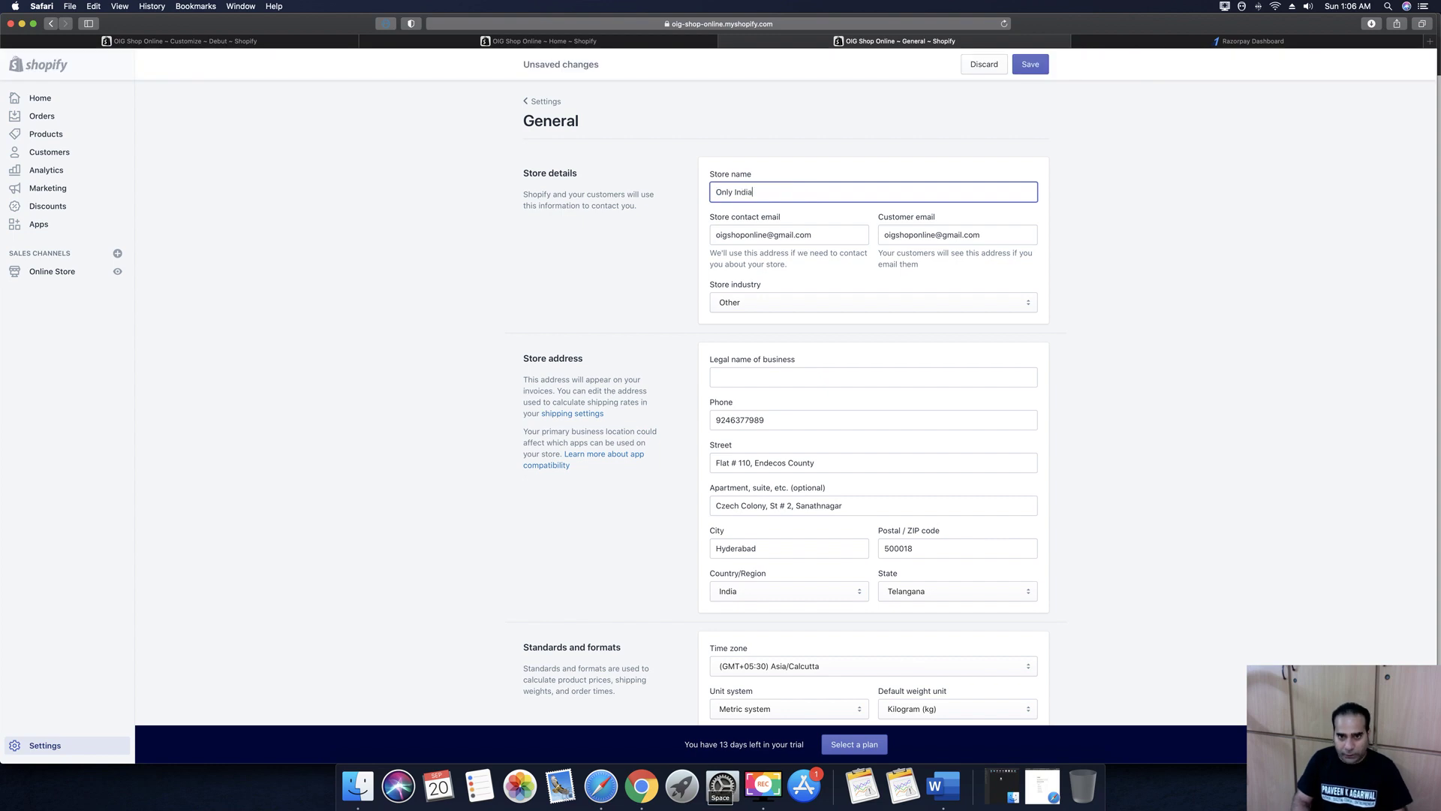
pyautogui.write('n Goods')
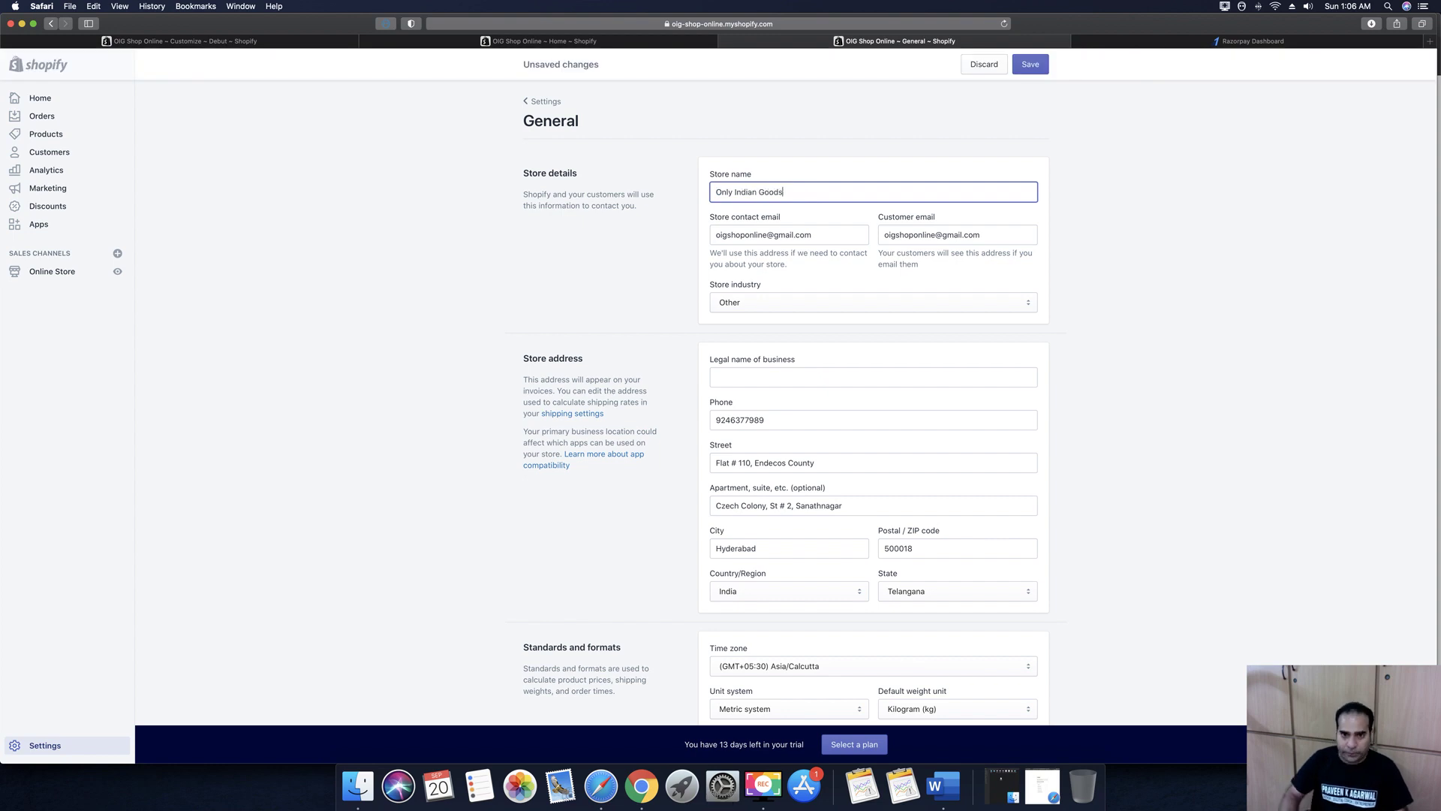
# Change the customer email to the store's new Yahoo address
pyautogui.click(727, 242)
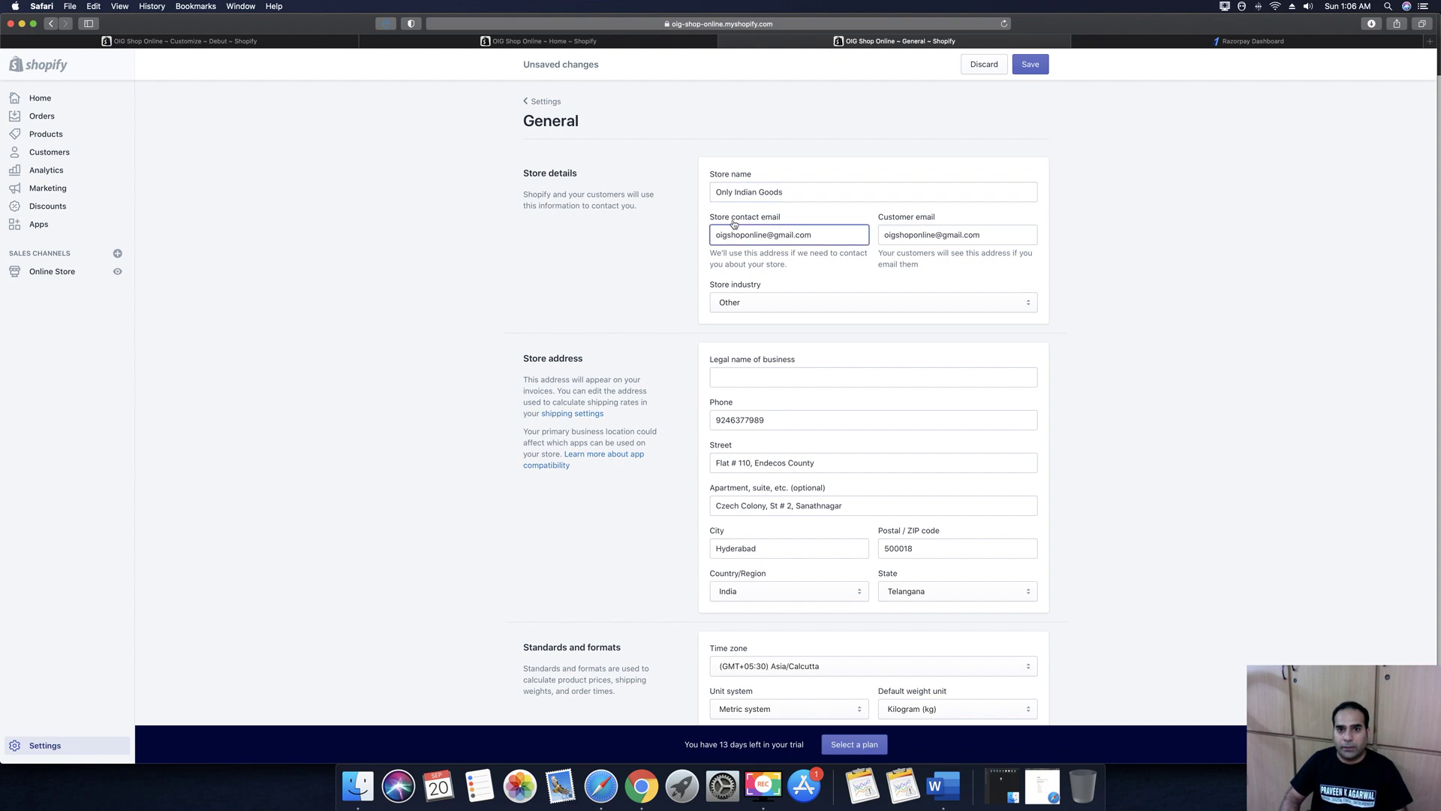
pyautogui.doubleClick(784, 236)
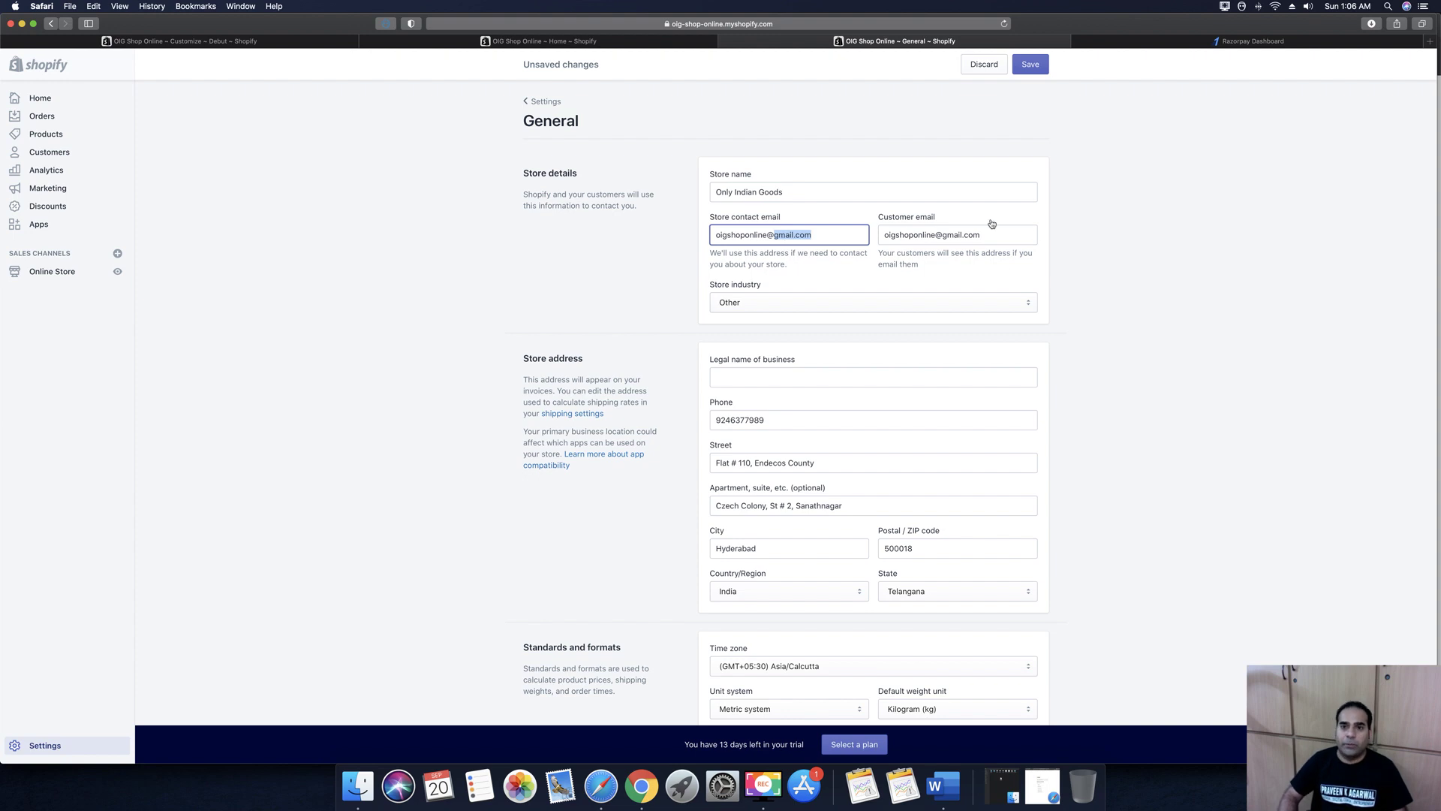
pyautogui.click(941, 234)
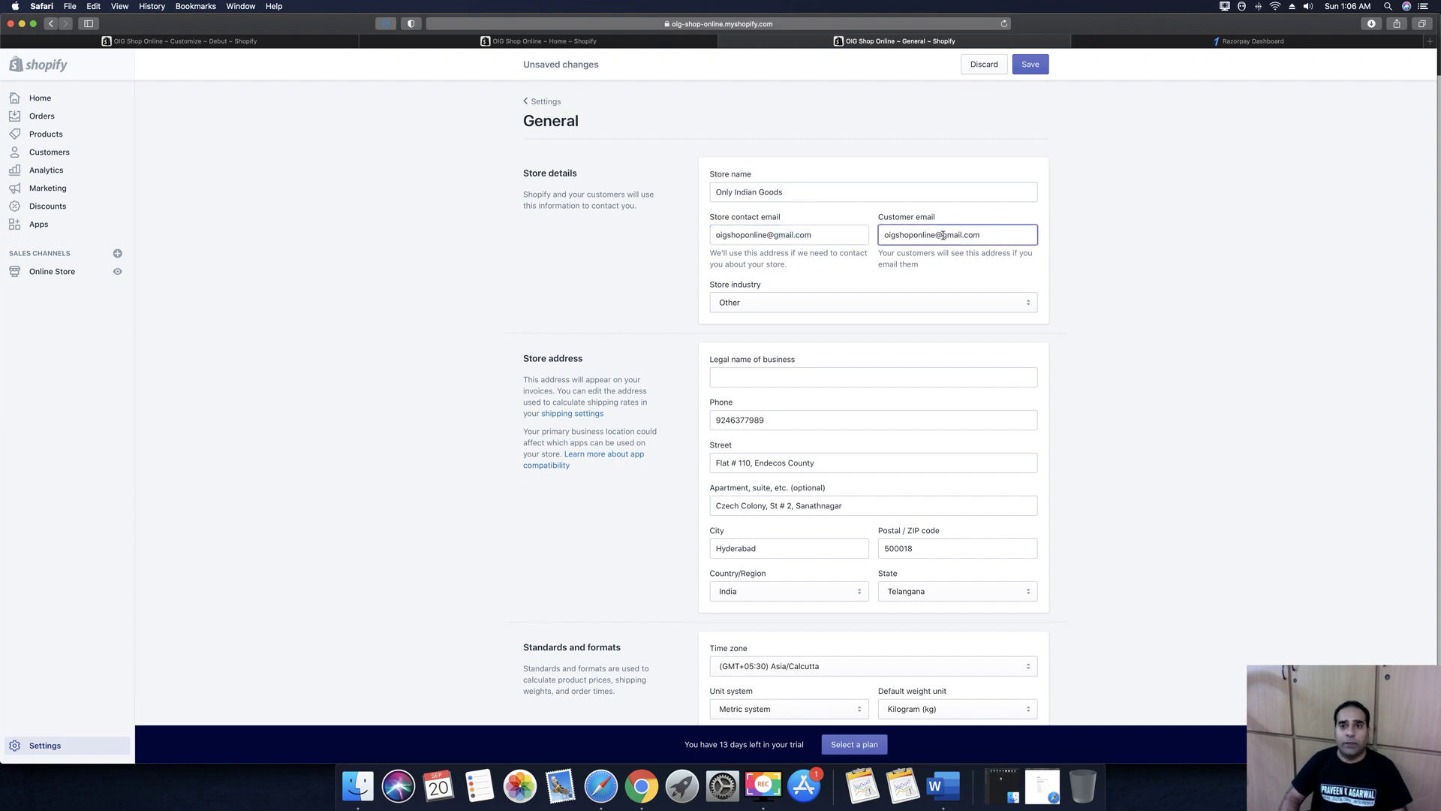
pyautogui.moveTo(943, 235); pyautogui.dragTo(962, 235)
pyautogui.write('yahoo')
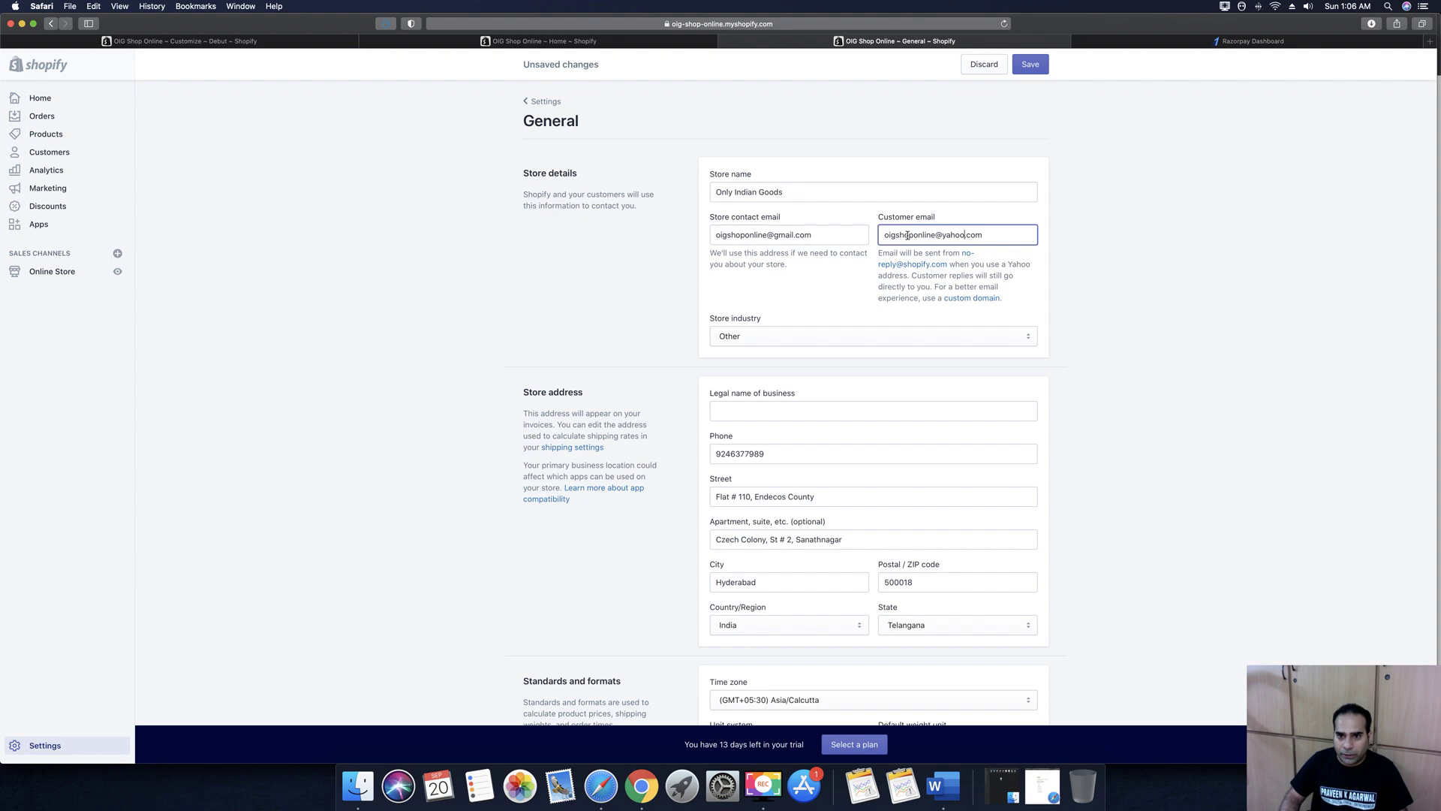
pyautogui.doubleClick(887, 233)
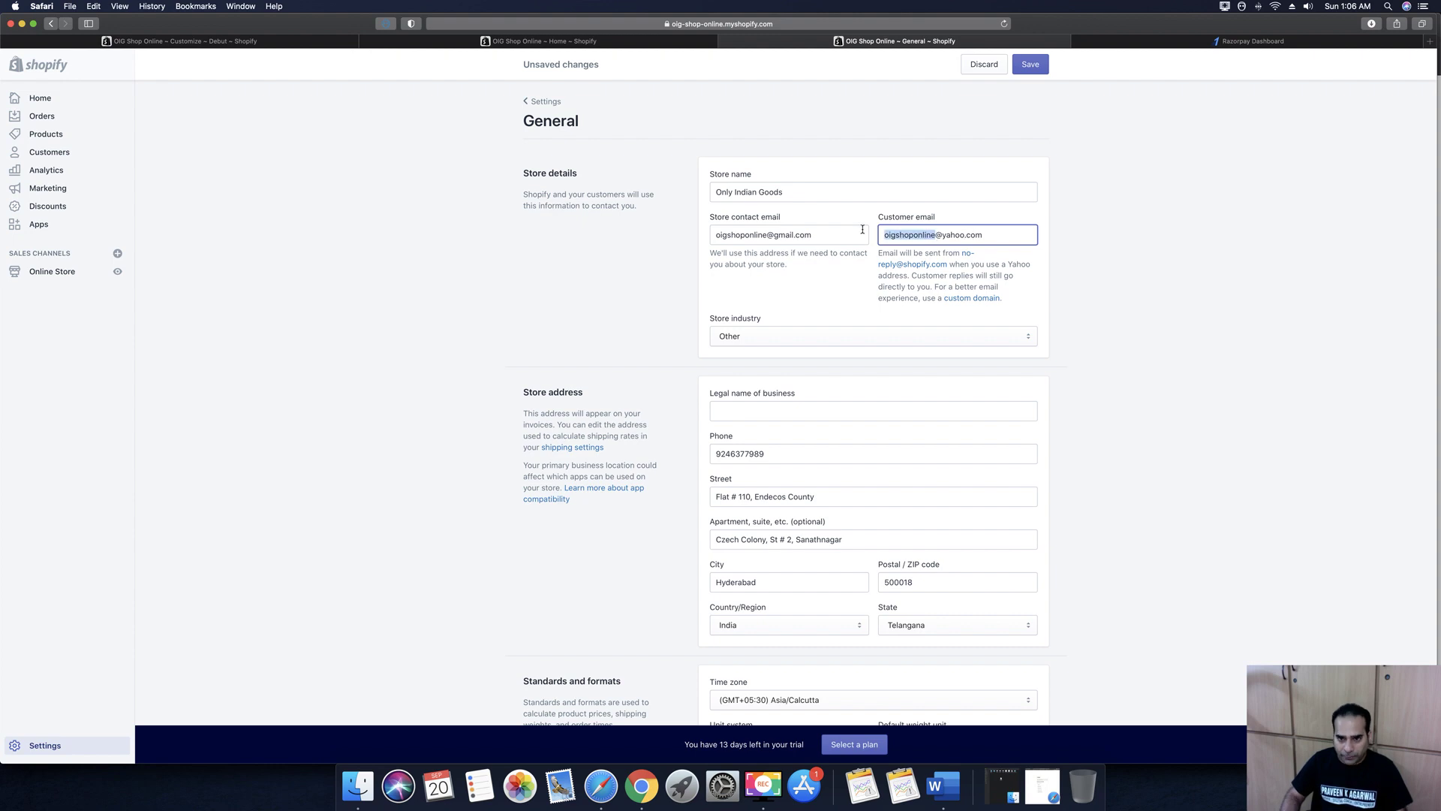
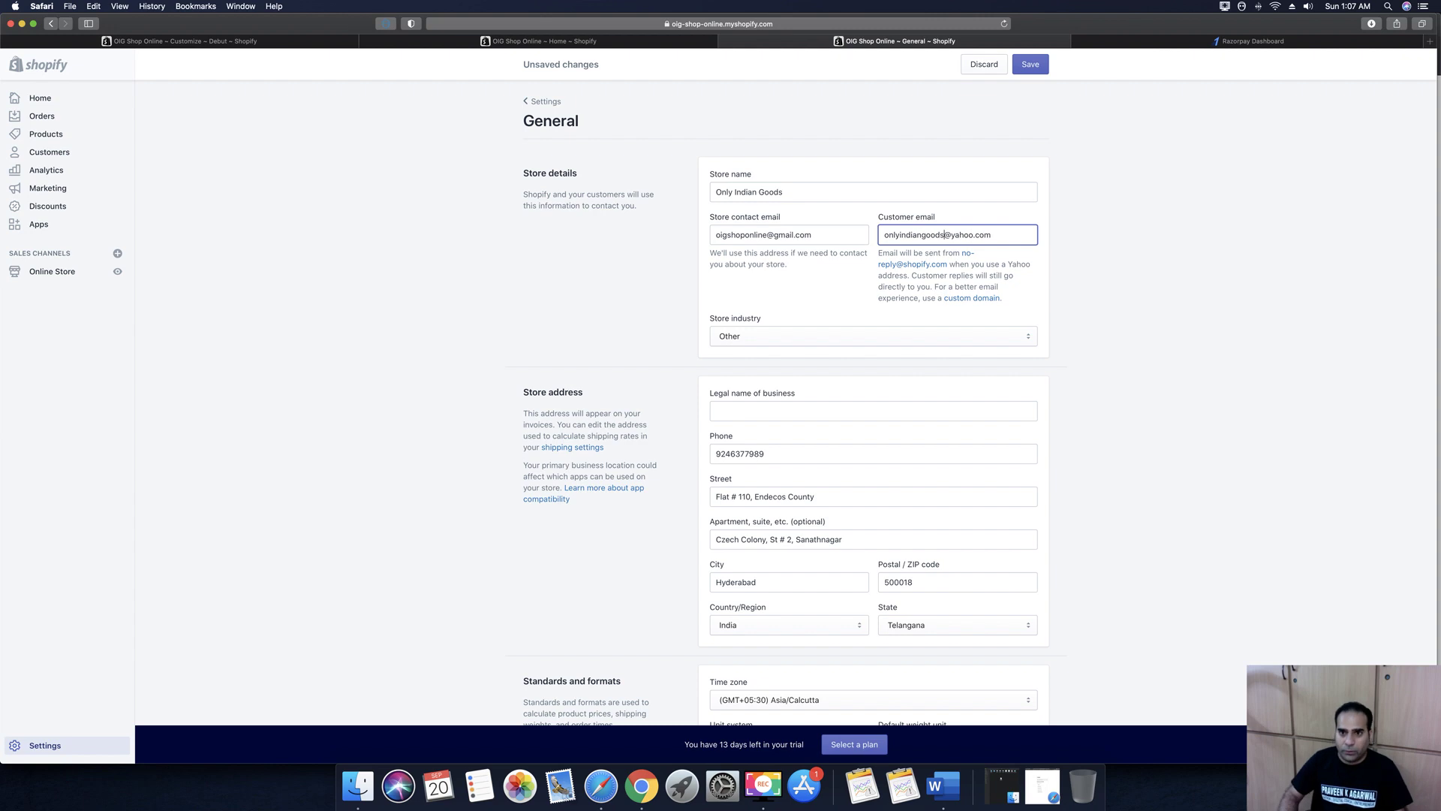
pyautogui.click(958, 300)
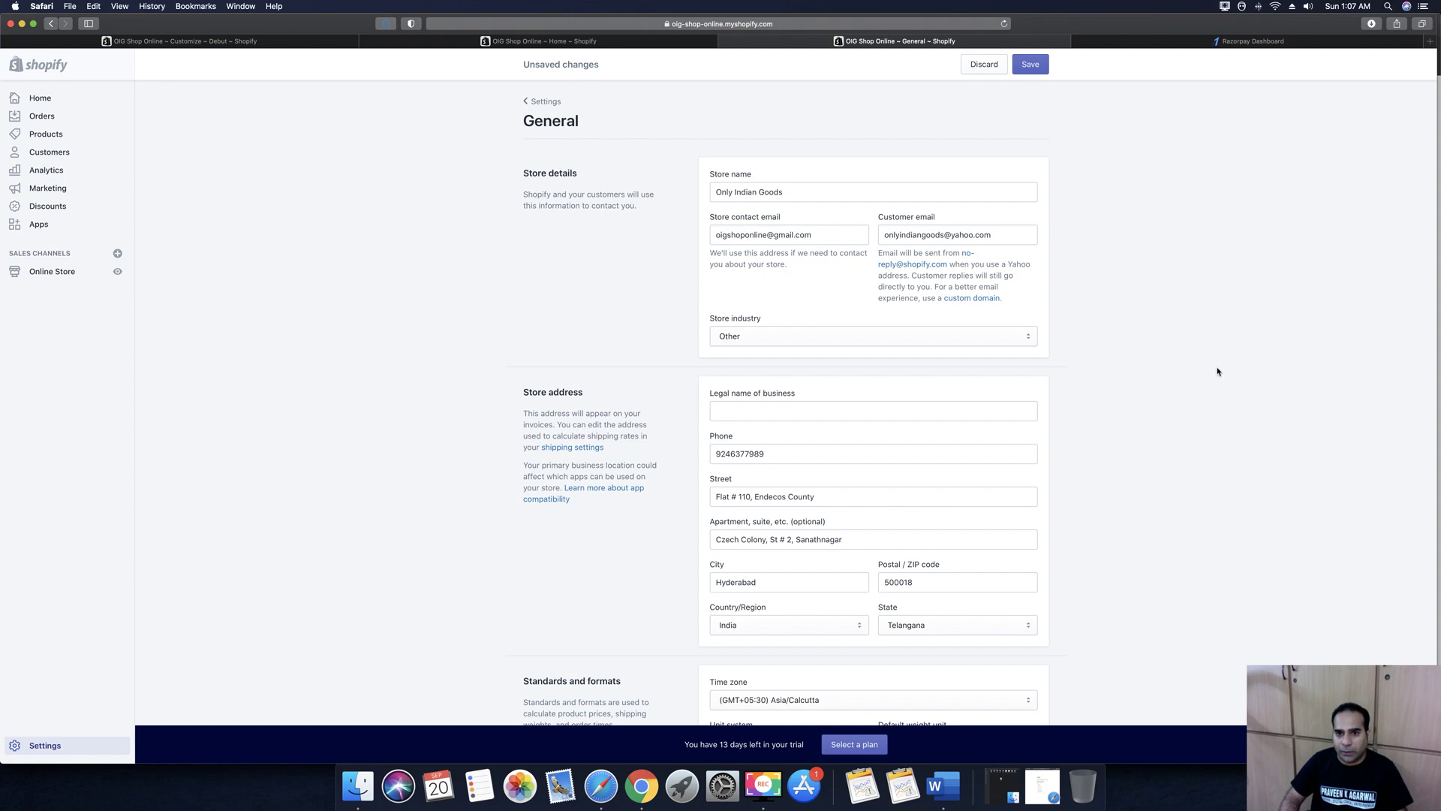
# Enter 'Studentmug India Private Limited' as the legal business name
pyautogui.click(758, 315)
pyautogui.write('Student')
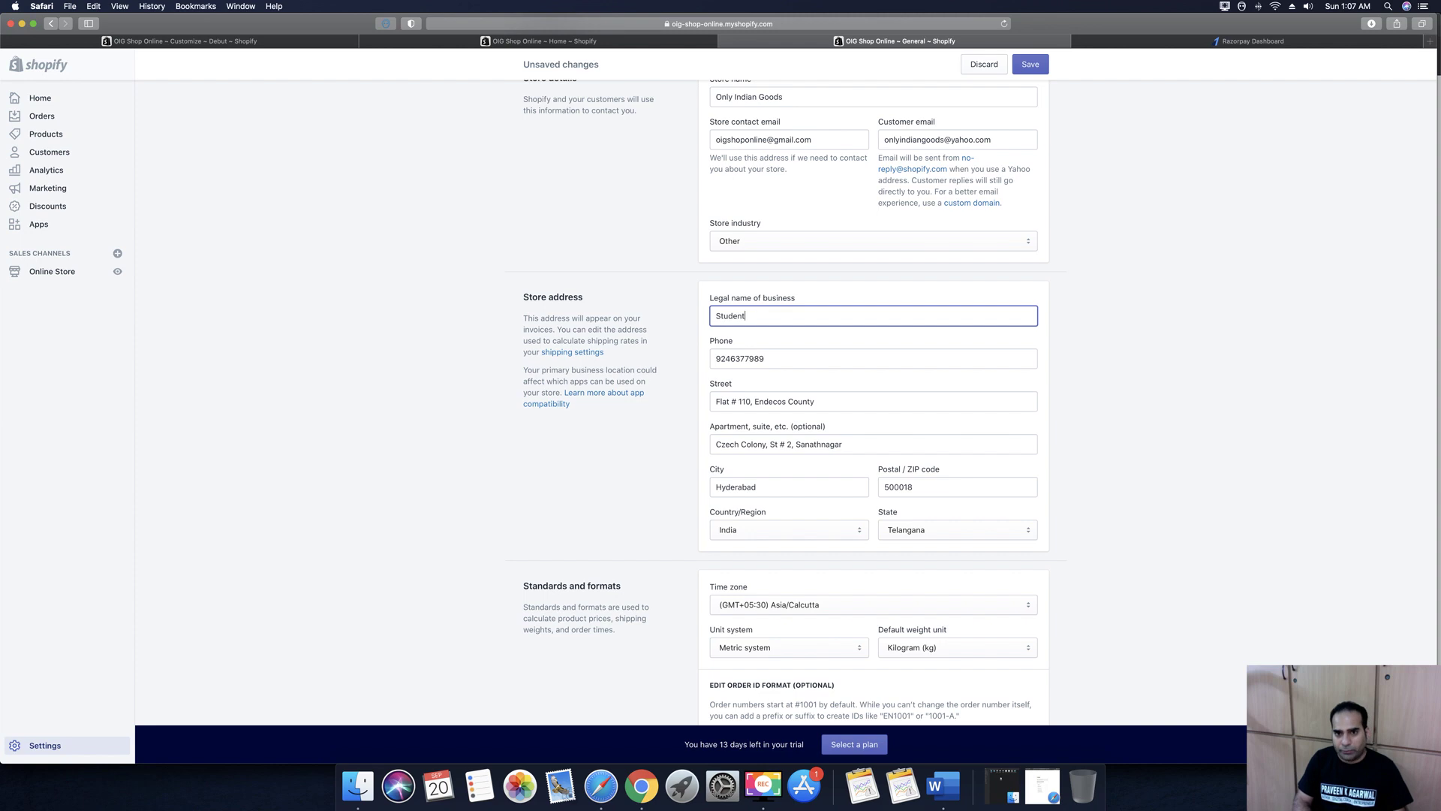
pyautogui.write('mug India ')
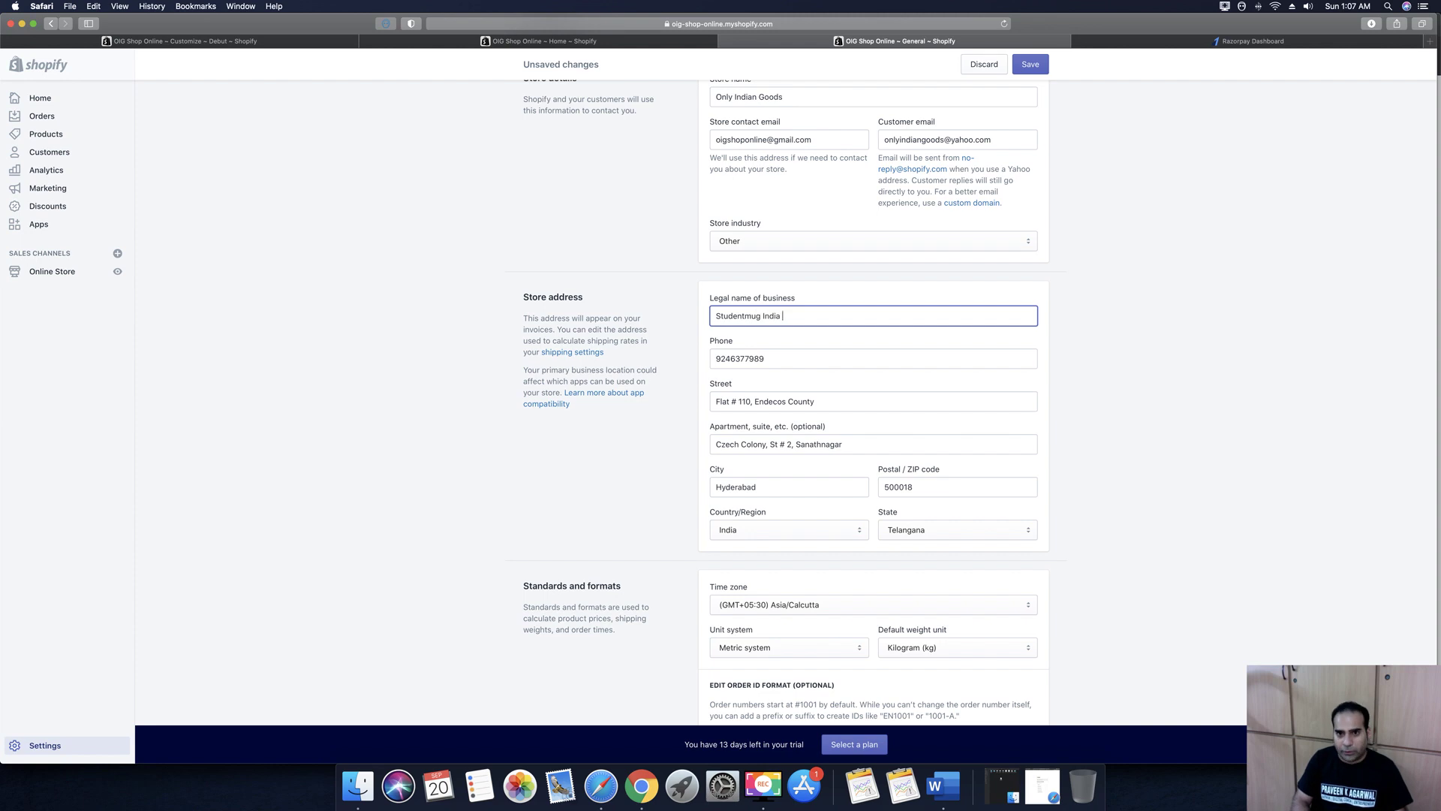
pyautogui.write('Private Limited')
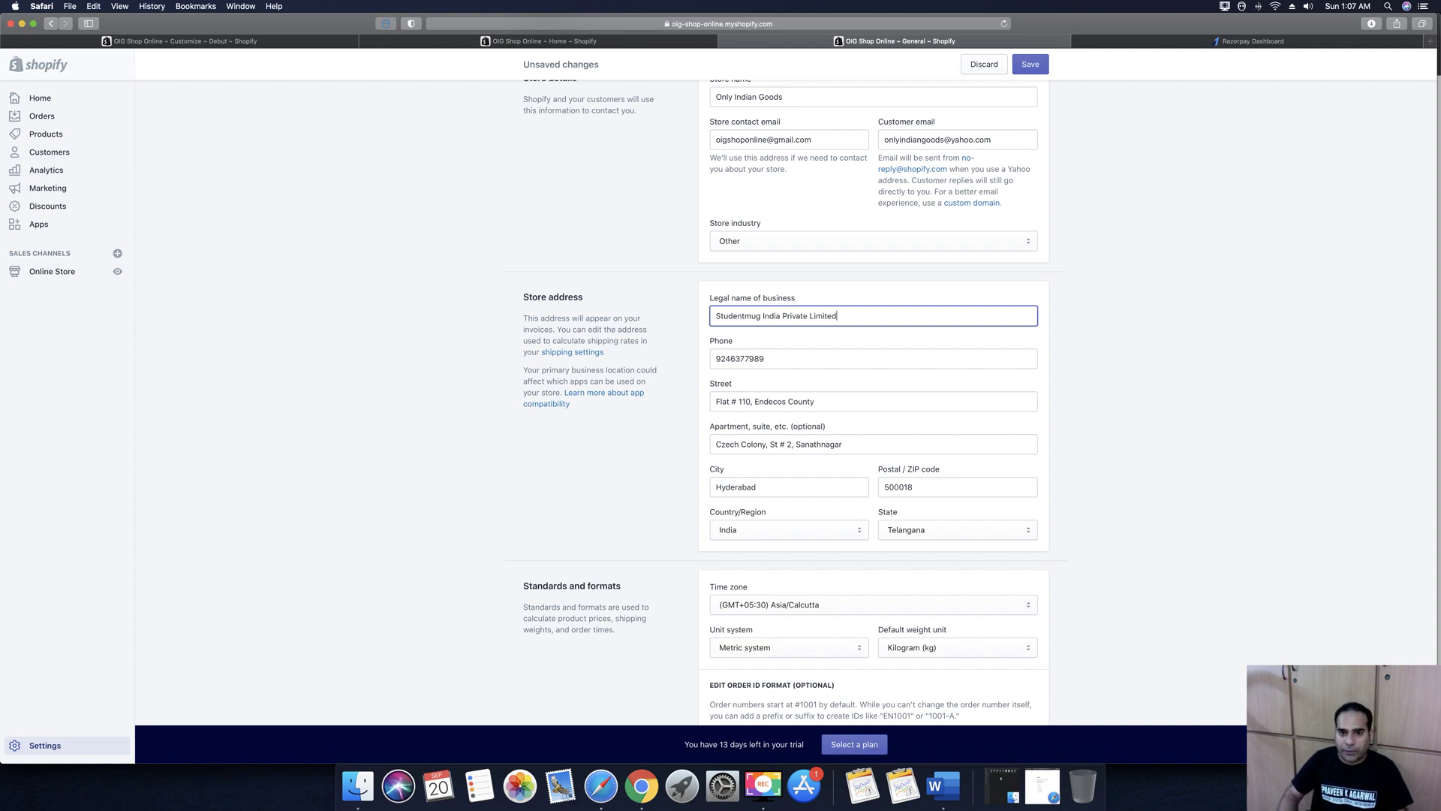
pyautogui.click(1138, 429)
# Check the store currency options, keeping Indian Rupee (INR)
pyautogui.scroll(-2, 1138, 431)
pyautogui.scroll(-5, 1126, 421)
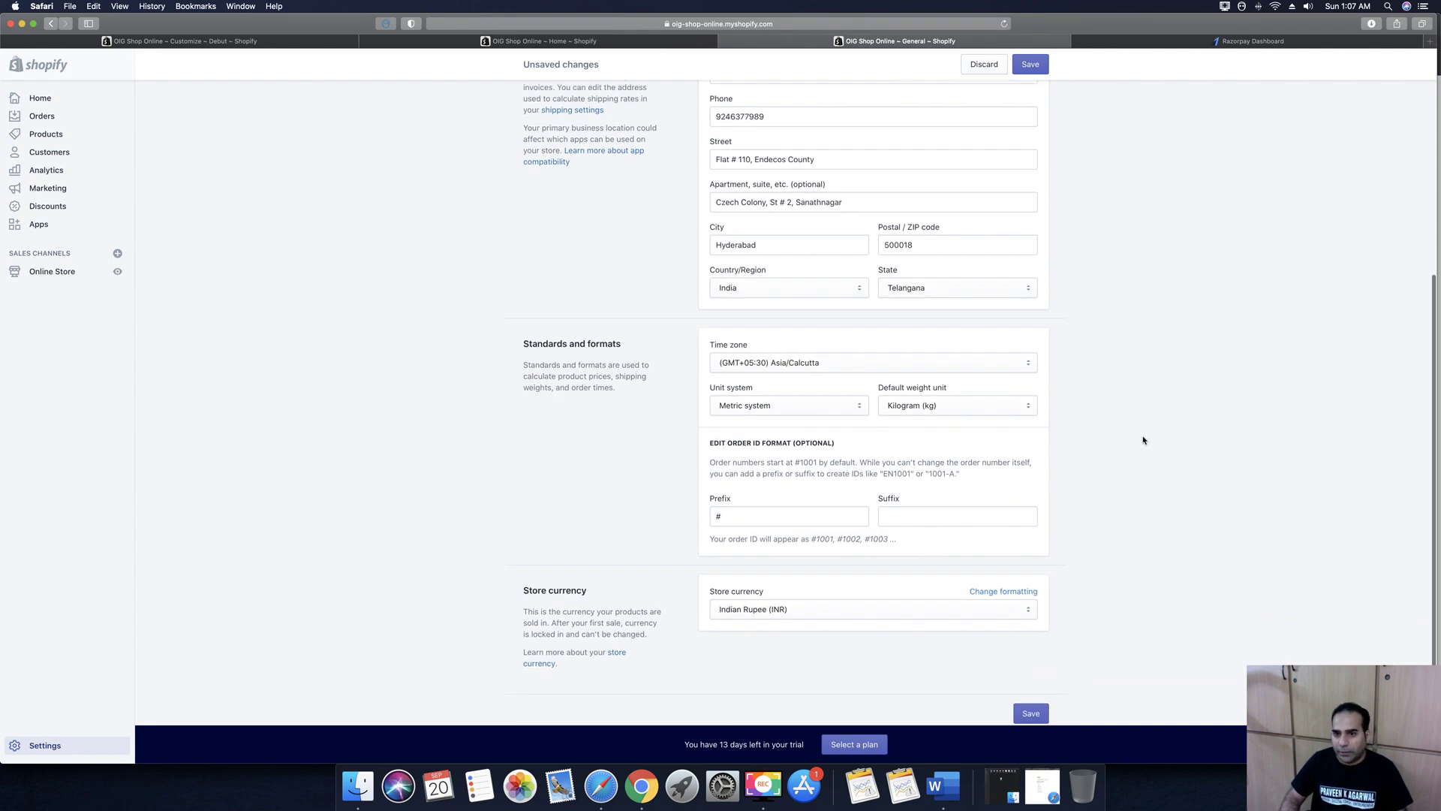
pyautogui.scroll(-1, 1137, 438)
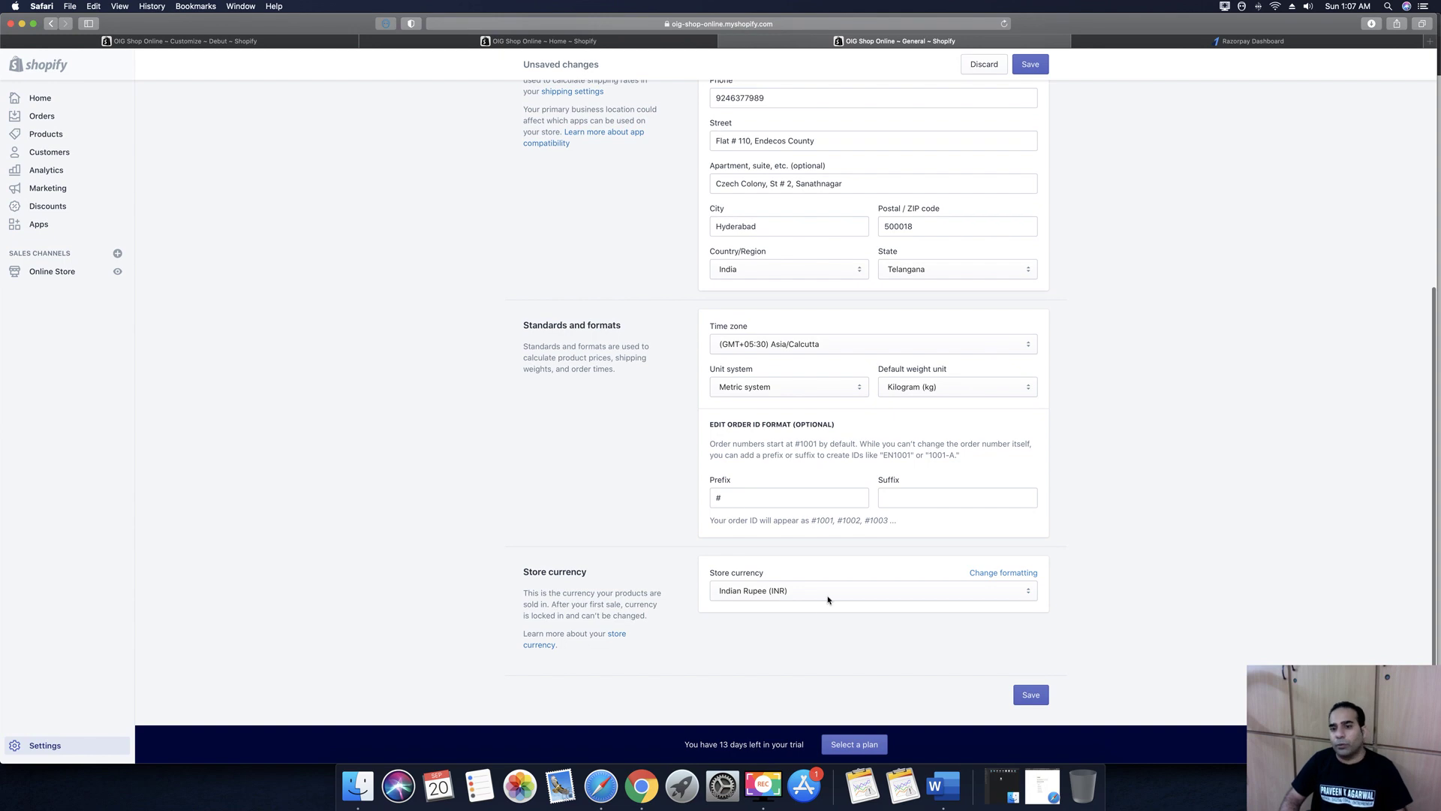
pyautogui.click(746, 591)
pyautogui.click(1111, 619)
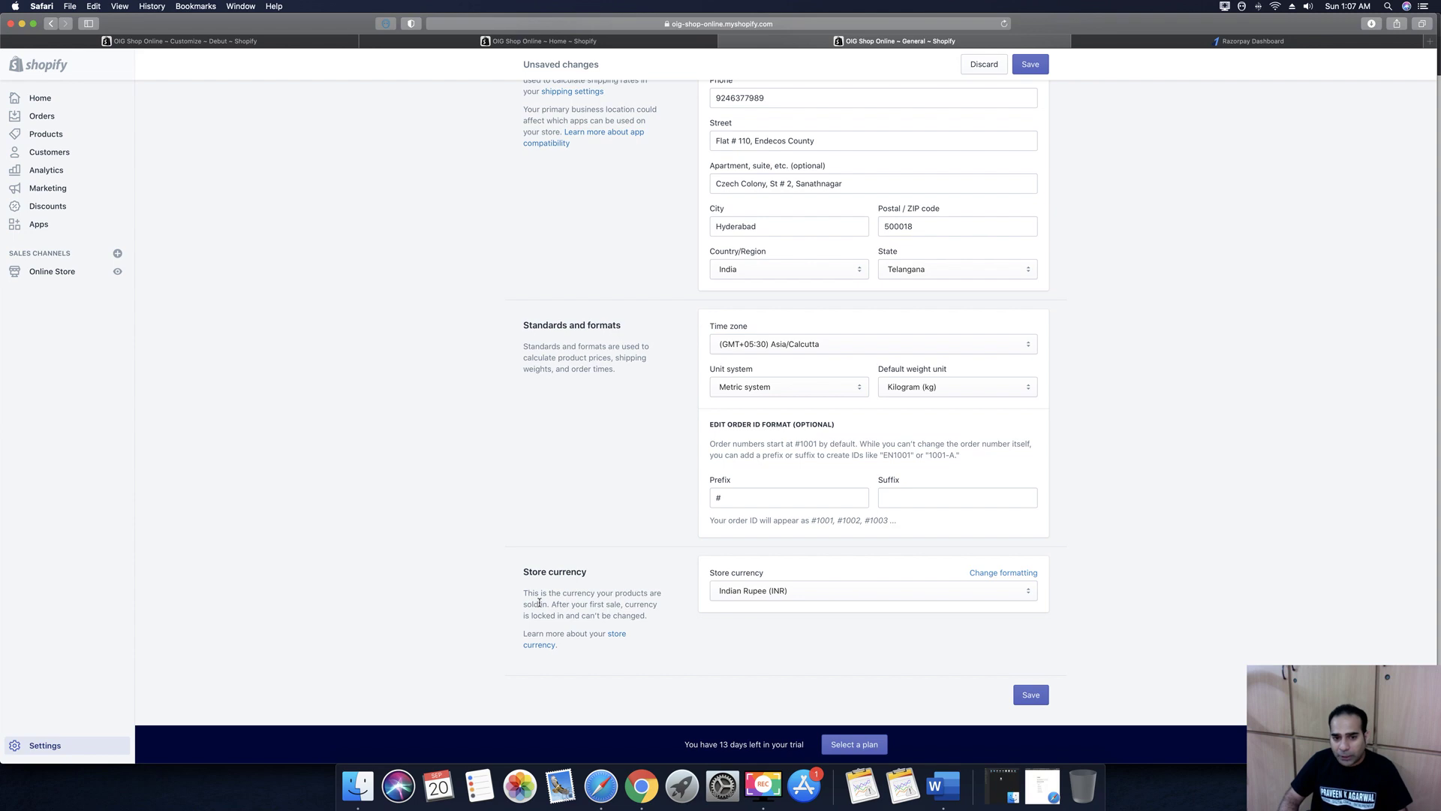
pyautogui.moveTo(534, 592); pyautogui.dragTo(646, 617)
pyautogui.click(645, 616)
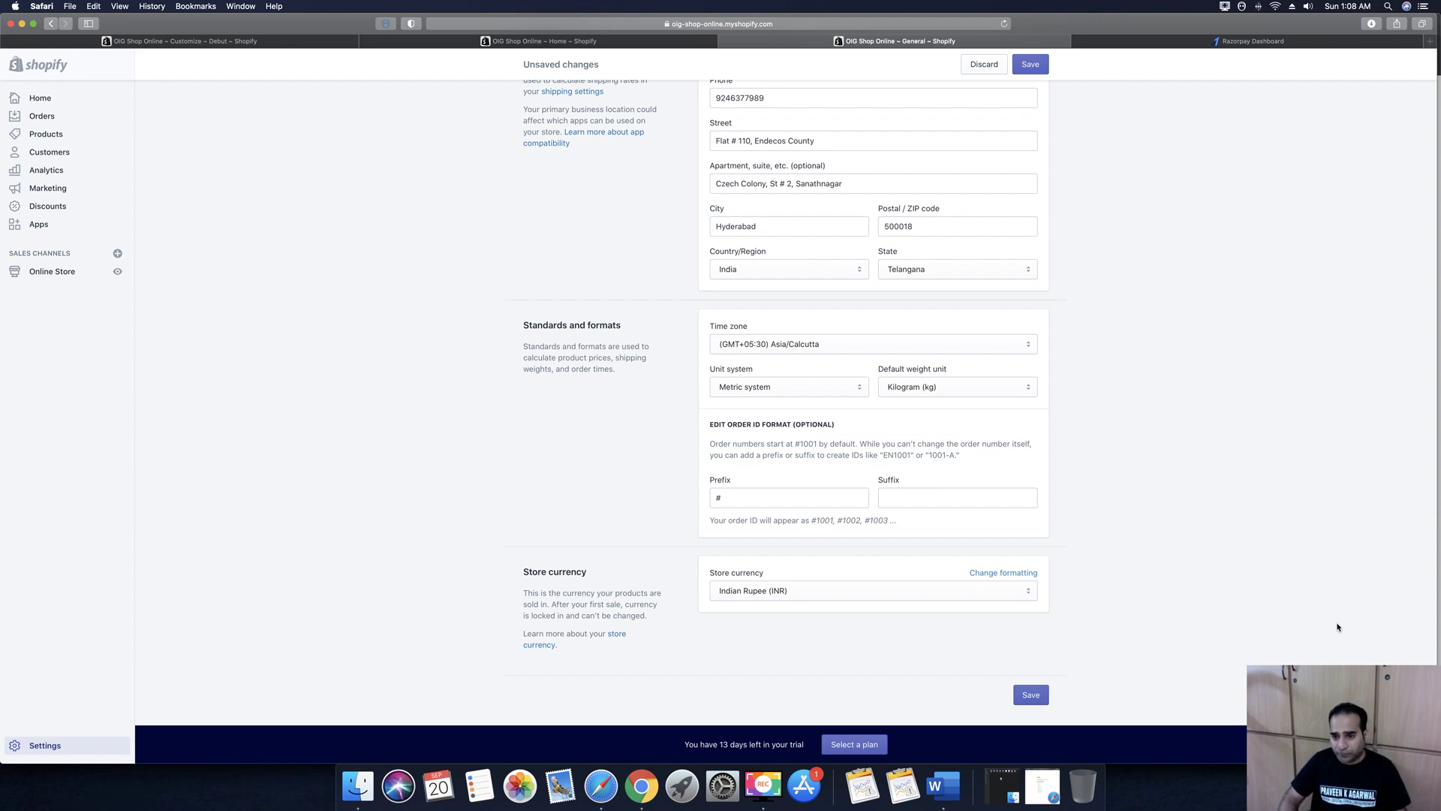
# Save the General settings changes
pyautogui.scroll(5, 1126, 627)
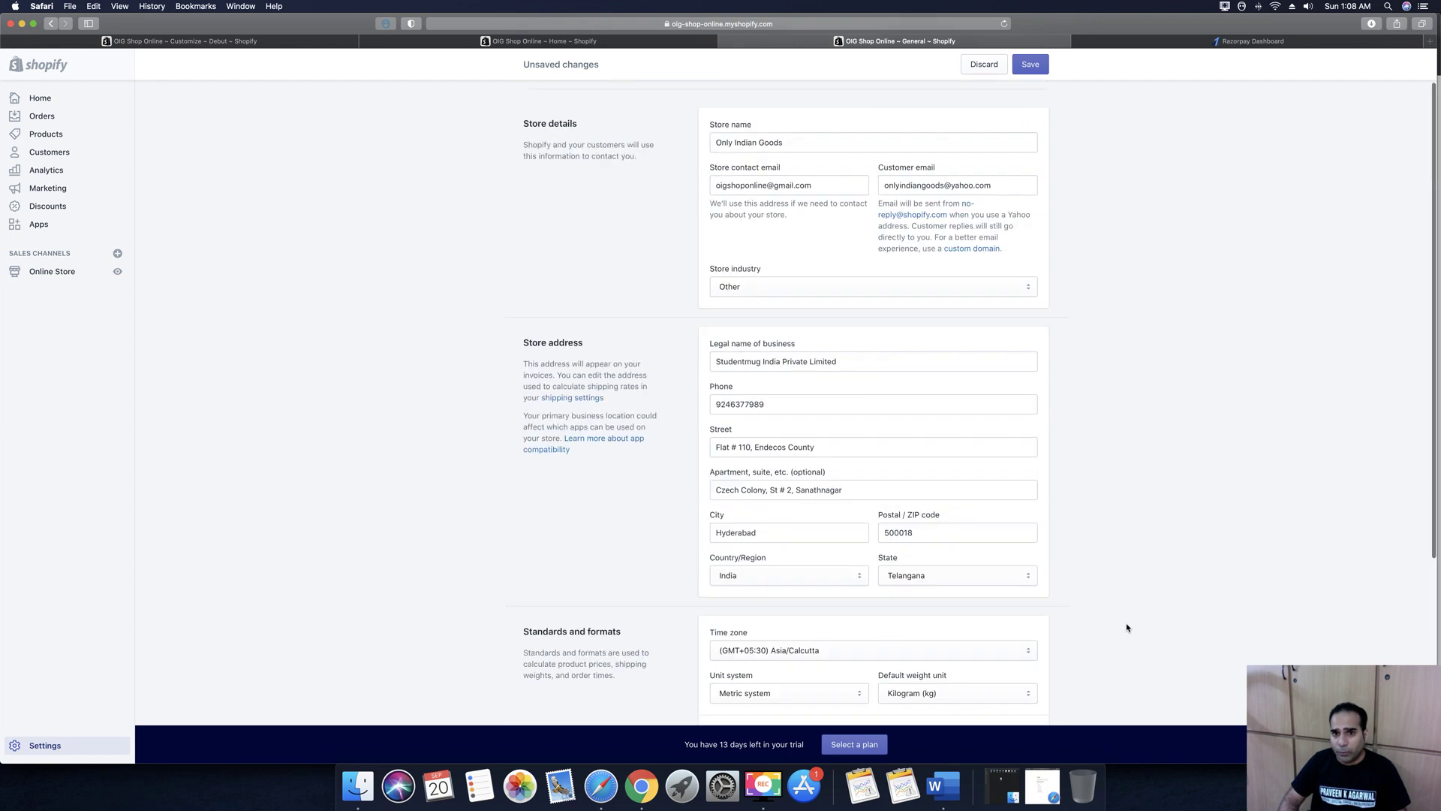
pyautogui.scroll(-5, 1127, 627)
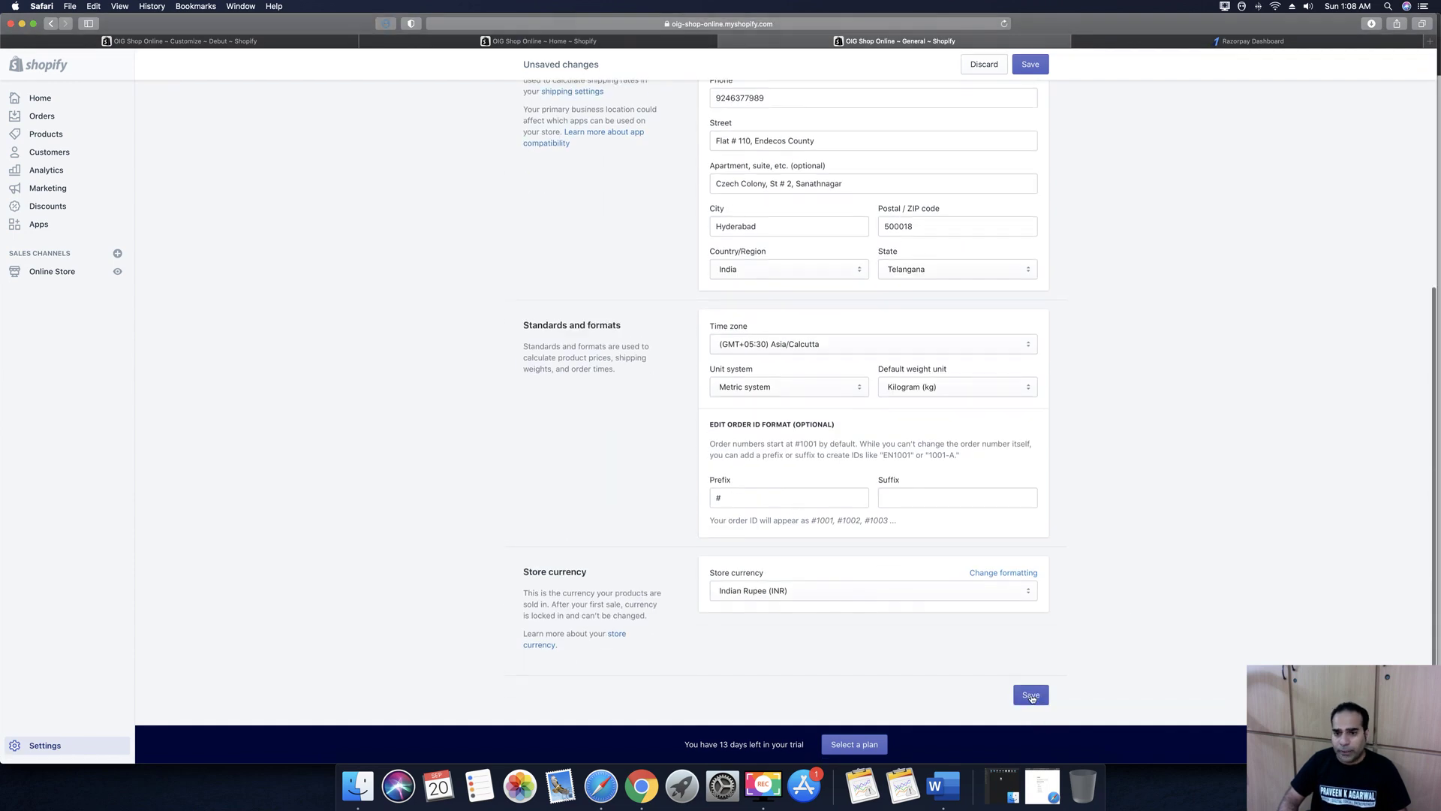
pyautogui.click(1031, 695)
pyautogui.scroll(2, 579, 321)
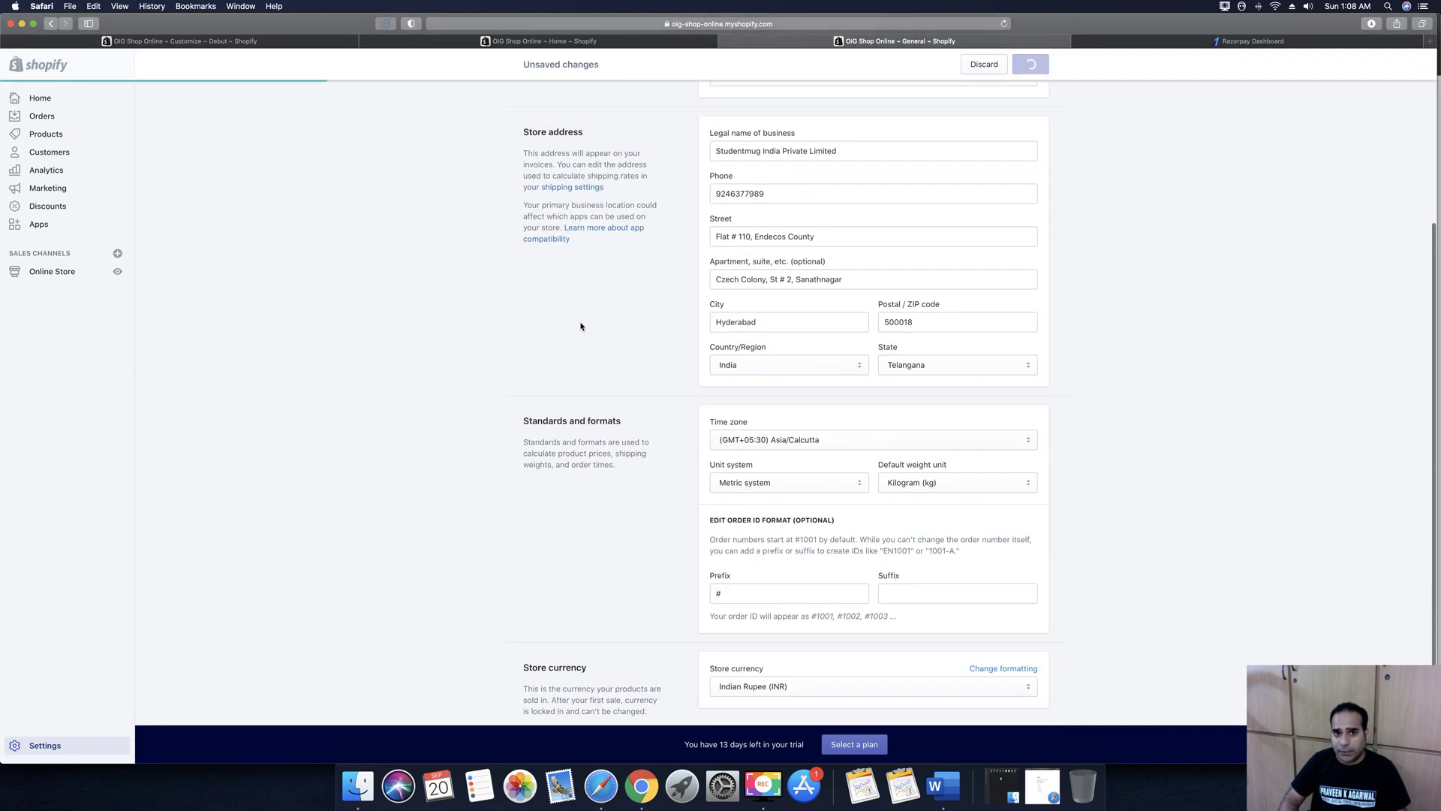
pyautogui.scroll(3, 627, 252)
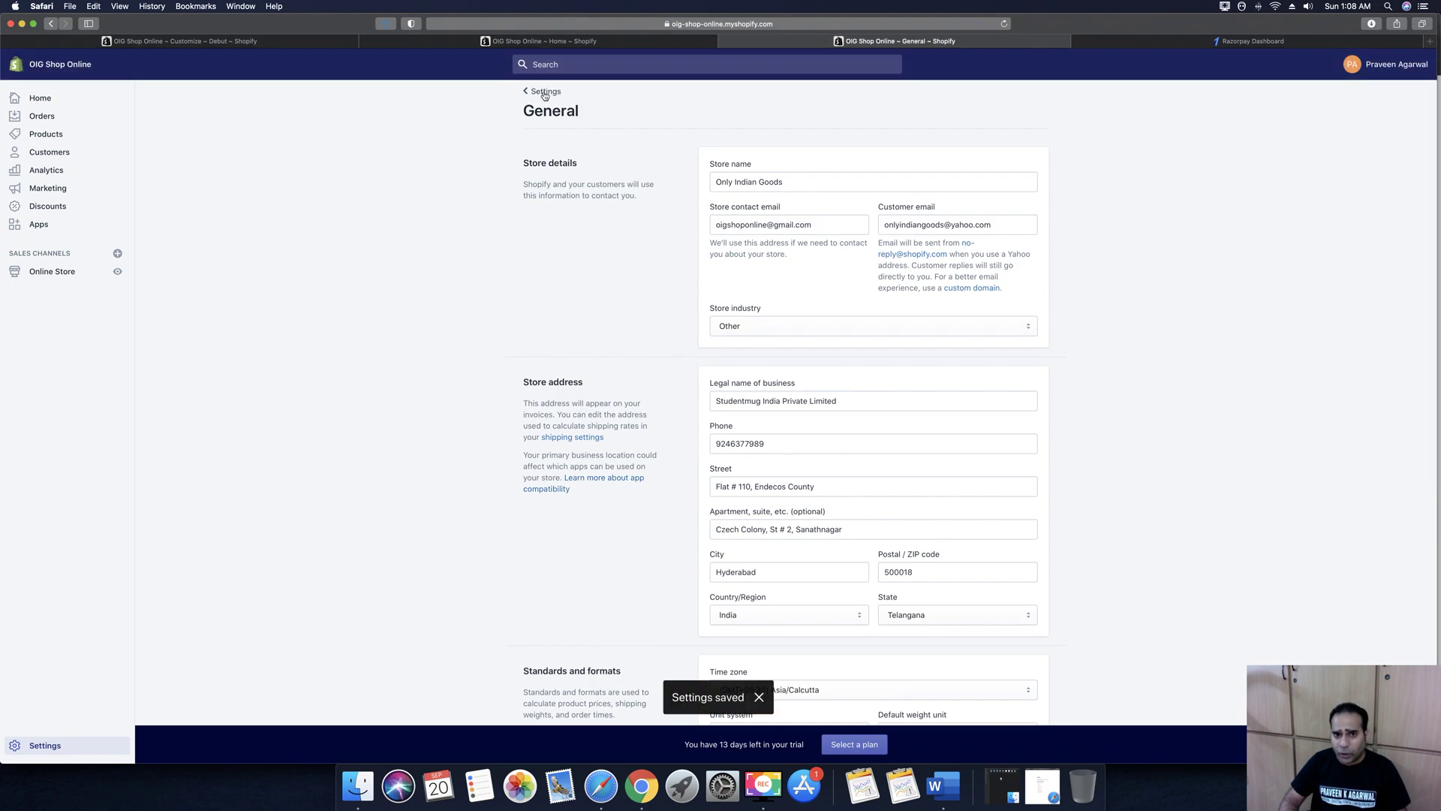
# Review the Payment providers settings page, then go back to Settings
pyautogui.click(544, 93)
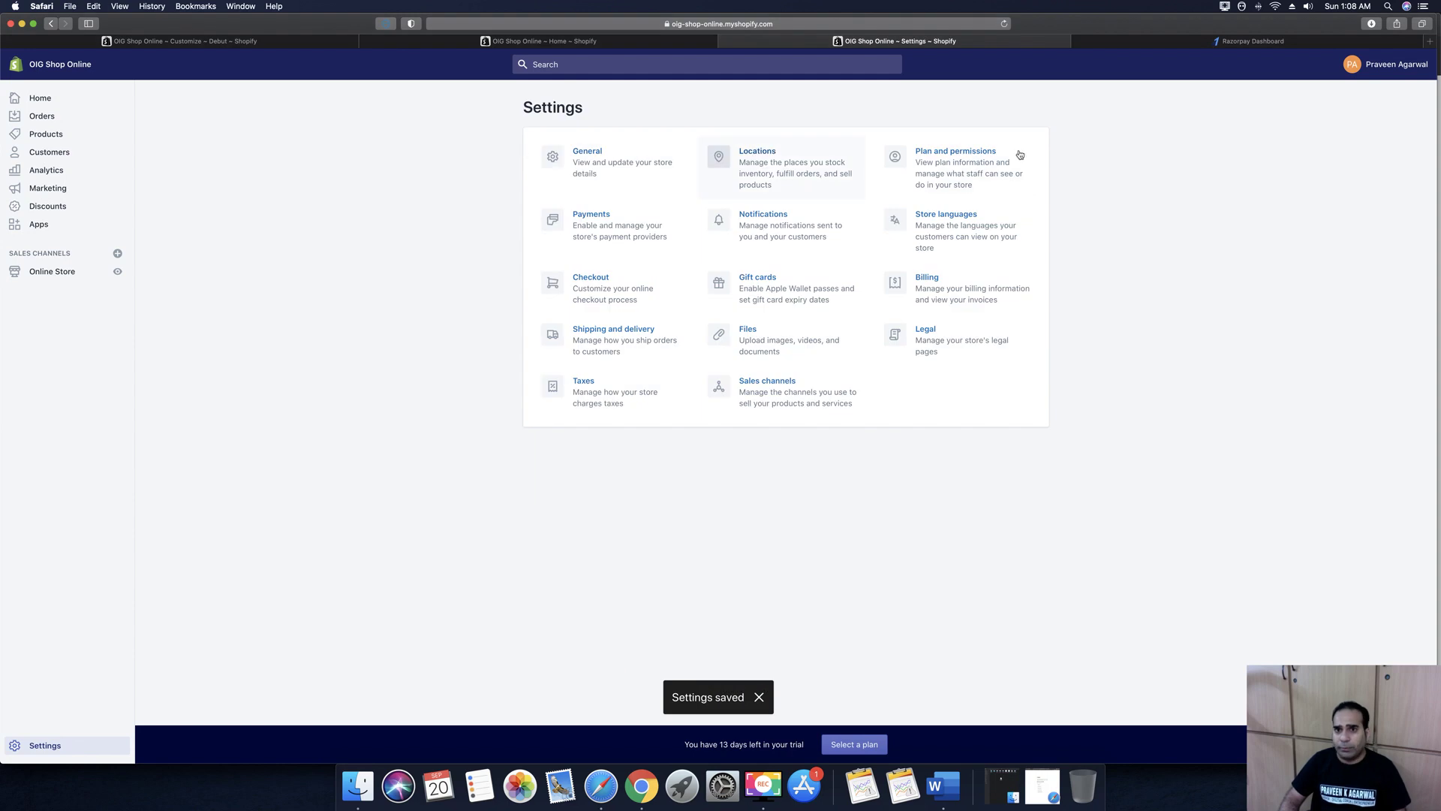
pyautogui.click(590, 218)
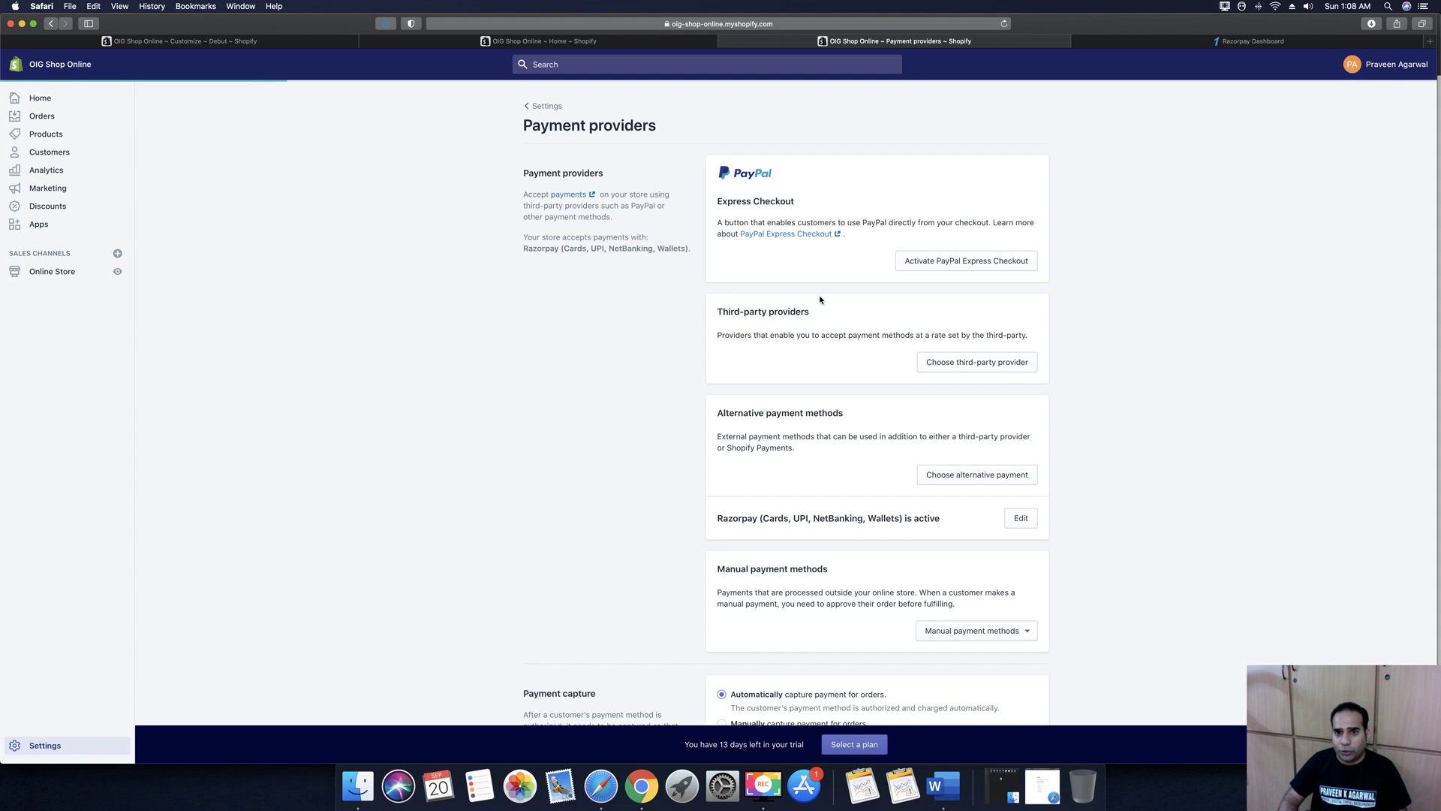
pyautogui.scroll(-4, 788, 509)
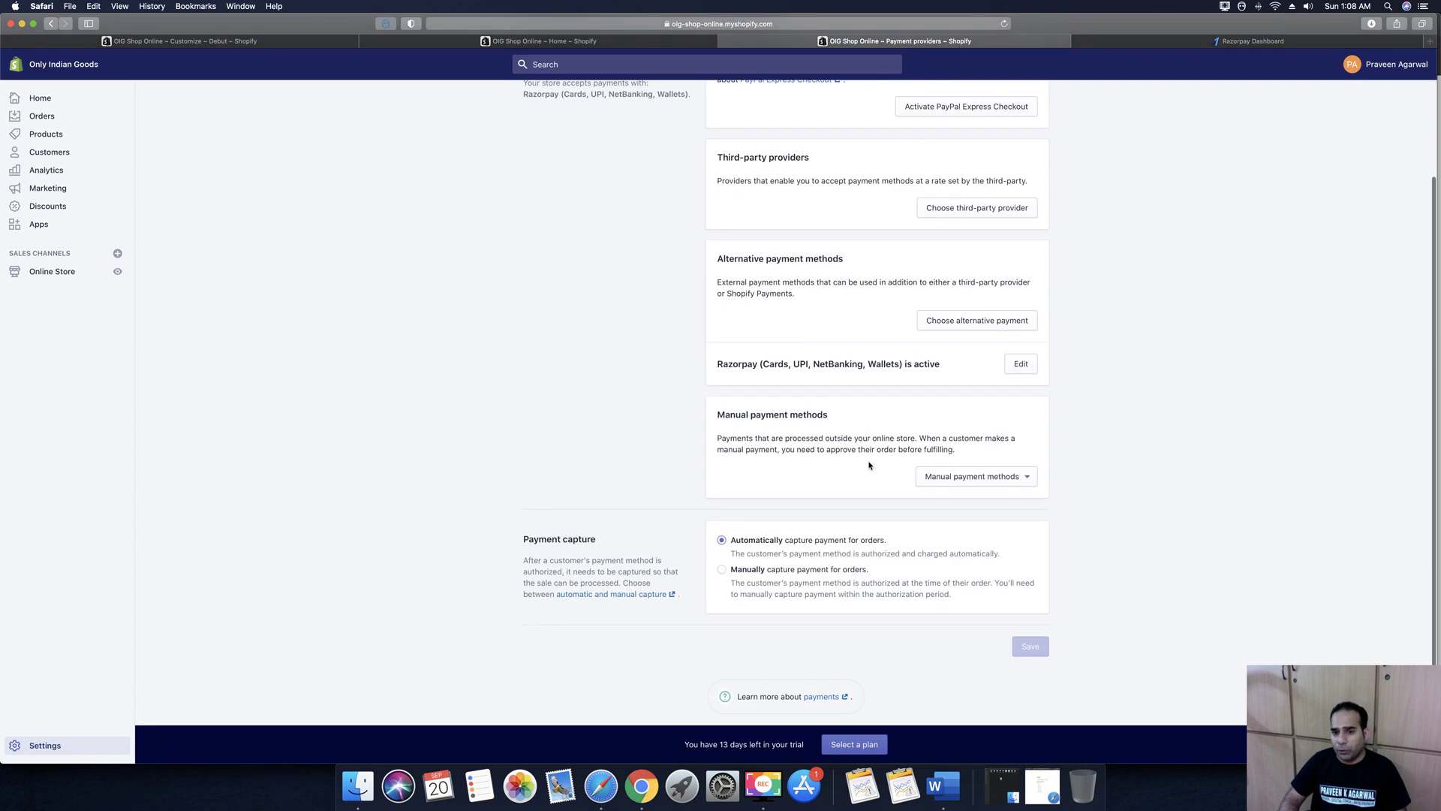
pyautogui.scroll(3, 869, 465)
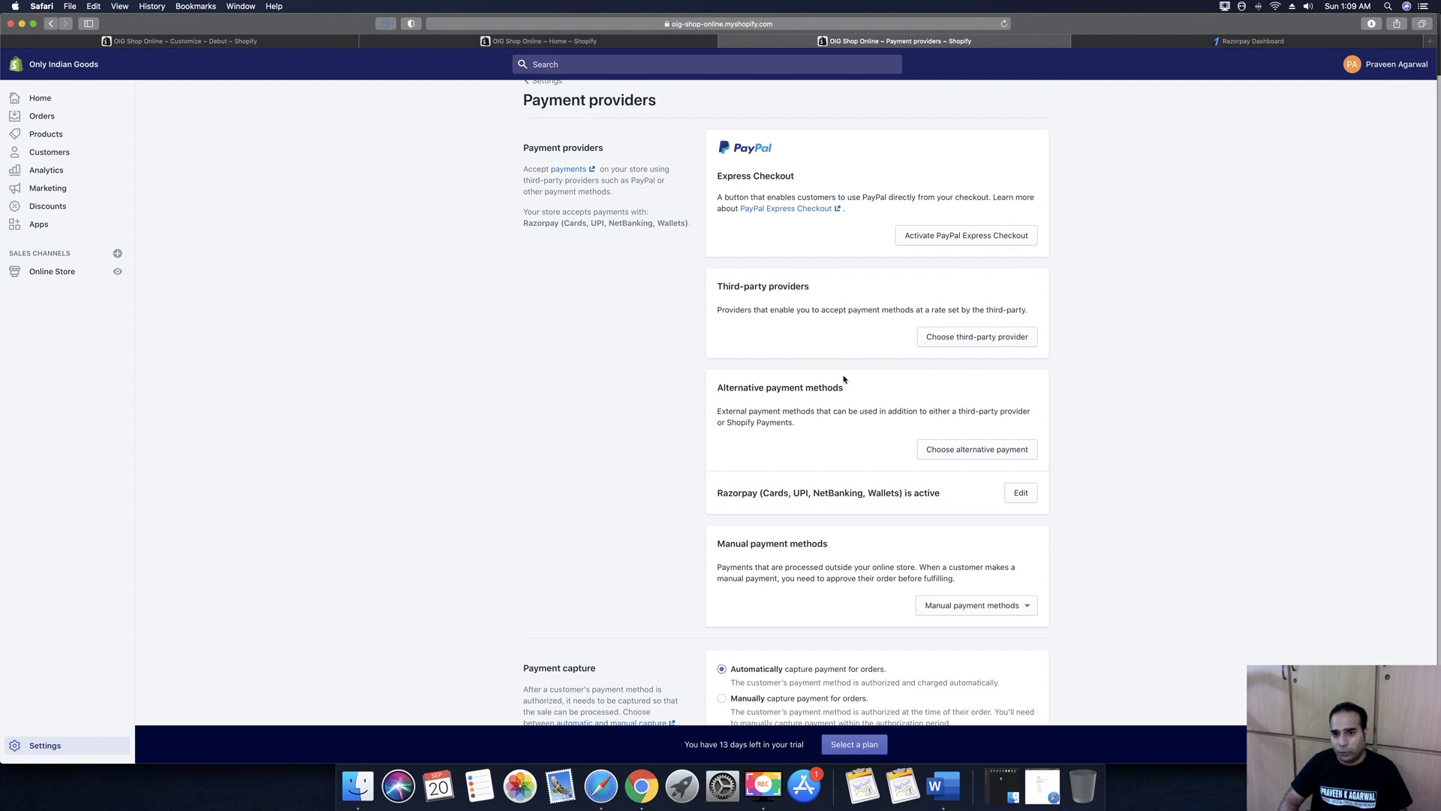
pyautogui.scroll(2, 543, 112)
pyautogui.click(544, 105)
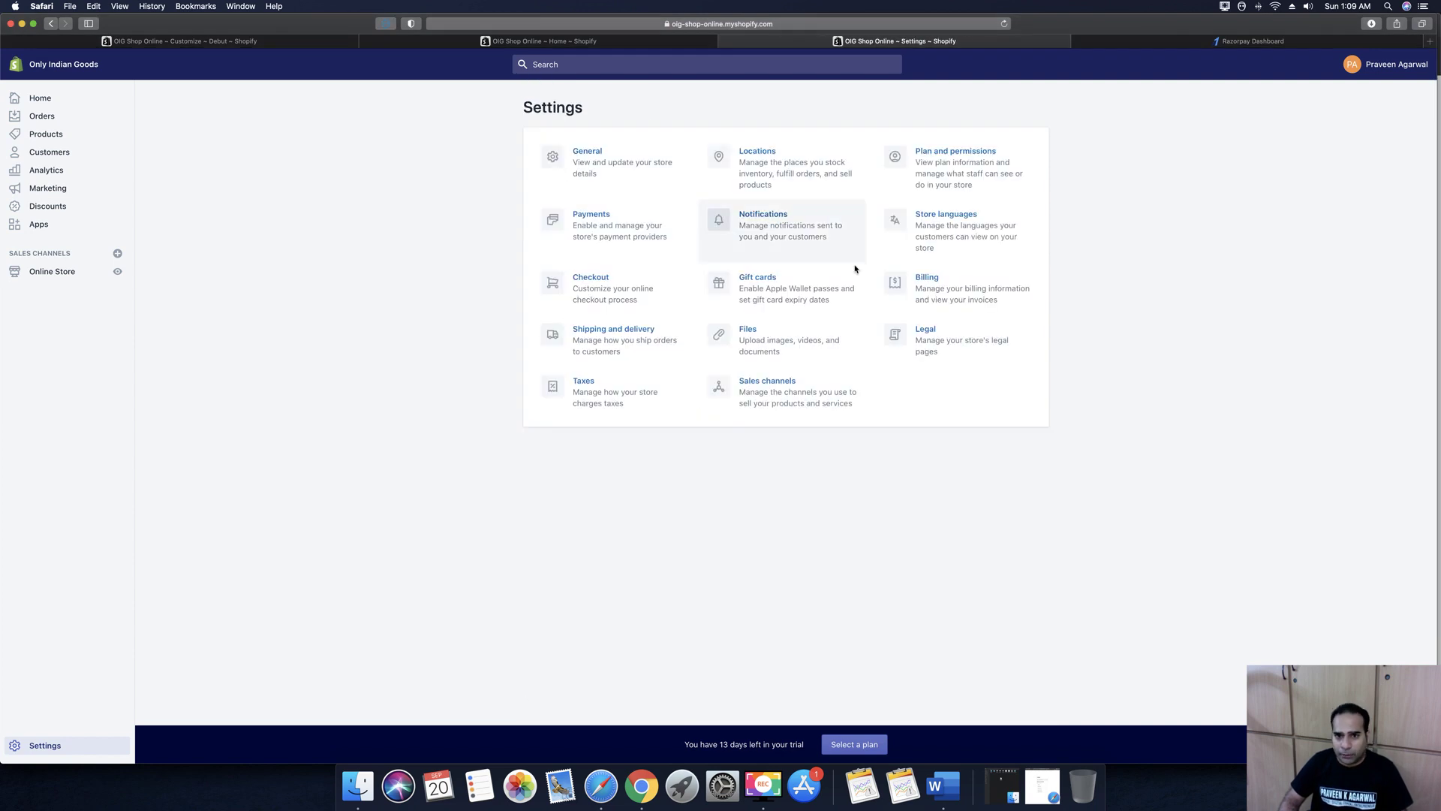
# Scroll through the Notifications settings and return to the Settings overview
pyautogui.click(811, 255)
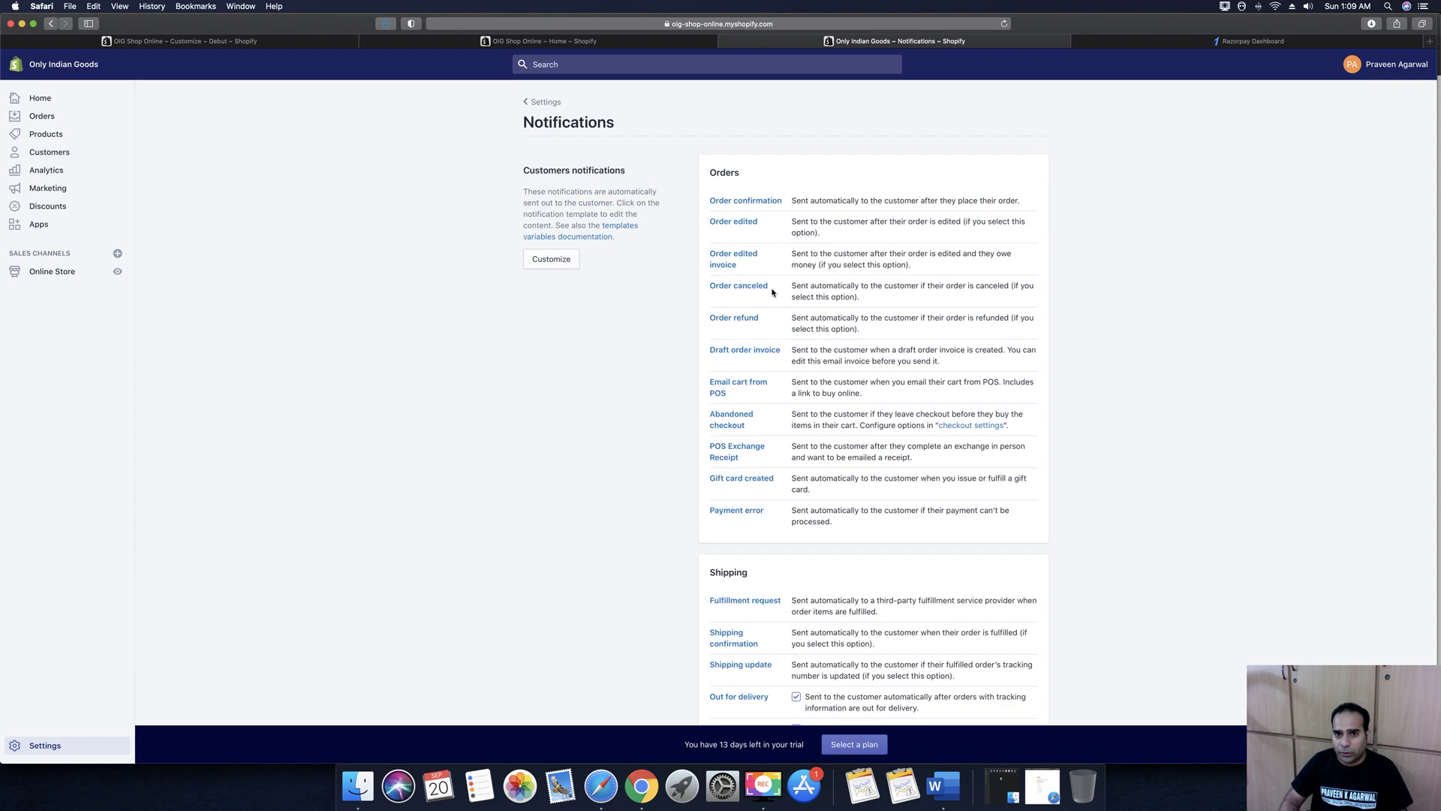
pyautogui.scroll(-15, 891, 460)
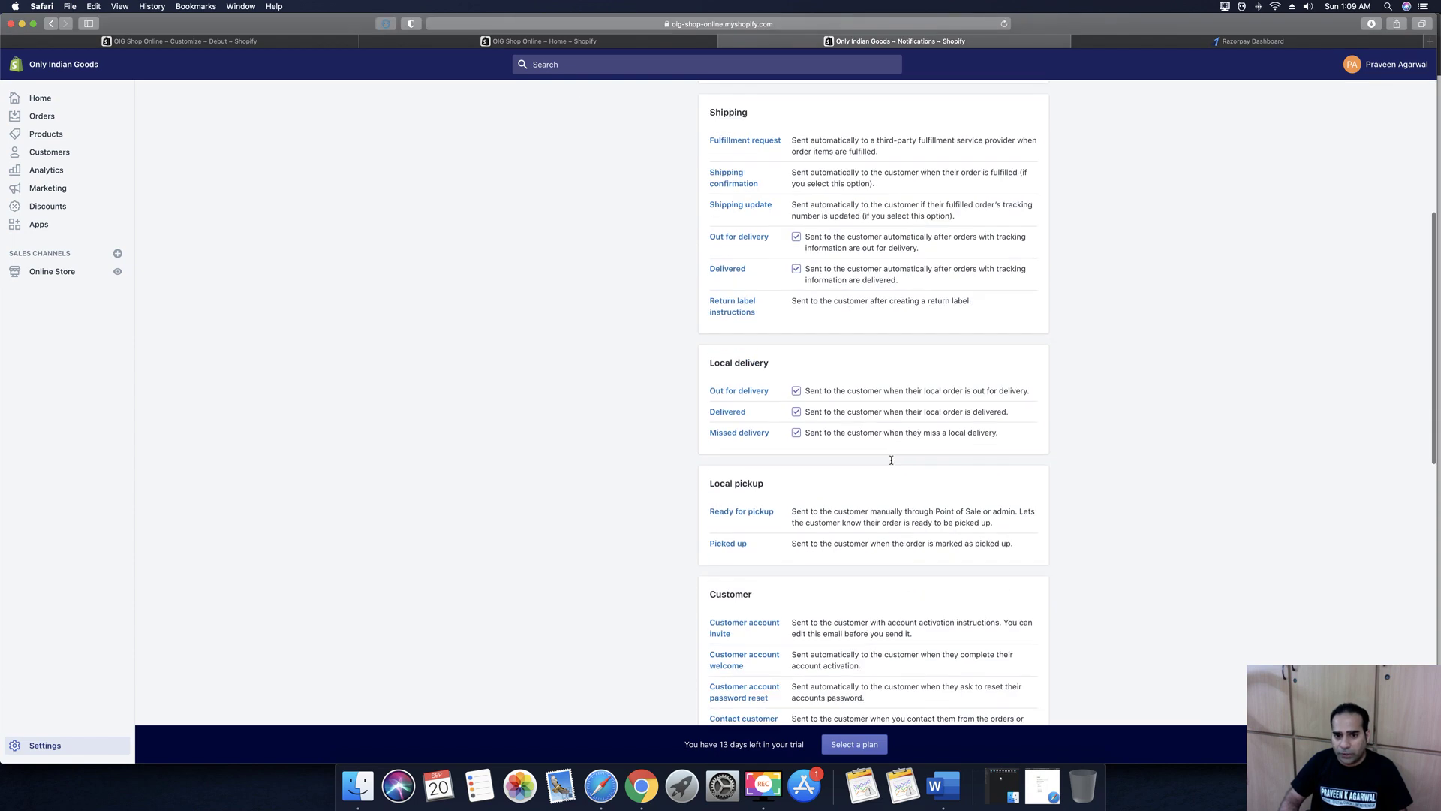
pyautogui.scroll(-5, 841, 405)
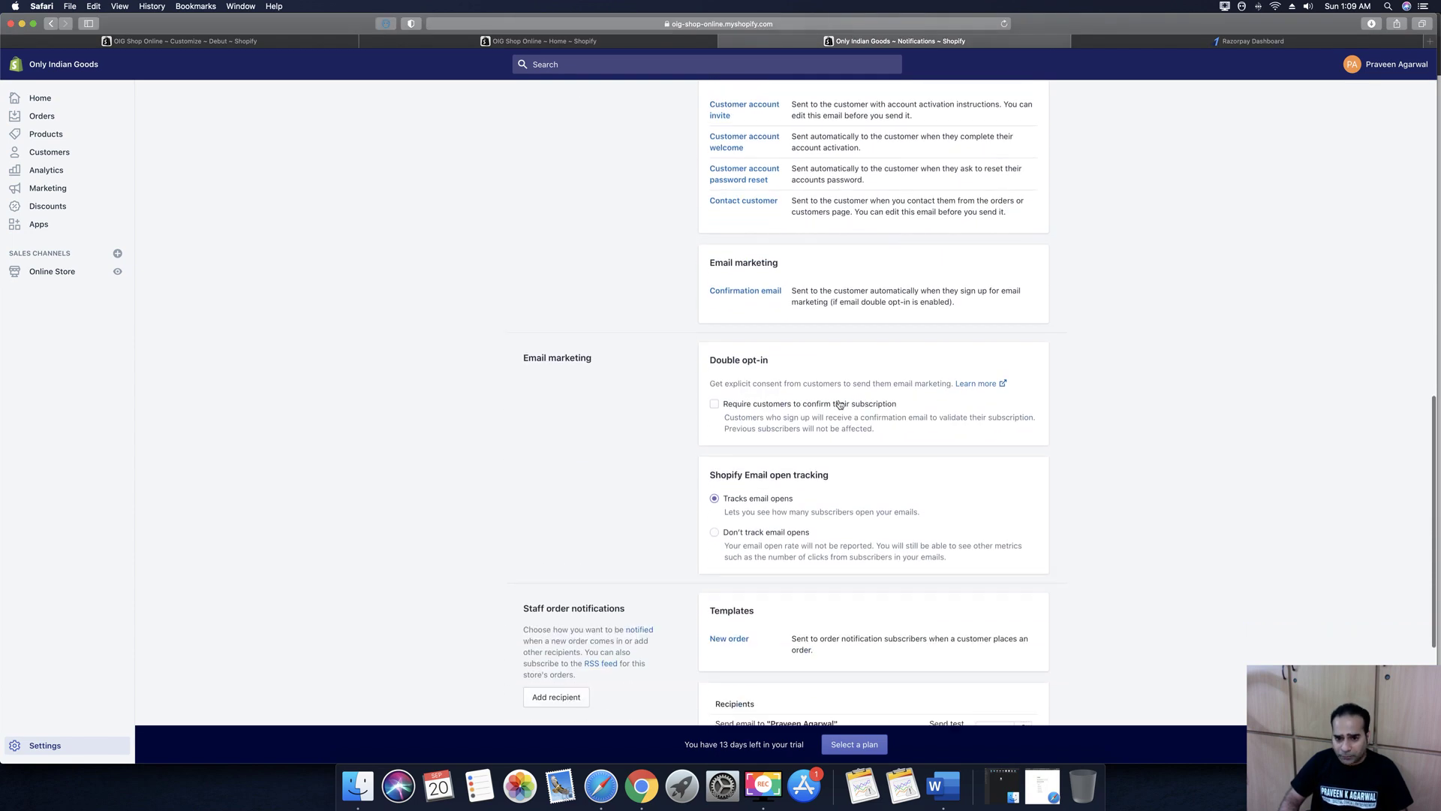
pyautogui.scroll(10, 851, 409)
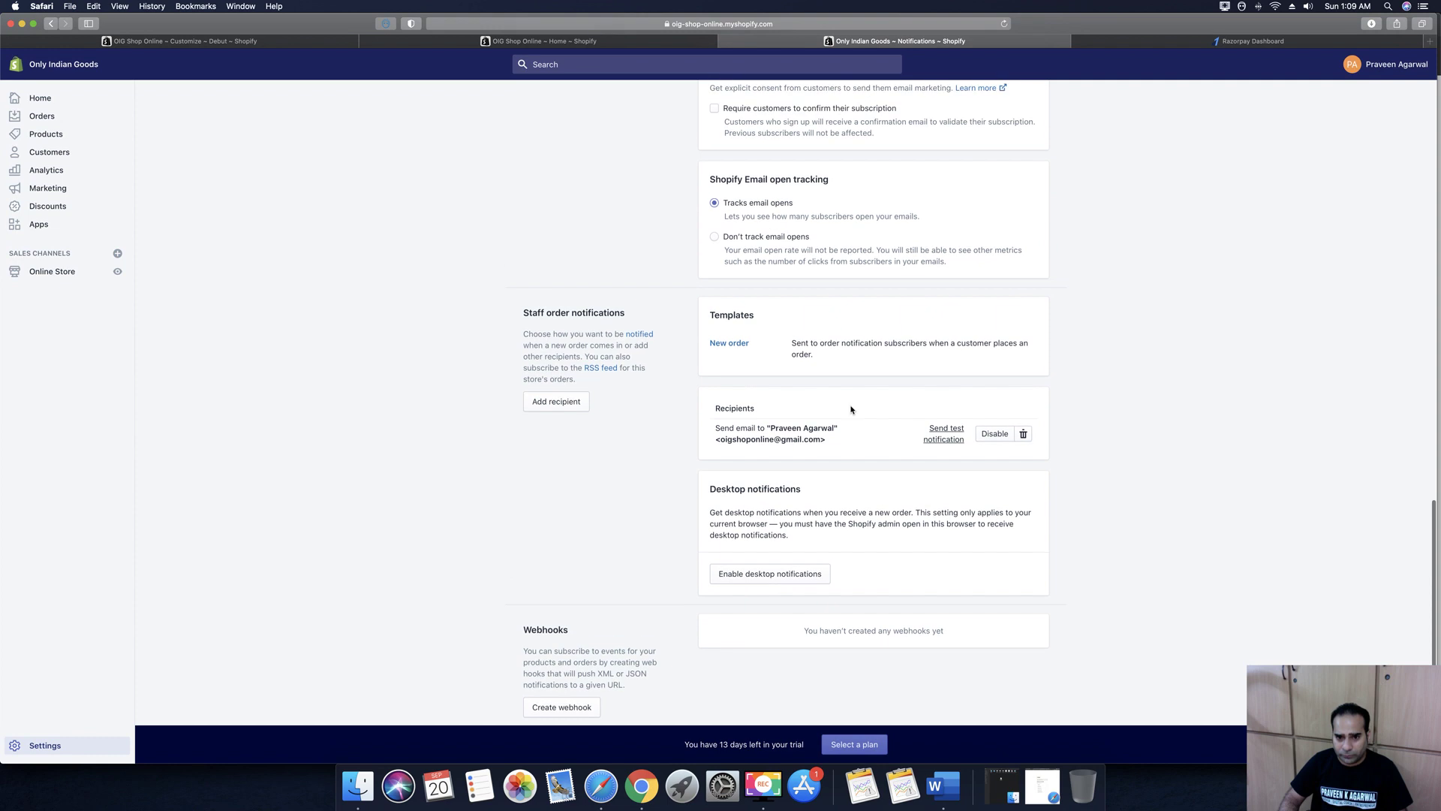
pyautogui.scroll(8, 508, 167)
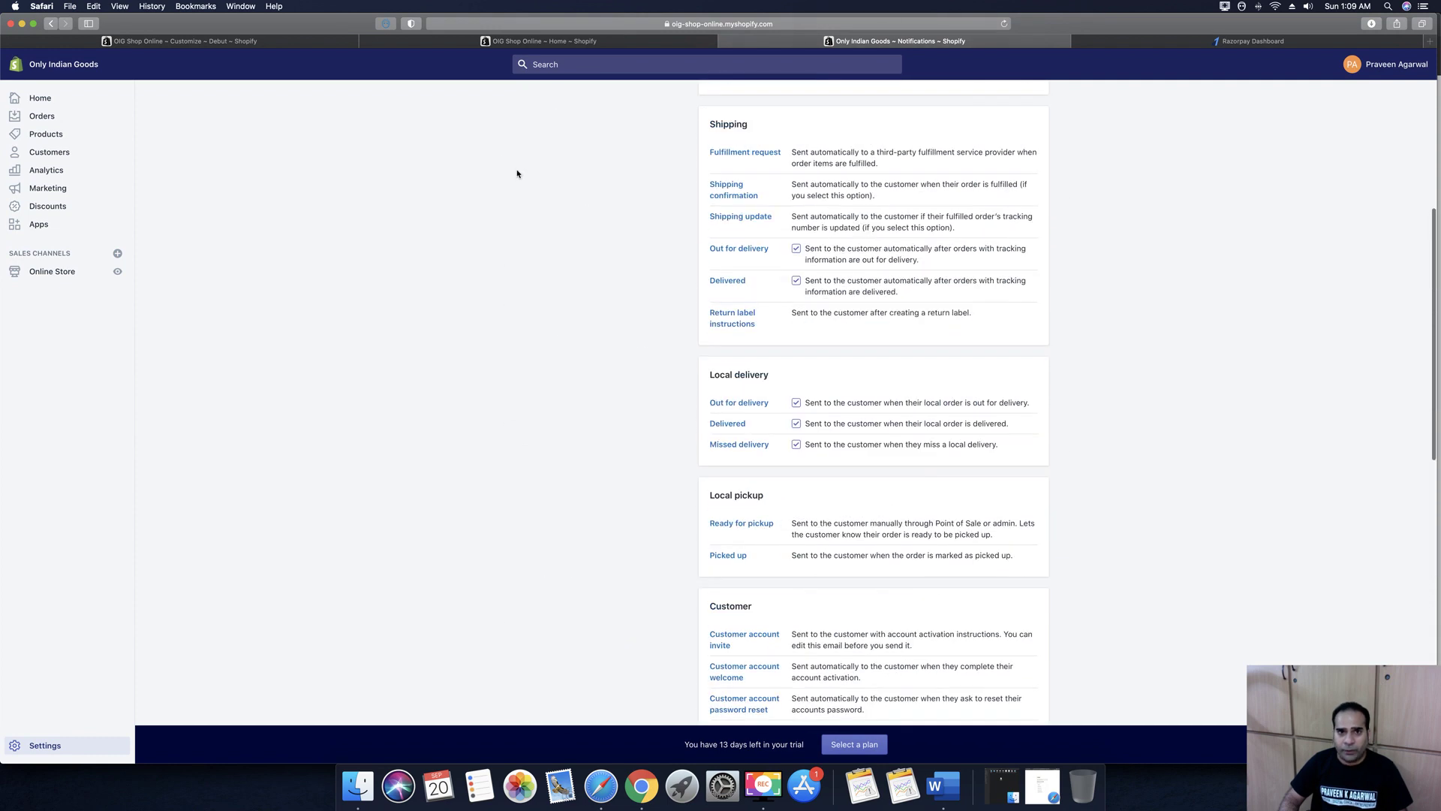
pyautogui.click(542, 101)
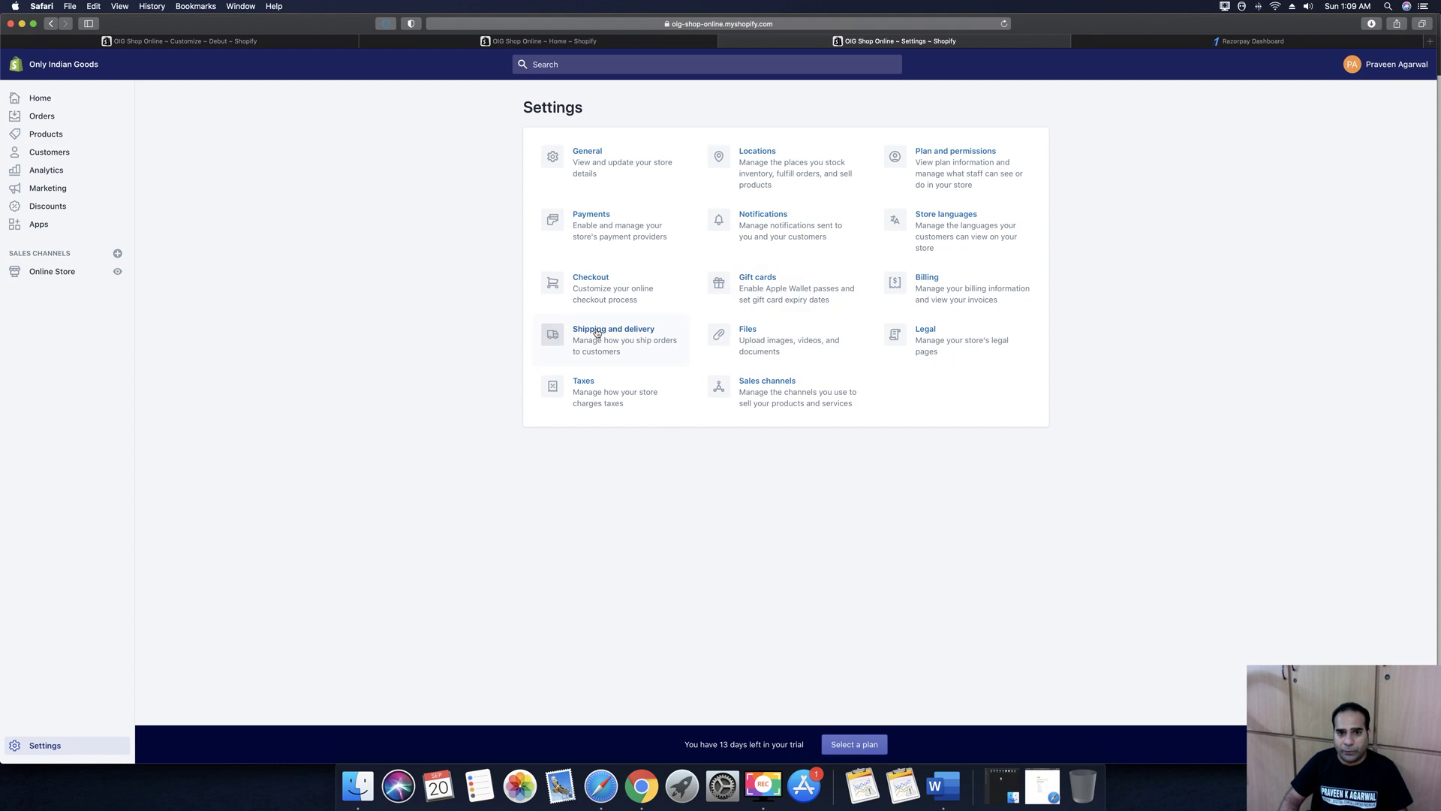
# Scroll through the Shipping and delivery settings, then return to Settings
pyautogui.click(634, 334)
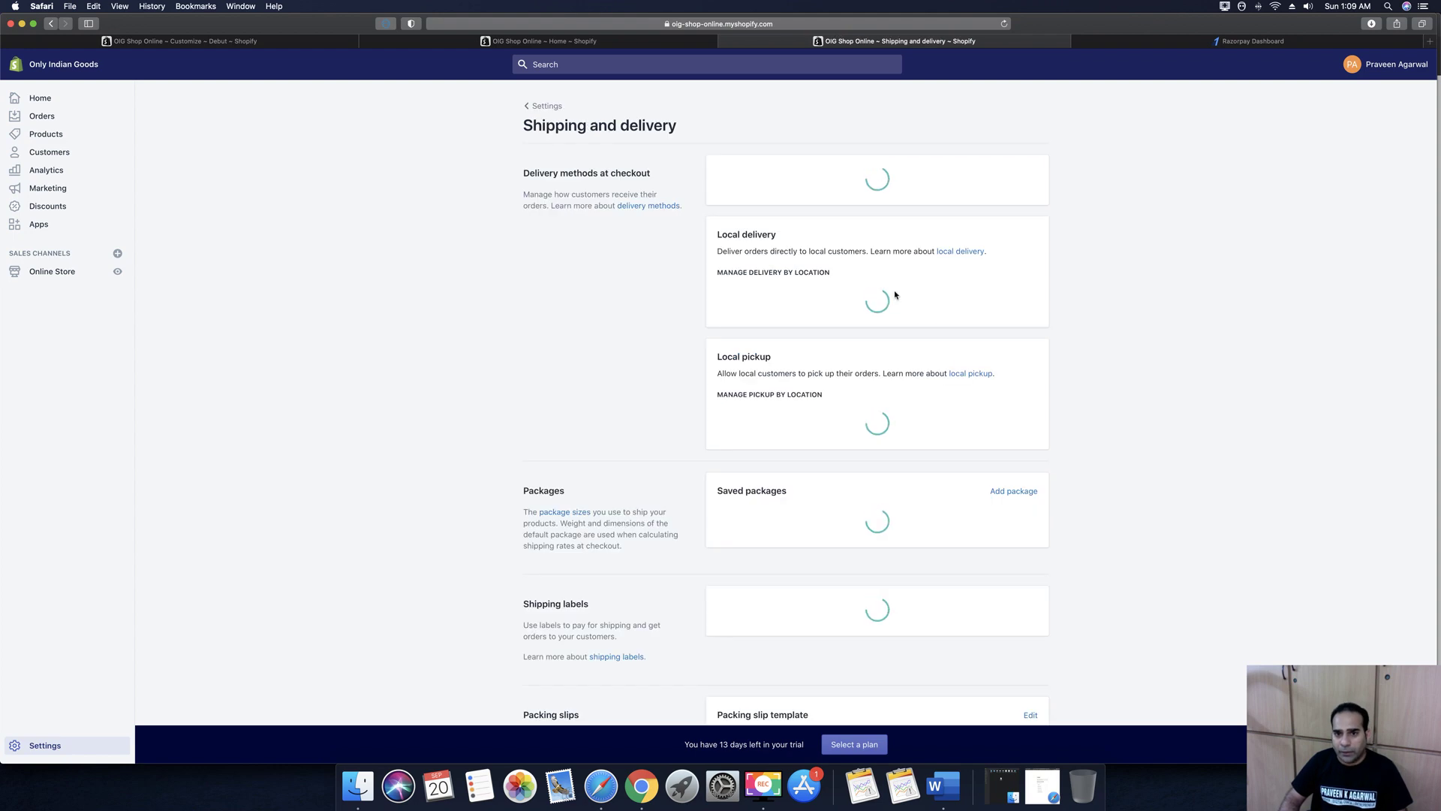
pyautogui.scroll(-5, 1106, 403)
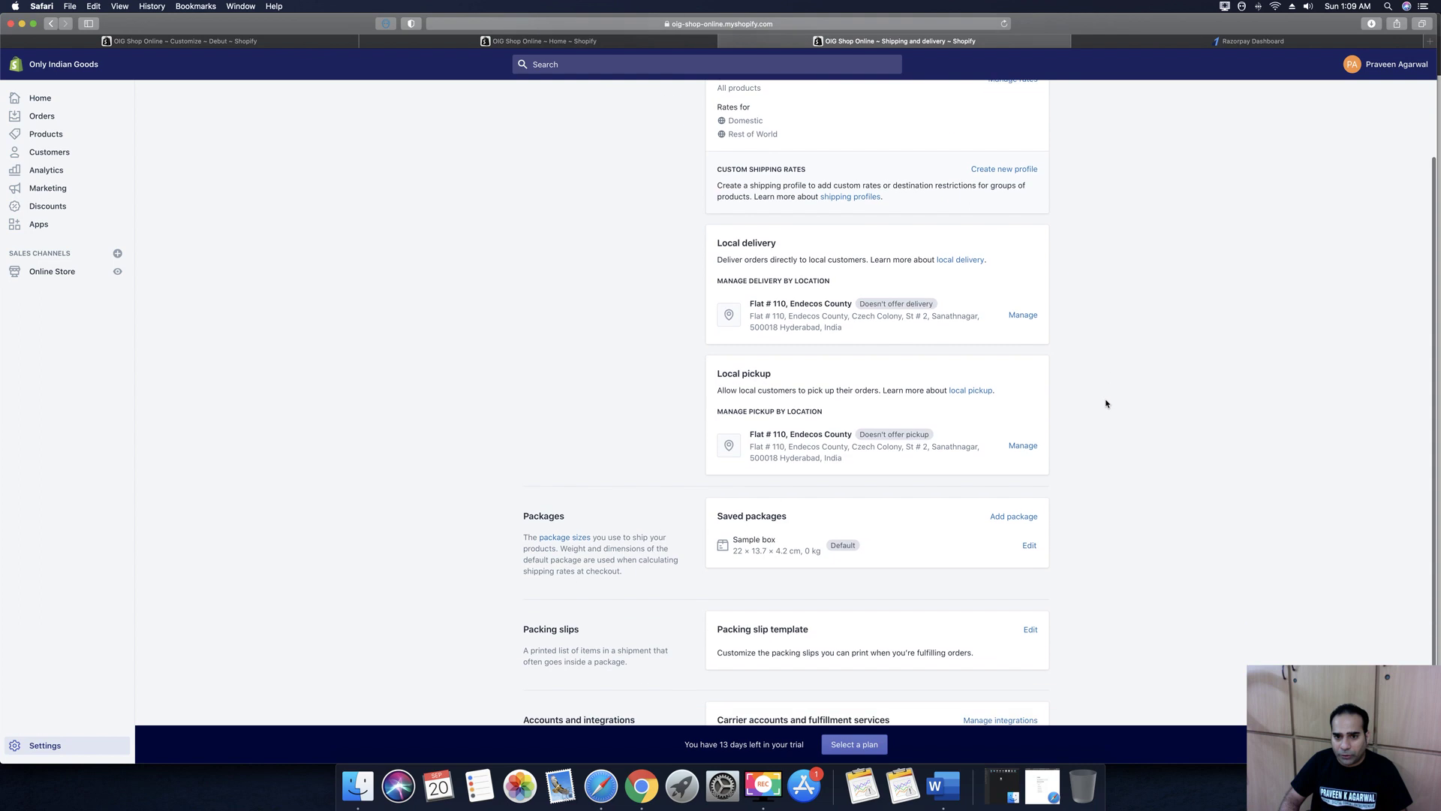
pyautogui.scroll(-1, 1132, 353)
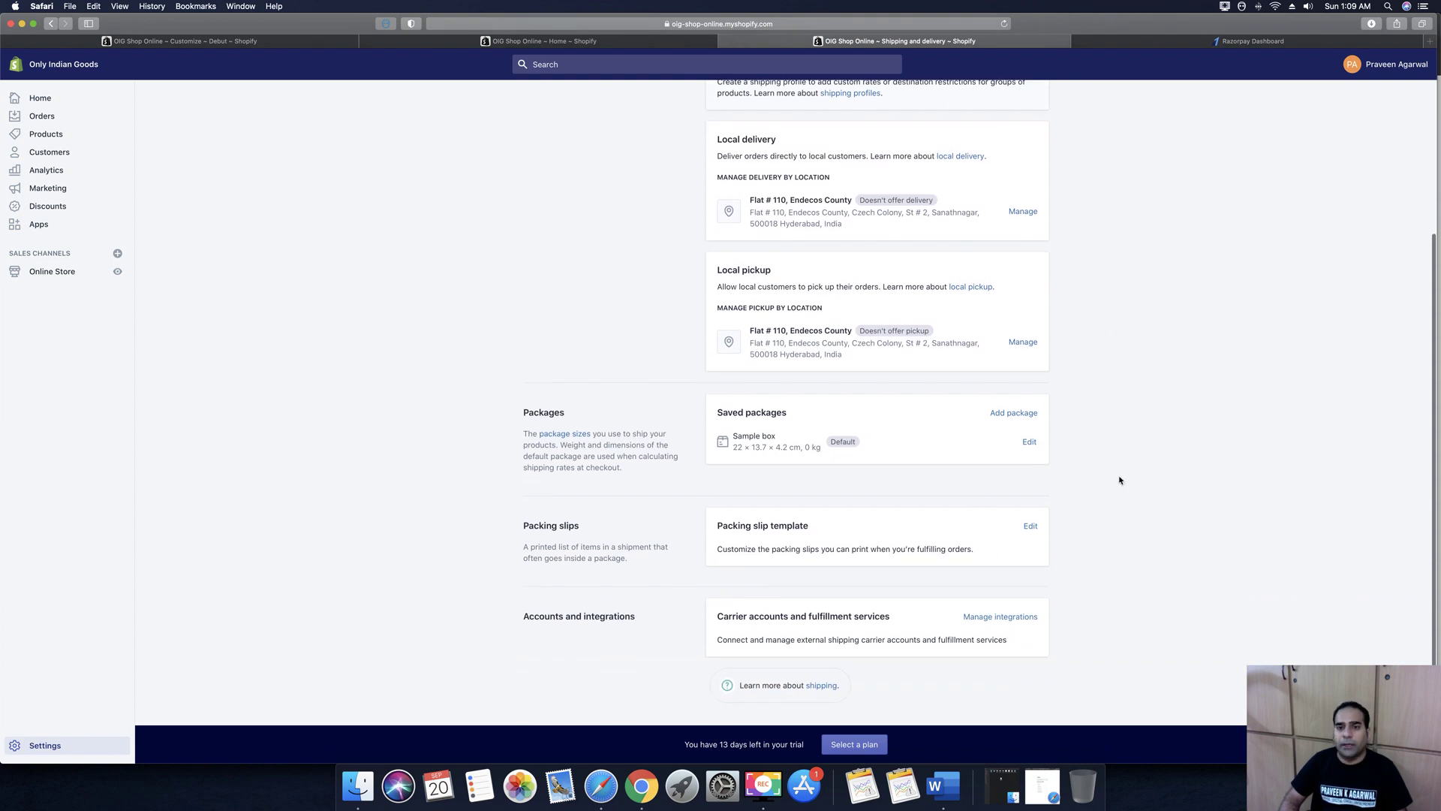
pyautogui.scroll(5, 1198, 510)
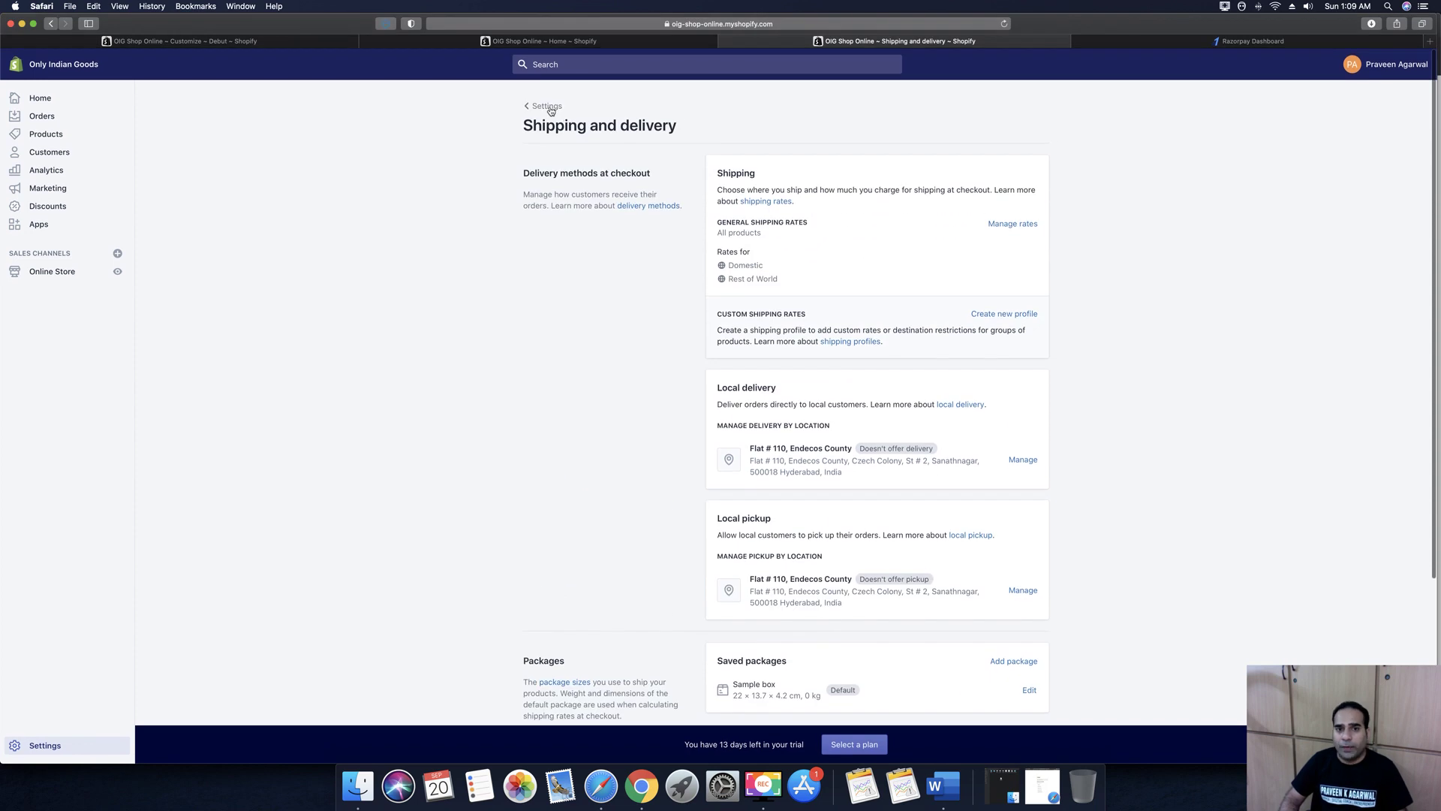
pyautogui.click(546, 106)
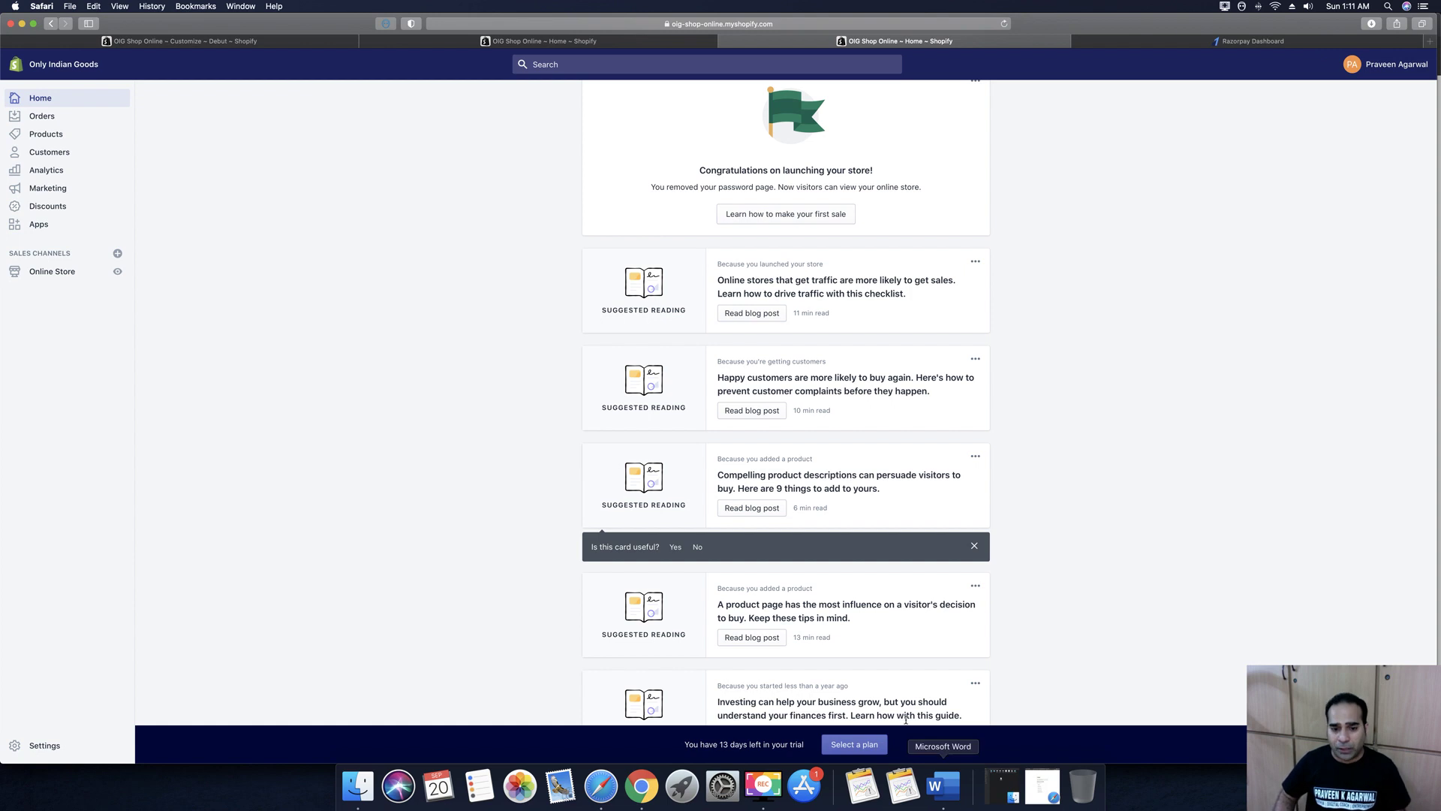
# Bring the Chrome checkout with the GET10OFF-discounted washing machine order to the front
pyautogui.click(642, 786)
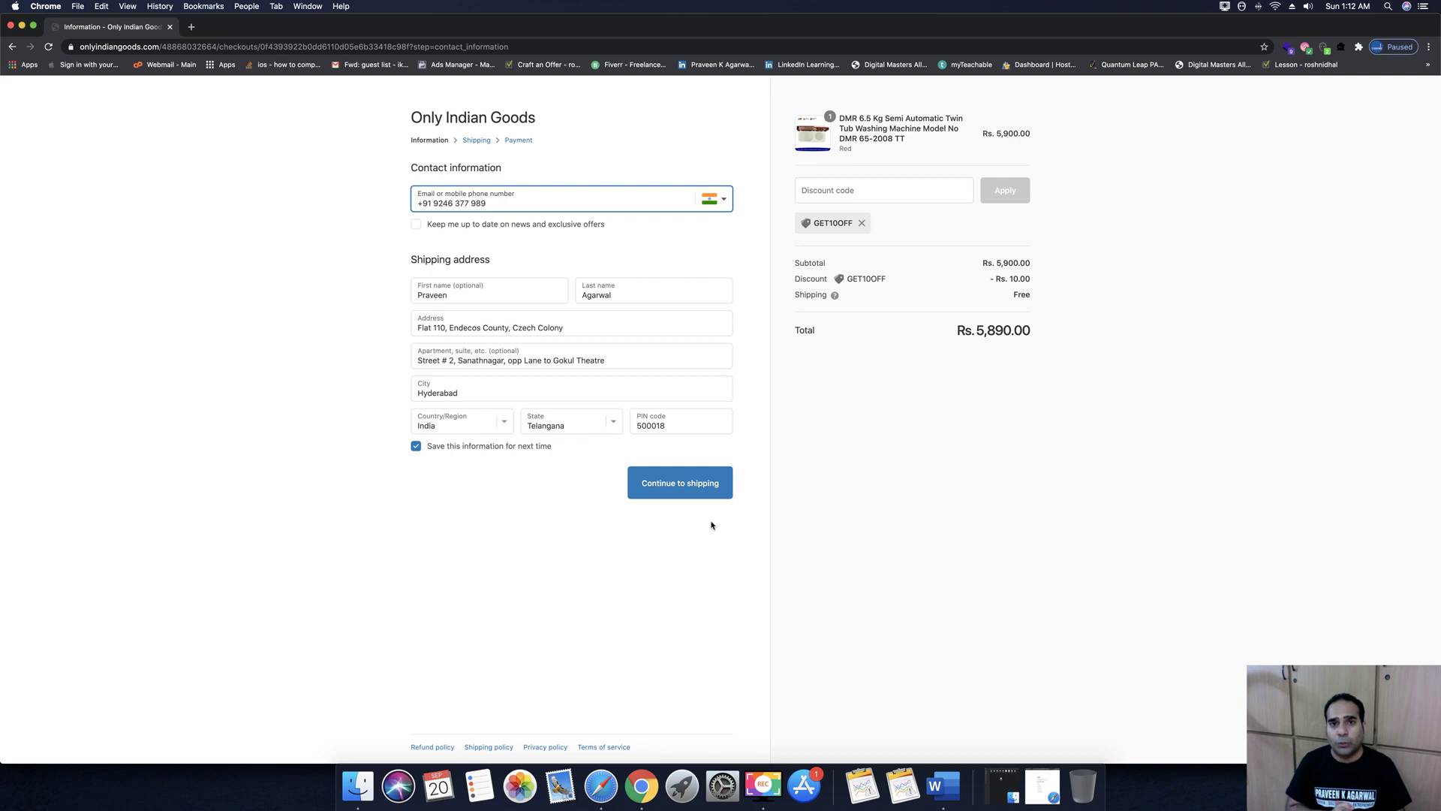
# Hide the checkout window and open the admin Apps page showing Advanced Cash on Delivery for India
pyautogui.click(21, 25)
pyautogui.scroll(15, 446, 363)
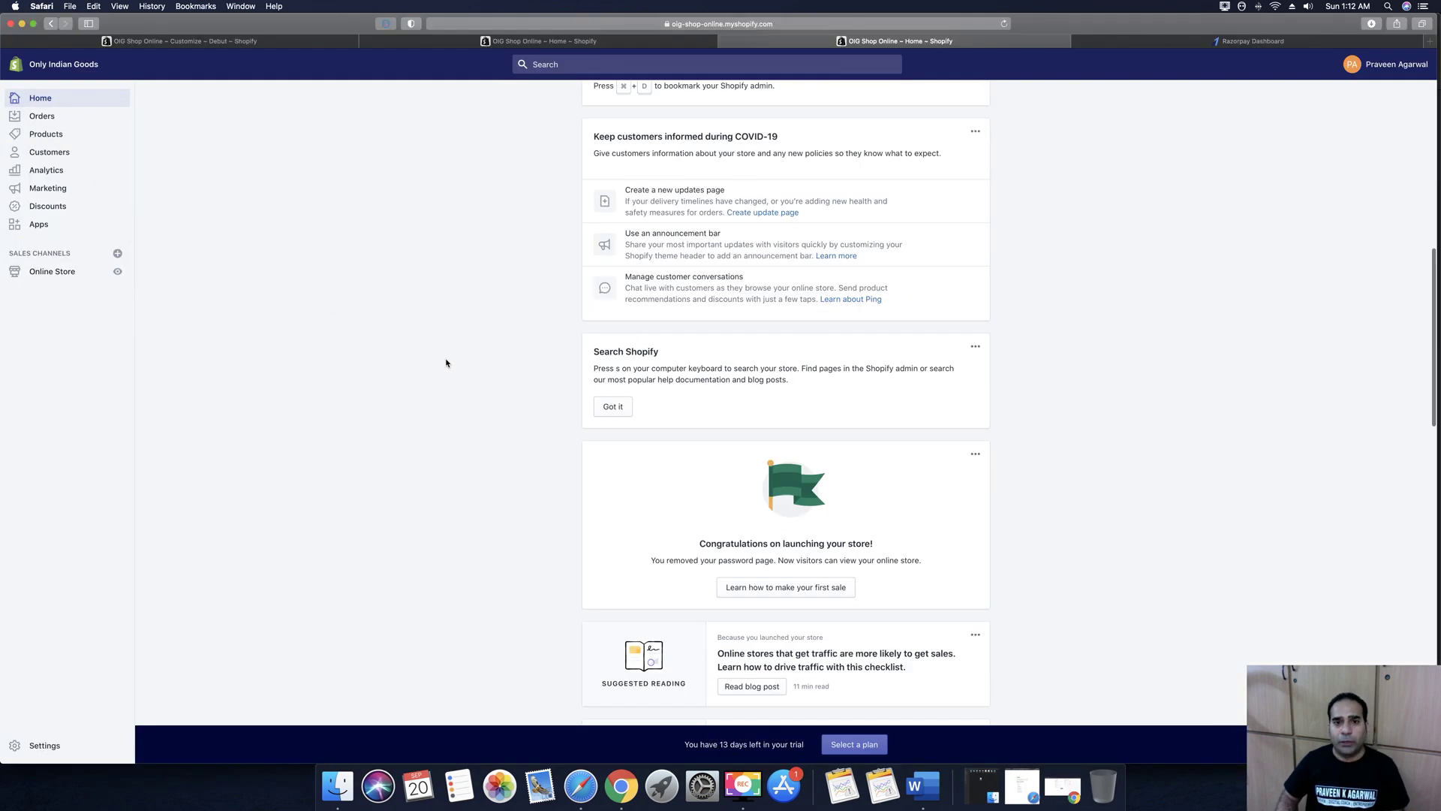
pyautogui.scroll(2, 447, 368)
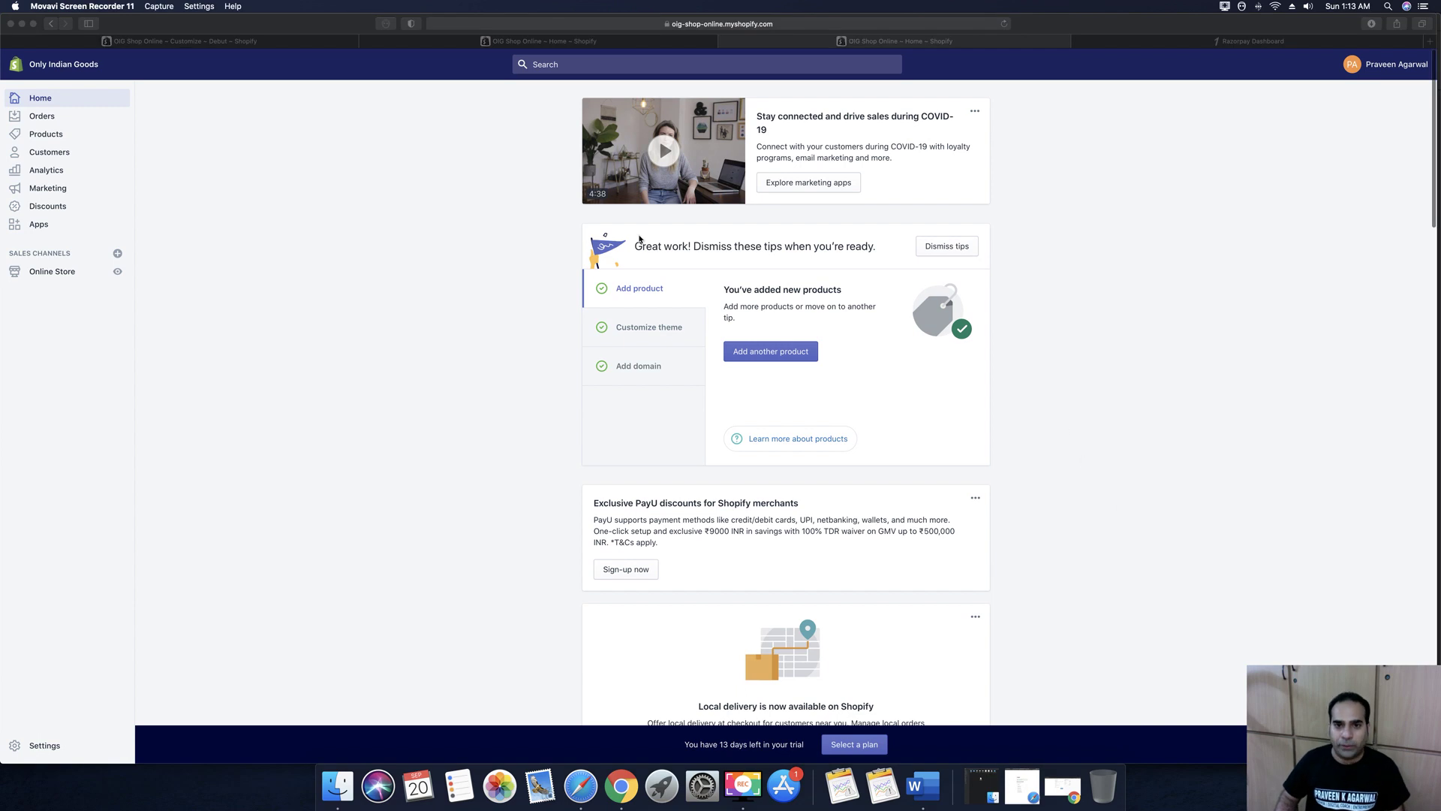
pyautogui.click(39, 223)
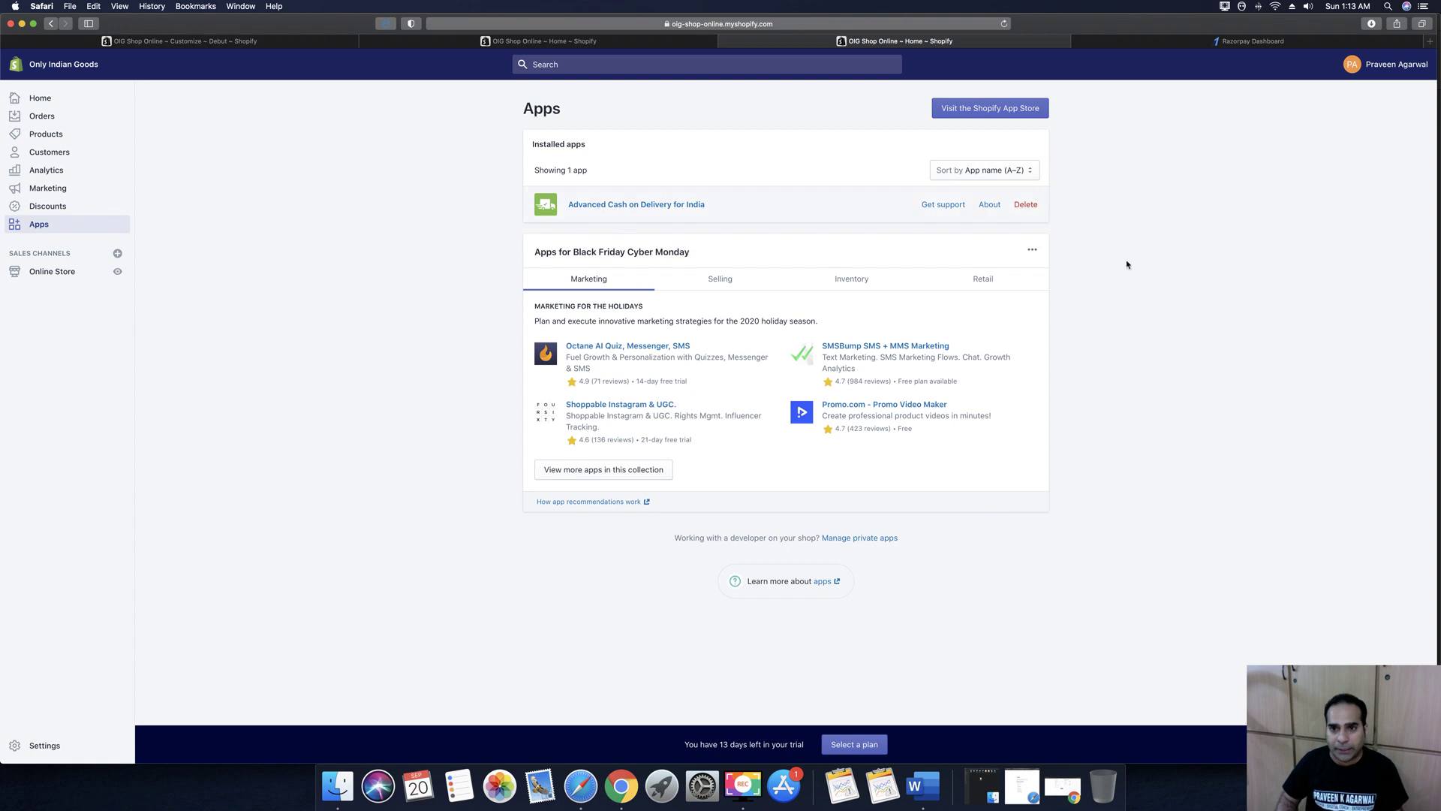
# Delete Advanced Cash on Delivery for India with reason 'Not needed anymore' and feedback 'Configured my Payment Aggregator'
pyautogui.click(631, 786)
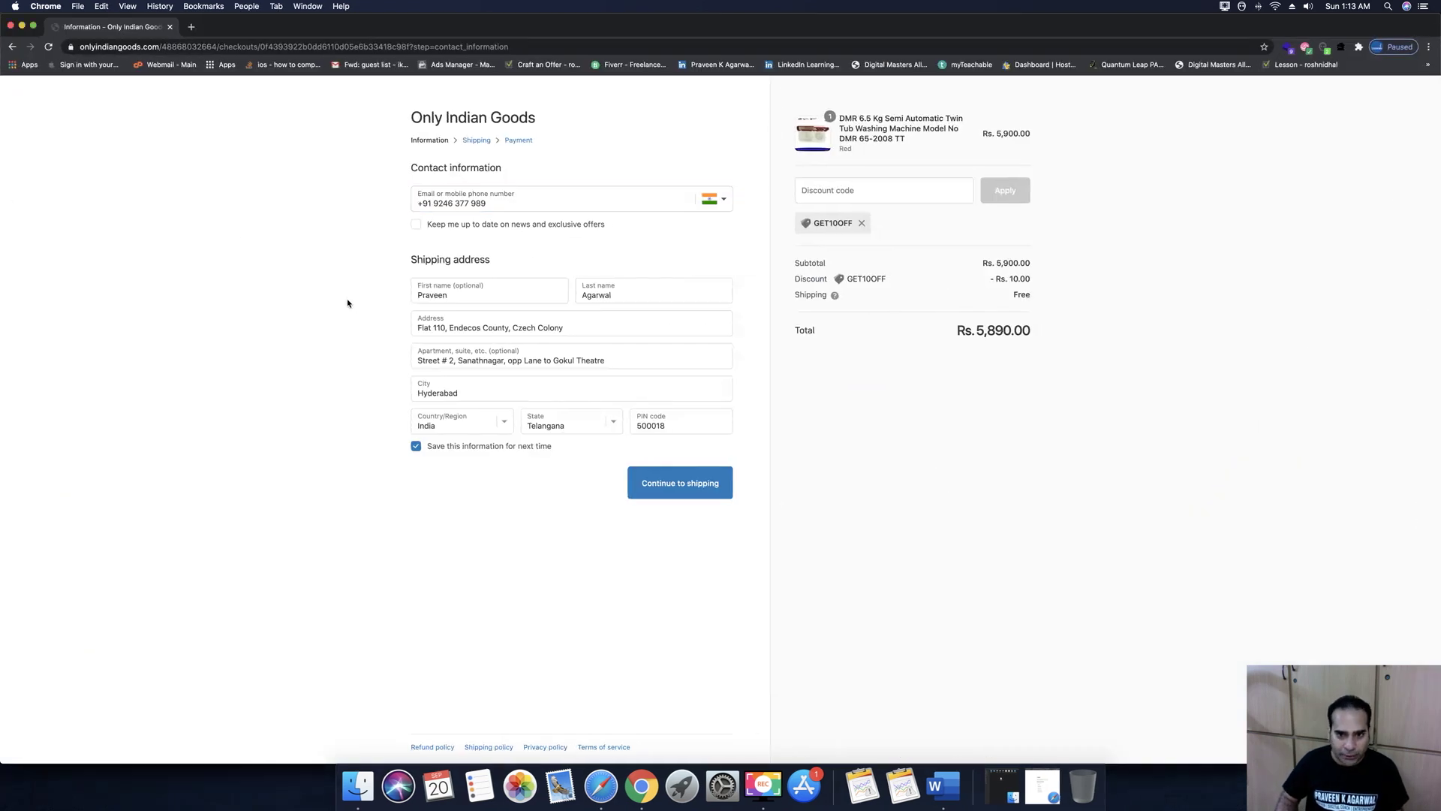
pyautogui.click(603, 801)
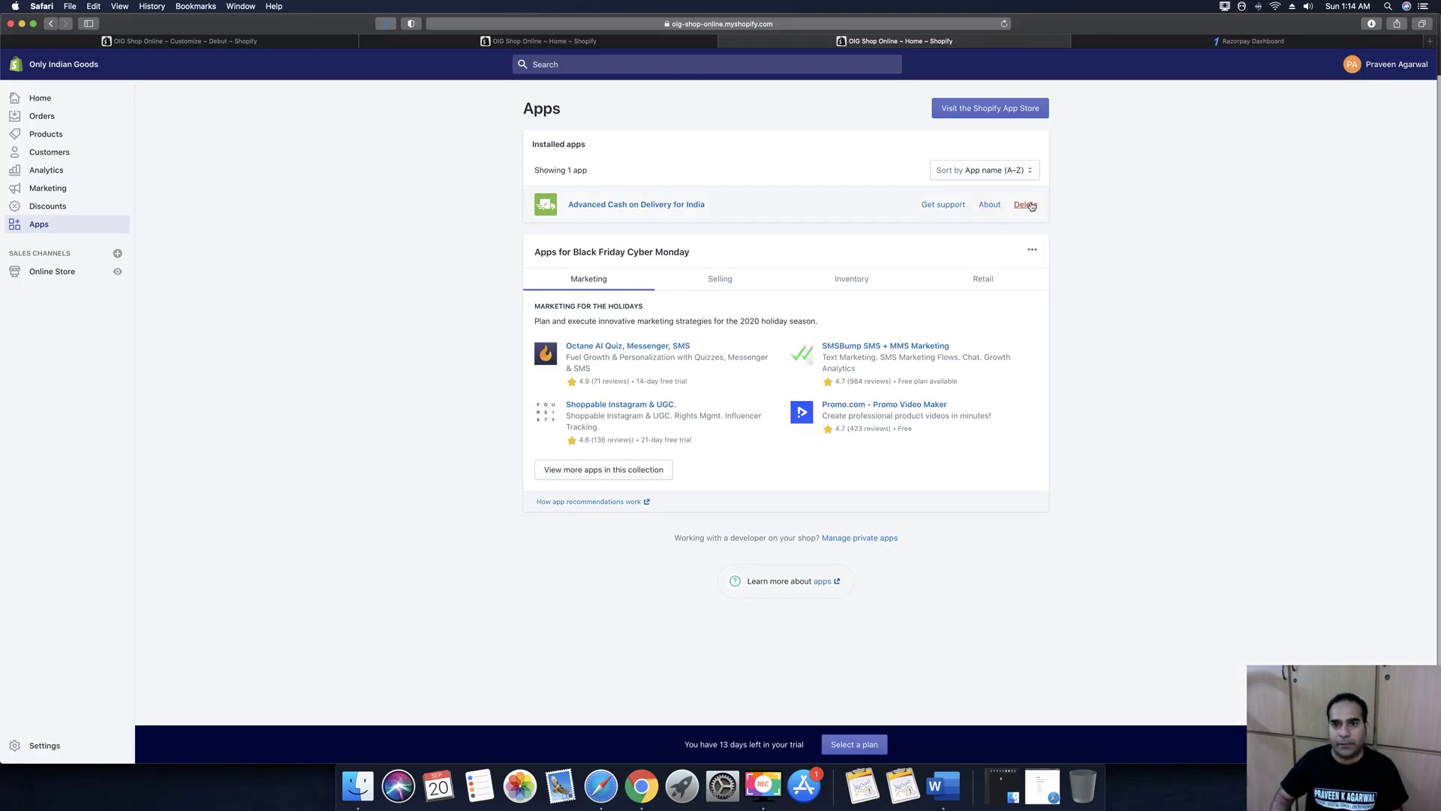
pyautogui.click(1028, 205)
pyautogui.click(584, 422)
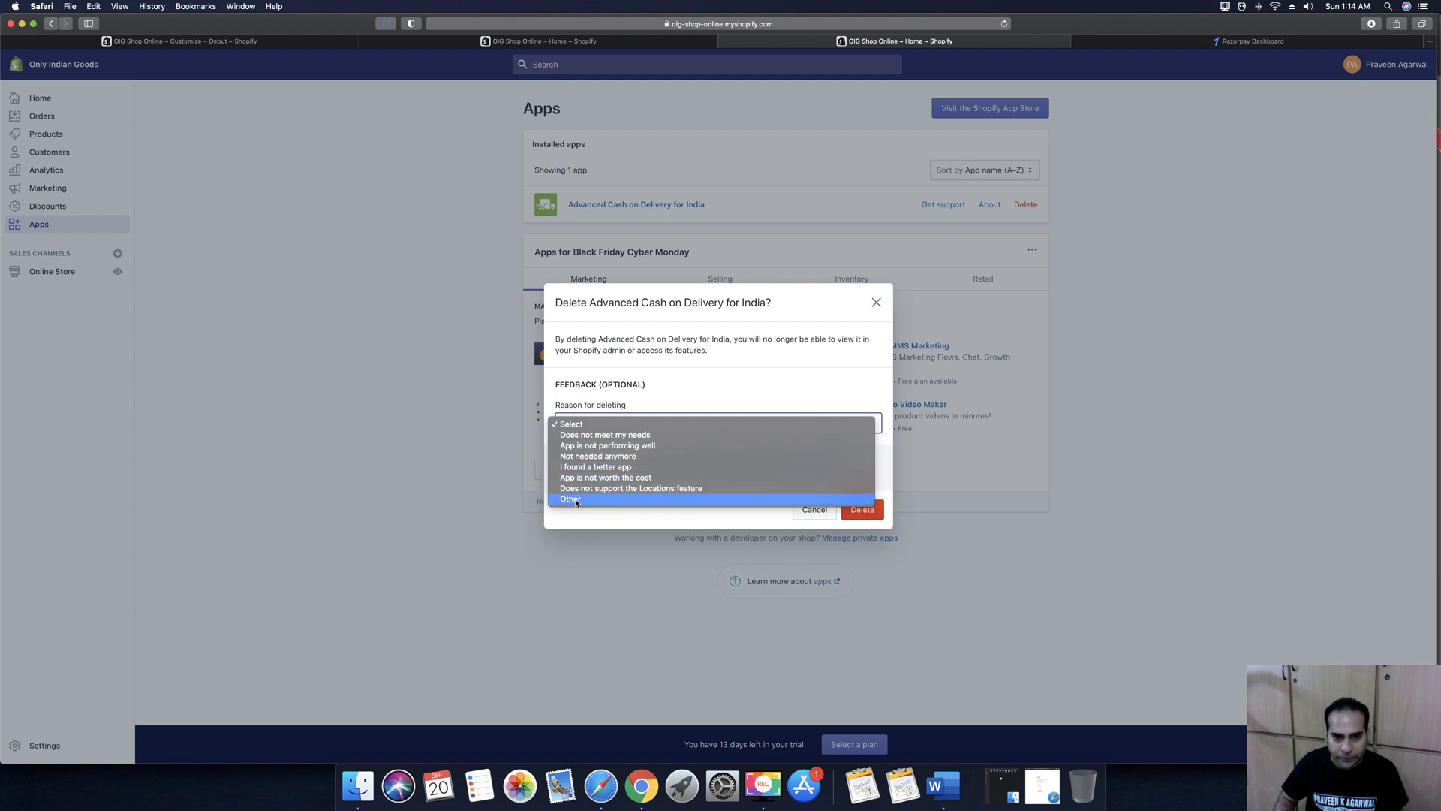
pyautogui.click(580, 457)
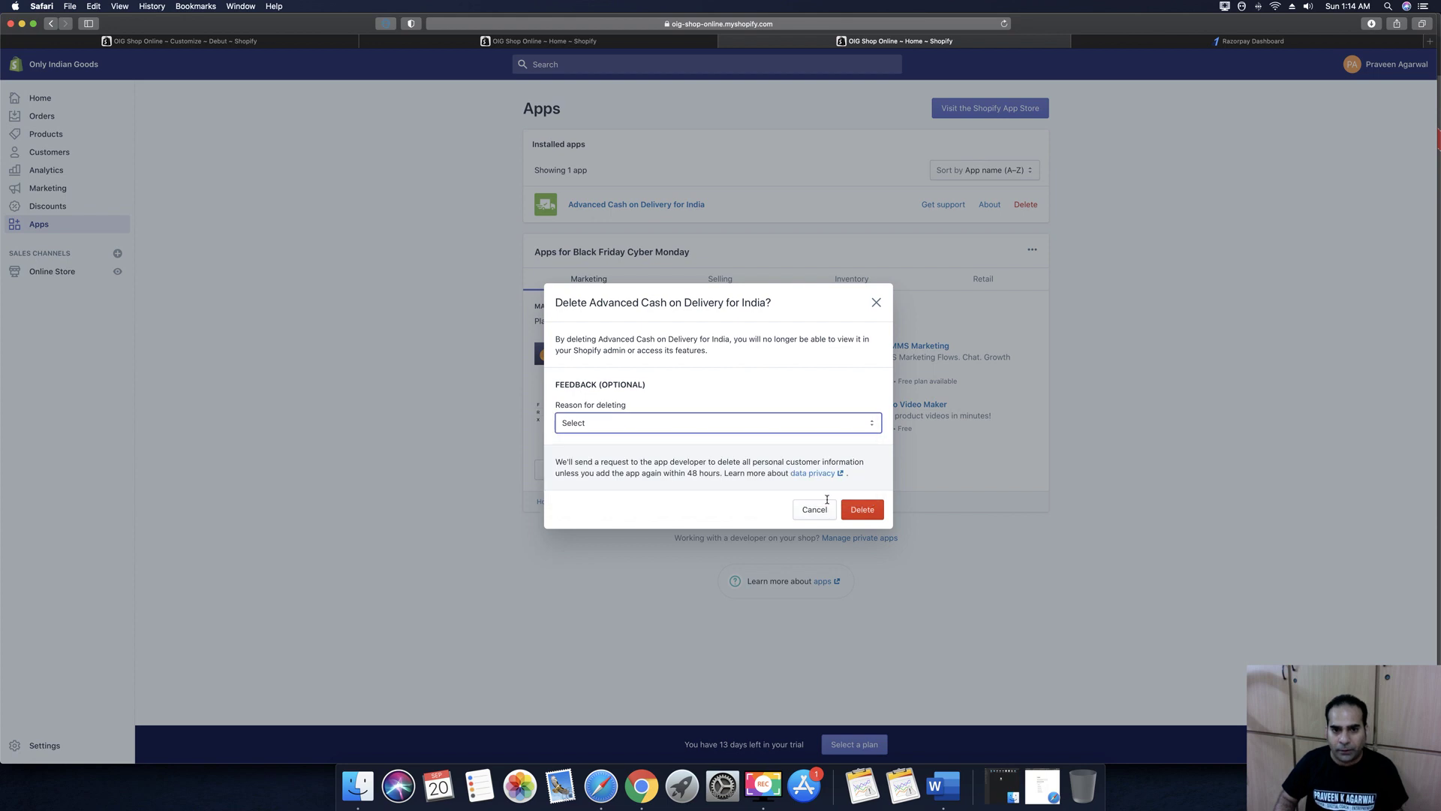
pyautogui.click(647, 426)
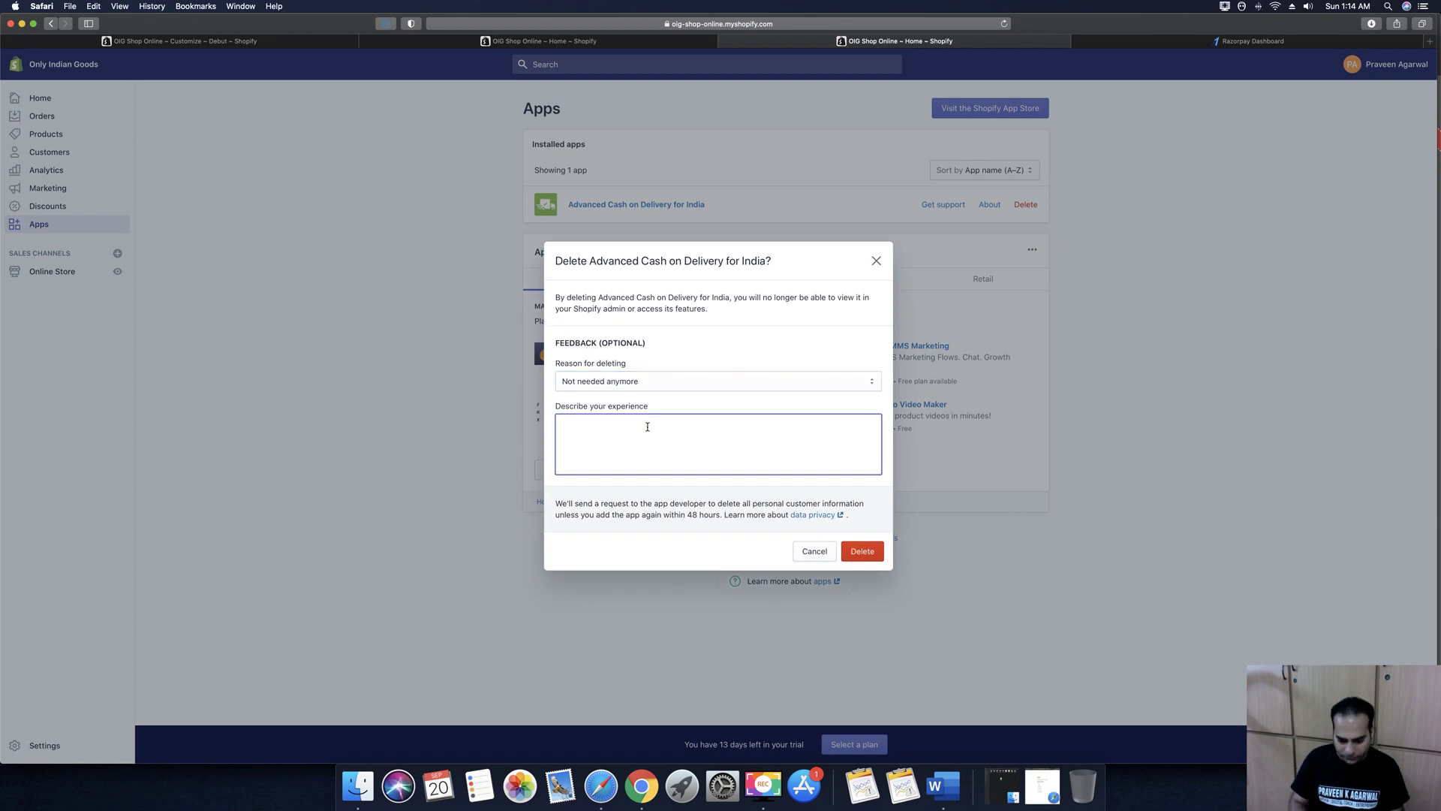
pyautogui.write('Configured my Payment Page')
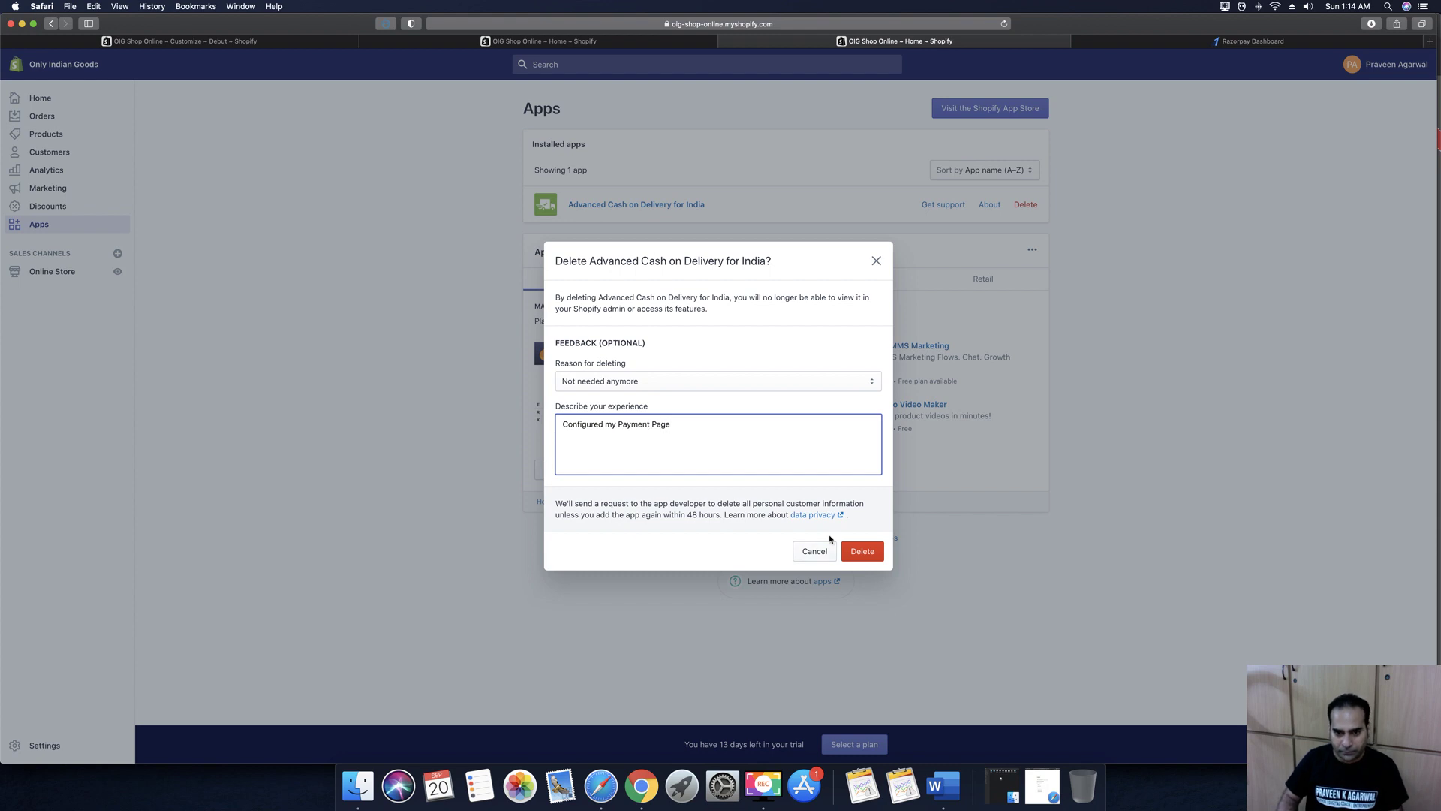
pyautogui.doubleClick(664, 425)
pyautogui.write('Aggg')
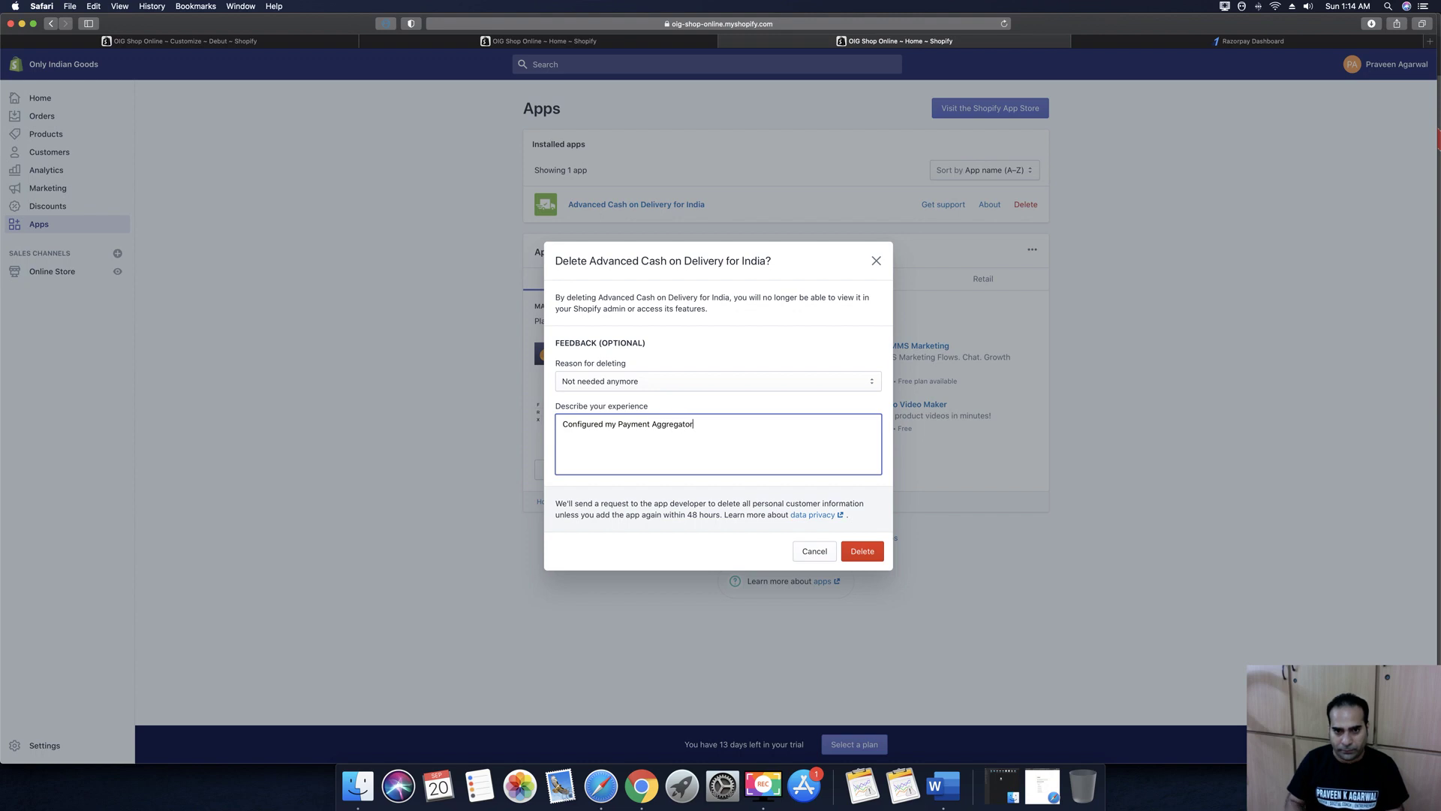
pyautogui.click(871, 550)
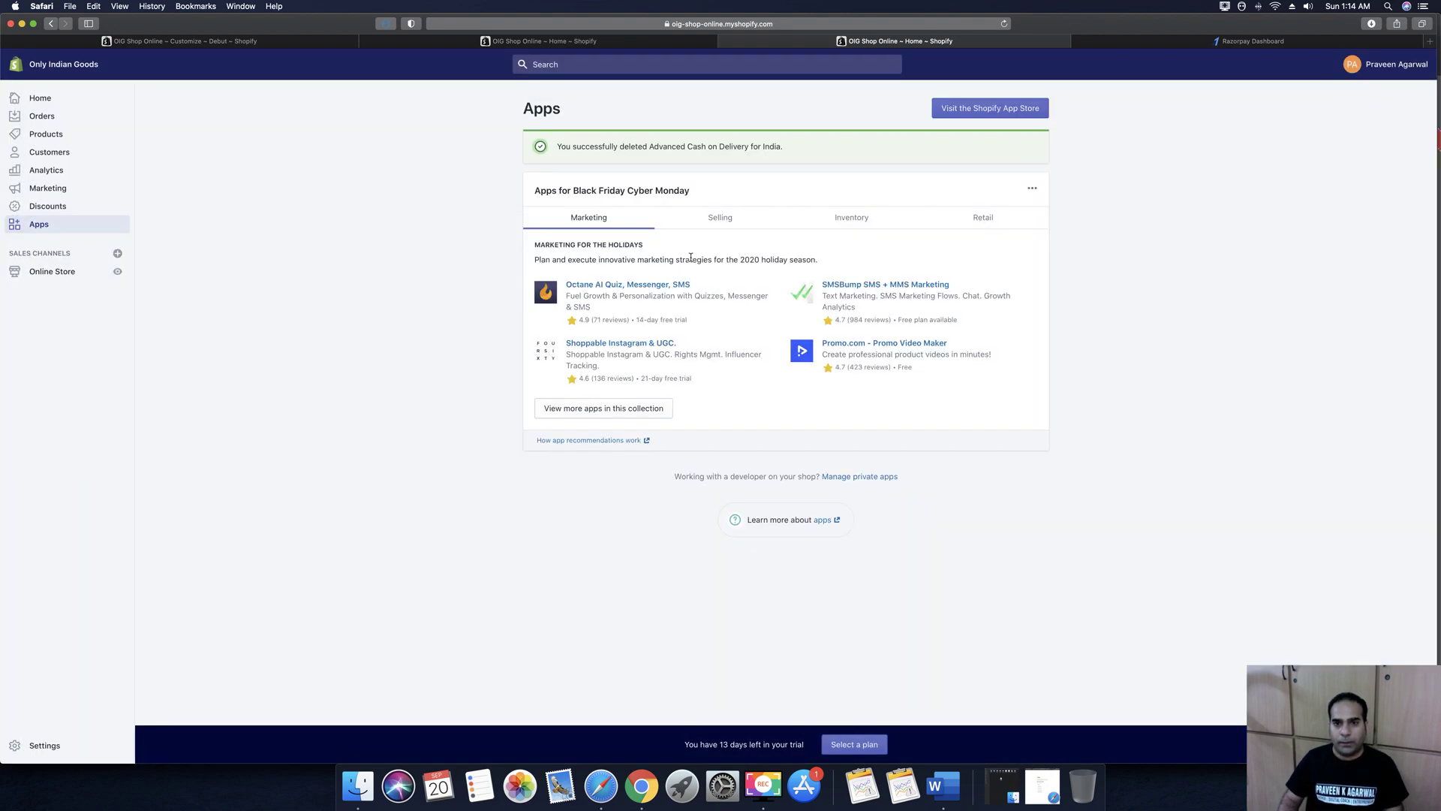
# Go to the Shopify App Store in a new tab, continuing with the store's account
pyautogui.click(966, 110)
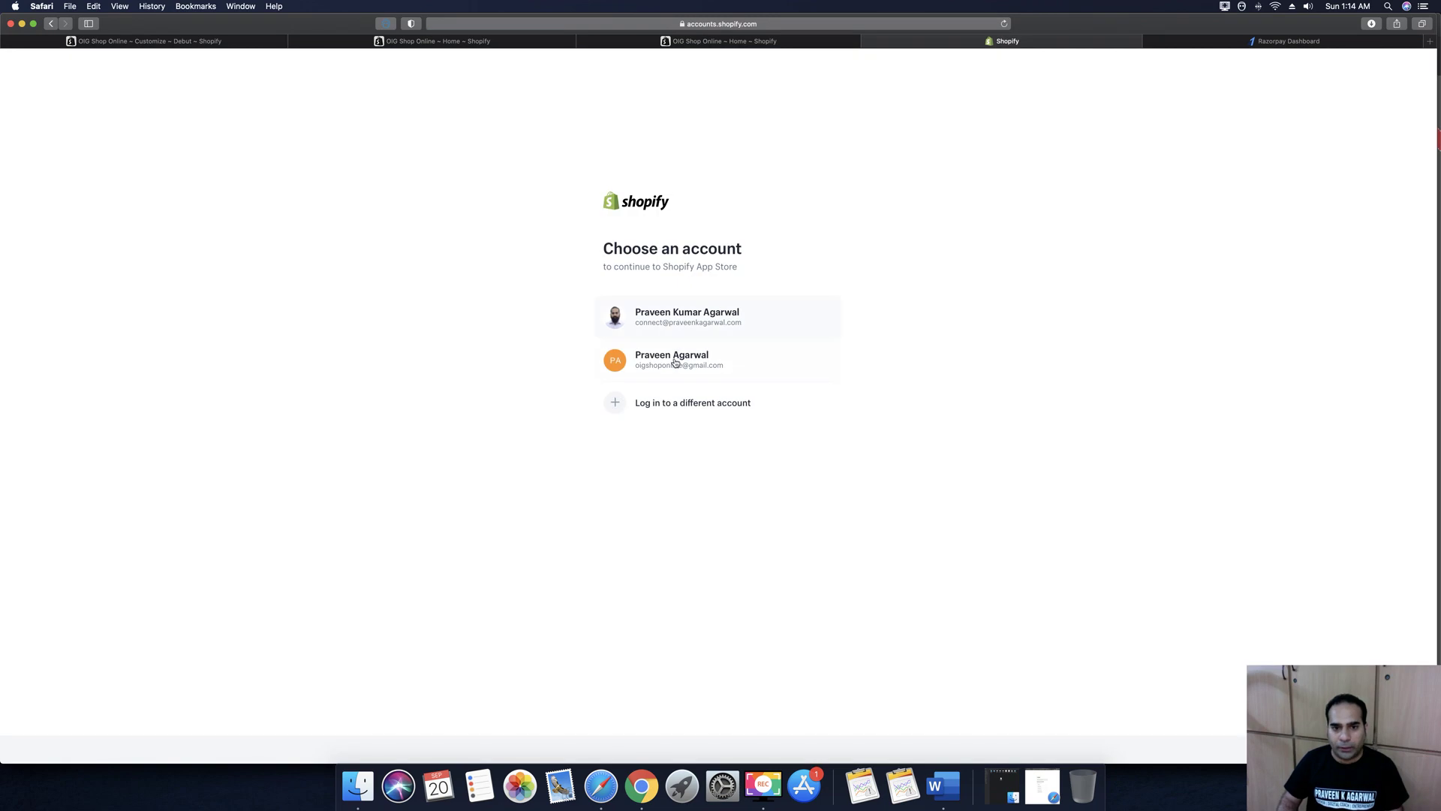
pyautogui.click(672, 365)
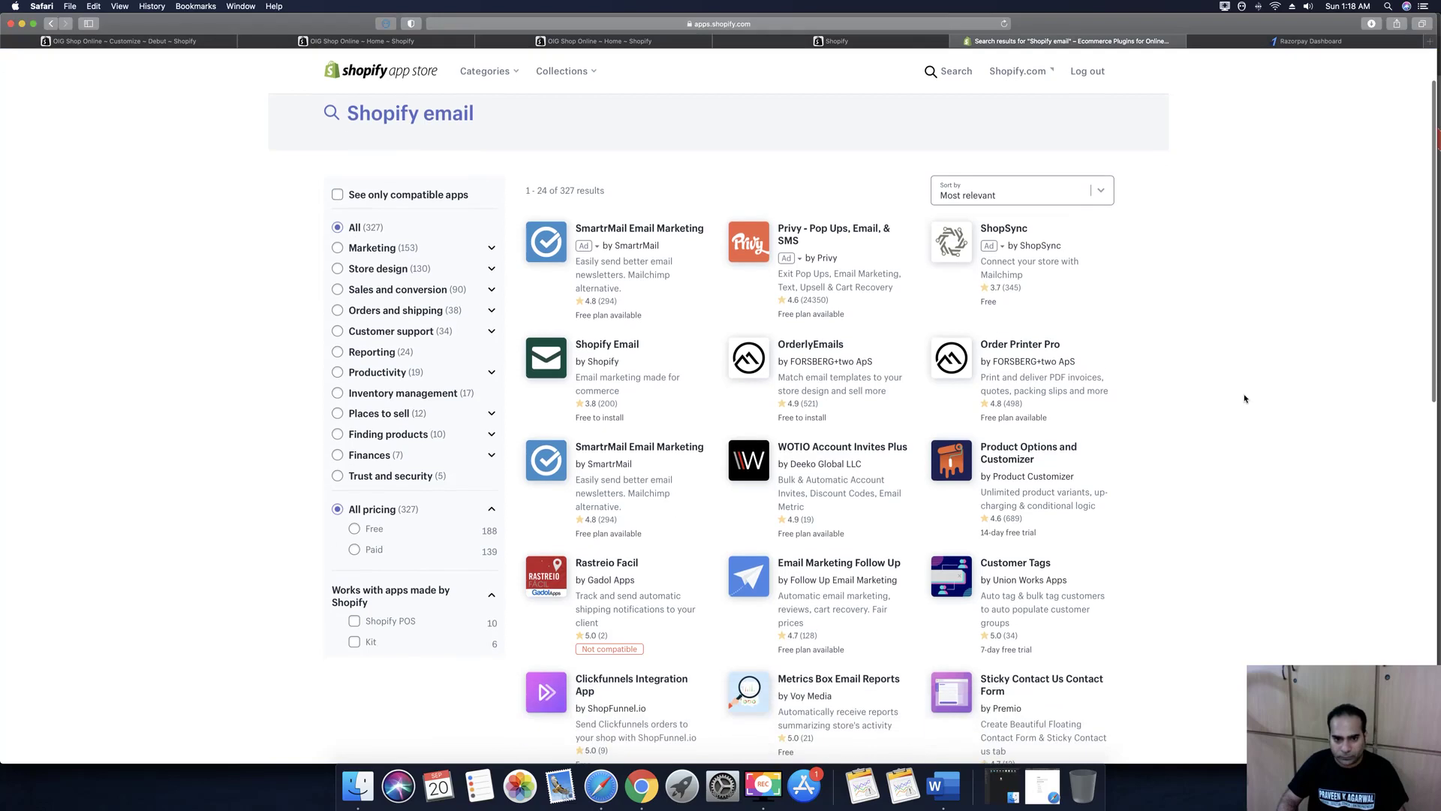
# Open Shopify Chat's app page from the 'Shopify email' results in a new tab
pyautogui.scroll(-5, 1244, 398)
pyautogui.scroll(-6, 1244, 398)
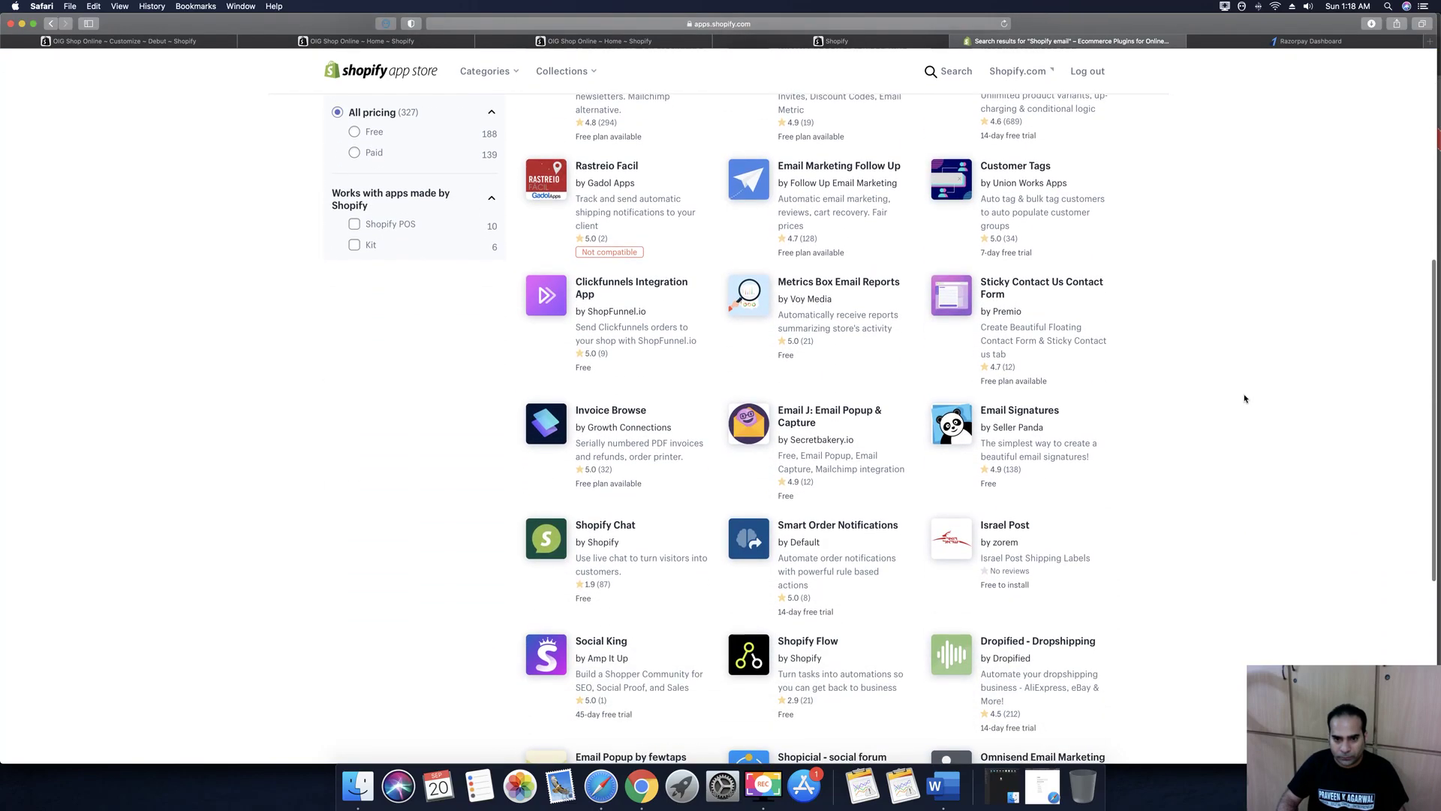
pyautogui.scroll(-1, 1244, 399)
pyautogui.scroll(-1, 1245, 399)
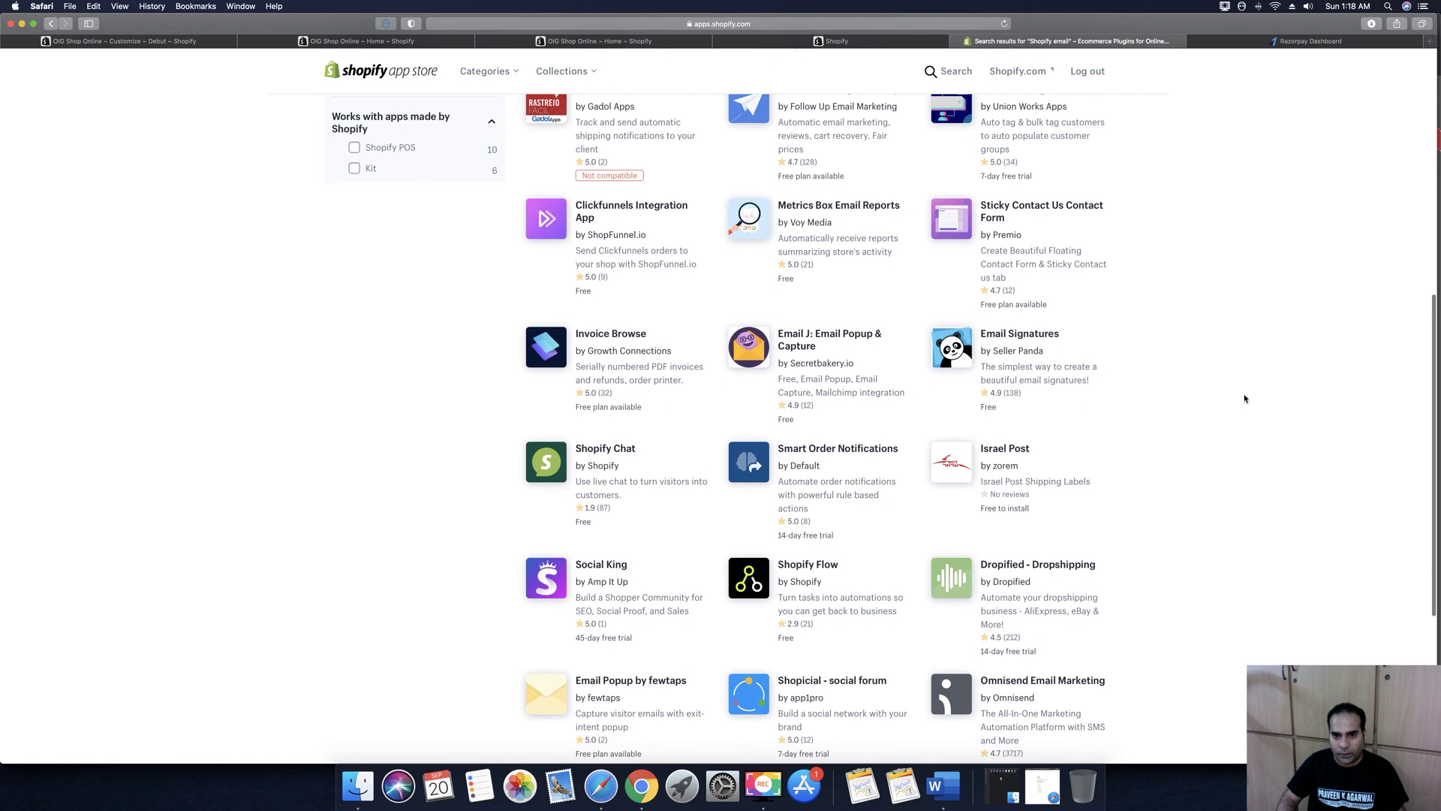
pyautogui.scroll(-1, 1244, 398)
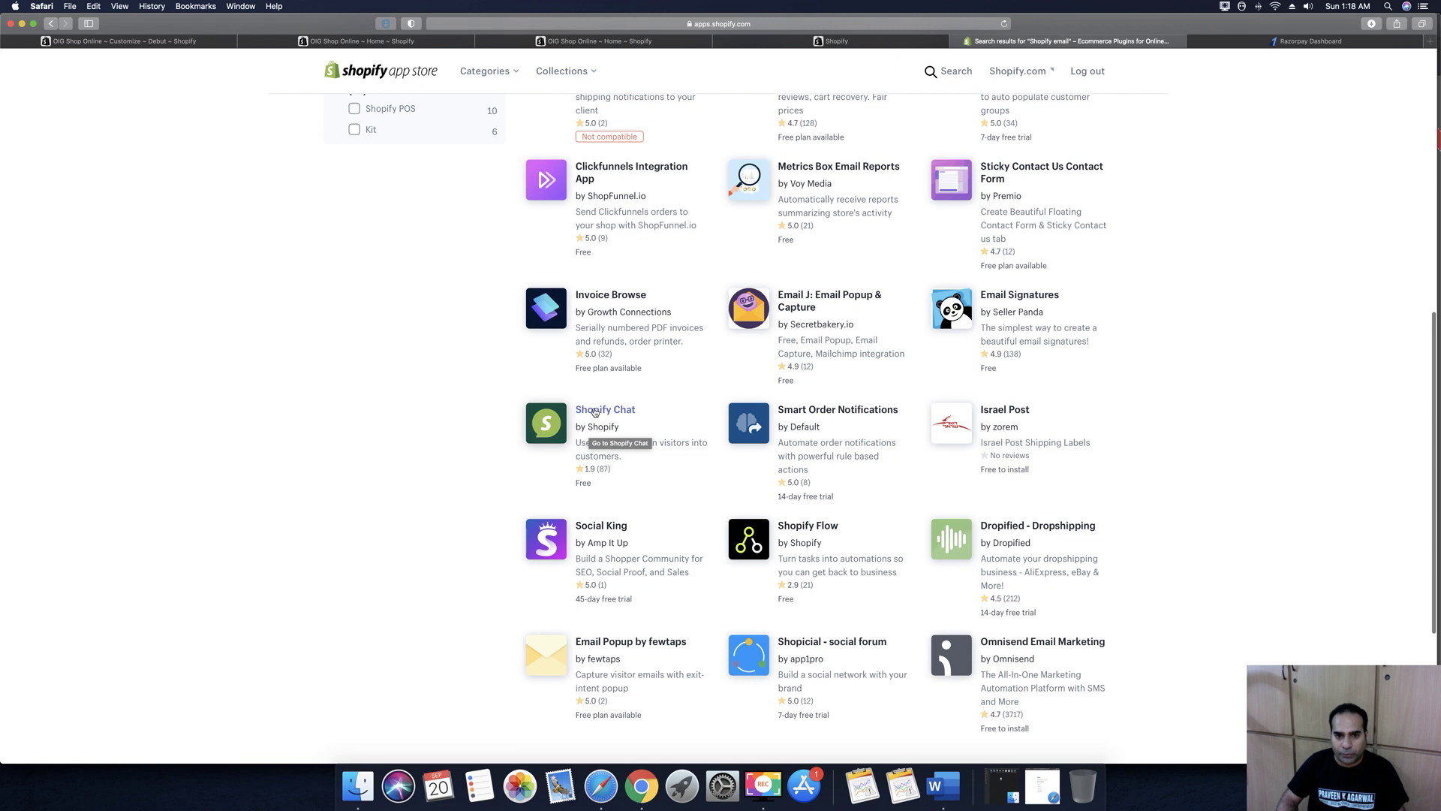
pyautogui.rightClick(595, 411)
pyautogui.click(620, 414)
# Open Shopify Email's app page in a new tab as well
pyautogui.scroll(-2, 1343, 529)
pyautogui.scroll(3, 1343, 529)
pyautogui.scroll(3, 1343, 529)
pyautogui.scroll(3, 1342, 529)
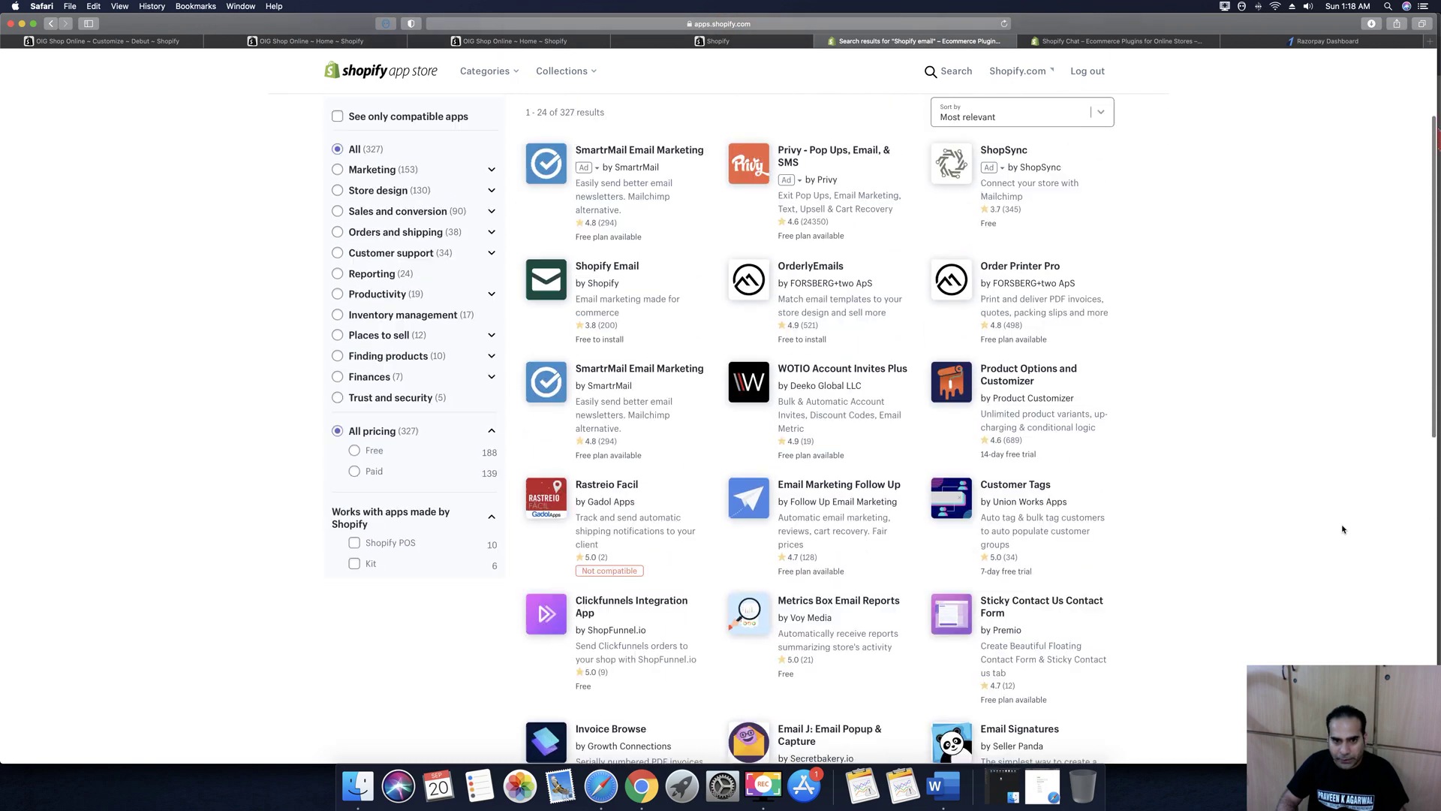
pyautogui.scroll(1, 1343, 530)
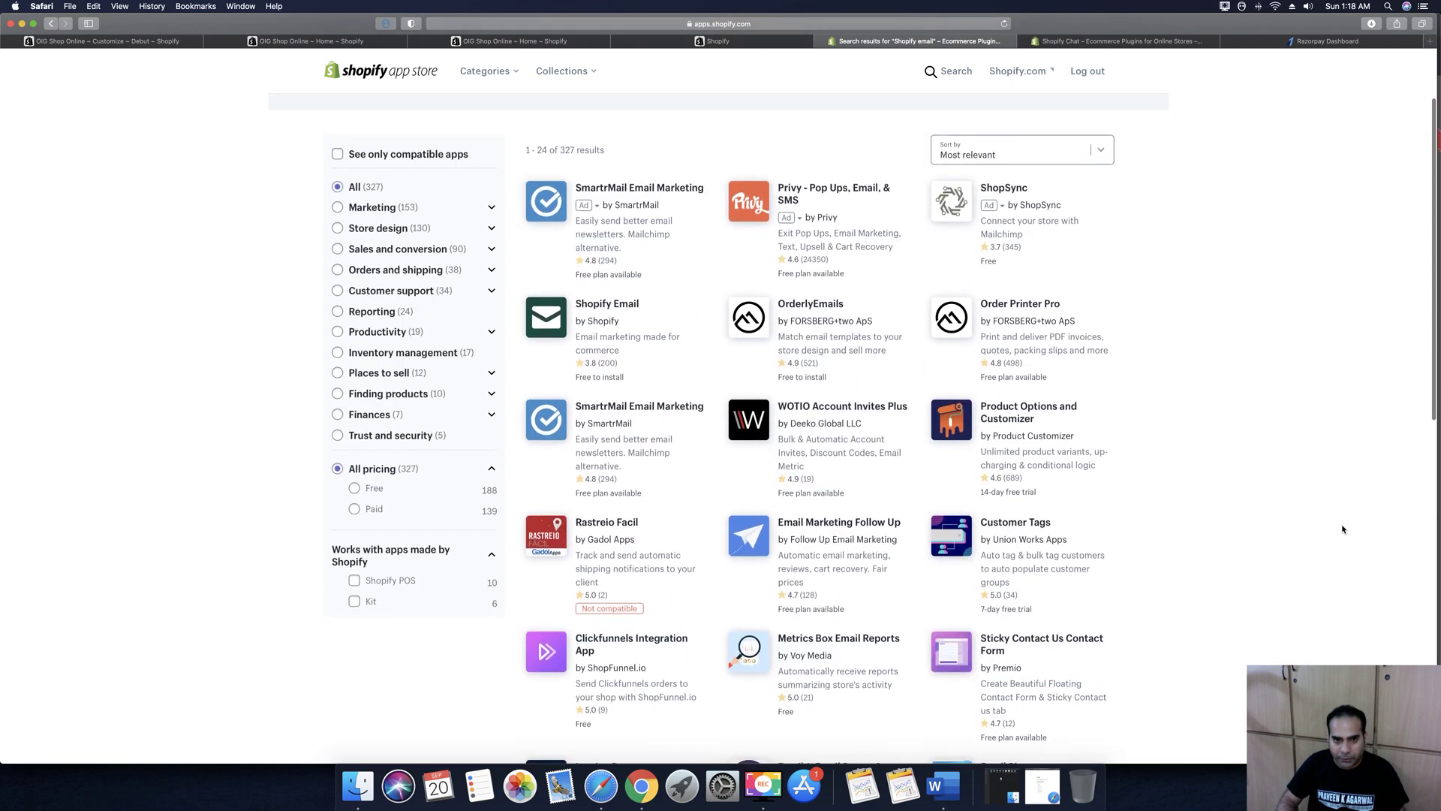
pyautogui.tripleClick(602, 308)
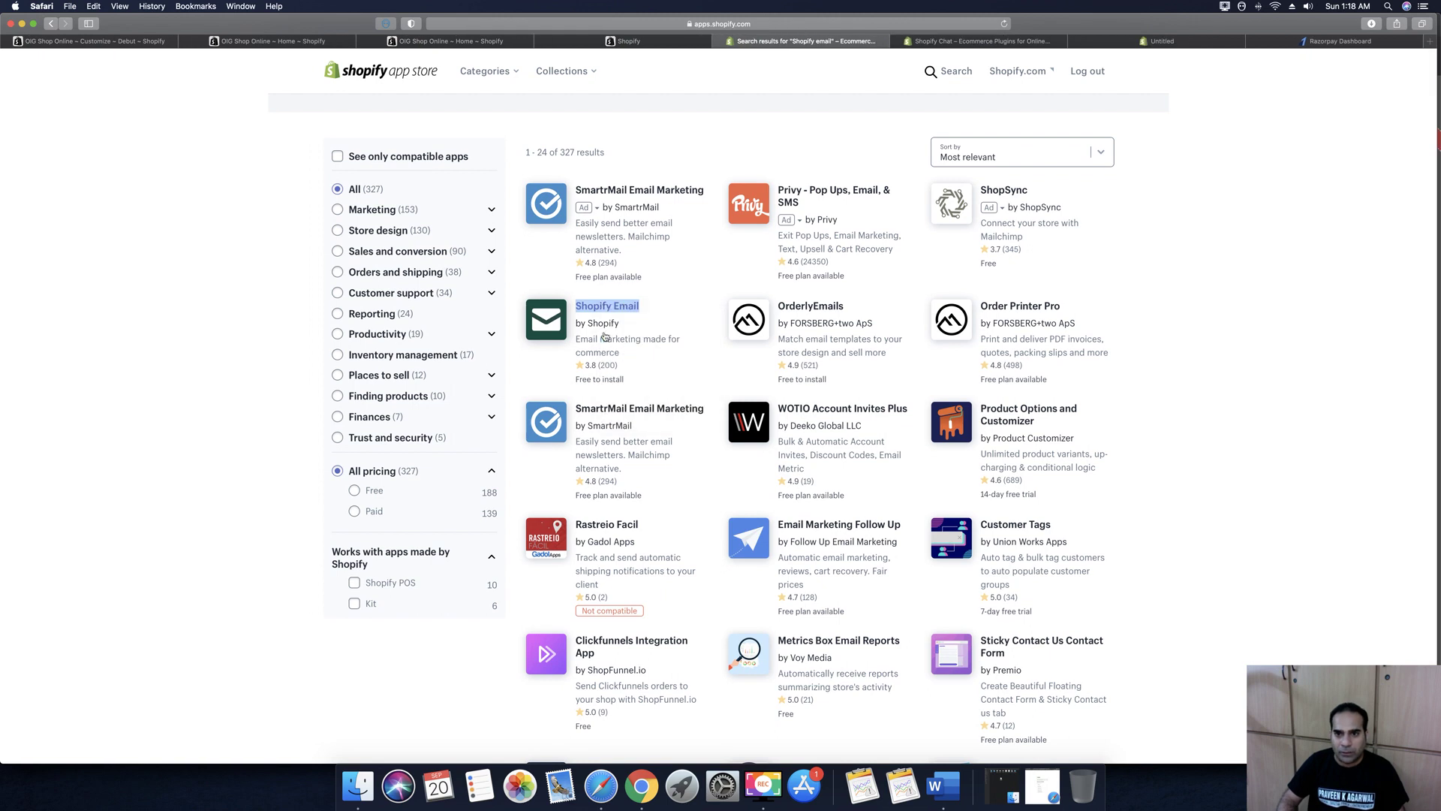
pyautogui.scroll(-8, 1237, 423)
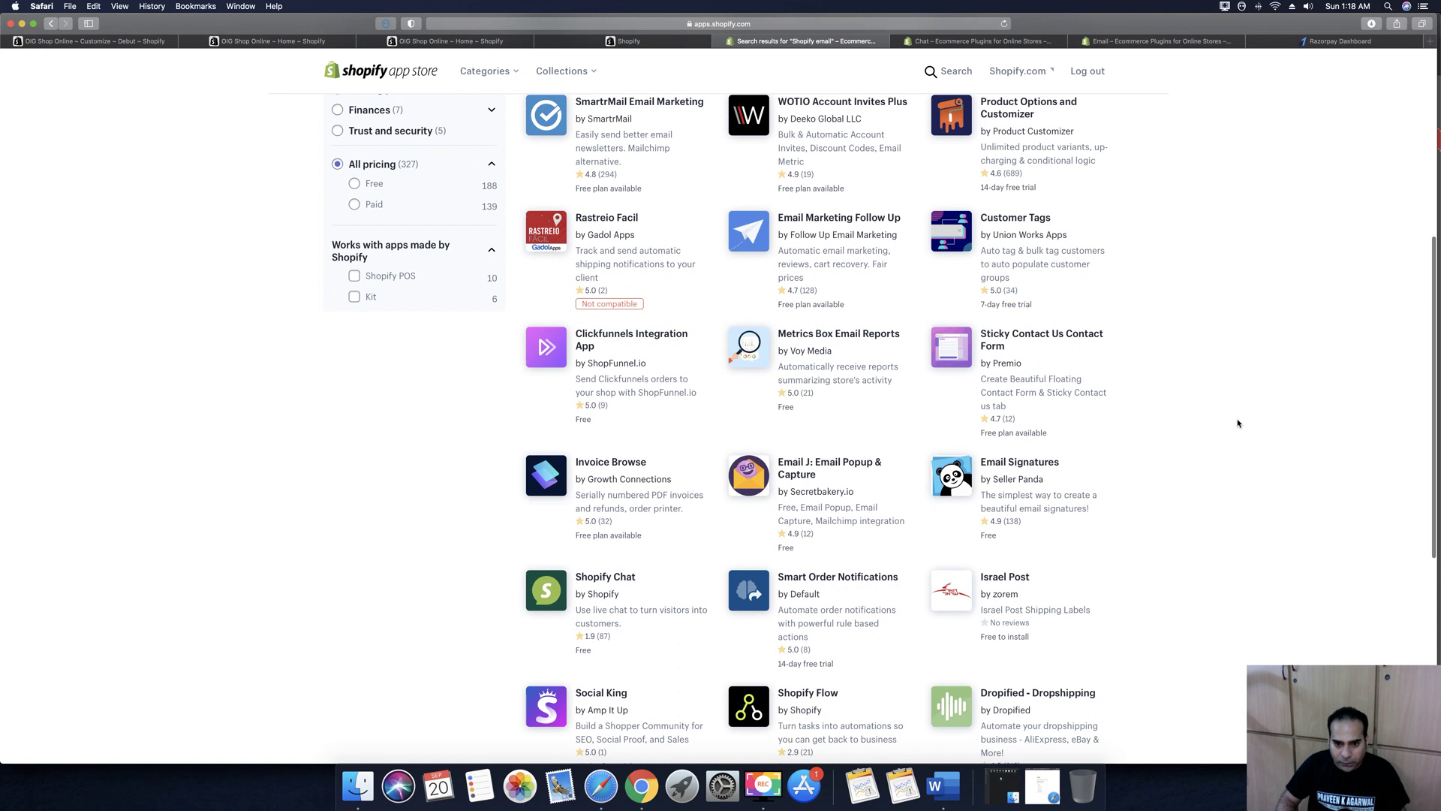
pyautogui.scroll(-3, 1240, 390)
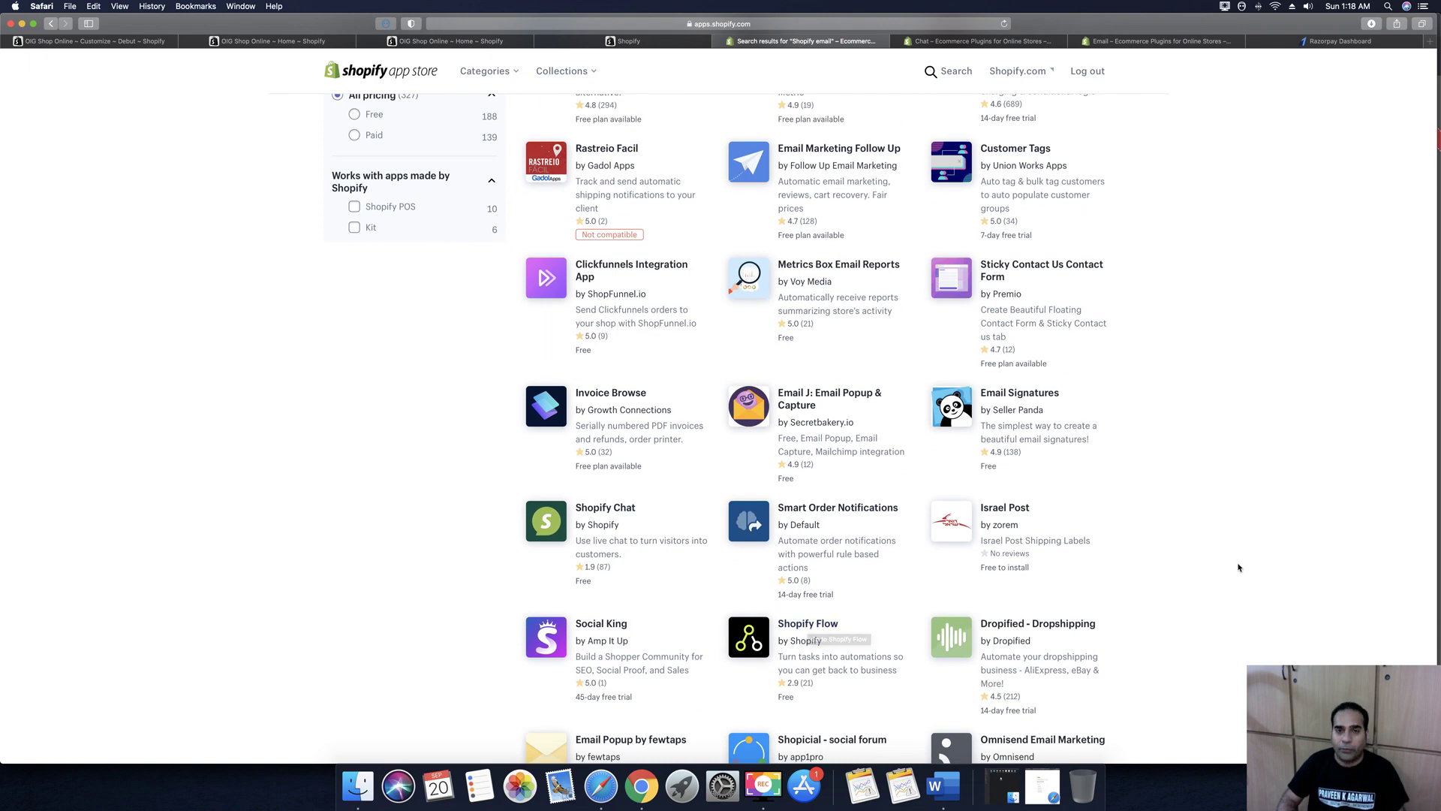
pyautogui.scroll(10, 1238, 568)
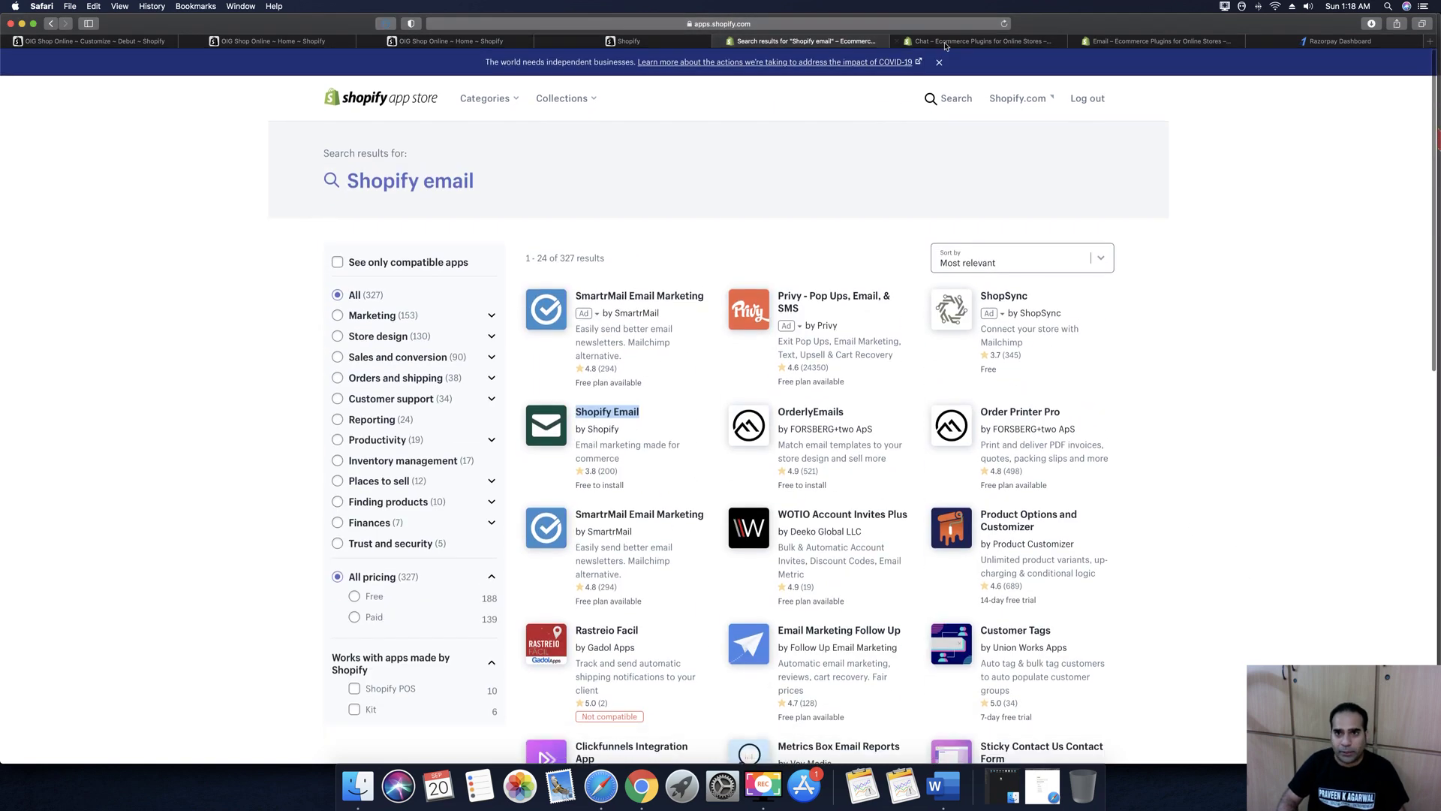
# Start adding both Shopify Chat and Shopify Email to the store from their App Store pages
pyautogui.click(897, 39)
pyautogui.click(480, 285)
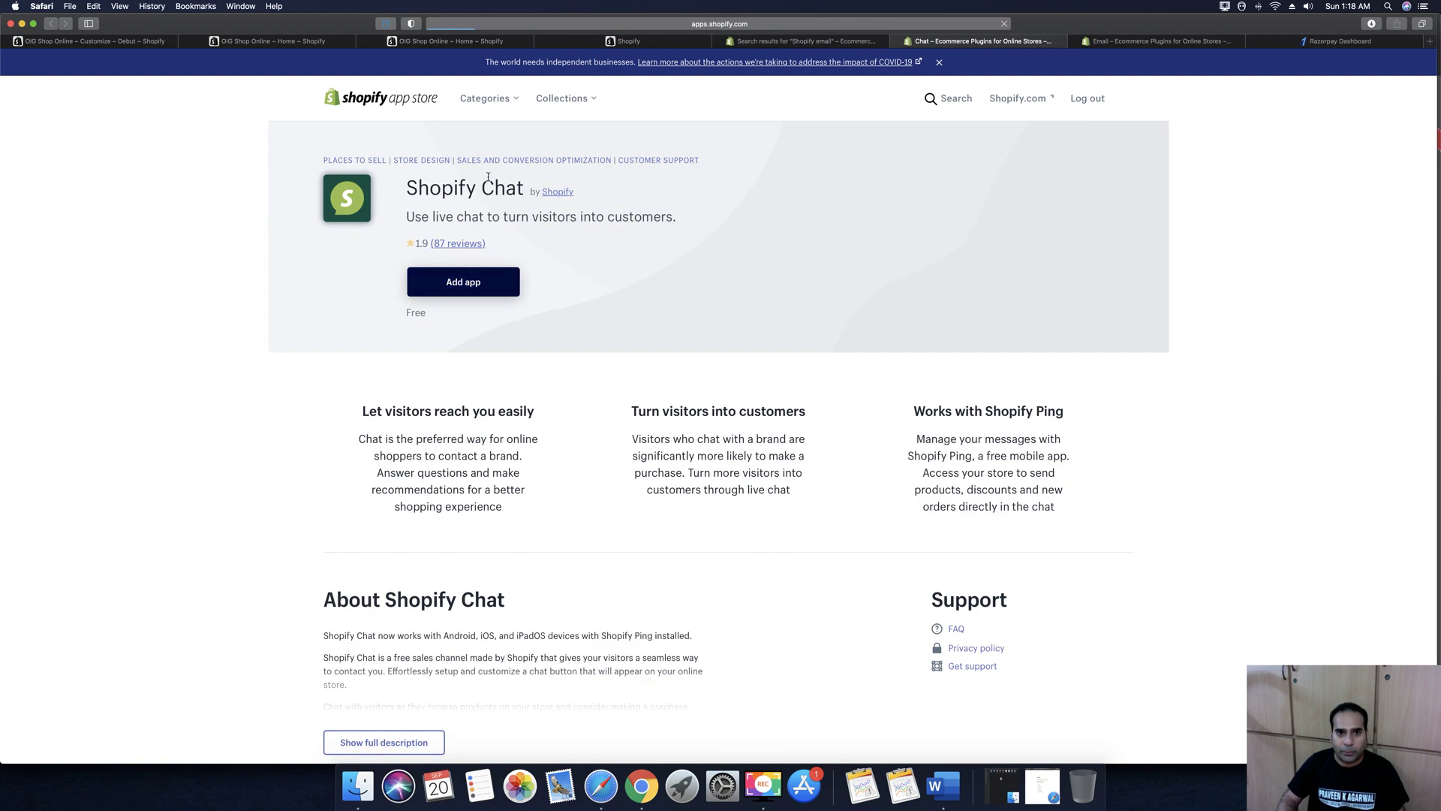
pyautogui.click(1135, 43)
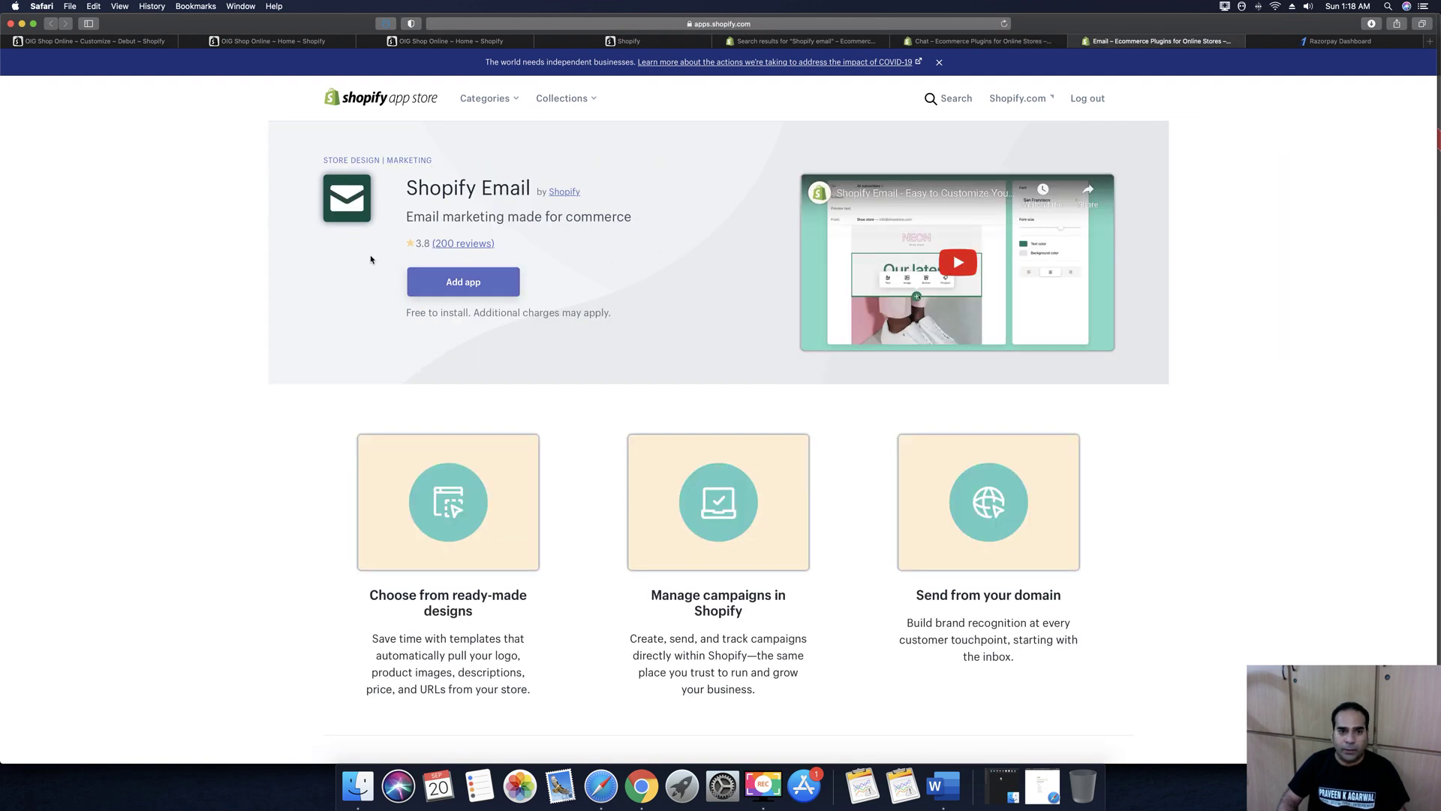
pyautogui.click(471, 283)
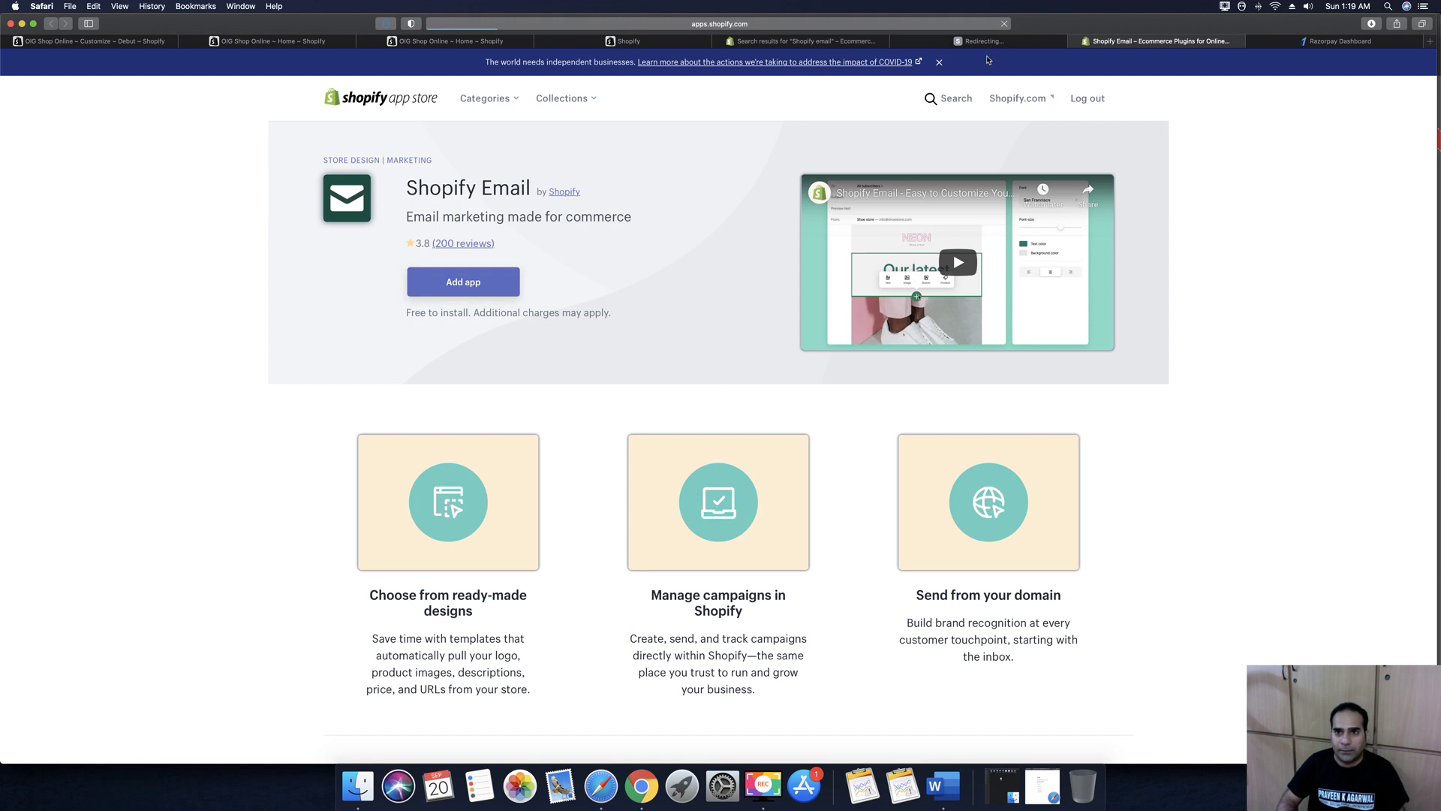
pyautogui.click(984, 42)
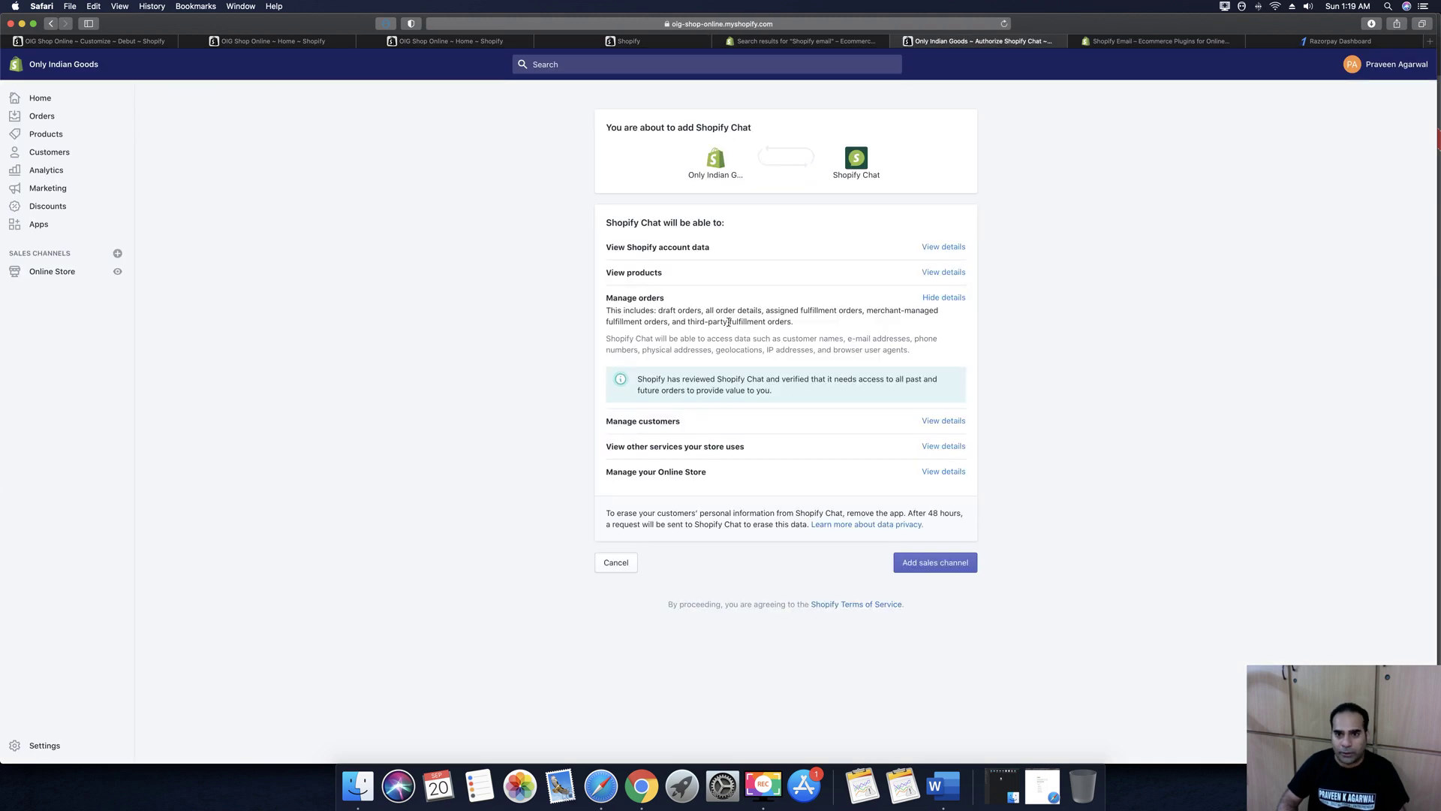
# Approve Shopify Chat as a sales channel and authorize installing Shopify Email
pyautogui.click(929, 563)
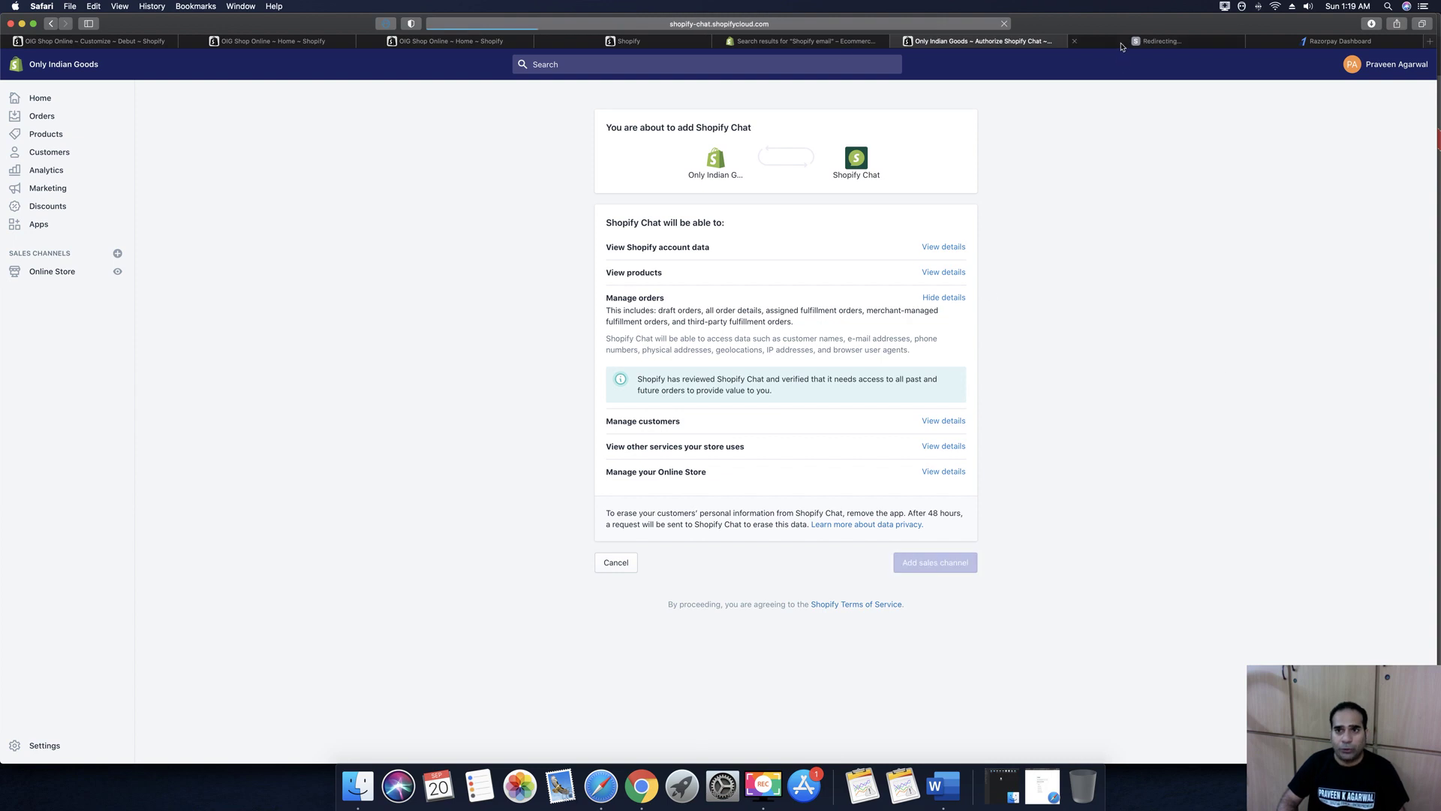
pyautogui.moveTo(1121, 47)
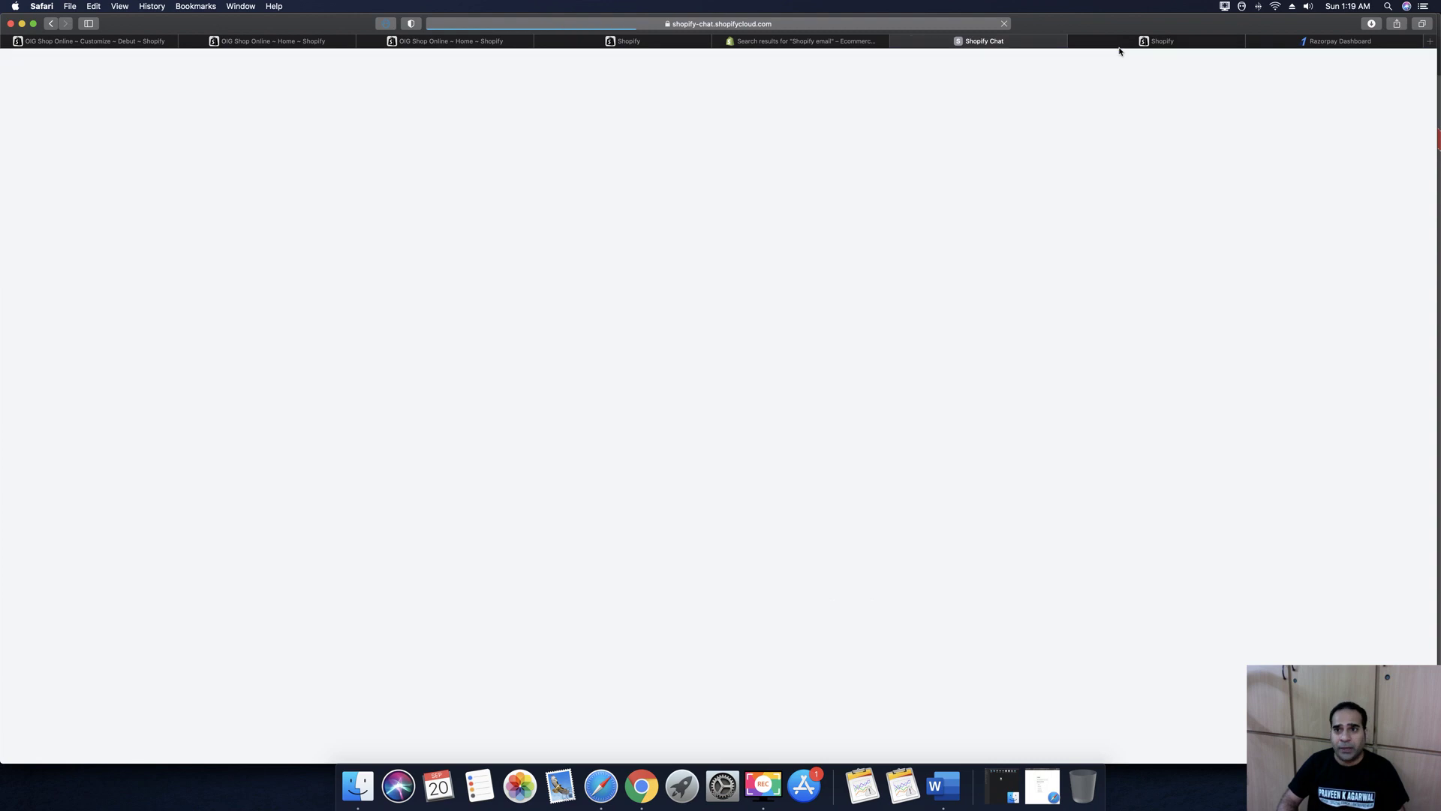
pyautogui.click(1114, 44)
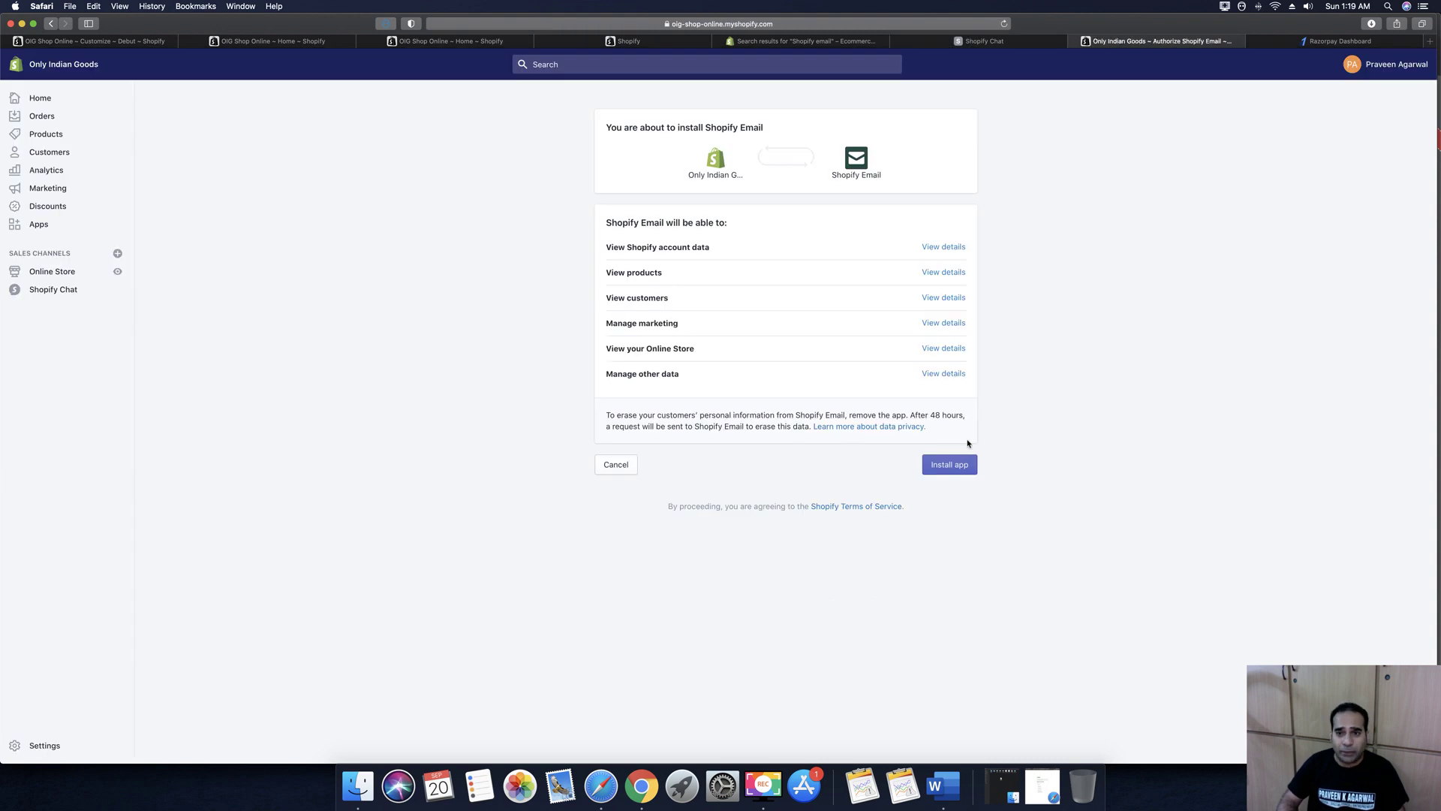
pyautogui.click(961, 466)
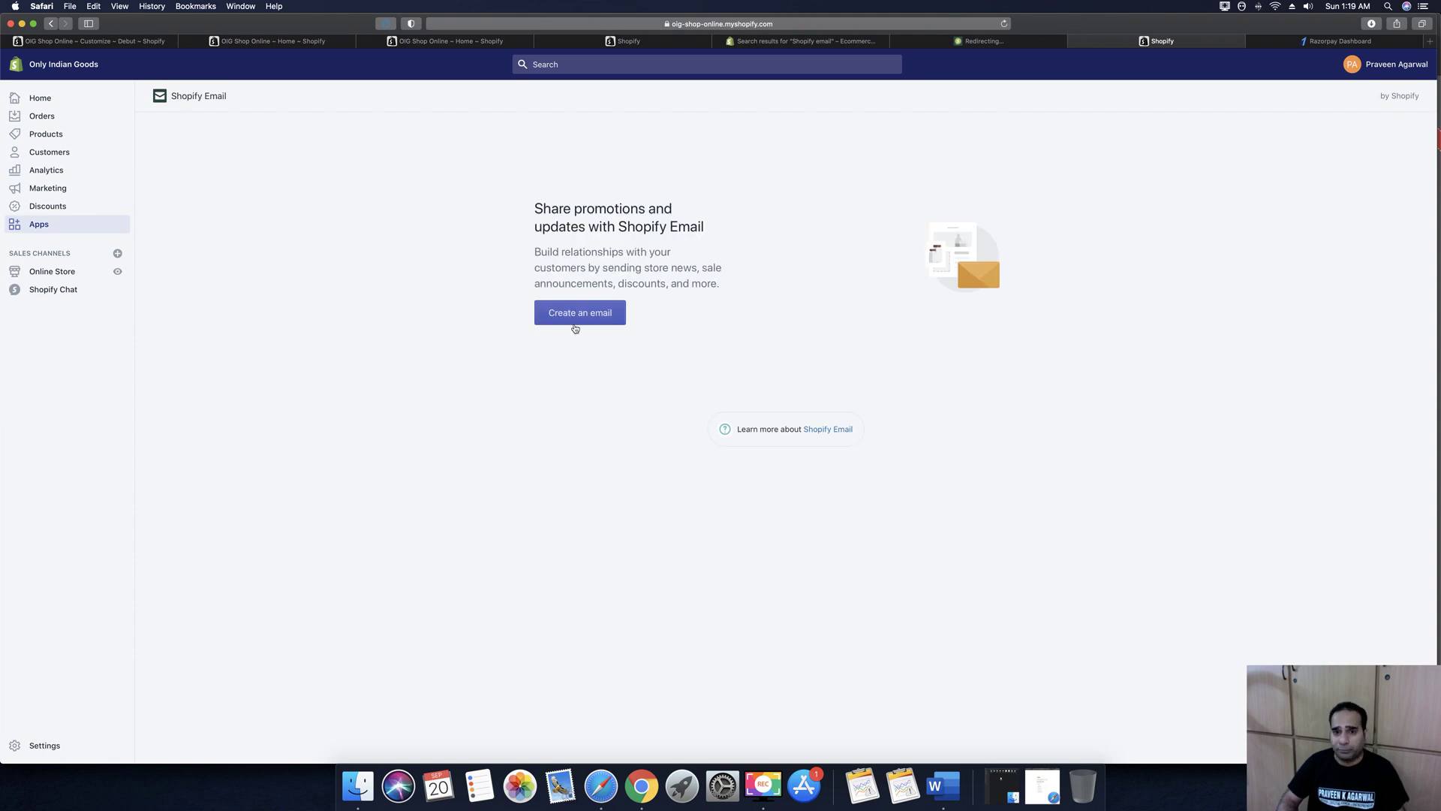
# Authenticate Shopify Chat in the browser and allow it cookie access
pyautogui.click(935, 45)
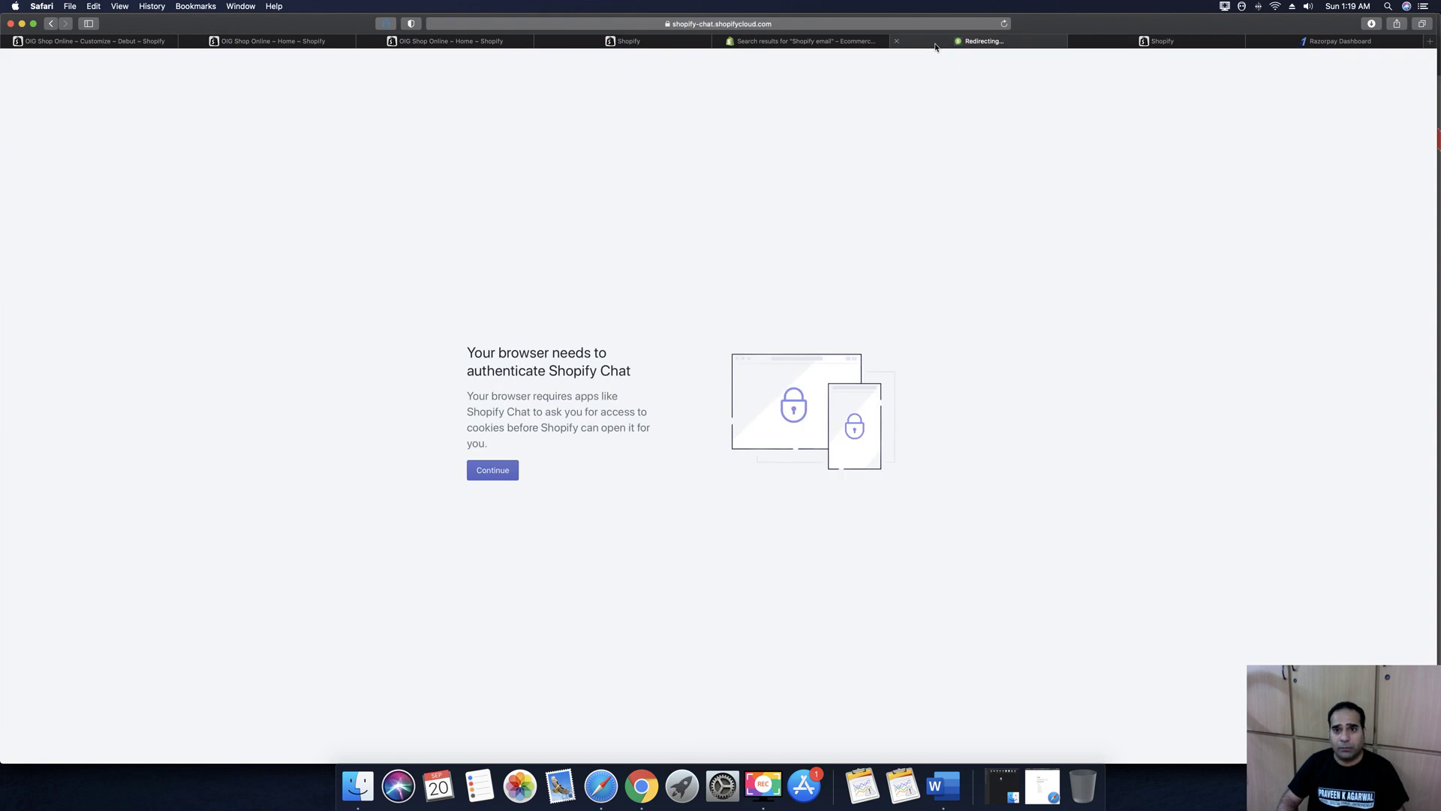
pyautogui.click(492, 470)
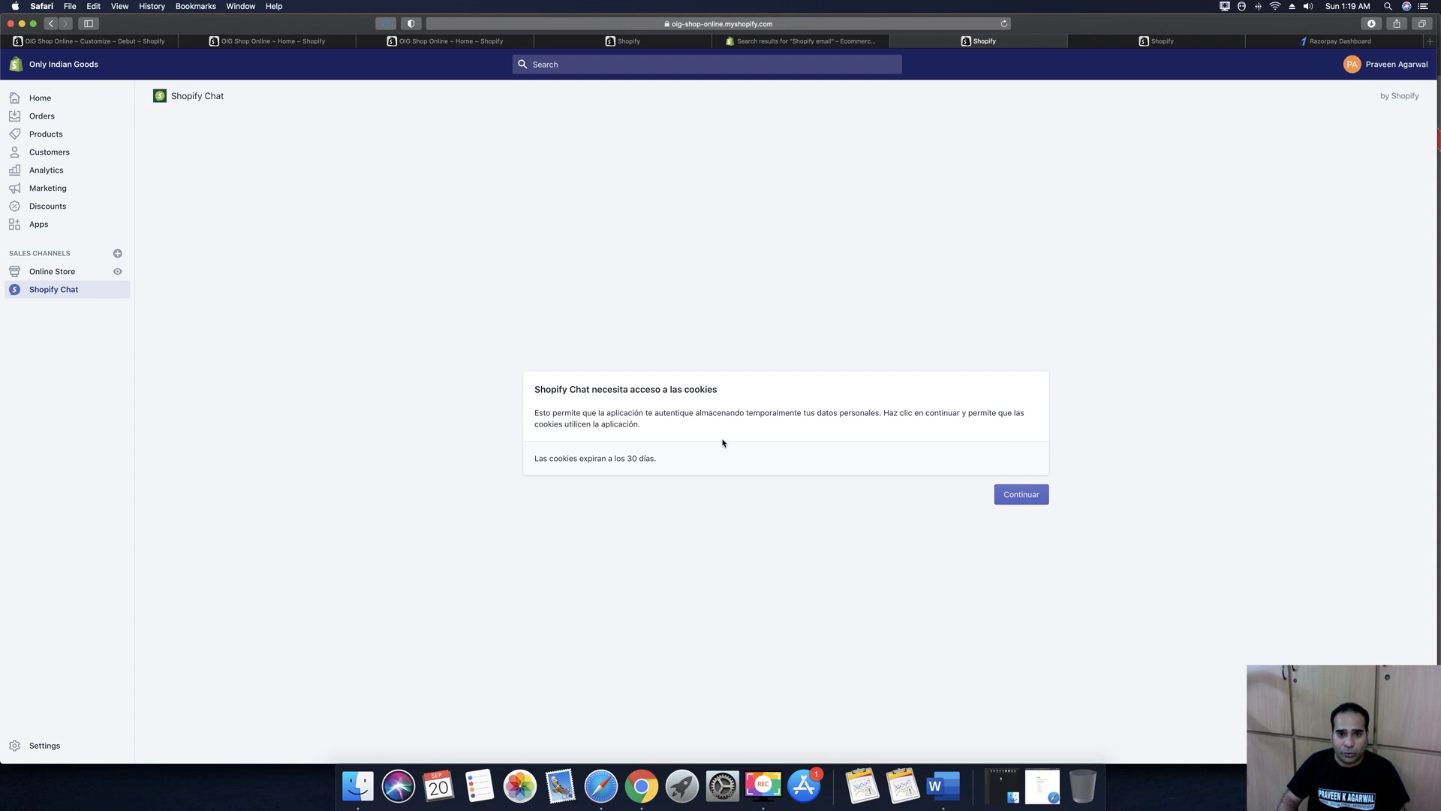
pyautogui.click(1012, 496)
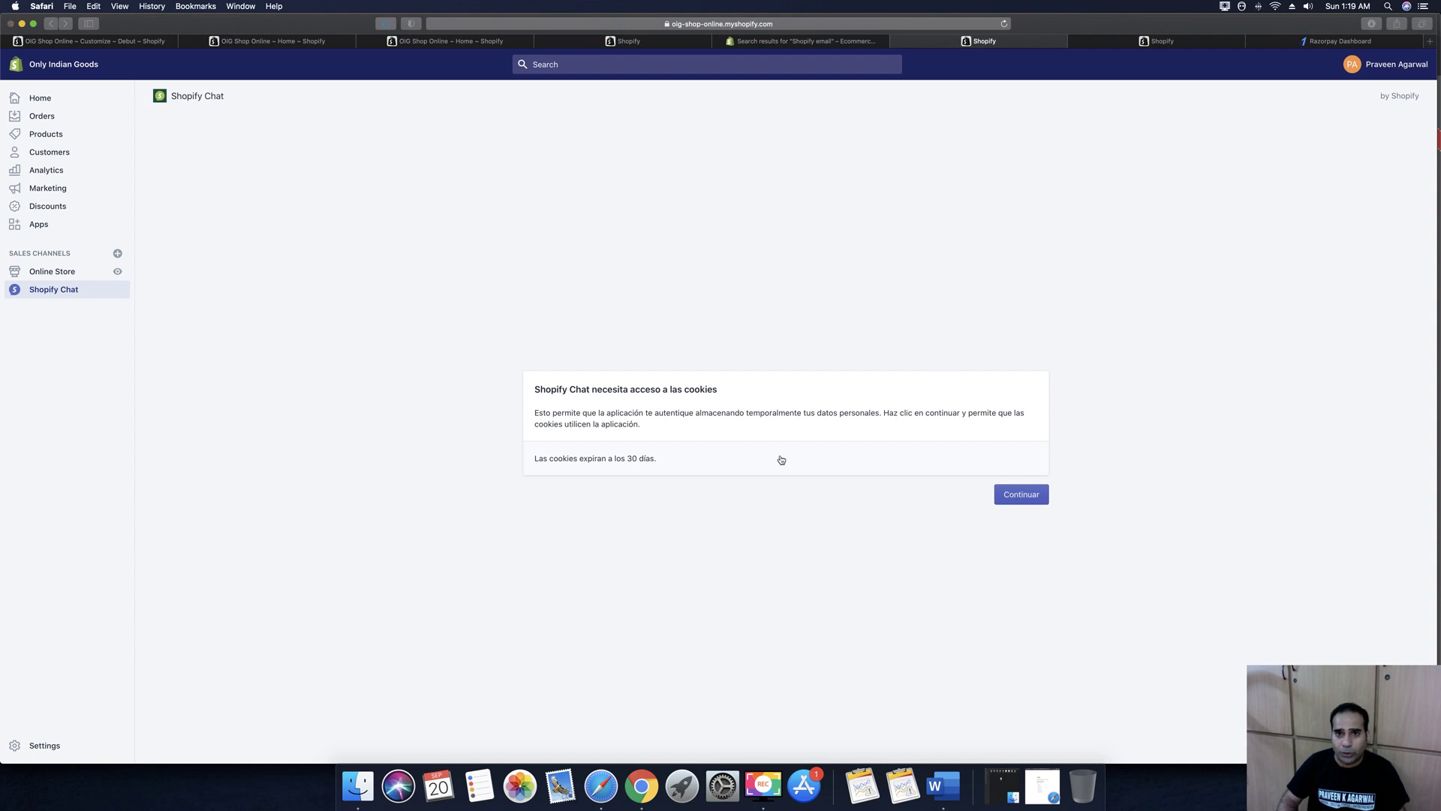
pyautogui.click(801, 117)
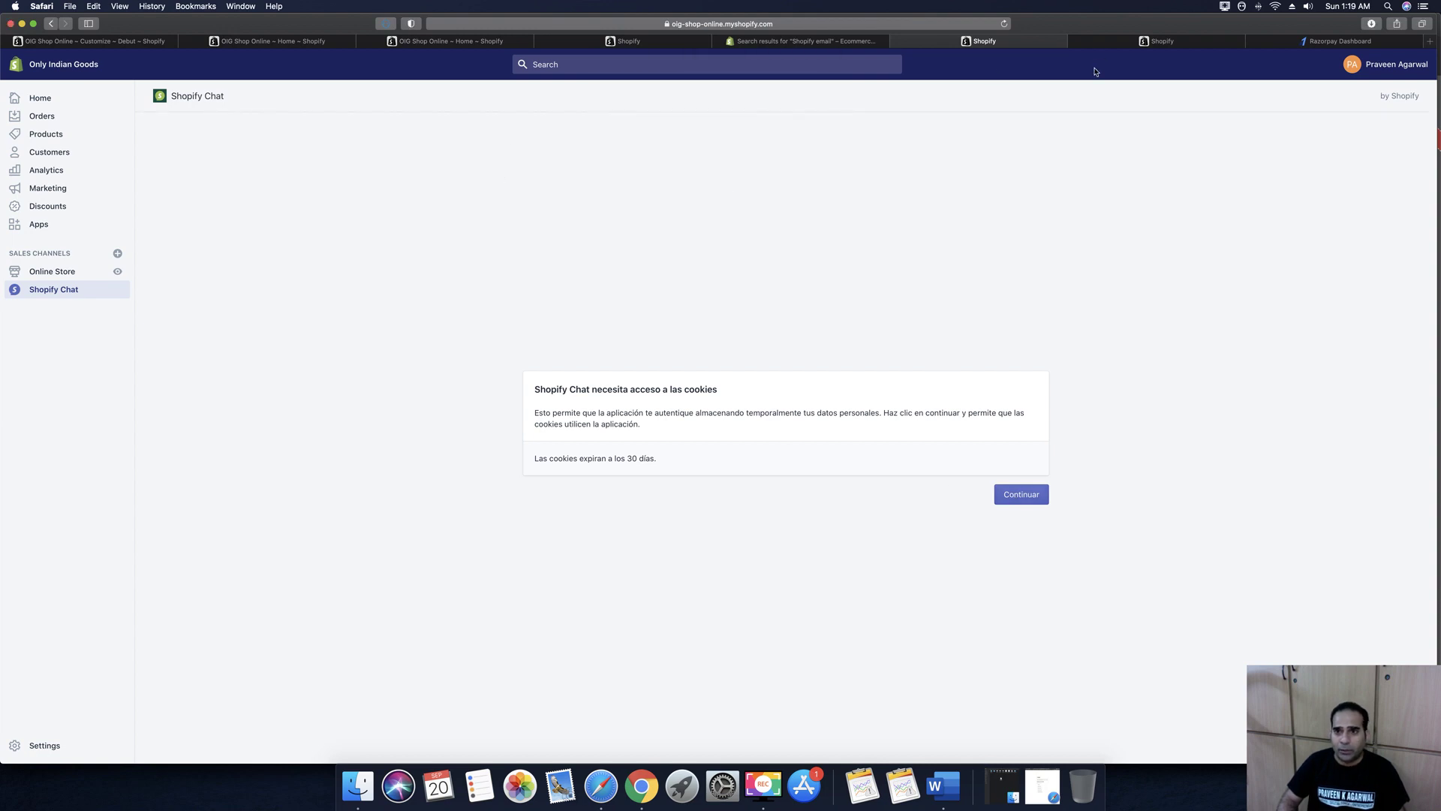
# Close the three extra Shopify tabs so the Razorpay Dashboard is in front
pyautogui.click(1113, 44)
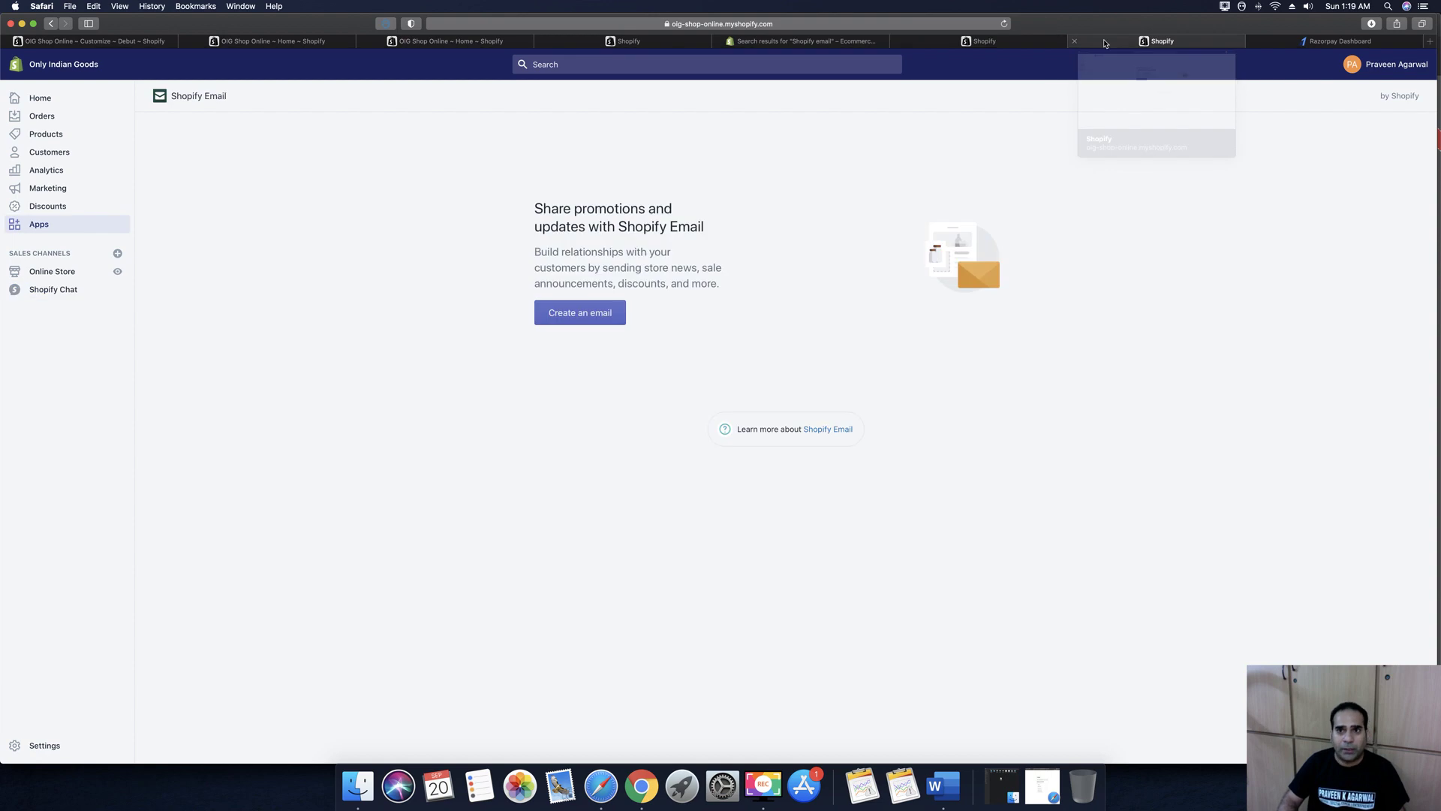
pyautogui.click(1071, 43)
pyautogui.click(898, 42)
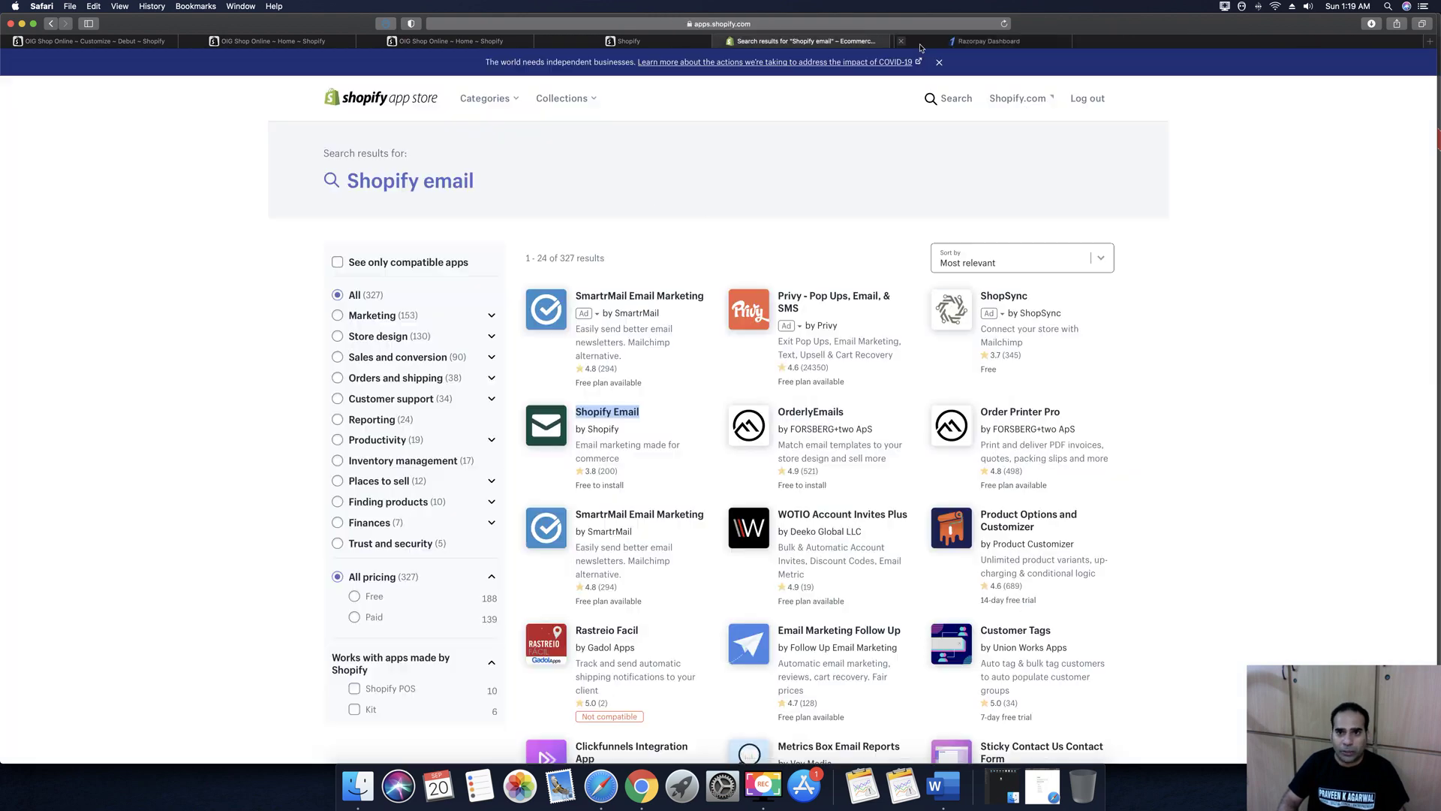
pyautogui.click(1236, 45)
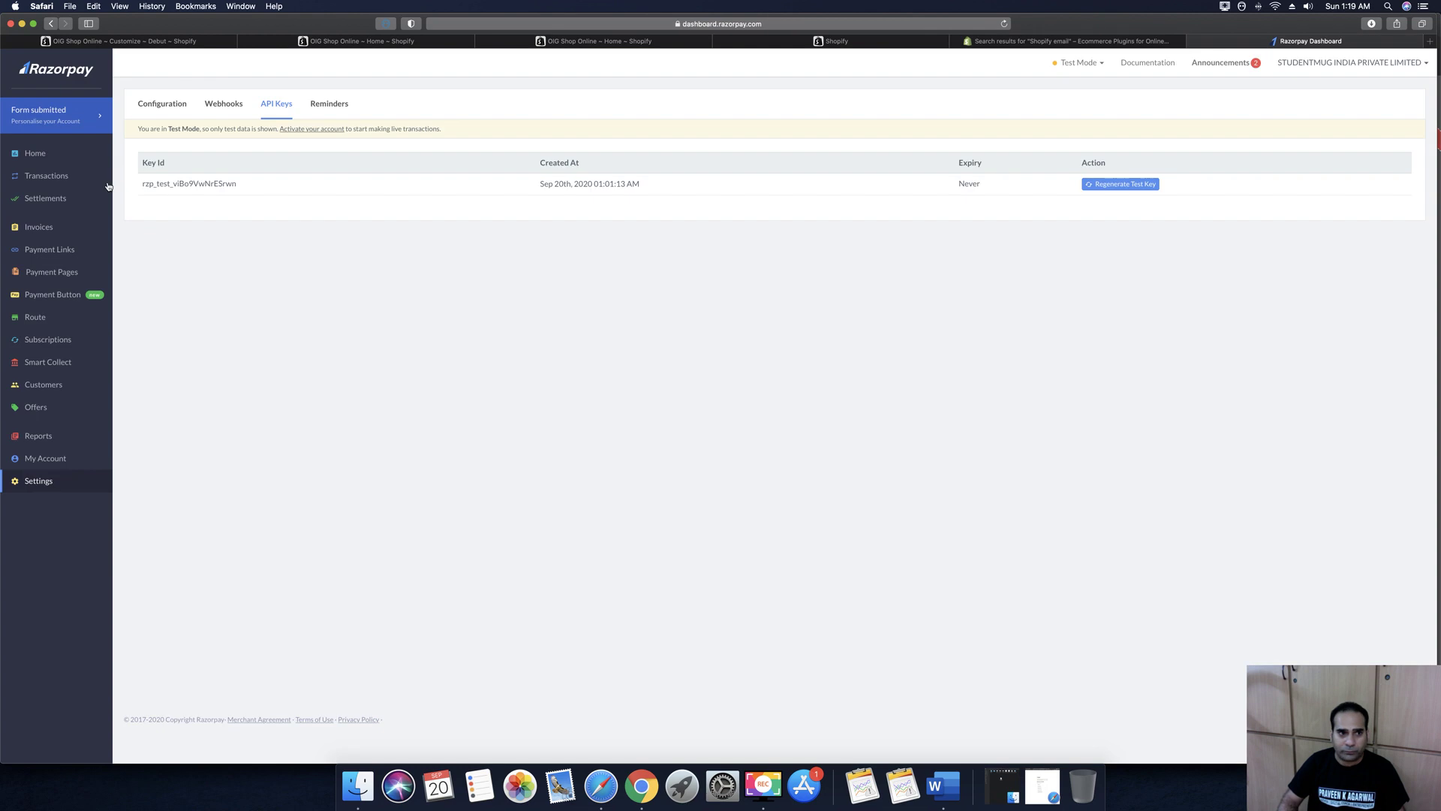
# Log out of the Razorpay account, close its tab, and return to the Shopify tab
pyautogui.click(1301, 62)
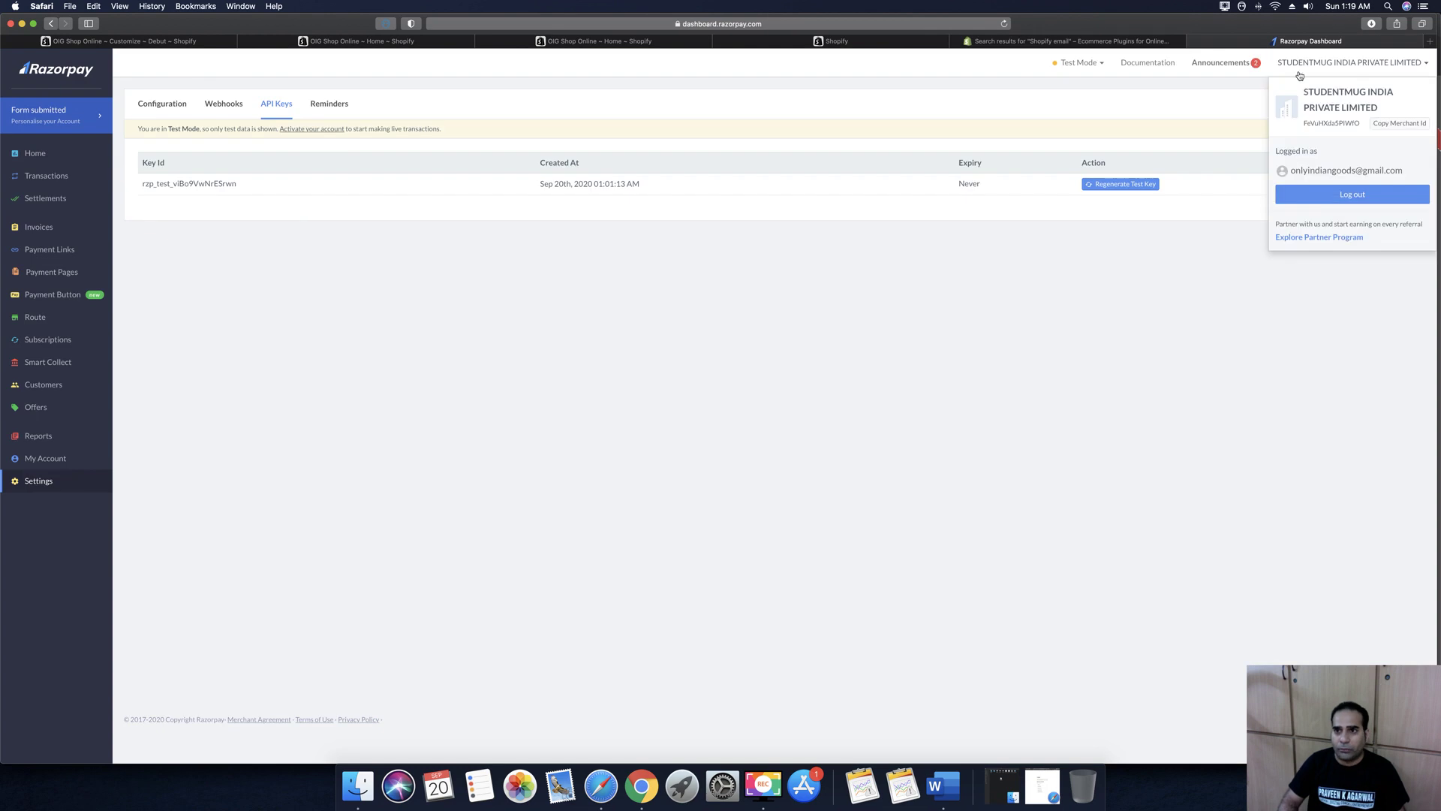
pyautogui.click(1345, 195)
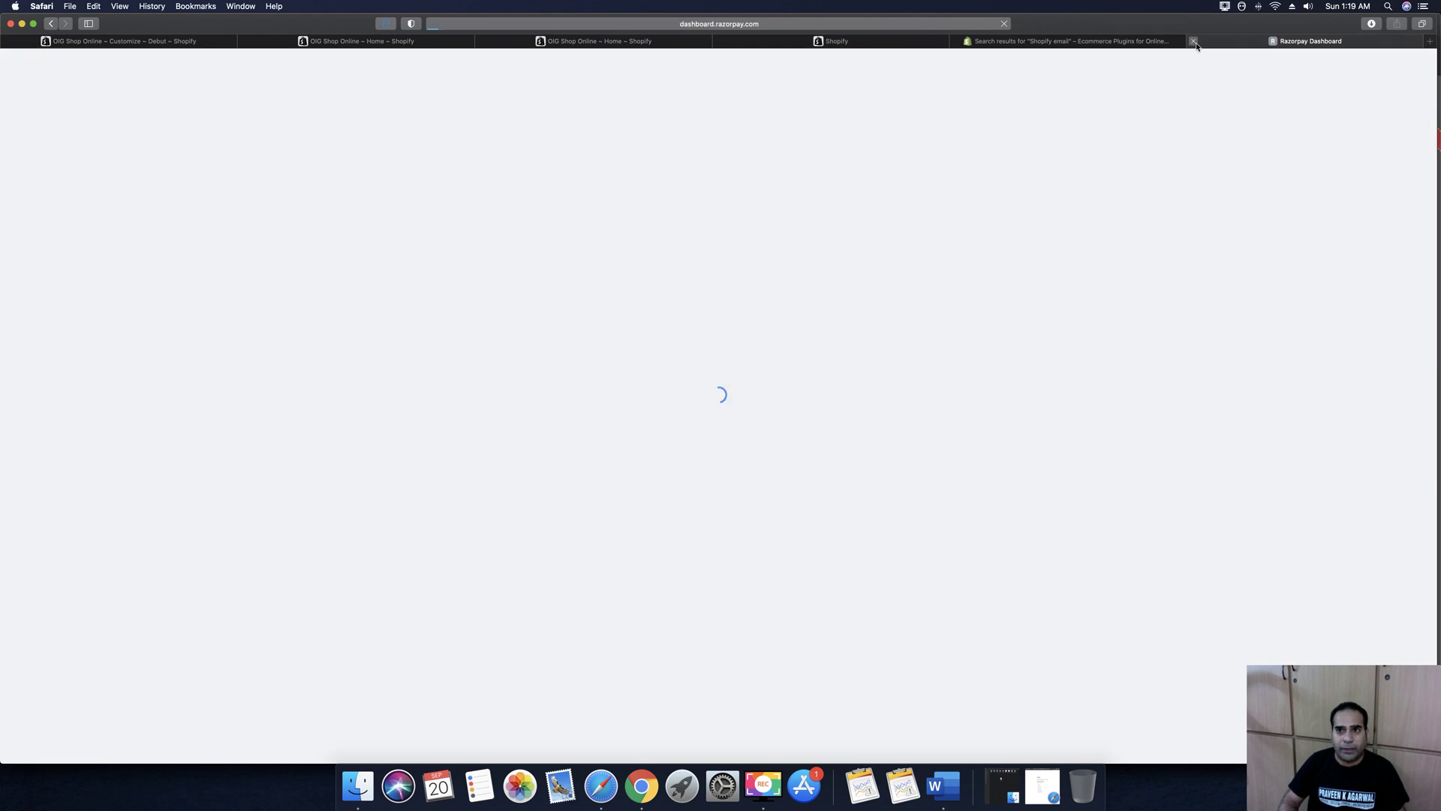
pyautogui.click(1196, 42)
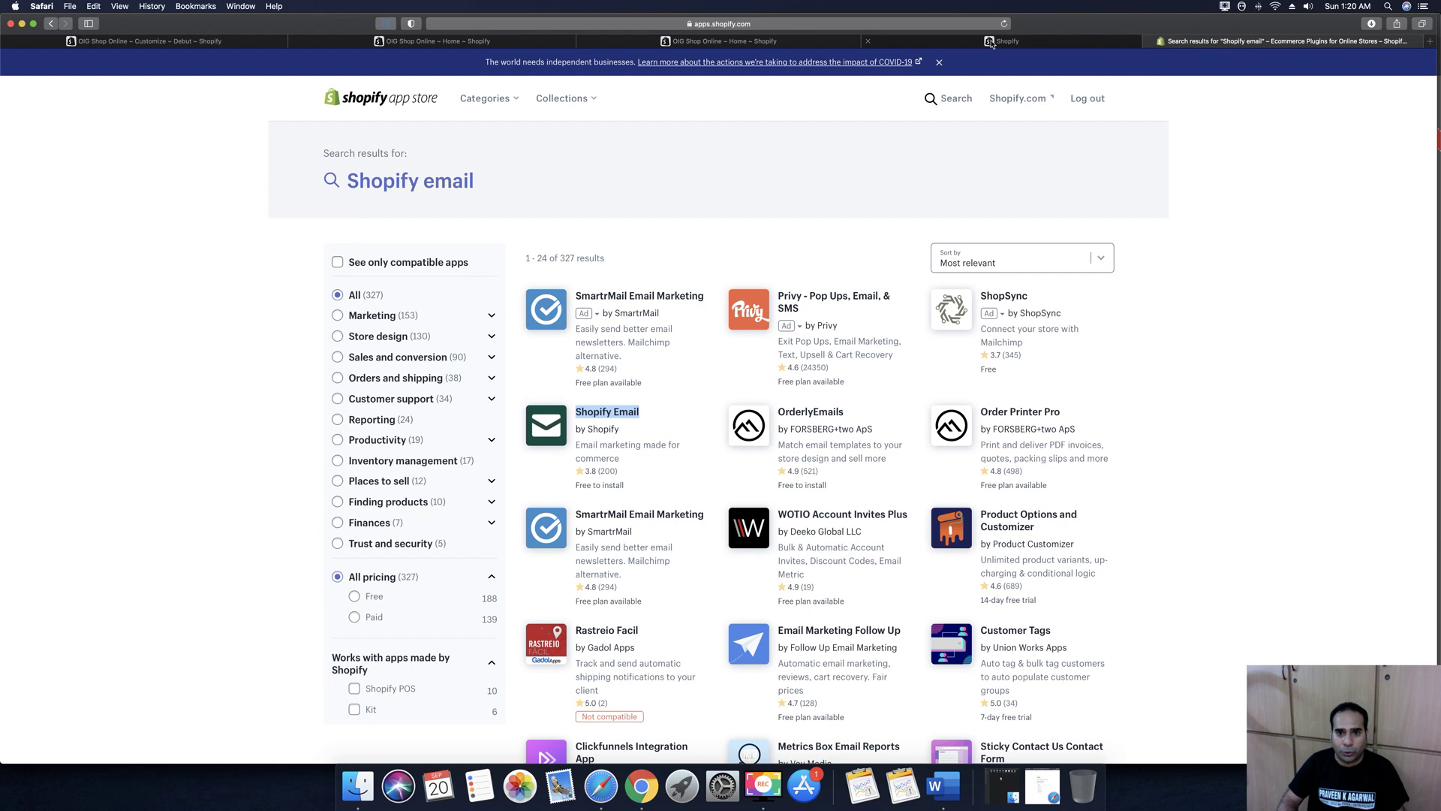
pyautogui.click(994, 41)
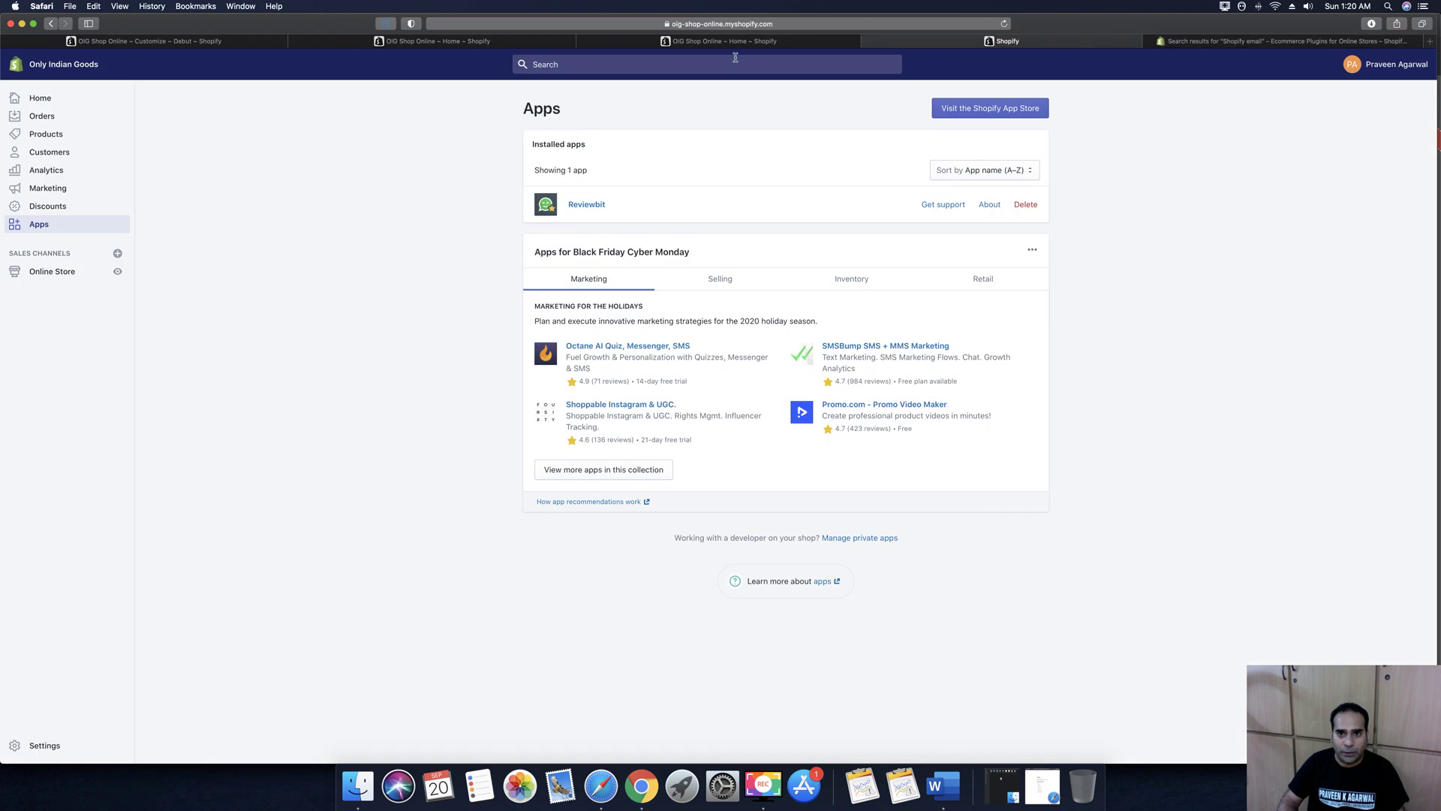
# Reload Apps, open Shopify Email, and begin a new email at the template chooser
pyautogui.click(1004, 23)
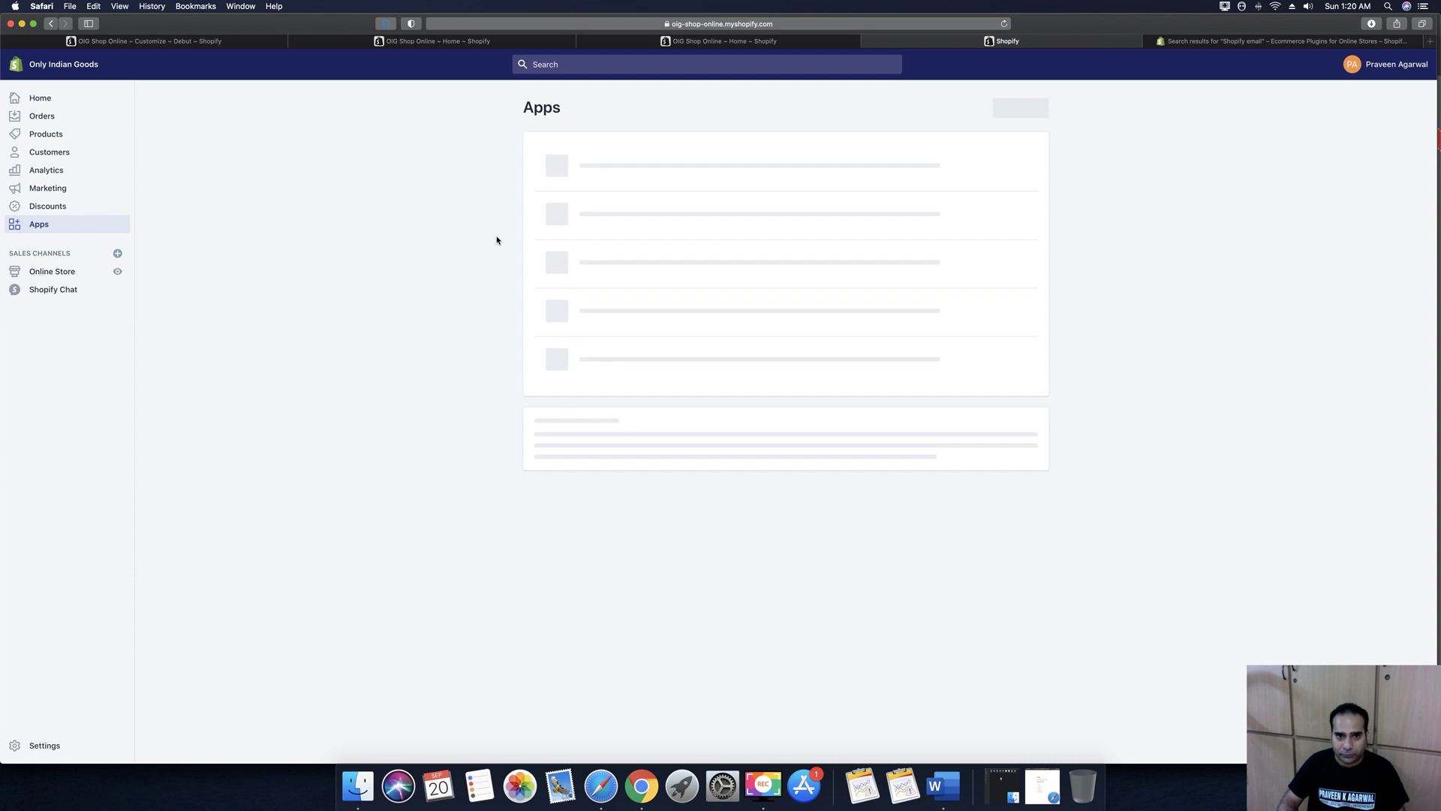
pyautogui.click(589, 242)
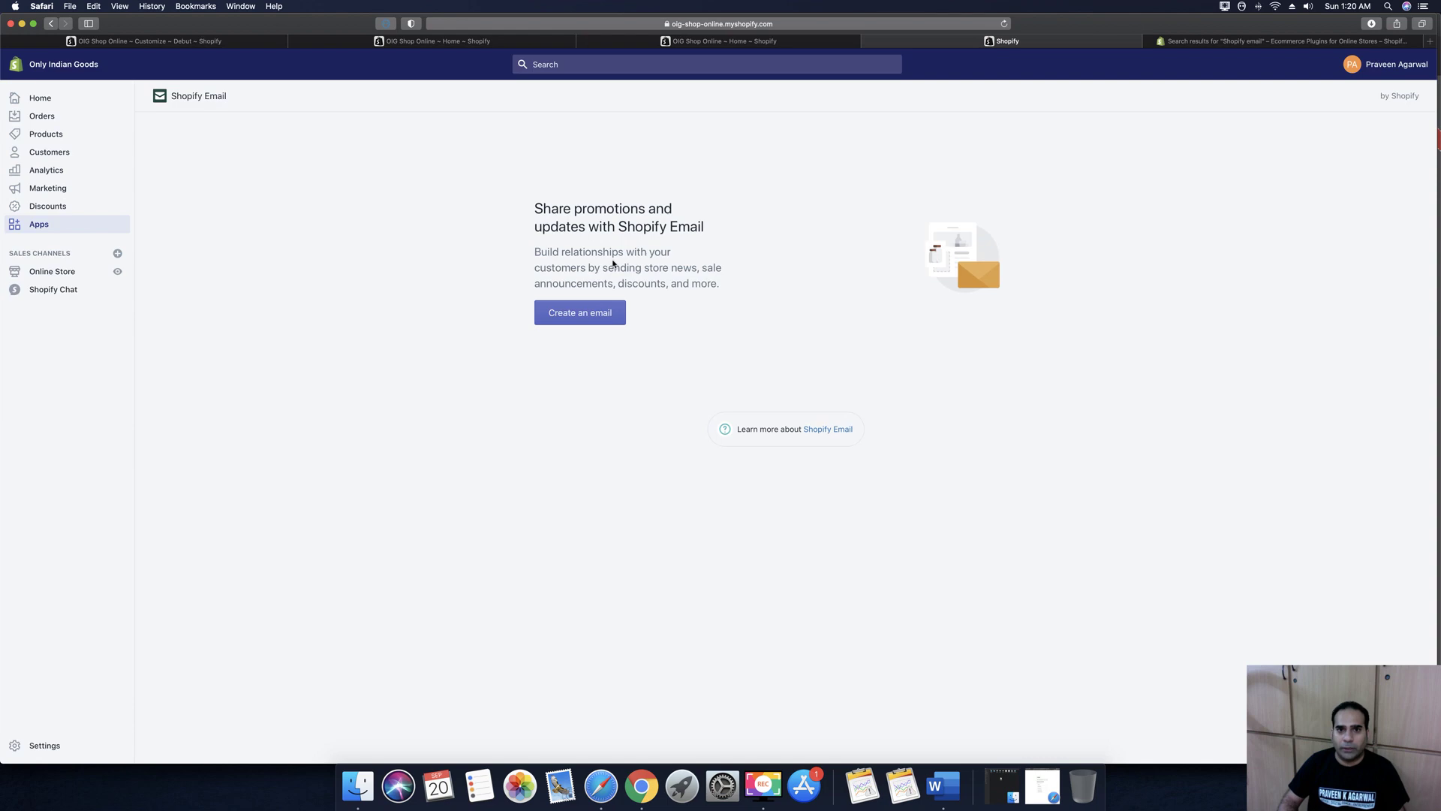
pyautogui.click(582, 318)
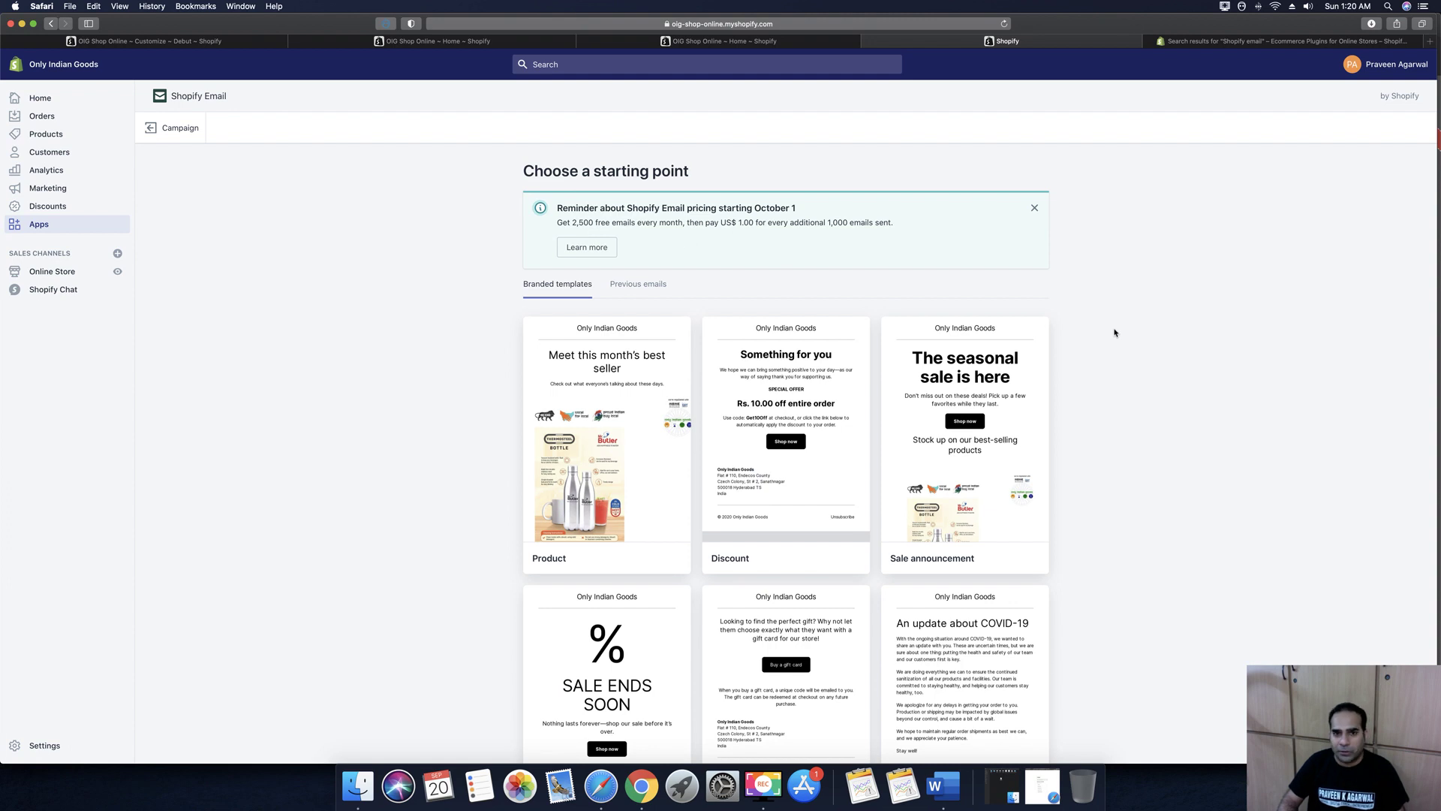
# Pick the Product branded template to start a draft headed 'Meet this month's best seller'
pyautogui.scroll(-5, 1115, 332)
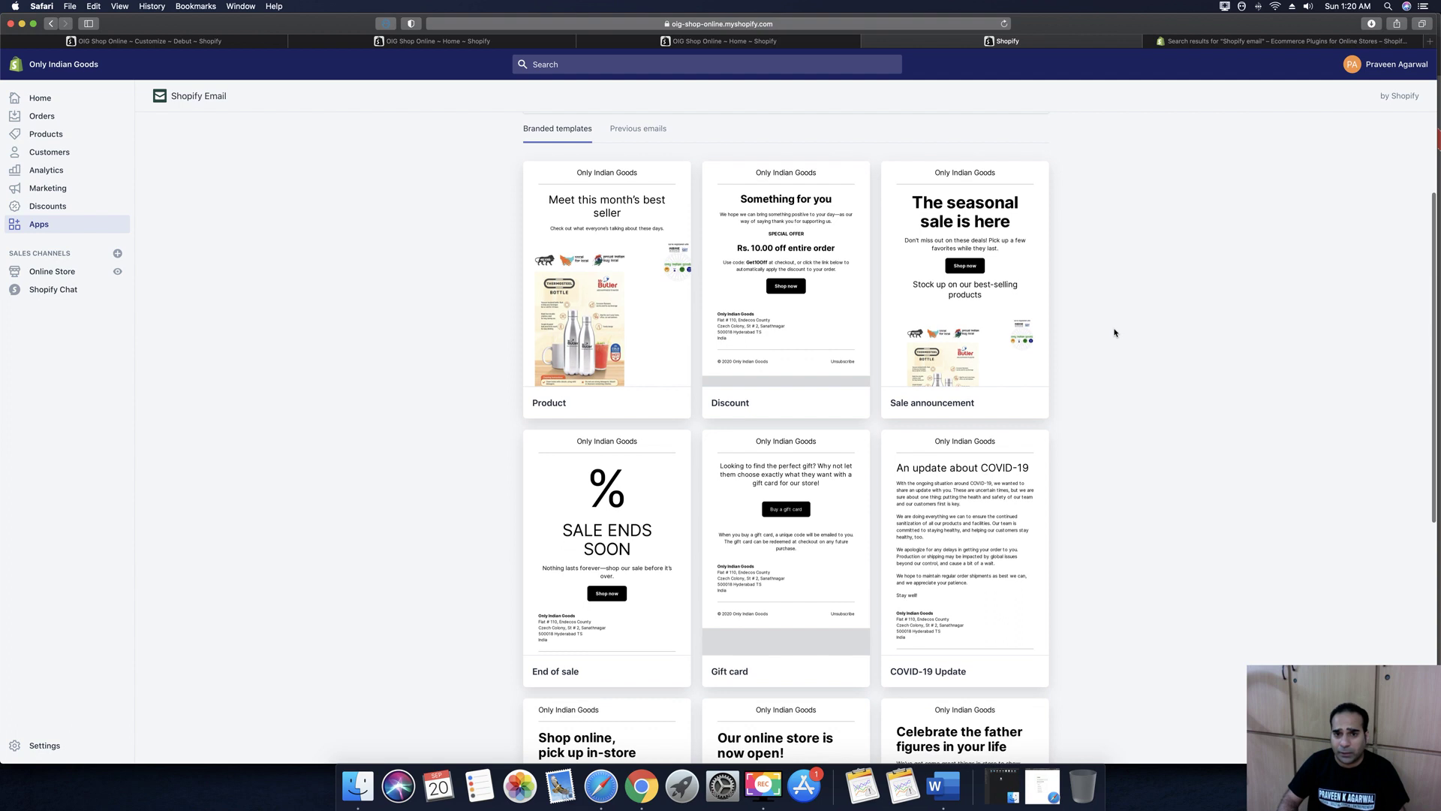
pyautogui.scroll(-6, 1114, 333)
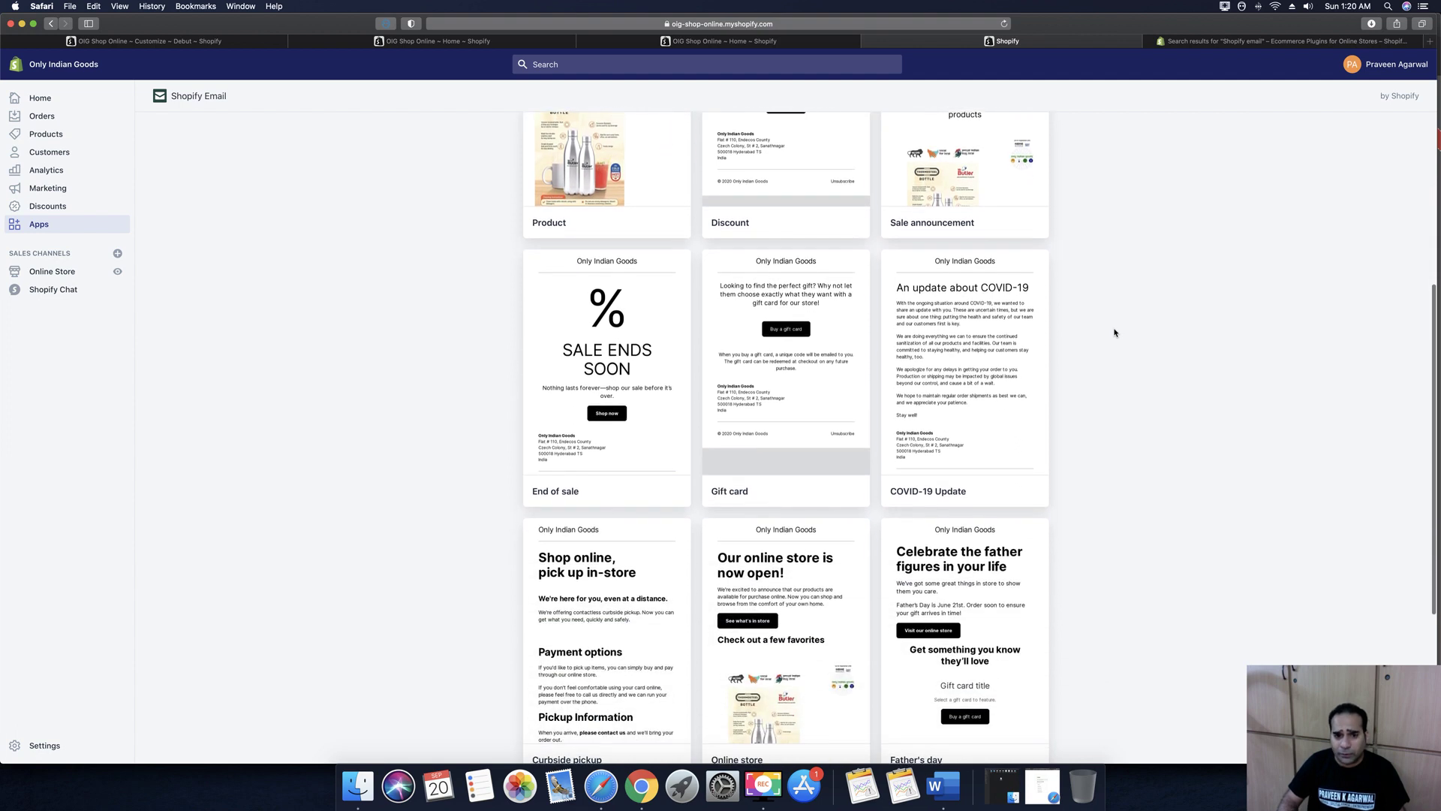
pyautogui.scroll(-2, 1114, 333)
pyautogui.scroll(11, 1110, 327)
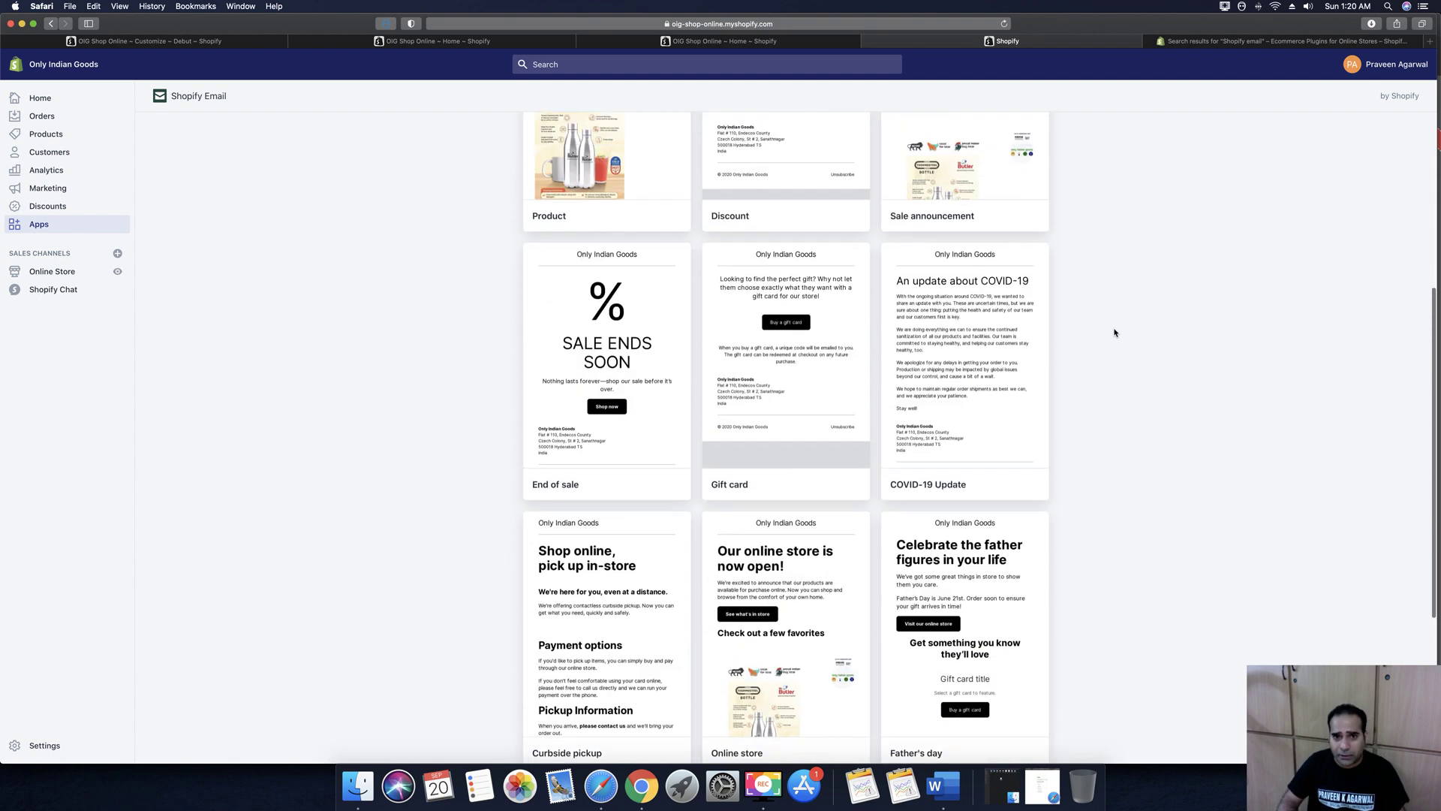
pyautogui.scroll(2, 1107, 321)
pyautogui.moveTo(660, 460)
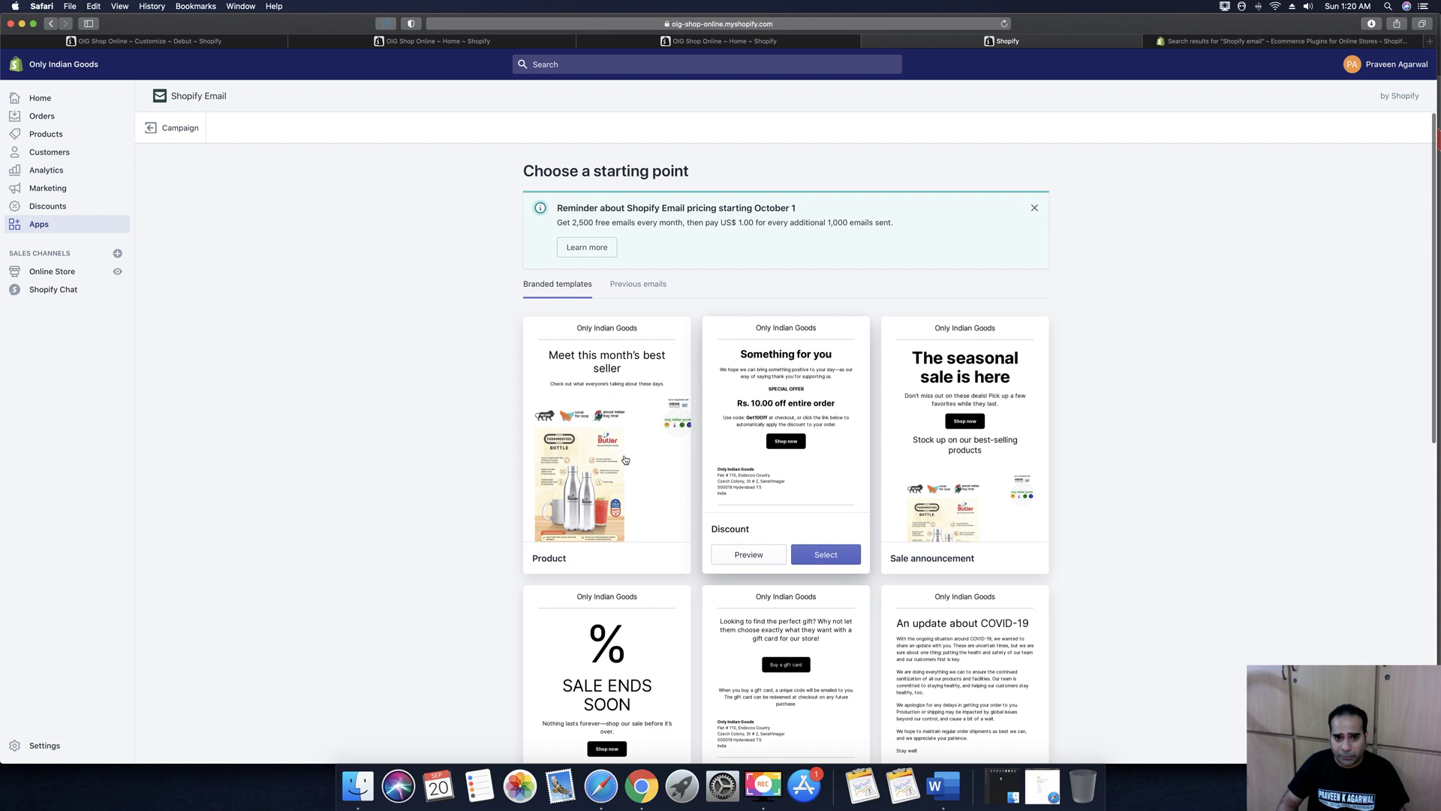
pyautogui.scroll(-3, 625, 458)
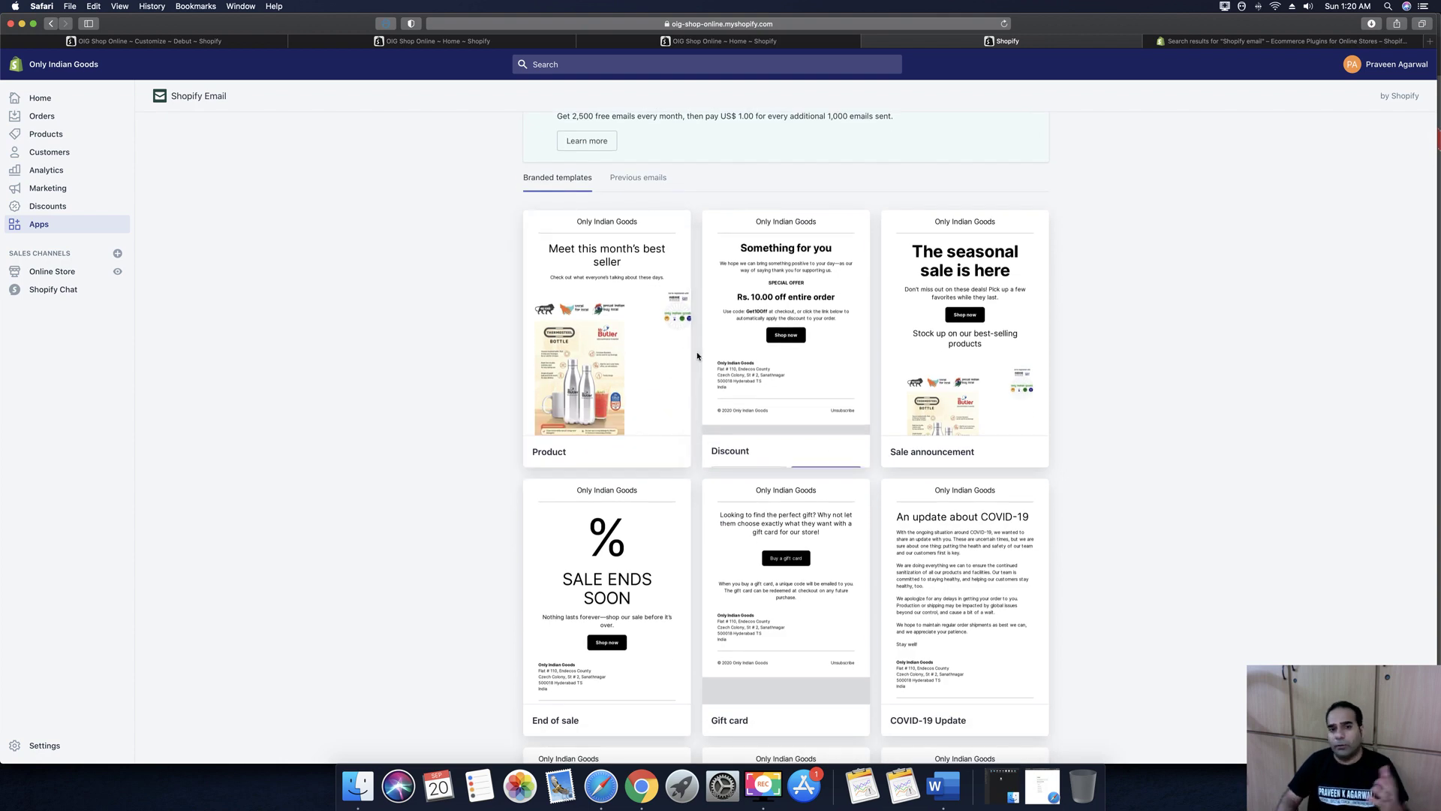
pyautogui.moveTo(598, 379)
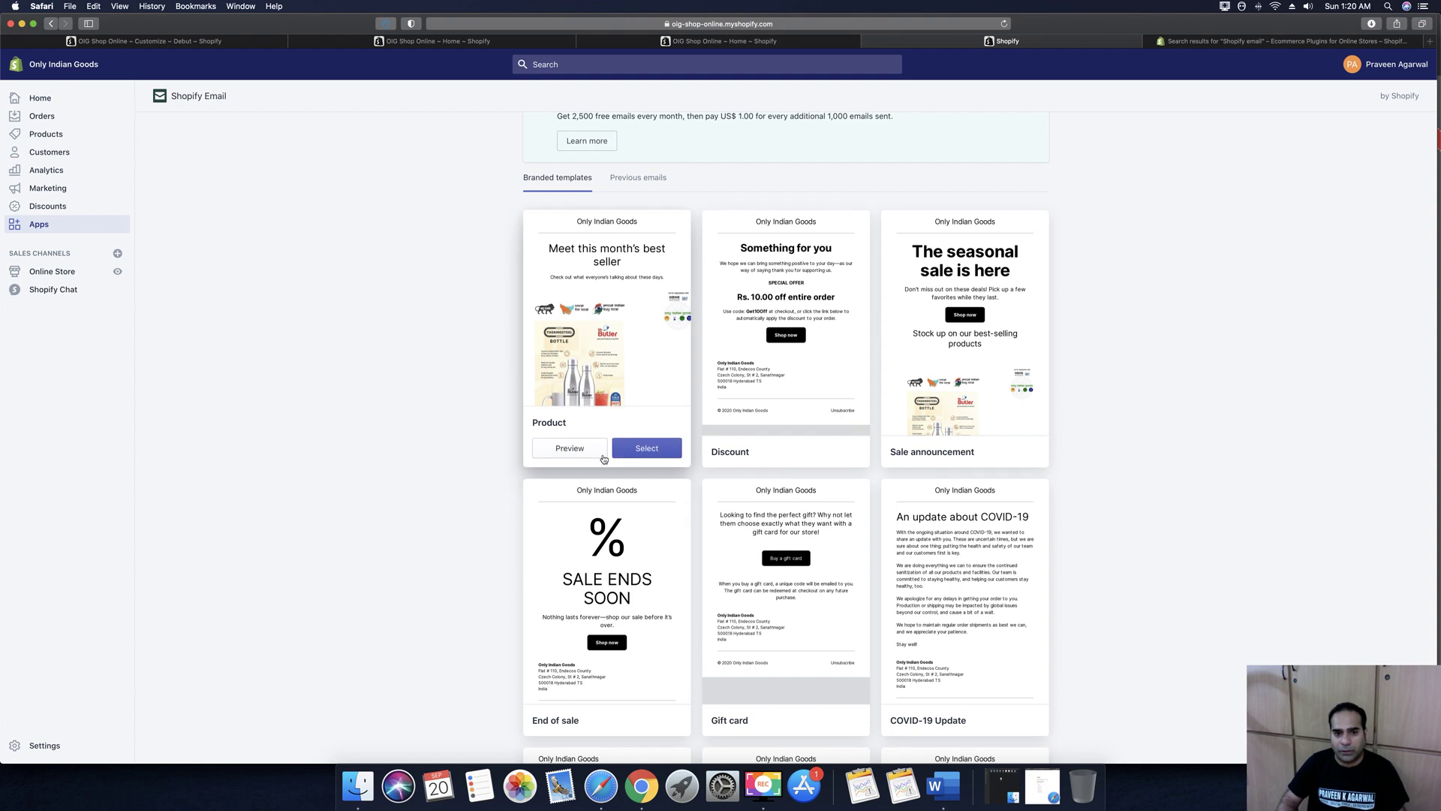
pyautogui.click(645, 449)
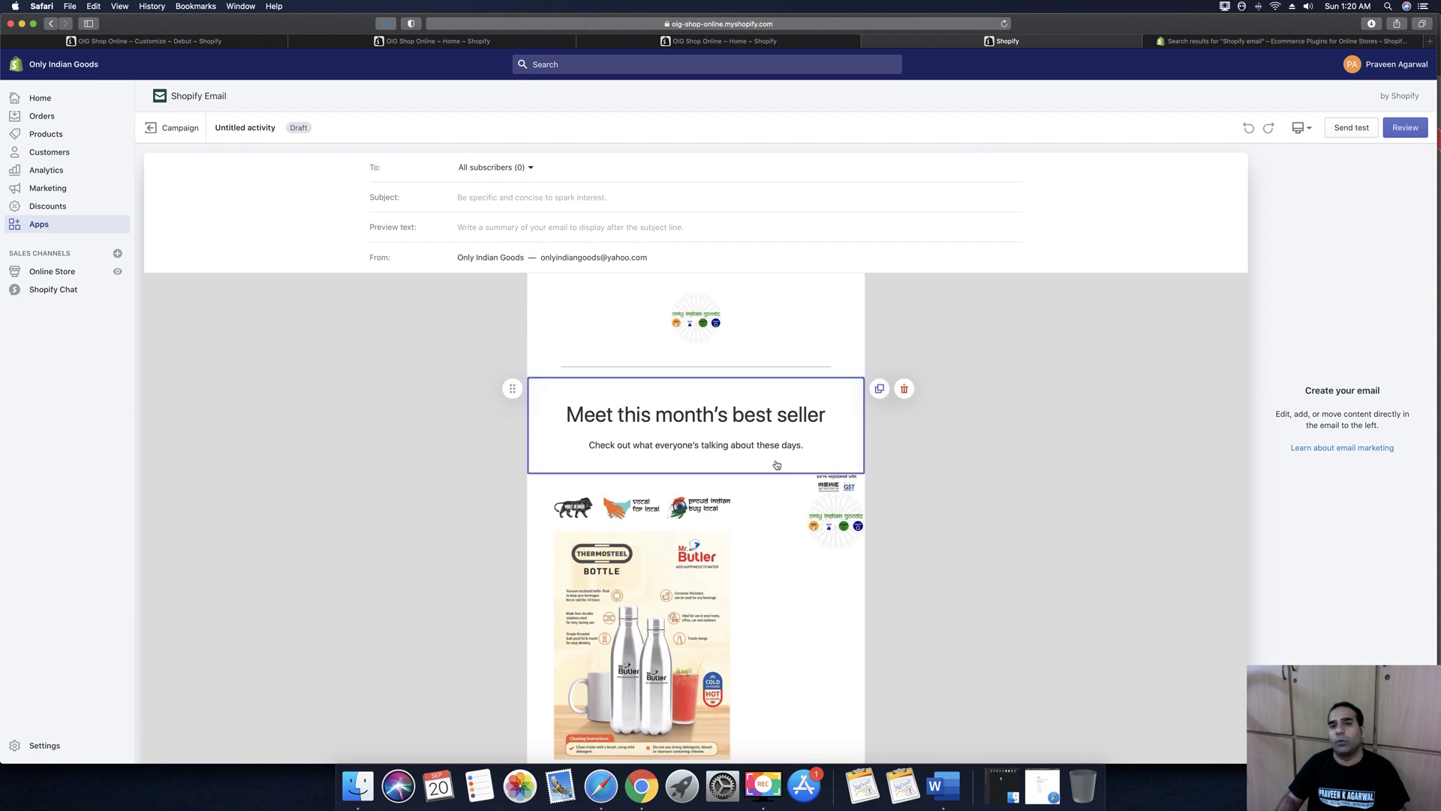
pyautogui.moveTo(777, 464)
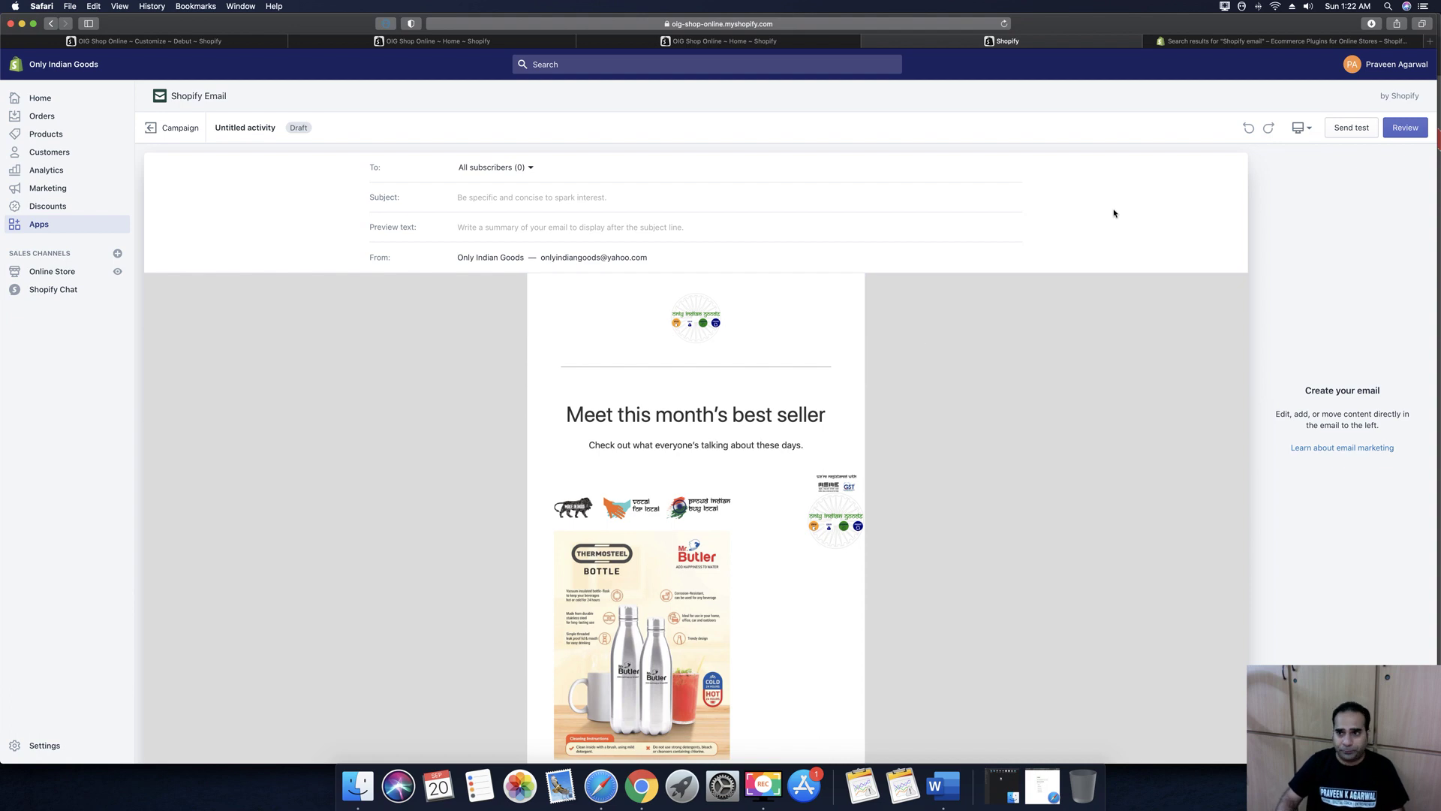
pyautogui.press('alt+super+2')
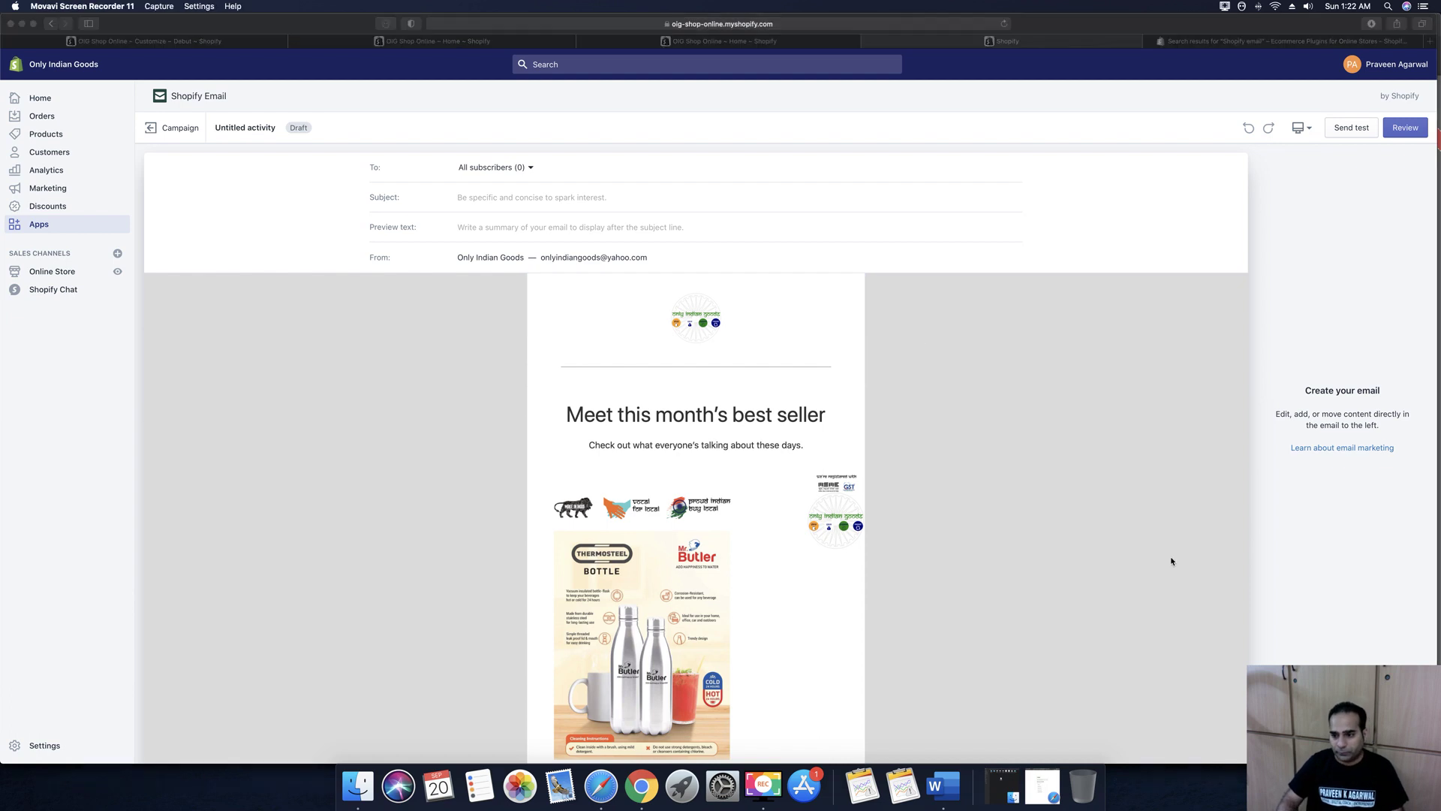